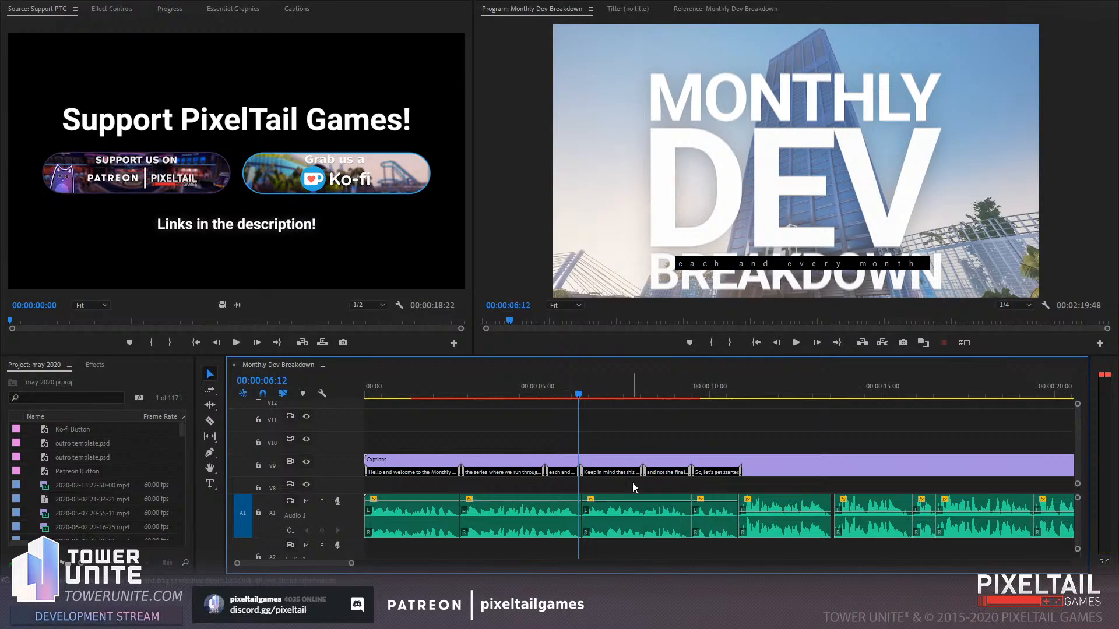
# Select the captions clip on track V9, show its caption entries, and play the sequence briefly from 00:00:06:12
pyautogui.moveTo(769, 432); pyautogui.dragTo(817, 475)
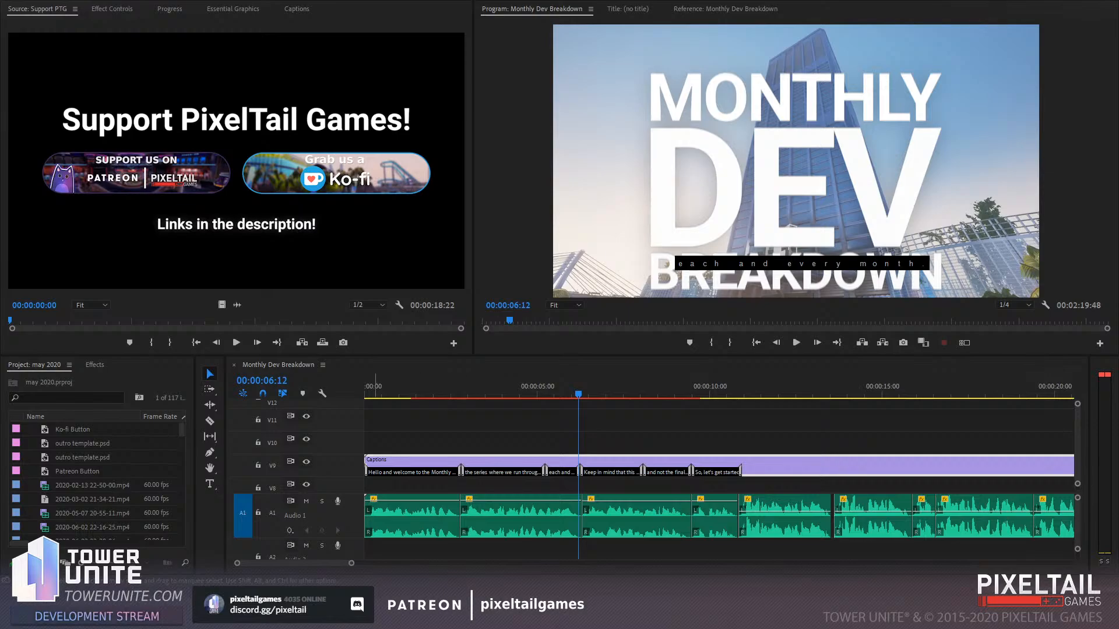
pyautogui.click(295, 9)
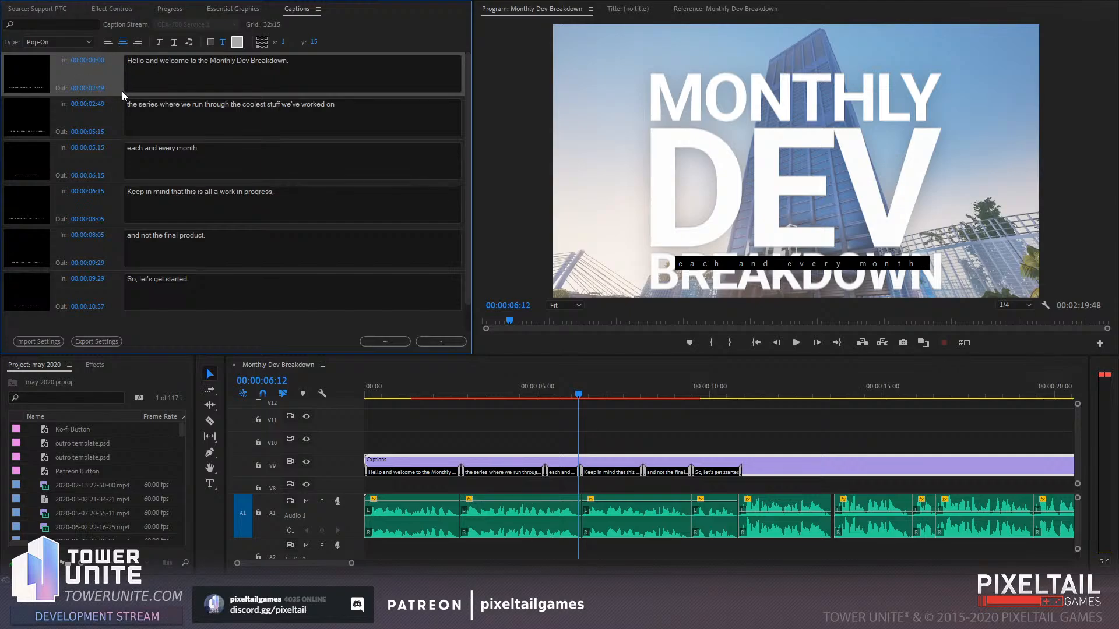
pyautogui.click(529, 426)
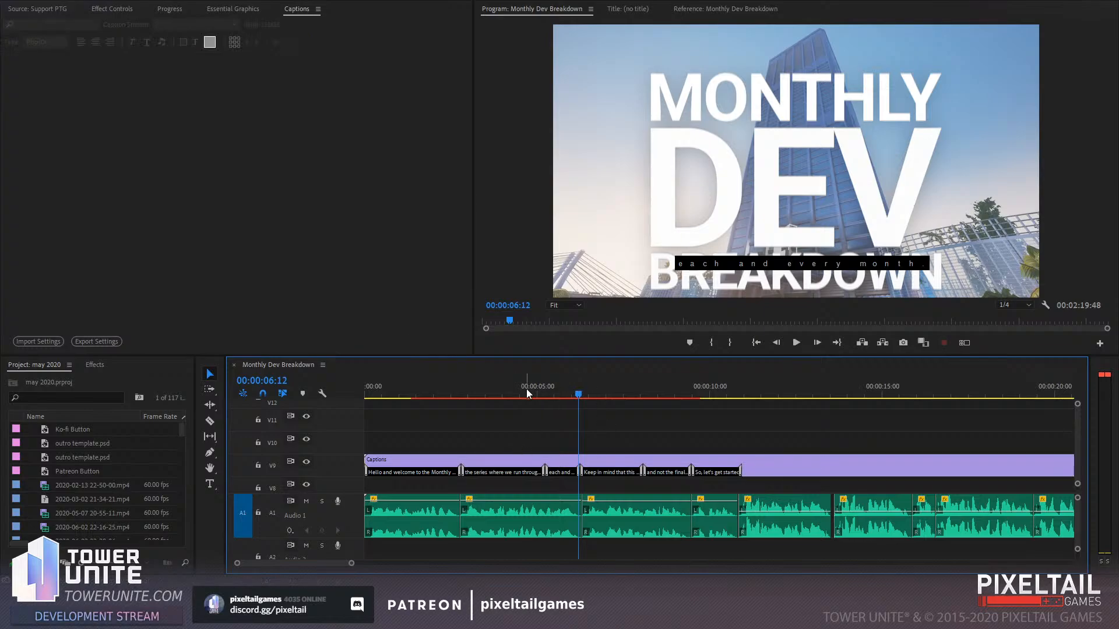
pyautogui.press('space')
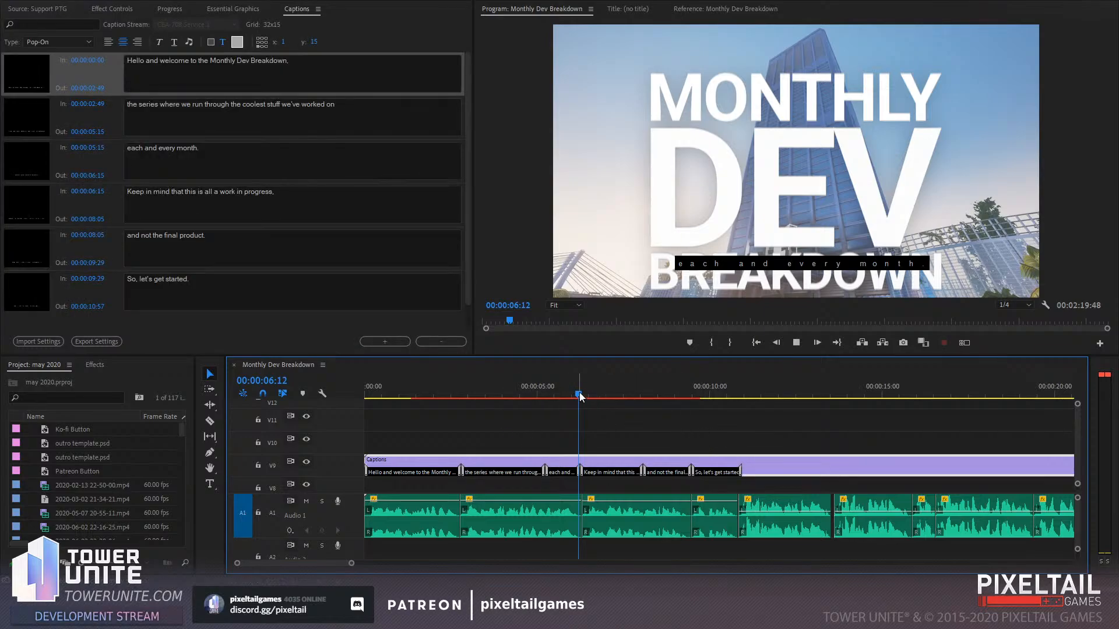
pyautogui.press('space')
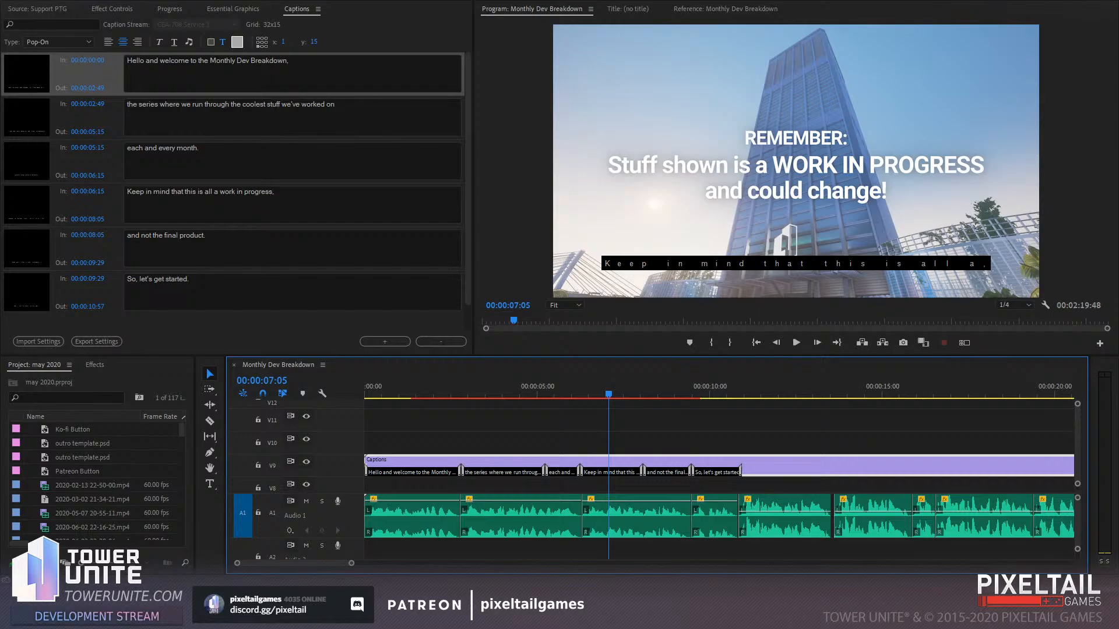
# Look through the text of the six caption entries, from the opening greeting to "So, let's get started."
pyautogui.moveTo(351, 75); pyautogui.dragTo(137, 77)
pyautogui.click(380, 109)
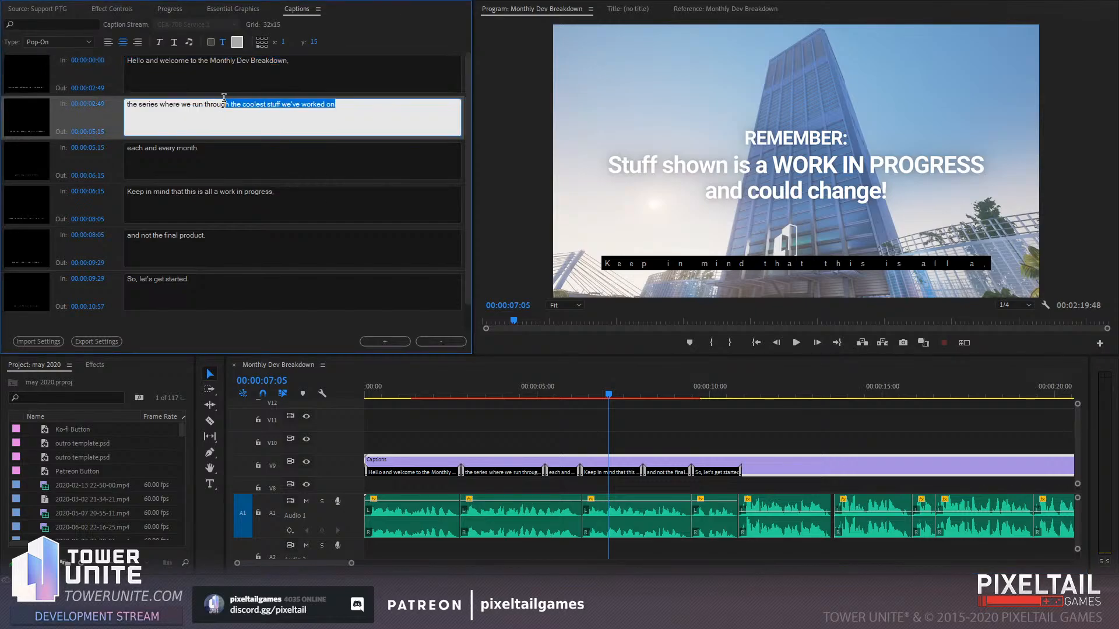
pyautogui.click(347, 161)
pyautogui.click(313, 225)
pyautogui.click(272, 250)
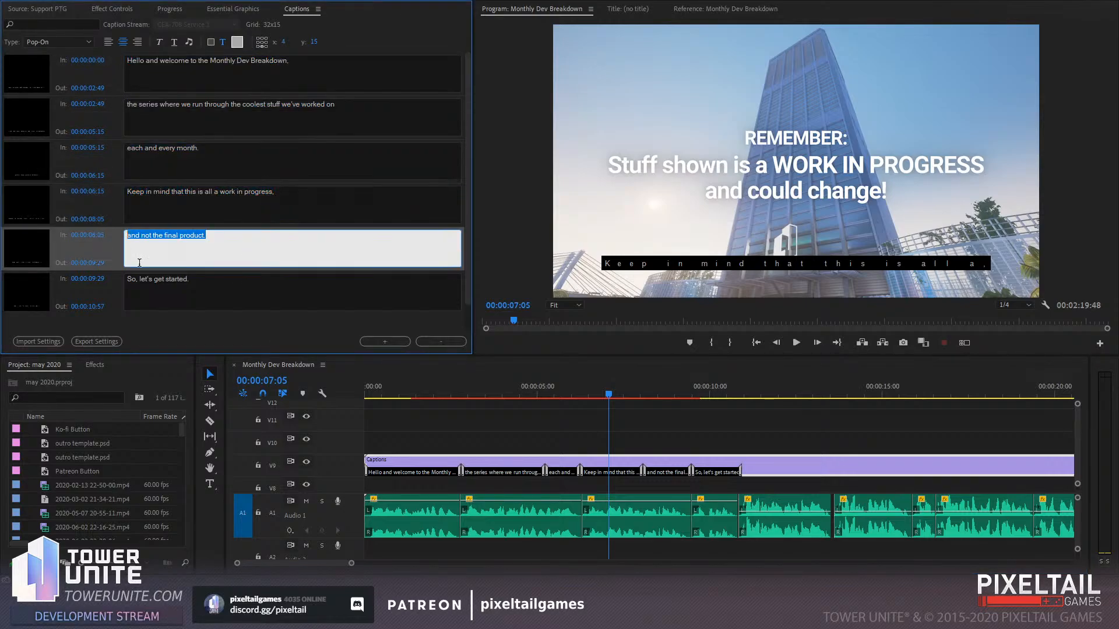
pyautogui.click(258, 294)
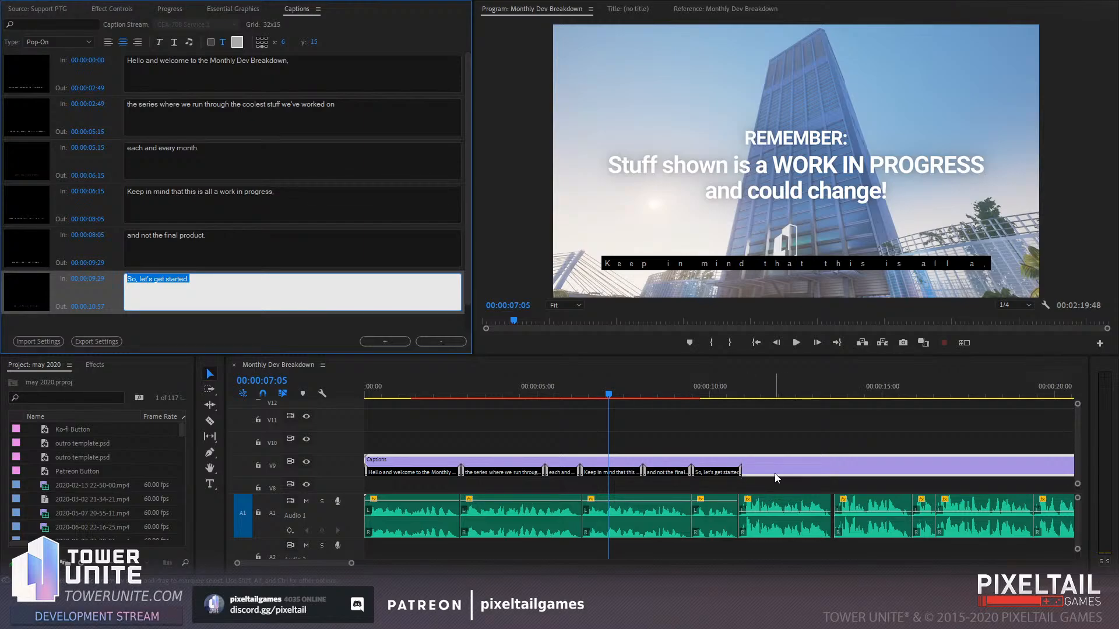
# Reduce the video track heights so the clips down to V1 fit in the timeline
pyautogui.click(735, 416)
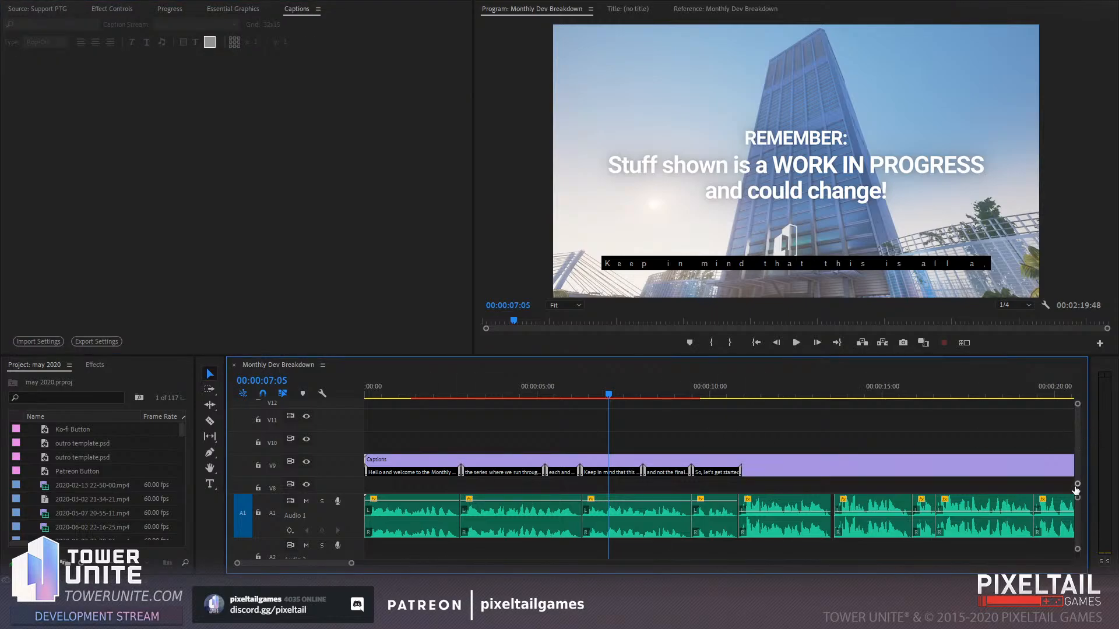
pyautogui.moveTo(1077, 484); pyautogui.dragTo(1077, 505)
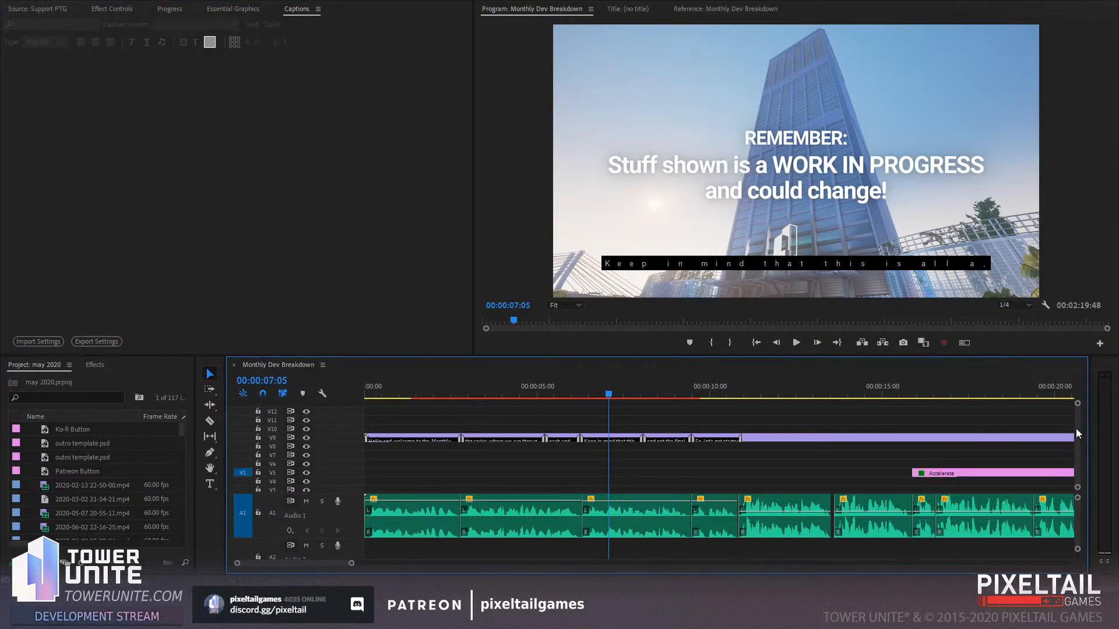
pyautogui.moveTo(1077, 429); pyautogui.dragTo(1075, 450)
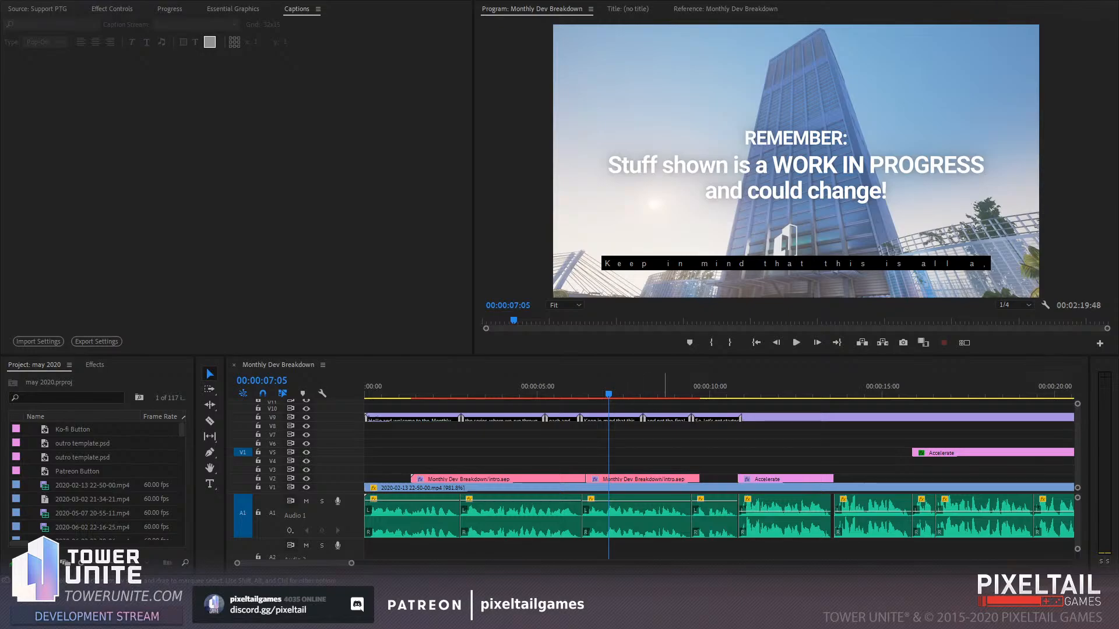
pyautogui.click(661, 547)
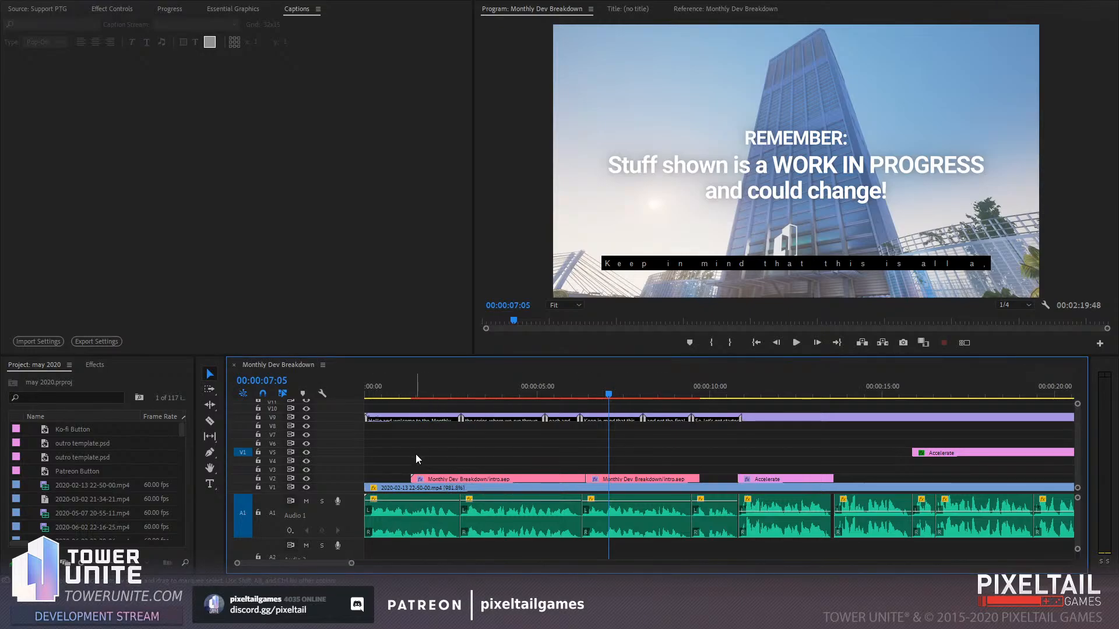
# Preview the opening title and the work-in-progress reminder, and select both intro.aep clips on V2
pyautogui.click(436, 393)
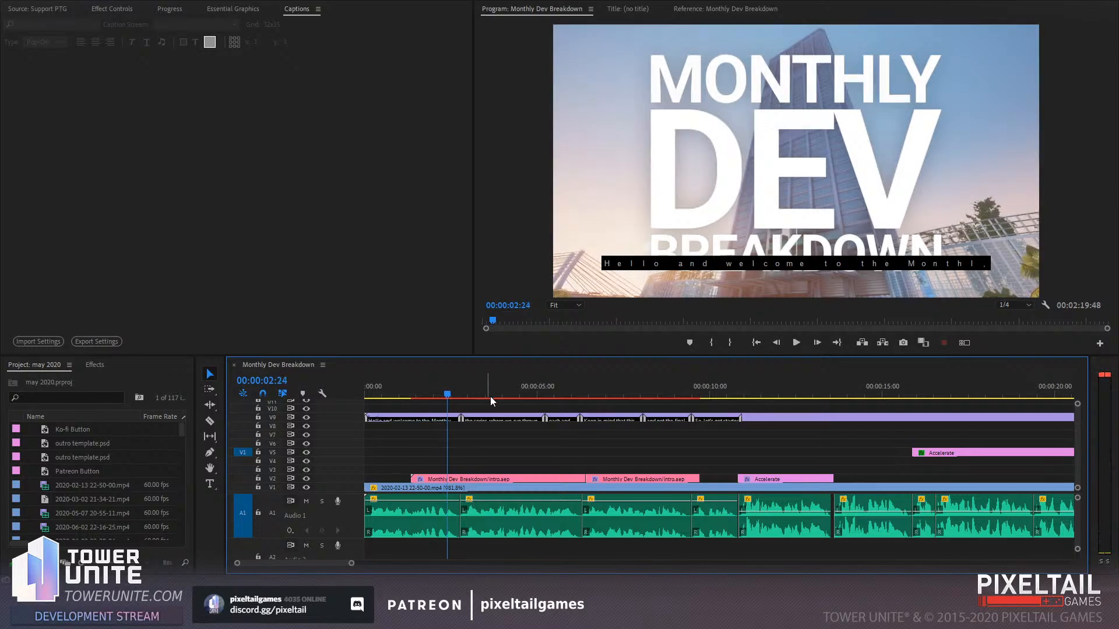
pyautogui.click(627, 390)
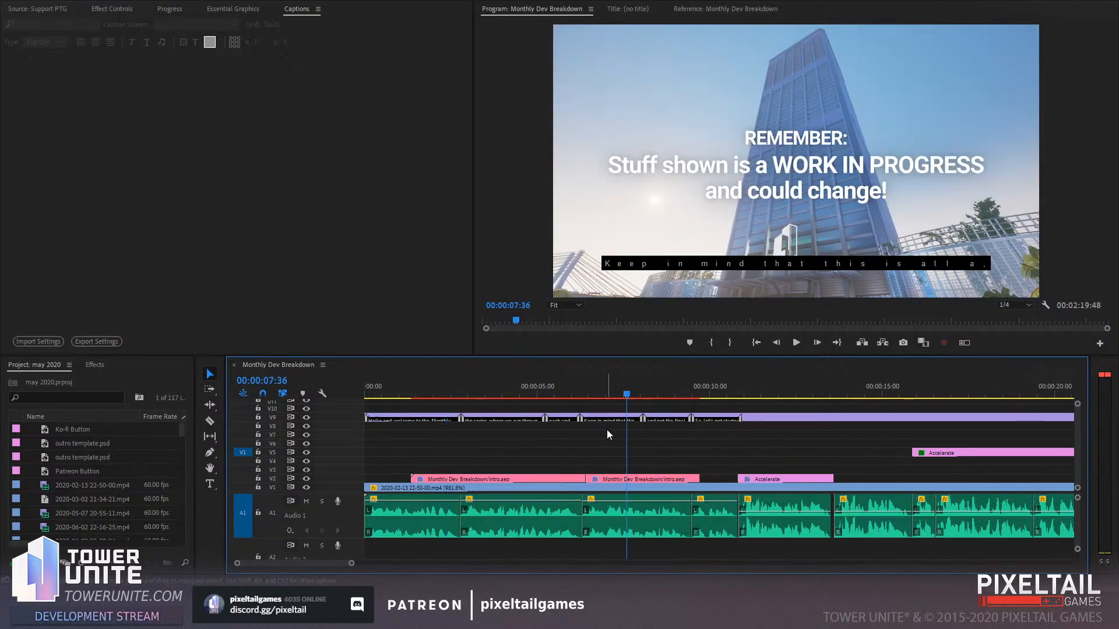
pyautogui.moveTo(523, 457); pyautogui.dragTo(649, 478)
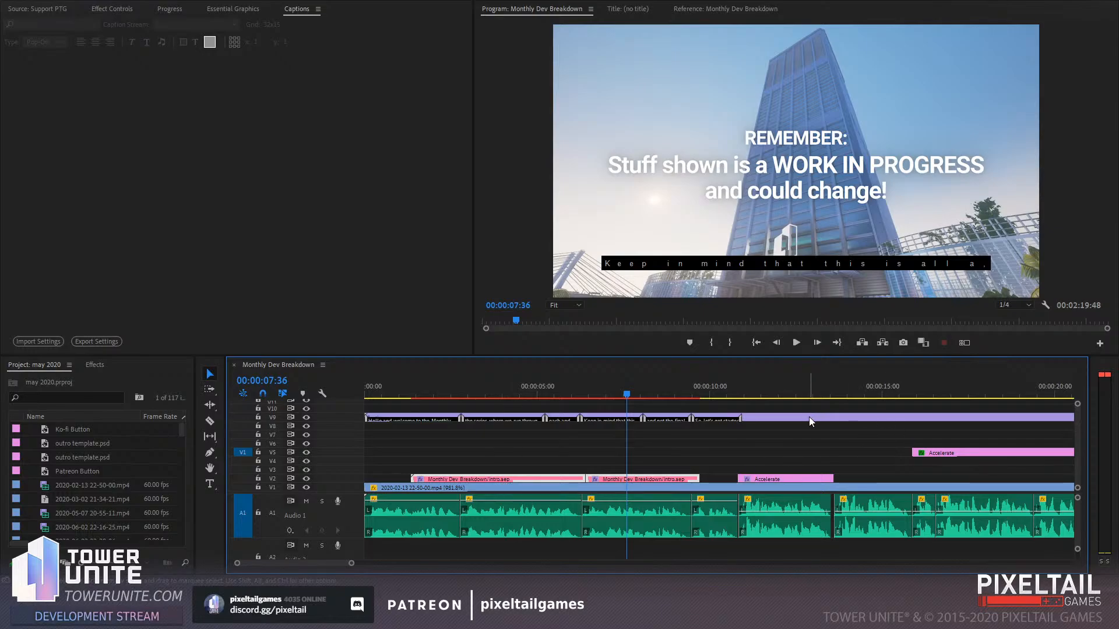
# Play the opening title from 00:00:02:21 and scrub on to 00:00:03:14 to check the caption change
pyautogui.click(445, 392)
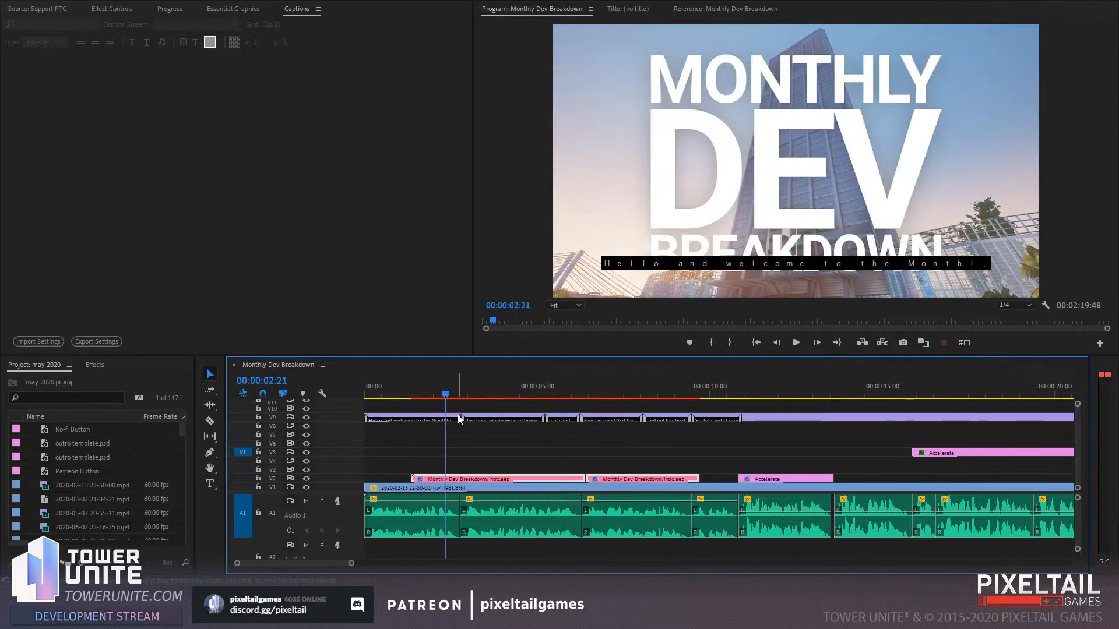
pyautogui.press('space')
pyautogui.press('space')
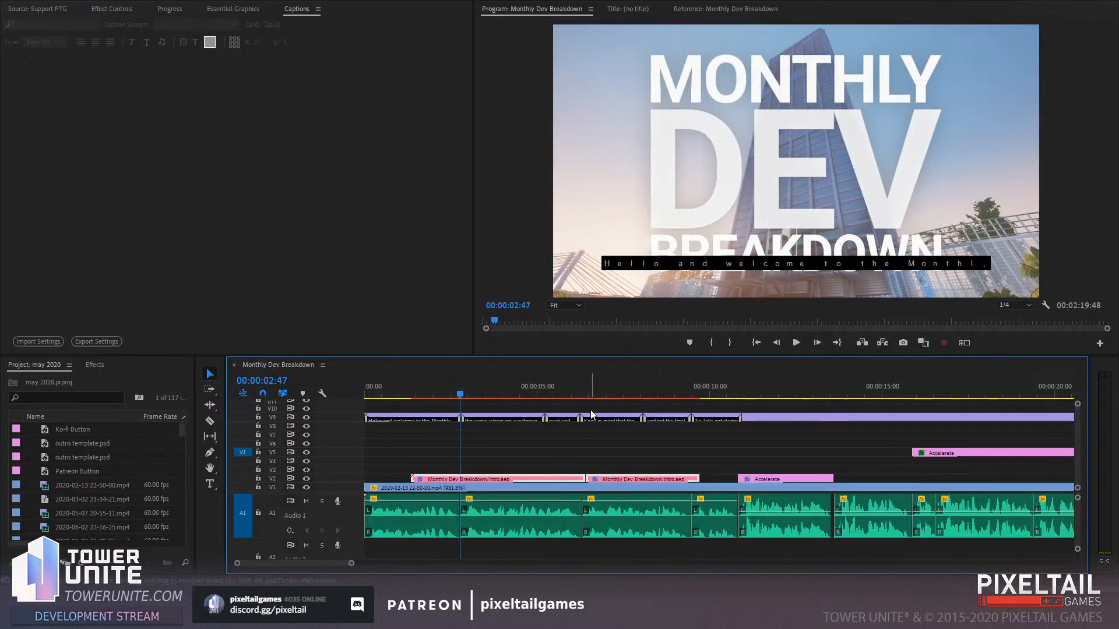
pyautogui.click(466, 394)
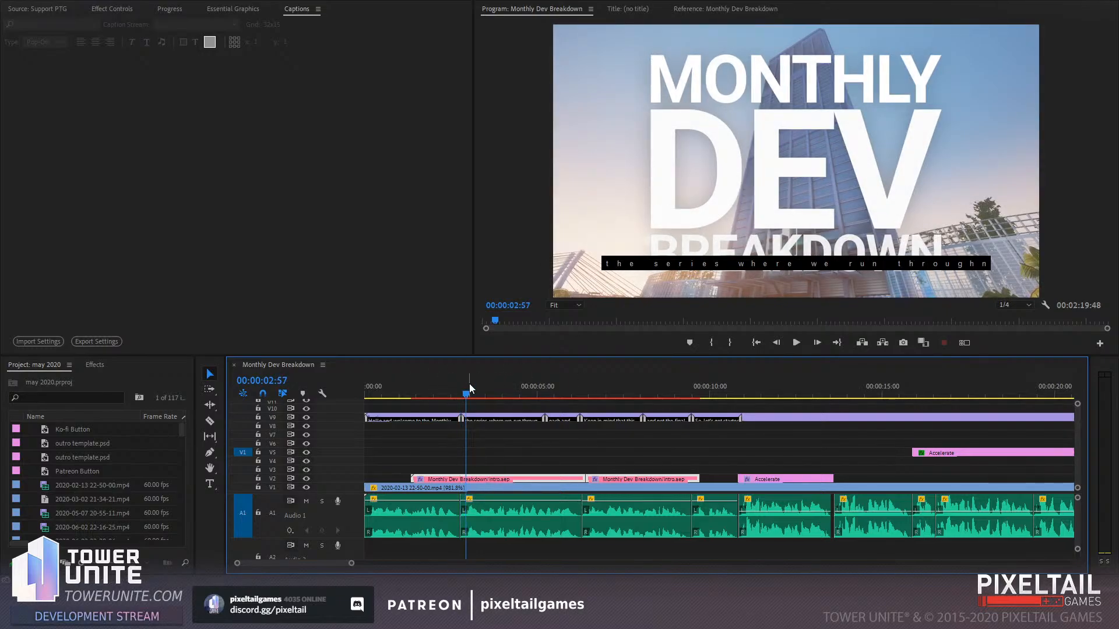
pyautogui.moveTo(466, 394)
pyautogui.mouseDown()
pyautogui.moveTo(487, 397)
pyautogui.moveTo(476, 396)
pyautogui.mouseUp()
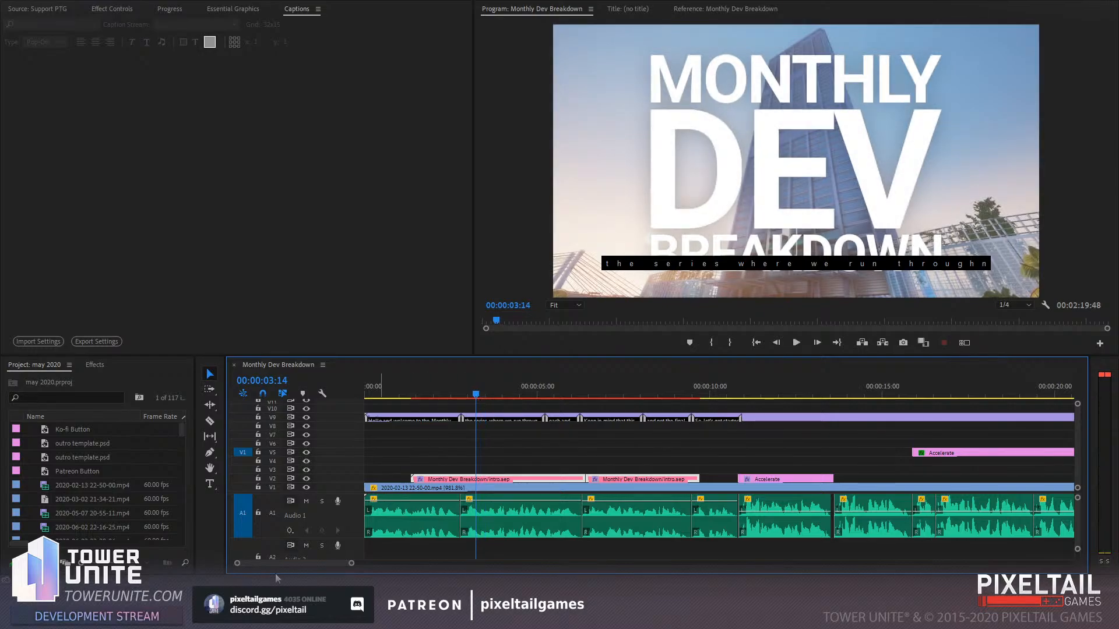
# Mute audio track A1 and play the Monthly Dev Breakdown title animation from about 00:00:02:22
pyautogui.click(306, 501)
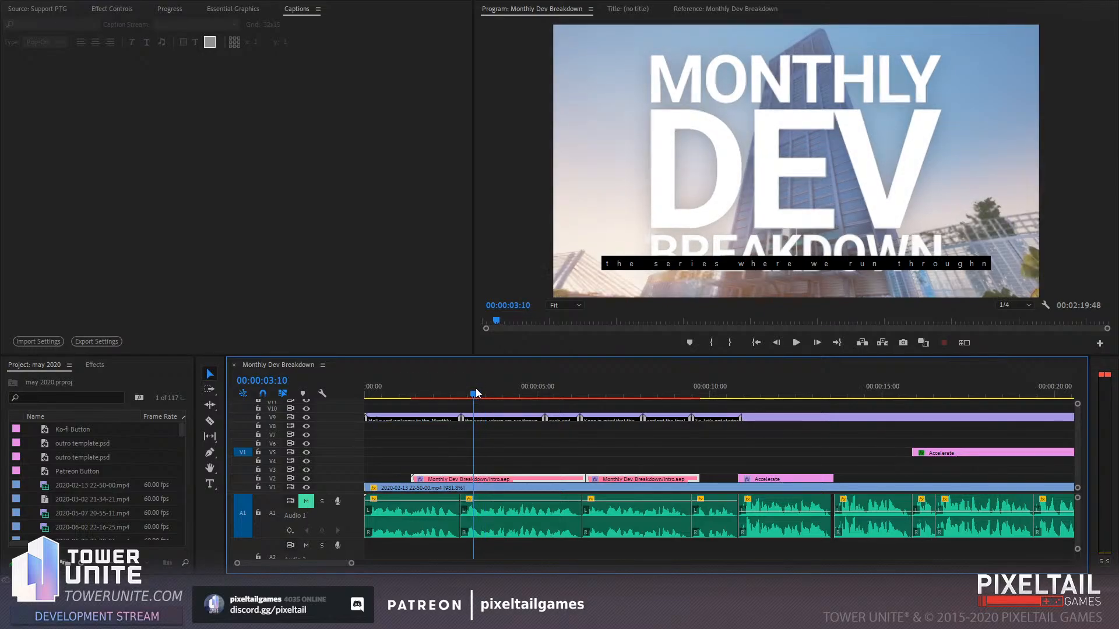
pyautogui.moveTo(475, 393); pyautogui.dragTo(452, 397)
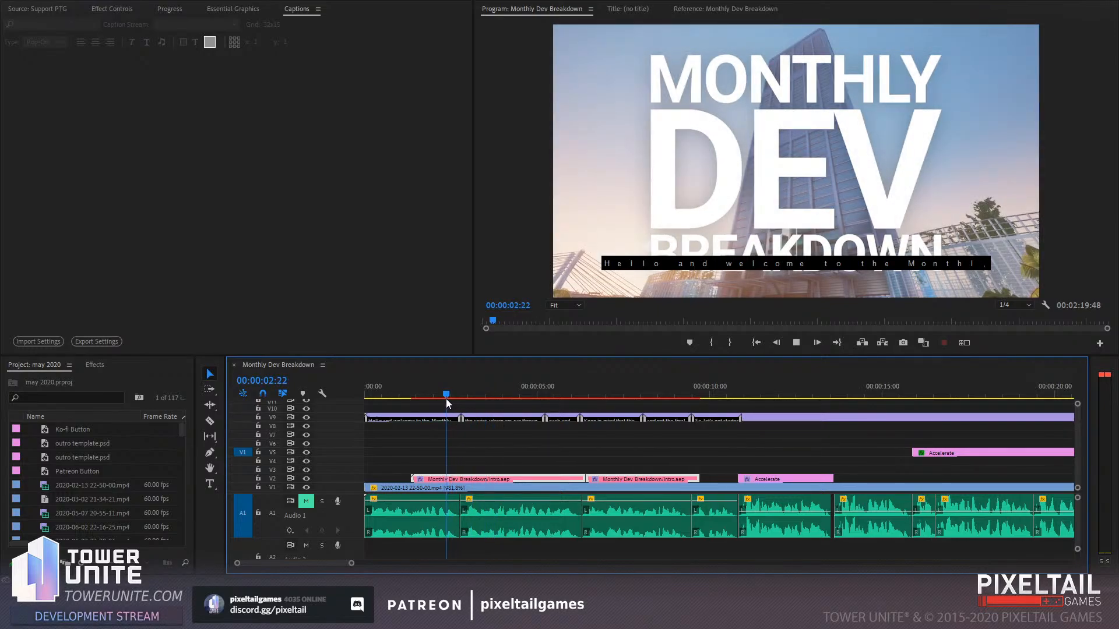
pyautogui.press('space')
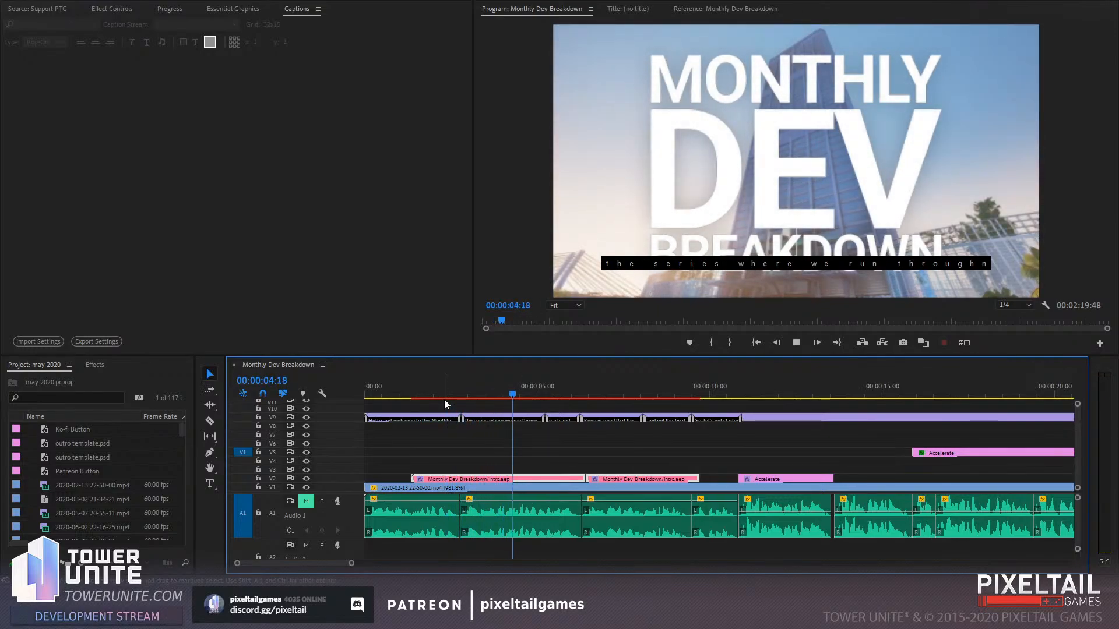
pyautogui.press('space')
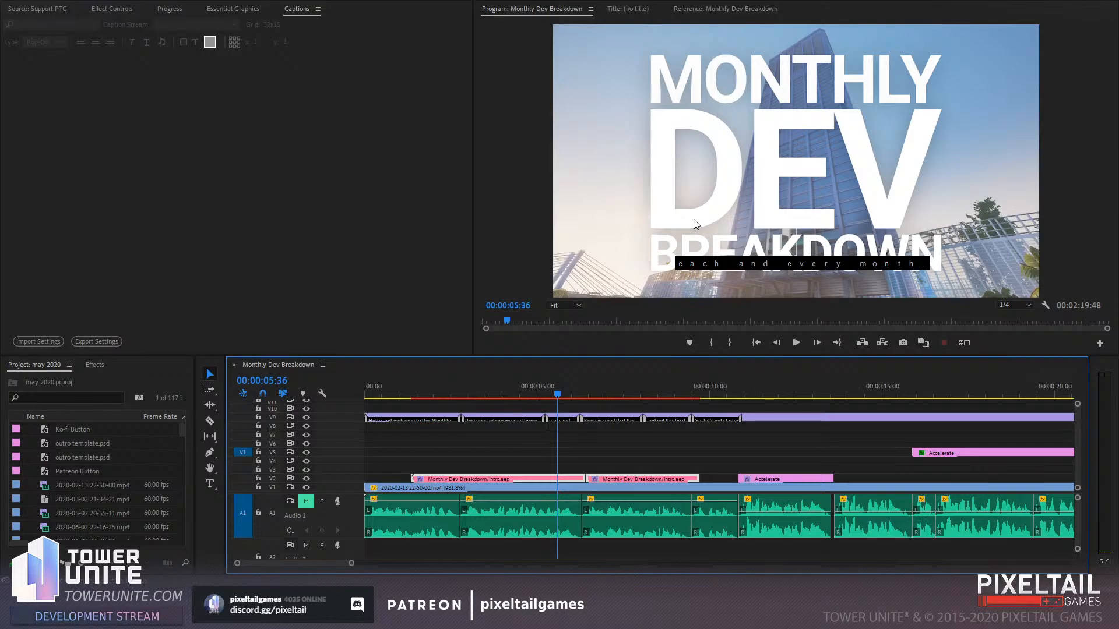
# Examine the work-in-progress reminder title up to 00:00:08:57 and mark its intro.aep clips on V2
pyautogui.click(631, 388)
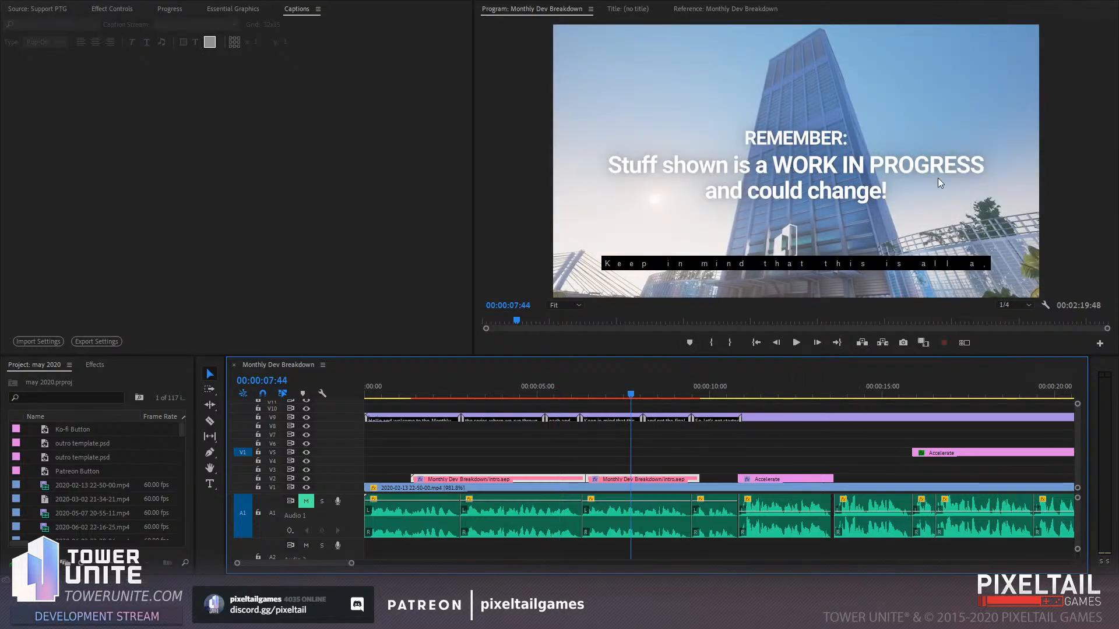
pyautogui.moveTo(631, 390); pyautogui.dragTo(673, 395)
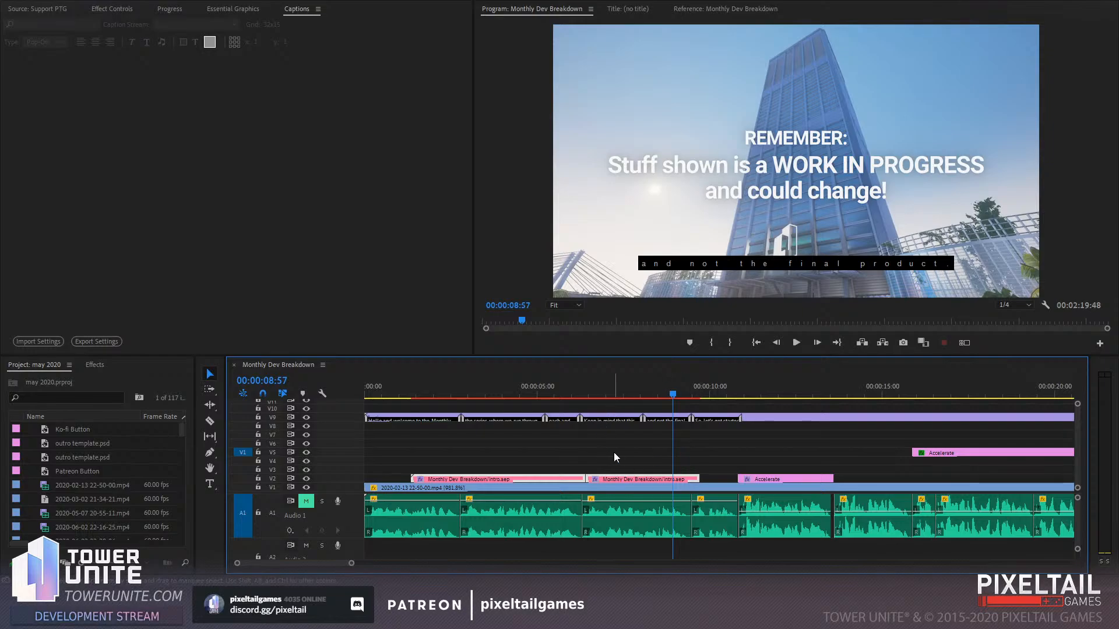
pyautogui.moveTo(595, 455); pyautogui.dragTo(558, 476)
pyautogui.moveTo(504, 446); pyautogui.dragTo(623, 478)
# Preview the large Accelerate title on V2 and the small Accelerate label on V5 across a wider timeline span
pyautogui.moveTo(351, 566); pyautogui.dragTo(425, 563)
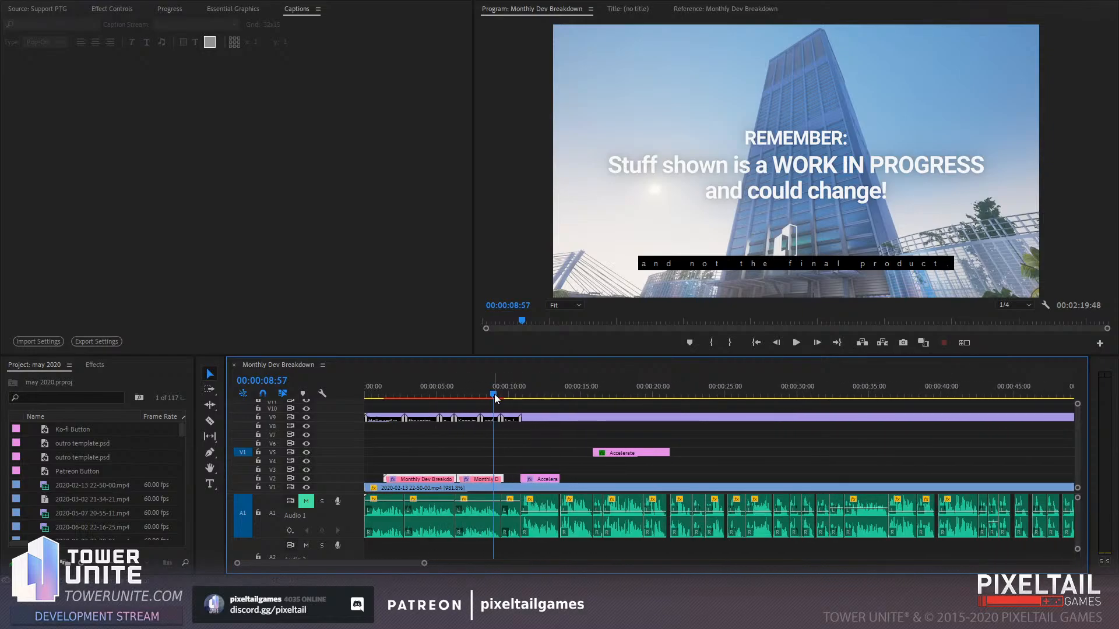
pyautogui.moveTo(522, 464); pyautogui.dragTo(531, 477)
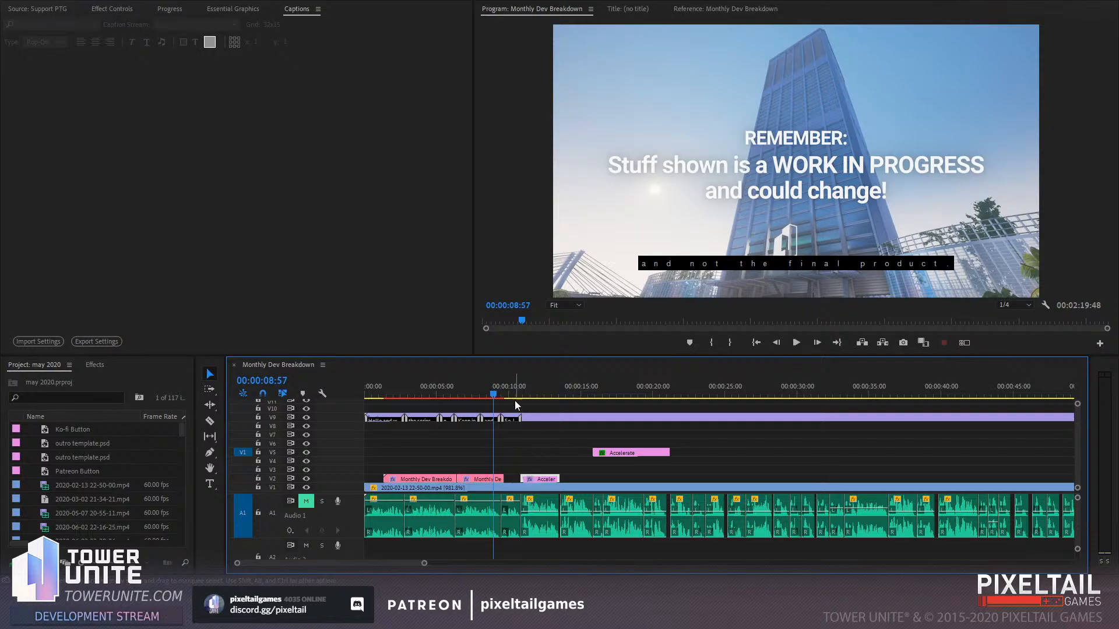
pyautogui.click(530, 391)
pyautogui.click(628, 386)
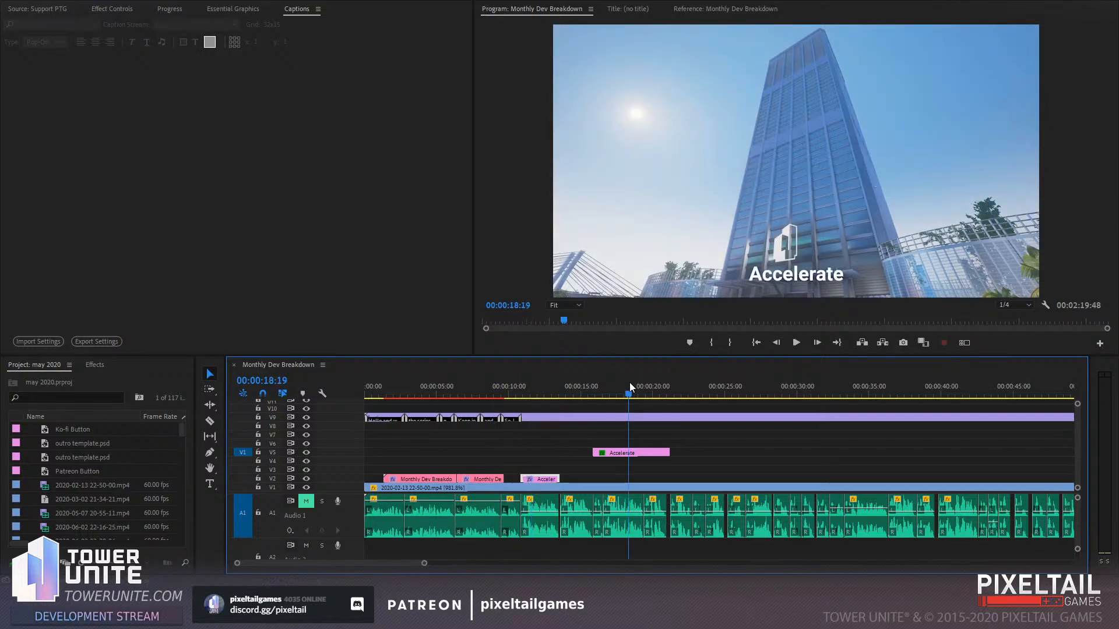
pyautogui.click(773, 236)
pyautogui.click(524, 393)
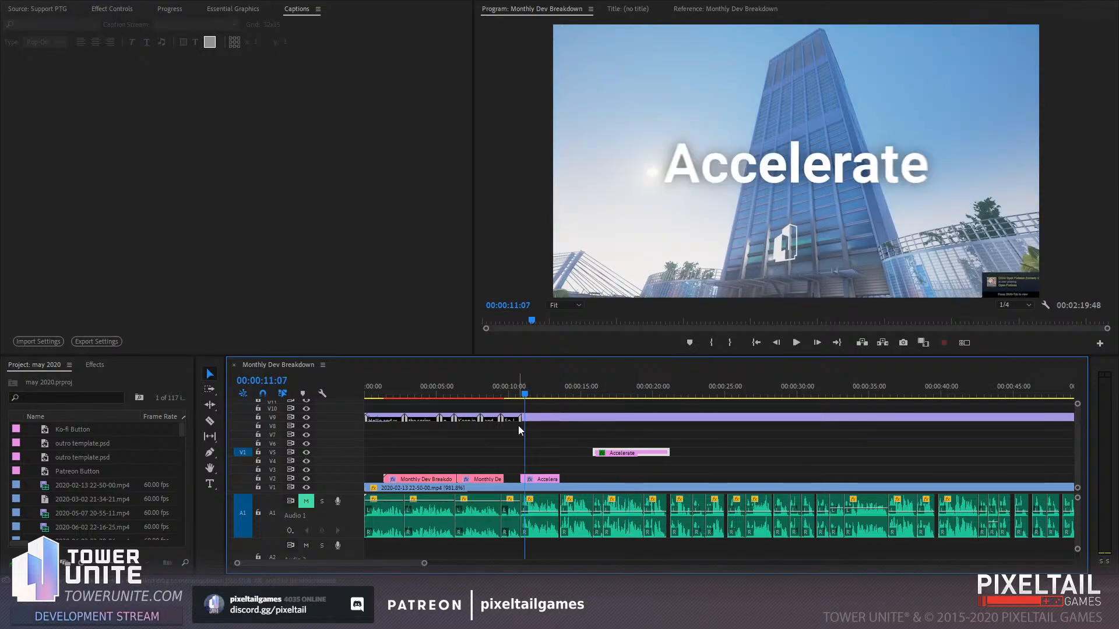
# Play the large Accelerate title animation from its start at 00:00:10:48
pyautogui.click(520, 394)
pyautogui.press('space')
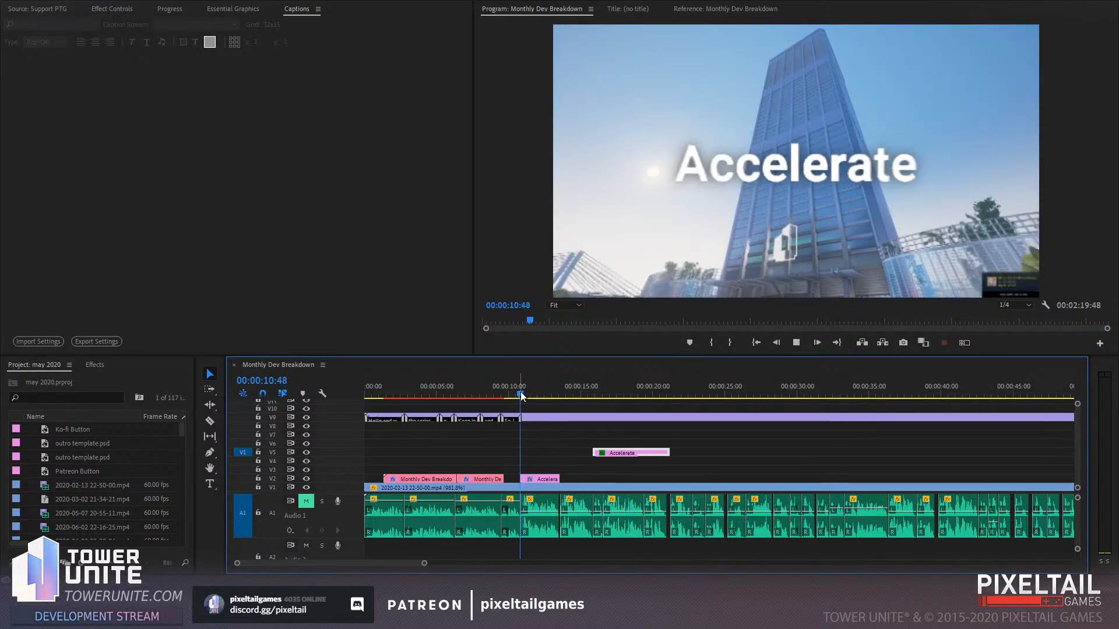
pyautogui.press('space')
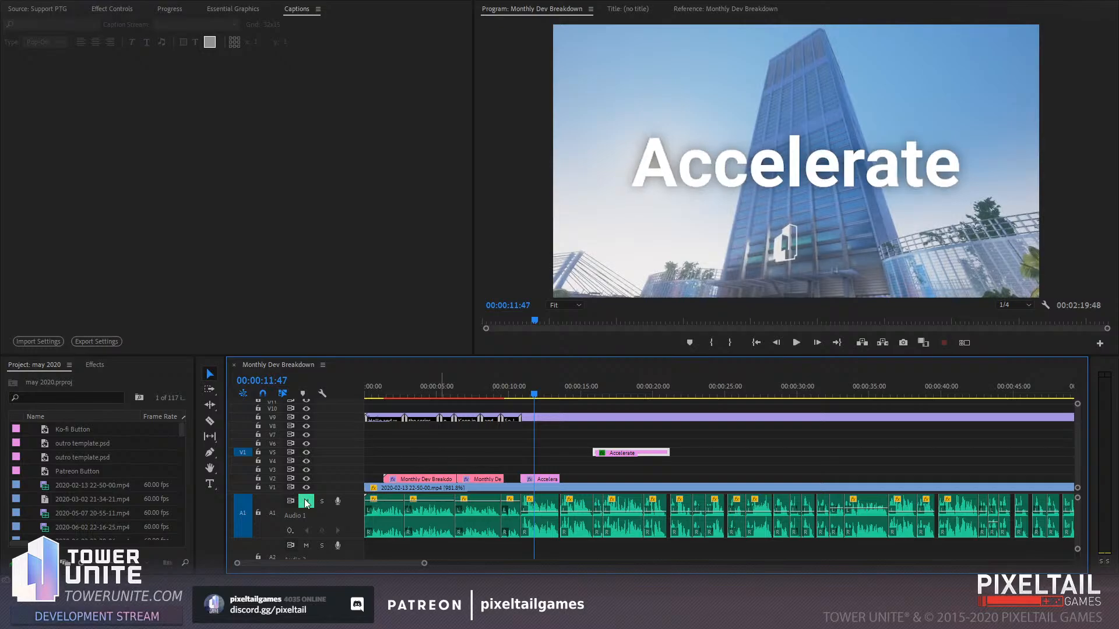
# Unmute audio track A1 and replay the Accelerate title with its voice-over
pyautogui.click(307, 503)
pyautogui.click(519, 394)
pyautogui.press('space')
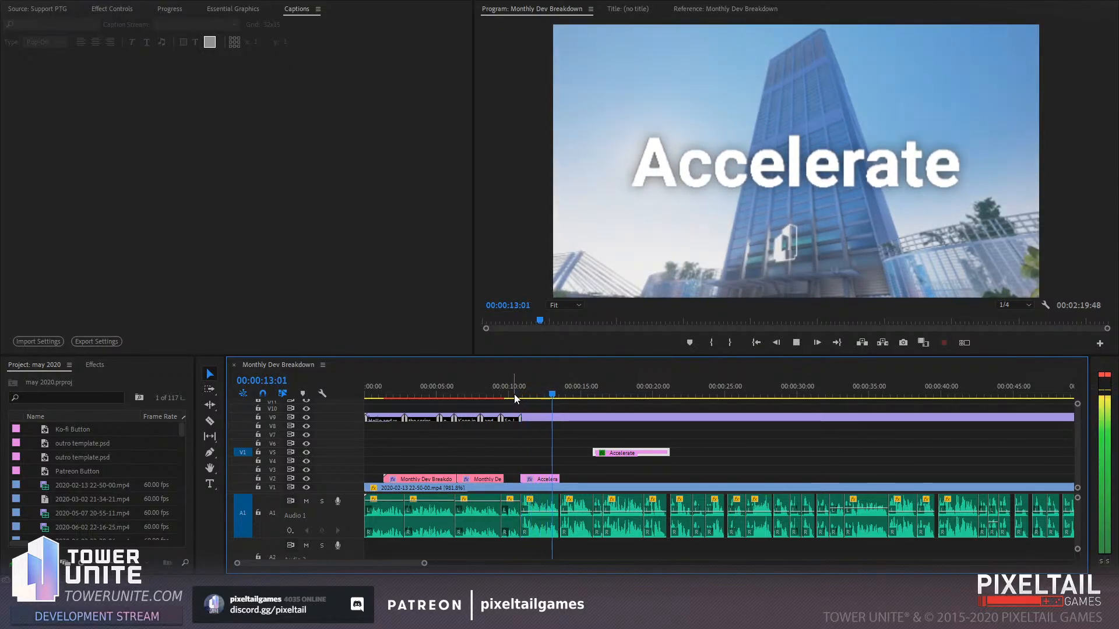
pyautogui.press('space')
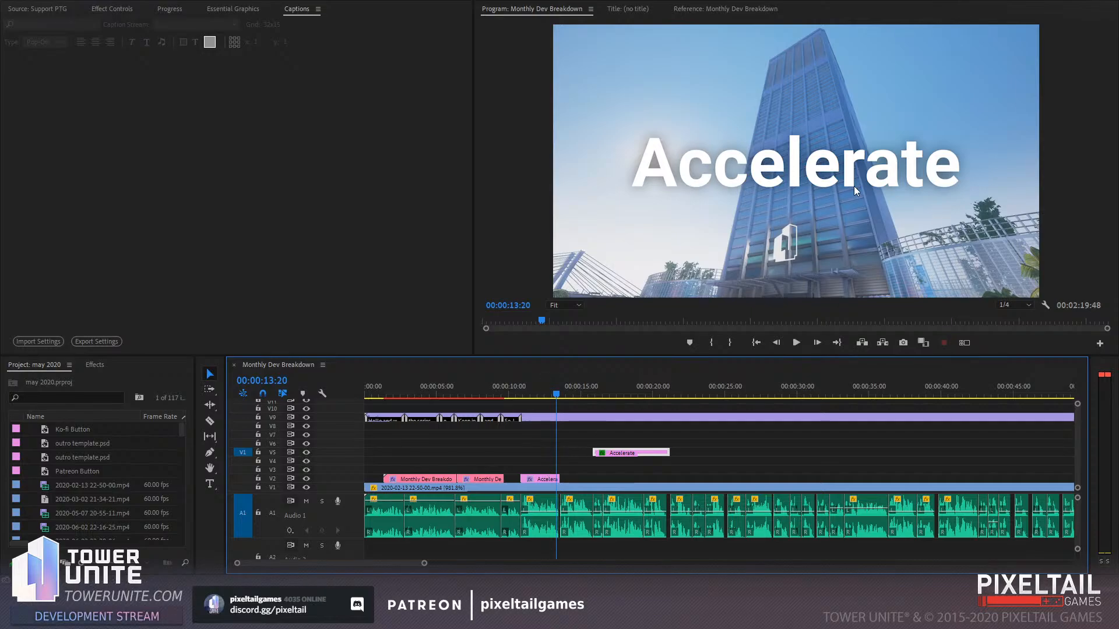
# Check the frames after the Accelerate title ends and return the playhead to 00:00:10:48
pyautogui.click(559, 393)
pyautogui.click(561, 393)
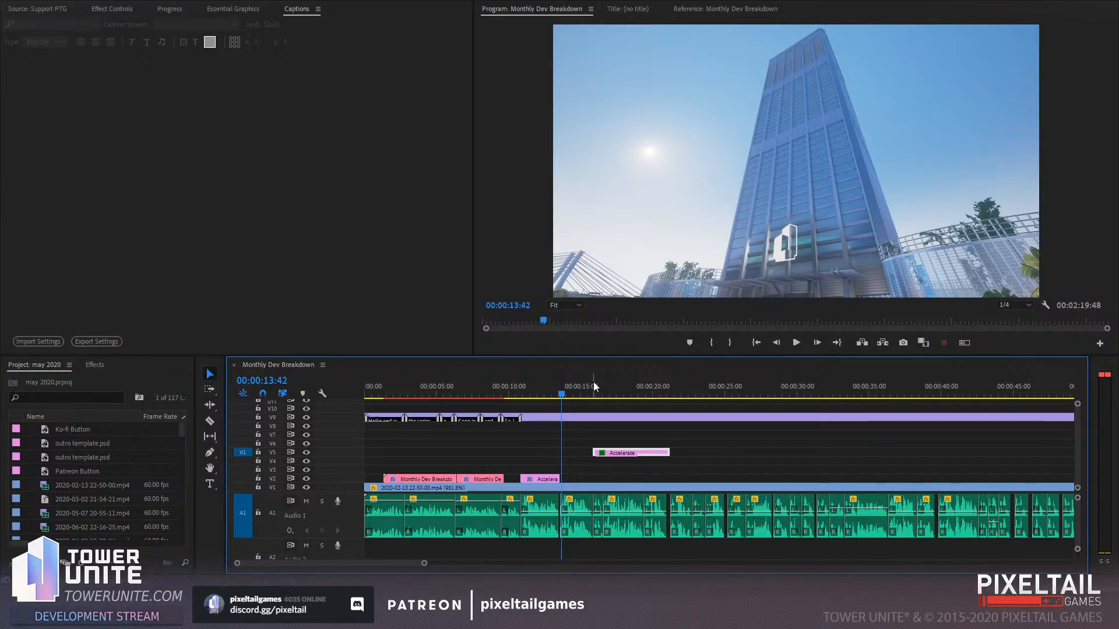
pyautogui.moveTo(565, 392); pyautogui.dragTo(520, 393)
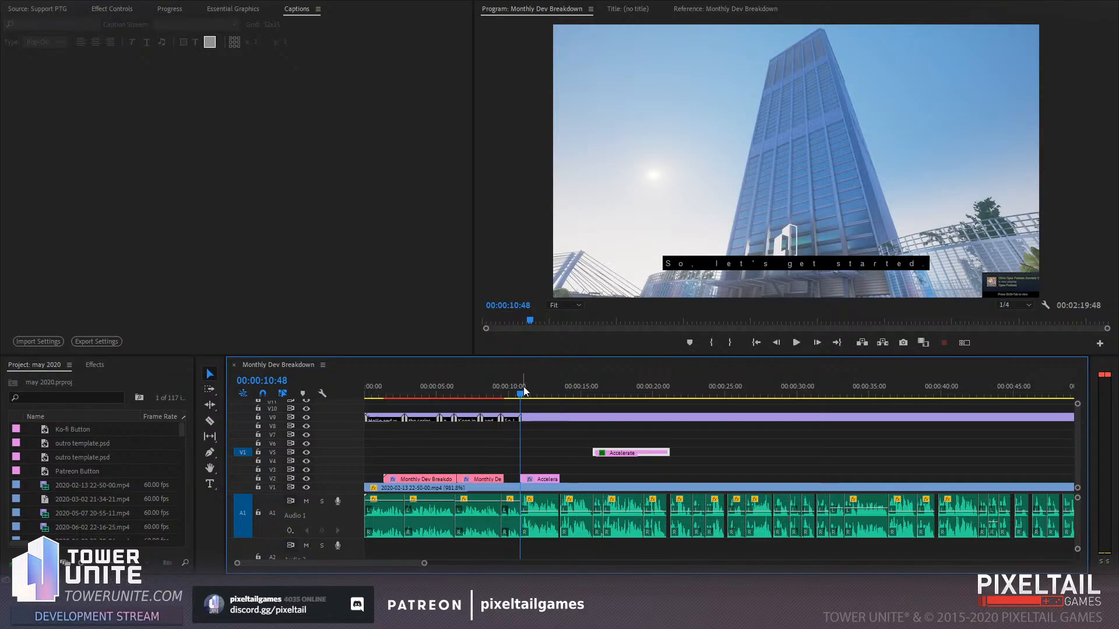
# Look over the whole timeline from the intro titles to the outro and return the playhead to the start
pyautogui.moveTo(519, 390); pyautogui.dragTo(527, 391)
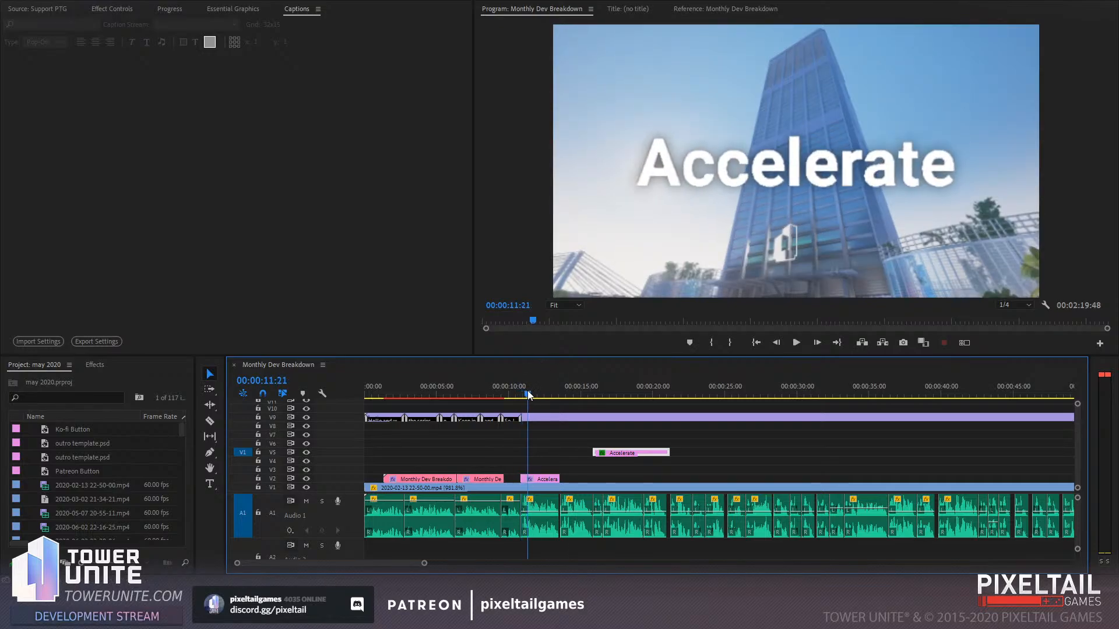
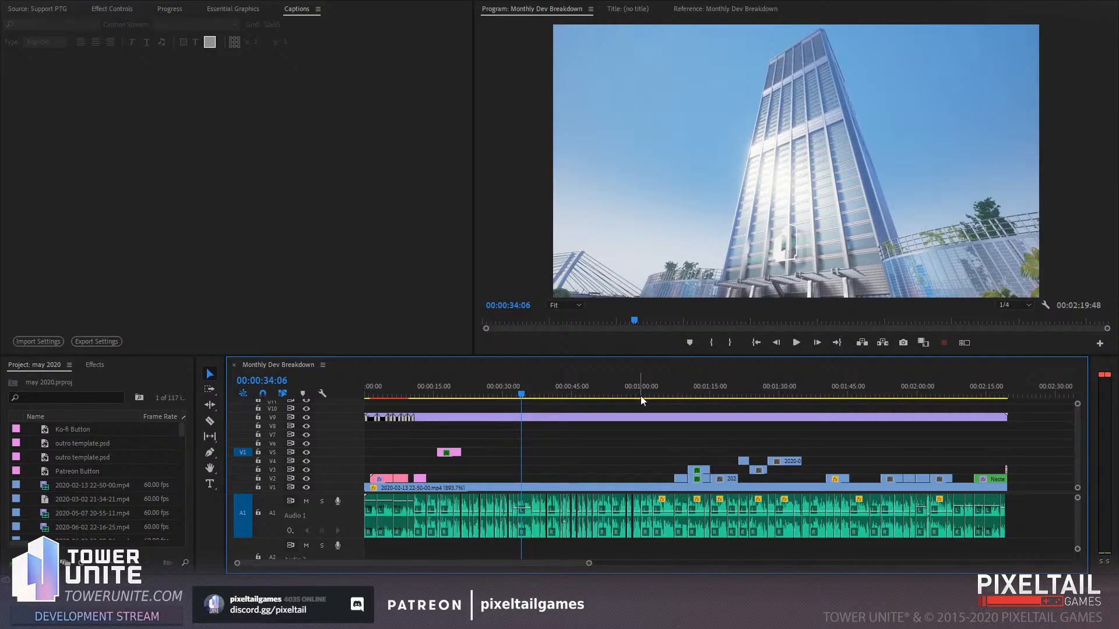
pyautogui.click(536, 394)
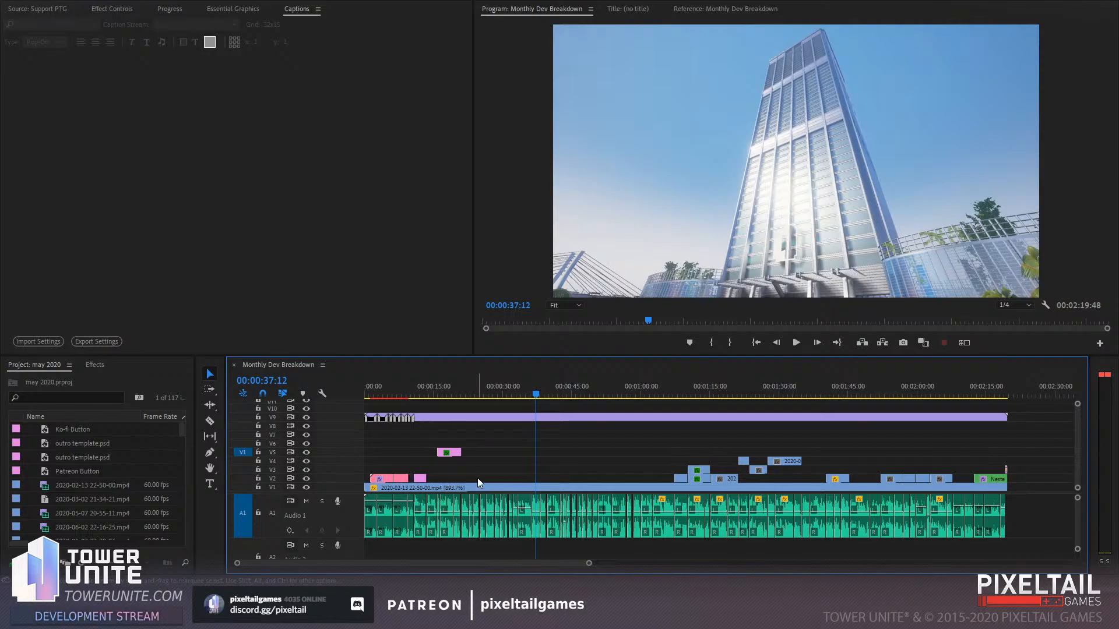
pyautogui.moveTo(477, 478); pyautogui.dragTo(616, 477)
pyautogui.moveTo(427, 389); pyautogui.dragTo(366, 389)
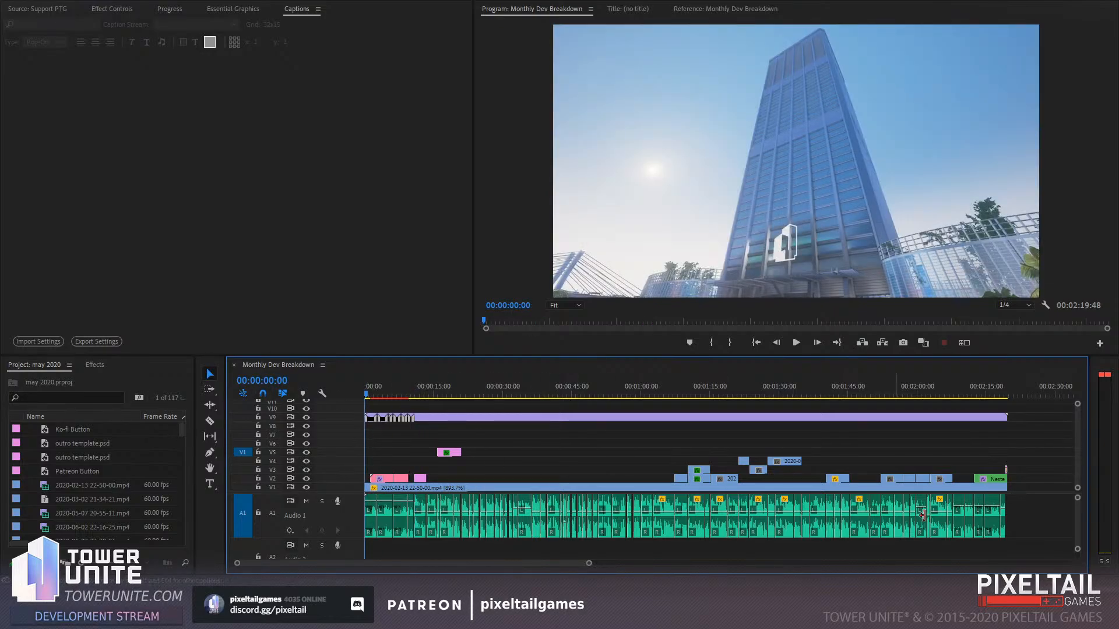
# Hide the V9 captions track and play the Accelerate section, finishing just after the large Accelerate title
pyautogui.click(306, 417)
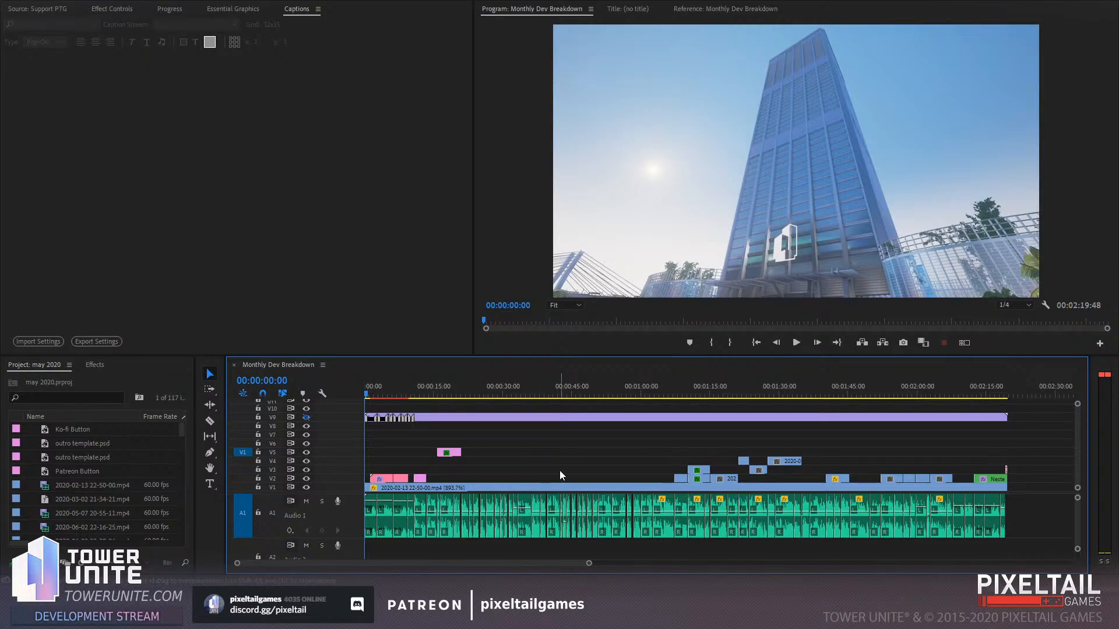
pyautogui.click(399, 385)
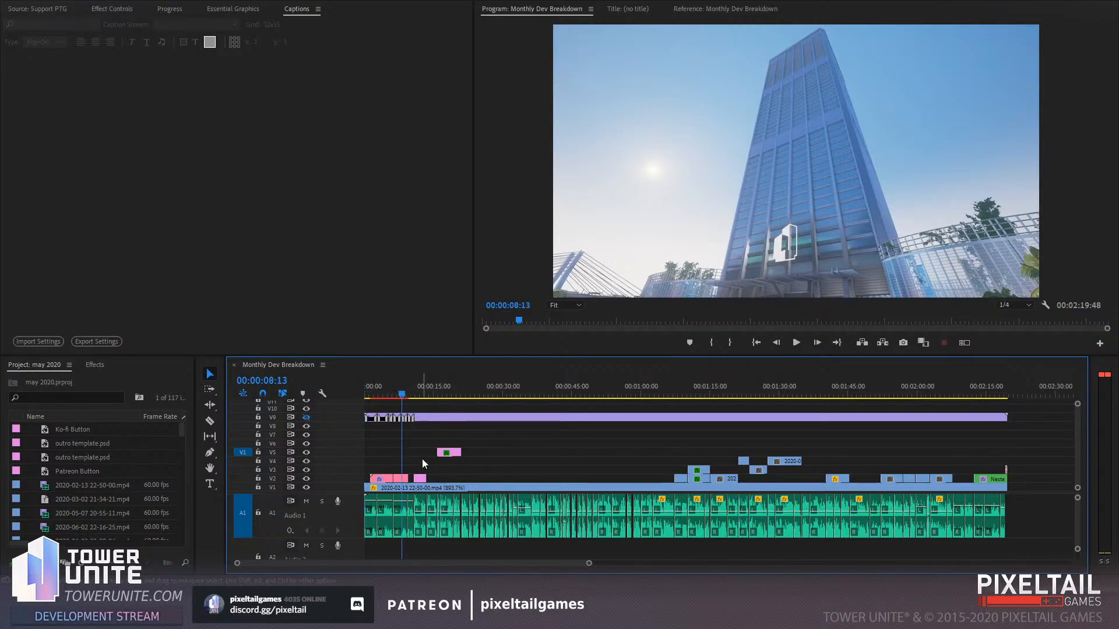
pyautogui.moveTo(589, 564); pyautogui.dragTo(411, 564)
pyautogui.press('space')
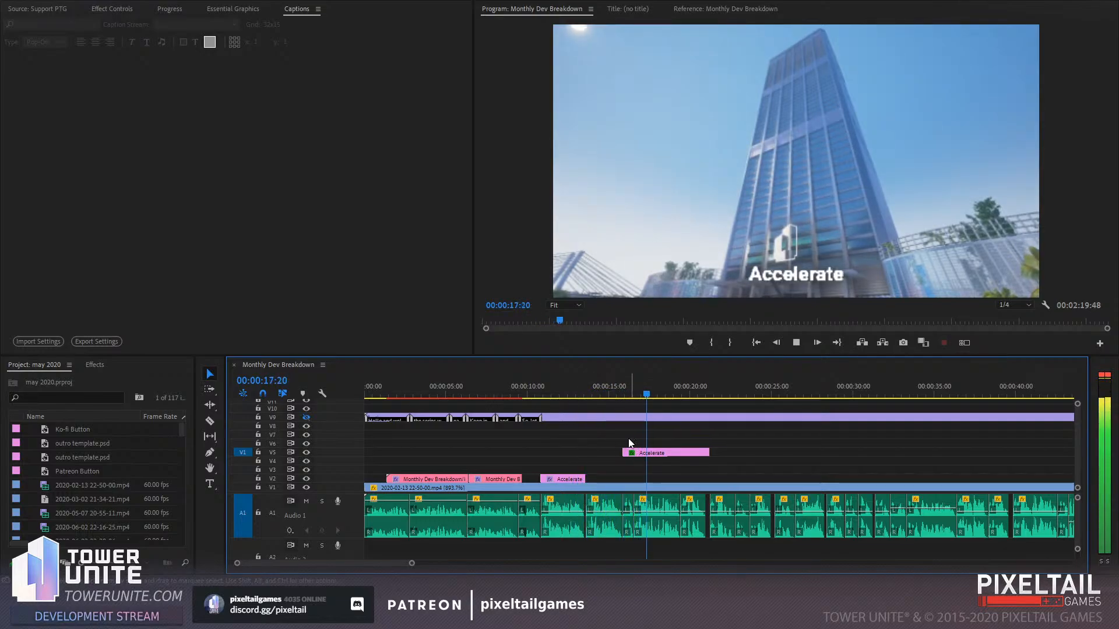
pyautogui.click(585, 392)
pyautogui.moveTo(585, 387); pyautogui.dragTo(485, 367)
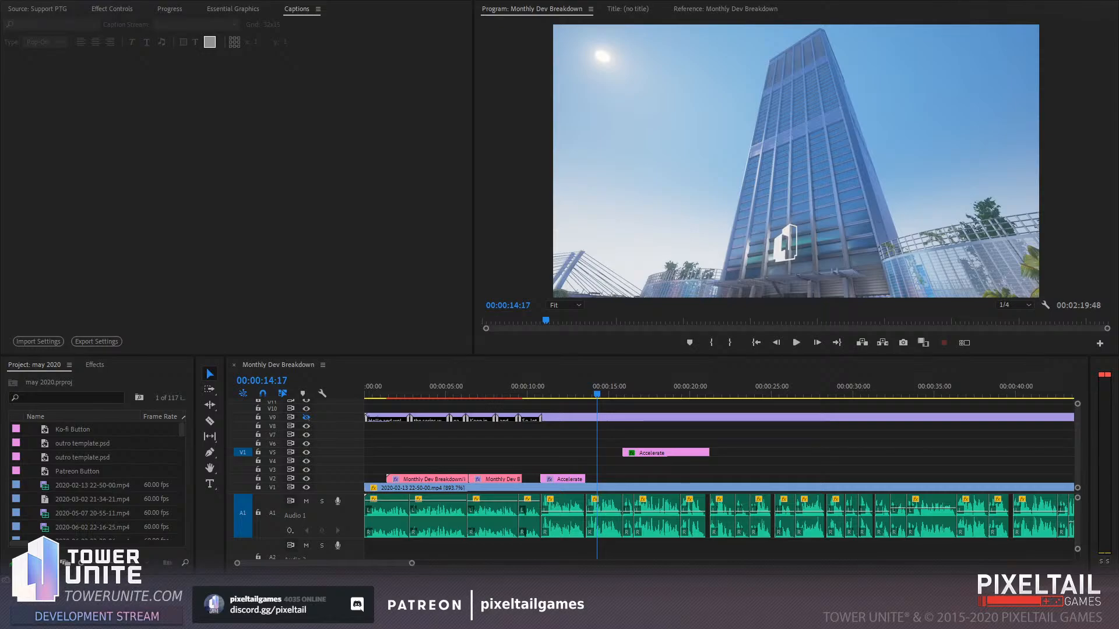
# Play the small Accelerate label section from 00:00:16:00 and park the playhead at 00:00:17:13
pyautogui.click(625, 395)
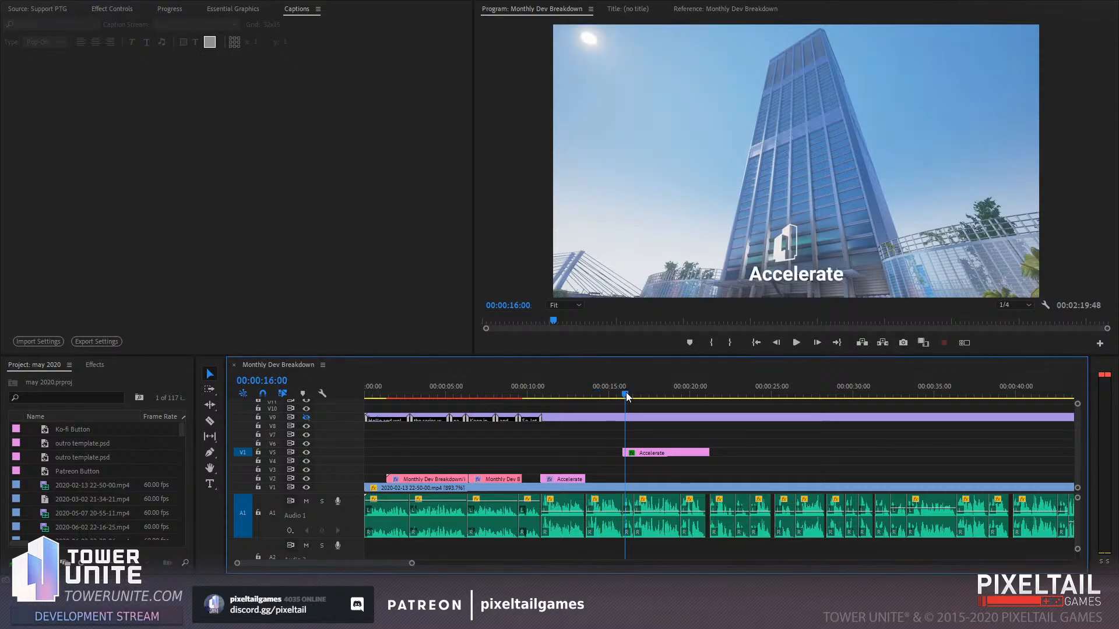
pyautogui.press('space')
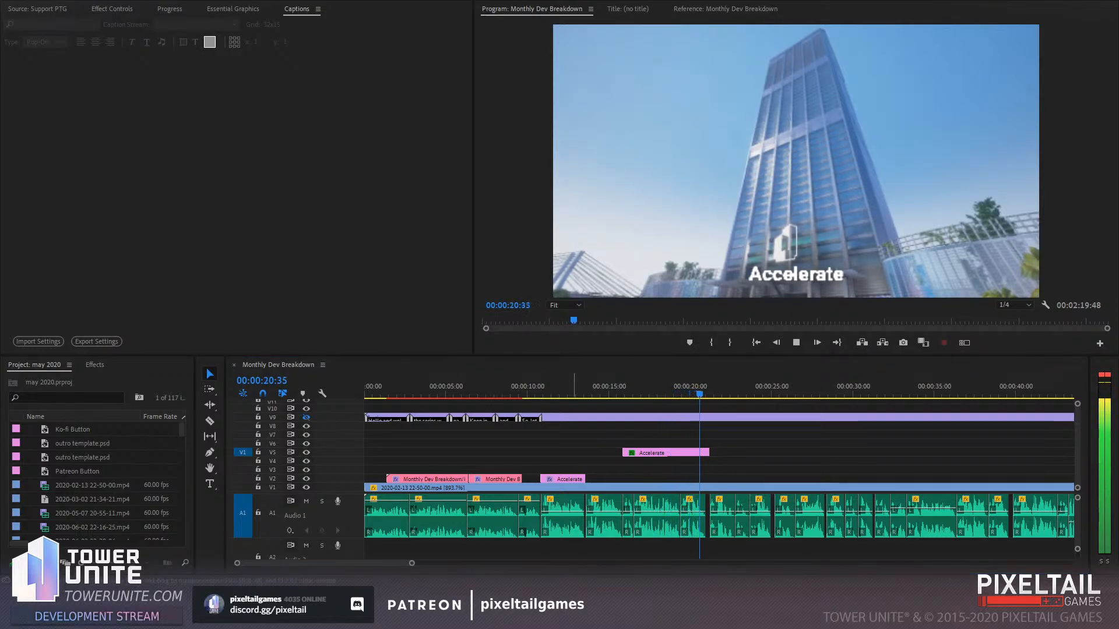
pyautogui.click(645, 387)
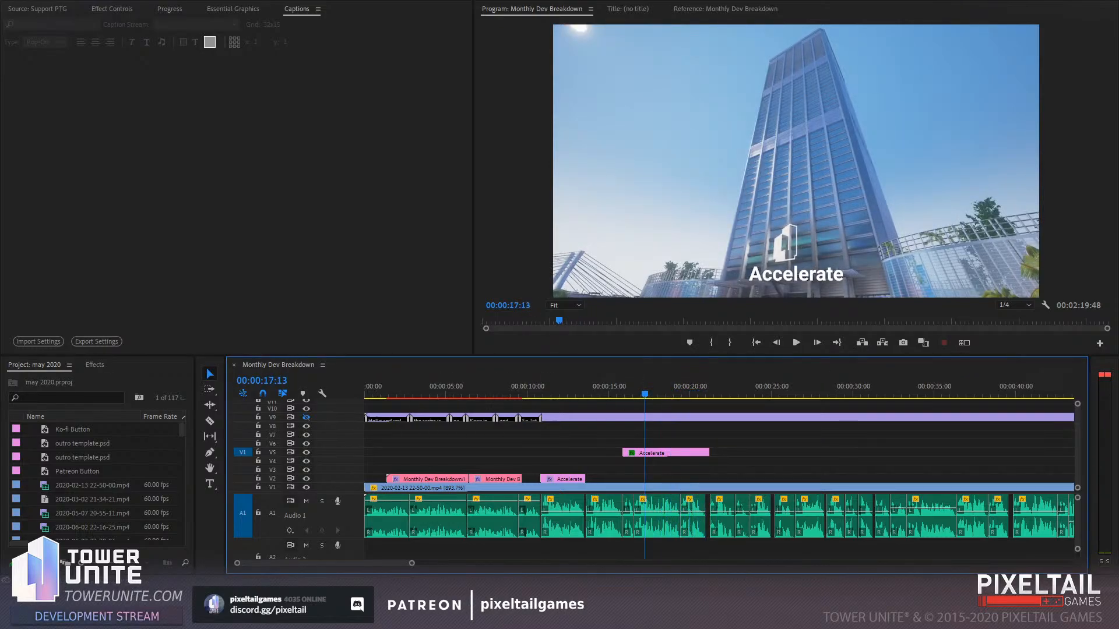
# Import the 05 26 2020 Accelerate Item Card System clip and place its video on V2, filling the gap between the large title and the small label
pyautogui.hotkey('alt', 'Tab')
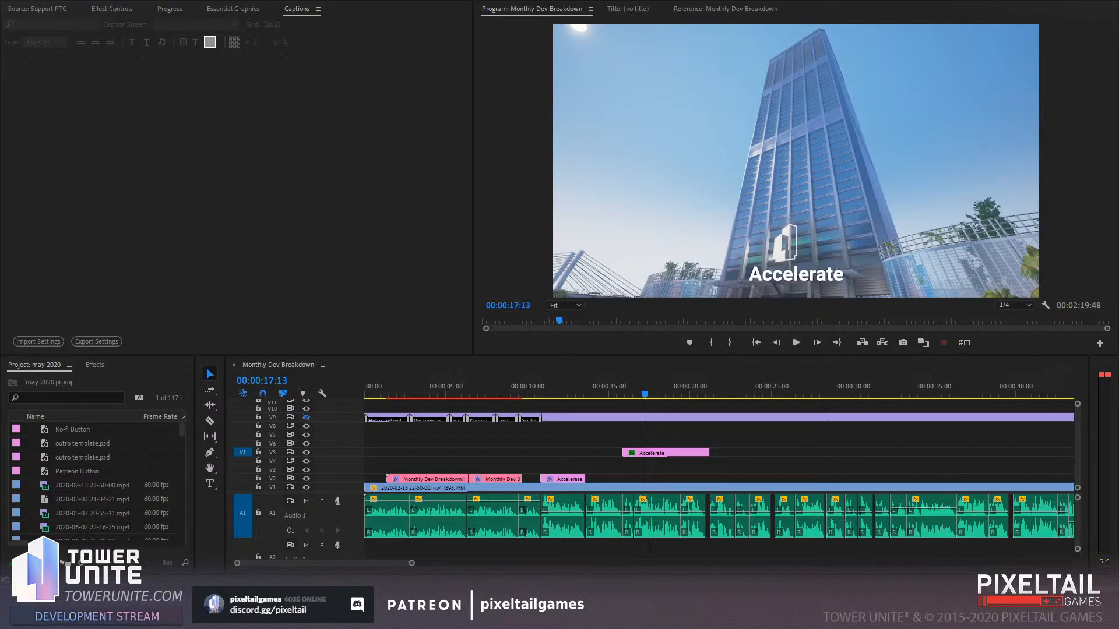
pyautogui.moveTo(373, 486); pyautogui.dragTo(432, 385)
pyautogui.click(37, 9)
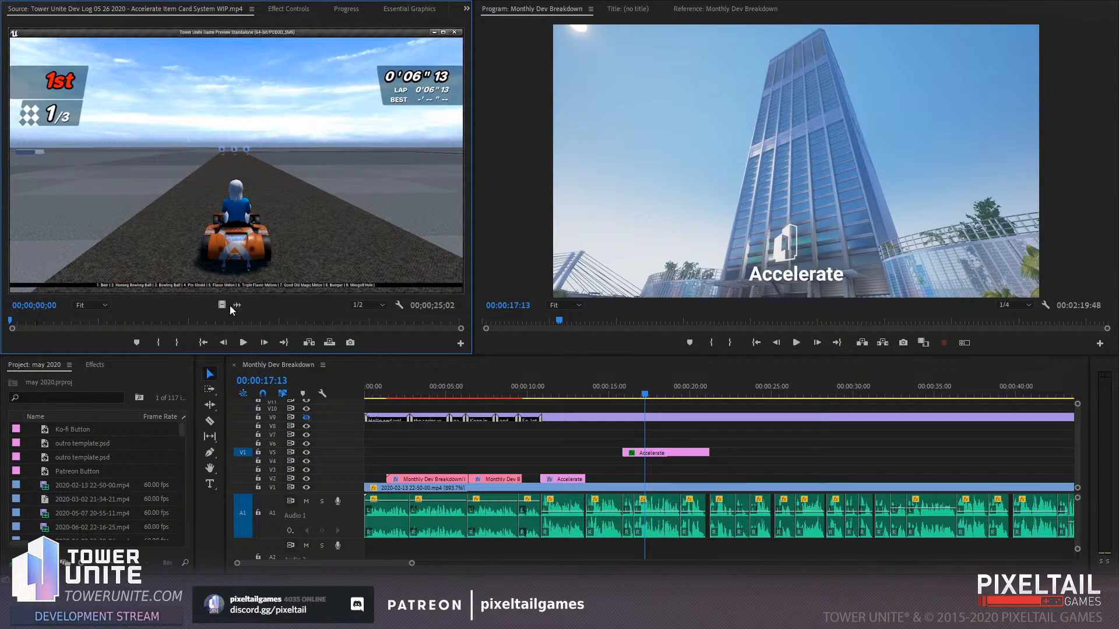
pyautogui.moveTo(291, 339); pyautogui.dragTo(606, 477)
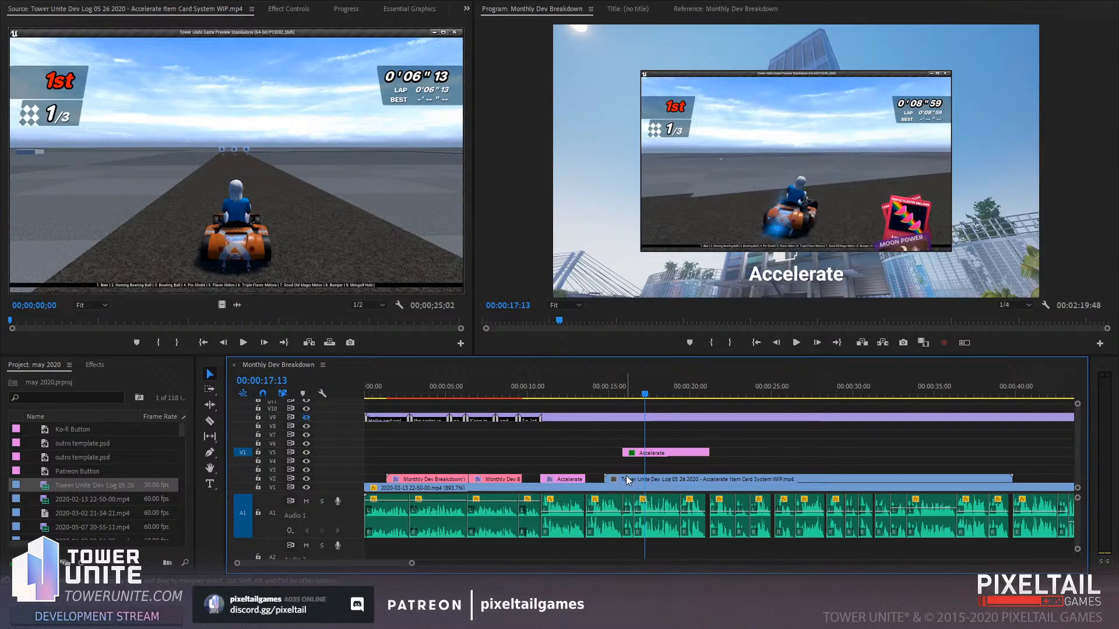
pyautogui.moveTo(626, 476); pyautogui.dragTo(607, 476)
pyautogui.moveTo(993, 479); pyautogui.dragTo(621, 479)
# Open the V2 item card clip's source and shift its used range later in the footage to the triple melons part
pyautogui.click(601, 398)
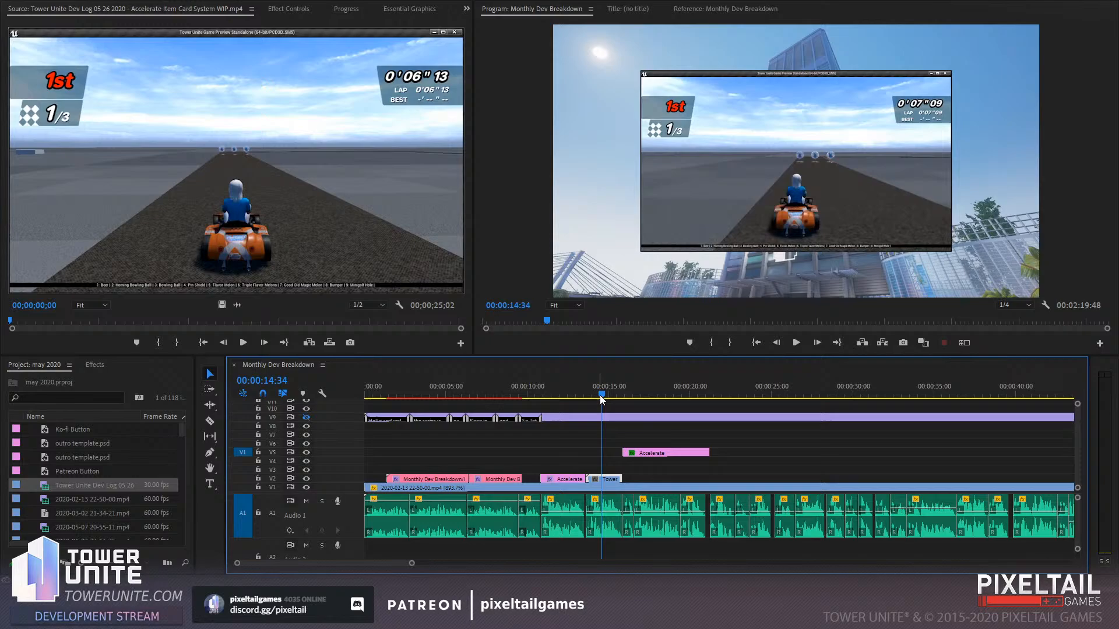
pyautogui.doubleClick(605, 479)
pyautogui.moveTo(75, 328); pyautogui.dragTo(235, 330)
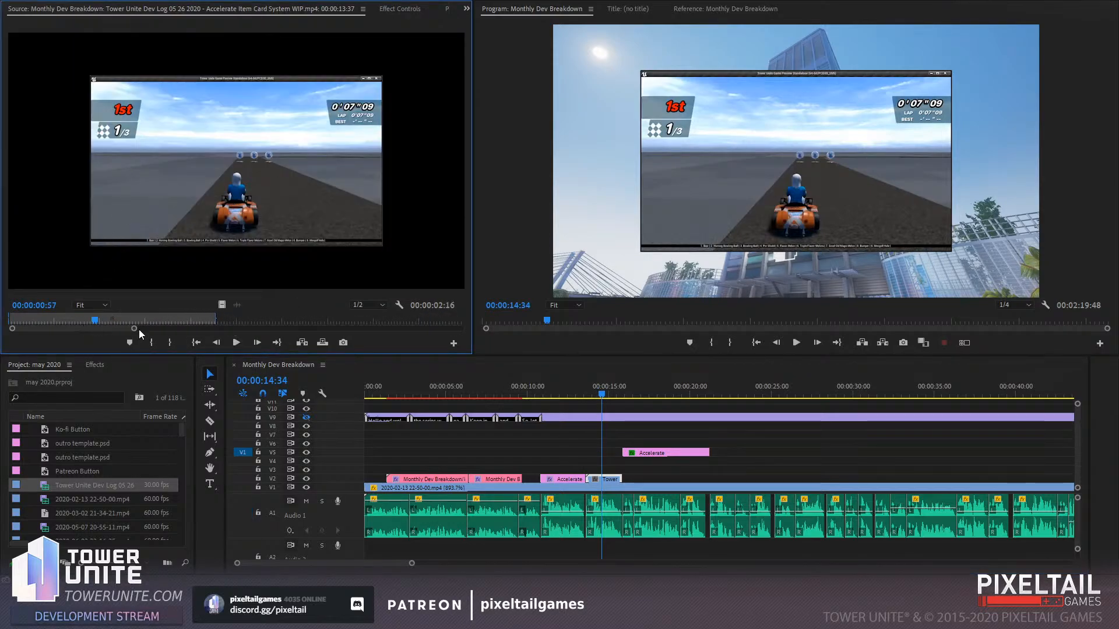
pyautogui.moveTo(137, 330); pyautogui.dragTo(462, 329)
pyautogui.moveTo(26, 324); pyautogui.dragTo(67, 319)
# Play through the item card source footage and its selected range to check which gameplay moments suit the shot
pyautogui.press('space')
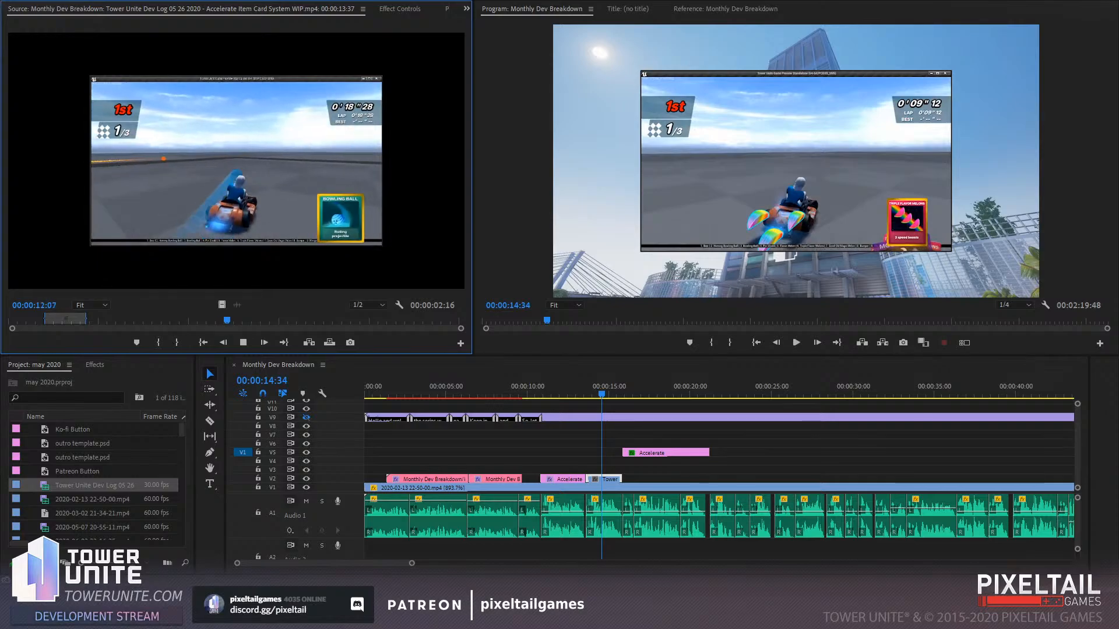
pyautogui.click(258, 321)
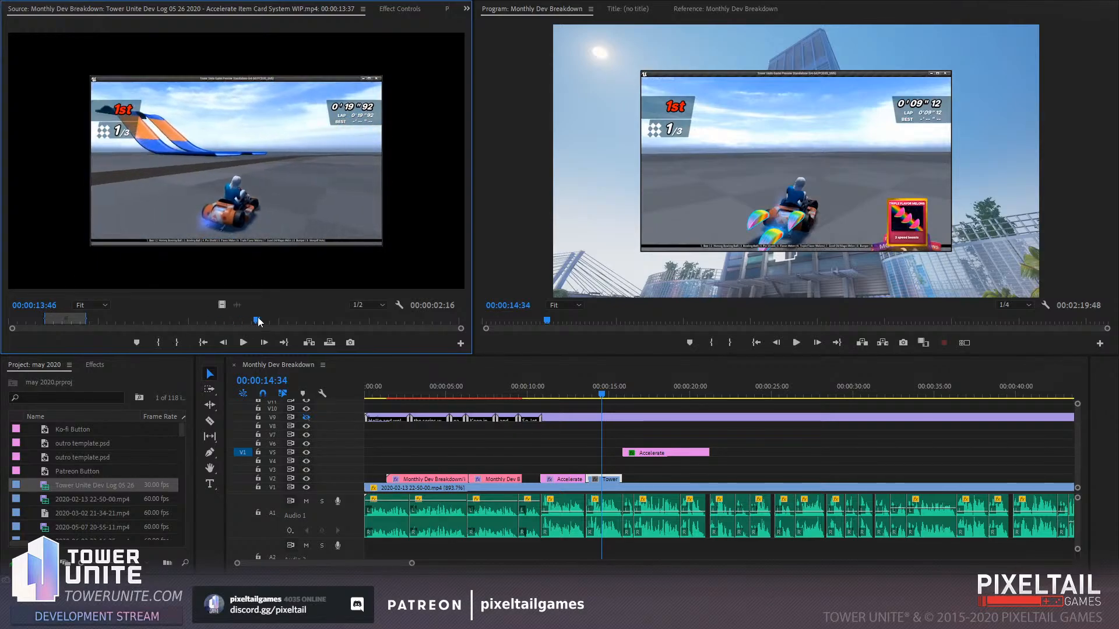
pyautogui.moveTo(259, 321); pyautogui.dragTo(124, 316)
pyautogui.press('space')
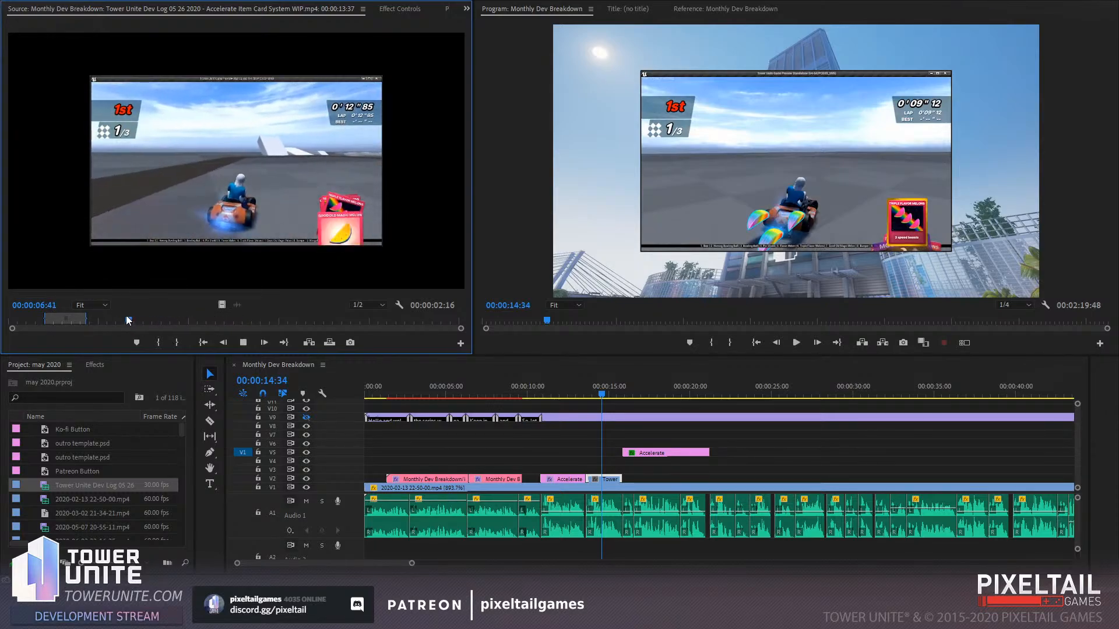
pyautogui.press('space')
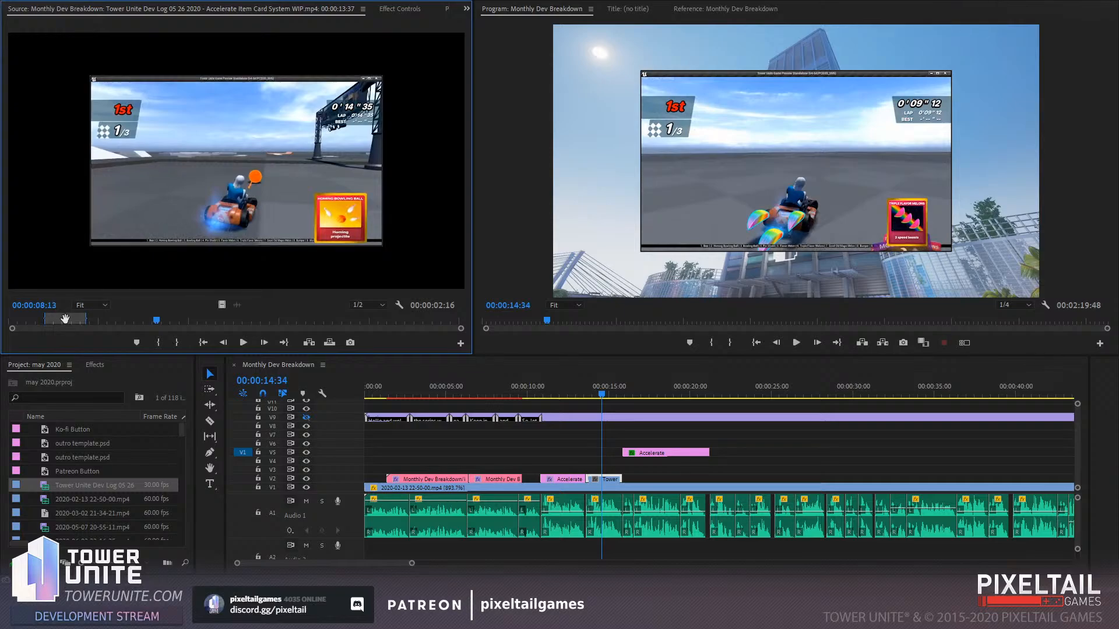
pyautogui.click(43, 319)
pyautogui.press('space')
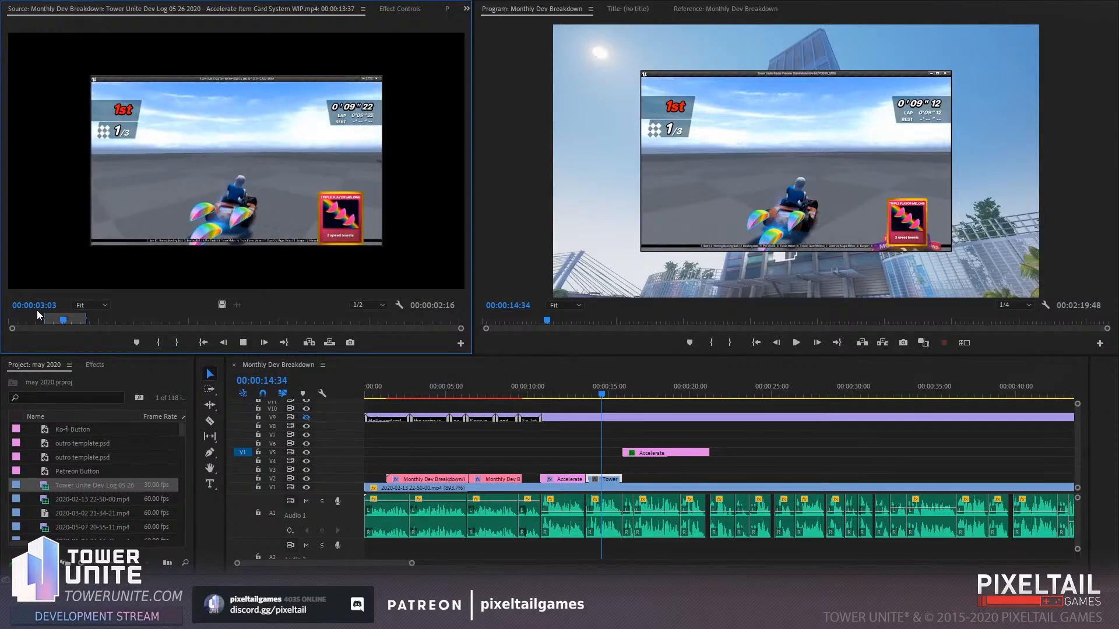
pyautogui.press('space')
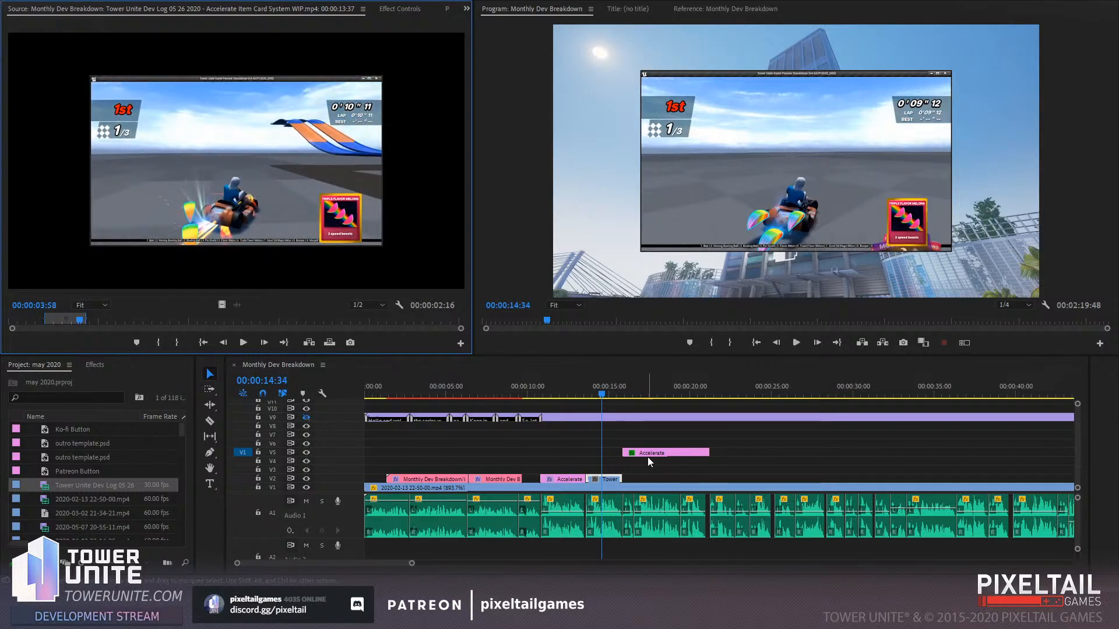
# Scale the item card clip on V2 to 159 and set its vertical position to 513 so it fills the frame
pyautogui.moveTo(594, 461); pyautogui.dragTo(600, 476)
pyautogui.click(385, 11)
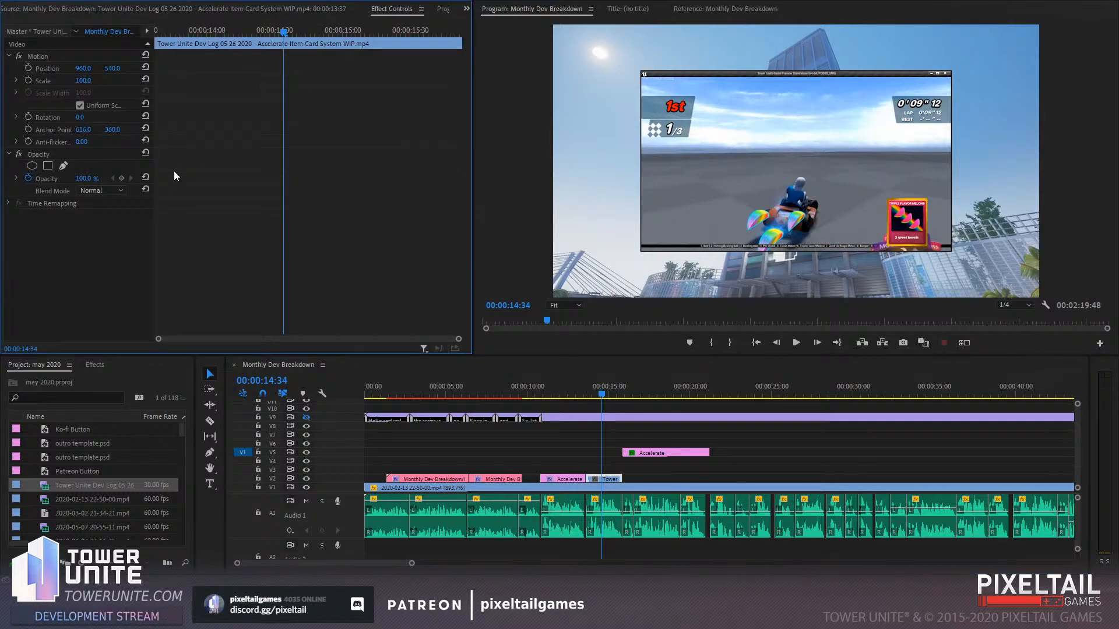
pyautogui.click(88, 79)
pyautogui.write('150')
pyautogui.press('Return')
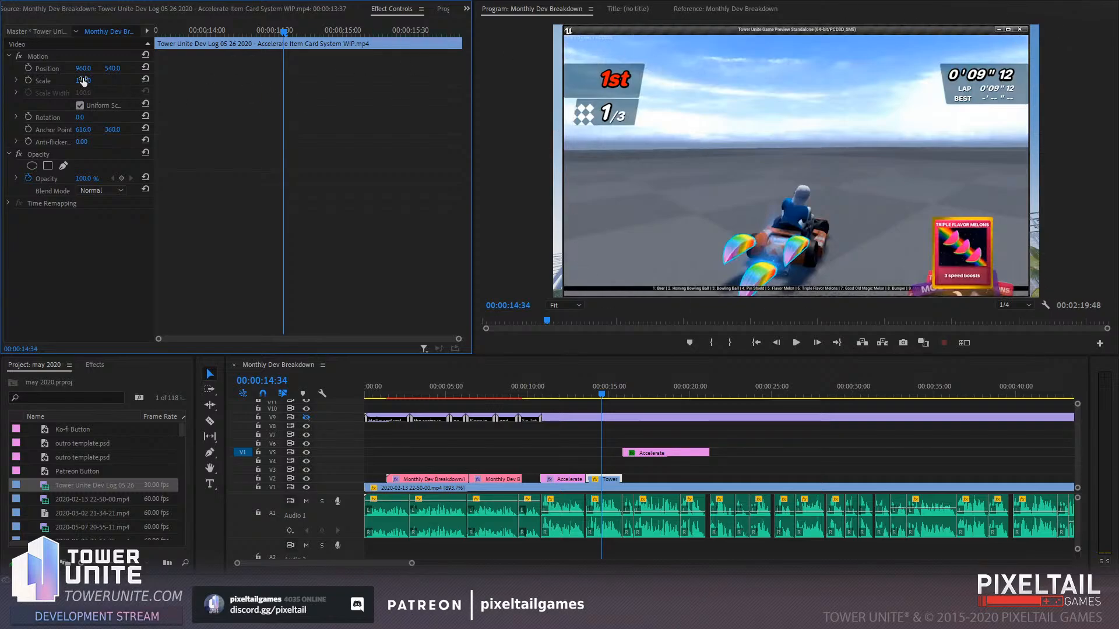
pyautogui.moveTo(83, 82); pyautogui.dragTo(99, 81)
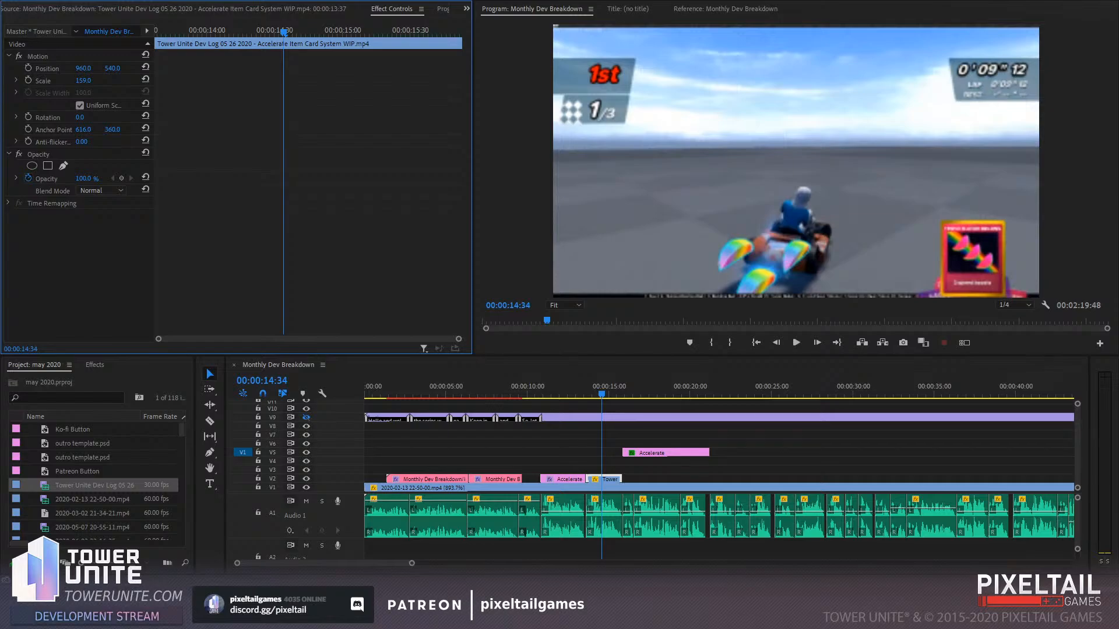
pyautogui.moveTo(113, 68); pyautogui.dragTo(103, 68)
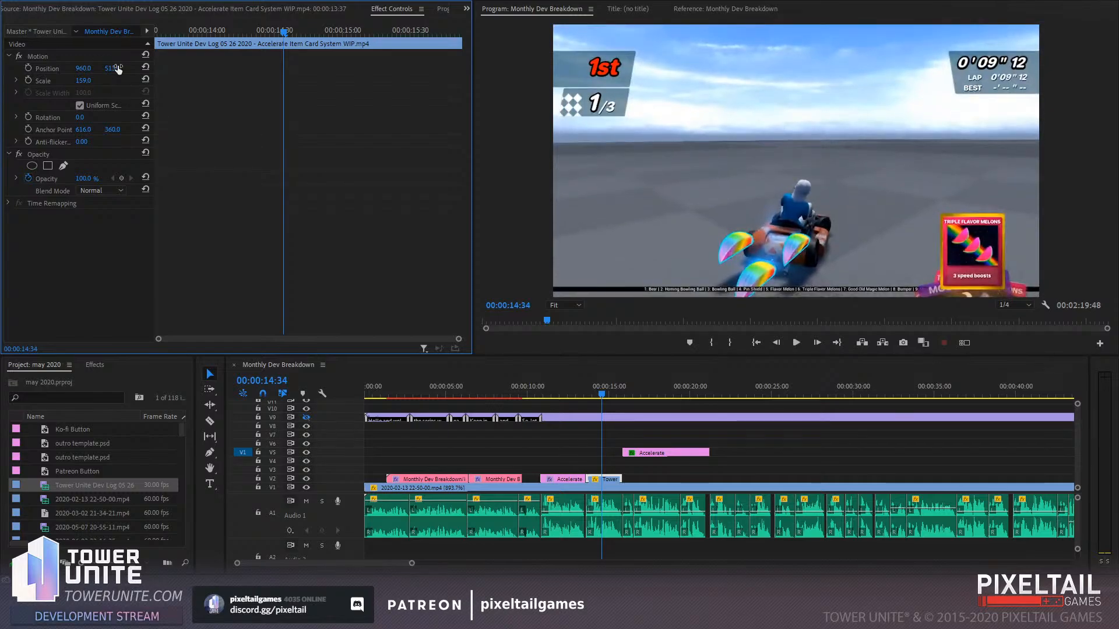
# Play the transition from the large Accelerate title into the enlarged item card clip
pyautogui.click(579, 396)
pyautogui.press('space')
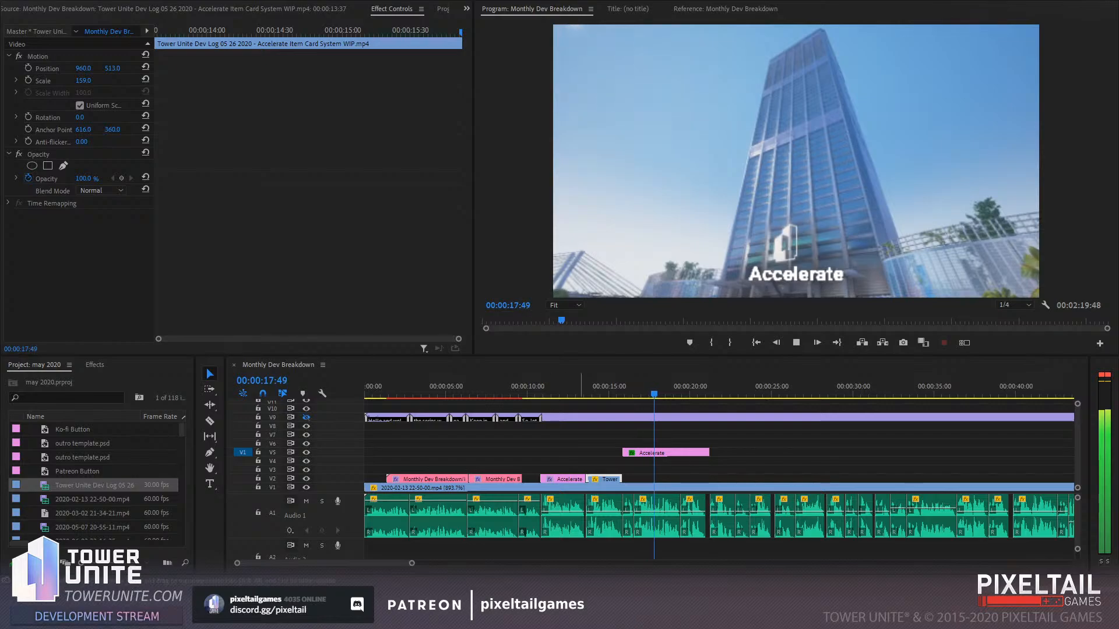
pyautogui.click(570, 387)
pyautogui.press('space')
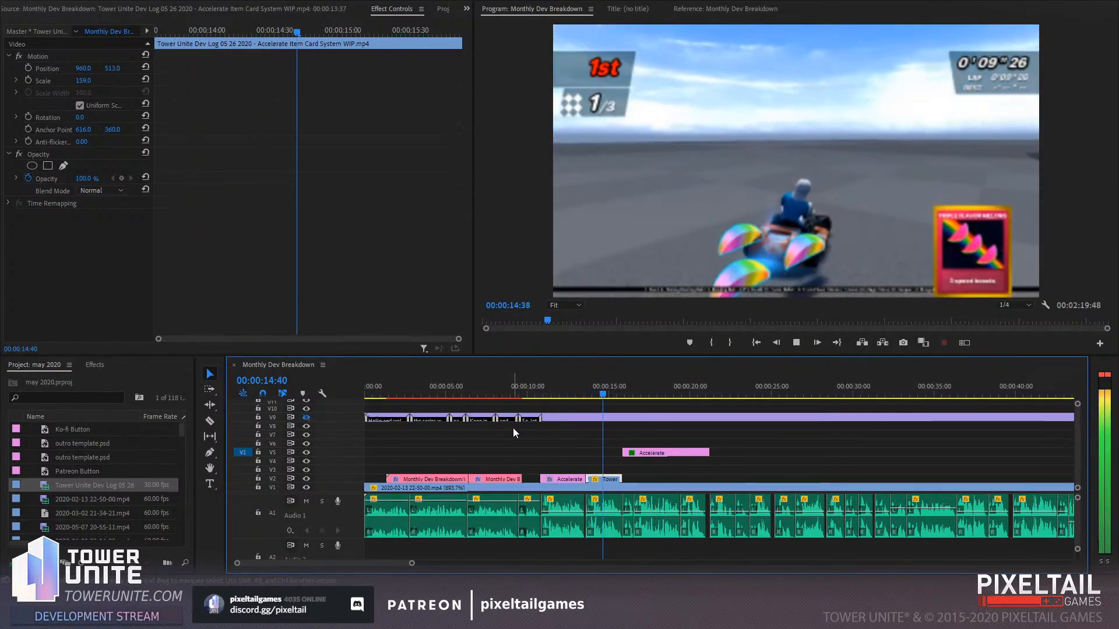
pyautogui.press('space')
# Set the program playback resolution to 1/2 and replay the item card clip
pyautogui.click(1011, 307)
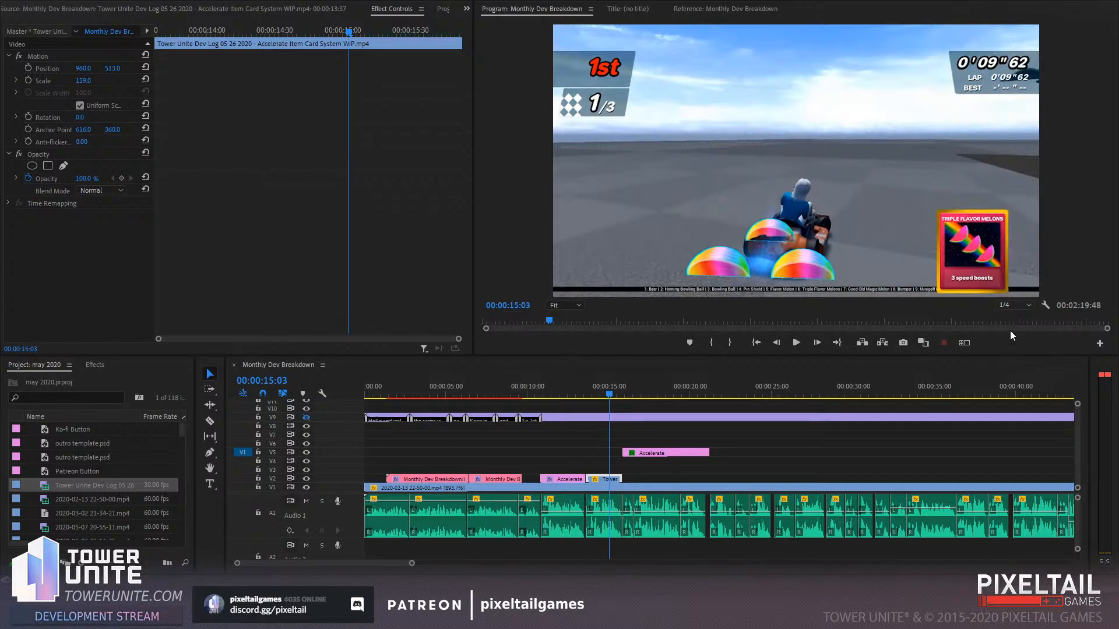
pyautogui.click(1009, 330)
pyautogui.click(578, 385)
pyautogui.press('space')
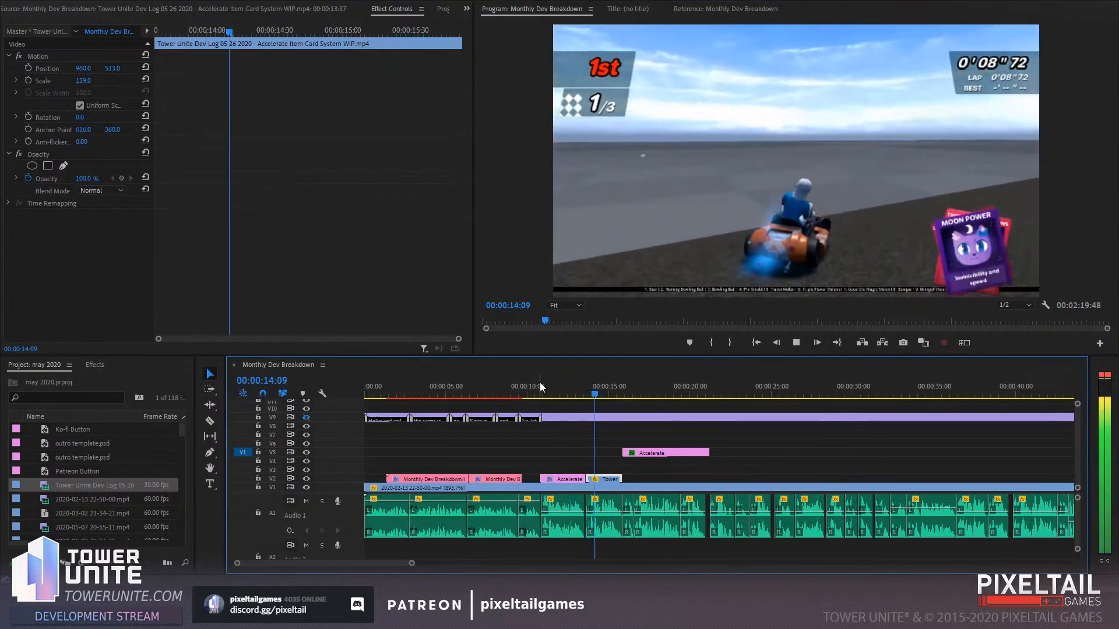
pyautogui.press('space')
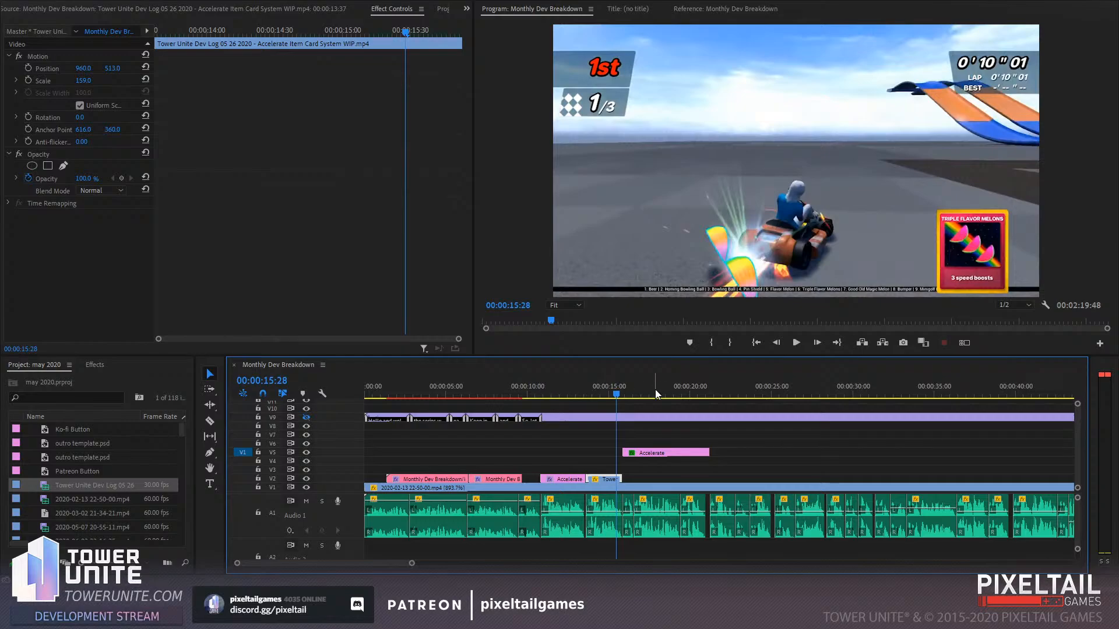
# Play the voice-over following the item card clip, stopping at 00:00:19:21
pyautogui.moveTo(618, 389); pyautogui.dragTo(624, 386)
pyautogui.click(795, 343)
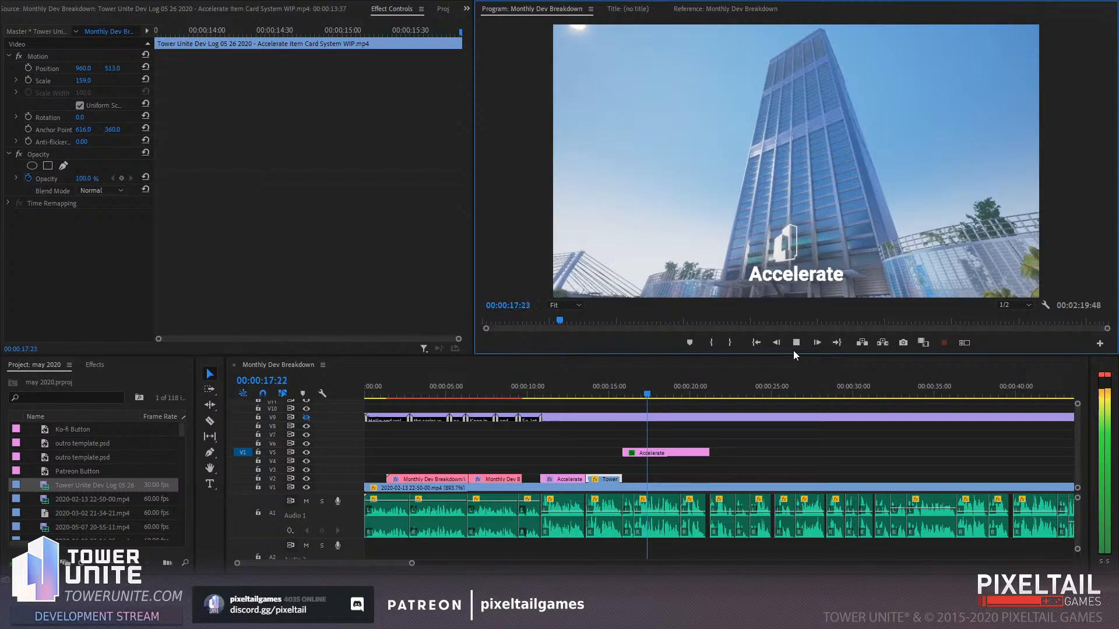
pyautogui.click(796, 342)
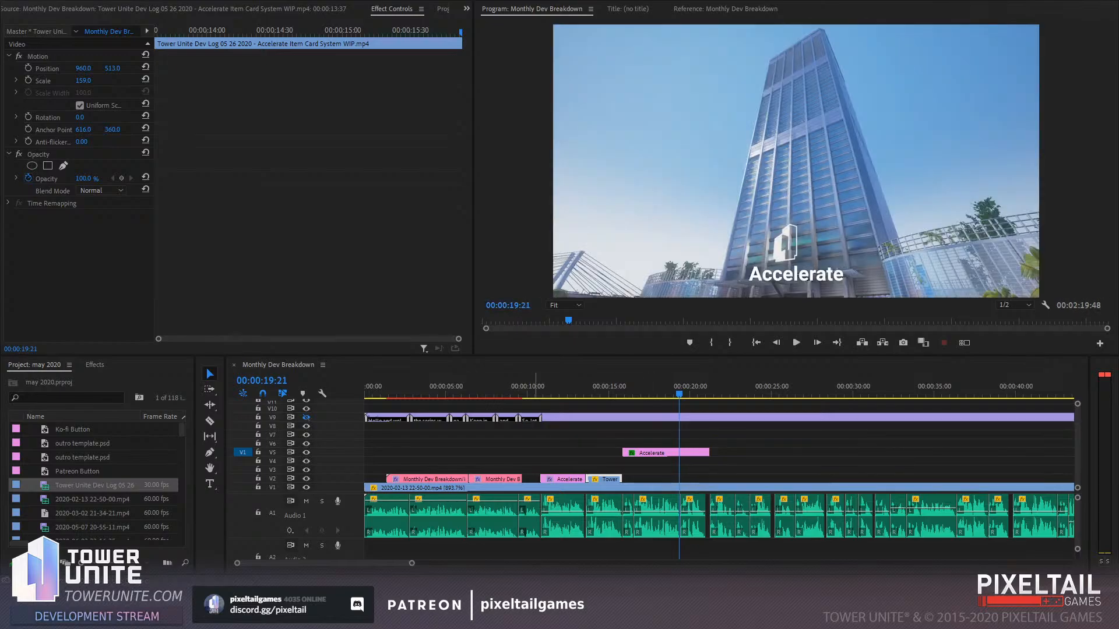
# Add only the video of the Accelerate Bouncing Items WIP clip to V2 after the item card clip, trimmed to the Accelerate title's end
pyautogui.click(175, 9)
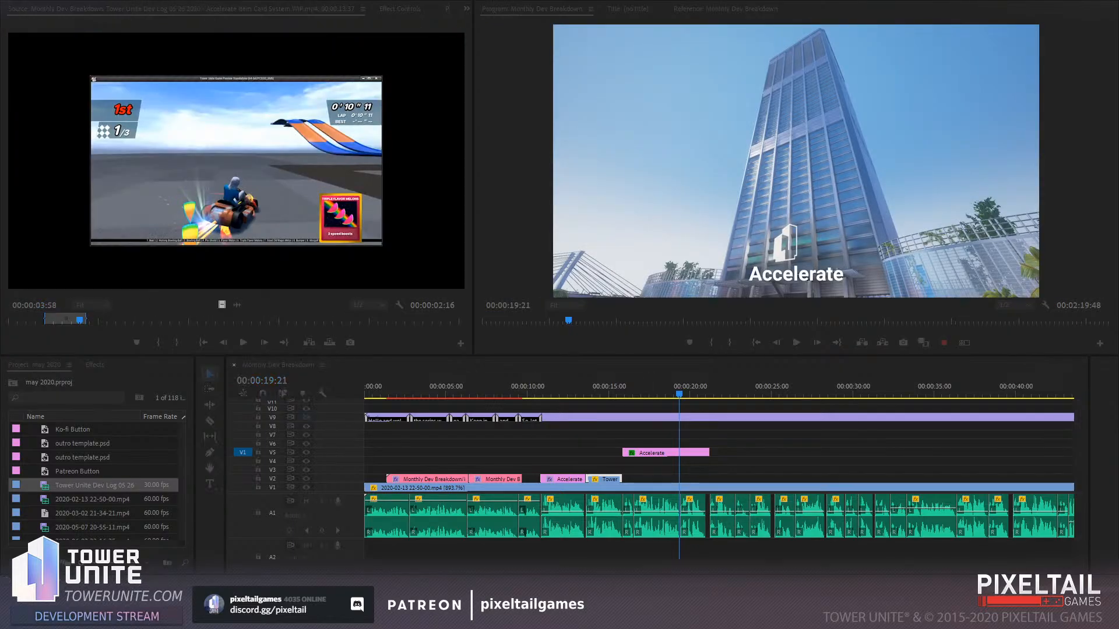
pyautogui.moveTo(222, 304); pyautogui.dragTo(665, 480)
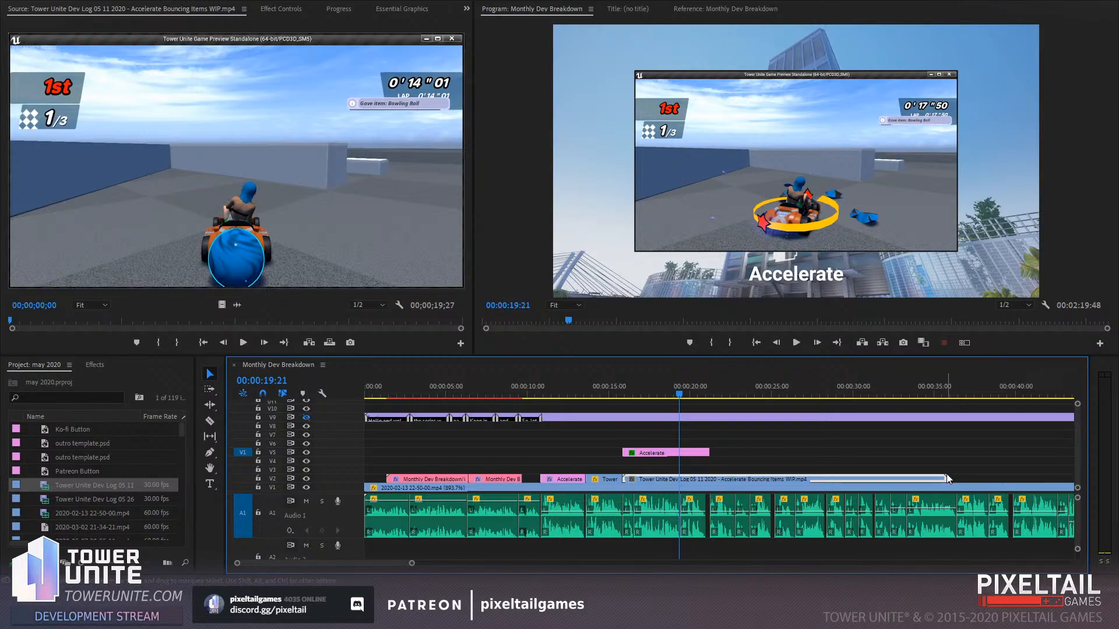
pyautogui.moveTo(944, 478); pyautogui.dragTo(708, 476)
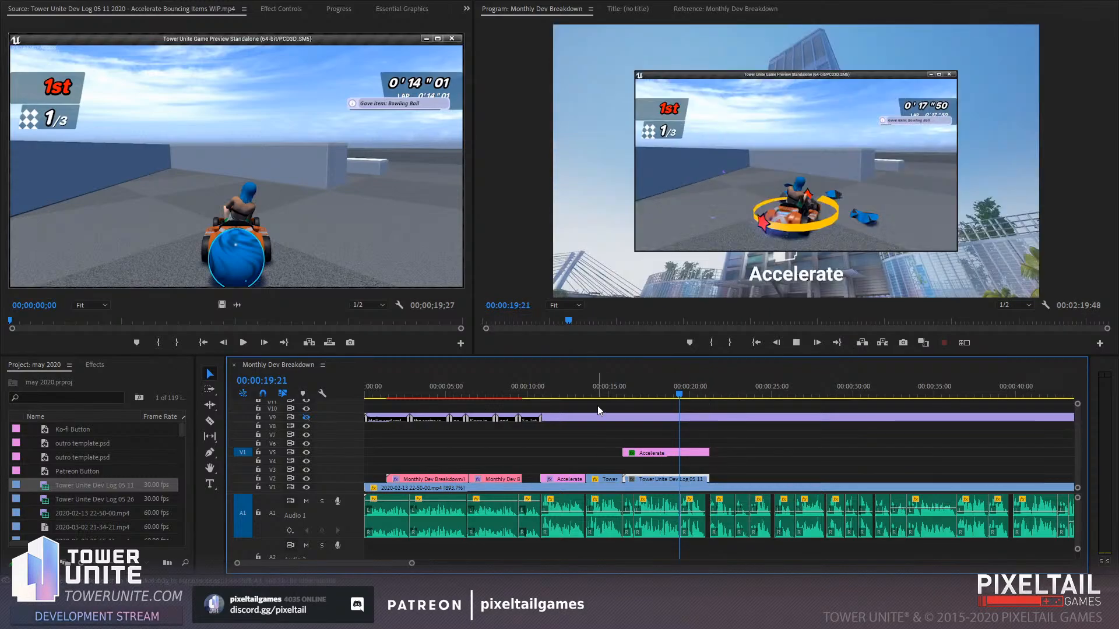
# Play from the item card clip into the bouncing items clip and set the latter's scale to 150
pyautogui.moveTo(619, 394); pyautogui.dragTo(597, 394)
pyautogui.press('space')
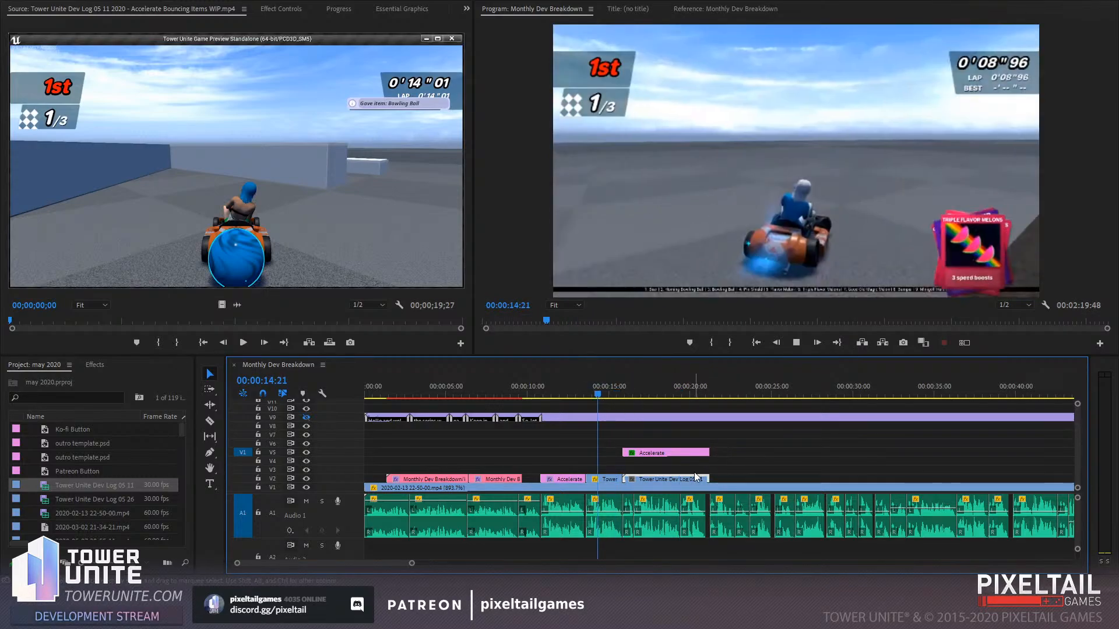
pyautogui.click(281, 8)
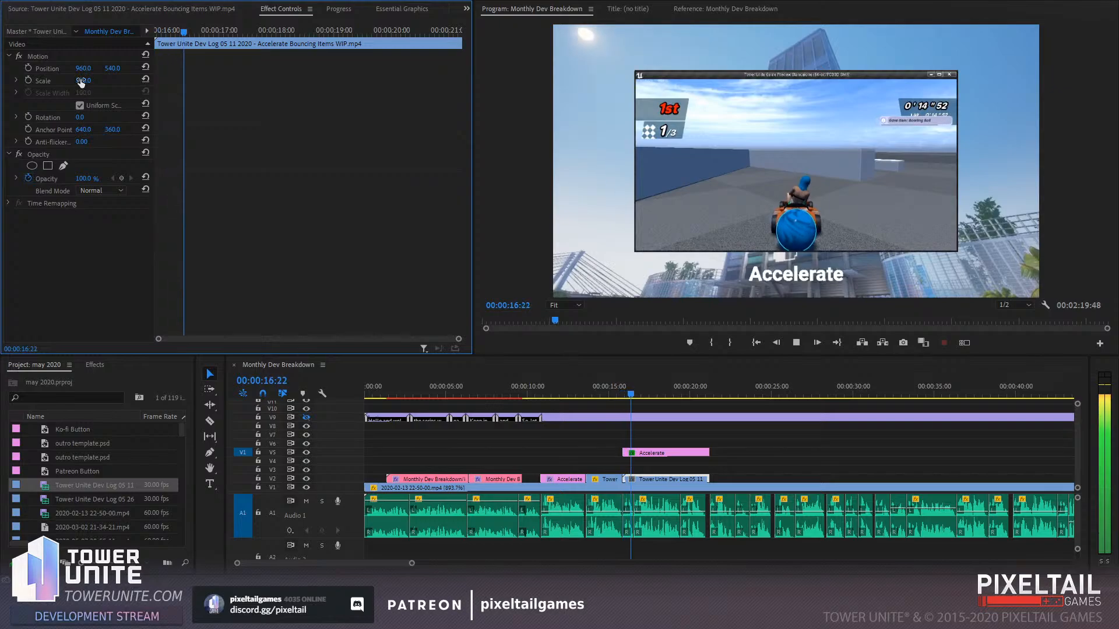
pyautogui.click(85, 81)
pyautogui.write('150')
pyautogui.press('Return')
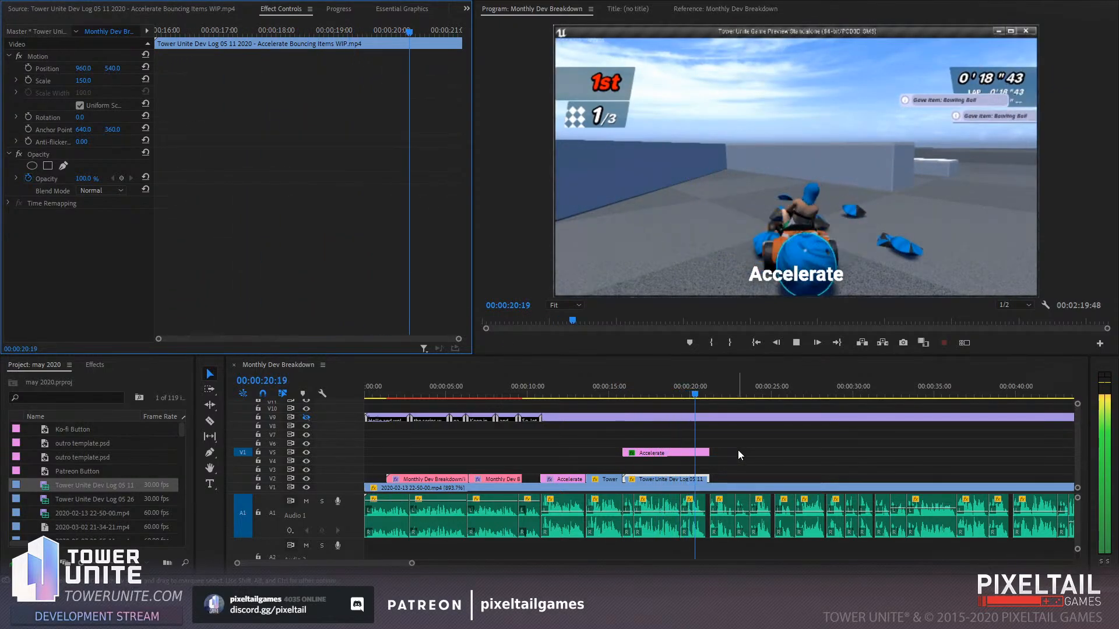
# Replay the bouncing items clip against the voice-over and shorten its end to about 00:00:19:15
pyautogui.press('space')
pyautogui.click(656, 379)
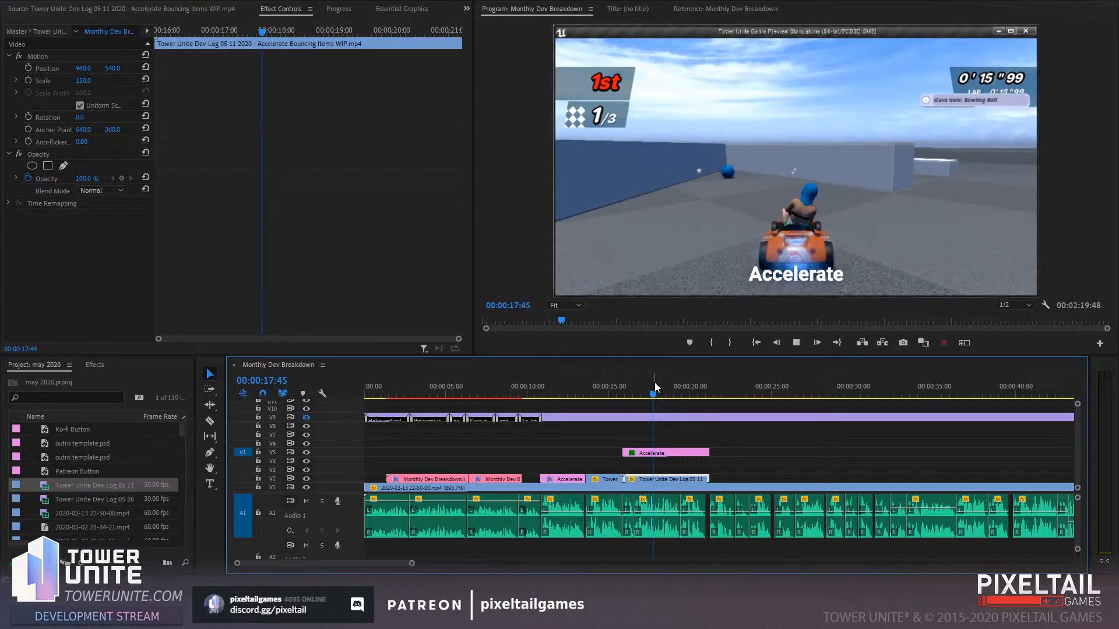
pyautogui.press('space')
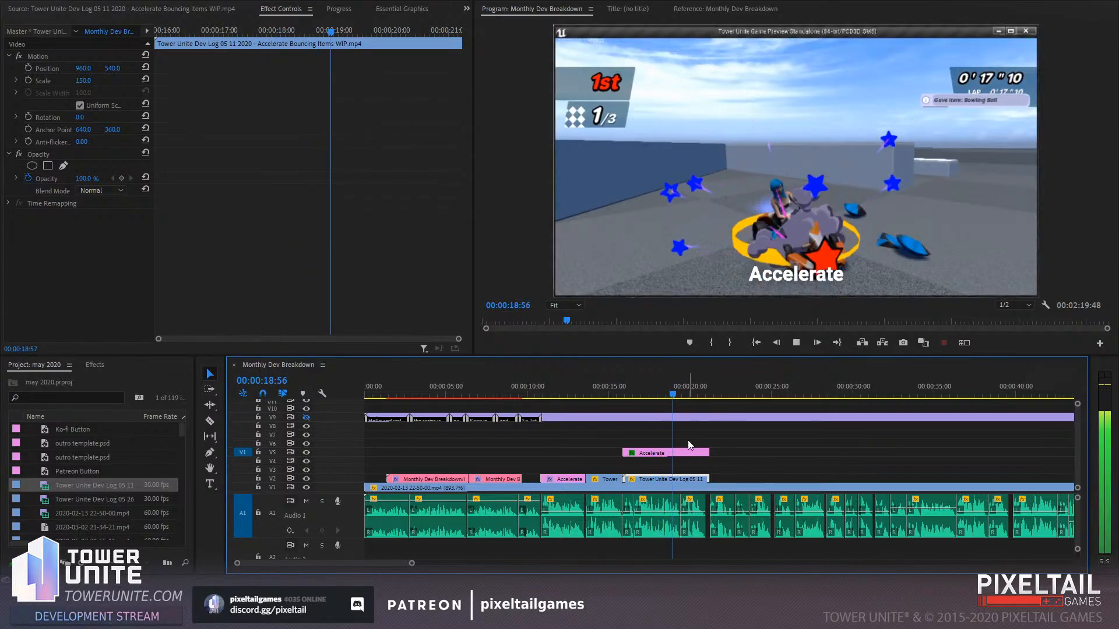
pyautogui.press('space')
pyautogui.moveTo(689, 472); pyautogui.dragTo(679, 475)
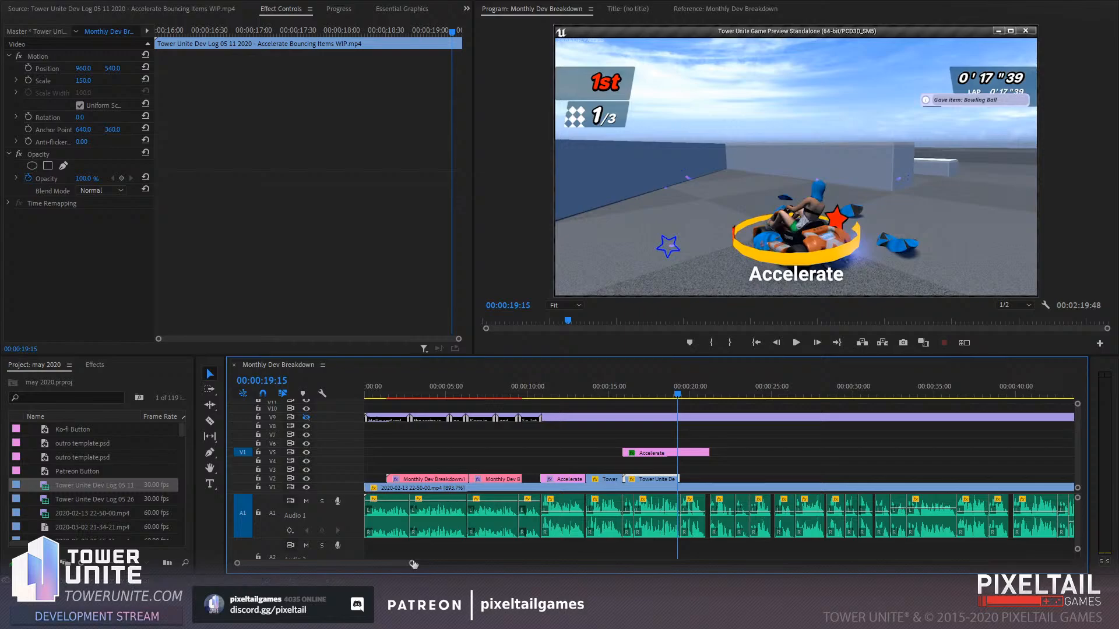
# Find the Crop video effect and apply it to the bouncing items clip on V2
pyautogui.moveTo(413, 564); pyautogui.dragTo(390, 564)
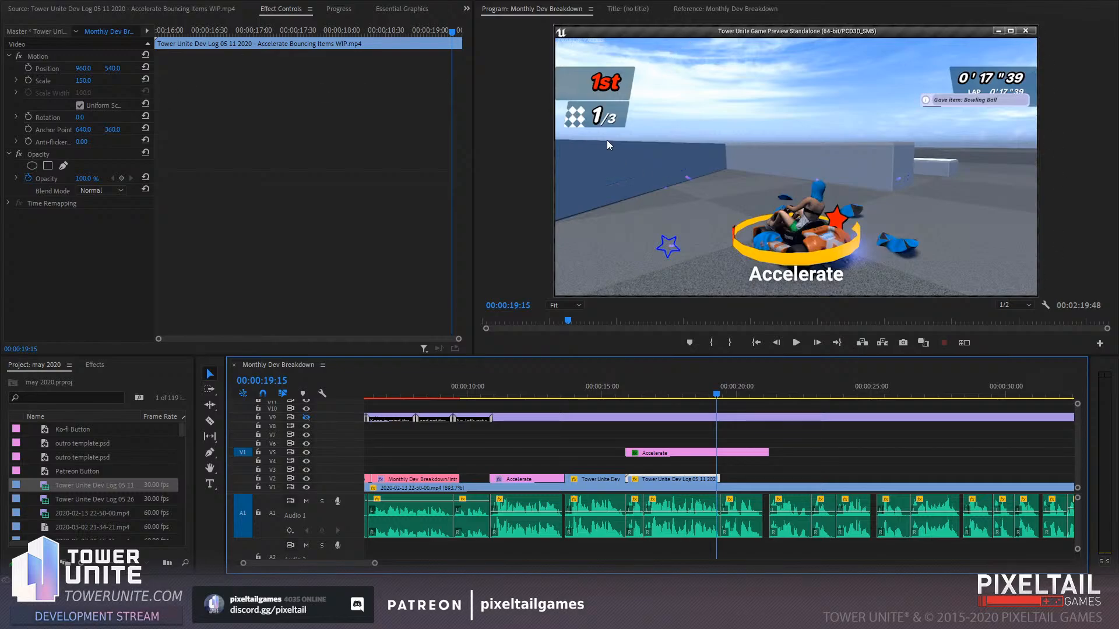
pyautogui.click(95, 365)
pyautogui.click(72, 380)
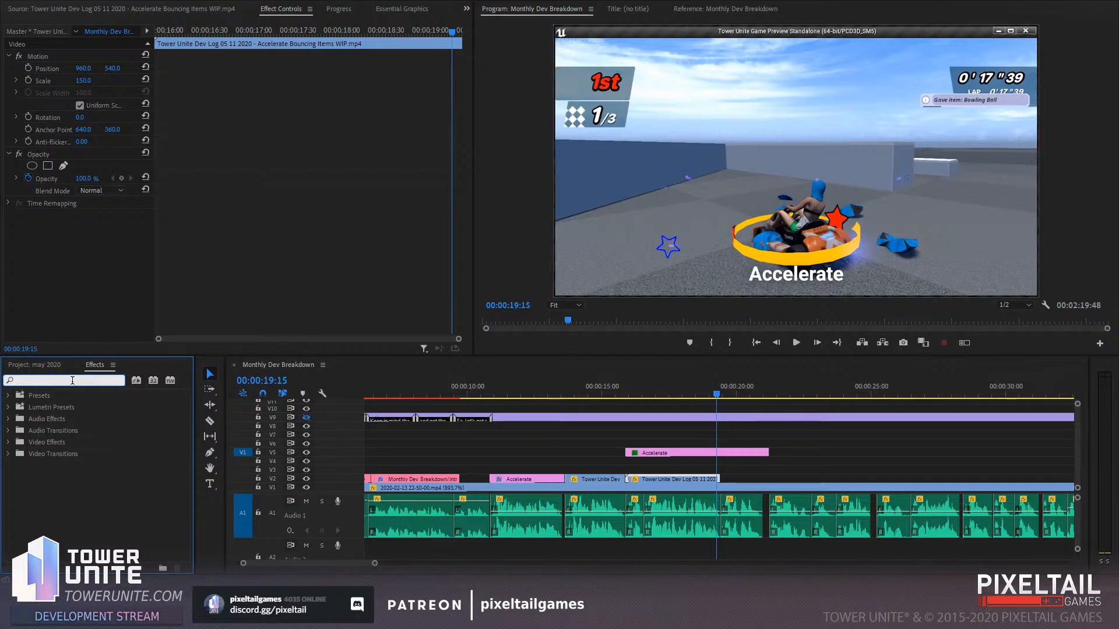
pyautogui.write('crop')
pyautogui.moveTo(48, 464); pyautogui.dragTo(701, 477)
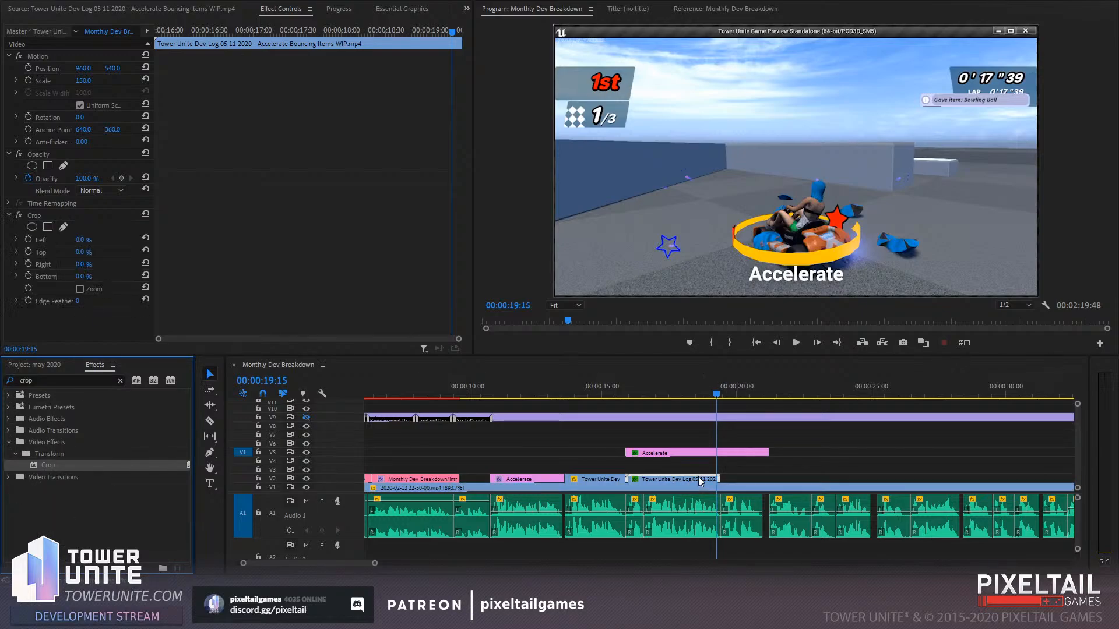
# Set the left and right crop of the bouncing items clip to 0.5% each
pyautogui.moveTo(87, 238)
pyautogui.mouseDown()
pyautogui.moveTo(110, 238)
pyautogui.moveTo(87, 238)
pyautogui.mouseUp()
pyautogui.click(90, 240)
pyautogui.write('2')
pyautogui.press('Return')
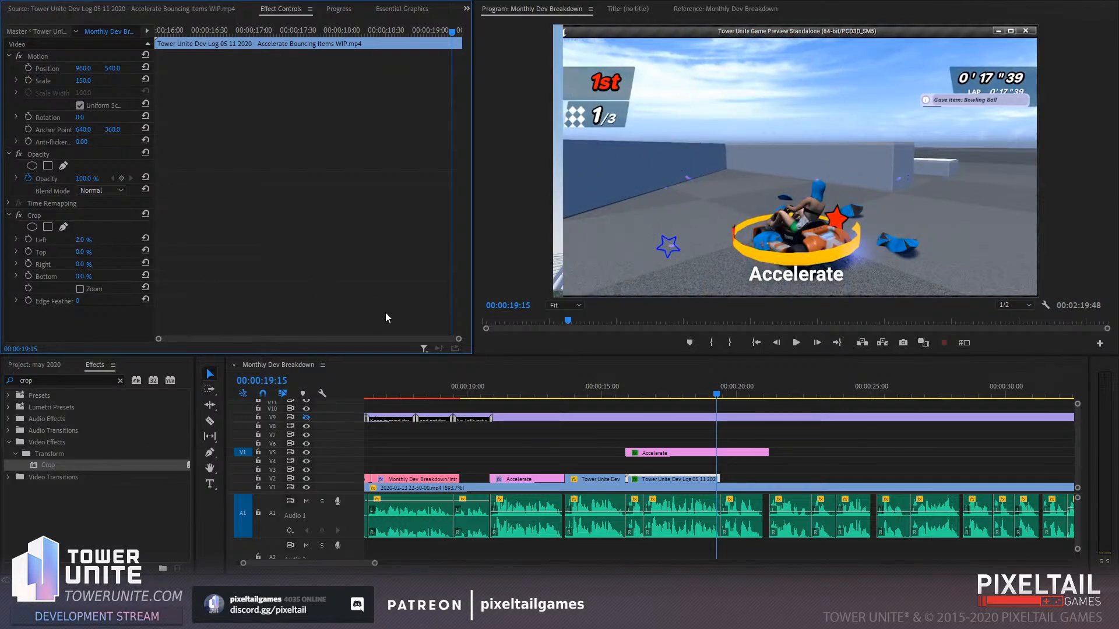
pyautogui.moveTo(94, 240); pyautogui.dragTo(91, 240)
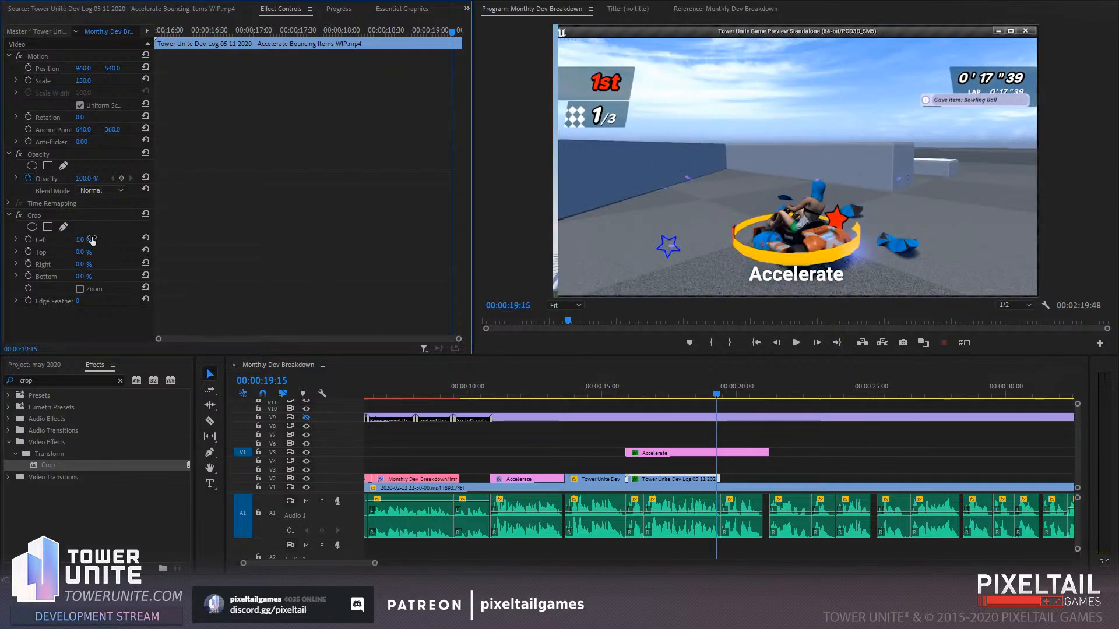
pyautogui.click(90, 240)
pyautogui.write('0.5')
pyautogui.press('Return')
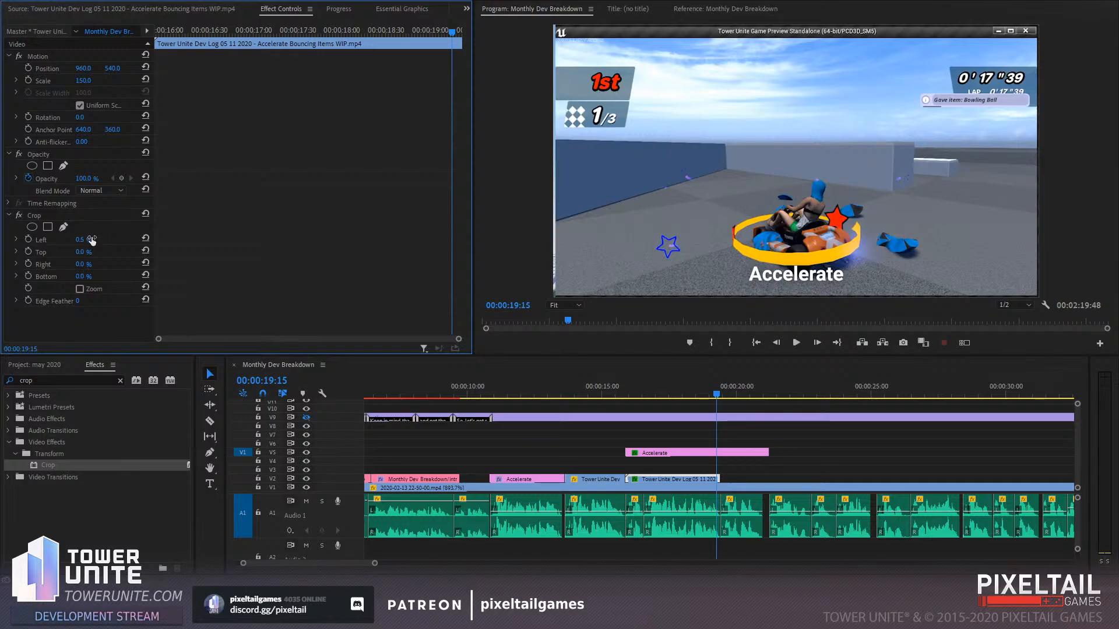
pyautogui.click(80, 264)
pyautogui.write('0.5')
pyautogui.press('Return')
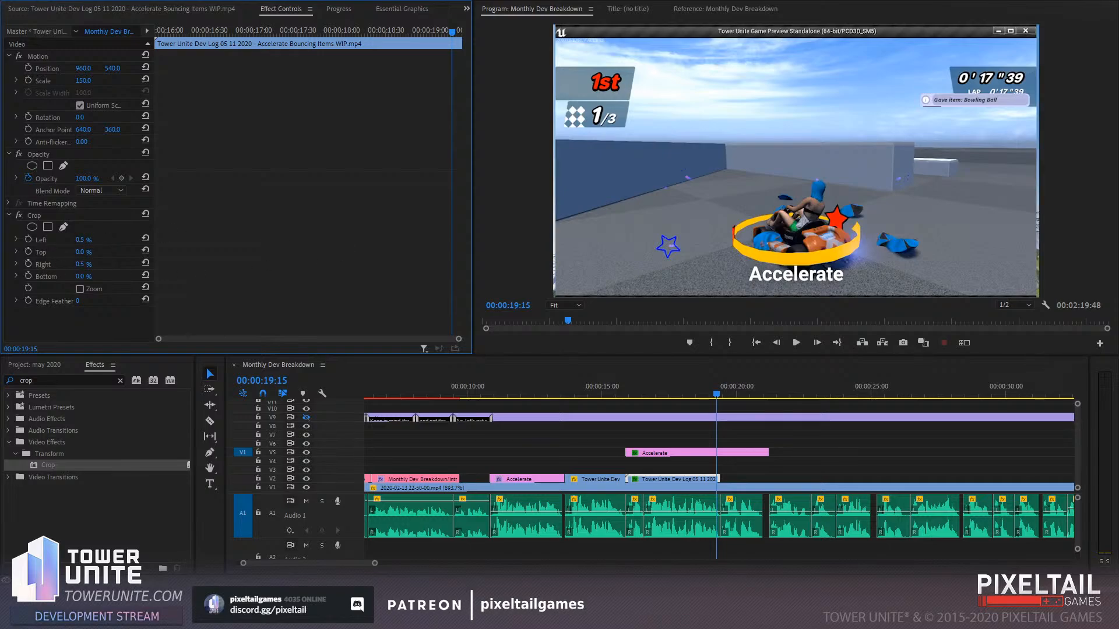
# Crop the bouncing items clip by 5% at the top and 1% at the bottom to remove the window border
pyautogui.moveTo(81, 253)
pyautogui.mouseDown()
pyautogui.moveTo(107, 252)
pyautogui.moveTo(87, 253)
pyautogui.mouseUp()
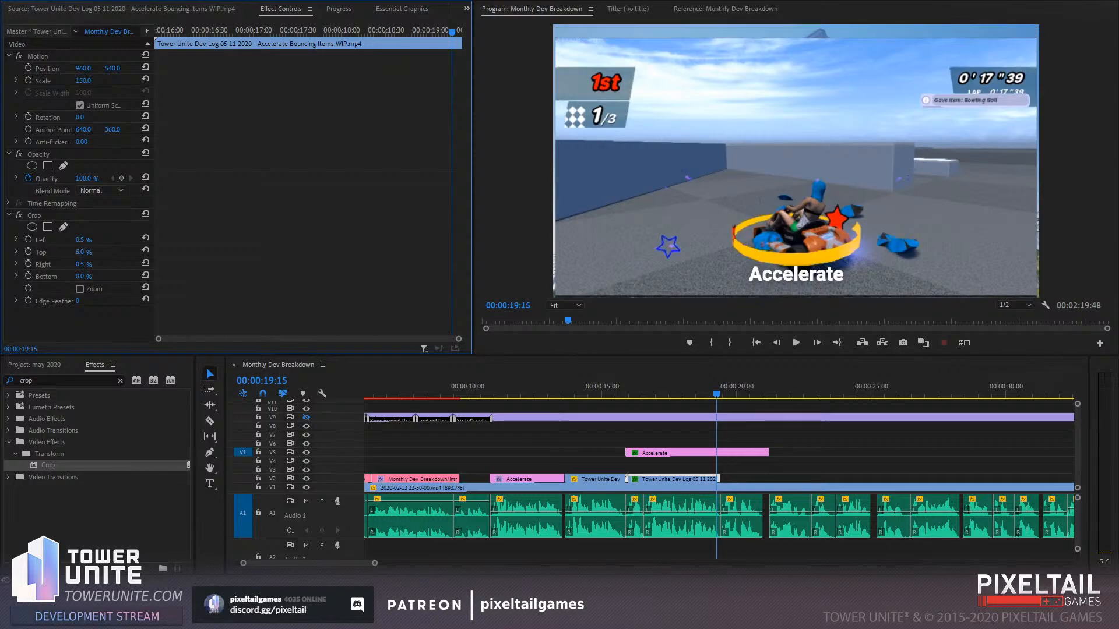
pyautogui.click(83, 277)
pyautogui.write('0')
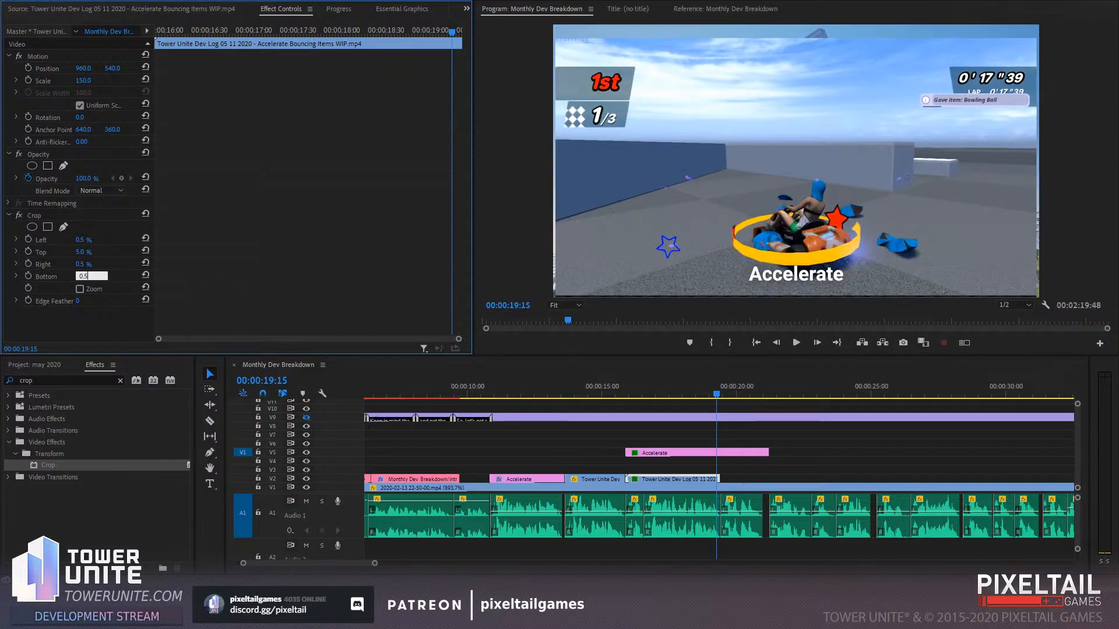
pyautogui.write('.5')
pyautogui.press('Return')
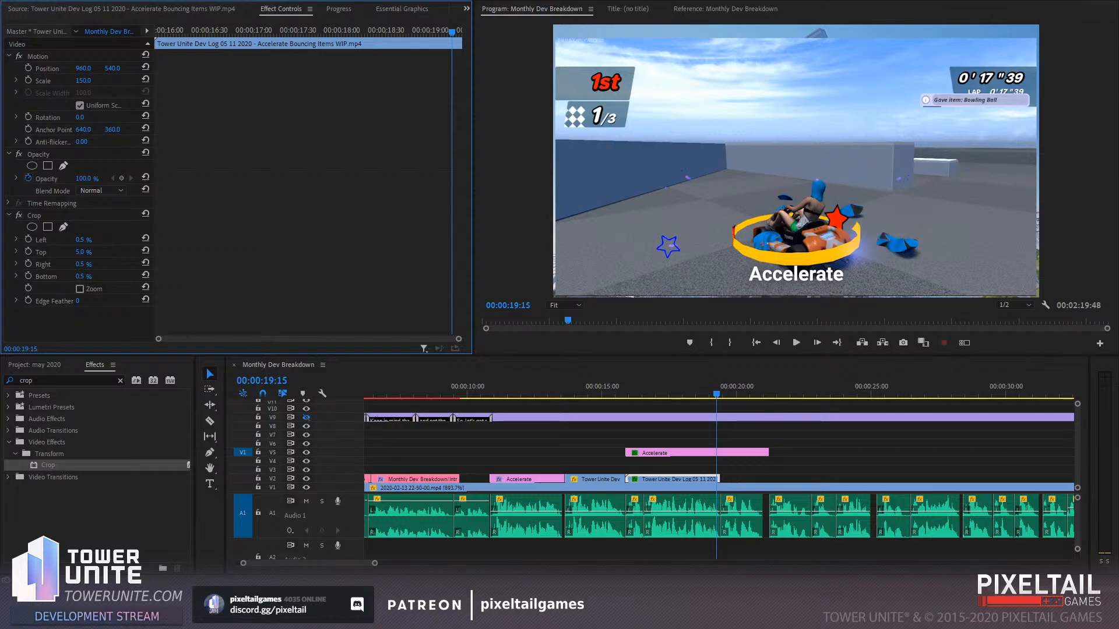
pyautogui.press('Return')
pyautogui.write('0.7')
pyautogui.press('Return')
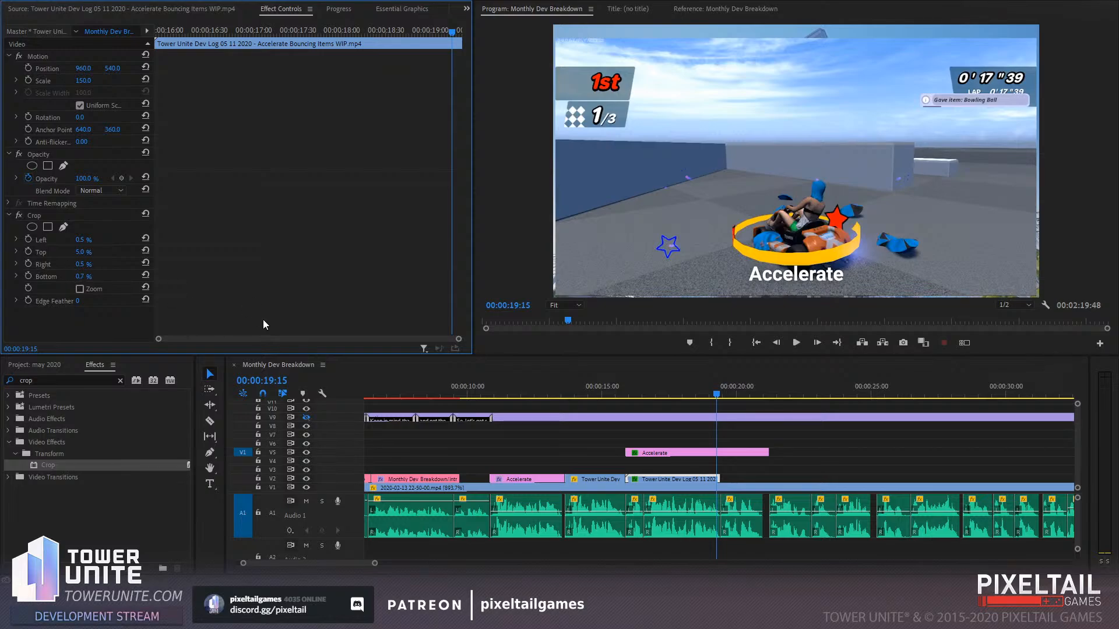
pyautogui.click(85, 277)
pyautogui.write('1')
pyautogui.press('Return')
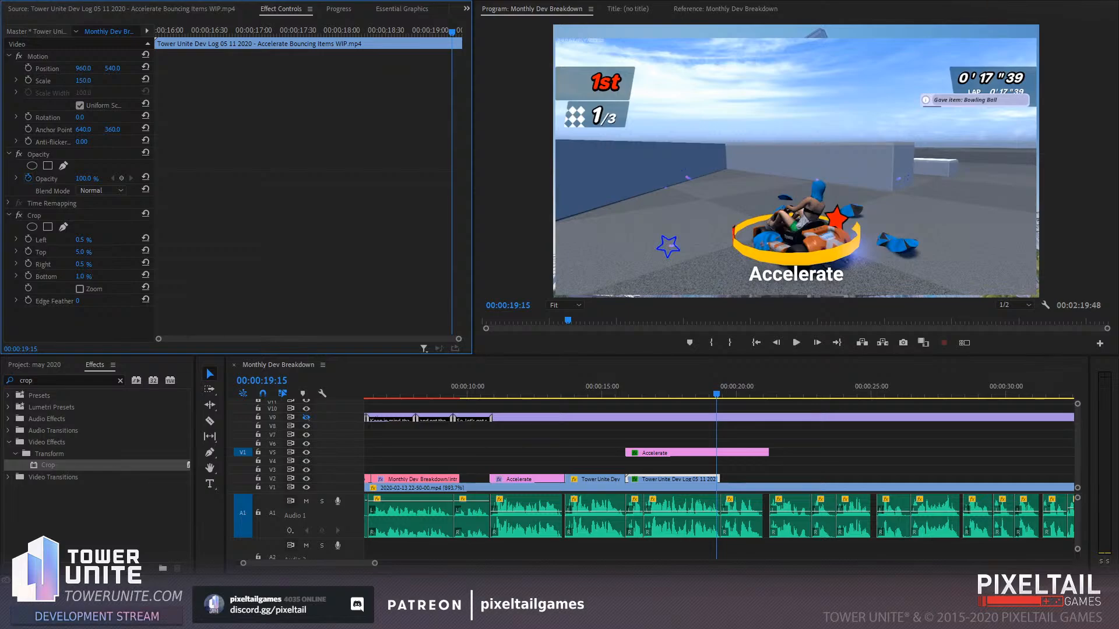
# Scale the bouncing items clip to 160, set its vertical position to 518, and replay the transition from the item card clip
pyautogui.moveTo(83, 81); pyautogui.dragTo(118, 69)
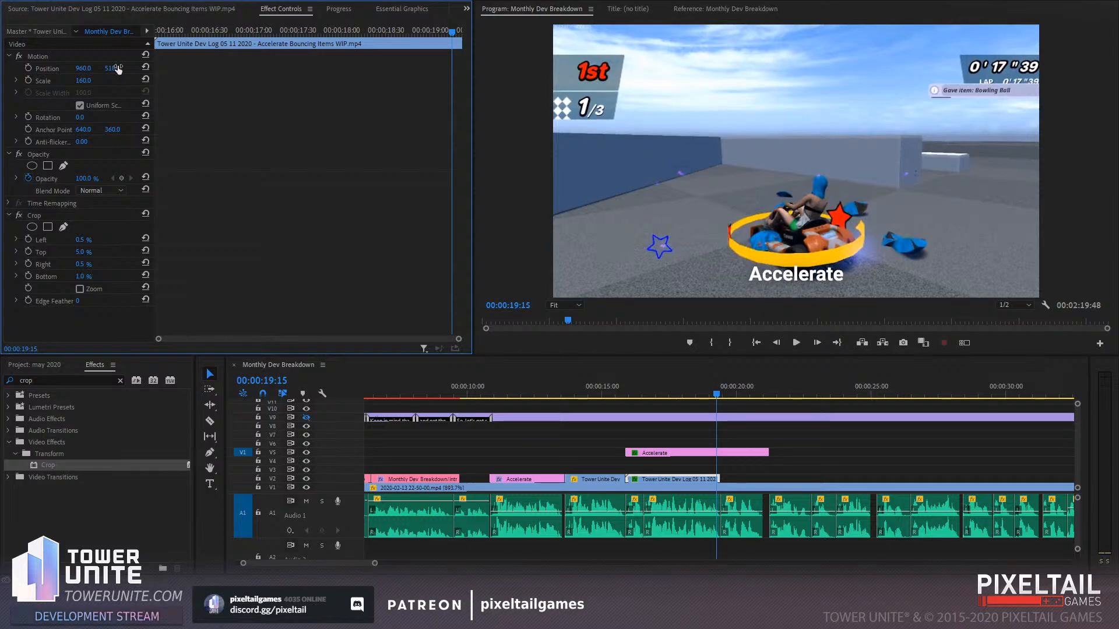
pyautogui.click(607, 389)
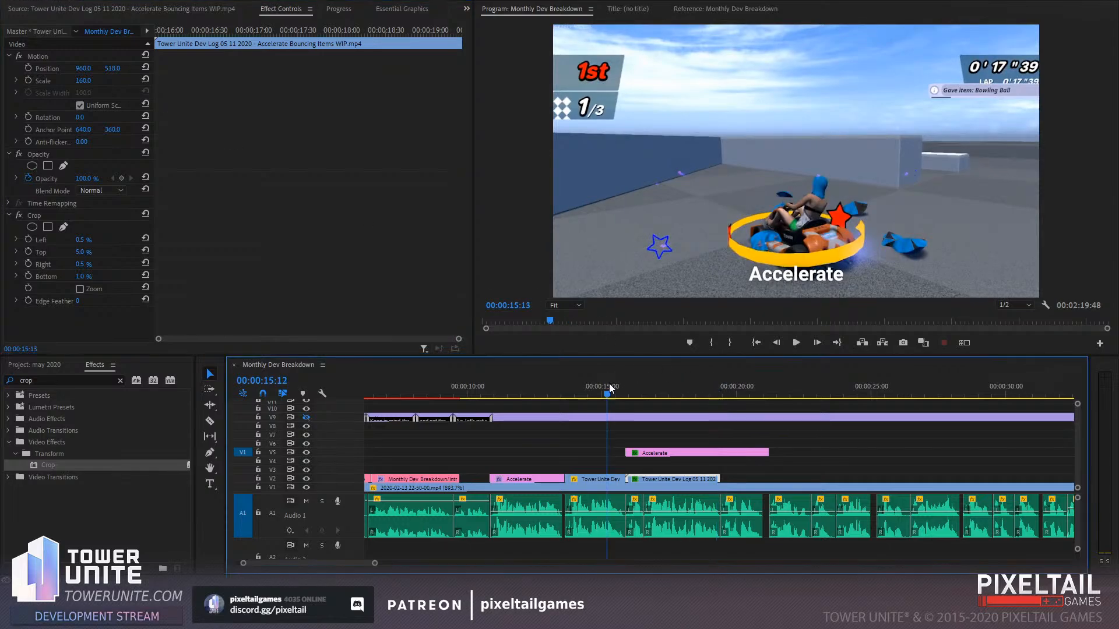
pyautogui.press('space')
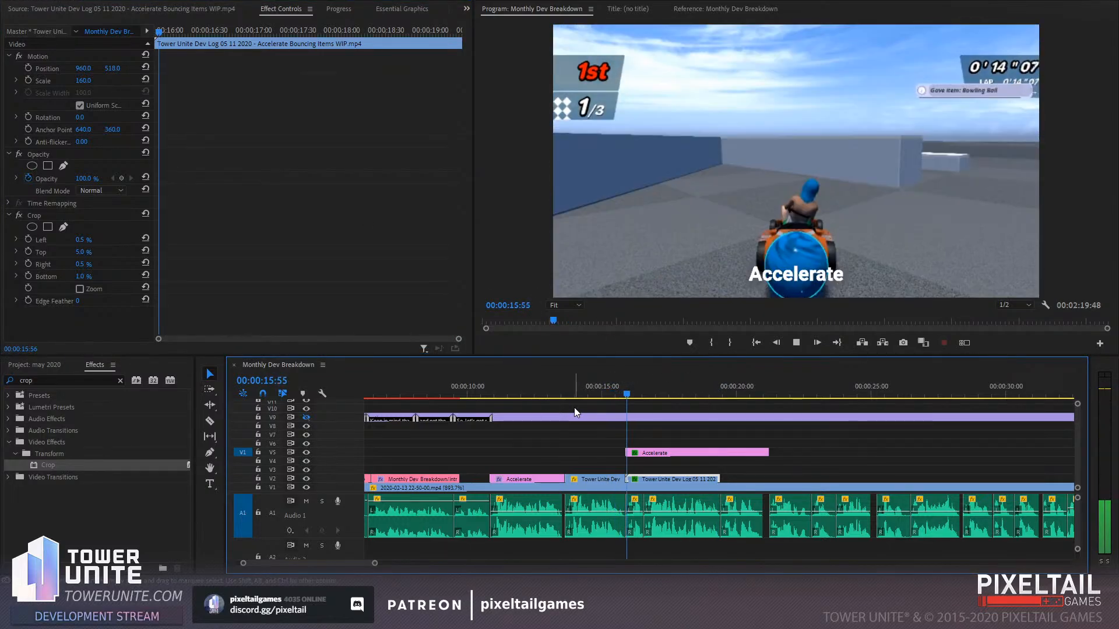
pyautogui.click(547, 390)
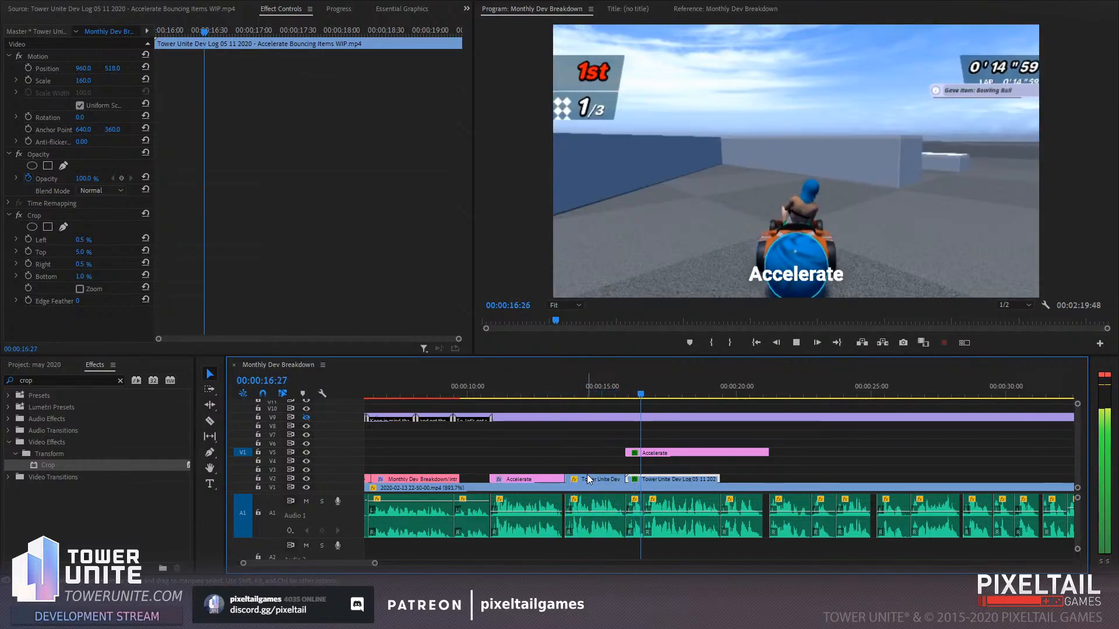
pyautogui.press('space')
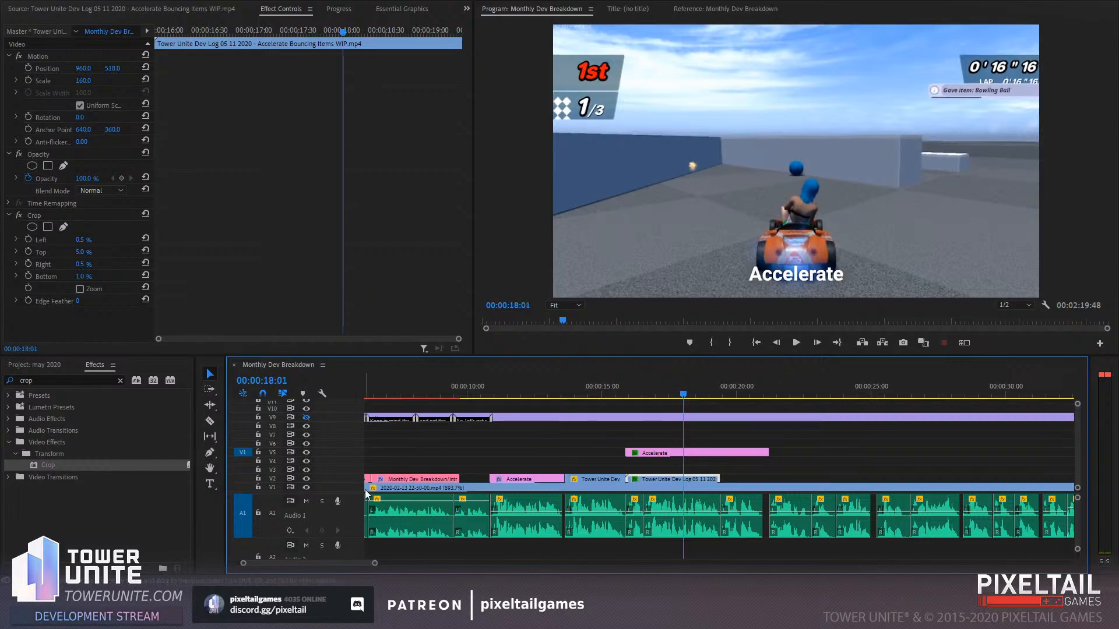
# Extend the Accelerate title's text to read "Accelerate: Item Bouncing"
pyautogui.click(210, 485)
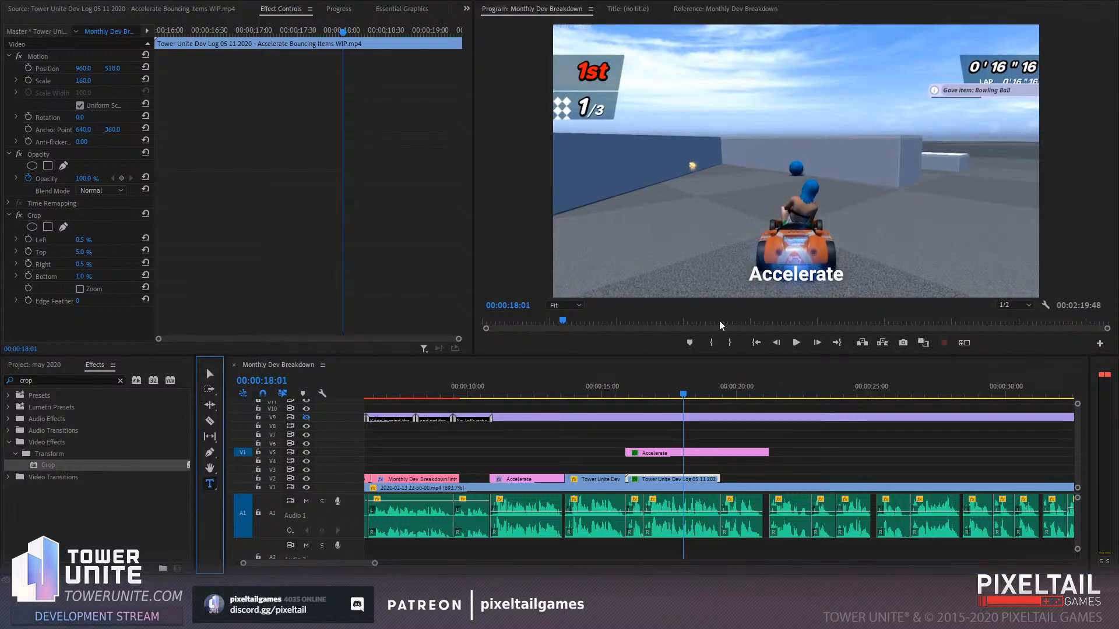
pyautogui.click(840, 271)
pyautogui.write(': I')
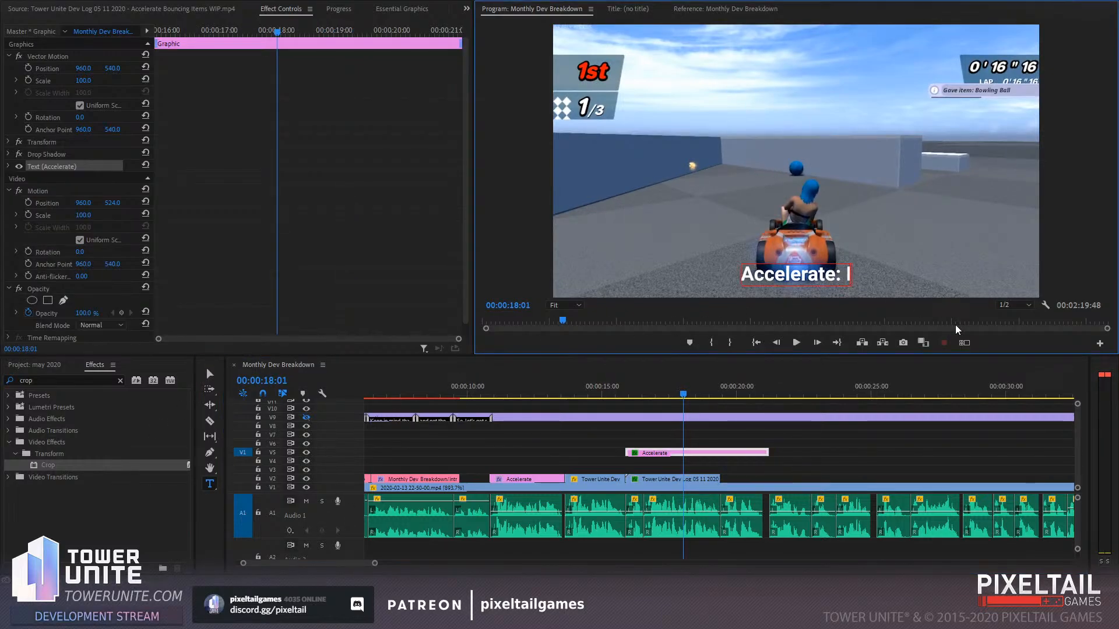
pyautogui.write('tem Bouncing')
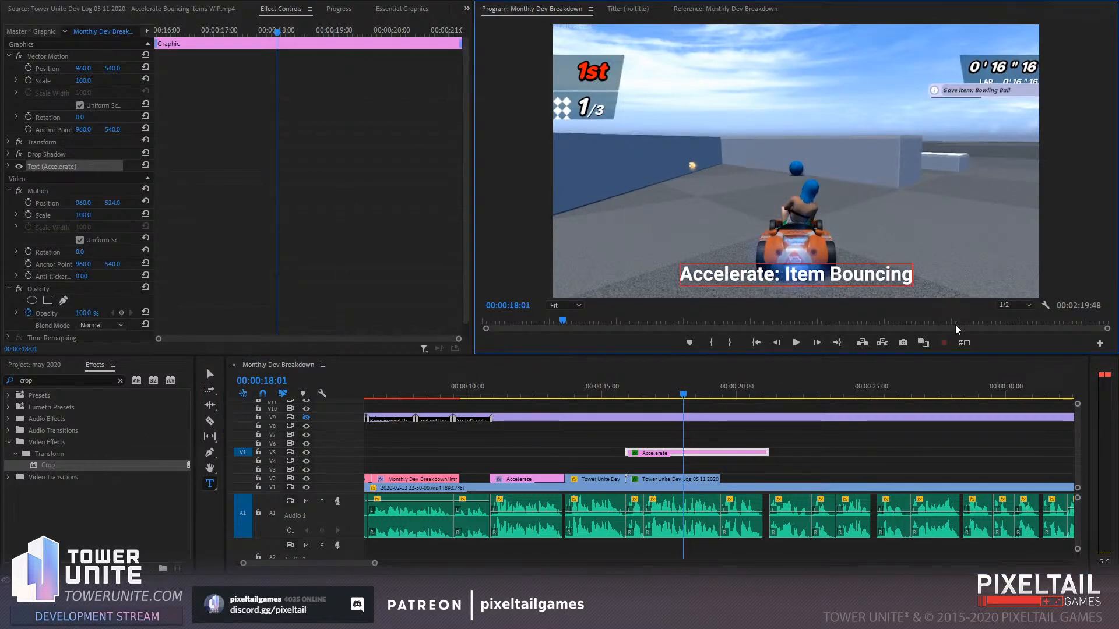
pyautogui.click(867, 458)
# Move the "Accelerate: Item Bouncing" title to V3 and trim it to end with the bouncing items clip
pyautogui.press('space')
pyautogui.moveTo(766, 453); pyautogui.dragTo(709, 471)
pyautogui.press('space')
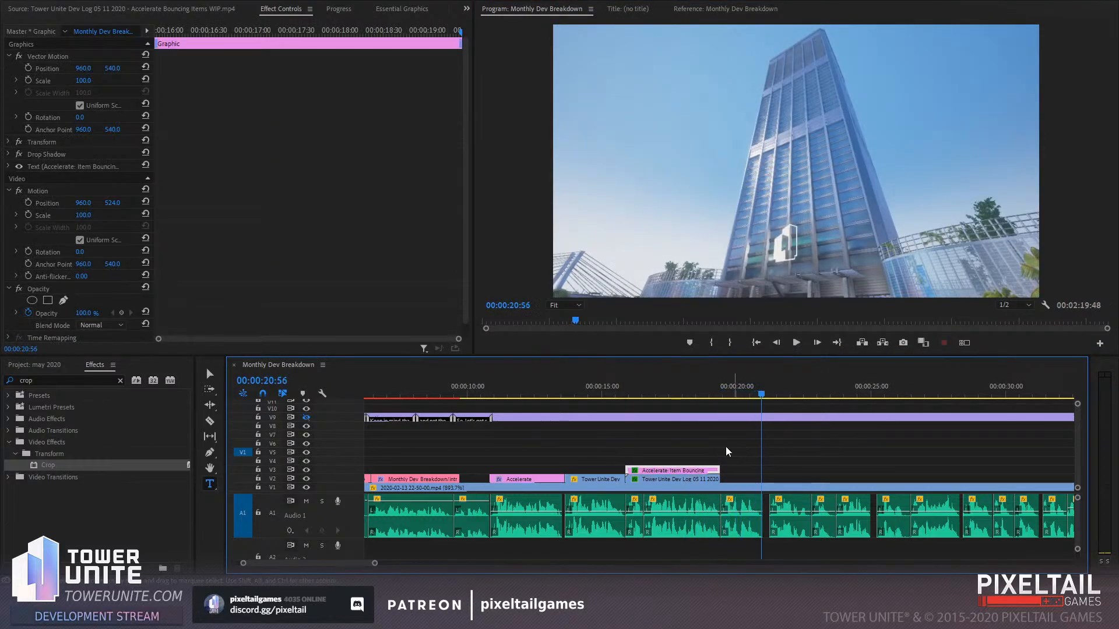
# Duplicate the "Accelerate: Item Bouncing" title and place the copy directly after the original on V3
pyautogui.click(711, 449)
pyautogui.click(707, 469)
pyautogui.hotkey('ctrl', 'c')
pyautogui.click(774, 387)
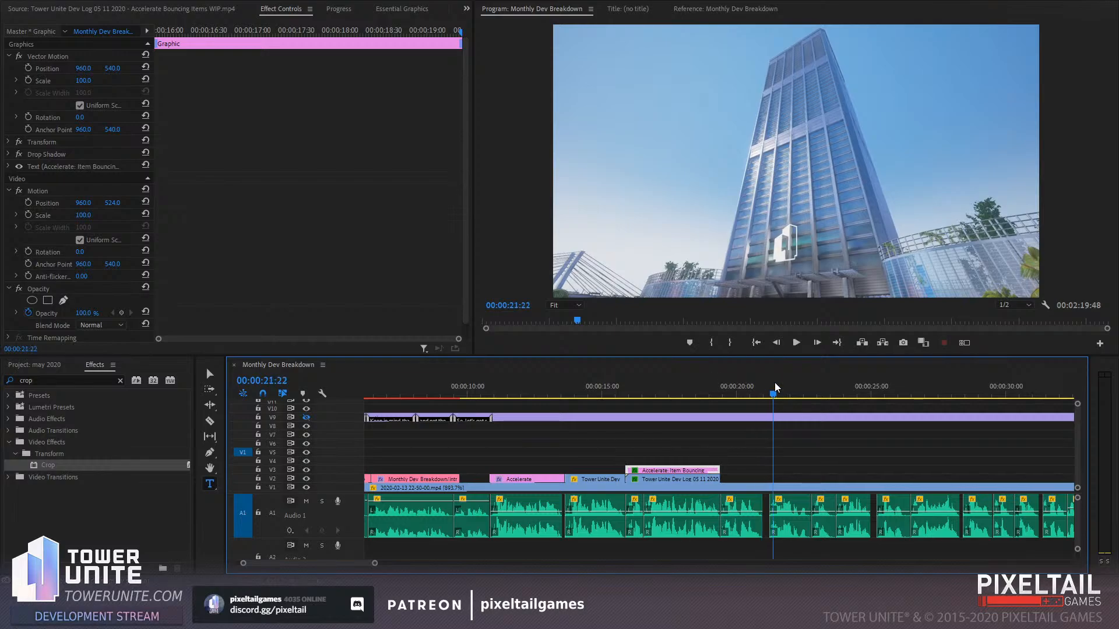
pyautogui.hotkey('ctrl', 'v')
pyautogui.moveTo(808, 471); pyautogui.dragTo(755, 471)
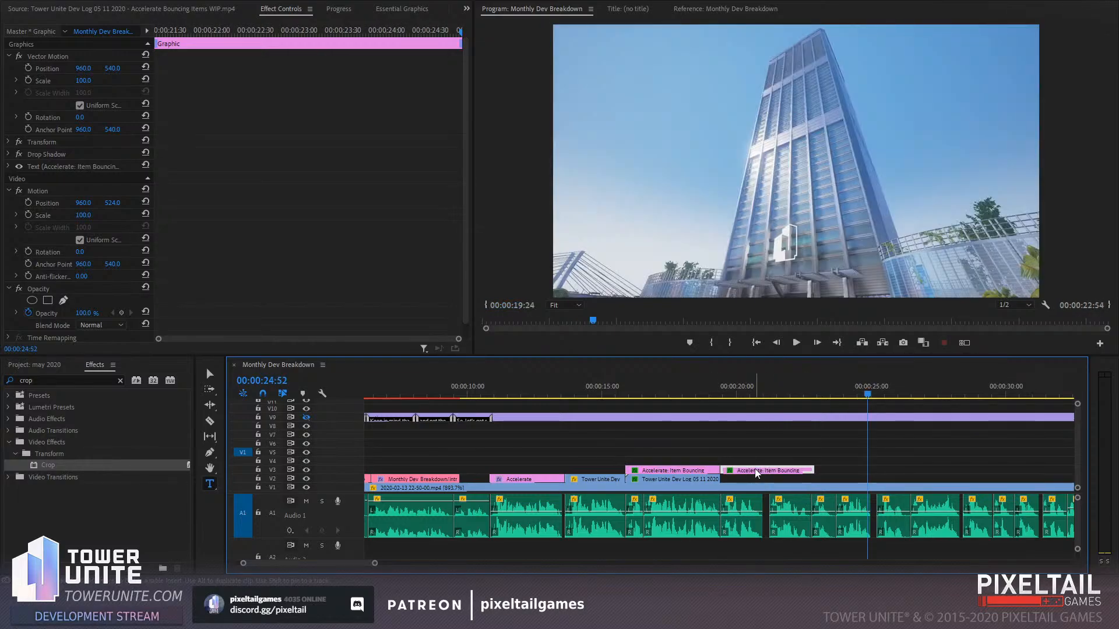
# Play the voice-over under the copied title and trim the title's end to the start of the next voice-over segment
pyautogui.click(733, 399)
pyautogui.press('space')
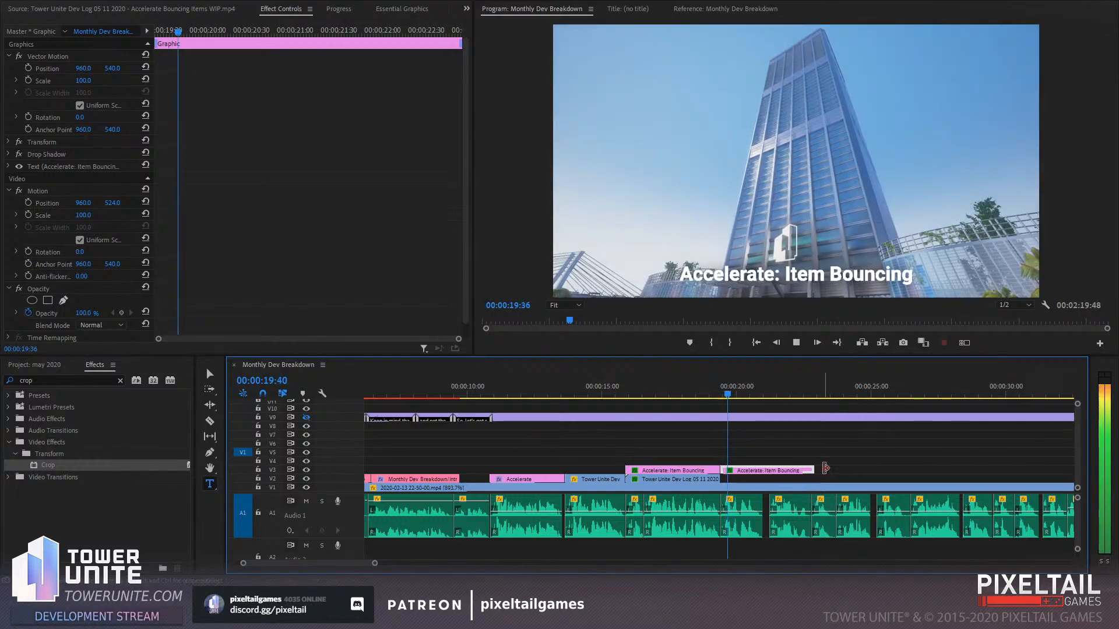
pyautogui.moveTo(816, 470); pyautogui.dragTo(768, 469)
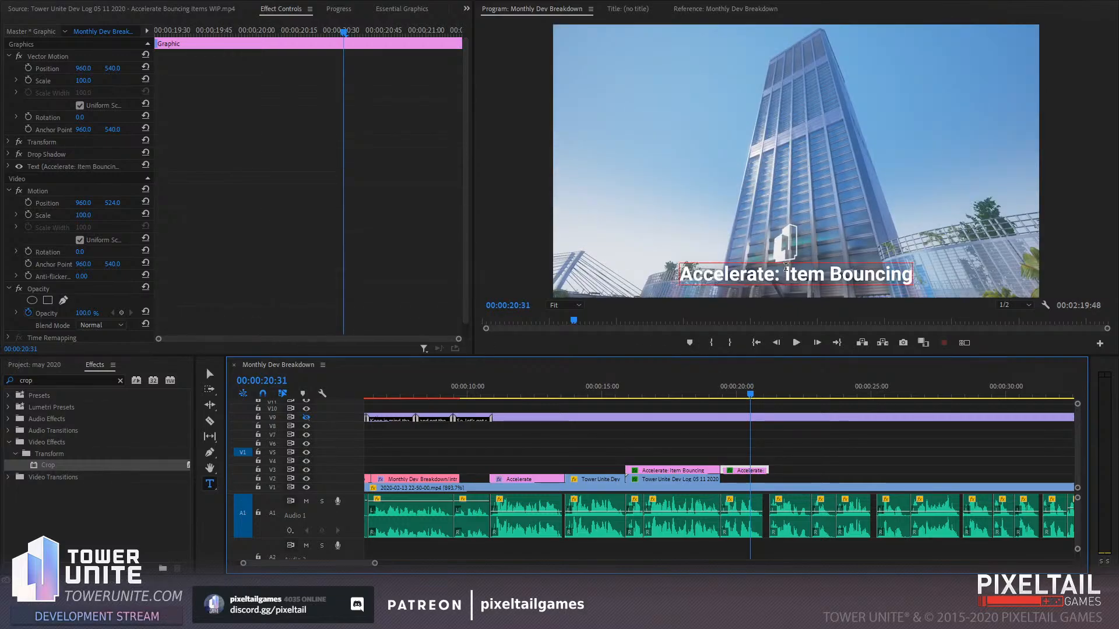
# Change the copied title's text to "Accelerate: Out of Bounds Handling" and play it back against the voice-over
pyautogui.click(788, 268)
pyautogui.write('Out of Bound')
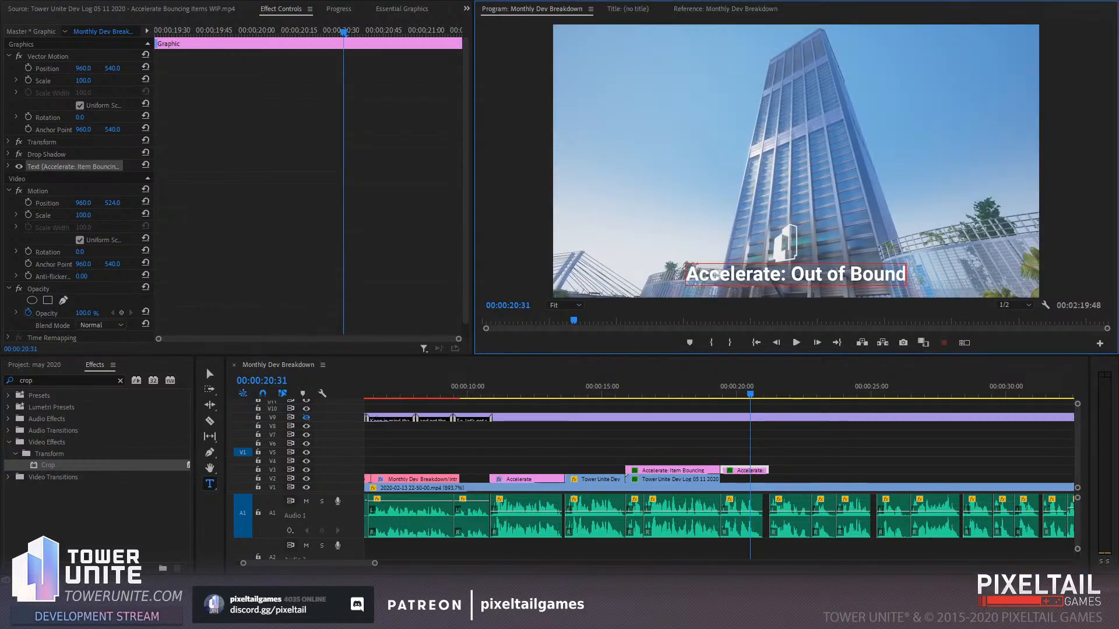
pyautogui.write('s Handling')
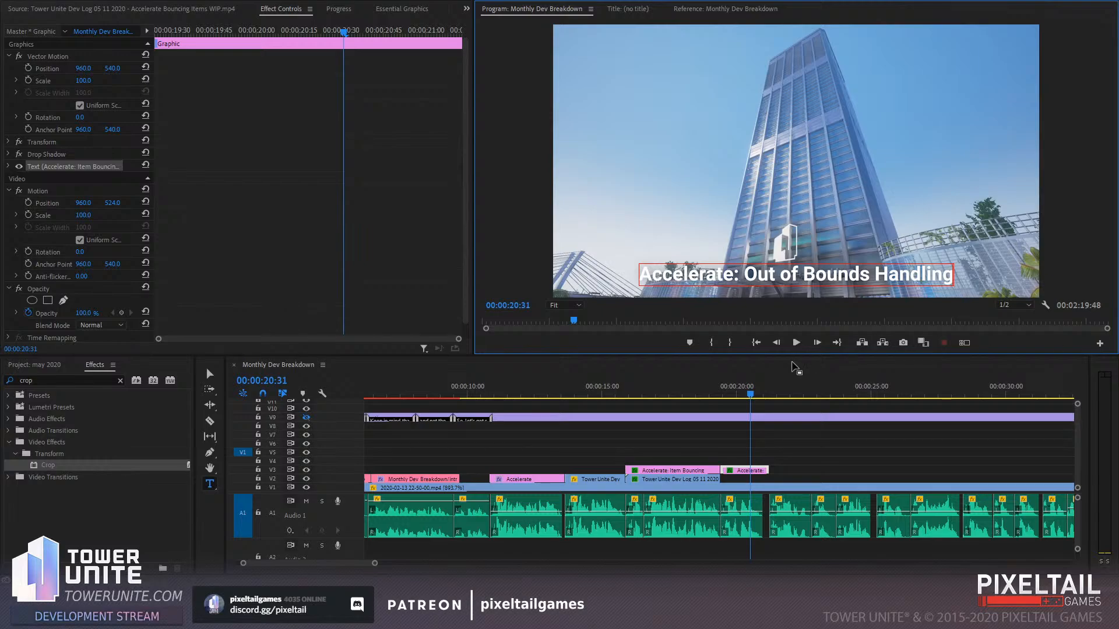
pyautogui.click(705, 462)
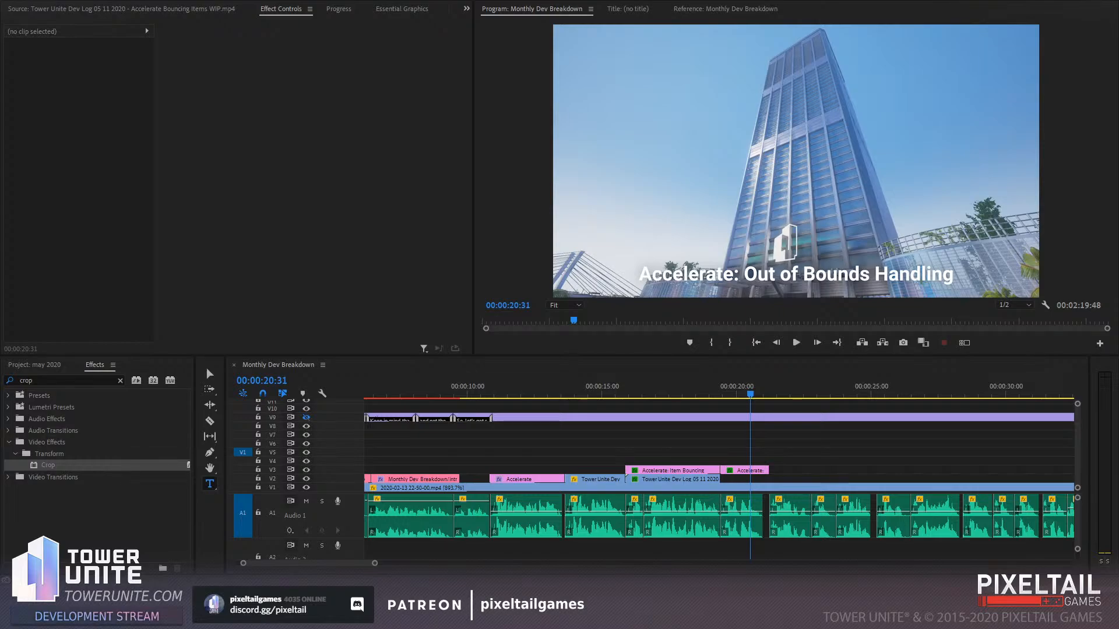
pyautogui.click(719, 392)
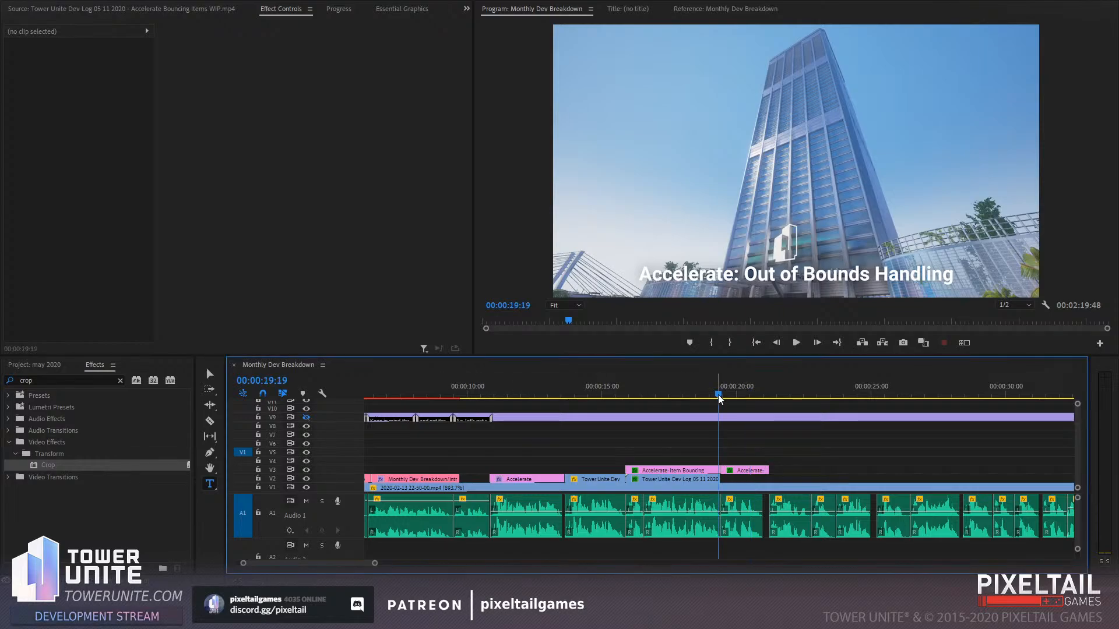
pyautogui.press('space')
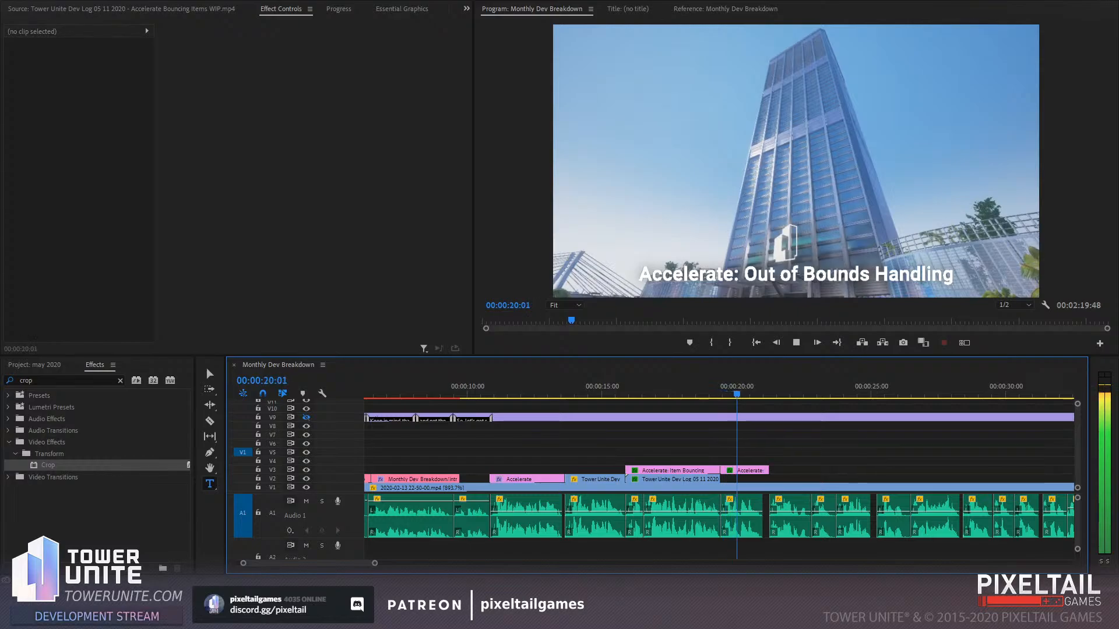
pyautogui.press('space')
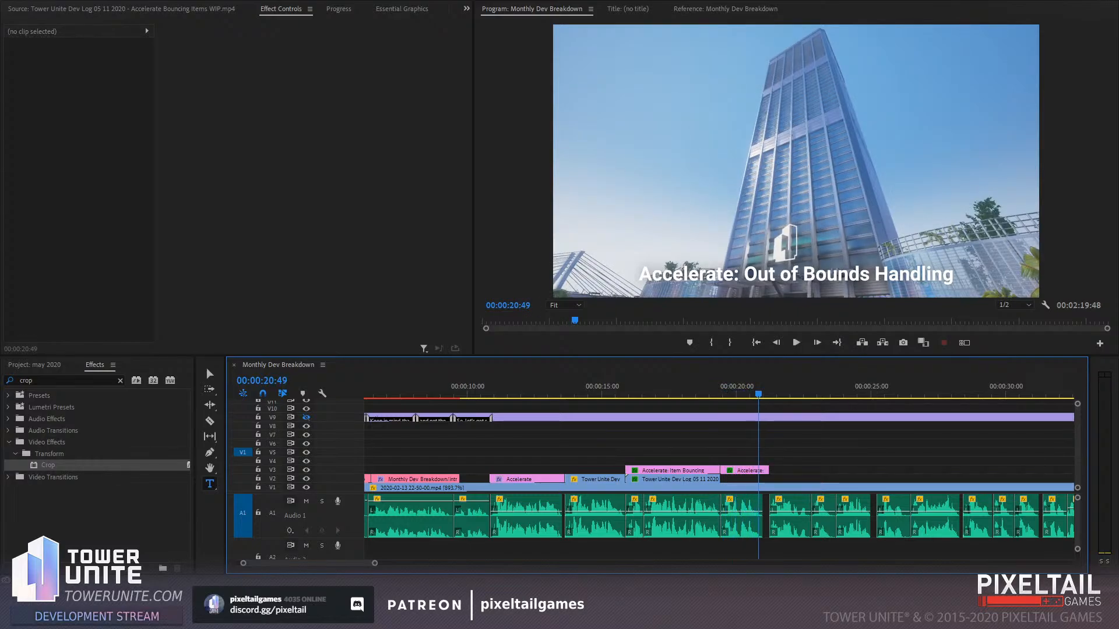
# Place the Accelerate Out of Bounds Handling WIP.mp4 clip on V2 directly after the bouncing items clip
pyautogui.hotkey('alt', 'Tab')
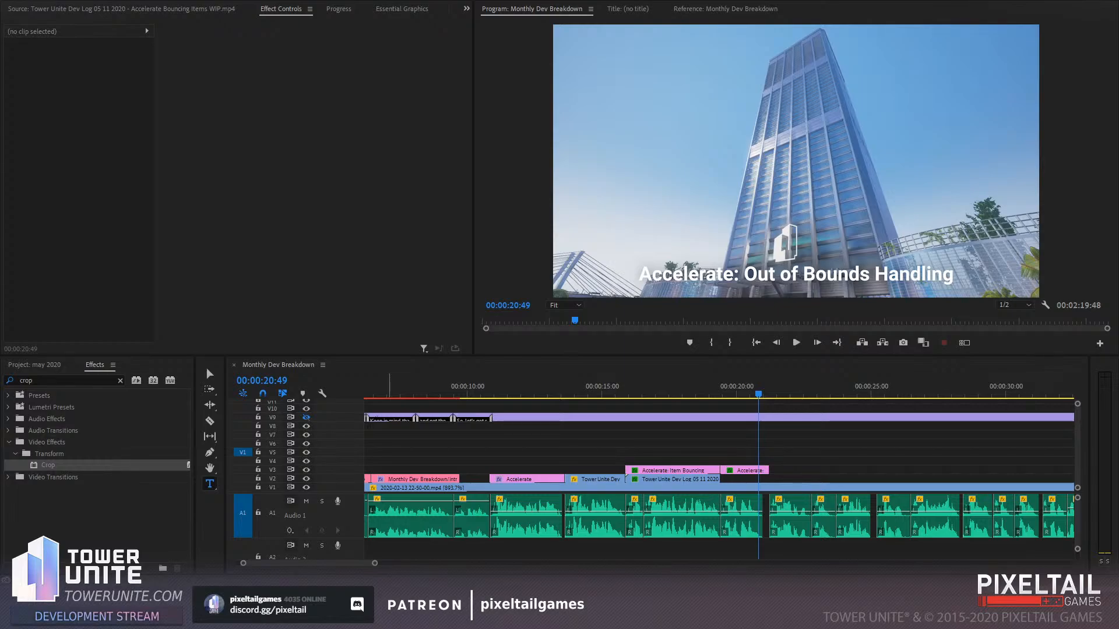
pyautogui.click(121, 9)
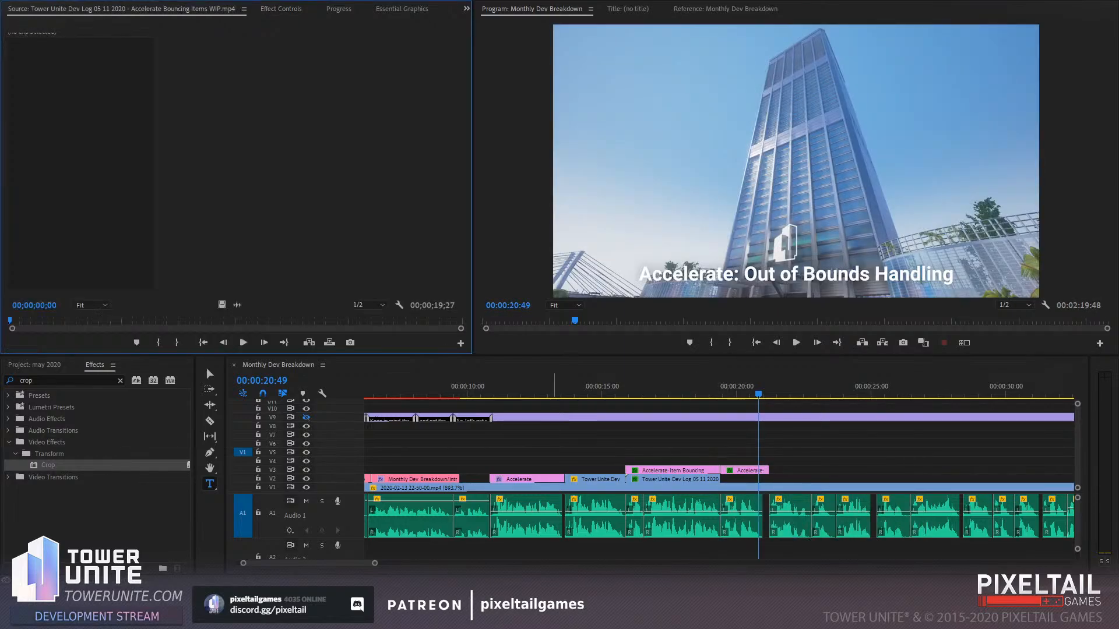
pyautogui.moveTo(222, 305); pyautogui.dragTo(739, 475)
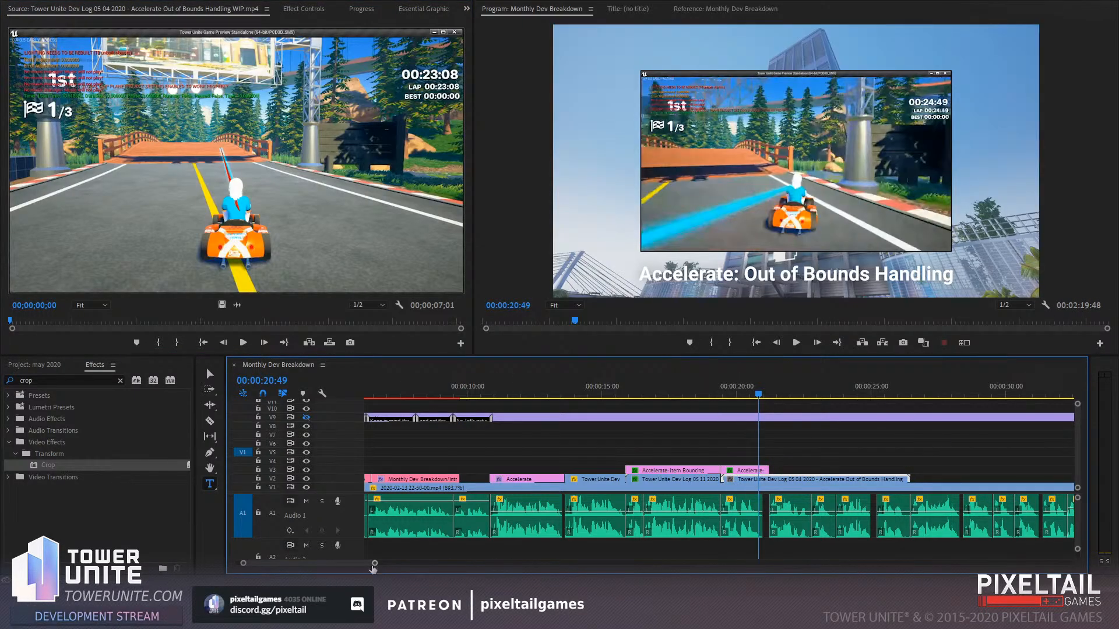
pyautogui.moveTo(374, 565); pyautogui.dragTo(319, 565)
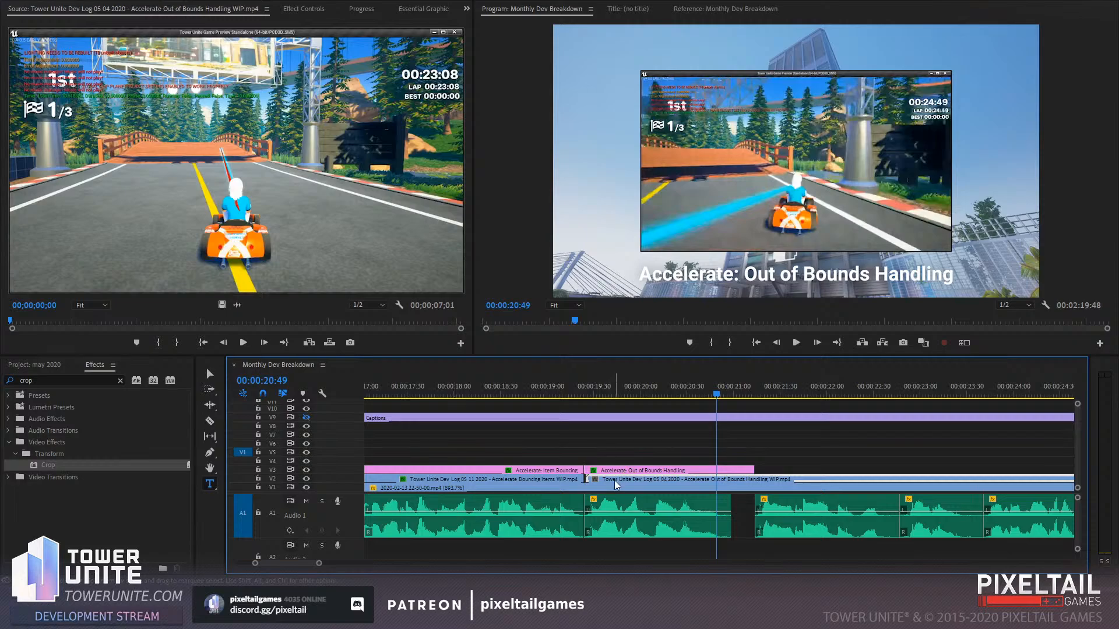
pyautogui.moveTo(615, 485); pyautogui.dragTo(613, 482)
# Play the out of bounds clip and trim its end to match the "Accelerate: Out of Bounds Handling" title
pyautogui.click(554, 395)
pyautogui.press('space')
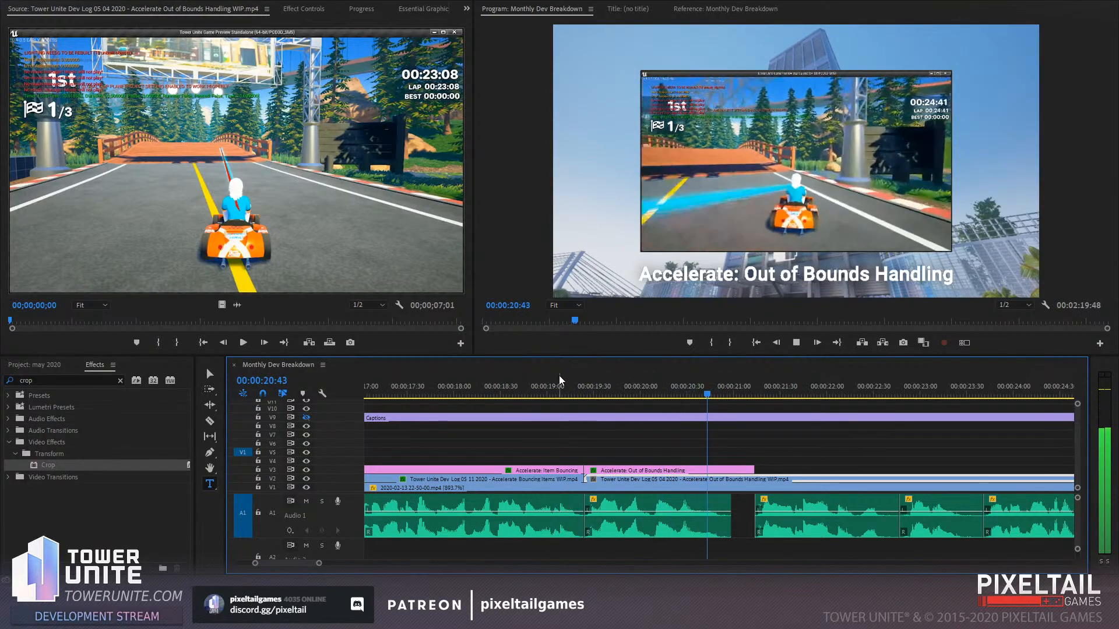
pyautogui.press('space')
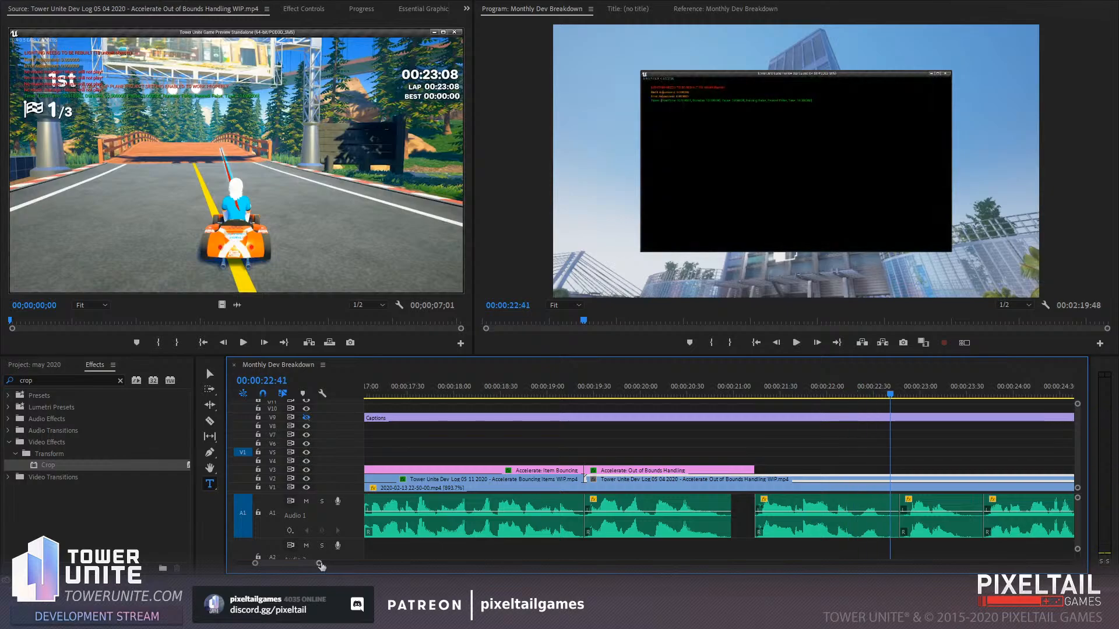
pyautogui.moveTo(321, 566); pyautogui.dragTo(379, 564)
pyautogui.moveTo(675, 473); pyautogui.dragTo(674, 475)
# Slip the out of bounds clip's source range later in the footage without changing its timeline position, and play the result
pyautogui.click(657, 389)
pyautogui.doubleClick(652, 478)
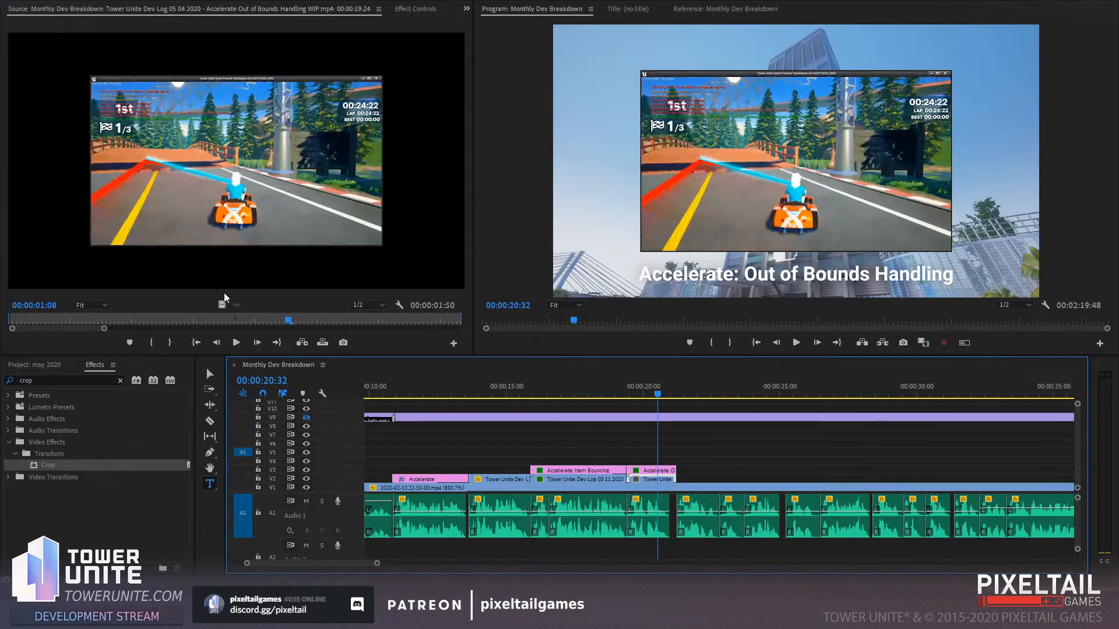
pyautogui.moveTo(104, 328); pyautogui.dragTo(419, 323)
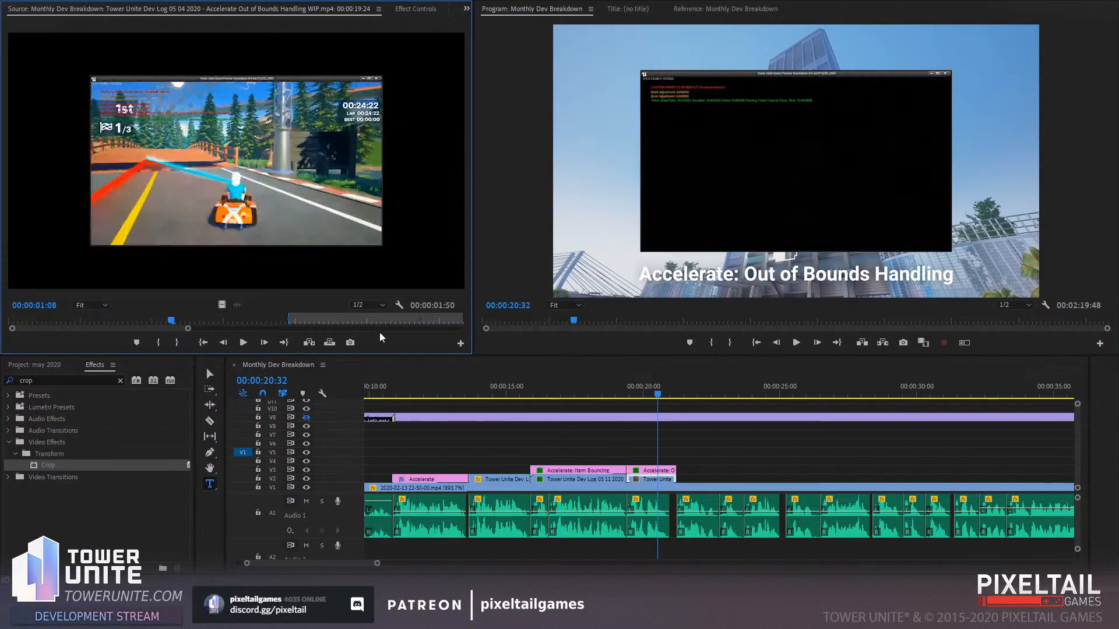
pyautogui.click(625, 387)
pyautogui.press('space')
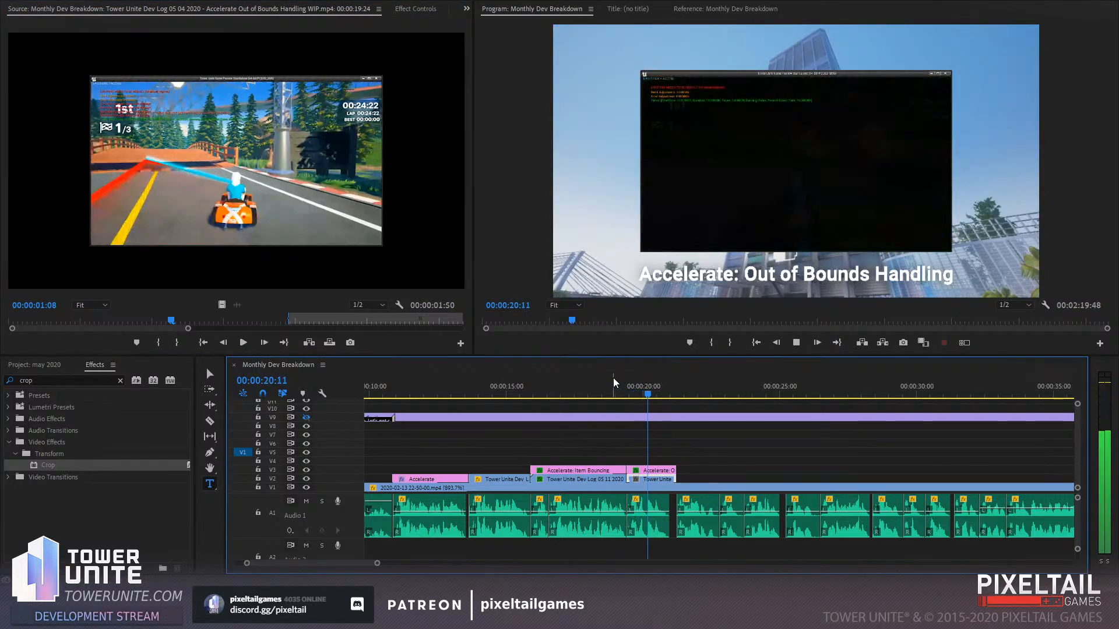
pyautogui.click(650, 390)
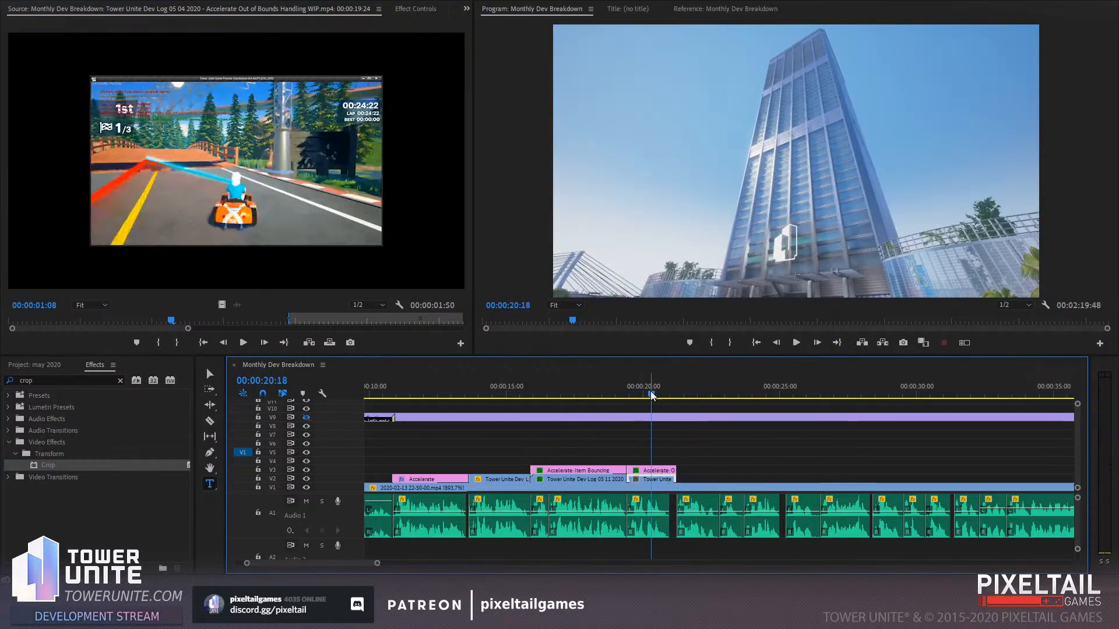
pyautogui.moveTo(187, 330); pyautogui.dragTo(223, 329)
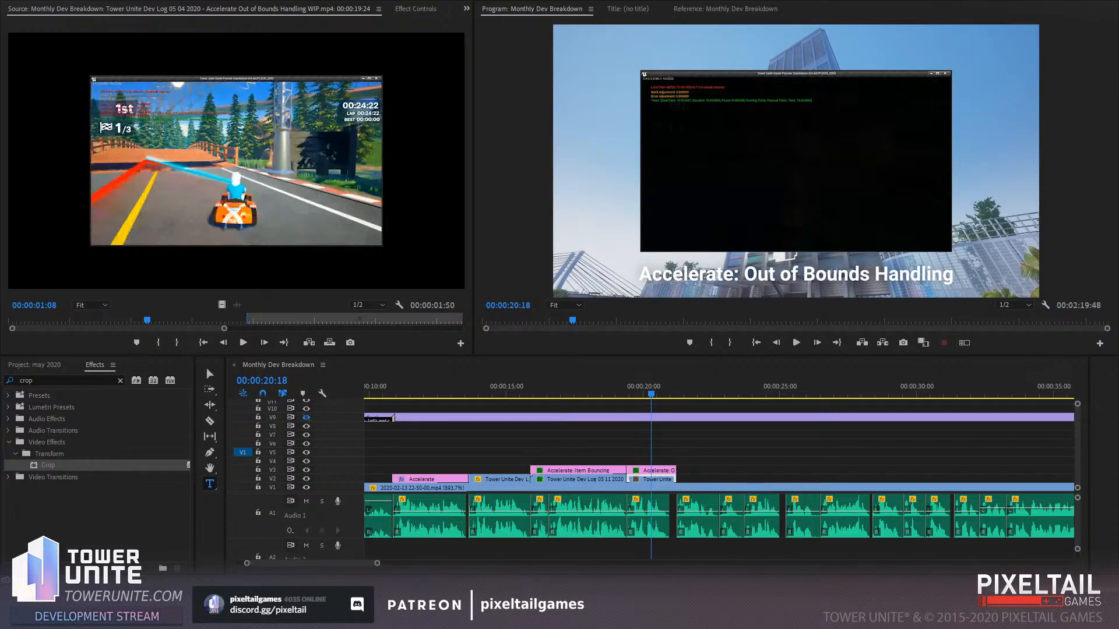
# Add the background music to track A2 from the start of the sequence
pyautogui.moveTo(430, 550); pyautogui.dragTo(365, 550)
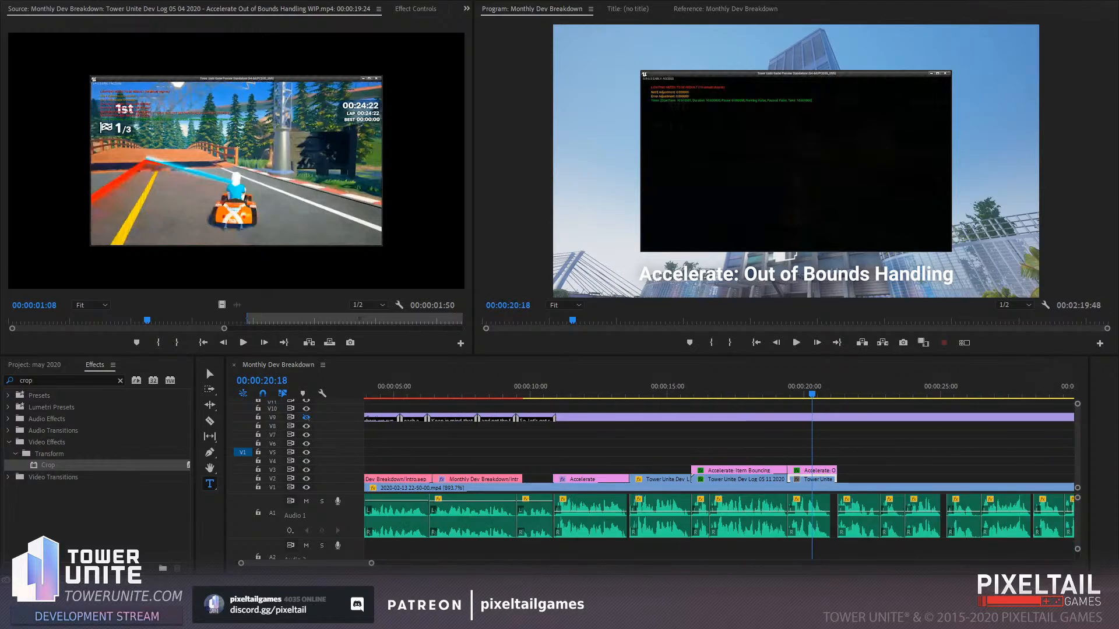
pyautogui.moveTo(372, 563); pyautogui.dragTo(468, 563)
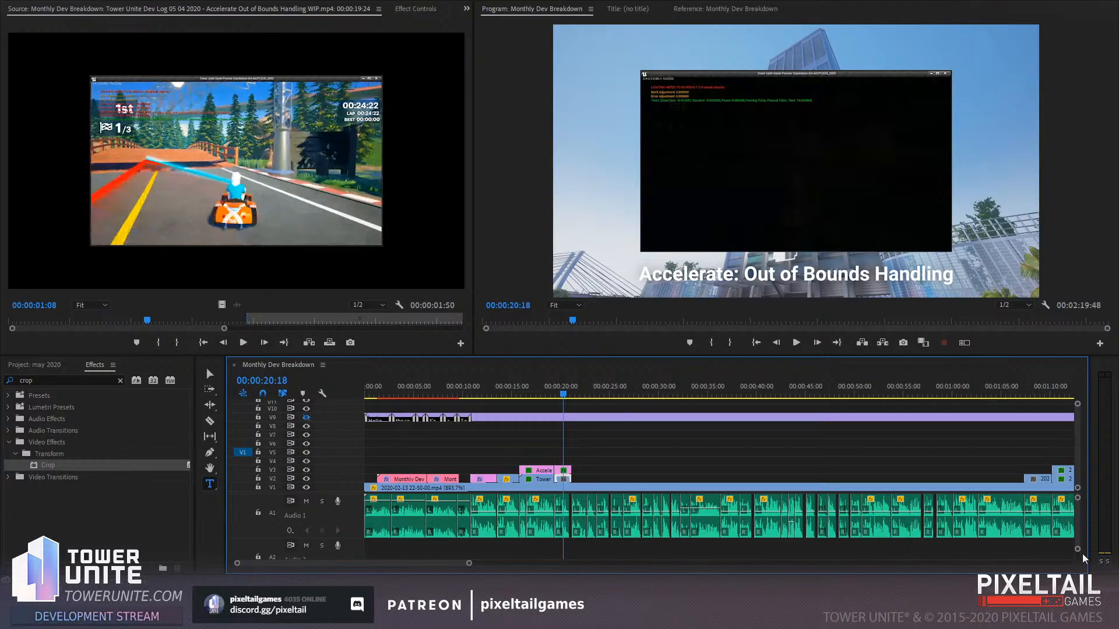
pyautogui.moveTo(1078, 553); pyautogui.dragTo(1078, 558)
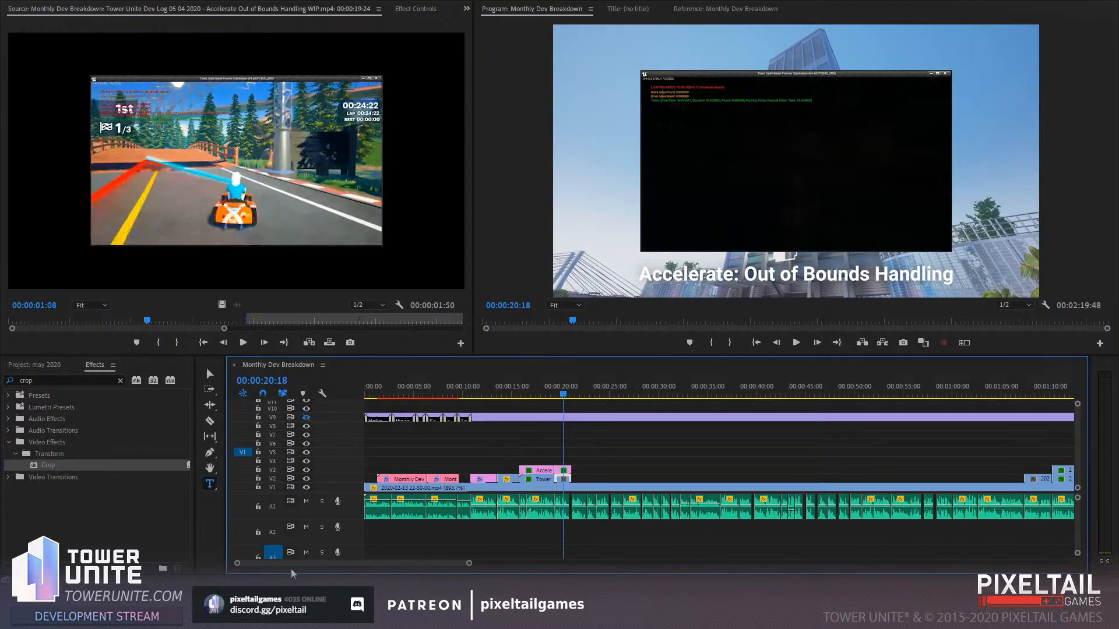
pyautogui.moveTo(383, 537); pyautogui.dragTo(346, 535)
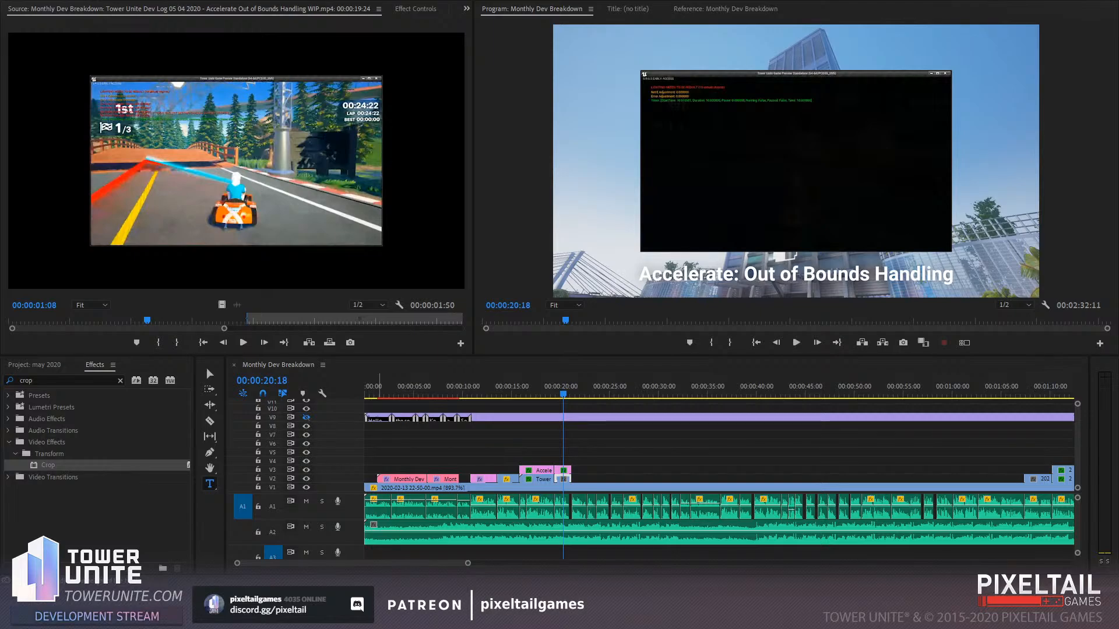
# Play the transition between the two titles, then lower the A2 background music's gain and listen to the mix
pyautogui.click(652, 446)
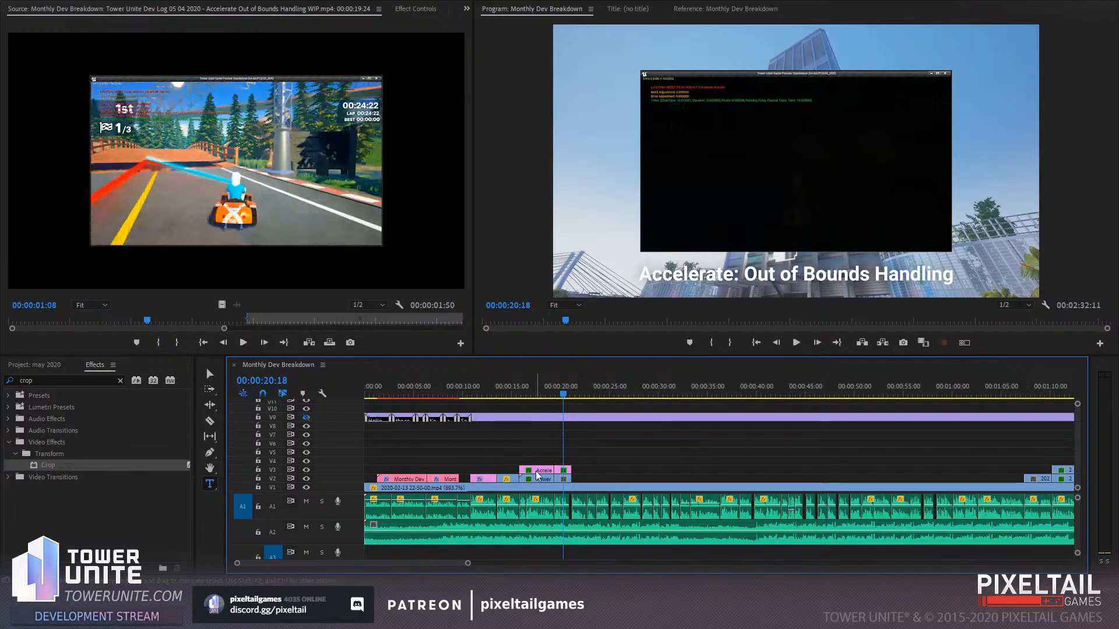
pyautogui.click(551, 391)
pyautogui.click(795, 343)
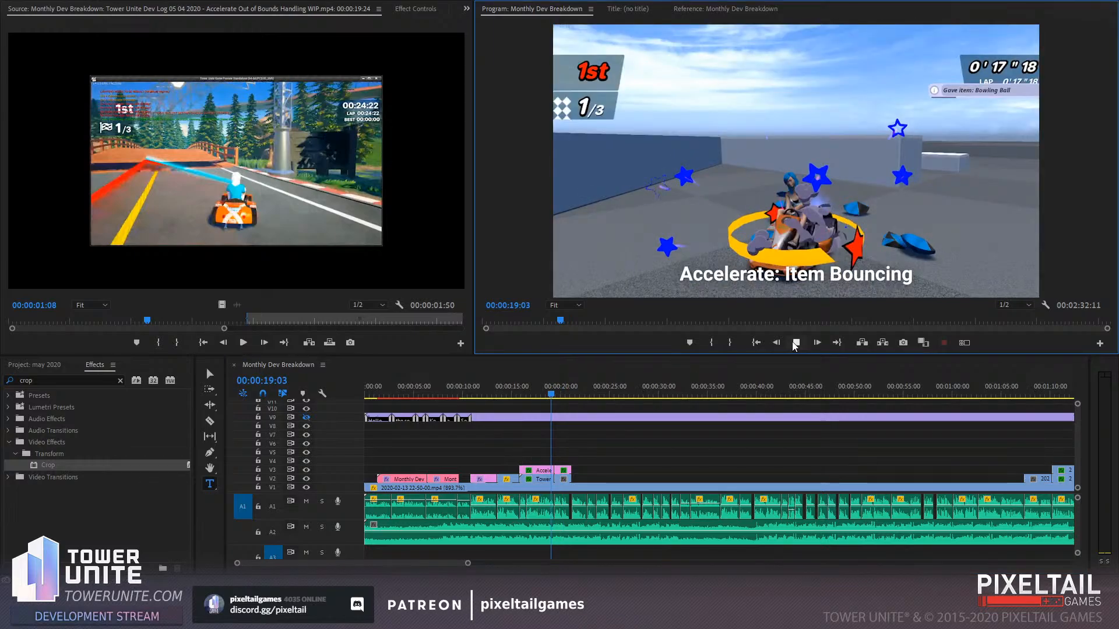
pyautogui.click(796, 343)
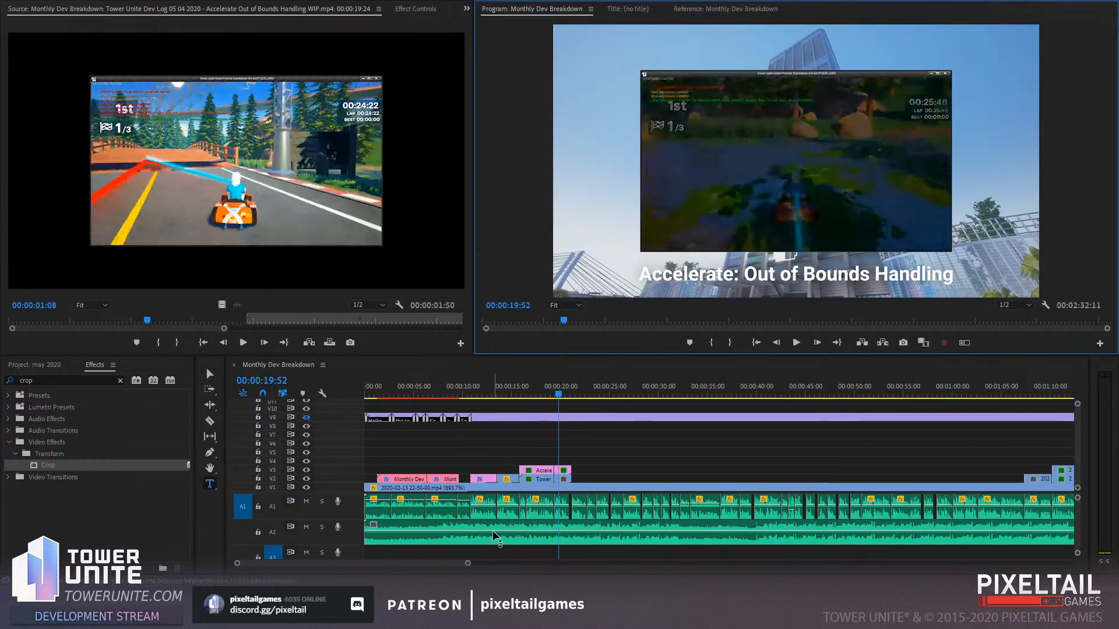
pyautogui.click(400, 526)
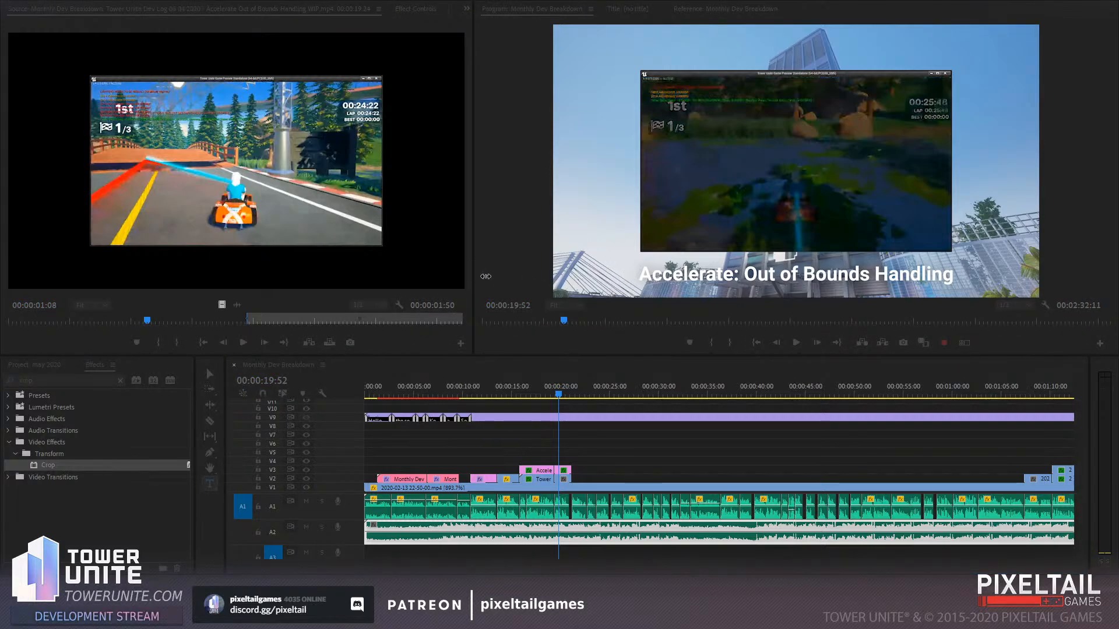
pyautogui.click(798, 343)
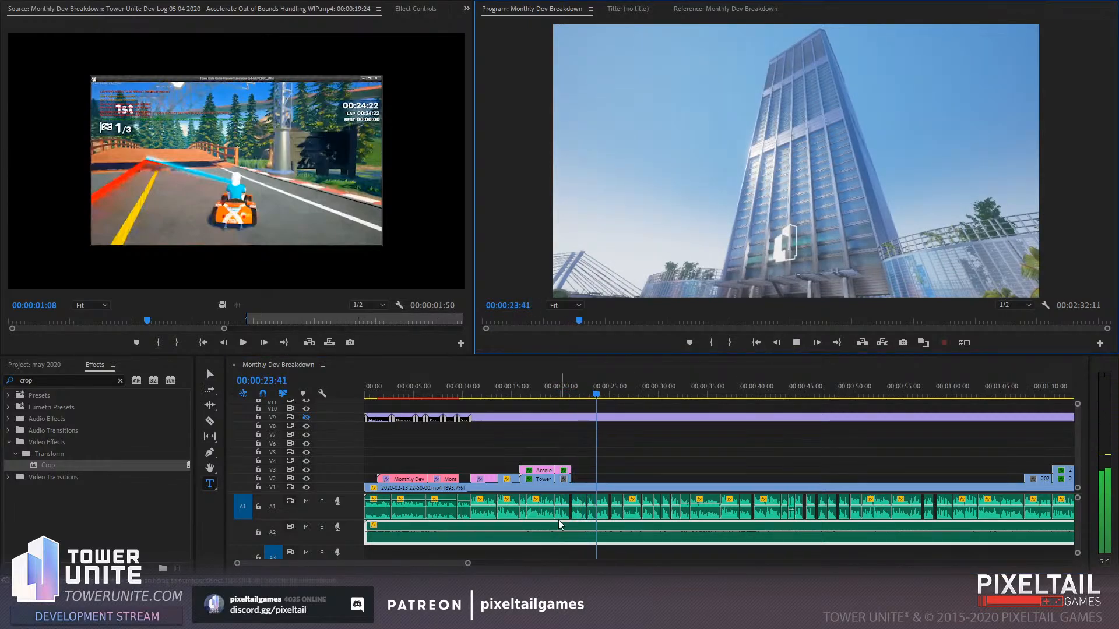
# Adjust the A2 background music's audio gain again and play the mix with the voice-over
pyautogui.rightClick(543, 526)
pyautogui.click(576, 401)
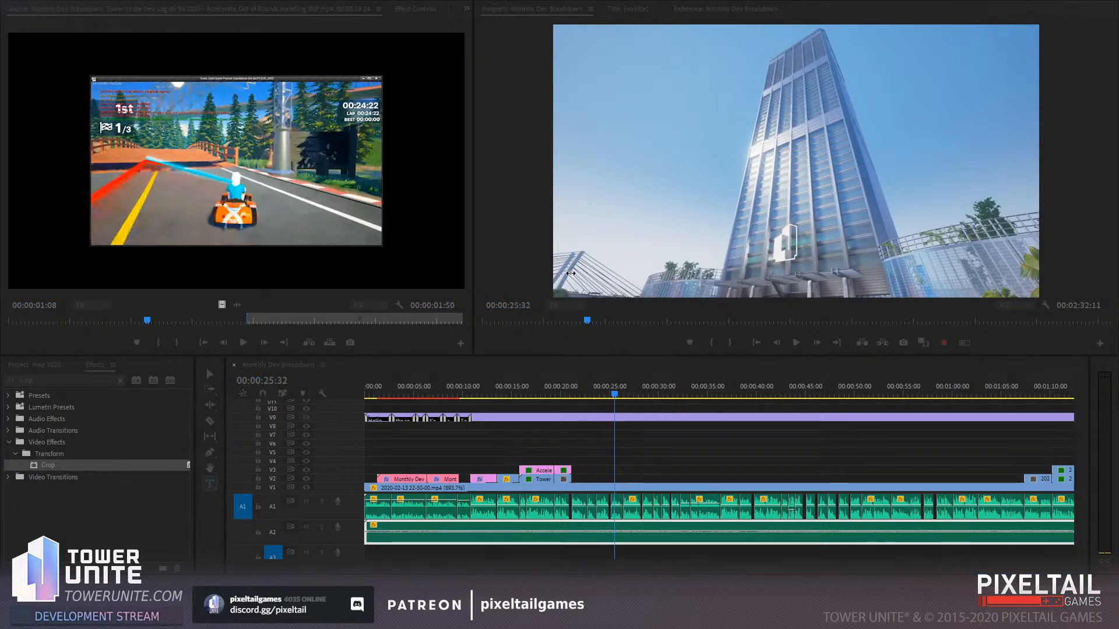
pyautogui.click(794, 343)
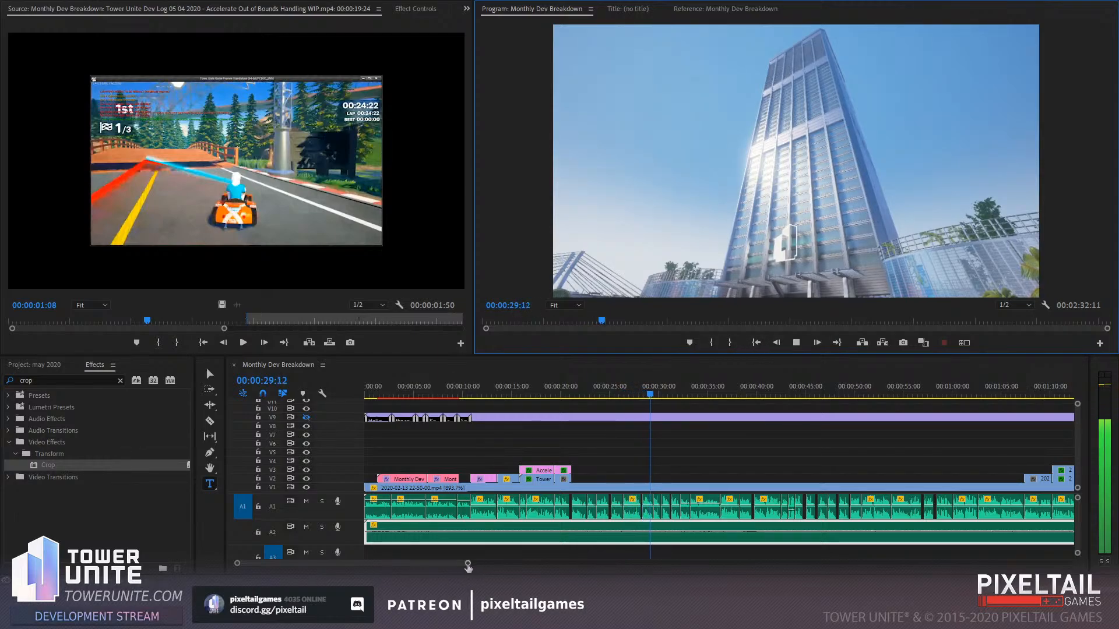
# Trim the end of the A2 background music to the video's end at 00:02:19:47 and play the closing section
pyautogui.moveTo(468, 563); pyautogui.dragTo(718, 559)
pyautogui.click(744, 386)
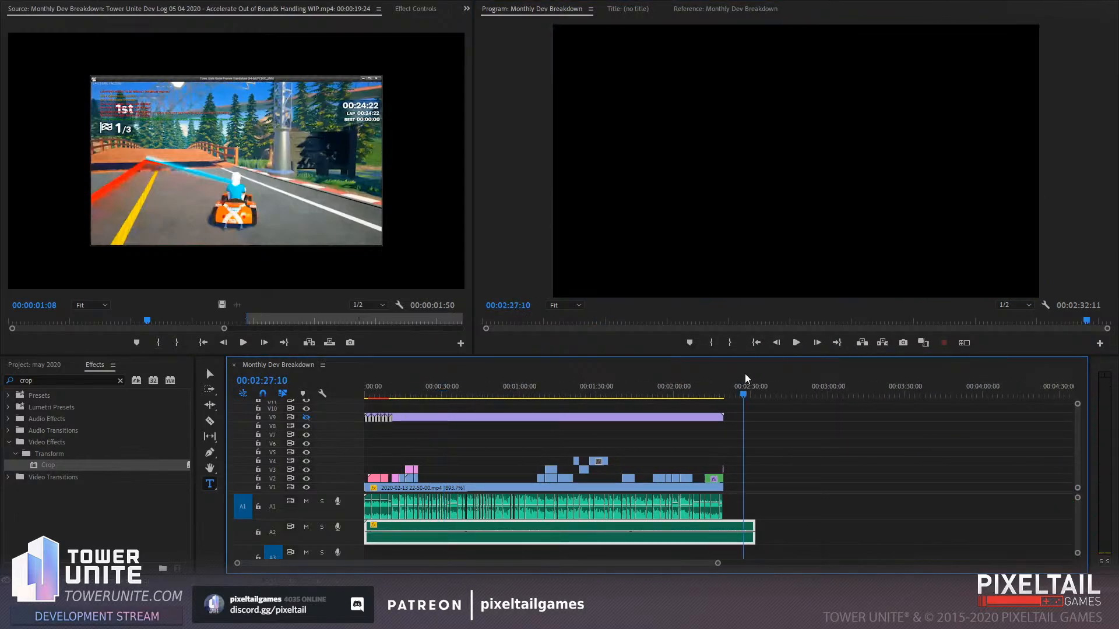
pyautogui.moveTo(745, 396)
pyautogui.mouseDown()
pyautogui.moveTo(763, 396)
pyautogui.moveTo(723, 394)
pyautogui.mouseUp()
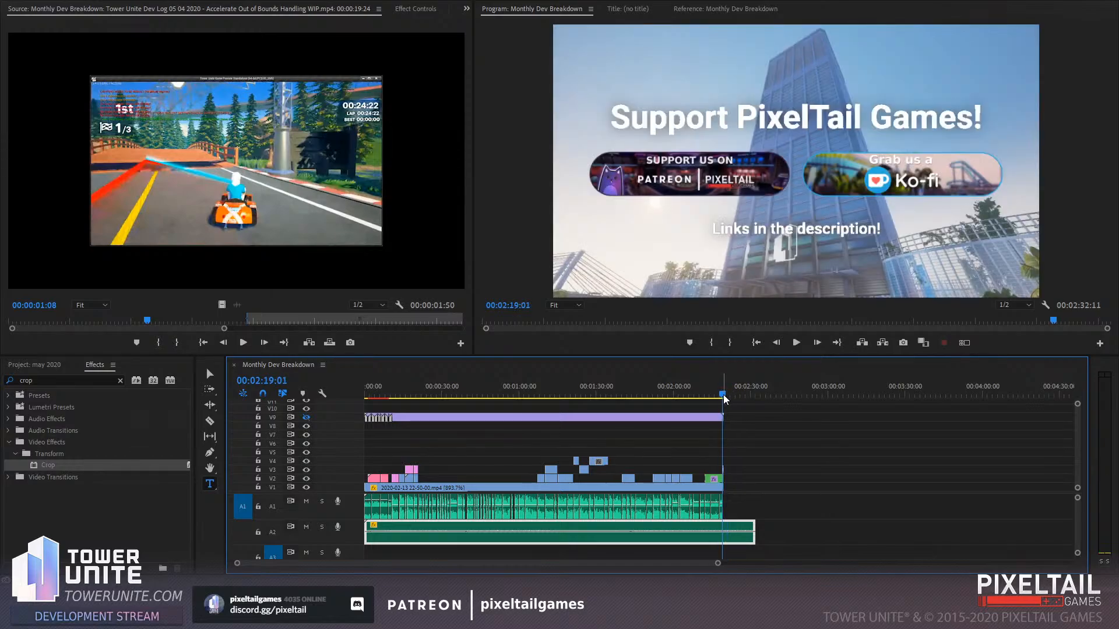
pyautogui.scroll(10, 718, 564)
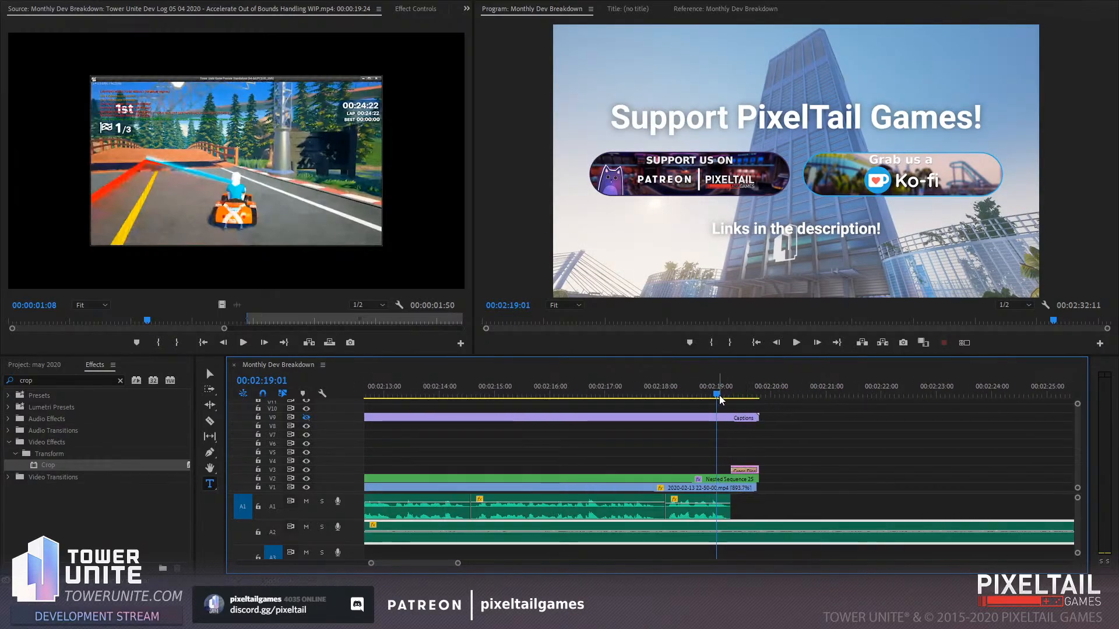
pyautogui.moveTo(719, 393); pyautogui.dragTo(762, 391)
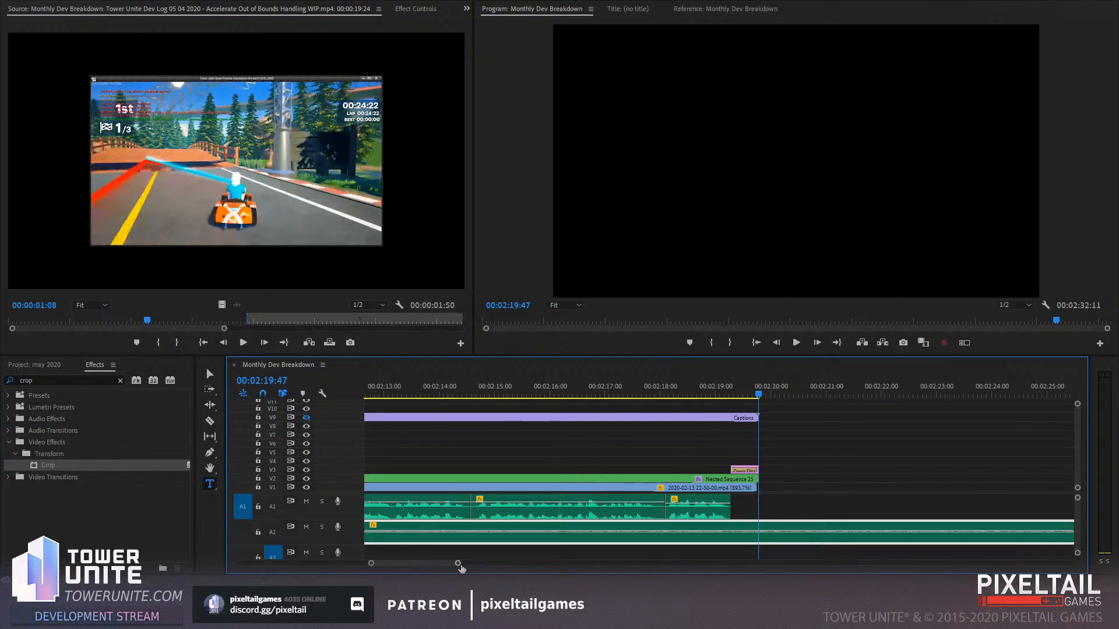
pyautogui.moveTo(457, 565); pyautogui.dragTo(600, 547)
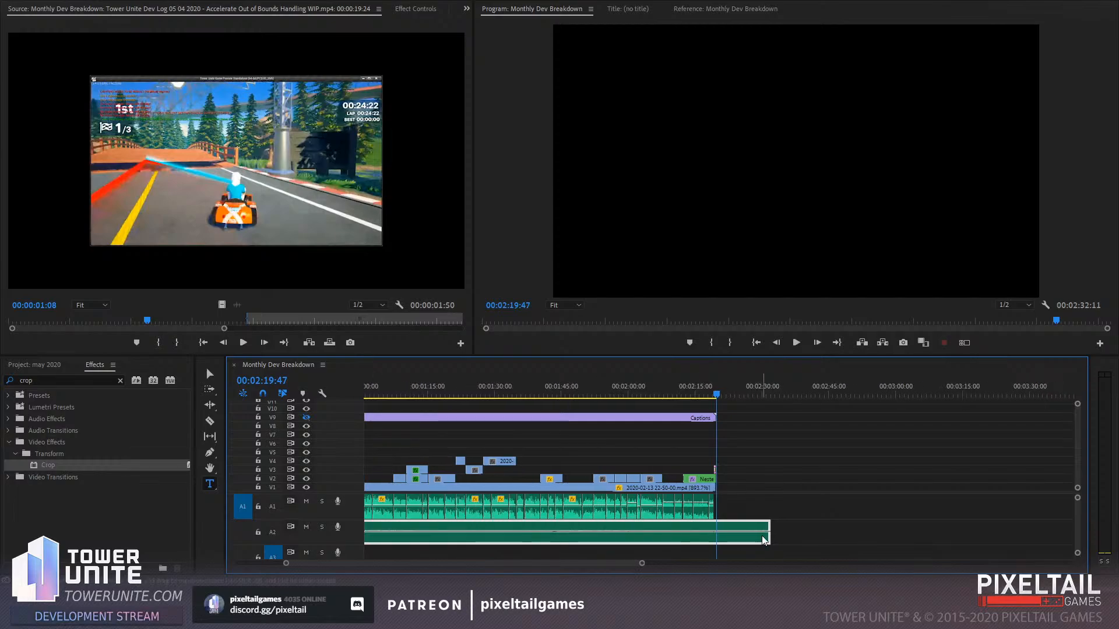
pyautogui.moveTo(766, 534); pyautogui.dragTo(716, 531)
pyautogui.click(707, 387)
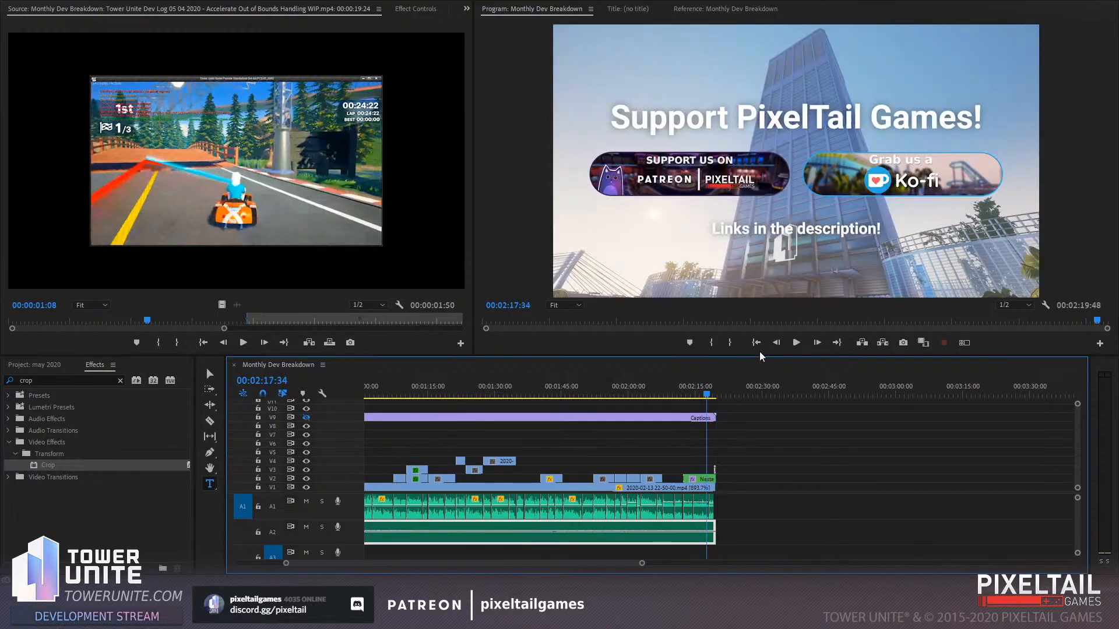
pyautogui.click(796, 344)
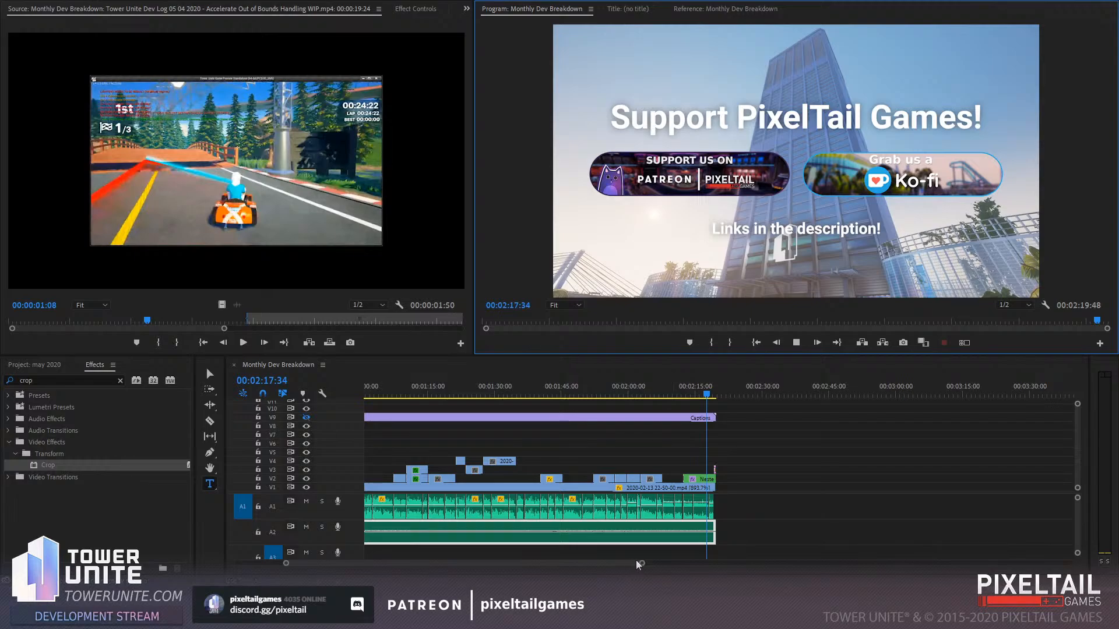
# Find the Constant Power audio crossfade by searching the effects for "fade" and apply it to the end of the A2 background music
pyautogui.moveTo(640, 562); pyautogui.dragTo(515, 570)
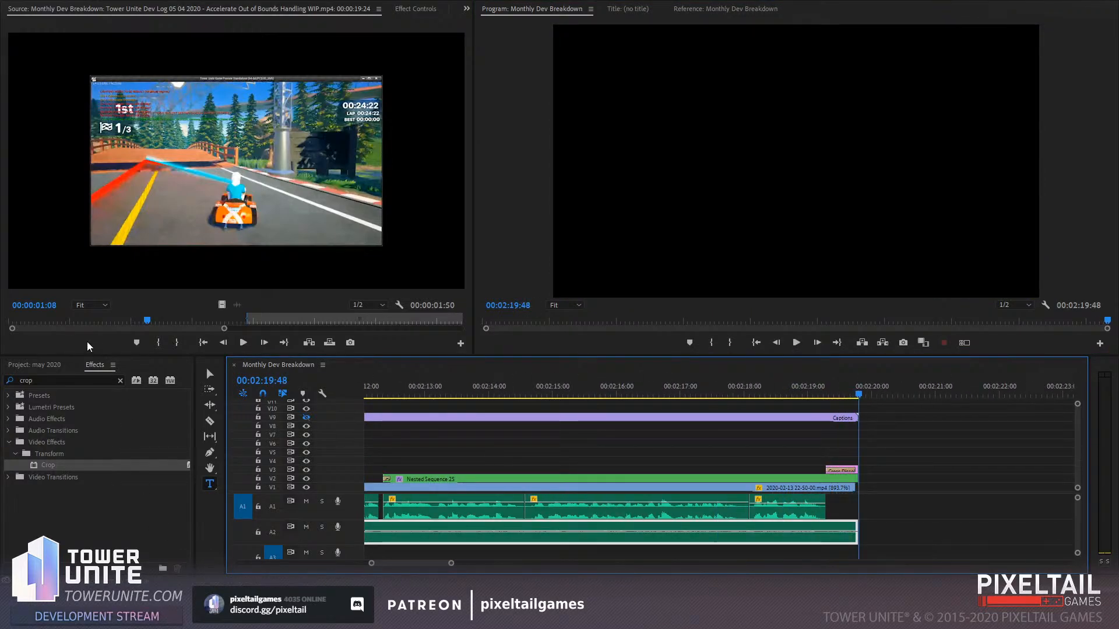
pyautogui.click(70, 380)
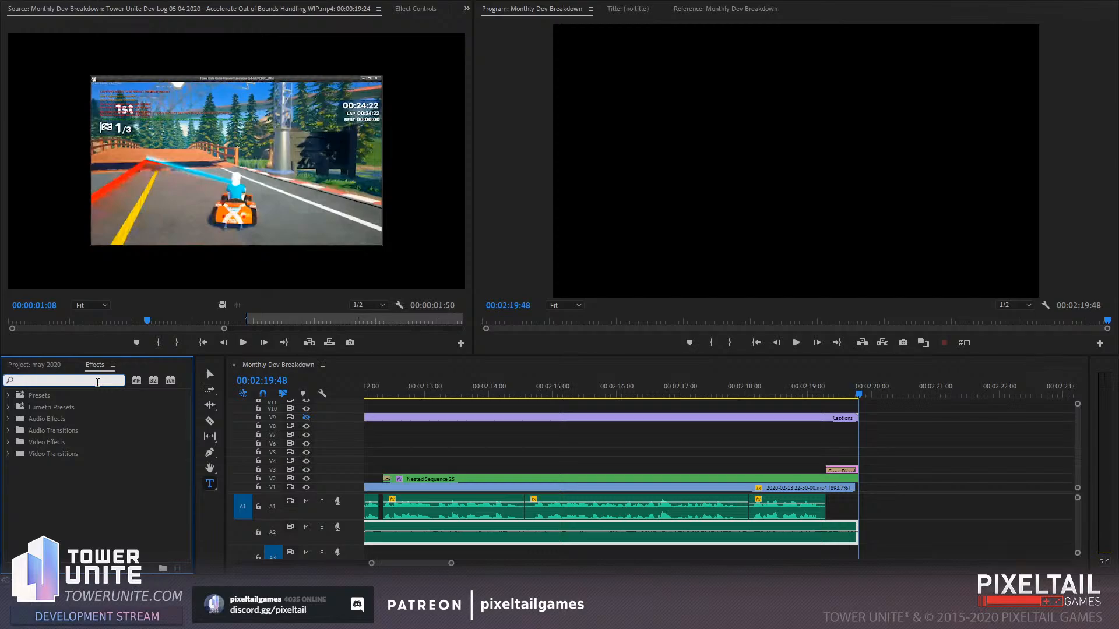
pyautogui.write('di')
pyautogui.press('BackSpace')
pyautogui.press('BackSpace')
pyautogui.write('fade')
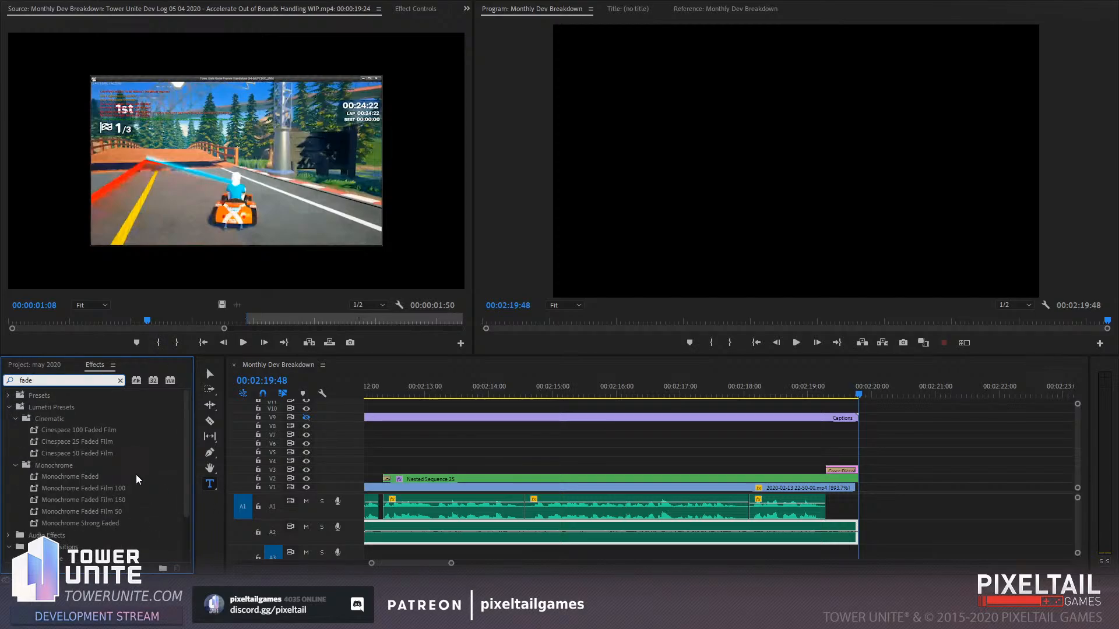
pyautogui.scroll(-3, 125, 471)
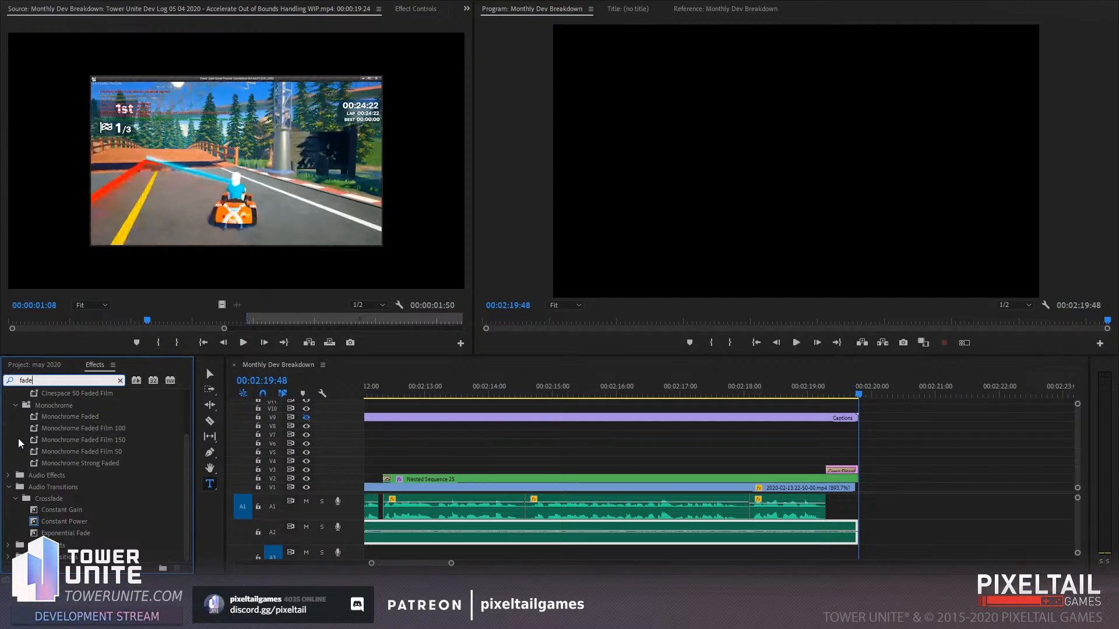
pyautogui.click(64, 521)
pyautogui.moveTo(898, 523); pyautogui.dragTo(848, 531)
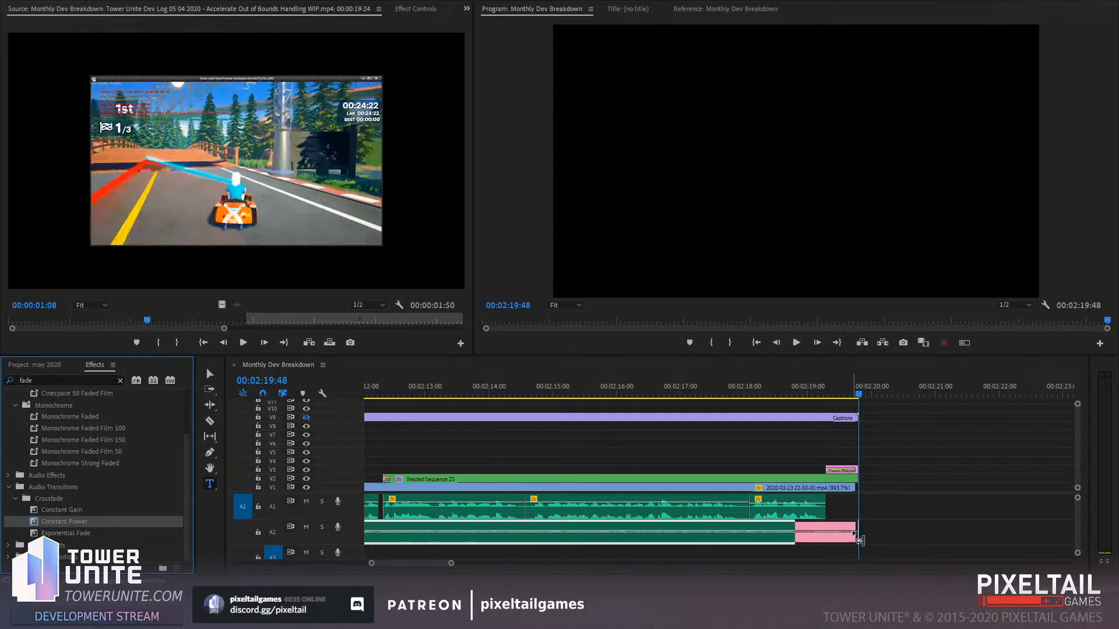
# Lengthen the Constant Power fade on the A2 background music to about two seconds and play the ending
pyautogui.click(535, 402)
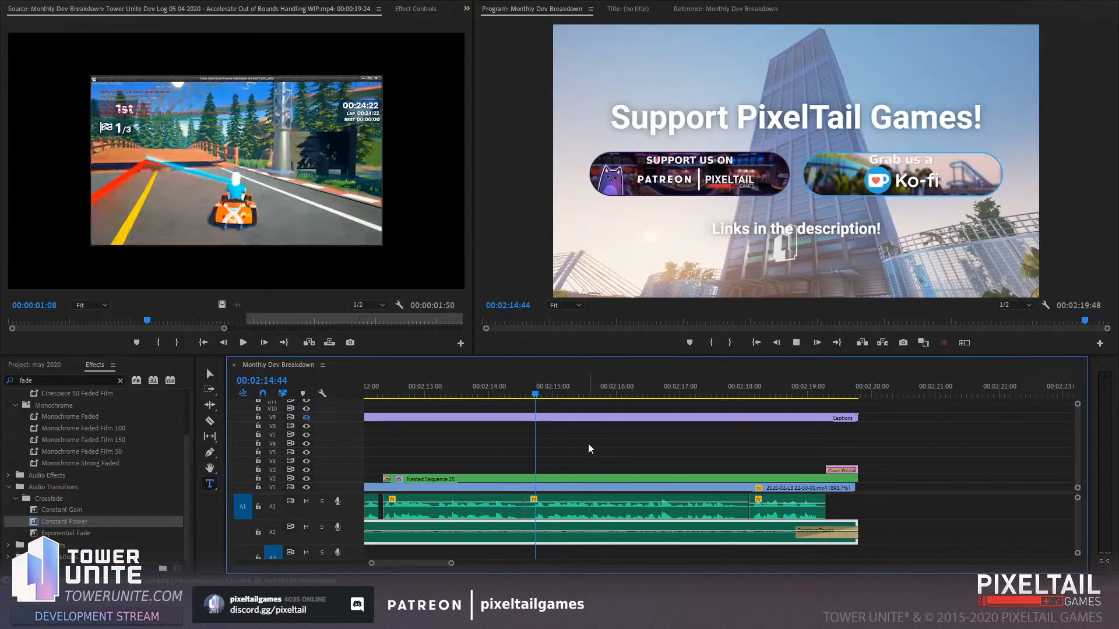
pyautogui.moveTo(796, 532); pyautogui.dragTo(736, 532)
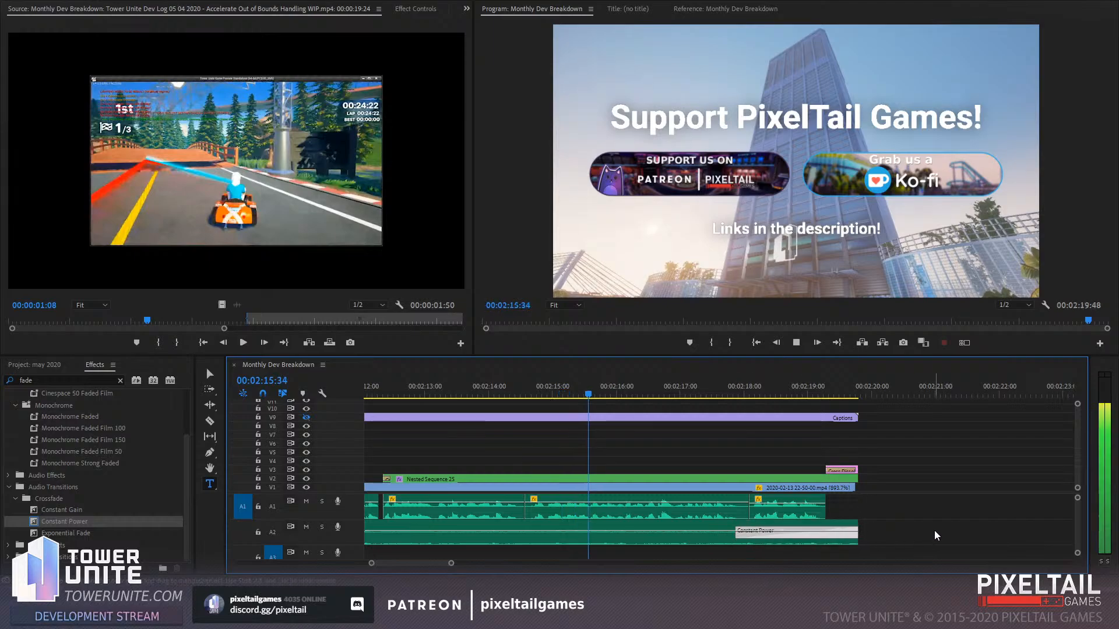
pyautogui.click(946, 519)
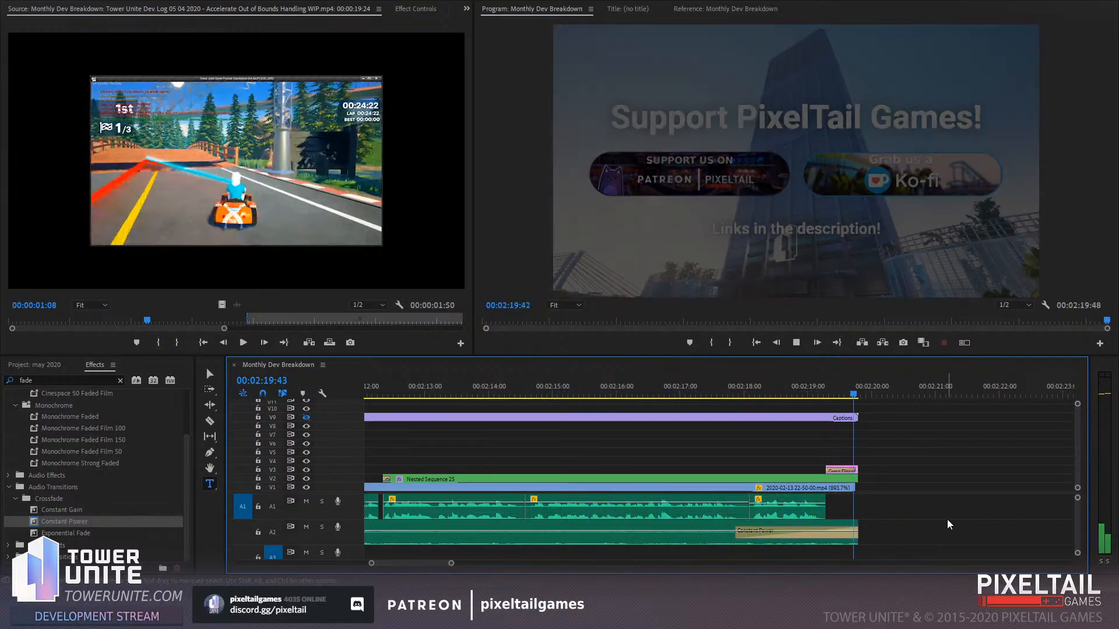
# Scale the V2 Accelerate Out of Bounds Handling clip to 158 and set its vertical position to 520
pyautogui.moveTo(449, 564); pyautogui.dragTo(651, 560)
pyautogui.moveTo(550, 321); pyautogui.dragTo(475, 323)
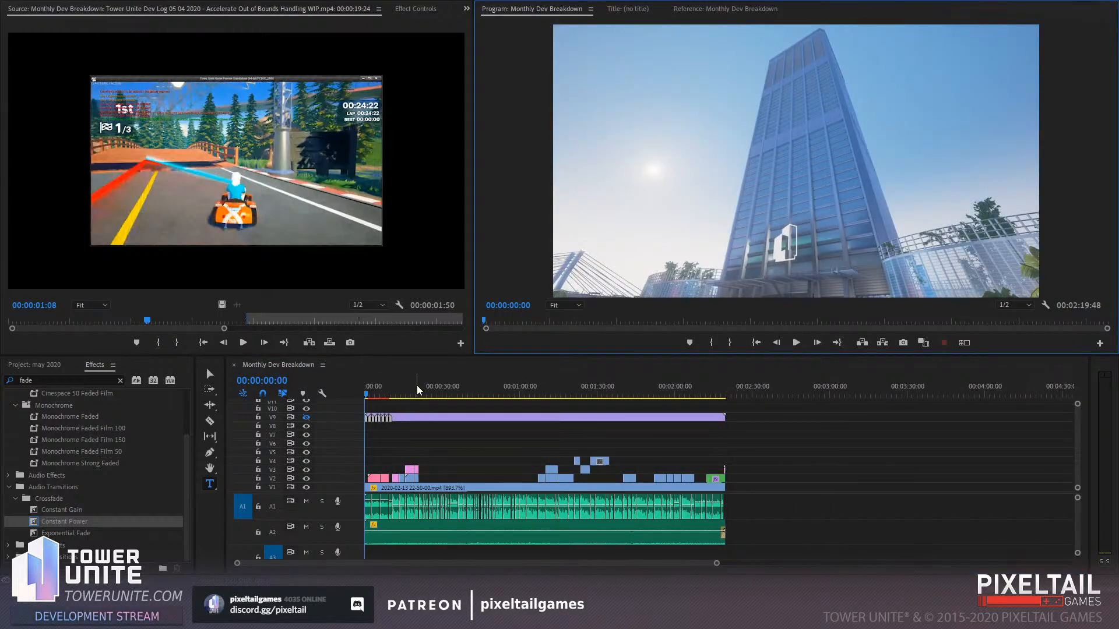
pyautogui.click(417, 391)
pyautogui.click(721, 563)
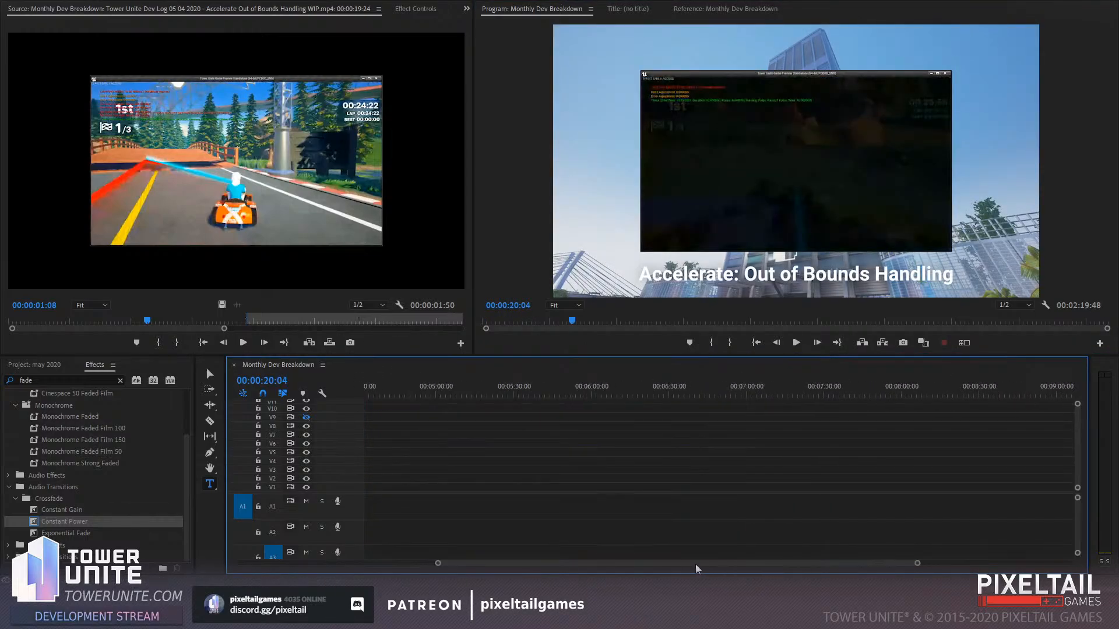
pyautogui.moveTo(695, 564); pyautogui.dragTo(398, 571)
pyautogui.moveTo(717, 565); pyautogui.dragTo(544, 555)
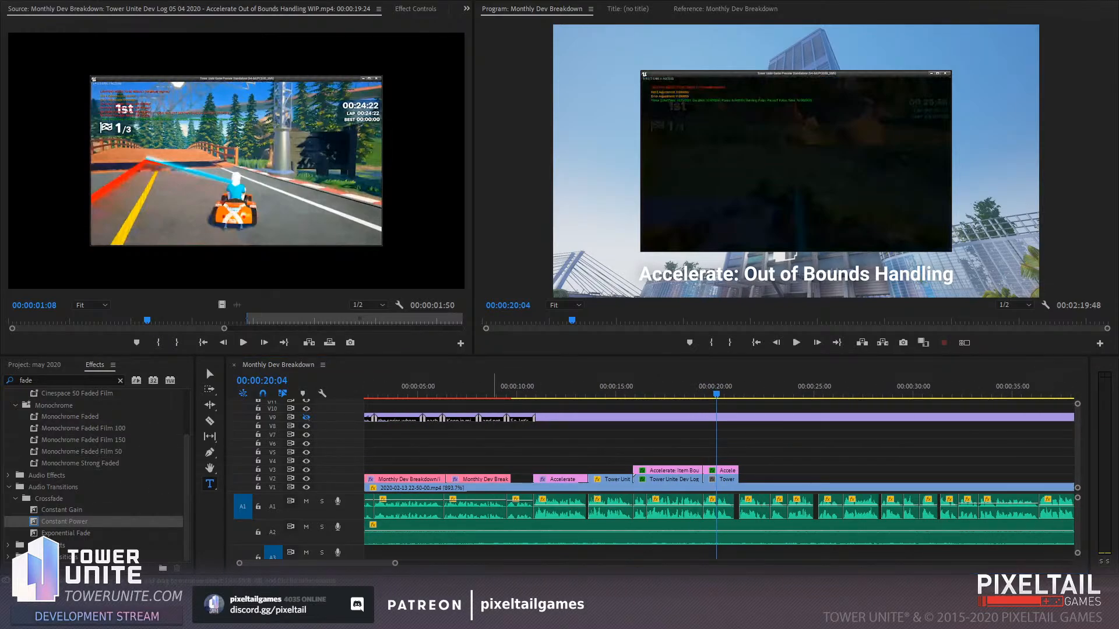
pyautogui.click(723, 478)
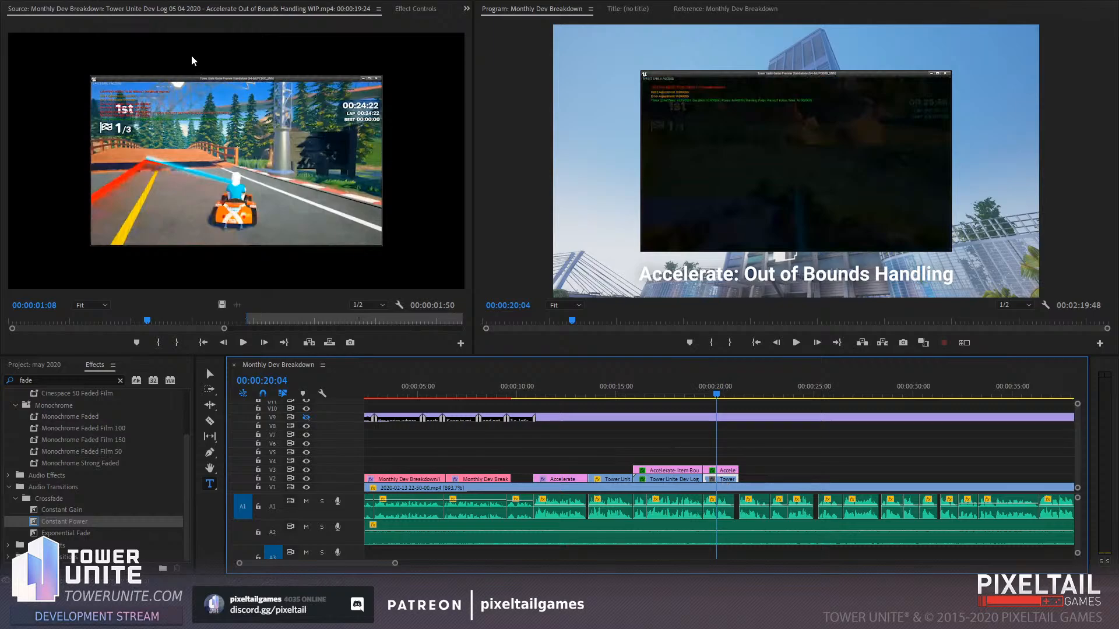
pyautogui.click(432, 13)
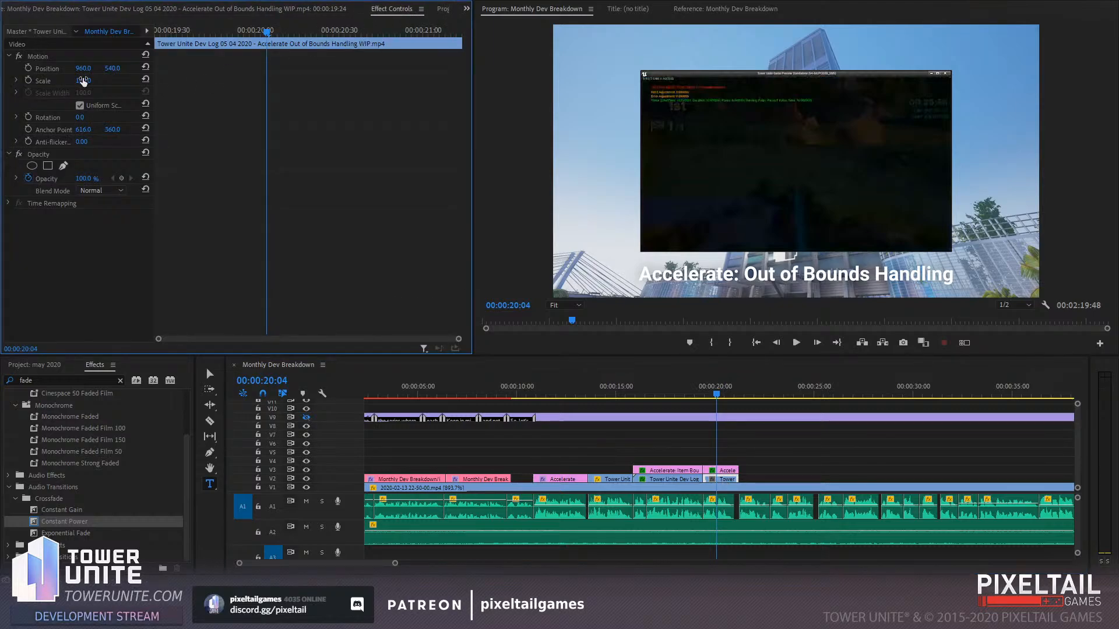
pyautogui.moveTo(83, 81); pyautogui.dragTo(113, 81)
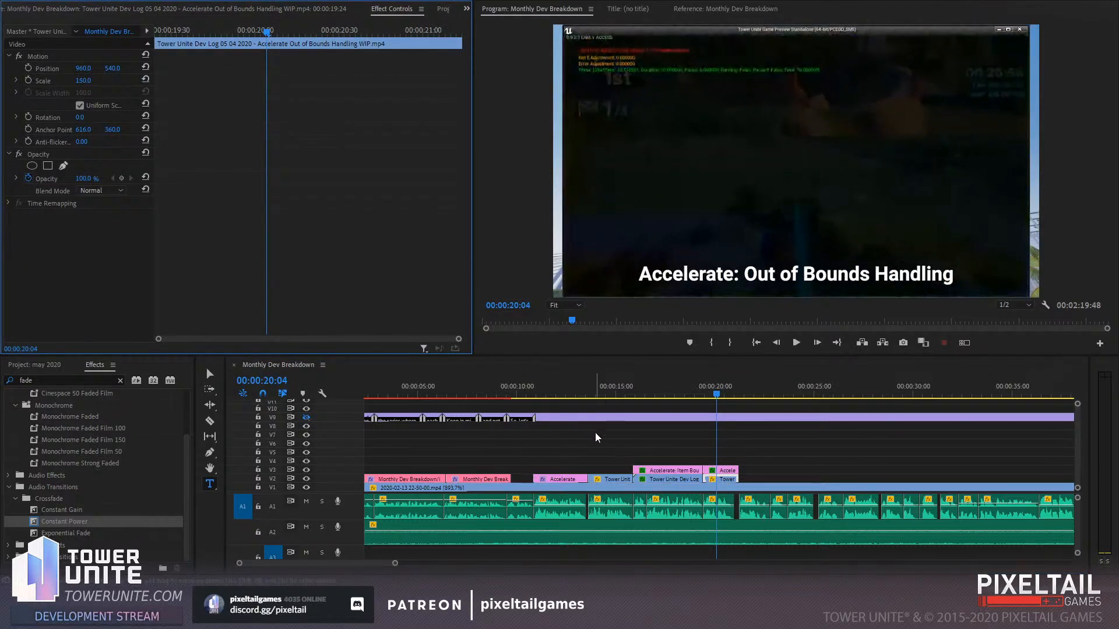
pyautogui.moveTo(716, 394); pyautogui.dragTo(705, 394)
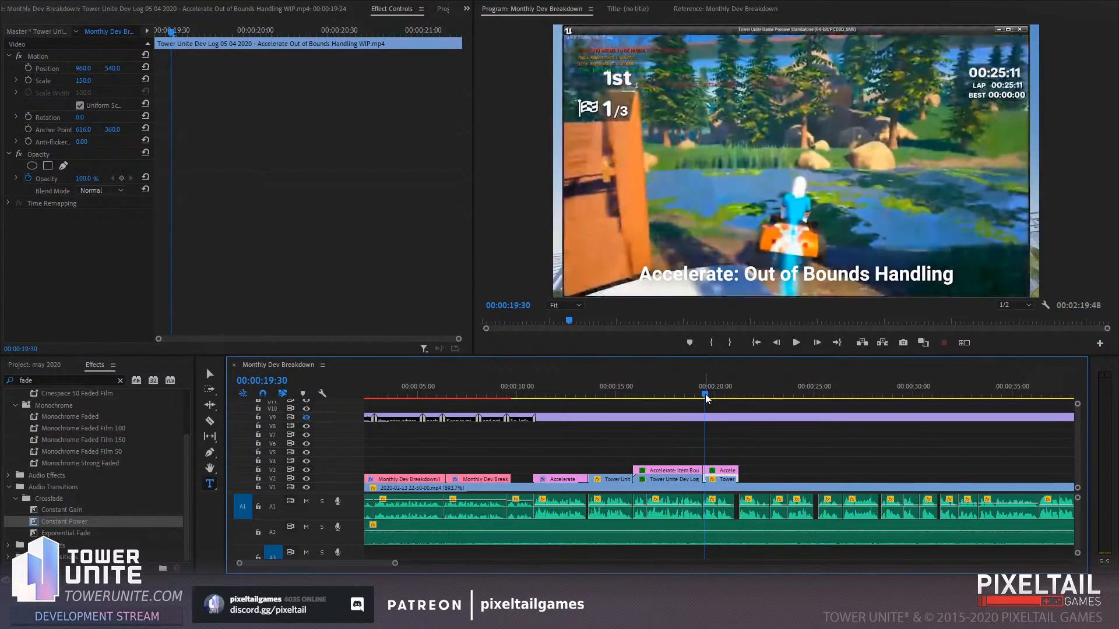
pyautogui.click(79, 85)
pyautogui.moveTo(87, 88); pyautogui.dragTo(92, 87)
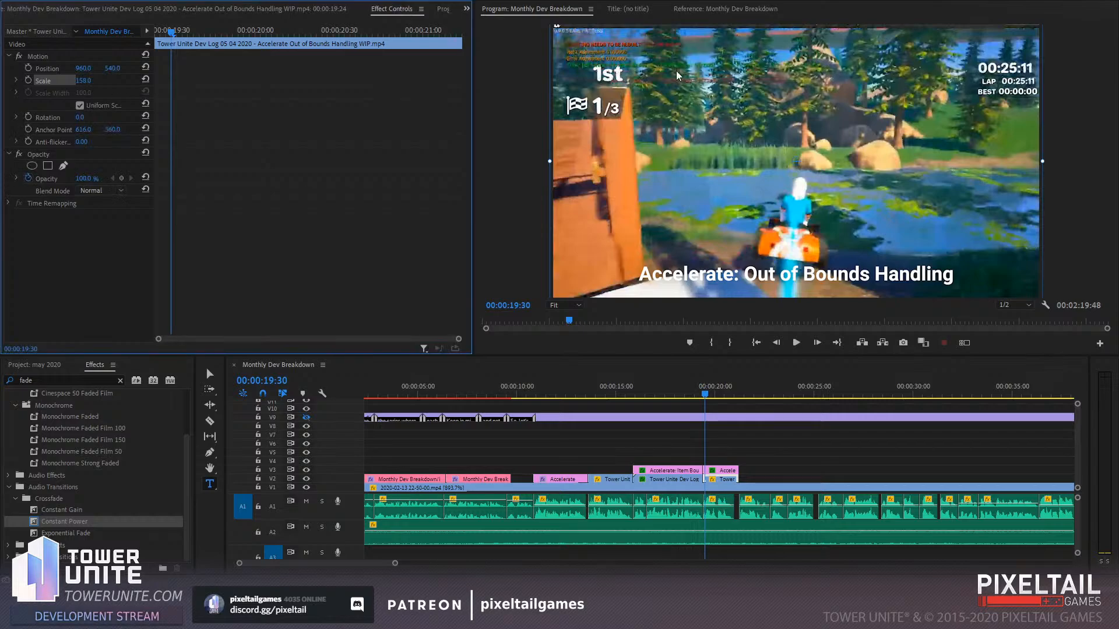
pyautogui.moveTo(113, 71); pyautogui.dragTo(98, 71)
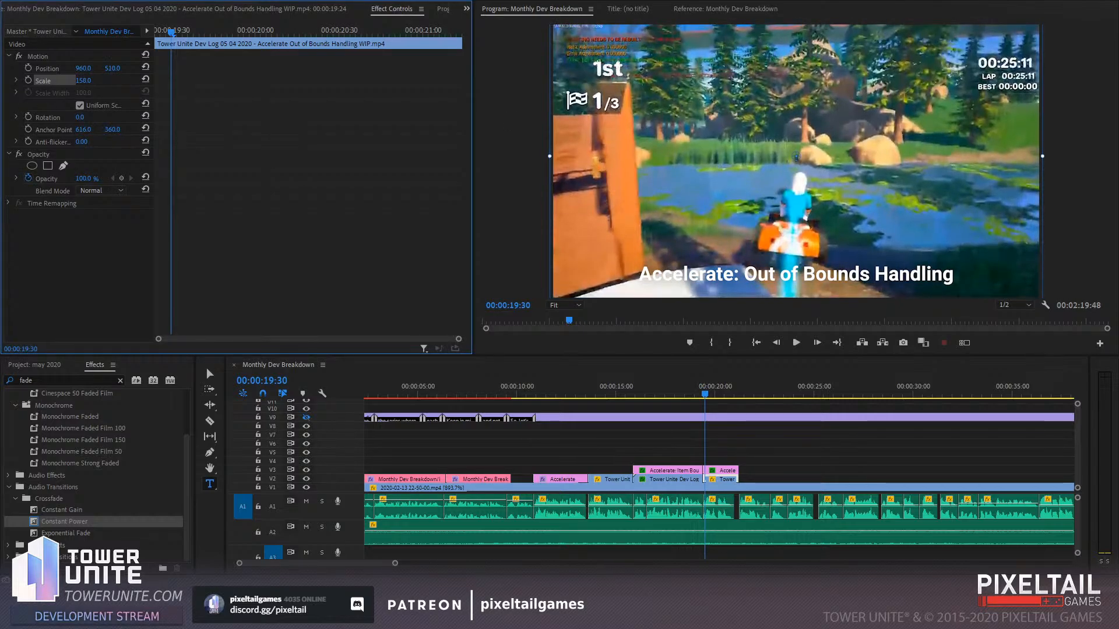
# Play the Accelerate Out of Bounds Handling clip from 00:00:19:30 to check its new framing
pyautogui.click(807, 452)
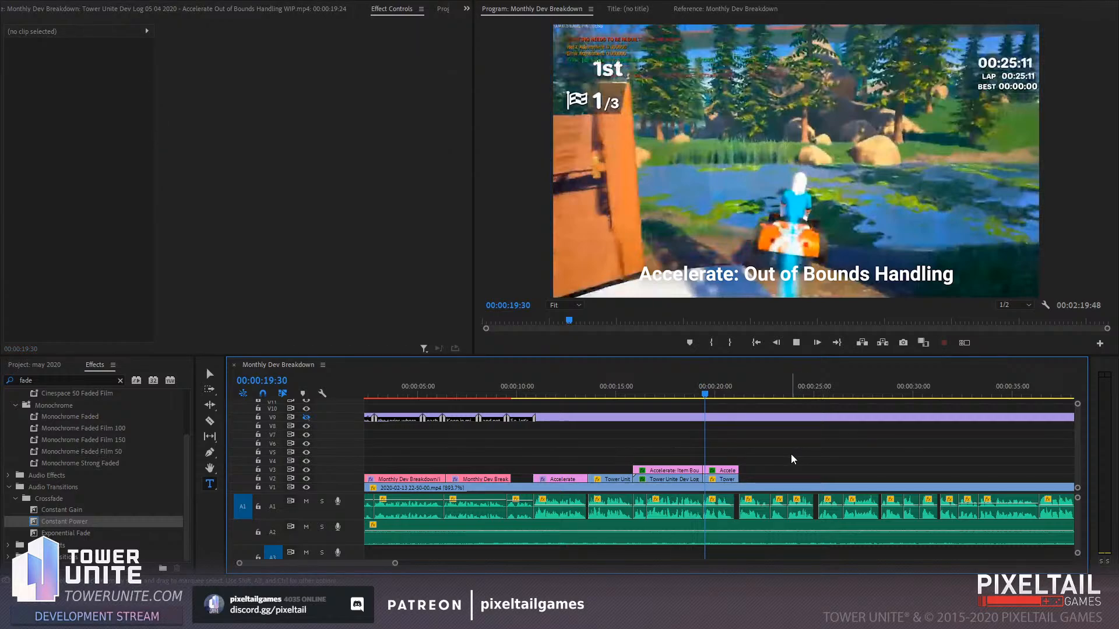
pyautogui.press('space')
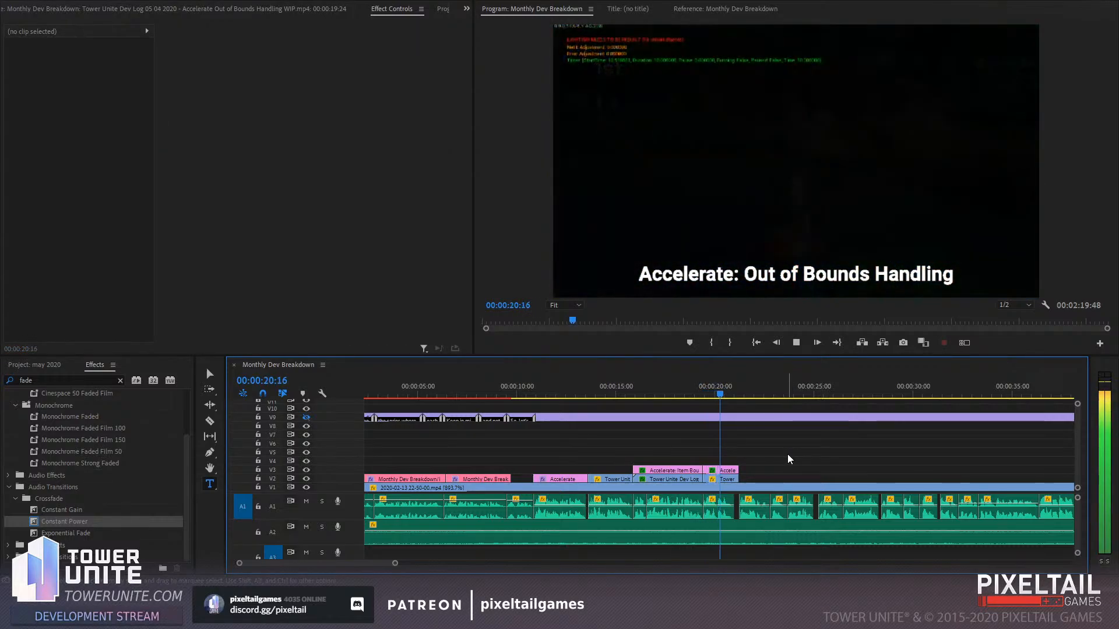
pyautogui.press('space')
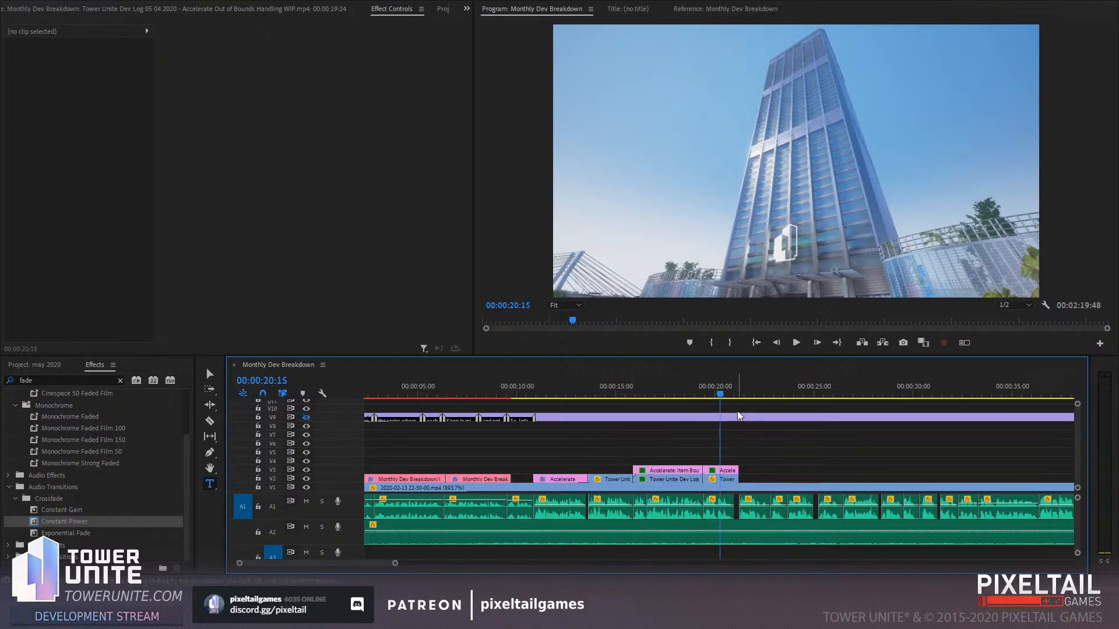
# Open the Out of Bounds Handling clip's source footage and scrub around its used range to examine the blackout
pyautogui.click(717, 477)
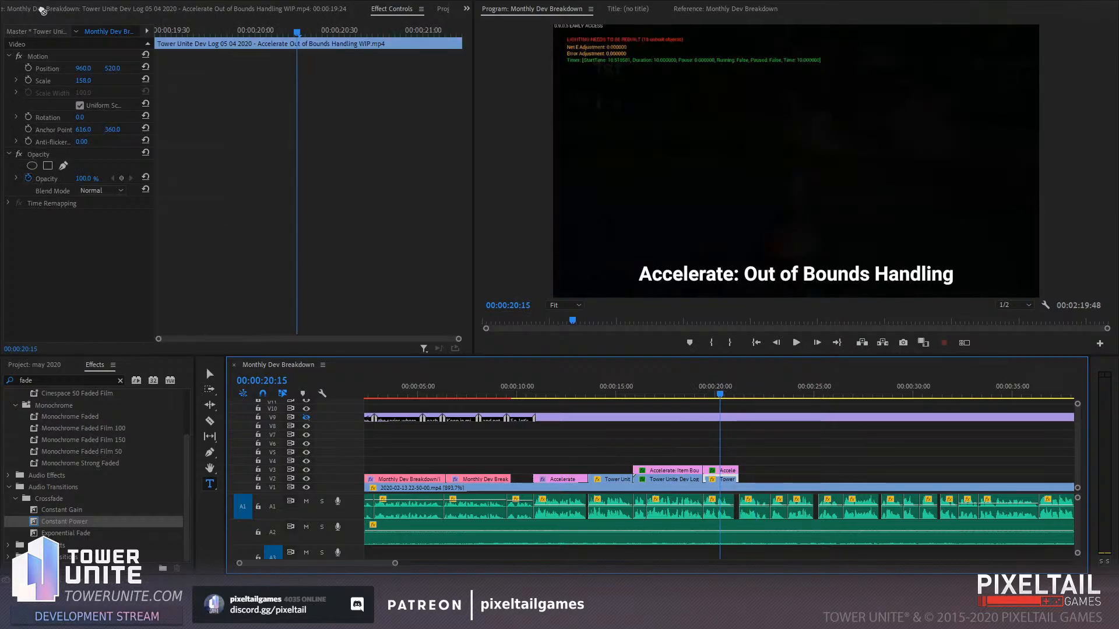
pyautogui.click(42, 10)
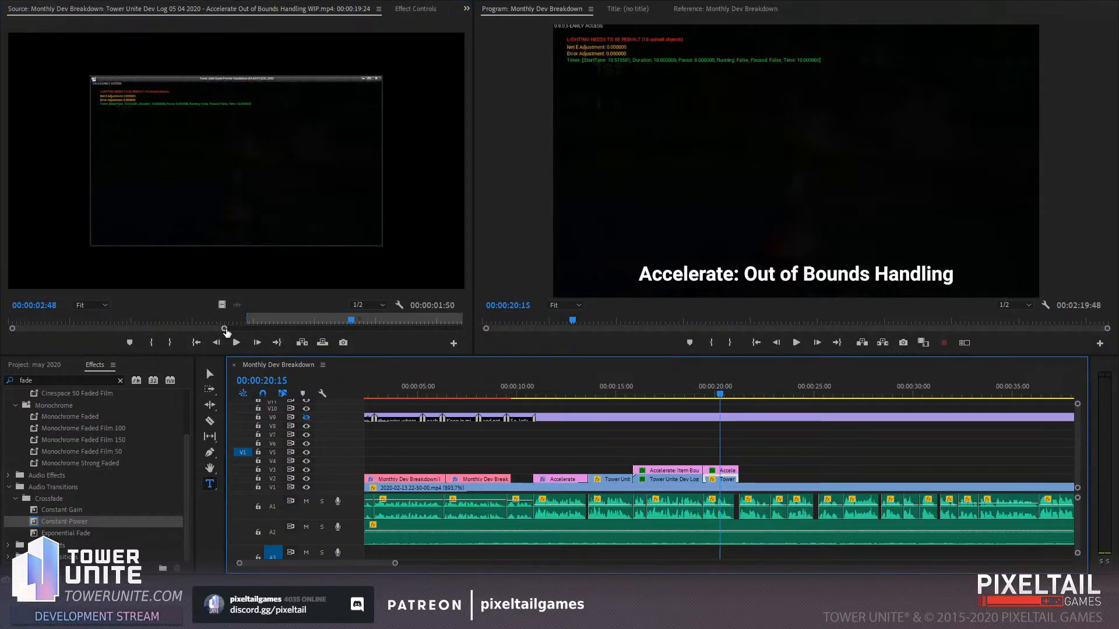
pyautogui.moveTo(224, 329); pyautogui.dragTo(359, 324)
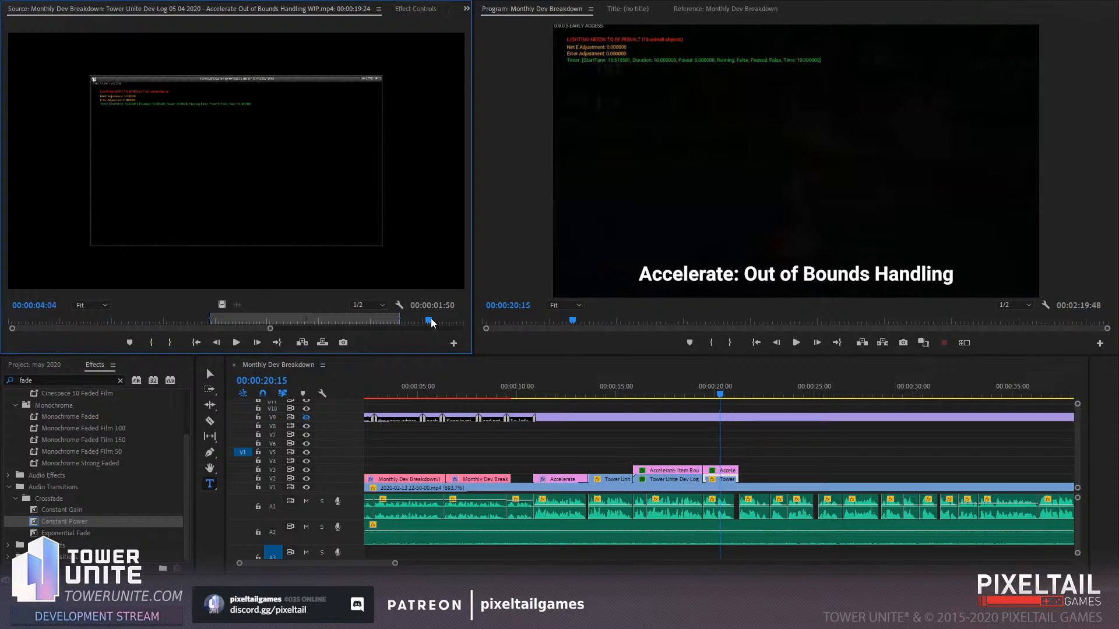
pyautogui.moveTo(432, 323); pyautogui.dragTo(437, 322)
pyautogui.moveTo(271, 330); pyautogui.dragTo(389, 328)
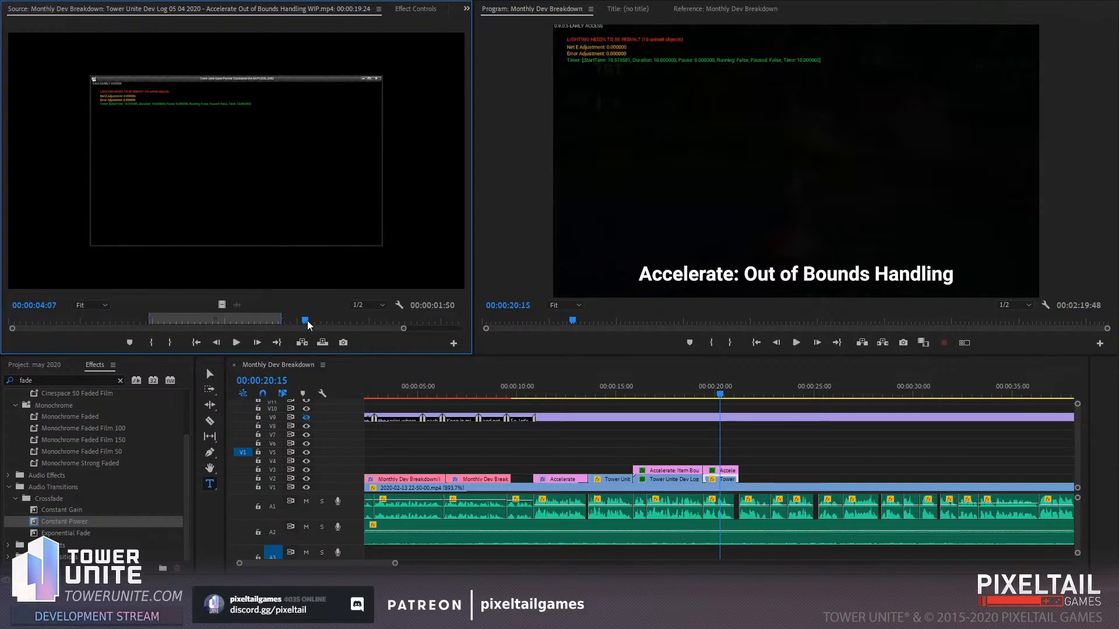
pyautogui.moveTo(305, 321); pyautogui.dragTo(156, 318)
# Play the sequence through the end of the Out of Bounds Handling clip and the section following it
pyautogui.click(698, 385)
pyautogui.press('space')
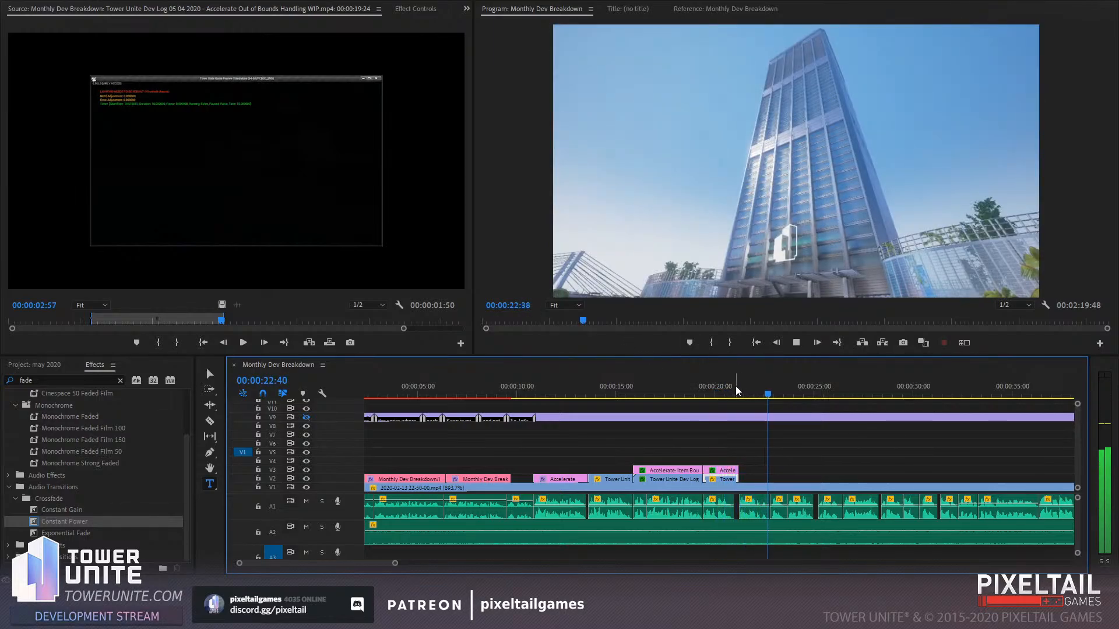
pyautogui.click(731, 386)
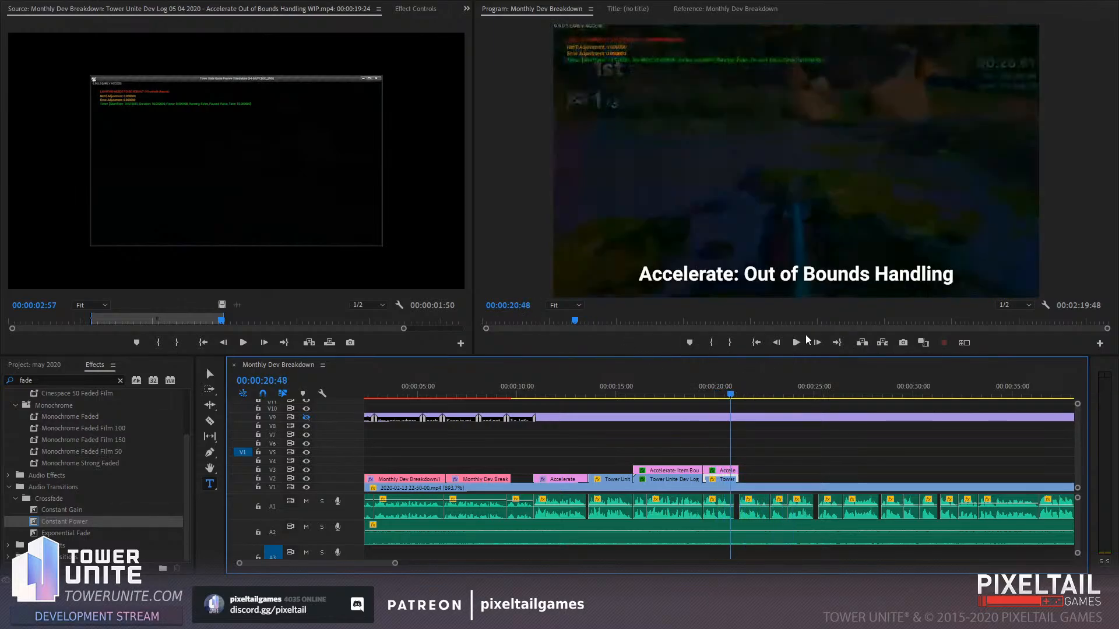
pyautogui.click(796, 343)
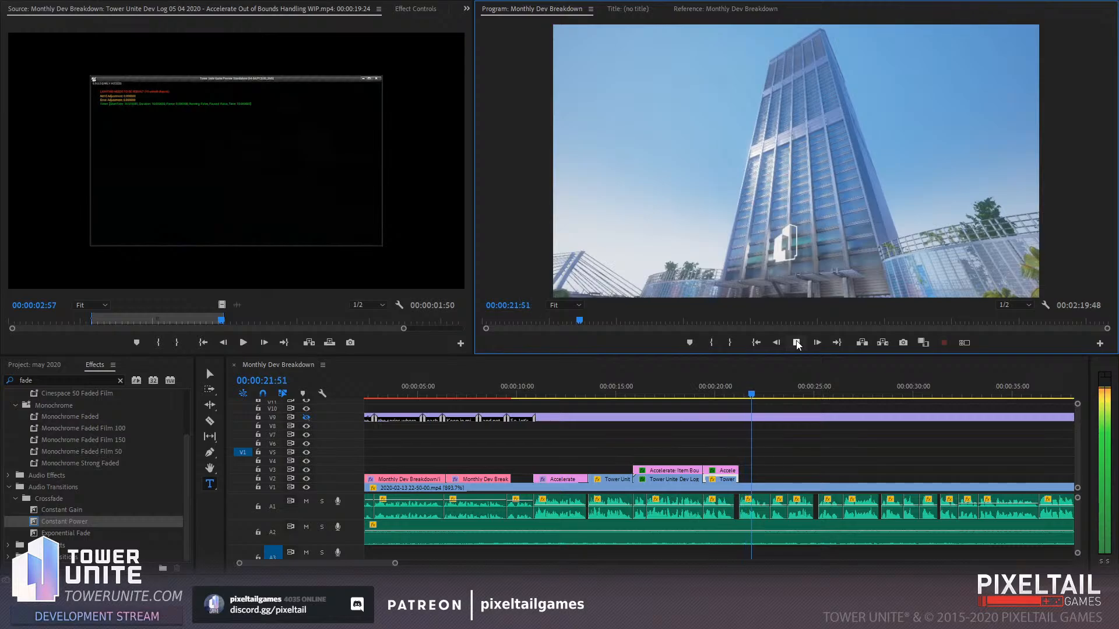
pyautogui.click(797, 343)
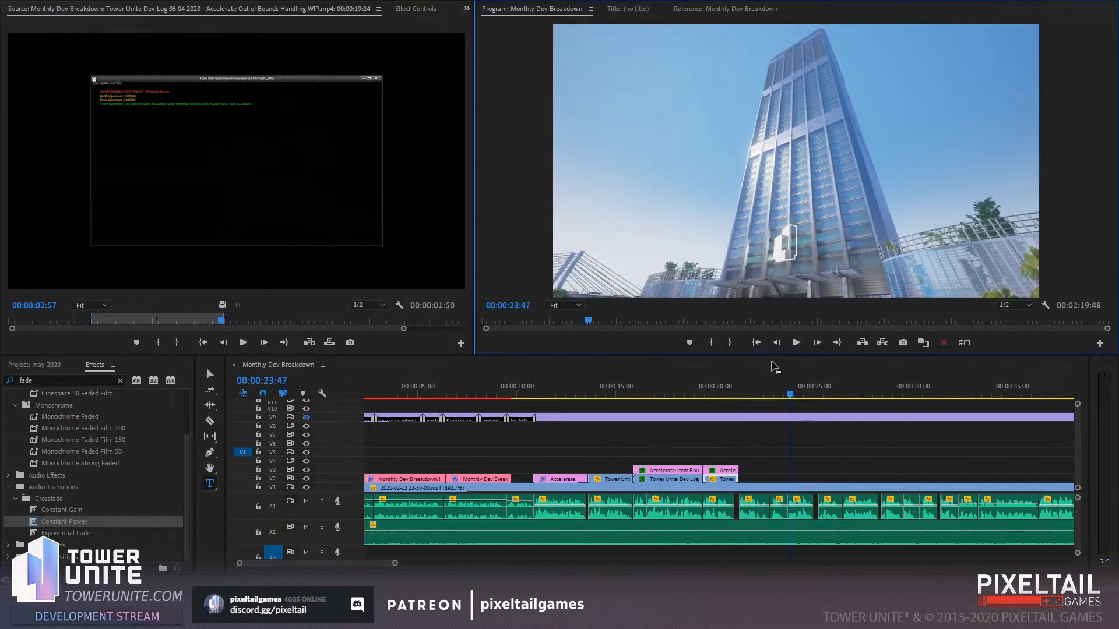
# Add a "YOU DIED" text graphic near the middle of the frame at 00:00:21:04
pyautogui.click(737, 385)
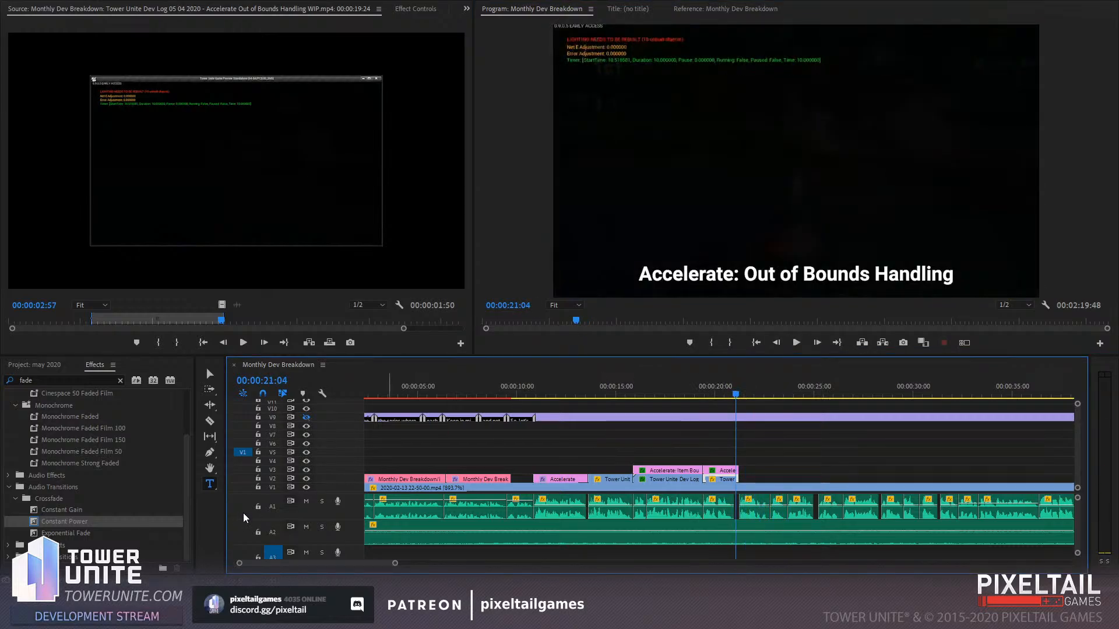
pyautogui.click(787, 148)
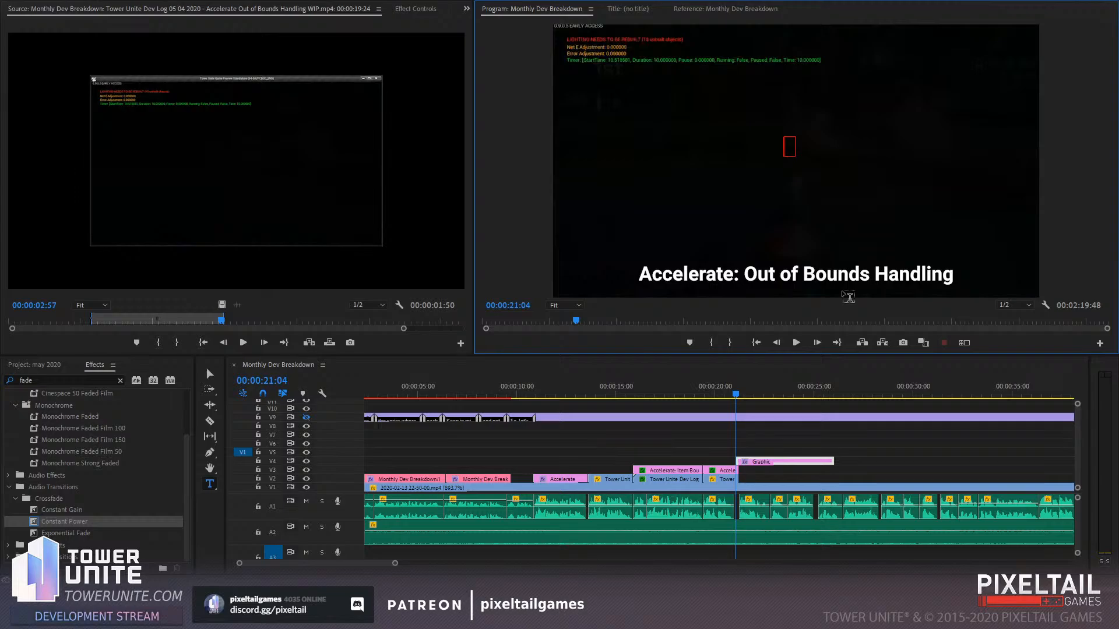
pyautogui.write('YOU DIED')
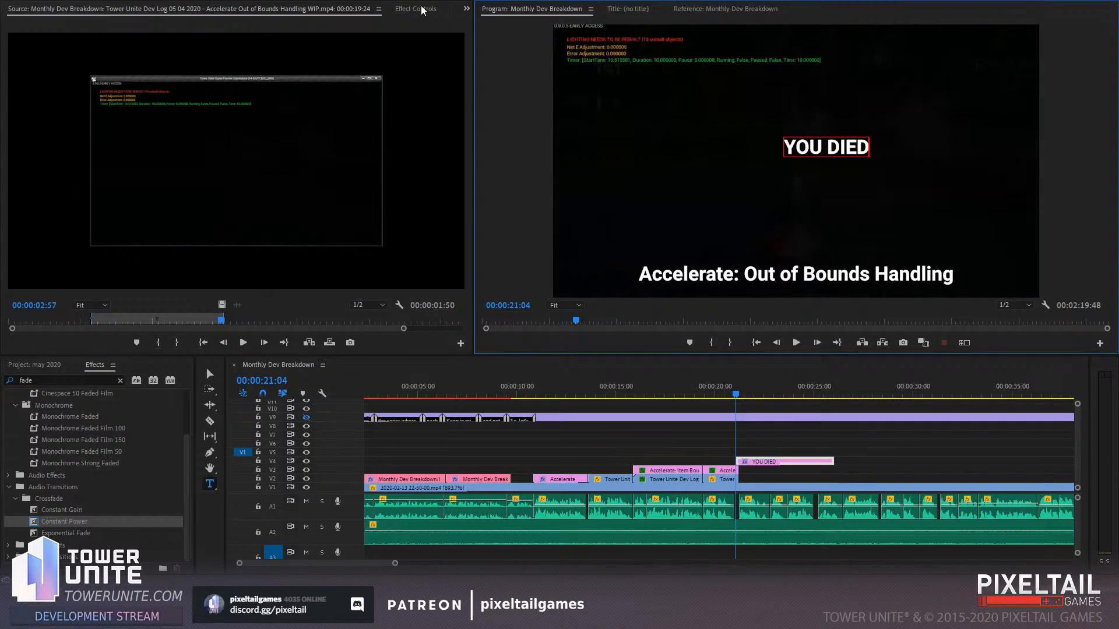
# Change the fill colour of the whole "YOU DIED" text to dark red
pyautogui.hotkey('ctrl', 'a')
pyautogui.click(411, 14)
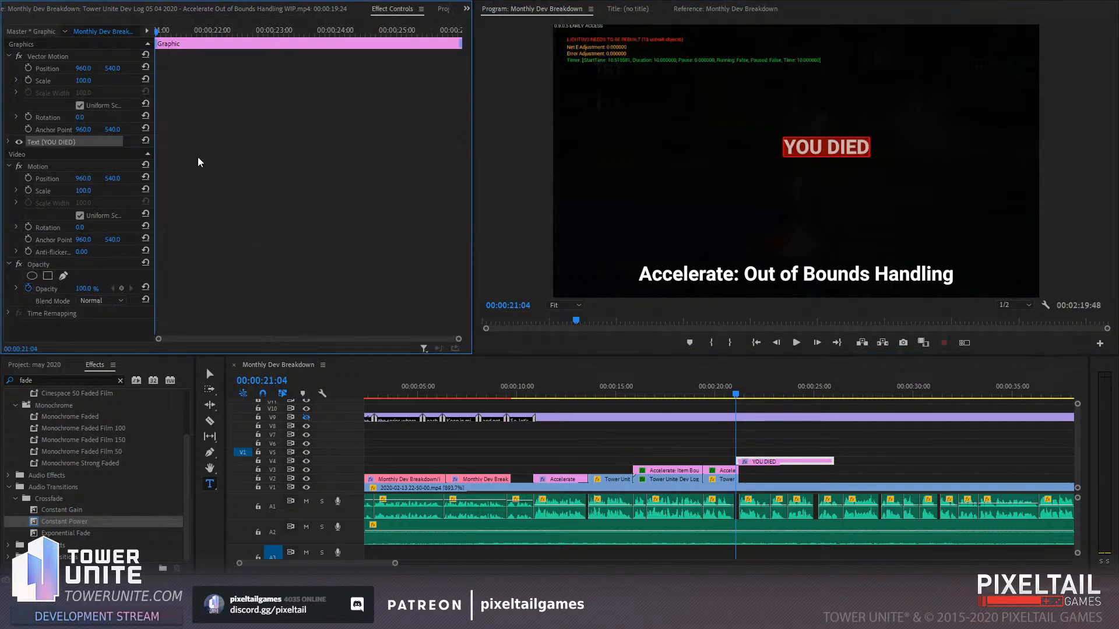
pyautogui.click(467, 10)
pyautogui.click(482, 69)
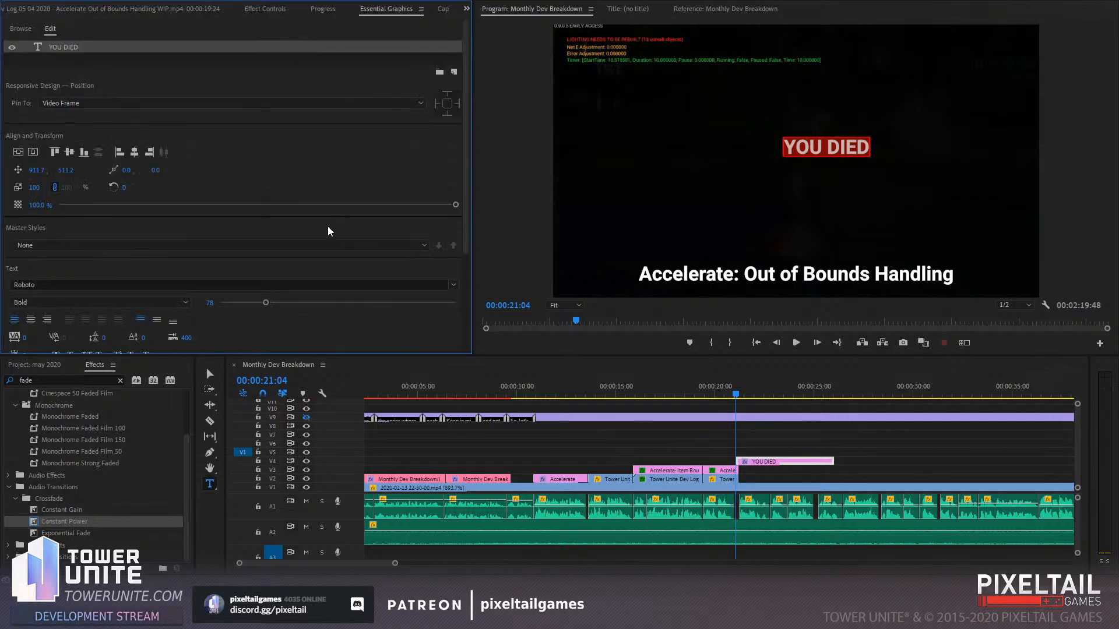
pyautogui.scroll(-3, 326, 227)
pyautogui.scroll(-1, 320, 224)
pyautogui.click(29, 283)
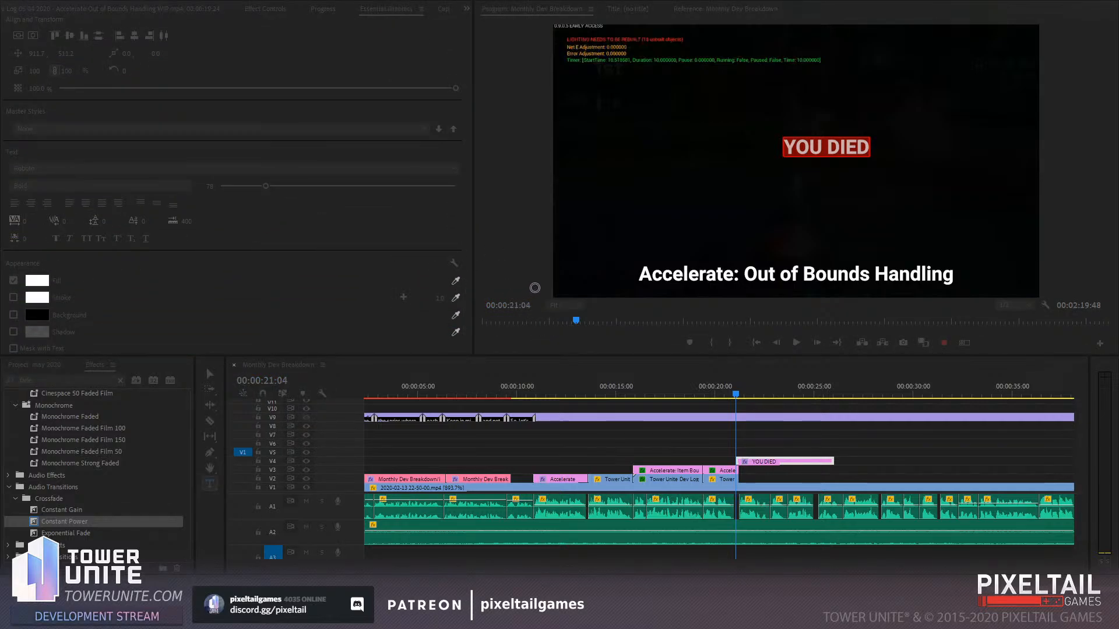
pyautogui.click(690, 206)
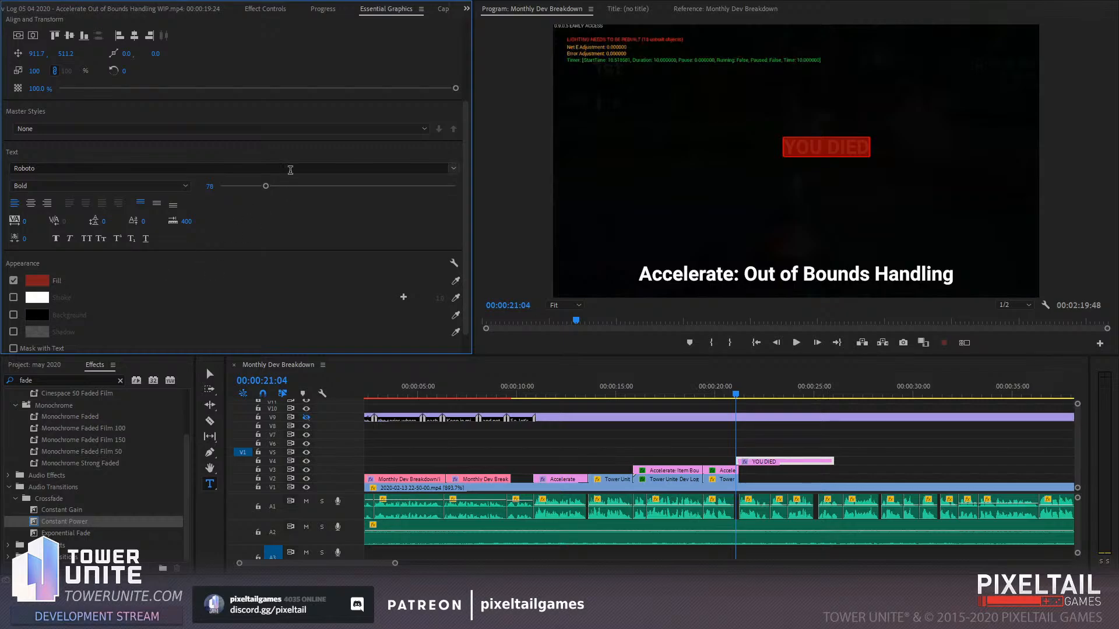
# Enlarge the "YOU DIED" text to size 175 and move it to the middle of the frame
pyautogui.moveTo(267, 187); pyautogui.dragTo(316, 190)
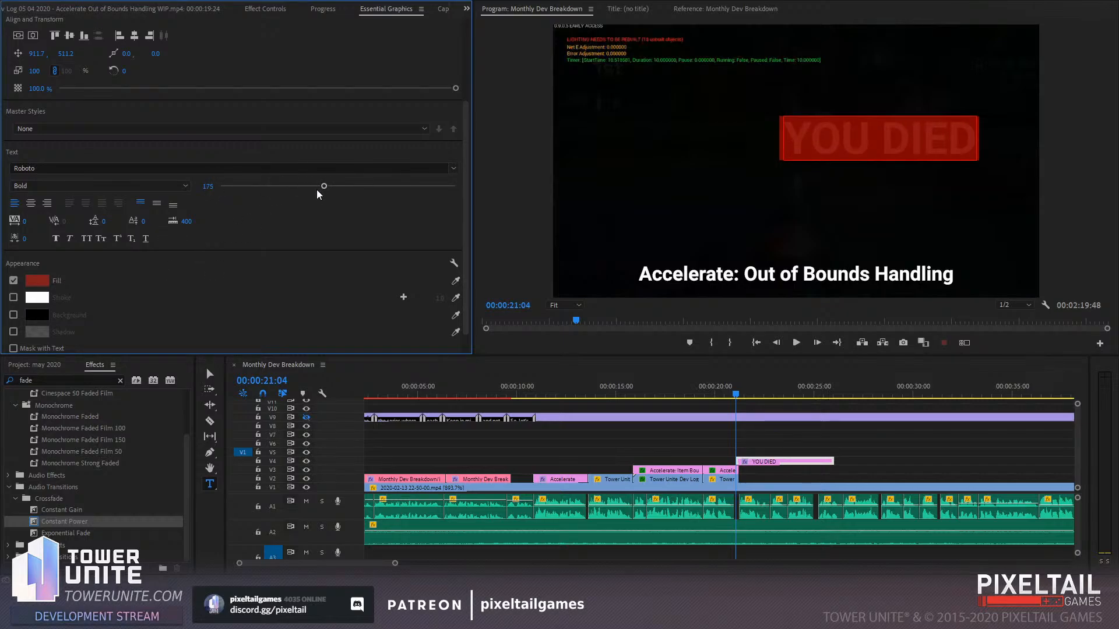
pyautogui.click(211, 375)
pyautogui.moveTo(846, 144); pyautogui.dragTo(762, 165)
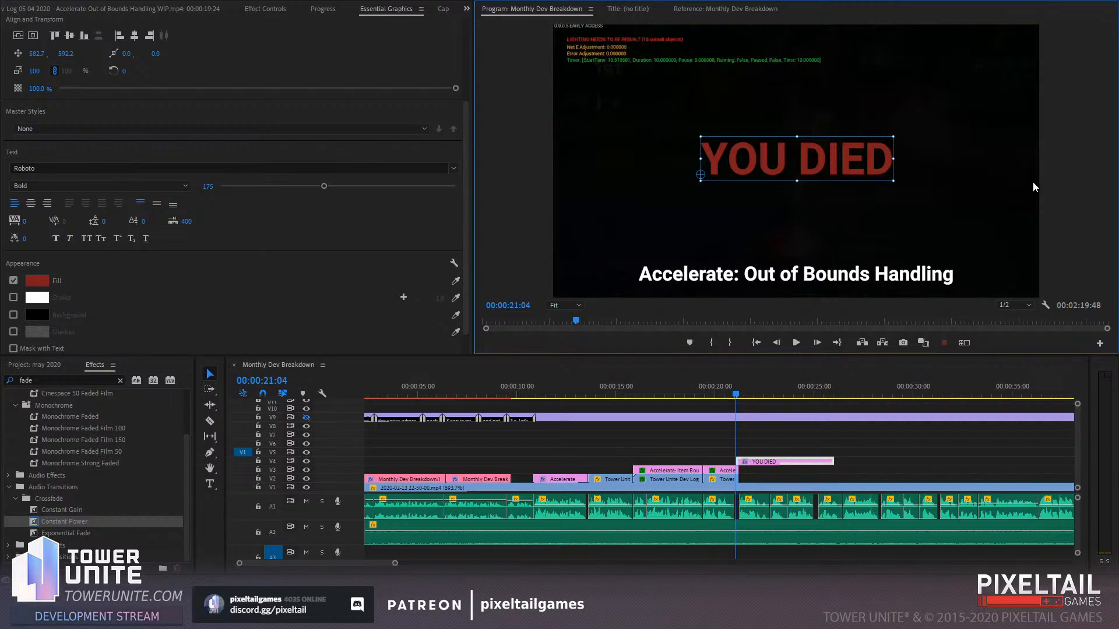
# Change the "YOU DIED" text's font to Comic Sans MS and recentre it in the frame
pyautogui.click(95, 169)
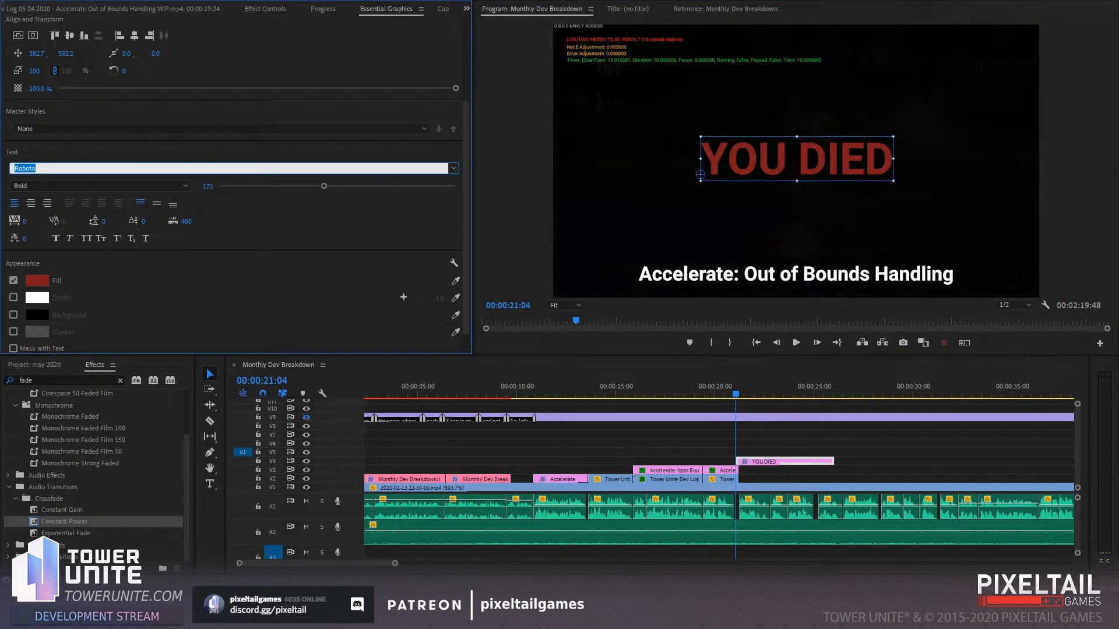
pyautogui.write('como')
pyautogui.press('BackSpace')
pyautogui.write('i')
pyautogui.press('Return')
pyautogui.moveTo(771, 158); pyautogui.dragTo(747, 160)
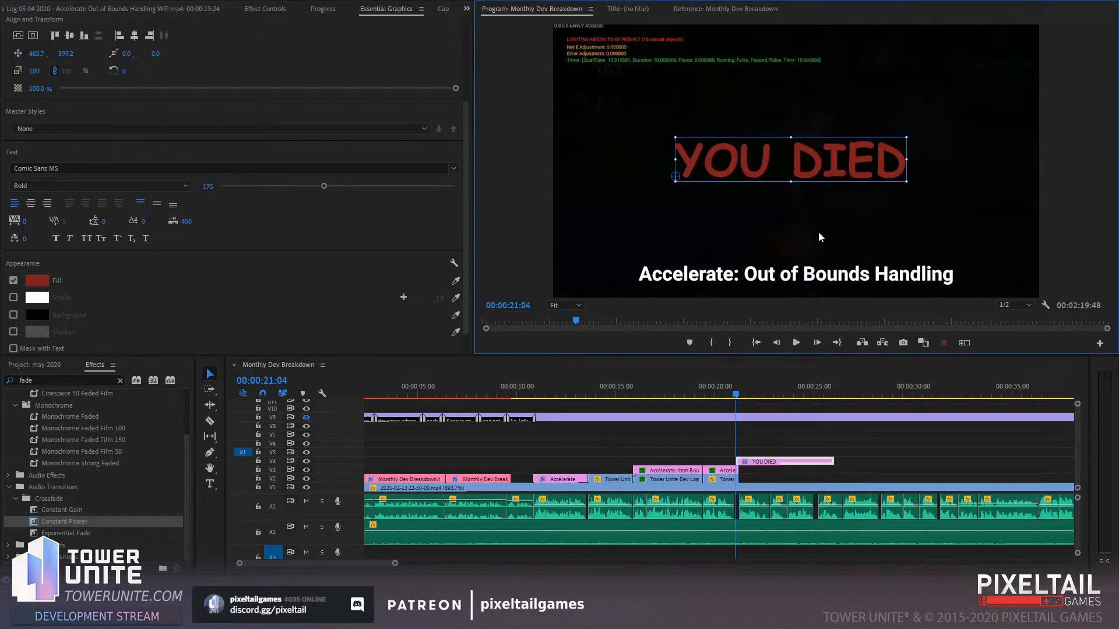
# Undo the Comic Sans font change and its move, and shift the "YOU DIED" text slightly to the right
pyautogui.hotkey('ctrl', 'z')
pyautogui.hotkey('ctrl', 'z')
pyautogui.hotkey('ctrl', 'z')
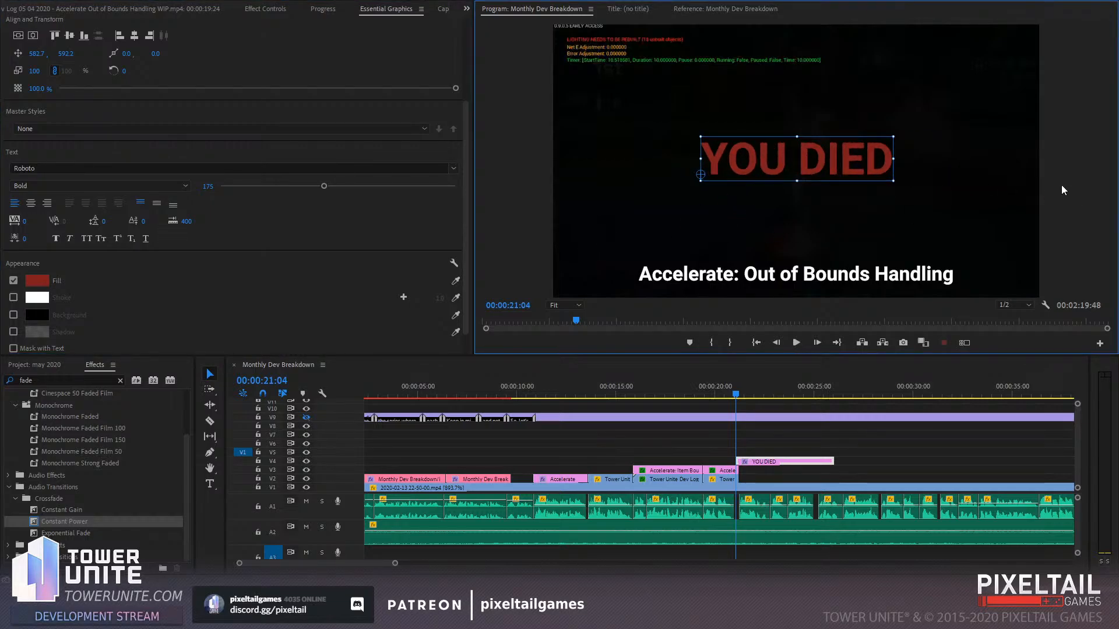
pyautogui.click(1061, 184)
pyautogui.moveTo(816, 163); pyautogui.dragTo(828, 165)
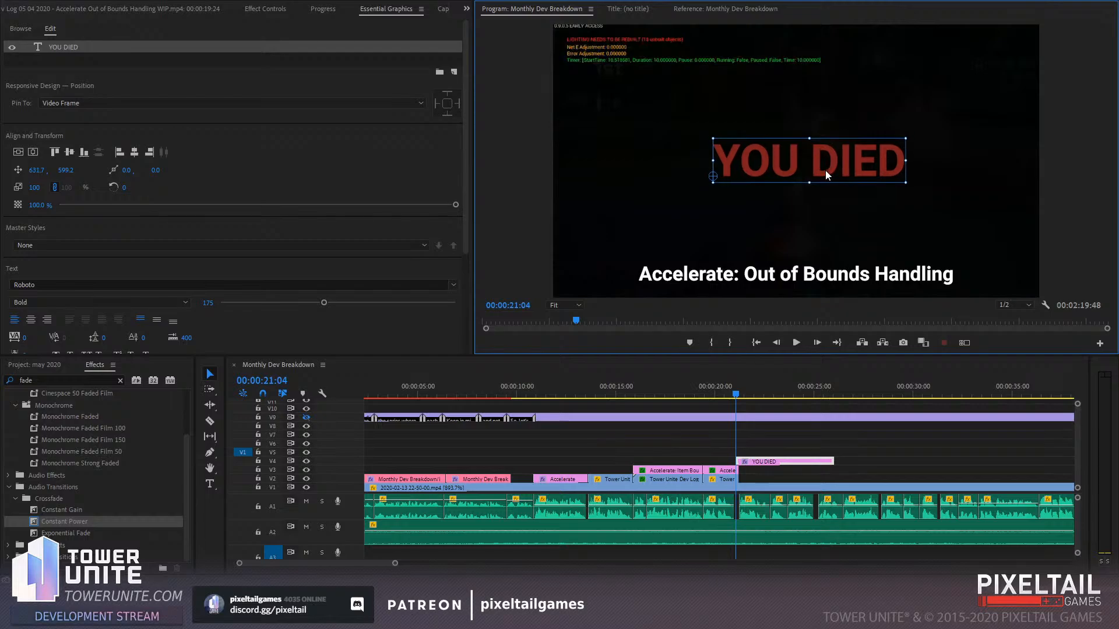
# Delete the "YOU DIED" text and remove its graphic clip from the timeline
pyautogui.press('Delete')
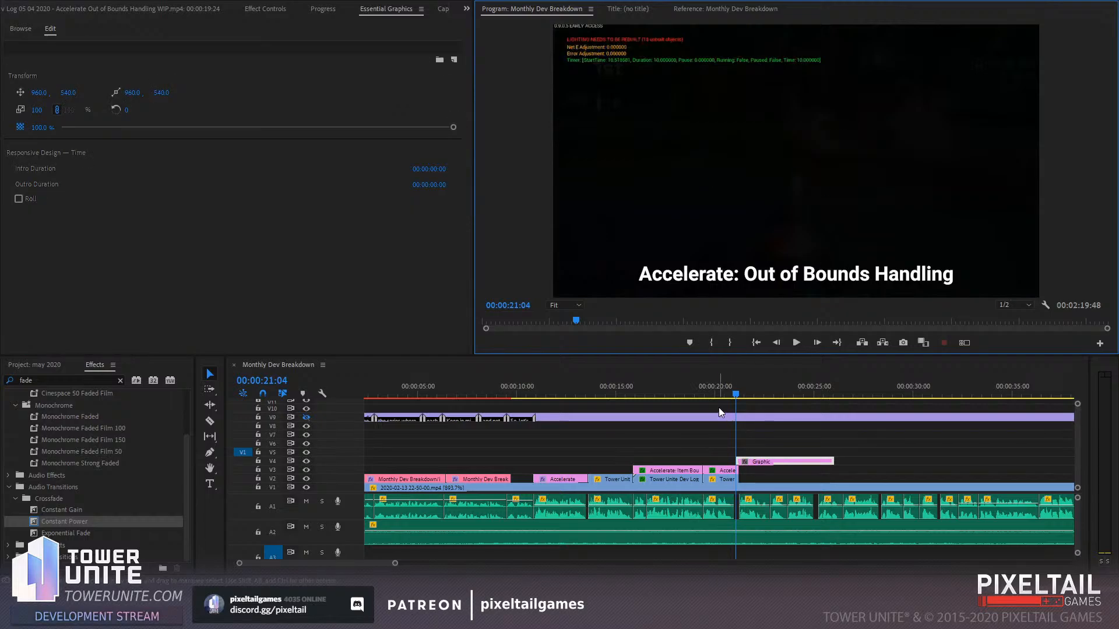
pyautogui.click(791, 468)
pyautogui.press('Delete')
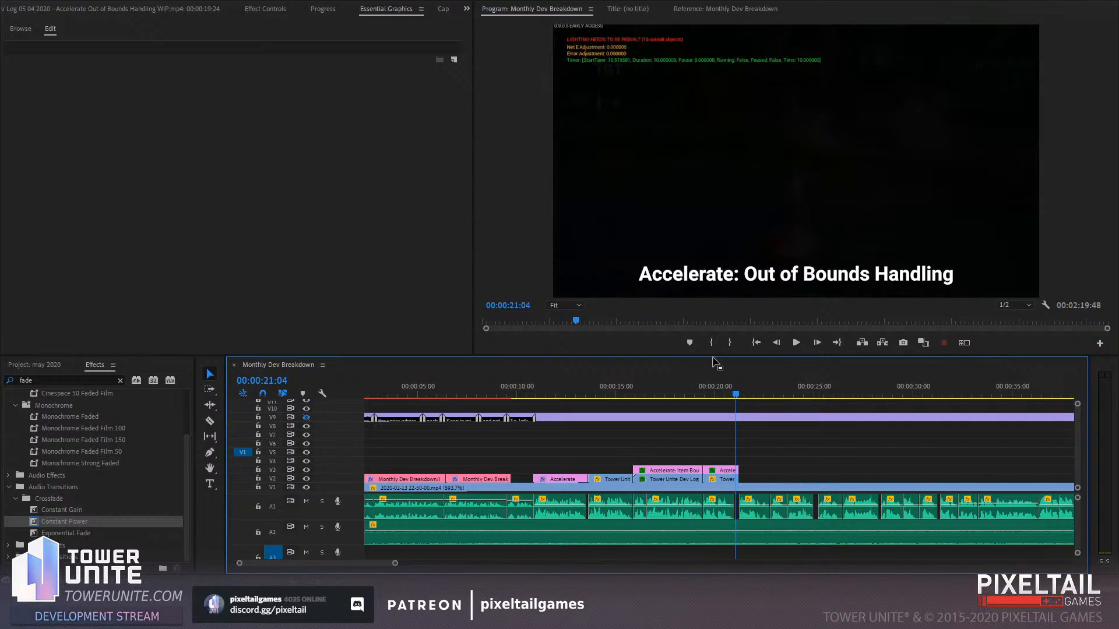
# Stack the two kart images on V2 and V3 after the Out of Bounds Handling clip, both ending at 00:00:22:44
pyautogui.press('space')
pyautogui.press('space')
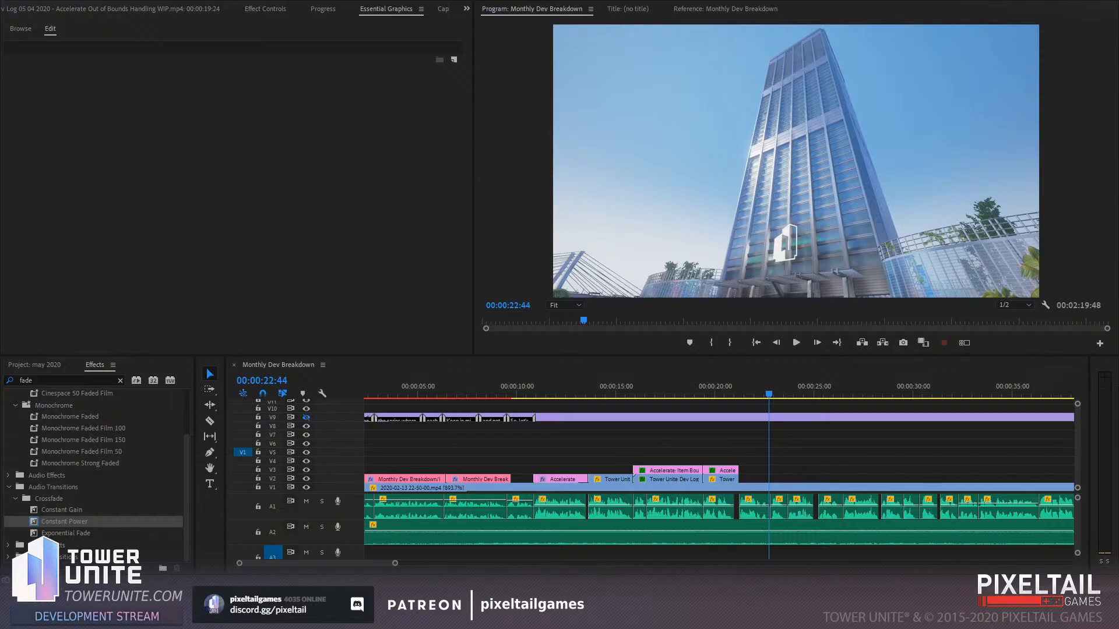
pyautogui.moveTo(746, 423); pyautogui.dragTo(740, 479)
pyautogui.moveTo(836, 479); pyautogui.dragTo(768, 479)
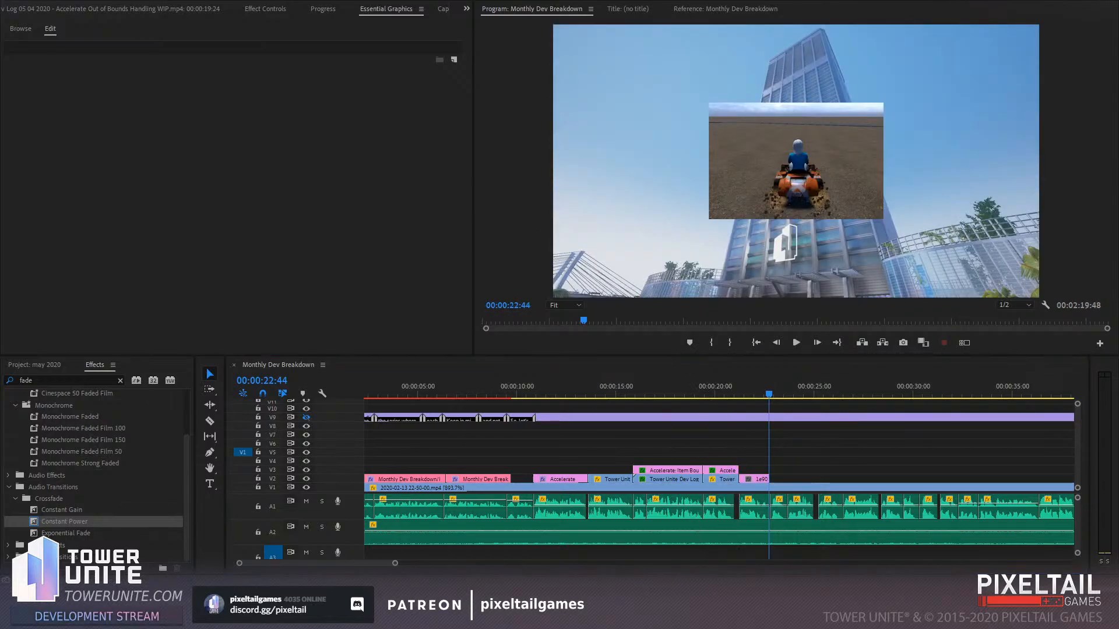
pyautogui.moveTo(716, 434); pyautogui.dragTo(746, 472)
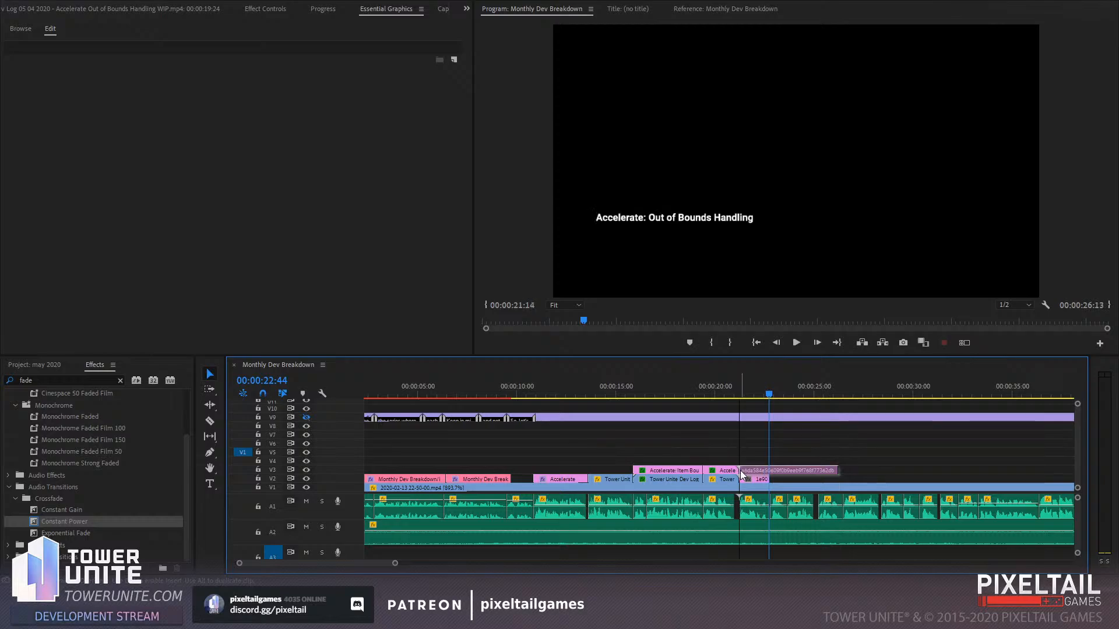
pyautogui.moveTo(835, 468); pyautogui.dragTo(768, 466)
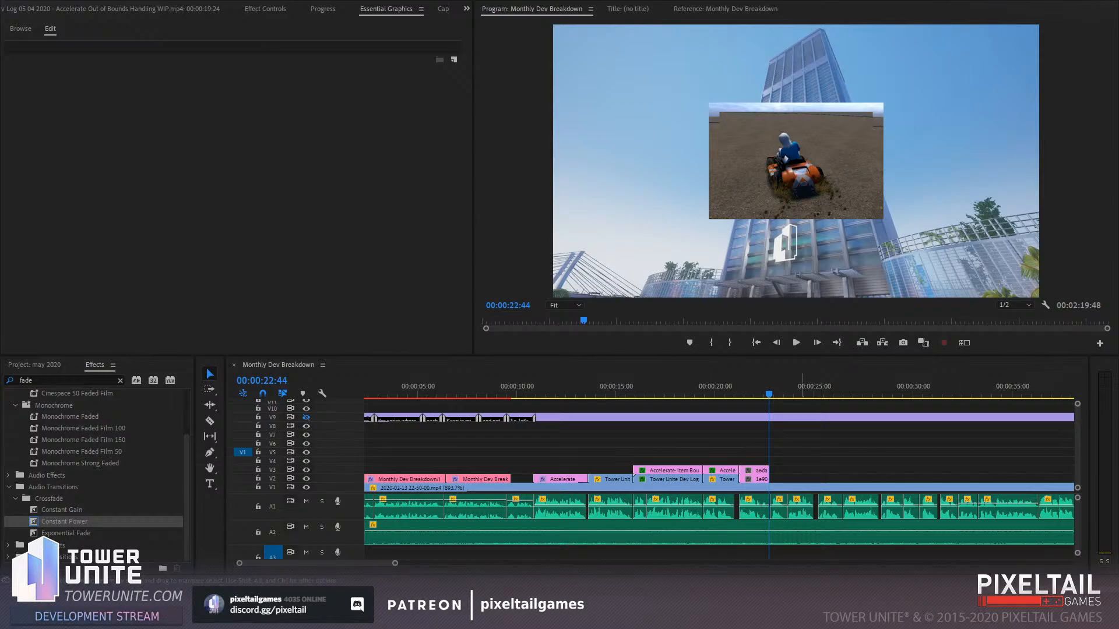
# Set the scale of the kart image on V3 to 153
pyautogui.moveTo(802, 453); pyautogui.dragTo(746, 471)
pyautogui.click(265, 9)
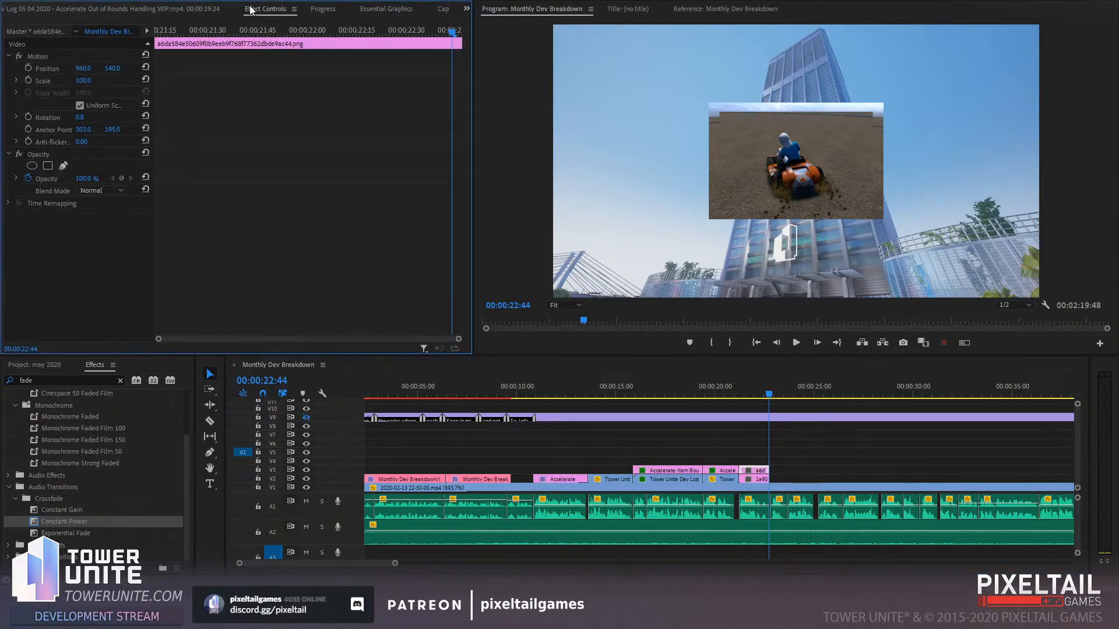
pyautogui.moveTo(83, 80); pyautogui.dragTo(114, 80)
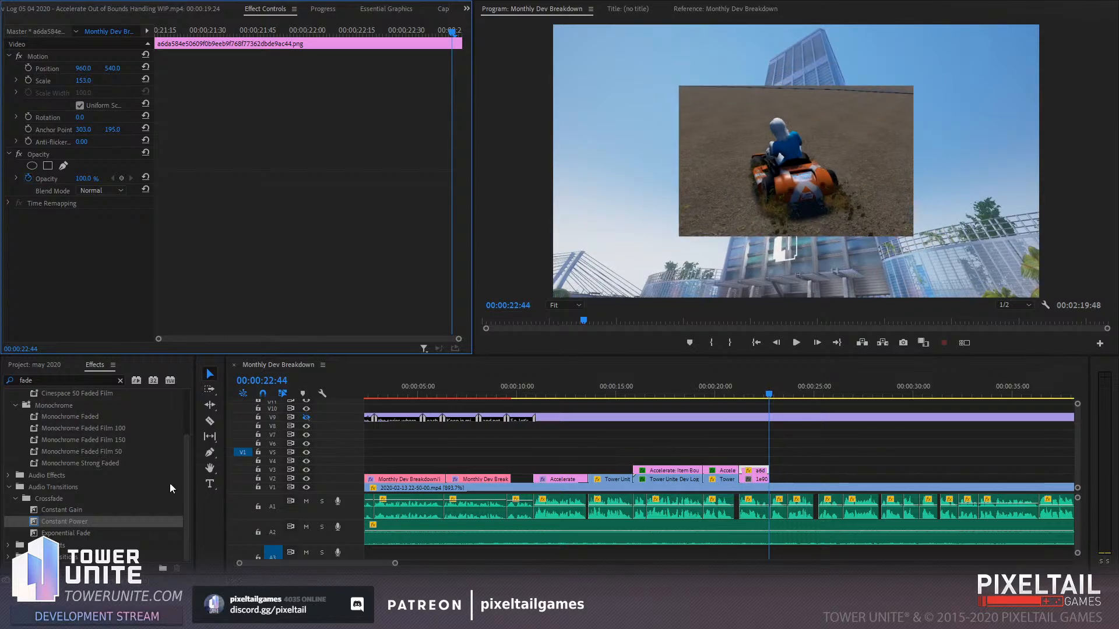
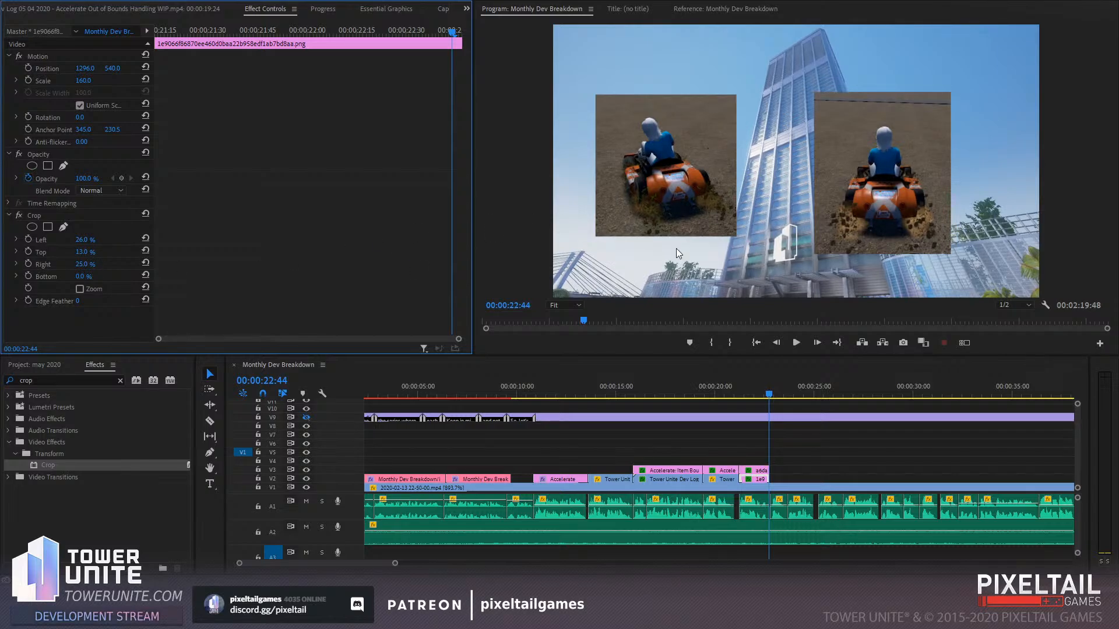
# Set the V2 kart image's right crop to 23% and lock track V9
pyautogui.moveTo(86, 264); pyautogui.dragTo(84, 264)
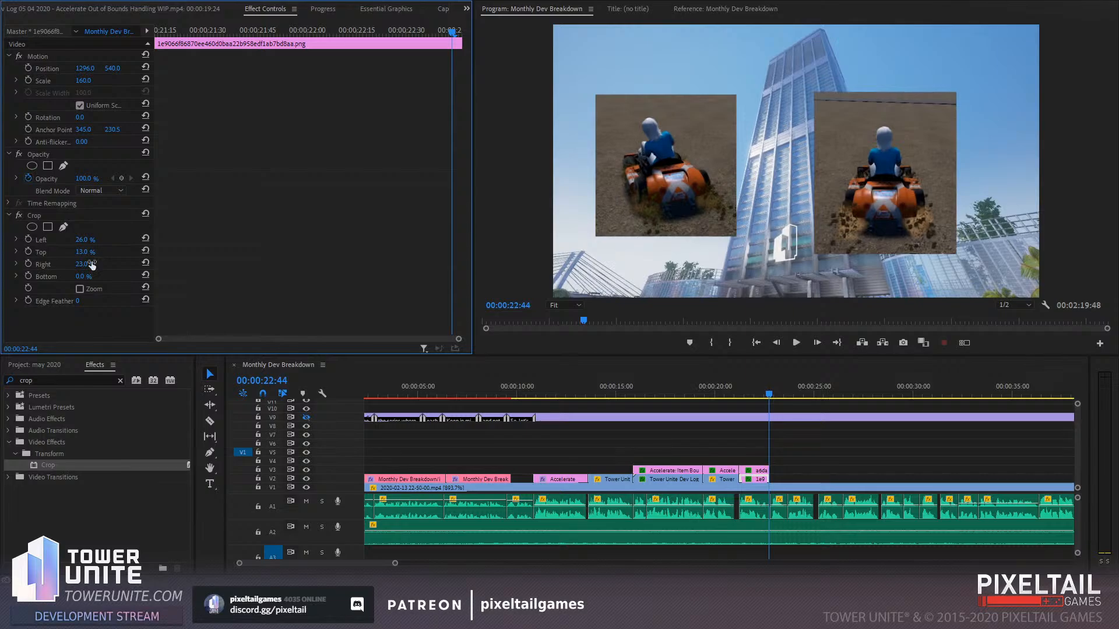
pyautogui.click(832, 176)
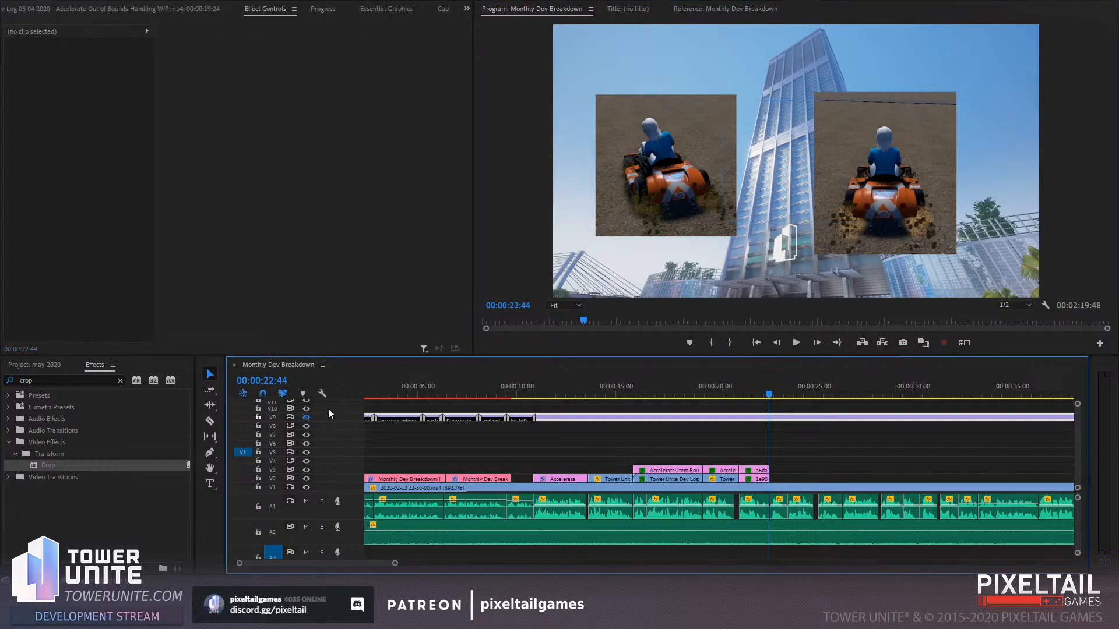
pyautogui.click(258, 417)
# Scale the V2 kart image down to 139 and place it directly beside the left kart image
pyautogui.click(892, 140)
pyautogui.moveTo(847, 176); pyautogui.dragTo(762, 175)
pyautogui.moveTo(945, 248); pyautogui.dragTo(913, 239)
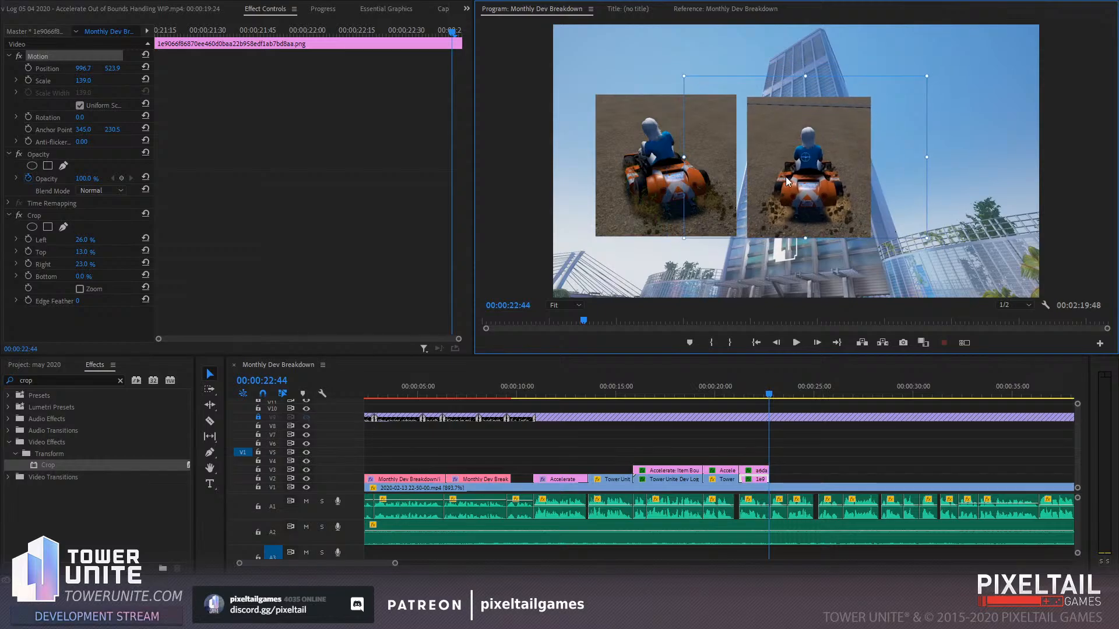
pyautogui.moveTo(786, 176); pyautogui.dragTo(777, 176)
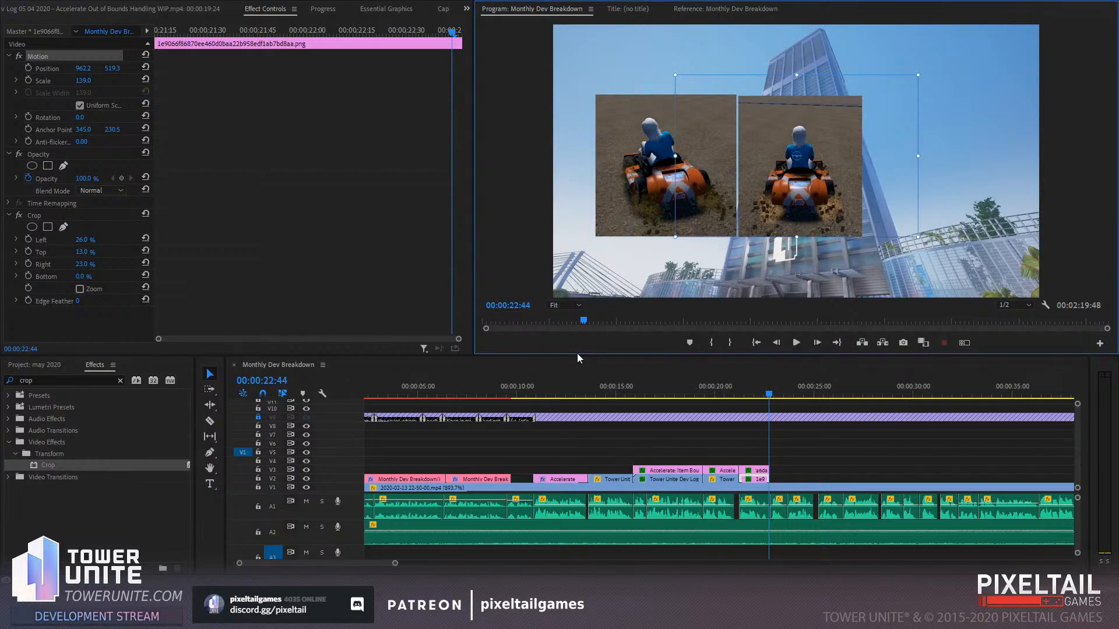
# Fine-tune the right kart image's alignment at scale 140.1 and set the left image's horizontal position to 420 to leave a gap
pyautogui.moveTo(576, 354); pyautogui.dragTo(574, 458)
pyautogui.moveTo(838, 209); pyautogui.dragTo(836, 208)
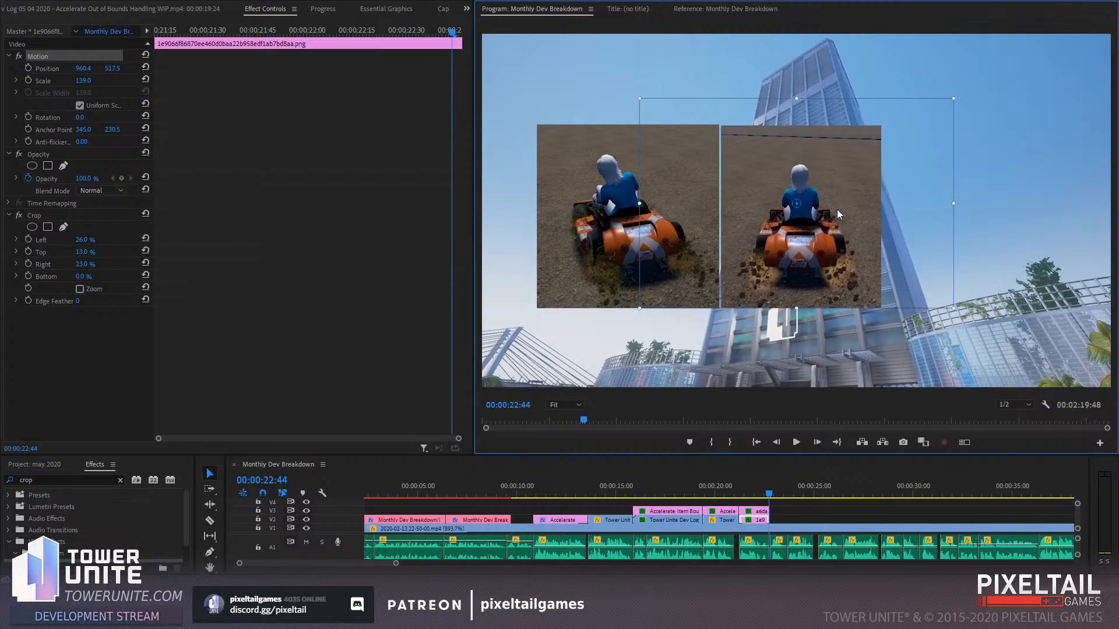
pyautogui.click(848, 502)
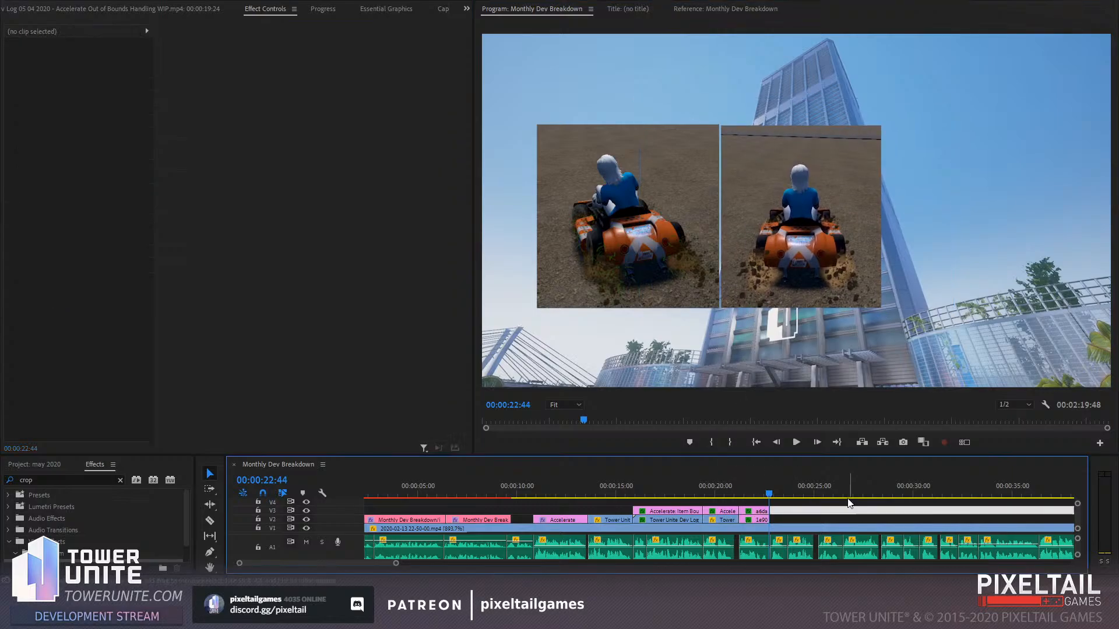
pyautogui.click(770, 236)
pyautogui.click(856, 172)
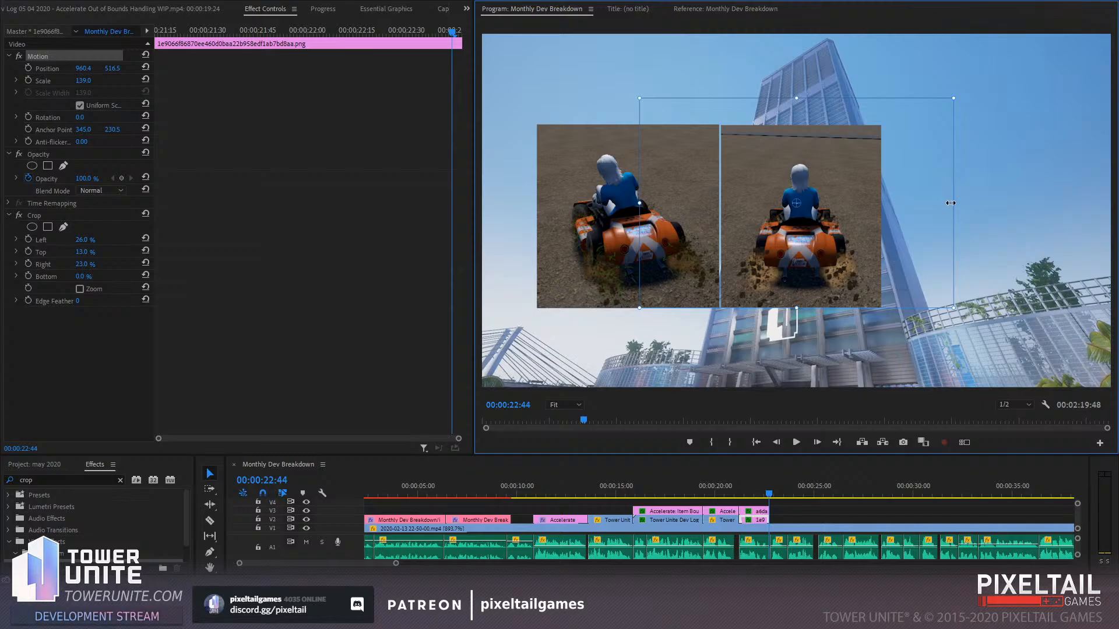
pyautogui.moveTo(950, 203); pyautogui.dragTo(954, 202)
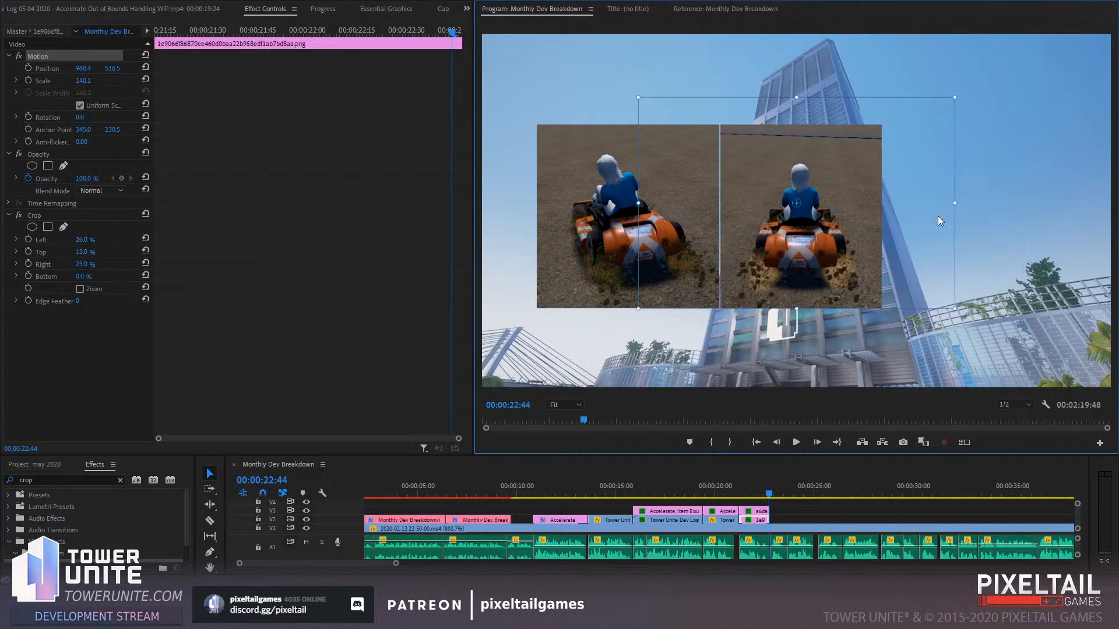
pyautogui.click(874, 504)
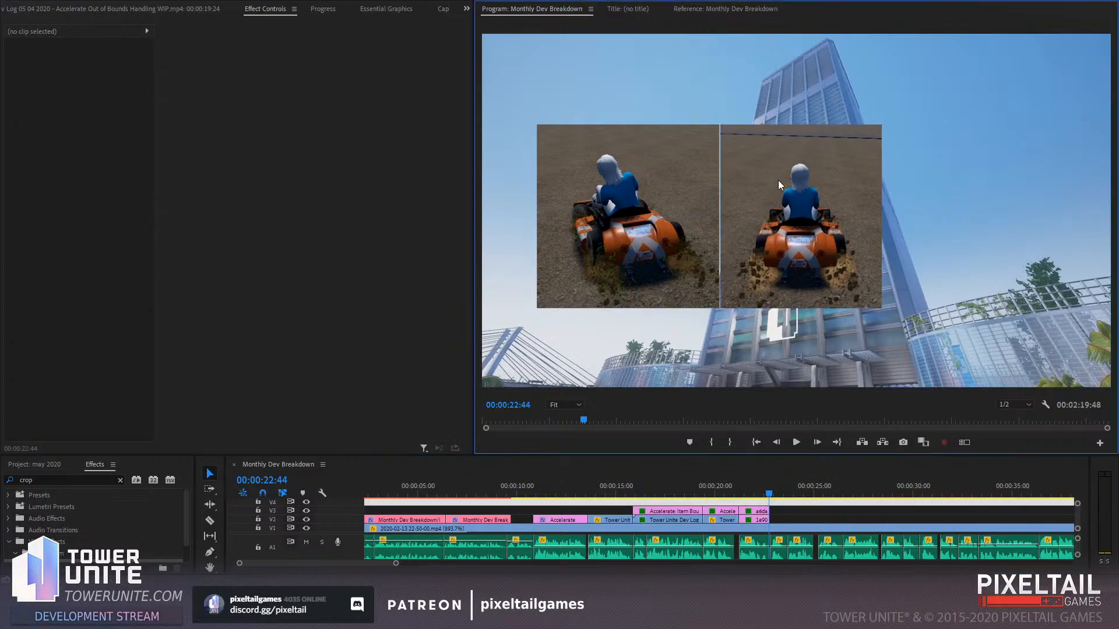
pyautogui.click(763, 511)
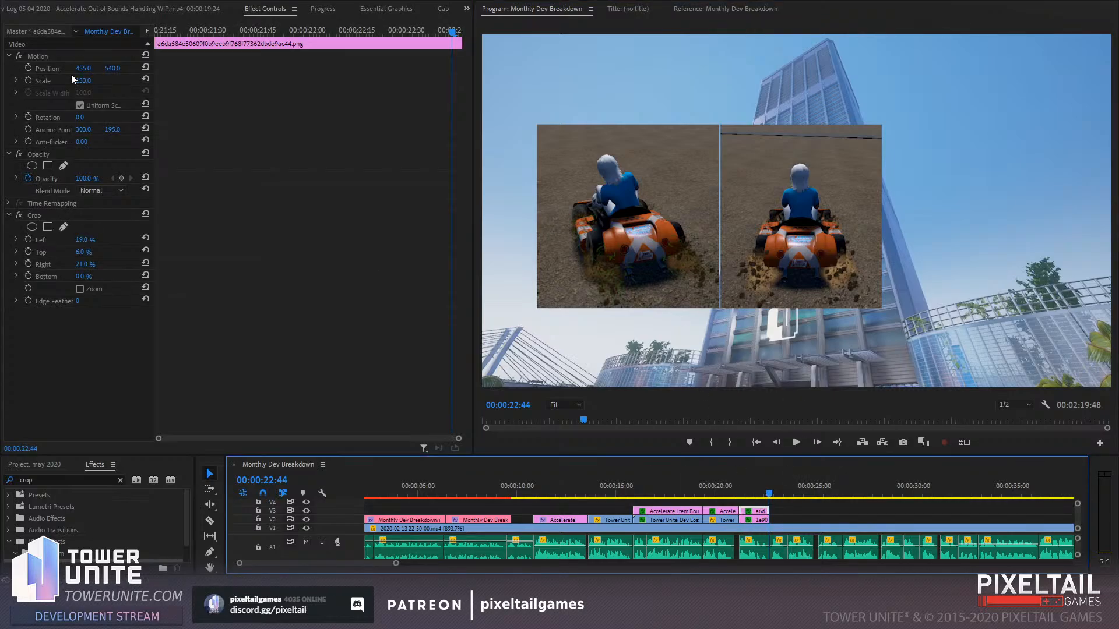
pyautogui.moveTo(82, 70); pyautogui.dragTo(61, 70)
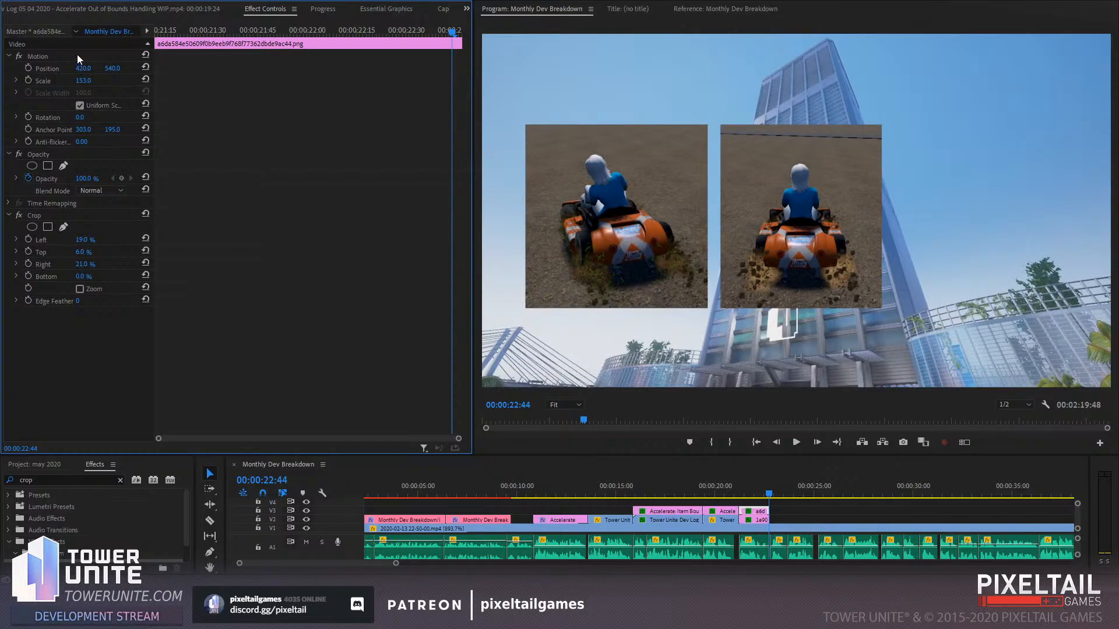
# Nest the two kart images as "dirt" and set the nest's scale to 136 and position to 1316, 470
pyautogui.moveTo(793, 510); pyautogui.dragTo(757, 519)
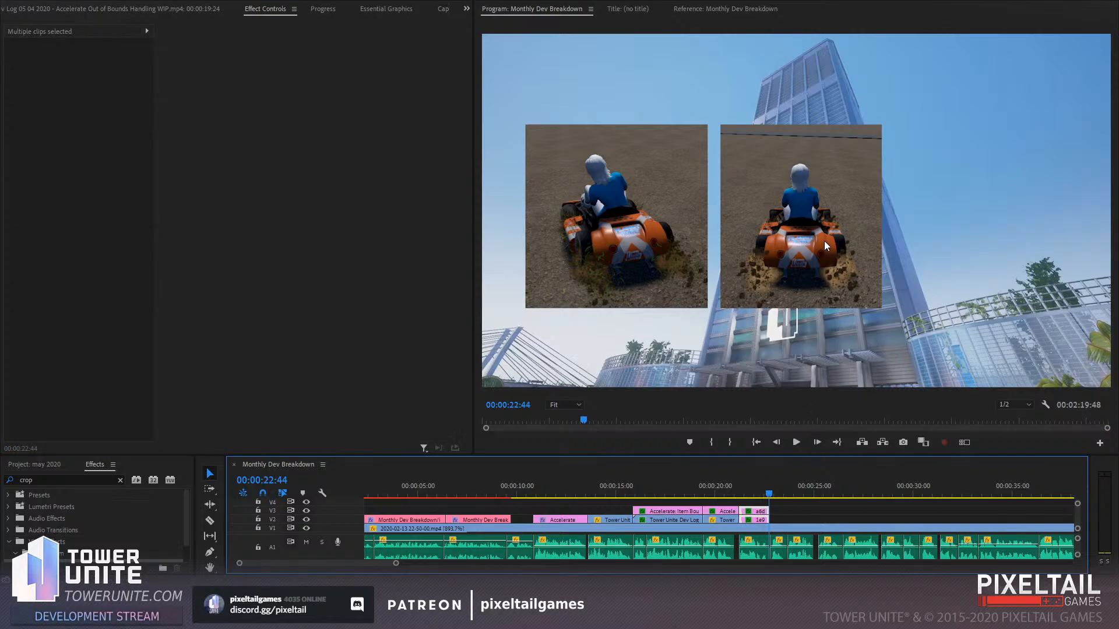
pyautogui.hotkey('ctrl', 's')
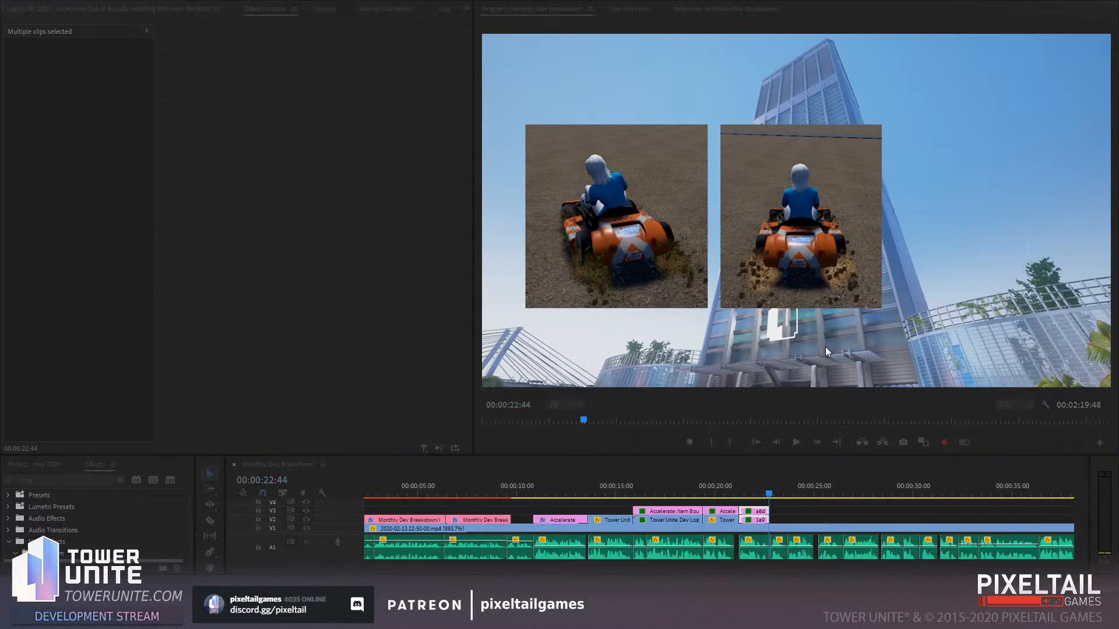
pyautogui.click(554, 356)
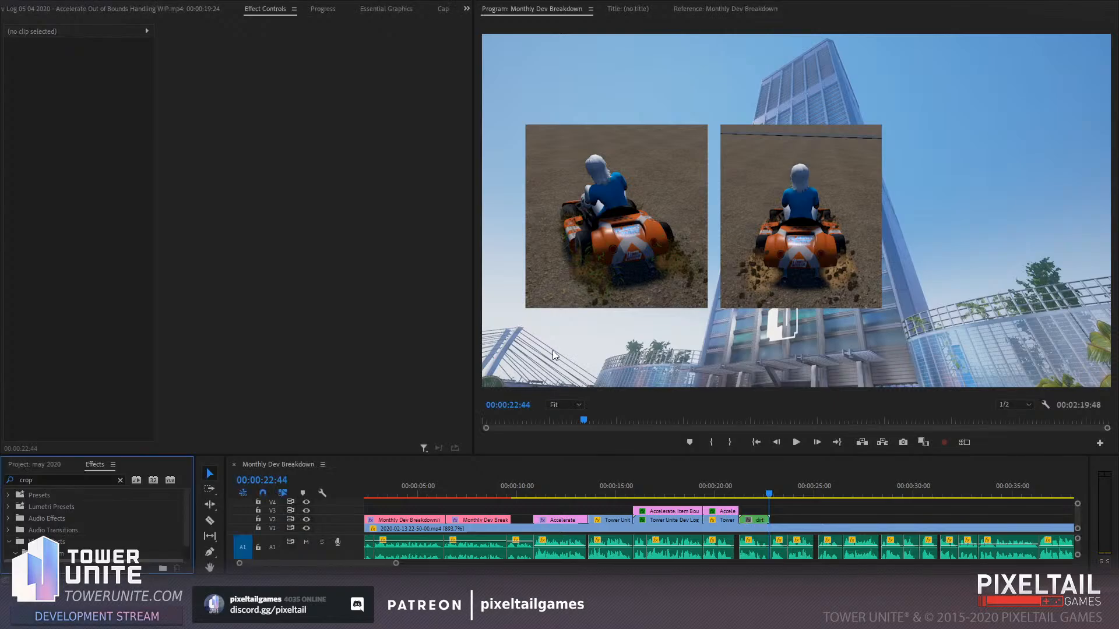
pyautogui.click(754, 519)
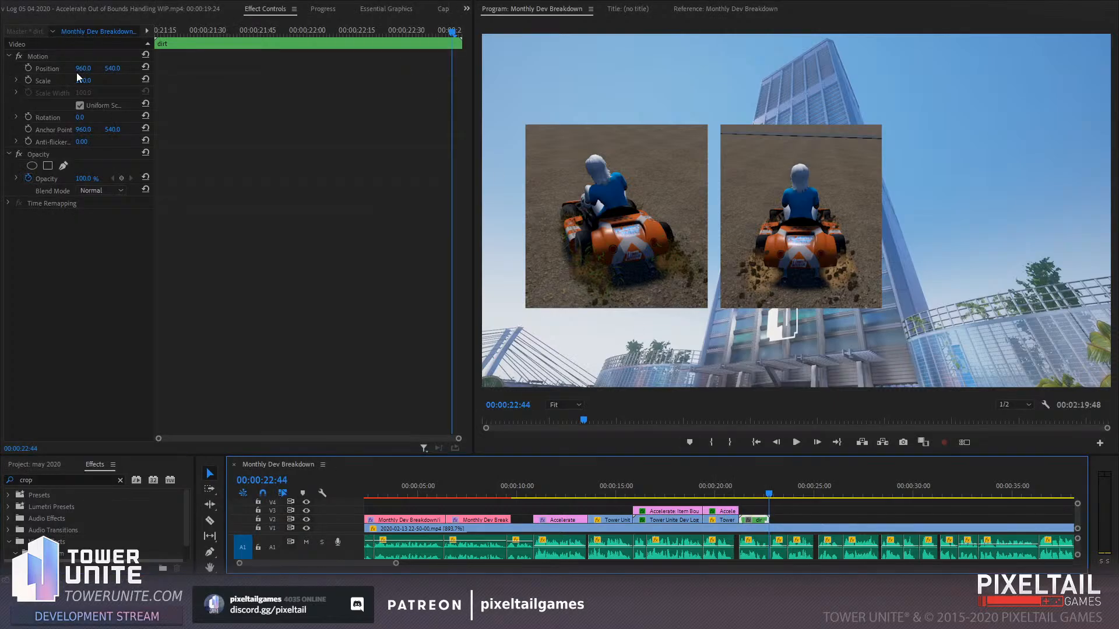
pyautogui.moveTo(77, 76); pyautogui.dragTo(103, 68)
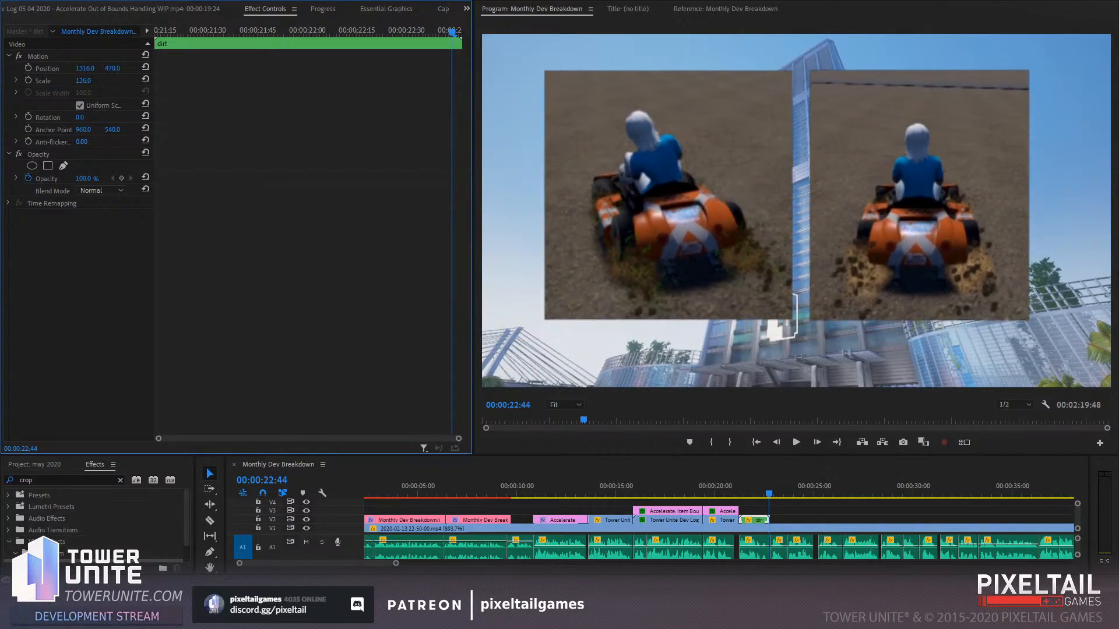
# Copy the "Accelerate: Out of Bounds Handling" title to V3 above the dirt nest and trim it to the nest's length
pyautogui.moveTo(755, 508); pyautogui.dragTo(721, 512)
pyautogui.hotkey('ctrl', 'c')
pyautogui.click(807, 488)
pyautogui.hotkey('ctrl', 'v')
pyautogui.moveTo(826, 513); pyautogui.dragTo(769, 513)
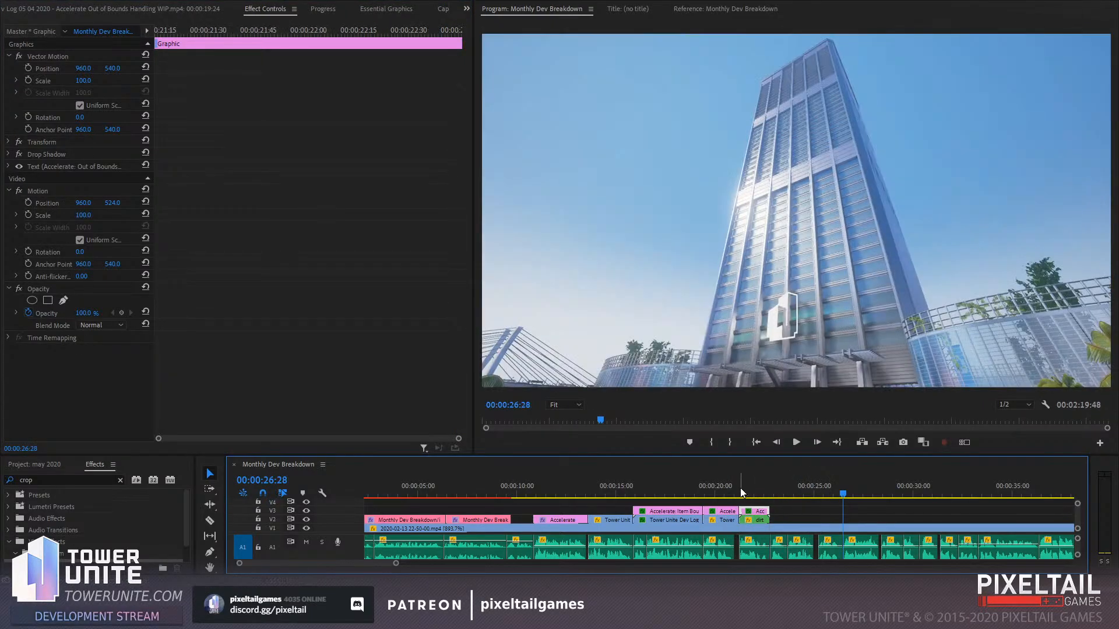
# Play the dirt comparison section with its title from 00:00:21:29
pyautogui.click(743, 493)
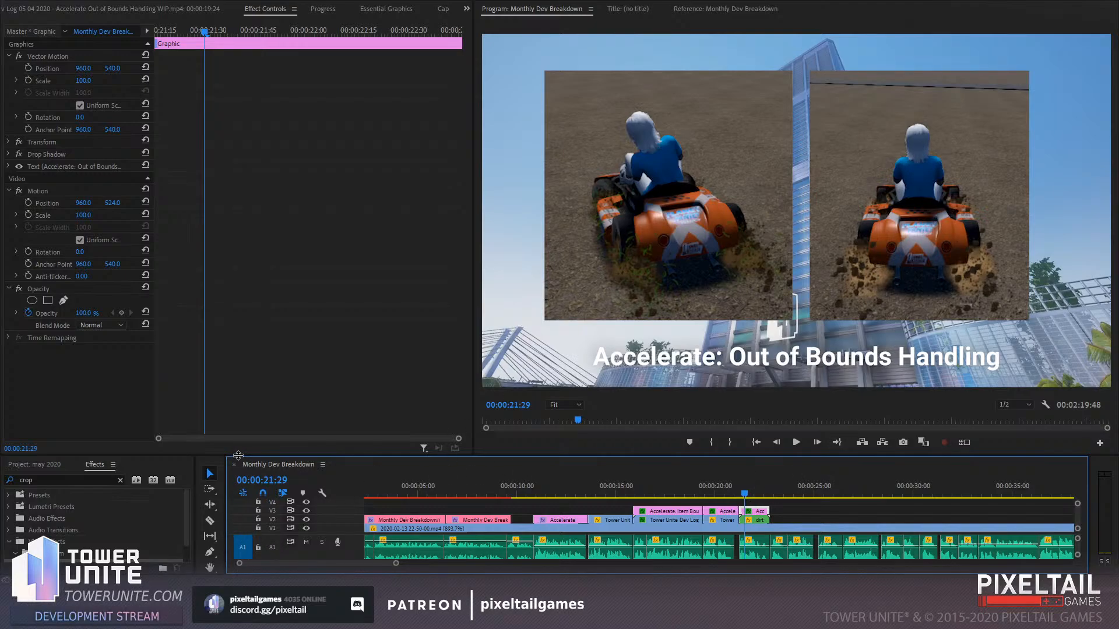
pyautogui.moveTo(238, 455); pyautogui.dragTo(582, 434)
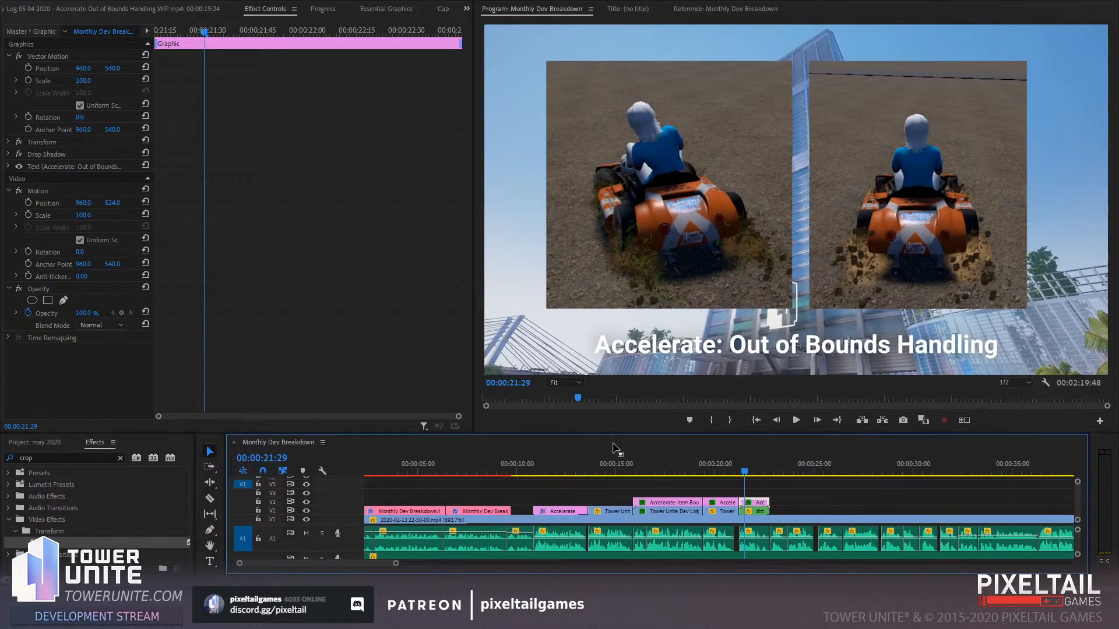
pyautogui.press('space')
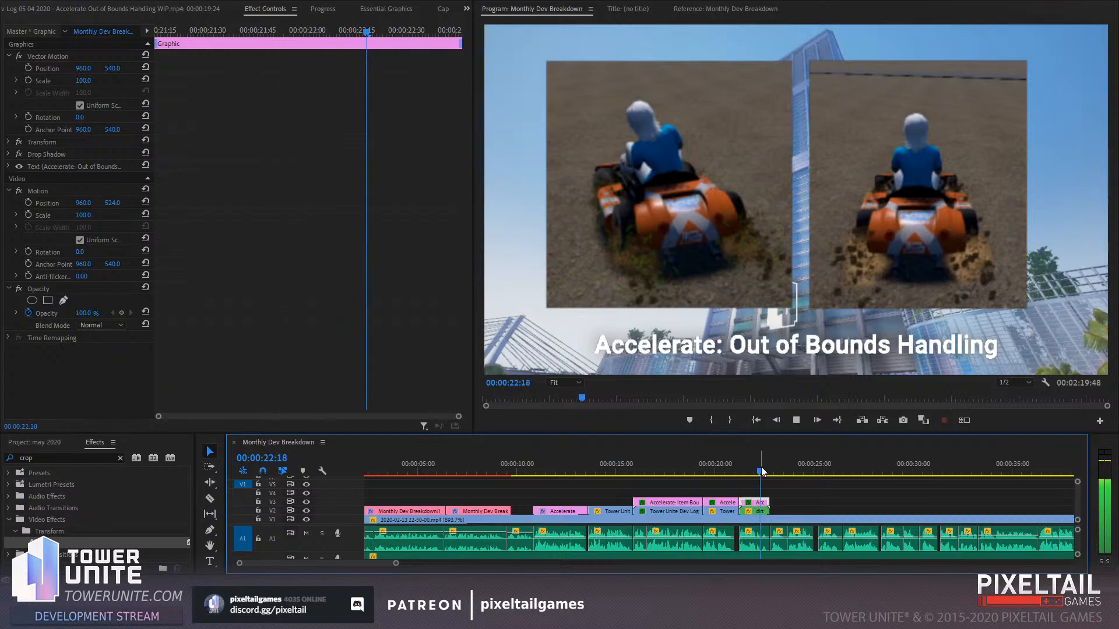
# Replace "Out of Bounds Handling" in the title above the dirt nest so it reads "Accelerate: Terrain Tire Effects"
pyautogui.press('space')
pyautogui.click(210, 561)
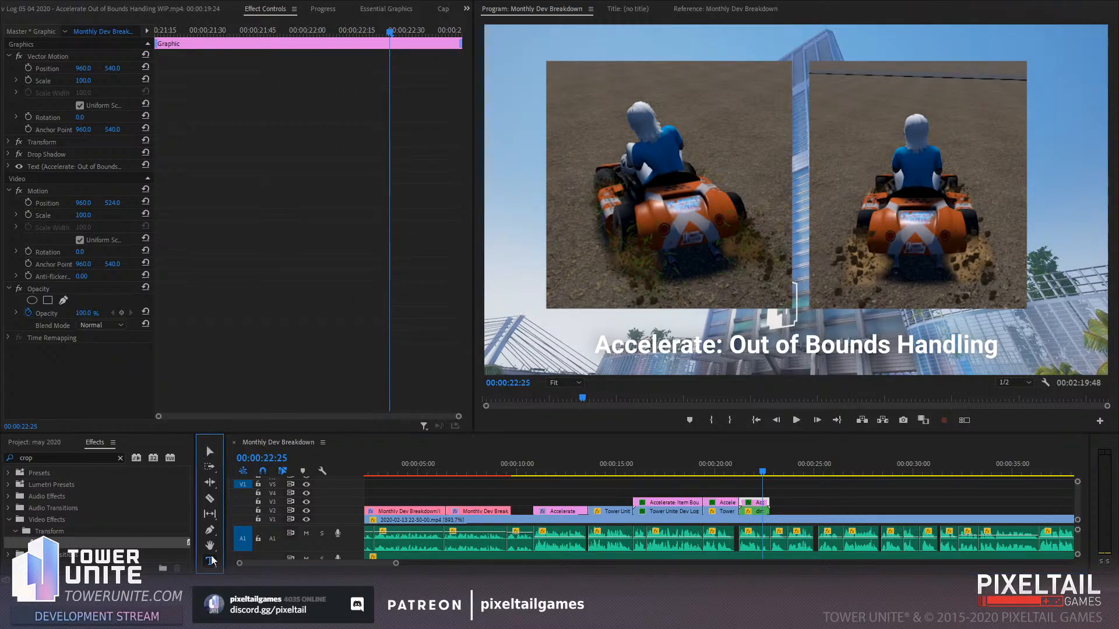
pyautogui.moveTo(728, 345); pyautogui.dragTo(1115, 341)
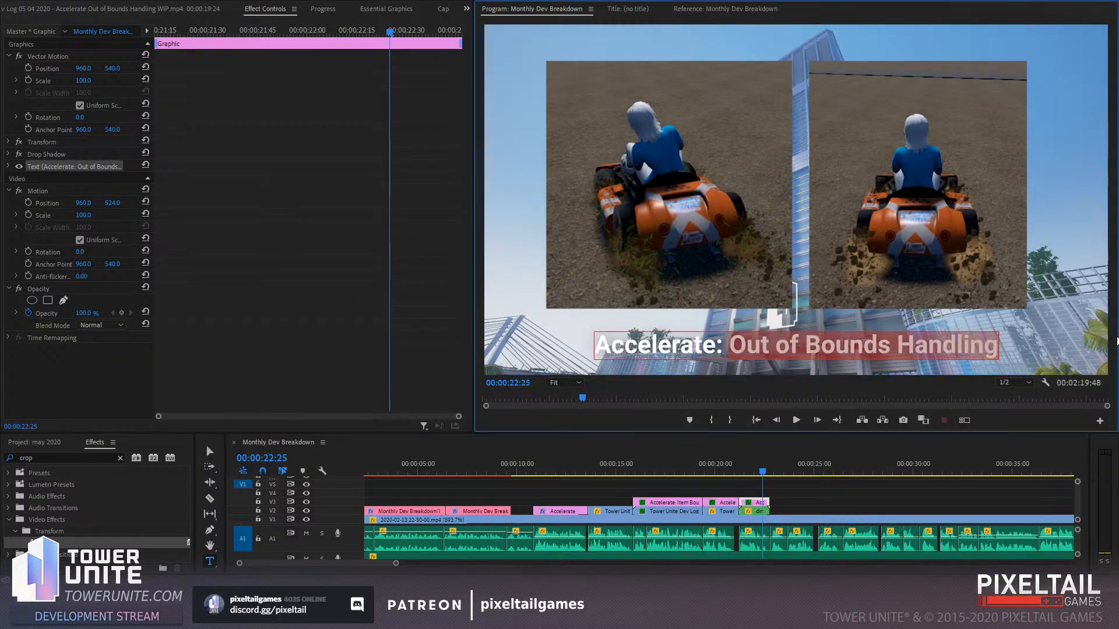
pyautogui.write('Tyo')
pyautogui.press('BackSpace')
pyautogui.press('BackSpace')
pyautogui.write('erria')
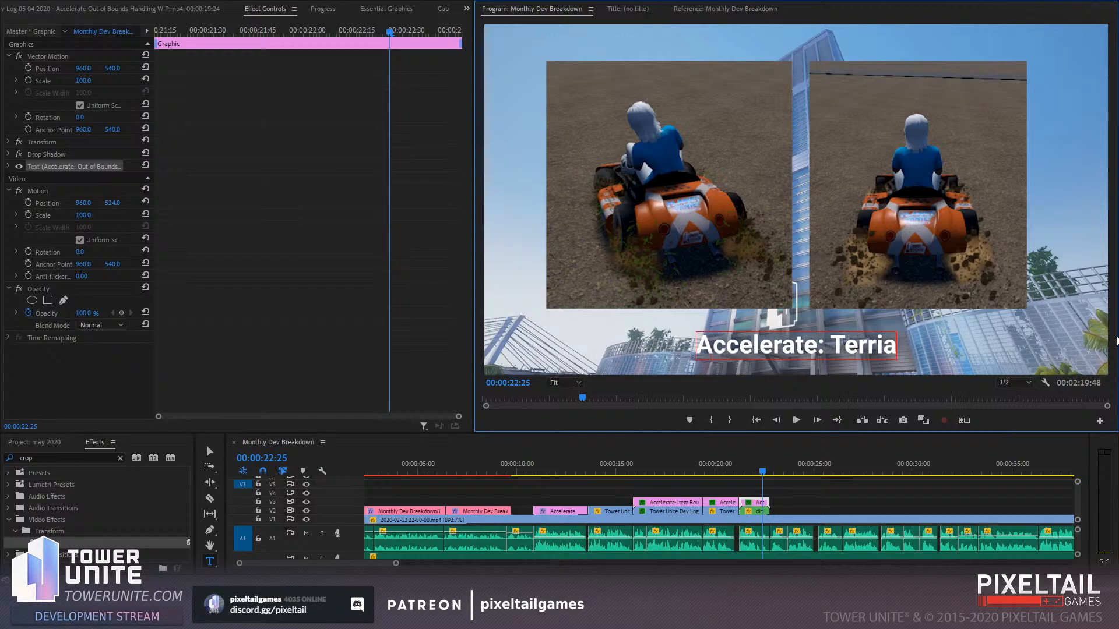
pyautogui.write('in Type')
pyautogui.press('BackSpace')
pyautogui.press('BackSpace')
pyautogui.write('re')
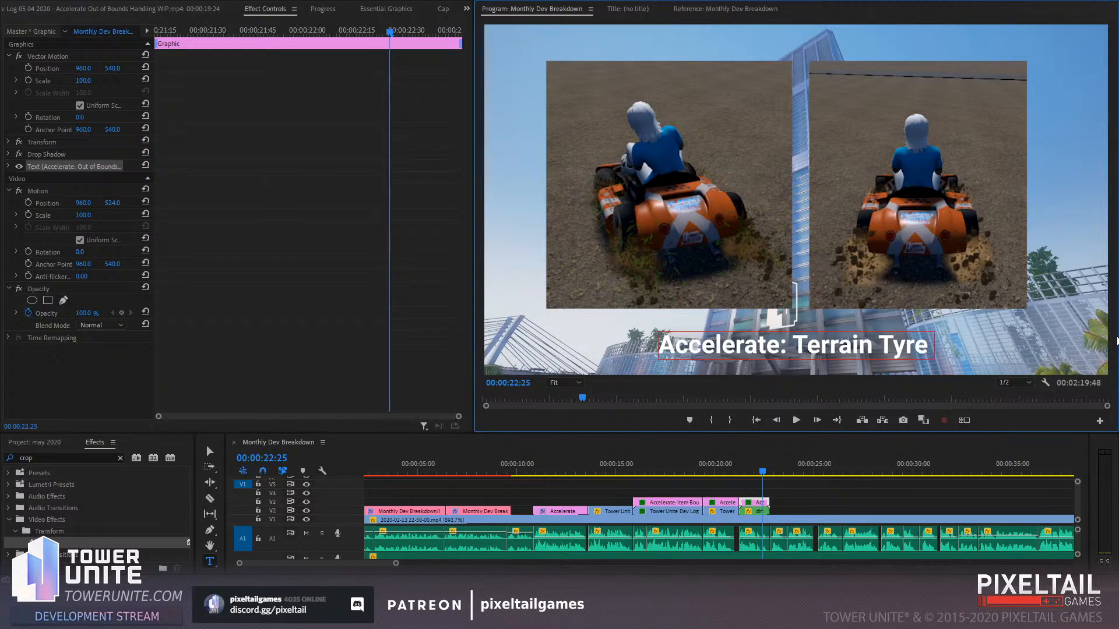
pyautogui.write(' Effects')
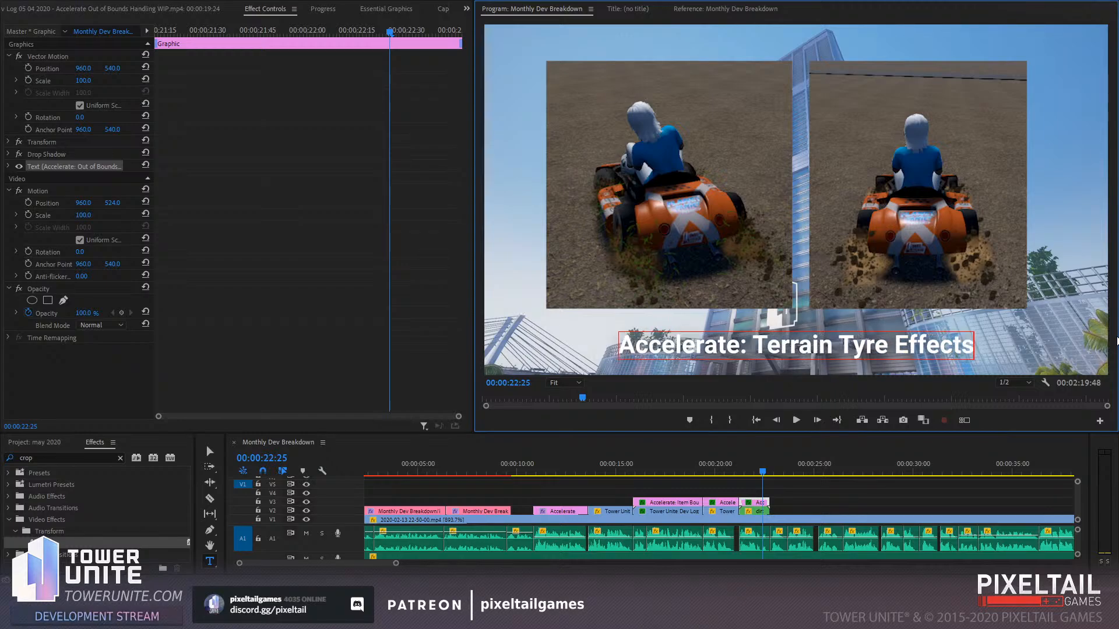
pyautogui.moveTo(865, 347); pyautogui.dragTo(856, 349)
pyautogui.write('i')
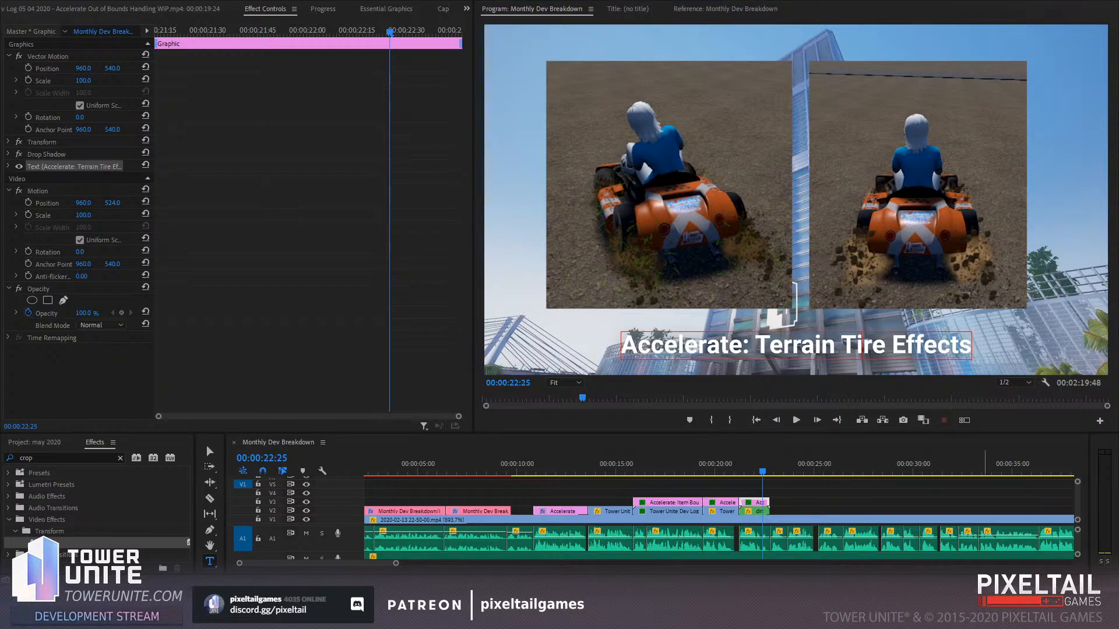
pyautogui.click(809, 500)
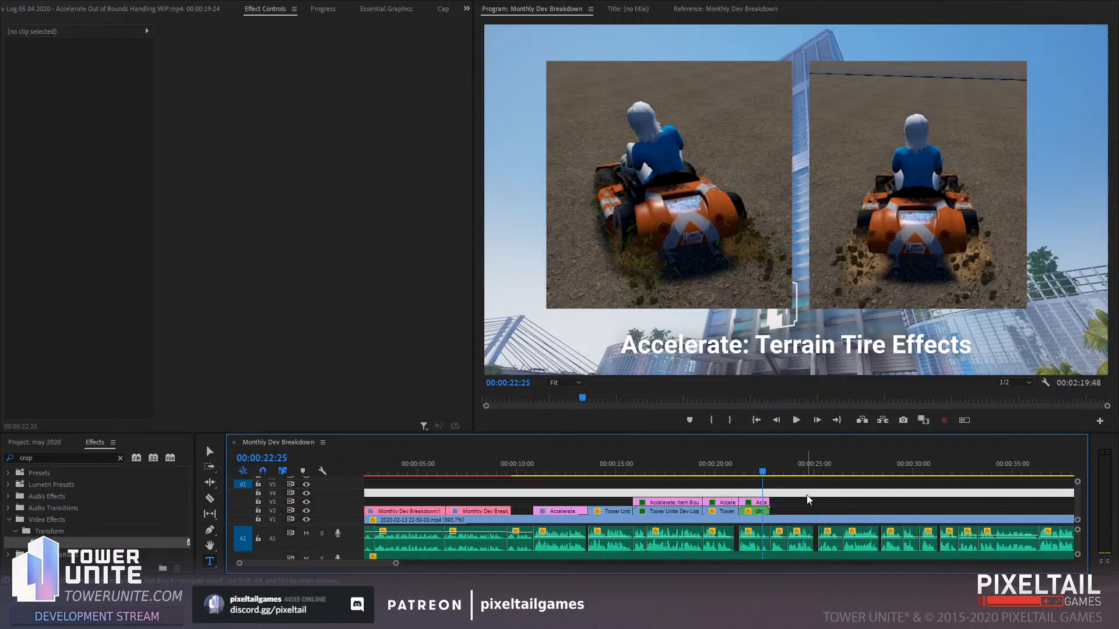
# Lengthen the images inside the dirt nest, and extend the nest and its title to 00:00:22:54 in the main sequence
pyautogui.press('space')
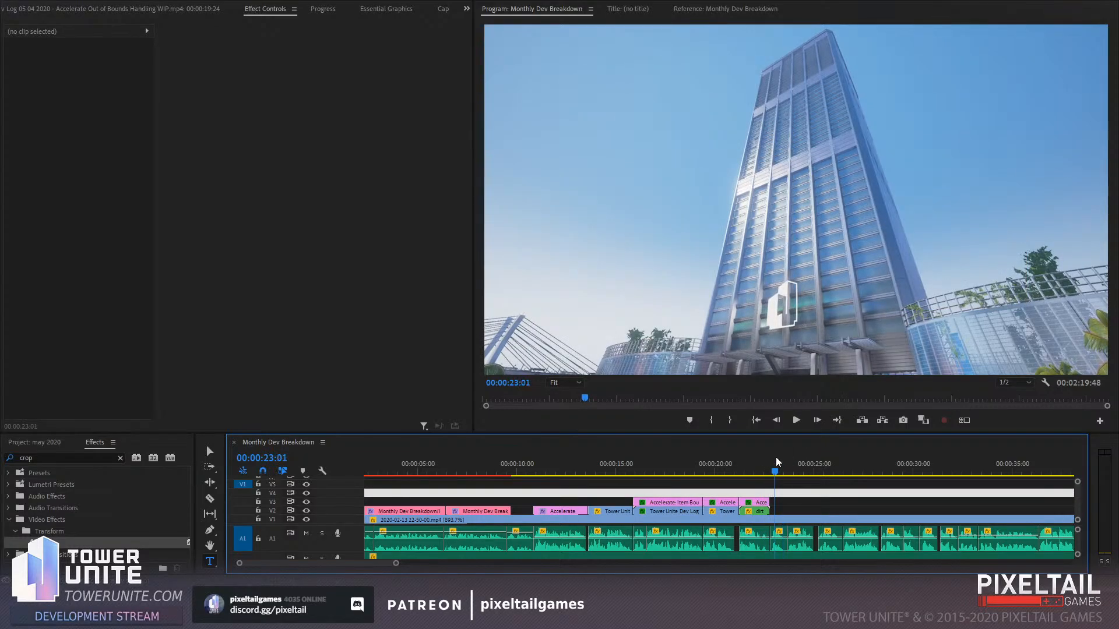
pyautogui.click(773, 463)
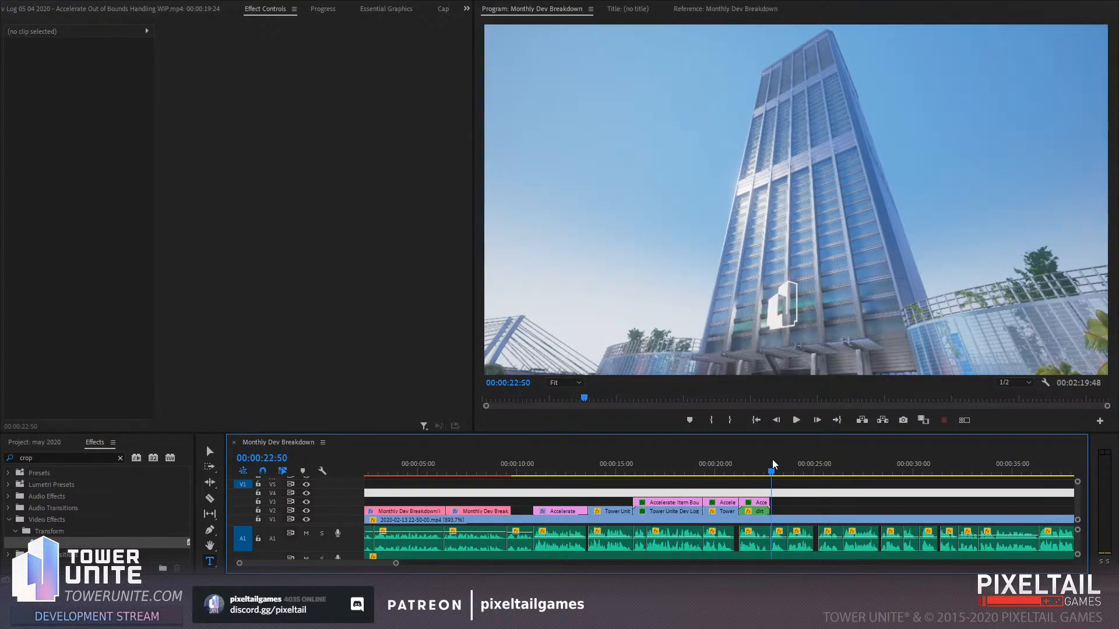
pyautogui.moveTo(396, 565); pyautogui.dragTo(337, 574)
pyautogui.click(726, 467)
pyautogui.moveTo(726, 466); pyautogui.dragTo(716, 500)
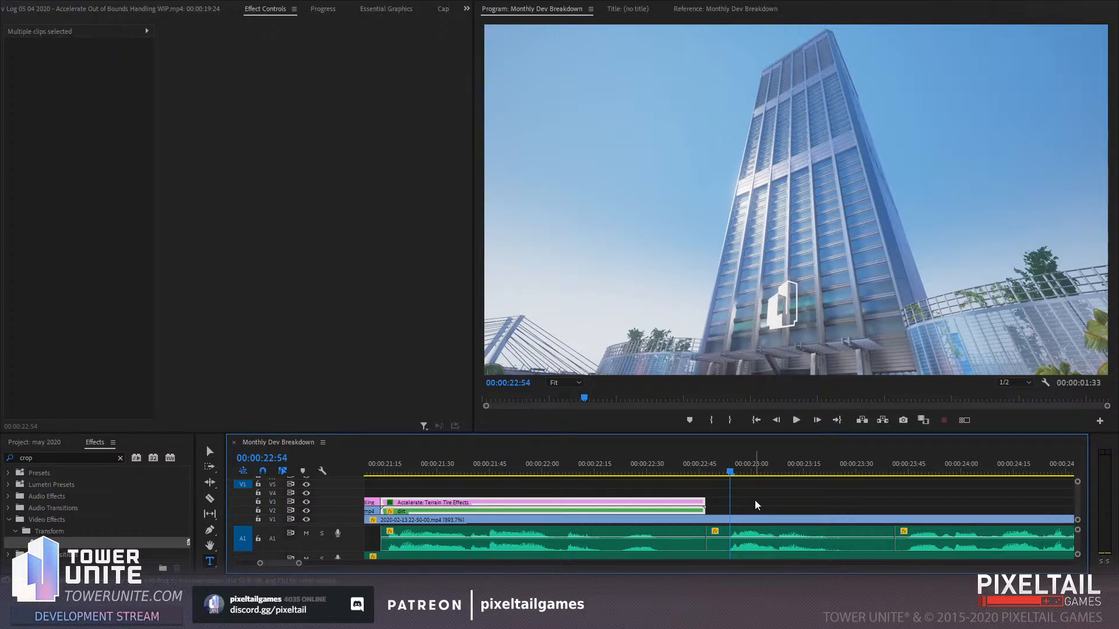
pyautogui.click(775, 502)
pyautogui.doubleClick(609, 511)
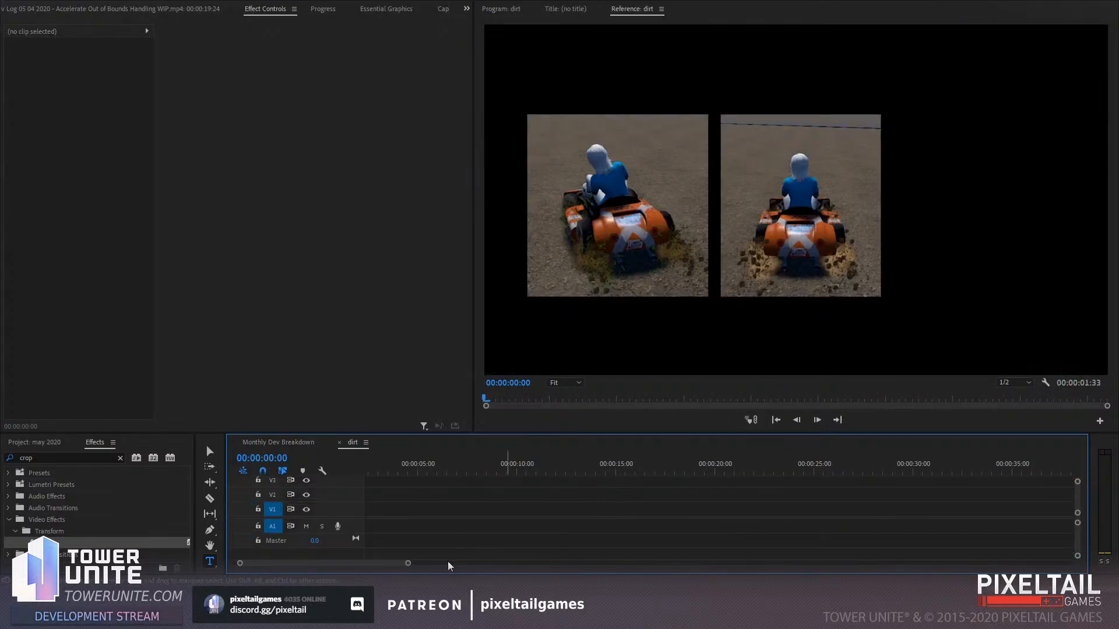
pyautogui.moveTo(351, 564); pyautogui.dragTo(291, 565)
pyautogui.moveTo(434, 529); pyautogui.dragTo(433, 488)
pyautogui.click(293, 445)
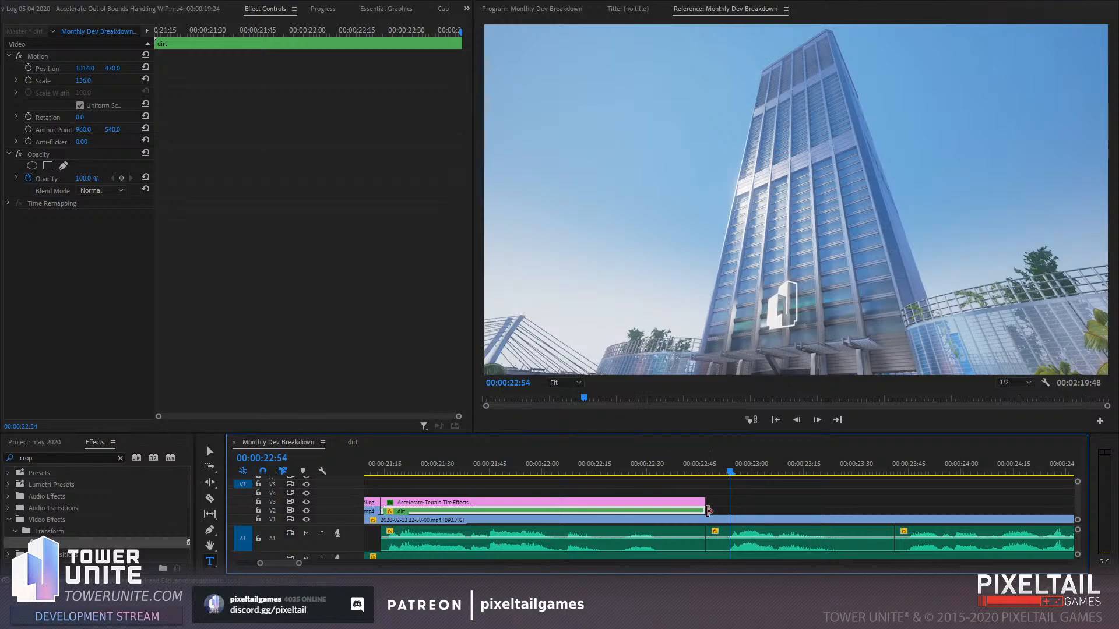
pyautogui.moveTo(721, 493)
pyautogui.mouseDown()
pyautogui.moveTo(700, 507)
pyautogui.moveTo(728, 504)
pyautogui.mouseUp()
pyautogui.click(749, 492)
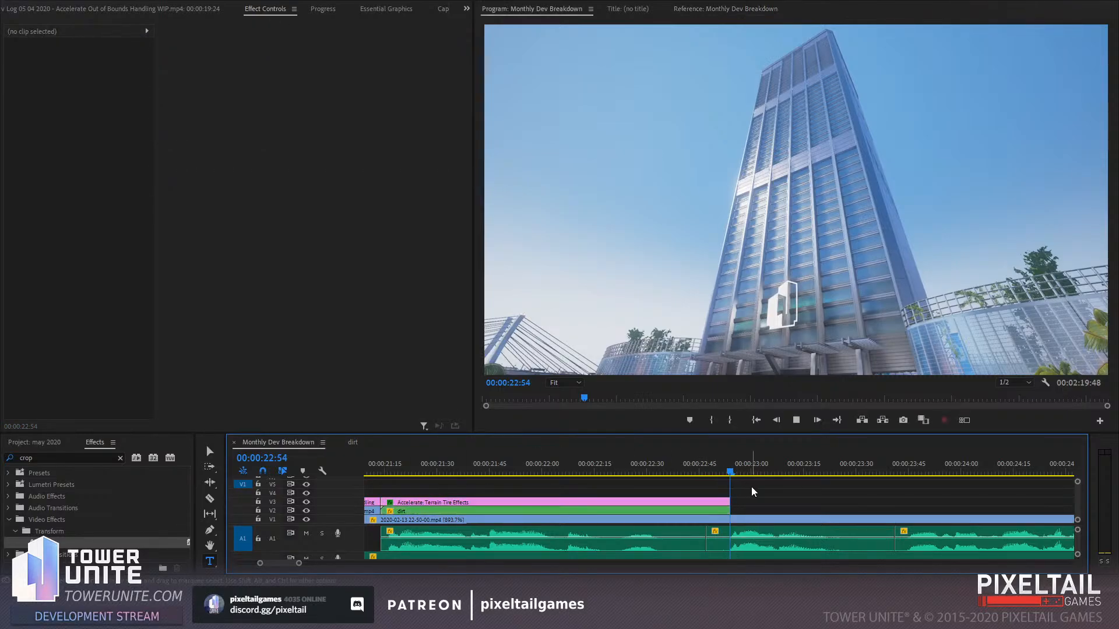
# Play the section following the dirt nest, return the playhead to 00:00:22:56 and save the project
pyautogui.press('space')
pyautogui.press('space')
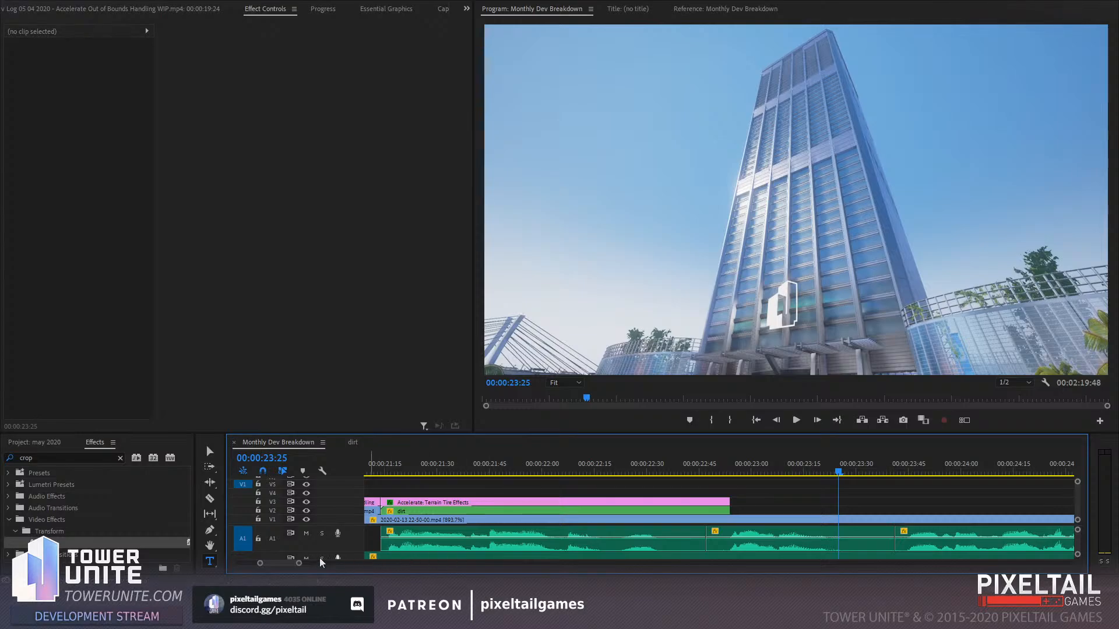
pyautogui.moveTo(298, 563); pyautogui.dragTo(349, 565)
pyautogui.click(708, 465)
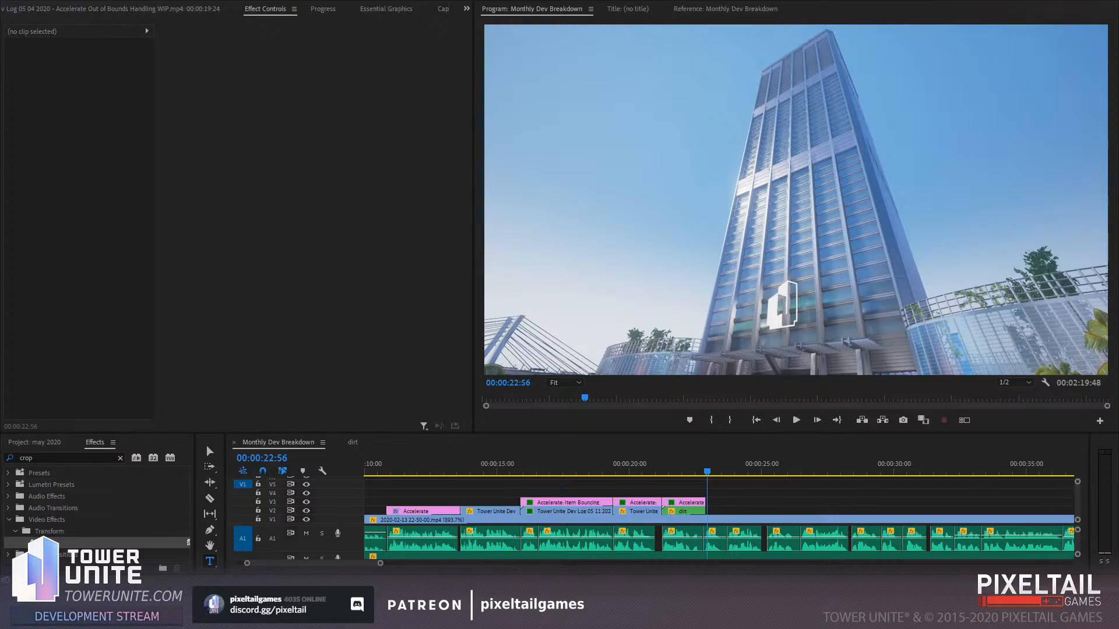
pyautogui.hotkey('alt', 'Tab')
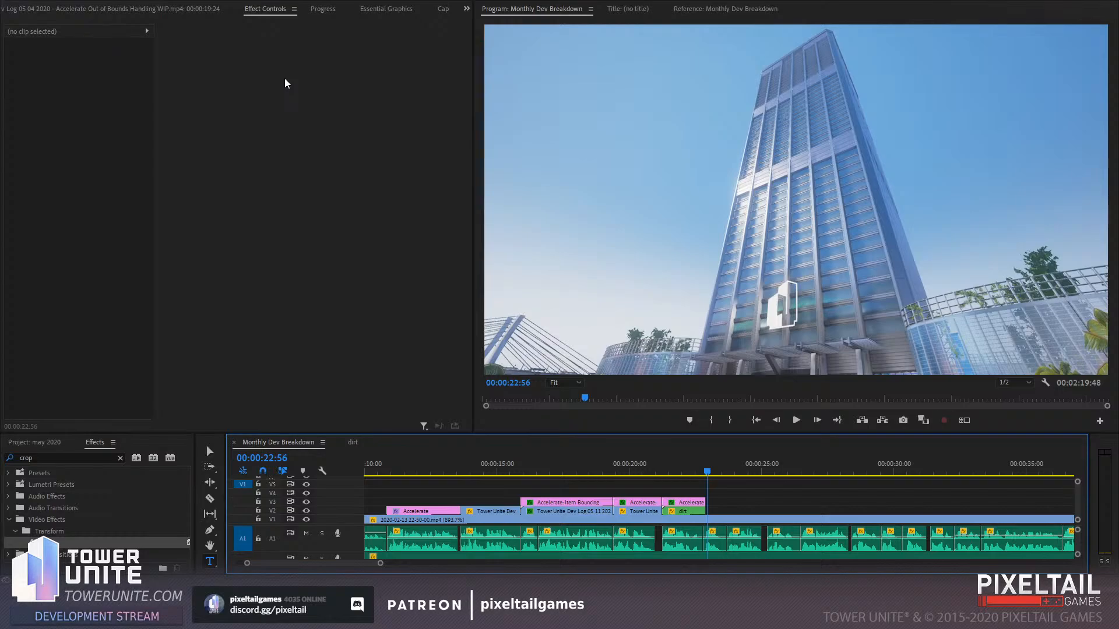
pyautogui.hotkey('ctrl', 's')
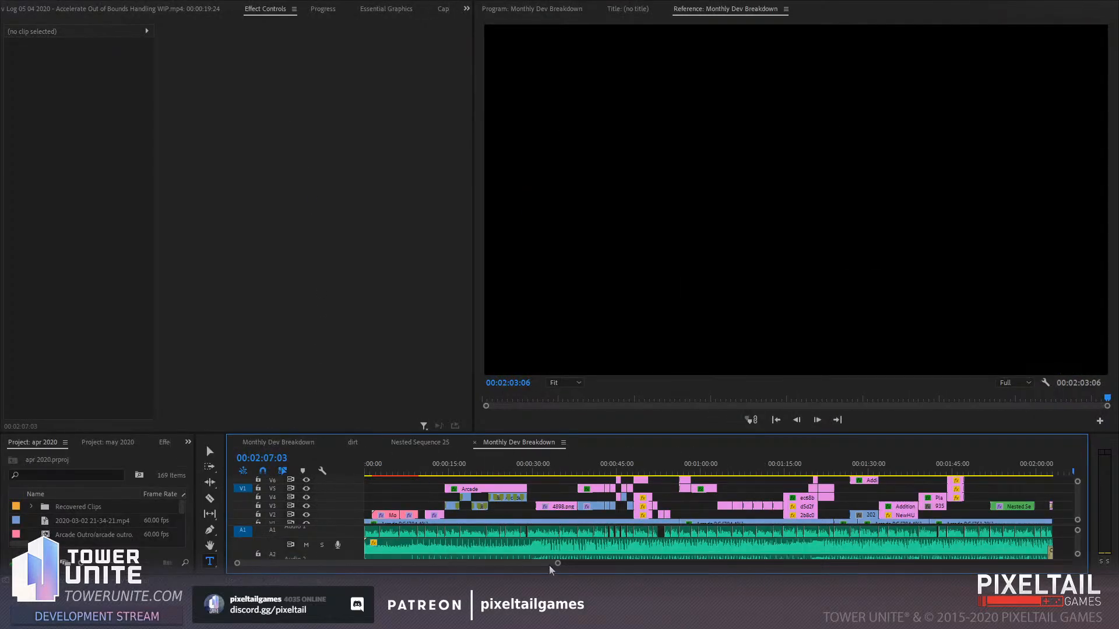
# Enlarge the timeline area of the April Monthly Dev Breakdown sequence to show its full stack of tracks
pyautogui.moveTo(557, 566); pyautogui.dragTo(604, 563)
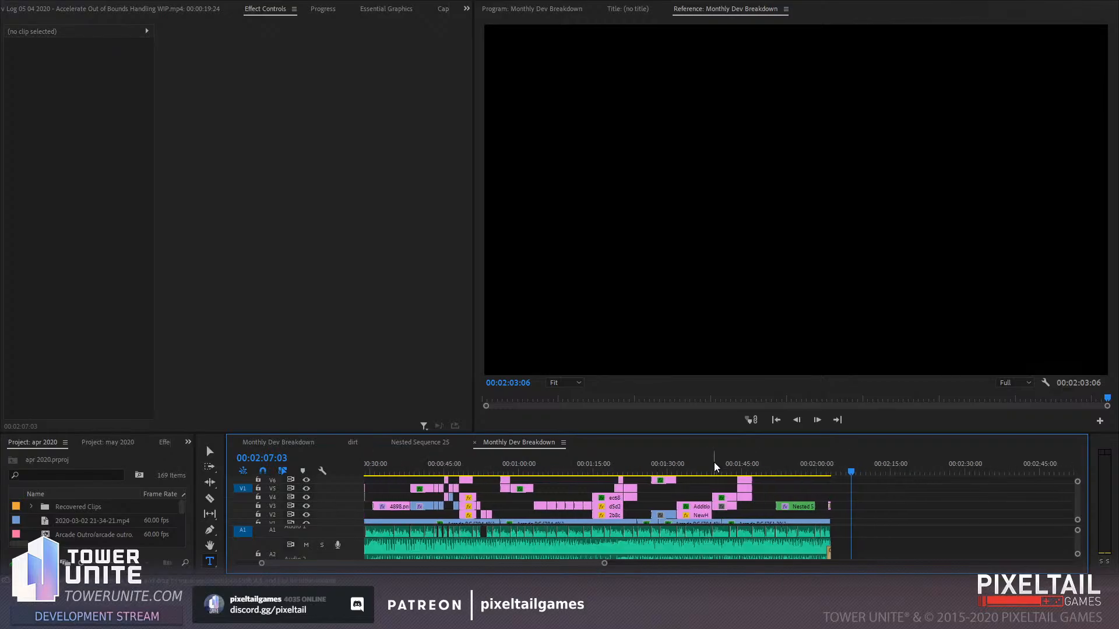
pyautogui.moveTo(716, 435); pyautogui.dragTo(692, 383)
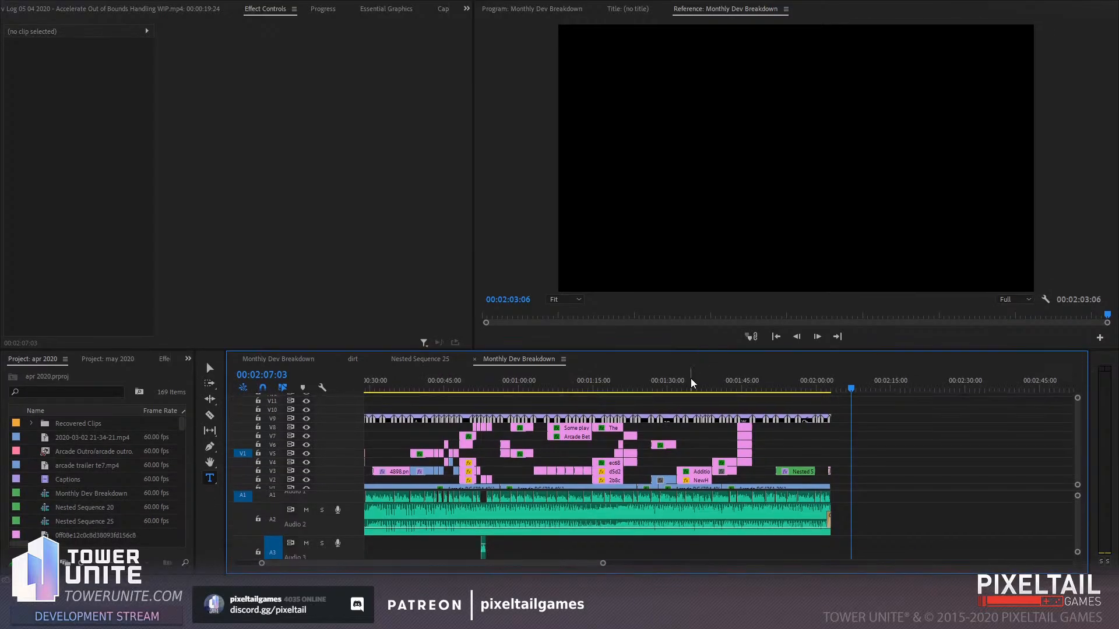
pyautogui.moveTo(548, 568); pyautogui.dragTo(450, 573)
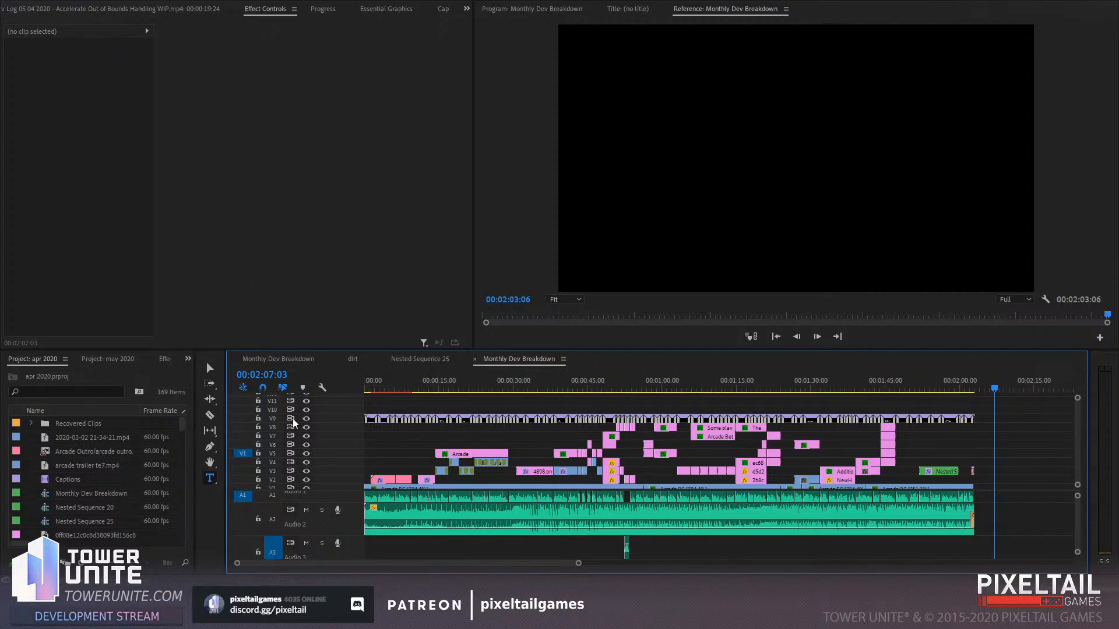
# Play the April sequence's Accelerate section from 00:00:38:46 and copy its "Accelerate Early Gameplay Test WIP" clip at 00:00:38:39
pyautogui.click(563, 385)
pyautogui.moveTo(588, 381); pyautogui.dragTo(558, 392)
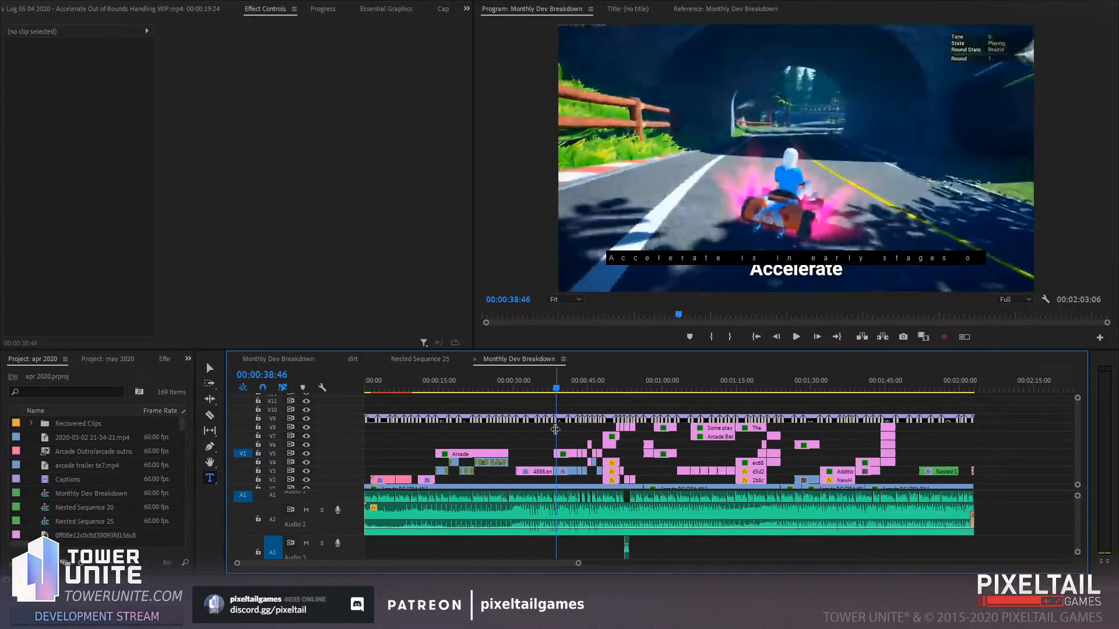
pyautogui.press('space')
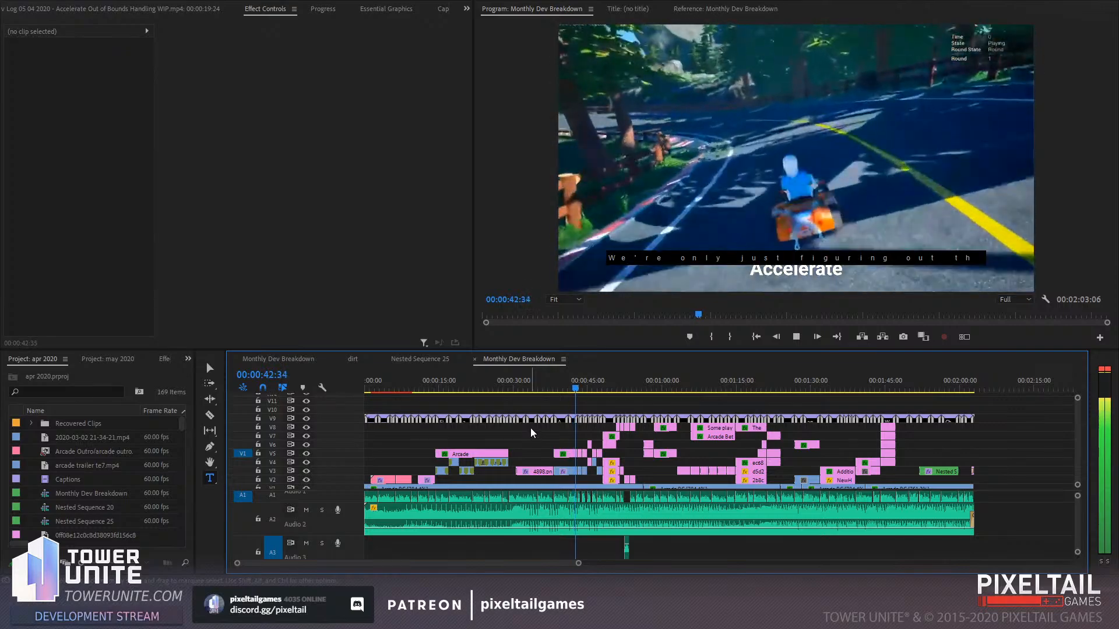
pyautogui.press('space')
pyautogui.click(556, 390)
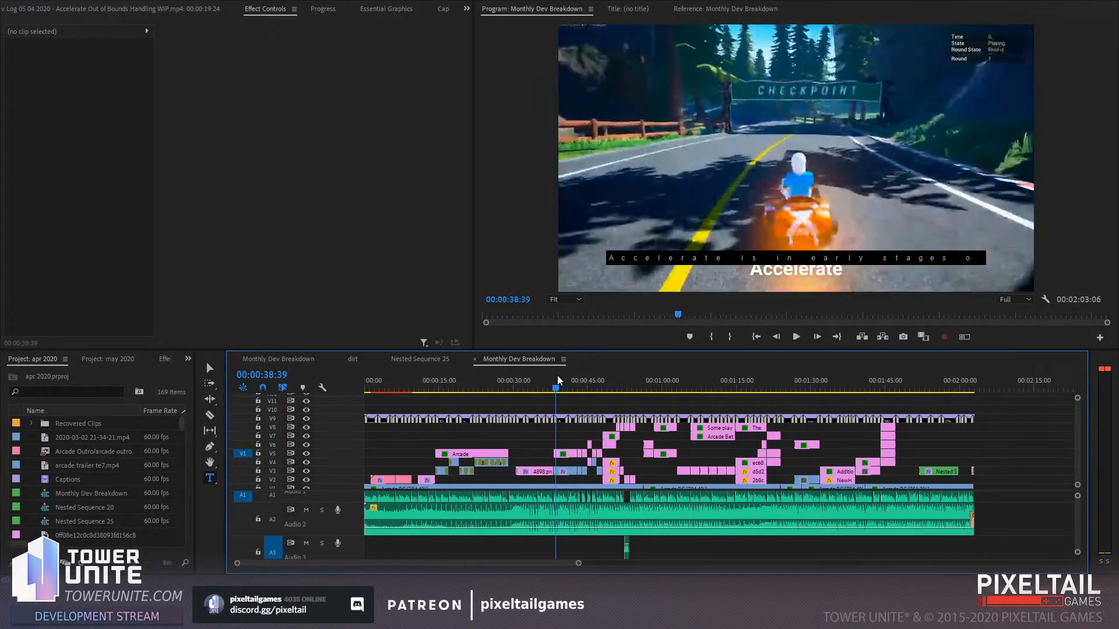
pyautogui.click(564, 470)
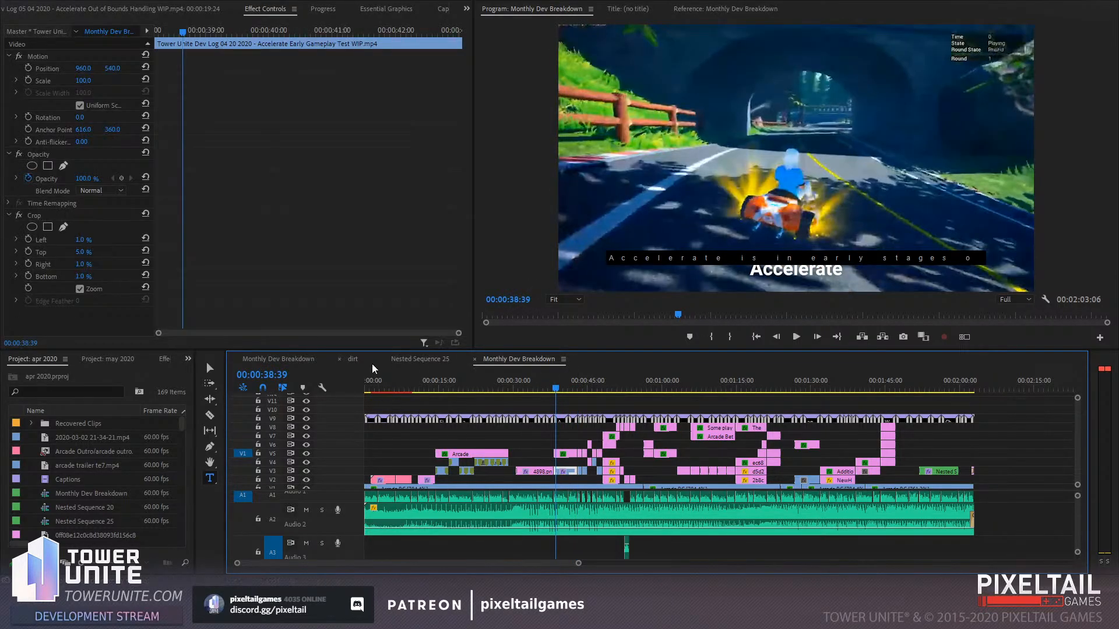
# Replace the May sequence's V2 gameplay clip following the first Accelerate title with the copied "Accelerate Early Gameplay Test WIP" clip
pyautogui.click(280, 361)
pyautogui.moveTo(568, 392); pyautogui.dragTo(466, 392)
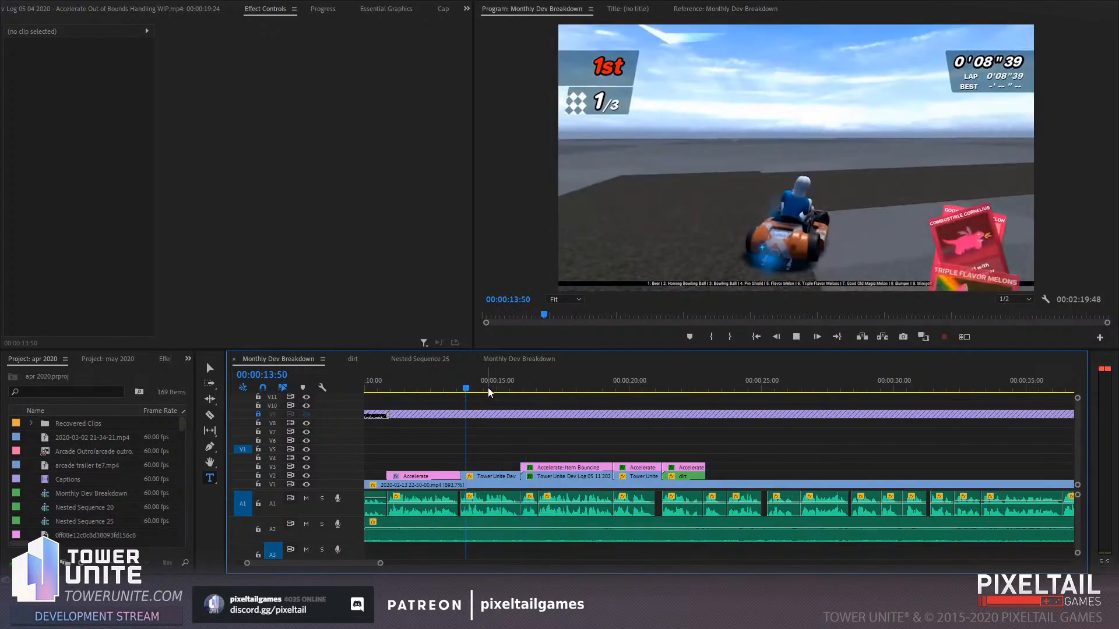
pyautogui.press('space')
pyautogui.click(739, 389)
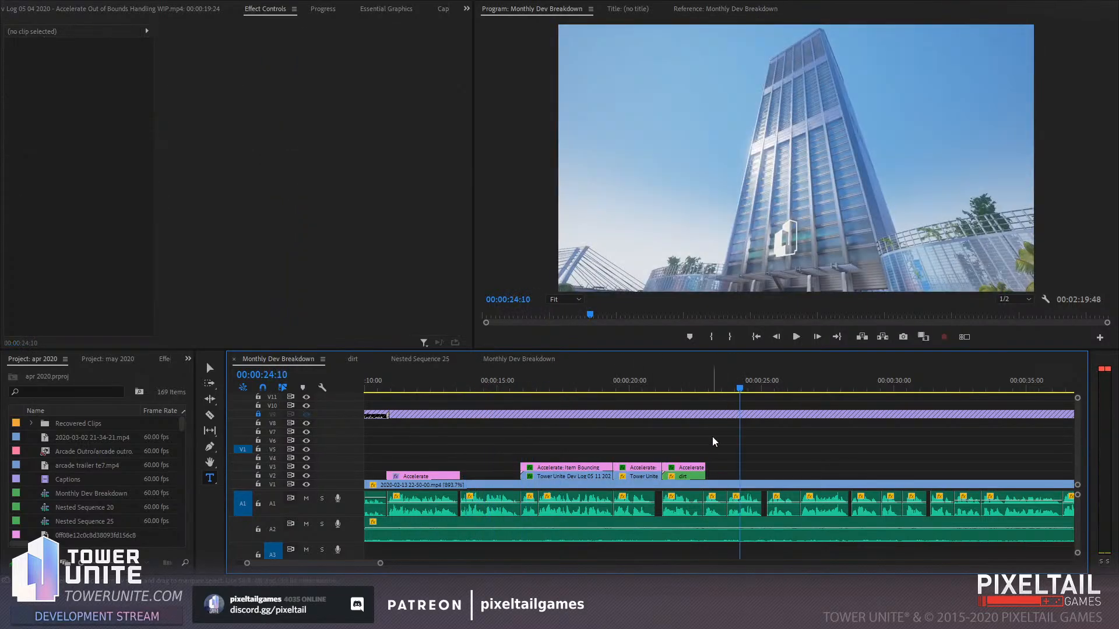
pyautogui.hotkey('ctrl', 'v')
pyautogui.moveTo(791, 467); pyautogui.dragTo(499, 476)
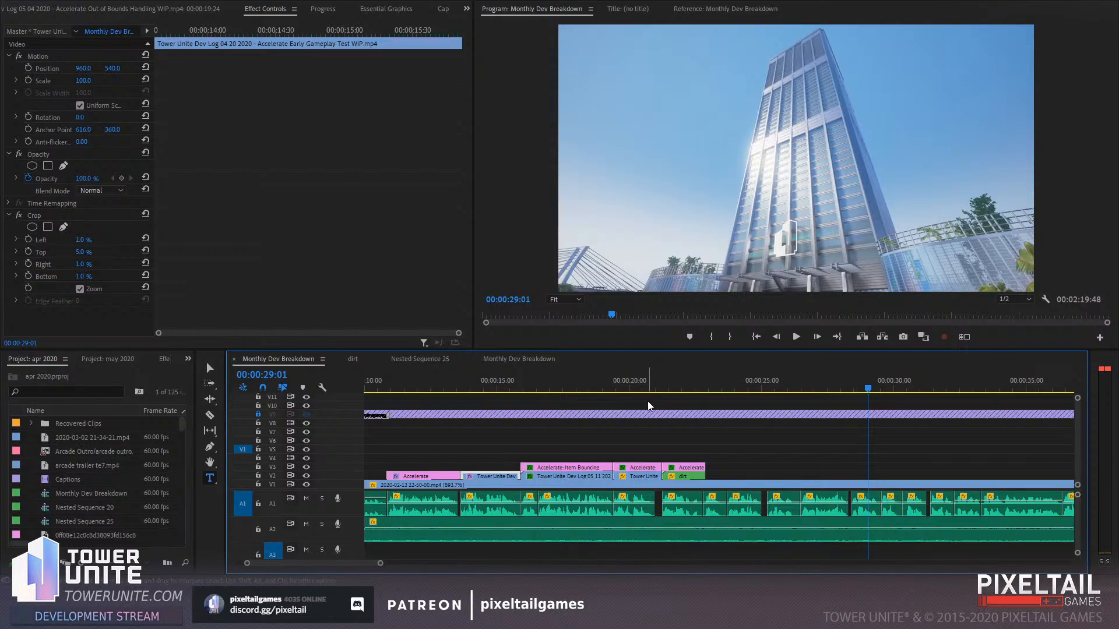
# Open the April sequence's captions and examine the entries on the HUD options around "Alpha,"
pyautogui.click(489, 362)
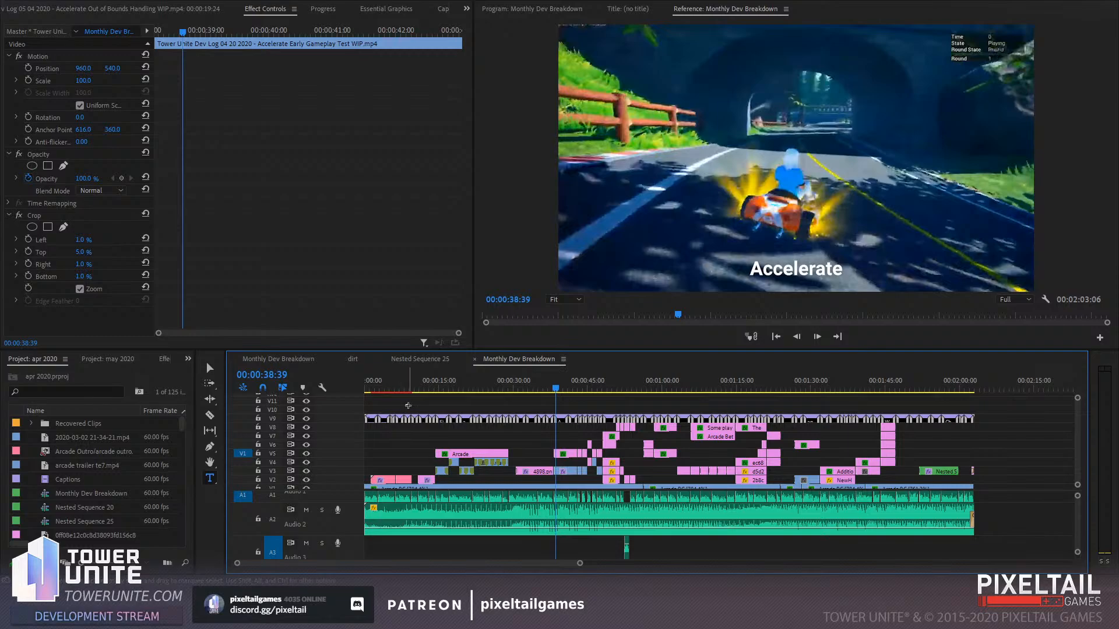
pyautogui.click(408, 418)
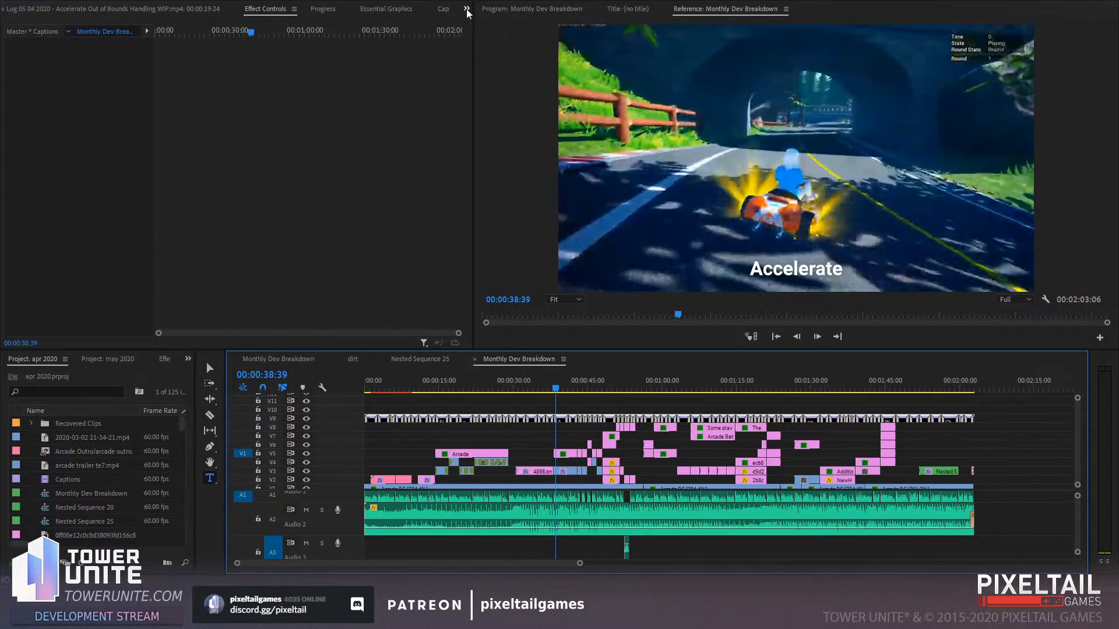
pyautogui.click(442, 10)
pyautogui.moveTo(465, 74); pyautogui.dragTo(469, 276)
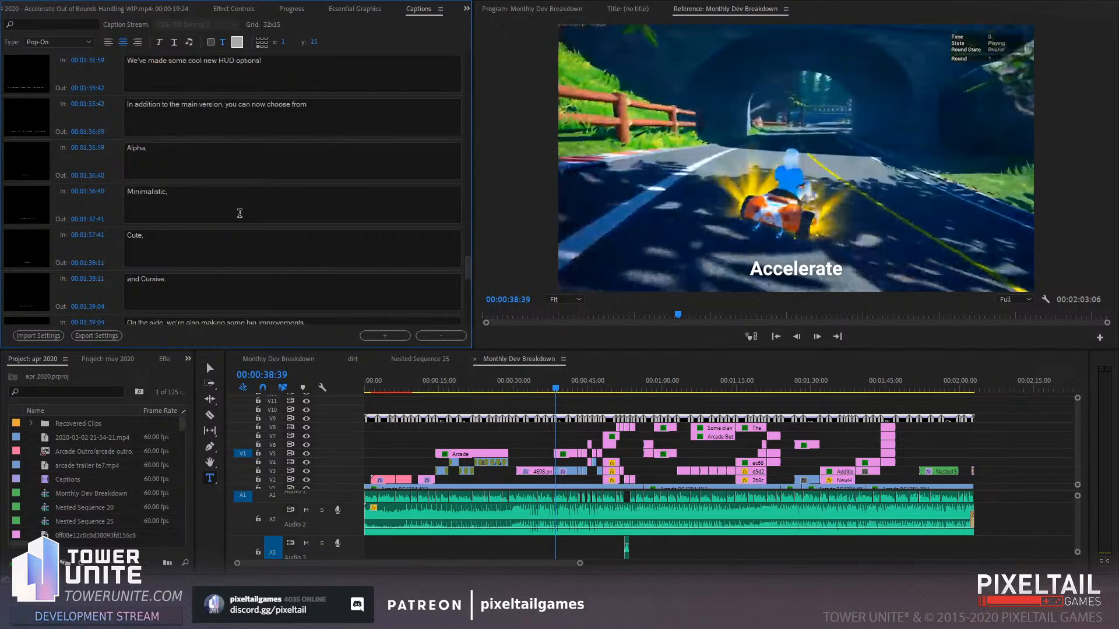
pyautogui.click(176, 144)
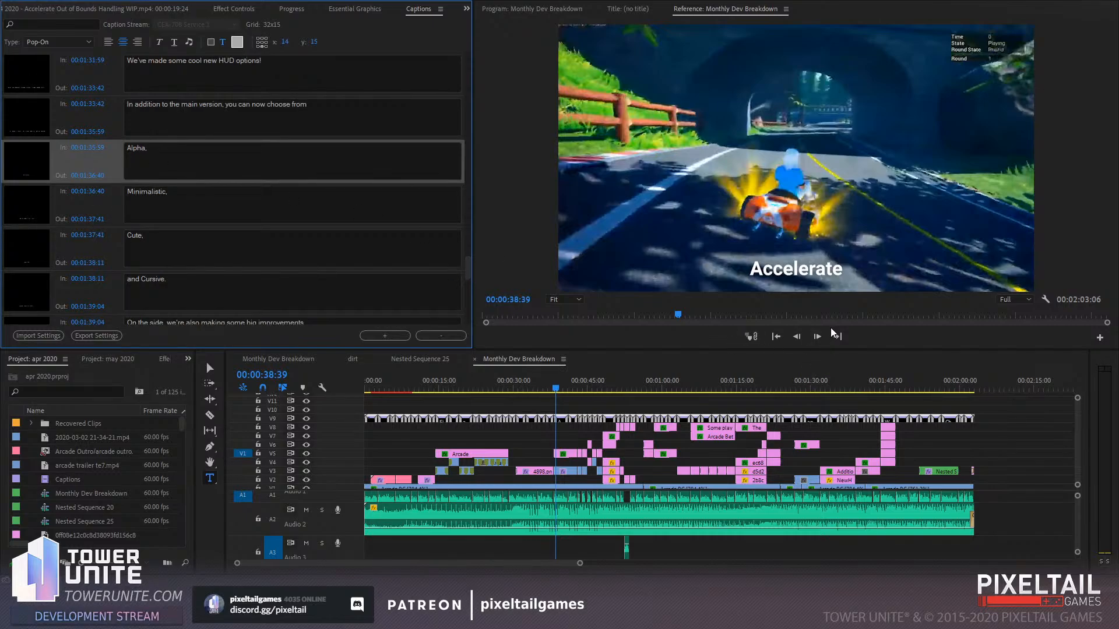
# View the April sequence's HUD options section with its on-screen caption at 00:01:33:58
pyautogui.moveTo(811, 318); pyautogui.dragTo(952, 315)
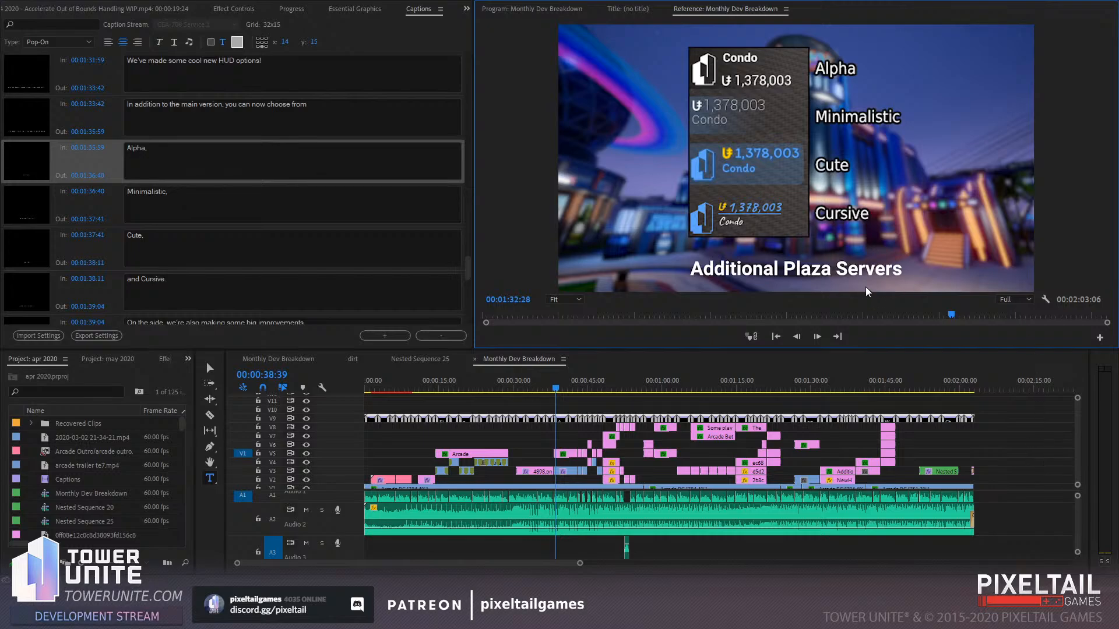
pyautogui.click(526, 9)
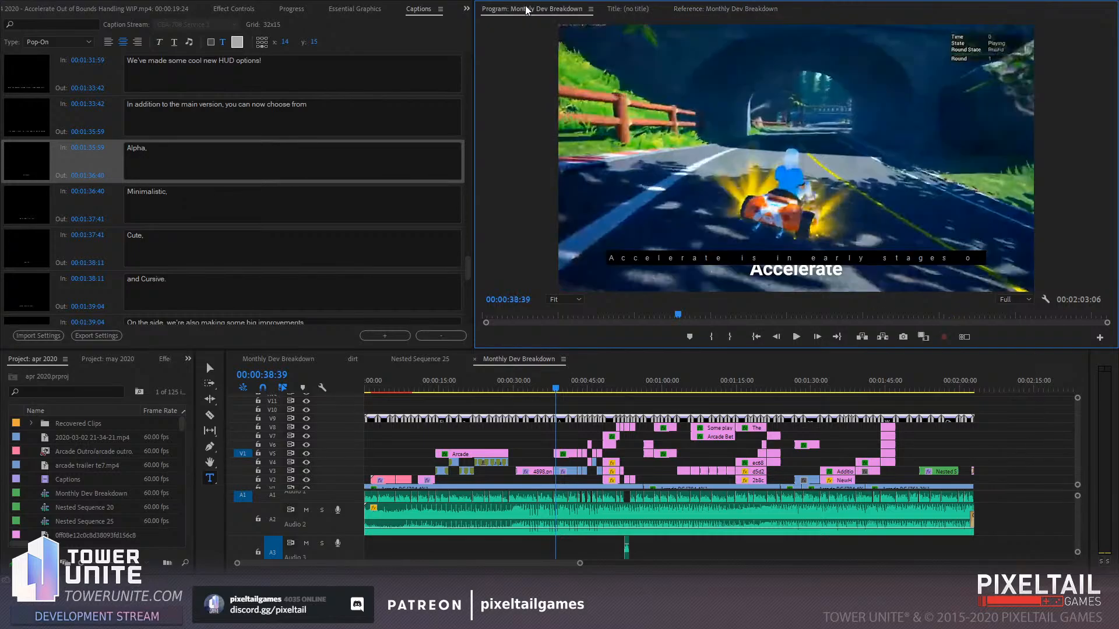
pyautogui.click(710, 315)
pyautogui.moveTo(713, 315); pyautogui.dragTo(960, 318)
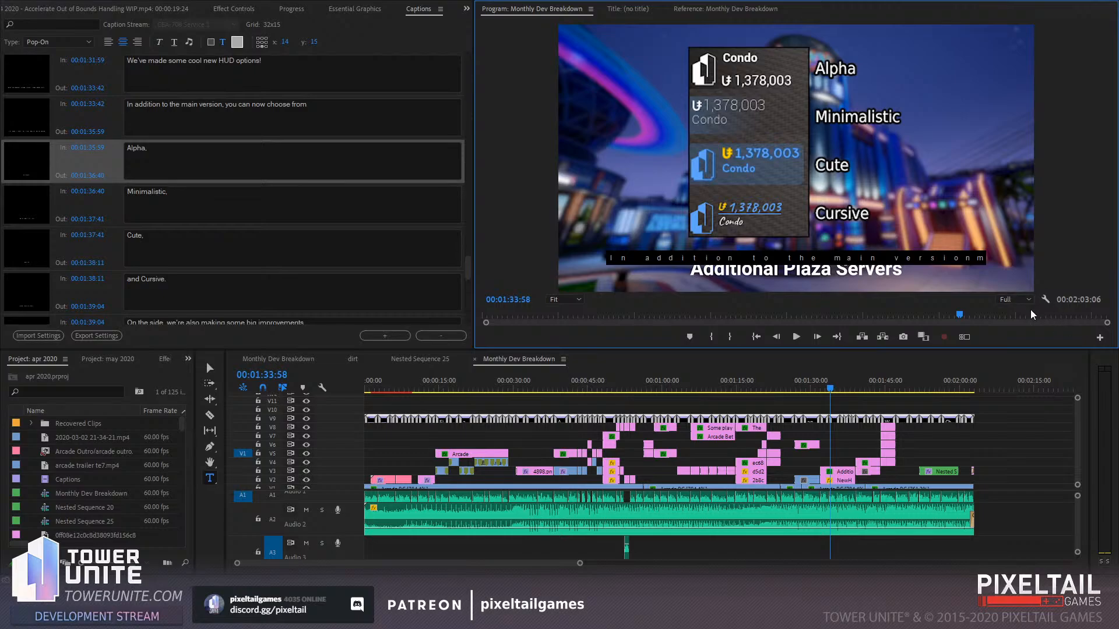
pyautogui.click(208, 365)
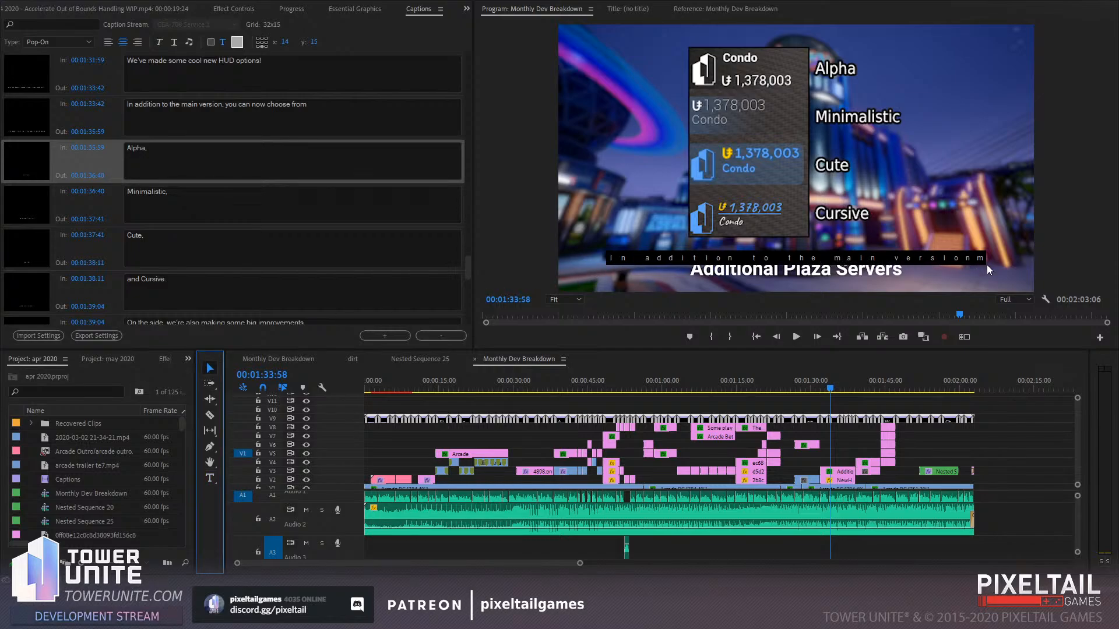
# Examine the April captions from the opening lines through the Accelerate, store preview and server entries to the HUD options
pyautogui.scroll(2, 326, 189)
pyautogui.scroll(20, 326, 189)
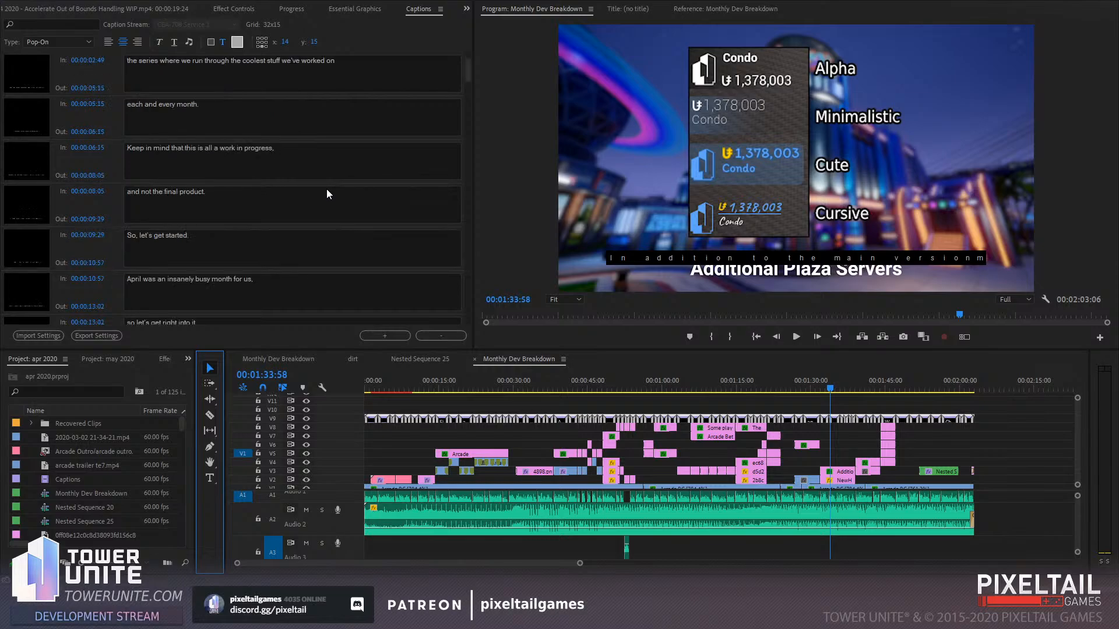
pyautogui.scroll(-5, 308, 187)
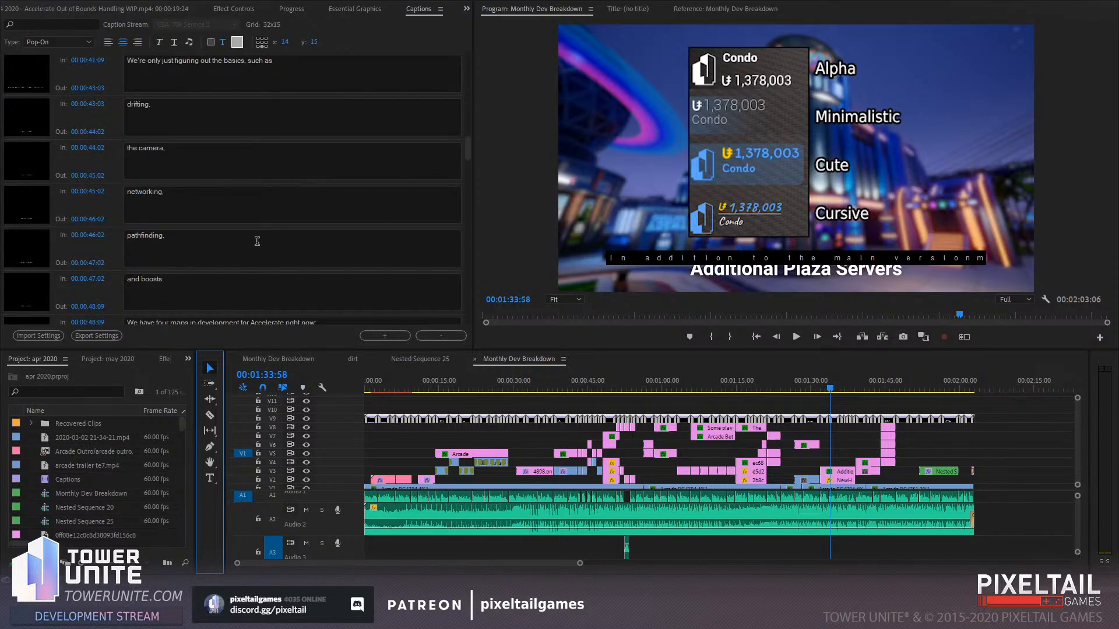
pyautogui.scroll(-4, 257, 240)
pyautogui.scroll(-1, 173, 194)
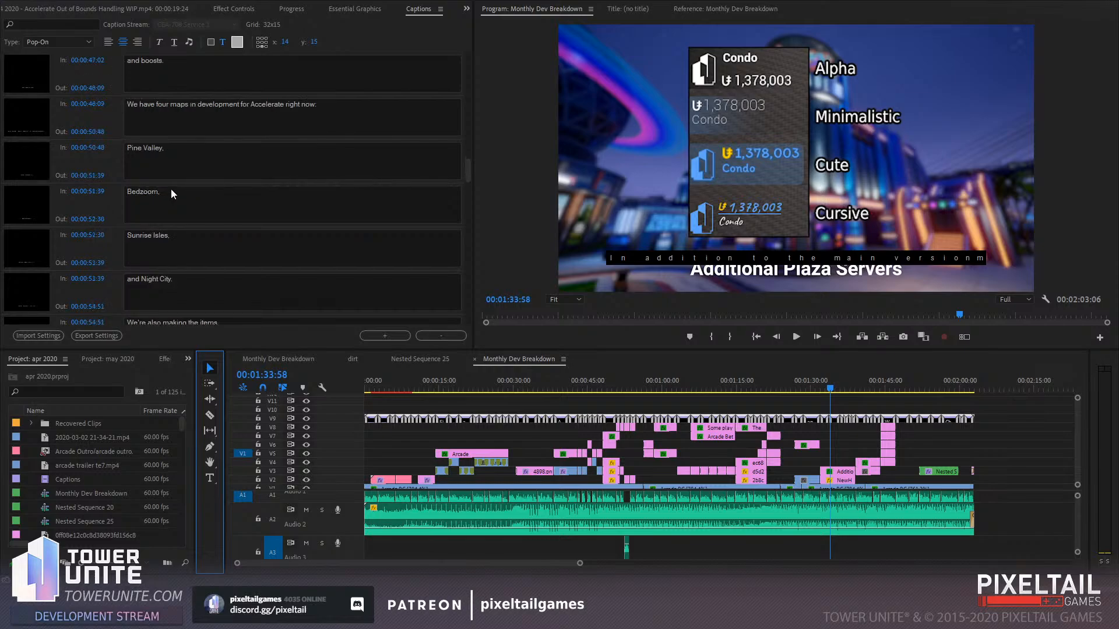
pyautogui.scroll(-12, 170, 189)
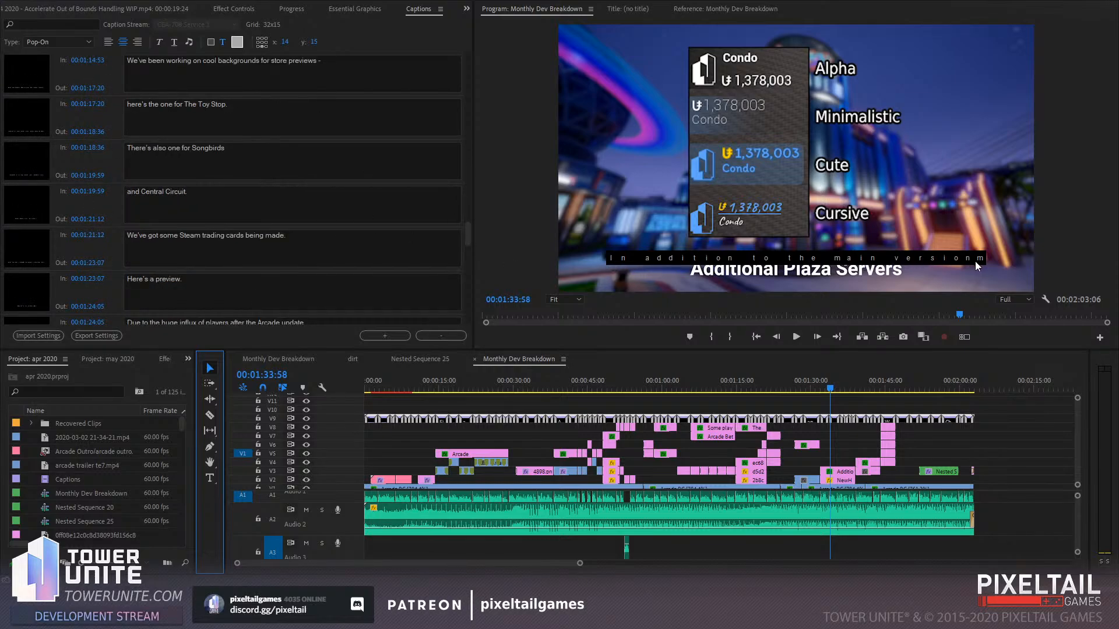
pyautogui.scroll(-5, 355, 219)
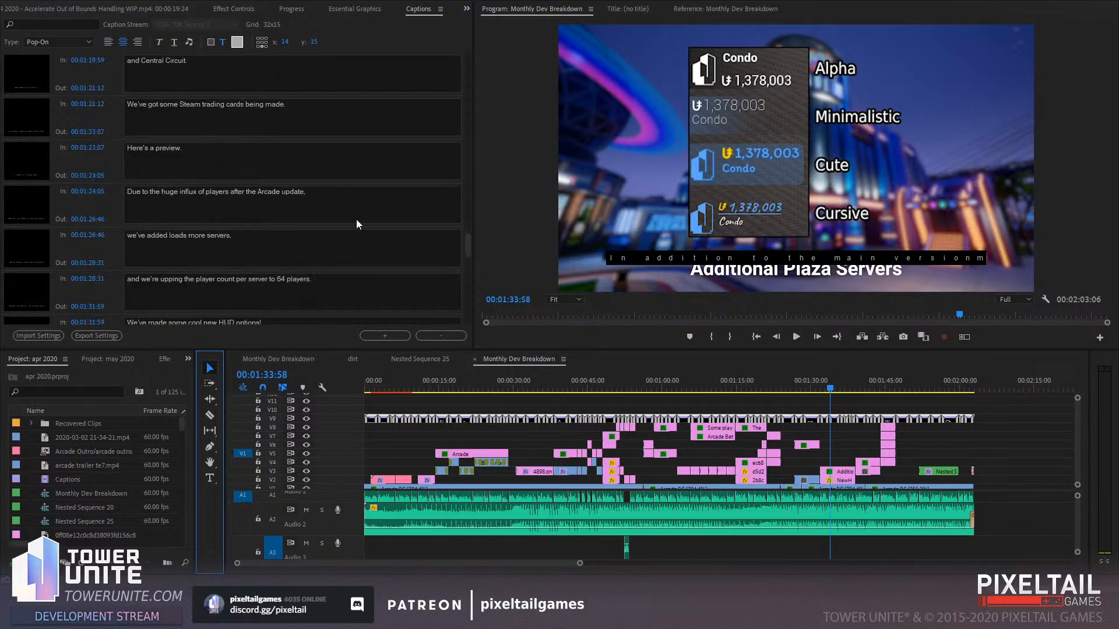
pyautogui.scroll(-1, 356, 219)
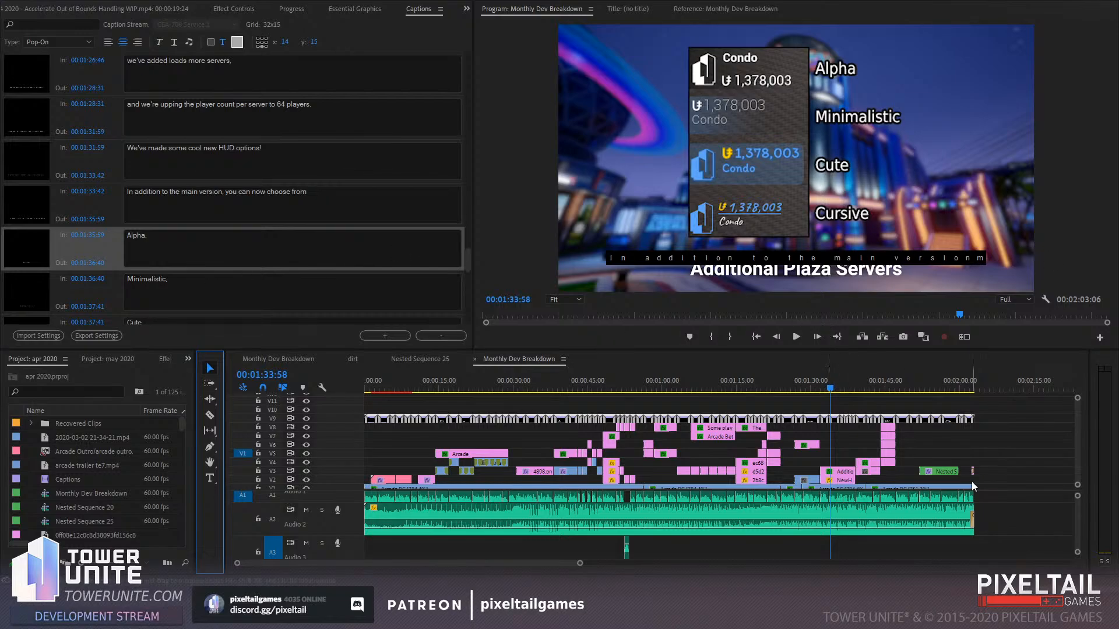
# Play the April sequence from 00:01:33:58 into the Minigolf achievement icons section at 00:01:45:49 and save the project
pyautogui.click(1024, 451)
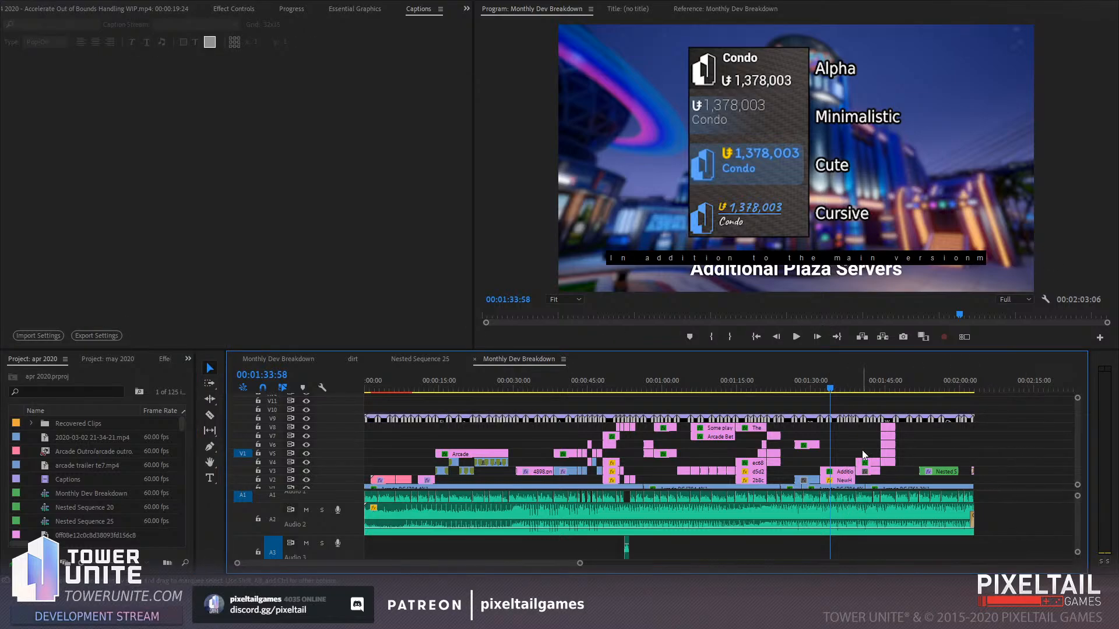
pyautogui.press('space')
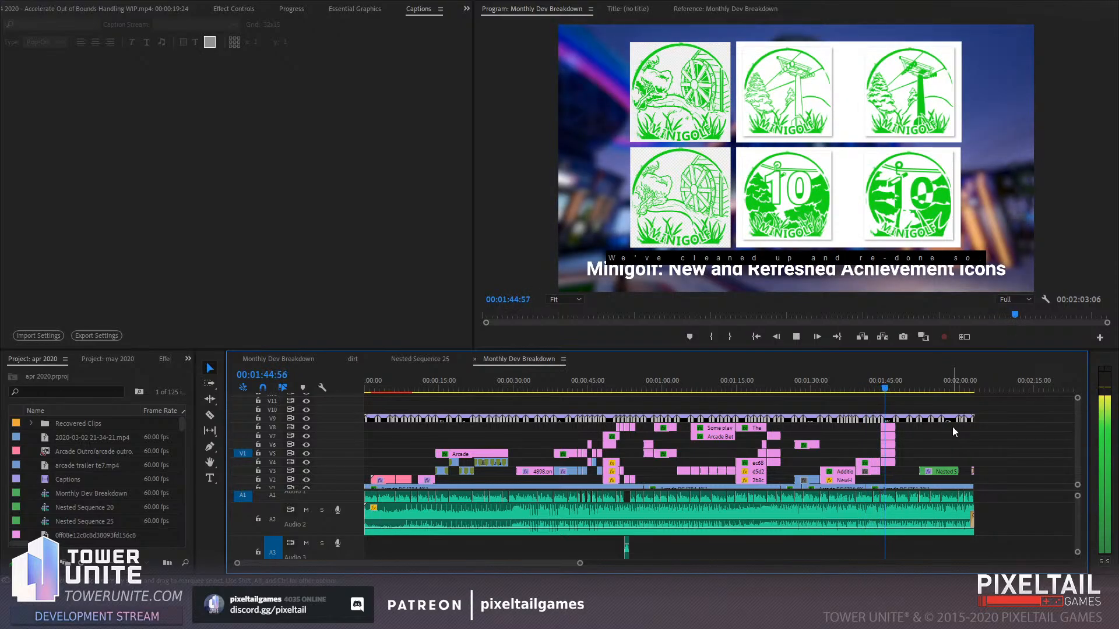
pyautogui.press('space')
pyautogui.click(1047, 302)
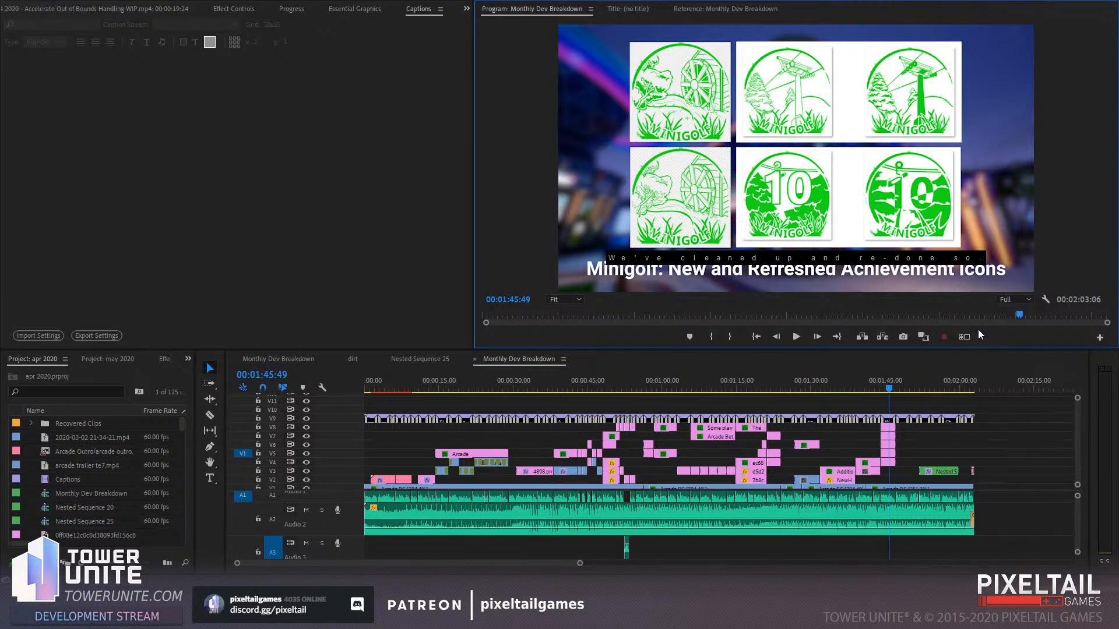
pyautogui.hotkey('ctrl', 's')
pyautogui.click(1007, 451)
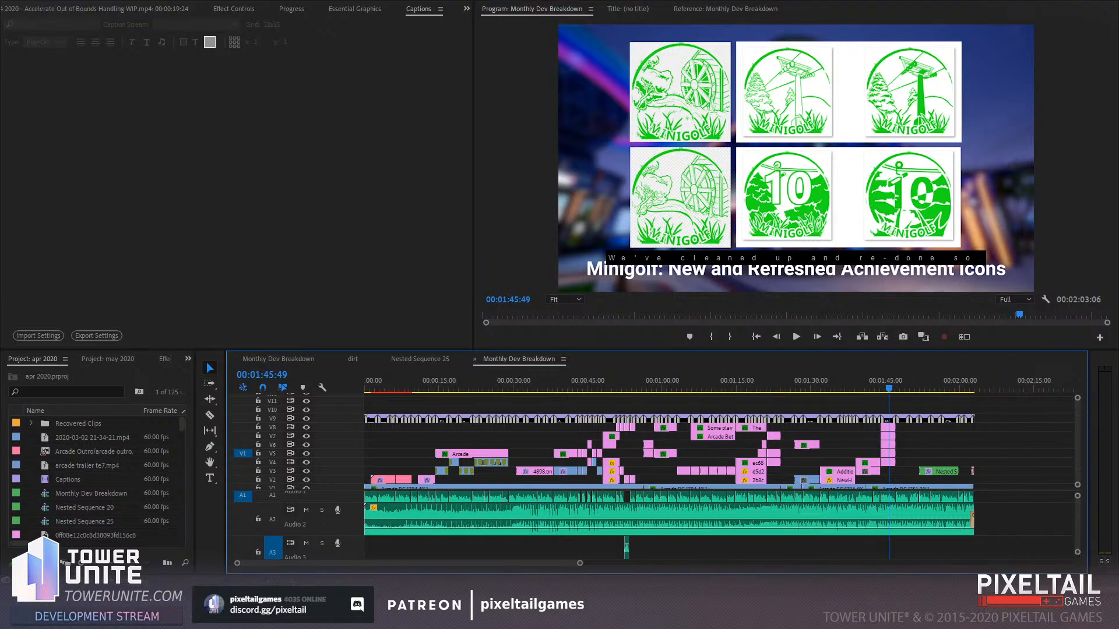
pyautogui.hotkey('ctrl', 'm')
# In the May sequence's Terrain Tire Effects section, move the "dirt" comparison clip to horizontal position 1341 and play the result
pyautogui.click(292, 359)
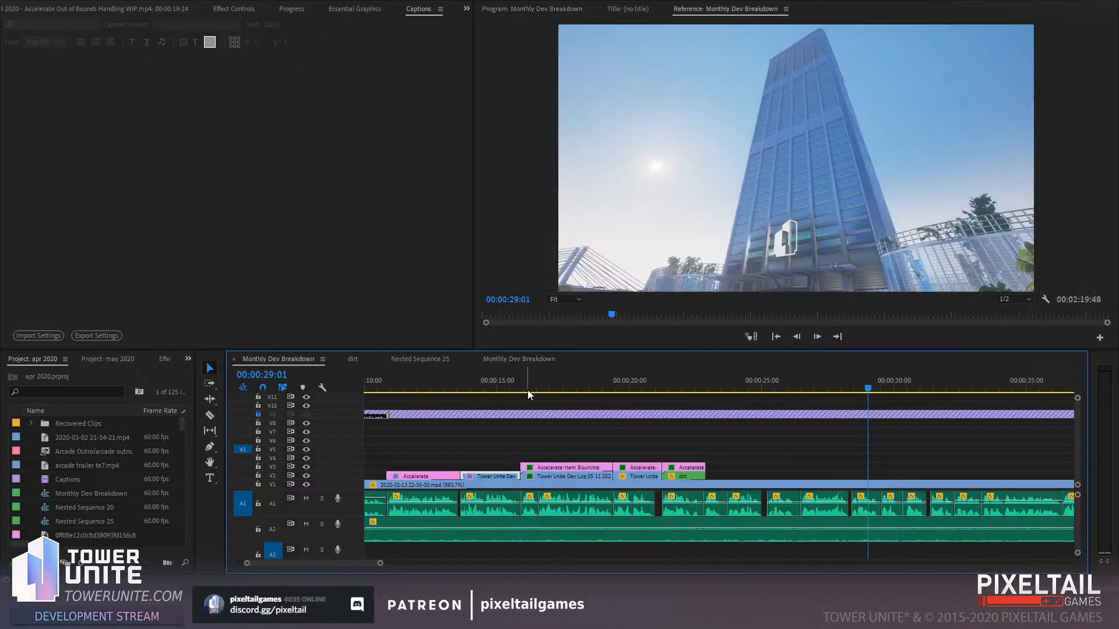
pyautogui.click(666, 382)
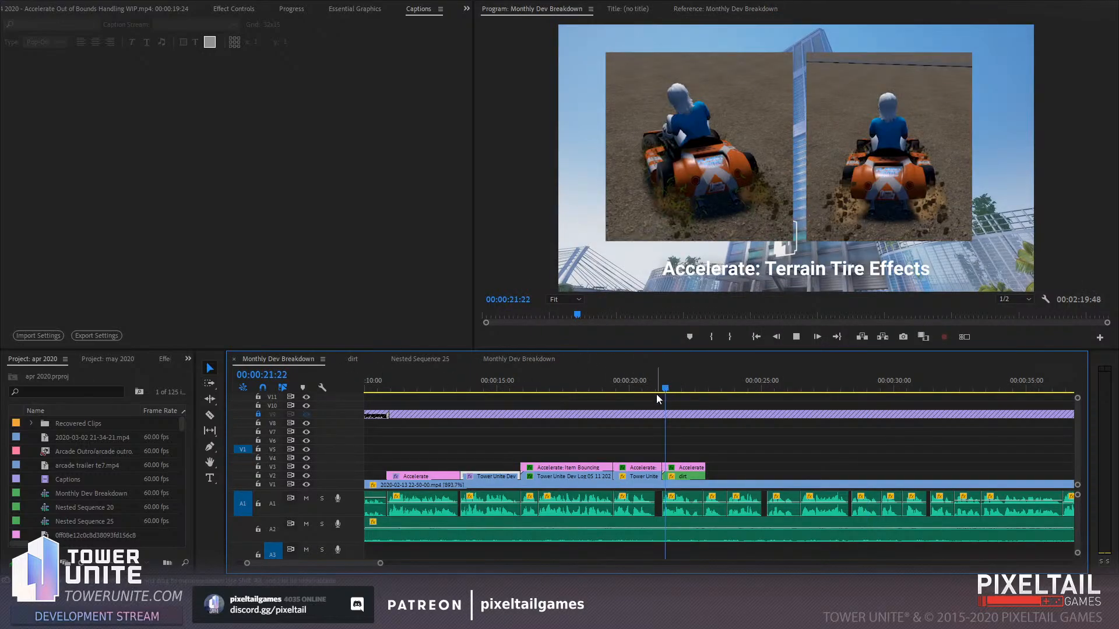
pyautogui.press('space')
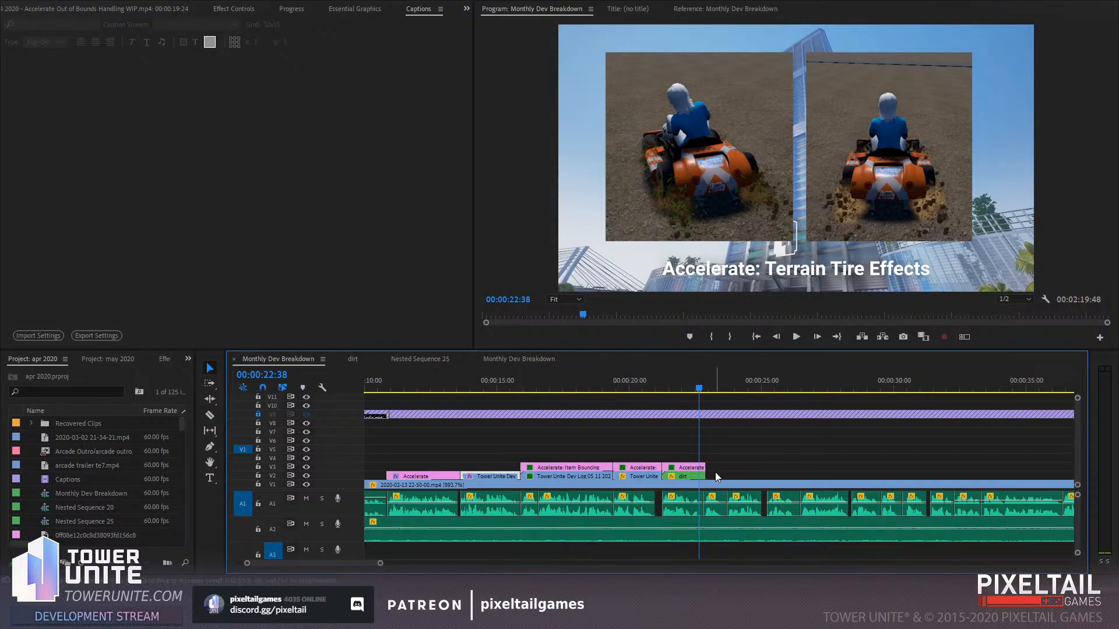
pyautogui.click(699, 467)
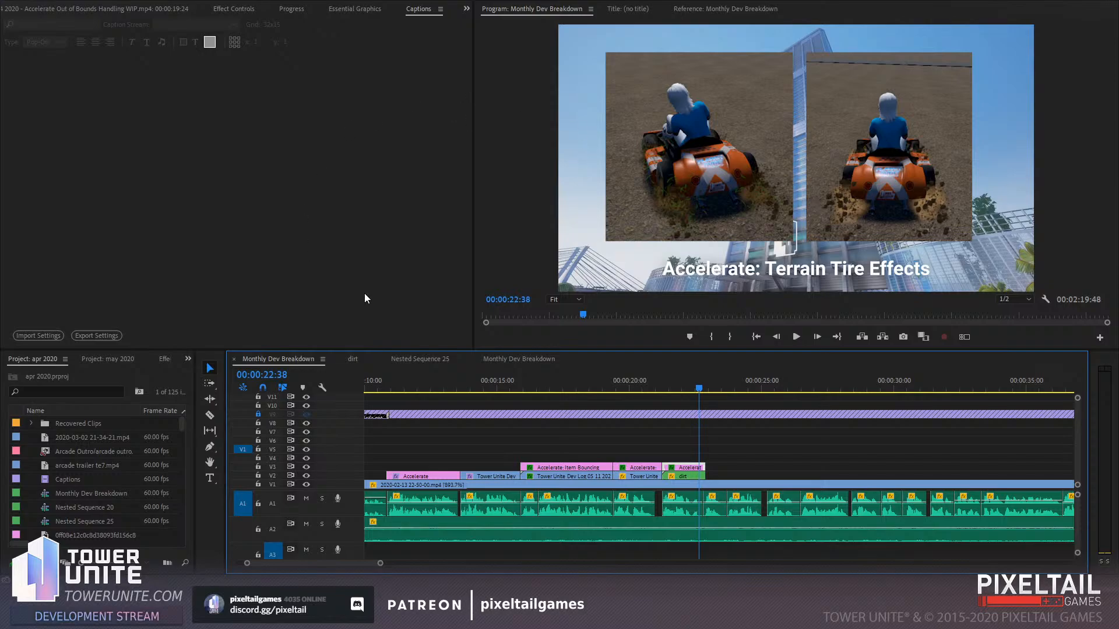
pyautogui.click(692, 477)
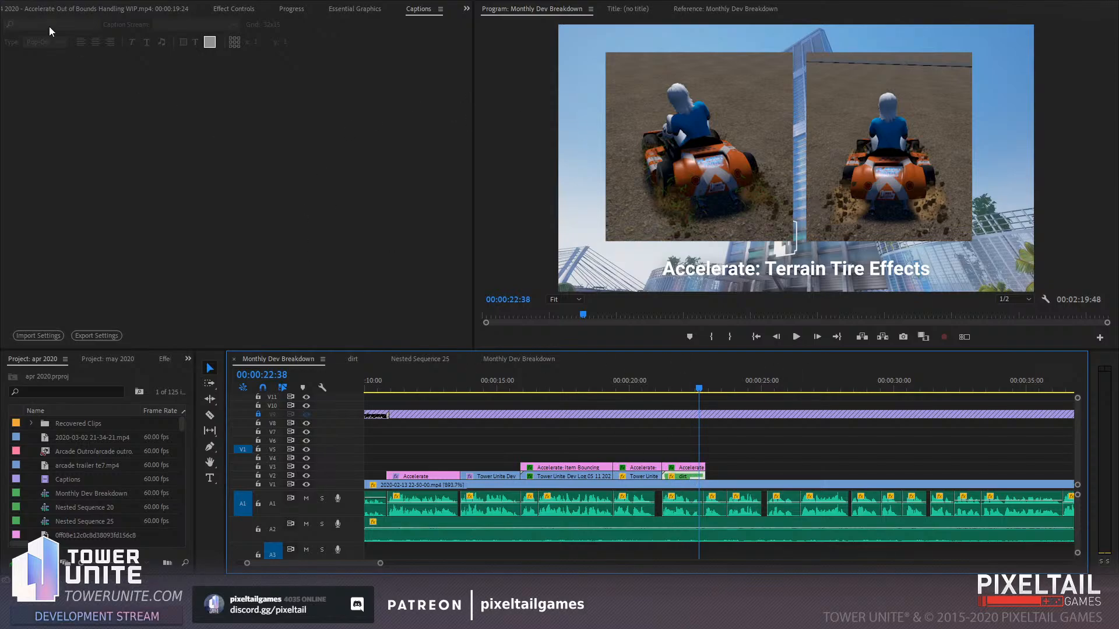
pyautogui.click(233, 9)
pyautogui.moveTo(80, 69)
pyautogui.mouseDown()
pyautogui.moveTo(99, 69)
pyautogui.moveTo(88, 70)
pyautogui.mouseUp()
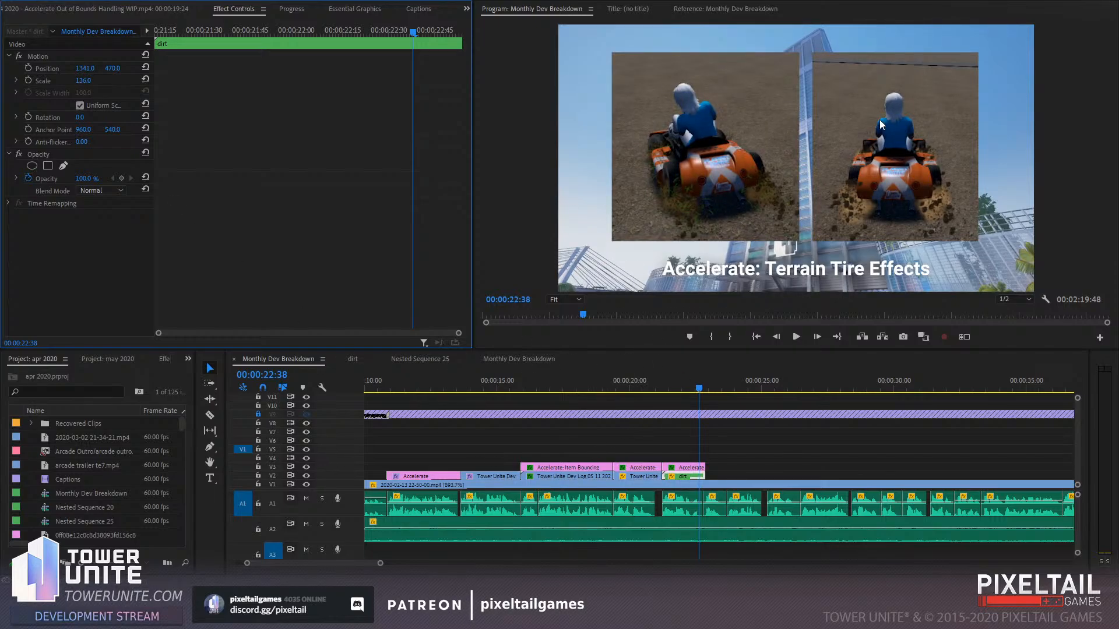
pyautogui.click(813, 459)
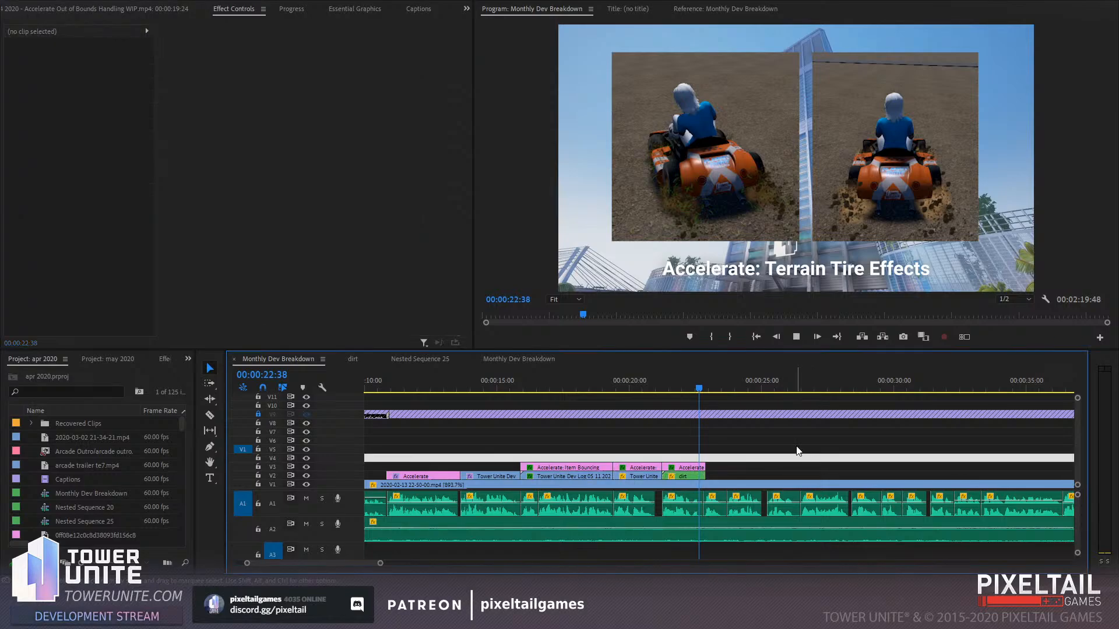
pyautogui.press('space')
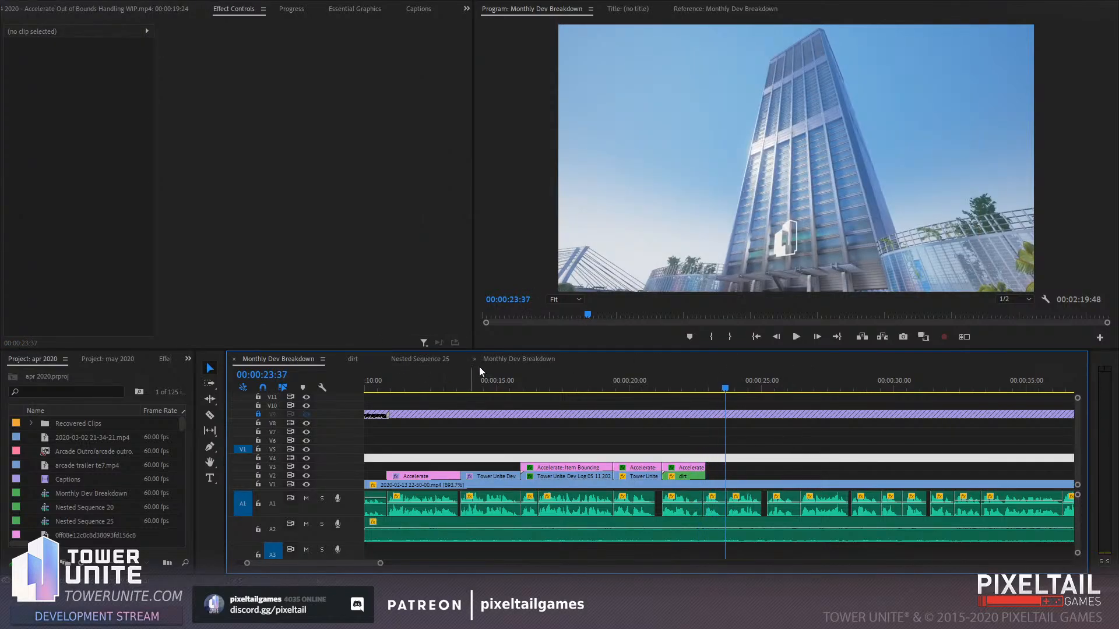
# View the April sequence's "Accelerate: Boosts" section at 00:00:47:00 and return to the May sequence
pyautogui.click(518, 358)
pyautogui.moveTo(685, 388); pyautogui.dragTo(599, 402)
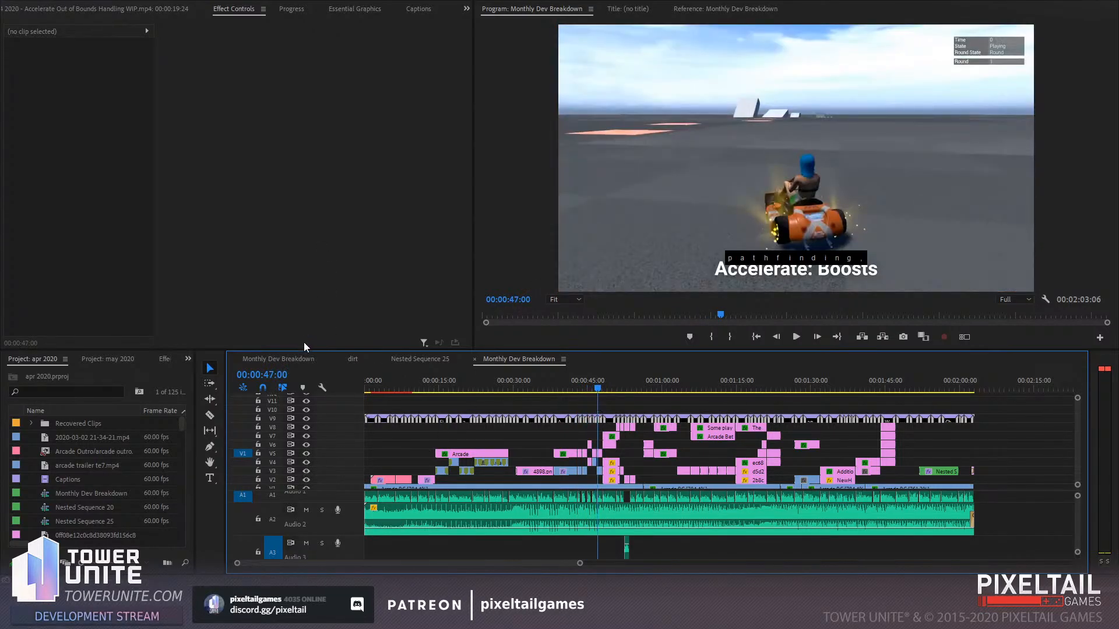
pyautogui.click(304, 358)
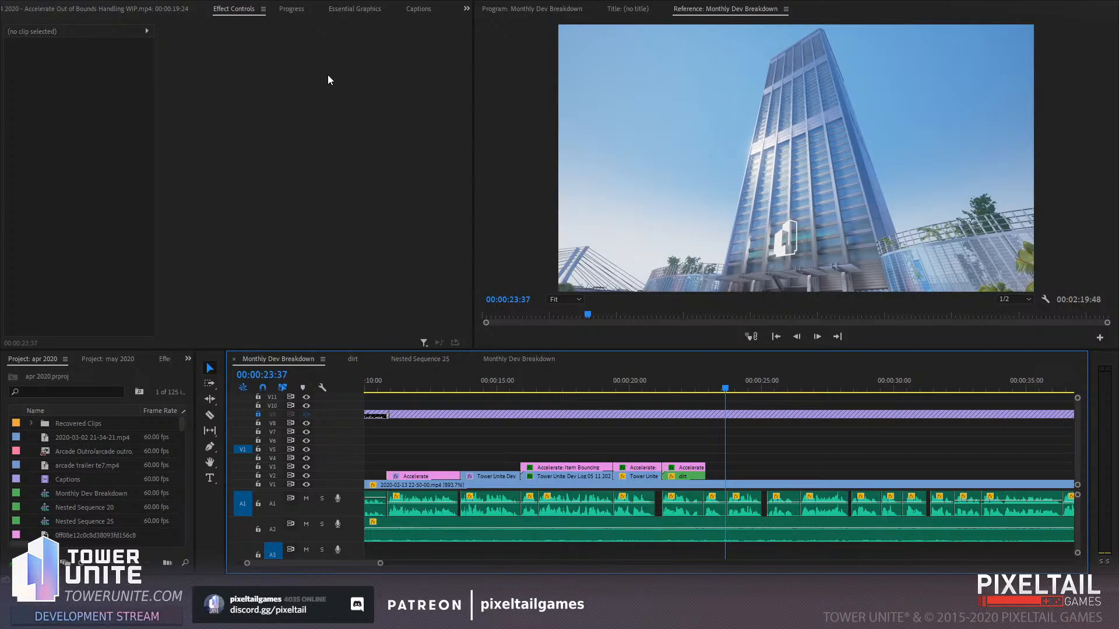
pyautogui.click(783, 458)
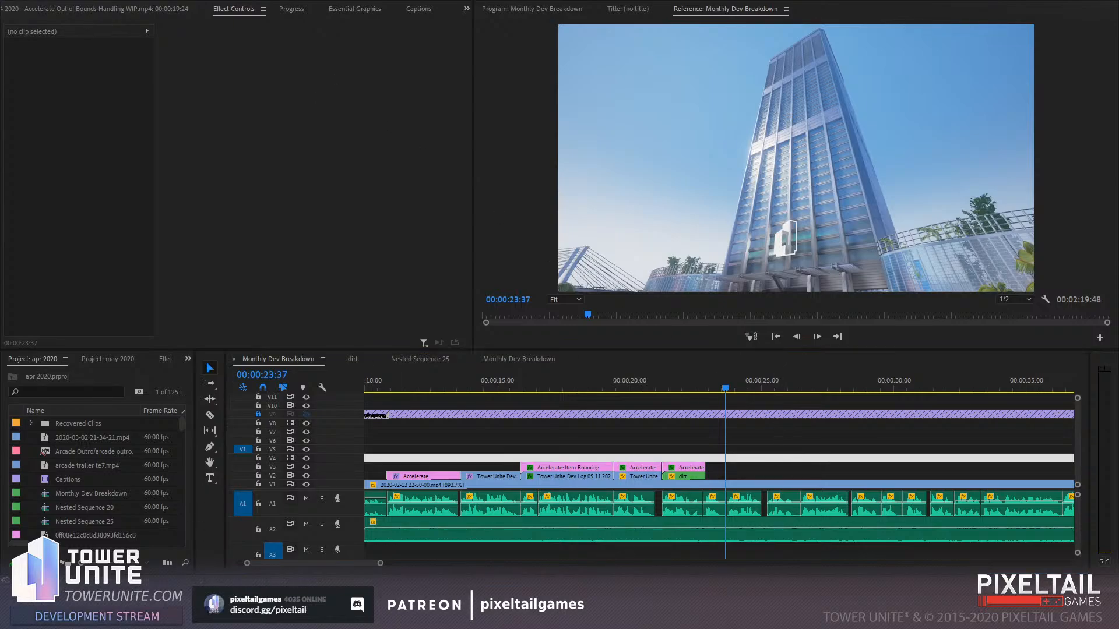
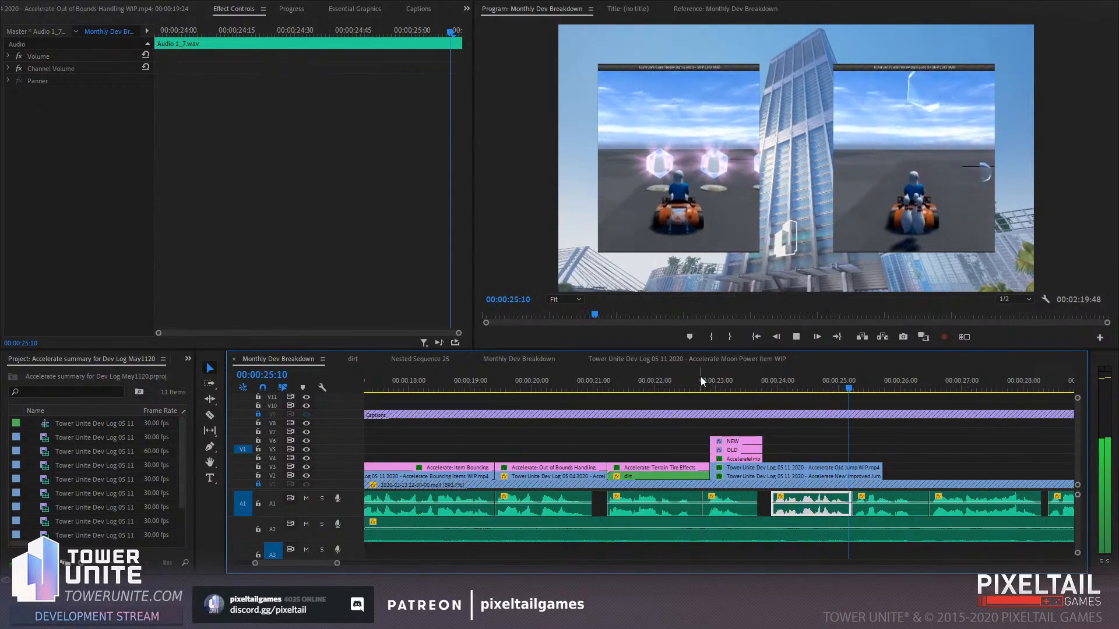
# Stop playback and undo the last shift of the voice-over clip near 00:00:24:00
pyautogui.press('space')
pyautogui.hotkey('ctrl', 'z')
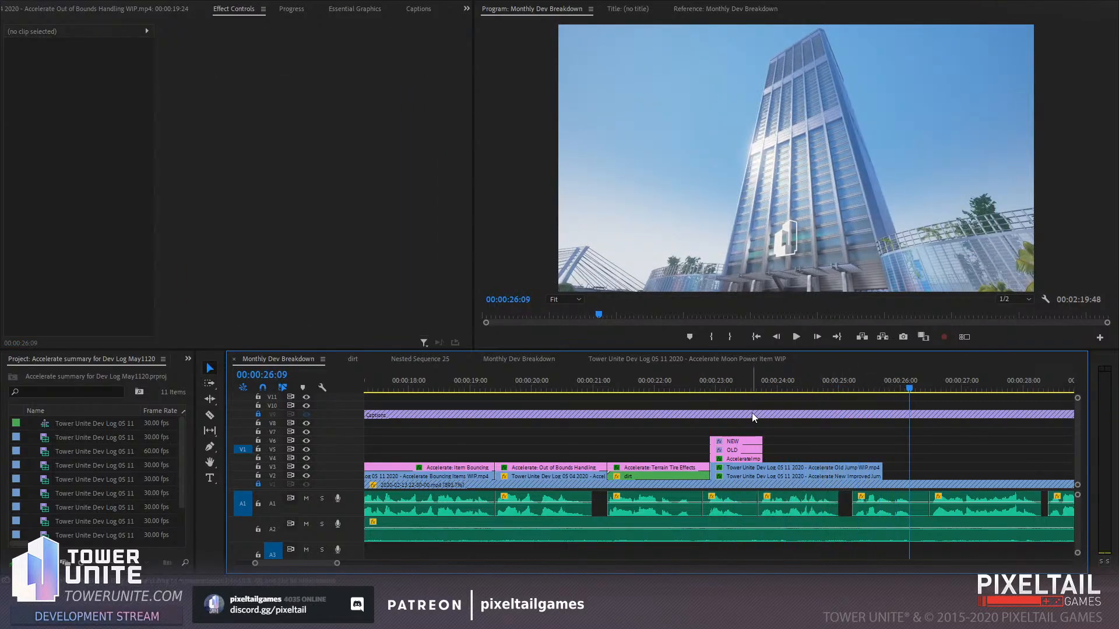
pyautogui.click(715, 384)
# Replay the "Accelerate: Out of Bounds Handling" section and stop in its black frames at 00:00:21:06
pyautogui.click(580, 377)
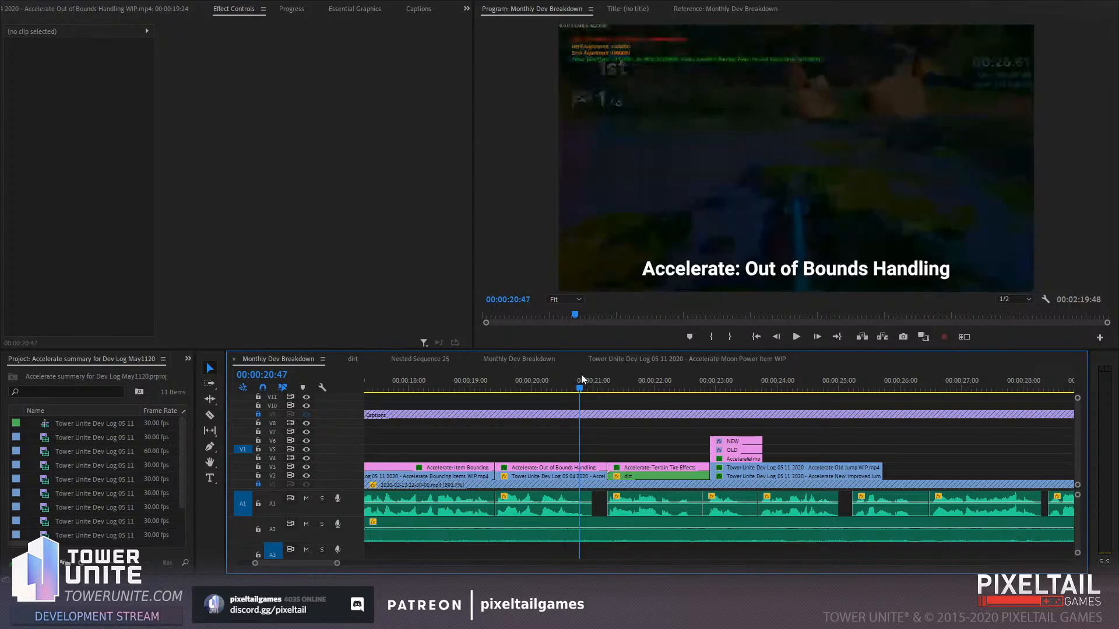
pyautogui.press('b')
pyautogui.press('space')
pyautogui.click(519, 383)
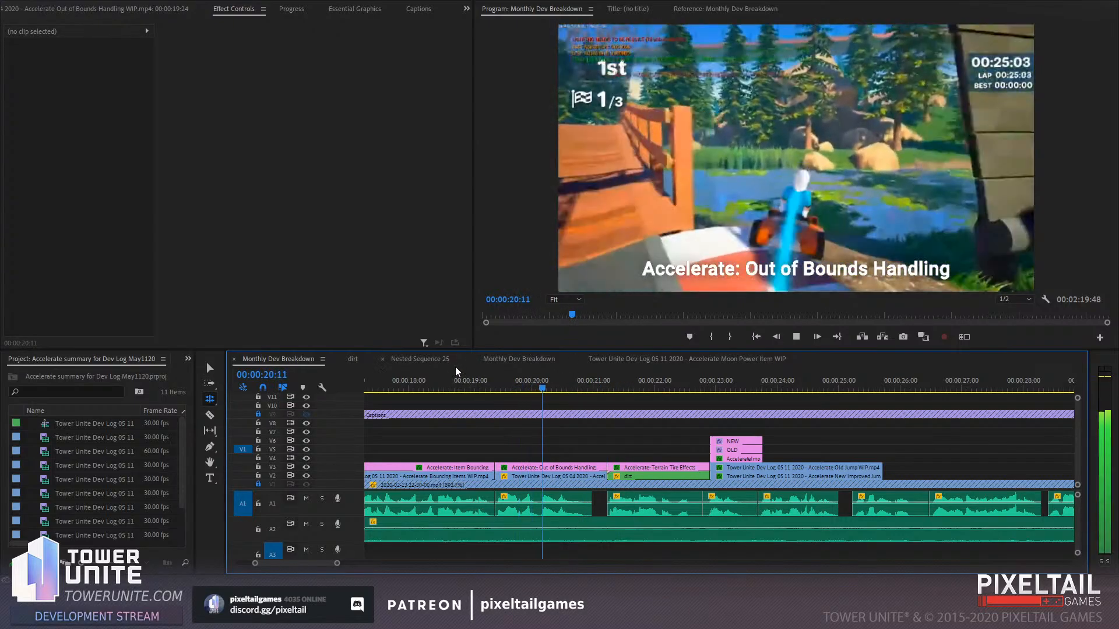
pyautogui.press('space')
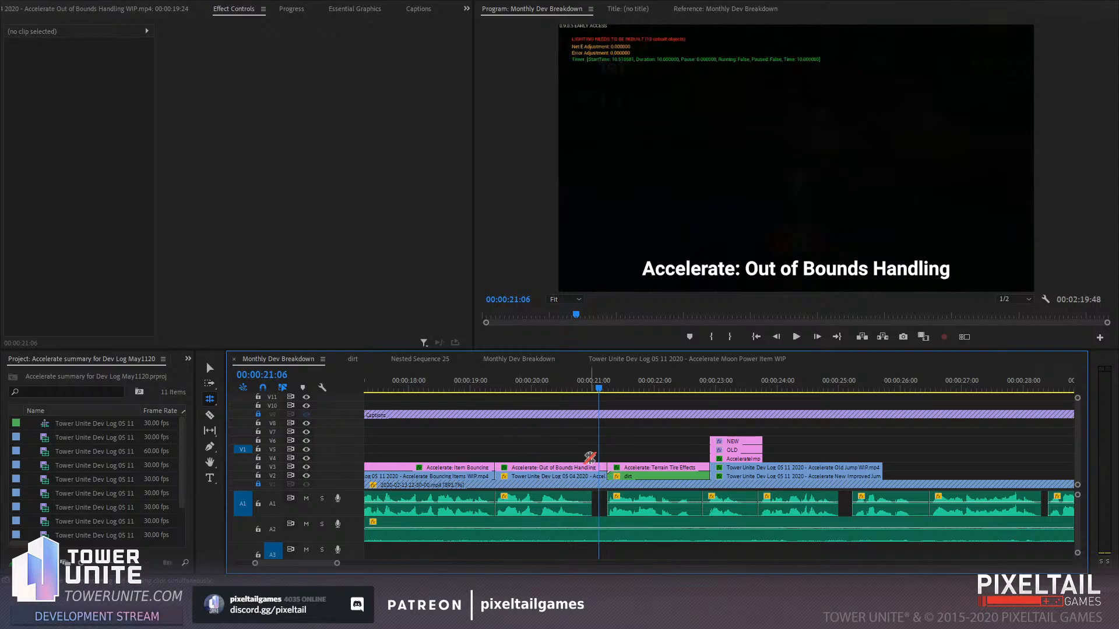
pyautogui.click(208, 368)
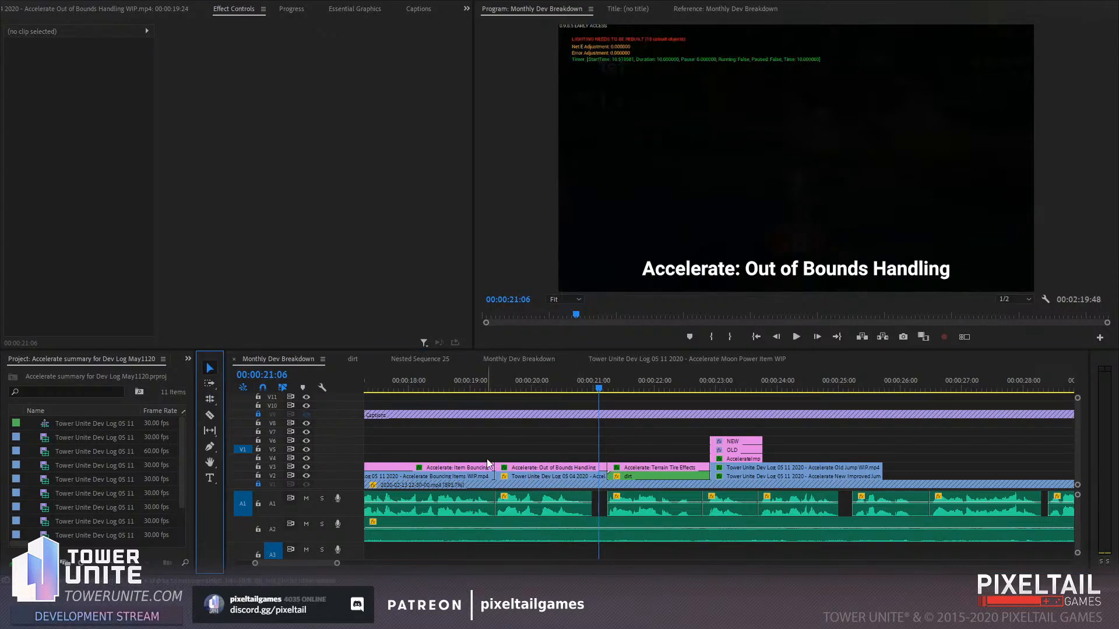
# Try to split the Out of Bounds Handling title, its gameplay clip and the unlocked V1 background at 00:00:21:06
pyautogui.click(258, 484)
pyautogui.moveTo(563, 443); pyautogui.dragTo(571, 486)
pyautogui.hotkey('ctrl', 'k')
pyautogui.click(603, 450)
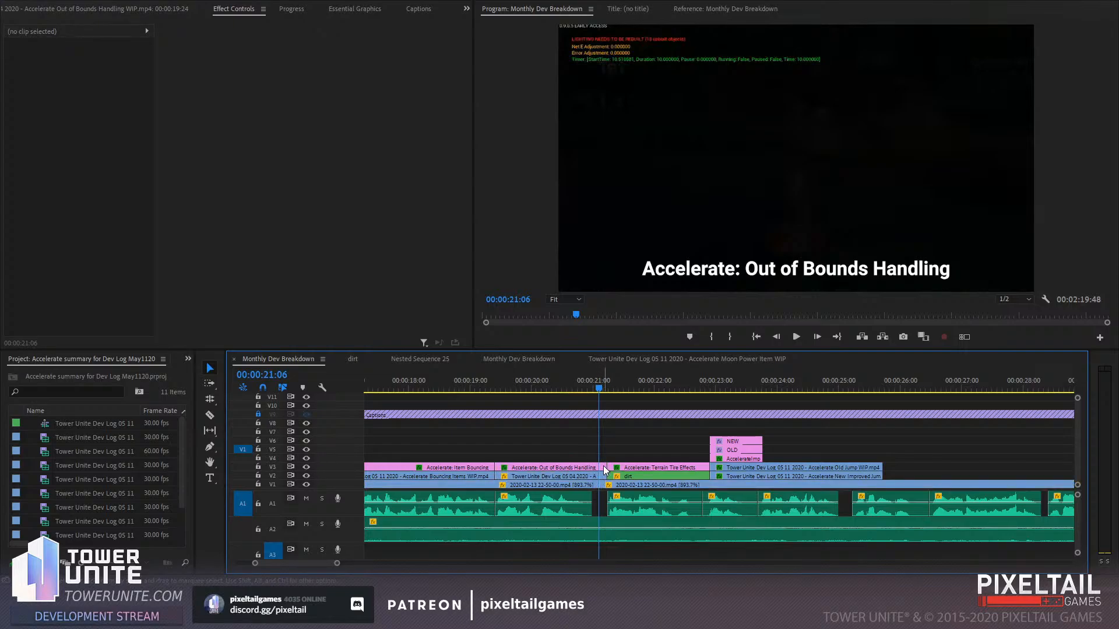
# Try to delete the short title, gameplay and background slices after the cut and shift the following clips to fill the gap
pyautogui.click(602, 467)
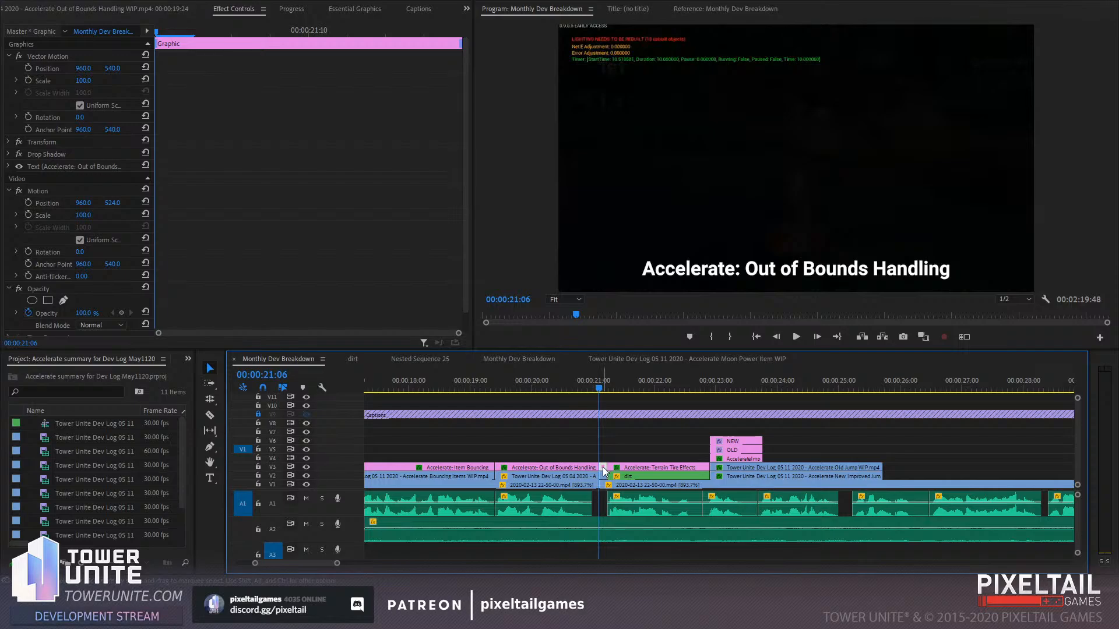
pyautogui.moveTo(603, 450); pyautogui.dragTo(600, 488)
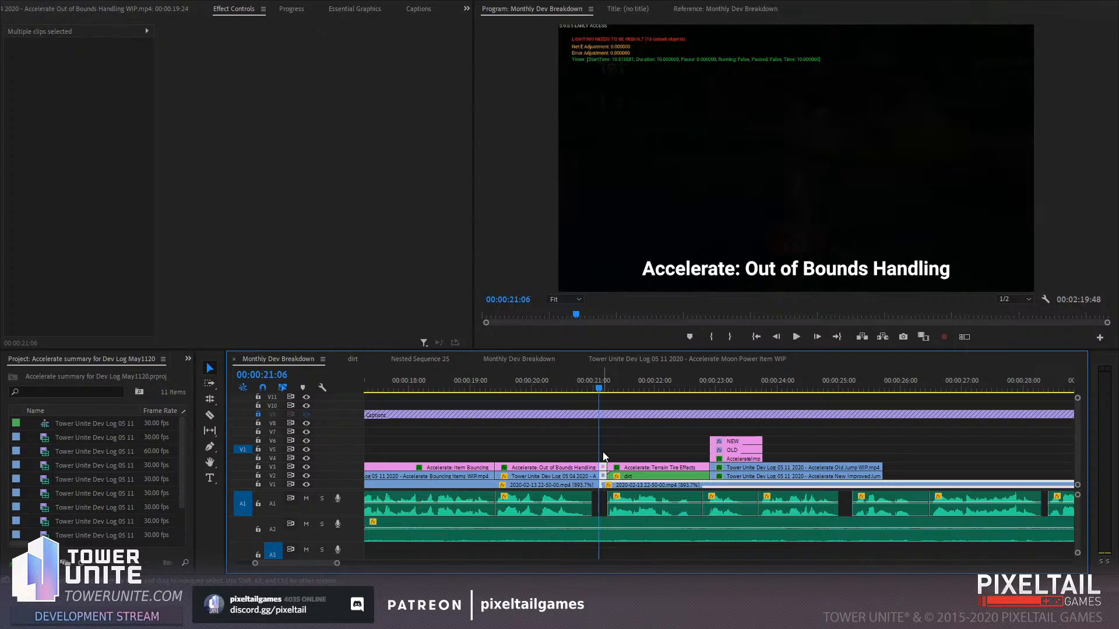
pyautogui.keyDown('shift'); pyautogui.click(604, 484); pyautogui.keyUp('shift')
pyautogui.keyDown('shift'); pyautogui.click(604, 484); pyautogui.keyUp('shift')
pyautogui.keyDown('shift'); pyautogui.click(604, 484); pyautogui.keyUp('shift')
pyautogui.press('Delete')
pyautogui.moveTo(601, 484); pyautogui.dragTo(610, 483)
pyautogui.moveTo(630, 433); pyautogui.dragTo(843, 482)
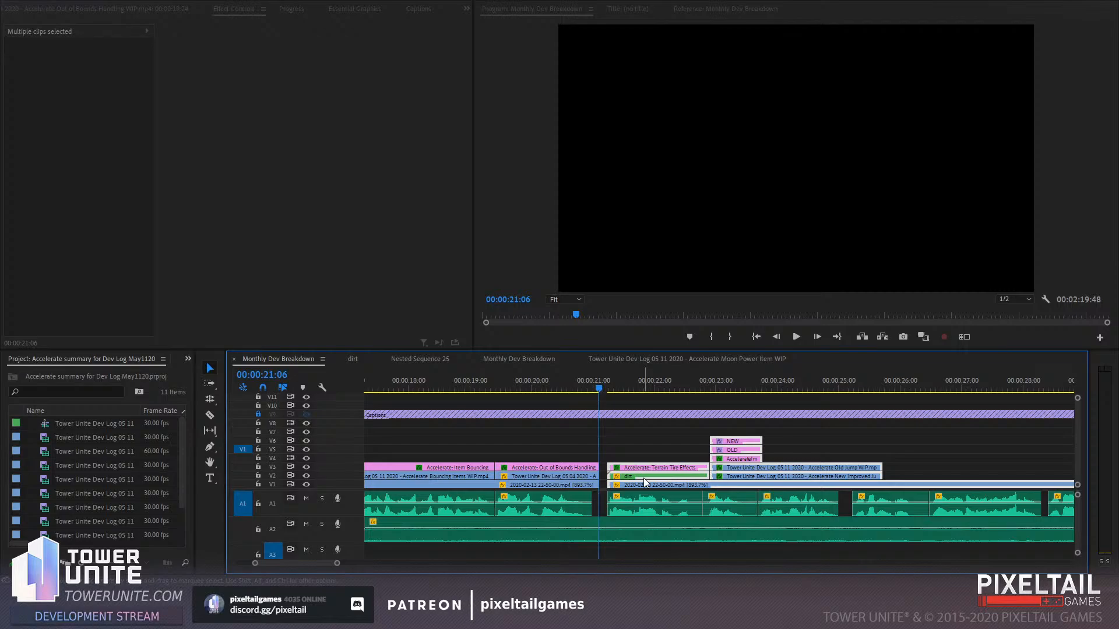
pyautogui.moveTo(644, 478); pyautogui.dragTo(643, 478)
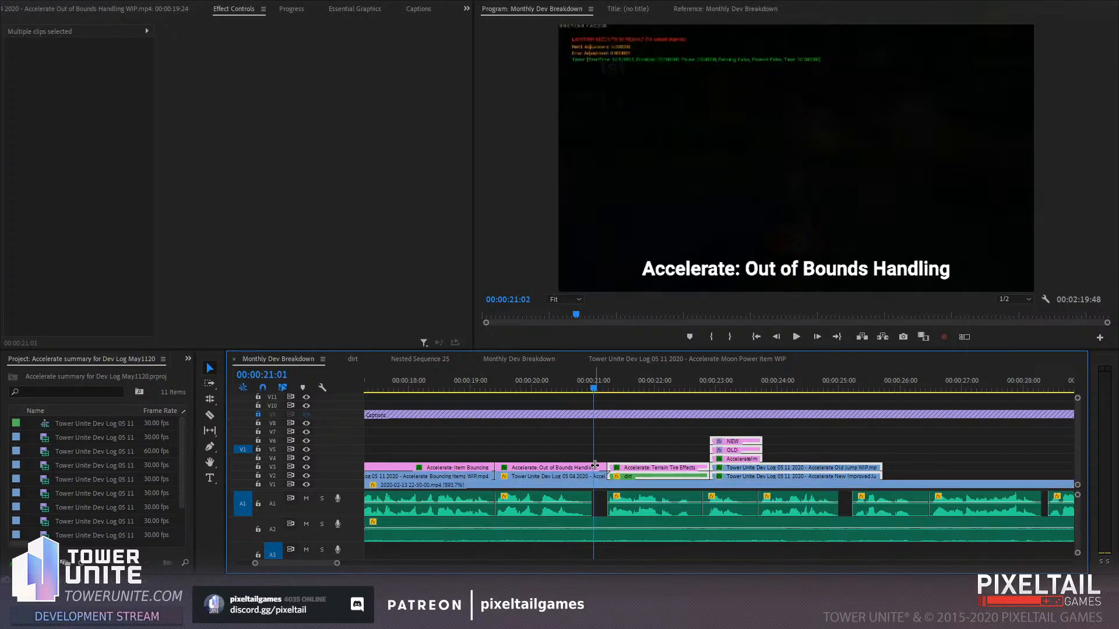
# Trim the Out of Bounds Handling title and clip to end at 00:00:21:05 and move the following comparison clips and titles against them
pyautogui.press('Left')
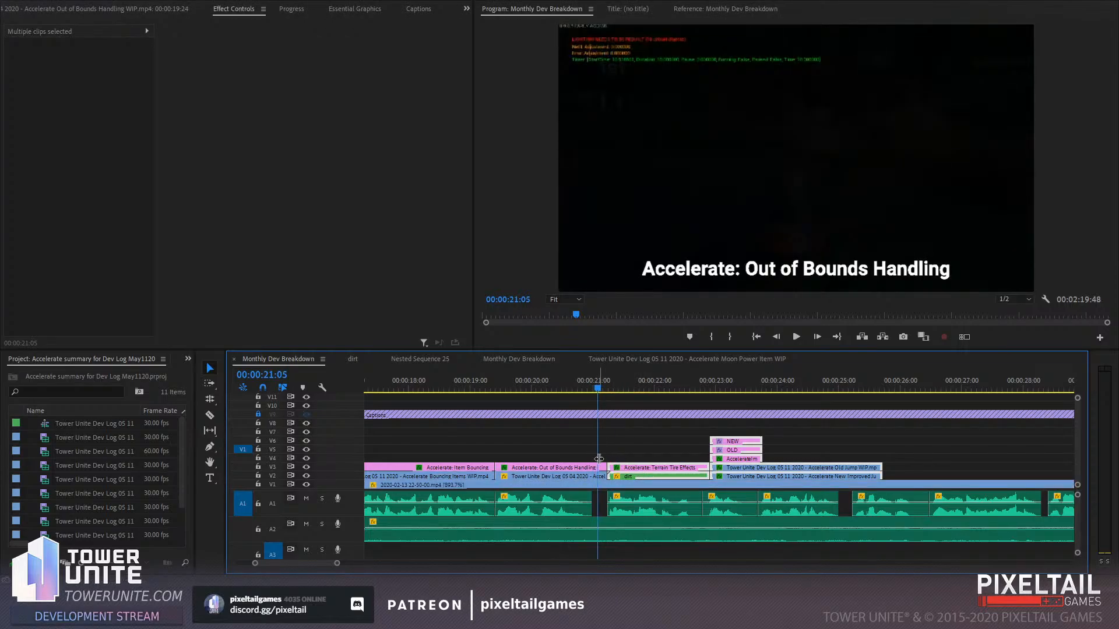
pyautogui.click(570, 447)
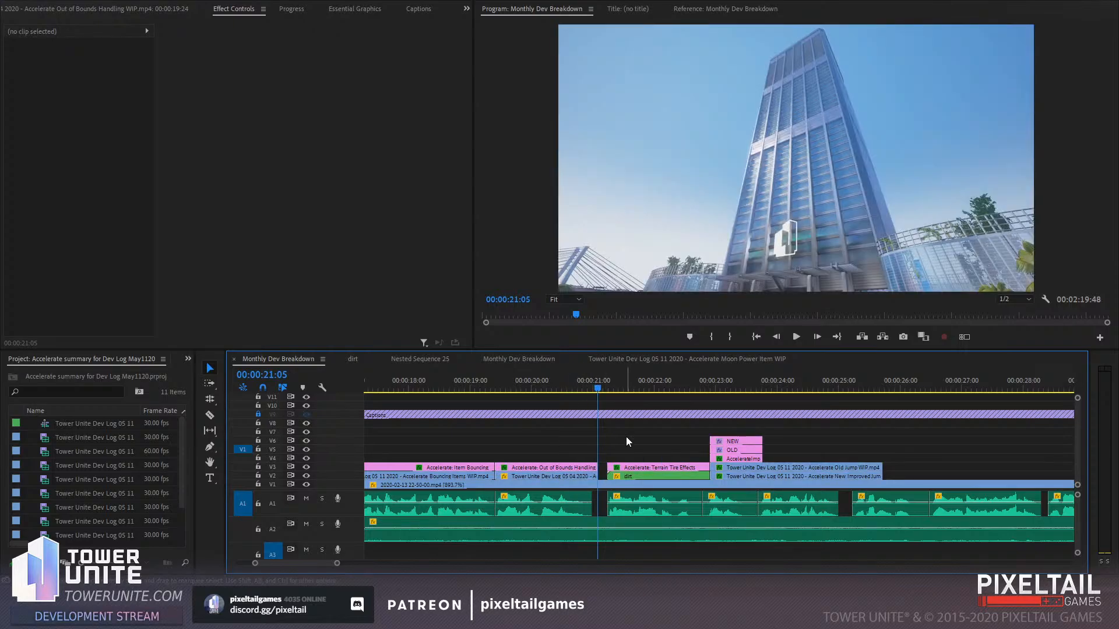
pyautogui.moveTo(643, 422); pyautogui.dragTo(918, 477)
pyautogui.moveTo(623, 477); pyautogui.dragTo(613, 476)
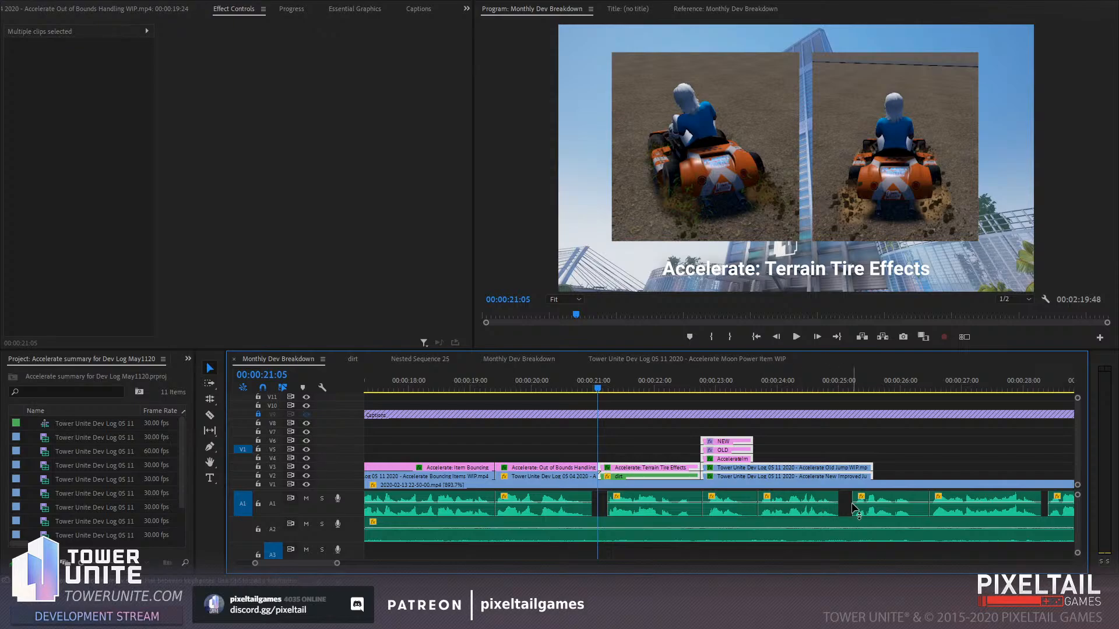
# Try moving the Terrain Tire Effects voice-over clip to start at 00:00:21:05, play it, and undo the latest clip moves
pyautogui.click(649, 501)
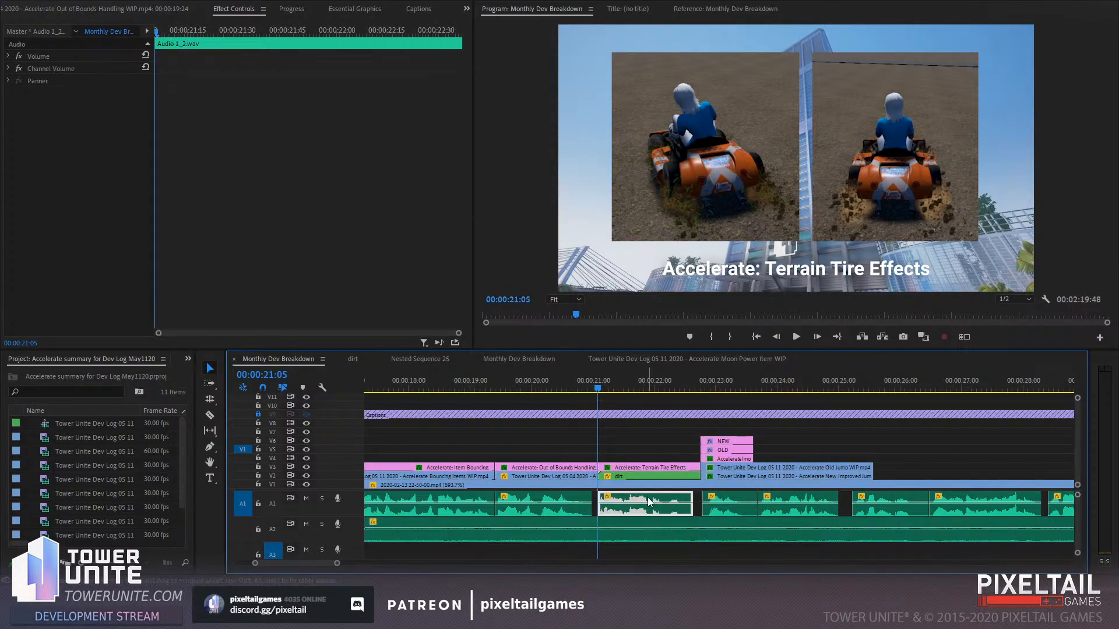
pyautogui.click(634, 450)
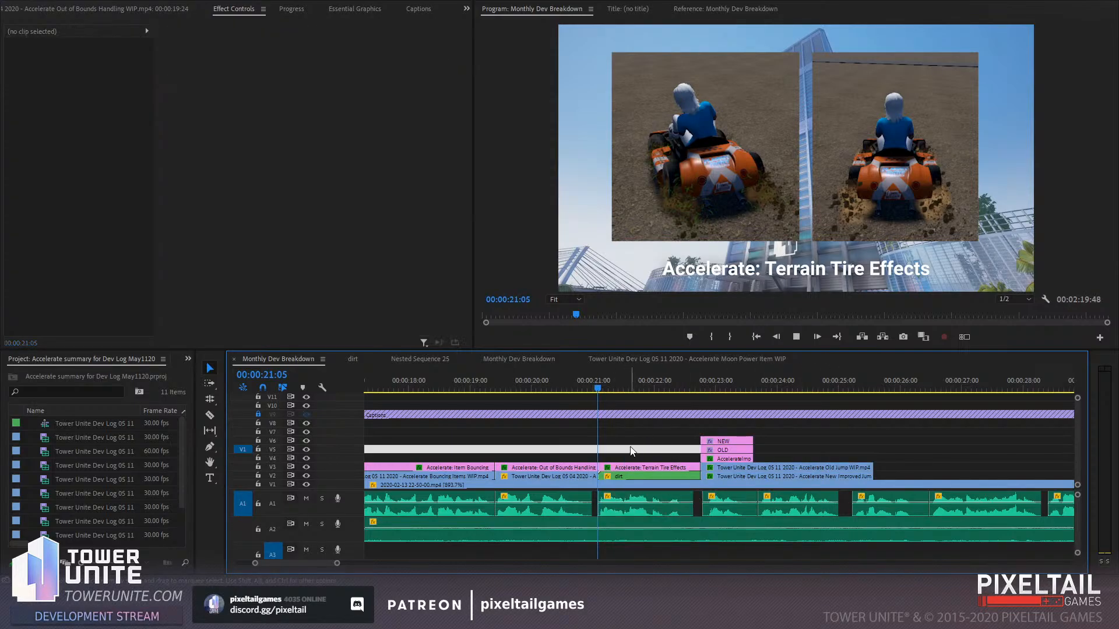
pyautogui.press('space')
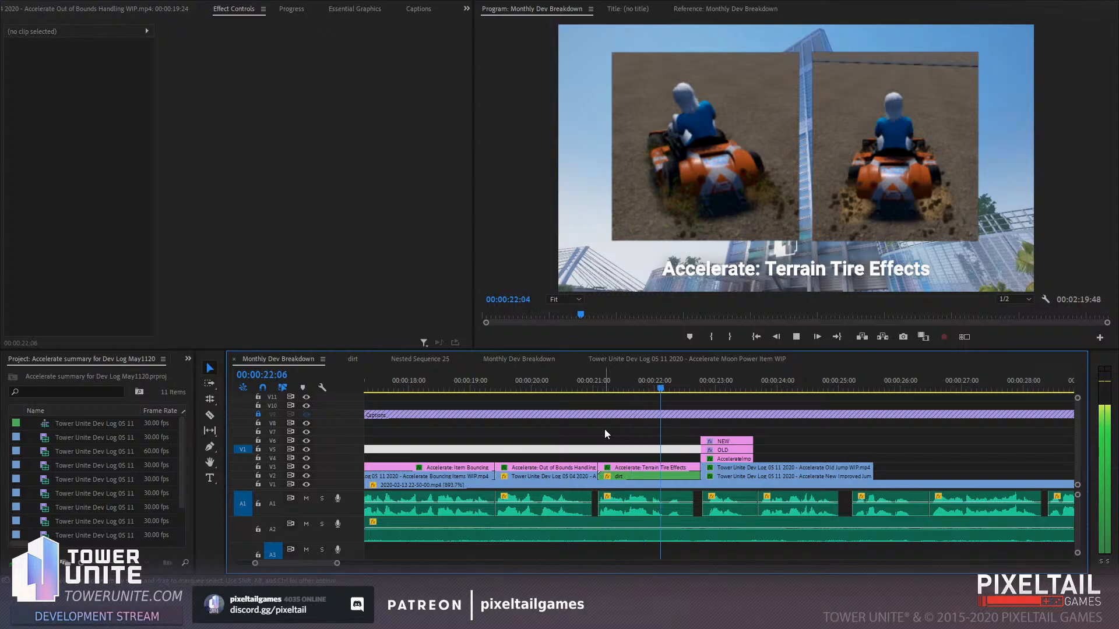
pyautogui.press('space')
pyautogui.hotkey('ctrl', 'z')
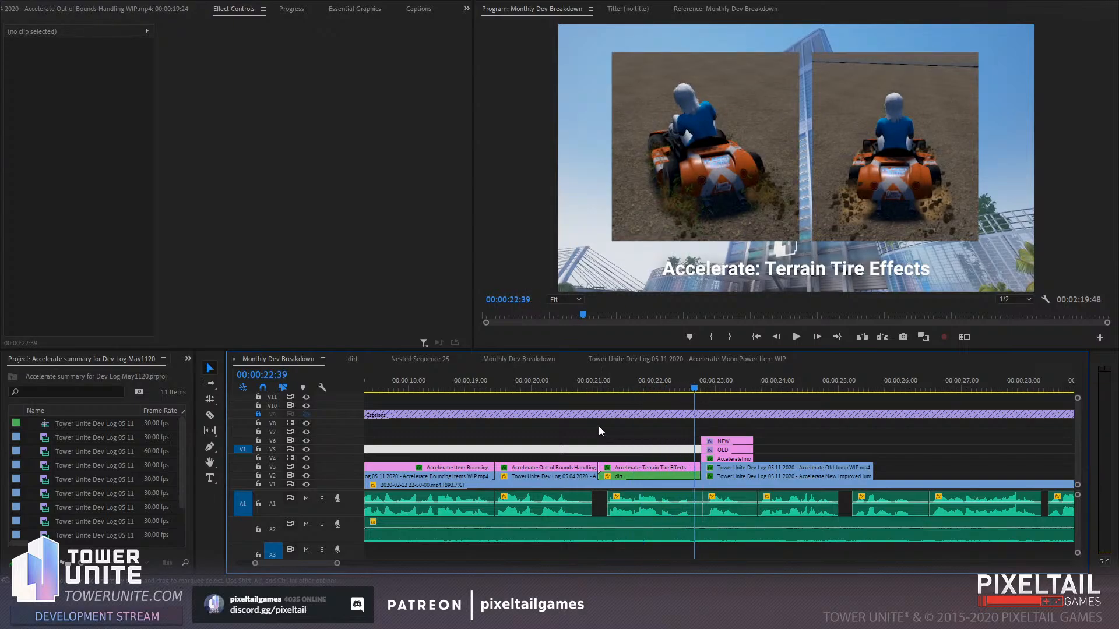
pyautogui.hotkey('ctrl', 'z')
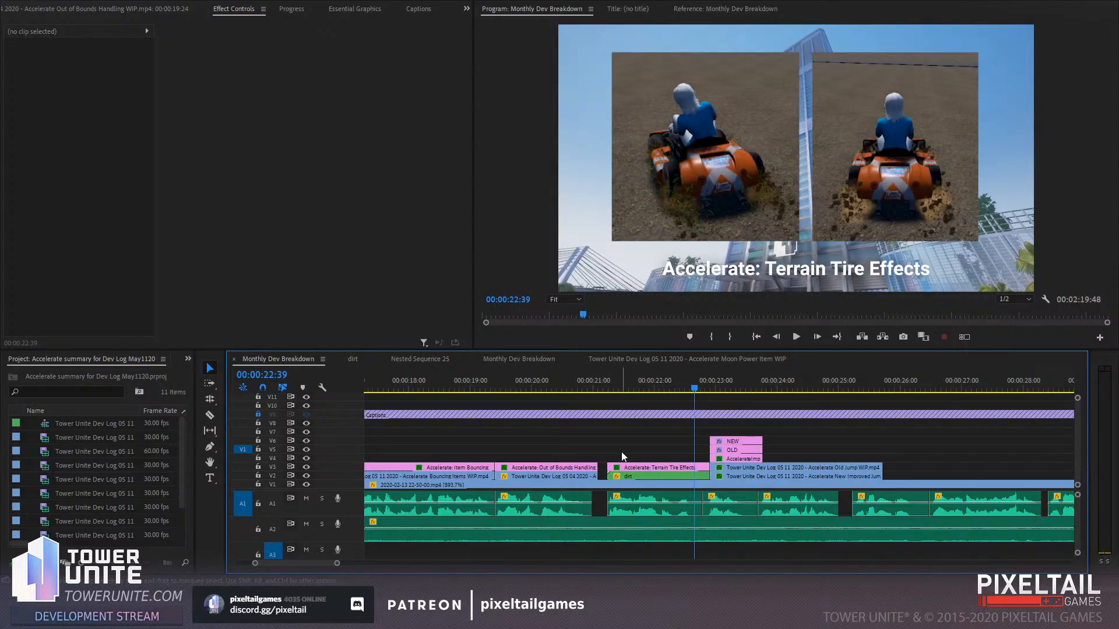
# Move the Terrain Tire Effects title, clip and voice-over to 00:00:21:05, butt the jump comparison clips and titles against them, and replay the section
pyautogui.moveTo(616, 450); pyautogui.dragTo(620, 506)
pyautogui.keyDown('shift'); pyautogui.click(628, 502); pyautogui.keyUp('shift')
pyautogui.moveTo(733, 426); pyautogui.dragTo(776, 474)
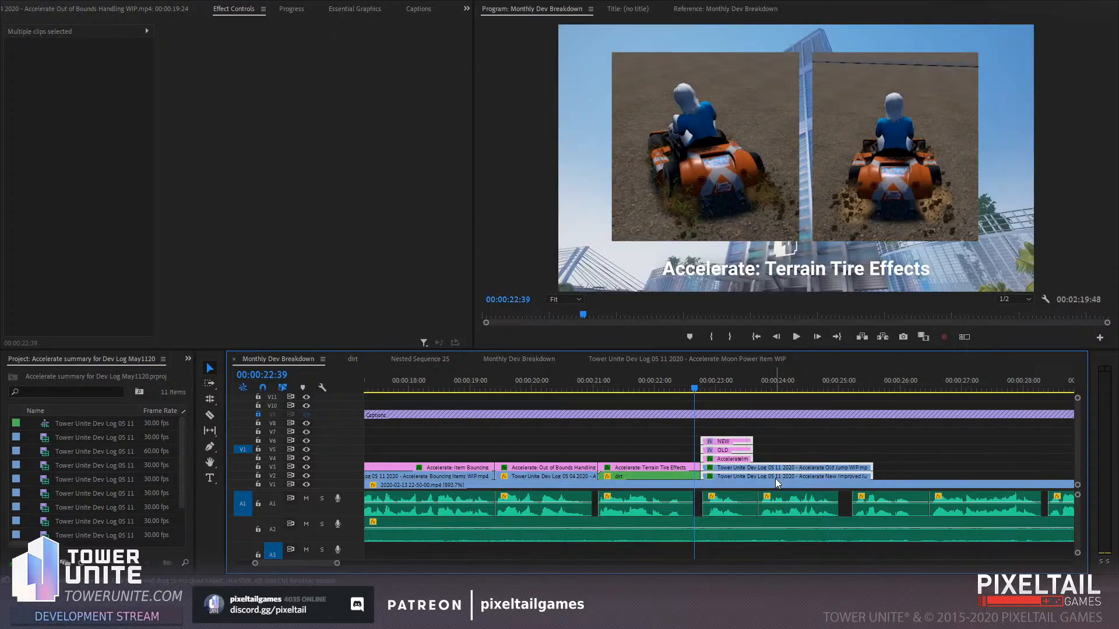
pyautogui.click(585, 384)
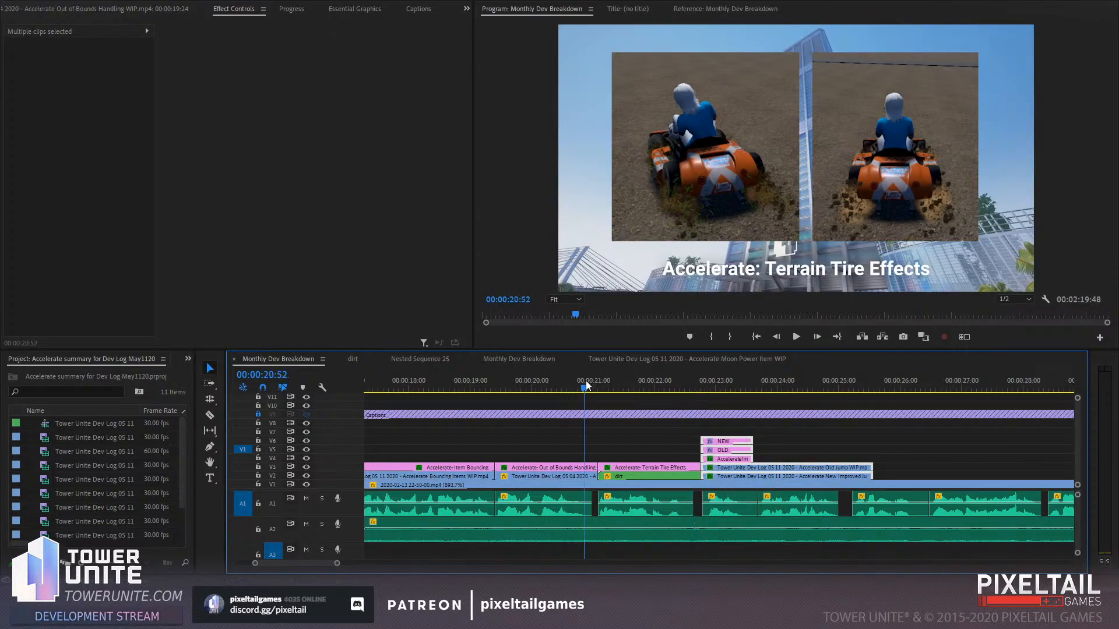
pyautogui.press('space')
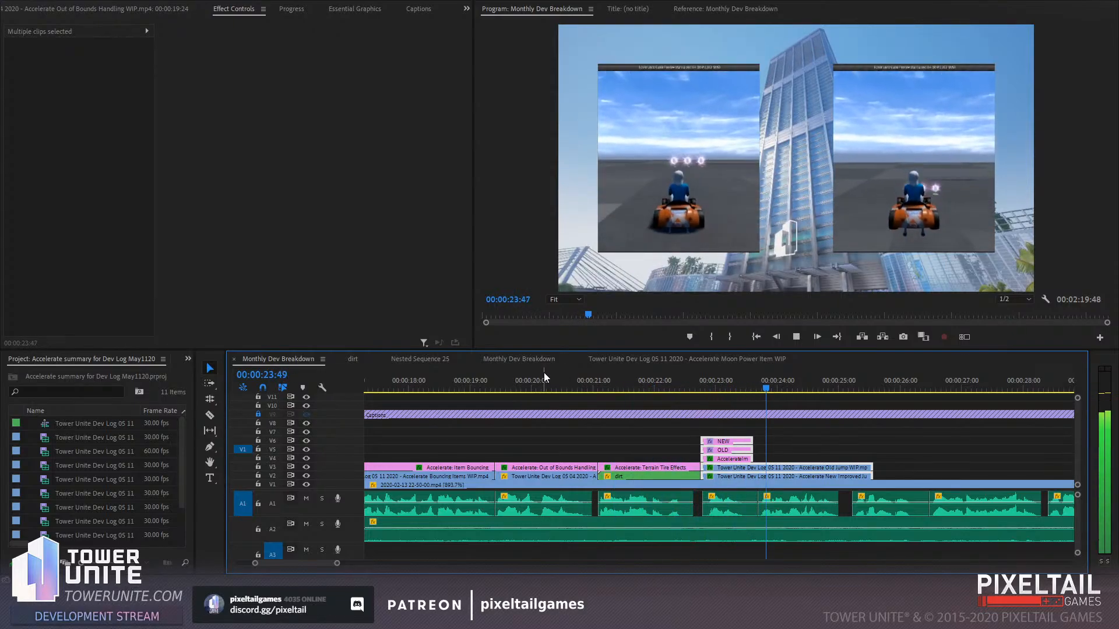
pyautogui.press('space')
# Move the voice-over clip under the jump comparison against the end of the Terrain Tire Effects voice-over and replay the passage
pyautogui.moveTo(727, 497); pyautogui.dragTo(716, 500)
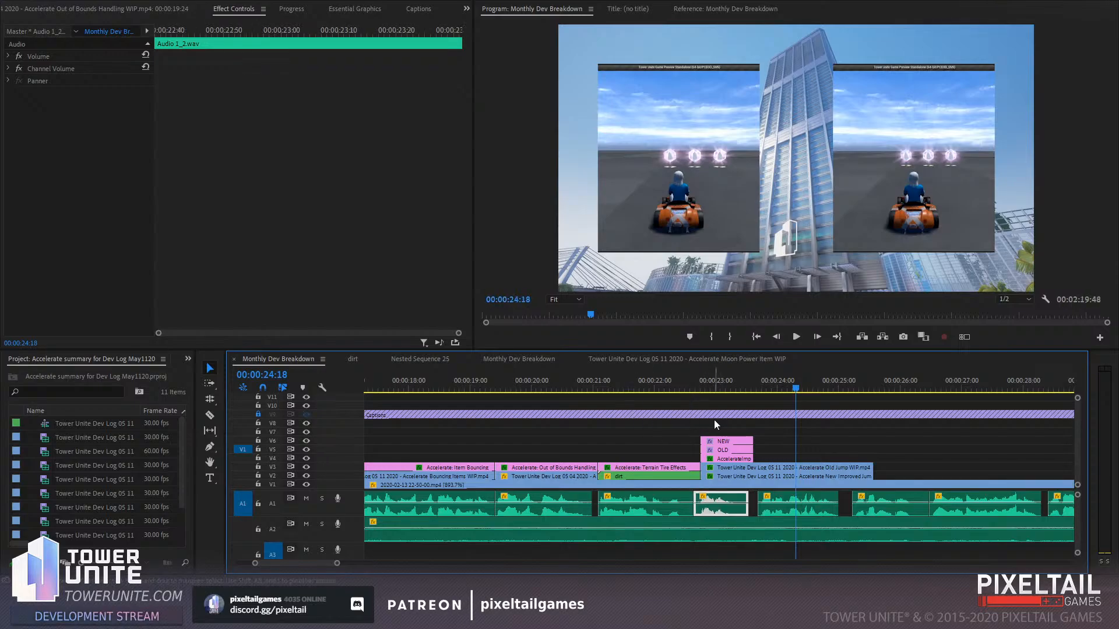
pyautogui.moveTo(680, 424); pyautogui.dragTo(695, 472)
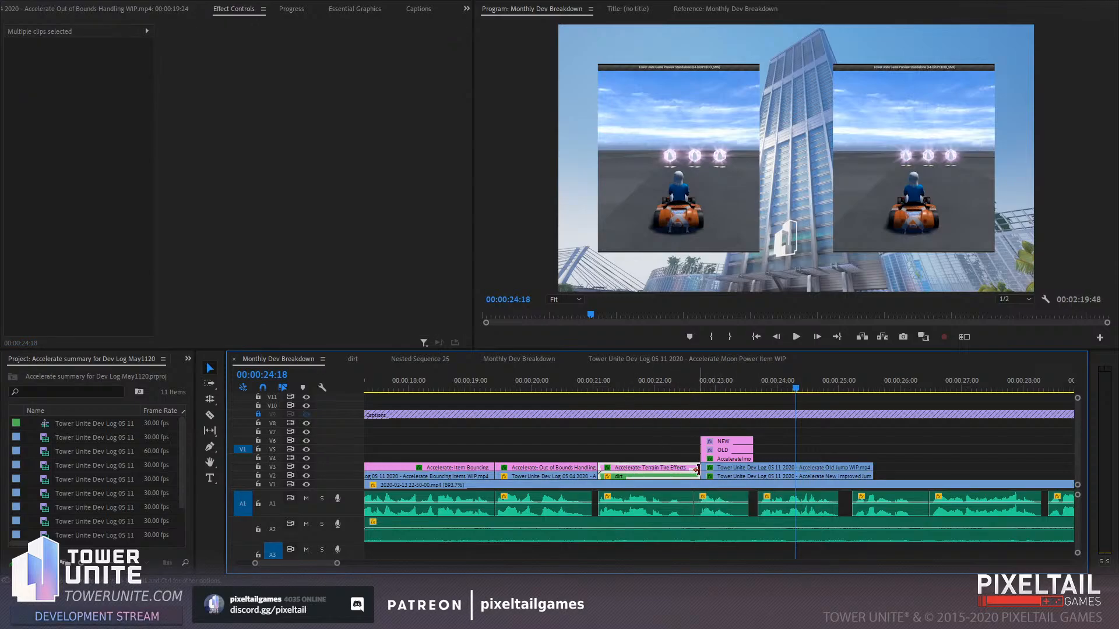
pyautogui.click(656, 381)
pyautogui.press('space')
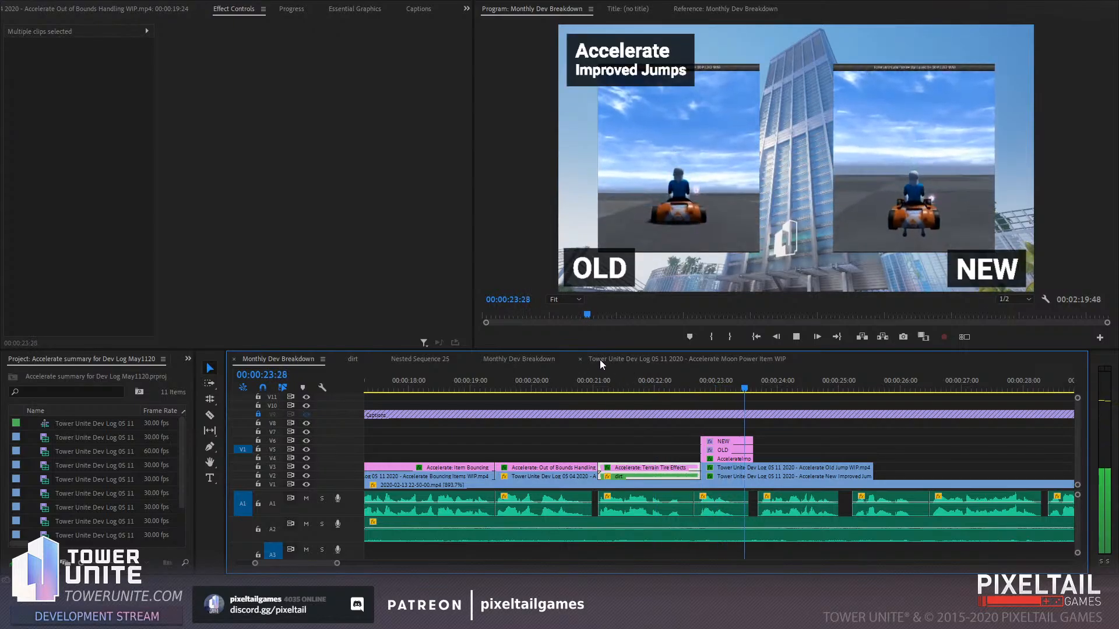
pyautogui.press('space')
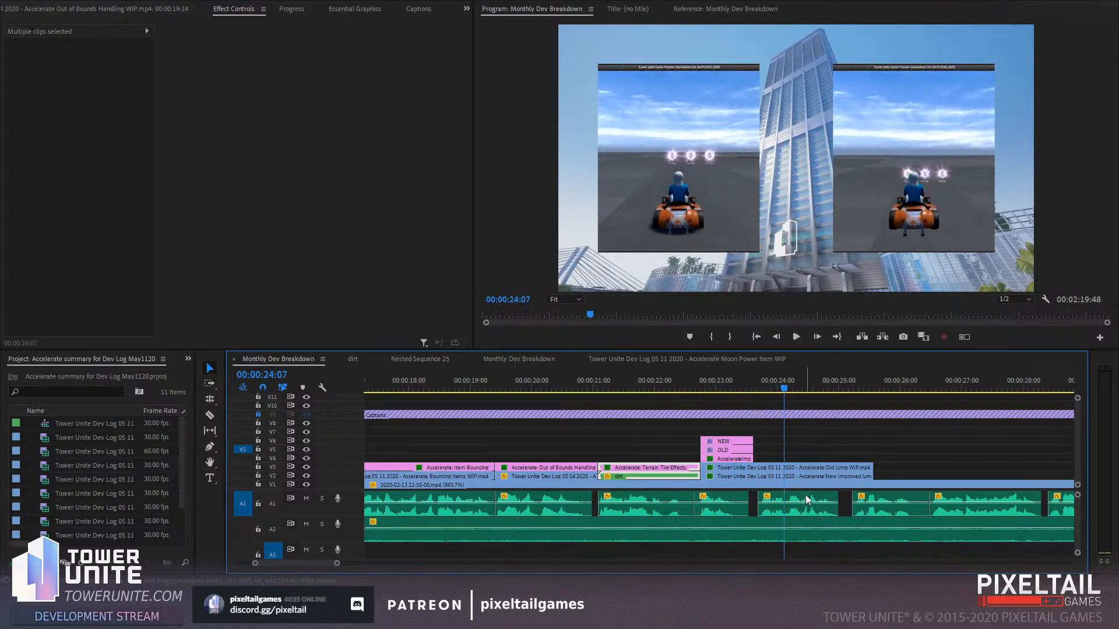
# Shift the voice-over clip after the jump comparison narration so it ends at 00:00:25:03, and replay the passage
pyautogui.click(841, 381)
pyautogui.click(811, 502)
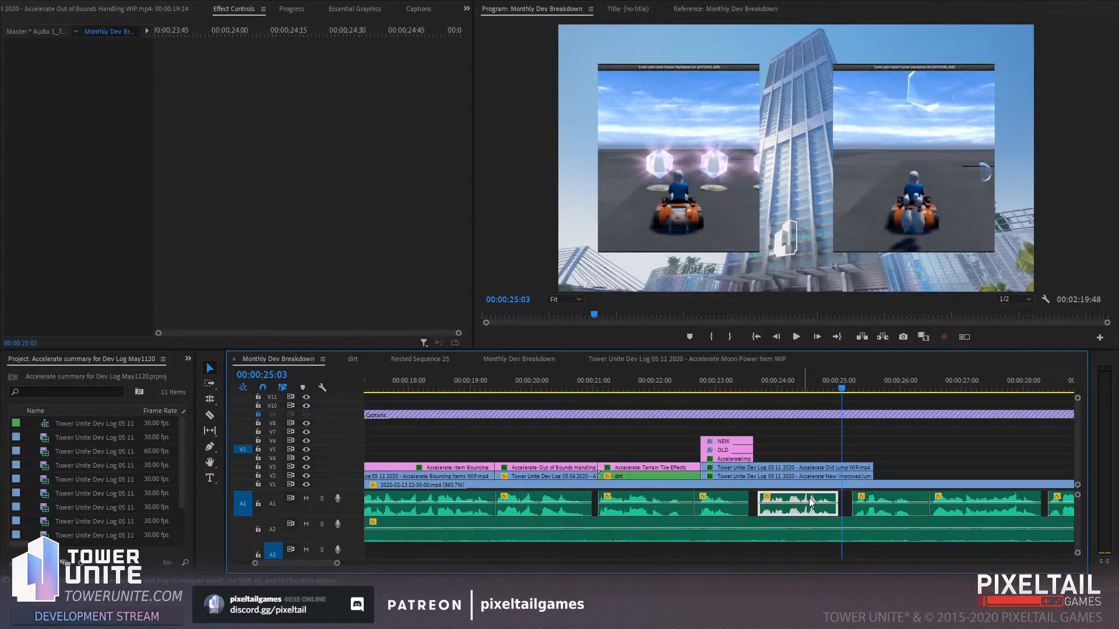
pyautogui.moveTo(811, 502); pyautogui.dragTo(815, 502)
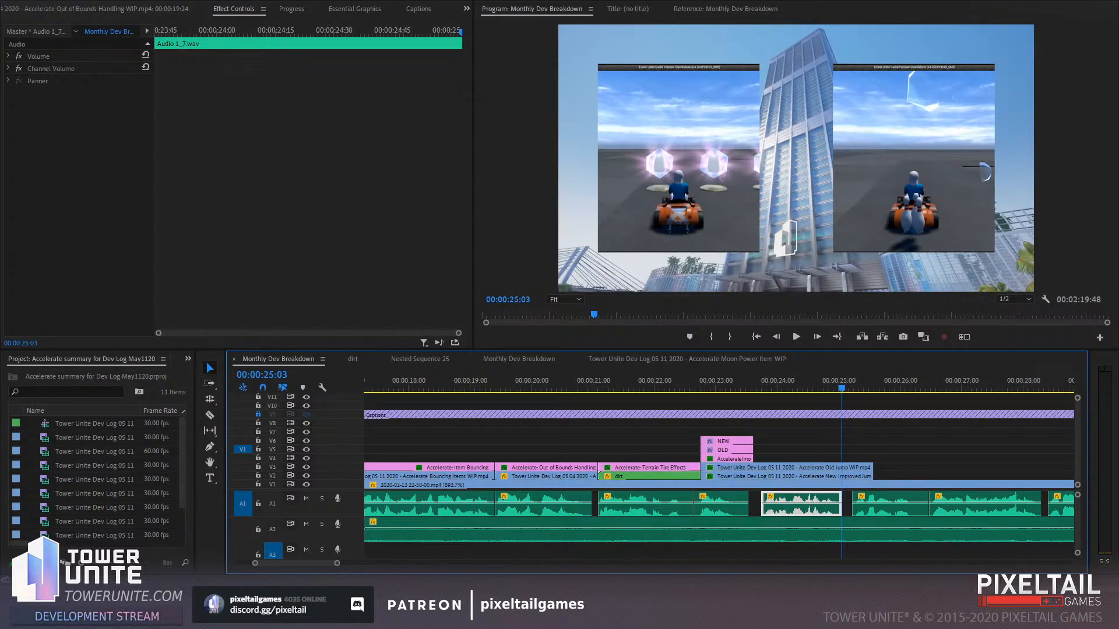
pyautogui.click(683, 388)
pyautogui.press('space')
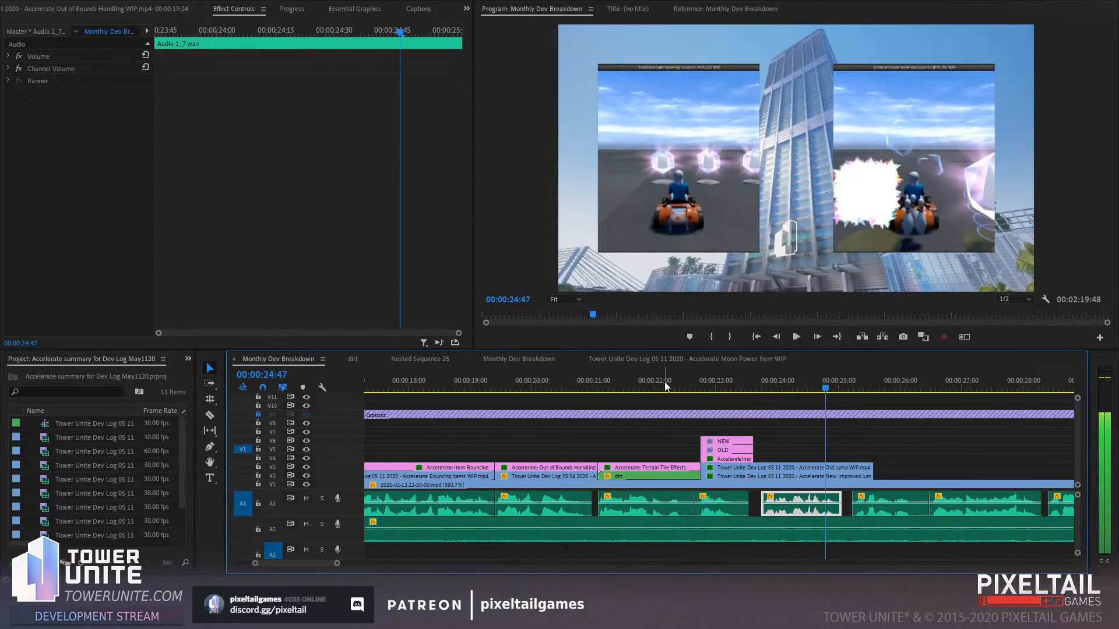
pyautogui.press('space')
# Trim the Terrain Tire Effects title and clip to end at 00:00:22:43, move the jump comparison clips and titles against them, and replay
pyautogui.click(677, 386)
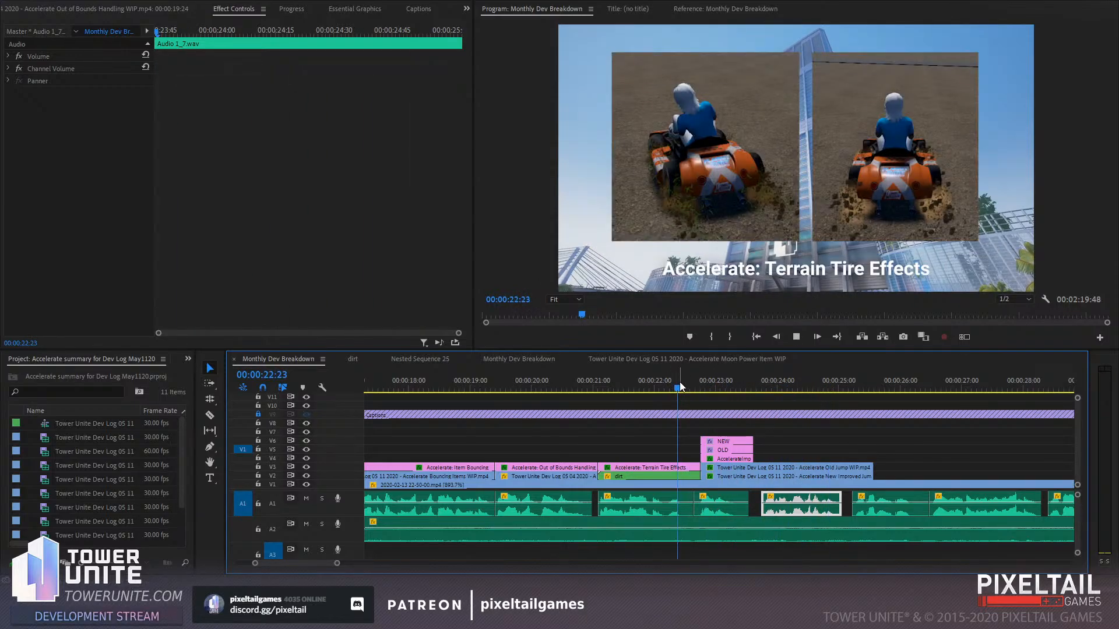
pyautogui.press('space')
pyautogui.moveTo(690, 468); pyautogui.dragTo(687, 469)
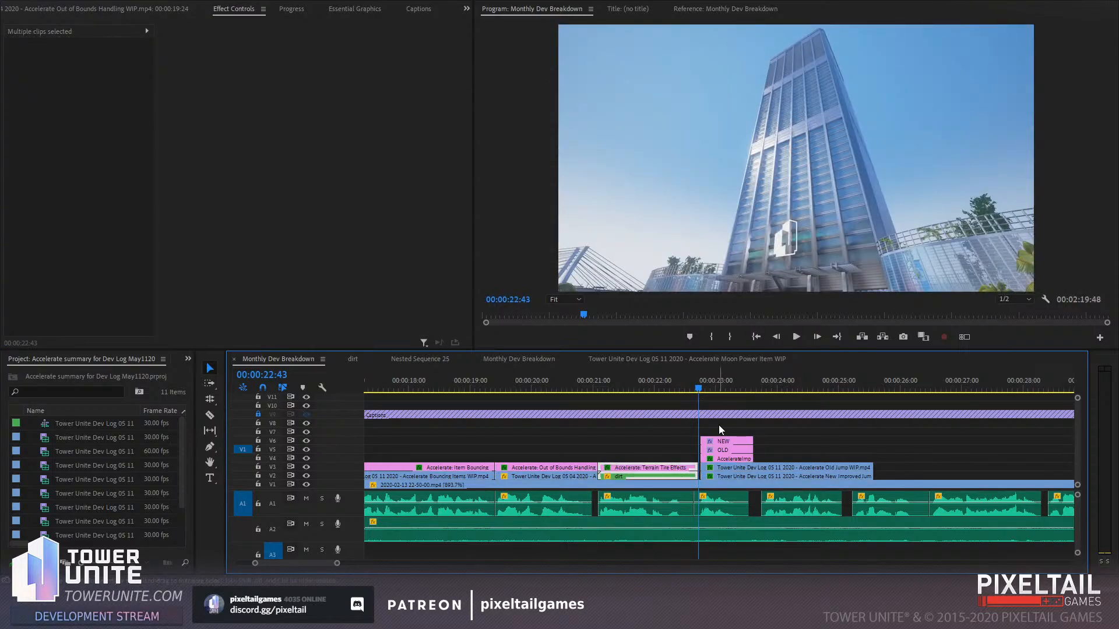
pyautogui.moveTo(750, 477); pyautogui.dragTo(746, 476)
pyautogui.click(637, 383)
pyautogui.press('space')
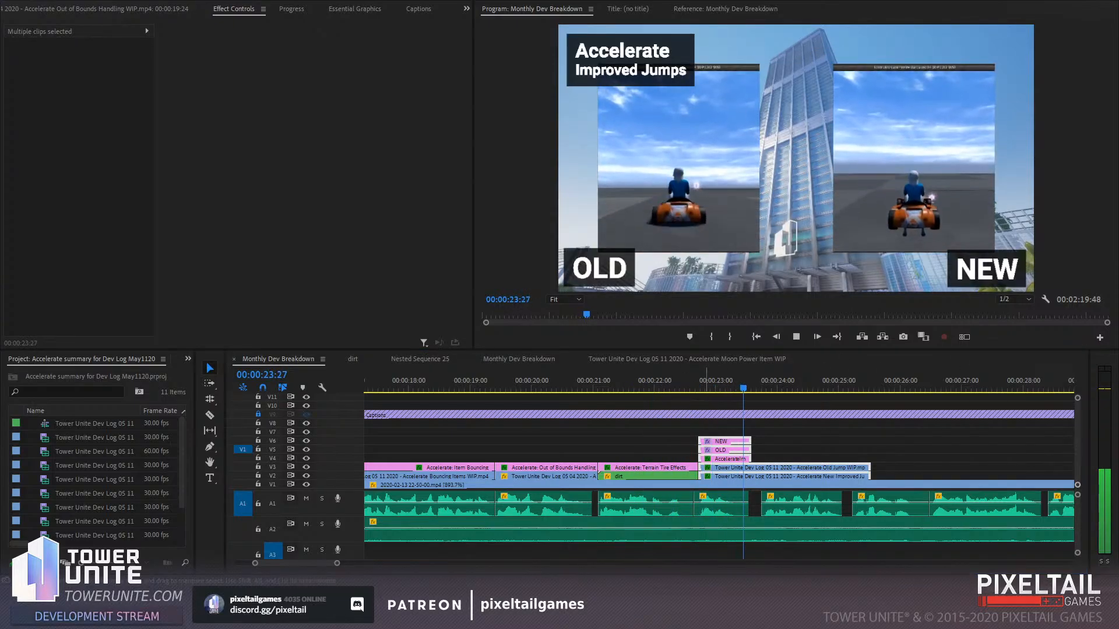
# Replay the jump comparison, then make its old and new gameplay clips and its three titles end at 00:00:23:49
pyautogui.click(661, 383)
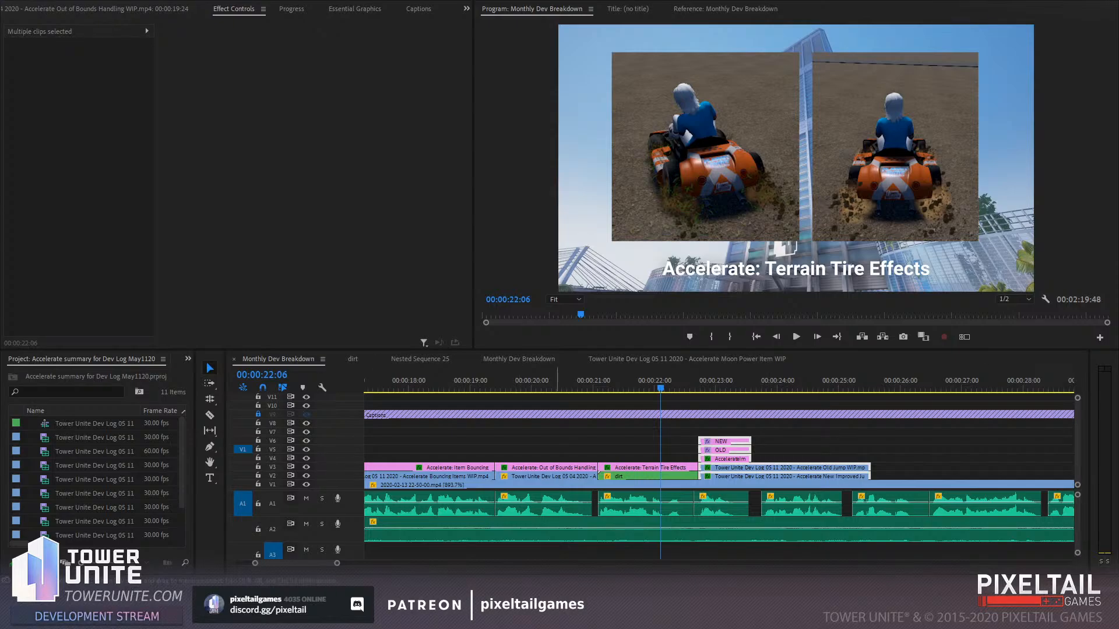
pyautogui.click(562, 441)
pyautogui.press('space')
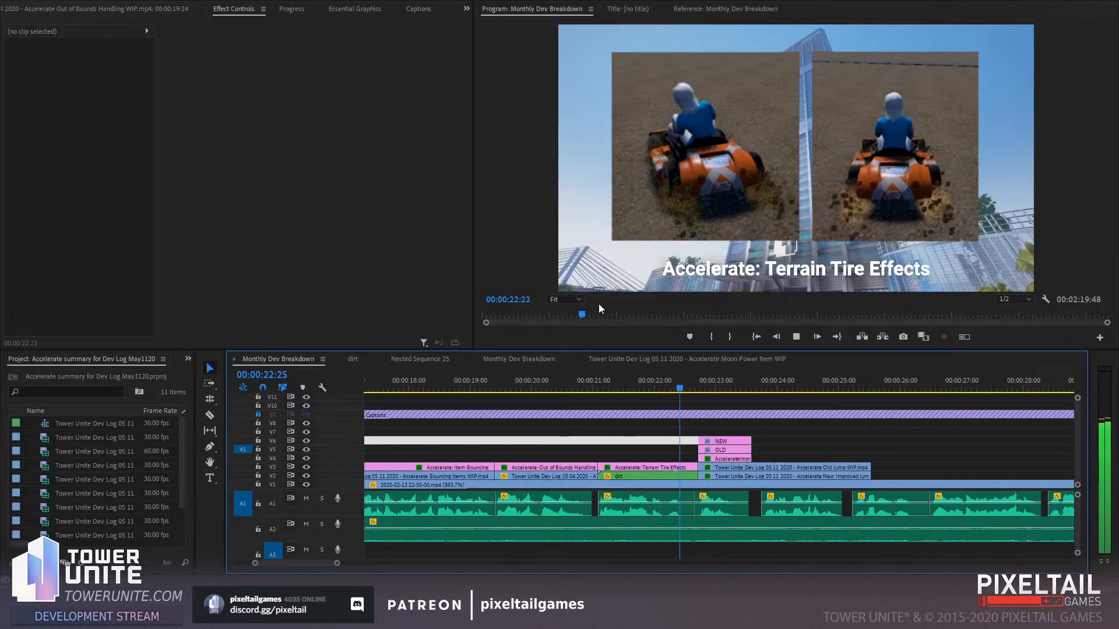
pyautogui.press('space')
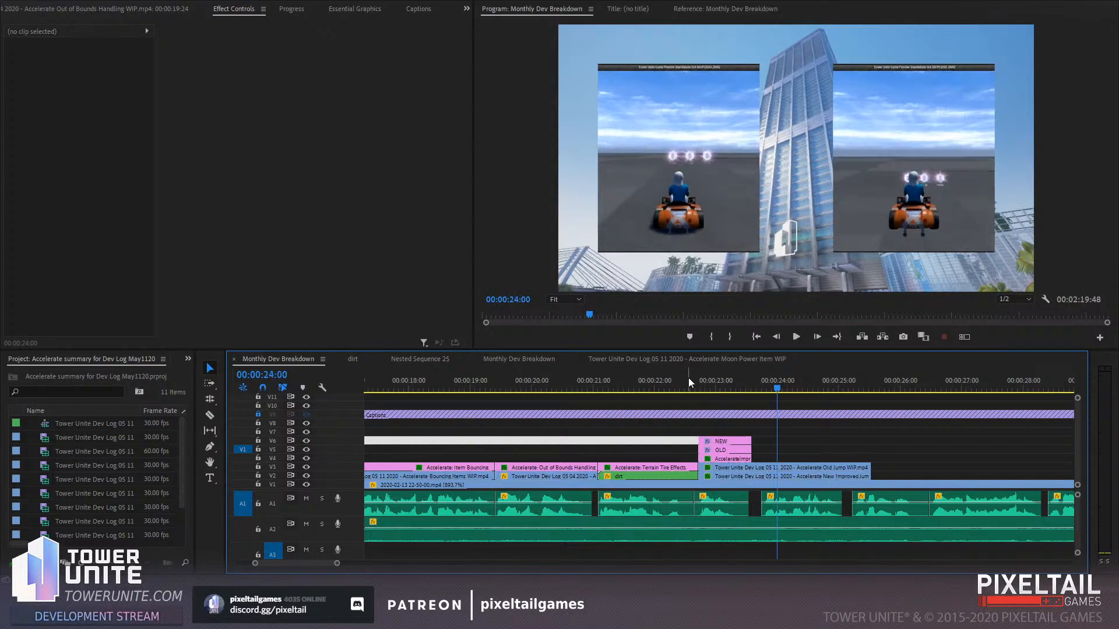
pyautogui.moveTo(841, 452); pyautogui.dragTo(760, 473)
pyautogui.click(766, 384)
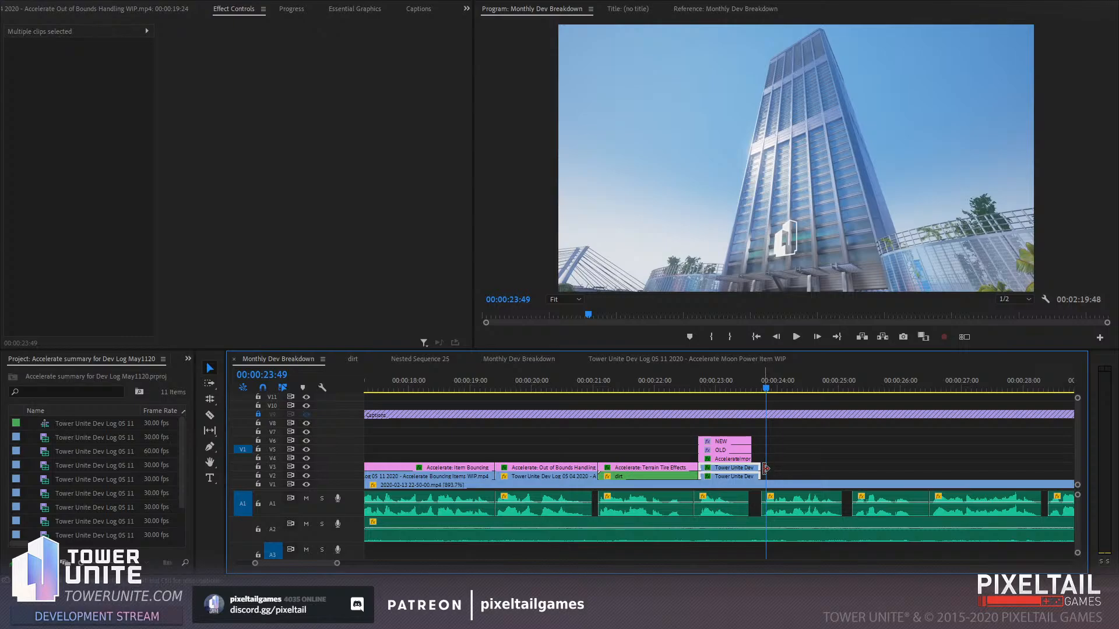
pyautogui.moveTo(760, 472); pyautogui.dragTo(765, 473)
pyautogui.moveTo(745, 426); pyautogui.dragTo(754, 461)
pyautogui.moveTo(750, 455); pyautogui.dragTo(764, 455)
pyautogui.click(708, 380)
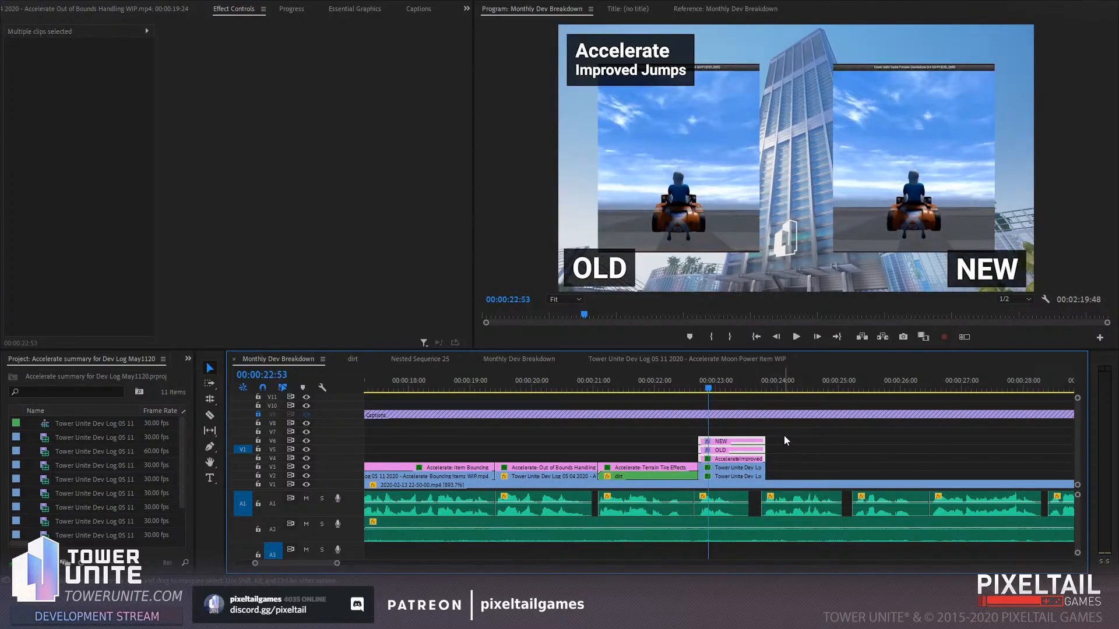
# Replace the Accelerate Improved Jumps title with a copy of the Terrain Tire Effects title, trimmed to the length of the jump comparison clips
pyautogui.click(808, 449)
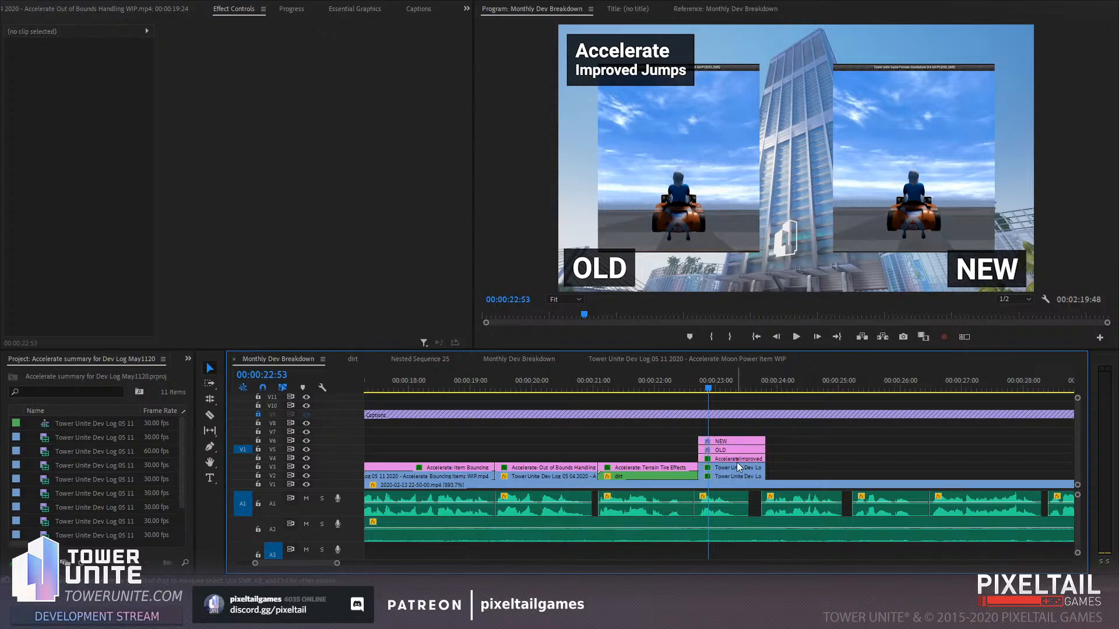
pyautogui.click(734, 460)
pyautogui.press('Delete')
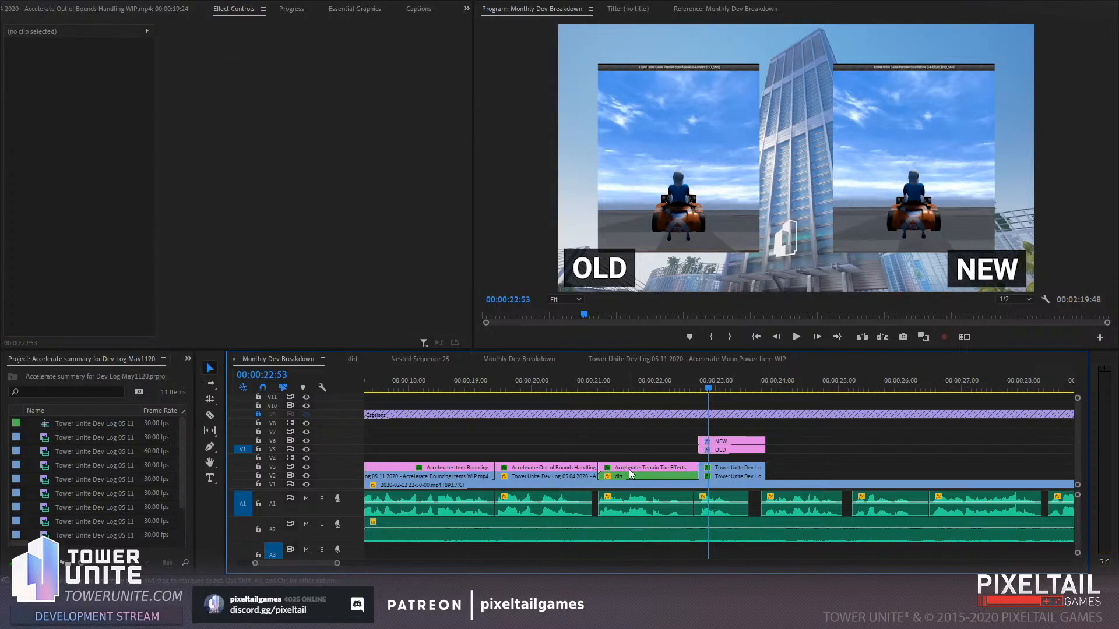
pyautogui.click(629, 468)
pyautogui.click(788, 387)
pyautogui.hotkey('ctrl', 'v')
pyautogui.moveTo(802, 468); pyautogui.dragTo(716, 461)
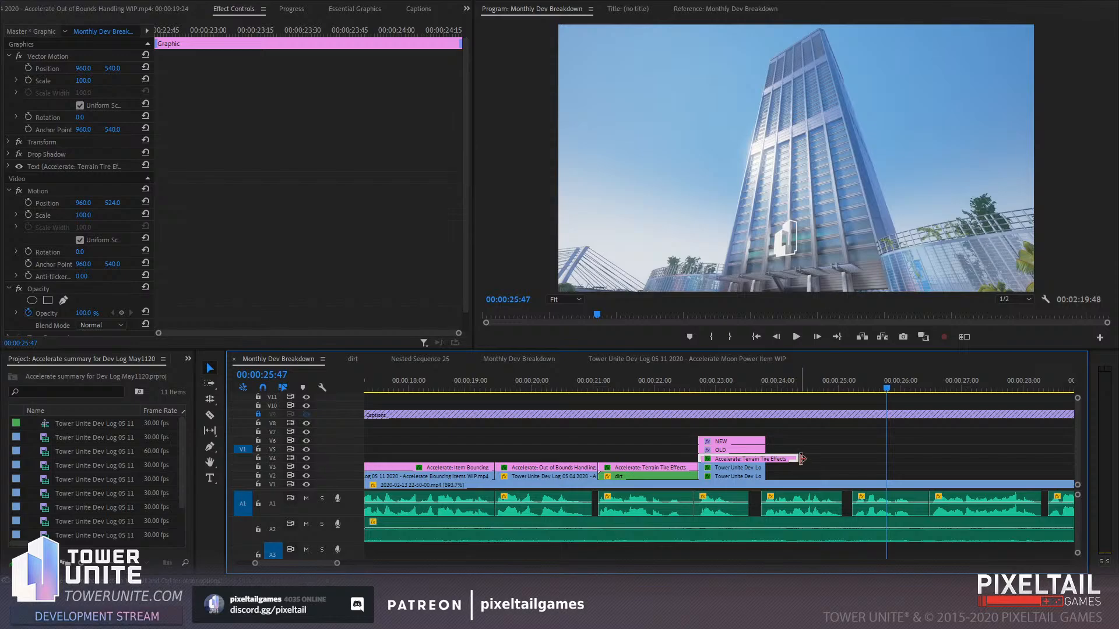
pyautogui.moveTo(798, 458); pyautogui.dragTo(765, 457)
# Change the copied title's text to "Accelerate: Jumping (Old vs New)"
pyautogui.click(726, 388)
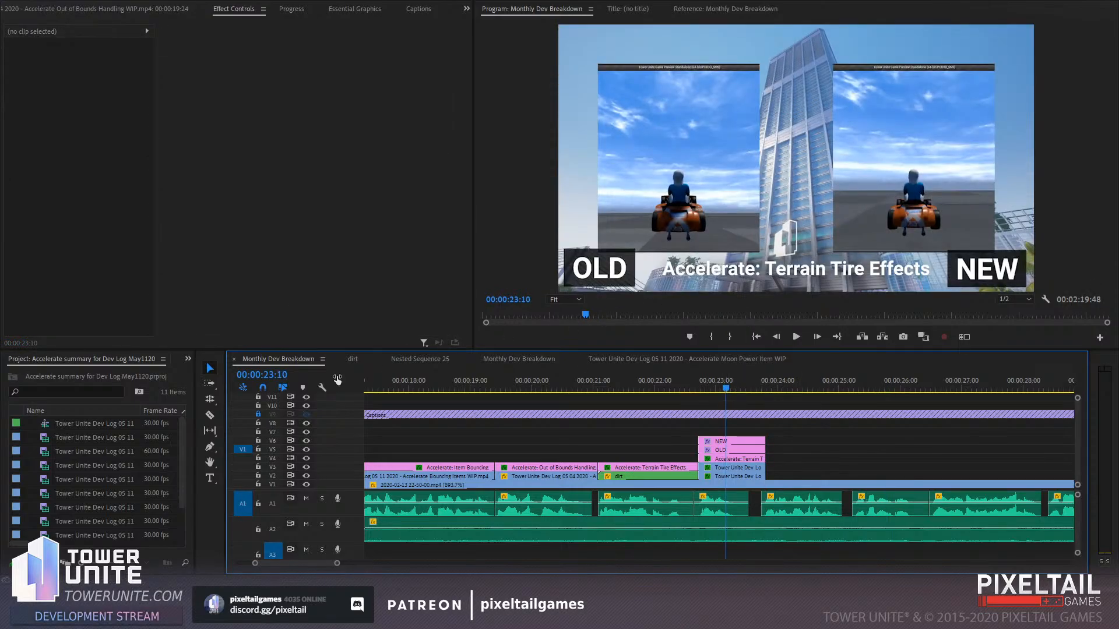
pyautogui.click(209, 478)
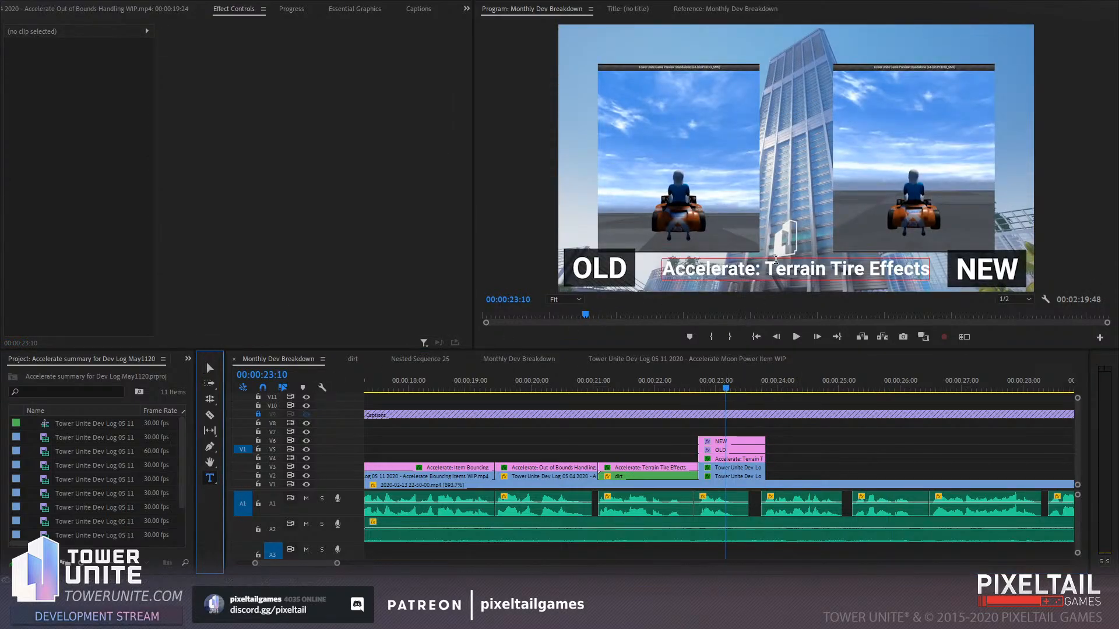
pyautogui.moveTo(765, 270); pyautogui.dragTo(931, 269)
pyautogui.write('Jump')
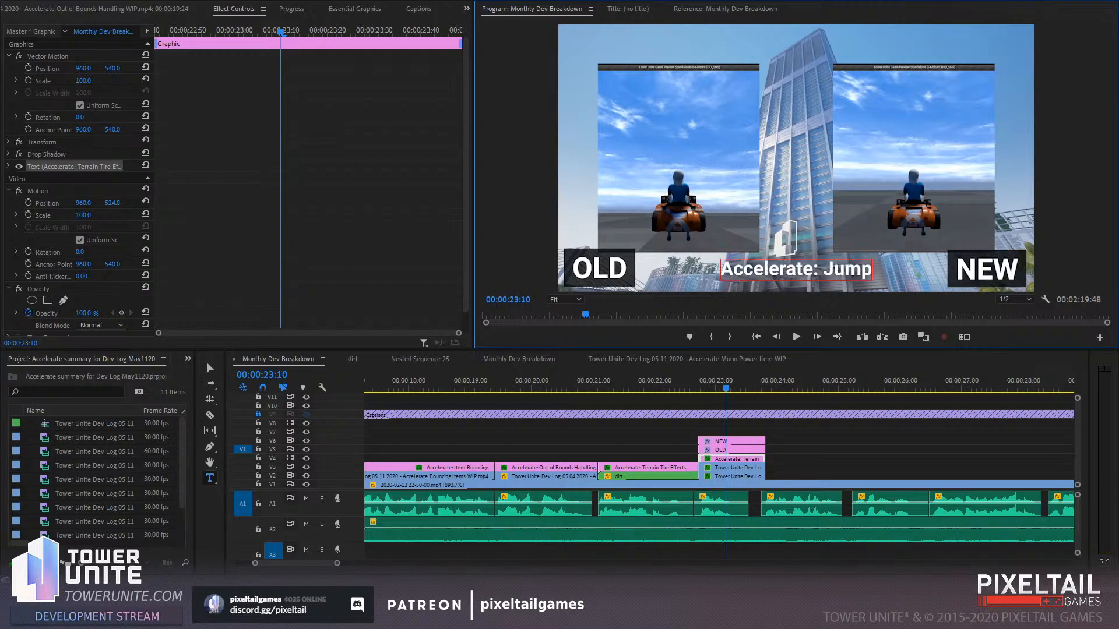
pyautogui.write('ing (Old v')
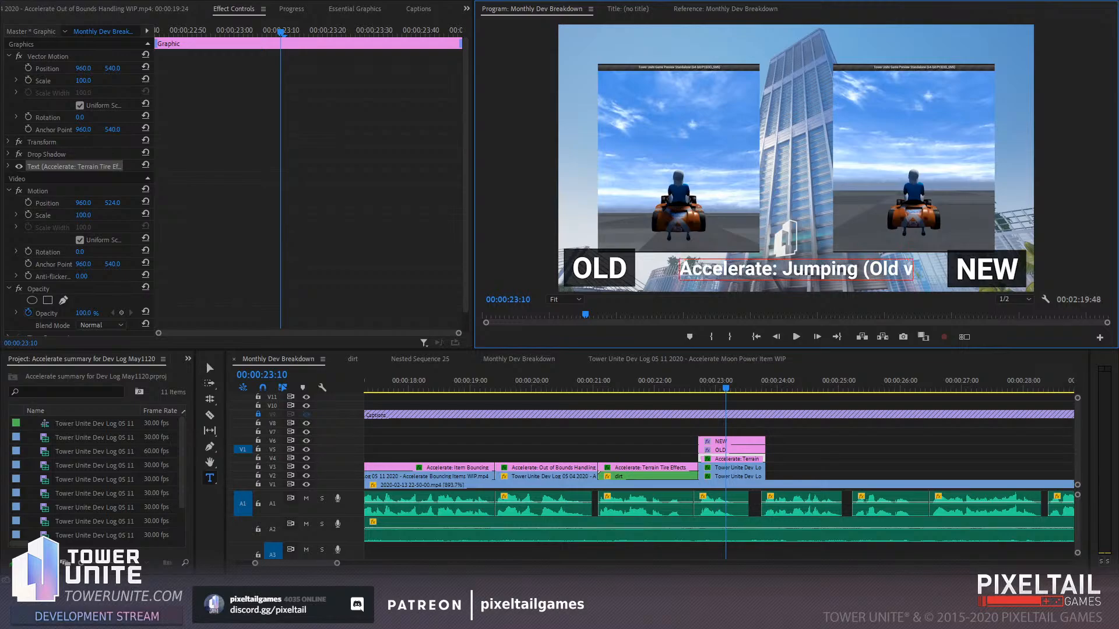
pyautogui.write('s New0')
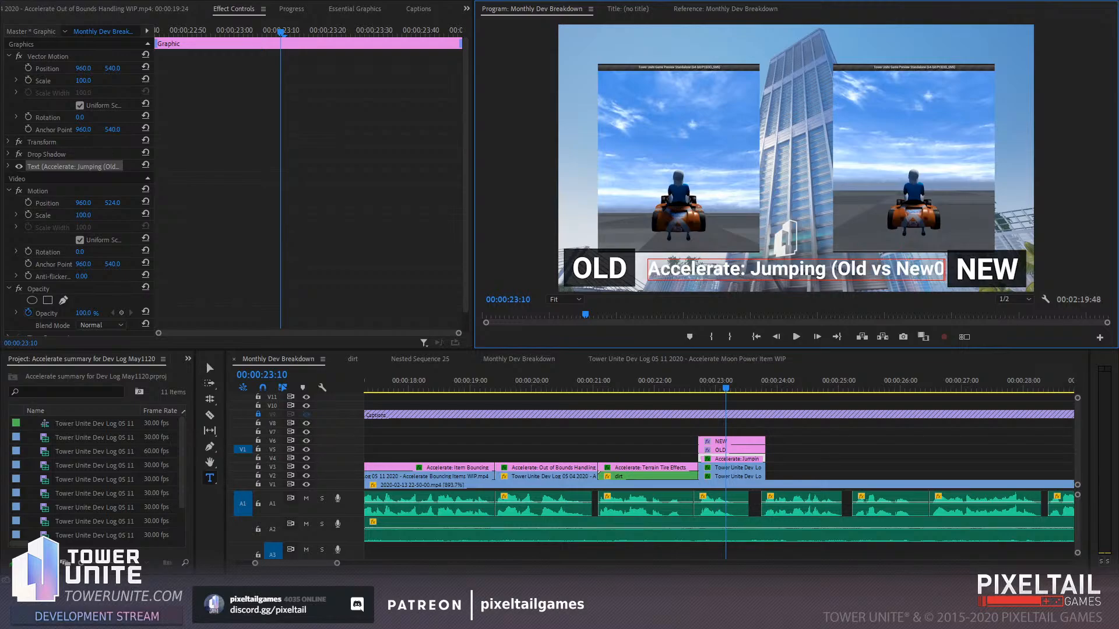
pyautogui.press('BackSpace')
pyautogui.write(')')
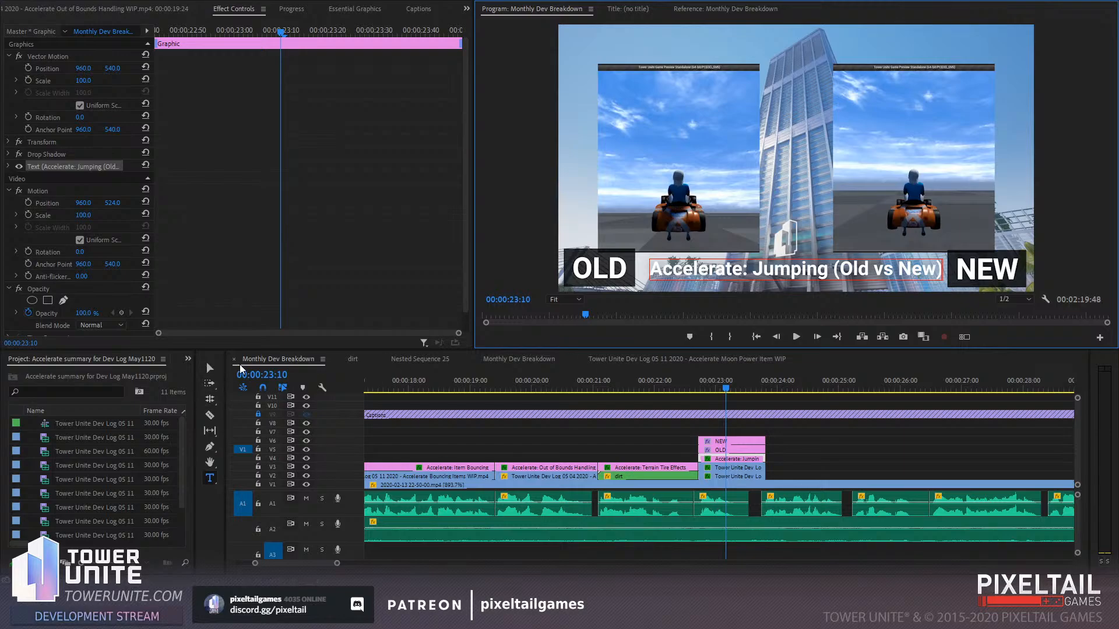
pyautogui.click(210, 367)
# Try deleting the OLD and NEW label titles above the jump comparison, then undo the deletion
pyautogui.click(806, 456)
pyautogui.moveTo(781, 431); pyautogui.dragTo(716, 453)
pyautogui.press('Delete')
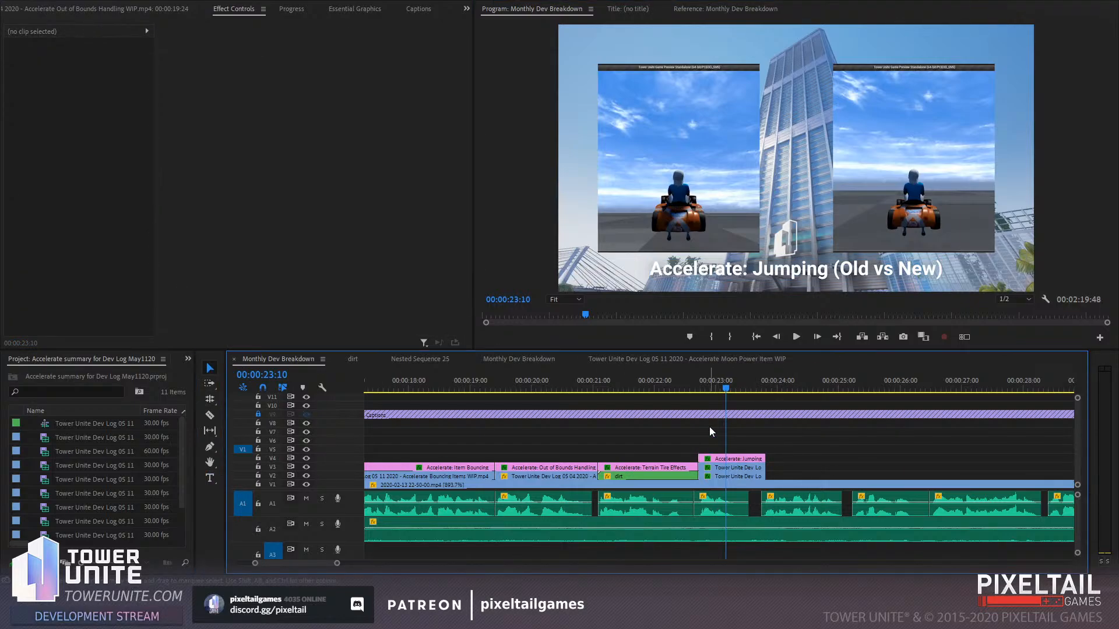
pyautogui.hotkey('ctrl', 'z')
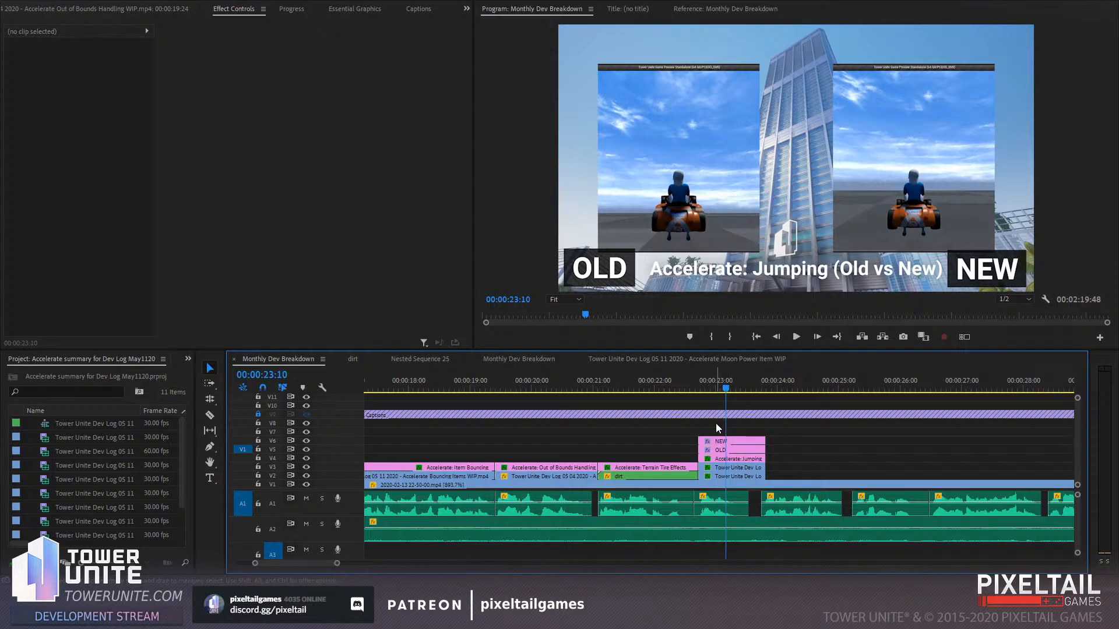
# Set the font size of the NEW and OLD labels to 59 and the NEW label's horizontal position to 1030
pyautogui.click(739, 441)
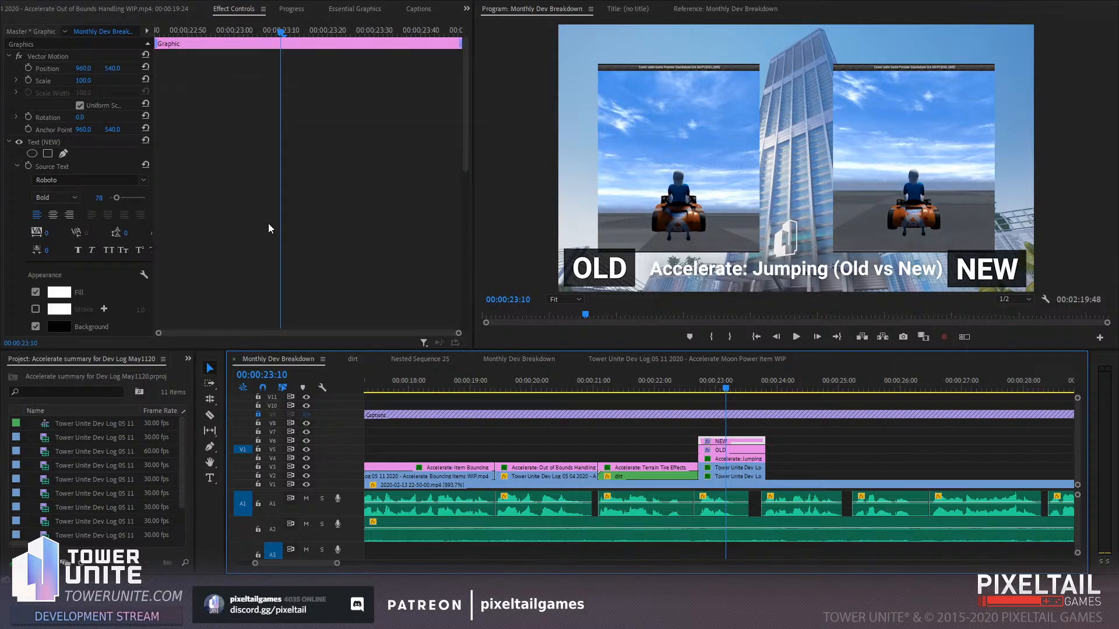
pyautogui.scroll(-8, 268, 222)
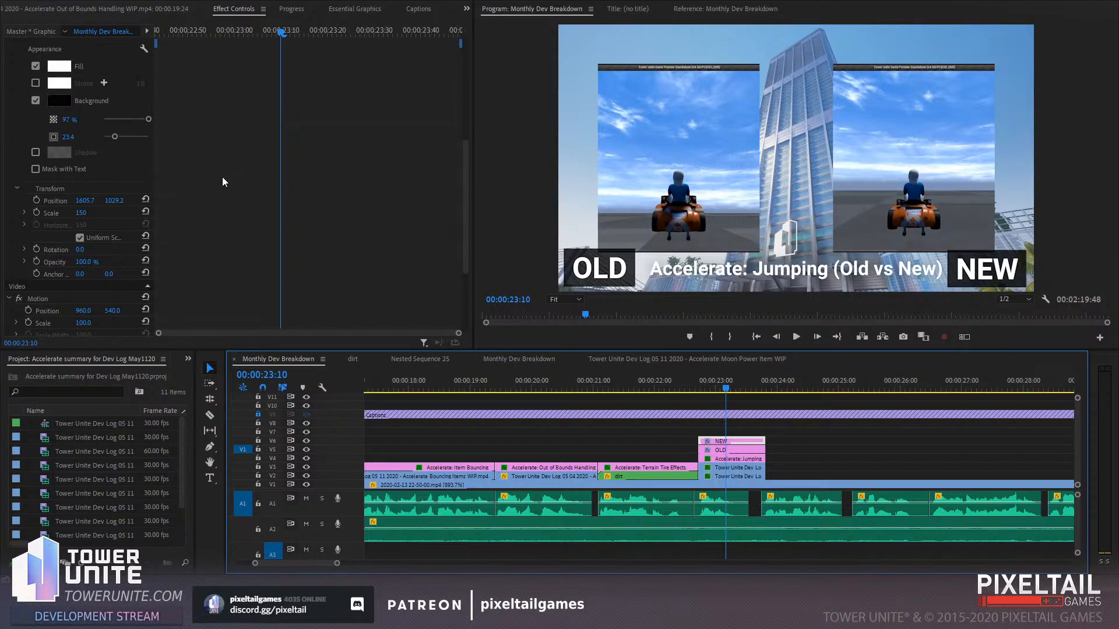
pyautogui.scroll(6, 222, 182)
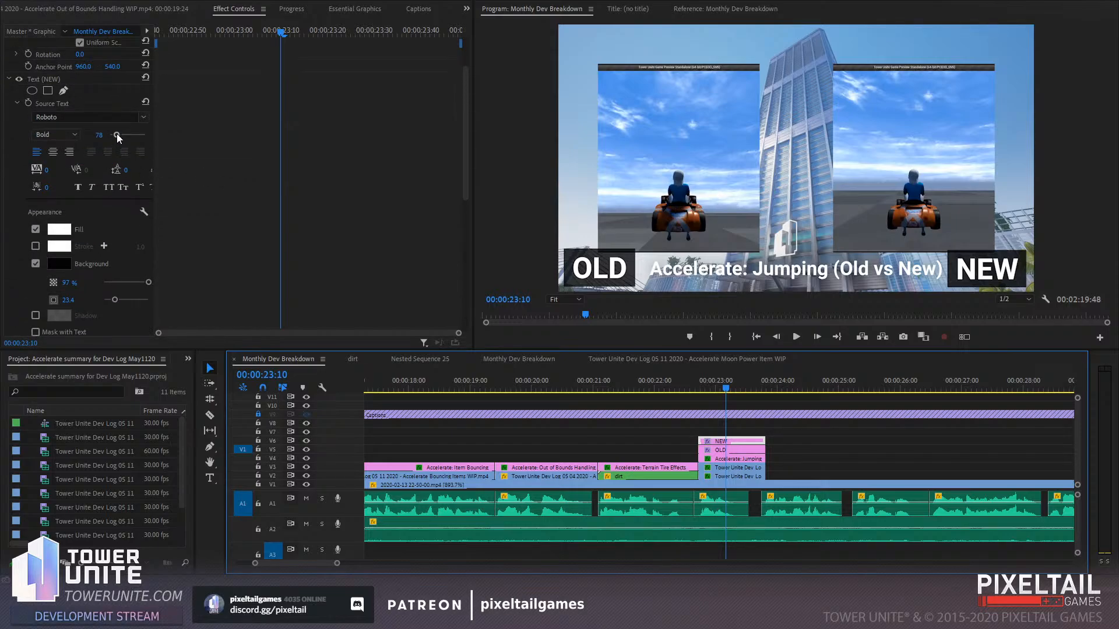
pyautogui.moveTo(116, 134); pyautogui.dragTo(114, 134)
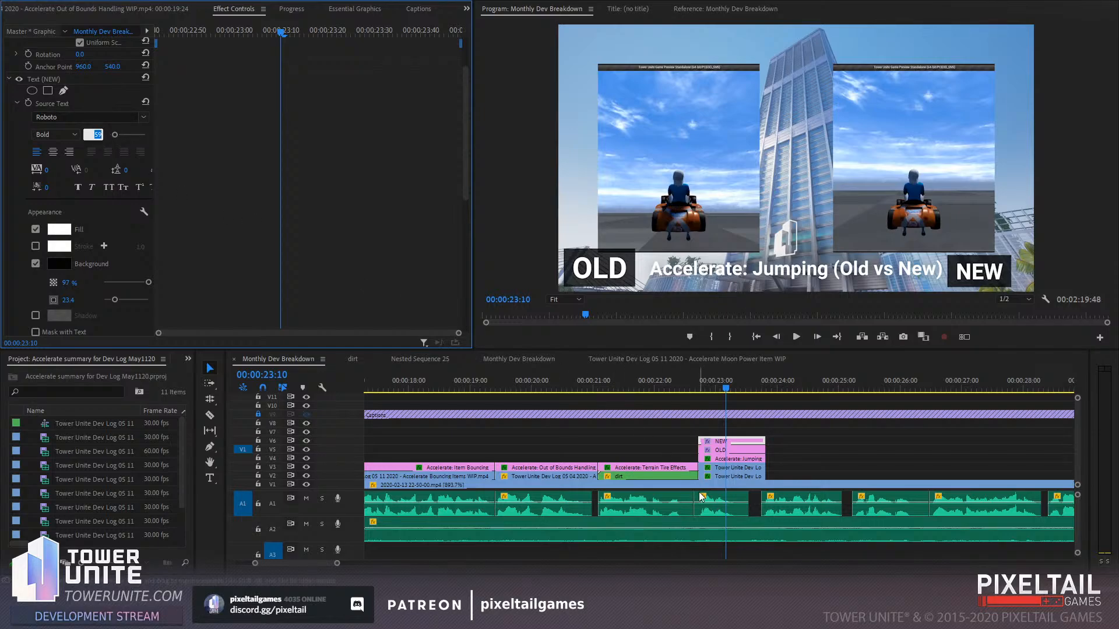
pyautogui.click(730, 450)
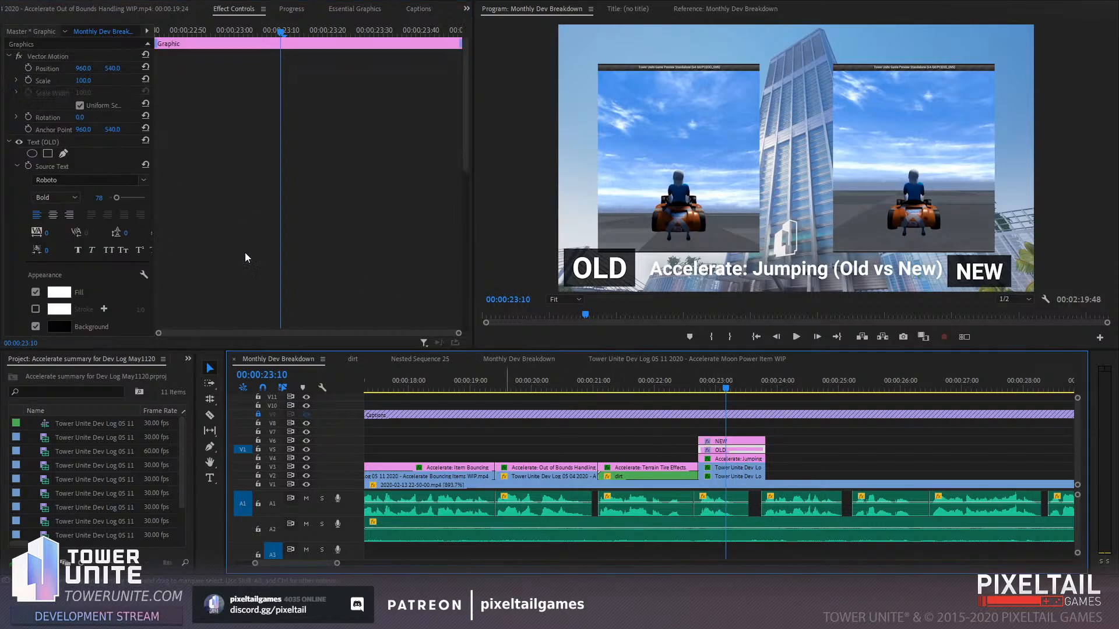
pyautogui.click(100, 198)
pyautogui.write('59')
pyautogui.press('Return')
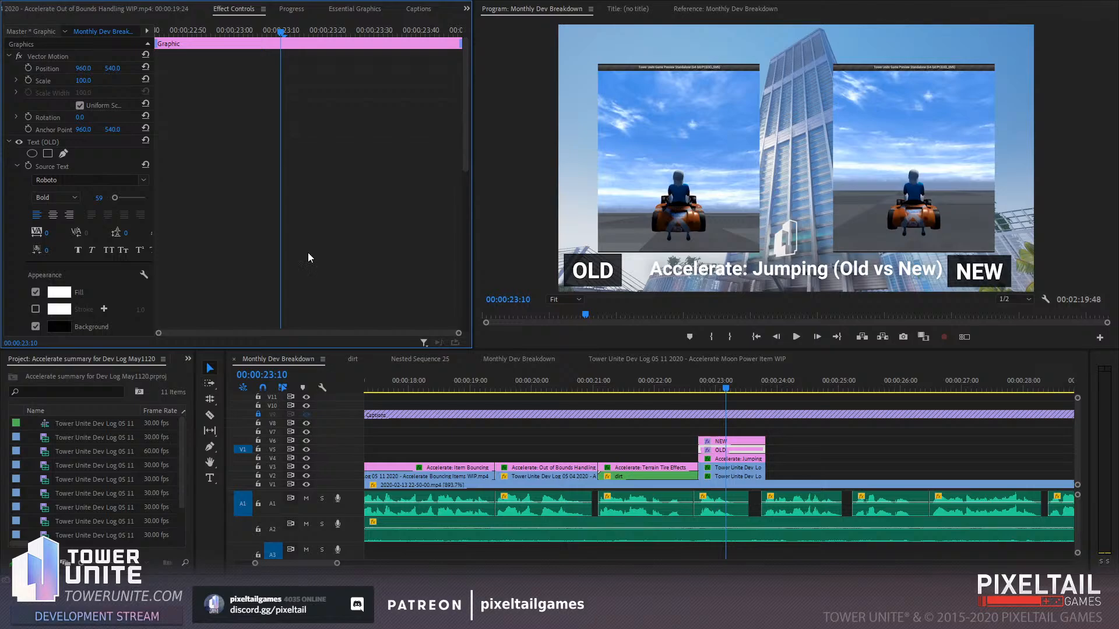
pyautogui.click(738, 441)
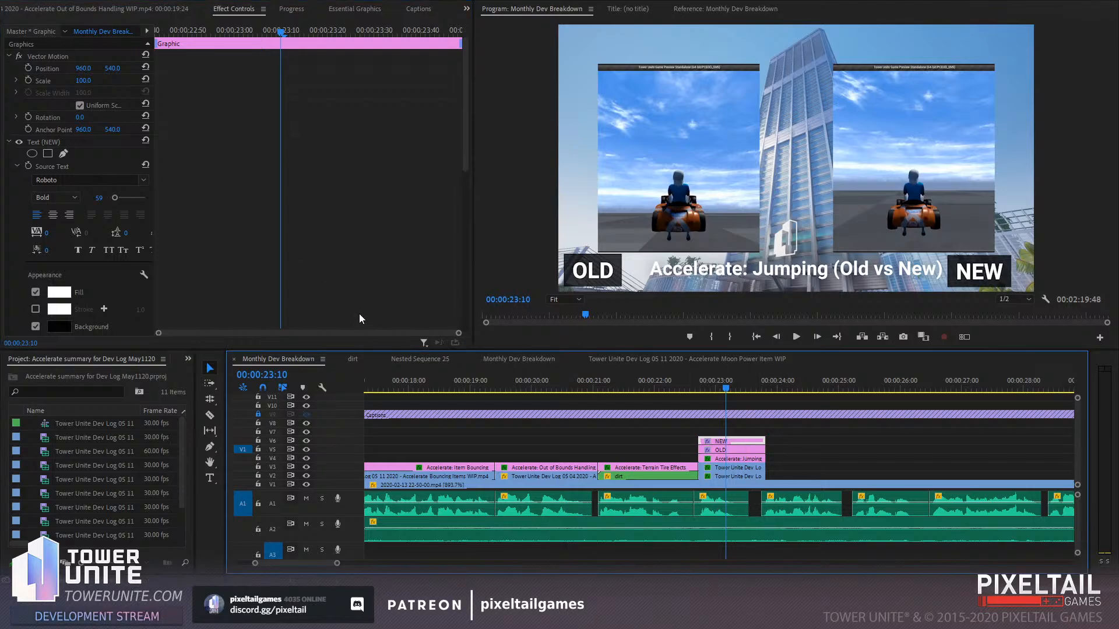
pyautogui.moveTo(78, 70); pyautogui.dragTo(119, 70)
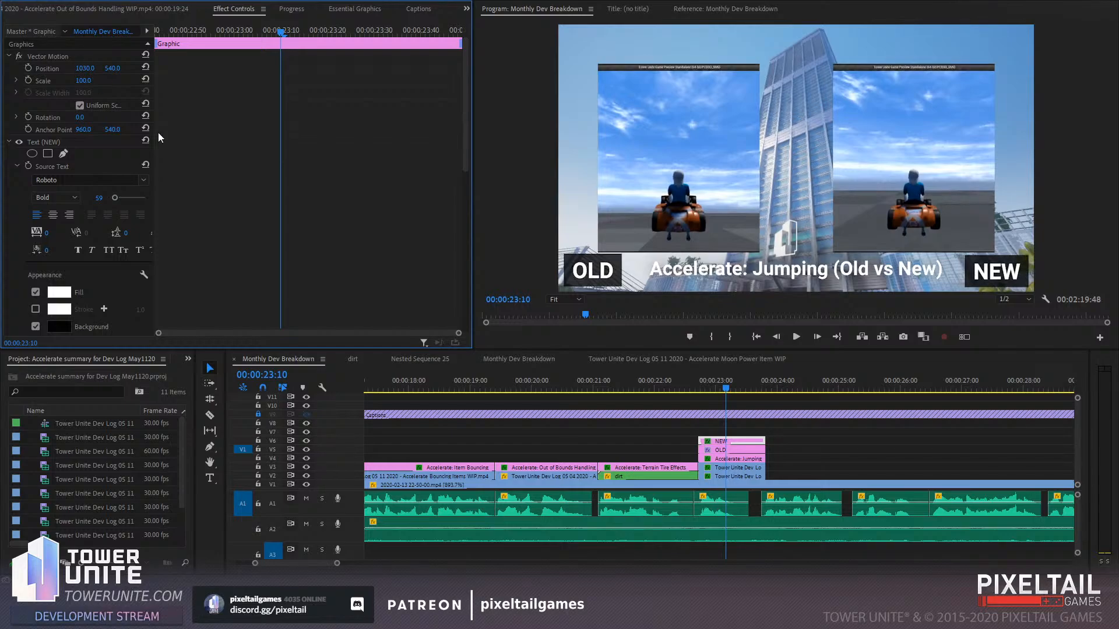
# Shorten the jump comparison title's text to "Accelerate: Jumping" and replay the section
pyautogui.click(208, 480)
pyautogui.moveTo(830, 268); pyautogui.dragTo(947, 273)
pyautogui.press('BackSpace')
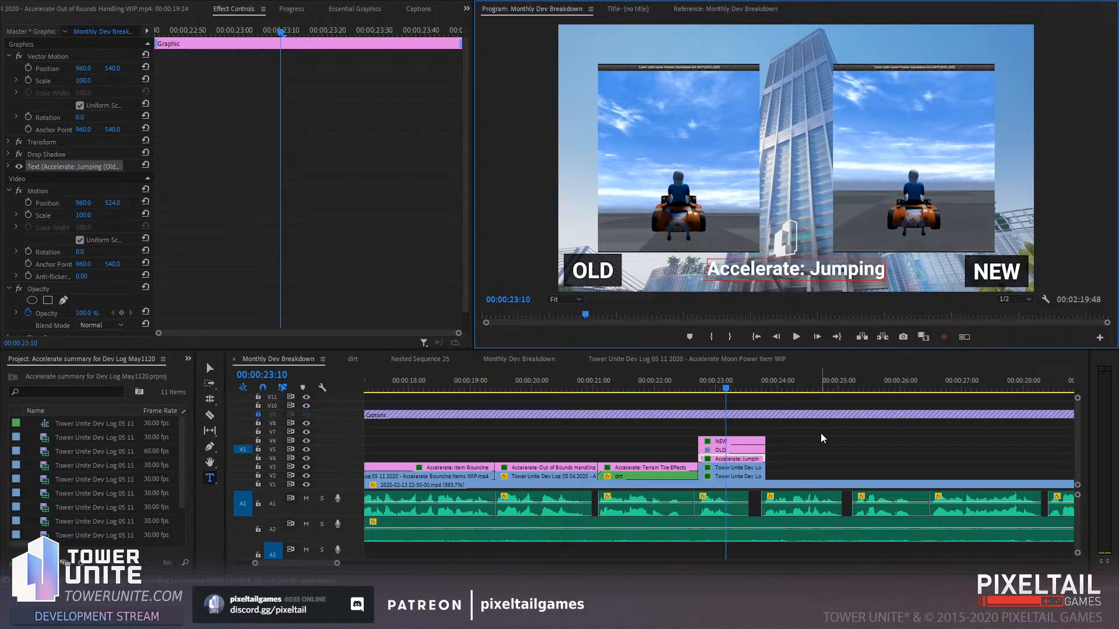
pyautogui.click(831, 446)
pyautogui.press('space')
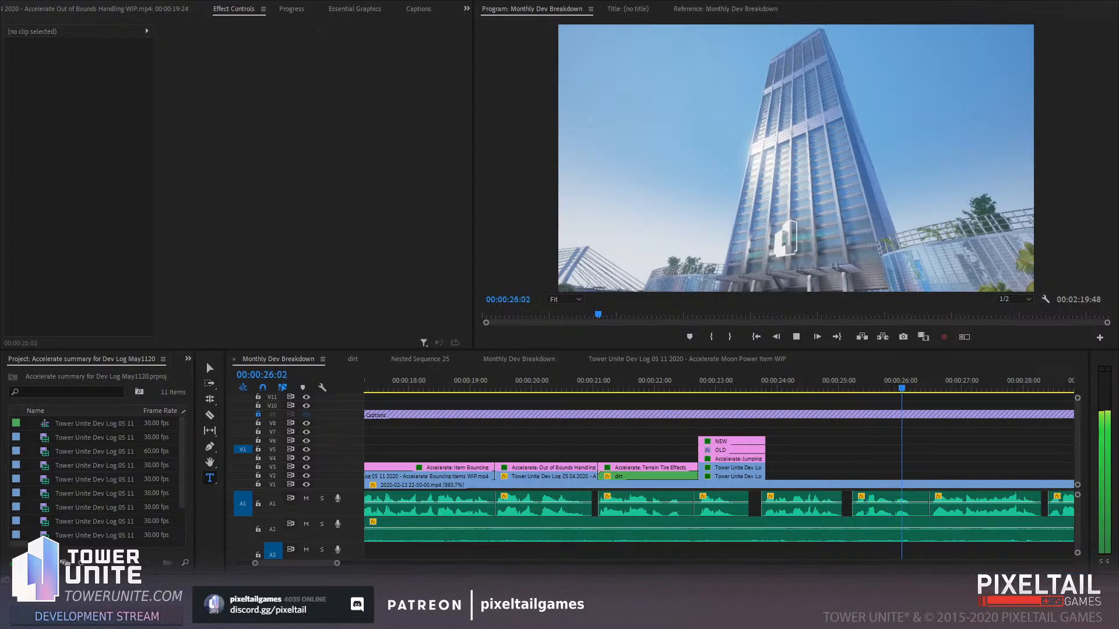
pyautogui.click(683, 381)
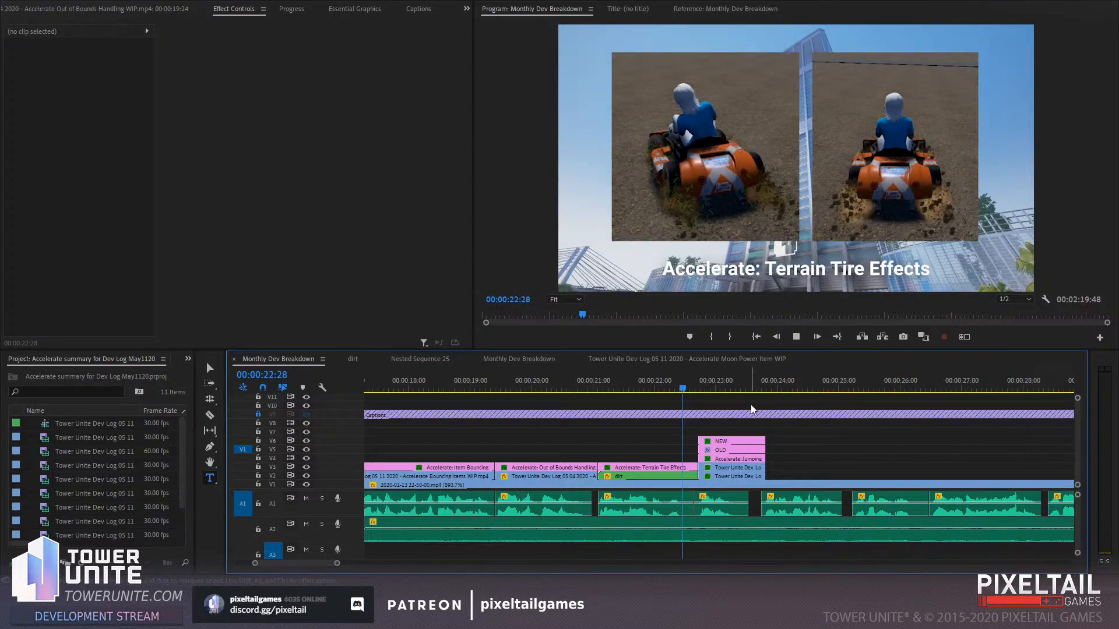
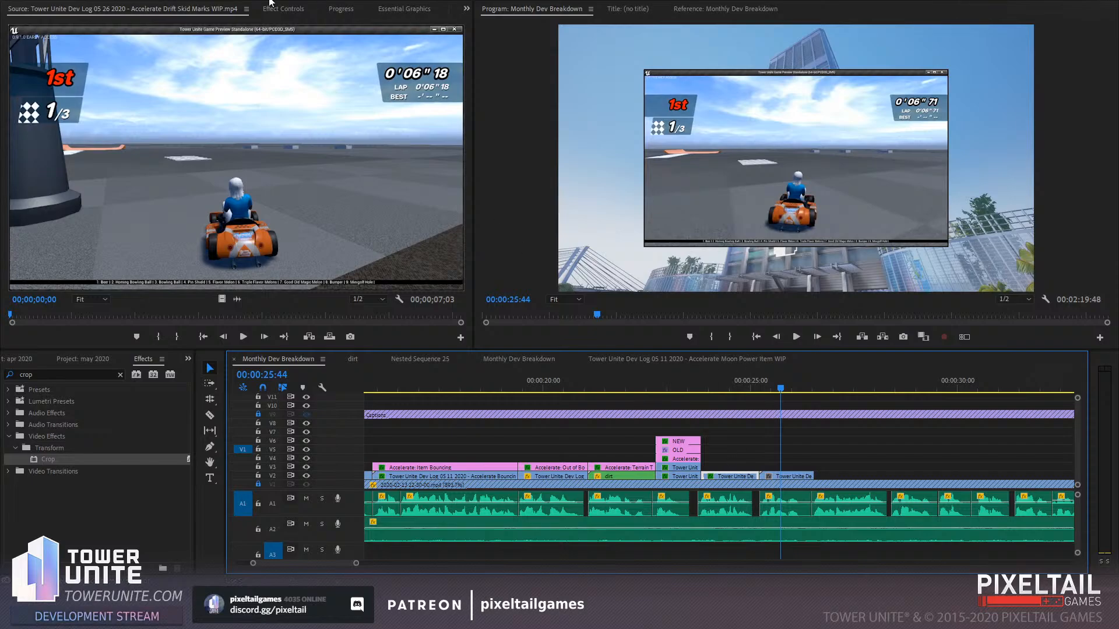
# Copy the Crop effect and Motion settings from the Item Throw Prediction clip to the Drift Skid Marks clip and play it back
pyautogui.click(282, 10)
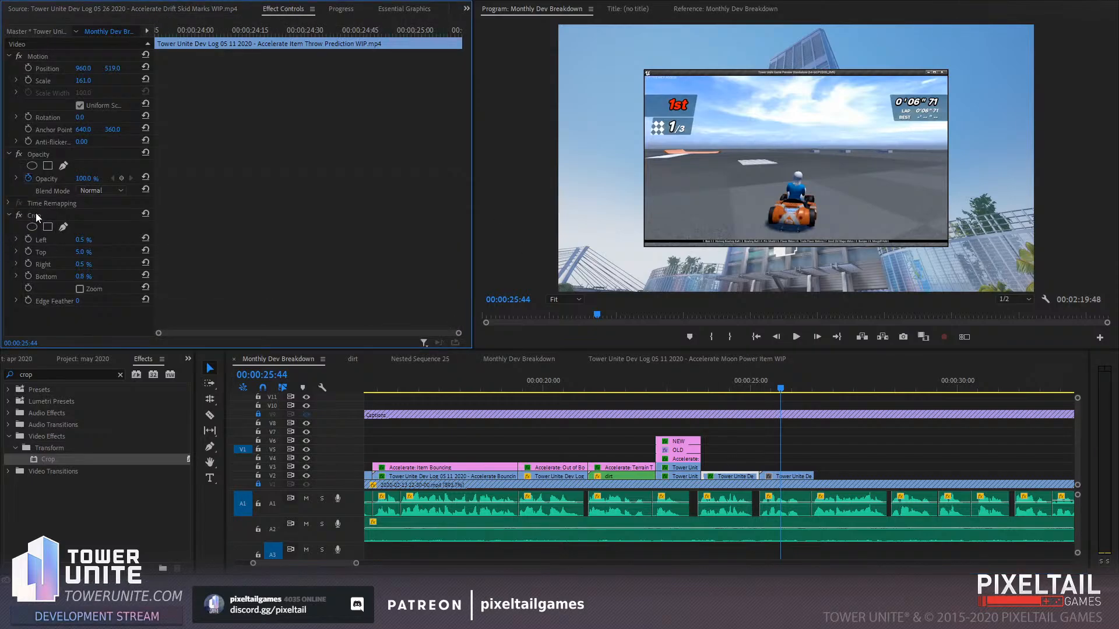
pyautogui.click(789, 476)
pyautogui.hotkey('ctrl', 'v')
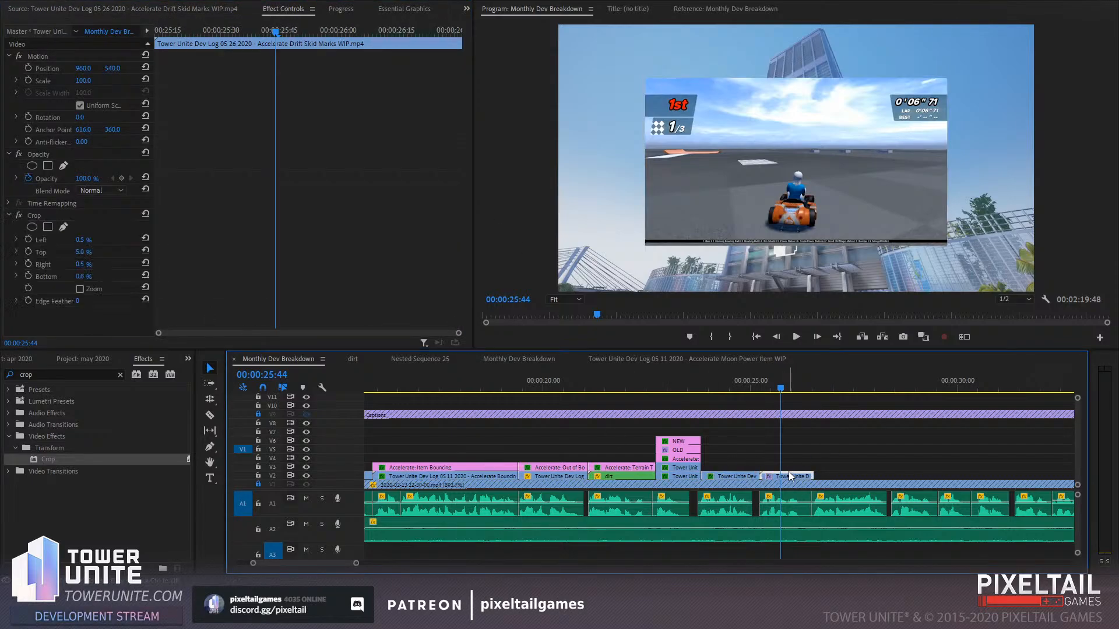
pyautogui.moveTo(727, 467); pyautogui.dragTo(738, 477)
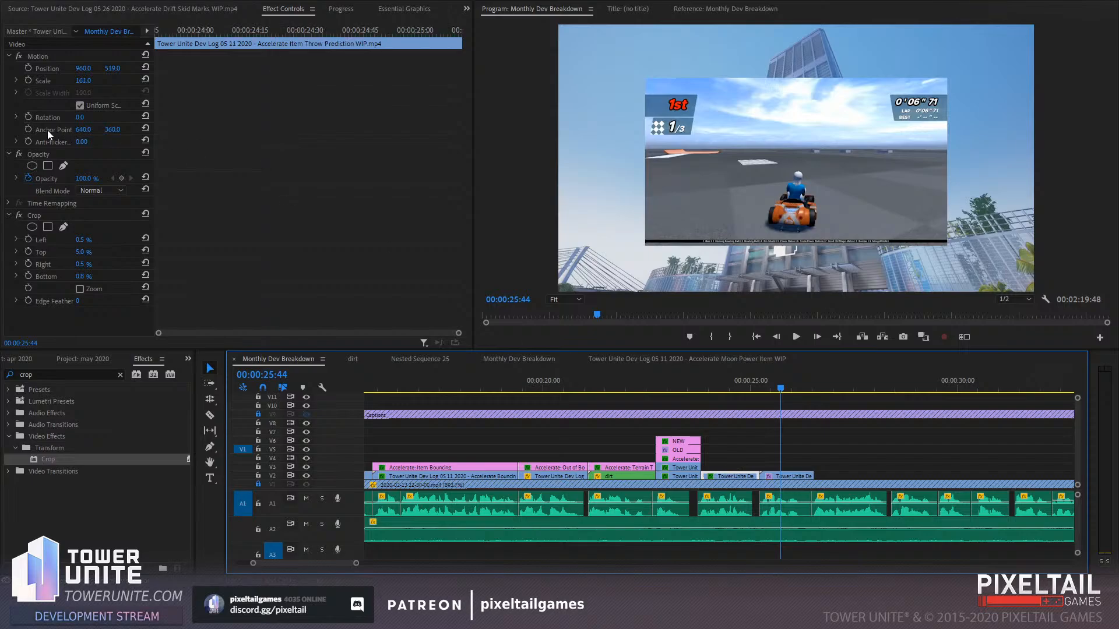
pyautogui.click(37, 56)
pyautogui.click(791, 476)
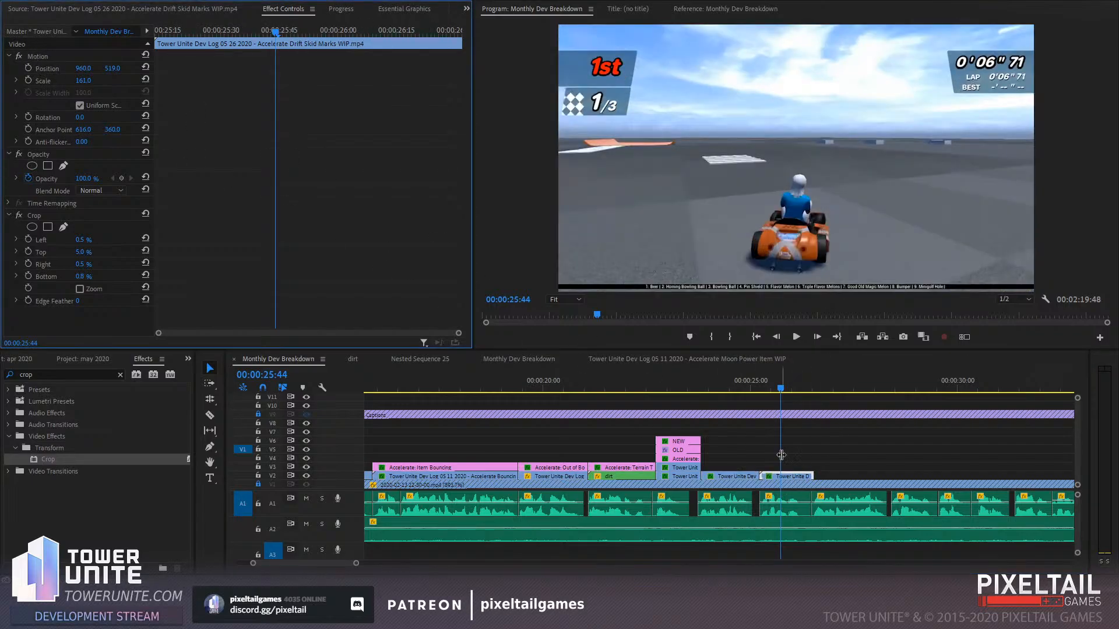
pyautogui.click(757, 382)
pyautogui.press('space')
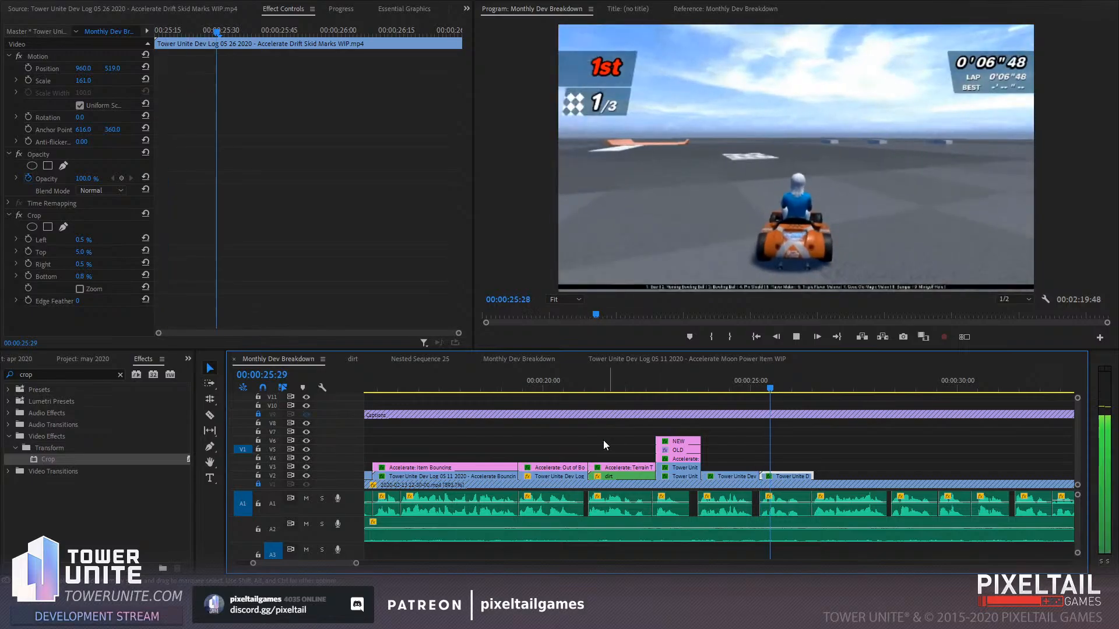
pyautogui.press('space')
# Place a copy of the Accelerate: Jumping title above the Drift Skid Marks clip, fitted to that clip's length
pyautogui.click(682, 458)
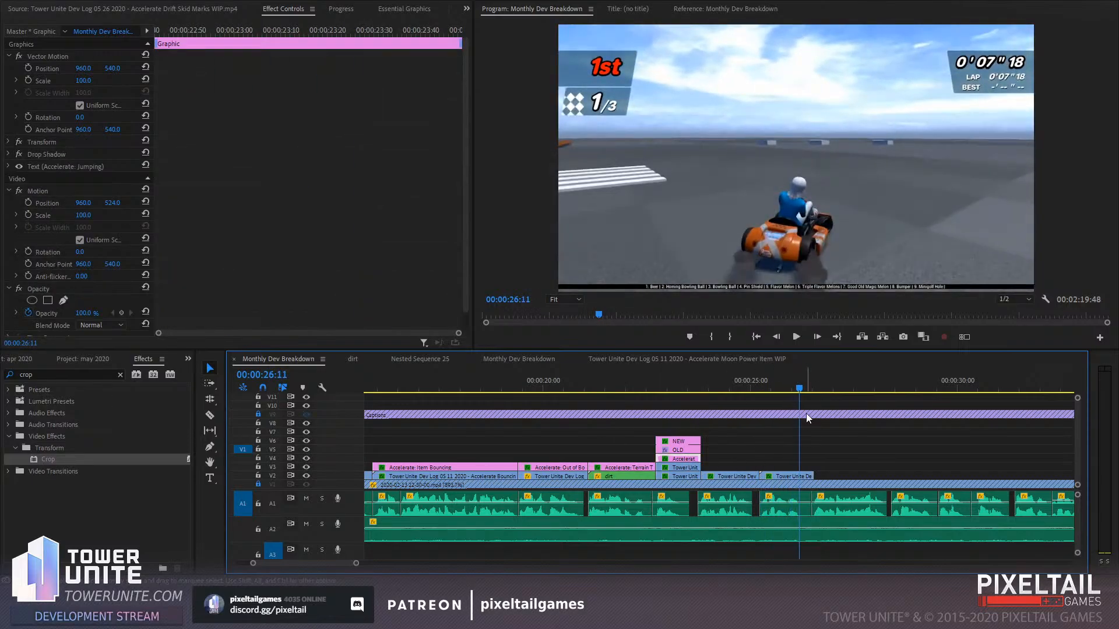
pyautogui.click(832, 376)
pyautogui.hotkey('ctrl', 'v')
pyautogui.moveTo(859, 458); pyautogui.dragTo(791, 468)
pyautogui.click(793, 382)
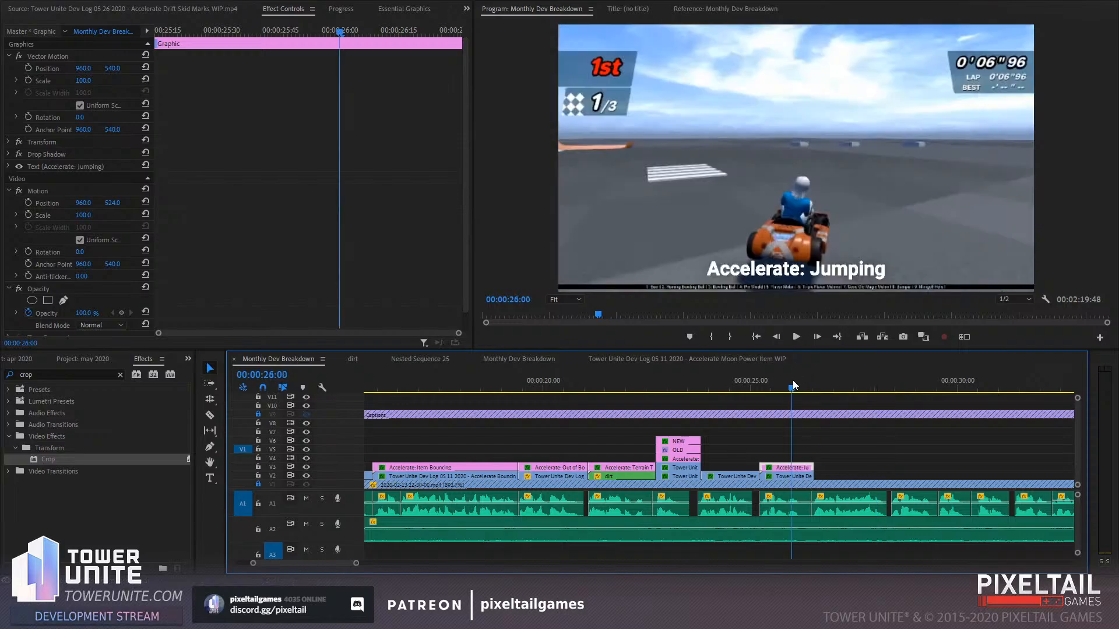
# Change the text of the title above the Drift Skid Marks clip to "Accelerate: Skid Marks"
pyautogui.click(209, 478)
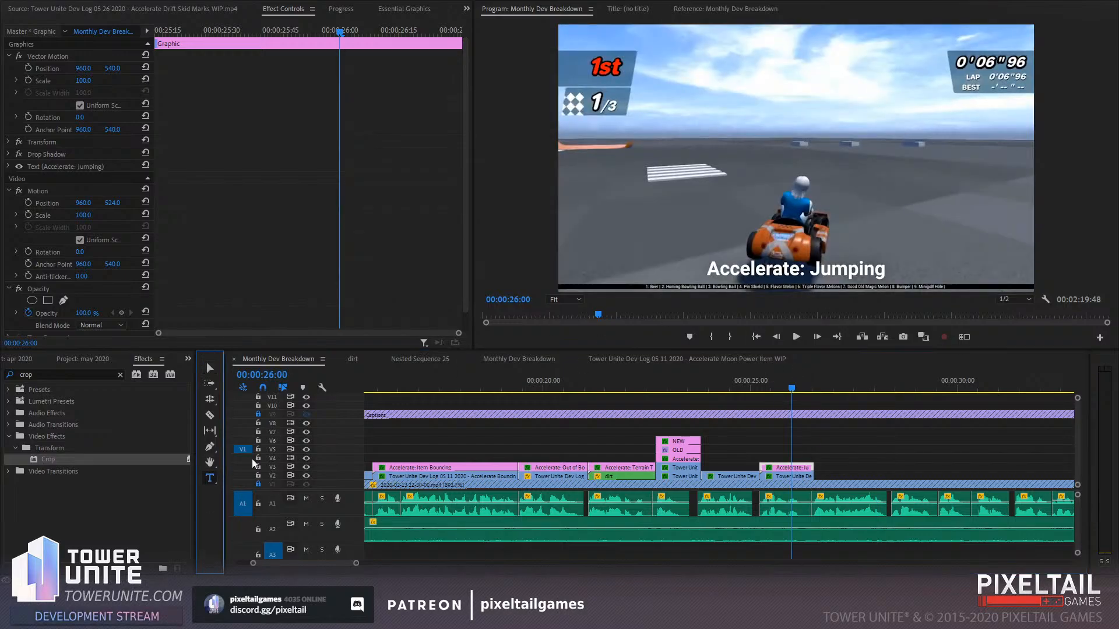
pyautogui.moveTo(809, 269); pyautogui.dragTo(977, 271)
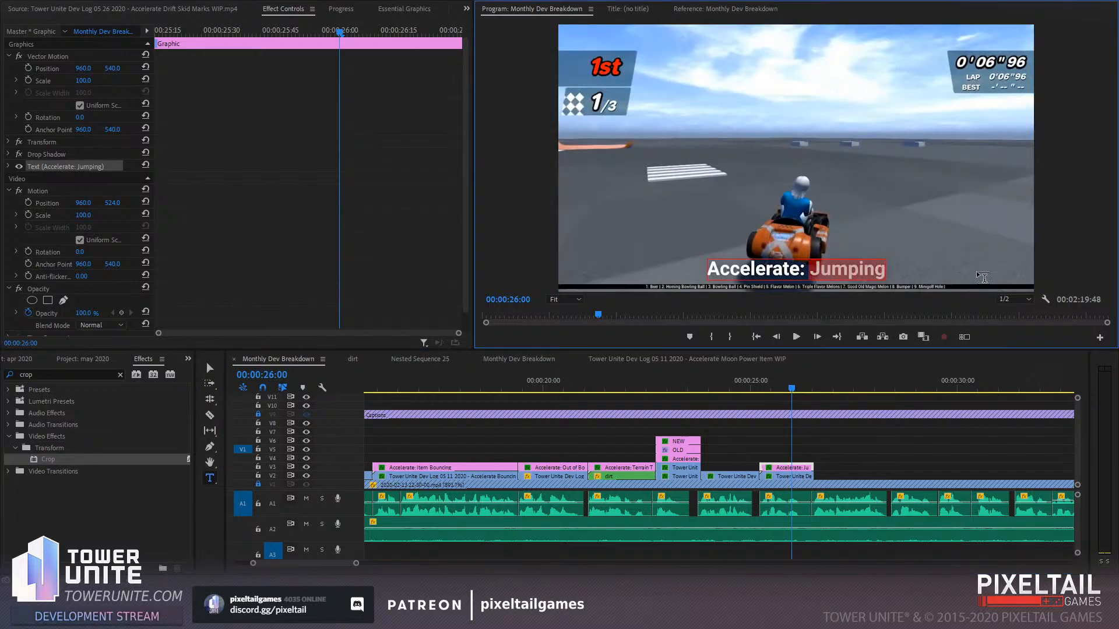
pyautogui.write('Skid Marks')
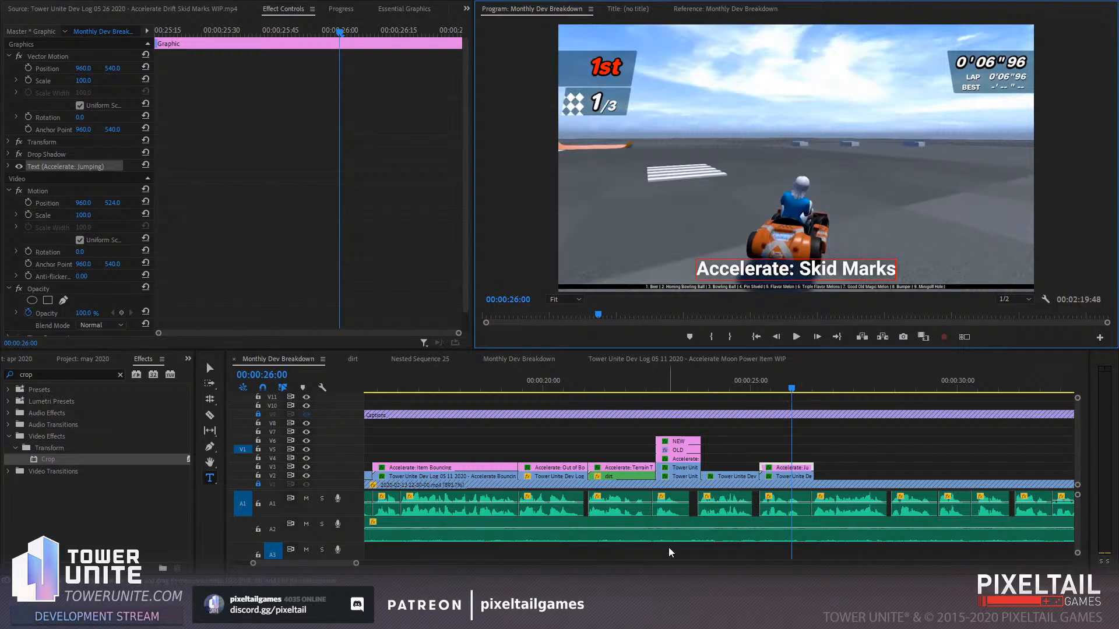
# Place another copy of the Accelerate: Jumping title above the Item Throw Prediction clip, fitted to that clip's length
pyautogui.moveTo(356, 563); pyautogui.dragTo(588, 567)
pyautogui.click(691, 384)
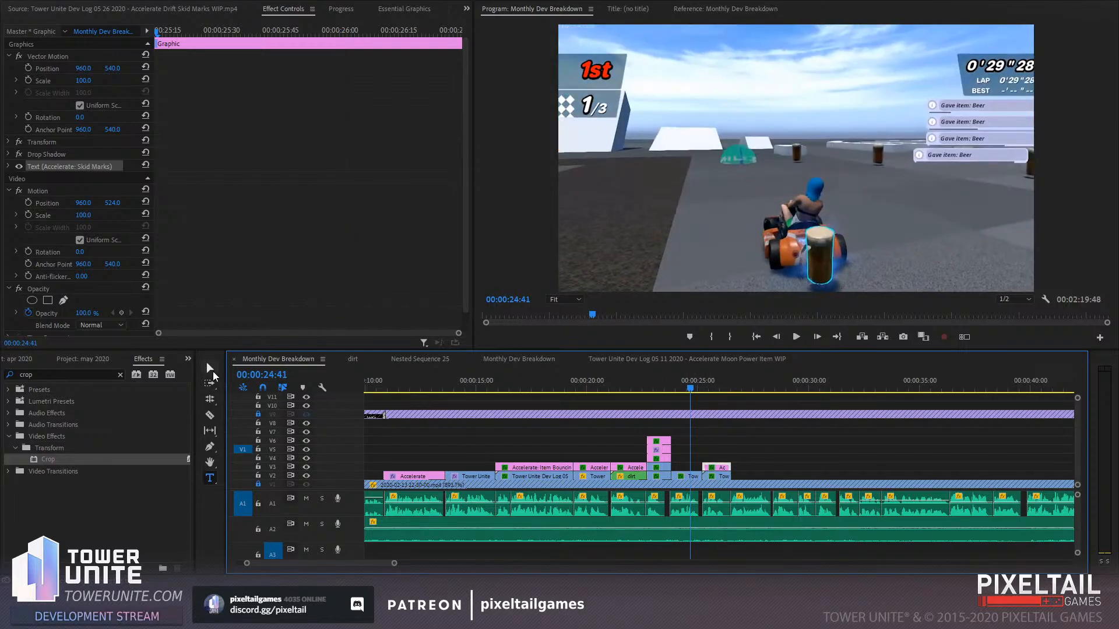
pyautogui.press('v')
pyautogui.click(733, 381)
pyautogui.click(761, 381)
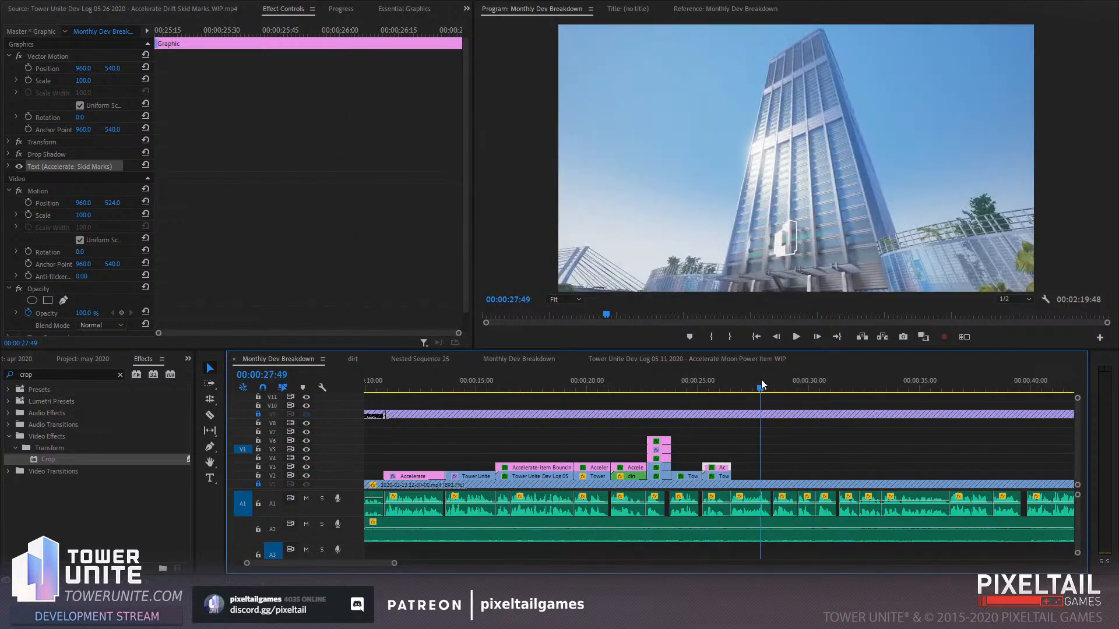
pyautogui.hotkey('ctrl', 'v')
pyautogui.moveTo(776, 463); pyautogui.dragTo(696, 459)
# Lower the OLD label in the jump comparison by setting its vertical position to 546
pyautogui.click(663, 383)
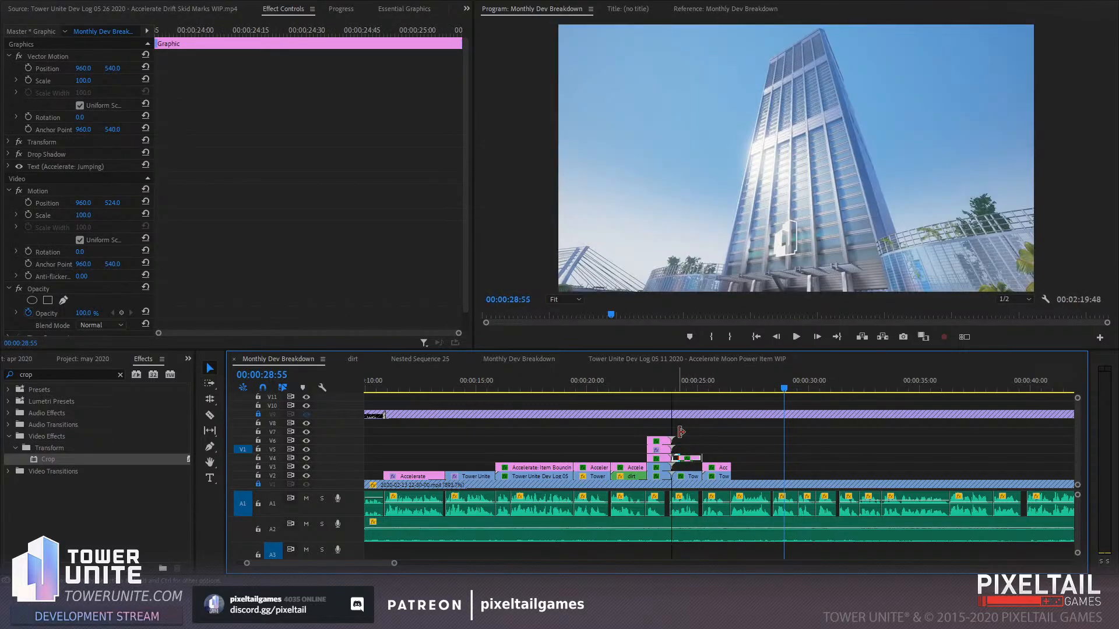
pyautogui.moveTo(663, 383)
pyautogui.mouseDown()
pyautogui.moveTo(686, 381)
pyautogui.moveTo(659, 383)
pyautogui.mouseUp()
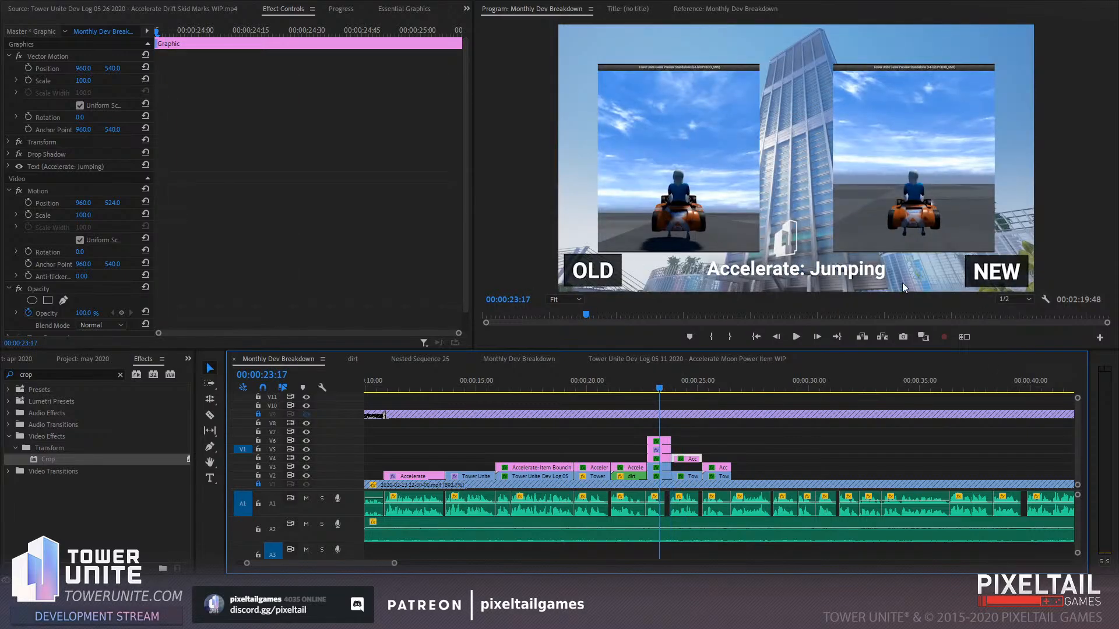
pyautogui.click(887, 439)
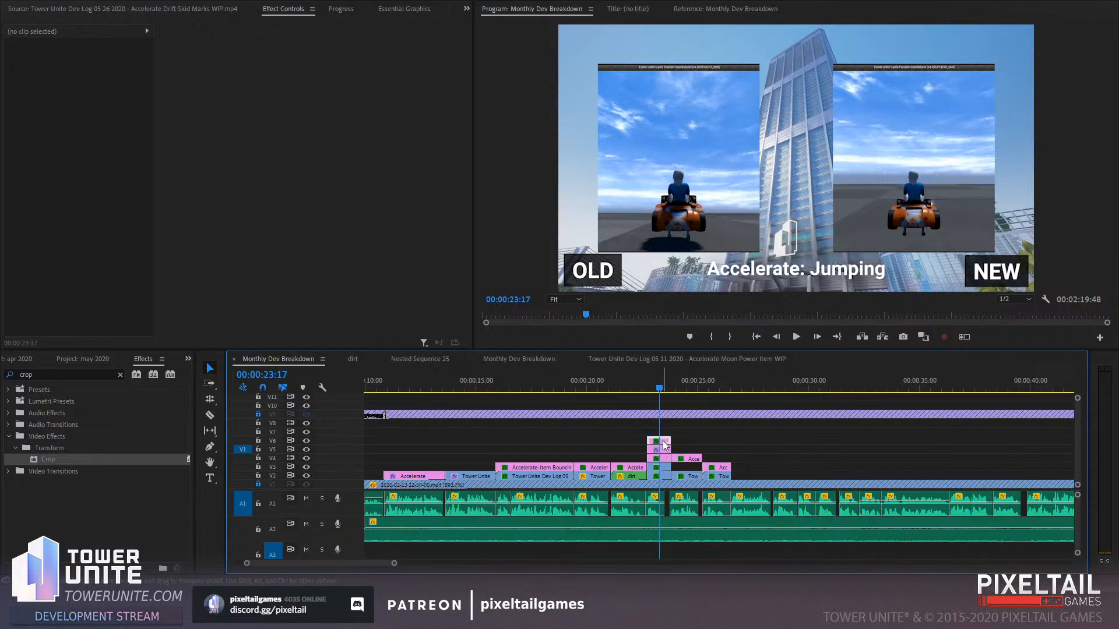
pyautogui.click(664, 451)
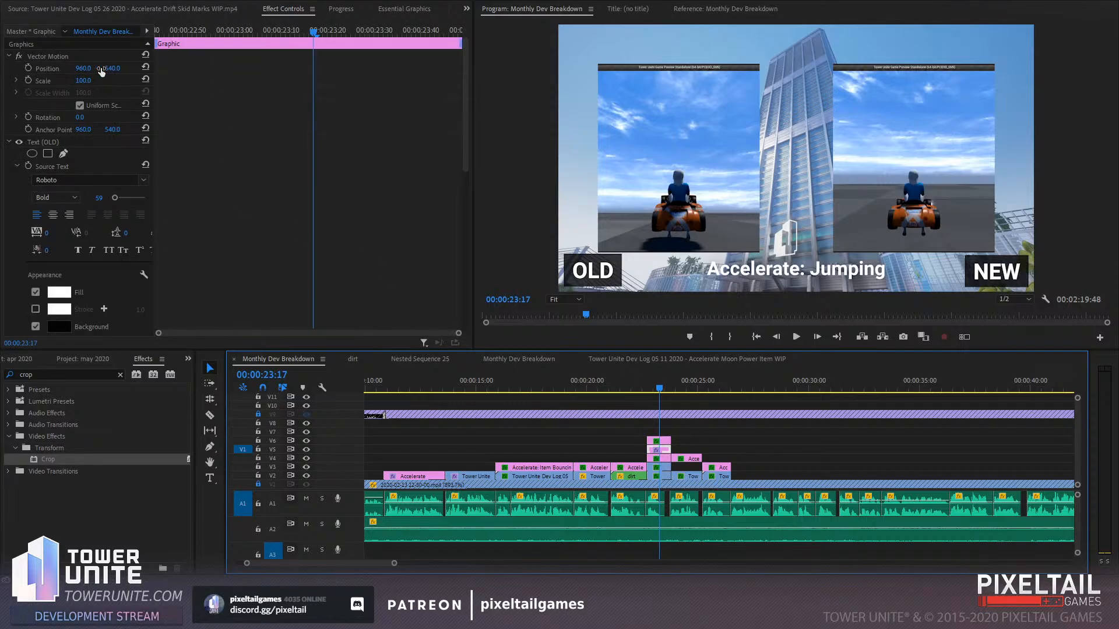
pyautogui.moveTo(111, 68)
pyautogui.mouseDown()
pyautogui.moveTo(99, 69)
pyautogui.moveTo(115, 68)
pyautogui.mouseUp()
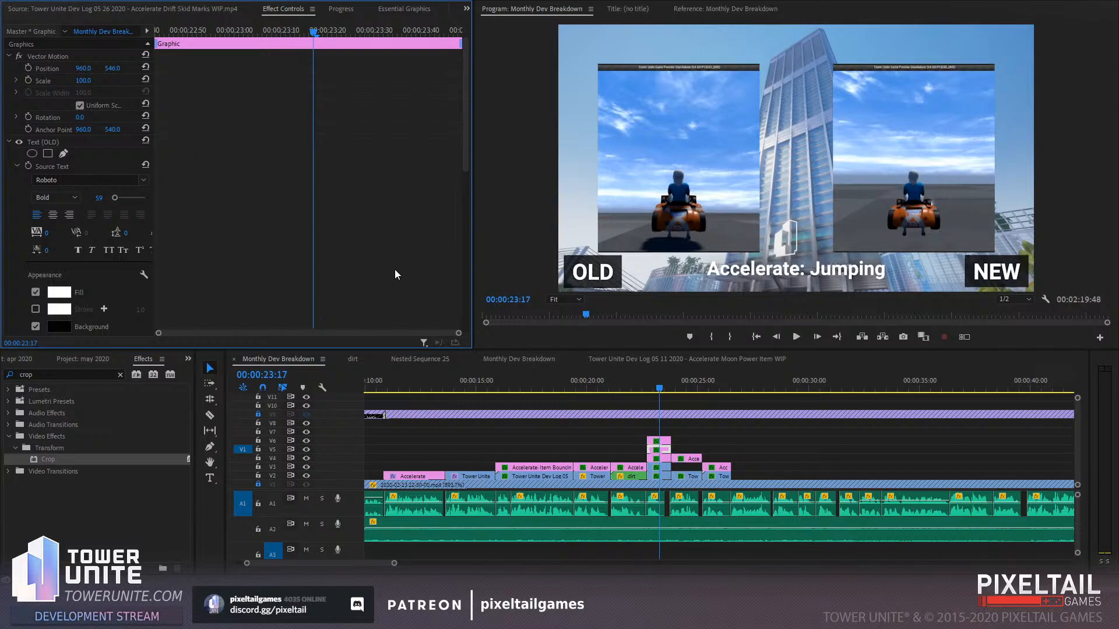
# Change the text of the title above the Item Throw Prediction clip to "Accelerate: Item Throw Prediction"
pyautogui.click(677, 381)
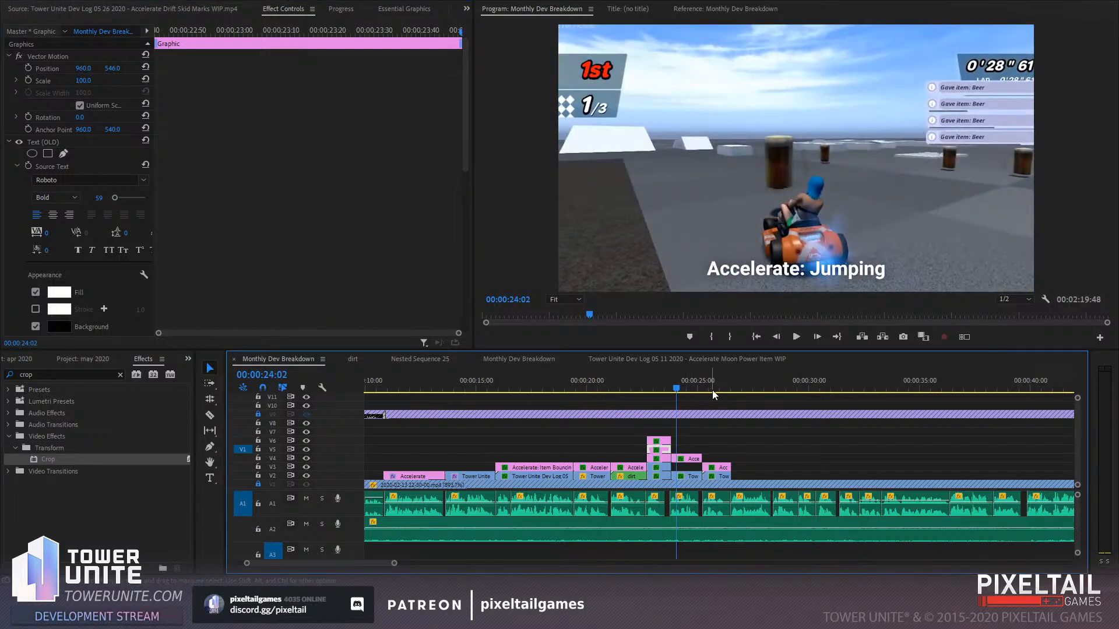
pyautogui.click(714, 387)
pyautogui.click(684, 381)
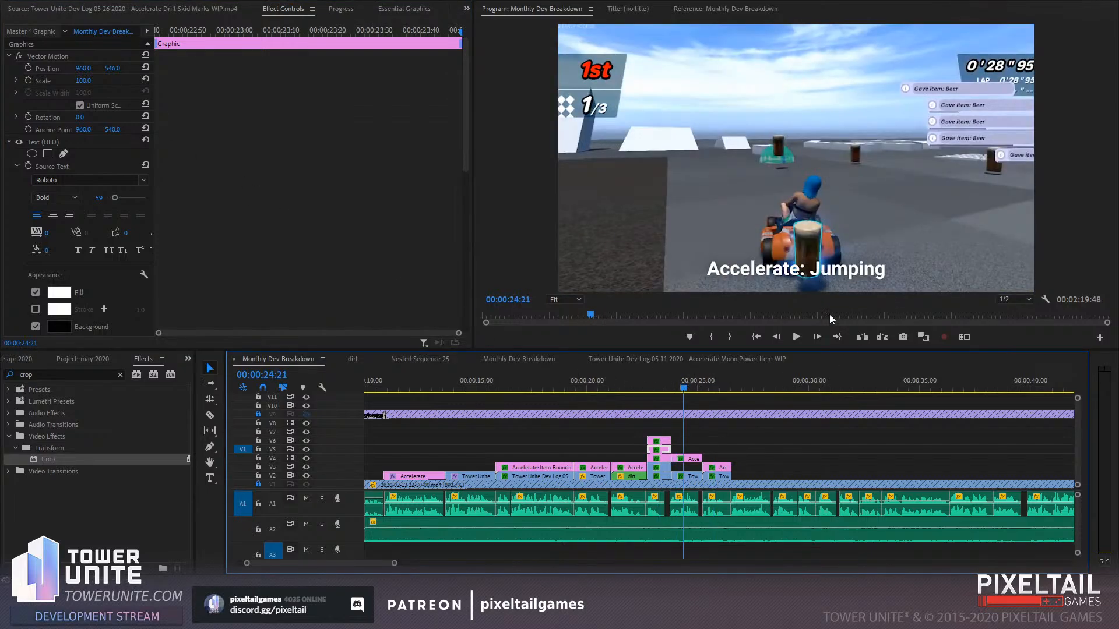
pyautogui.click(210, 477)
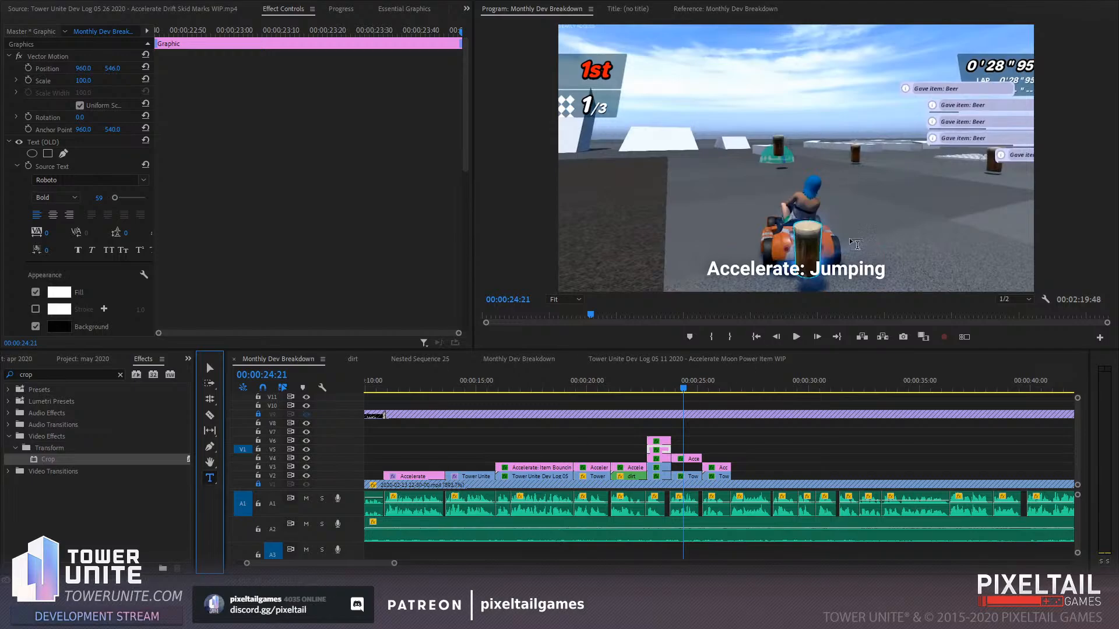
pyautogui.doubleClick(816, 269)
pyautogui.write('Item')
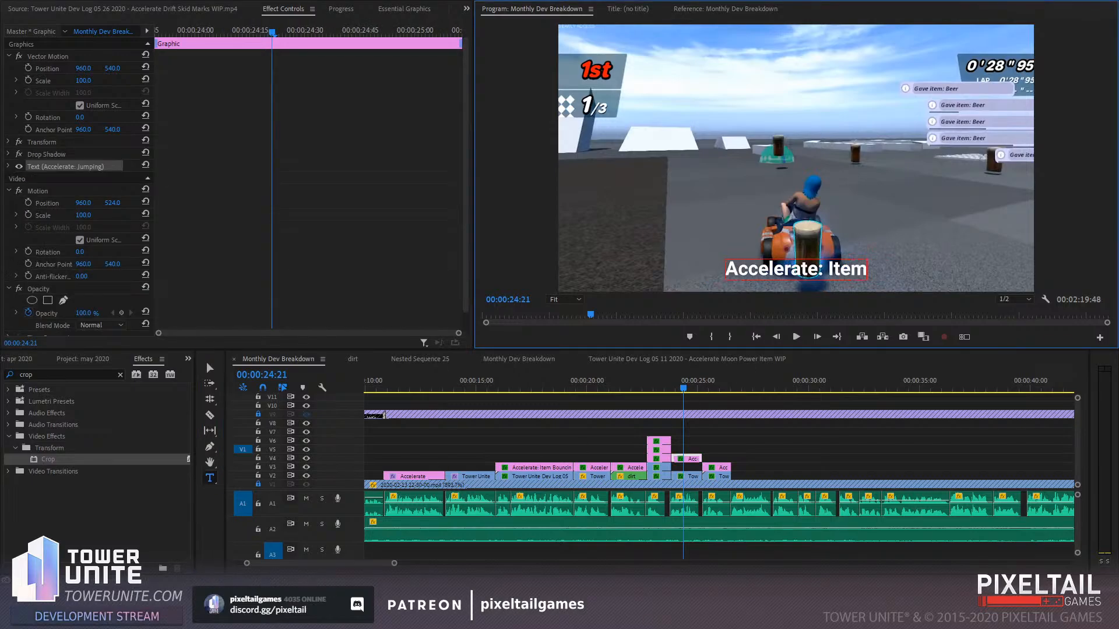
pyautogui.write(' Throw Predictio')
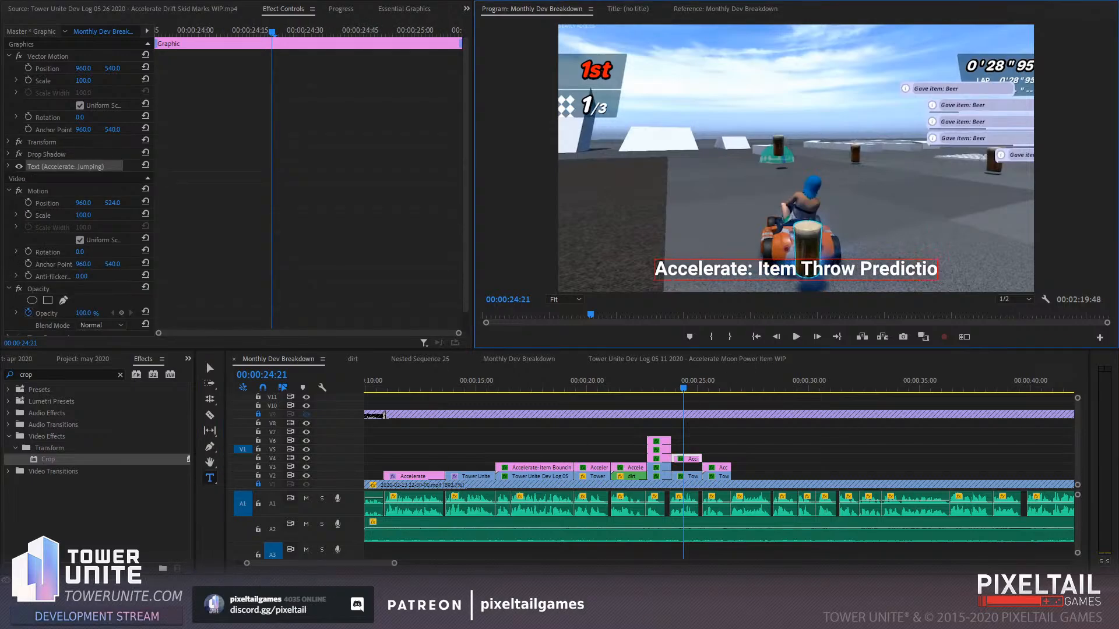
pyautogui.write('n')
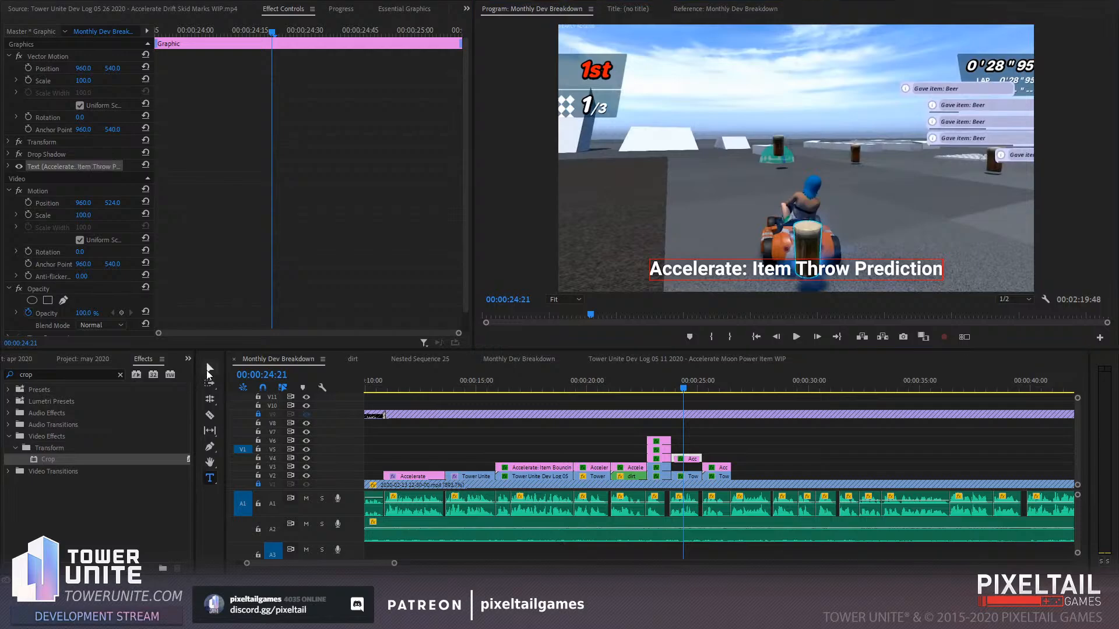
# Play back the sequence from the jump comparison to check the clips and new titles
pyautogui.click(208, 370)
pyautogui.click(660, 384)
pyautogui.click(797, 465)
pyautogui.press('space')
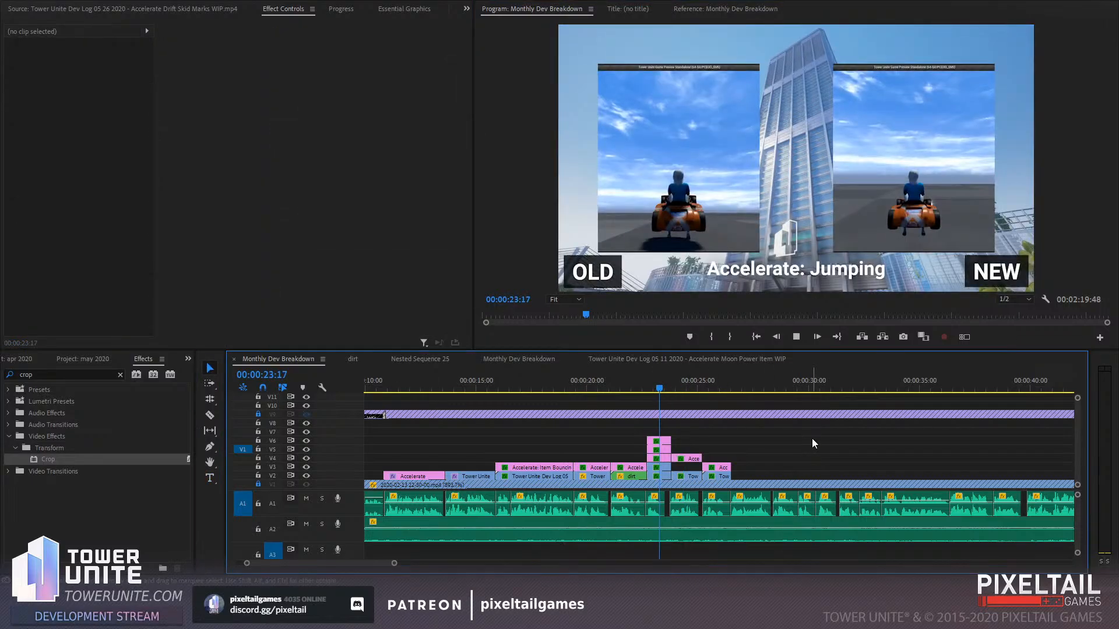
pyautogui.press('space')
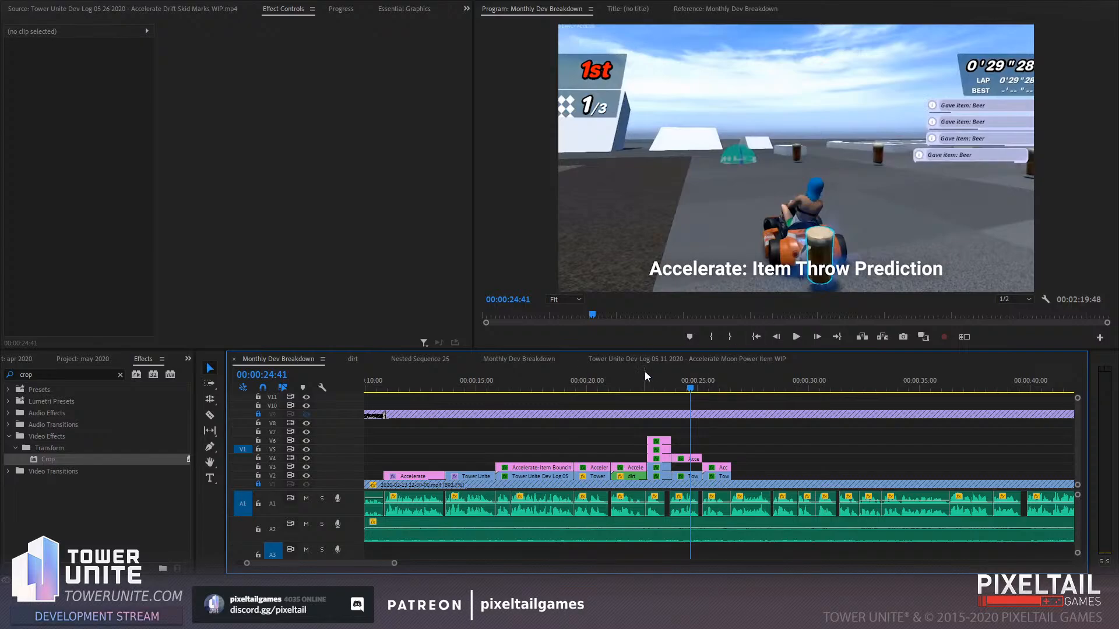
# Play back the sequence around 00:00:25 to 00:00:28 to find where the Skid Marks clip ends against the narration
pyautogui.click(653, 385)
pyautogui.press('space')
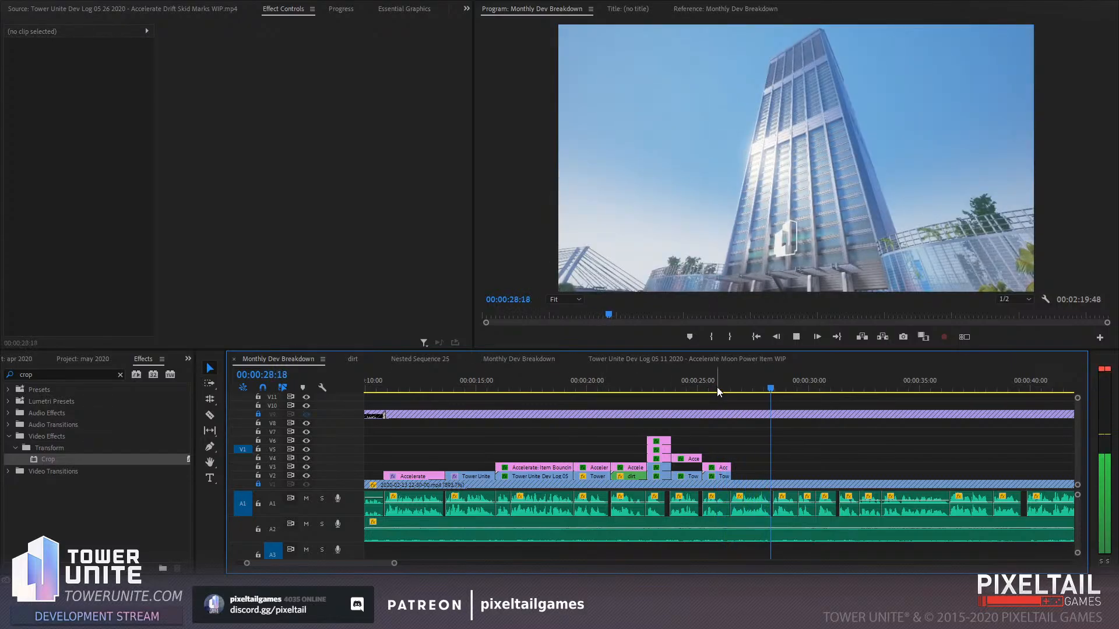
pyautogui.click(690, 383)
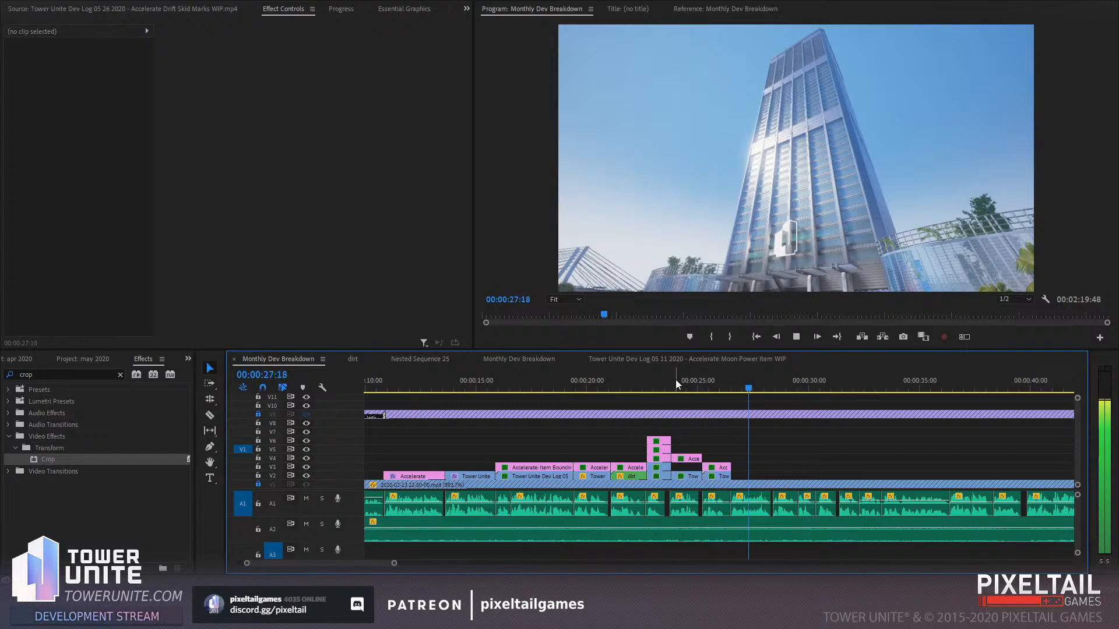
pyautogui.press('space')
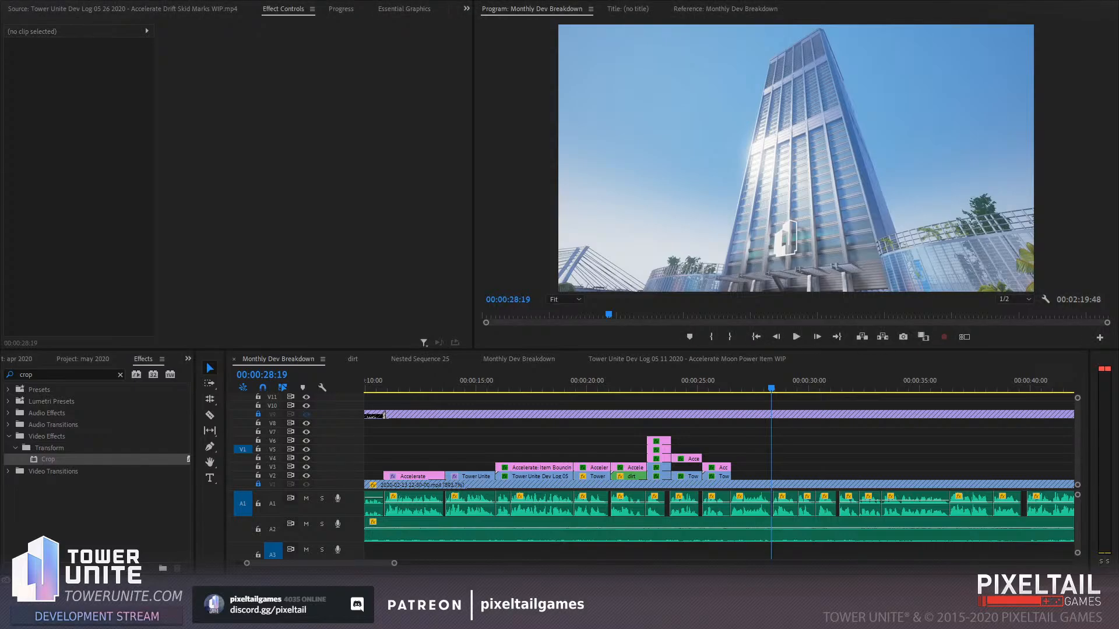
pyautogui.moveTo(707, 384)
pyautogui.mouseDown()
pyautogui.moveTo(685, 384)
pyautogui.moveTo(725, 382)
pyautogui.mouseUp()
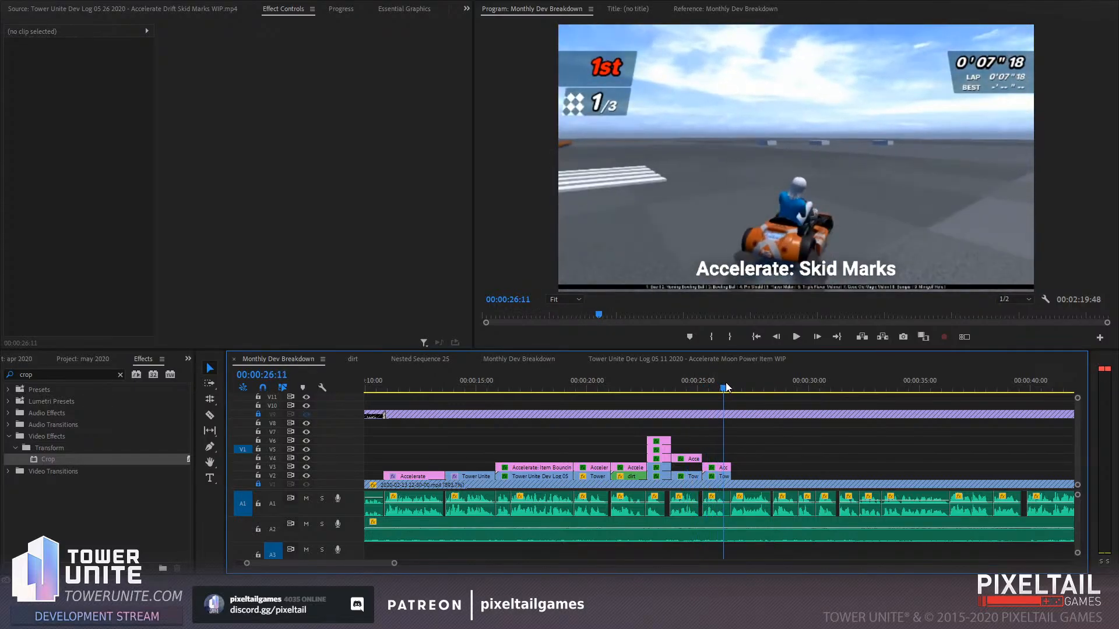
# Copy the Wheel Suspension Simulation clip from the Accelerate Moon Power Item WIP sequence and paste it into Monthly Dev Breakdown at 00:00:27:00
pyautogui.click(687, 354)
pyautogui.moveTo(945, 375); pyautogui.dragTo(876, 376)
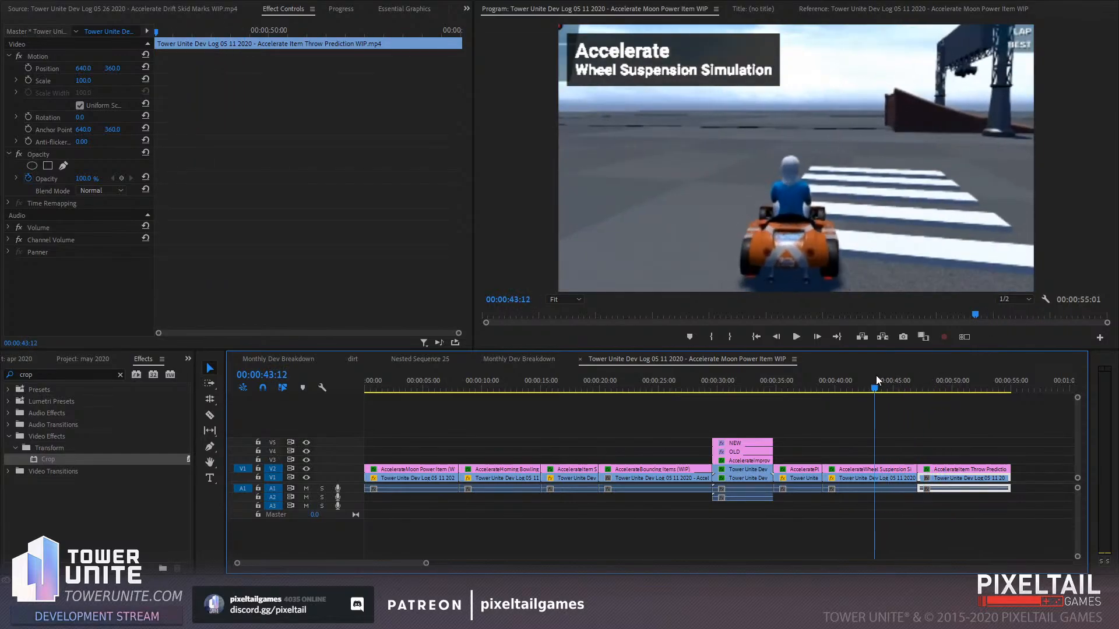
pyautogui.click(856, 480)
pyautogui.click(274, 359)
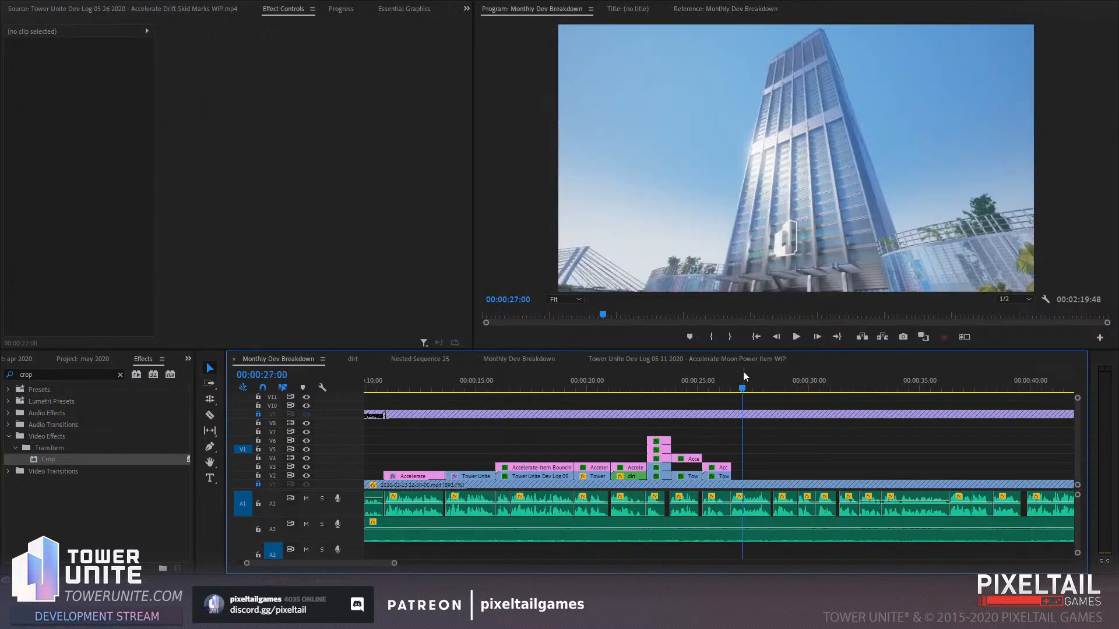
pyautogui.hotkey('ctrl', 'v')
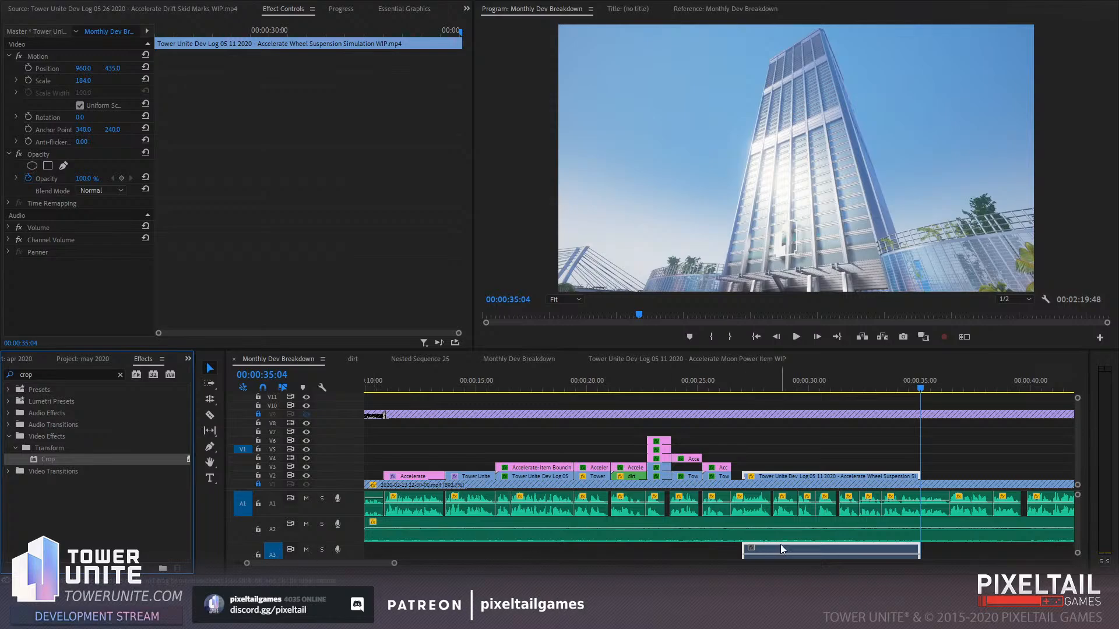
# Delete the pasted clip's audio and fit its video directly after the Skid Marks clip, ending at about 00:00:28:19
pyautogui.keyDown('alt'); pyautogui.click(829, 550); pyautogui.keyUp('alt')
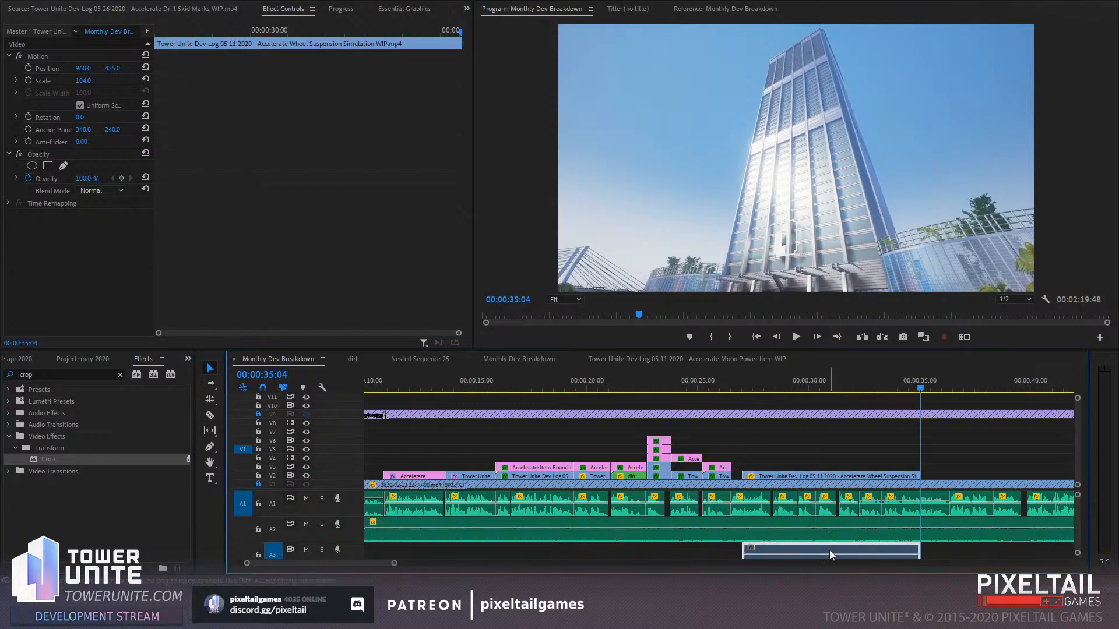
pyautogui.press('Delete')
pyautogui.moveTo(795, 474); pyautogui.dragTo(785, 474)
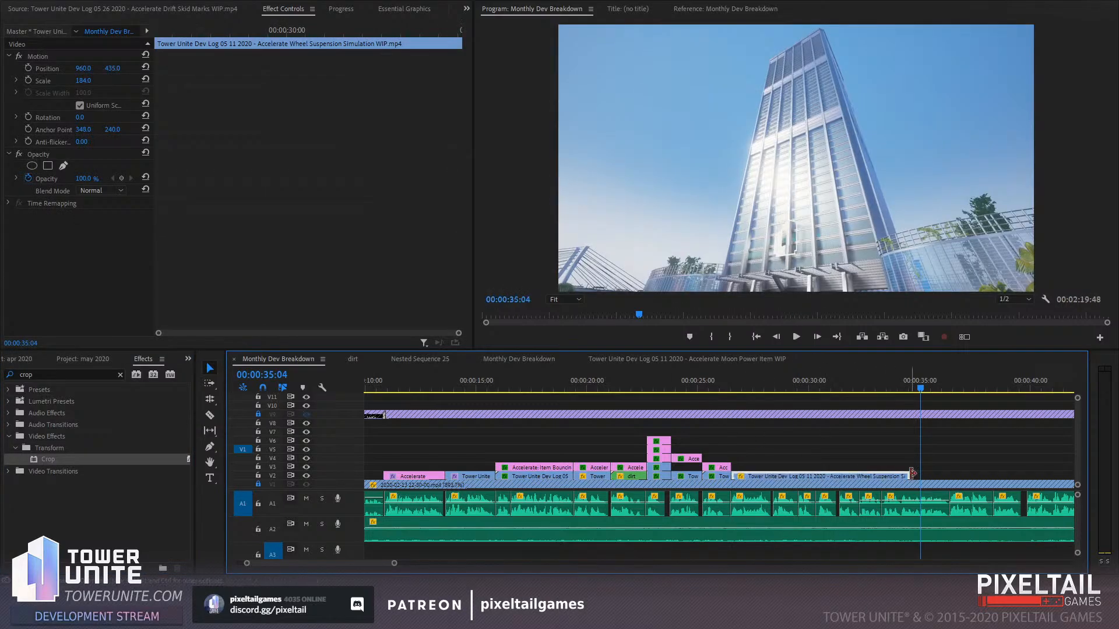
pyautogui.moveTo(909, 474); pyautogui.dragTo(723, 469)
# Duplicate the "Accelerate: Skid Marks" title above the wheel suspension clip and trim it to the clip's end
pyautogui.hotkey('ctrl', 'c')
pyautogui.click(799, 386)
pyautogui.hotkey('ctrl', 'v')
pyautogui.moveTo(819, 468); pyautogui.dragTo(772, 468)
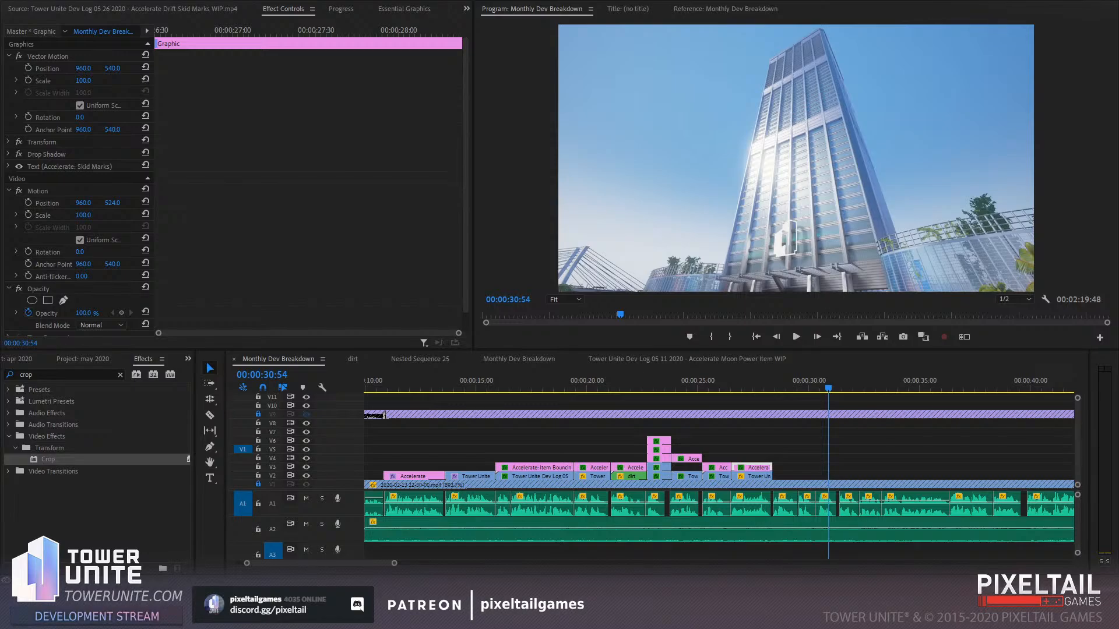
# Examine the cut from the Skid Marks clip to the wheel suspension clip frame by frame and in playback
pyautogui.click(751, 380)
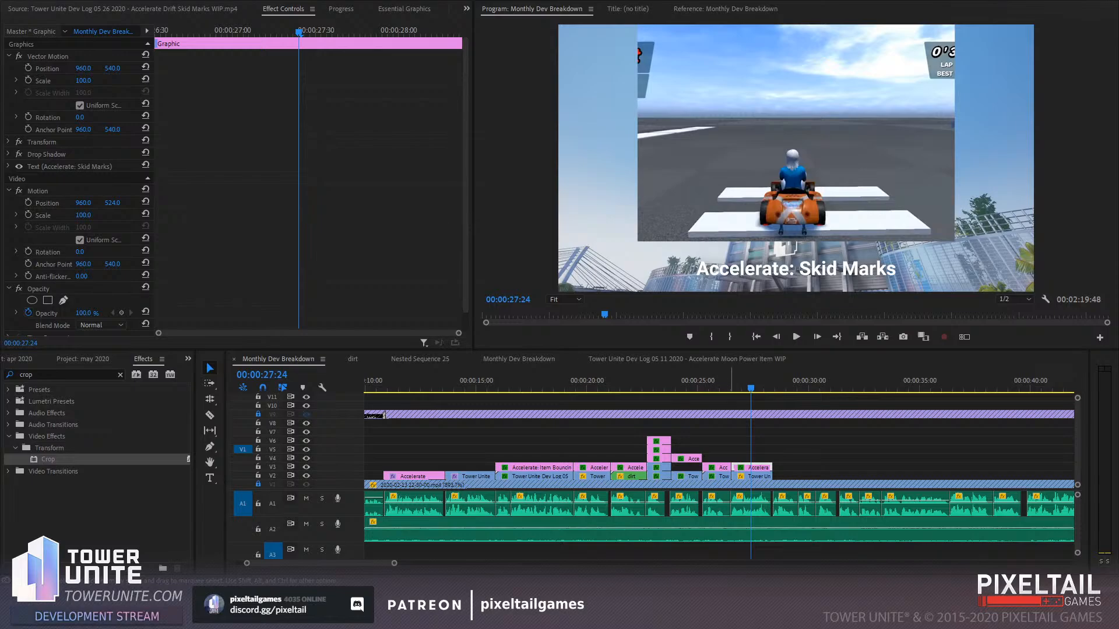
pyautogui.click(728, 387)
pyautogui.click(734, 387)
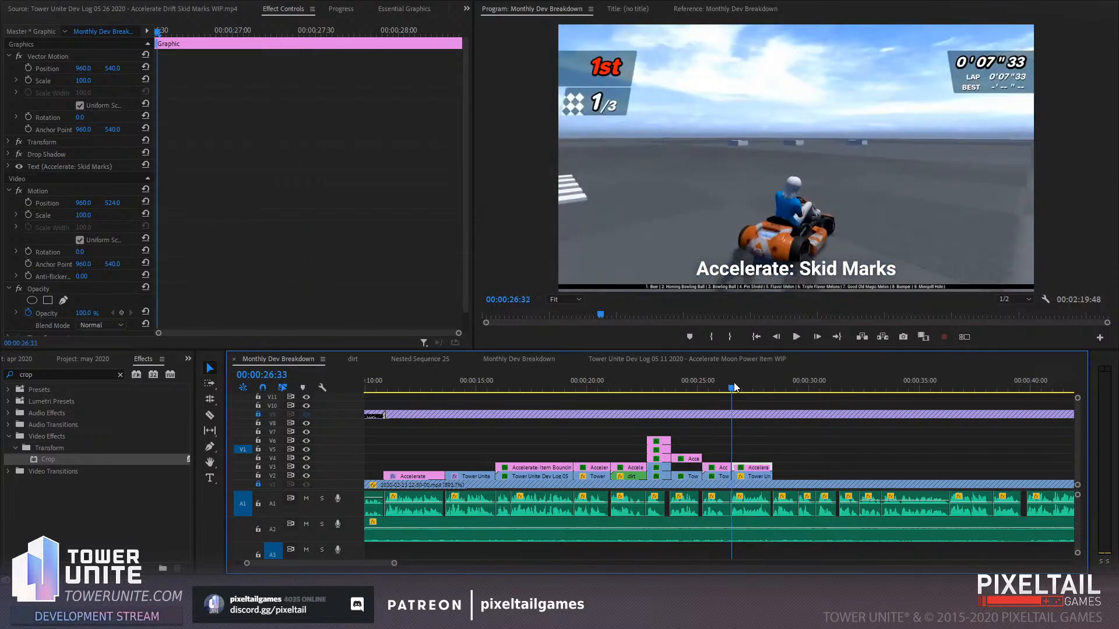
pyautogui.press('Left')
pyautogui.press('Left')
pyautogui.press('Left')
pyautogui.press('Left')
pyautogui.press('Left')
pyautogui.press('Left')
pyautogui.press('Left')
pyautogui.press('Left')
pyautogui.press('Left')
pyautogui.press('Left')
pyautogui.press('Left')
pyautogui.press('Left')
pyautogui.press('Left')
pyautogui.press('Left')
pyautogui.press('Left')
pyautogui.press('Left')
pyautogui.press('Left')
pyautogui.press('Left')
pyautogui.press('Left')
pyautogui.hotkey('shift', 'Right')
pyautogui.hotkey('shift', 'Right')
pyautogui.hotkey('shift', 'Right')
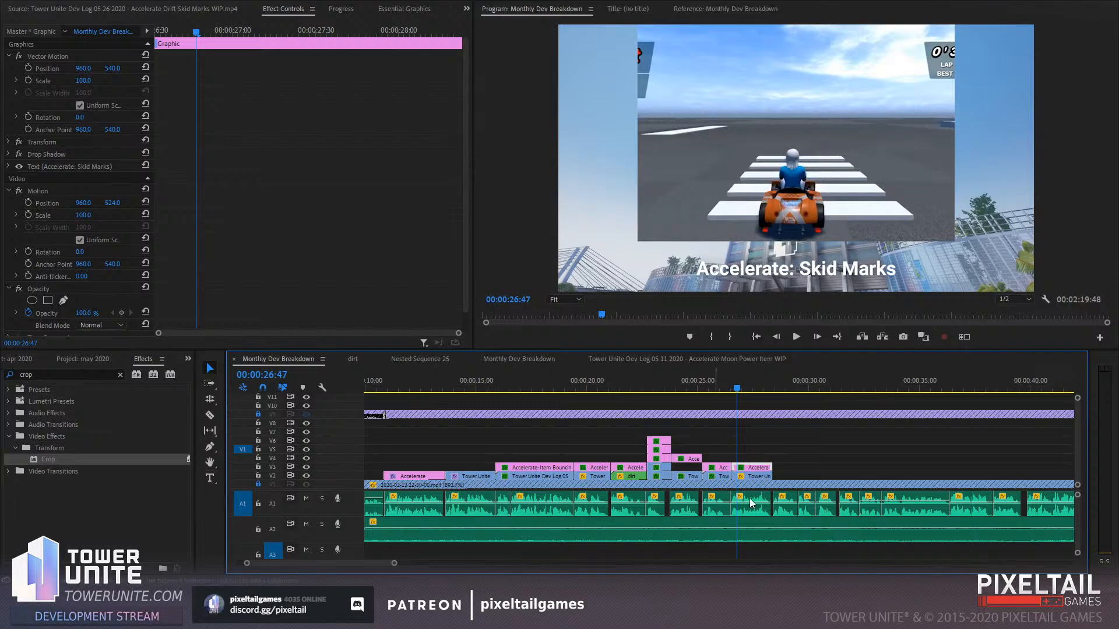
pyautogui.press('space')
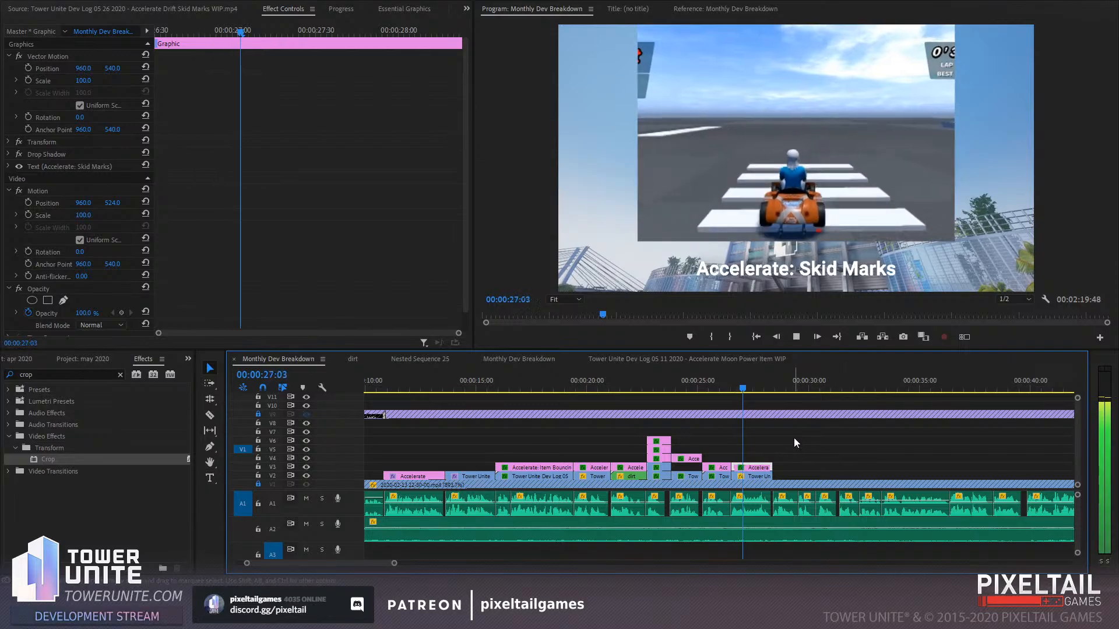
pyautogui.press('space')
# Change the duplicated title's text to "Accelerate: Wheel Suspension Simulation"
pyautogui.click(798, 271)
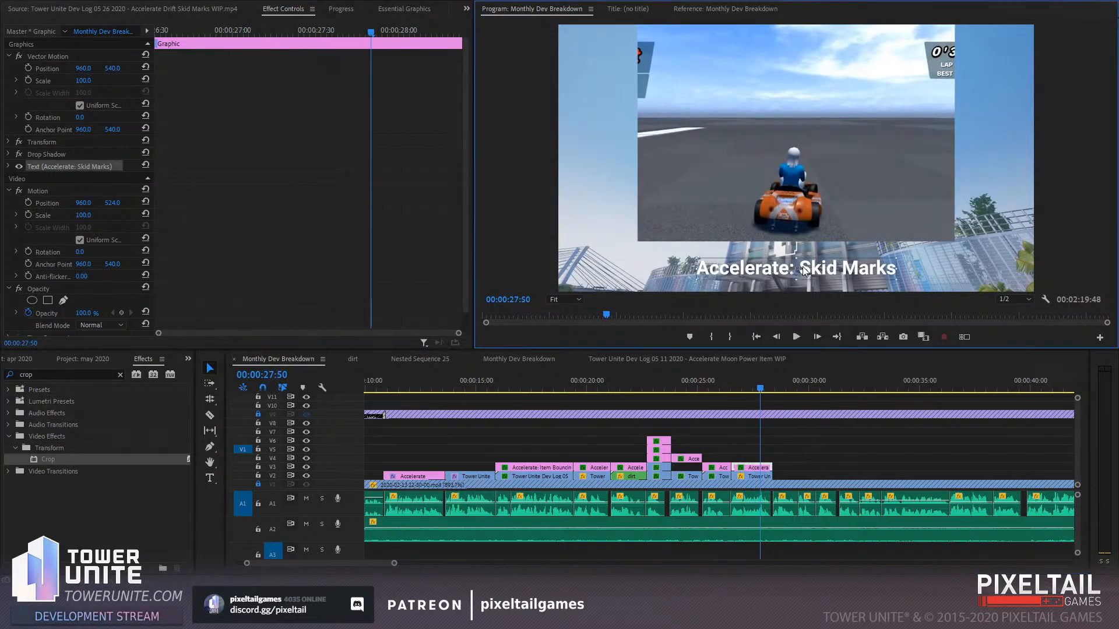
pyautogui.click(209, 477)
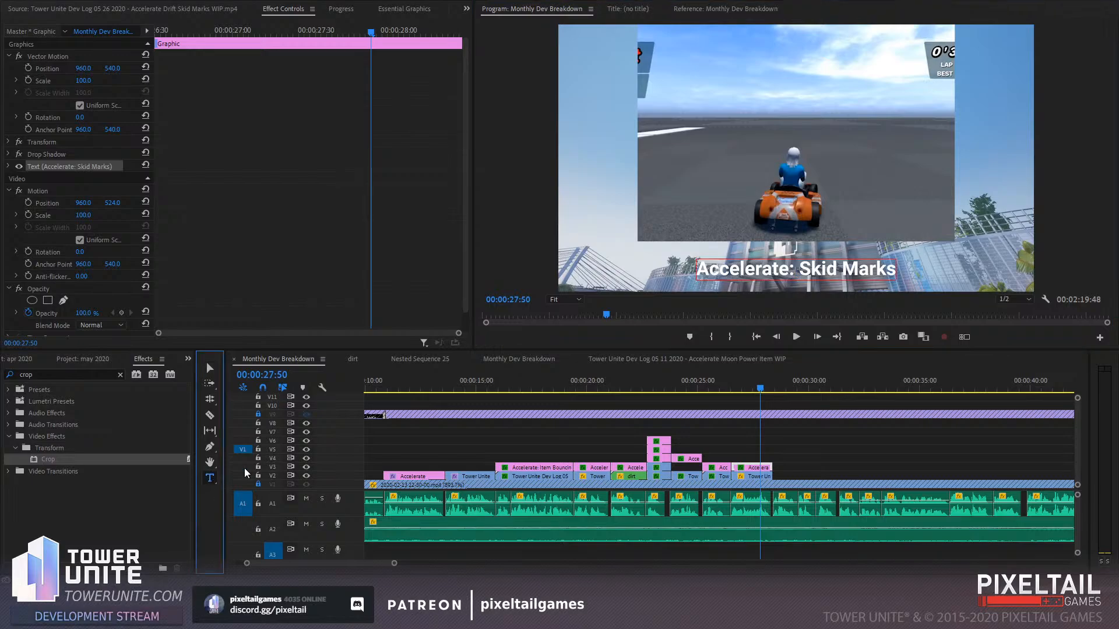
pyautogui.moveTo(798, 269); pyautogui.dragTo(896, 269)
pyautogui.write('W')
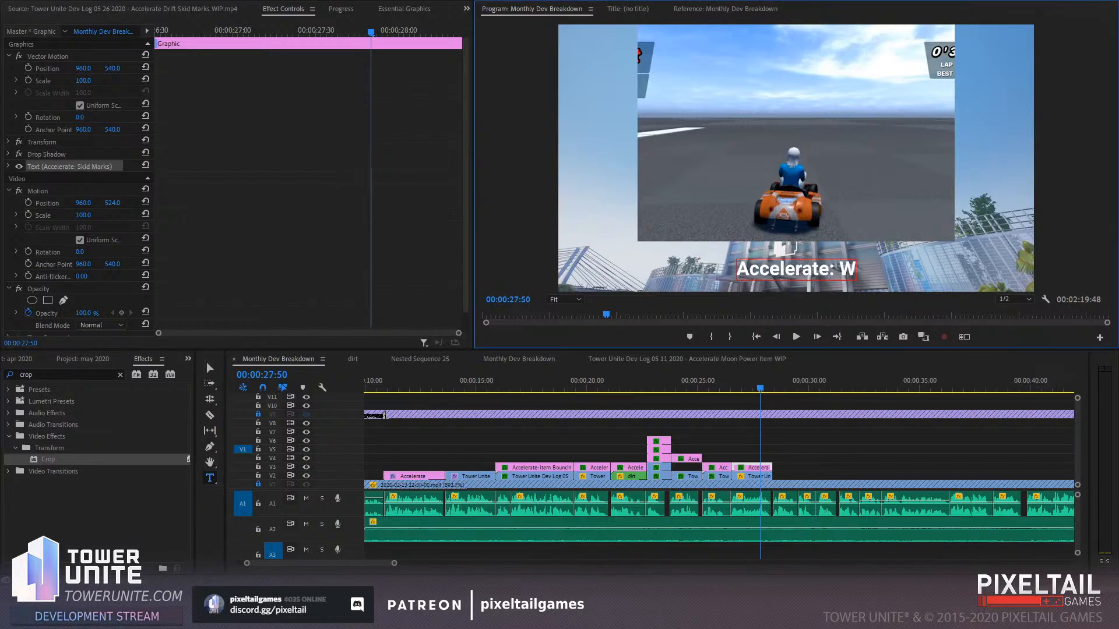
pyautogui.write('heel Suspension Simulation')
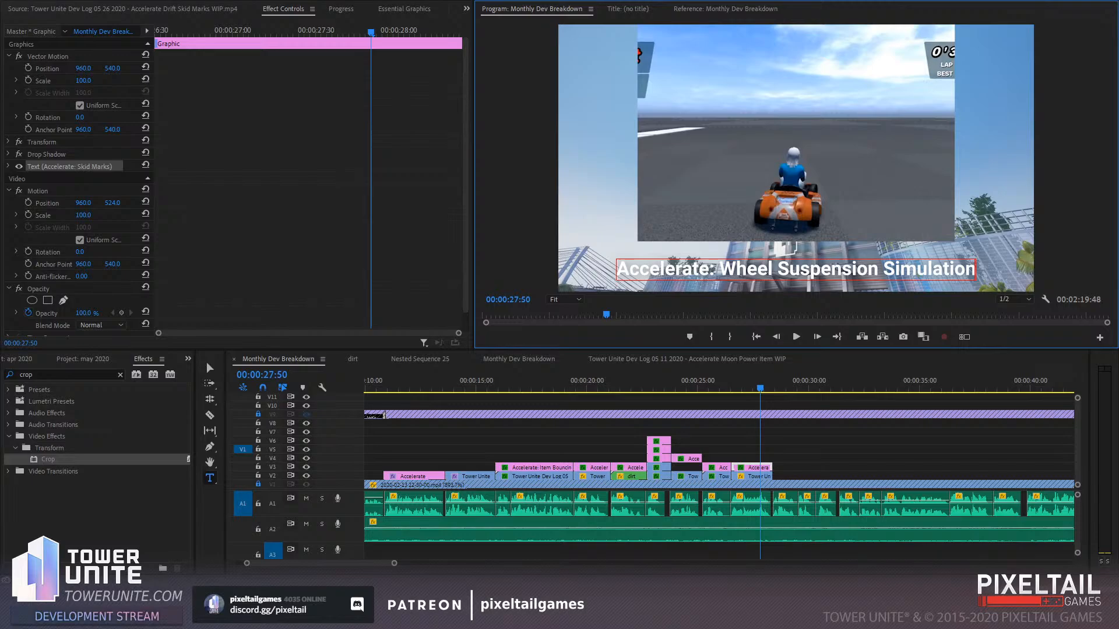
# Play back the transition from the Skid Marks clip through the wheel suspension clip and its title
pyautogui.click(730, 387)
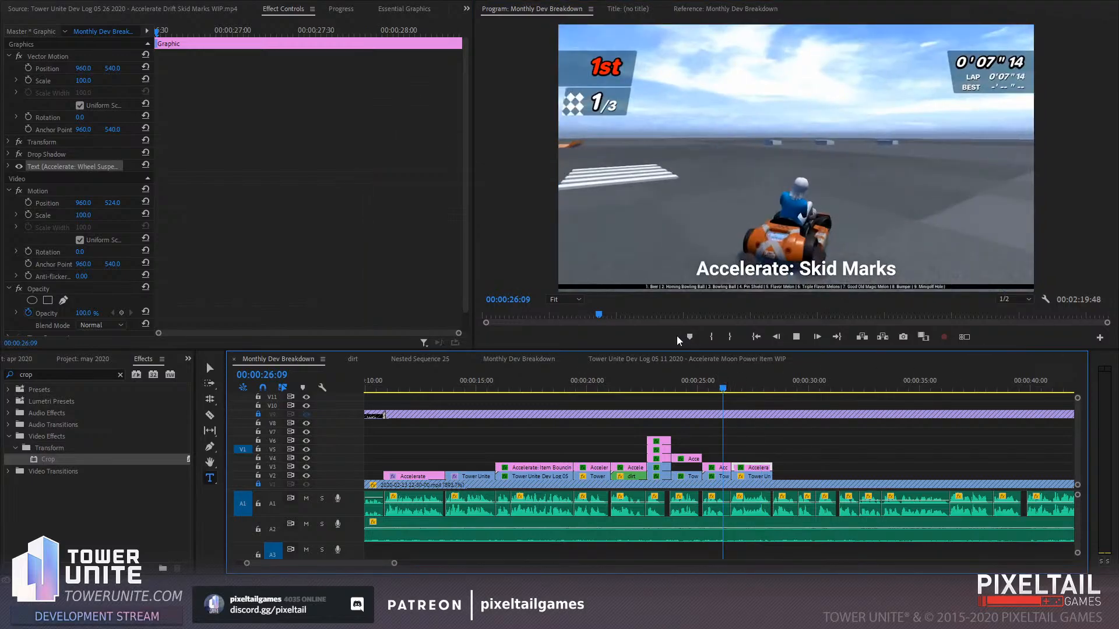
pyautogui.press('space')
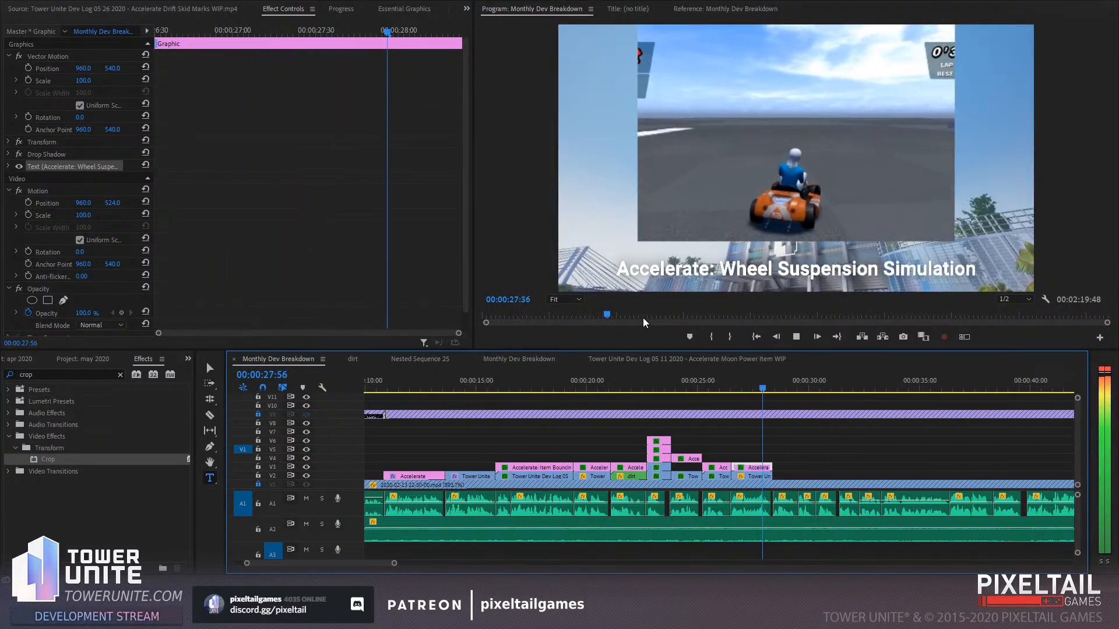
pyautogui.press('space')
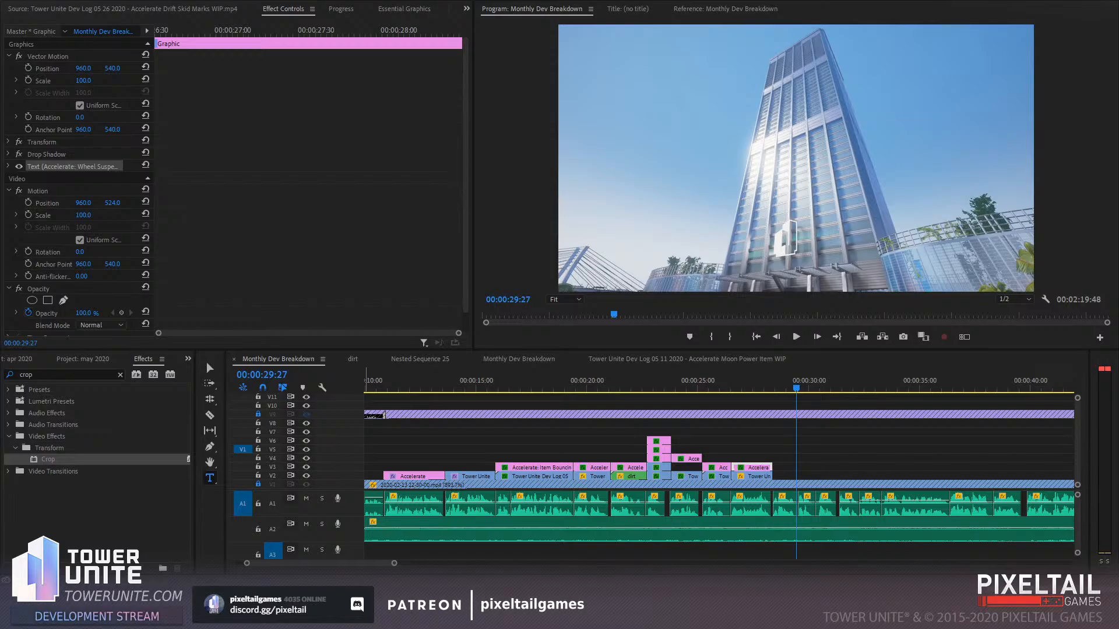
# Add the kart screenshot PNG after the wheel suspension title on V3, trim its end to 00:00:29:27, and preview it
pyautogui.moveTo(1118, 446); pyautogui.dragTo(774, 468)
pyautogui.moveTo(878, 467); pyautogui.dragTo(794, 464)
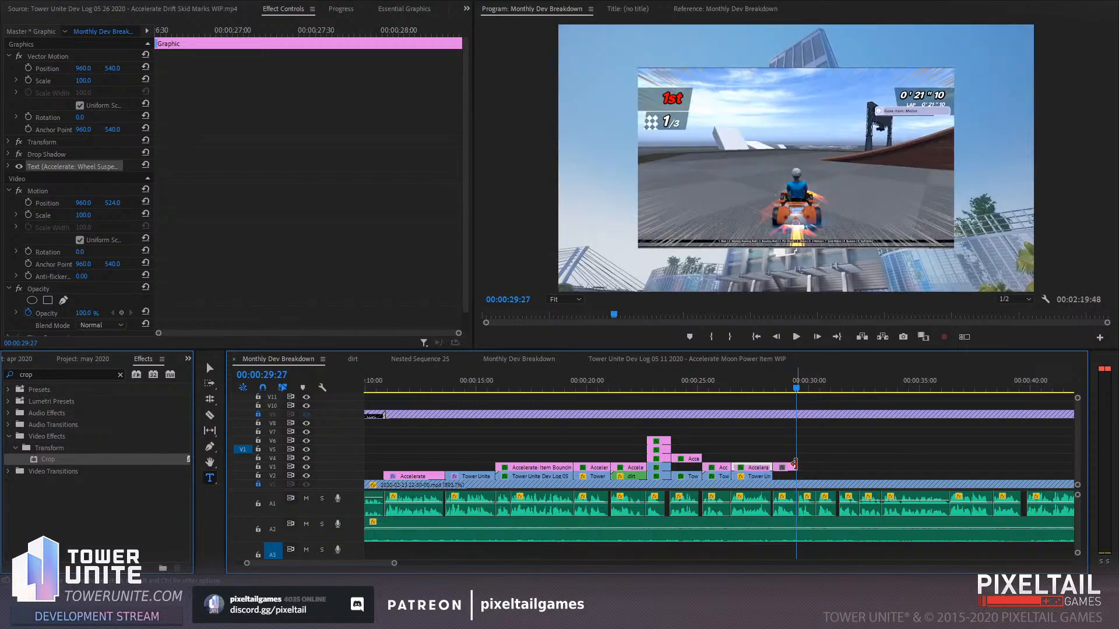
pyautogui.click(769, 382)
pyautogui.press('space')
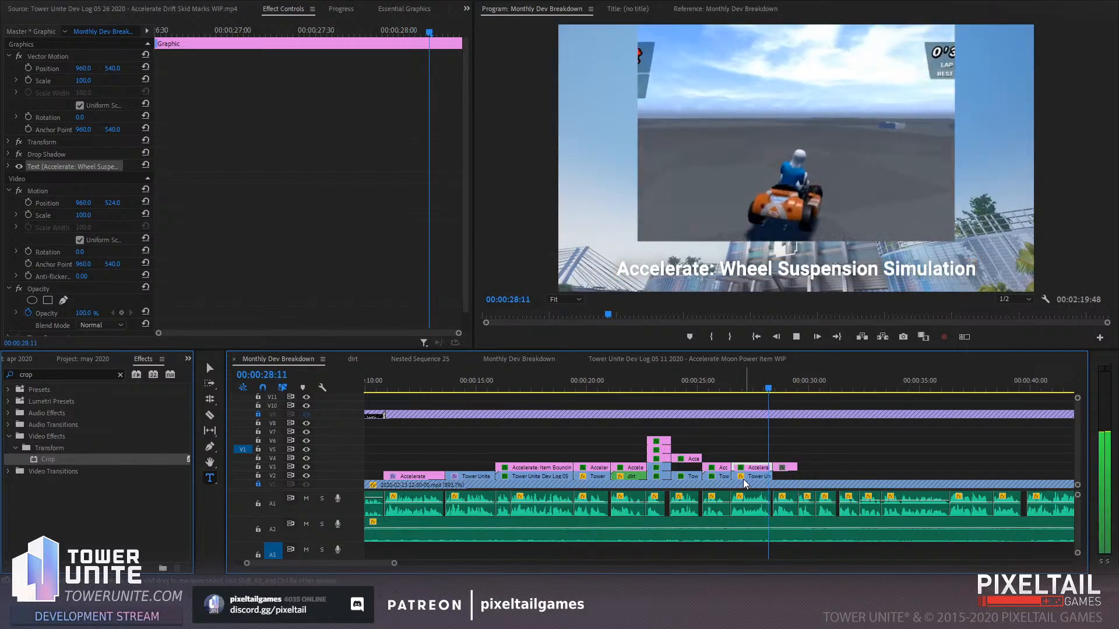
pyautogui.press('space')
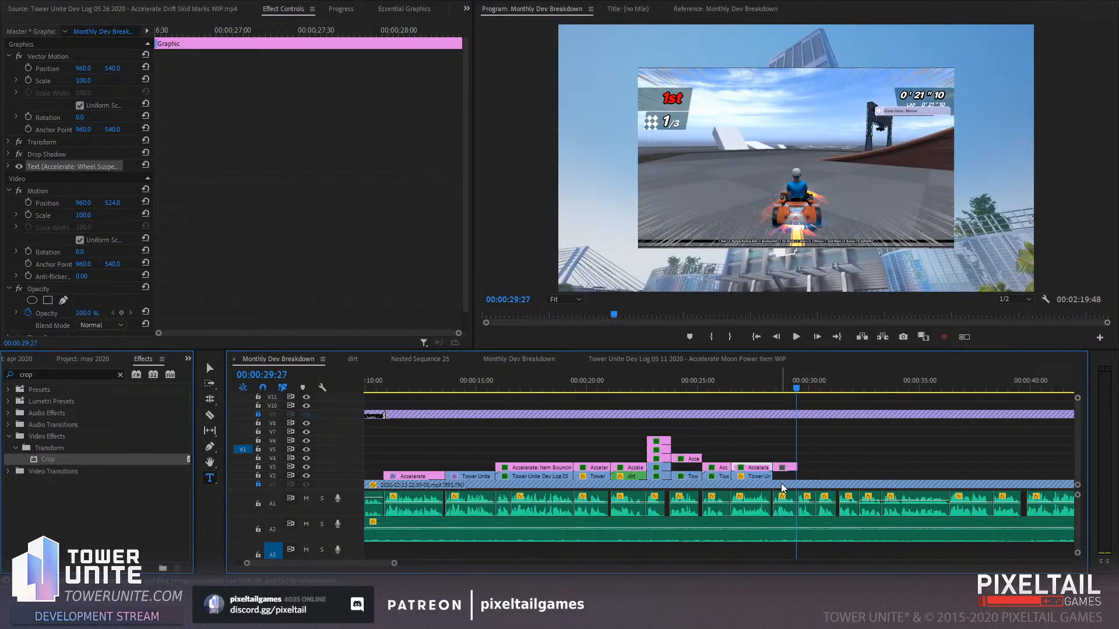
# Scale the kart screenshot to 151 with its vertical position at 551, and move it down to V2 after the wheel suspension clip
pyautogui.click(783, 467)
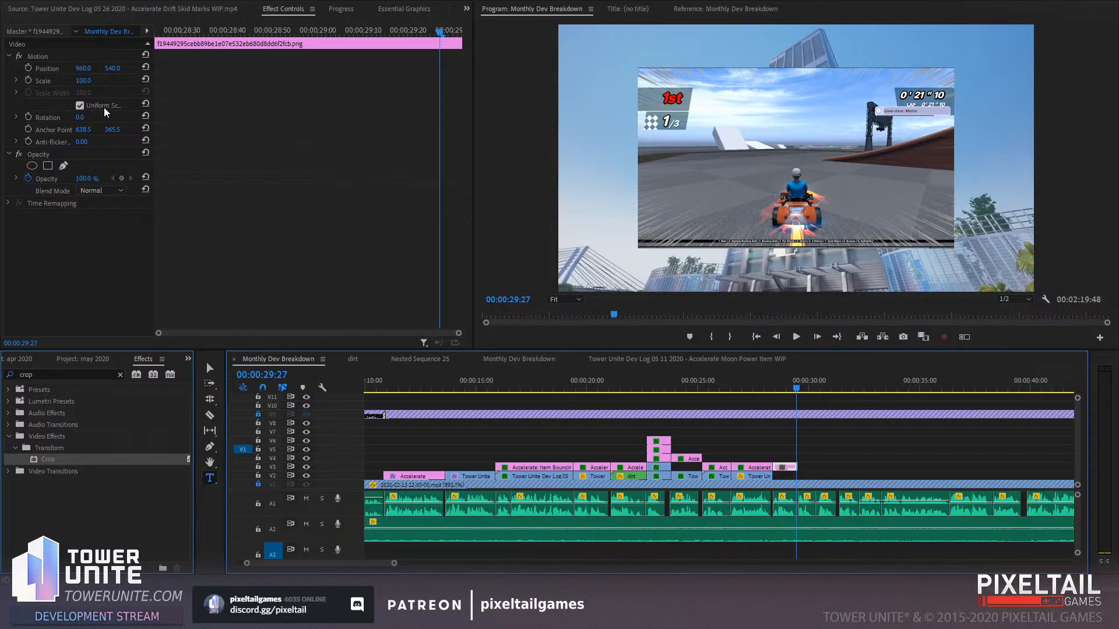
pyautogui.moveTo(83, 86); pyautogui.dragTo(119, 68)
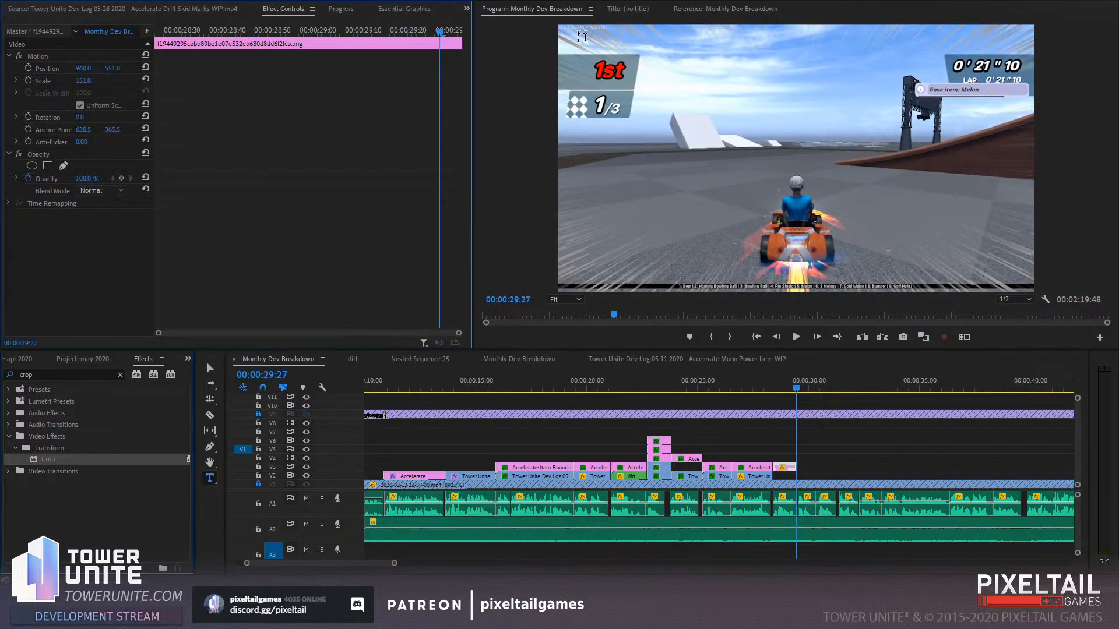
pyautogui.click(786, 468)
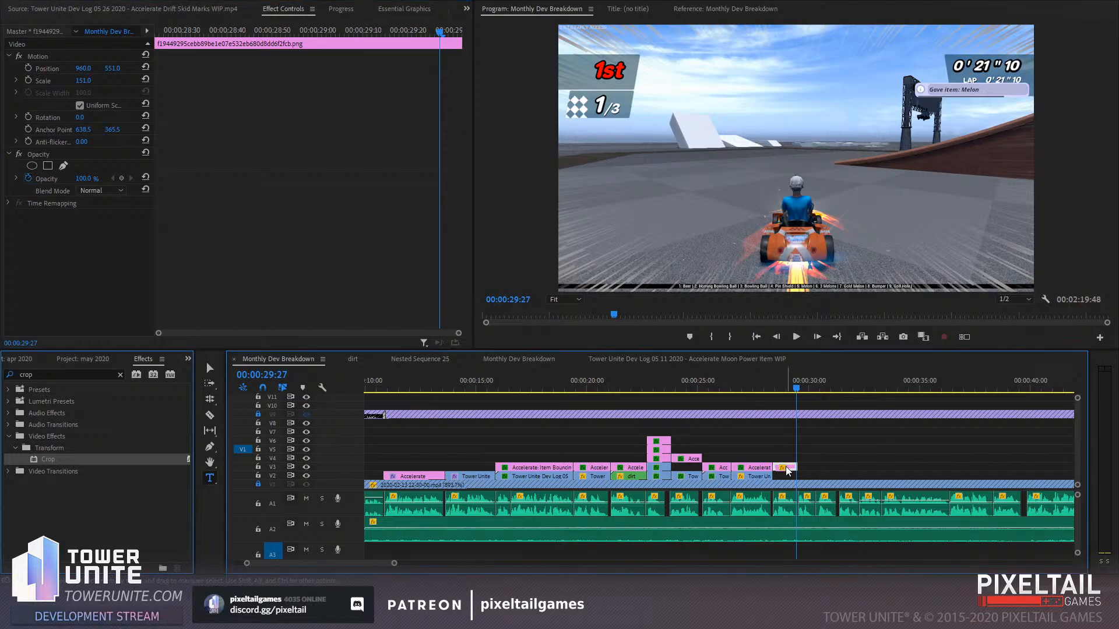
pyautogui.moveTo(786, 467); pyautogui.dragTo(788, 466)
# Duplicate the wheel suspension title onto V3 above the kart screenshot
pyautogui.click(762, 468)
pyautogui.click(837, 372)
pyautogui.hotkey('ctrl', 'v')
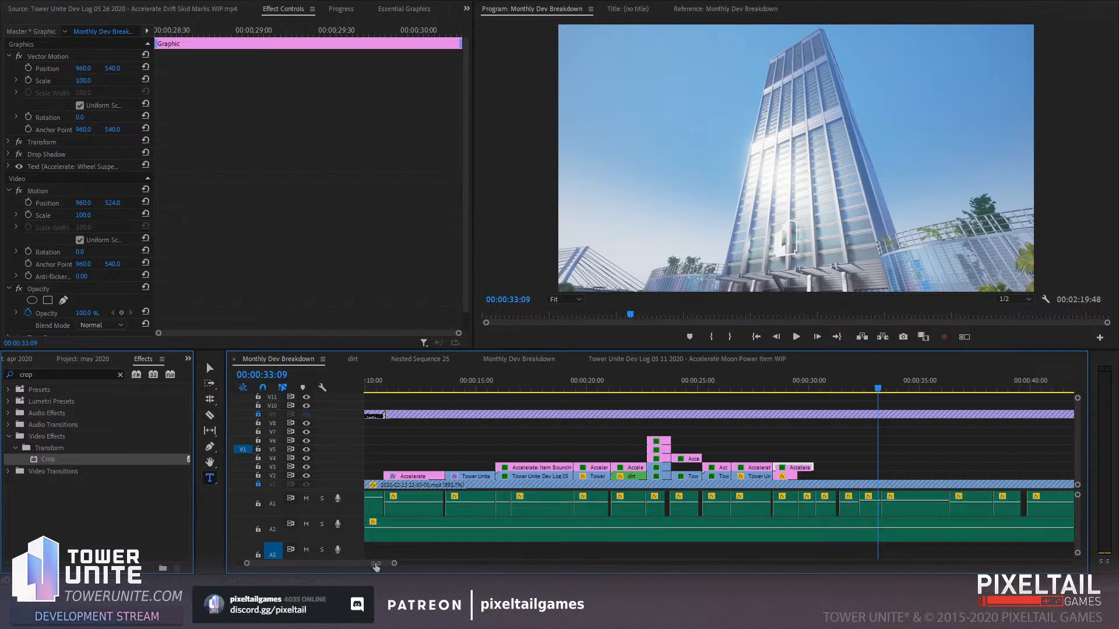
# Change the text of the title above the kart screenshot to "Accelerate: Speed Lines"
pyautogui.moveTo(376, 565)
pyautogui.mouseDown()
pyautogui.moveTo(351, 566)
pyautogui.moveTo(368, 566)
pyautogui.mouseUp()
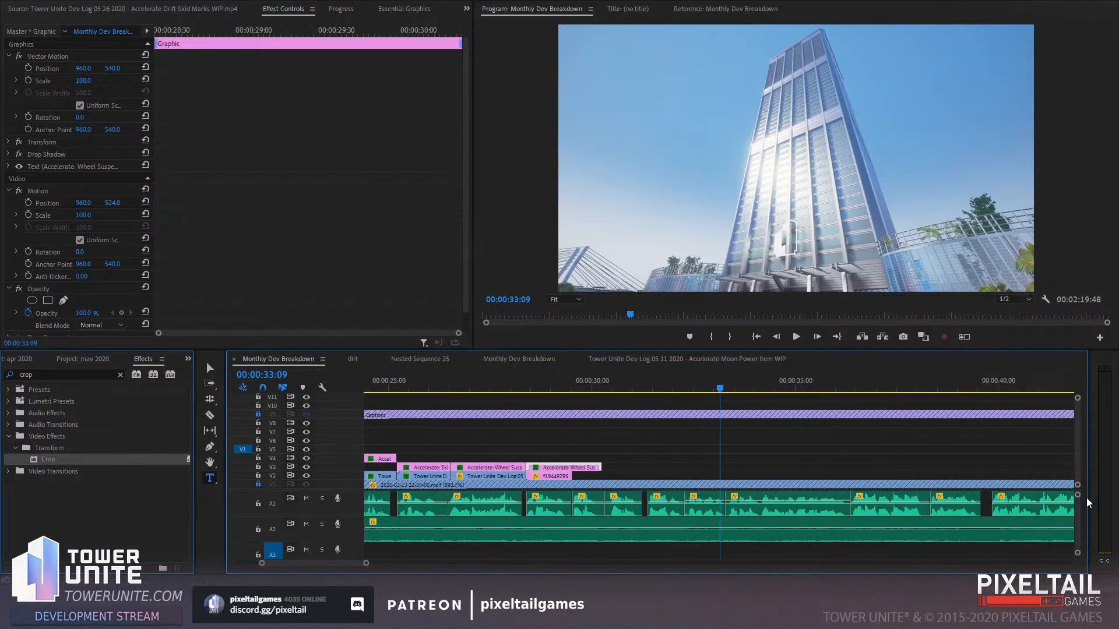
pyautogui.moveTo(1077, 398); pyautogui.dragTo(1079, 401)
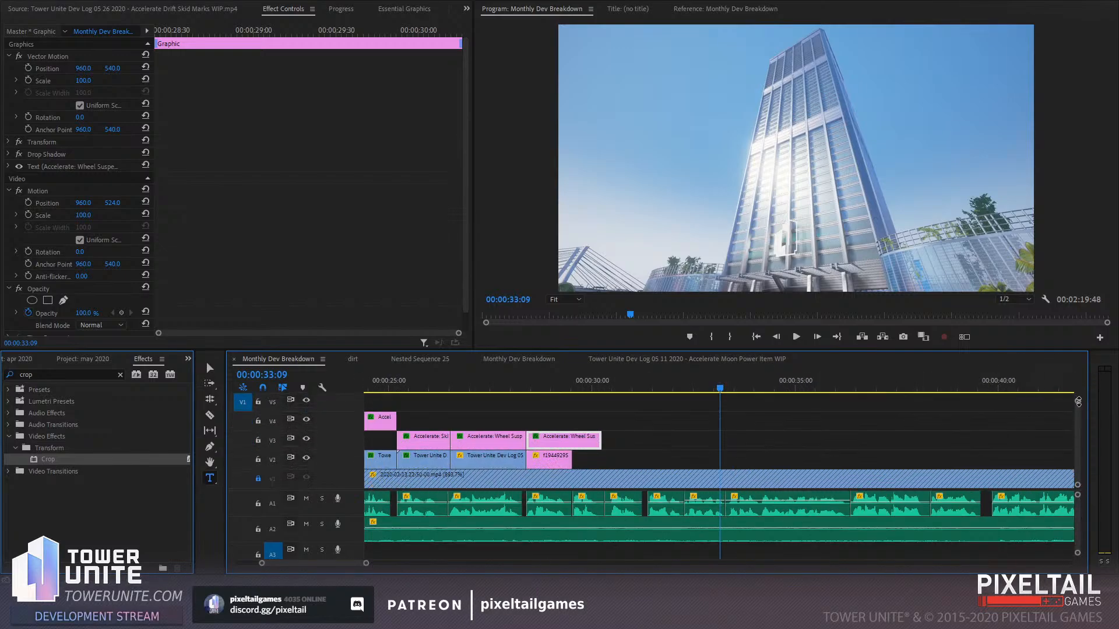
pyautogui.click(485, 386)
pyautogui.press('space')
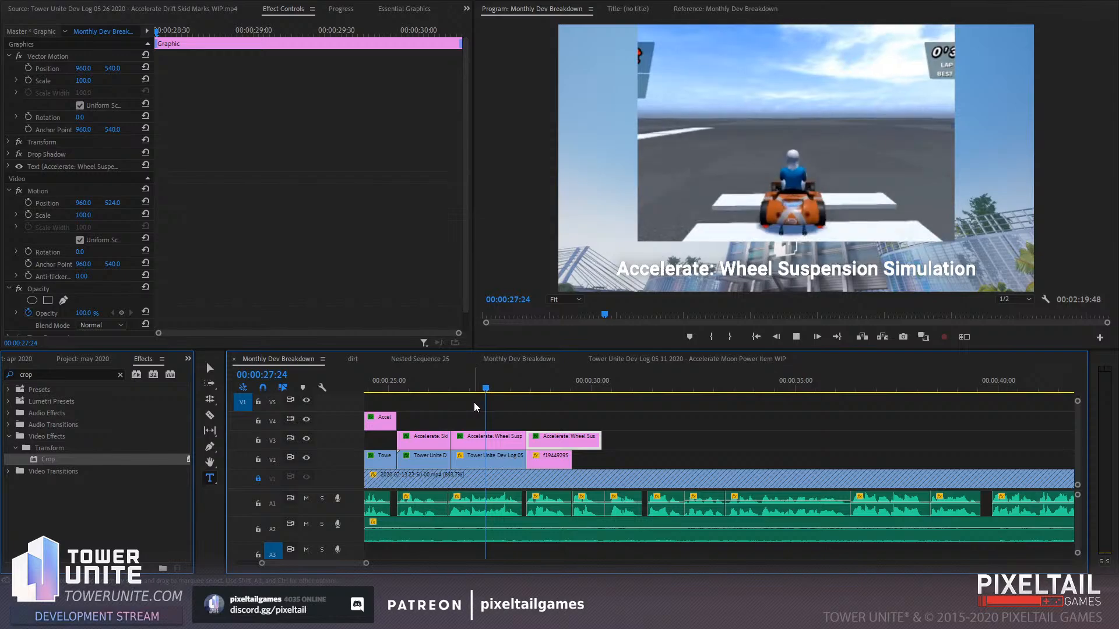
pyautogui.press('space')
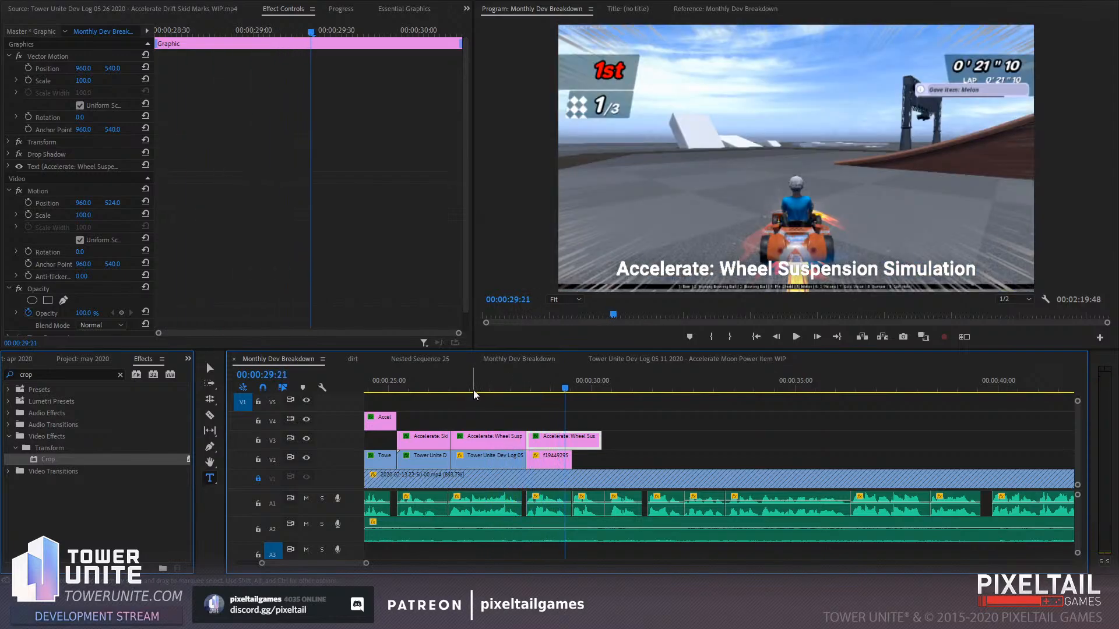
pyautogui.moveTo(719, 268); pyautogui.dragTo(977, 270)
pyautogui.write('Spoe')
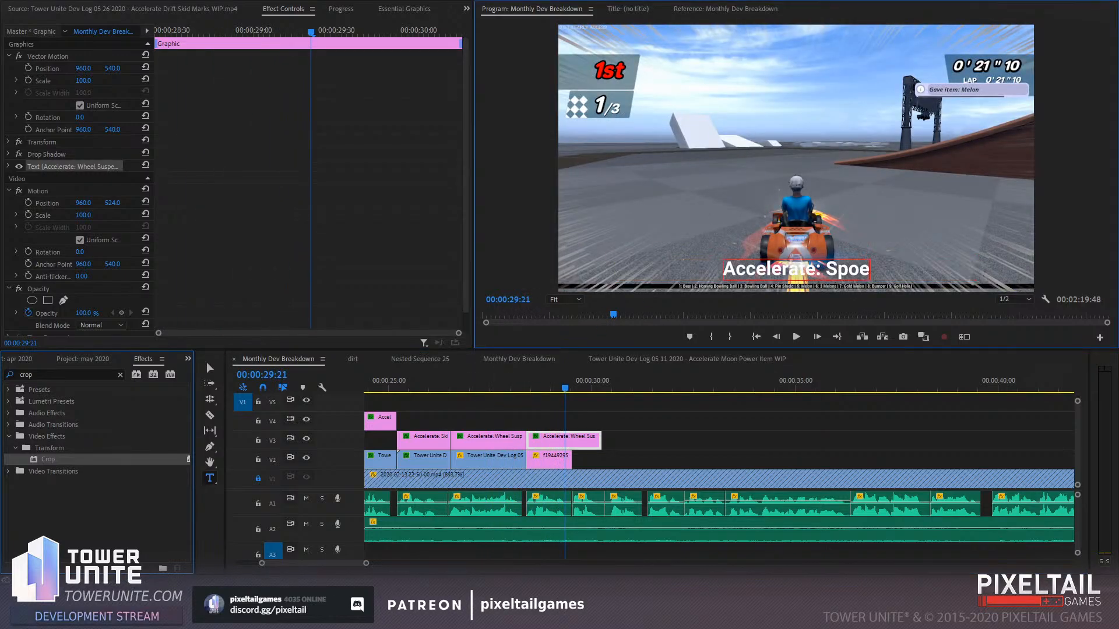
pyautogui.press('BackSpace')
pyautogui.press('BackSpace')
pyautogui.write('eed Linesd')
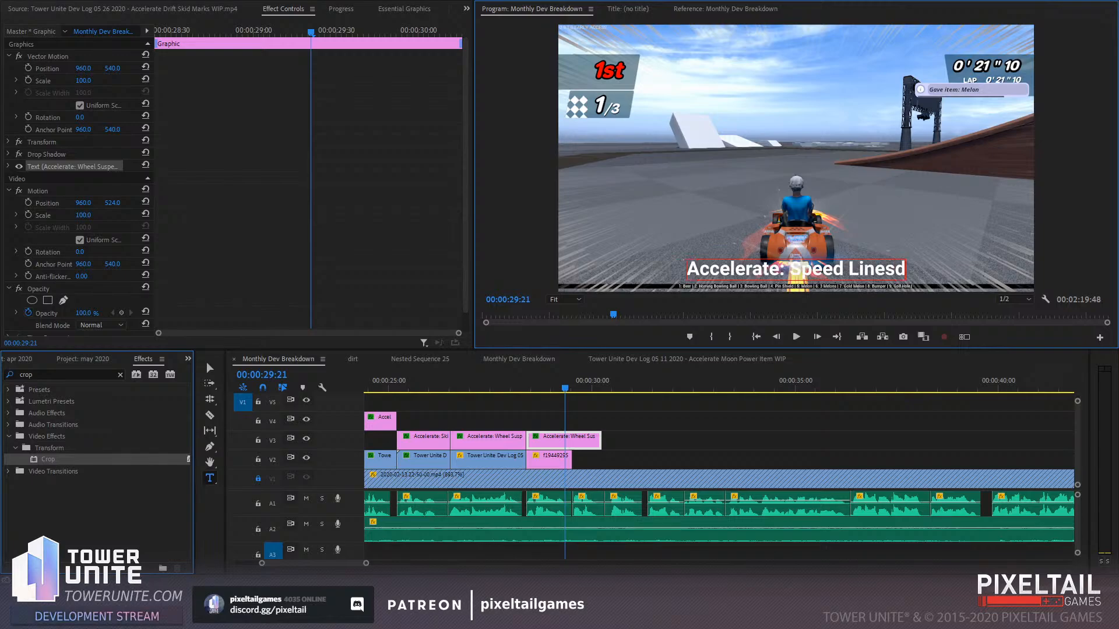
pyautogui.press('BackSpace')
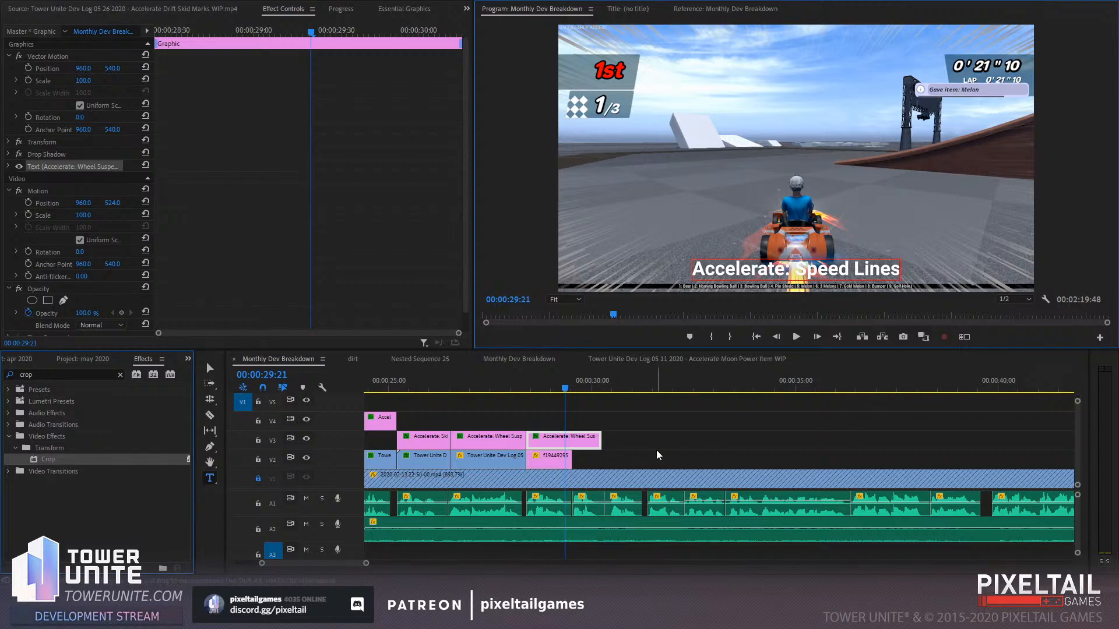
# Trim the end of the "Accelerate: Speed Lines" title to match the kart screenshot's end, preview it, and save the project
pyautogui.click(644, 430)
pyautogui.press('space')
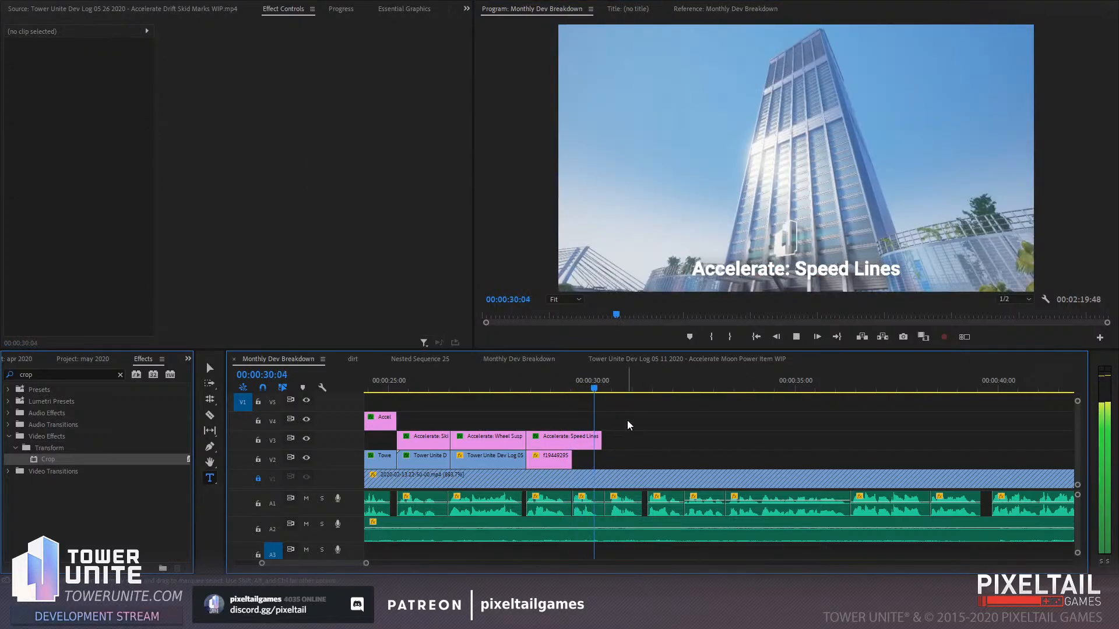
pyautogui.press('space')
pyautogui.moveTo(601, 437); pyautogui.dragTo(570, 437)
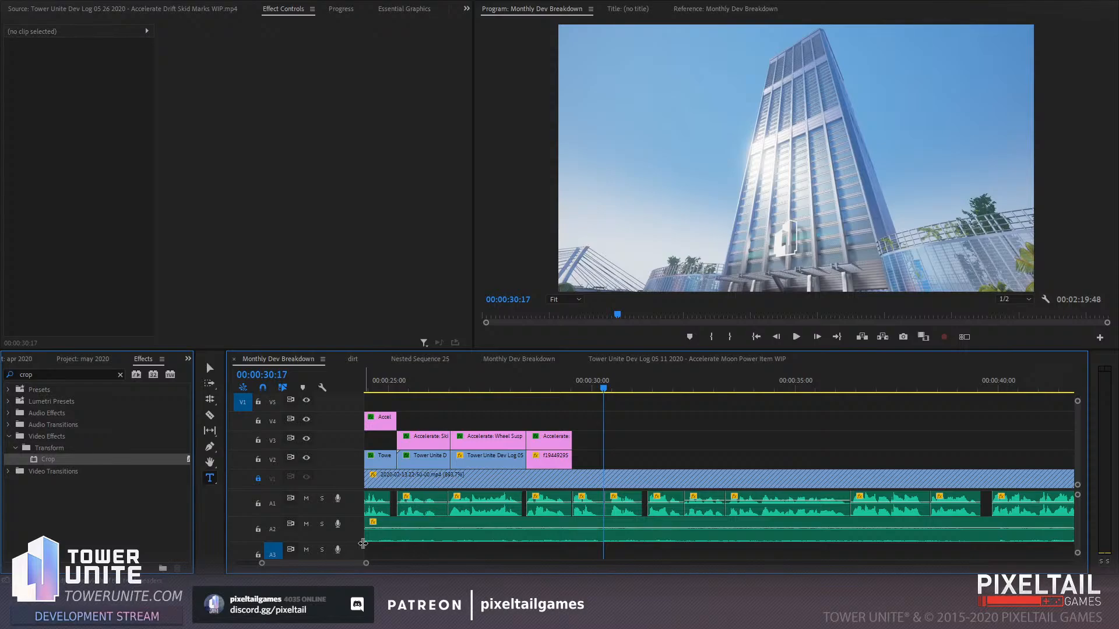
pyautogui.click(560, 388)
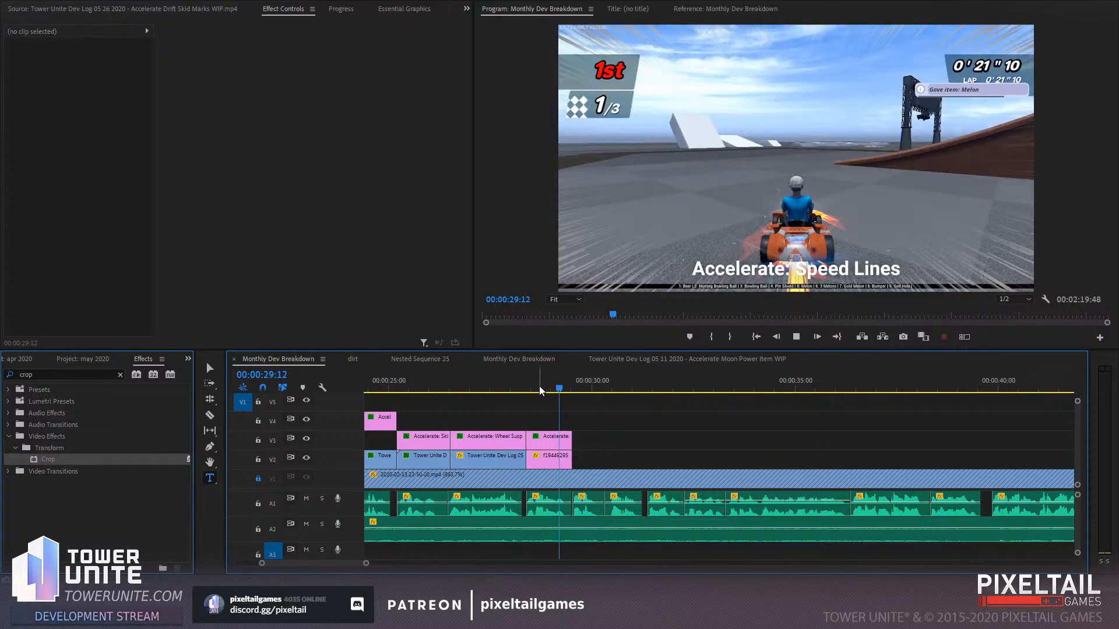
pyautogui.press('space')
pyautogui.press('space')
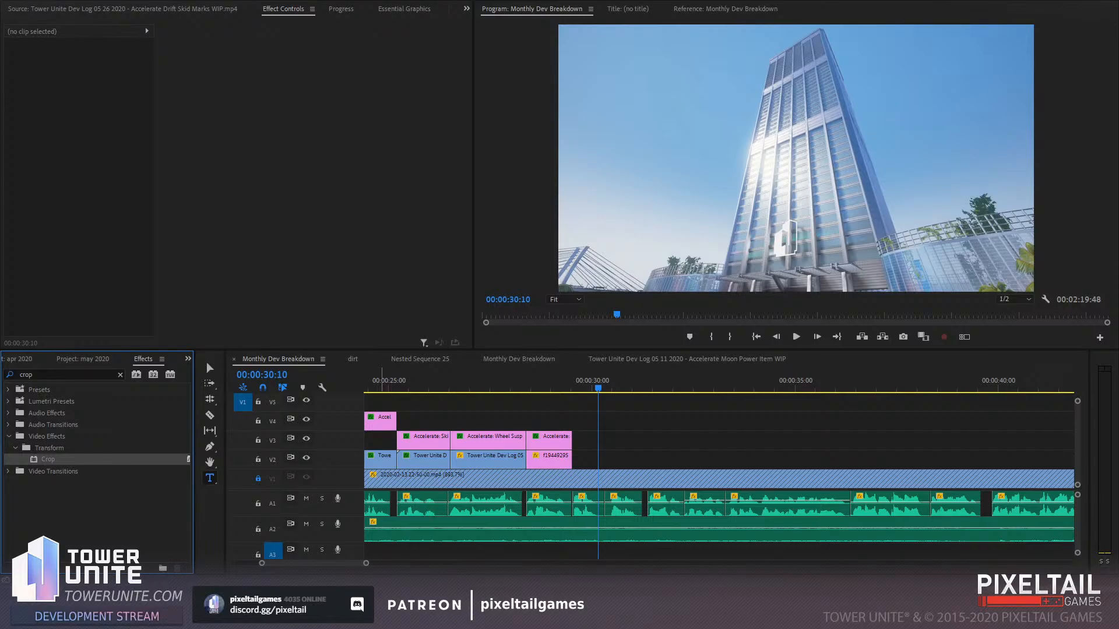
pyautogui.hotkey('ctrl', 's')
# Mark a 27-frame section of the Accelerate Player Interaction (Bumping) clip ending at 00;00;04;17, and add its video to V2 after the kart screenshot
pyautogui.click(123, 9)
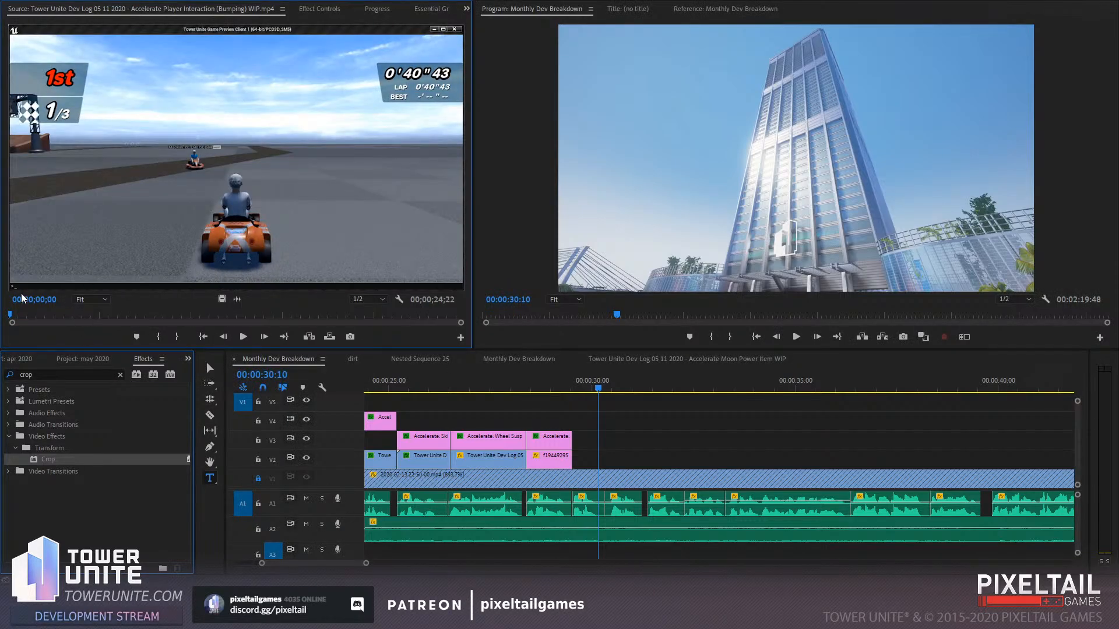
pyautogui.moveTo(26, 318); pyautogui.dragTo(78, 314)
pyautogui.press('i')
pyautogui.press('space')
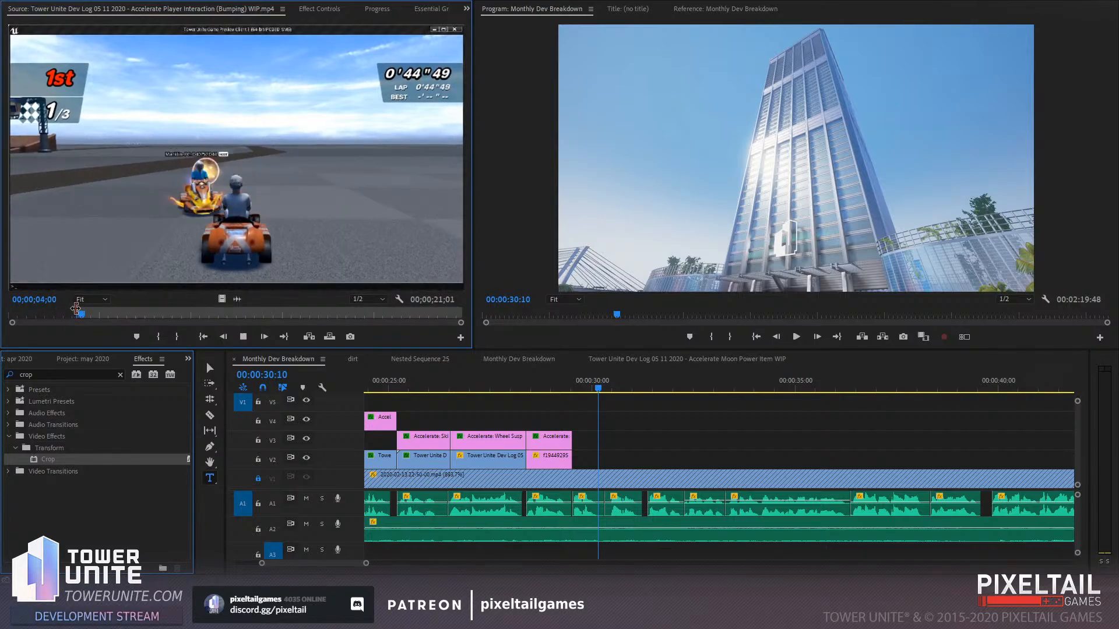
pyautogui.press('space')
pyautogui.press('o')
pyautogui.moveTo(222, 299); pyautogui.dragTo(579, 458)
pyautogui.click(554, 373)
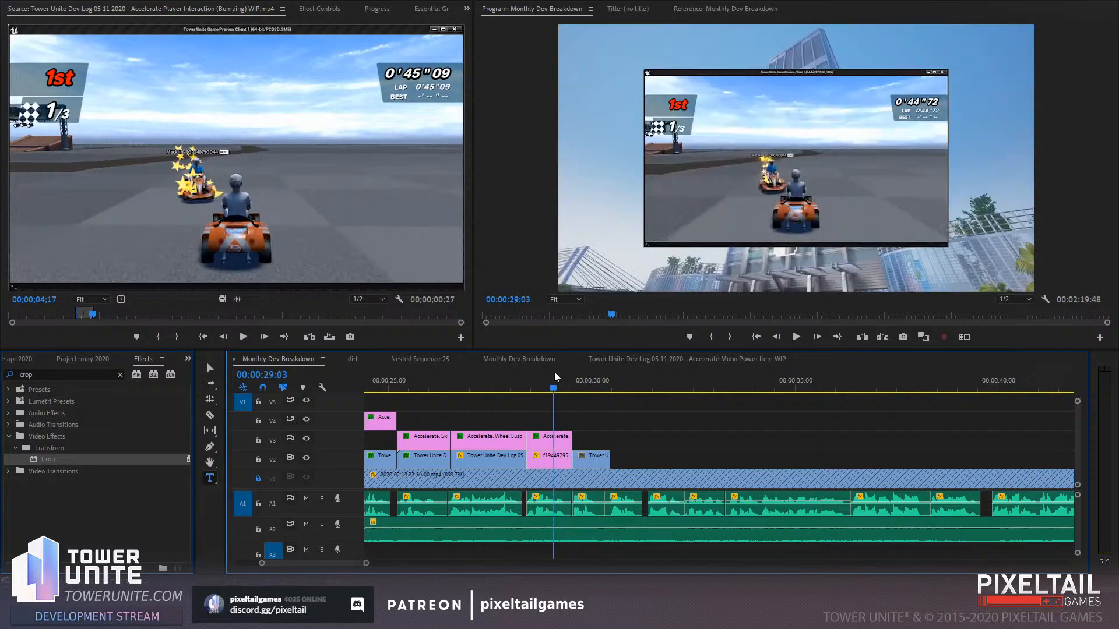
pyautogui.press('space')
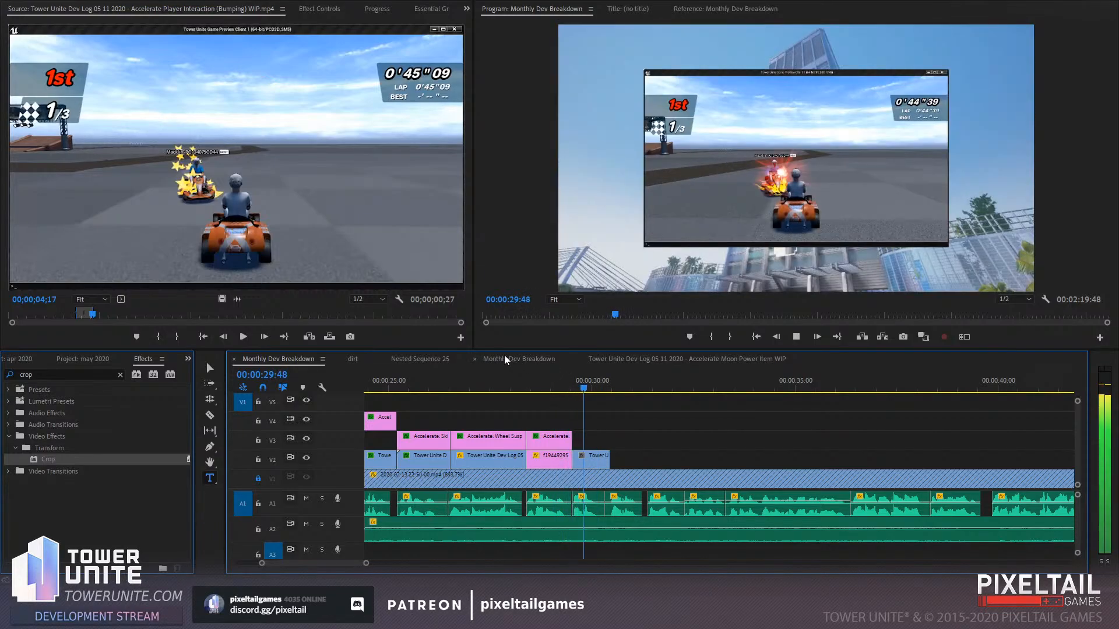
pyautogui.press('space')
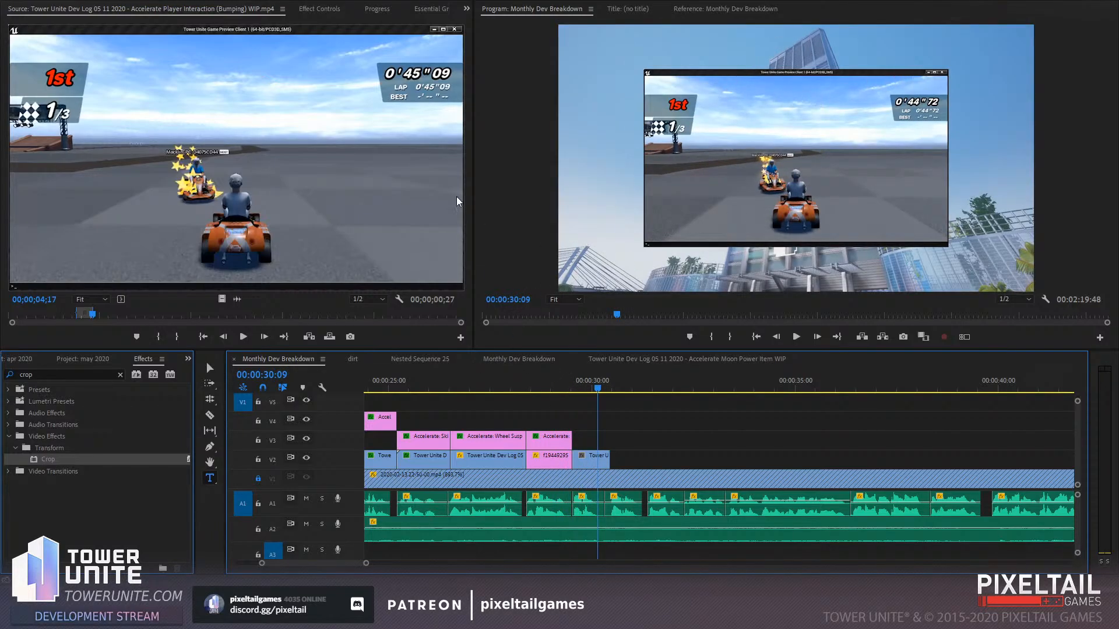
# Apply the Crop effect to the wheel suspension clip on V2 and crop its top by 11%
pyautogui.click(207, 369)
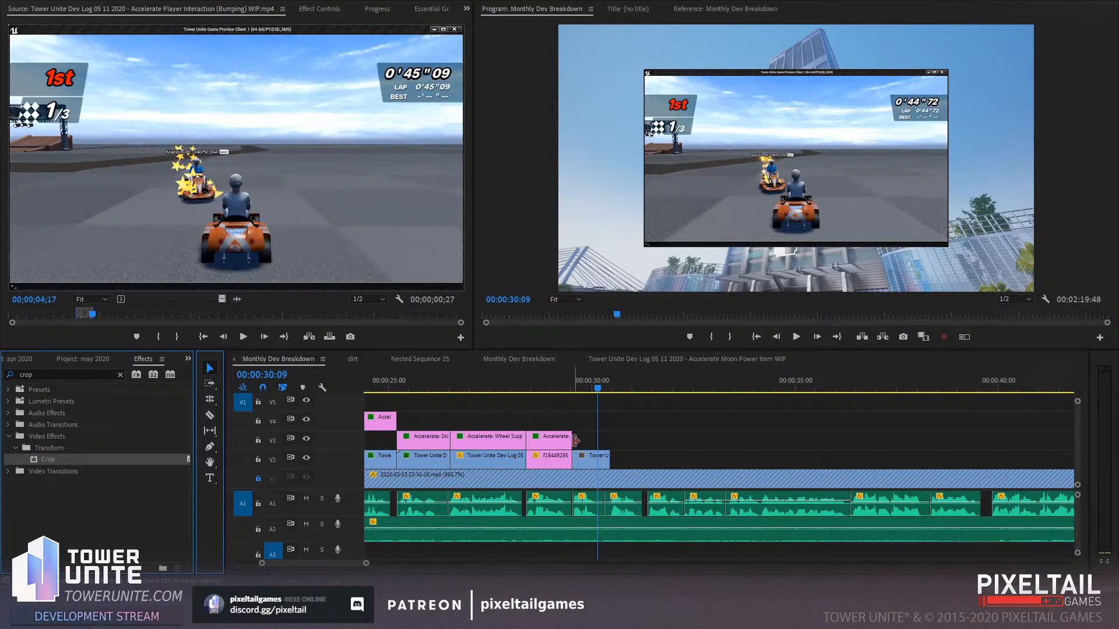
pyautogui.click(605, 463)
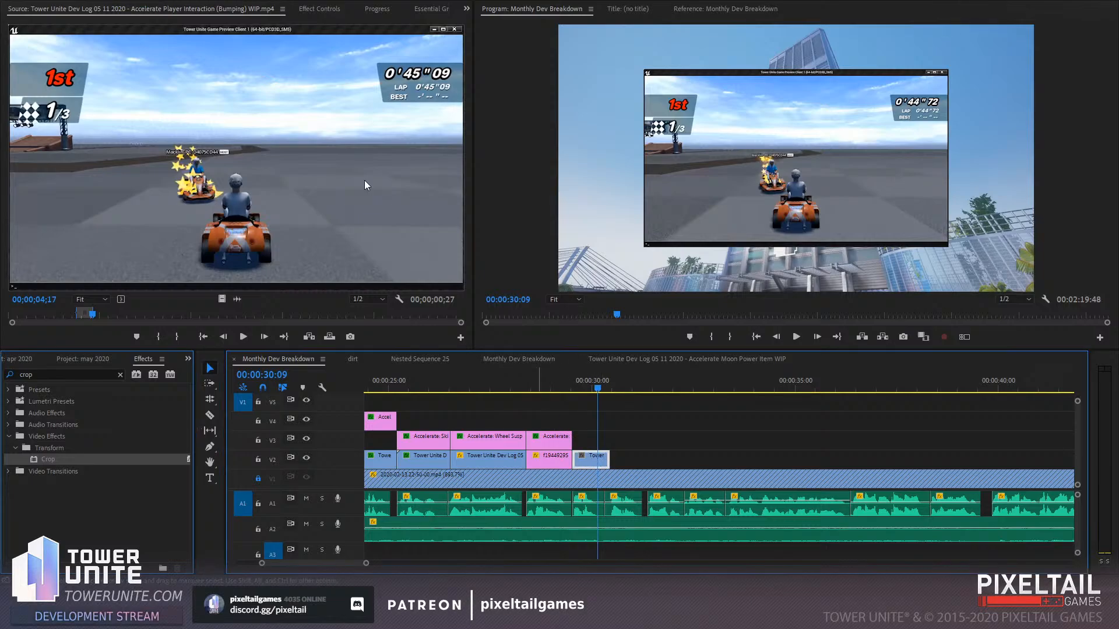
pyautogui.click(315, 9)
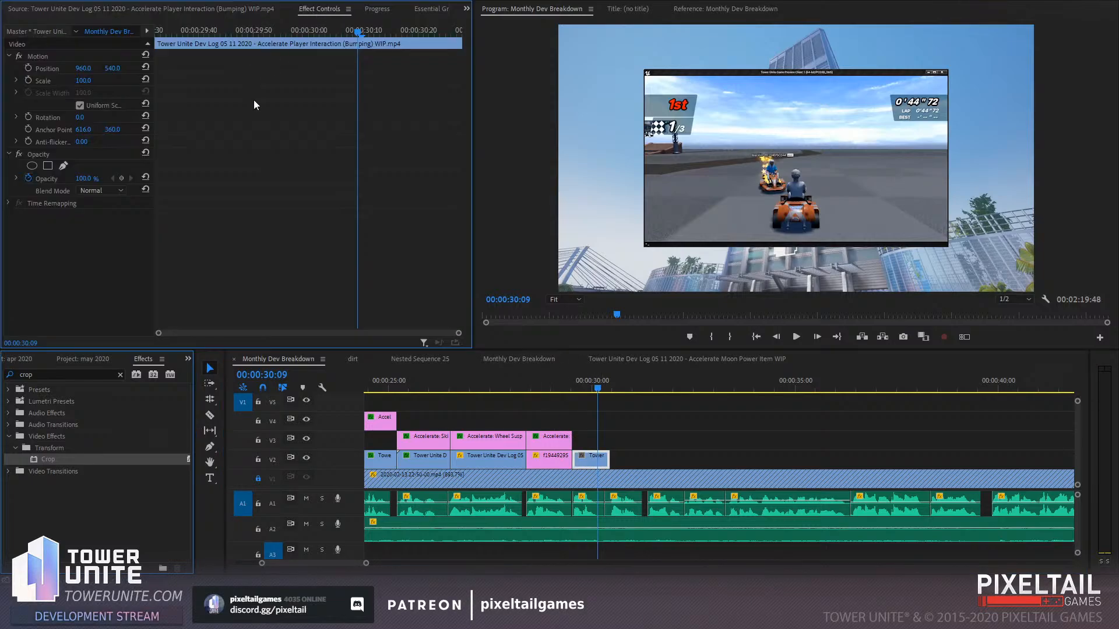
pyautogui.click(546, 386)
pyautogui.moveTo(546, 385); pyautogui.dragTo(513, 386)
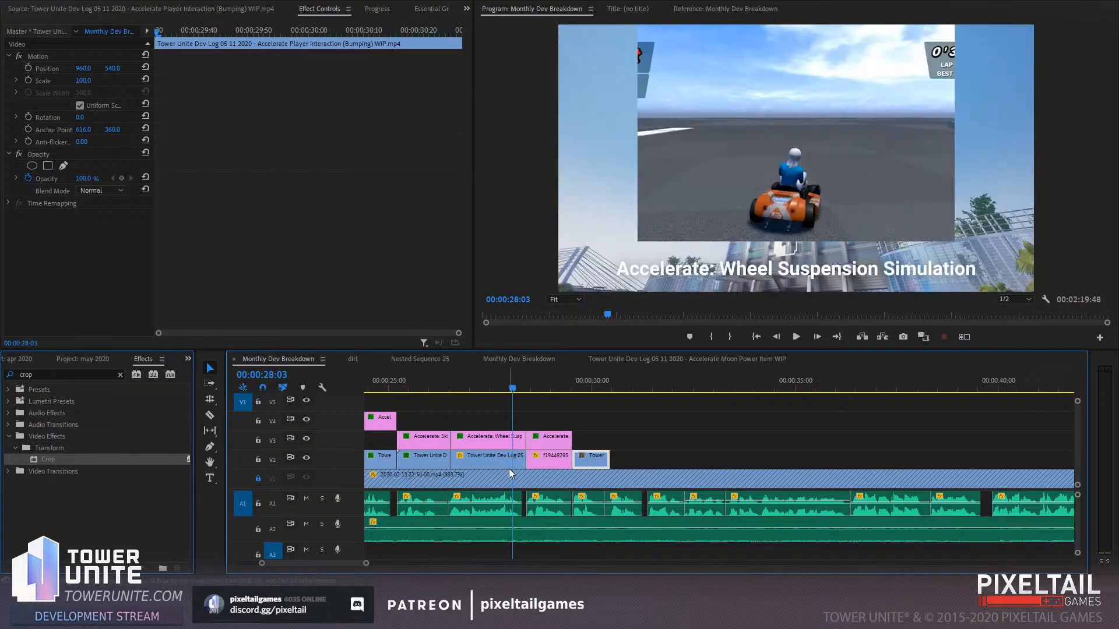
pyautogui.click(504, 461)
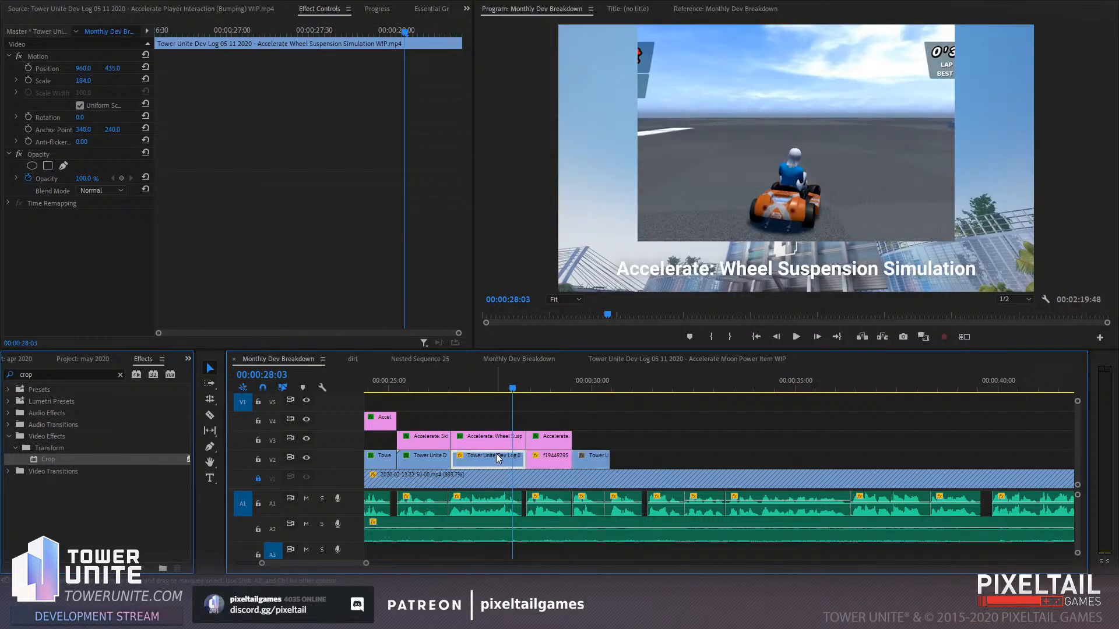
pyautogui.click(465, 388)
pyautogui.moveTo(465, 388); pyautogui.dragTo(441, 388)
pyautogui.press('space')
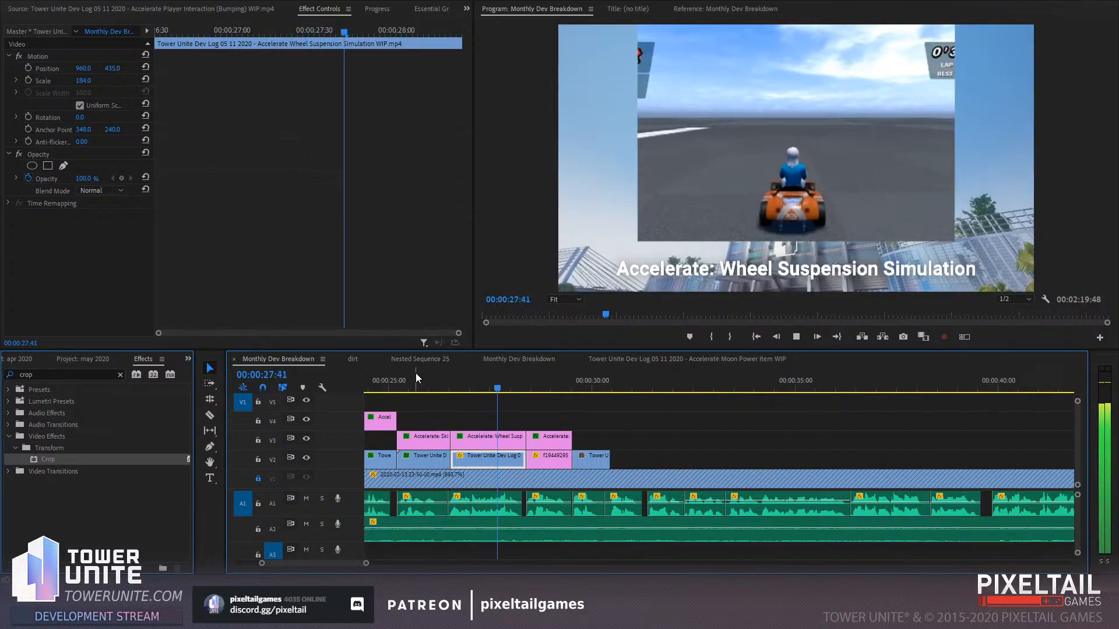
pyautogui.press('space')
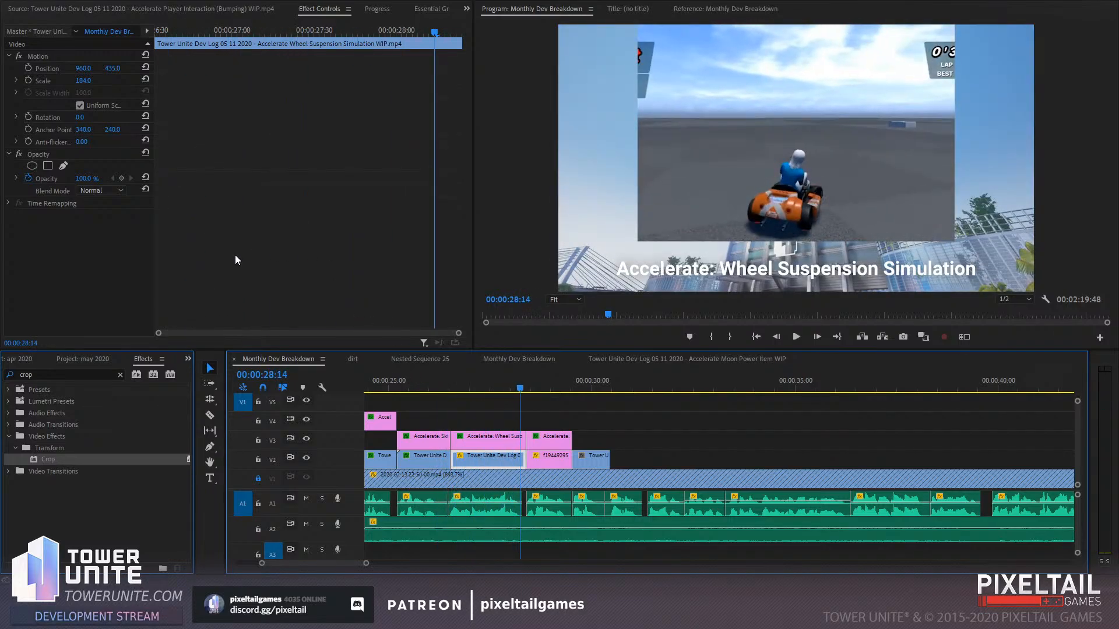
pyautogui.moveTo(61, 463); pyautogui.dragTo(488, 460)
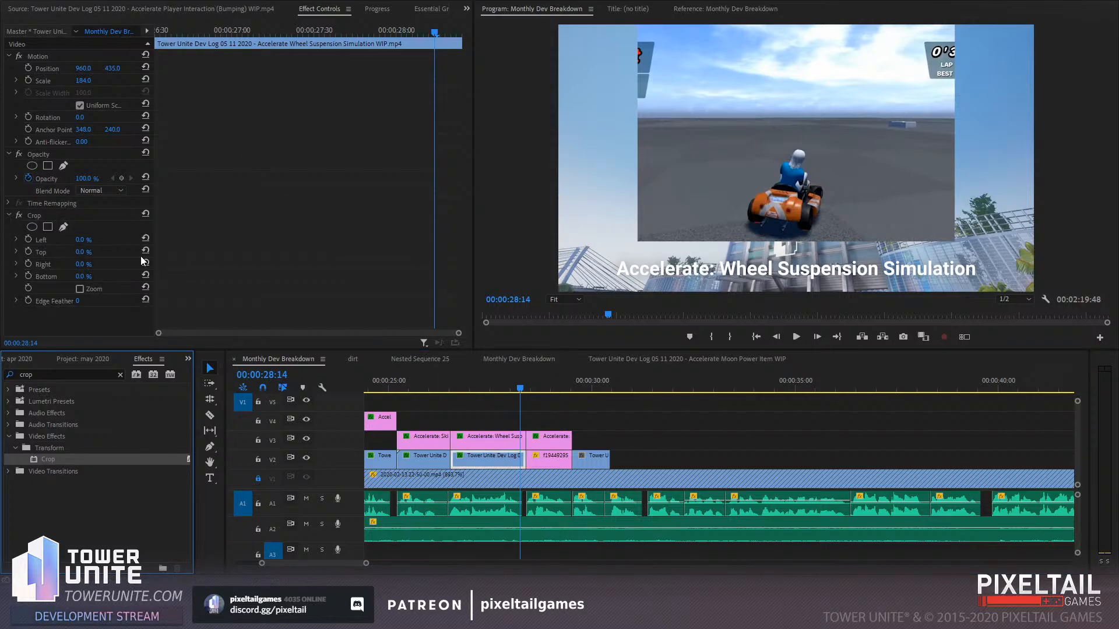
pyautogui.moveTo(82, 252)
pyautogui.mouseDown()
pyautogui.moveTo(99, 251)
pyautogui.moveTo(90, 252)
pyautogui.mouseUp()
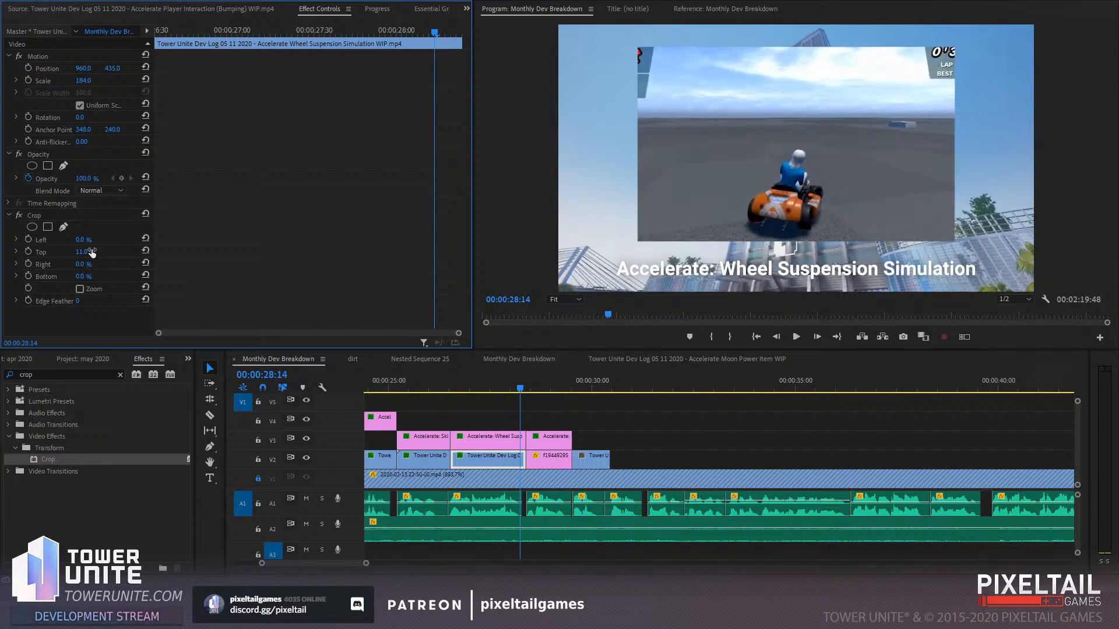
# Copy the Motion and Crop settings of the skid marks clip onto the bumping clip on V2
pyautogui.click(536, 387)
pyautogui.moveTo(539, 389); pyautogui.dragTo(583, 379)
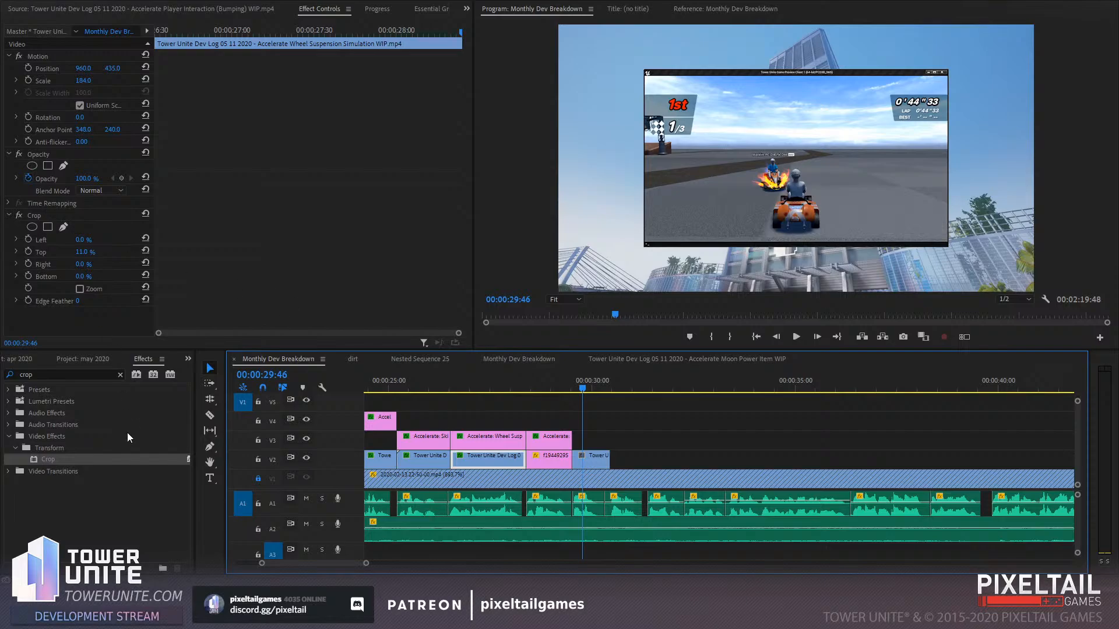
pyautogui.click(435, 382)
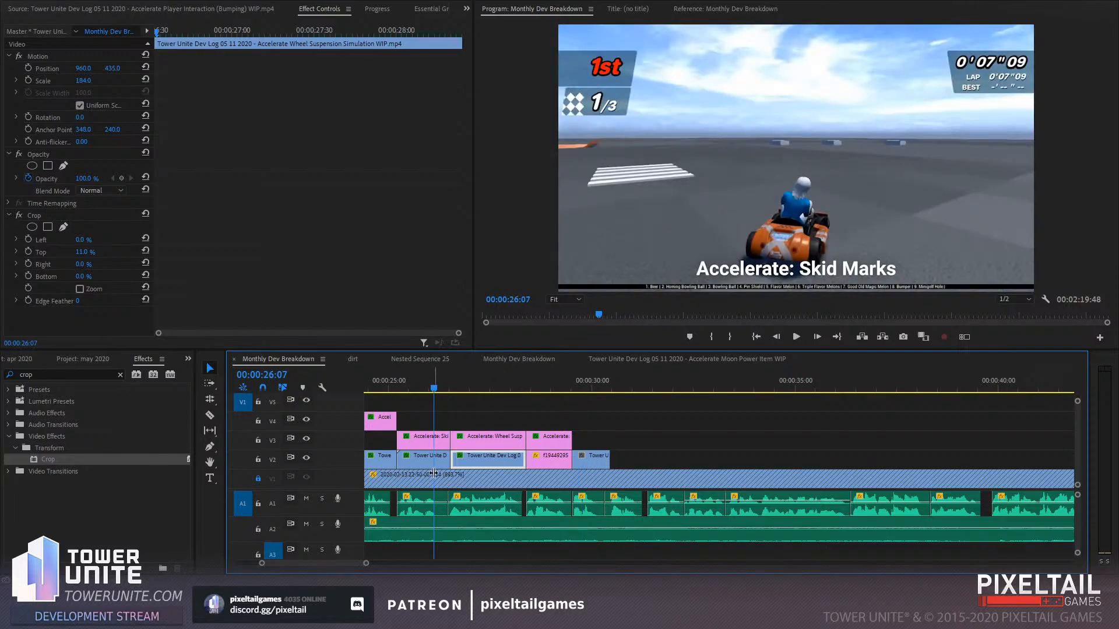
pyautogui.click(430, 463)
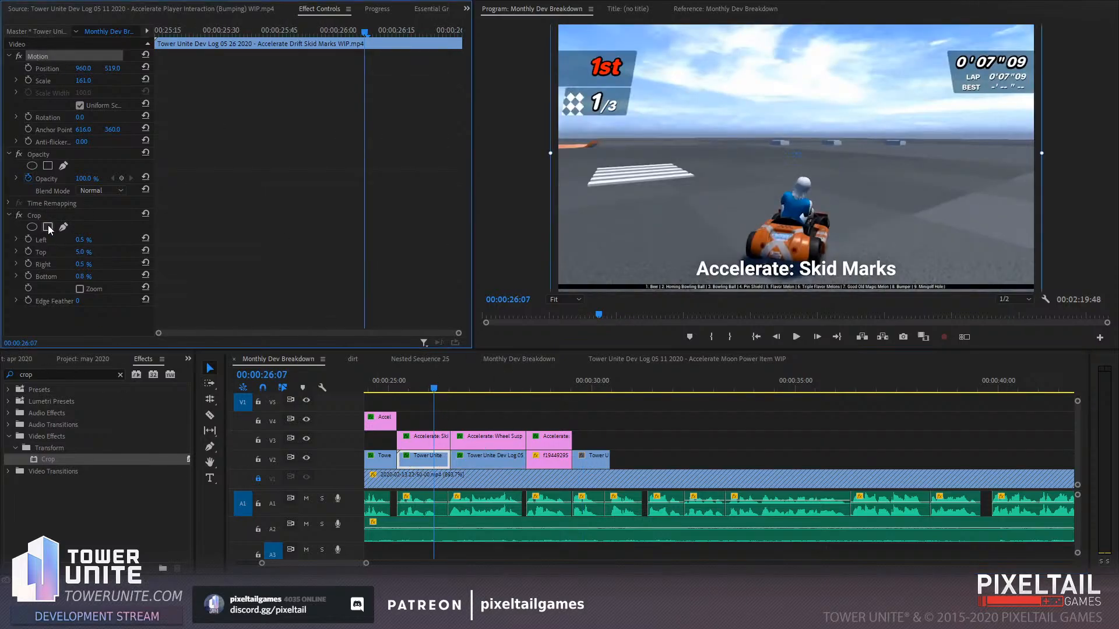
pyautogui.click(593, 464)
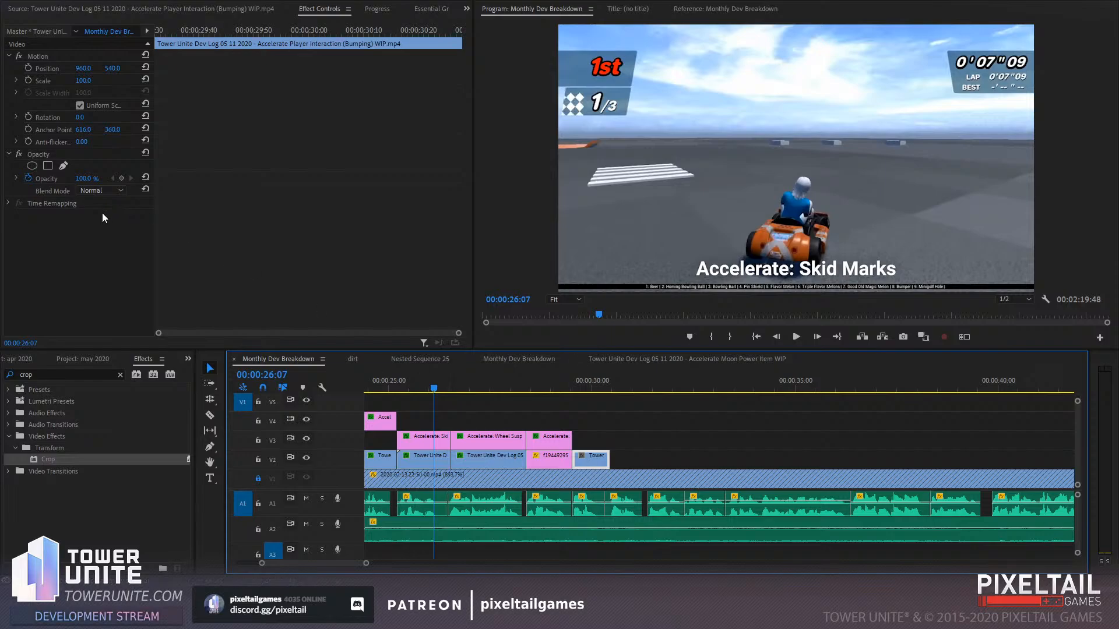
pyautogui.hotkey('ctrl', 'v')
pyautogui.click(586, 382)
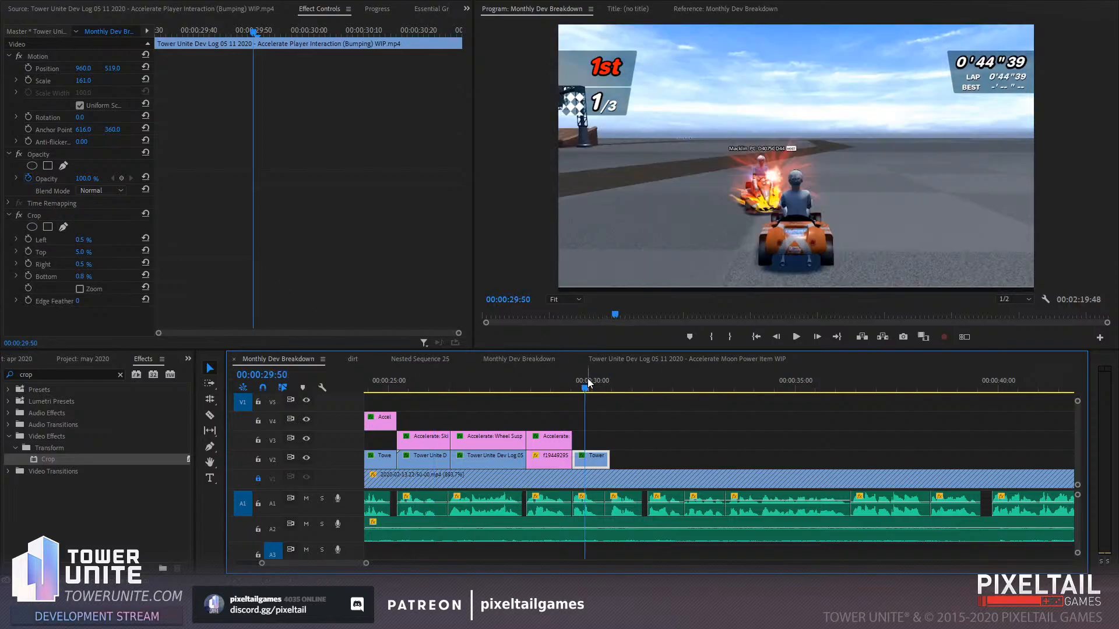
# Set the bumping clip's scale to 164 and vertical position to 530, and preview it with the narration
pyautogui.moveTo(111, 69)
pyautogui.mouseDown()
pyautogui.moveTo(130, 69)
pyautogui.moveTo(119, 69)
pyautogui.mouseUp()
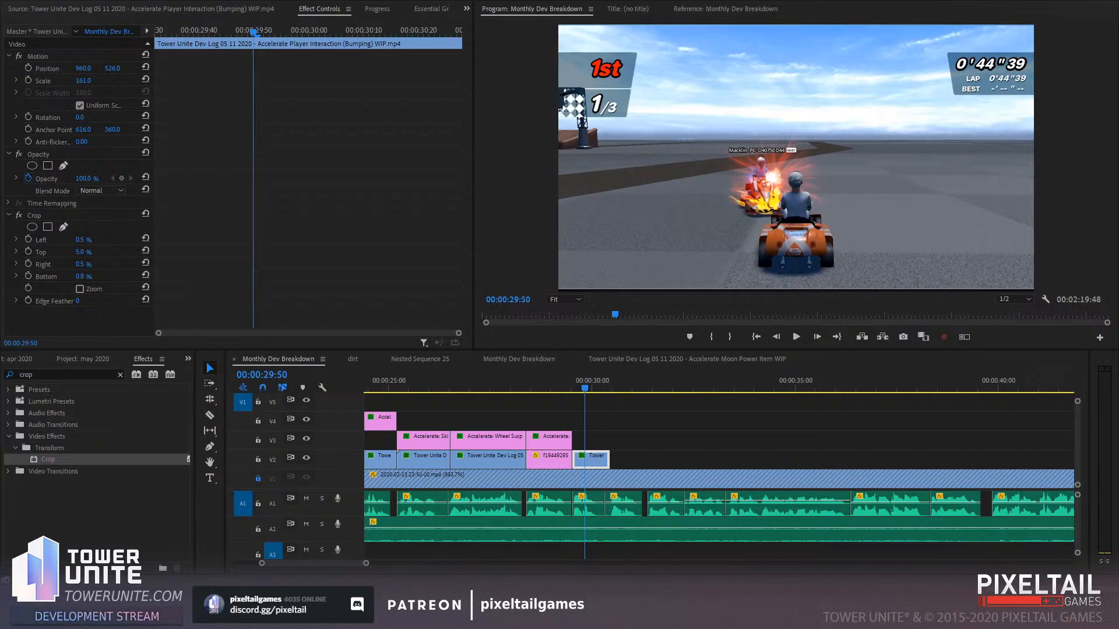
pyautogui.moveTo(82, 81); pyautogui.dragTo(89, 80)
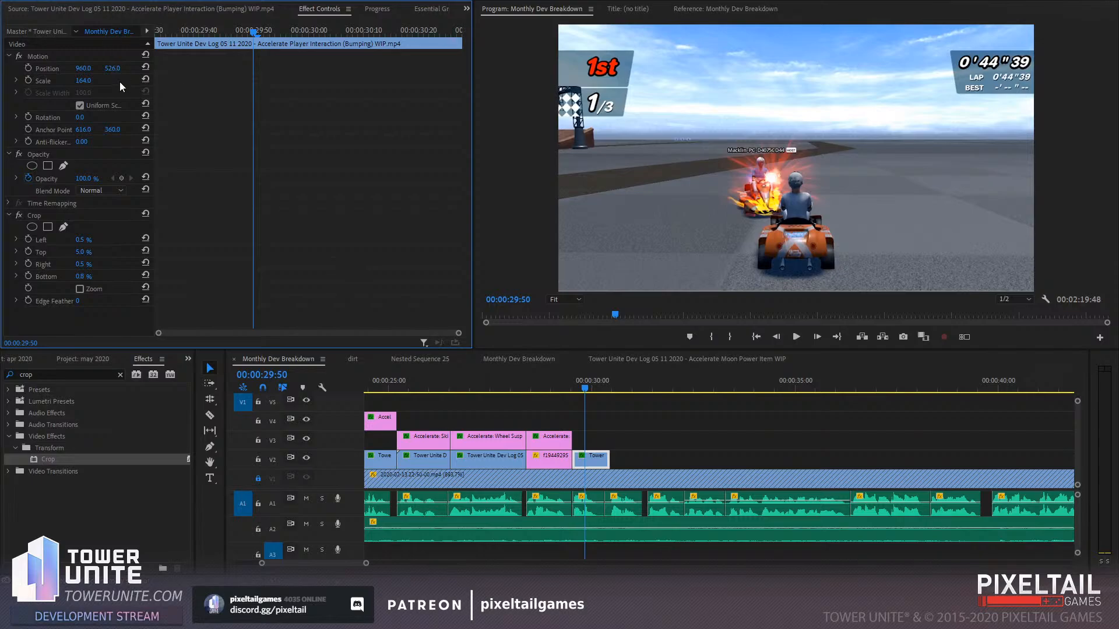
pyautogui.moveTo(113, 68); pyautogui.dragTo(115, 68)
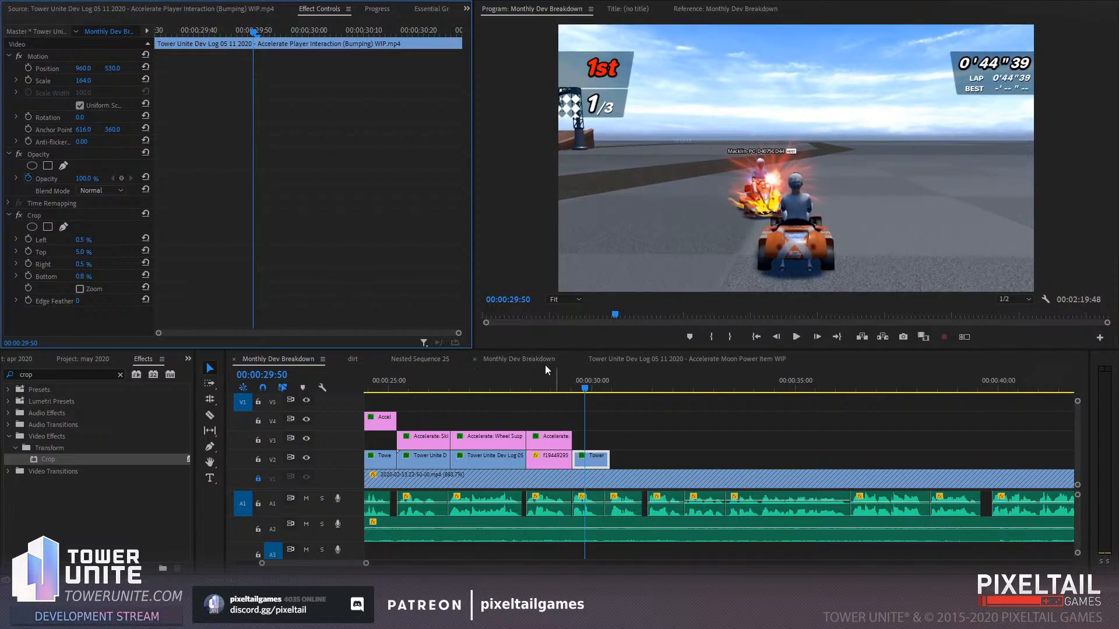
pyautogui.moveTo(583, 382); pyautogui.dragTo(548, 379)
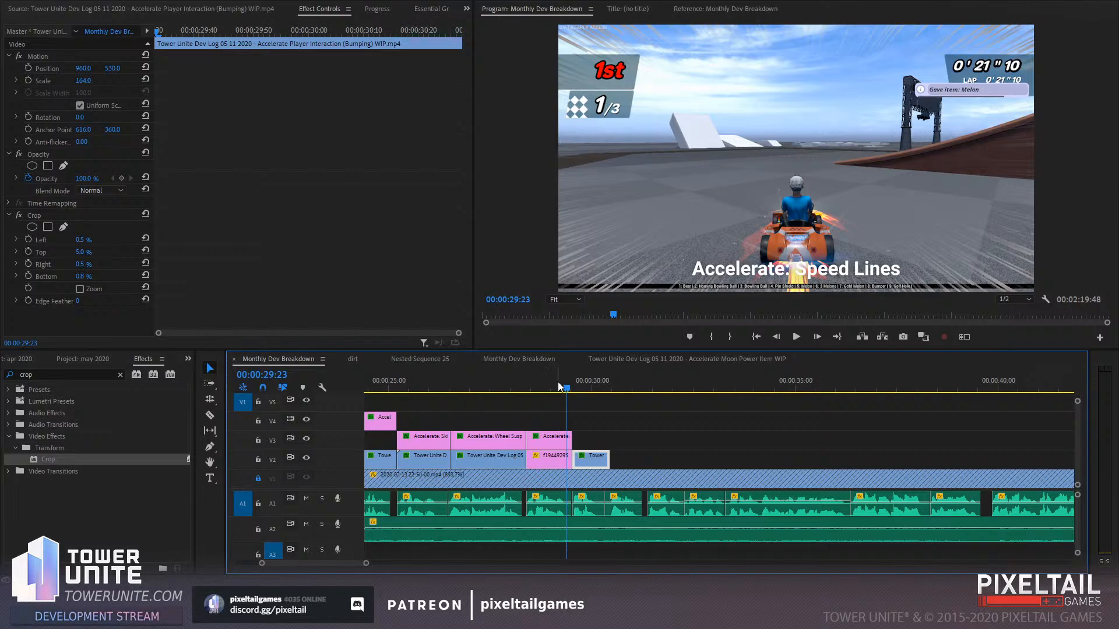
pyautogui.press('space')
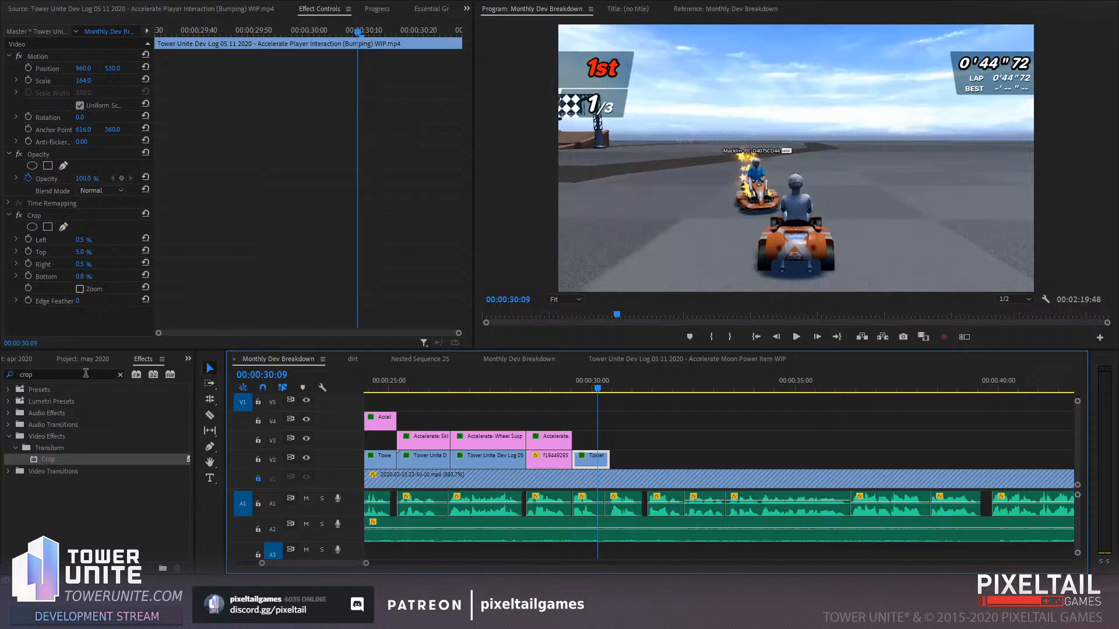
pyautogui.click(560, 382)
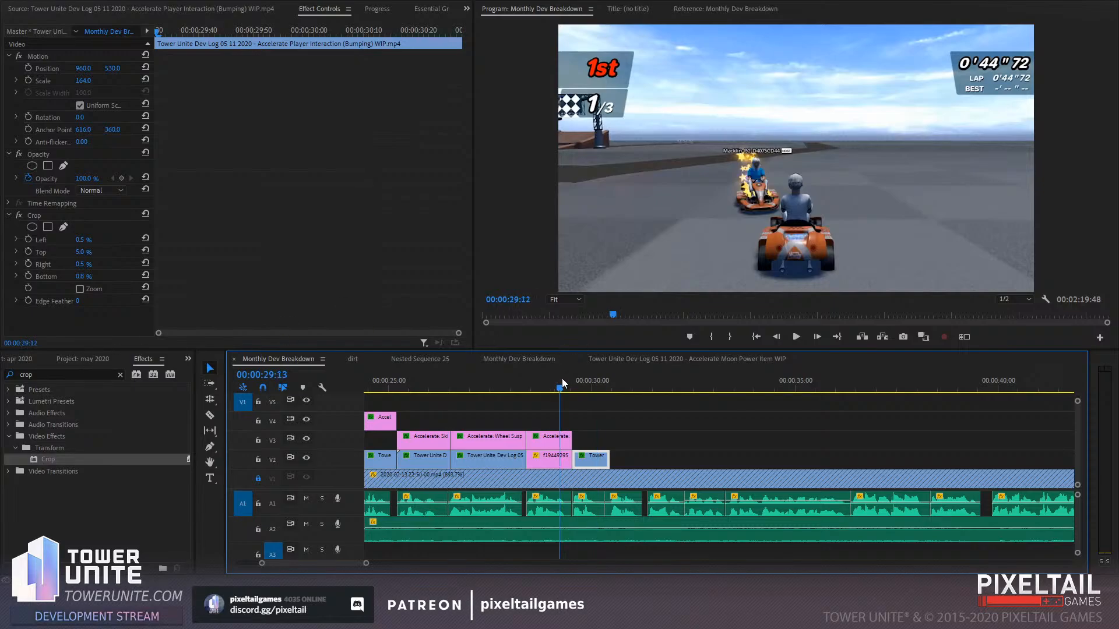
pyautogui.press('space')
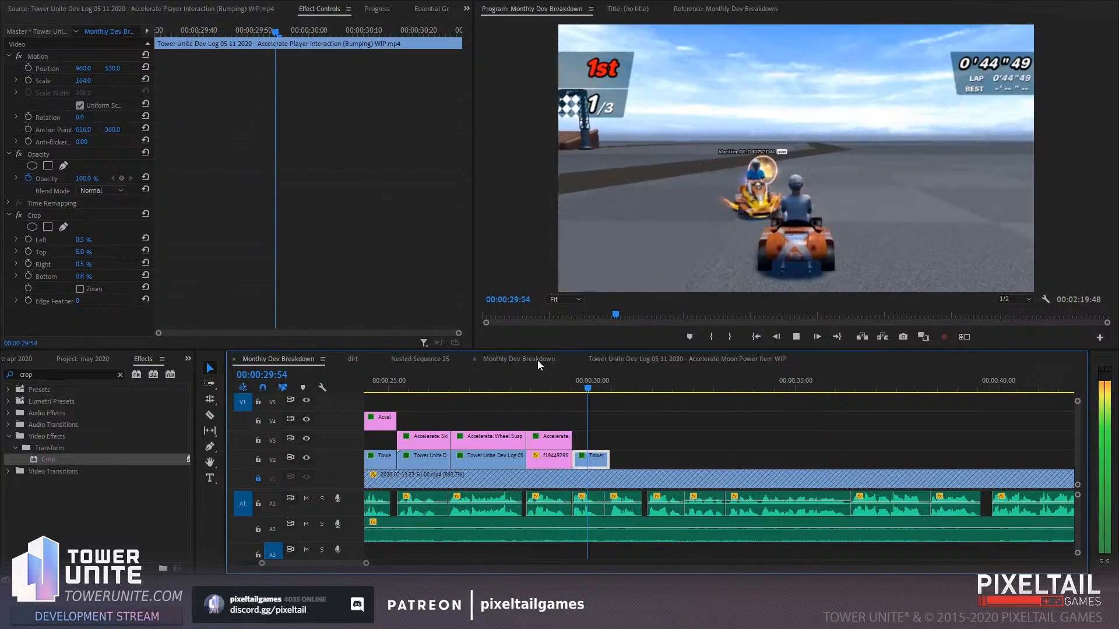
pyautogui.press('space')
# Duplicate the "Accelerate: Speed Lines" title onto V3 directly above the bumping clip
pyautogui.click(557, 435)
pyautogui.hotkey('ctrl', 'c')
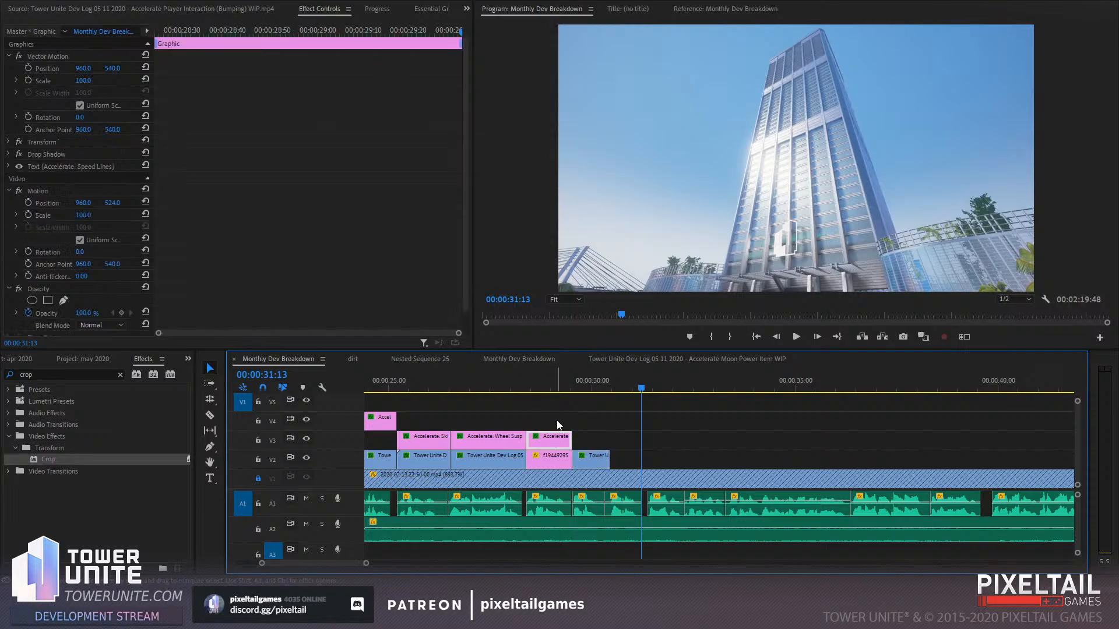
pyautogui.click(623, 381)
pyautogui.hotkey('ctrl', 'v')
pyautogui.moveTo(636, 443); pyautogui.dragTo(586, 443)
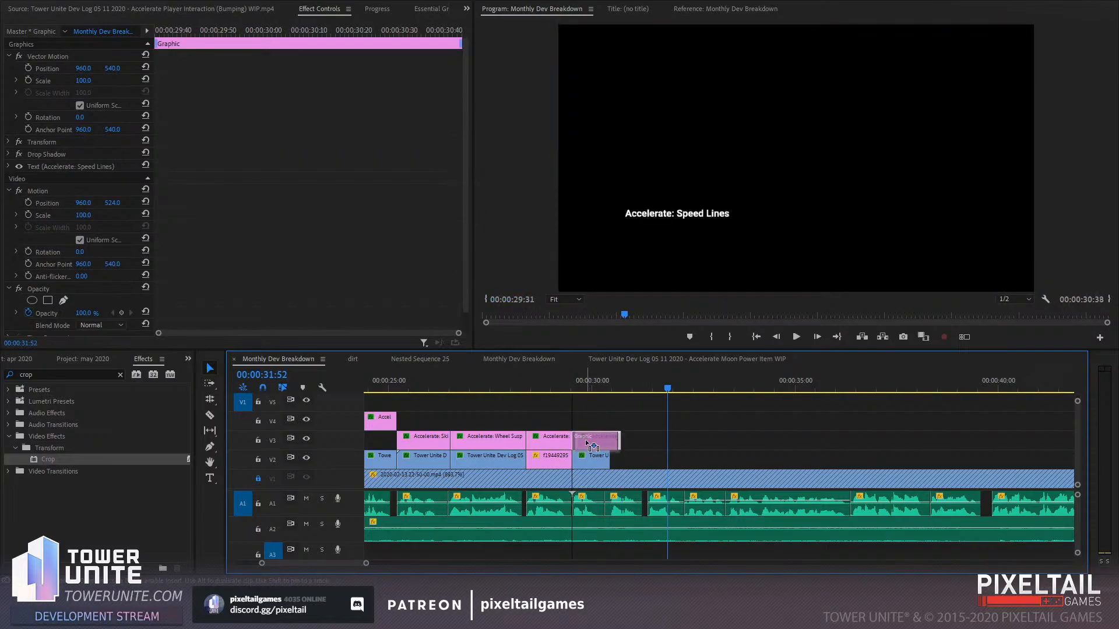
pyautogui.click(588, 380)
pyautogui.click(589, 379)
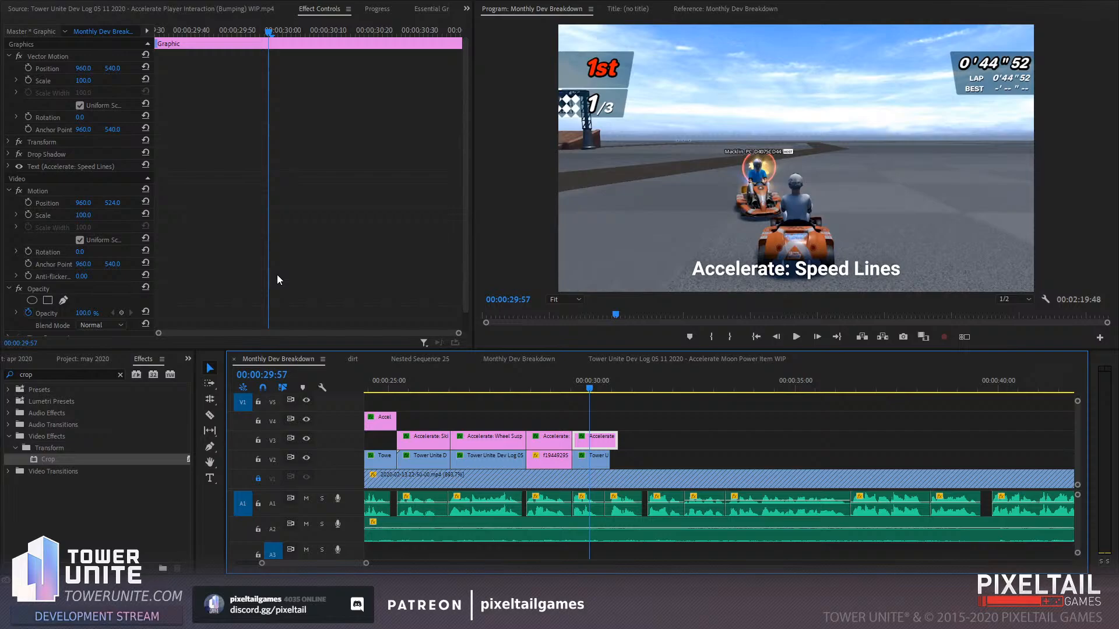
# Change the text of the title above the bumping clip to "Accelerate: Bumping"
pyautogui.click(210, 478)
pyautogui.moveTo(794, 269); pyautogui.dragTo(900, 269)
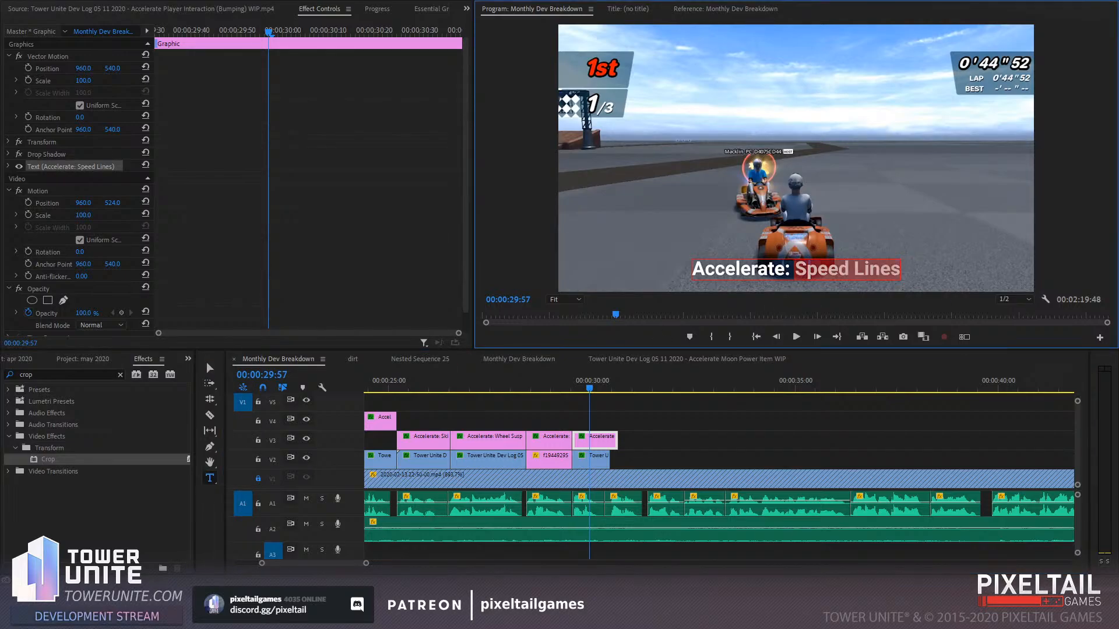
pyautogui.write('Bumping')
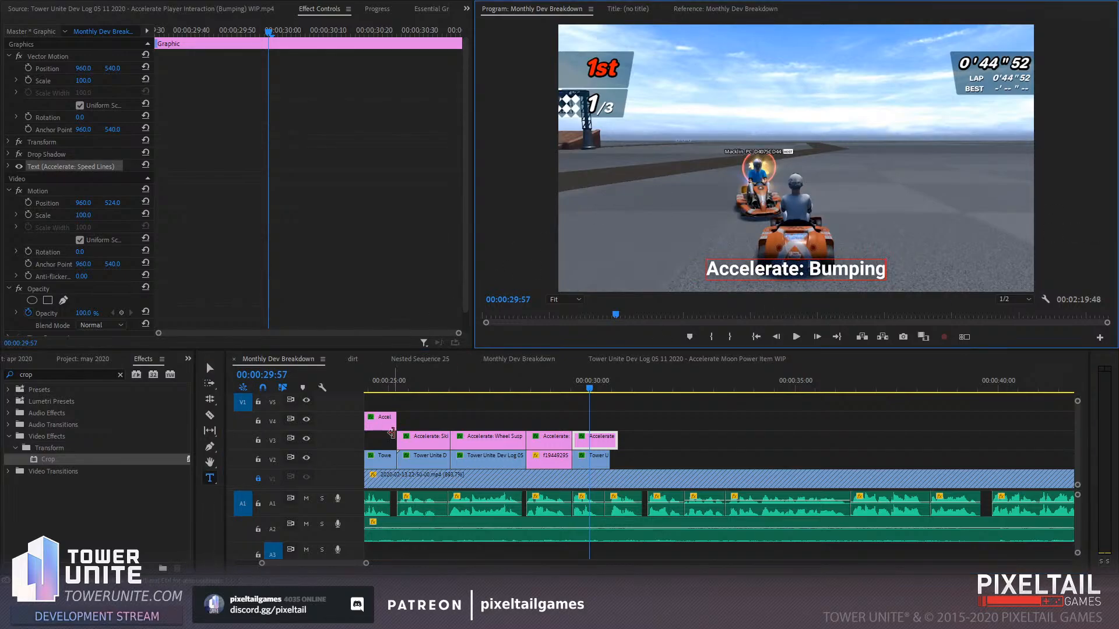
# Preview the bumping section with its narration and trim the "Accelerate: Bumping" title to end with the clip below it
pyautogui.click(554, 385)
pyautogui.click(716, 445)
pyautogui.press('space')
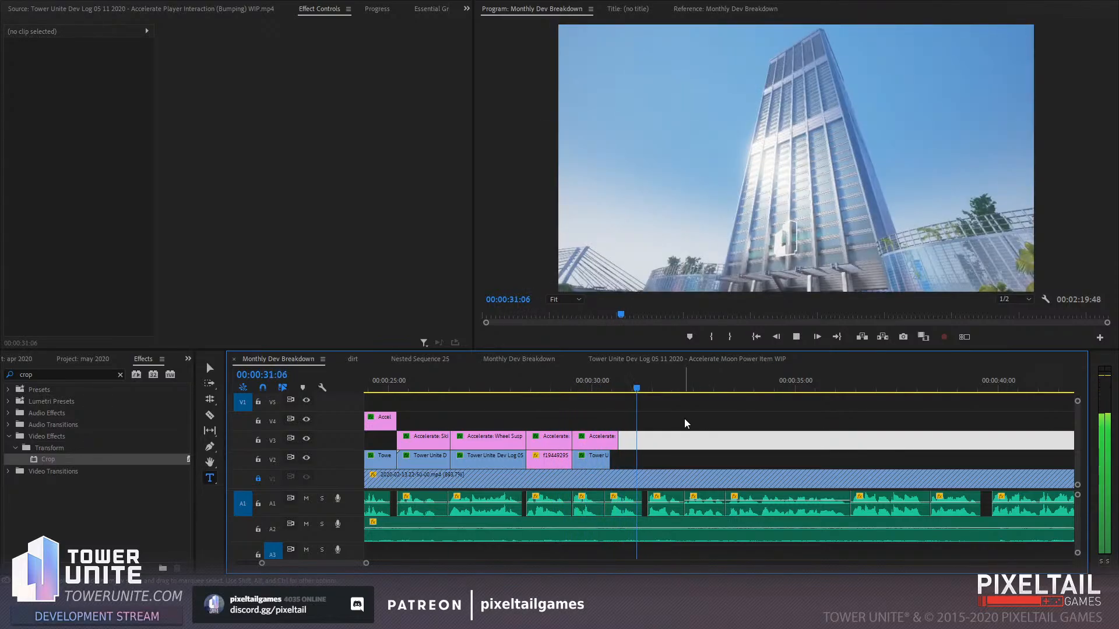
pyautogui.press('space')
pyautogui.moveTo(614, 438); pyautogui.dragTo(606, 438)
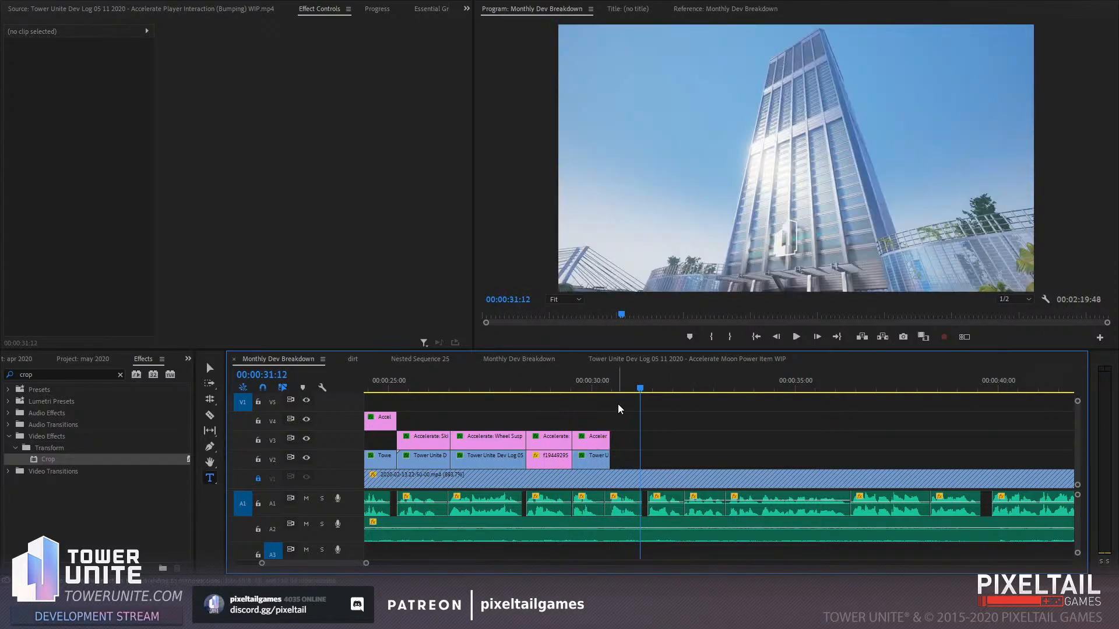
# Copy the Accelerate Early Gameplay Test clip from around 14 seconds and paste it on V2 after the bumping clip
pyautogui.moveTo(617, 384); pyautogui.dragTo(627, 384)
pyautogui.moveTo(368, 577); pyautogui.dragTo(529, 565)
pyautogui.click(481, 386)
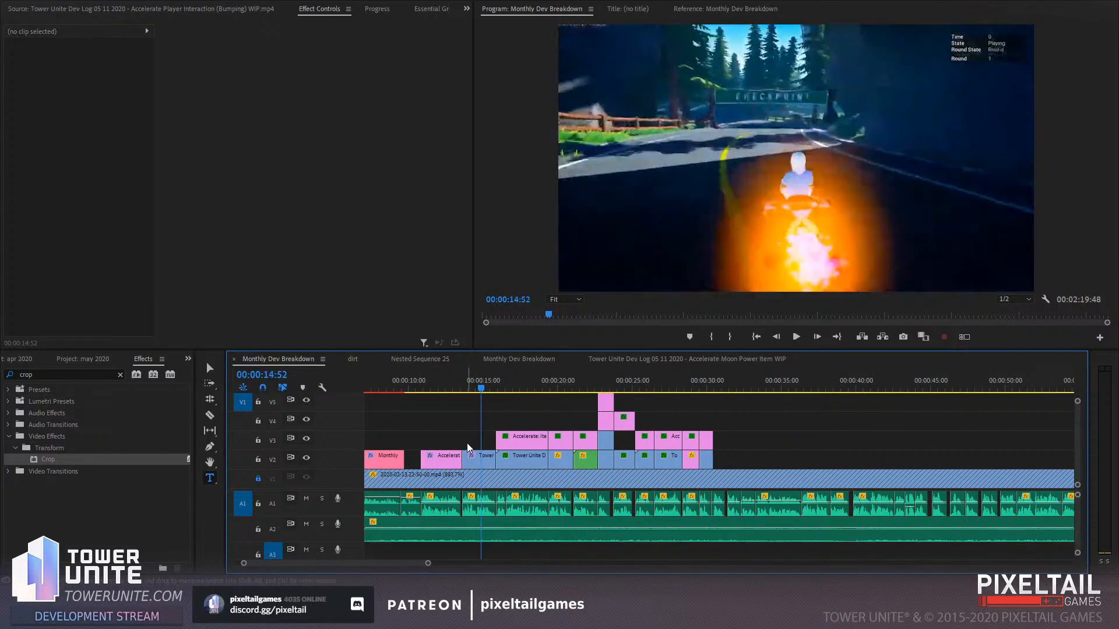
pyautogui.click(479, 458)
pyautogui.click(735, 382)
pyautogui.hotkey('ctrl', 'v')
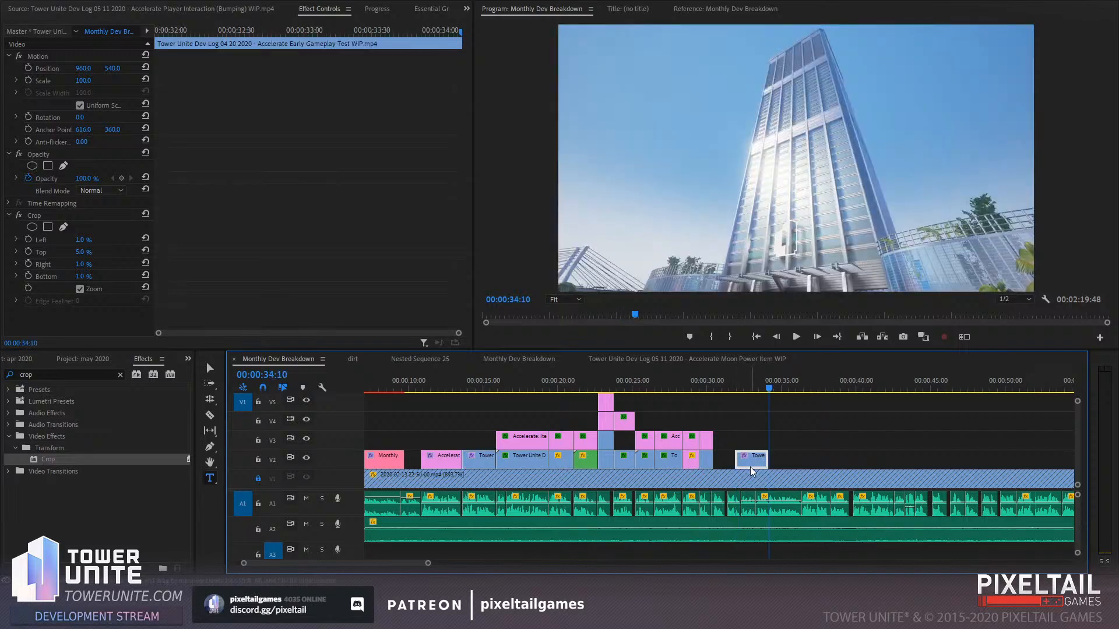
# Place a different portion of the pasted gameplay clip directly after the bumping clip and trim its end to the narration segment
pyautogui.moveTo(771, 460); pyautogui.dragTo(894, 464)
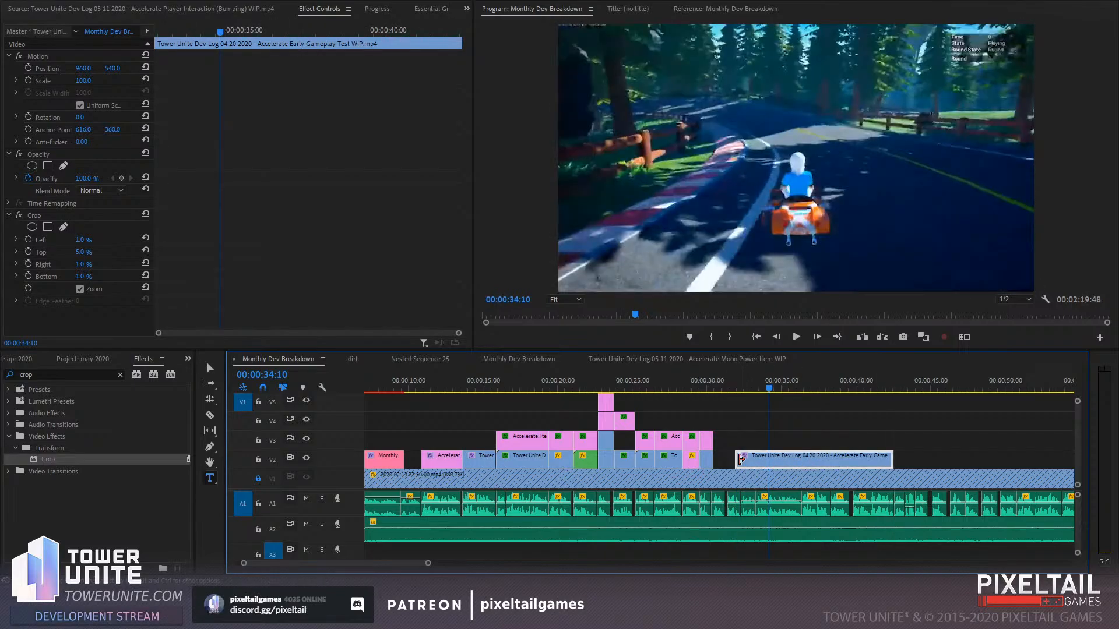
pyautogui.moveTo(738, 459); pyautogui.dragTo(729, 459)
pyautogui.moveTo(836, 459); pyautogui.dragTo(738, 459)
pyautogui.click(717, 391)
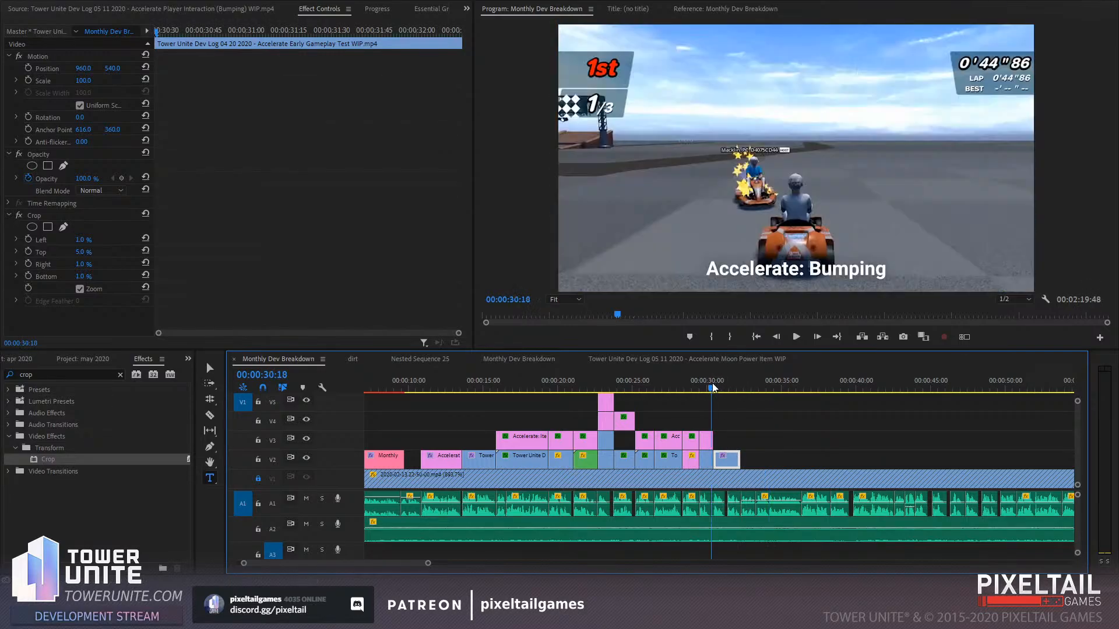
pyautogui.moveTo(738, 460); pyautogui.dragTo(726, 459)
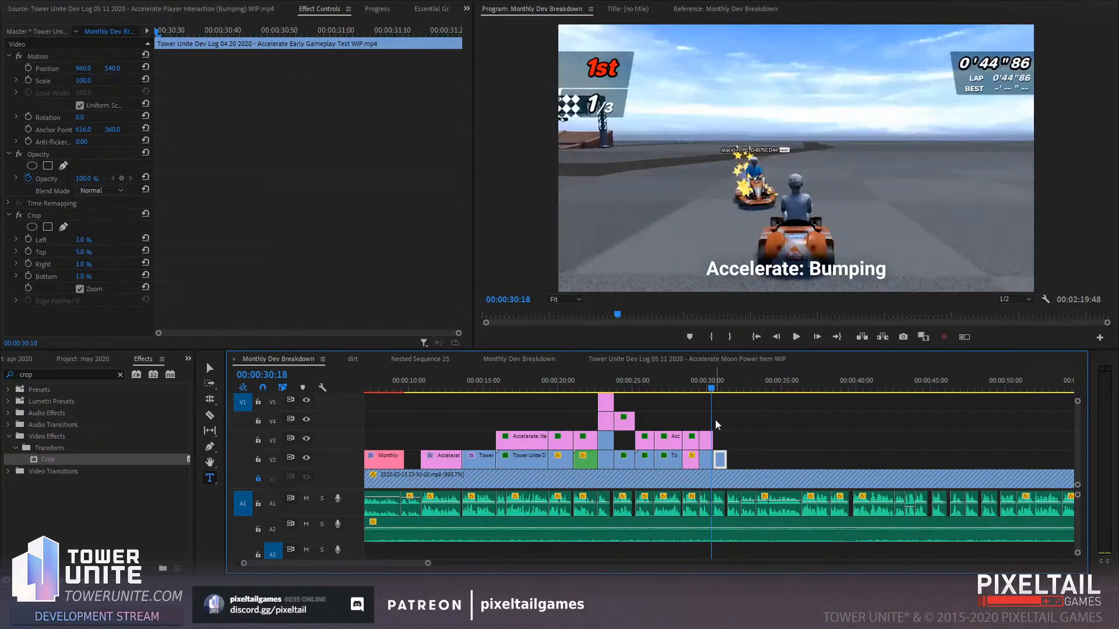
# Duplicate the "Accelerate: Bumping" title onto V3 directly above the gameplay clip
pyautogui.click(705, 441)
pyautogui.click(761, 388)
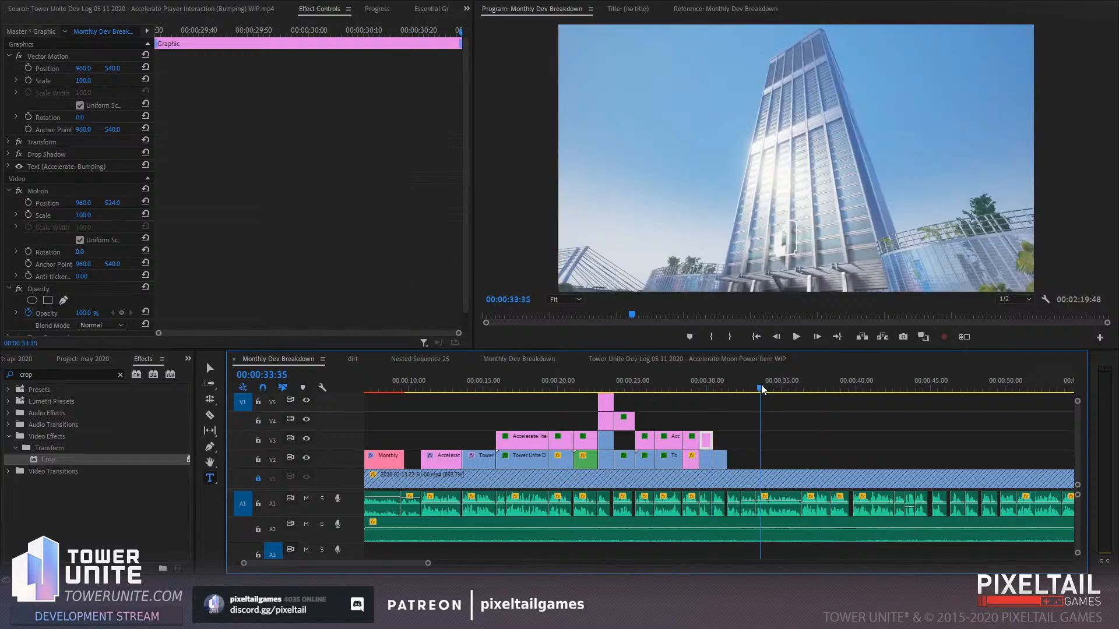
pyautogui.hotkey('ctrl', 'v')
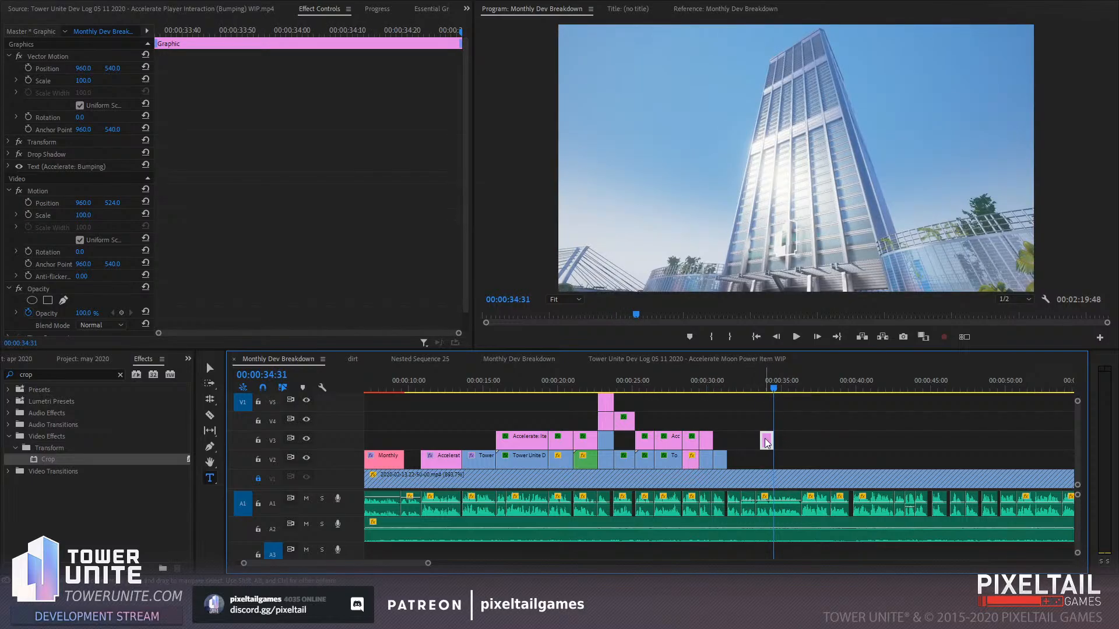
pyautogui.moveTo(766, 440); pyautogui.dragTo(726, 438)
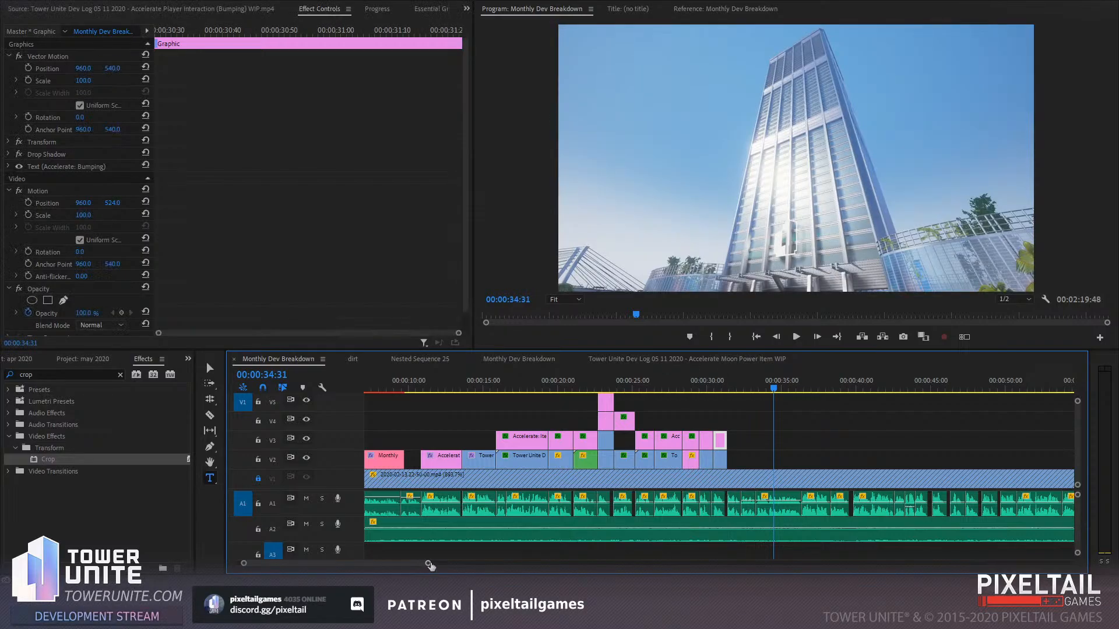
# Change the title above the gameplay clip to "Accelerate: Gameplay" and preview the section with the narration
pyautogui.moveTo(429, 564); pyautogui.dragTo(407, 562)
pyautogui.click(610, 385)
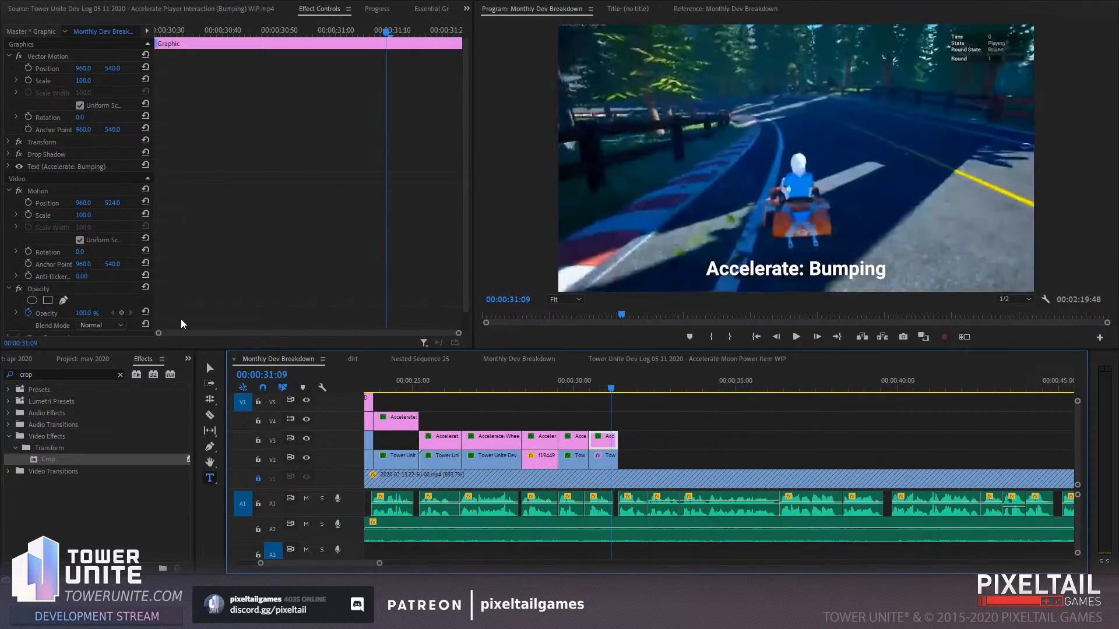
pyautogui.scroll(-1, 255, 313)
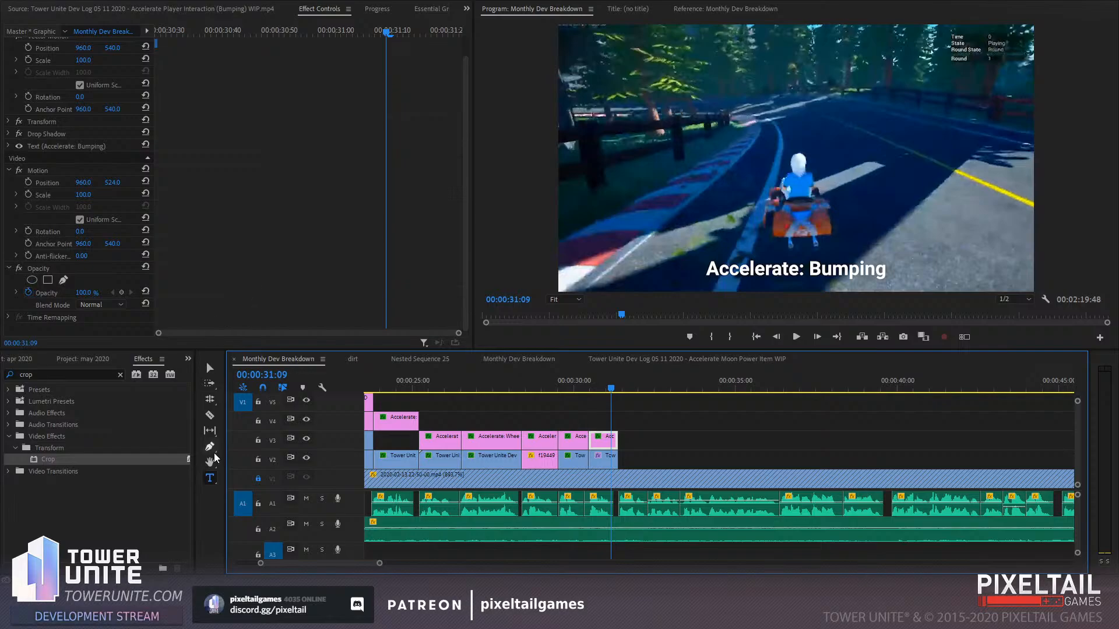
pyautogui.click(804, 270)
pyautogui.doubleClick(811, 270)
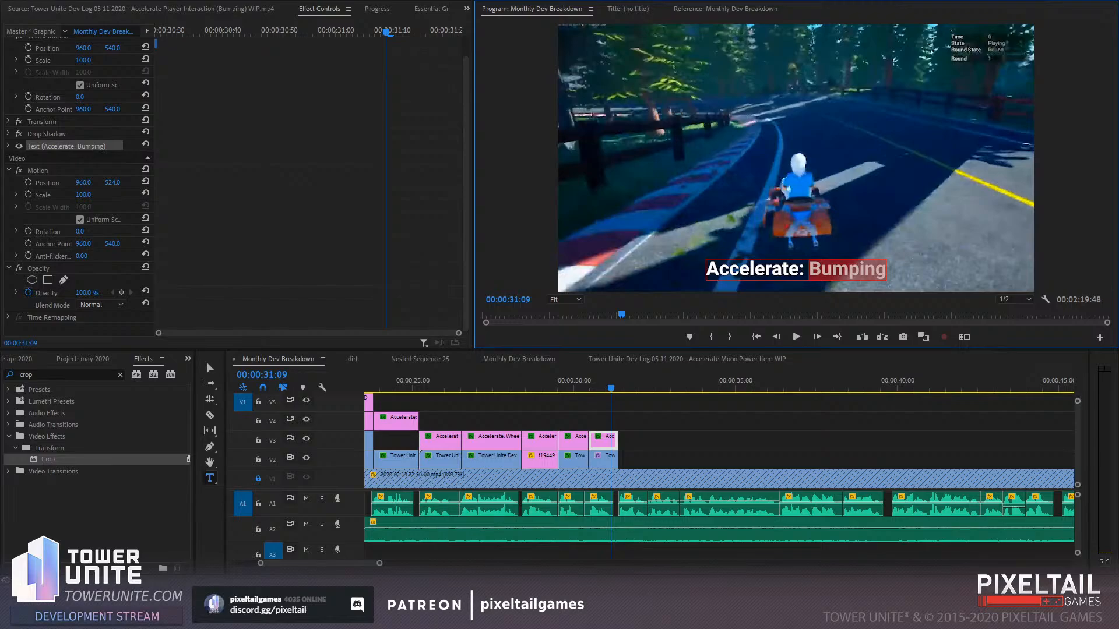
pyautogui.click(575, 384)
pyautogui.press('space')
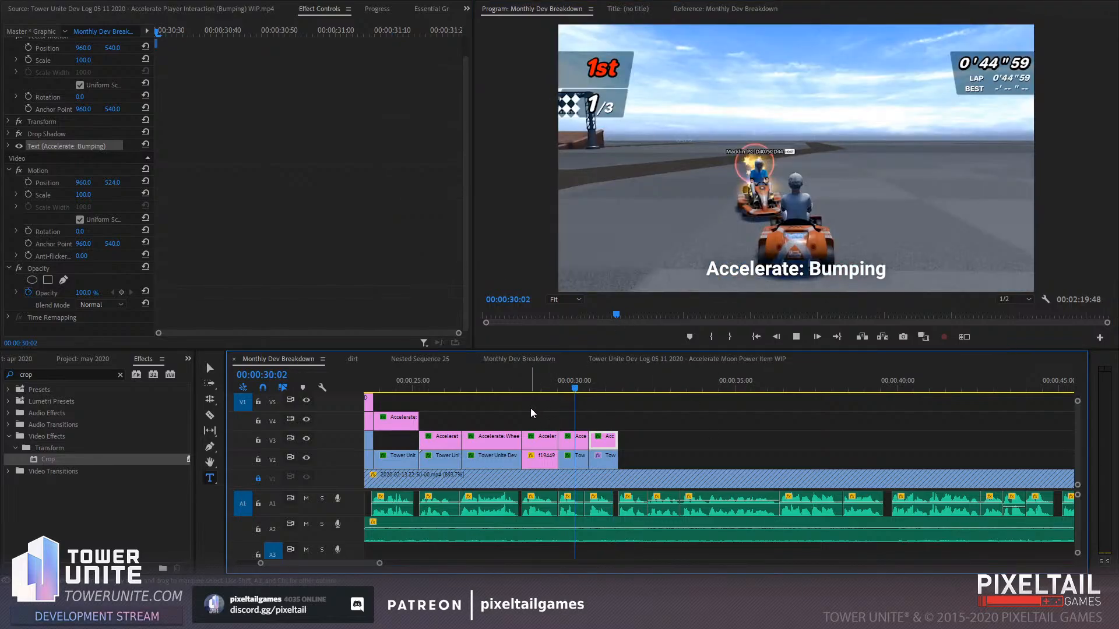
pyautogui.click(811, 272)
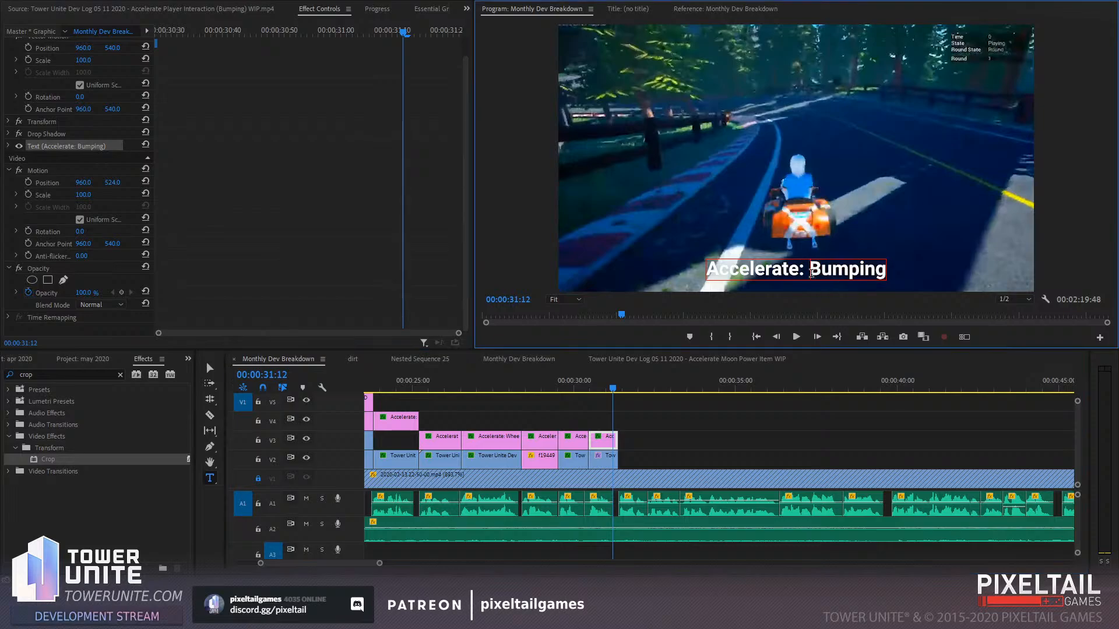
pyautogui.doubleClick(810, 273)
pyautogui.write('Game')
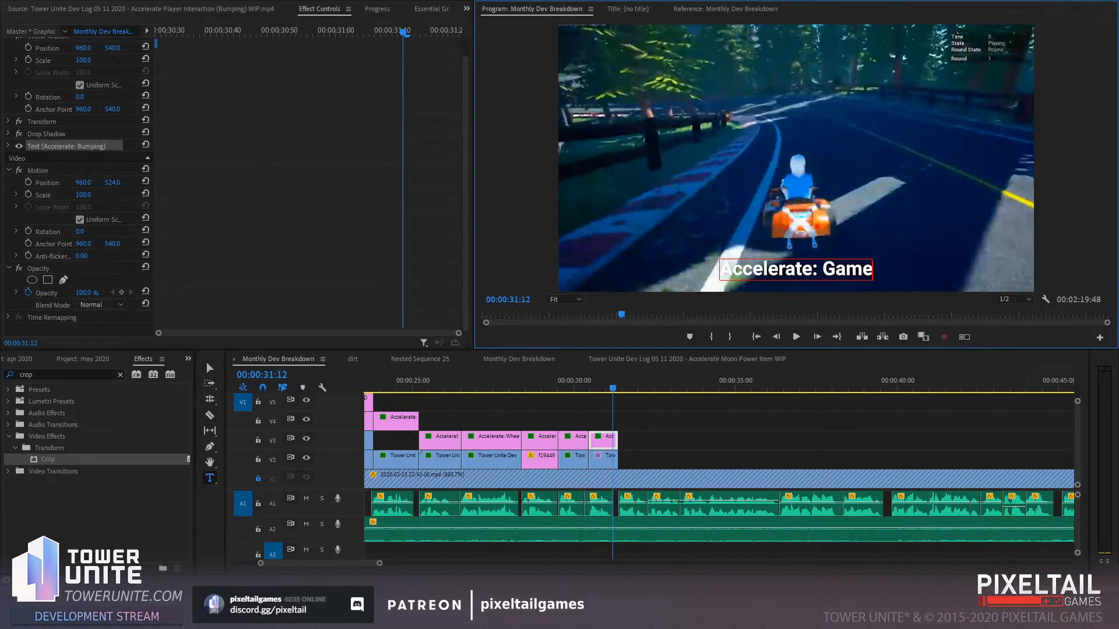
pyautogui.write('play')
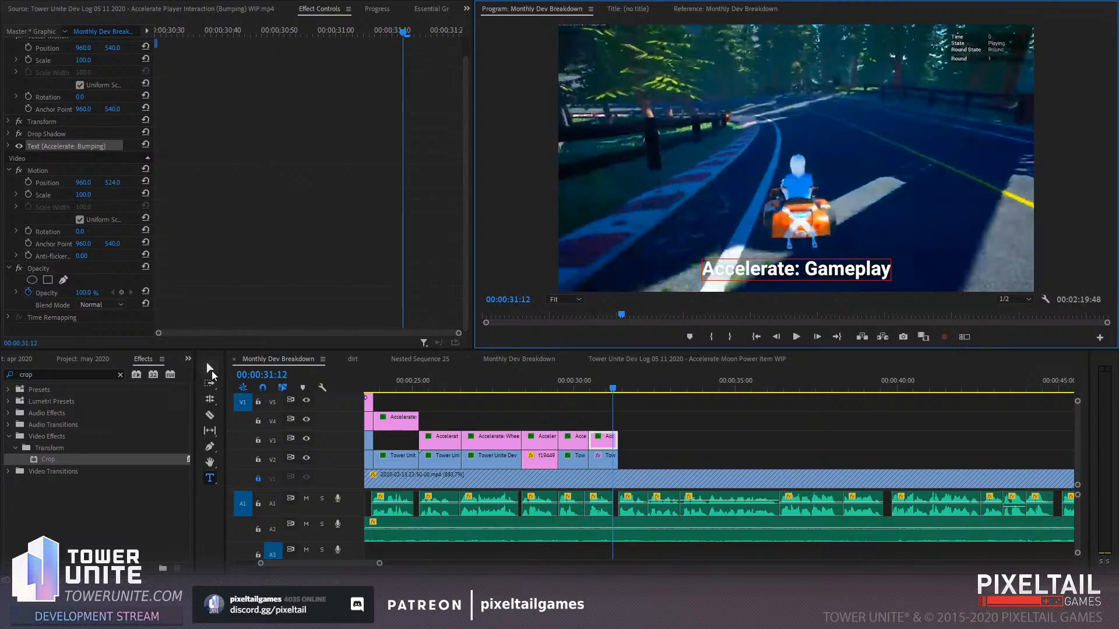
pyautogui.click(209, 368)
pyautogui.click(574, 382)
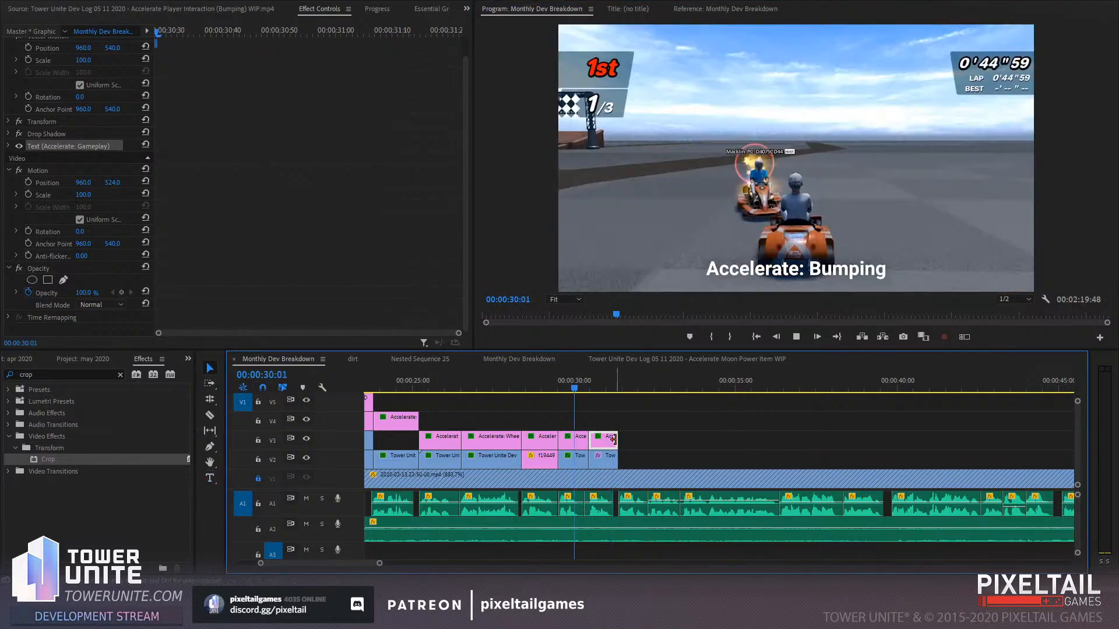
pyautogui.press('space')
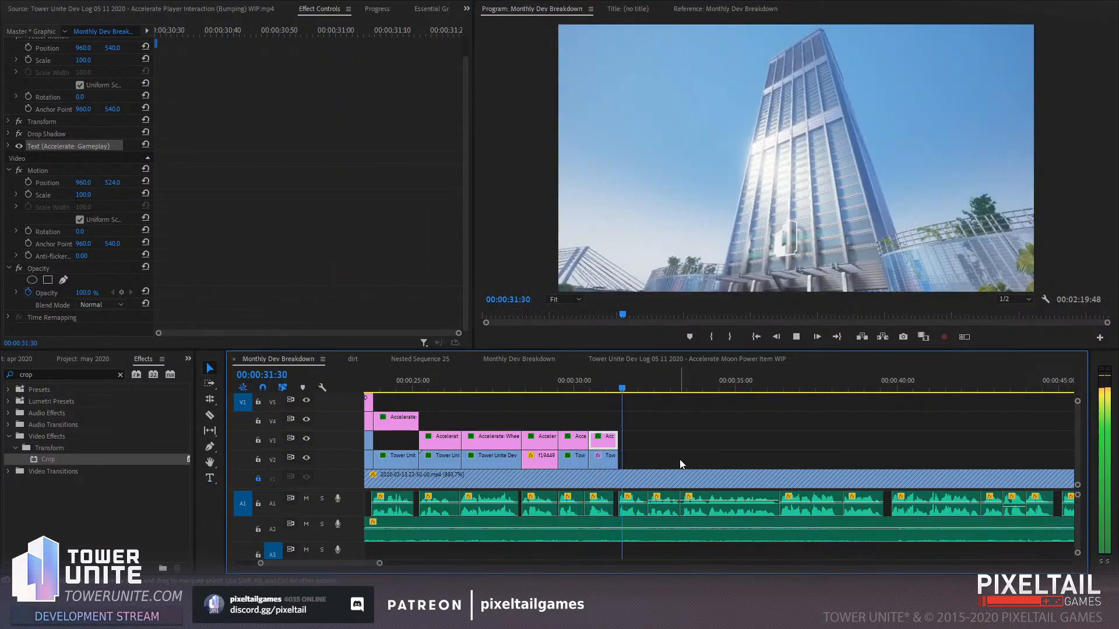
pyautogui.press('space')
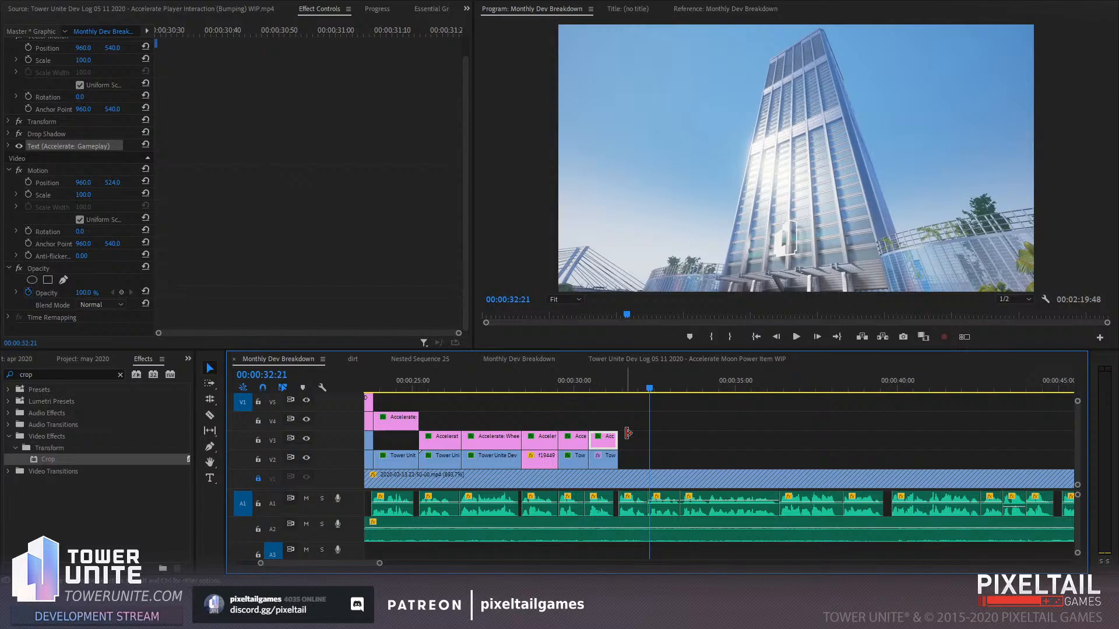
# Add the toy room screenshot to V2 directly after the gameplay clip, with scale 48 and position 515, 296
pyautogui.click(629, 387)
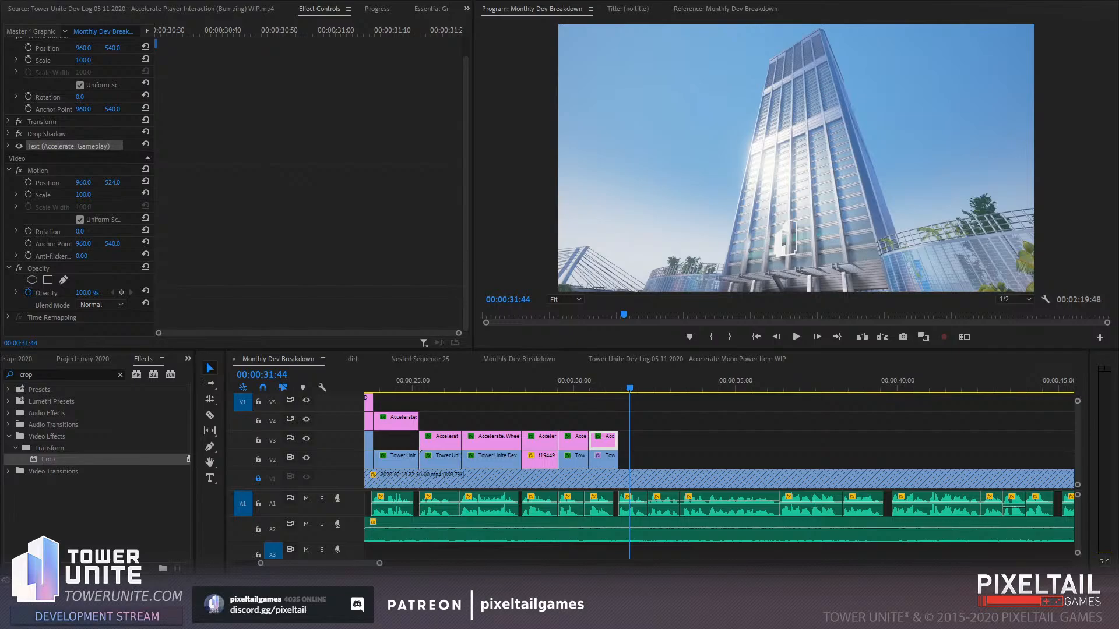
pyautogui.moveTo(646, 459); pyautogui.dragTo(620, 459)
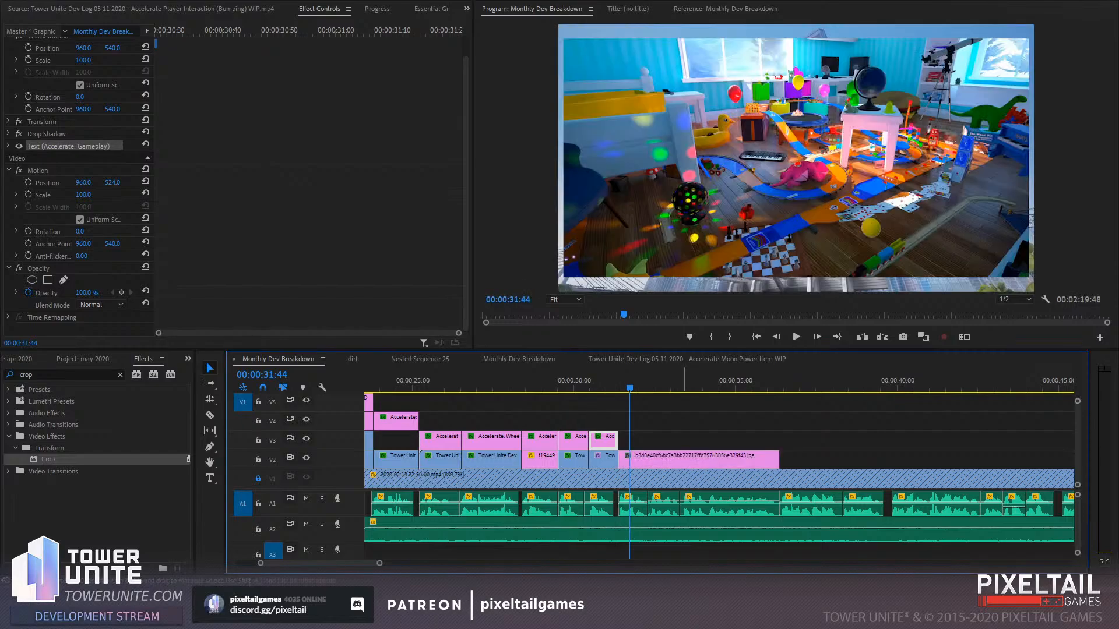
pyautogui.click(683, 460)
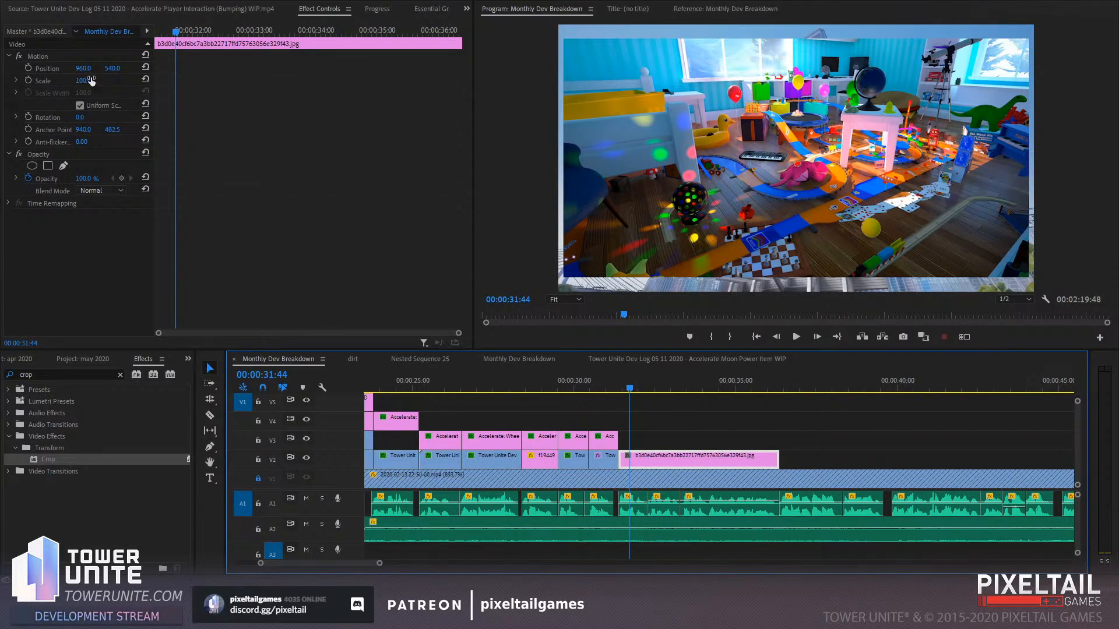
pyautogui.moveTo(90, 80); pyautogui.dragTo(0, 70)
pyautogui.moveTo(116, 68); pyautogui.dragTo(0, 68)
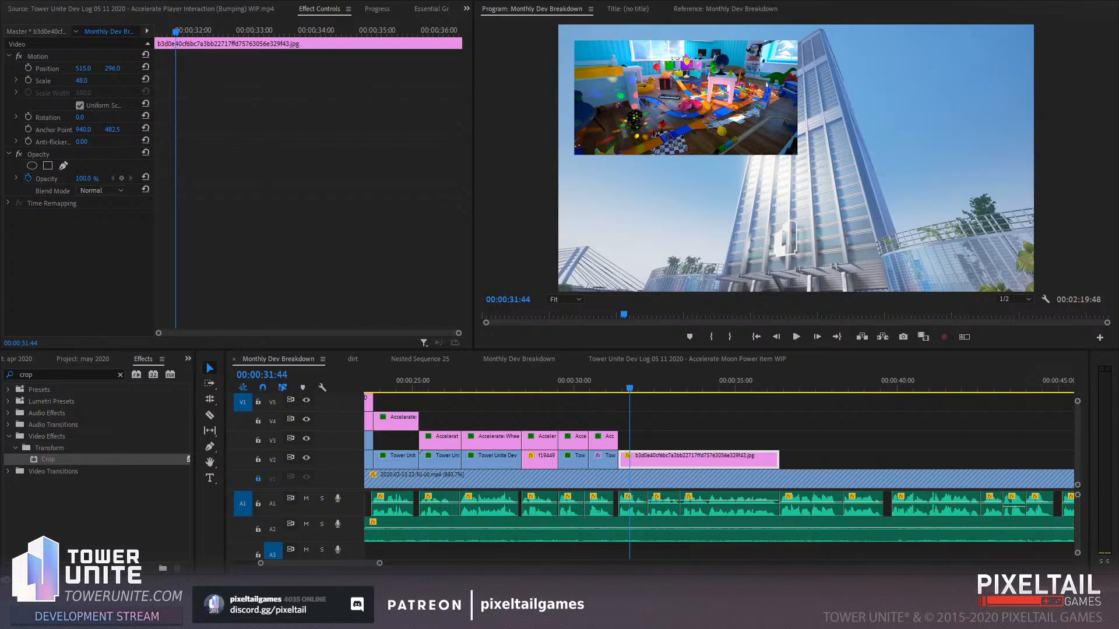
# Place grid.png on V3 directly above the toy room screenshot and try scaling it to 114
pyautogui.moveTo(1118, 460); pyautogui.dragTo(621, 441)
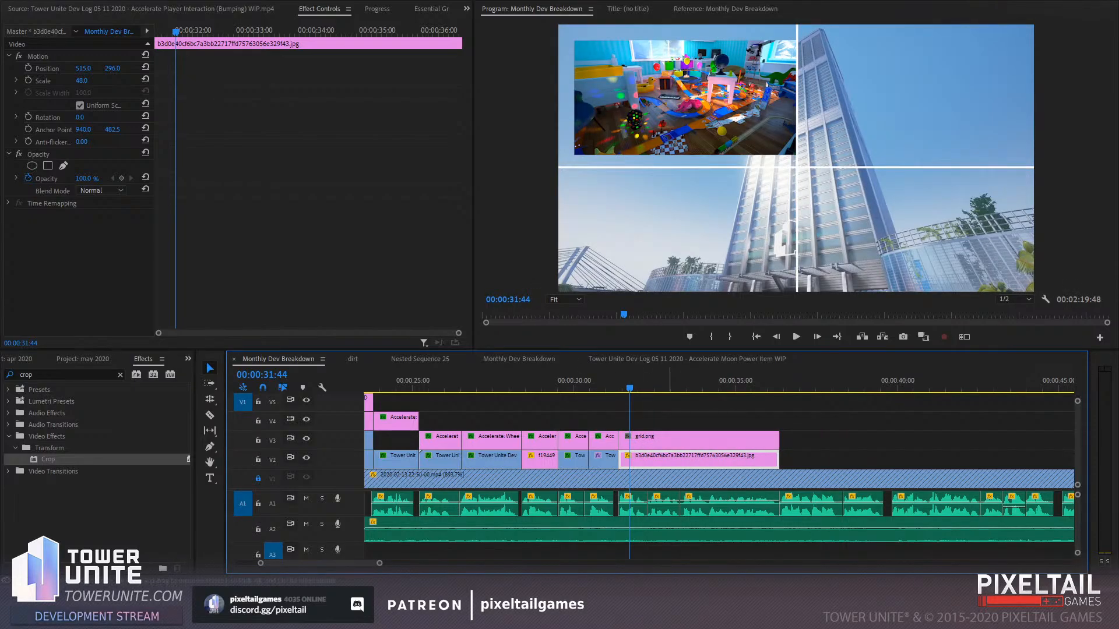
pyautogui.click(670, 438)
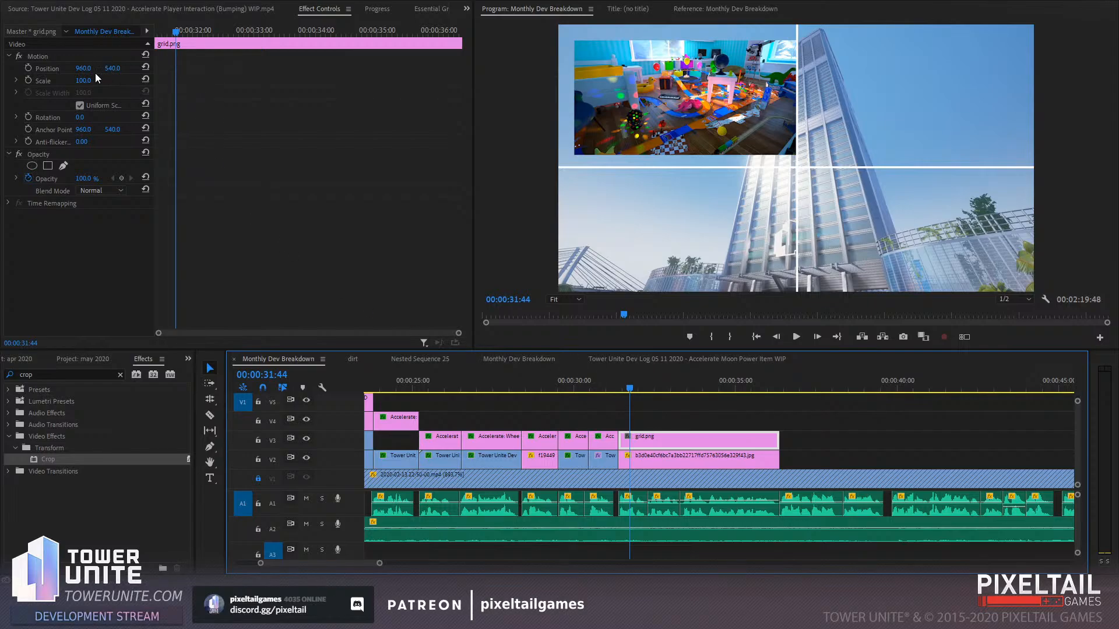
pyautogui.moveTo(88, 81)
pyautogui.mouseDown()
pyautogui.moveTo(105, 81)
pyautogui.moveTo(95, 81)
pyautogui.mouseUp()
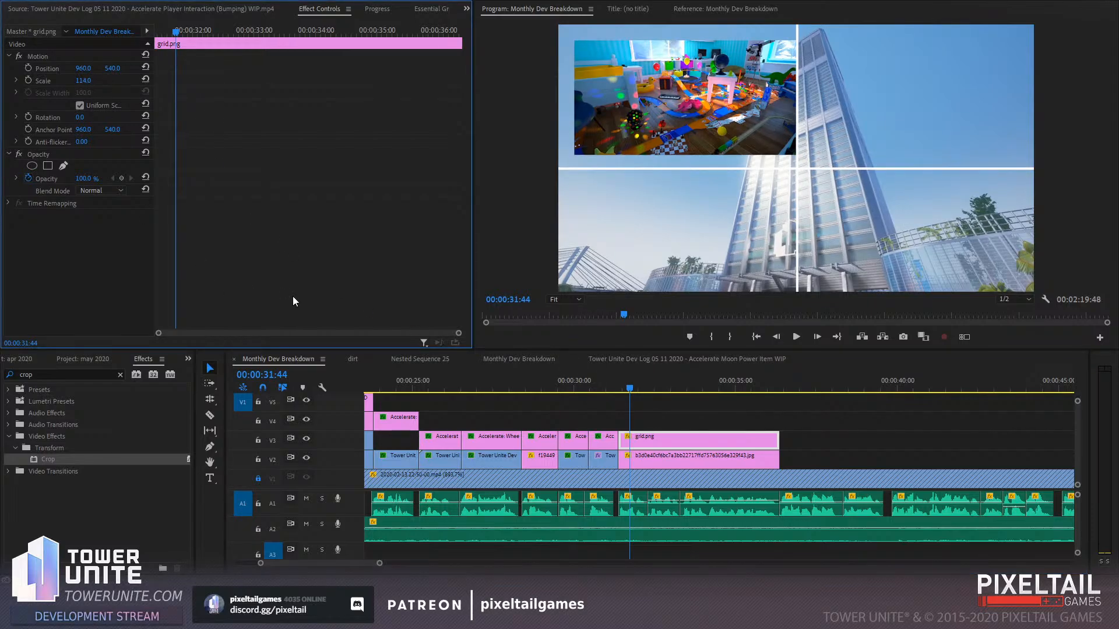
# Set the toy room screenshot's position to 487, 290 and its scale to 61 to fill the upper-left grid cell
pyautogui.click(673, 458)
pyautogui.moveTo(112, 72); pyautogui.dragTo(69, 69)
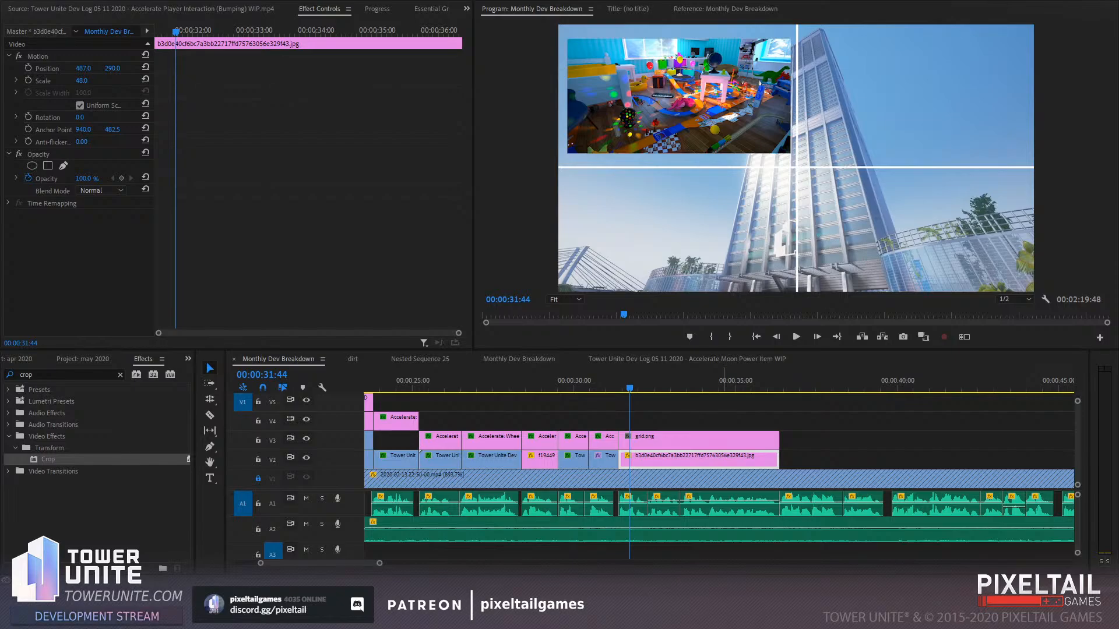
pyautogui.click(290, 39)
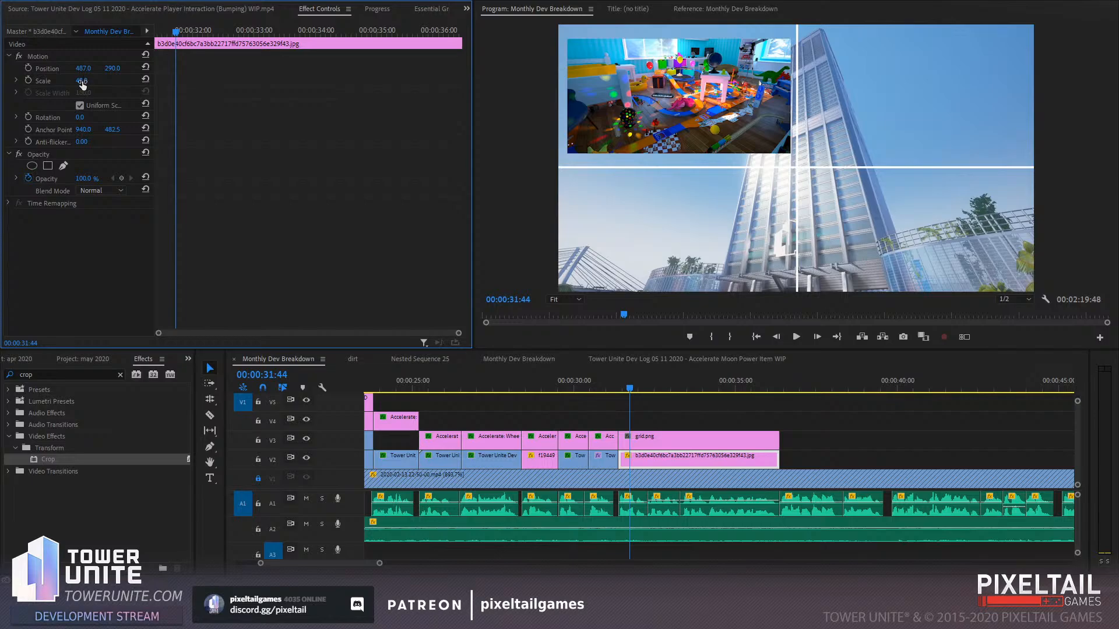
pyautogui.moveTo(81, 81)
pyautogui.mouseDown()
pyautogui.moveTo(173, 81)
pyautogui.moveTo(75, 81)
pyautogui.moveTo(89, 81)
pyautogui.mouseUp()
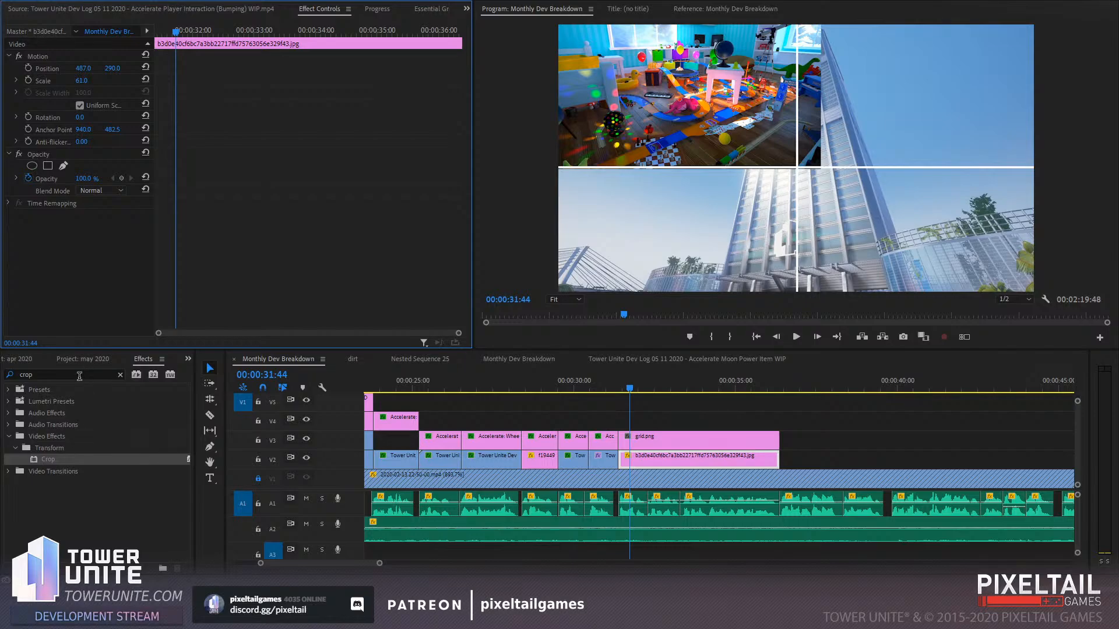
# Apply the Crop effect to the toy room screenshot, cropping the right side 8% and the bottom edge to the grid line
pyautogui.moveTo(52, 460); pyautogui.dragTo(58, 270)
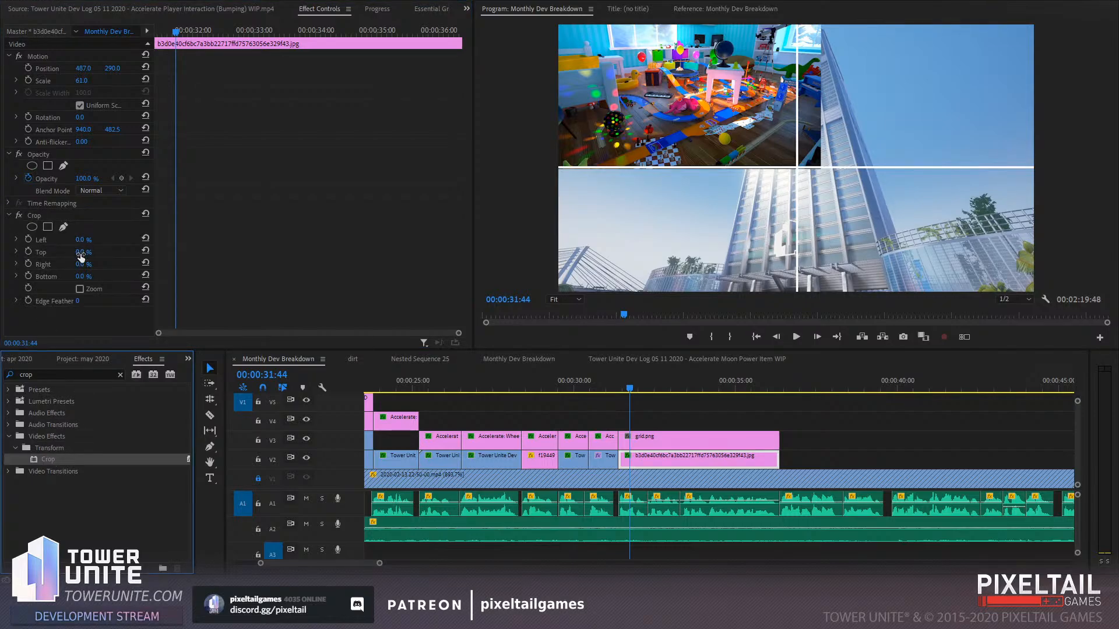
pyautogui.moveTo(80, 263)
pyautogui.mouseDown()
pyautogui.moveTo(116, 264)
pyautogui.moveTo(88, 264)
pyautogui.mouseUp()
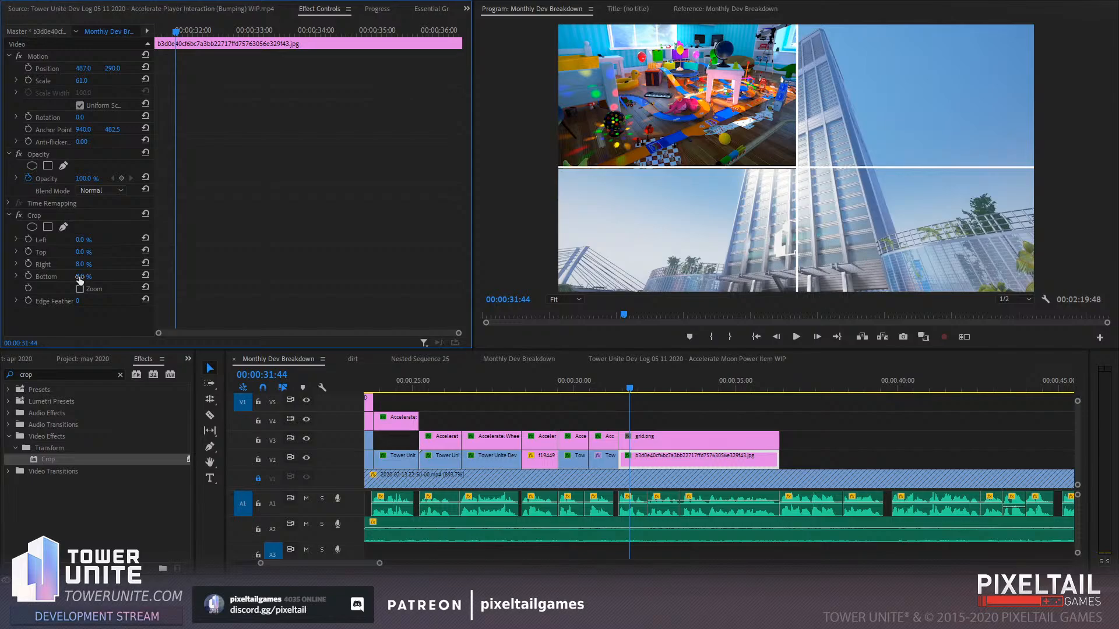
pyautogui.moveTo(83, 277)
pyautogui.mouseDown()
pyautogui.moveTo(133, 277)
pyautogui.moveTo(88, 277)
pyautogui.mouseUp()
# Move the grid.png overlay up to V6 to free the tracks beneath it for more screenshots
pyautogui.click(716, 436)
pyautogui.moveTo(715, 435); pyautogui.dragTo(723, 401)
pyautogui.moveTo(1078, 402); pyautogui.dragTo(1078, 399)
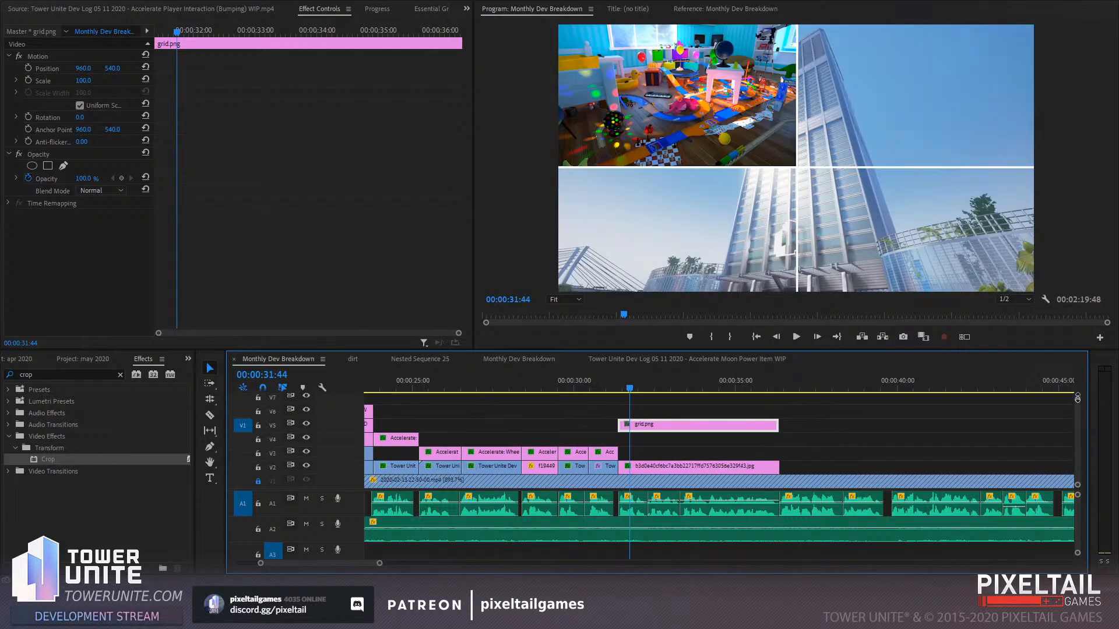
pyautogui.moveTo(695, 424); pyautogui.dragTo(695, 413)
# Place the race track screenshot 62cykwzz.bmp on V3 directly above the toy room screenshot
pyautogui.moveTo(624, 386); pyautogui.dragTo(624, 378)
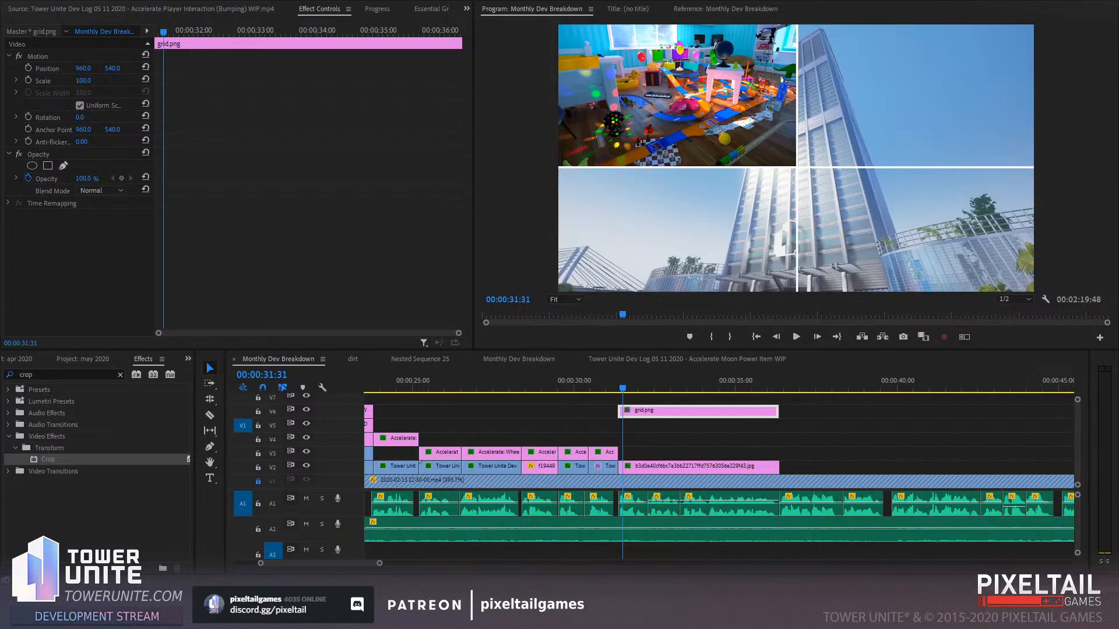
pyautogui.moveTo(780, 475); pyautogui.dragTo(669, 450)
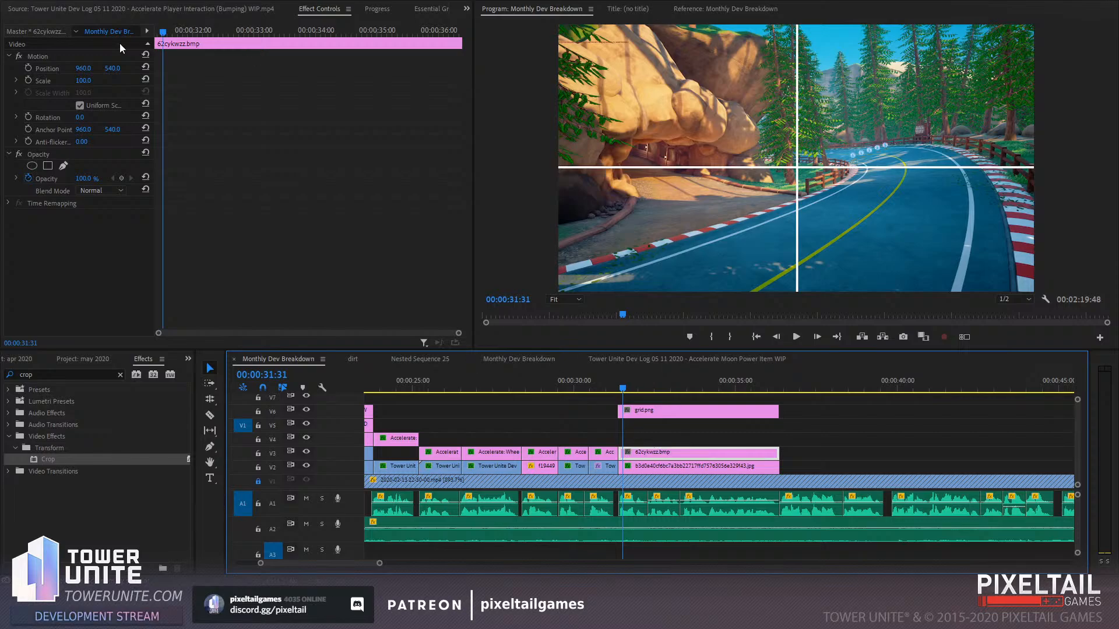
# Set the race track screenshot's position to 1446, 287 and its scale to 54 to fill the upper-right grid cell
pyautogui.moveTo(82, 82); pyautogui.dragTo(51, 81)
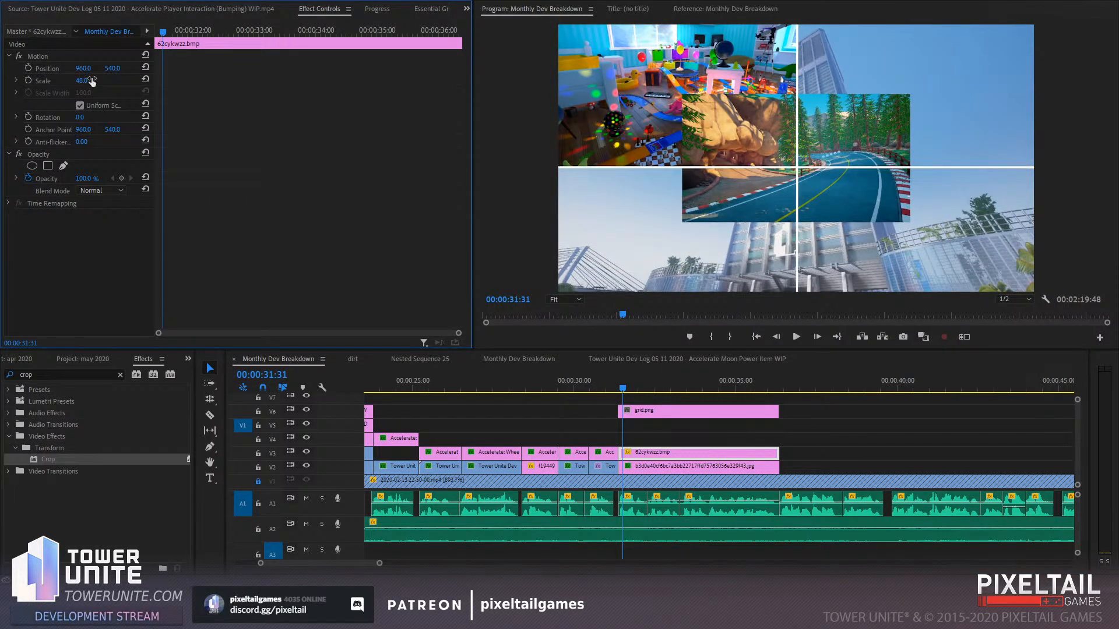
pyautogui.moveTo(89, 68); pyautogui.dragTo(368, 69)
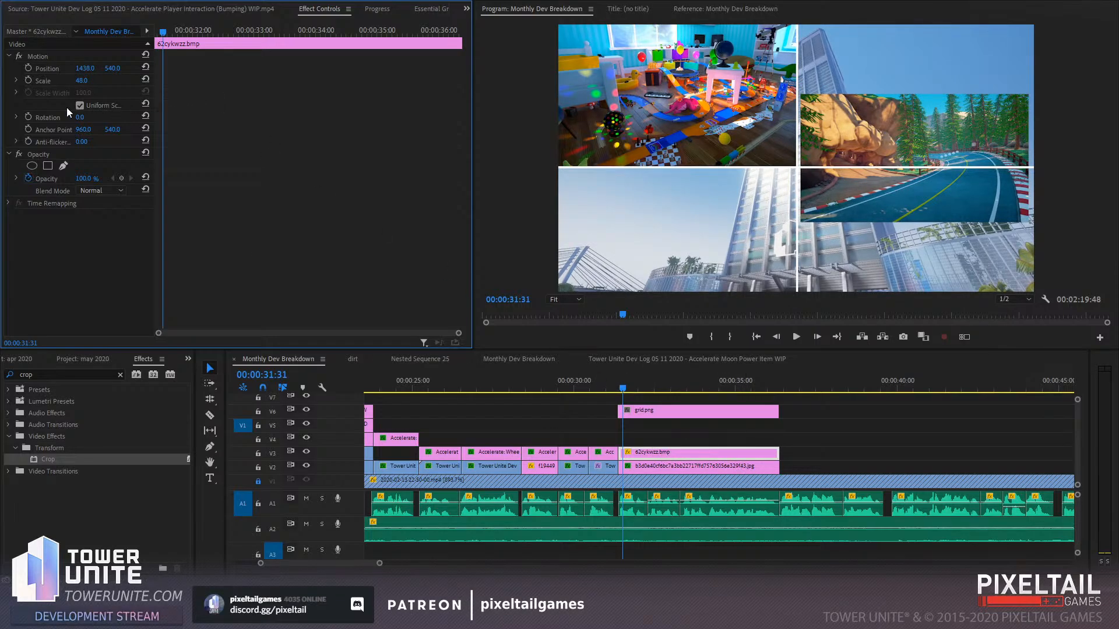
pyautogui.click(89, 79)
pyautogui.write('50')
pyautogui.press('Return')
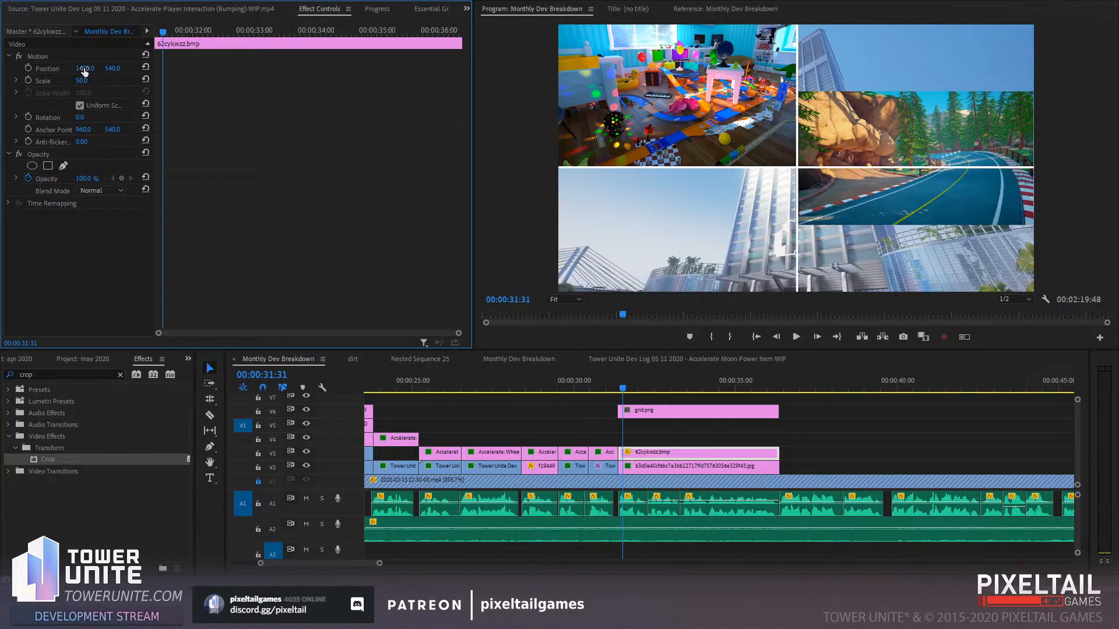
pyautogui.moveTo(84, 70)
pyautogui.mouseDown()
pyautogui.moveTo(108, 69)
pyautogui.moveTo(89, 69)
pyautogui.mouseUp()
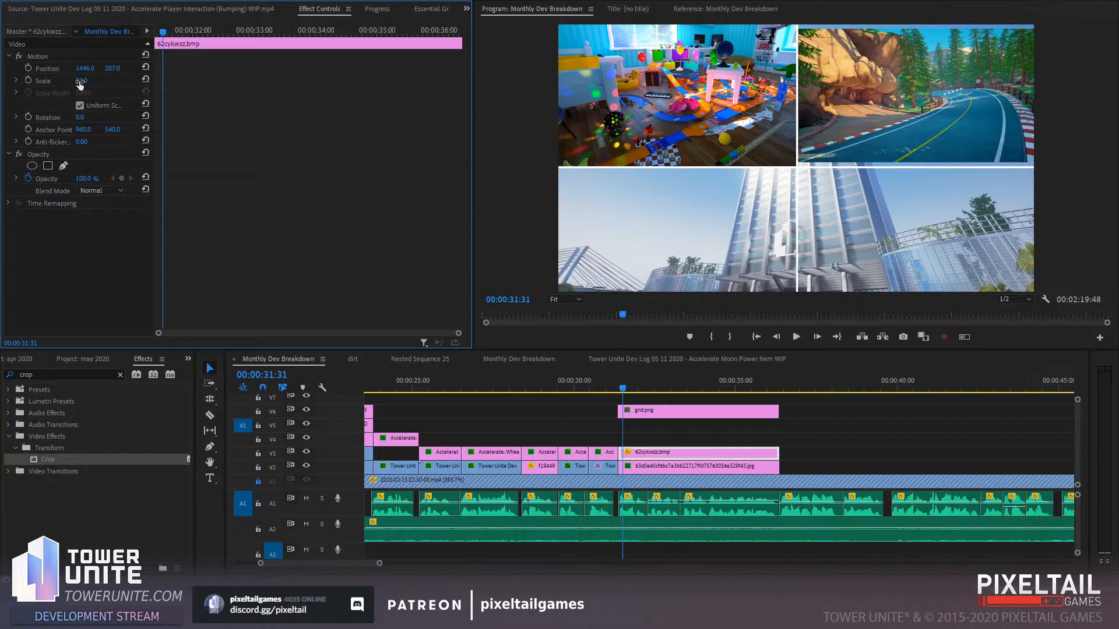
pyautogui.moveTo(79, 84); pyautogui.dragTo(83, 84)
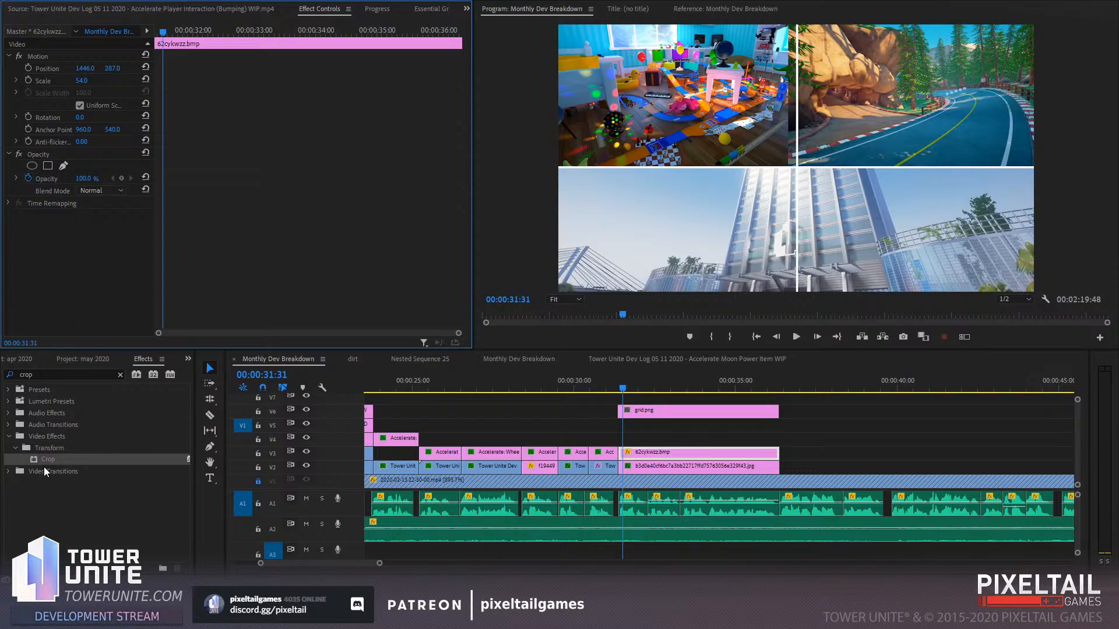
# Apply the Crop effect to the race track screenshot and crop its left side by 4%
pyautogui.moveTo(44, 460); pyautogui.dragTo(91, 240)
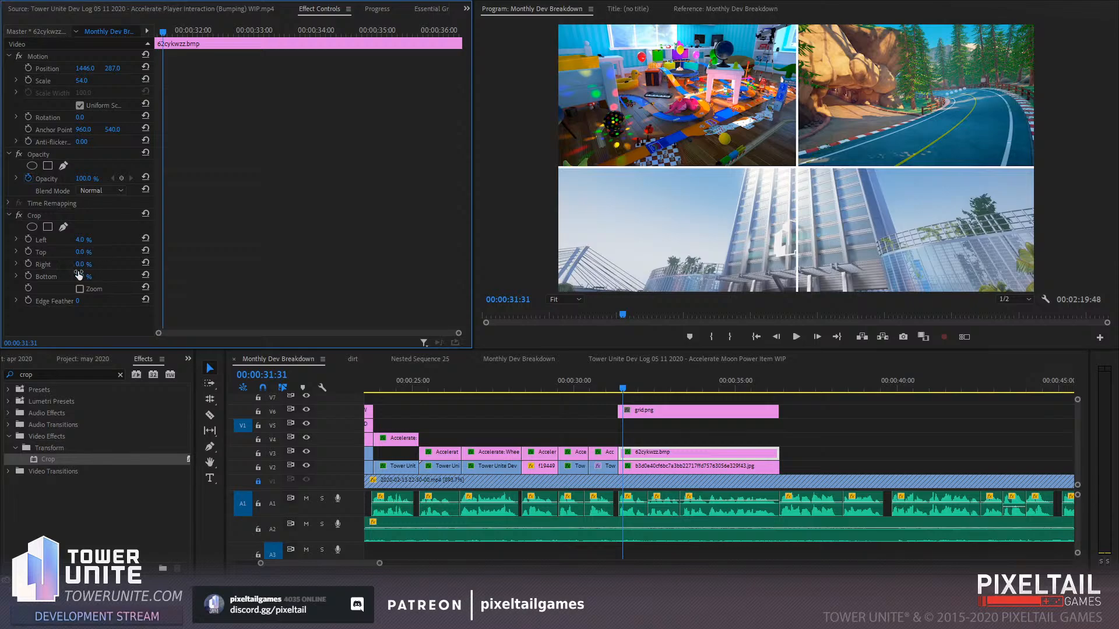
pyautogui.moveTo(79, 277); pyautogui.dragTo(92, 277)
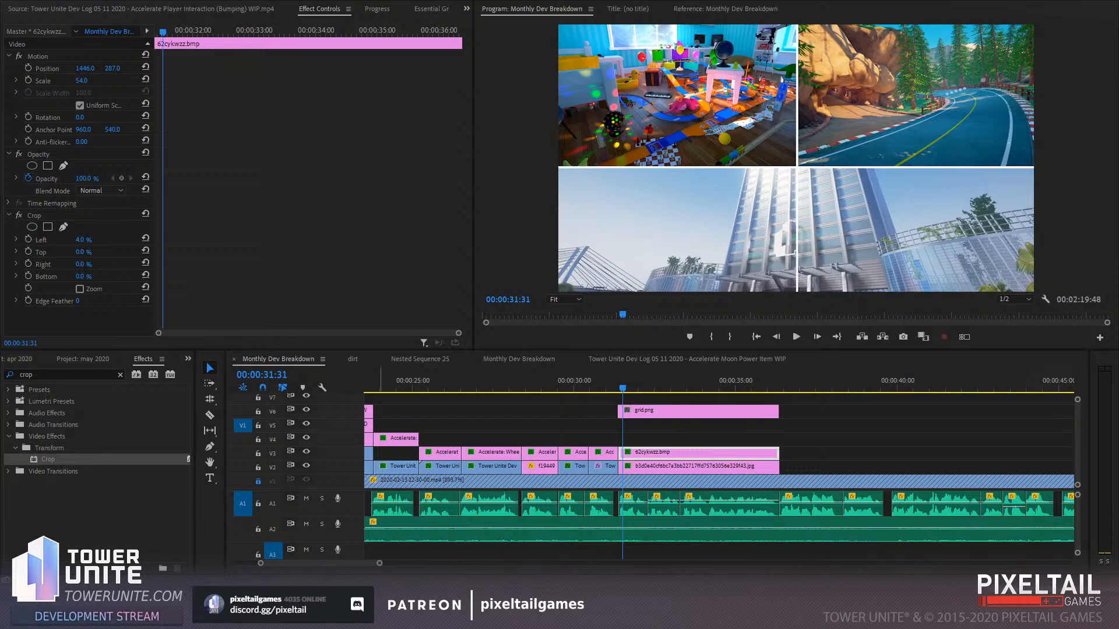
# Hide and lock the grid.png track V6, and nudge the race track screenshot to position 1444.5, 286
pyautogui.click(306, 411)
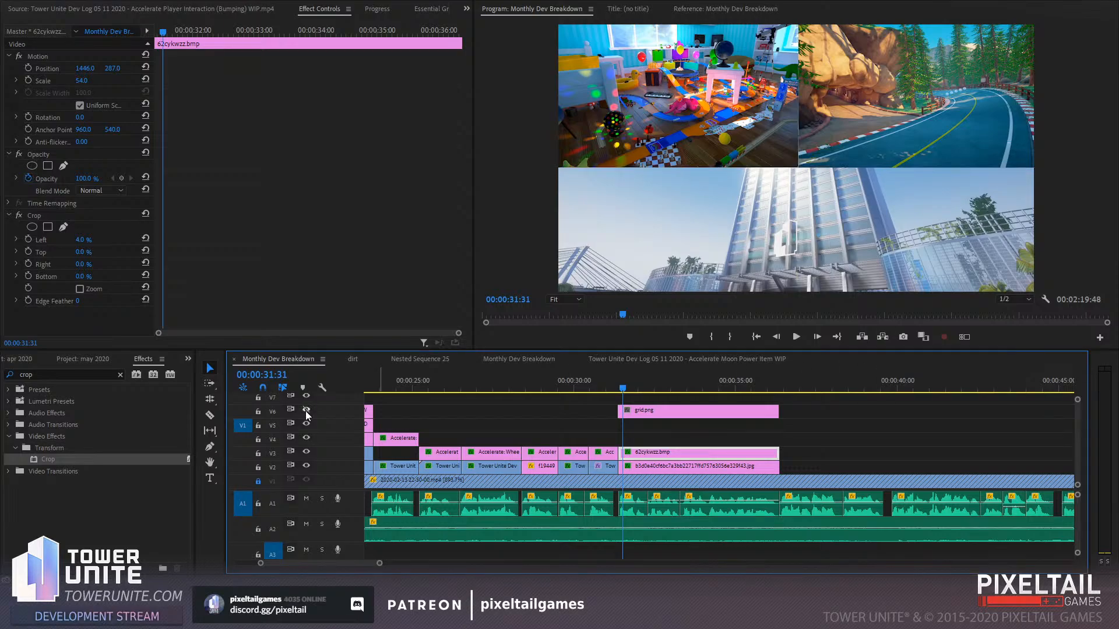
pyautogui.click(564, 399)
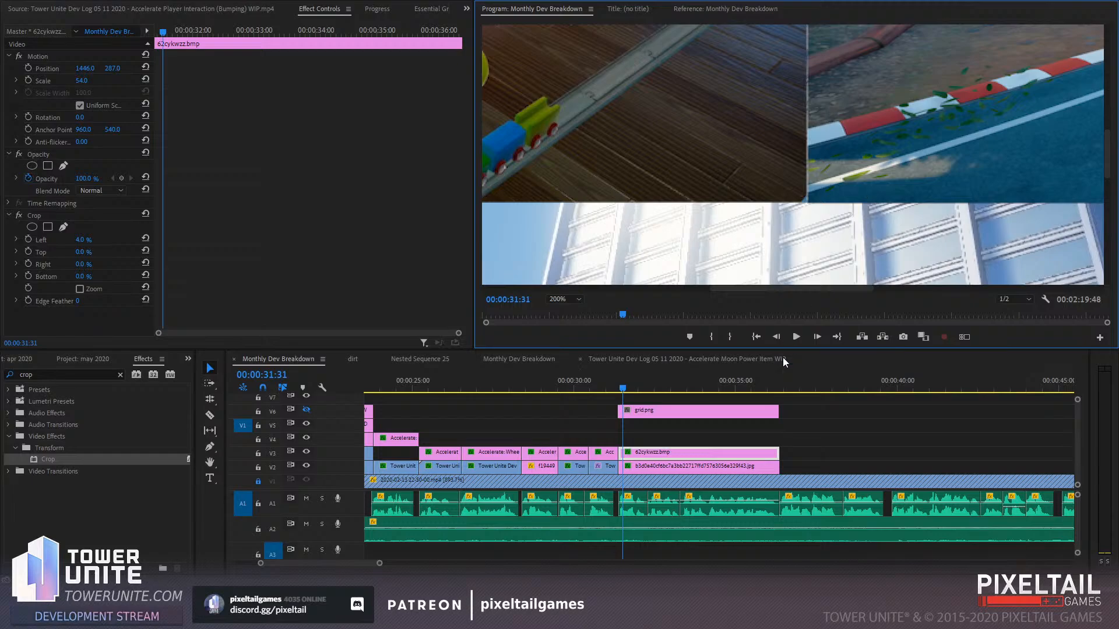
pyautogui.click(844, 113)
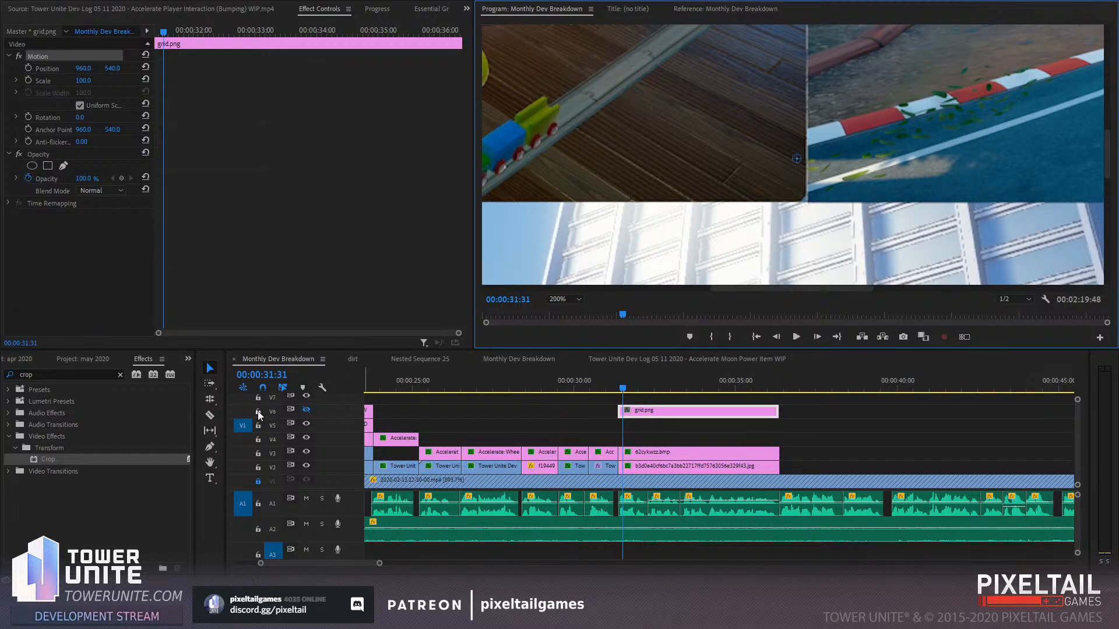
pyautogui.click(258, 412)
pyautogui.click(896, 170)
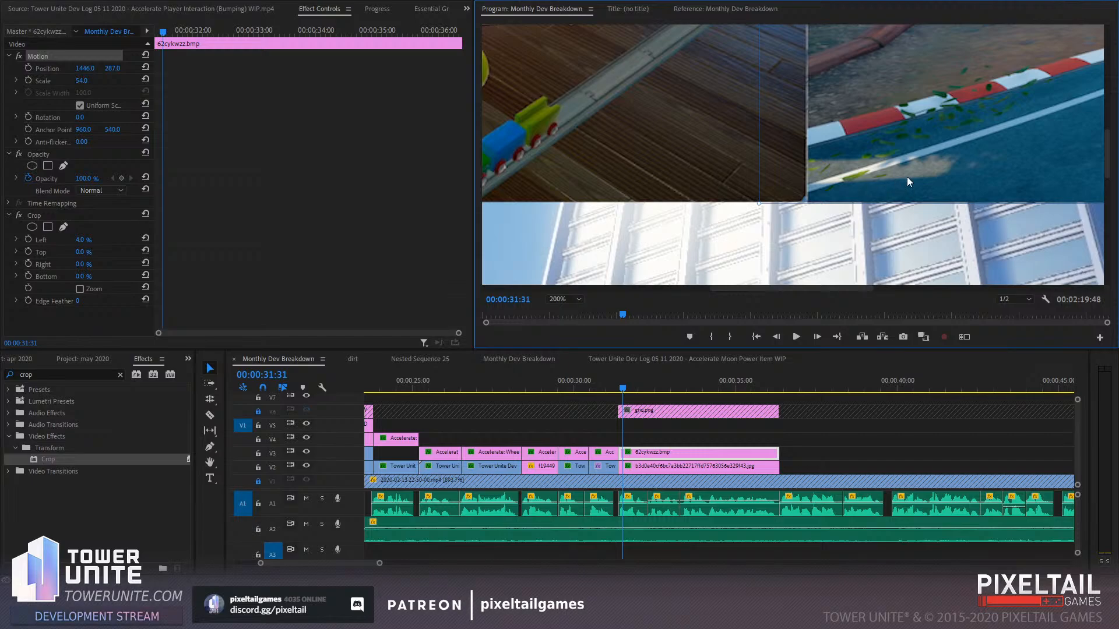
pyautogui.moveTo(906, 177); pyautogui.dragTo(903, 173)
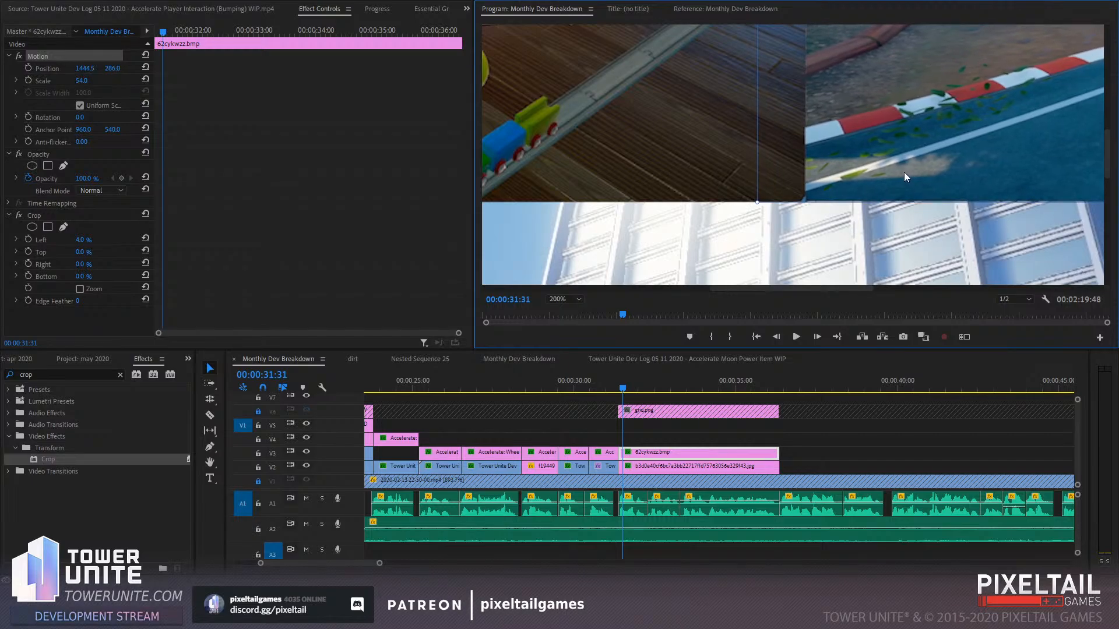
# Inspect the edges between the toy room and race track screenshots at 200% zoom, including at the frame's upper edge
pyautogui.moveTo(758, 288); pyautogui.dragTo(702, 264)
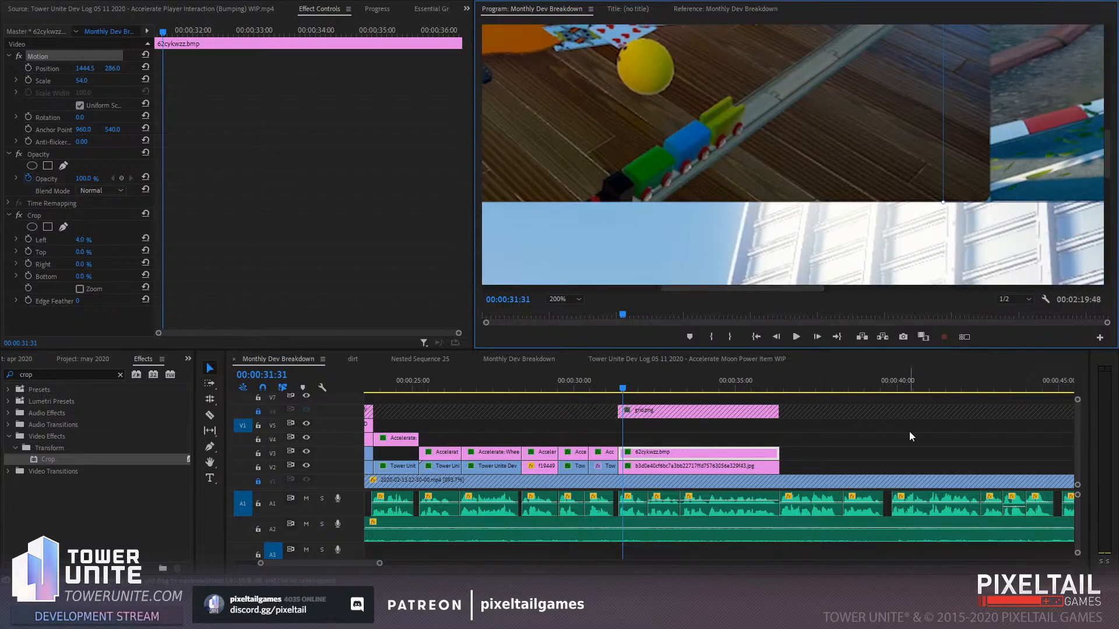
pyautogui.click(897, 453)
pyautogui.scroll(8, 933, 198)
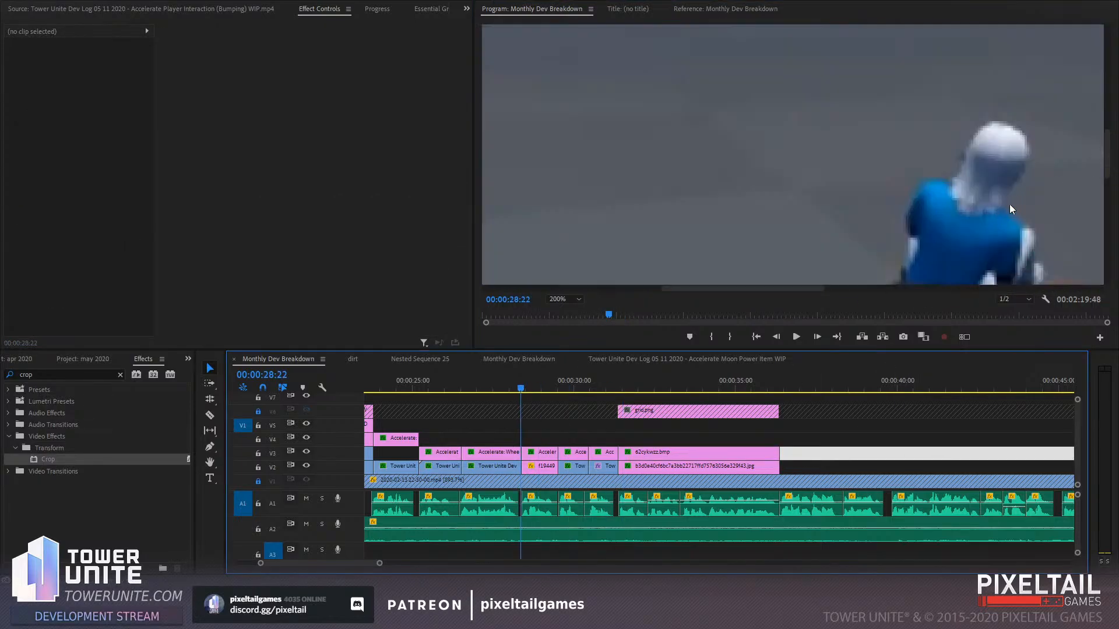
pyautogui.scroll(-1, 900, 247)
pyautogui.click(649, 385)
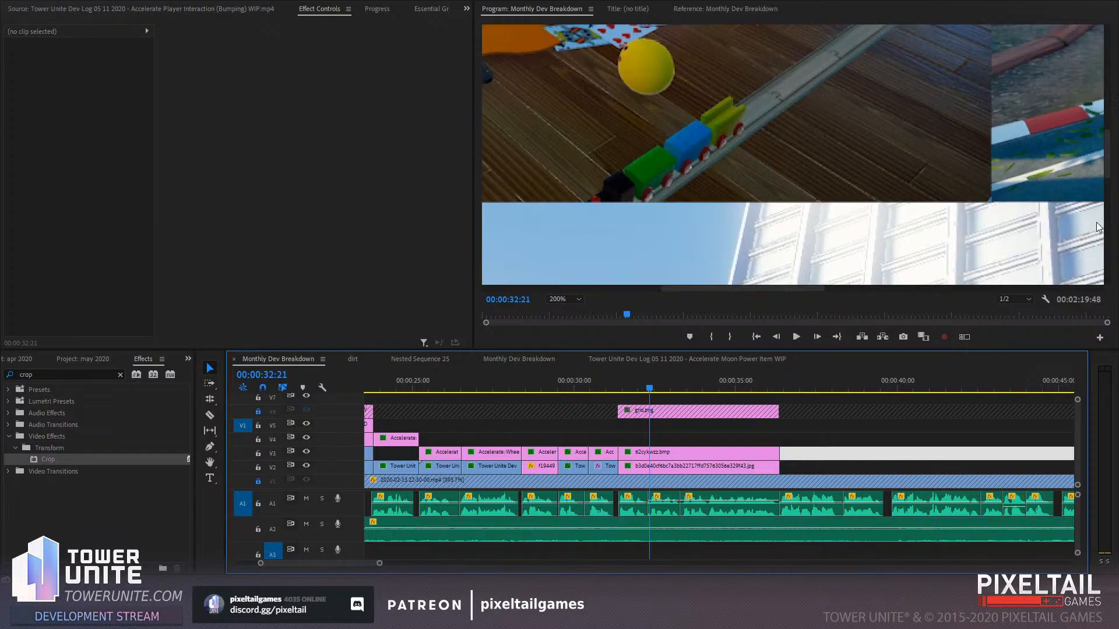
pyautogui.moveTo(1108, 177); pyautogui.dragTo(1086, 30)
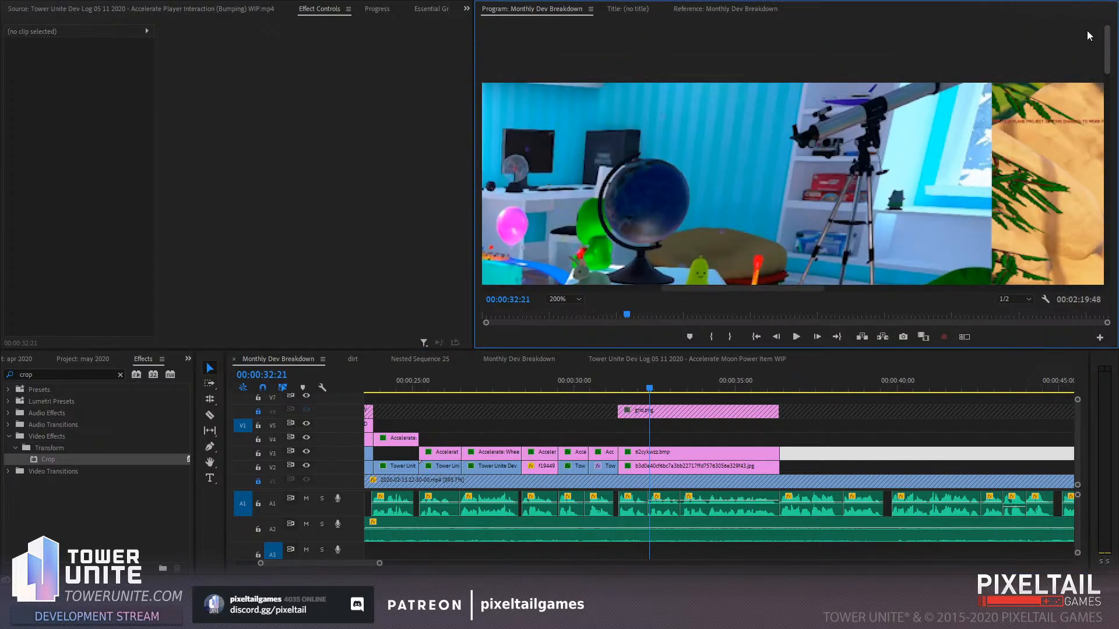
pyautogui.click(551, 301)
pyautogui.click(554, 307)
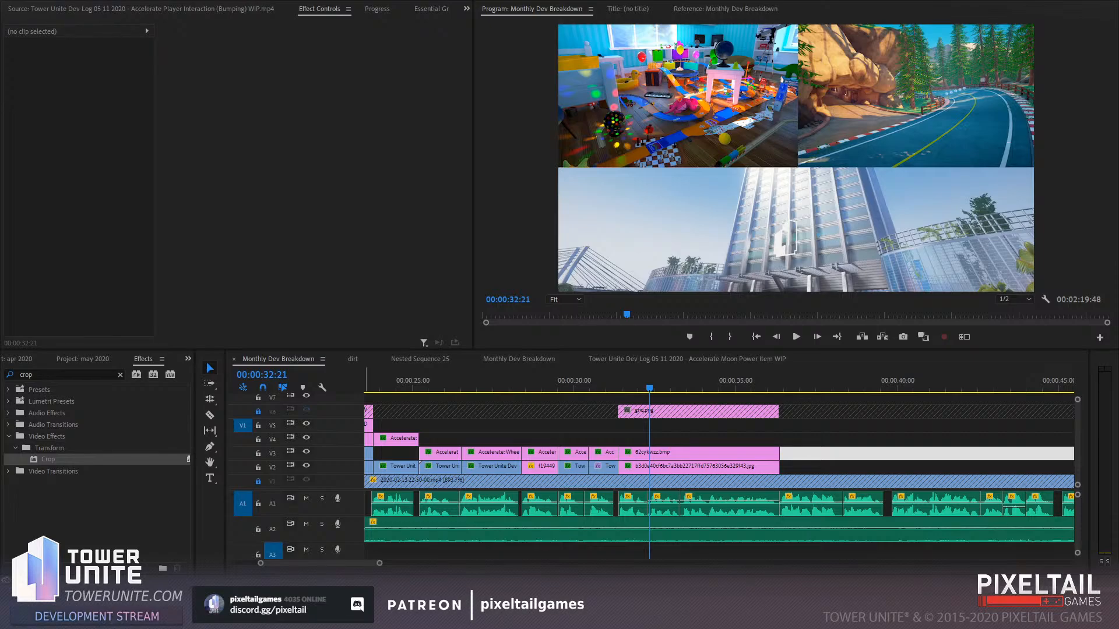
# Save the project and place the island screenshot 18v489so.bmp on V4 directly above the race track screenshot
pyautogui.hotkey('ctrl', 's')
pyautogui.moveTo(1118, 373); pyautogui.dragTo(625, 439)
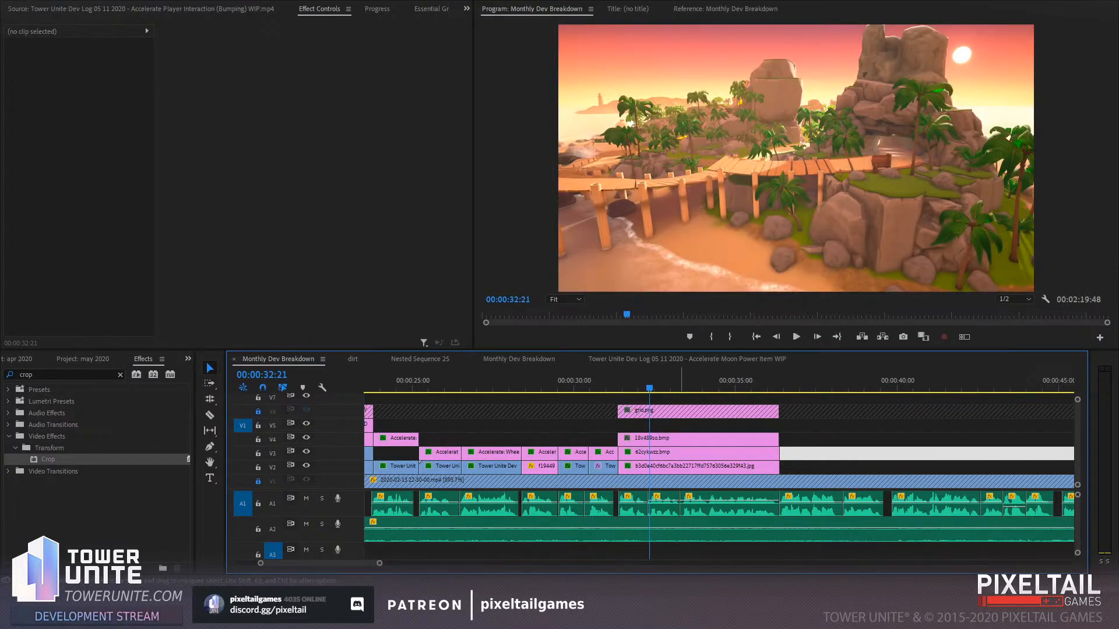
pyautogui.click(689, 441)
# Play the narration from the start of the grid section to check the screenshots' timing
pyautogui.press('space')
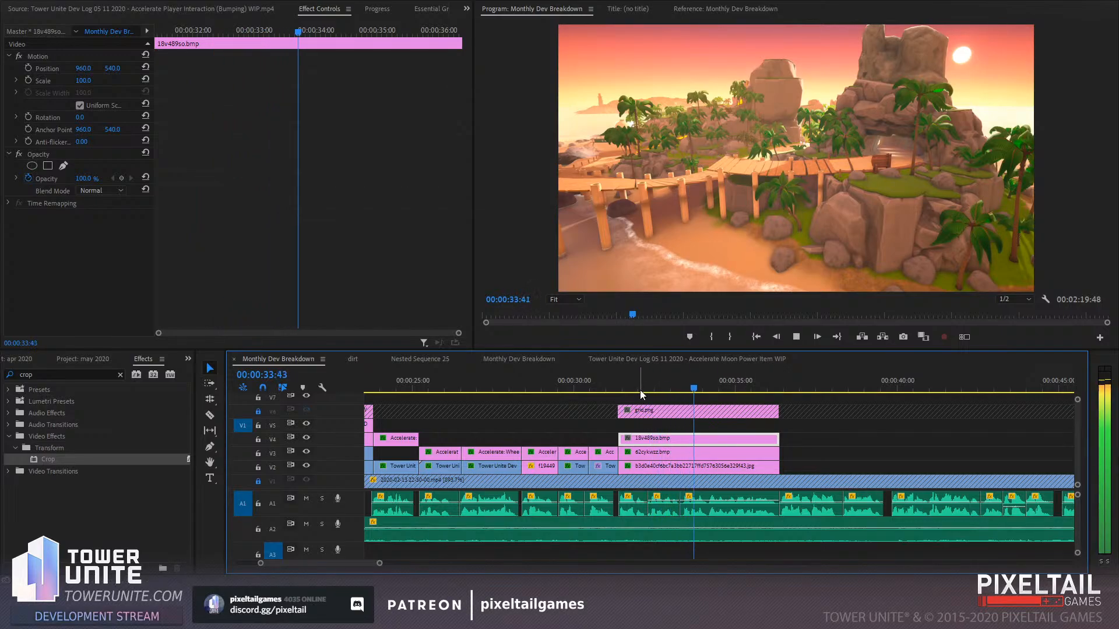
pyautogui.click(623, 383)
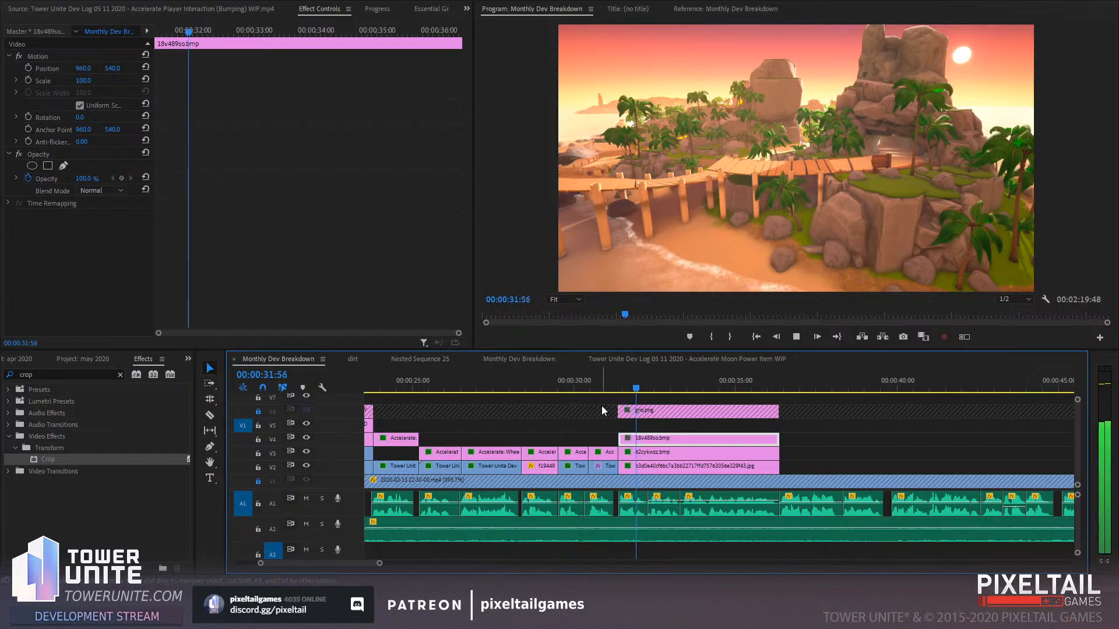
pyautogui.press('space')
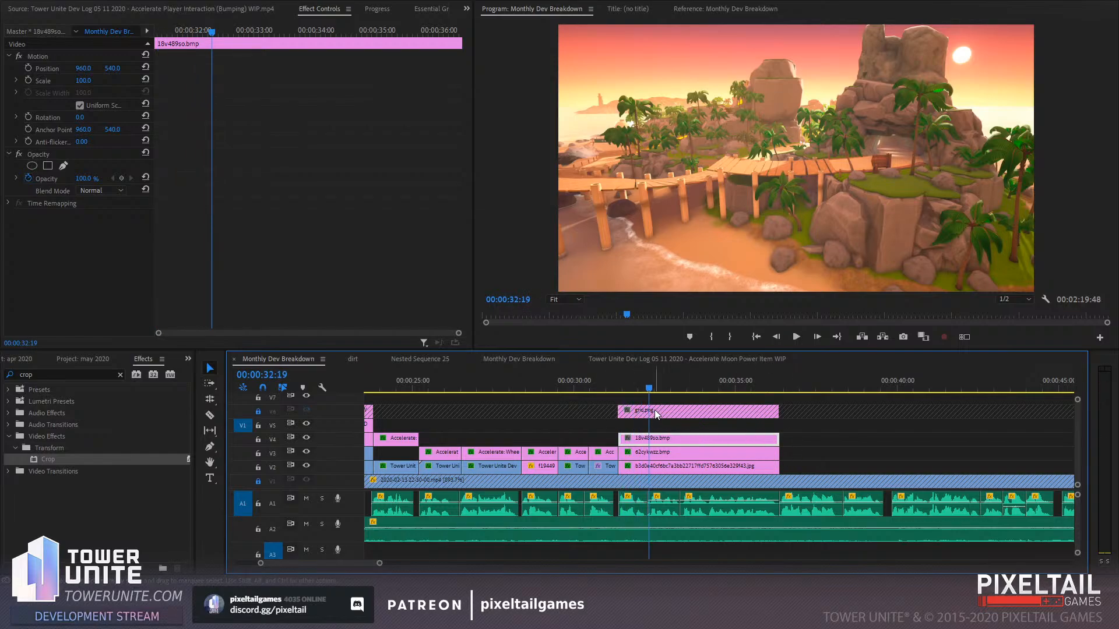
pyautogui.press('space')
pyautogui.press('space')
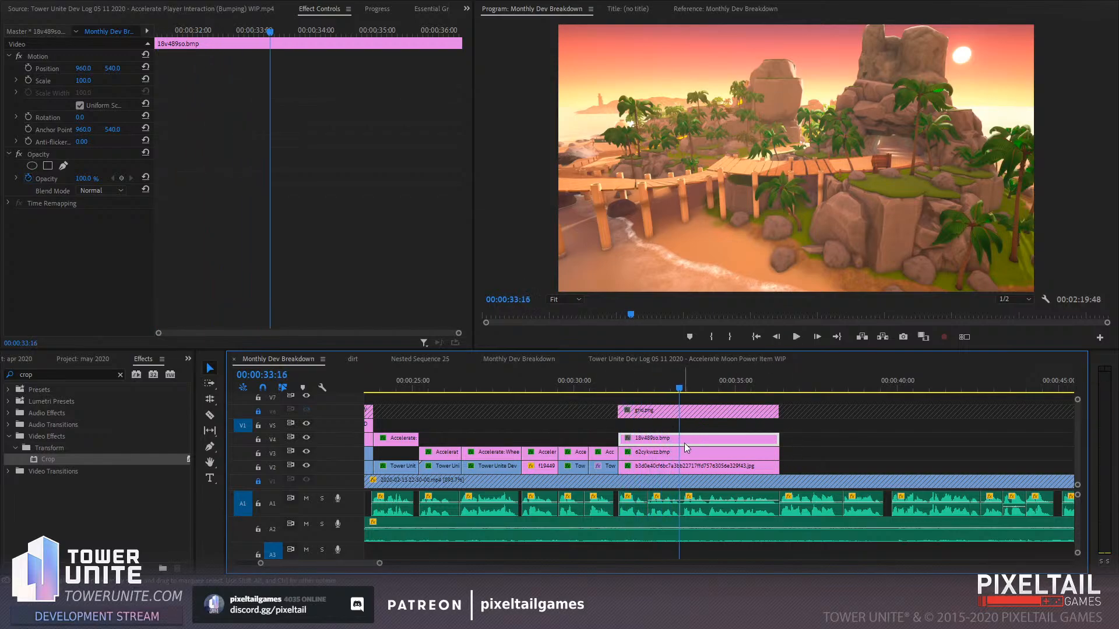
# Move the toy room screenshot from V2 up to V5, directly beneath the grid.png overlay
pyautogui.moveTo(678, 388); pyautogui.dragTo(684, 388)
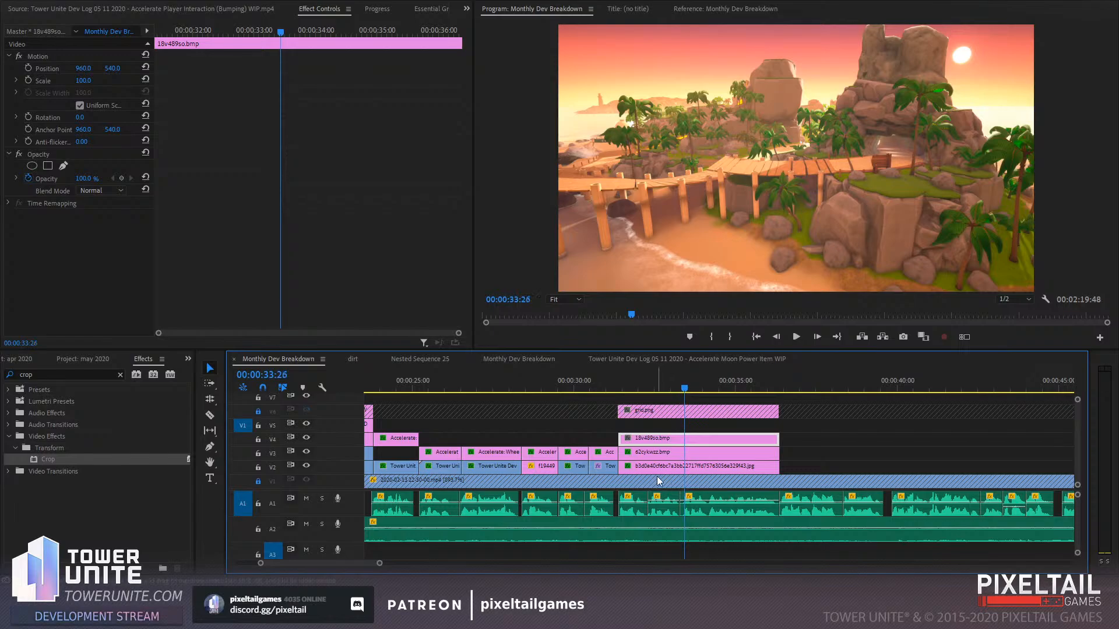
pyautogui.click(653, 475)
pyautogui.moveTo(652, 475); pyautogui.dragTo(660, 431)
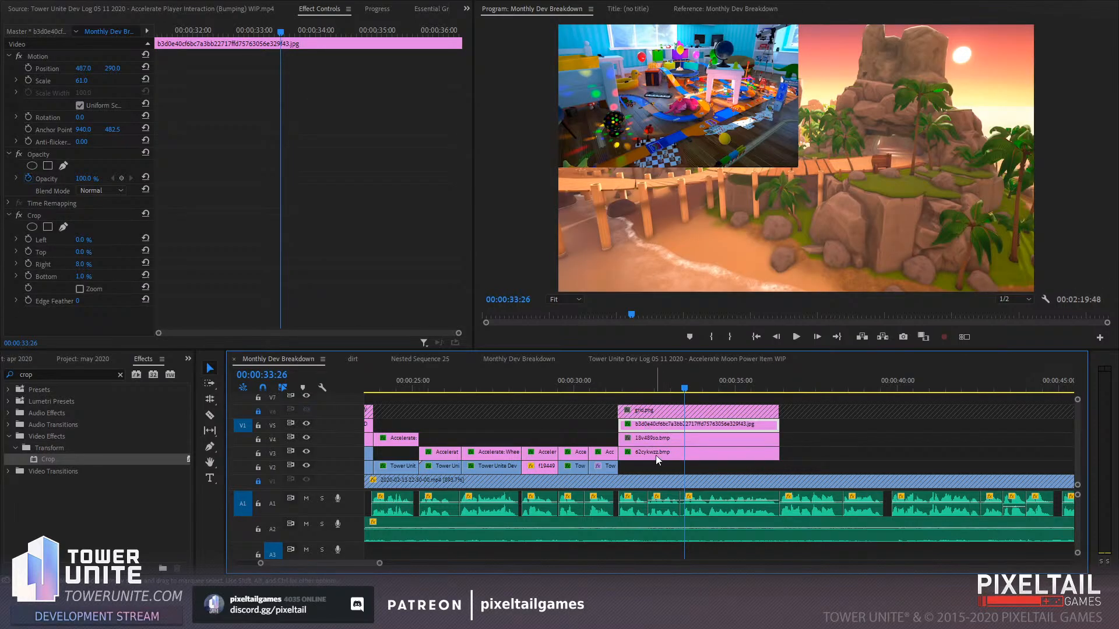
# Scale the island screenshot to 50 and set its vertical position to 848
pyautogui.click(653, 438)
pyautogui.click(90, 80)
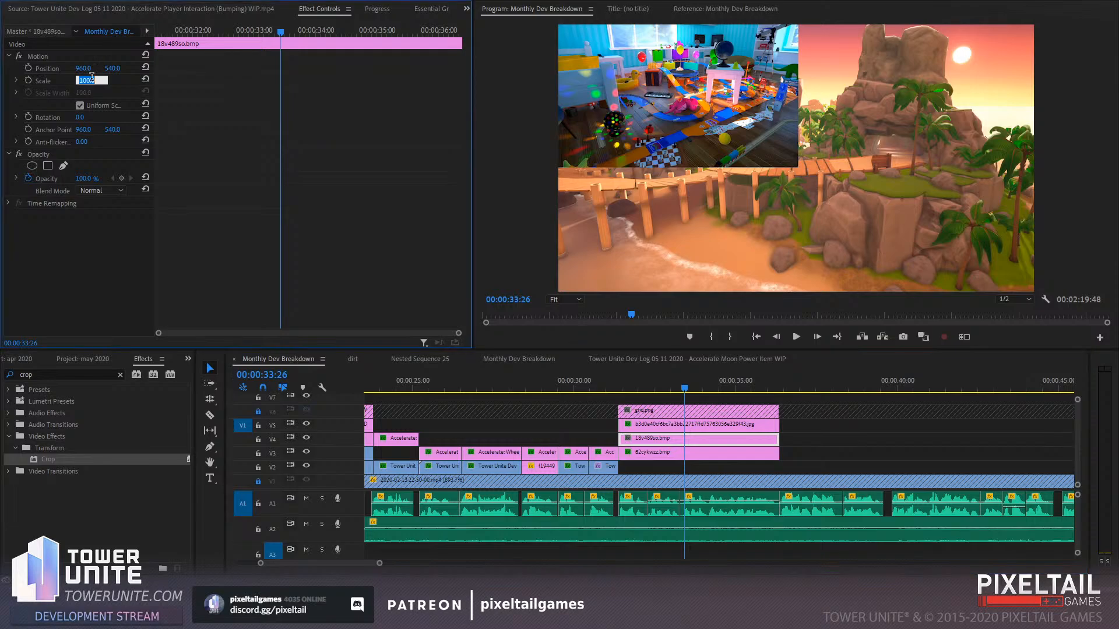
pyautogui.write('50')
pyautogui.press('Return')
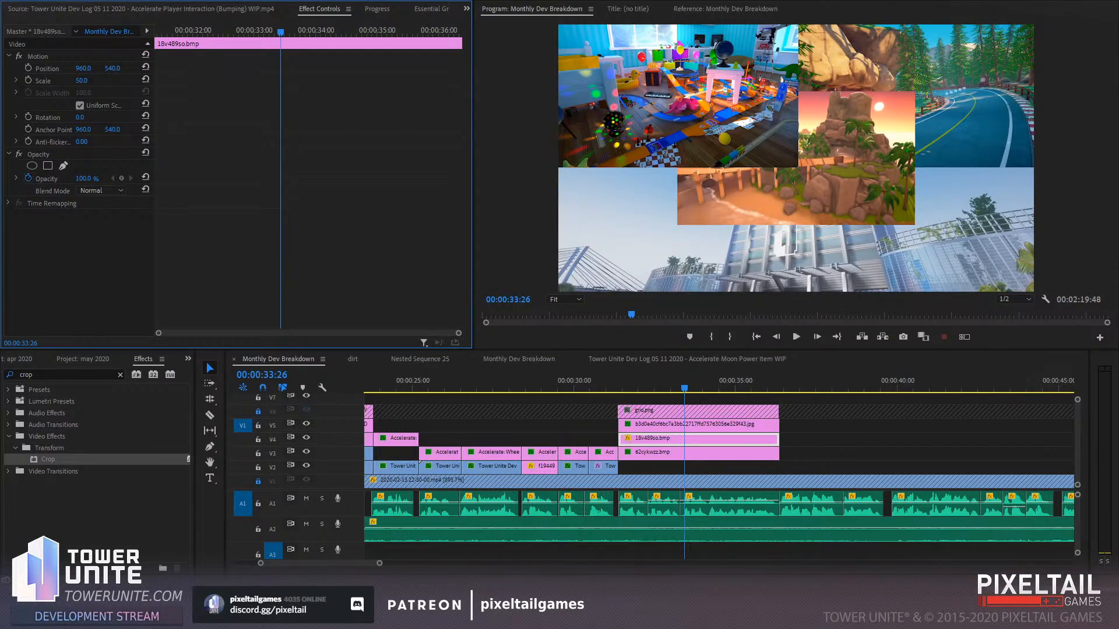
pyautogui.moveTo(112, 68); pyautogui.dragTo(292, 68)
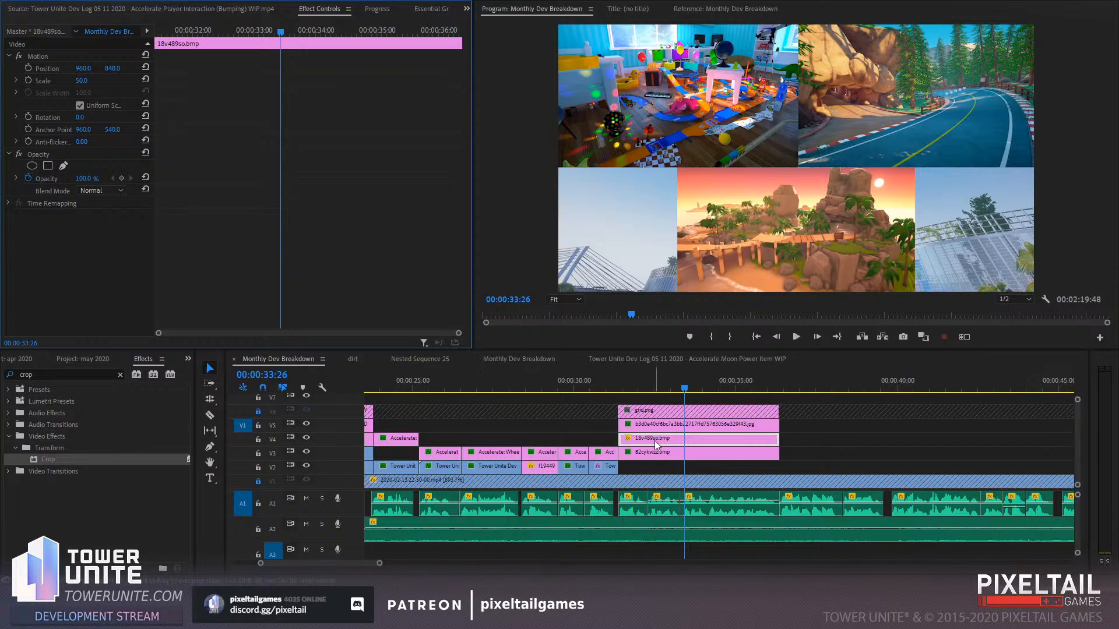
# Restack the clips so the race track screenshot sits on V4 and the island screenshot on V2
pyautogui.moveTo(655, 440)
pyautogui.mouseDown()
pyautogui.moveTo(657, 466)
pyautogui.moveTo(647, 441)
pyautogui.mouseUp()
pyautogui.click(672, 469)
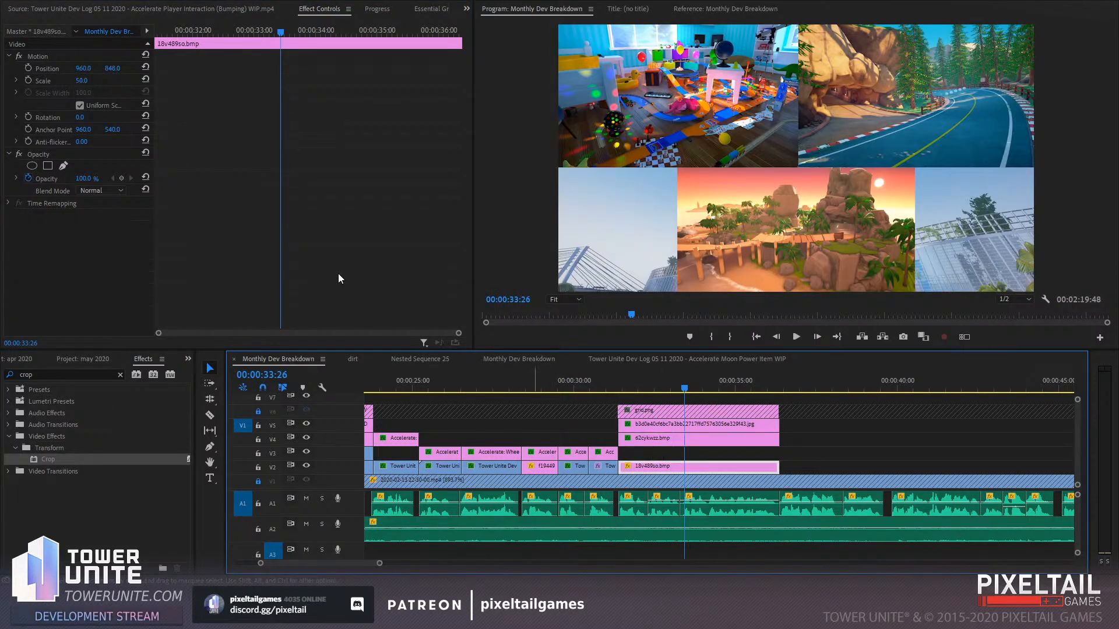
# Set the island screenshot's position to 479, 853 and its scale to 51 to fill the lower-left grid cell
pyautogui.moveTo(77, 66); pyautogui.dragTo(30, 65)
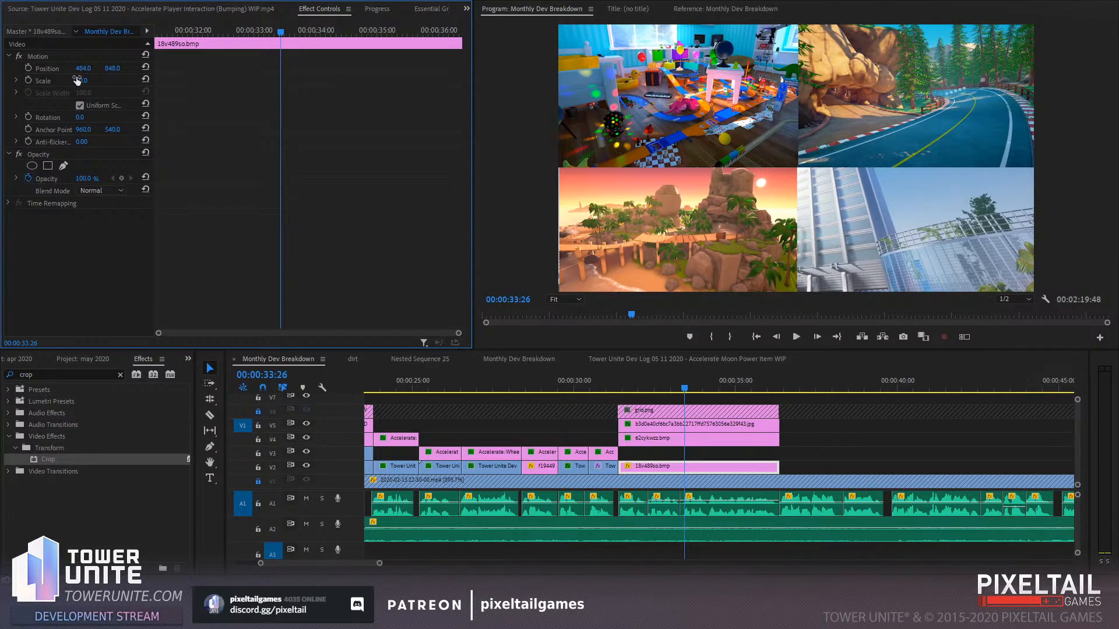
pyautogui.click(84, 80)
pyautogui.write('51')
pyautogui.press('Return')
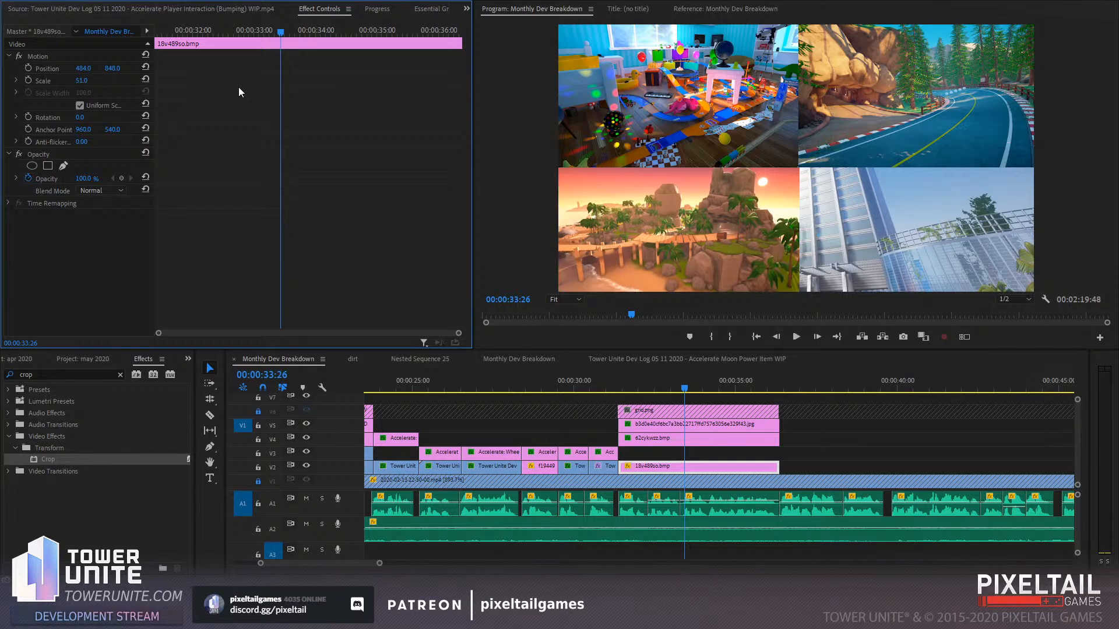
pyautogui.moveTo(112, 68); pyautogui.dragTo(83, 69)
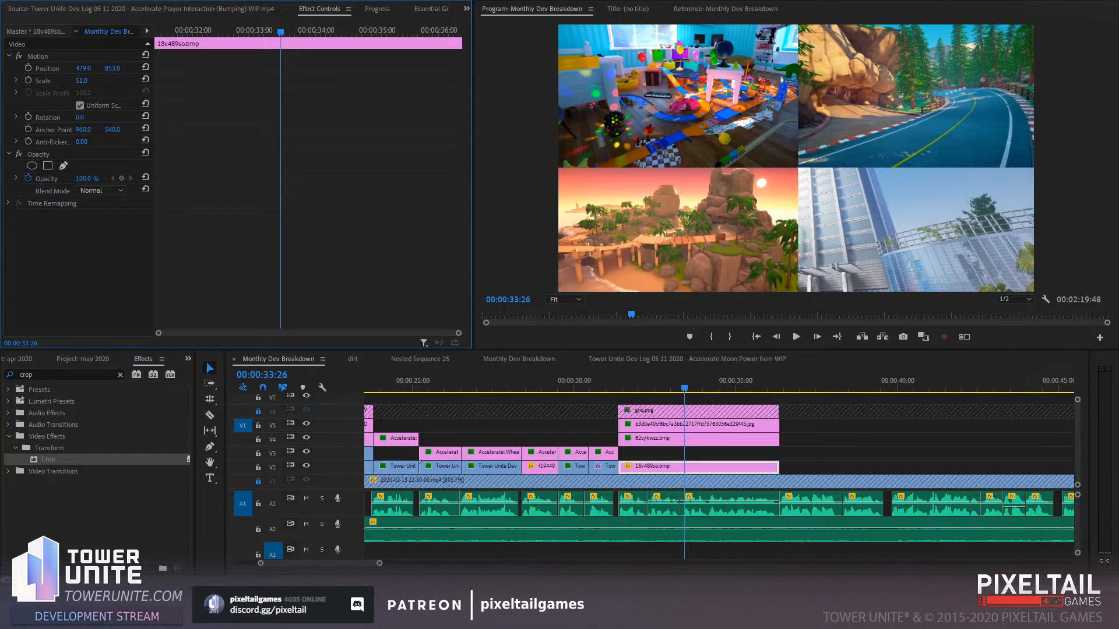
# Inspect the corner where the grid's screenshots meet at 200% zoom, and restore the preview to Fit
pyautogui.click(576, 299)
pyautogui.click(578, 411)
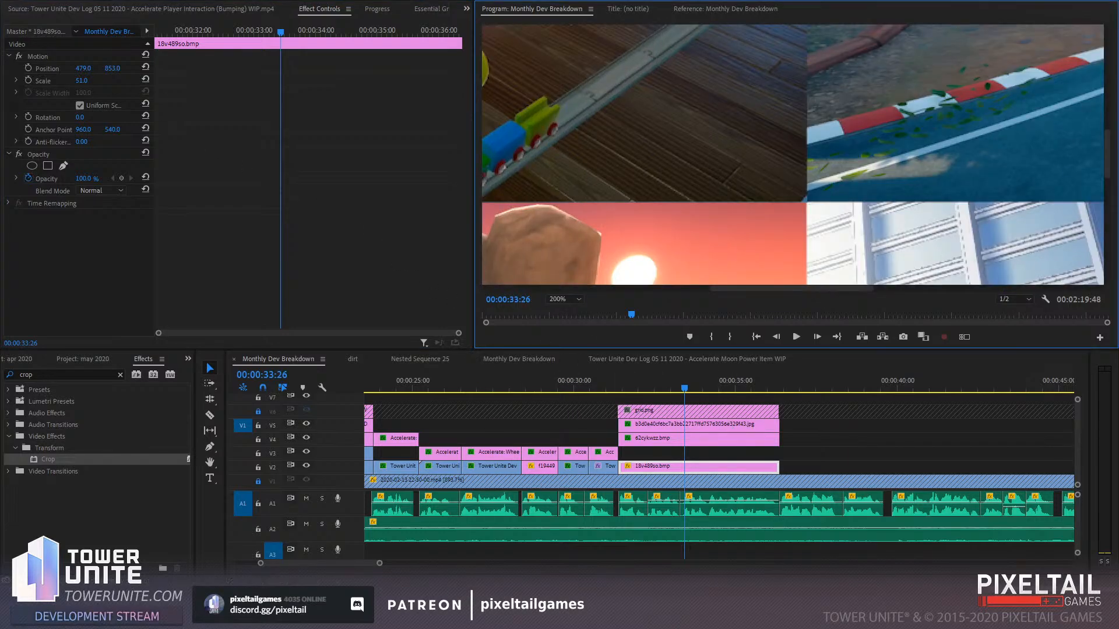
pyautogui.click(575, 298)
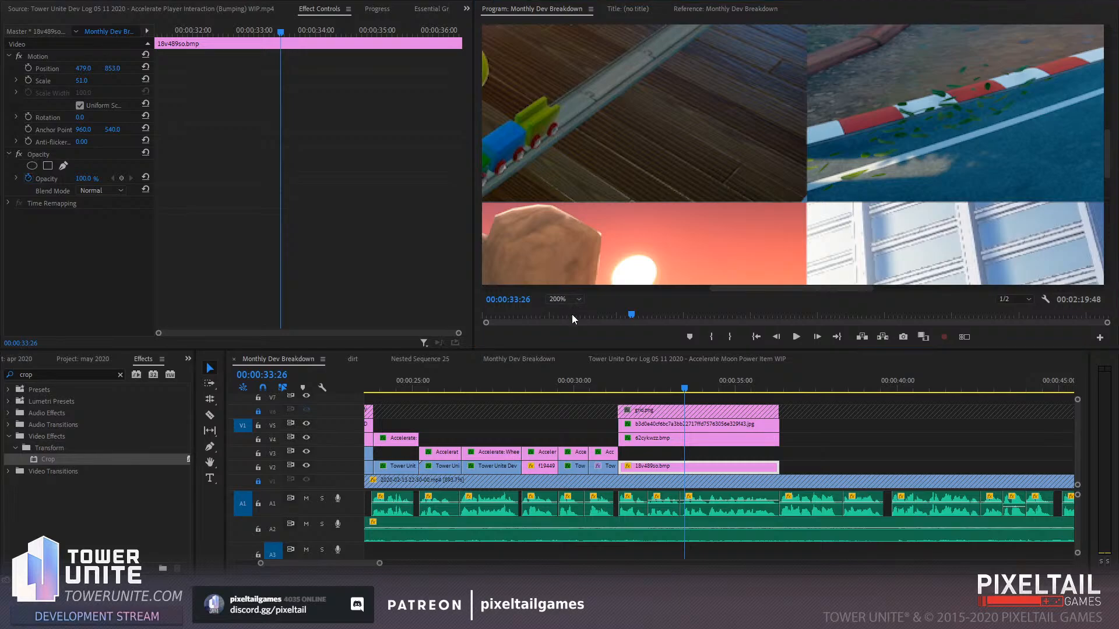
pyautogui.click(572, 314)
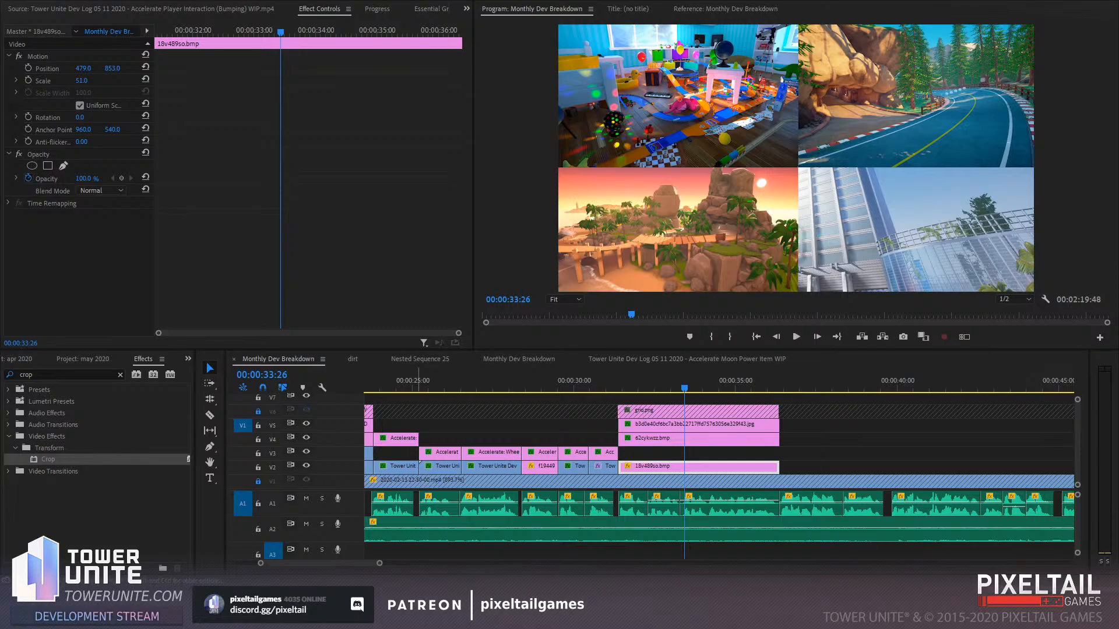
# Copy the NightCity1.jpg clip from the four-map grid in the older Monthly Dev Breakdown sequence
pyautogui.click(602, 358)
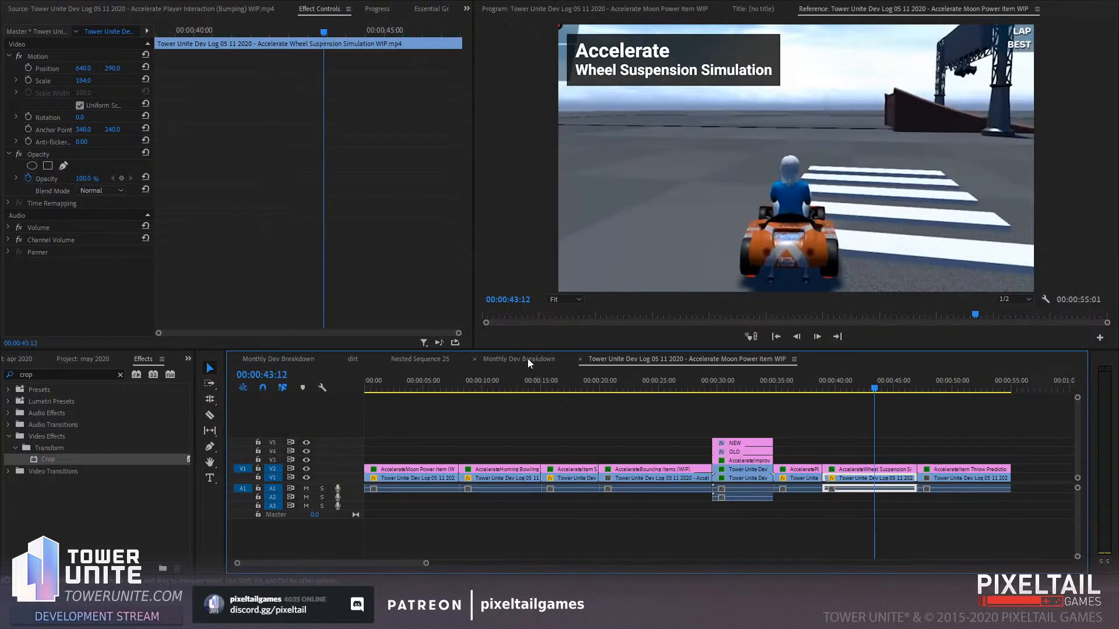
pyautogui.click(527, 358)
pyautogui.moveTo(588, 380); pyautogui.dragTo(610, 362)
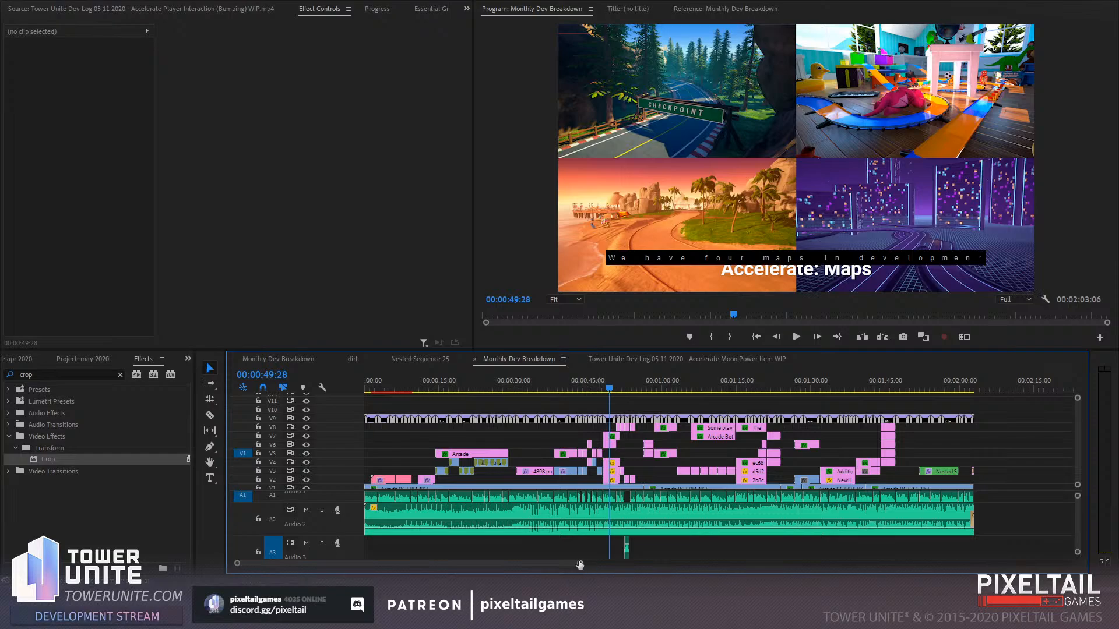
pyautogui.moveTo(580, 564); pyautogui.dragTo(464, 578)
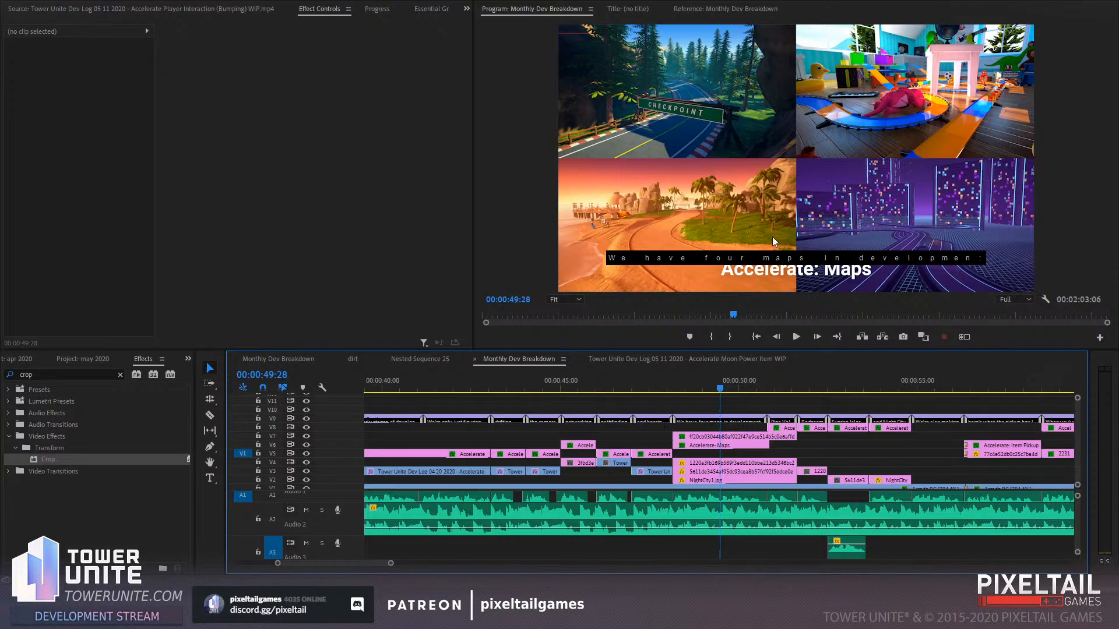
pyautogui.click(735, 478)
# Paste NightCity1.jpg into the current Monthly Dev Breakdown sequence and fit it on V3 to the span of the other grid screenshots
pyautogui.click(303, 359)
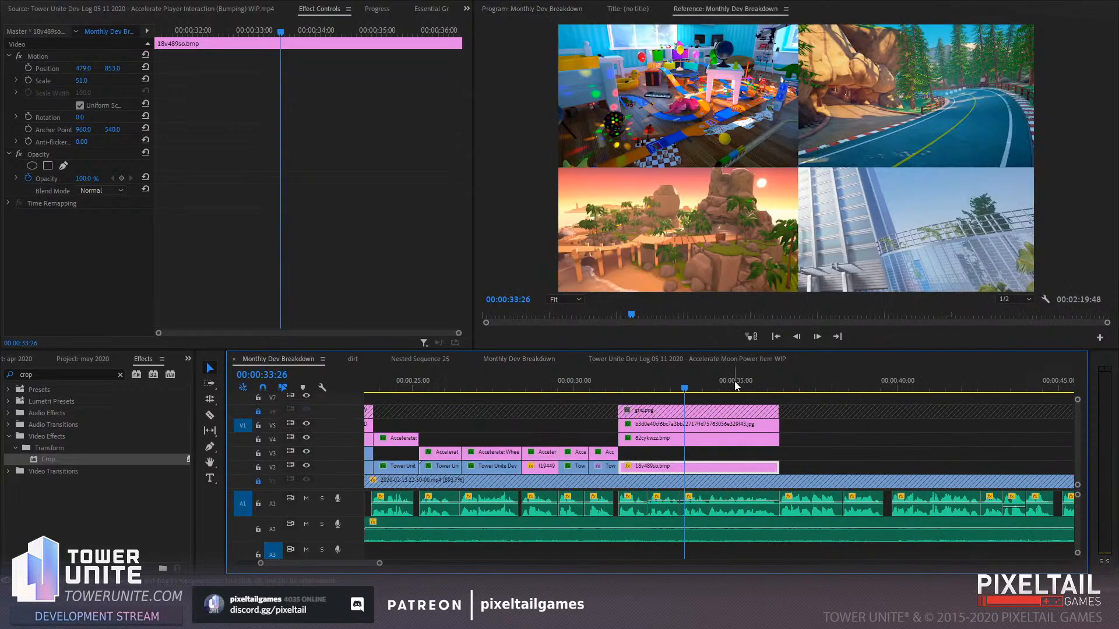
pyautogui.hotkey('alt', 'Up')
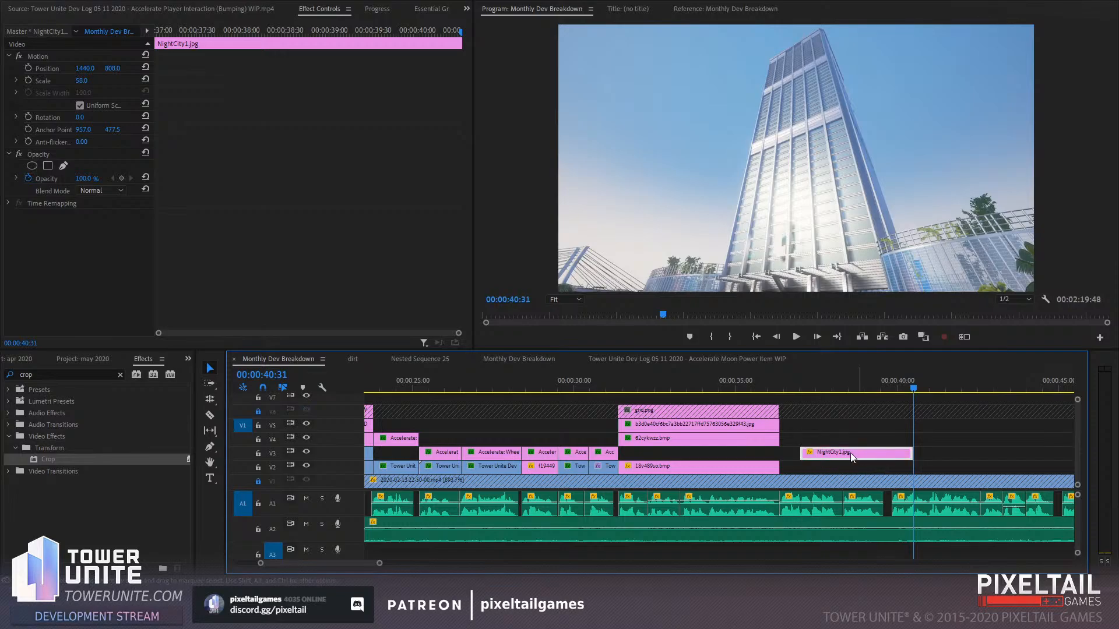
pyautogui.moveTo(858, 454); pyautogui.dragTo(770, 449)
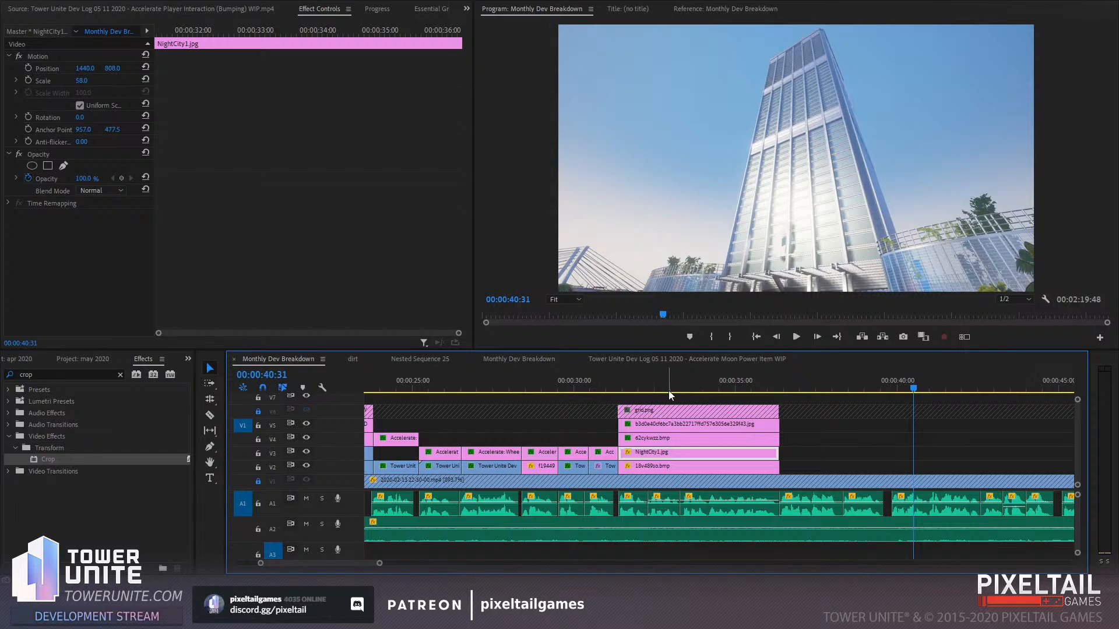
pyautogui.click(657, 380)
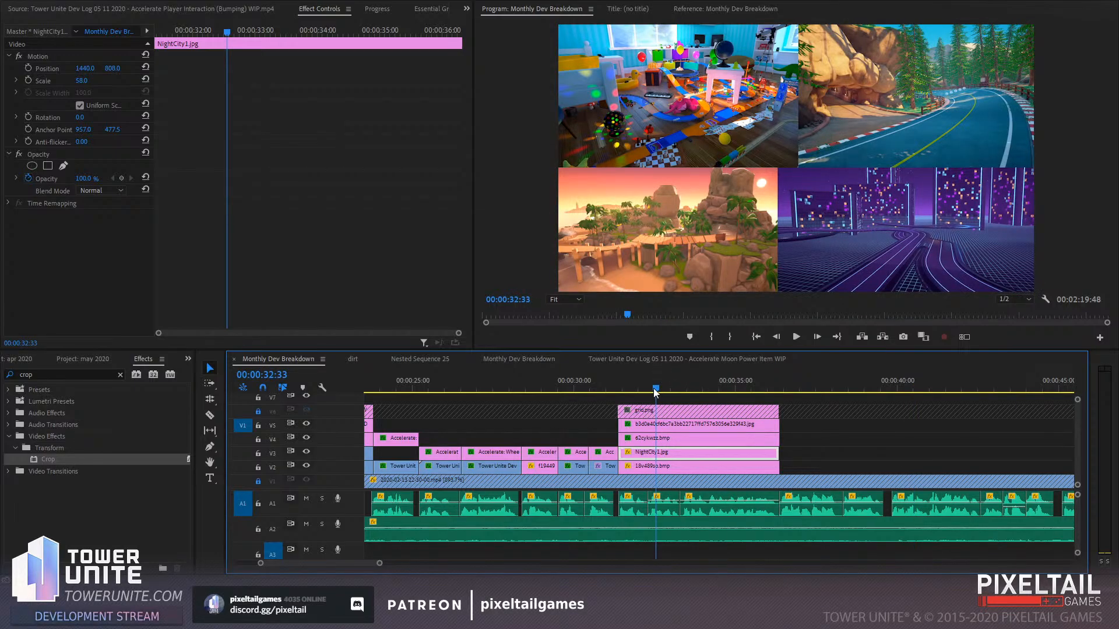
pyautogui.moveTo(655, 393); pyautogui.dragTo(655, 395)
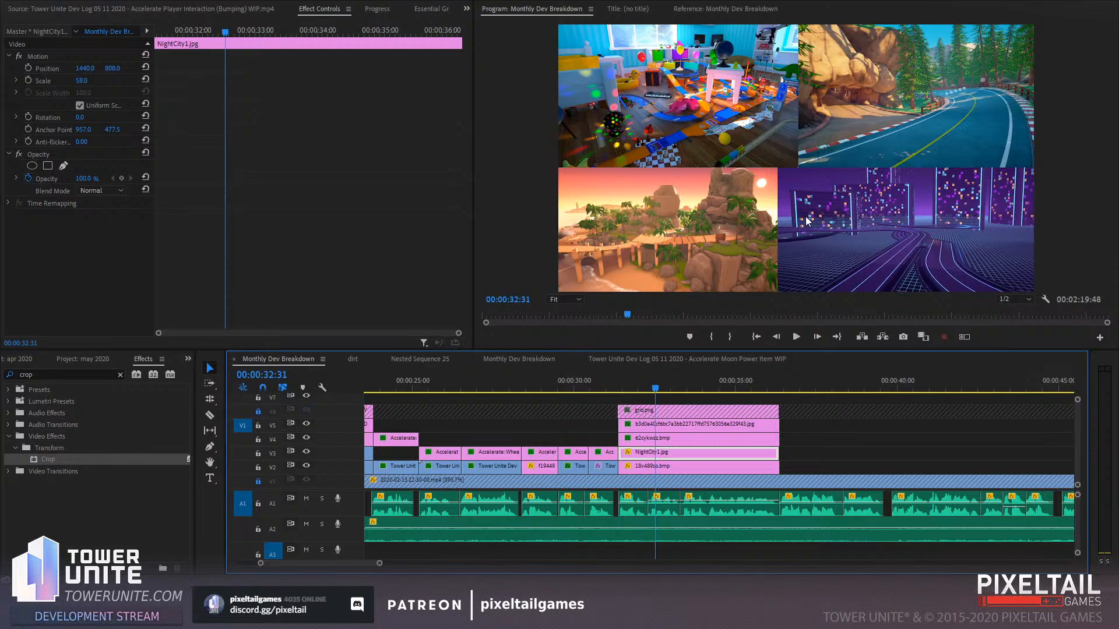
# Add a Crop effect to NightCity1.jpg and set its left crop to 6%, checking the grid's centre at 200% zoom
pyautogui.click(691, 438)
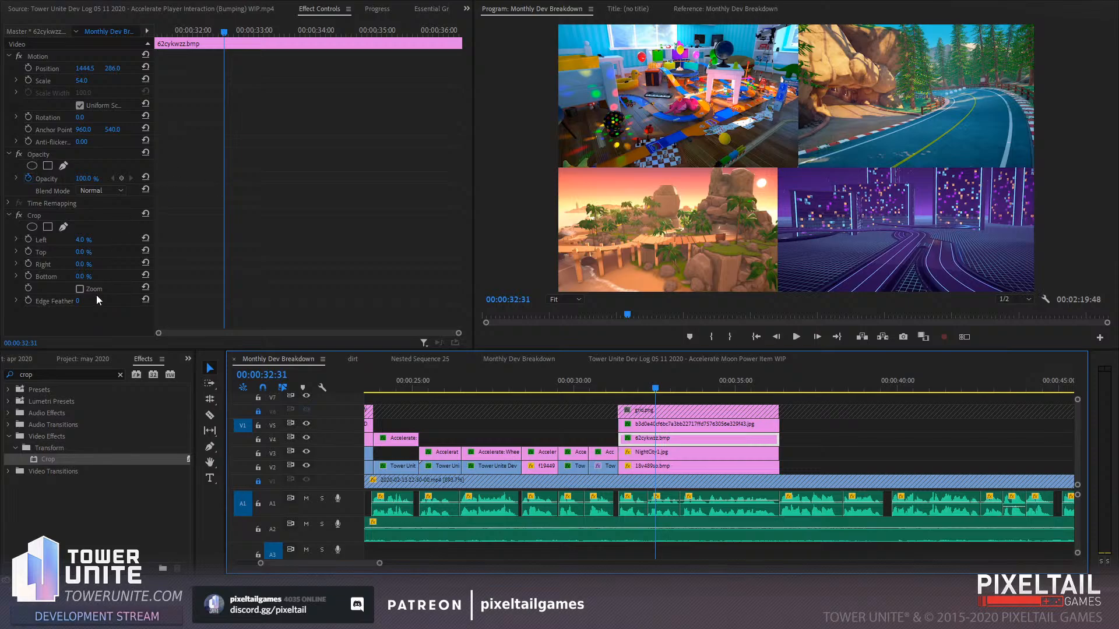
pyautogui.moveTo(53, 449); pyautogui.dragTo(318, 438)
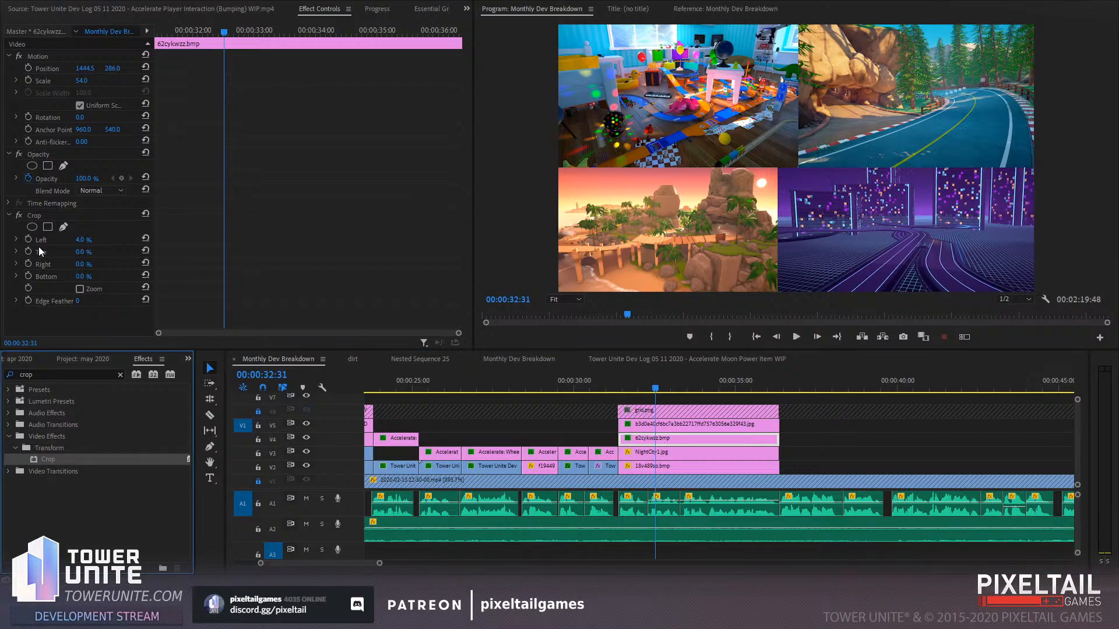
pyautogui.moveTo(82, 242)
pyautogui.mouseDown()
pyautogui.moveTo(98, 241)
pyautogui.moveTo(82, 241)
pyautogui.mouseUp()
pyautogui.click(649, 453)
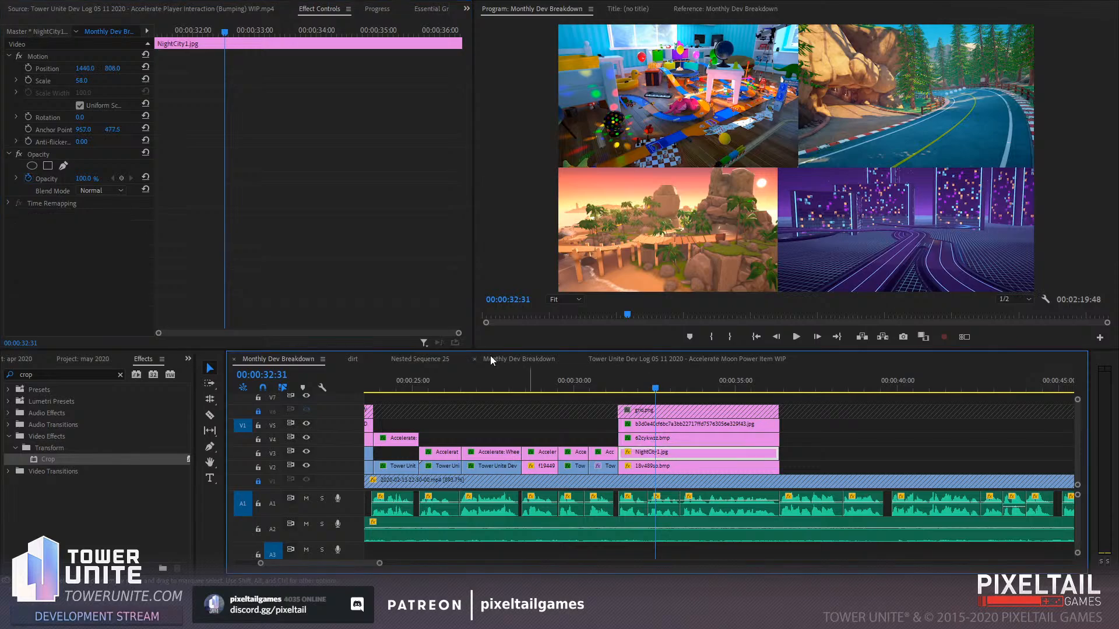
pyautogui.moveTo(65, 459); pyautogui.dragTo(91, 239)
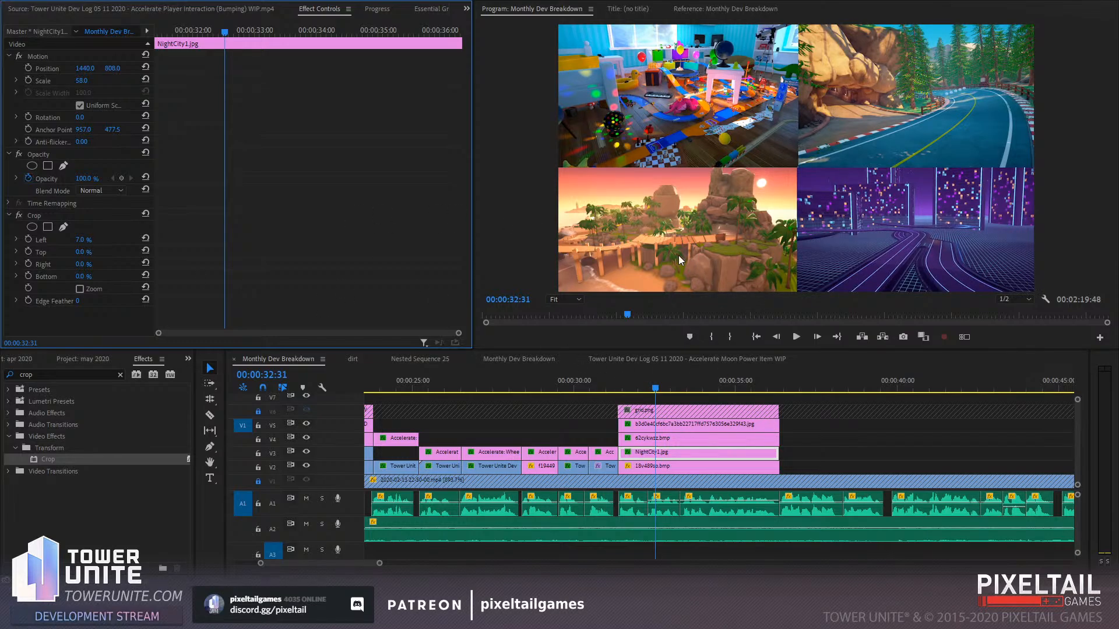
pyautogui.click(576, 374)
pyautogui.click(575, 406)
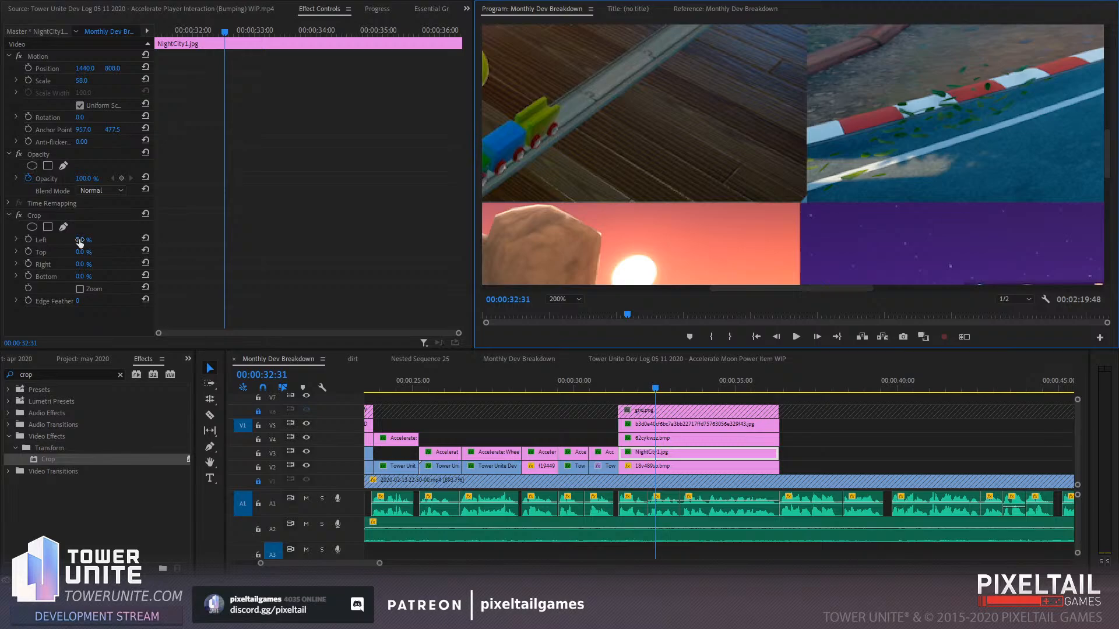
pyautogui.moveTo(80, 240); pyautogui.dragTo(71, 240)
# Restack the clips so 18v489so.bmp sits on V3 and NightCity1.jpg on V2, and trim the four grid clips to staggered ends
pyautogui.moveTo(672, 453); pyautogui.dragTo(884, 452)
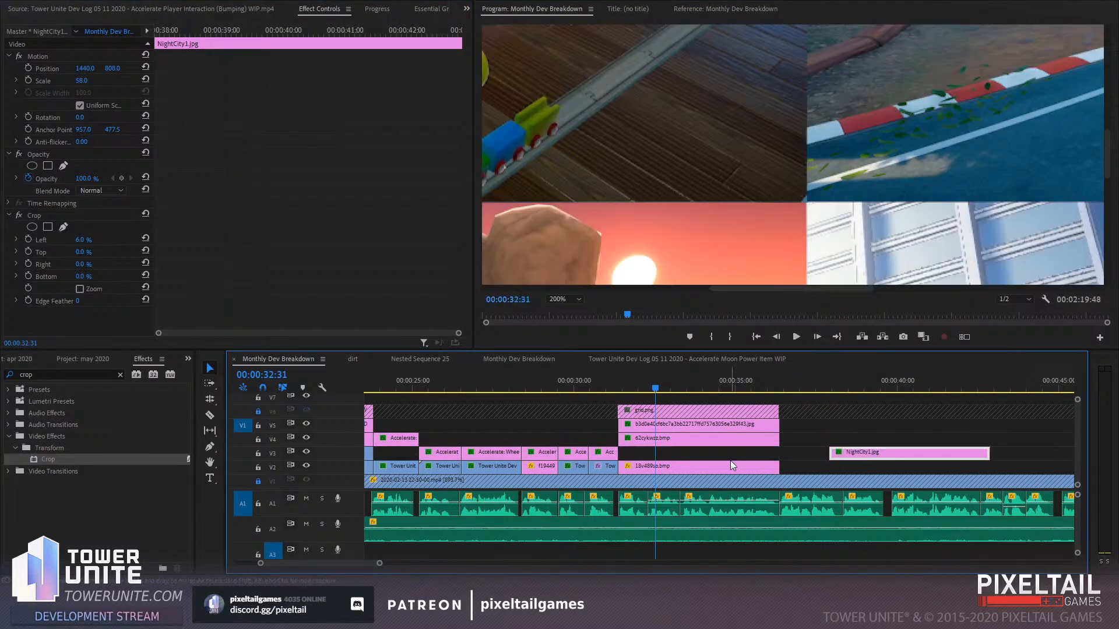
pyautogui.moveTo(732, 465); pyautogui.dragTo(732, 453)
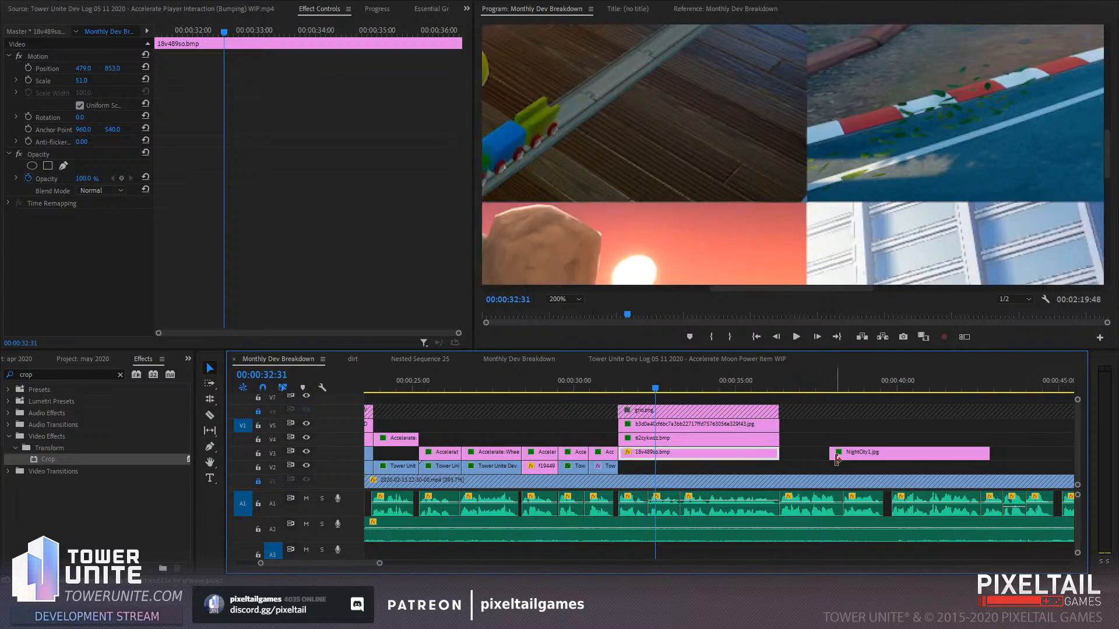
pyautogui.moveTo(837, 458); pyautogui.dragTo(647, 467)
pyautogui.moveTo(776, 468); pyautogui.dragTo(745, 425)
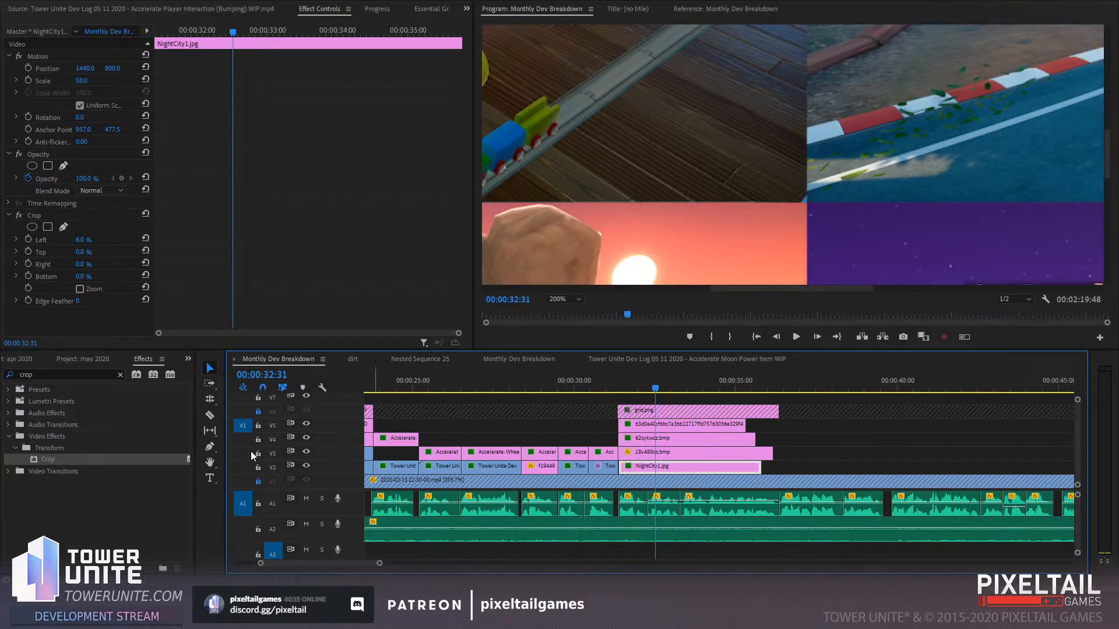
# Unlock track V6 and delete the grid.png clip above the four screenshots
pyautogui.click(258, 411)
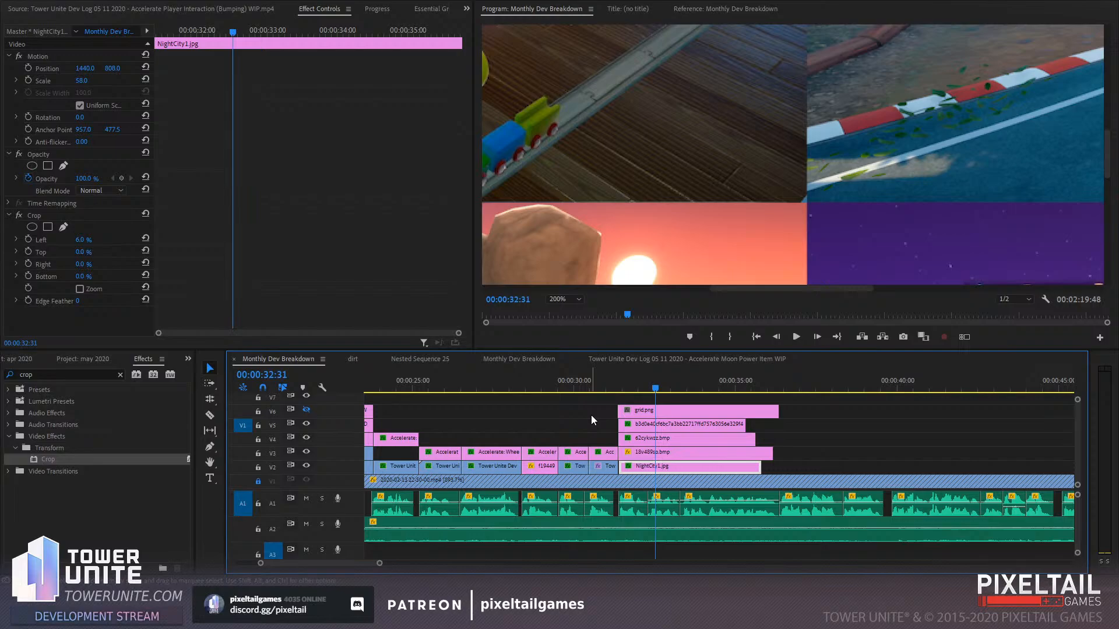
pyautogui.click(628, 410)
pyautogui.press('Delete')
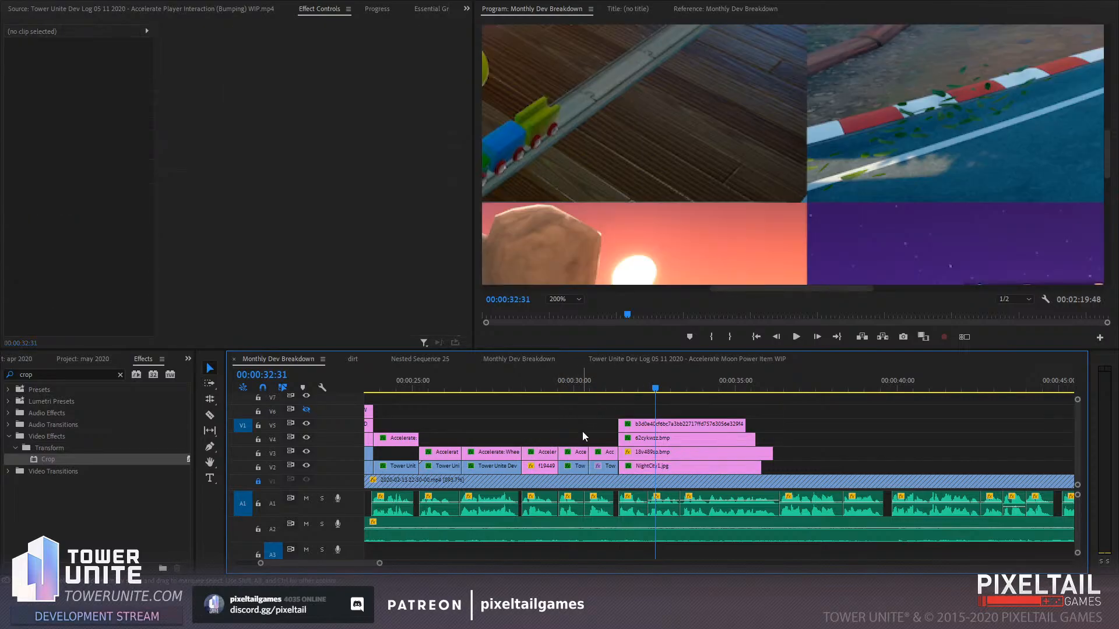
# Restore the preview to Fit and play the cut from the Accelerate: Gameplay clip into the four-map grid
pyautogui.moveTo(380, 563); pyautogui.dragTo(350, 568)
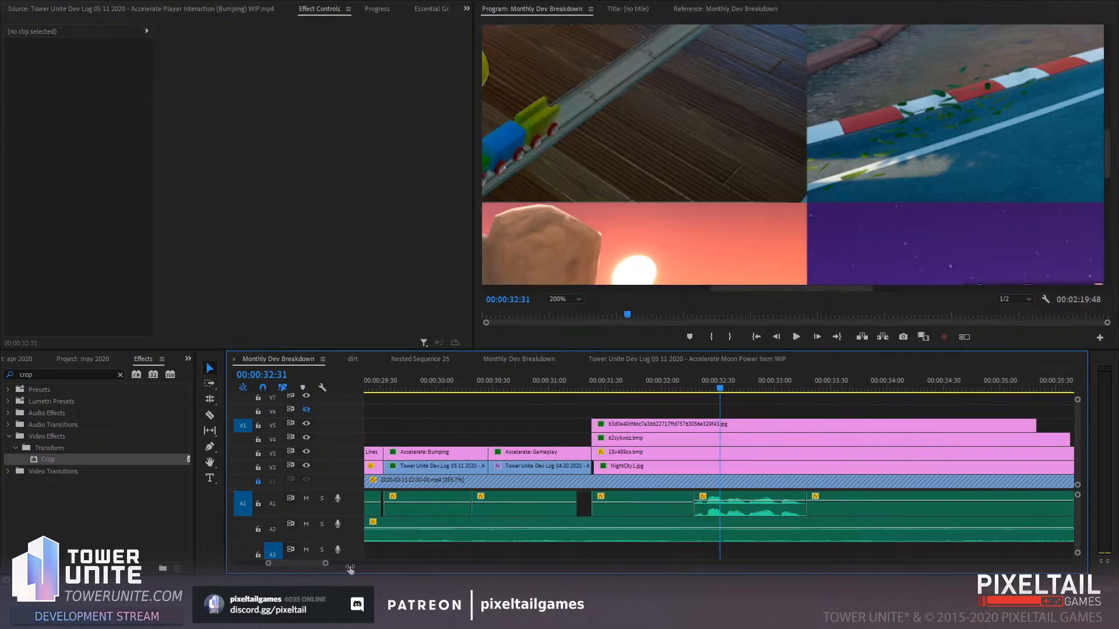
pyautogui.click(629, 464)
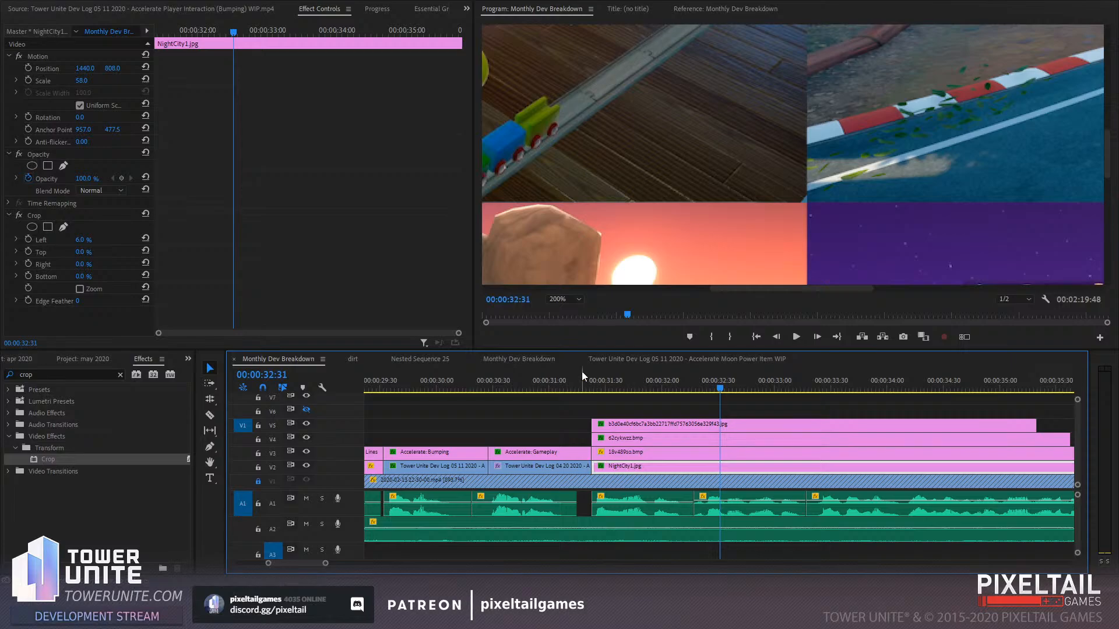
pyautogui.moveTo(582, 372); pyautogui.dragTo(607, 371)
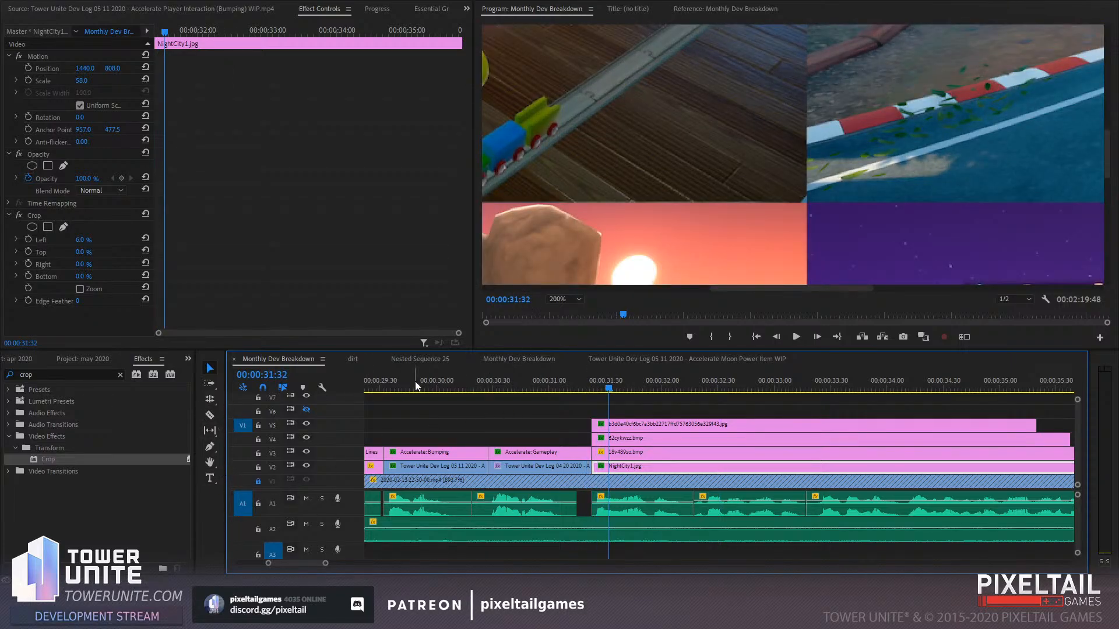
pyautogui.click(570, 298)
pyautogui.click(576, 307)
pyautogui.click(571, 385)
pyautogui.press('space')
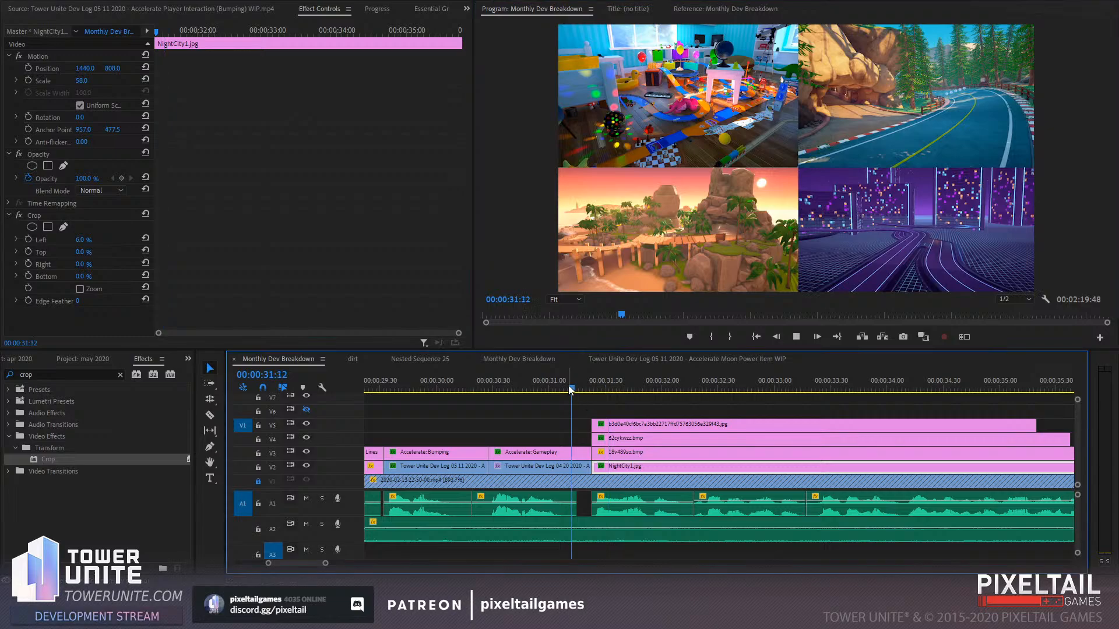
pyautogui.click(556, 383)
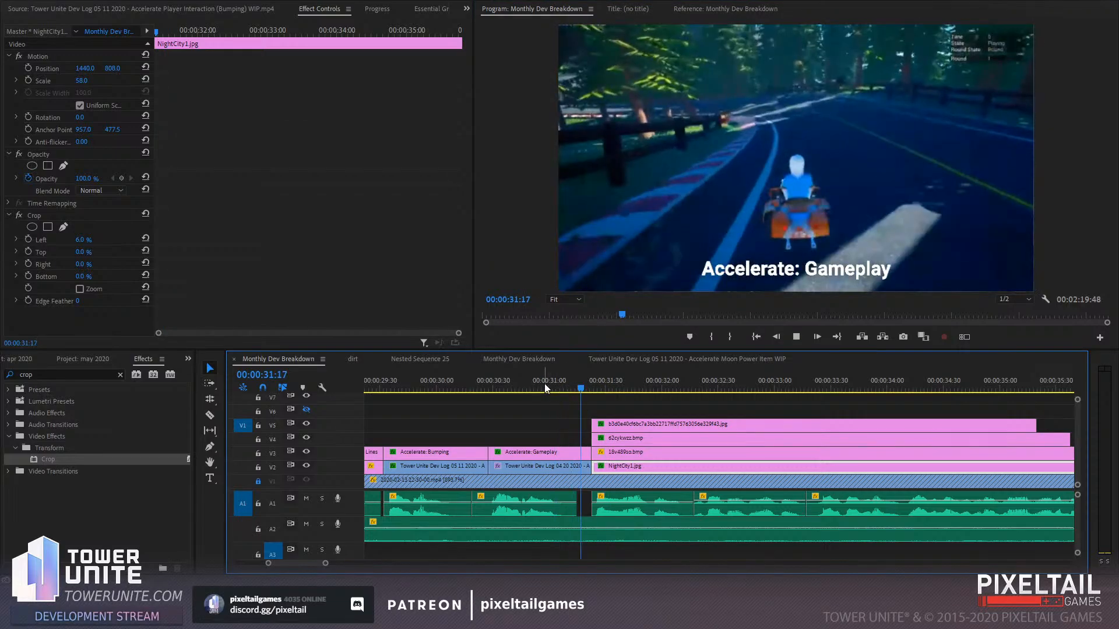
pyautogui.moveTo(325, 563); pyautogui.dragTo(380, 559)
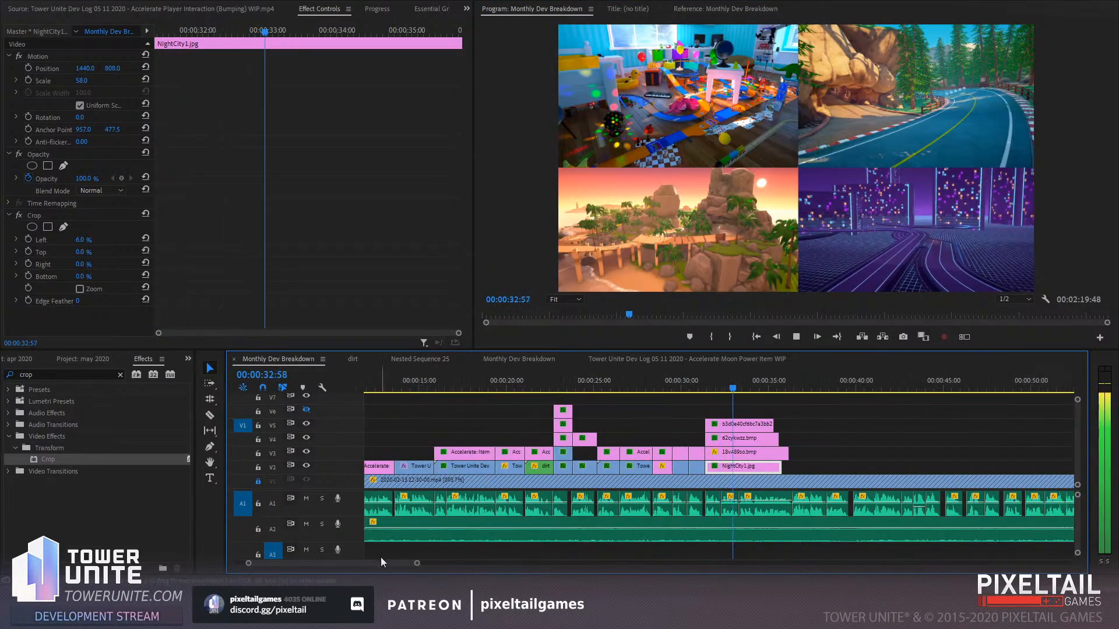
pyautogui.click(701, 380)
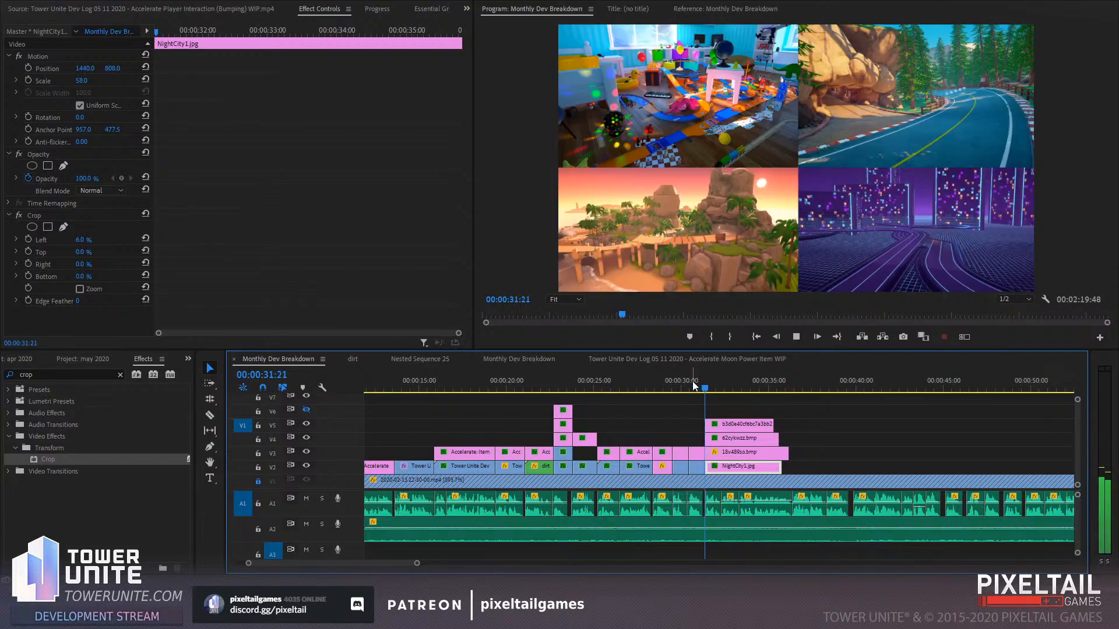
pyautogui.click(685, 380)
pyautogui.press('space')
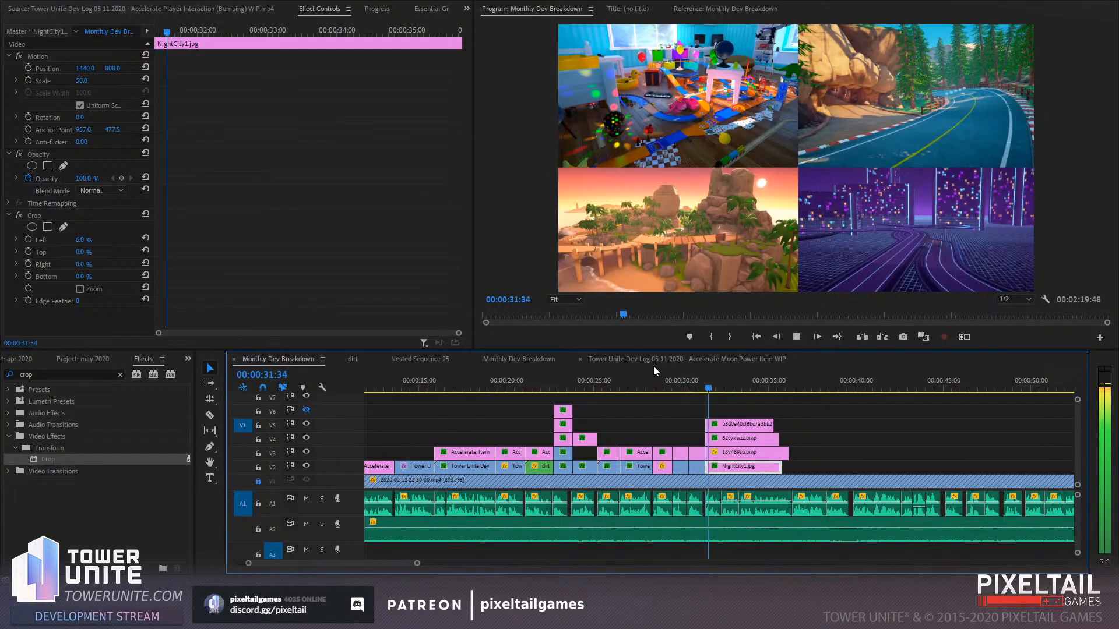
pyautogui.press('space')
# Move the cut between the Accelerate: Gameplay clips and the four grid screenshots to about 00:00:31:32, leaving no gap
pyautogui.moveTo(416, 568); pyautogui.dragTo(339, 563)
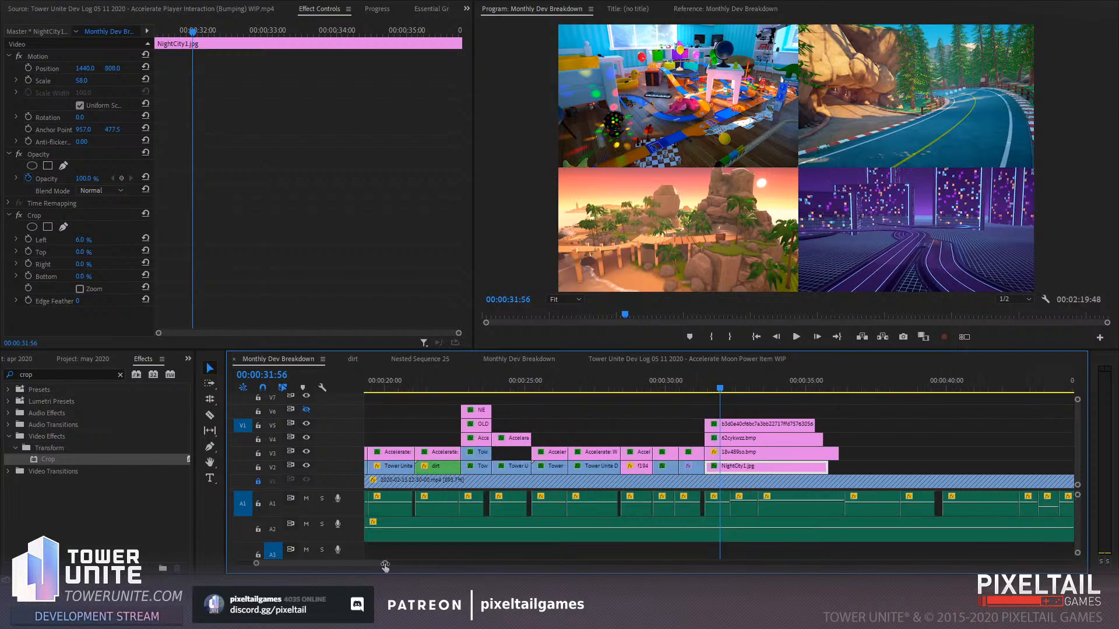
pyautogui.click(658, 379)
pyautogui.press('space')
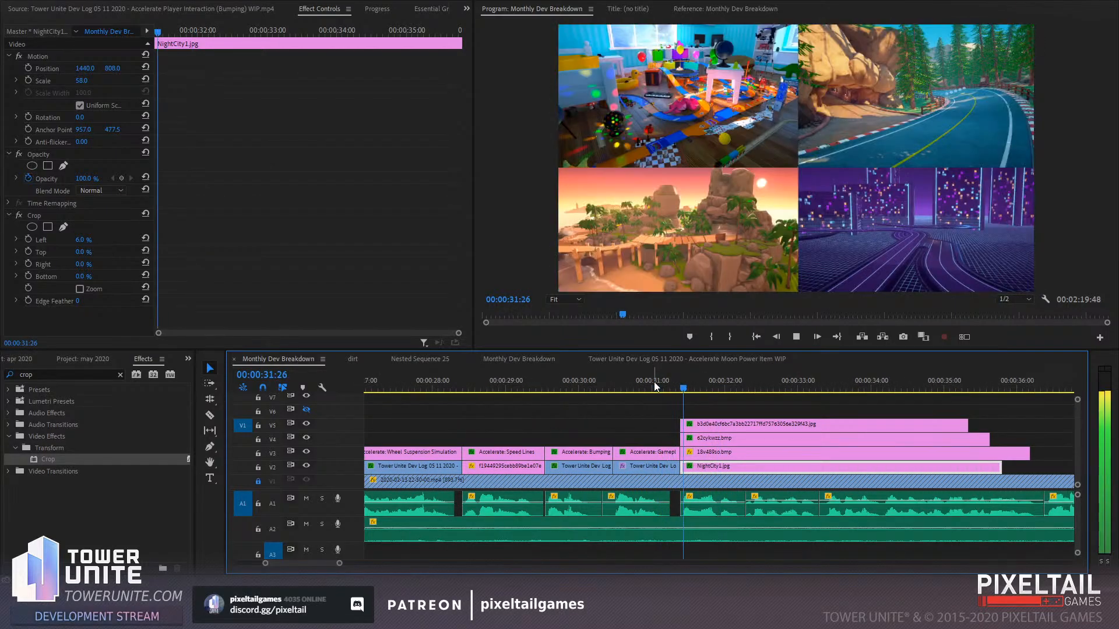
pyautogui.press('space')
pyautogui.moveTo(700, 387); pyautogui.dragTo(696, 466)
pyautogui.hotkey('ctrl', 'z')
pyautogui.click(685, 452)
pyautogui.moveTo(674, 436); pyautogui.dragTo(690, 464)
pyautogui.click(686, 466)
pyautogui.click(655, 402)
# Replay the Accelerate: Bumping and Gameplay clips through to the grid to check the adjusted cut against the narration
pyautogui.press('space')
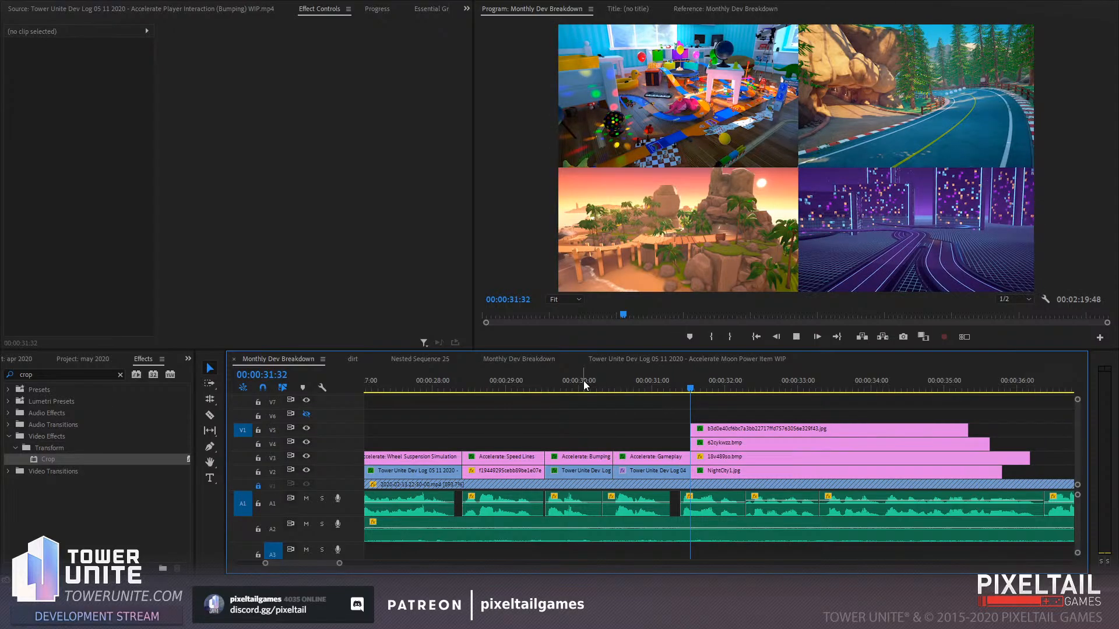
pyautogui.click(583, 379)
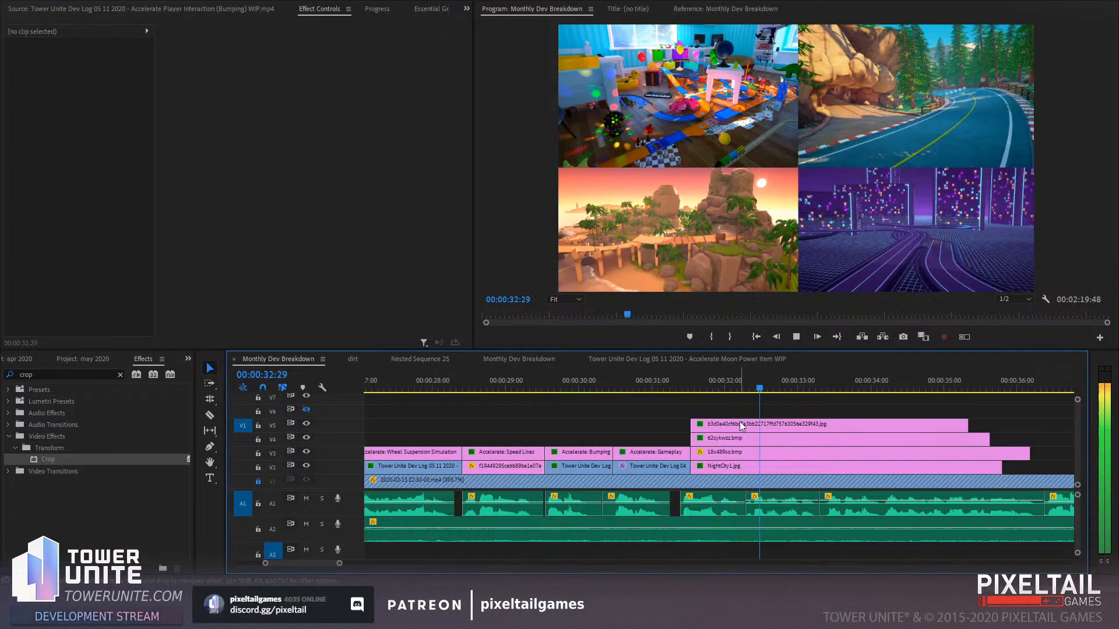
pyautogui.click(634, 388)
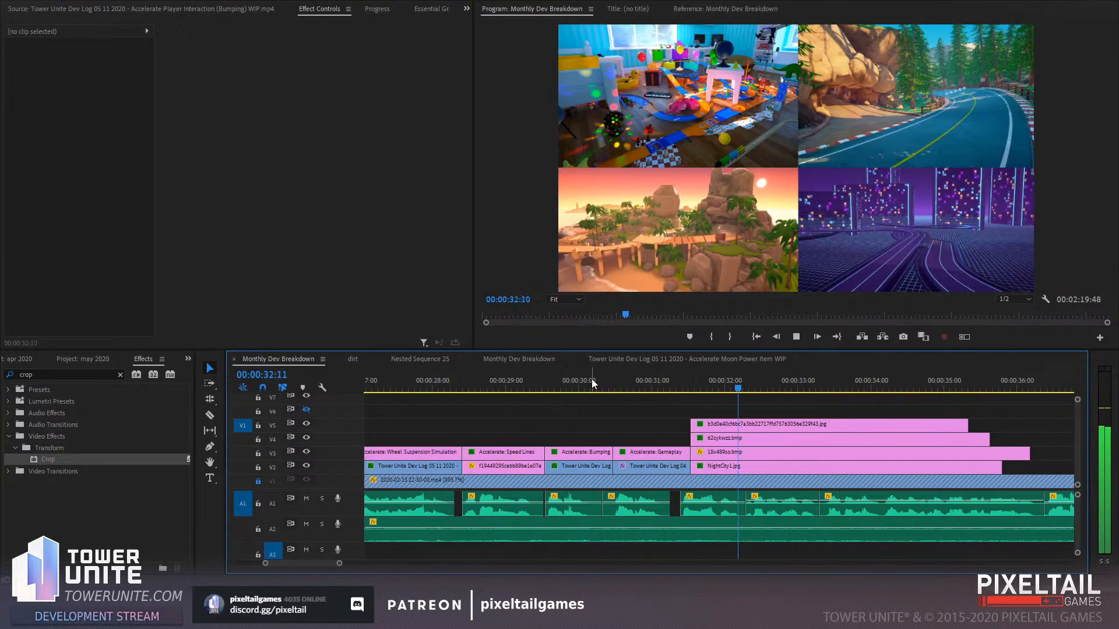
pyautogui.press('space')
pyautogui.moveTo(676, 389); pyautogui.dragTo(538, 388)
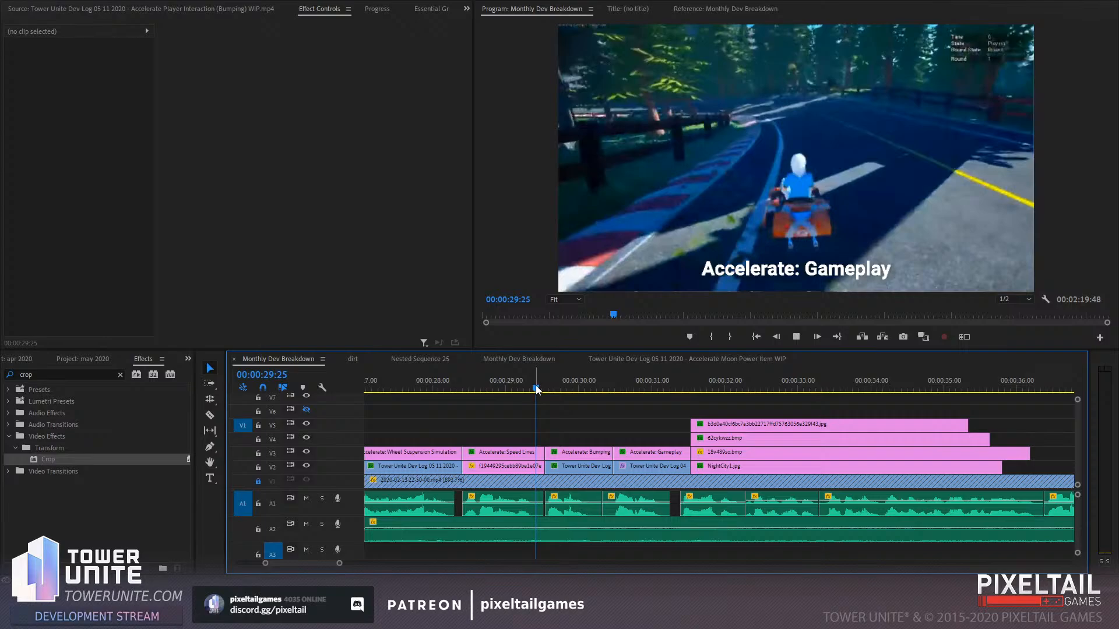
pyautogui.press('space')
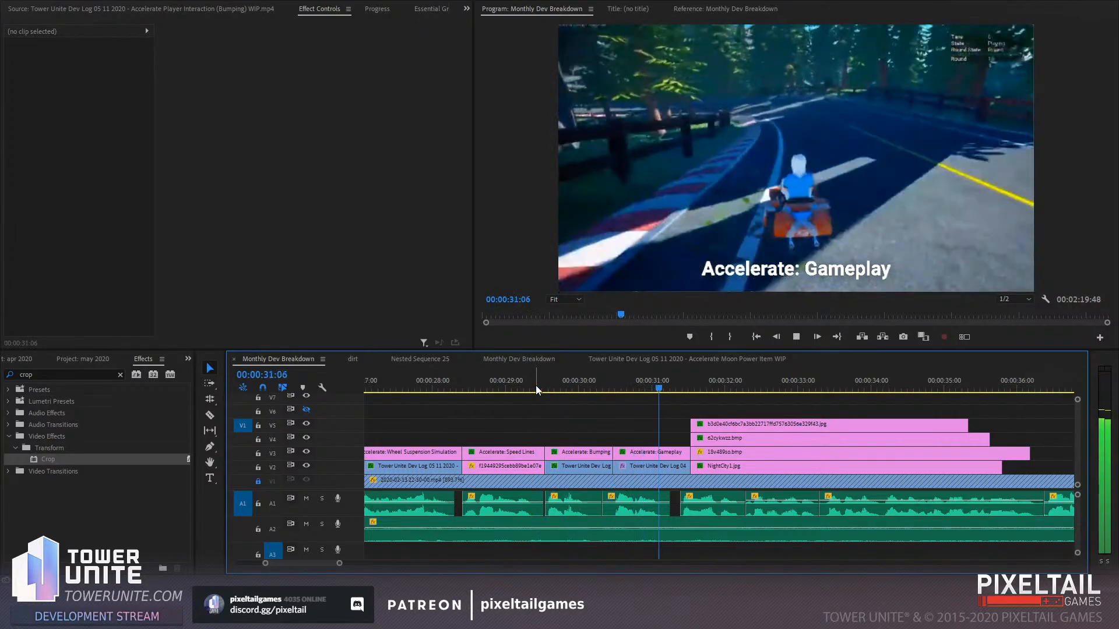
pyautogui.click(665, 386)
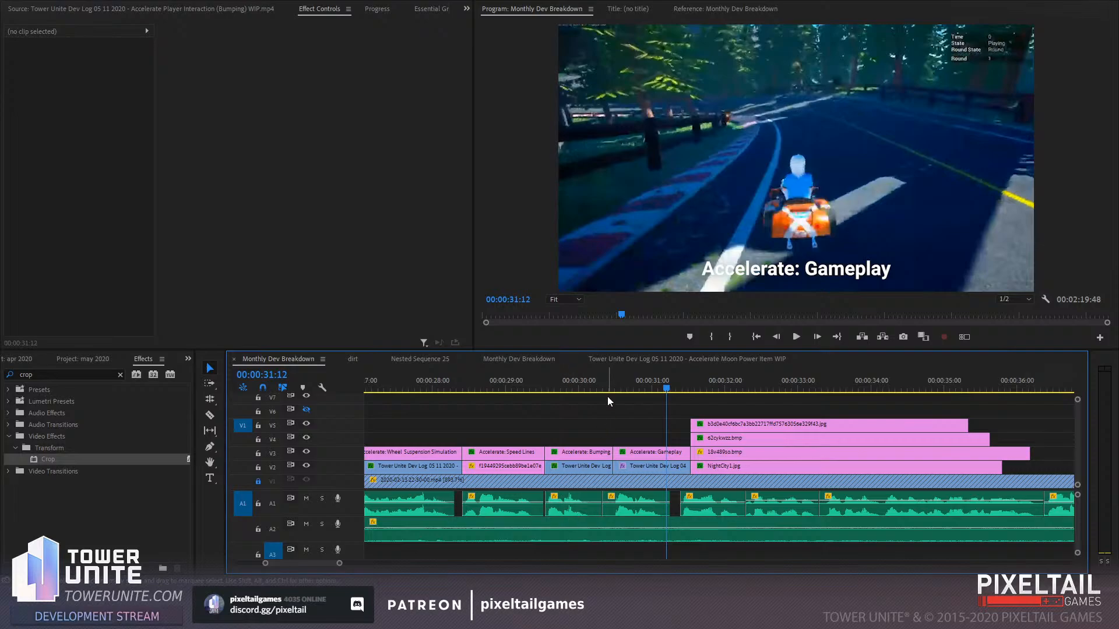
pyautogui.click(645, 383)
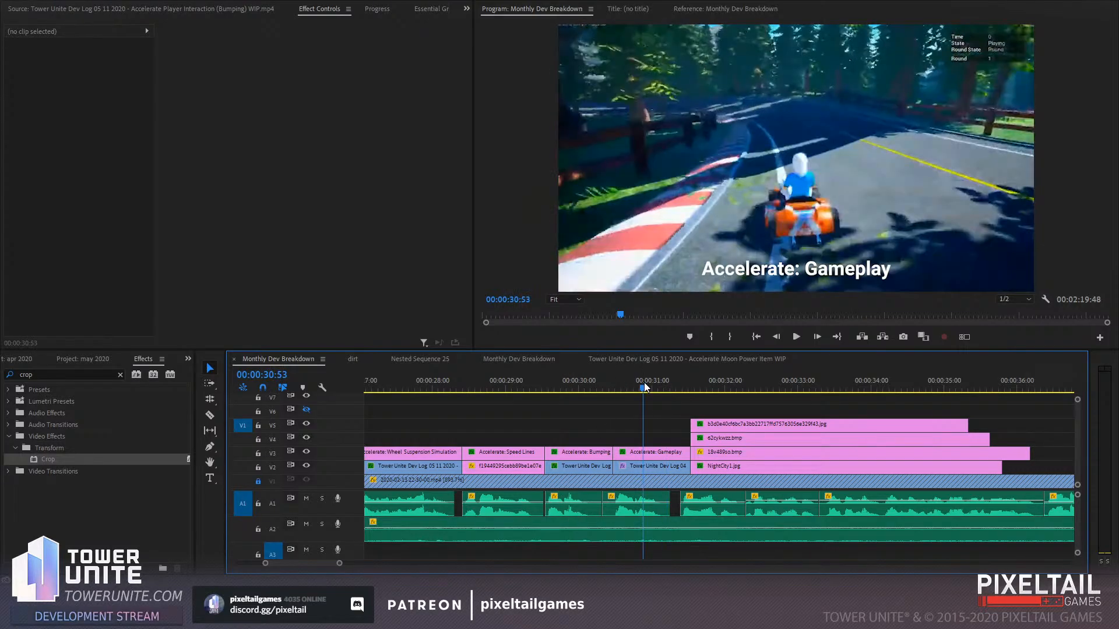
# Replay the end of the Accelerate: Gameplay clip into the four-map grid twice to check the cut against the narration
pyautogui.press('space')
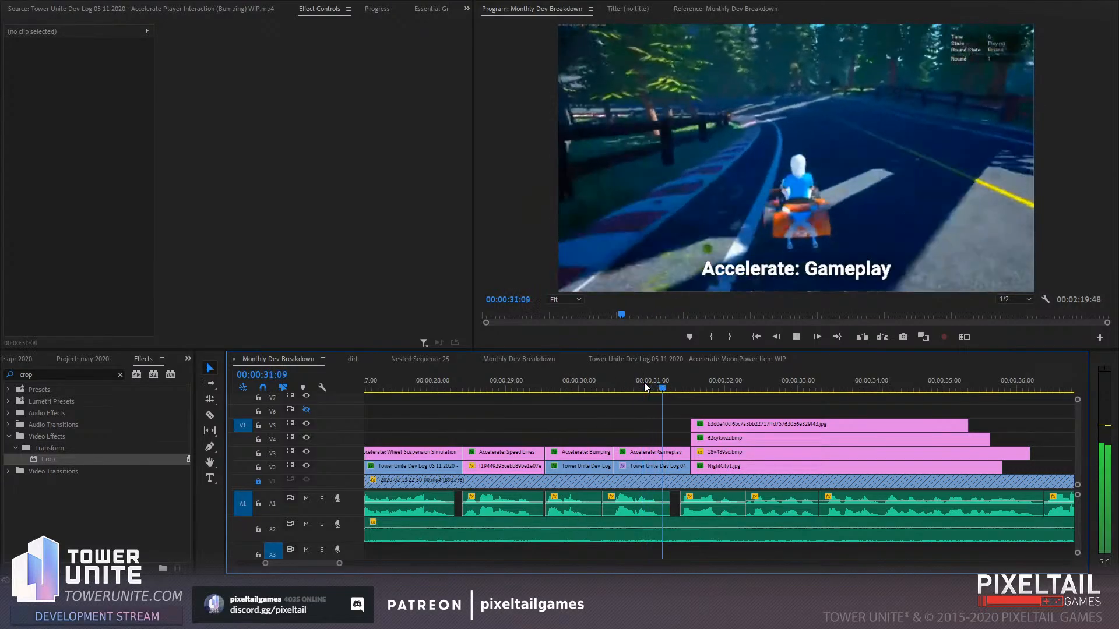
pyautogui.press('space')
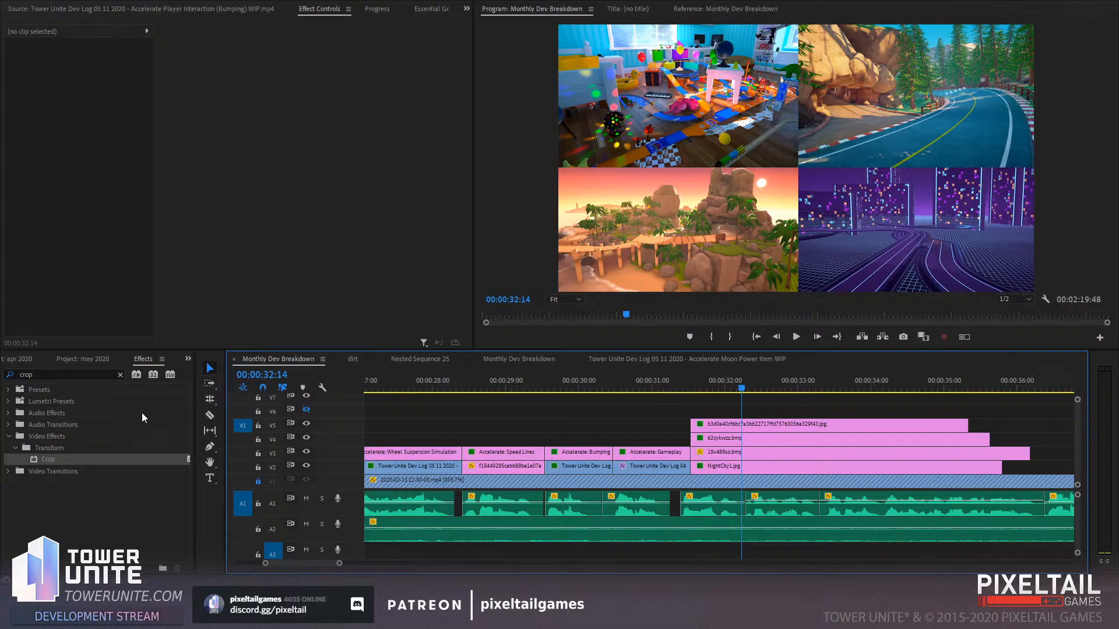
pyautogui.click(658, 382)
pyautogui.press('space')
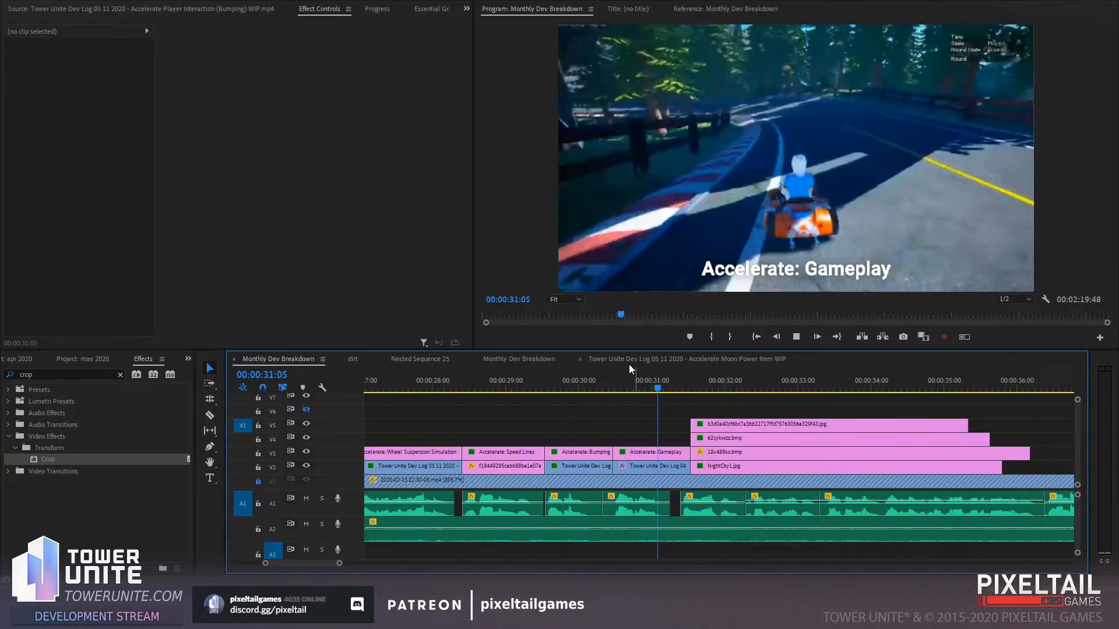
pyautogui.press('space')
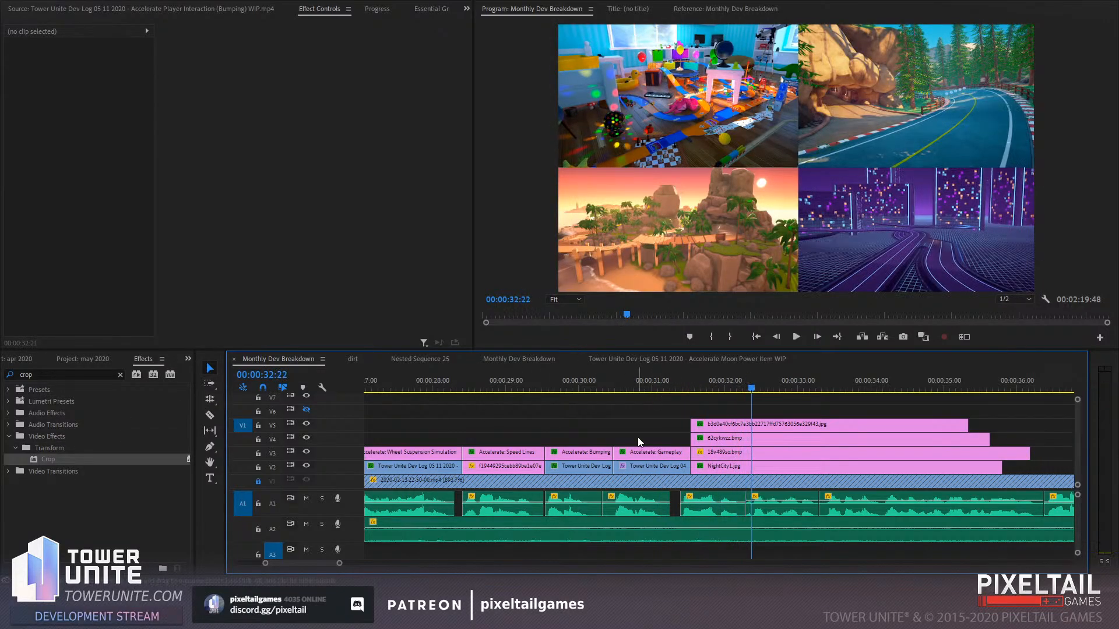
# Copy the Accelerate: Gameplay title onto V6 at the start of the four-map grid and make track V6 visible
pyautogui.click(645, 449)
pyautogui.moveTo(1042, 385); pyautogui.dragTo(850, 352)
pyautogui.hotkey('ctrl', 'v')
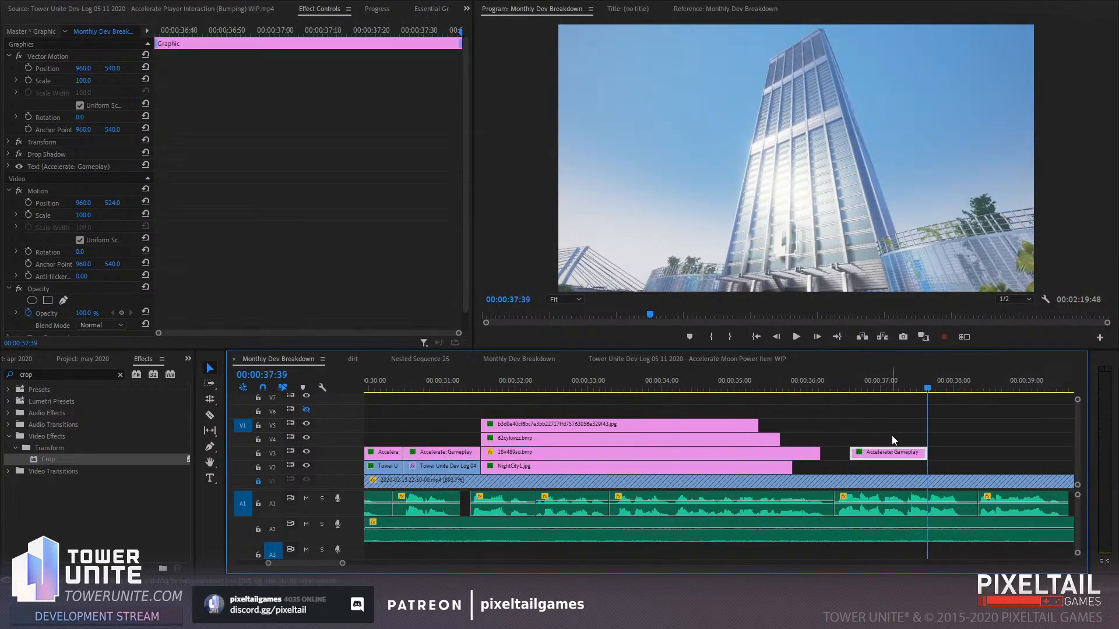
pyautogui.moveTo(891, 452); pyautogui.dragTo(600, 413)
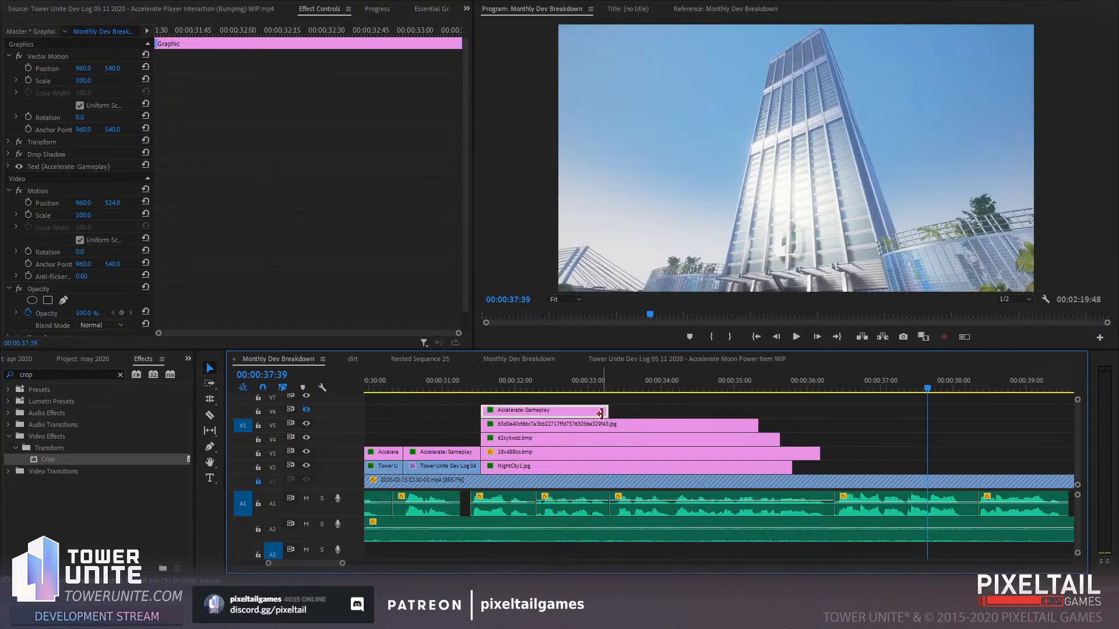
pyautogui.click(552, 382)
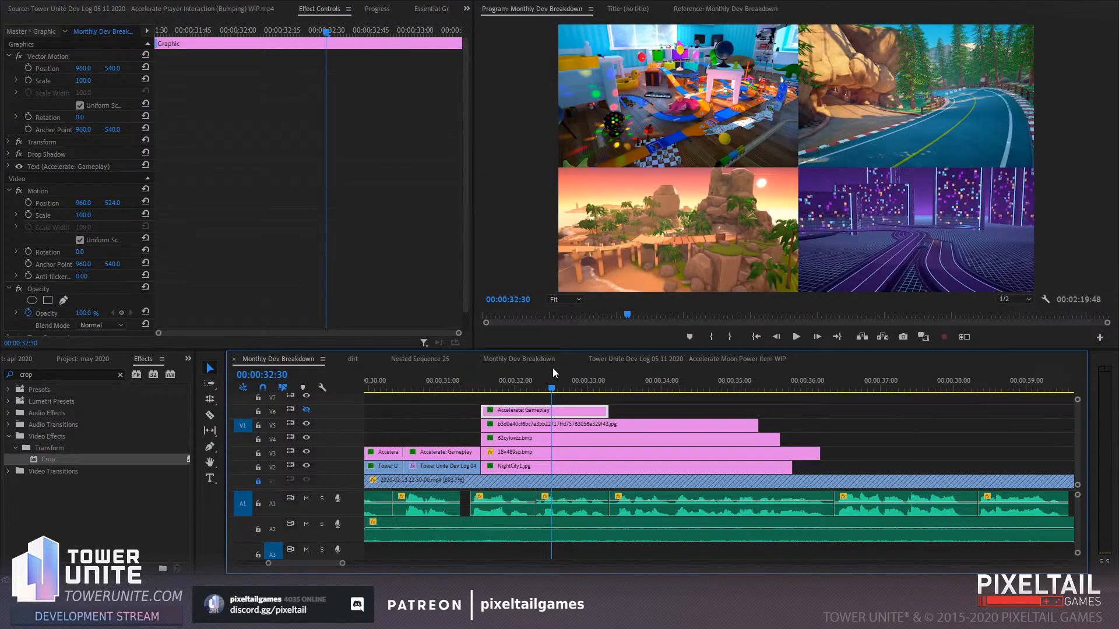
pyautogui.click(308, 410)
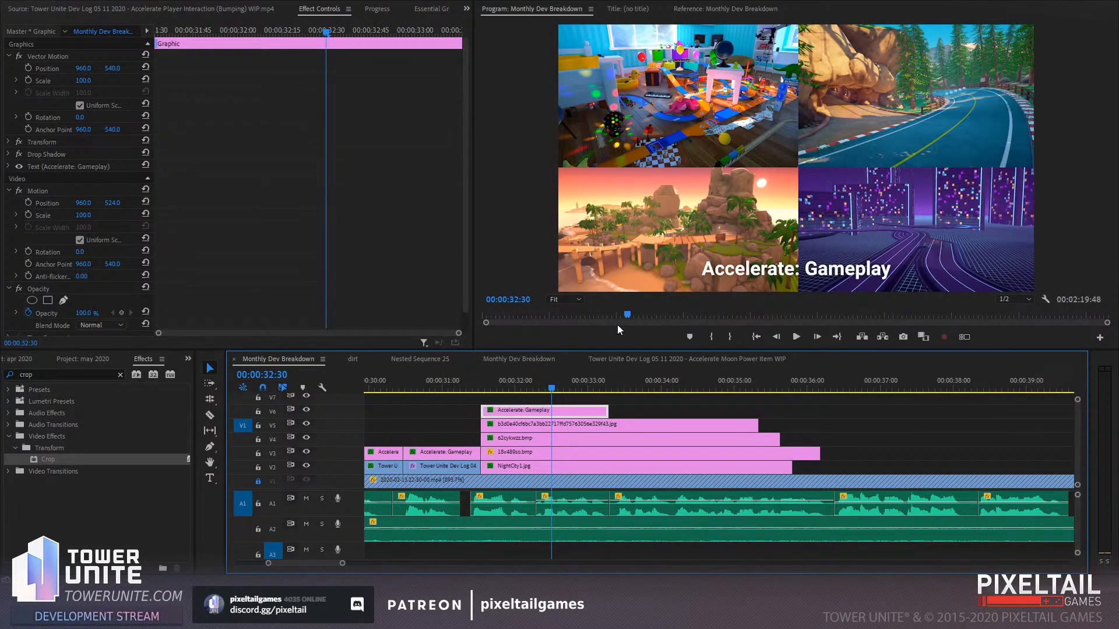
# Change the copied title's text over the four-map grid to "Accelerate: Maps"
pyautogui.click(209, 479)
pyautogui.doubleClick(804, 269)
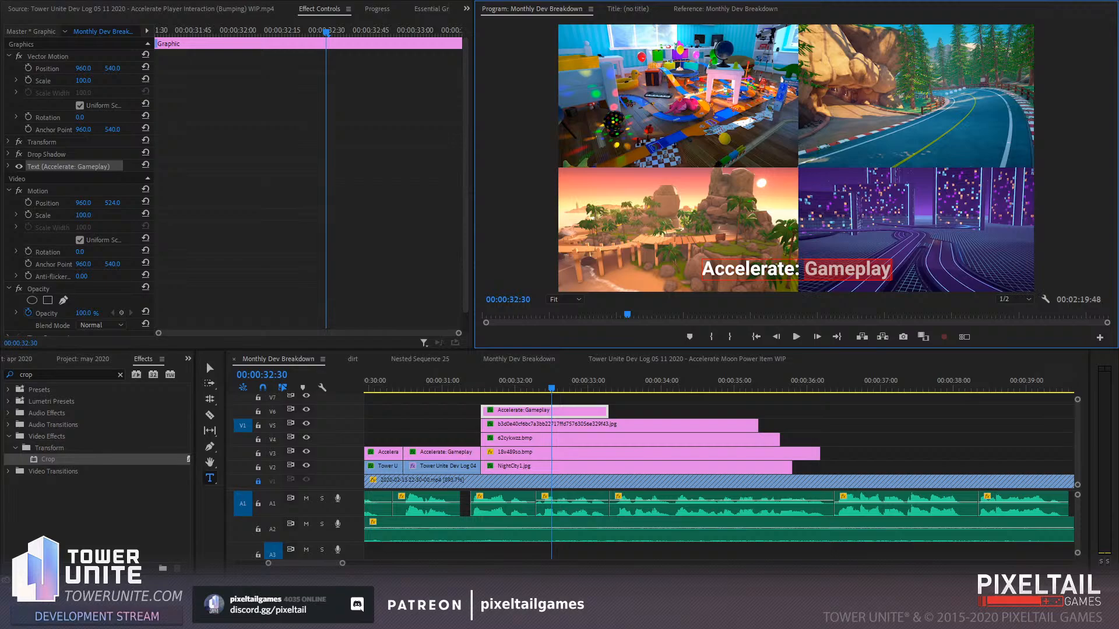
pyautogui.write('Maps')
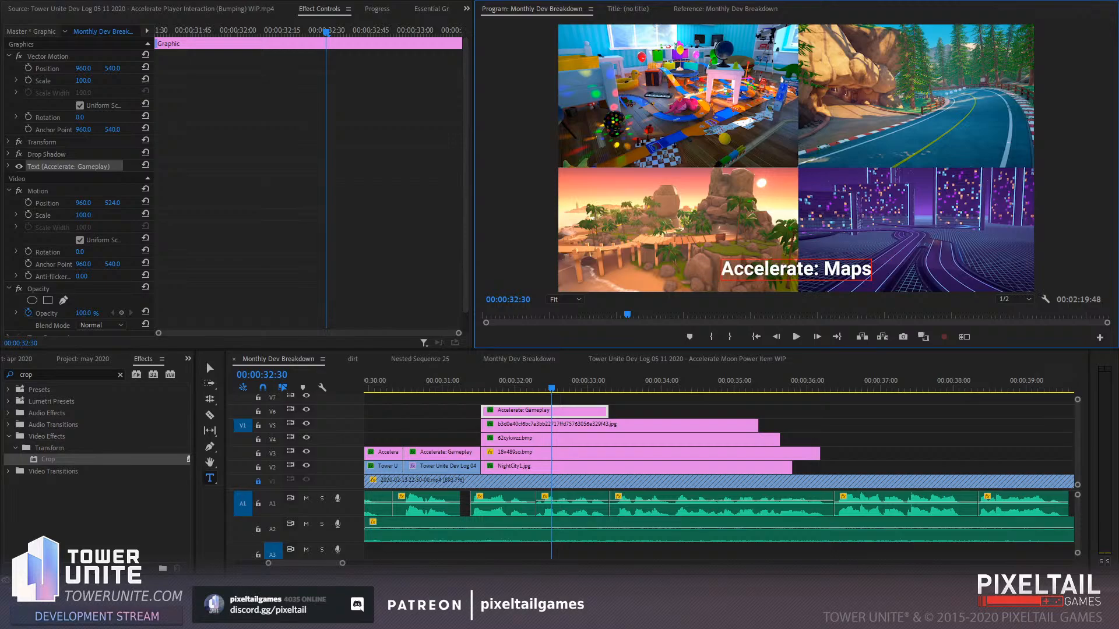
# Play the grid section with its Accelerate: Maps title to check where the title ends against the narration
pyautogui.click(475, 387)
pyautogui.press('space')
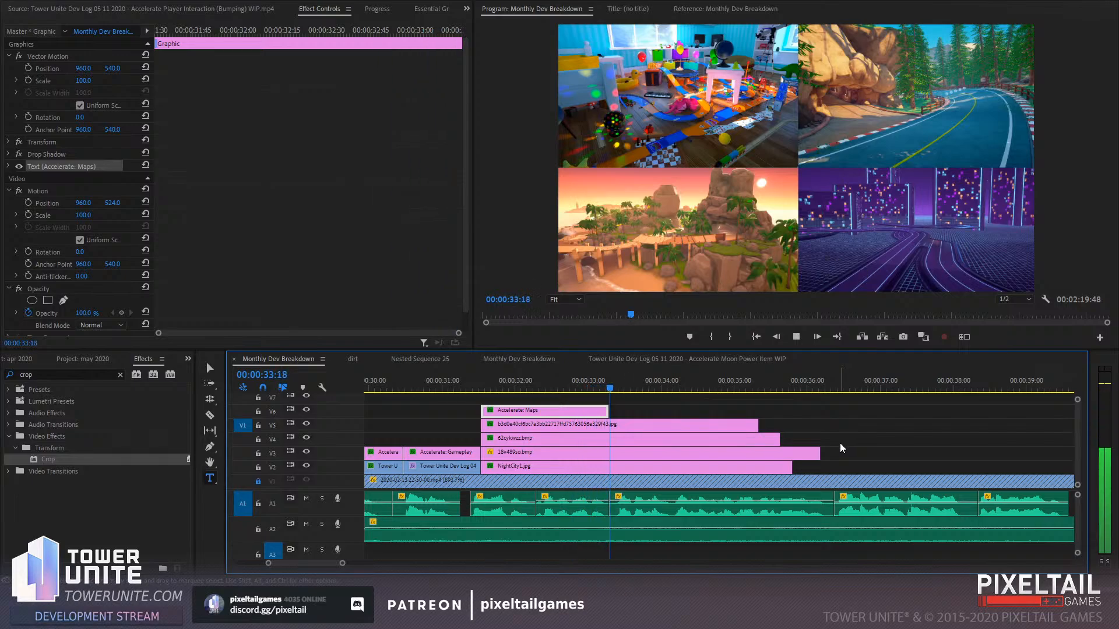
pyautogui.press('space')
pyautogui.click(604, 383)
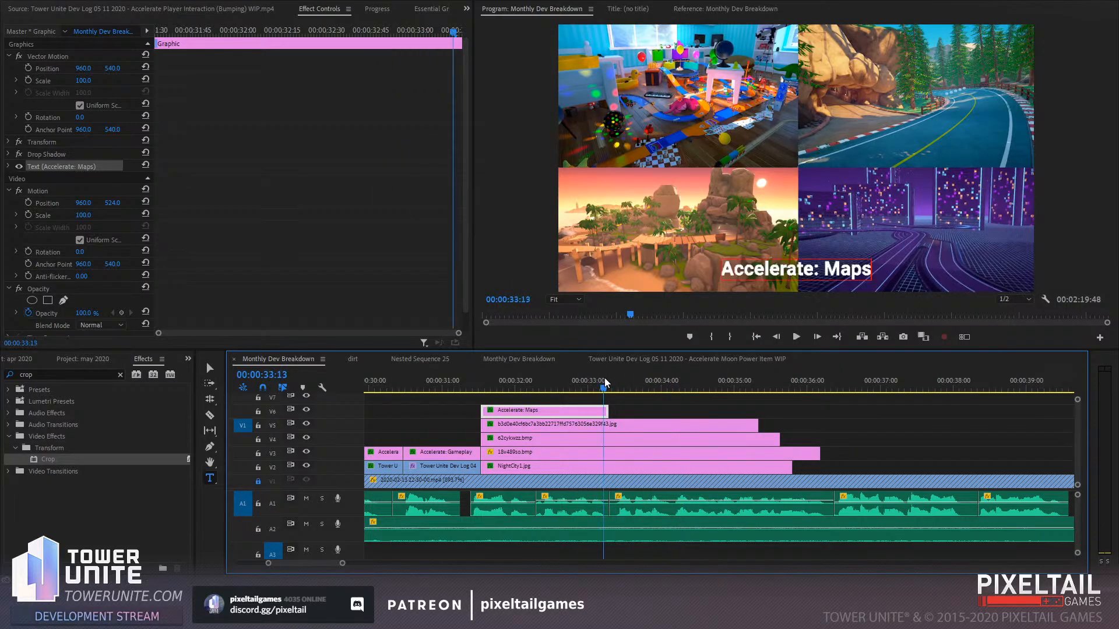
# Start Position and Scale keyframes on the toy-room screenshot on V5 at 00:00:33:17, where the Accelerate: Maps title ends
pyautogui.click(554, 430)
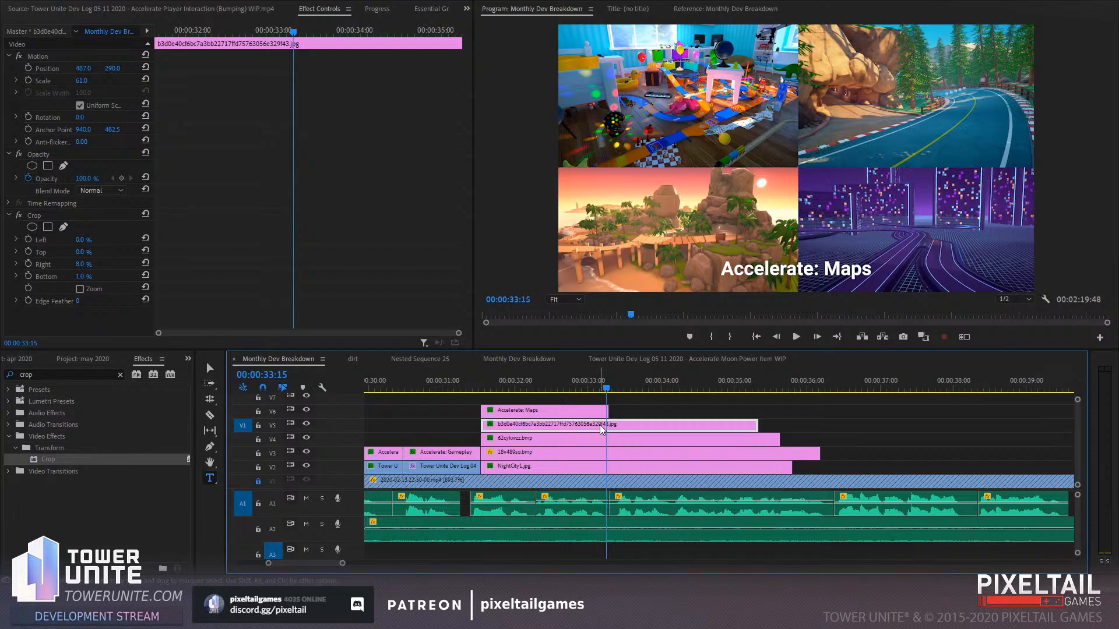
pyautogui.click(286, 30)
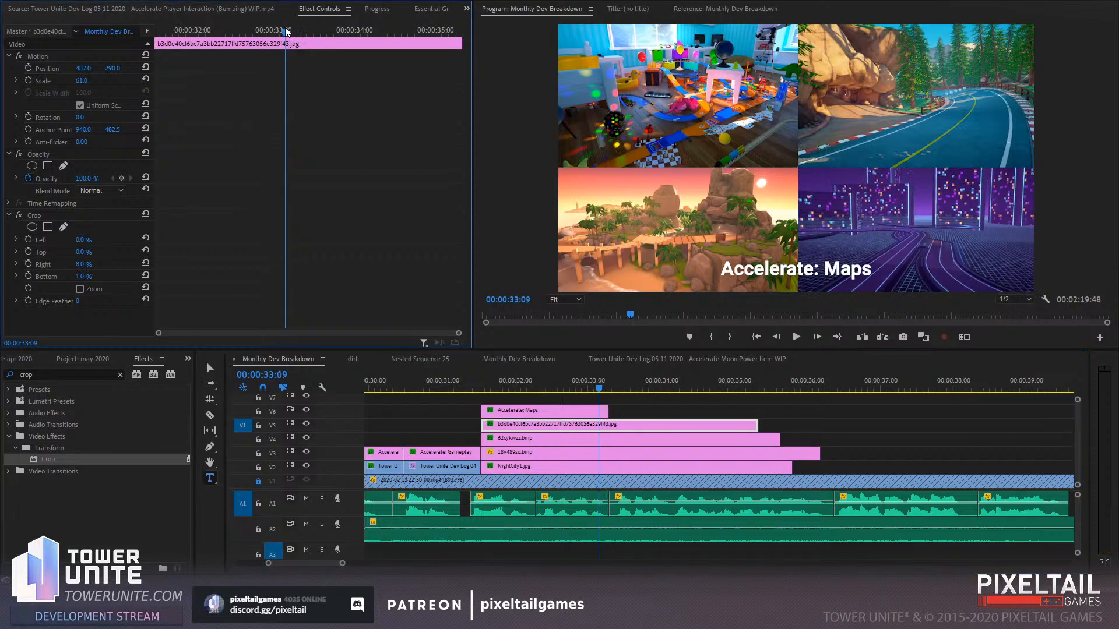
pyautogui.moveTo(286, 31); pyautogui.dragTo(260, 30)
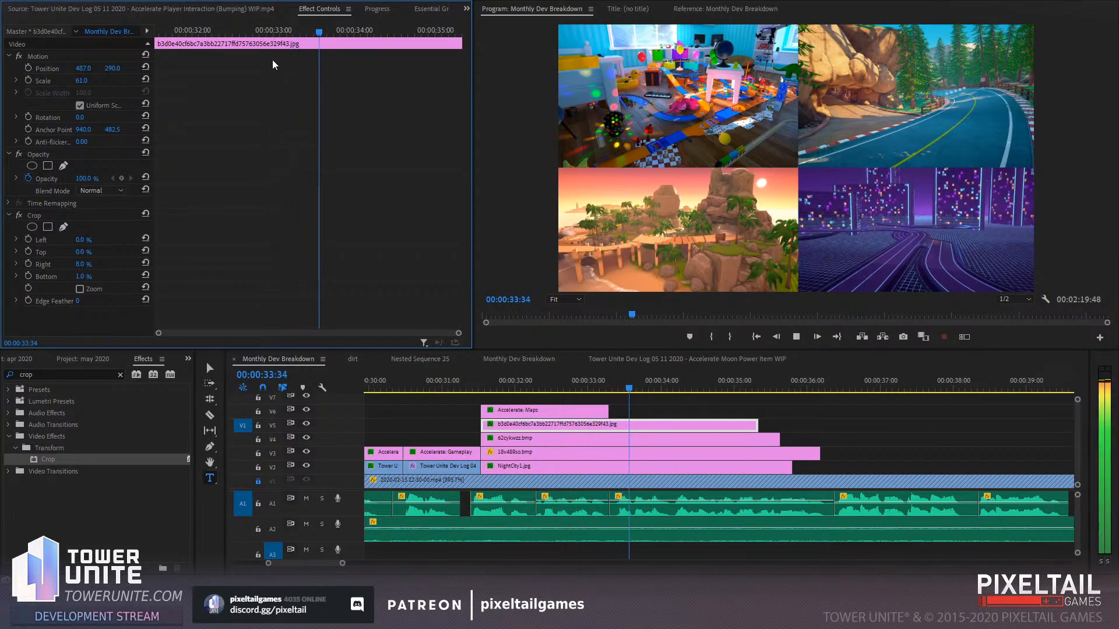
pyautogui.click(269, 30)
pyautogui.moveTo(269, 32); pyautogui.dragTo(298, 28)
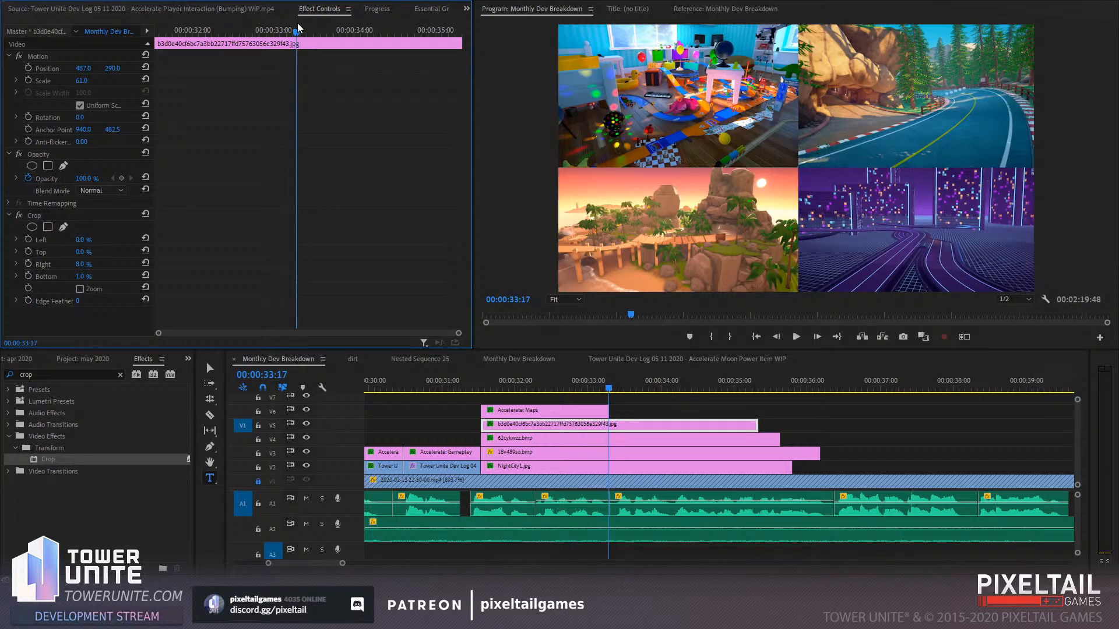
pyautogui.click(28, 68)
pyautogui.click(28, 80)
# Add second Position and Scale keyframes to the toy-room screenshot at 00:00:33:40 and ease the keyframes
pyautogui.click(327, 30)
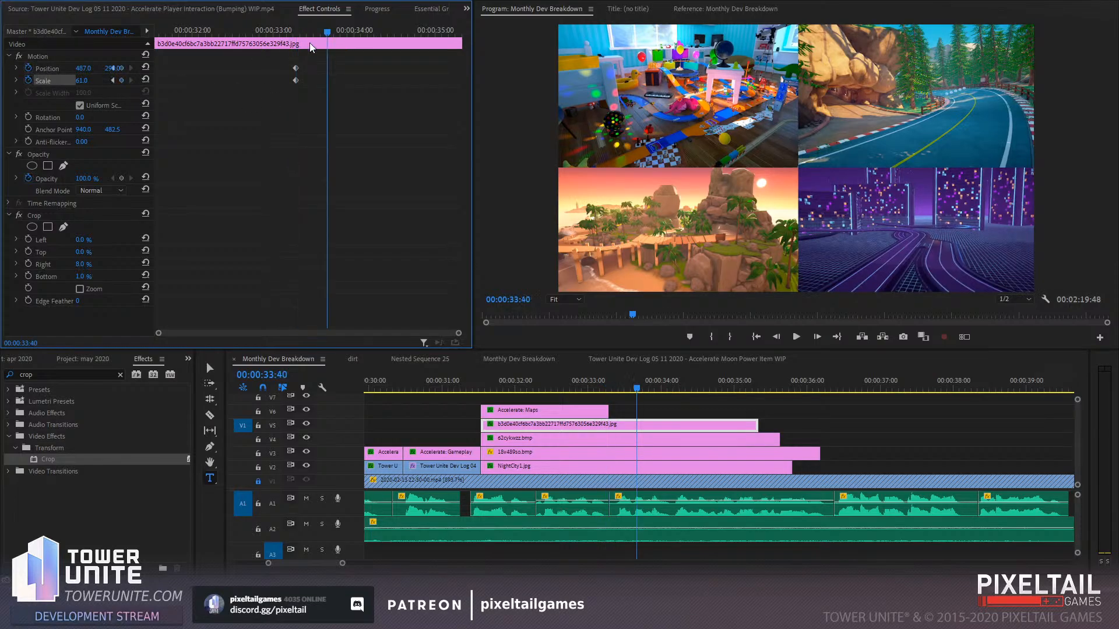
pyautogui.click(122, 81)
pyautogui.moveTo(155, 82); pyautogui.dragTo(199, 79)
pyautogui.click(166, 69)
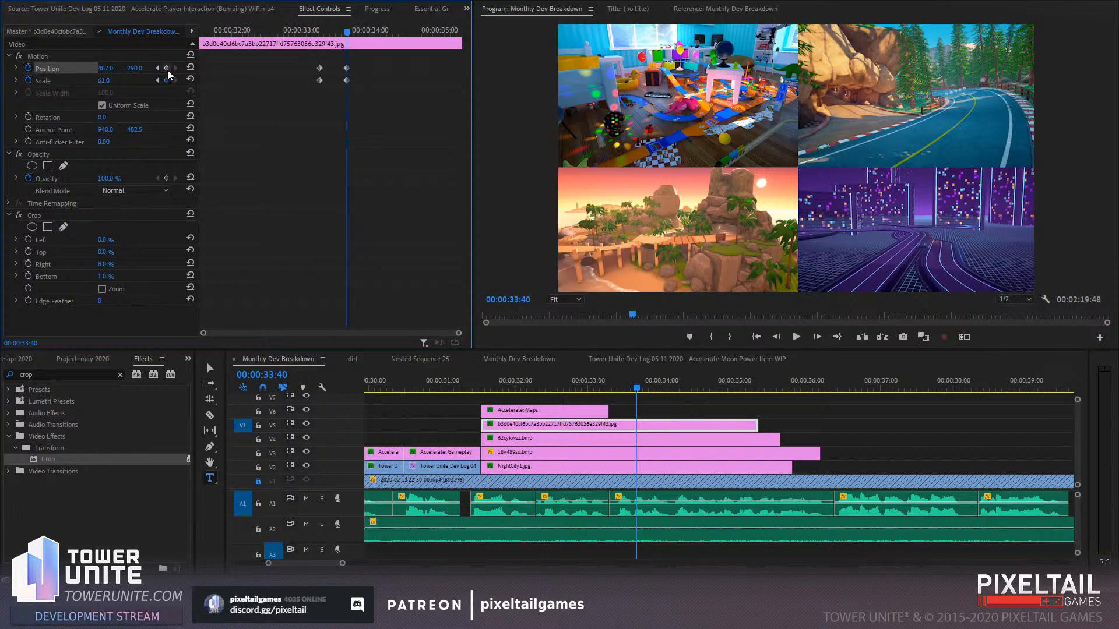
pyautogui.moveTo(301, 56); pyautogui.dragTo(373, 111)
pyautogui.click(273, 94)
# At the 00:00:33:40 keyframes, reset the toy-room screenshot's position to 960, 540, scale it to 116 and ease the keyframes
pyautogui.click(190, 69)
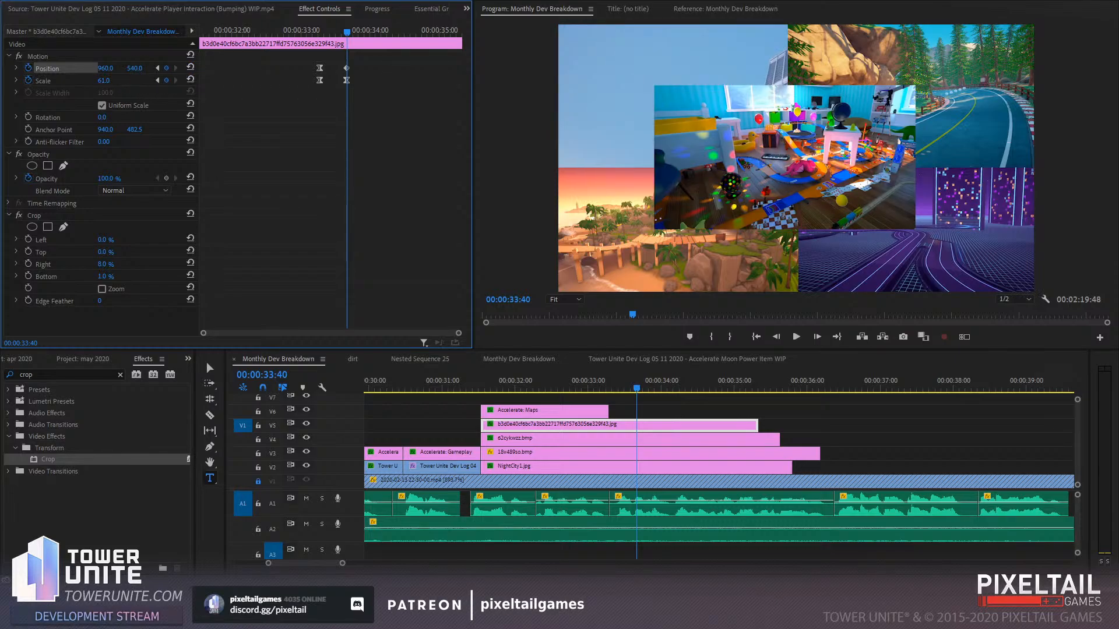
pyautogui.moveTo(104, 81); pyautogui.dragTo(135, 81)
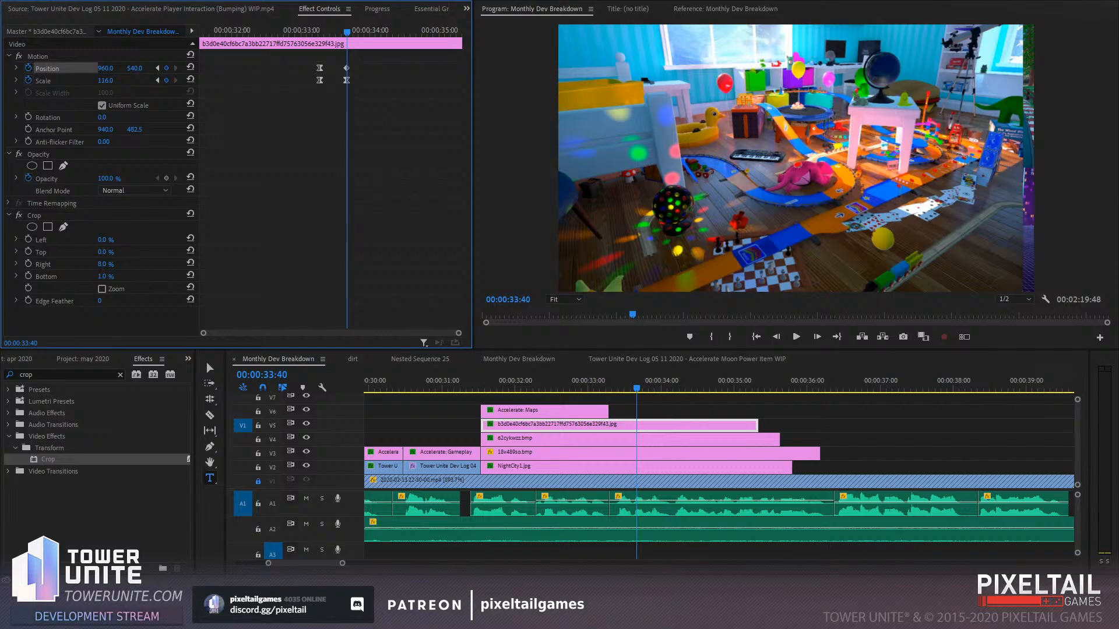
pyautogui.moveTo(136, 81); pyautogui.dragTo(136, 81)
pyautogui.moveTo(354, 79); pyautogui.dragTo(354, 81)
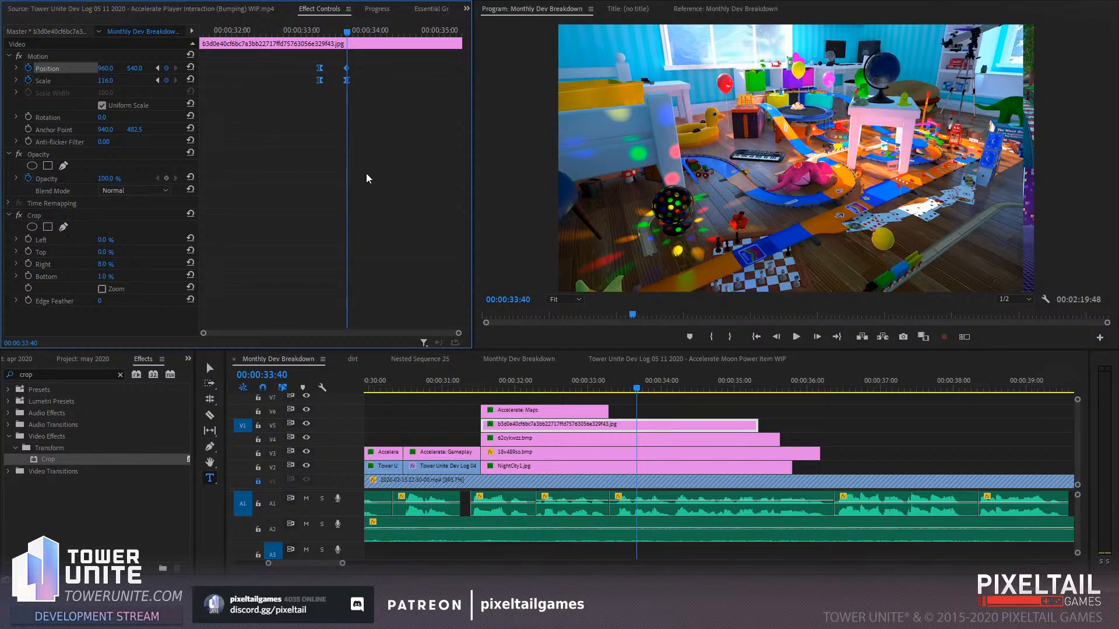
# Keyframe the toy-room screenshot's Crop Right value at 00:00:33:17 and 00:00:33:40, setting the second keyframe to 6%
pyautogui.click(28, 263)
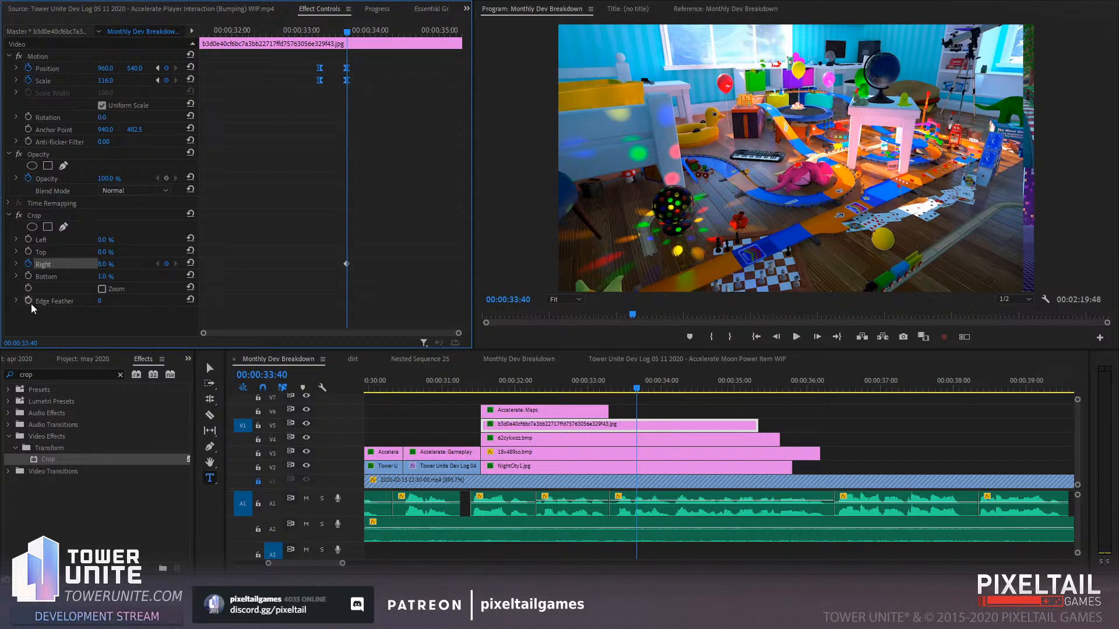
pyautogui.click(157, 79)
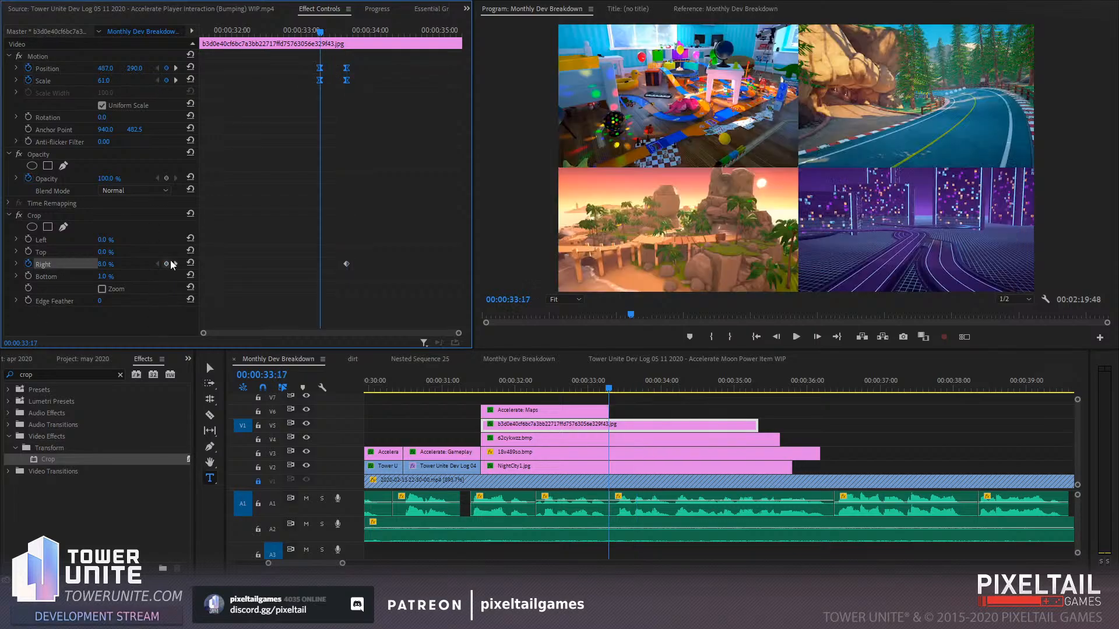
pyautogui.click(176, 263)
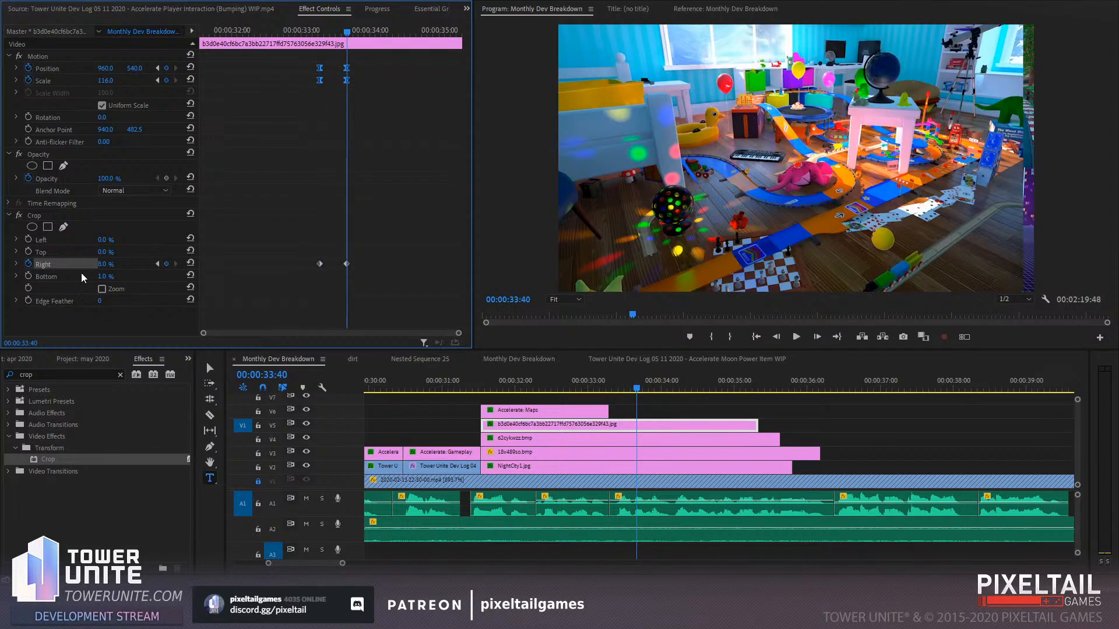
pyautogui.moveTo(105, 266); pyautogui.dragTo(91, 265)
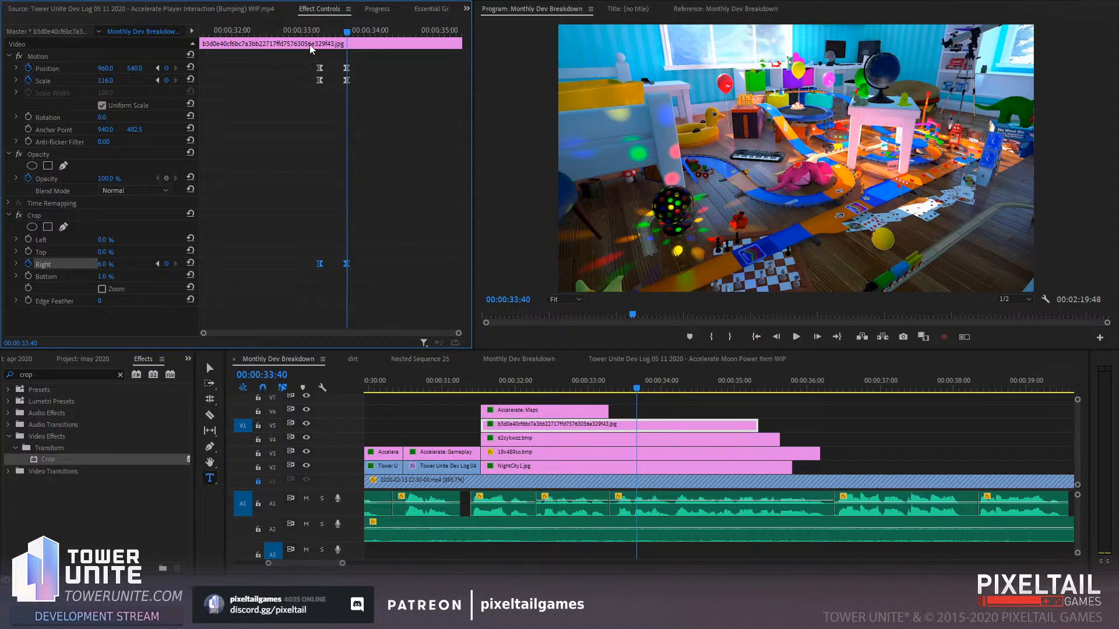
# Play and scrub through the toy-room screenshot's zoom to full frame to check the animation and its cropped edge
pyautogui.moveTo(301, 28); pyautogui.dragTo(219, 32)
pyautogui.press('space')
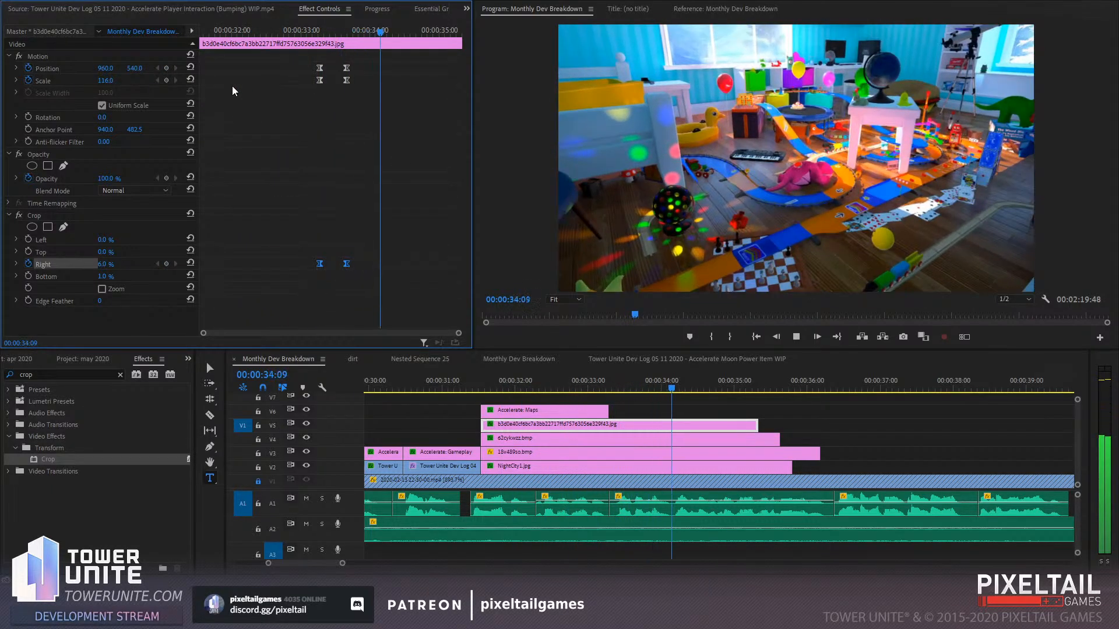
pyautogui.moveTo(310, 29)
pyautogui.mouseDown()
pyautogui.moveTo(352, 32)
pyautogui.moveTo(325, 39)
pyautogui.mouseUp()
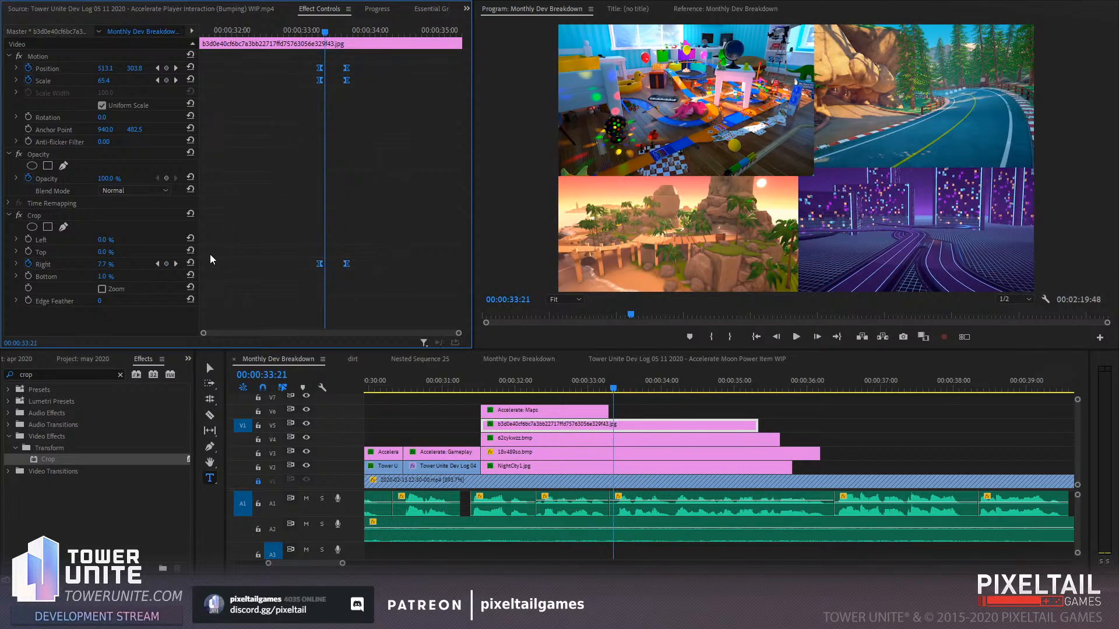
# Delete the Crop Right keyframes from the toy-room screenshot
pyautogui.click(16, 264)
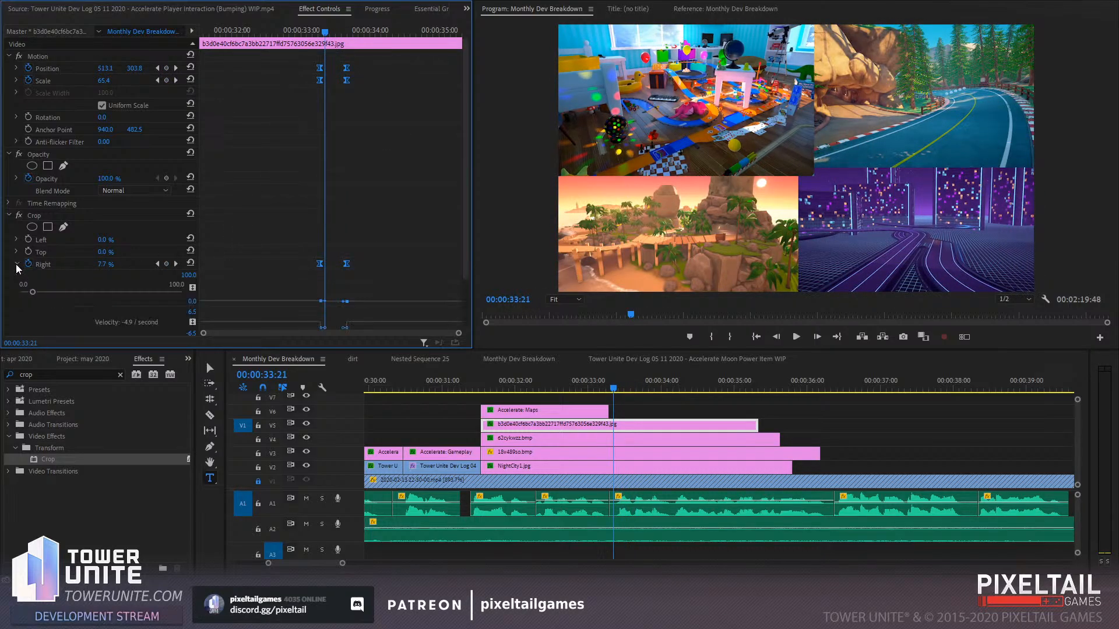
pyautogui.click(16, 264)
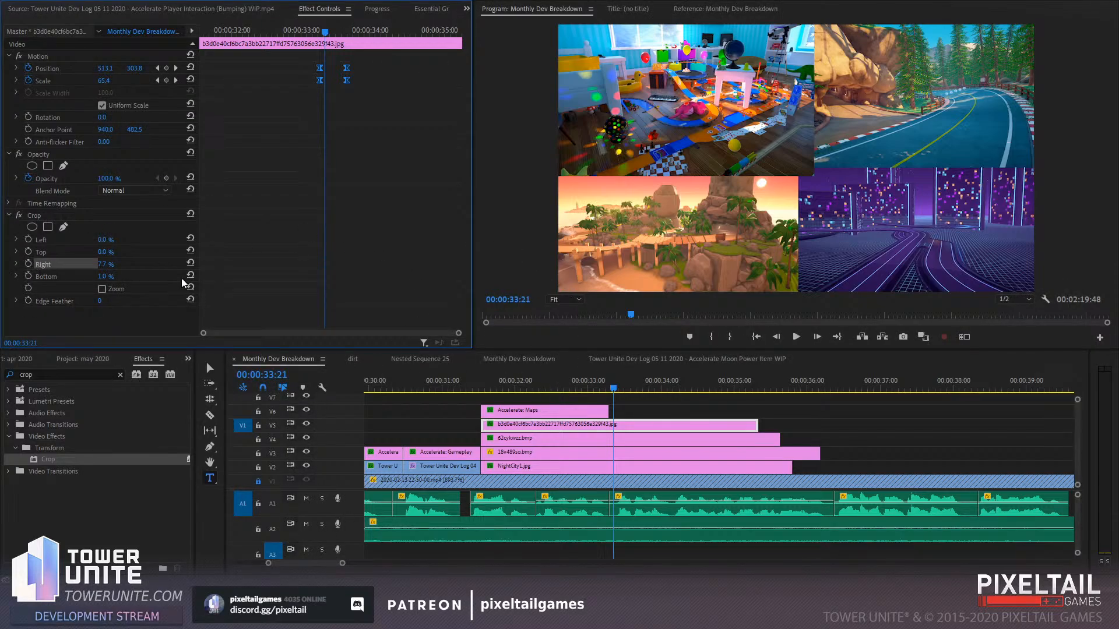
pyautogui.hotkey('ctrl', 'z')
pyautogui.moveTo(354, 31); pyautogui.dragTo(291, 30)
pyautogui.click(282, 298)
pyautogui.moveTo(399, 228); pyautogui.dragTo(233, 275)
pyautogui.press('Delete')
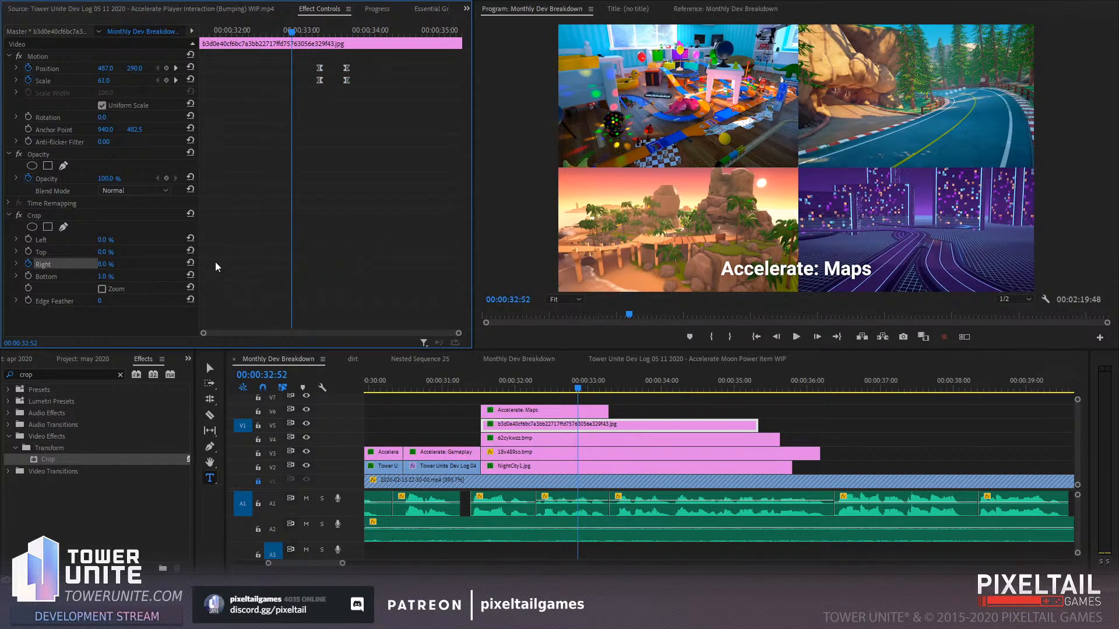
# Try removing the toy-room screenshot's Crop effect and swapping it with 62cykwzz.bmp so the forest-road image sits above it on V5
pyautogui.click(39, 213)
pyautogui.press('Delete')
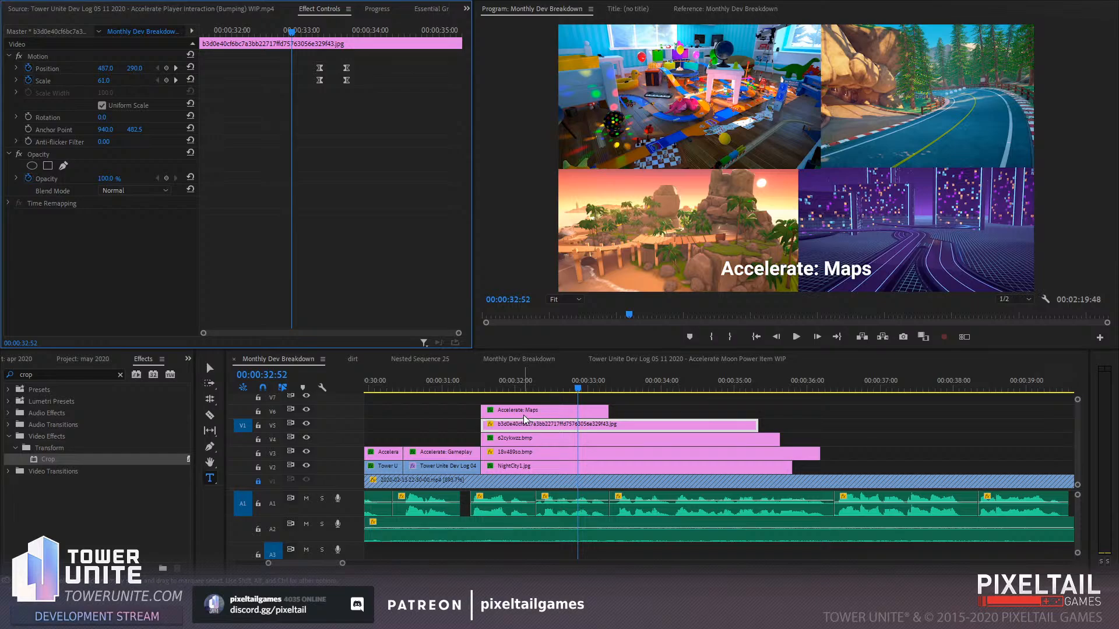
pyautogui.moveTo(513, 439); pyautogui.dragTo(823, 444)
pyautogui.moveTo(596, 427); pyautogui.dragTo(600, 442)
pyautogui.moveTo(817, 441); pyautogui.dragTo(507, 418)
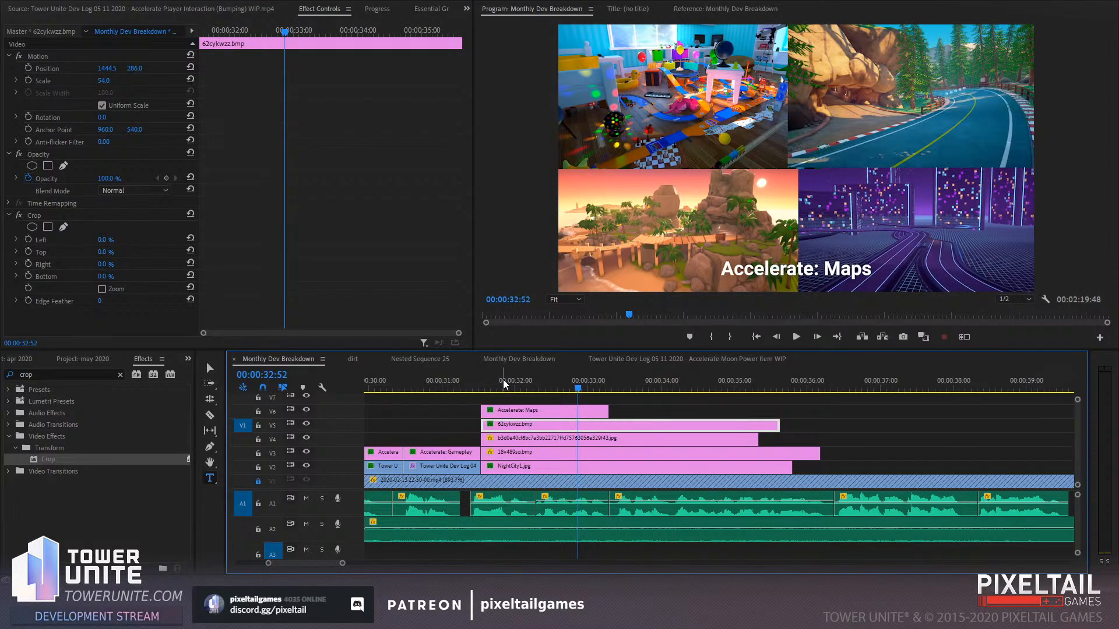
# Undo the layer swap and the Crop removal, and select the toy-room screenshot on V5 again
pyautogui.click(863, 421)
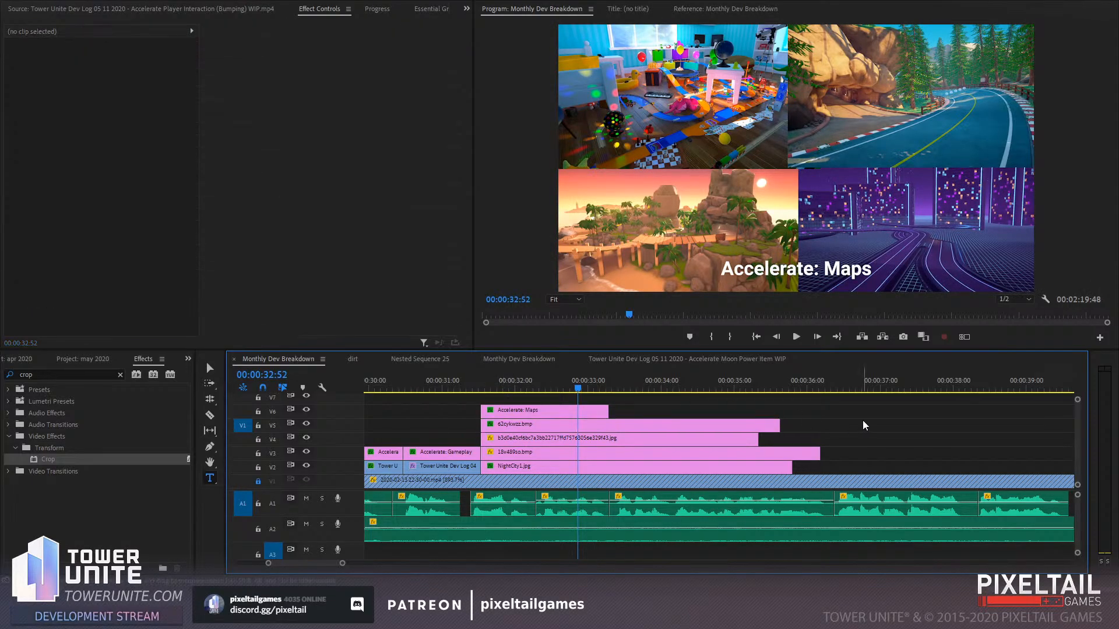
pyautogui.hotkey('ctrl', 'z')
pyautogui.hotkey('ctrl', 'z')
pyautogui.hotkey('ctrl', 'z')
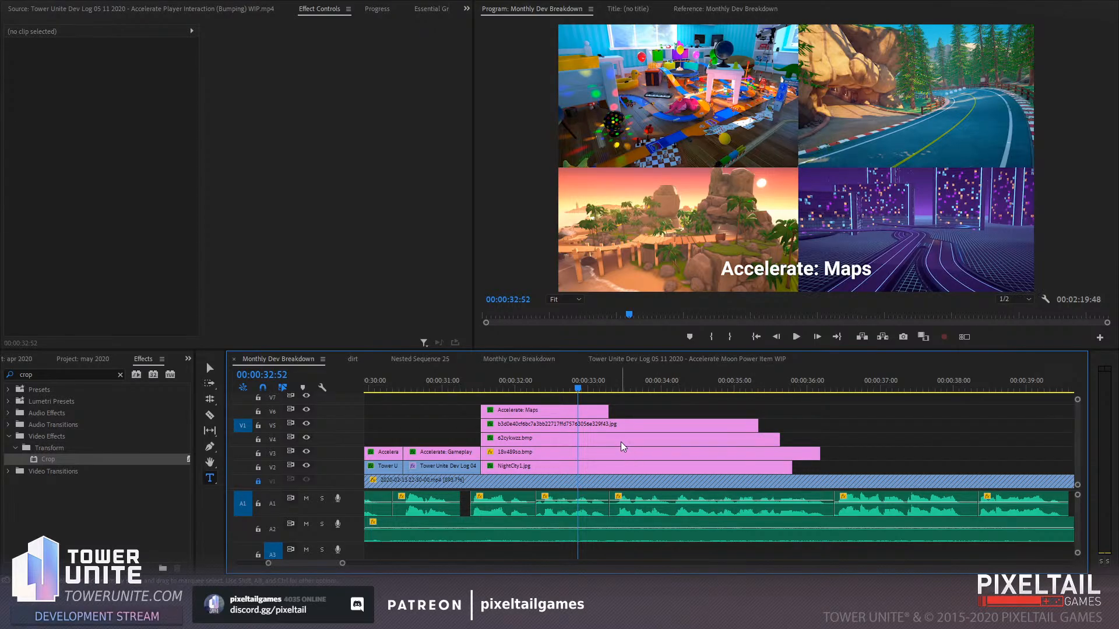
pyautogui.click(565, 425)
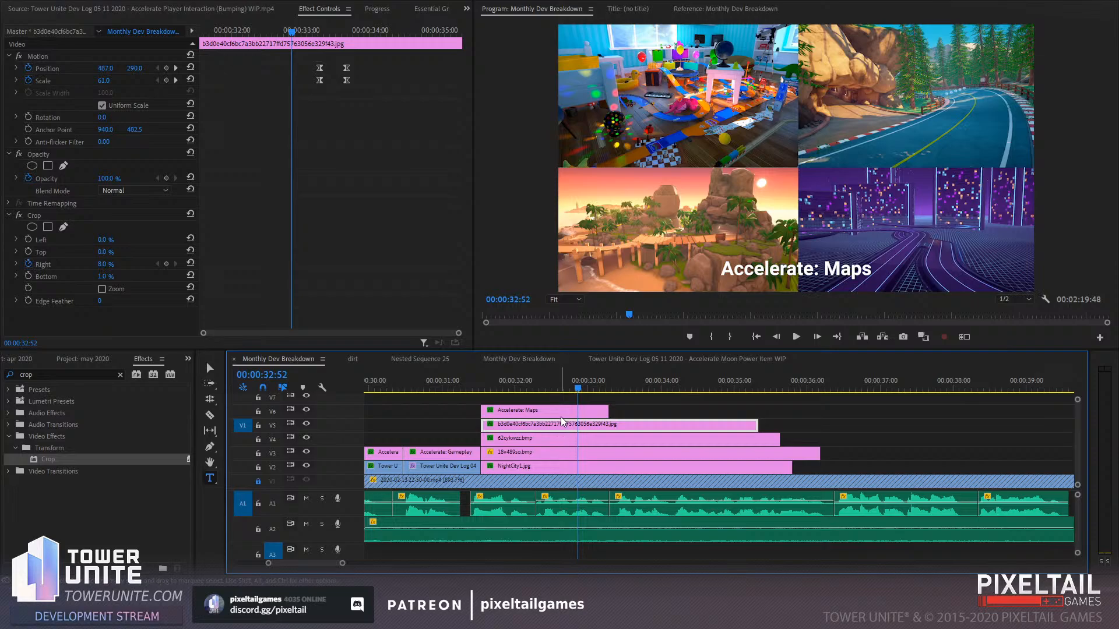
# Set the toy-room screenshot's ending Position keyframe at 00:00:33:40 to 1010, 536 and play the zoom
pyautogui.moveTo(294, 32); pyautogui.dragTo(354, 32)
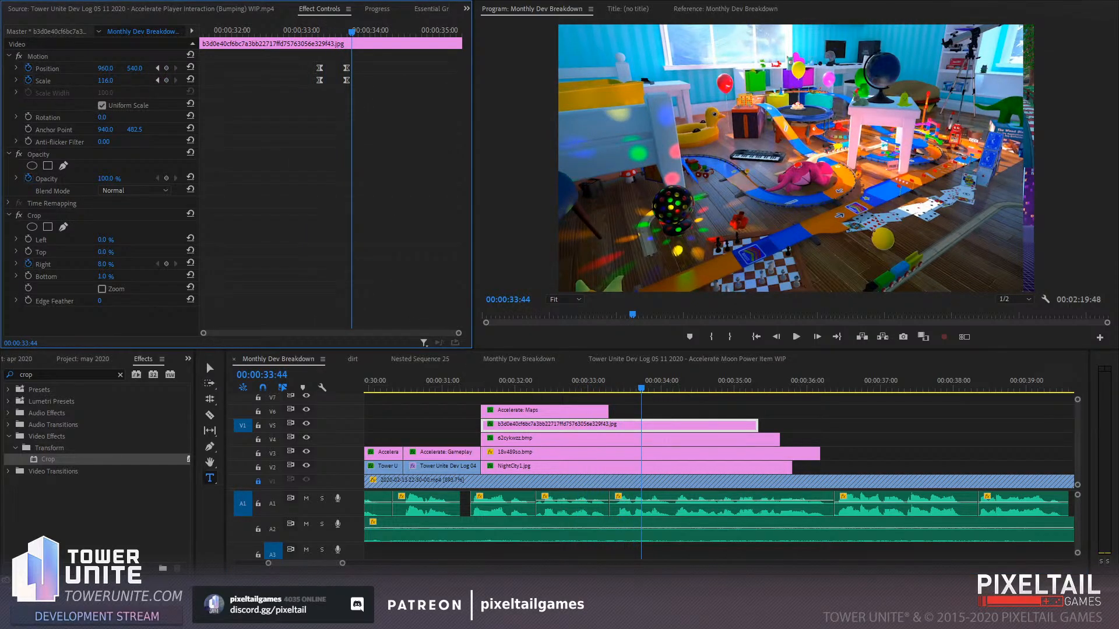
pyautogui.click(16, 81)
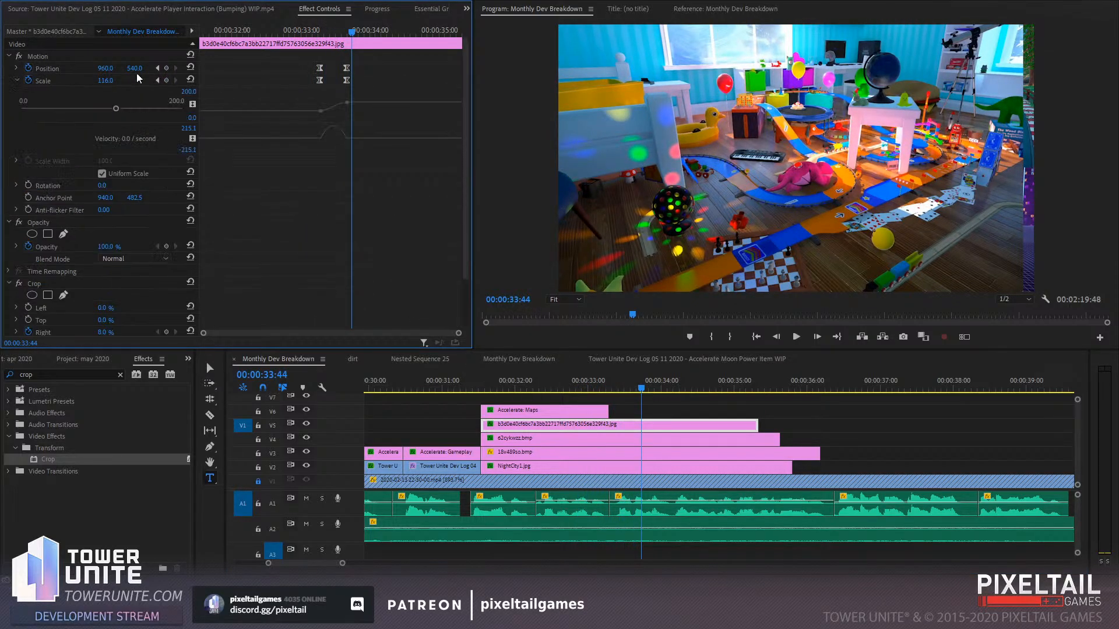
pyautogui.click(15, 81)
pyautogui.click(156, 81)
pyautogui.moveTo(104, 72); pyautogui.dragTo(140, 68)
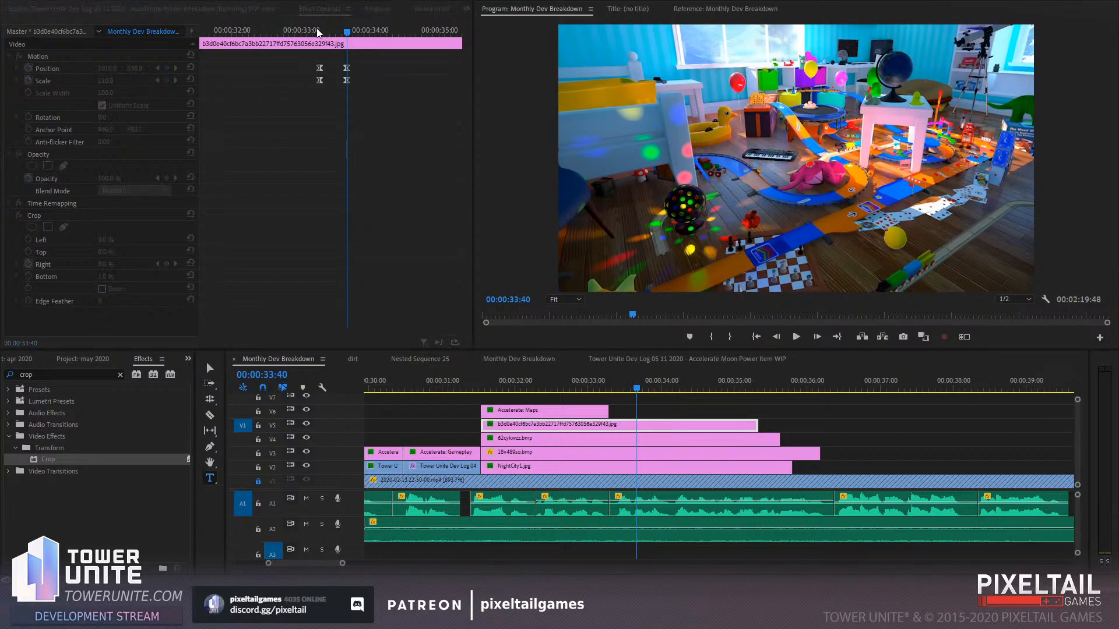
pyautogui.click(297, 32)
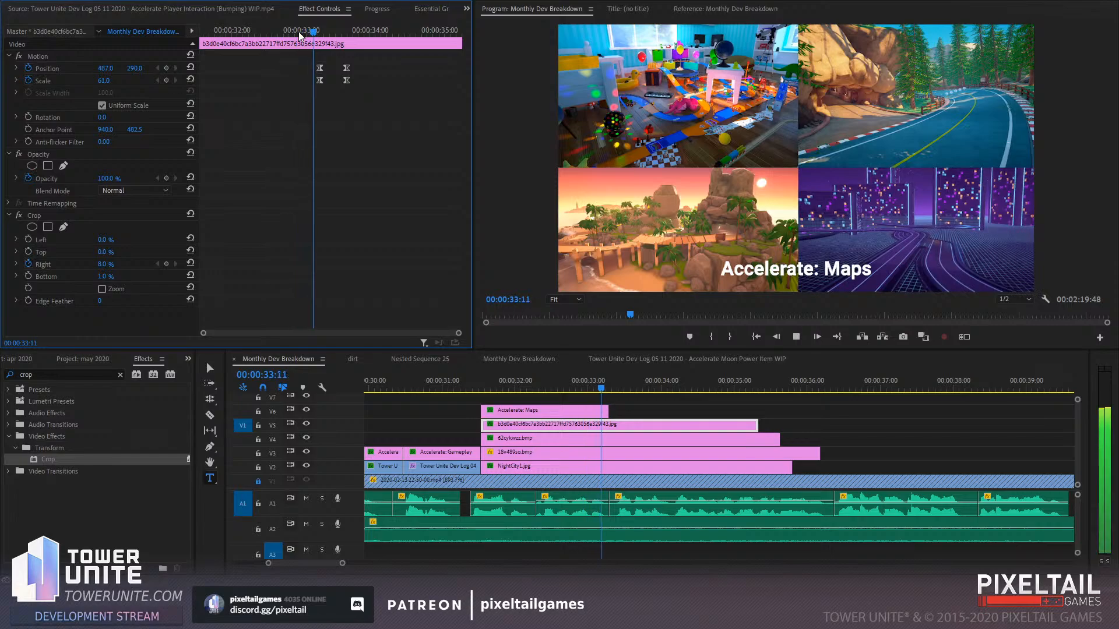
pyautogui.press('space')
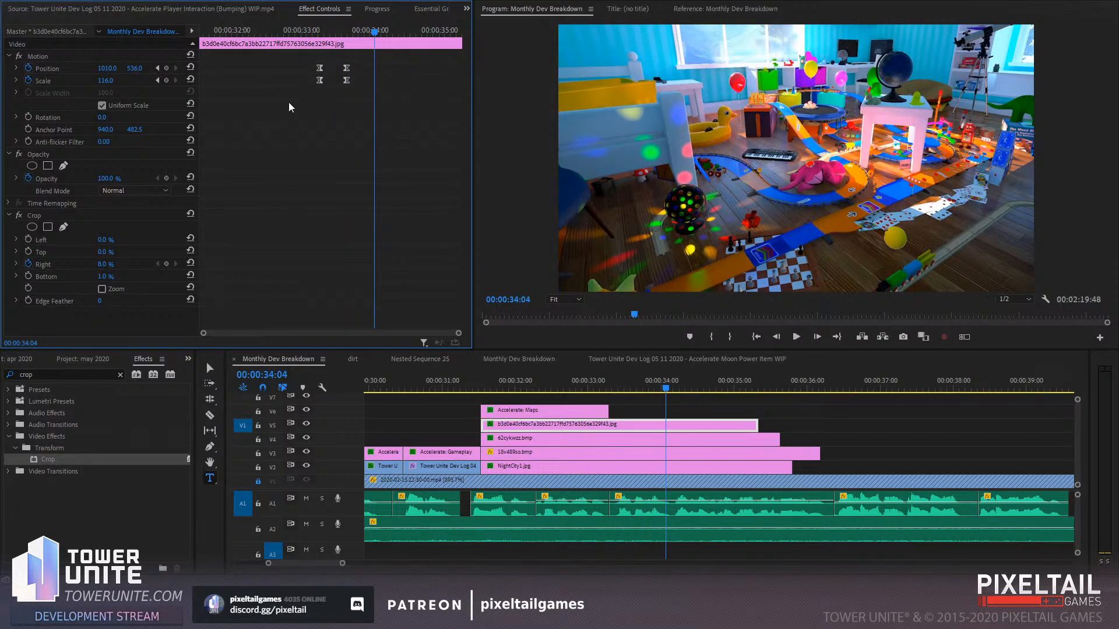
# Reshape the toy-room screenshot's Position and Scale velocity curves to accelerate towards the ending keyframes, and play the result
pyautogui.moveTo(291, 109); pyautogui.dragTo(384, 51)
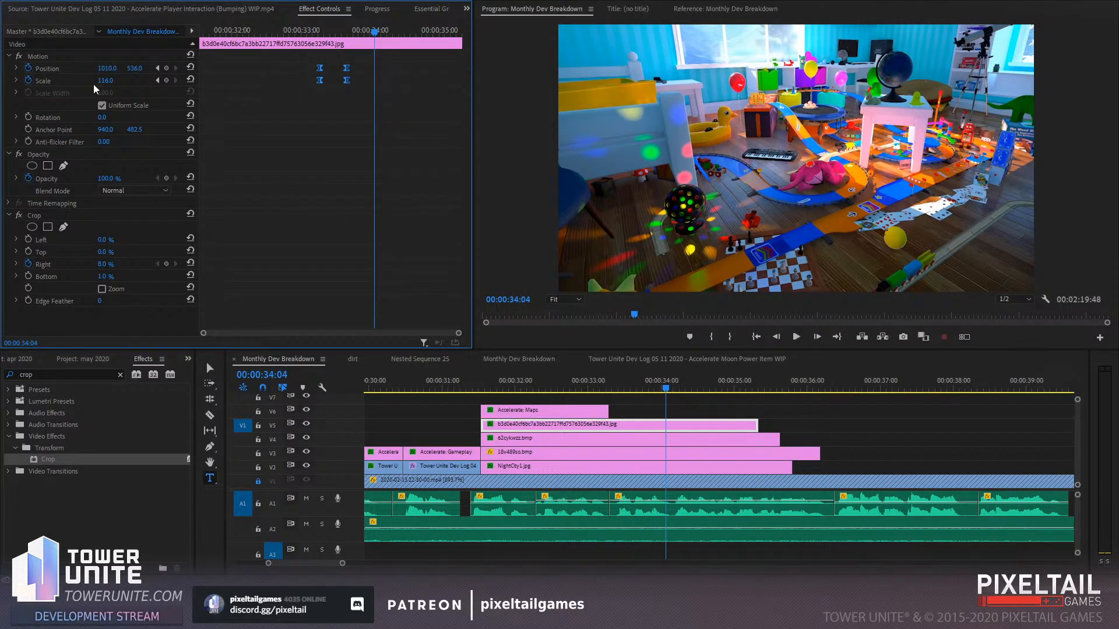
pyautogui.click(17, 81)
pyautogui.click(17, 69)
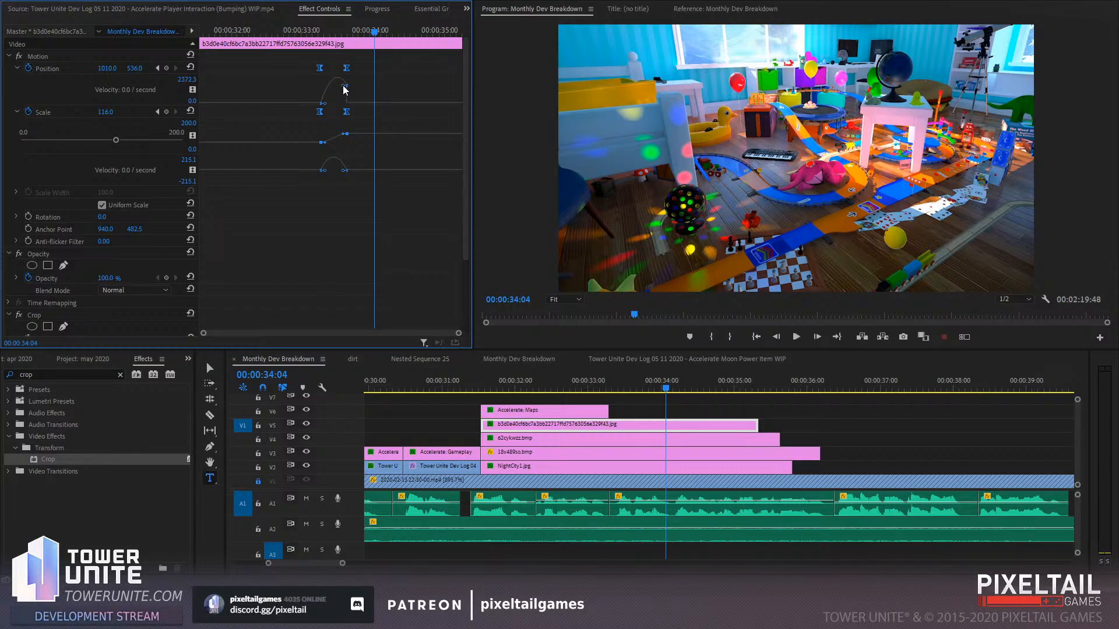
pyautogui.moveTo(344, 88); pyautogui.dragTo(344, 104)
pyautogui.moveTo(324, 103); pyautogui.dragTo(361, 116)
pyautogui.click(317, 110)
pyautogui.moveTo(325, 170); pyautogui.dragTo(333, 171)
pyautogui.click(300, 34)
pyautogui.moveTo(301, 35); pyautogui.dragTo(288, 35)
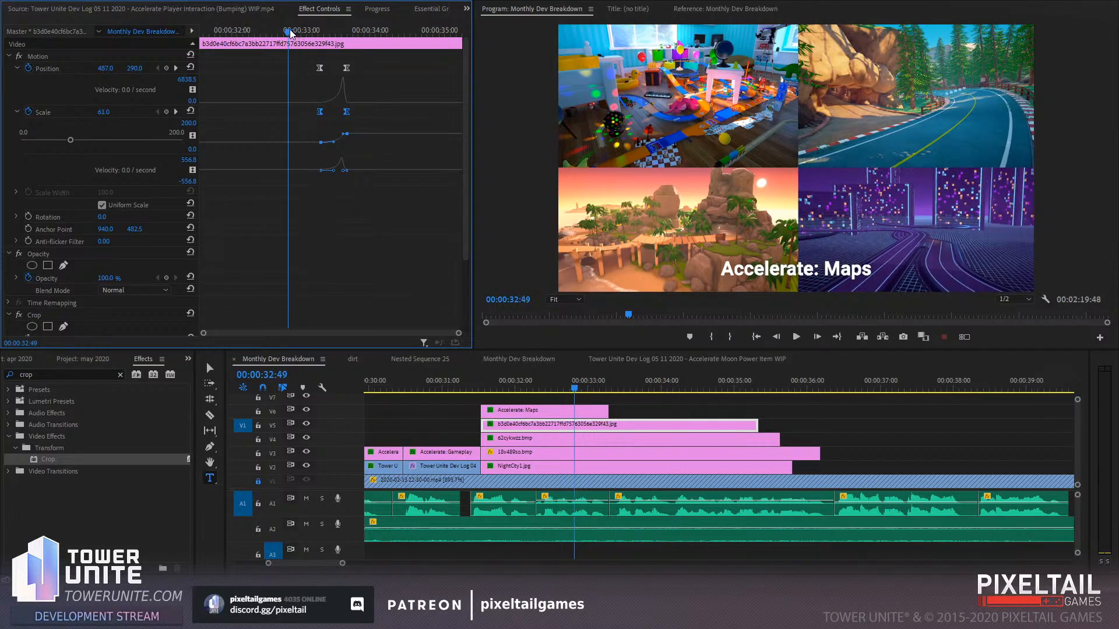
pyautogui.press('space')
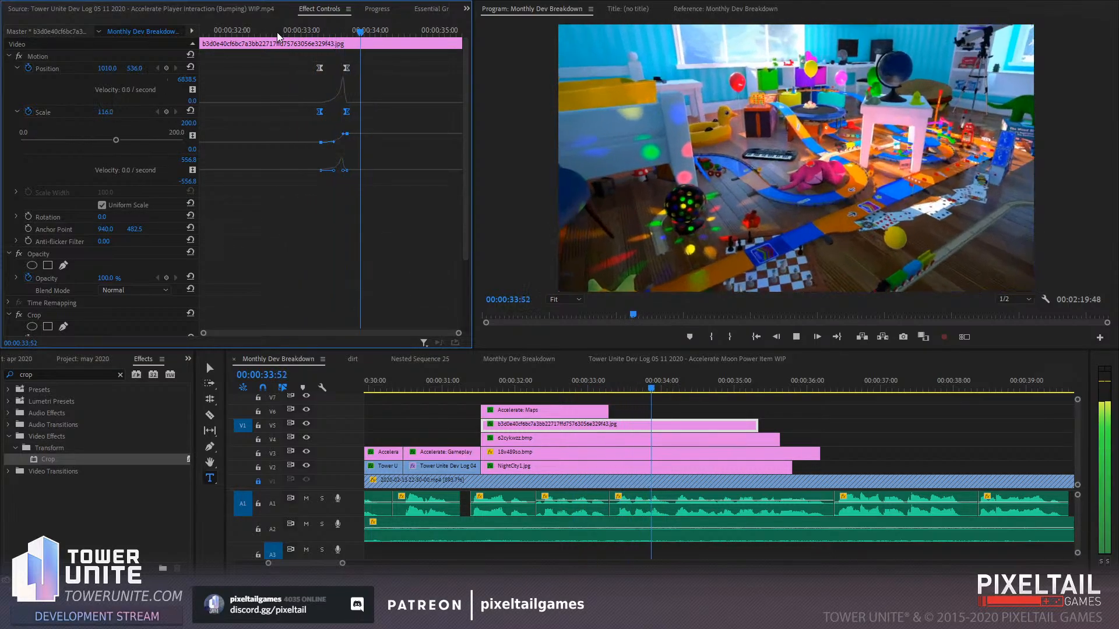
pyautogui.press('space')
# Adjust the toy-room screenshot's Scale easing curve for a more gradual ramp into the ending keyframe
pyautogui.moveTo(318, 30); pyautogui.dragTo(348, 38)
pyautogui.moveTo(343, 38); pyautogui.dragTo(345, 37)
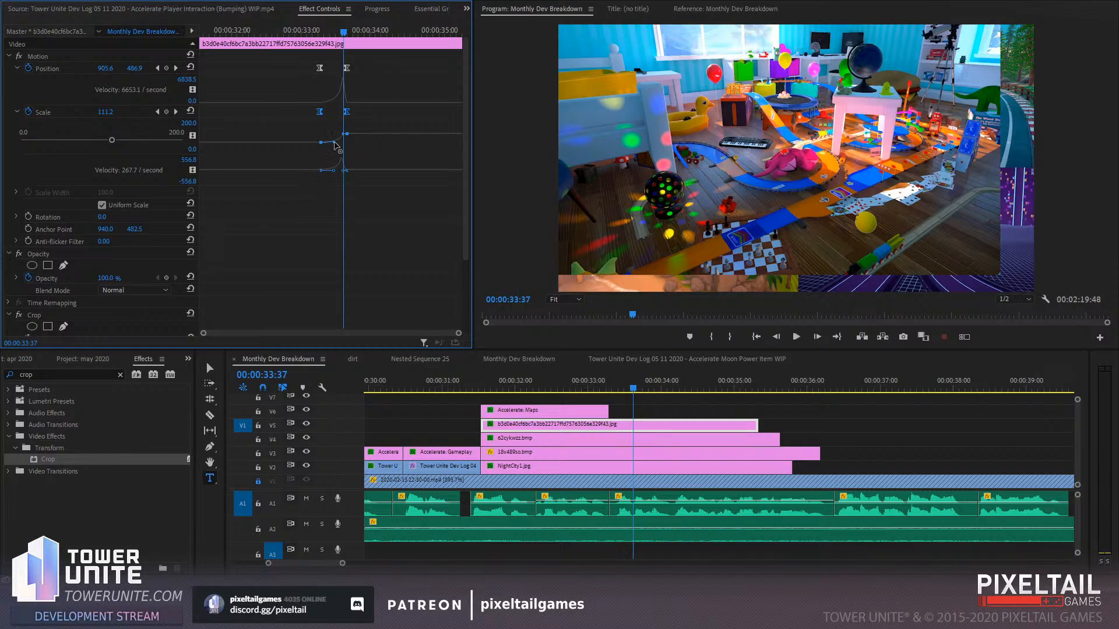
pyautogui.moveTo(334, 144); pyautogui.dragTo(345, 137)
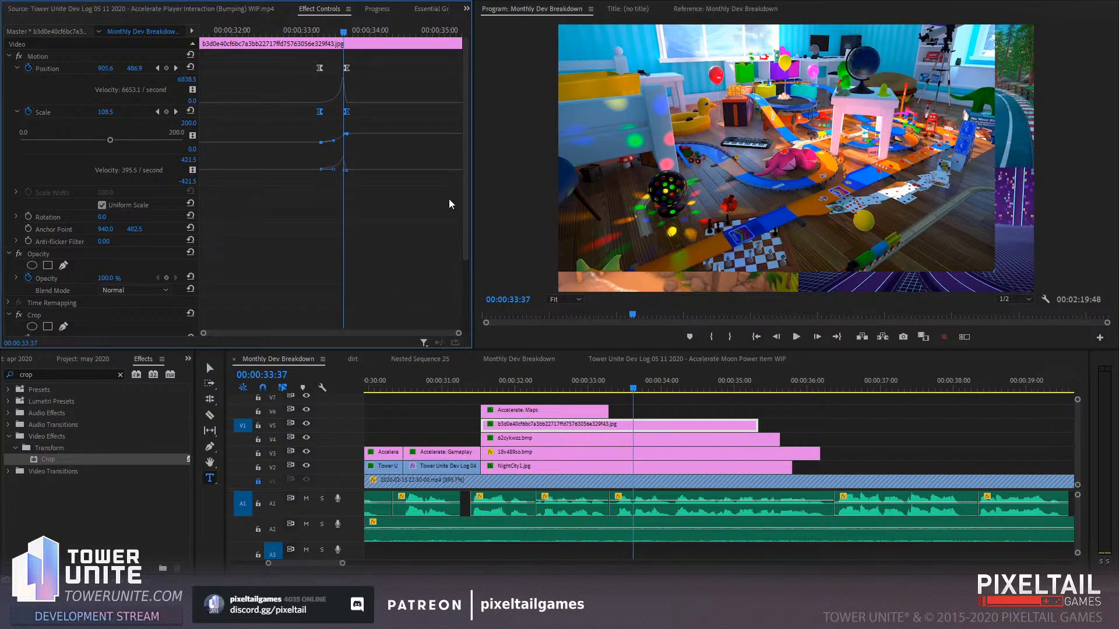
# Play the toy-room screenshot's zoom repeatedly from just before its starting keyframes to check its easing and timing
pyautogui.moveTo(460, 334); pyautogui.dragTo(425, 334)
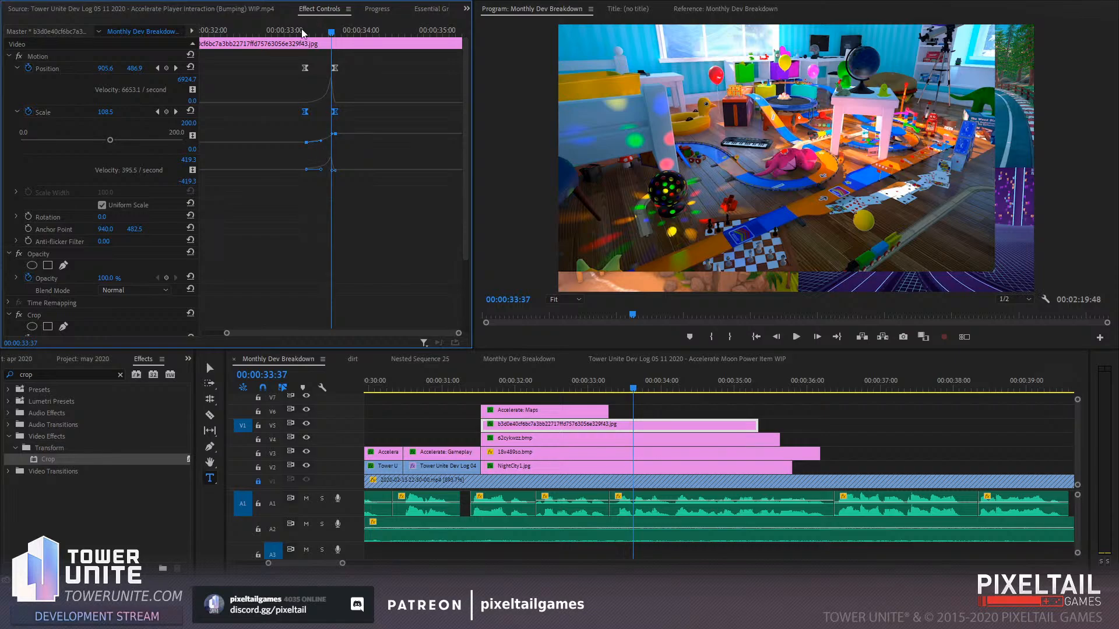
pyautogui.click(261, 30)
pyautogui.press('space')
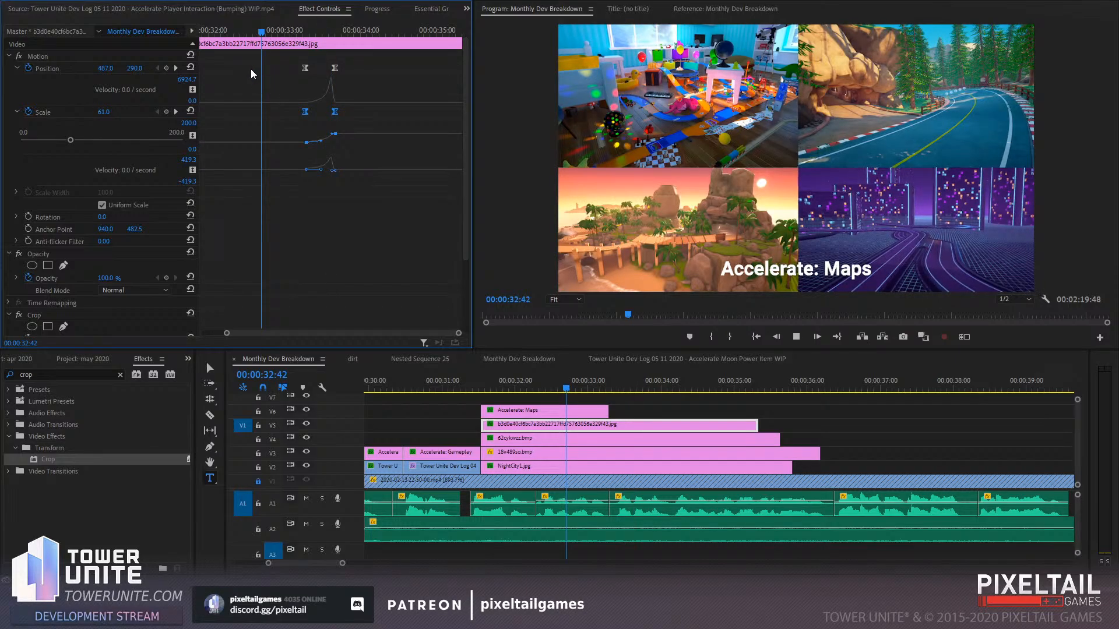
pyautogui.moveTo(307, 29); pyautogui.dragTo(249, 52)
pyautogui.press('space')
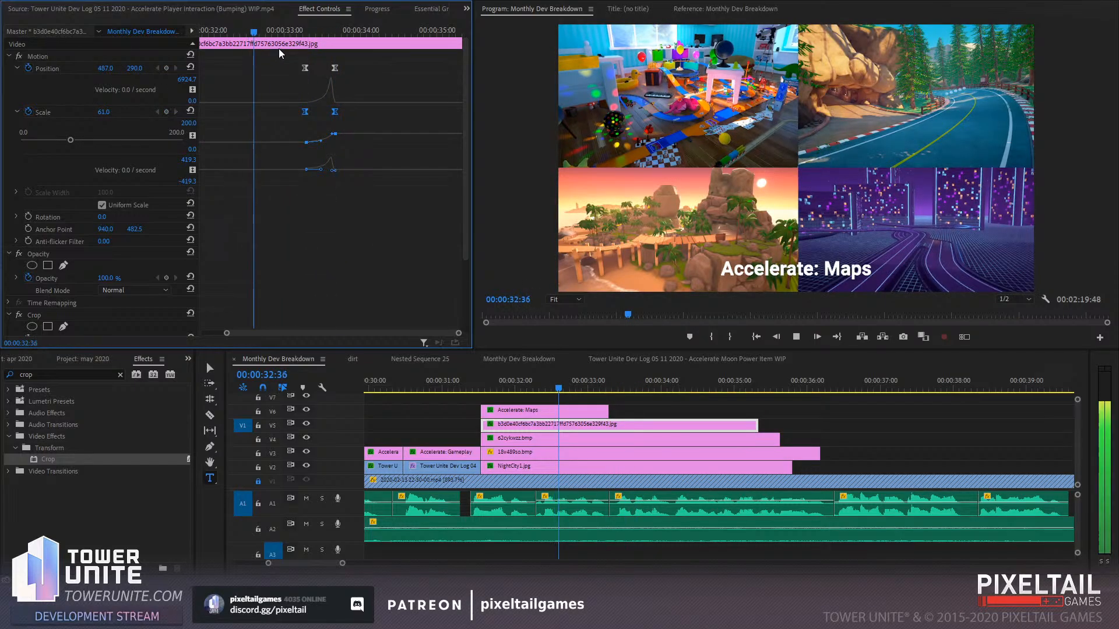
pyautogui.press('space')
pyautogui.moveTo(301, 29)
pyautogui.mouseDown()
pyautogui.moveTo(342, 30)
pyautogui.moveTo(288, 29)
pyautogui.mouseUp()
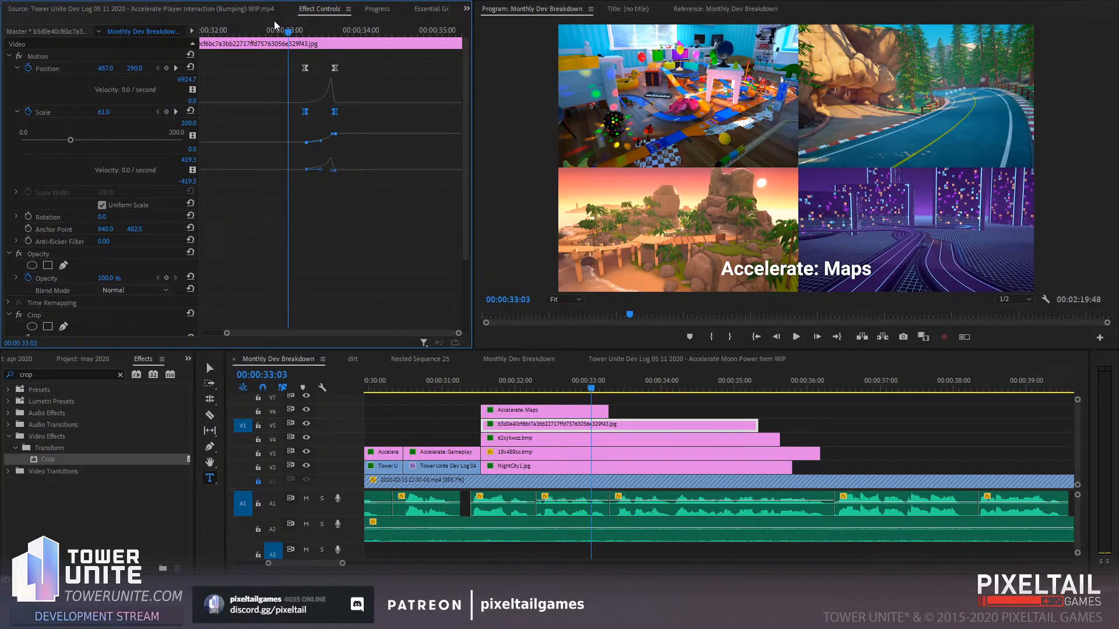
pyautogui.press('space')
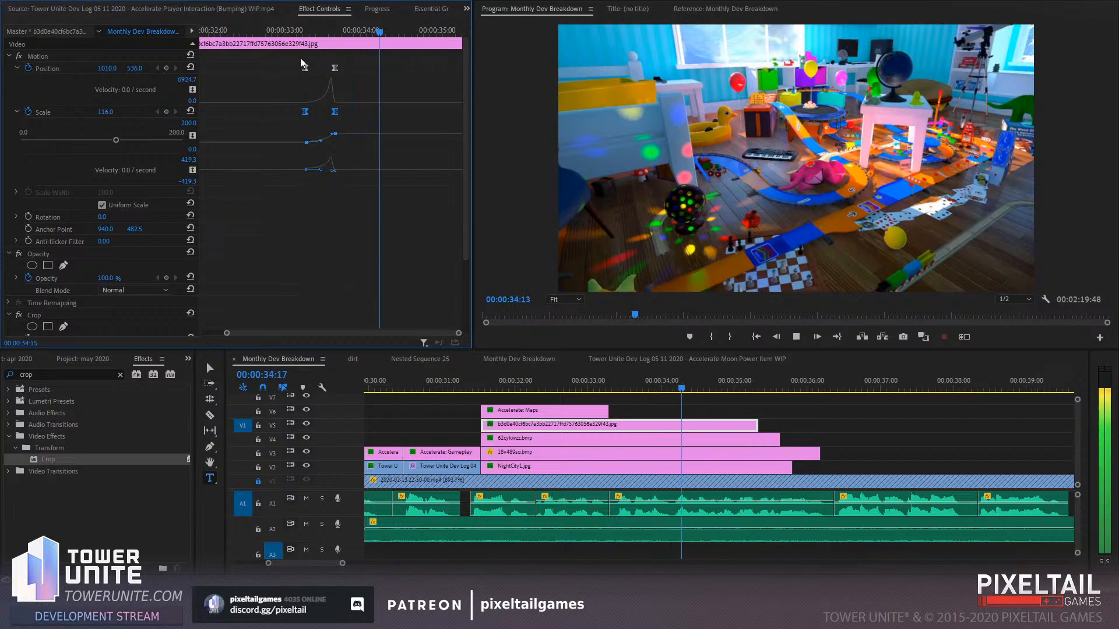
pyautogui.click(298, 31)
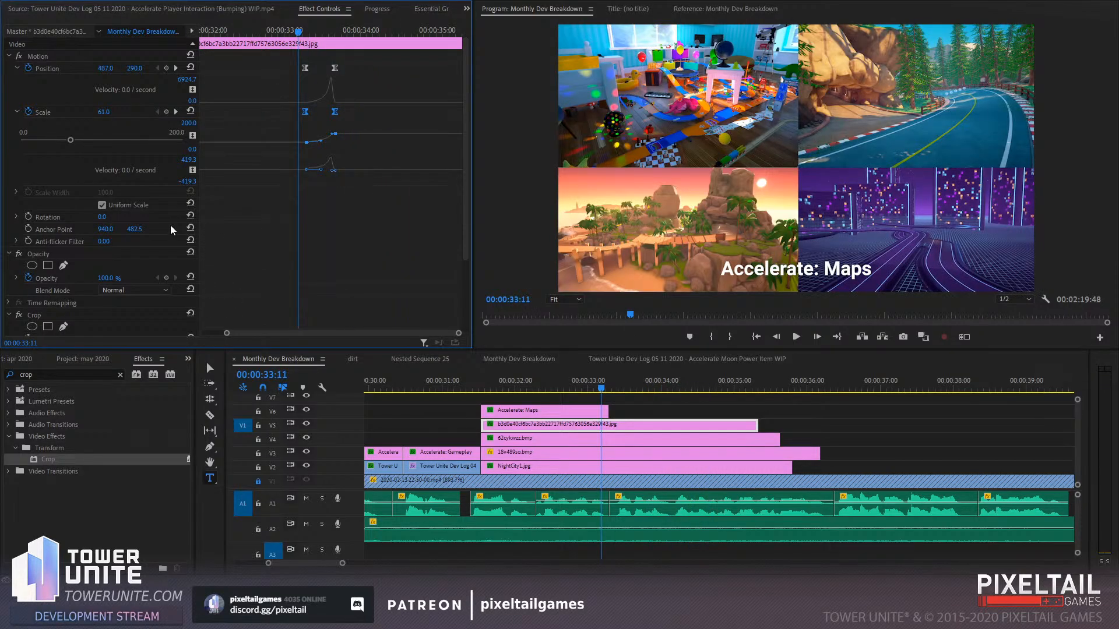
# Delete all Motion Position and Scale keyframes from the toy-room screenshot
pyautogui.click(61, 67)
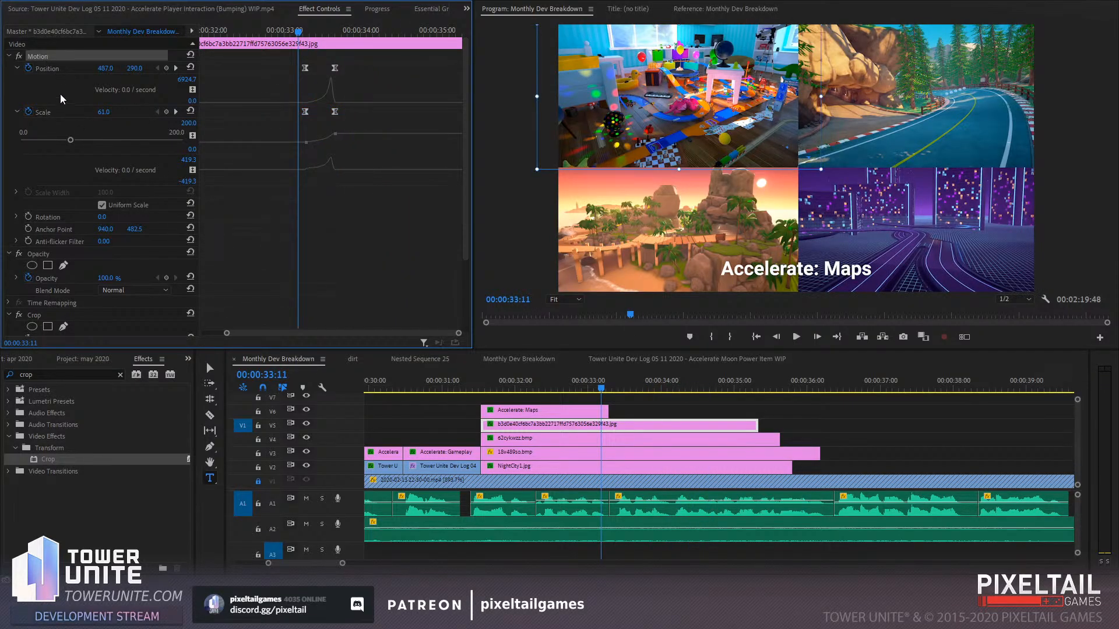
pyautogui.moveTo(350, 67); pyautogui.dragTo(226, 112)
pyautogui.press('Delete')
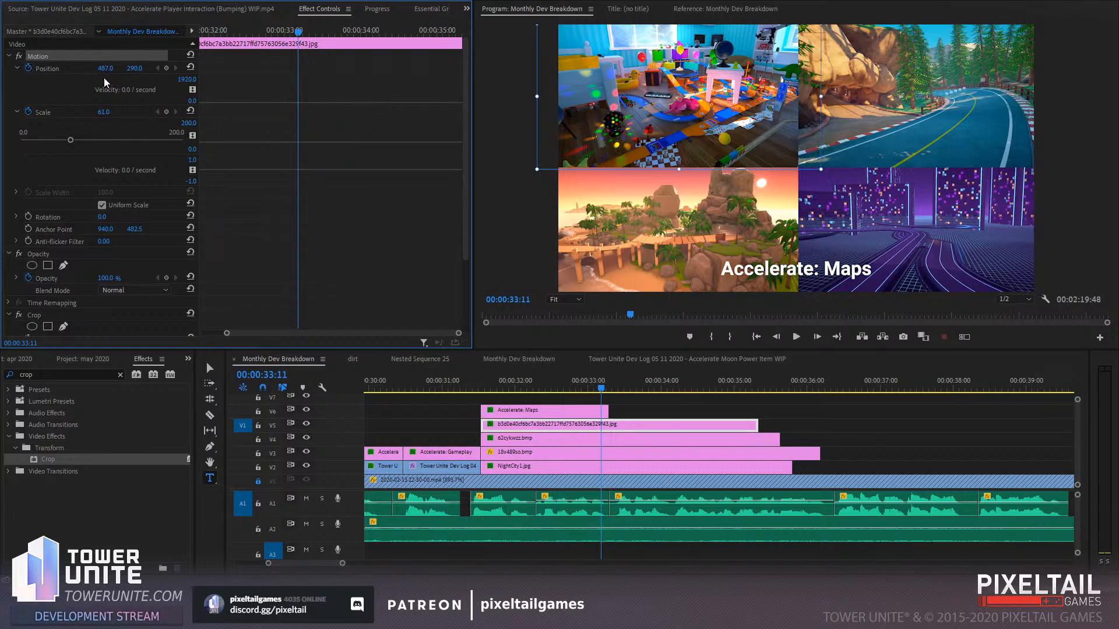
# Find the Transform effect under Distort and apply it to the toy-room screenshot on V5
pyautogui.click(62, 375)
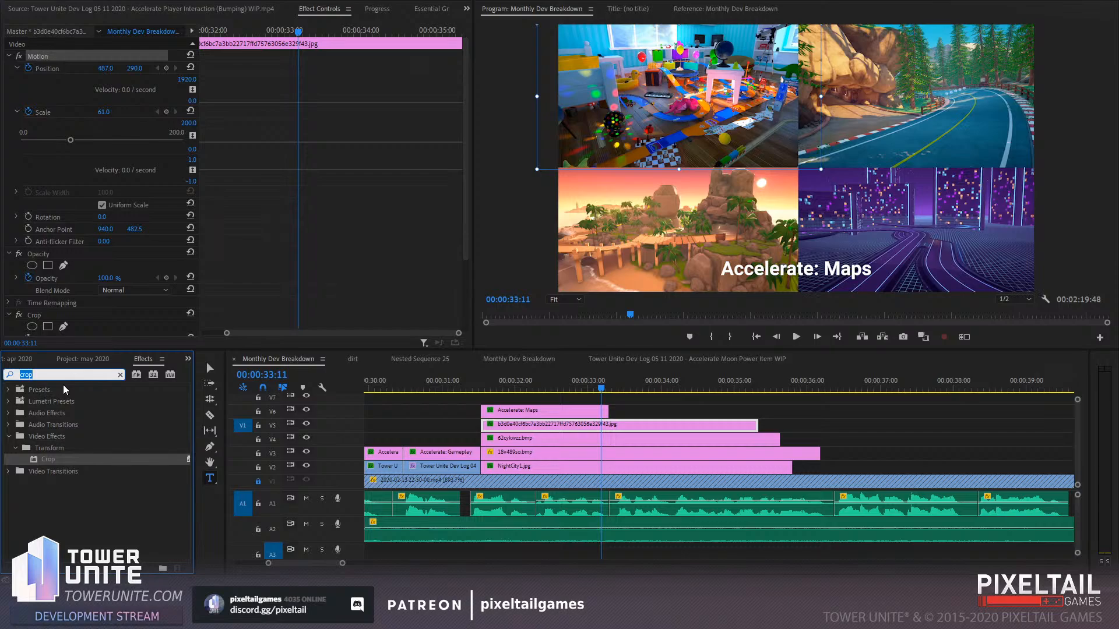
pyautogui.write('motion')
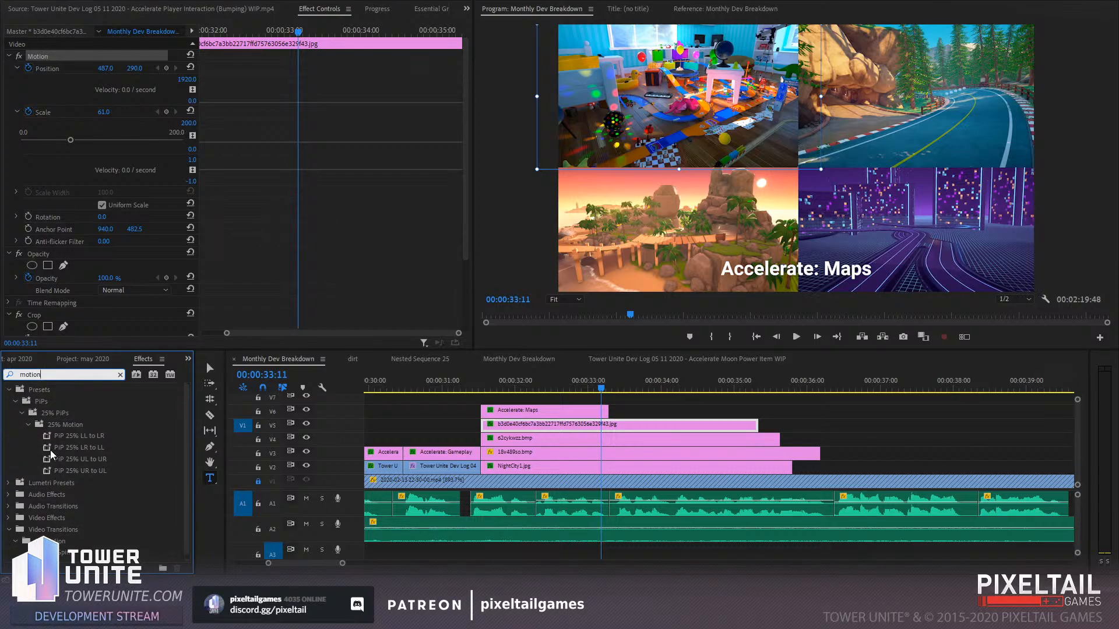
pyautogui.hotkey('ctrl', 'a')
pyautogui.write('transfo')
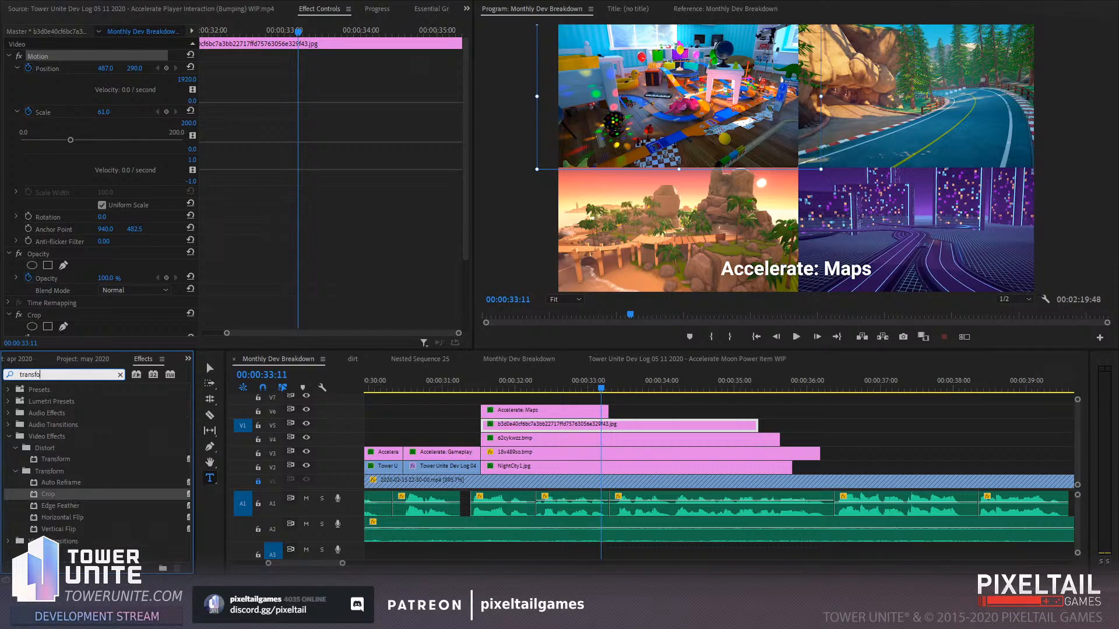
pyautogui.write('r')
pyautogui.click(47, 460)
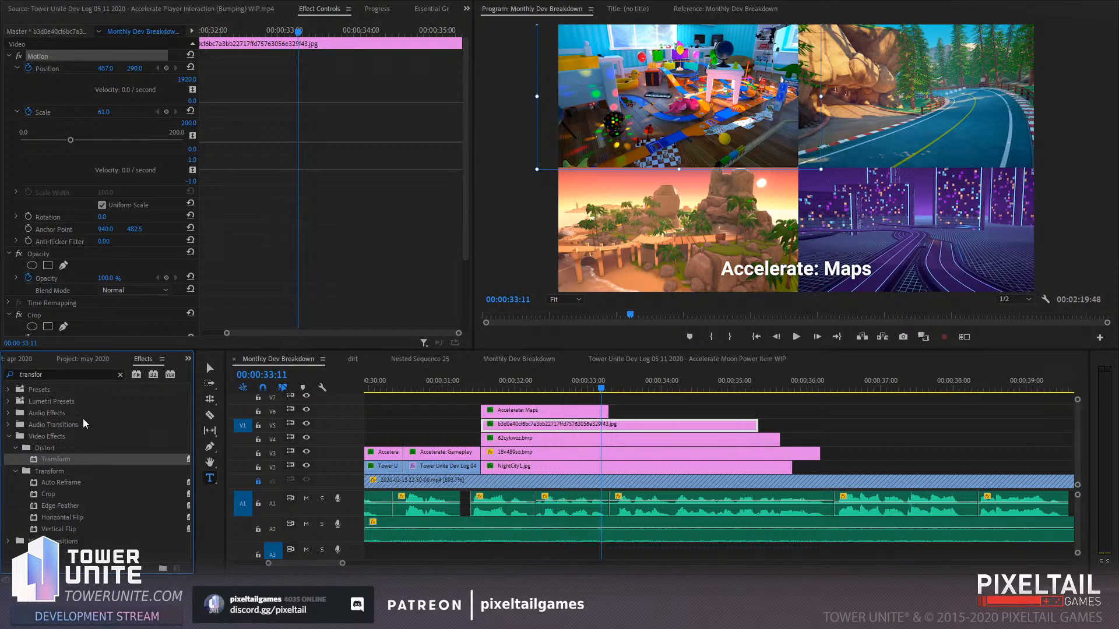
pyautogui.scroll(-8, 146, 285)
pyautogui.moveTo(58, 457); pyautogui.dragTo(334, 286)
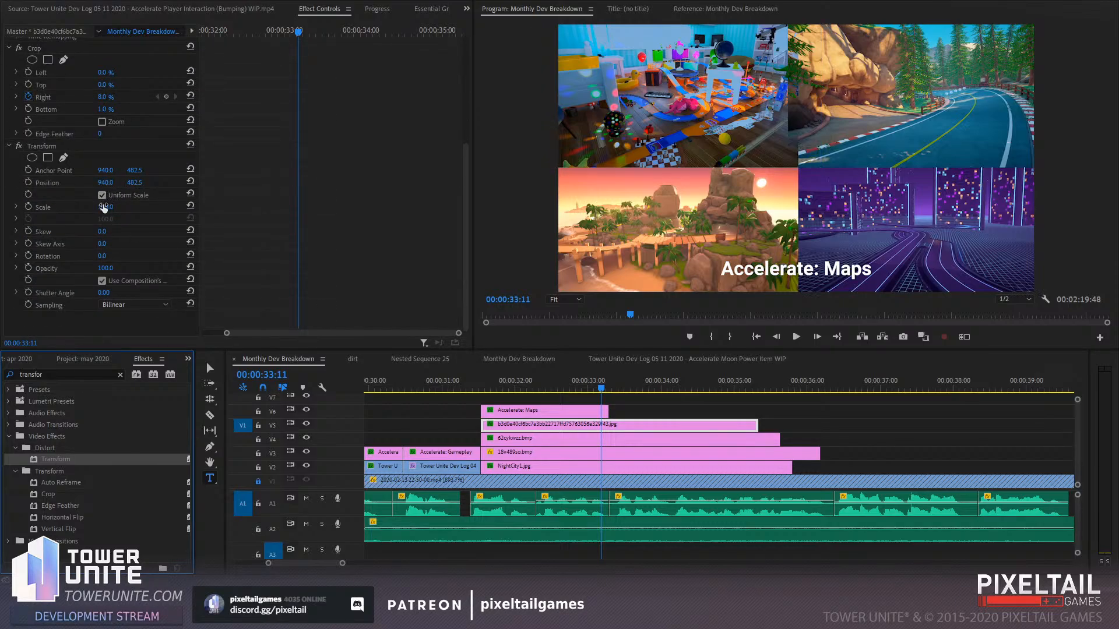
# Add Transform Position and Scale keyframes to the toy-room screenshot at 00:00:33:11 and 00:00:33:52
pyautogui.click(28, 206)
pyautogui.click(28, 182)
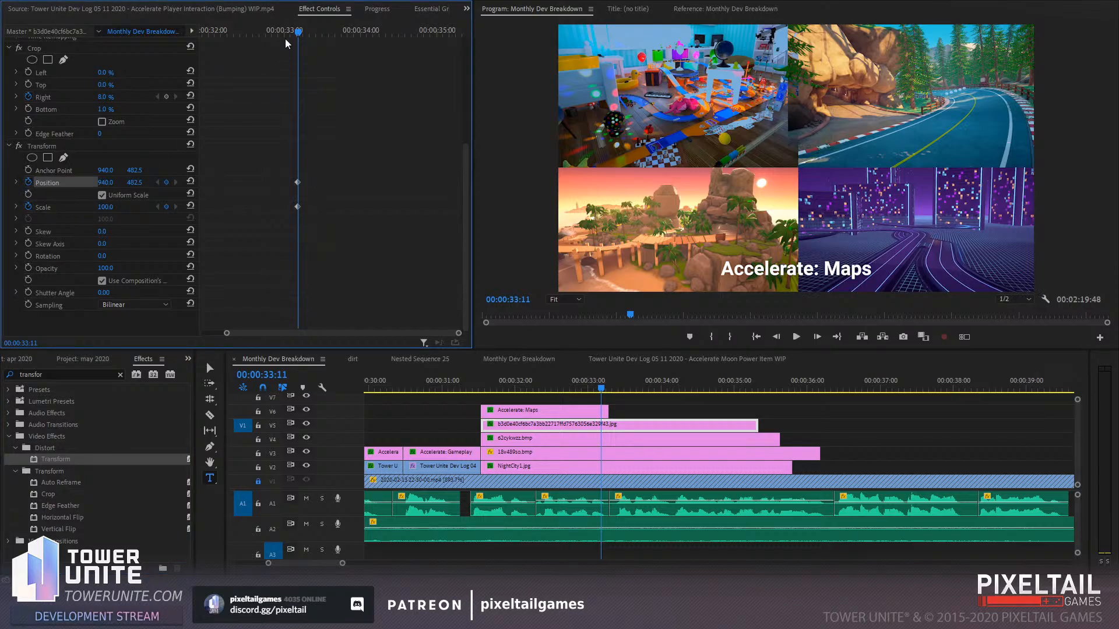
pyautogui.moveTo(265, 30); pyautogui.dragTo(263, 33)
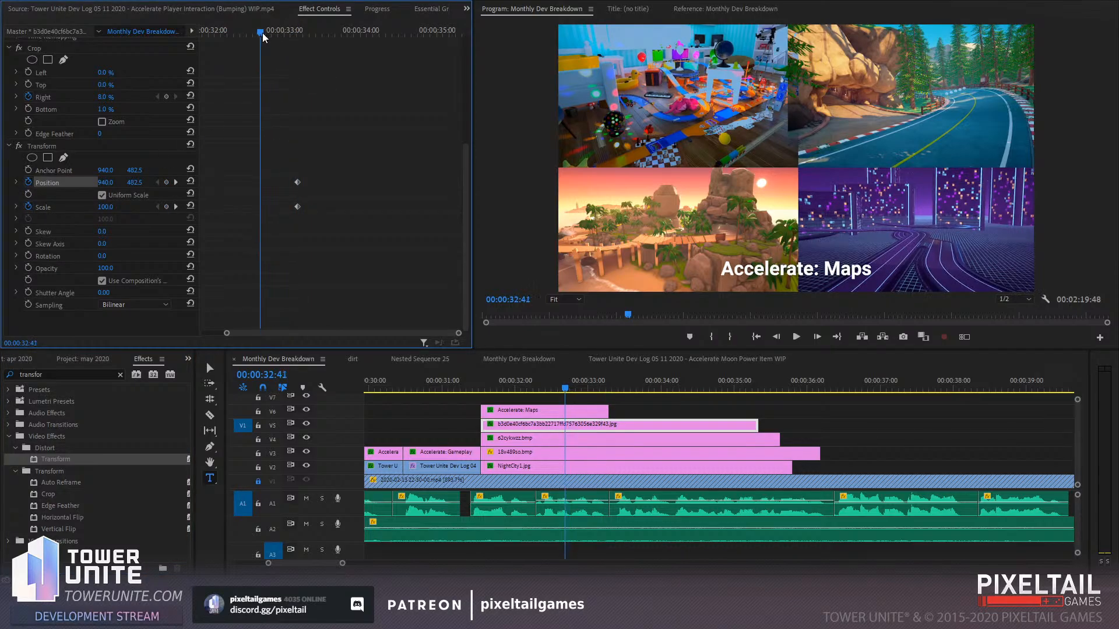
pyautogui.press('space')
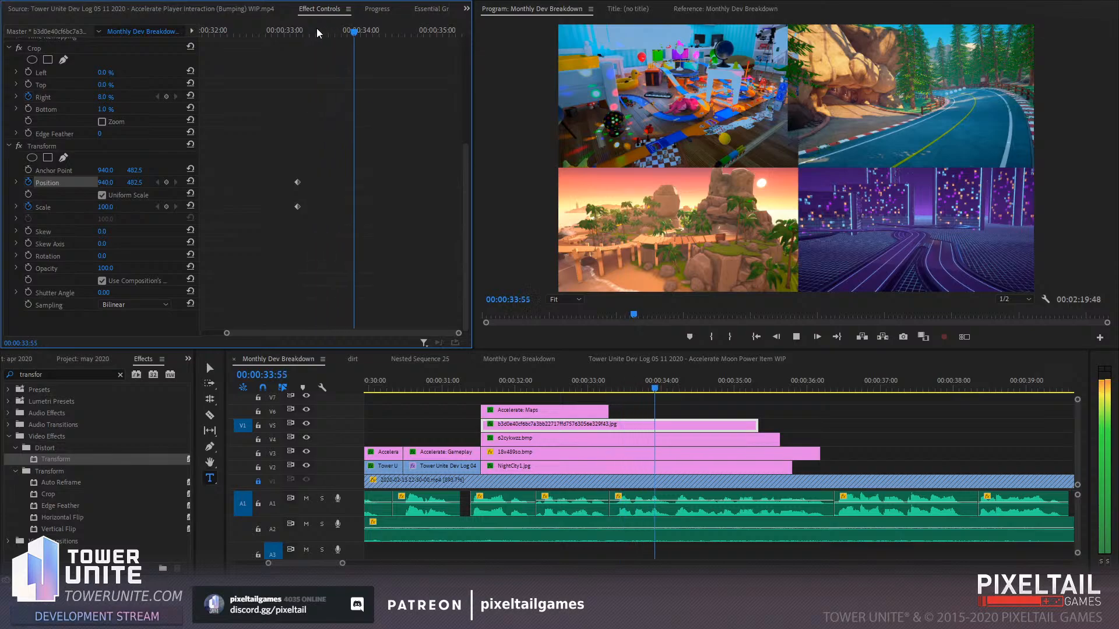
pyautogui.click(330, 32)
pyautogui.moveTo(331, 35); pyautogui.dragTo(353, 34)
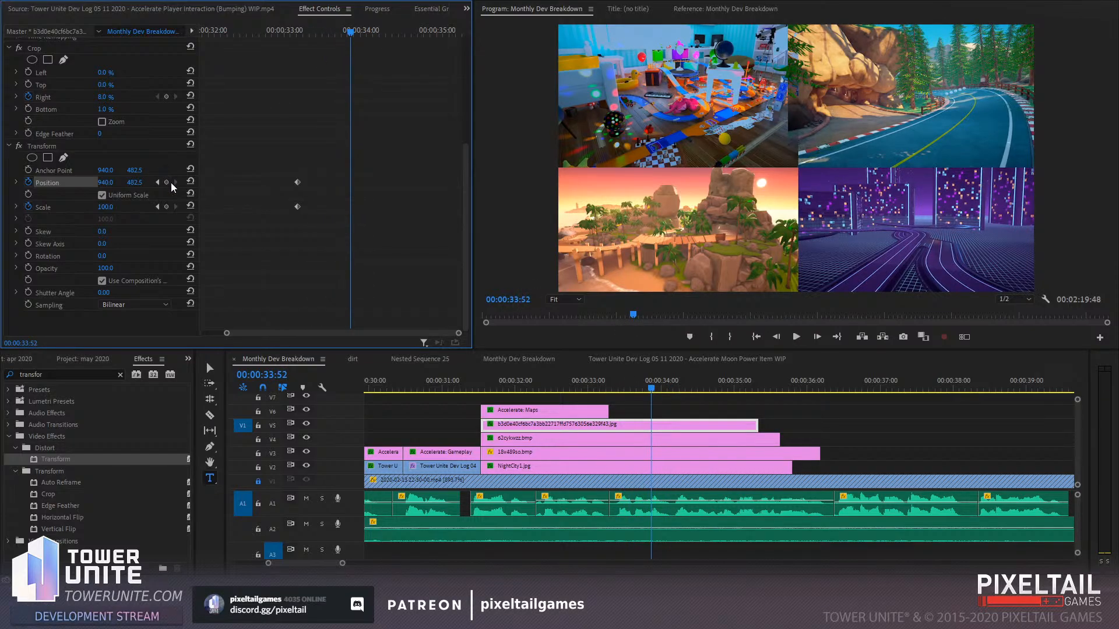
pyautogui.click(167, 207)
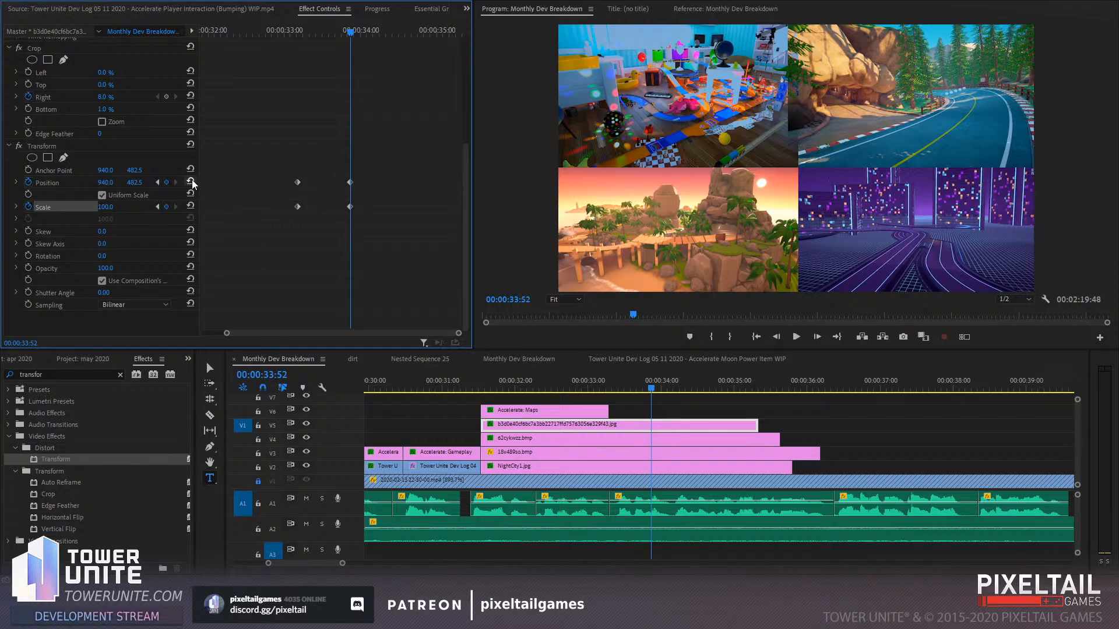
# Try enlarging the toy-room screenshot with the Transform Scale keyframe at 00:00:33:52, and undo the change
pyautogui.click(105, 207)
pyautogui.write('189')
pyautogui.press('Return')
pyautogui.moveTo(107, 207); pyautogui.dragTo(113, 207)
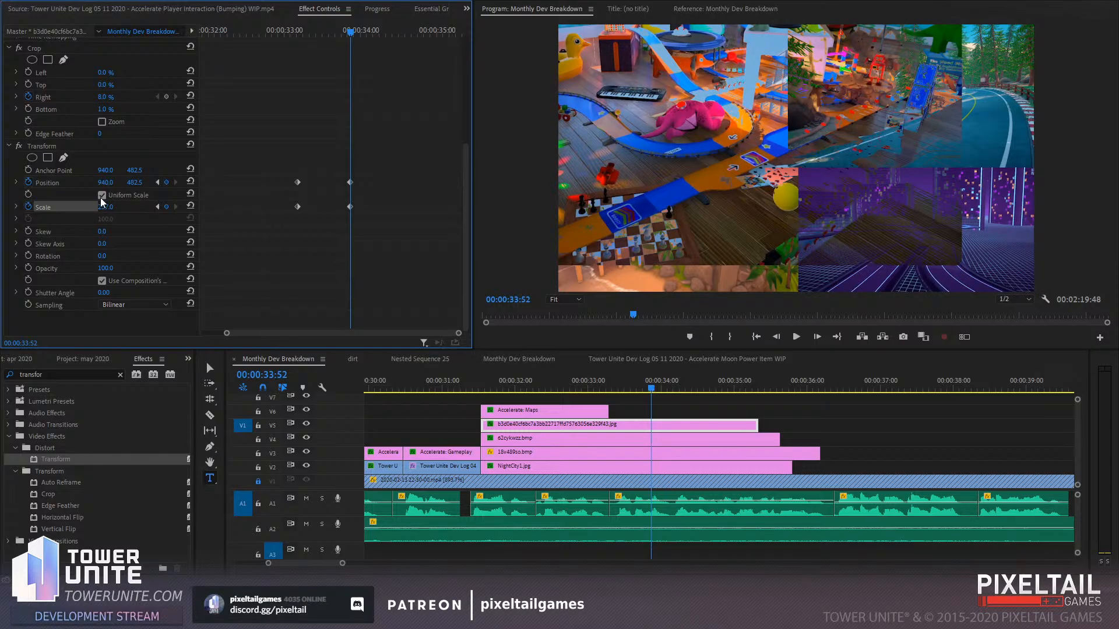
pyautogui.moveTo(103, 209)
pyautogui.mouseDown()
pyautogui.moveTo(22, 209)
pyautogui.moveTo(174, 209)
pyautogui.moveTo(19, 208)
pyautogui.moveTo(108, 208)
pyautogui.mouseUp()
pyautogui.hotkey('ctrl', 'z')
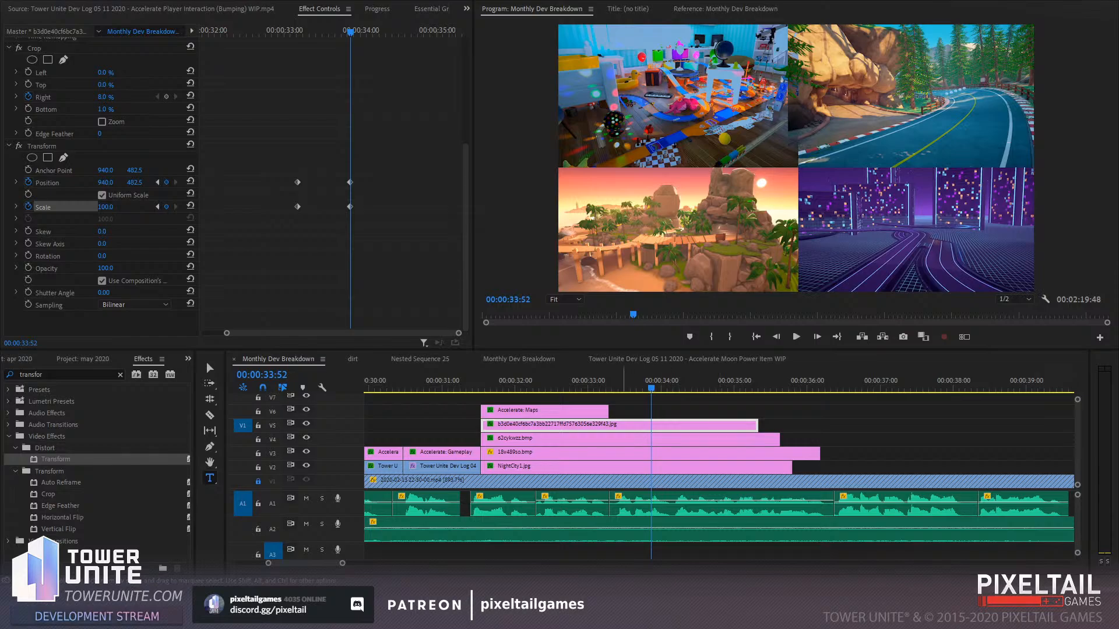
# At 00:00:33:25, toggle the toy-room screenshot's Transform effect off and on, and disable its Motion effect
pyautogui.click(618, 385)
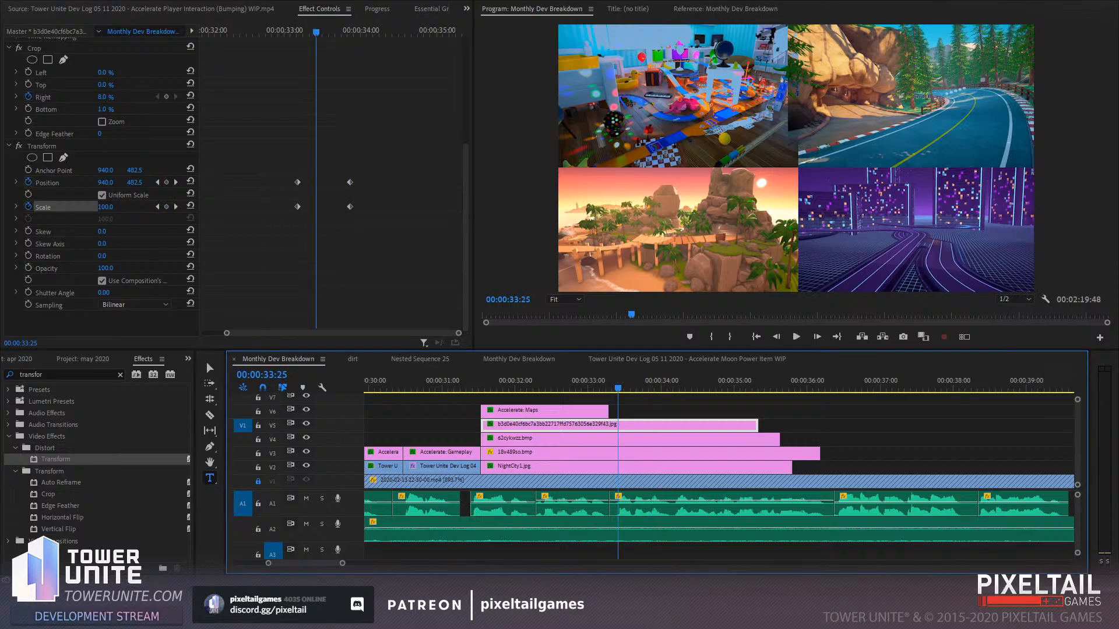
pyautogui.click(18, 147)
pyautogui.click(19, 147)
pyautogui.scroll(3, 18, 150)
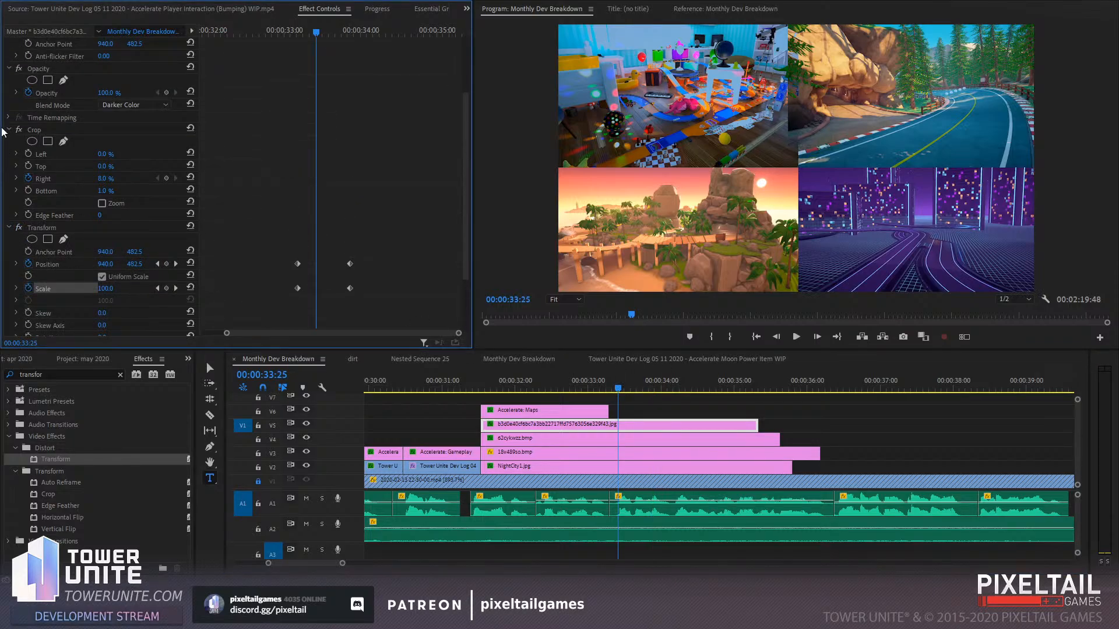
pyautogui.scroll(6, 49, 186)
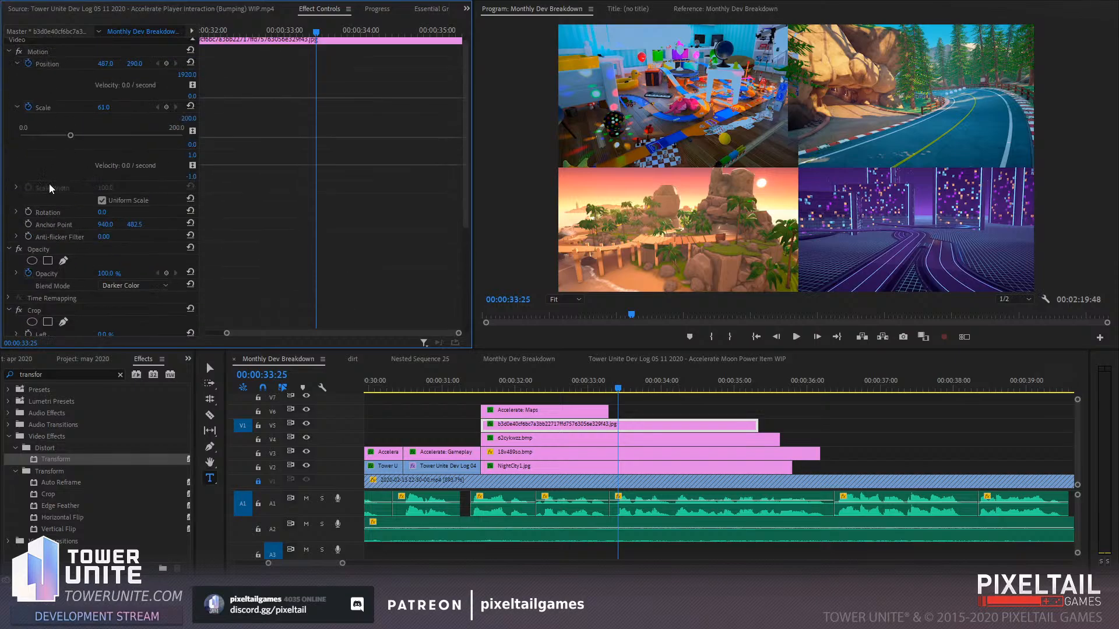
pyautogui.click(19, 52)
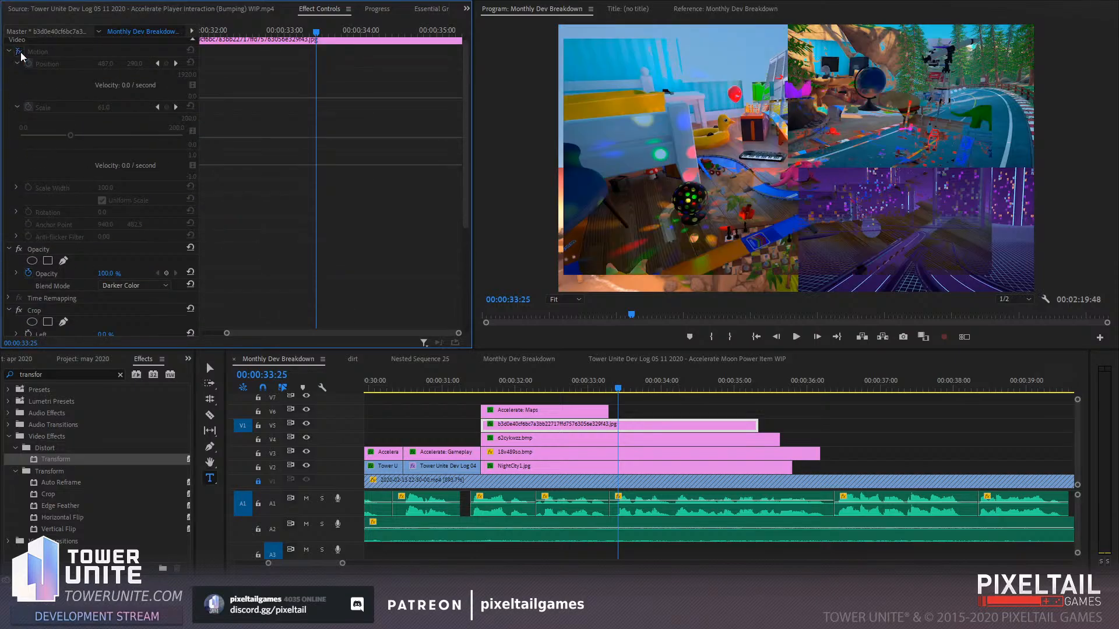
# Switch the Motion effect of the toy-room screenshot on V5 back on
pyautogui.click(19, 52)
pyautogui.click(19, 52)
pyautogui.click(19, 53)
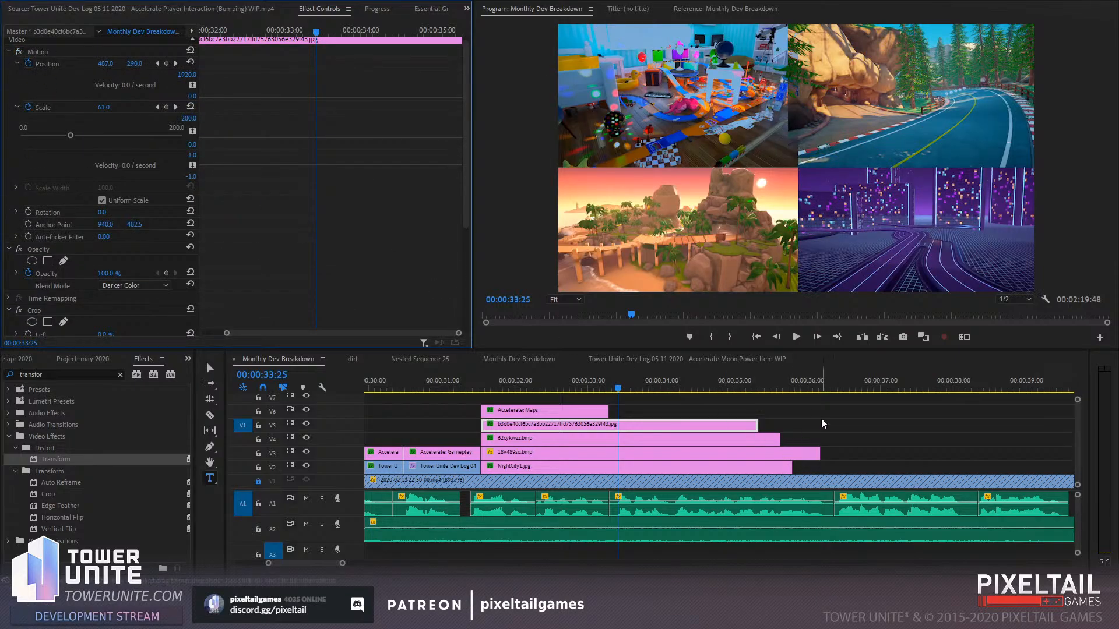
pyautogui.hscroll(-1, 822, 424)
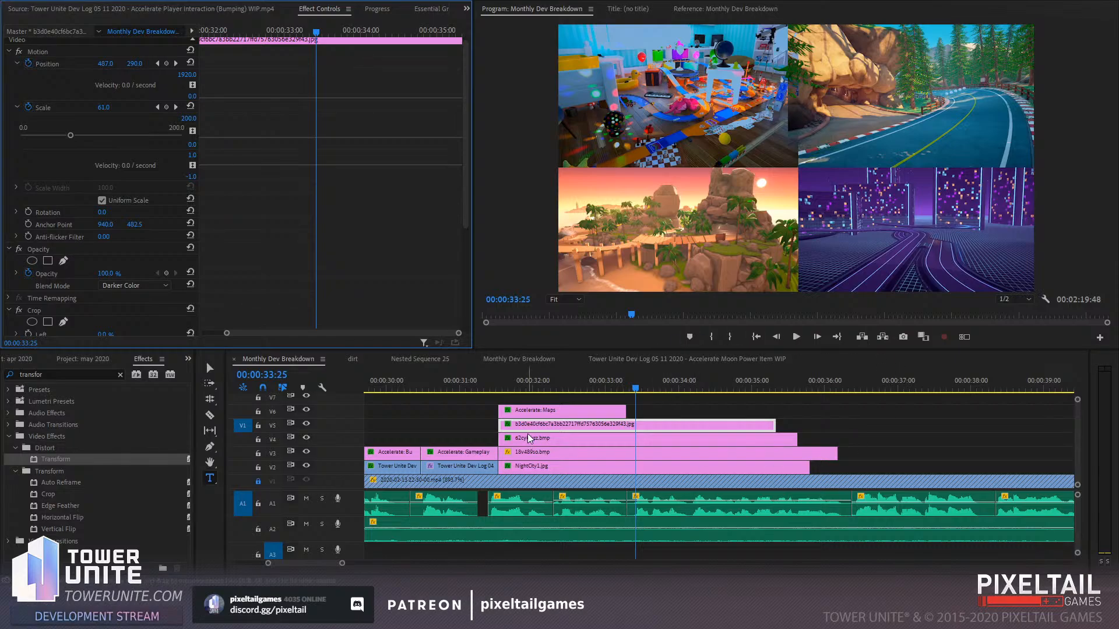
# Search the apr 2020 project for "b3d" and replace the found 2231a190b5b620c52846b3d image with the b3d0e40cf6bc7a3bb22717ffd image
pyautogui.click(12, 360)
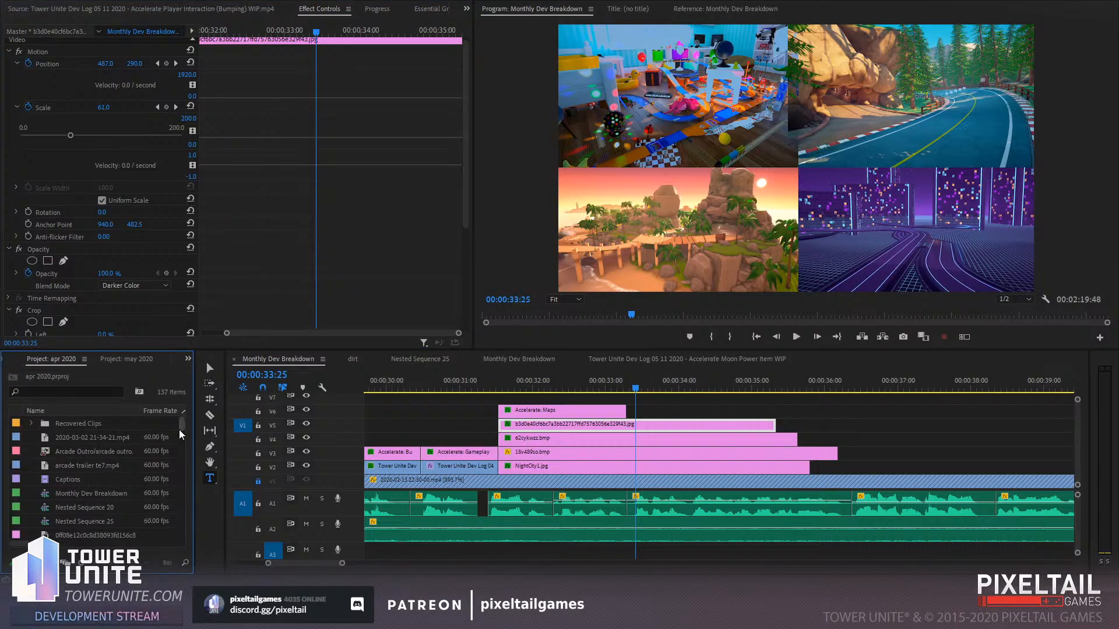
pyautogui.moveTo(182, 424)
pyautogui.mouseDown()
pyautogui.moveTo(176, 496)
pyautogui.moveTo(172, 420)
pyautogui.mouseUp()
pyautogui.click(57, 389)
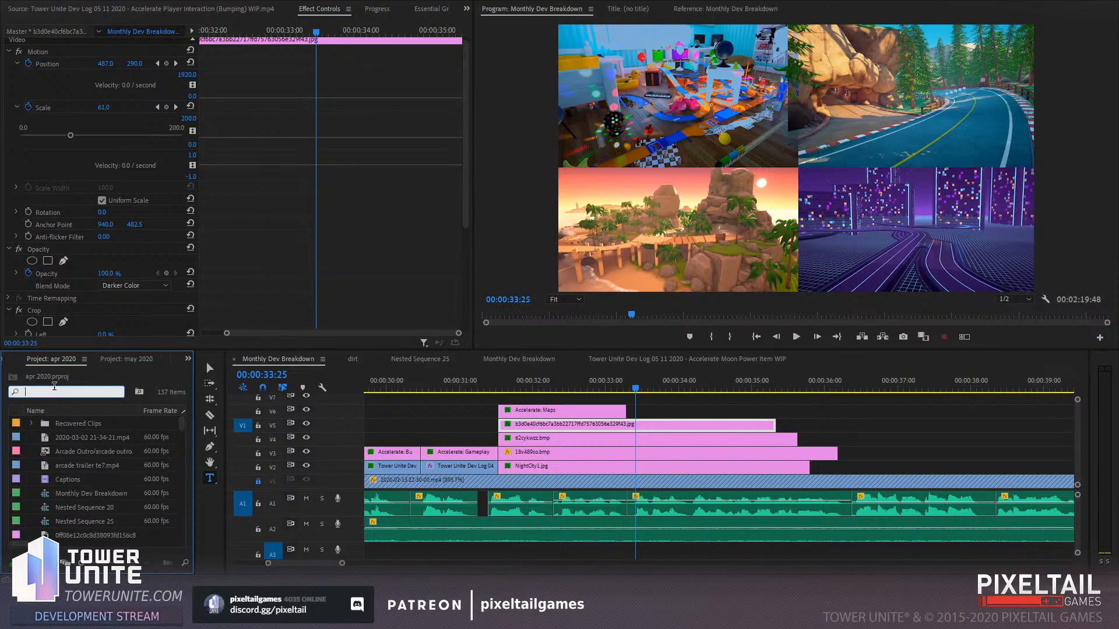
pyautogui.click(306, 424)
pyautogui.click(305, 423)
pyautogui.click(77, 400)
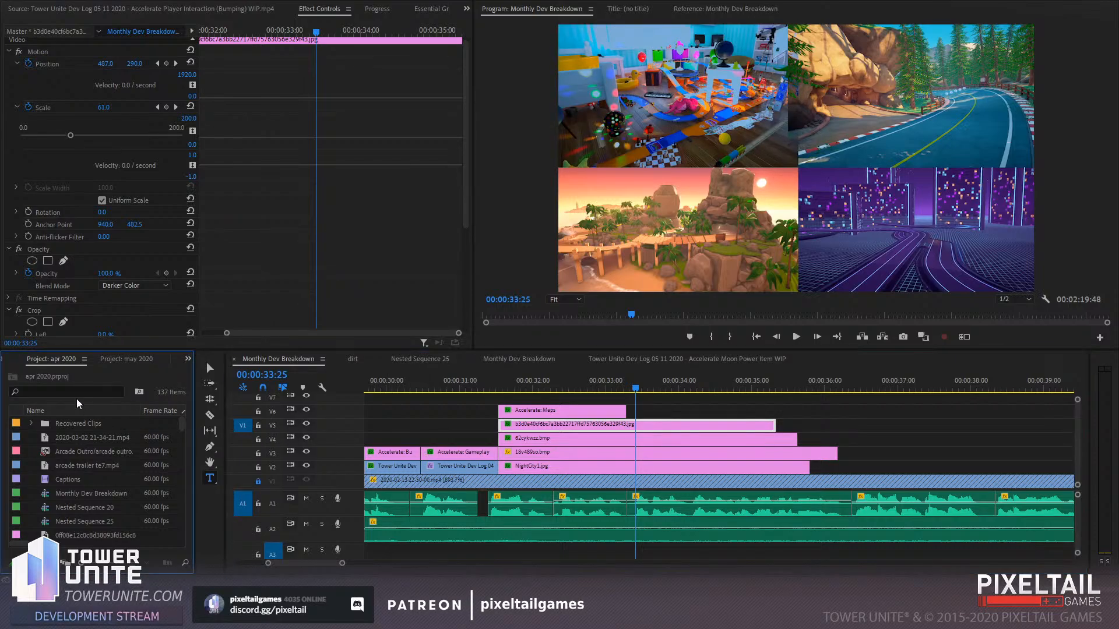
pyautogui.click(65, 392)
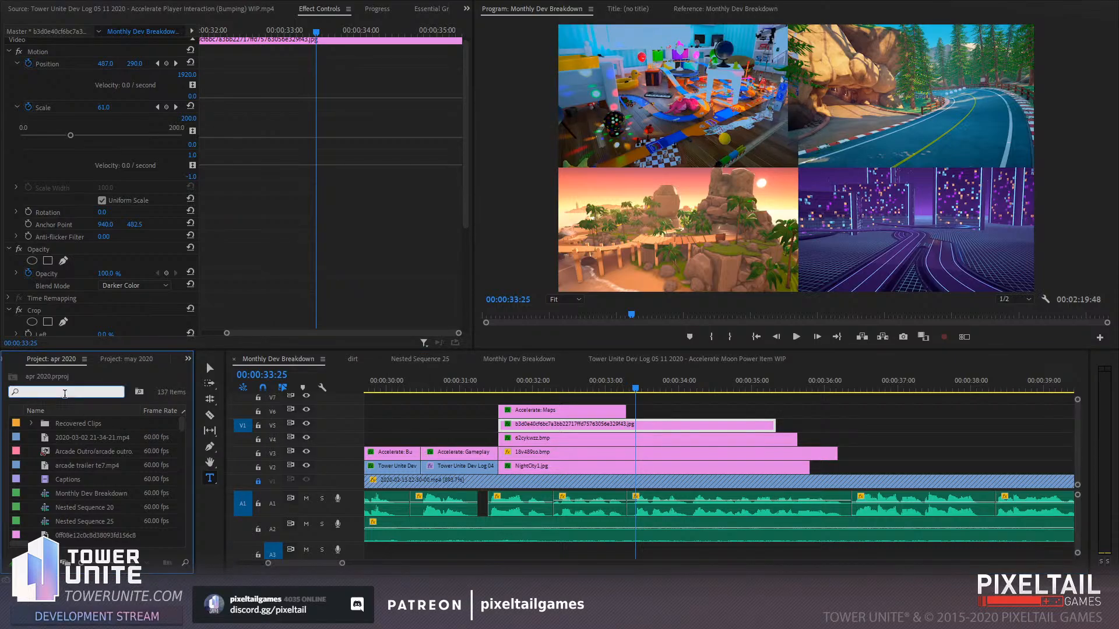
pyautogui.write('b3d')
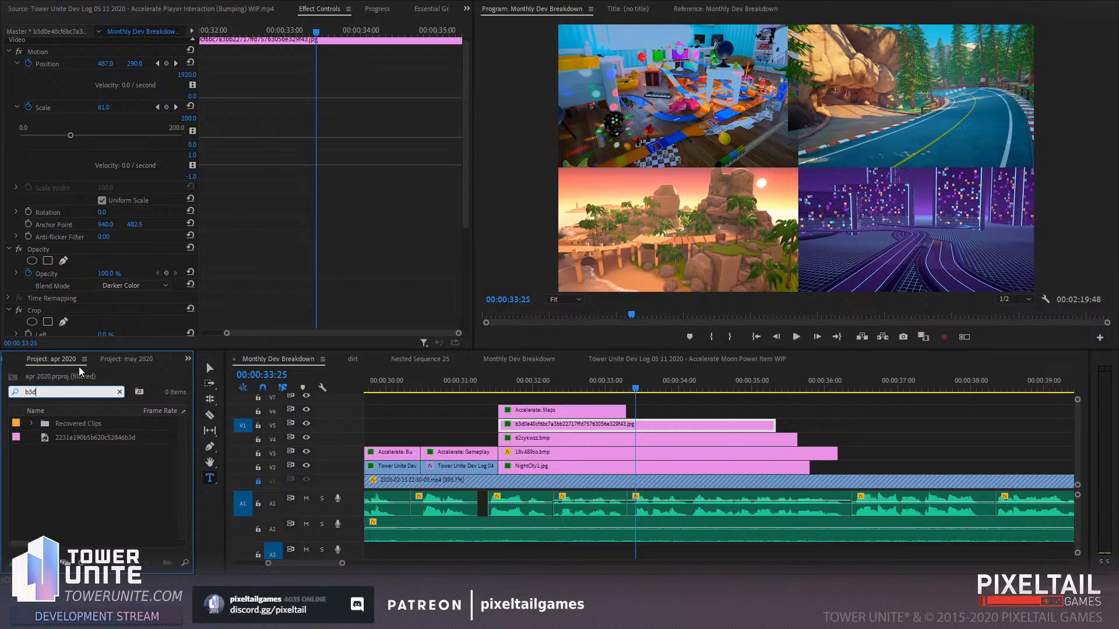
pyautogui.click(94, 437)
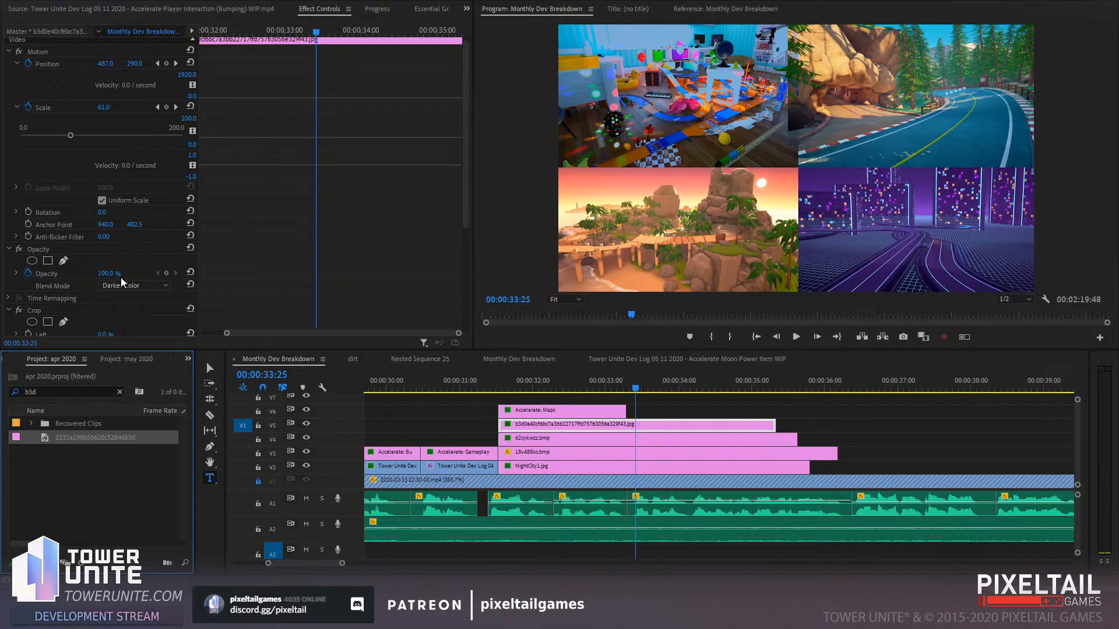
pyautogui.hotkey('ctrl', 's')
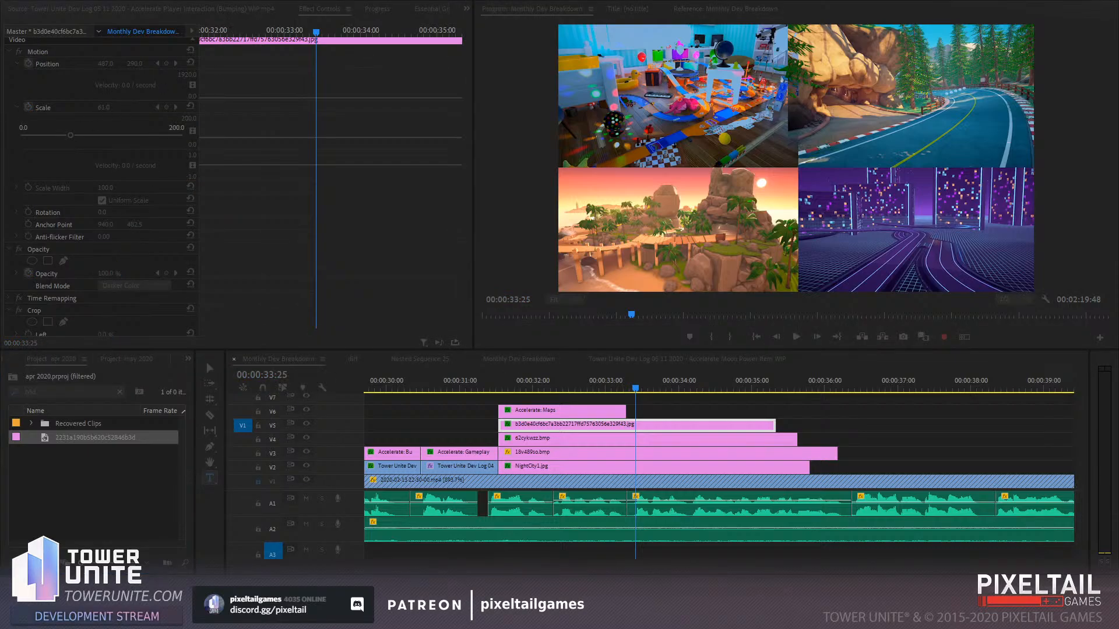
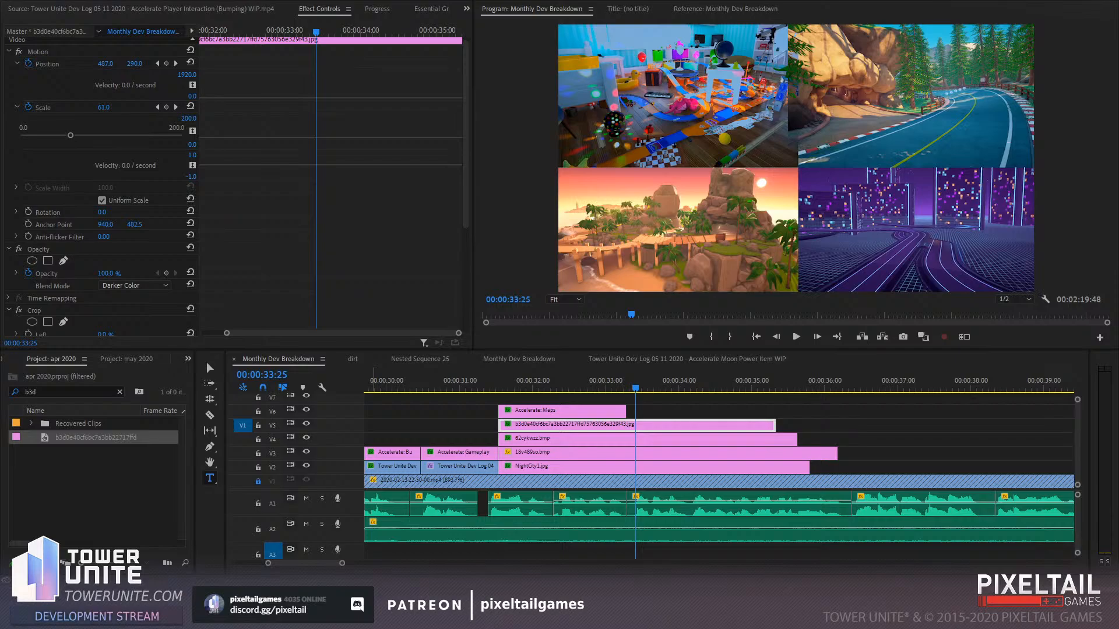
pyautogui.click(55, 437)
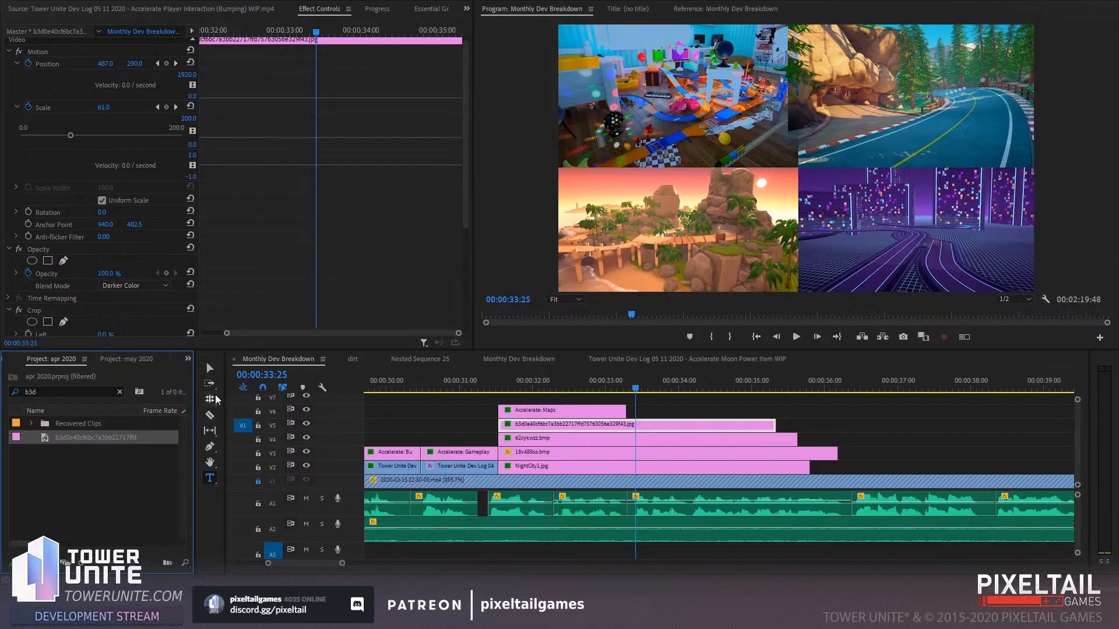
# Move the toy-room .jpg clip later on V5 so it starts at its former end point
pyautogui.click(576, 422)
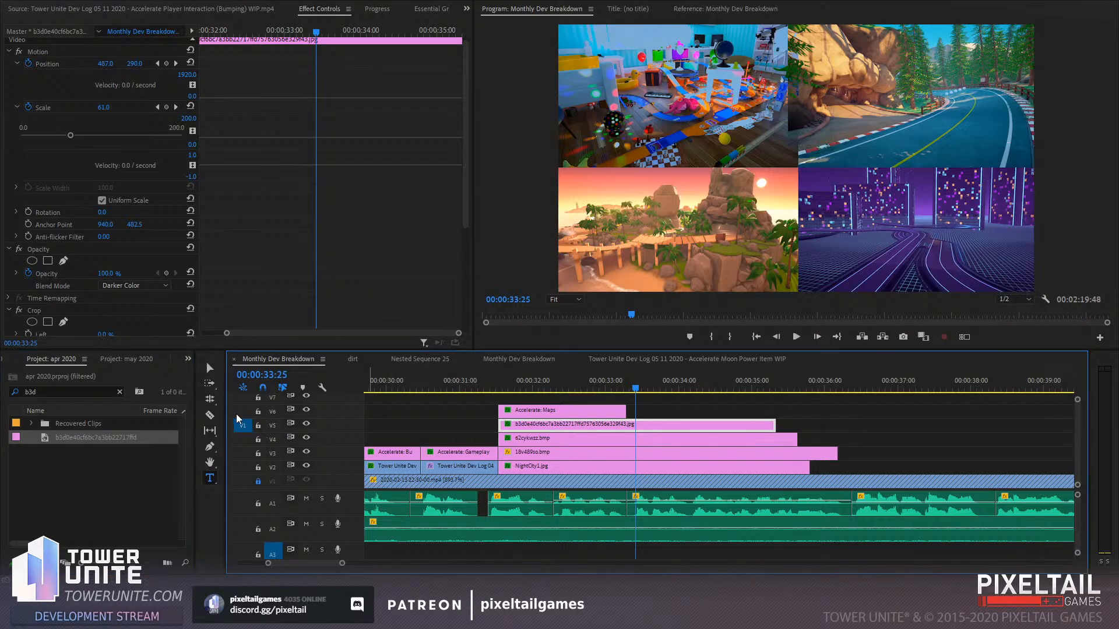
pyautogui.press('Delete')
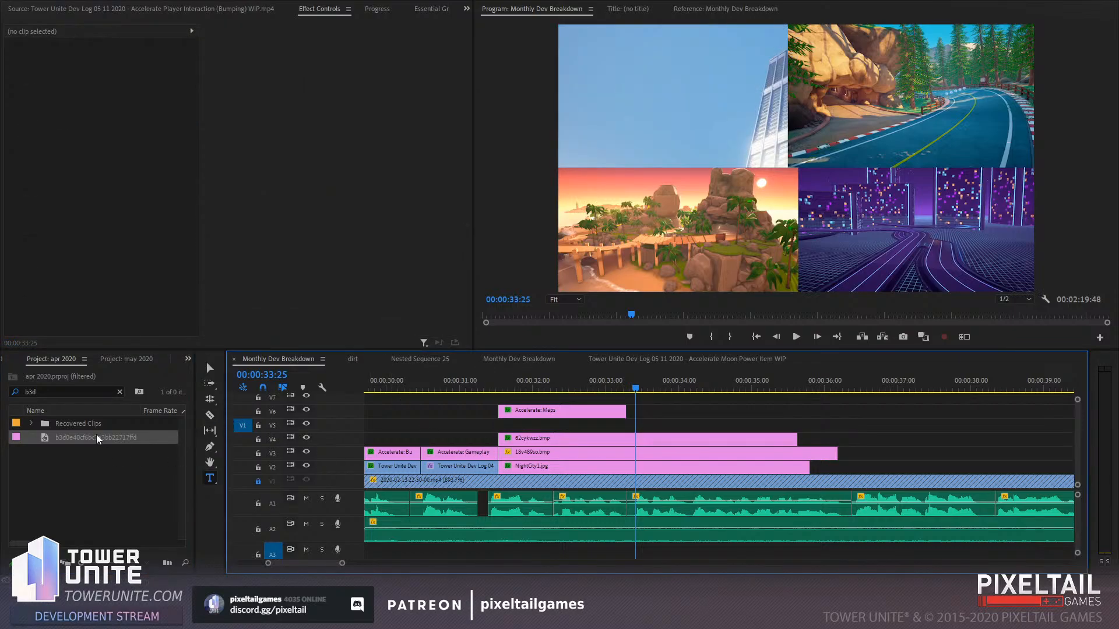
pyautogui.hotkey('ctrl', 'z')
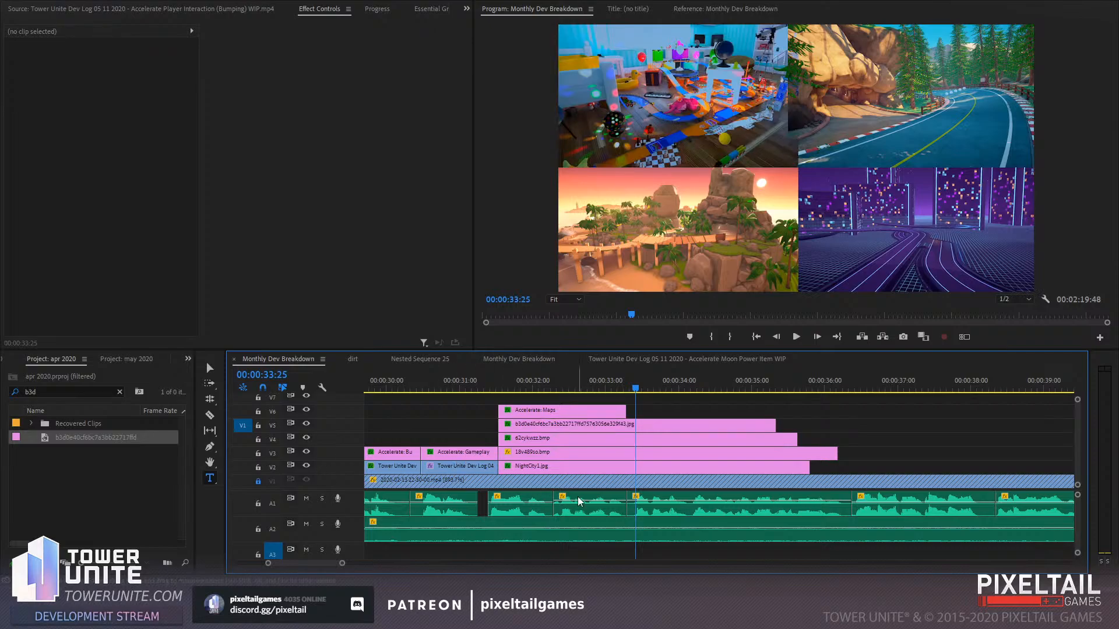
pyautogui.moveTo(602, 431); pyautogui.dragTo(878, 431)
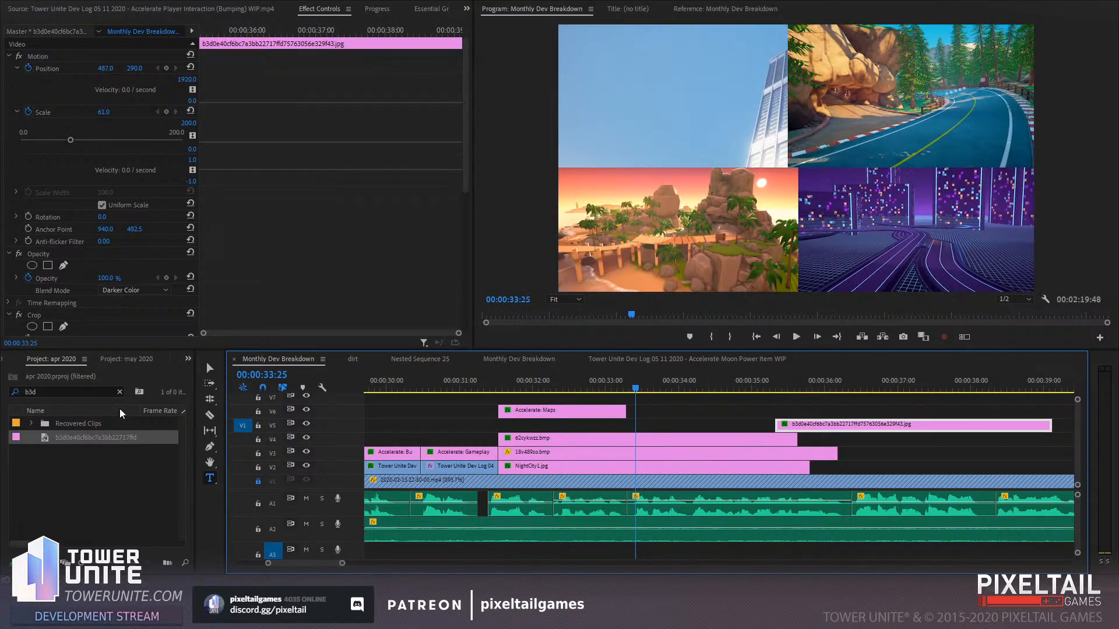
# Search the apr 2020 project for "43.png" and widen the bin and its name column enough to read full file names
pyautogui.click(108, 394)
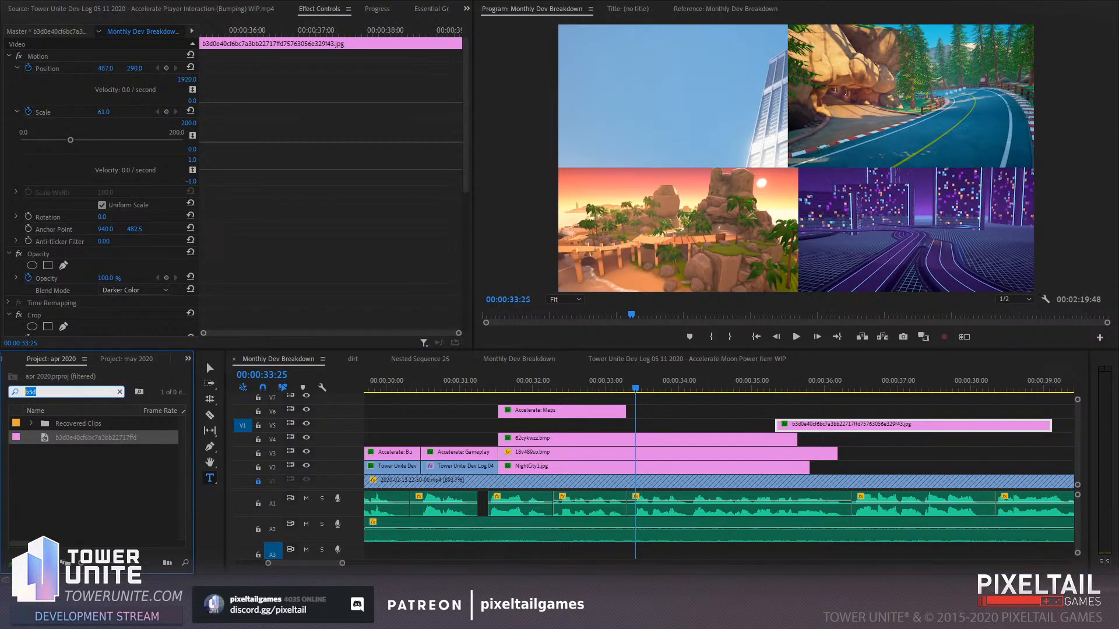
pyautogui.press('BackSpace')
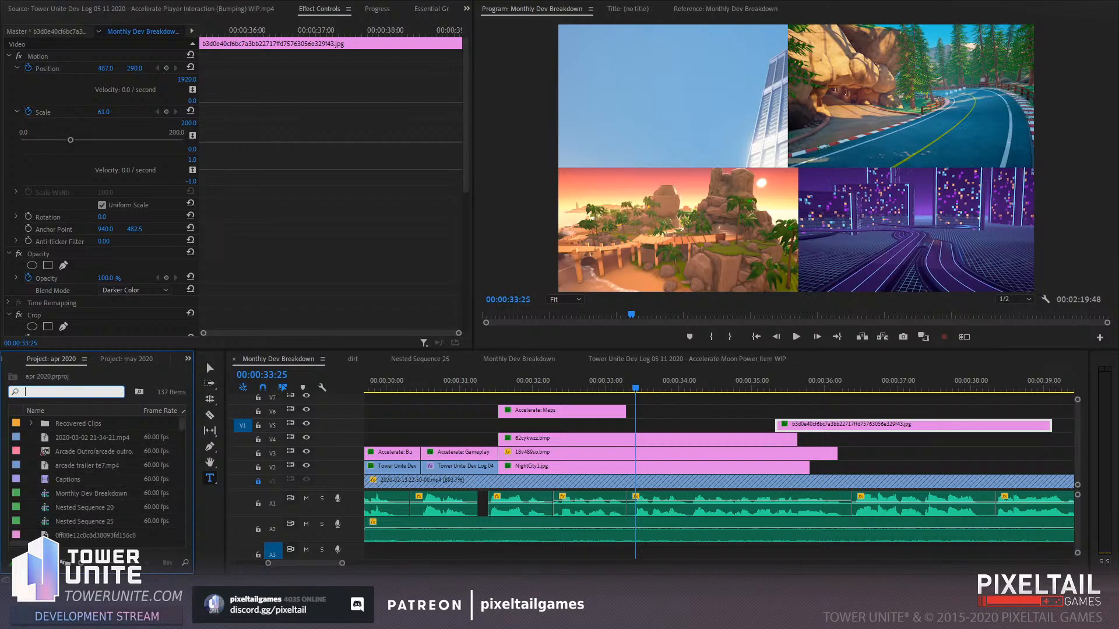
pyautogui.write('43.png')
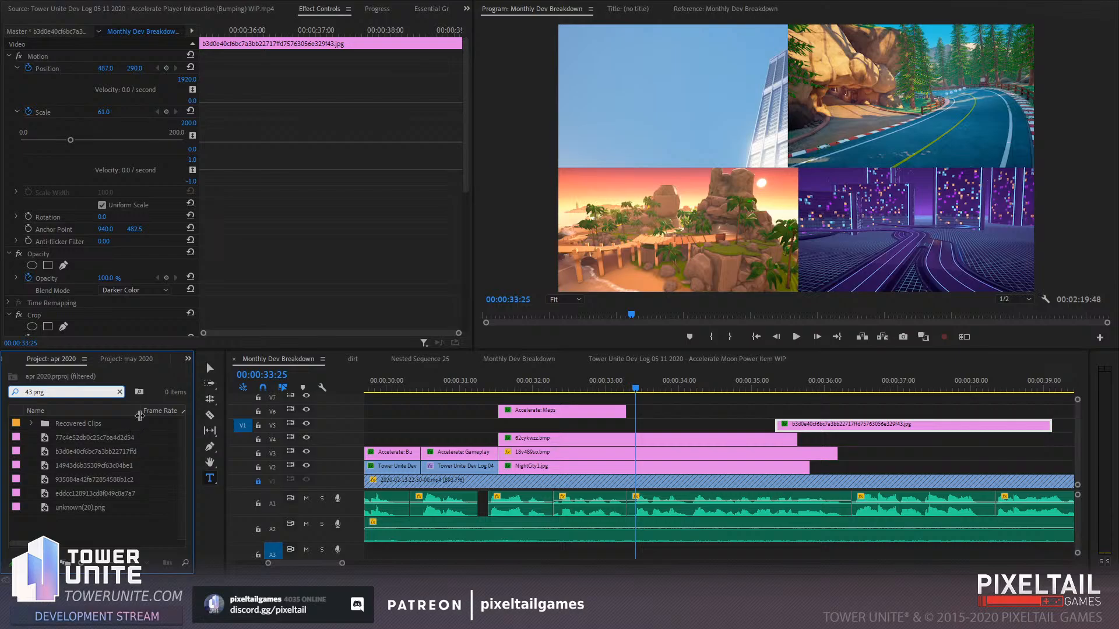
pyautogui.moveTo(140, 416); pyautogui.dragTo(189, 416)
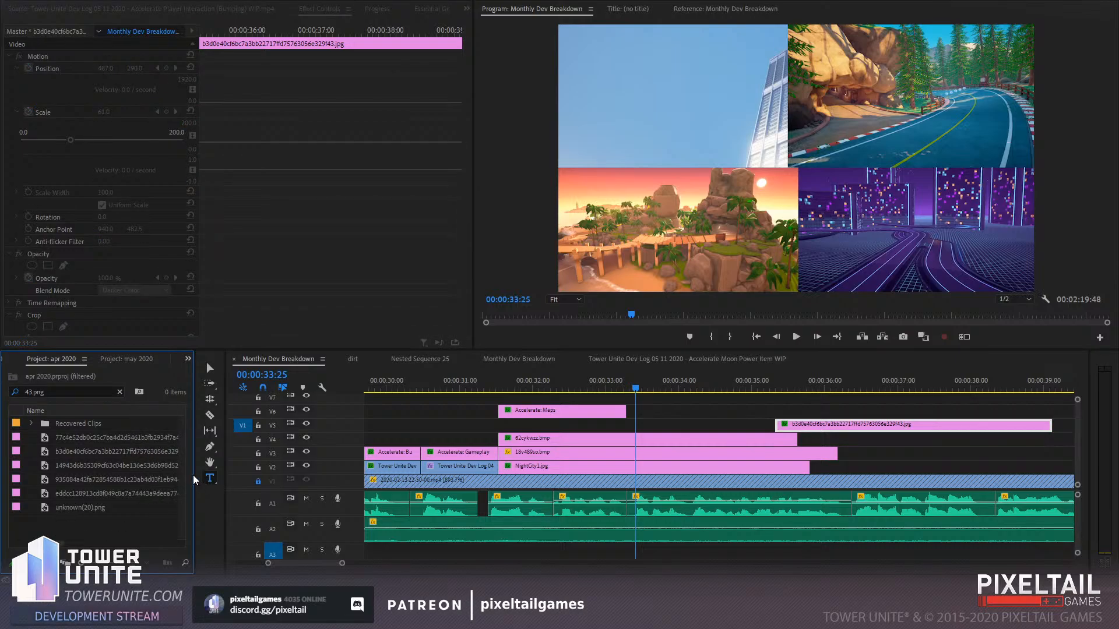
pyautogui.moveTo(195, 473); pyautogui.dragTo(420, 373)
pyautogui.moveTo(197, 411); pyautogui.dragTo(286, 413)
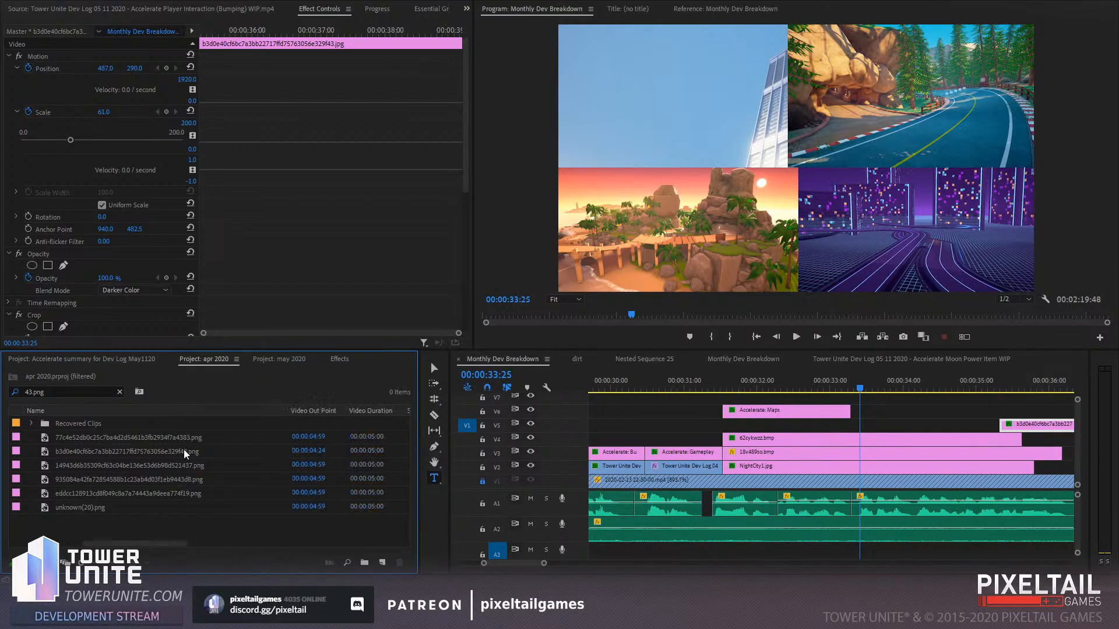
# Place a shortened b3d0e40cf6bc7a3bb22717ffd75763056e329f43.png clip on V5, starting together with the Accelerate: Maps title
pyautogui.moveTo(145, 450); pyautogui.dragTo(658, 399)
pyautogui.click(698, 386)
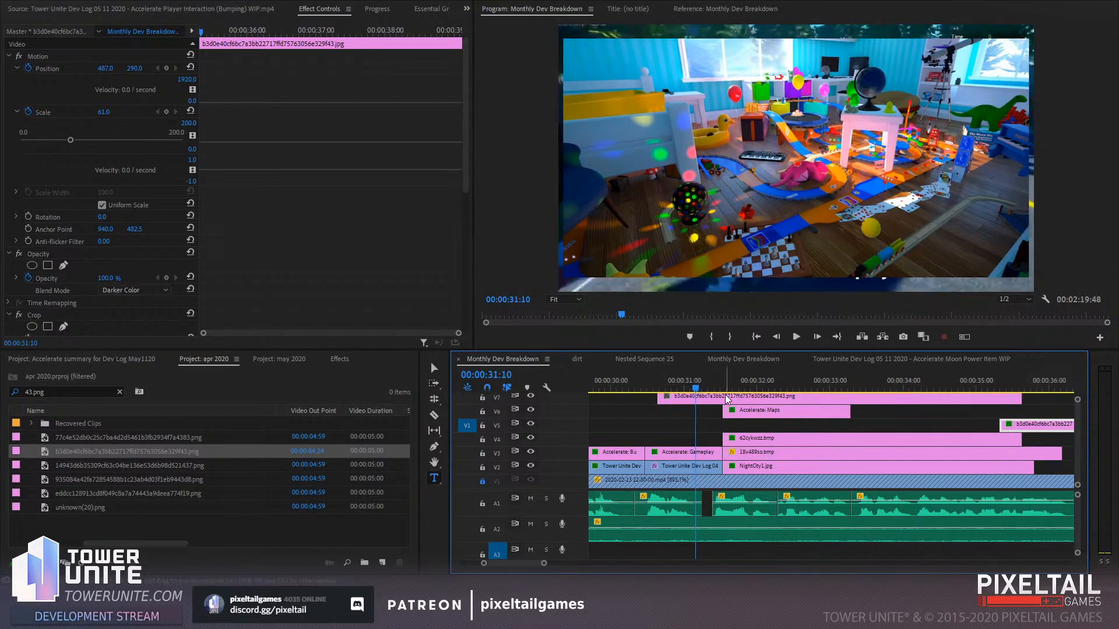
pyautogui.moveTo(657, 398); pyautogui.dragTo(921, 399)
pyautogui.moveTo(979, 399); pyautogui.dragTo(929, 425)
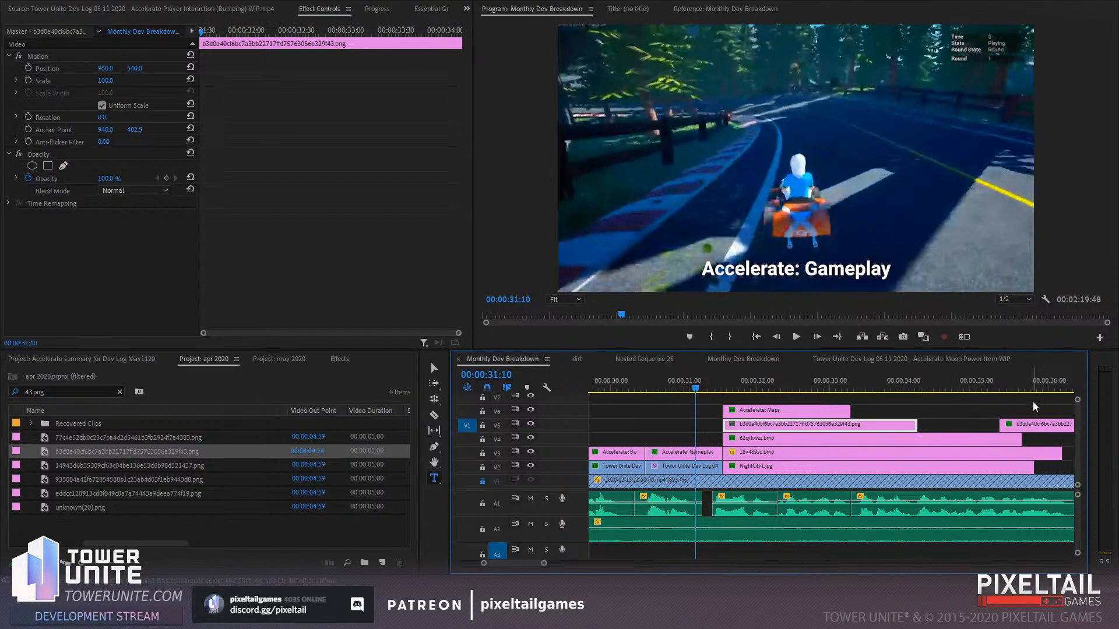
# Copy the keyframed Transform effect from the toy-room .jpg clip to the new .png clip on V5
pyautogui.click(1036, 421)
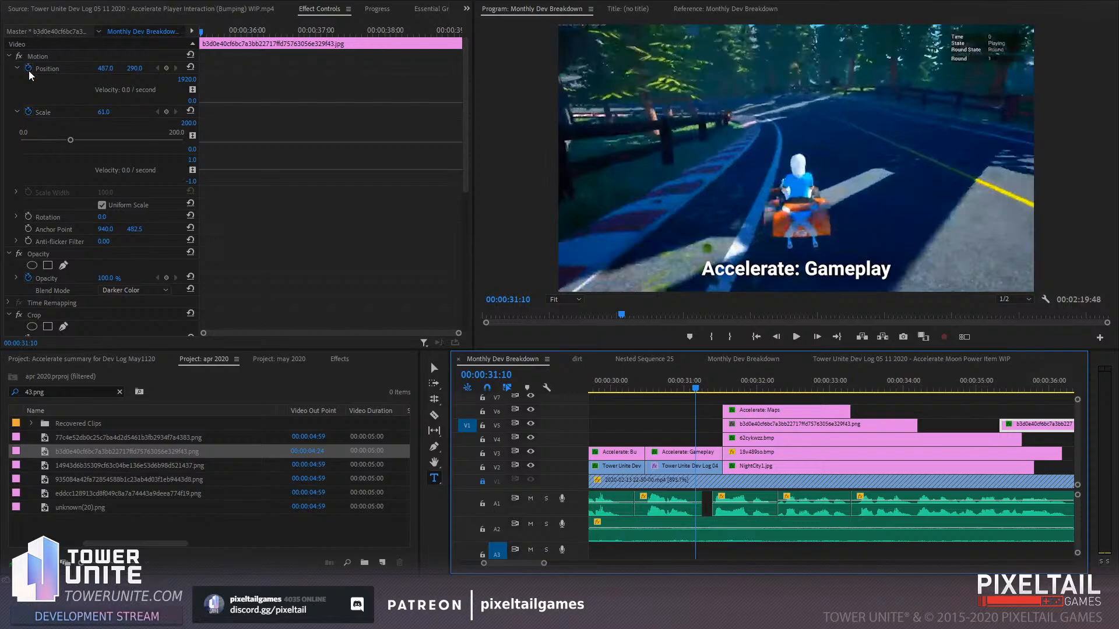
pyautogui.scroll(-3, 74, 171)
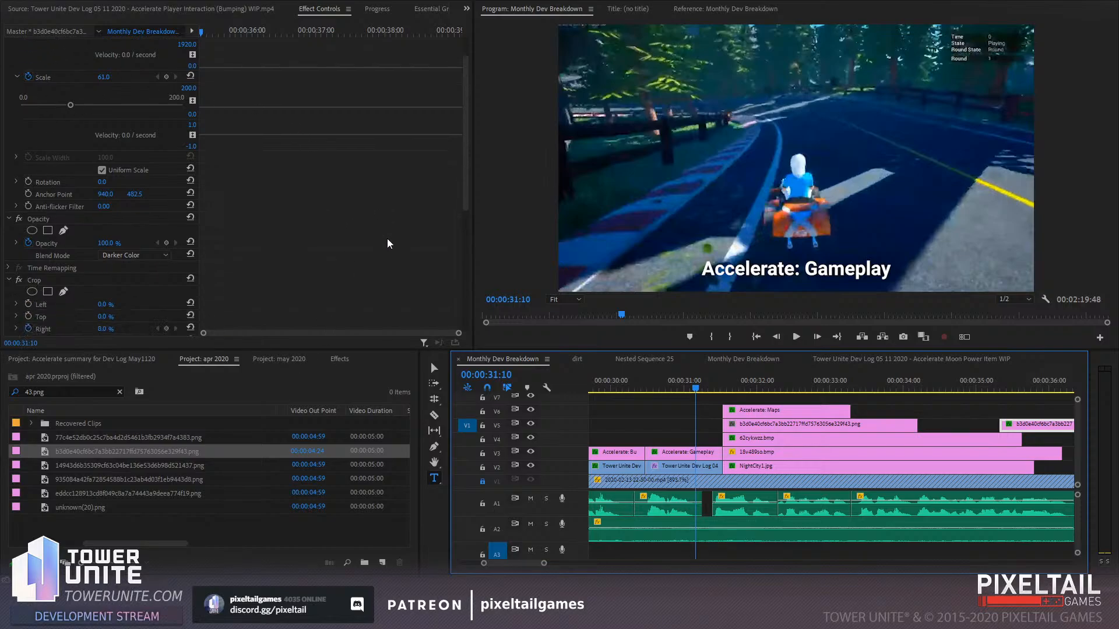
pyautogui.scroll(3, 46, 233)
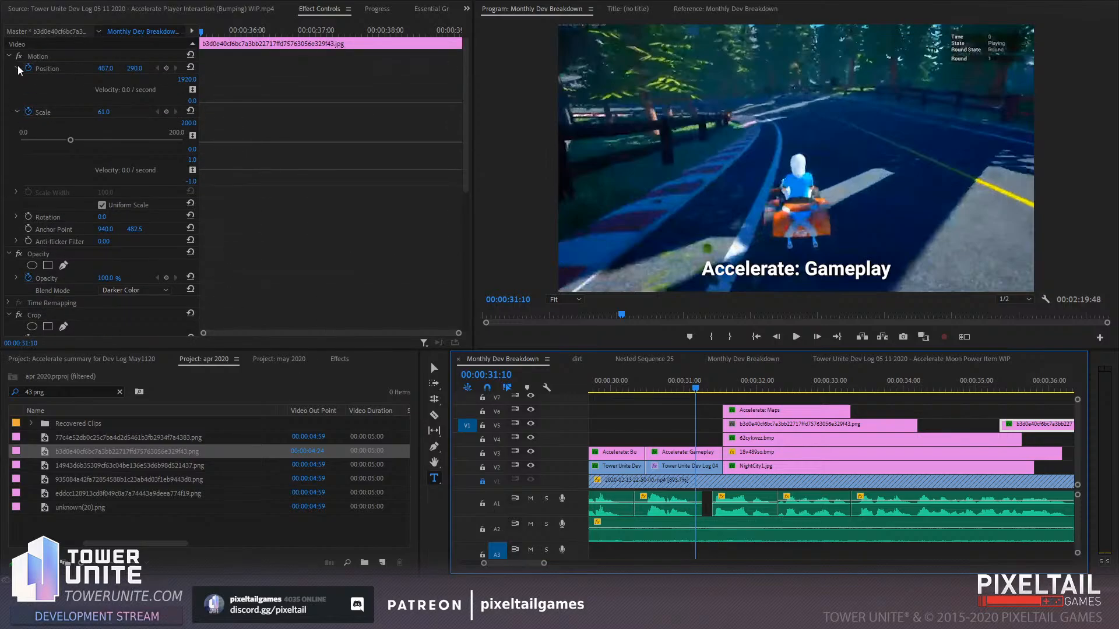
pyautogui.scroll(-5, 331, 232)
pyautogui.scroll(-2, 331, 231)
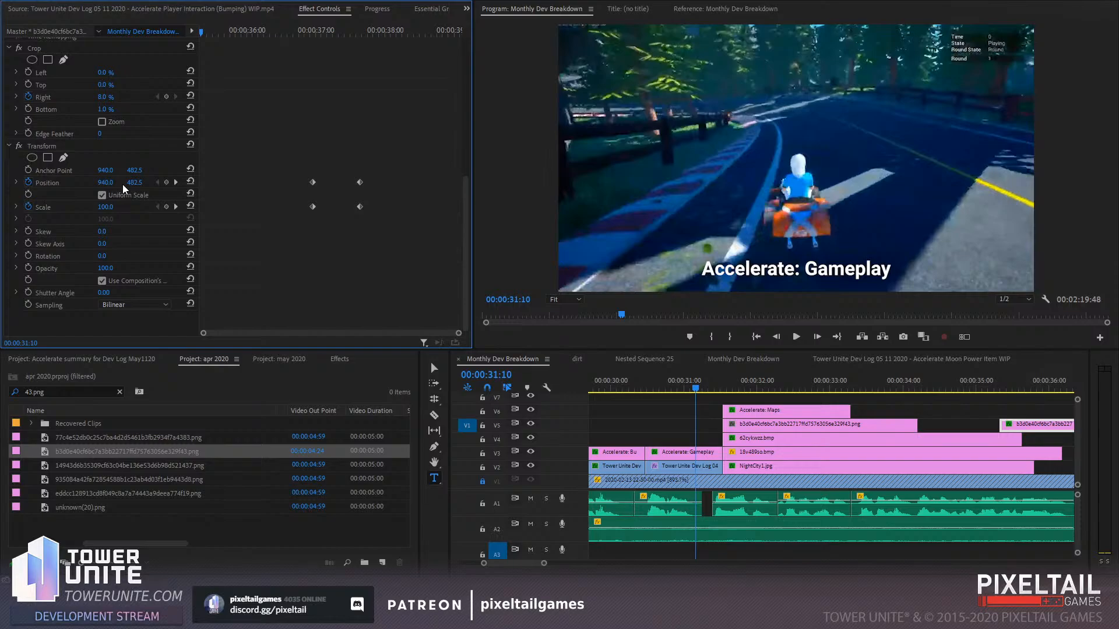
pyautogui.click(47, 147)
pyautogui.click(766, 425)
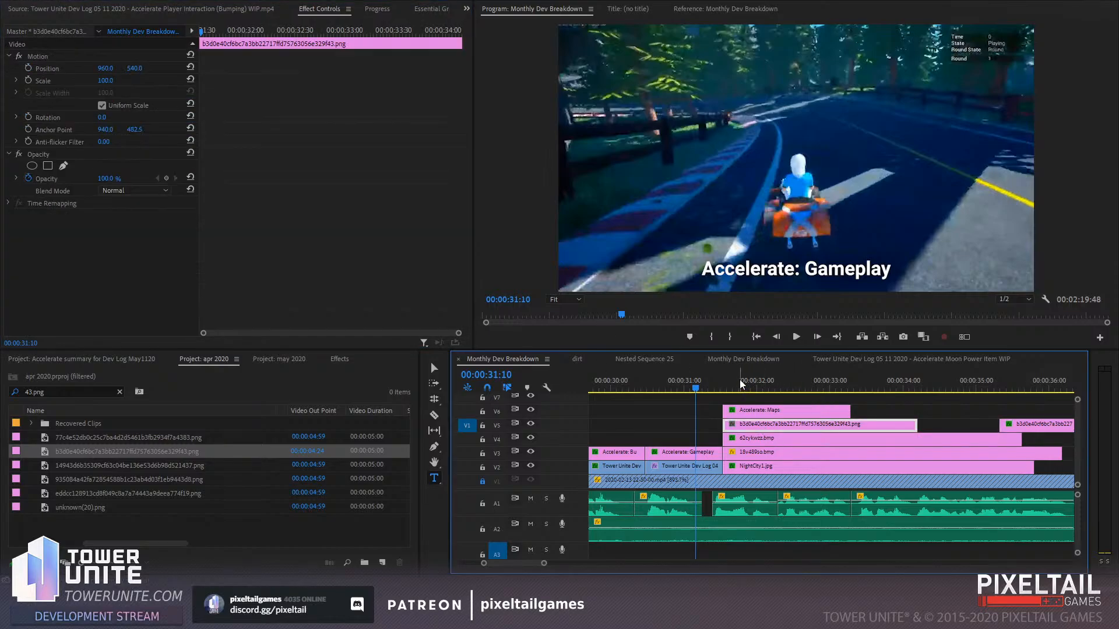
pyautogui.click(220, 31)
pyautogui.moveTo(216, 30); pyautogui.dragTo(145, 77)
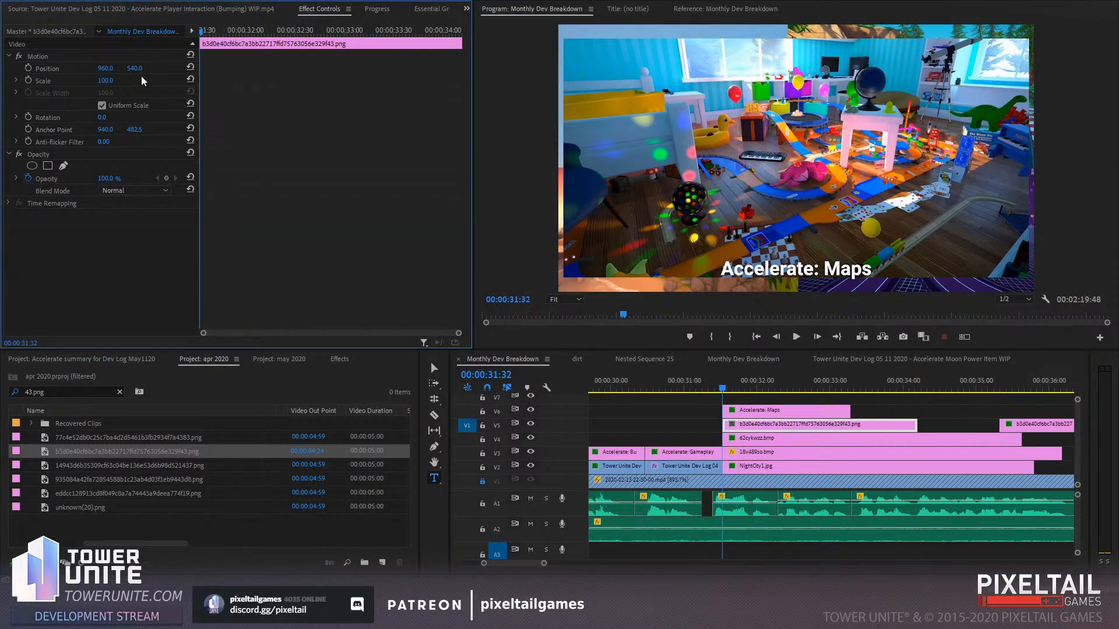
pyautogui.hotkey('ctrl', 'v')
# With the playhead at 00:00:32:20, copy the .jpg clip's Motion settings to the .png clip on V5
pyautogui.moveTo(723, 385); pyautogui.dragTo(781, 390)
pyautogui.click(50, 56)
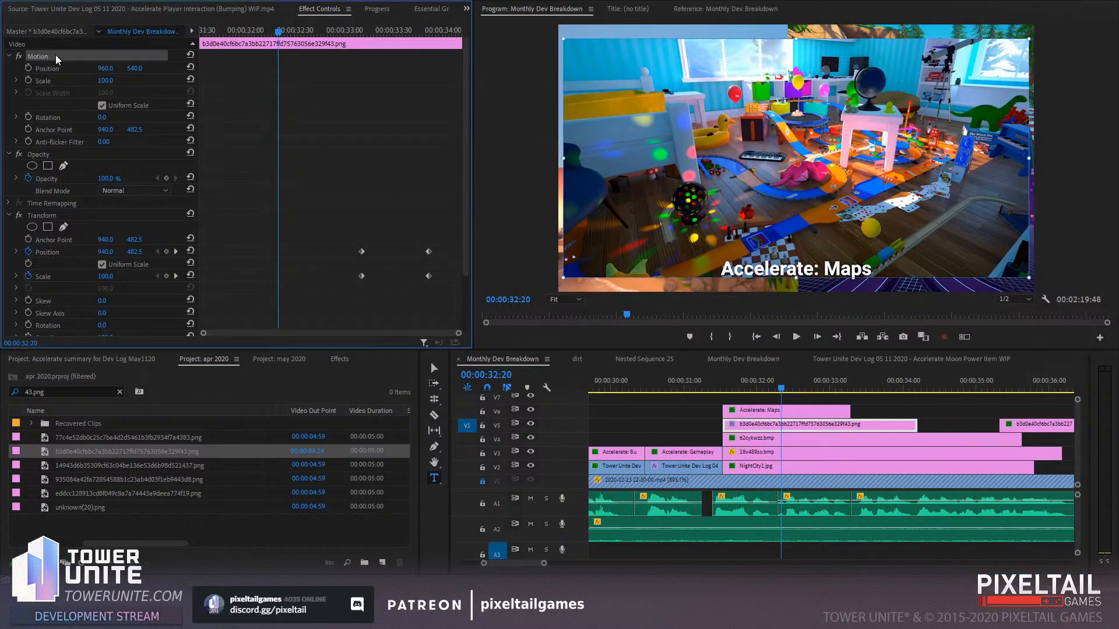
pyautogui.click(1036, 429)
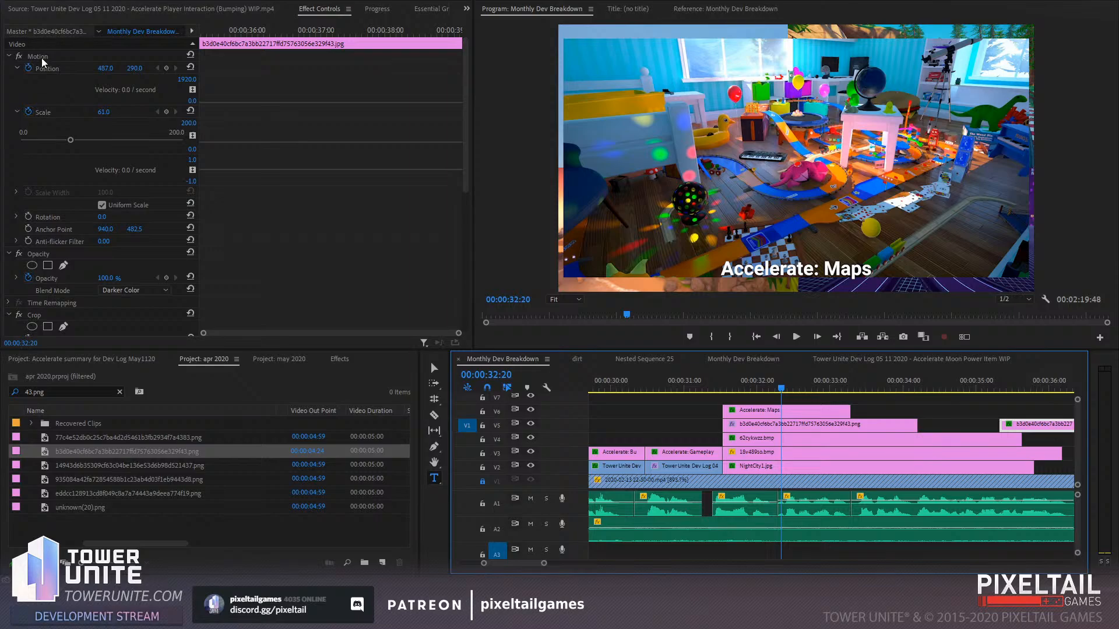
pyautogui.click(800, 430)
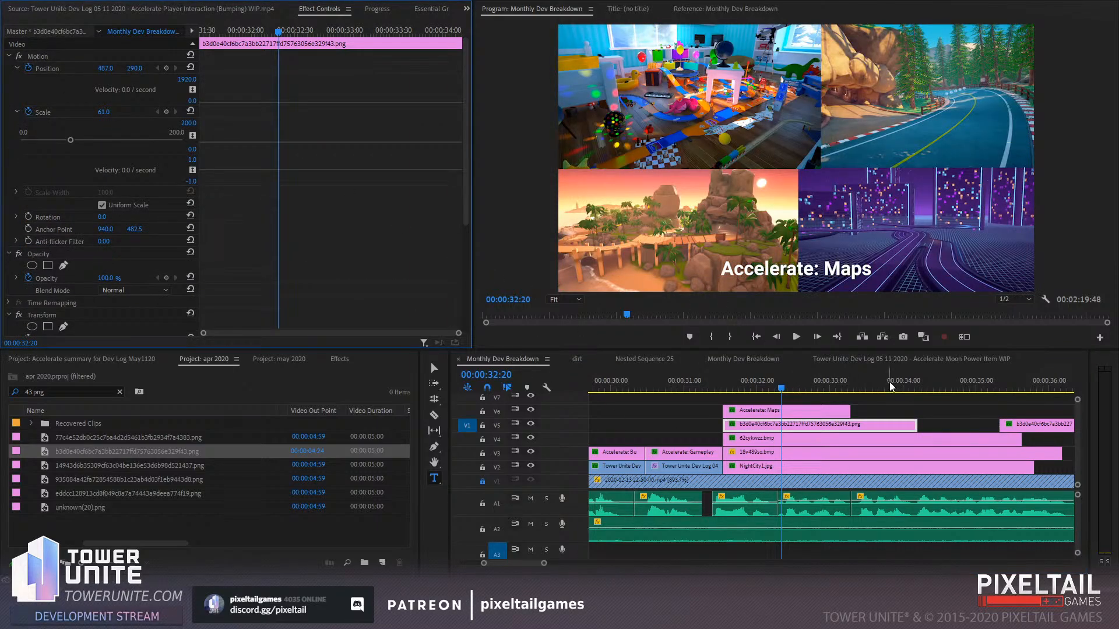
# Copy the Crop effect from the toy-room .jpg clip to the .png clip on V5
pyautogui.click(1024, 425)
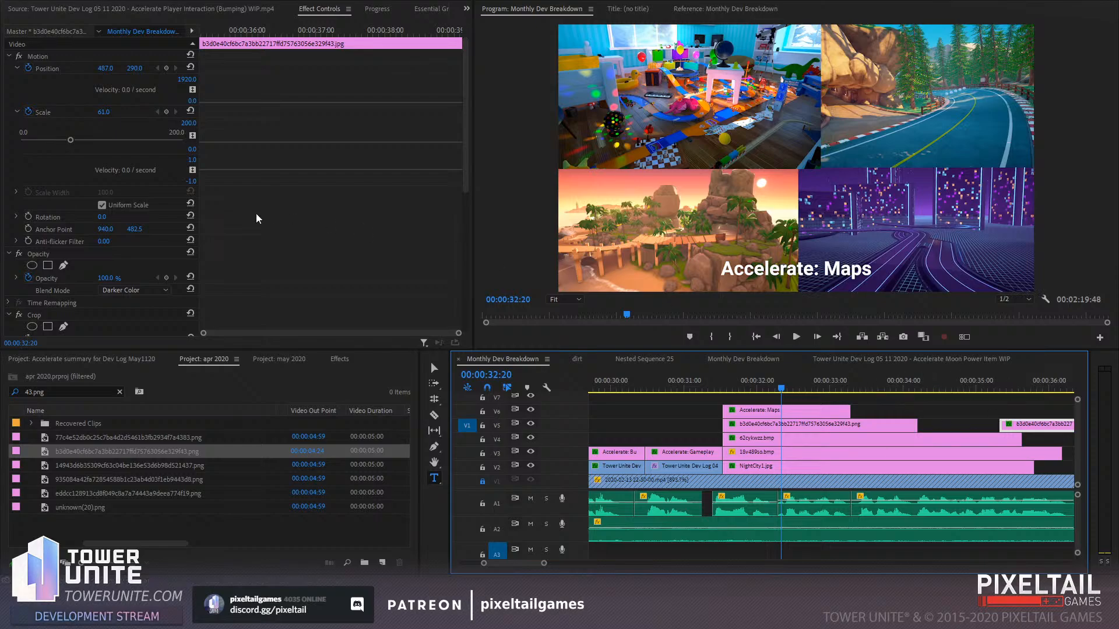
pyautogui.scroll(5, 59, 175)
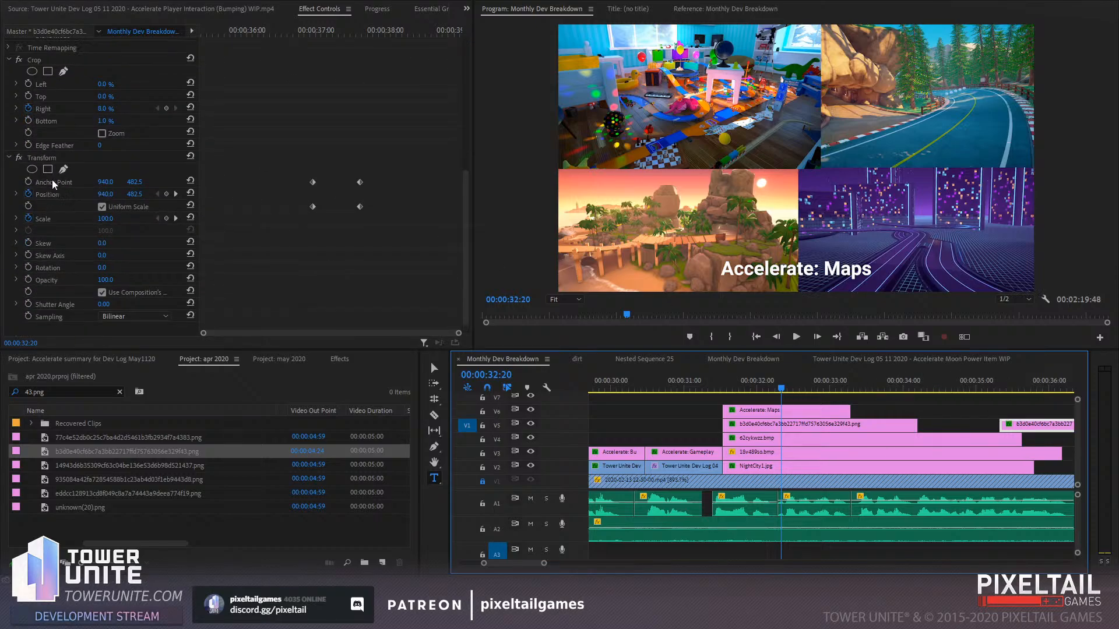
pyautogui.click(32, 120)
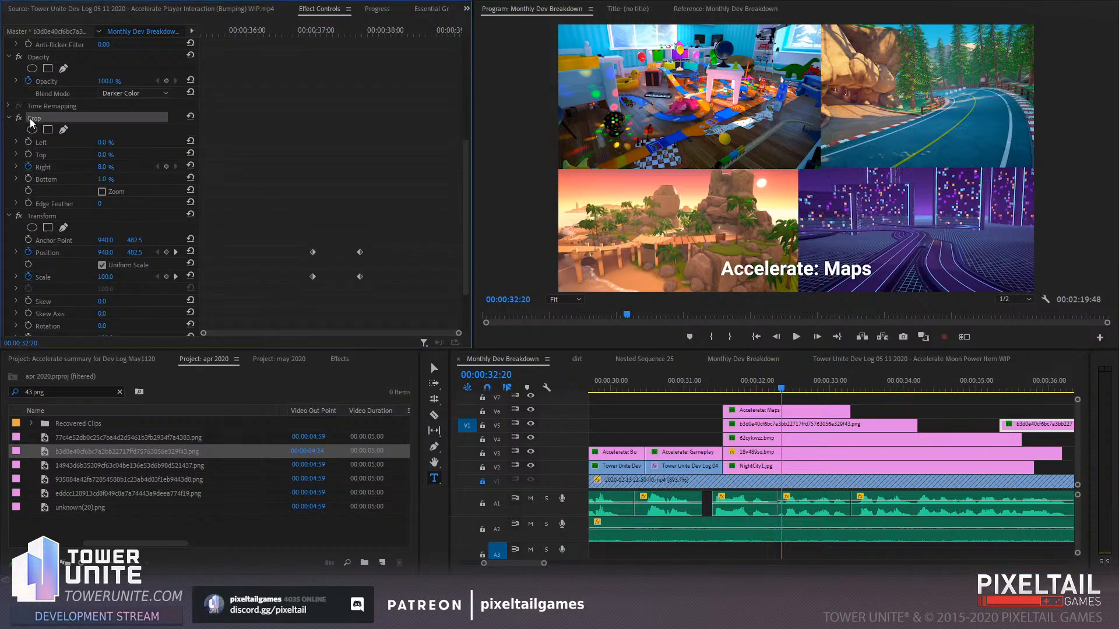
pyautogui.click(818, 424)
pyautogui.scroll(-5, 349, 265)
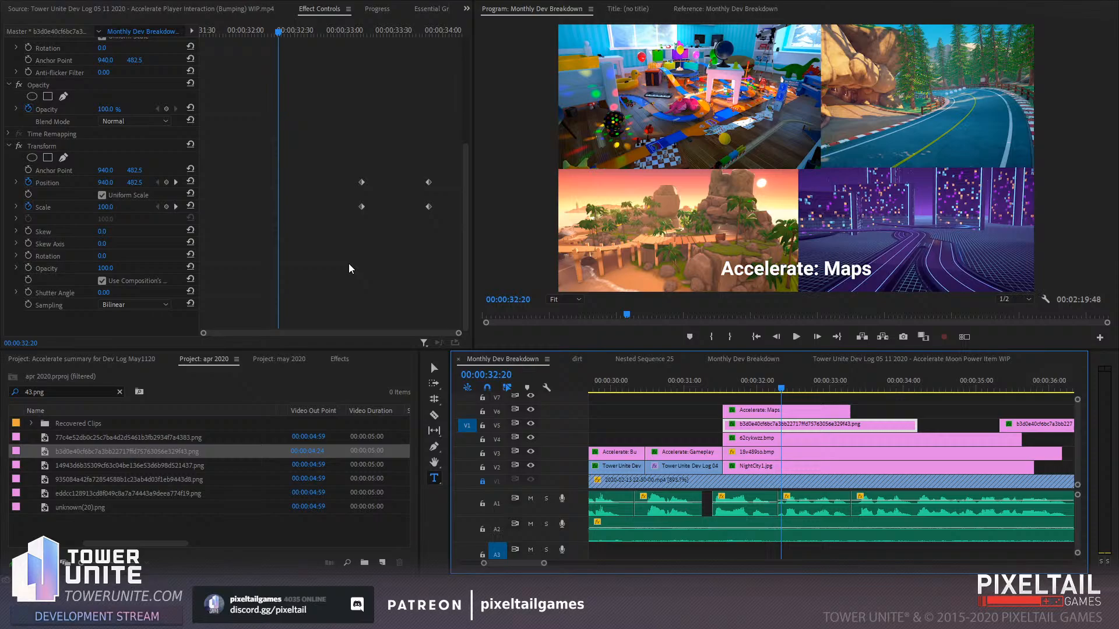
pyautogui.click(306, 291)
pyautogui.hotkey('ctrl', 'v')
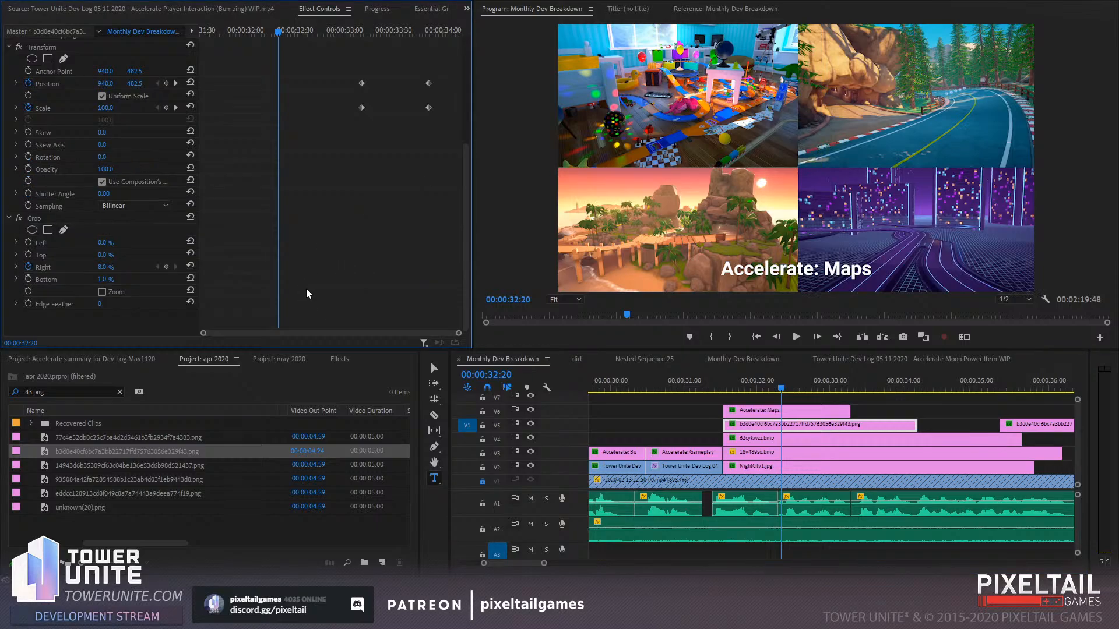
# Delete the old toy-room .jpg clip from V5 and play back the Accelerate: Maps grid section
pyautogui.click(1041, 428)
pyautogui.press('Delete')
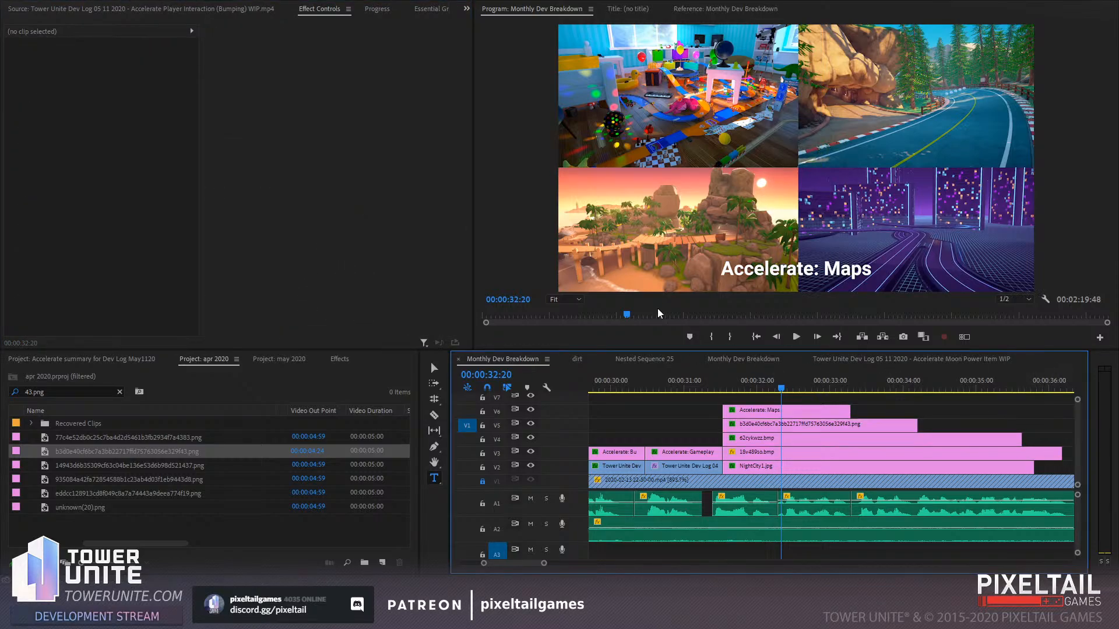
pyautogui.moveTo(719, 383); pyautogui.dragTo(732, 376)
pyautogui.click(796, 337)
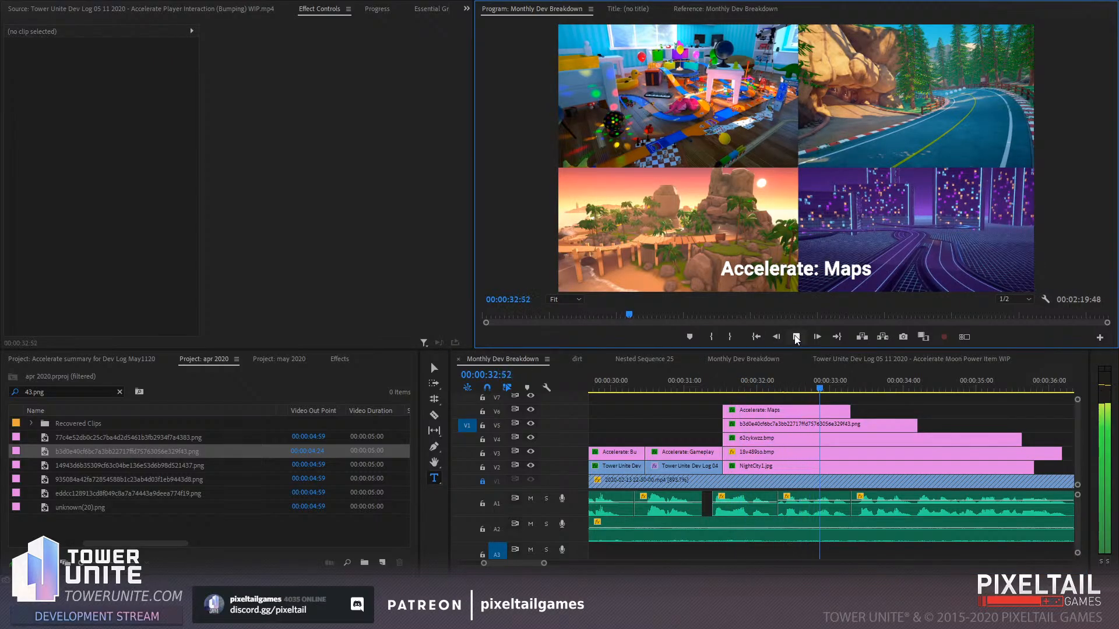
pyautogui.click(796, 336)
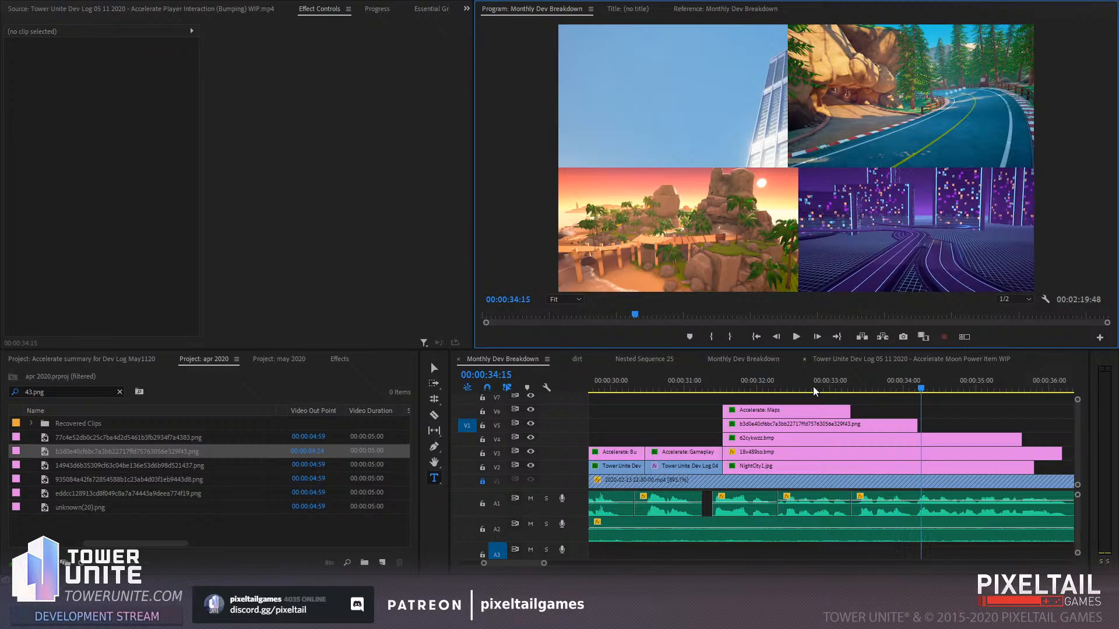
# Add a second Transform effect after Crop on the toy-room .png clip on V5
pyautogui.click(776, 388)
pyautogui.click(757, 429)
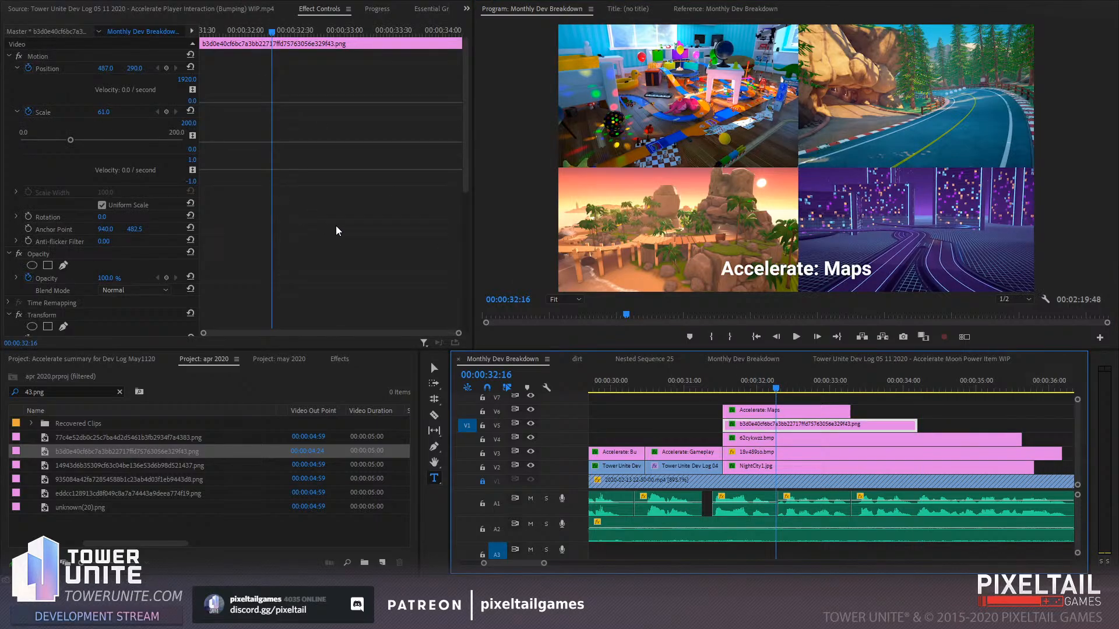
pyautogui.scroll(-5, 335, 219)
pyautogui.scroll(5, 334, 214)
pyautogui.scroll(-5, 334, 209)
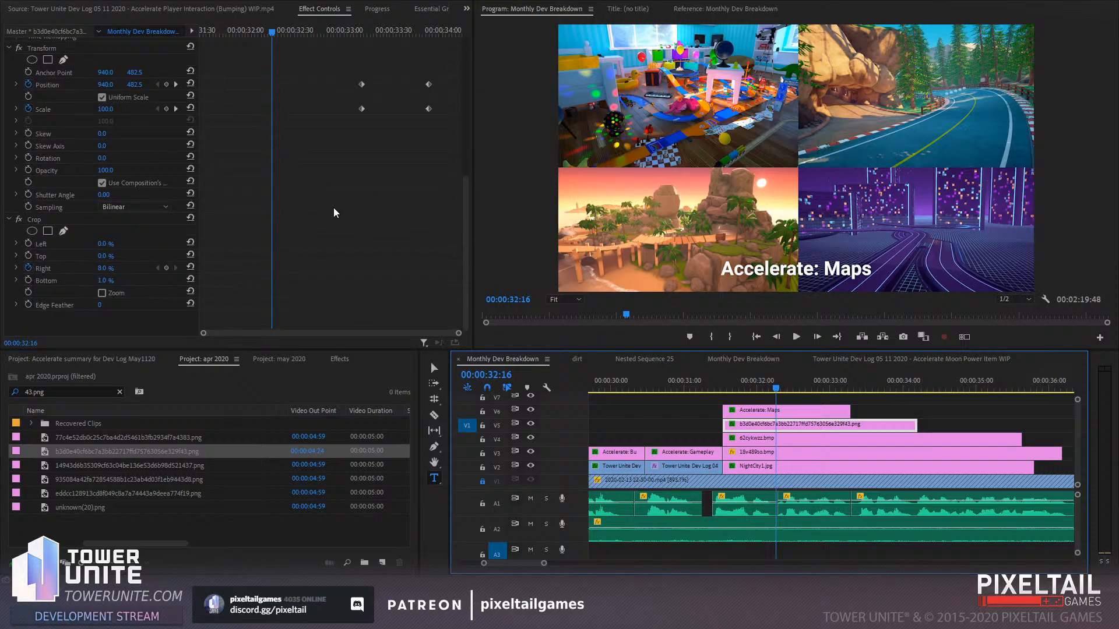
pyautogui.scroll(5, 333, 209)
pyautogui.scroll(-5, 334, 209)
pyautogui.hotkey('shift', '7')
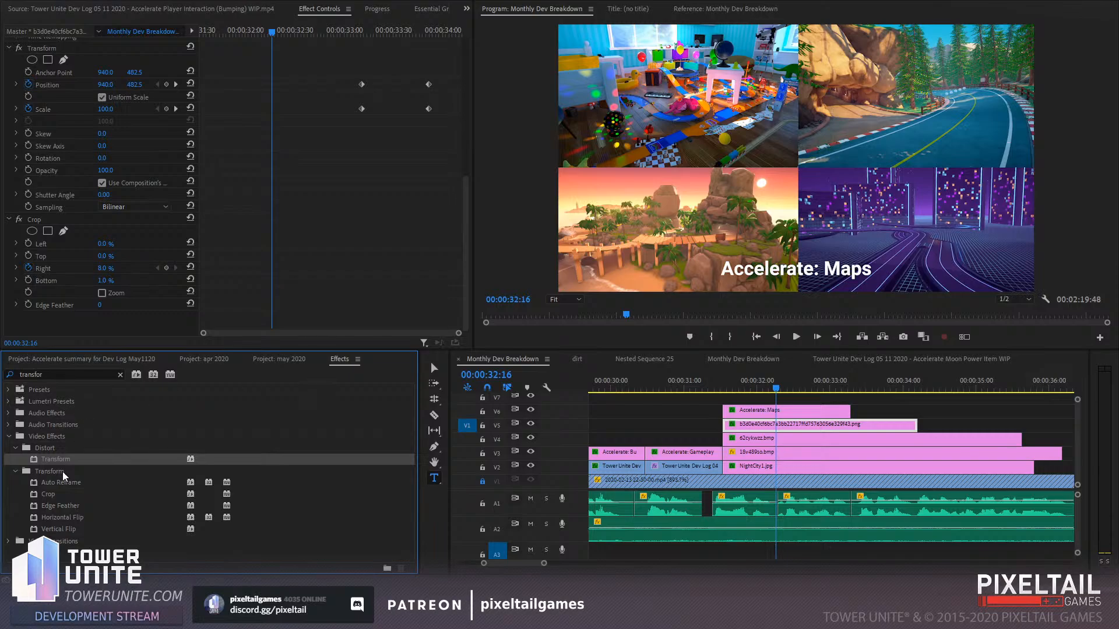
pyautogui.moveTo(54, 462); pyautogui.dragTo(93, 309)
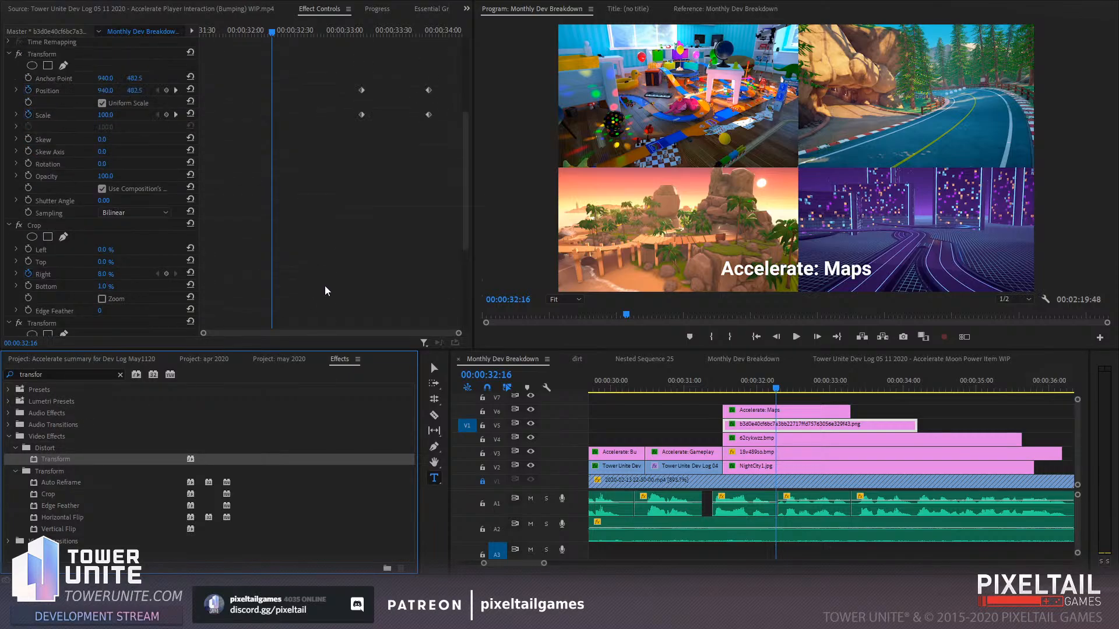
# Review the .png clip's Motion Position against its effects and copy the vertical Position value
pyautogui.scroll(5, 320, 276)
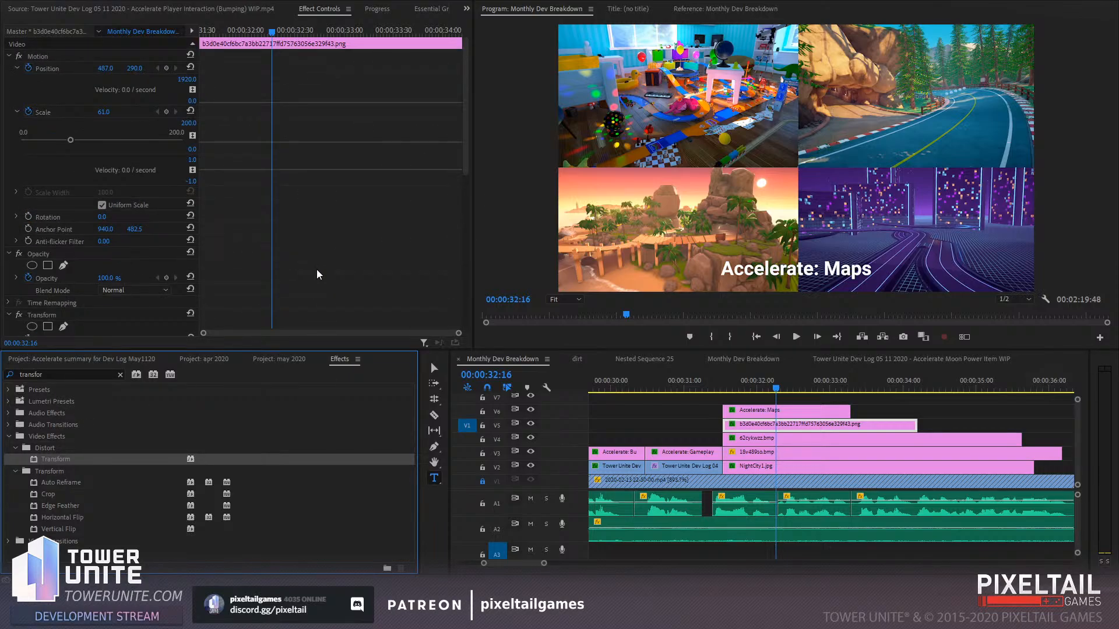
pyautogui.click(106, 69)
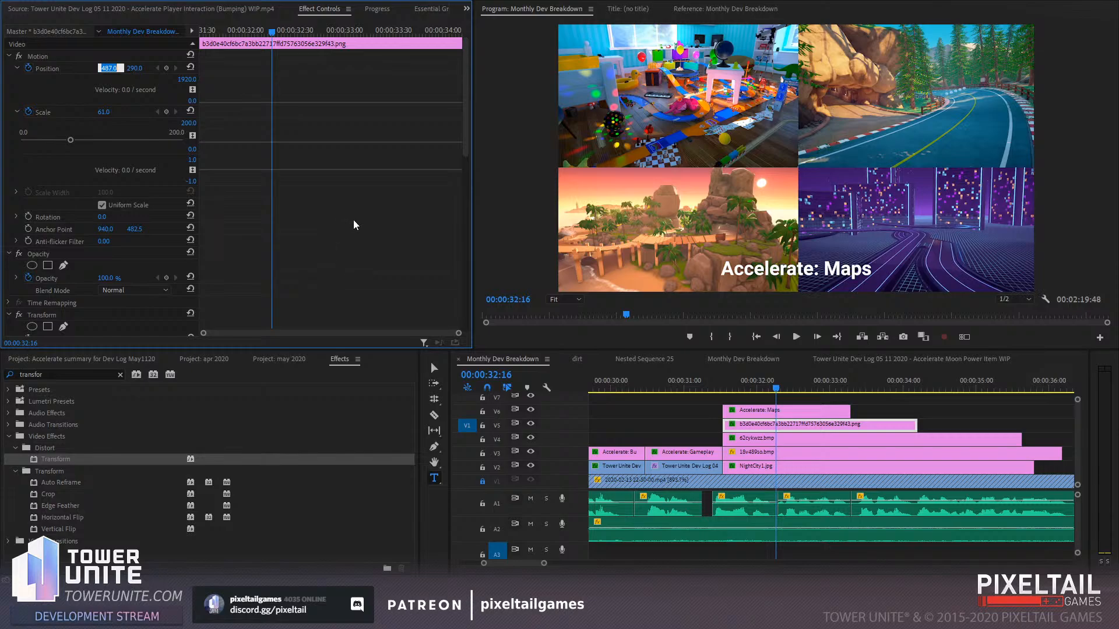
pyautogui.scroll(-10, 351, 223)
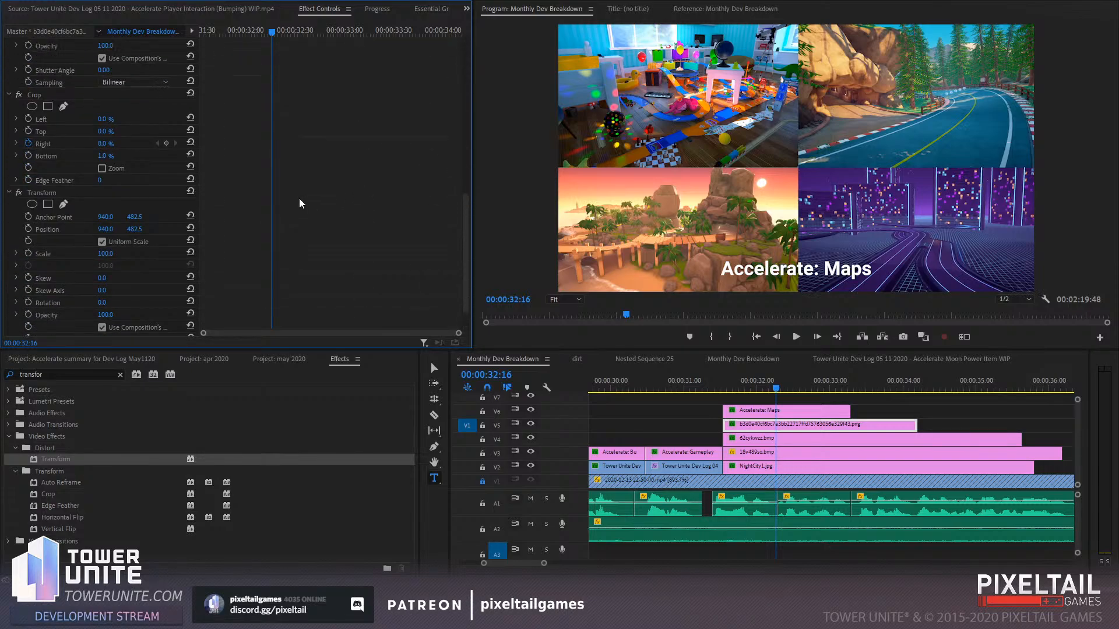
pyautogui.scroll(10, 312, 246)
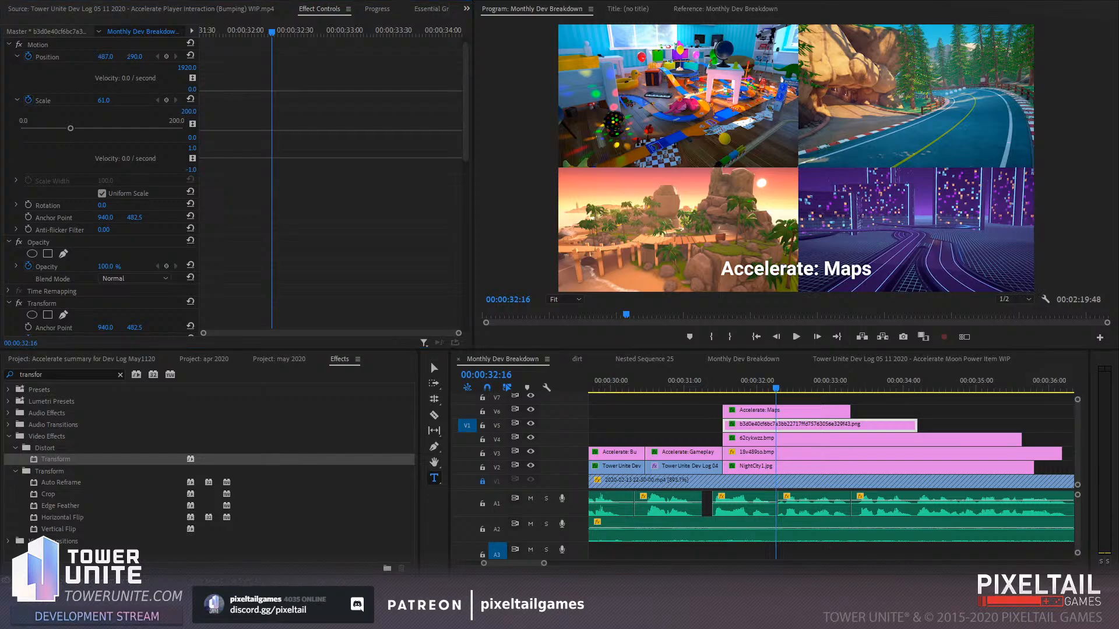
pyautogui.click(137, 57)
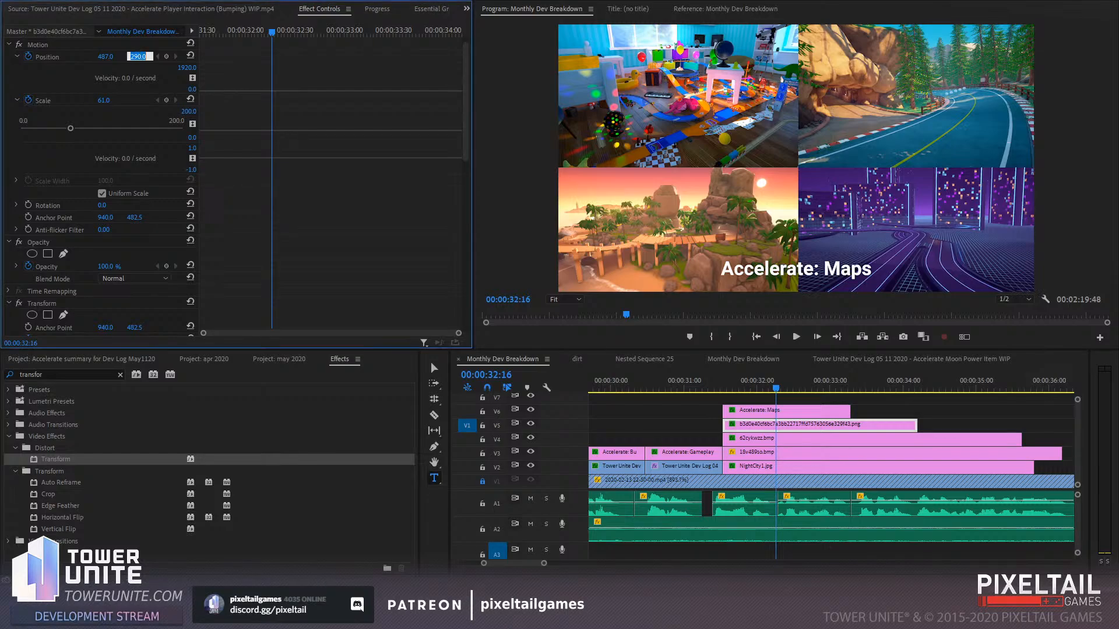
pyautogui.press('Return')
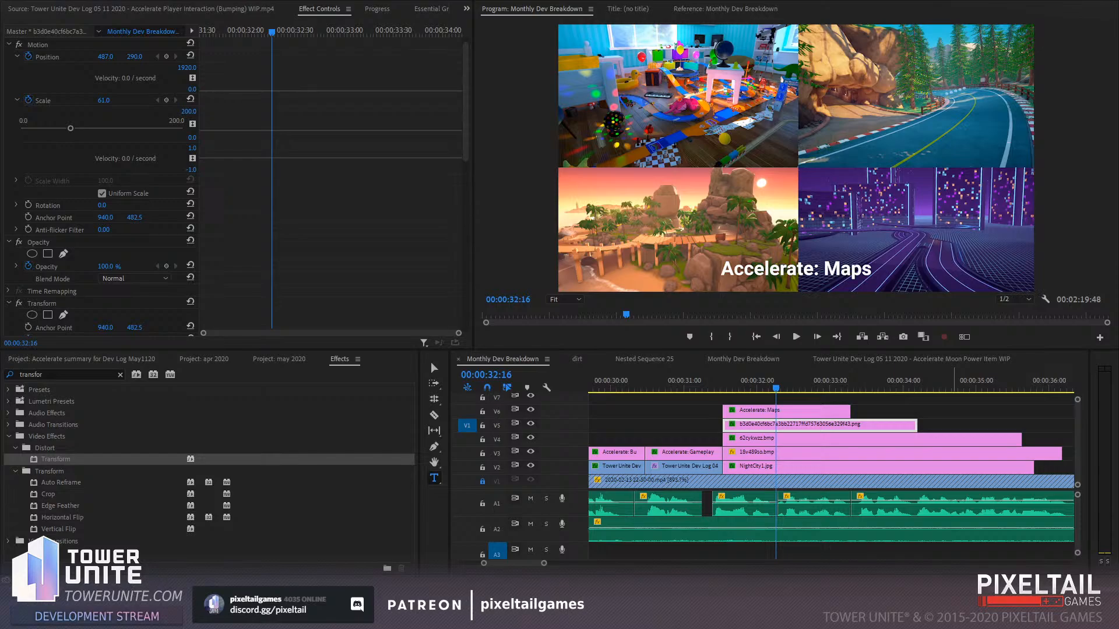
pyautogui.click(134, 56)
pyautogui.hotkey('ctrl', 'c')
# Play back the start of the map grid and read the .png clip's Motion Scale value
pyautogui.click(753, 384)
pyautogui.press('space')
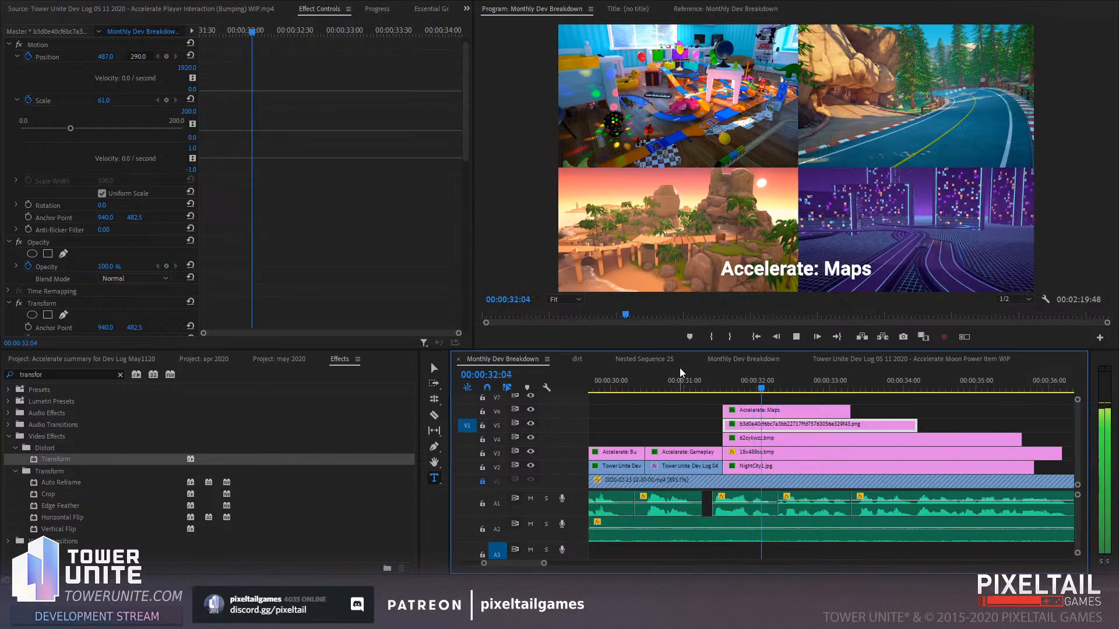
pyautogui.click(739, 386)
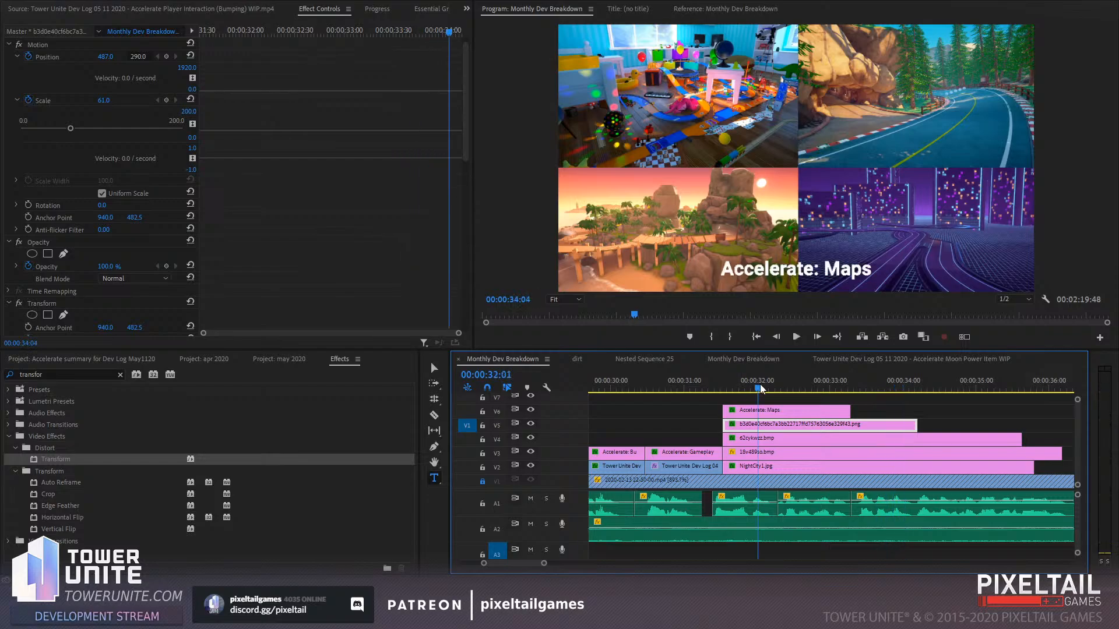
pyautogui.press('space')
pyautogui.scroll(1, 304, 224)
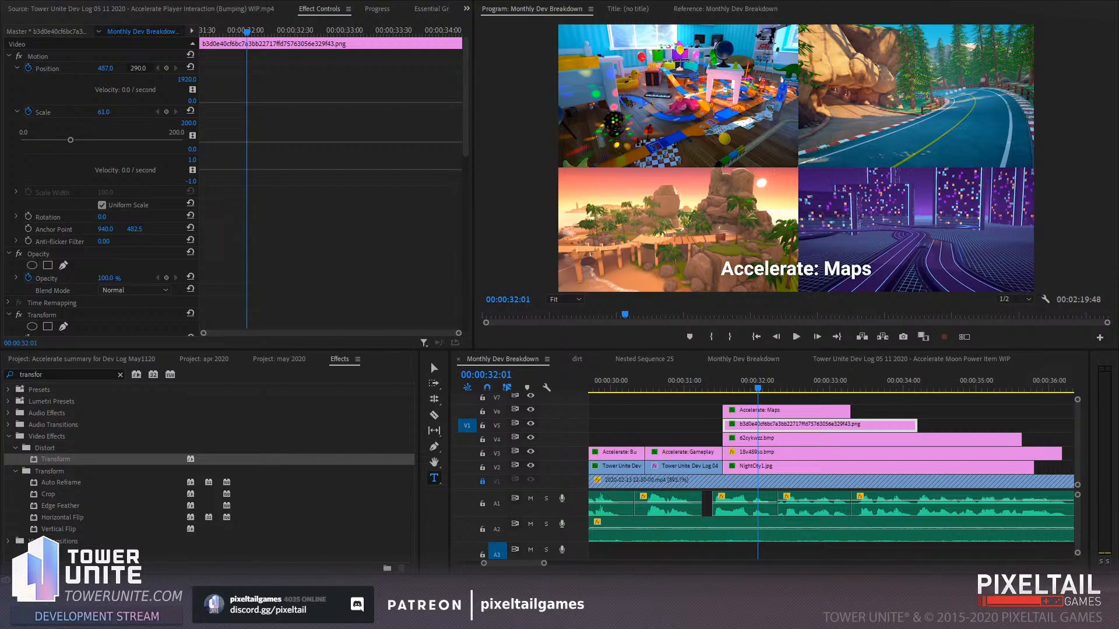
pyautogui.click(104, 112)
pyautogui.press('Return')
# Delete the keyframed Transform effect above Crop from the .png clip, keeping the unkeyframed one
pyautogui.scroll(-5, 102, 186)
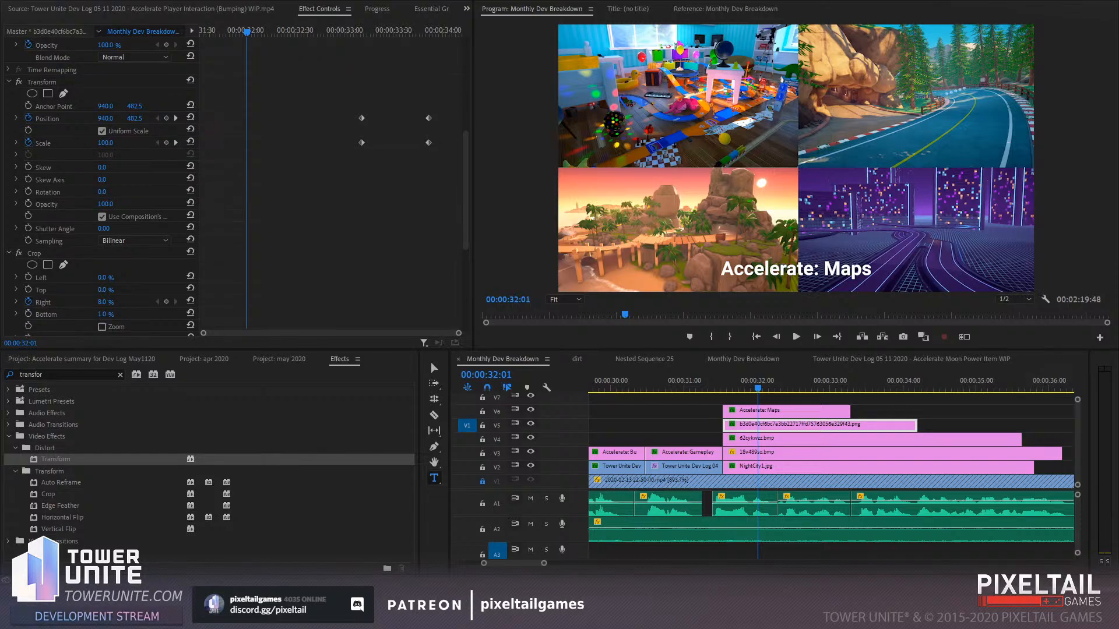
pyautogui.scroll(-3, 102, 187)
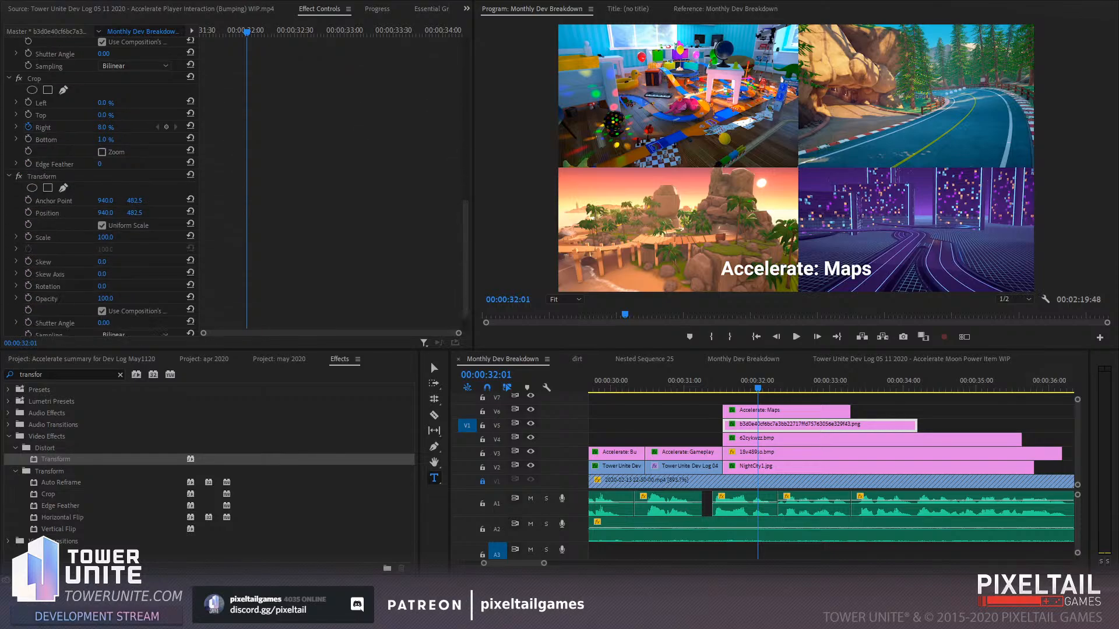
pyautogui.scroll(4, 36, 110)
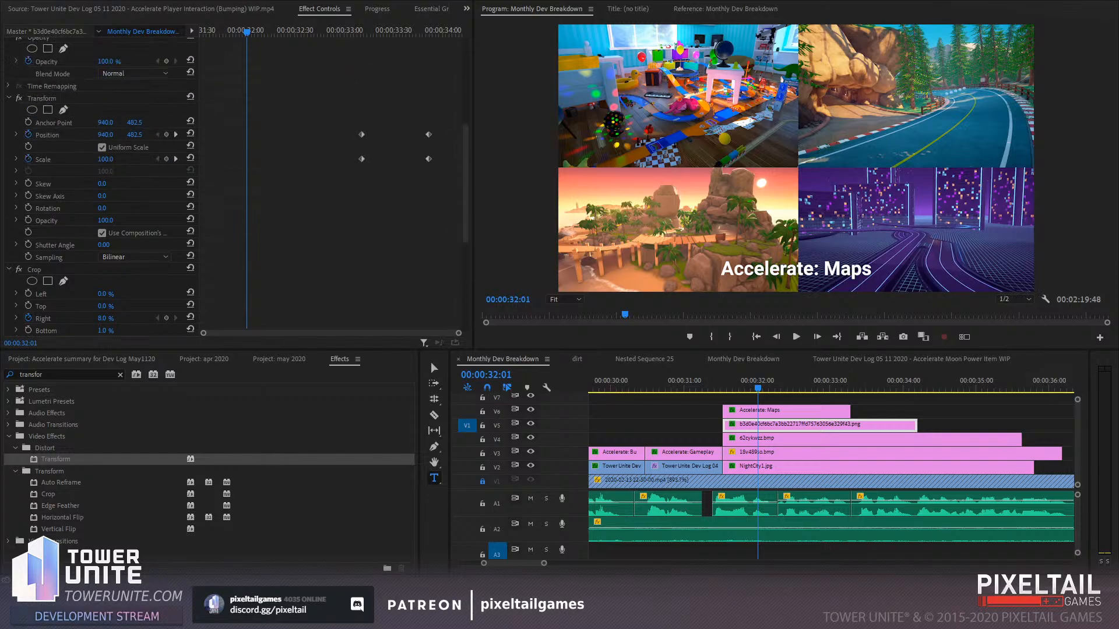
pyautogui.click(36, 110)
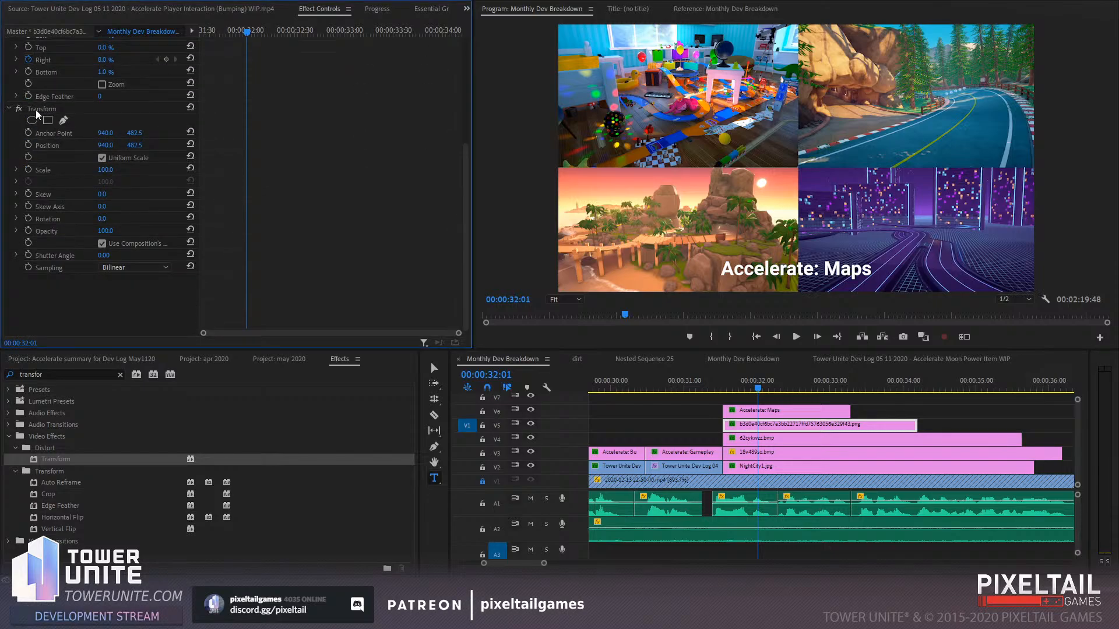
pyautogui.scroll(5, 331, 212)
# Reset the .png clip's Motion Position and Scale at 00:00:32:08
pyautogui.moveTo(246, 33)
pyautogui.mouseDown()
pyautogui.moveTo(274, 34)
pyautogui.moveTo(258, 37)
pyautogui.mouseUp()
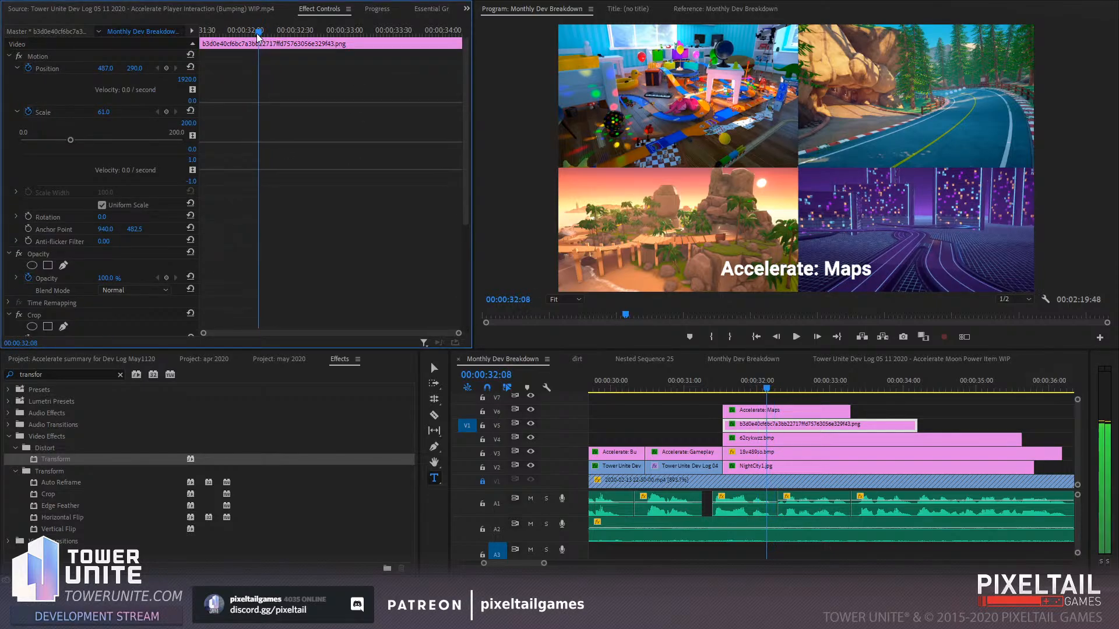
pyautogui.click(192, 69)
pyautogui.click(191, 111)
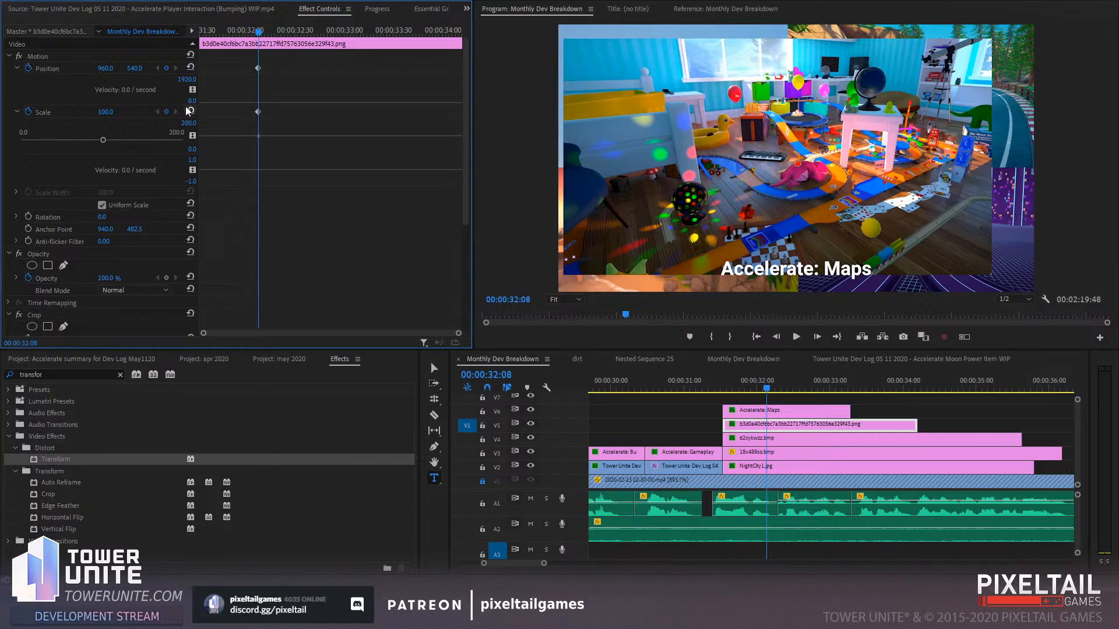
# Set the .png clip's Transform Position to 487, 290 and its Transform Scale to 61
pyautogui.scroll(-5, 297, 186)
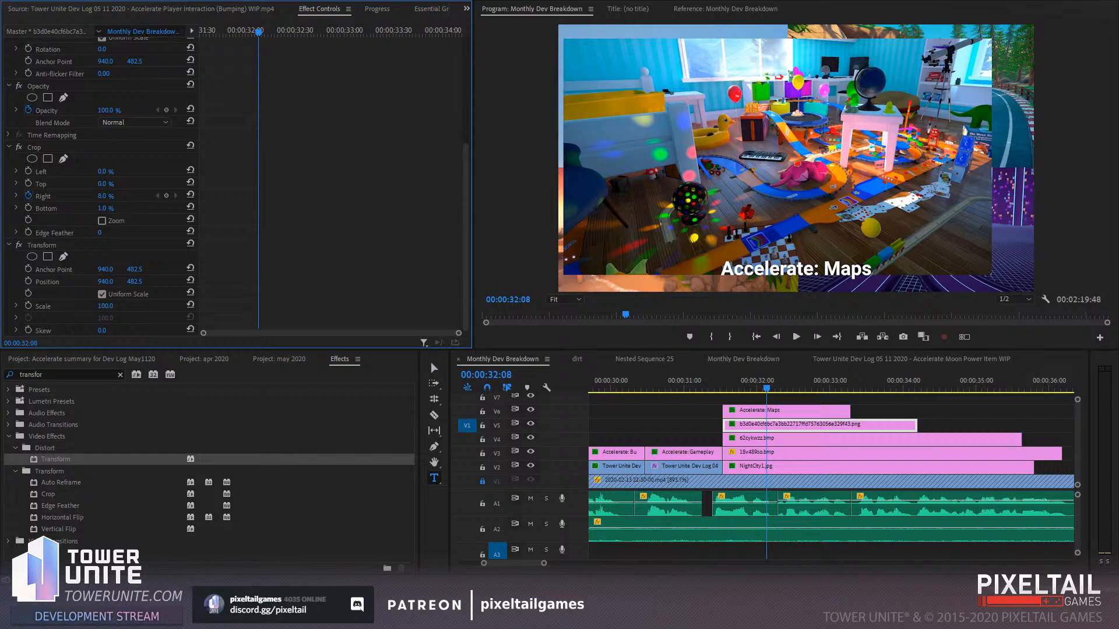
pyautogui.click(109, 269)
pyautogui.click(110, 281)
pyautogui.write('487.0')
pyautogui.press('Return')
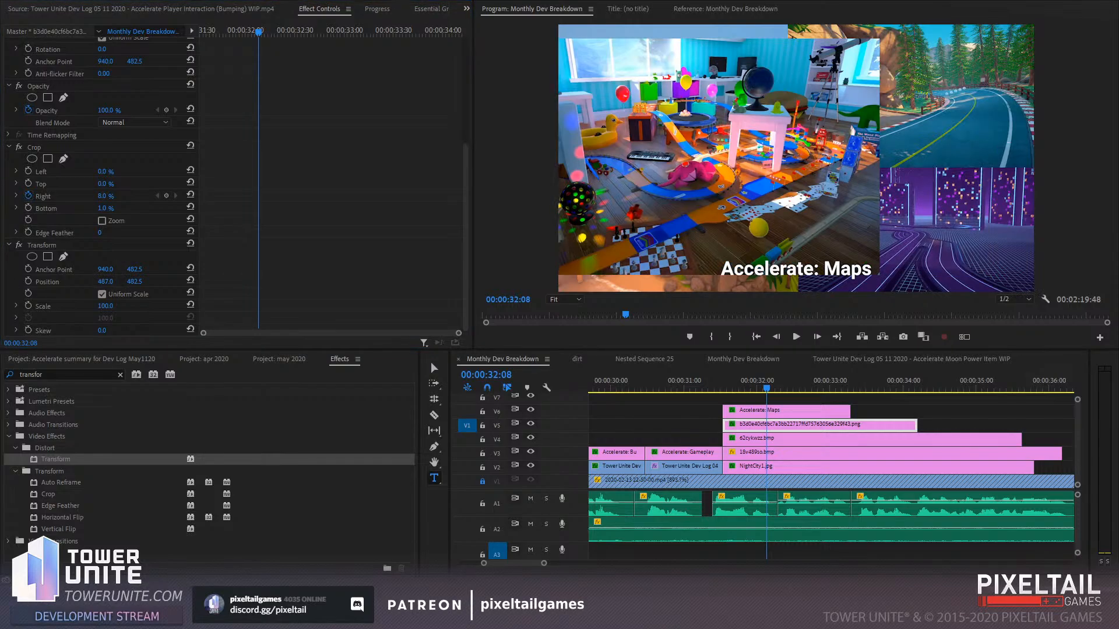
pyautogui.click(135, 282)
pyautogui.hotkey('ctrl', 'v')
pyautogui.click(336, 266)
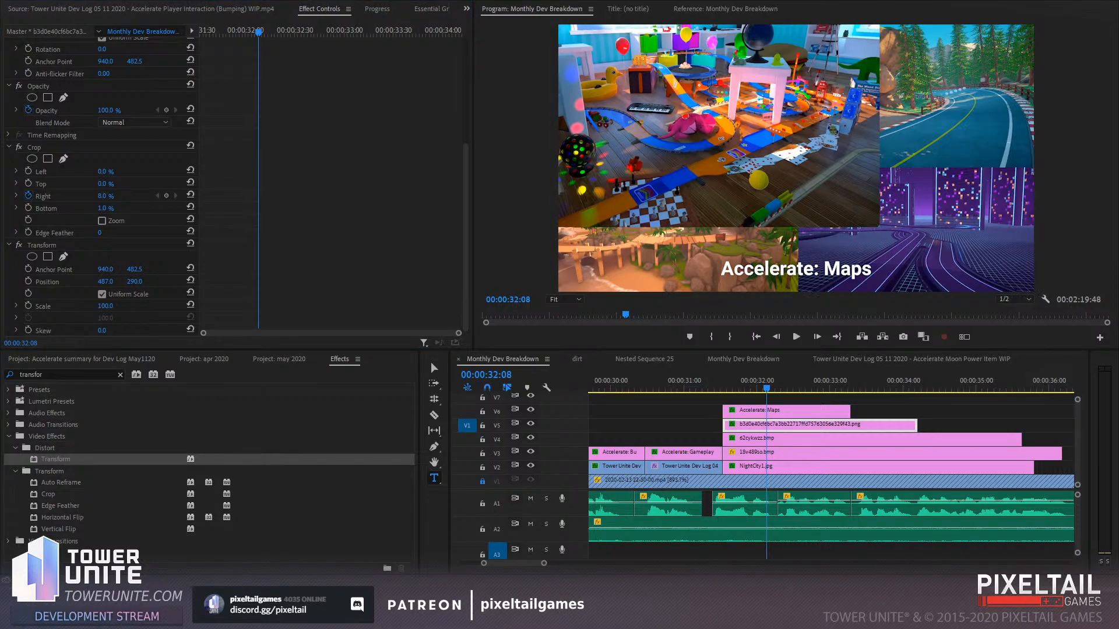
pyautogui.click(108, 306)
pyautogui.write('61')
pyautogui.click(355, 266)
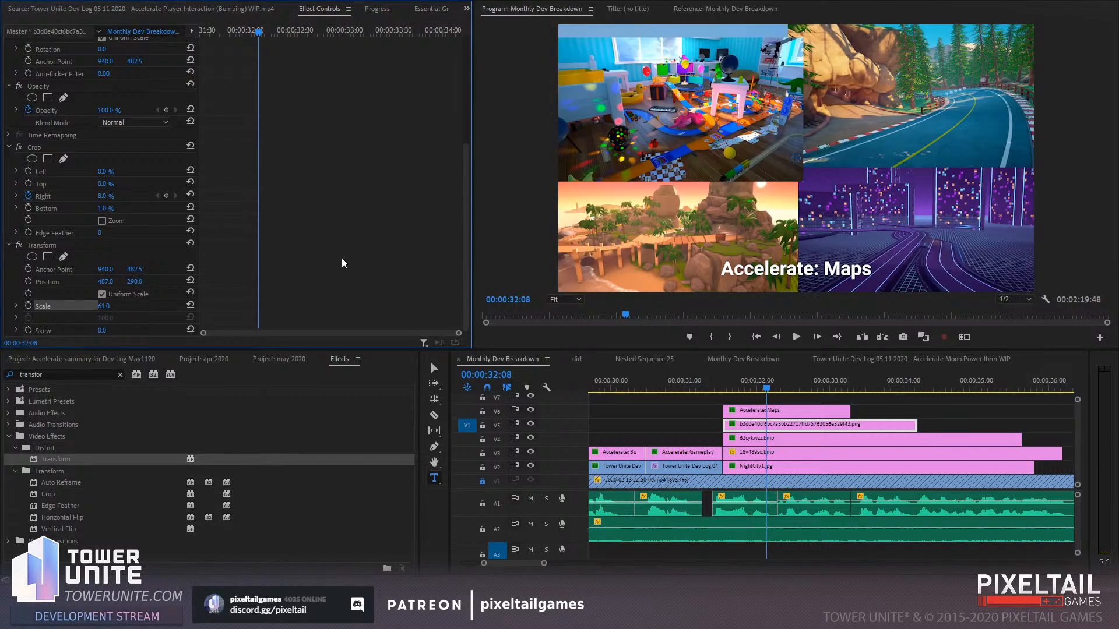
# Adjust the Transform Position to 468, 233 to fit the toy-room image into its grid quadrant, and return the playhead to 00:00:31:43
pyautogui.moveTo(104, 282)
pyautogui.mouseDown()
pyautogui.moveTo(149, 282)
pyautogui.moveTo(116, 282)
pyautogui.mouseUp()
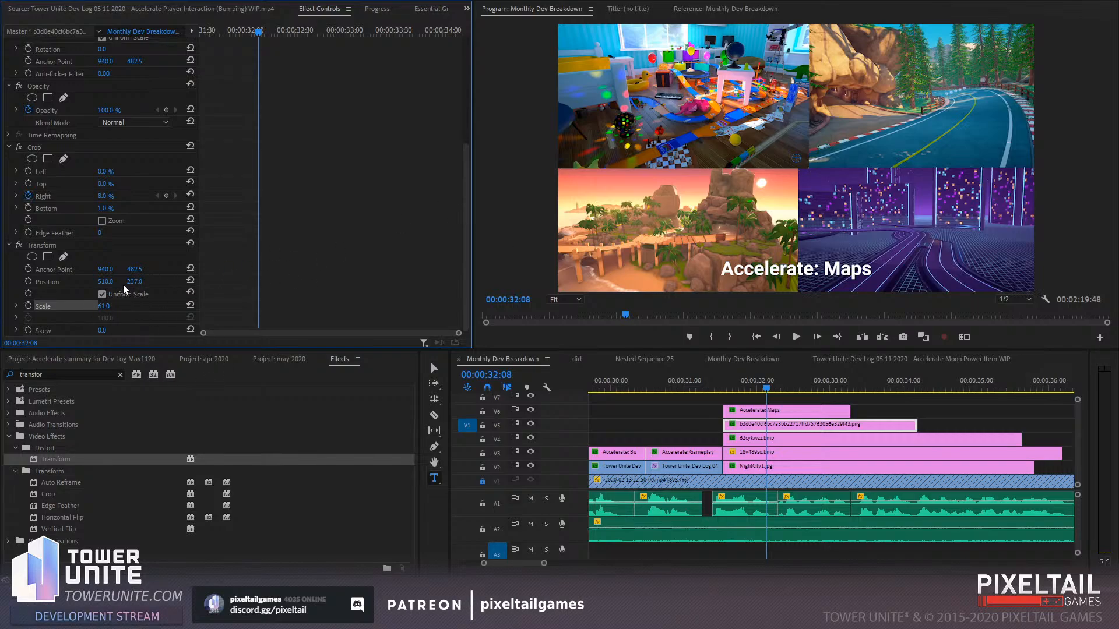
pyautogui.moveTo(136, 287); pyautogui.dragTo(133, 287)
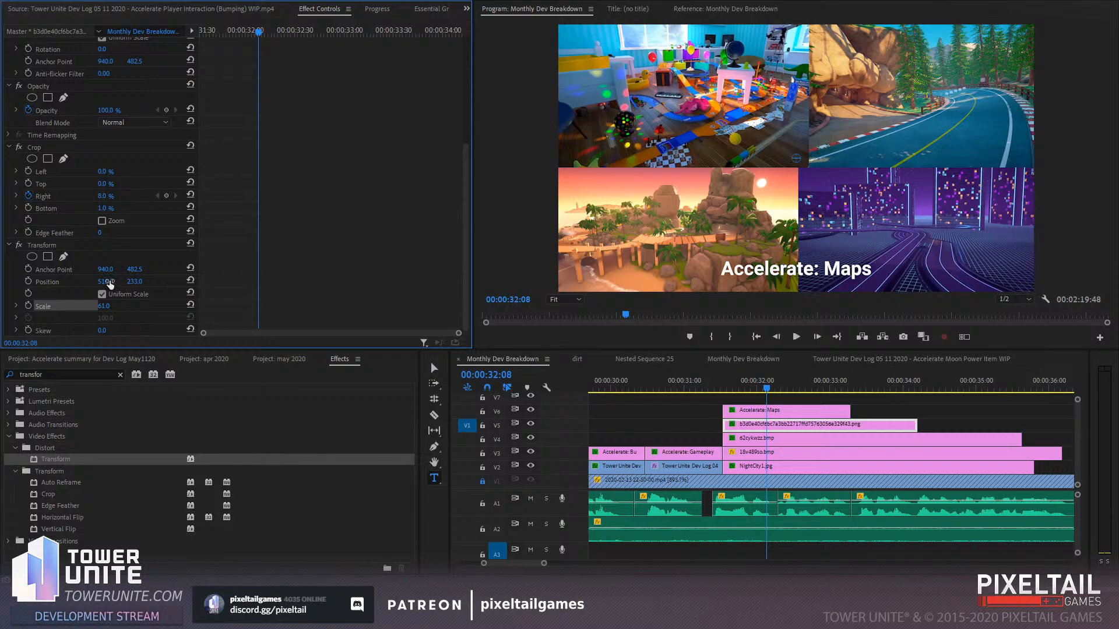
pyautogui.moveTo(109, 281); pyautogui.dragTo(85, 282)
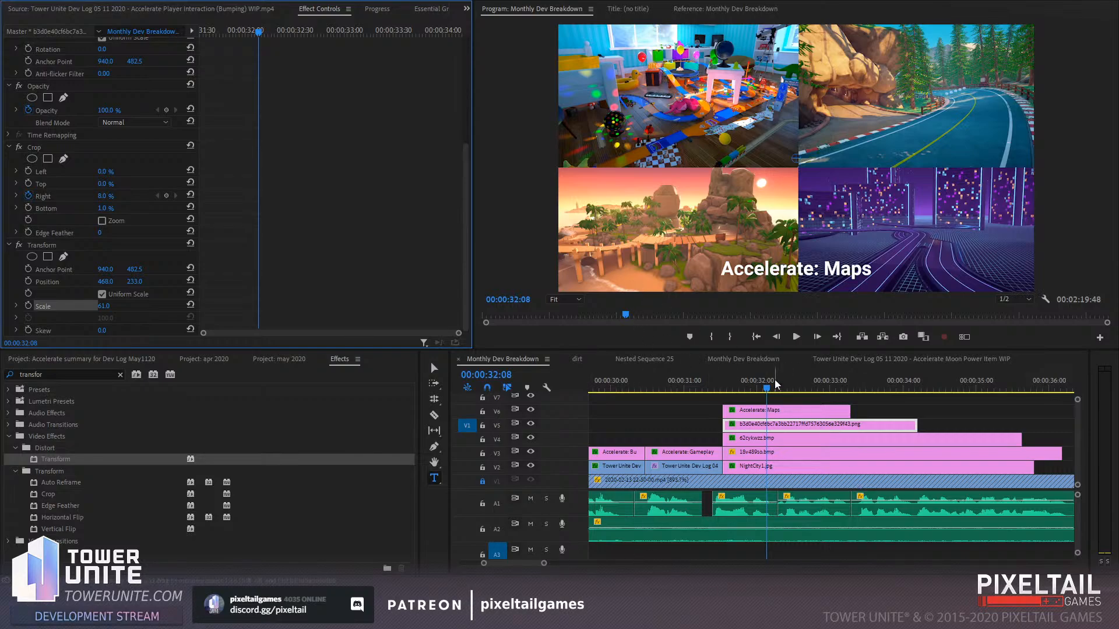
pyautogui.moveTo(766, 379); pyautogui.dragTo(736, 397)
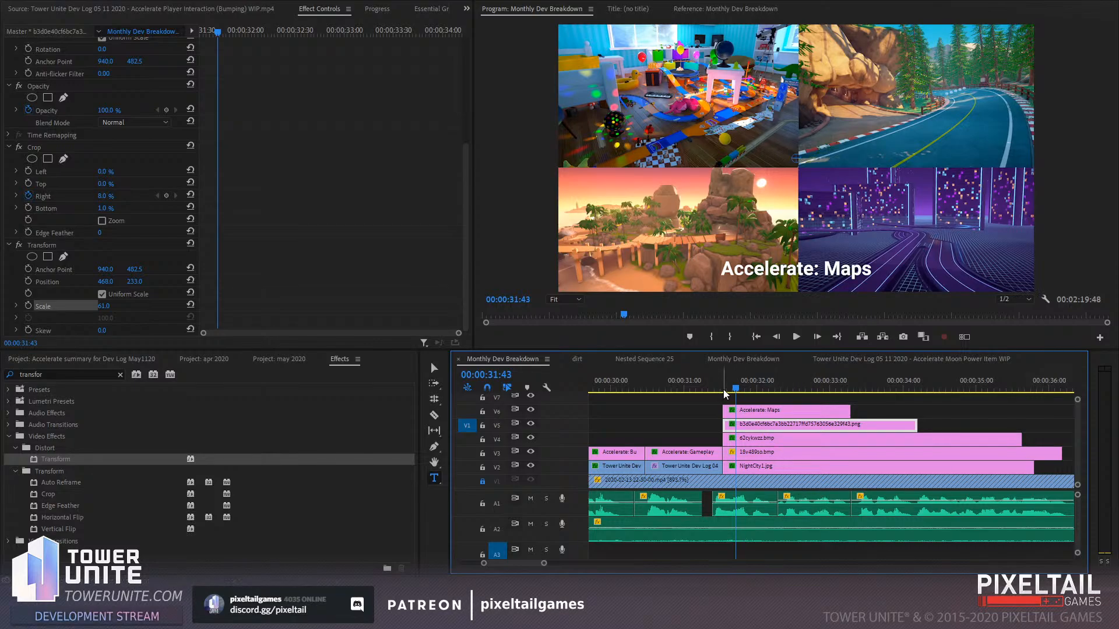
# Play back the four-map grid from 00:00:31:31 and scrub the toy-room clip to judge when its zoom should start
pyautogui.press('Left')
pyautogui.press('Left')
pyautogui.press('Left')
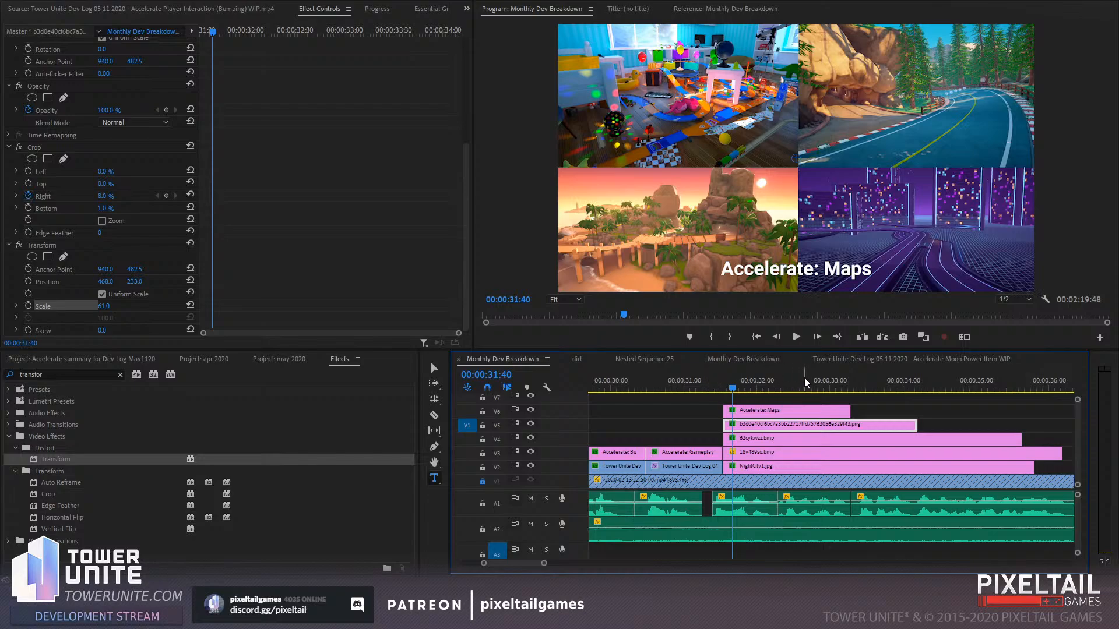
pyautogui.click(723, 381)
pyautogui.moveTo(724, 380)
pyautogui.mouseDown()
pyautogui.moveTo(771, 373)
pyautogui.moveTo(718, 383)
pyautogui.mouseUp()
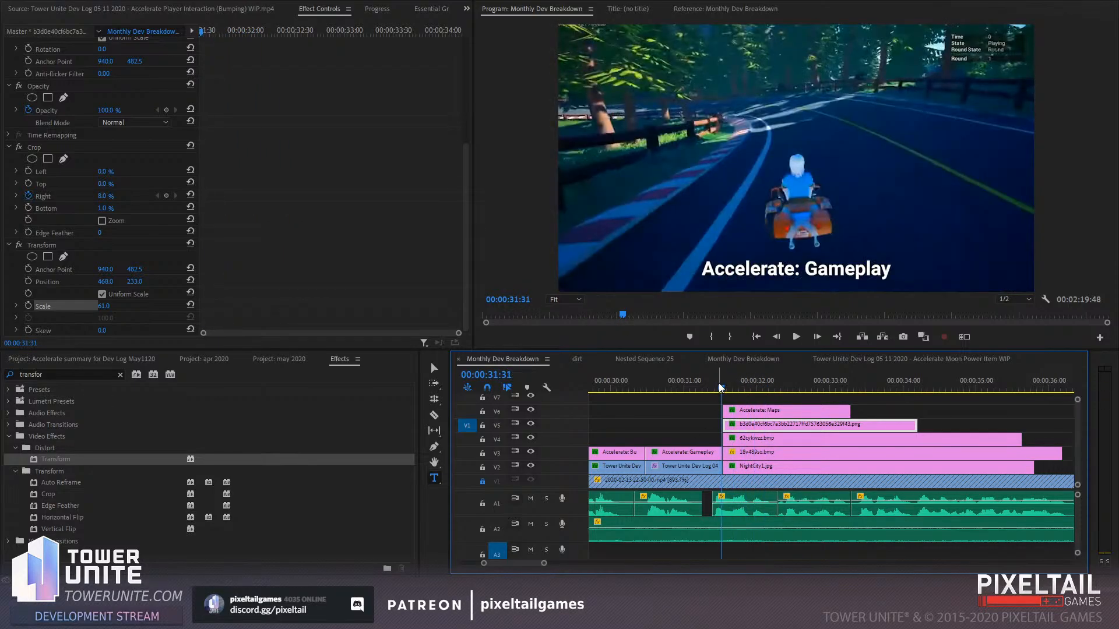
pyautogui.press('space')
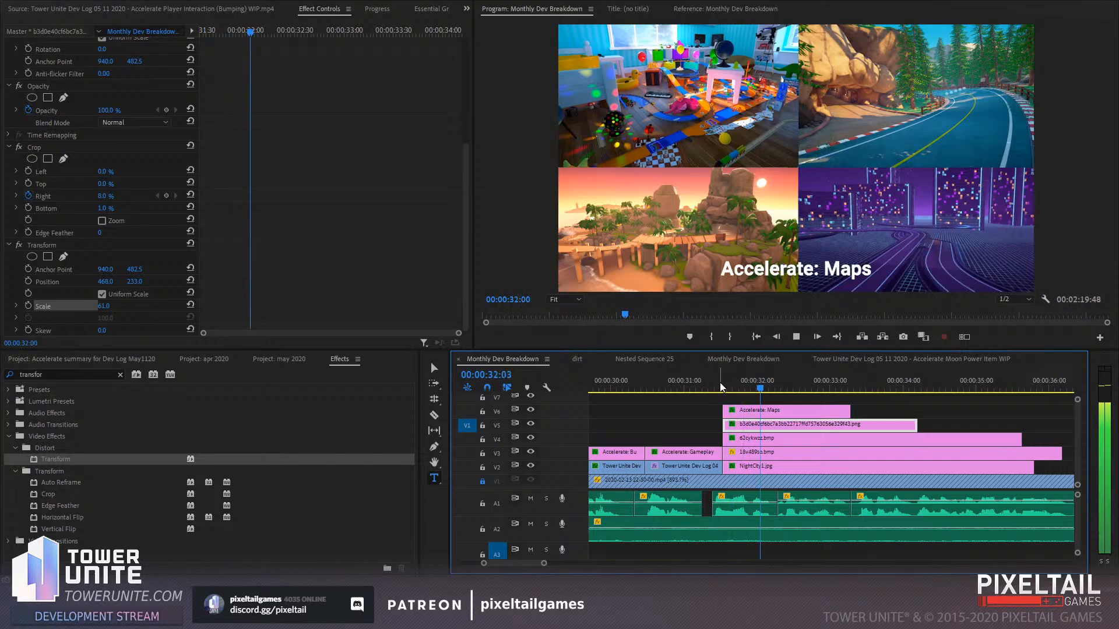
pyautogui.press('space')
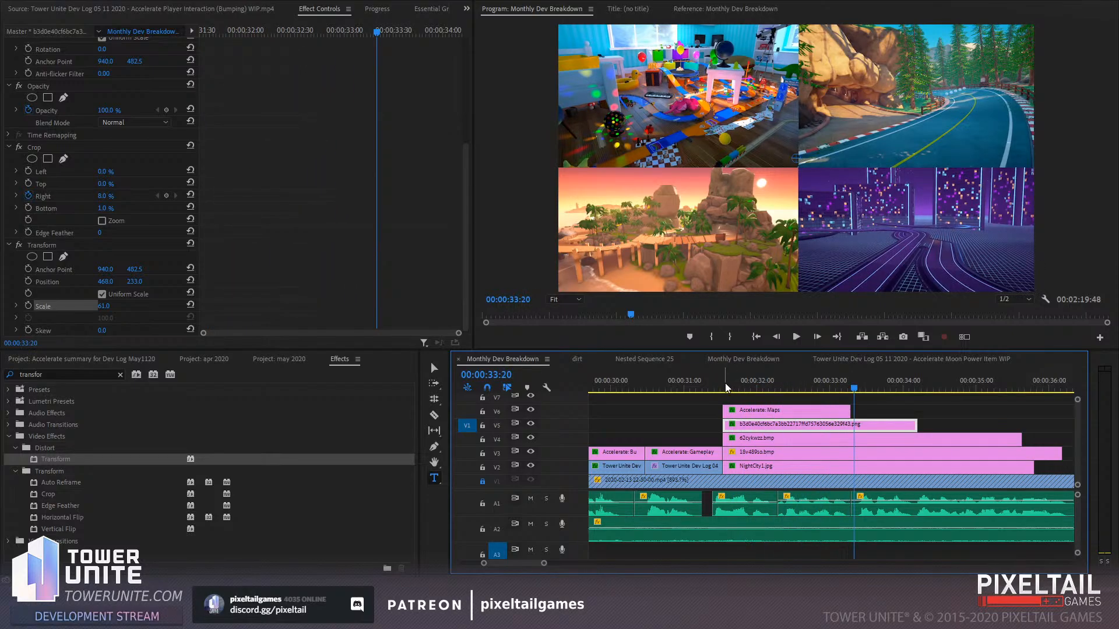
pyautogui.click(726, 381)
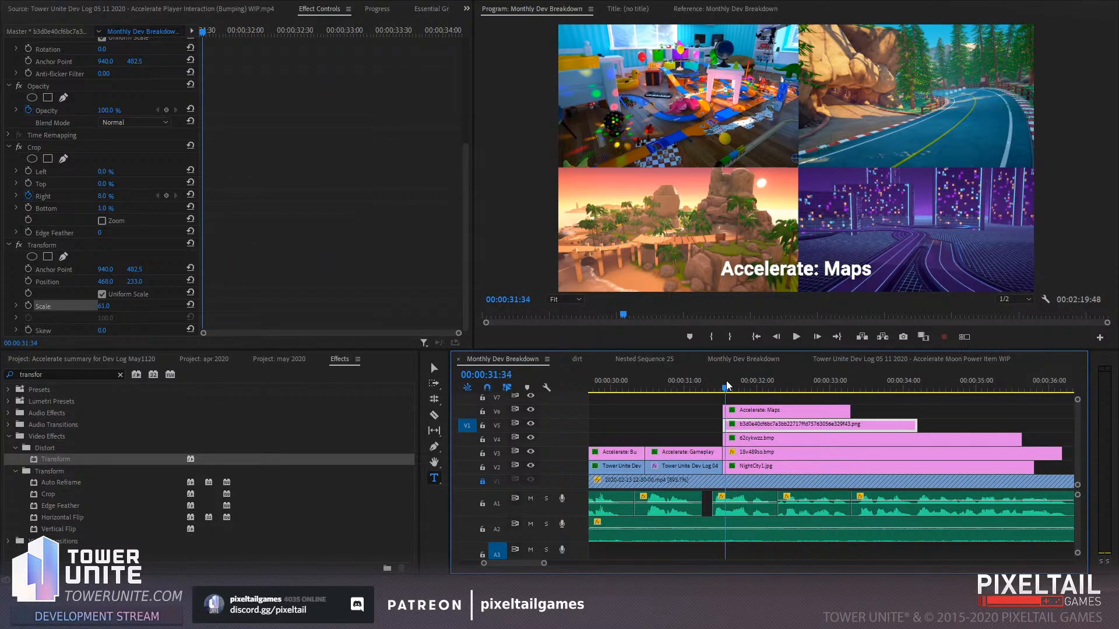
pyautogui.moveTo(726, 379); pyautogui.dragTo(773, 376)
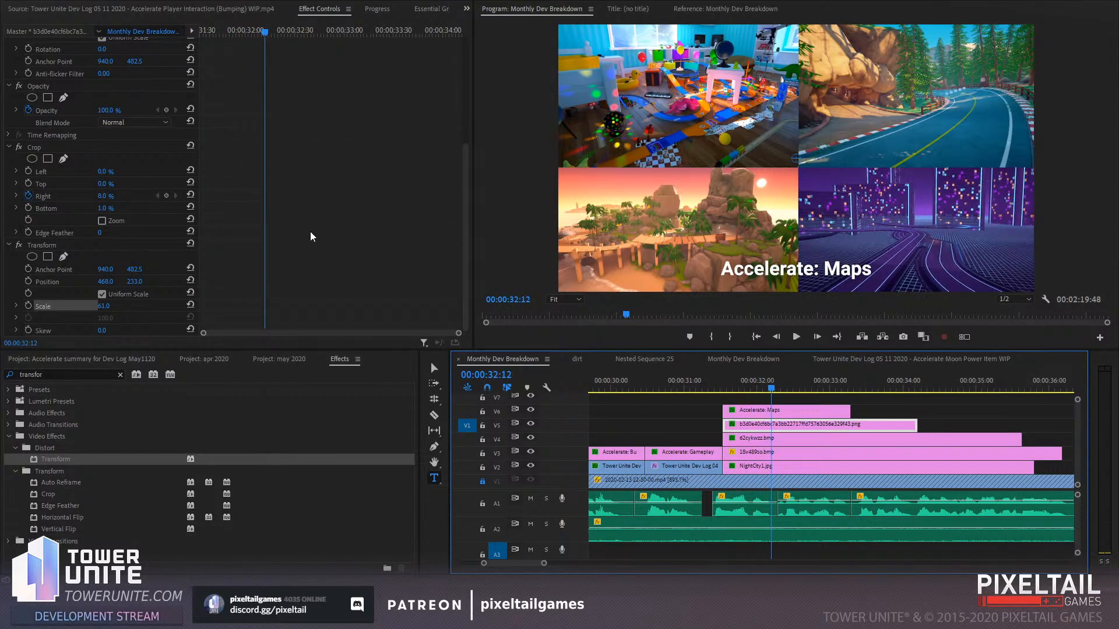
pyautogui.moveTo(265, 32); pyautogui.dragTo(258, 35)
pyautogui.scroll(-4, 233, 292)
pyautogui.press('space')
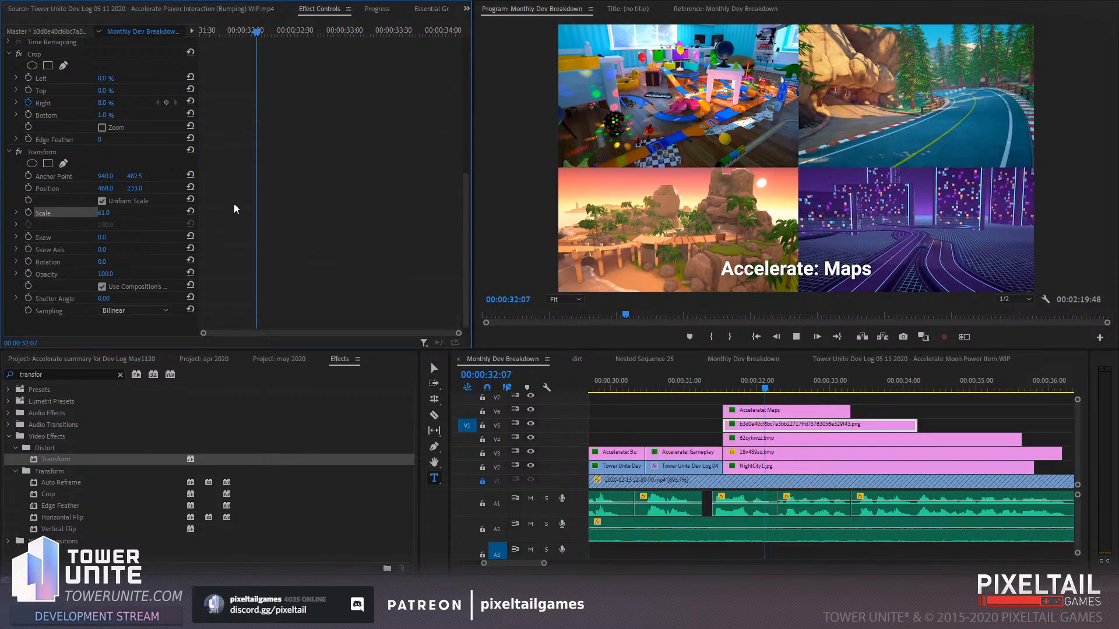
pyautogui.click(244, 33)
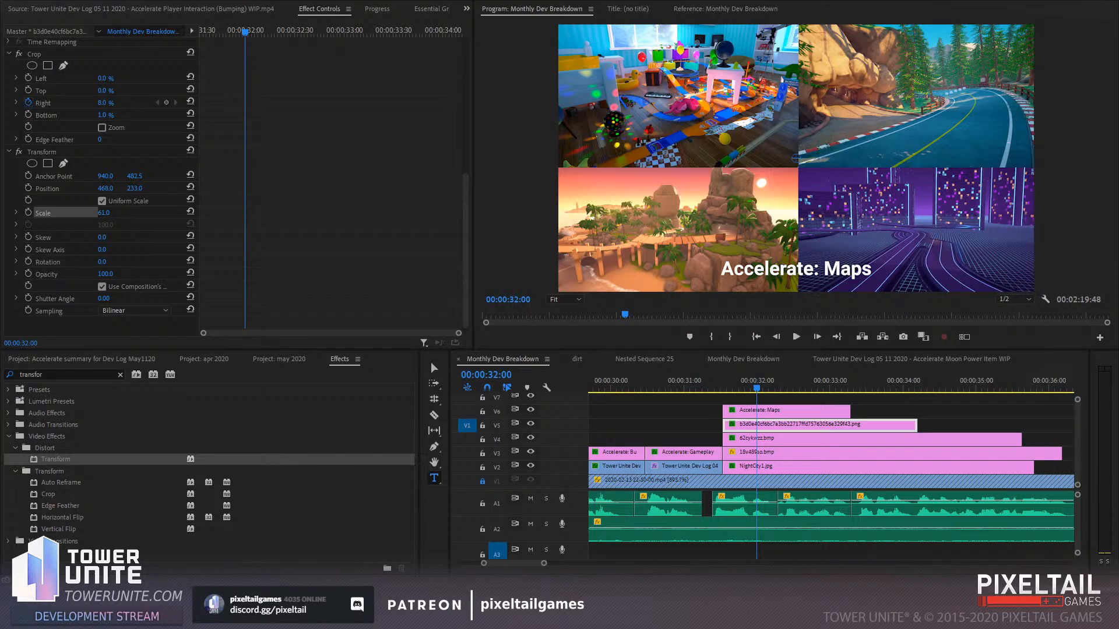
pyautogui.click(222, 33)
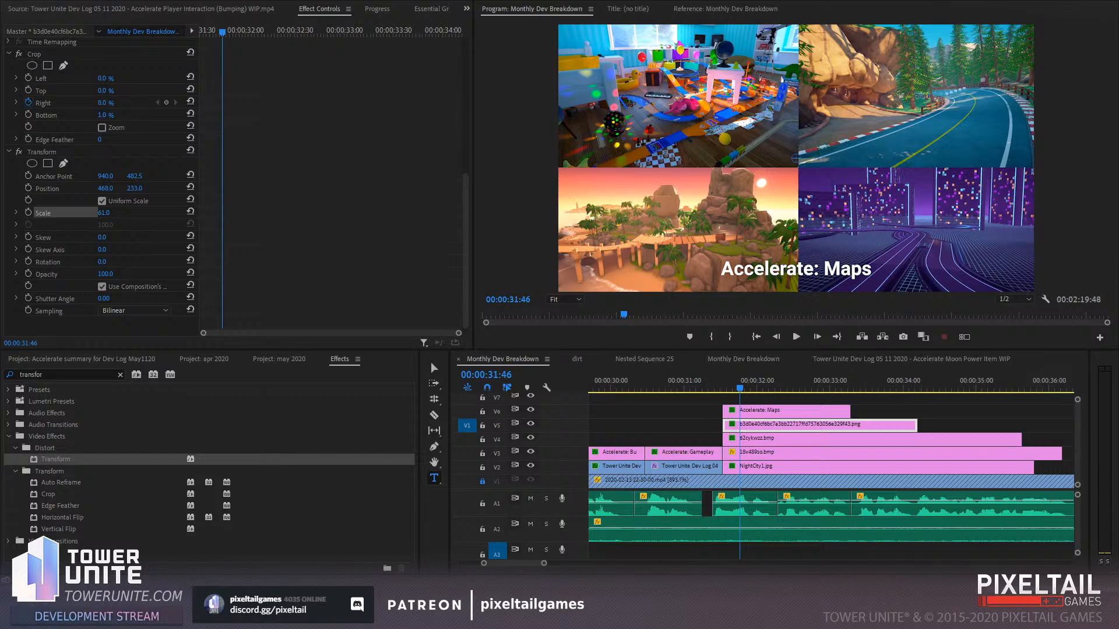
# Enable keyframing for the Transform Position and Scale at 00:00:33:12, and turn off Use Composition's Shutter Angle
pyautogui.press('space')
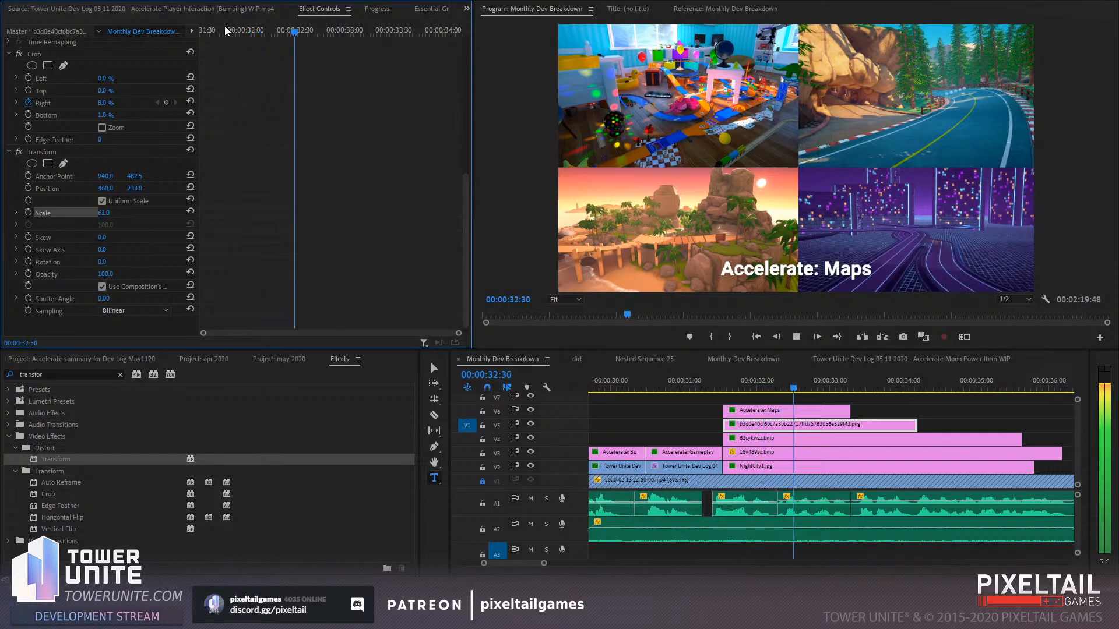
pyautogui.press('space')
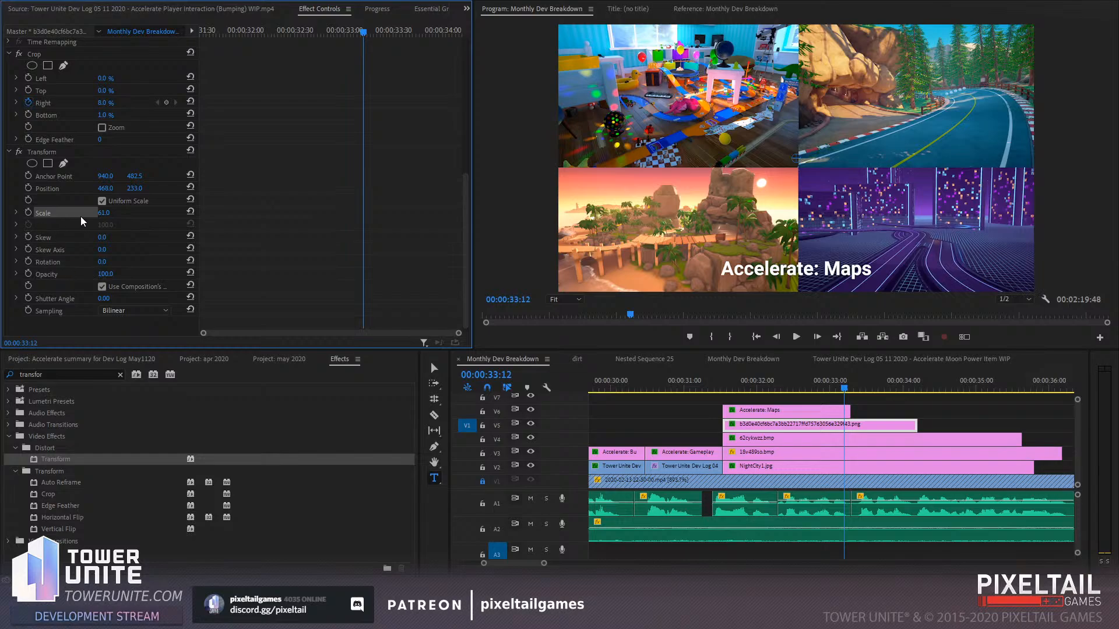
pyautogui.click(27, 212)
pyautogui.click(28, 189)
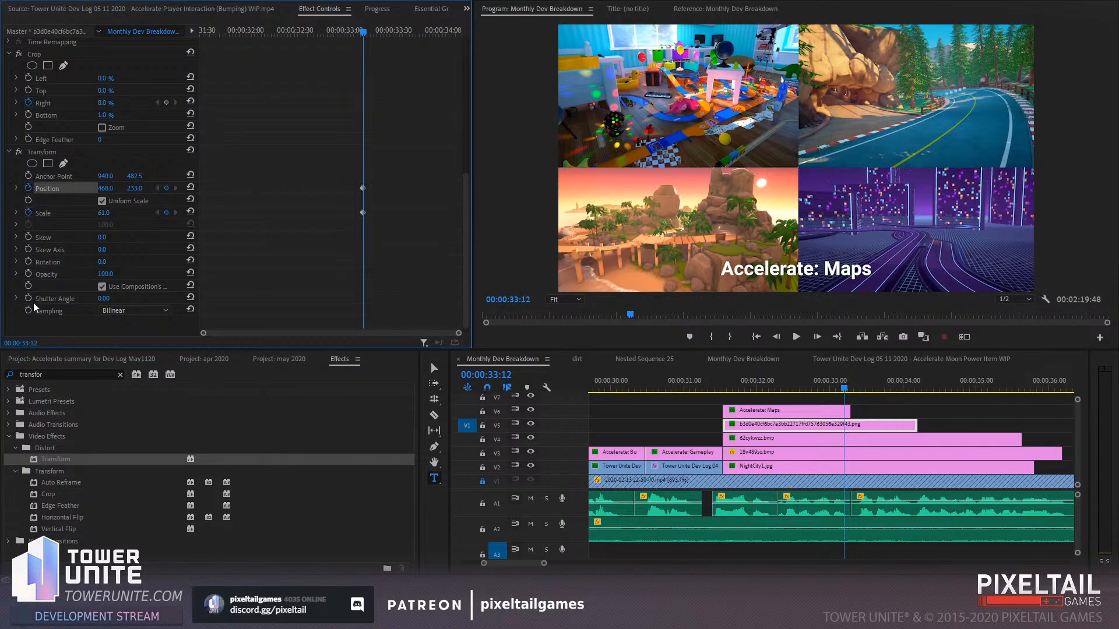
pyautogui.click(102, 287)
pyautogui.moveTo(104, 299)
pyautogui.mouseDown()
pyautogui.moveTo(114, 298)
pyautogui.moveTo(101, 299)
pyautogui.mouseUp()
# Add Transform keyframes at 00:00:33:33 with Position reset to 940, 482.5 and Scale set to 115
pyautogui.moveTo(380, 32); pyautogui.dragTo(399, 32)
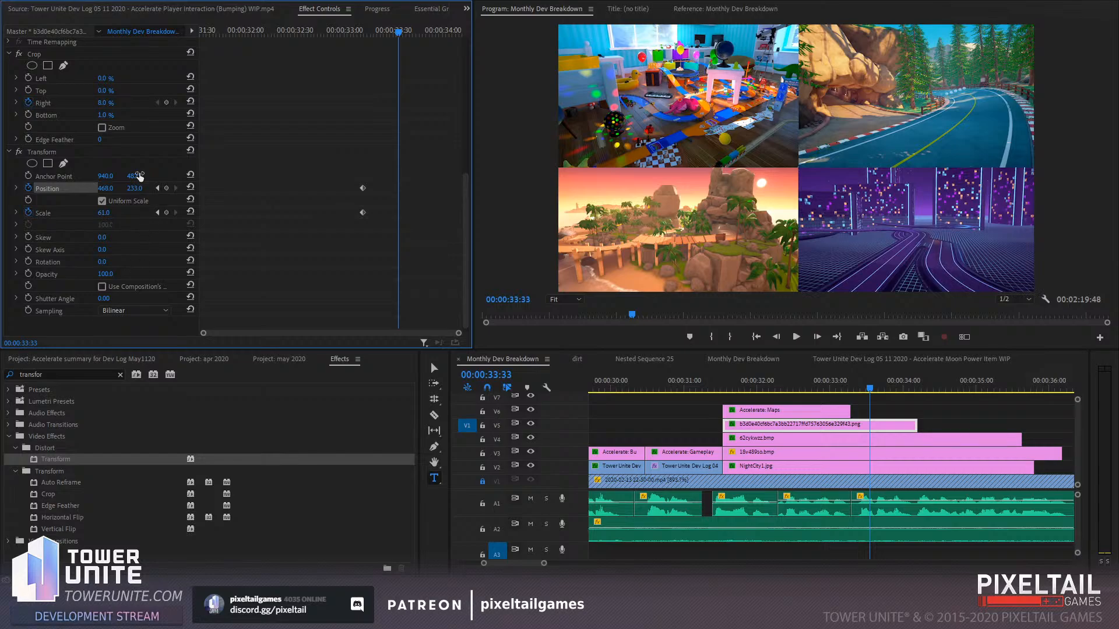
pyautogui.click(167, 212)
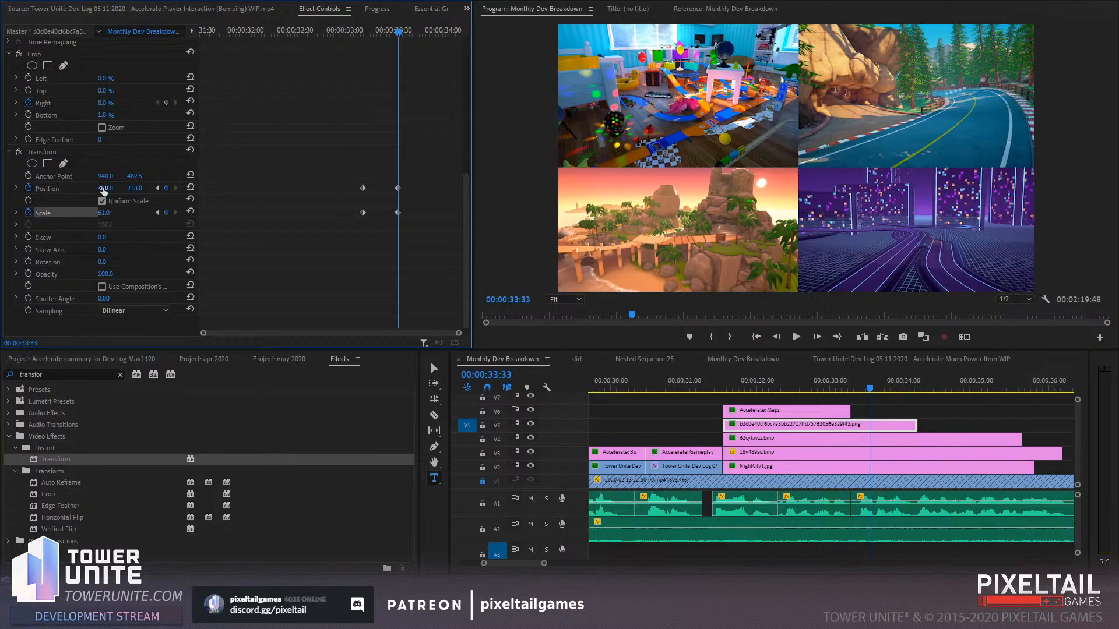
pyautogui.click(190, 189)
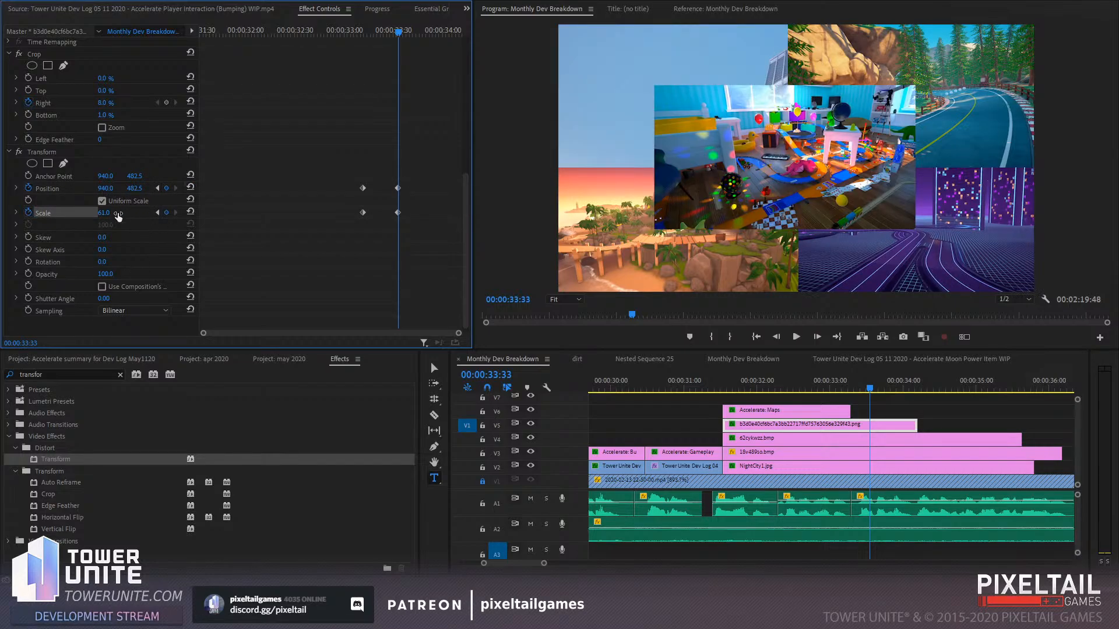
pyautogui.moveTo(100, 213); pyautogui.dragTo(140, 214)
# Set the toy-room clip's Crop Right value to 0% at 00:00:33:33
pyautogui.scroll(2, 264, 165)
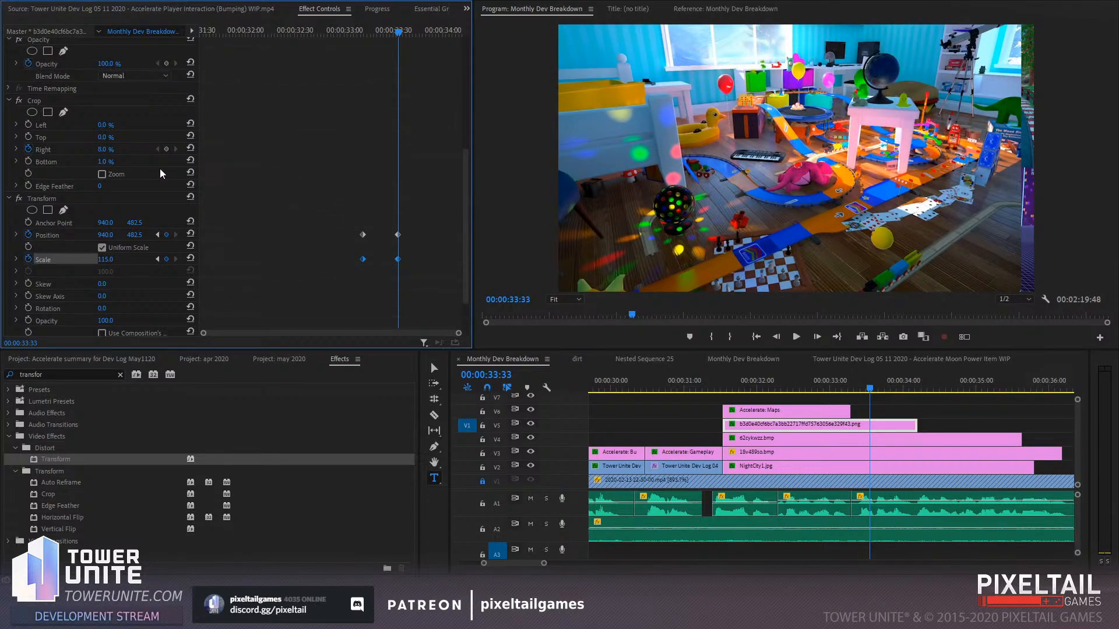
pyautogui.click(103, 149)
pyautogui.write('0')
pyautogui.press('Return')
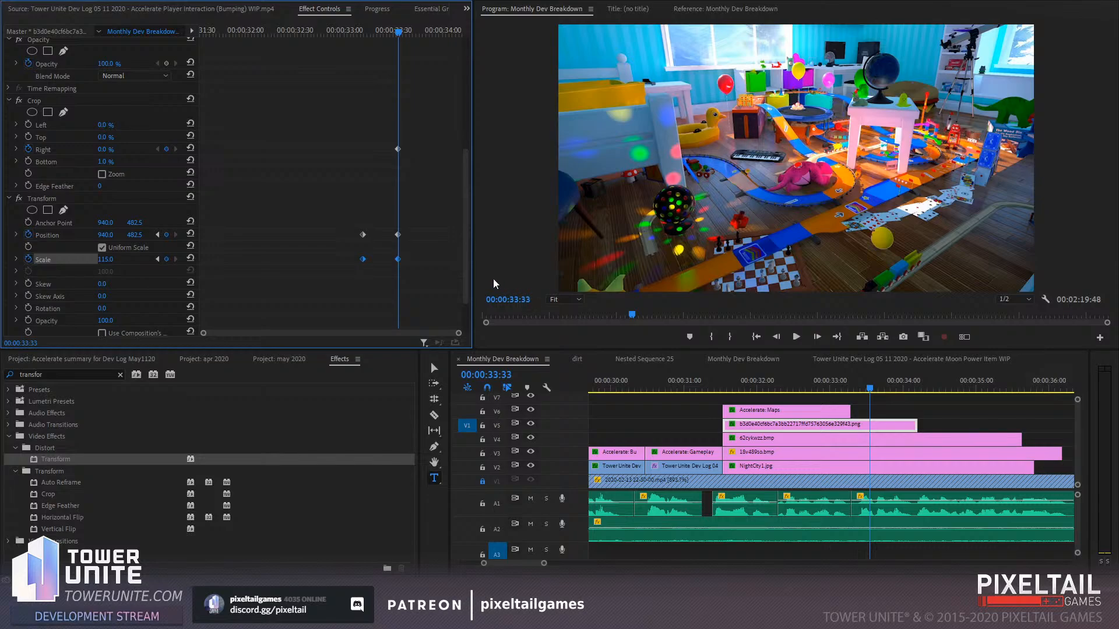
# Turn Use Composition's Shutter Angle back on and set the Transform Shutter Angle to 52
pyautogui.scroll(-2, 262, 227)
pyautogui.click(102, 280)
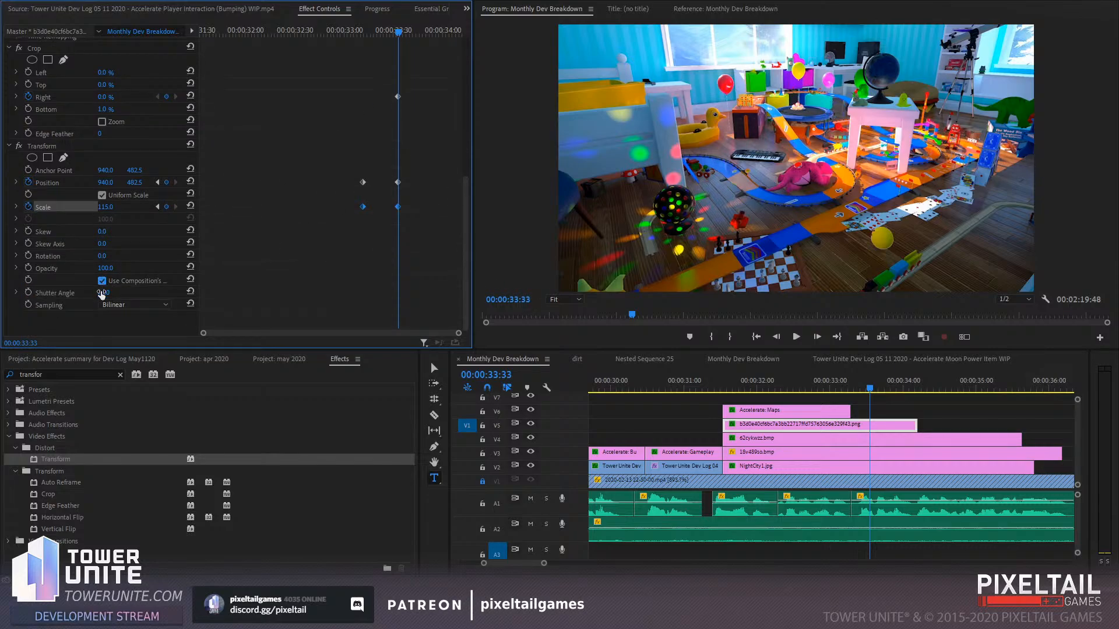
pyautogui.moveTo(105, 293); pyautogui.dragTo(182, 293)
pyautogui.moveTo(108, 292); pyautogui.dragTo(198, 292)
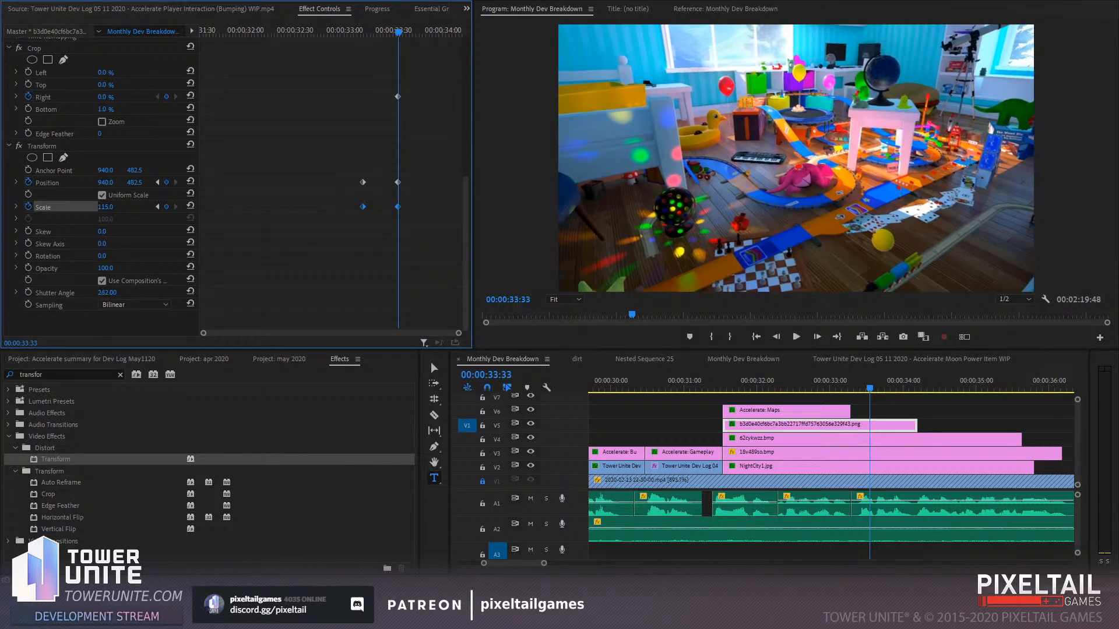
pyautogui.moveTo(107, 293); pyautogui.dragTo(12, 292)
pyautogui.moveTo(107, 293); pyautogui.dragTo(114, 293)
# Apply easing to all the Transform Position and Scale keyframes and preview the toy-room zoom
pyautogui.moveTo(397, 34); pyautogui.dragTo(380, 34)
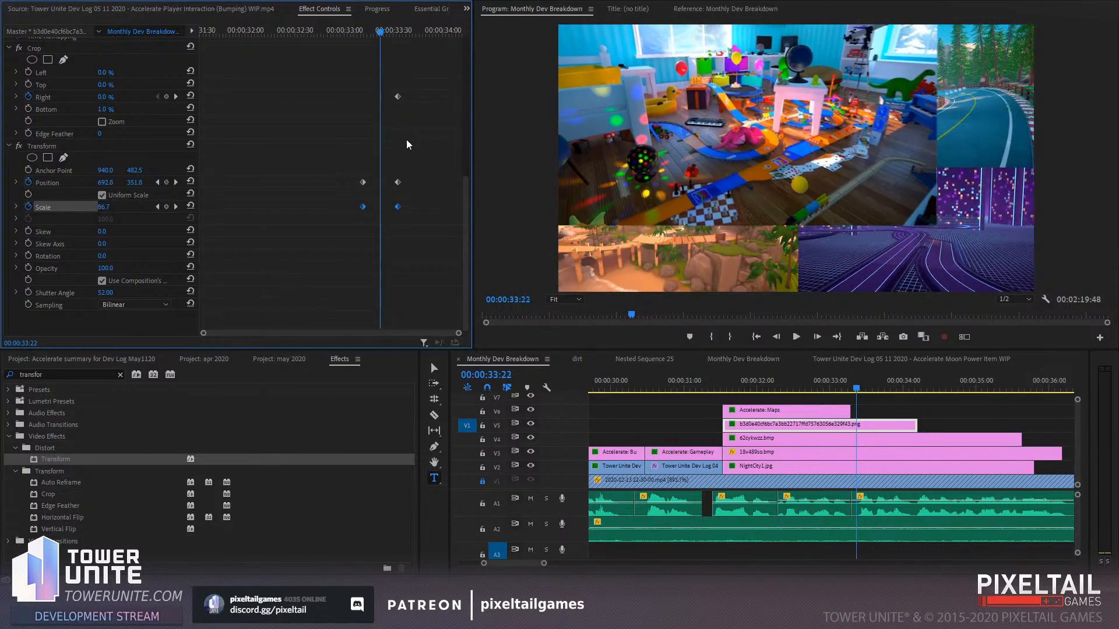
pyautogui.moveTo(422, 156); pyautogui.dragTo(328, 230)
pyautogui.moveTo(380, 34); pyautogui.dragTo(361, 34)
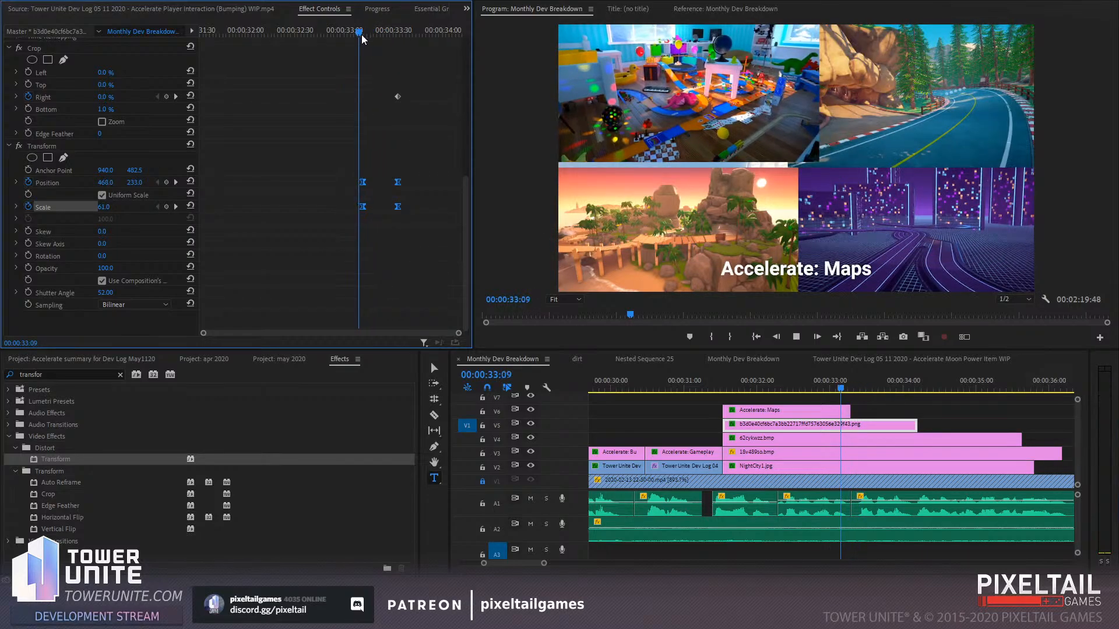
pyautogui.press('space')
pyautogui.press('space')
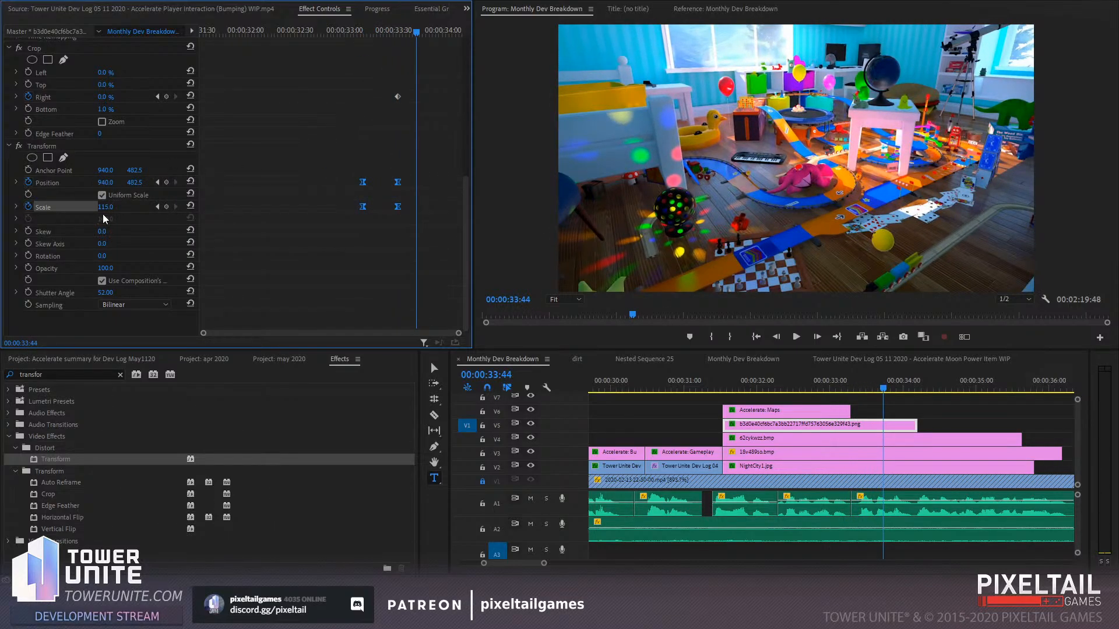
# Reshape the Transform Scale and Position velocity curves into sharp peaks around 00:00:33:27
pyautogui.click(16, 183)
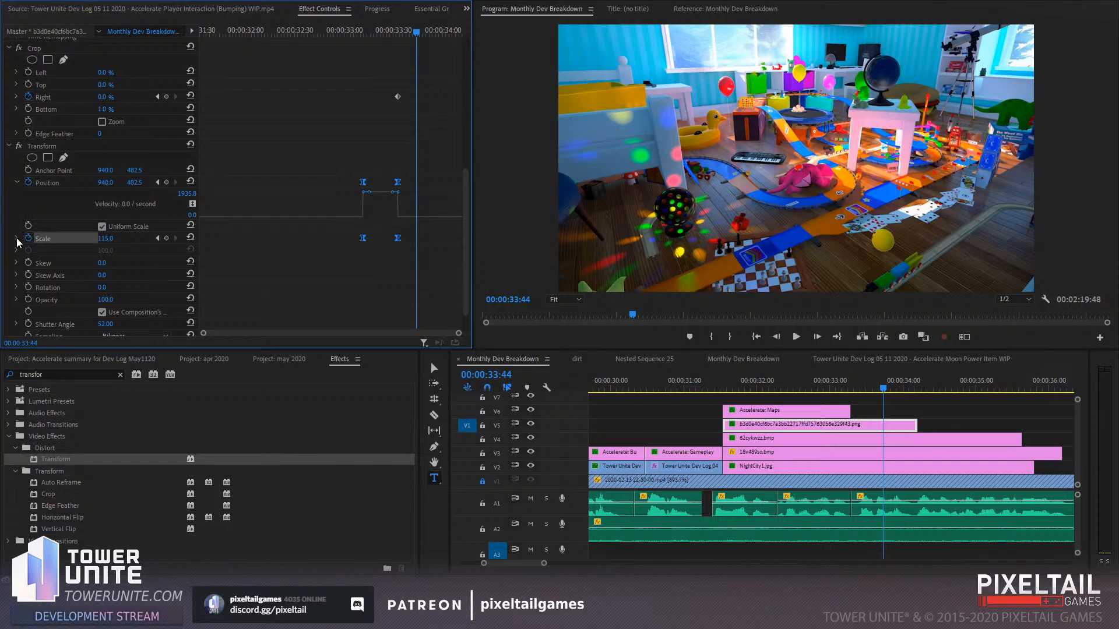
pyautogui.click(17, 238)
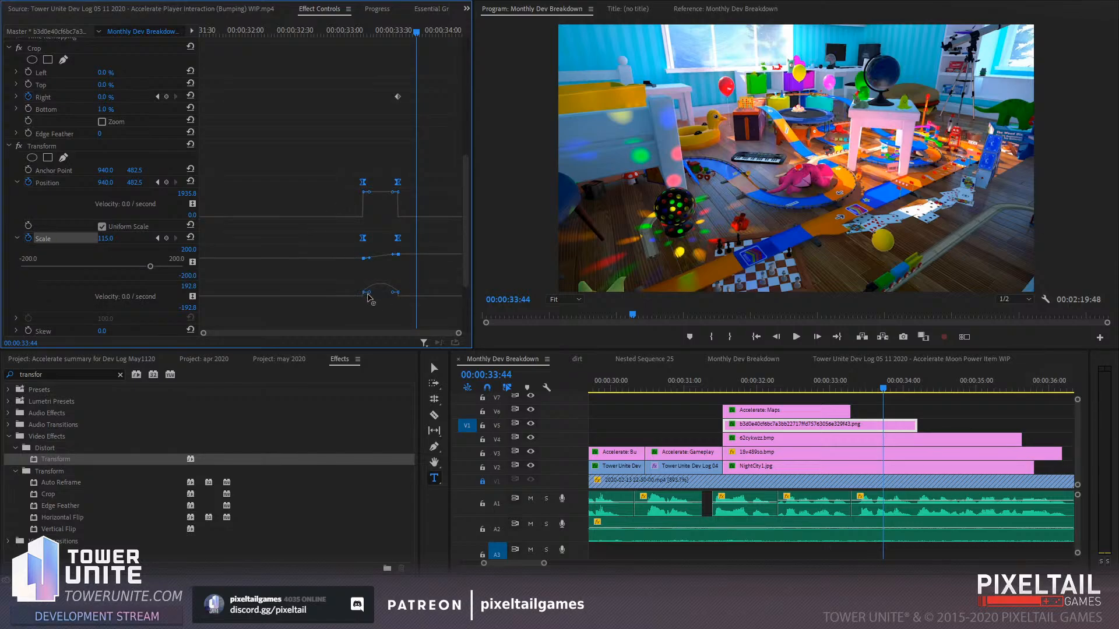
pyautogui.moveTo(368, 293); pyautogui.dragTo(394, 296)
pyautogui.moveTo(364, 183); pyautogui.dragTo(396, 217)
pyautogui.moveTo(398, 28); pyautogui.dragTo(388, 30)
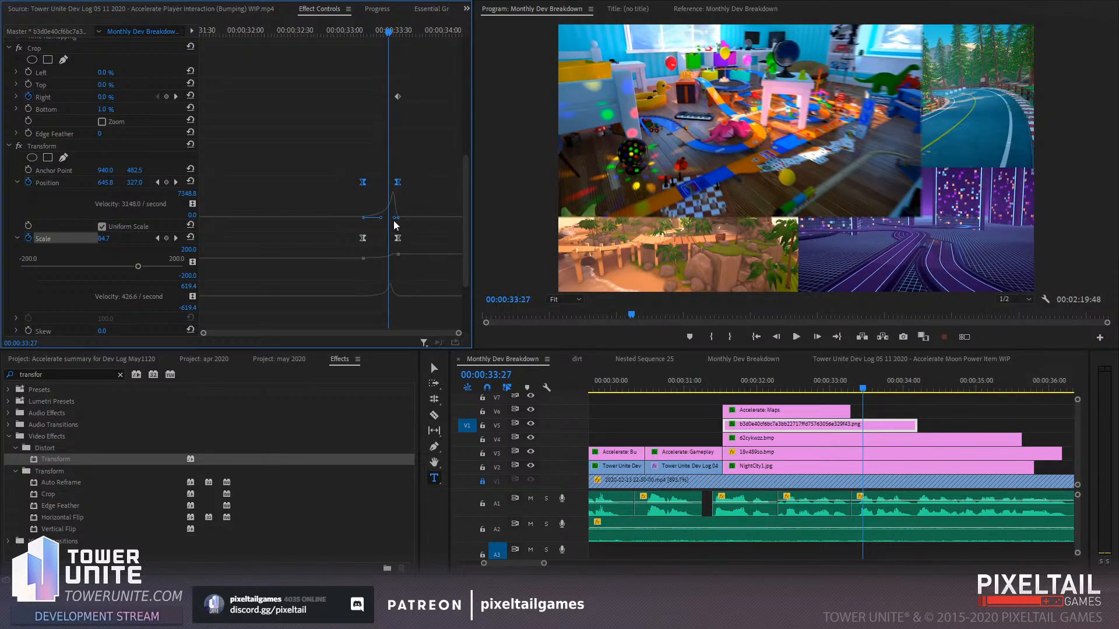
pyautogui.moveTo(394, 220); pyautogui.dragTo(391, 220)
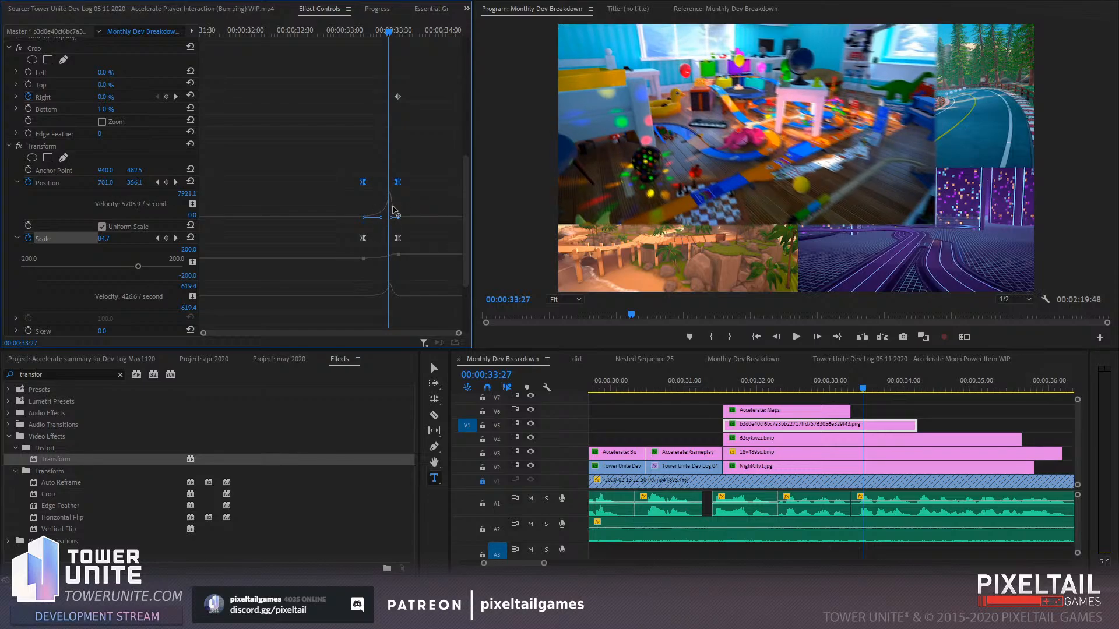
# Play and scrub the start of the eased zoom, and save the project
pyautogui.click(350, 34)
pyautogui.press('space')
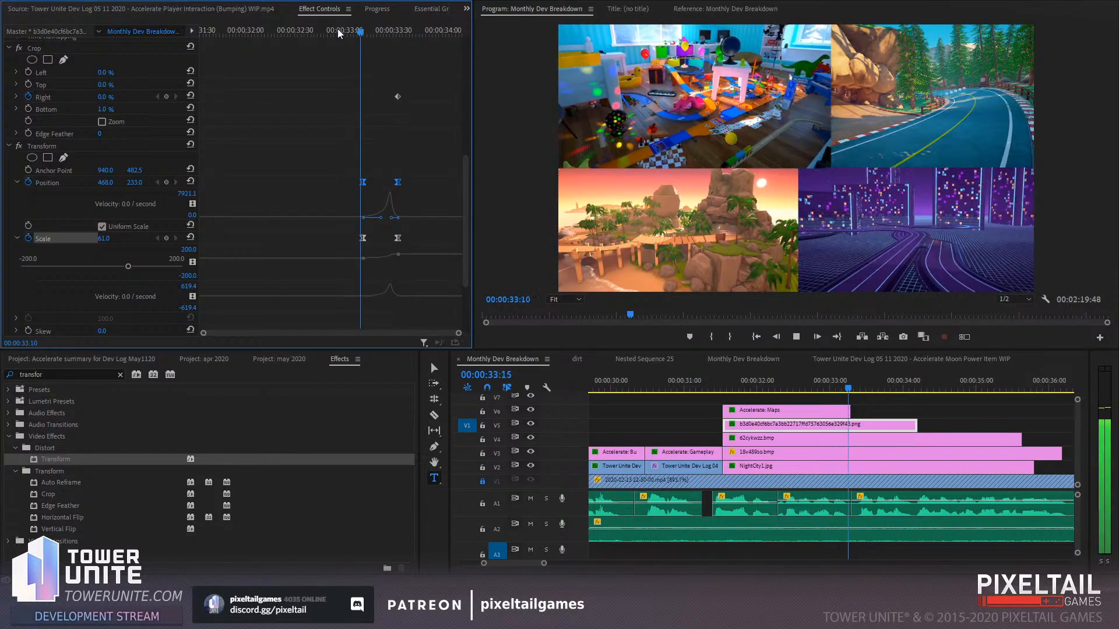
pyautogui.click(367, 30)
pyautogui.moveTo(370, 28)
pyautogui.mouseDown()
pyautogui.moveTo(350, 31)
pyautogui.moveTo(373, 31)
pyautogui.mouseUp()
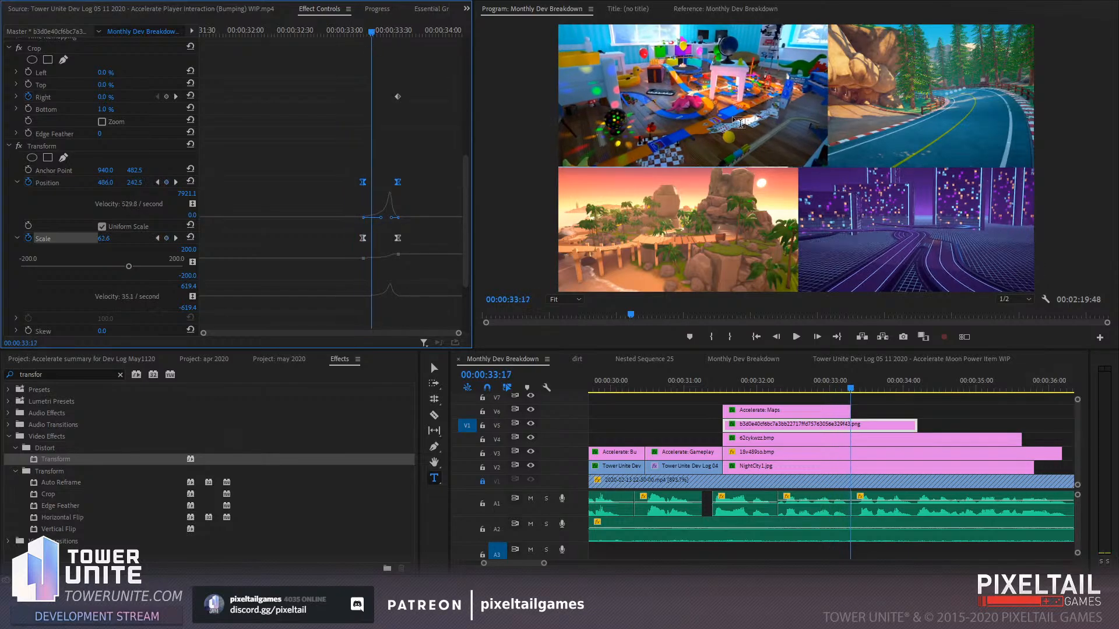
pyautogui.click(362, 31)
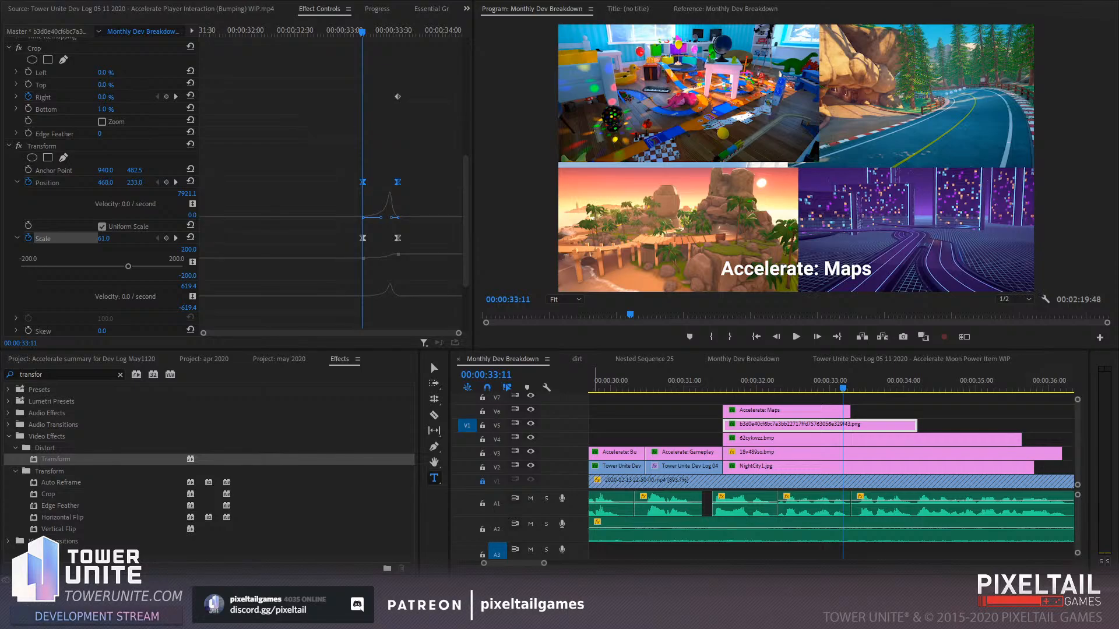
pyautogui.hotkey('ctrl', 's')
# Delete the Crop effect from the toy-room .png clip
pyautogui.click(833, 385)
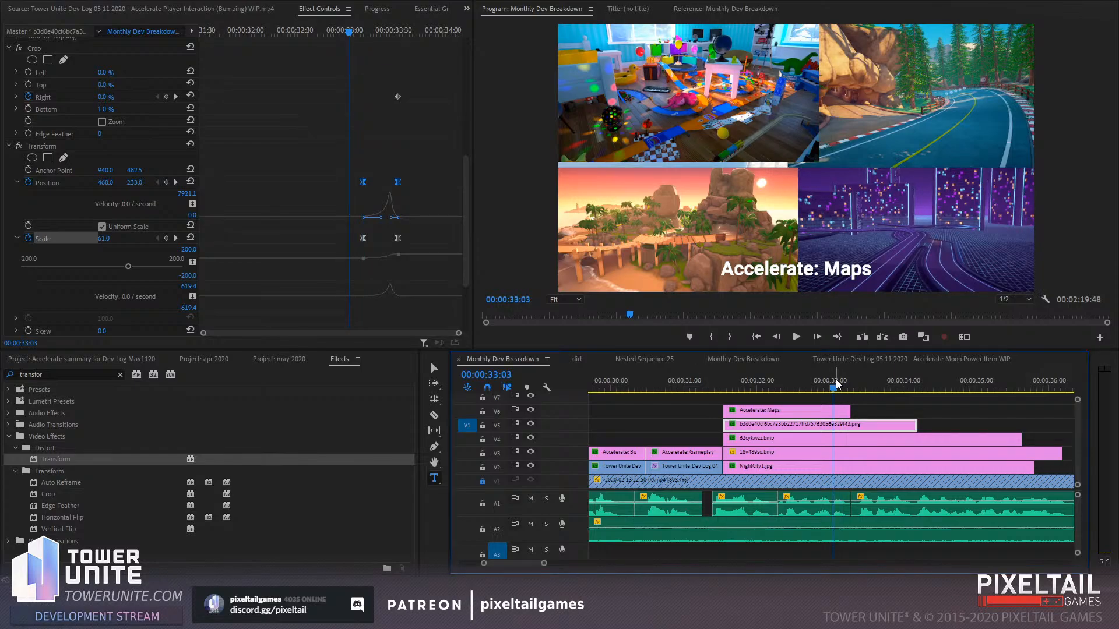
pyautogui.click(916, 417)
pyautogui.click(914, 418)
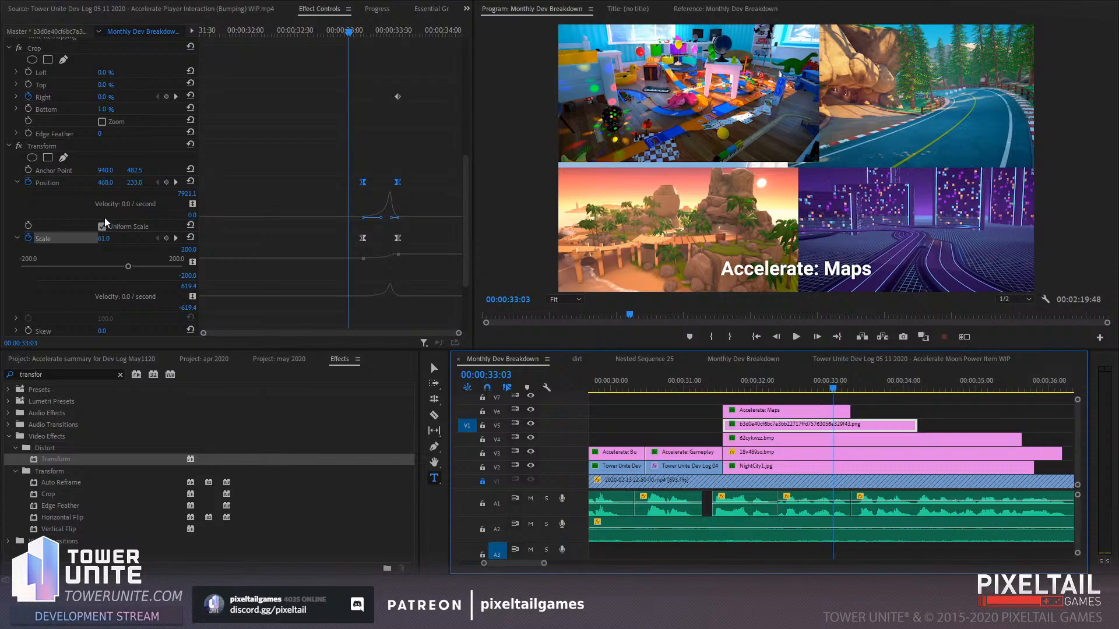
pyautogui.scroll(2, 208, 207)
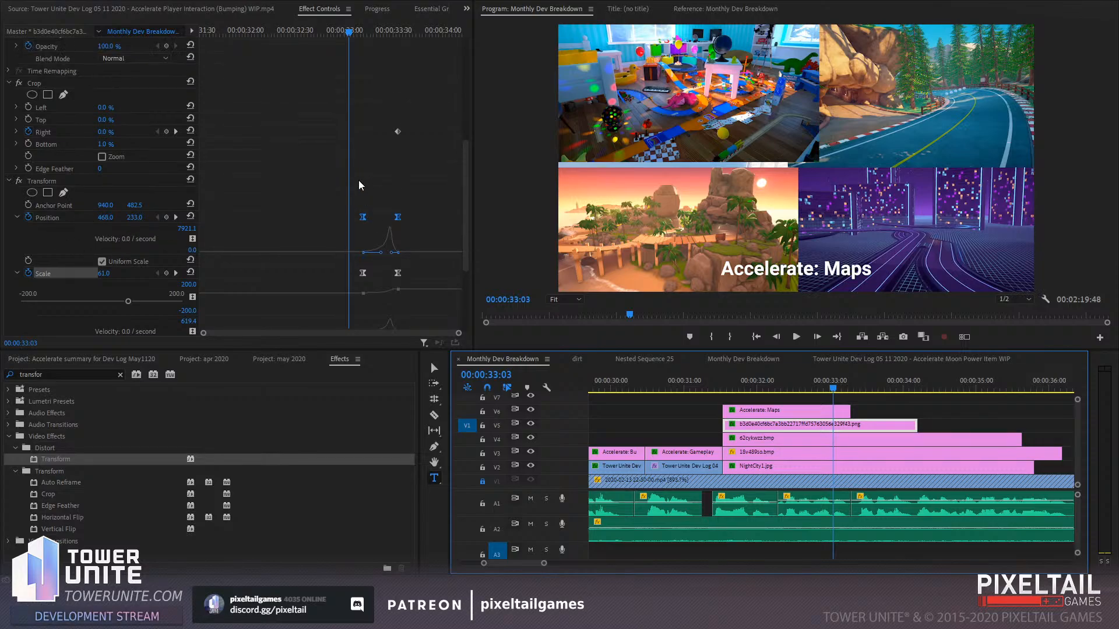
pyautogui.scroll(-5, 88, 175)
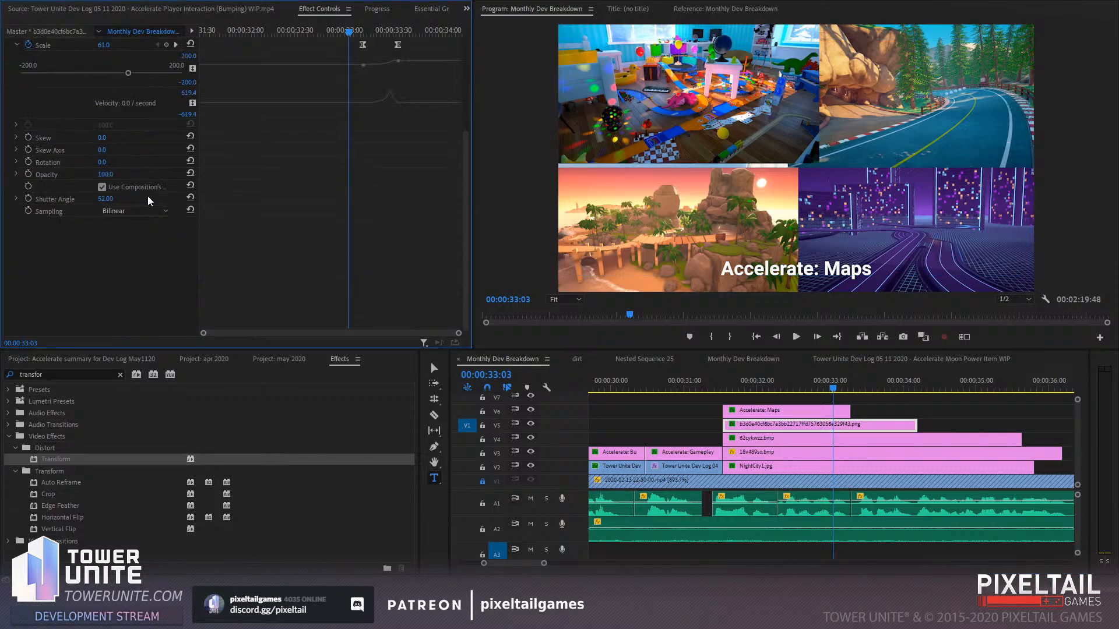
pyautogui.scroll(5, 227, 193)
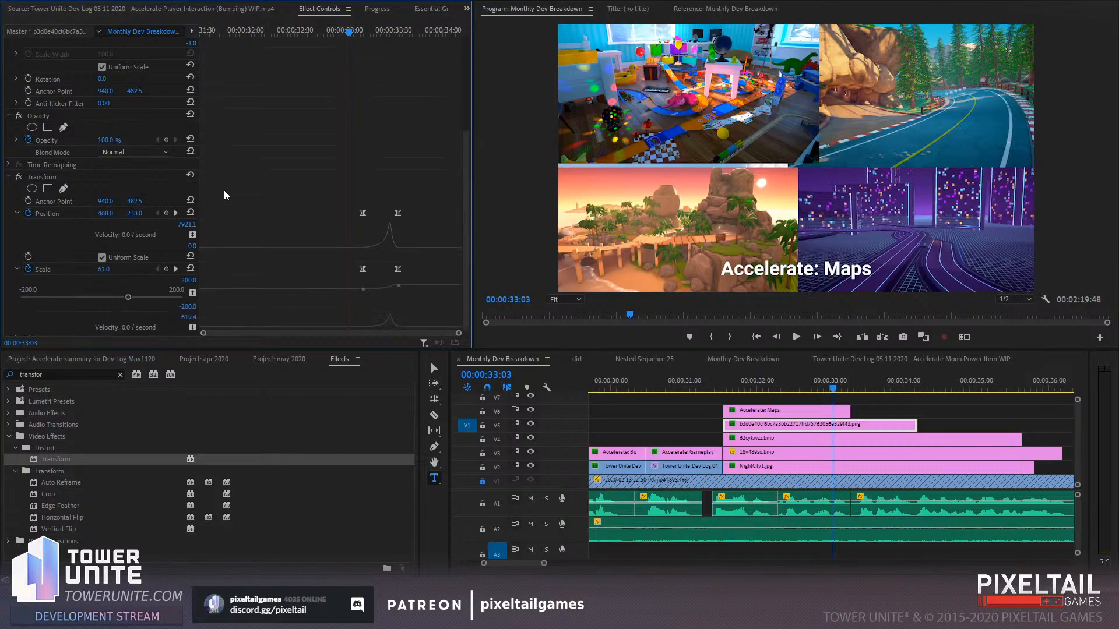
# Set the horizontal Transform Position to 746 at the 00:00:33:12 keyframe
pyautogui.click(175, 213)
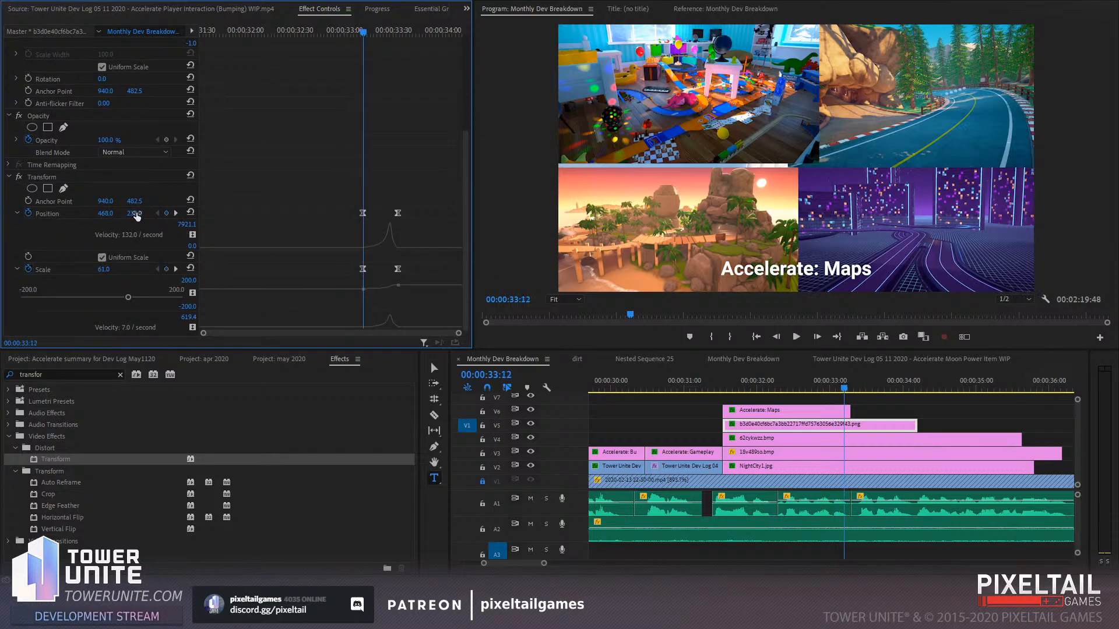
pyautogui.moveTo(109, 214); pyautogui.dragTo(261, 213)
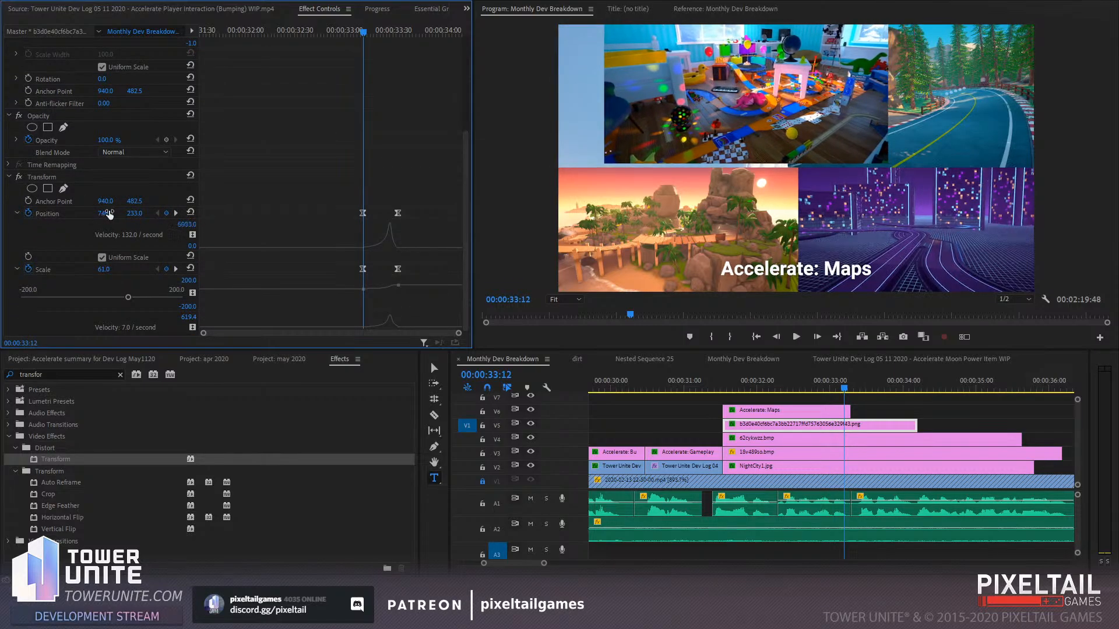
# Try resetting the Transform Position and Scale at the 00:00:33:12 keyframe, and undo both resets
pyautogui.click(190, 212)
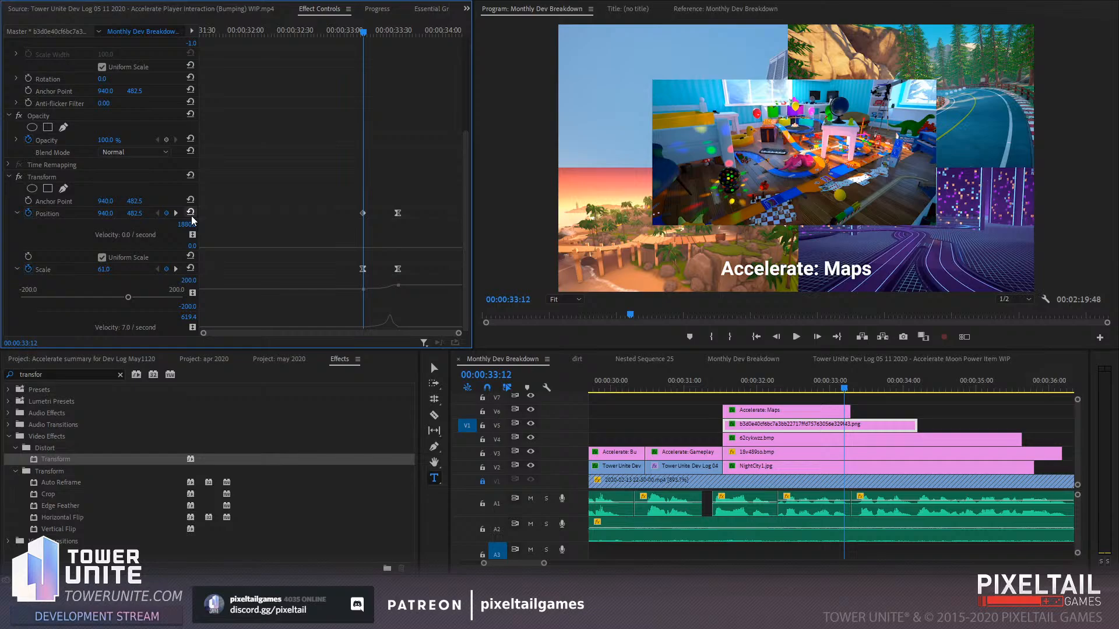
pyautogui.click(191, 268)
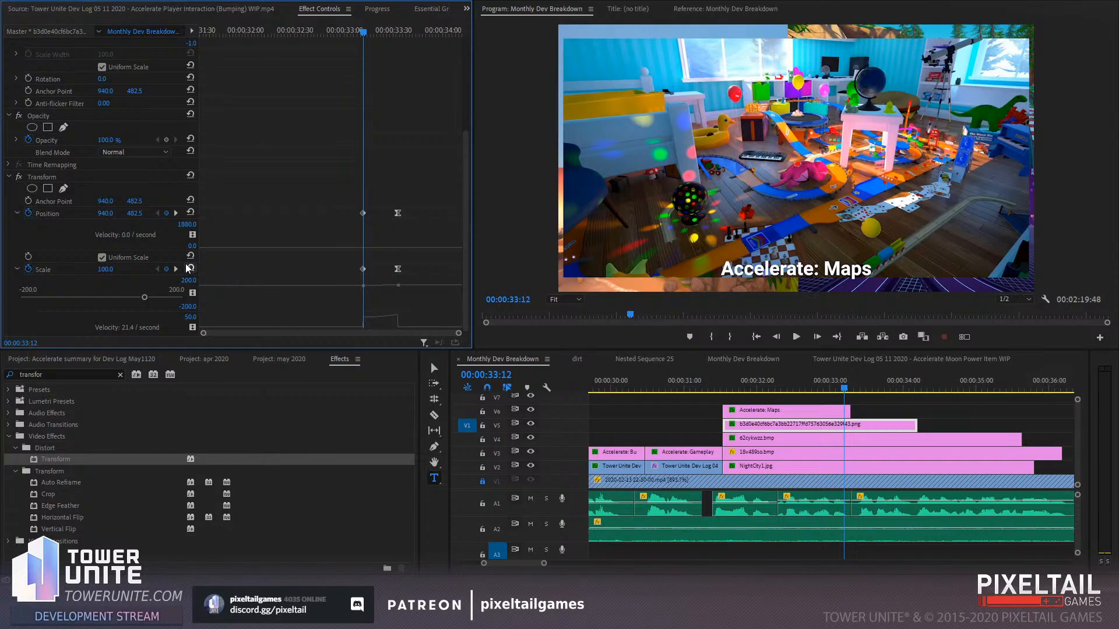
pyautogui.hotkey('ctrl', 'z')
pyautogui.hotkey('ctrl', 'z')
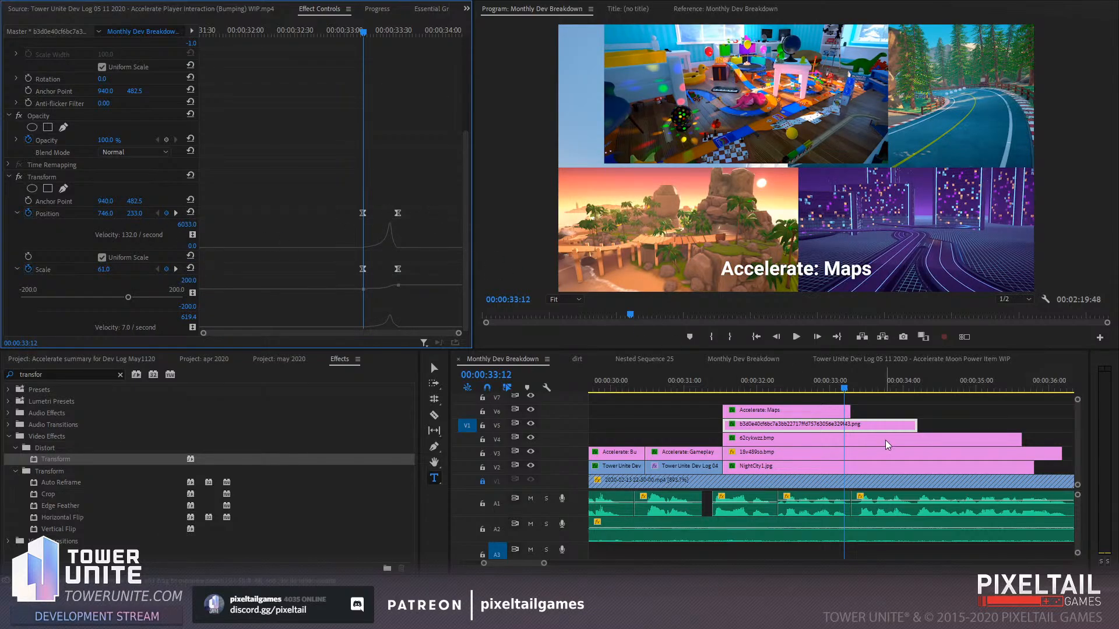
# Delete the toy-room image clip from track V5 and undo the deletion
pyautogui.click(871, 427)
pyautogui.press('Delete')
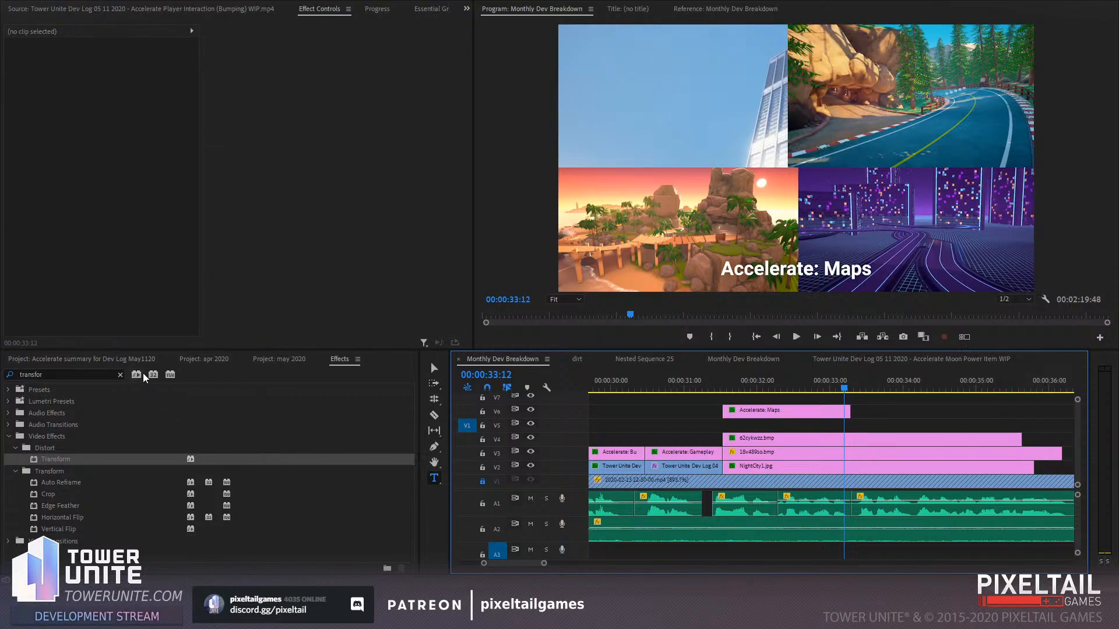
pyautogui.hotkey('ctrl', 'z')
pyautogui.click(99, 373)
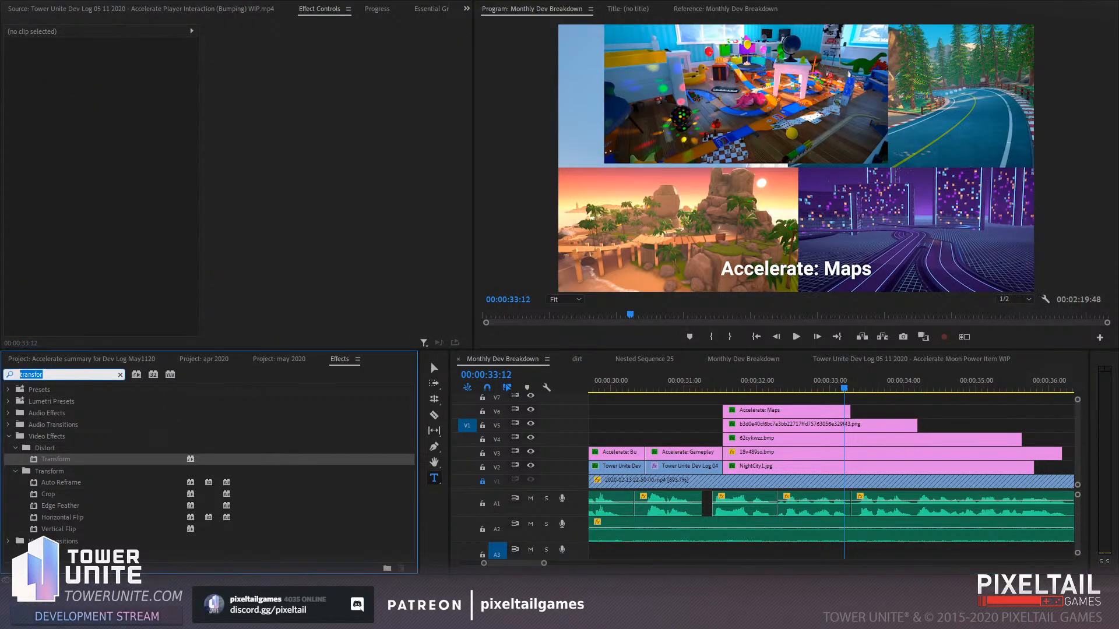
pyautogui.write('43.p')
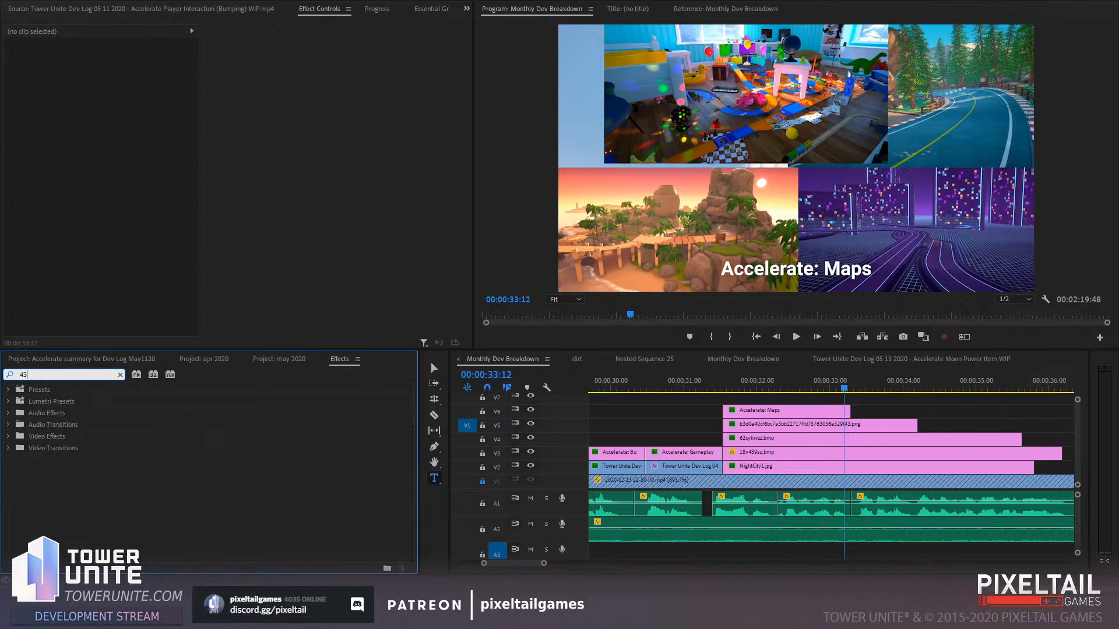
pyautogui.press('BackSpace')
pyautogui.press('BackSpace')
pyautogui.press('BackSpace')
pyautogui.press('BackSpace')
# Search the Accelerate summary project for the toy-room image by file name, using "43.pn" and "b3d"
pyautogui.click(76, 360)
pyautogui.click(50, 391)
pyautogui.write('43.p')
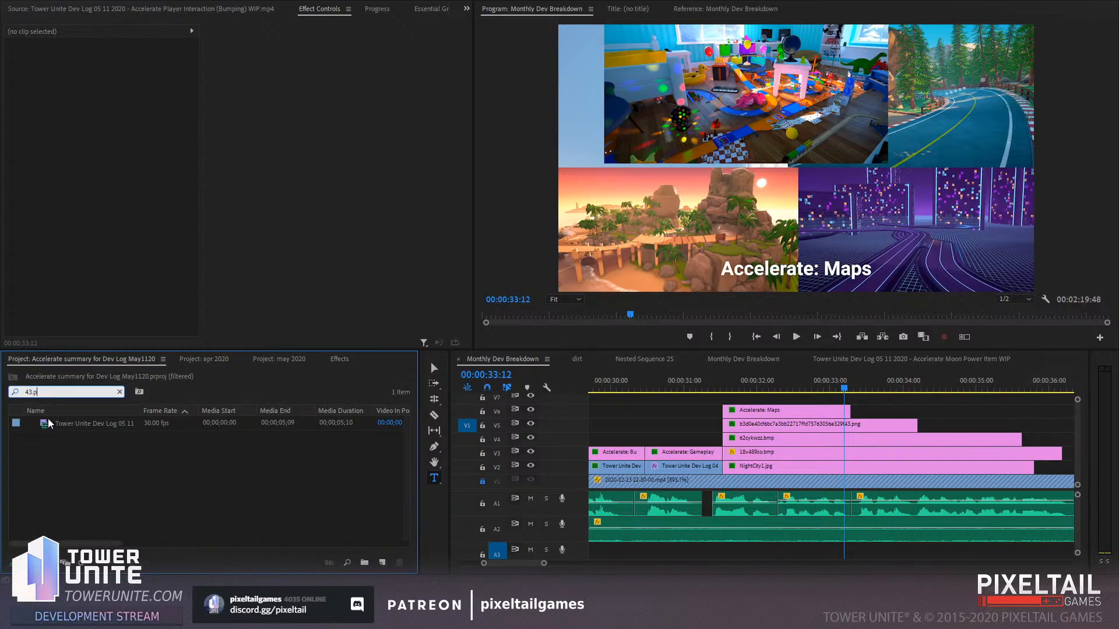
pyautogui.write('n')
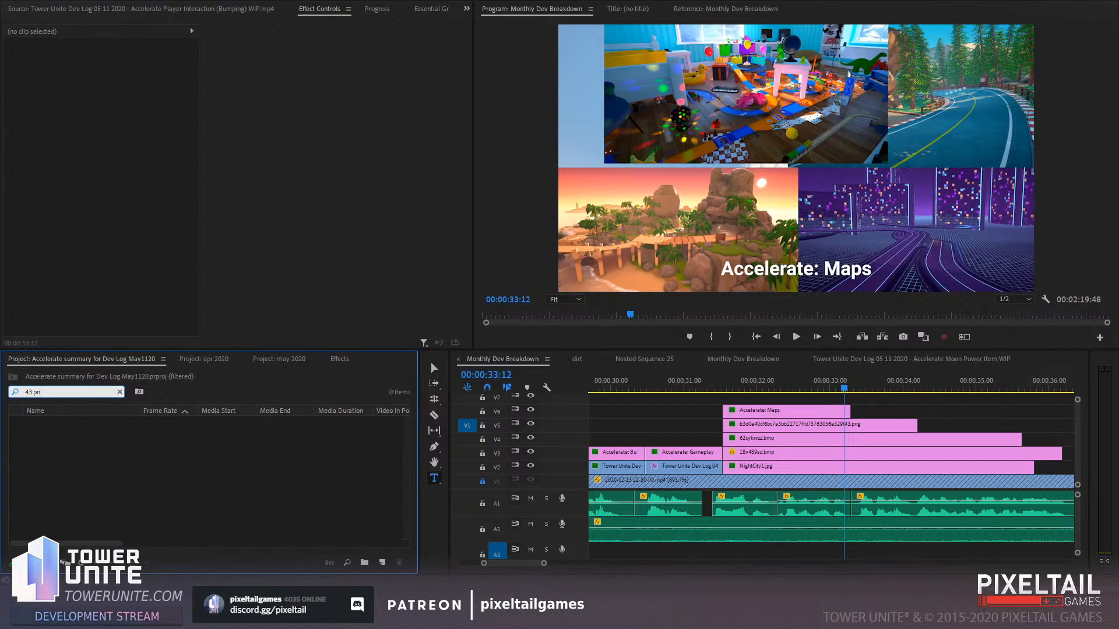
pyautogui.press('BackSpace')
pyautogui.press('BackSpace')
pyautogui.press('BackSpace')
pyautogui.press('BackSpace')
pyautogui.press('BackSpace')
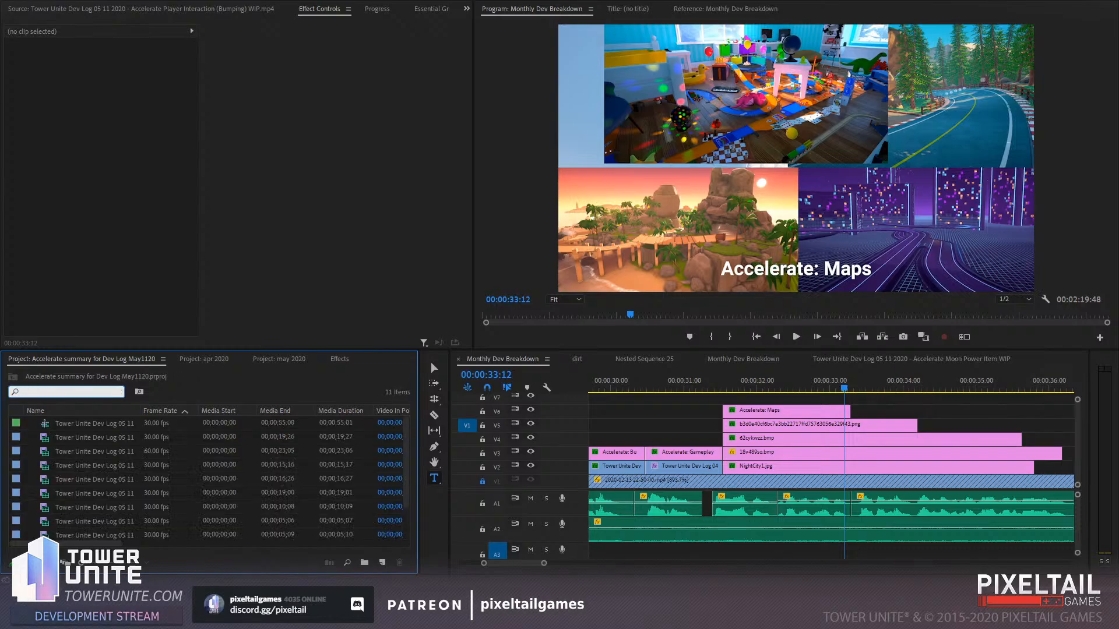
pyautogui.write('b3d')
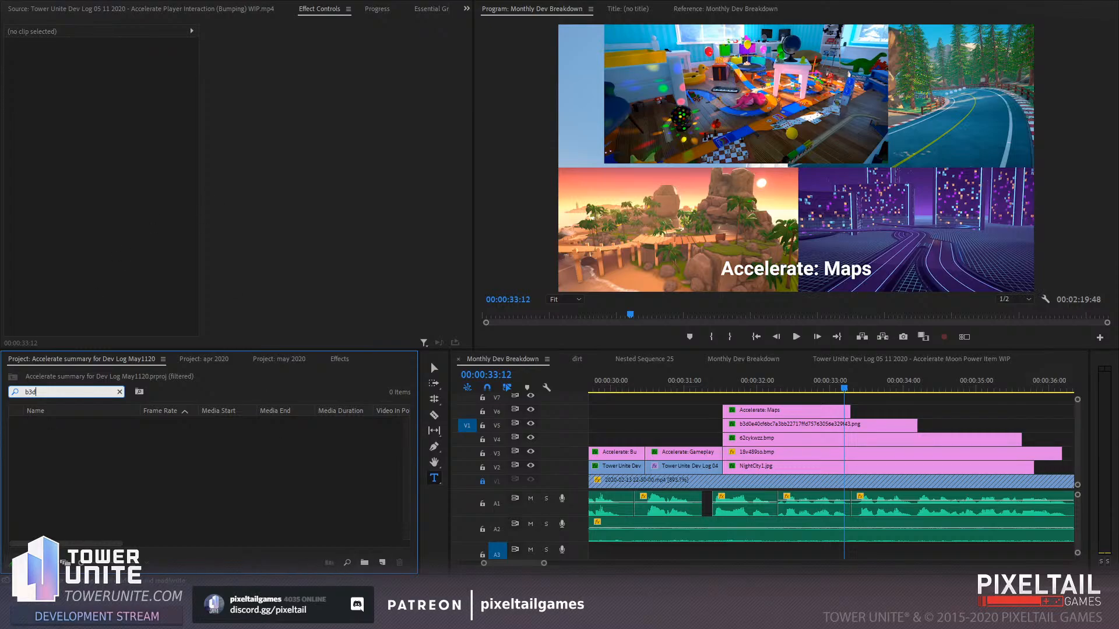
# Replace the toy-room image clip on track V5 with a fresh copy whose start aligns with the Accelerate: Maps title
pyautogui.click(780, 424)
pyautogui.press('Delete')
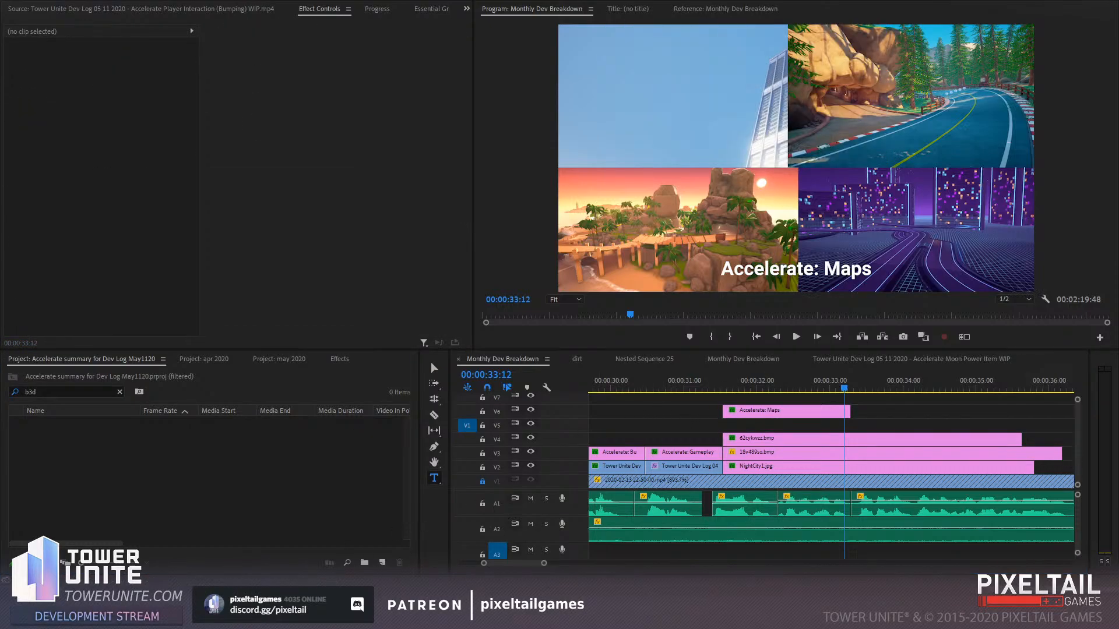
pyautogui.moveTo(588, 427); pyautogui.dragTo(658, 426)
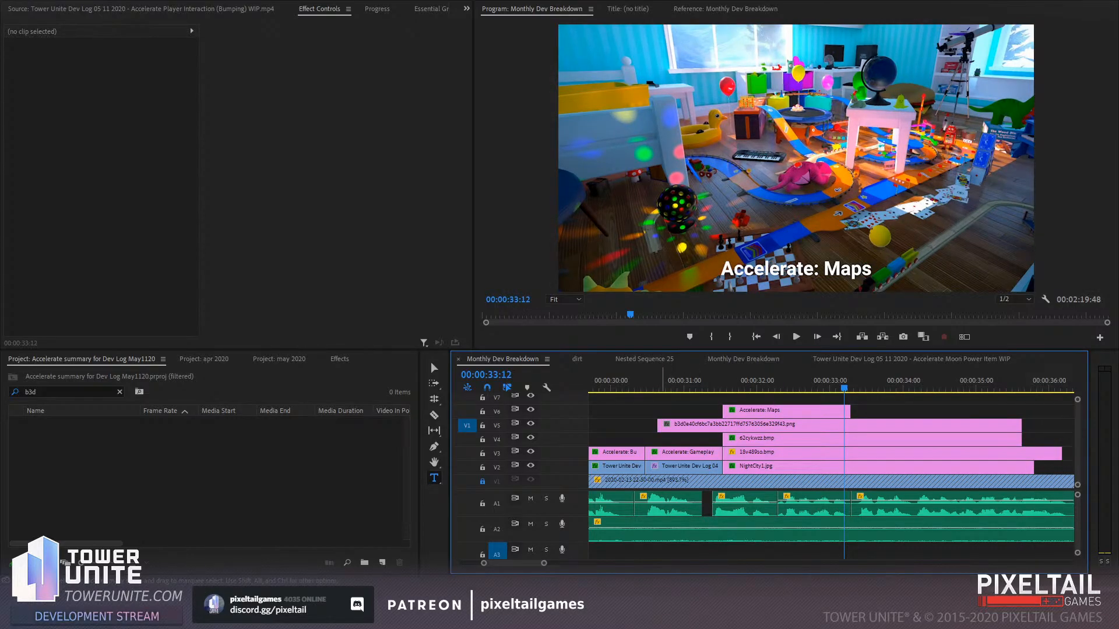
pyautogui.moveTo(657, 425); pyautogui.dragTo(722, 426)
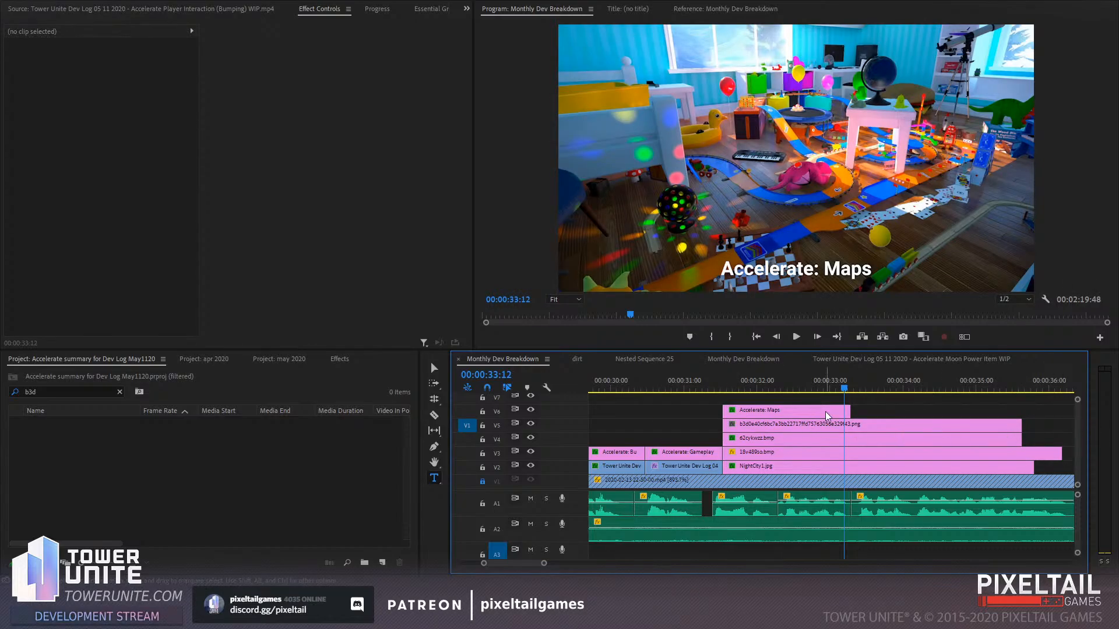
# Find the Transform video effect and apply it to the new toy-room image clip on track V5
pyautogui.click(894, 423)
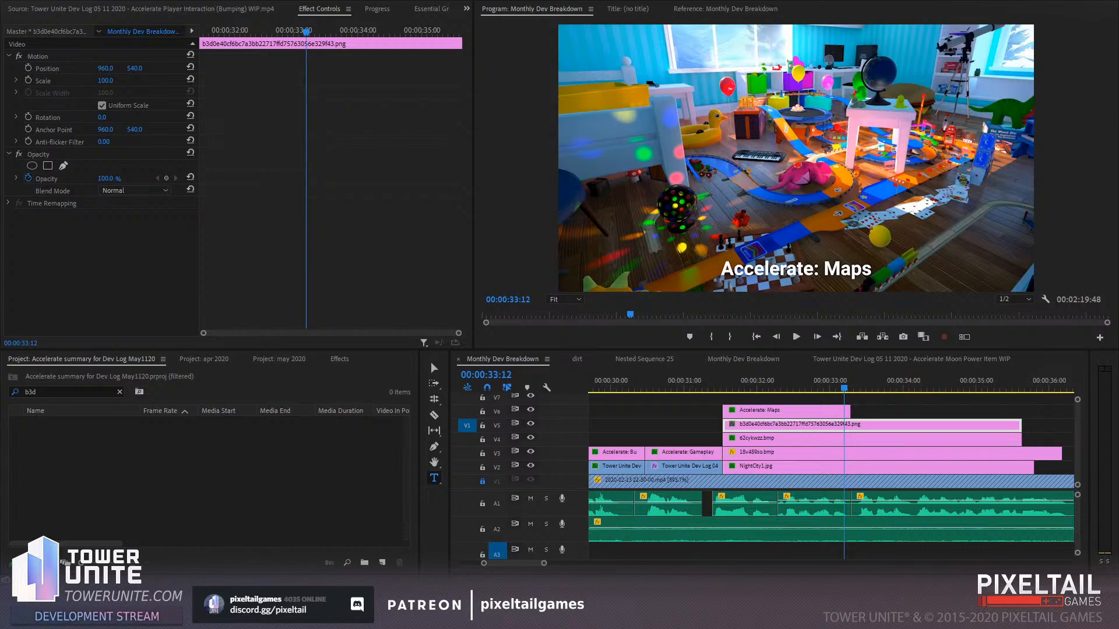
pyautogui.click(340, 359)
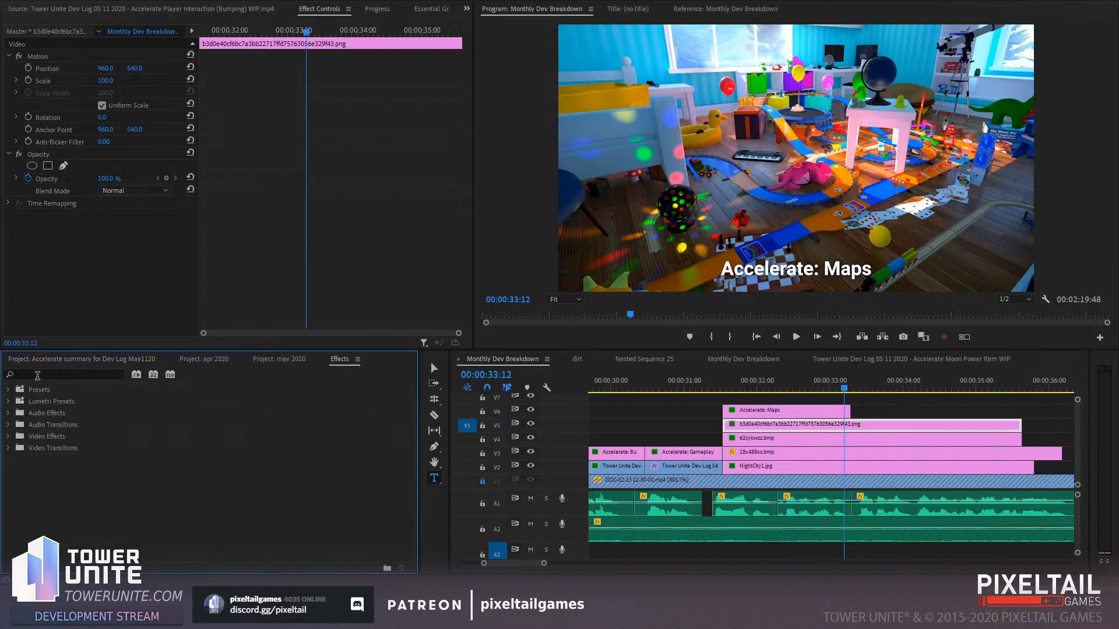
pyautogui.click(47, 373)
pyautogui.write('trans')
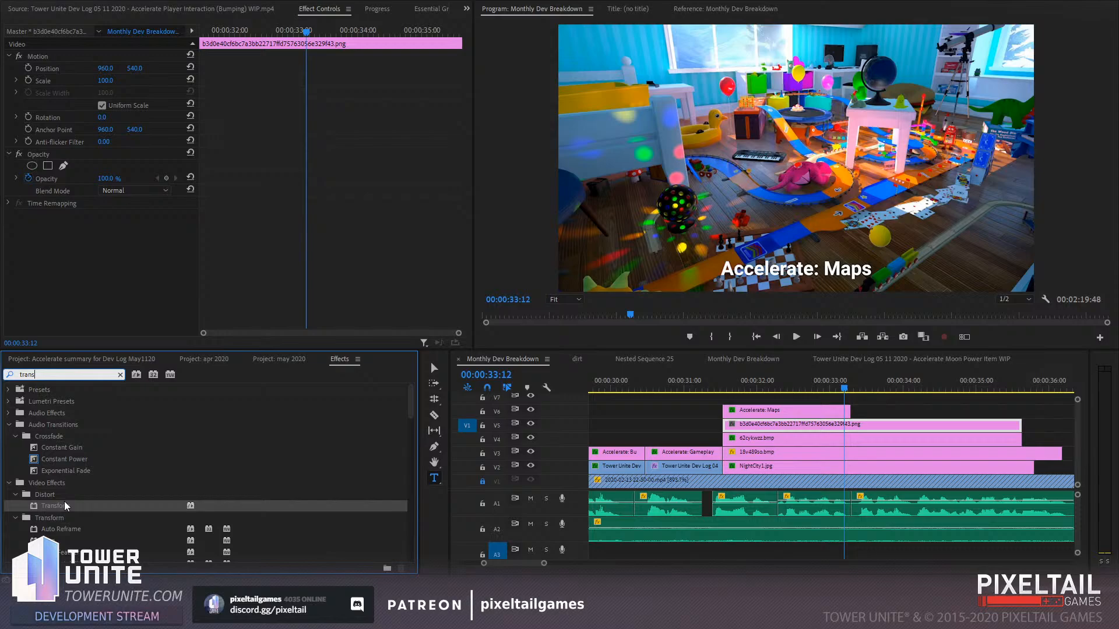
pyautogui.moveTo(66, 505); pyautogui.dragTo(816, 424)
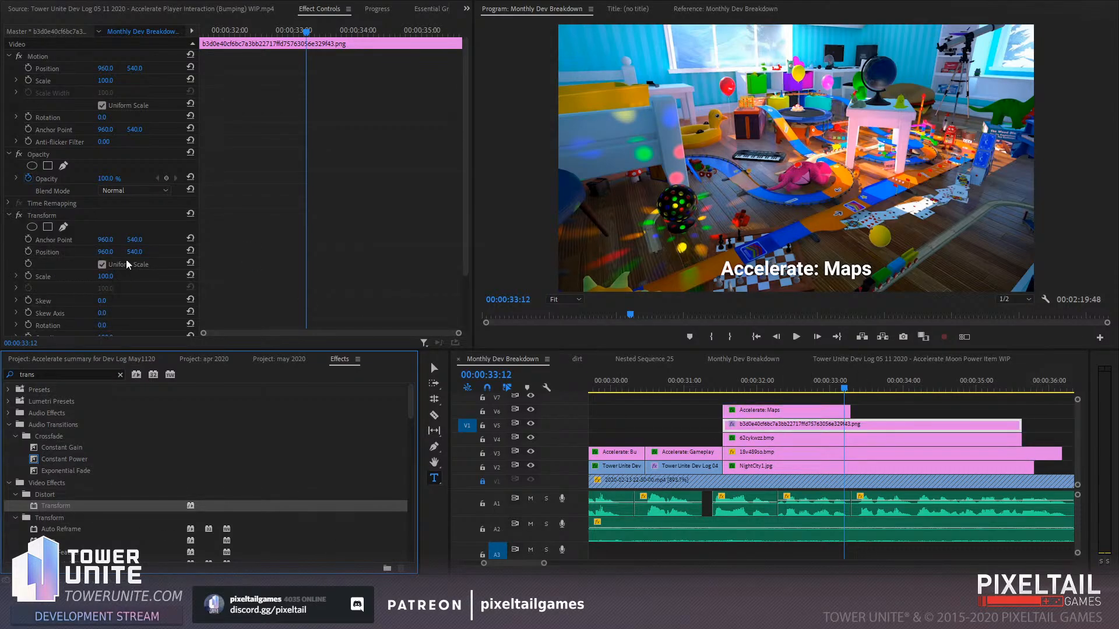
# Set the toy-room clip's Transform scale to 55 and its position to 457, 289, filling the upper-left quadrant of the frame
pyautogui.click(105, 276)
pyautogui.write('50')
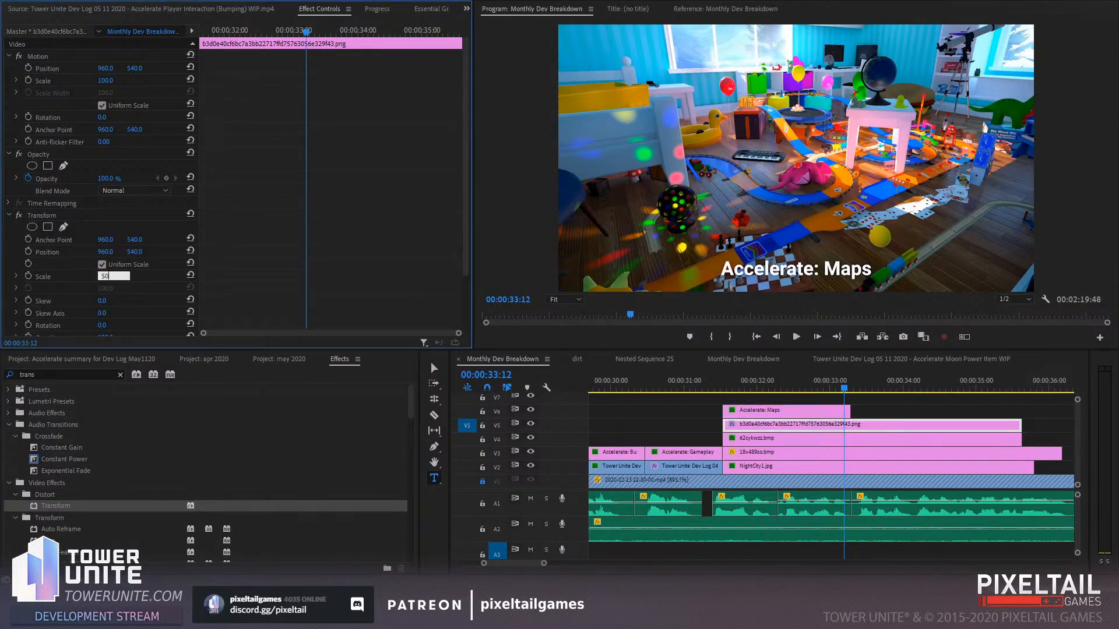
pyautogui.press('Return')
pyautogui.moveTo(105, 252); pyautogui.dragTo(35, 252)
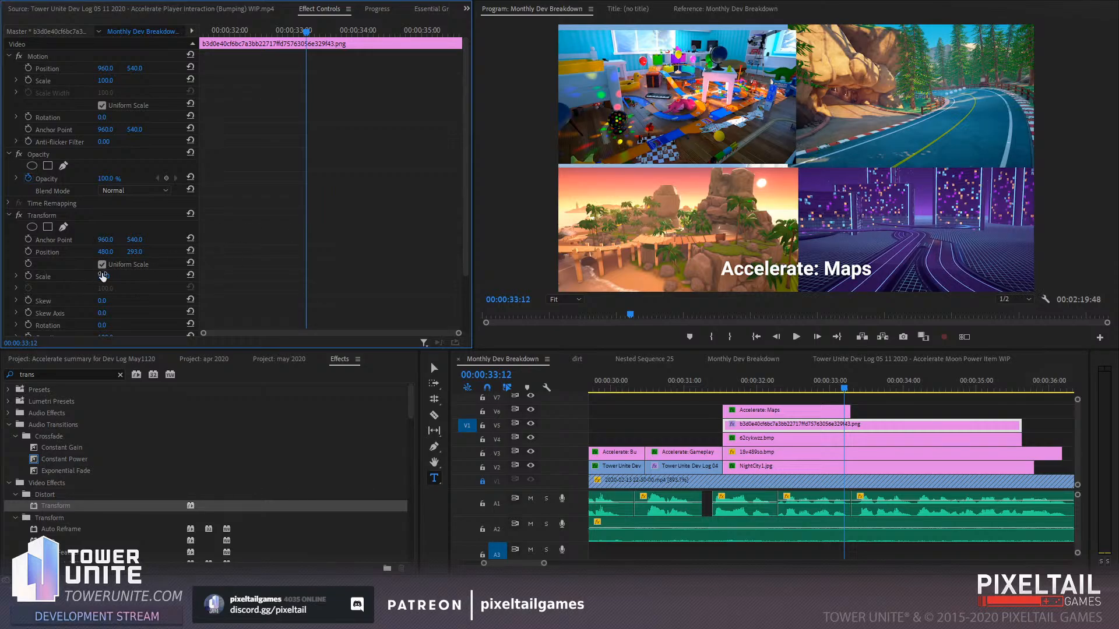
pyautogui.moveTo(102, 276); pyautogui.dragTo(132, 252)
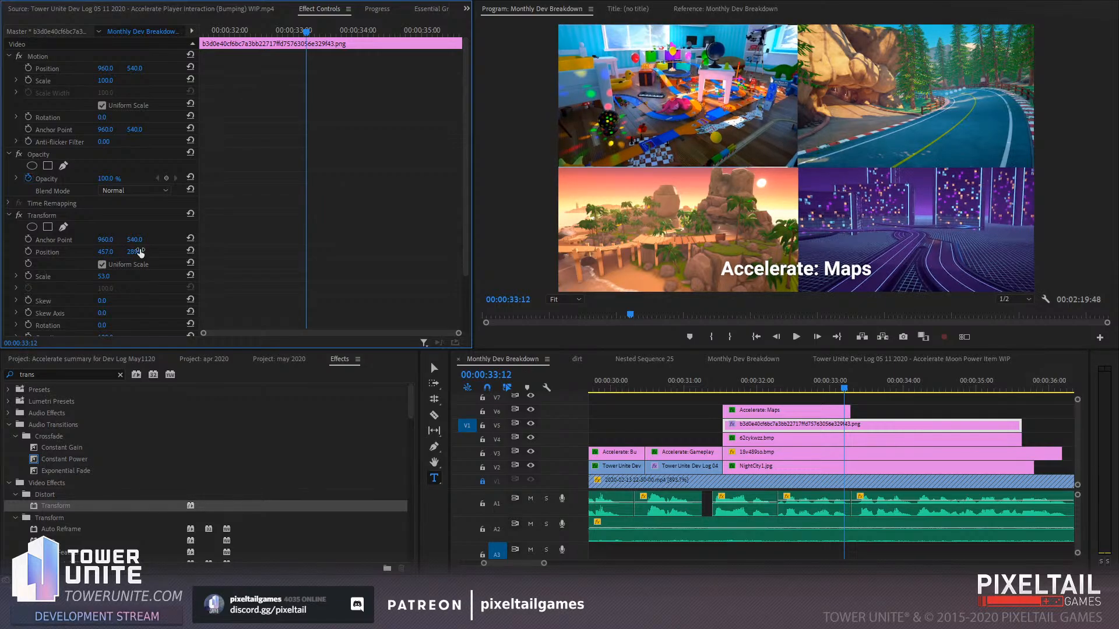
pyautogui.click(105, 276)
pyautogui.write('55')
pyautogui.press('Return')
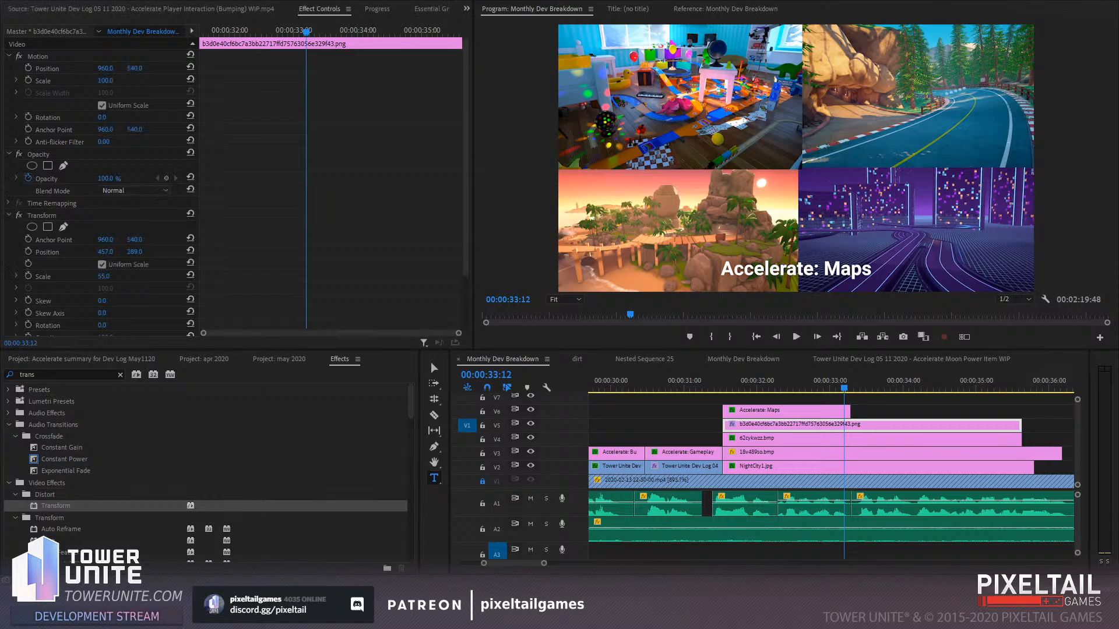
# Place grid.png on track V7, starting together with the Accelerate: Maps title
pyautogui.moveTo(0, 408); pyautogui.dragTo(729, 398)
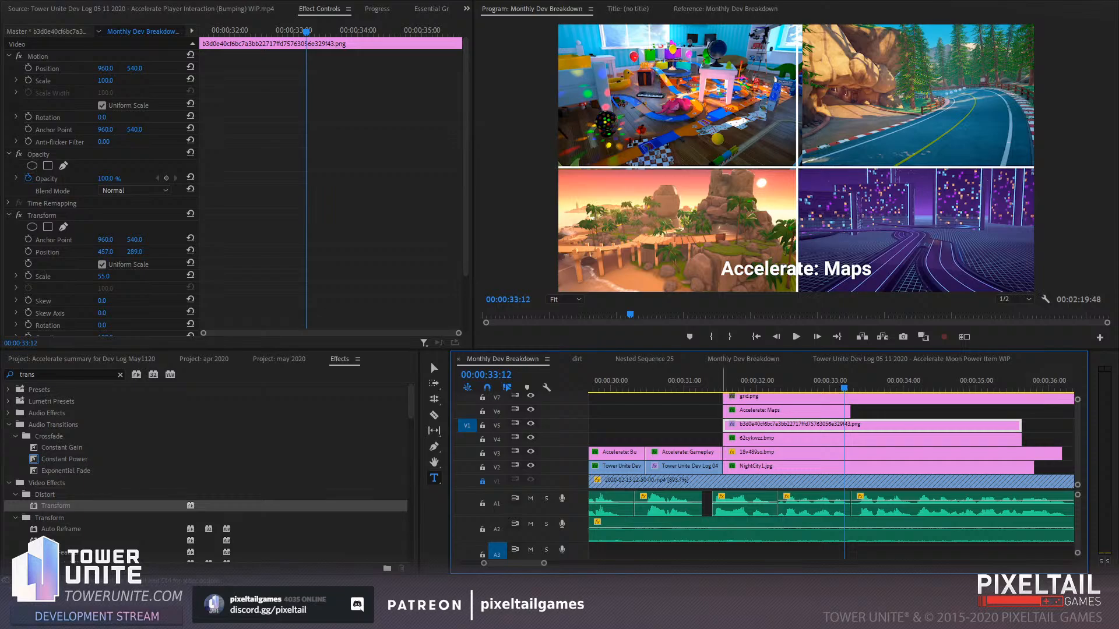
pyautogui.click(757, 411)
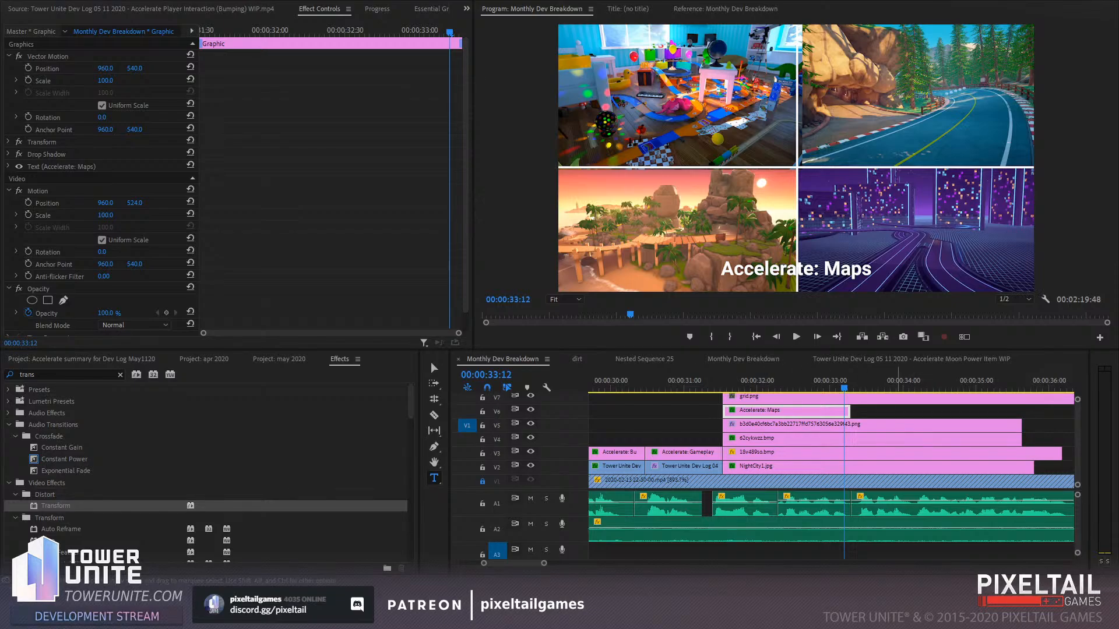
pyautogui.click(901, 411)
# Delete the map images together with the title and grid clips, and undo the deletion
pyautogui.moveTo(1053, 466); pyautogui.dragTo(781, 436)
pyautogui.press('Delete')
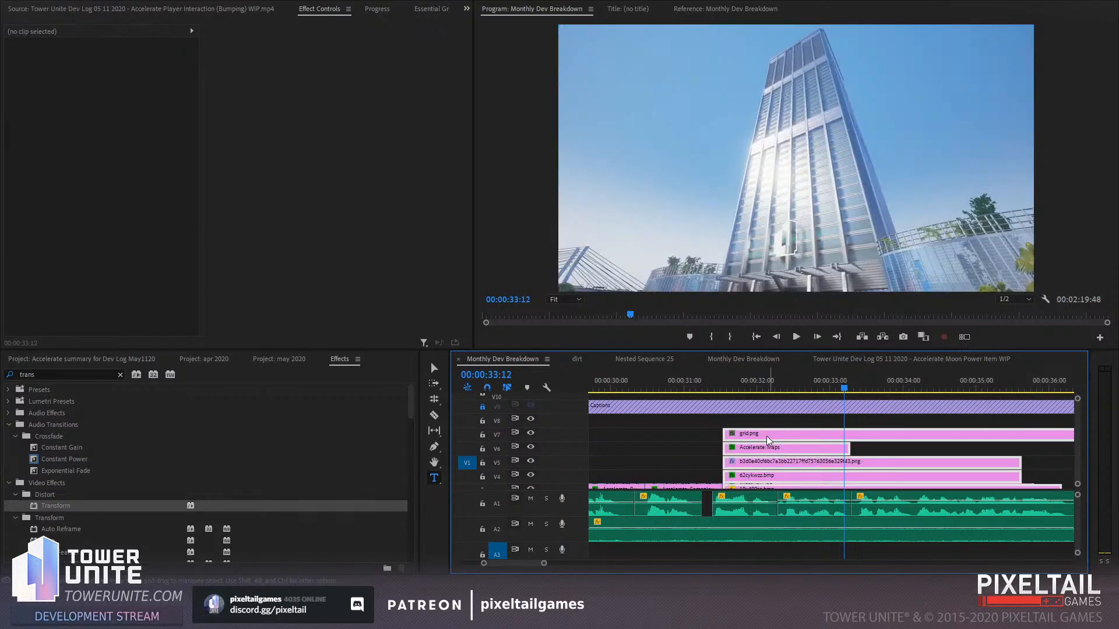
pyautogui.hotkey('ctrl', 'z')
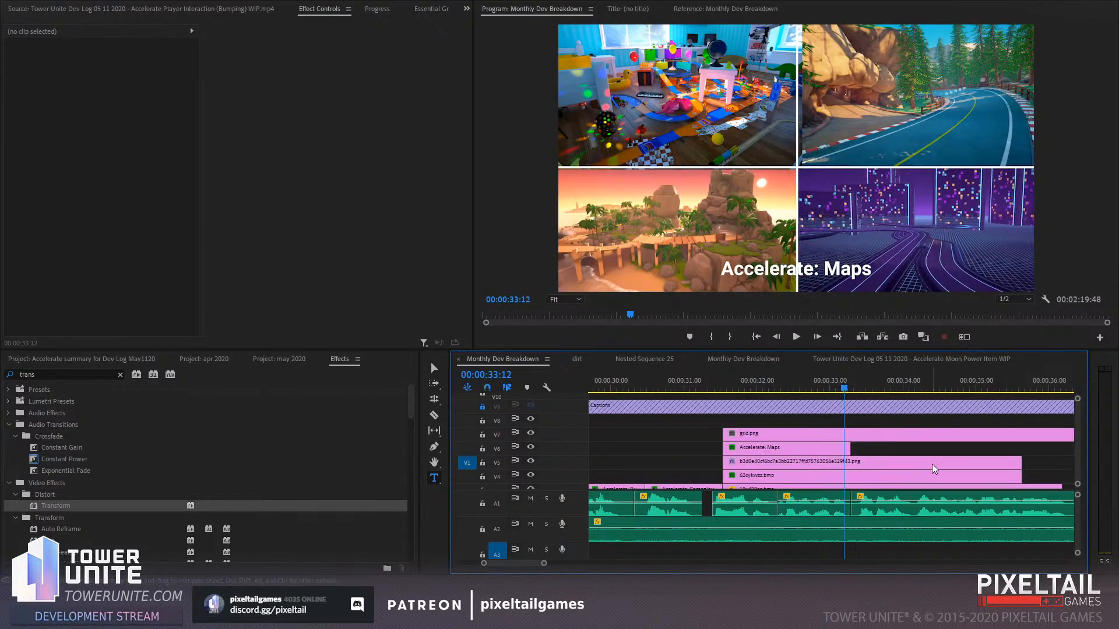
# Delete the four map image clips on tracks V2 to V5, keeping the title and grid, and move the playhead to 00:00:32:03
pyautogui.moveTo(912, 449); pyautogui.dragTo(1058, 457)
pyautogui.hscroll(-2, 1065, 446)
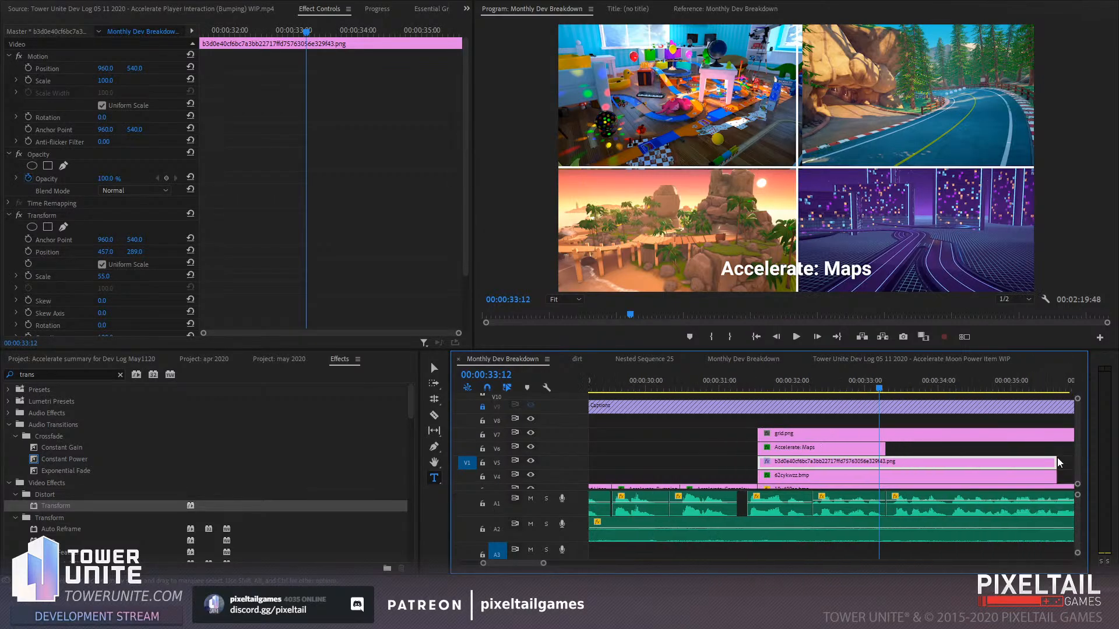
pyautogui.scroll(-2, 1059, 463)
pyautogui.scroll(-3, 1078, 442)
pyautogui.moveTo(1021, 424); pyautogui.dragTo(976, 472)
pyautogui.press('Delete')
pyautogui.click(724, 383)
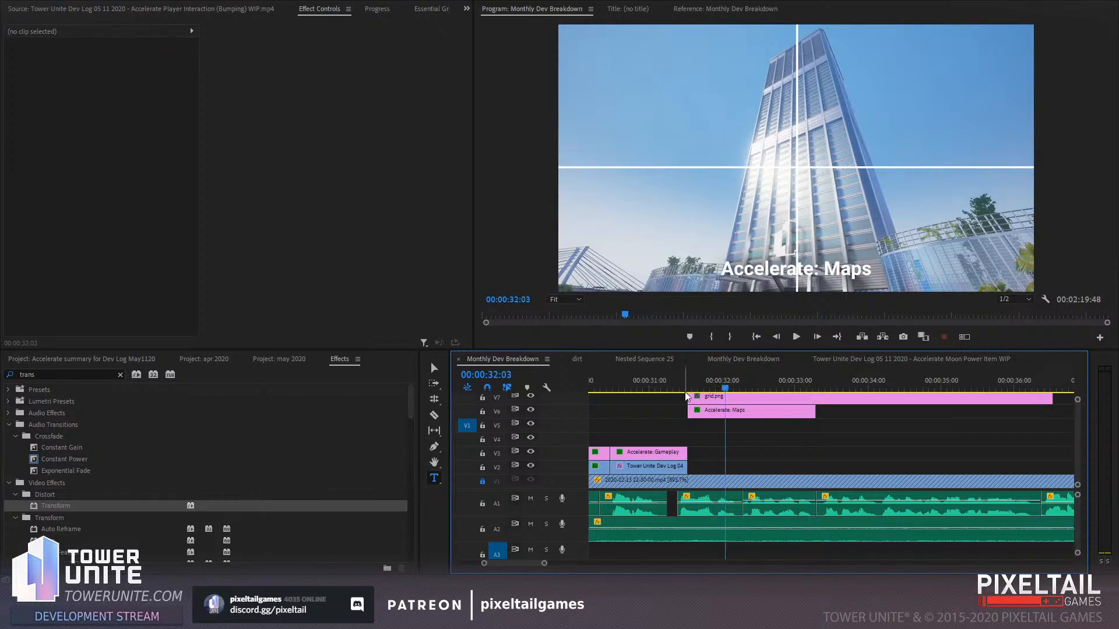
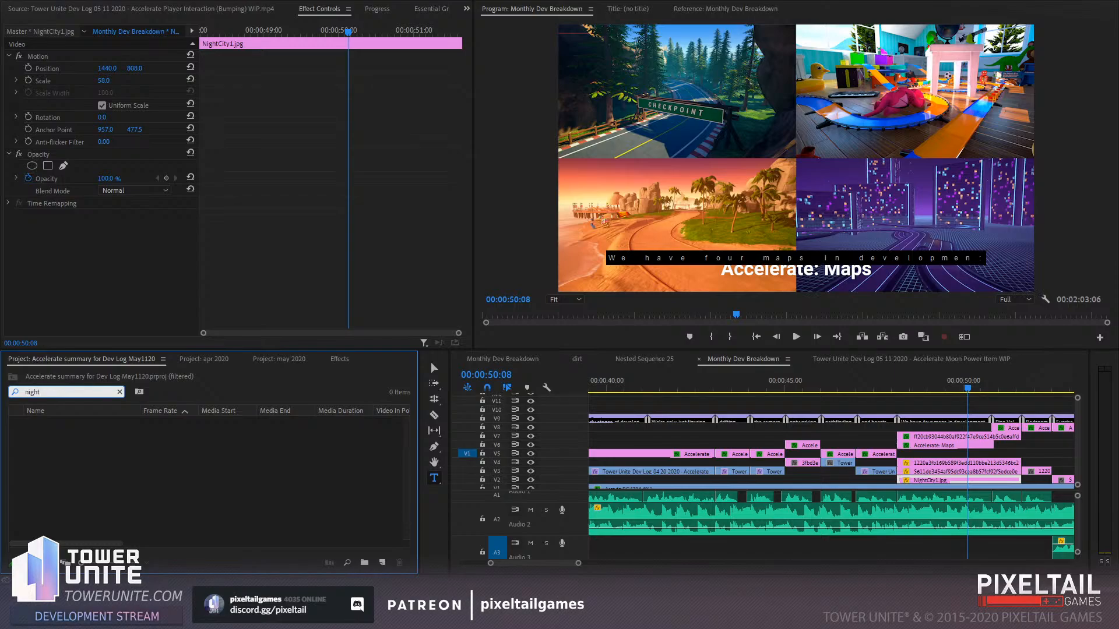
# Search the apr 2020 project for "night" and select NightCity1.jpg
pyautogui.click(202, 359)
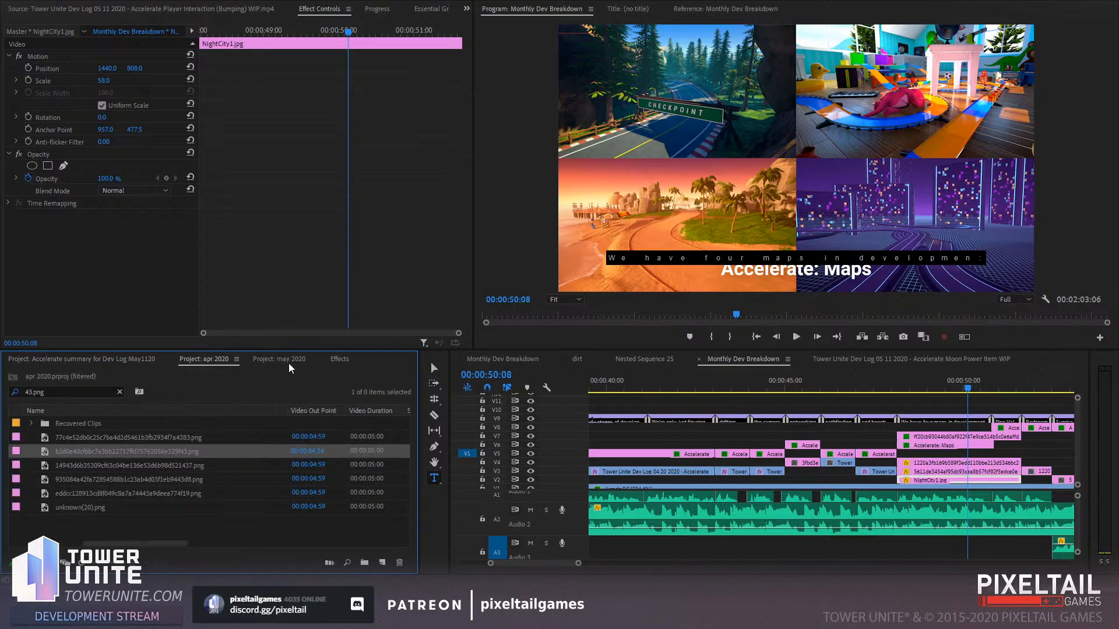
pyautogui.click(88, 392)
pyautogui.write('nigh')
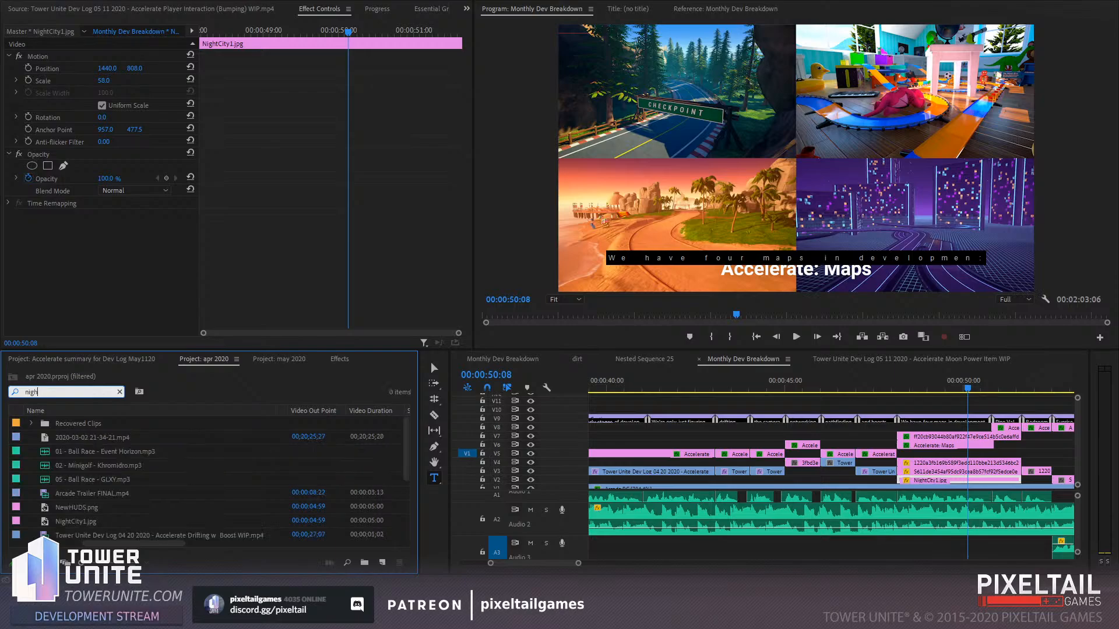
pyautogui.write('t')
pyautogui.click(81, 444)
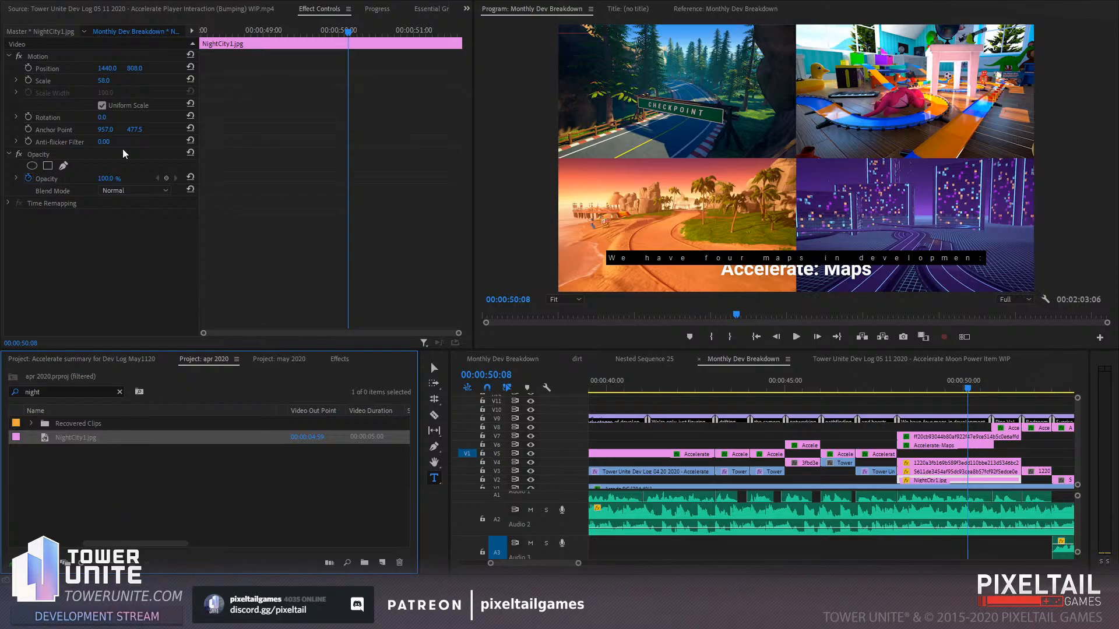
pyautogui.hotkey('alt', 'Tab')
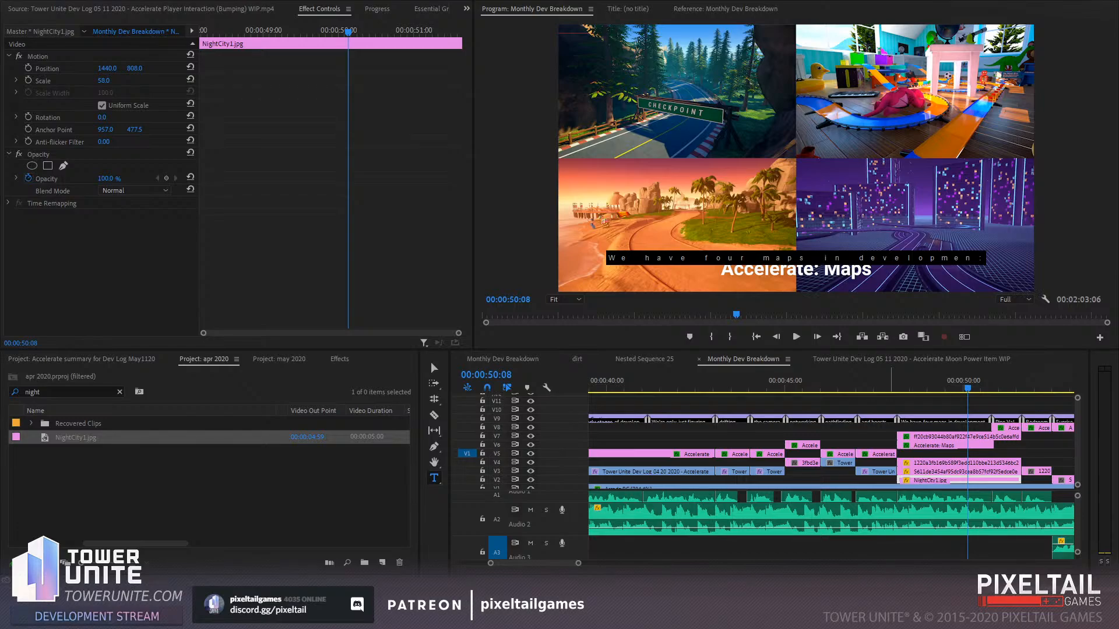
pyautogui.hotkey('alt', 'Tab')
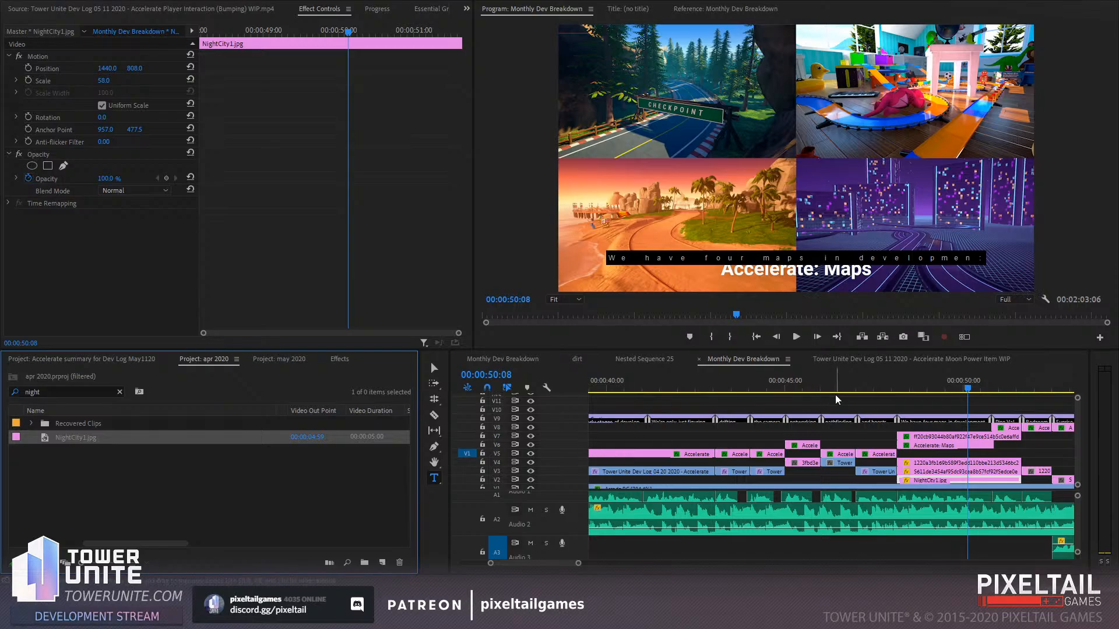
# Return to the first Monthly Dev Breakdown sequence and place 1.png on track V2, starting with the Accelerate: Maps title
pyautogui.click(504, 361)
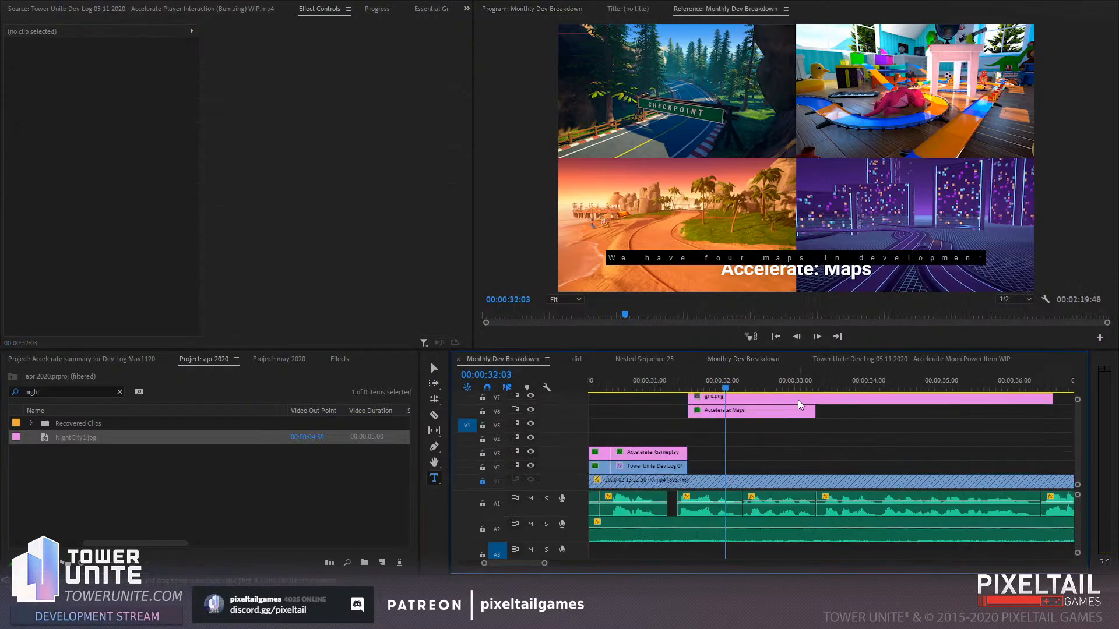
pyautogui.click(362, 618)
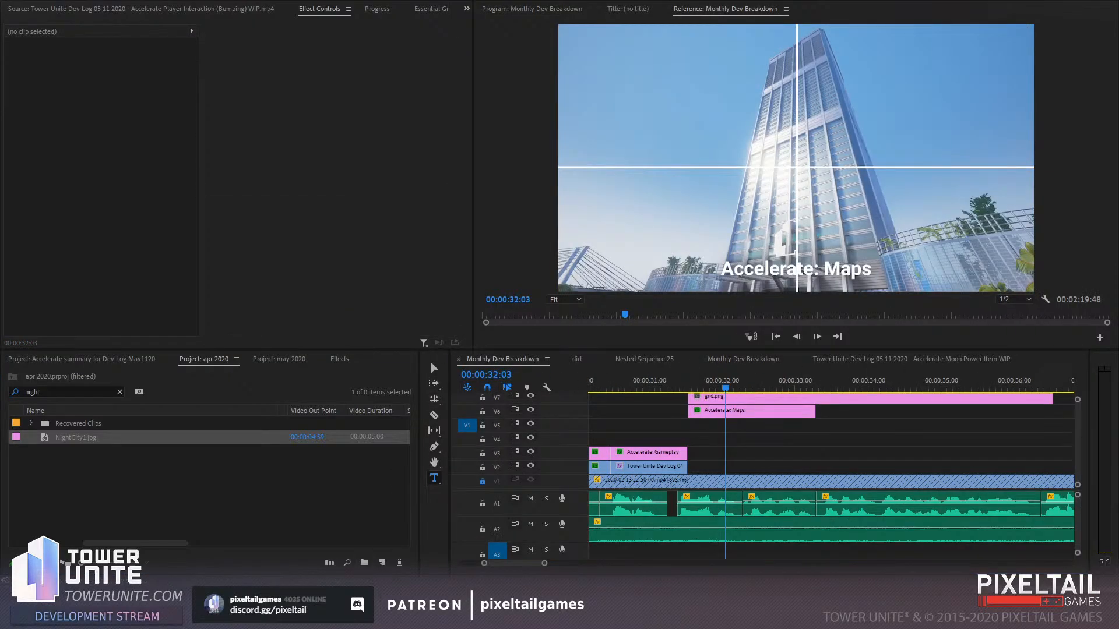
pyautogui.moveTo(756, 548); pyautogui.dragTo(691, 469)
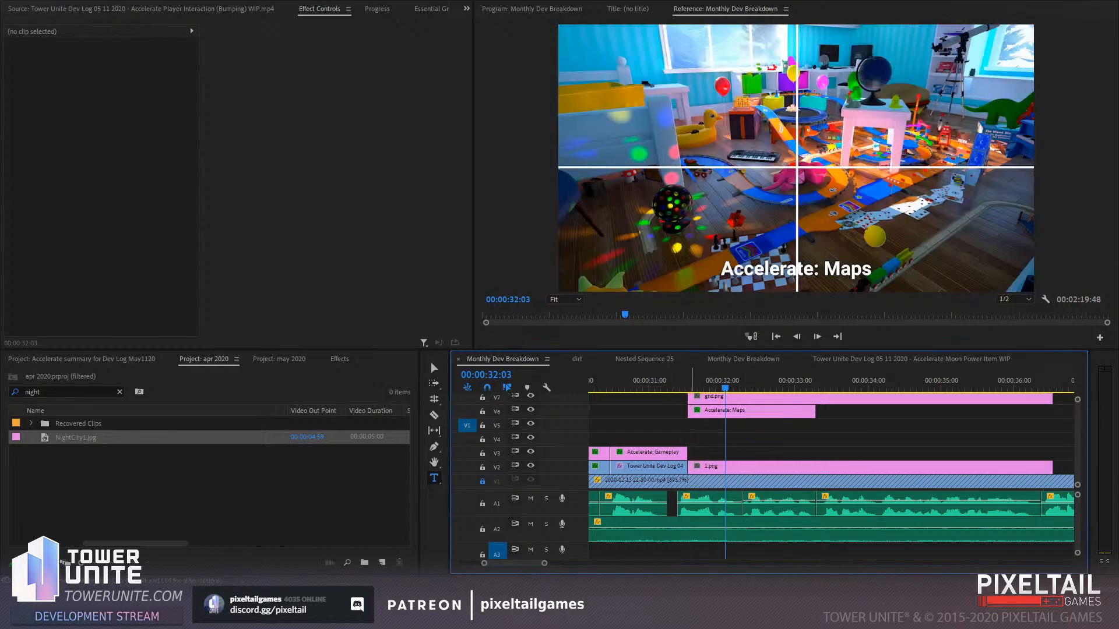
# Scale the 1.png clip on track V2 to 50 and set its position to 483, 289 to fill the grid's upper-left quadrant
pyautogui.click(706, 466)
pyautogui.click(102, 81)
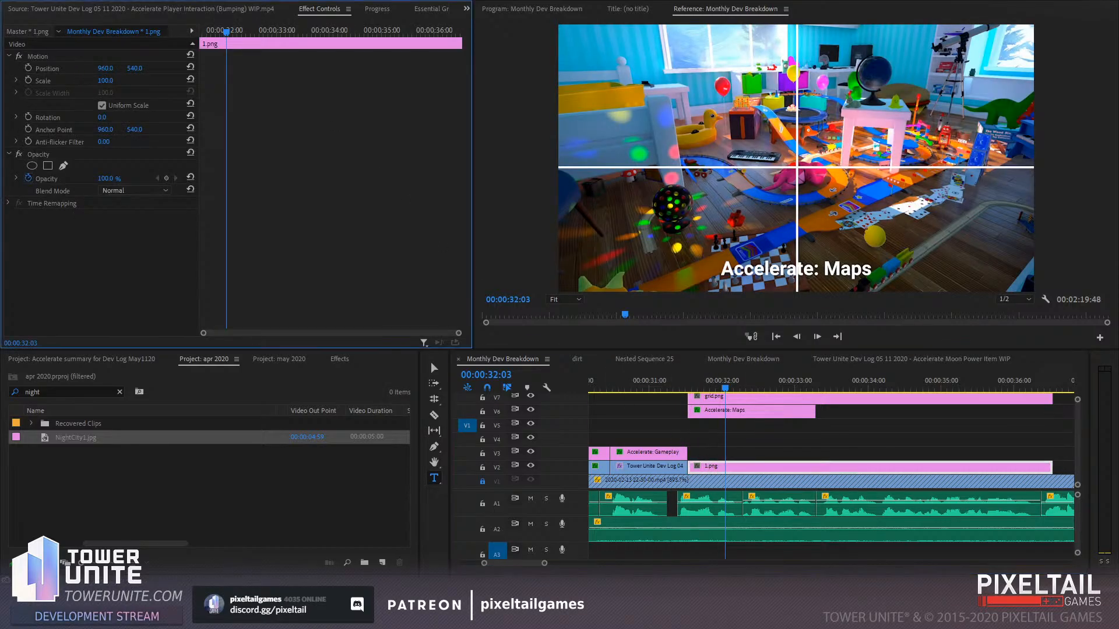
pyautogui.write('50')
pyautogui.press('Return')
pyautogui.moveTo(109, 69); pyautogui.dragTo(50, 68)
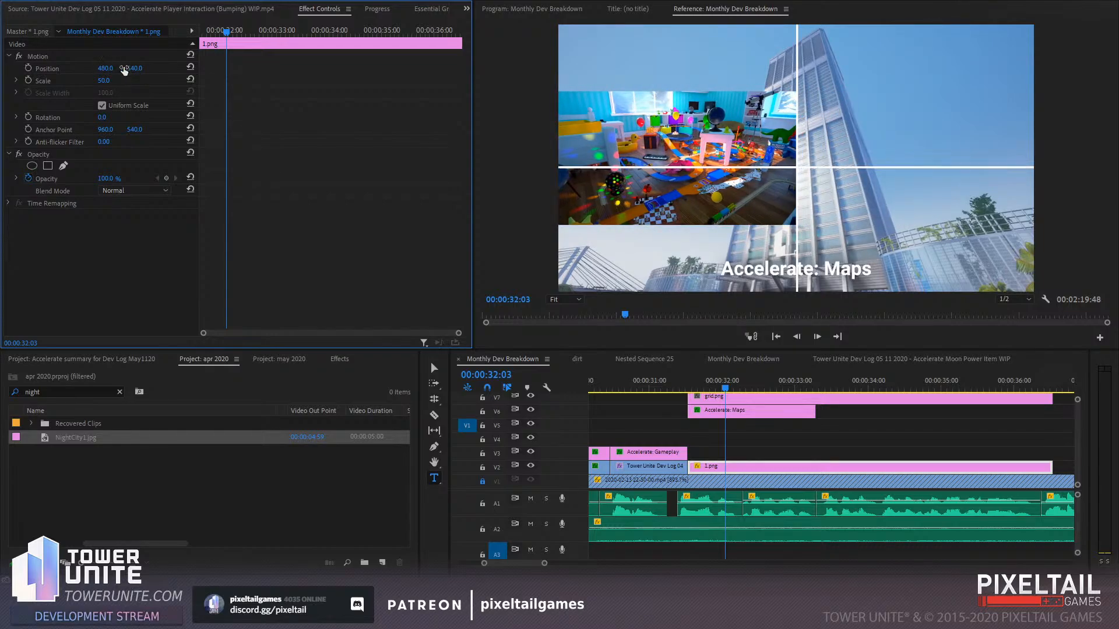
pyautogui.moveTo(134, 68); pyautogui.dragTo(107, 68)
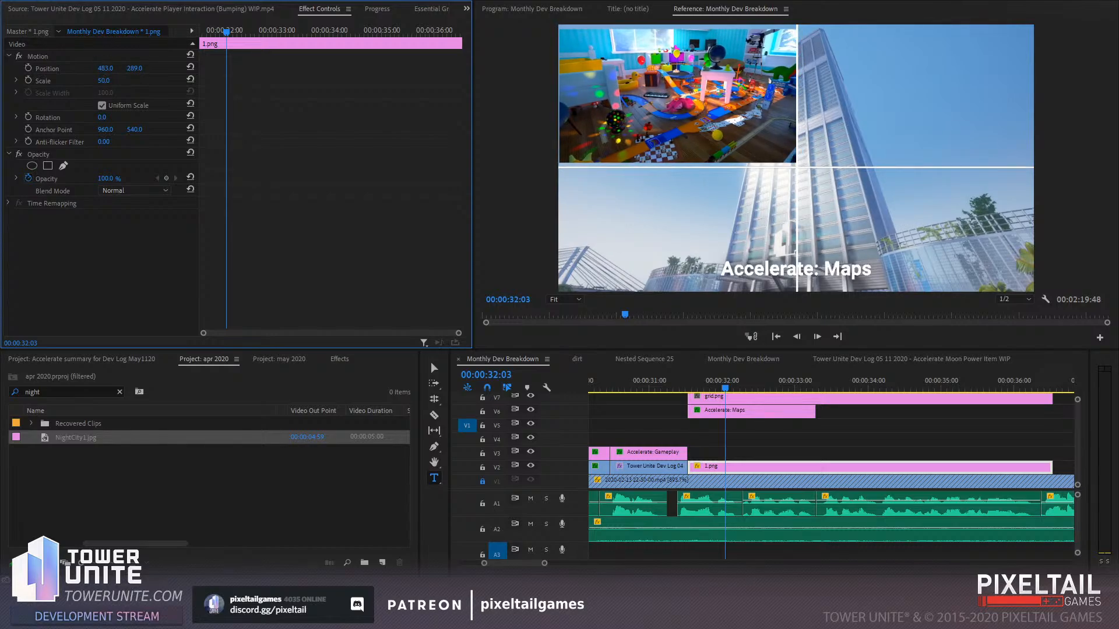
# Try scaling the grid.png overlay to 85 and undo the change
pyautogui.click(760, 400)
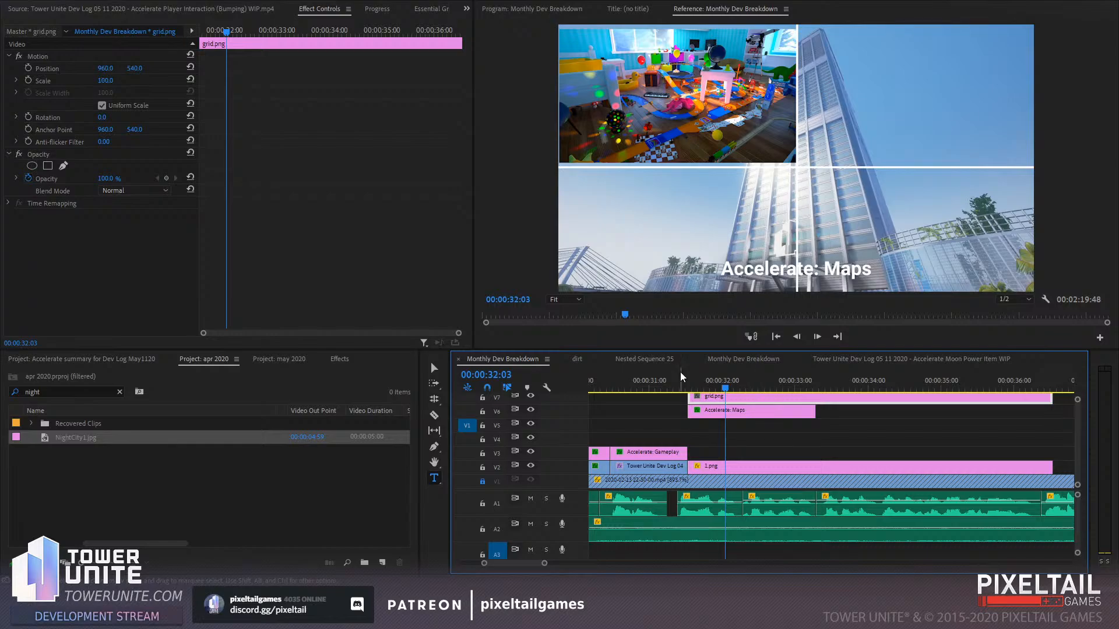
pyautogui.moveTo(103, 80); pyautogui.dragTo(96, 81)
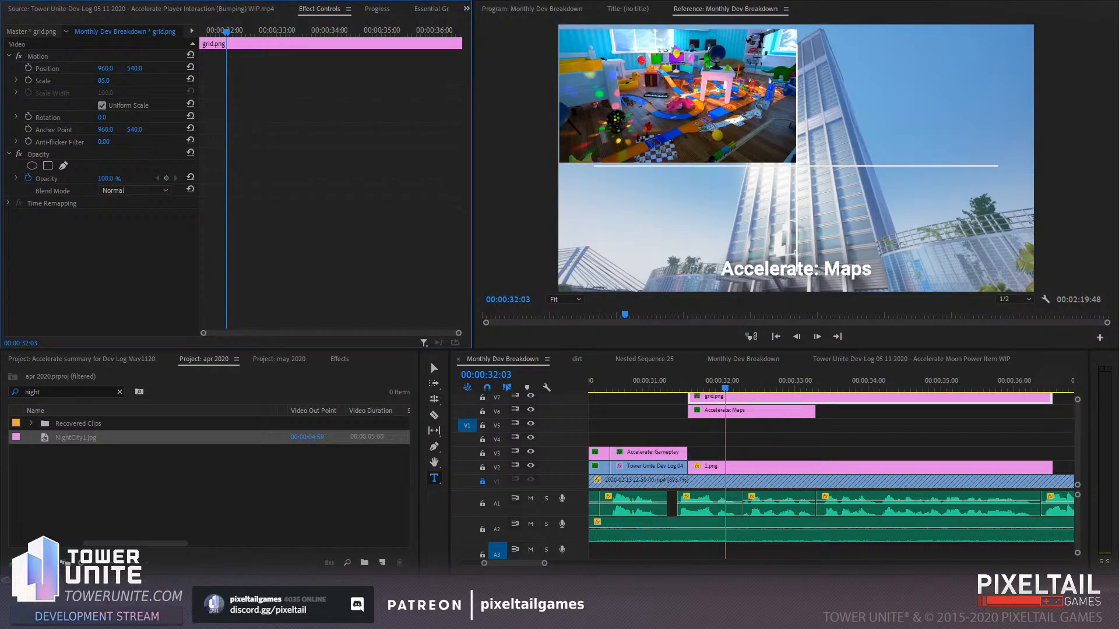
pyautogui.hotkey('ctrl', 'z')
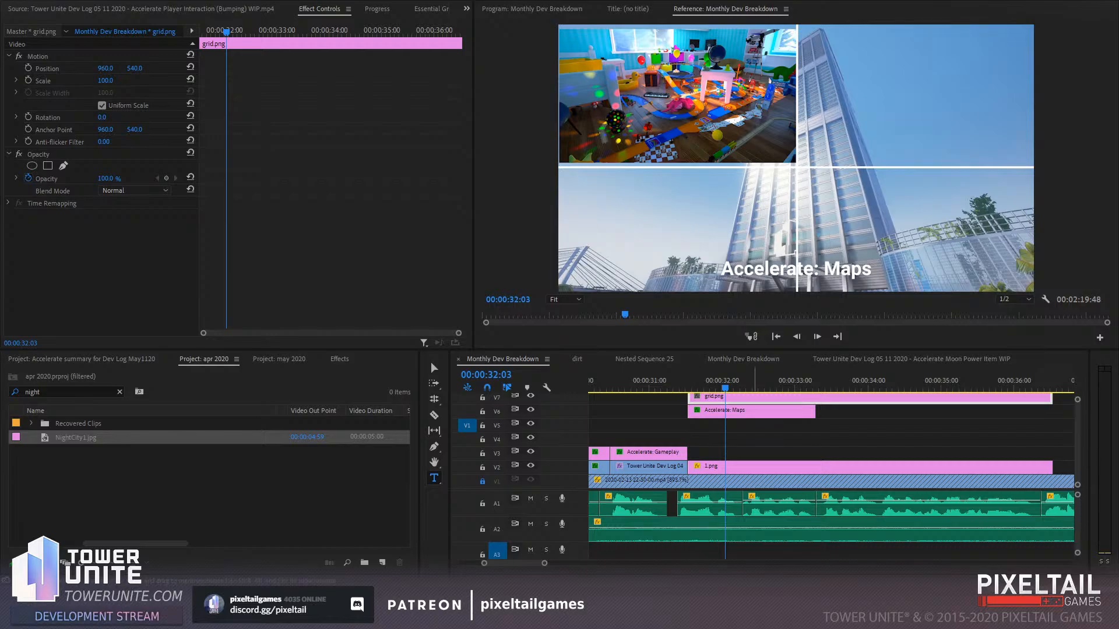
# Delete the Accelerate: Maps title and the 1.png clip, and undo both deletions
pyautogui.click(757, 440)
pyautogui.click(760, 414)
pyautogui.press('Delete')
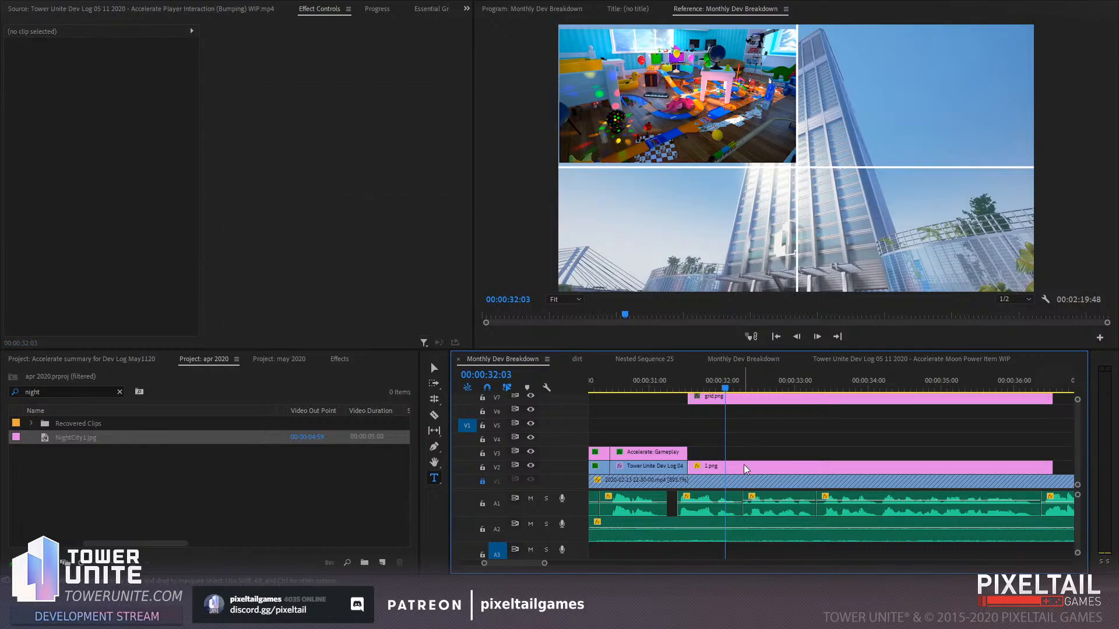
pyautogui.click(744, 464)
pyautogui.press('Delete')
pyautogui.hotkey('ctrl', 'z')
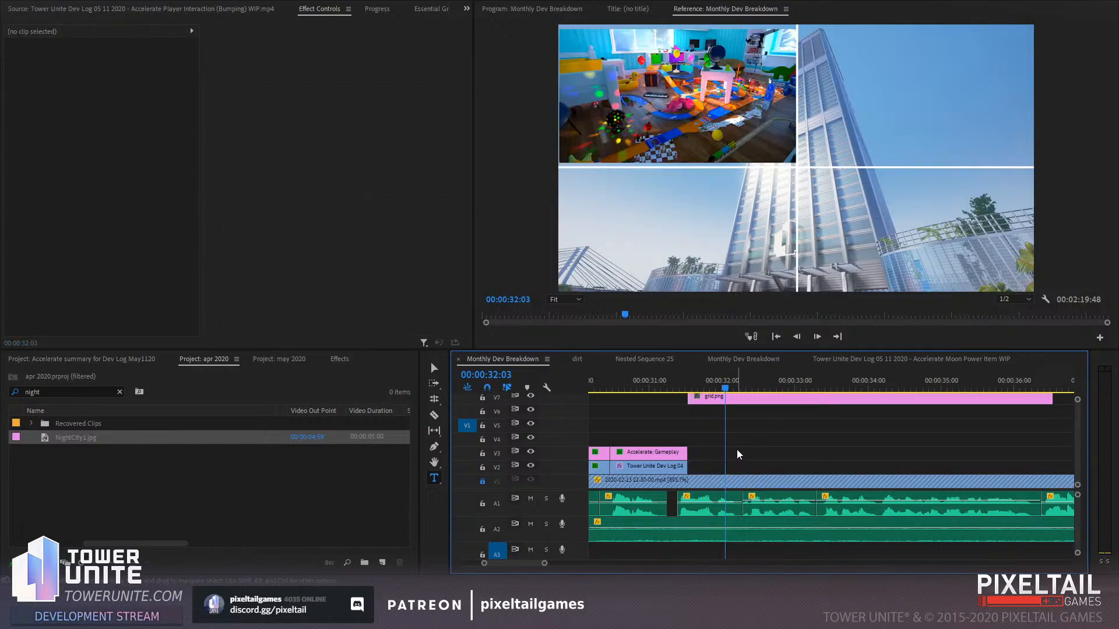
pyautogui.hotkey('ctrl', 'z')
# Delete 1.png from track V2 and place SCREENS.psd there, beginning shortly after the start of the Accelerate: Maps title
pyautogui.click(741, 464)
pyautogui.press('Delete')
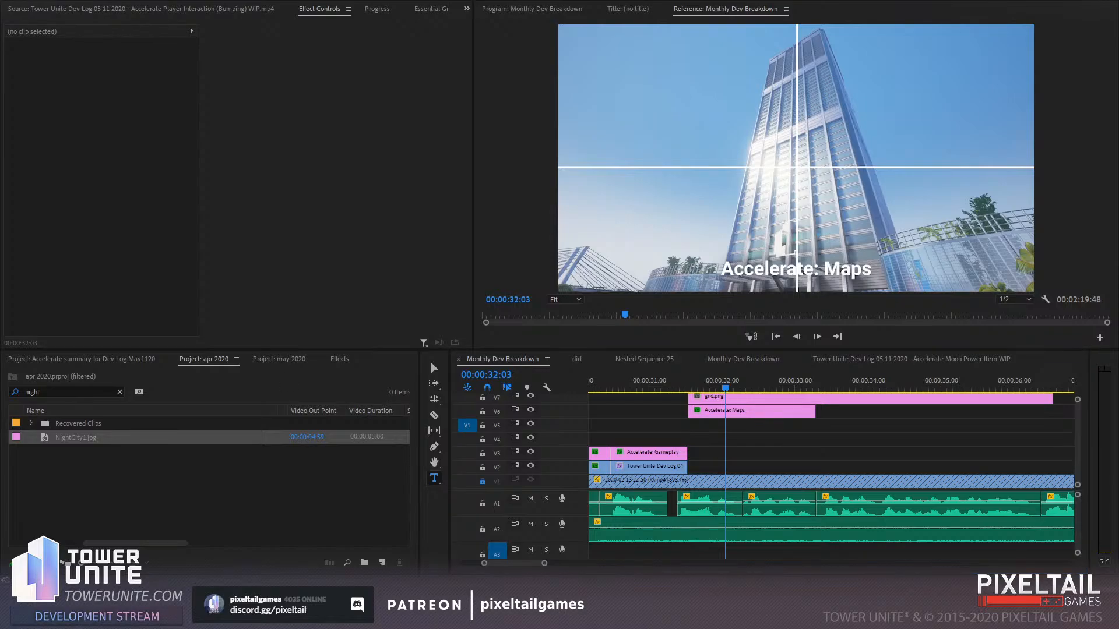
pyautogui.moveTo(0, 466); pyautogui.dragTo(700, 467)
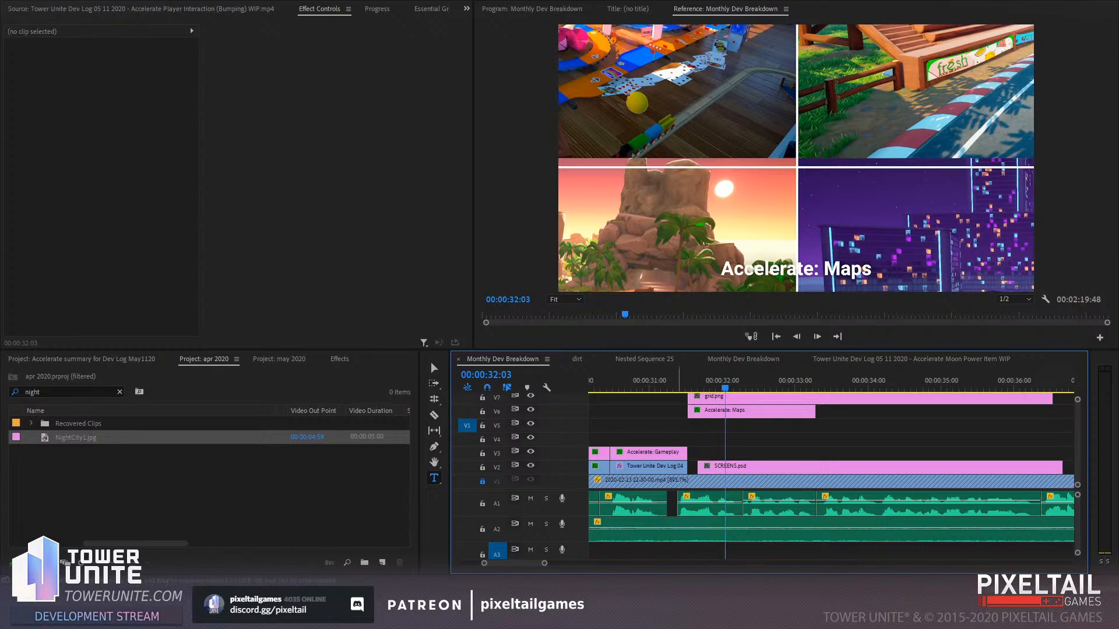
# Set the motion scale of the SCREENS.psd clip to 50 so all four map images fit the frame
pyautogui.click(748, 467)
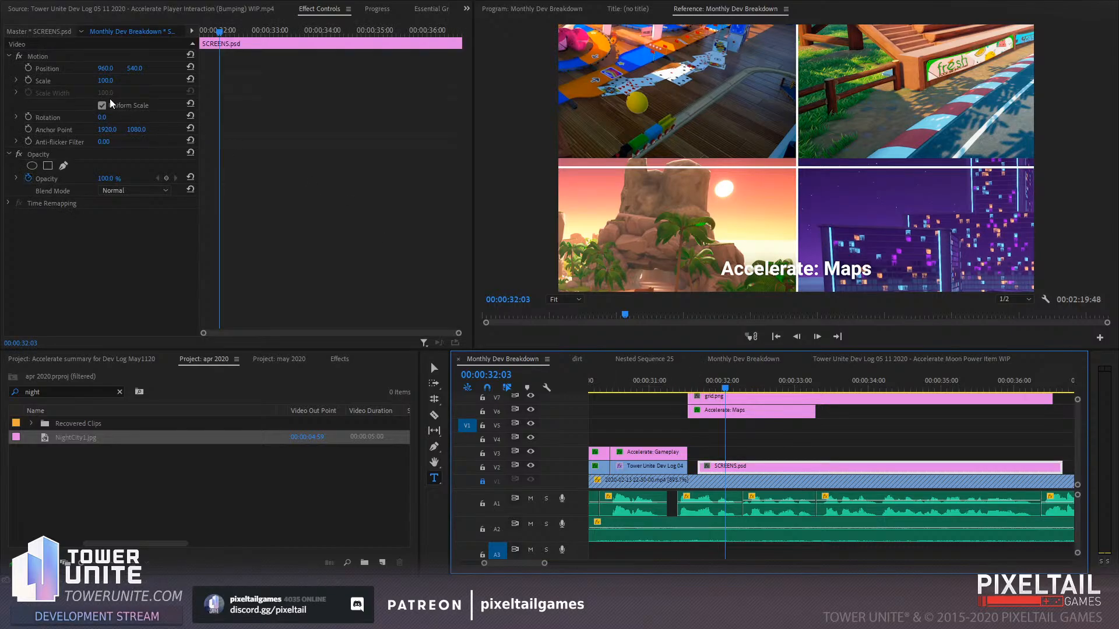
pyautogui.moveTo(102, 81); pyautogui.dragTo(73, 80)
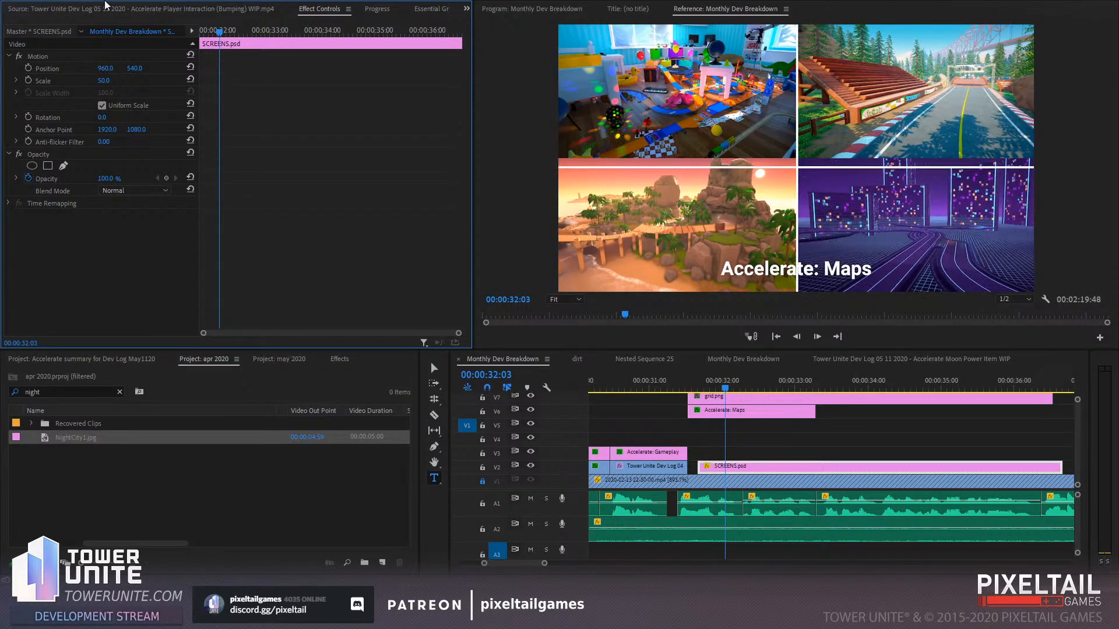
pyautogui.click(60, 0)
pyautogui.click(79, 10)
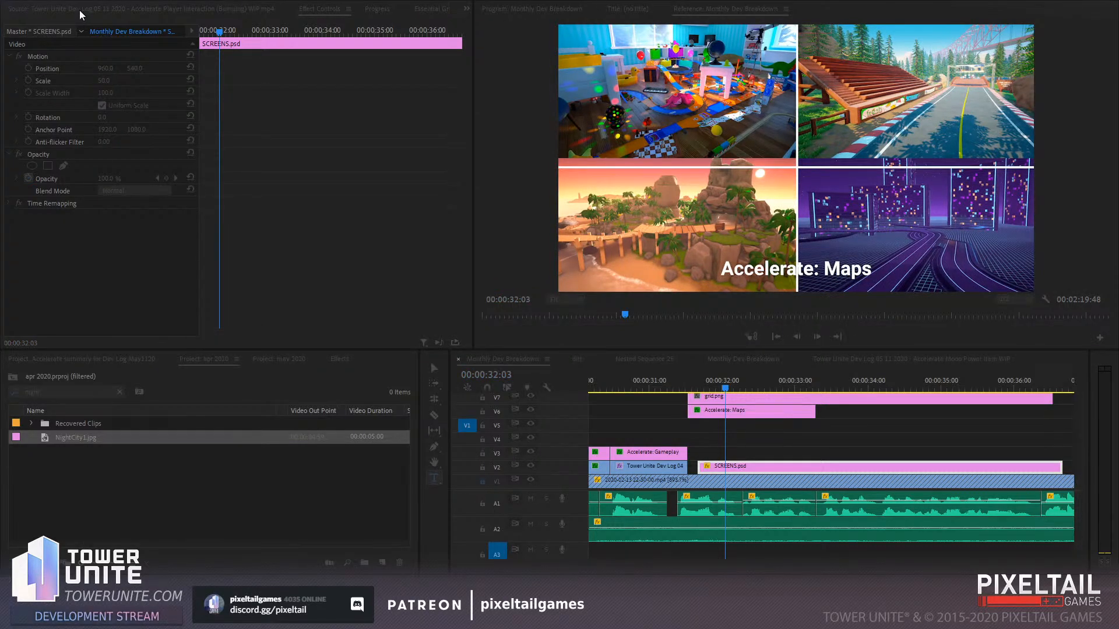
pyautogui.click(743, 69)
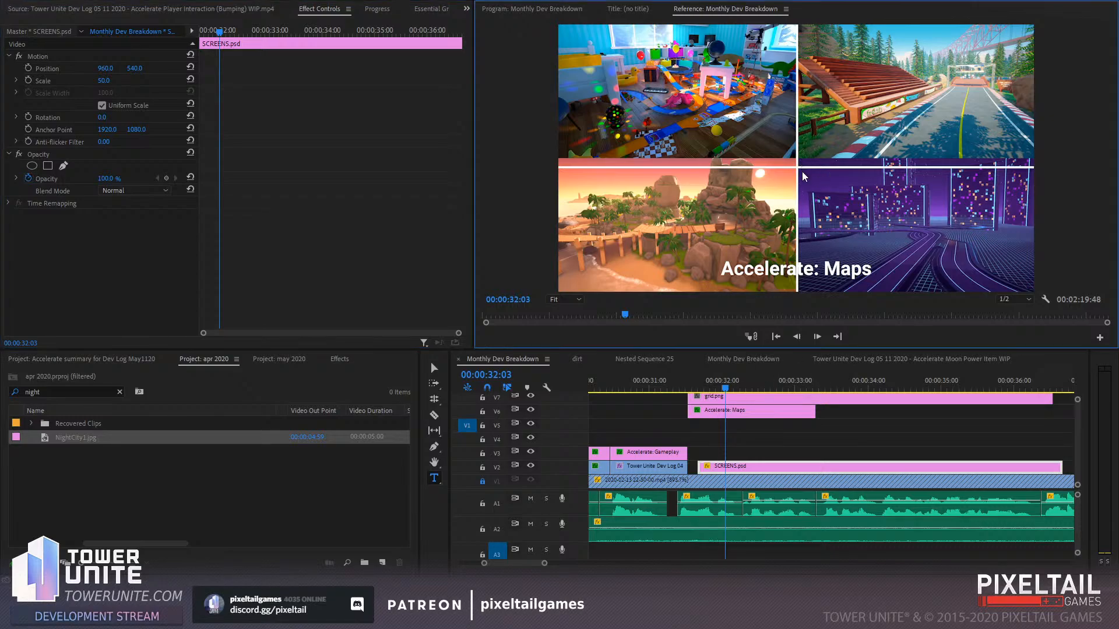
# Delete the grid.png overlay clip from track V7, keeping the Accelerate: Maps title
pyautogui.click(766, 411)
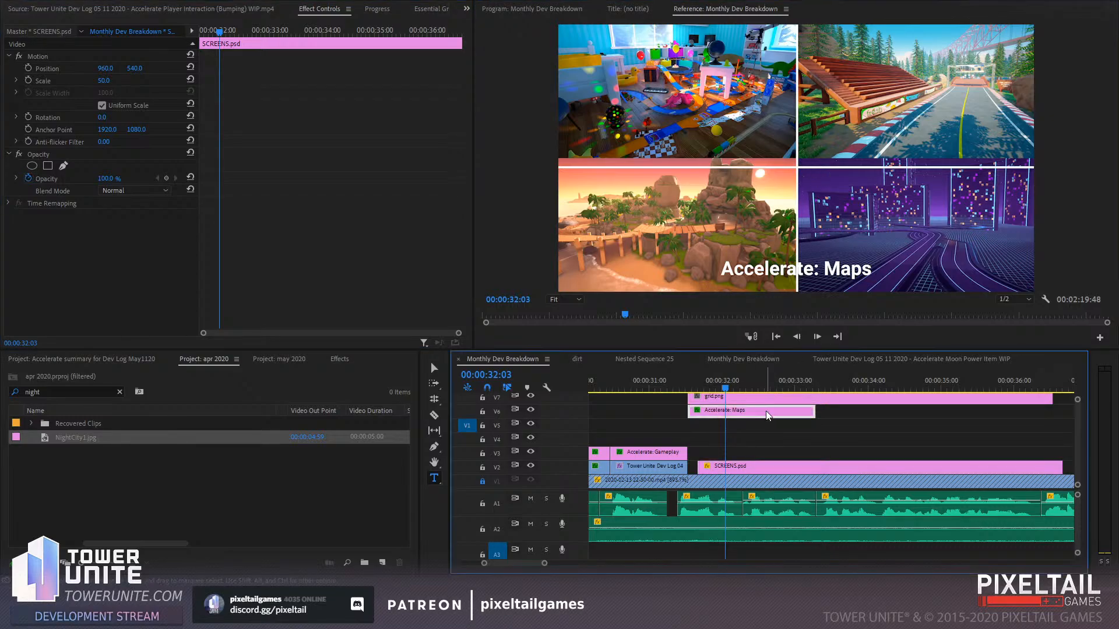
pyautogui.click(190, 67)
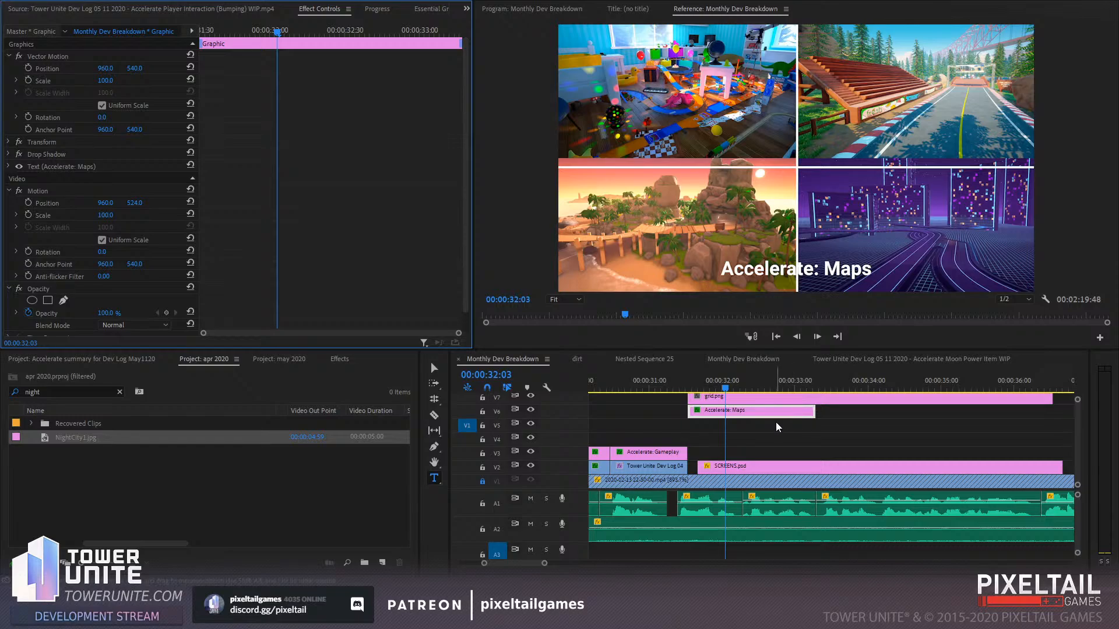
pyautogui.click(743, 400)
pyautogui.press('Delete')
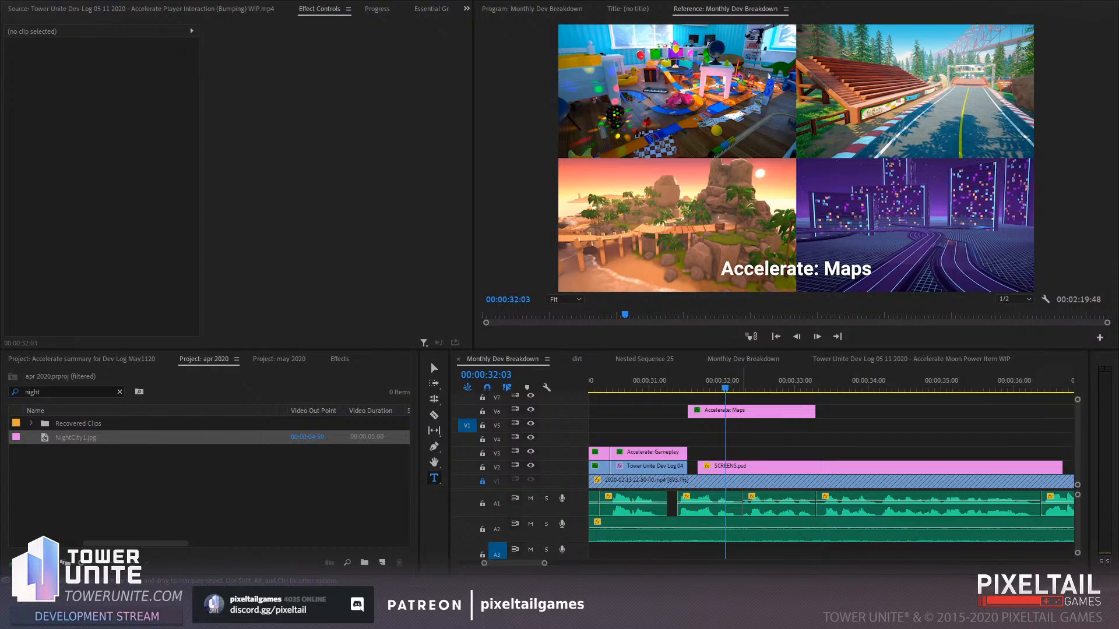
# Move SCREENS.psd to start together with the Accelerate: Maps title, and set the playhead to 00:00:33:19
pyautogui.moveTo(722, 389)
pyautogui.mouseDown()
pyautogui.moveTo(688, 390)
pyautogui.moveTo(701, 384)
pyautogui.mouseUp()
pyautogui.moveTo(737, 468); pyautogui.dragTo(727, 470)
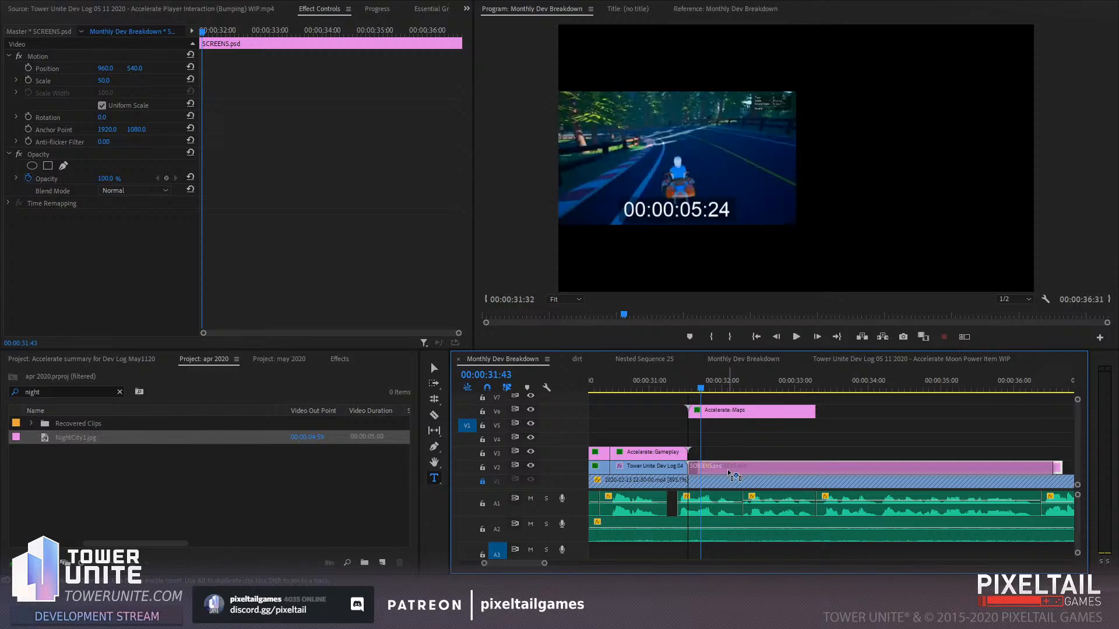
pyautogui.moveTo(733, 385); pyautogui.dragTo(822, 383)
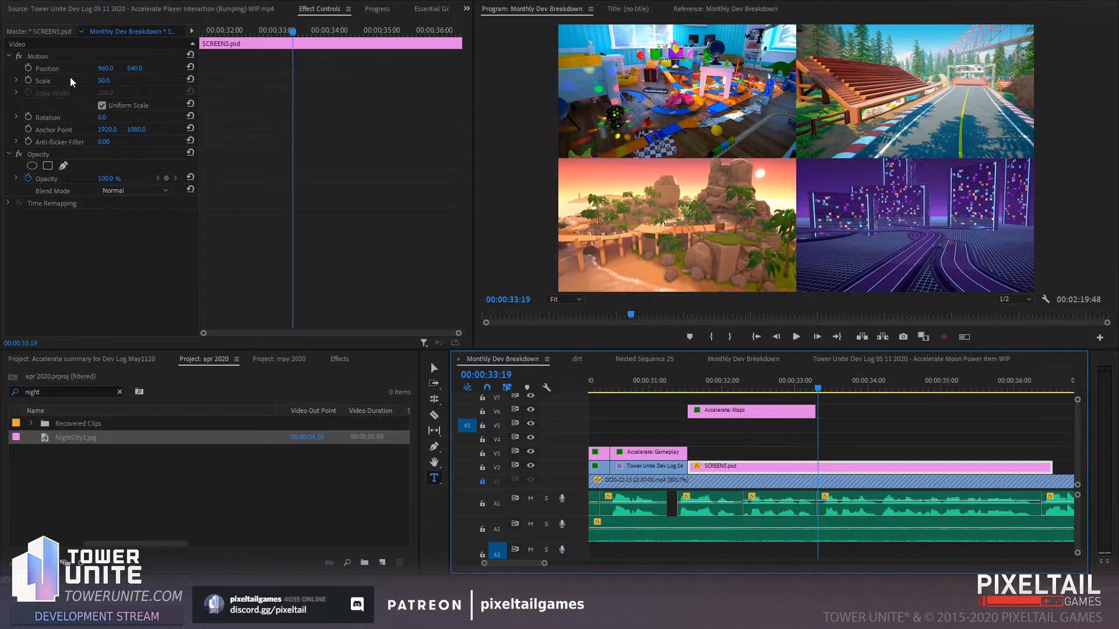
# Reset the motion scale of SCREENS.psd and apply the Distort Transform effect to the clip
pyautogui.click(190, 80)
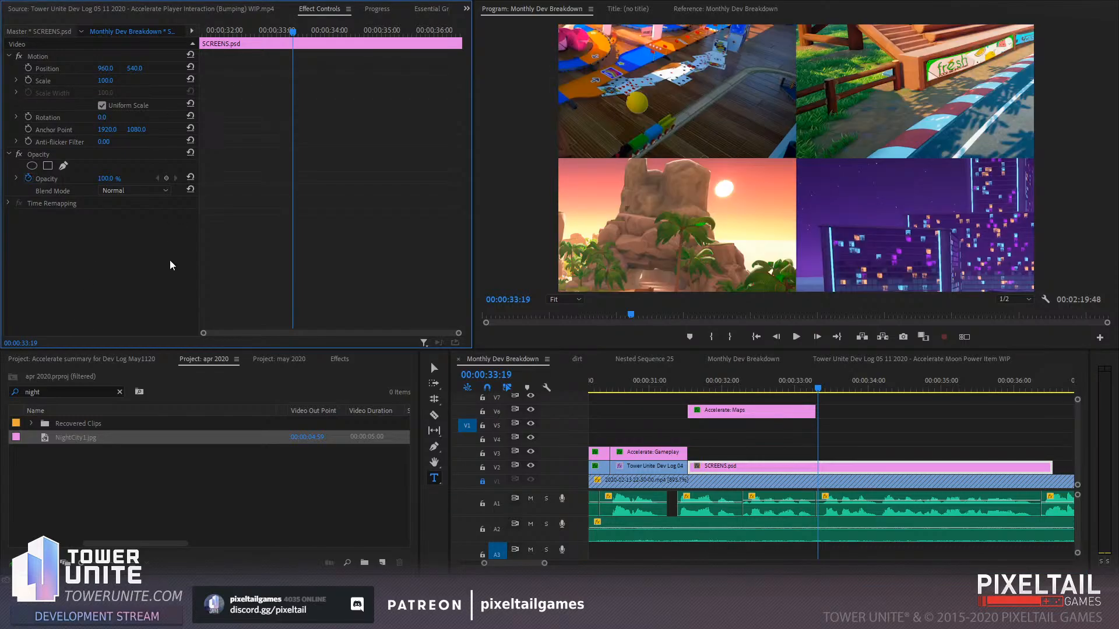
pyautogui.click(341, 359)
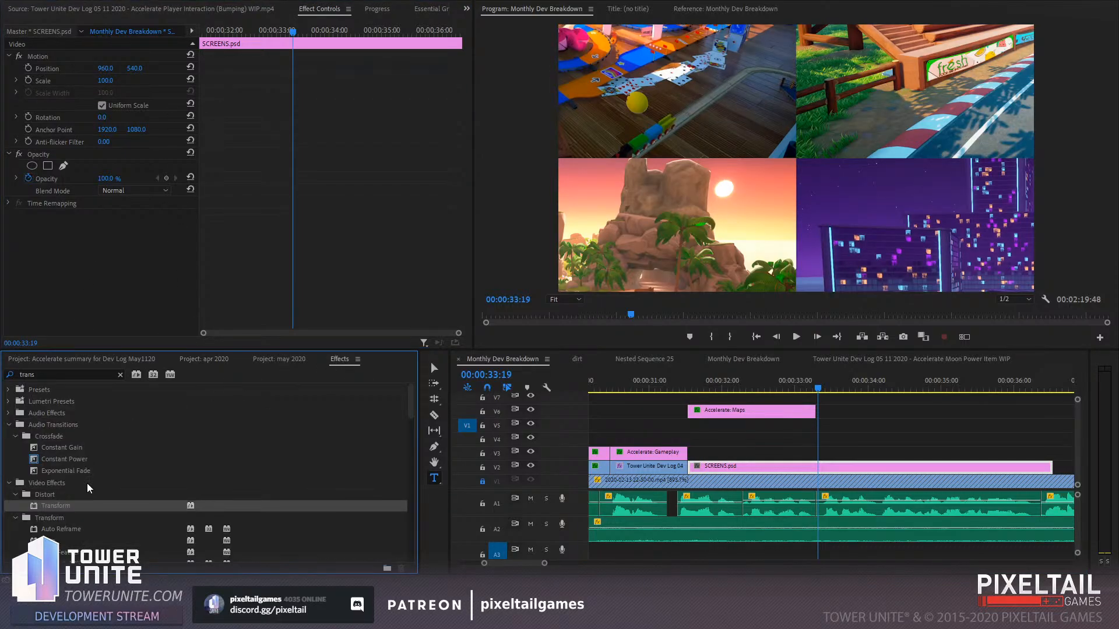
pyautogui.moveTo(58, 505); pyautogui.dragTo(134, 233)
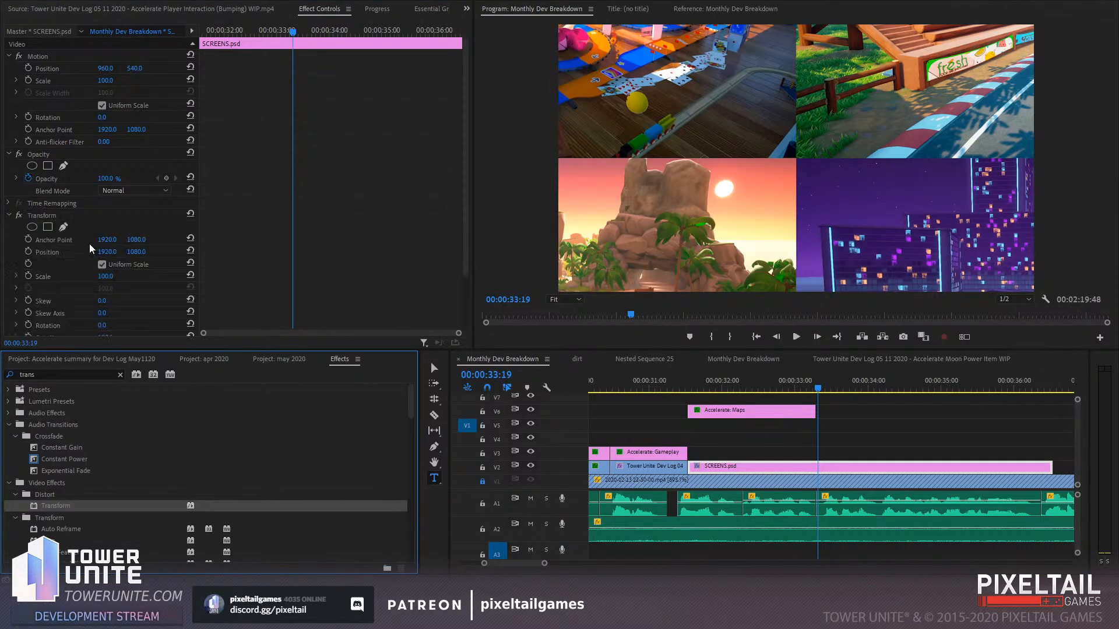
# Set the Transform scale to 50 and enable keyframing for Transform scale and position at 00:00:33:19
pyautogui.click(107, 277)
pyautogui.click(106, 276)
pyautogui.write('50')
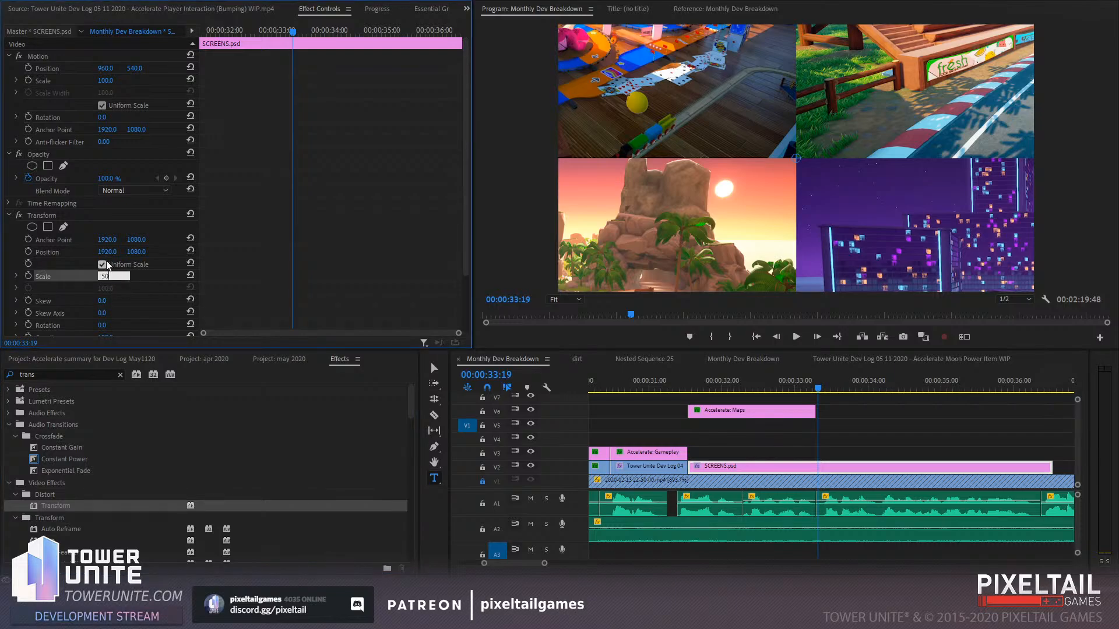
pyautogui.press('Return')
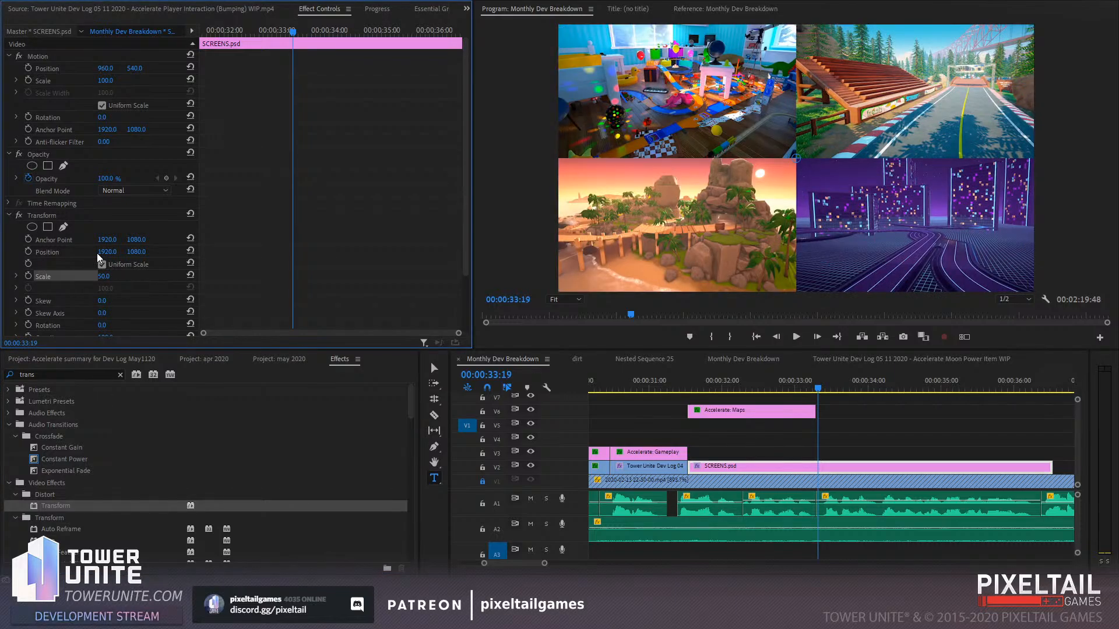
pyautogui.click(28, 276)
pyautogui.click(28, 253)
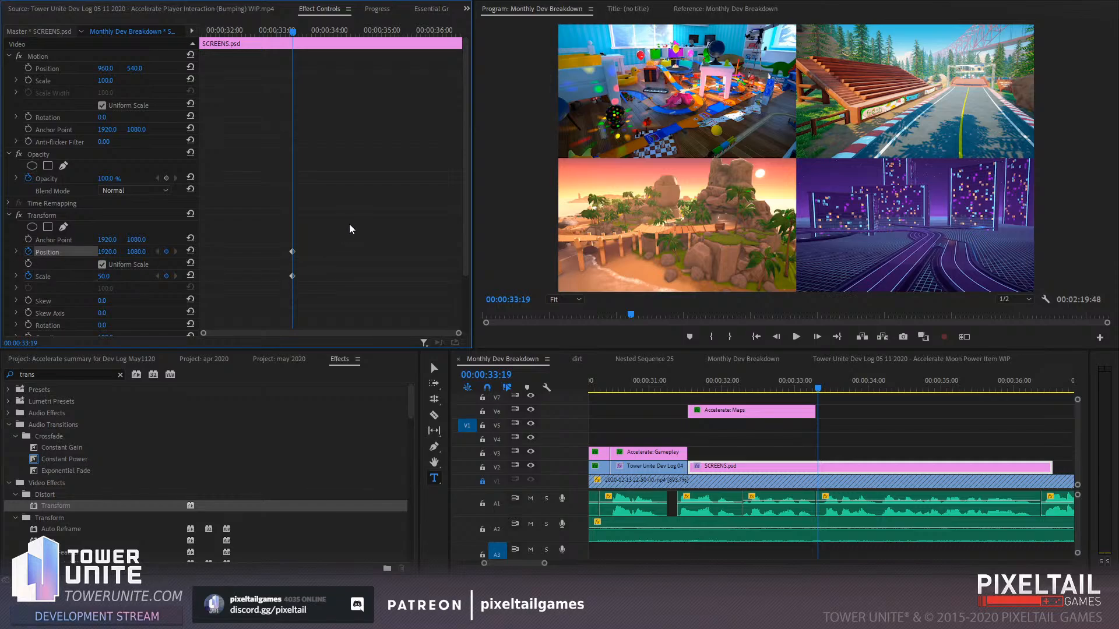
# Play ahead to 00:00:33:55 and add Transform position and scale keyframes there
pyautogui.press('space')
pyautogui.press('space')
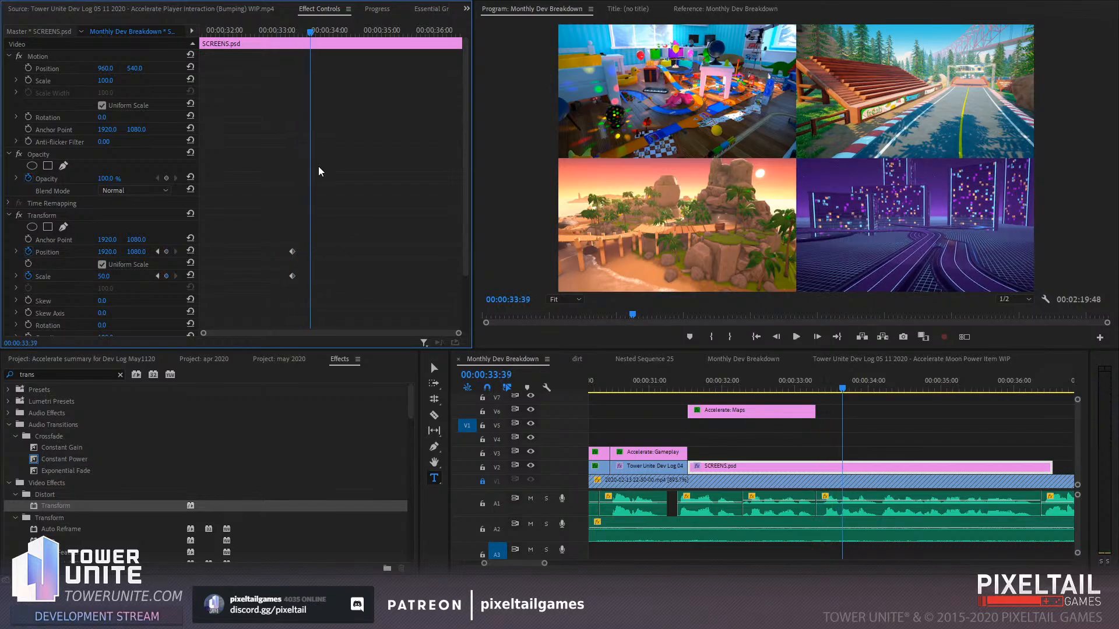
pyautogui.press('space')
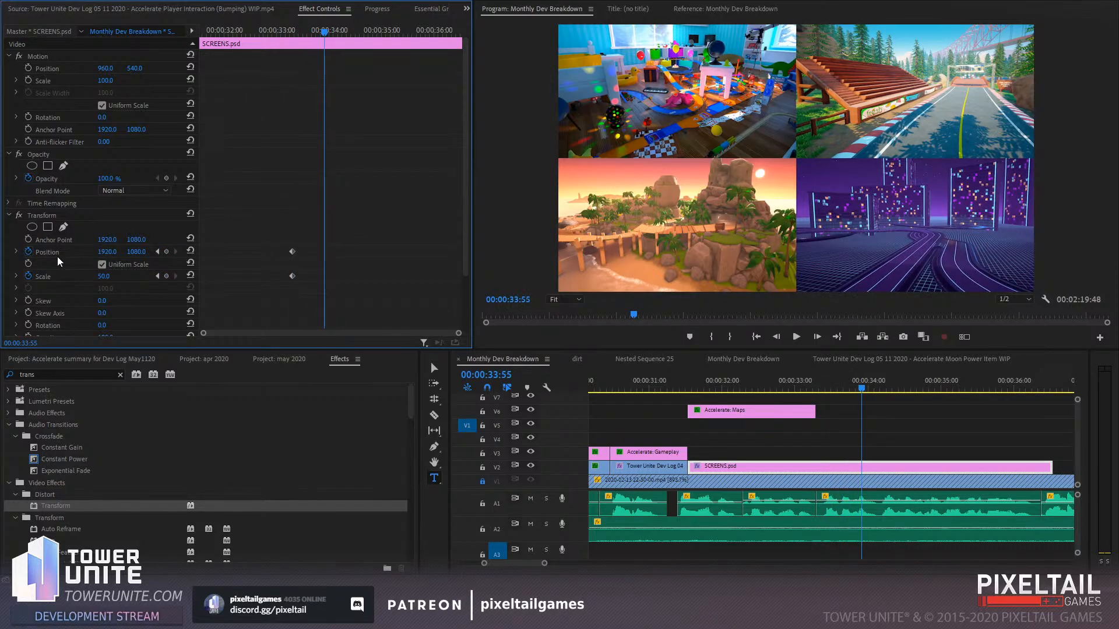
pyautogui.click(166, 251)
pyautogui.click(166, 276)
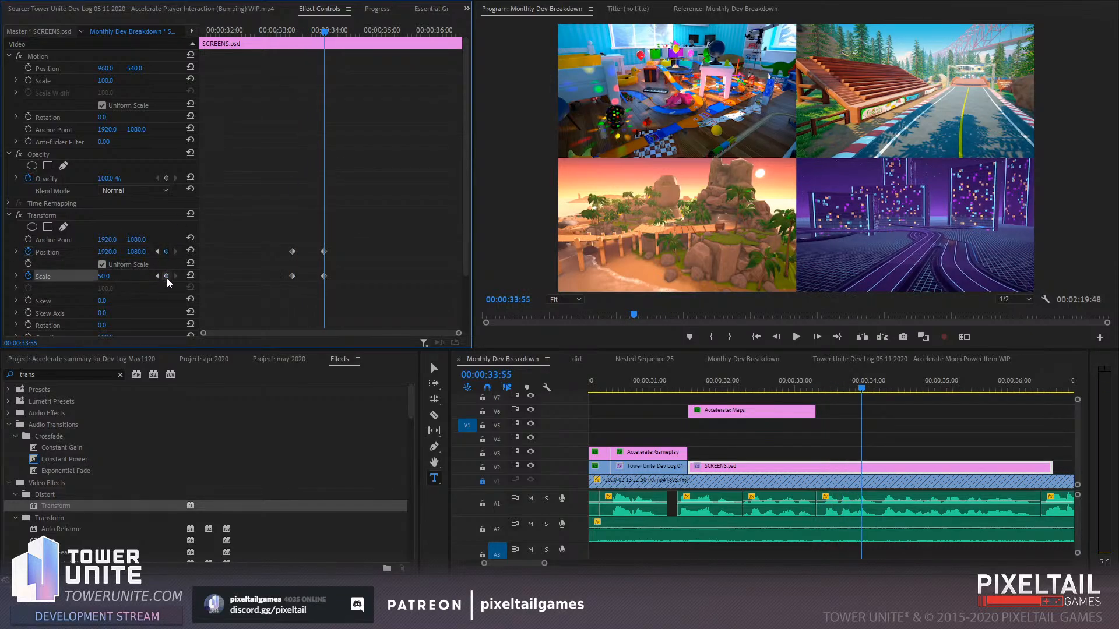
# Try a Transform scale of 10 at the 00:00:33:55 keyframe, and set it to 100 instead
pyautogui.click(108, 276)
pyautogui.write('10')
pyautogui.press('Return')
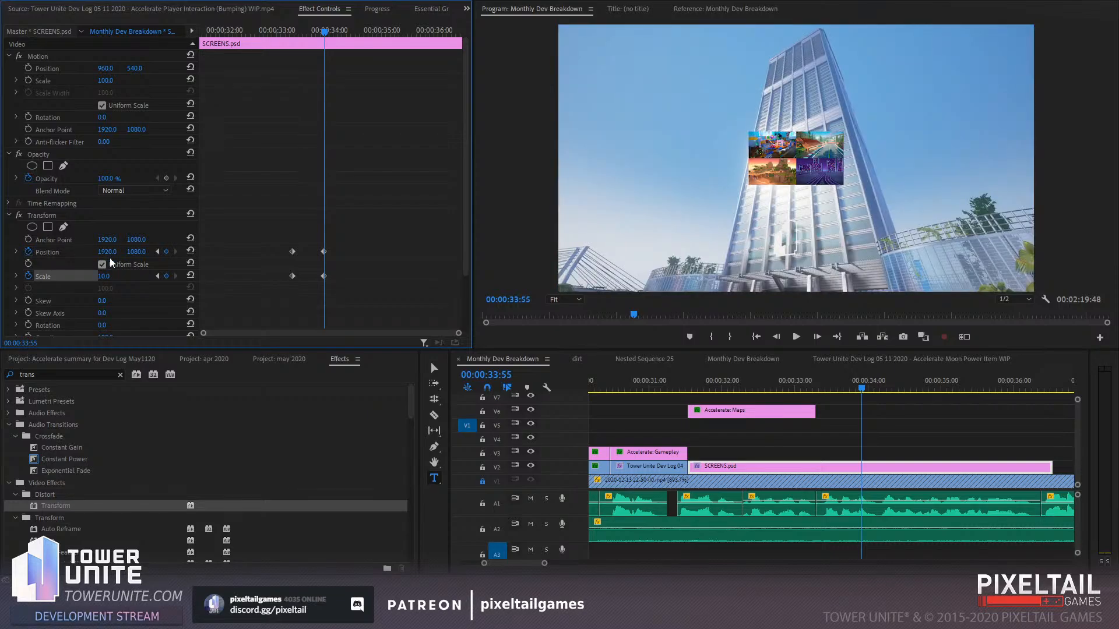
pyautogui.click(105, 277)
pyautogui.write('100')
pyautogui.press('Return')
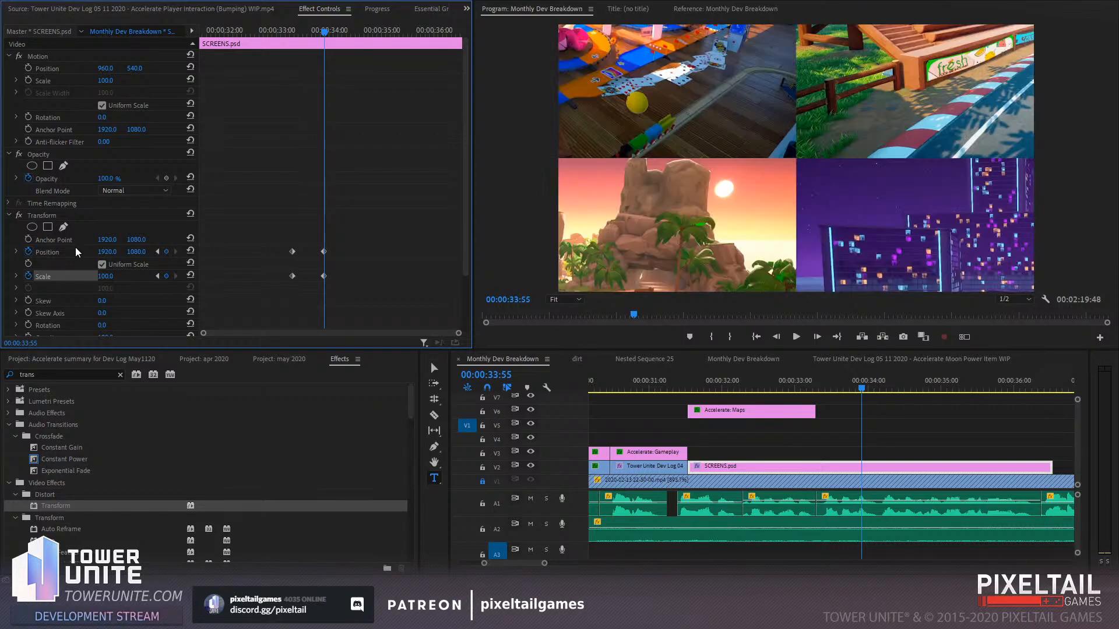
# Set the Transform position at 00:00:33:55 to 2880, 1620 to frame the toy-room map, and return the playhead to 00:00:31:23
pyautogui.moveTo(106, 252); pyautogui.dragTo(665, 251)
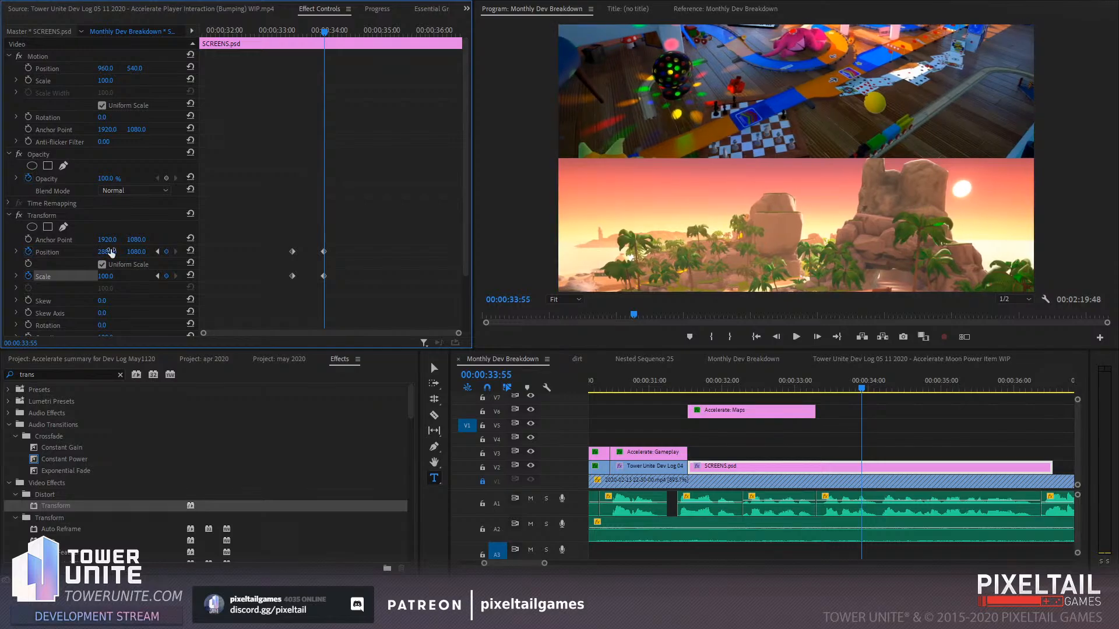
pyautogui.moveTo(131, 252); pyautogui.dragTo(445, 252)
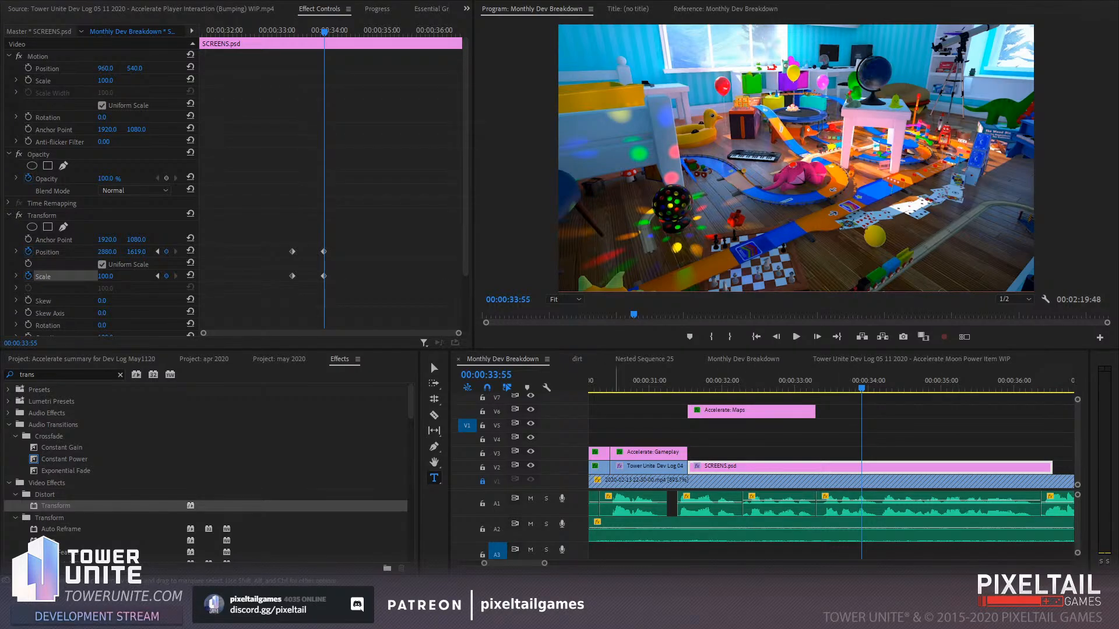
pyautogui.click(136, 253)
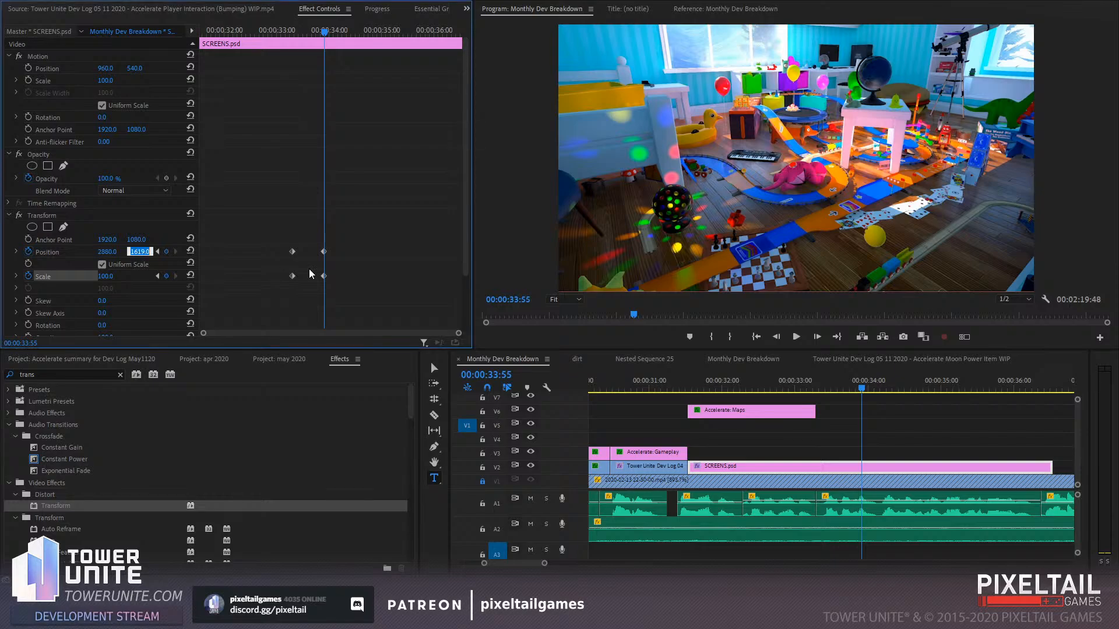
pyautogui.write('1620')
pyautogui.press('Return')
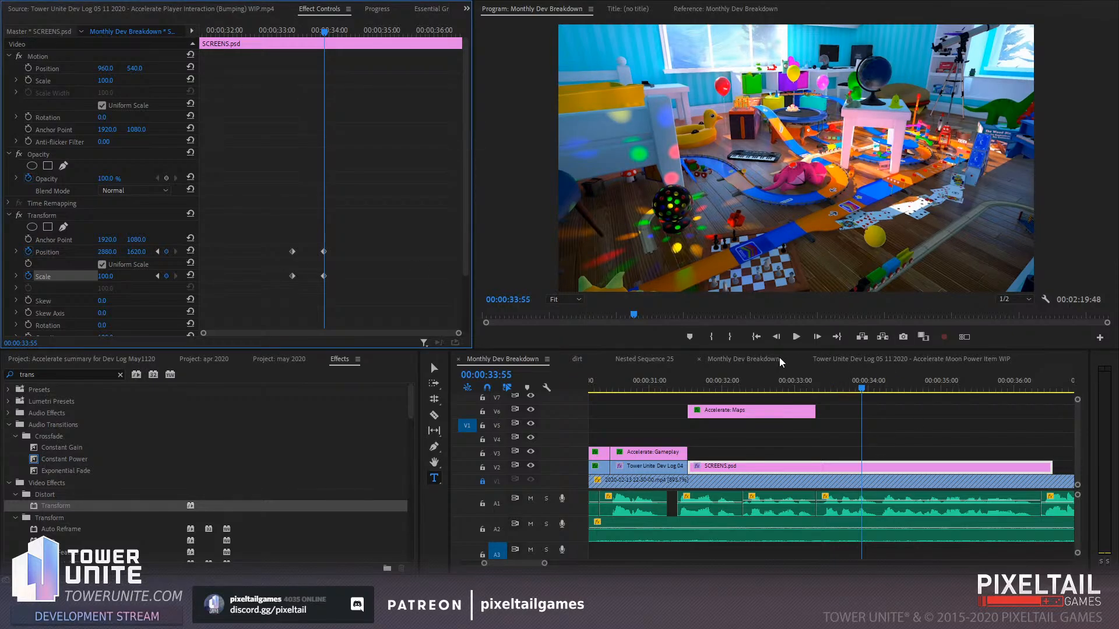
pyautogui.click(677, 385)
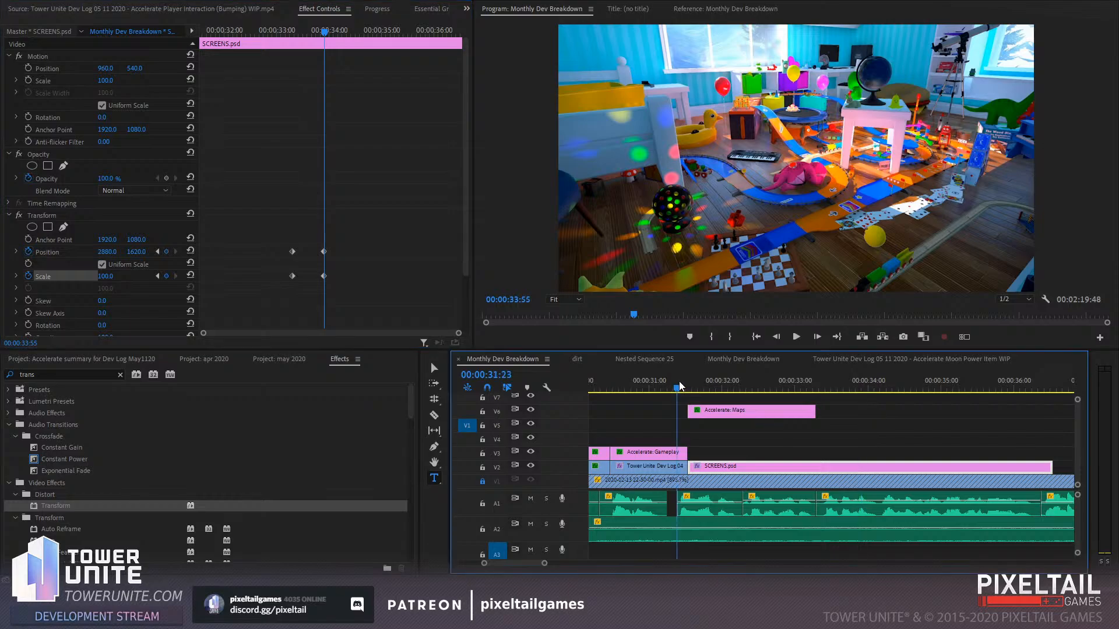
# Play back the zoom, and convert all four Transform position and scale keyframes to Bezier interpolation
pyautogui.click(795, 338)
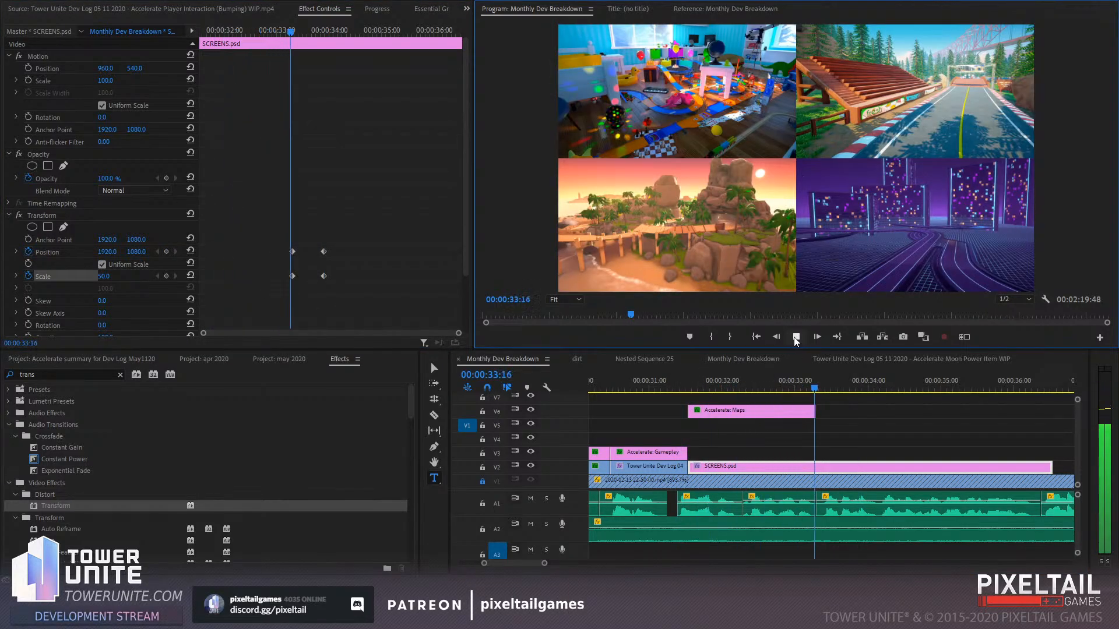
pyautogui.click(794, 338)
pyautogui.moveTo(373, 212); pyautogui.dragTo(286, 285)
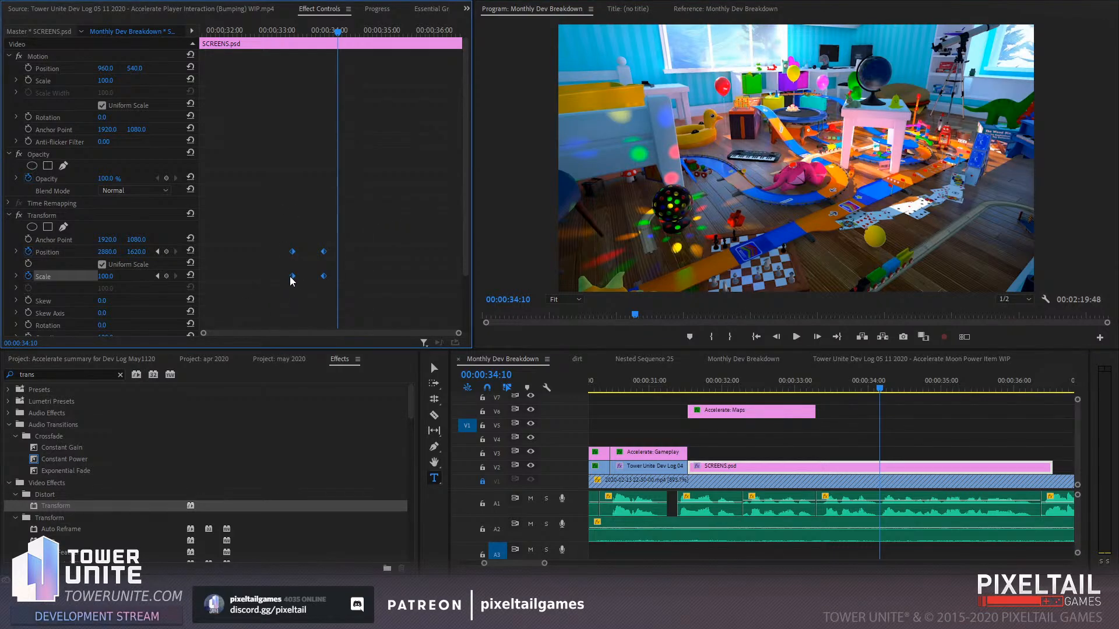
pyautogui.click(449, 398)
# Expand the Transform scale and position graphs and reshape the position velocity curve so it peaks just before the second keyframe
pyautogui.click(16, 275)
pyautogui.click(17, 251)
pyautogui.scroll(-1, 323, 238)
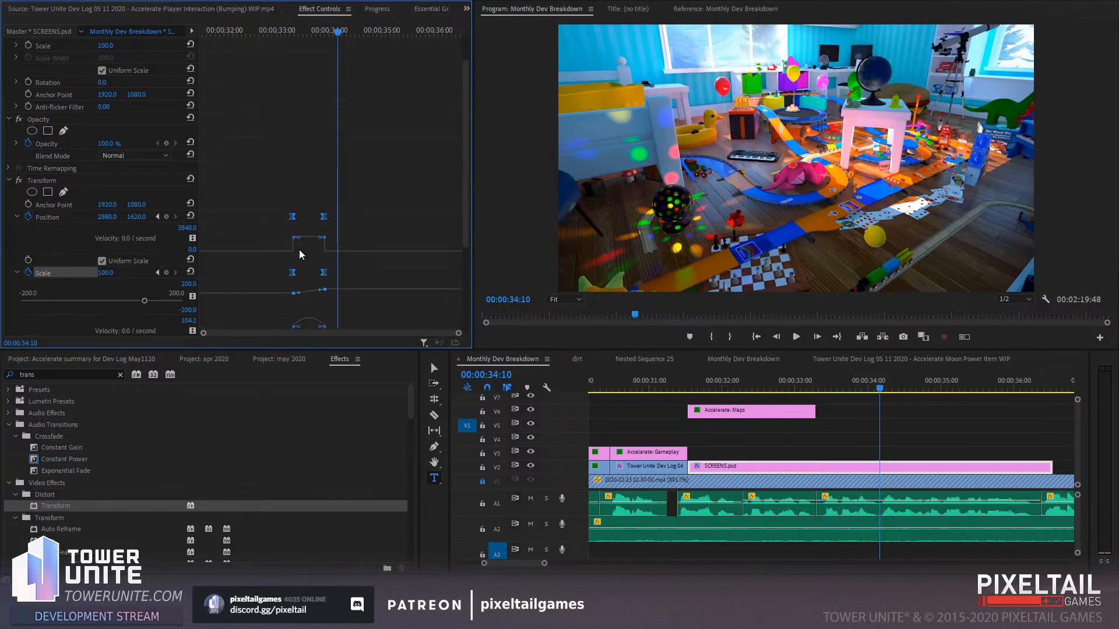
pyautogui.moveTo(298, 239); pyautogui.dragTo(320, 257)
pyautogui.press('space')
pyautogui.scroll(-3, 285, 269)
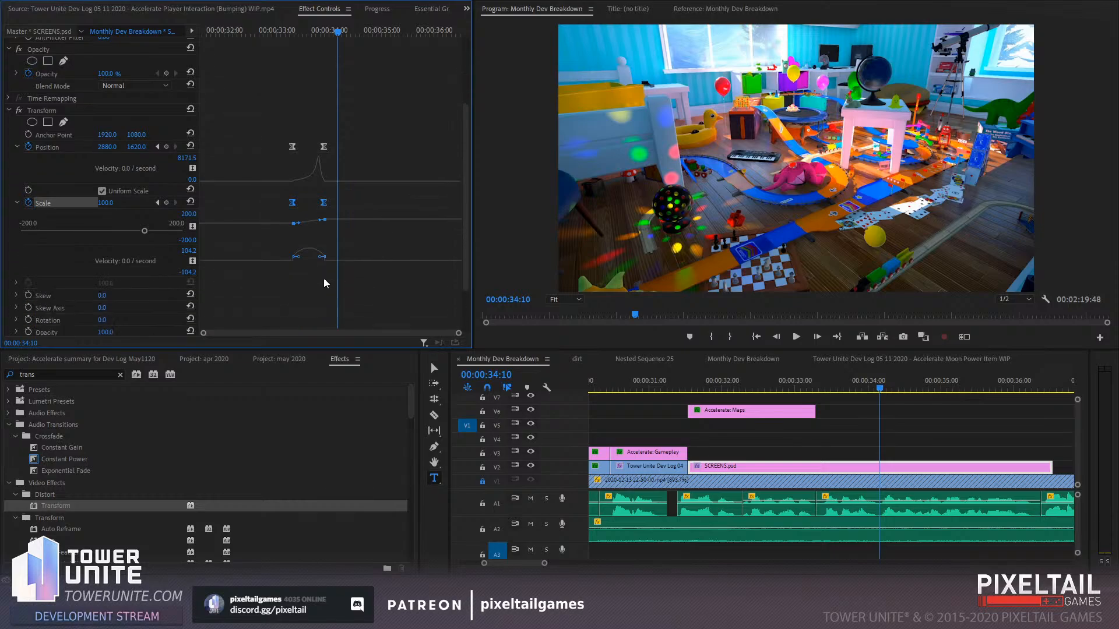
# Reshape the scale velocity curve so it also peaks near the second keyframe, and play back the zoom
pyautogui.moveTo(320, 254); pyautogui.dragTo(327, 267)
pyautogui.click(272, 32)
pyautogui.press('space')
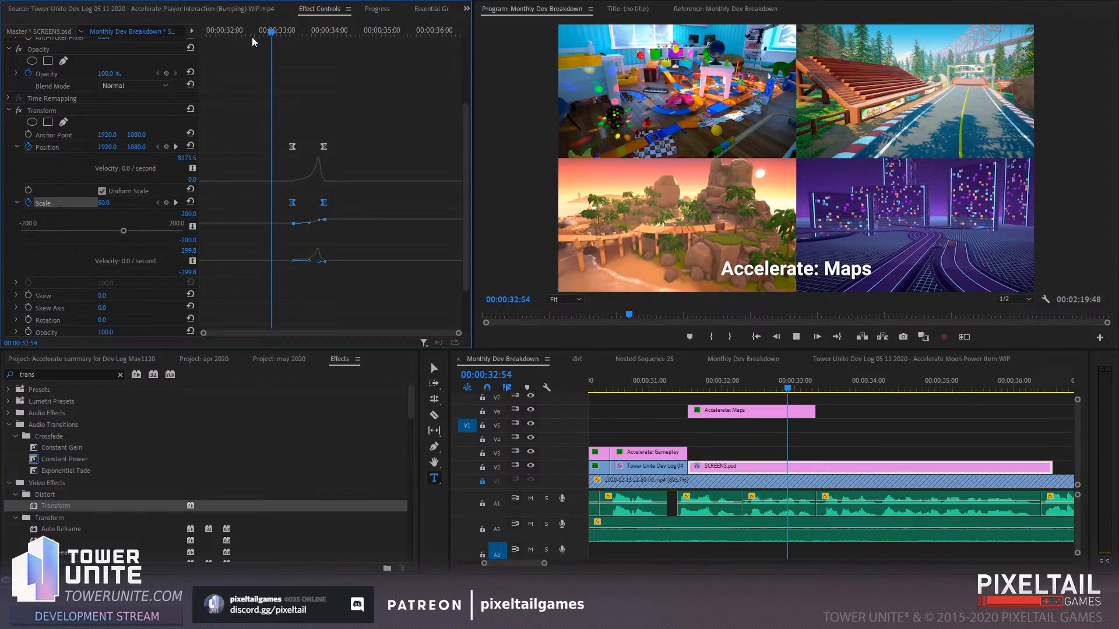
pyautogui.press('space')
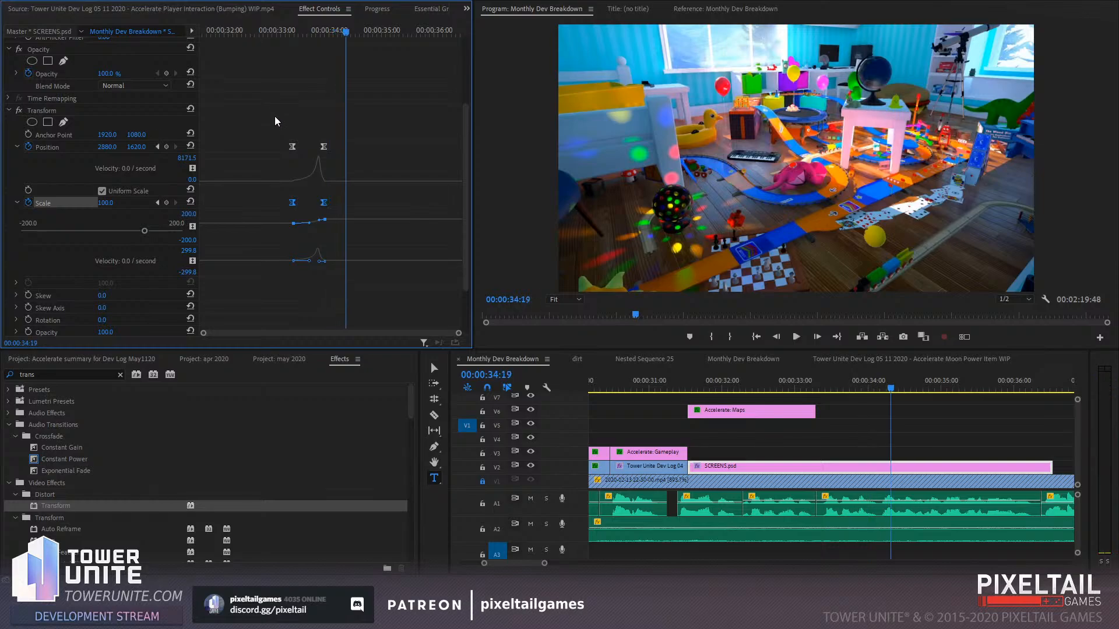
# Fine-tune the incoming scale velocity handle at the second keyframe and replay the zoom
pyautogui.moveTo(312, 34); pyautogui.dragTo(328, 40)
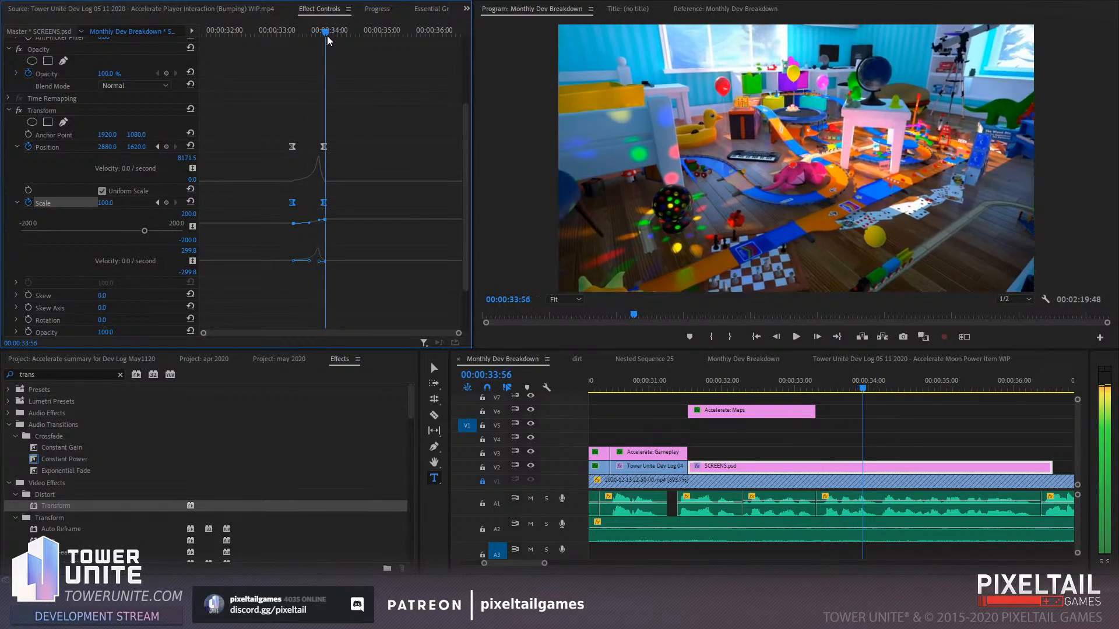
pyautogui.moveTo(266, 114); pyautogui.dragTo(342, 251)
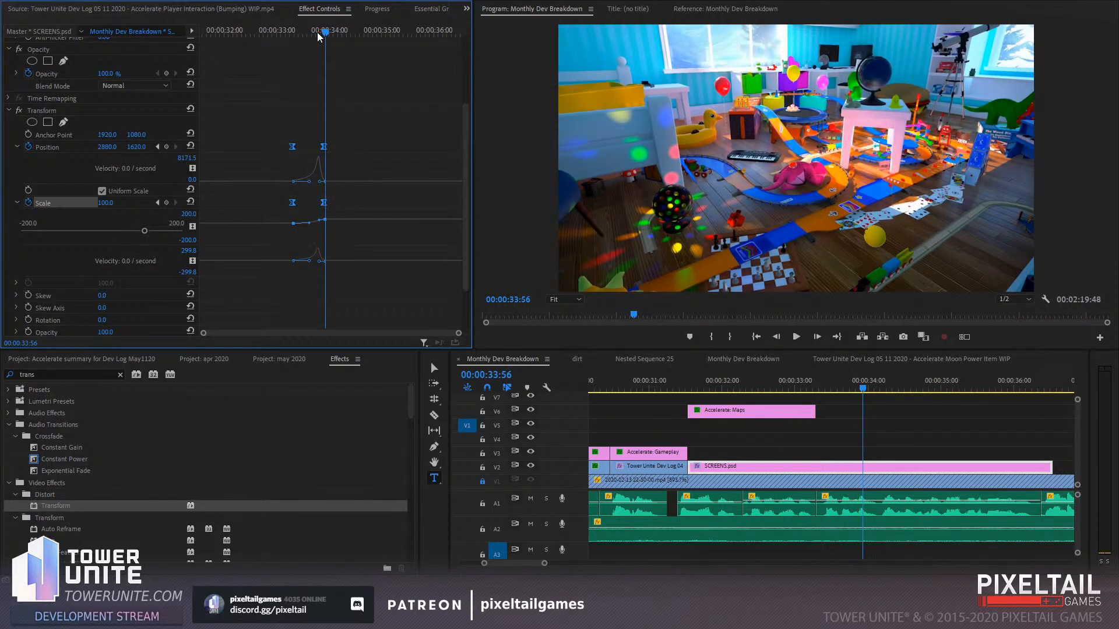
pyautogui.click(321, 261)
pyautogui.moveTo(321, 260); pyautogui.dragTo(322, 261)
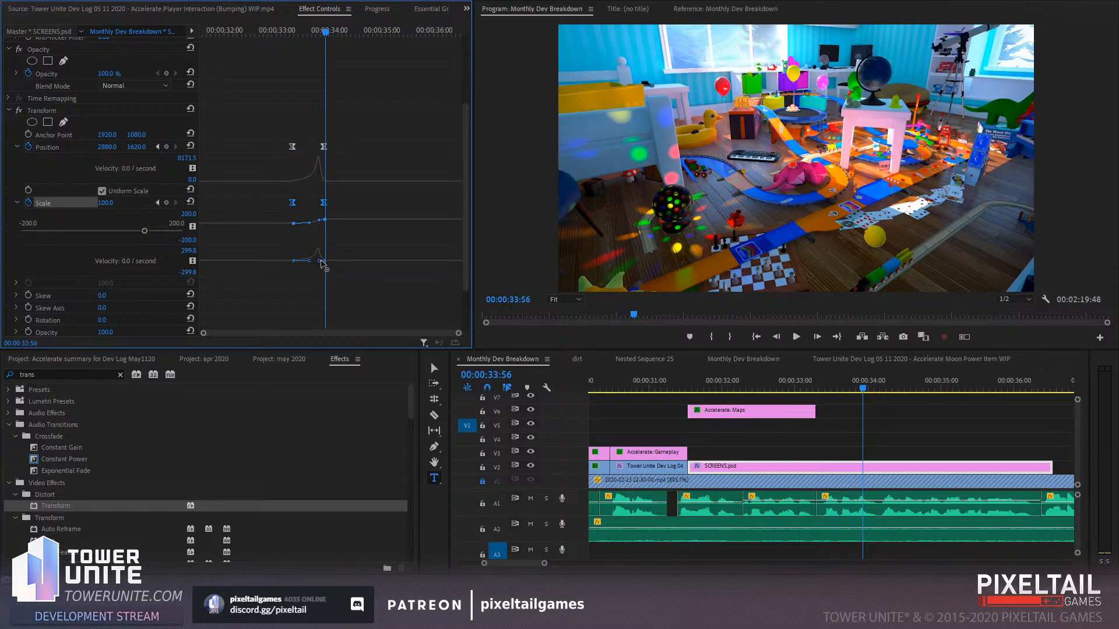
pyautogui.click(320, 33)
pyautogui.moveTo(321, 35); pyautogui.dragTo(280, 41)
pyautogui.press('space')
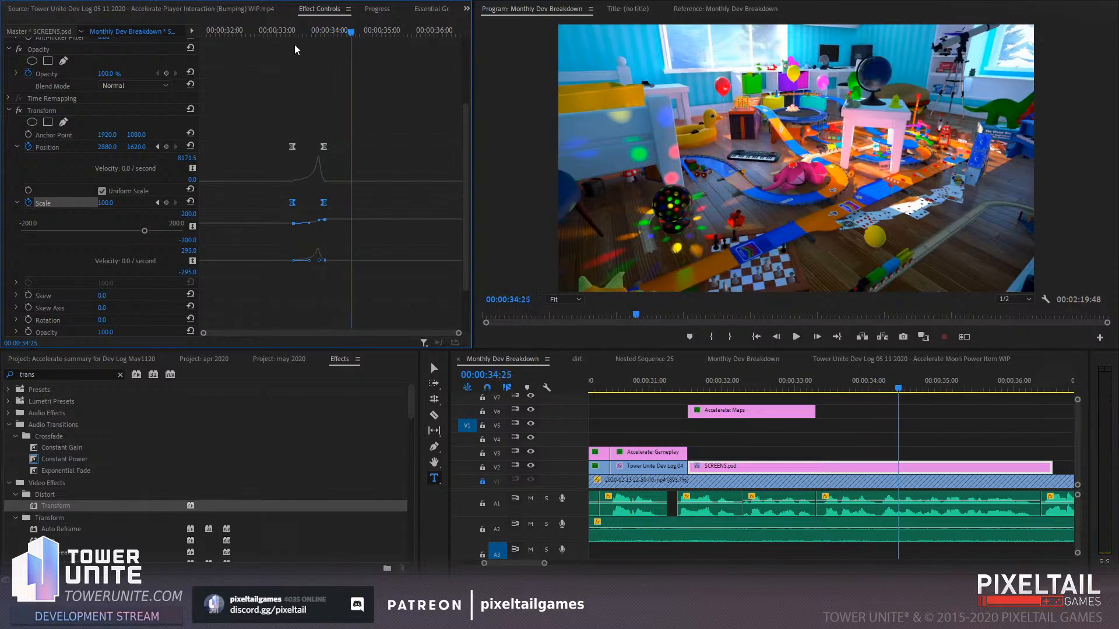
# Scrub back to 00:00:33:52 to inspect the end of the zoom, and switch to the Selection tool
pyautogui.click(335, 33)
pyautogui.moveTo(335, 33)
pyautogui.mouseDown()
pyautogui.moveTo(311, 33)
pyautogui.moveTo(322, 33)
pyautogui.mouseUp()
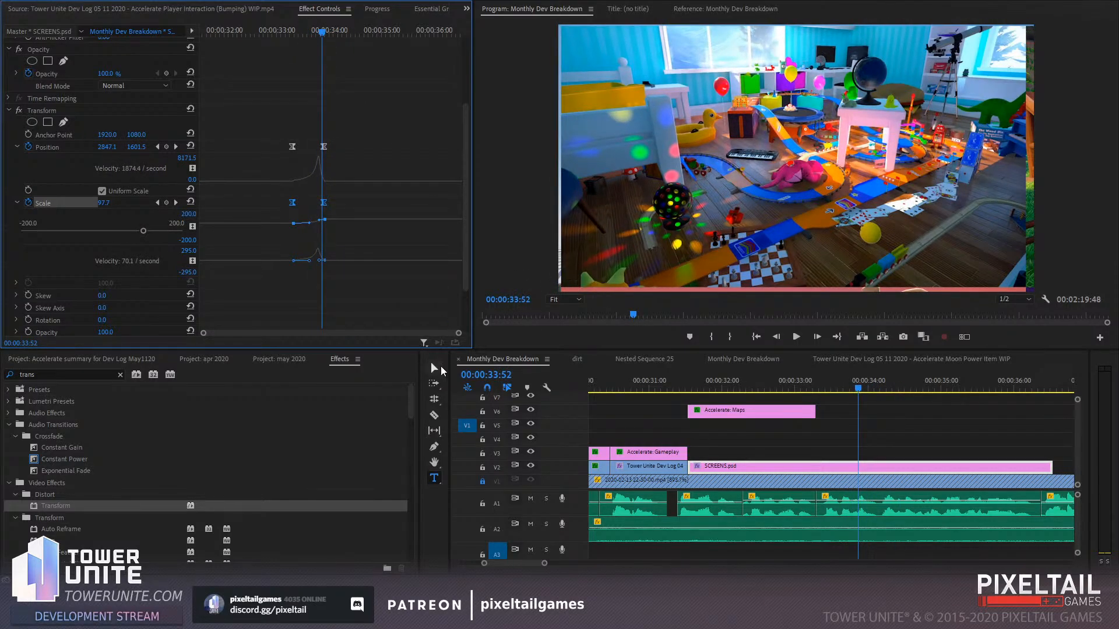
pyautogui.click(434, 368)
pyautogui.moveTo(459, 332)
pyautogui.mouseDown()
pyautogui.moveTo(435, 336)
pyautogui.moveTo(487, 339)
pyautogui.moveTo(420, 324)
pyautogui.moveTo(620, 344)
pyautogui.moveTo(465, 338)
pyautogui.mouseUp()
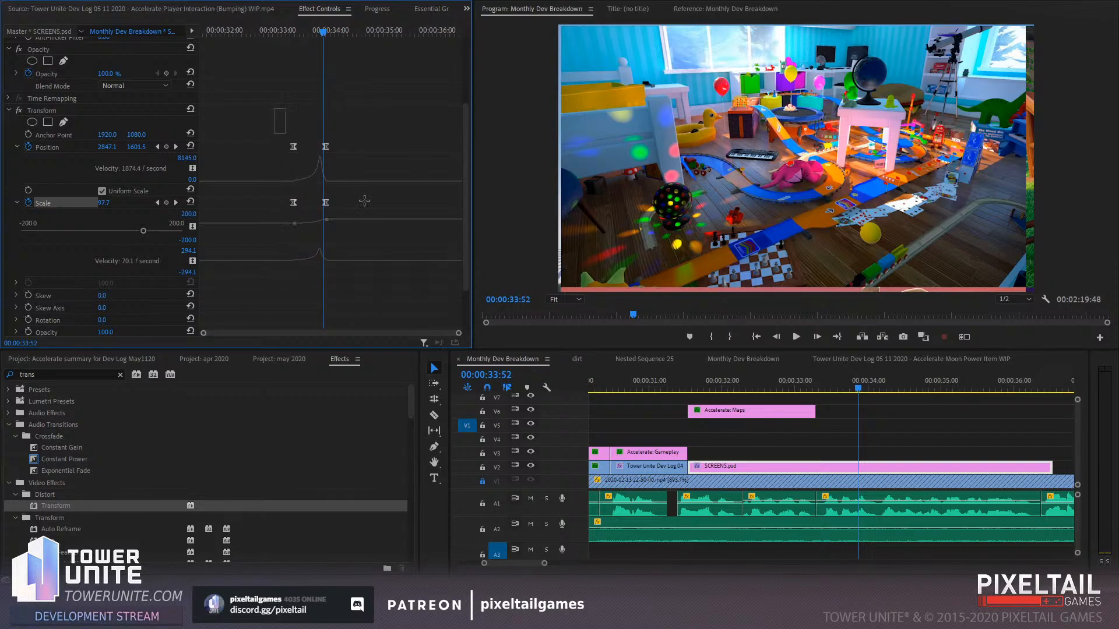
# Try a different incoming scale easing at the second keyframe while viewing 00:00:33:48, and play back the zoom
pyautogui.moveTo(273, 109); pyautogui.dragTo(388, 221)
pyautogui.moveTo(322, 225)
pyautogui.mouseDown()
pyautogui.moveTo(313, 231)
pyautogui.moveTo(312, 221)
pyautogui.mouseUp()
pyautogui.moveTo(285, 32); pyautogui.dragTo(323, 38)
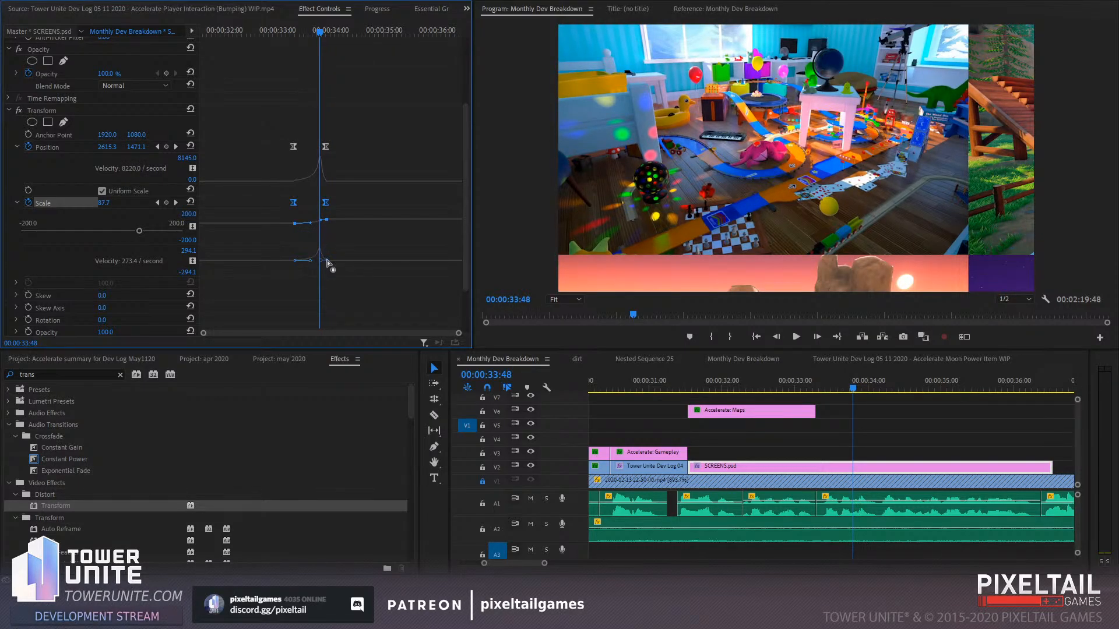
pyautogui.moveTo(322, 261); pyautogui.dragTo(321, 266)
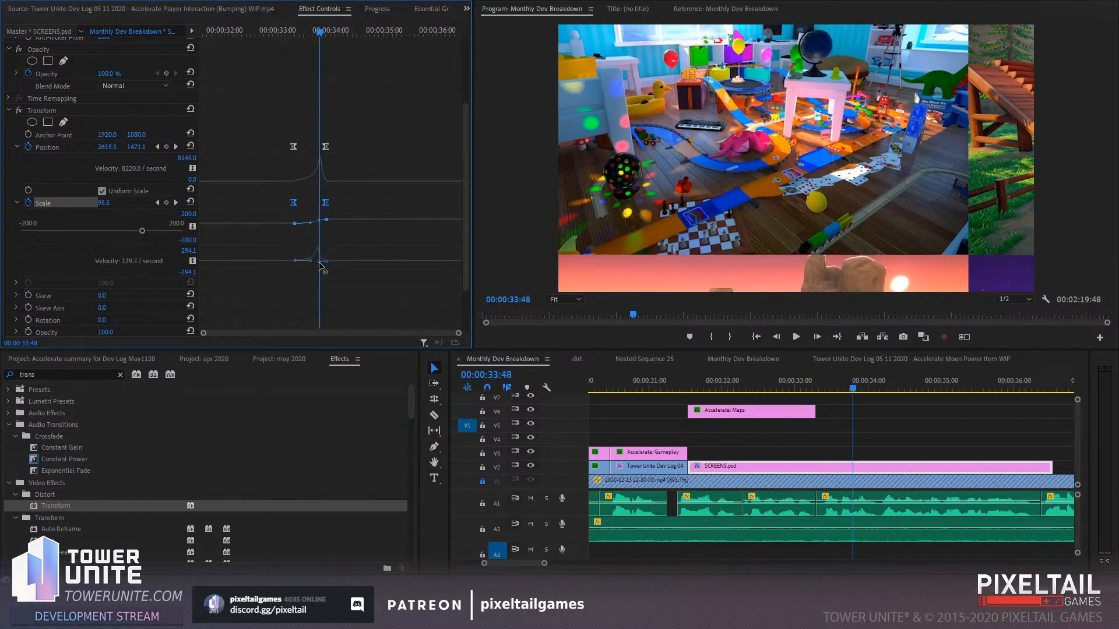
pyautogui.moveTo(321, 39); pyautogui.dragTo(272, 44)
pyautogui.press('space')
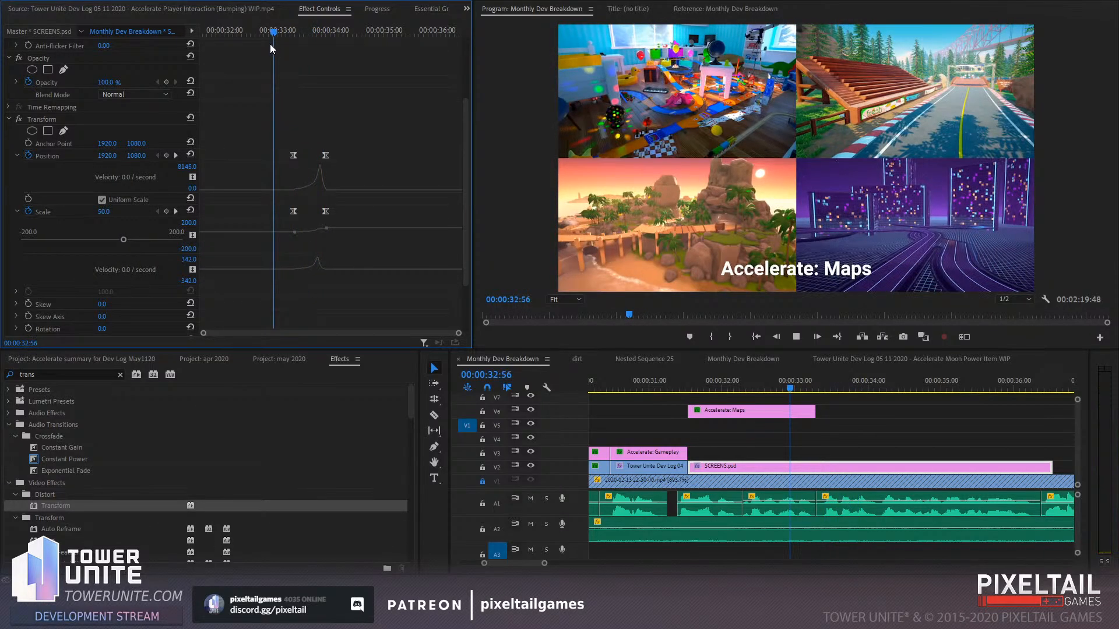
pyautogui.press('space')
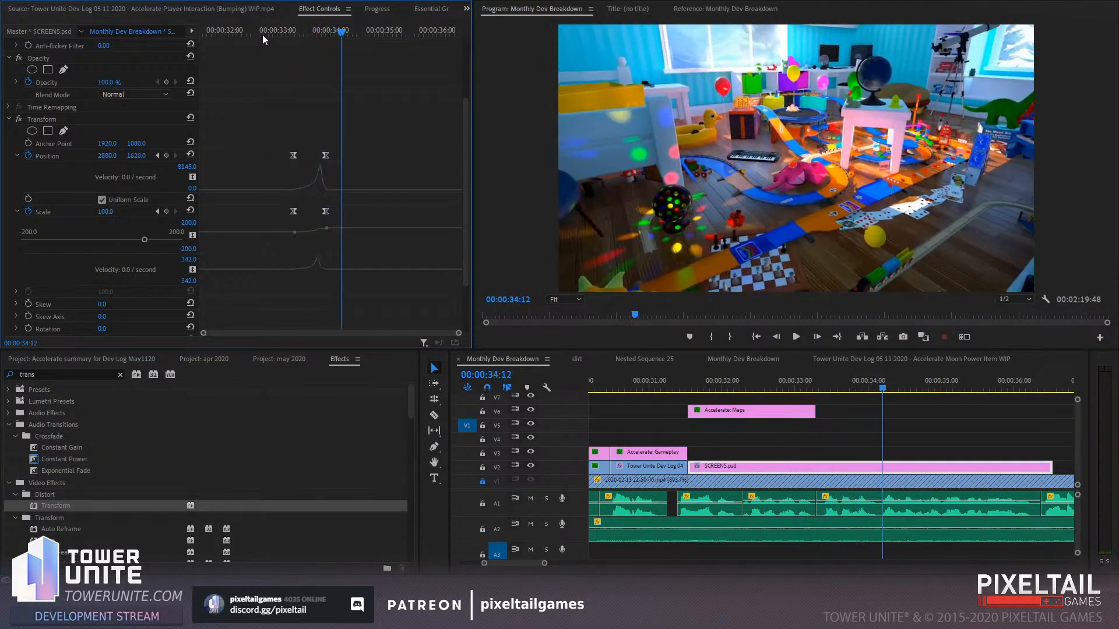
# Undo the last scale easing change and play back the zoom again
pyautogui.click(280, 30)
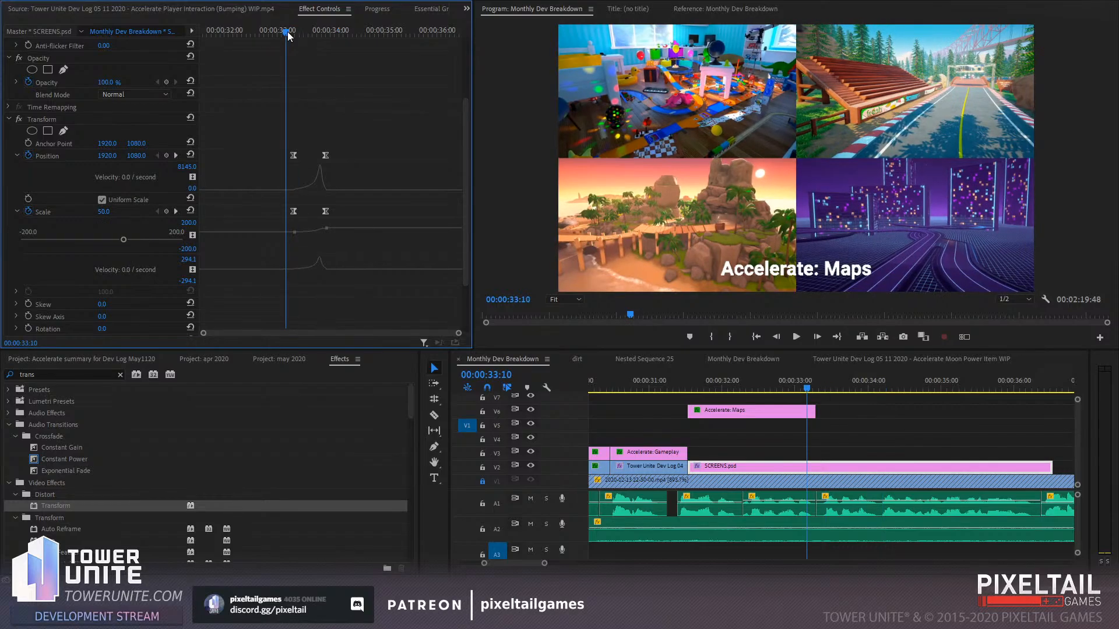
pyautogui.press('space')
pyautogui.press('space')
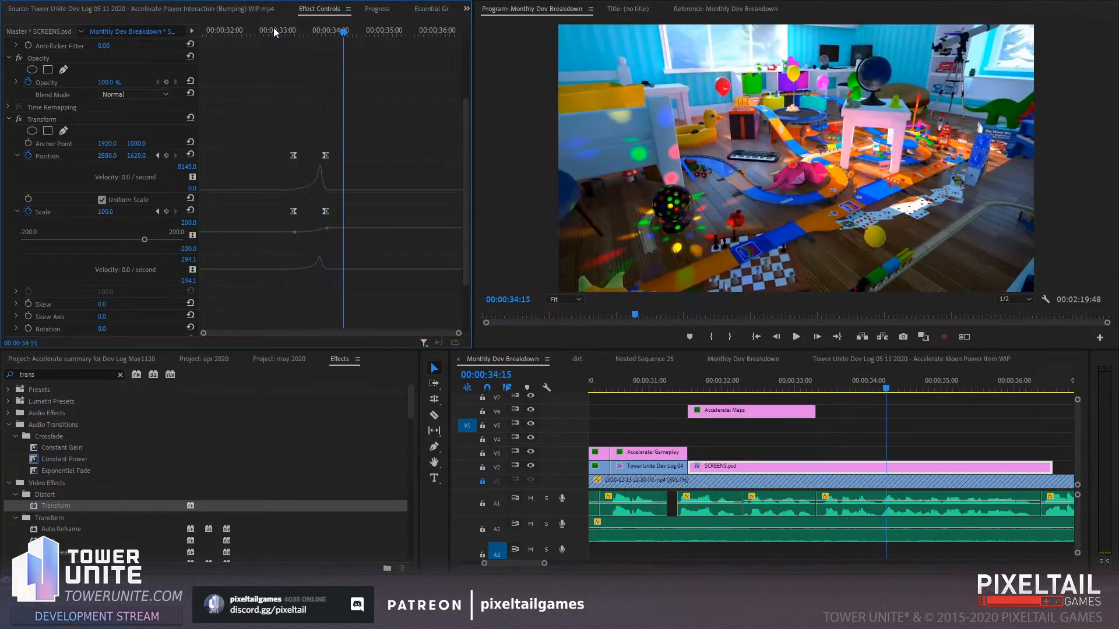
# Try lowering the outgoing scale handle of the first keyframe and play back the zoom
pyautogui.moveTo(262, 89); pyautogui.dragTo(380, 246)
pyautogui.scroll(-2, 322, 227)
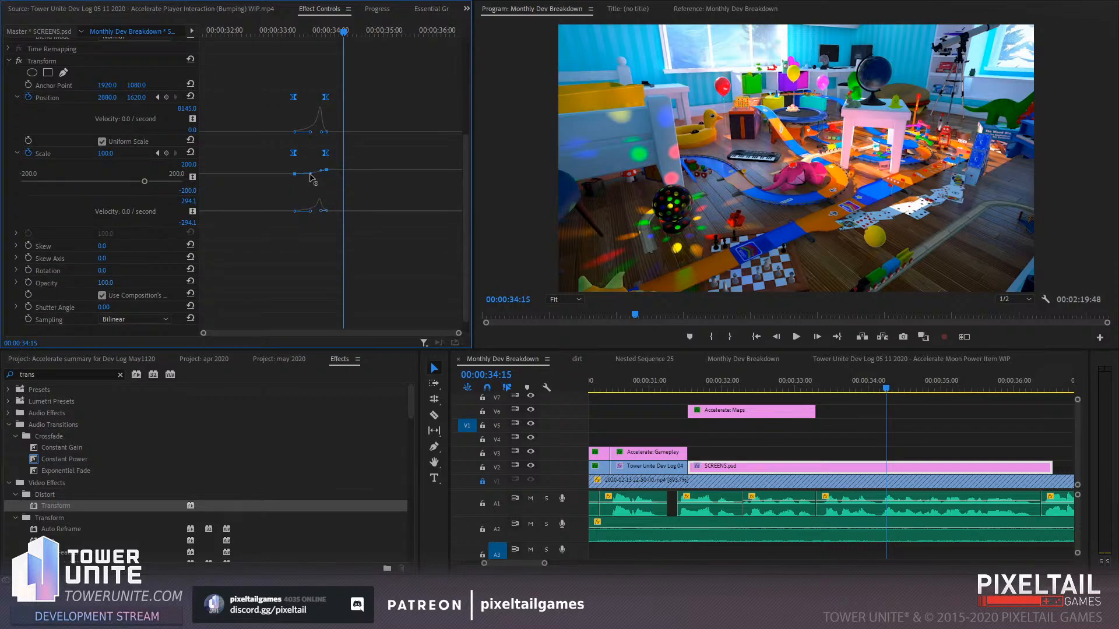
pyautogui.moveTo(309, 177); pyautogui.dragTo(310, 174)
pyautogui.click(282, 36)
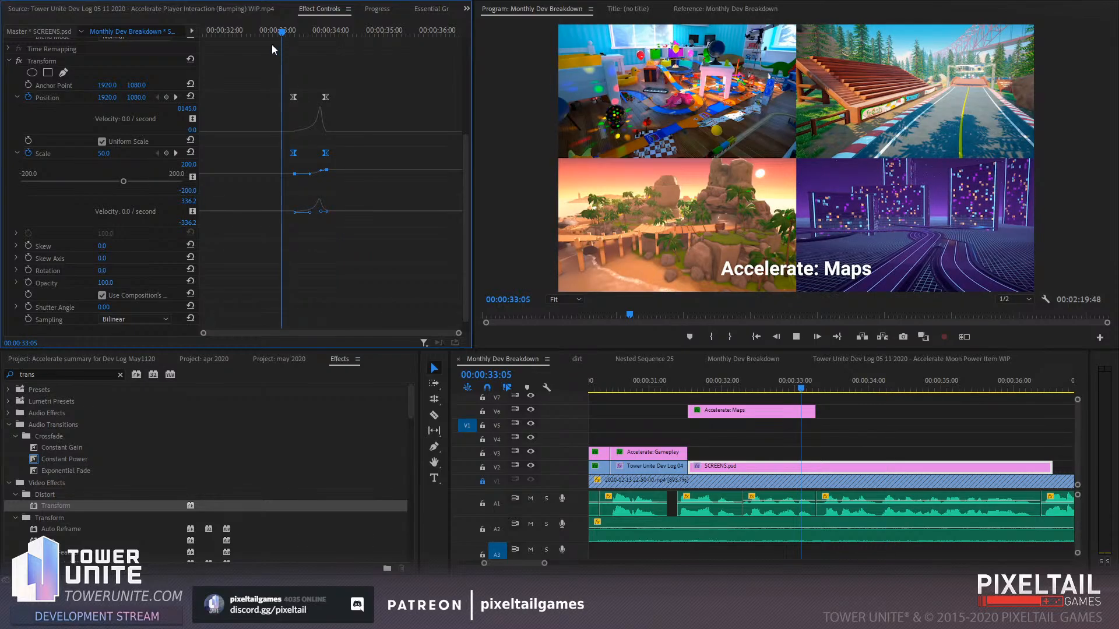
pyautogui.press('space')
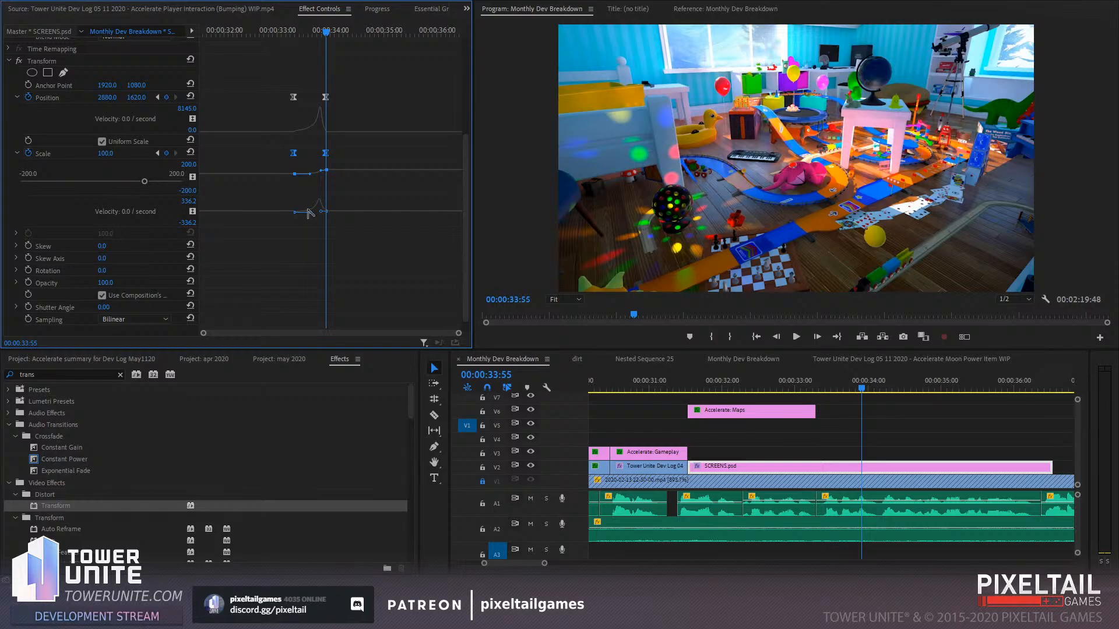
# Readjust the outgoing scale handle of the first keyframe for a more gradual start, and play back the zoom
pyautogui.moveTo(310, 173); pyautogui.dragTo(324, 174)
pyautogui.click(267, 35)
pyautogui.press('space')
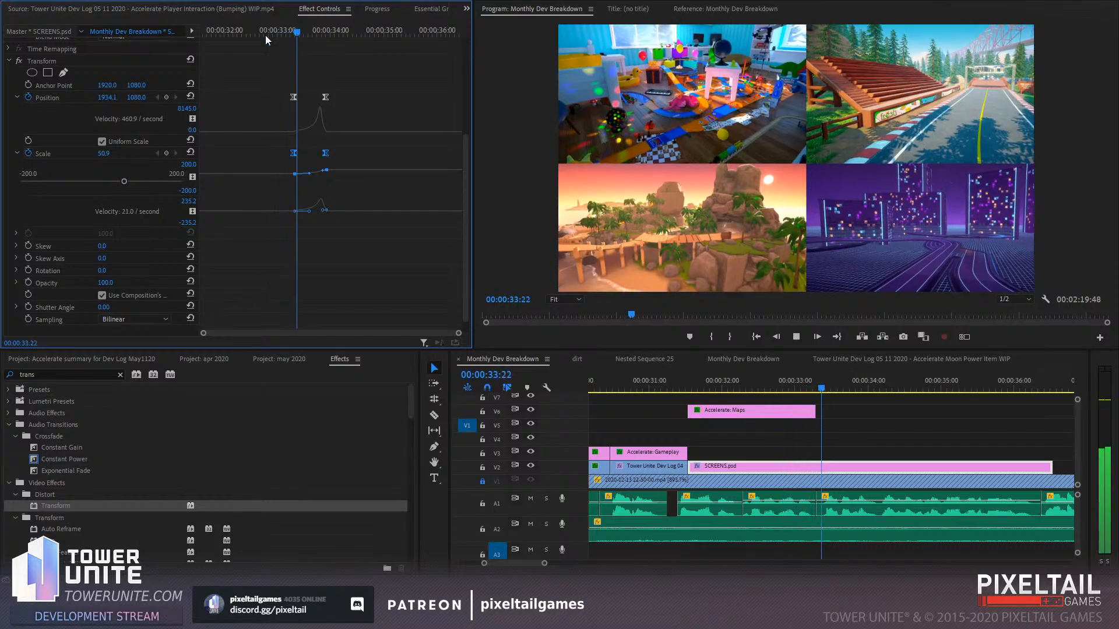
pyautogui.press('space')
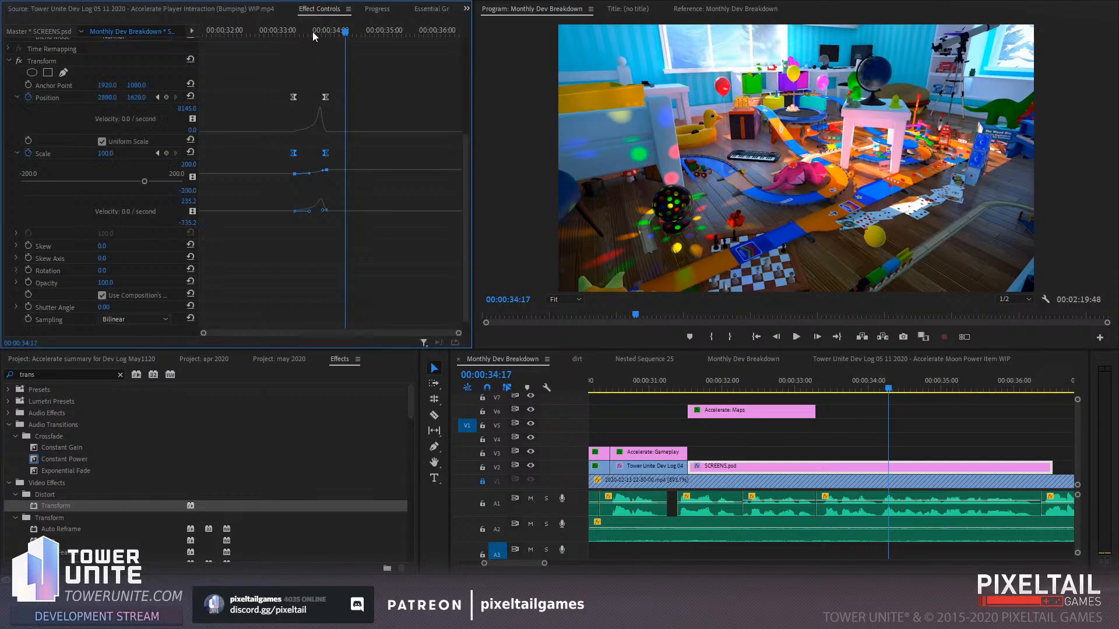
# Scrub through the zoom, slightly adjust the scale velocity handle at the second keyframe, and play it back
pyautogui.moveTo(294, 28); pyautogui.dragTo(285, 28)
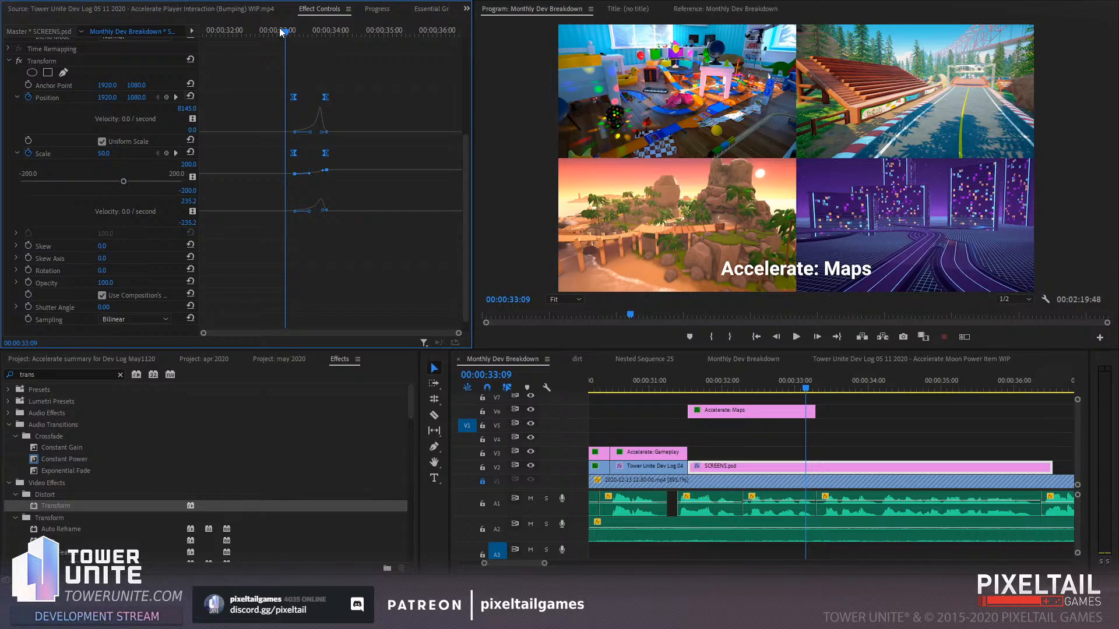
pyautogui.moveTo(286, 32); pyautogui.dragTo(336, 40)
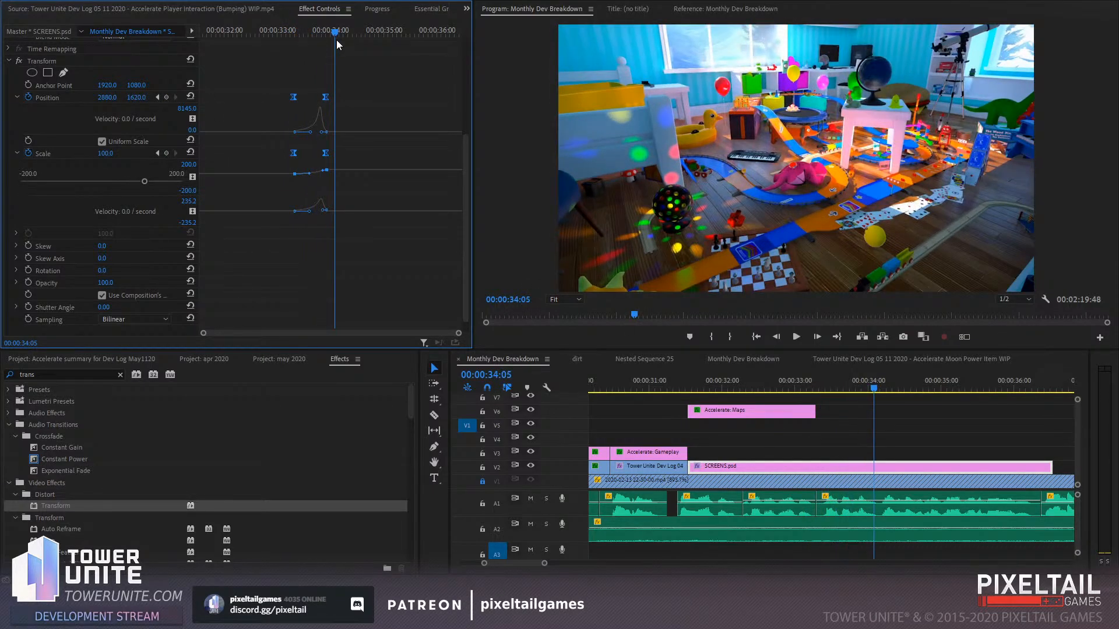
pyautogui.click(323, 213)
pyautogui.moveTo(321, 212); pyautogui.dragTo(310, 212)
pyautogui.click(270, 32)
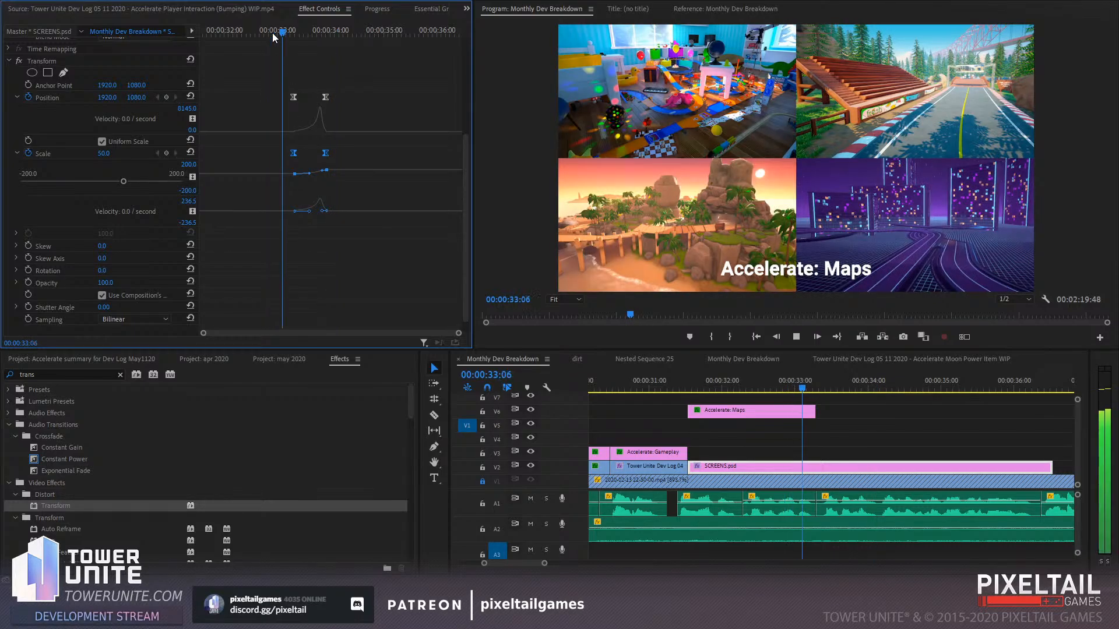
pyautogui.press('space')
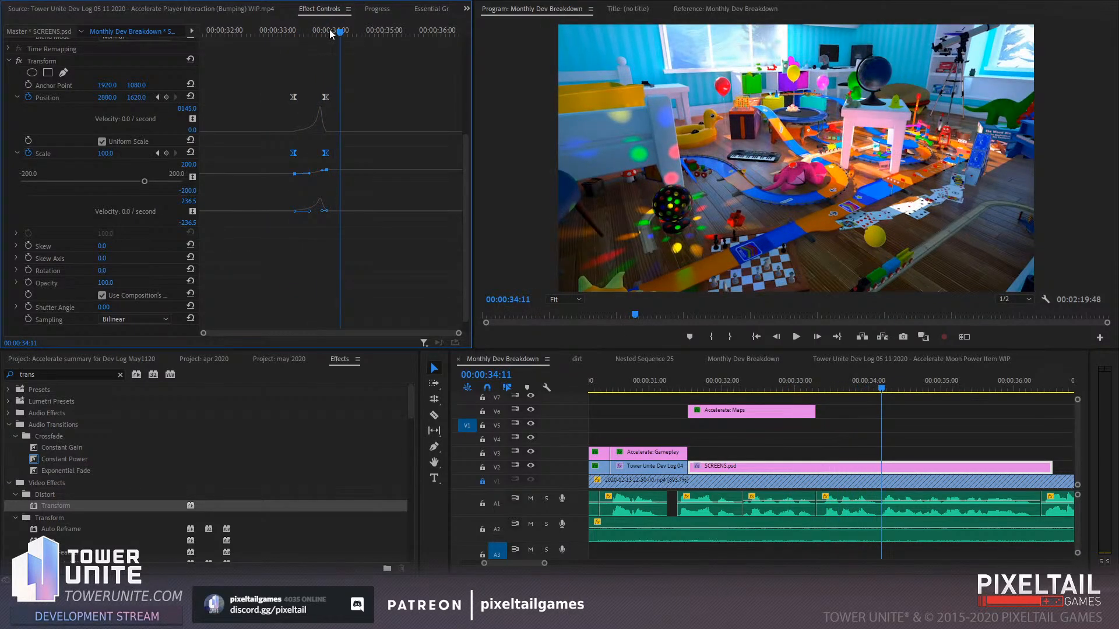
# Refine the incoming scale easing at the second keyframe while viewing 00:00:33:50, enlarging the keyframe graphs for finer control
pyautogui.moveTo(332, 32); pyautogui.dragTo(325, 35)
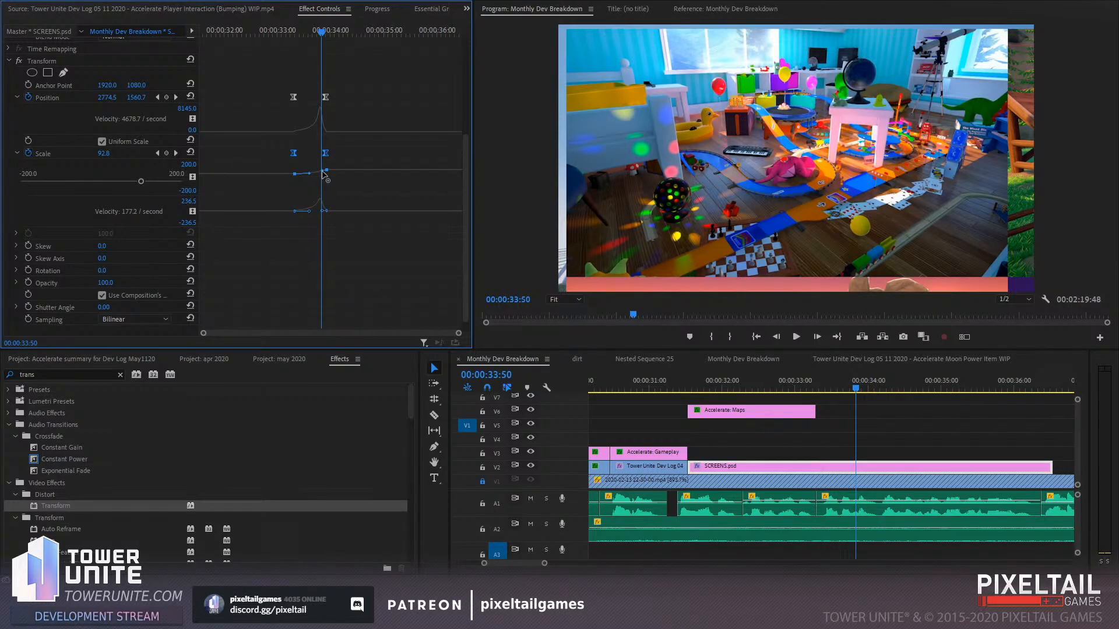
pyautogui.moveTo(324, 173); pyautogui.dragTo(325, 170)
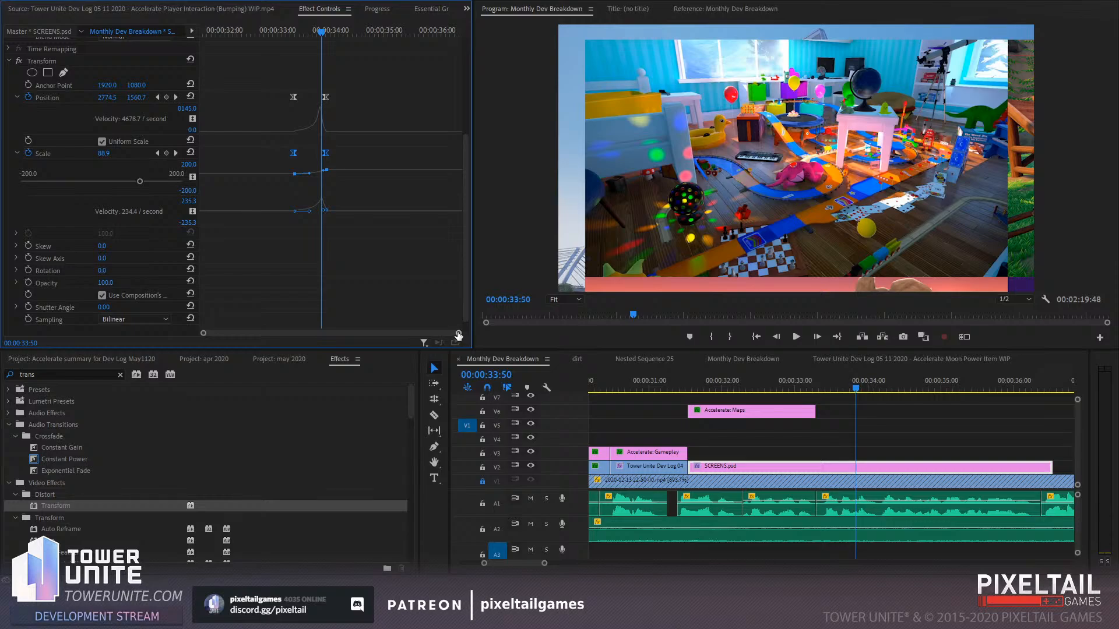
pyautogui.moveTo(458, 334); pyautogui.dragTo(441, 333)
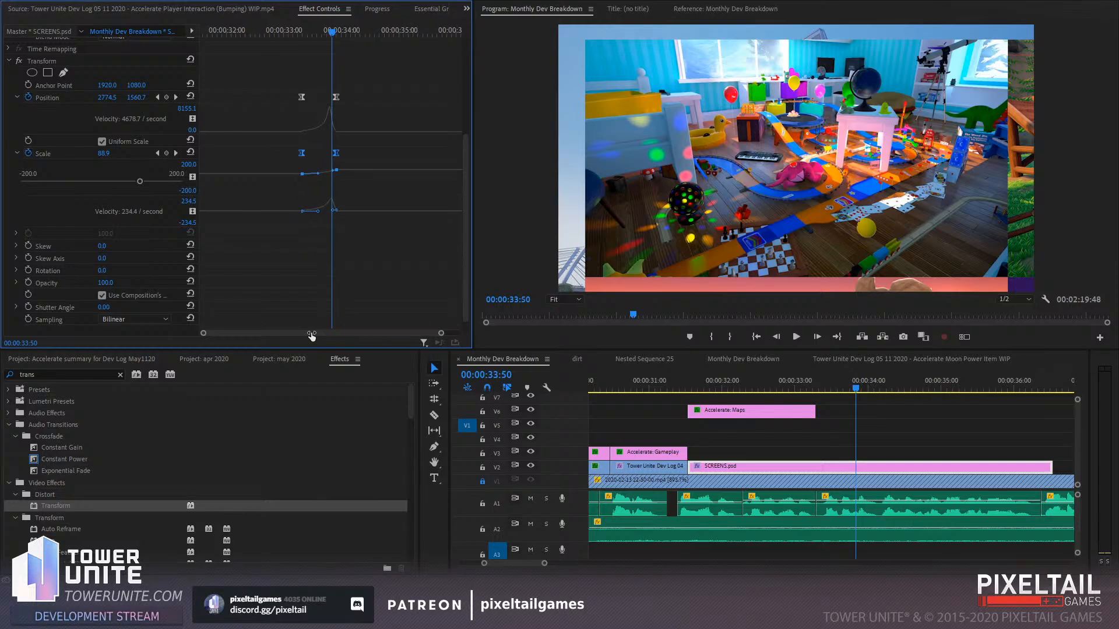
pyautogui.doubleClick(330, 13)
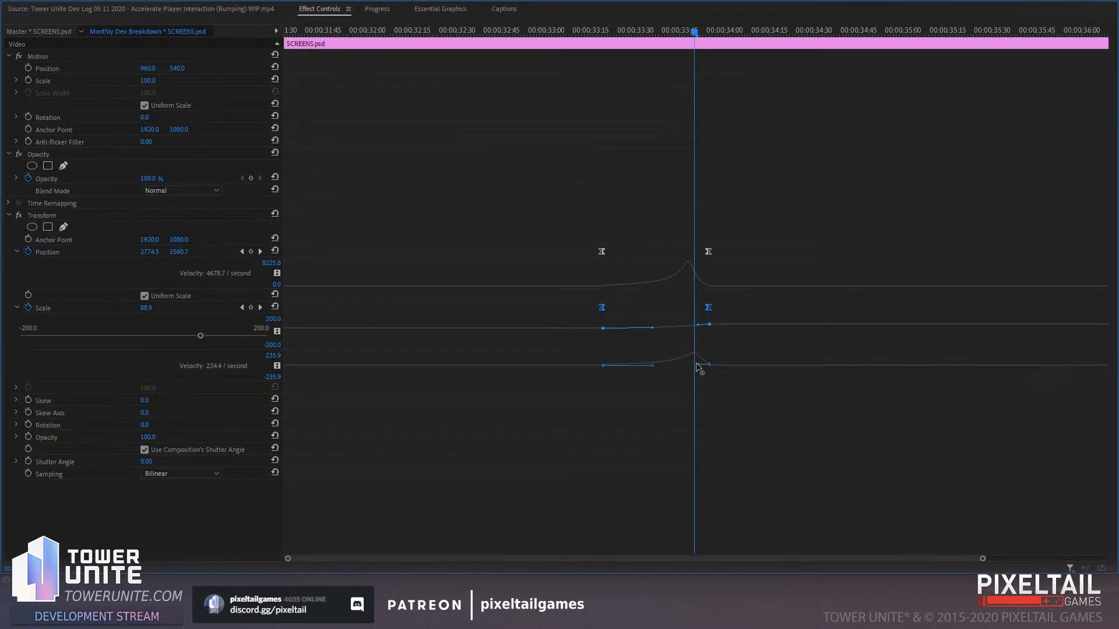
pyautogui.moveTo(698, 365); pyautogui.dragTo(701, 367)
# Shorten the incoming position easing at the second keyframe so the velocity peak aligns with the scale curve, and fine-tune its handle
pyautogui.moveTo(542, 220); pyautogui.dragTo(844, 335)
pyautogui.moveTo(691, 288); pyautogui.dragTo(704, 285)
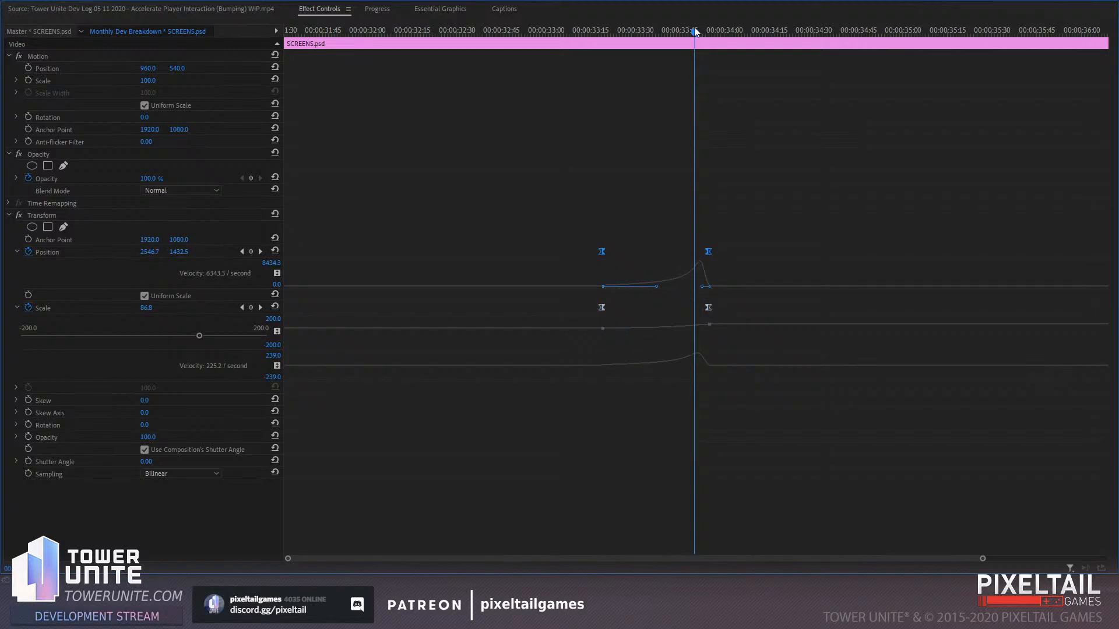
pyautogui.moveTo(843, 122); pyautogui.dragTo(452, 403)
pyautogui.moveTo(695, 25); pyautogui.dragTo(700, 30)
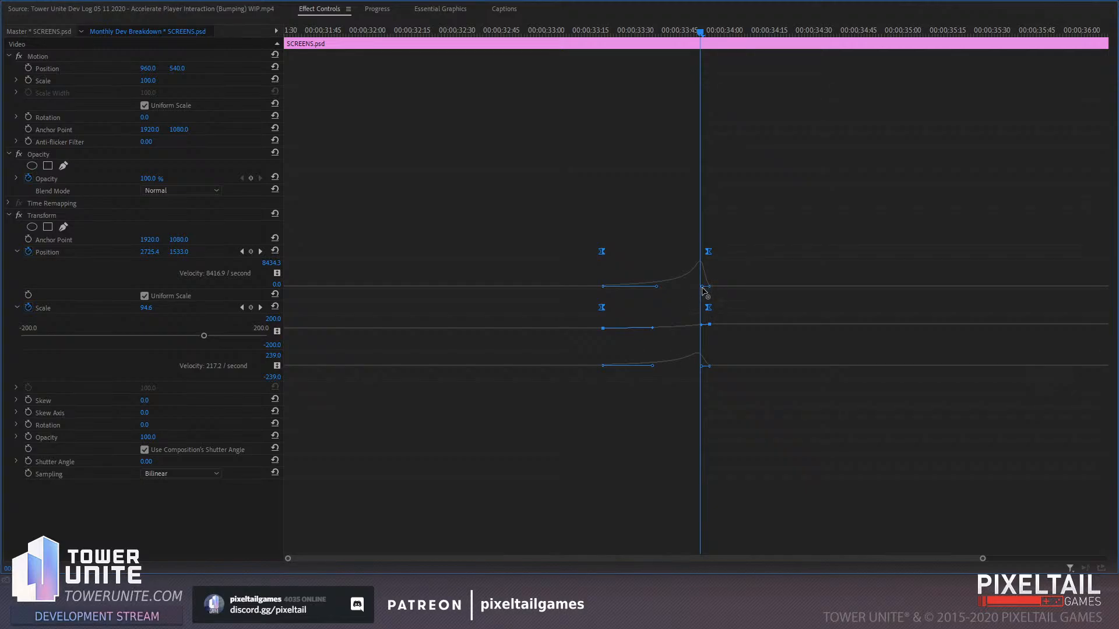
pyautogui.moveTo(703, 288); pyautogui.dragTo(701, 287)
# Return the playhead to before the zoom and restore the normal panel layout for playback
pyautogui.moveTo(310, 339); pyautogui.dragTo(306, 360)
pyautogui.click(537, 31)
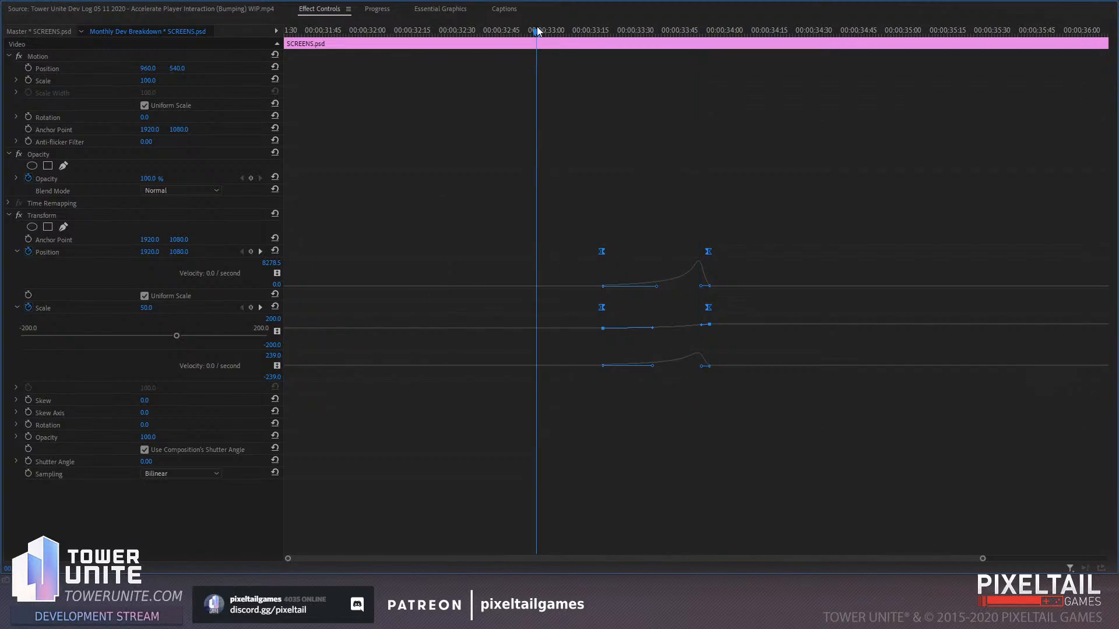
pyautogui.doubleClick(321, 11)
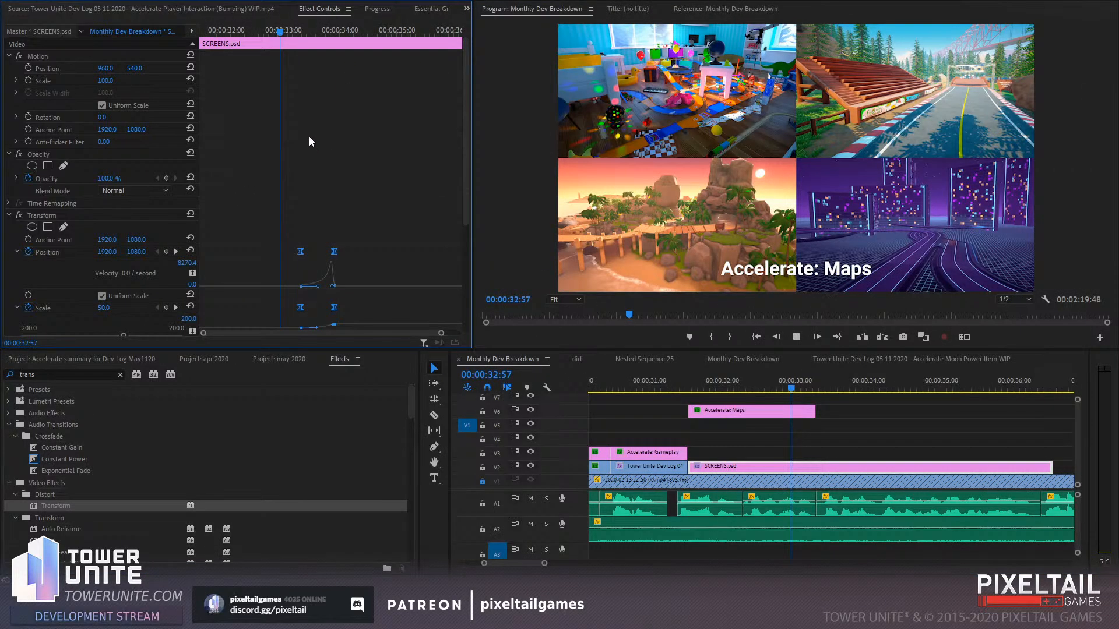
# Play back the zoom, returning the playhead to 00:00:31:37 to watch it again from before the movement
pyautogui.press('space')
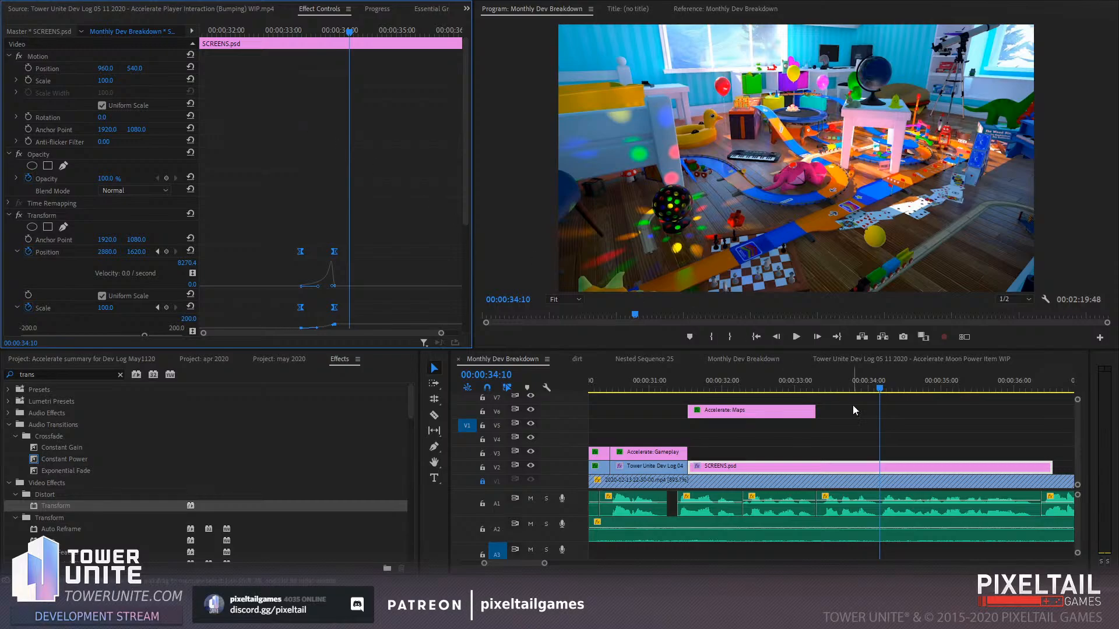
pyautogui.moveTo(868, 385); pyautogui.dragTo(695, 365)
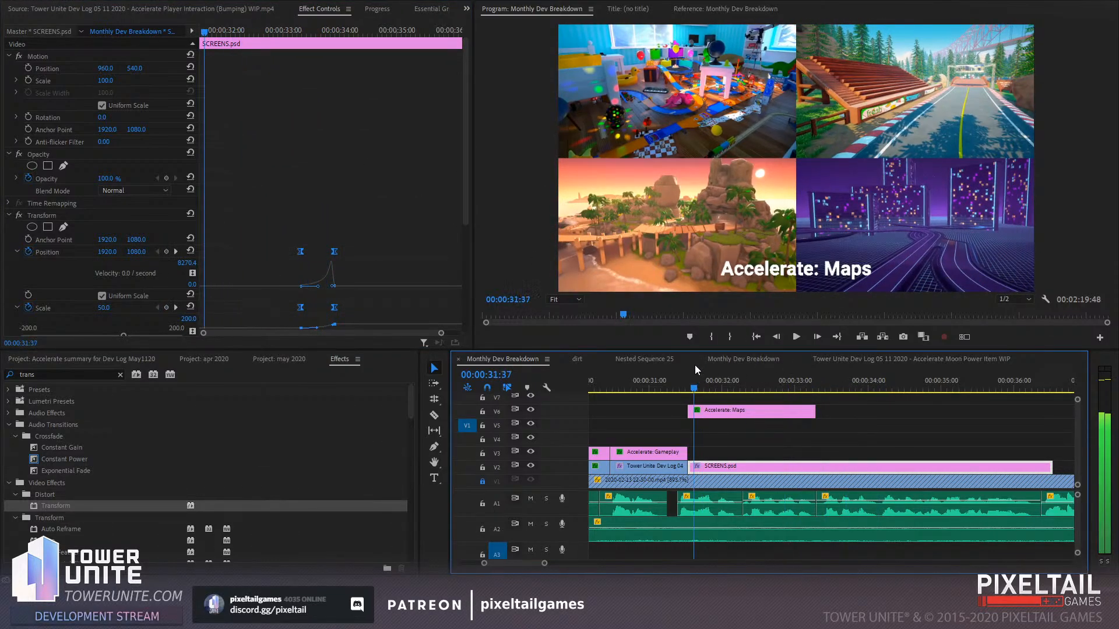
pyautogui.press('space')
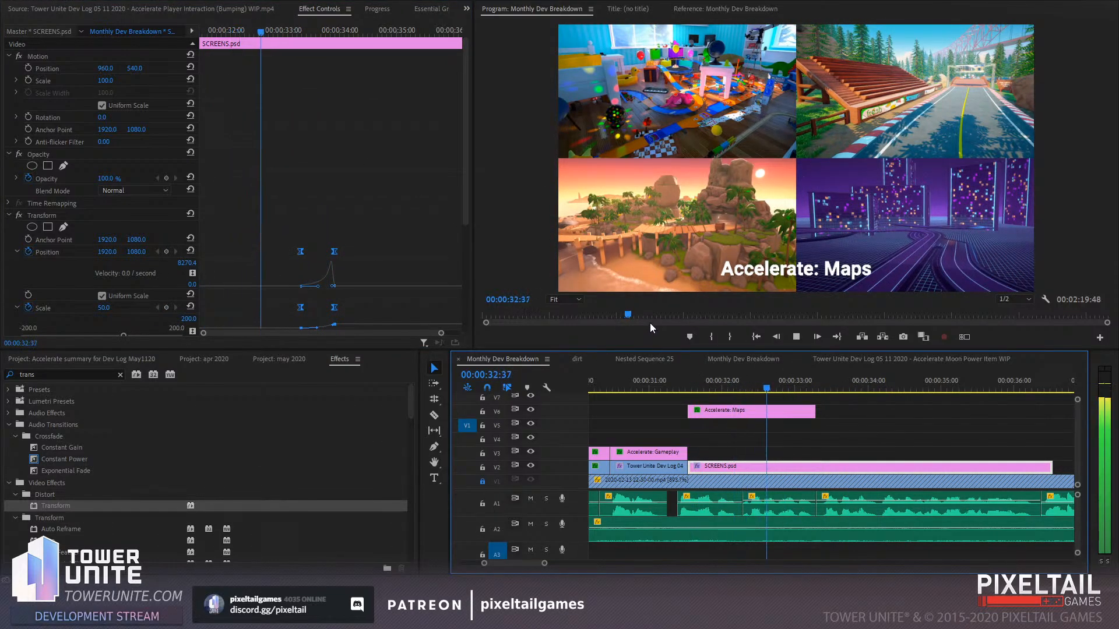
pyautogui.press('space')
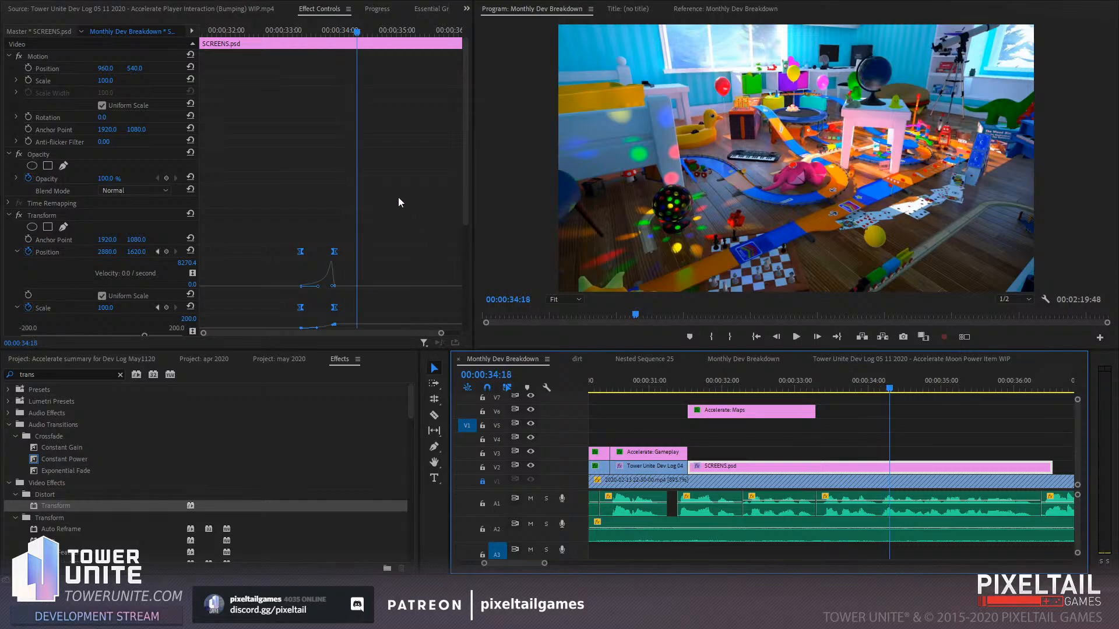
# Try moving the first position and scale keyframes later for a shorter zoom, and play it back
pyautogui.moveTo(243, 214); pyautogui.dragTo(313, 309)
pyautogui.click(289, 29)
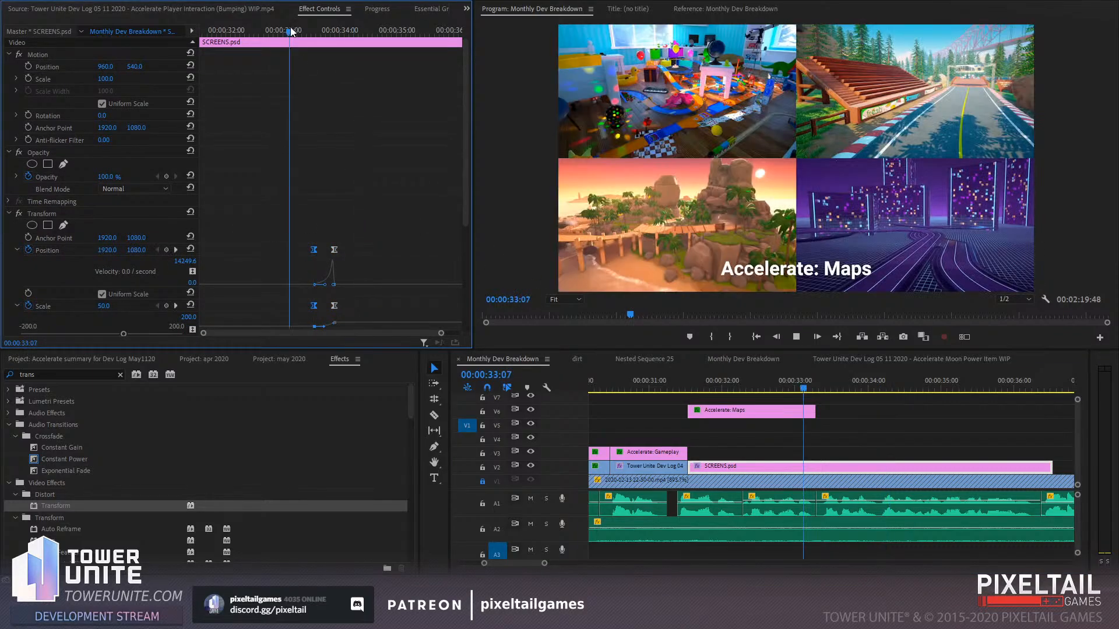
pyautogui.press('space')
pyautogui.press('space')
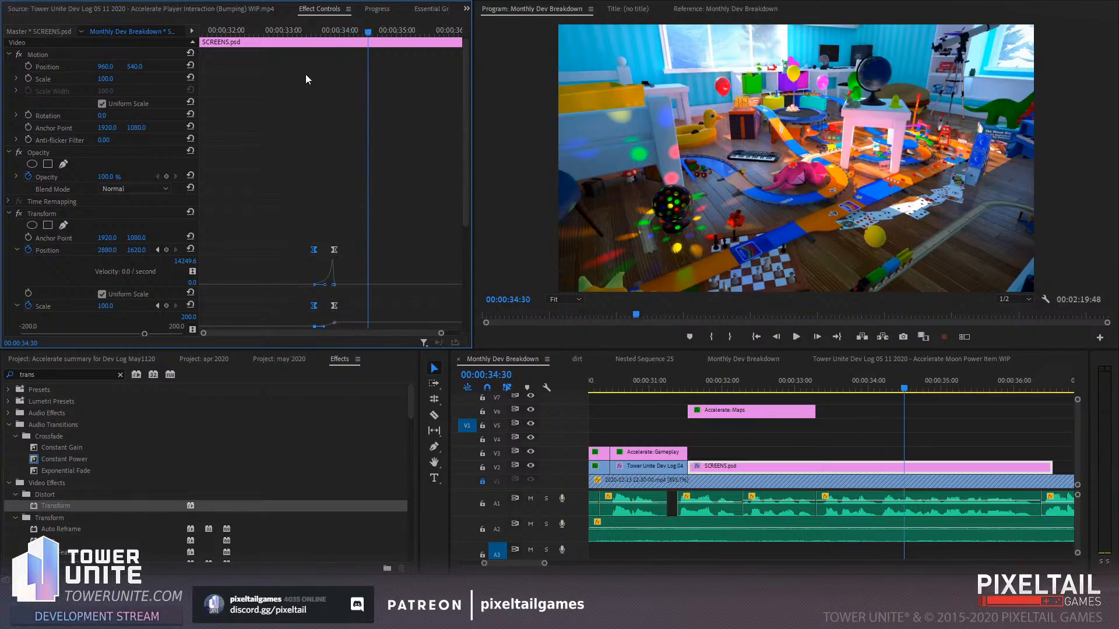
# Move the first position and scale keyframes earlier to lengthen the zoom, and shorten the first keyframe's outgoing position easing in the enlarged graphs
pyautogui.moveTo(341, 29); pyautogui.dragTo(313, 39)
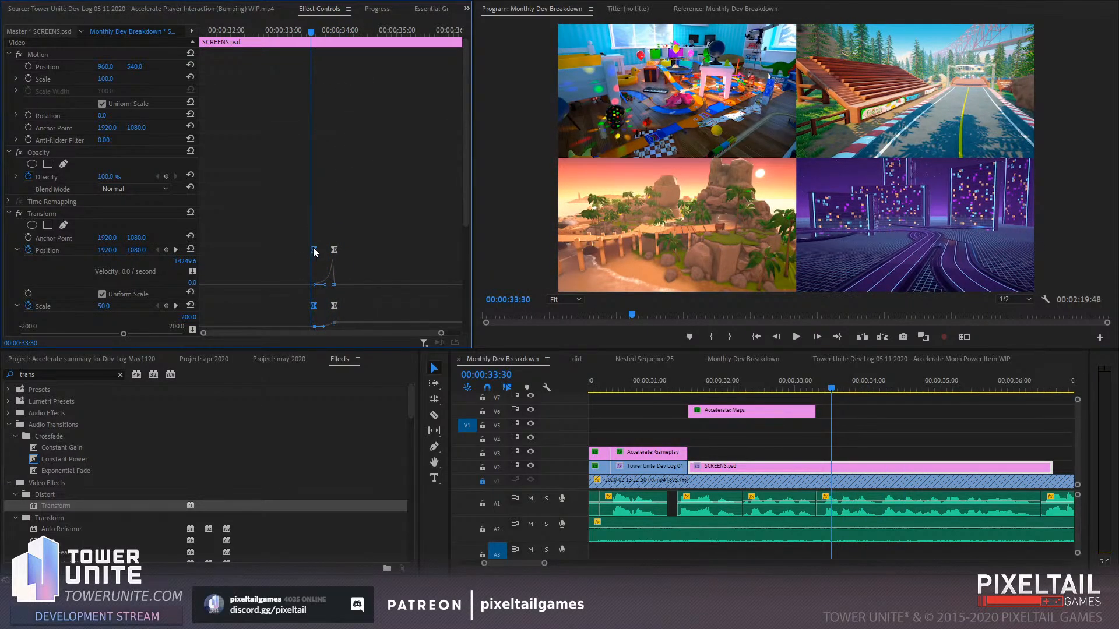
pyautogui.moveTo(314, 251); pyautogui.dragTo(272, 250)
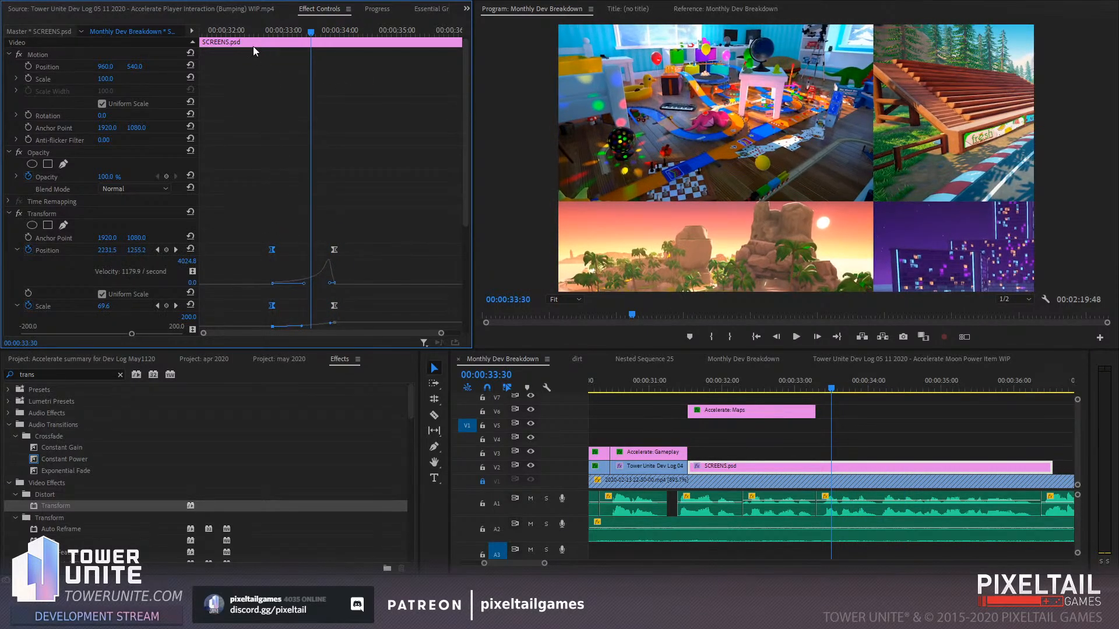
pyautogui.doubleClick(320, 9)
pyautogui.moveTo(808, 204); pyautogui.dragTo(329, 356)
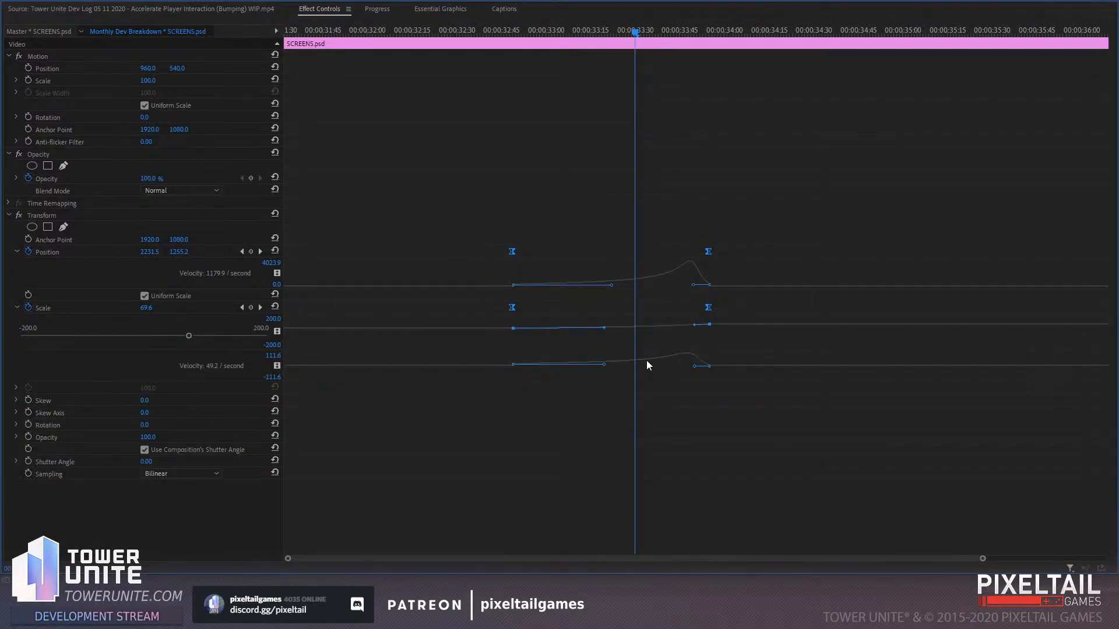
pyautogui.click(606, 31)
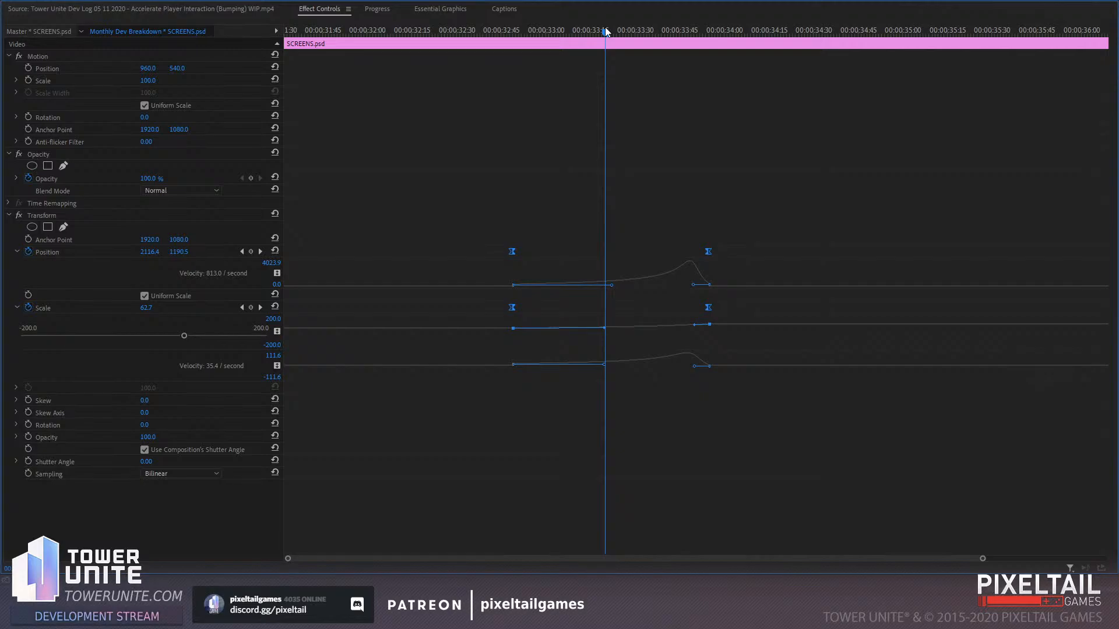
pyautogui.moveTo(612, 288); pyautogui.dragTo(590, 286)
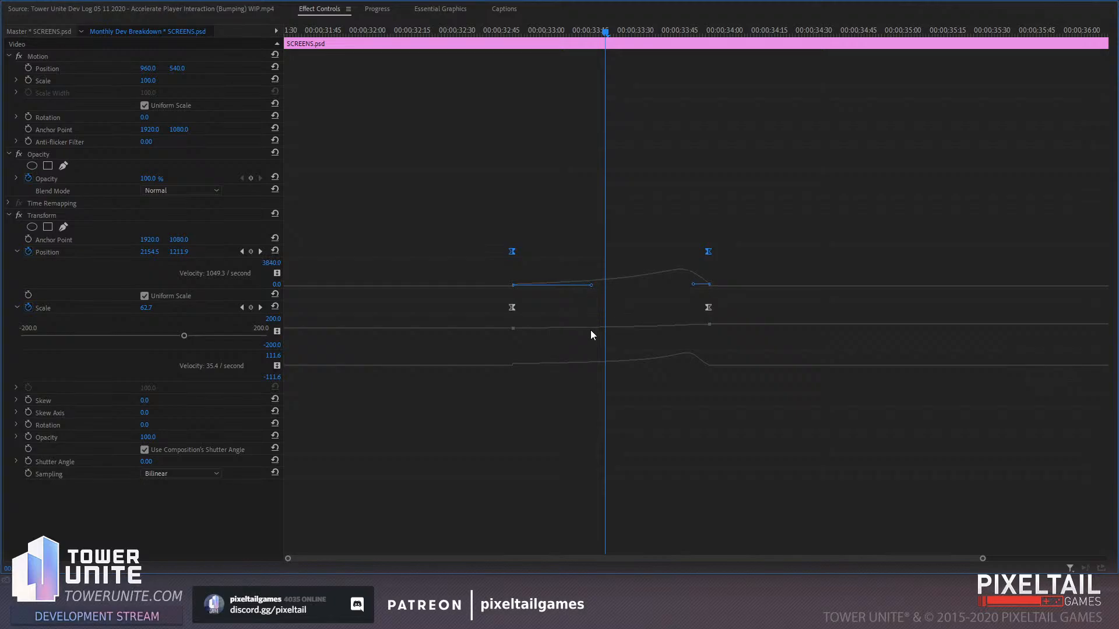
# Shorten the first keyframe's outgoing scale easing so its velocity handle lines up with the position handle
pyautogui.moveTo(772, 163); pyautogui.dragTo(394, 432)
pyautogui.moveTo(607, 33); pyautogui.dragTo(592, 34)
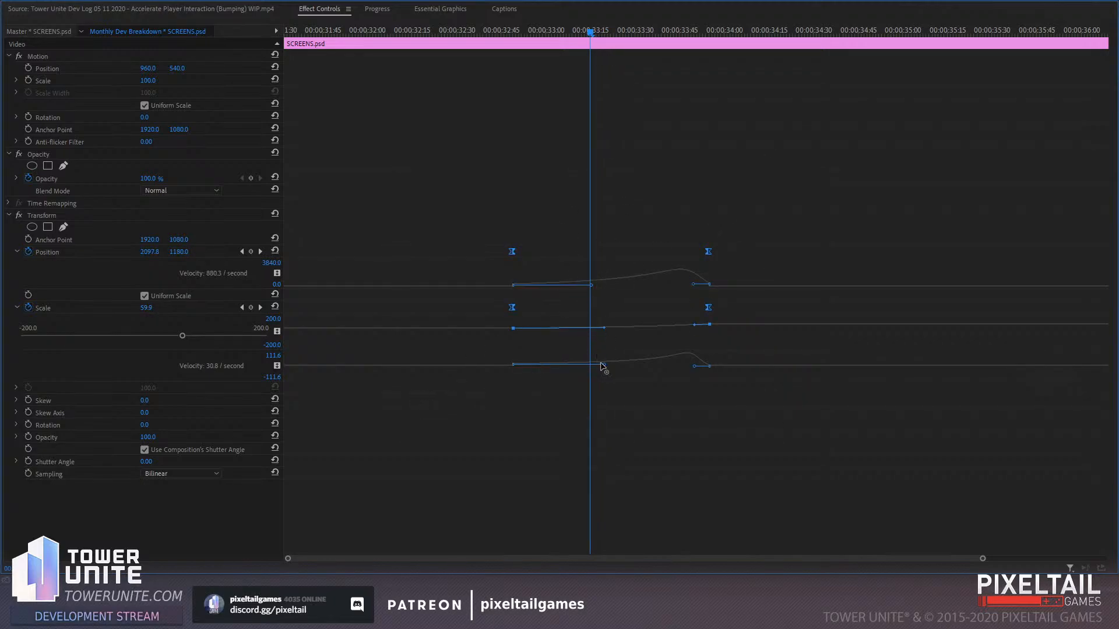
pyautogui.moveTo(605, 366); pyautogui.dragTo(597, 366)
pyautogui.moveTo(844, 112); pyautogui.dragTo(374, 381)
pyautogui.click(599, 366)
pyautogui.moveTo(599, 366); pyautogui.dragTo(589, 365)
pyautogui.moveTo(839, 187); pyautogui.dragTo(412, 358)
pyautogui.click(588, 367)
# Restore the normal panel layout and play back the zoom from the start of the SCREENS.psd clip
pyautogui.doubleClick(329, 14)
pyautogui.click(688, 383)
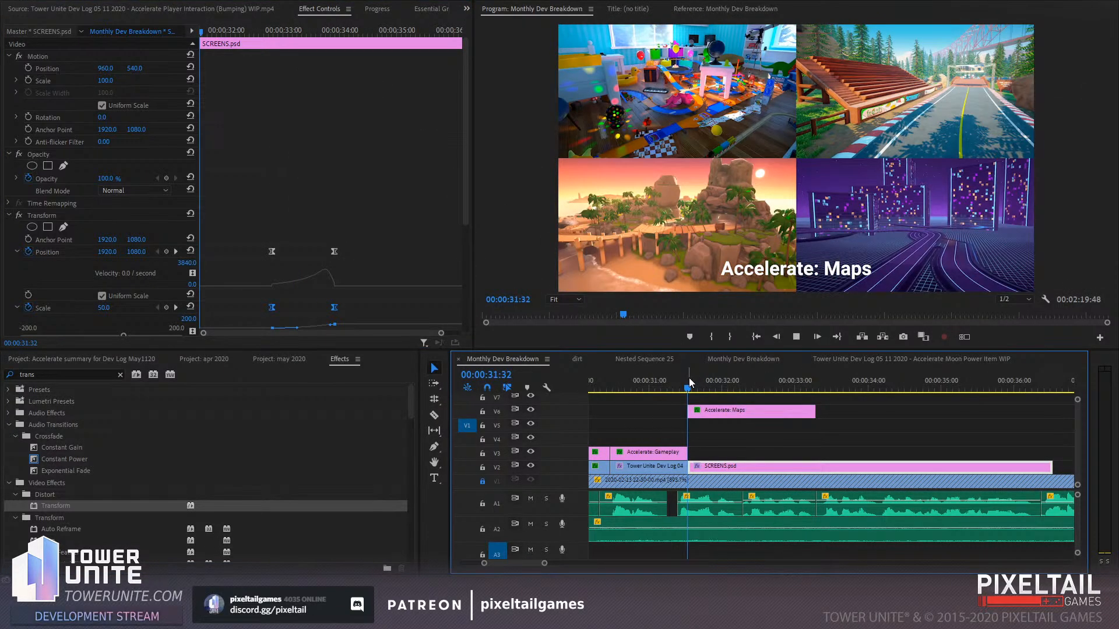
pyautogui.press('space')
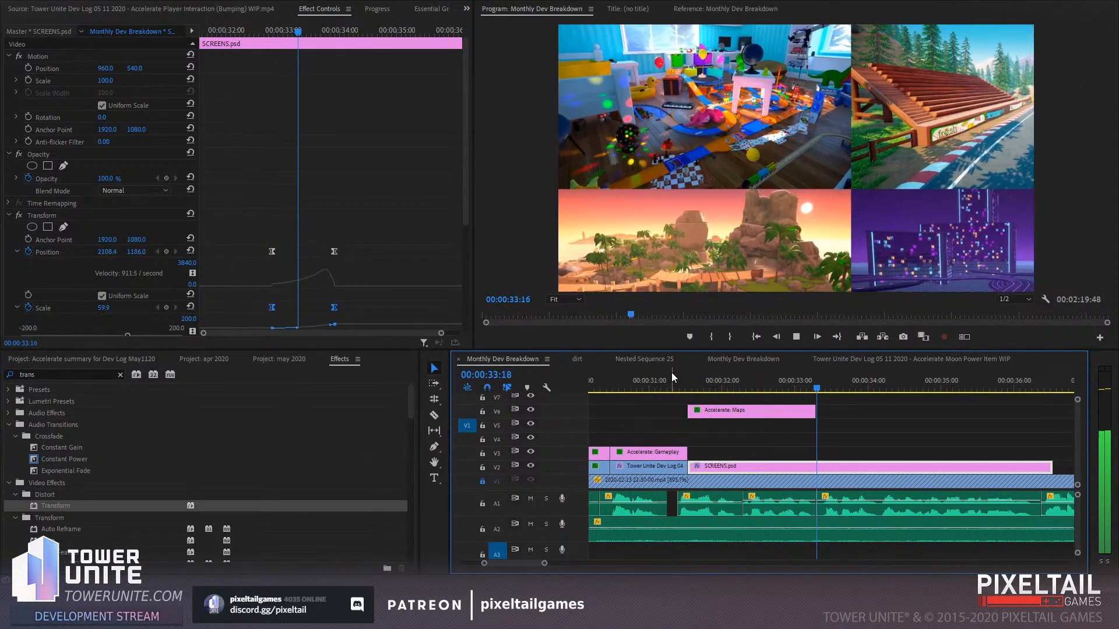
pyautogui.press('space')
# Move the first position and scale keyframes together to 00:00:33:14 to shorten the zoom, and play it back
pyautogui.moveTo(236, 208); pyautogui.dragTo(313, 351)
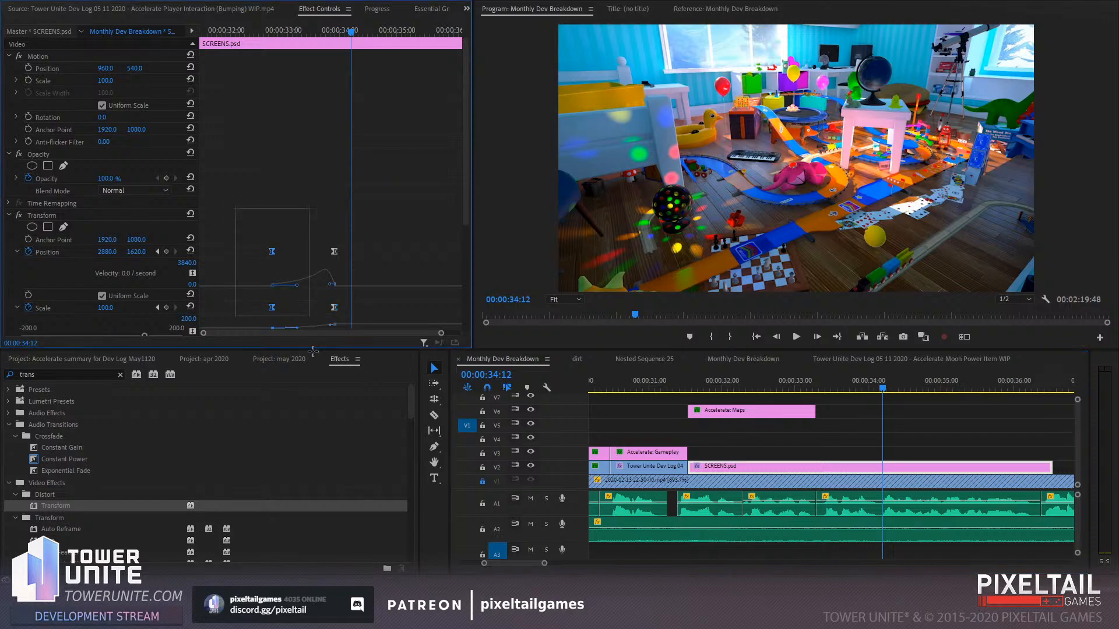
pyautogui.click(287, 227)
pyautogui.moveTo(242, 205); pyautogui.dragTo(296, 277)
pyautogui.click(256, 209)
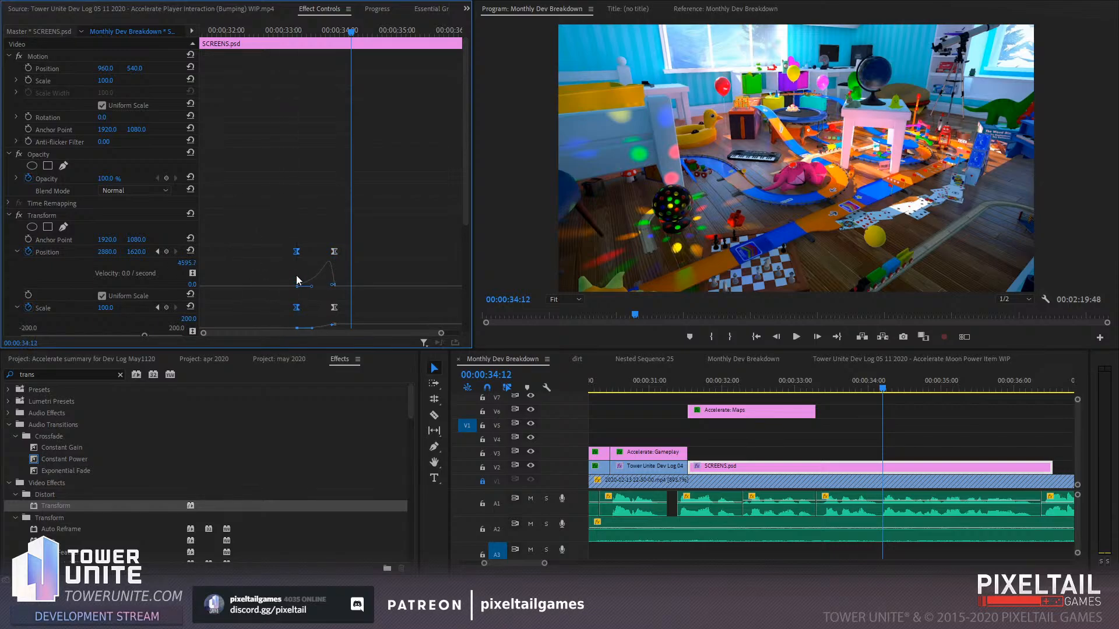
pyautogui.click(271, 32)
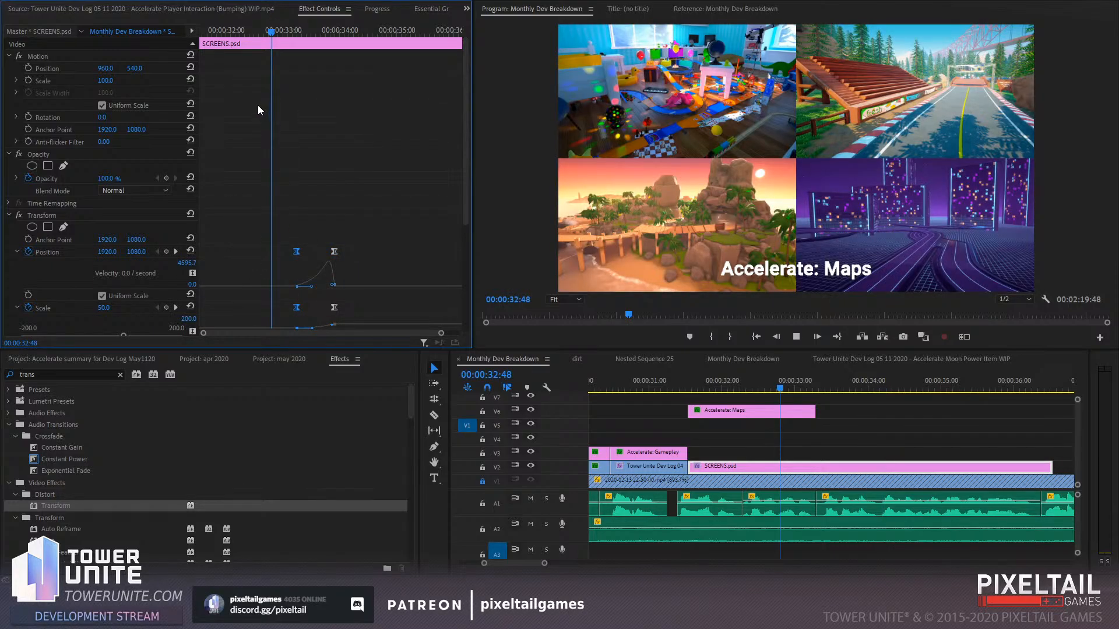
pyautogui.press('space')
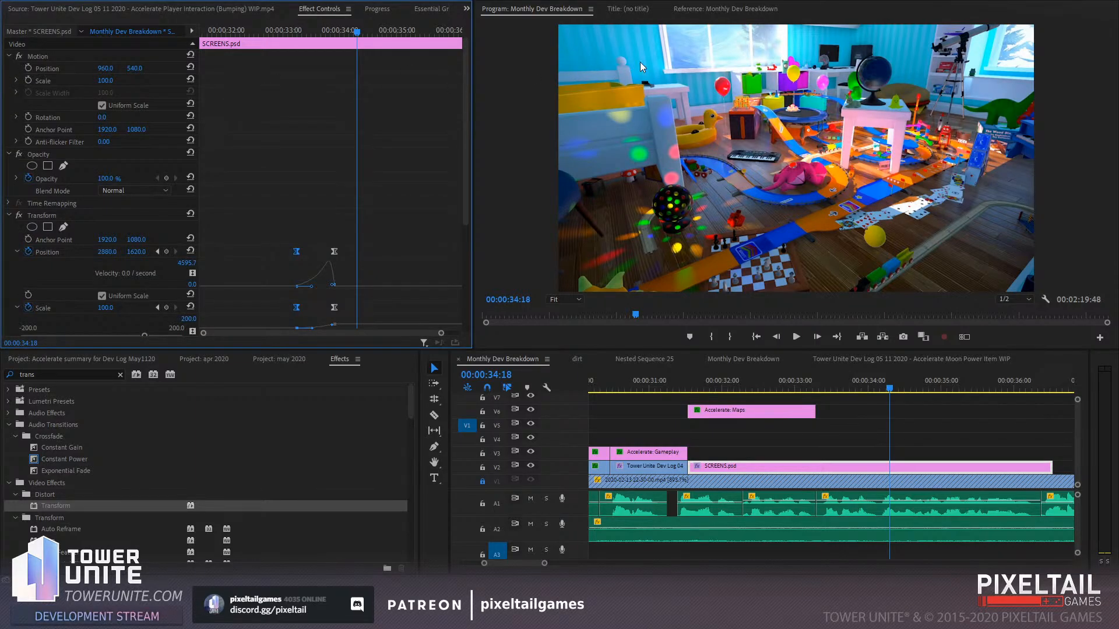
# Play the sequence from 00:00:30:17 into the zoom, and scrub through the movement up to 00:00:33:46
pyautogui.moveTo(661, 393); pyautogui.dragTo(599, 394)
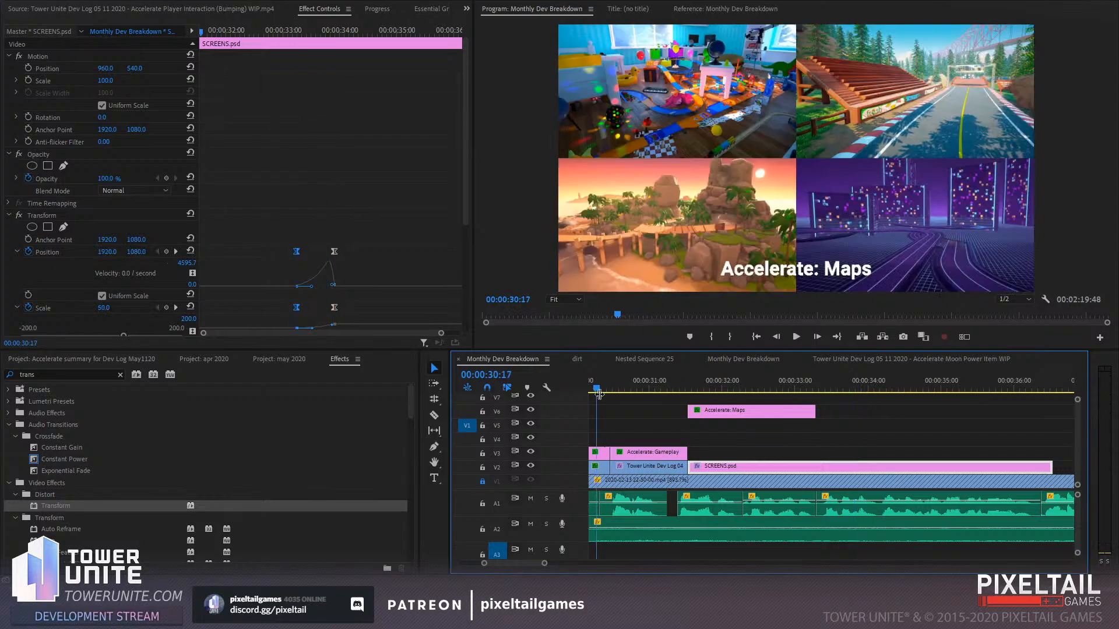
pyautogui.press('space')
pyautogui.scroll(5, 646, 435)
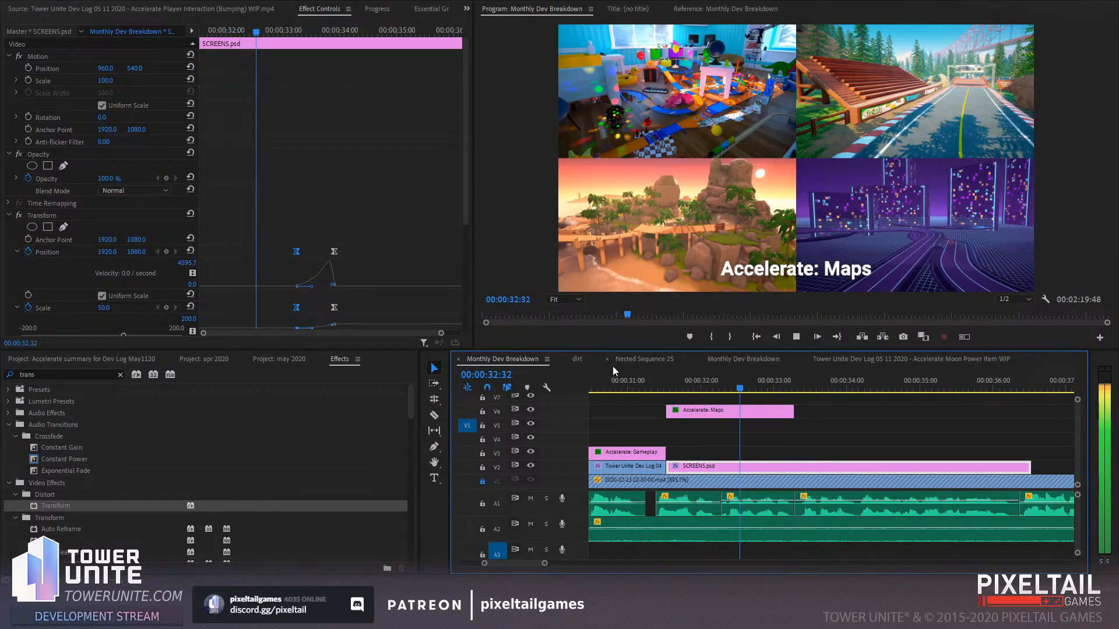
pyautogui.click(761, 383)
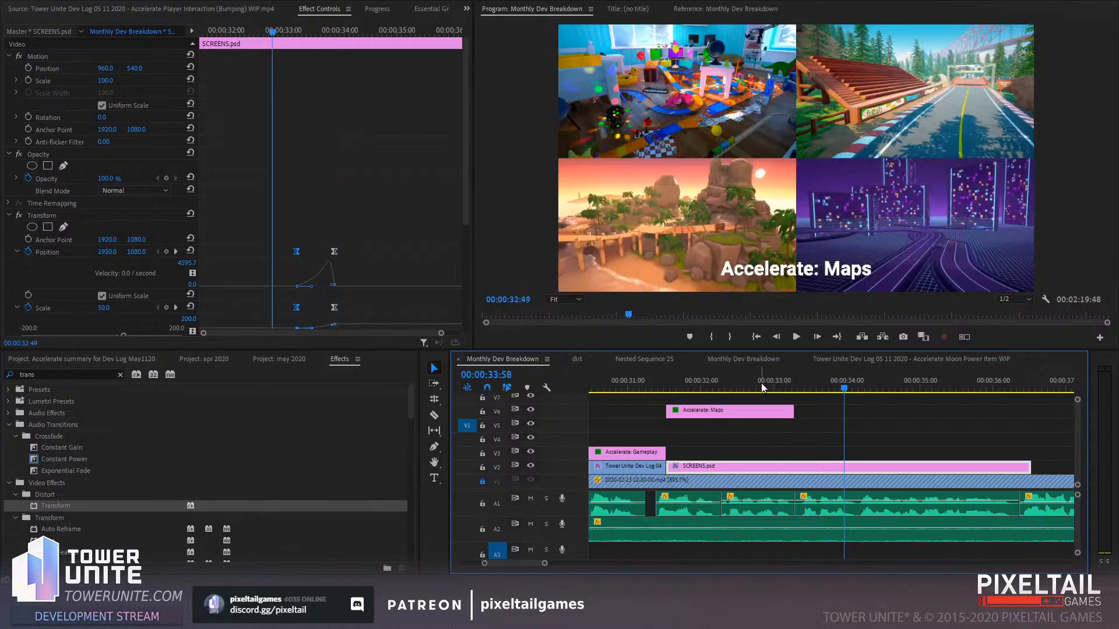
pyautogui.click(761, 384)
pyautogui.moveTo(764, 390); pyautogui.dragTo(830, 391)
# Try a custom Transform shutter angle of 41.00 without the composition's shutter angle, check an earlier frame, and undo it
pyautogui.scroll(-5, 366, 211)
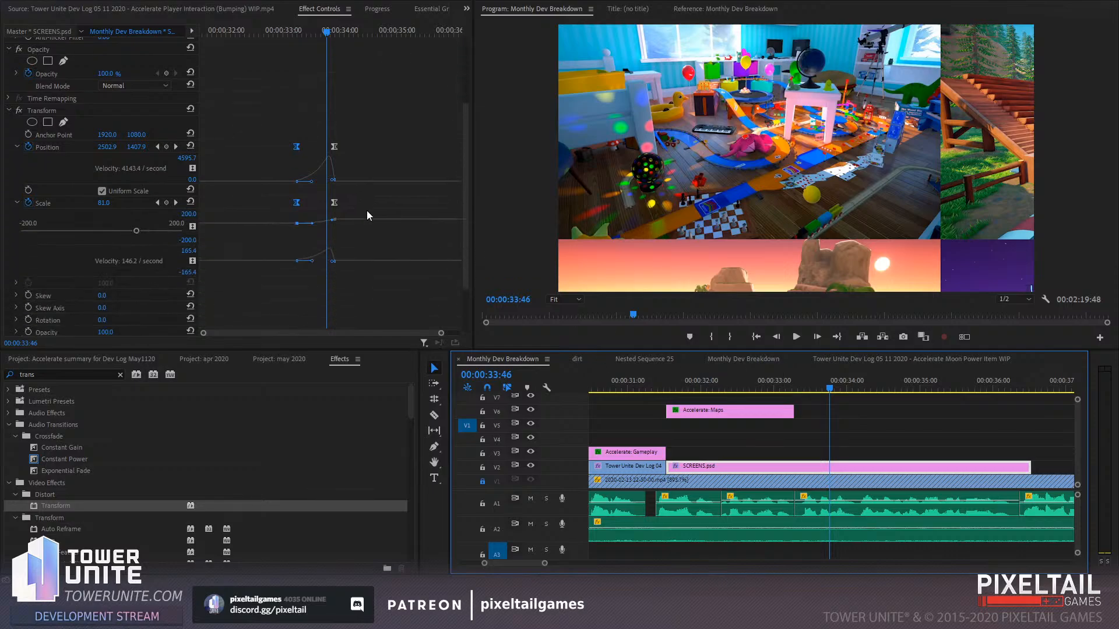
pyautogui.click(101, 281)
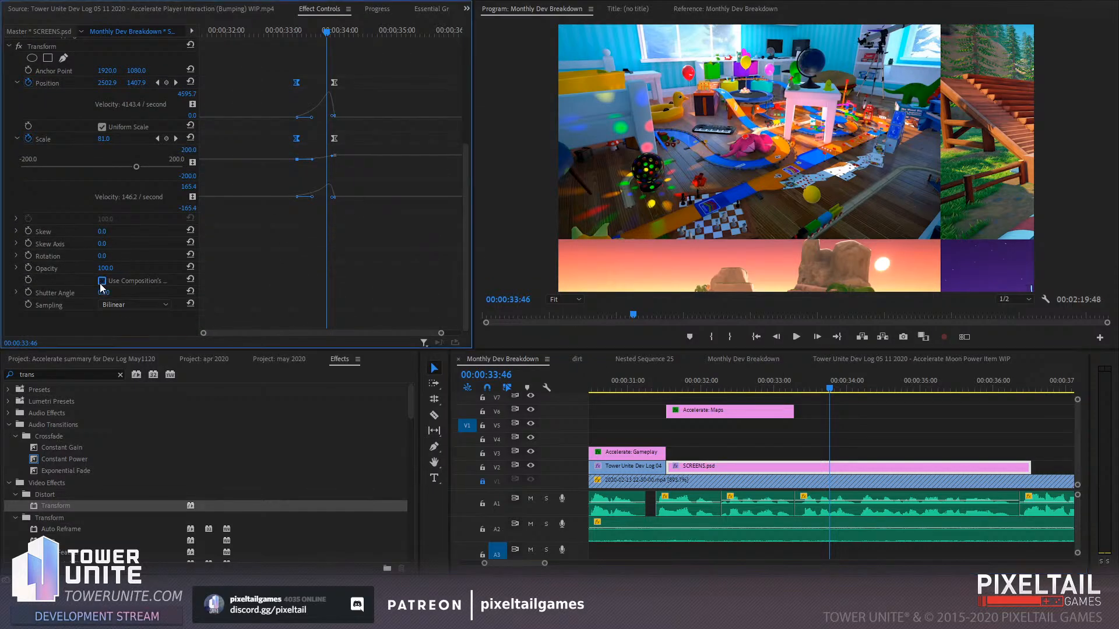
pyautogui.moveTo(104, 293); pyautogui.dragTo(118, 293)
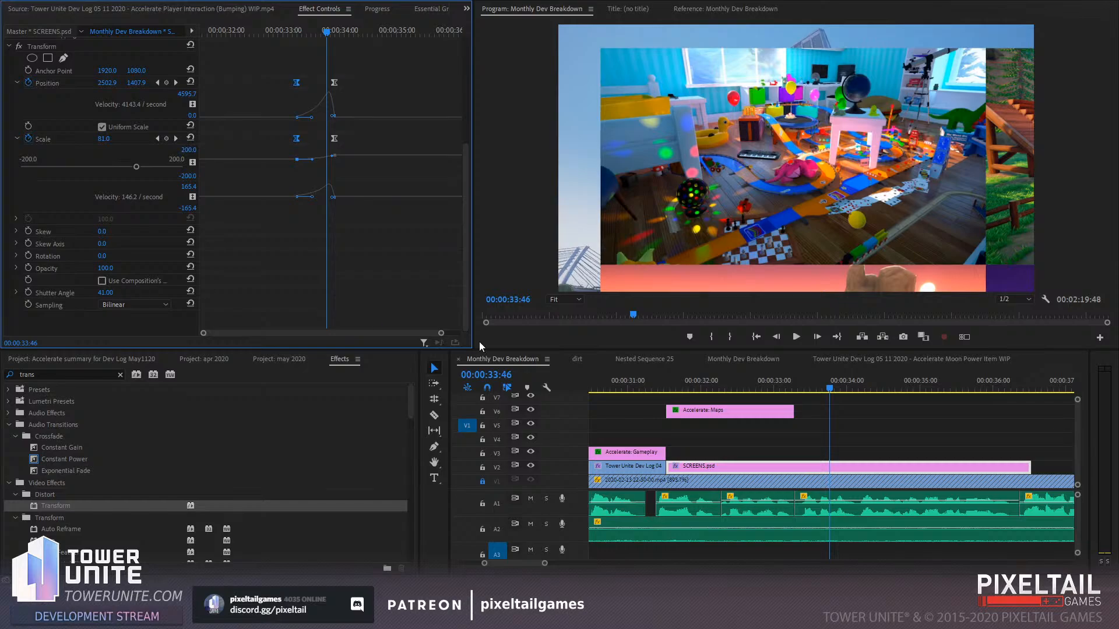
pyautogui.moveTo(800, 387)
pyautogui.mouseDown()
pyautogui.moveTo(779, 382)
pyautogui.moveTo(831, 388)
pyautogui.moveTo(818, 388)
pyautogui.mouseUp()
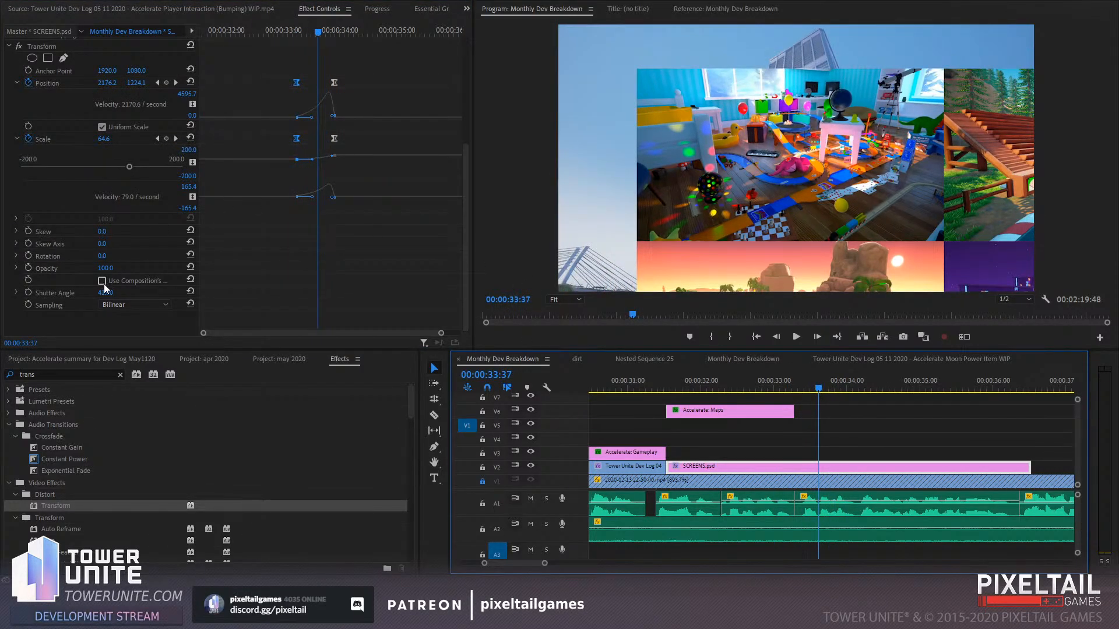
pyautogui.hotkey('ctrl', 'z')
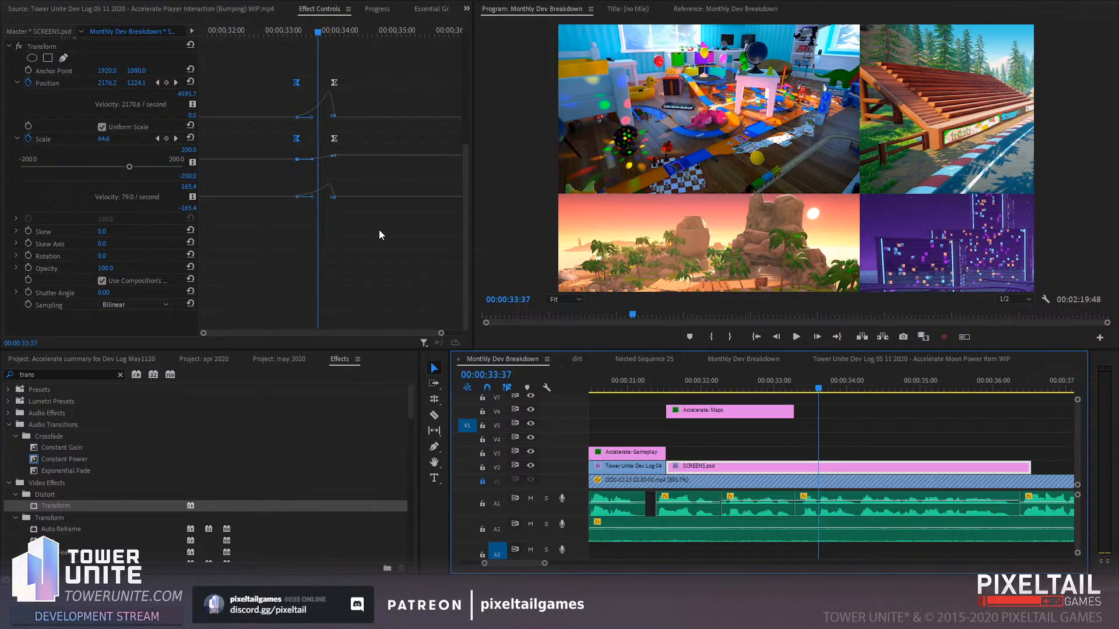
# Turn off the composition's shutter angle for the Transform effect, set Shutter Angle to 360.00, and play back the motion-blurred zoom
pyautogui.moveTo(748, 388); pyautogui.dragTo(828, 389)
pyautogui.click(102, 281)
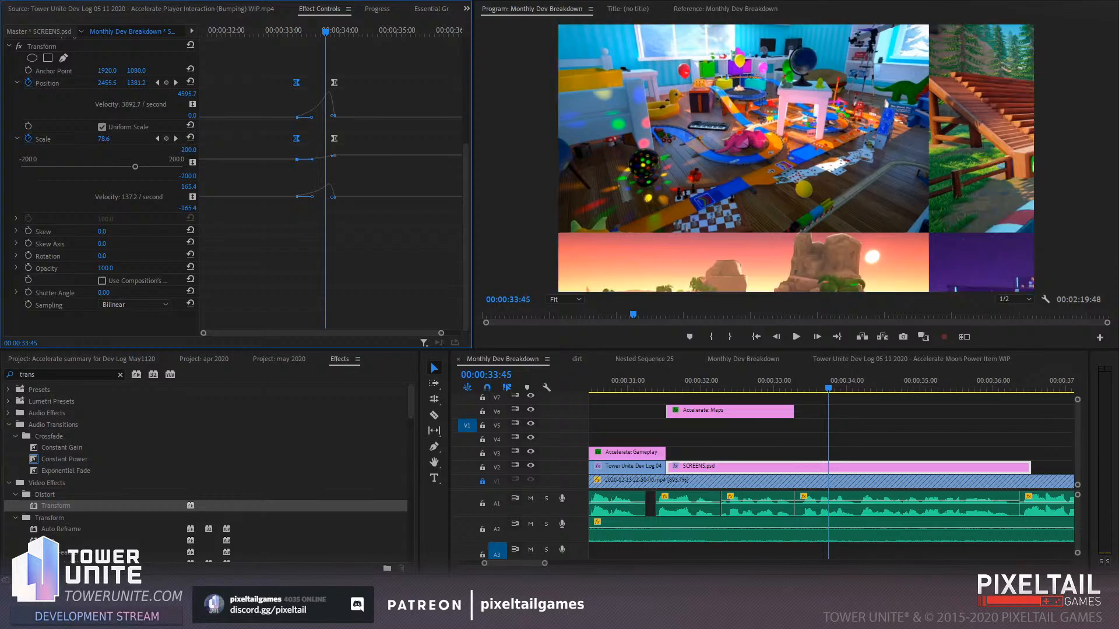
pyautogui.moveTo(104, 292); pyautogui.dragTo(130, 292)
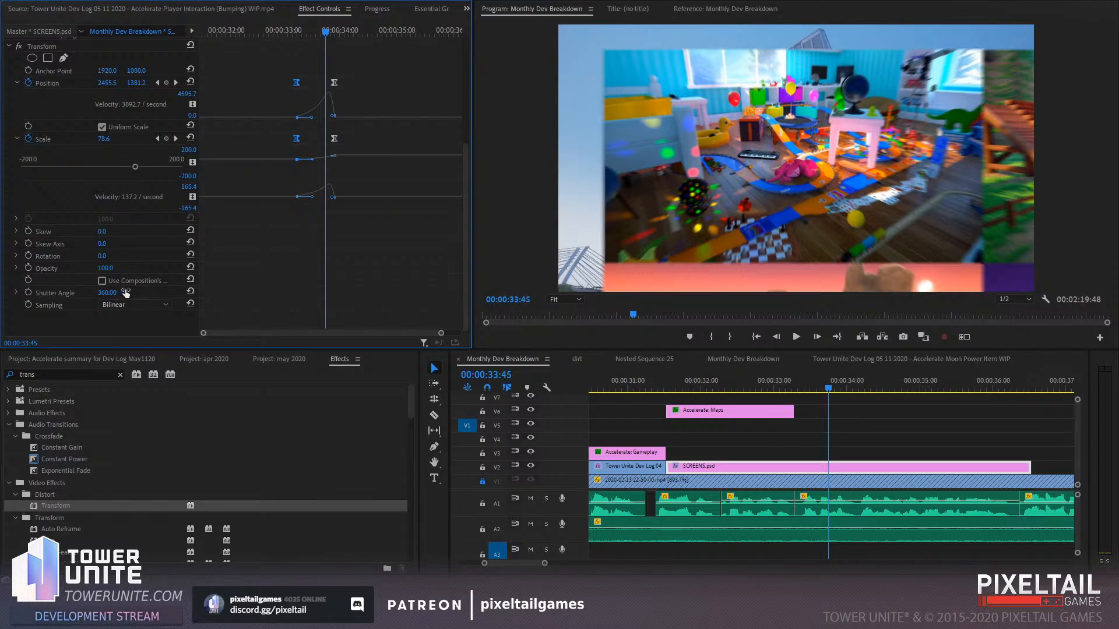
pyautogui.moveTo(772, 386); pyautogui.dragTo(699, 388)
pyautogui.press('space')
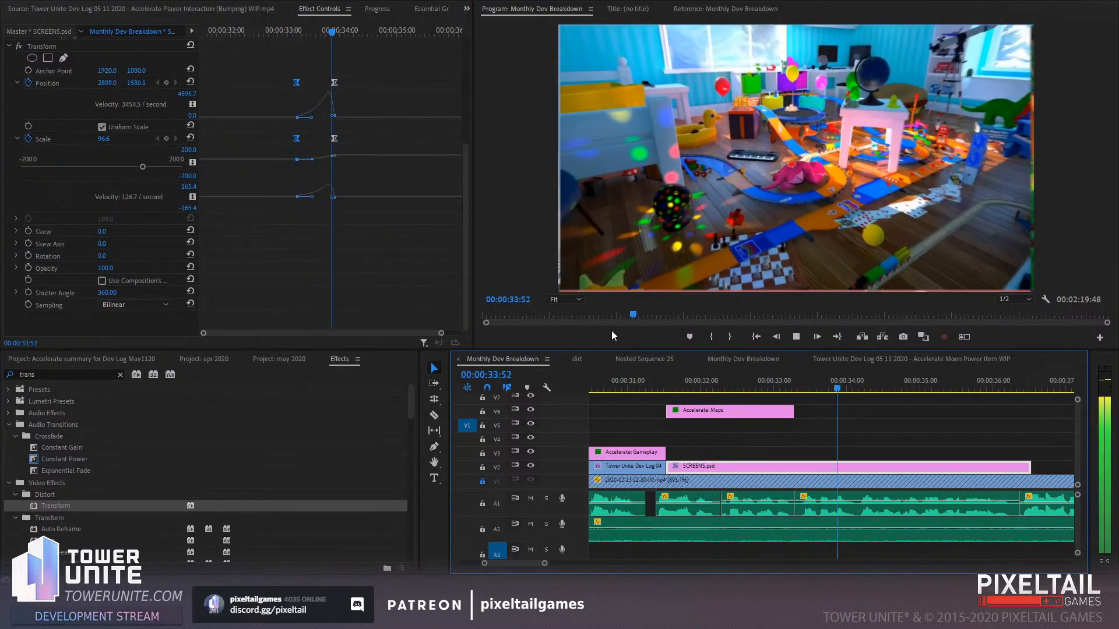
# Set the Transform position at the first keyframe to 1440.0, 809.0 to recentre the four-map image, and return to the clip's start
pyautogui.moveTo(793, 386); pyautogui.dragTo(674, 387)
pyautogui.scroll(5, 326, 182)
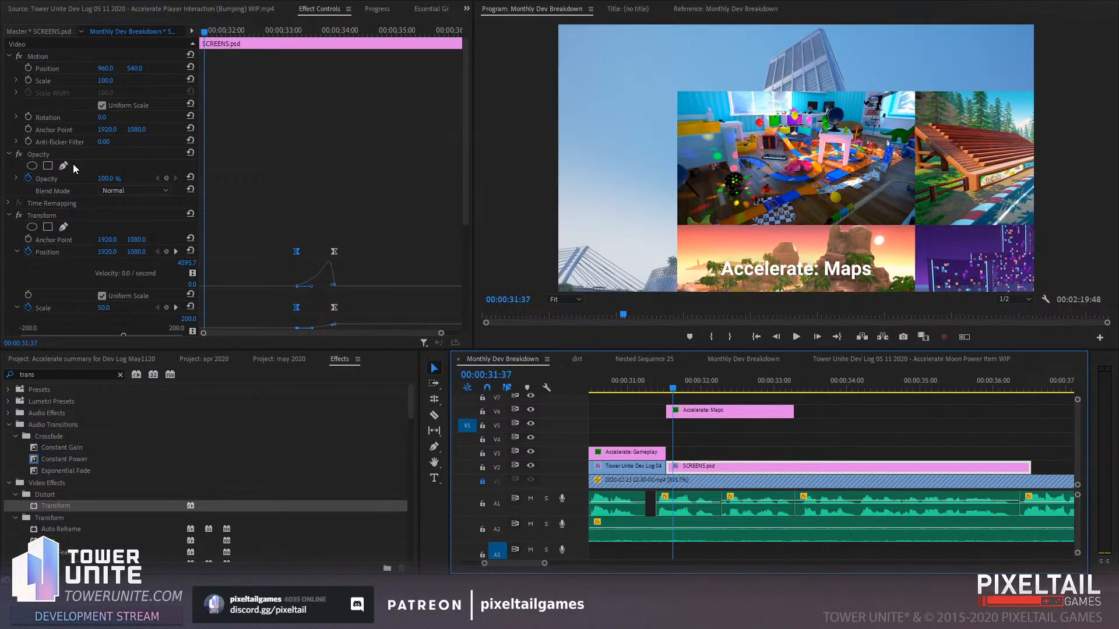
pyautogui.scroll(-4, 294, 239)
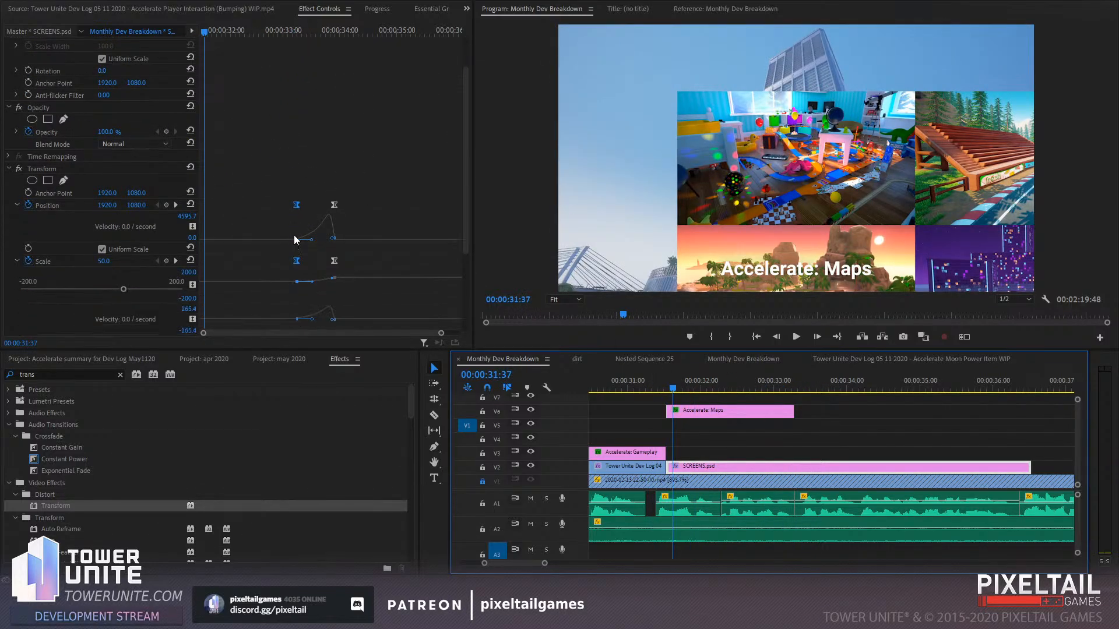
pyautogui.click(176, 205)
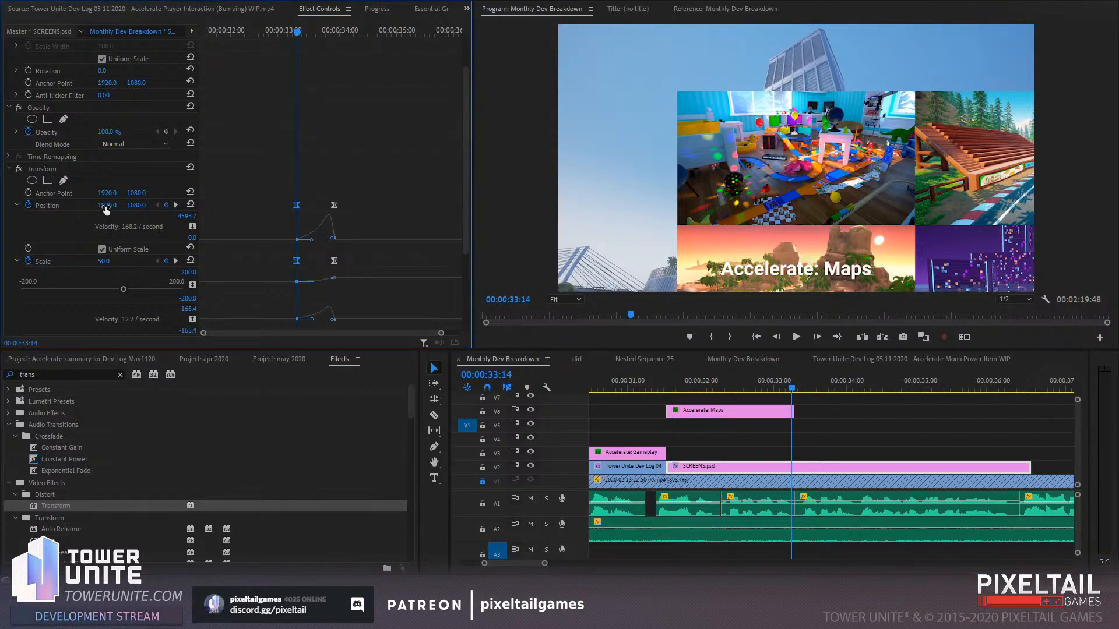
pyautogui.moveTo(105, 210); pyautogui.dragTo(19, 210)
pyautogui.moveTo(142, 205); pyautogui.dragTo(87, 205)
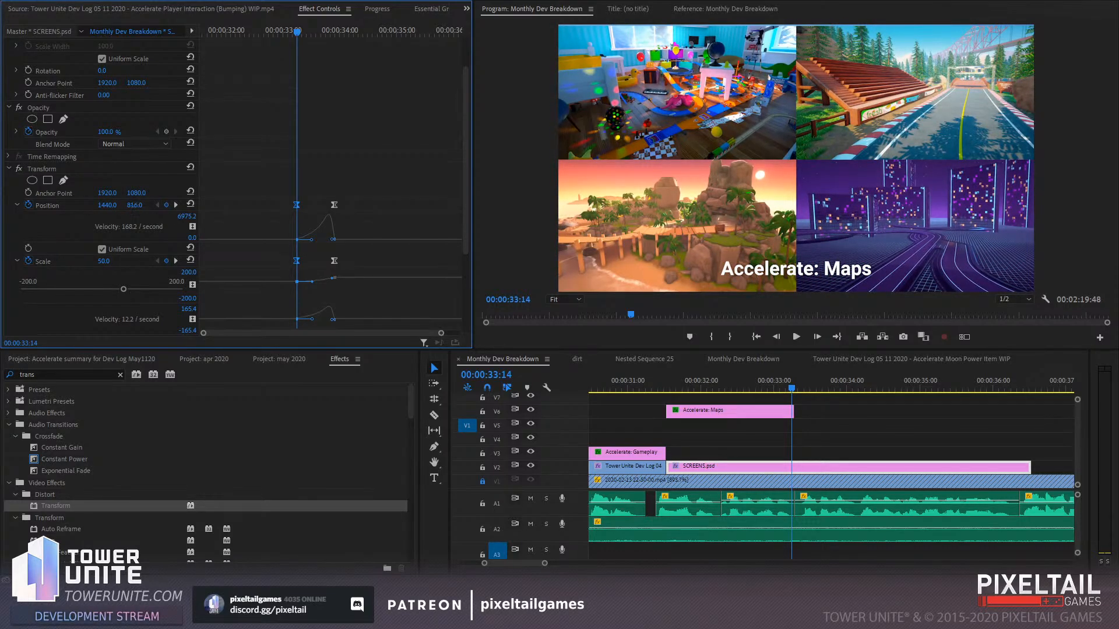
pyautogui.moveTo(134, 205)
pyautogui.mouseDown()
pyautogui.moveTo(147, 205)
pyautogui.moveTo(132, 205)
pyautogui.mouseUp()
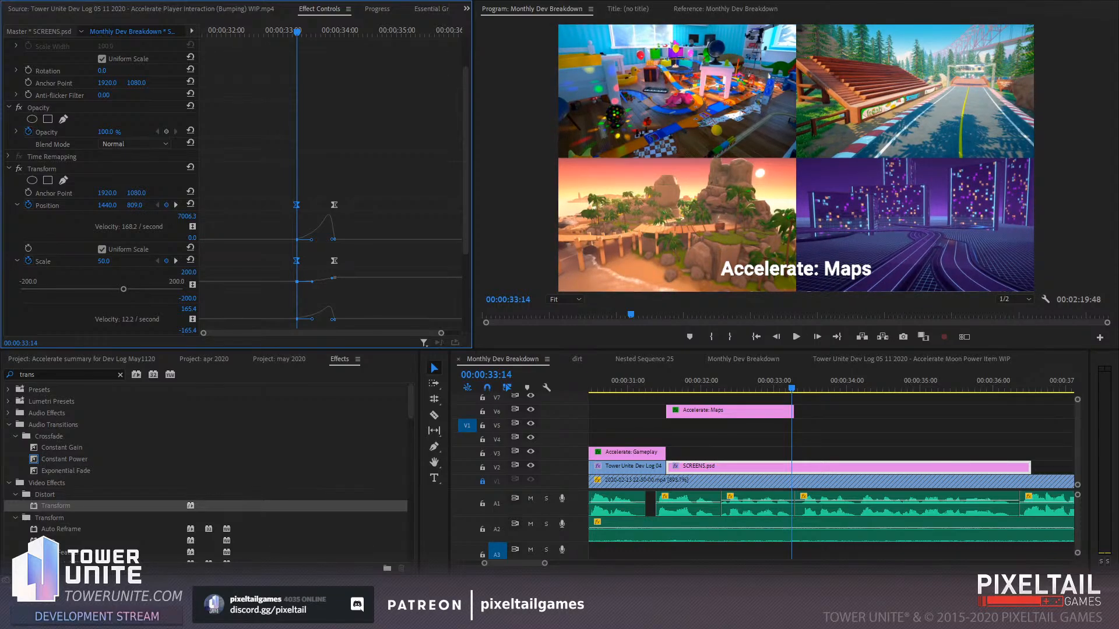
pyautogui.click(671, 389)
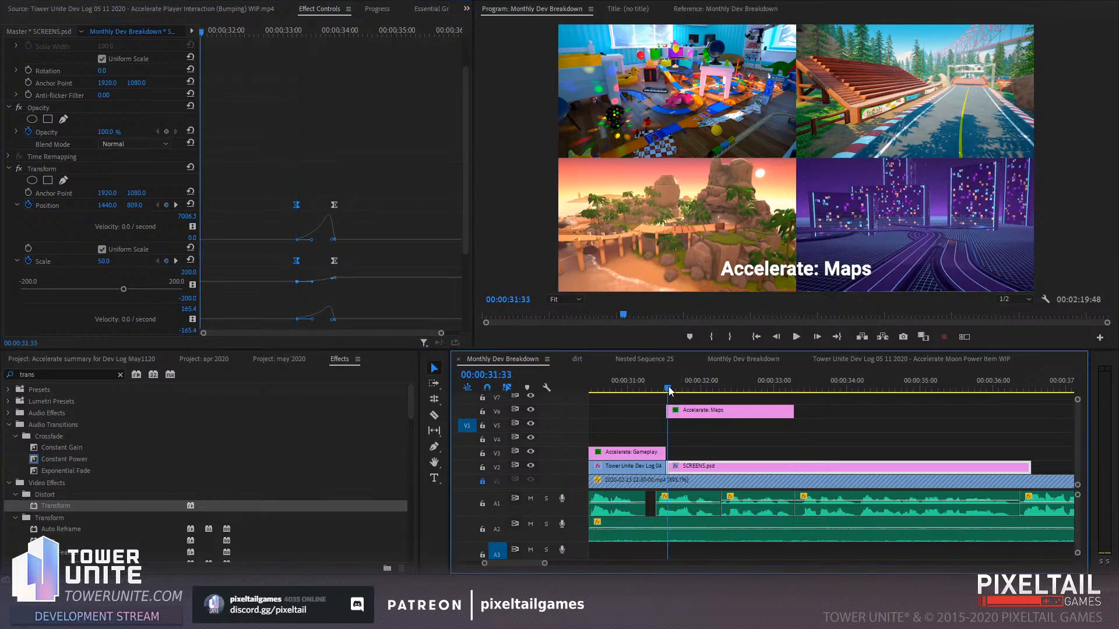
# Play the map zoom from the start of the SCREENS.psd clip, and return to just before the first keyframes
pyautogui.press('space')
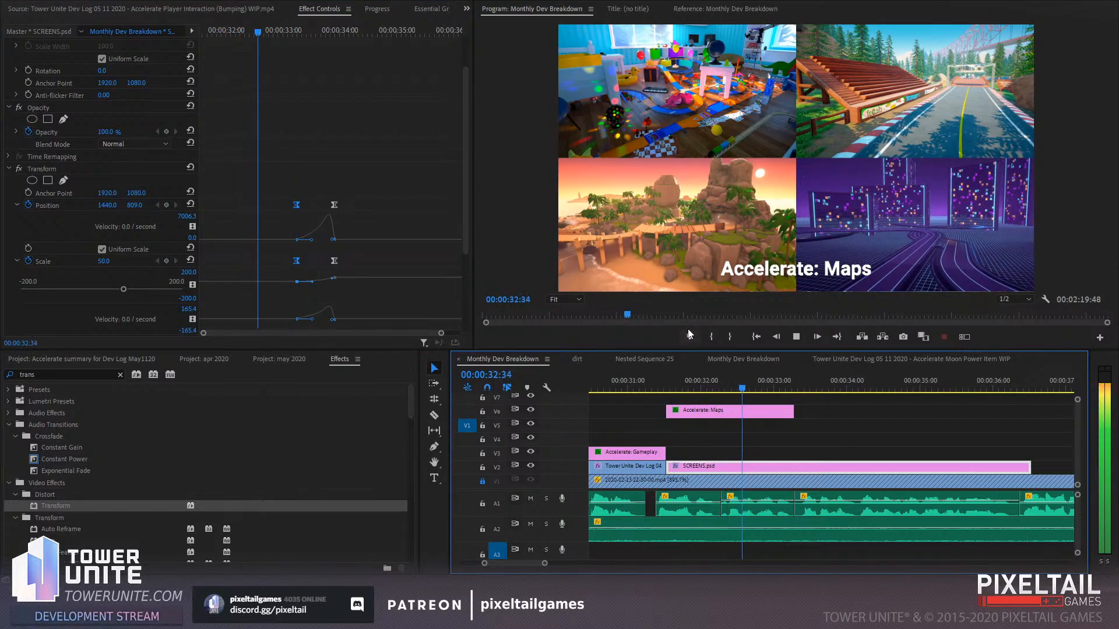
pyautogui.press('space')
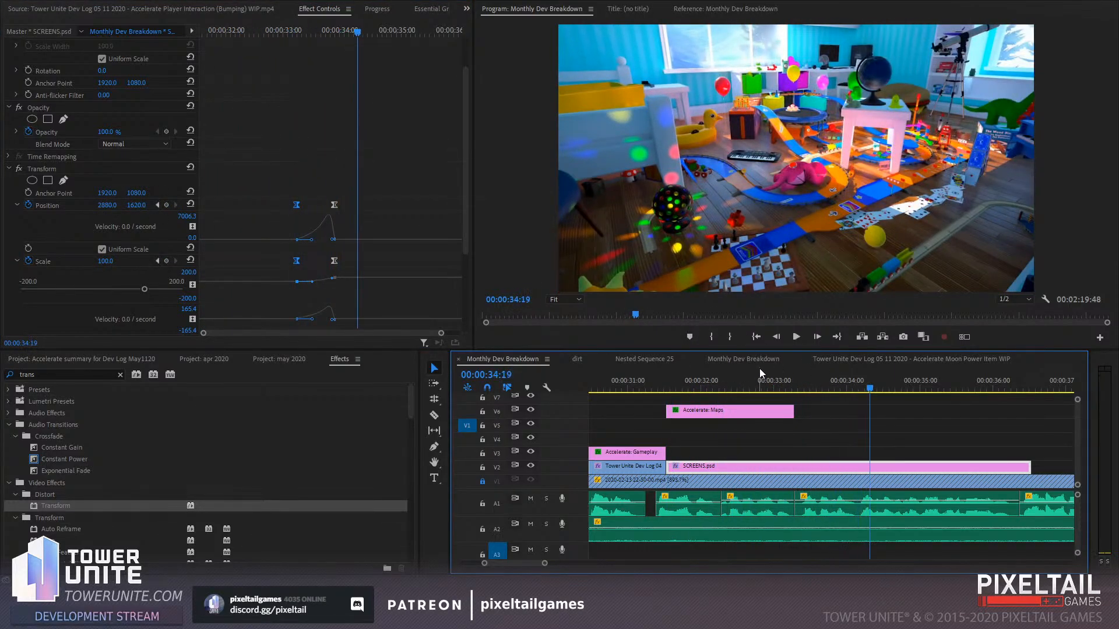
pyautogui.click(768, 378)
pyautogui.moveTo(768, 376)
pyautogui.mouseDown()
pyautogui.moveTo(753, 376)
pyautogui.moveTo(840, 377)
pyautogui.moveTo(768, 388)
pyautogui.mouseUp()
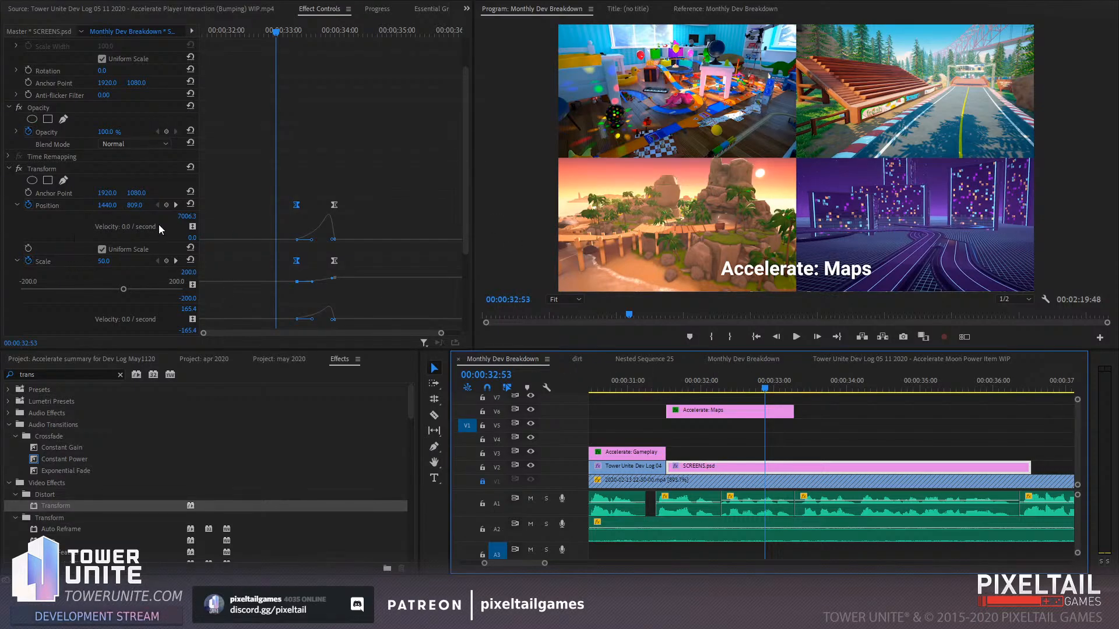
# Set the vertical Transform position at the first keyframe to 810.0, and play back the zoom from near the clip's start
pyautogui.click(175, 205)
pyautogui.click(135, 205)
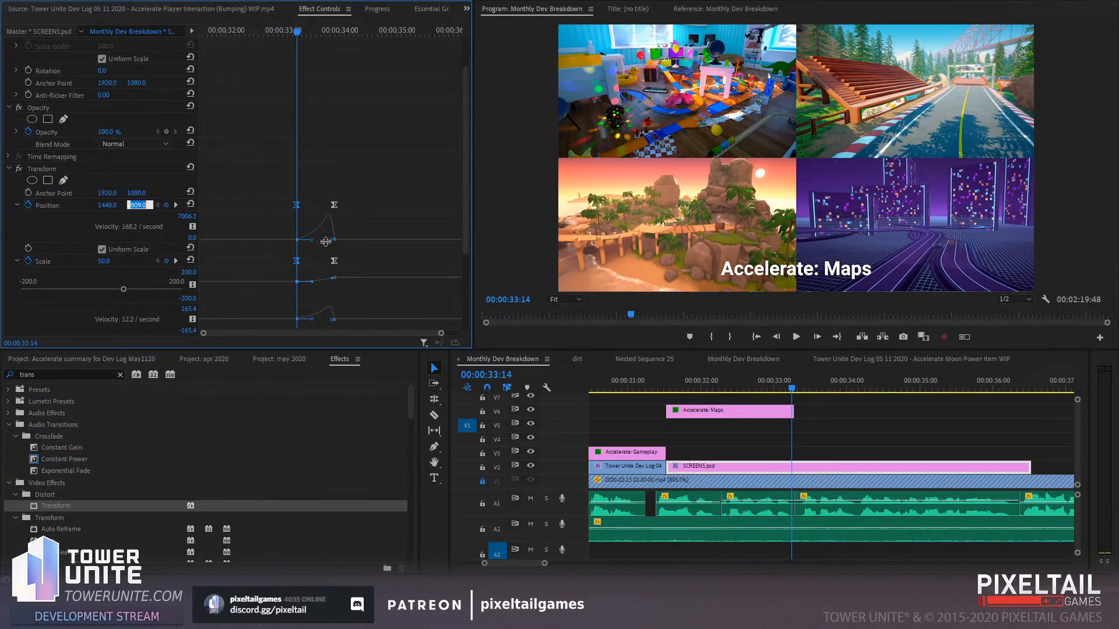
pyautogui.write('810')
pyautogui.press('Return')
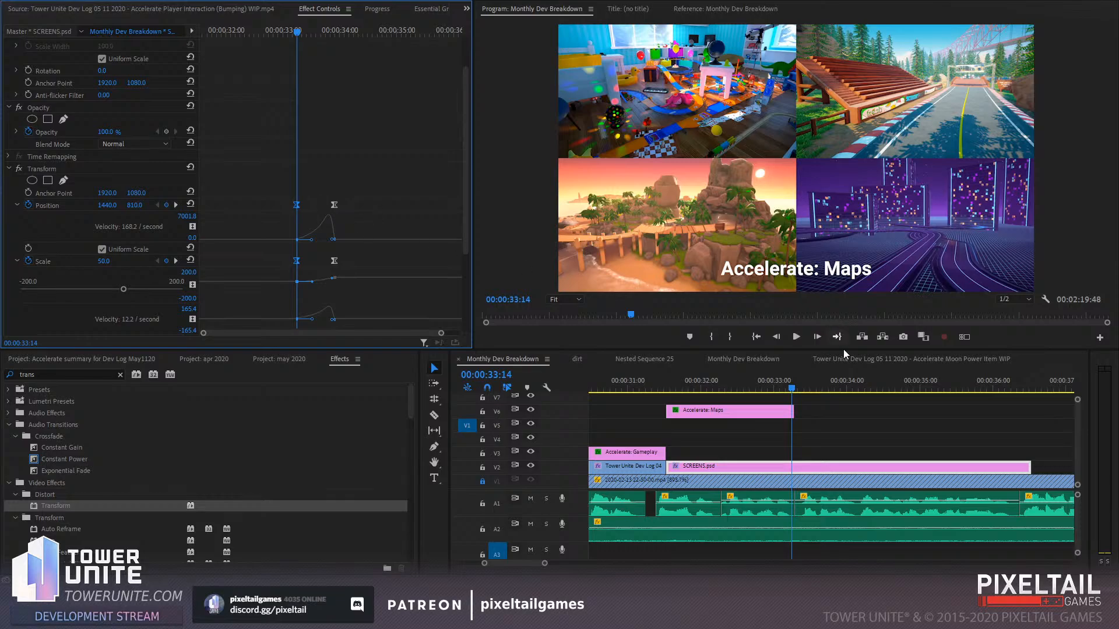
pyautogui.click(674, 388)
pyautogui.press('space')
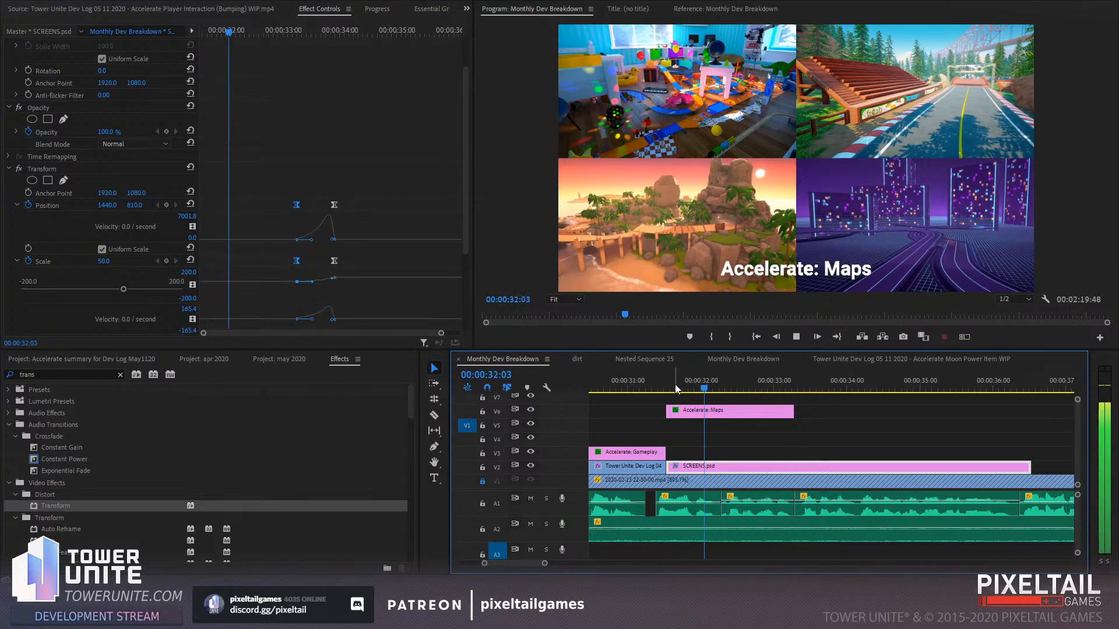
pyautogui.press('space')
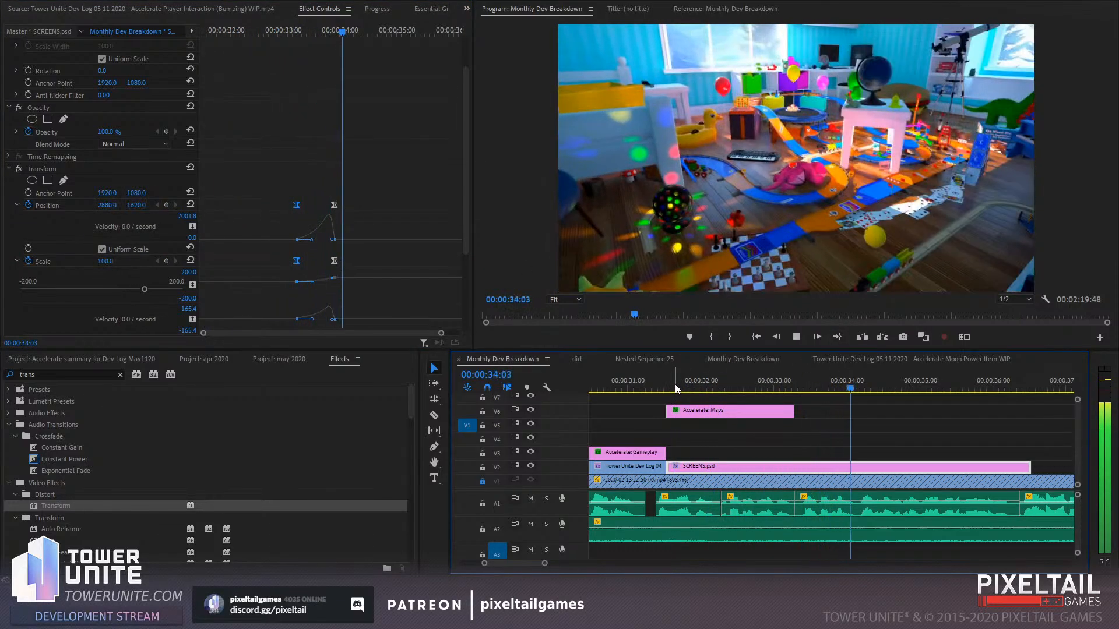
# Try a shorter zoom by moving the first Position and Scale keyframes closer to the last ones, and review the movement
pyautogui.click(310, 283)
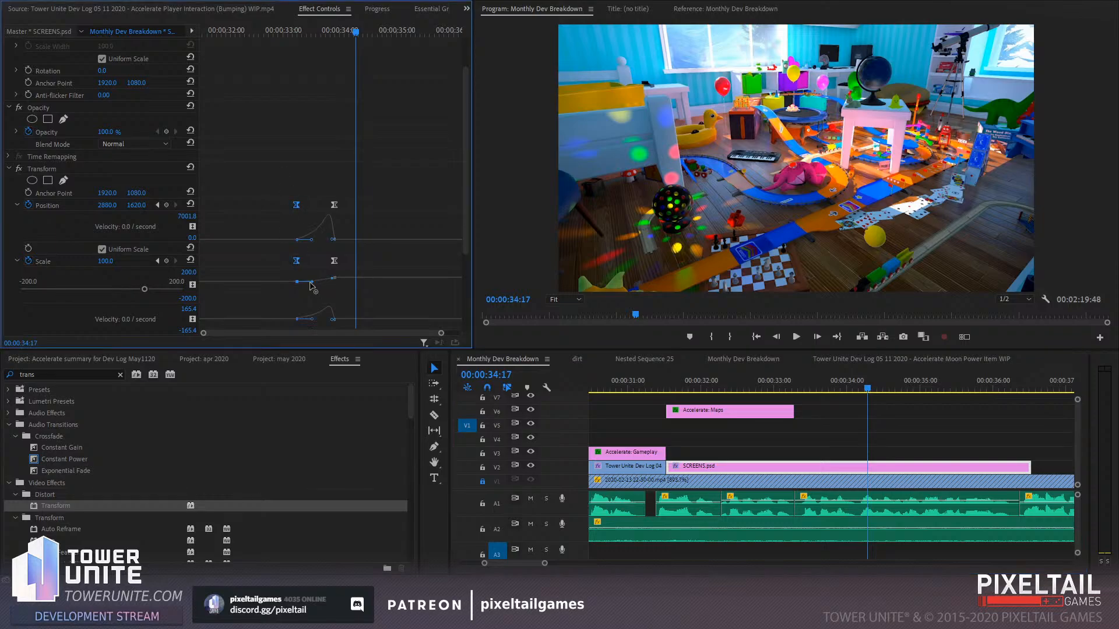
pyautogui.moveTo(298, 264); pyautogui.dragTo(315, 264)
pyautogui.click(286, 29)
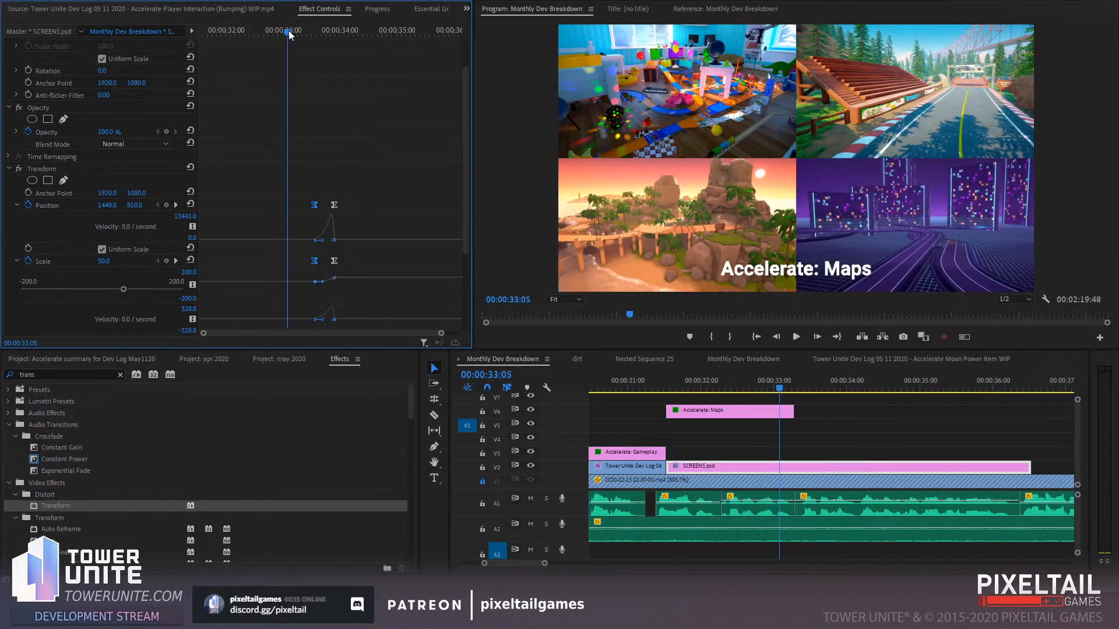
pyautogui.press('space')
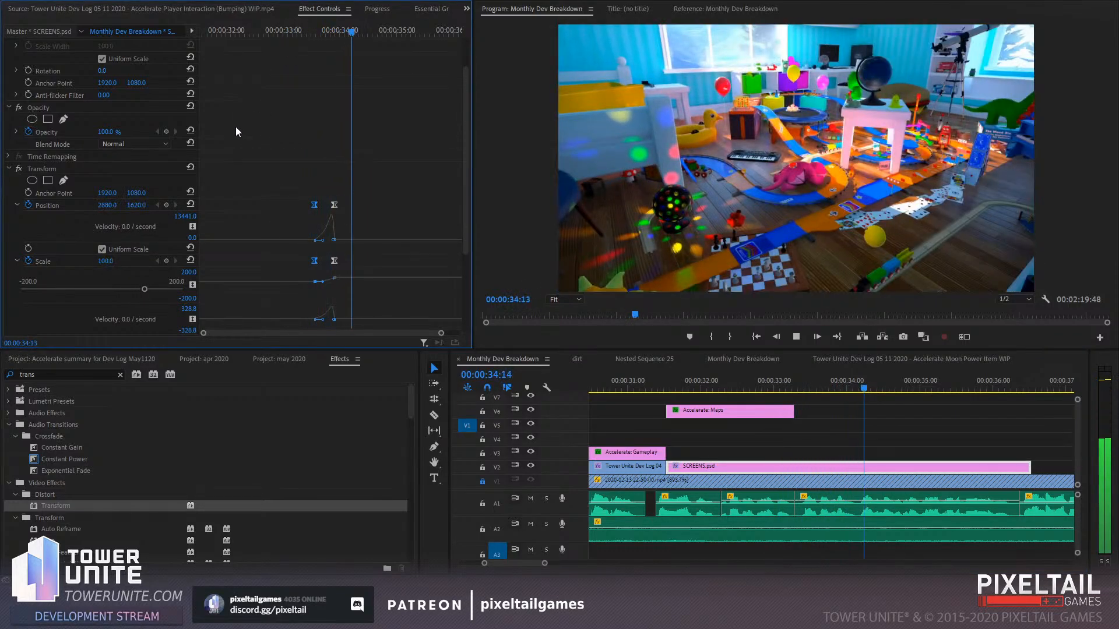
pyautogui.moveTo(315, 30); pyautogui.dragTo(335, 36)
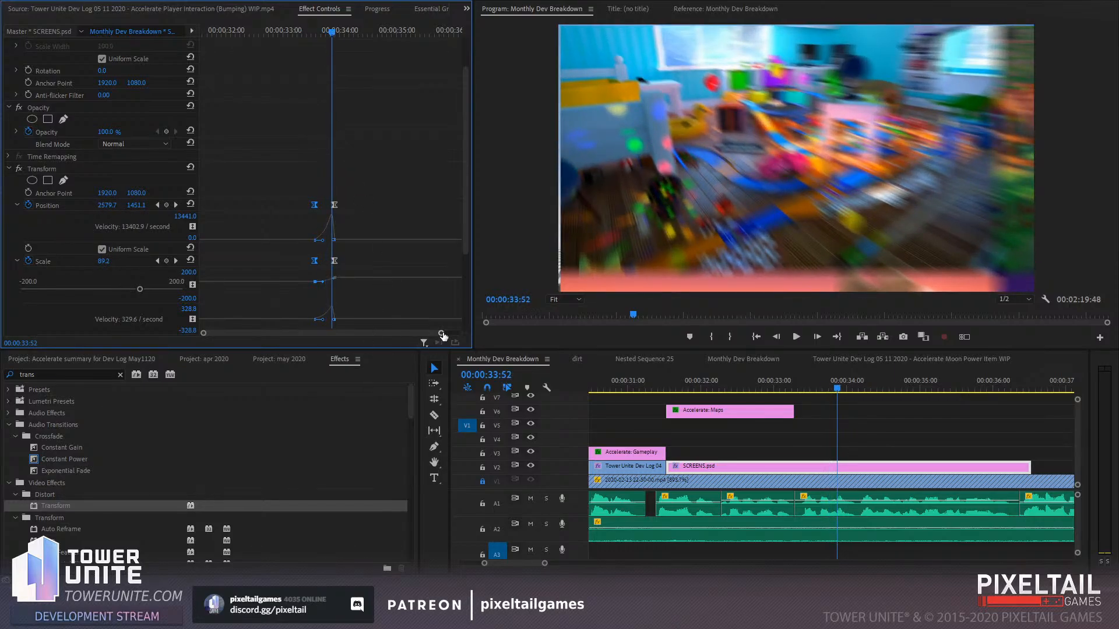
# Fine-tune the timing of the first Position and Scale keyframes, settling on a slightly longer zoom, and play it back
pyautogui.moveTo(441, 334); pyautogui.dragTo(440, 334)
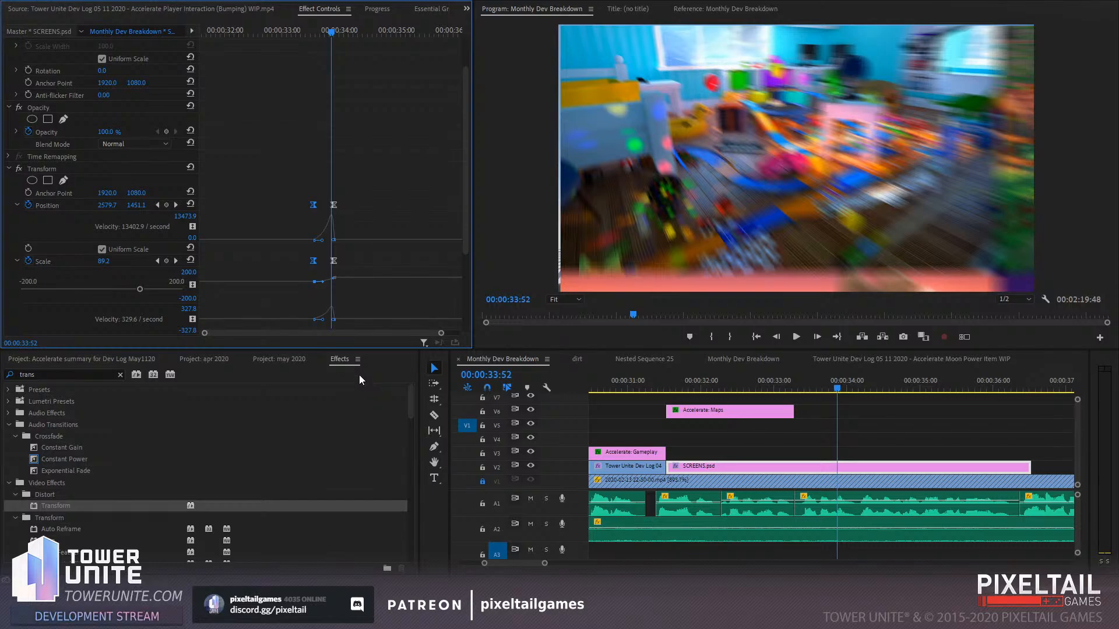
pyautogui.moveTo(312, 204); pyautogui.dragTo(300, 204)
pyautogui.moveTo(326, 41)
pyautogui.mouseDown()
pyautogui.moveTo(312, 40)
pyautogui.moveTo(324, 43)
pyautogui.mouseUp()
pyautogui.moveTo(303, 207); pyautogui.dragTo(311, 204)
pyautogui.moveTo(326, 34); pyautogui.dragTo(330, 38)
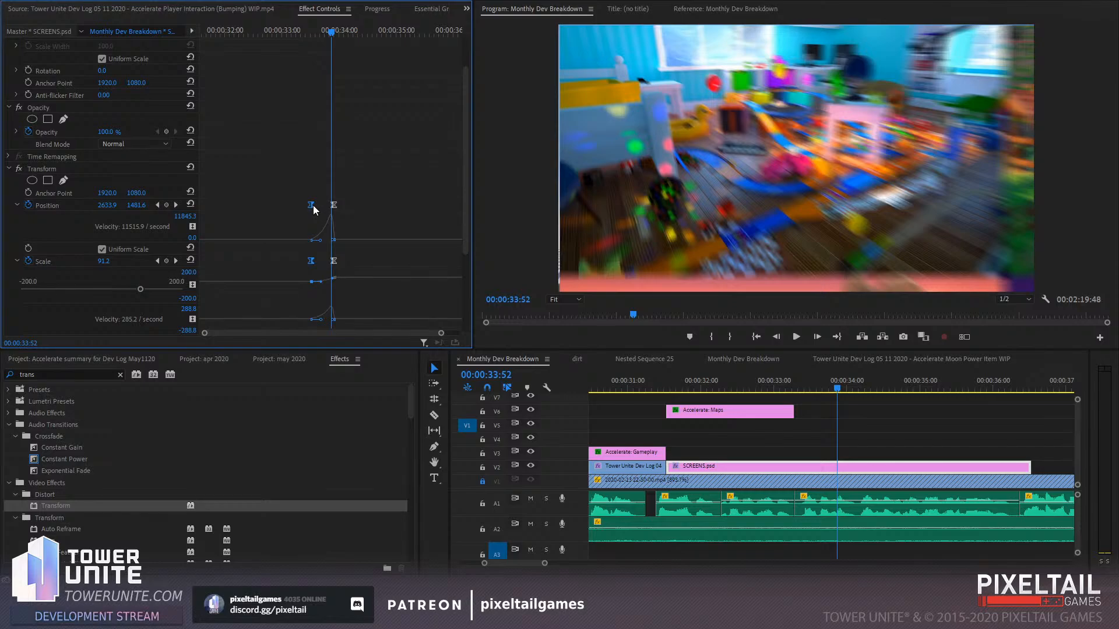
pyautogui.moveTo(313, 205); pyautogui.dragTo(303, 201)
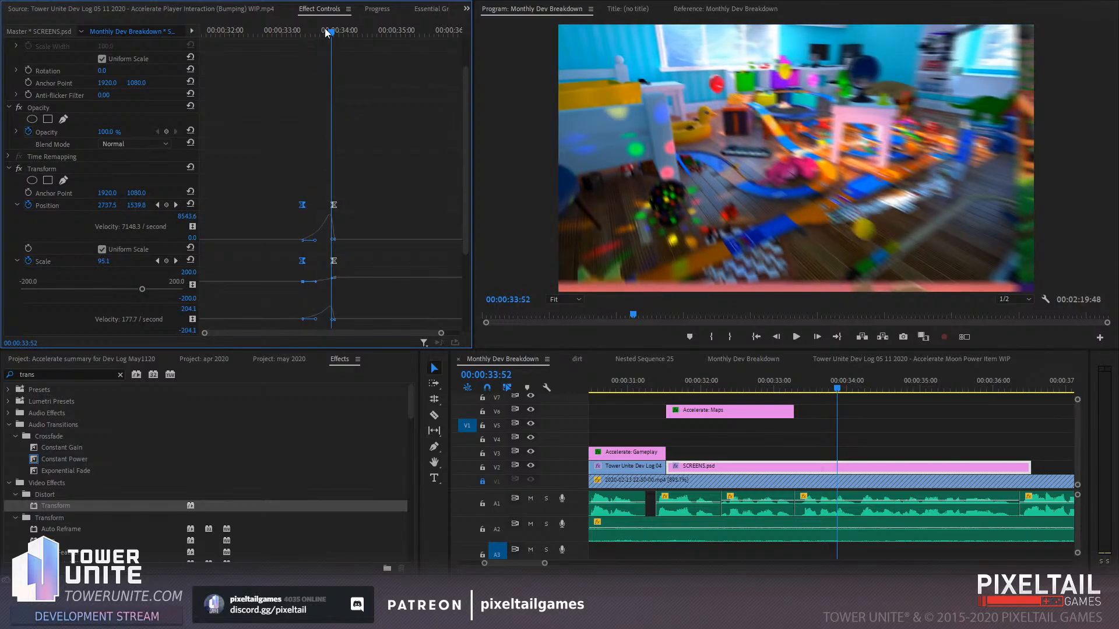
pyautogui.moveTo(327, 33); pyautogui.dragTo(289, 60)
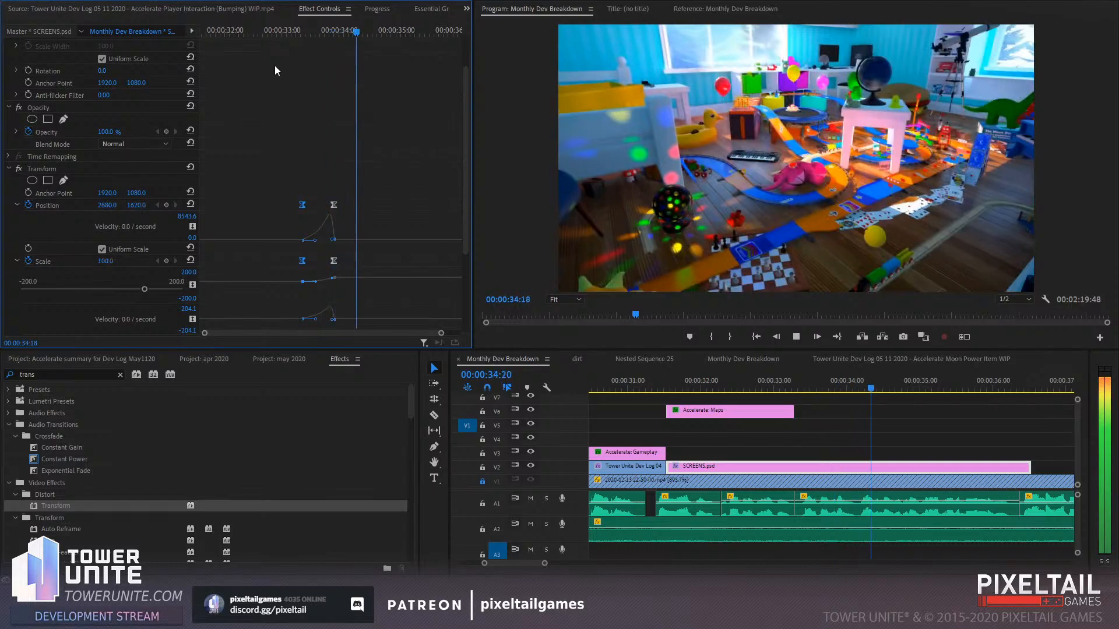
pyautogui.moveTo(329, 39); pyautogui.dragTo(270, 40)
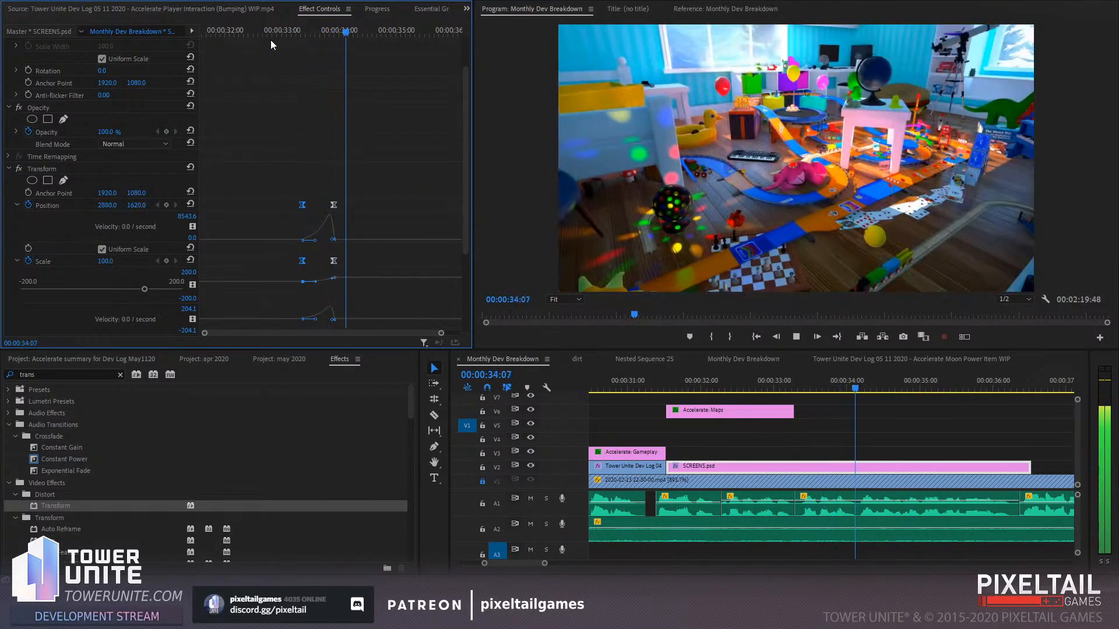
pyautogui.press('space')
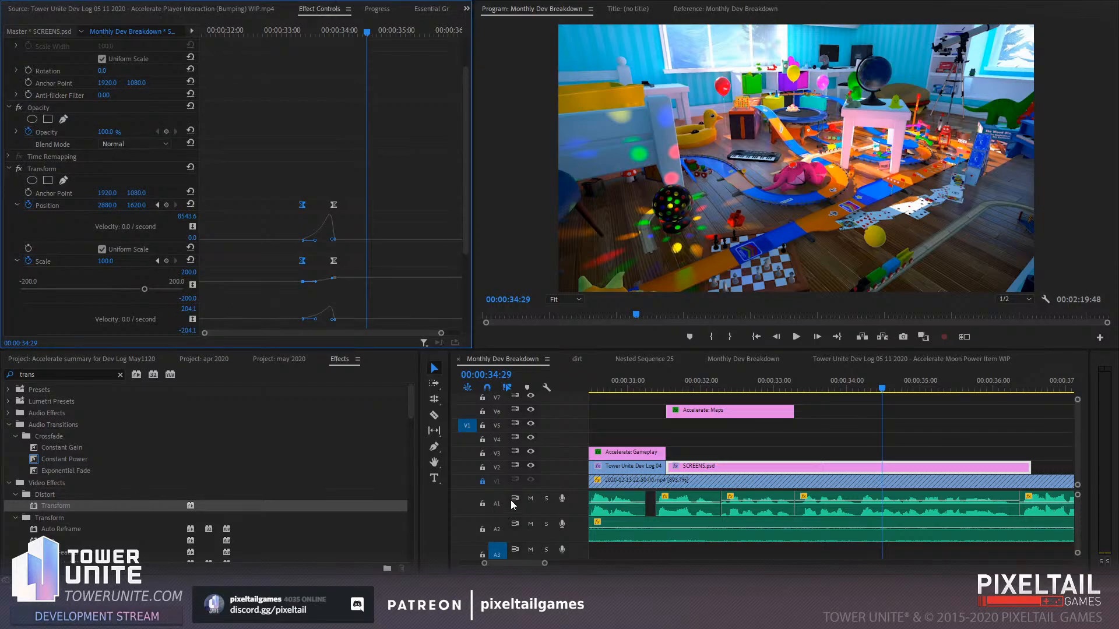
# Play the sequence past the end of SCREENS.psd, and replay from 00:00:28:09 through the whole map section
pyautogui.moveTo(544, 564); pyautogui.dragTo(601, 562)
pyautogui.click(864, 407)
pyautogui.click(845, 387)
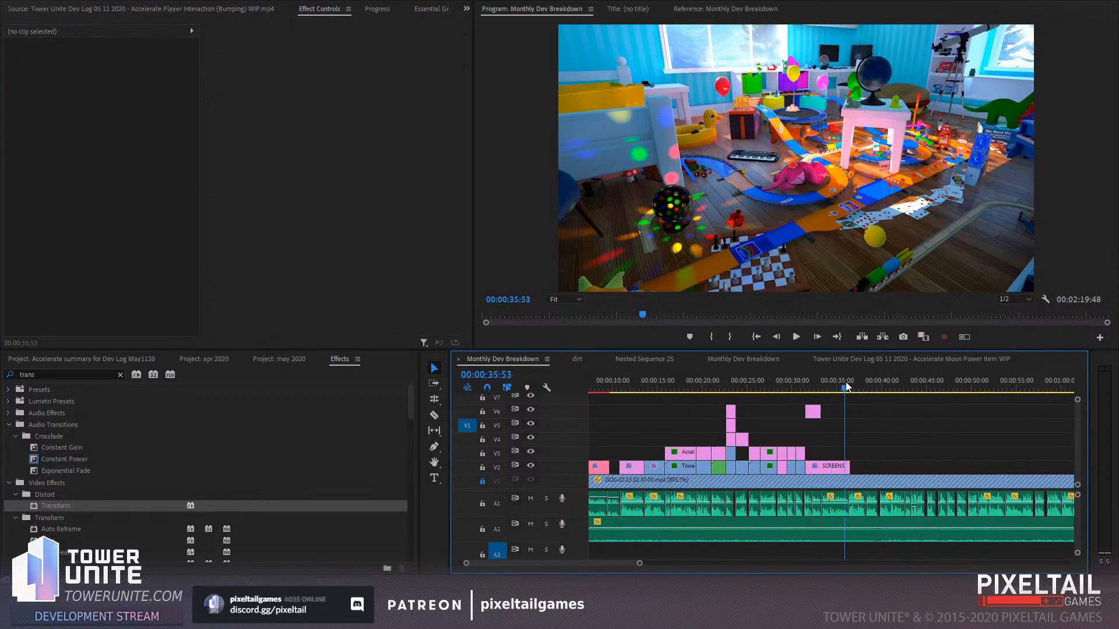
pyautogui.press('space')
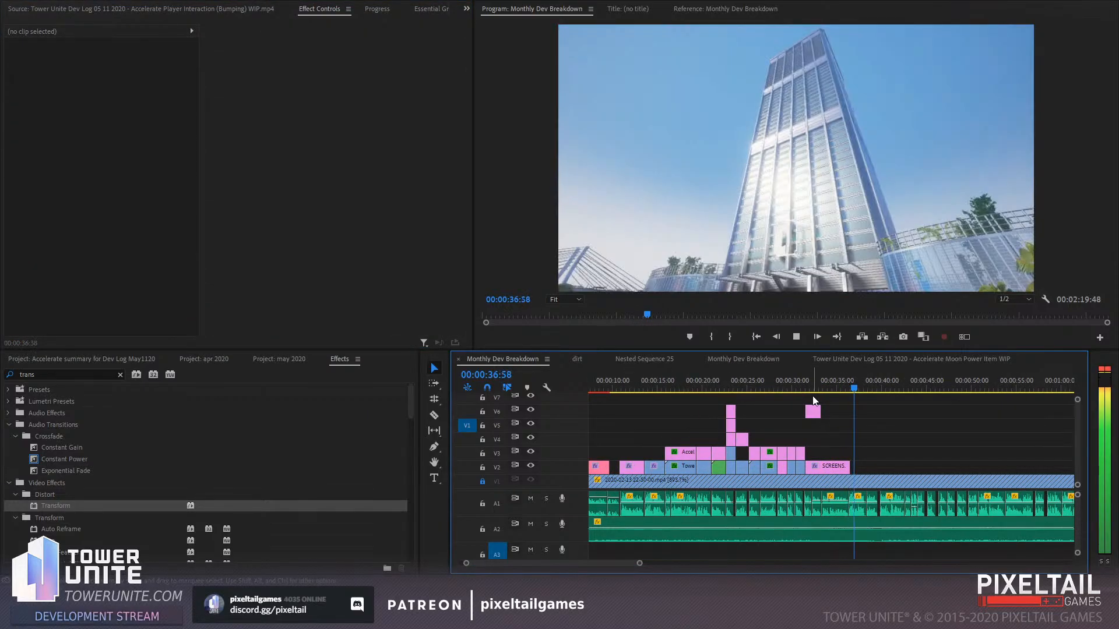
pyautogui.click(774, 388)
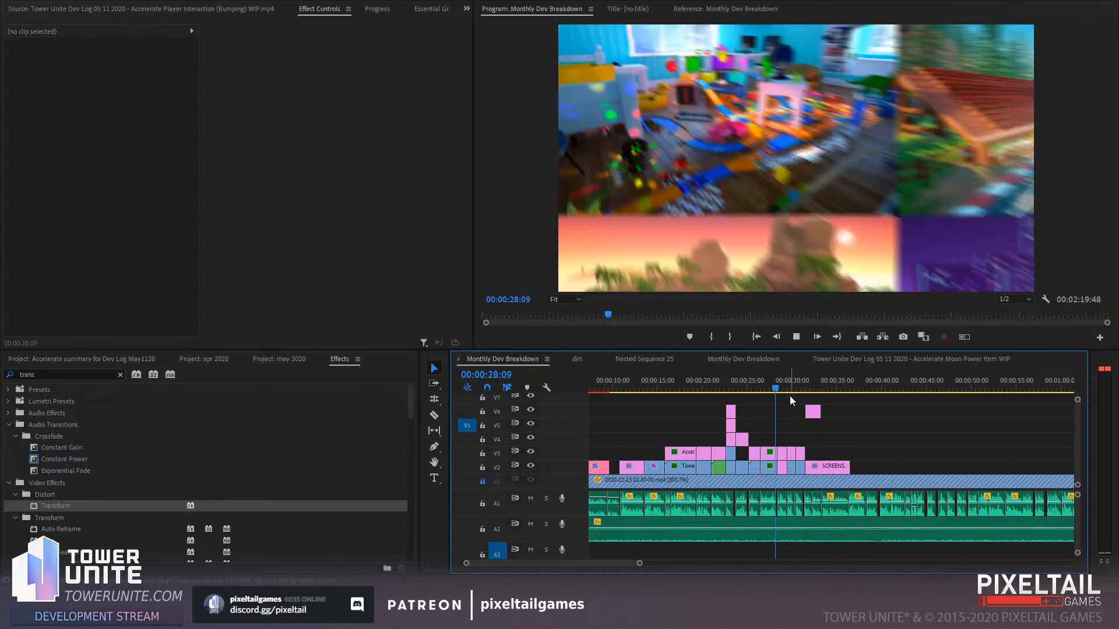
pyautogui.press('space')
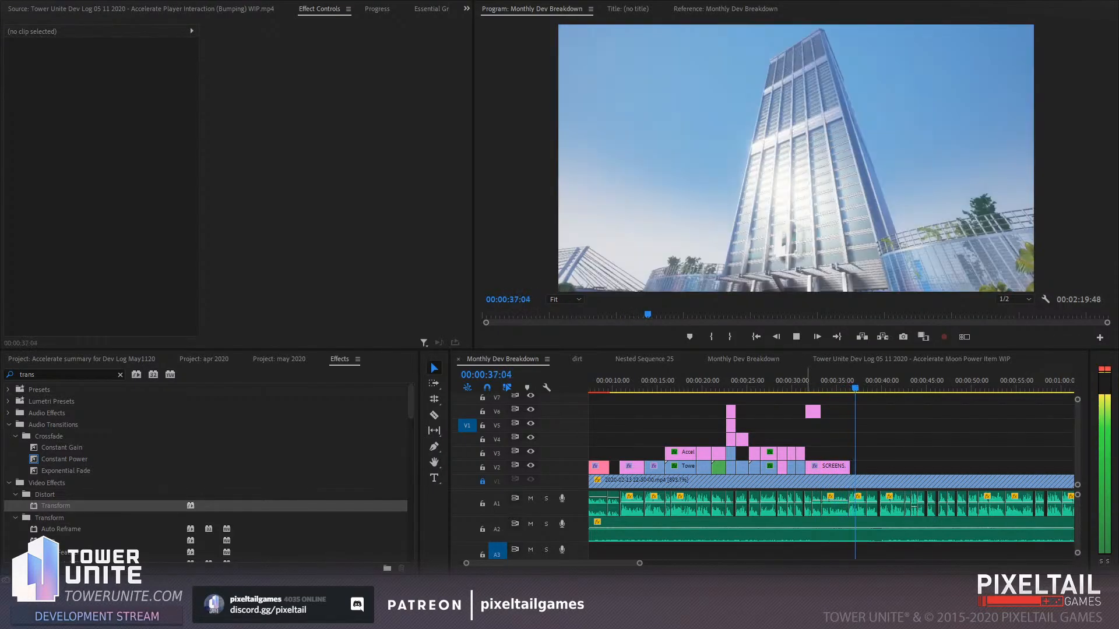
# Replay the SCREENS.psd clip into the zoom, and extend the end of the Accelerate: Maps title to 00:00:33:44
pyautogui.press('Up')
pyautogui.press('Up')
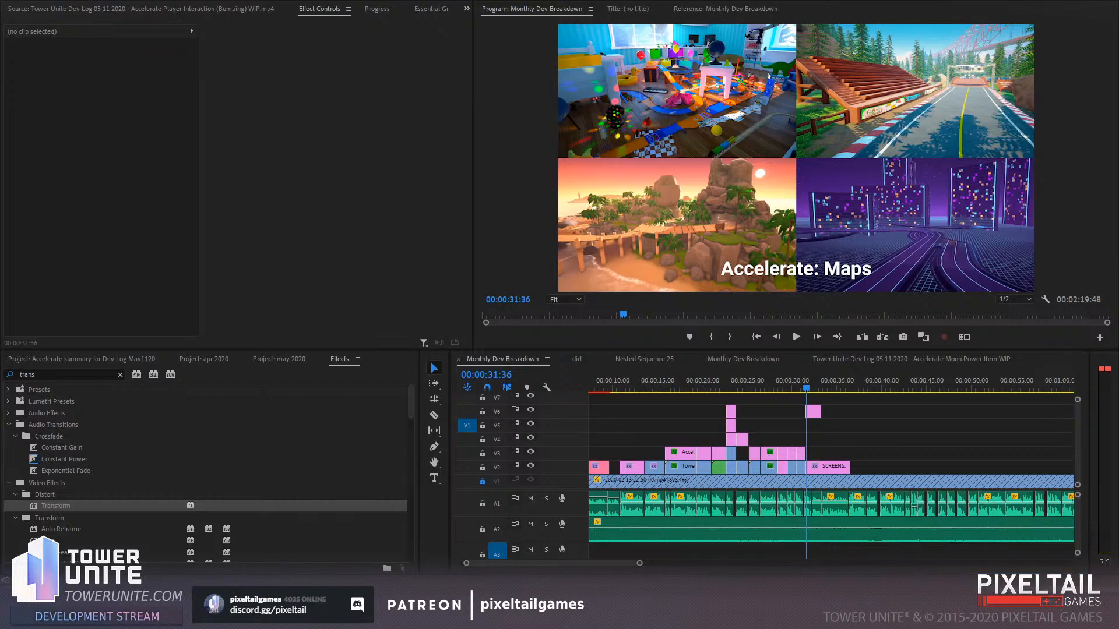
pyautogui.moveTo(639, 563); pyautogui.dragTo(578, 564)
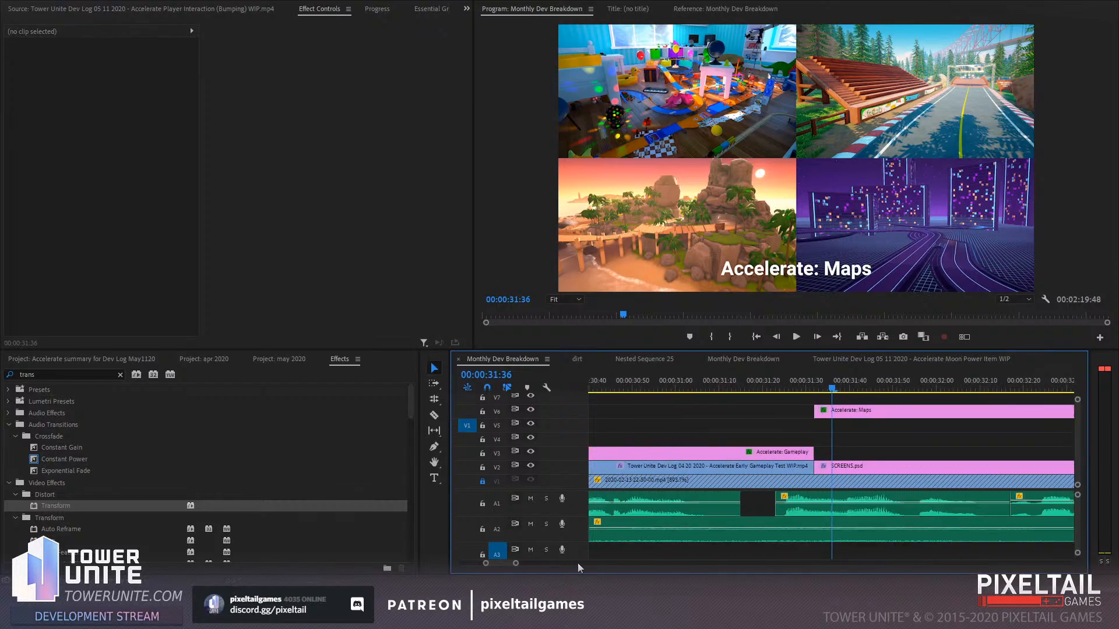
pyautogui.press('space')
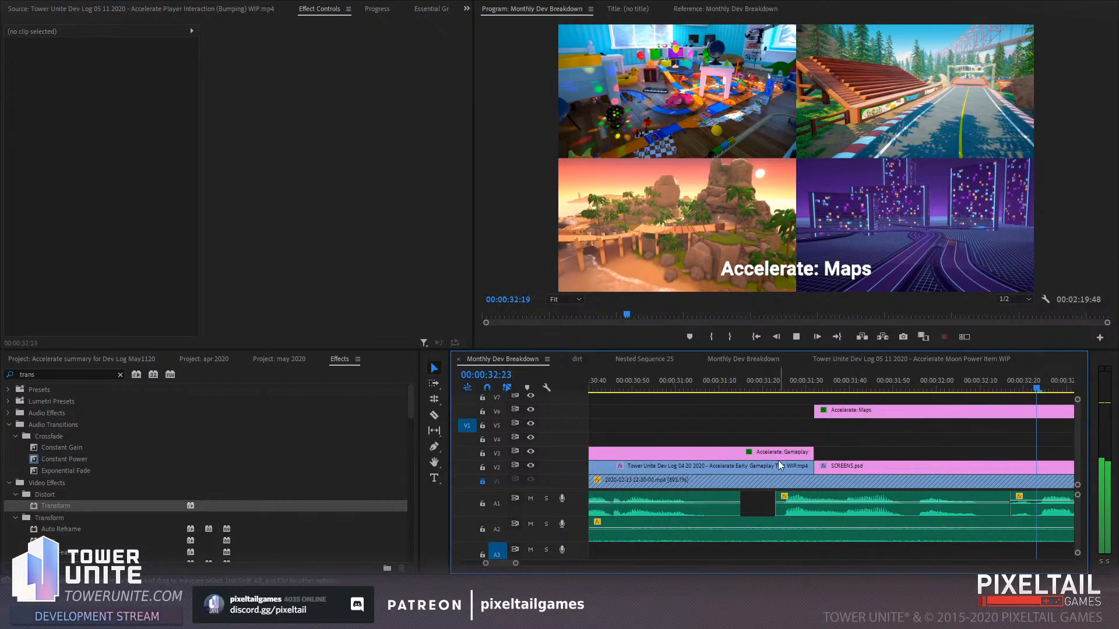
pyautogui.press('space')
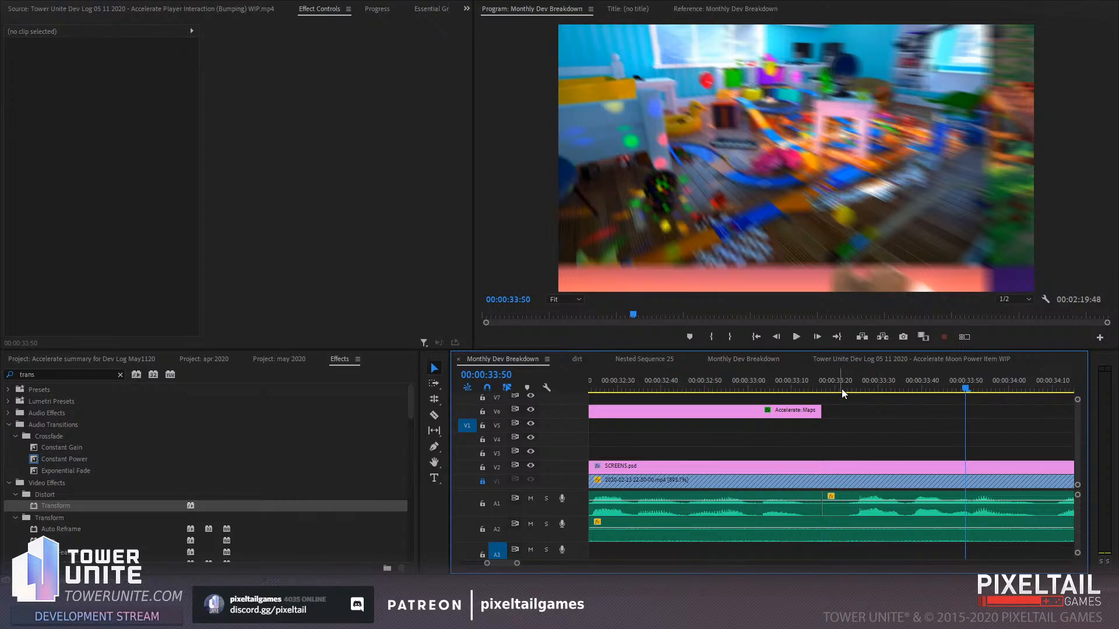
pyautogui.click(796, 412)
pyautogui.moveTo(820, 382); pyautogui.dragTo(940, 396)
pyautogui.moveTo(814, 414); pyautogui.dragTo(938, 414)
# Apply a Cross Dissolve to the end of the Accelerate: Maps title, shorten it to 8 frames, and play it back
pyautogui.click(50, 372)
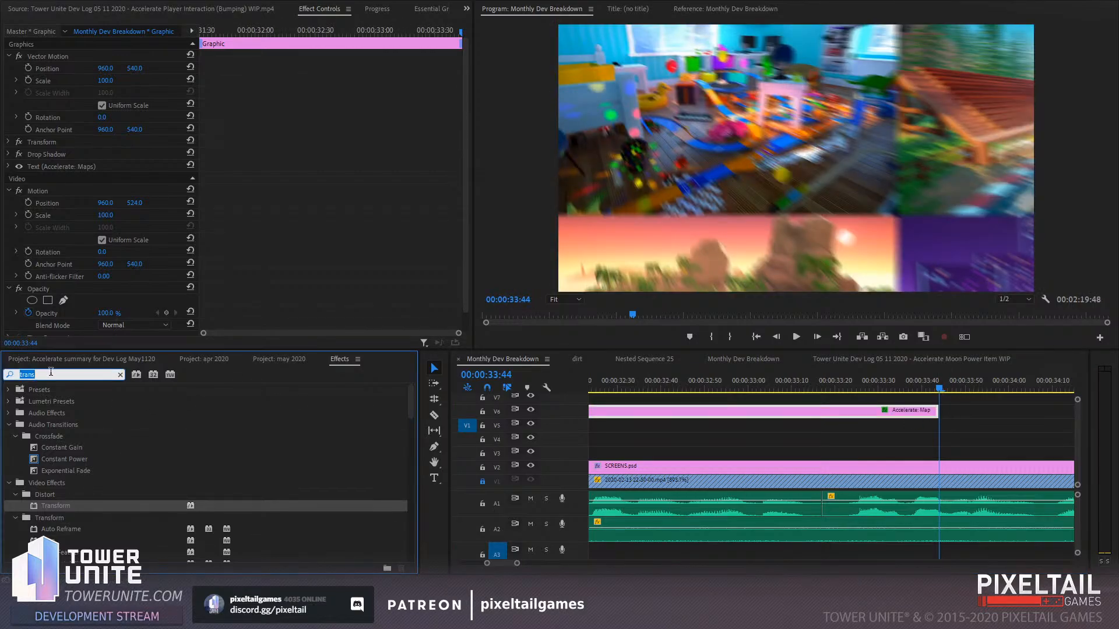
pyautogui.write('diss')
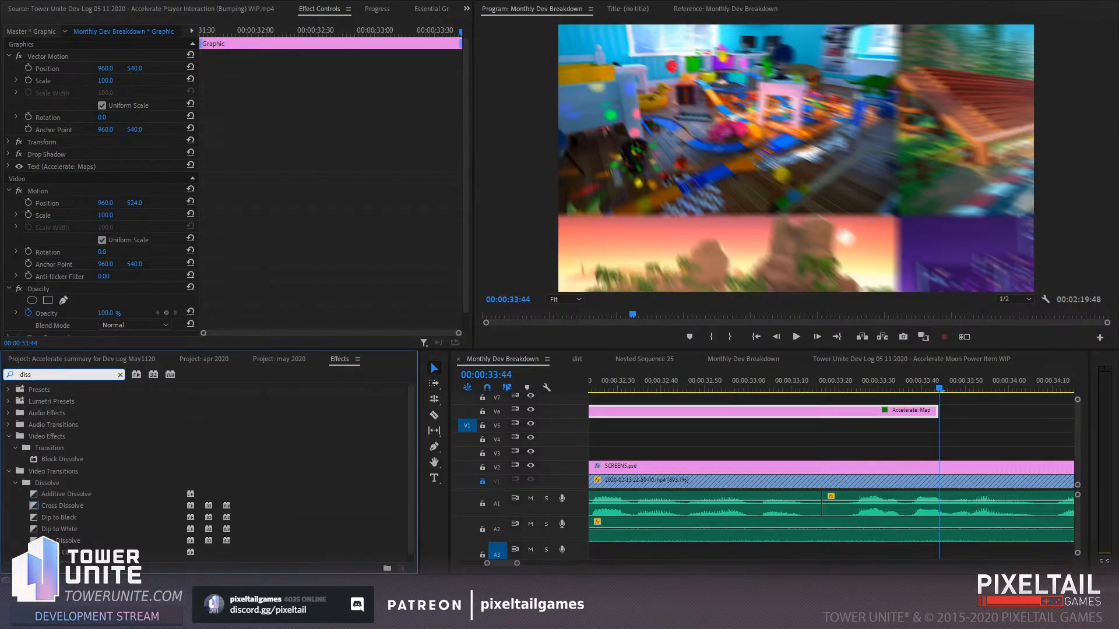
pyautogui.click(73, 508)
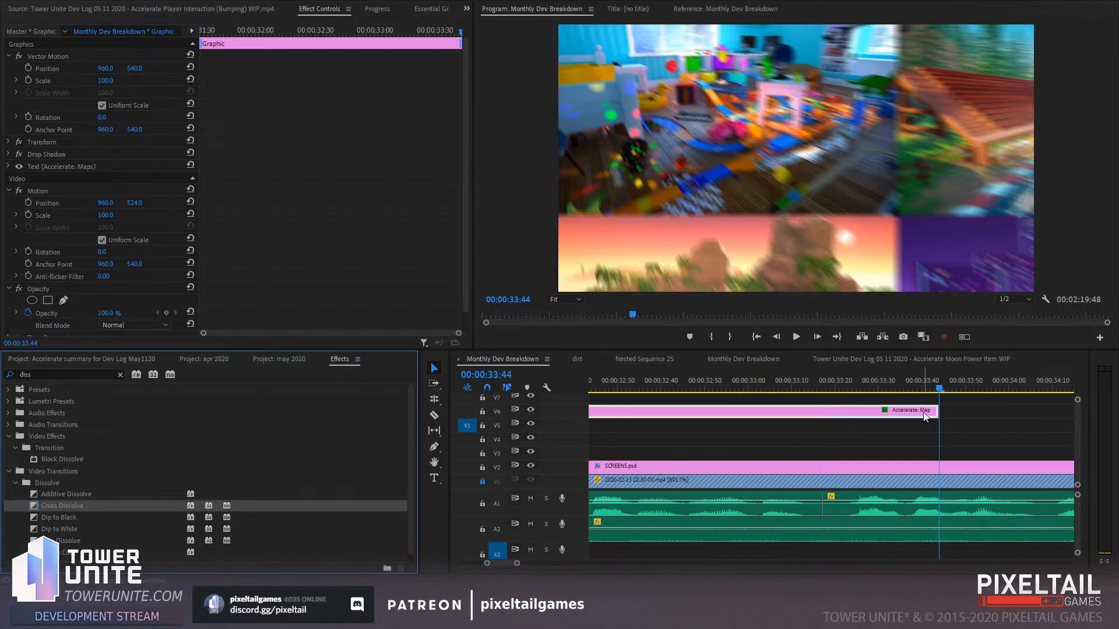
pyautogui.moveTo(925, 416); pyautogui.dragTo(924, 415)
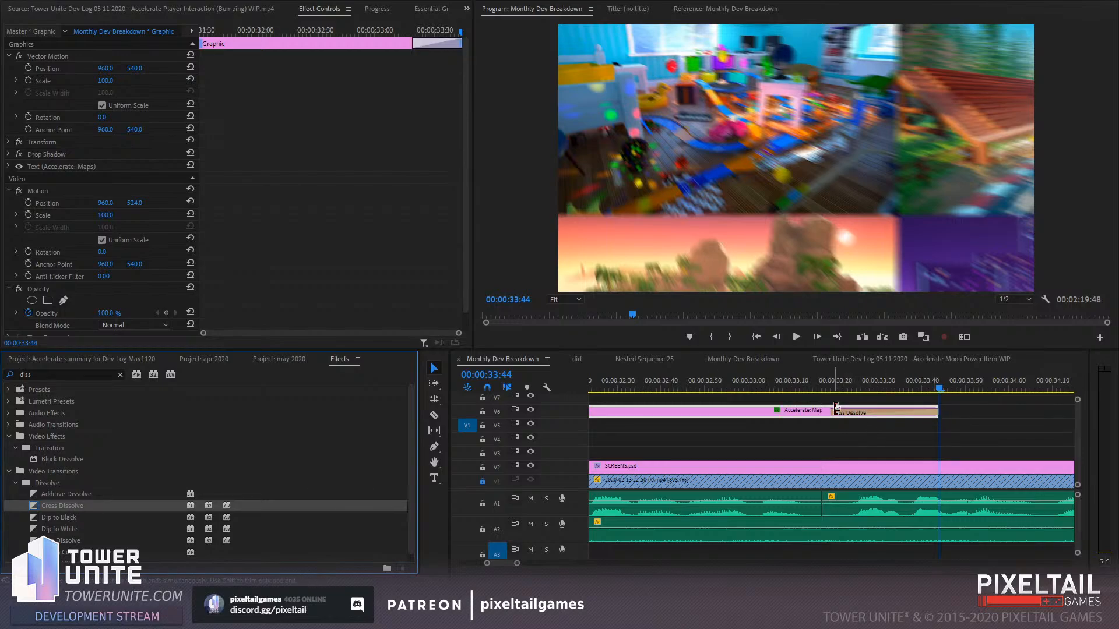
pyautogui.moveTo(834, 411); pyautogui.dragTo(907, 412)
pyautogui.click(861, 381)
pyautogui.press('space')
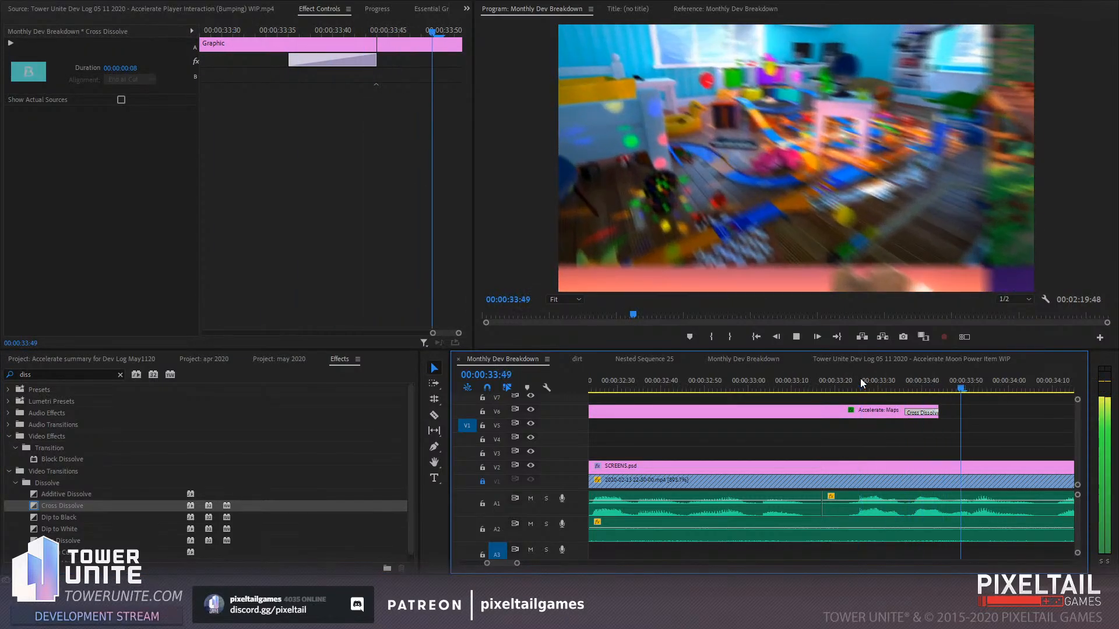
pyautogui.press('space')
# Duplicate the Accelerate: Maps title and place the copy on V6 directly after the original
pyautogui.moveTo(518, 563); pyautogui.dragTo(641, 564)
pyautogui.click(817, 412)
pyautogui.click(877, 380)
pyautogui.hotkey('ctrl', 'v')
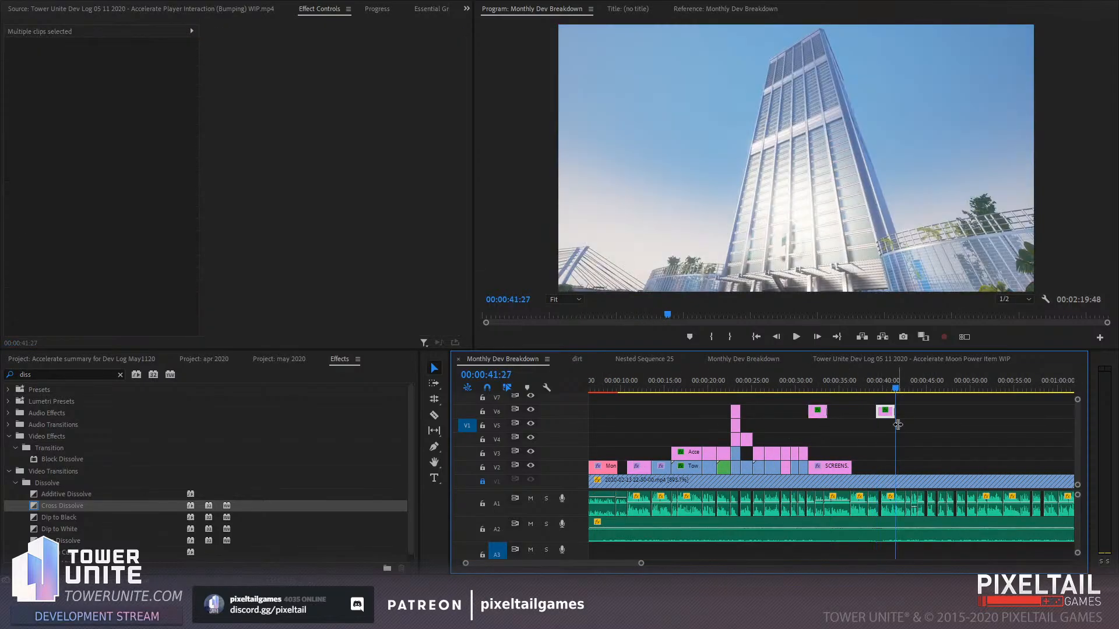
pyautogui.moveTo(881, 415); pyautogui.dragTo(831, 427)
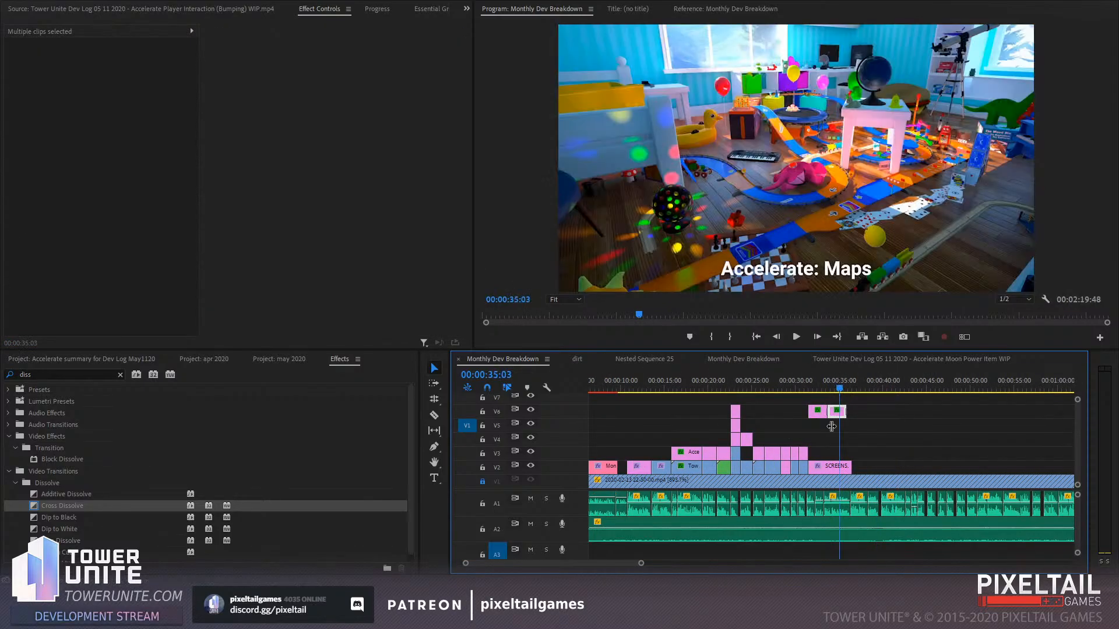
# Remove the Cross Dissolve from the end of the copied title, and play across the join between the two titles
pyautogui.moveTo(641, 563); pyautogui.dragTo(546, 563)
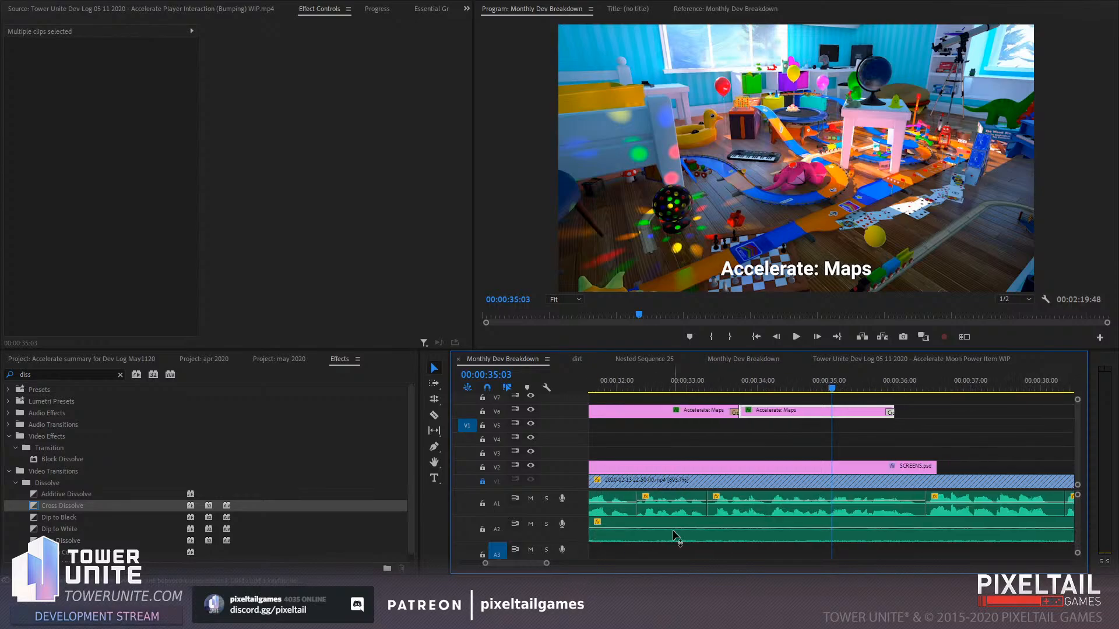
pyautogui.click(926, 422)
pyautogui.click(888, 412)
pyautogui.press('Delete')
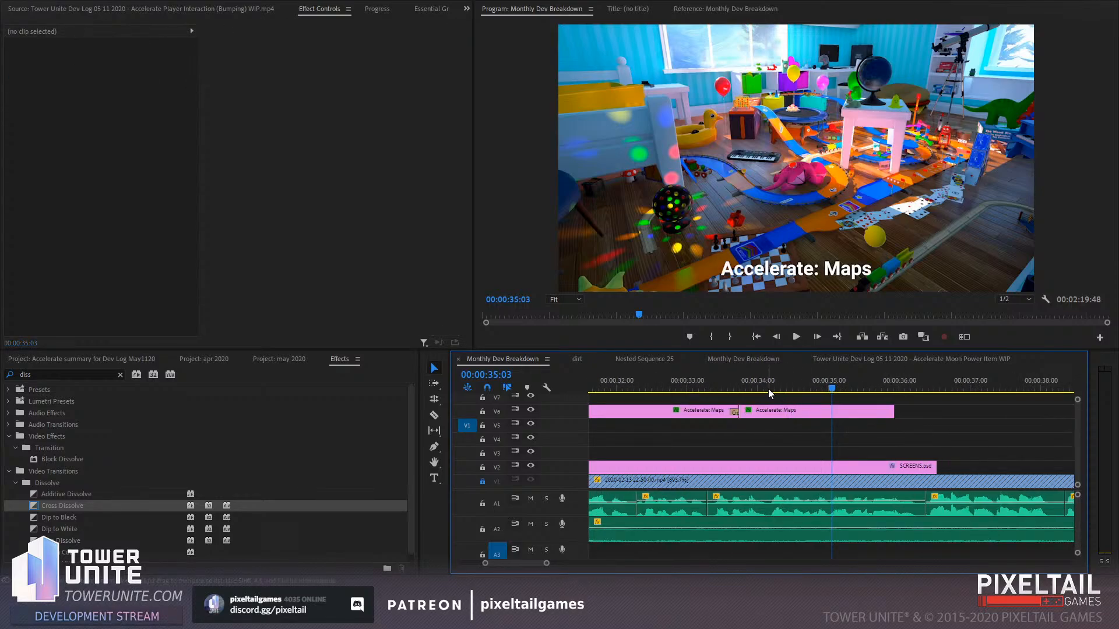
pyautogui.click(735, 385)
pyautogui.press('space')
pyautogui.press('space')
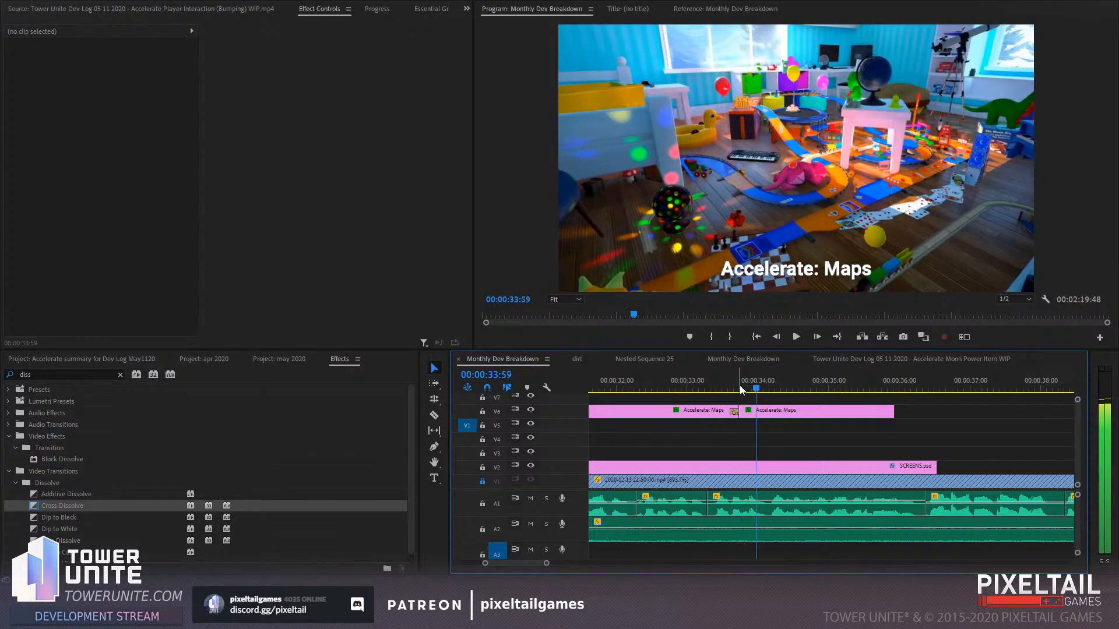
# Move the copied title slightly later on V6, and give its start a 9-frame Cross Dissolve
pyautogui.moveTo(744, 415); pyautogui.dragTo(762, 411)
pyautogui.click(746, 381)
pyautogui.click(780, 382)
pyautogui.moveTo(100, 503); pyautogui.dragTo(775, 413)
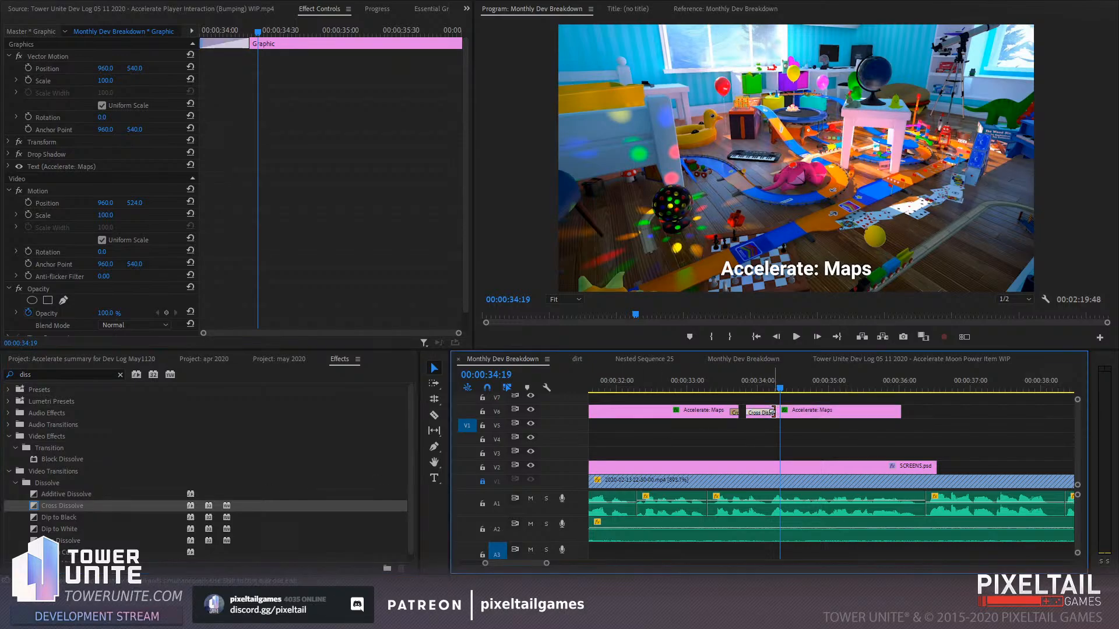
pyautogui.click(753, 412)
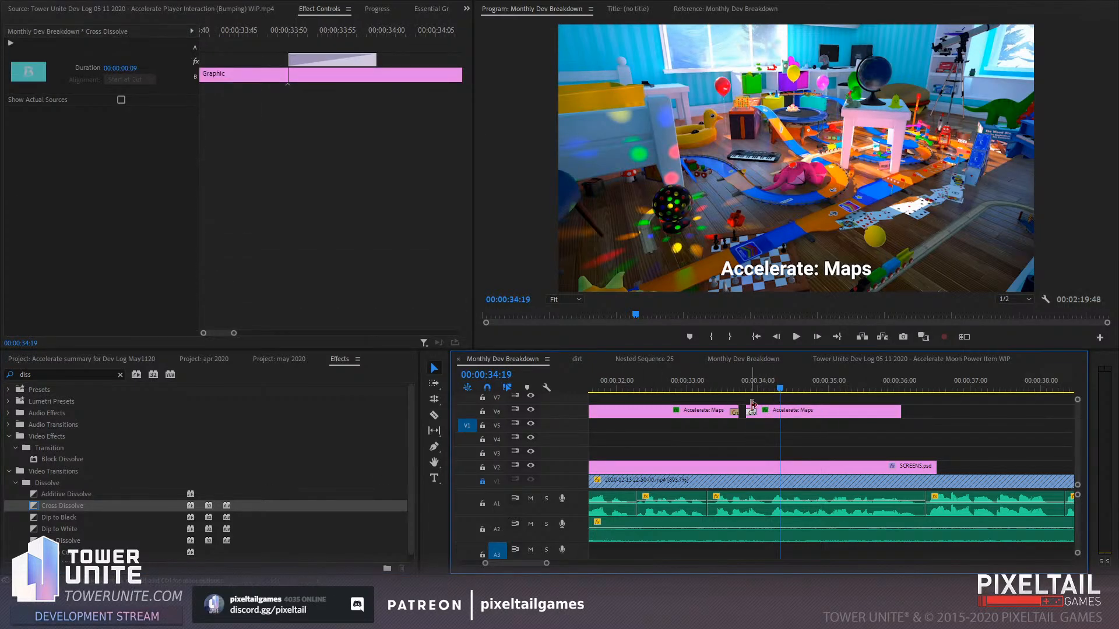
# Change the copied title's text to Accelerate: Bedzoom, and play across the two titles
pyautogui.click(435, 480)
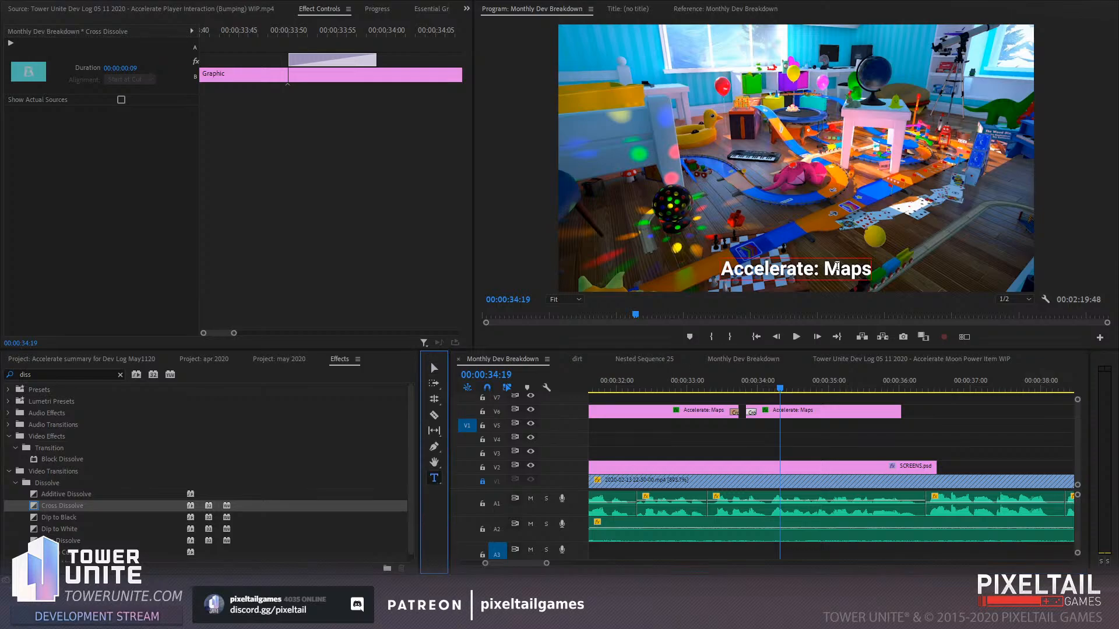
pyautogui.moveTo(825, 266); pyautogui.dragTo(1002, 303)
pyautogui.write('Bedzoom')
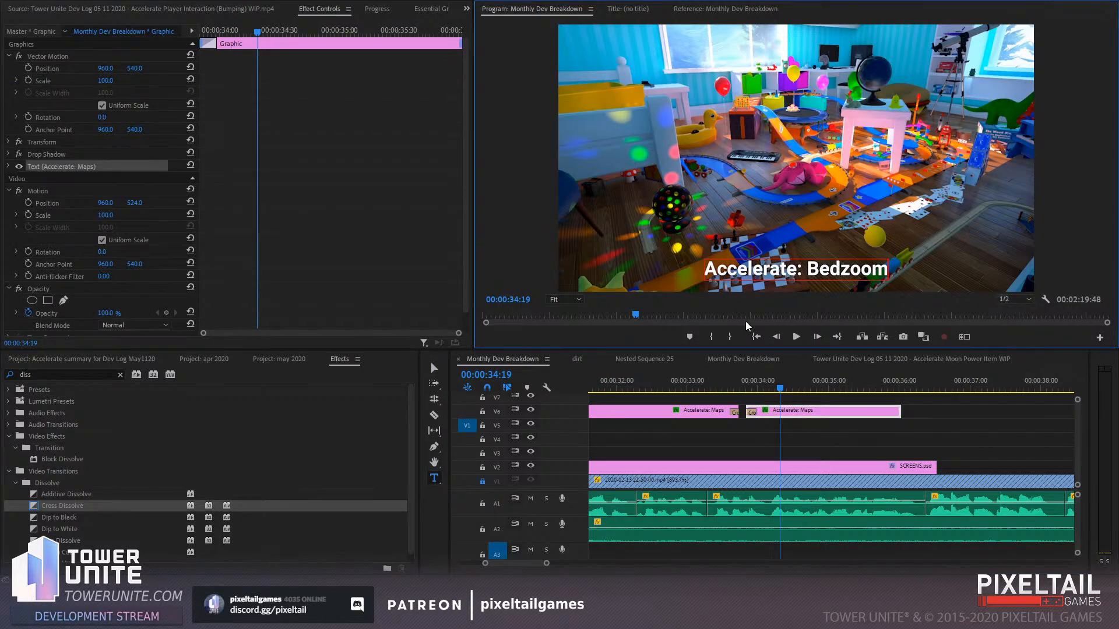
pyautogui.click(695, 385)
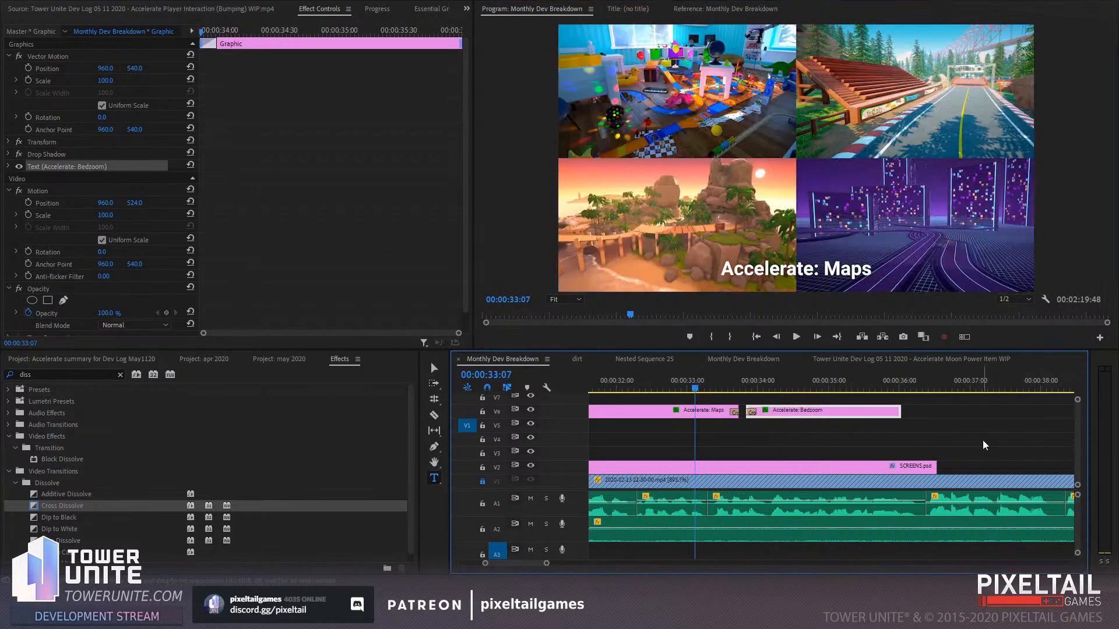
pyautogui.click(1020, 436)
pyautogui.press('space')
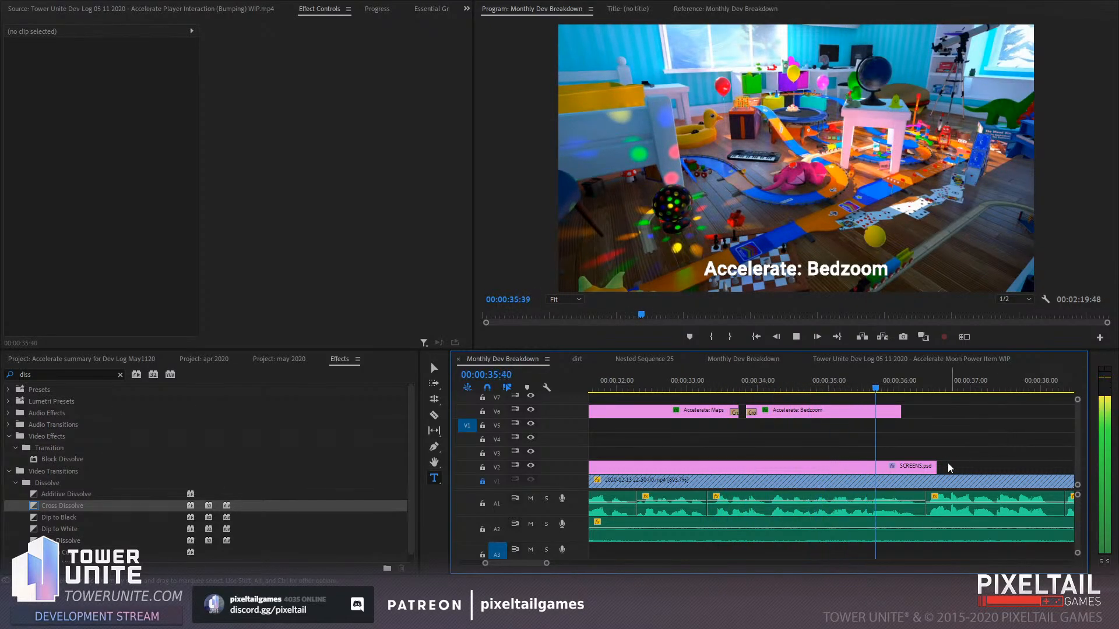
pyautogui.press('space')
# Align the ends of the Accelerate: Bedzoom title and the SCREENS.psd clip at 00:00:36:25, and play past them
pyautogui.moveTo(936, 466); pyautogui.dragTo(931, 467)
pyautogui.moveTo(896, 411); pyautogui.dragTo(932, 467)
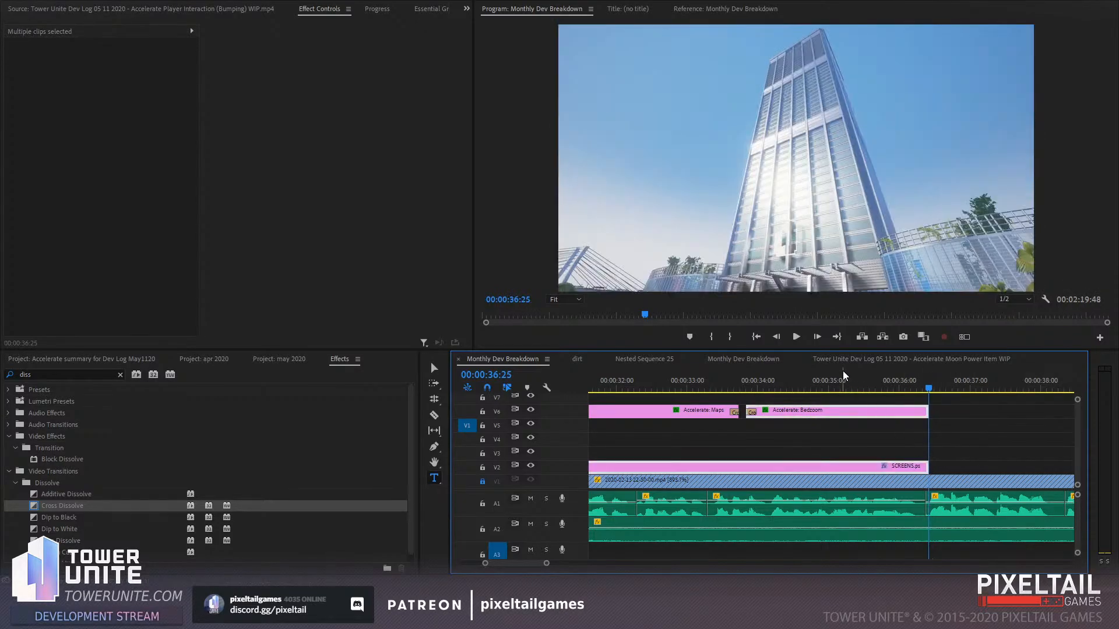
pyautogui.click(859, 381)
pyautogui.press('space')
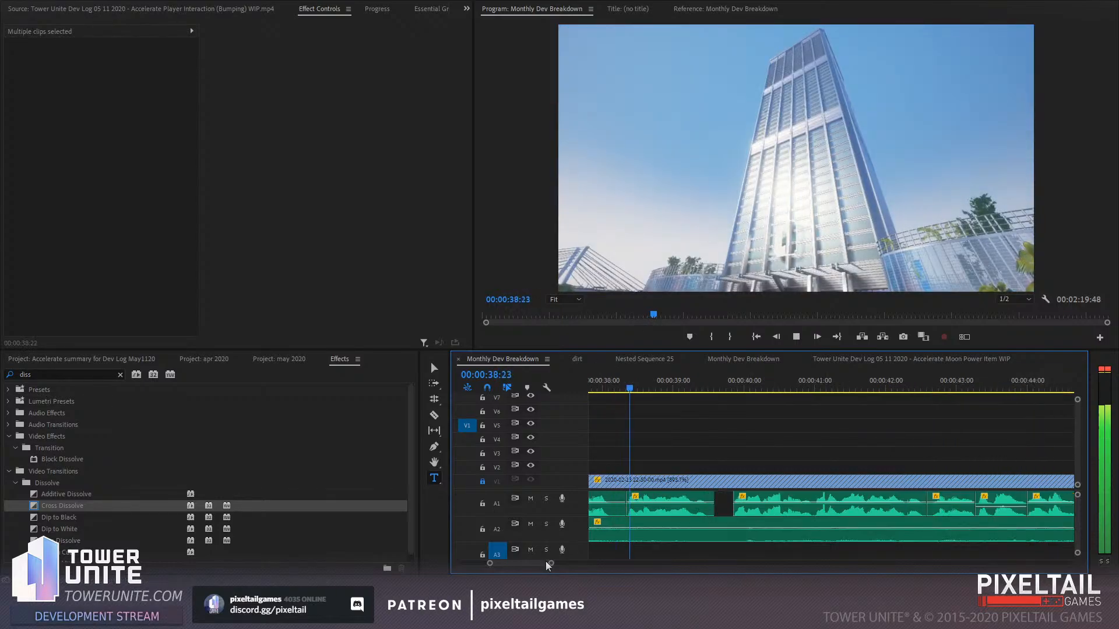
# Extend the ends of the Accelerate: Bedzoom title and SCREENS.psd clip together to about 00:00:38:17
pyautogui.moveTo(552, 564); pyautogui.dragTo(585, 563)
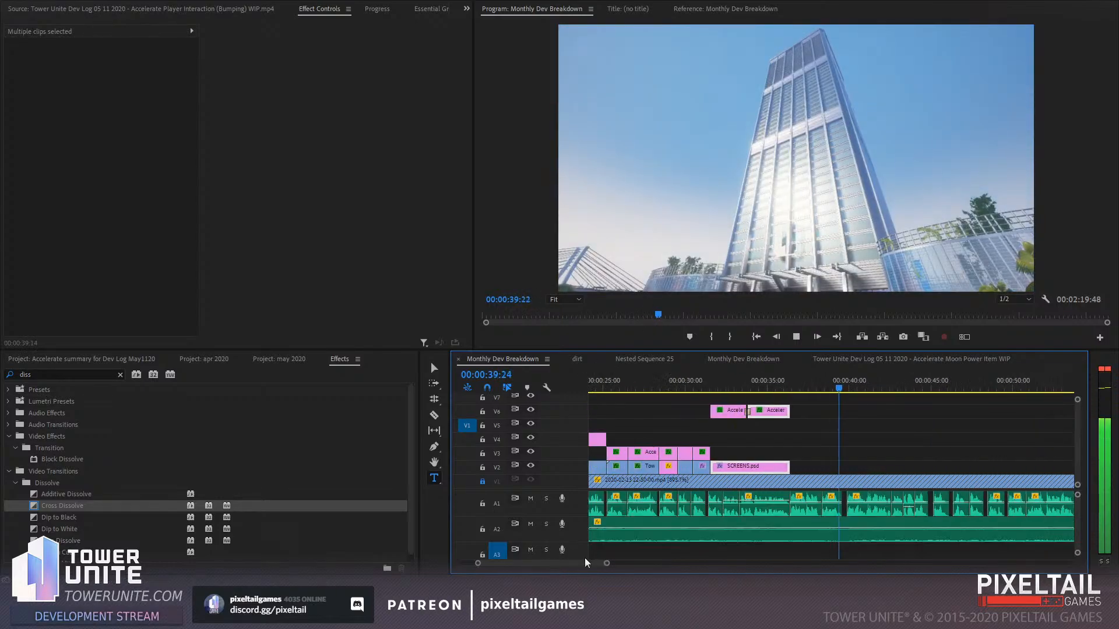
pyautogui.click(772, 389)
pyautogui.click(775, 391)
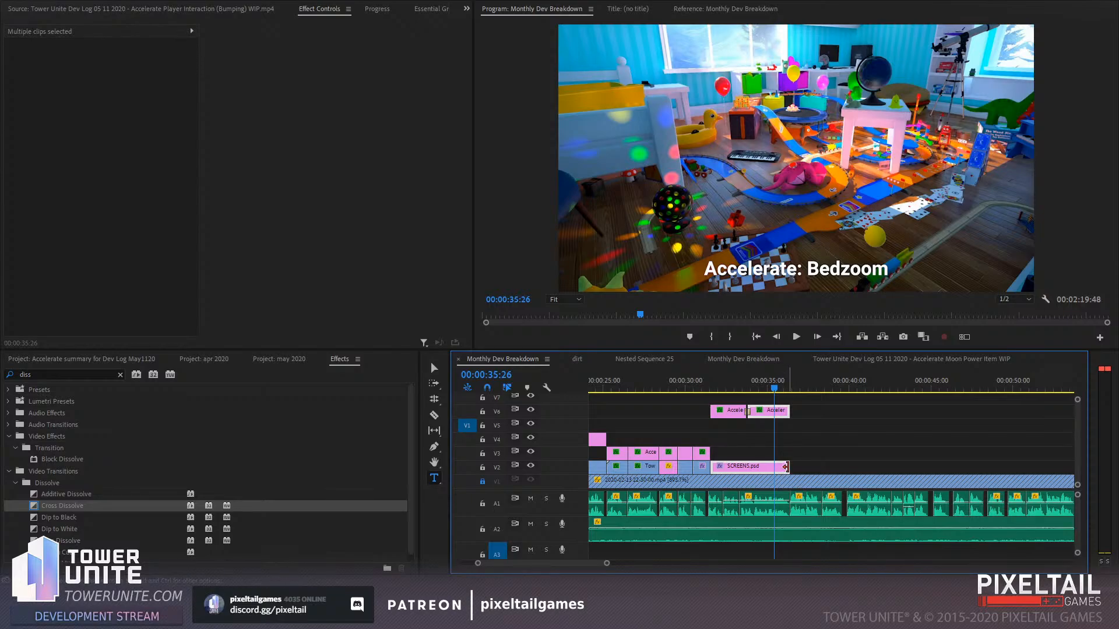
pyautogui.moveTo(786, 466); pyautogui.dragTo(820, 466)
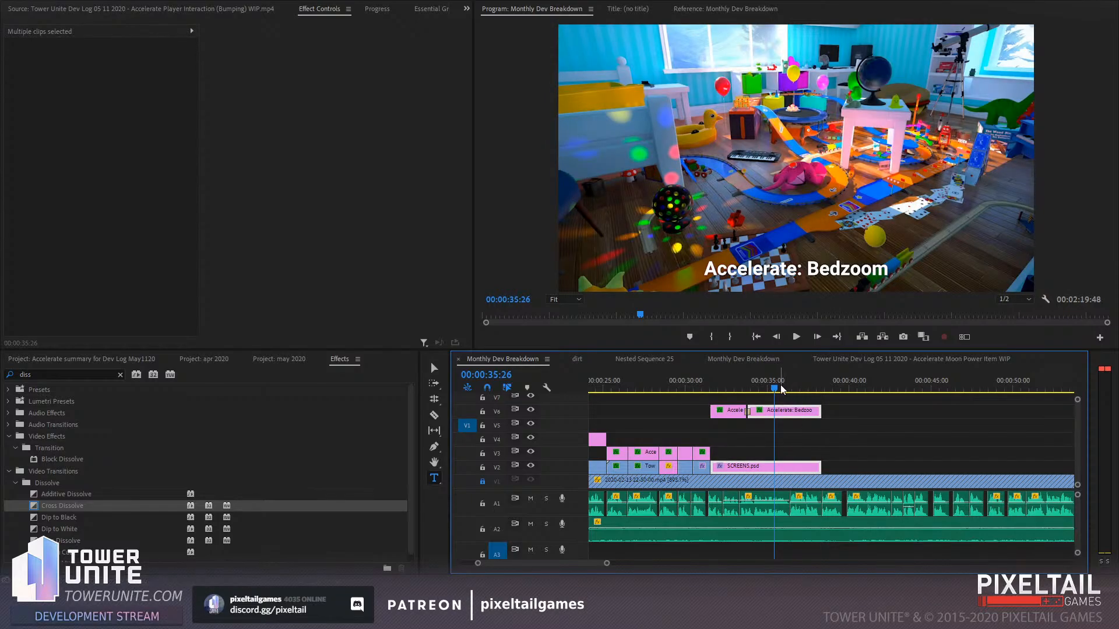
# Scrub and play the Accelerate maps section from the four-map image through the Bedzoom title to check the narration timing
pyautogui.moveTo(782, 389); pyautogui.dragTo(814, 394)
pyautogui.click(867, 445)
pyautogui.press('space')
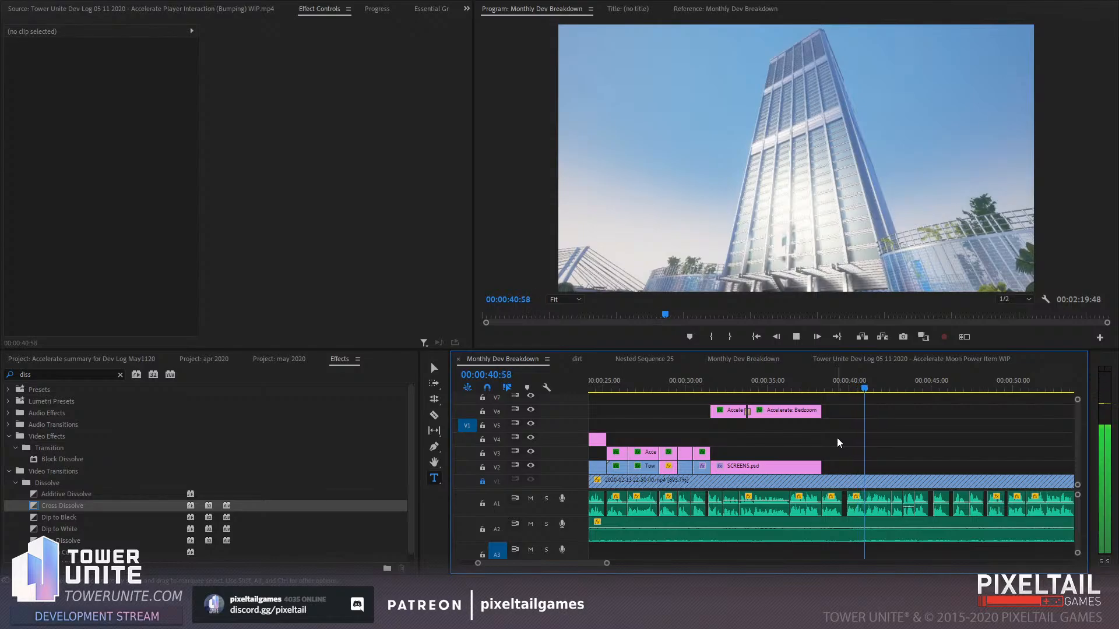
pyautogui.press('space')
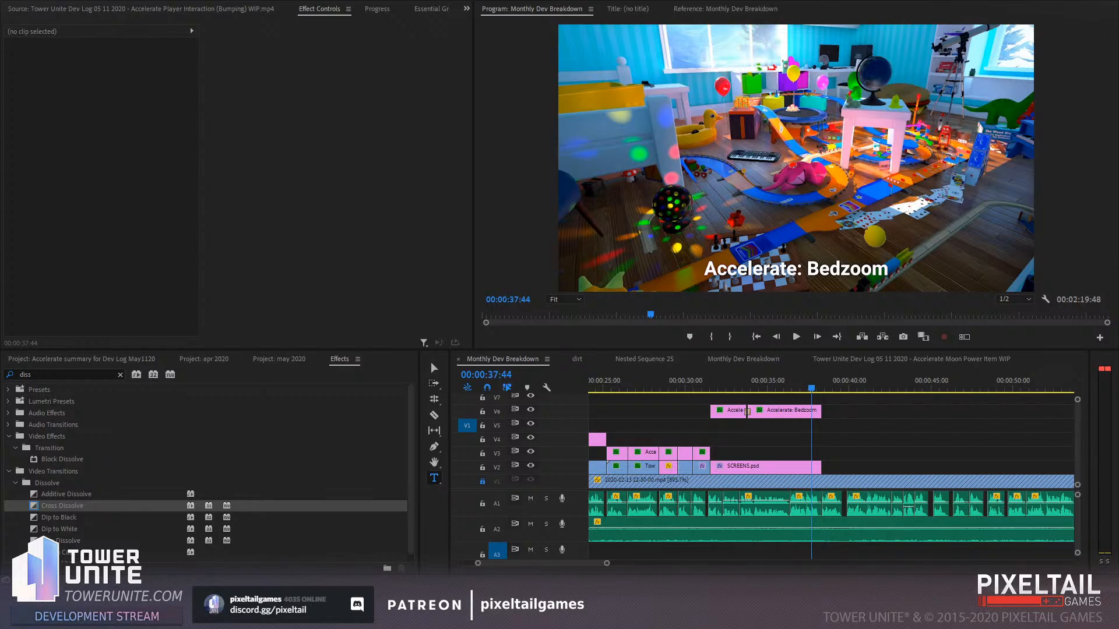
pyautogui.hotkey('alt', 'Tab')
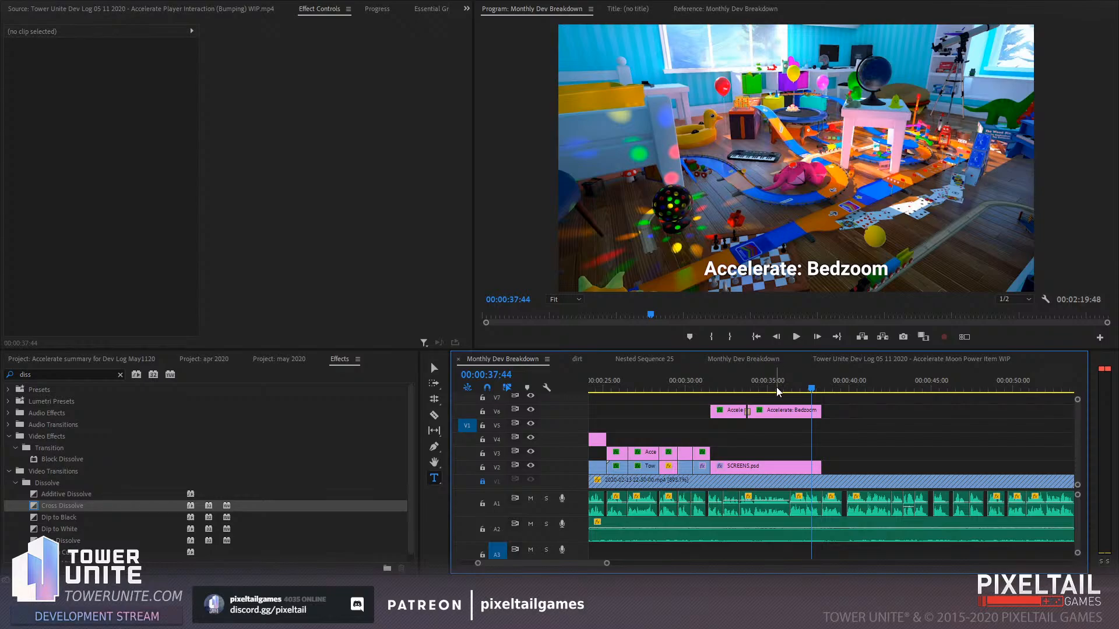
pyautogui.hotkey('alt', 'Tab')
pyautogui.moveTo(814, 382); pyautogui.dragTo(732, 382)
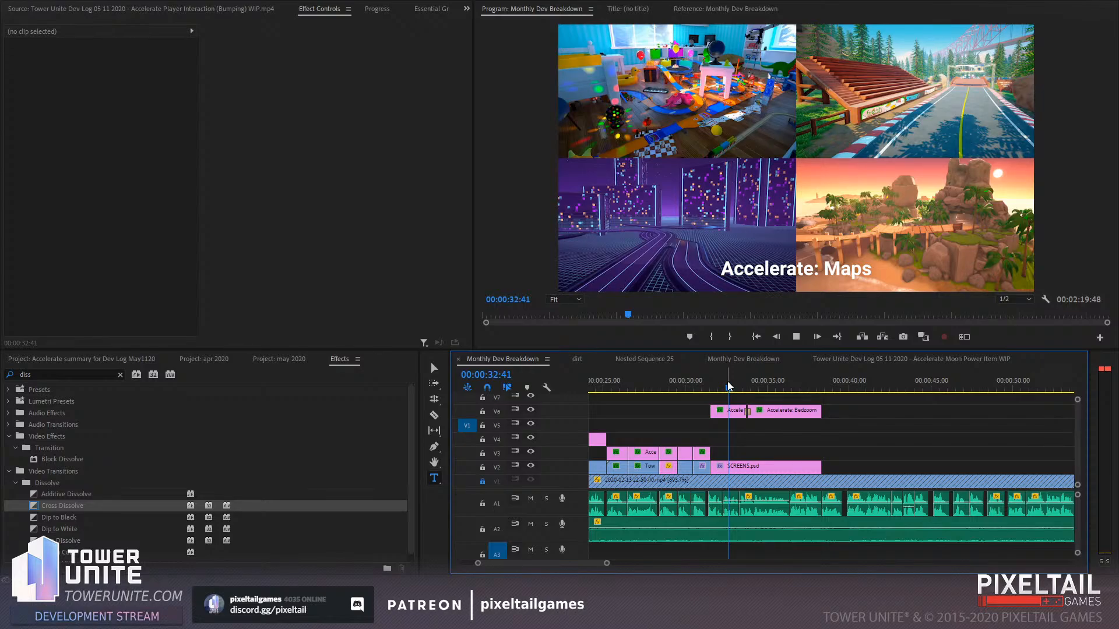
pyautogui.press('space')
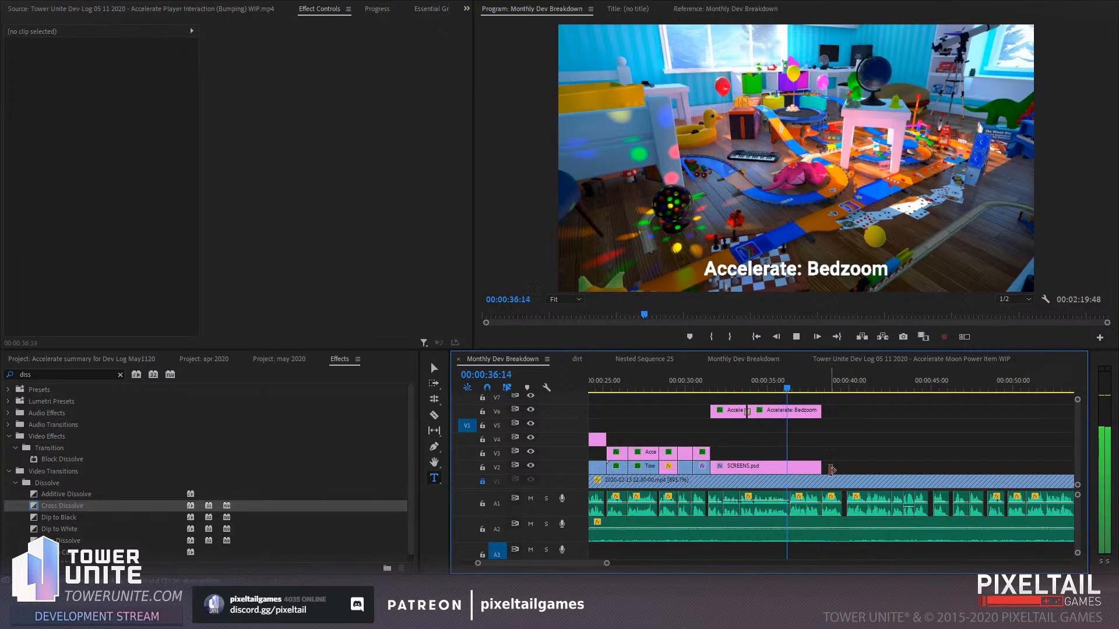
# Extend only the end of the SCREENS.psd clip to just before the 00:00:40:00 mark
pyautogui.click(823, 459)
pyautogui.moveTo(823, 469); pyautogui.dragTo(846, 470)
pyautogui.click(800, 380)
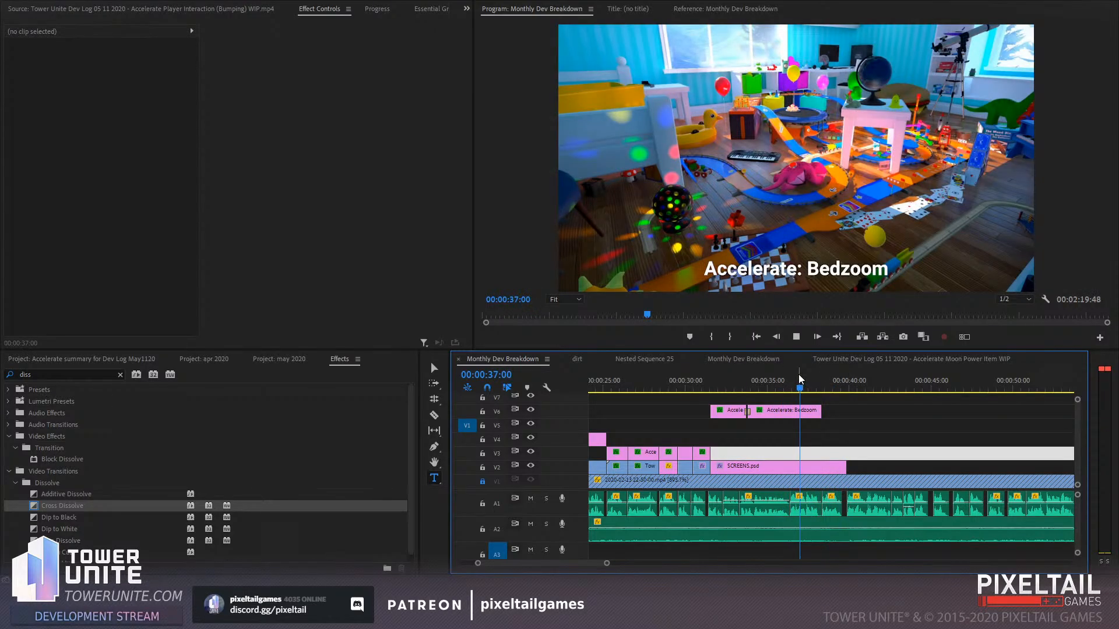
# Add a Transform Position keyframe to the SCREENS.psd clip at 00:00:37:02
pyautogui.moveTo(809, 387); pyautogui.dragTo(800, 389)
pyautogui.click(796, 469)
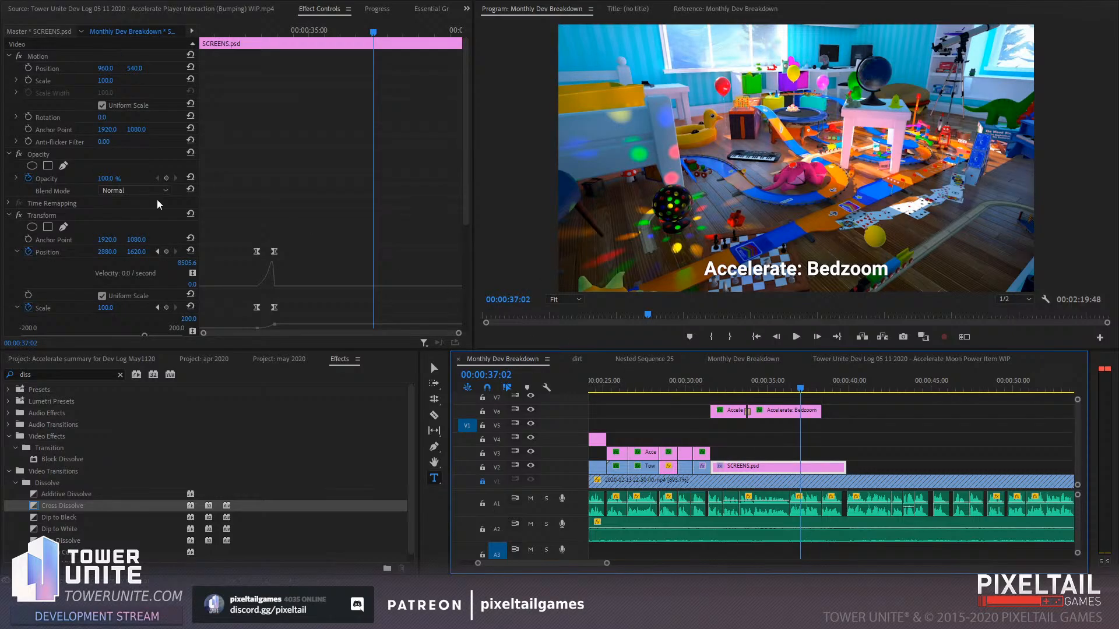
pyautogui.scroll(-3, 324, 176)
pyautogui.click(166, 182)
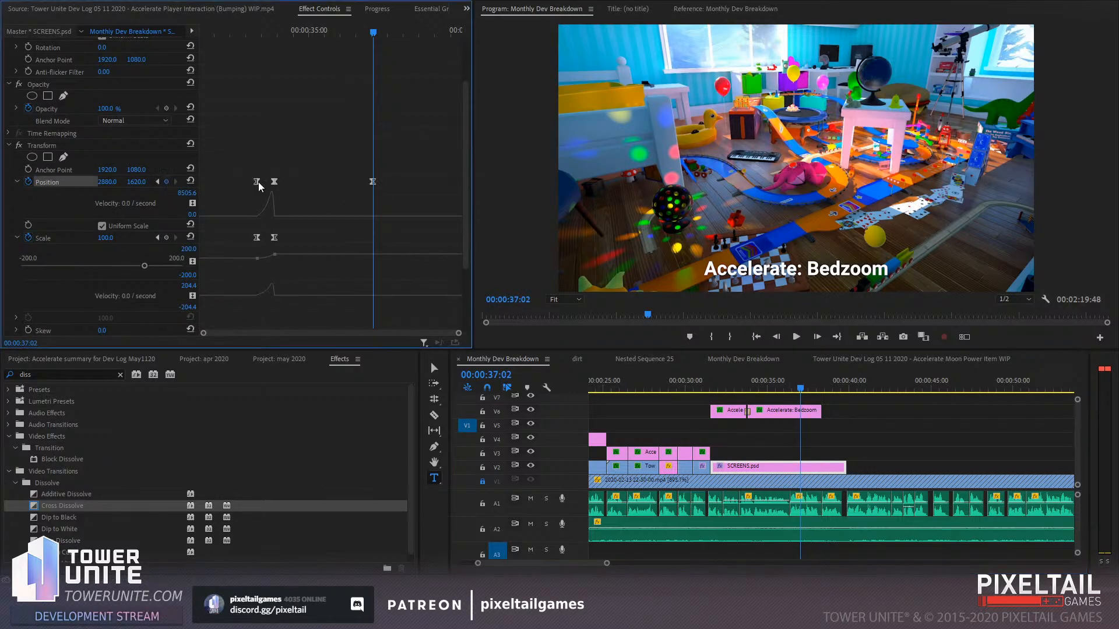
# Add a Transform Position keyframe at 00:00:37:44 and set it to 960.0, 1620.0 to slide to the racetrack map
pyautogui.press('space')
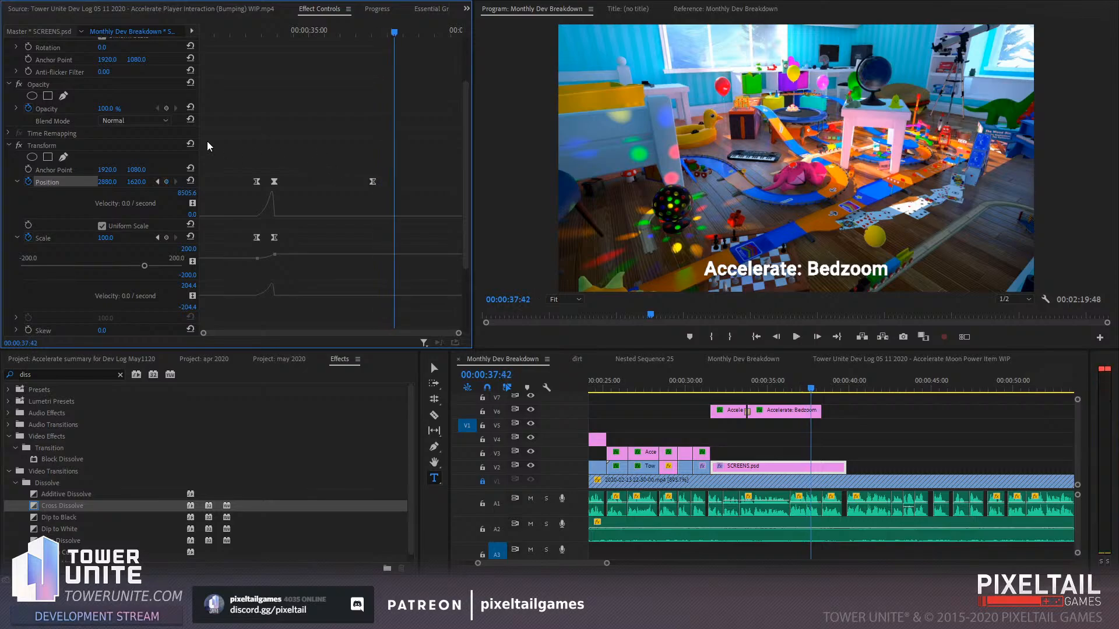
pyautogui.click(157, 181)
pyautogui.press('space')
pyautogui.press('space')
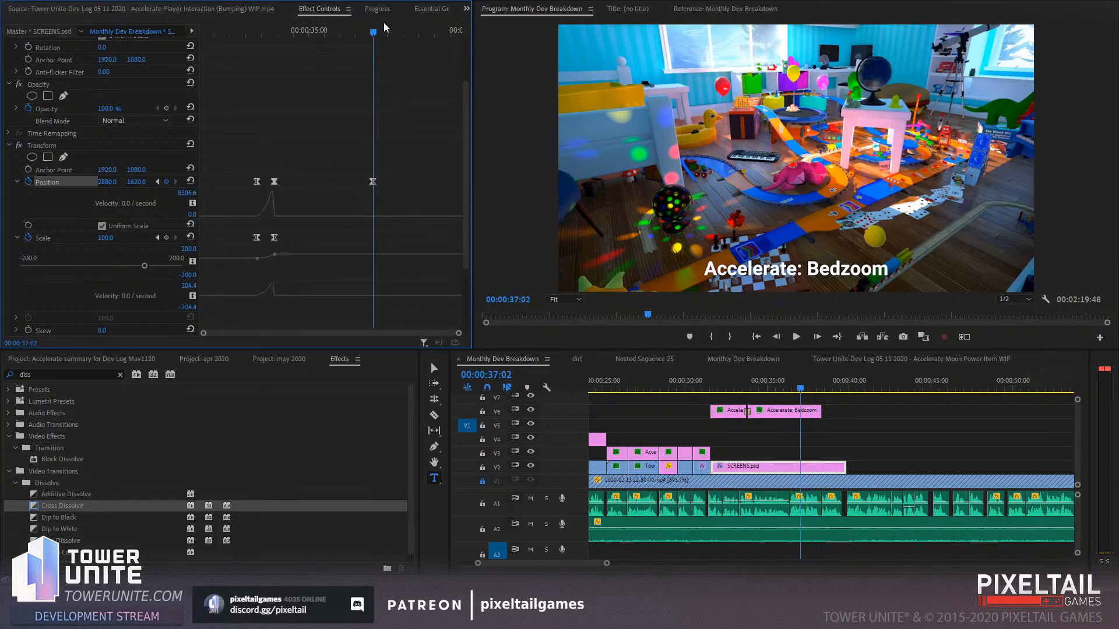
pyautogui.click(166, 182)
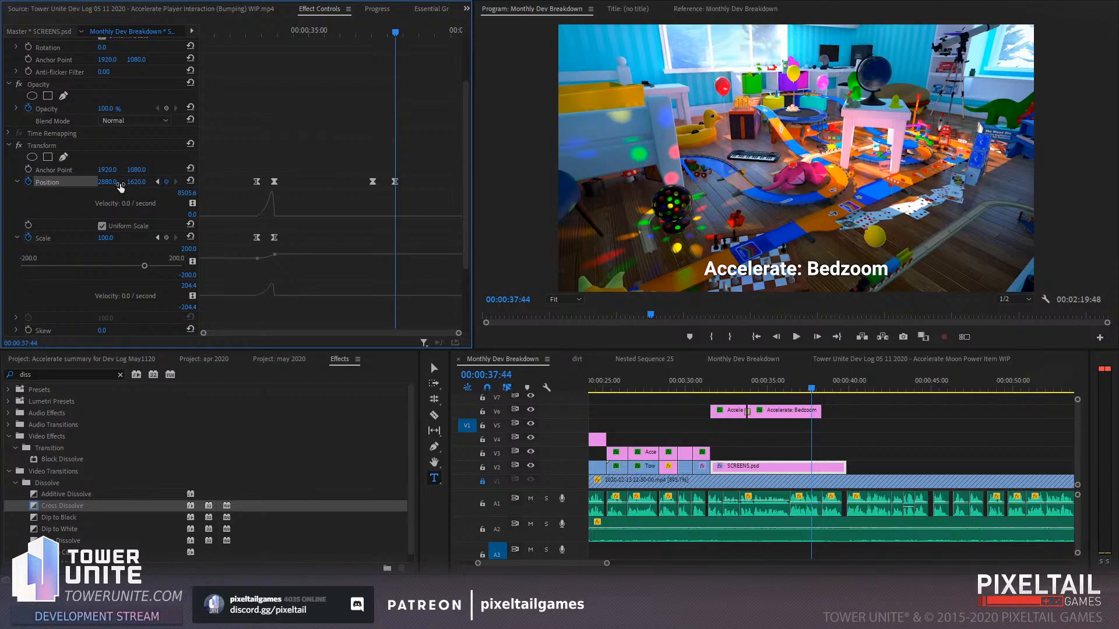
pyautogui.moveTo(115, 183); pyautogui.dragTo(225, 183)
pyautogui.moveTo(106, 181); pyautogui.dragTo(107, 182)
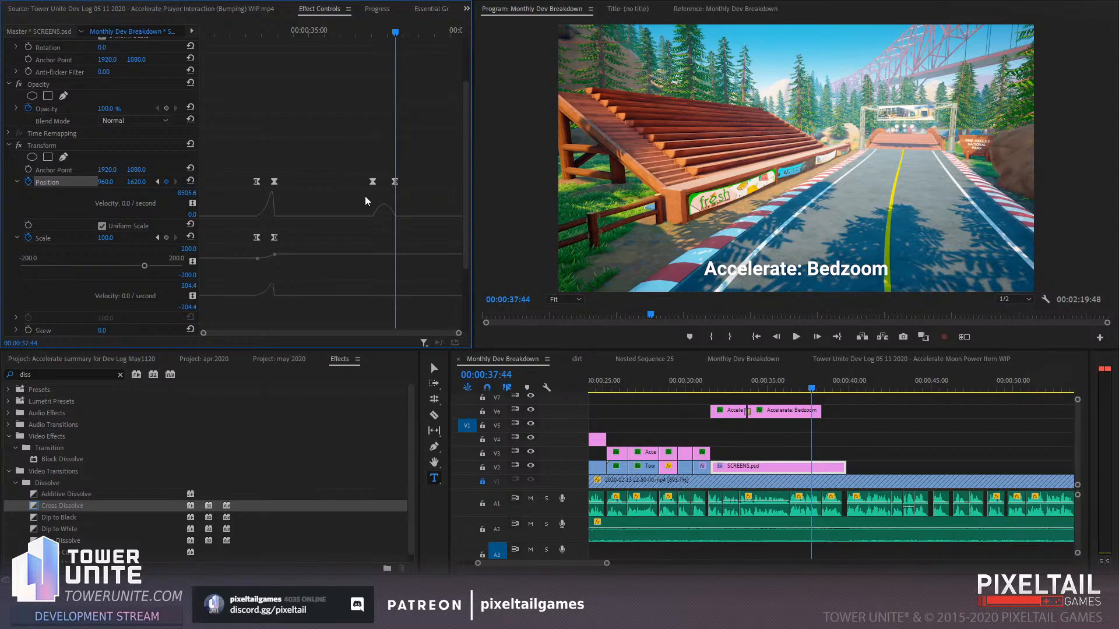
# Move the slide's starting Position keyframe to 00:00:37:17, and play the slide from bedroom to racetrack
pyautogui.moveTo(374, 183); pyautogui.dragTo(382, 183)
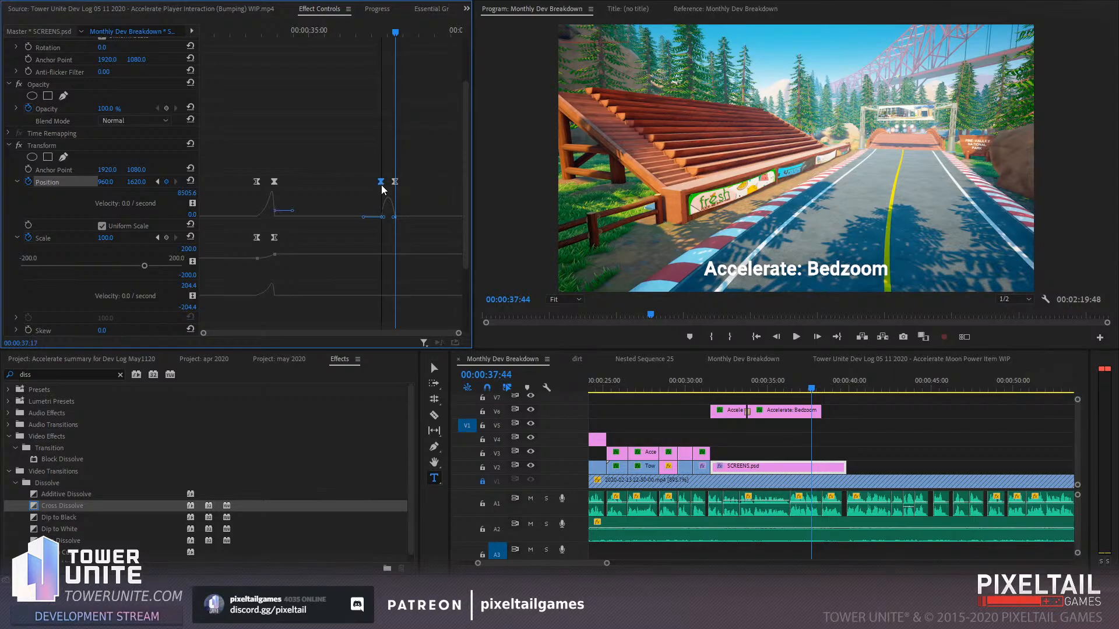
pyautogui.click(358, 31)
pyautogui.press('space')
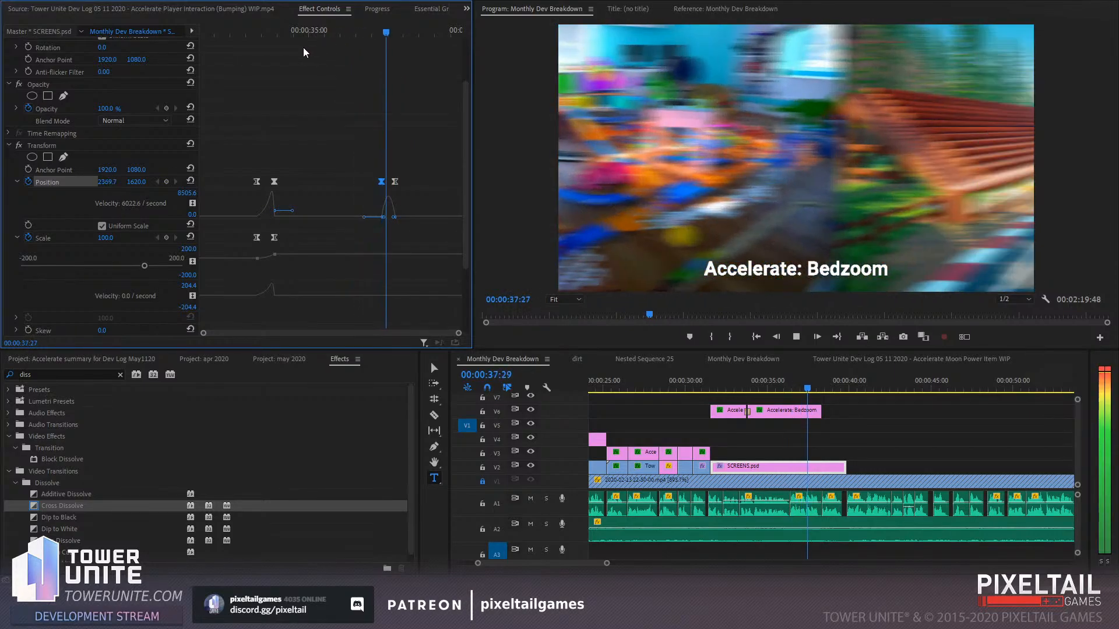
pyautogui.press('space')
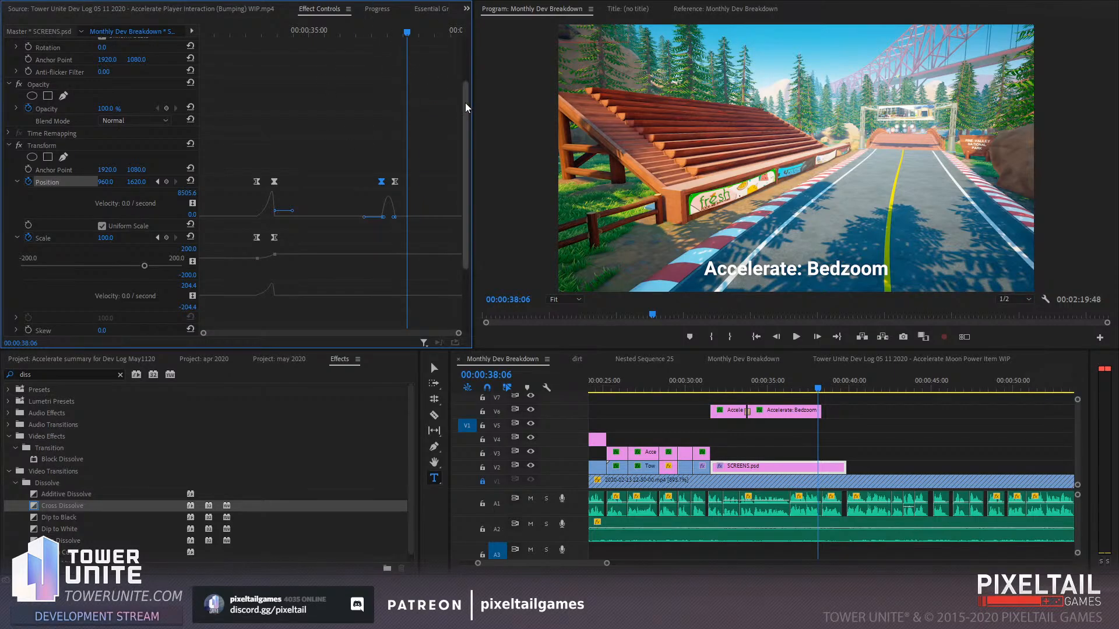
pyautogui.click(384, 32)
pyautogui.press('space')
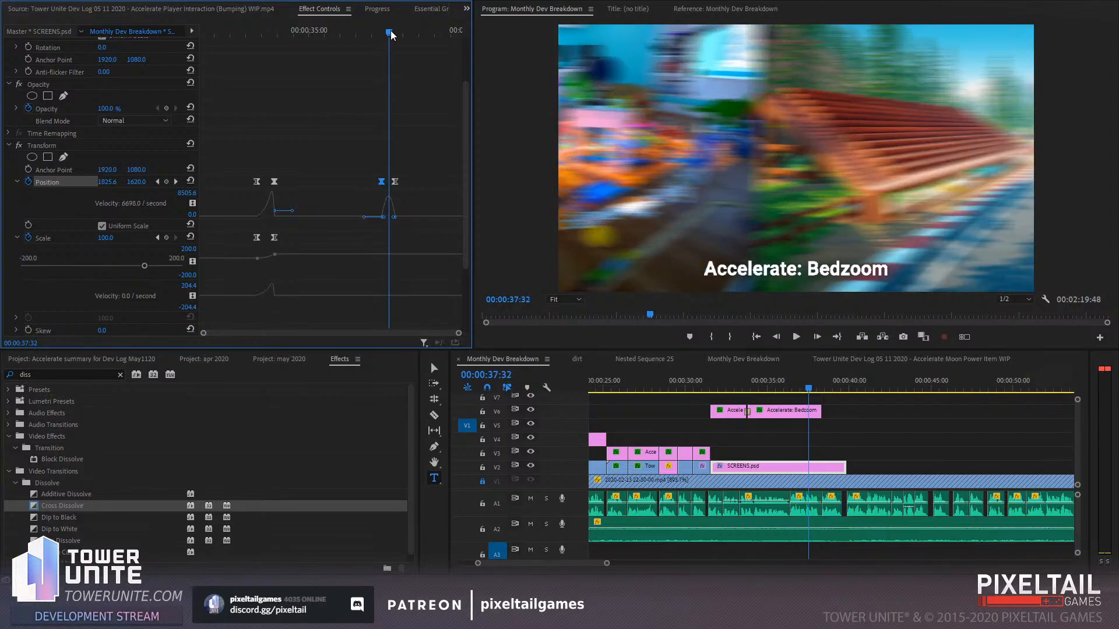
pyautogui.click(364, 33)
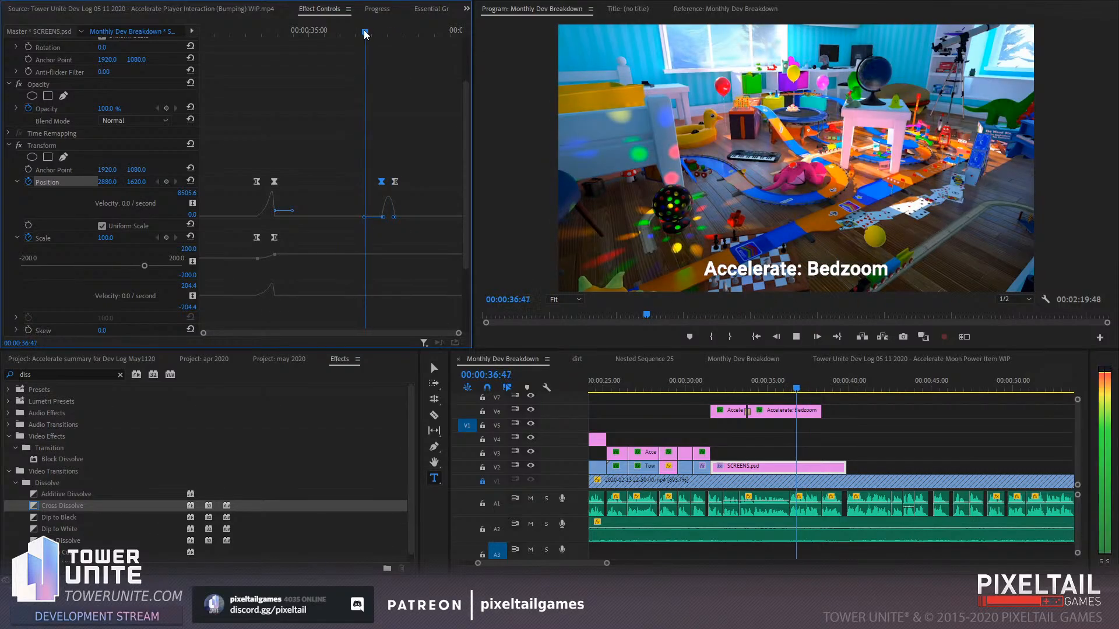
pyautogui.press('space')
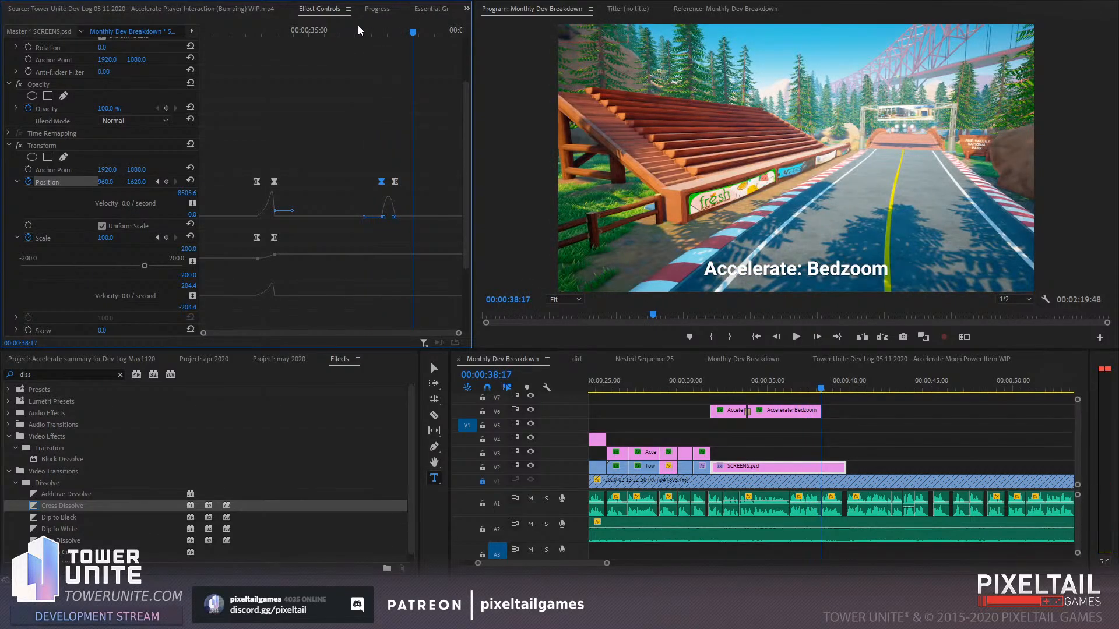
# Add Position keyframes at 00:00:38:25 and 00:00:38:44, setting the second to 960.0, 540.0 to slide to the map below
pyautogui.click(415, 33)
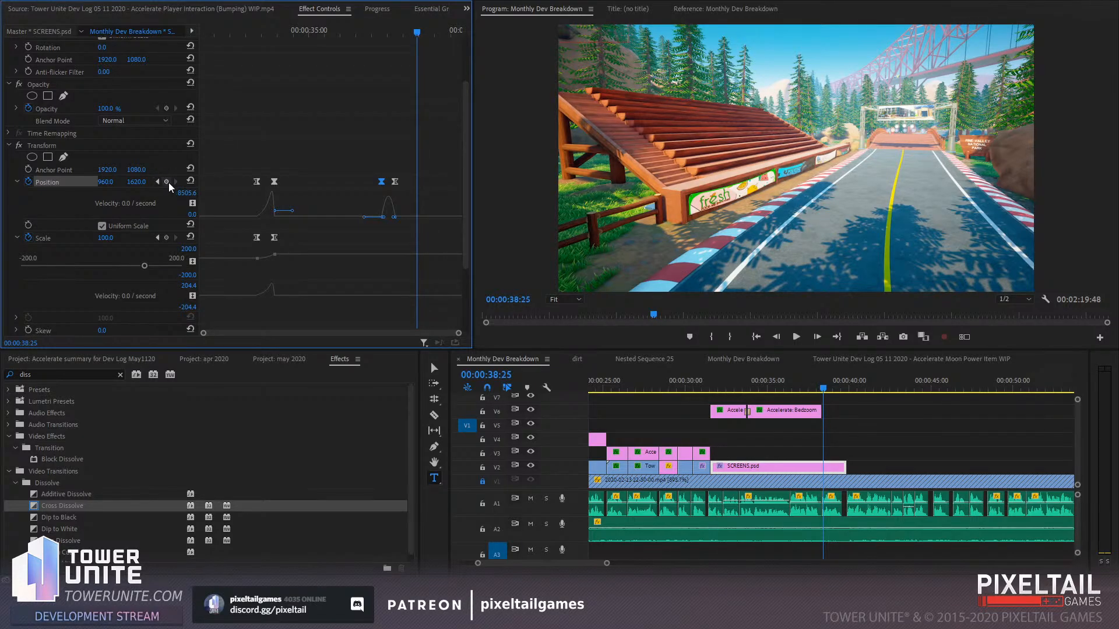
pyautogui.click(166, 181)
pyautogui.click(429, 30)
pyautogui.click(428, 31)
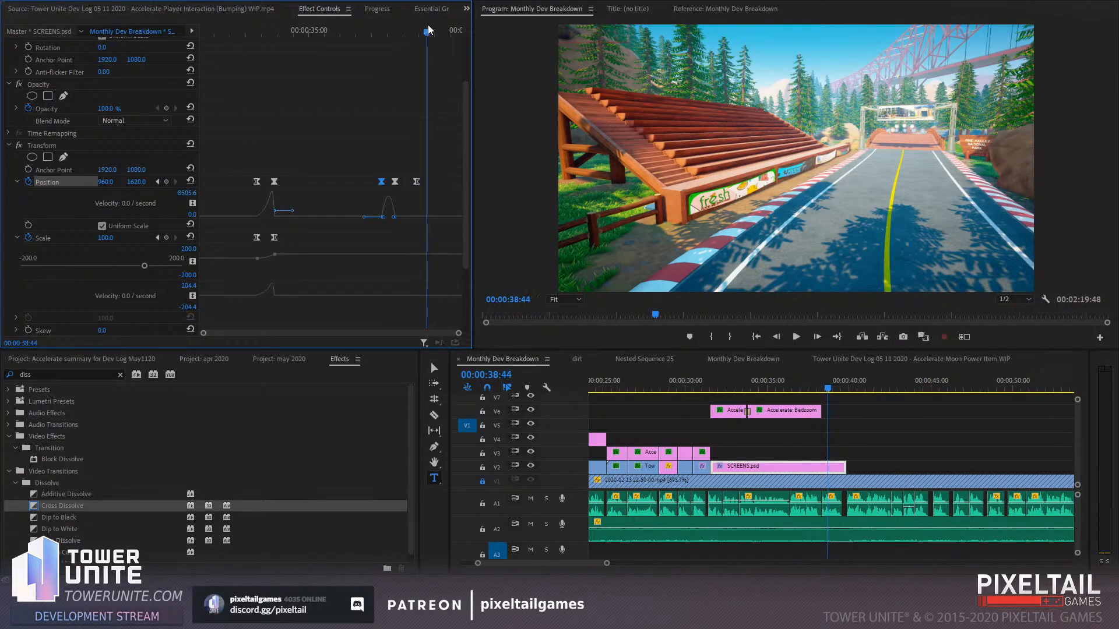
pyautogui.click(166, 182)
pyautogui.moveTo(134, 182); pyautogui.dragTo(2, 183)
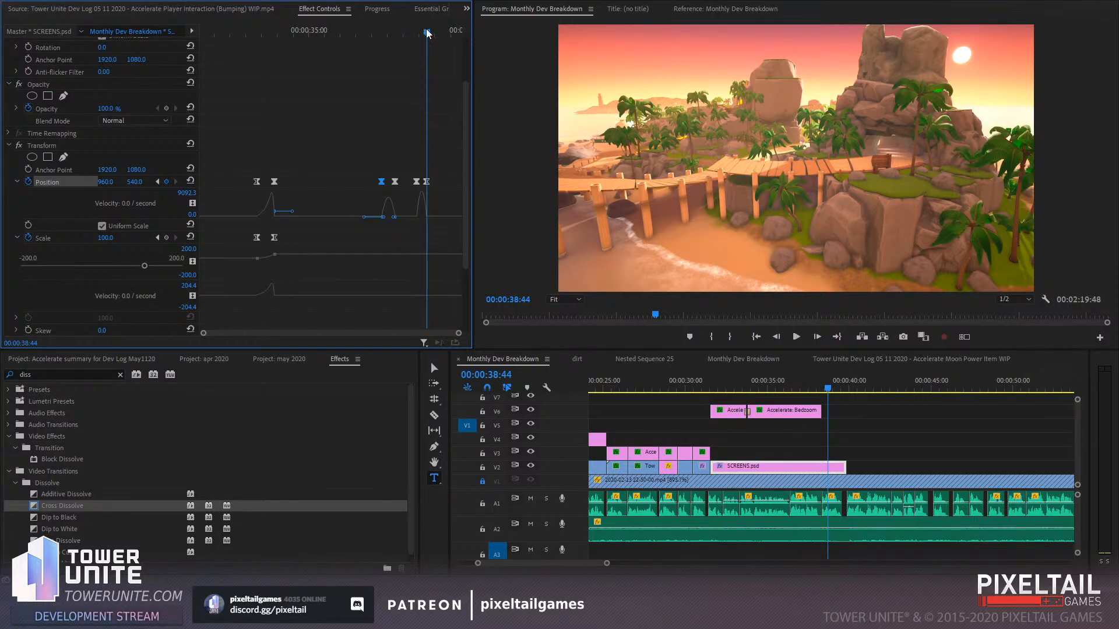
# Scrub past the second slide and play back the map slides in the SCREENS.psd clip
pyautogui.moveTo(427, 33)
pyautogui.mouseDown()
pyautogui.moveTo(415, 34)
pyautogui.moveTo(434, 36)
pyautogui.mouseUp()
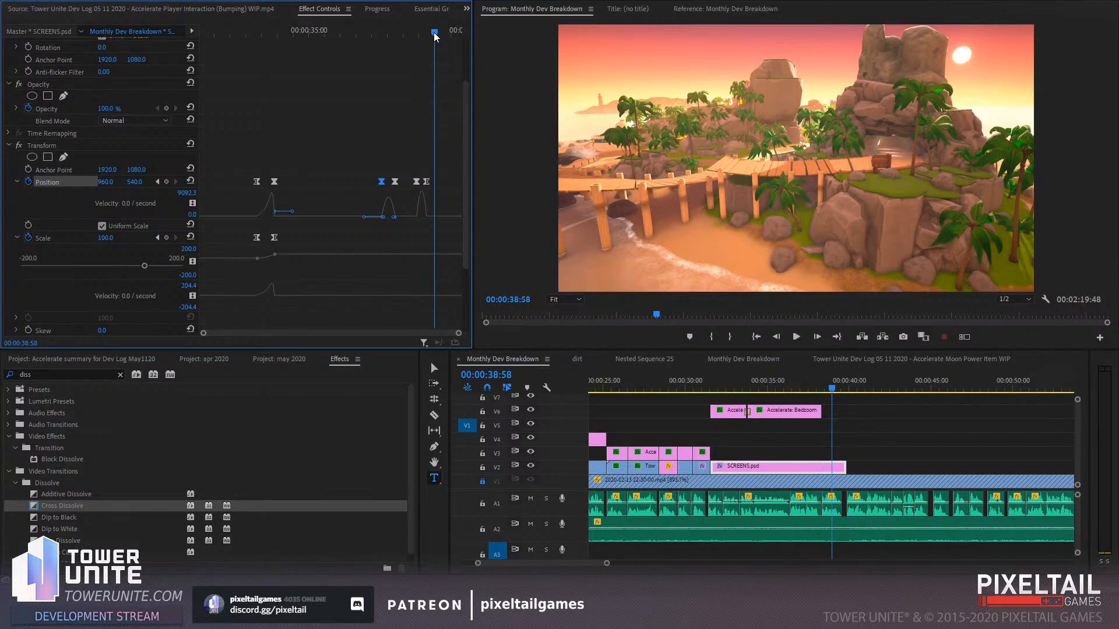
pyautogui.moveTo(833, 391)
pyautogui.mouseDown()
pyautogui.moveTo(846, 390)
pyautogui.moveTo(813, 389)
pyautogui.mouseUp()
pyautogui.press('space')
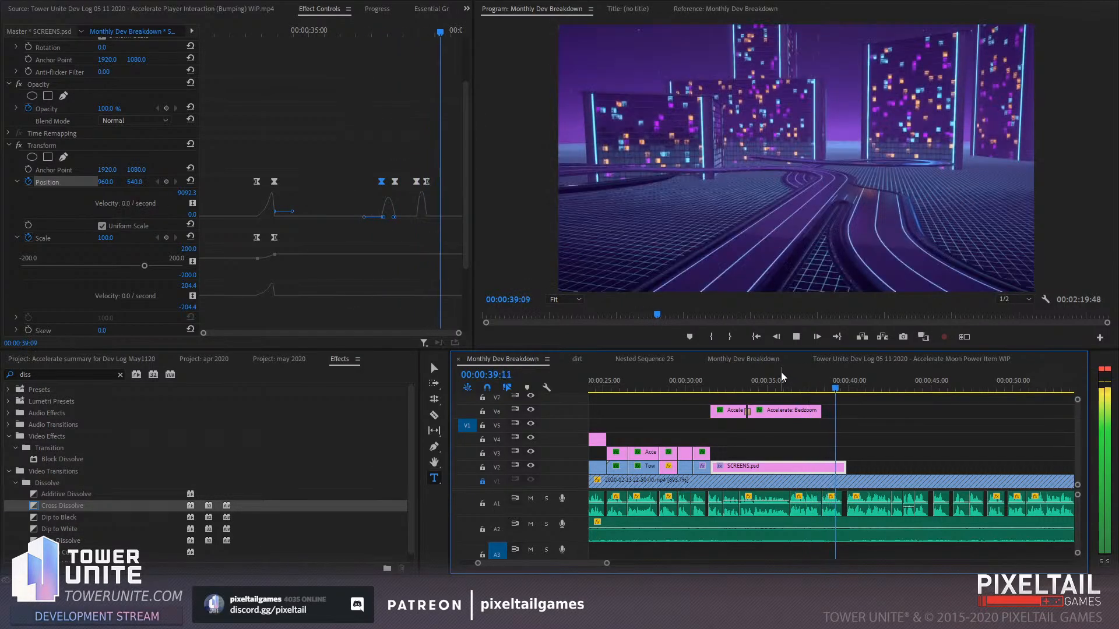
pyautogui.click(789, 379)
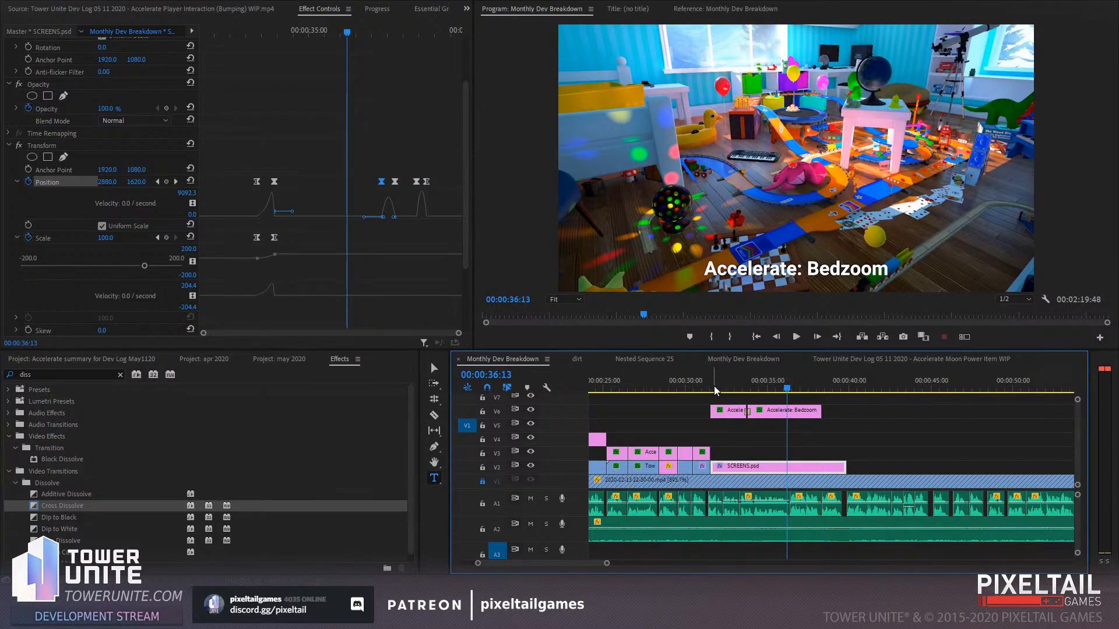
# Play back the SCREENS.psd map section with its titles, then replay the Bedzoom part from 00:00:35:00
pyautogui.click(685, 380)
pyautogui.press('space')
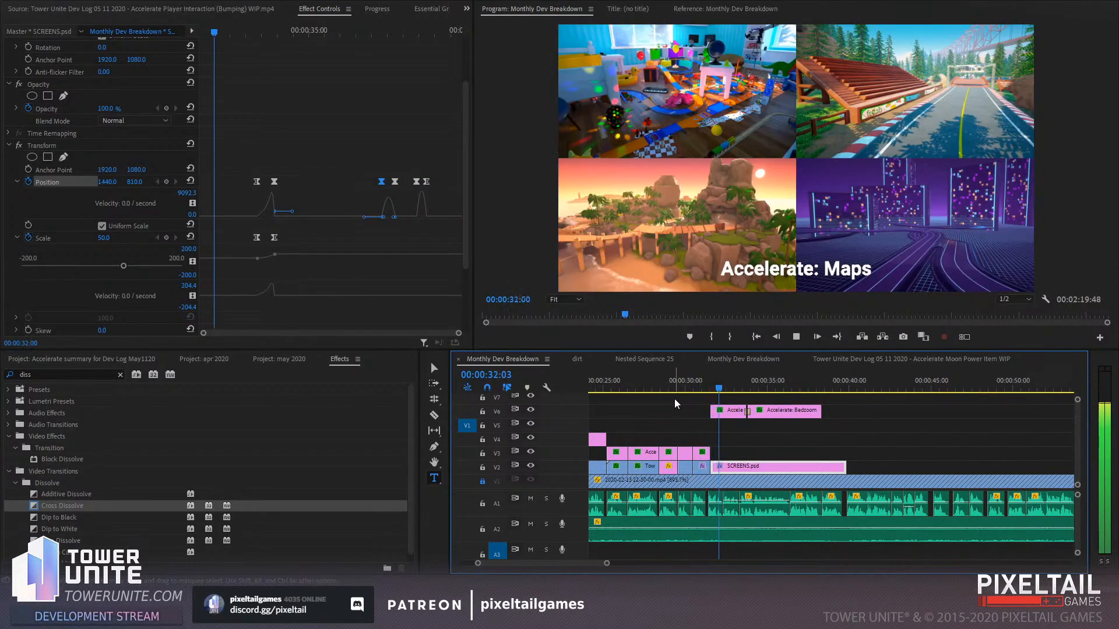
pyautogui.click(706, 379)
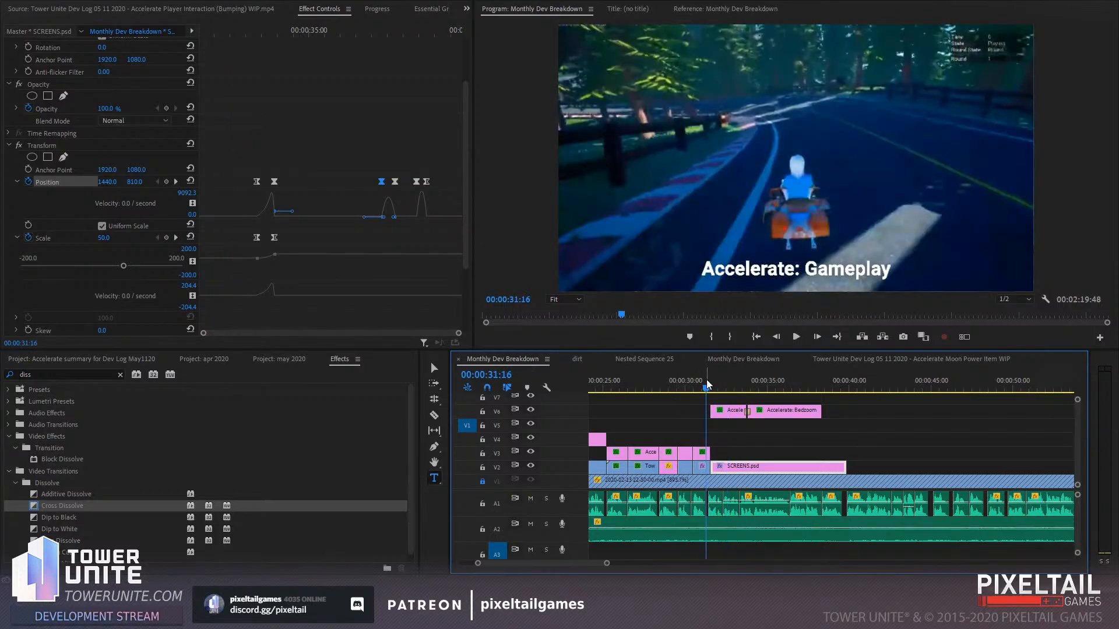
pyautogui.click(434, 367)
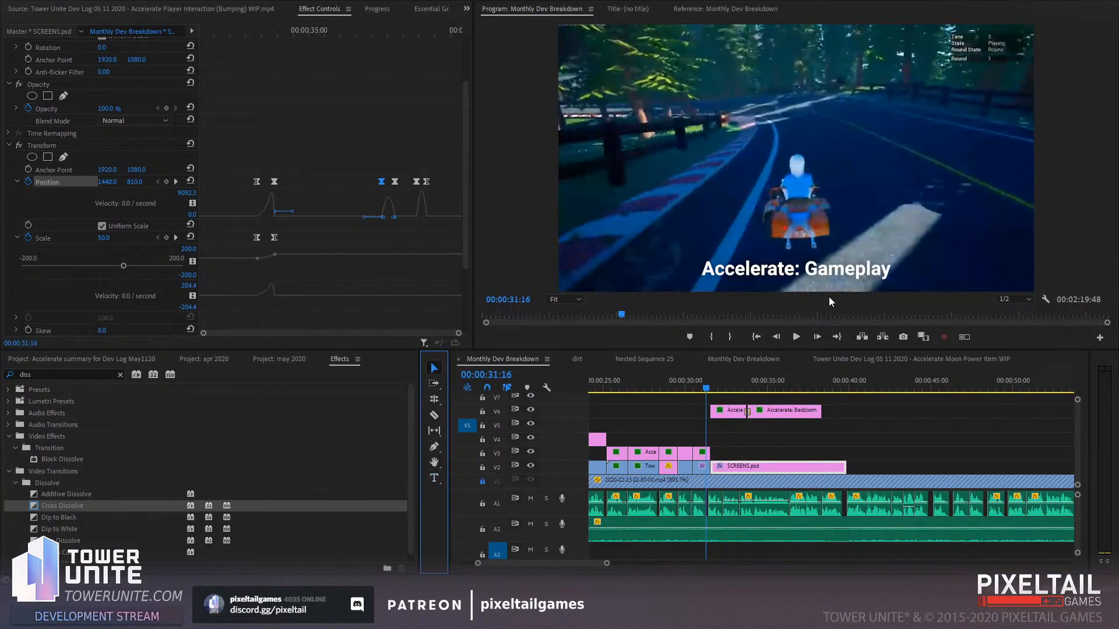
pyautogui.click(794, 338)
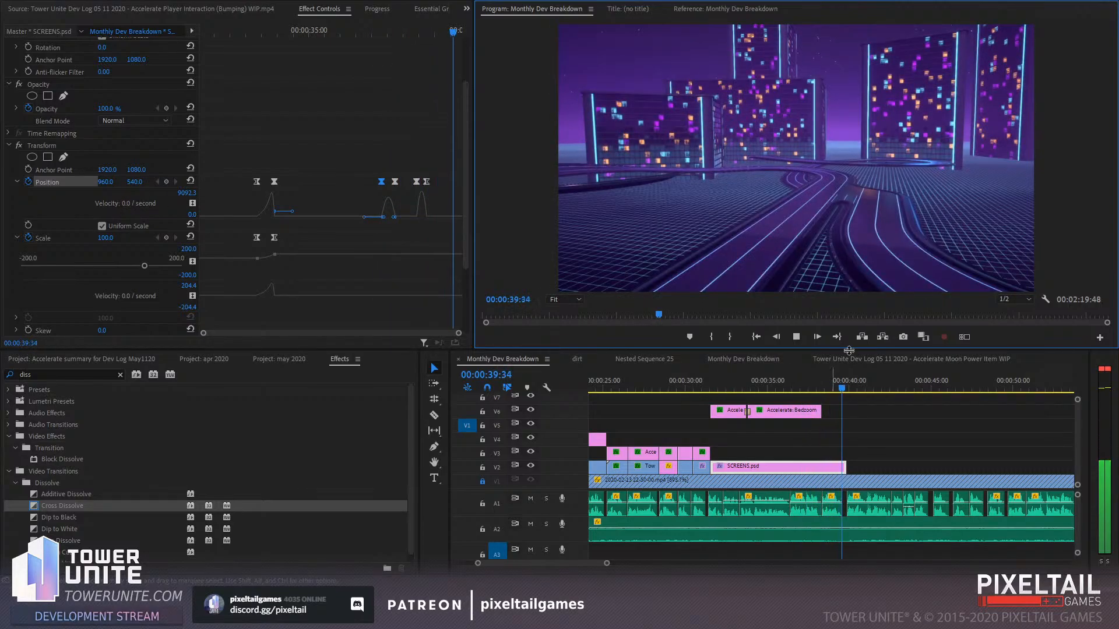
pyautogui.click(800, 381)
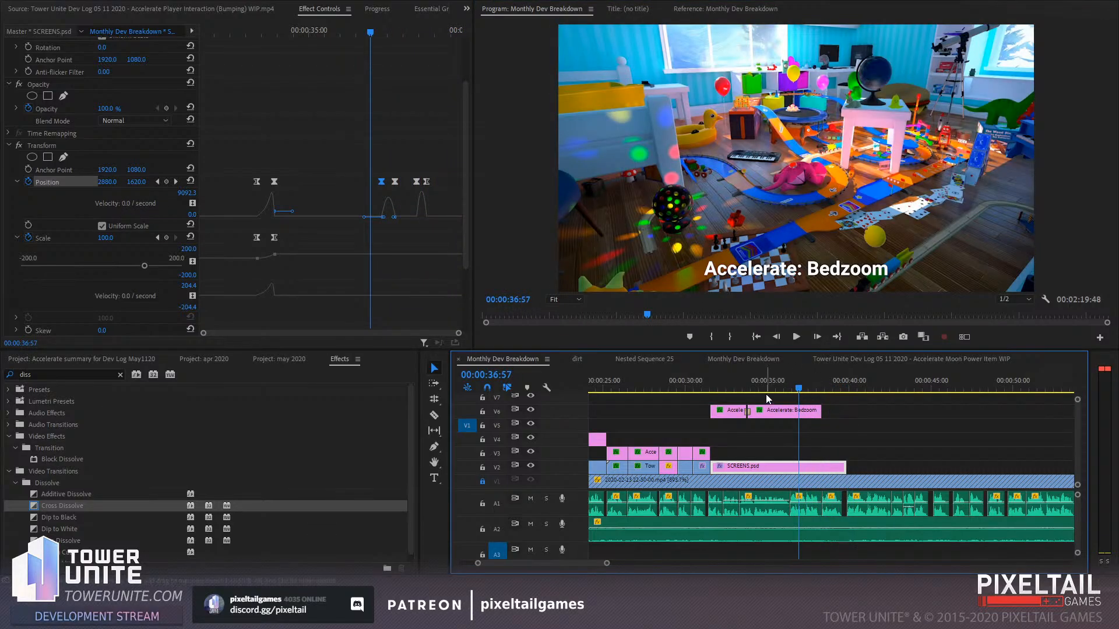
pyautogui.click(767, 382)
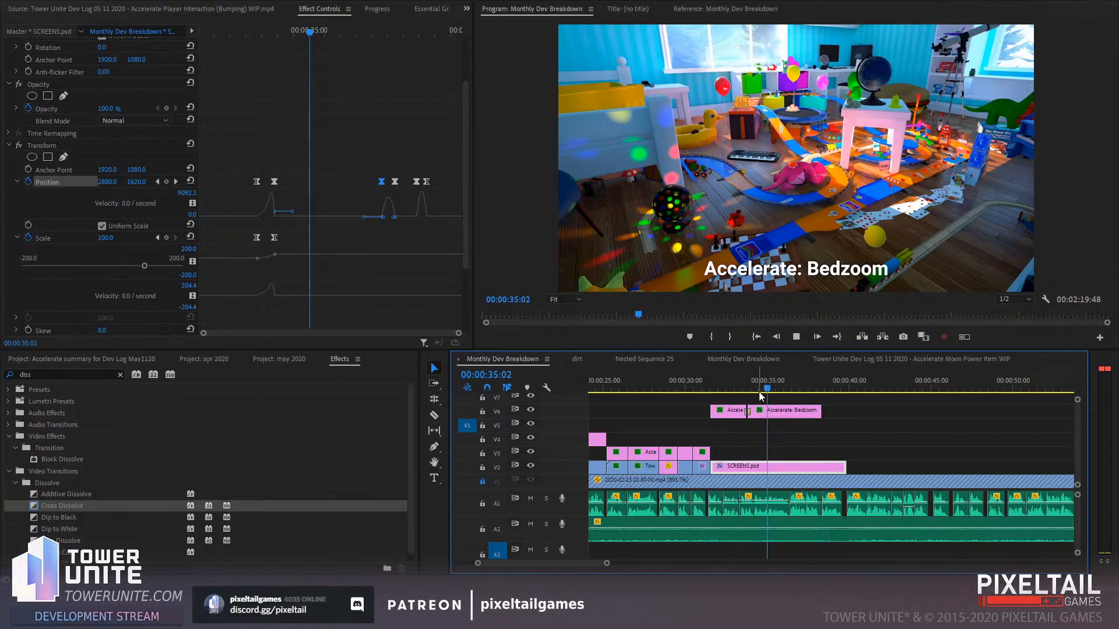
pyautogui.press('space')
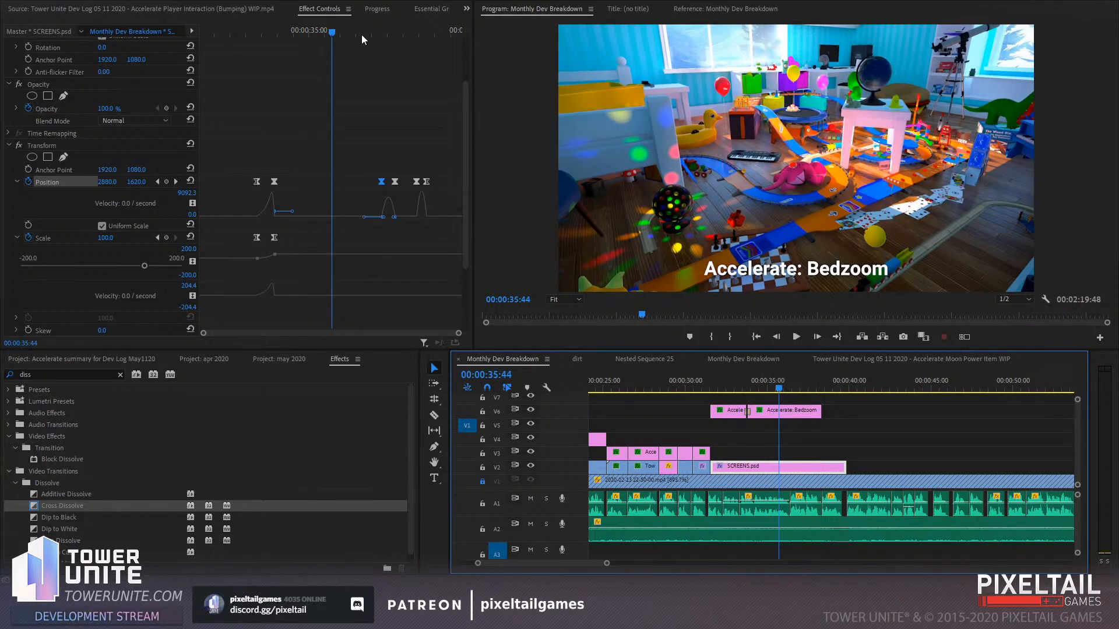
# Trim the end of the "Accelerate: Bedzoom" title to 00:00:37:28, midway through the slide to the racetrack map
pyautogui.click(374, 34)
pyautogui.moveTo(376, 32); pyautogui.dragTo(390, 36)
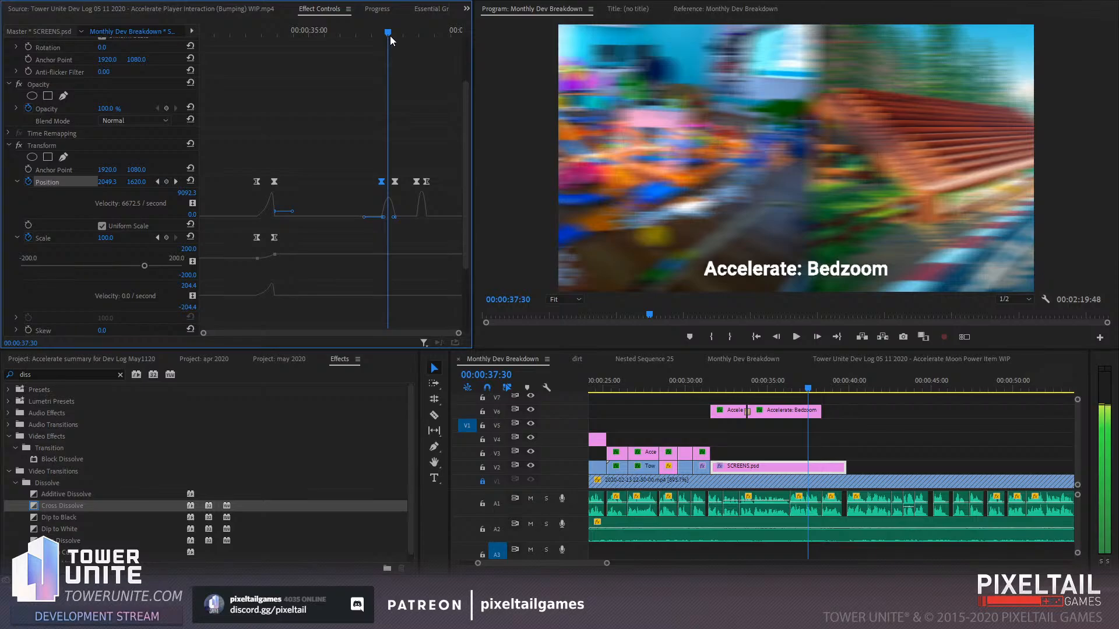
pyautogui.press('Left')
pyautogui.press('Left')
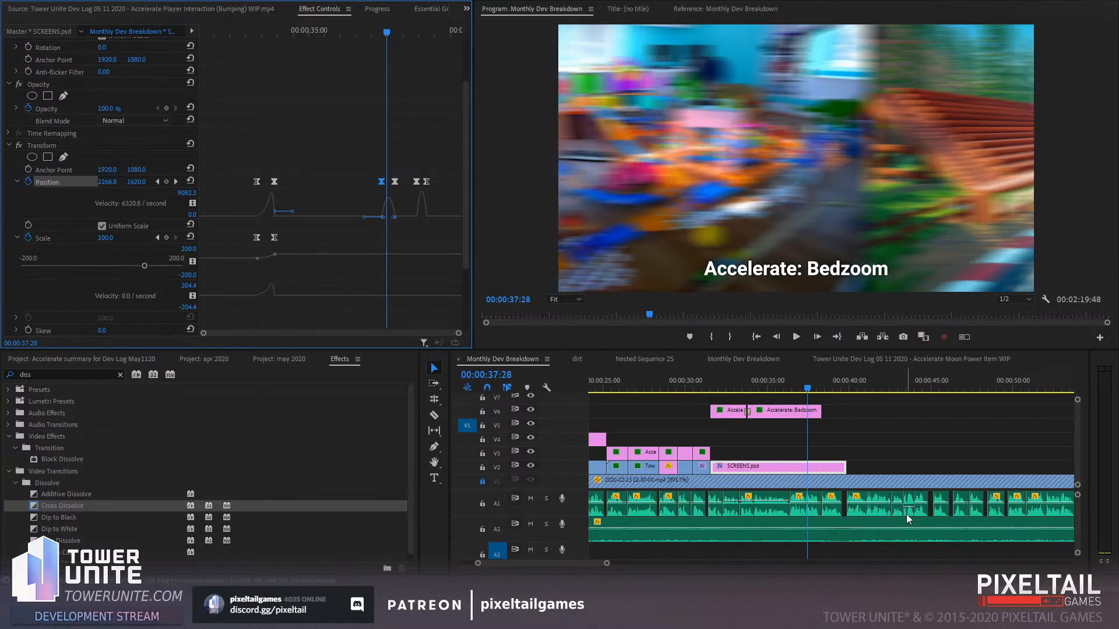
pyautogui.moveTo(820, 411); pyautogui.dragTo(810, 412)
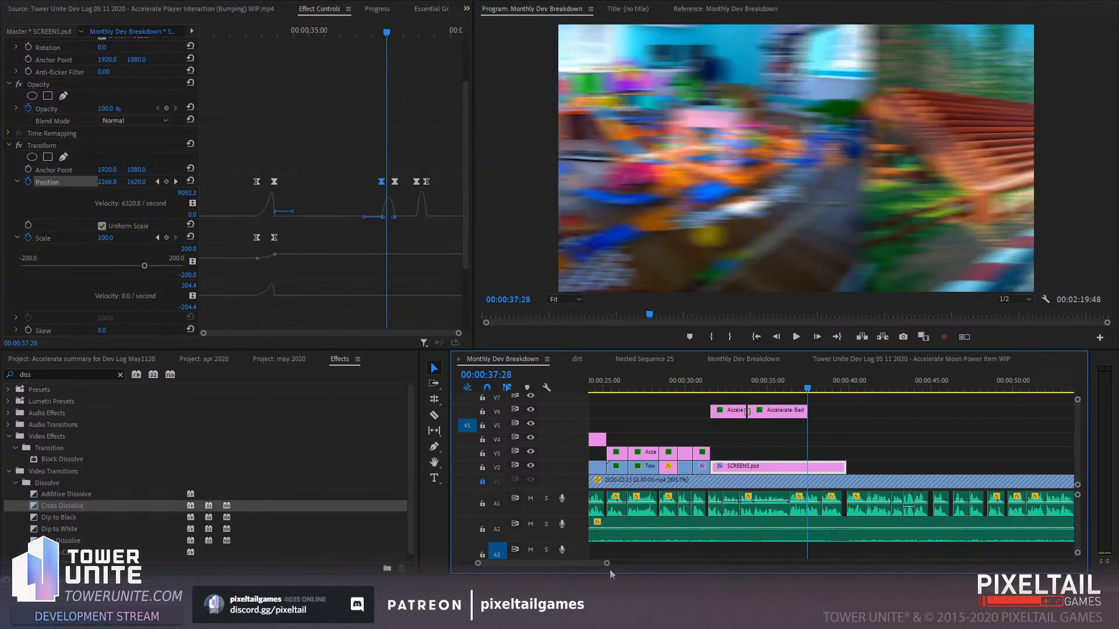
# Add a Cross Dissolve to the end of the "Accelerate: Bedzoom" title and play back the fade-out
pyautogui.moveTo(605, 563); pyautogui.dragTo(570, 572)
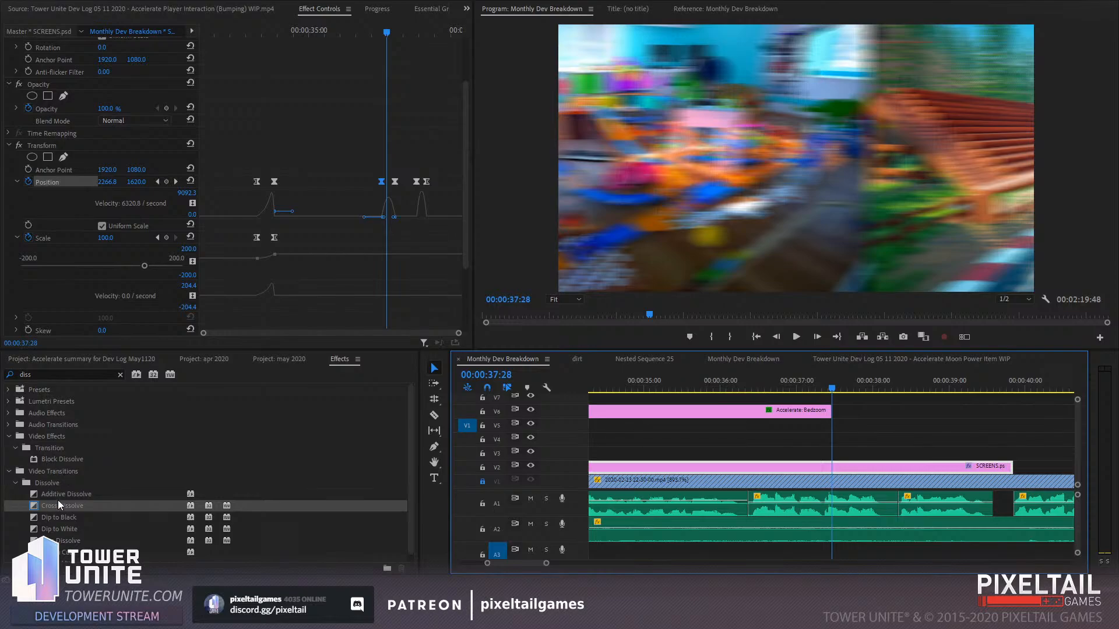
pyautogui.moveTo(61, 506); pyautogui.dragTo(821, 413)
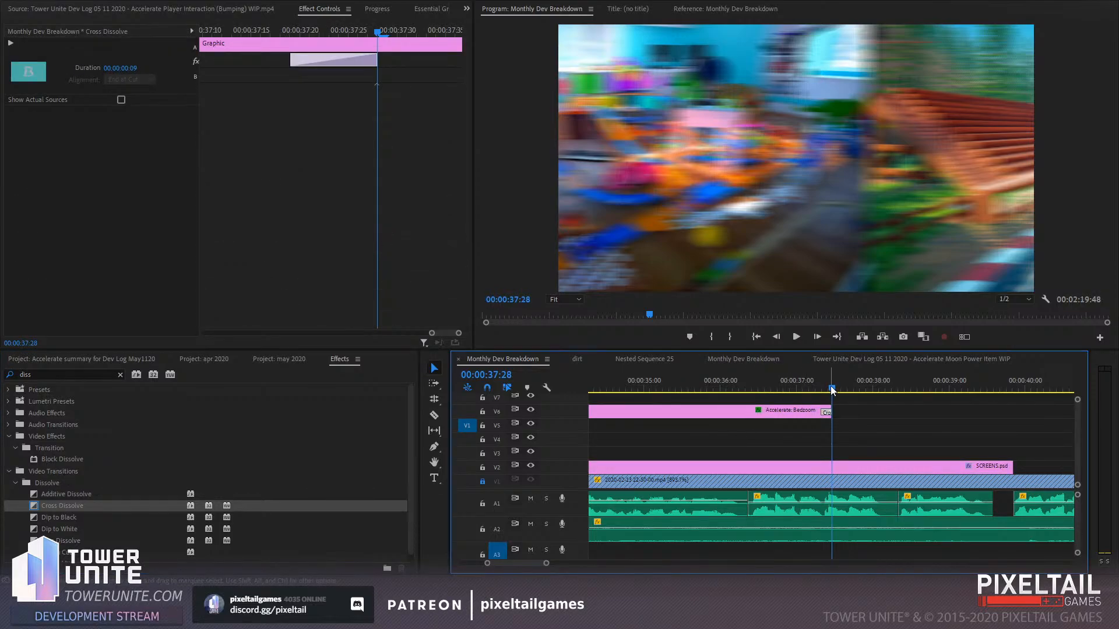
pyautogui.click(811, 383)
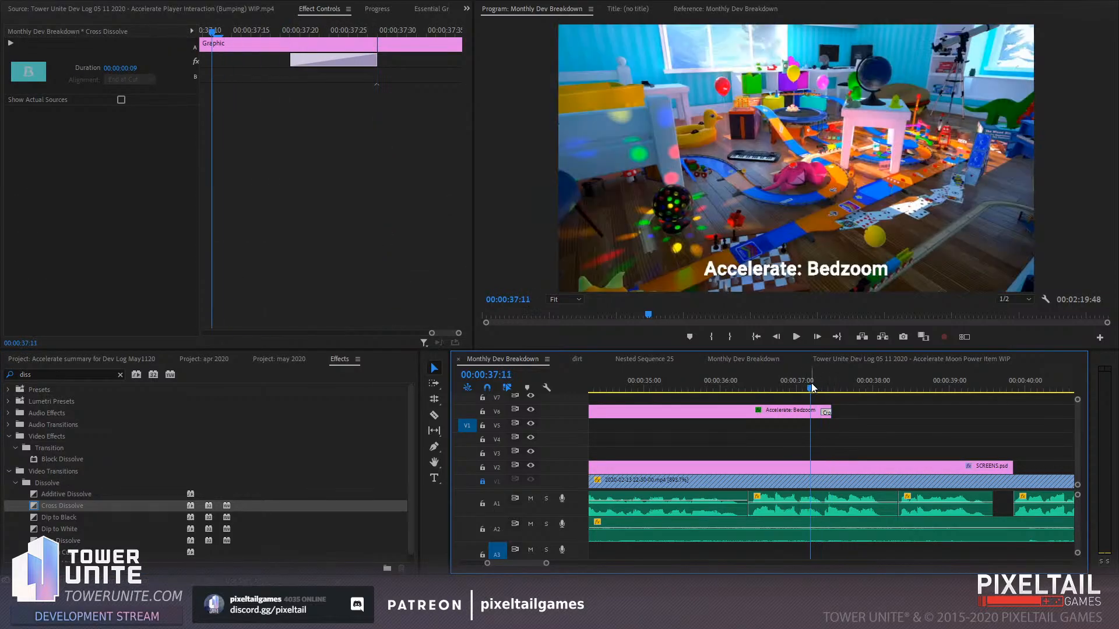
pyautogui.press('space')
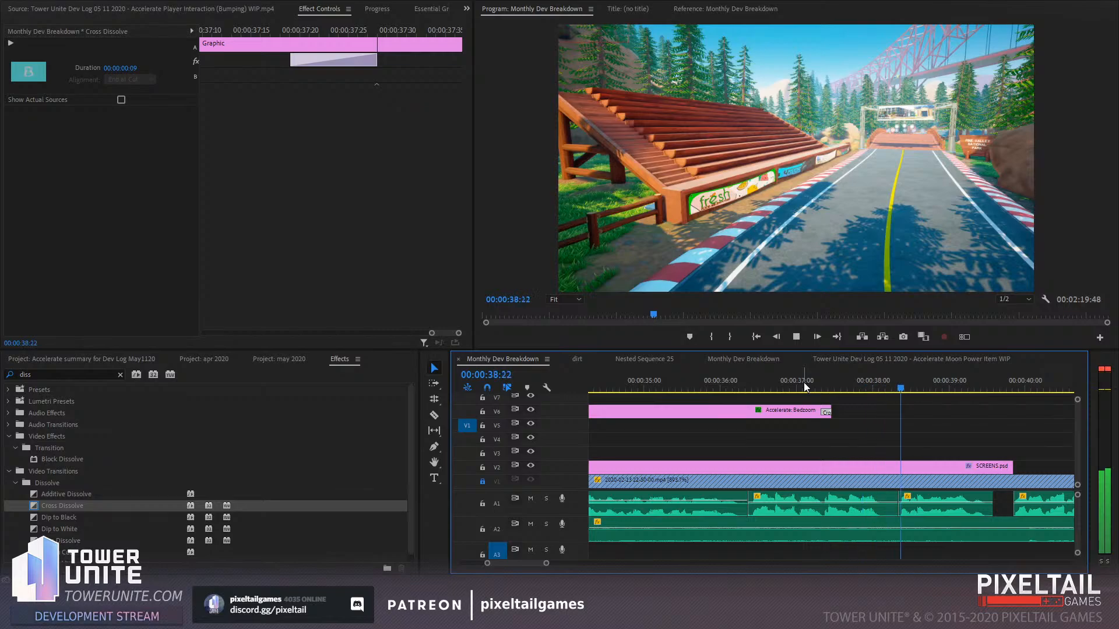
pyautogui.press('space')
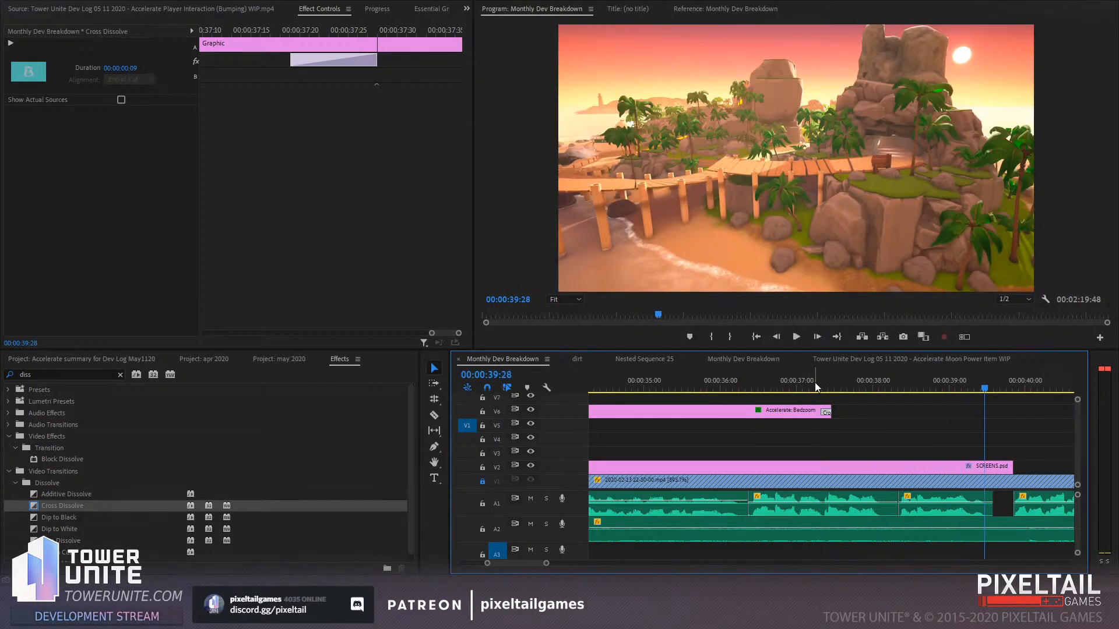
pyautogui.moveTo(943, 384); pyautogui.dragTo(836, 387)
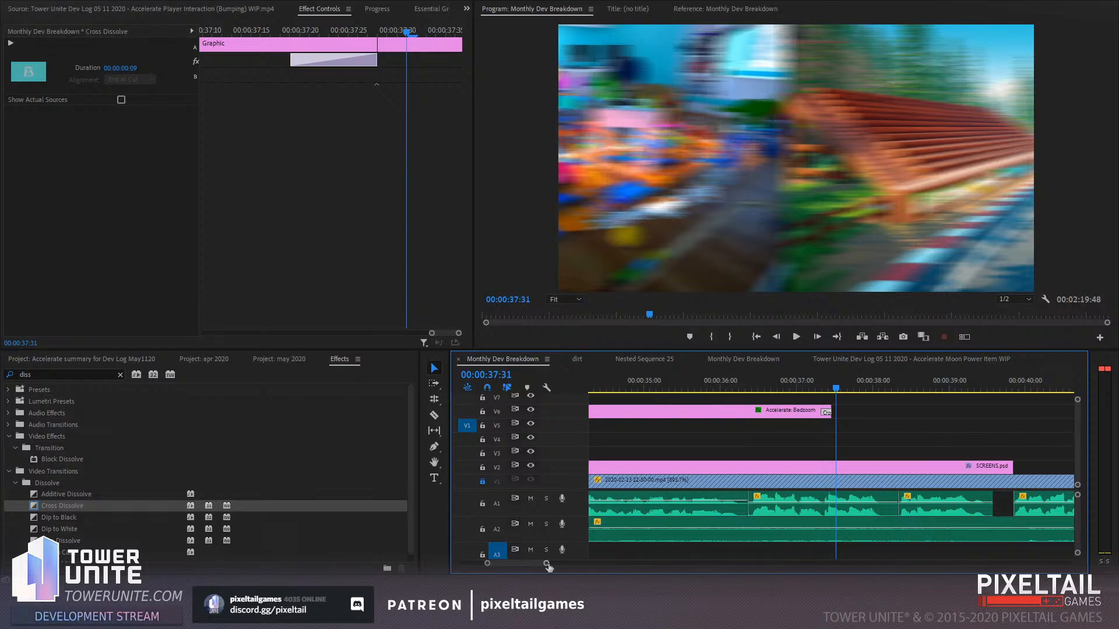
# Mark an in point at 00:00:30:52 and an out point at 00:00:40:10, and render that range for playback
pyautogui.moveTo(546, 564); pyautogui.dragTo(592, 569)
pyautogui.click(749, 389)
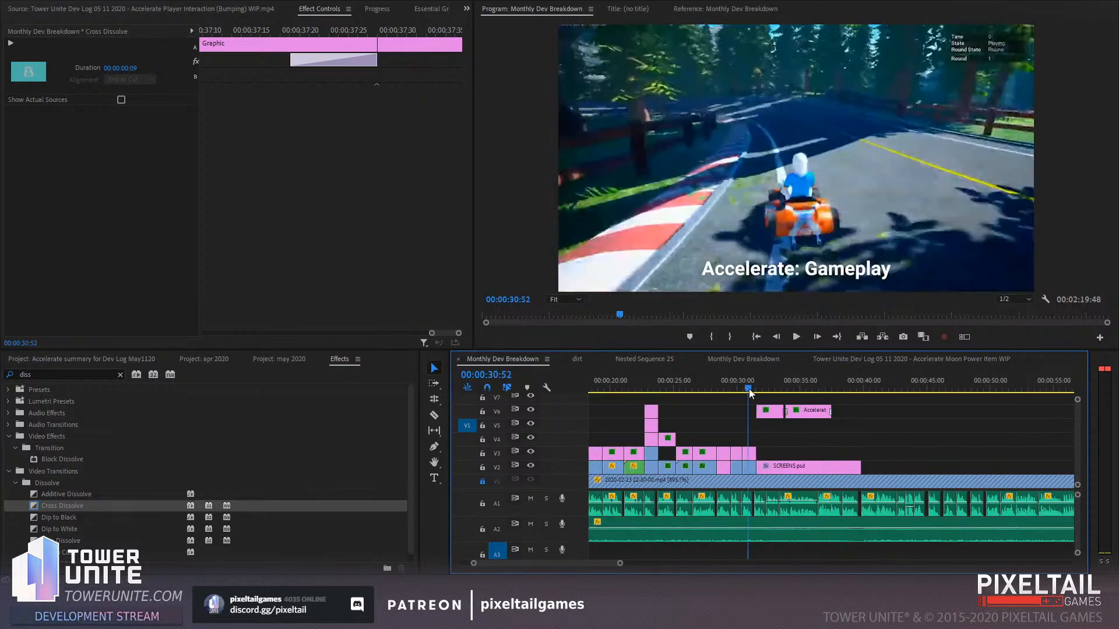
pyautogui.press('i')
pyautogui.moveTo(845, 385); pyautogui.dragTo(865, 385)
pyautogui.press('o')
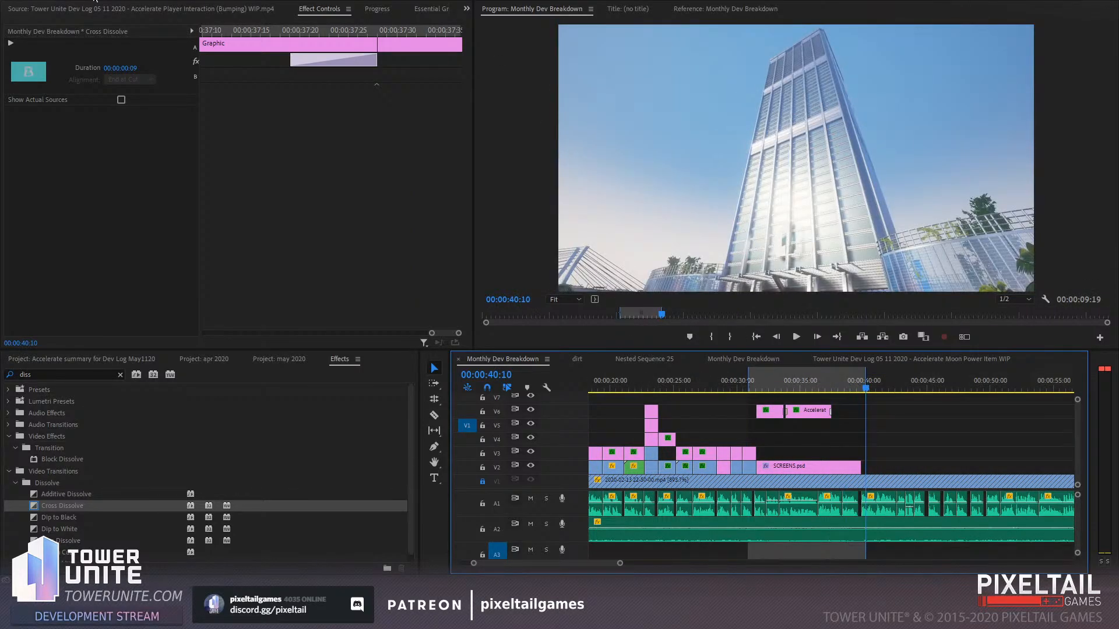
pyautogui.click(93, 38)
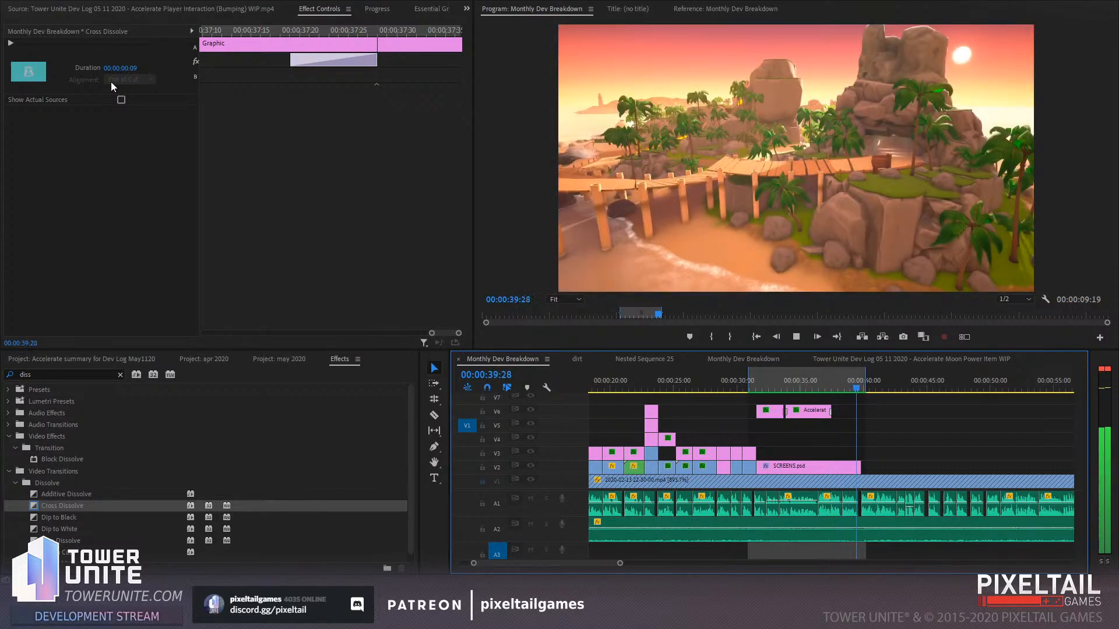
pyautogui.press('space')
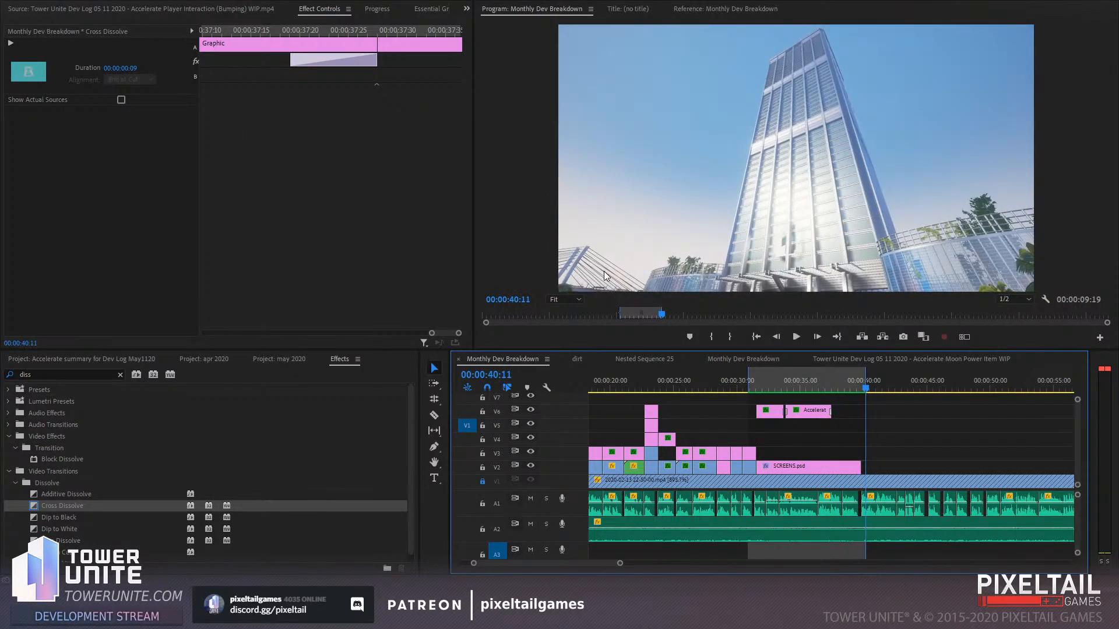
# Replay the rendered slides from the bedroom map to the racetrack and beach maps
pyautogui.moveTo(797, 383); pyautogui.dragTo(824, 384)
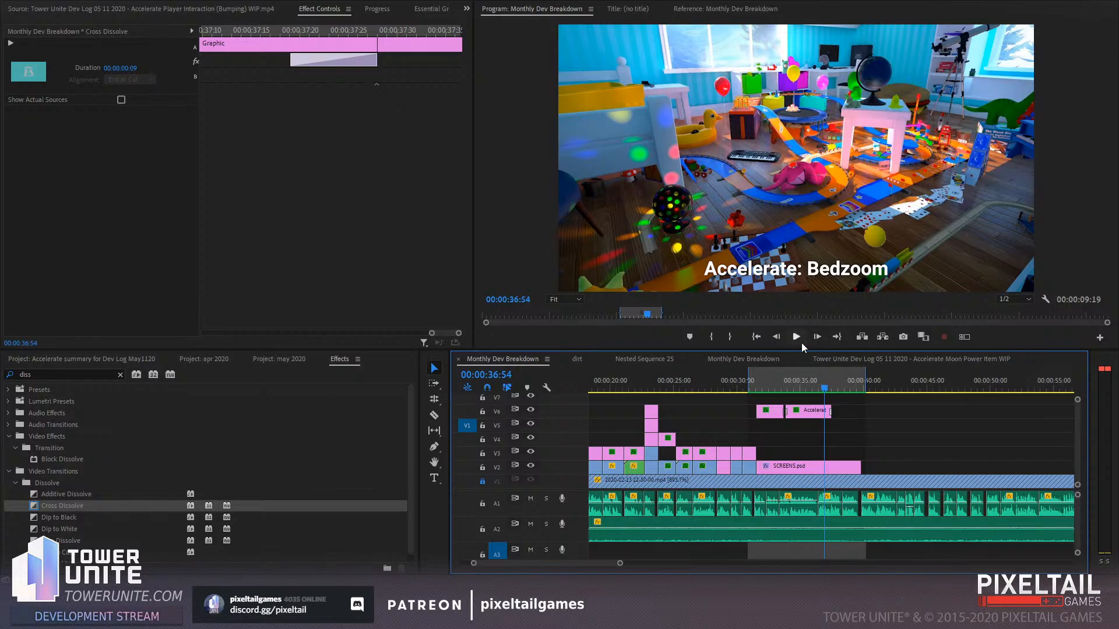
pyautogui.click(795, 342)
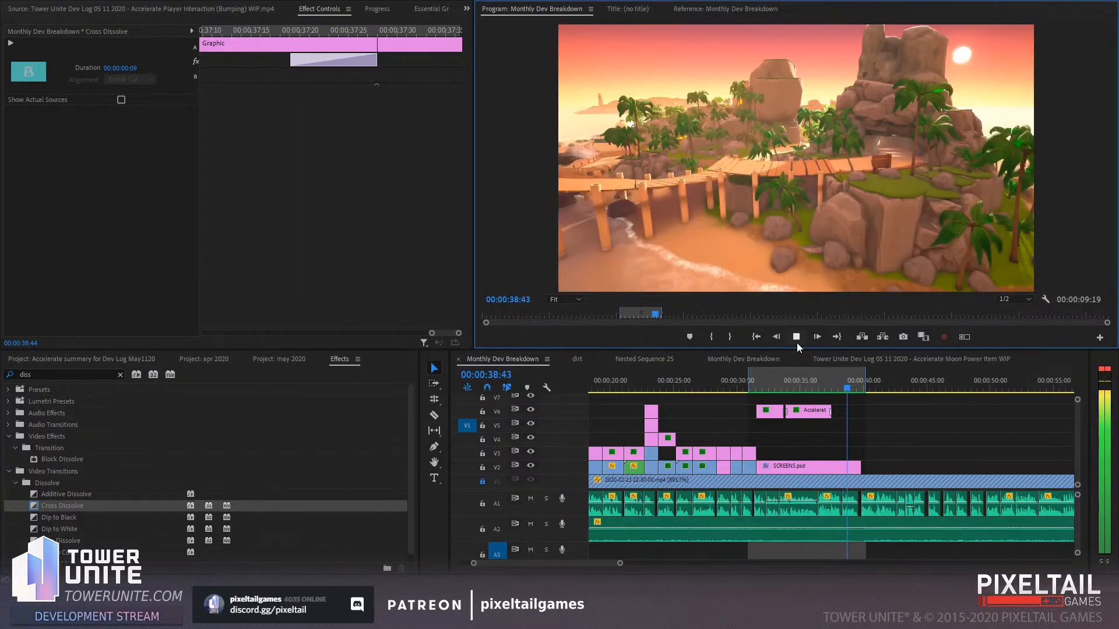
pyautogui.click(795, 343)
pyautogui.moveTo(825, 380); pyautogui.dragTo(833, 383)
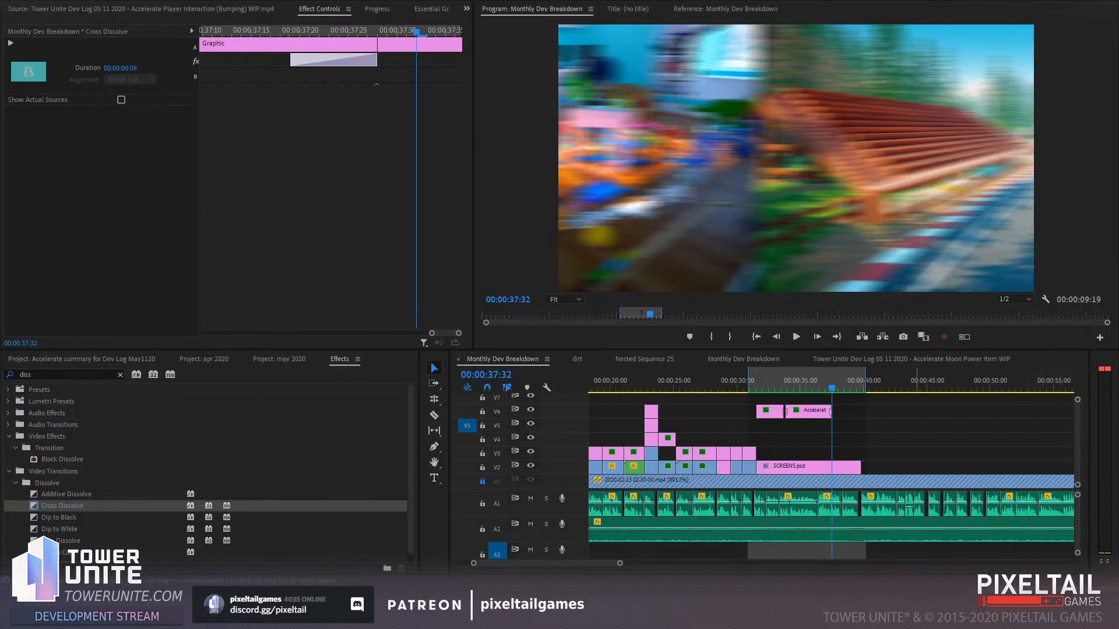
pyautogui.click(804, 385)
pyautogui.press('space')
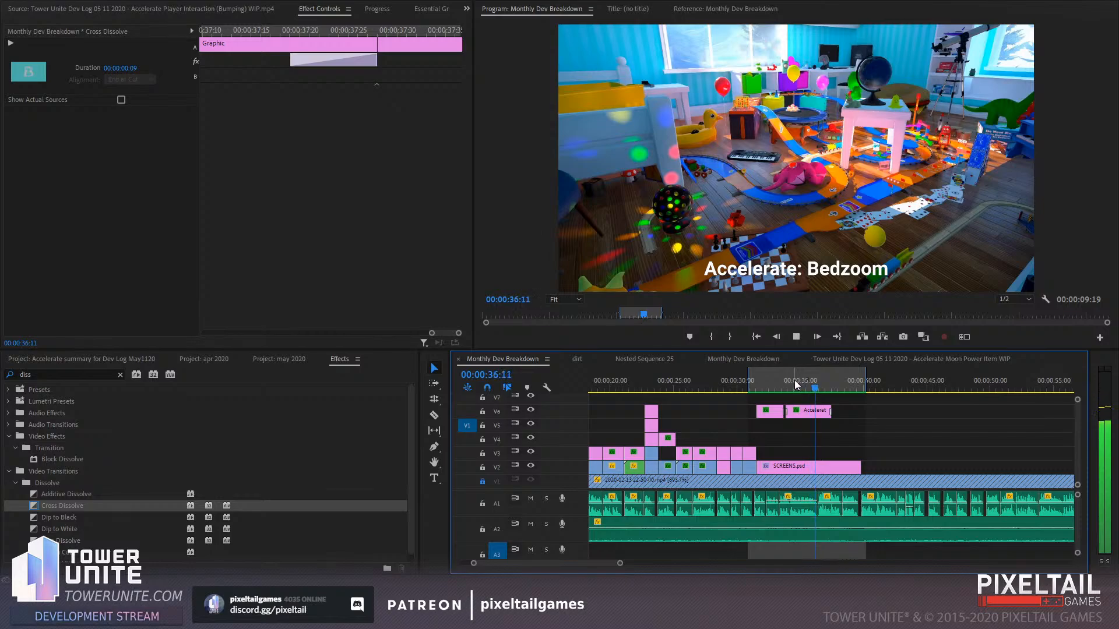
pyautogui.press('space')
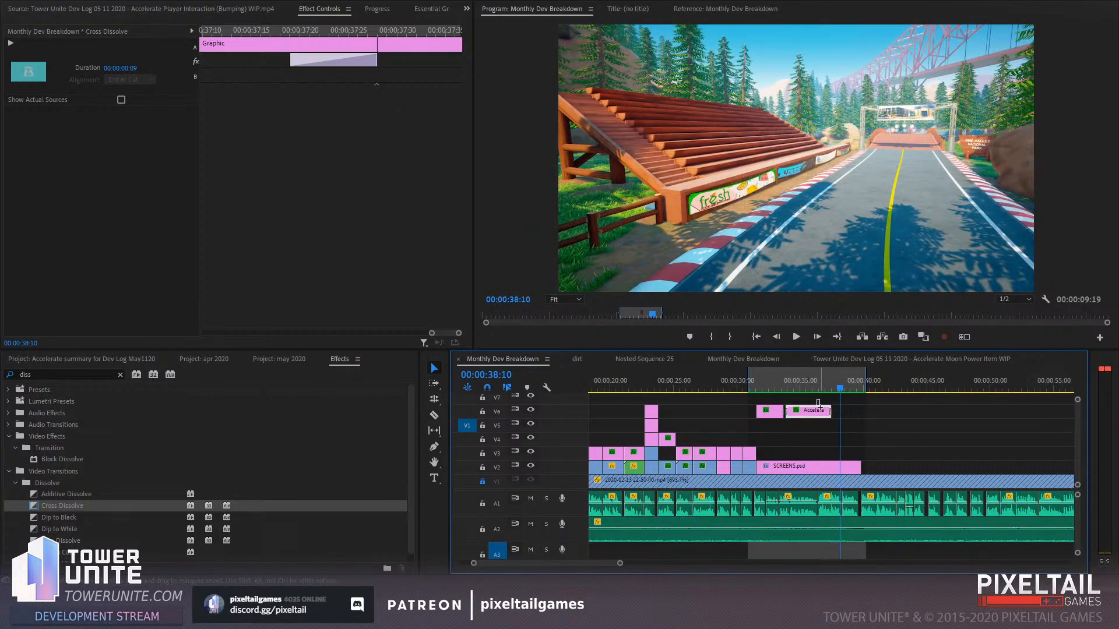
# Duplicate the "Accelerate: Bedzoom" title with its dissolves on V6, starting the copy just after the original during the racetrack slide
pyautogui.hotkey('ctrl', 'c')
pyautogui.click(849, 388)
pyautogui.hotkey('ctrl', 'v')
pyautogui.click(829, 389)
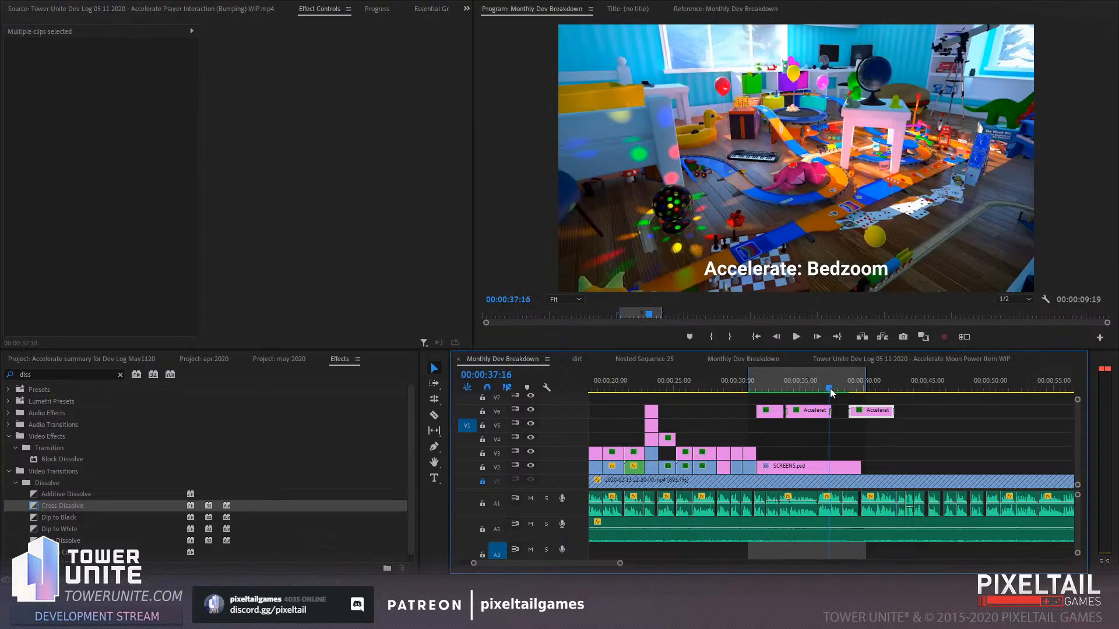
pyautogui.moveTo(829, 388); pyautogui.dragTo(833, 389)
pyautogui.moveTo(620, 563); pyautogui.dragTo(565, 567)
pyautogui.moveTo(1049, 415); pyautogui.dragTo(870, 411)
# Change the text of the duplicated title over the racetrack map to "Accelerate: Pine Valley"
pyautogui.click(880, 385)
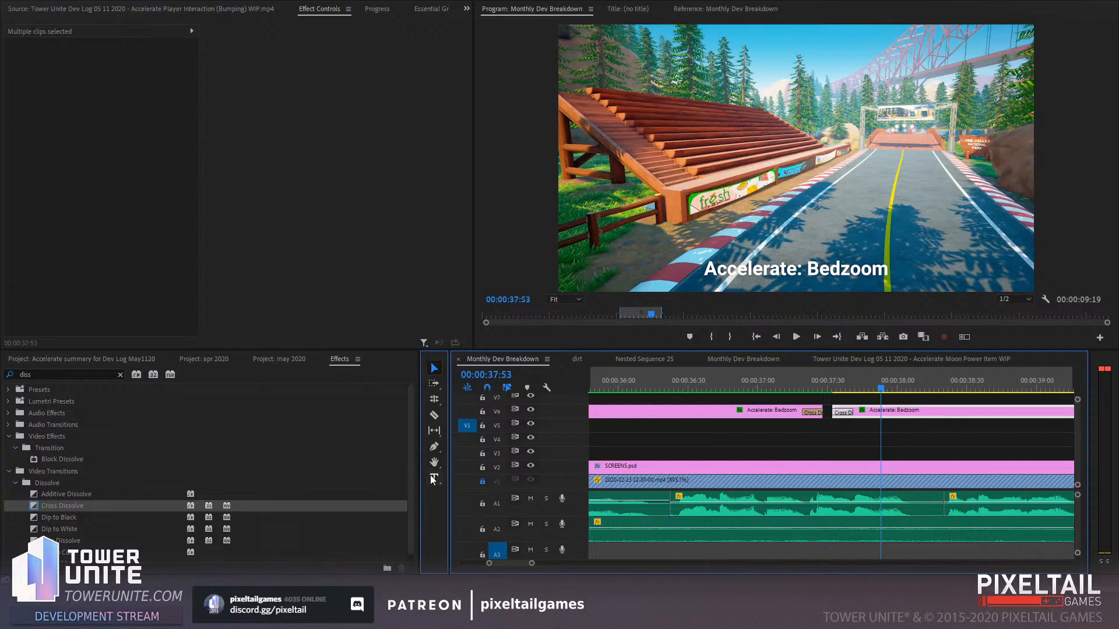
pyautogui.click(433, 479)
pyautogui.click(810, 270)
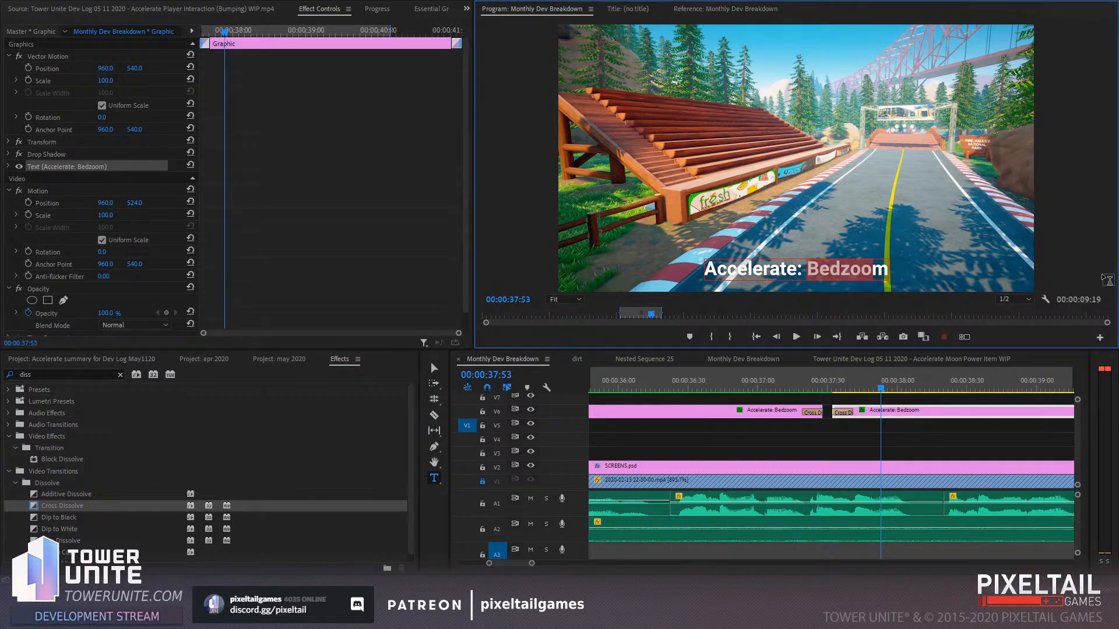
pyautogui.write('Pine Valley')
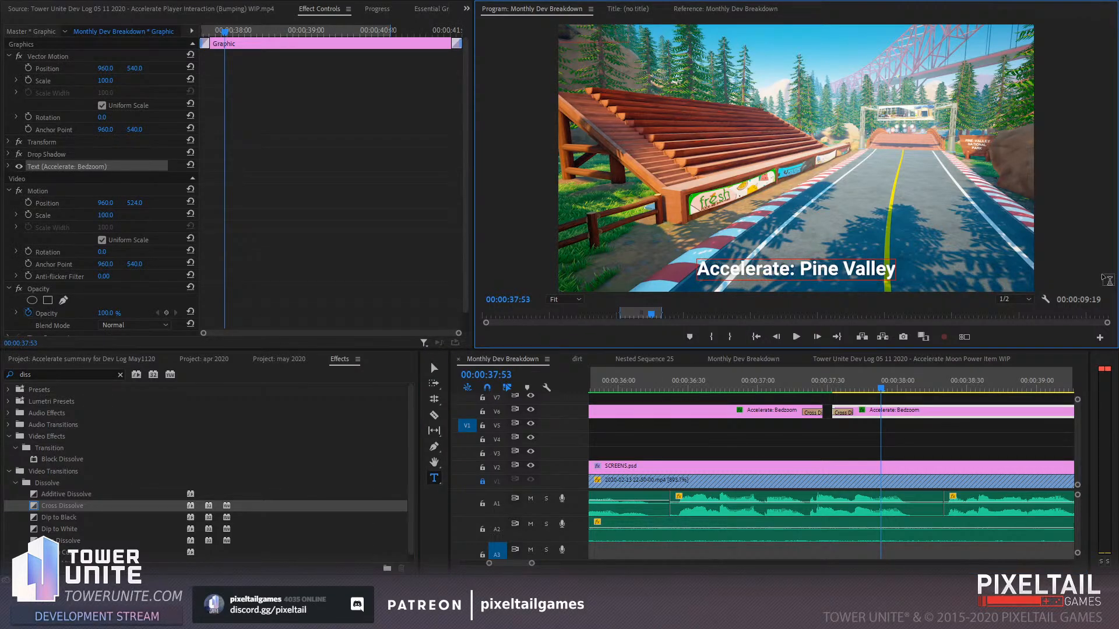
# Play back and scrub the change from the Bedzoom title to the Pine Valley title across the slide
pyautogui.click(648, 383)
pyautogui.press('space')
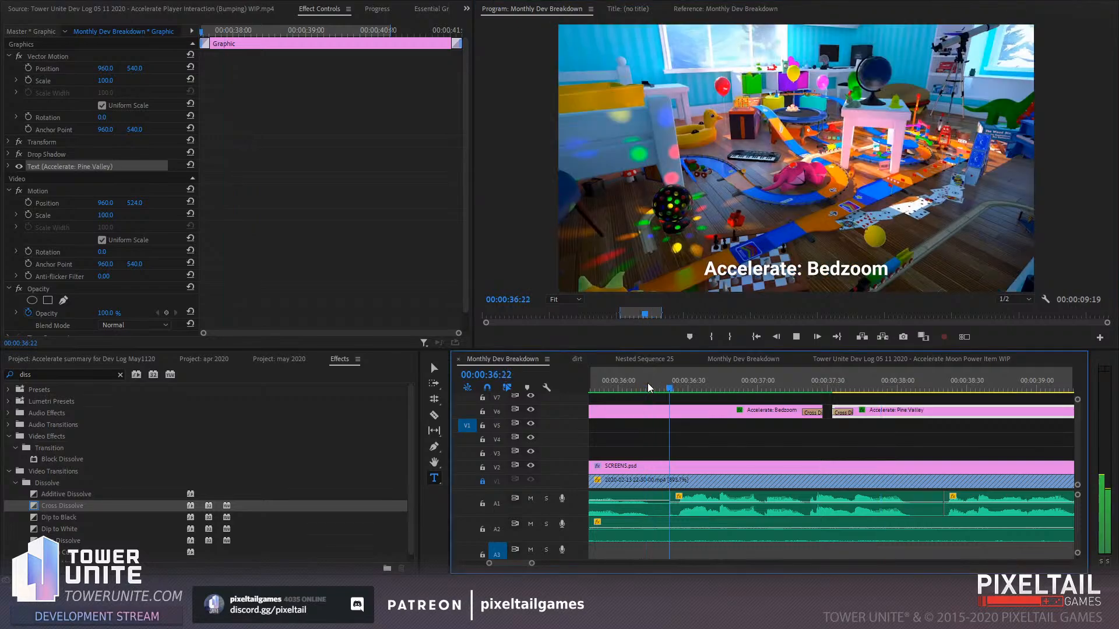
pyautogui.press('space')
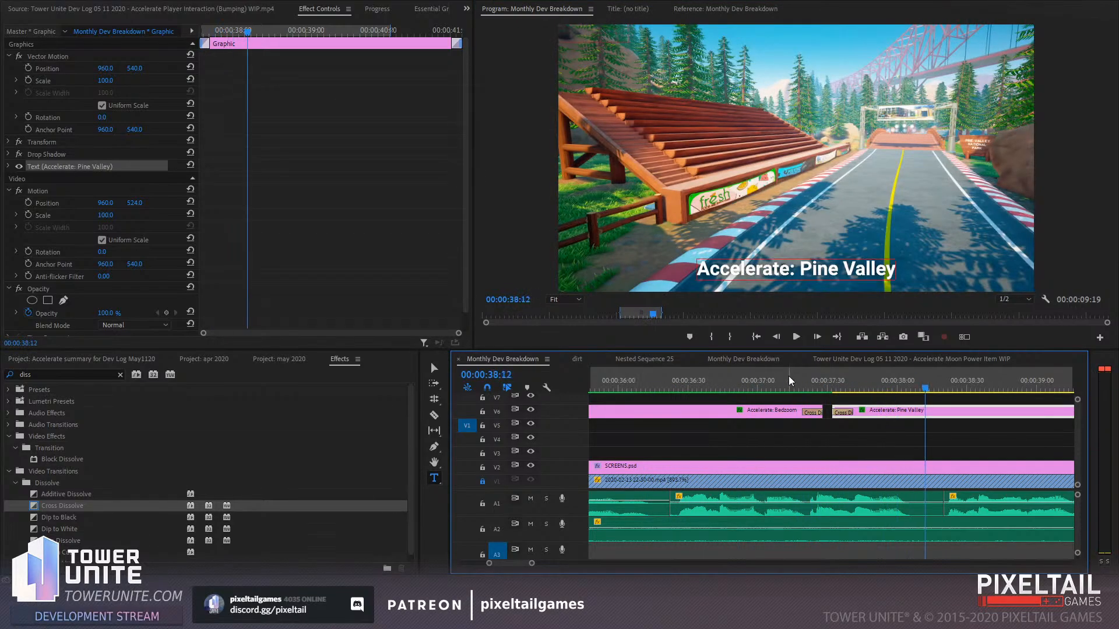
pyautogui.moveTo(828, 386); pyautogui.dragTo(795, 380)
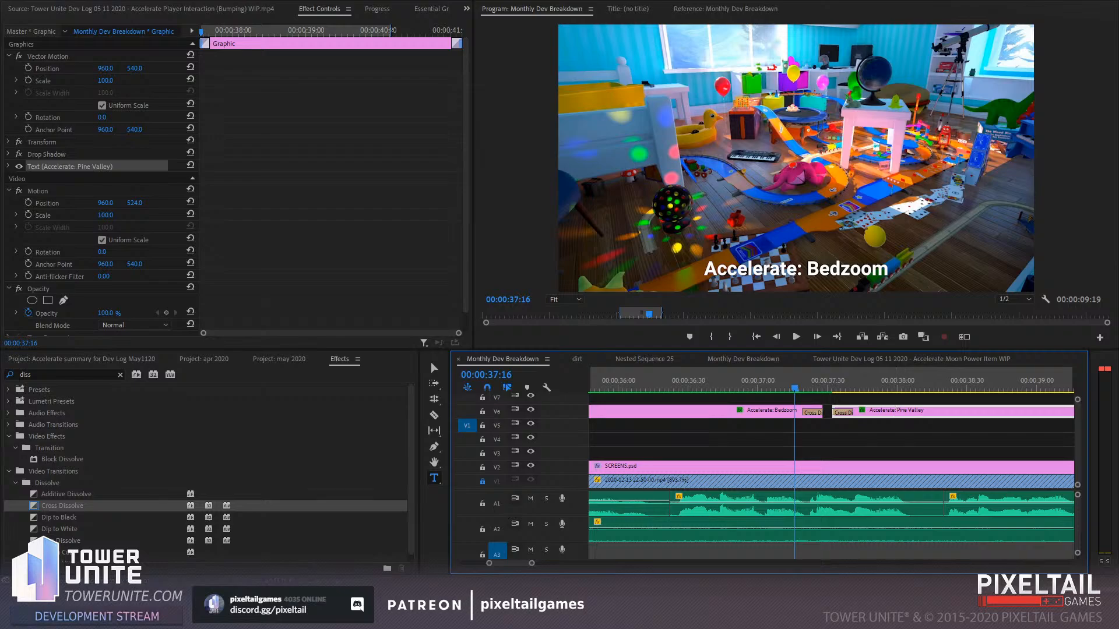
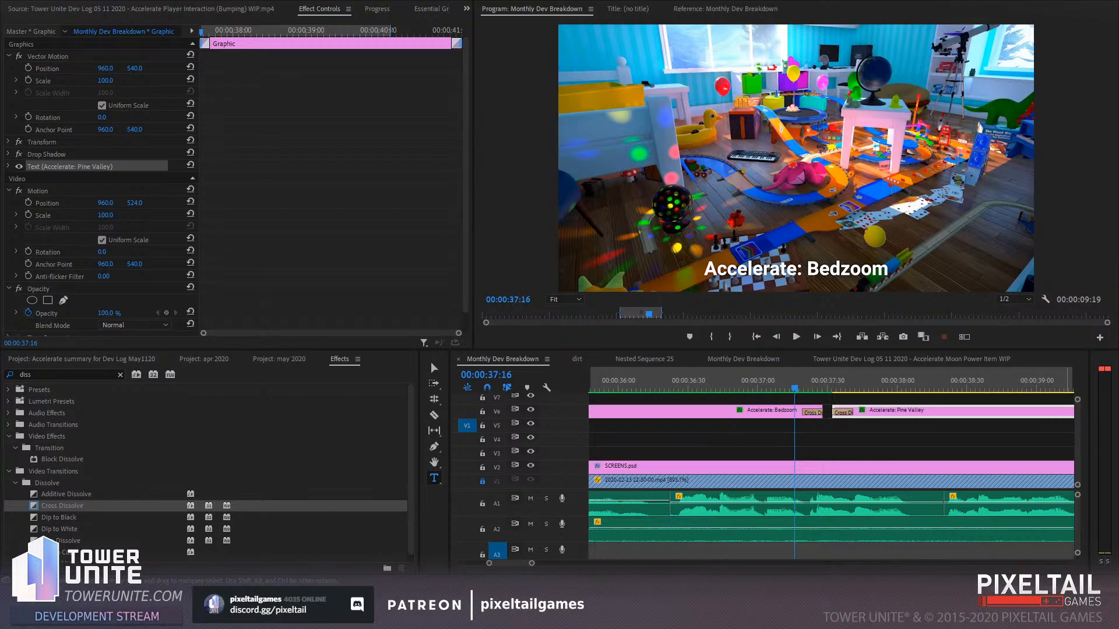
pyautogui.click(744, 386)
pyautogui.press('space')
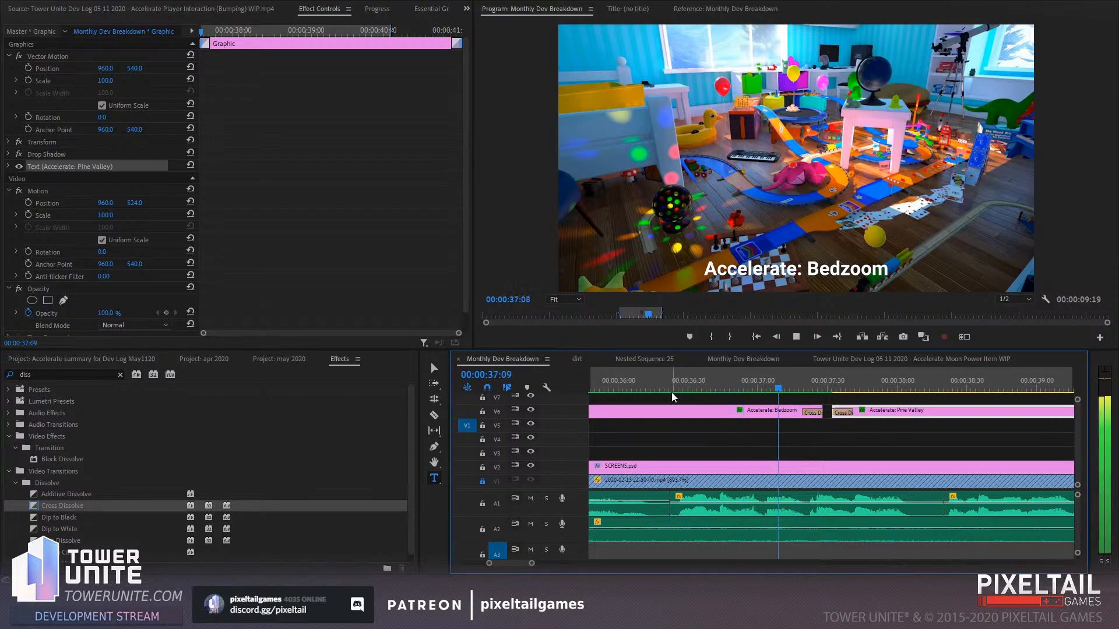
pyautogui.press('space')
pyautogui.press('space')
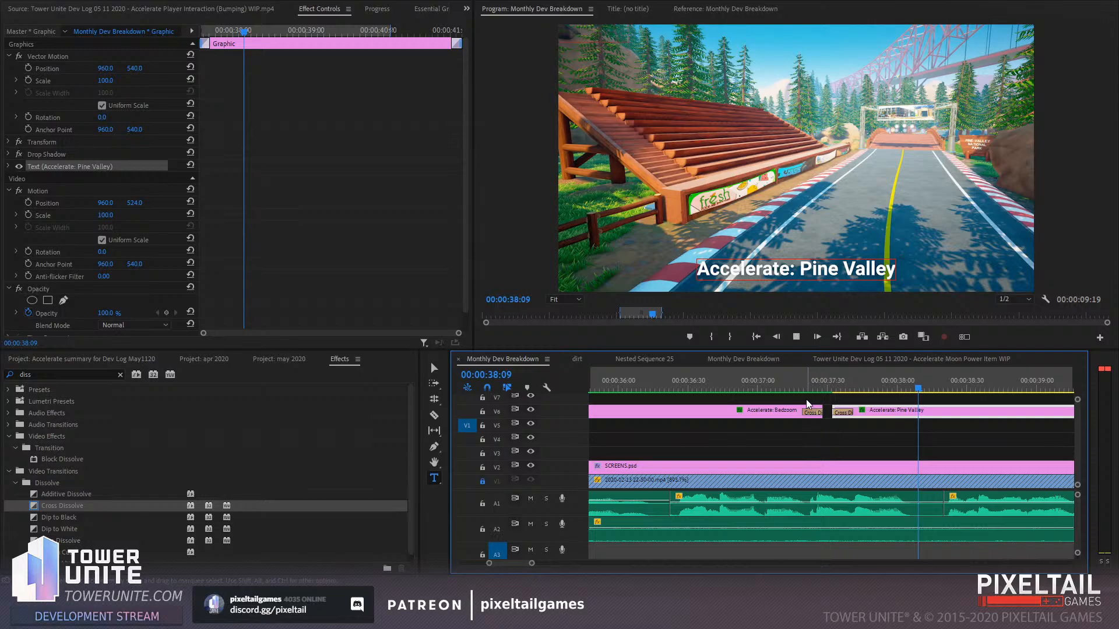
# Trim the end of the "Accelerate: Pine Valley" title on V6 back to where the racetrack slide moves to the beach map
pyautogui.press('space')
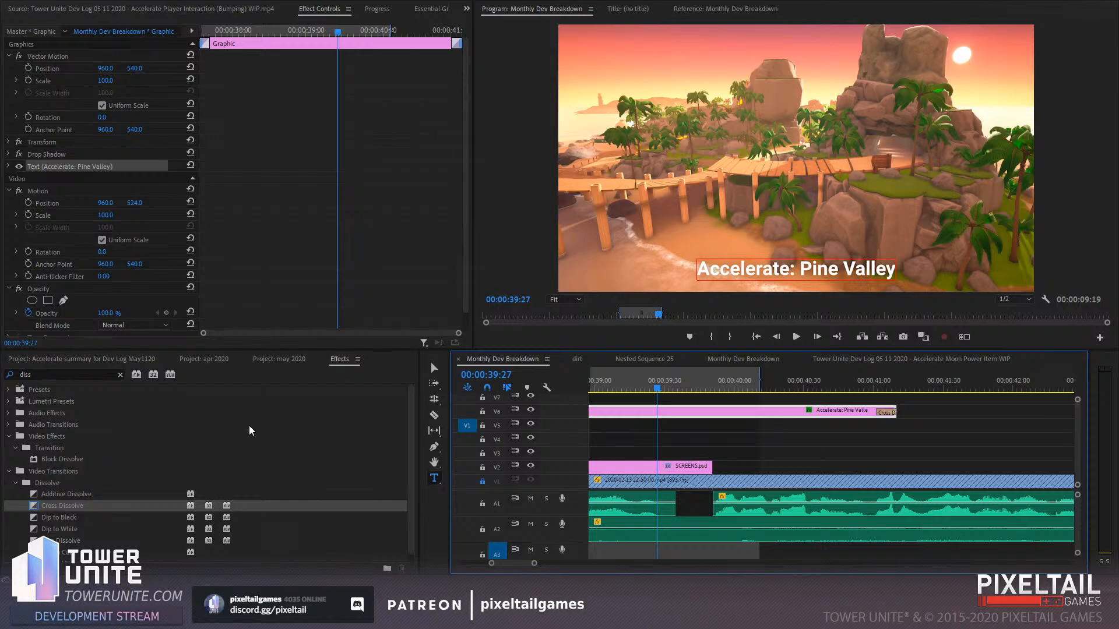
pyautogui.moveTo(655, 384); pyautogui.dragTo(692, 385)
pyautogui.press('space')
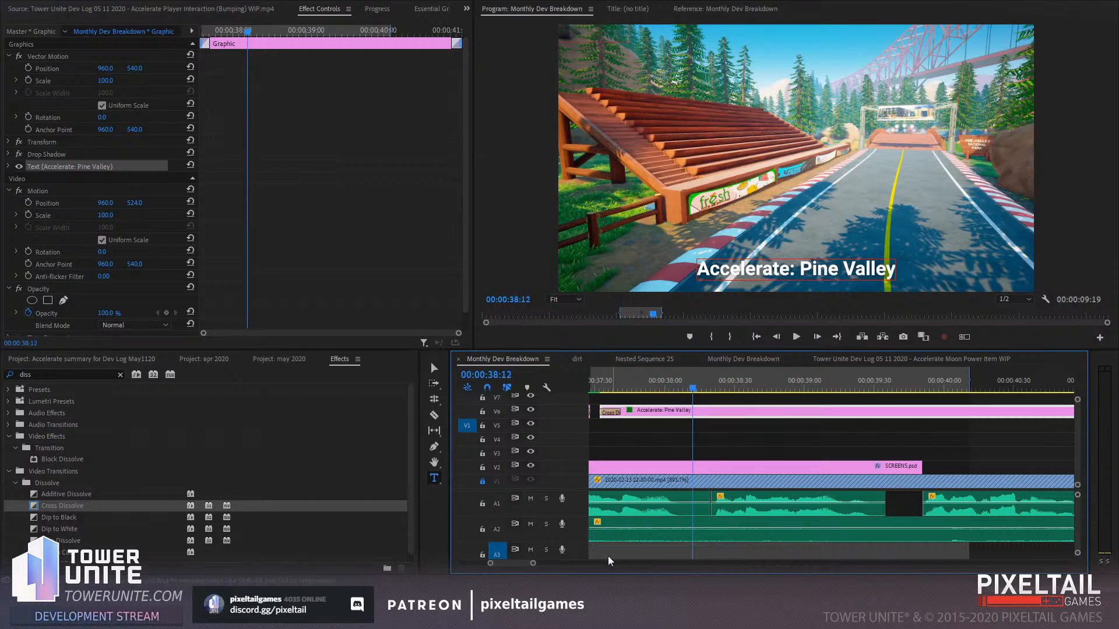
pyautogui.moveTo(533, 564); pyautogui.dragTo(554, 564)
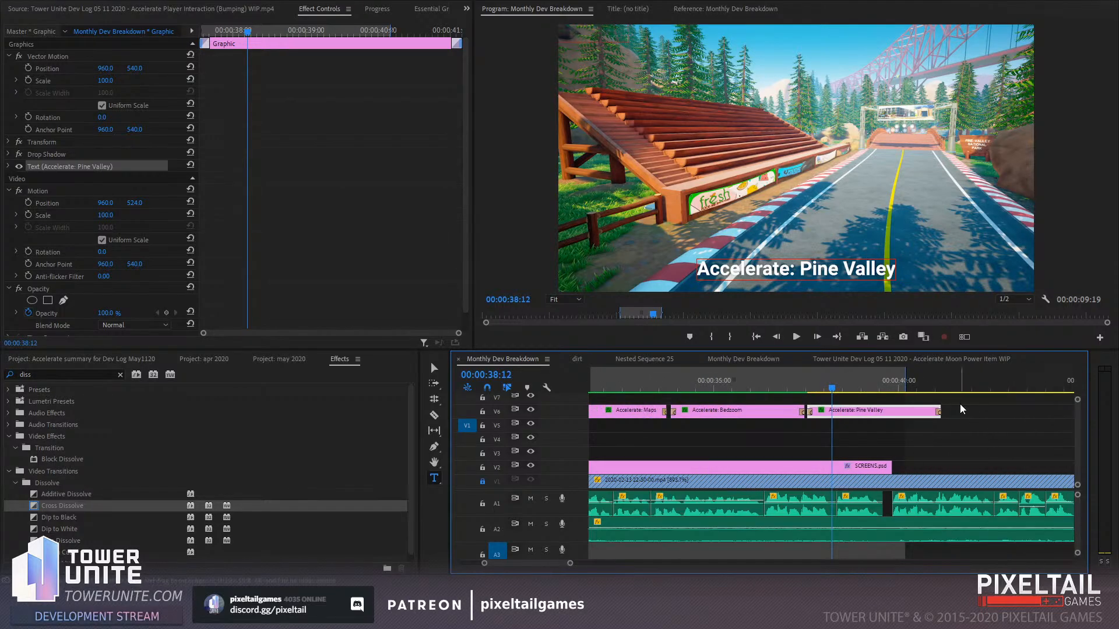
pyautogui.moveTo(944, 410); pyautogui.dragTo(835, 410)
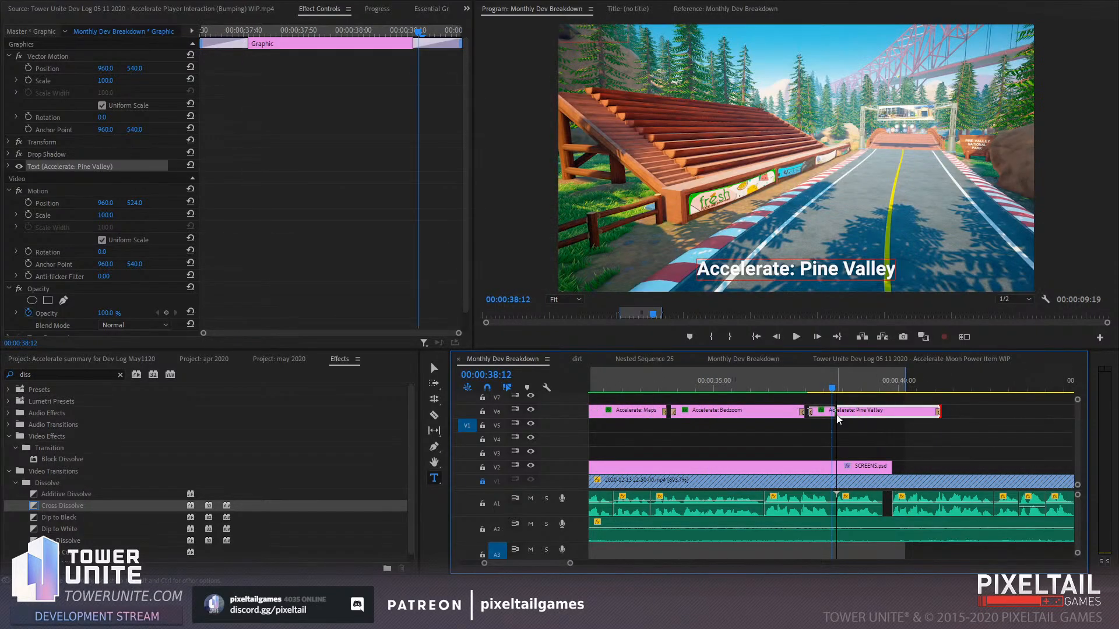
# Play back the slides around the shortened Pine Valley title to check its timing against the move to the beach map
pyautogui.click(824, 389)
pyautogui.press('space')
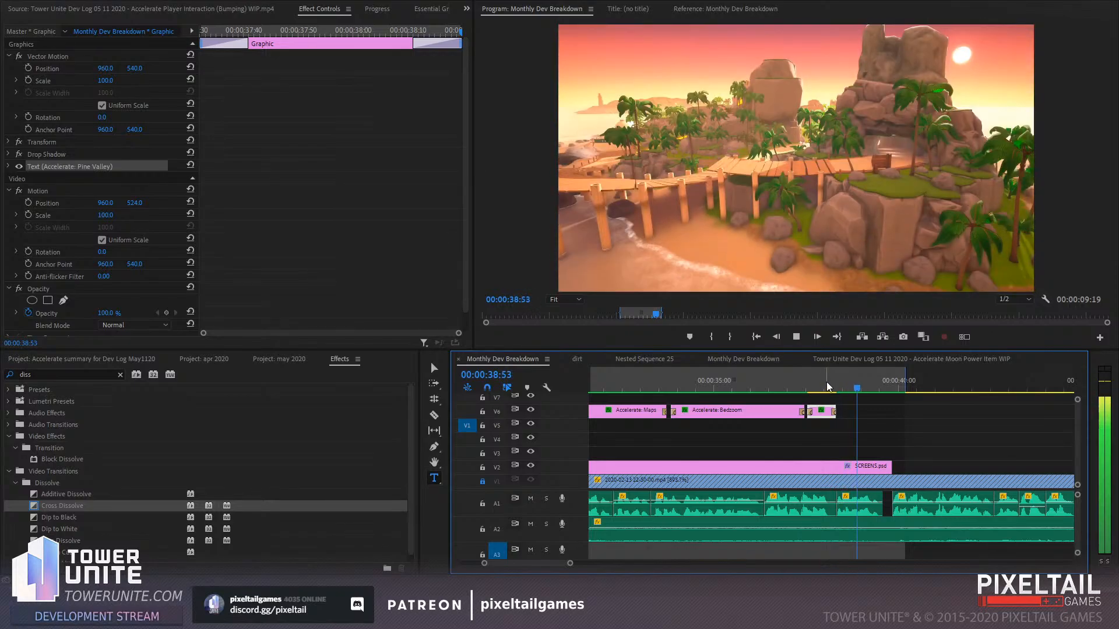
pyautogui.click(759, 385)
pyautogui.press('space')
pyautogui.press('space')
pyautogui.click(799, 384)
pyautogui.press('space')
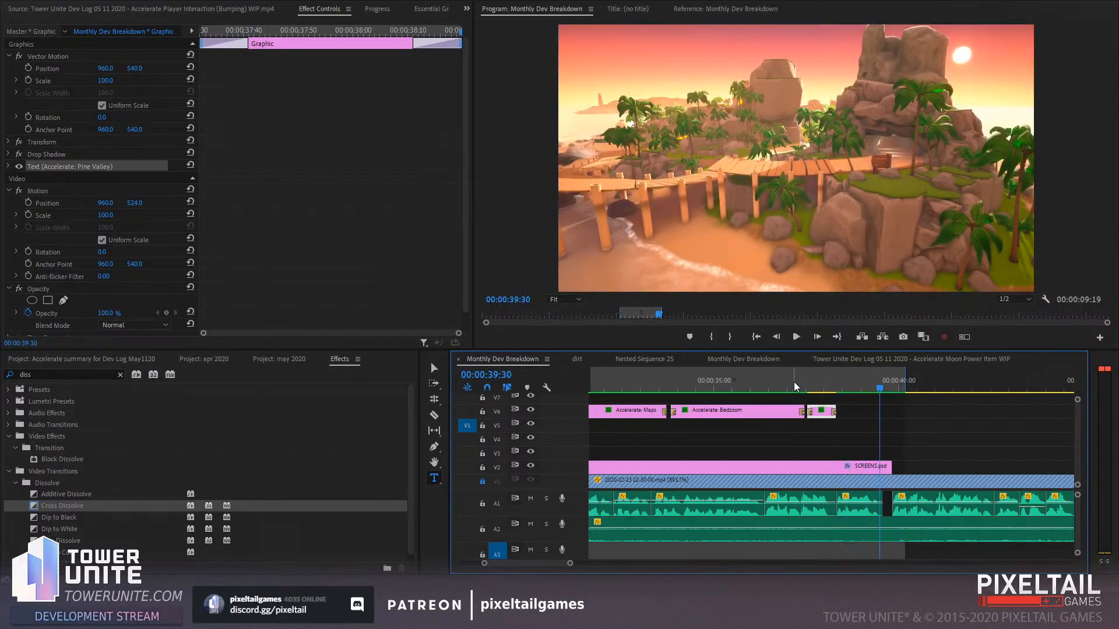
pyautogui.click(793, 382)
pyautogui.press('space')
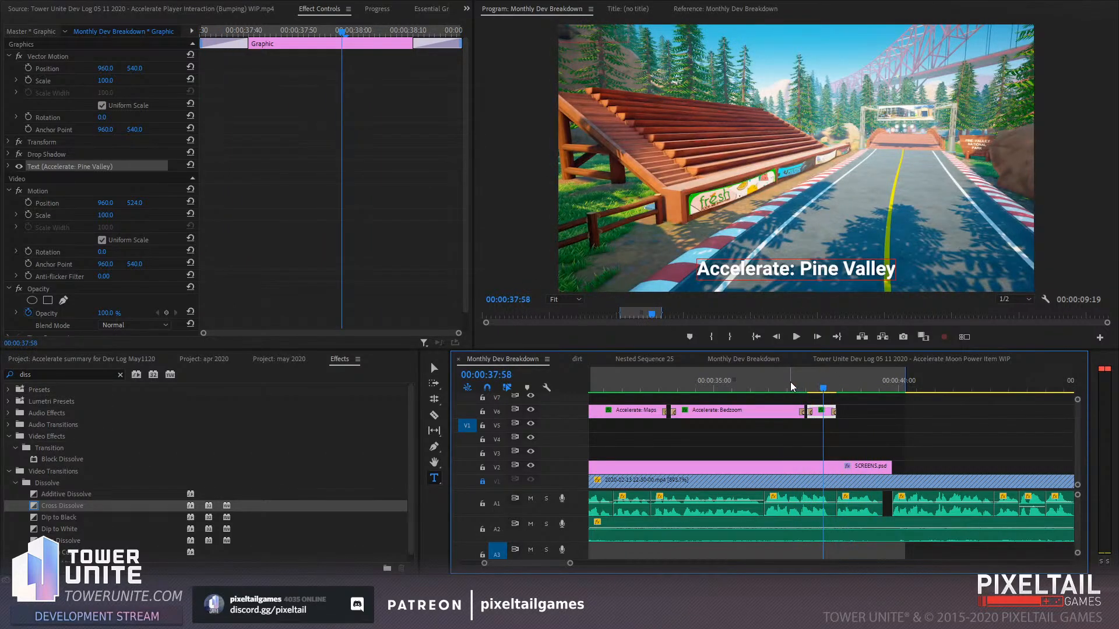
pyautogui.press('space')
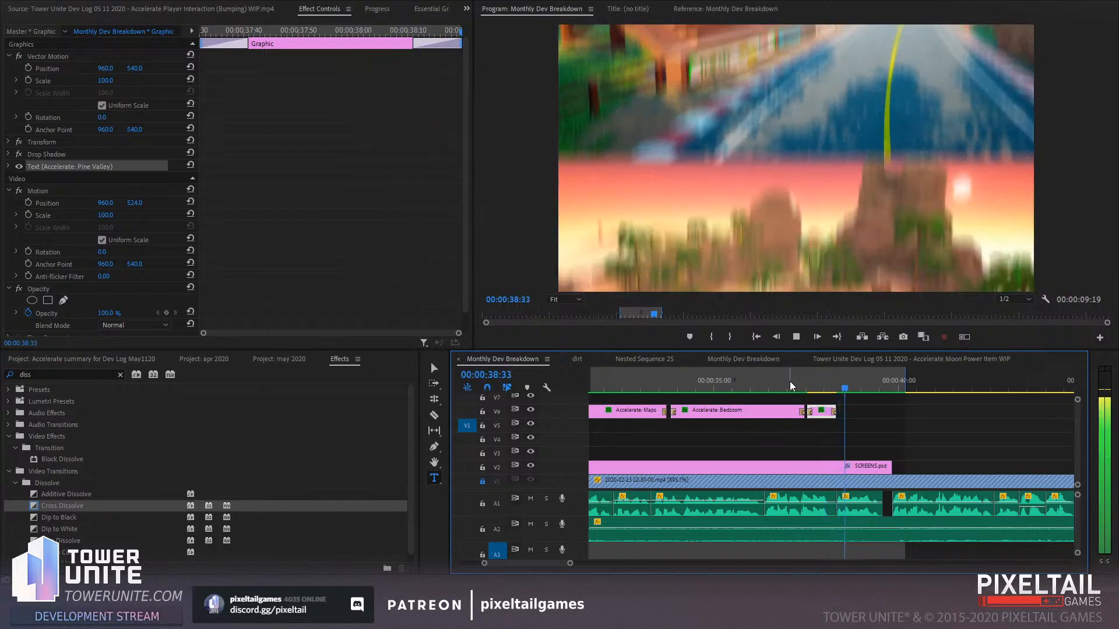
pyautogui.click(811, 385)
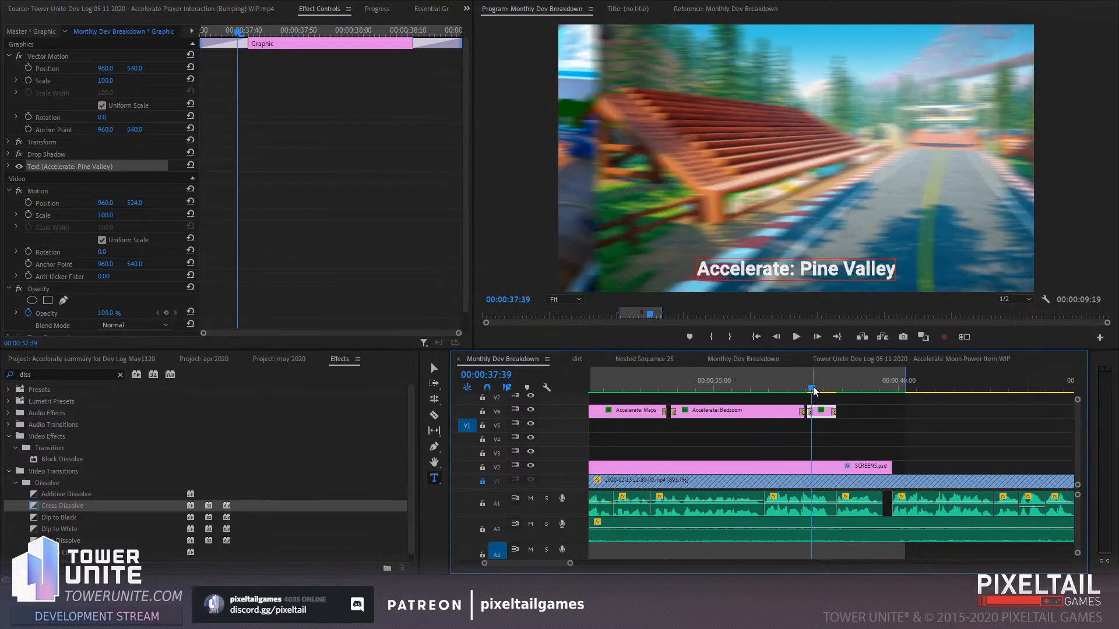
# Paste a copy of the Pine Valley title with its dissolves on V6, shortly after the original, as the beach map slides in
pyautogui.click(837, 386)
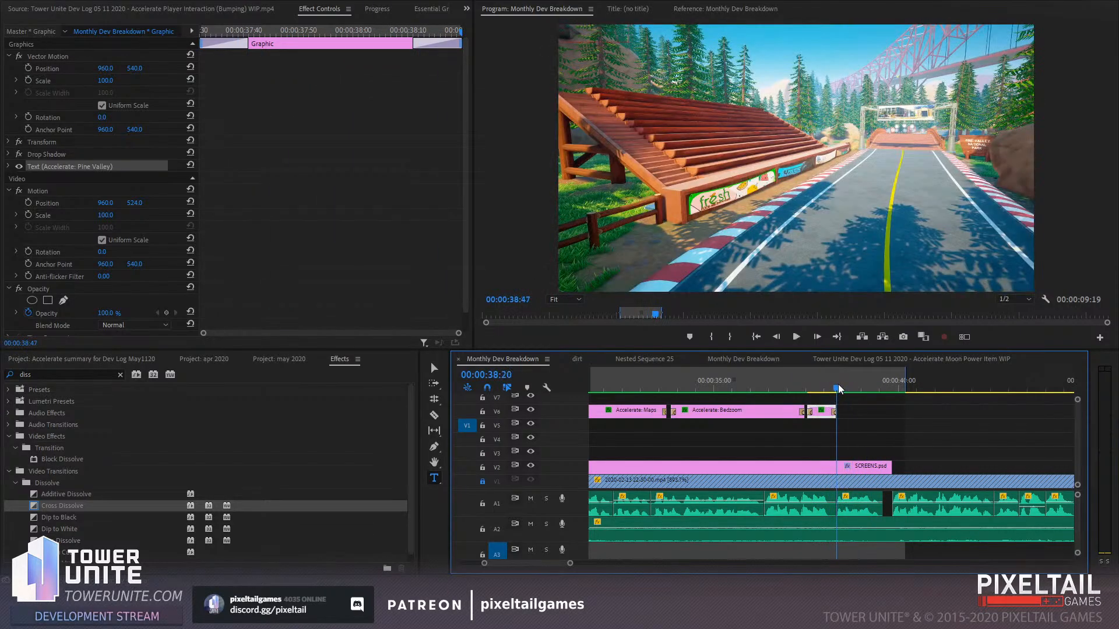
pyautogui.moveTo(838, 385); pyautogui.dragTo(845, 386)
pyautogui.hotkey('ctrl', 'v')
# Change the text of the copied title over the beach map to "Accelerate: Sunrise Isles"
pyautogui.click(853, 384)
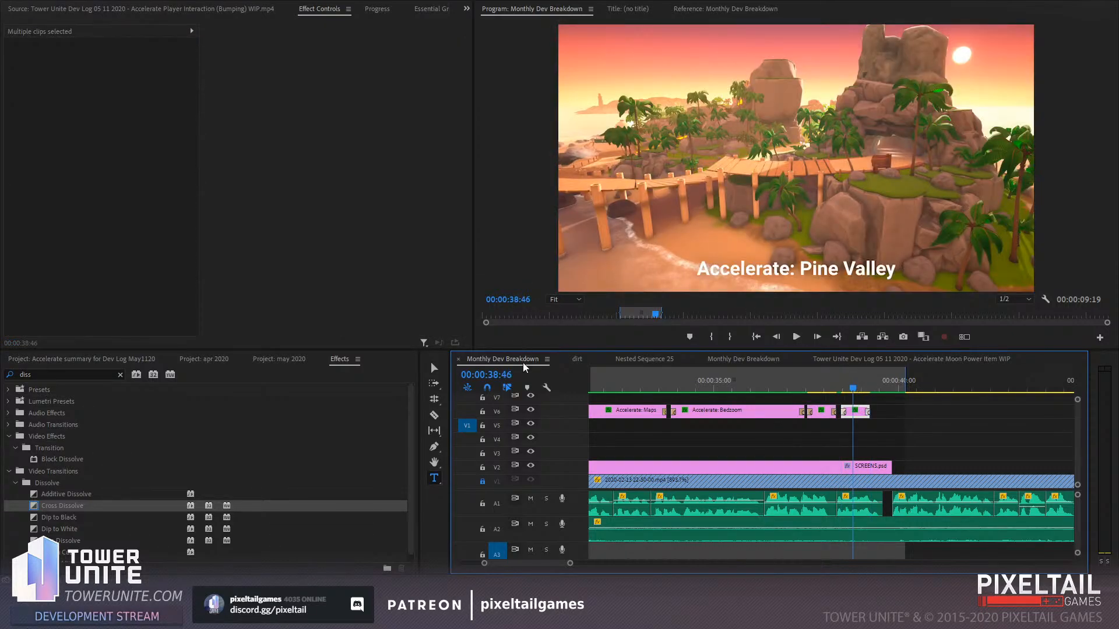
pyautogui.moveTo(800, 271); pyautogui.dragTo(900, 273)
pyautogui.write('Su')
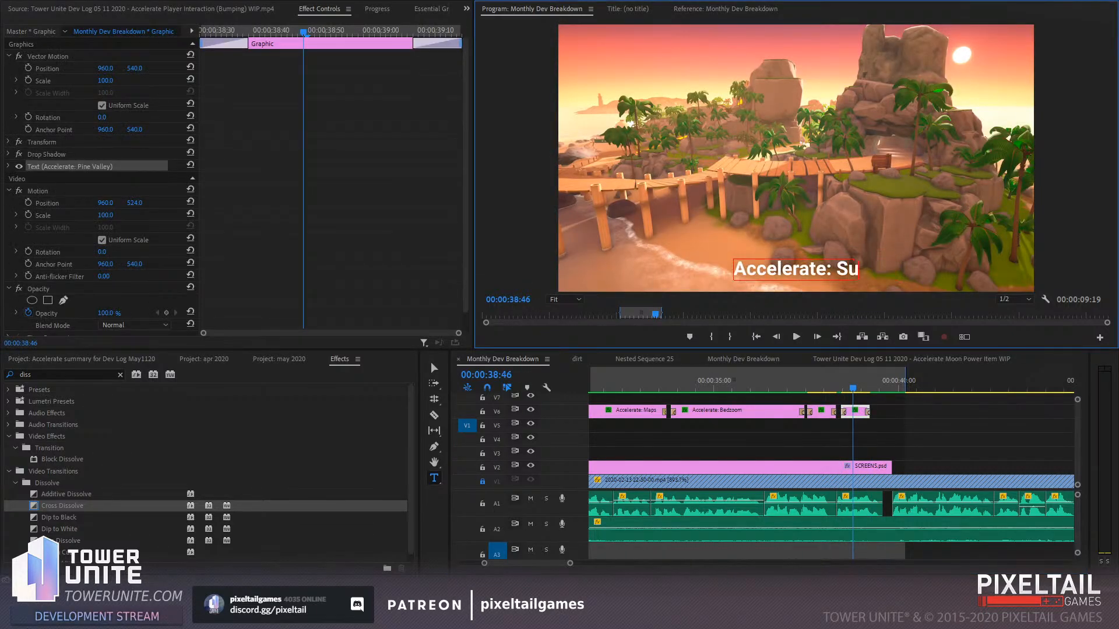
pyautogui.write('nrise Isles')
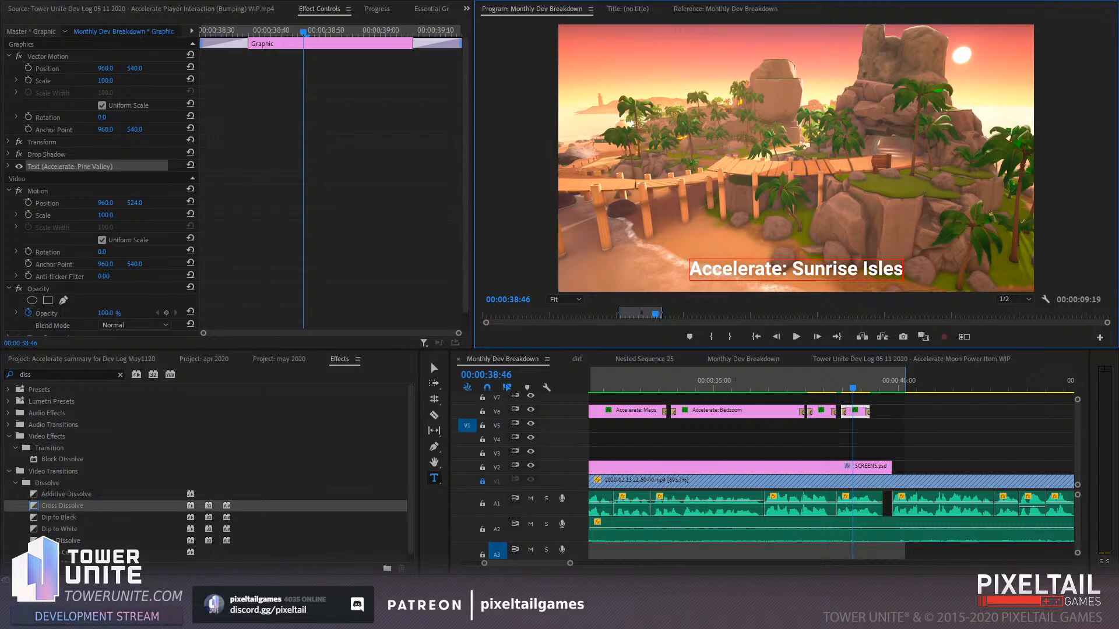
# Extend the end of the Pine Valley title with its dissolve to just before the Sunrise Isles title starts
pyautogui.moveTo(570, 563); pyautogui.dragTo(540, 563)
pyautogui.click(658, 380)
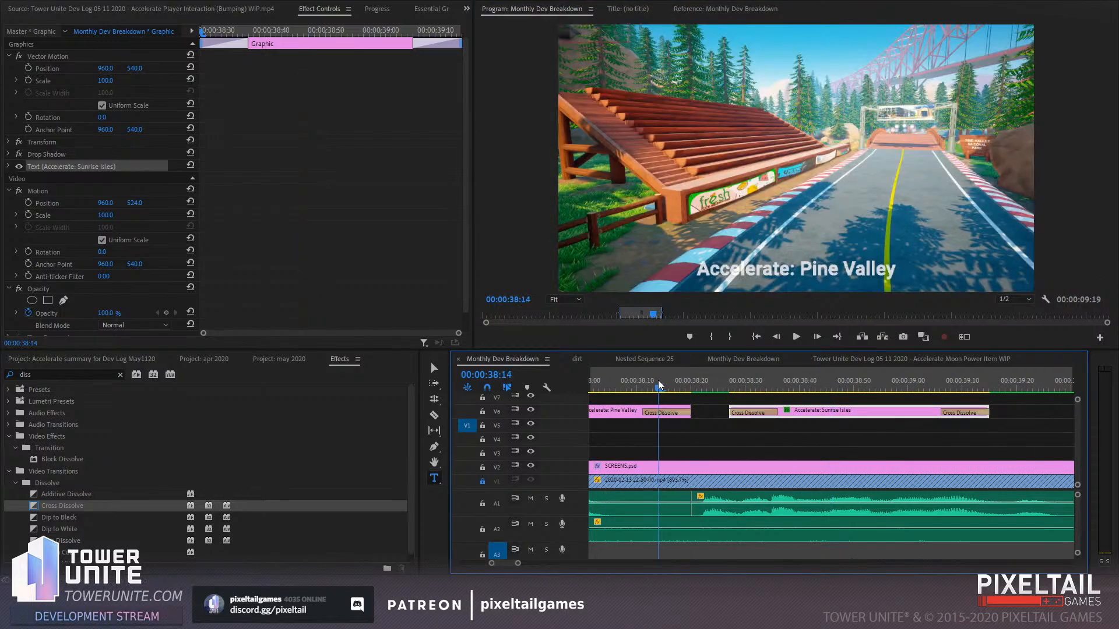
pyautogui.press('space')
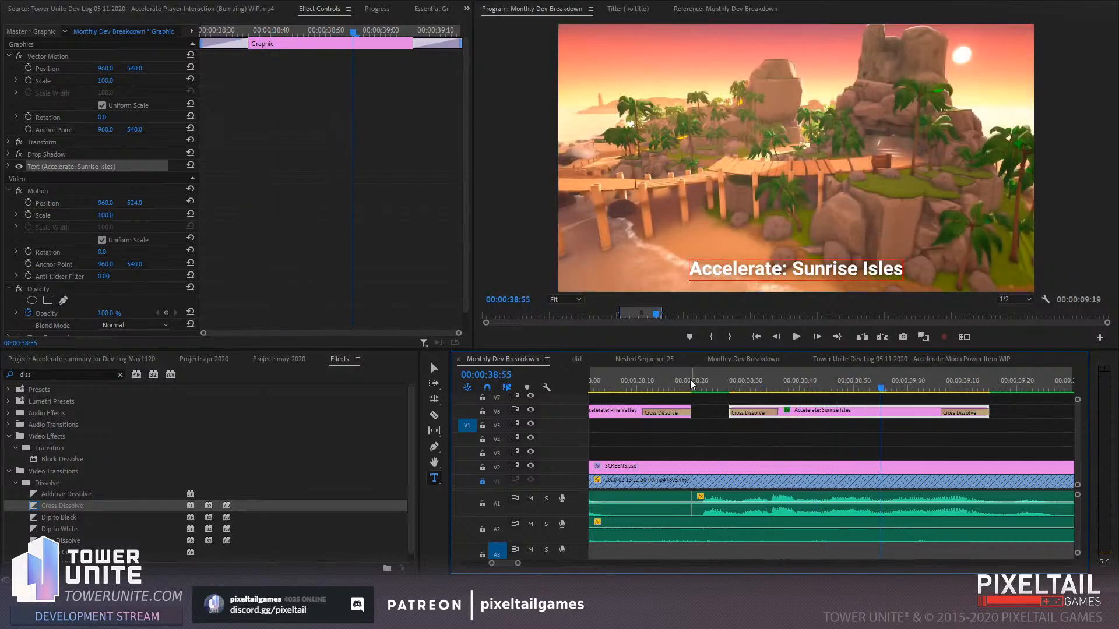
pyautogui.moveTo(690, 380); pyautogui.dragTo(714, 410)
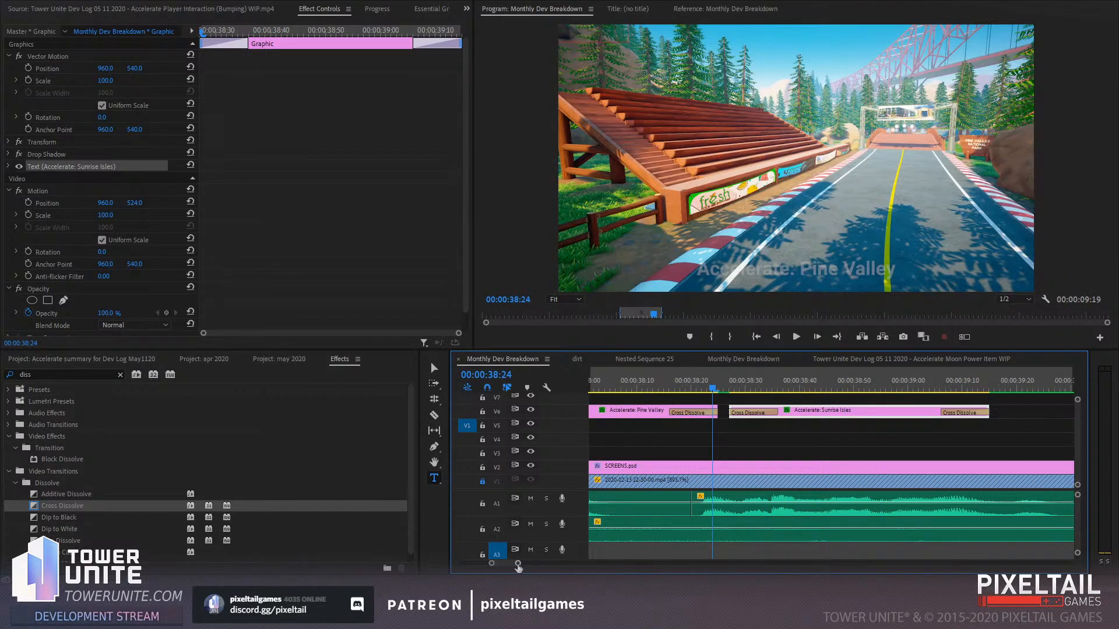
# Play back the whole Accelerate maps section from its start through the Sunrise Isles title
pyautogui.moveTo(518, 564); pyautogui.dragTo(551, 563)
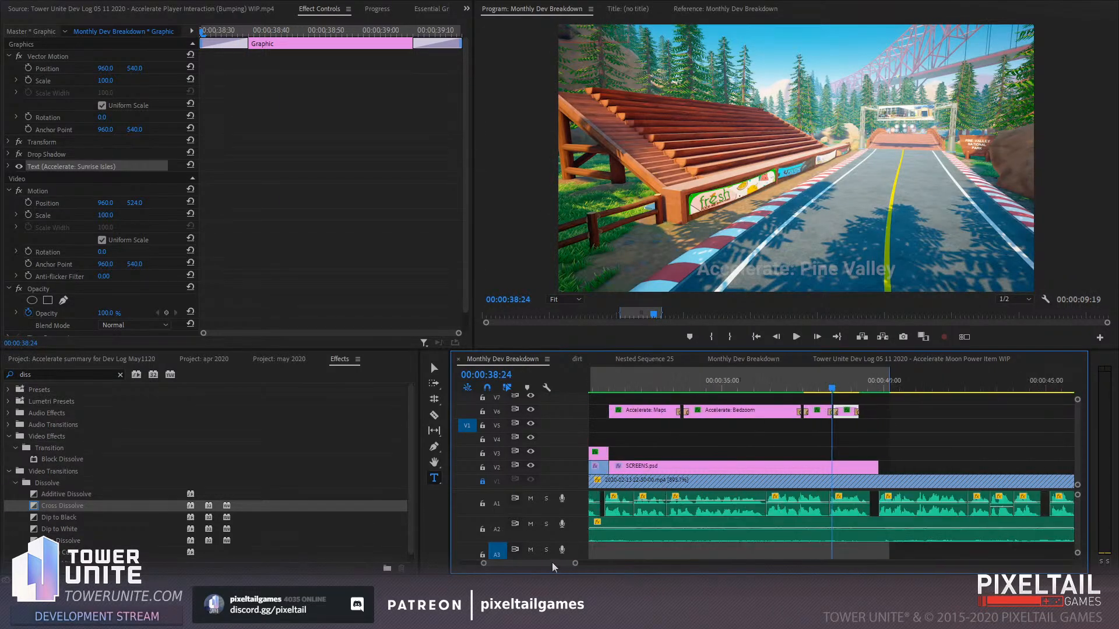
pyautogui.click(600, 382)
pyautogui.press('space')
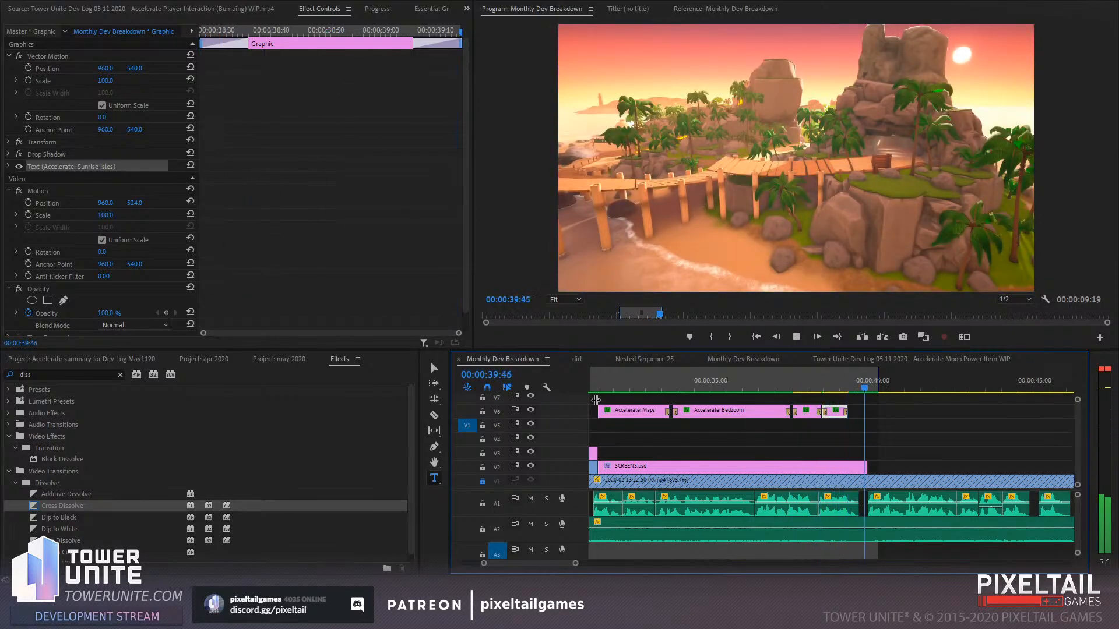
# Remove the ending dissolve from the Sunrise Isles title, extend it to the end of the SCREENS.psd clip, and play it back
pyautogui.click(838, 394)
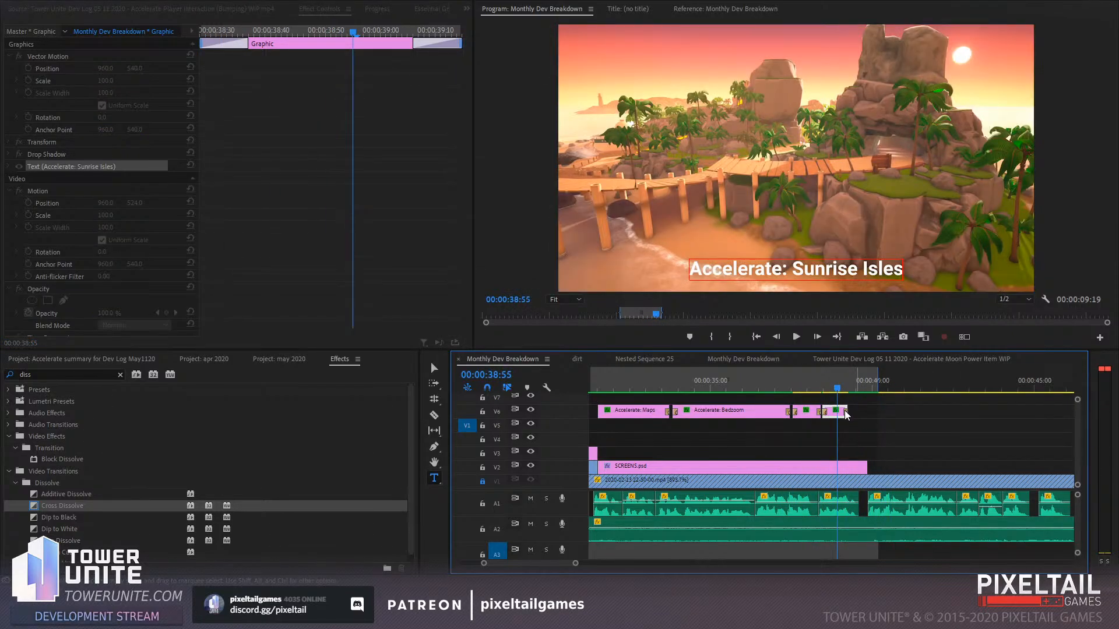
pyautogui.click(844, 411)
pyautogui.moveTo(844, 411); pyautogui.dragTo(867, 411)
pyautogui.press('space')
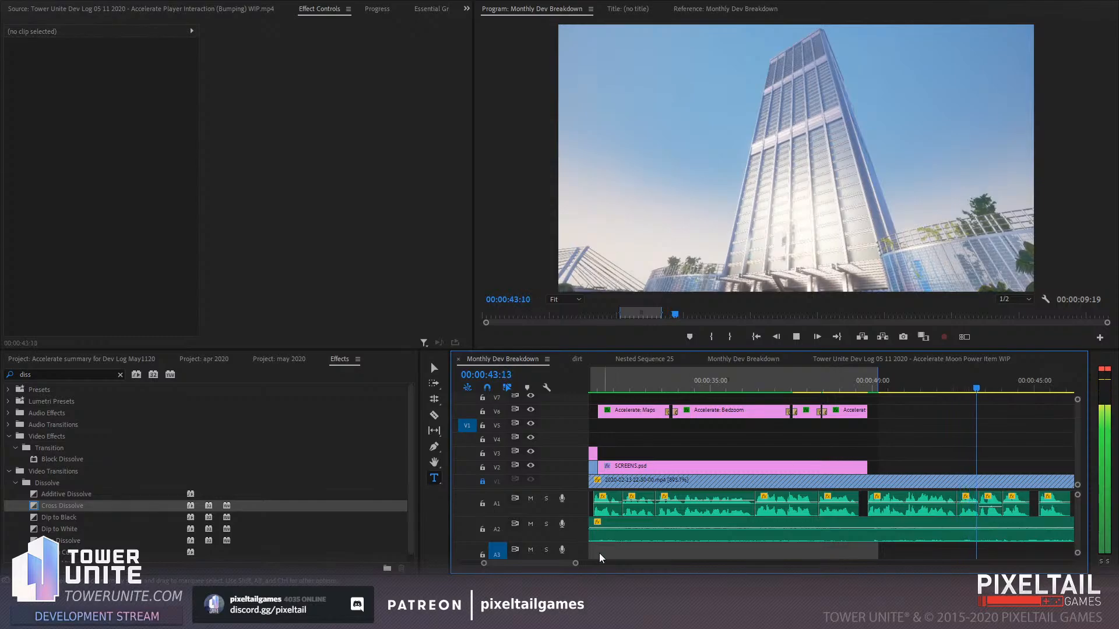
pyautogui.press('space')
# Copy the large "Accelerate" title from near the sequence start and place it on V2 directly after the SCREENS.psd clip
pyautogui.scroll(-8, 575, 565)
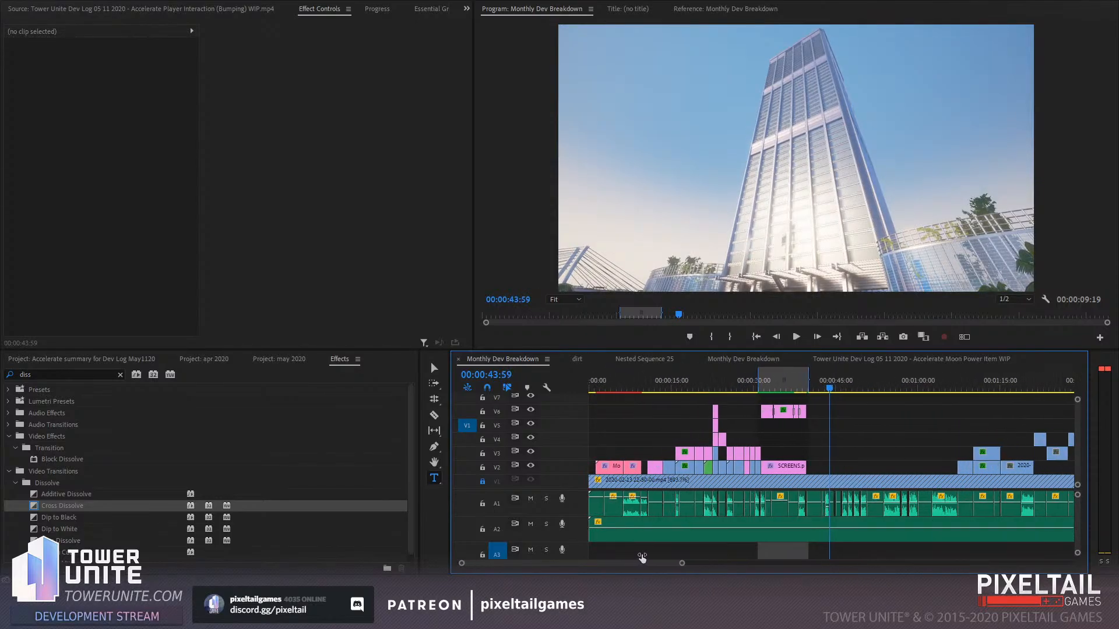
pyautogui.moveTo(599, 554); pyautogui.dragTo(544, 564)
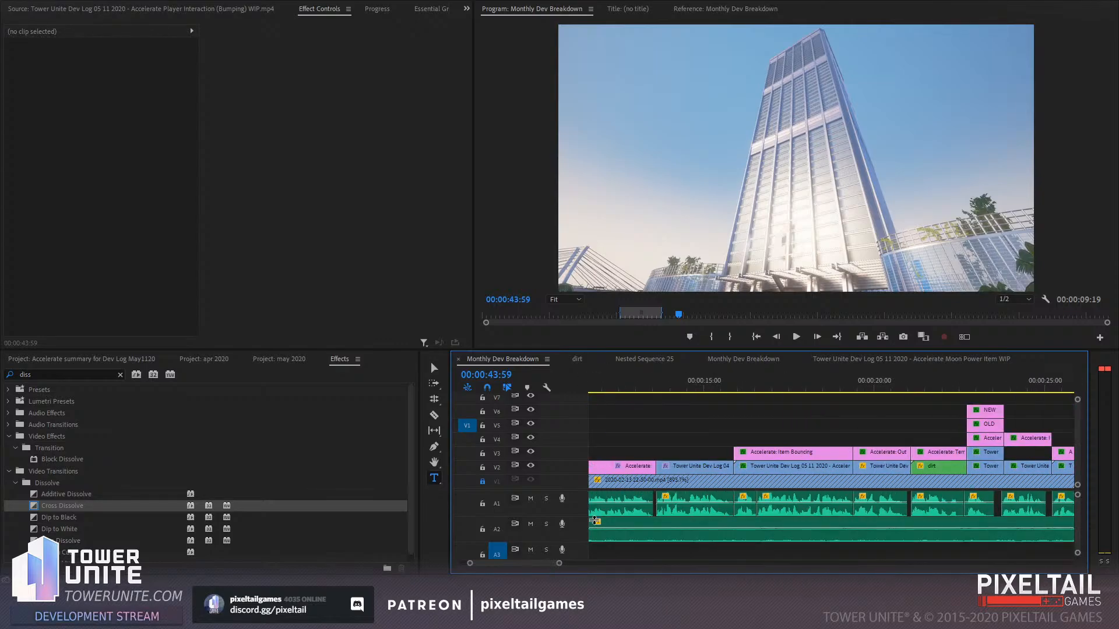
pyautogui.click(632, 387)
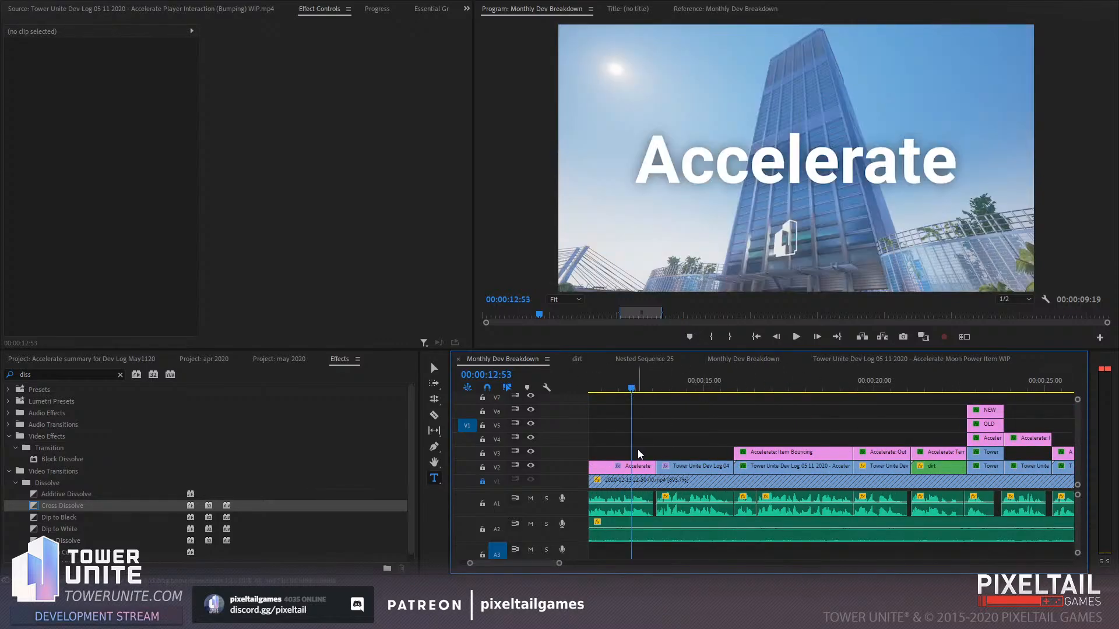
pyautogui.click(636, 465)
pyautogui.moveTo(549, 563); pyautogui.dragTo(565, 563)
pyautogui.click(807, 379)
pyautogui.hotkey('ctrl', 'v')
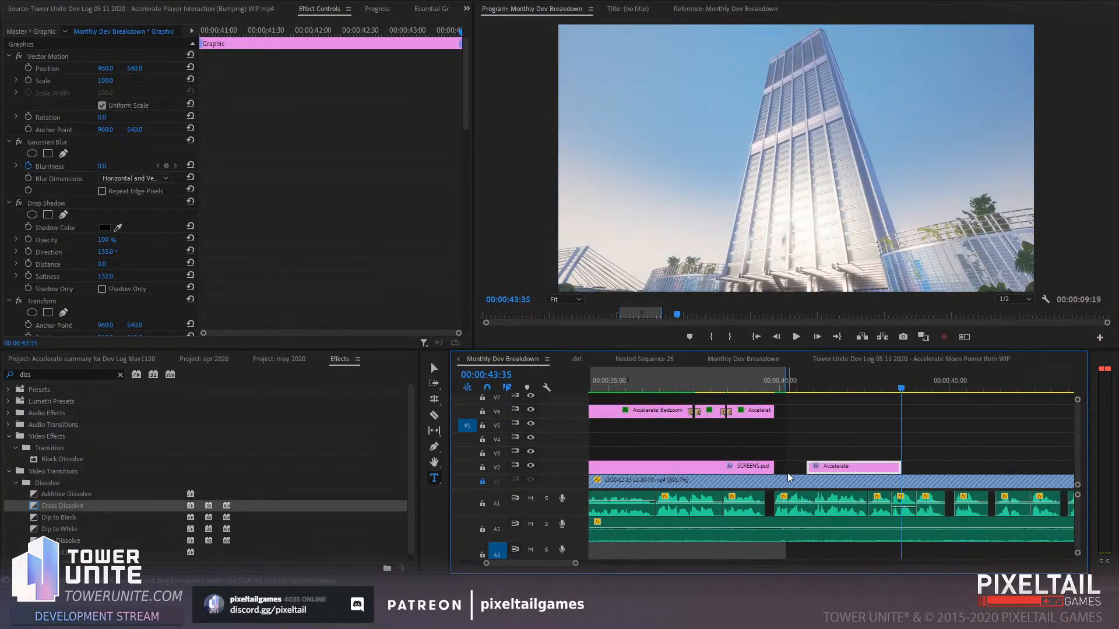
pyautogui.moveTo(831, 466); pyautogui.dragTo(800, 465)
# Remove the Transform effect from the copied "Accelerate" title
pyautogui.click(807, 380)
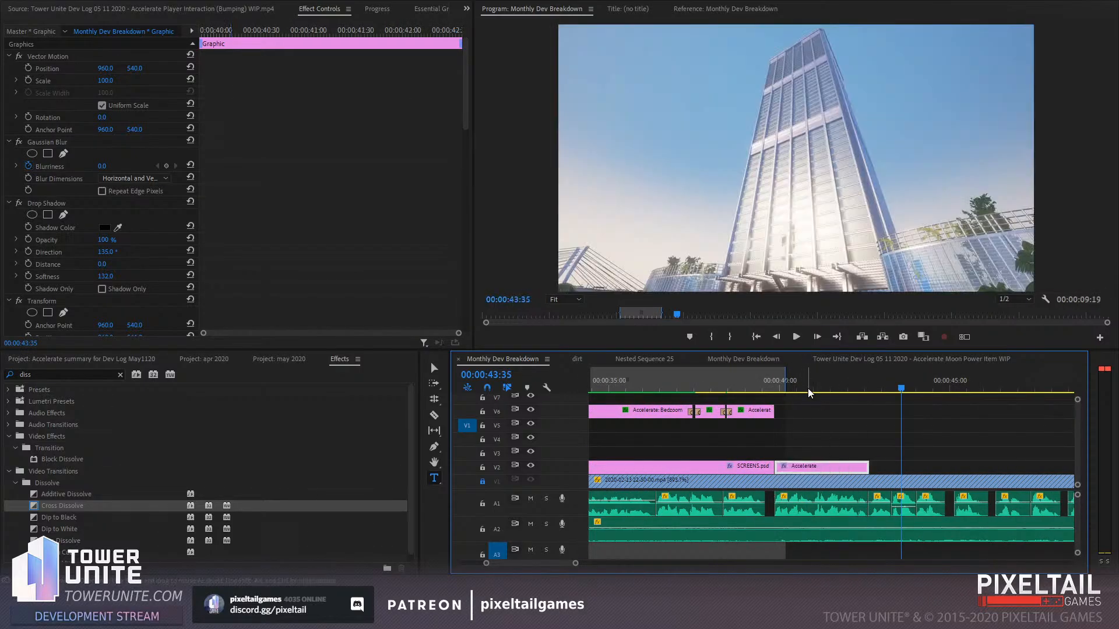
pyautogui.scroll(-12, 255, 274)
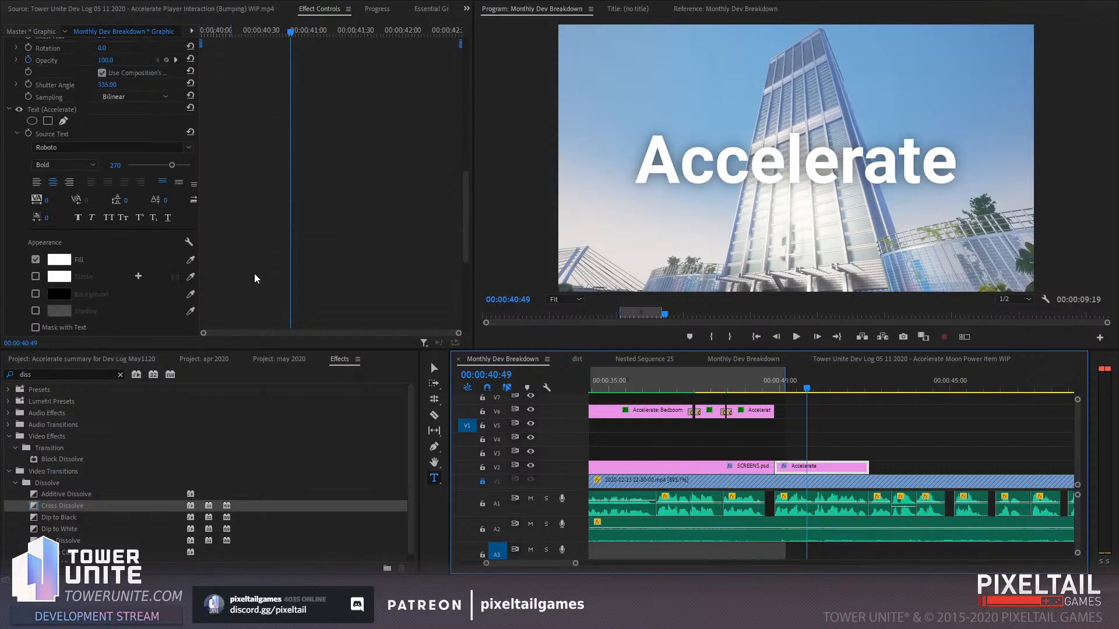
pyautogui.scroll(10, 254, 273)
pyautogui.scroll(-1, 221, 283)
pyautogui.scroll(-1, 220, 284)
pyautogui.click(53, 233)
pyautogui.press('Delete')
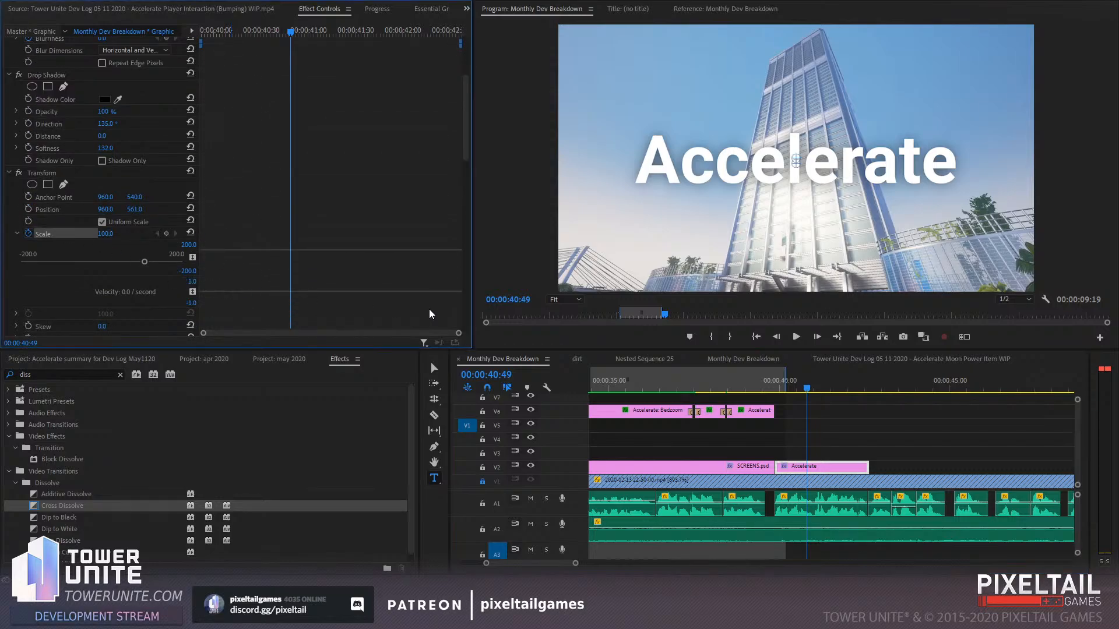
pyautogui.click(47, 175)
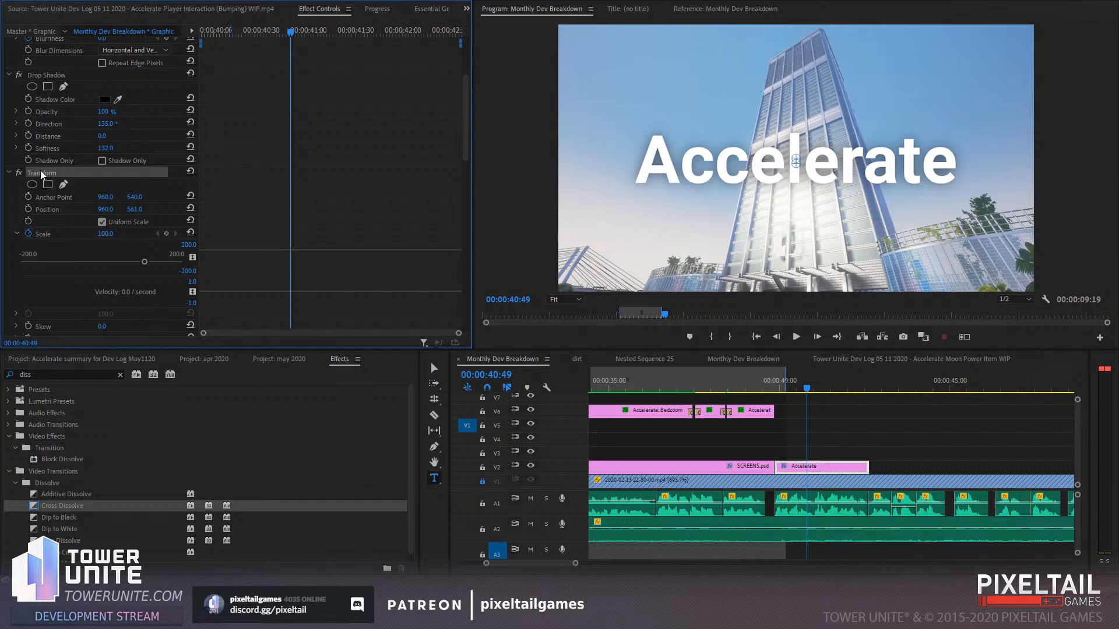
pyautogui.press('Delete')
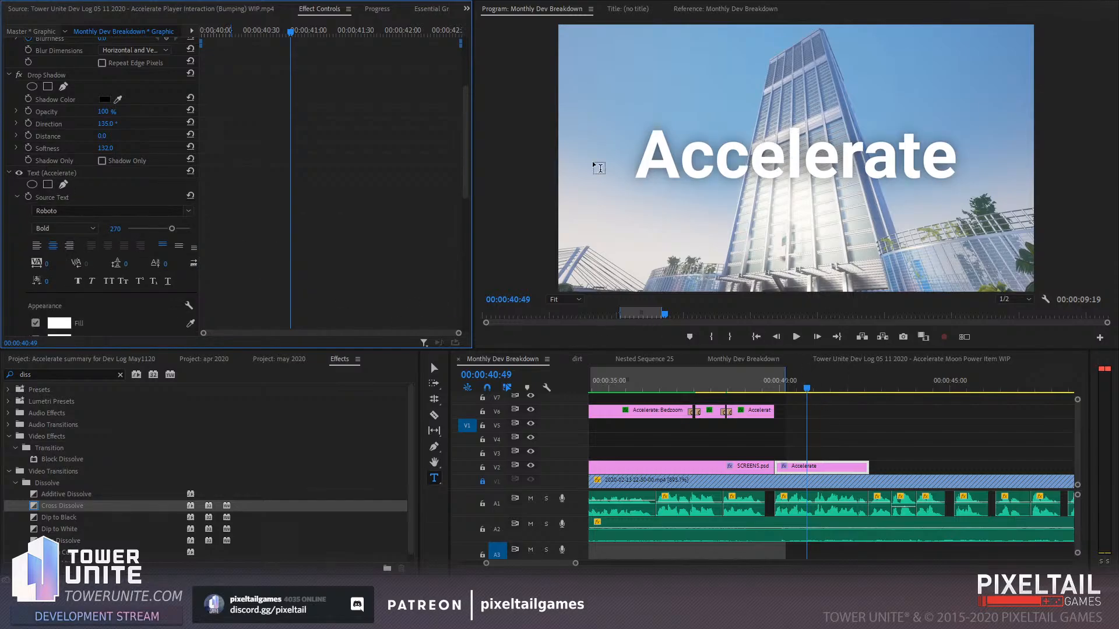
# Add a second line reading "Items" to the copied "Accelerate" title
pyautogui.click(948, 148)
pyautogui.press('Return')
pyautogui.write('Items')
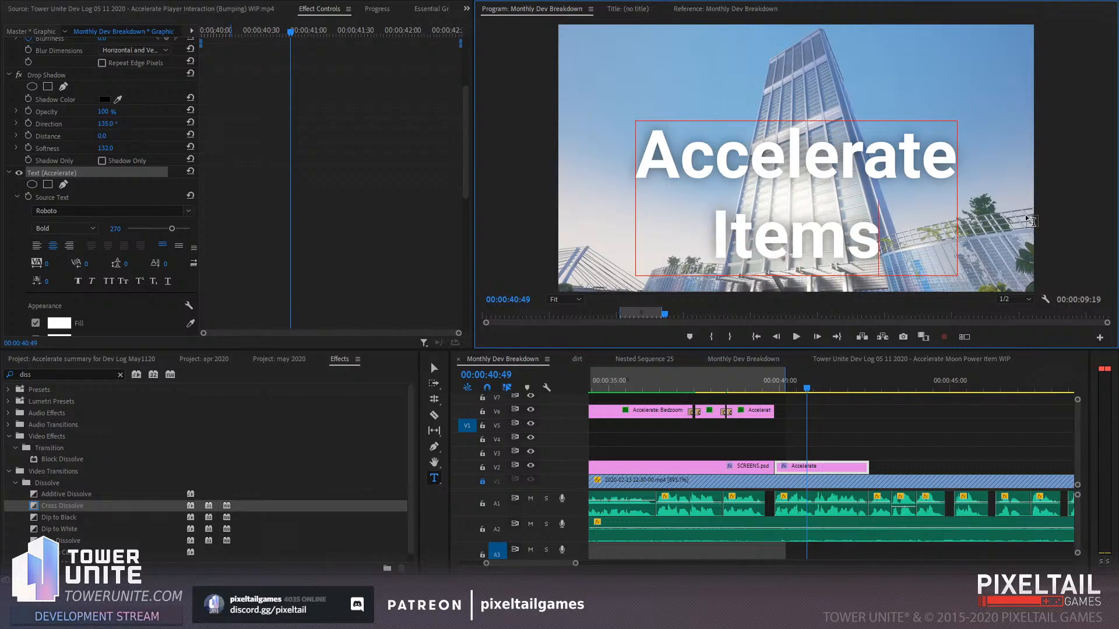
# Set the leading of the whole "Accelerate Items" text to -44 and its font size to 215
pyautogui.hotkey('ctrl', 'a')
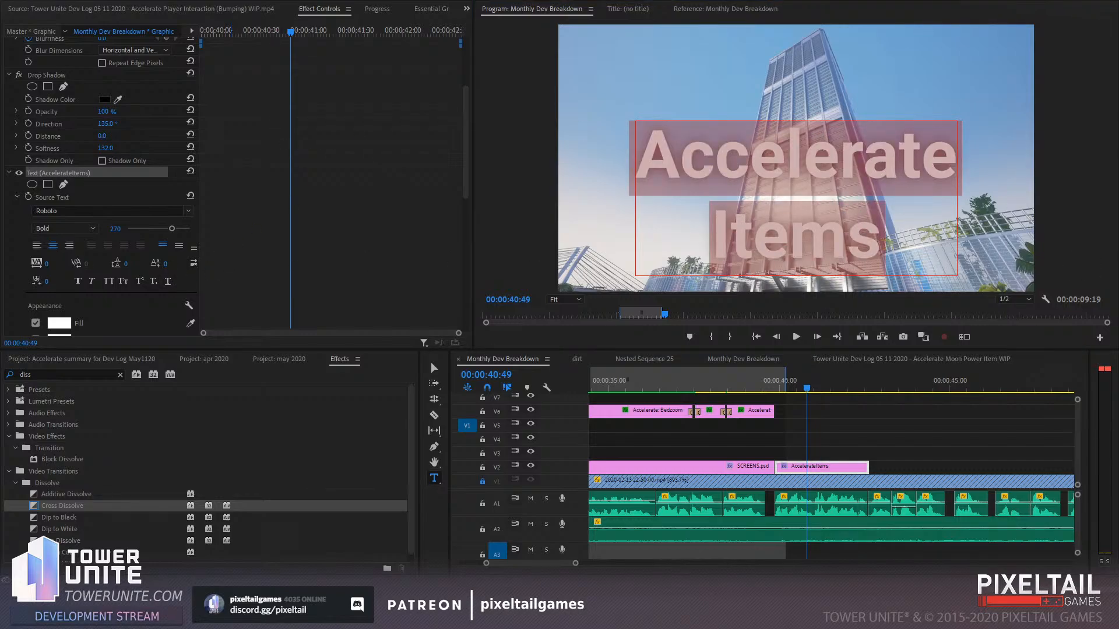
pyautogui.scroll(-5, 105, 186)
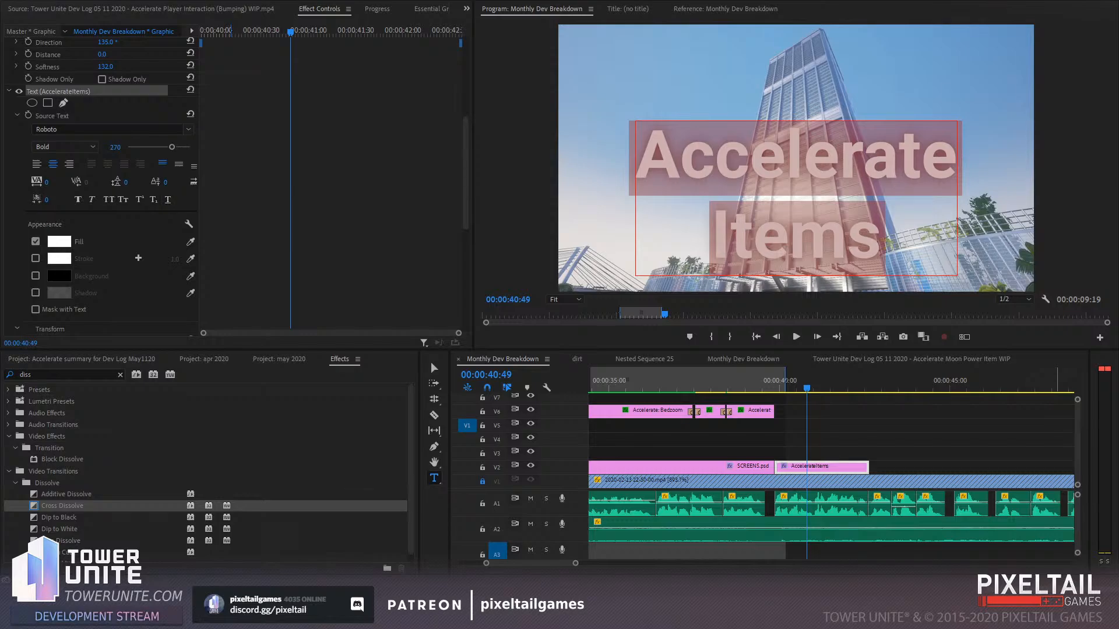
pyautogui.moveTo(125, 182); pyautogui.dragTo(99, 182)
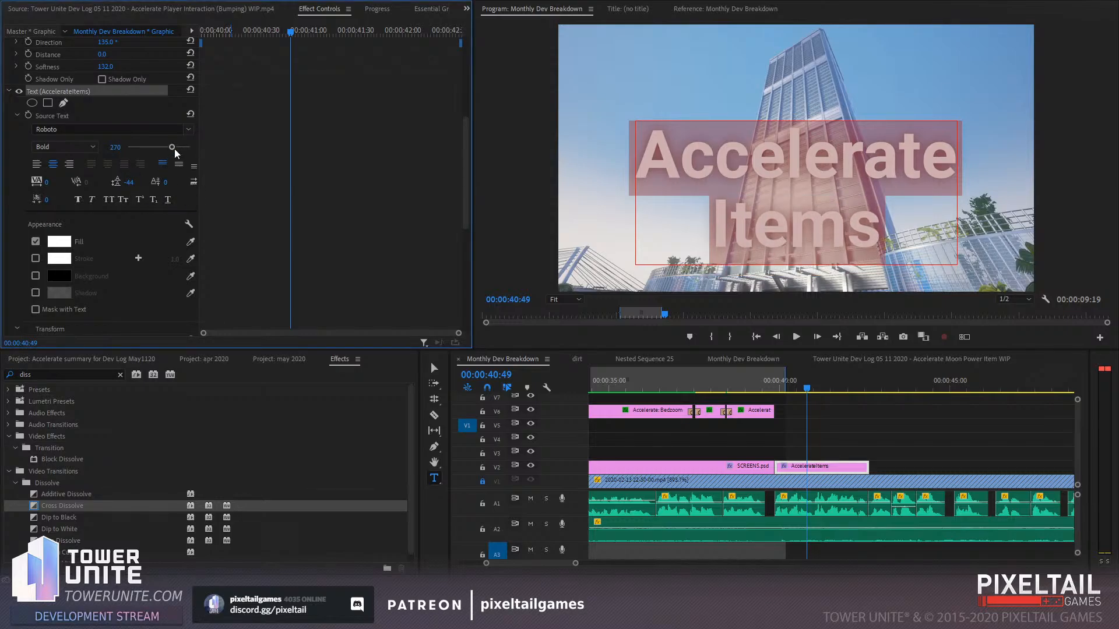
pyautogui.moveTo(172, 147)
pyautogui.mouseDown()
pyautogui.moveTo(154, 149)
pyautogui.moveTo(163, 156)
pyautogui.mouseUp()
pyautogui.scroll(3, 269, 175)
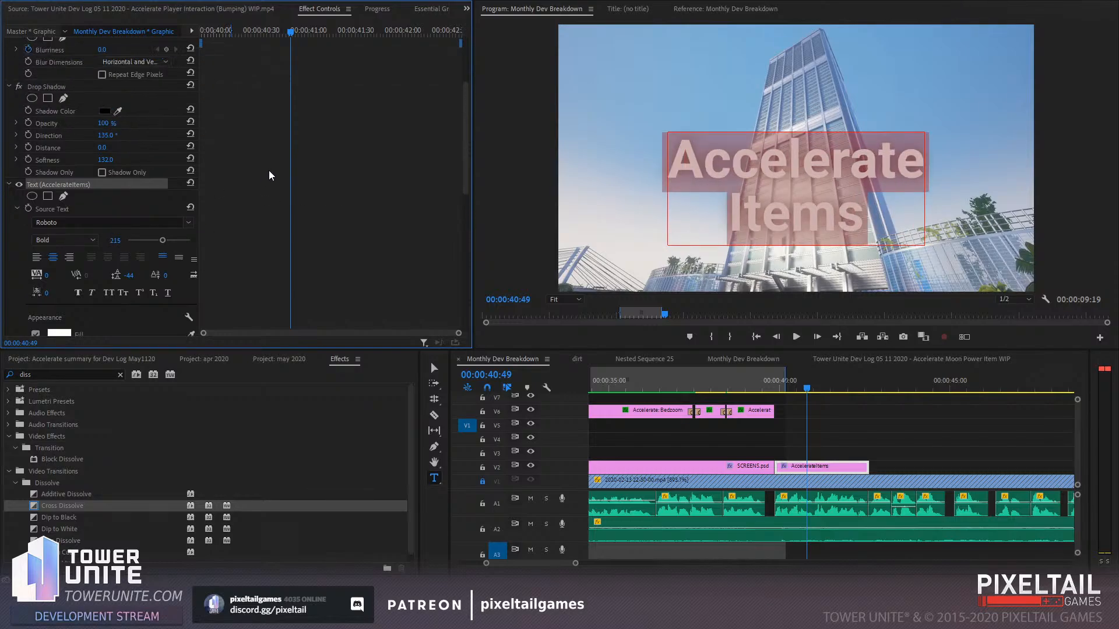
# Center the "Accelerate Items" text vertically in the frame and set the title graphic's vertical position to 571
pyautogui.click(428, 9)
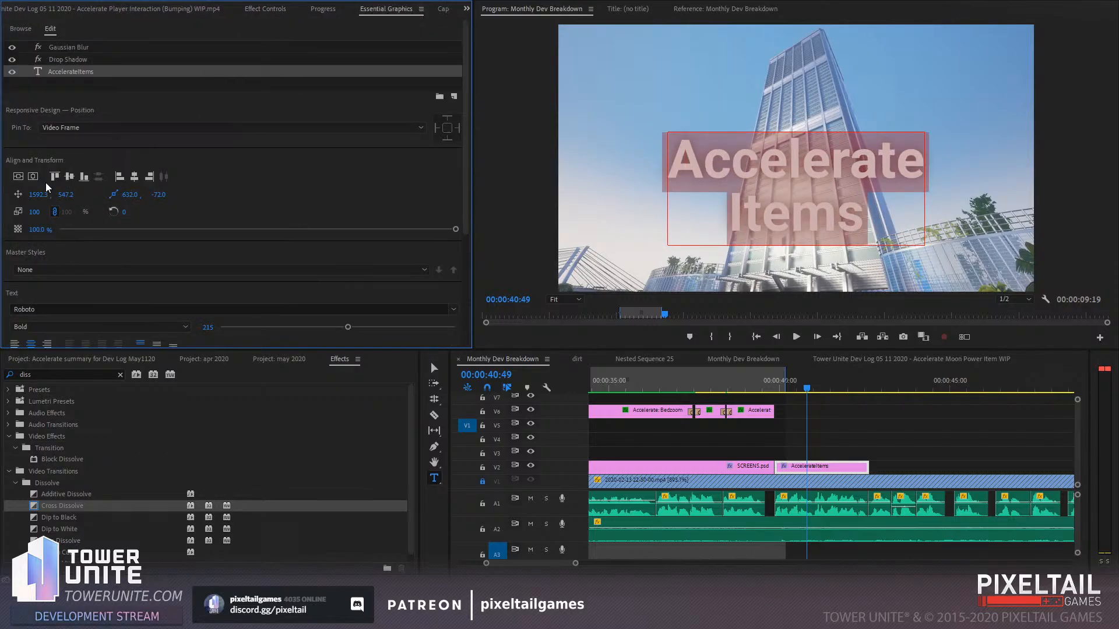
pyautogui.click(18, 176)
pyautogui.click(873, 432)
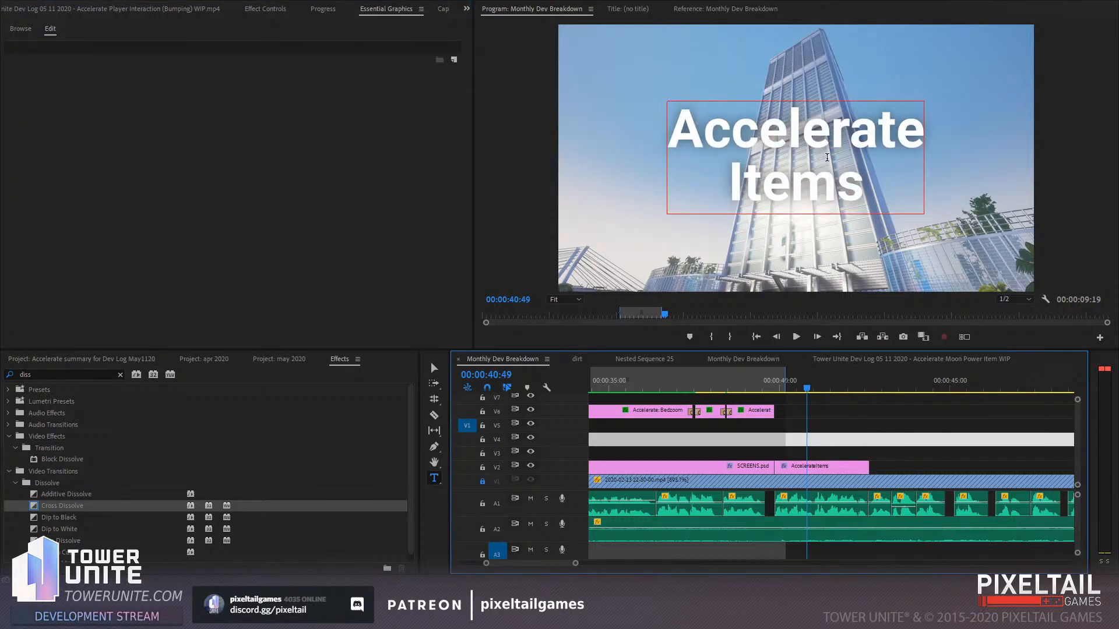
pyautogui.click(821, 467)
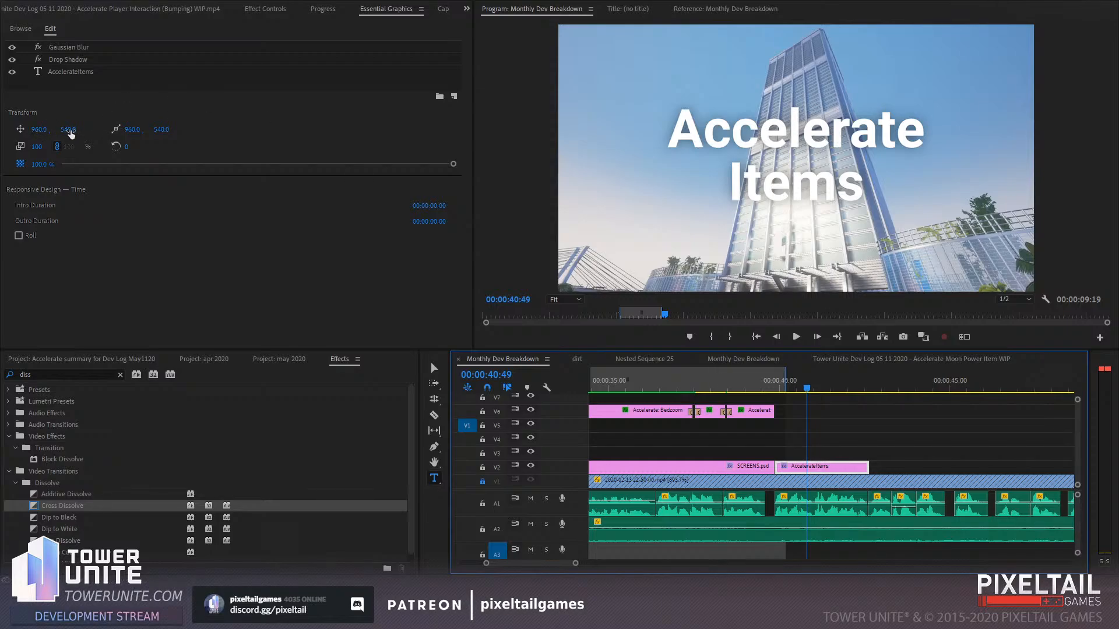
pyautogui.moveTo(70, 131); pyautogui.dragTo(88, 130)
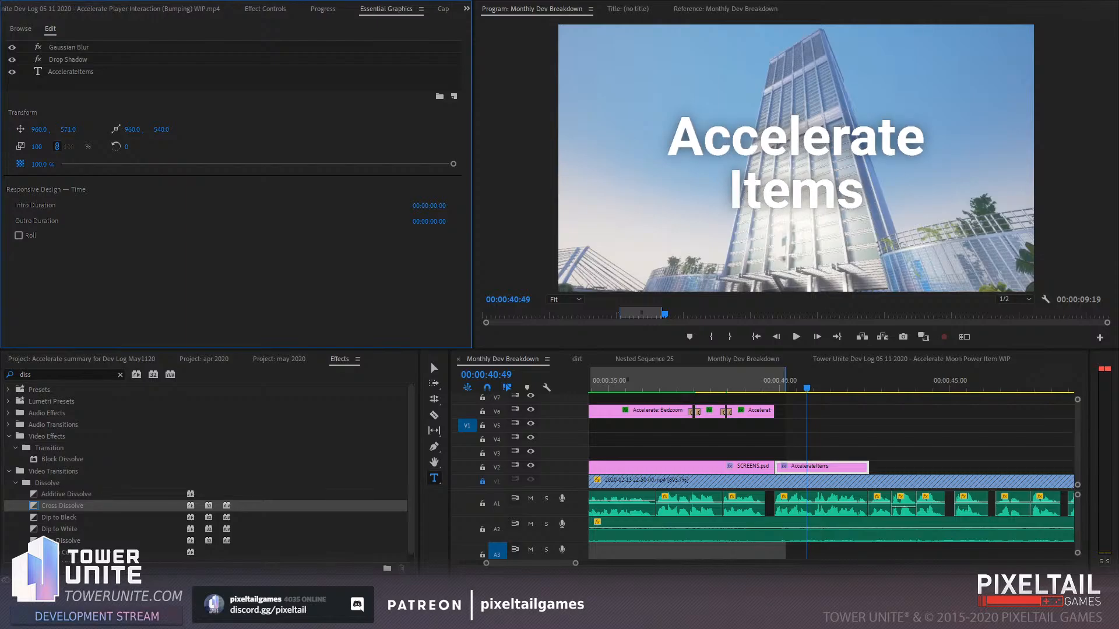
# Play the transition into the "Accelerate Items" title and extend the title's end to about 00:00:44:00
pyautogui.click(752, 380)
pyautogui.press('space')
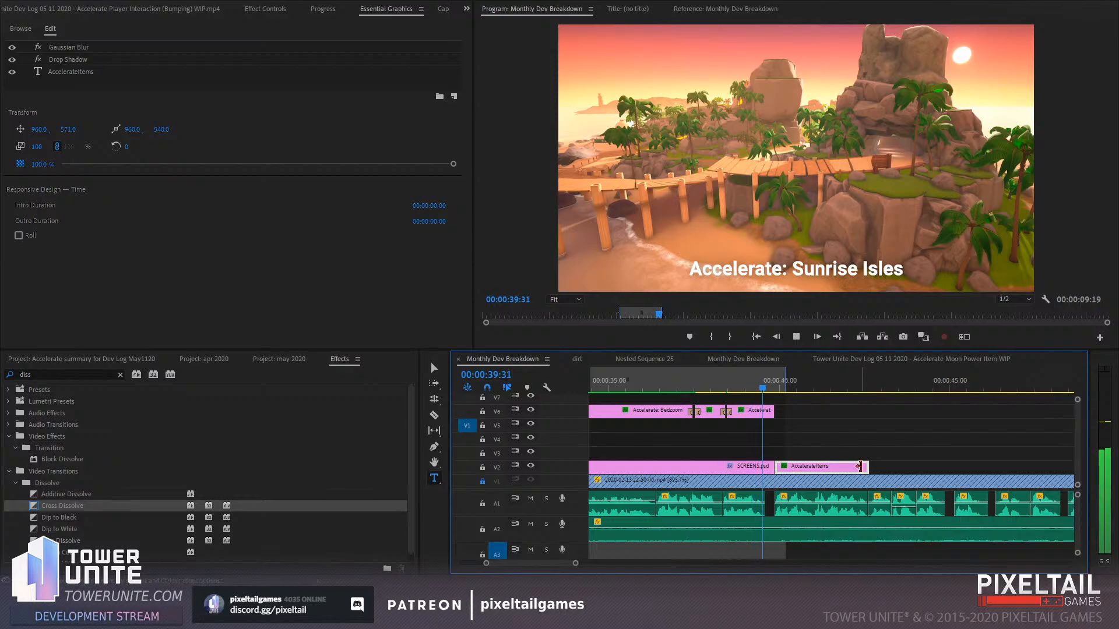
pyautogui.moveTo(866, 466); pyautogui.dragTo(907, 473)
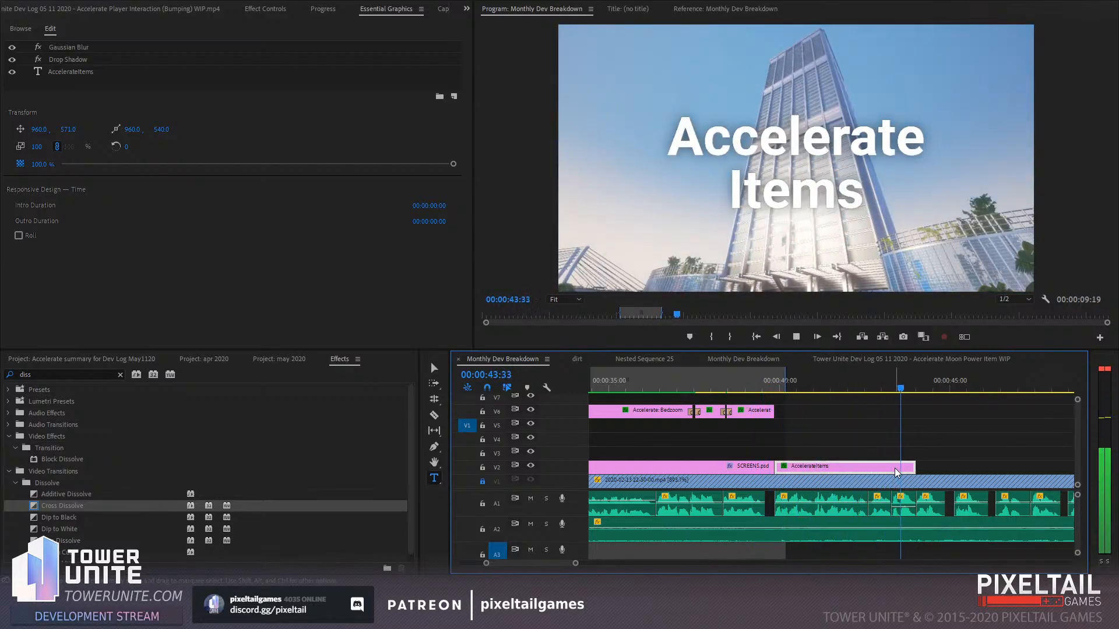
pyautogui.click(920, 381)
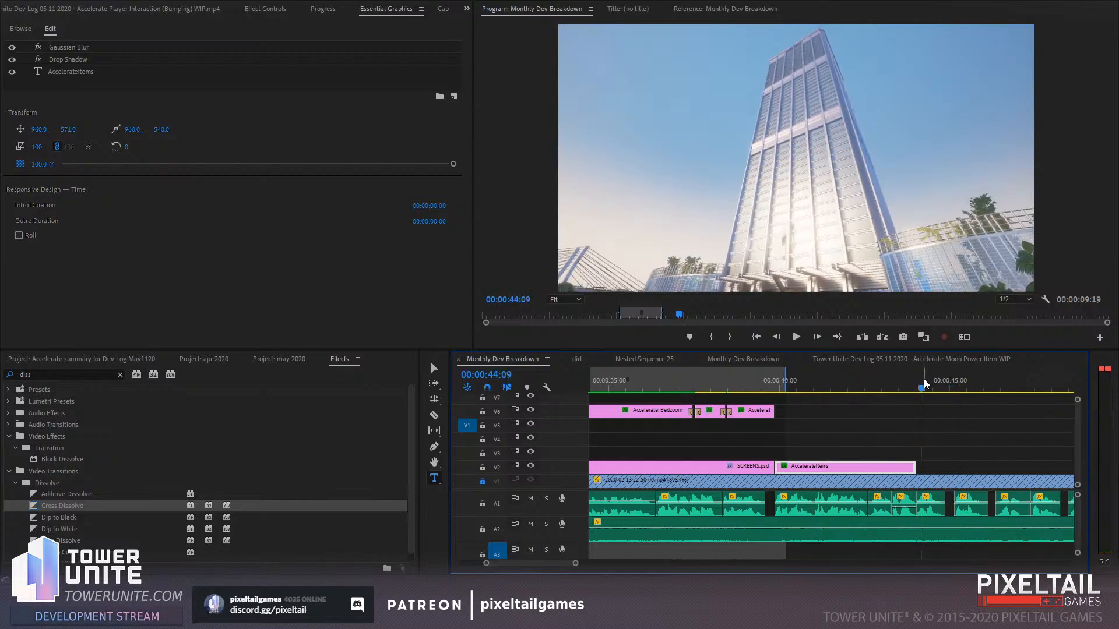
pyautogui.scroll(-3, 939, 442)
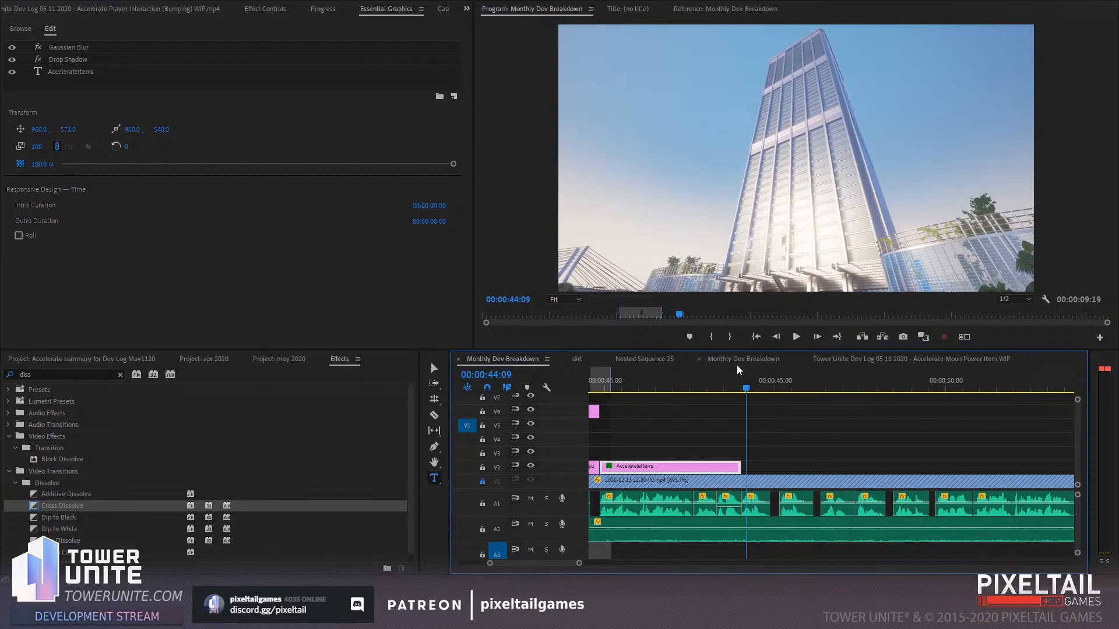
# Look through the other open sequences and close the dirt sequence
pyautogui.click(757, 360)
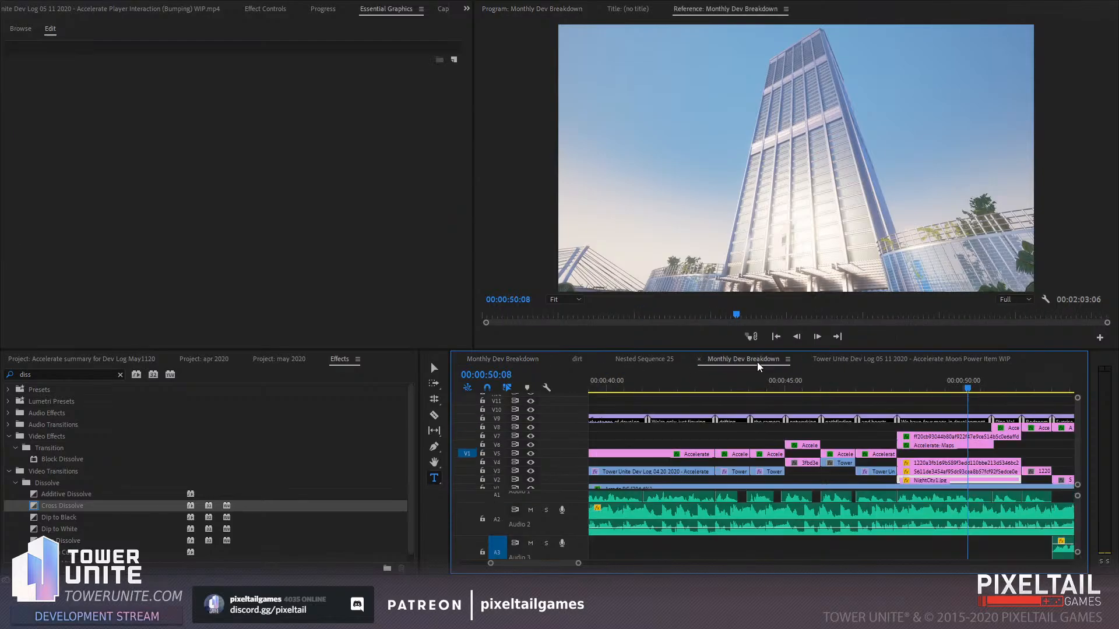
pyautogui.click(562, 360)
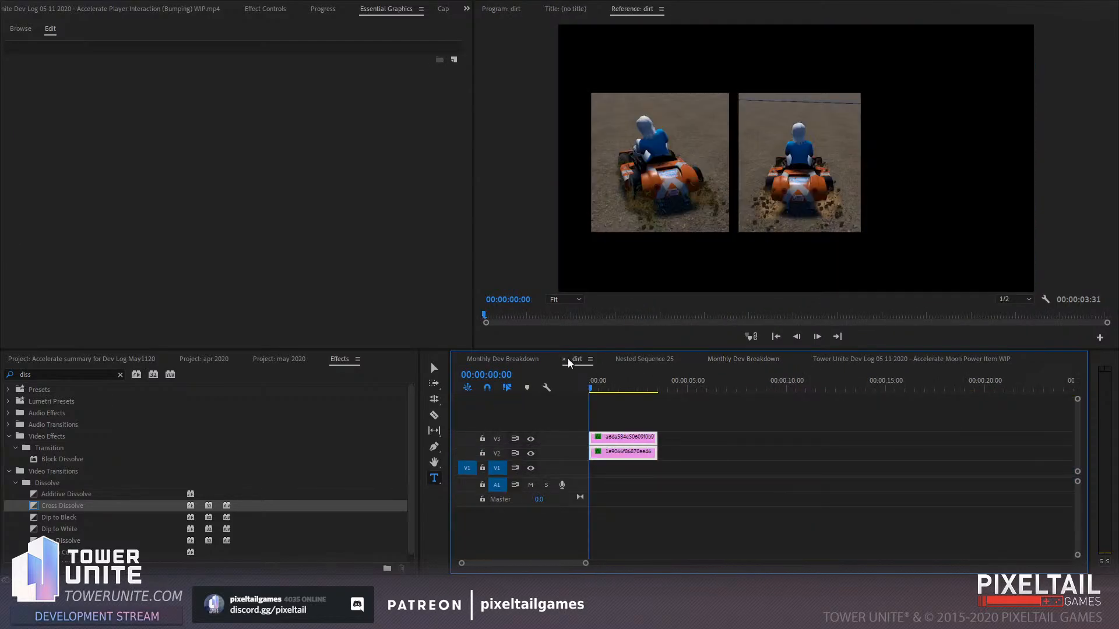
pyautogui.click(565, 360)
pyautogui.click(574, 359)
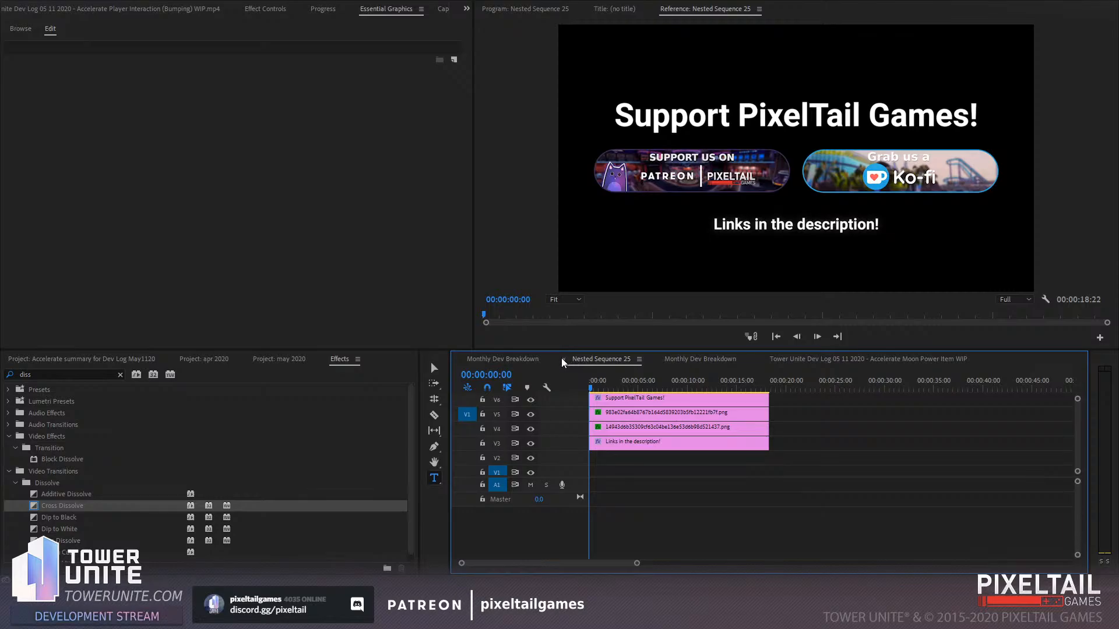
pyautogui.click(696, 359)
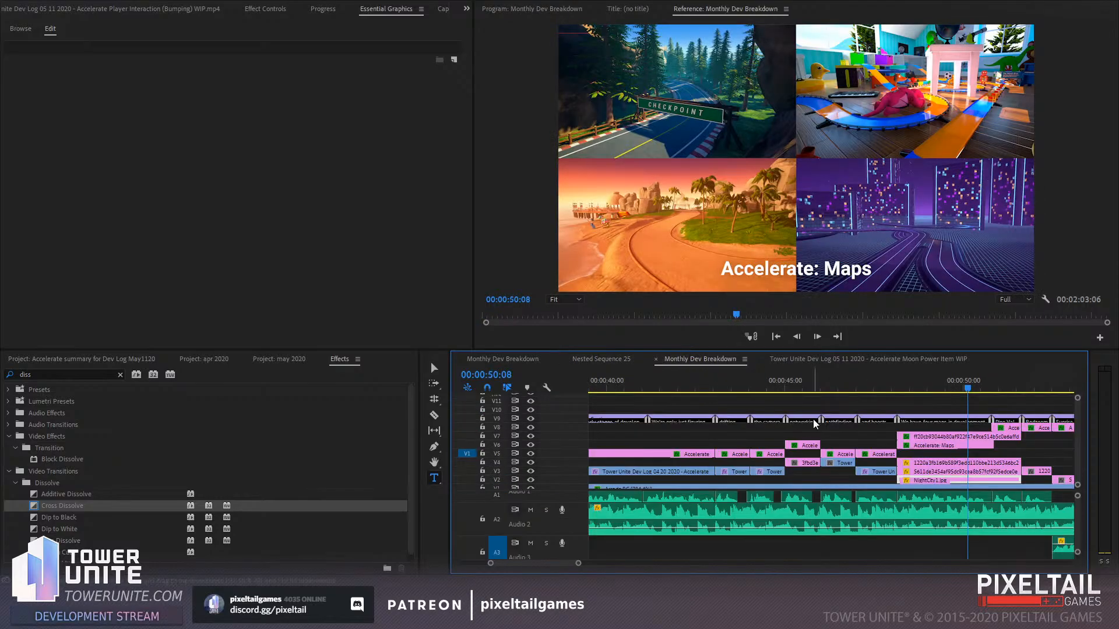
# Copy the Moon Power Item clip from its 05 11 2020 Dev Log sequence and paste it after the "Accelerate Items" title in Monthly Dev Breakdown
pyautogui.click(795, 360)
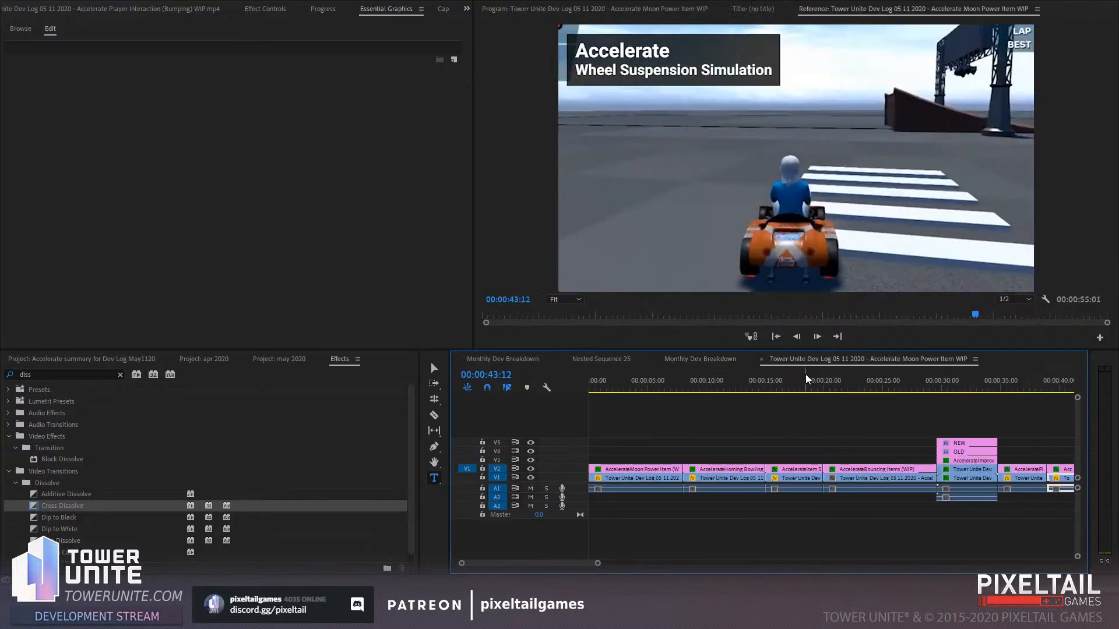
pyautogui.moveTo(596, 564); pyautogui.dragTo(660, 564)
pyautogui.moveTo(872, 389); pyautogui.dragTo(604, 394)
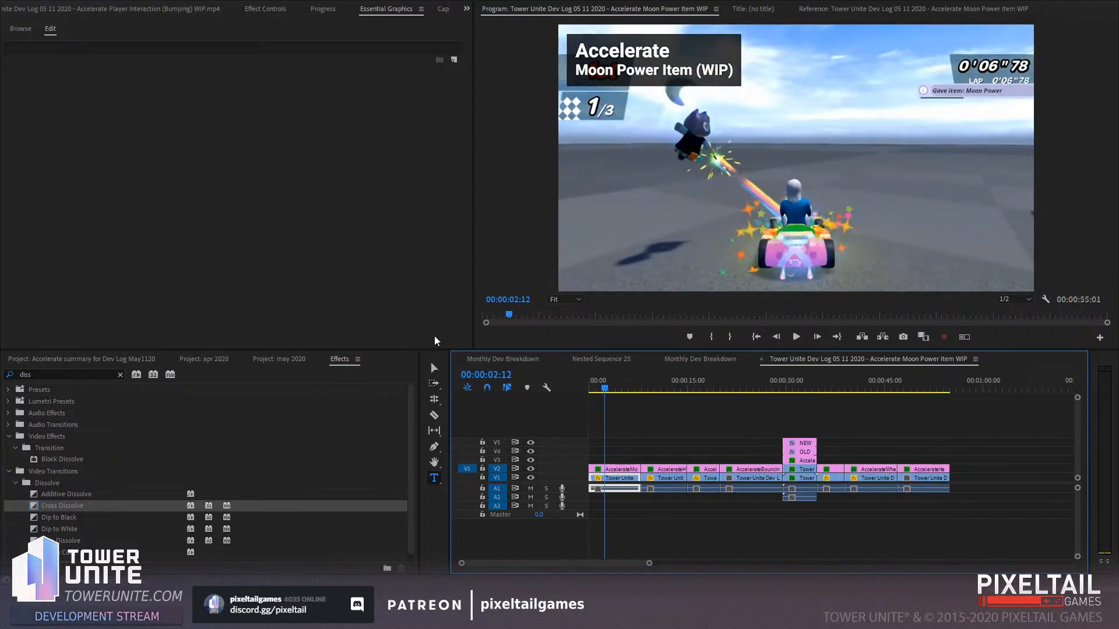
pyautogui.click(517, 357)
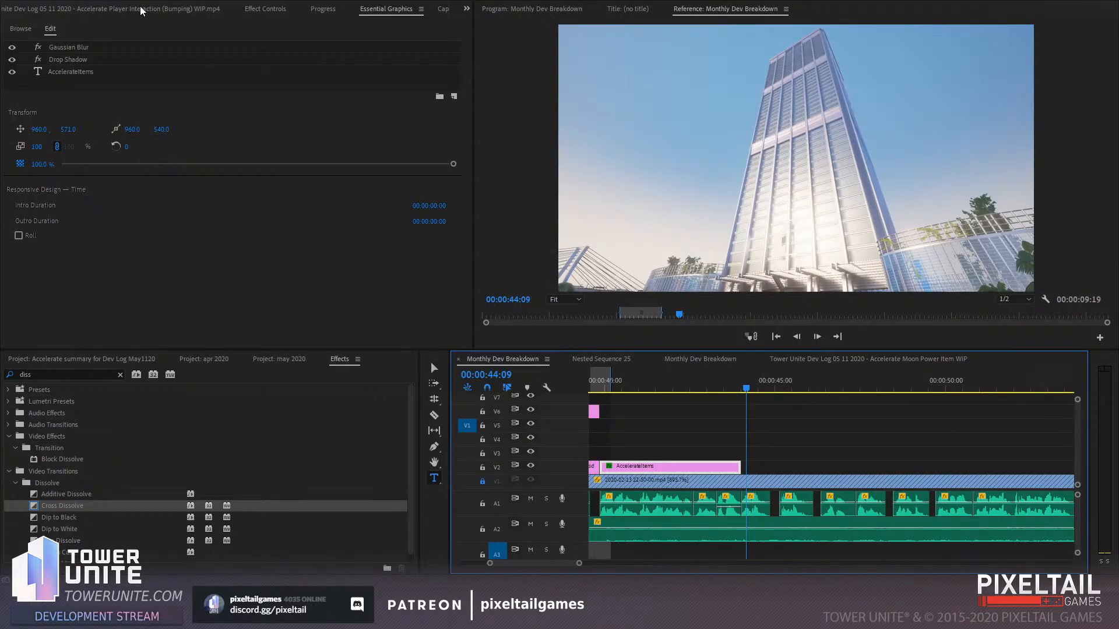
pyautogui.click(23, 8)
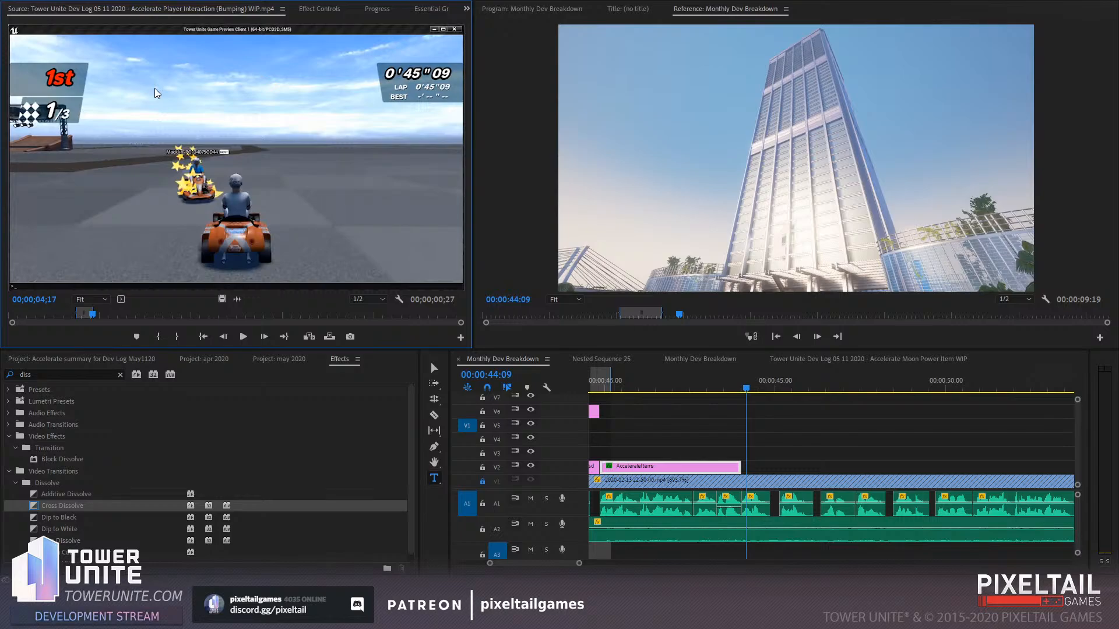
pyautogui.click(766, 387)
pyautogui.hotkey('ctrl', 'v')
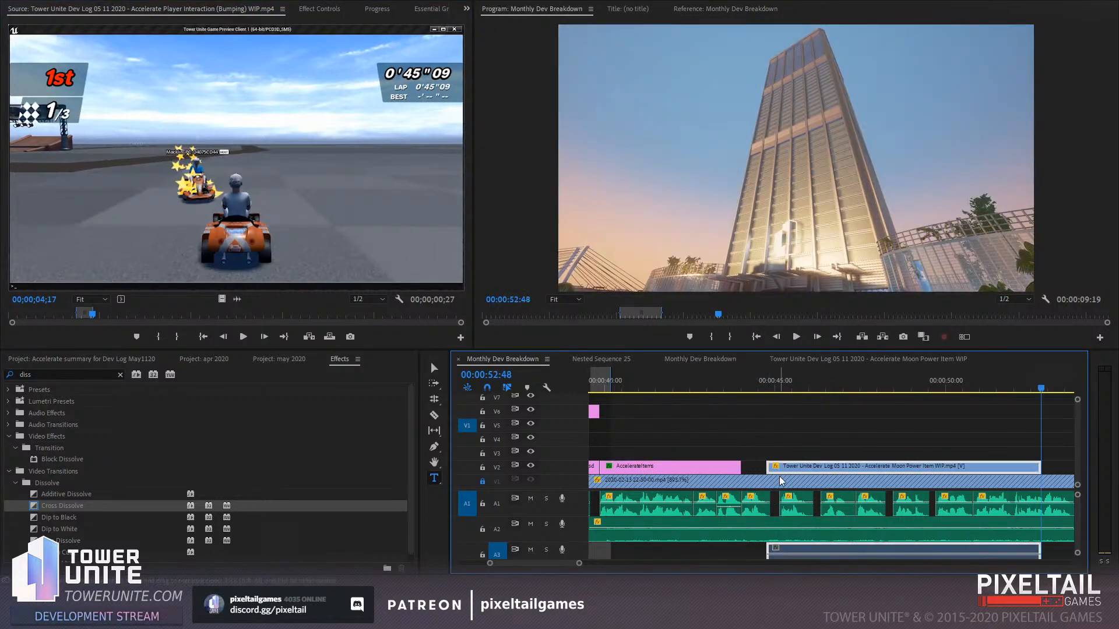
# Unlink the pasted Moon Power clip and delete its audio
pyautogui.hotkey('ctrl', 'l')
pyautogui.click(820, 551)
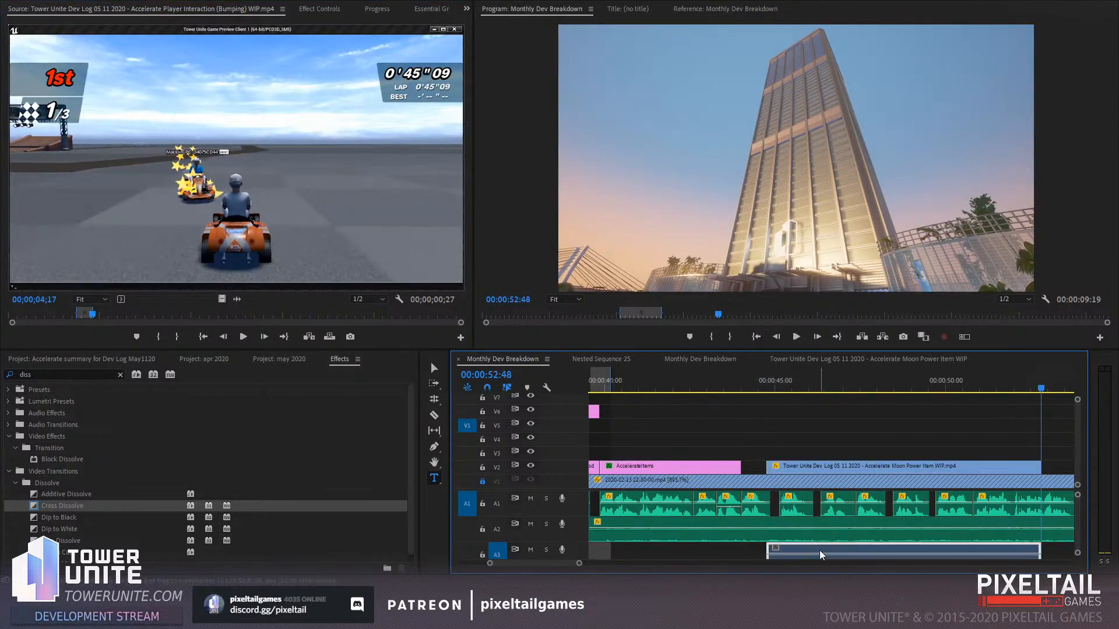
pyautogui.press('Delete')
# Move the Moon Power clip directly against the "Accelerate Items" title and trim its end to a length of about one second
pyautogui.moveTo(816, 463); pyautogui.dragTo(792, 465)
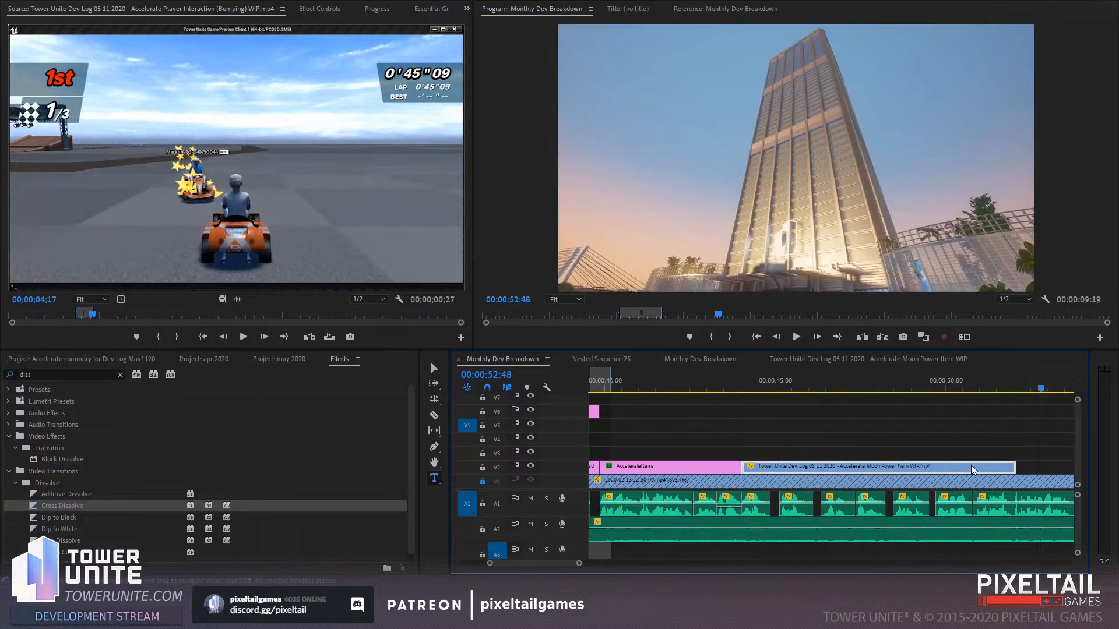
pyautogui.moveTo(1012, 465); pyautogui.dragTo(778, 464)
pyautogui.click(751, 383)
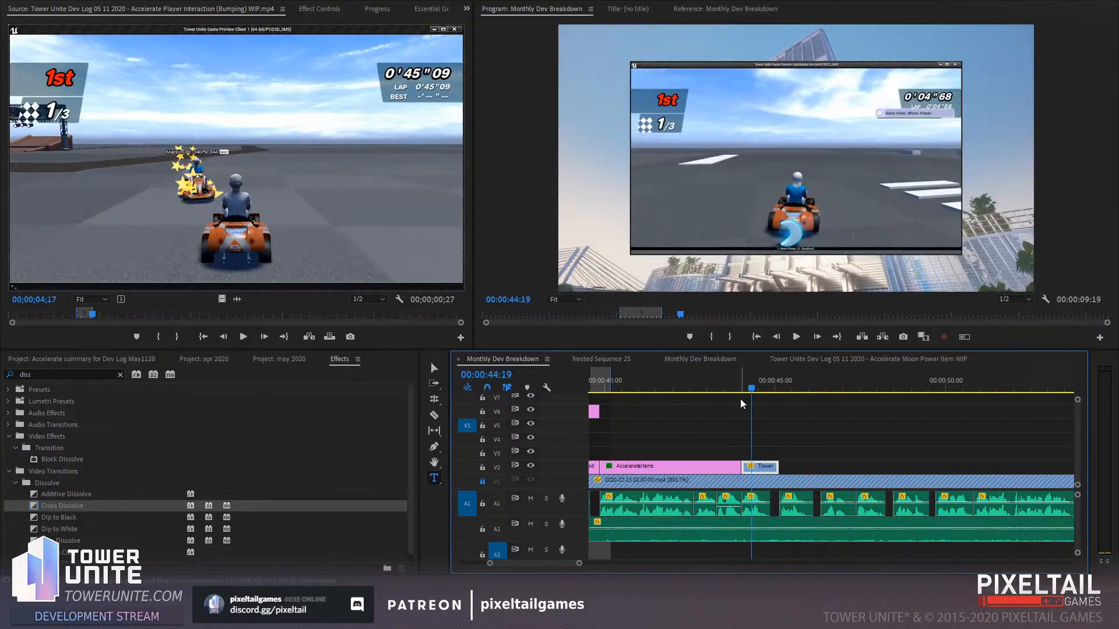
# Copy the Crop effect from the Accelerate Drift Skid Marks clip and paste it onto the Moon Power clip
pyautogui.scroll(5, 677, 491)
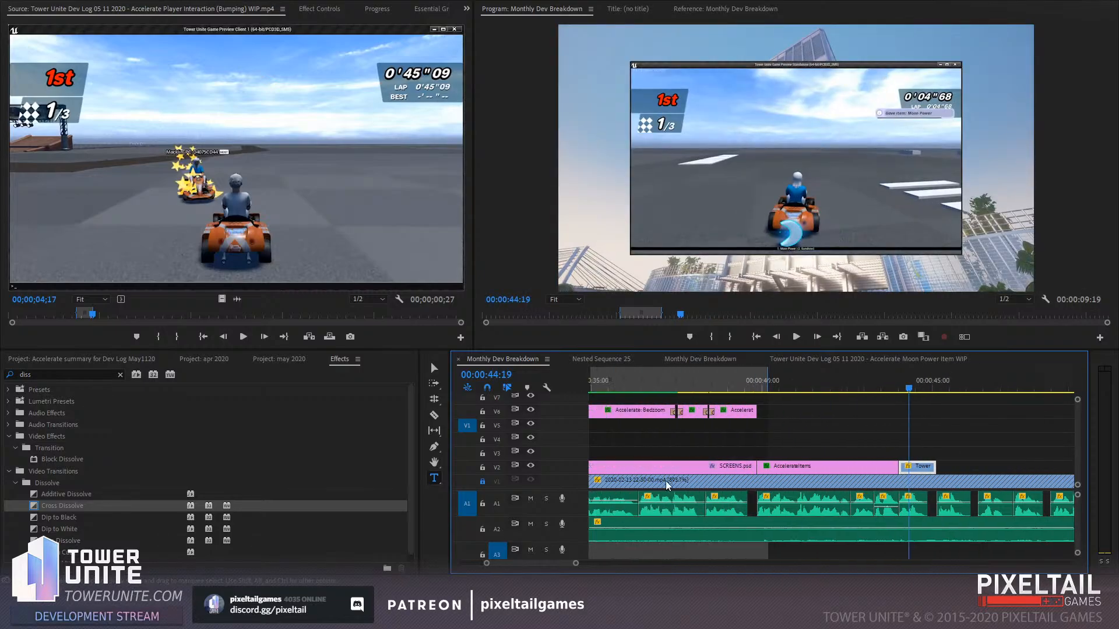
pyautogui.scroll(4, 663, 478)
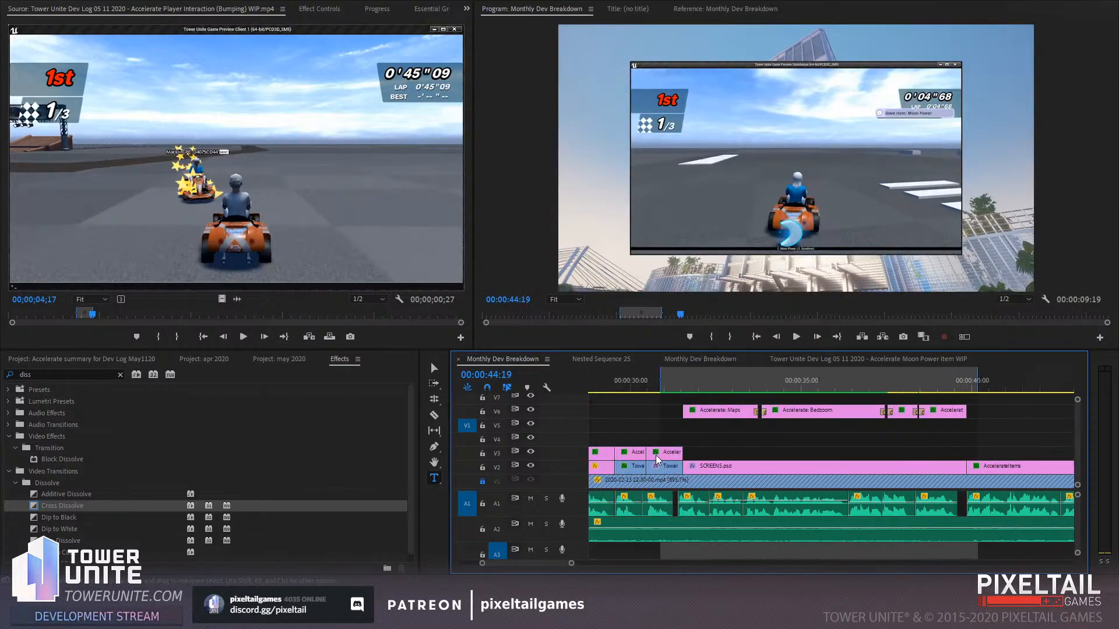
pyautogui.click(687, 385)
pyautogui.click(634, 380)
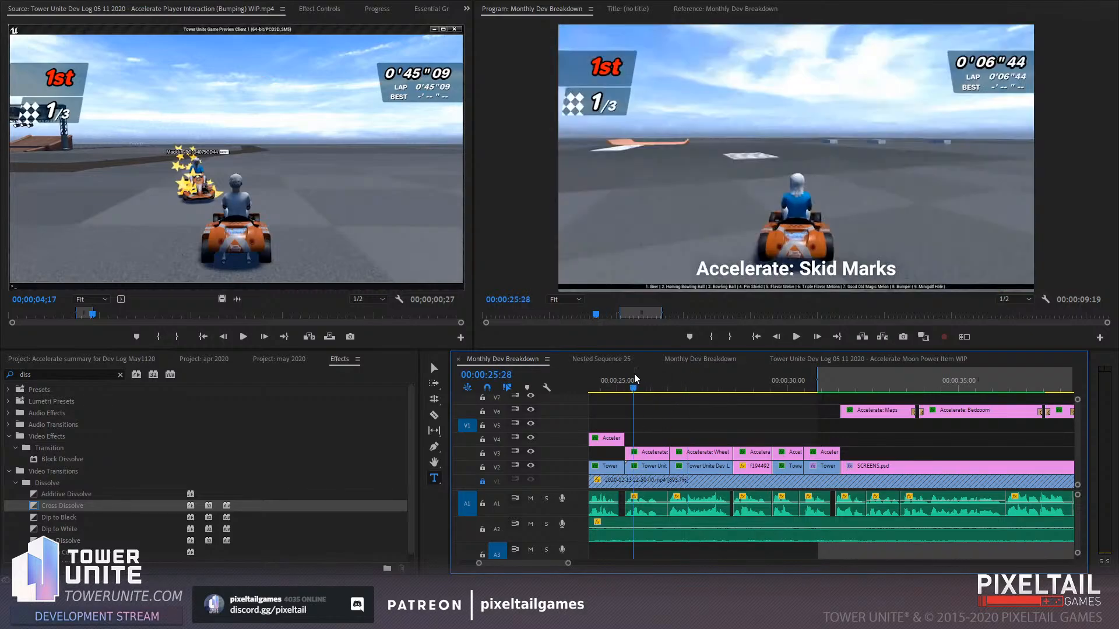
pyautogui.click(647, 470)
pyautogui.click(317, 9)
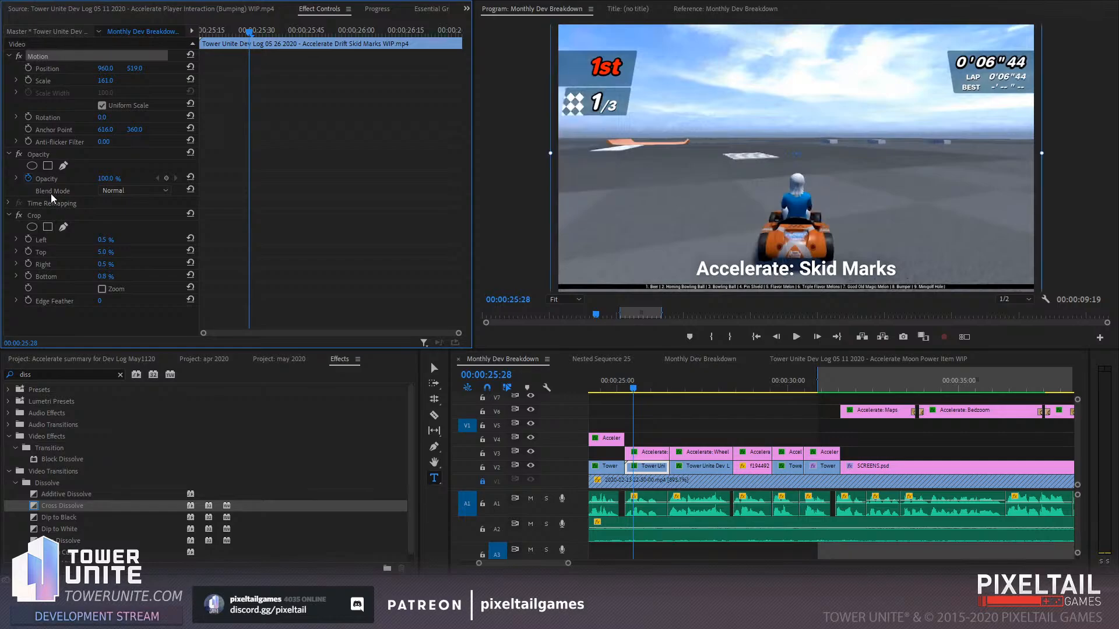
pyautogui.click(40, 215)
pyautogui.moveTo(743, 316); pyautogui.dragTo(681, 324)
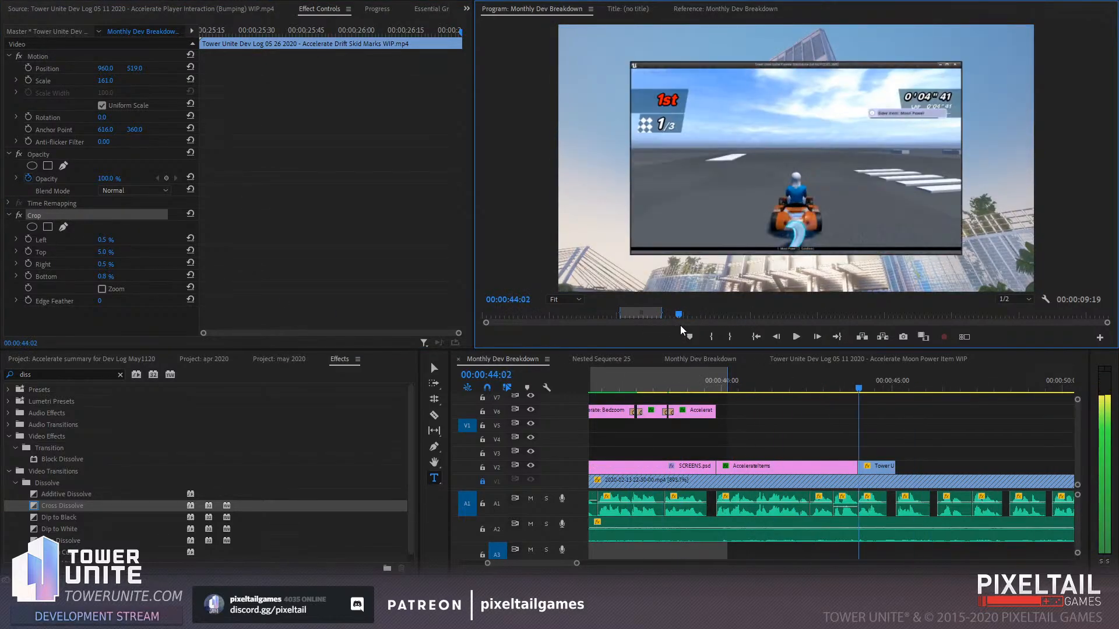
pyautogui.click(885, 466)
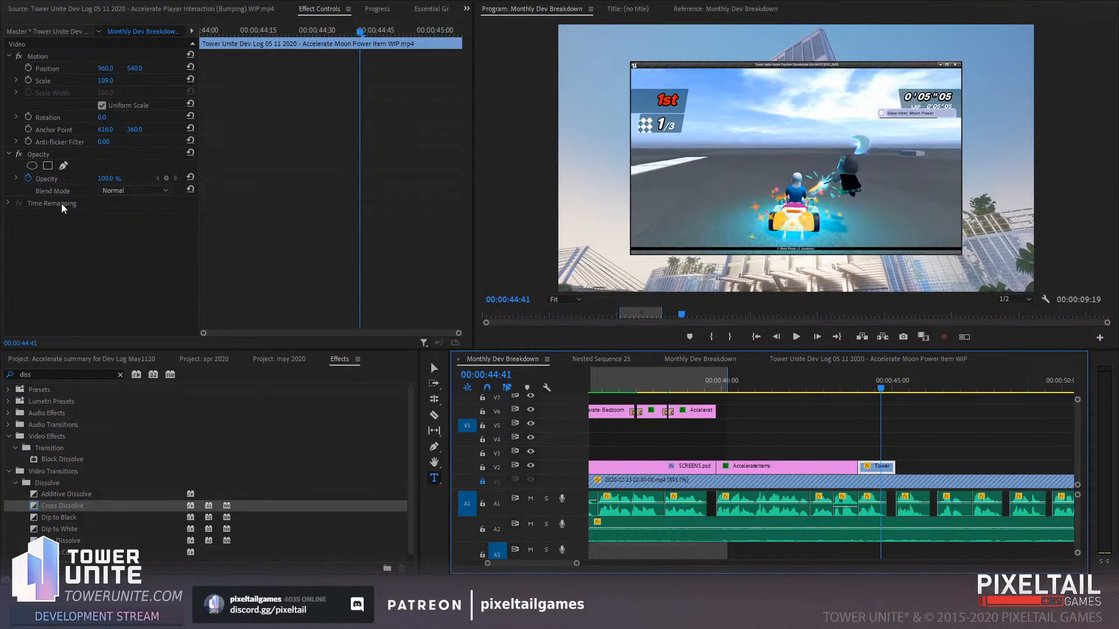
pyautogui.click(35, 51)
pyautogui.hotkey('ctrl', 'v')
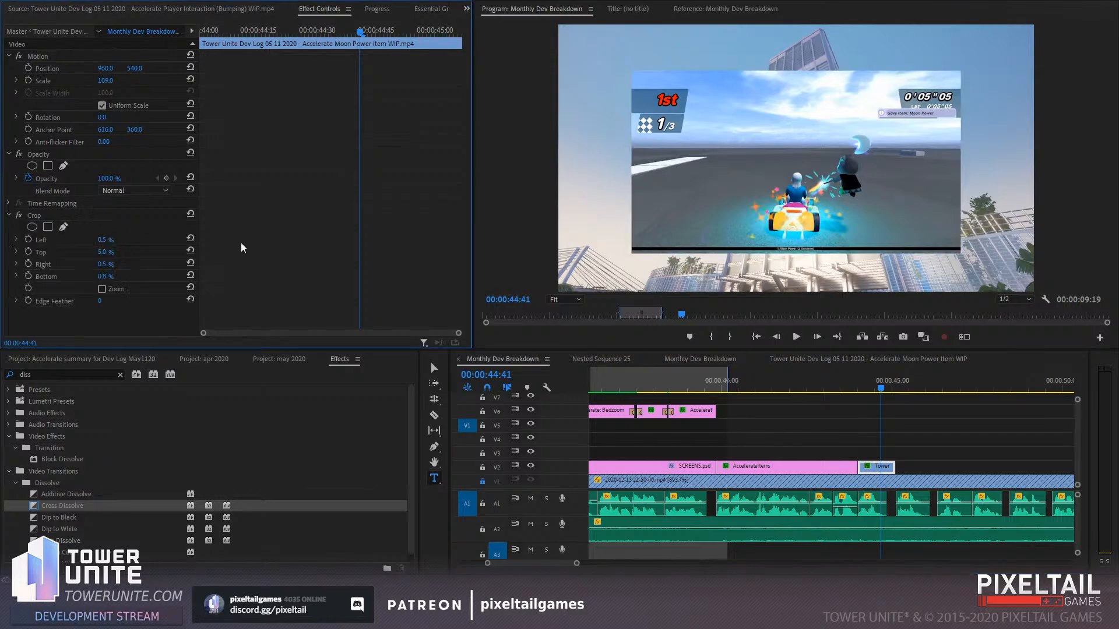
# Try to copy the Skid Marks clip's Position and Scale settings onto the Moon Power clip
pyautogui.click(867, 382)
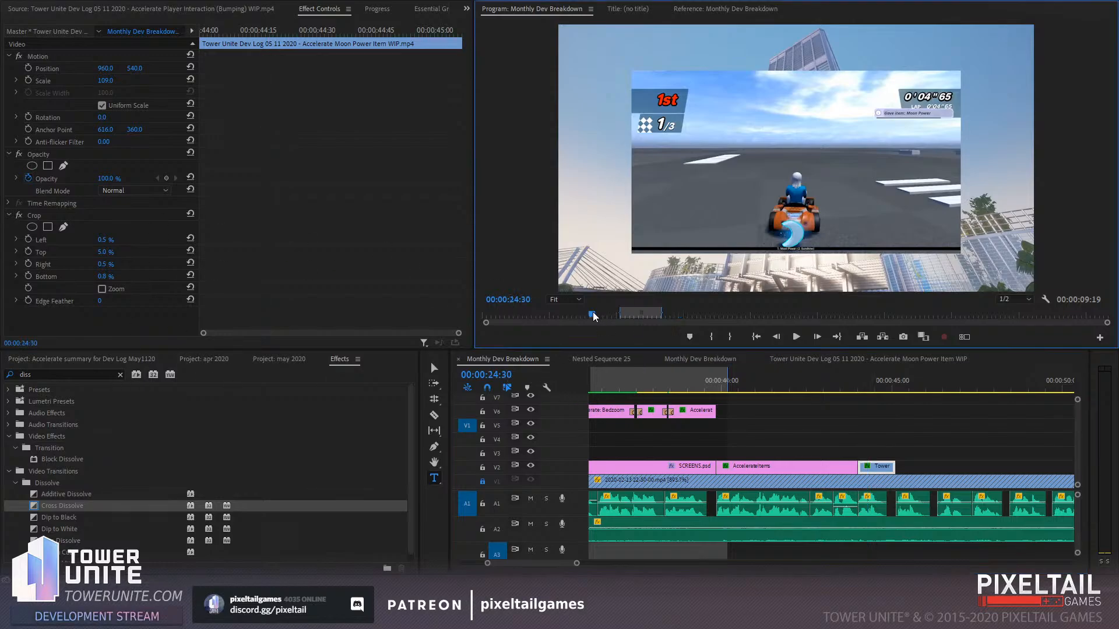
pyautogui.moveTo(593, 315)
pyautogui.mouseDown()
pyautogui.moveTo(582, 315)
pyautogui.moveTo(596, 316)
pyautogui.mouseUp()
pyautogui.click(877, 467)
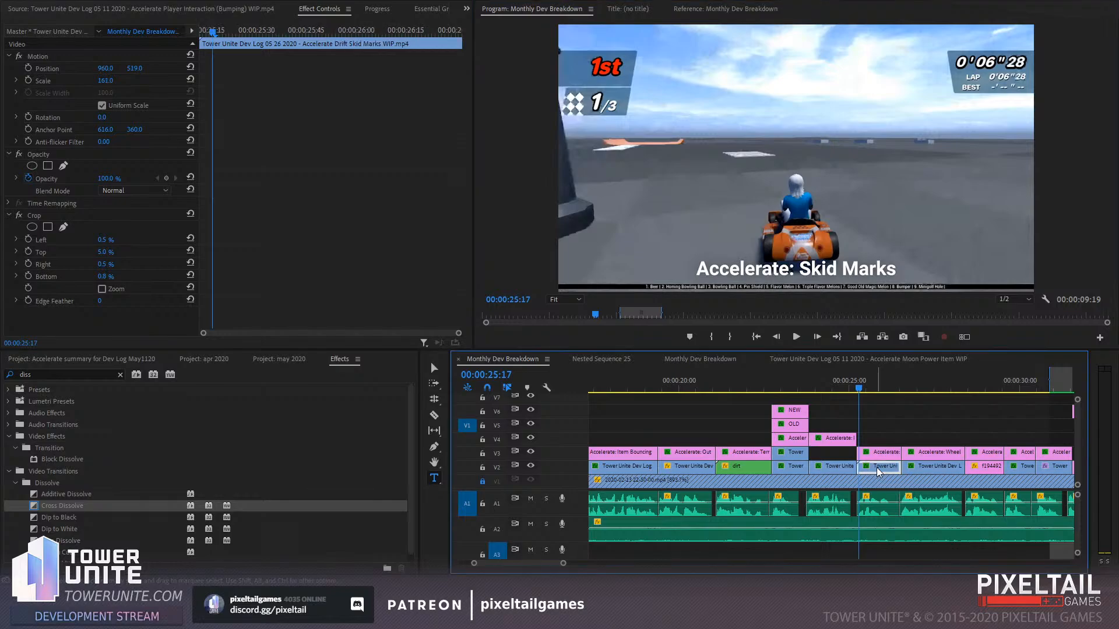
pyautogui.click(41, 70)
pyautogui.keyDown('shift'); pyautogui.click(45, 81); pyautogui.keyUp('shift')
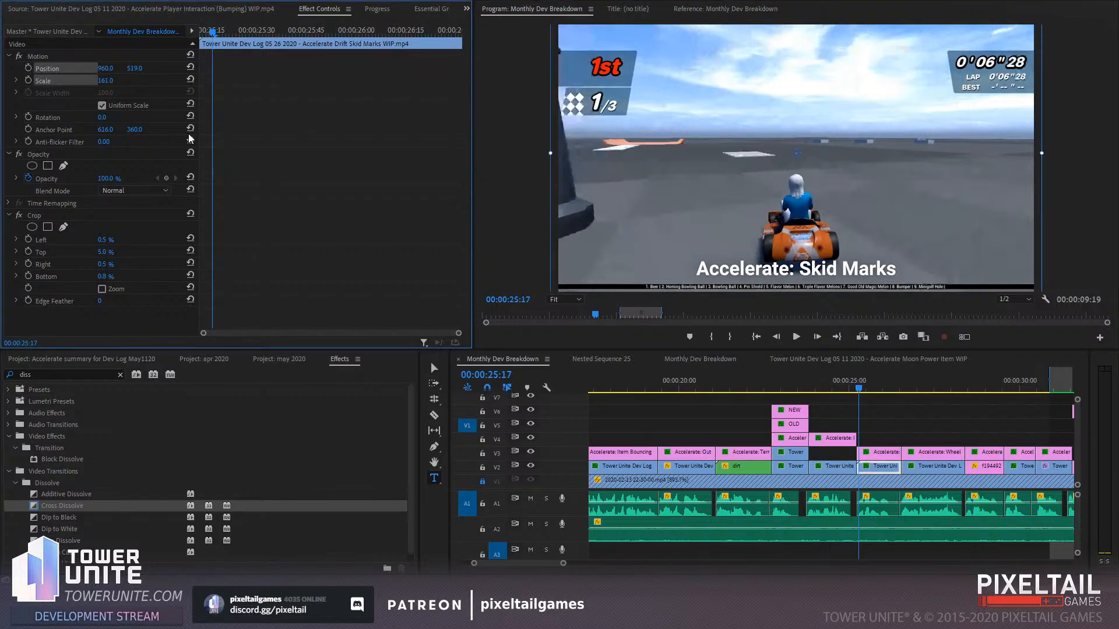
pyautogui.click(661, 315)
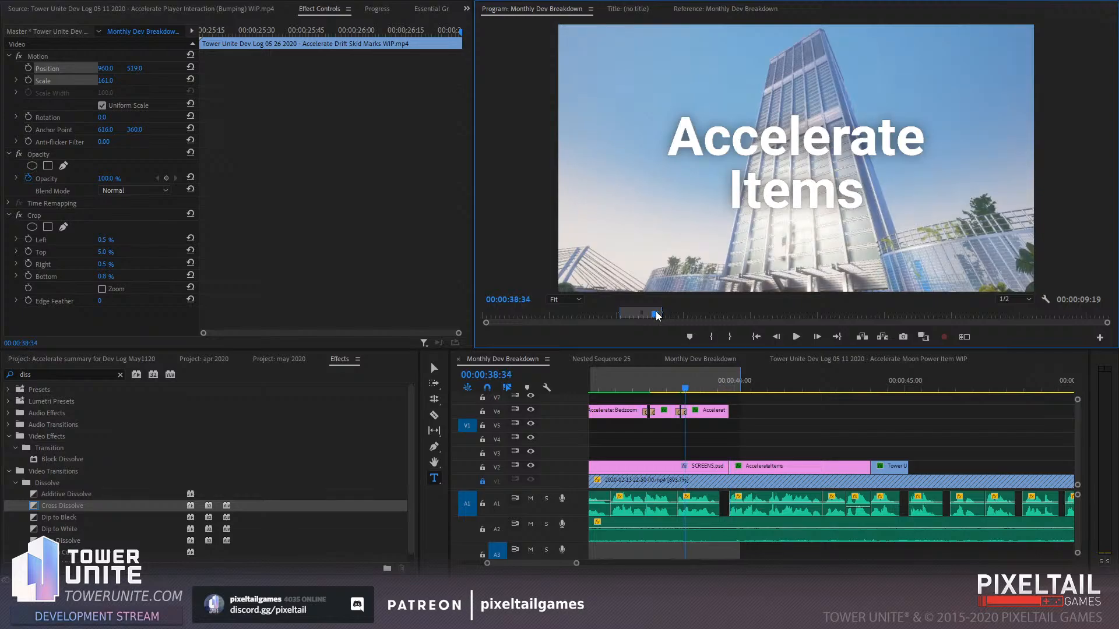
pyautogui.click(889, 382)
pyautogui.click(893, 471)
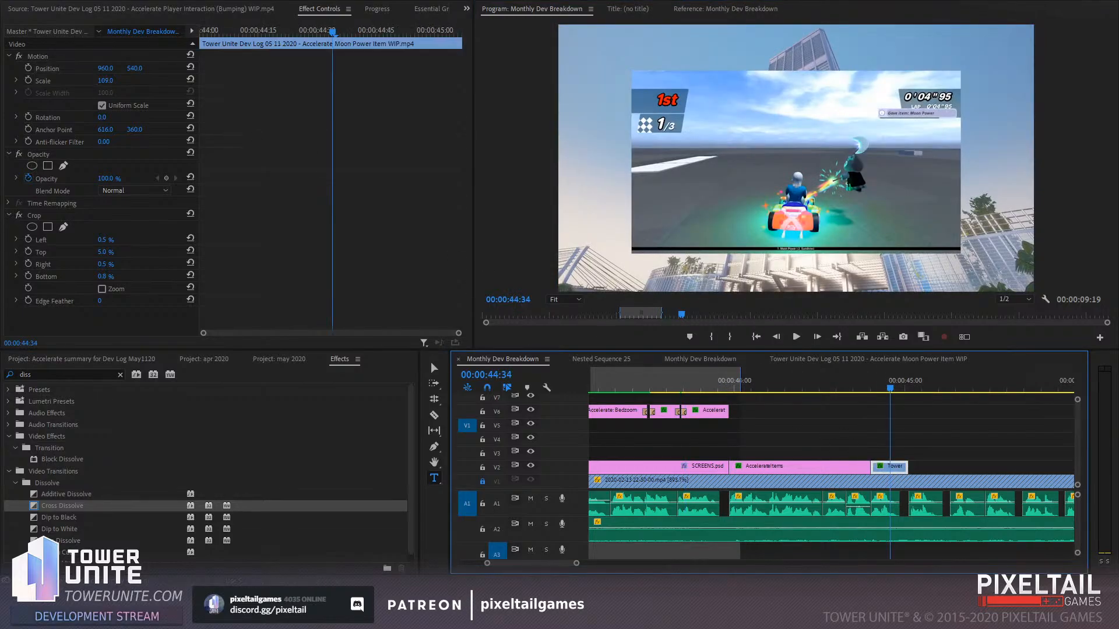
pyautogui.click(38, 79)
pyautogui.hotkey('ctrl', 'v')
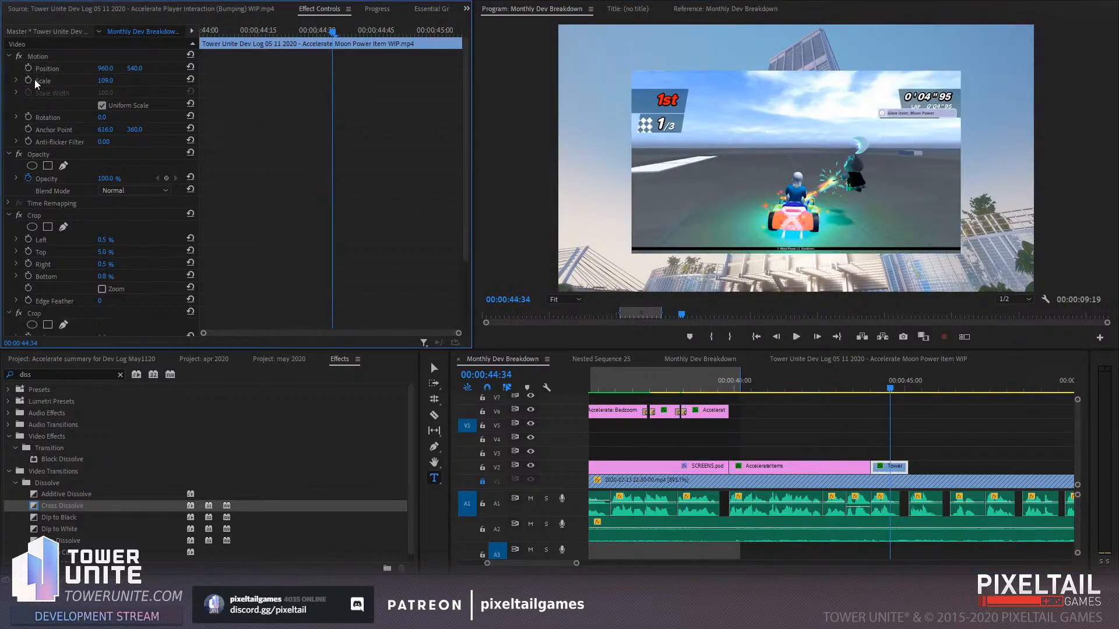
# Remove the duplicate Crop effect from the Moon Power clip
pyautogui.click(41, 67)
pyautogui.scroll(-3, 99, 233)
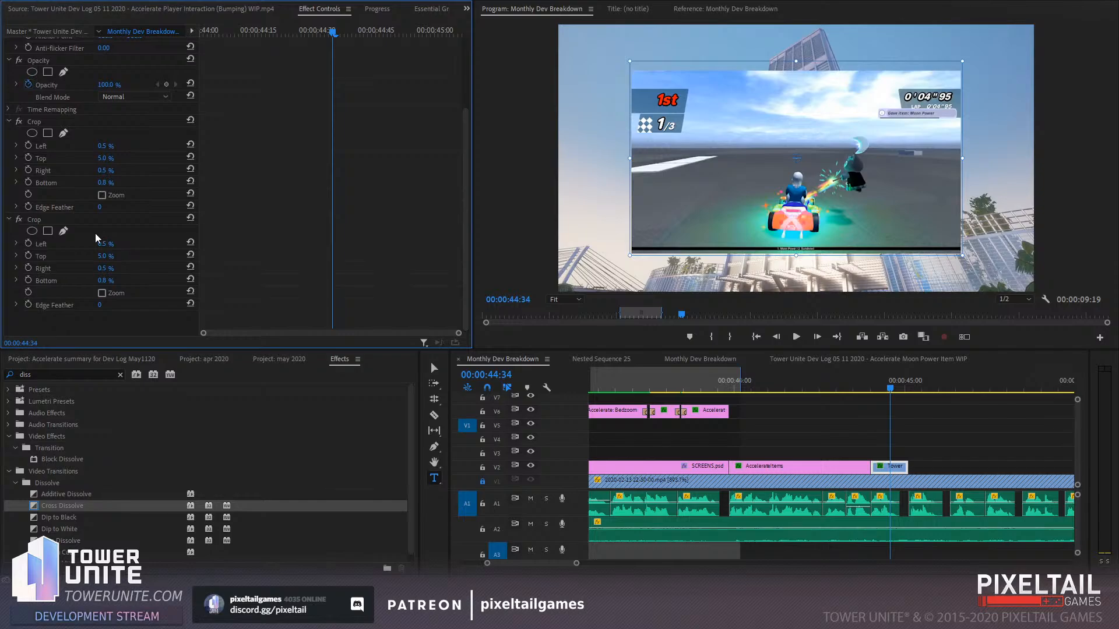
pyautogui.click(38, 218)
pyautogui.press('Delete')
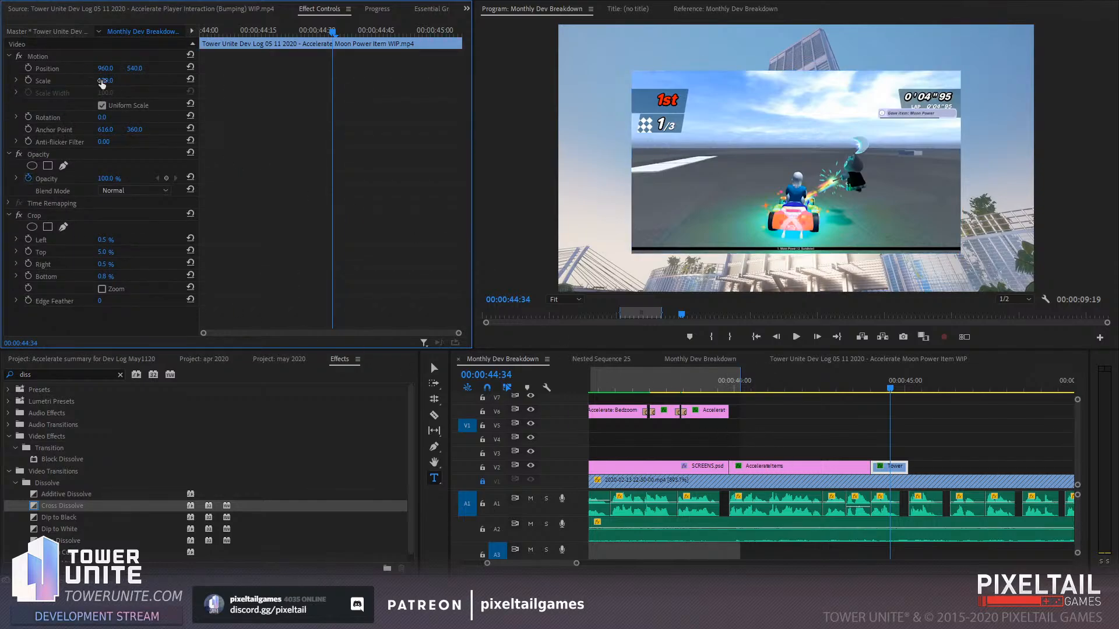
# Set the Moon Power clip's Scale to 161 and its vertical Position to 517, then preview it
pyautogui.moveTo(102, 85)
pyautogui.mouseDown()
pyautogui.moveTo(137, 85)
pyautogui.moveTo(114, 82)
pyautogui.moveTo(129, 70)
pyautogui.moveTo(80, 81)
pyautogui.moveTo(106, 81)
pyautogui.mouseUp()
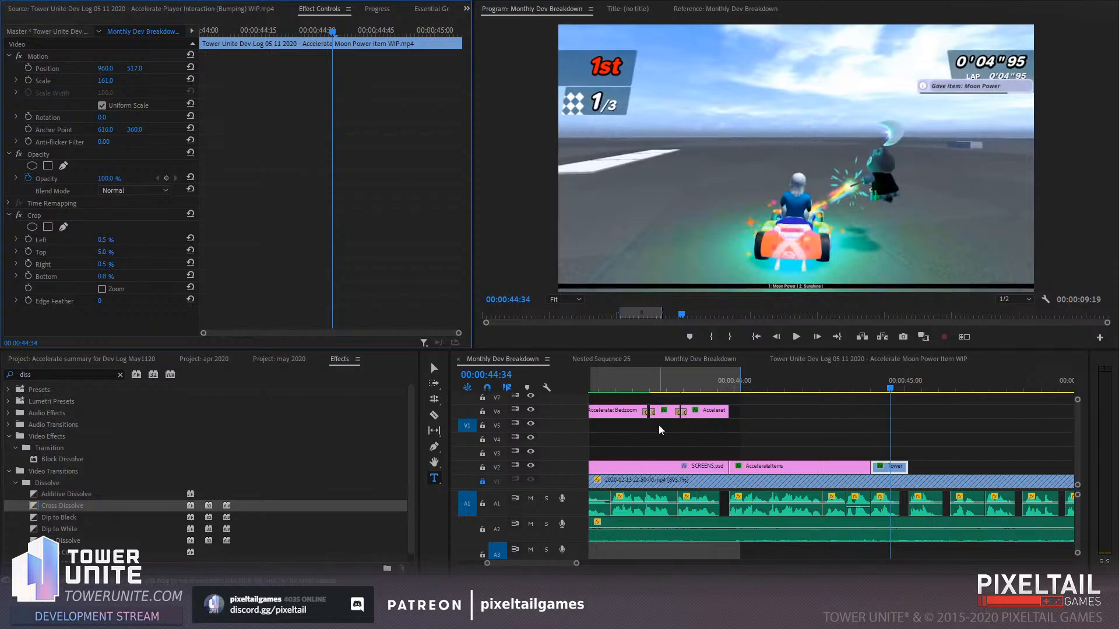
pyautogui.click(874, 382)
pyautogui.press('space')
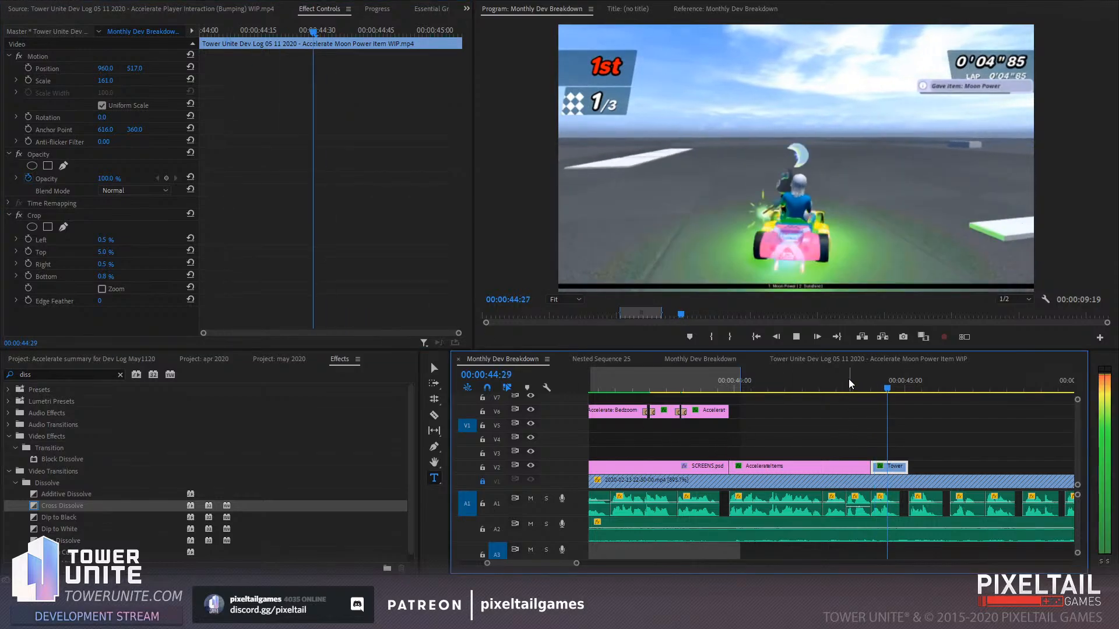
pyautogui.press('space')
pyautogui.click(885, 382)
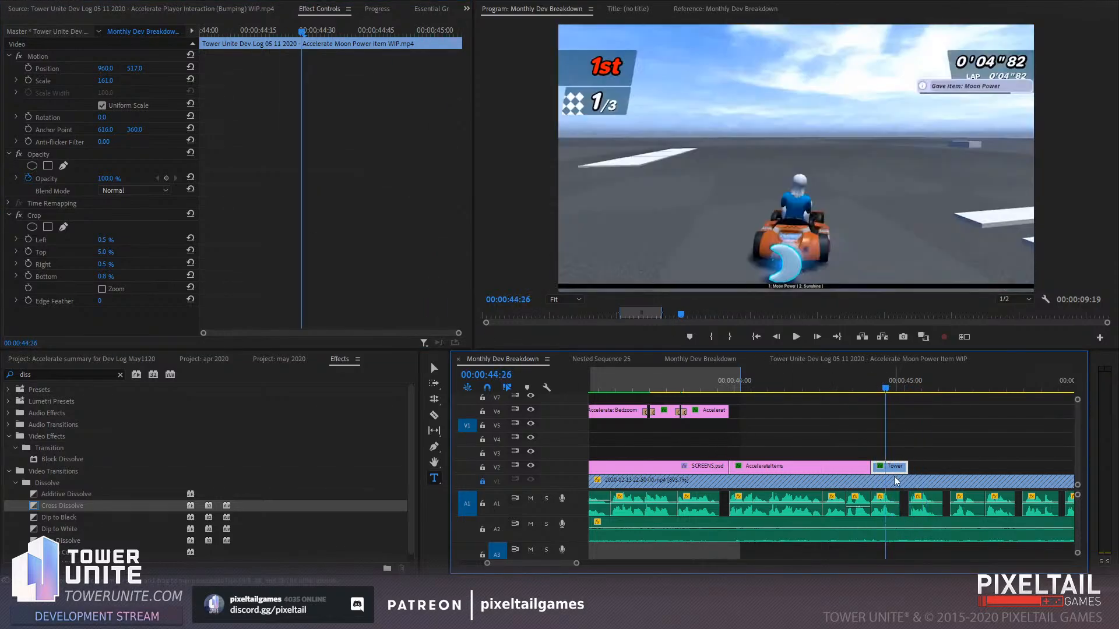
# Load the Moon Power clip into the source view, slip its footage to a later part of the recording, and preview the result
pyautogui.click(78, 9)
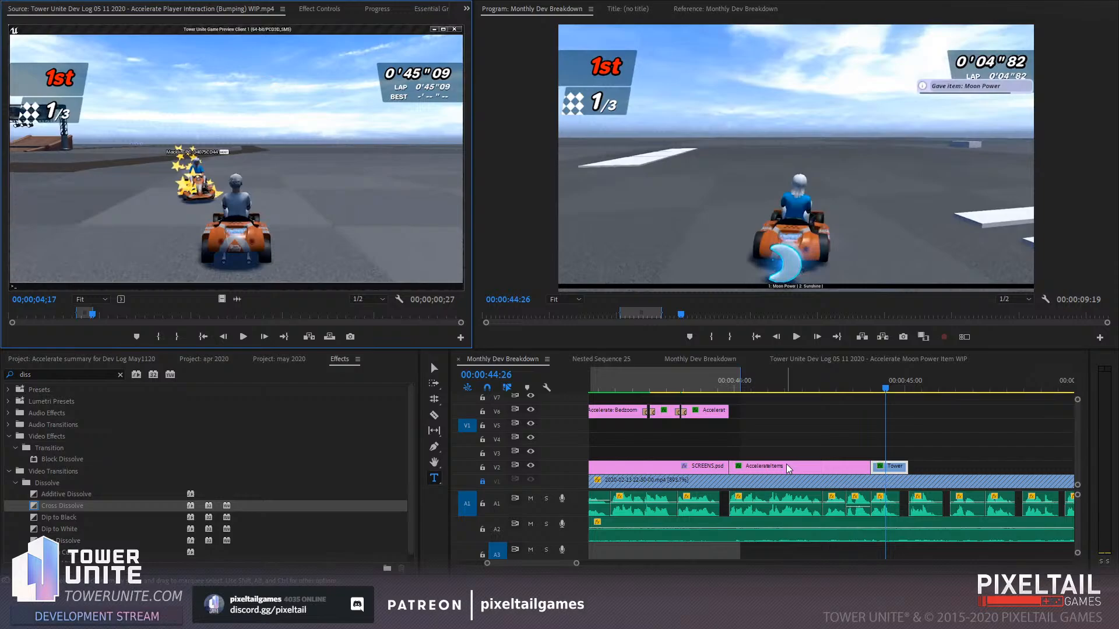
pyautogui.doubleClick(883, 466)
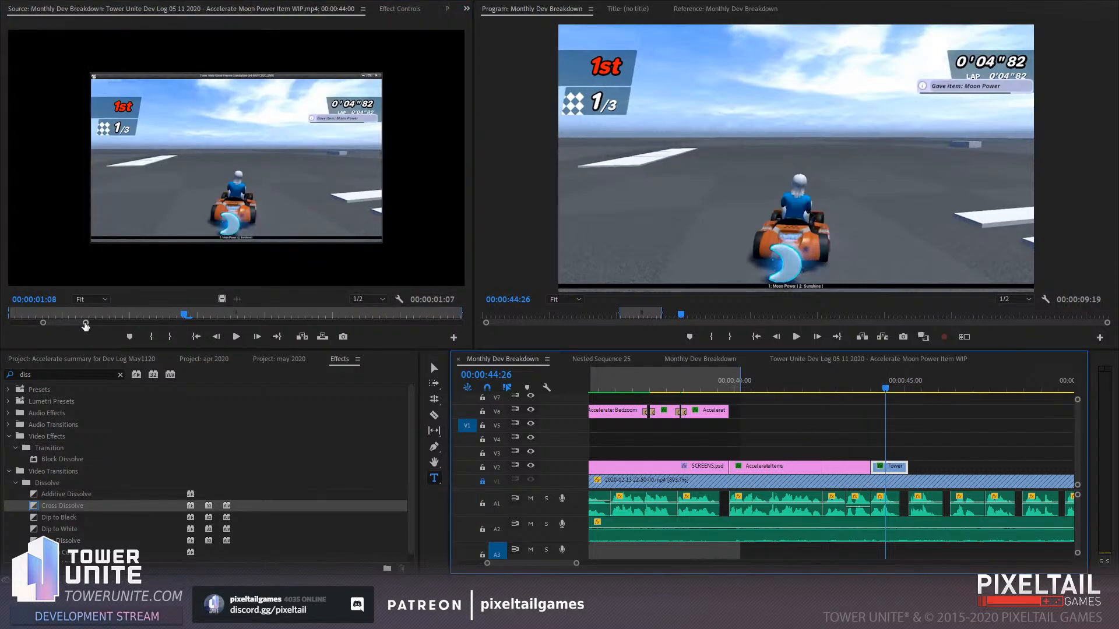
pyautogui.moveTo(86, 322); pyautogui.dragTo(335, 321)
pyautogui.click(197, 314)
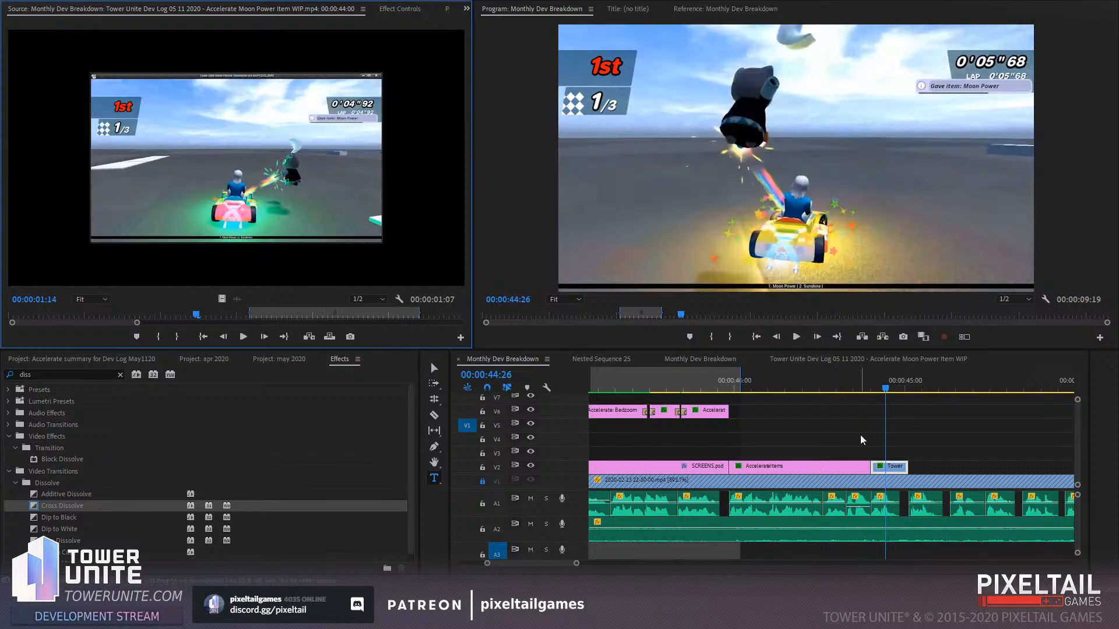
pyautogui.click(857, 386)
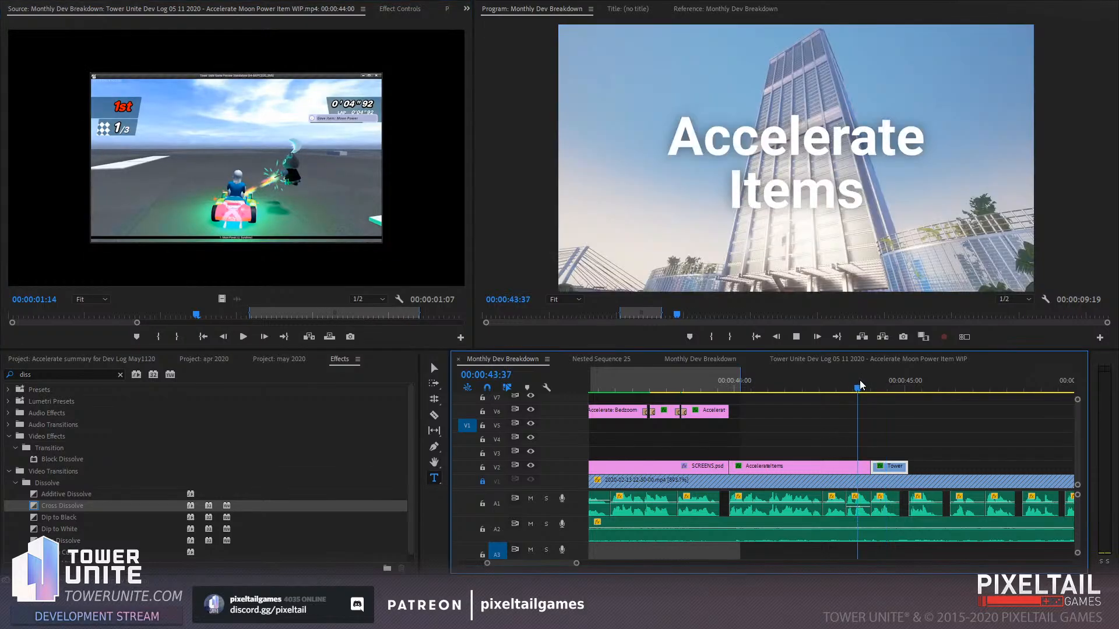
pyautogui.click(823, 358)
pyautogui.click(503, 359)
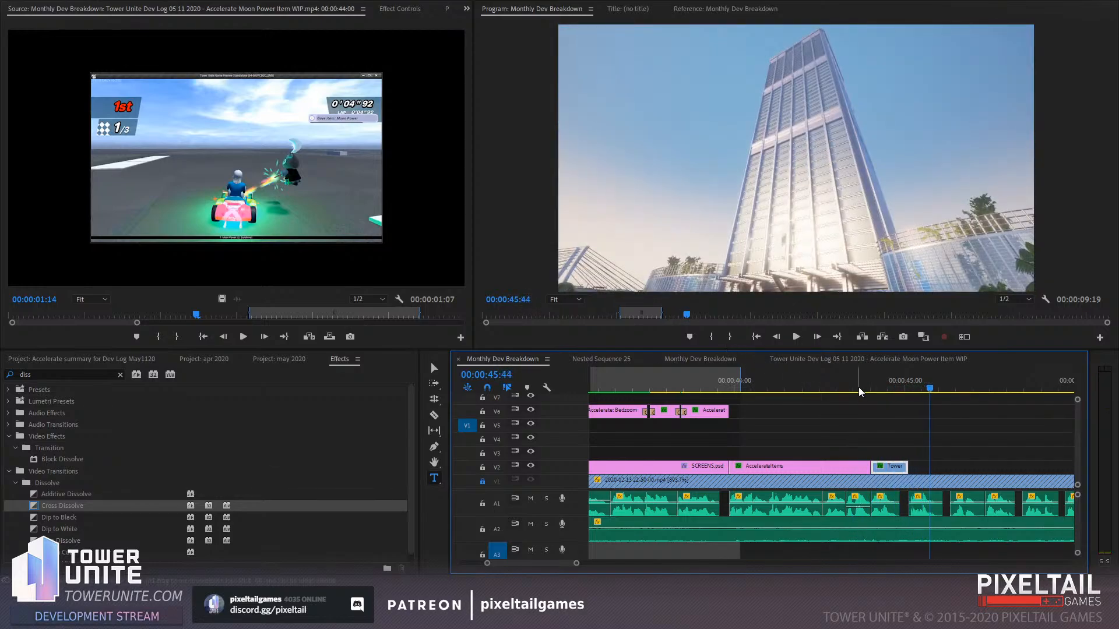
pyautogui.moveTo(859, 387); pyautogui.dragTo(888, 383)
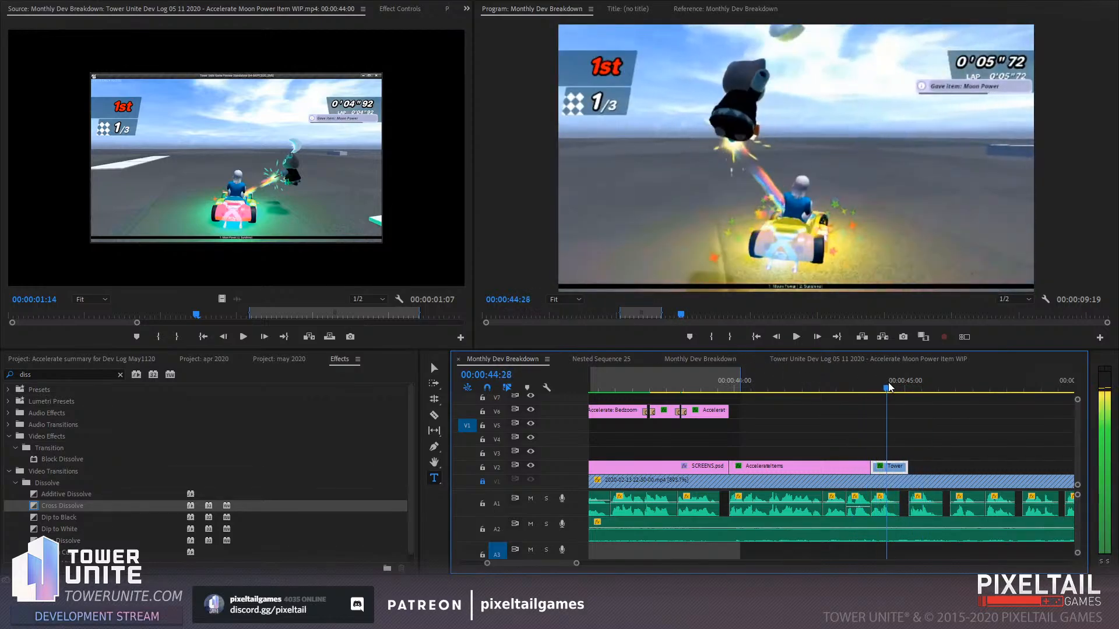
# Slip the Moon Power clip's source range still further into the recording and play the section from the Accelerate Items title
pyautogui.press('f')
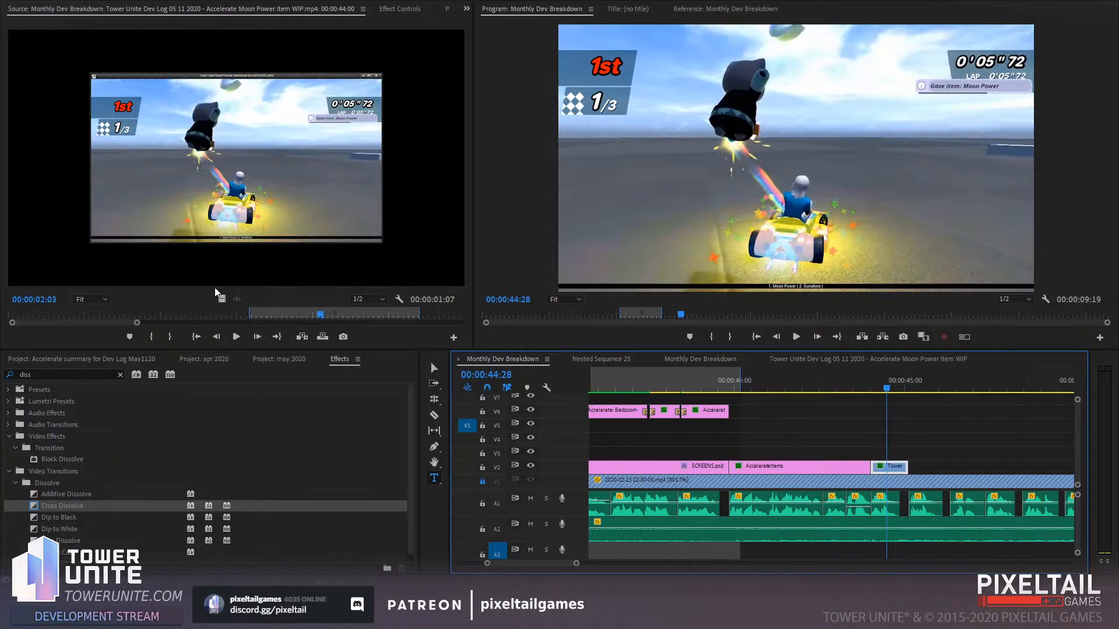
pyautogui.moveTo(89, 323); pyautogui.dragTo(118, 322)
pyautogui.moveTo(231, 312); pyautogui.dragTo(451, 315)
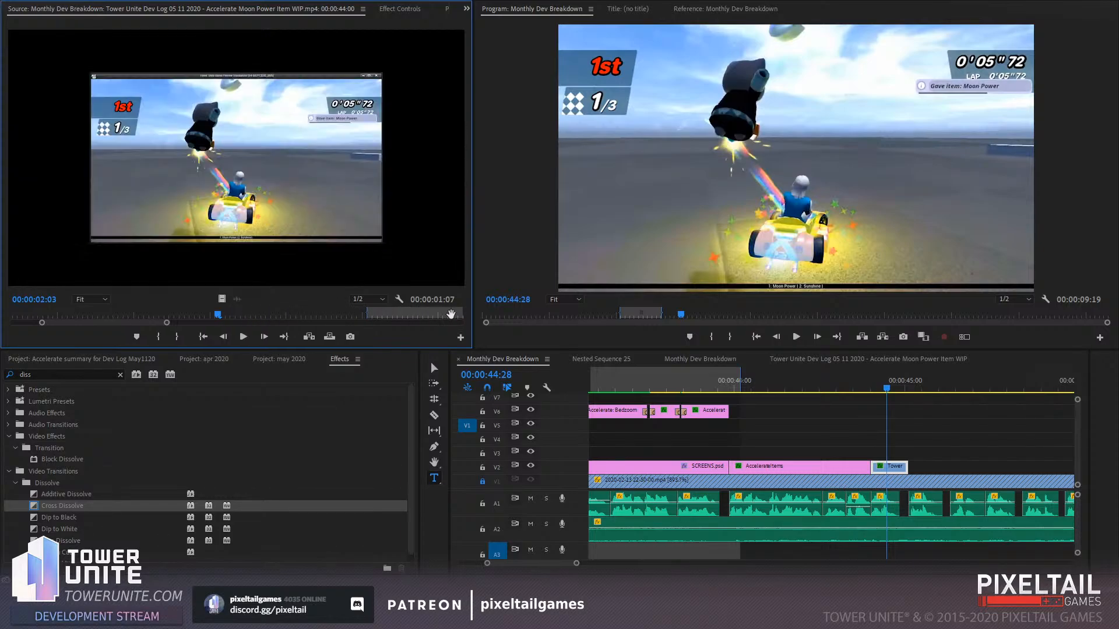
pyautogui.moveTo(892, 380); pyautogui.dragTo(847, 379)
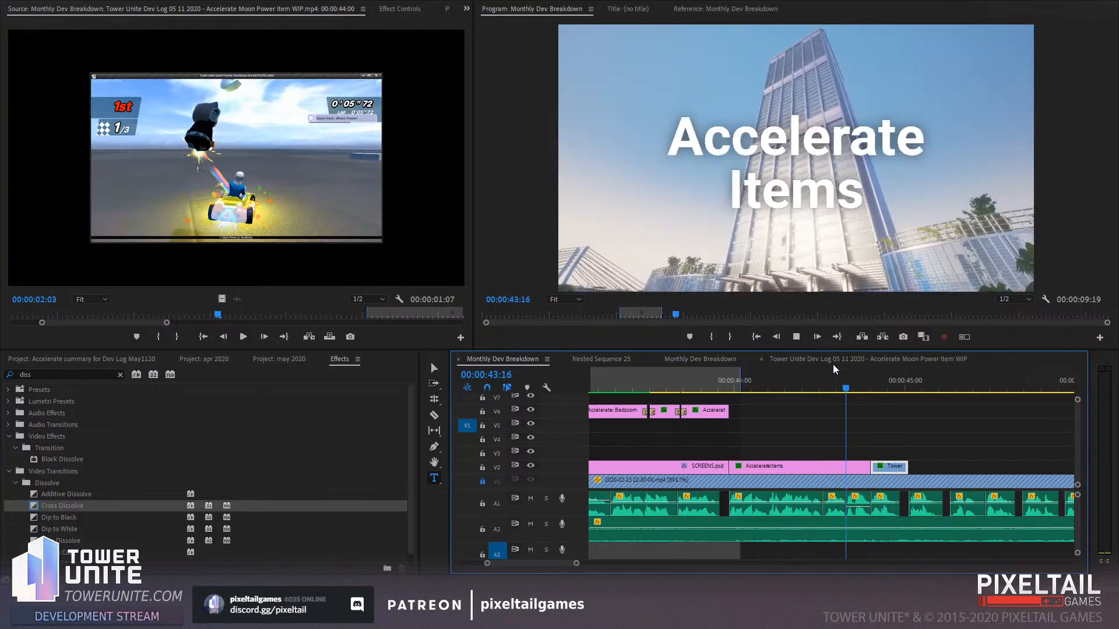
pyautogui.press('space')
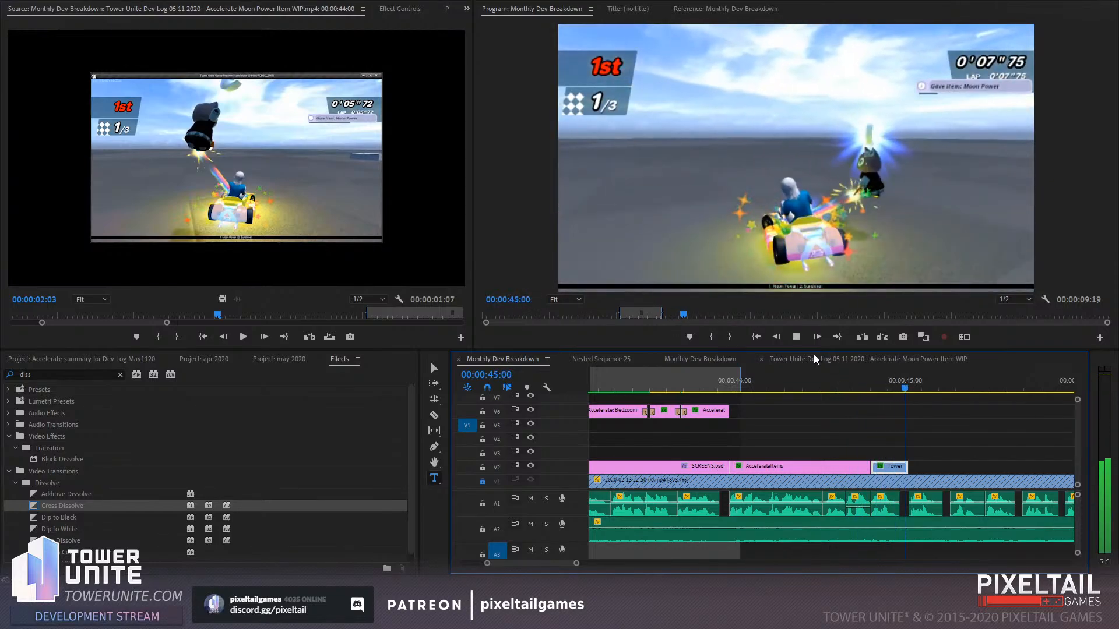
pyautogui.press('space')
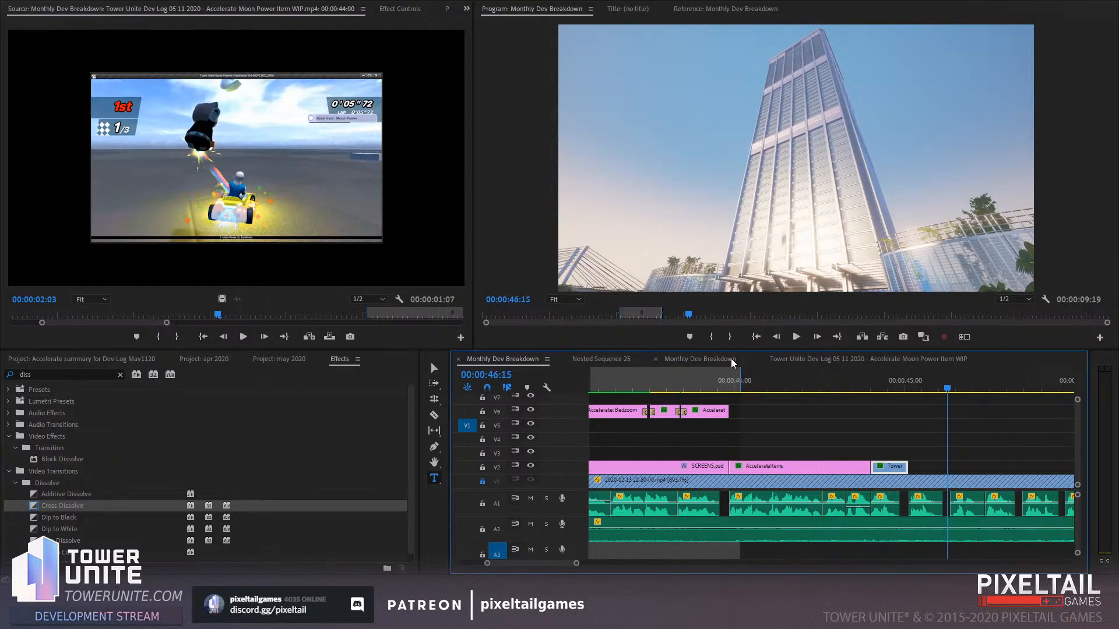
# Copy the Item Shield clip from the Moon Power Item WIP sequence into Monthly Dev Breakdown after the Moon Power clip and delete its audio
pyautogui.click(813, 360)
pyautogui.moveTo(617, 391); pyautogui.dragTo(715, 385)
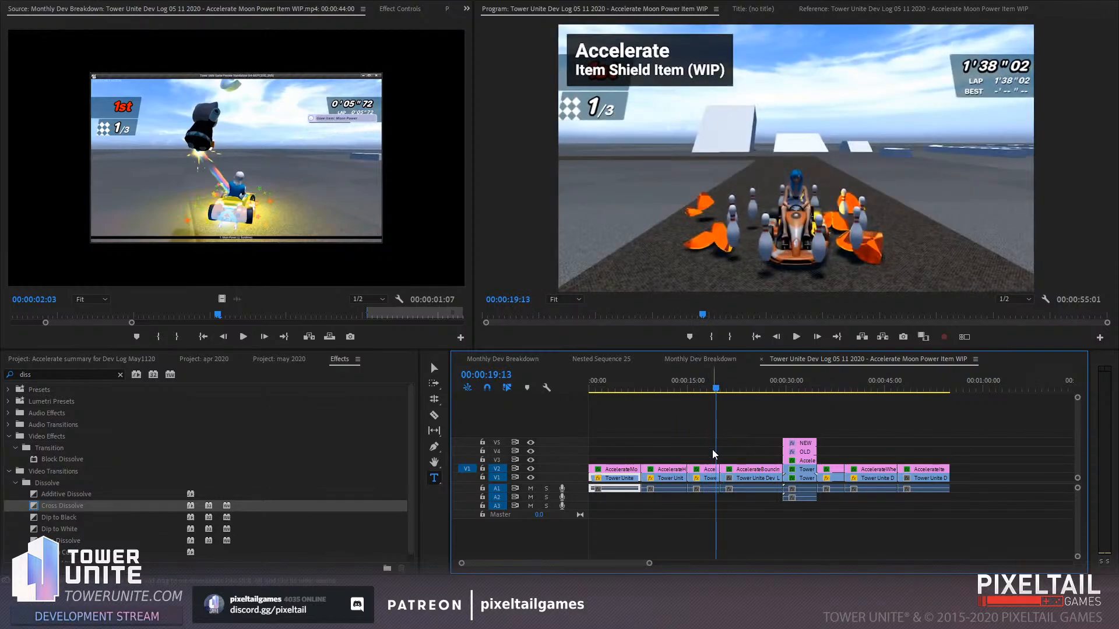
pyautogui.click(501, 358)
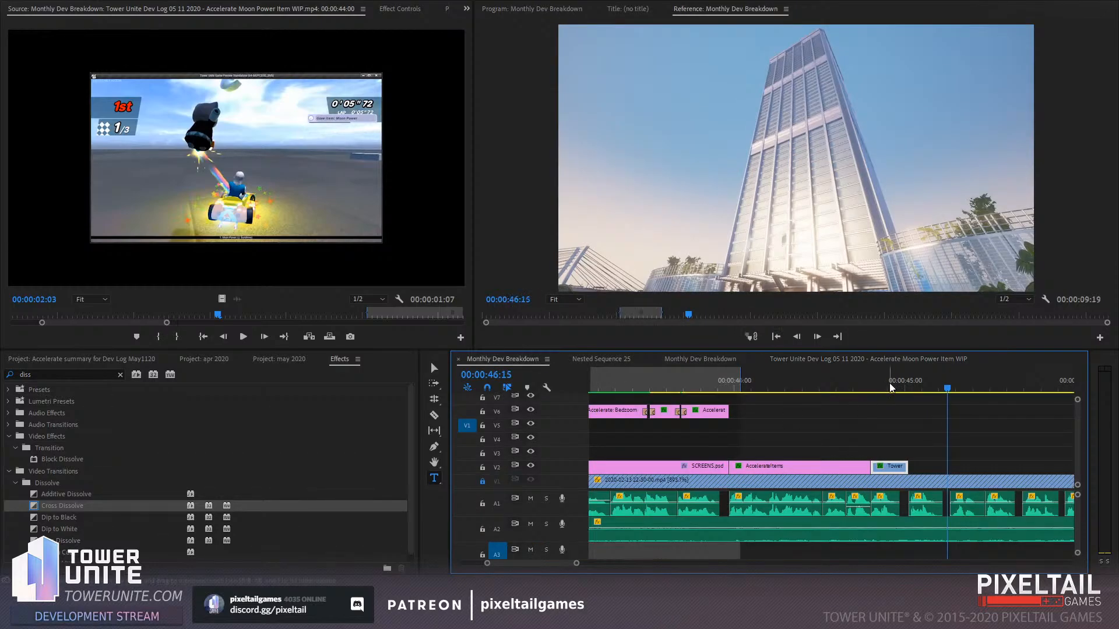
pyautogui.click(933, 380)
pyautogui.hotkey('ctrl', 'v')
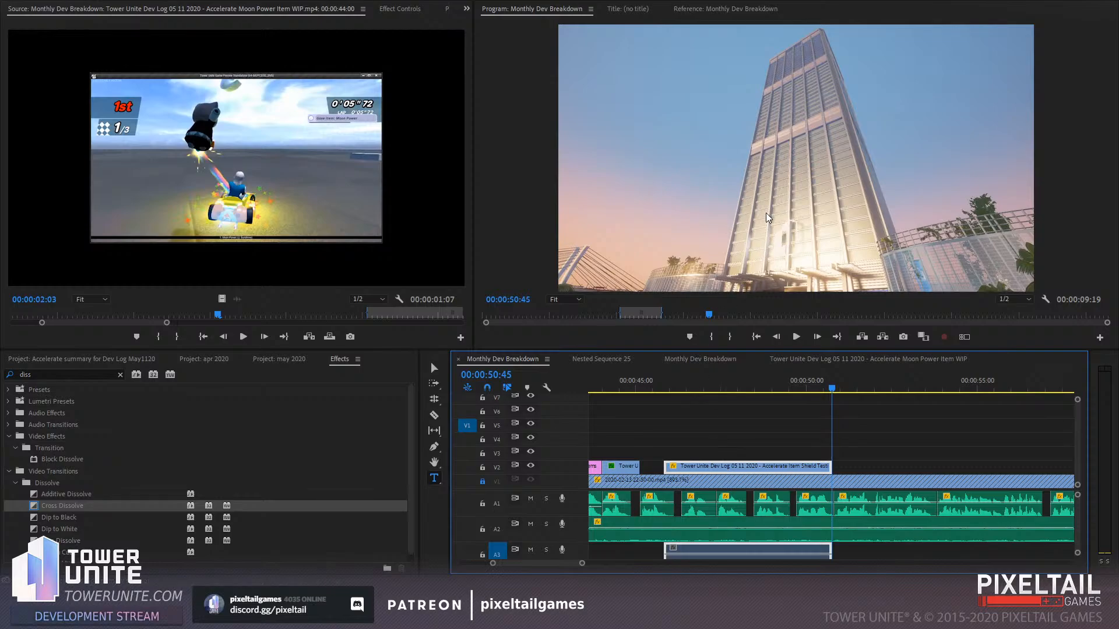
pyautogui.hotkey('ctrl', 'l')
pyautogui.click(706, 550)
pyautogui.press('Delete')
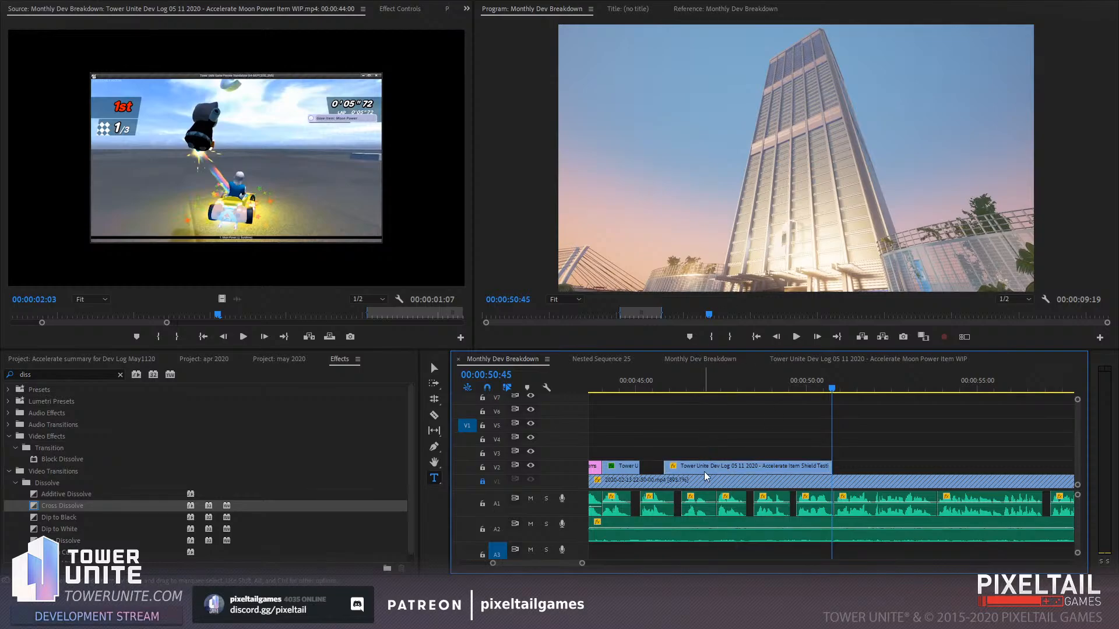
# Move the Item Shield clip directly against the Moon Power clip, trim its end to about one second, and preview it
pyautogui.click(699, 470)
pyautogui.moveTo(699, 470); pyautogui.dragTo(676, 471)
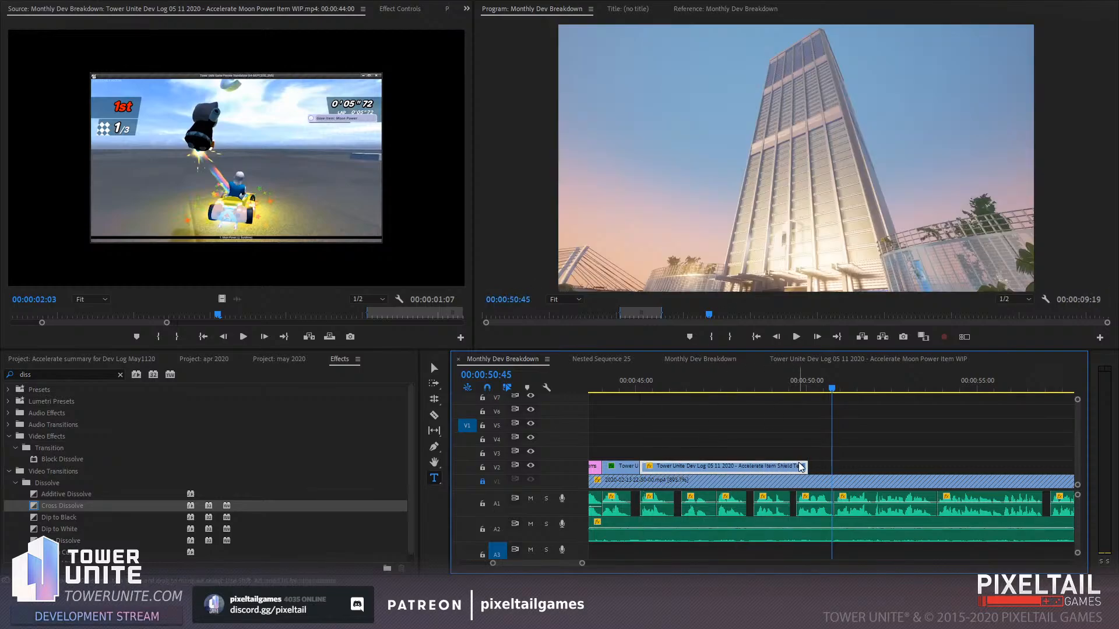
pyautogui.moveTo(804, 466); pyautogui.dragTo(679, 466)
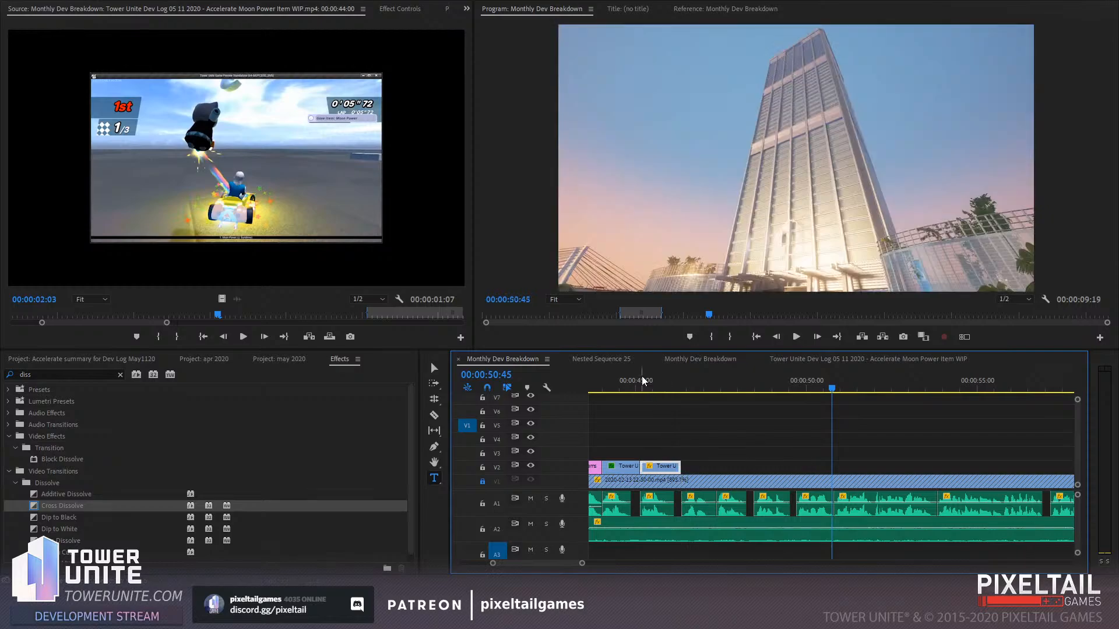
pyautogui.click(628, 382)
pyautogui.press('space')
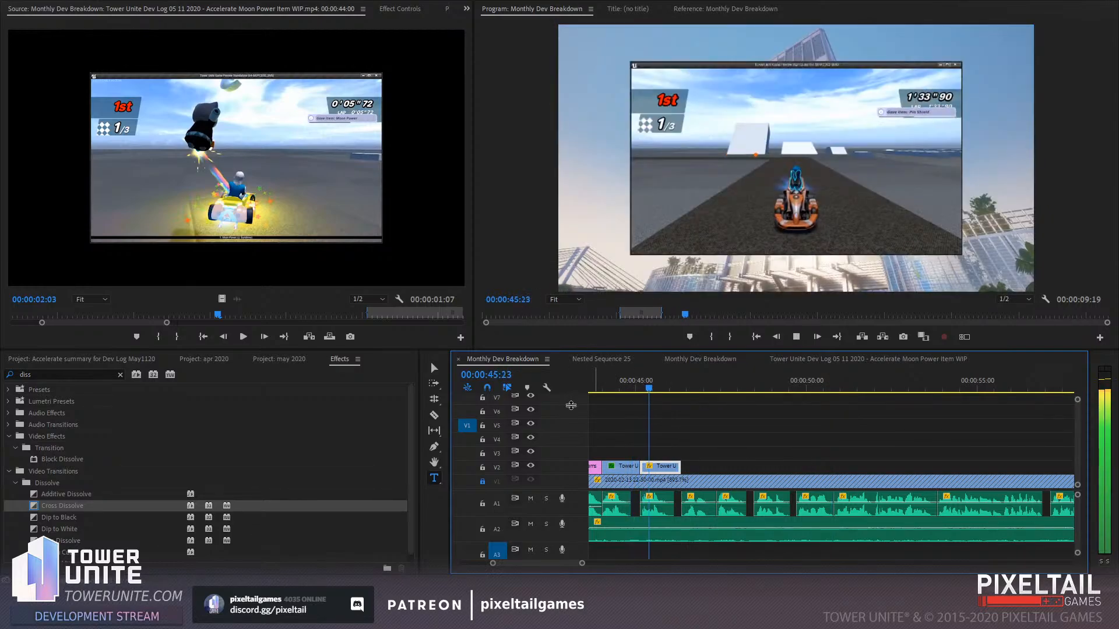
pyautogui.press('space')
# Copy the Crop effect from the Moon Power clip and paste it onto the Item Shield clip
pyautogui.click(626, 468)
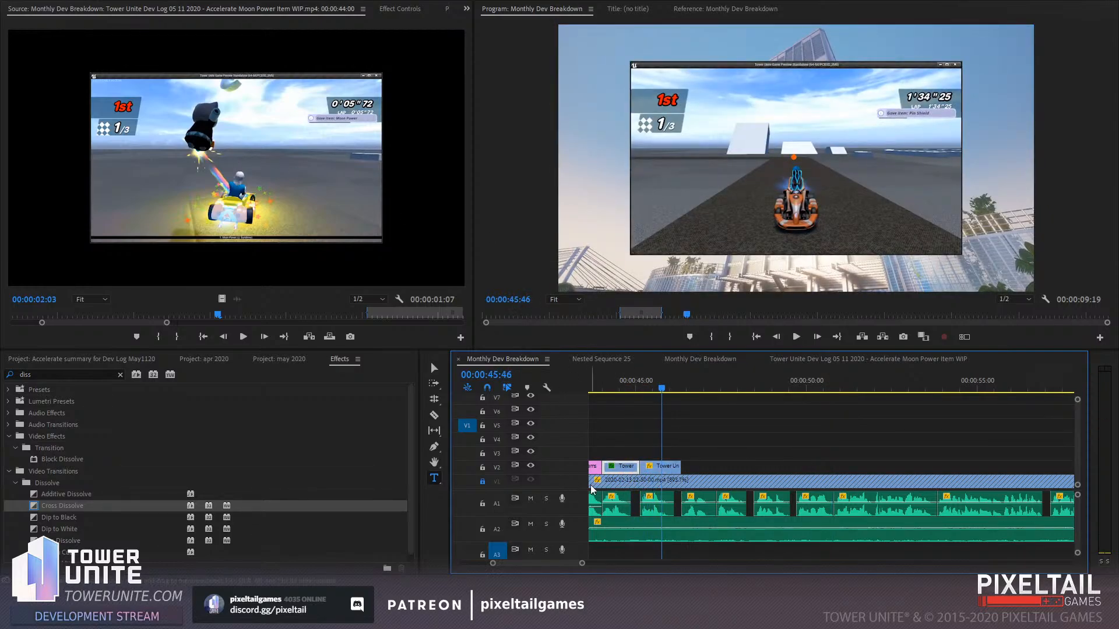
pyautogui.click(396, 9)
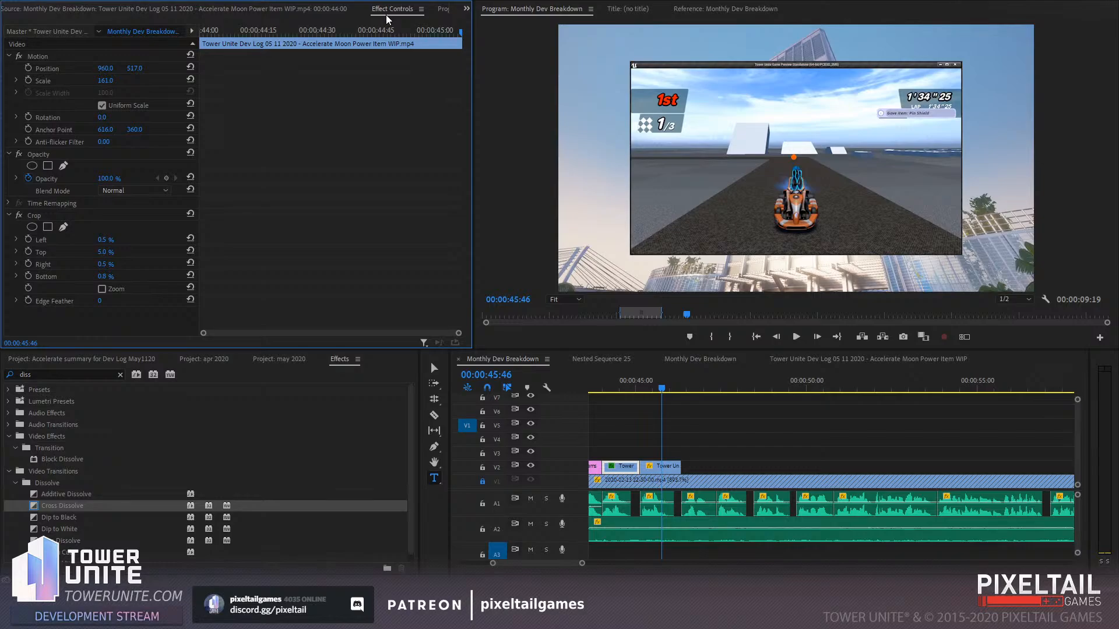
pyautogui.click(49, 69)
pyautogui.click(44, 77)
pyautogui.keyDown('ctrl'); pyautogui.click(44, 69); pyautogui.keyUp('ctrl')
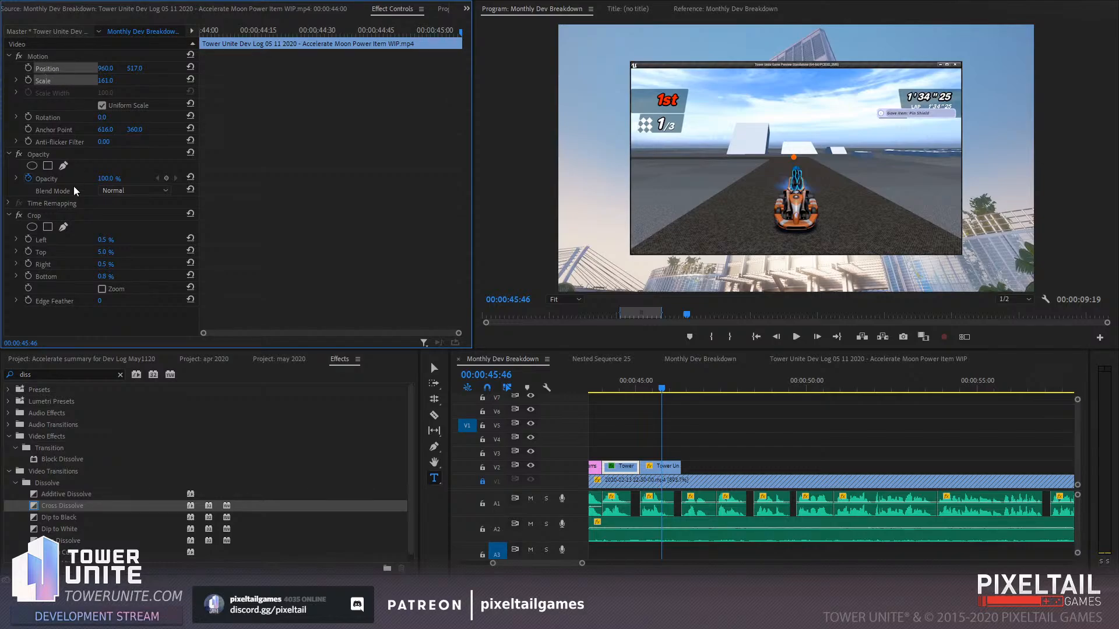
pyautogui.keyDown('ctrl'); pyautogui.click(38, 215); pyautogui.keyUp('ctrl')
pyautogui.click(663, 466)
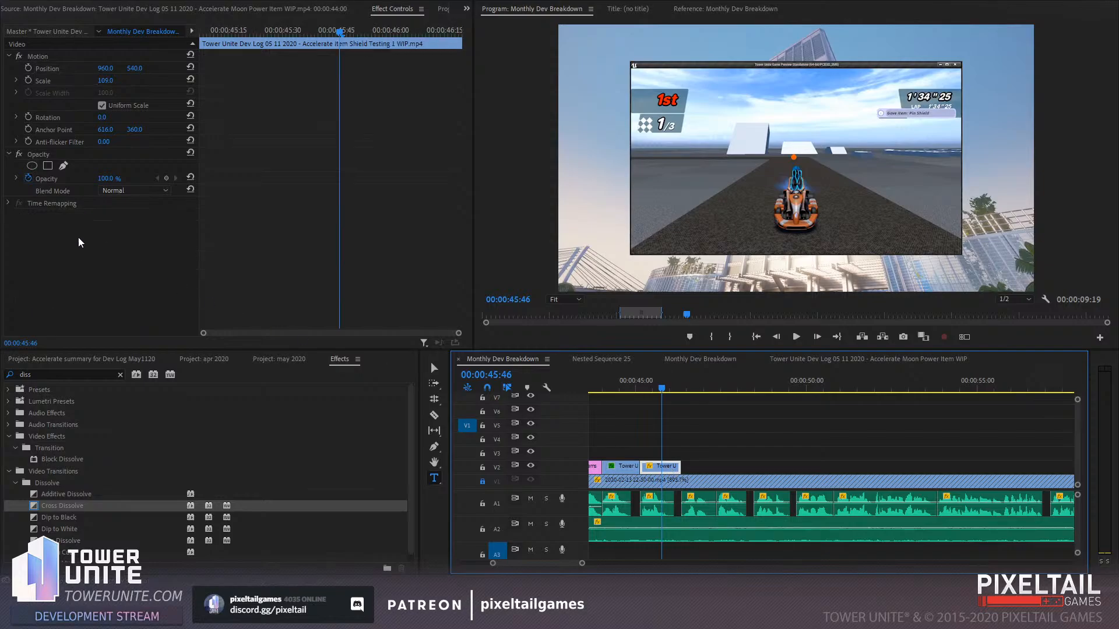
pyautogui.hotkey('ctrl', 'v')
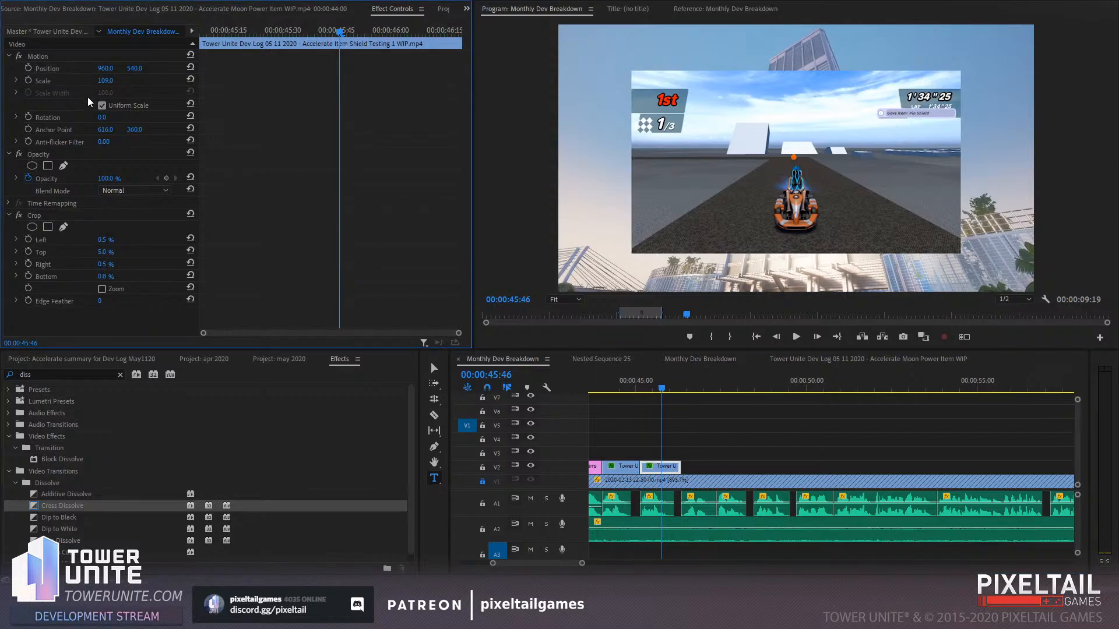
# Apply the Moon Power clip's Motion settings, Position 960, 517 and Scale 161, to the Item Shield clip and preview both clips
pyautogui.click(627, 469)
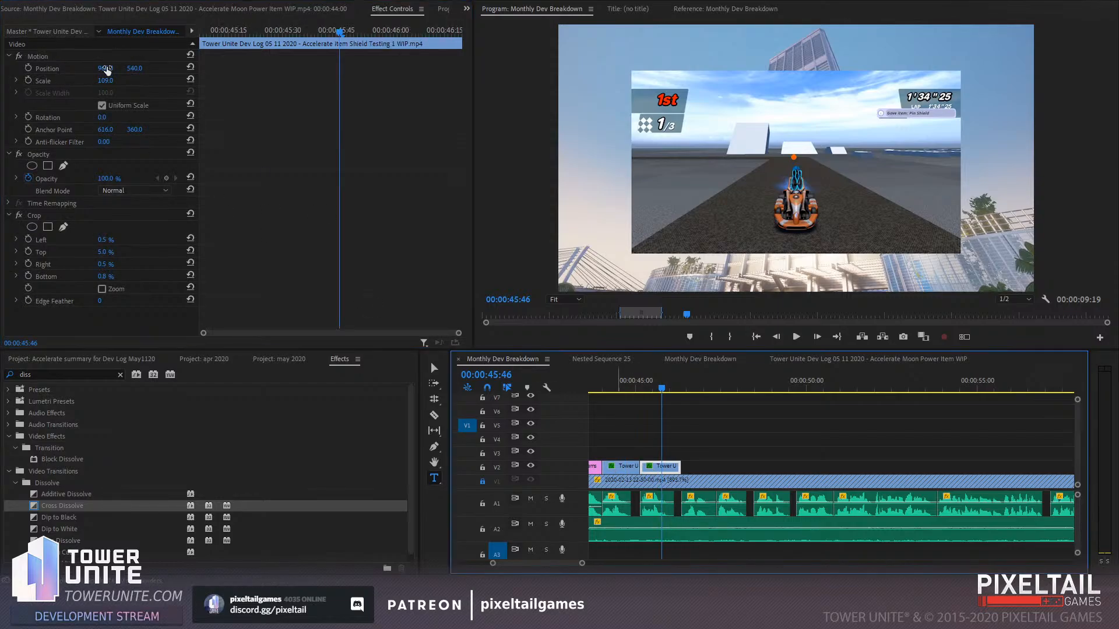
pyautogui.click(38, 57)
pyautogui.hotkey('ctrl', 'v')
pyautogui.click(623, 377)
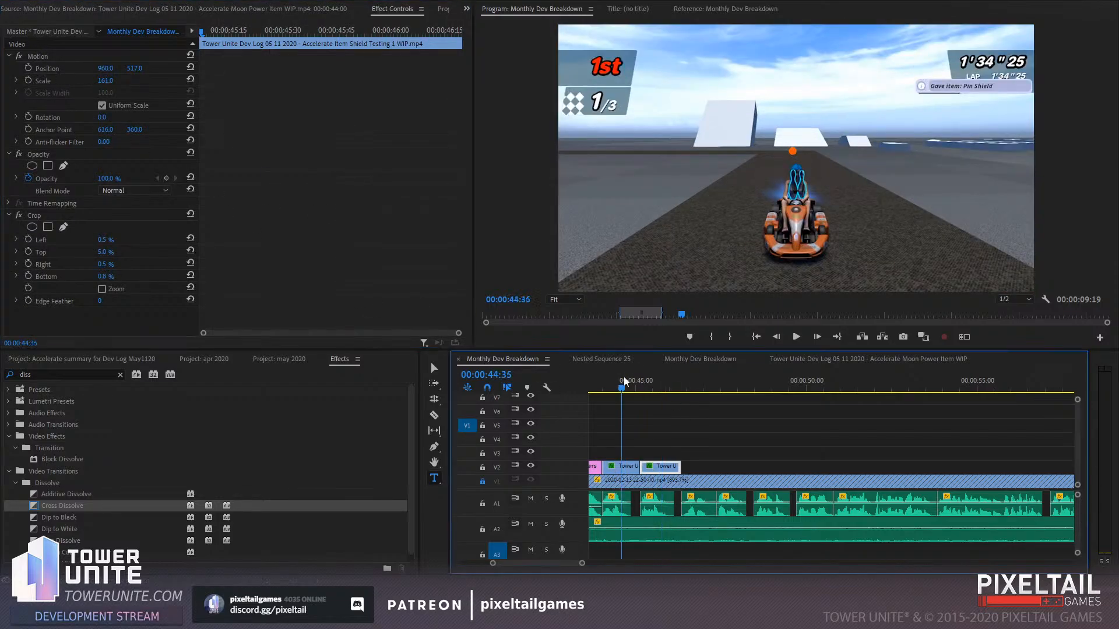
pyautogui.press('space')
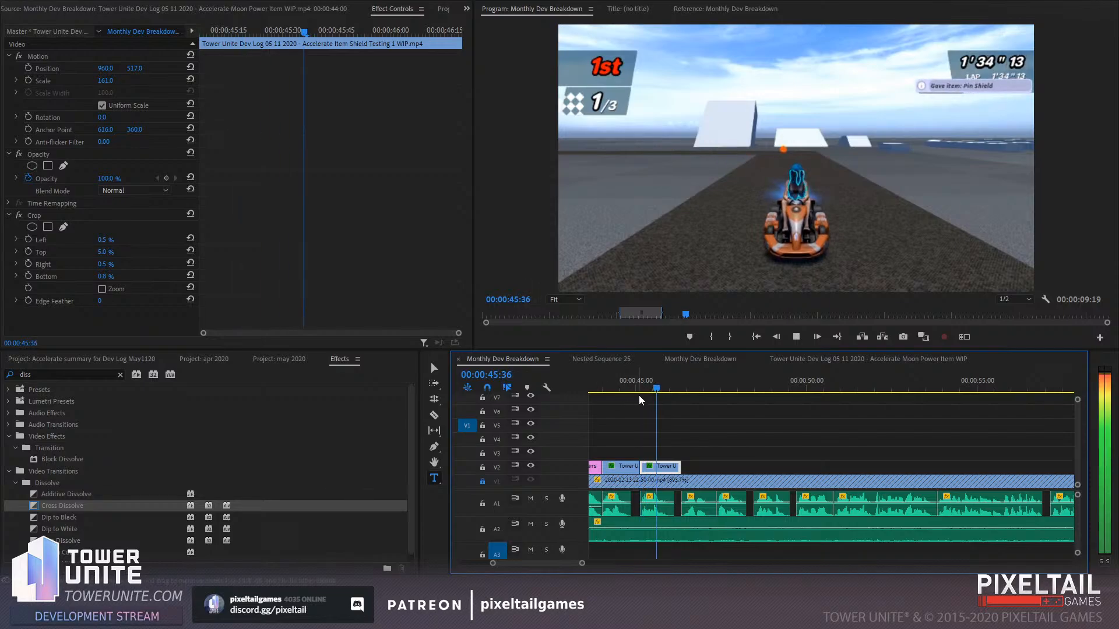
pyautogui.press('space')
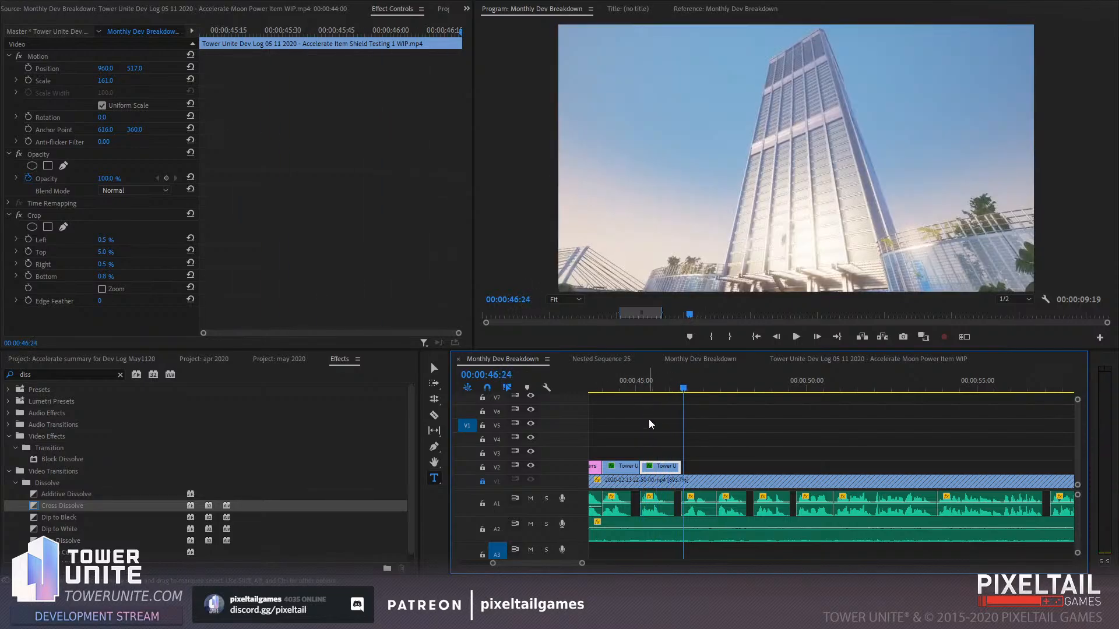
# Load the Item Shield clip into the source view, slip it to the part with the bowling pins circling the kart, and preview it
pyautogui.moveTo(657, 386); pyautogui.dragTo(644, 386)
pyautogui.doubleClick(658, 466)
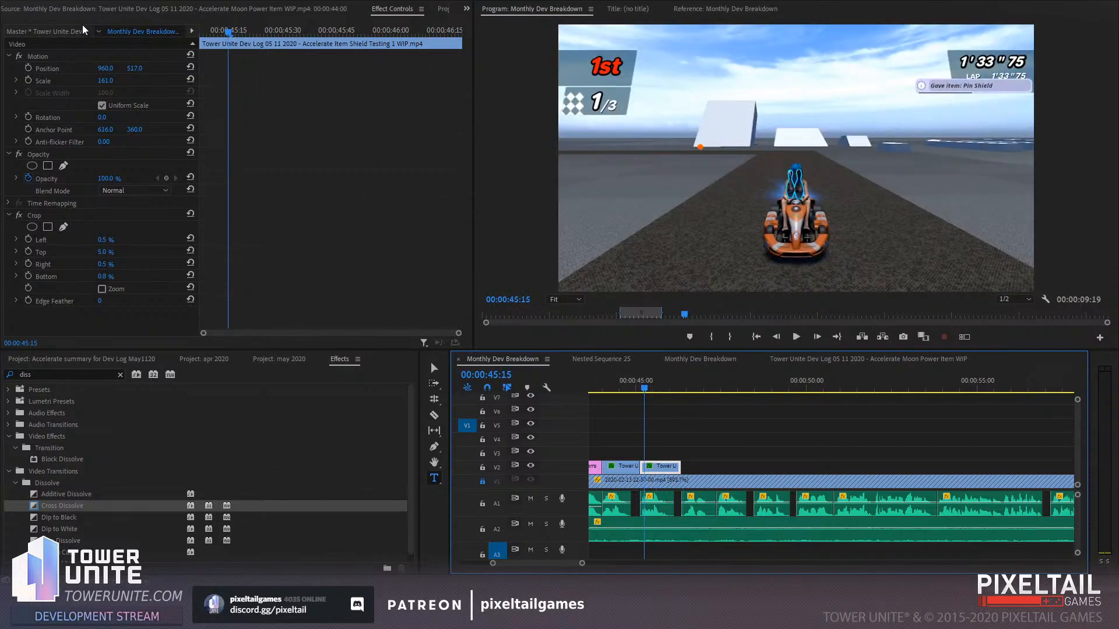
pyautogui.doubleClick(659, 466)
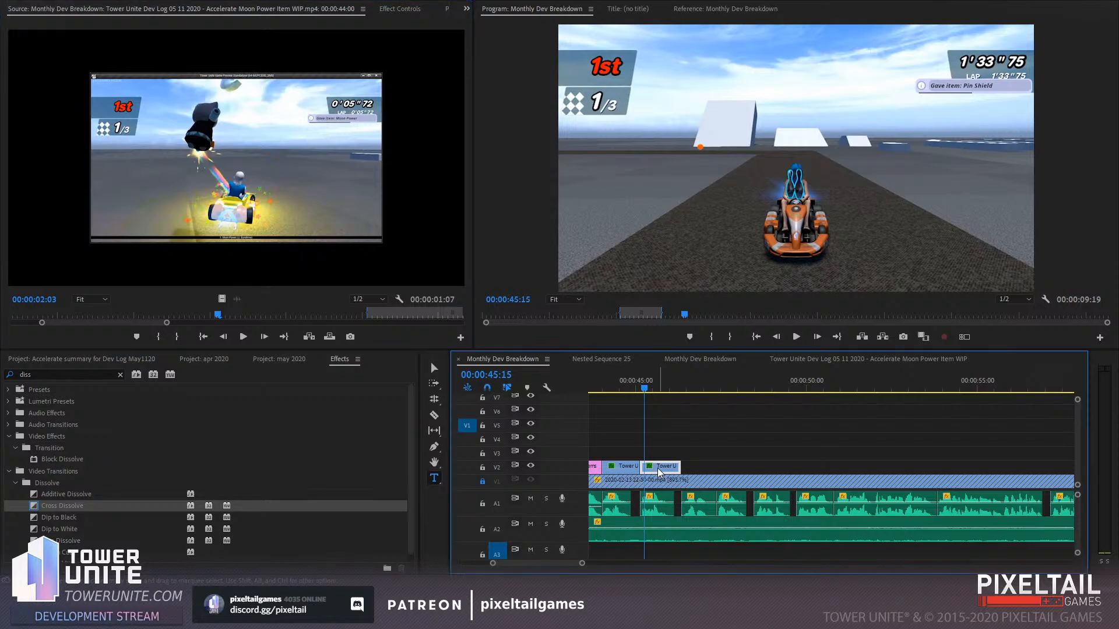
pyautogui.moveTo(274, 322); pyautogui.dragTo(705, 330)
pyautogui.moveTo(253, 313); pyautogui.dragTo(281, 313)
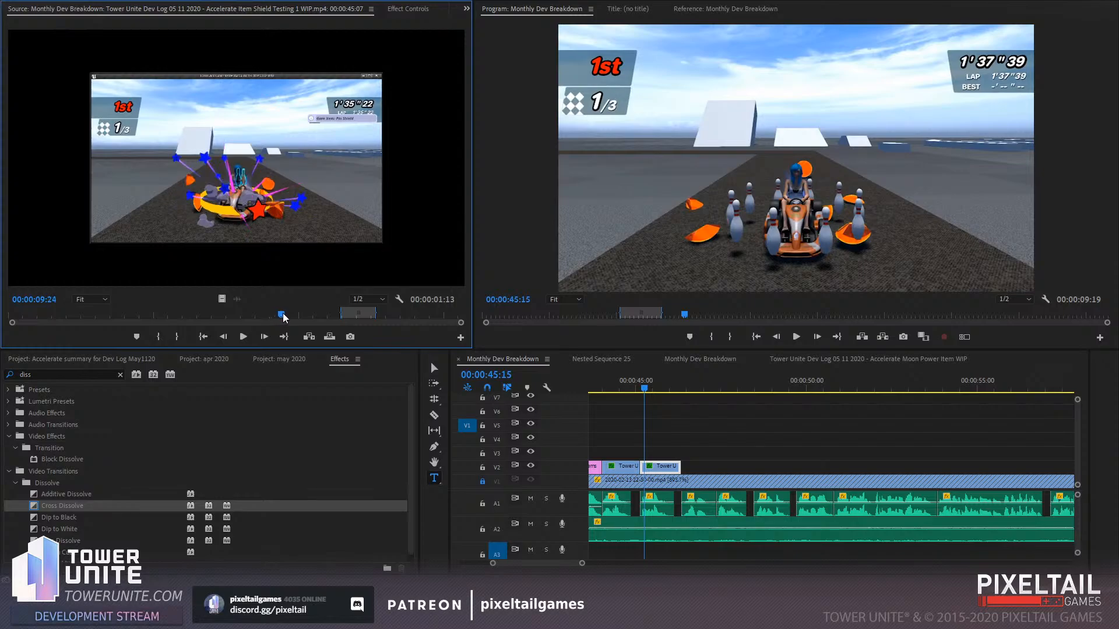
pyautogui.click(634, 380)
pyautogui.press('space')
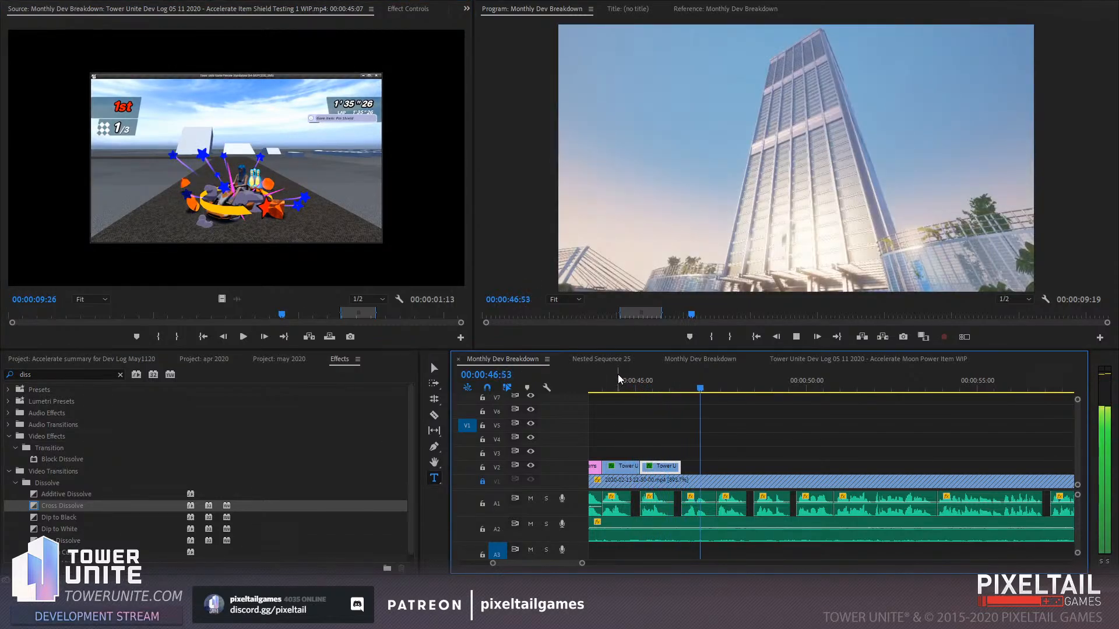
pyautogui.press('space')
# Extend the Item Shield clip's end to 00:00:46:28 and place the kart item PNG still directly after it on track V2
pyautogui.click(686, 386)
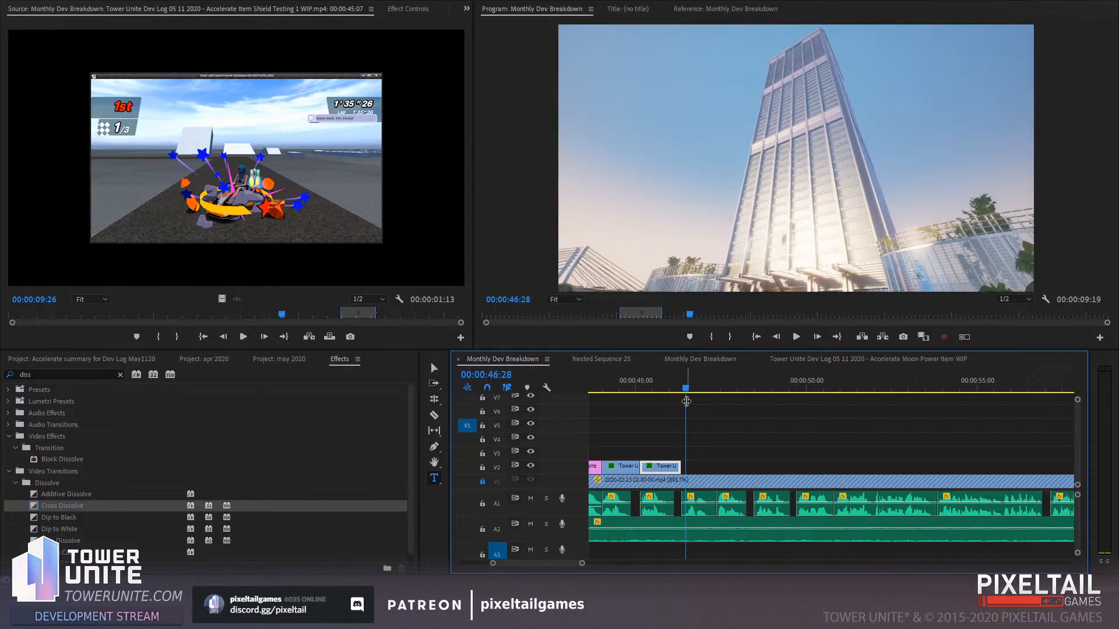
pyautogui.moveTo(682, 466); pyautogui.dragTo(685, 466)
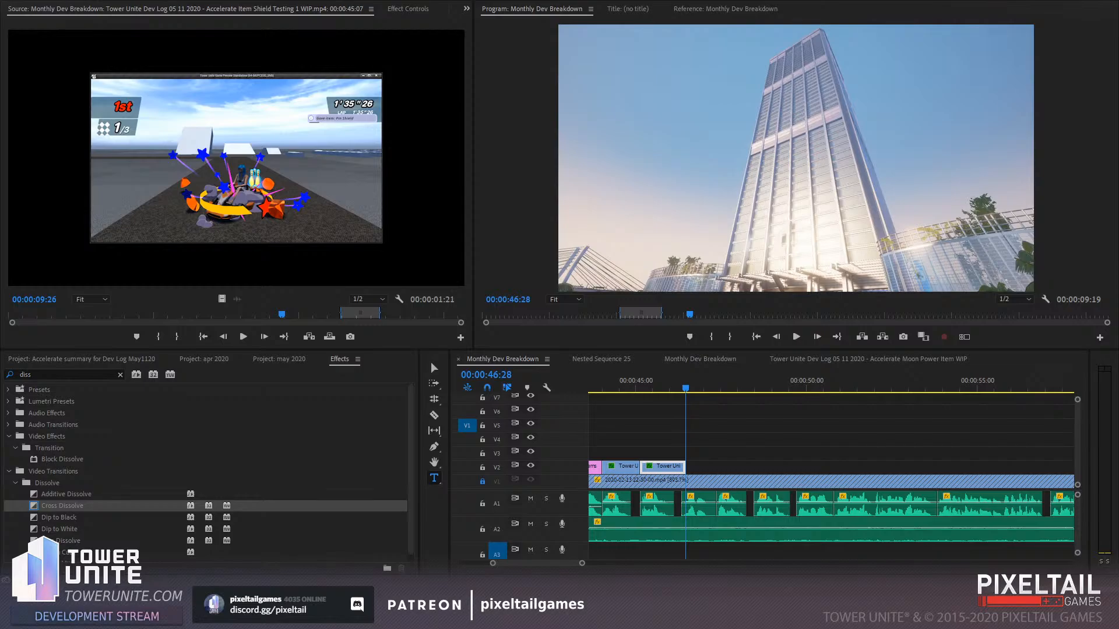
pyautogui.moveTo(590, 468); pyautogui.dragTo(687, 468)
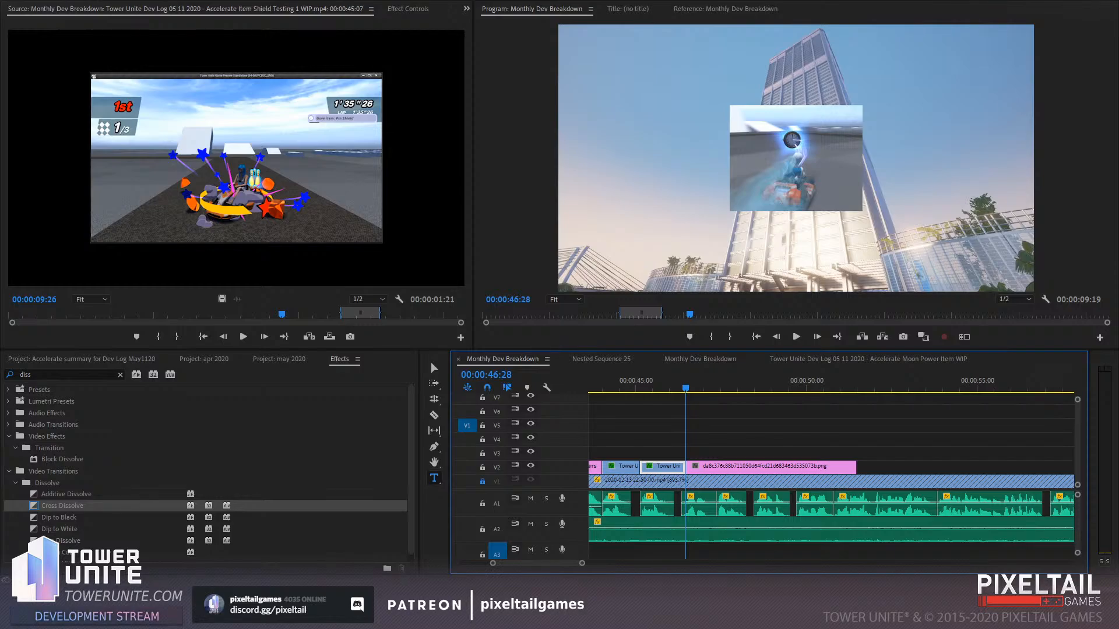
# Trim the end of the PNG image clip on V2 back to 00:00:47:24
pyautogui.click(743, 427)
pyautogui.press('space')
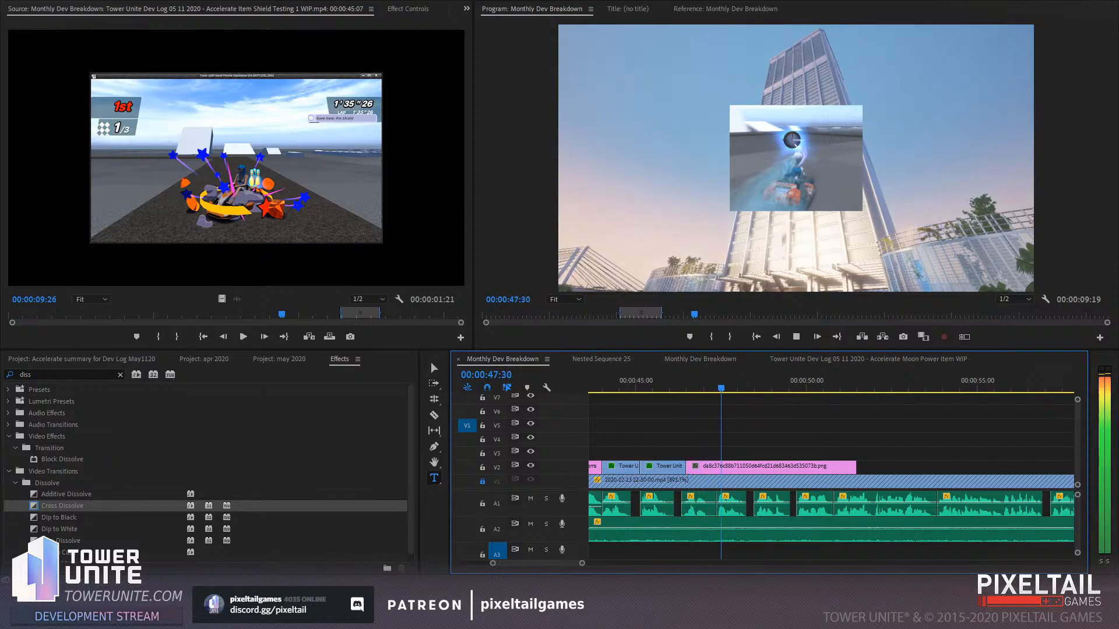
pyautogui.moveTo(707, 383); pyautogui.dragTo(718, 385)
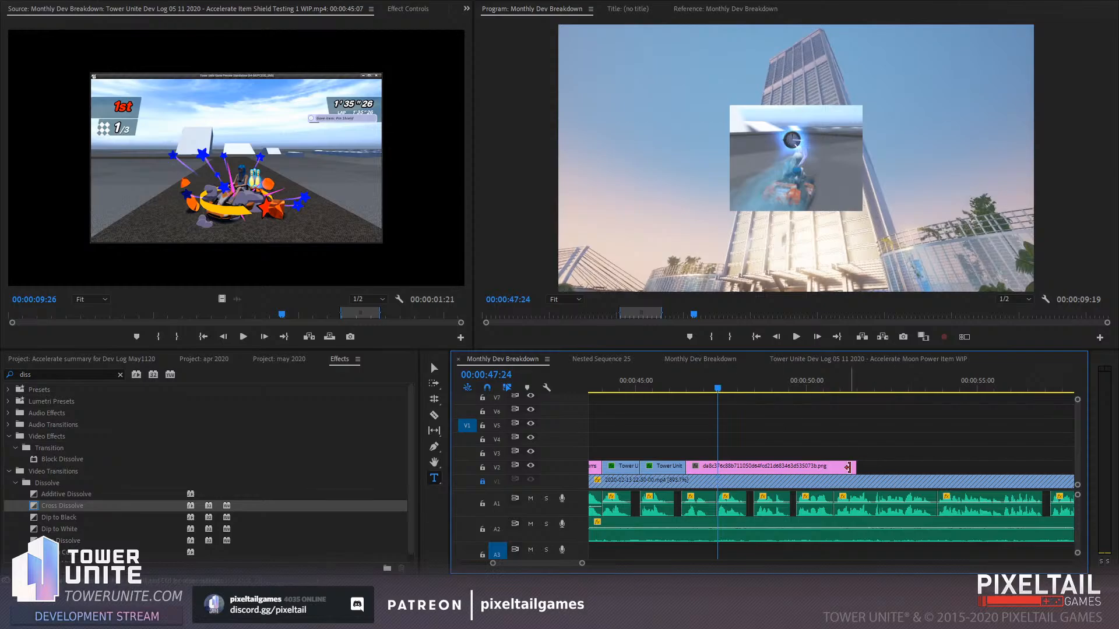
pyautogui.moveTo(741, 460); pyautogui.dragTo(718, 461)
pyautogui.scroll(9, 669, 422)
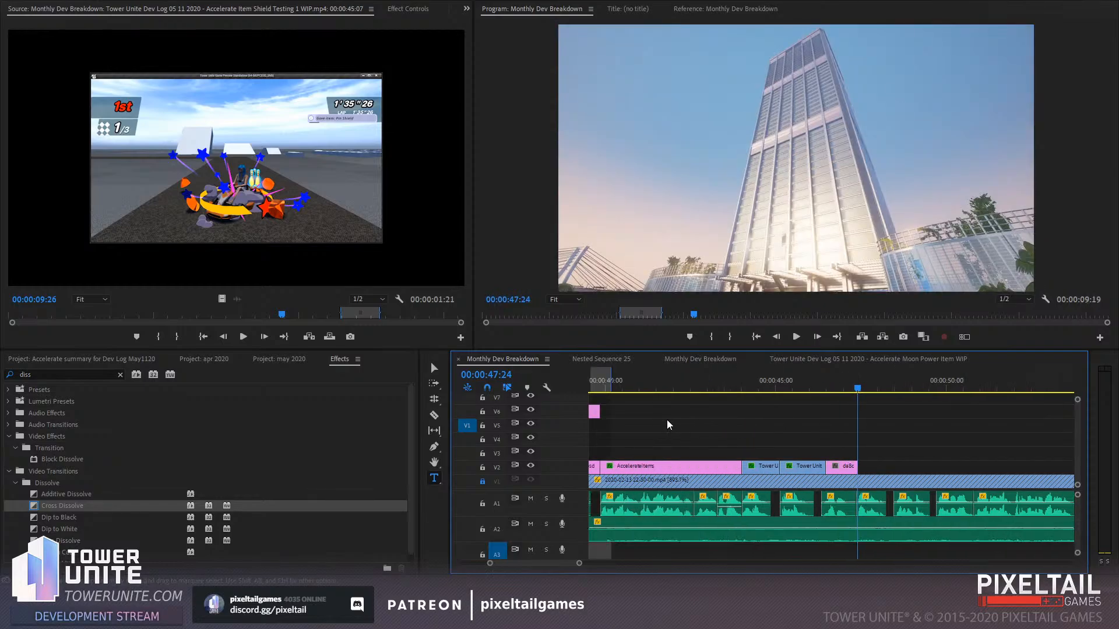
# Scale the trimmed PNG clip to 182 and set its vertical position to 448
pyautogui.click(865, 382)
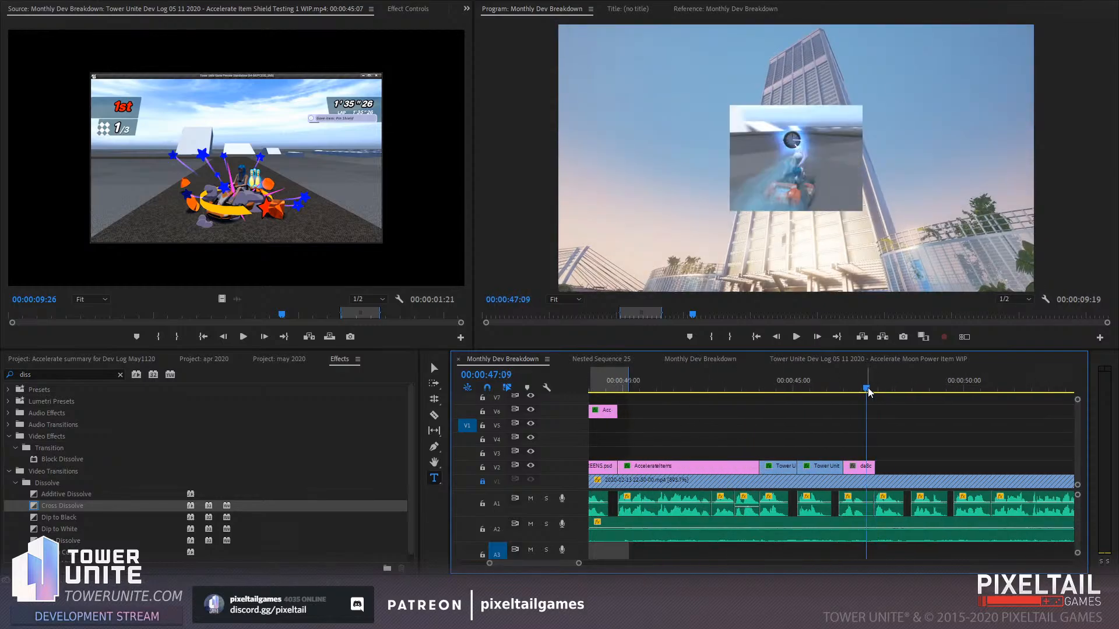
pyautogui.moveTo(915, 445); pyautogui.dragTo(868, 464)
pyautogui.click(408, 10)
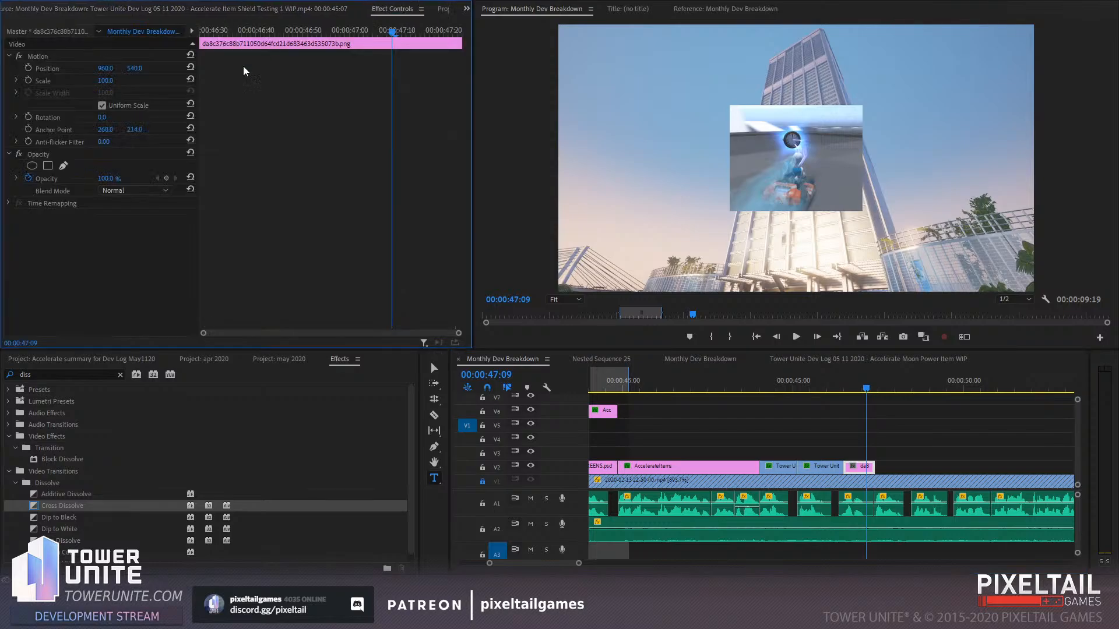
pyautogui.moveTo(106, 81); pyautogui.dragTo(81, 69)
pyautogui.click(605, 388)
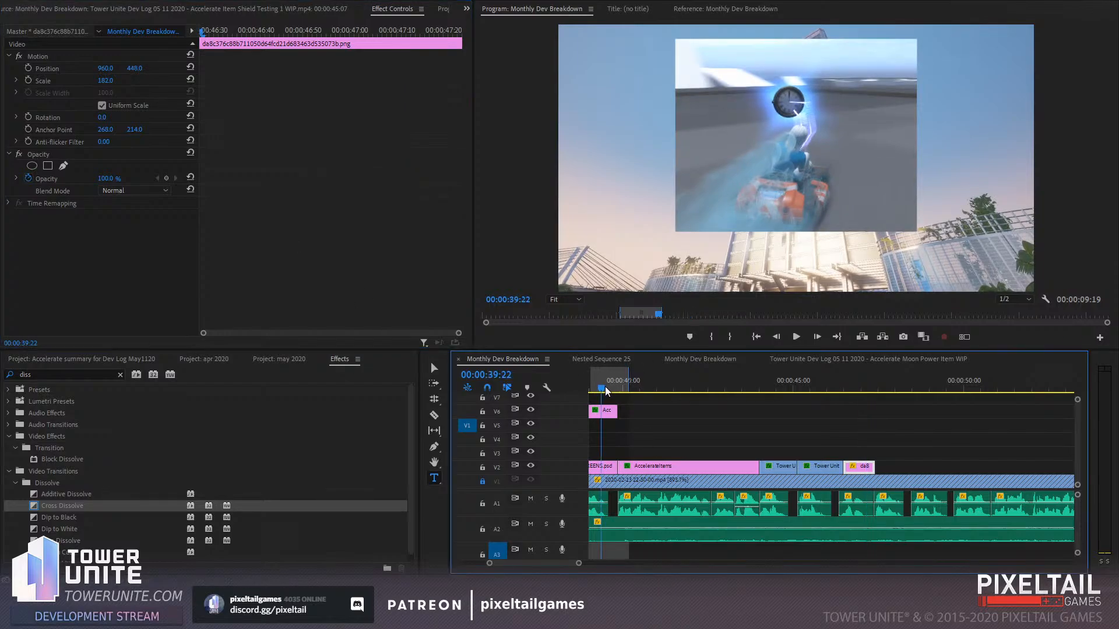
pyautogui.click(607, 411)
pyautogui.hotkey('ctrl', 'c')
pyautogui.click(647, 382)
pyautogui.hotkey('ctrl', 'v')
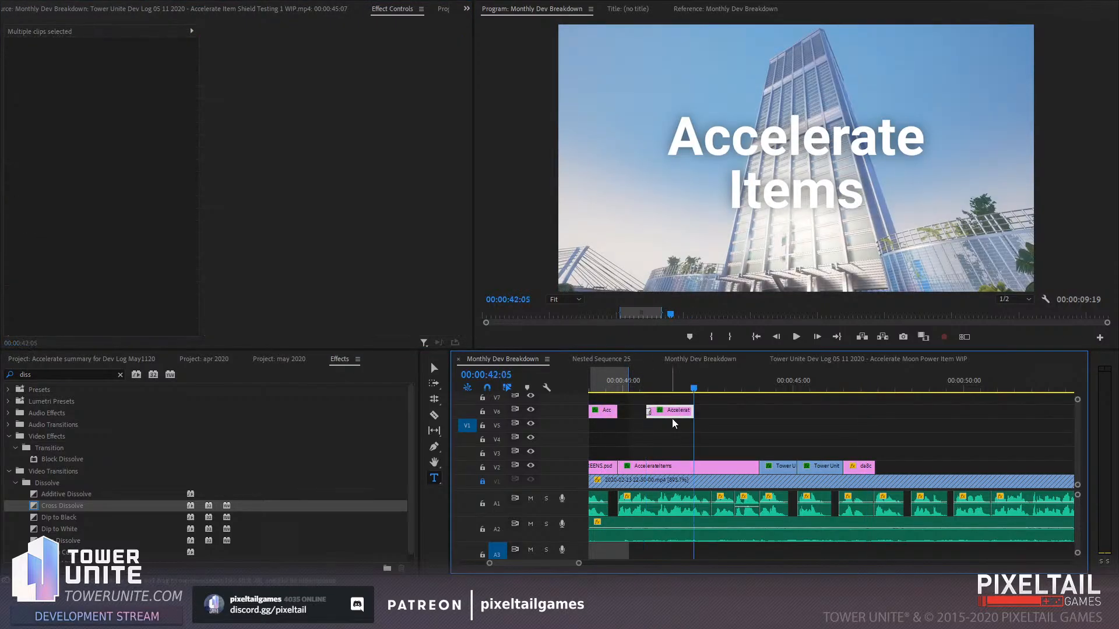
pyautogui.click(673, 424)
pyautogui.hotkey('ctrl', 'z')
# Copy the "Accelerate: Bumping" caption from V3 and paste it on V3 above the AccelerateItems clip
pyautogui.scroll(3, 706, 500)
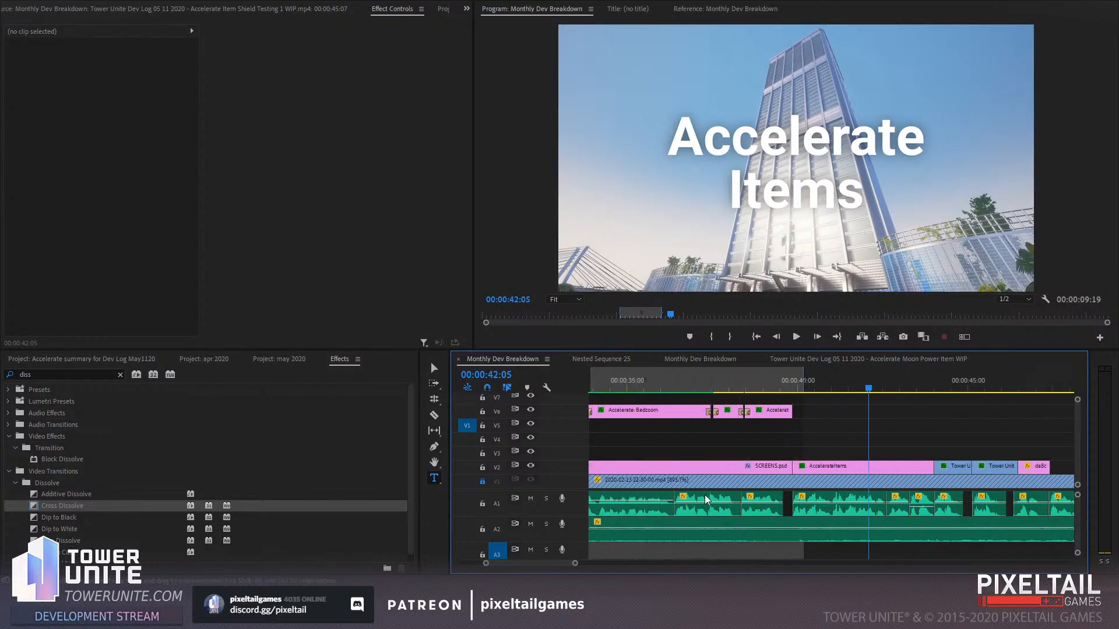
pyautogui.scroll(3, 700, 440)
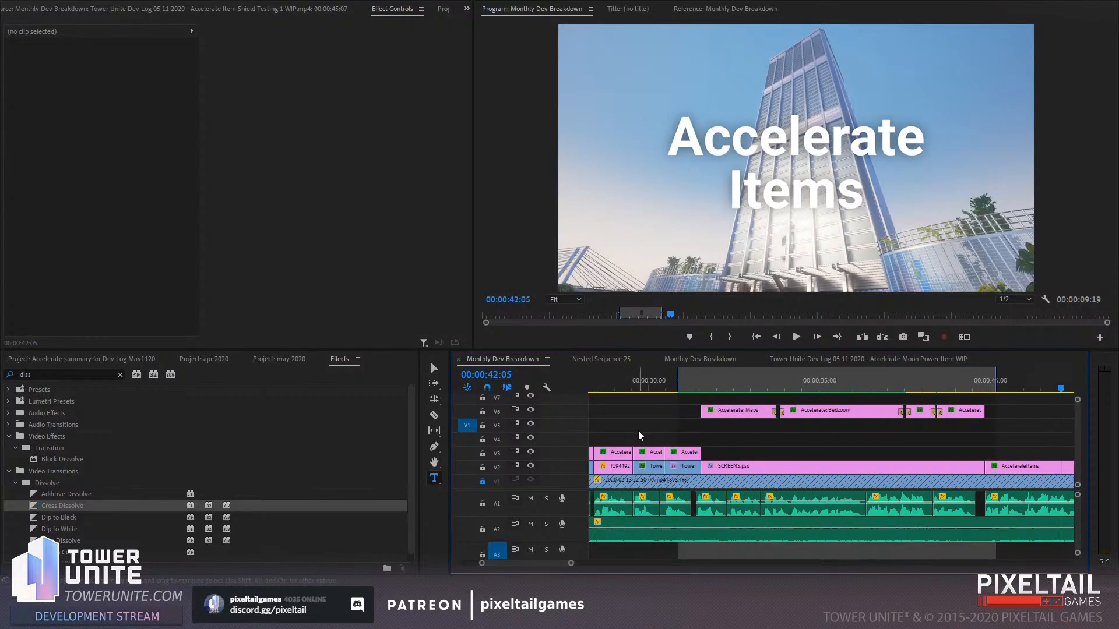
pyautogui.moveTo(643, 436); pyautogui.dragTo(660, 459)
pyautogui.hotkey('ctrl', 'c')
pyautogui.moveTo(1060, 385); pyautogui.dragTo(1021, 394)
pyautogui.hotkey('ctrl', 'v')
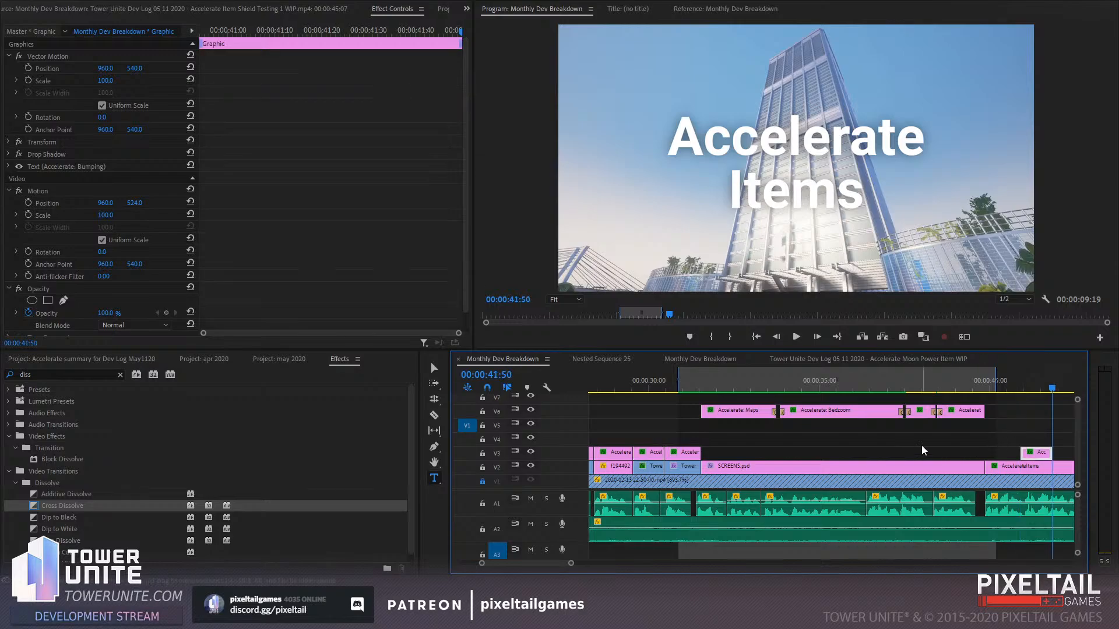
# Move the pasted caption above the first Tower Unite clip after AccelerateItems and extend its end to match that clip
pyautogui.scroll(-3, 922, 450)
pyautogui.moveTo(818, 386); pyautogui.dragTo(804, 386)
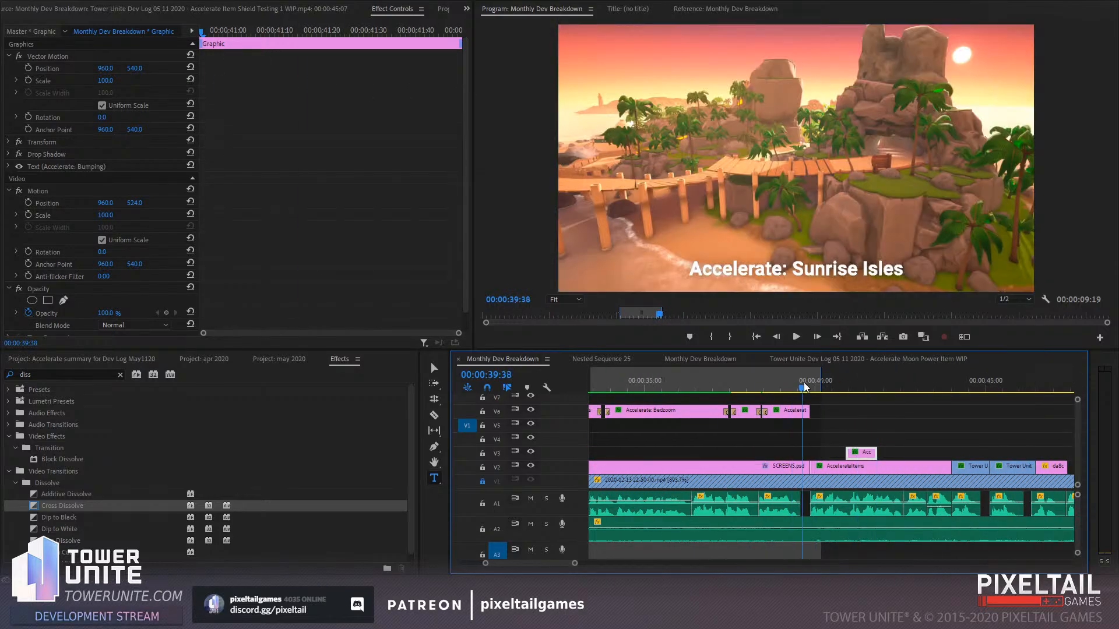
pyautogui.press('space')
pyautogui.moveTo(869, 455); pyautogui.dragTo(976, 458)
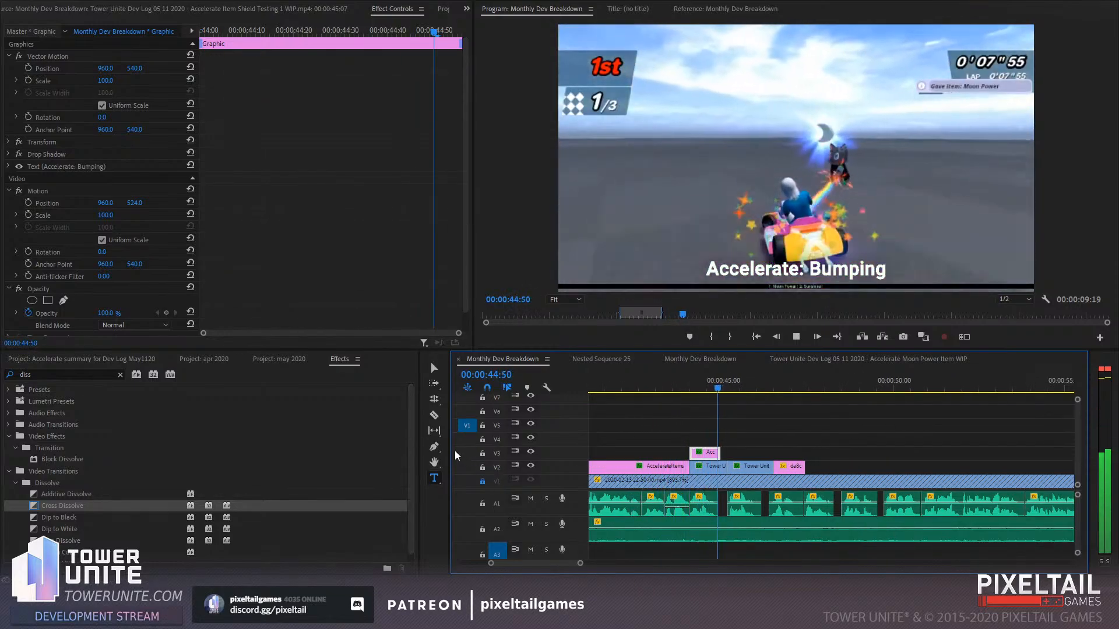
pyautogui.moveTo(419, 453); pyautogui.dragTo(268, 453)
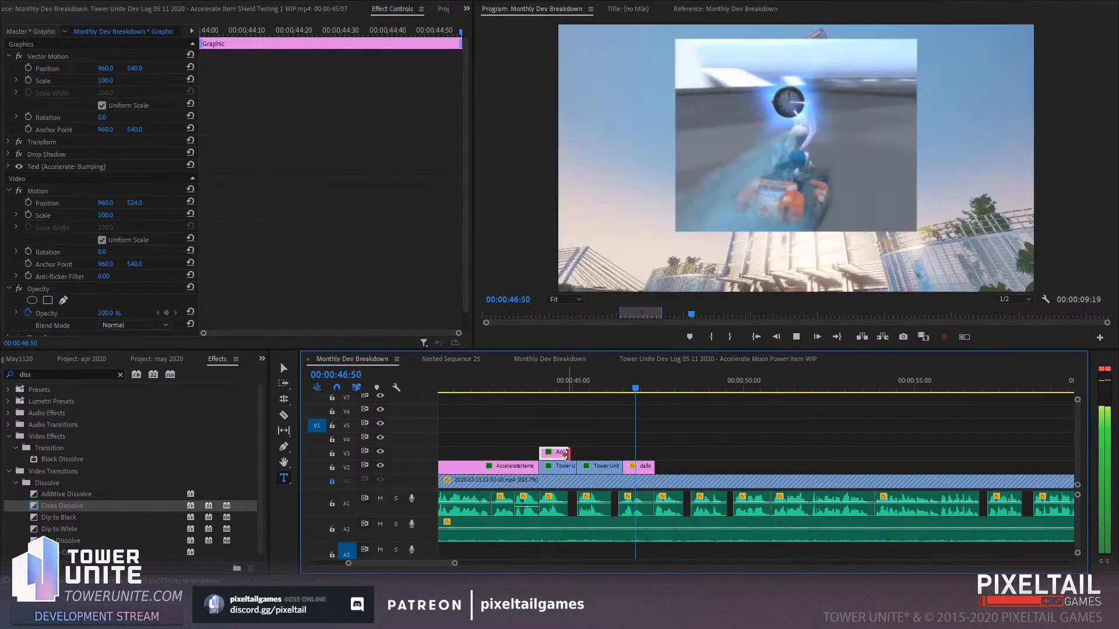
pyautogui.moveTo(567, 454); pyautogui.dragTo(575, 453)
# Change the caption over the first Tower Unite clip to "Accelerate: Moon Power"
pyautogui.click(554, 387)
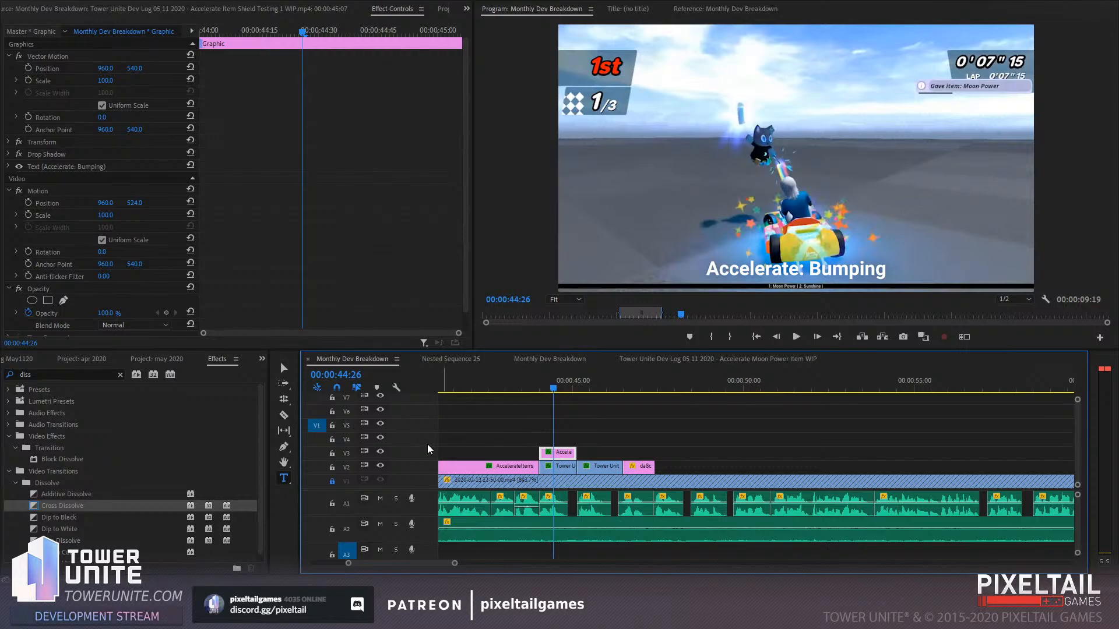
pyautogui.doubleClick(856, 269)
pyautogui.write('M')
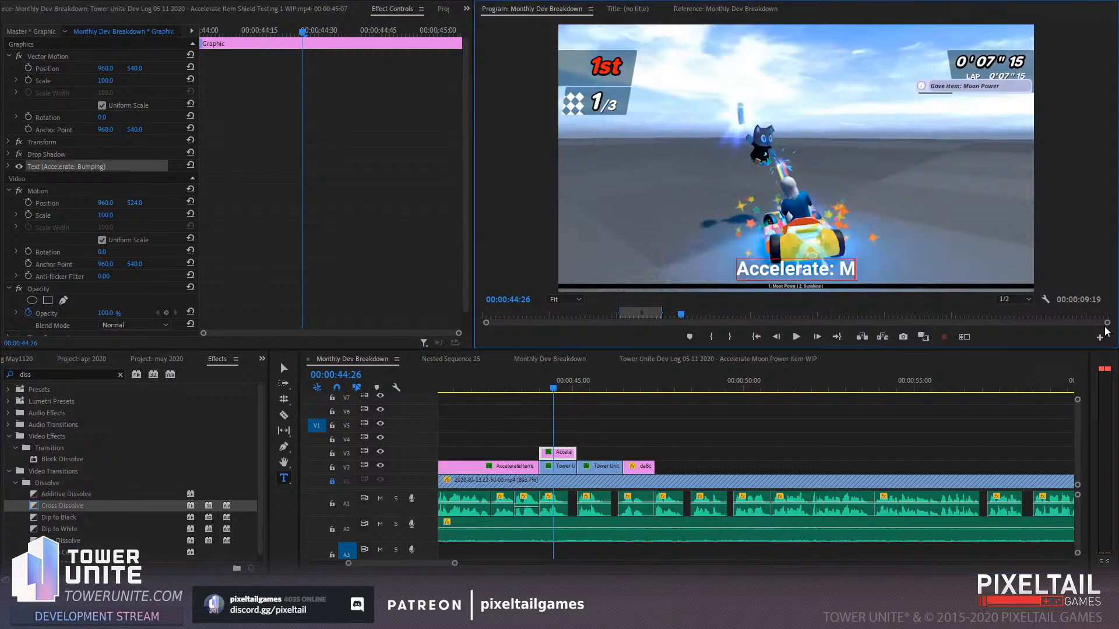
pyautogui.write('oon Power')
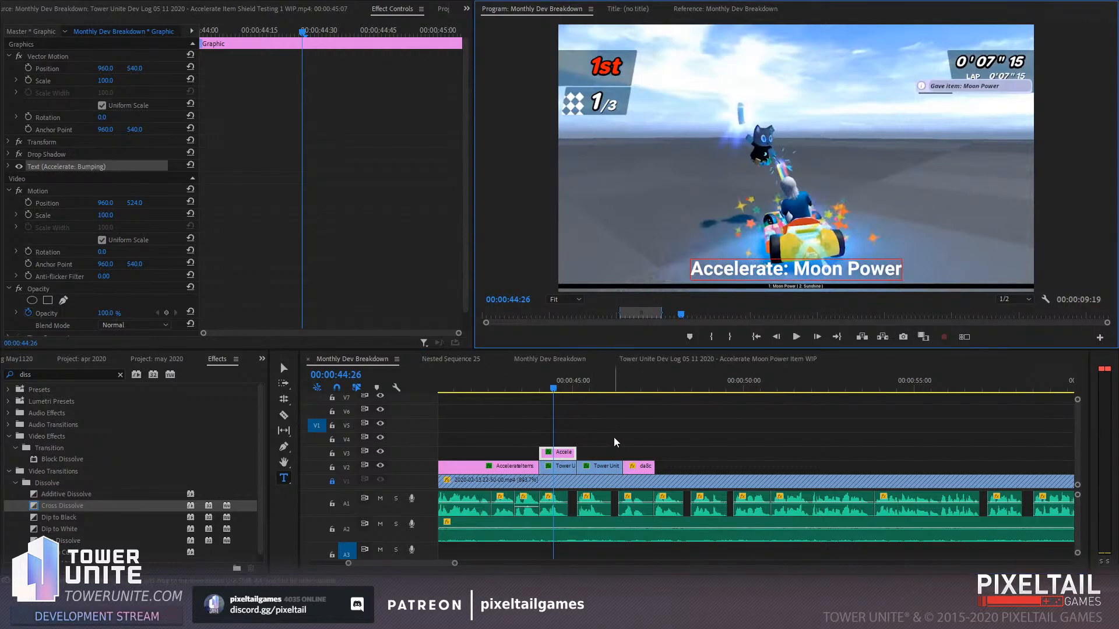
# Paste another caption copy and place it on V3 above the second Tower Unite clip
pyautogui.click(797, 400)
pyautogui.press('space')
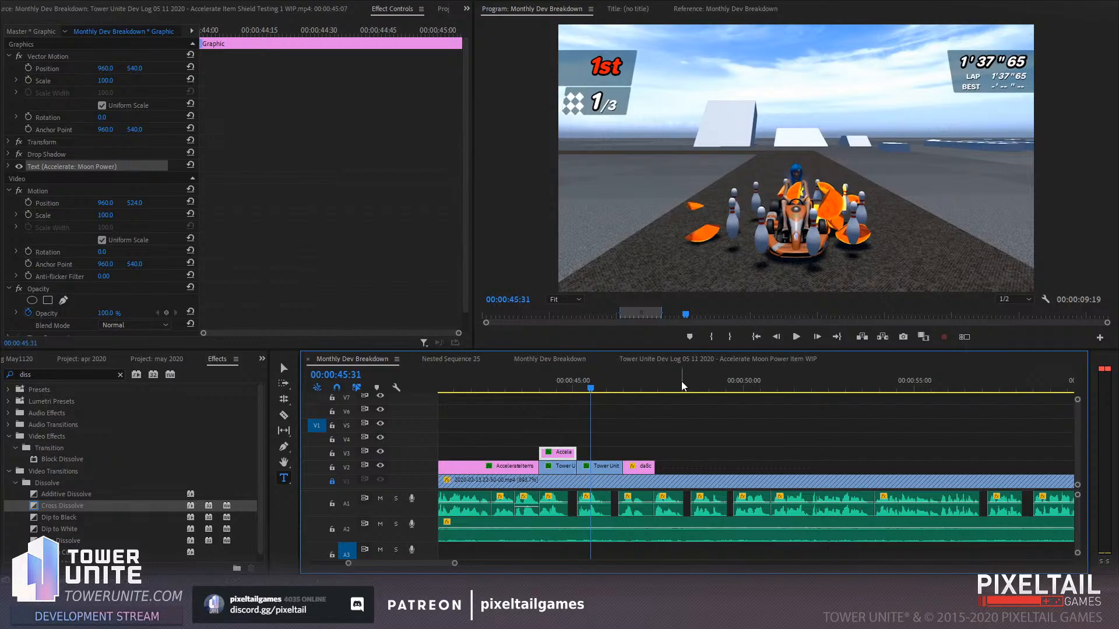
pyautogui.hotkey('ctrl', 'v')
pyautogui.moveTo(680, 453); pyautogui.dragTo(599, 452)
# Change the caption over the second Tower Unite clip to "Accelerate: Pin Shield"
pyautogui.click(598, 386)
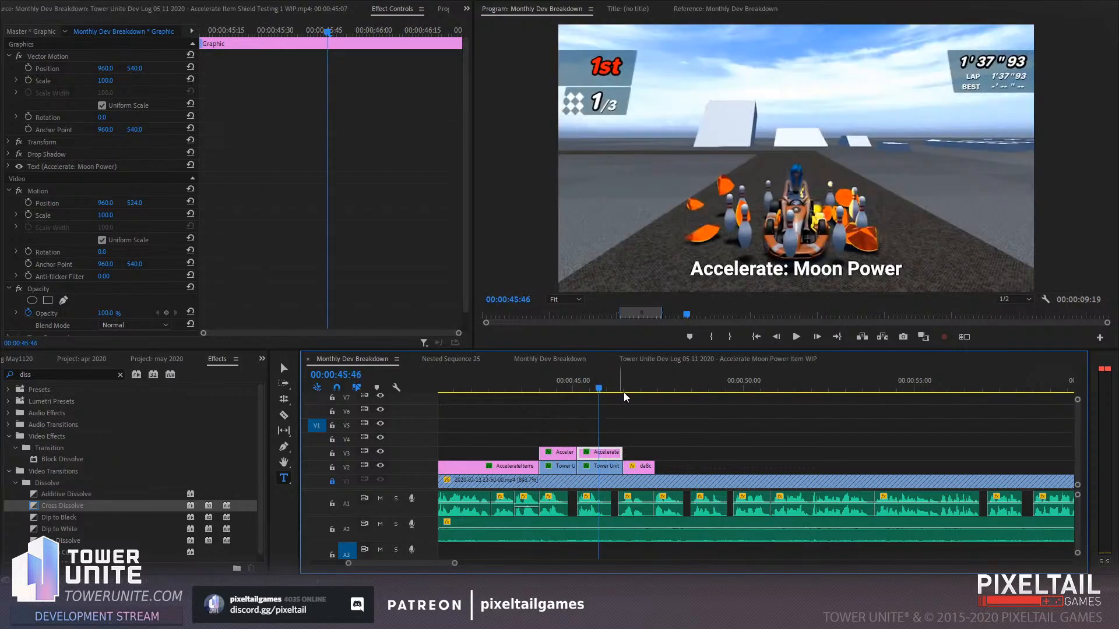
pyautogui.click(793, 277)
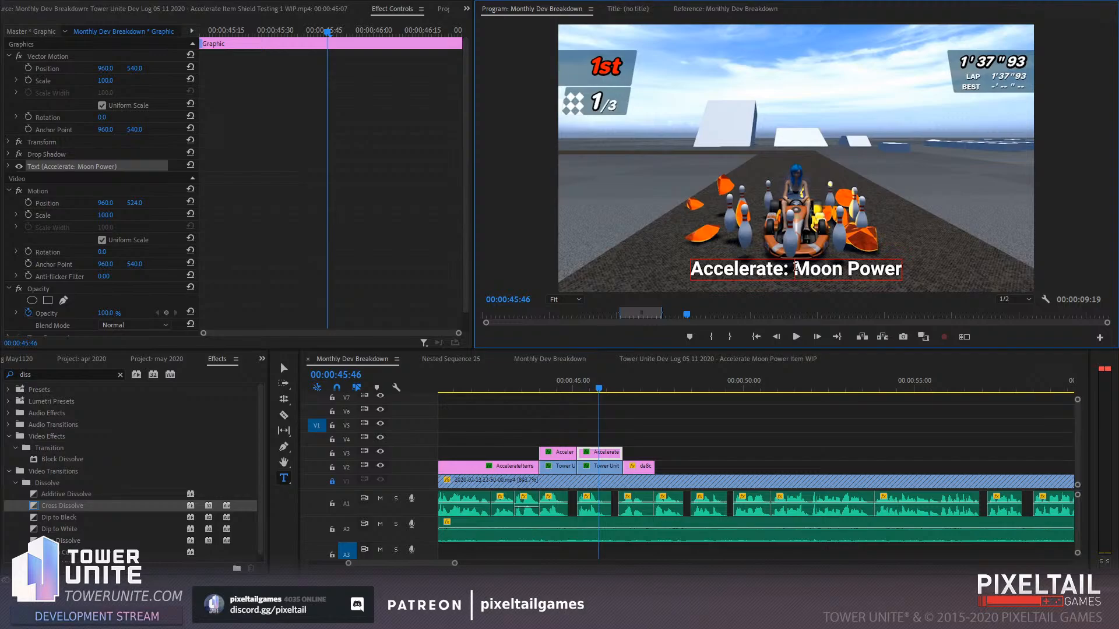
pyautogui.moveTo(795, 268); pyautogui.dragTo(902, 268)
pyautogui.write('Pin She')
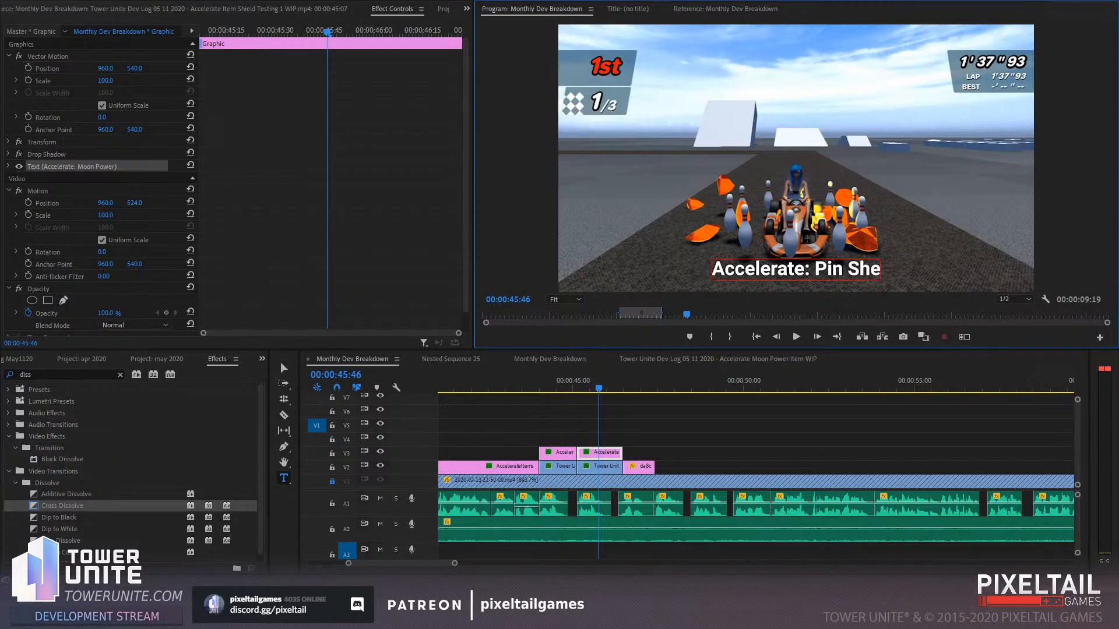
pyautogui.press('BackSpace')
pyautogui.write('ield')
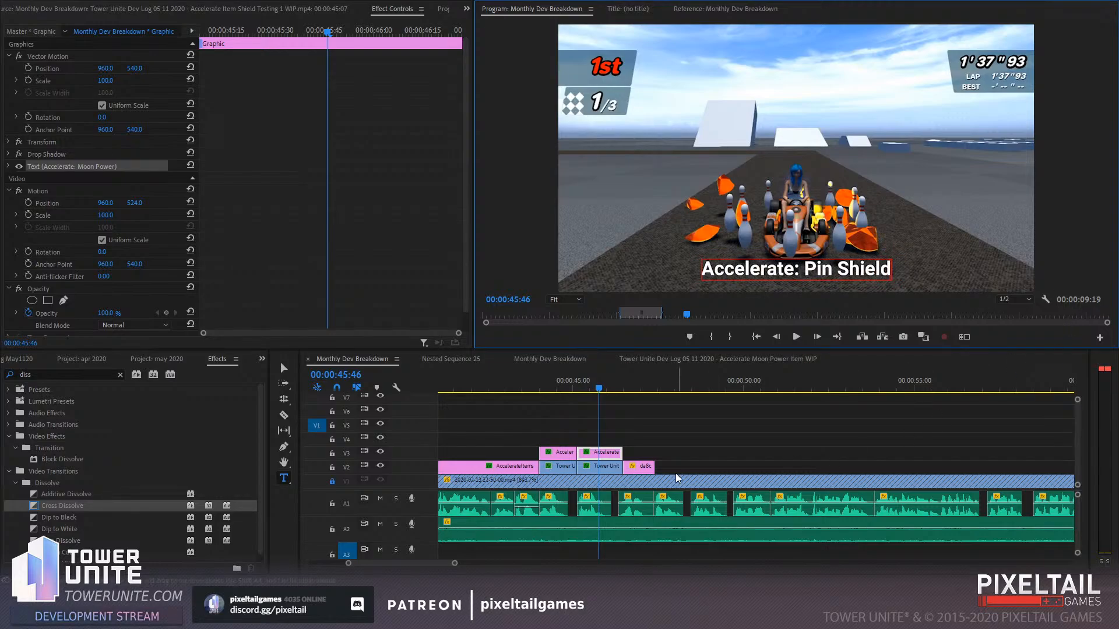
# Paste another caption copy and move it on V3 to start with the PNG image clip
pyautogui.click(691, 387)
pyautogui.hotkey('ctrl', 'v')
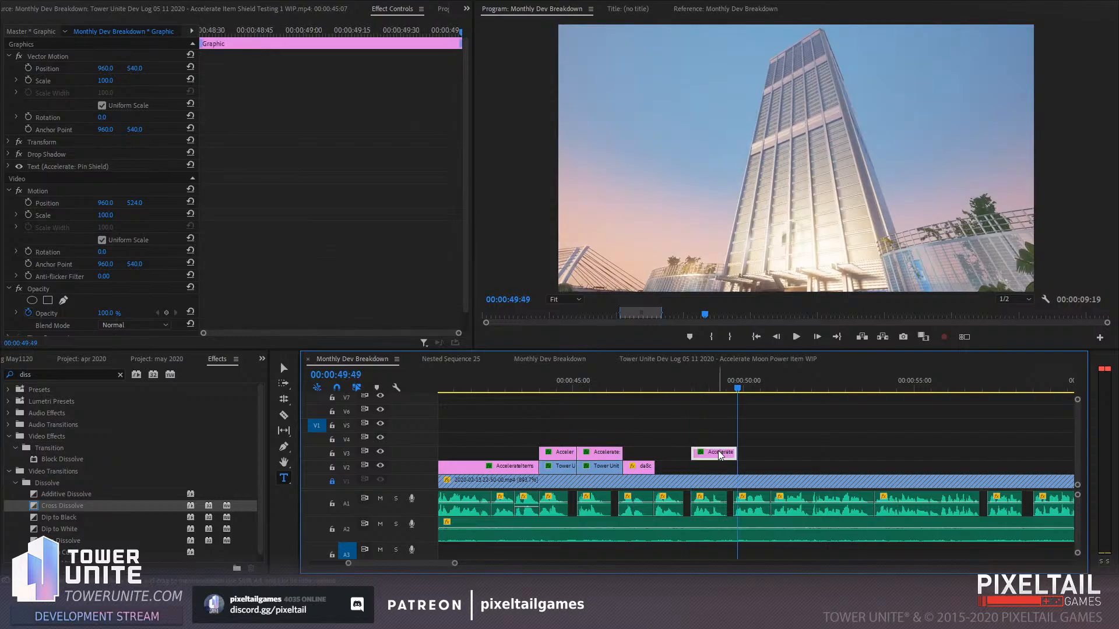
pyautogui.moveTo(717, 452); pyautogui.dragTo(649, 460)
# Change the caption over the PNG image clip to "Accelerate: Flux"
pyautogui.click(598, 384)
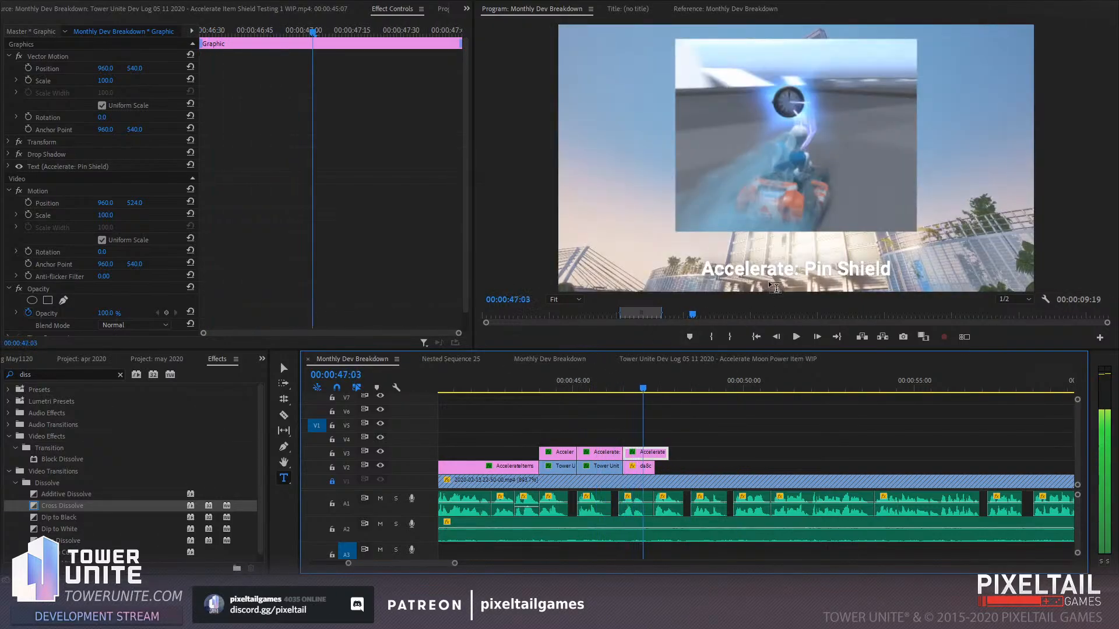
pyautogui.click(808, 264)
pyautogui.moveTo(808, 264); pyautogui.dragTo(892, 270)
pyautogui.write('Flux')
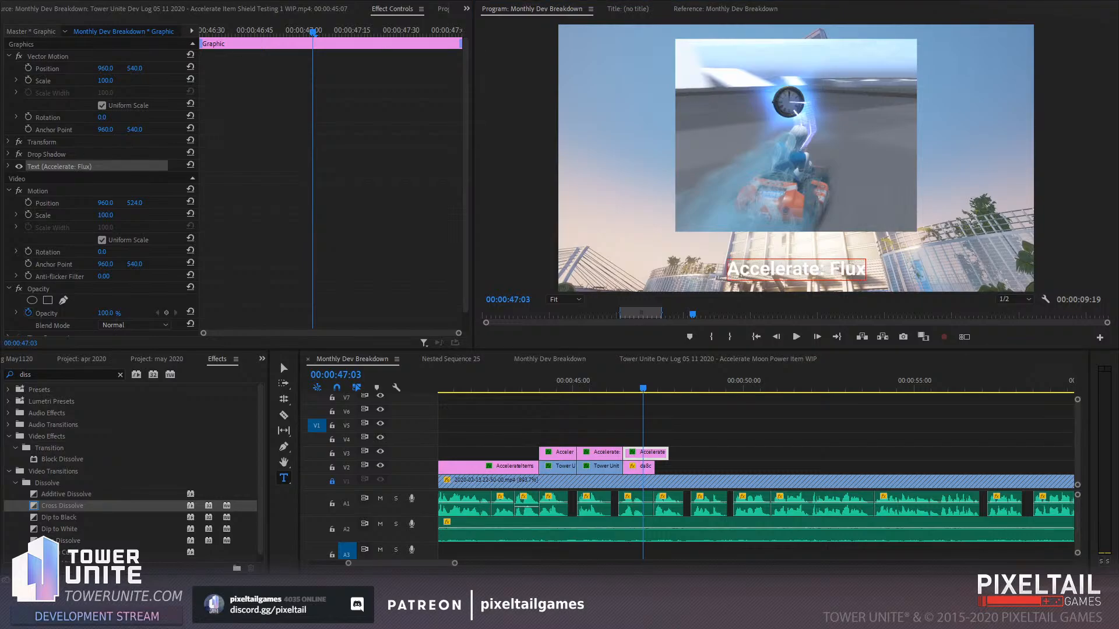
# Trim the end of the Flux caption to the end of the PNG clip at 00:00:47:24
pyautogui.click(767, 453)
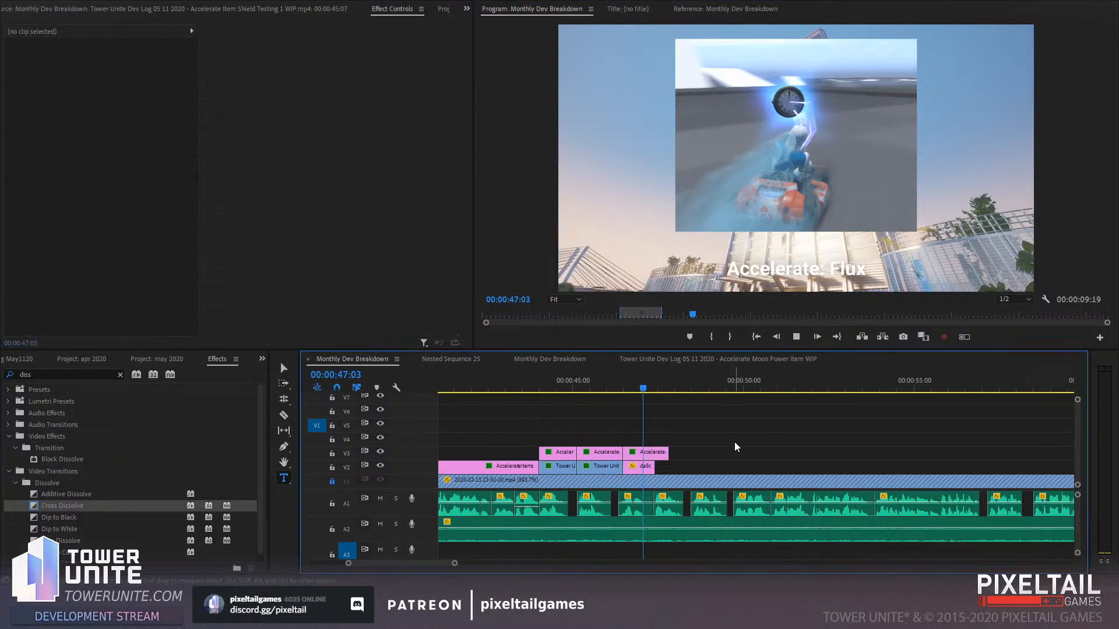
pyautogui.moveTo(643, 387); pyautogui.dragTo(654, 387)
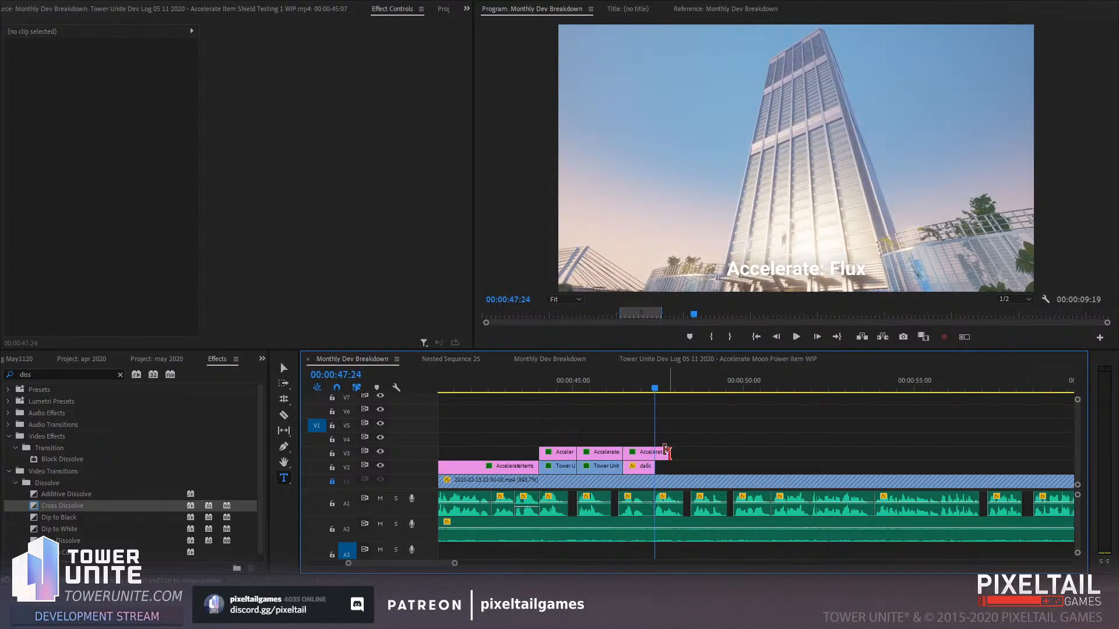
pyautogui.moveTo(668, 452); pyautogui.dragTo(655, 452)
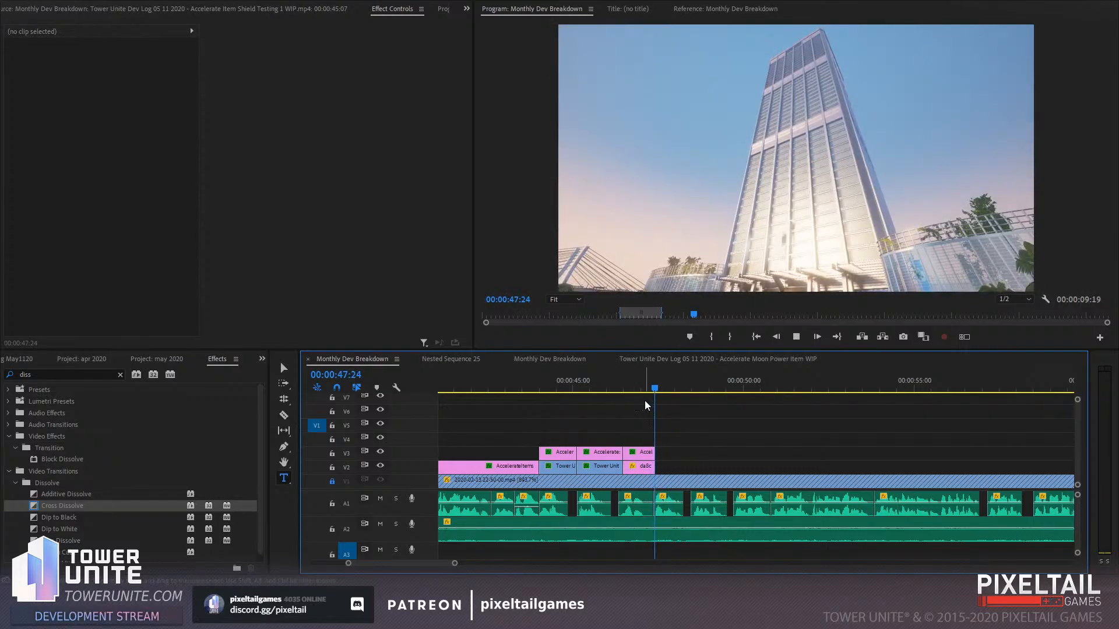
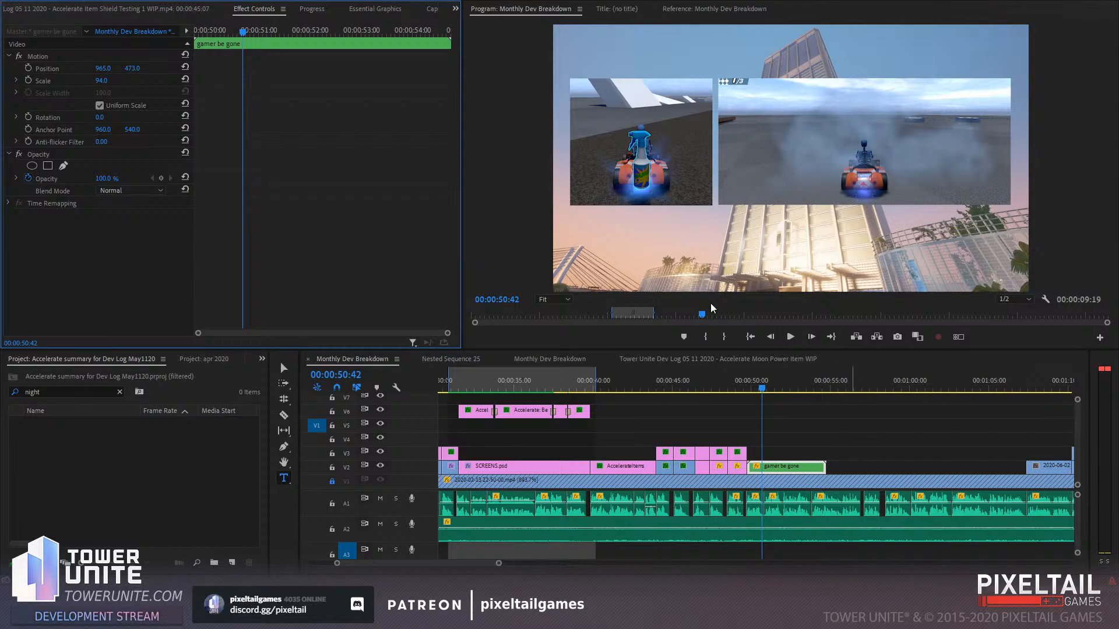
# Paste a copy of the "Accelerate: Minigolf Hole" caption and place it on V3 above the start of the "gamer be gone" clip
pyautogui.click(751, 391)
pyautogui.press('space')
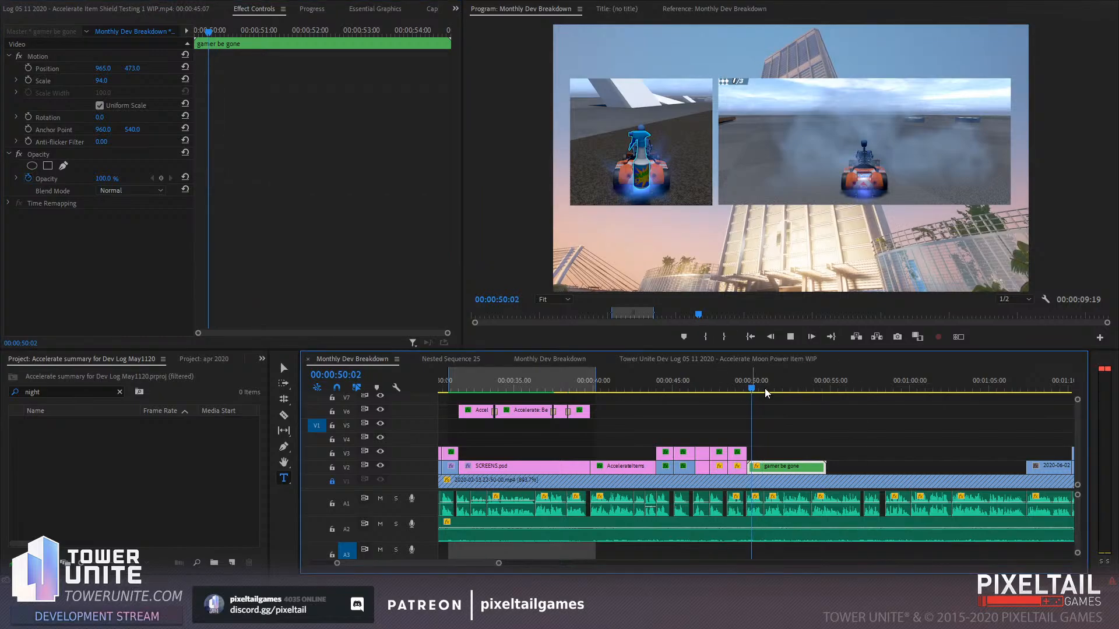
pyautogui.moveTo(752, 390); pyautogui.dragTo(749, 391)
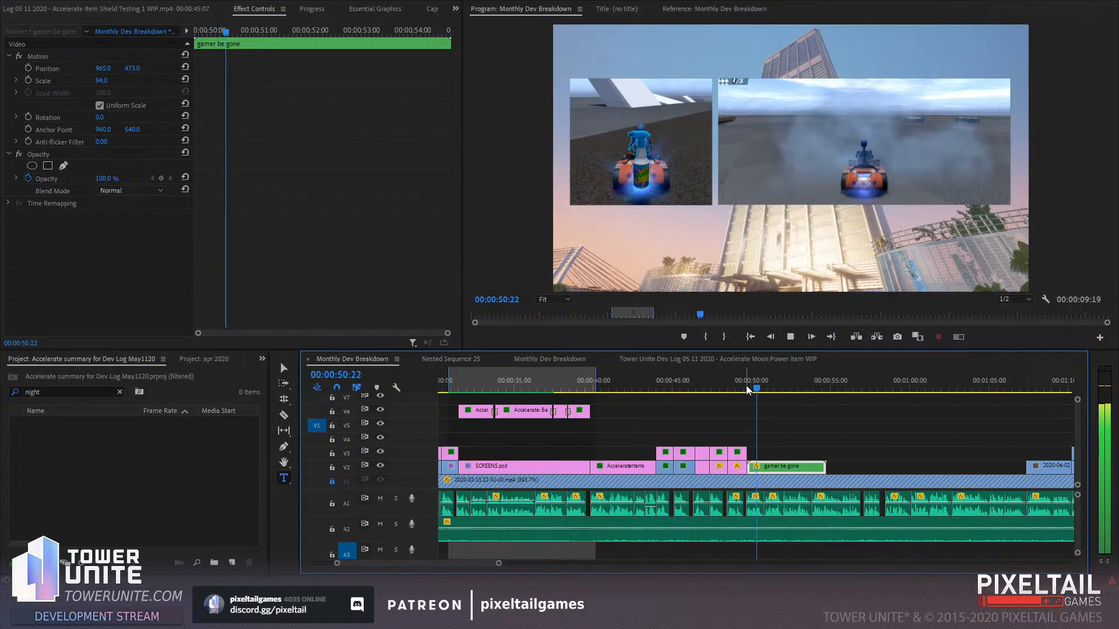
pyautogui.click(744, 389)
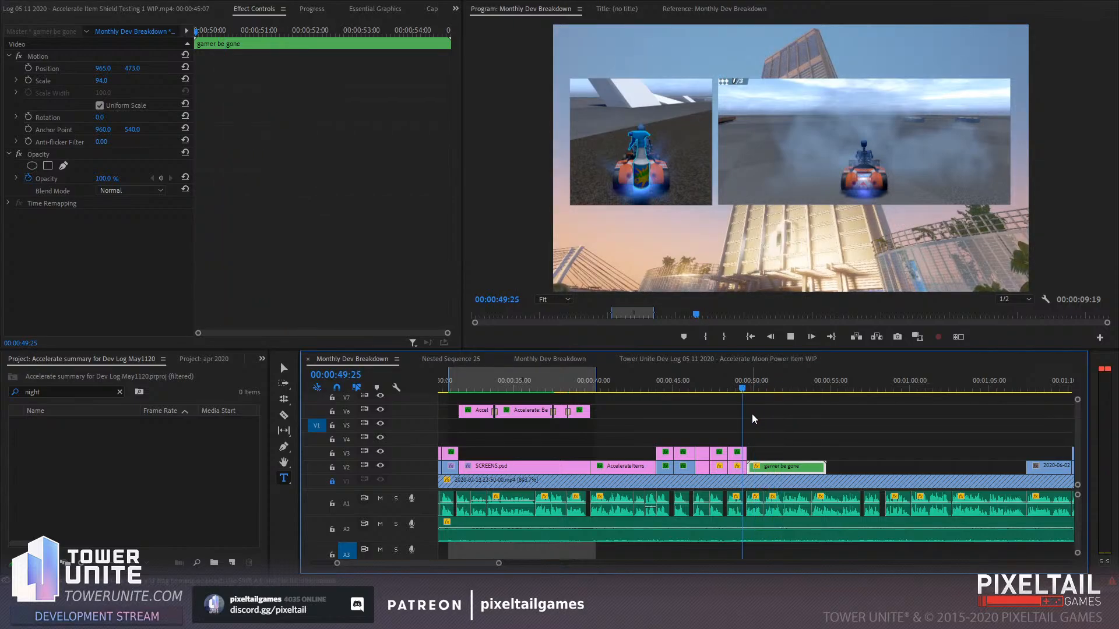
pyautogui.click(768, 387)
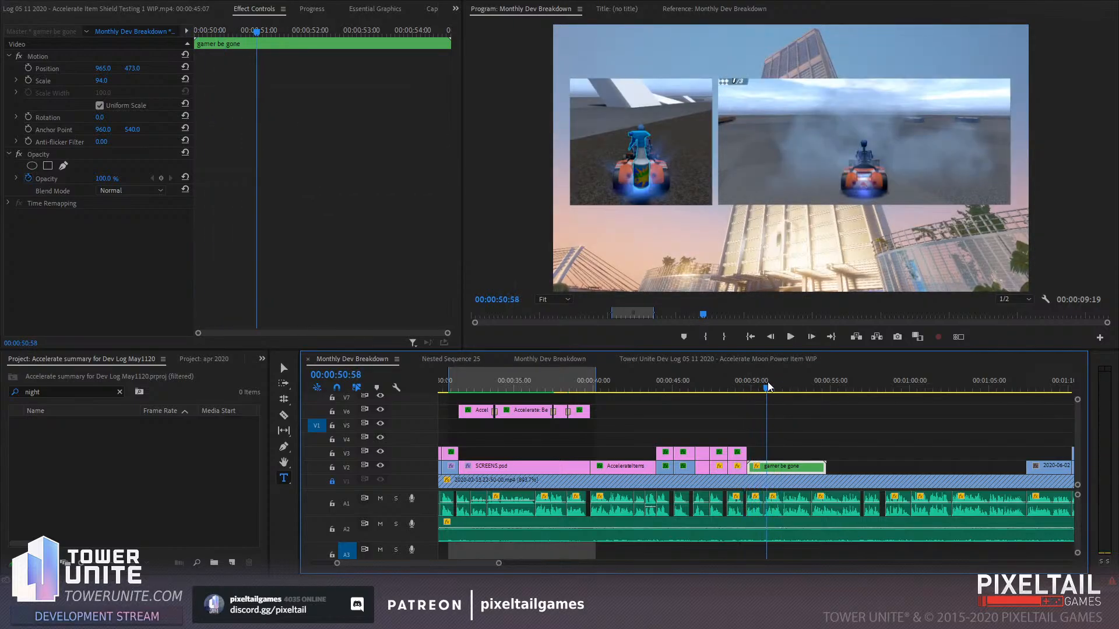
pyautogui.click(737, 453)
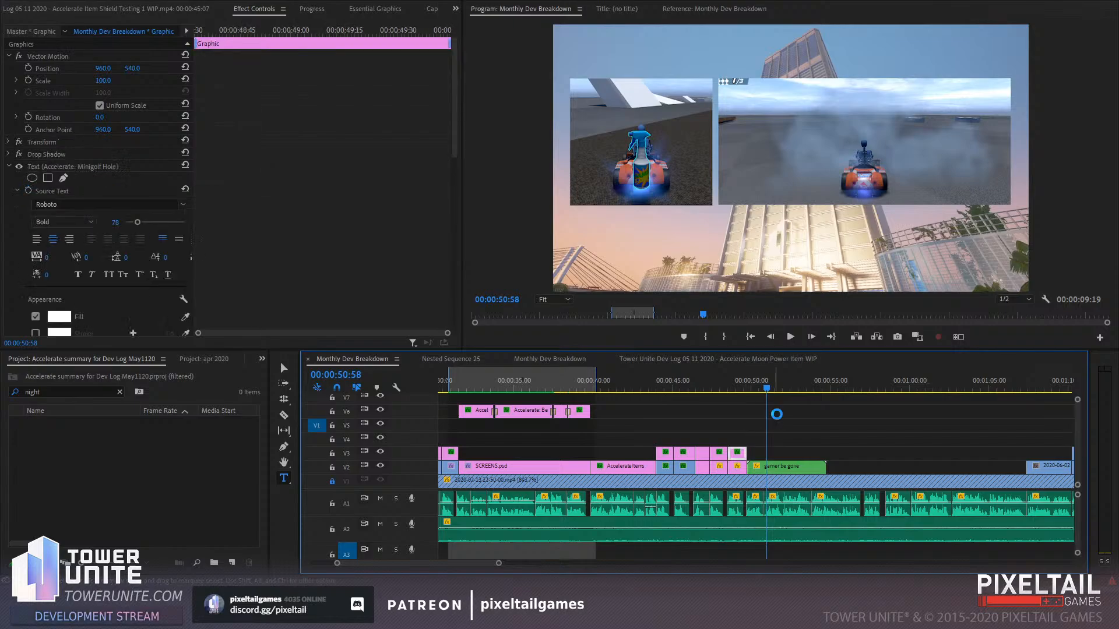
pyautogui.click(828, 387)
pyautogui.hotkey('ctrl', 'v')
pyautogui.moveTo(833, 453); pyautogui.dragTo(758, 453)
# Change the caption over the "gamer be gone" clip to "Accelerate: Gamer Be Gone Item"
pyautogui.click(755, 383)
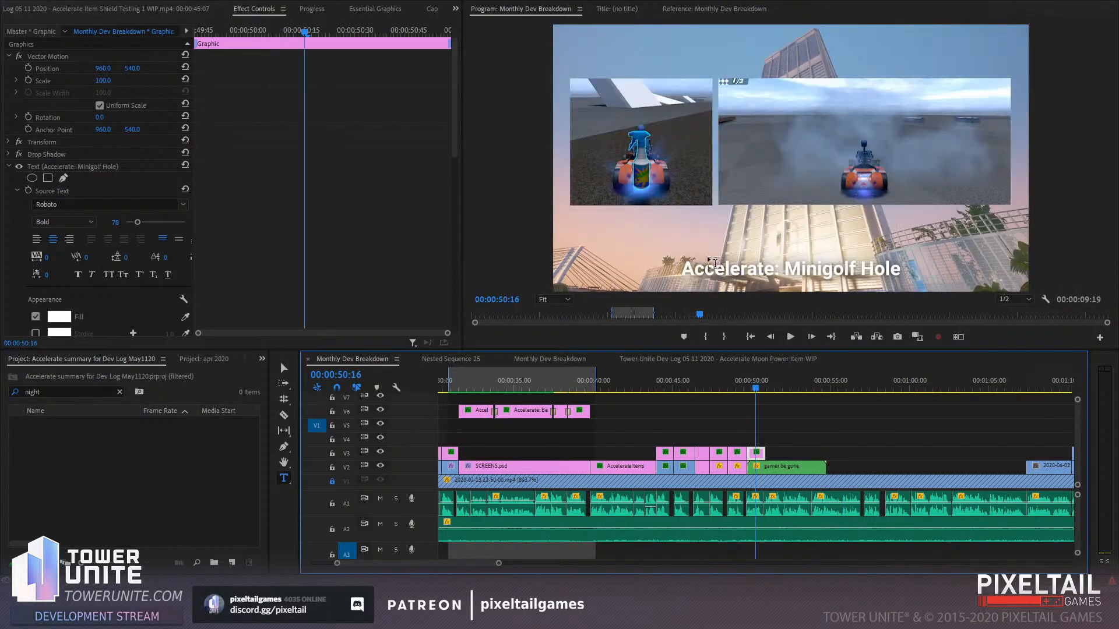
pyautogui.click(783, 267)
pyautogui.moveTo(785, 269); pyautogui.dragTo(910, 280)
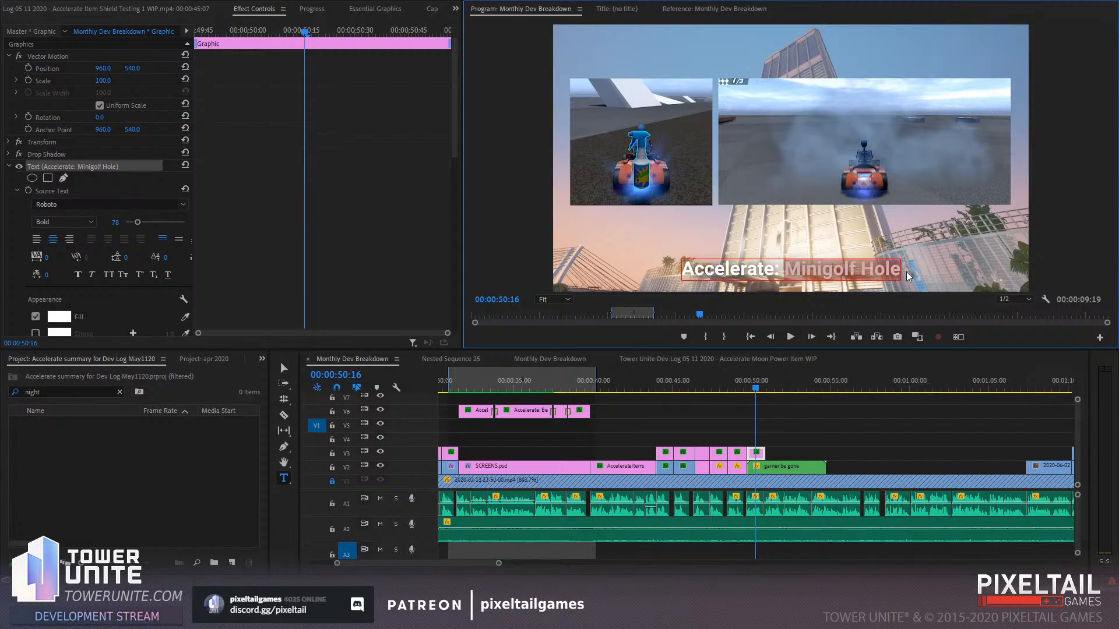
pyautogui.write('Gamer Be Gone ')
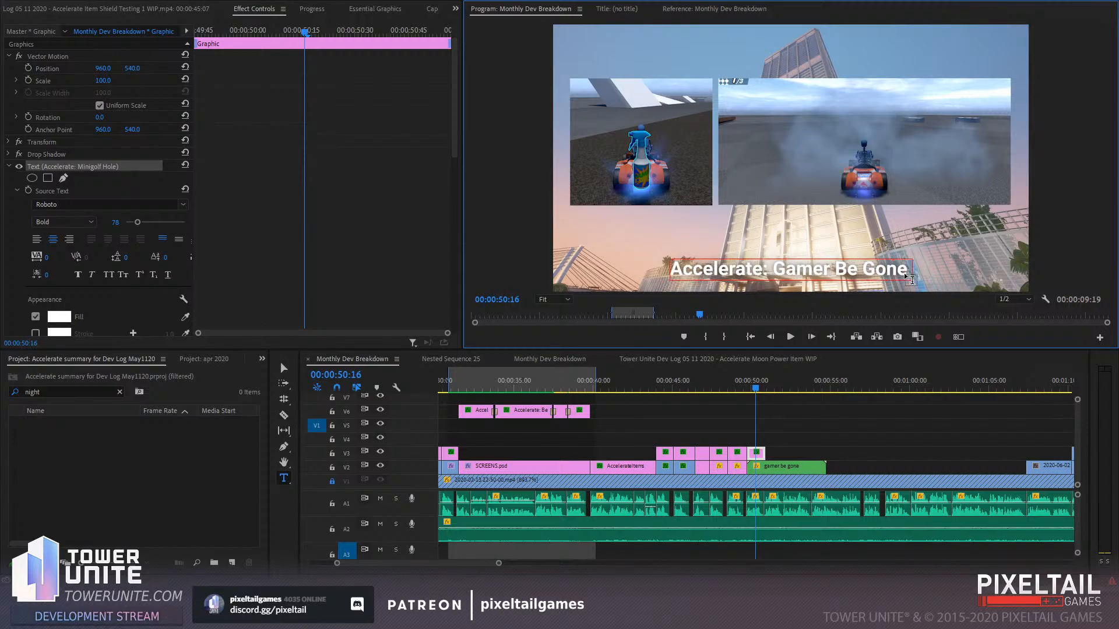
pyautogui.write('Item')
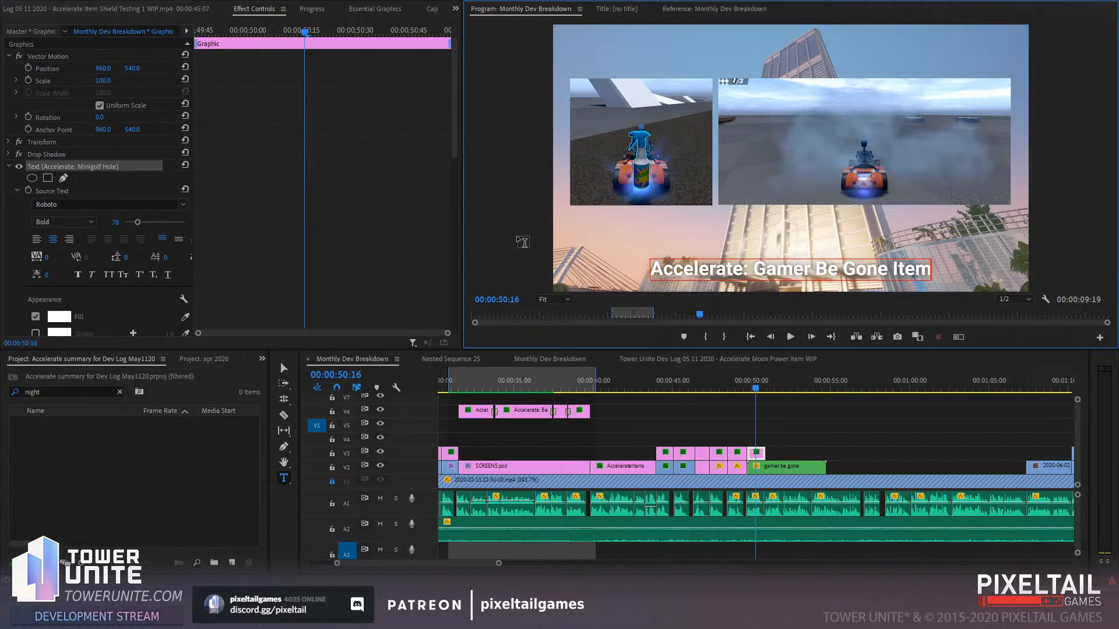
# Extend the minigolf clip's caption to read "Accelerate: Minigolf Hole Item"
pyautogui.click(738, 385)
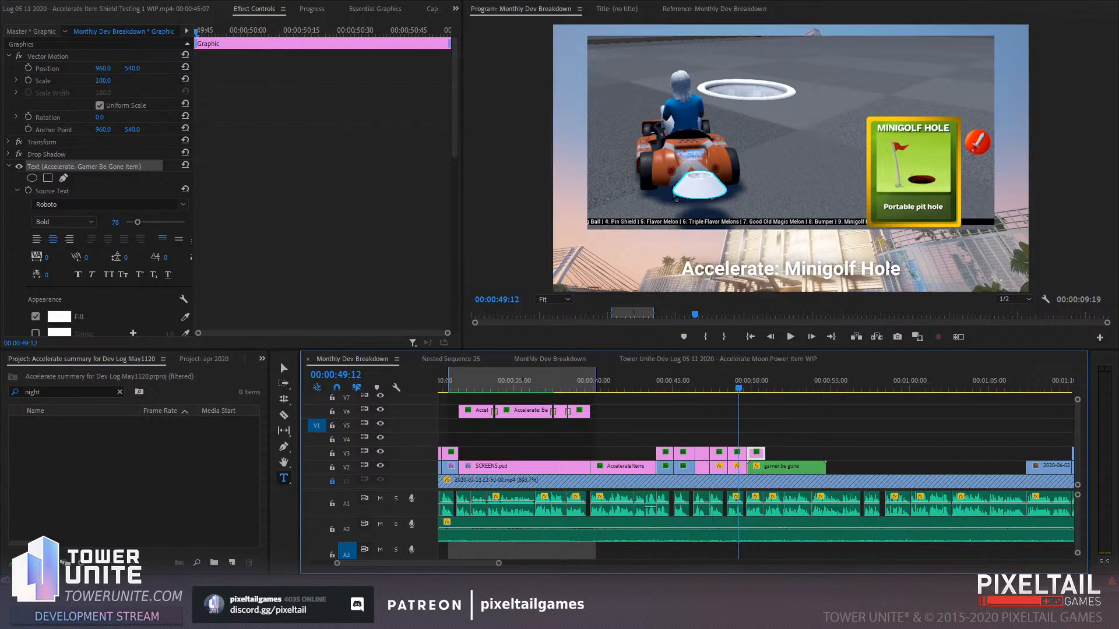
pyautogui.click(897, 269)
pyautogui.write('Item')
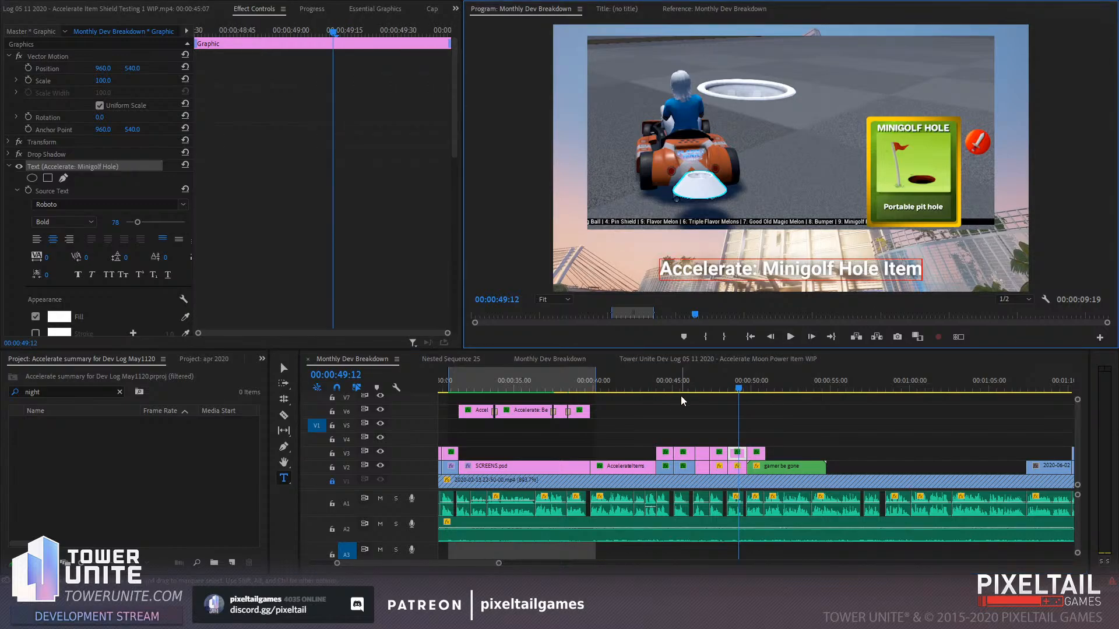
# Play the item section, then trim the ends of the "gamer be gone" clip and its caption to 00:00:51:57
pyautogui.moveTo(718, 382); pyautogui.dragTo(704, 387)
pyautogui.press('space')
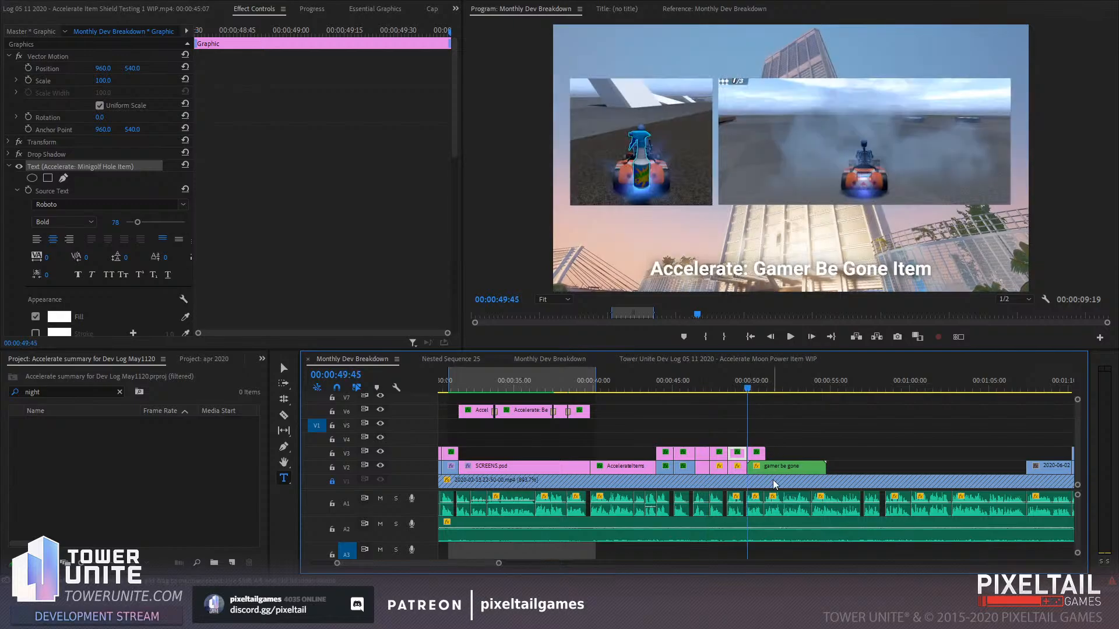
pyautogui.click(779, 436)
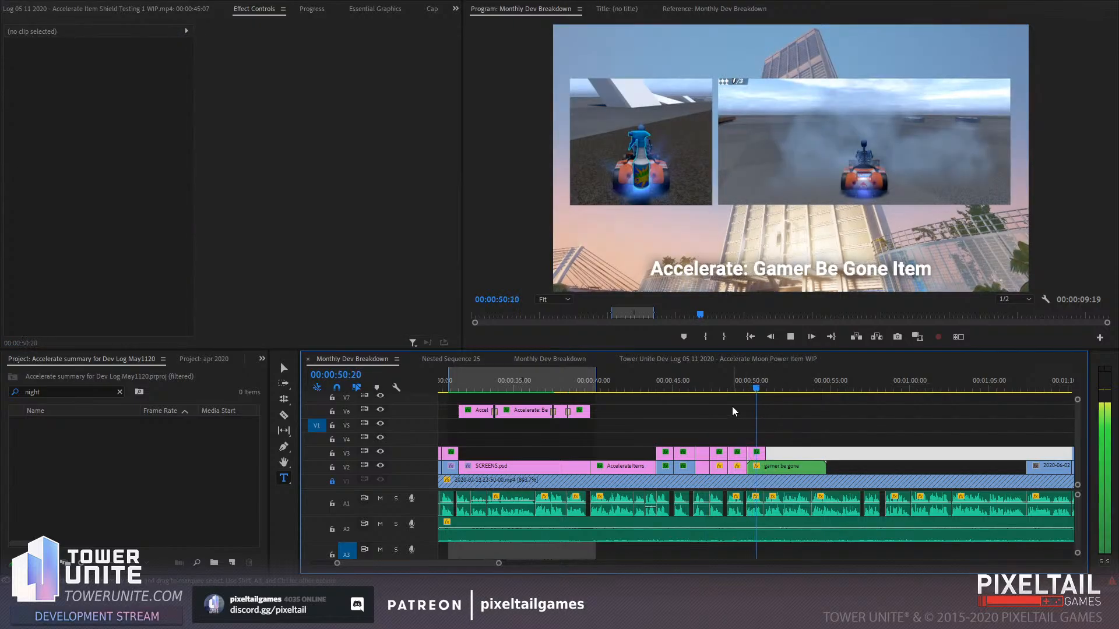
pyautogui.press('space')
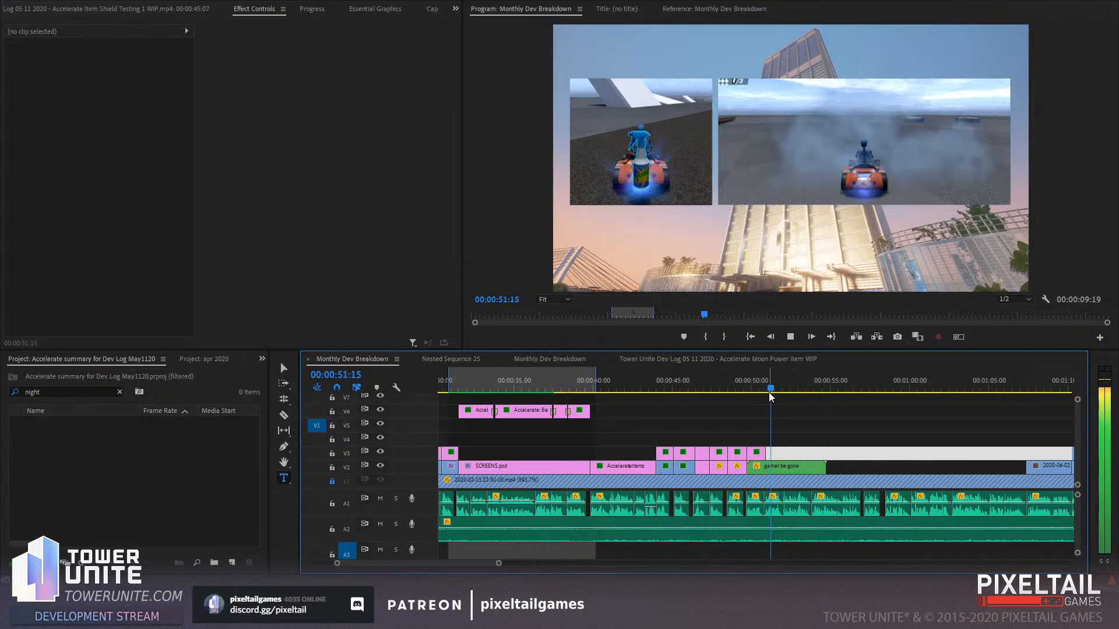
pyautogui.press('space')
pyautogui.moveTo(779, 389); pyautogui.dragTo(783, 390)
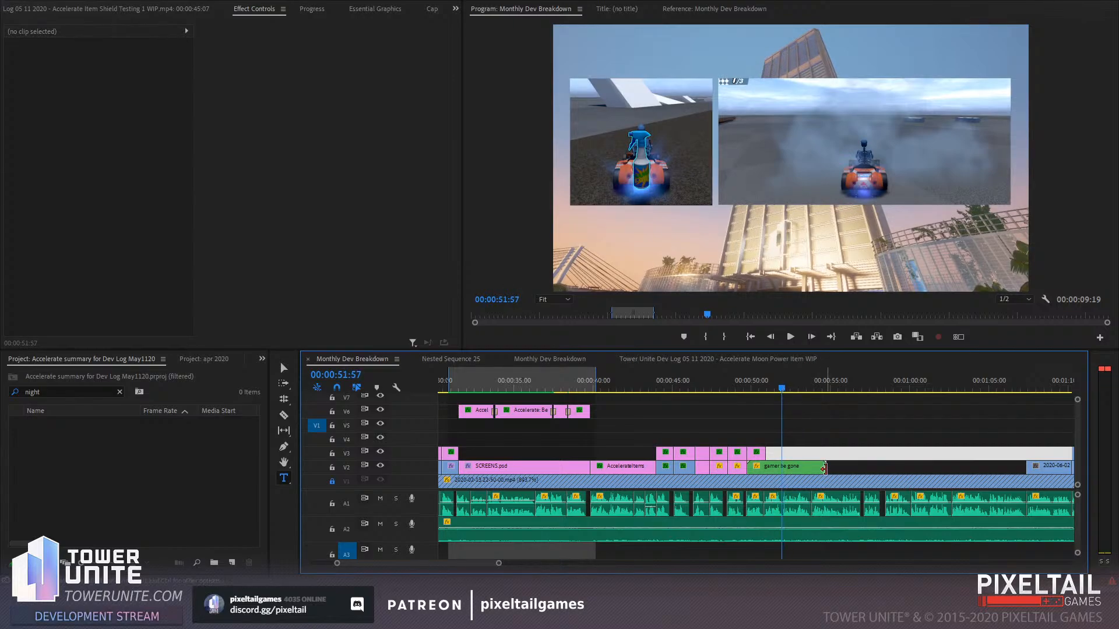
pyautogui.moveTo(823, 469); pyautogui.dragTo(782, 452)
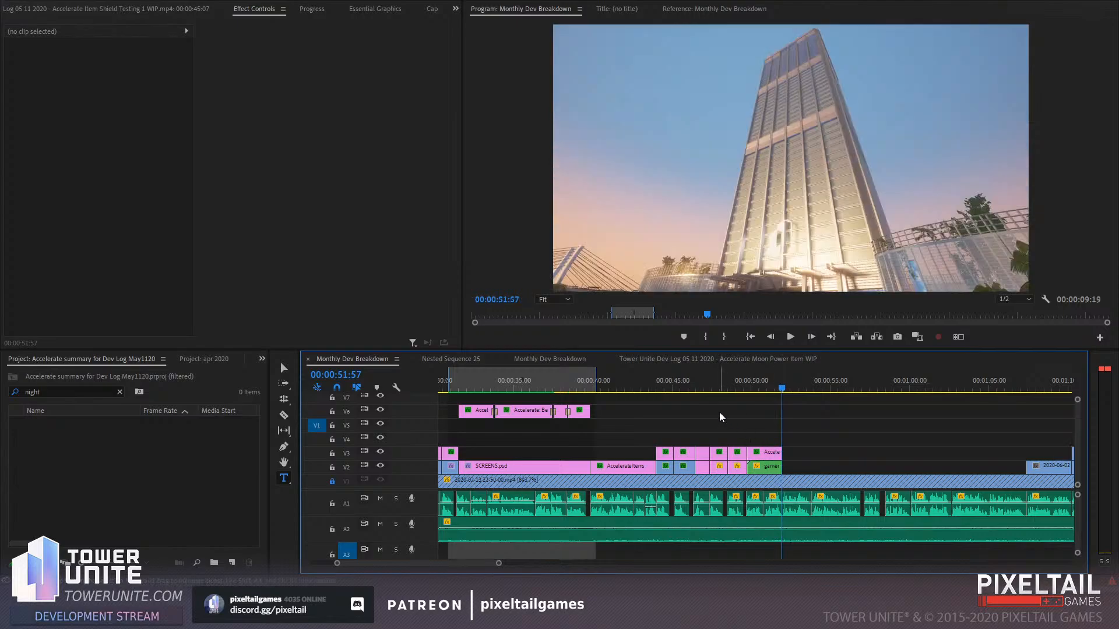
# Clear the sequence's in and out points, return to the start and fit the whole sequence in the timeline
pyautogui.click(688, 313)
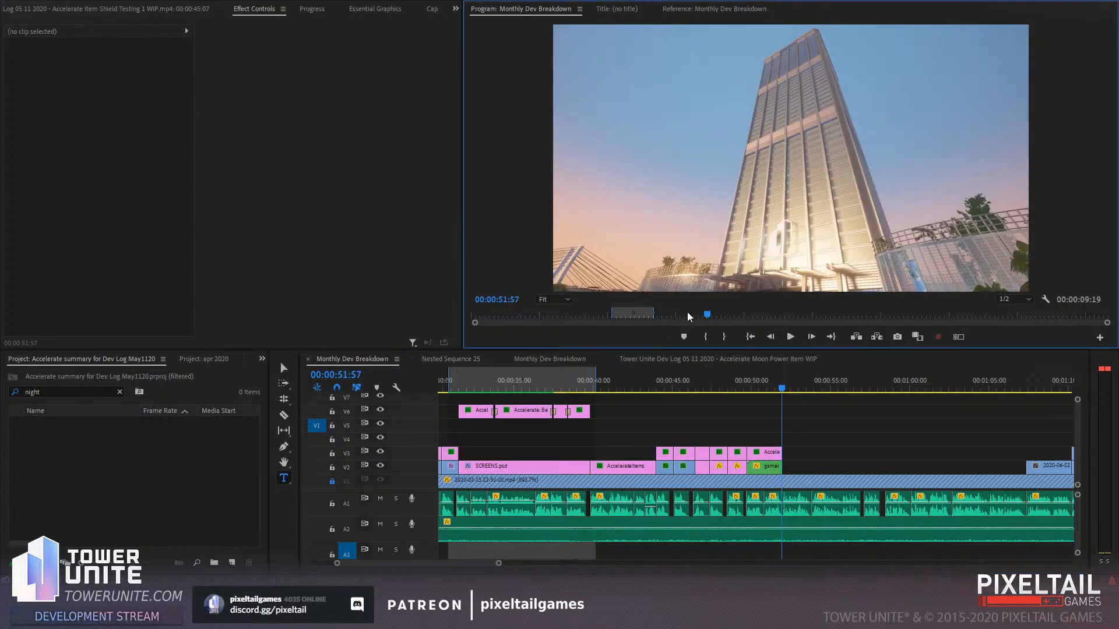
pyautogui.hotkey('ctrl', 'shift', 'x')
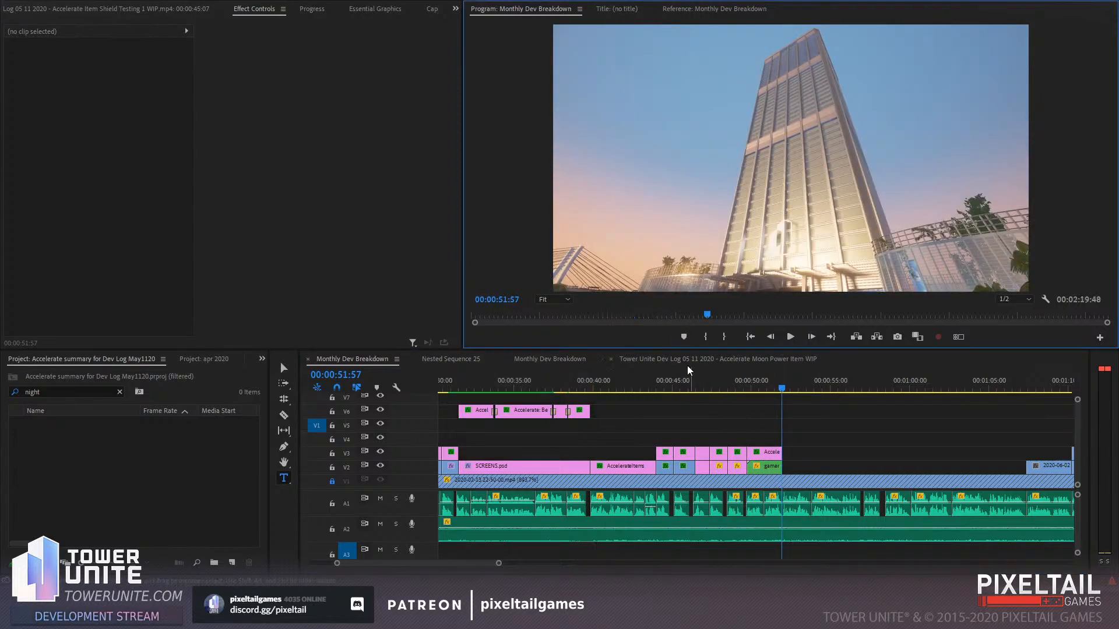
pyautogui.press('Home')
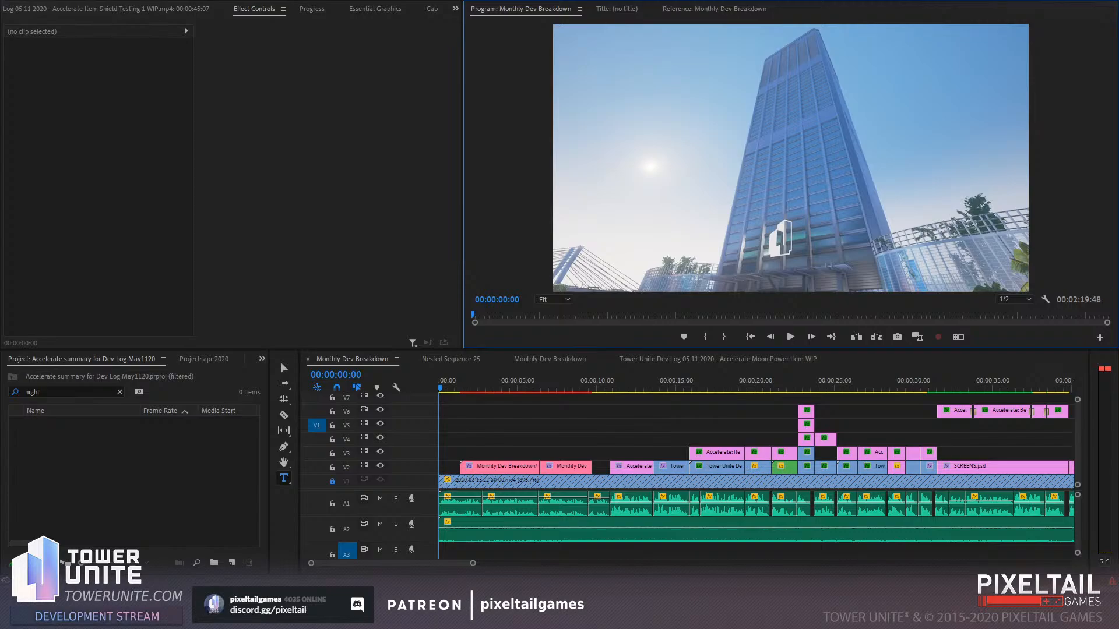
pyautogui.click(995, 440)
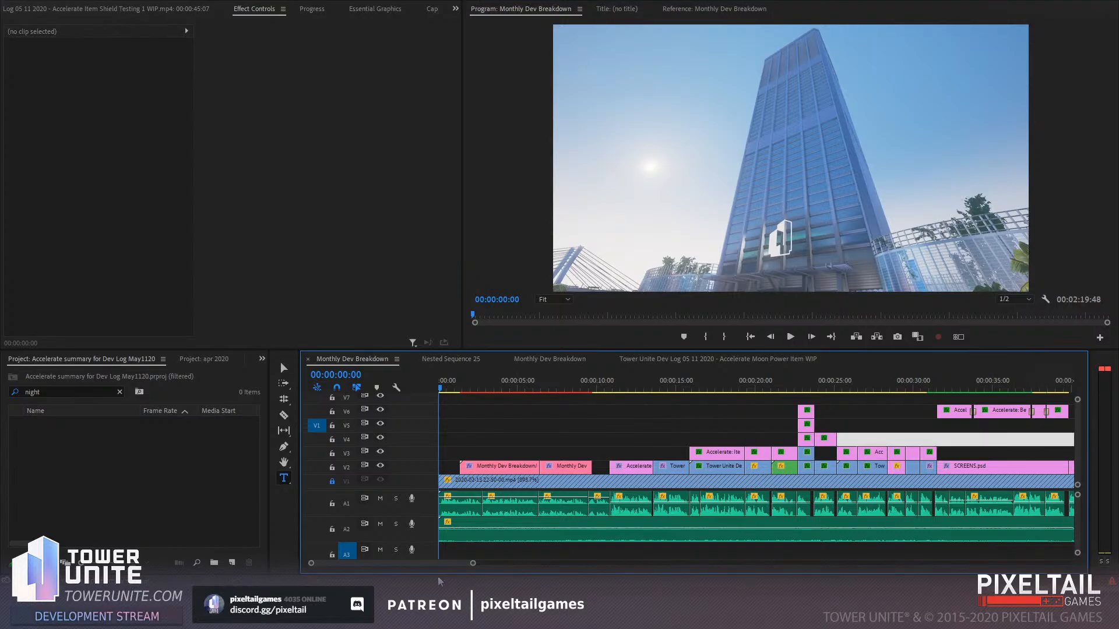
pyautogui.moveTo(473, 565); pyautogui.dragTo(642, 549)
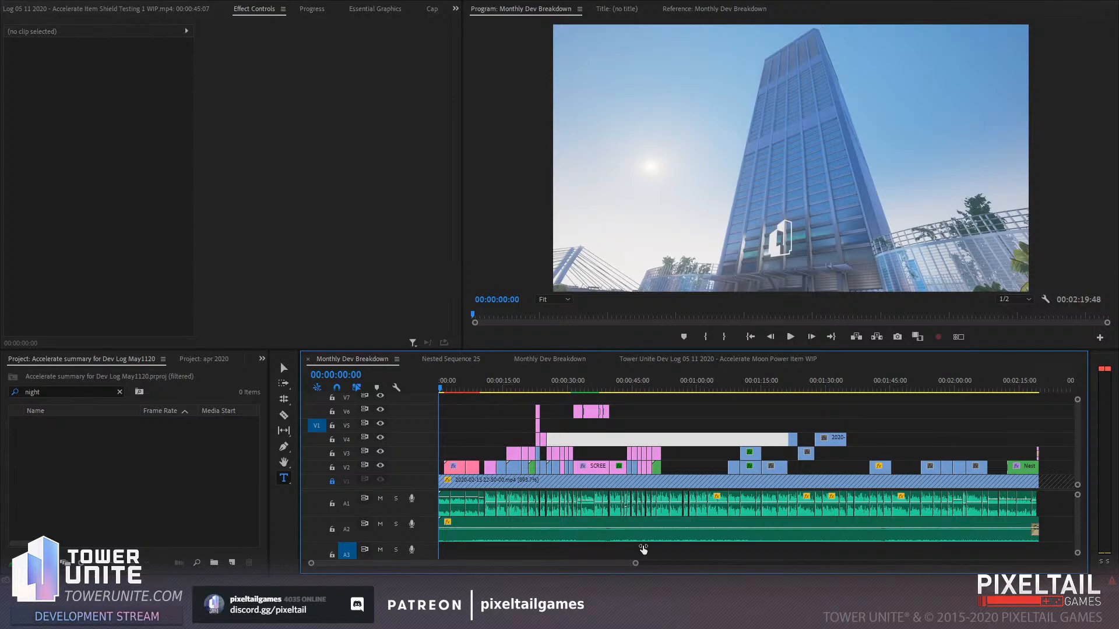
pyautogui.click(700, 415)
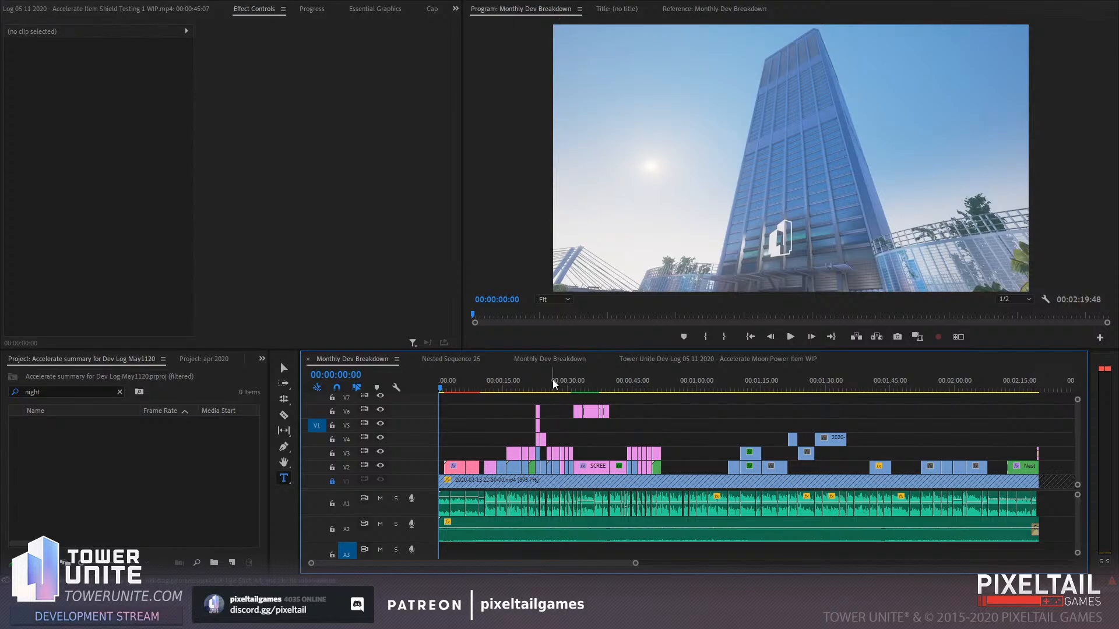
# Enlarge the program monitor and play the sequence from the start to just past the Gamer Be Gone clip
pyautogui.moveTo(539, 349); pyautogui.dragTo(534, 392)
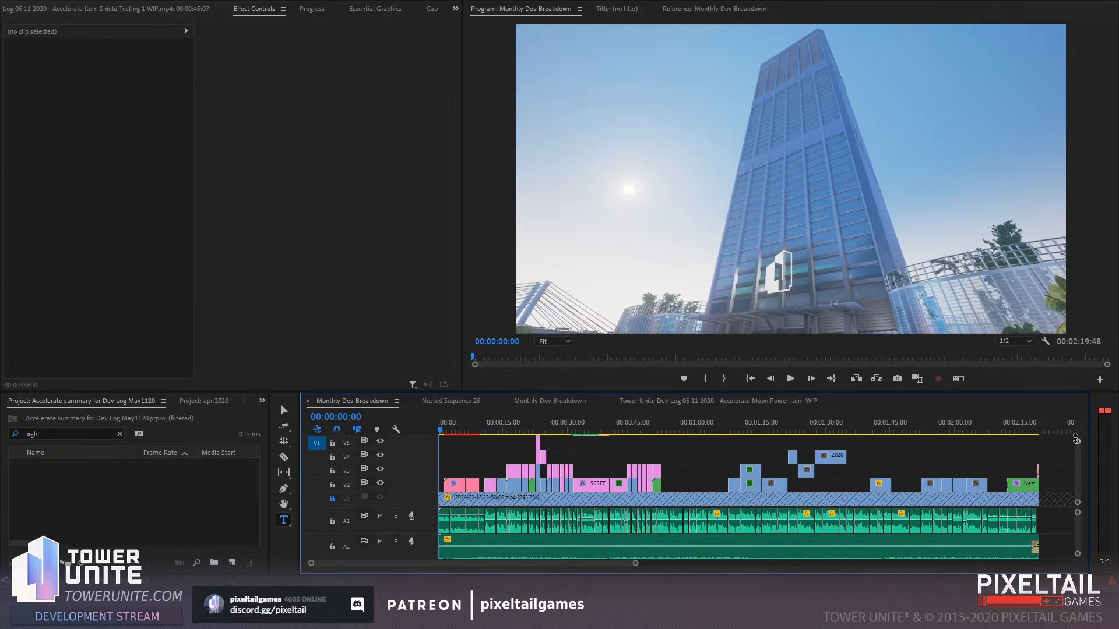
pyautogui.moveTo(1076, 442); pyautogui.dragTo(1075, 428)
pyautogui.moveTo(876, 393); pyautogui.dragTo(877, 415)
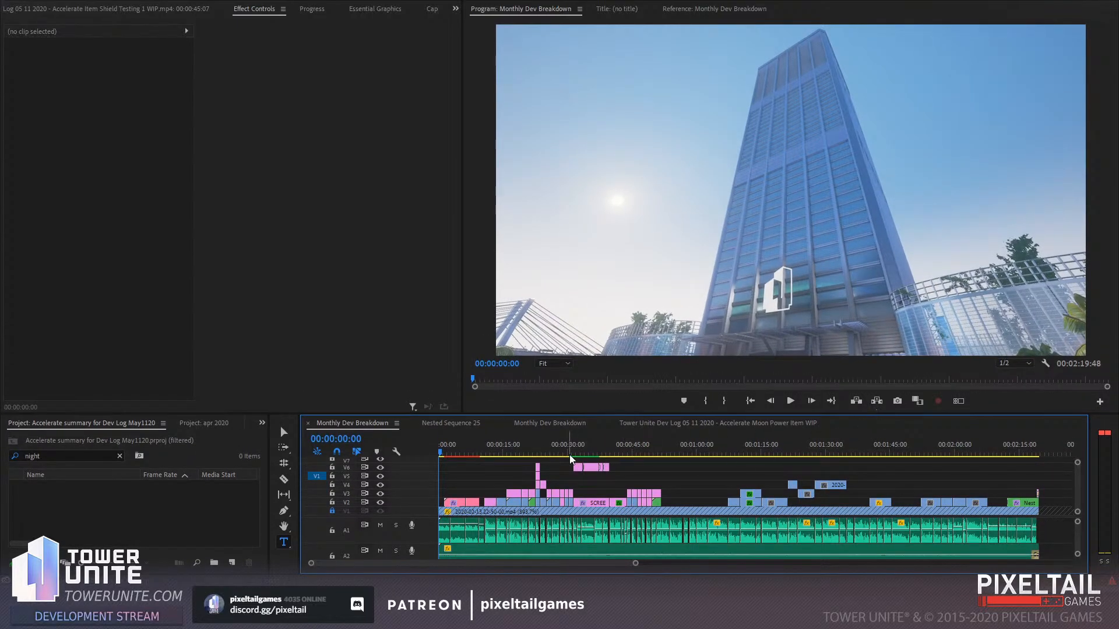
pyautogui.press('space')
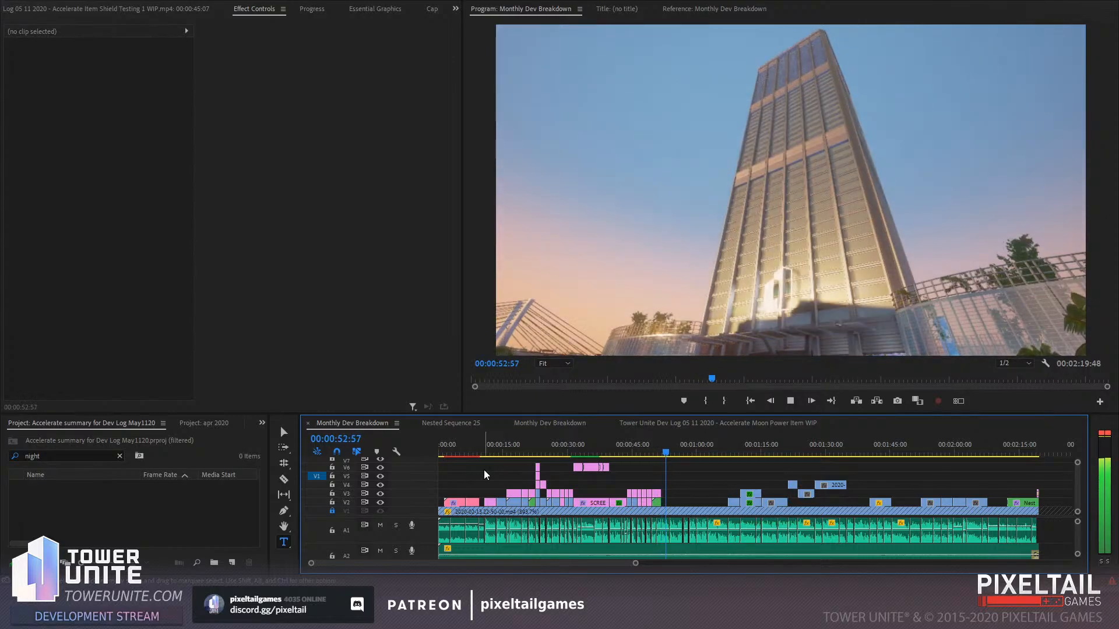
pyautogui.press('space')
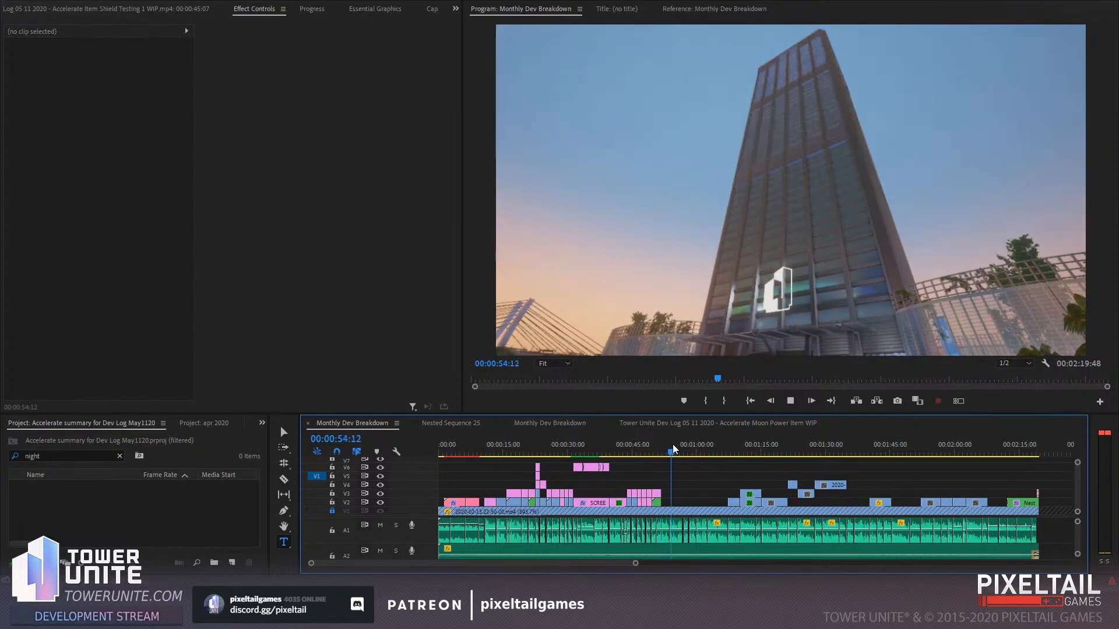
# Split the A2 music at 00:00:43:13 under the Accelerate Items title and trim the second part's start to the first item clip
pyautogui.moveTo(664, 446); pyautogui.dragTo(614, 440)
pyautogui.click(615, 445)
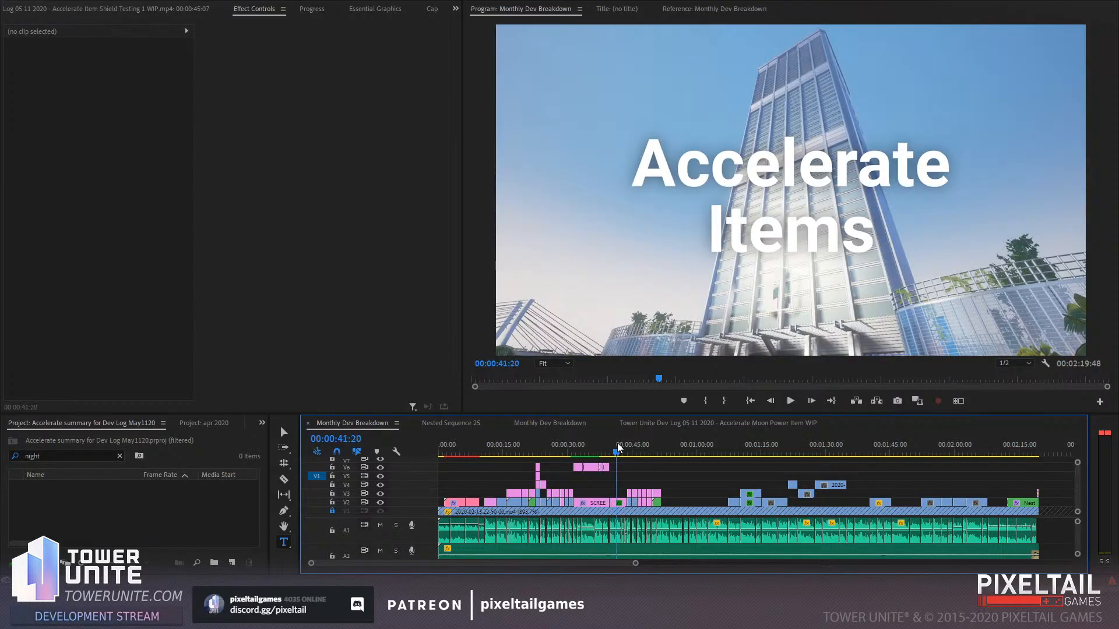
pyautogui.press('=')
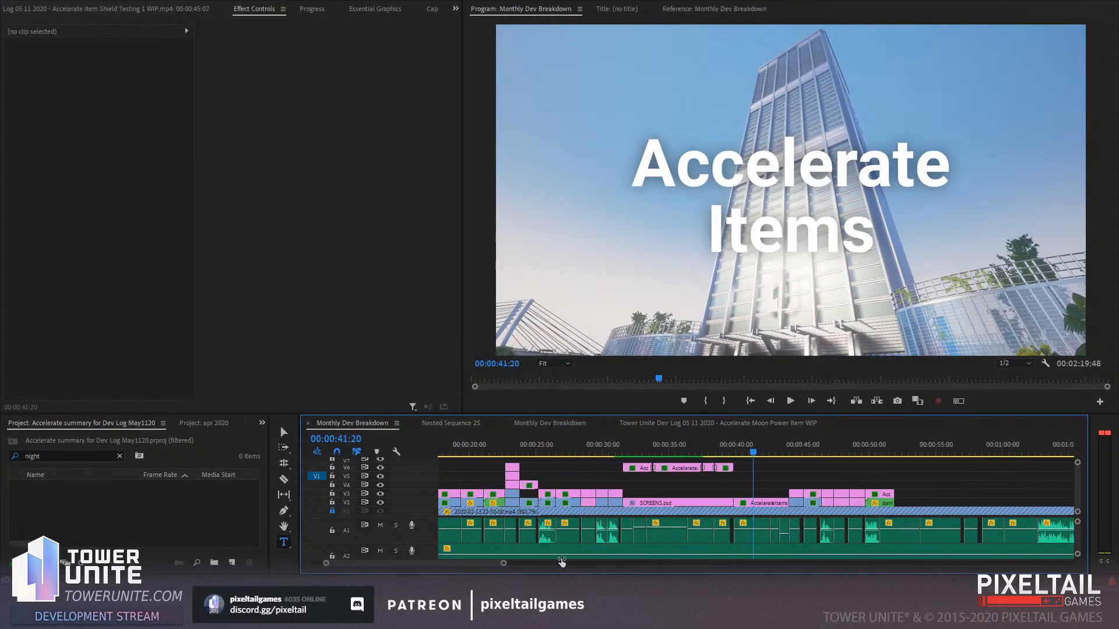
pyautogui.moveTo(1077, 553); pyautogui.dragTo(1078, 558)
pyautogui.press('space')
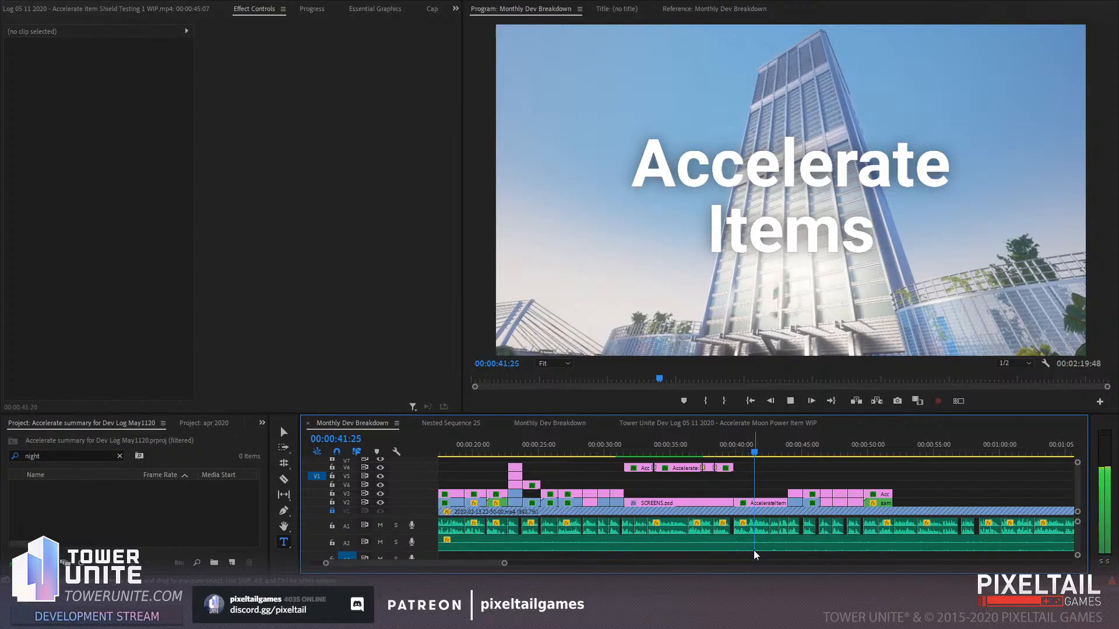
pyautogui.press('space')
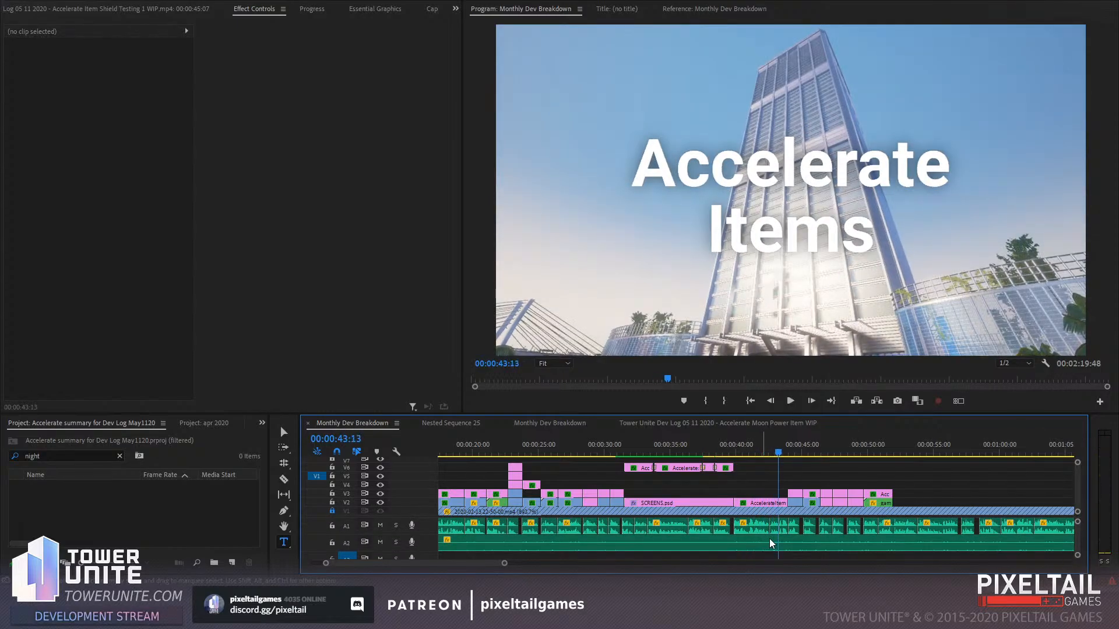
pyautogui.click(767, 543)
pyautogui.hotkey('ctrl', 'k')
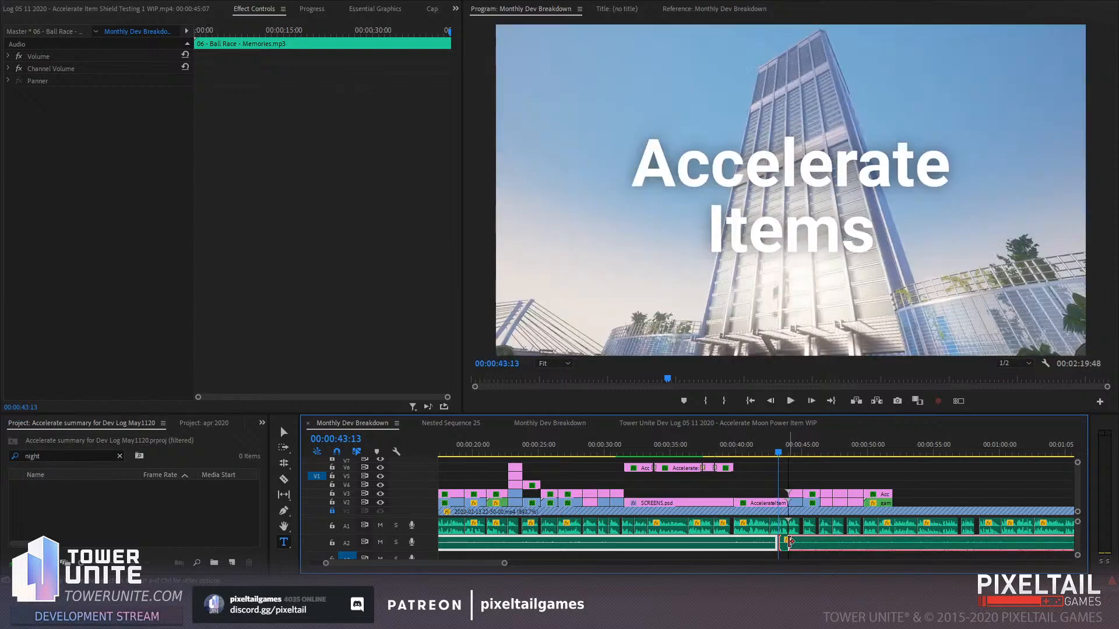
pyautogui.moveTo(785, 541); pyautogui.dragTo(782, 547)
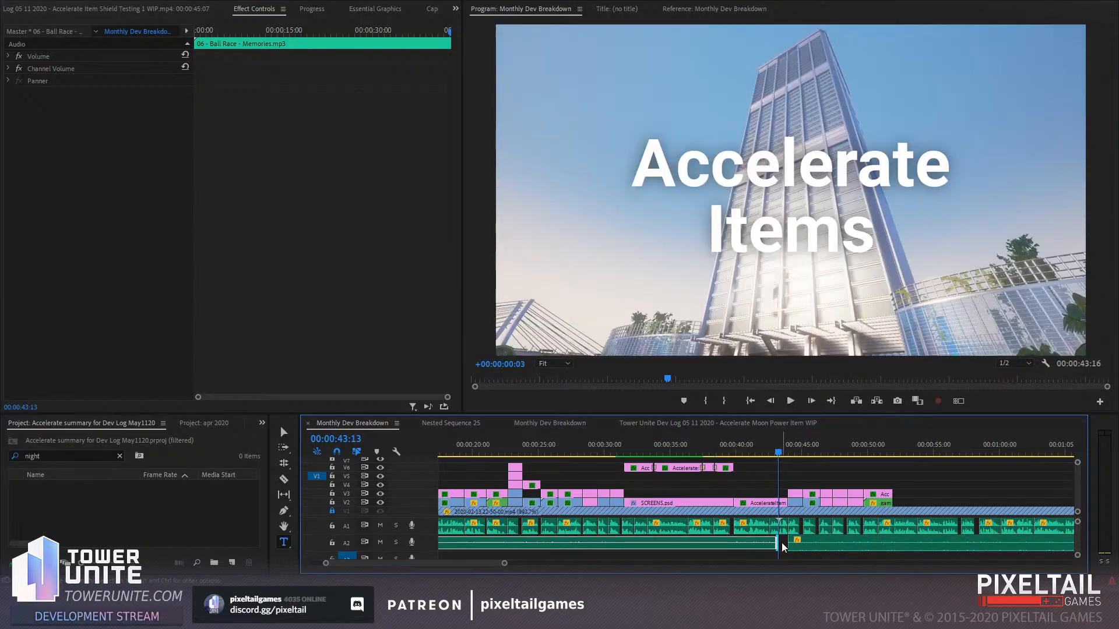
# Play from the Accelerate Items title into the Pin Shield clip to check the music break
pyautogui.click(754, 452)
pyautogui.press('space')
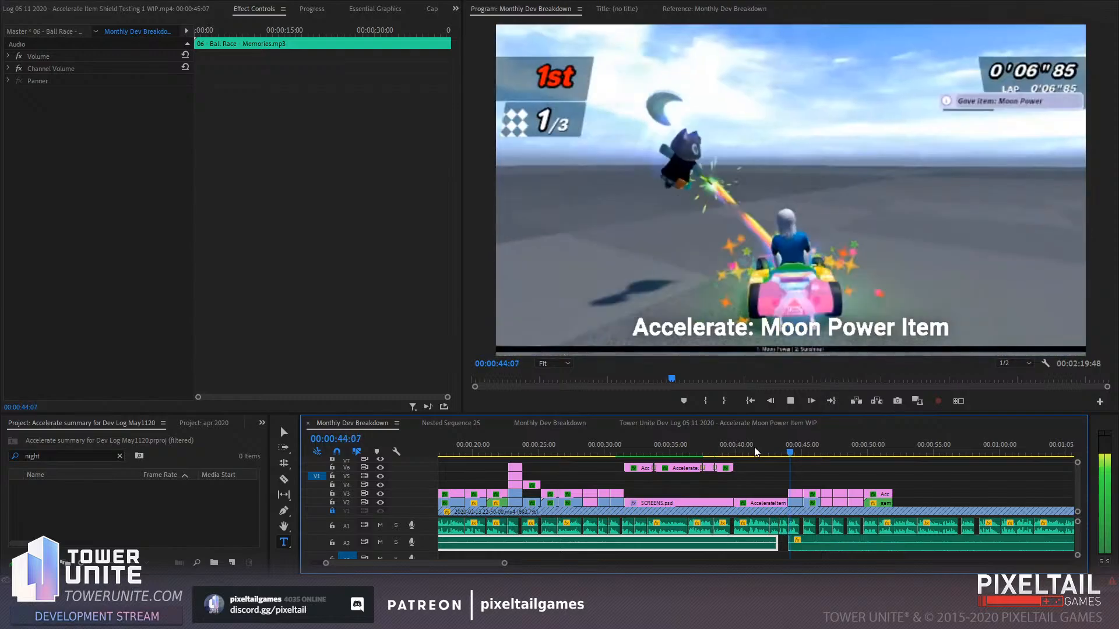
pyautogui.press('space')
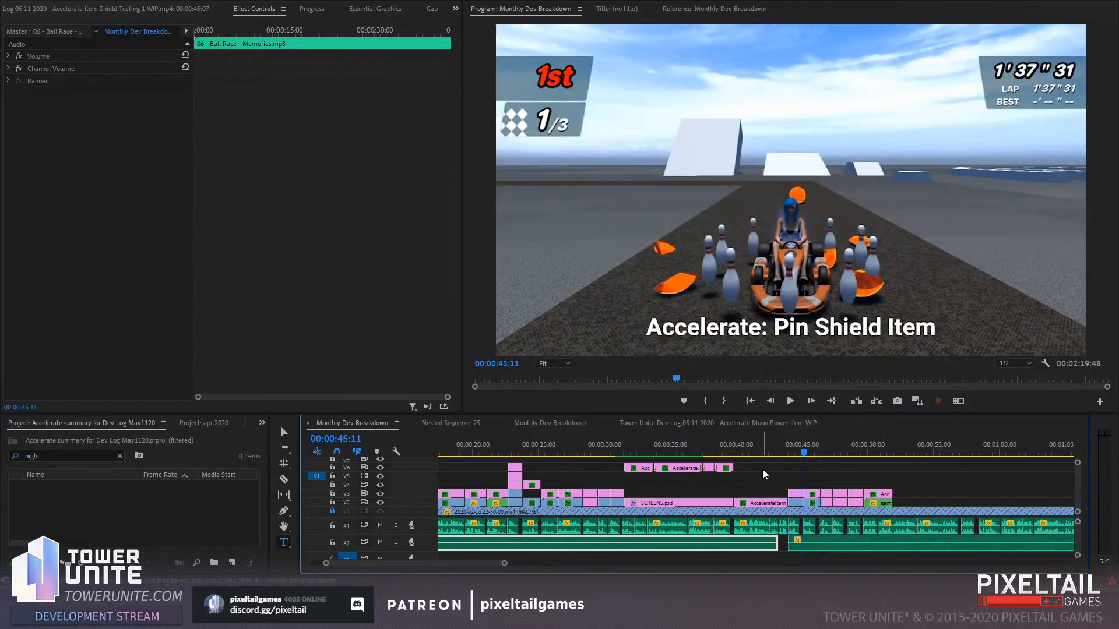
# Place the playhead at 00:00:52:07 after the Gamer Be Gone clip and save the project
pyautogui.scroll(-3, 766, 473)
pyautogui.moveTo(632, 446); pyautogui.dragTo(719, 464)
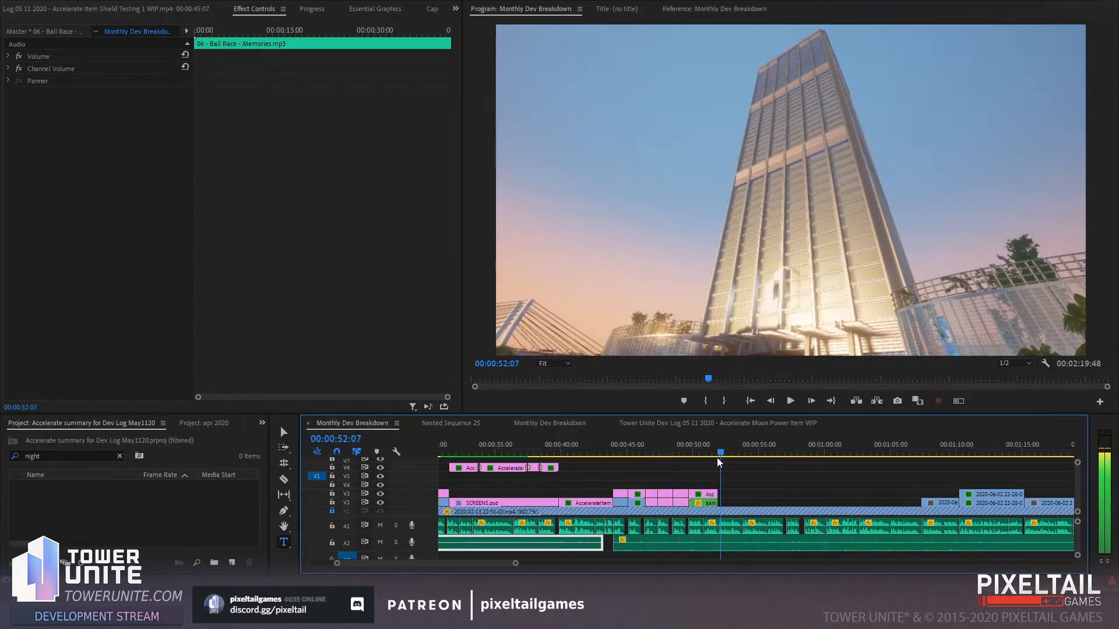
pyautogui.hotkey('ctrl', 's')
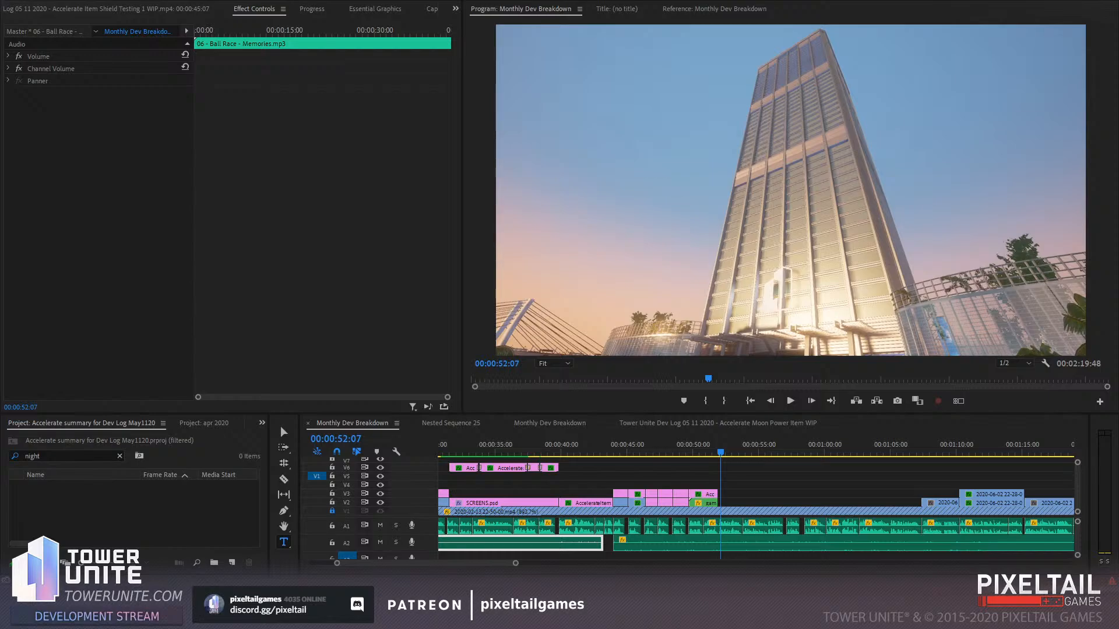
# Place the Accelerate Dragon Item WIP clip on V3 directly after the Gamer Be Gone caption and play it
pyautogui.moveTo(766, 434); pyautogui.dragTo(747, 495)
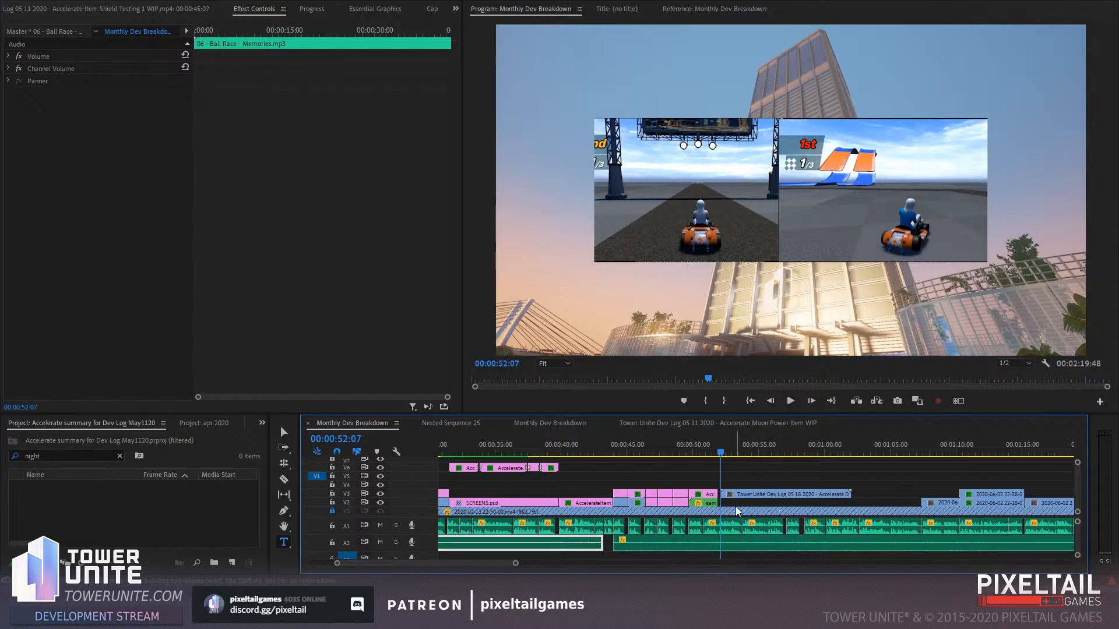
pyautogui.click(745, 494)
pyautogui.moveTo(744, 493); pyautogui.dragTo(743, 493)
pyautogui.press('space')
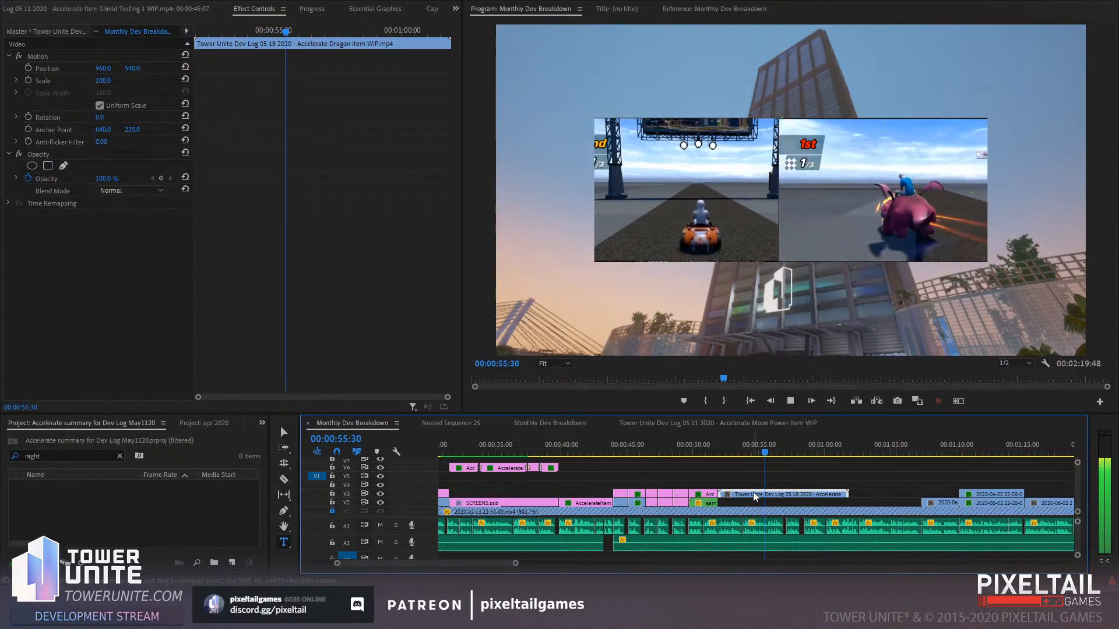
# Move the Accelerate Dragon Item WIP clip from V3 down to V2, directly after the Gamer Be Gone clip
pyautogui.click(699, 453)
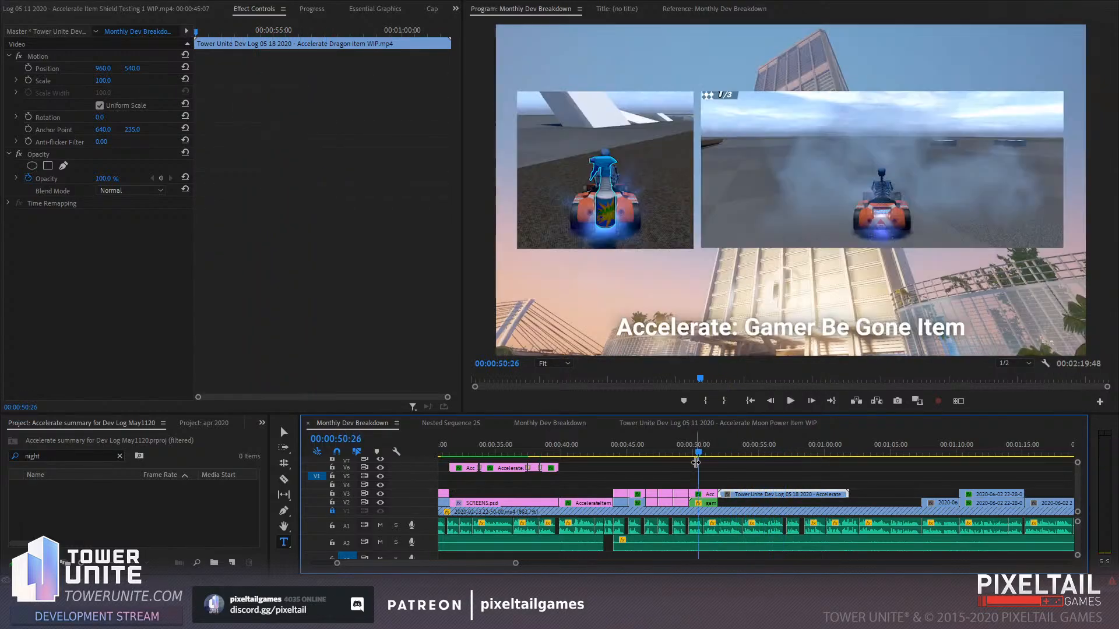
pyautogui.press('=')
pyautogui.press('=')
pyautogui.press('=')
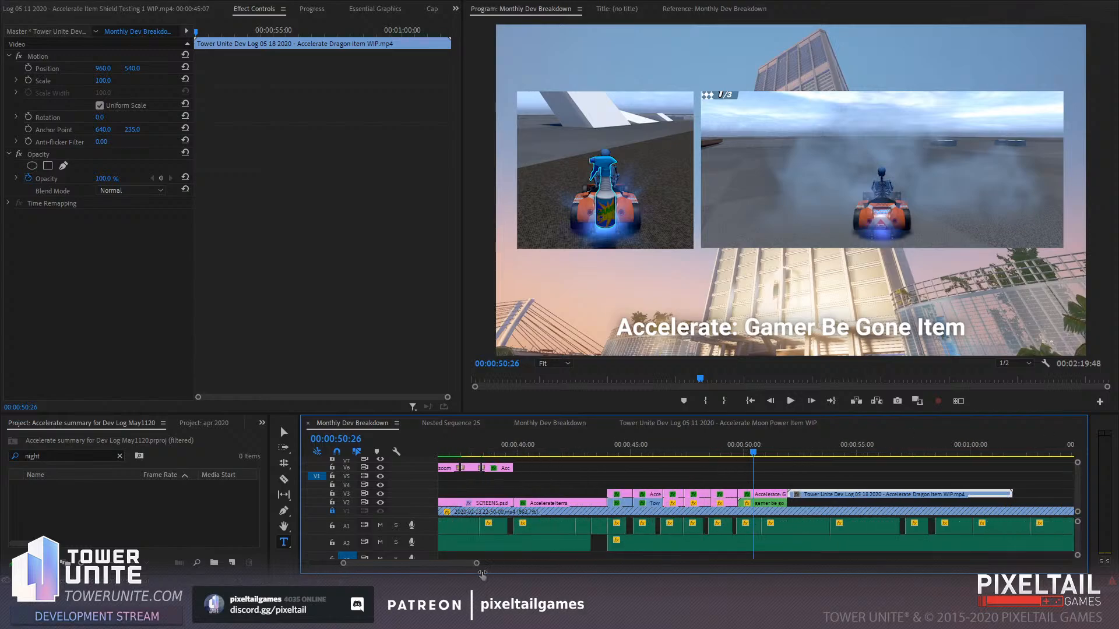
pyautogui.click(782, 453)
pyautogui.moveTo(782, 454); pyautogui.dragTo(829, 505)
pyautogui.moveTo(839, 500); pyautogui.dragTo(781, 500)
pyautogui.moveTo(872, 499); pyautogui.dragTo(816, 505)
# Play the Accelerate Dragon Item WIP clip, split it at 00:00:53:51 and delete the part after the split
pyautogui.press('space')
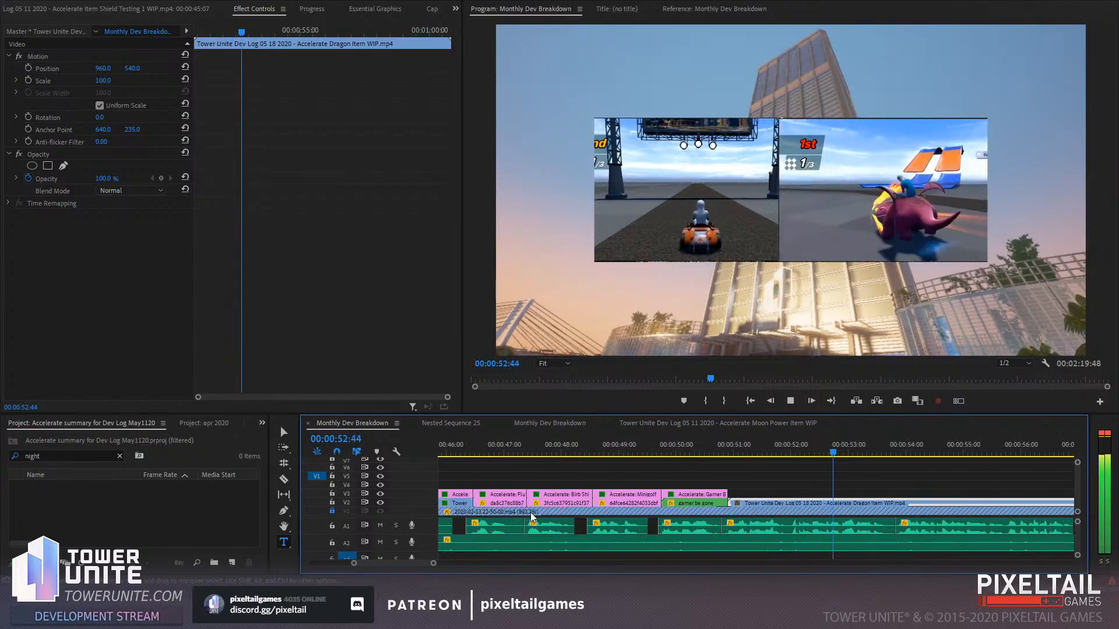
pyautogui.press('space')
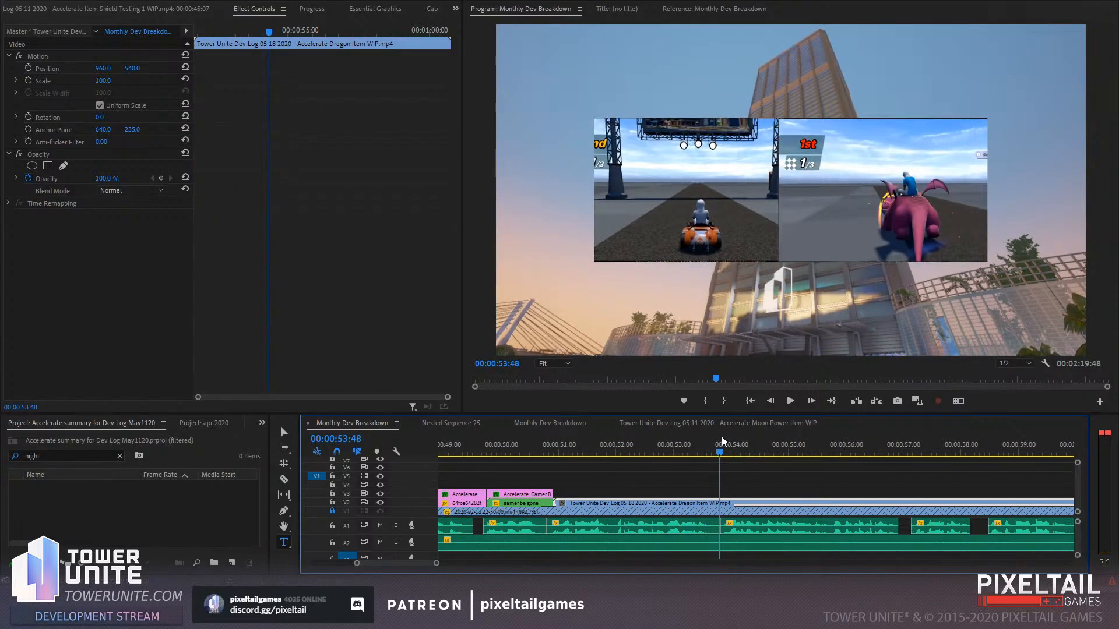
pyautogui.hotkey('ctrl', 'k')
pyautogui.press('space')
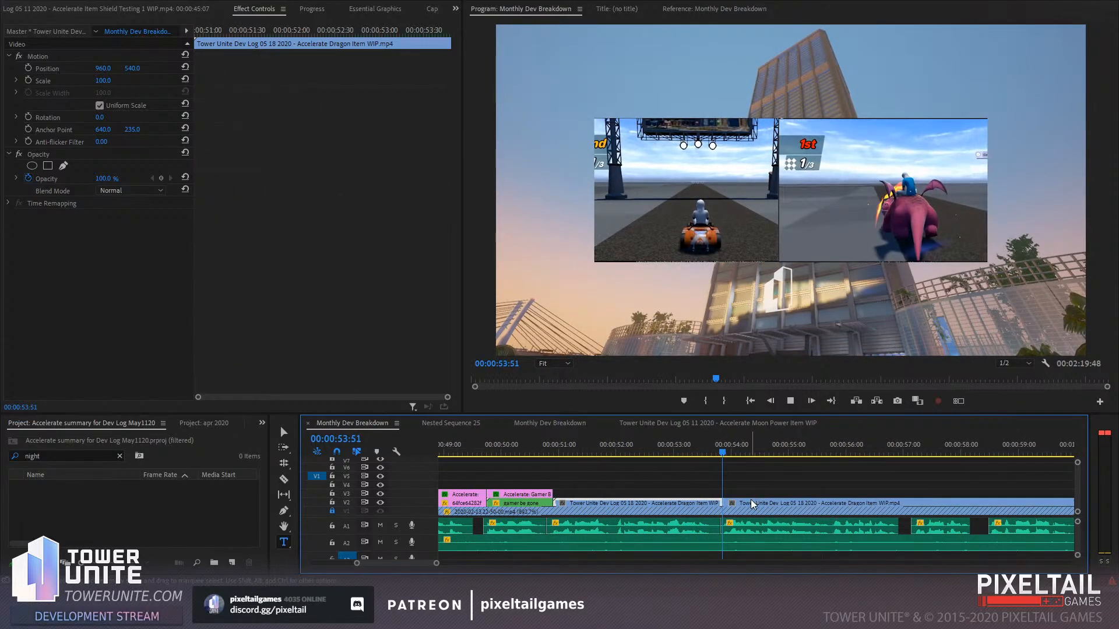
pyautogui.press('Delete')
# Play past the shortened dragon clip and extend its end to about 00:00:55:40
pyautogui.click(656, 452)
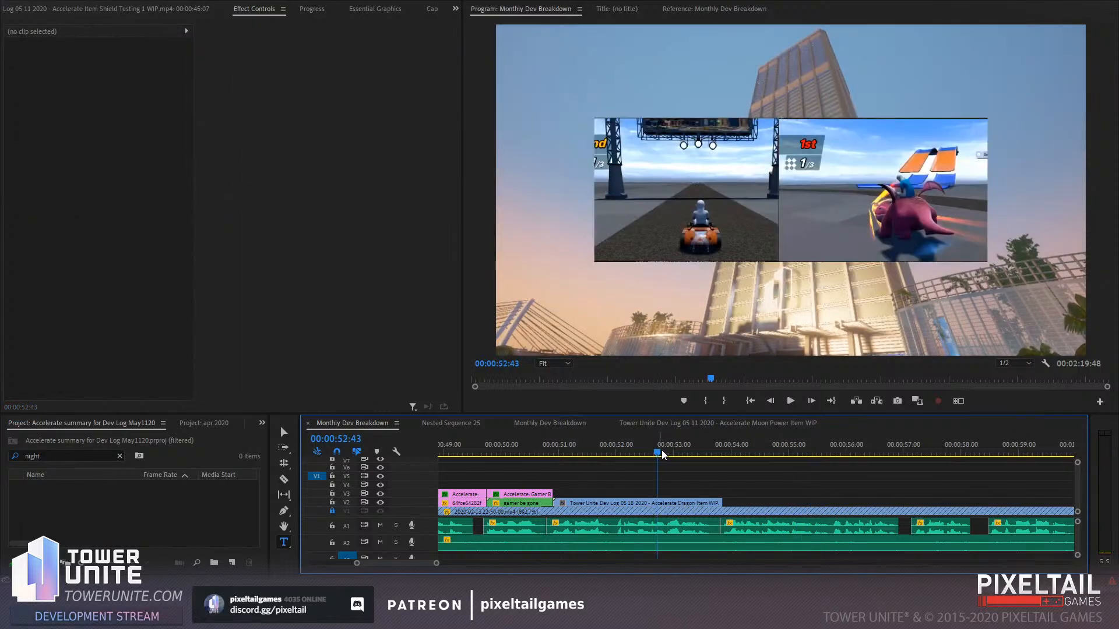
pyautogui.press('space')
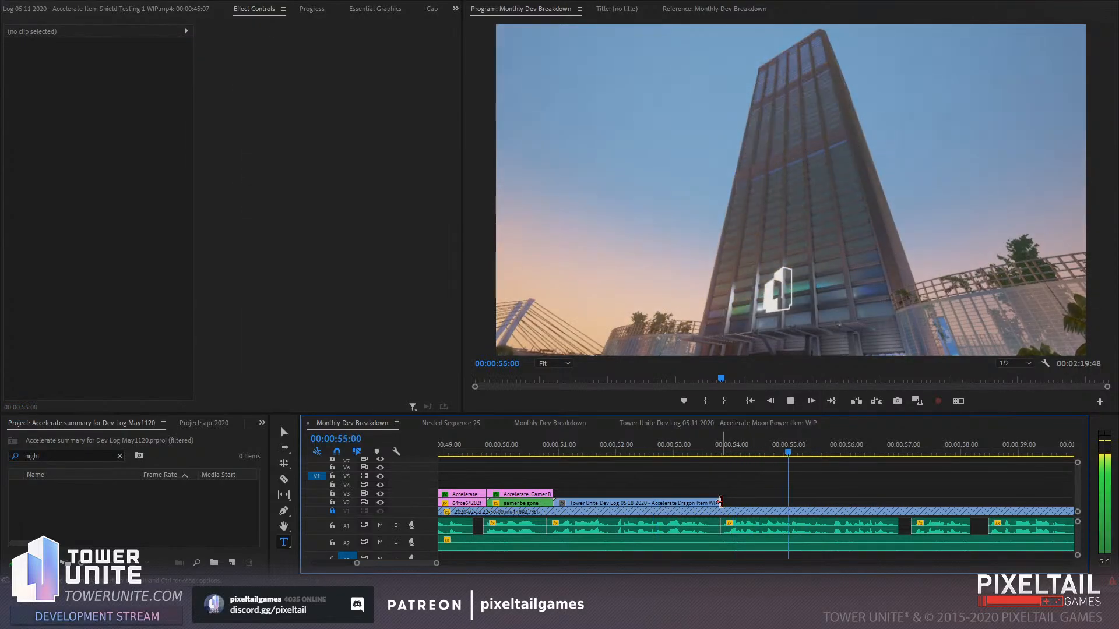
pyautogui.moveTo(720, 502); pyautogui.dragTo(824, 505)
# At 00:00:52:49, scale the dragon clip to 138 and raise its vertical position to 490
pyautogui.moveTo(817, 450); pyautogui.dragTo(663, 451)
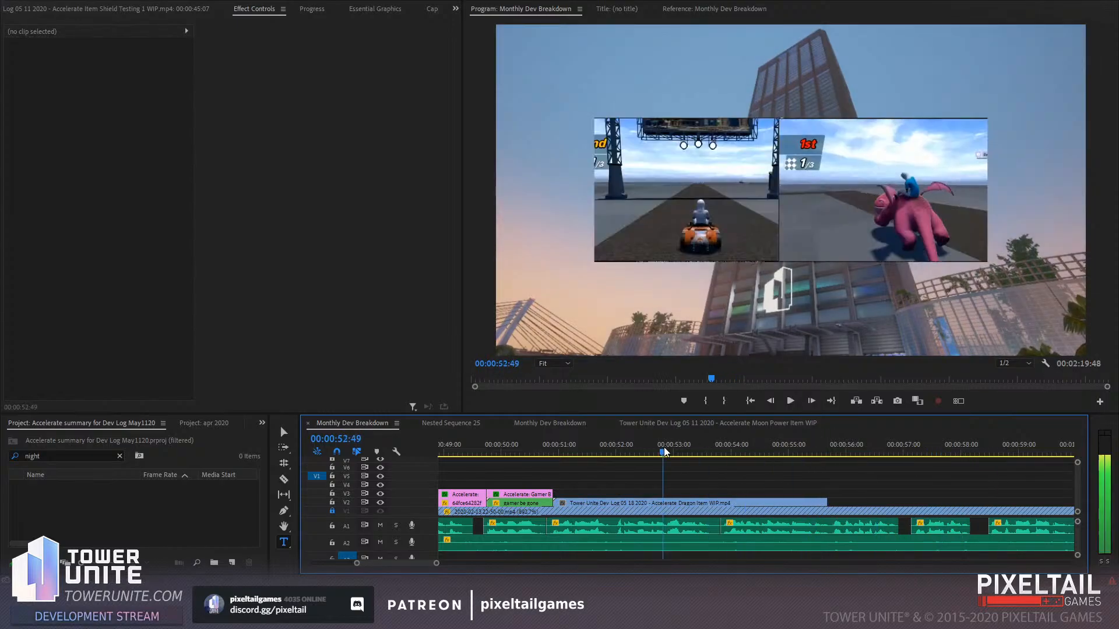
pyautogui.moveTo(694, 491); pyautogui.dragTo(702, 502)
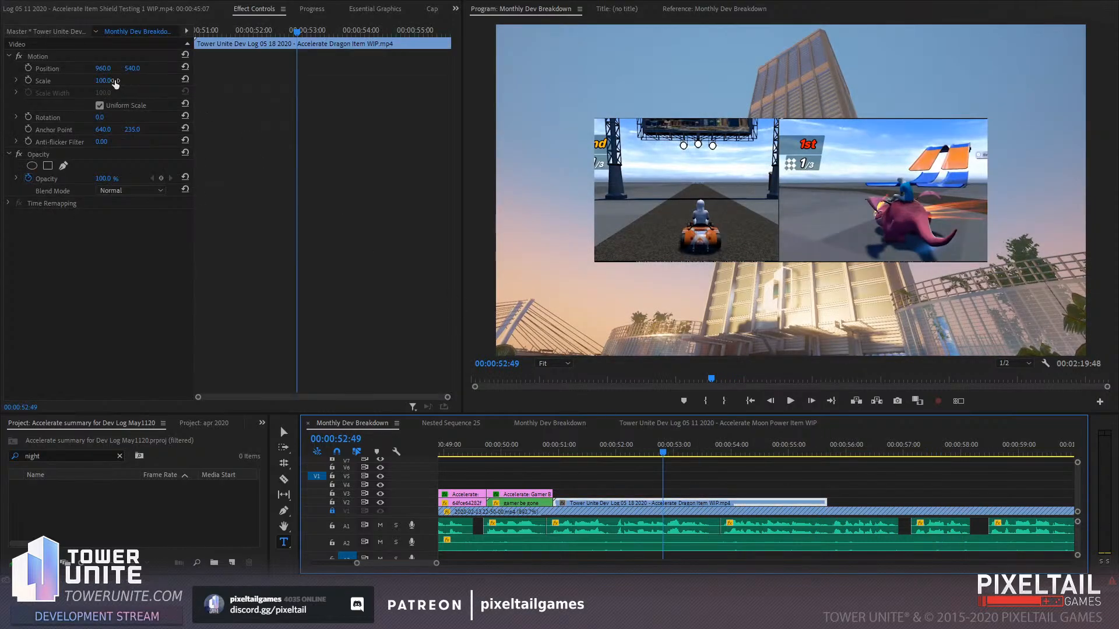
pyautogui.moveTo(110, 81); pyautogui.dragTo(138, 69)
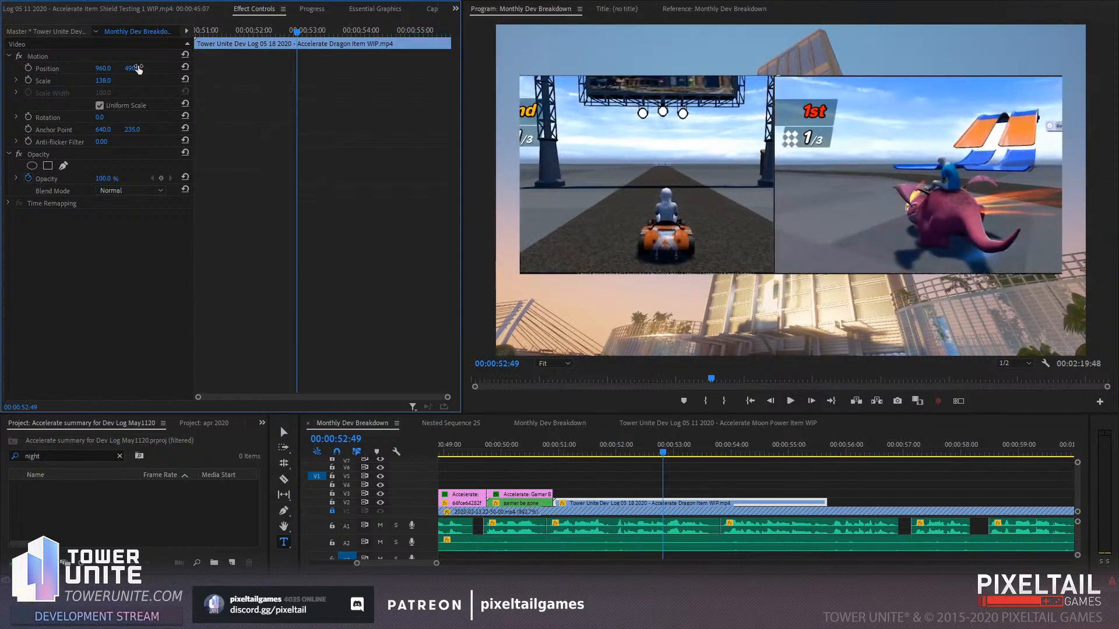
# Duplicate the Gamer Be Gone caption on V3 so the copy starts together with the dragon clip
pyautogui.click(532, 447)
pyautogui.click(543, 494)
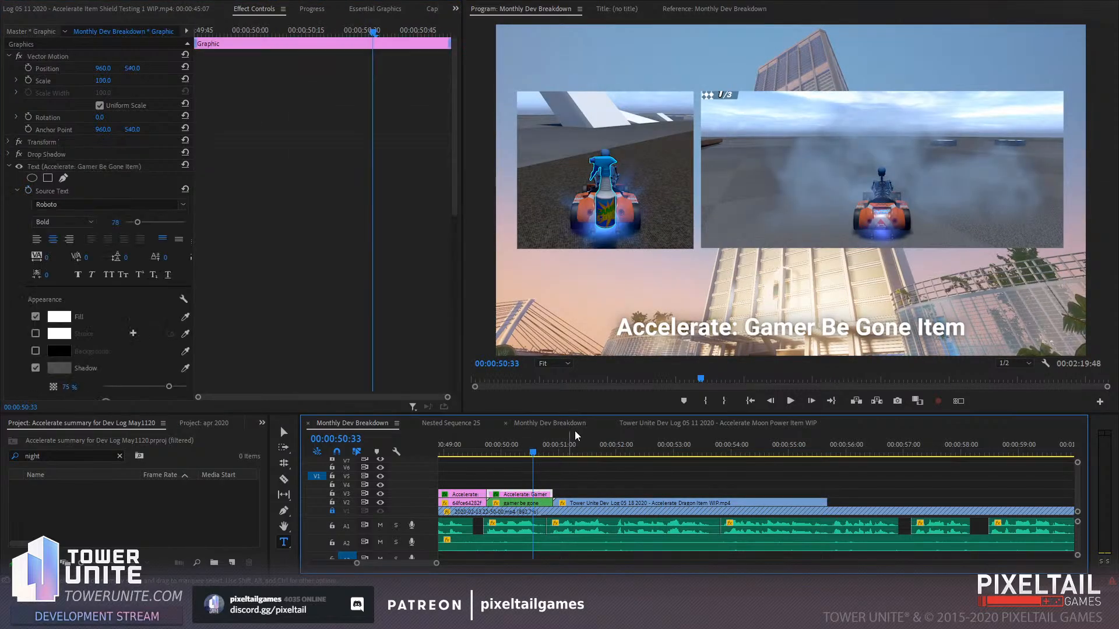
pyautogui.click(874, 450)
pyautogui.hotkey('ctrl', 'v')
pyautogui.moveTo(898, 492); pyautogui.dragTo(586, 487)
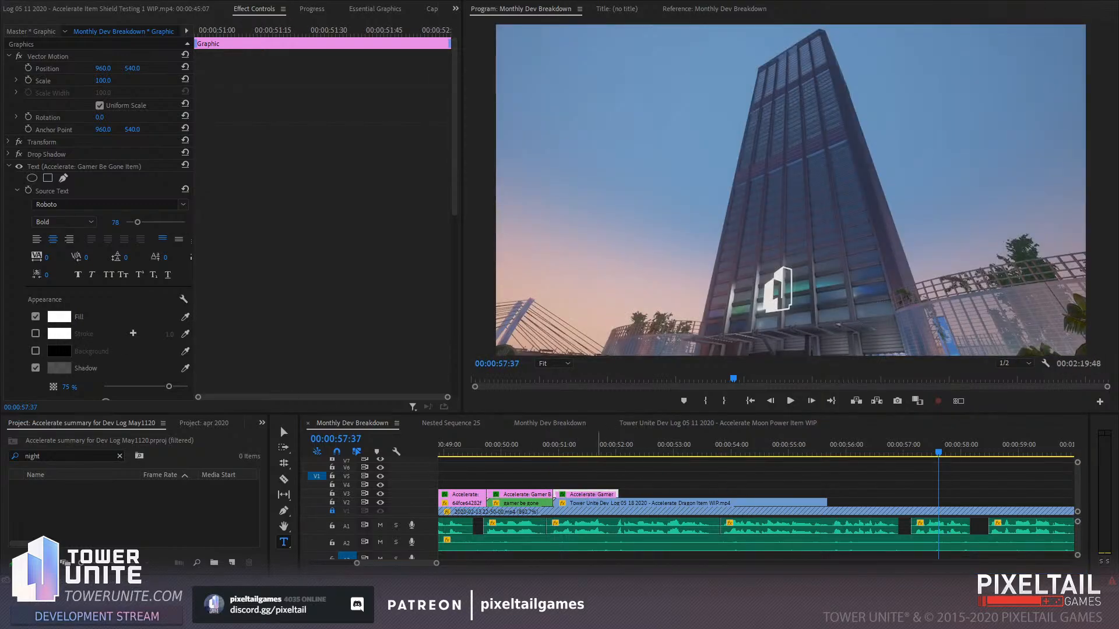
# Change the copied caption to "Accelerate: Dragon Item" and extend it to the end of the dragon clip
pyautogui.click(593, 450)
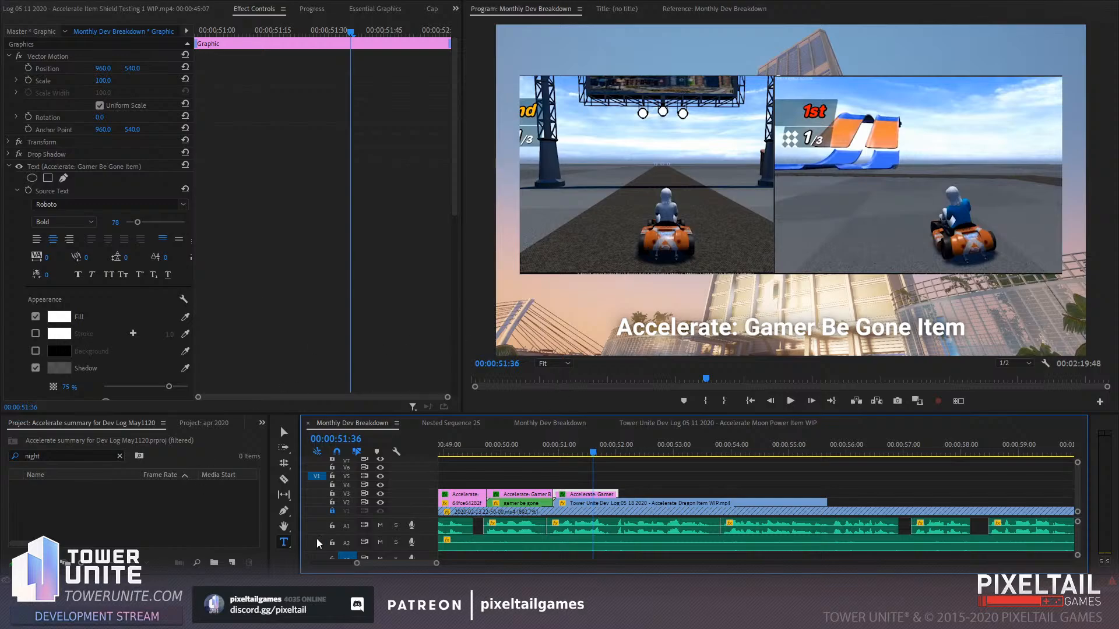
pyautogui.moveTo(742, 322); pyautogui.dragTo(941, 333)
pyautogui.write('D')
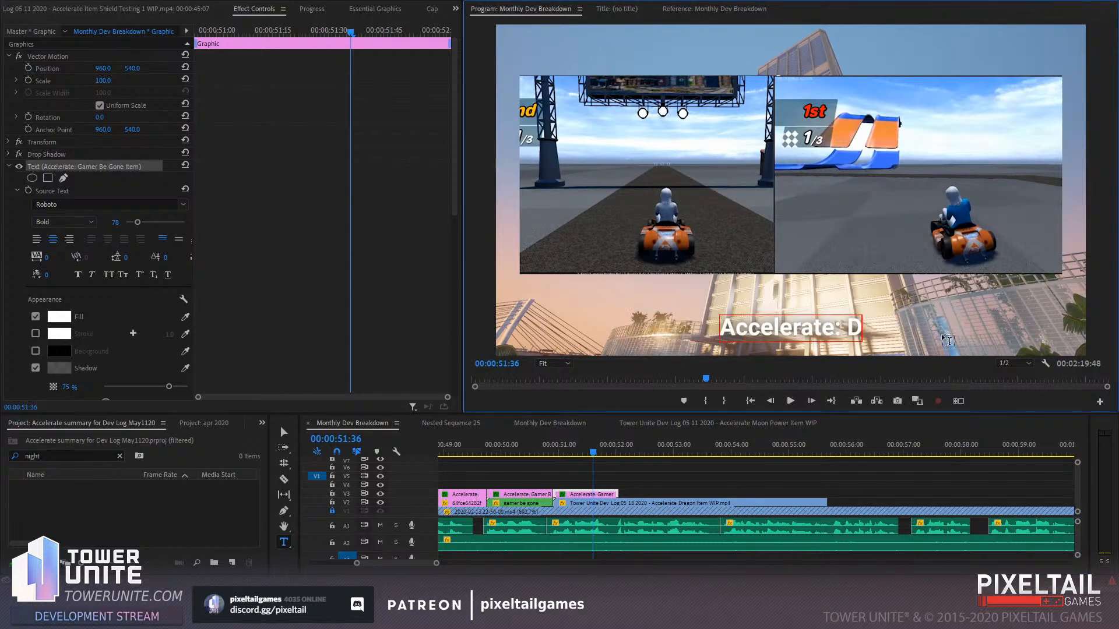
pyautogui.write('ragon Item')
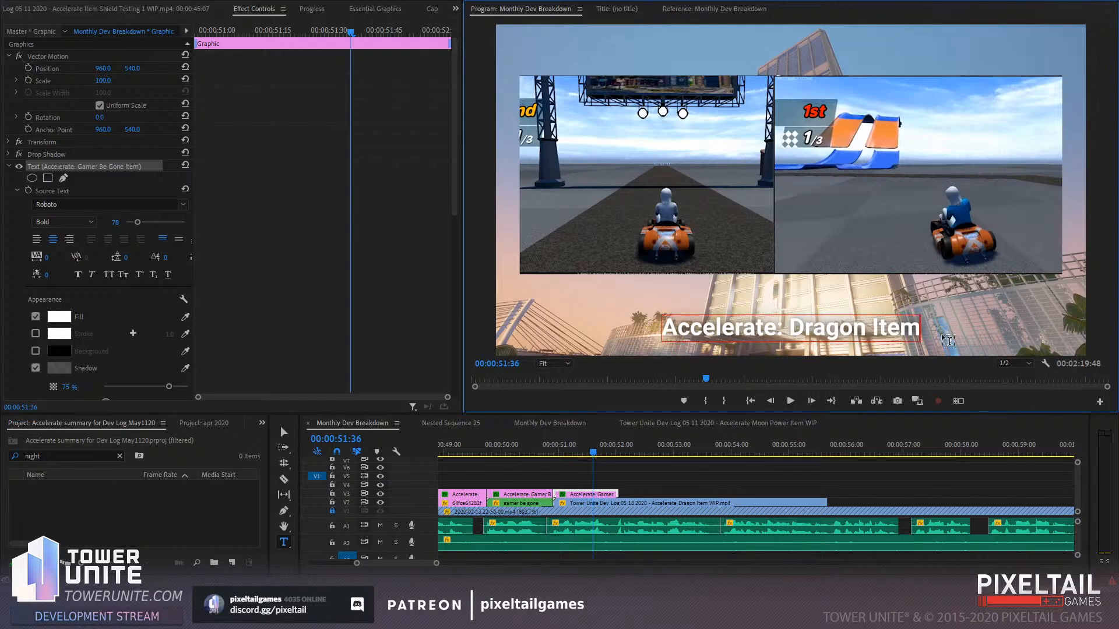
pyautogui.click(621, 493)
# Play from 00:00:50:35 in the Gamer Be Gone clip through the dragon clip to check its caption and framing
pyautogui.click(536, 449)
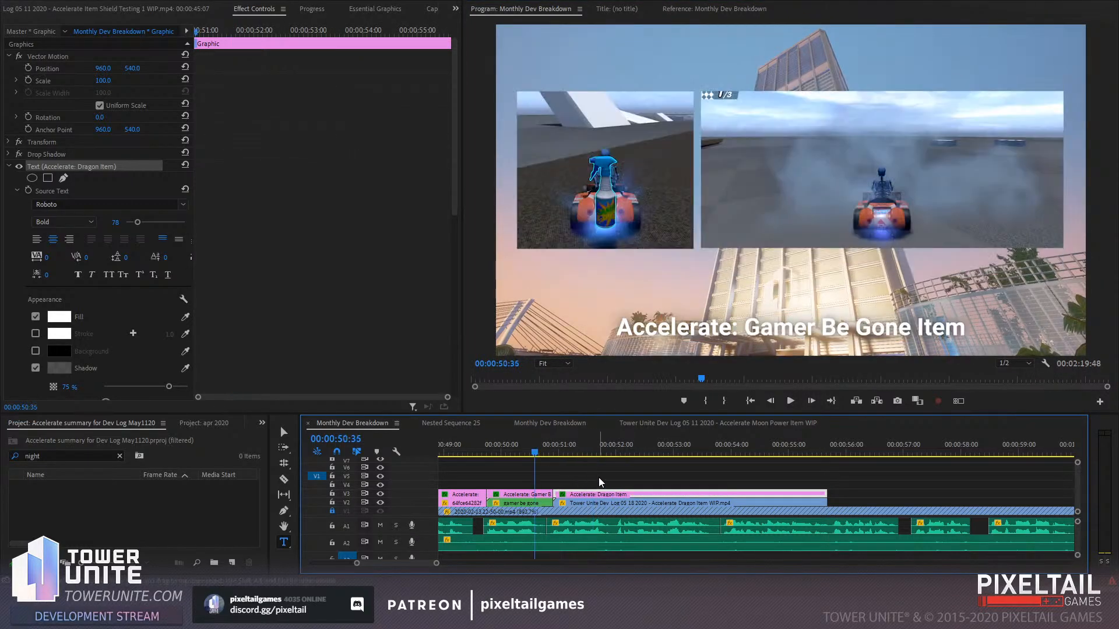
pyautogui.click(569, 471)
pyautogui.press('space')
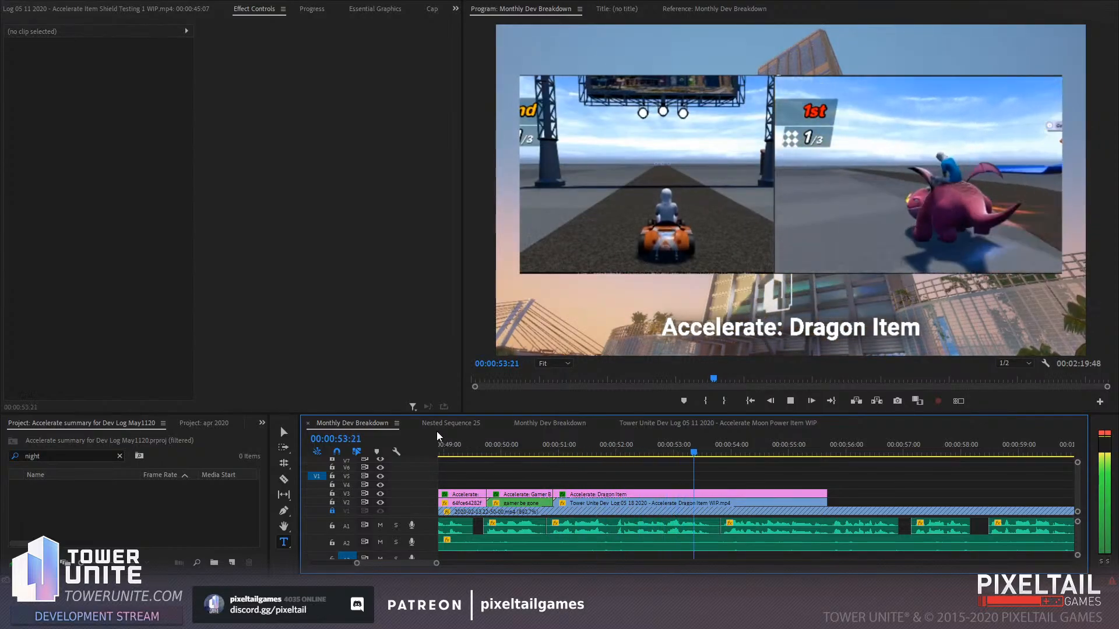
pyautogui.press('space')
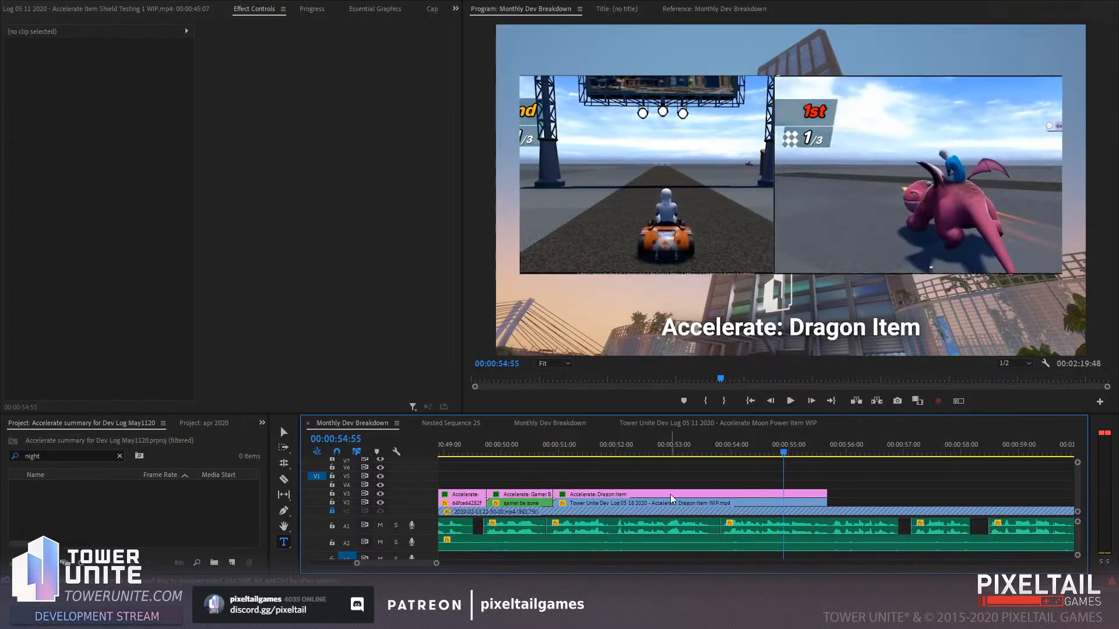
# Load the timeline's dragon clip in the source view and slip its used range to the end of the footage
pyautogui.click(667, 502)
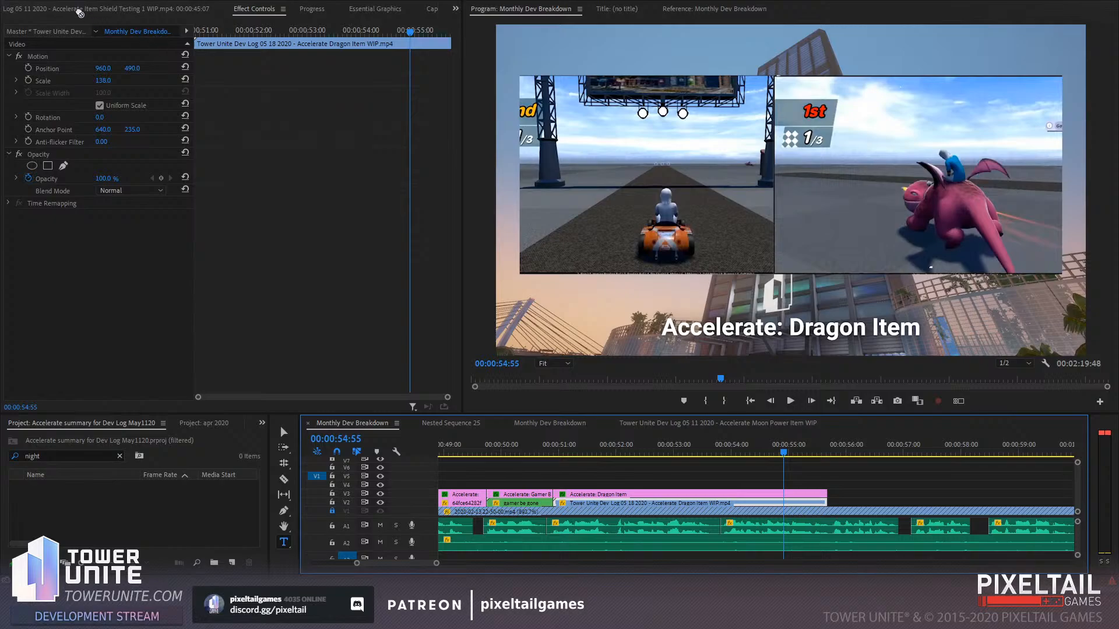
pyautogui.click(80, 12)
pyautogui.press('f')
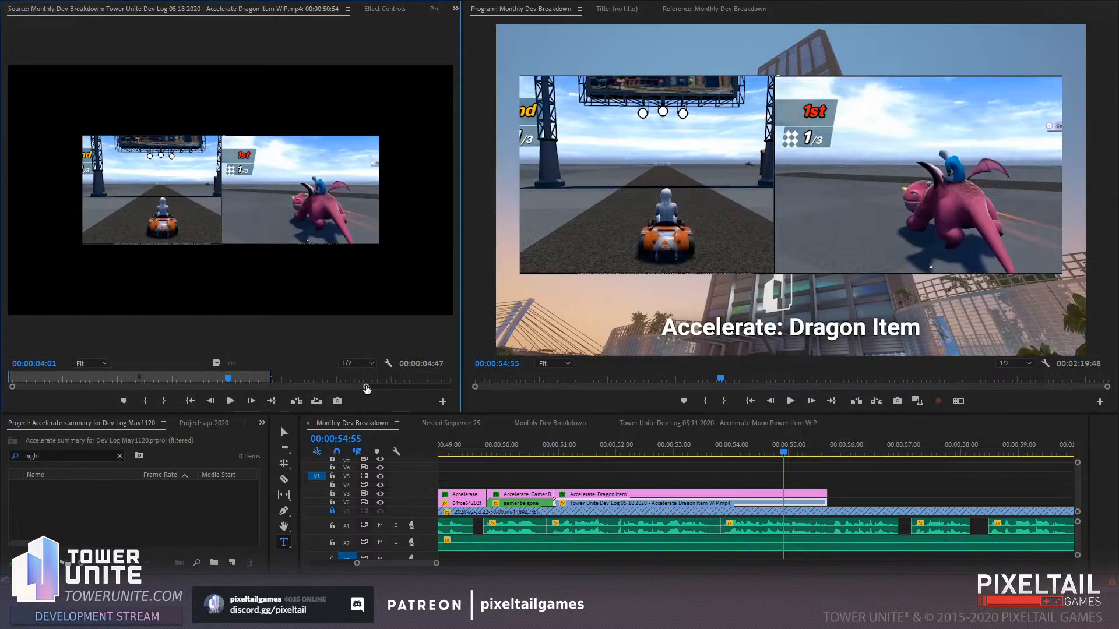
pyautogui.moveTo(366, 386); pyautogui.dragTo(449, 386)
pyautogui.moveTo(114, 377); pyautogui.dragTo(357, 378)
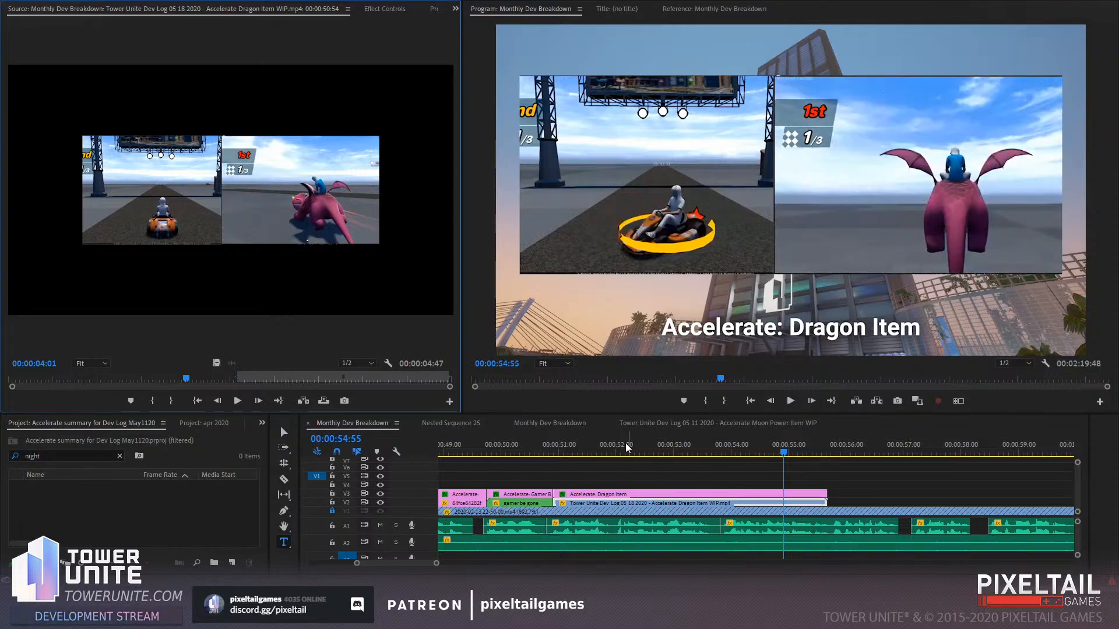
# Play from the Gamer Be Gone clip through the slipped dragon clip to check the newly chosen footage
pyautogui.moveTo(624, 444); pyautogui.dragTo(537, 446)
pyautogui.press('space')
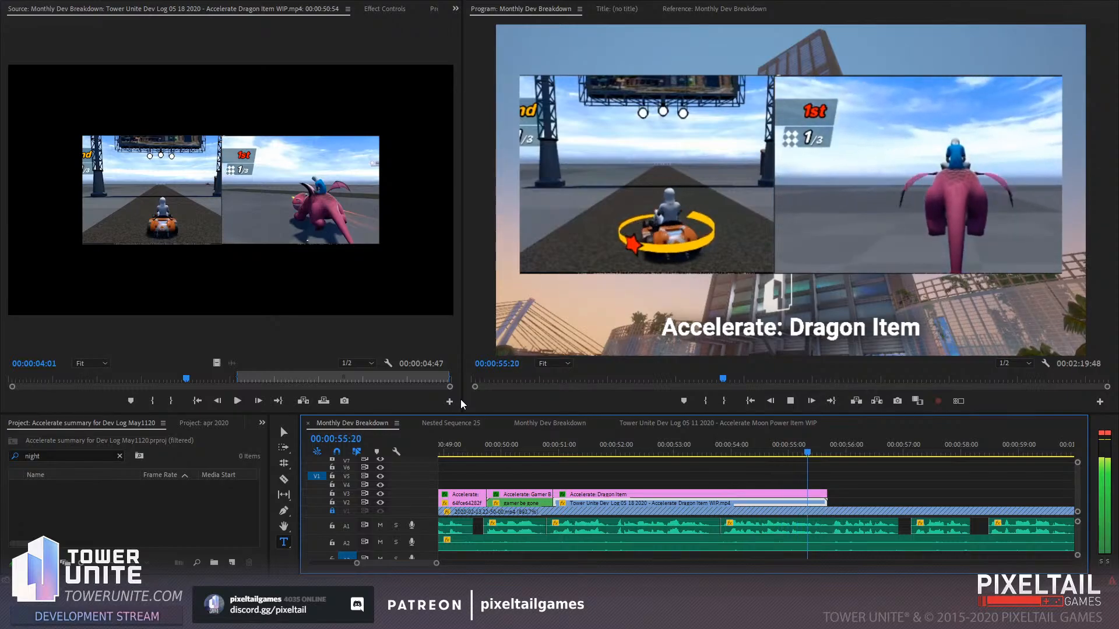
pyautogui.click(837, 452)
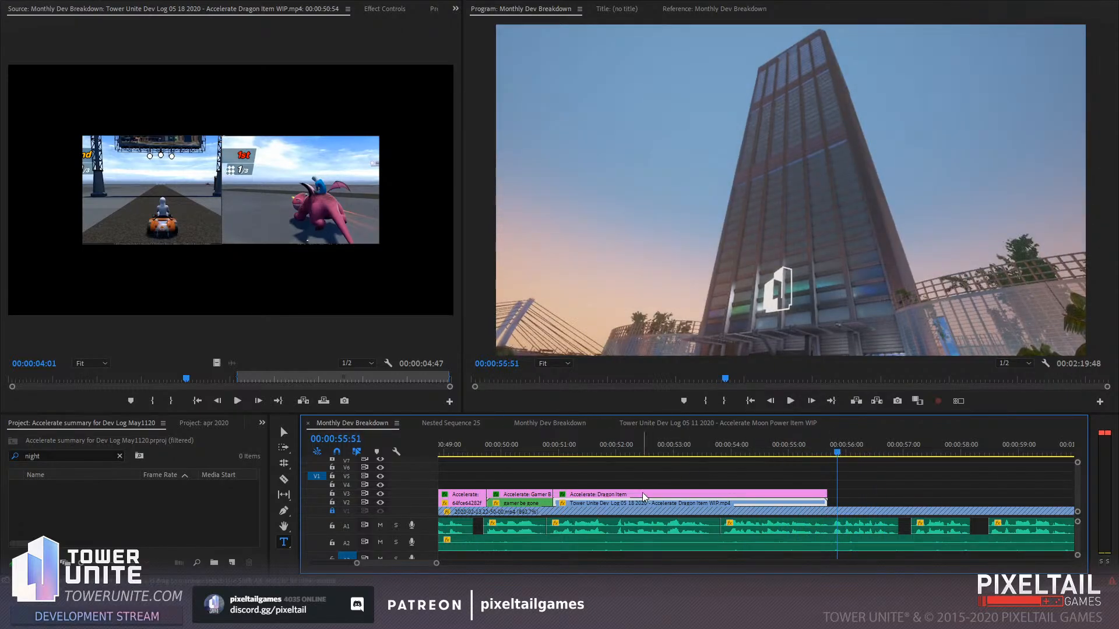
# Place the yellow taxi PNG image on V2 directly after the dragon clip, with the playhead at 00:00:56:04
pyautogui.scroll(-3, 757, 466)
pyautogui.click(635, 453)
pyautogui.moveTo(637, 447); pyautogui.dragTo(640, 448)
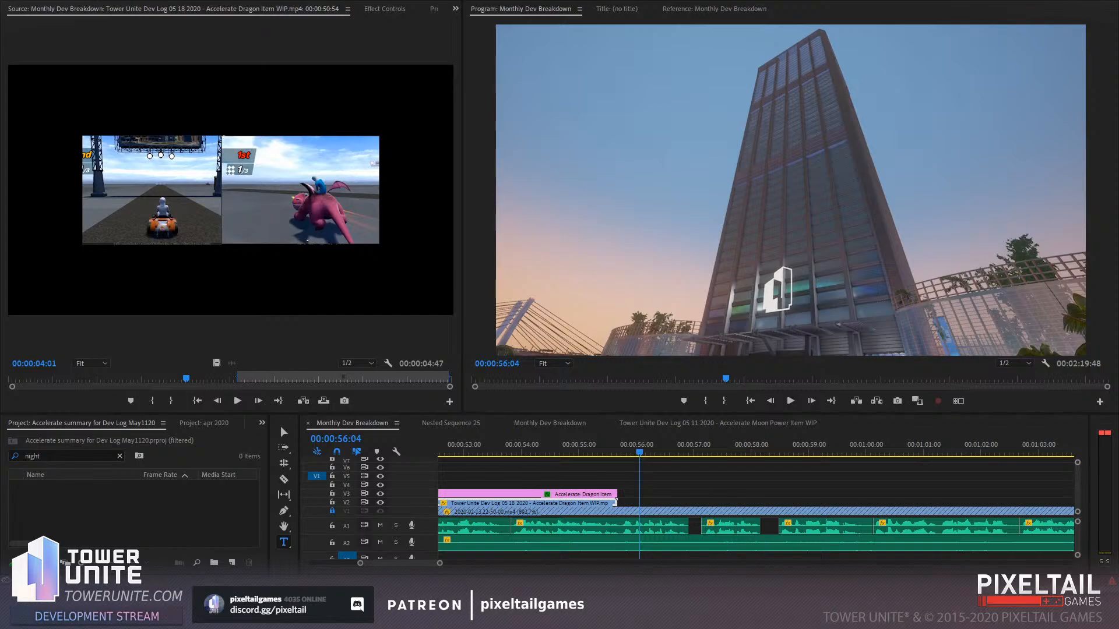
pyautogui.moveTo(633, 503); pyautogui.dragTo(619, 503)
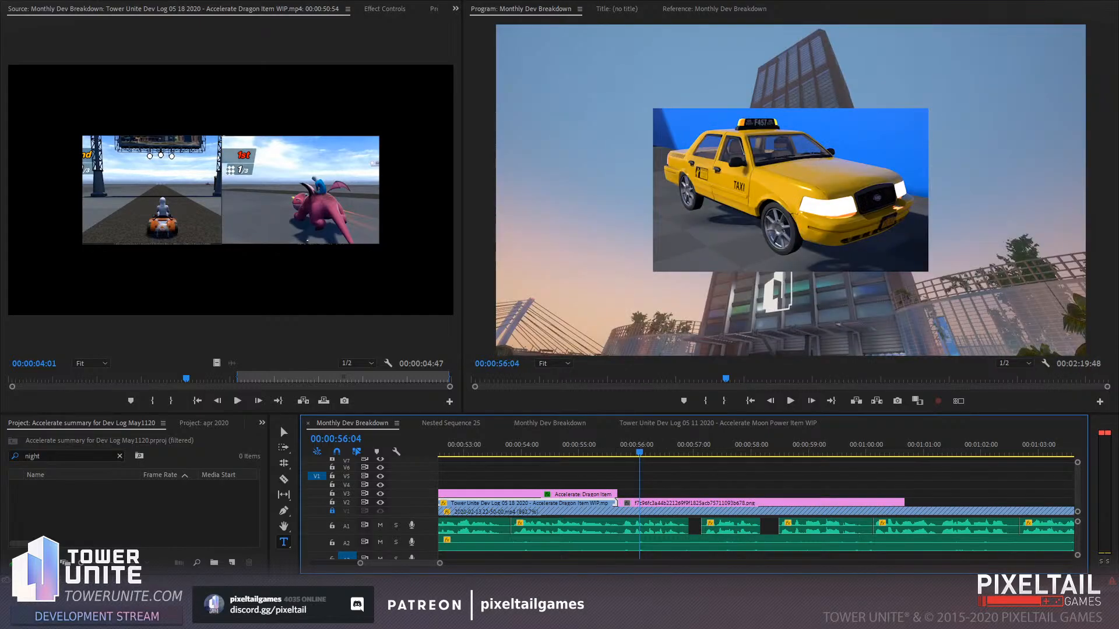
pyautogui.moveTo(692, 488); pyautogui.dragTo(701, 501)
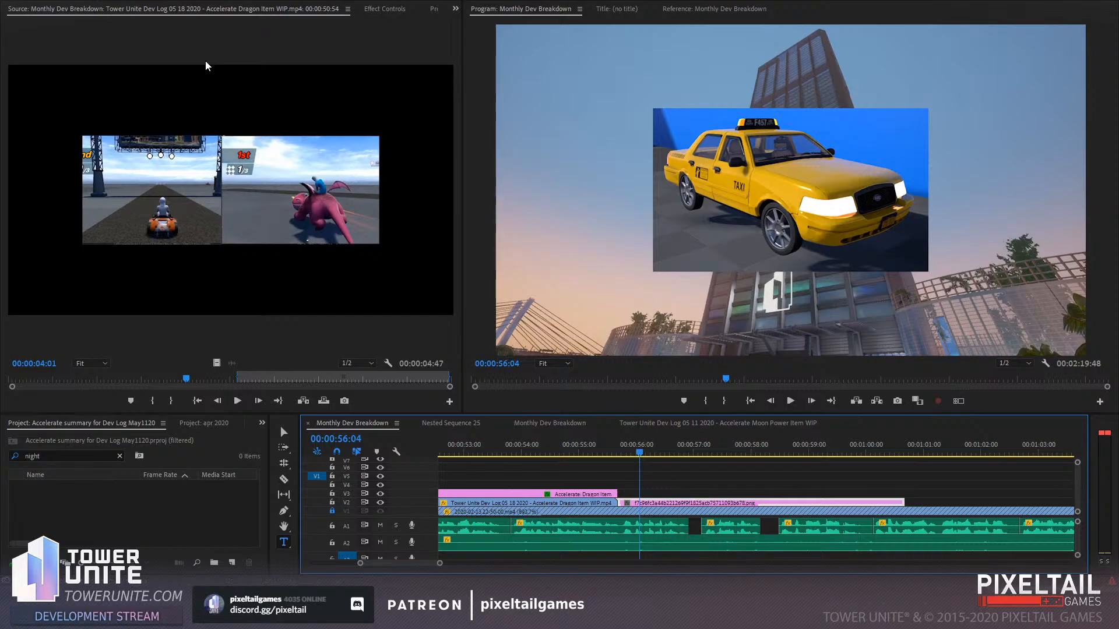
# Search the effects for "trans" and apply the Distort Transform effect to the taxi image
pyautogui.click(381, 9)
pyautogui.click(119, 456)
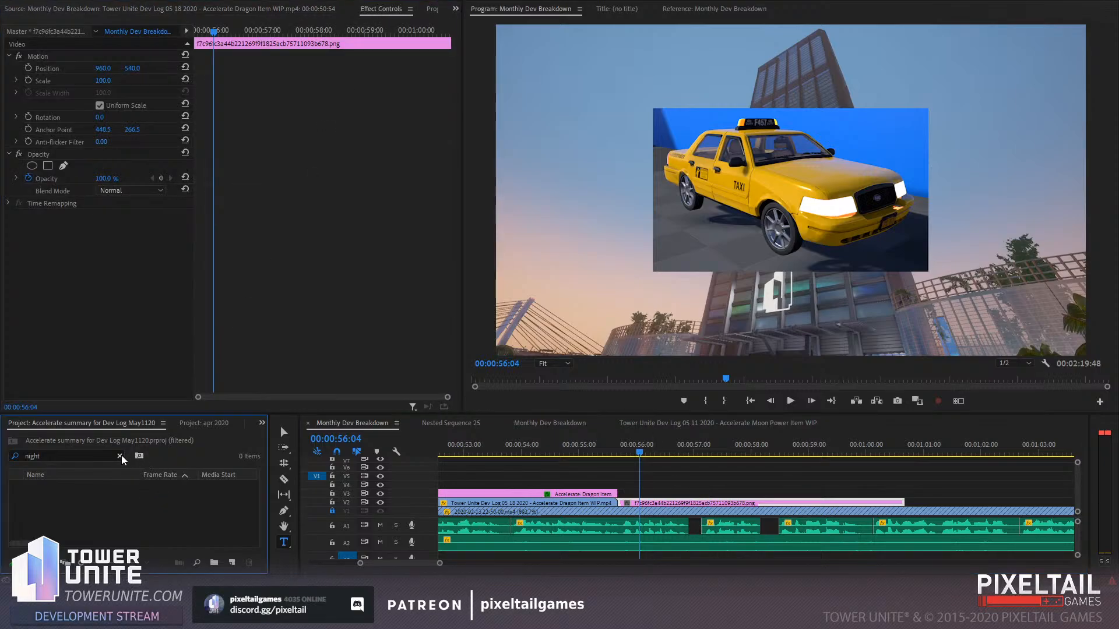
pyautogui.click(260, 424)
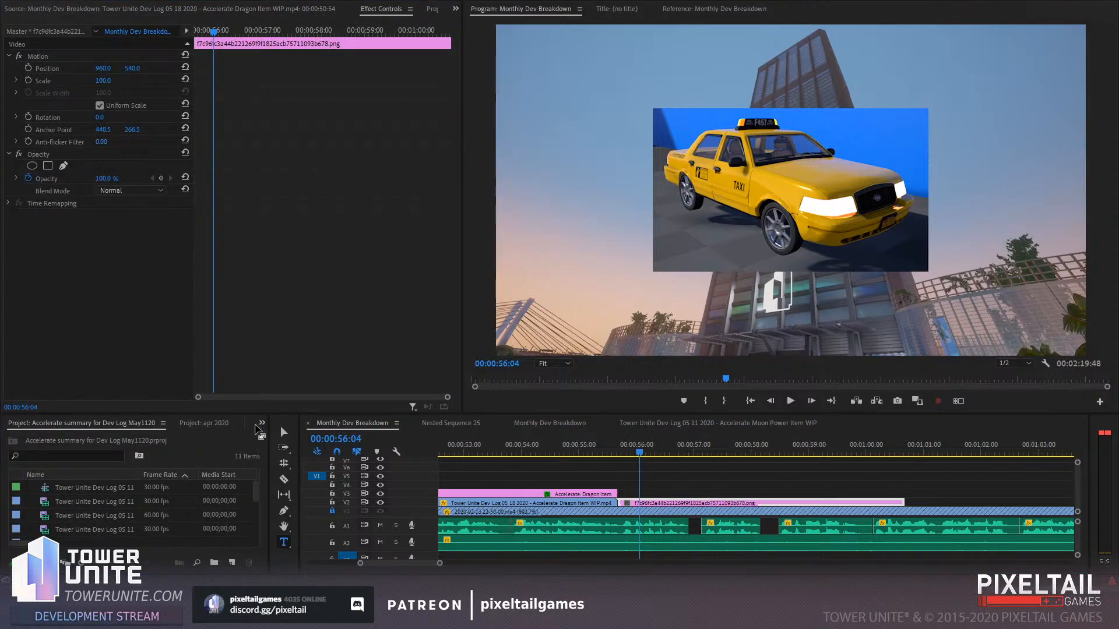
pyautogui.click(275, 476)
pyautogui.moveTo(91, 440); pyautogui.dragTo(21, 439)
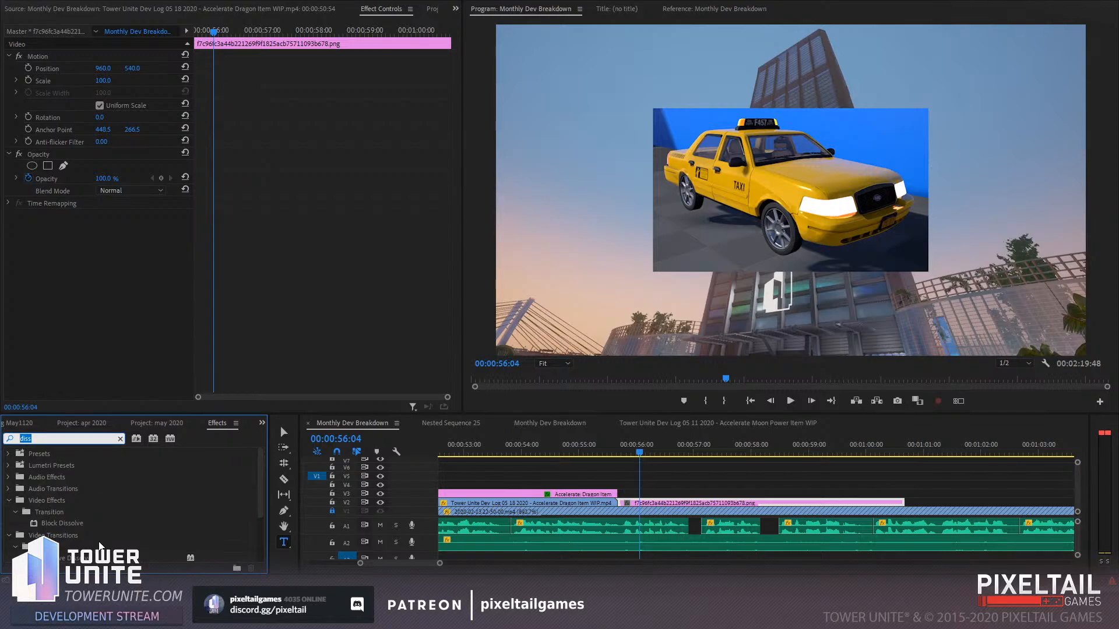
pyautogui.write('trans')
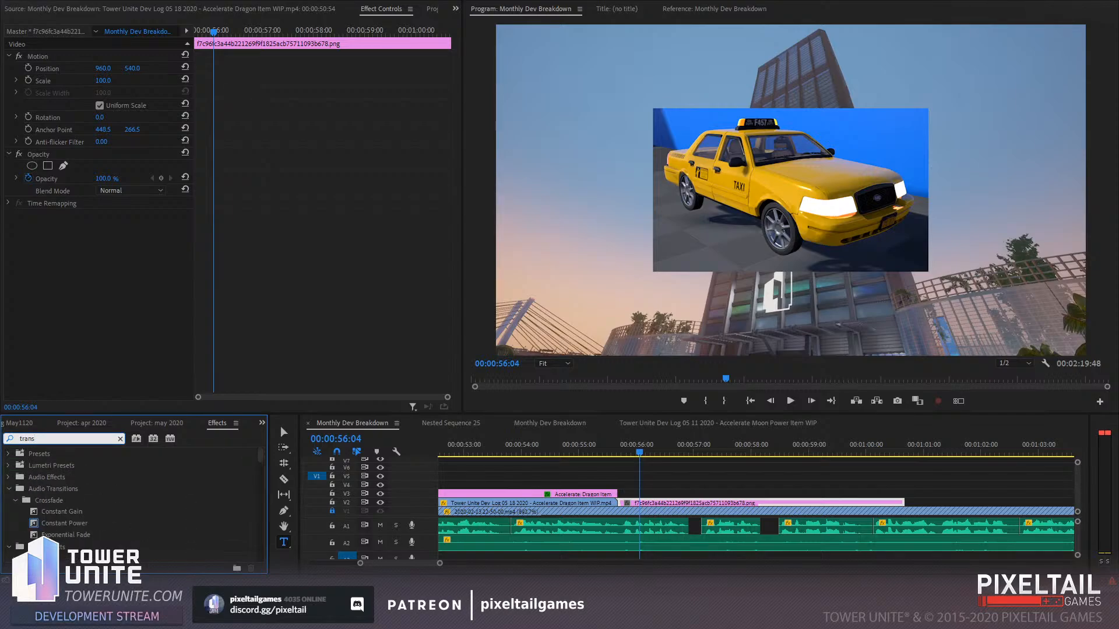
pyautogui.moveTo(68, 522); pyautogui.dragTo(666, 504)
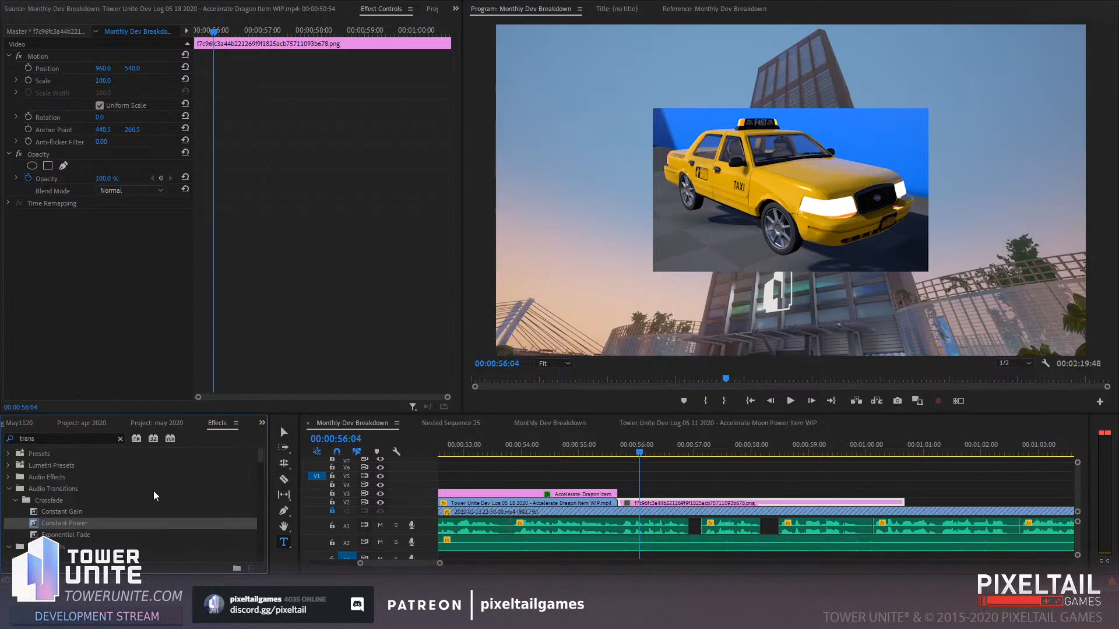
pyautogui.scroll(-3, 116, 508)
pyautogui.moveTo(47, 474); pyautogui.dragTo(741, 502)
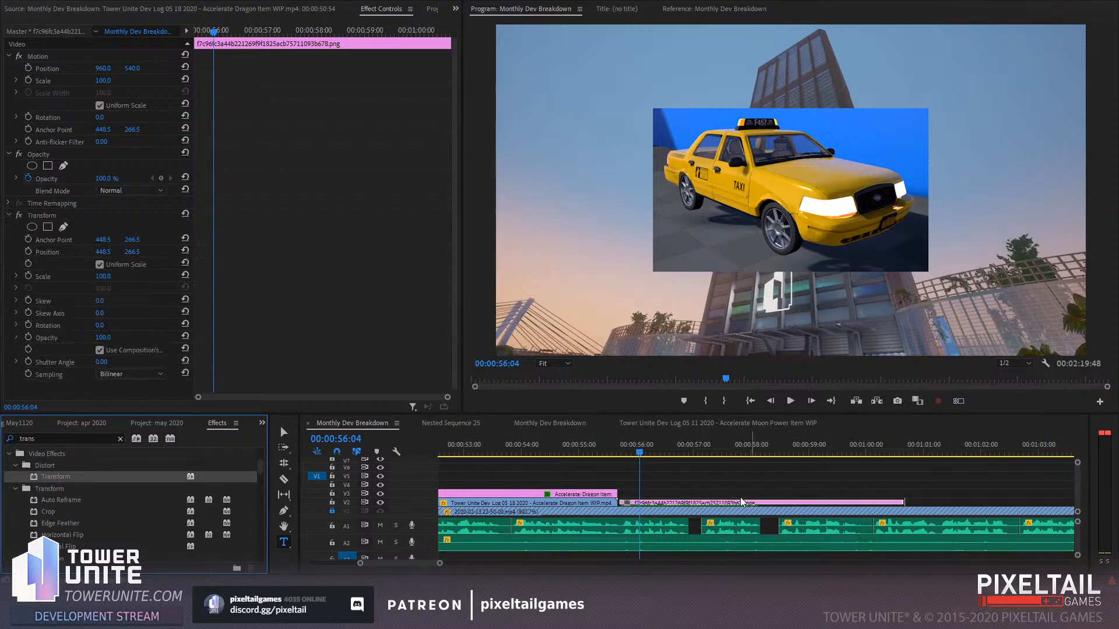
# Set the taxi image's Transform scale to 128 and its rotation to -1.0°
pyautogui.click(101, 278)
pyautogui.write('145')
pyautogui.press('Return')
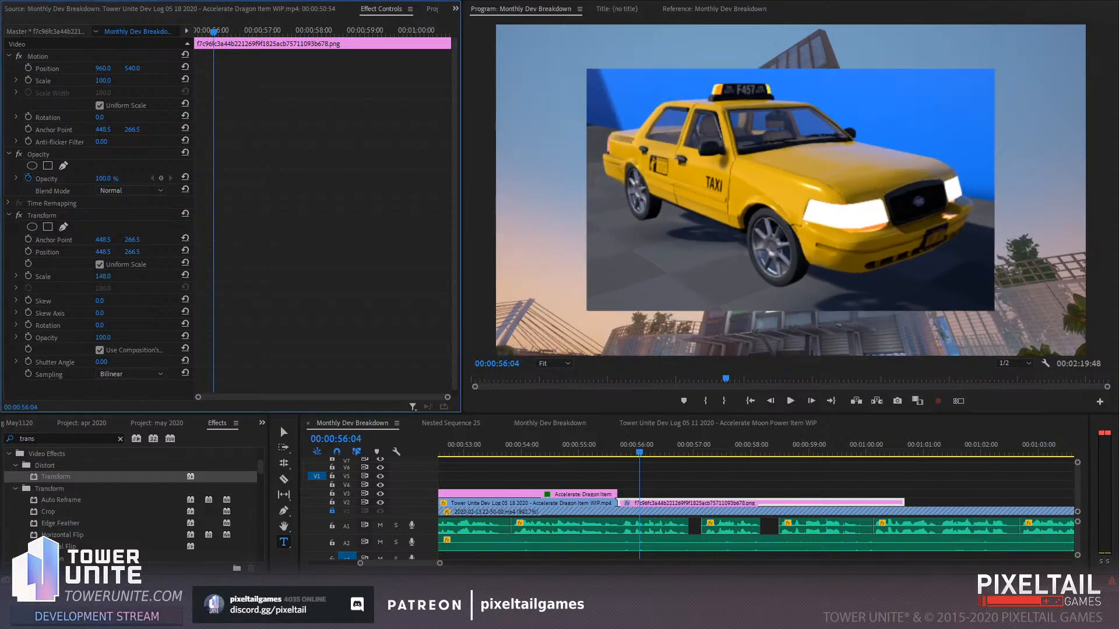
pyautogui.moveTo(109, 278); pyautogui.dragTo(99, 277)
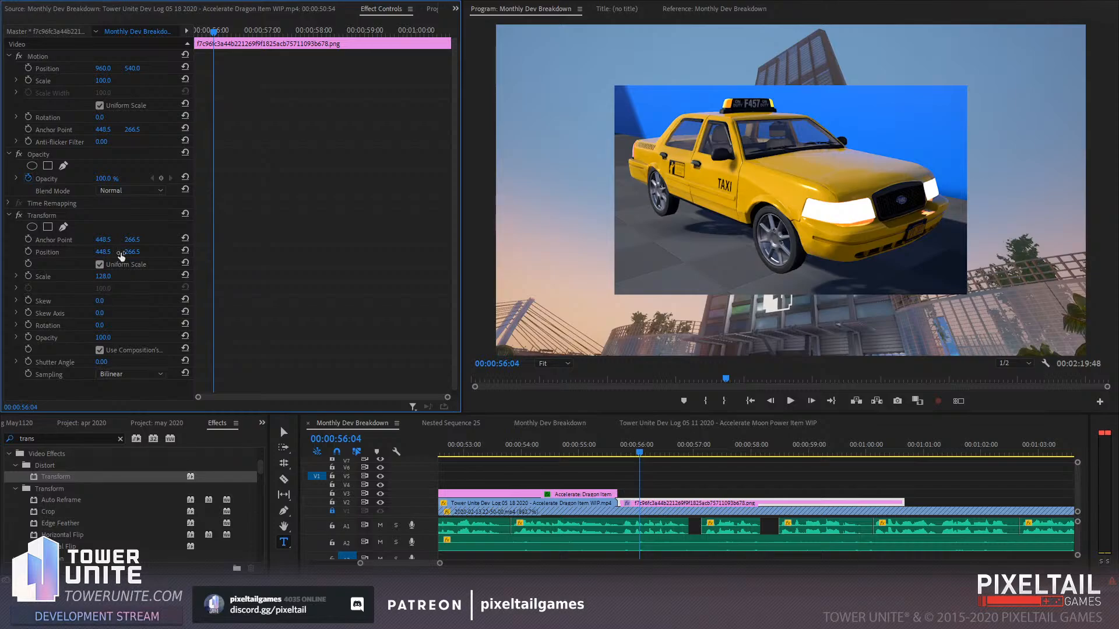
pyautogui.moveTo(100, 325); pyautogui.dragTo(99, 325)
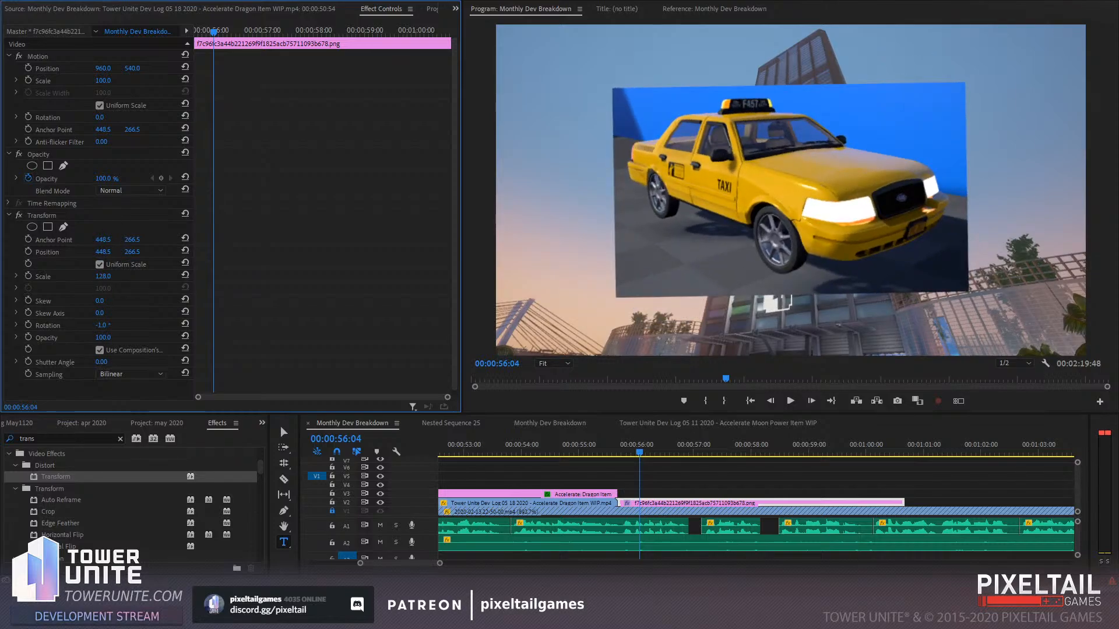
# Set the taxi image's Transform rotation to -3.0° and select the image in the preview with the Selection tool
pyautogui.moveTo(99, 325); pyautogui.dragTo(95, 325)
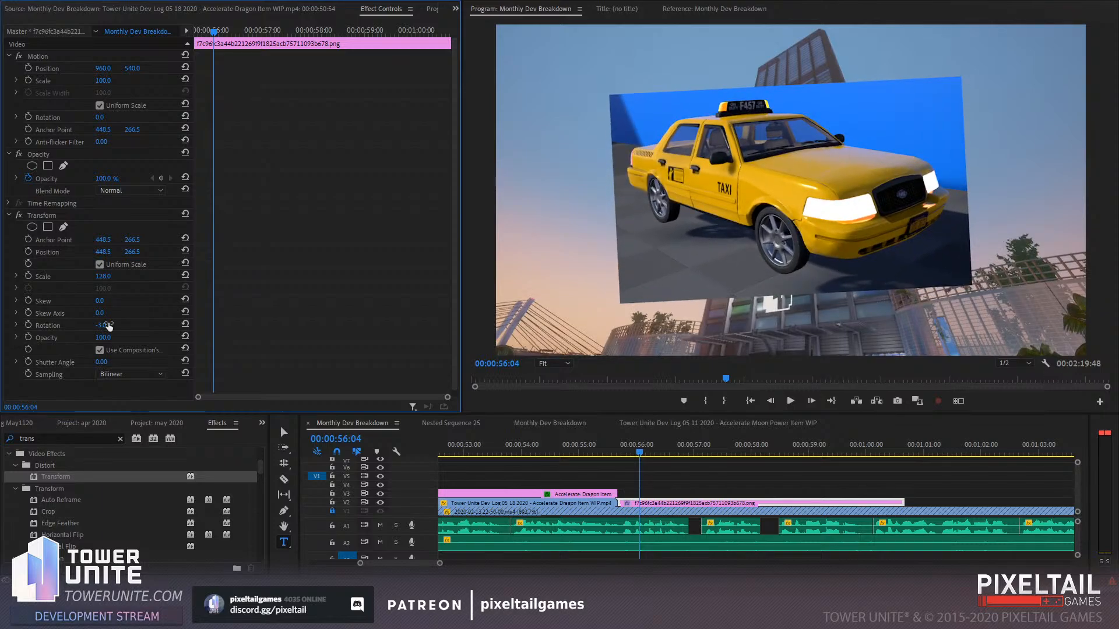
pyautogui.click(743, 198)
pyautogui.click(388, 424)
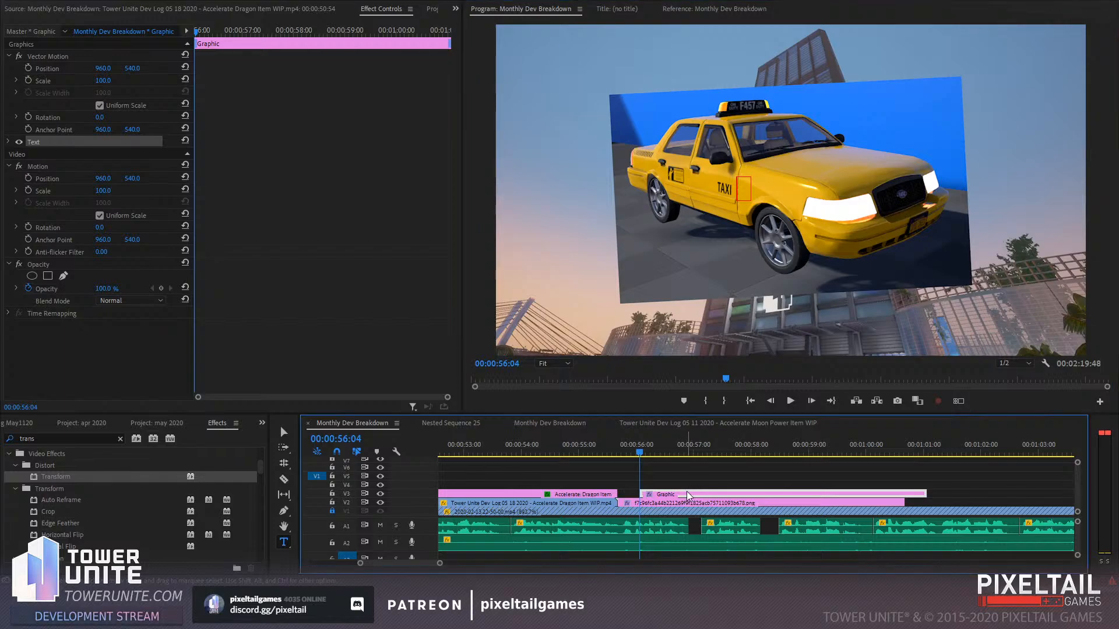
pyautogui.click(284, 432)
pyautogui.click(754, 223)
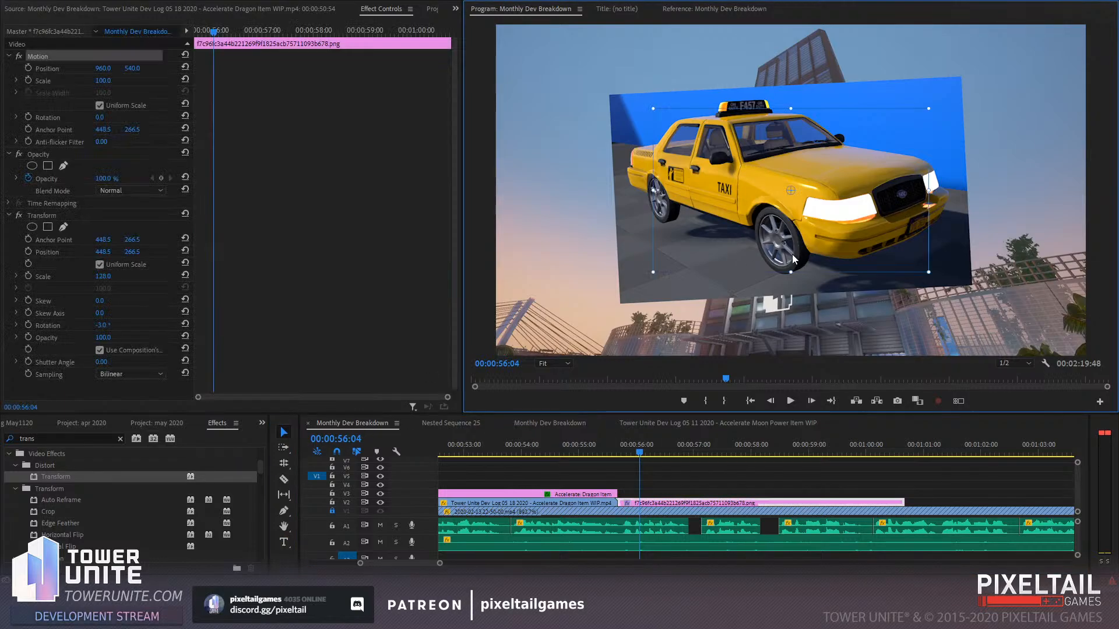
# Move the taxi image to the upper-left of the frame at position 491.4, 316.0 and shrink its Motion scale to 78.6
pyautogui.moveTo(780, 243); pyautogui.dragTo(632, 171)
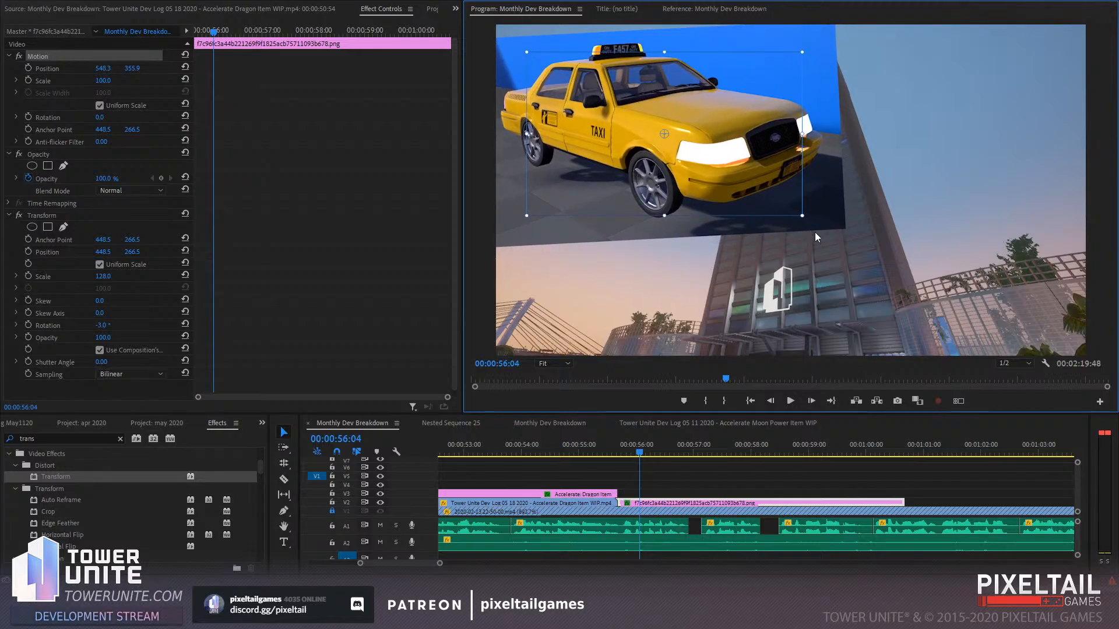
pyautogui.moveTo(802, 215); pyautogui.dragTo(789, 209)
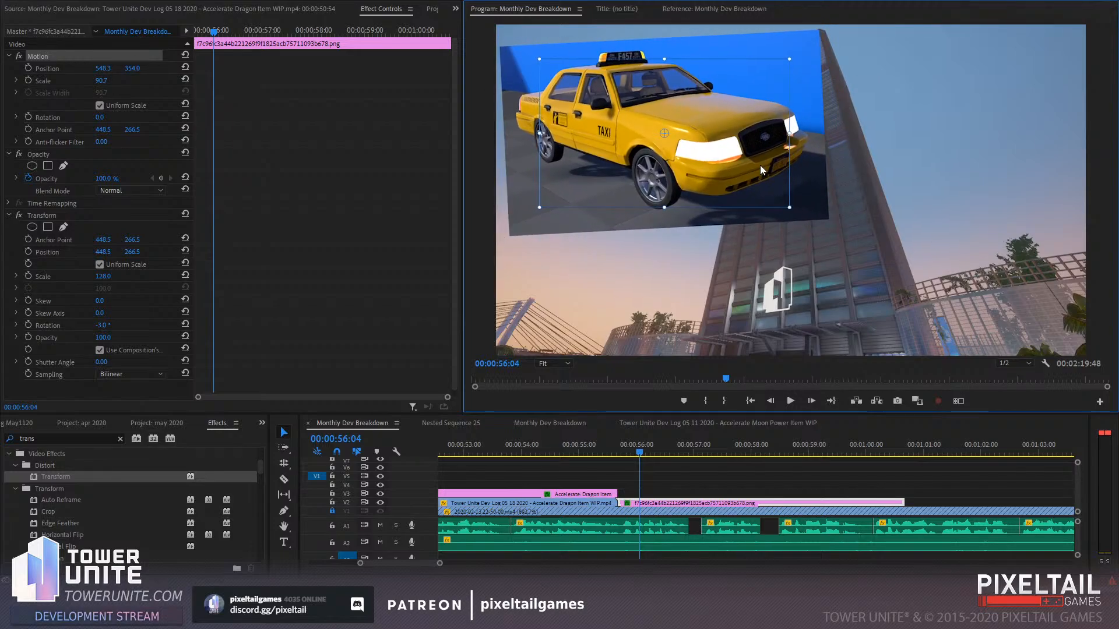
pyautogui.moveTo(759, 167); pyautogui.dragTo(759, 160)
pyautogui.click(659, 476)
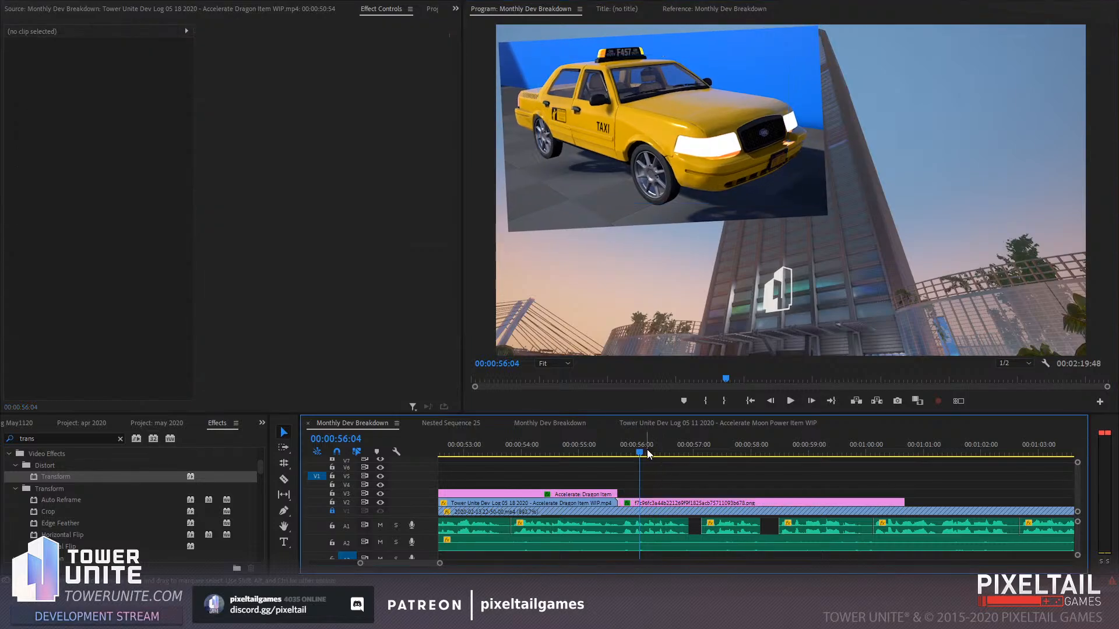
pyautogui.click(660, 501)
pyautogui.click(745, 169)
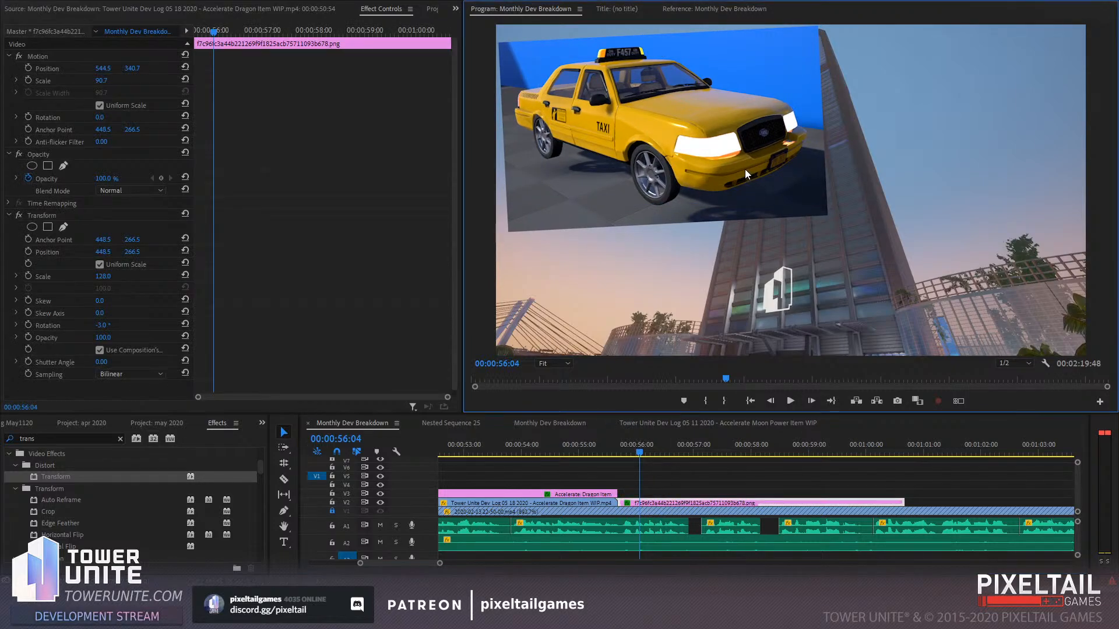
pyautogui.moveTo(789, 204); pyautogui.dragTo(722, 153)
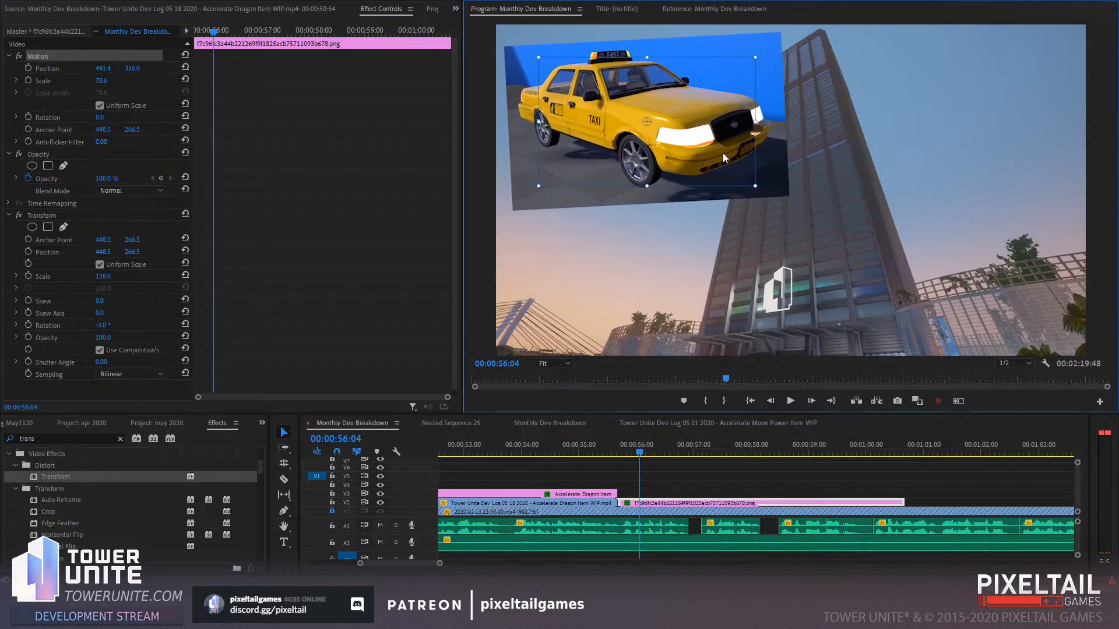
# Play the taxi image section and replay it from 00:00:57:06 to check the timing against the audio
pyautogui.click(694, 477)
pyautogui.press('space')
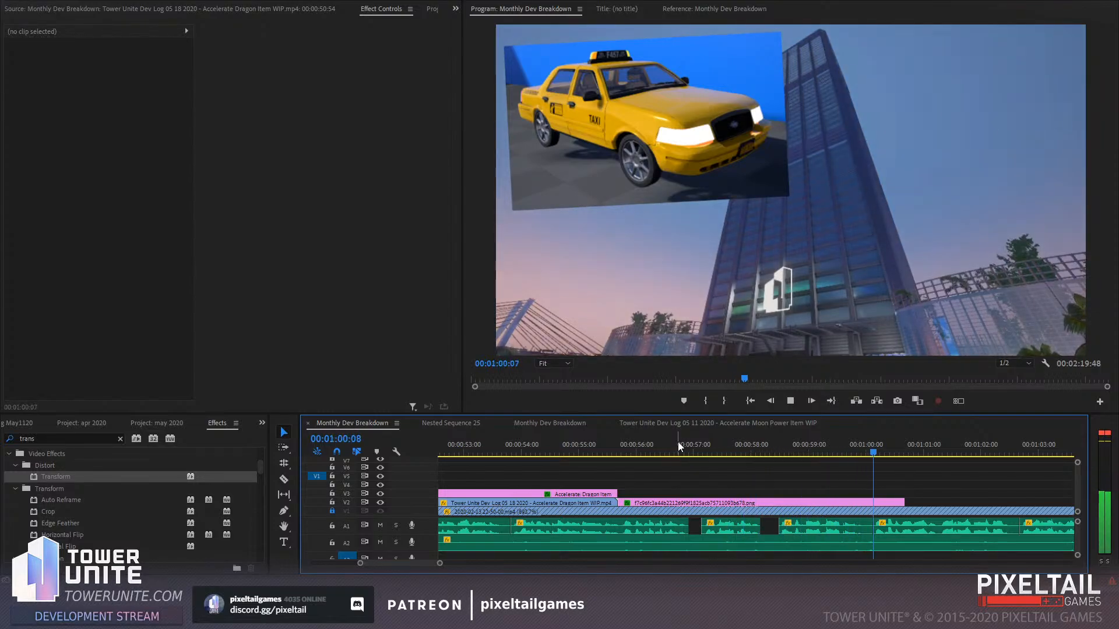
pyautogui.press('space')
pyautogui.click(699, 453)
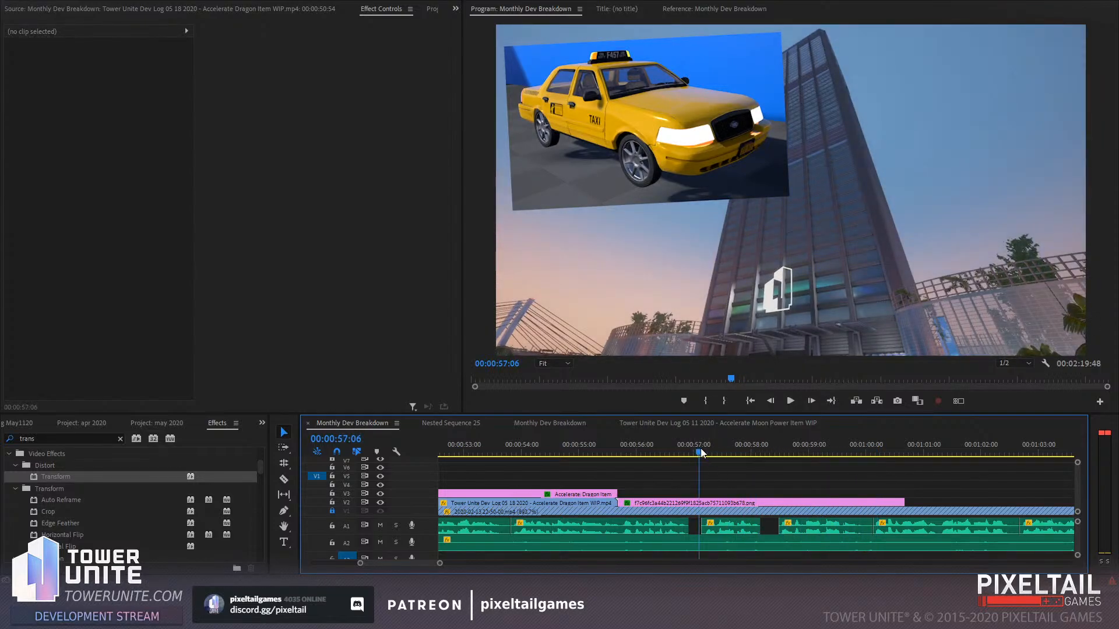
pyautogui.click(790, 401)
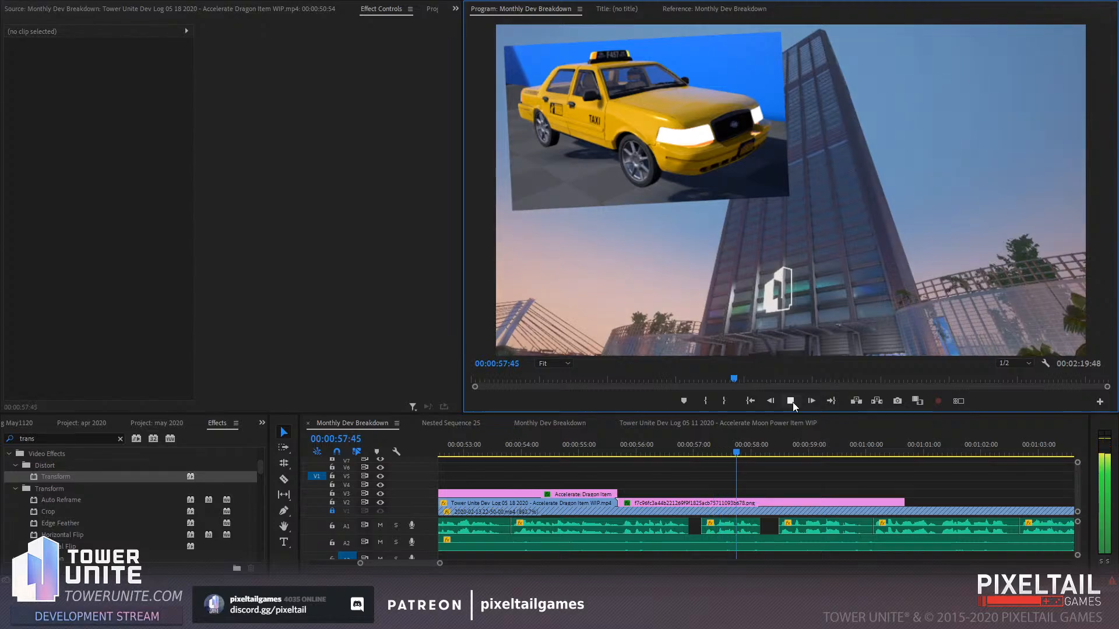
pyautogui.press('space')
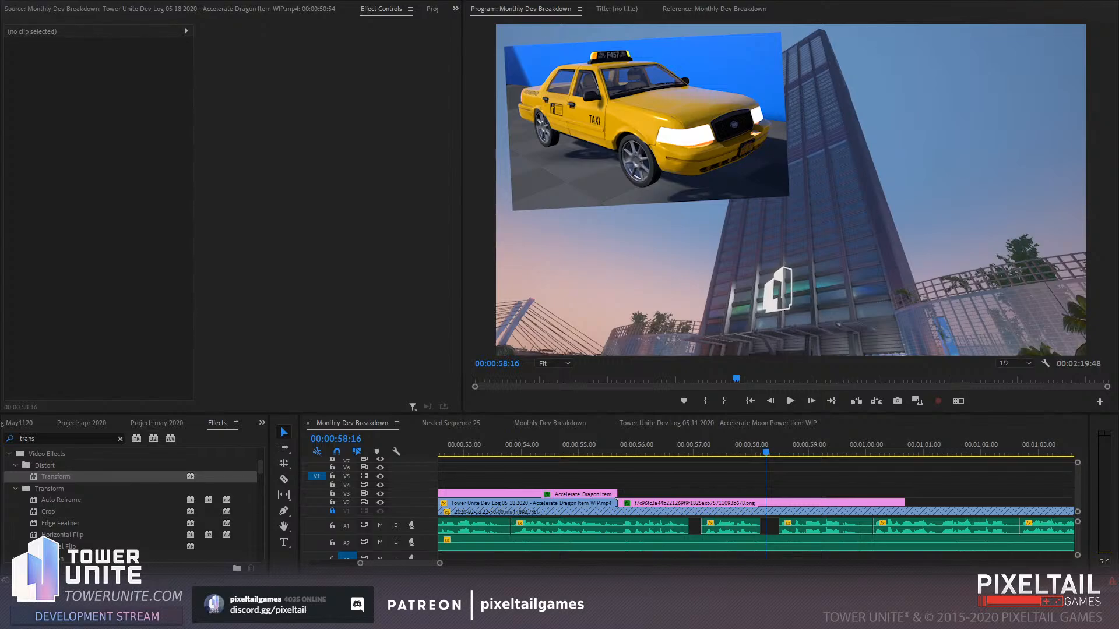
# Place the police car PNG image on V3 at 00:00:57:13 and apply the Distort Transform effect to it
pyautogui.moveTo(770, 460); pyautogui.dragTo(713, 494)
pyautogui.press('Up')
pyautogui.click(724, 493)
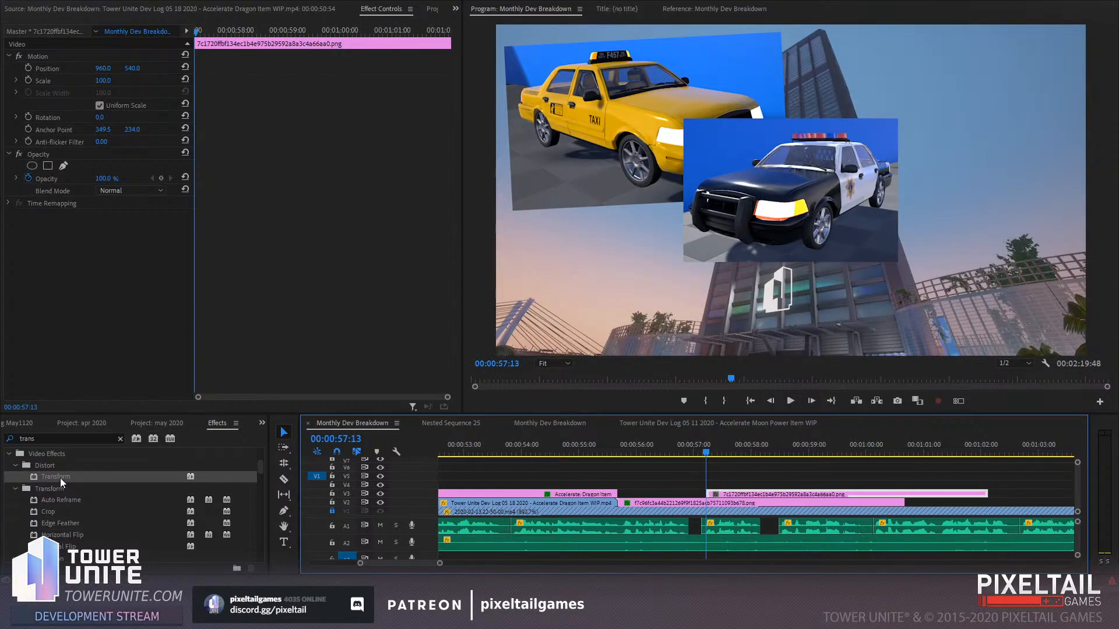
pyautogui.moveTo(60, 478); pyautogui.dragTo(74, 256)
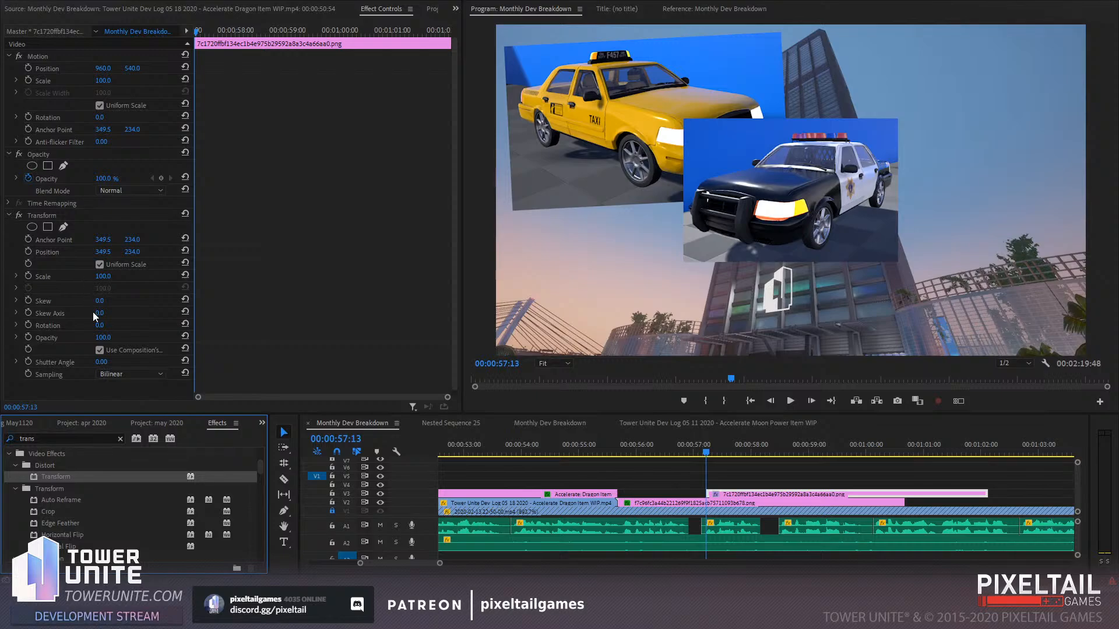
# Set the police car's Transform rotation to 4.0° and scale to 135, and move it to the frame's upper-right at position 1409.6, 466.0
pyautogui.moveTo(100, 325); pyautogui.dragTo(108, 326)
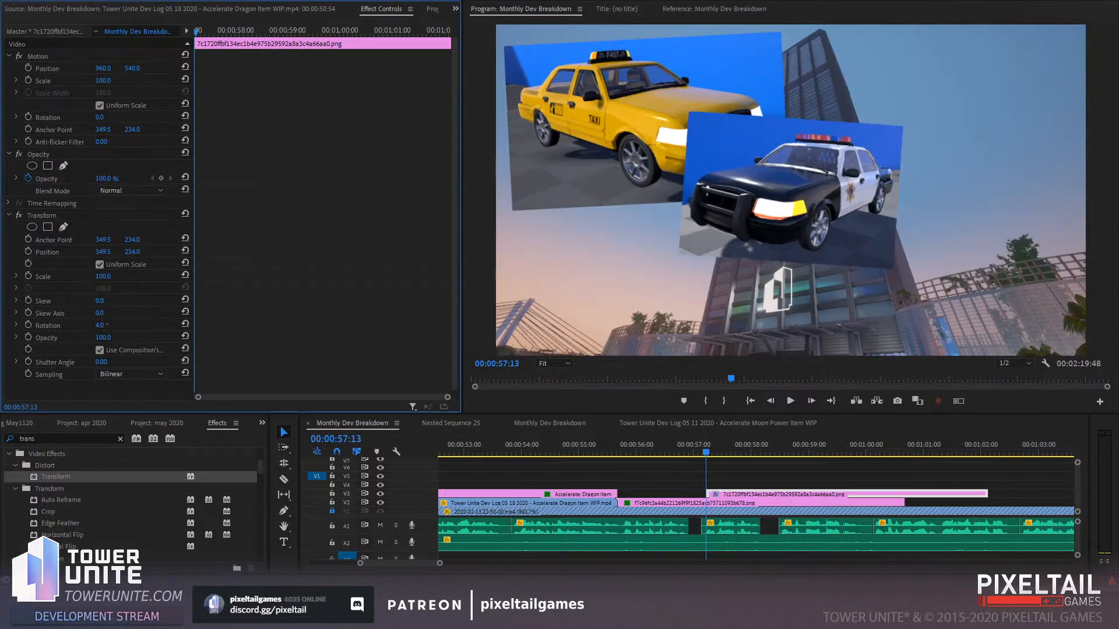
pyautogui.click(102, 277)
pyautogui.write('123')
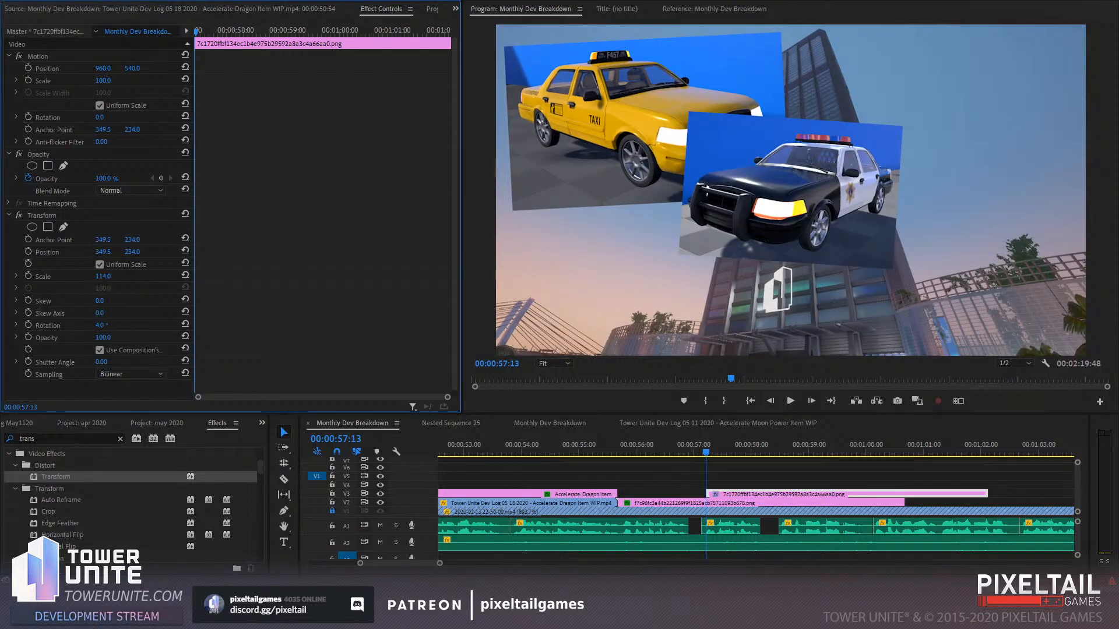
pyautogui.press('Return')
pyautogui.moveTo(115, 277); pyautogui.dragTo(122, 277)
pyautogui.click(698, 171)
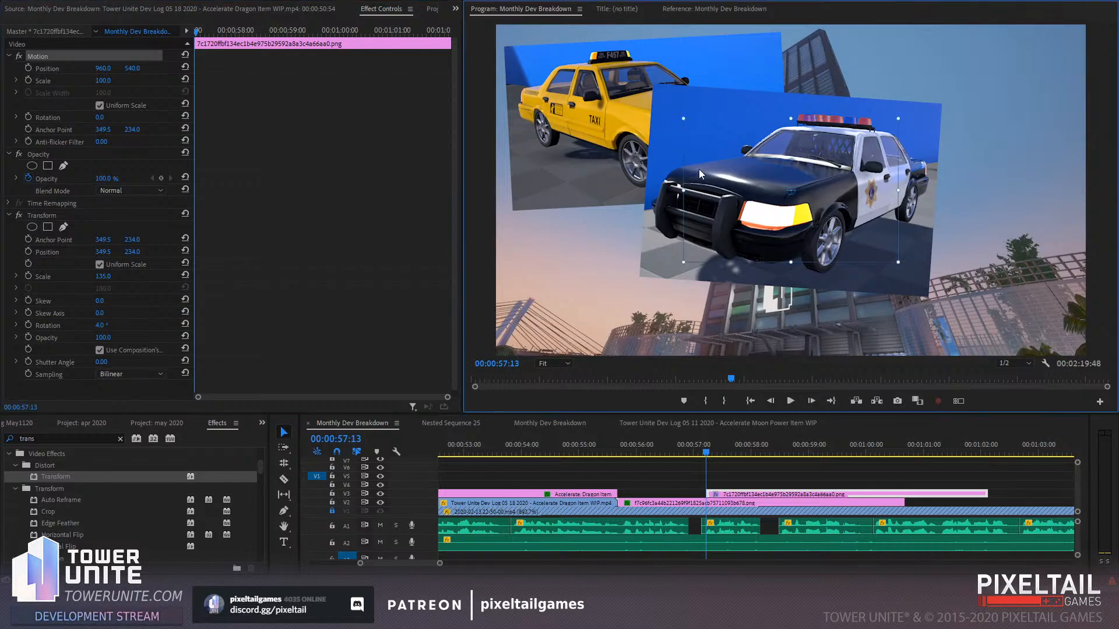
pyautogui.moveTo(755, 205); pyautogui.dragTo(893, 181)
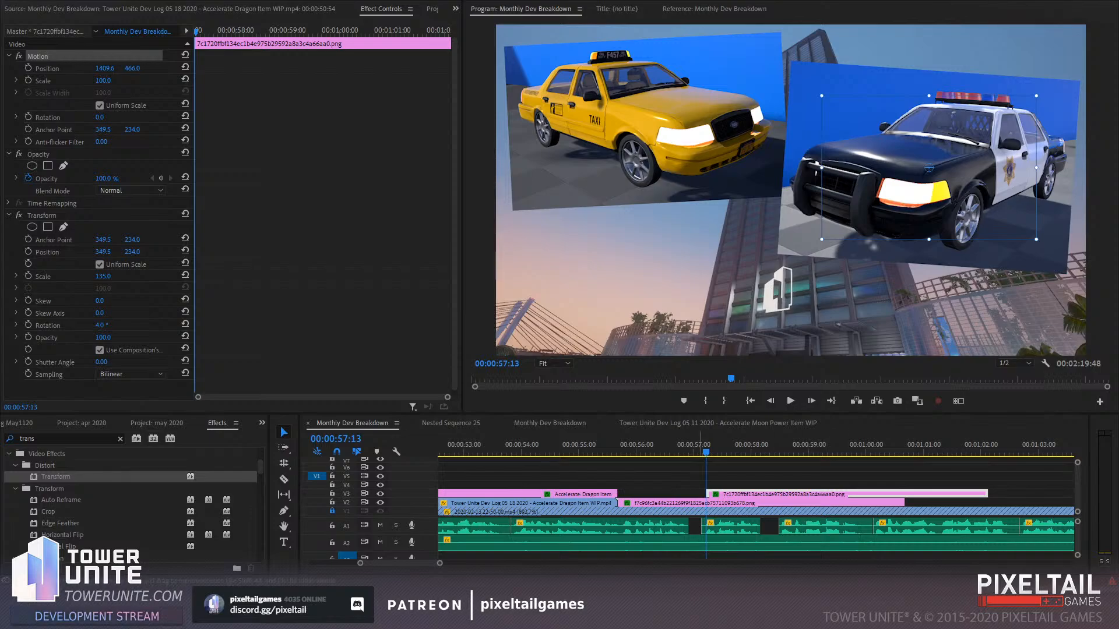
# Play through the taxi and police car images to check their timing, and return the playhead to 00:00:57:58
pyautogui.click(783, 452)
pyautogui.press('space')
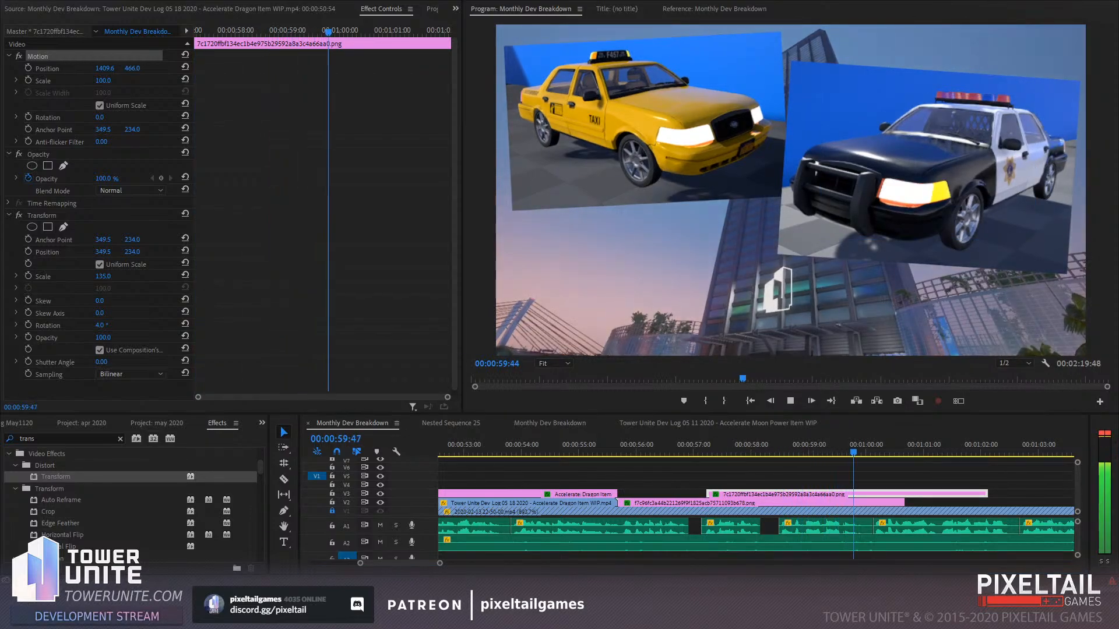
pyautogui.click(752, 456)
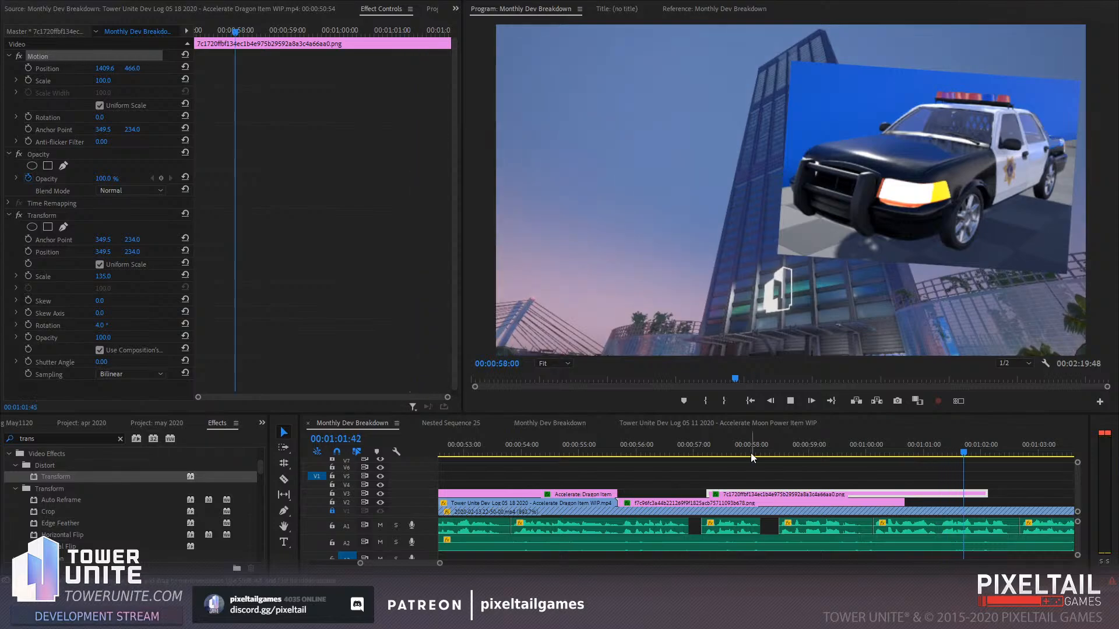
pyautogui.click(750, 456)
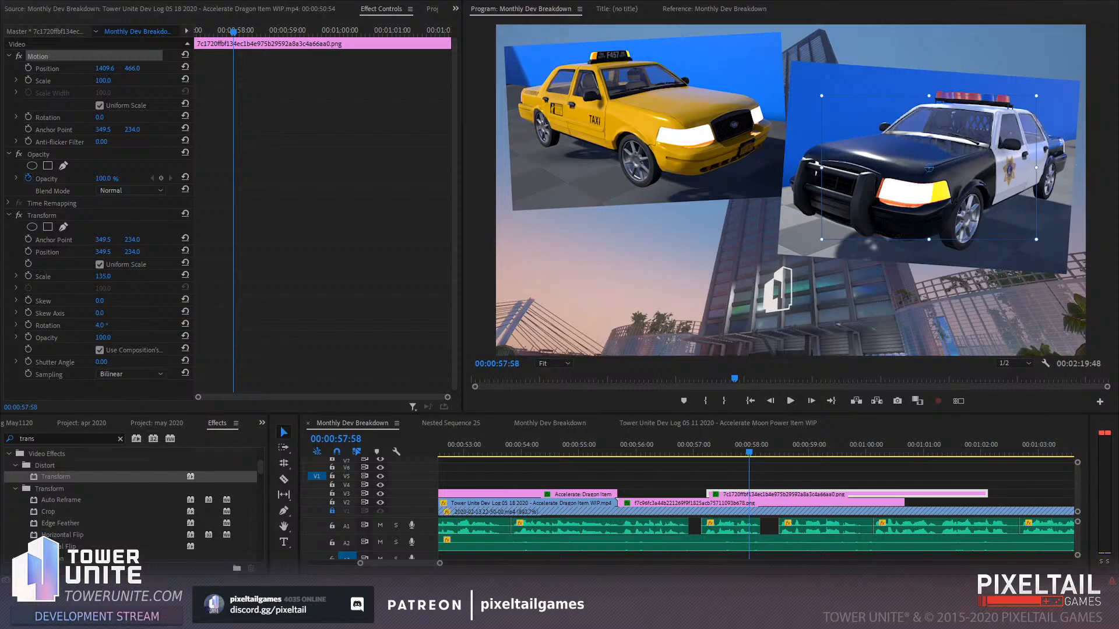
# Place the blue van PNG image on V4 above the police car and apply the Transform effect with scale 134 and rotation -2.0°
pyautogui.moveTo(738, 477); pyautogui.dragTo(779, 486)
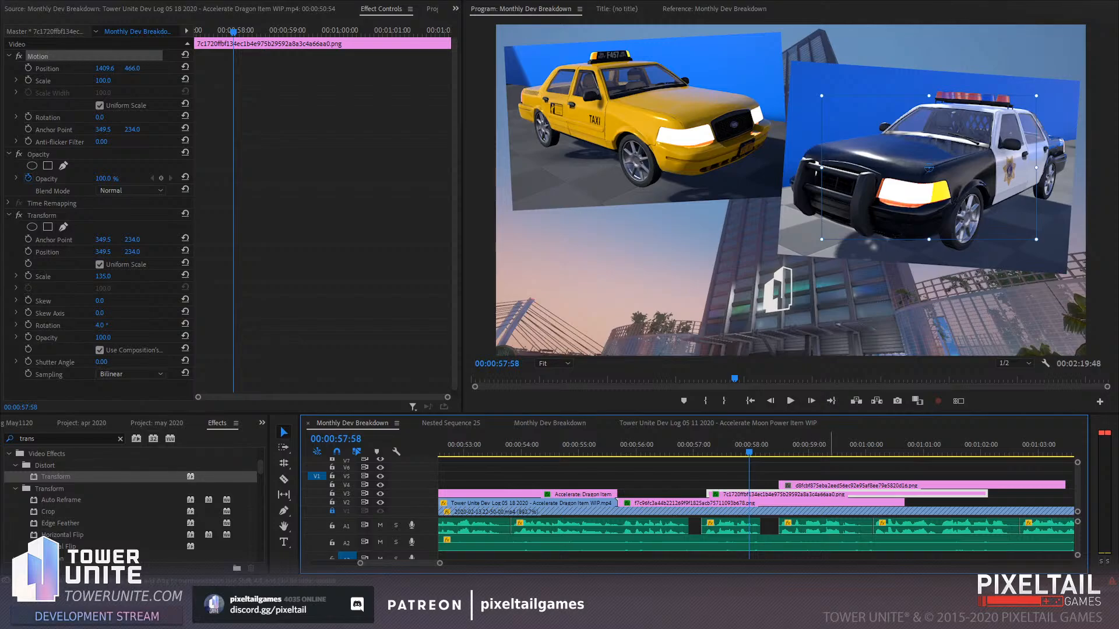
pyautogui.click(829, 475)
pyautogui.click(826, 446)
pyautogui.click(839, 485)
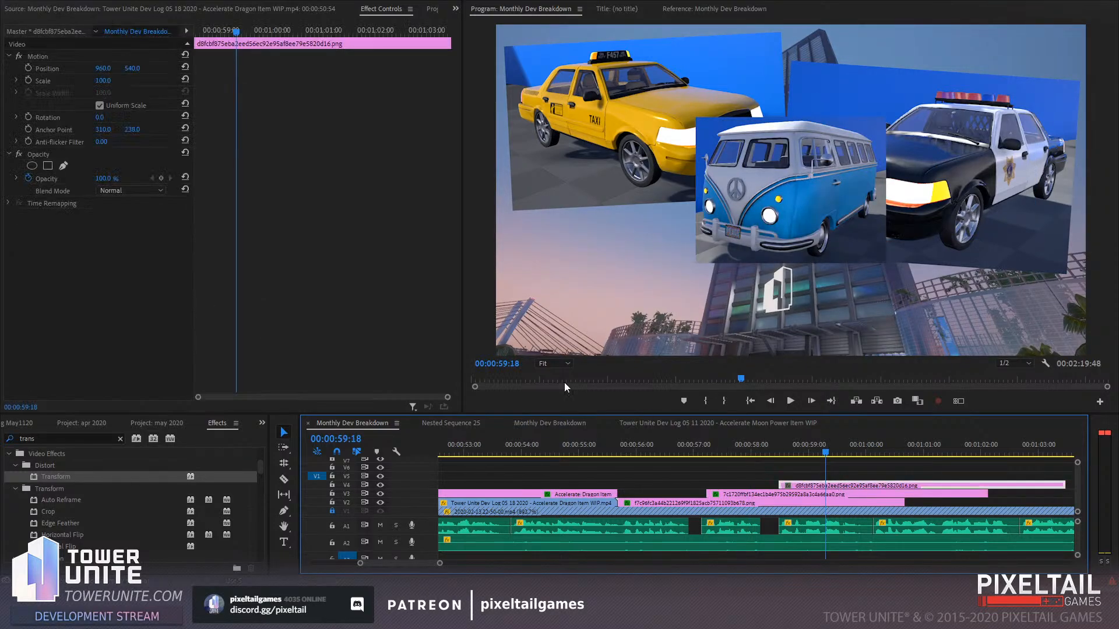
pyautogui.moveTo(53, 476); pyautogui.dragTo(123, 276)
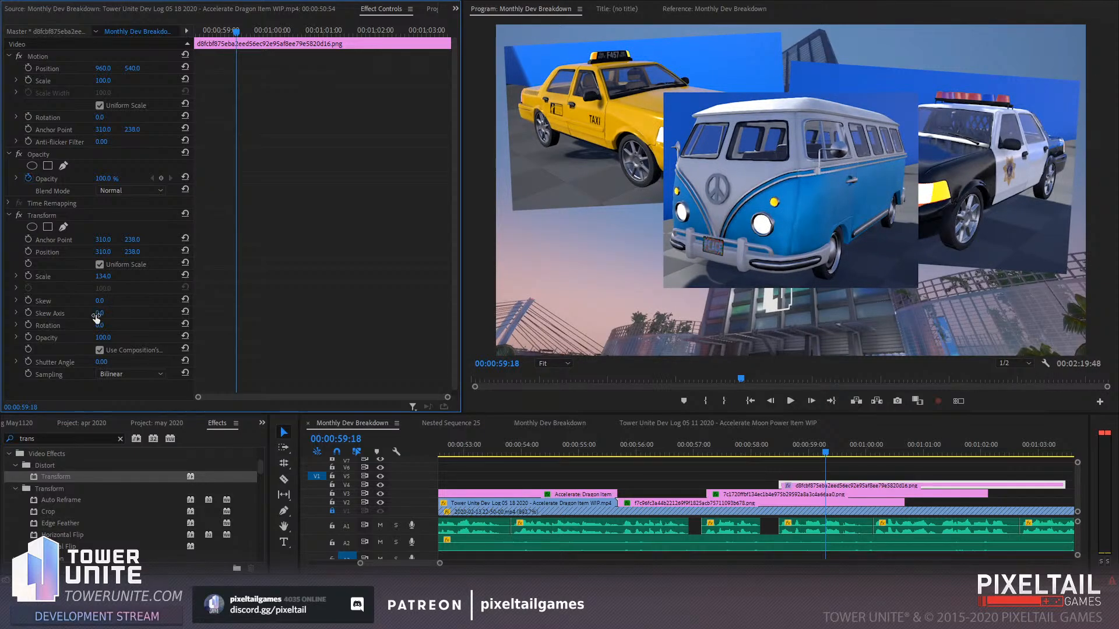
pyautogui.moveTo(99, 326); pyautogui.dragTo(98, 325)
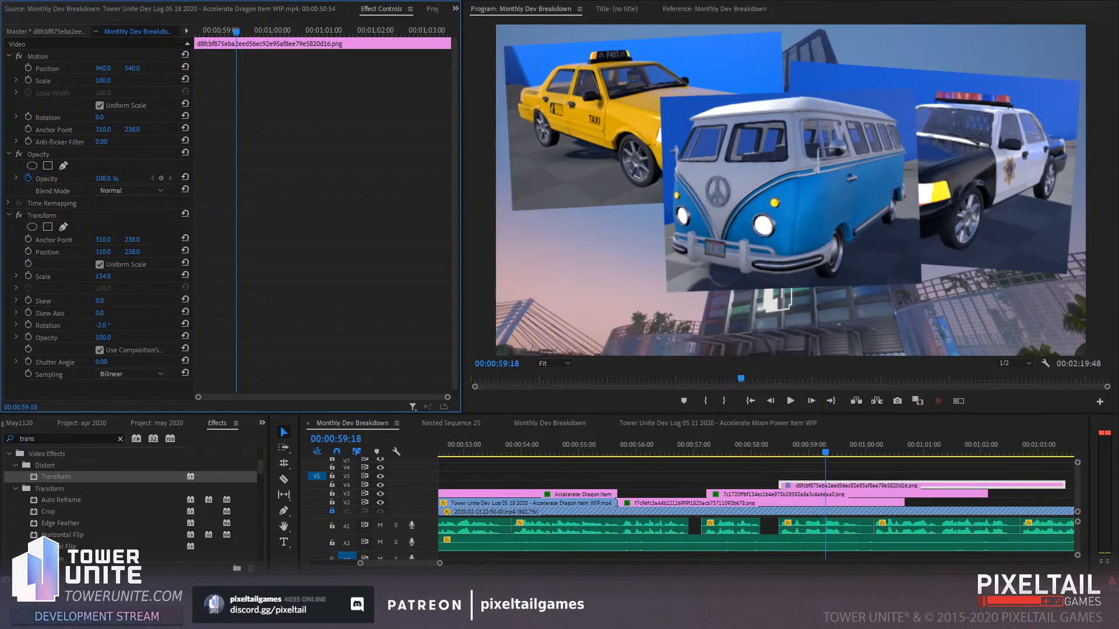
# Move the blue van image below the taxi at about position 628.0, 788.6 and shrink its Motion scale to about 80.9
pyautogui.click(775, 185)
pyautogui.moveTo(747, 140); pyautogui.dragTo(632, 215)
pyautogui.moveTo(631, 204); pyautogui.dragTo(645, 210)
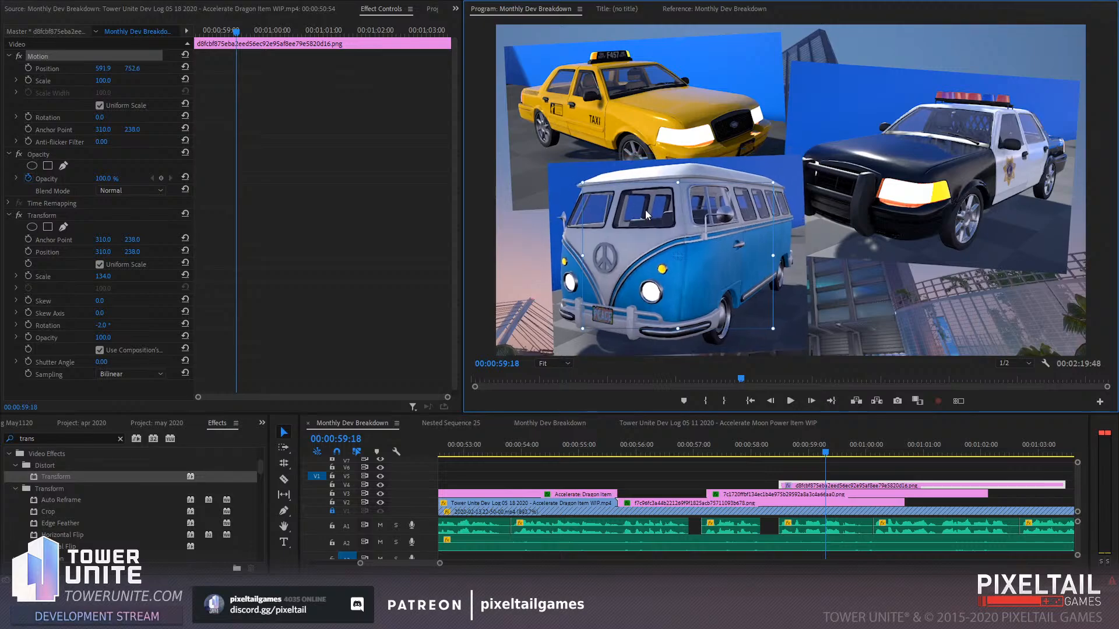
pyautogui.moveTo(772, 184); pyautogui.dragTo(756, 224)
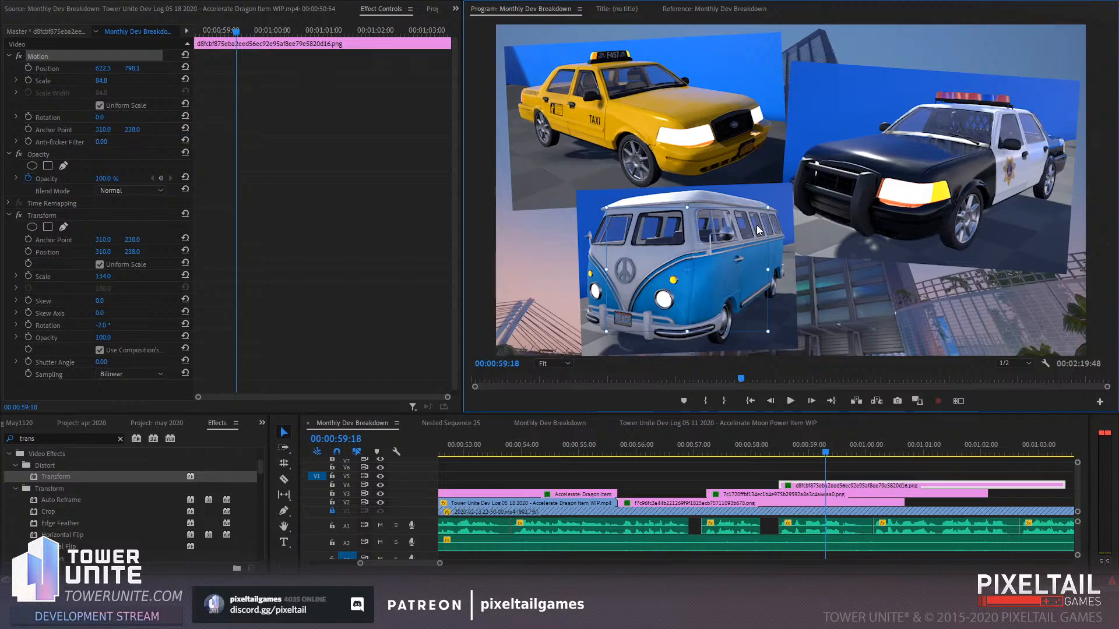
pyautogui.moveTo(768, 208); pyautogui.dragTo(758, 225)
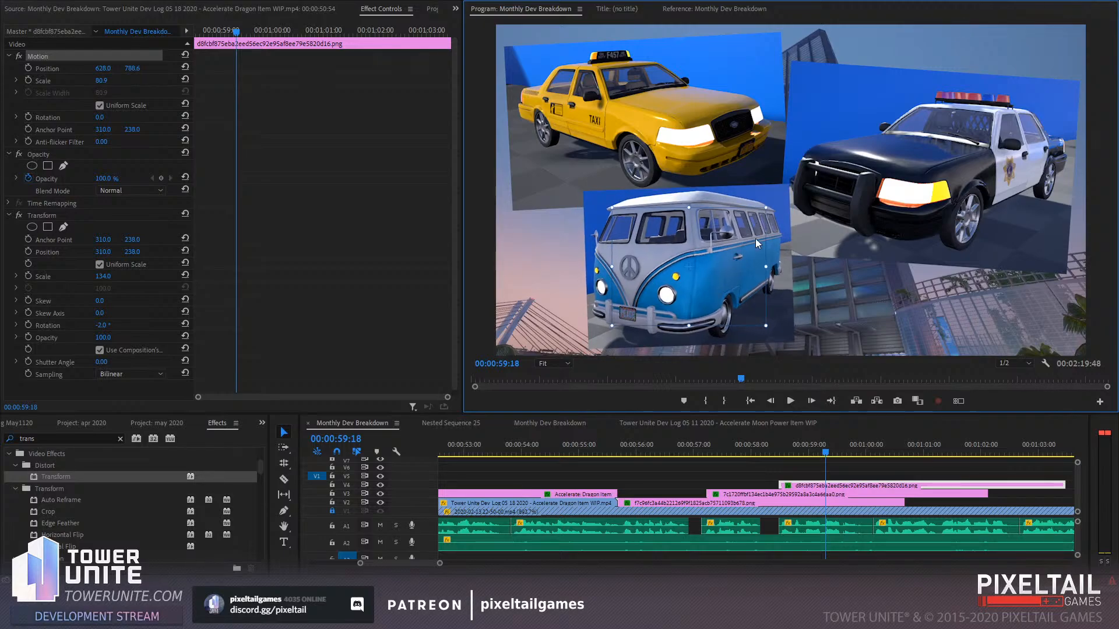
# Add Transform Scale and Position keyframes to the taxi image at 00:00:56:35
pyautogui.click(623, 452)
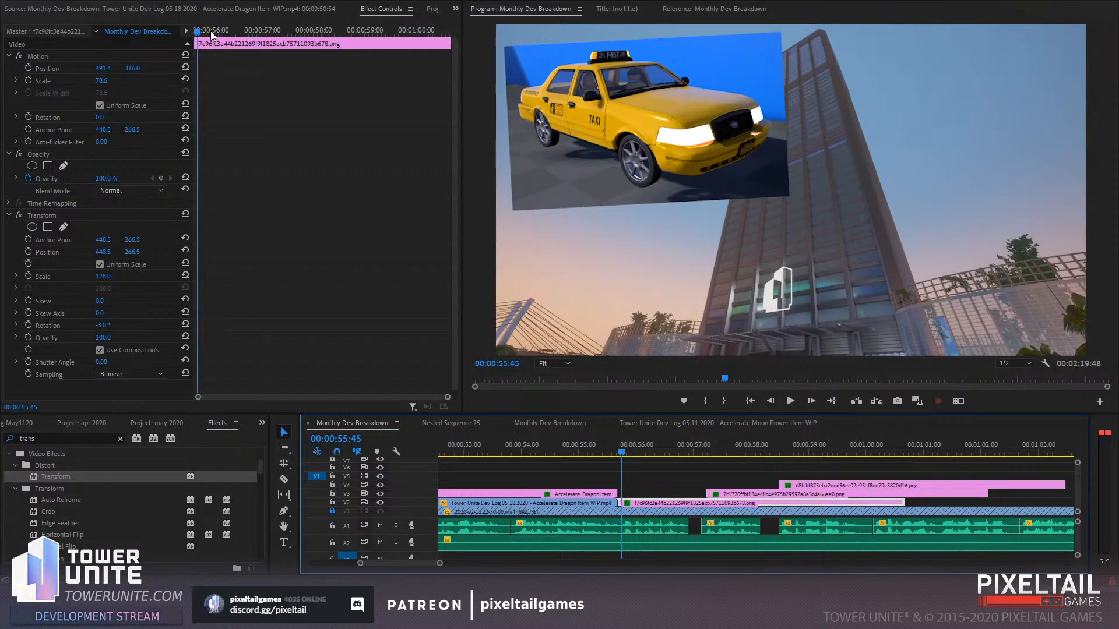
pyautogui.moveTo(211, 33); pyautogui.dragTo(184, 27)
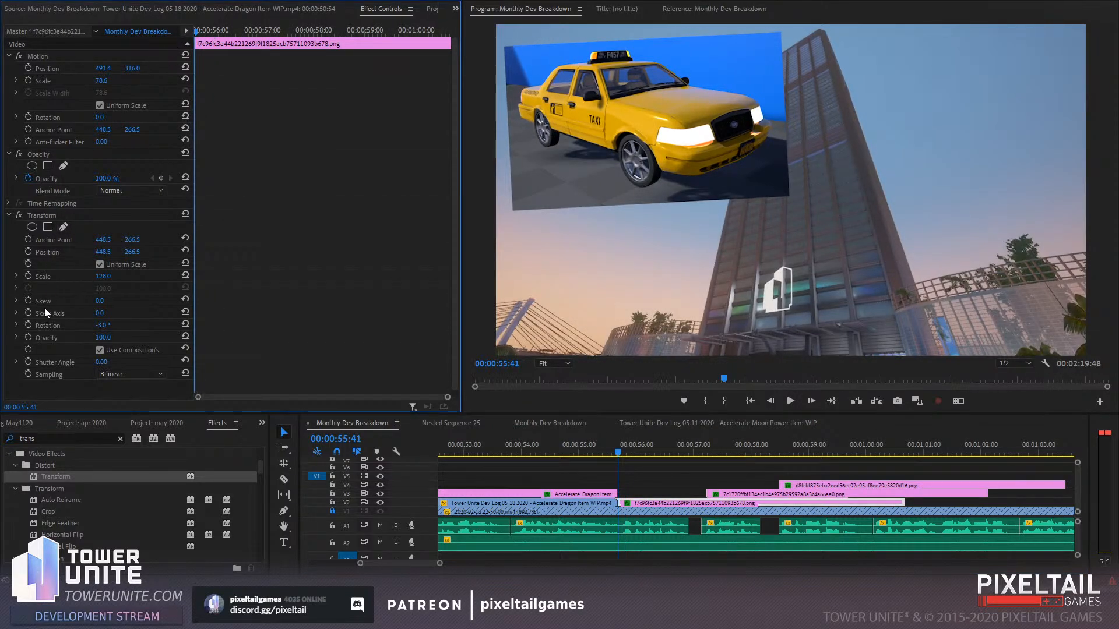
pyautogui.press('space')
pyautogui.click(612, 447)
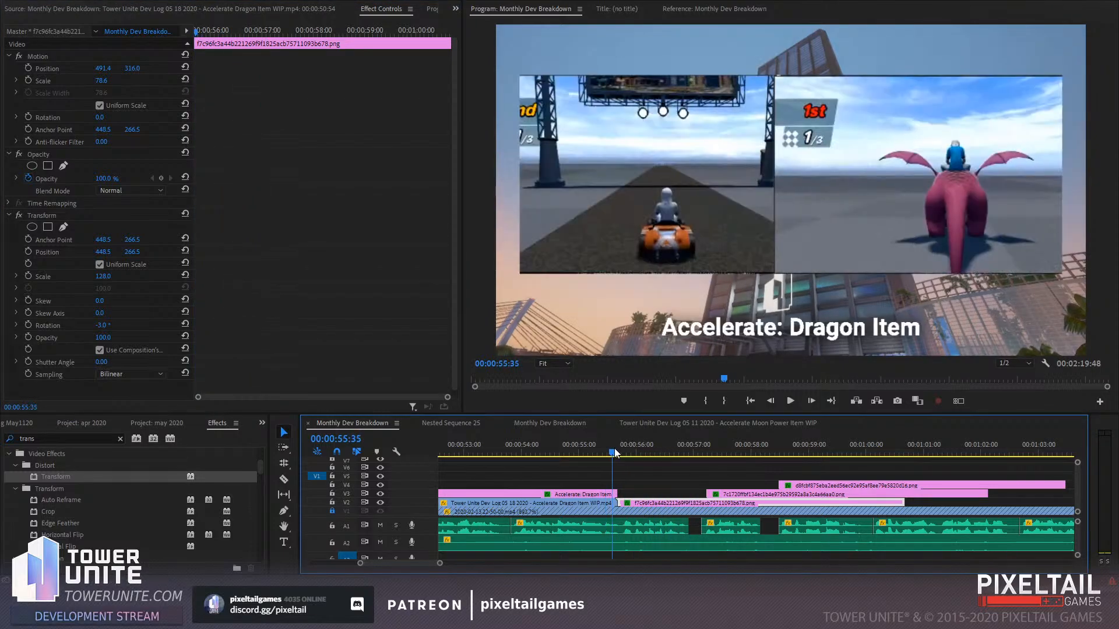
pyautogui.moveTo(614, 449); pyautogui.dragTo(621, 446)
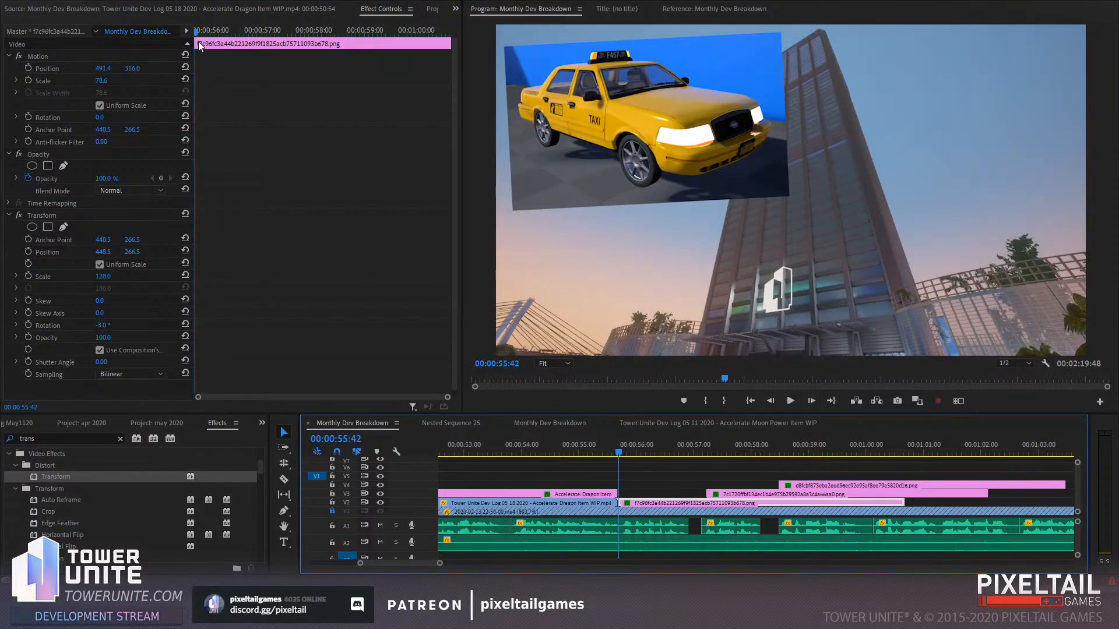
pyautogui.click(241, 30)
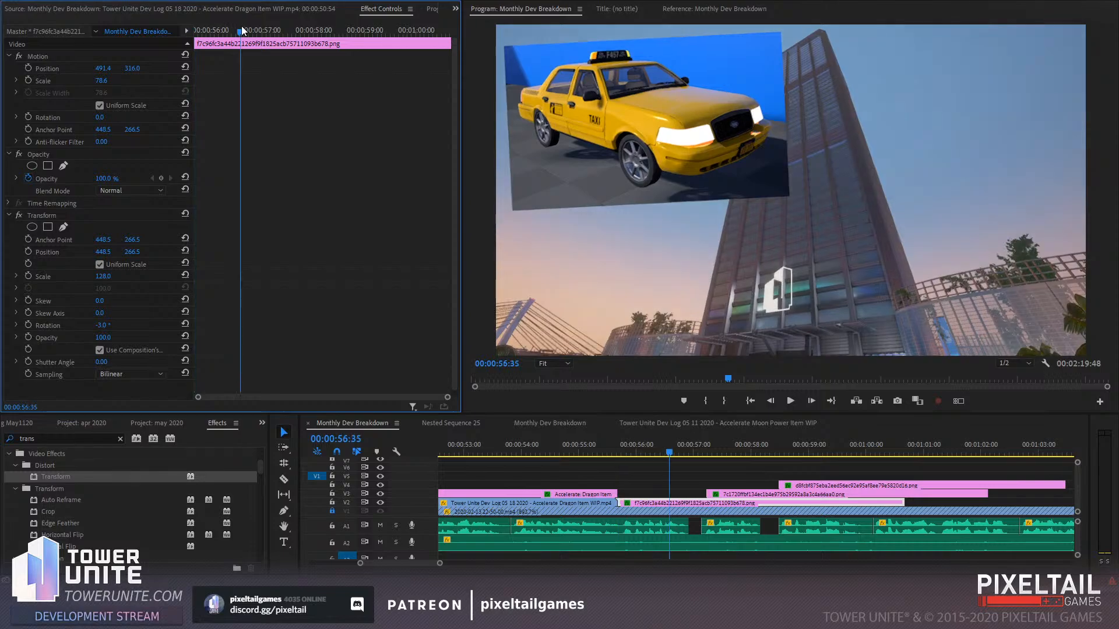
pyautogui.click(28, 276)
pyautogui.click(28, 251)
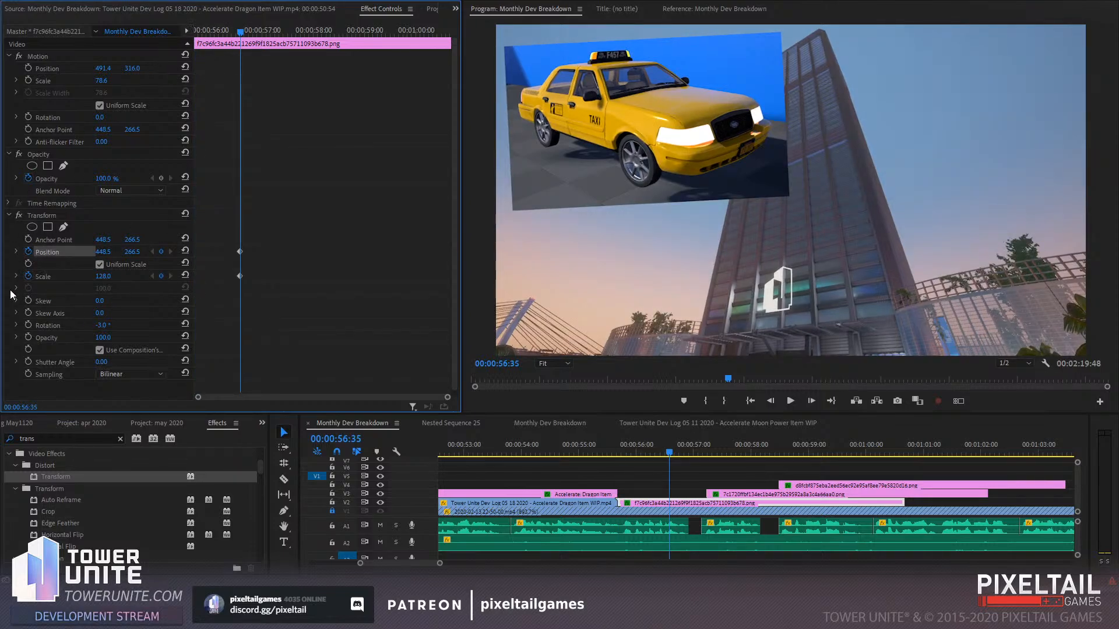
# Remove the taxi's Transform Scale keyframing and add a Position keyframe at the clip's start, 00:00:55:41, with vertical position 1723.5
pyautogui.click(28, 276)
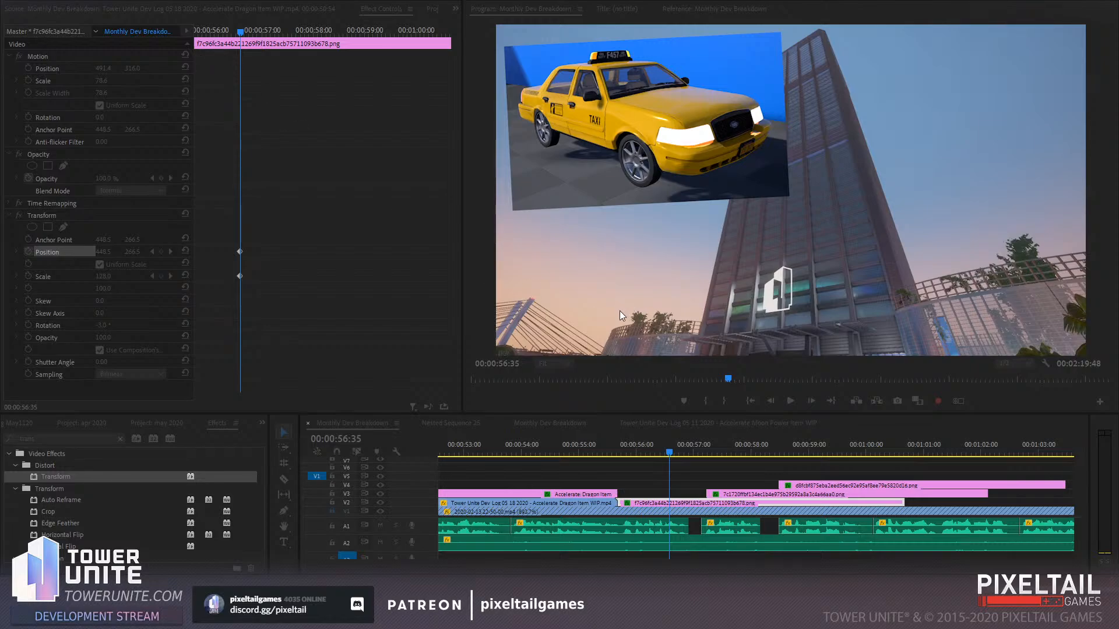
pyautogui.click(600, 311)
pyautogui.moveTo(217, 31); pyautogui.dragTo(195, 17)
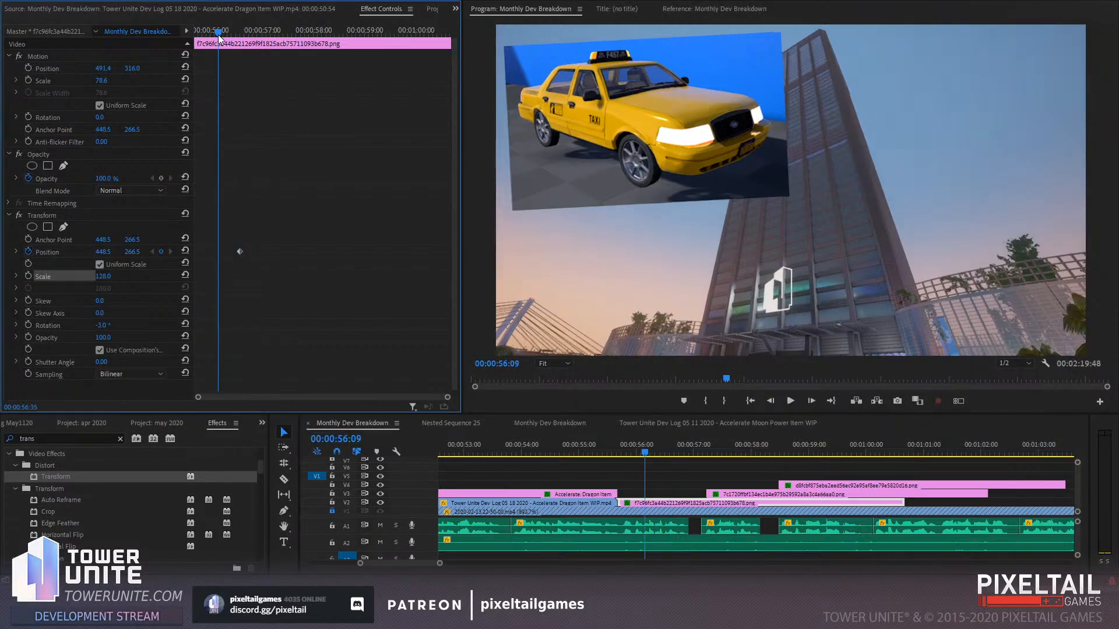
pyautogui.click(160, 251)
pyautogui.moveTo(132, 252); pyautogui.dragTo(685, 253)
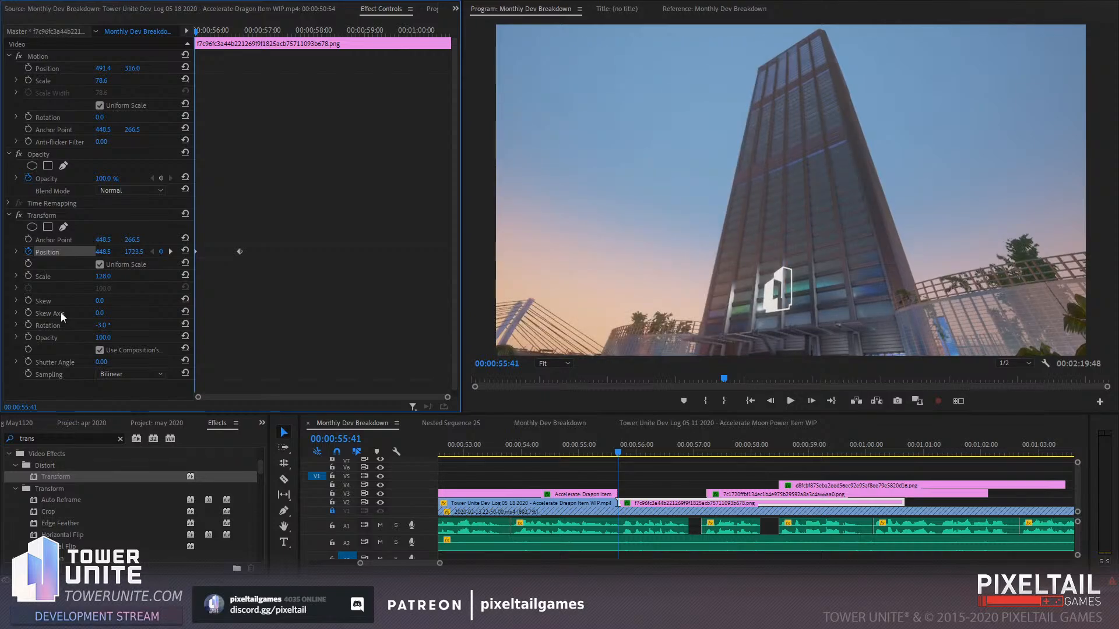
# Stop the taxi's Transform effect from using the composition's shutter angle and set its Shutter Angle to 76
pyautogui.click(99, 351)
pyautogui.moveTo(102, 363); pyautogui.dragTo(146, 363)
pyautogui.moveTo(199, 38); pyautogui.dragTo(212, 38)
# Ease the taxi's Position keyframes and shape the velocity curve into an early peak with a long slowdown, previewing the motion
pyautogui.click(240, 251)
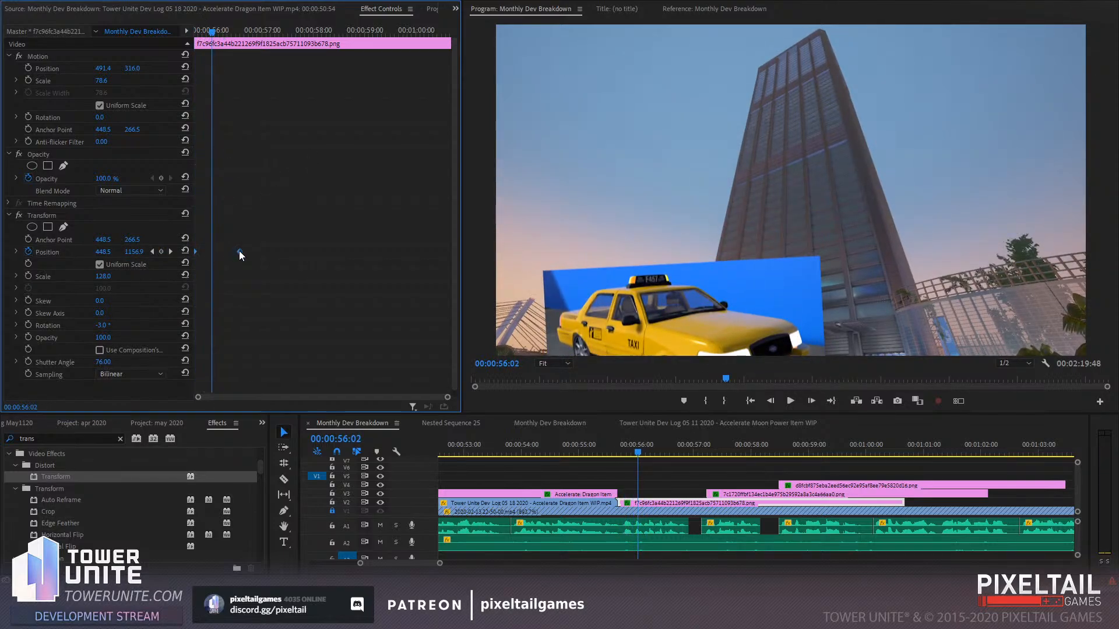
pyautogui.click(388, 373)
pyautogui.click(17, 251)
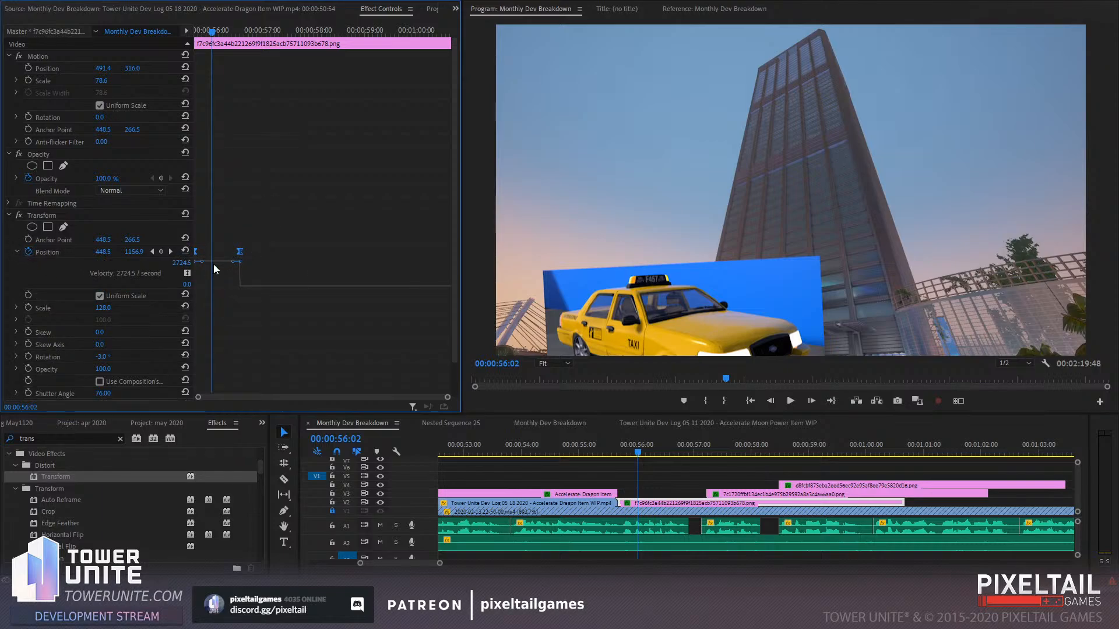
pyautogui.moveTo(227, 262); pyautogui.dragTo(202, 289)
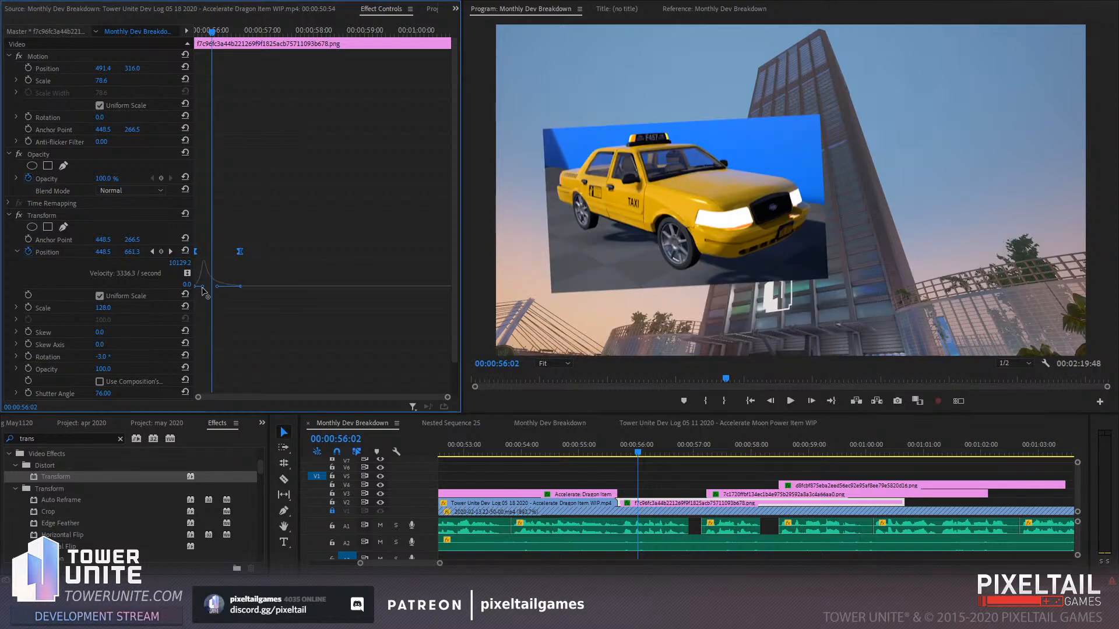
pyautogui.click(194, 33)
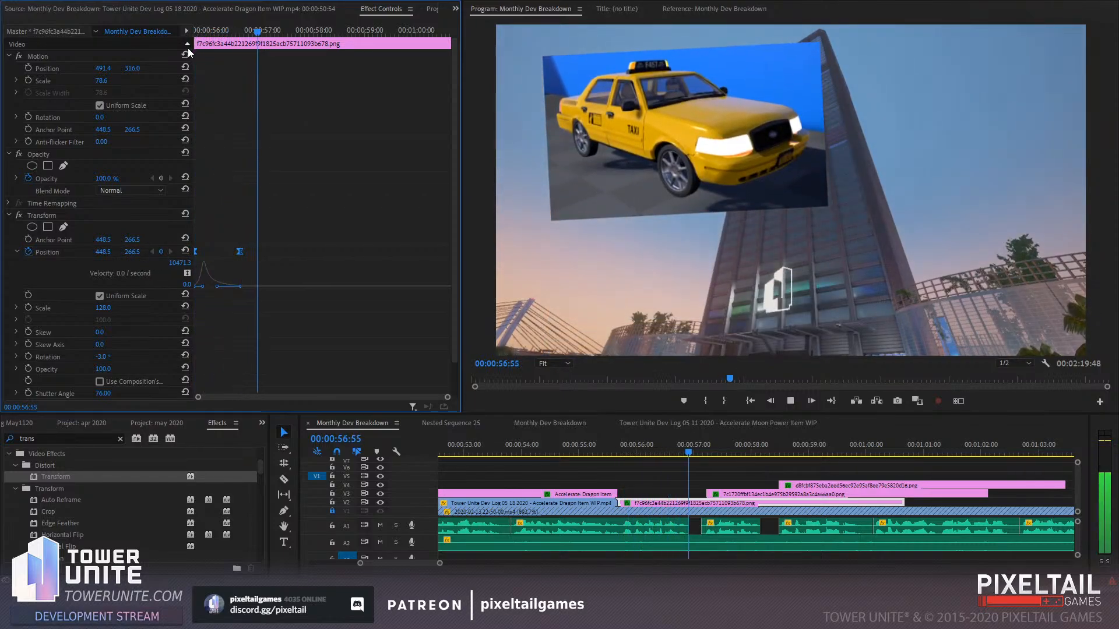
pyautogui.press('space')
# Move the taxi's ending Position keyframe earlier to 00:00:56:12 and play back the faster entrance
pyautogui.click(231, 32)
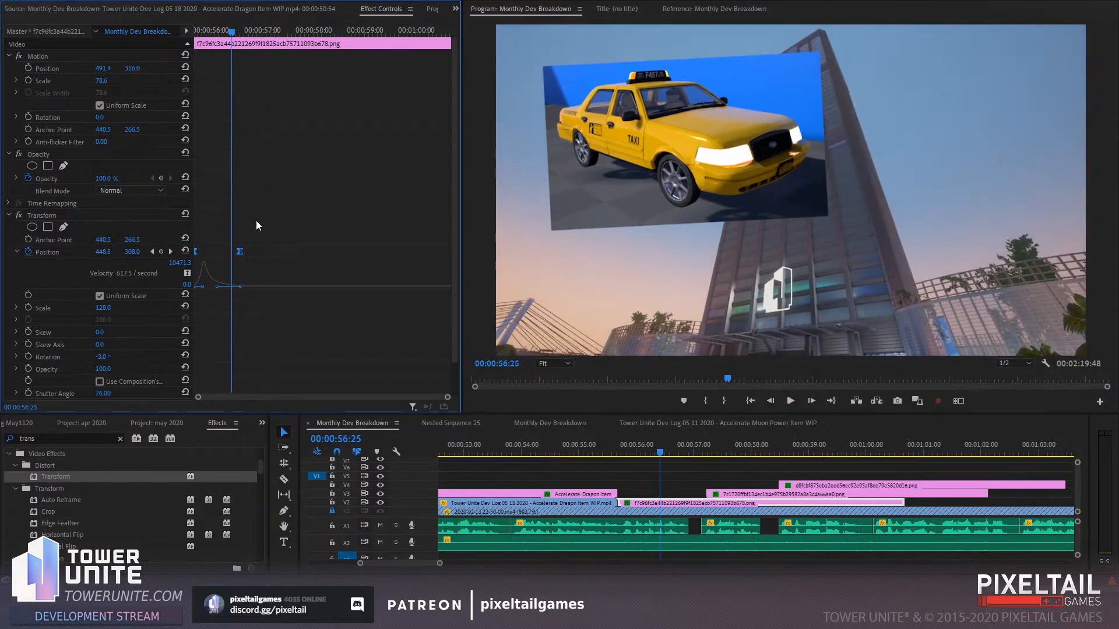
pyautogui.moveTo(239, 254); pyautogui.dragTo(220, 251)
pyautogui.moveTo(231, 33); pyautogui.dragTo(138, 46)
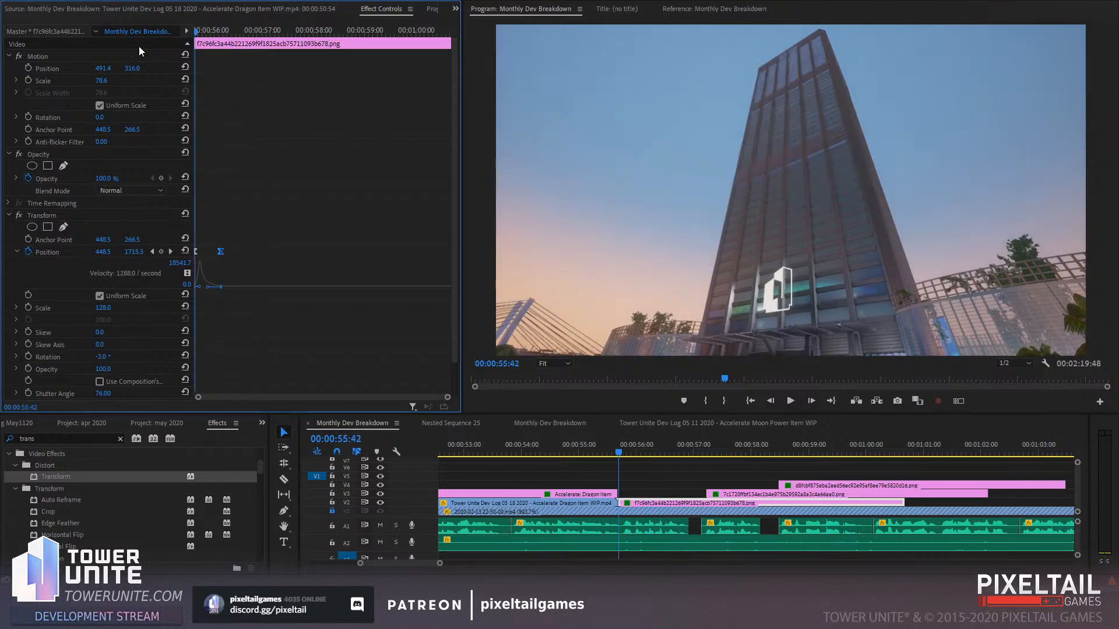
pyautogui.press('space')
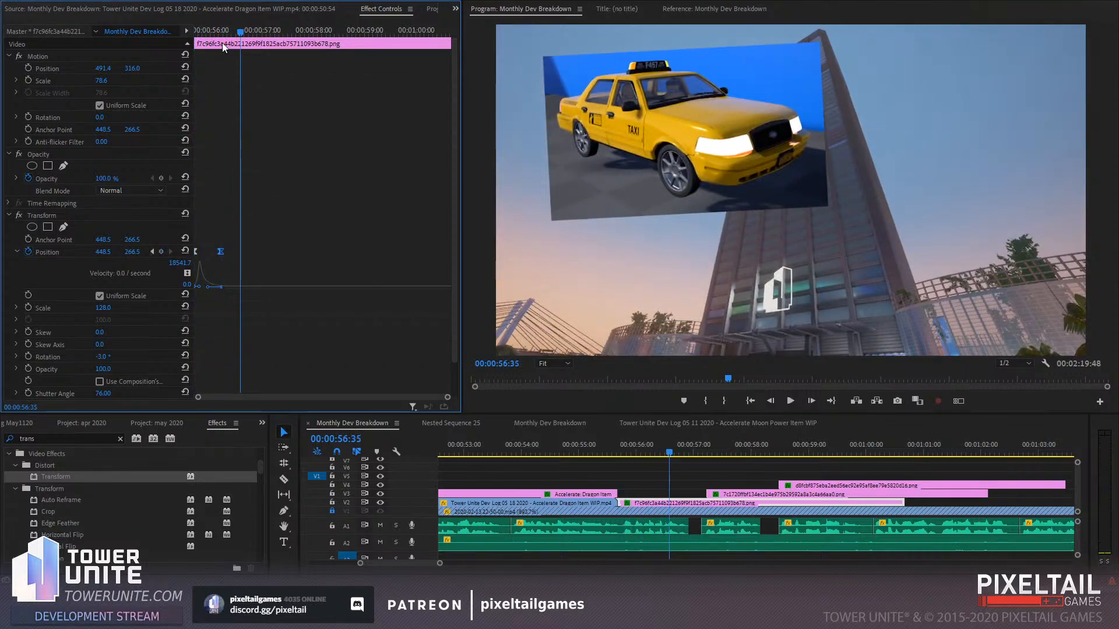
# Set the taxi's Transform Shutter Angle to 190 and check the motion blur during its entrance
pyautogui.click(206, 31)
pyautogui.moveTo(207, 32); pyautogui.dragTo(204, 32)
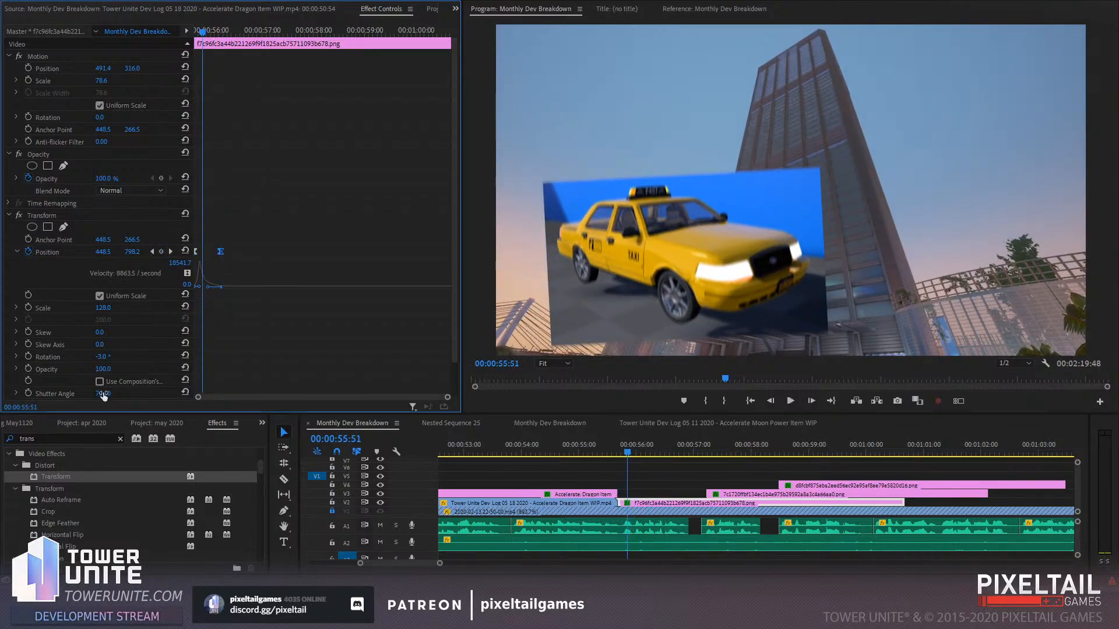
pyautogui.moveTo(103, 394); pyautogui.dragTo(169, 394)
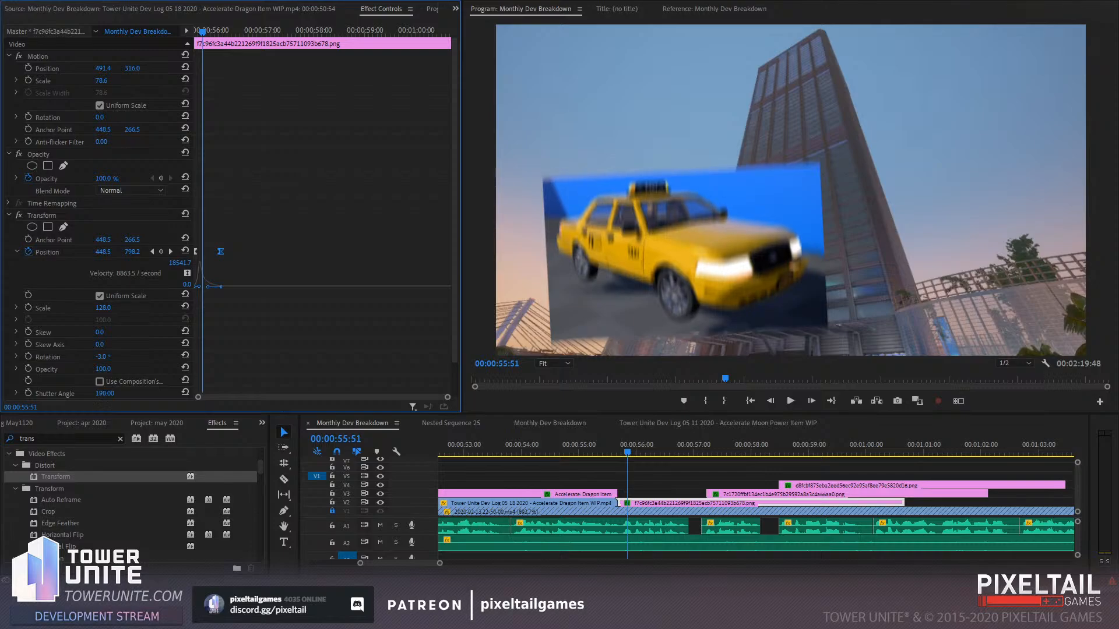
pyautogui.moveTo(204, 32); pyautogui.dragTo(192, 35)
pyautogui.press('space')
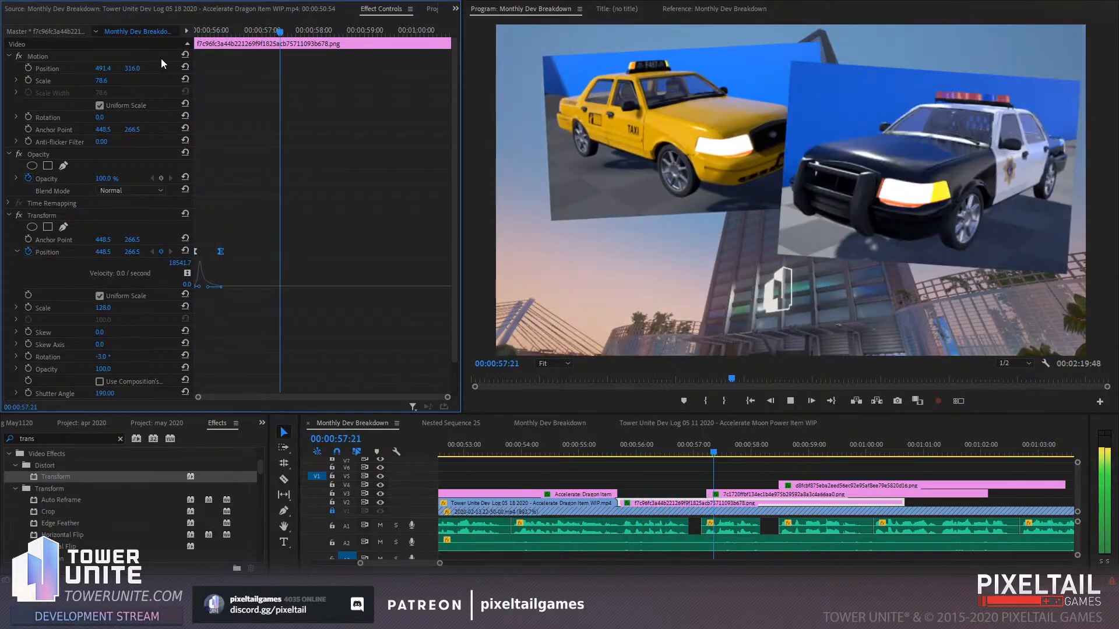
pyautogui.click(198, 33)
pyautogui.moveTo(199, 32)
pyautogui.mouseDown()
pyautogui.moveTo(213, 33)
pyautogui.moveTo(201, 34)
pyautogui.mouseUp()
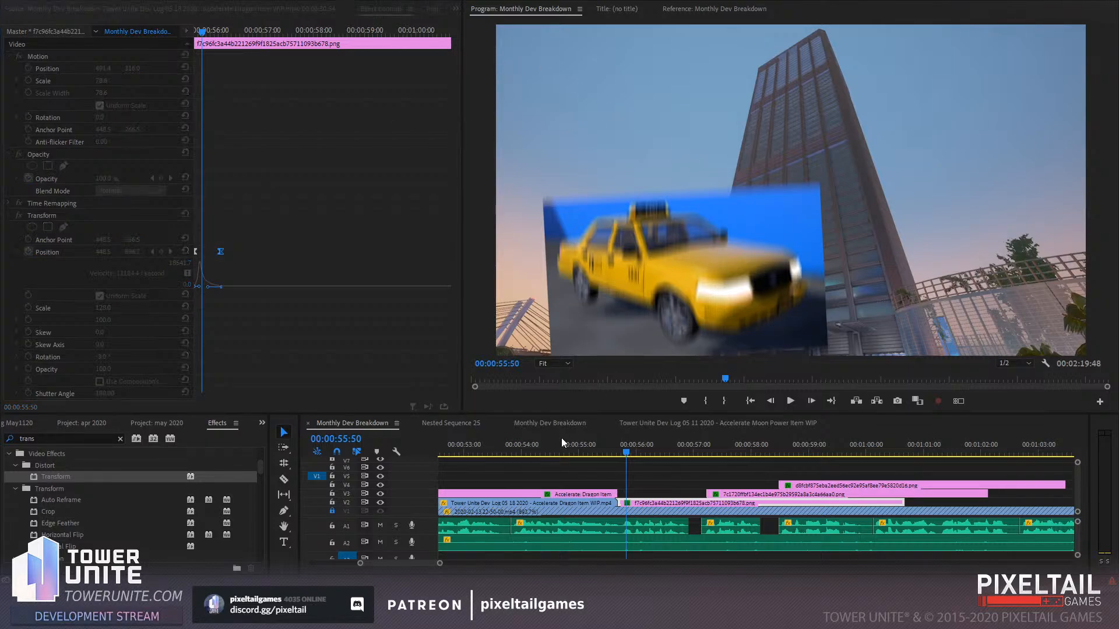
pyautogui.click(629, 457)
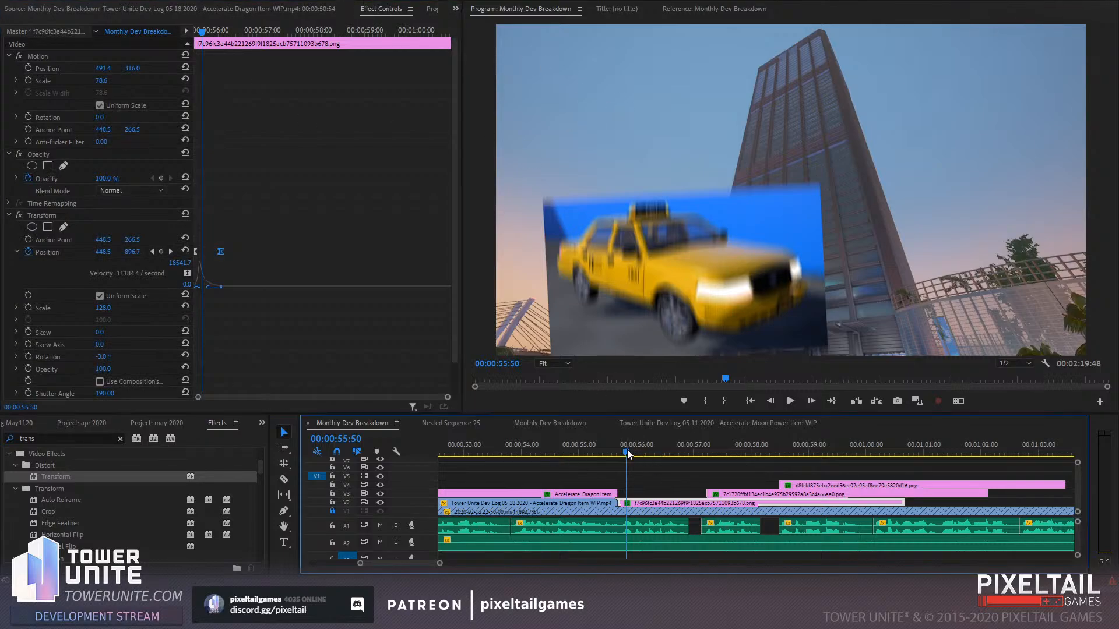
pyautogui.moveTo(627, 455); pyautogui.dragTo(629, 457)
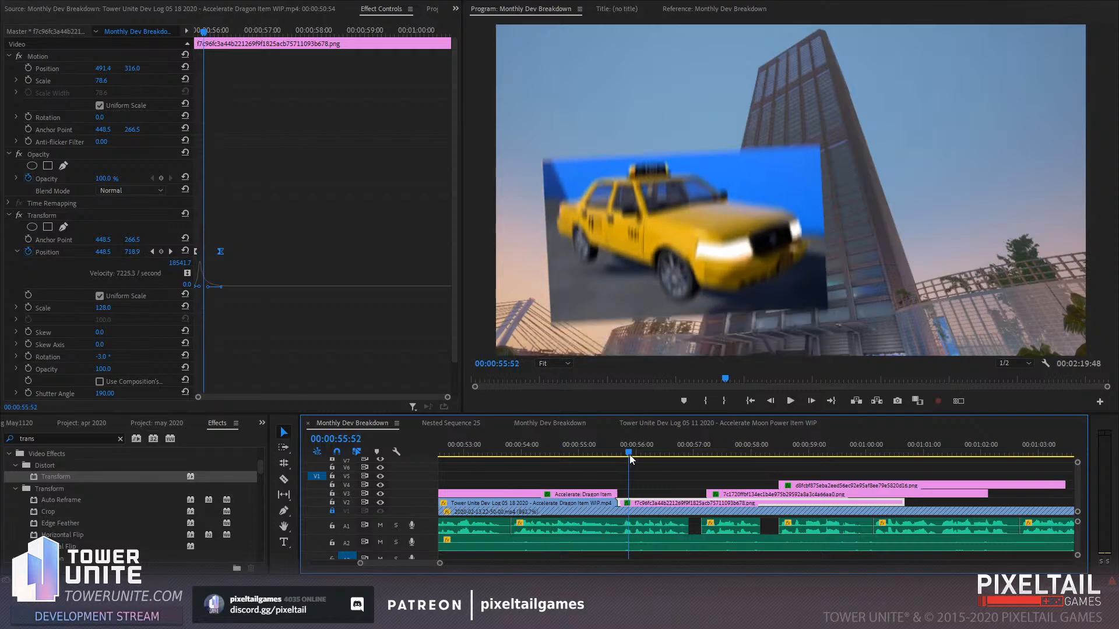
# Add Transform Rotation keyframes to the taxi at both Position keyframes, 00:00:55:41 and 00:00:56:12
pyautogui.click(132, 251)
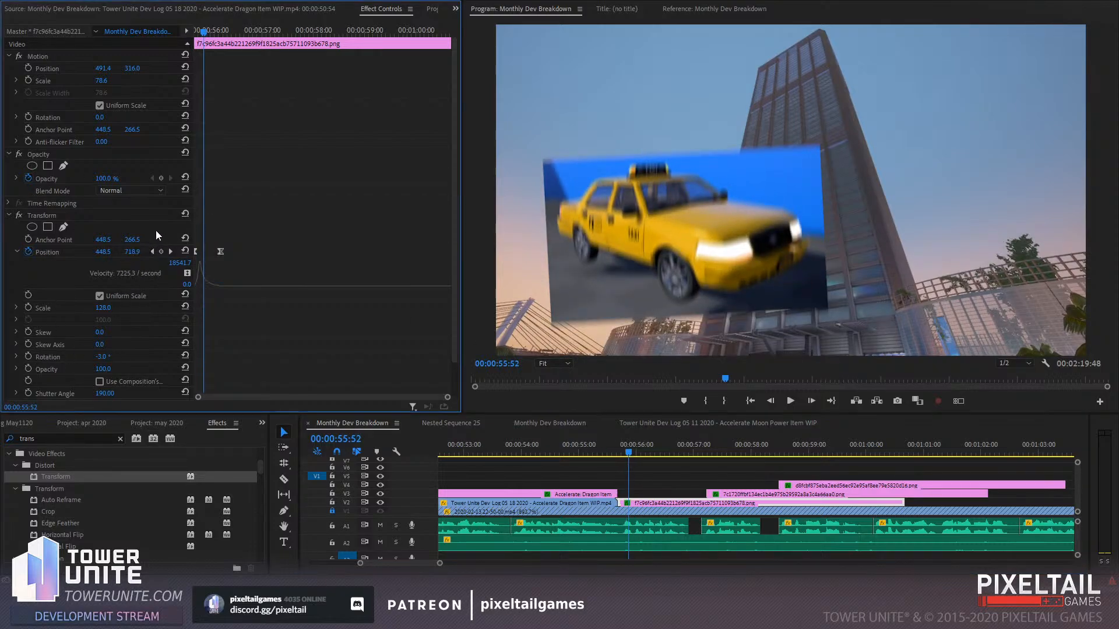
pyautogui.click(153, 251)
pyautogui.click(28, 356)
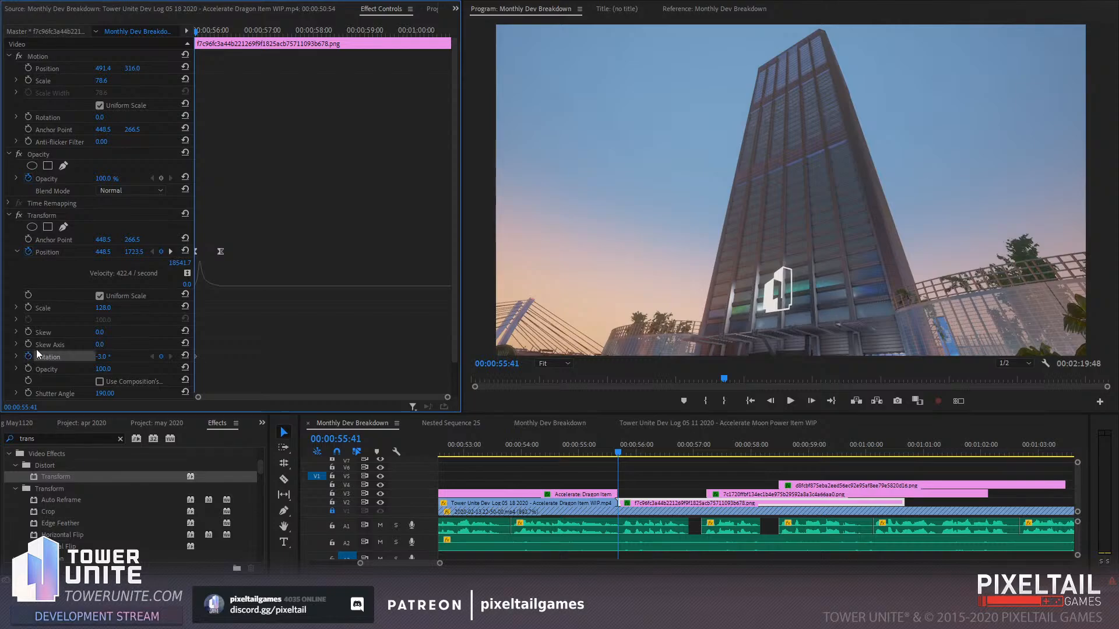
pyautogui.click(170, 252)
pyautogui.click(161, 356)
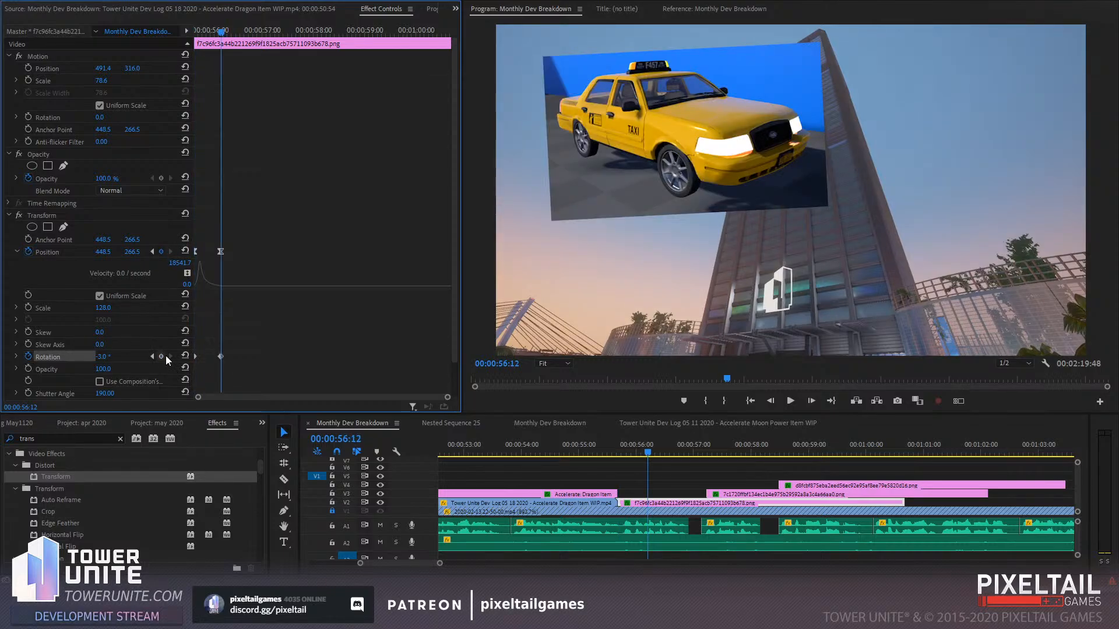
# Set the taxi's starting Rotation keyframe to -7.0° and check the tilt around 00:00:55:51
pyautogui.click(152, 356)
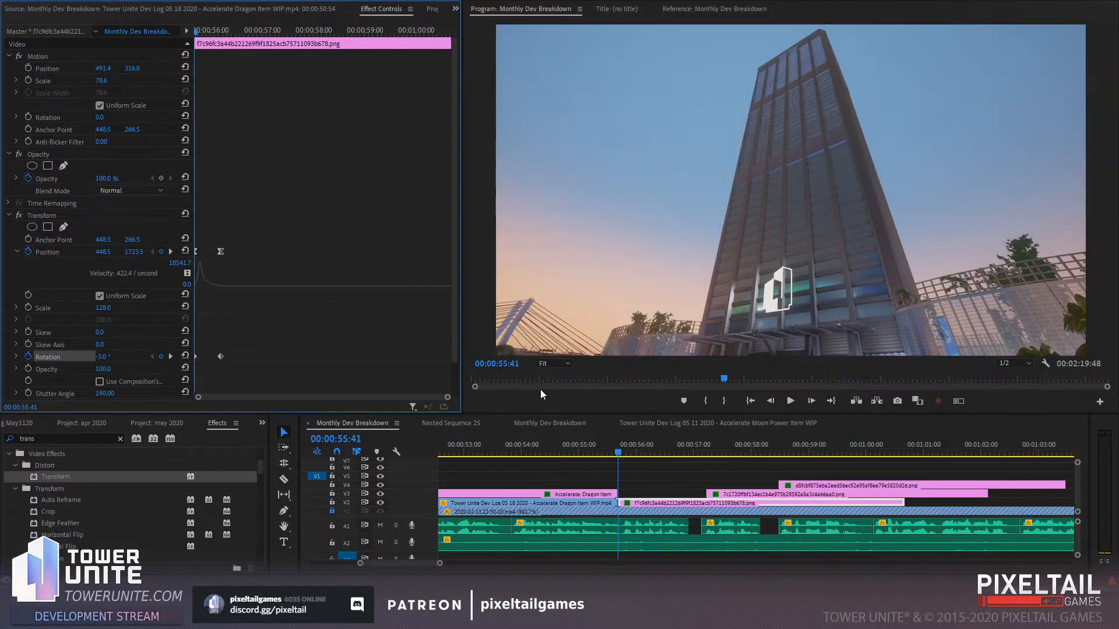
pyautogui.click(552, 406)
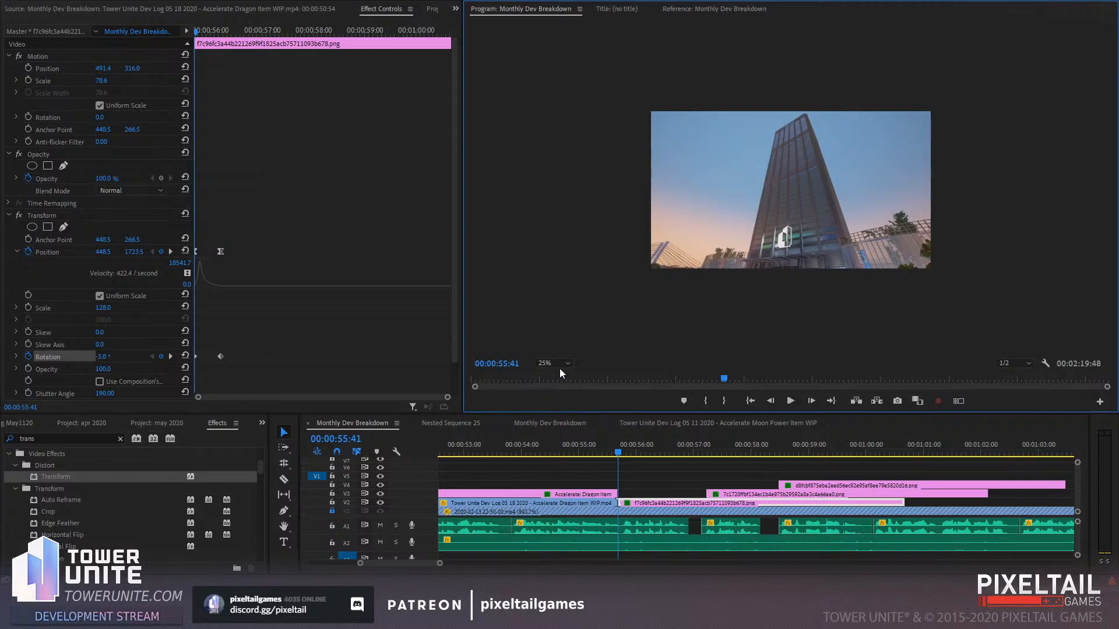
pyautogui.click(109, 356)
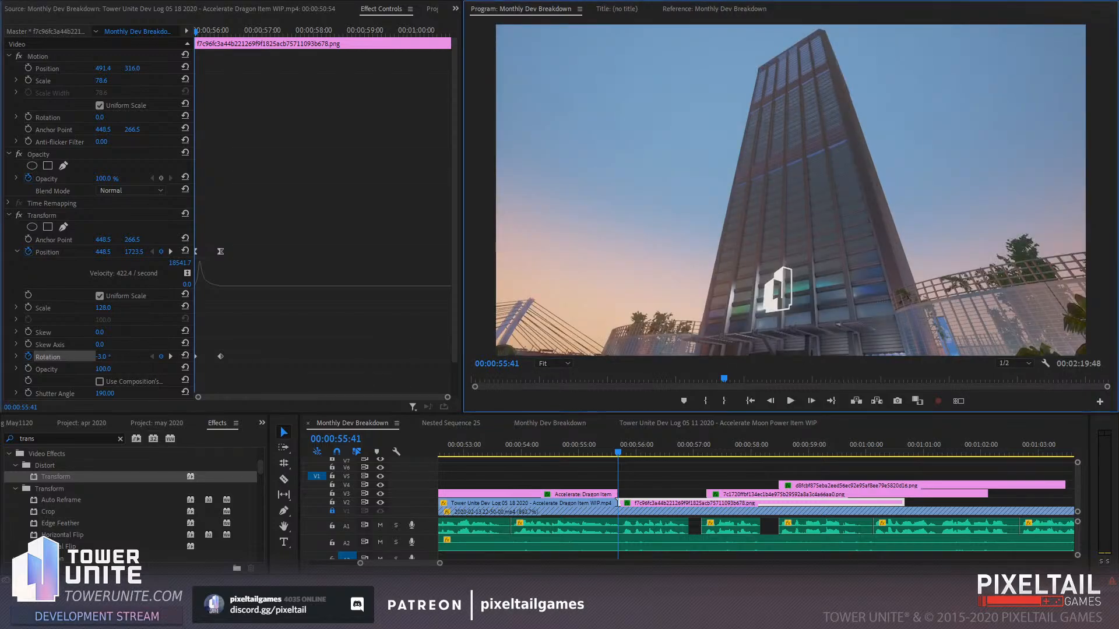
pyautogui.moveTo(109, 356); pyautogui.dragTo(109, 356)
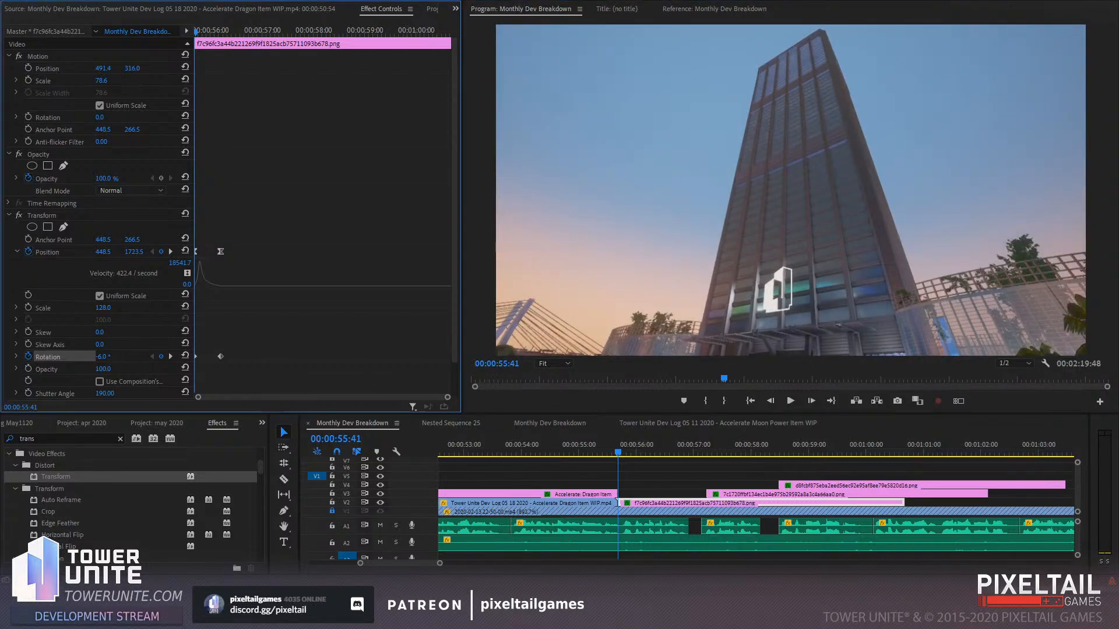
pyautogui.click(630, 452)
pyautogui.moveTo(630, 452)
pyautogui.mouseDown()
pyautogui.moveTo(650, 448)
pyautogui.moveTo(627, 449)
pyautogui.mouseUp()
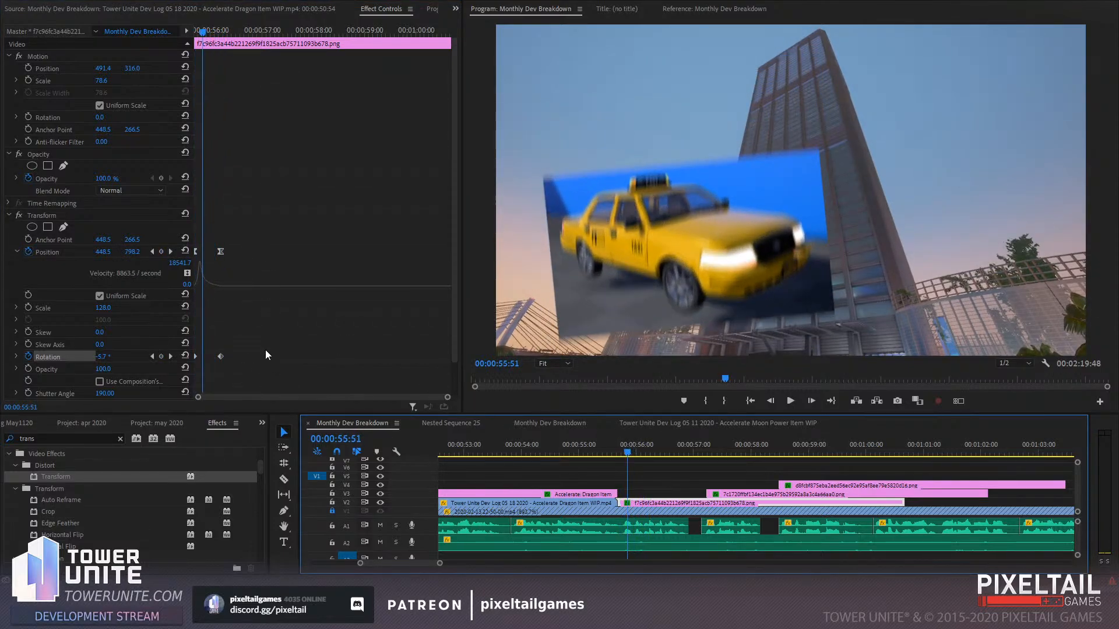
# Ease the taxi's Rotation keyframes and shape their velocity curve to peak early and settle slowly, previewing the result
pyautogui.click(220, 356)
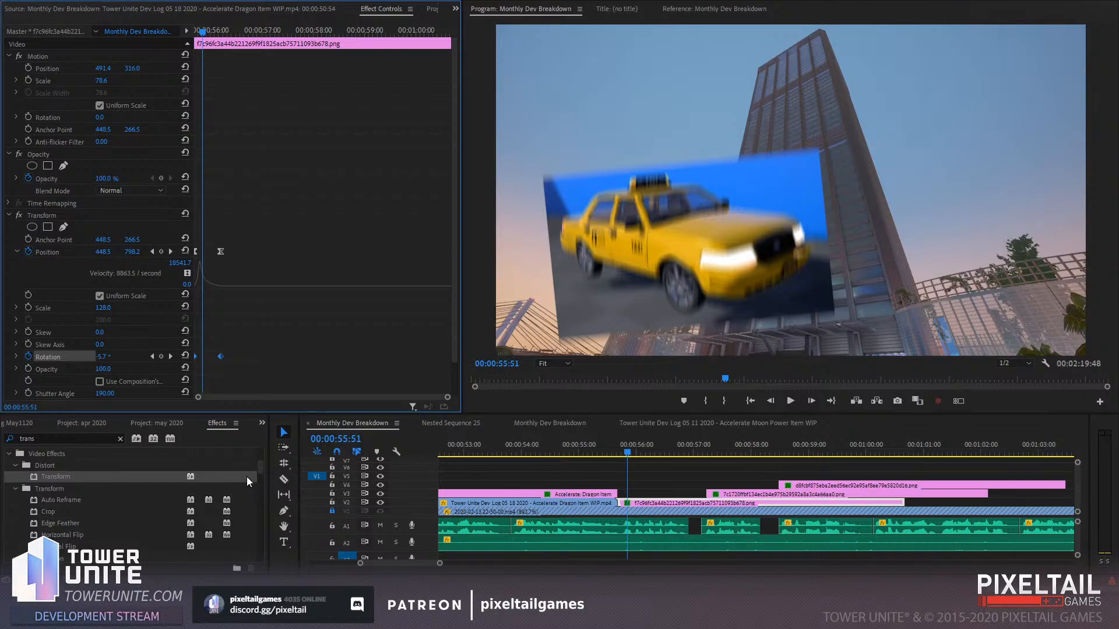
pyautogui.click(16, 356)
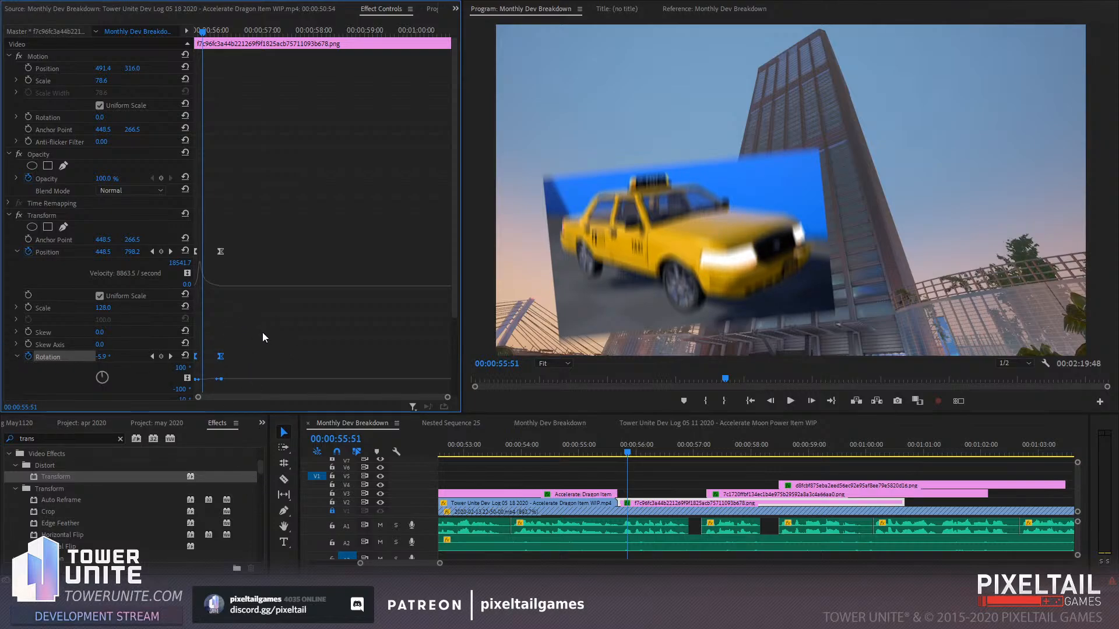
pyautogui.scroll(-3, 263, 333)
pyautogui.moveTo(200, 331); pyautogui.dragTo(221, 340)
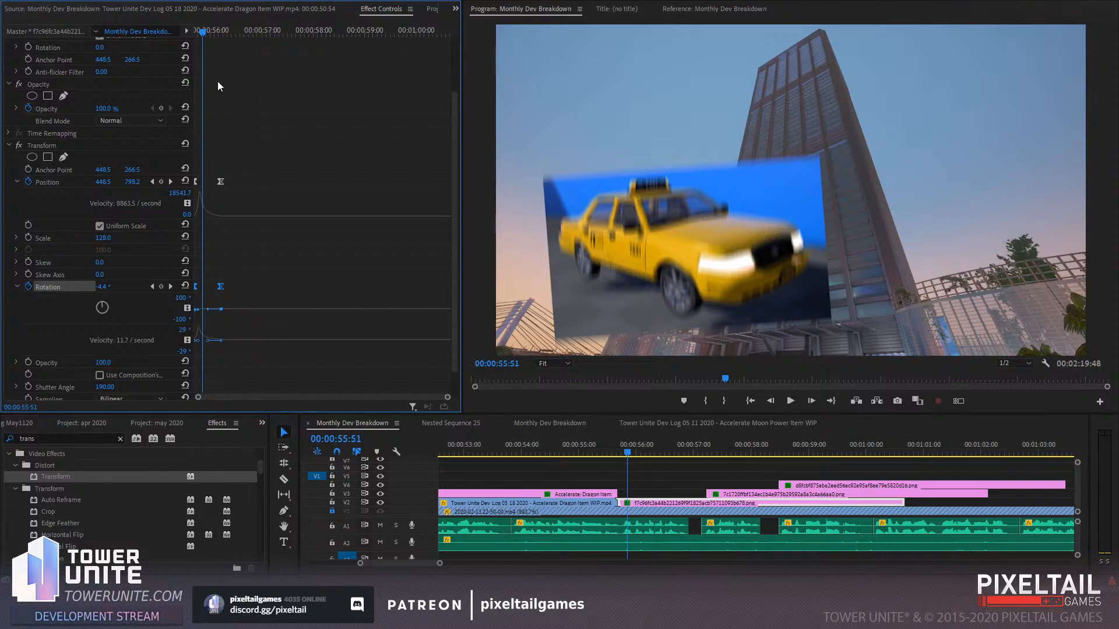
pyautogui.moveTo(204, 33); pyautogui.dragTo(205, 38)
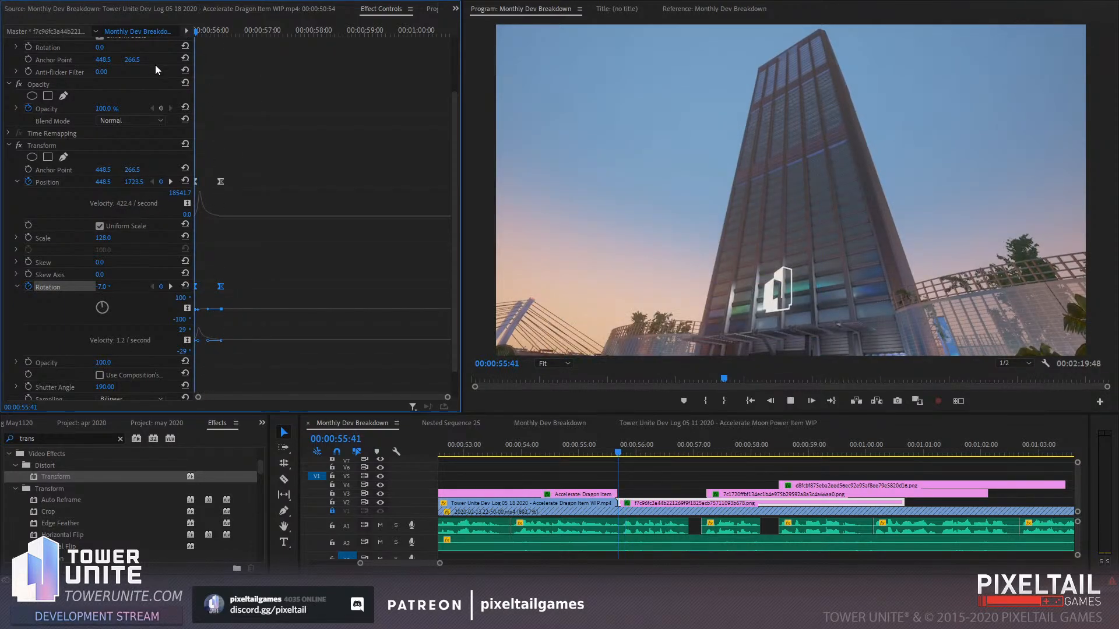
pyautogui.press('space')
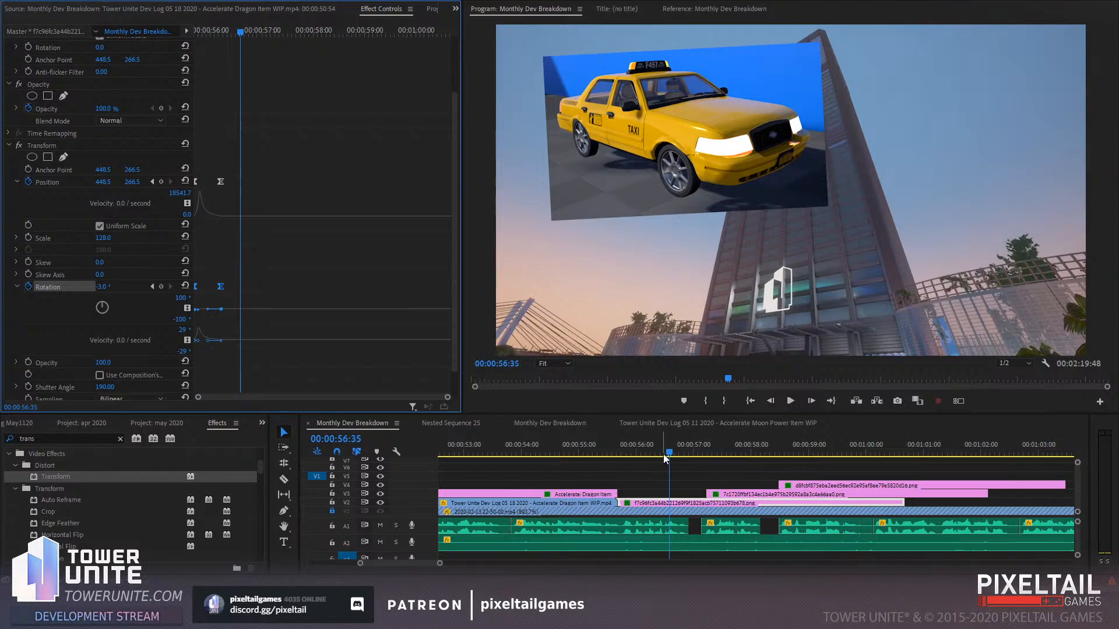
pyautogui.moveTo(665, 454); pyautogui.dragTo(625, 455)
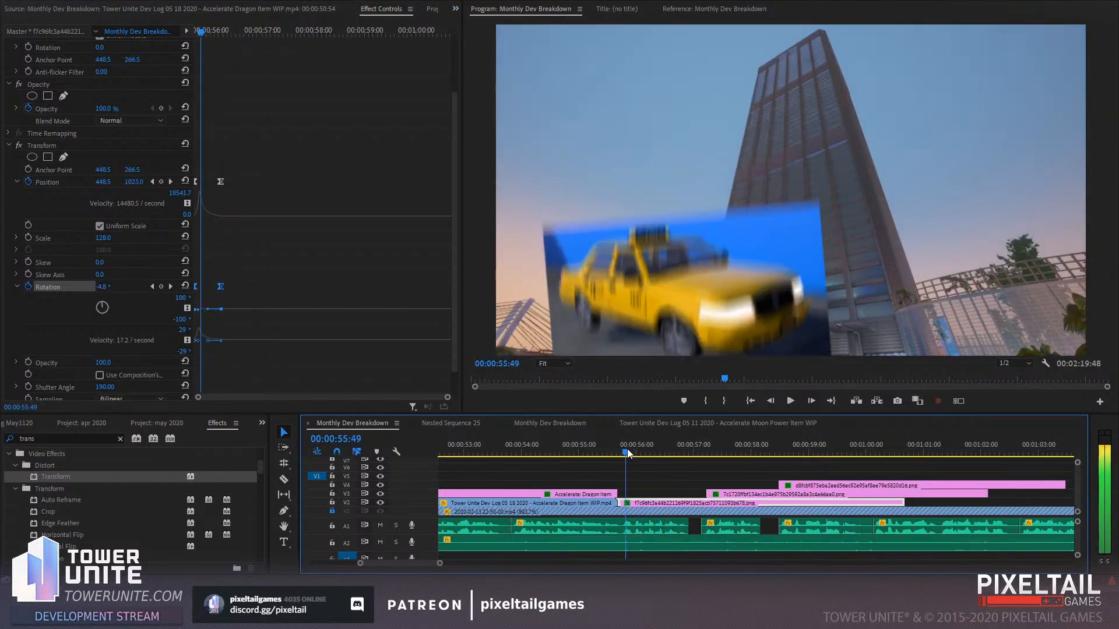
# Set the taxi's first Rotation keyframe to 14.0° at 00:00:55:49 and return it to the clip's start
pyautogui.moveTo(196, 286); pyautogui.dragTo(200, 286)
pyautogui.moveTo(112, 286); pyautogui.dragTo(124, 287)
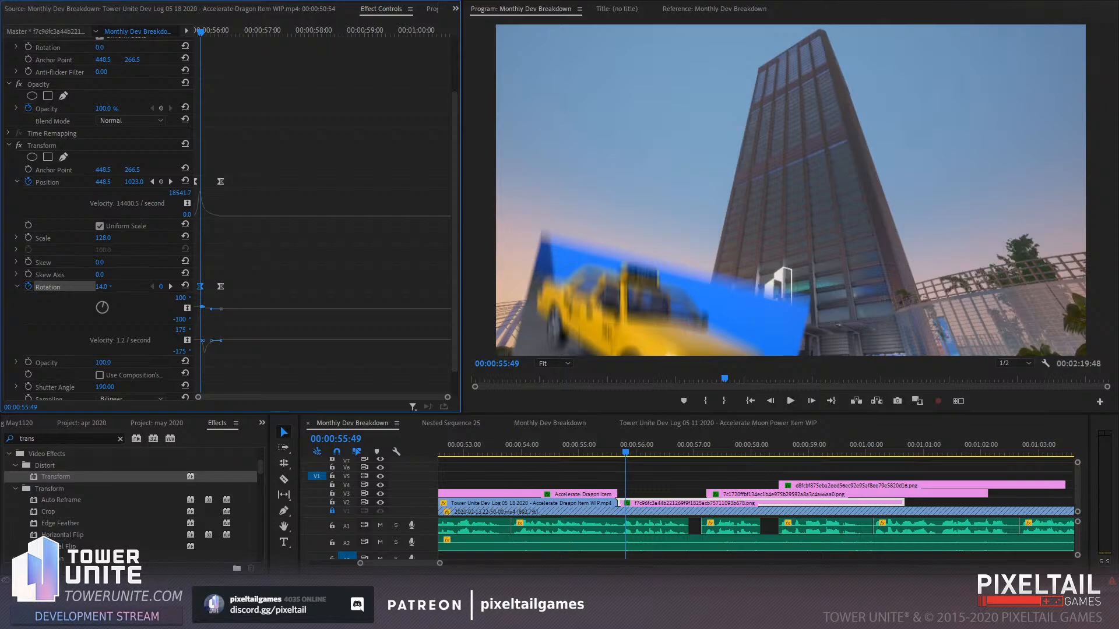
pyautogui.moveTo(207, 31); pyautogui.dragTo(197, 36)
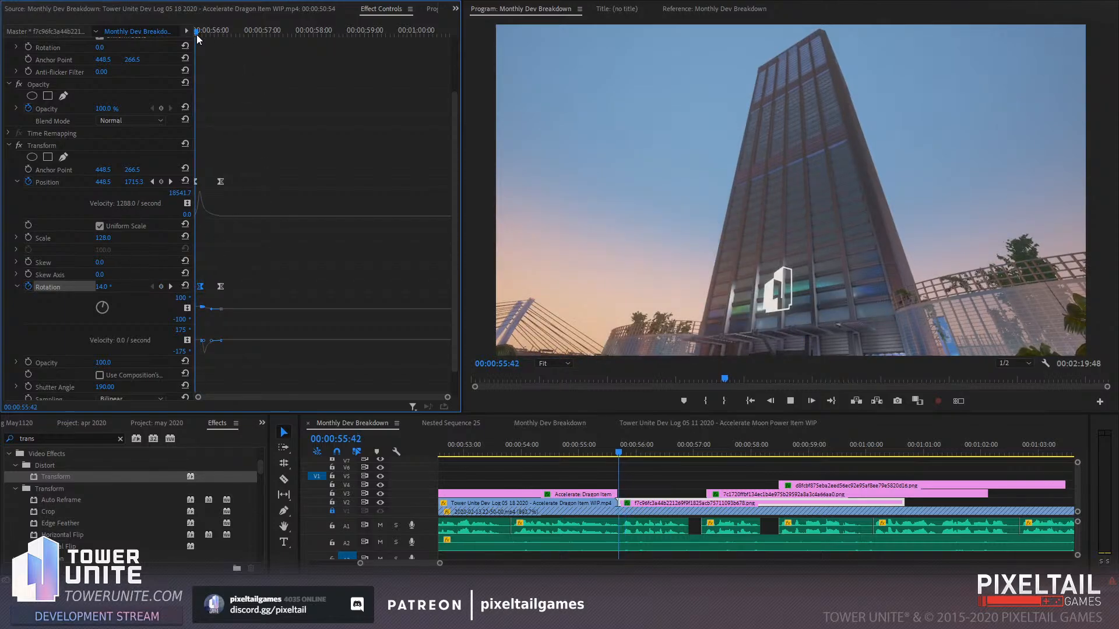
pyautogui.press('space')
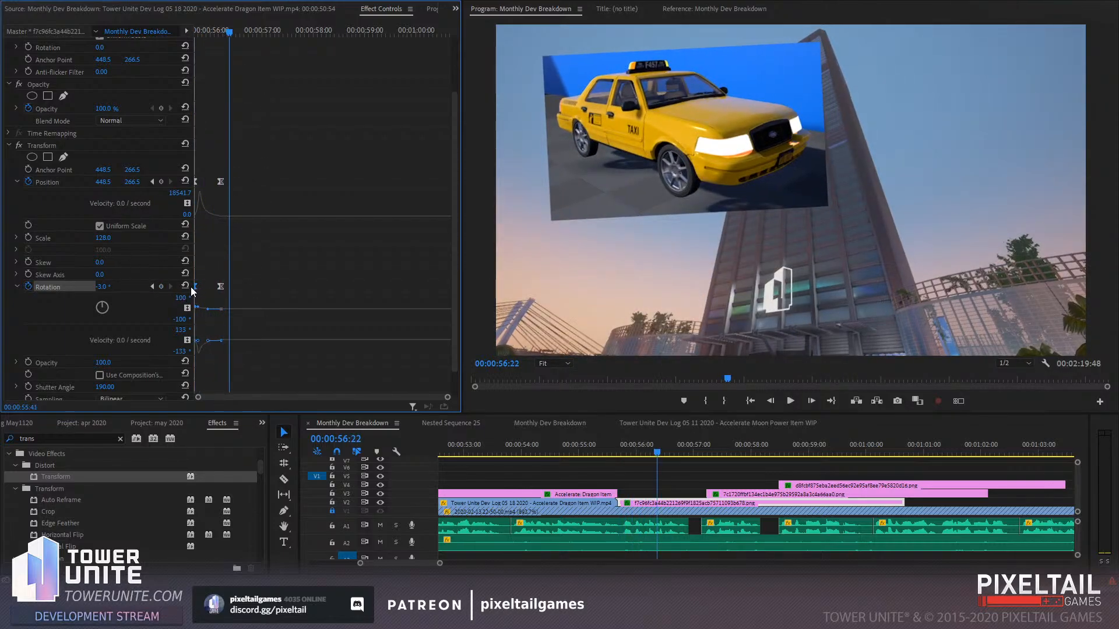
# Replay the taxi's rotating entrance and move the playhead to the police car image at 00:00:57:27
pyautogui.moveTo(229, 31)
pyautogui.mouseDown()
pyautogui.moveTo(177, 29)
pyautogui.moveTo(215, 36)
pyautogui.mouseUp()
pyautogui.press('space')
pyautogui.click(221, 29)
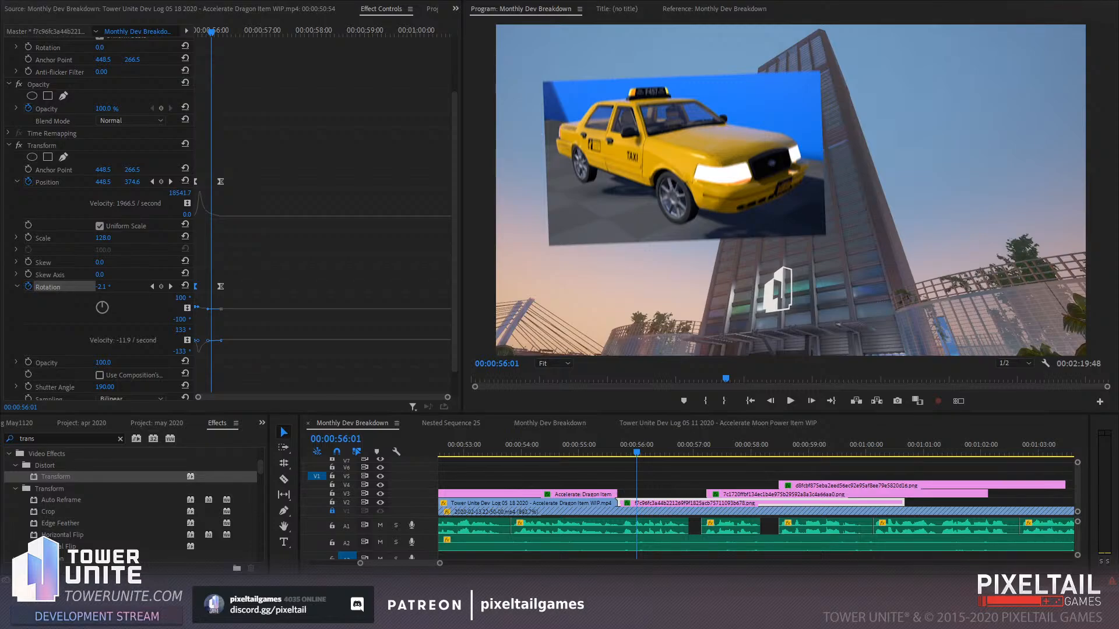
pyautogui.moveTo(667, 454); pyautogui.dragTo(721, 455)
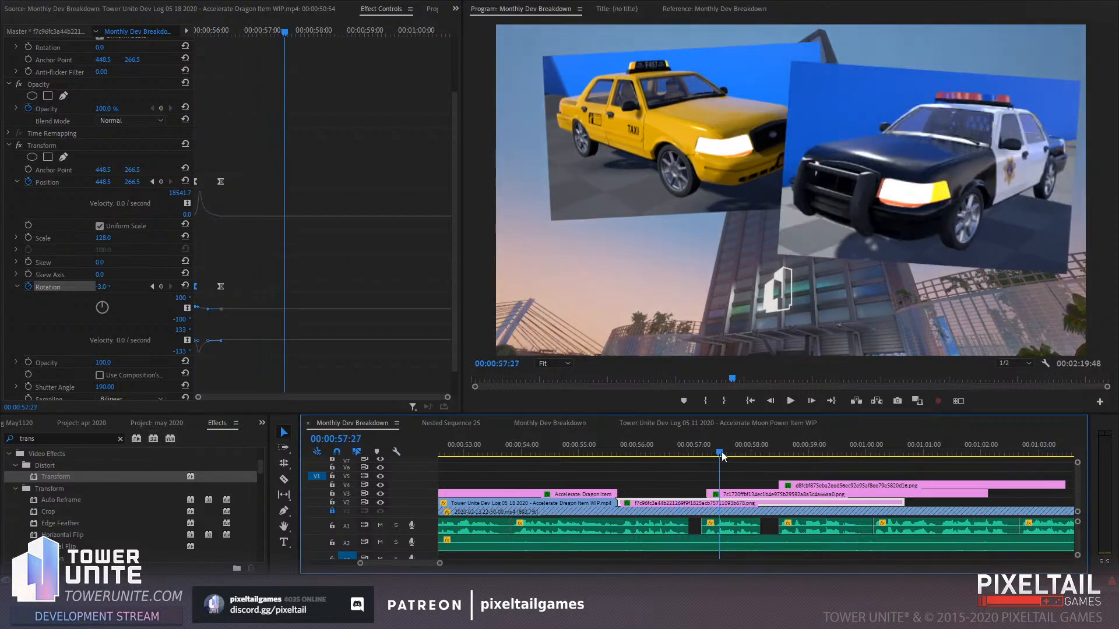
# Set the horizontal value of the taxi's ending Position keyframe at 00:00:56:12 to 322.5 and check the entrance
pyautogui.click(757, 494)
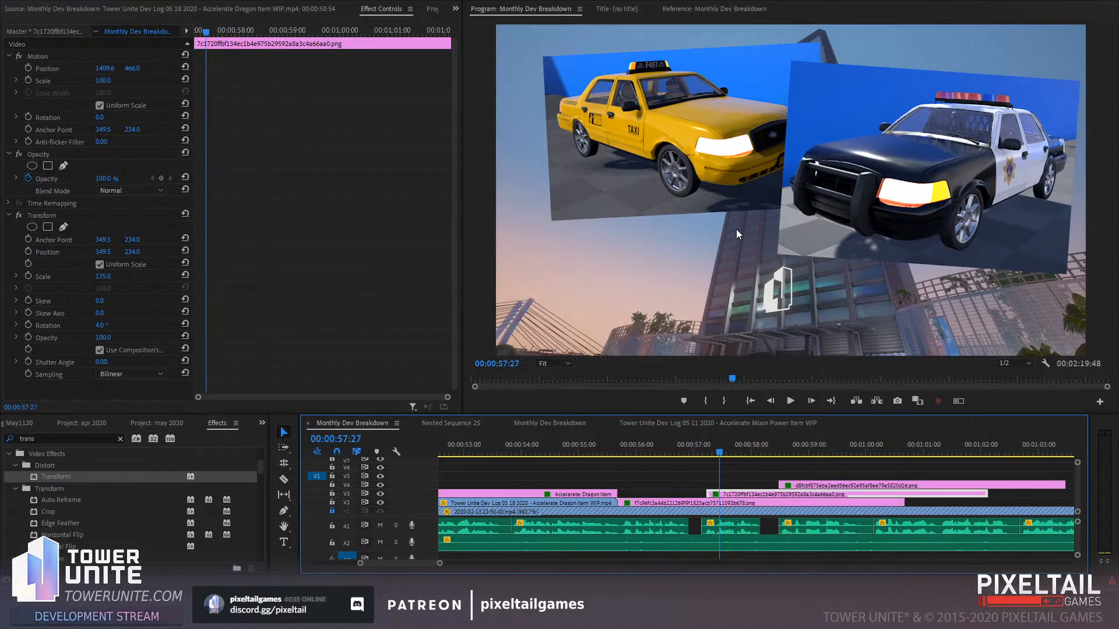
pyautogui.click(702, 450)
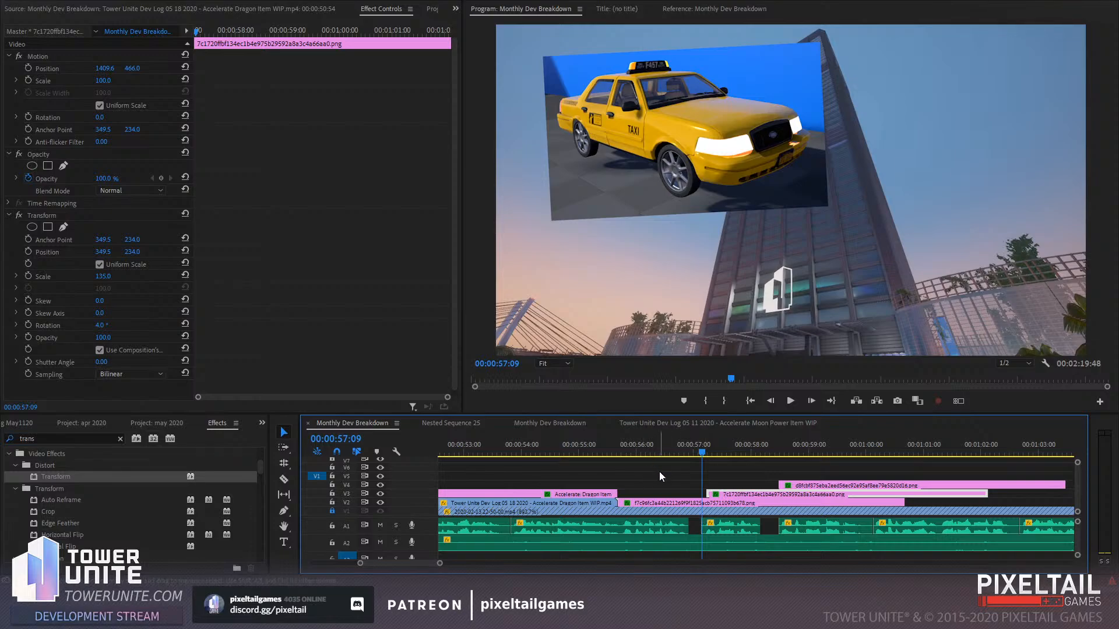
pyautogui.click(672, 503)
pyautogui.scroll(-1, 330, 198)
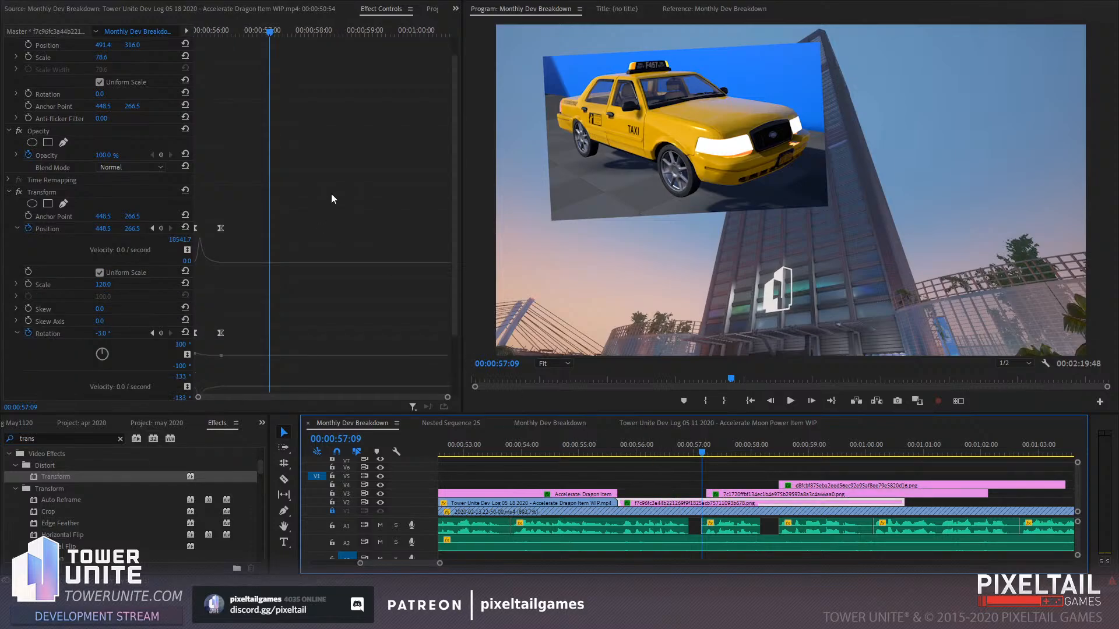
pyautogui.click(153, 233)
pyautogui.click(152, 228)
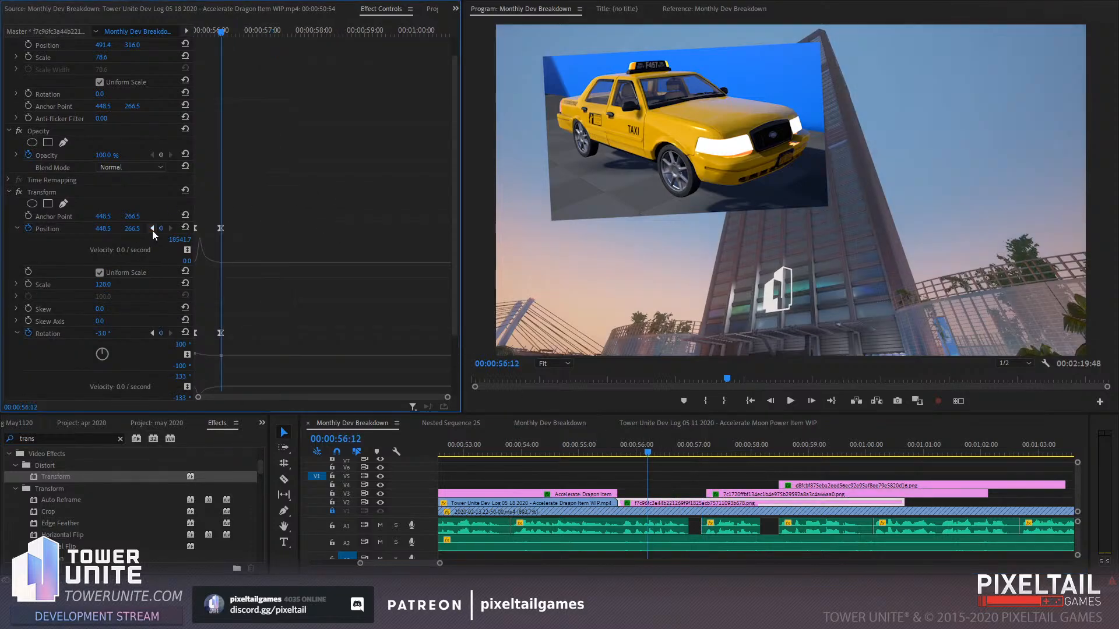
pyautogui.moveTo(248, 220); pyautogui.dragTo(201, 236)
pyautogui.moveTo(109, 233); pyautogui.dragTo(36, 233)
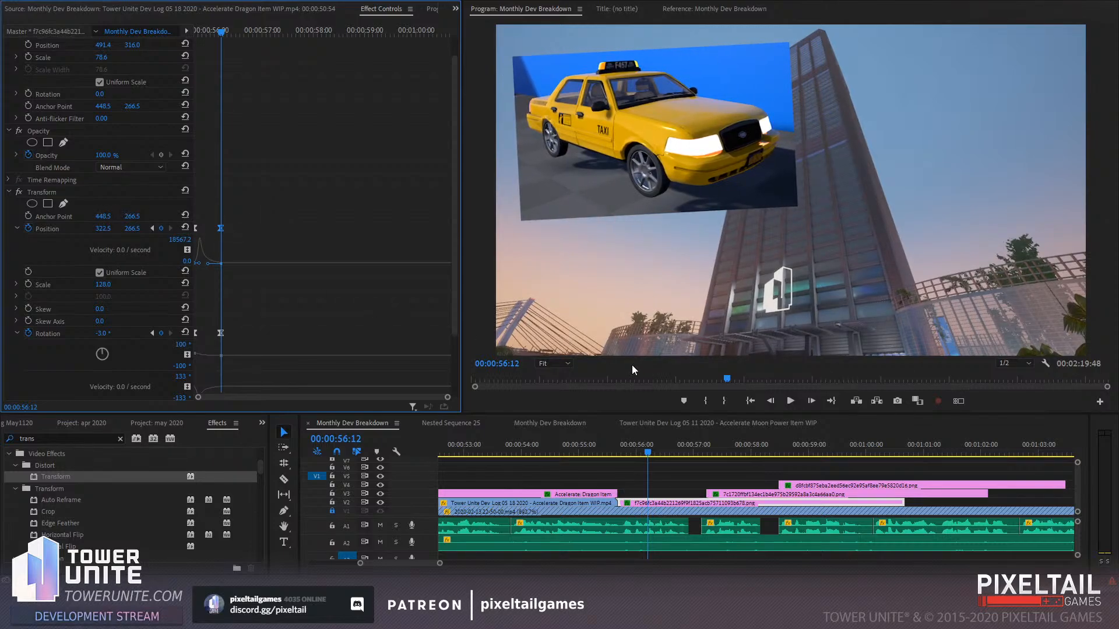
pyautogui.moveTo(647, 450); pyautogui.dragTo(623, 449)
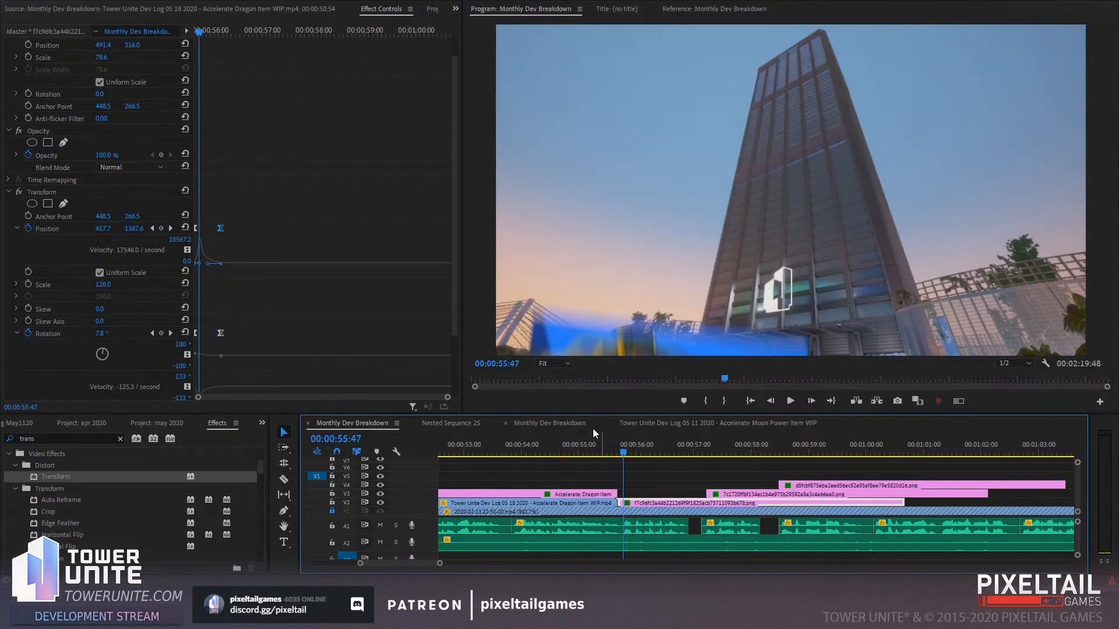
# Set the horizontal value of the taxi's starting Position keyframe to 359.5 and play back the entrance
pyautogui.click(152, 228)
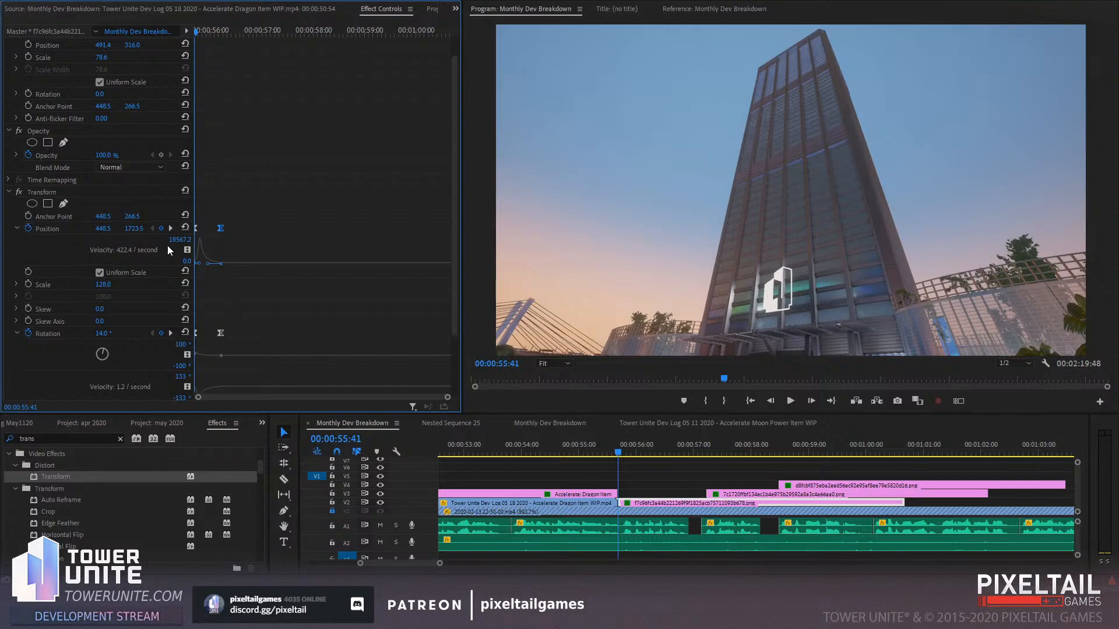
pyautogui.click(170, 229)
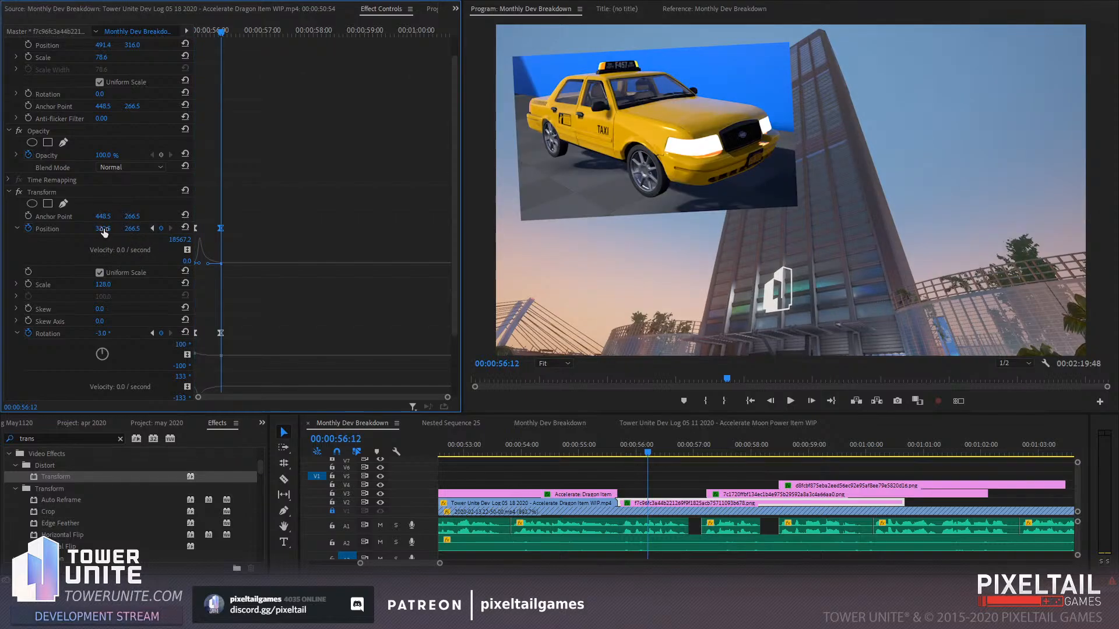
pyautogui.moveTo(103, 229); pyautogui.dragTo(128, 240)
pyautogui.click(152, 228)
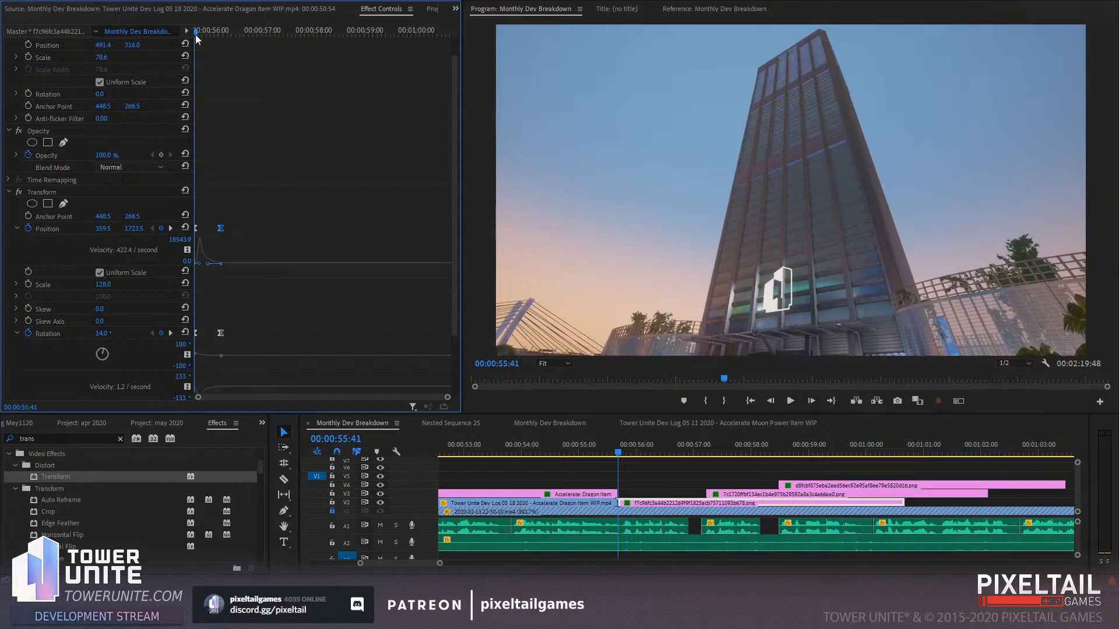
pyautogui.moveTo(196, 35)
pyautogui.mouseDown()
pyautogui.moveTo(213, 50)
pyautogui.moveTo(196, 35)
pyautogui.moveTo(209, 36)
pyautogui.moveTo(199, 46)
pyautogui.mouseUp()
pyautogui.press('space')
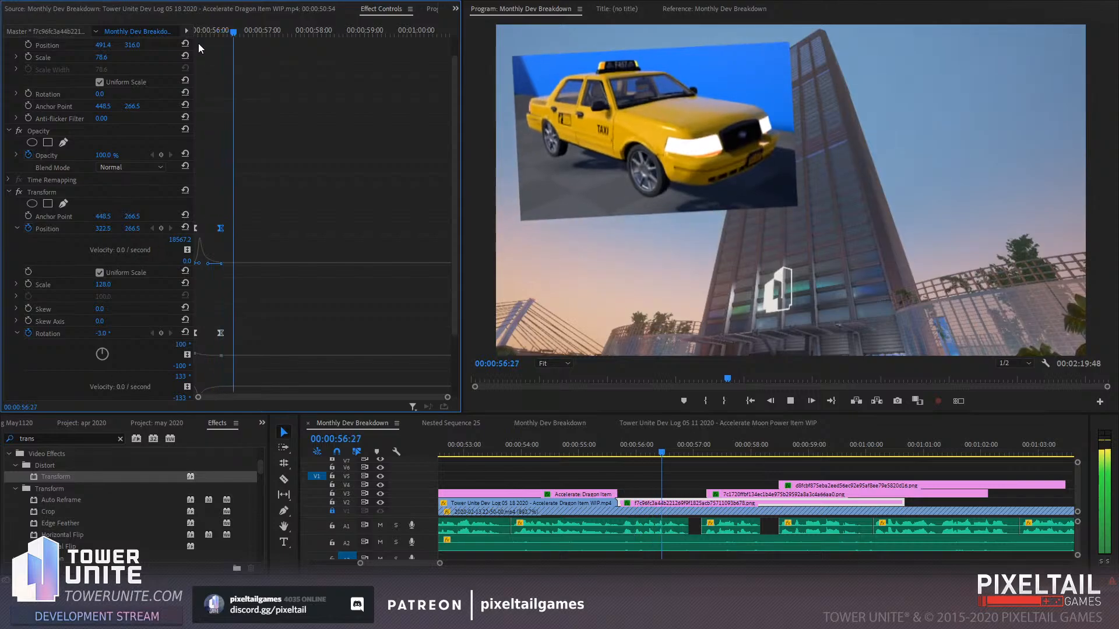
# Extend the start of the police car clip back to just before 00:00:57:00 and check the frames around it
pyautogui.click(713, 449)
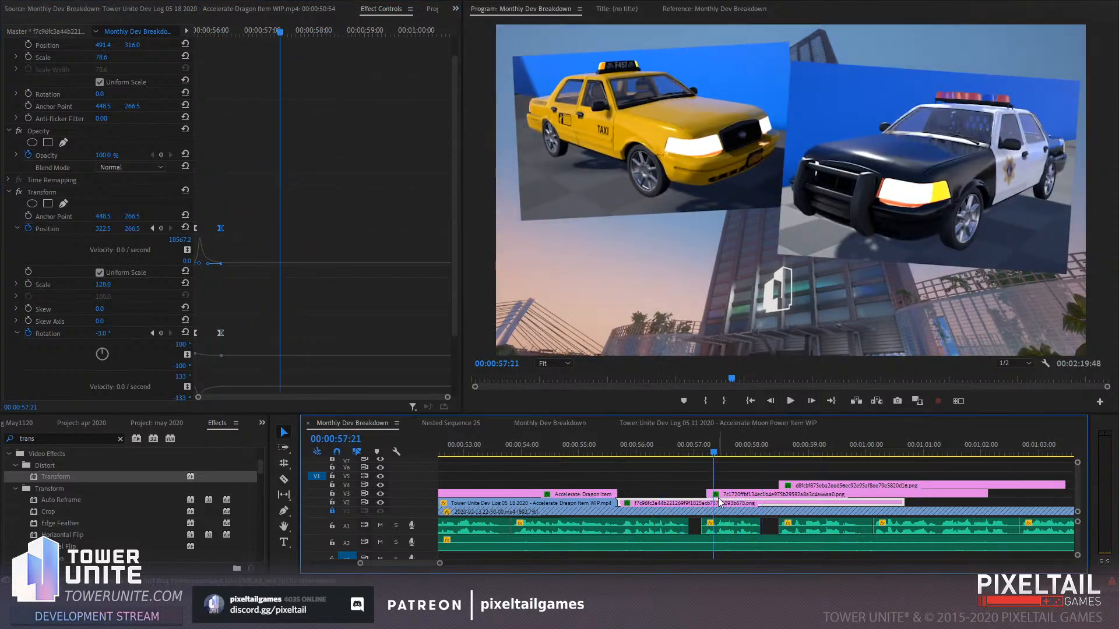
pyautogui.moveTo(707, 446); pyautogui.dragTo(705, 448)
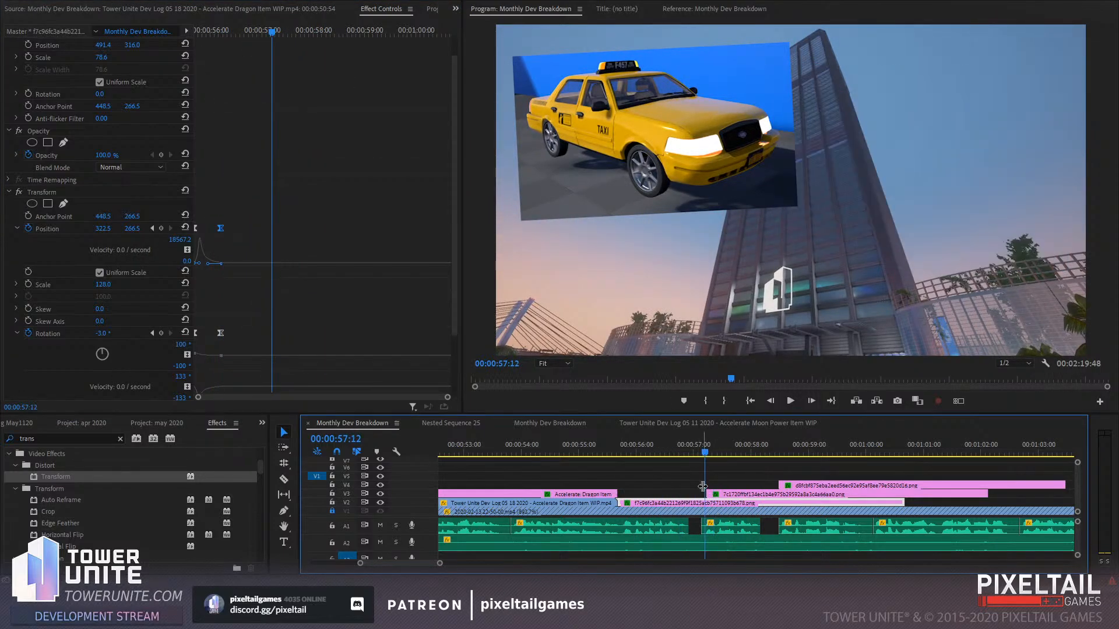
pyautogui.moveTo(708, 494); pyautogui.dragTo(690, 494)
pyautogui.moveTo(702, 448); pyautogui.dragTo(705, 448)
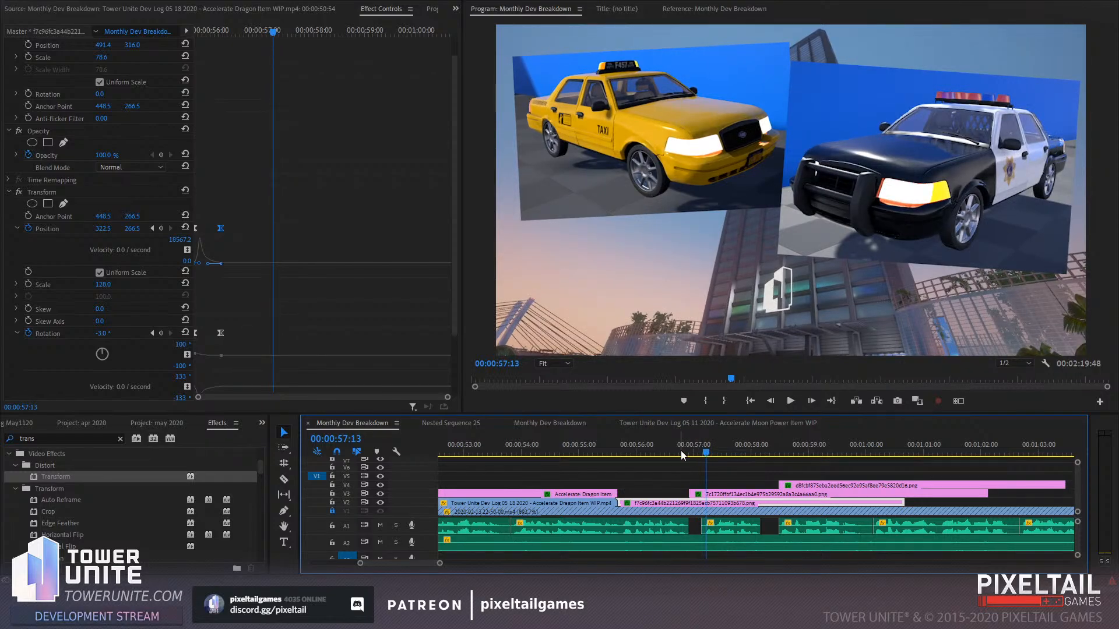
pyautogui.click(714, 452)
pyautogui.moveTo(715, 451); pyautogui.dragTo(712, 450)
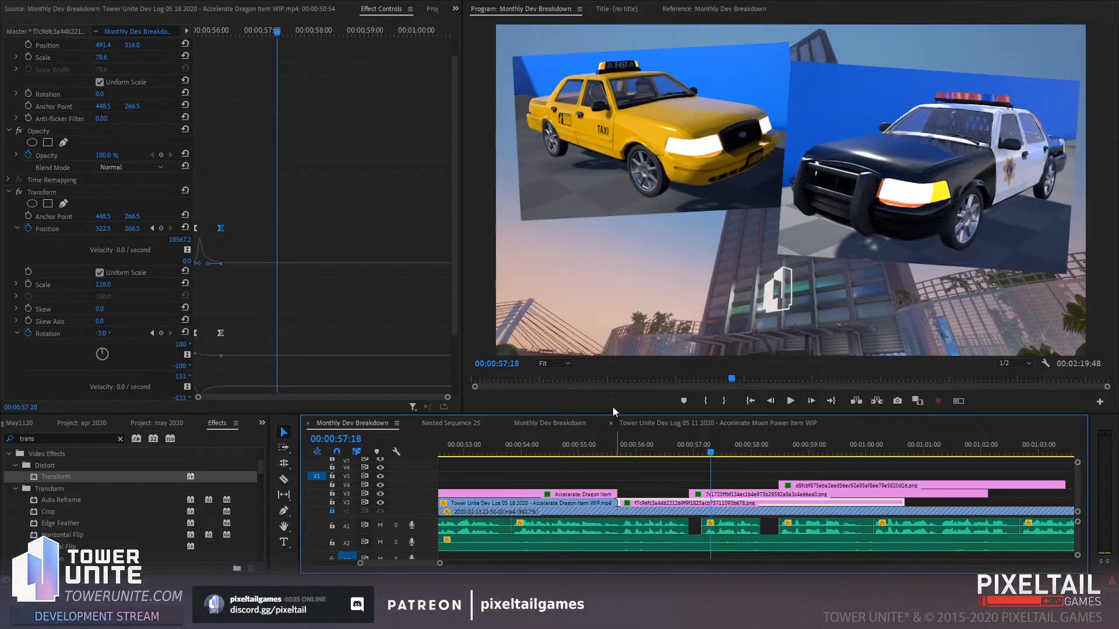
# Return to the Monthly Dev Breakdown sequence and apply another Transform effect to the police car clip
pyautogui.scroll(-1, 351, 193)
pyautogui.hotkey('shift', '3')
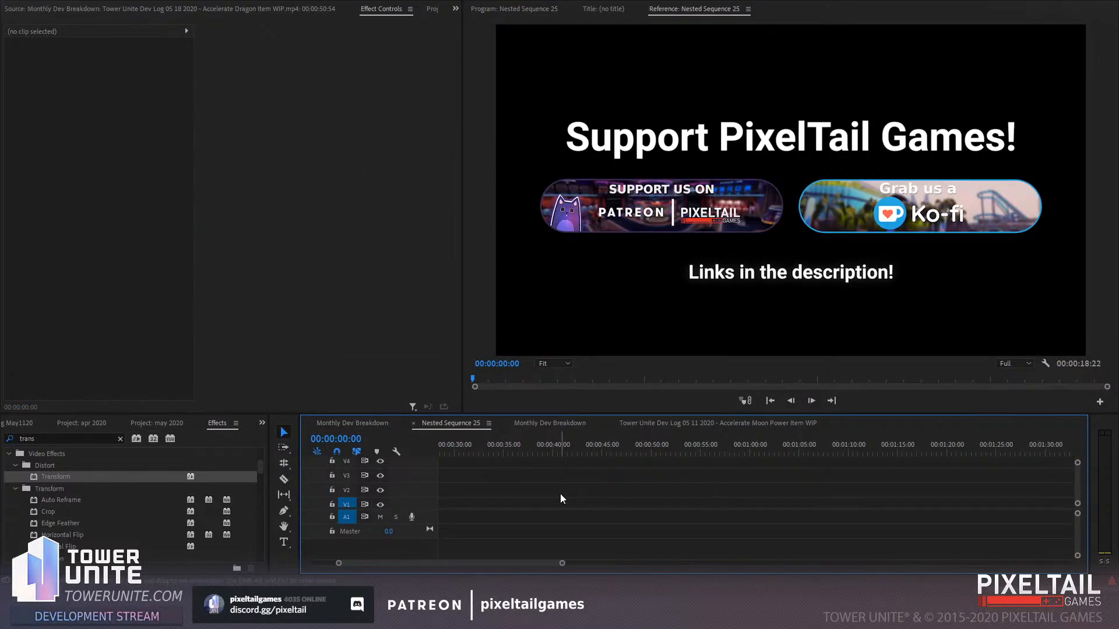
pyautogui.click(373, 424)
pyautogui.click(699, 494)
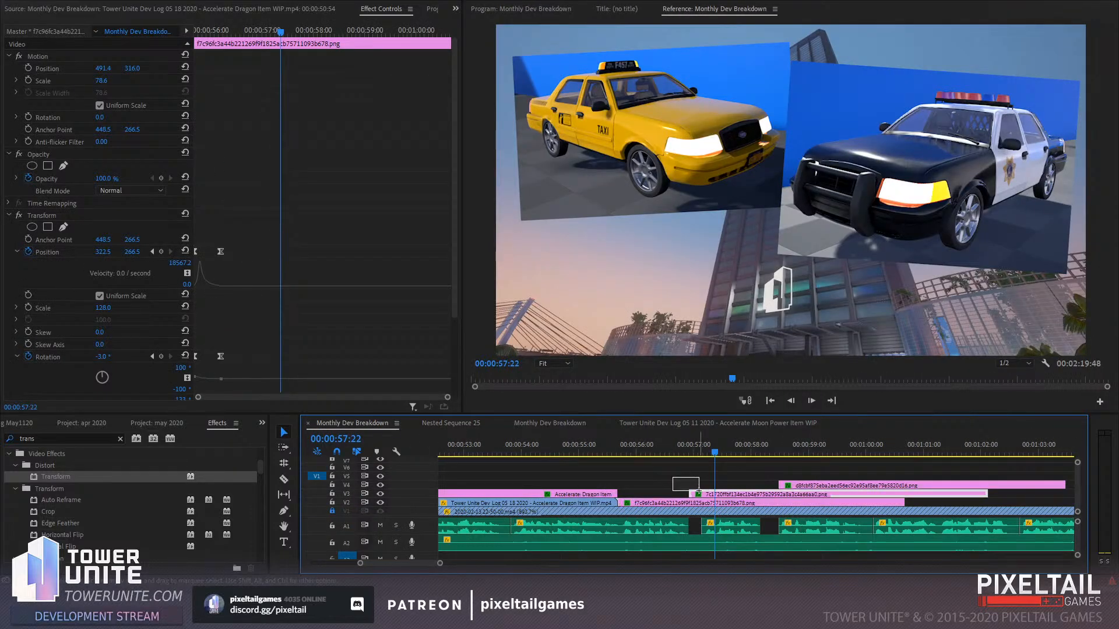
pyautogui.hotkey('shift', '7')
pyautogui.moveTo(701, 488); pyautogui.dragTo(703, 494)
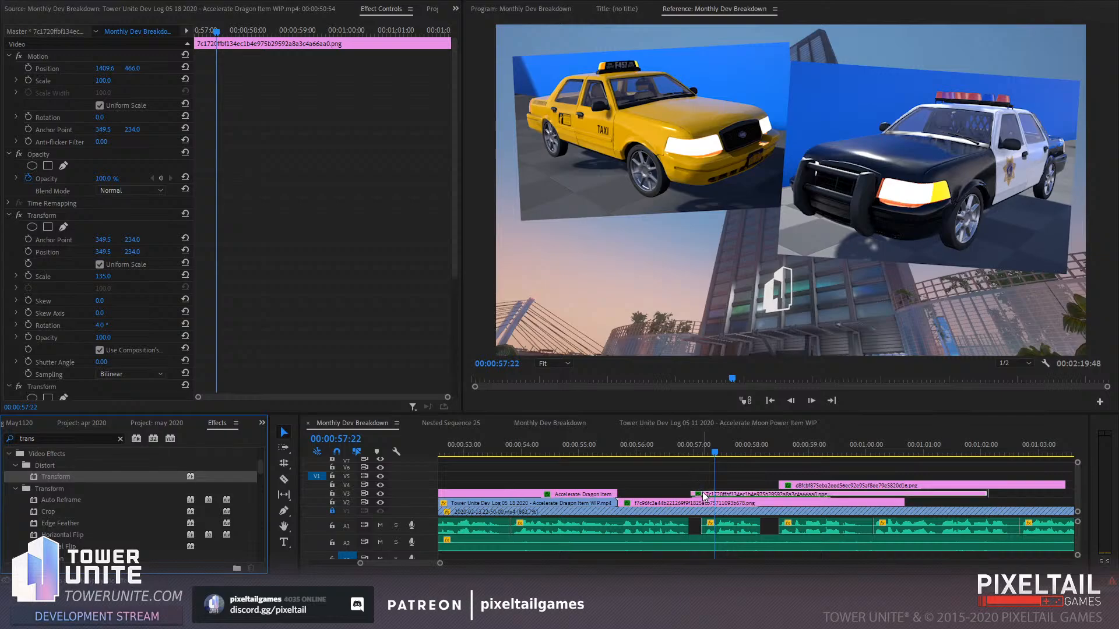
# Try deleting the police car's original Transform effect, restore it, and delete the duplicate Transform effect instead
pyautogui.scroll(-3, 305, 252)
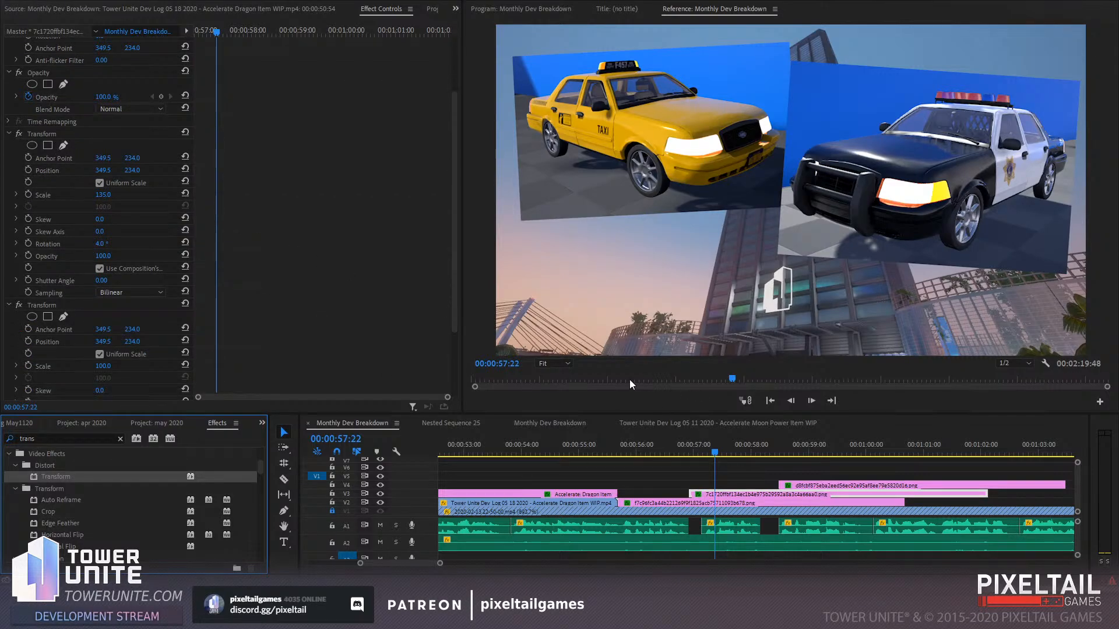
pyautogui.click(34, 134)
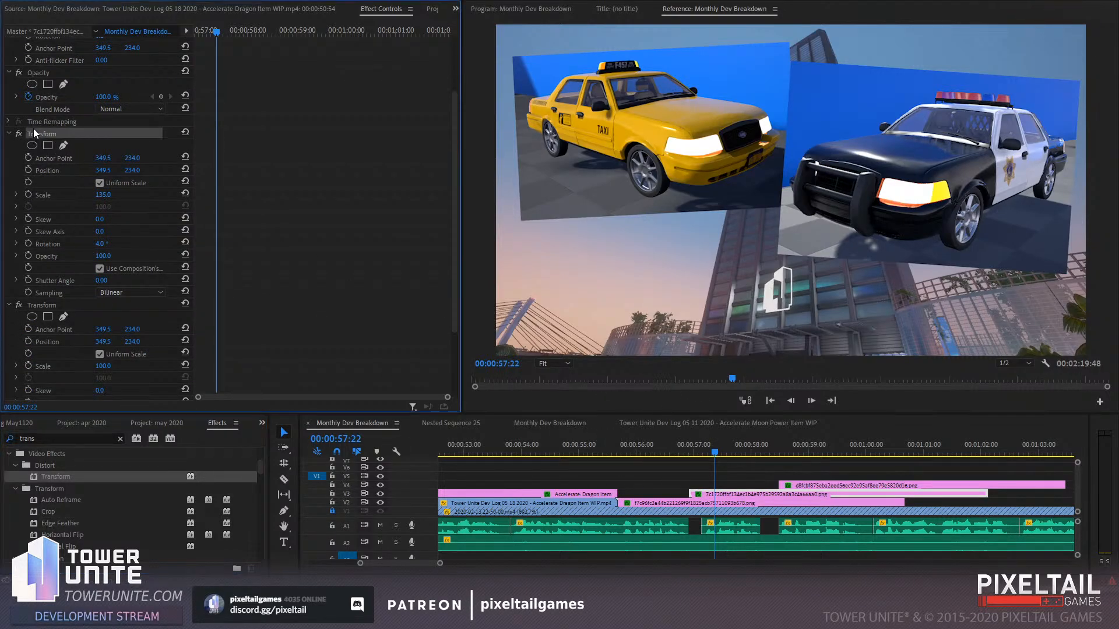
pyautogui.press('Delete')
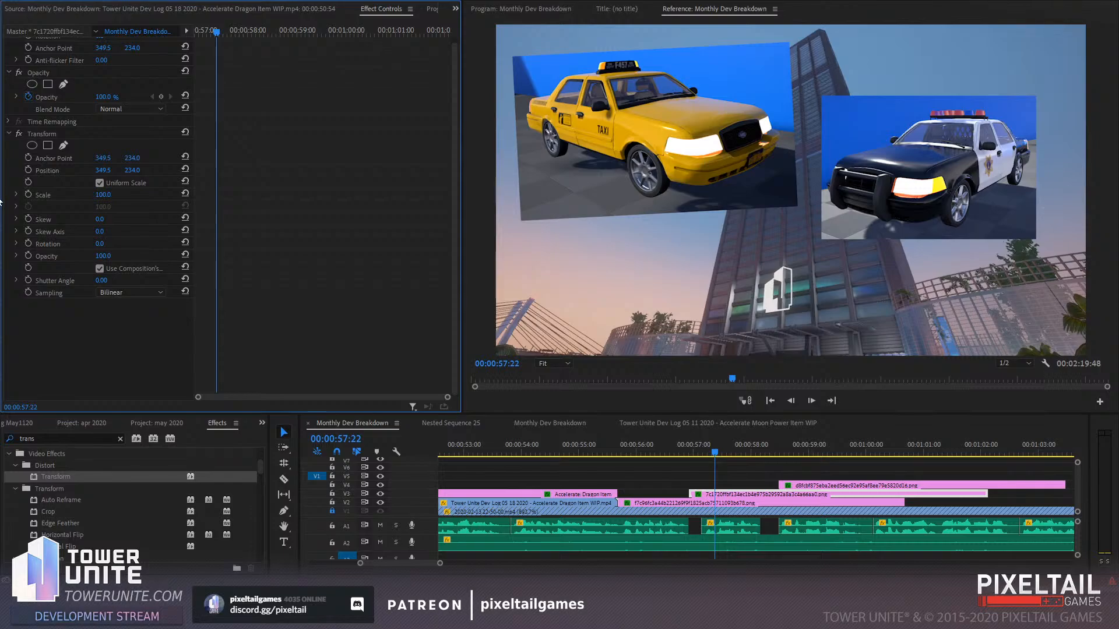
pyautogui.hotkey('ctrl', 'z')
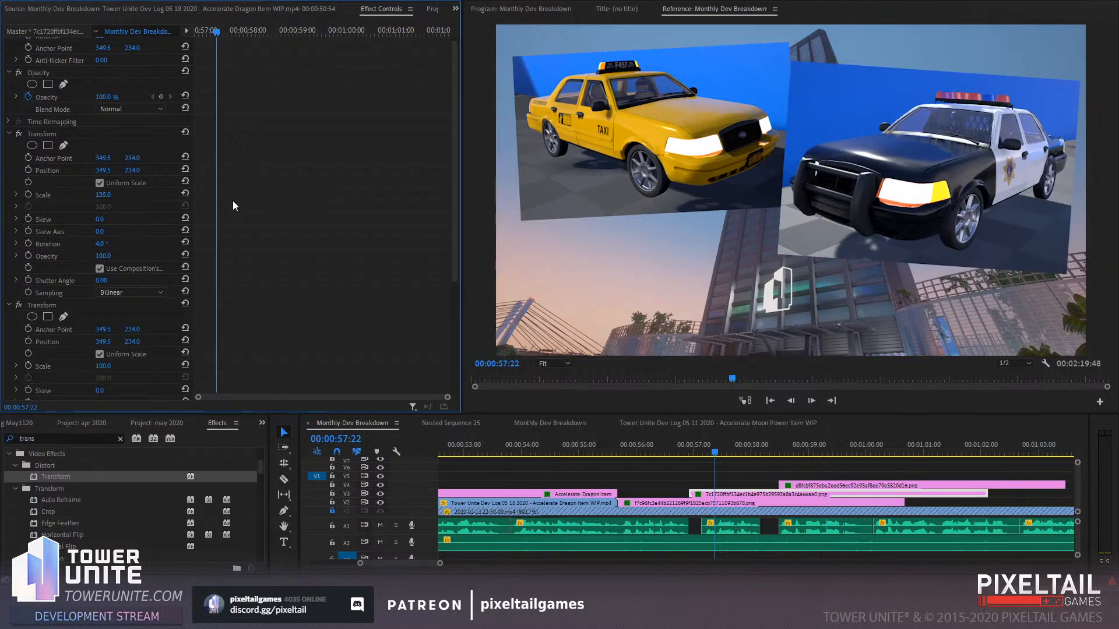
pyautogui.click(31, 306)
pyautogui.press('Delete')
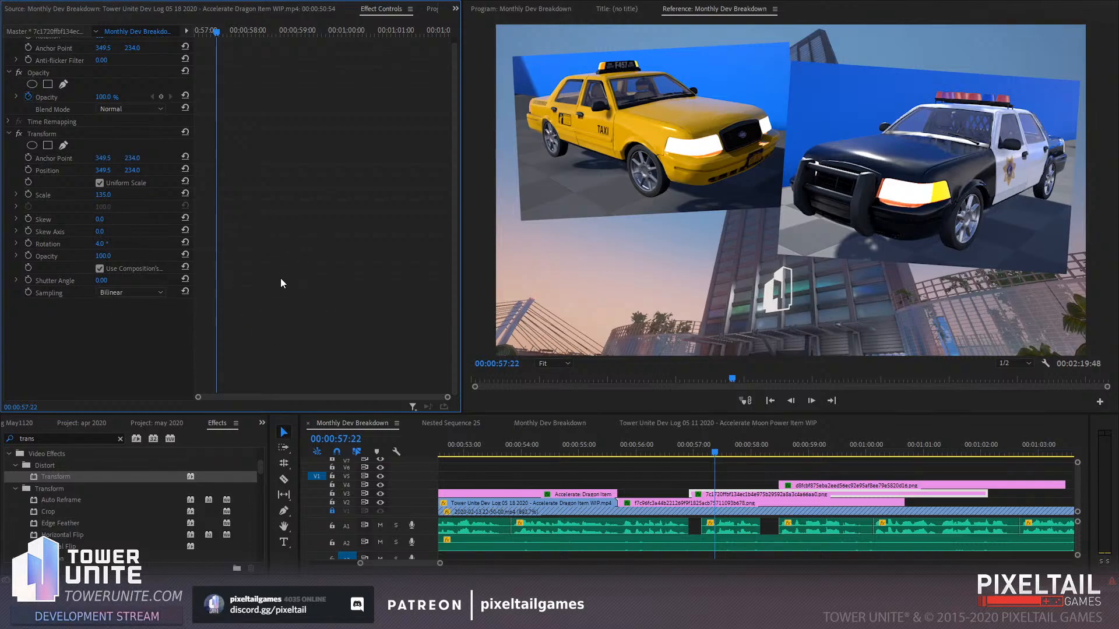
# Create Position and Rotation keyframes in the police car's Transform effect, move them to 00:00:57:46, and fit the preview to its frame
pyautogui.click(28, 171)
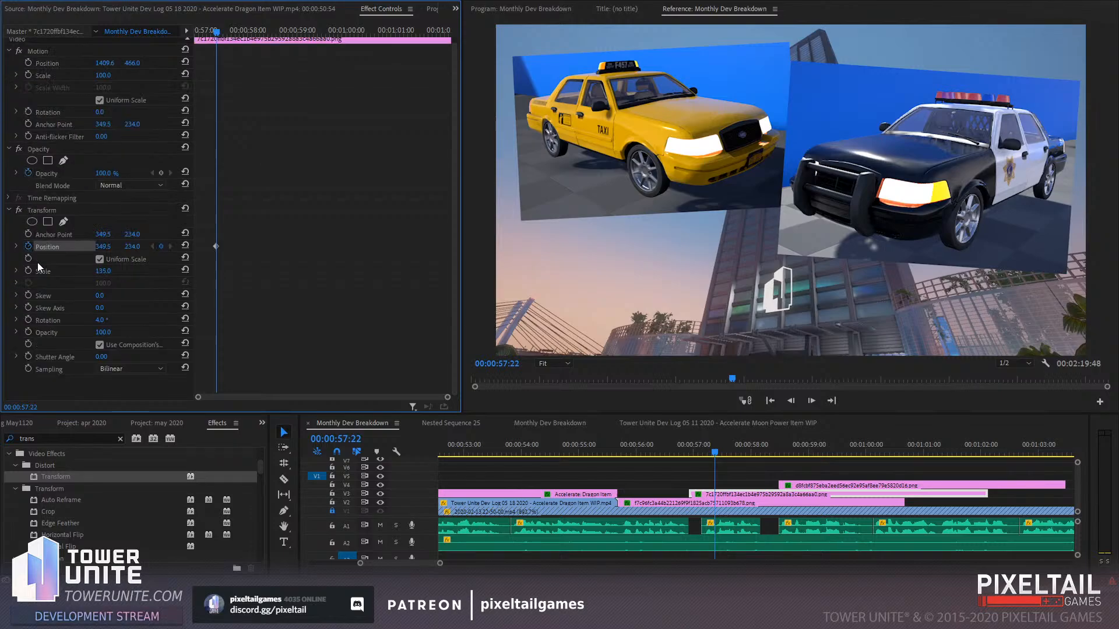
pyautogui.click(28, 321)
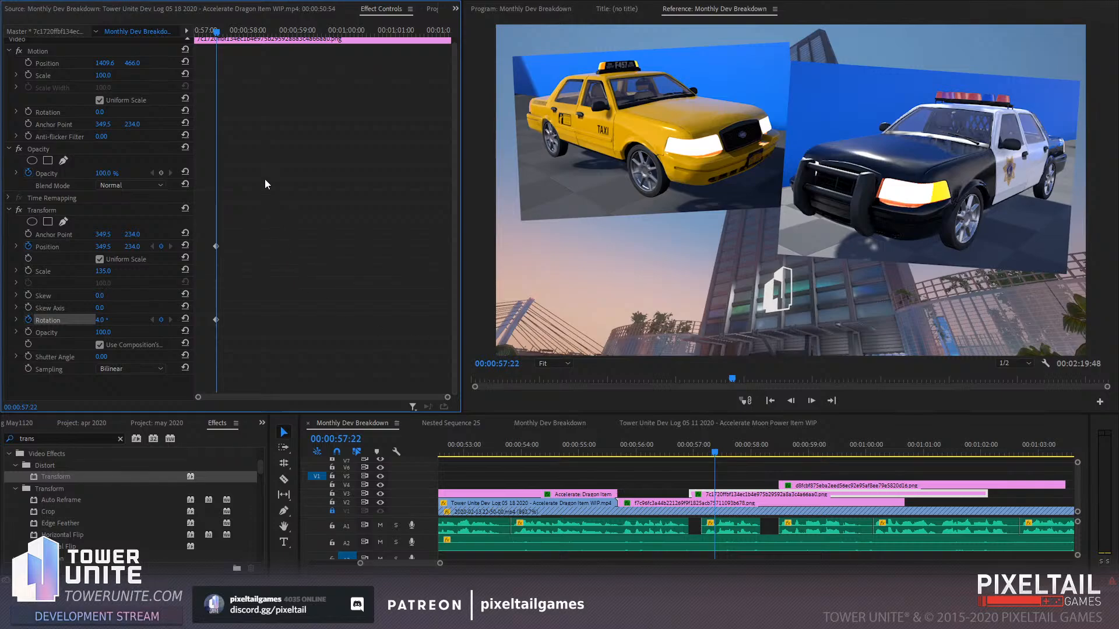
pyautogui.press('space')
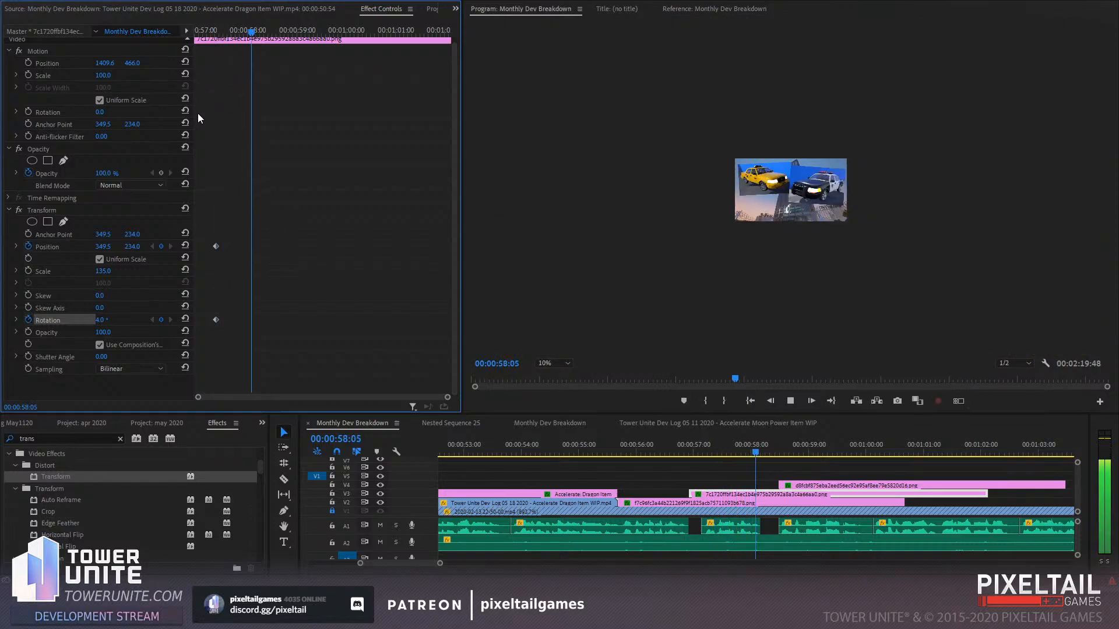
pyautogui.moveTo(224, 31); pyautogui.dragTo(228, 26)
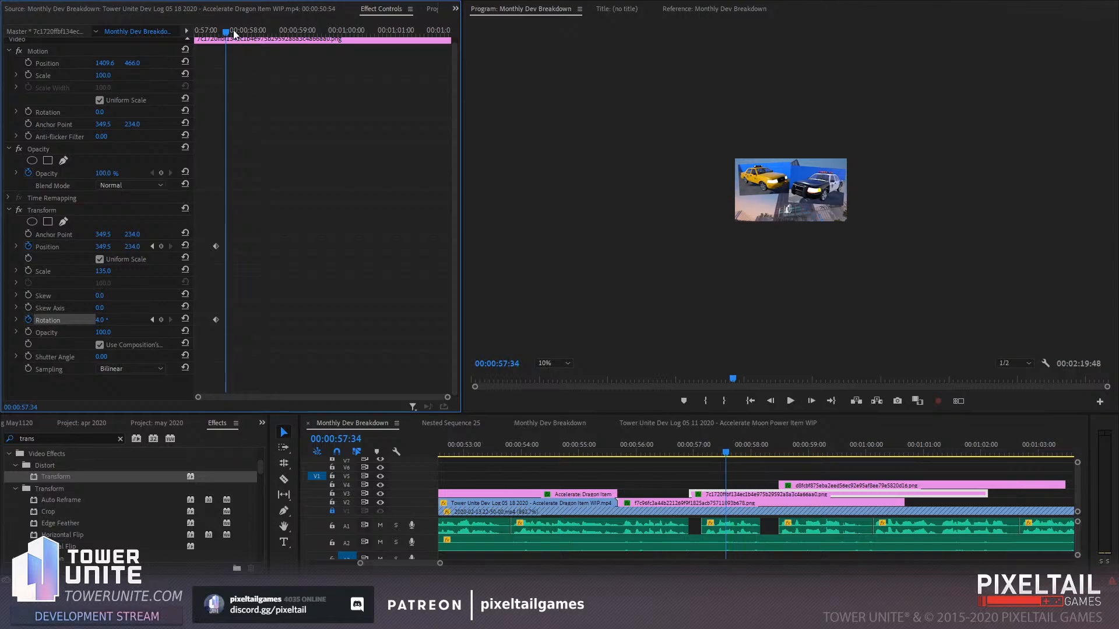
pyautogui.click(234, 30)
pyautogui.moveTo(292, 186); pyautogui.dragTo(234, 319)
pyautogui.click(546, 366)
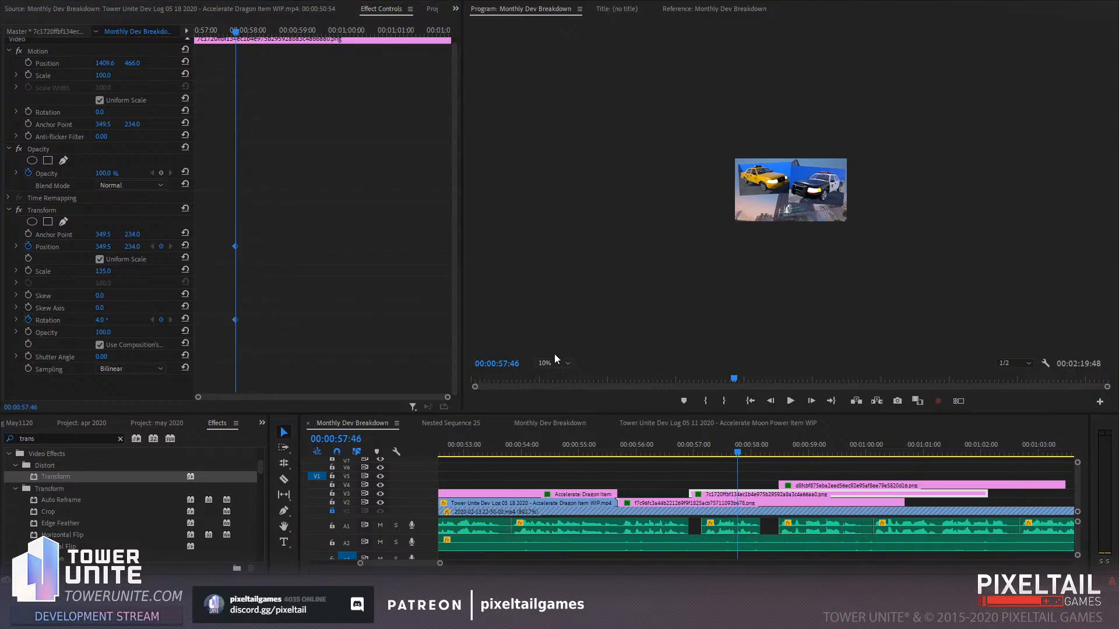
pyautogui.click(554, 354)
# Add starting Position and Rotation keyframes to the police car's Transform effect at 00:00:57:13
pyautogui.moveTo(216, 32); pyautogui.dragTo(208, 32)
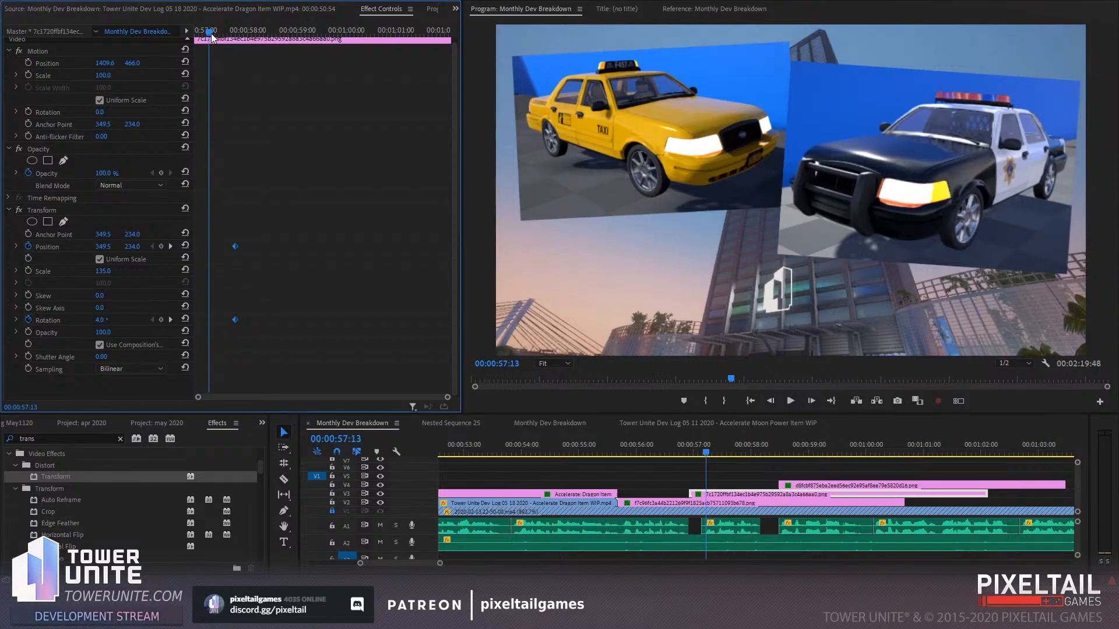
pyautogui.click(160, 246)
pyautogui.click(161, 320)
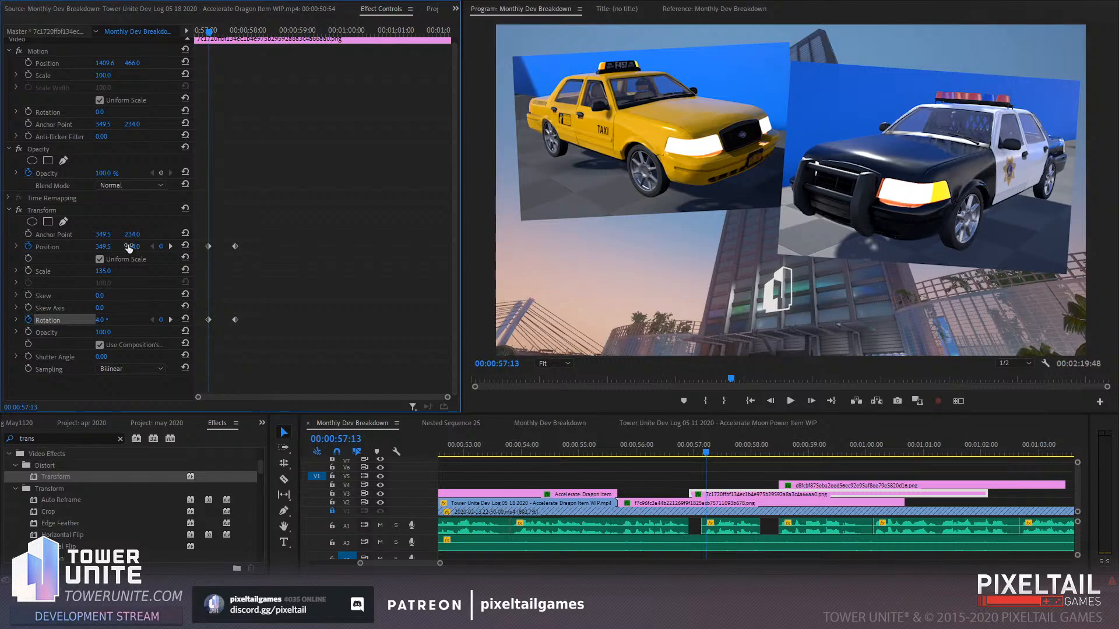
# Set the police car's starting Rotation keyframe to -8.0°, adjust its starting vertical Position, and play back the entrance
pyautogui.moveTo(133, 246); pyautogui.dragTo(690, 246)
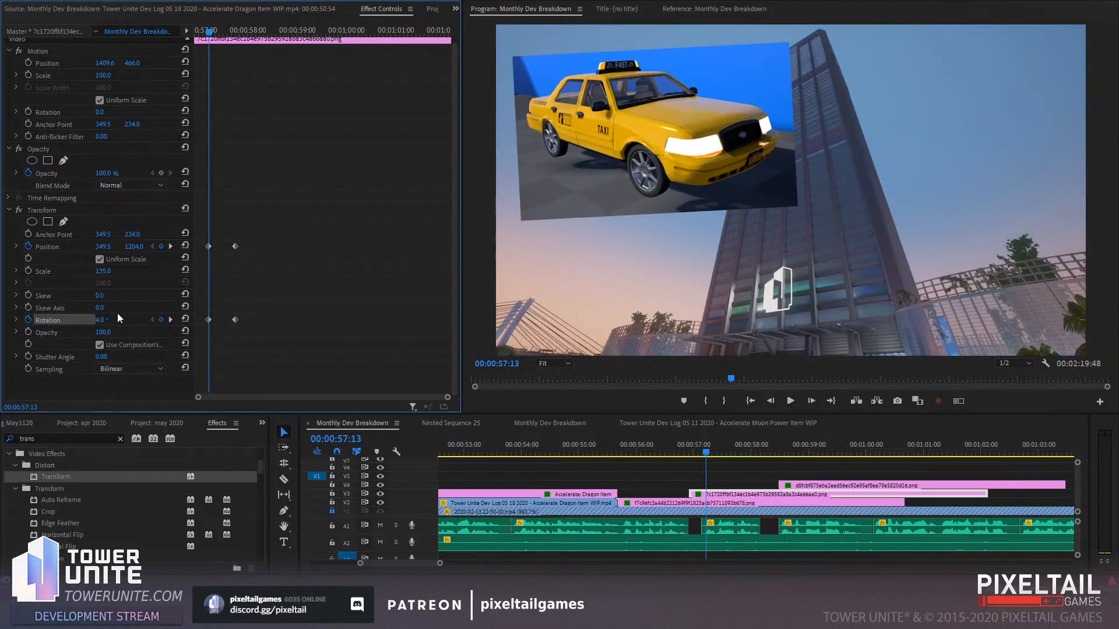
pyautogui.hotkey('ctrl', 'z')
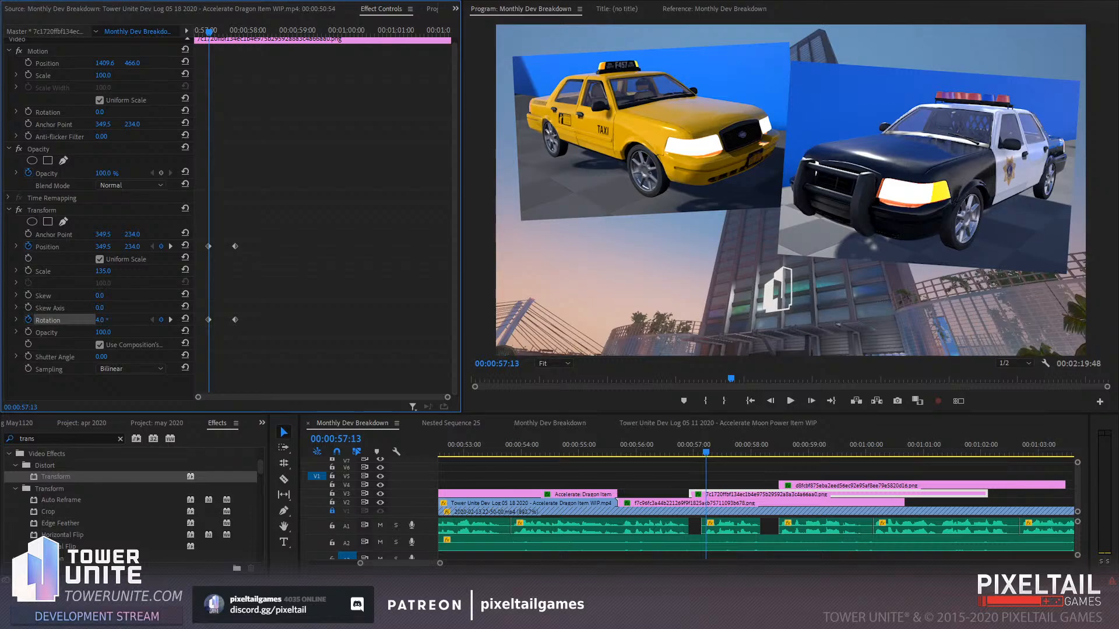
pyautogui.moveTo(103, 320)
pyautogui.mouseDown()
pyautogui.moveTo(116, 320)
pyautogui.moveTo(96, 320)
pyautogui.mouseUp()
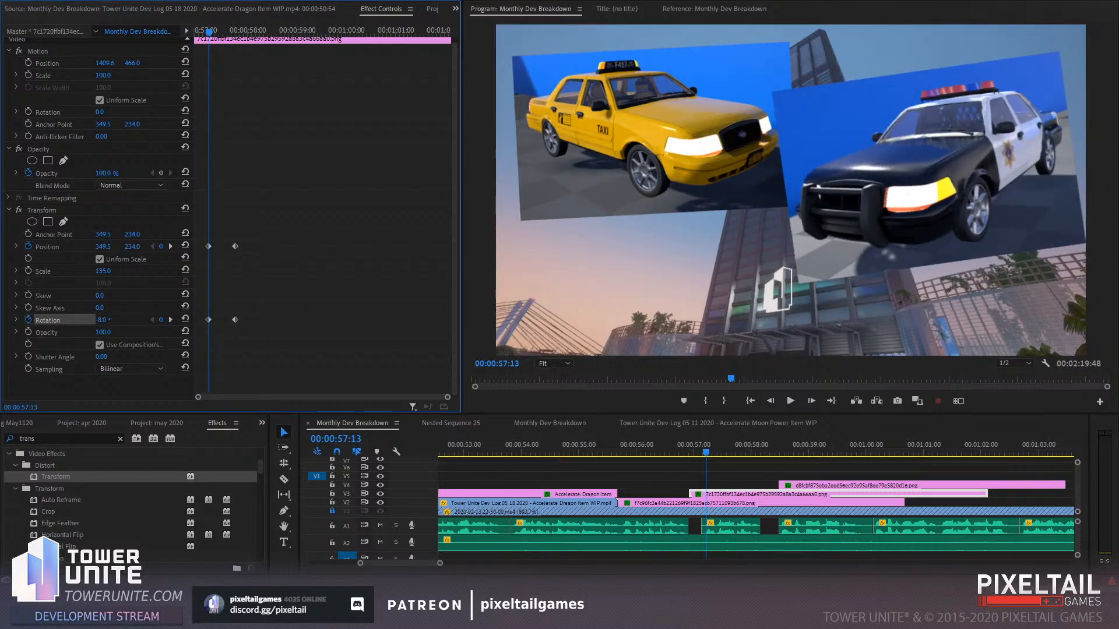
pyautogui.moveTo(106, 247); pyautogui.dragTo(373, 247)
pyautogui.hotkey('ctrl', 'z')
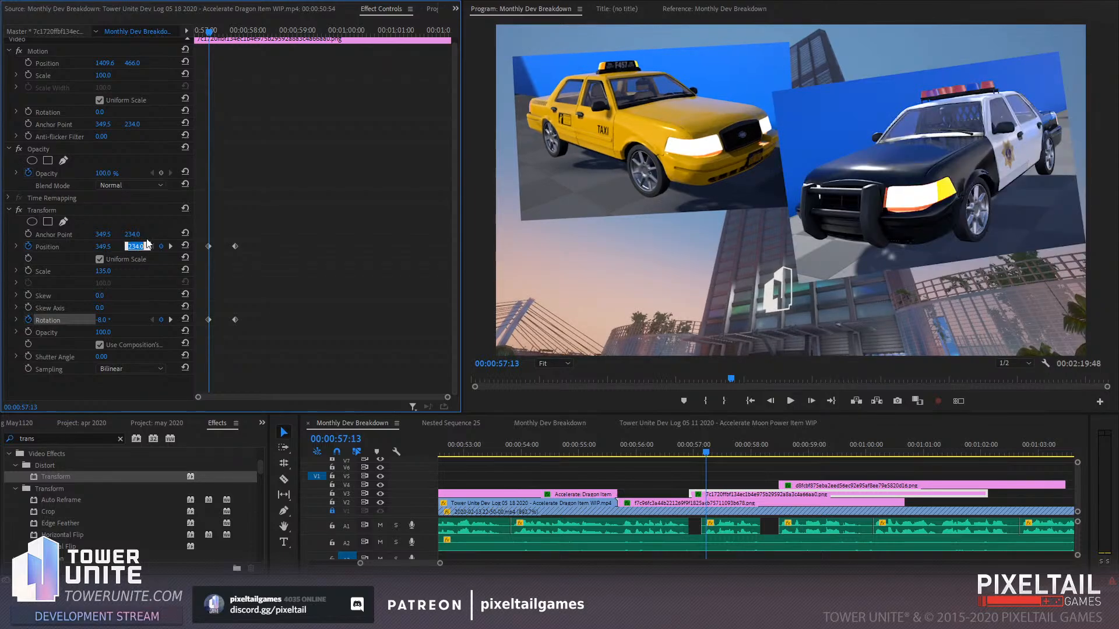
pyautogui.scroll(1, 386, 173)
pyautogui.moveTo(132, 251); pyautogui.dragTo(159, 225)
pyautogui.press('space')
pyautogui.press('space')
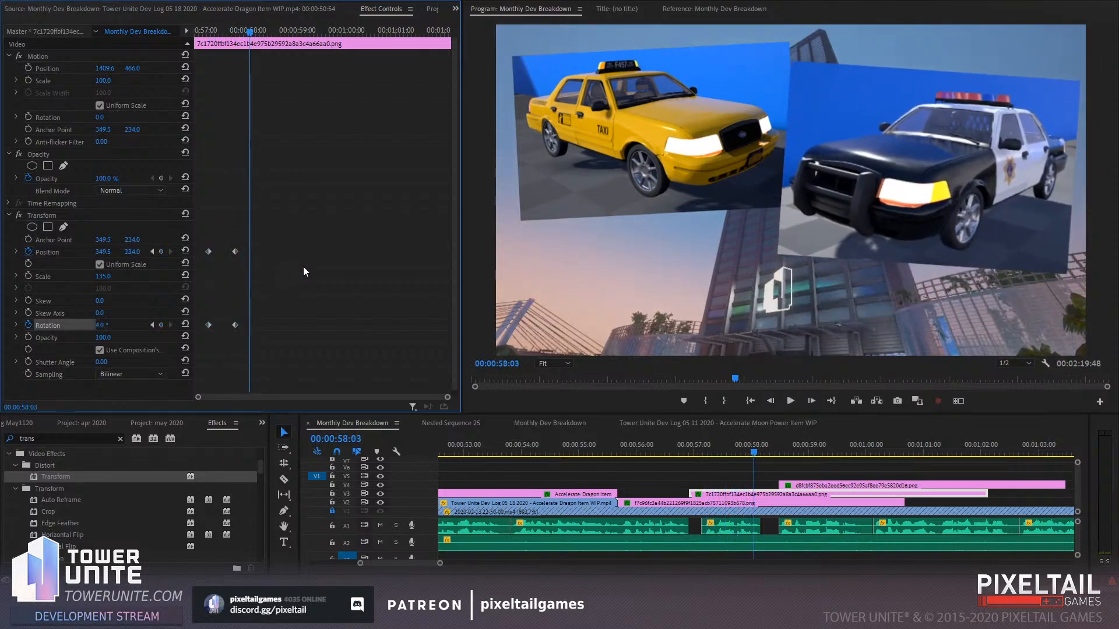
# Move the police car's ending Position and Rotation keyframes earlier, ease all four keyframes, and expand both properties' velocity graphs
pyautogui.moveTo(278, 210); pyautogui.dragTo(225, 325)
pyautogui.moveTo(231, 231); pyautogui.dragTo(205, 324)
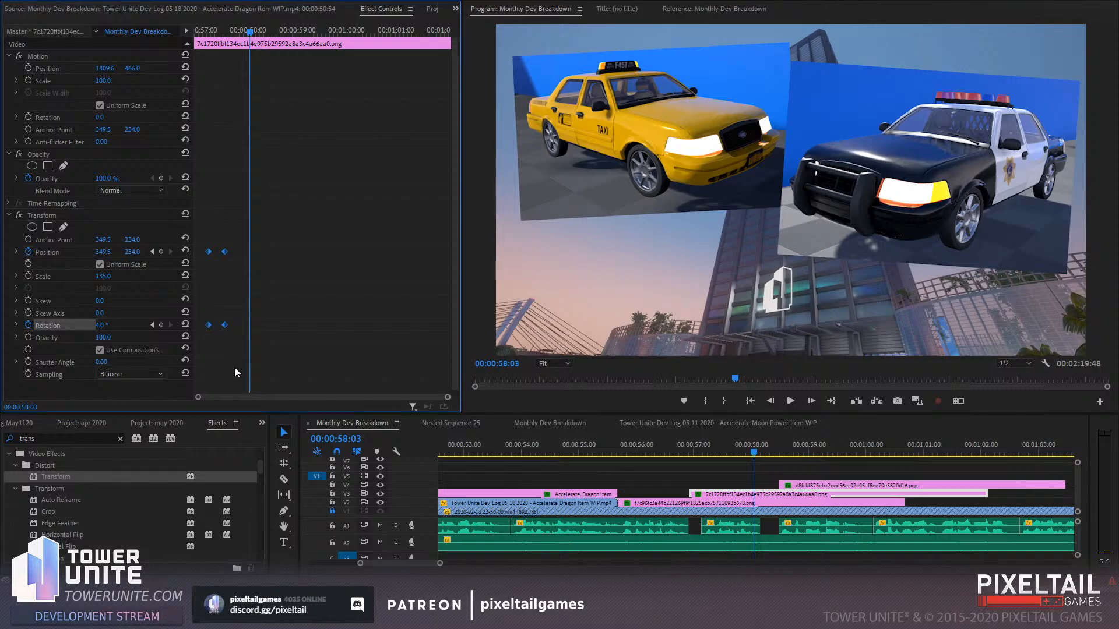
pyautogui.press('F9')
pyautogui.click(17, 250)
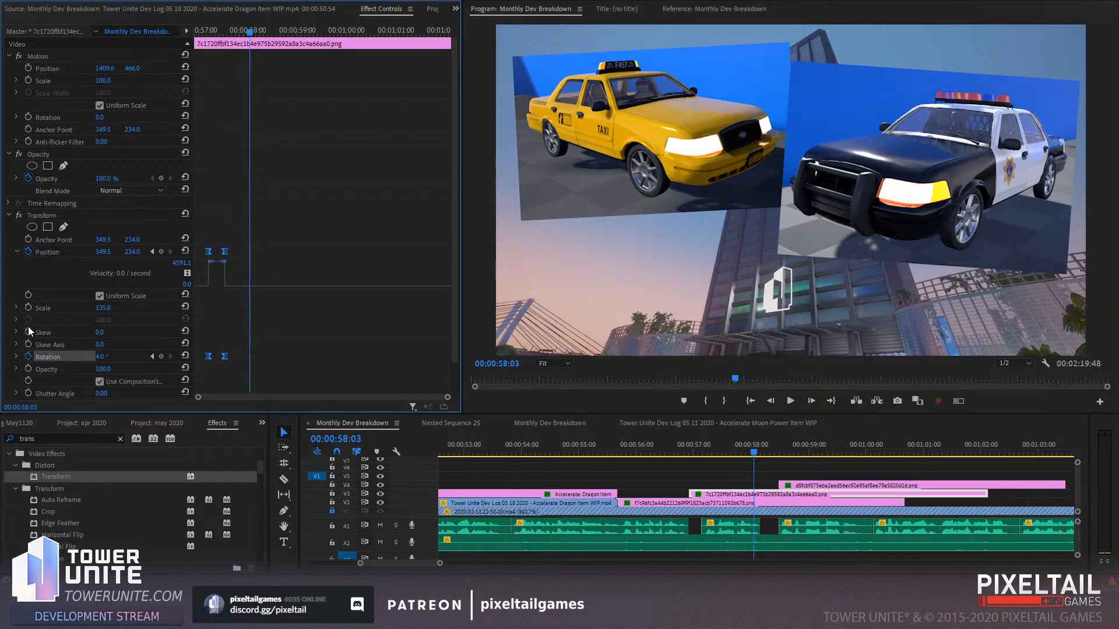
pyautogui.click(17, 356)
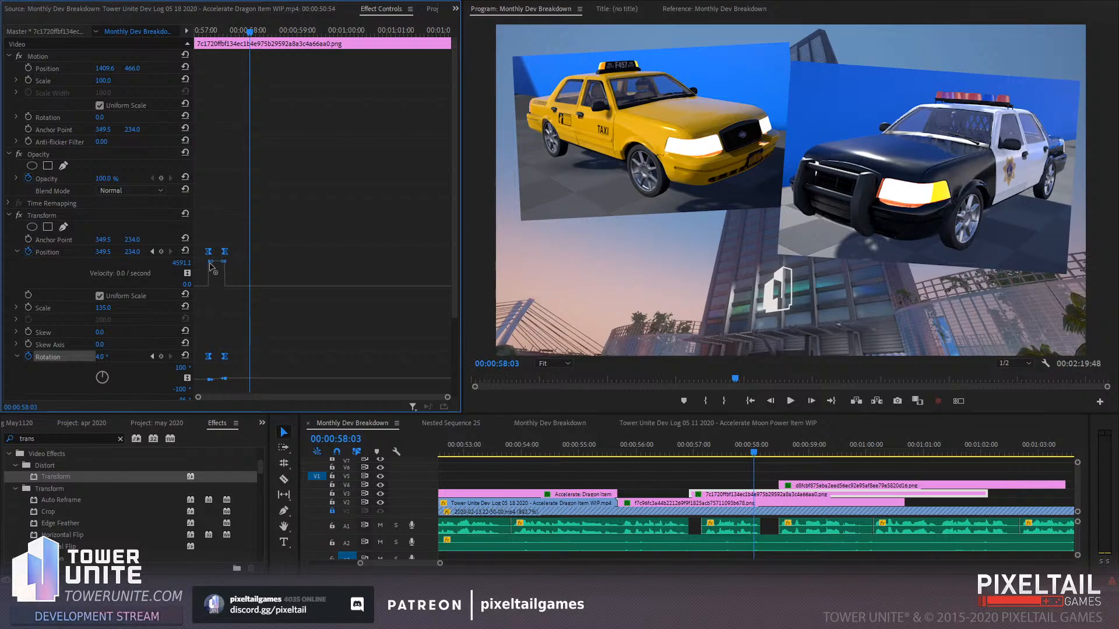
# Reshape the police car's Position velocity curve into an early peak with a long ease-out, and play back the entrance
pyautogui.moveTo(222, 262); pyautogui.dragTo(214, 289)
pyautogui.click(204, 42)
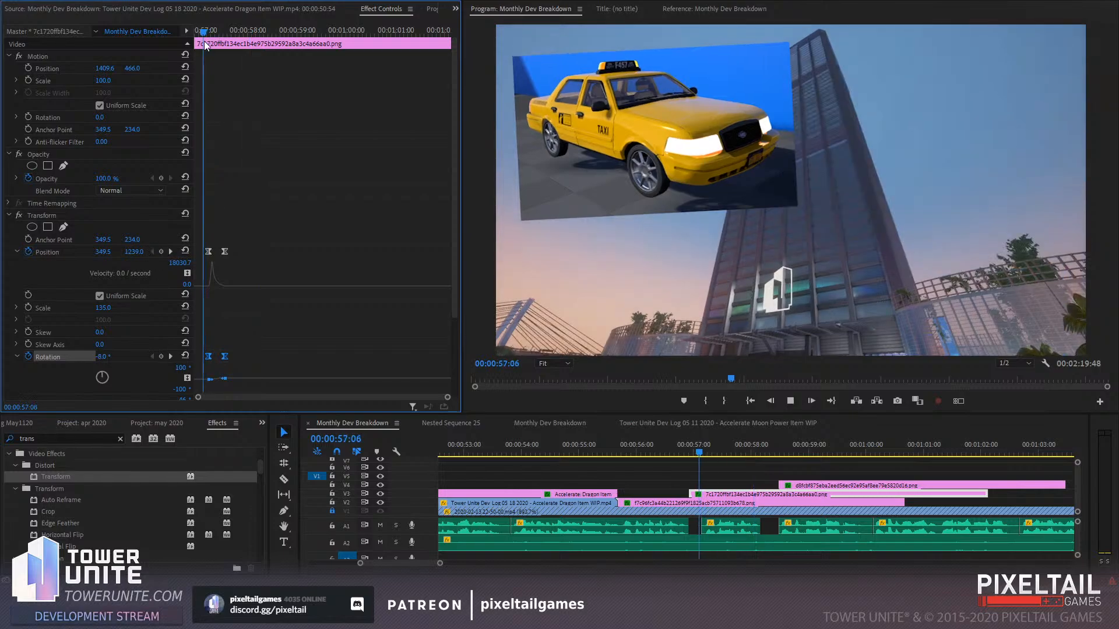
pyautogui.press('space')
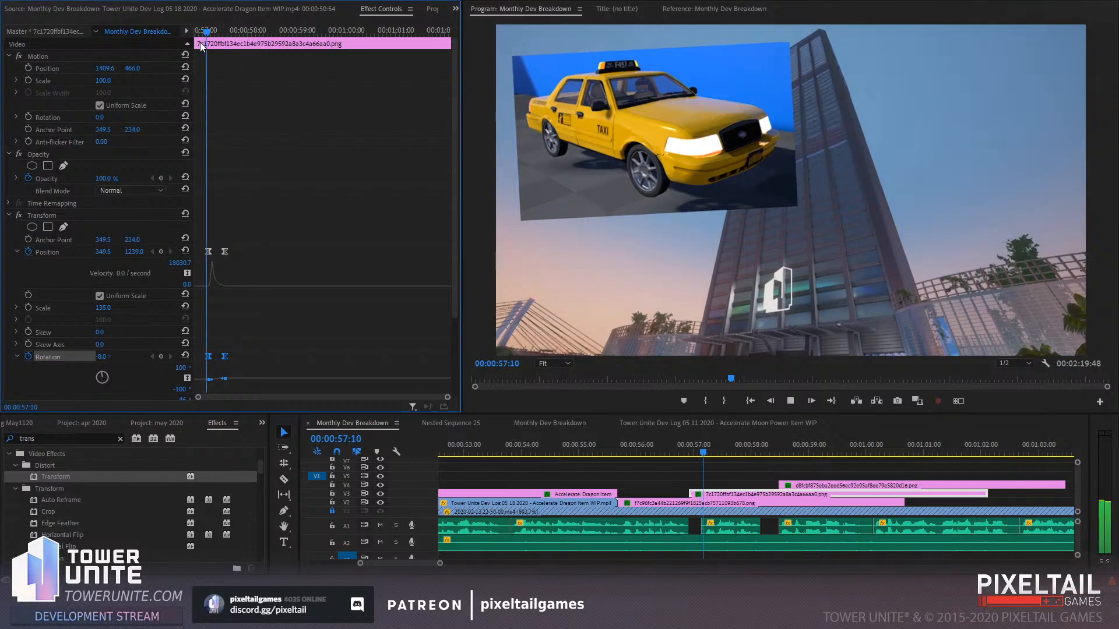
pyautogui.press('space')
# Move the police car's ending Position and Rotation keyframes to 00:00:57:43 and play back the entrance
pyautogui.moveTo(214, 228); pyautogui.dragTo(233, 361)
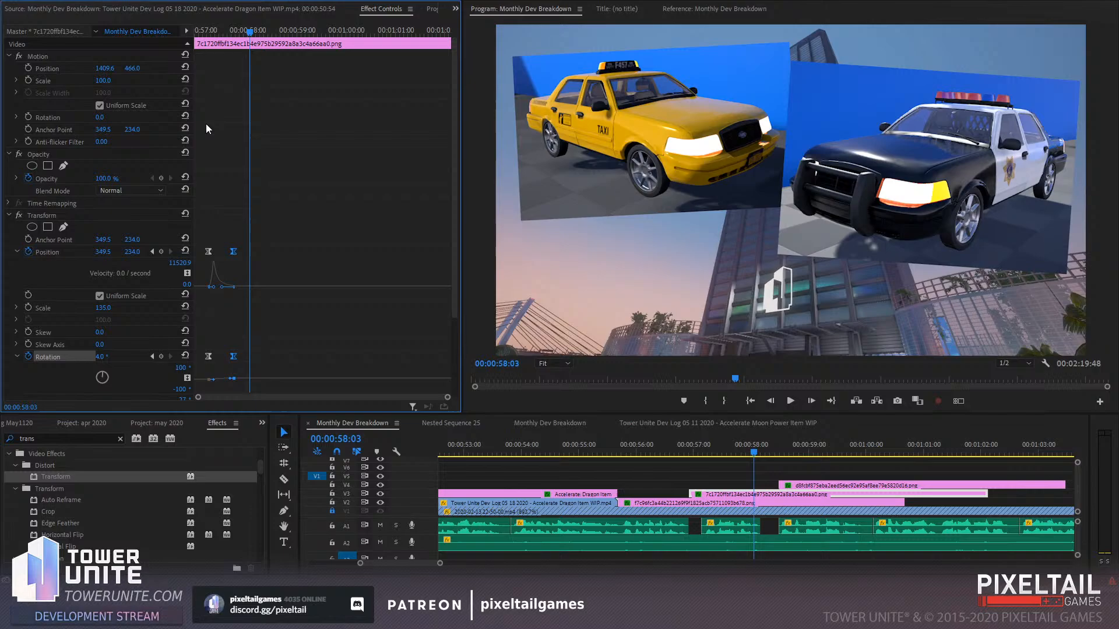
pyautogui.click(211, 32)
pyautogui.press('space')
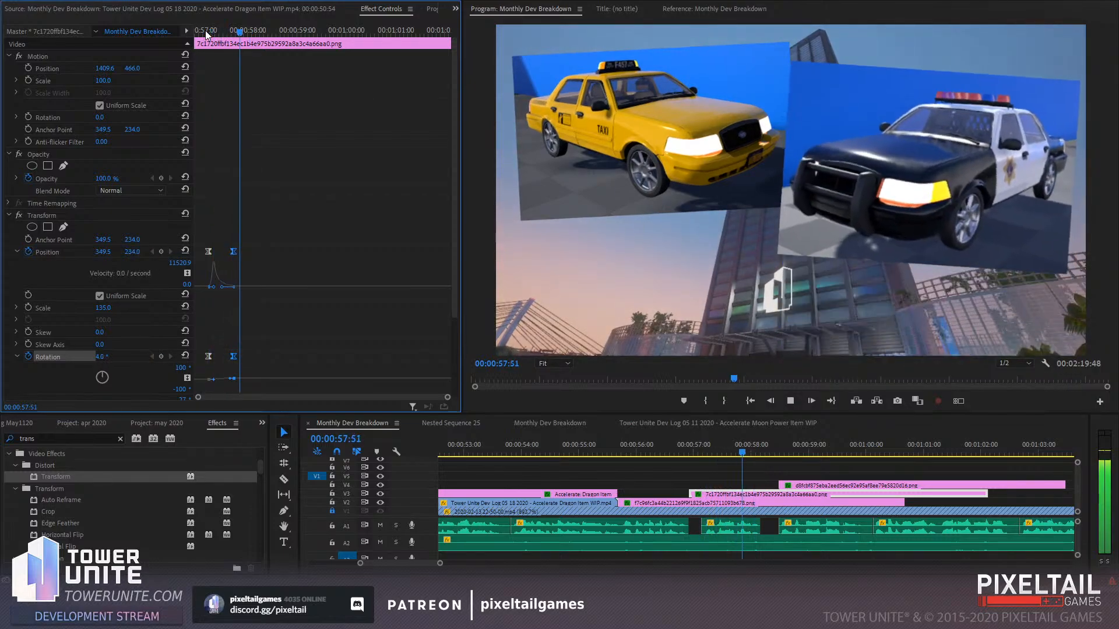
pyautogui.press('space')
# Reshape the police car's Rotation velocity curve into an early peak with a long ease-out, and play back the entrance
pyautogui.scroll(-3, 340, 209)
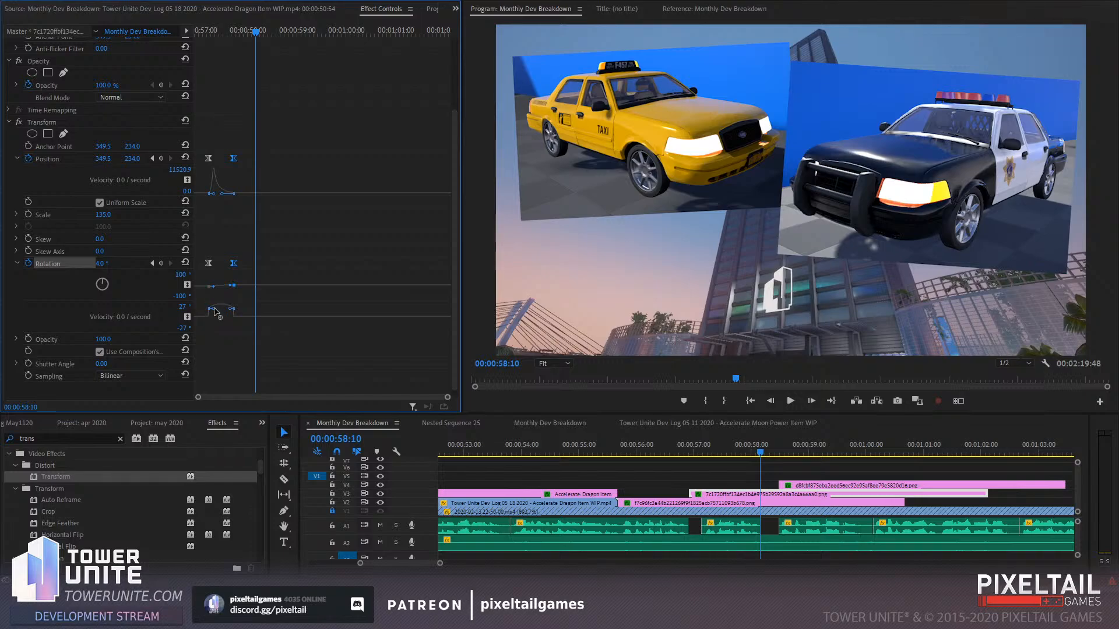
pyautogui.moveTo(231, 309); pyautogui.dragTo(217, 318)
pyautogui.click(215, 317)
pyautogui.click(197, 33)
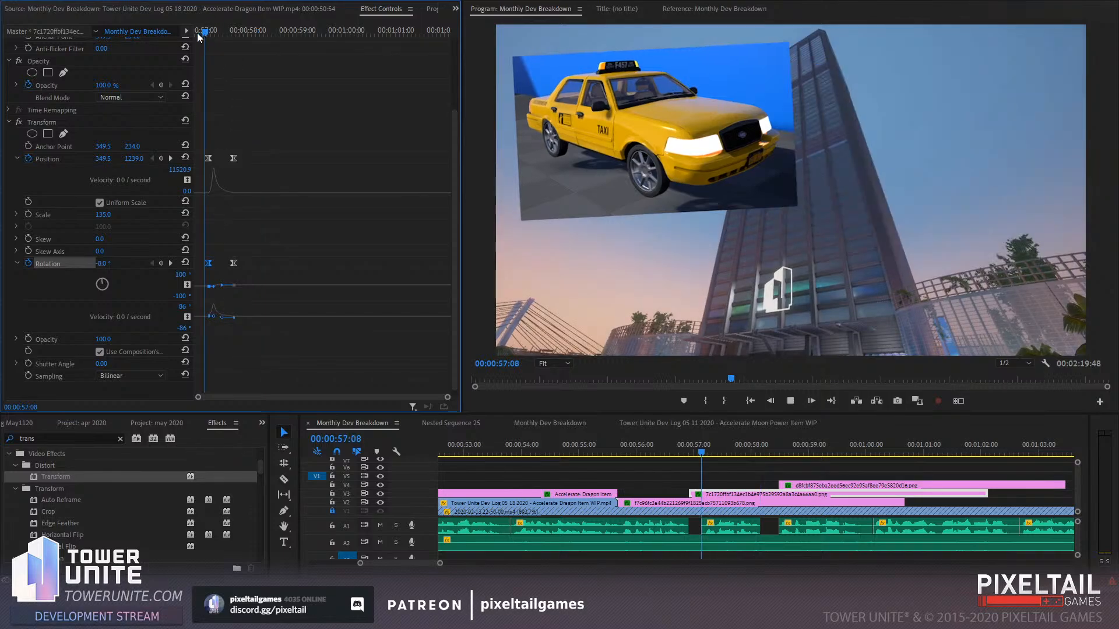
pyautogui.press('space')
# Disable the composition's shutter angle in the police car's Transform effect, set Shutter Angle to 123.00, and scrub through the motion blur
pyautogui.press('space')
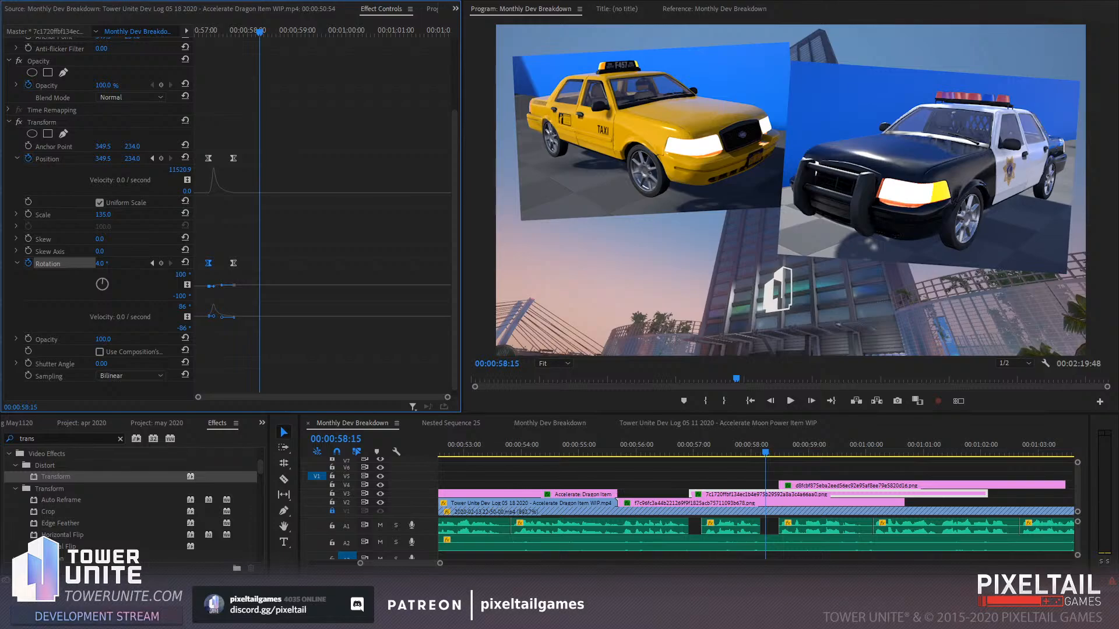
pyautogui.moveTo(104, 365)
pyautogui.mouseDown()
pyautogui.moveTo(146, 364)
pyautogui.moveTo(108, 364)
pyautogui.mouseUp()
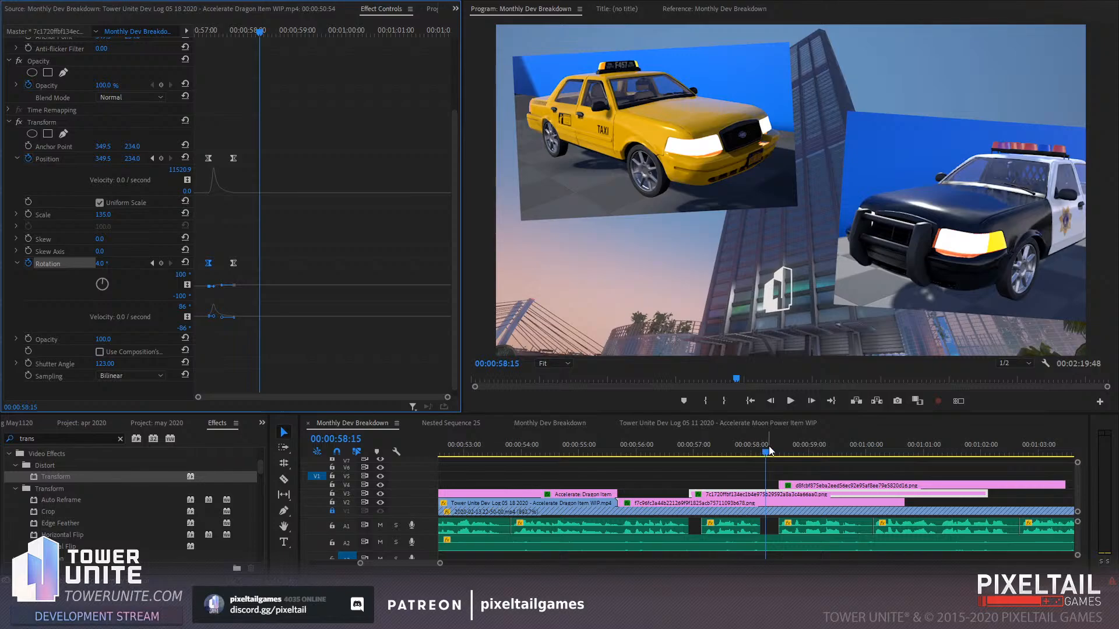
pyautogui.click(743, 454)
pyautogui.moveTo(745, 452)
pyautogui.mouseDown()
pyautogui.moveTo(702, 459)
pyautogui.moveTo(759, 456)
pyautogui.mouseUp()
# Set the police car's ending Transform Position keyframe to 158.5, 133.0 and scrub through the entrance
pyautogui.scroll(3, 245, 168)
pyautogui.click(151, 218)
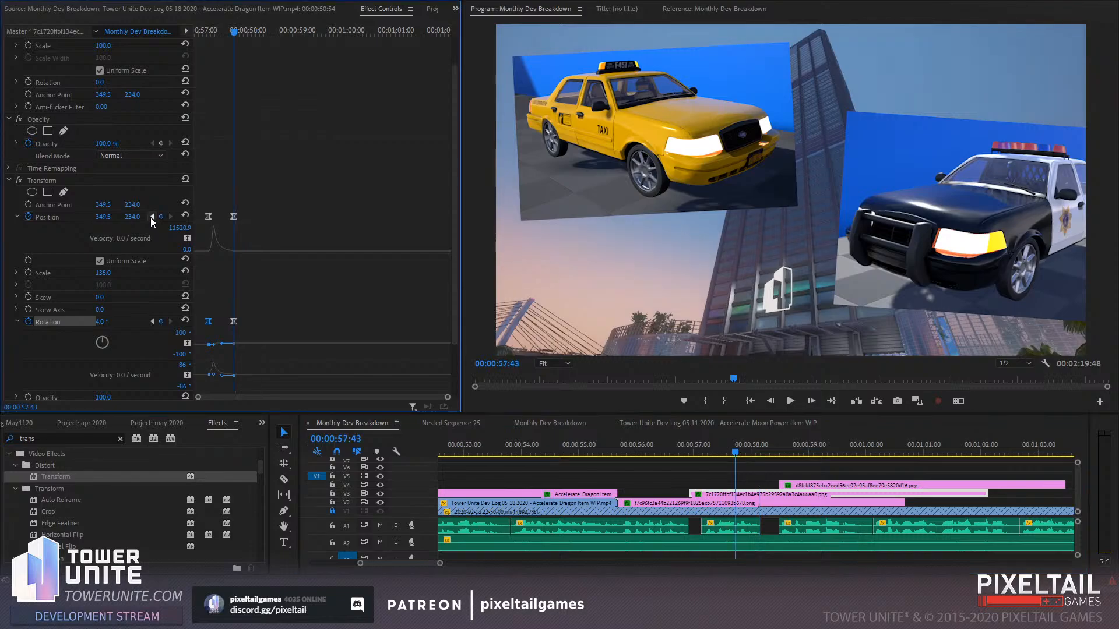
pyautogui.click(152, 216)
pyautogui.click(170, 216)
pyautogui.moveTo(103, 218); pyautogui.dragTo(72, 218)
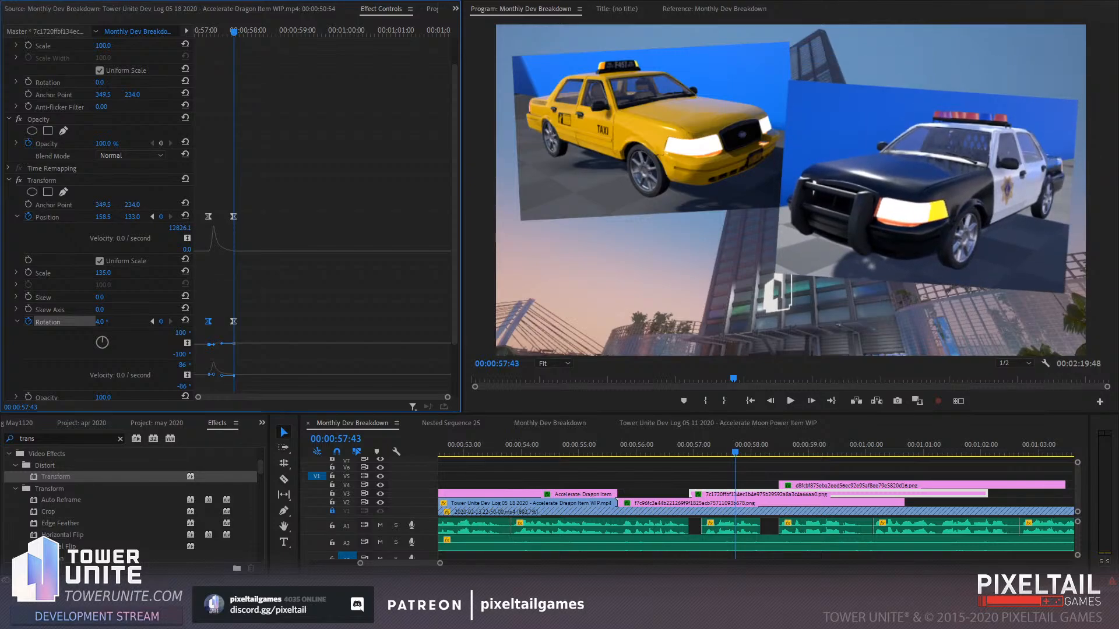
pyautogui.click(718, 452)
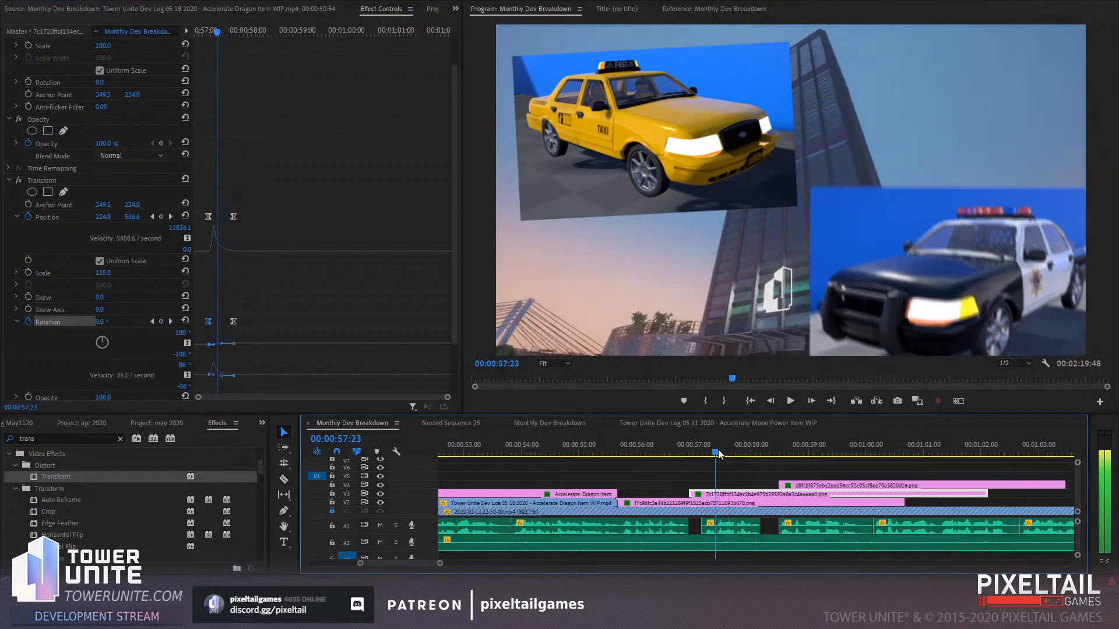
pyautogui.moveTo(718, 451); pyautogui.dragTo(713, 451)
# Set the police car's starting Transform Position keyframe to 173.5, 1252.0 and play back the entrance
pyautogui.click(152, 218)
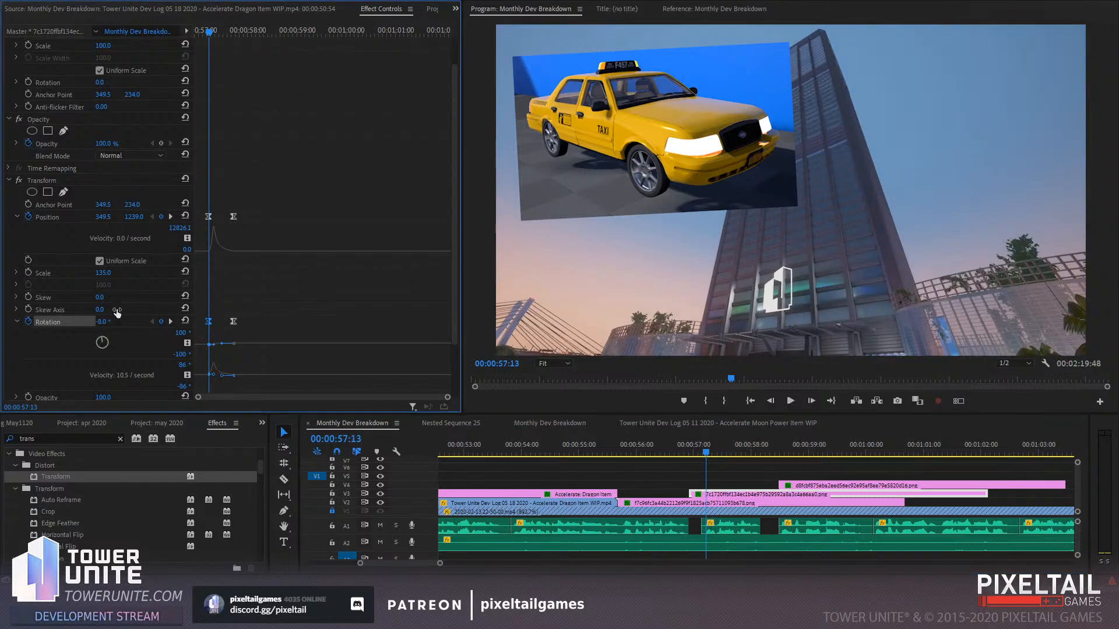
pyautogui.moveTo(130, 218); pyautogui.dragTo(2, 218)
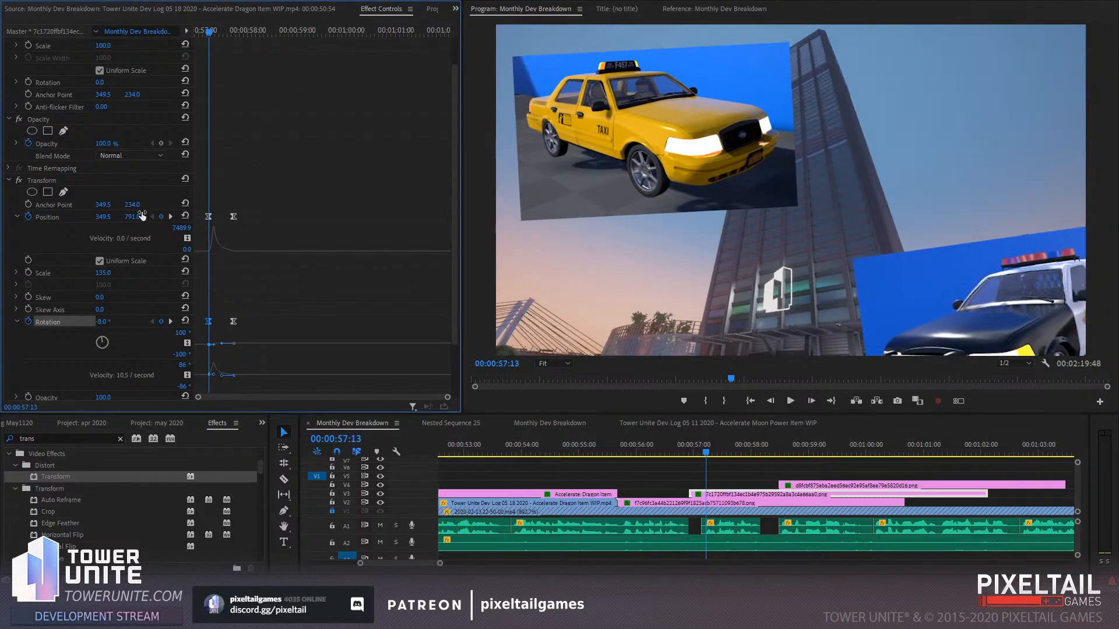
pyautogui.moveTo(101, 218); pyautogui.dragTo(2, 218)
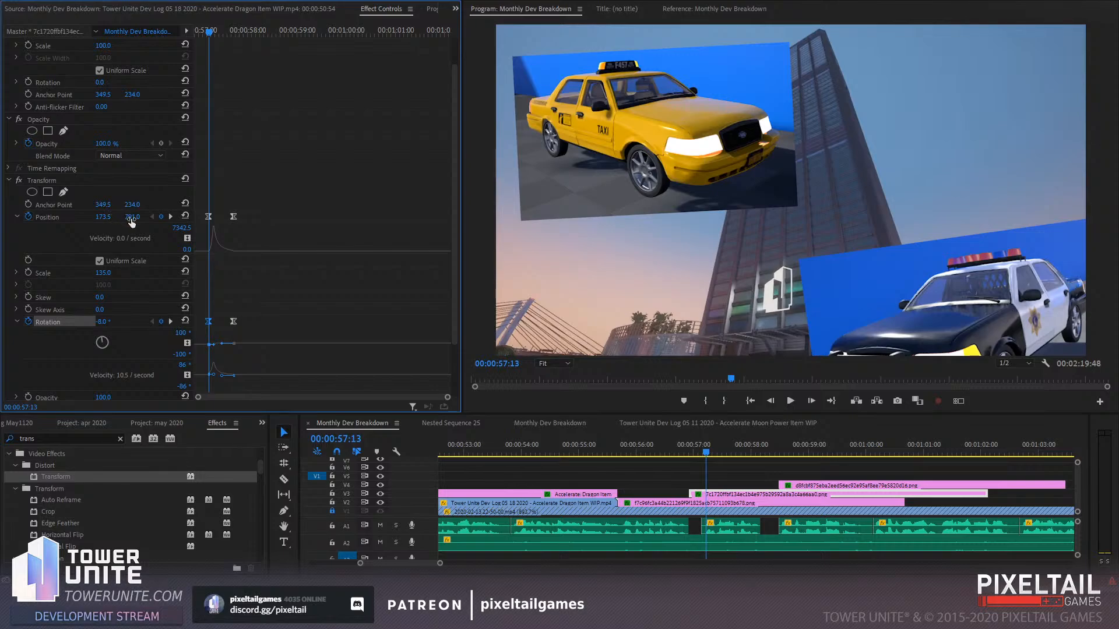
pyautogui.moveTo(131, 223); pyautogui.dragTo(402, 224)
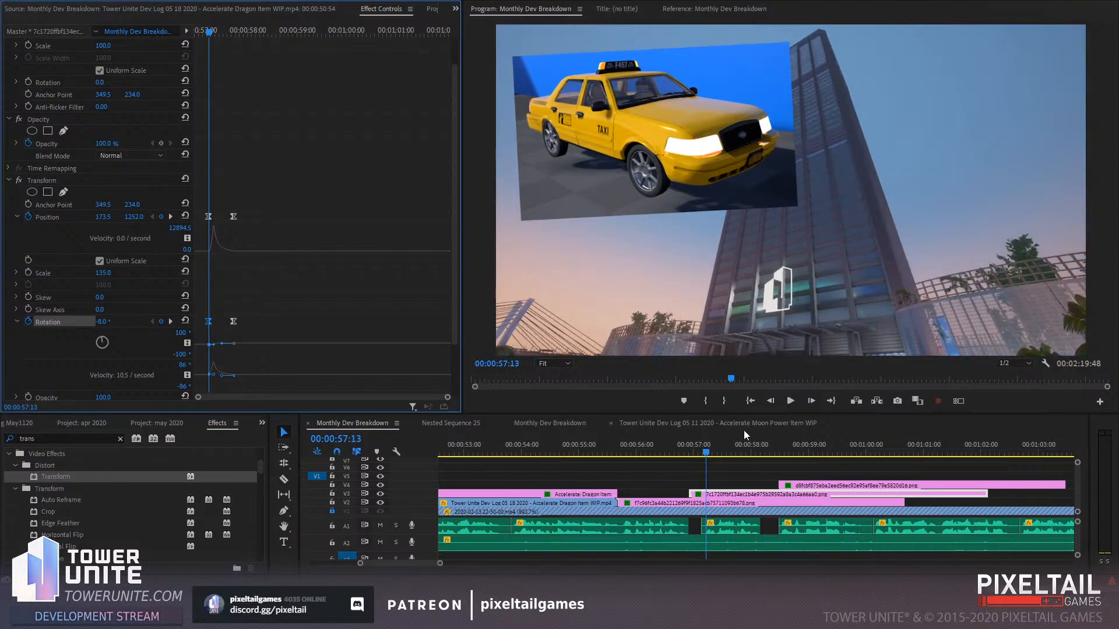
pyautogui.press('space')
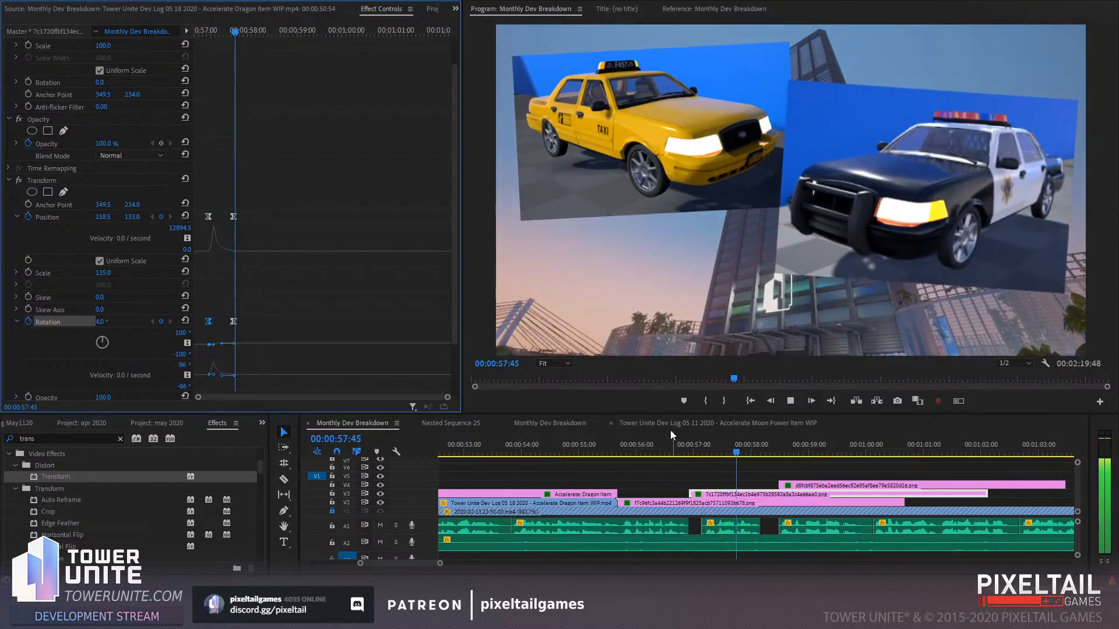
pyautogui.moveTo(759, 453); pyautogui.dragTo(693, 455)
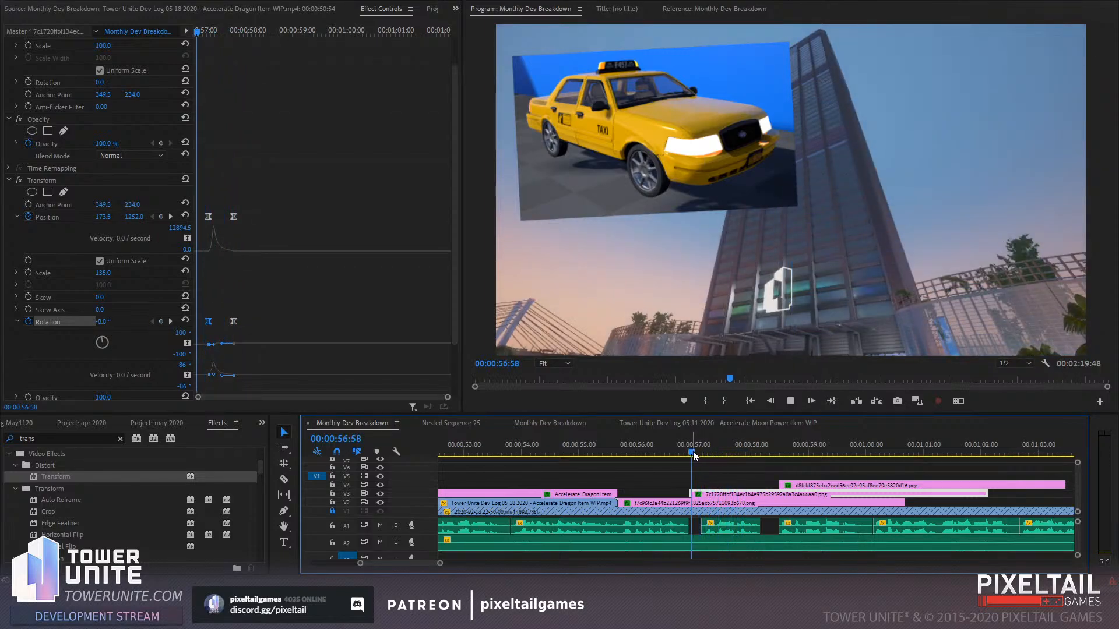
pyautogui.press('space')
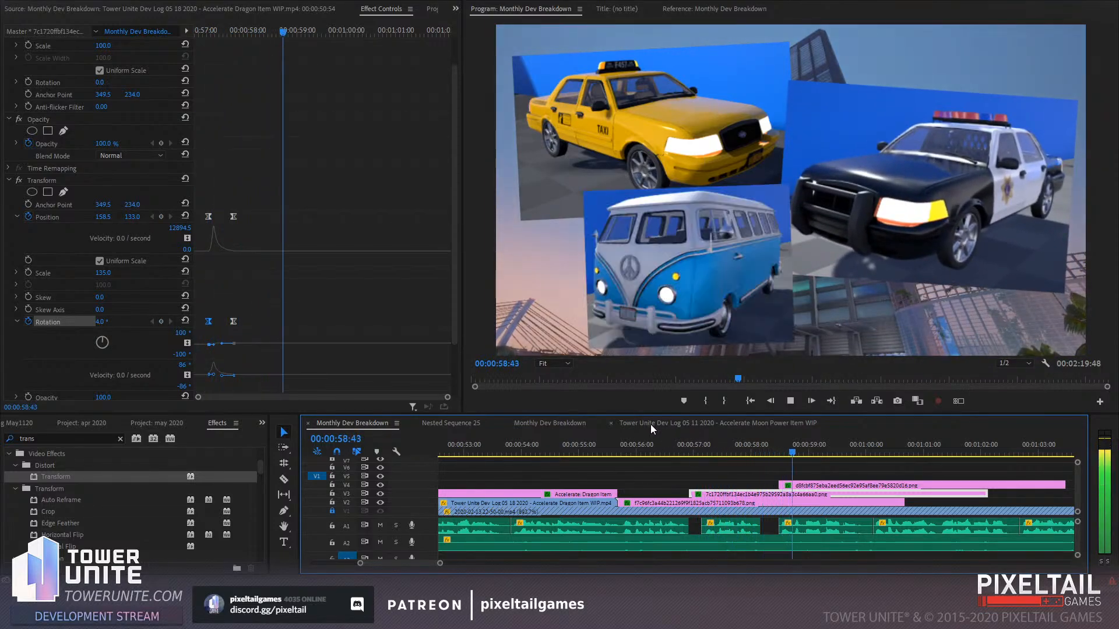
# Move the playhead to 00:00:58:33 and select the van image clip in the timeline
pyautogui.click(781, 452)
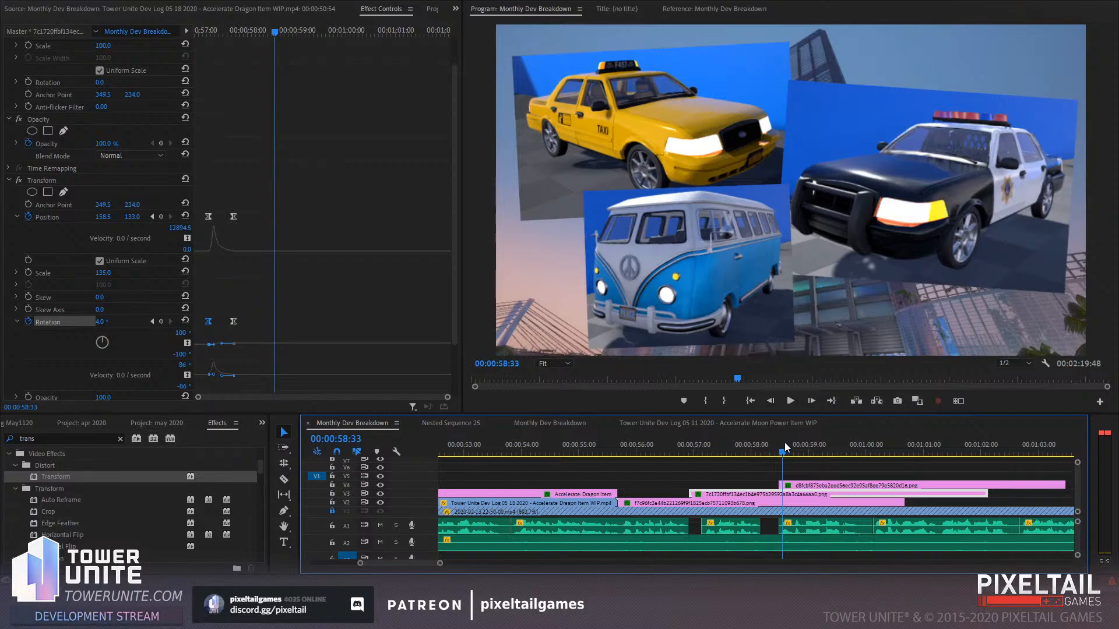
pyautogui.click(801, 482)
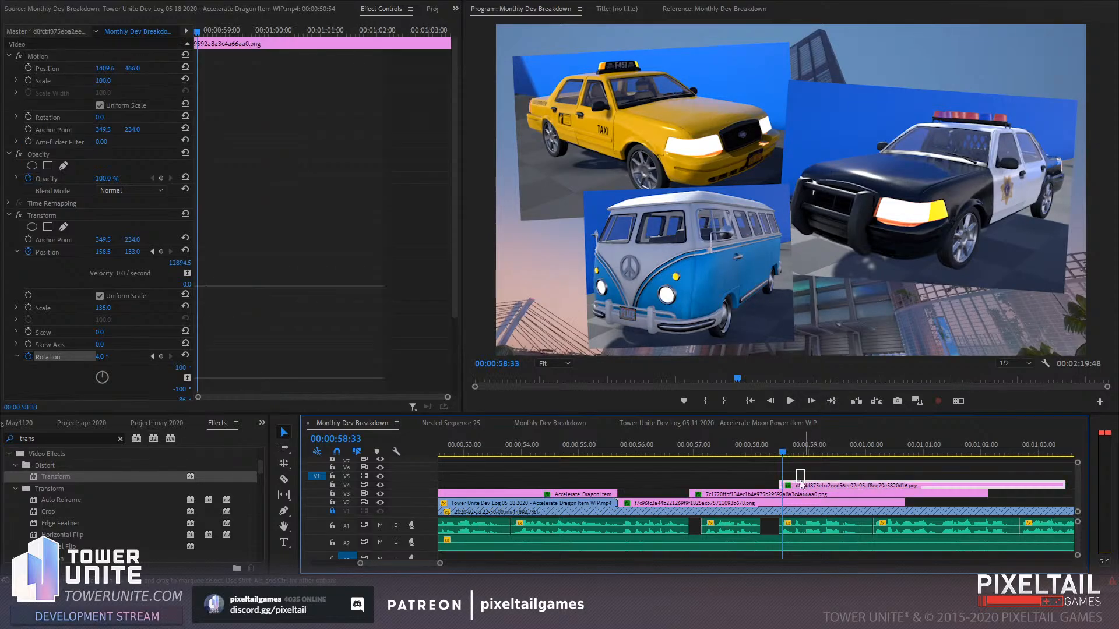
pyautogui.moveTo(53, 476); pyautogui.dragTo(810, 485)
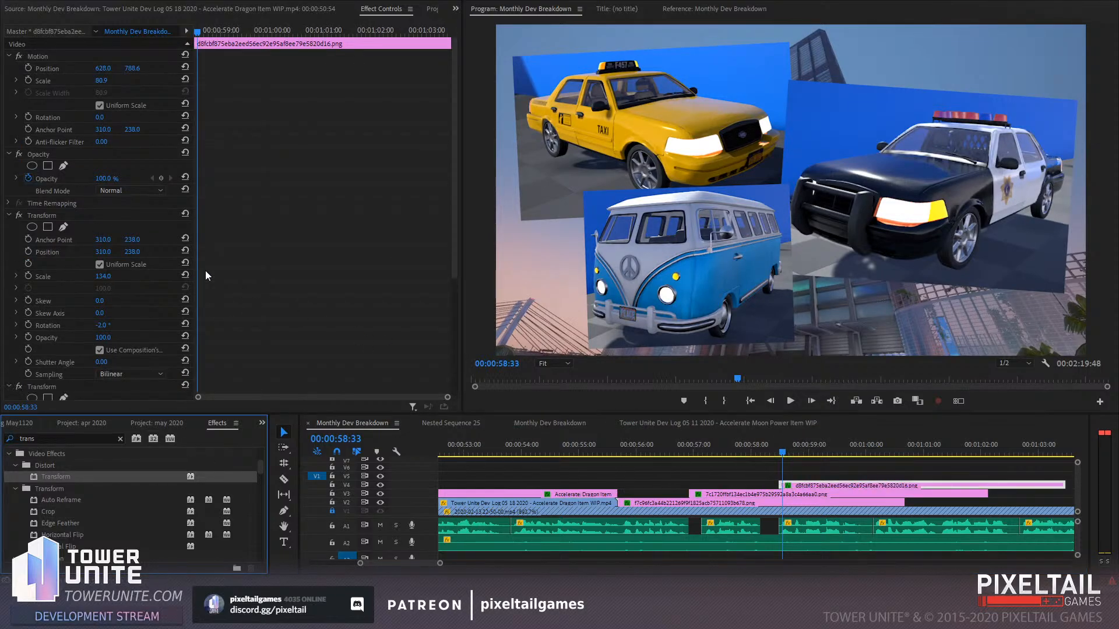
pyautogui.scroll(-2, 338, 333)
pyautogui.click(46, 339)
pyautogui.press('Delete')
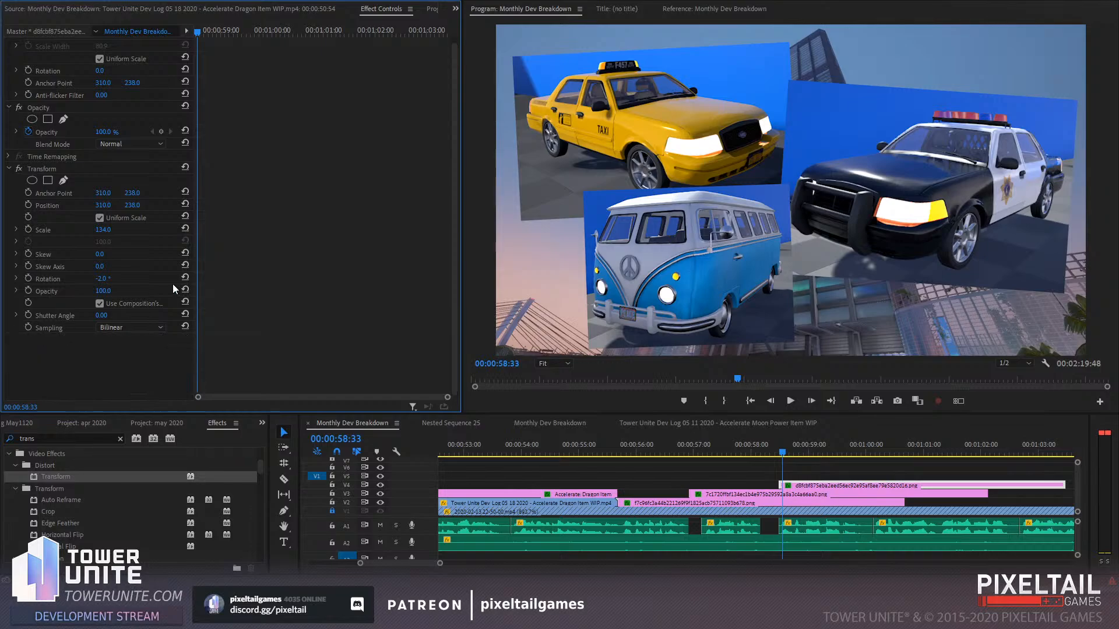
# Add Position and Rotation keyframes to the van's Transform effect at 00:00:58:29 and 00:00:59:32
pyautogui.click(189, 27)
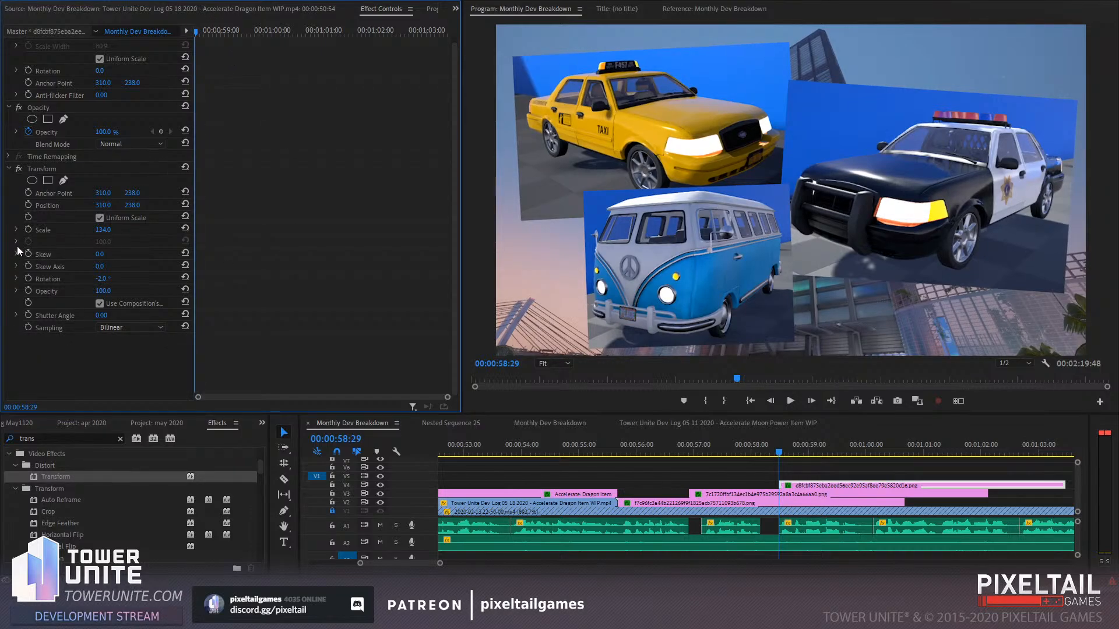
pyautogui.click(27, 205)
pyautogui.scroll(2, 27, 222)
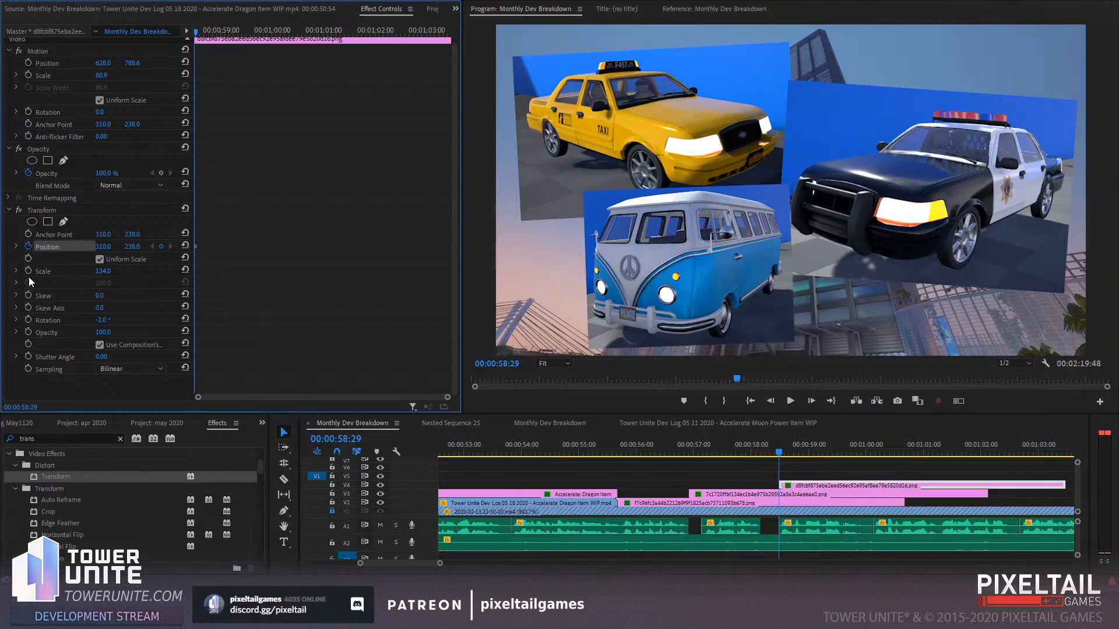
pyautogui.click(27, 320)
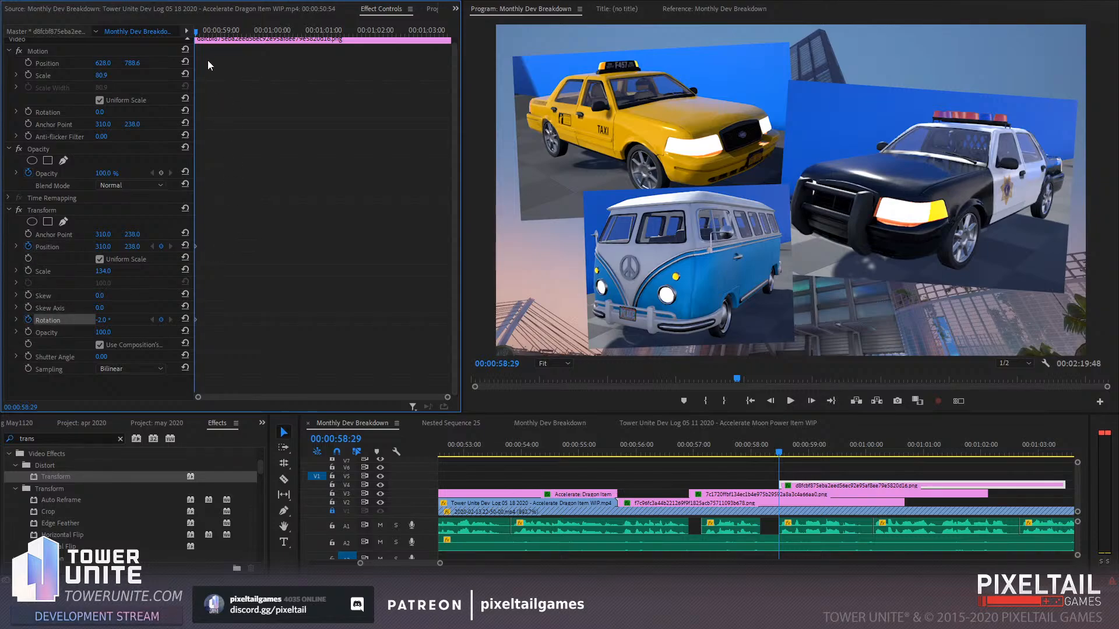
pyautogui.moveTo(201, 32); pyautogui.dragTo(250, 44)
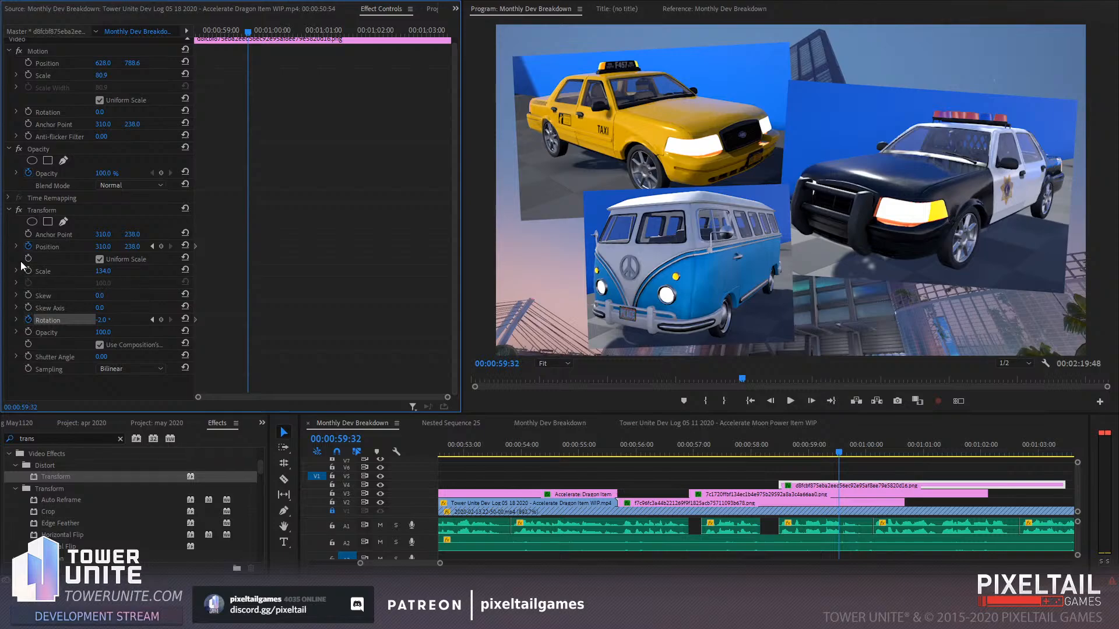
pyautogui.click(161, 247)
pyautogui.click(162, 320)
# Set the van's starting keyframes to a vertical Position of 946.0 and a Rotation of -12.0°
pyautogui.click(153, 246)
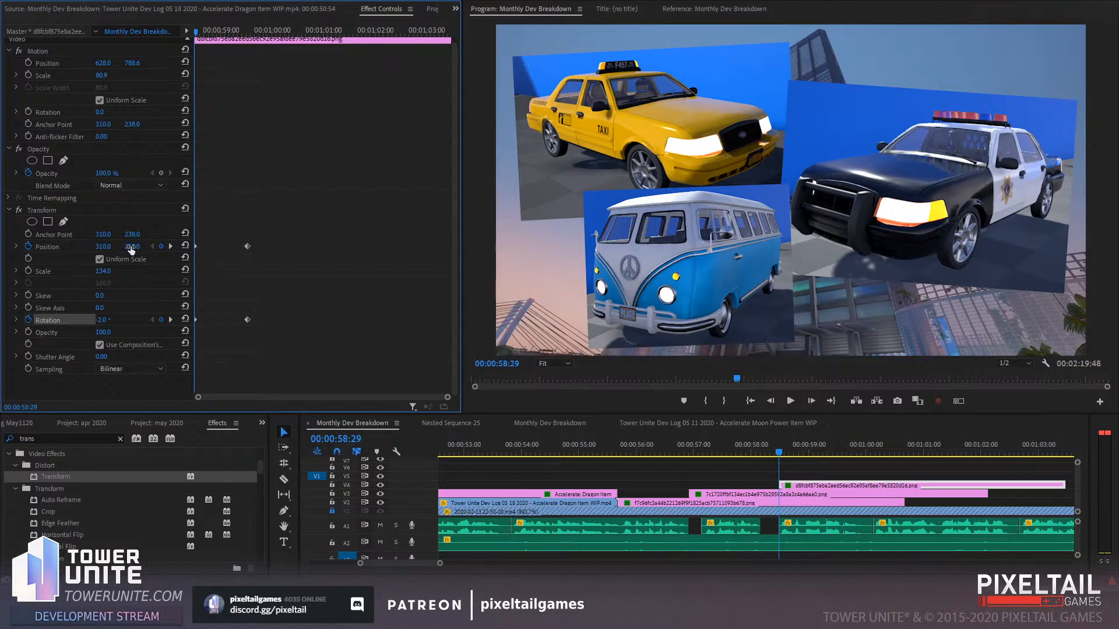
pyautogui.moveTo(133, 247); pyautogui.dragTo(545, 247)
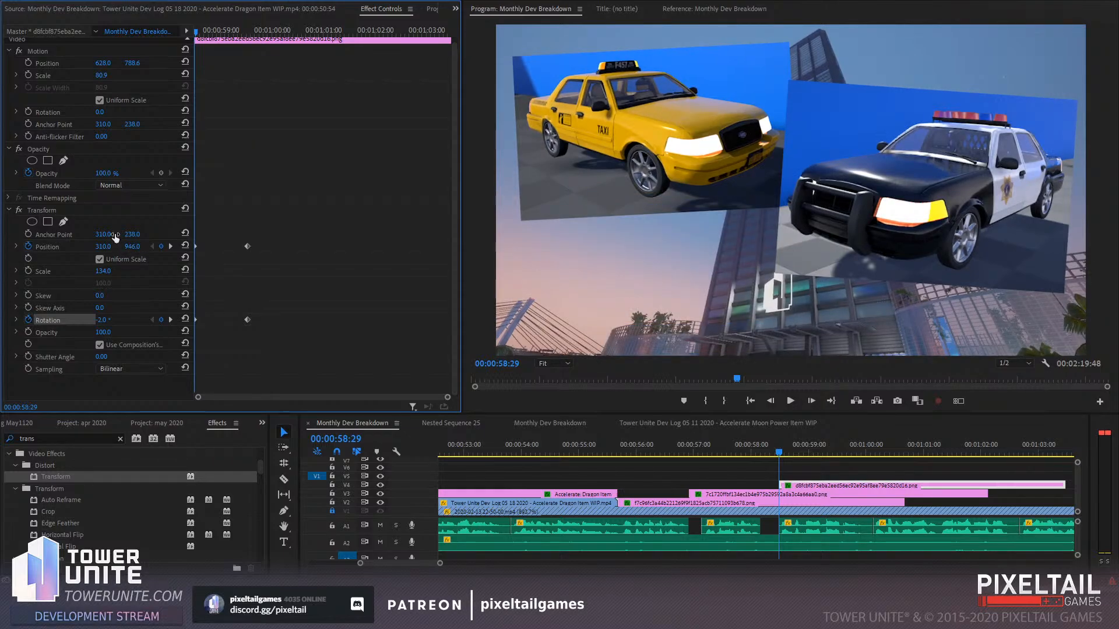
pyautogui.moveTo(105, 321); pyautogui.dragTo(111, 321)
pyautogui.moveTo(192, 37); pyautogui.dragTo(242, 41)
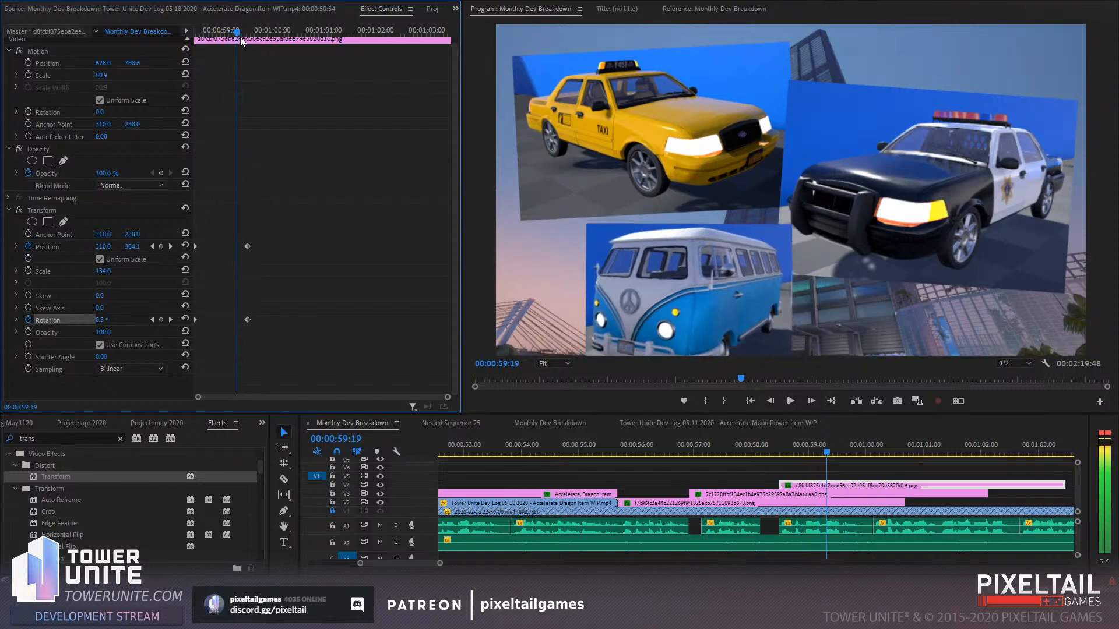
pyautogui.moveTo(102, 320); pyautogui.dragTo(99, 320)
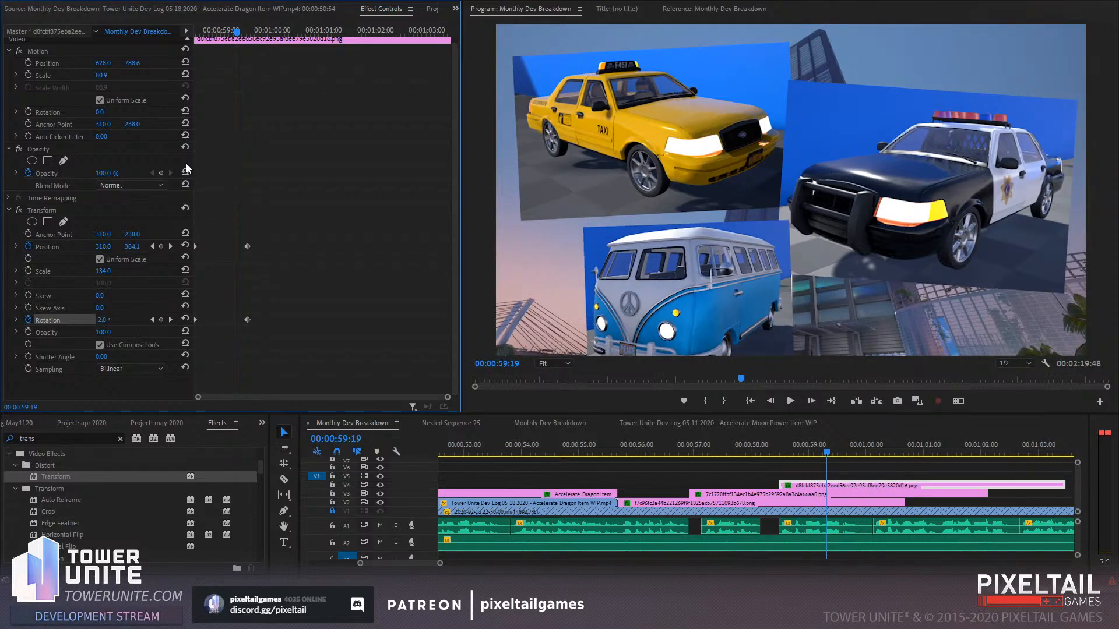
pyautogui.moveTo(218, 25); pyautogui.dragTo(173, 71)
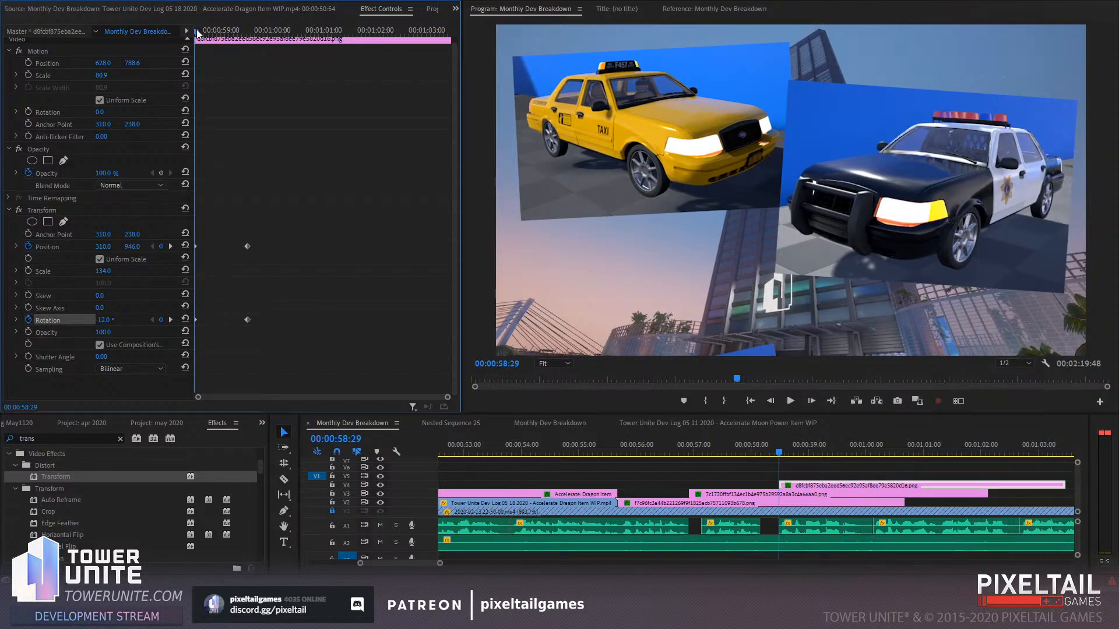
pyautogui.moveTo(198, 29); pyautogui.dragTo(196, 61)
# Move the van's starting Position and Rotation keyframes later, to just before 00:00:59:00, and play back the entrance
pyautogui.moveTo(197, 319); pyautogui.dragTo(219, 323)
pyautogui.click(211, 29)
pyautogui.press('space')
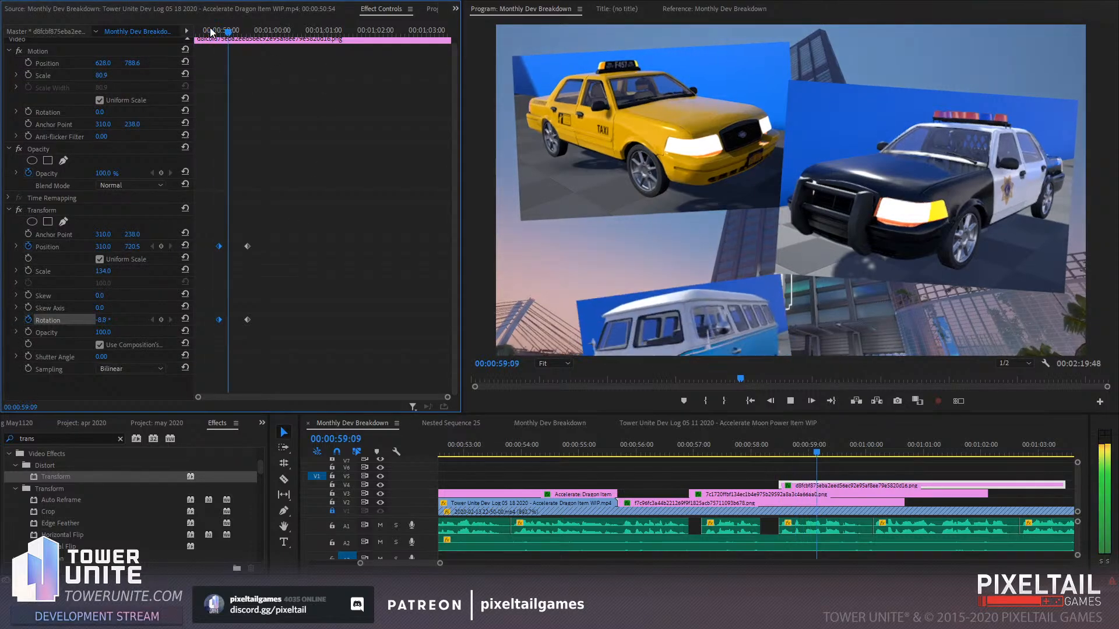
# Move the van's starting Position and Rotation keyframes to 00:00:59:13 and set the starting vertical Position to 1003.0
pyautogui.press('space')
pyautogui.moveTo(236, 284); pyautogui.dragTo(239, 257)
pyautogui.click(246, 30)
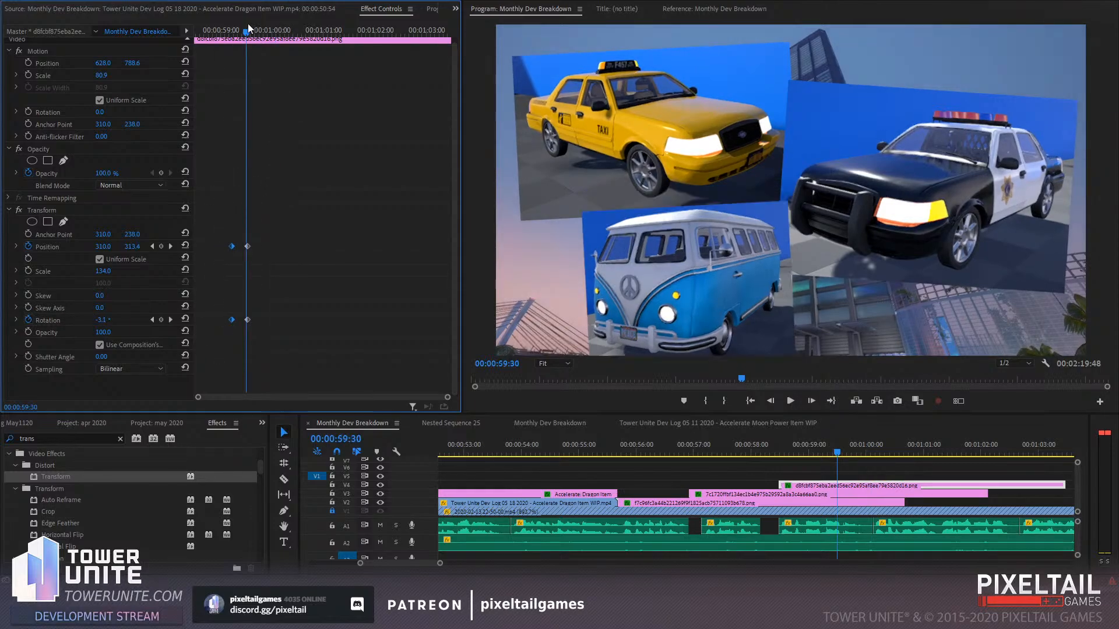
pyautogui.click(152, 320)
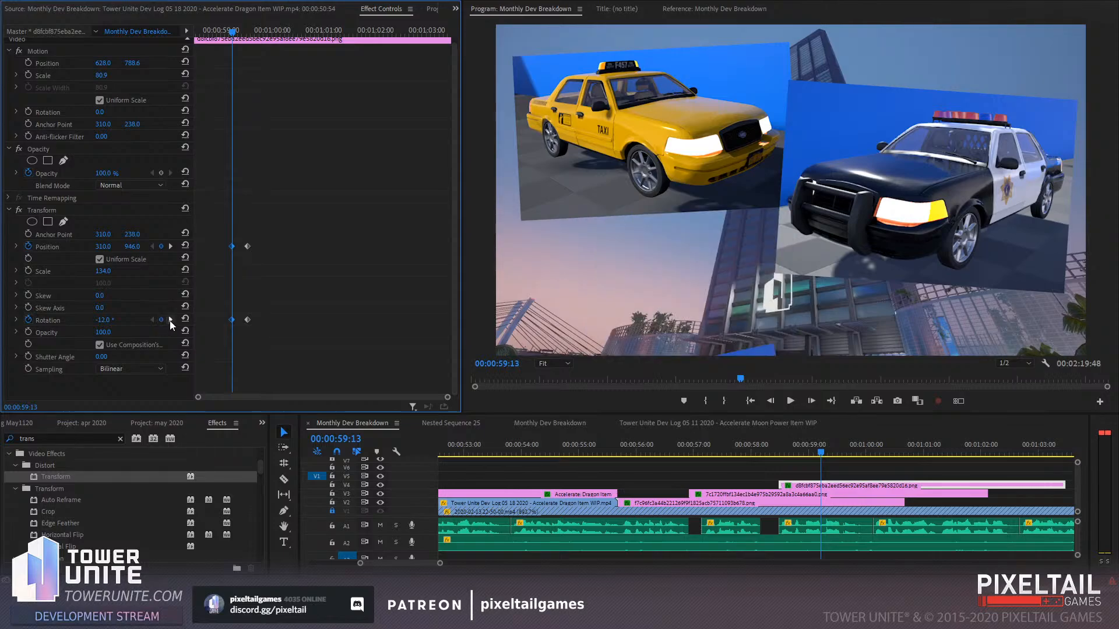
pyautogui.click(170, 320)
pyautogui.click(152, 320)
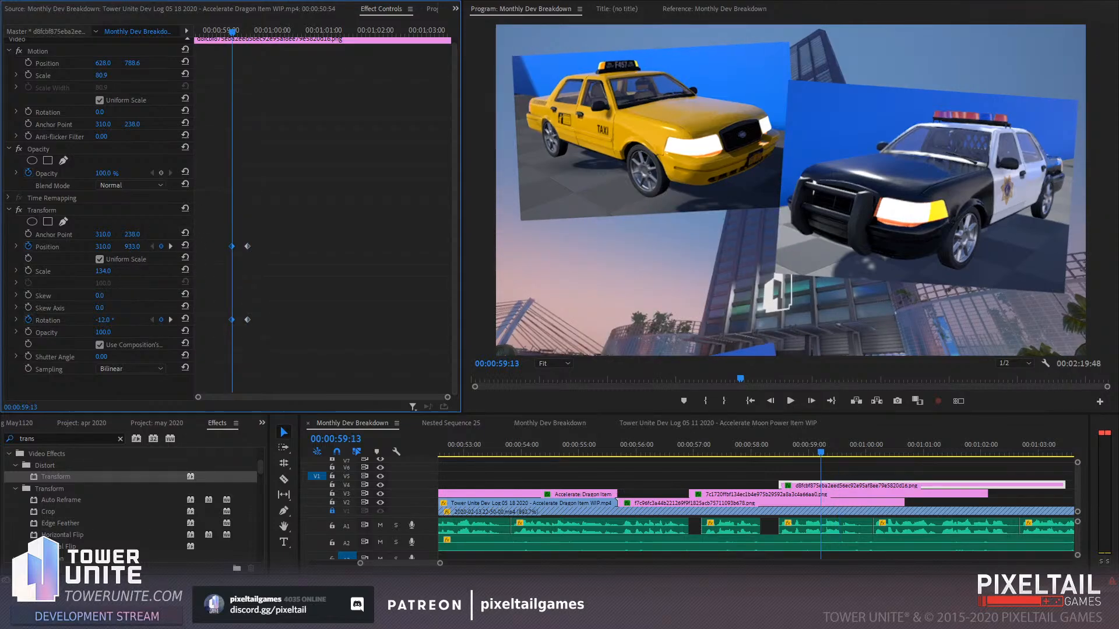
pyautogui.moveTo(132, 247); pyautogui.dragTo(161, 247)
# Apply Bezier interpolation to the van's Position and Rotation keyframes and reshape the Position velocity into an early peak with a slow settle
pyautogui.moveTo(327, 217); pyautogui.dragTo(246, 325)
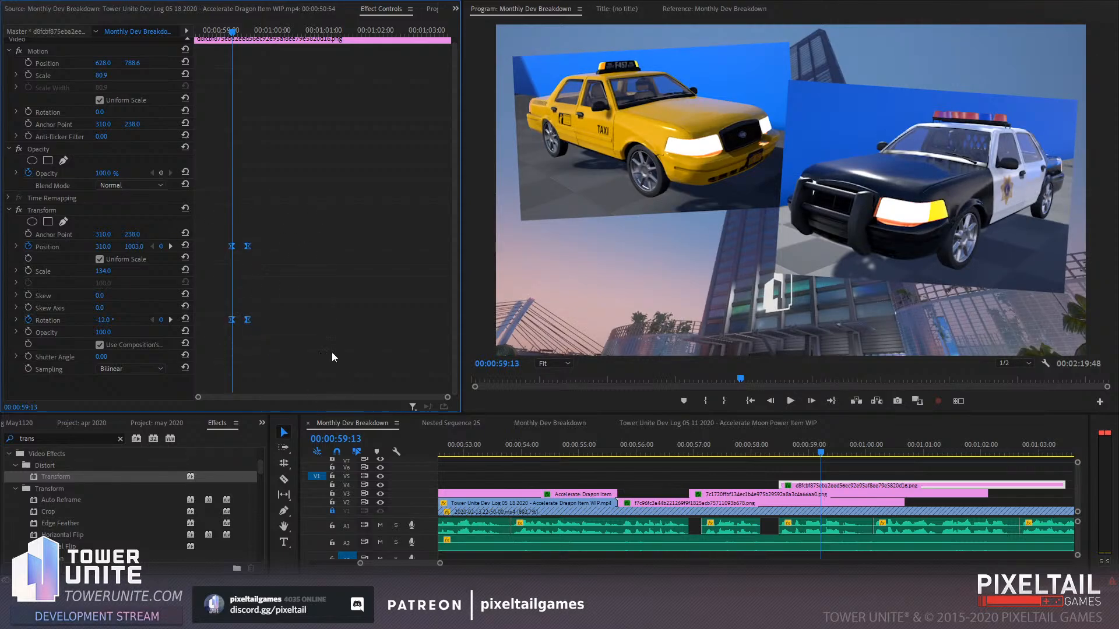
pyautogui.click(16, 246)
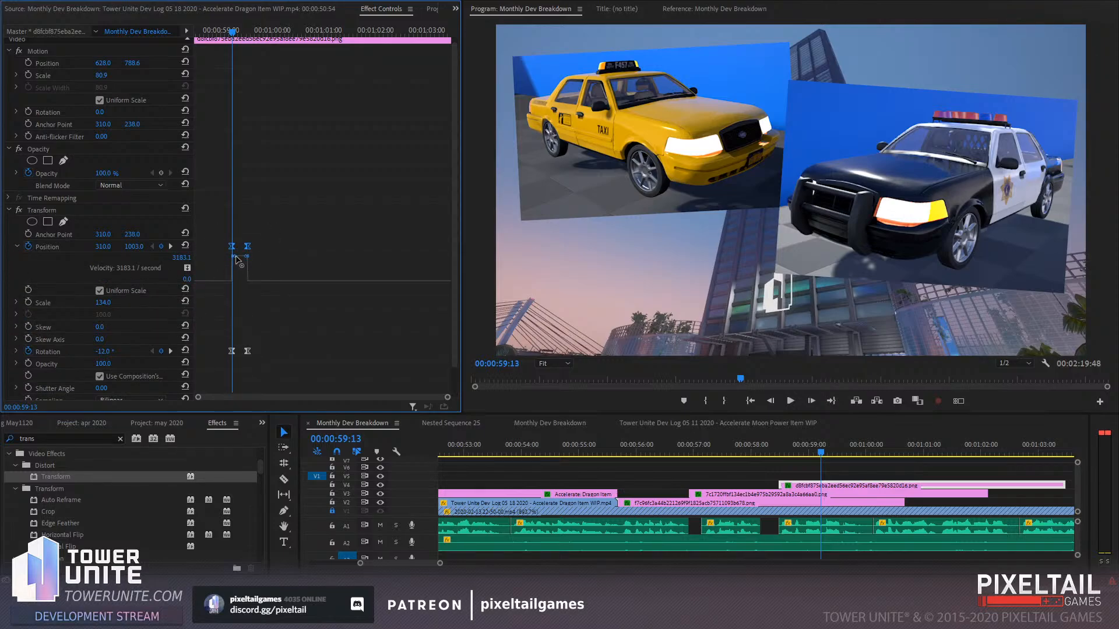
pyautogui.moveTo(246, 256)
pyautogui.mouseDown()
pyautogui.moveTo(232, 286)
pyautogui.moveTo(235, 275)
pyautogui.mouseUp()
pyautogui.moveTo(236, 276); pyautogui.dragTo(236, 284)
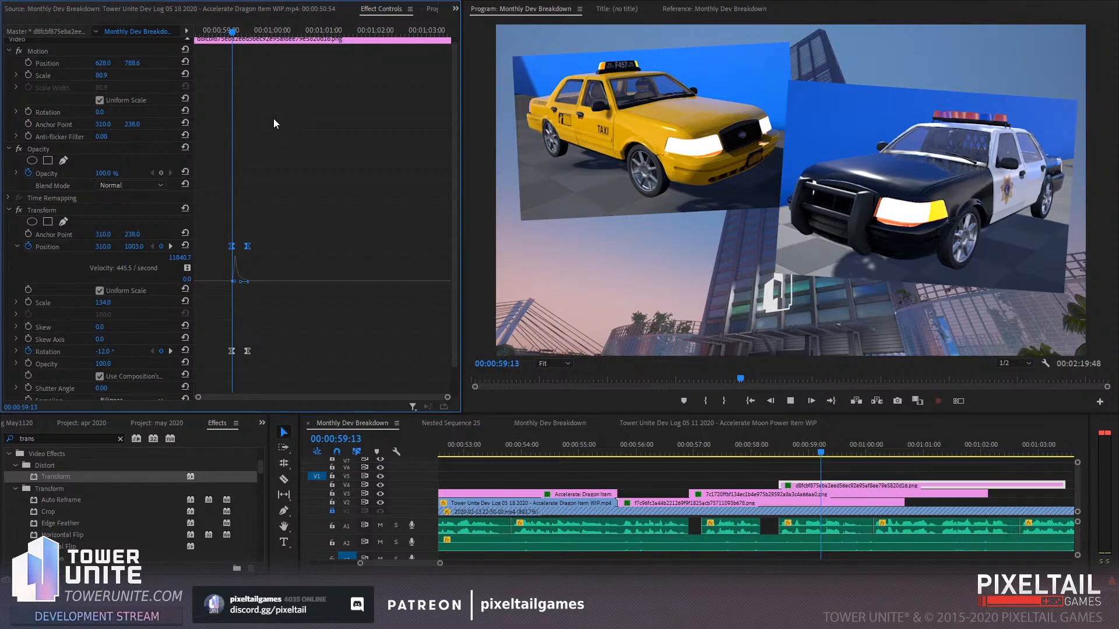
pyautogui.press('space')
# Lengthen the van's entrance by moving its ending Position and Rotation keyframes slightly later, and return the playhead to 00:00:59:10
pyautogui.moveTo(257, 235); pyautogui.dragTo(257, 352)
pyautogui.moveTo(324, 225); pyautogui.dragTo(201, 368)
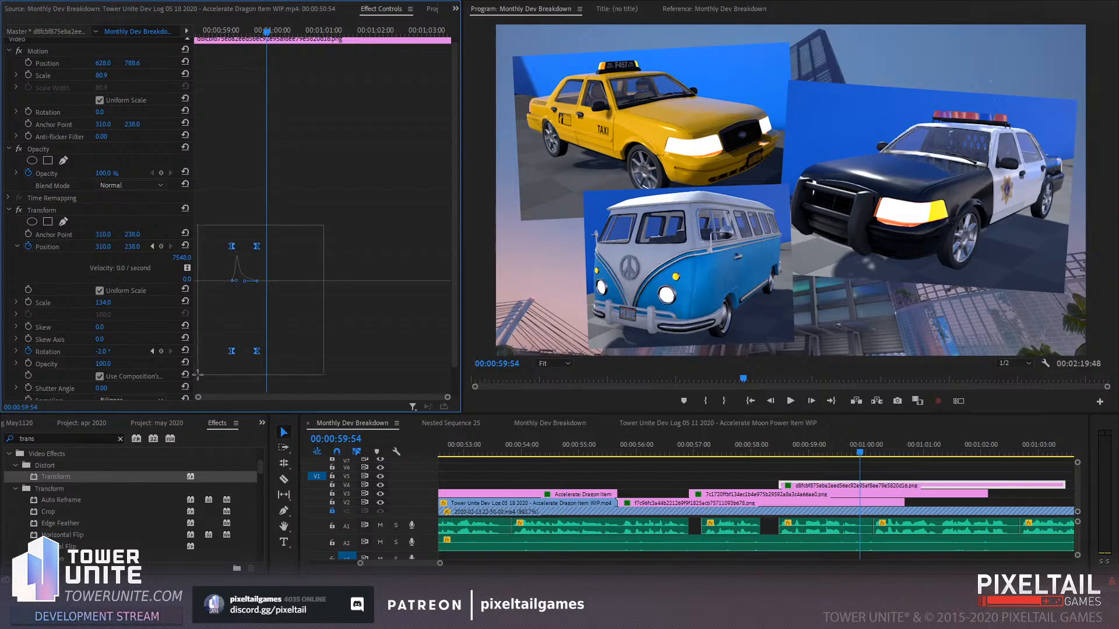
pyautogui.moveTo(263, 30); pyautogui.dragTo(231, 42)
# Reshape the van's Rotation velocity curve into an early peak with a slow settle, matching the Position curve
pyautogui.click(294, 330)
pyautogui.moveTo(293, 331); pyautogui.dragTo(195, 369)
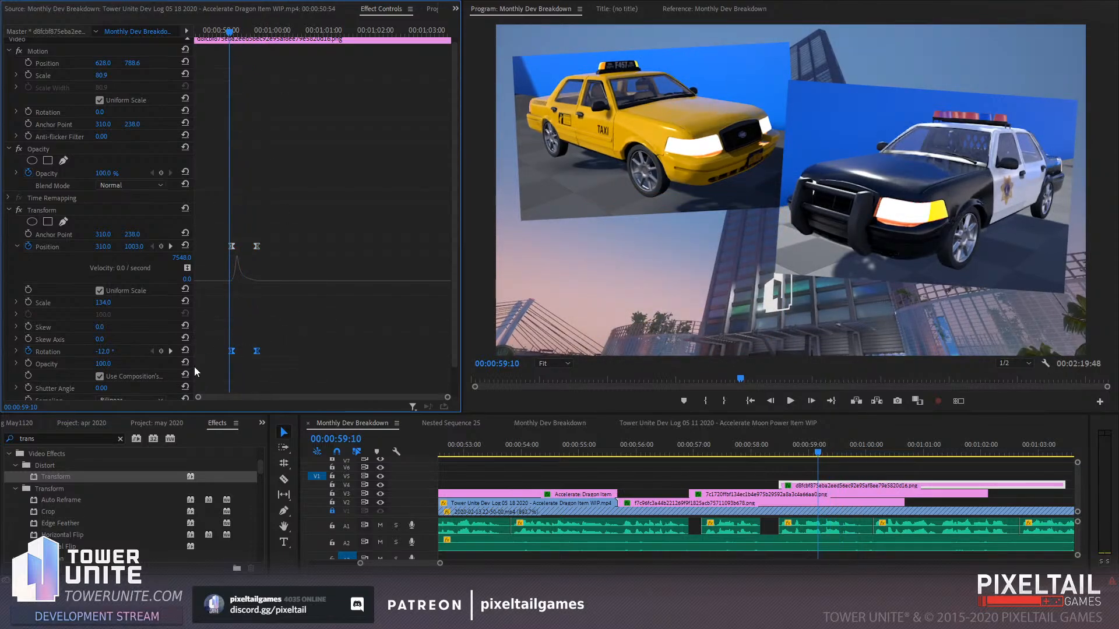
pyautogui.click(16, 350)
pyautogui.scroll(-1, 316, 296)
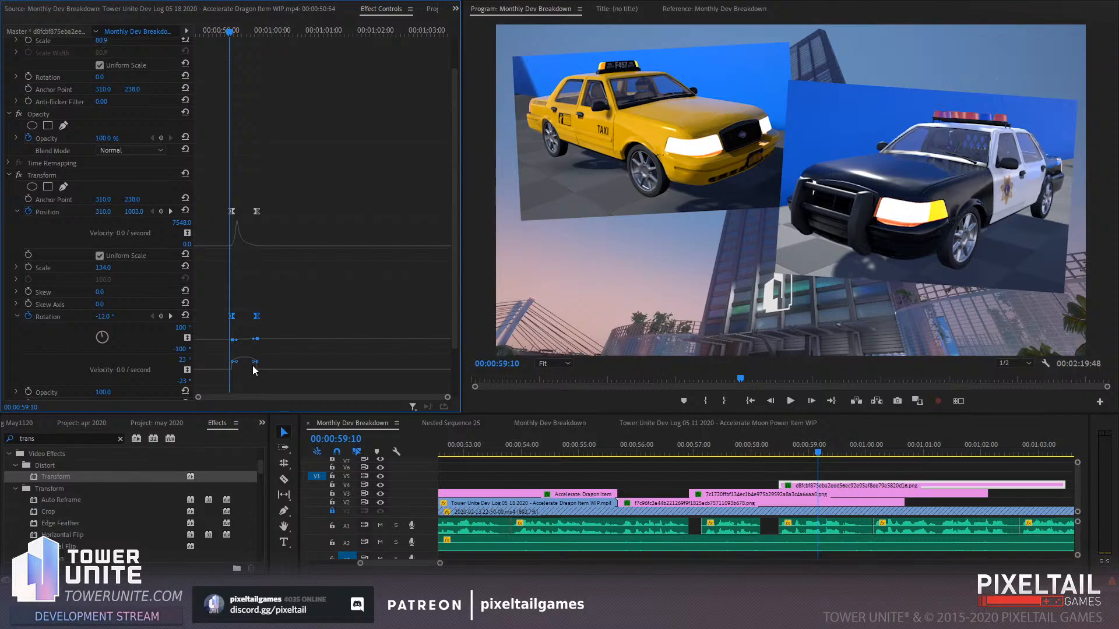
pyautogui.moveTo(254, 364); pyautogui.dragTo(240, 374)
# Play back the van's entrance and shift all its Position and Rotation keyframes earlier to start at 00:00:58:52
pyautogui.click(245, 32)
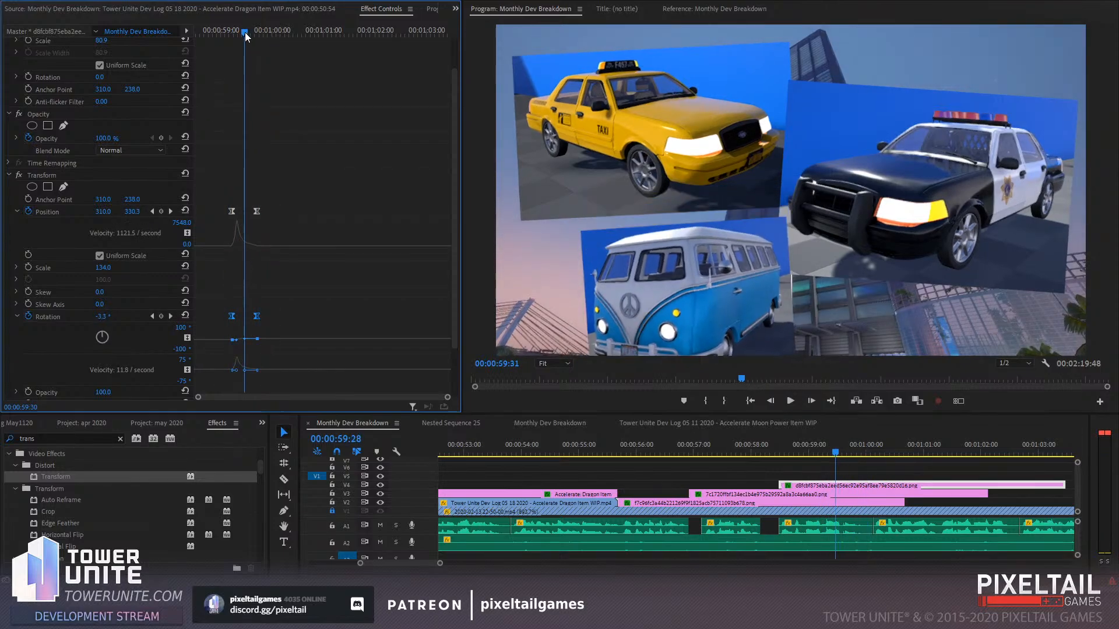
pyautogui.moveTo(245, 33); pyautogui.dragTo(197, 48)
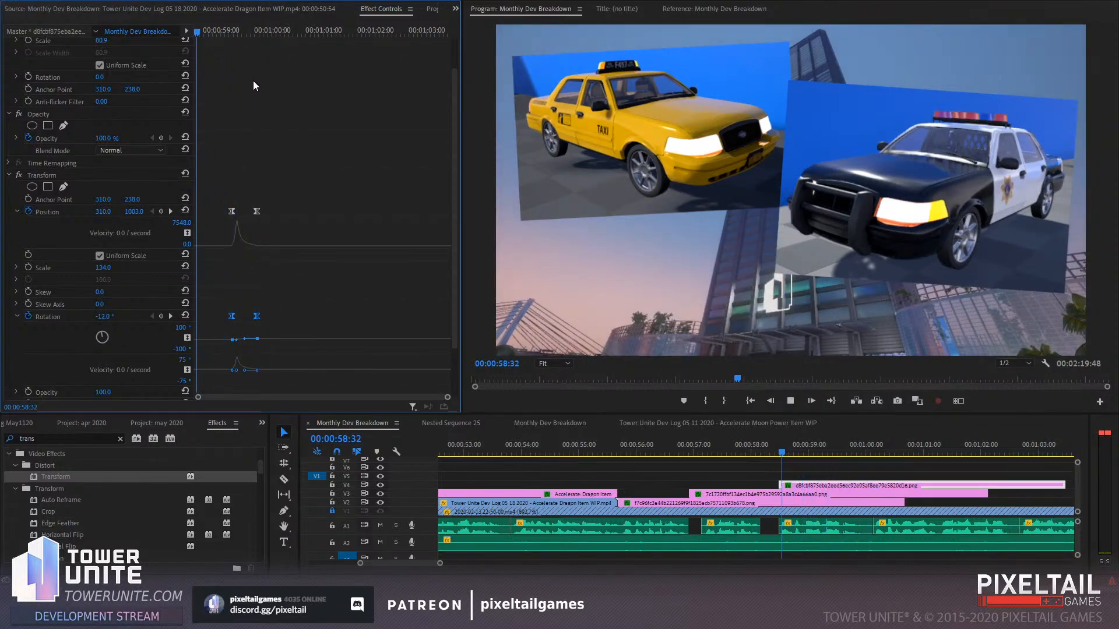
pyautogui.press('space')
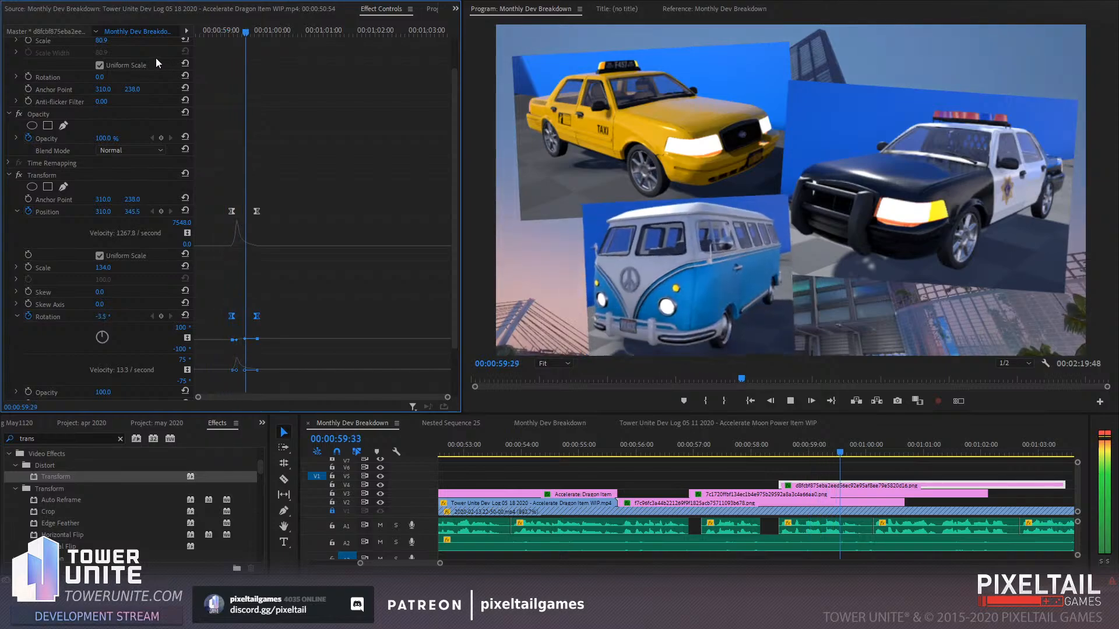
pyautogui.press('space')
pyautogui.moveTo(303, 179); pyautogui.dragTo(182, 348)
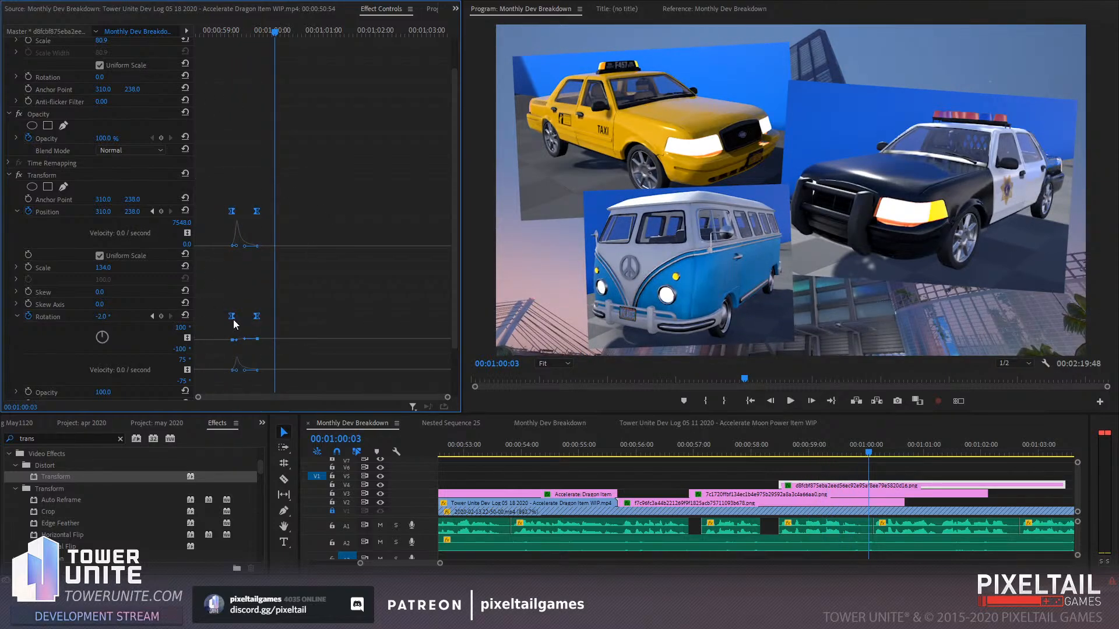
pyautogui.moveTo(232, 318); pyautogui.dragTo(214, 319)
# Turn off the composition's shutter angle in the van's Transform effect, set Shutter Angle to 104.00, and preview the motion blur
pyautogui.scroll(-2, 320, 229)
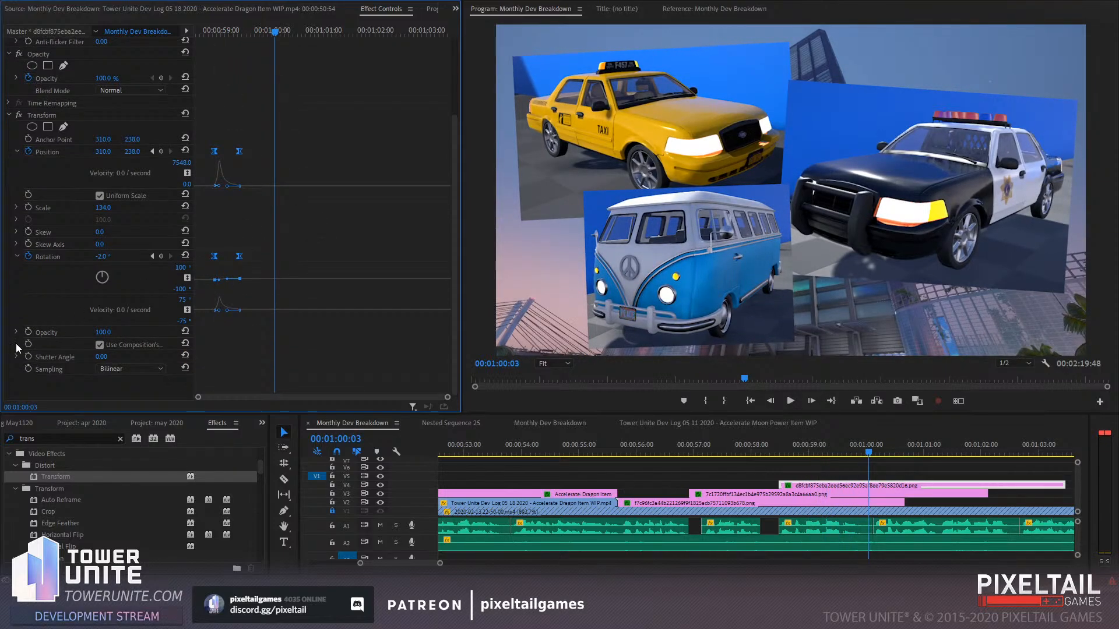
pyautogui.moveTo(97, 357); pyautogui.dragTo(157, 357)
pyautogui.moveTo(267, 32); pyautogui.dragTo(153, 37)
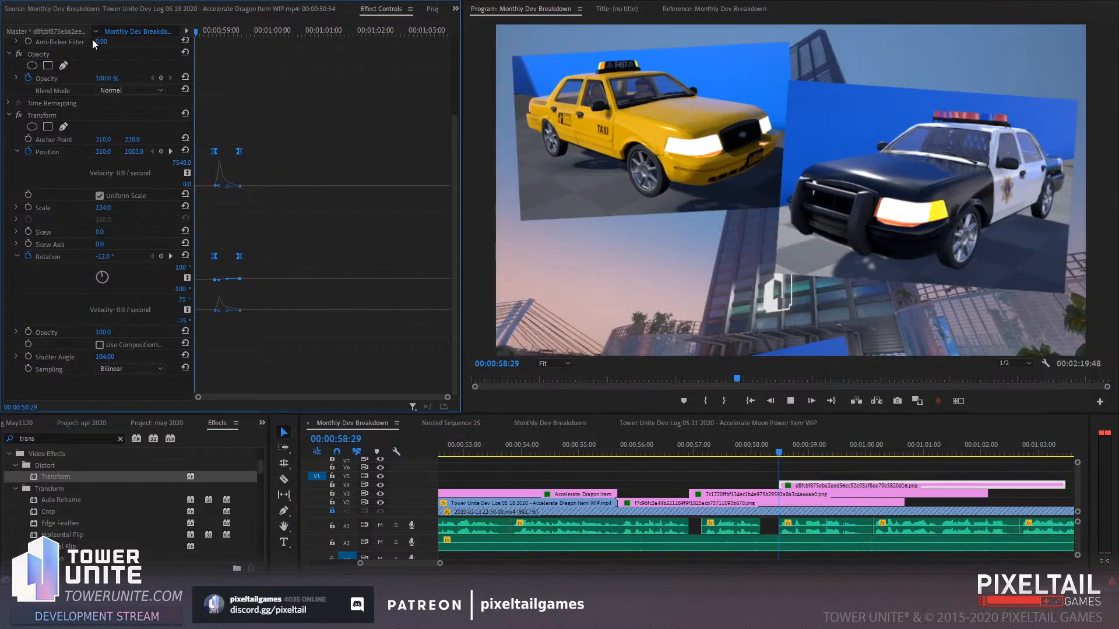
pyautogui.press('space')
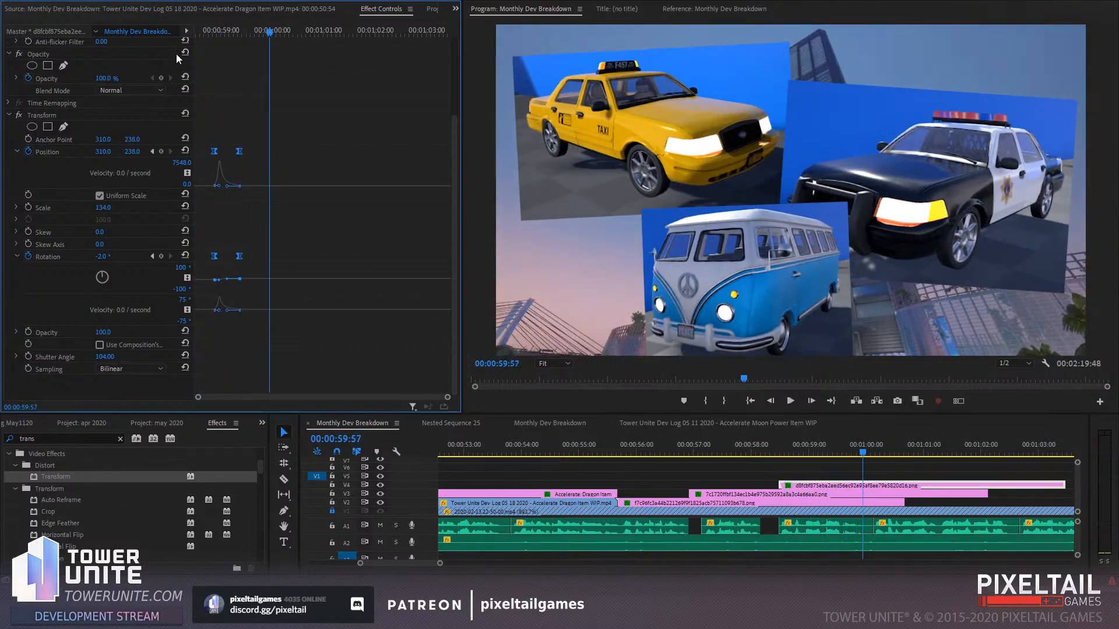
# Retime the van's ending Position and Rotation keyframes to 00:00:59:26, previewing the entrance while adjusting
pyautogui.moveTo(281, 126); pyautogui.dragTo(251, 255)
pyautogui.press('space')
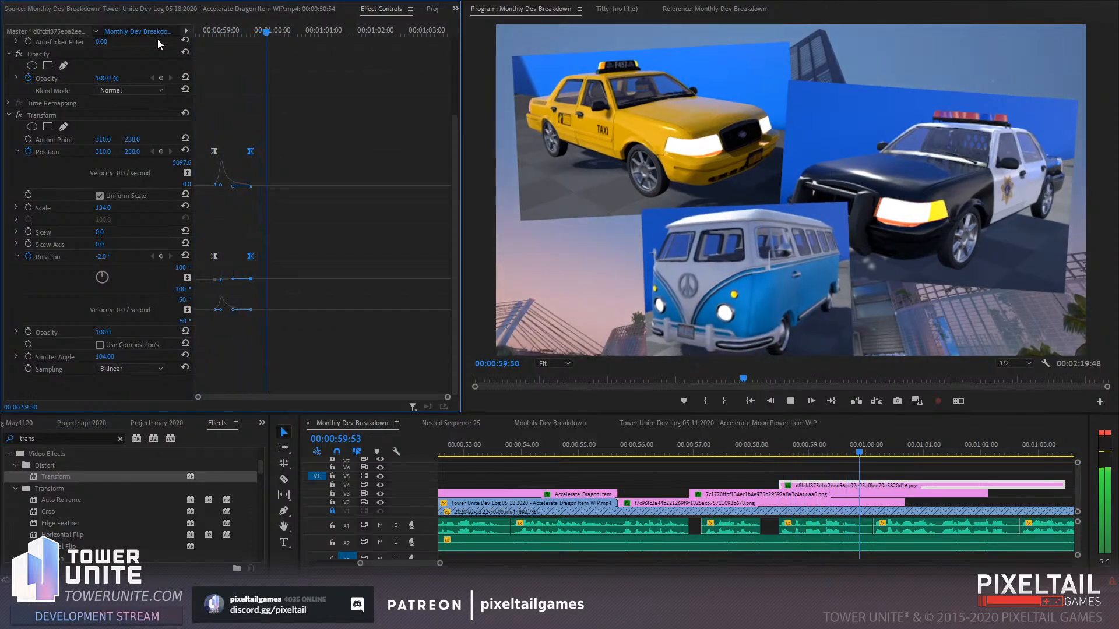
pyautogui.press('space')
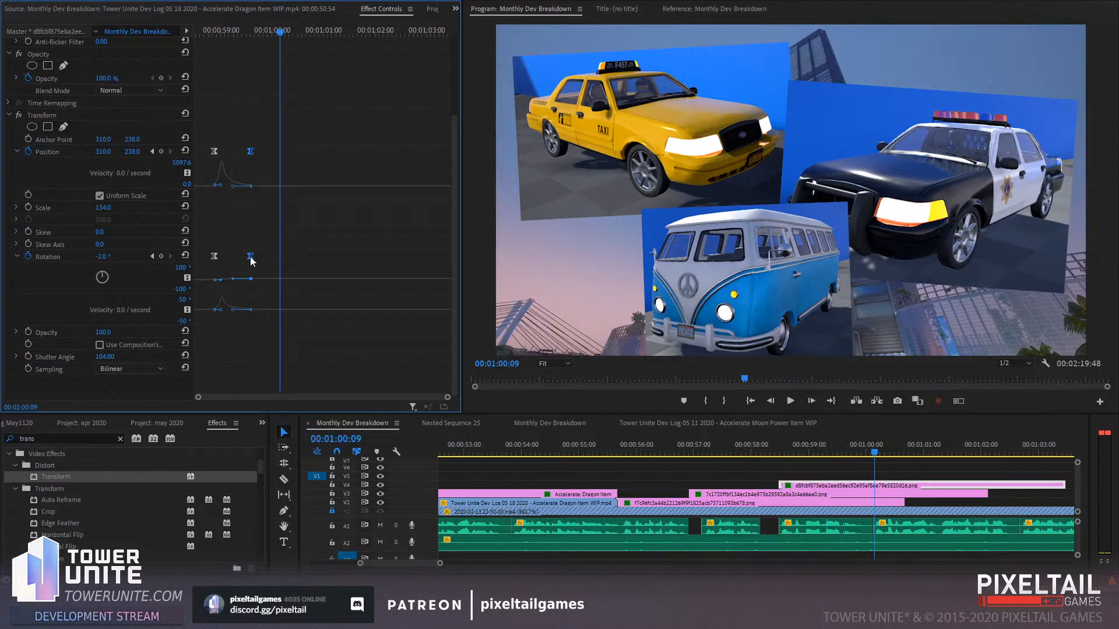
pyautogui.moveTo(250, 256); pyautogui.dragTo(244, 258)
pyautogui.moveTo(254, 124); pyautogui.dragTo(230, 118)
pyautogui.click(153, 152)
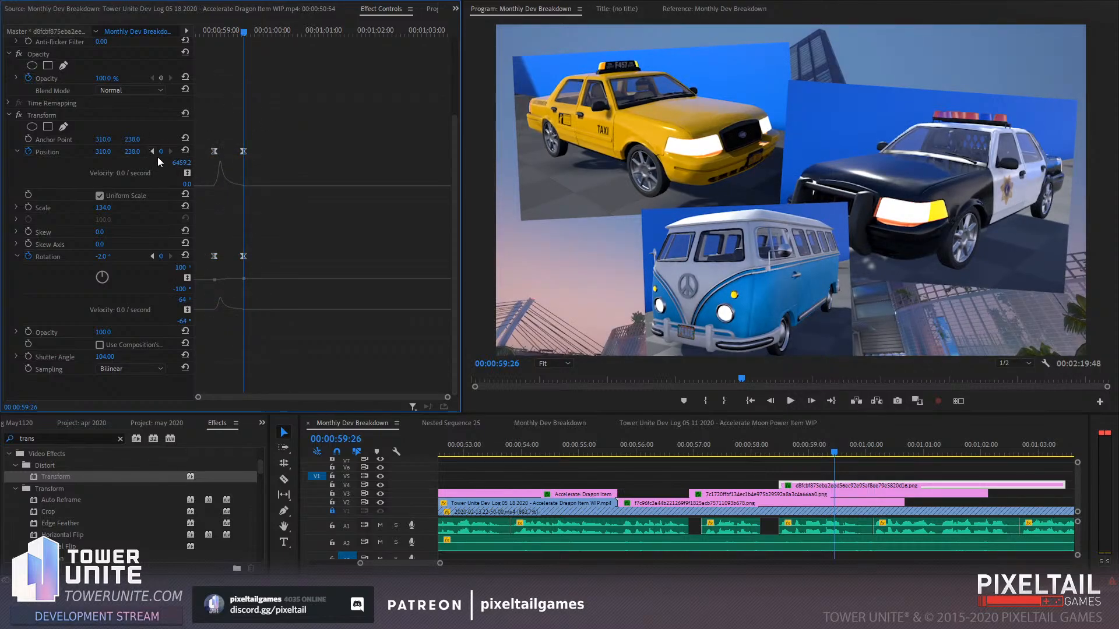
# Set the van's starting Position keyframe to 52.0, 1097.0
pyautogui.click(152, 152)
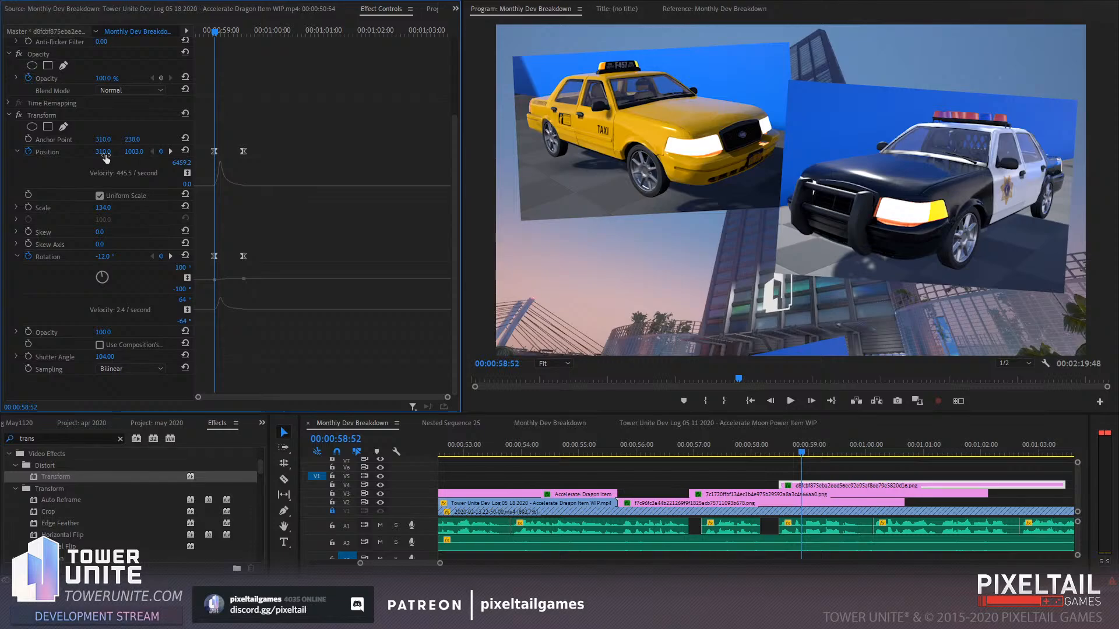
pyautogui.moveTo(105, 155); pyautogui.dragTo(1, 155)
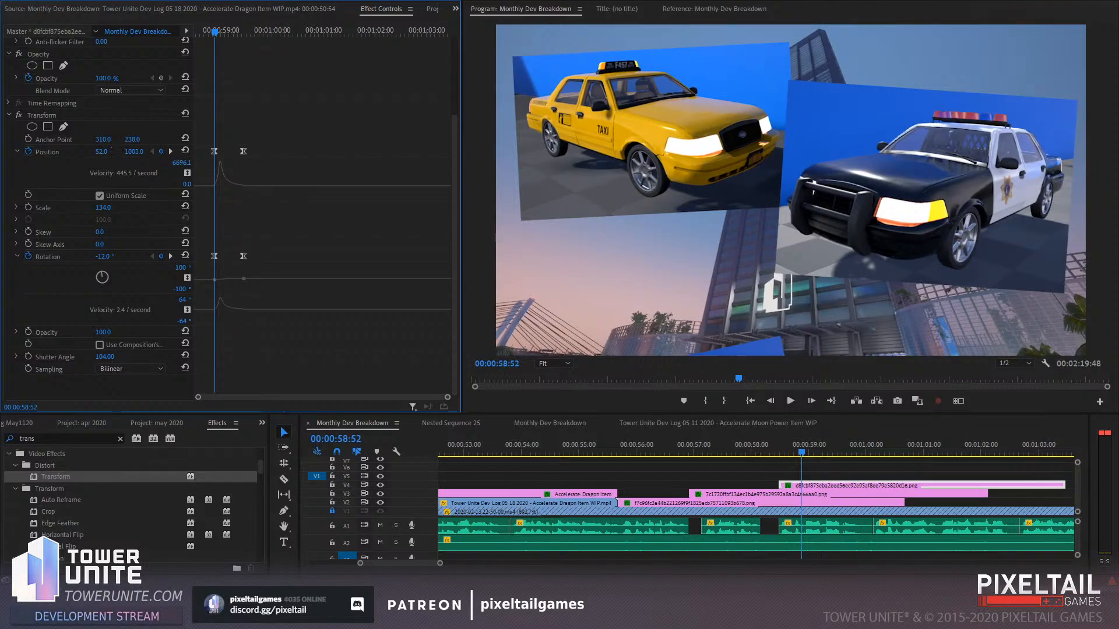
pyautogui.moveTo(134, 152); pyautogui.dragTo(138, 153)
# Set the van's ending Position keyframe to 152.0, 217.0 and its Transform Scale to 123.0
pyautogui.click(172, 154)
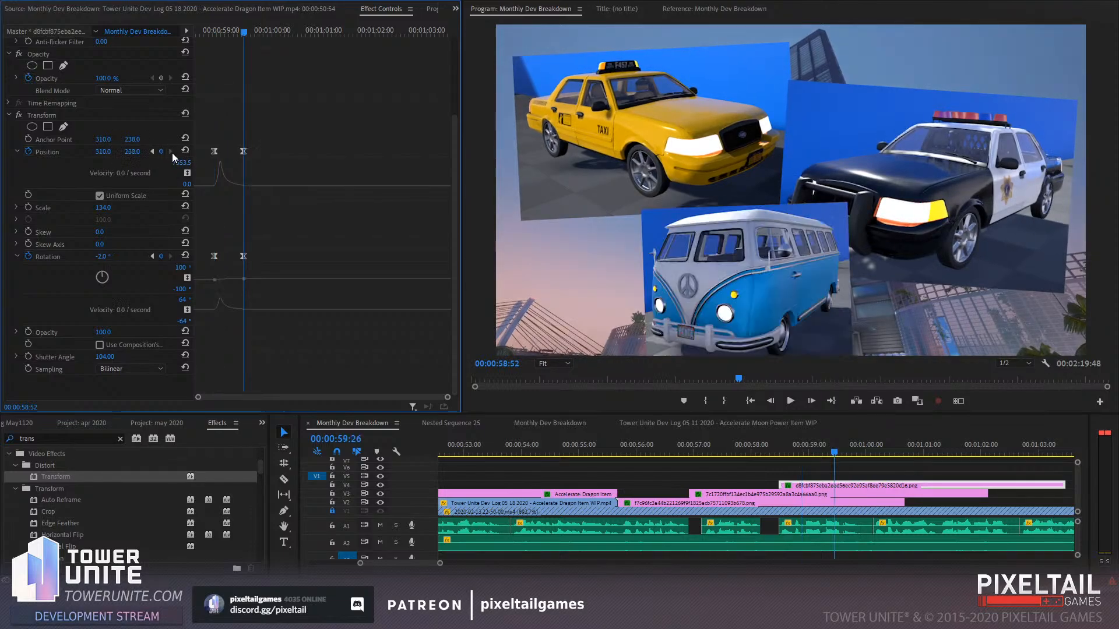
pyautogui.moveTo(108, 153); pyautogui.dragTo(9, 154)
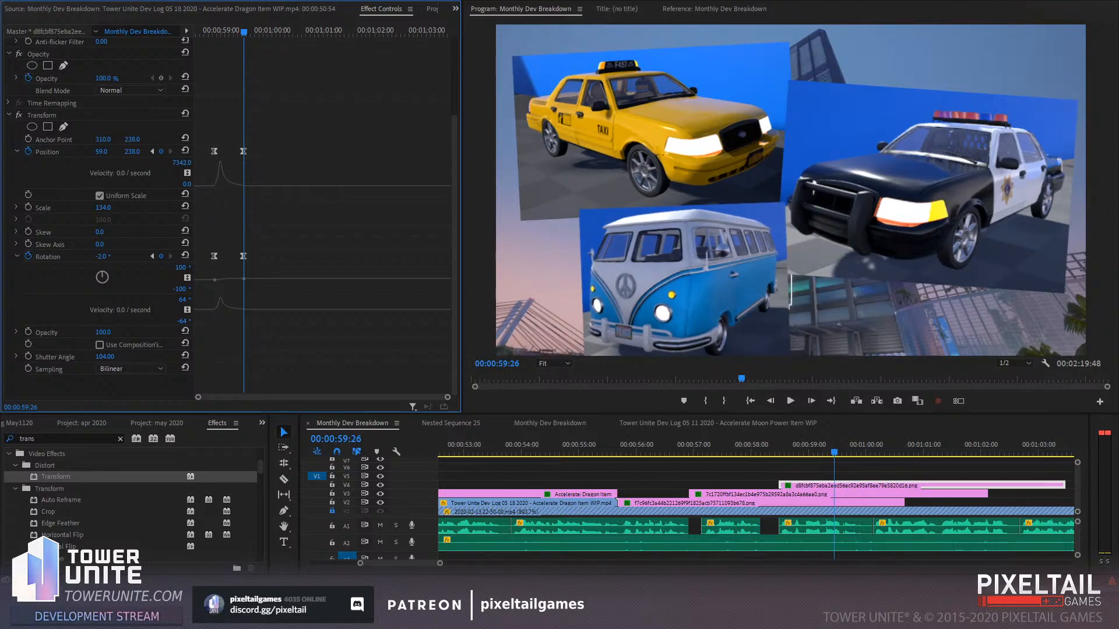
pyautogui.moveTo(124, 150)
pyautogui.mouseDown()
pyautogui.moveTo(100, 150)
pyautogui.moveTo(112, 150)
pyautogui.mouseUp()
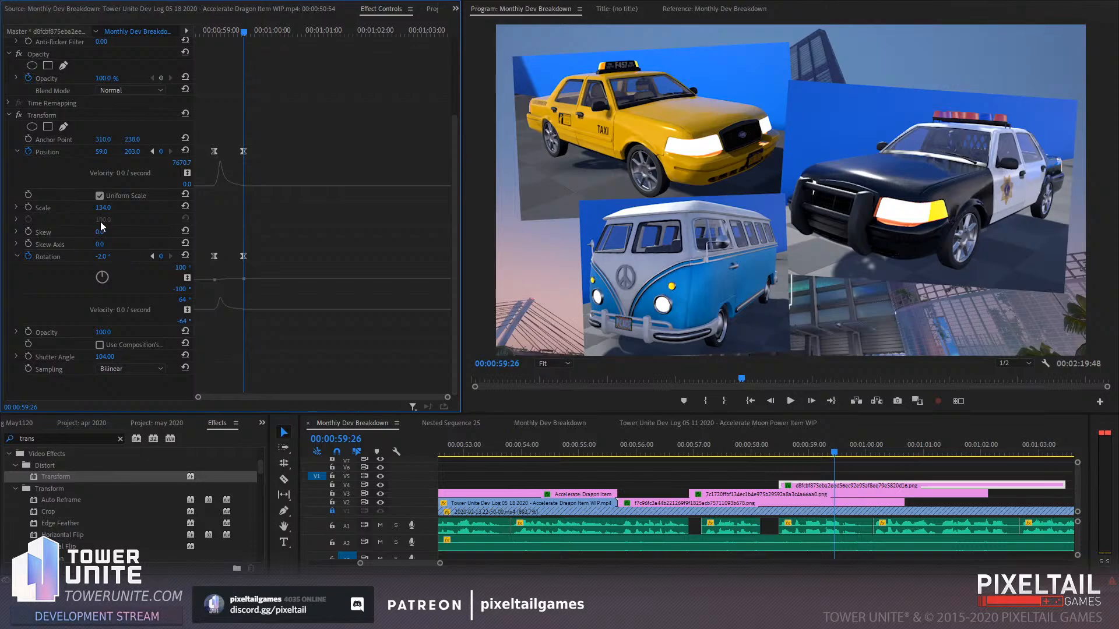
pyautogui.moveTo(103, 207); pyautogui.dragTo(110, 208)
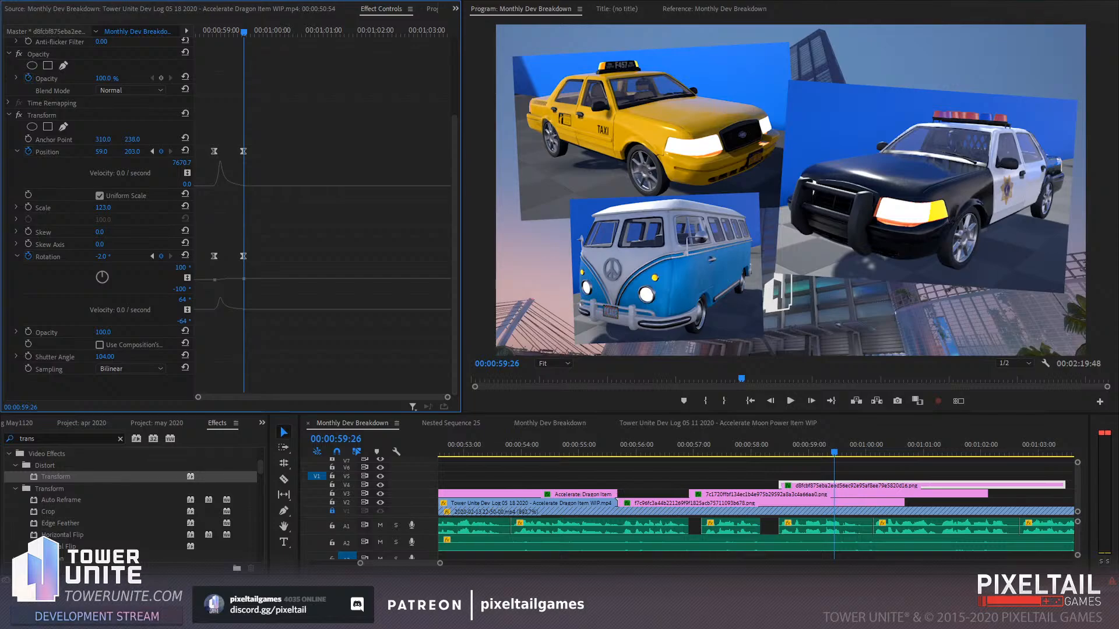
pyautogui.moveTo(102, 152); pyautogui.dragTo(137, 152)
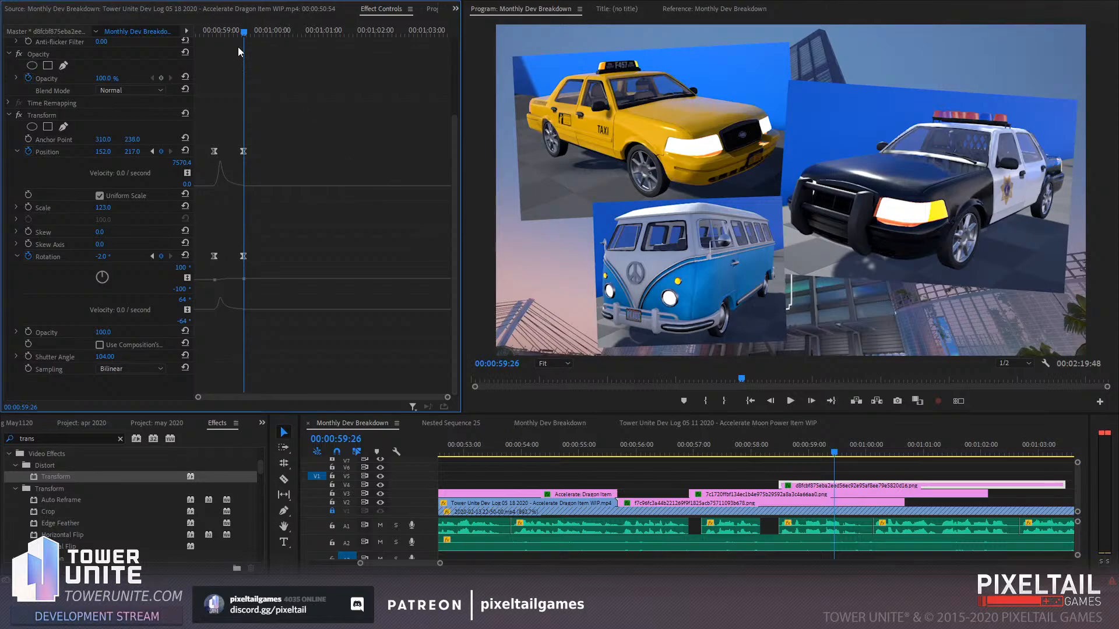
# Raise the van's Transform Shutter Angle to 271.00 and play back the entrance
pyautogui.moveTo(245, 33)
pyautogui.mouseDown()
pyautogui.moveTo(197, 42)
pyautogui.moveTo(232, 40)
pyautogui.moveTo(215, 41)
pyautogui.moveTo(224, 31)
pyautogui.mouseUp()
pyautogui.press('space')
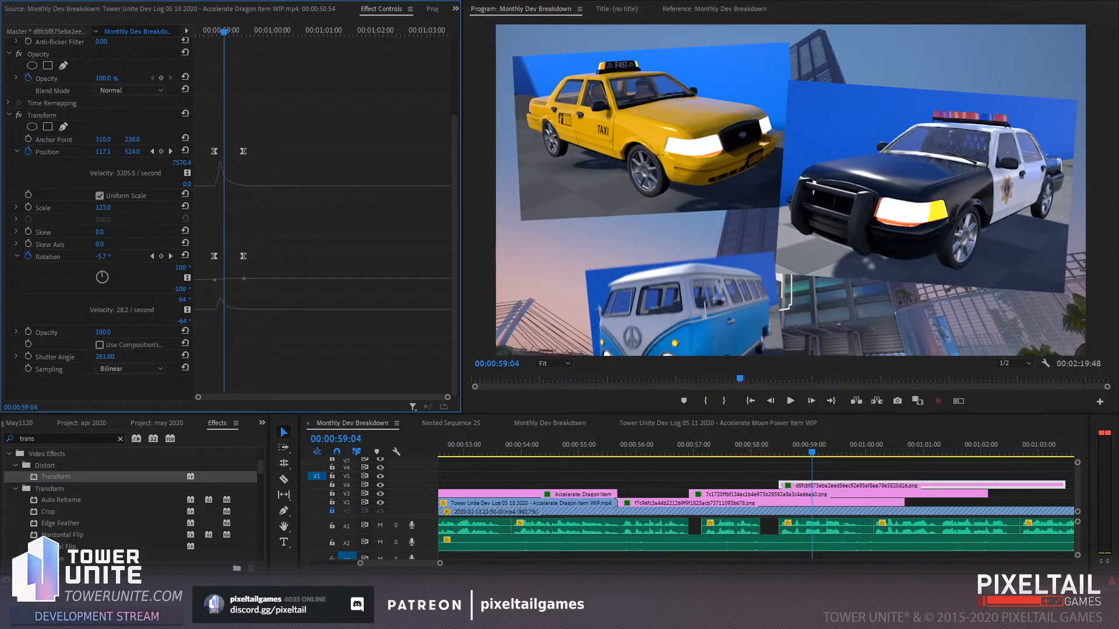
pyautogui.moveTo(105, 357); pyautogui.dragTo(172, 172)
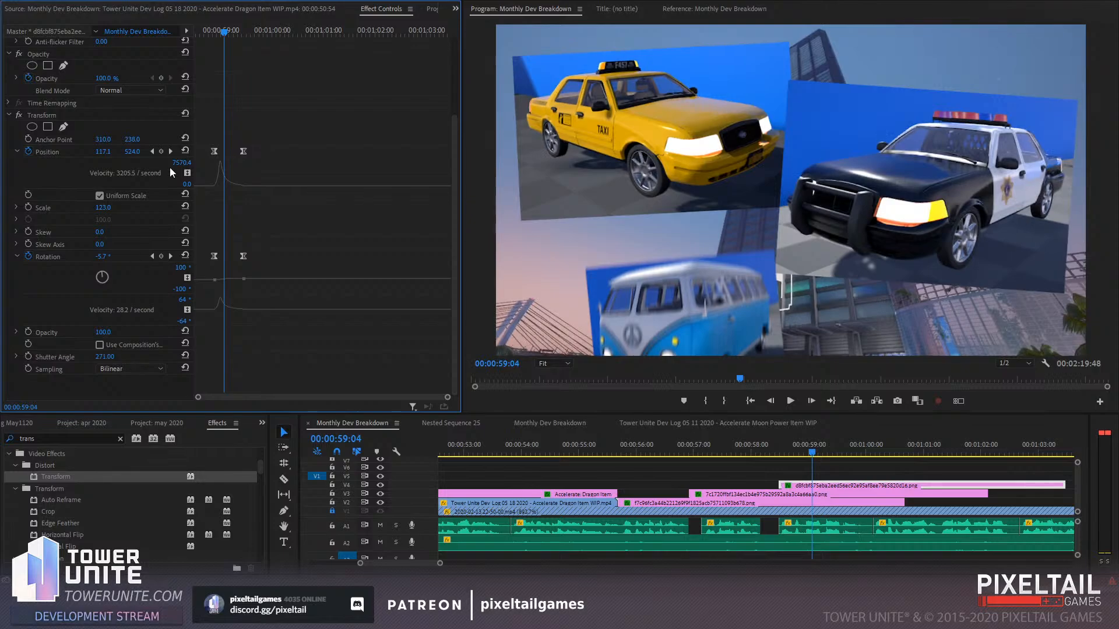
pyautogui.moveTo(226, 46); pyautogui.dragTo(199, 36)
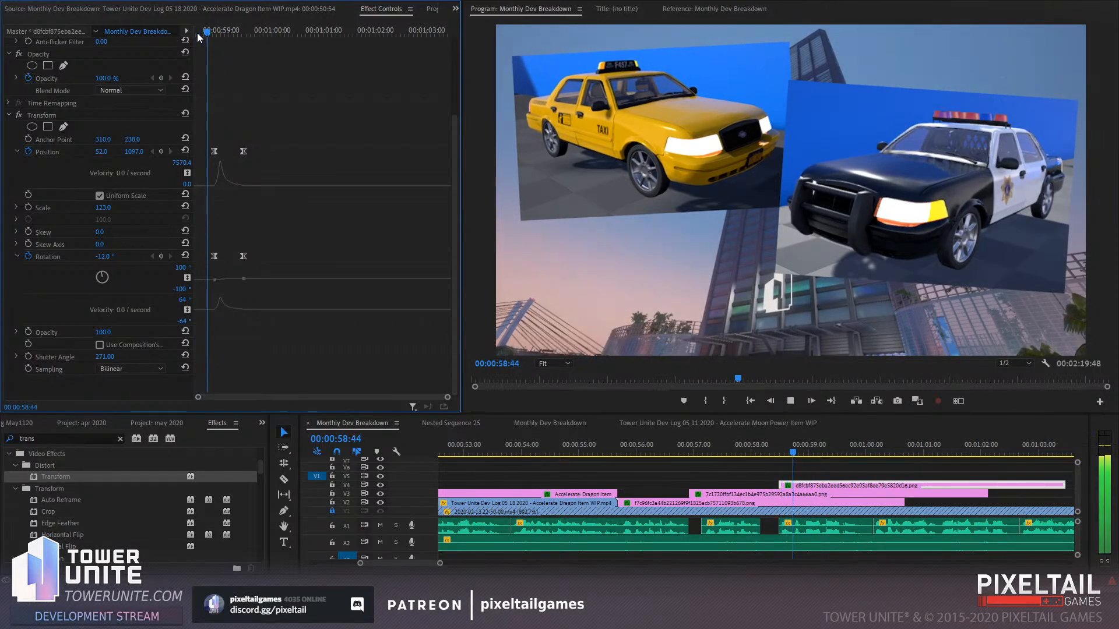
pyautogui.press('space')
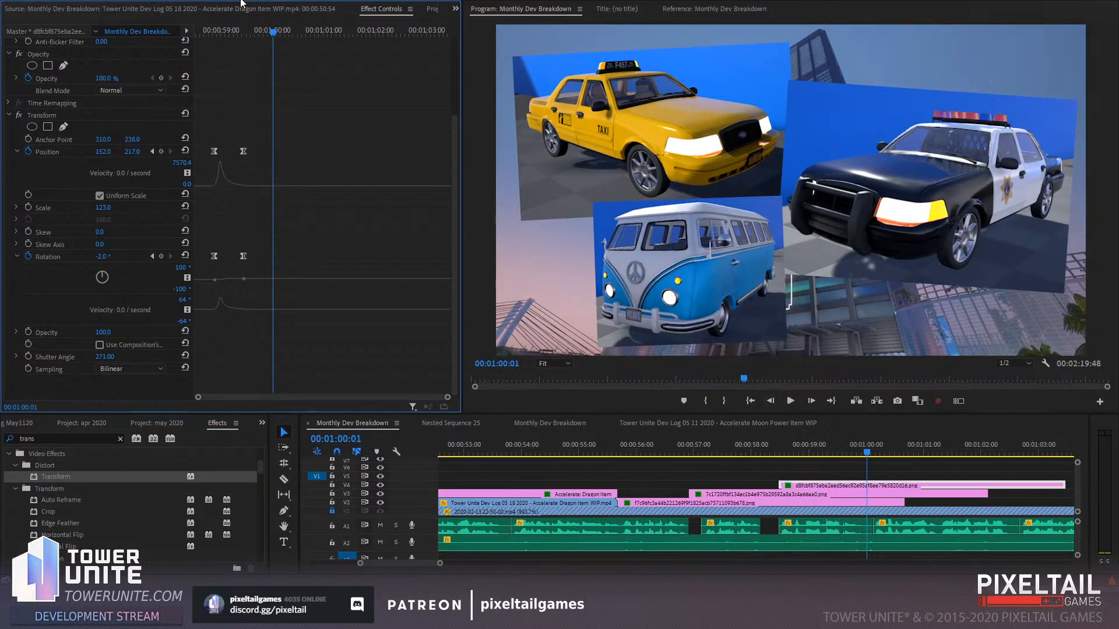
# Replay the van's entrance from just before its starting keyframes and save the project
pyautogui.click(209, 30)
pyautogui.press('space')
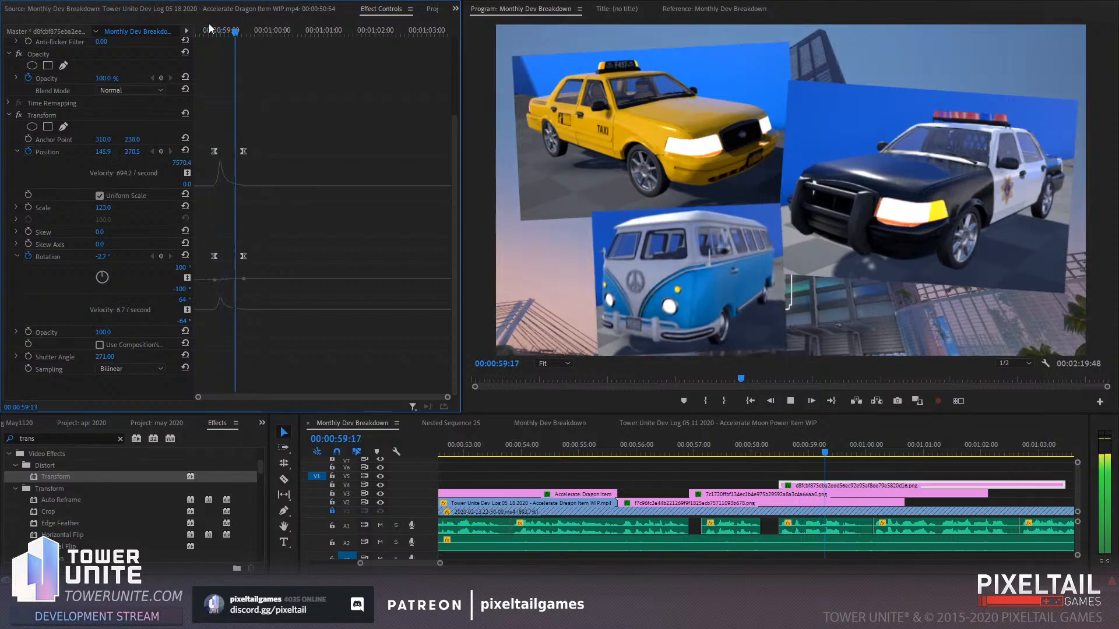
pyautogui.press('space')
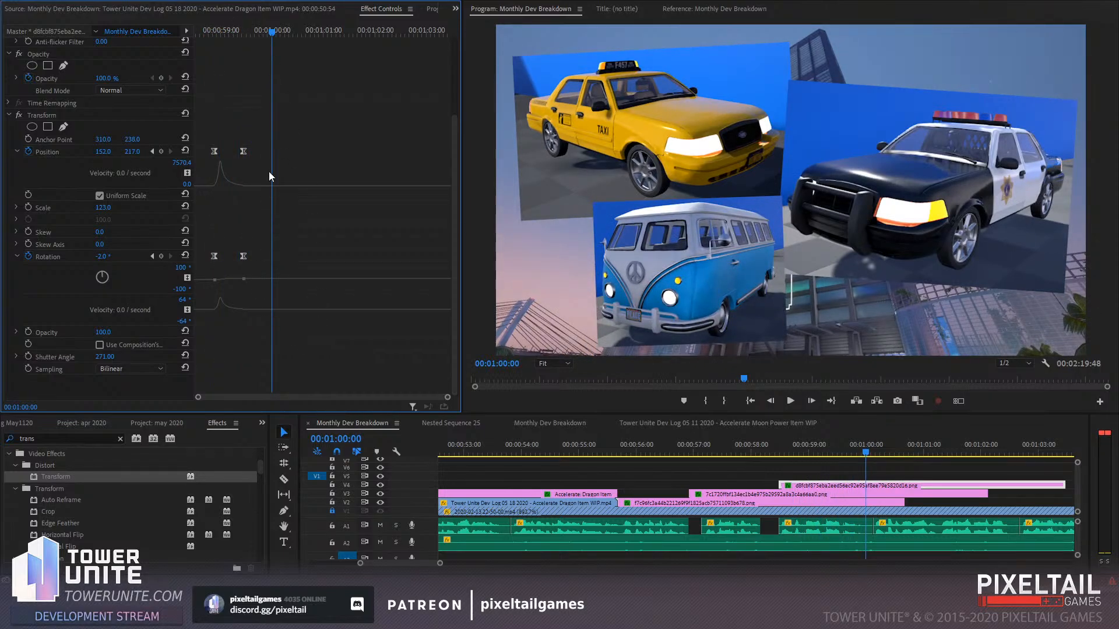
pyautogui.hotkey('ctrl', 's')
# Play the sequence from 00:00:55:17 to review all three vehicle entrances, and return the playhead to 00:00:56:58
pyautogui.moveTo(219, 29)
pyautogui.mouseDown()
pyautogui.moveTo(249, 35)
pyautogui.moveTo(208, 42)
pyautogui.mouseUp()
pyautogui.click(596, 443)
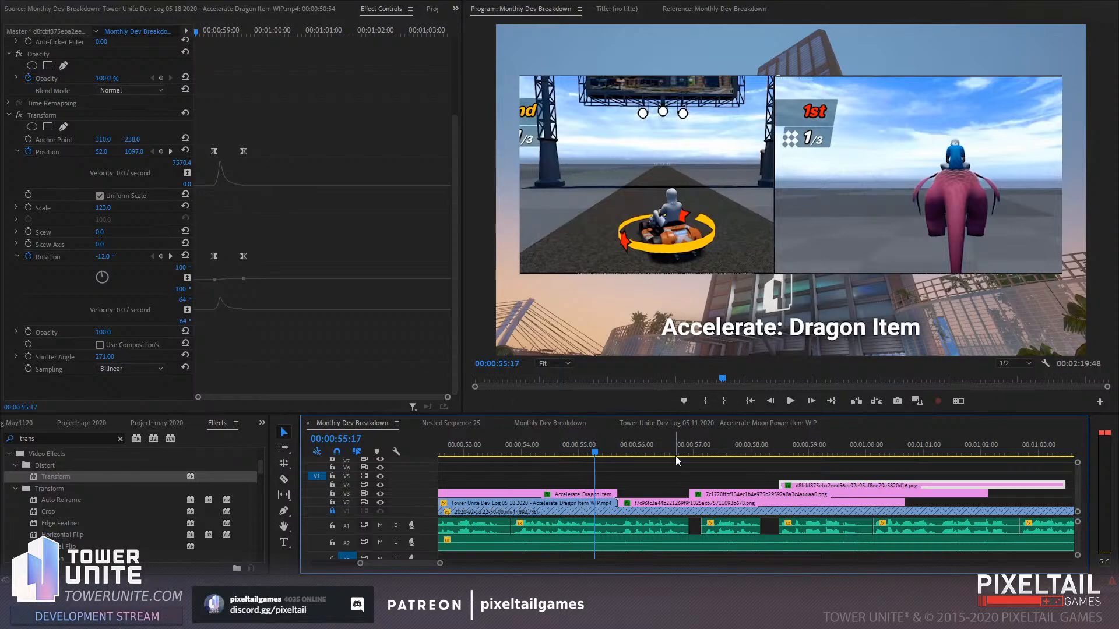
pyautogui.press('space')
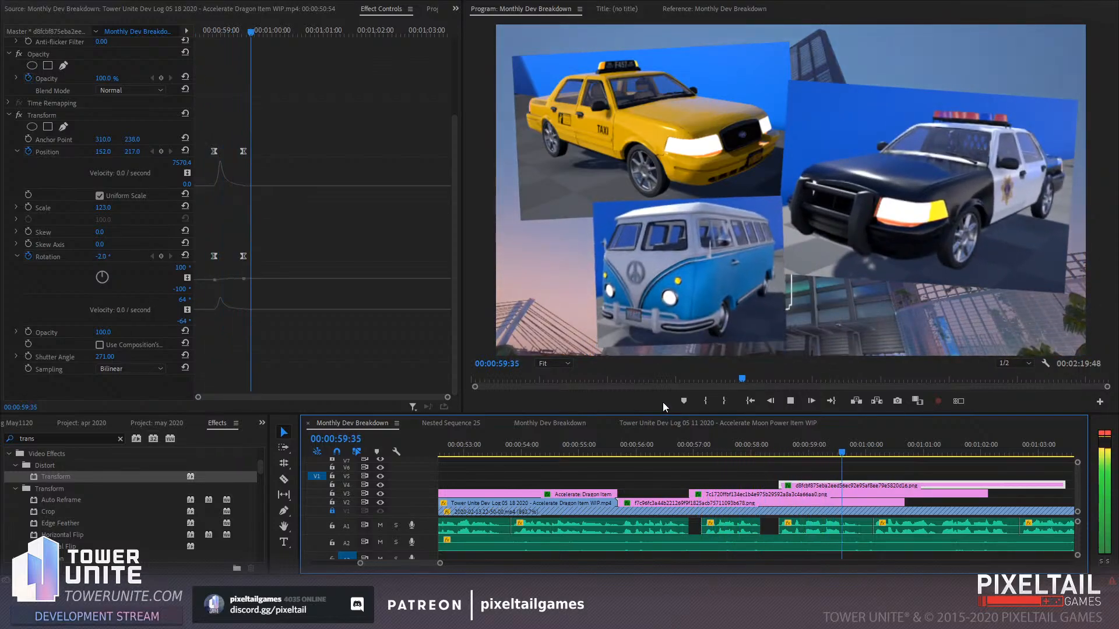
pyautogui.click(688, 452)
pyautogui.moveTo(688, 452); pyautogui.dragTo(692, 451)
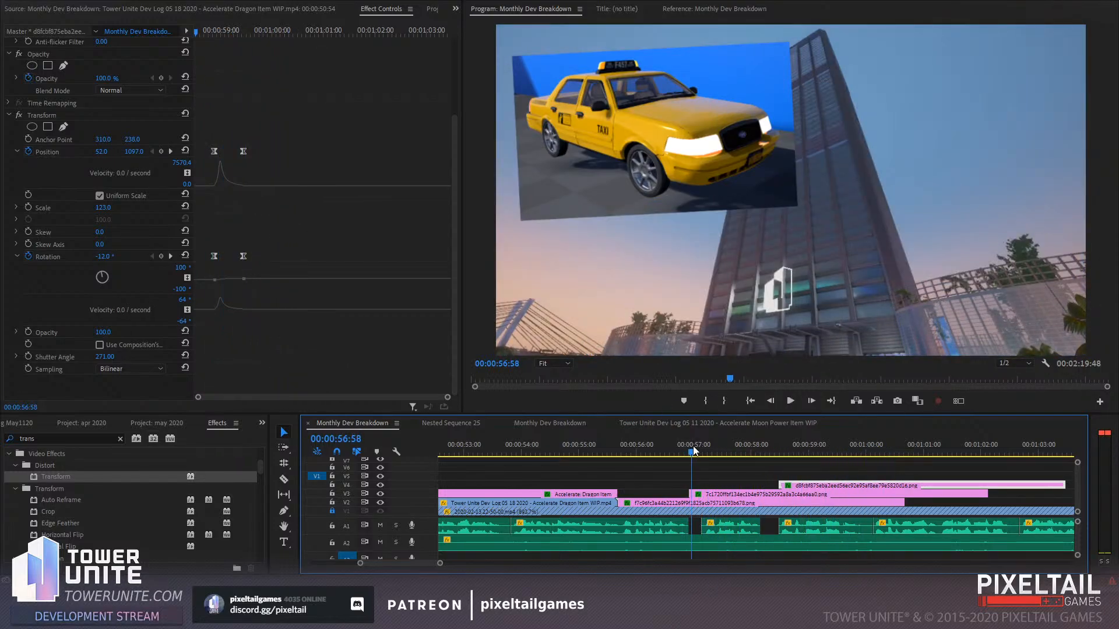
# Set the police car's starting Transform Position keyframe to 33.5, 1252.0
pyautogui.press('space')
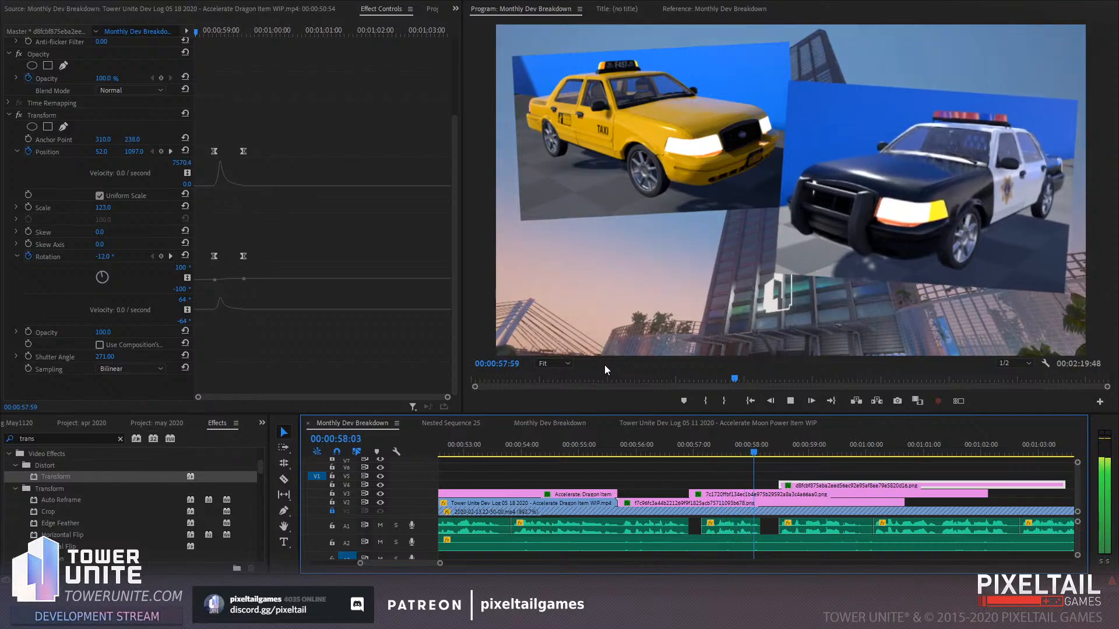
pyautogui.press('space')
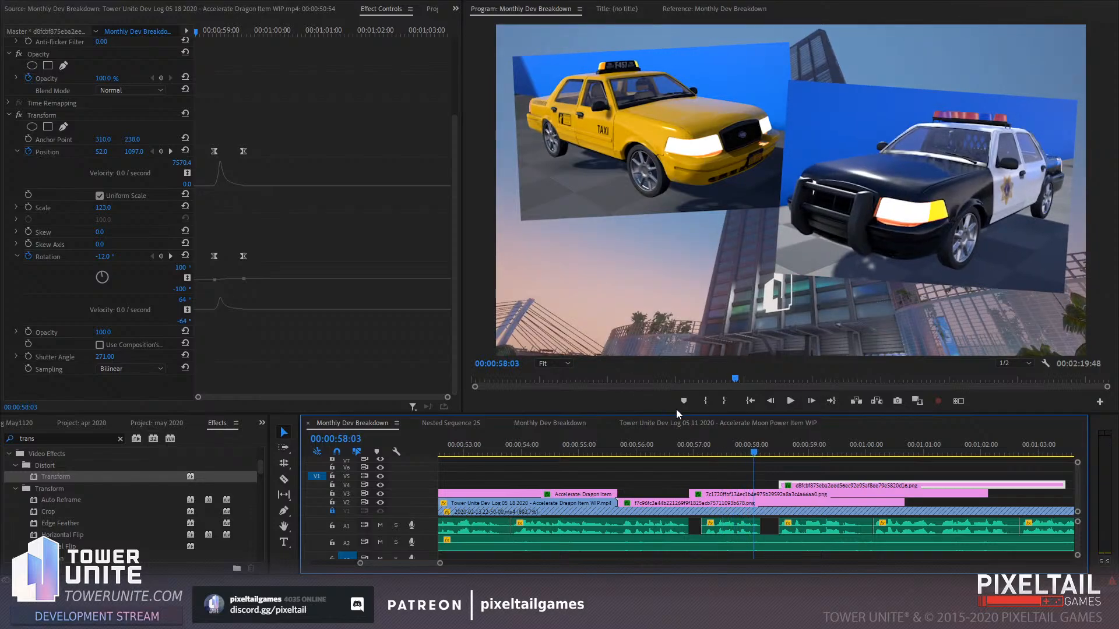
pyautogui.click(729, 495)
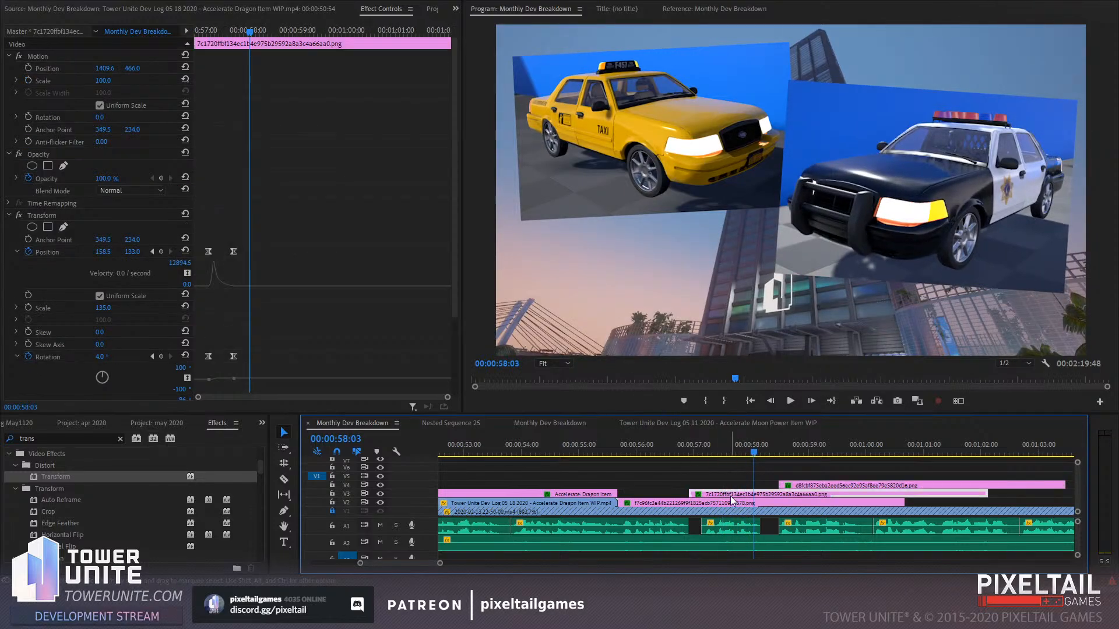
pyautogui.click(154, 252)
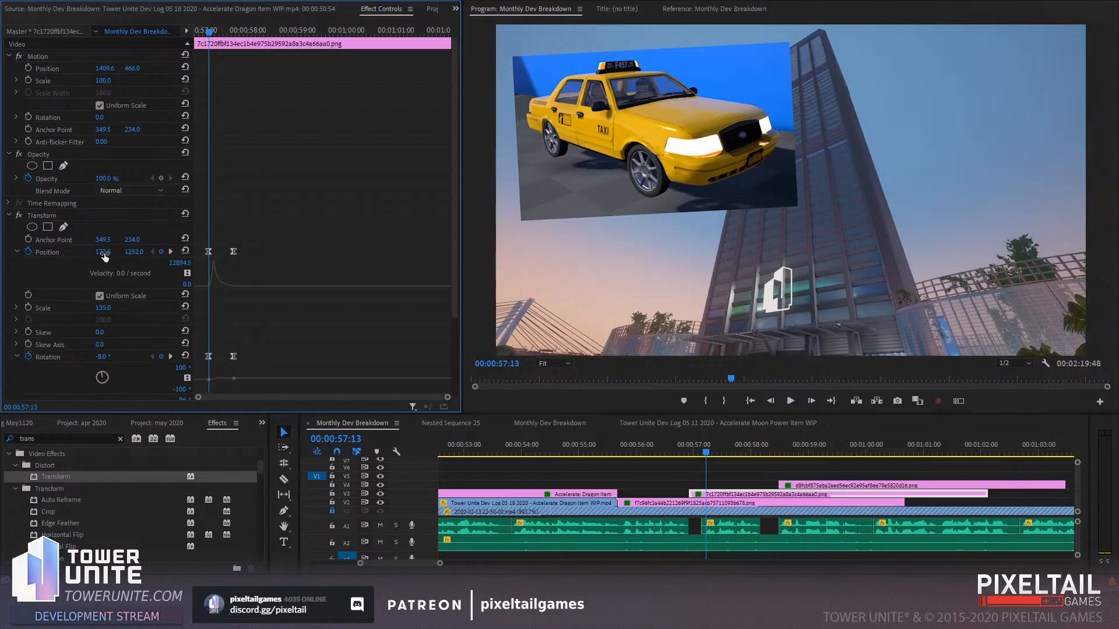
pyautogui.moveTo(104, 253); pyautogui.dragTo(35, 252)
pyautogui.hotkey('ctrl', 'z')
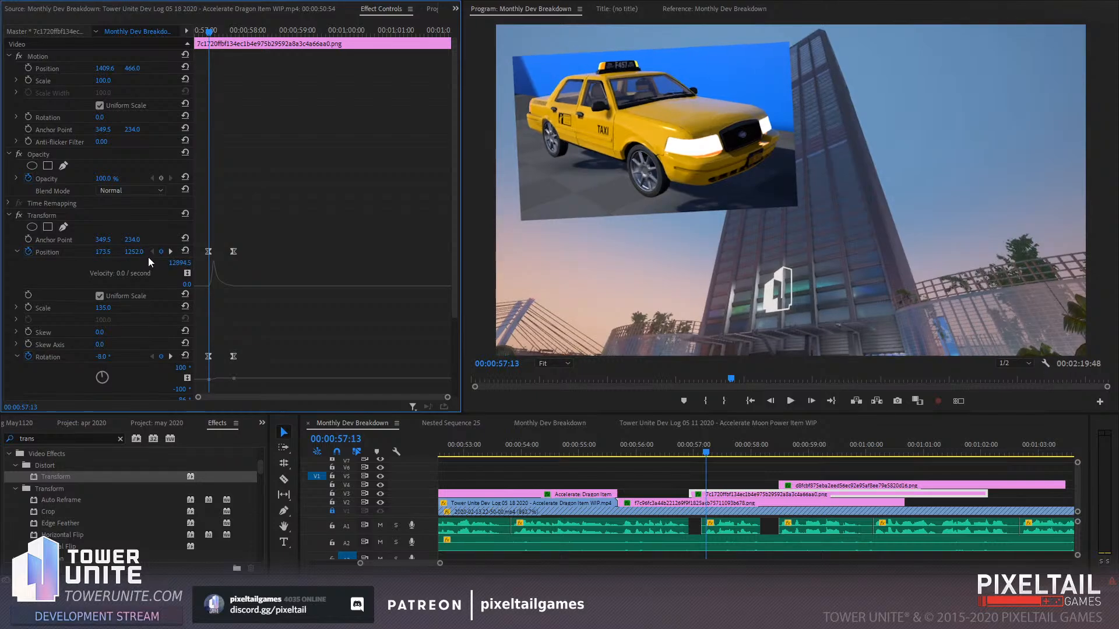
pyautogui.moveTo(140, 252); pyautogui.dragTo(2, 252)
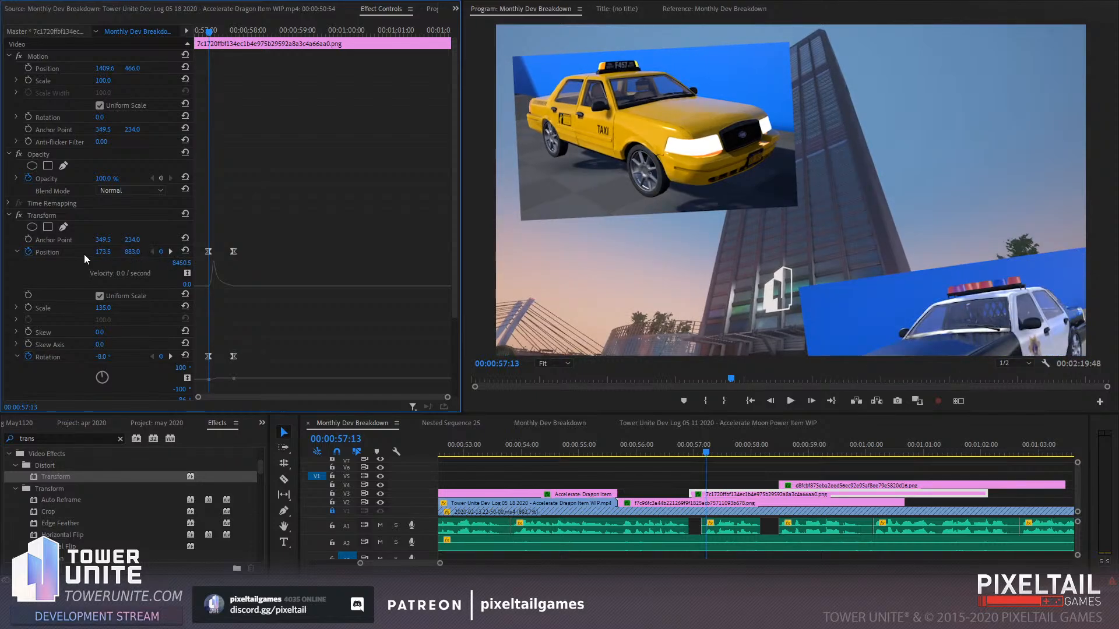
pyautogui.hotkey('ctrl', 'z')
pyautogui.moveTo(104, 253); pyautogui.dragTo(23, 253)
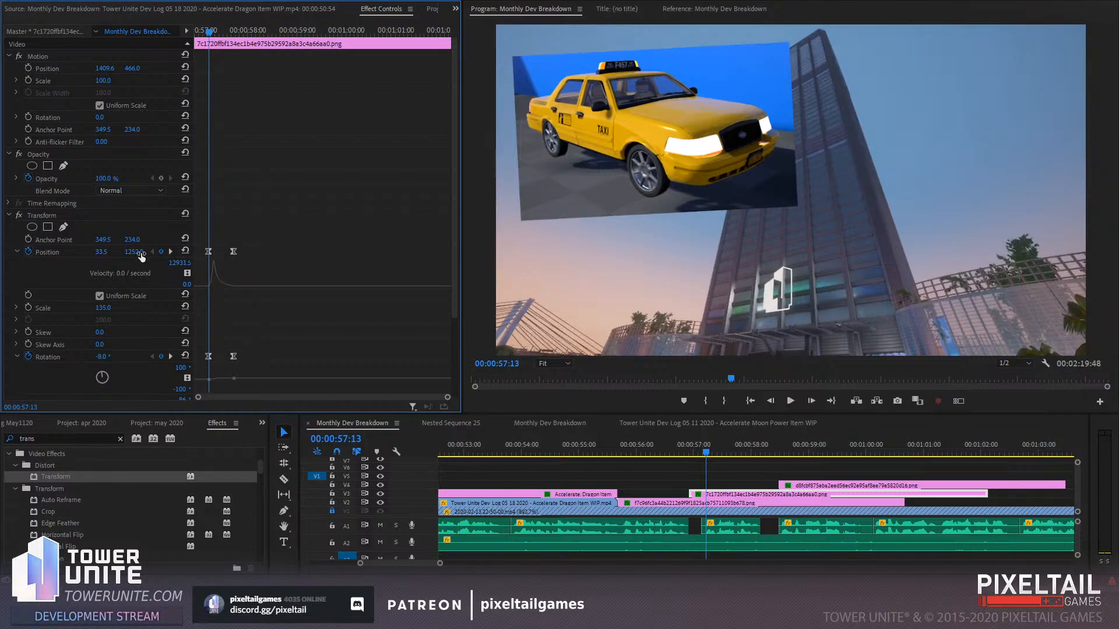
pyautogui.moveTo(140, 252); pyautogui.dragTo(1, 253)
pyautogui.hotkey('ctrl', 'z')
# Play the sequence from 00:00:56:31 to review the police car and van entrances, and replay from 00:00:57:40
pyautogui.click(680, 438)
pyautogui.click(666, 435)
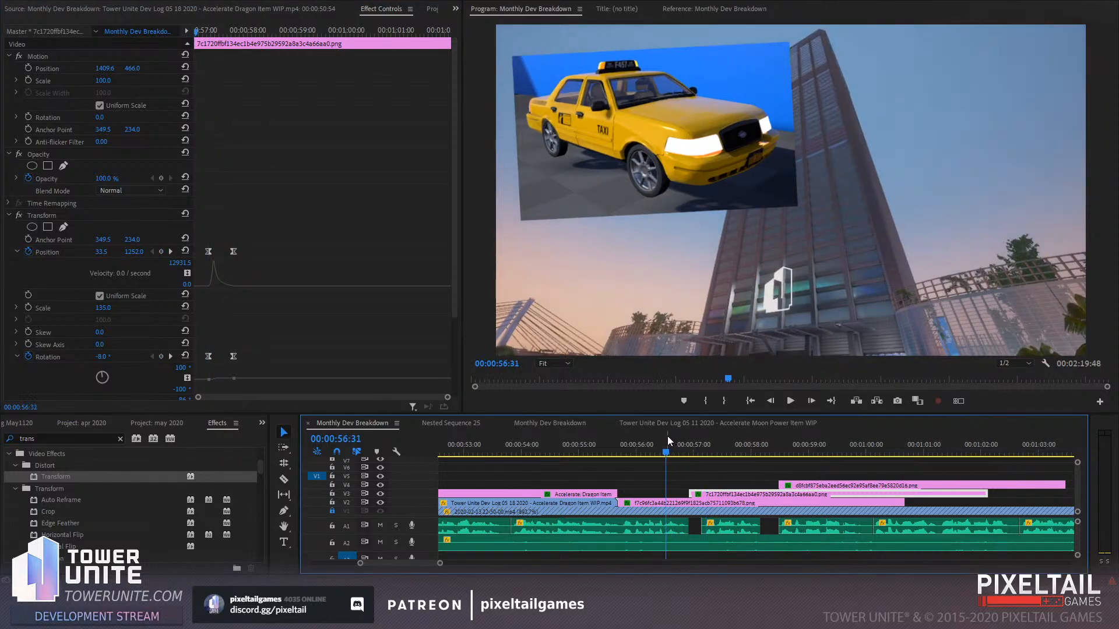
pyautogui.press('space')
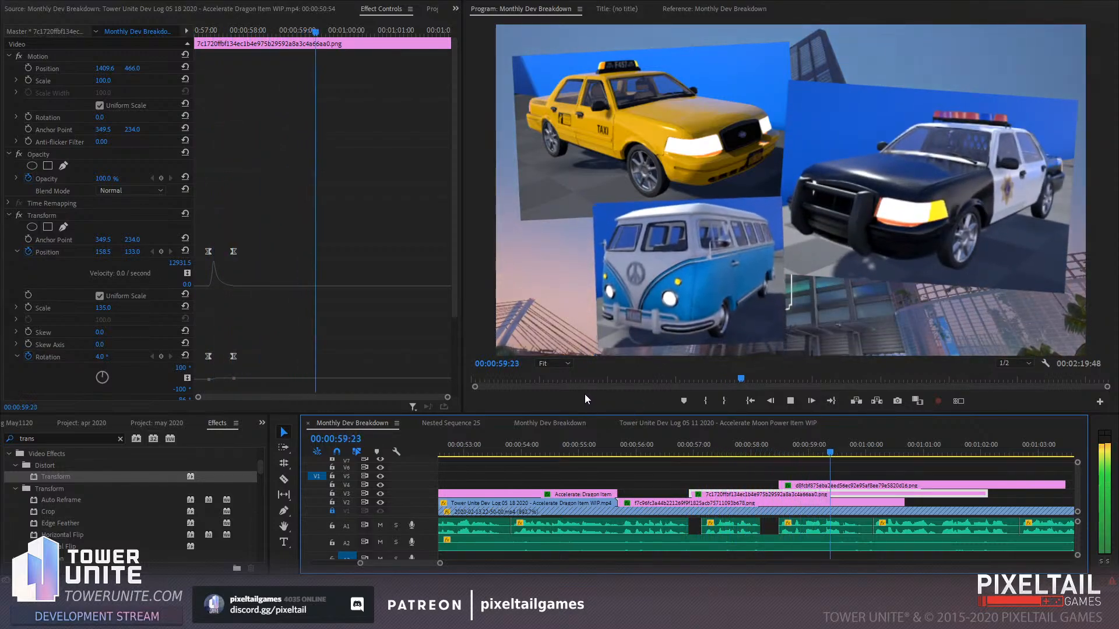
pyautogui.press('space')
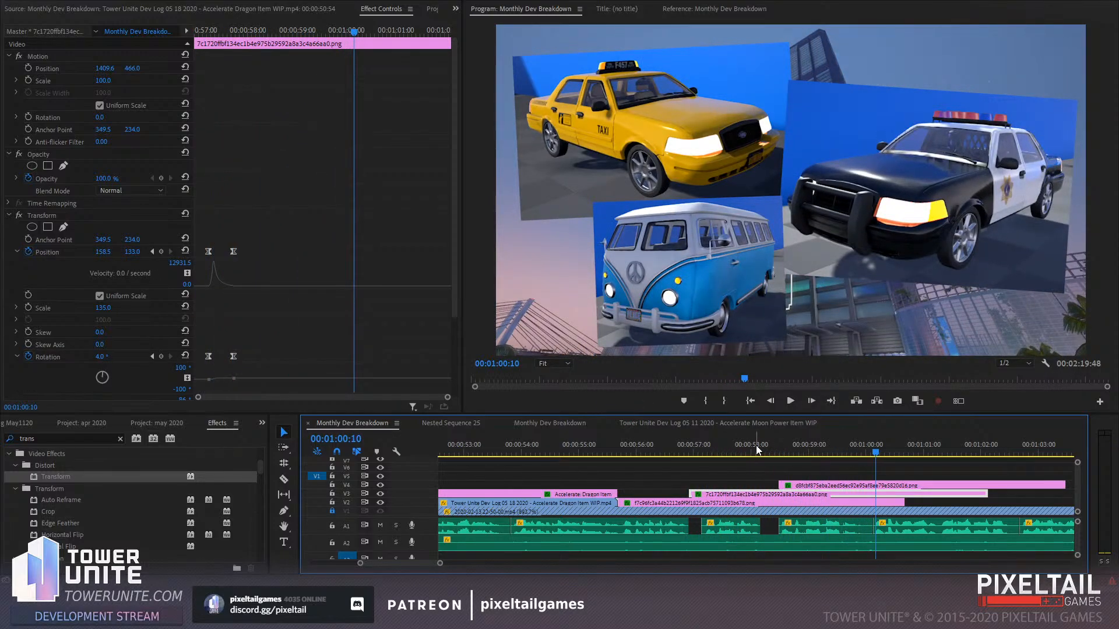
pyautogui.click(732, 446)
pyautogui.press('space')
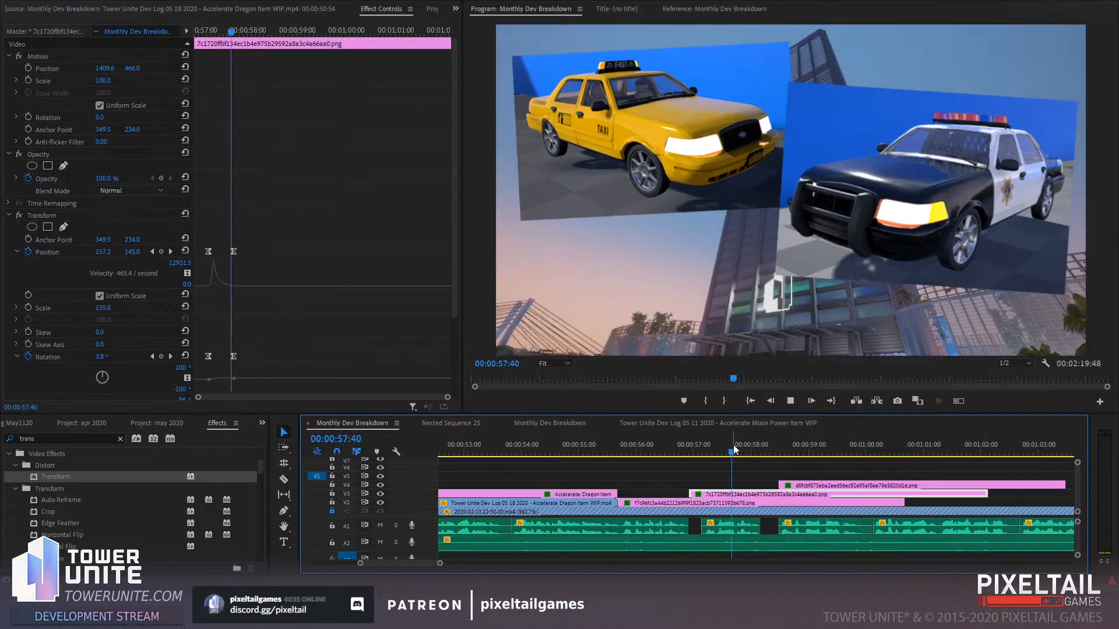
# Look at the Accelerate Moon Power Item WIP sequence, return to Monthly Dev Breakdown and play back the vehicle entrances
pyautogui.click(698, 424)
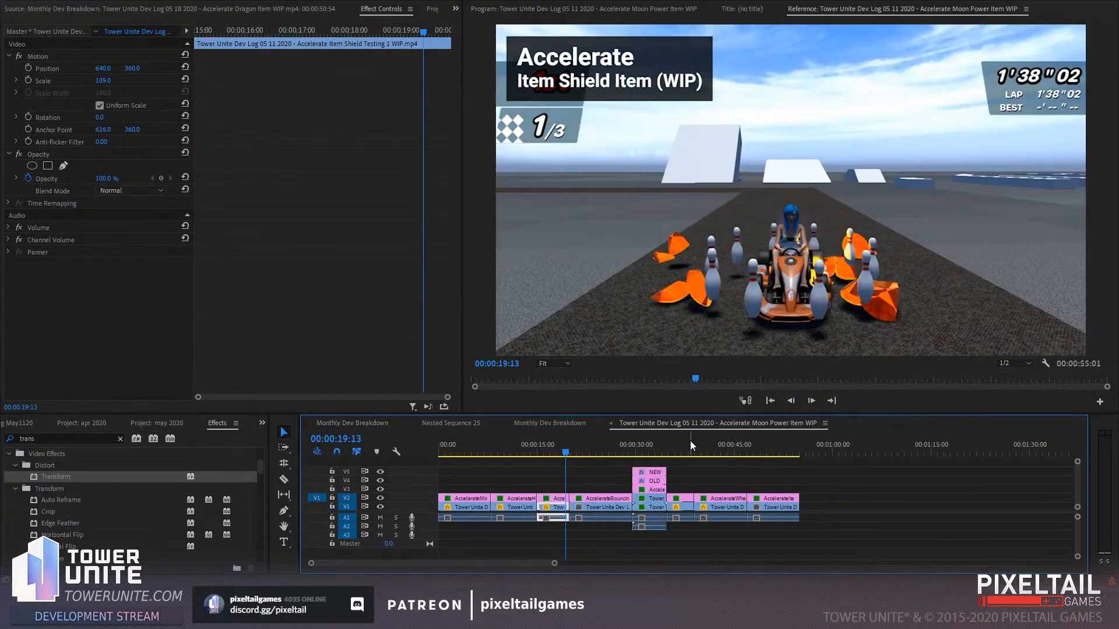
pyautogui.click(368, 424)
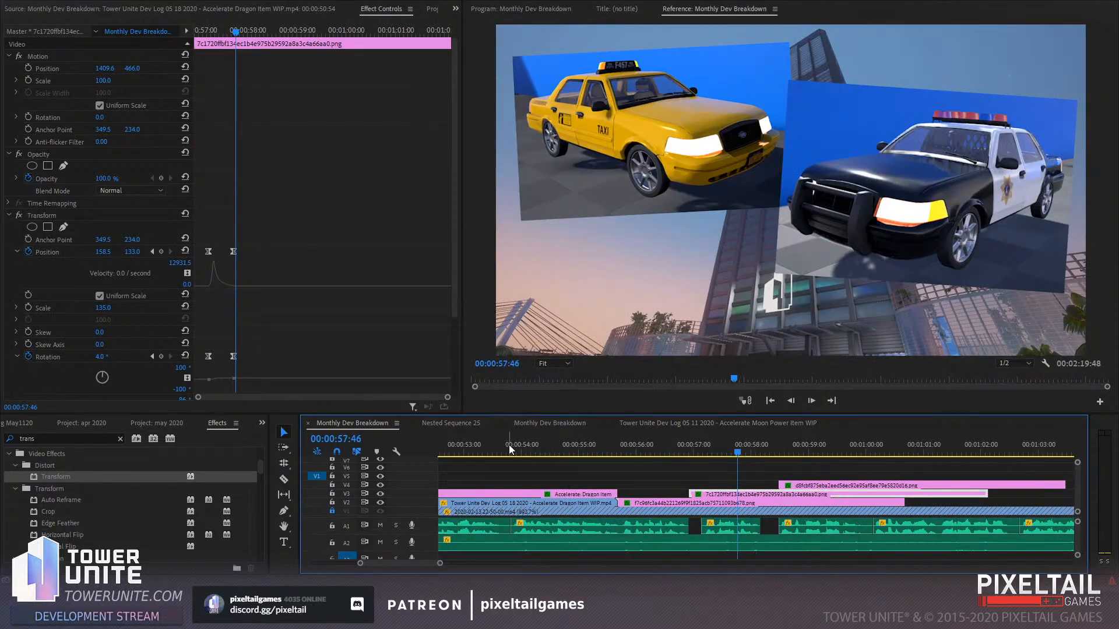
pyautogui.click(603, 455)
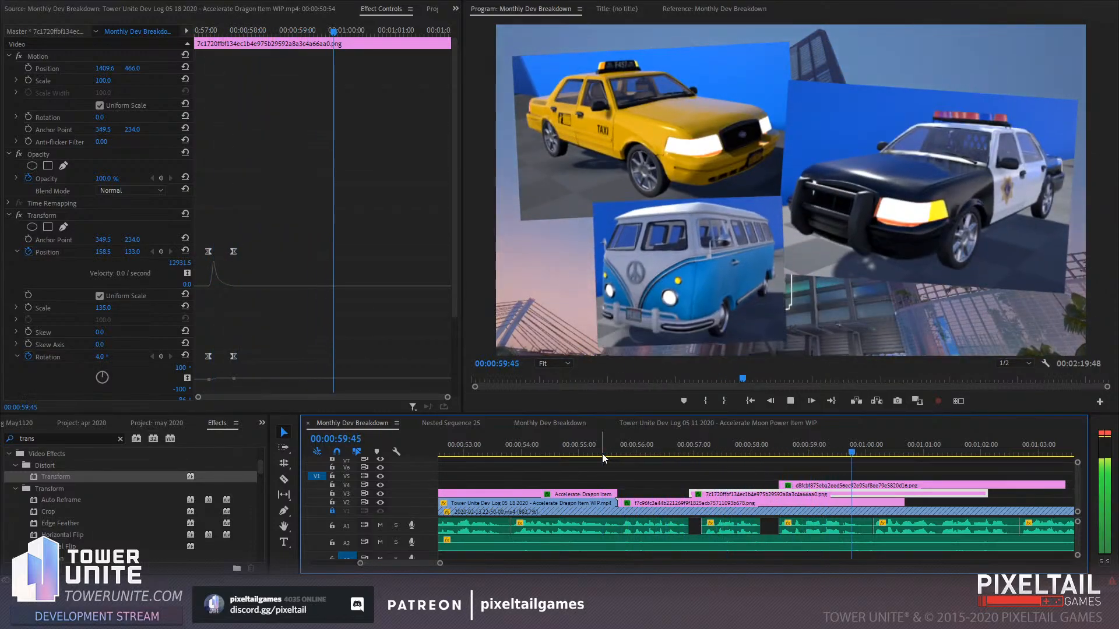
# Shorten the van clip and extend the taxi clip so both end level with the police car clip
pyautogui.click(693, 445)
pyautogui.moveTo(1063, 484); pyautogui.dragTo(987, 485)
pyautogui.moveTo(904, 502); pyautogui.dragTo(987, 507)
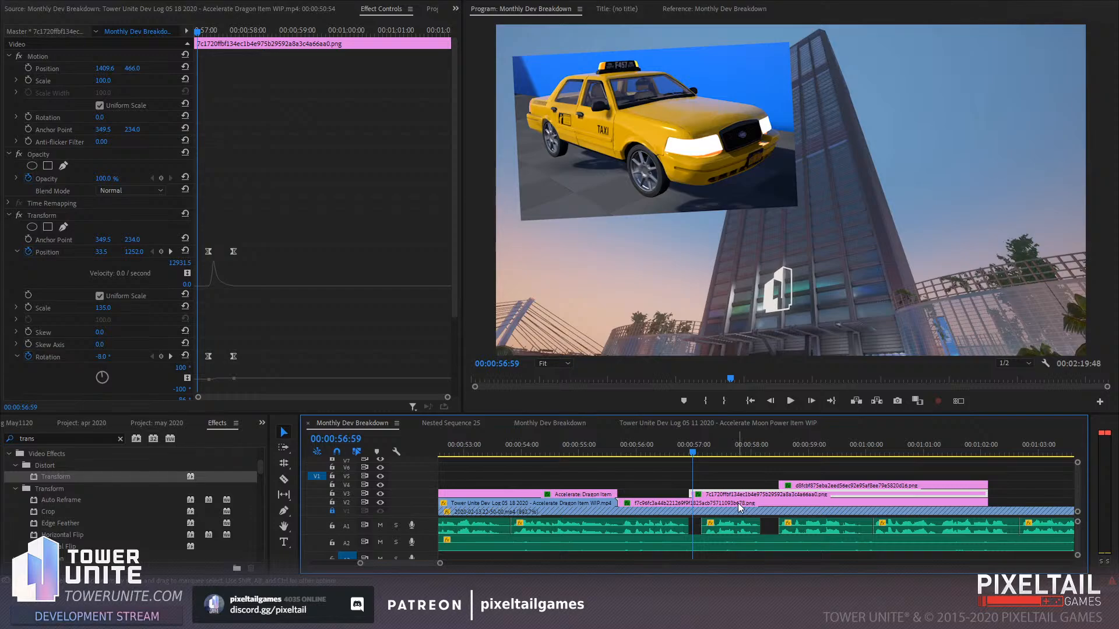
# Copy the "Accelerate: Dragon Item" title and paste it after the vehicle image clips
pyautogui.scroll(4, 641, 478)
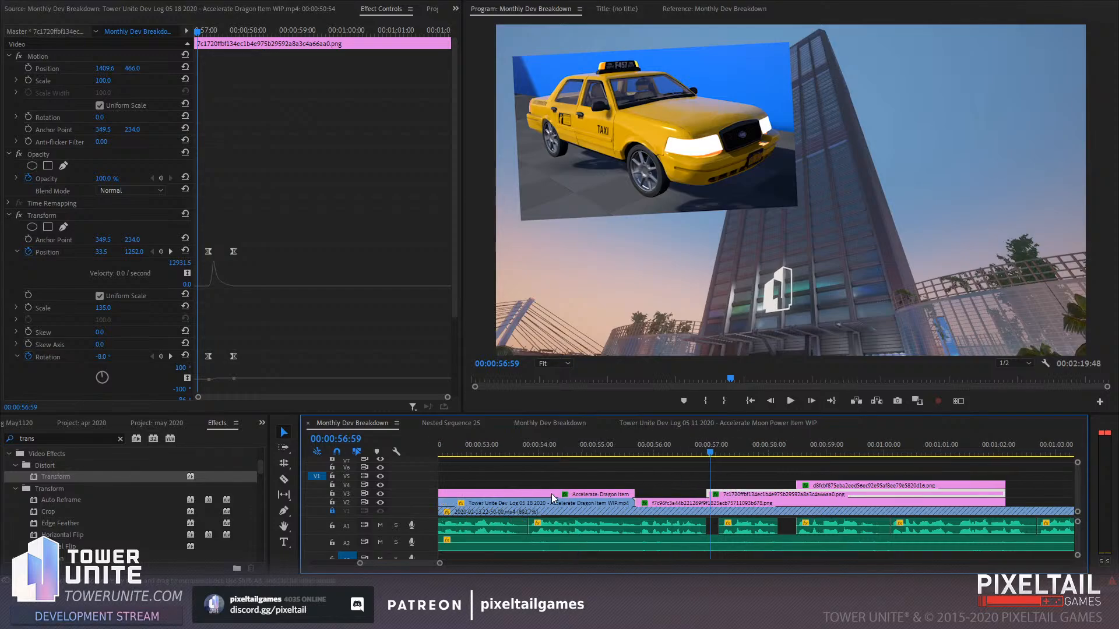
pyautogui.click(637, 483)
pyautogui.click(641, 494)
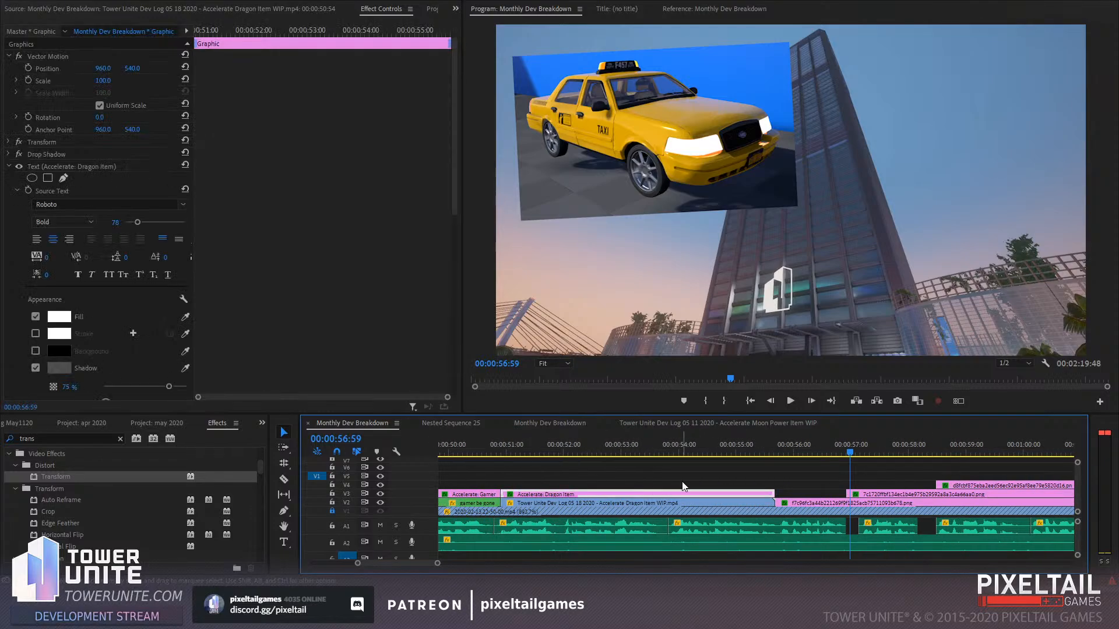
pyautogui.click(800, 444)
pyautogui.scroll(-7, 746, 498)
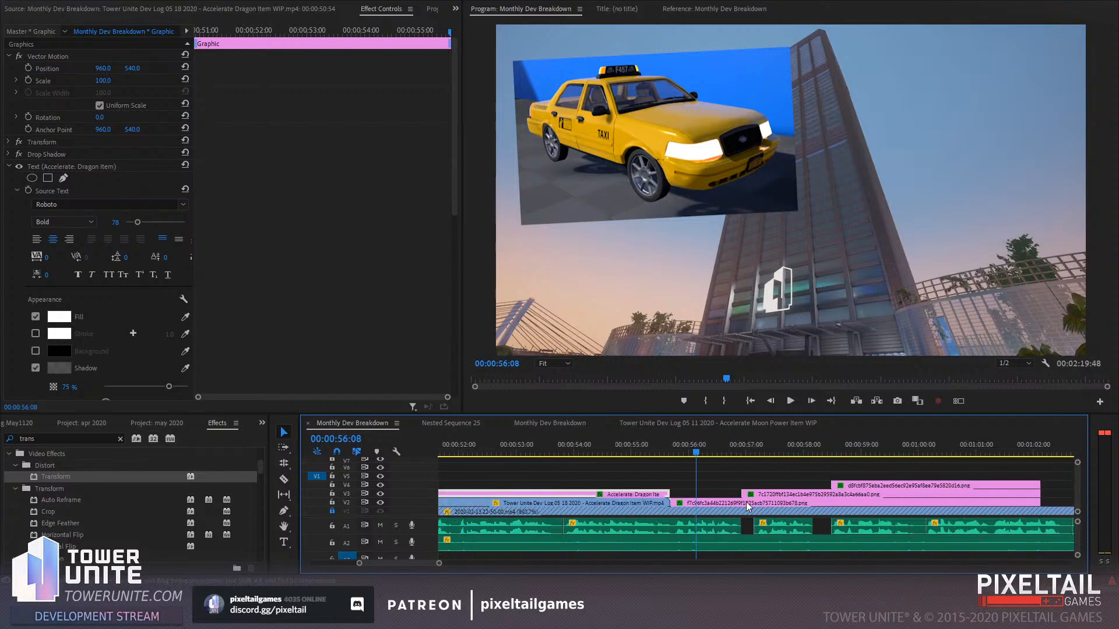
pyautogui.click(864, 441)
pyautogui.hotkey('ctrl', 'v')
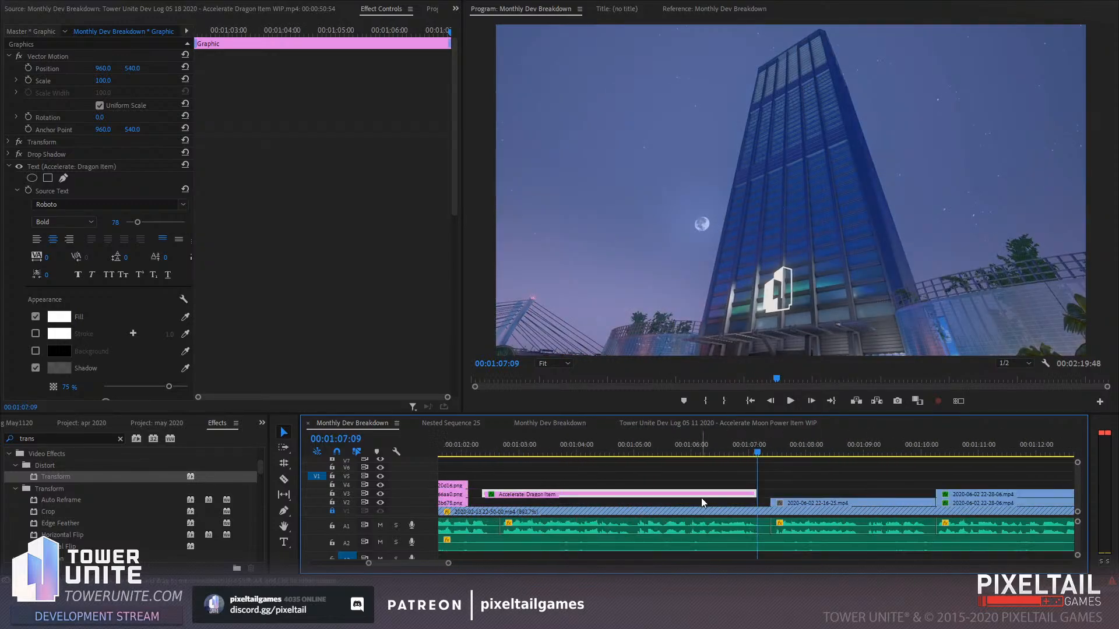
# Move the pasted title to track V5 above the vehicle images, aligning its end with theirs
pyautogui.scroll(2, 670, 495)
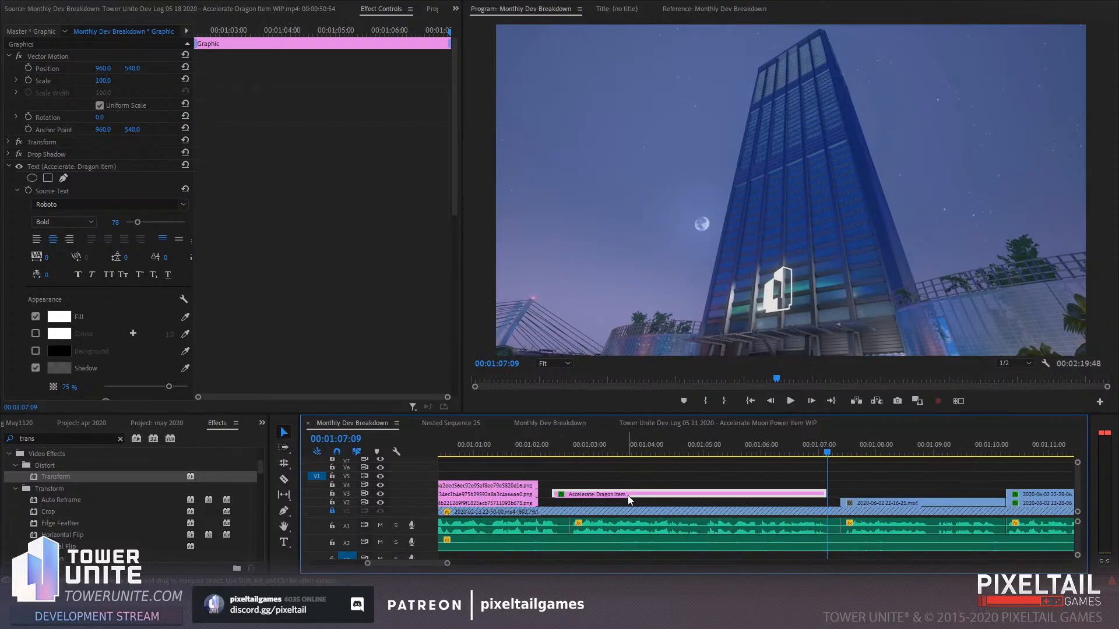
pyautogui.moveTo(628, 495); pyautogui.dragTo(624, 477)
pyautogui.scroll(-5, 423, 566)
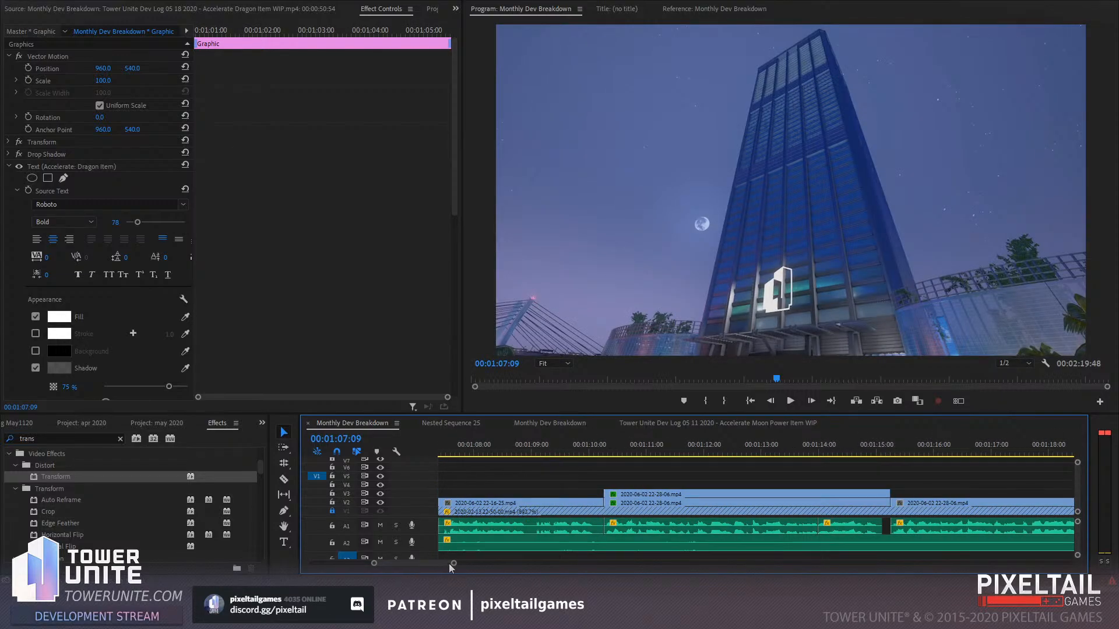
pyautogui.moveTo(454, 564); pyautogui.dragTo(481, 564)
pyautogui.moveTo(610, 477); pyautogui.dragTo(519, 478)
# Change the copied title's text to "Accelerate: Karts"
pyautogui.click(532, 452)
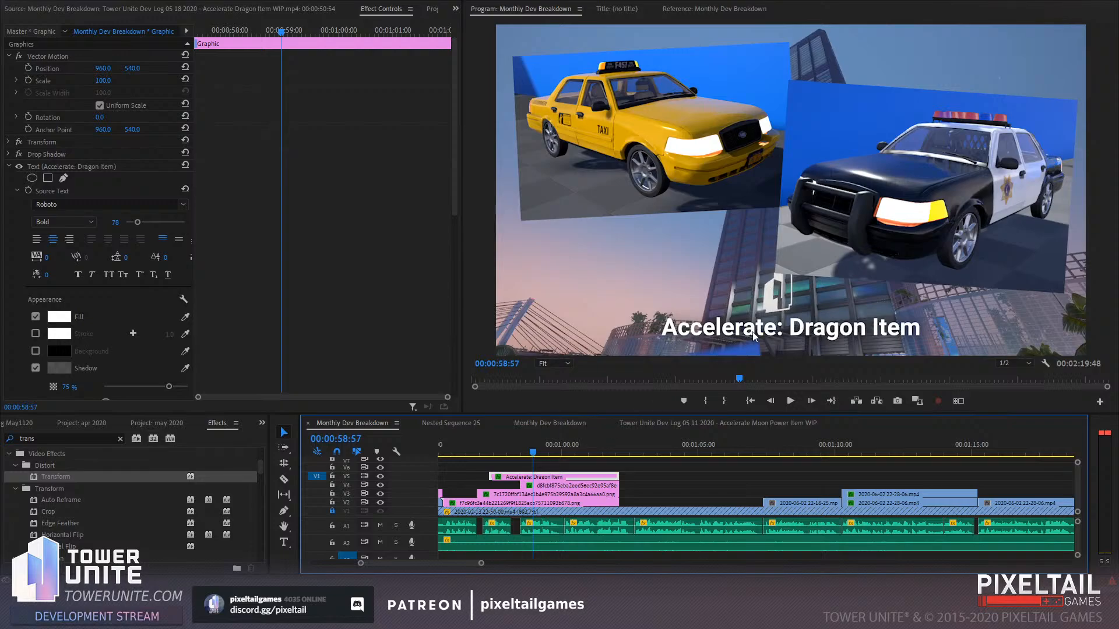
pyautogui.click(283, 546)
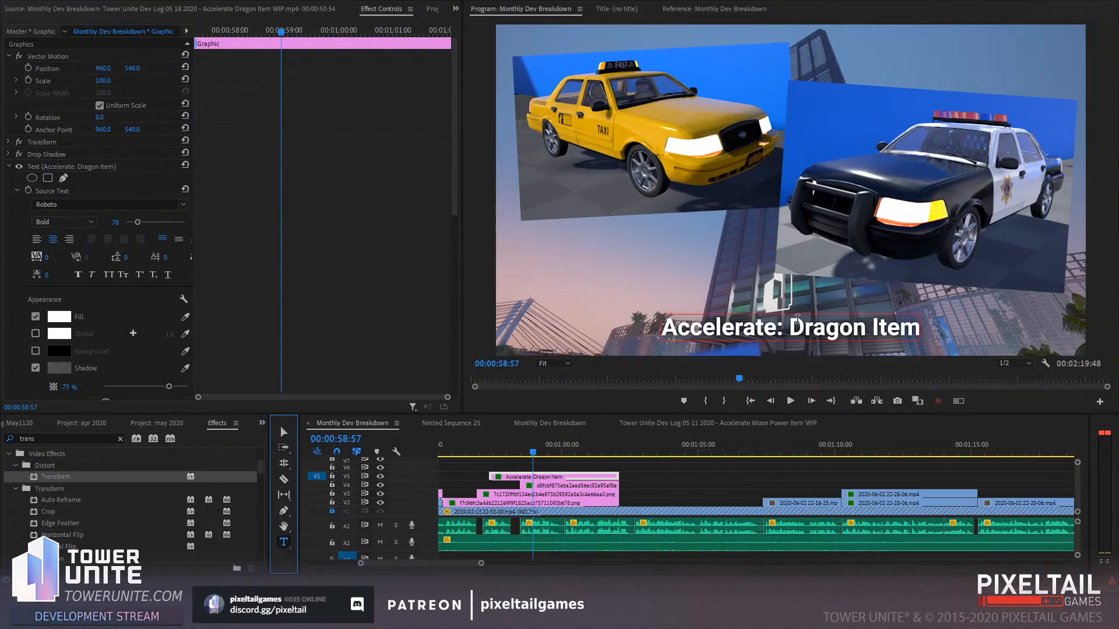
pyautogui.moveTo(790, 319); pyautogui.dragTo(917, 325)
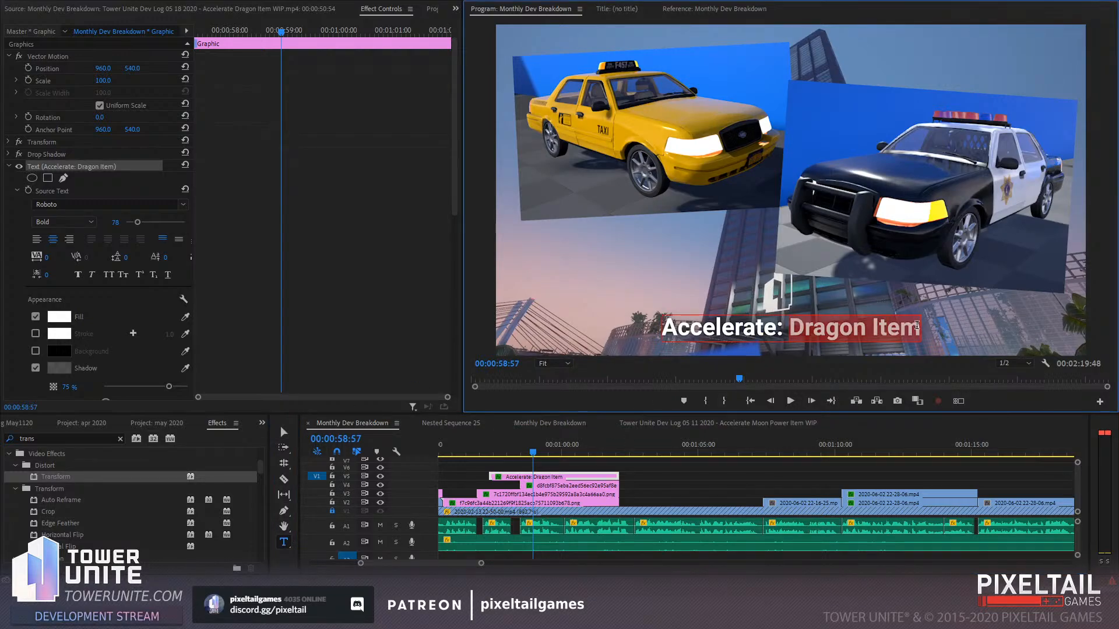
pyautogui.write('Karts')
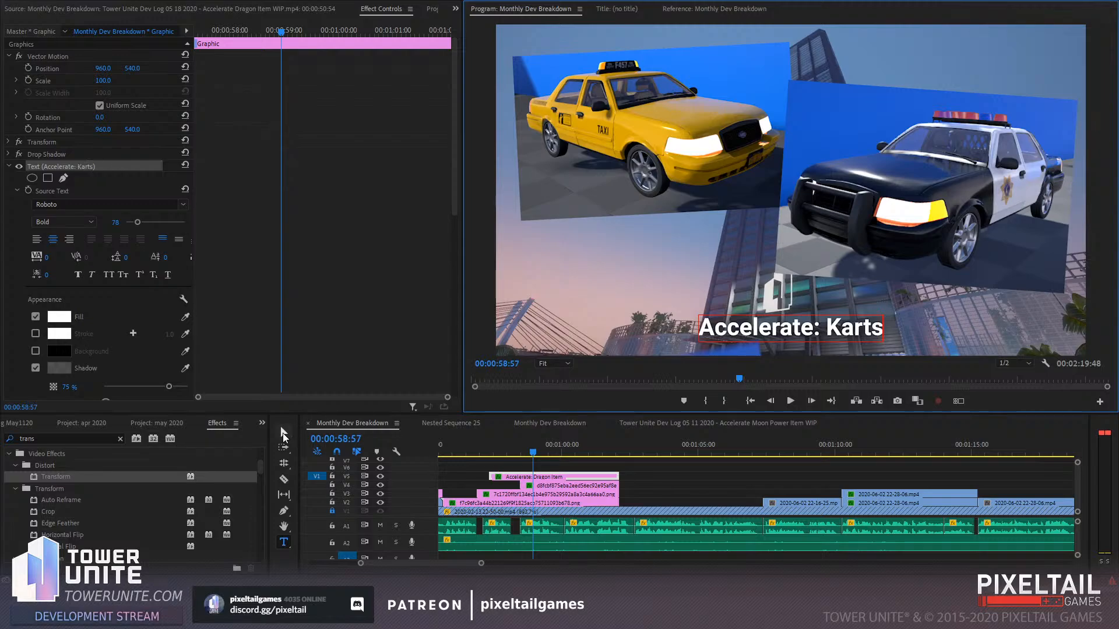
pyautogui.click(283, 432)
# Extend the start of the "Accelerate: Karts" title back to the start of the taxi clip
pyautogui.scroll(5, 557, 487)
pyautogui.click(605, 449)
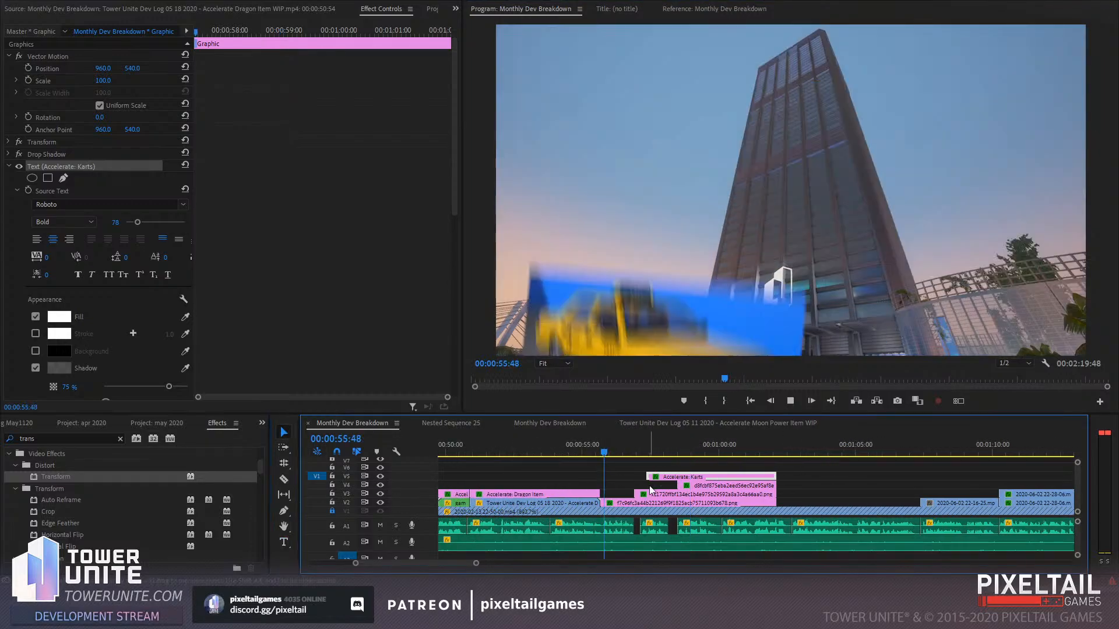
pyautogui.press('space')
pyautogui.moveTo(648, 476); pyautogui.dragTo(601, 478)
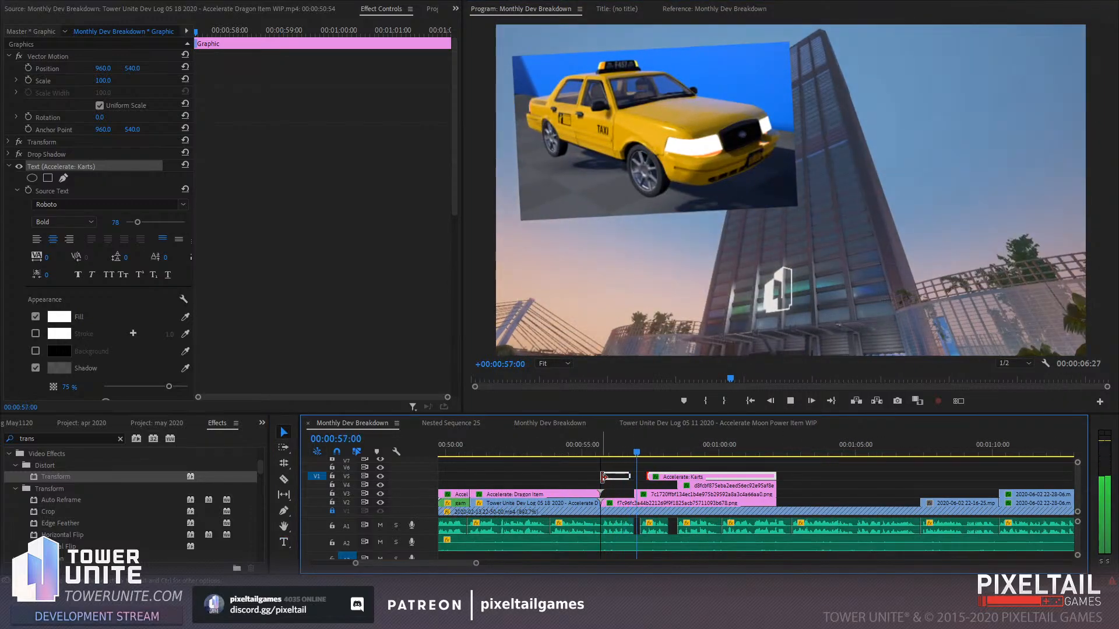
# Play the sequence from 00:00:53:22 and again from 00:00:52:33 to review the change between the two titles
pyautogui.click(538, 442)
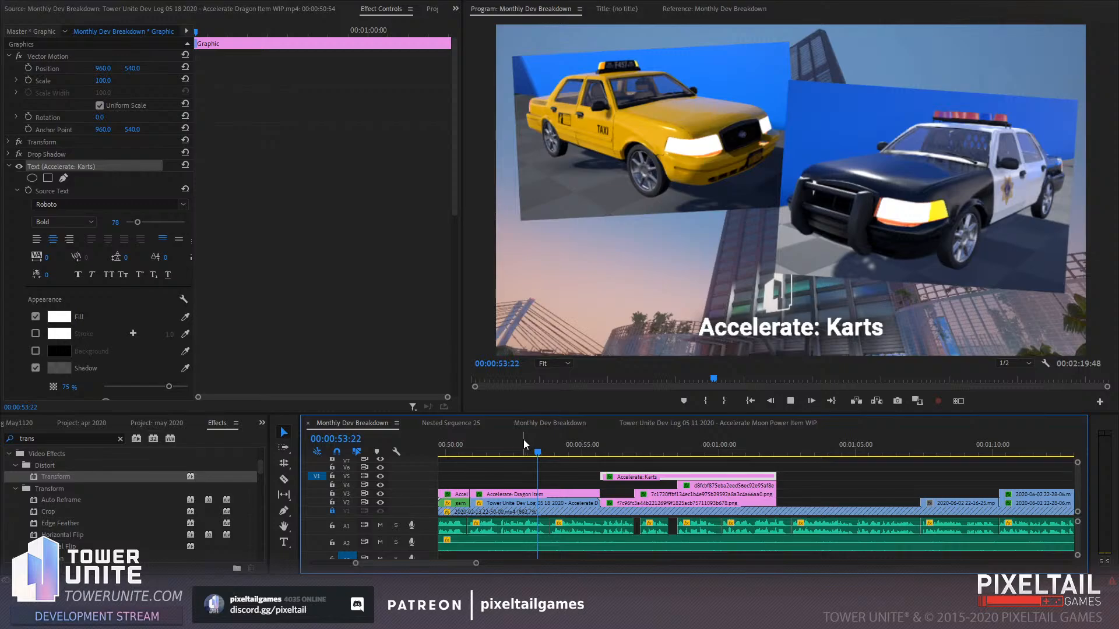
pyautogui.press('space')
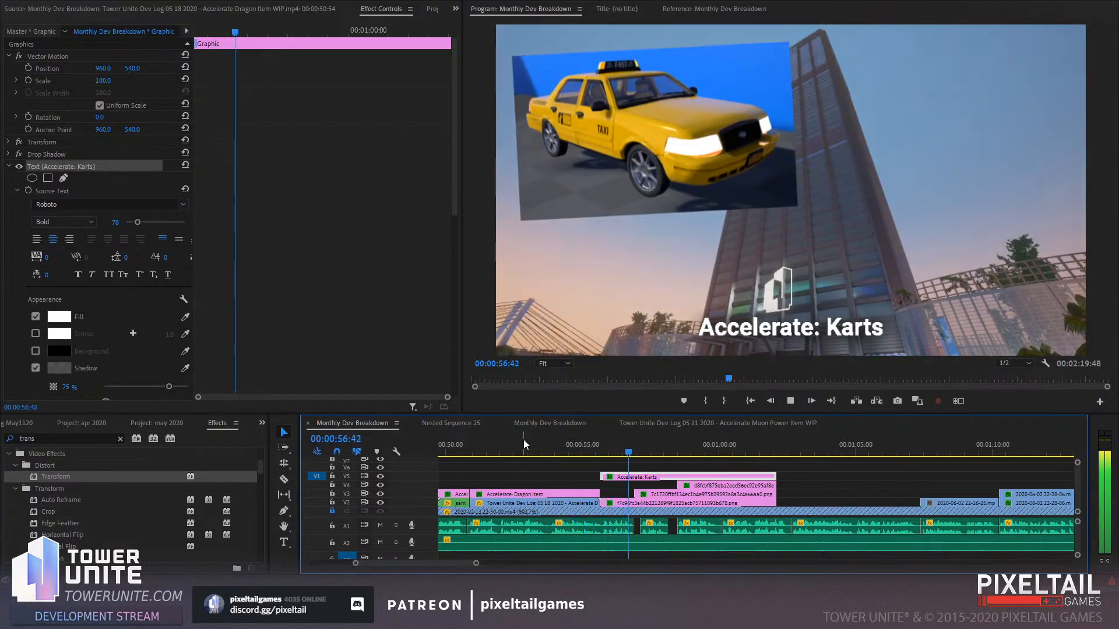
pyautogui.click(516, 451)
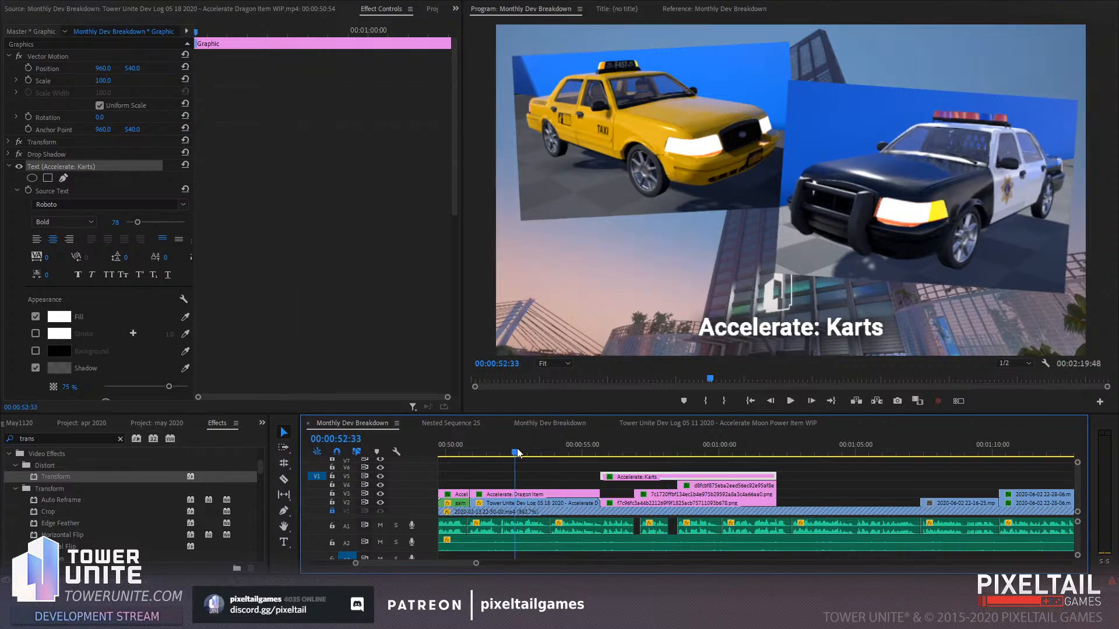
pyautogui.press('space')
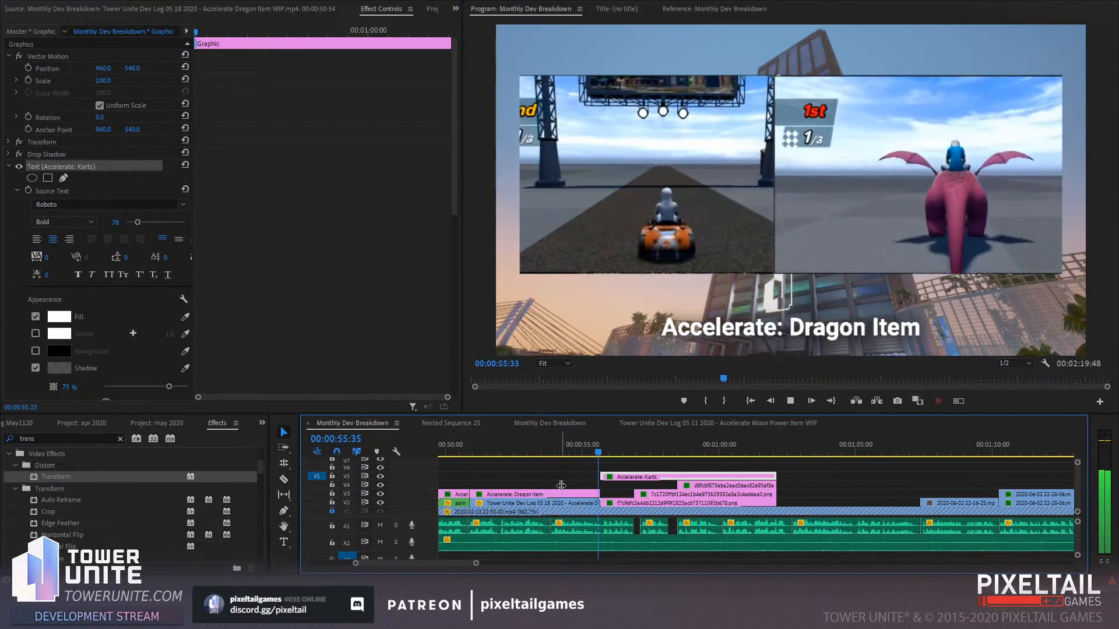
# Move the playhead to 00:00:55:00 and search the effects for "trans"
pyautogui.moveTo(589, 441); pyautogui.dragTo(581, 441)
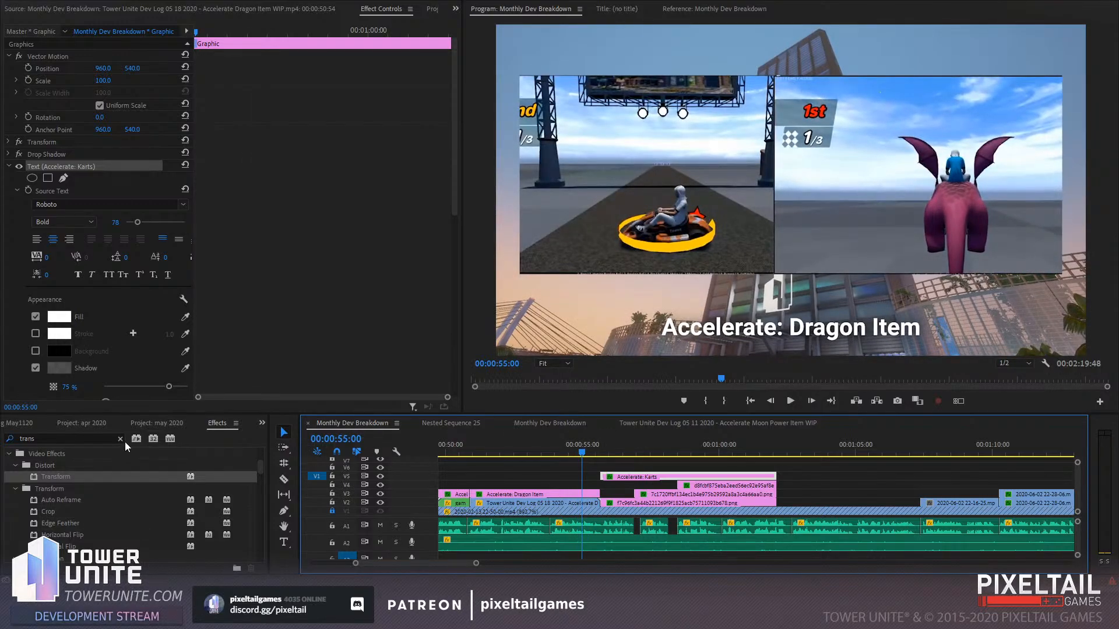
pyautogui.click(98, 439)
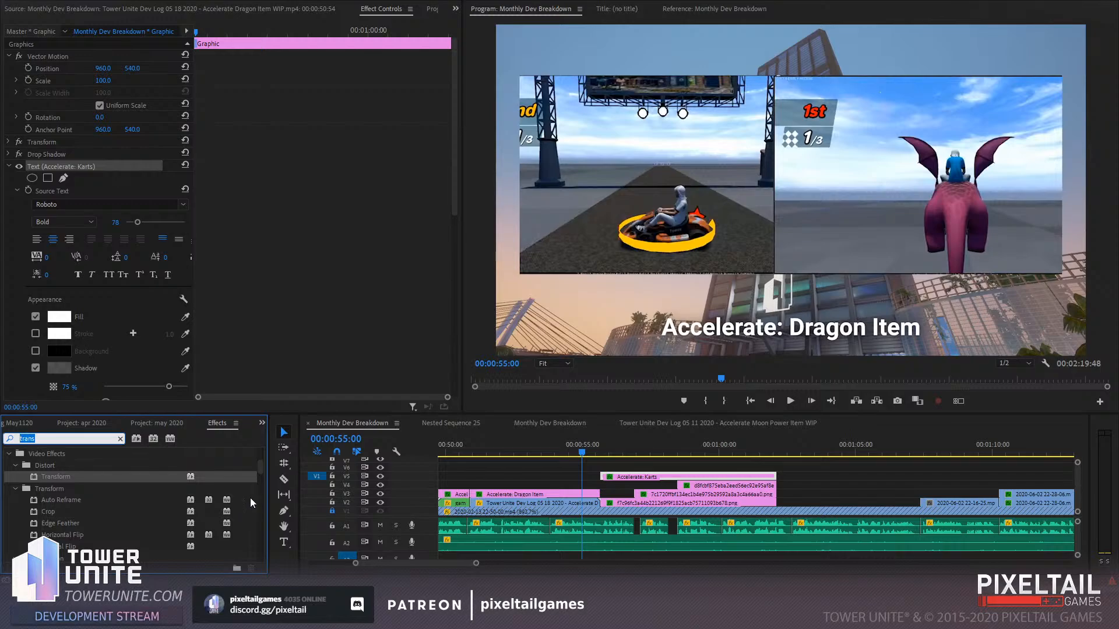
pyautogui.write('t')
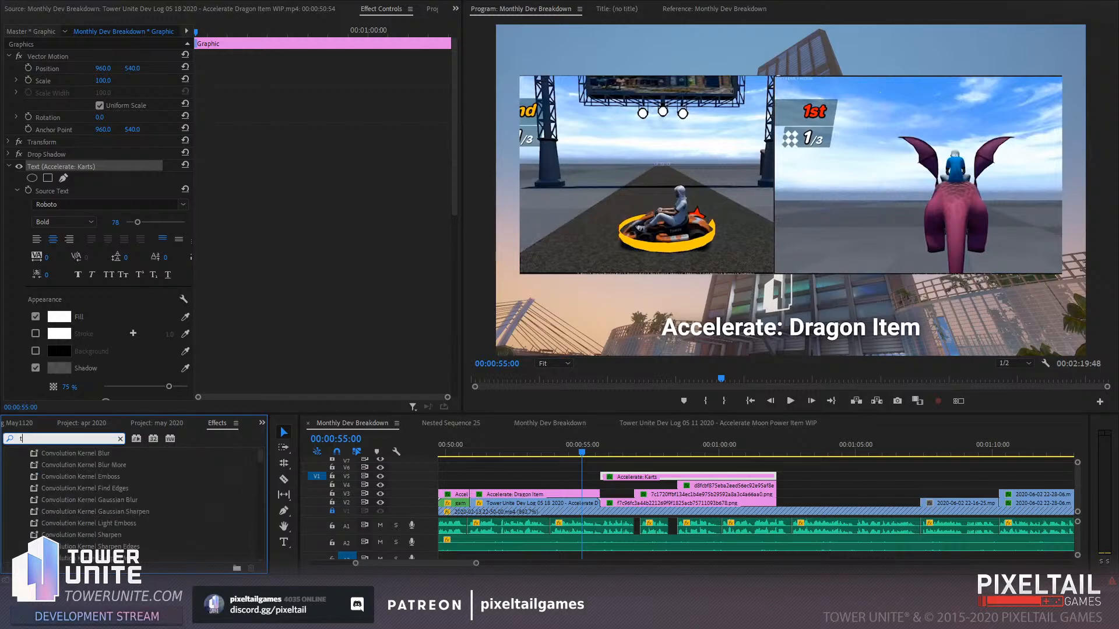
pyautogui.write('rans')
pyautogui.press('Return')
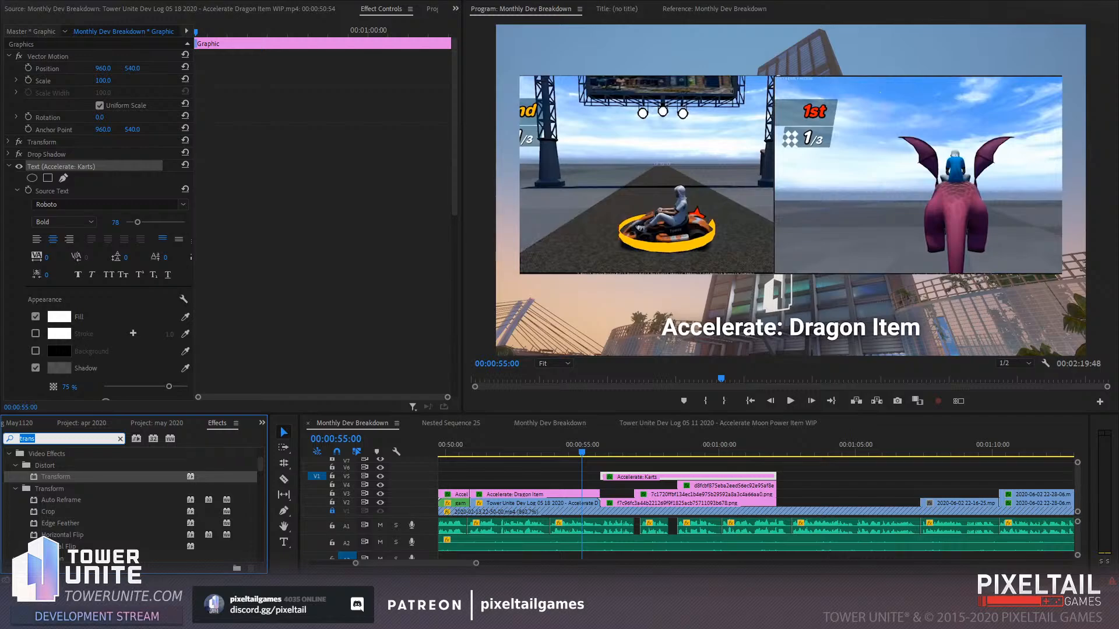
# Search the effects for "disso" and apply a Cross Dissolve to the end of the "Accelerate: Dragon Item" title
pyautogui.write('rights')
pyautogui.press('Return')
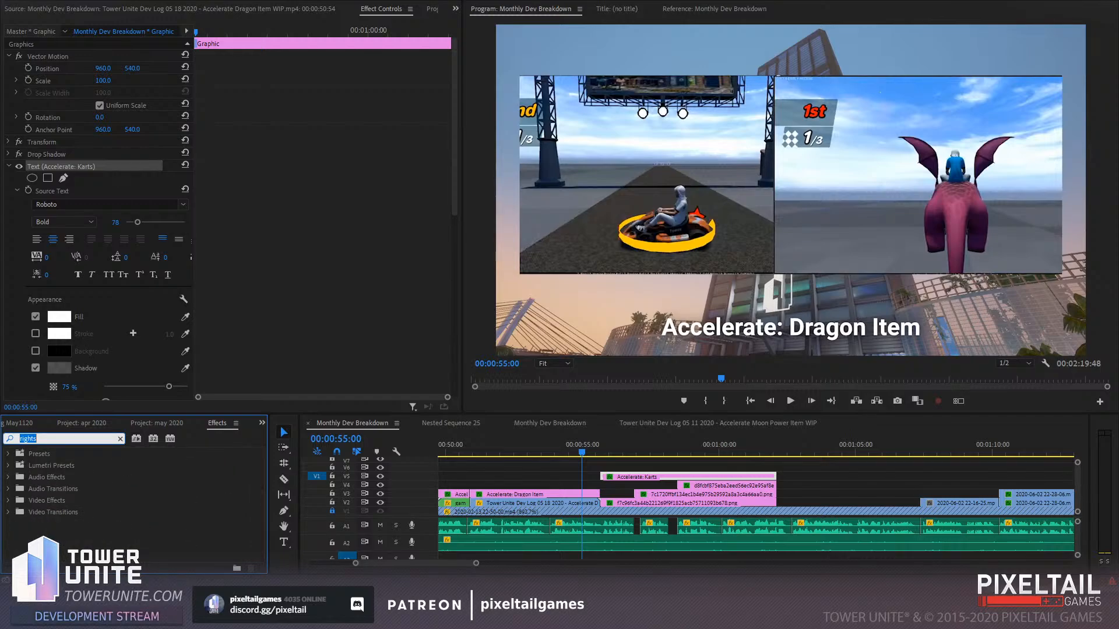
pyautogui.write('disso')
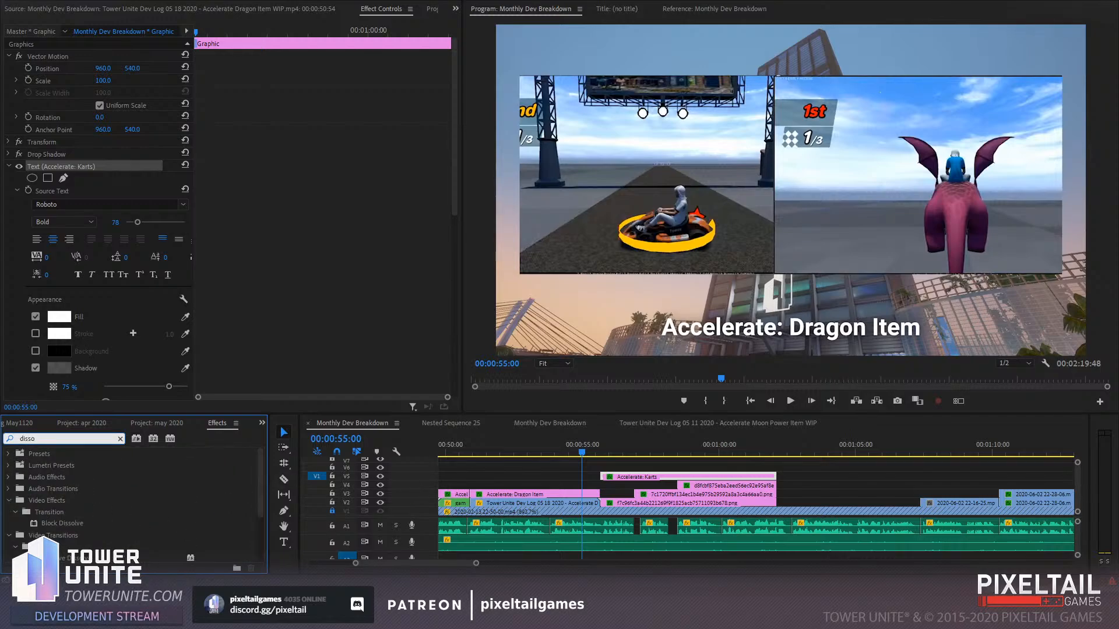
pyautogui.scroll(-3, 90, 522)
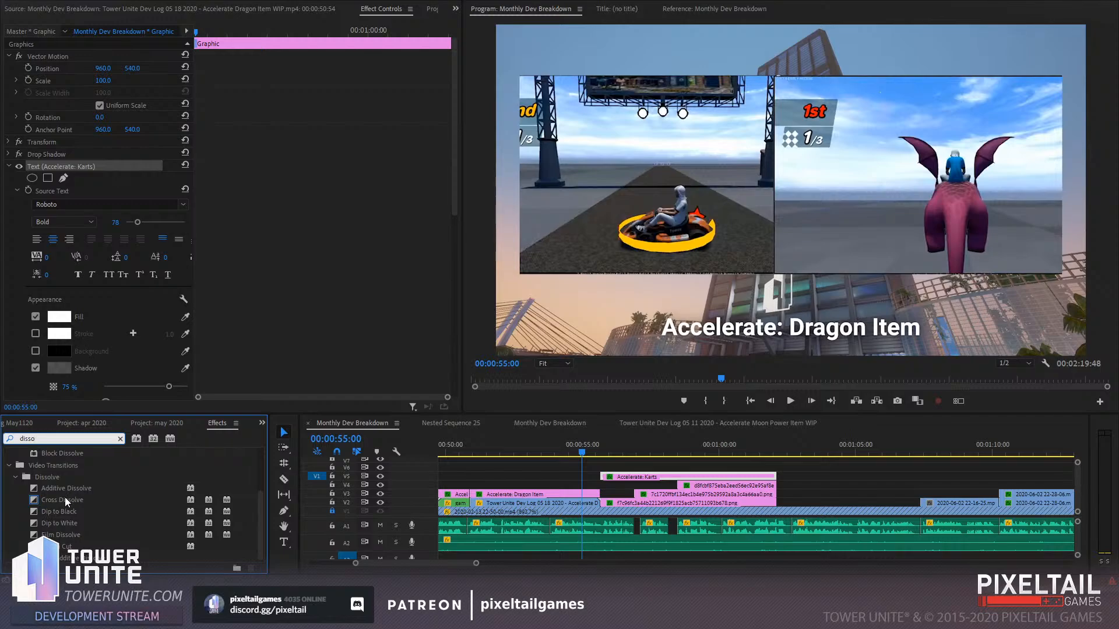
pyautogui.moveTo(65, 499); pyautogui.dragTo(594, 497)
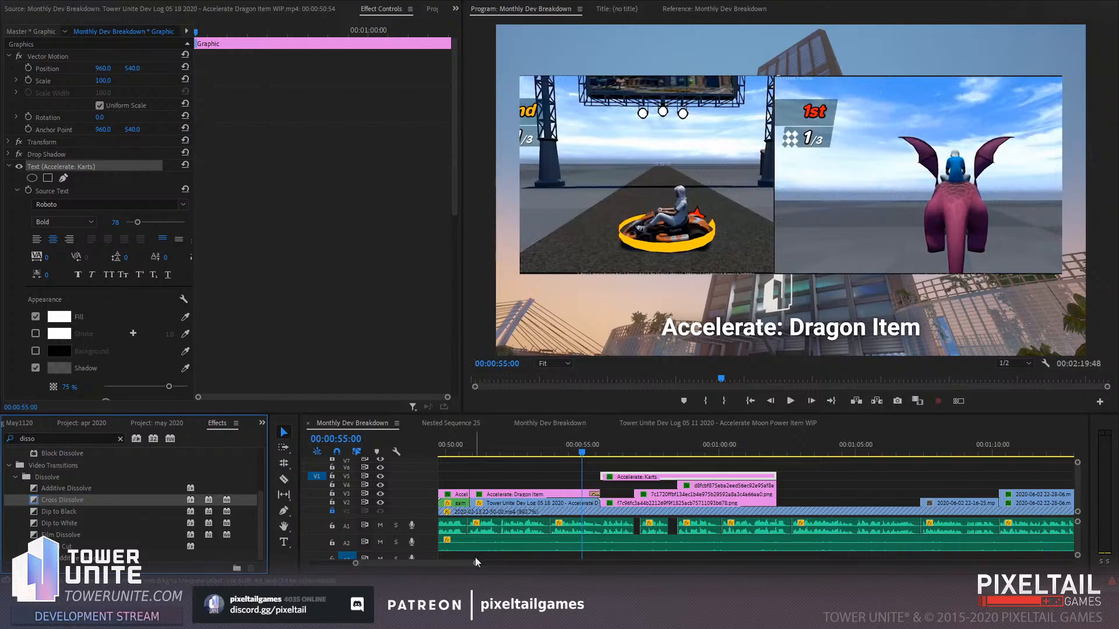
# Shorten the Dragon Item title's Cross Dissolve to 16 frames, ending it earlier, and give the video clip below a matching ending and dissolve
pyautogui.moveTo(475, 563); pyautogui.dragTo(438, 564)
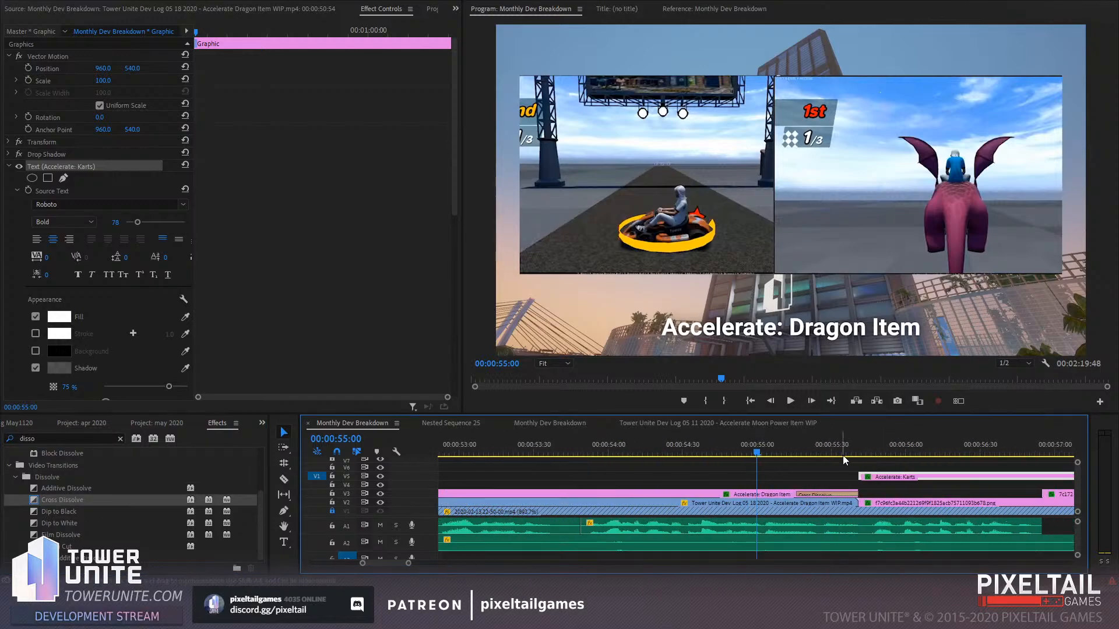
pyautogui.click(774, 452)
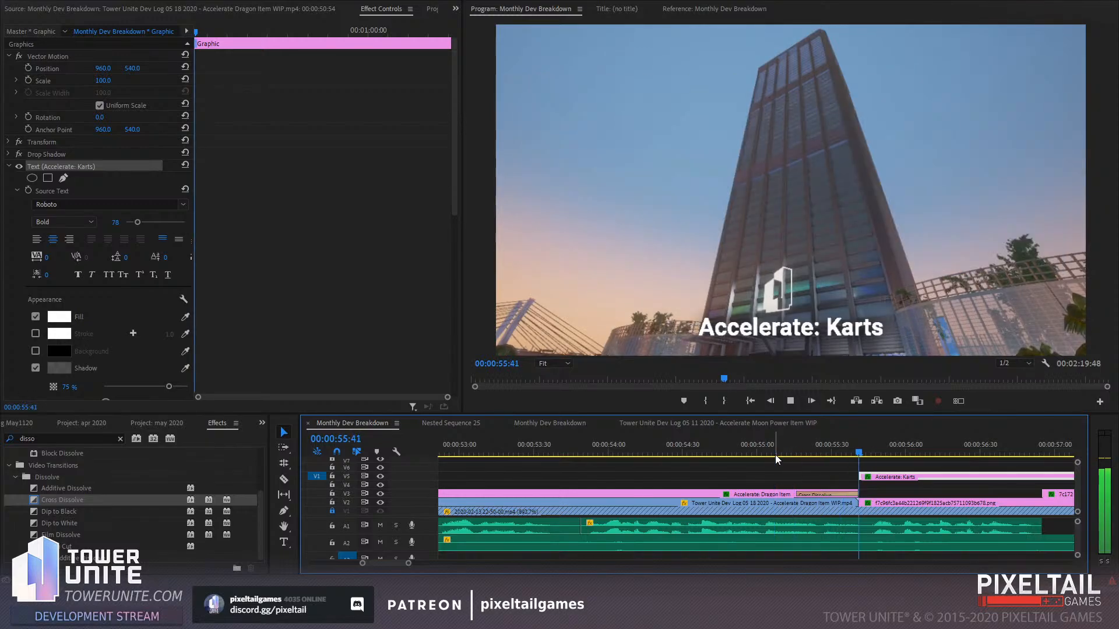
pyautogui.press('space')
pyautogui.click(800, 494)
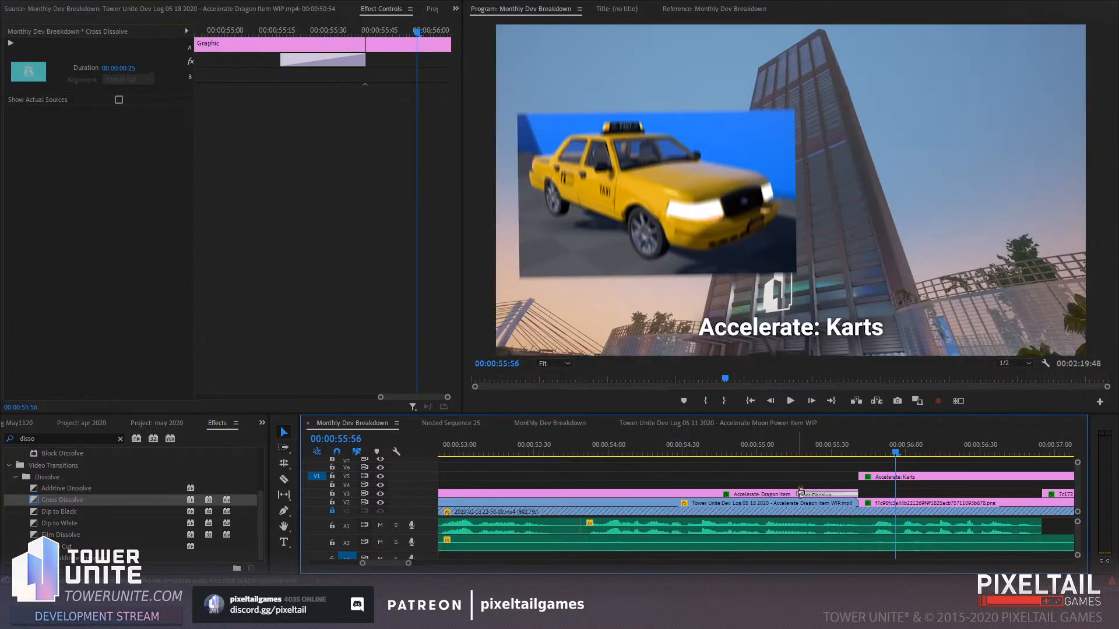
pyautogui.moveTo(801, 493); pyautogui.dragTo(828, 502)
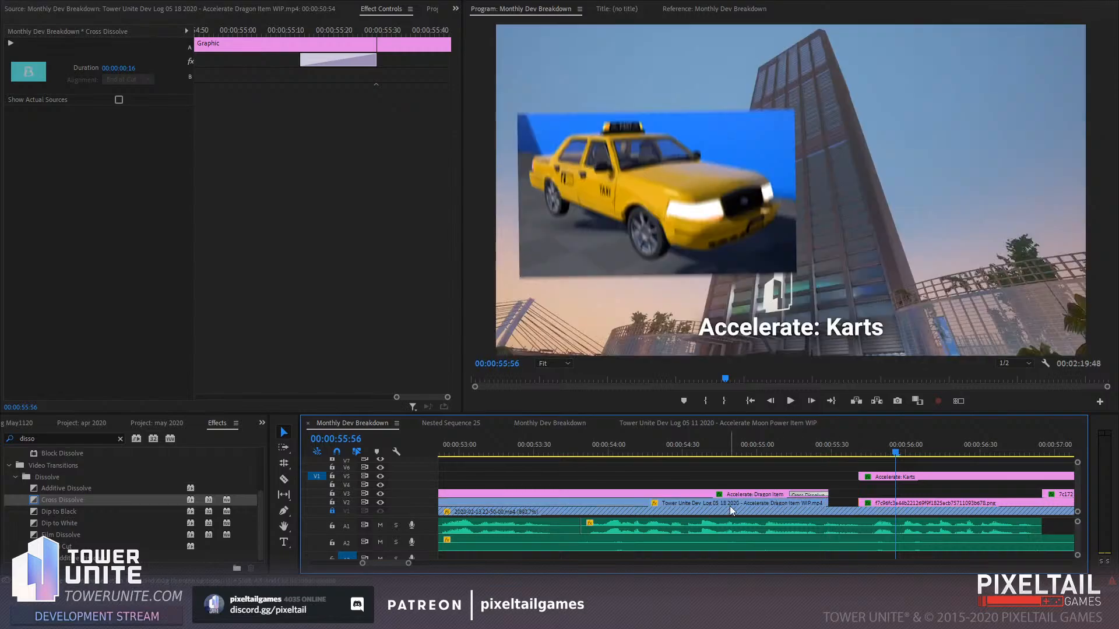
pyautogui.moveTo(386, 519); pyautogui.dragTo(789, 506)
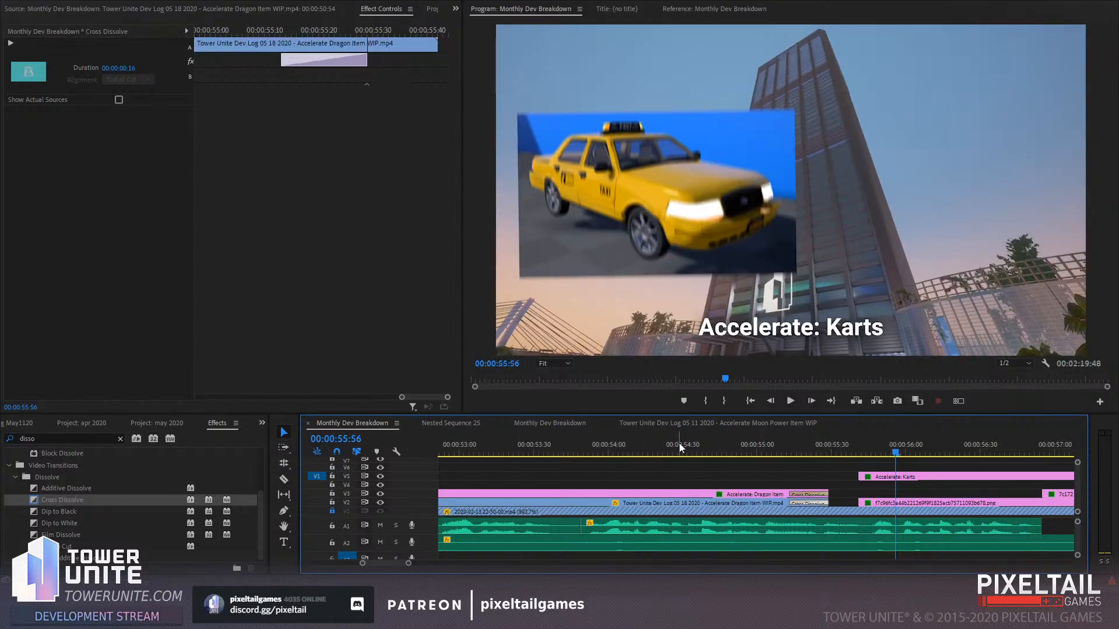
# Trim the dissolving ends of the Dragon Item title and video clip back to about 00:00:55:02, playing the transition before and after
pyautogui.click(680, 446)
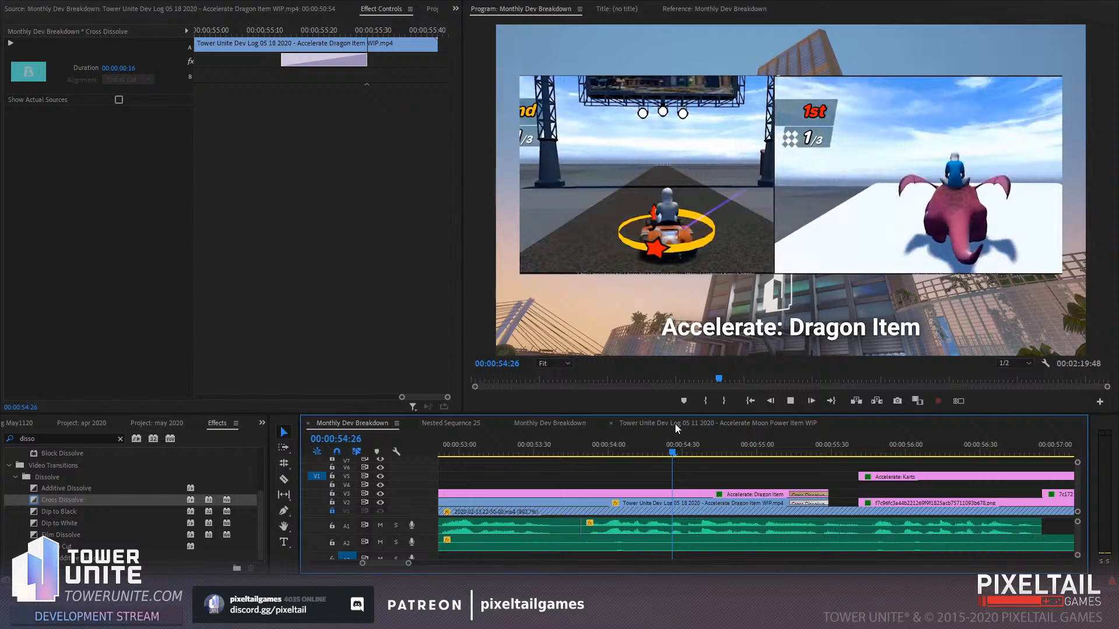
pyautogui.press('space')
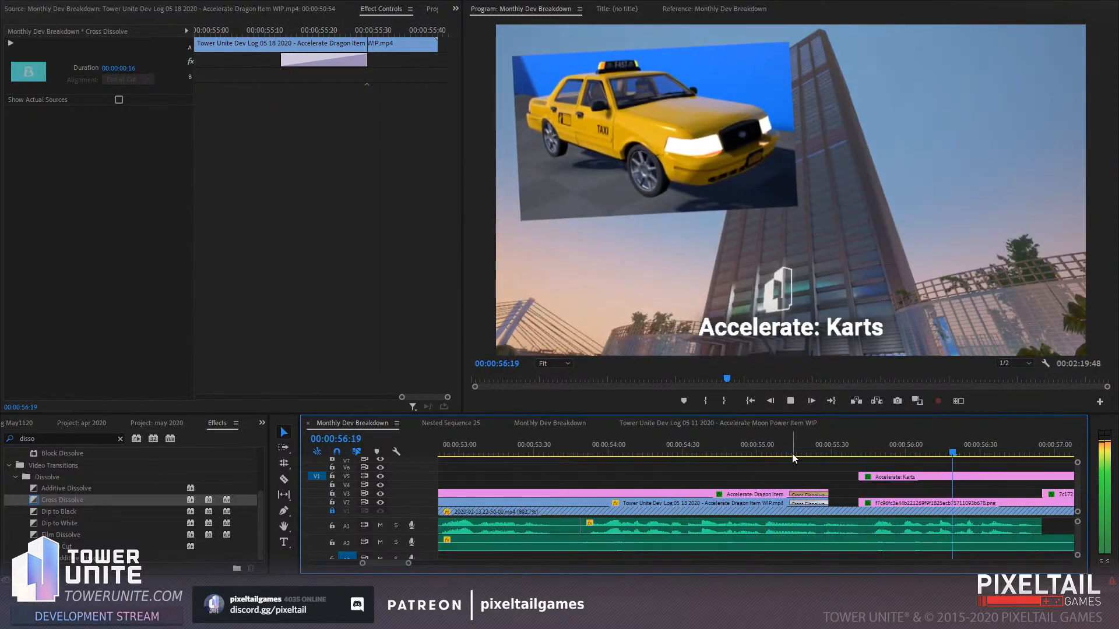
pyautogui.press('space')
pyautogui.moveTo(813, 480); pyautogui.dragTo(762, 502)
pyautogui.click(558, 444)
pyautogui.press('space')
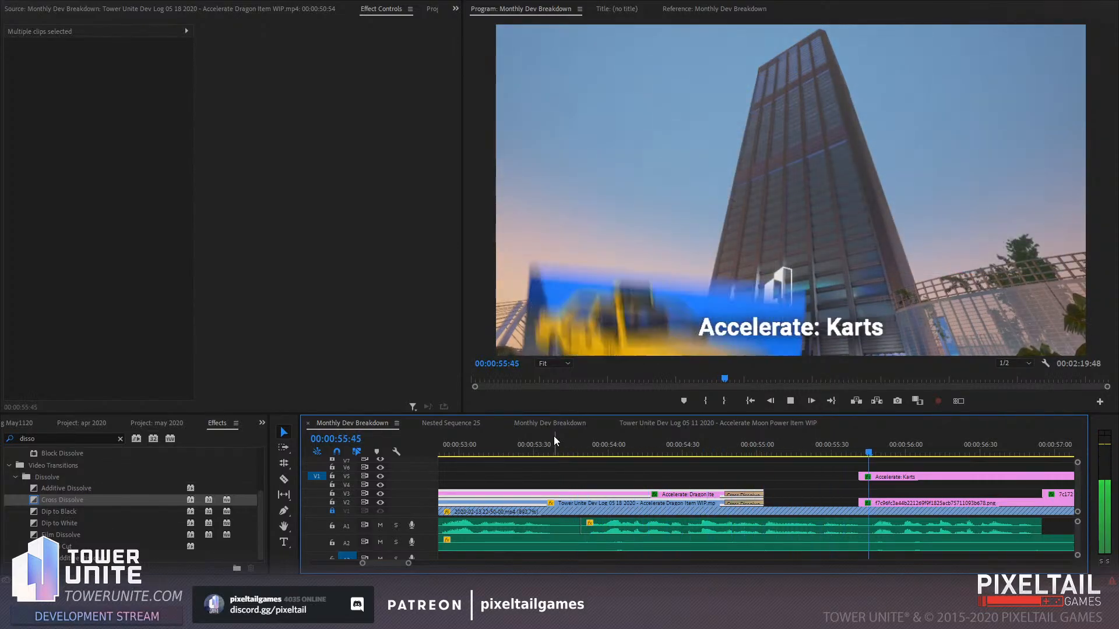
pyautogui.press('space')
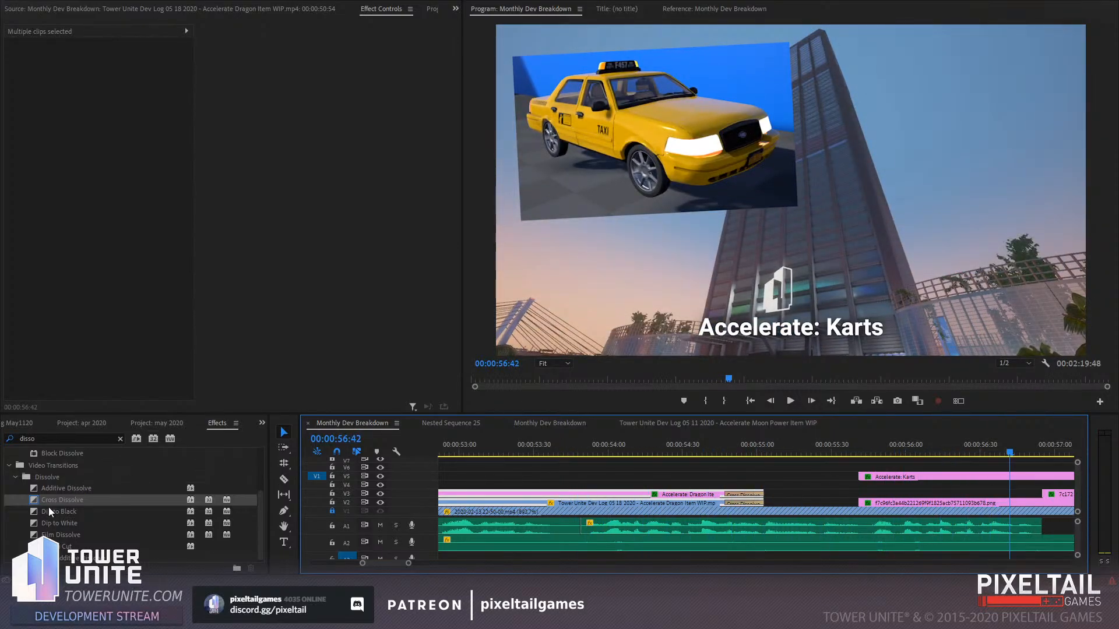
# Add a 12-frame Cross Dissolve to the start of the "Accelerate: Karts" title and save the project
pyautogui.moveTo(48, 503); pyautogui.dragTo(869, 501)
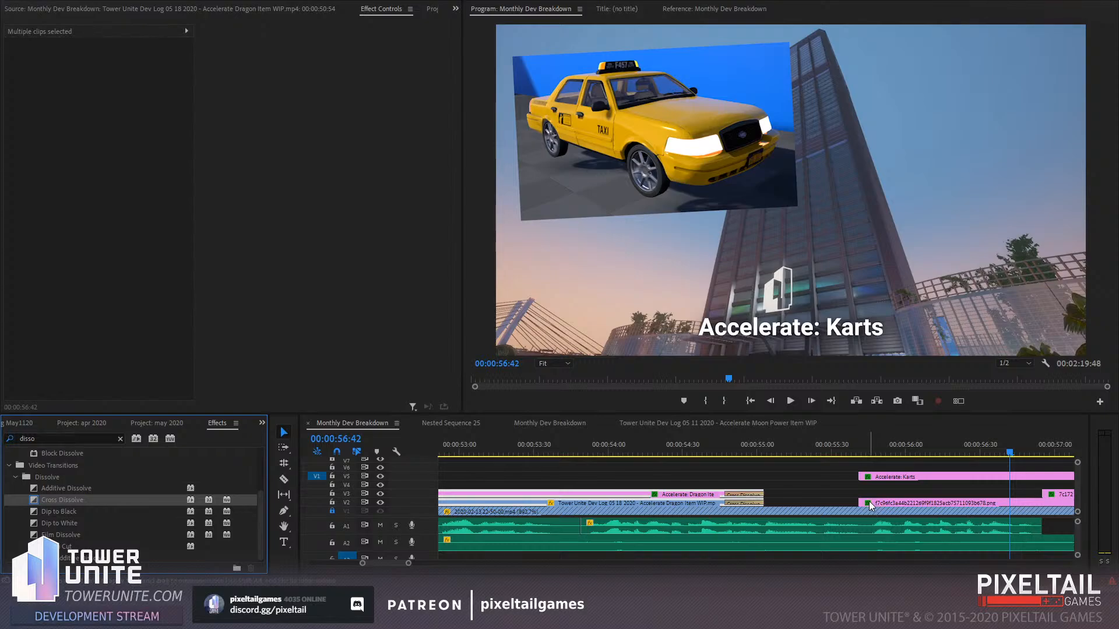
pyautogui.moveTo(73, 500); pyautogui.dragTo(888, 478)
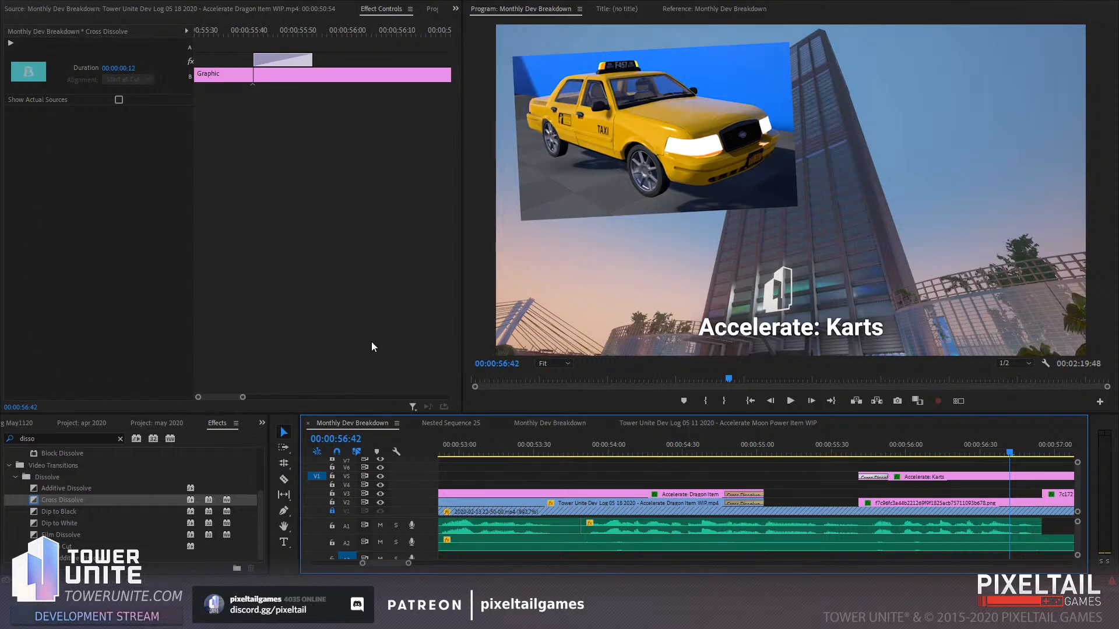
pyautogui.hotkey('ctrl', 's')
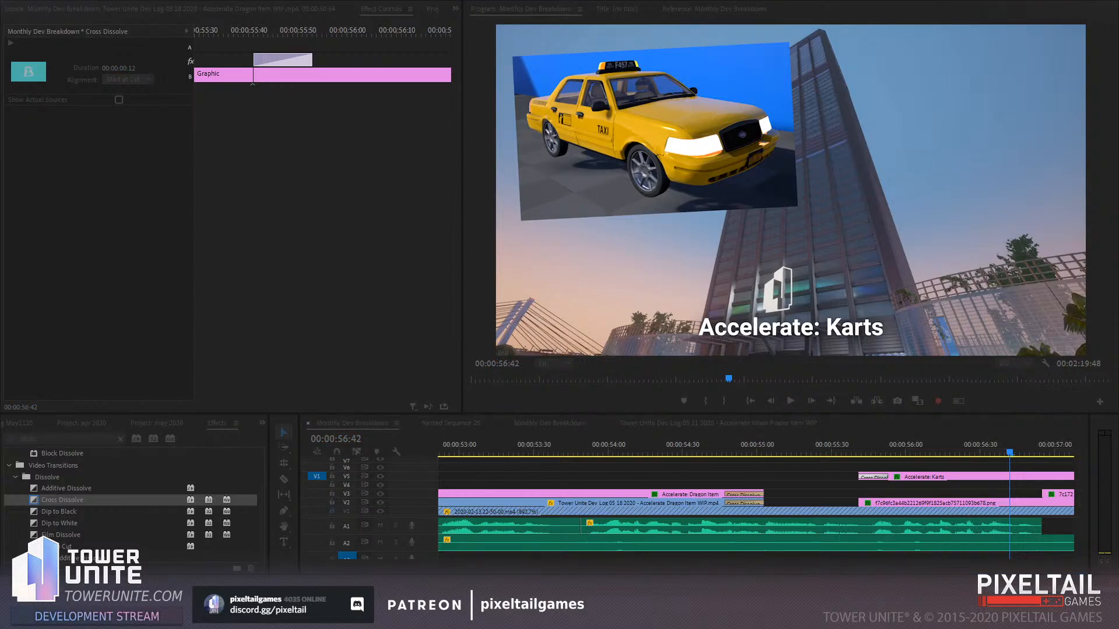
# Play the sequence from 00:00:55:35 and from 00:00:53:37 to review the title dissolves, ending with the playhead at 00:01:02:29
pyautogui.click(844, 449)
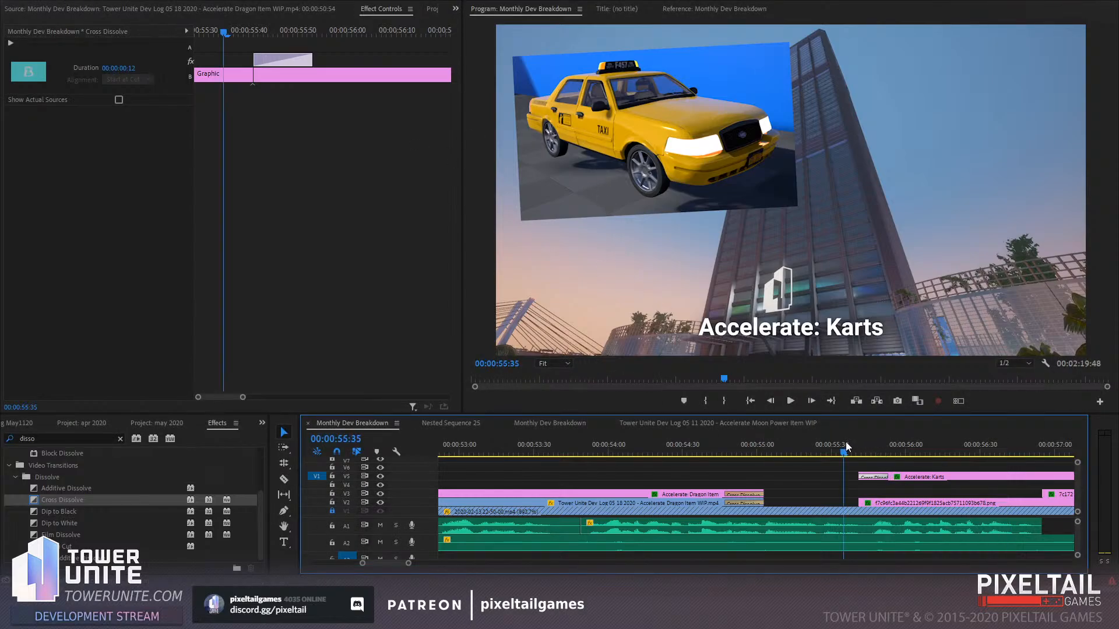
pyautogui.click(793, 401)
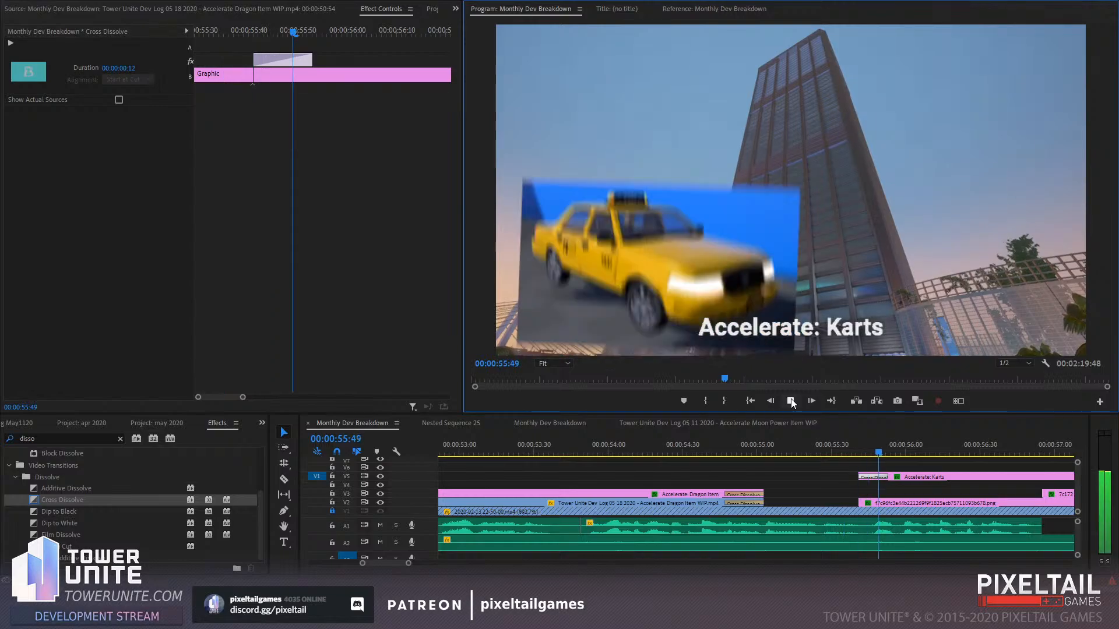
pyautogui.click(791, 401)
pyautogui.click(550, 447)
pyautogui.click(791, 401)
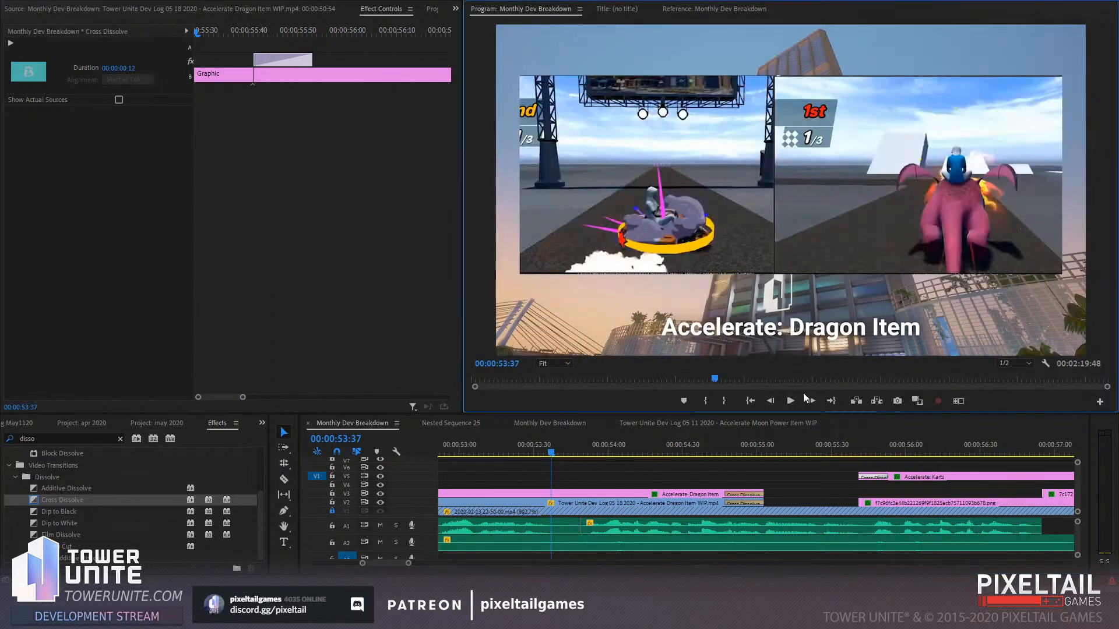
pyautogui.moveTo(408, 563); pyautogui.dragTo(429, 563)
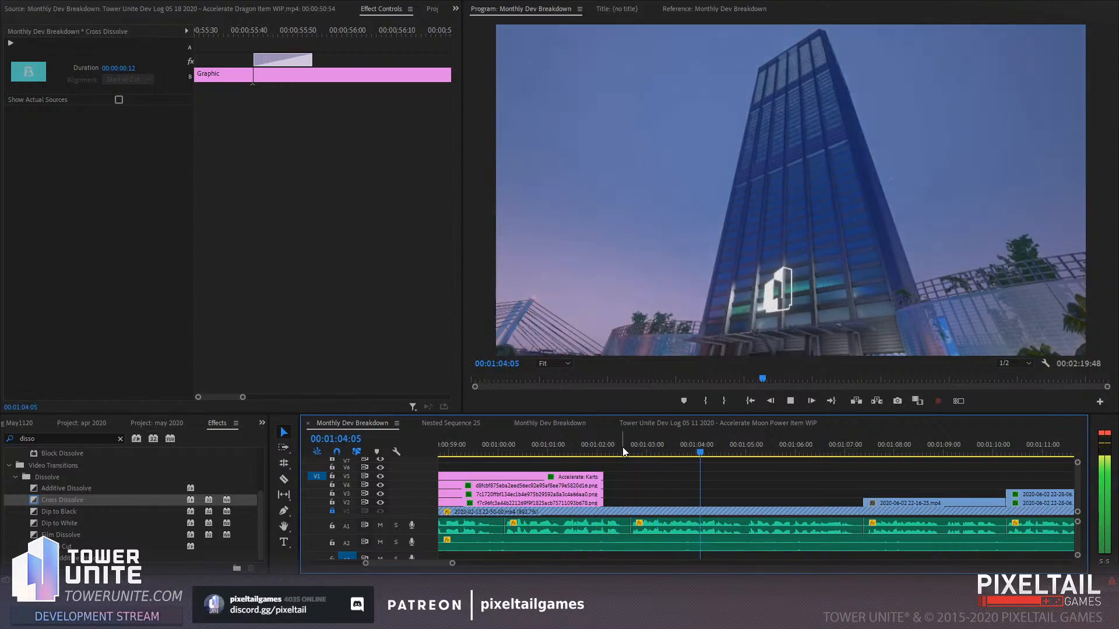
pyautogui.click(621, 446)
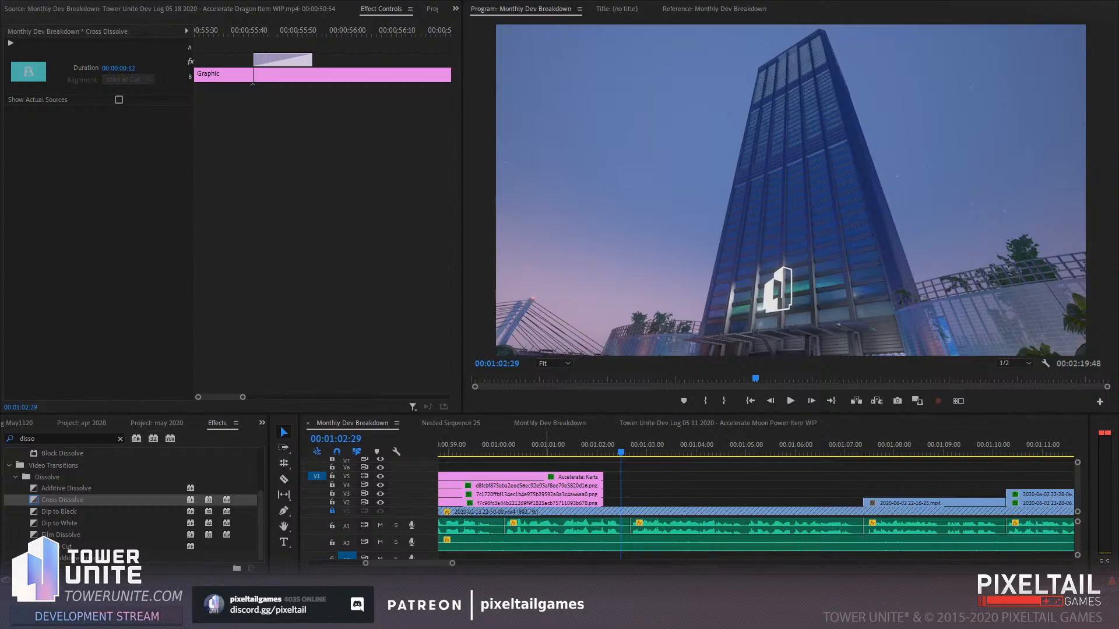
pyautogui.hotkey('ctrl', 'z')
pyautogui.hotkey('ctrl', 'z')
pyautogui.hotkey('ctrl', 'z')
pyautogui.hotkey('ctrl', 'z')
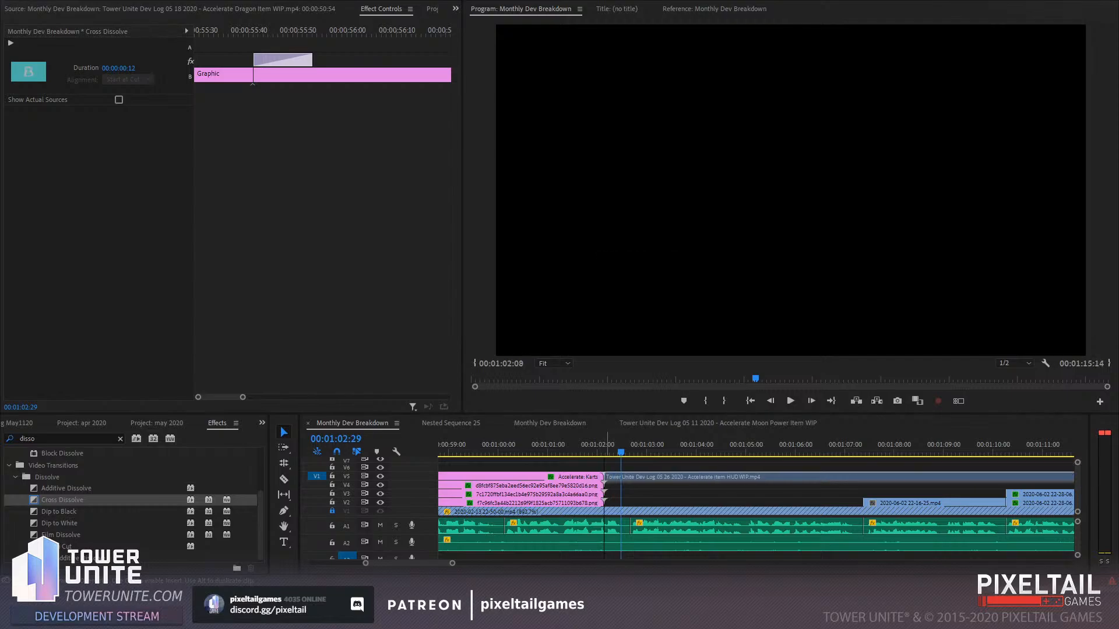
# Preview the Accelerate Item HUD WIP clip up to 00;00;01;27 and place it on V6 directly after the kart images
pyautogui.click(169, 9)
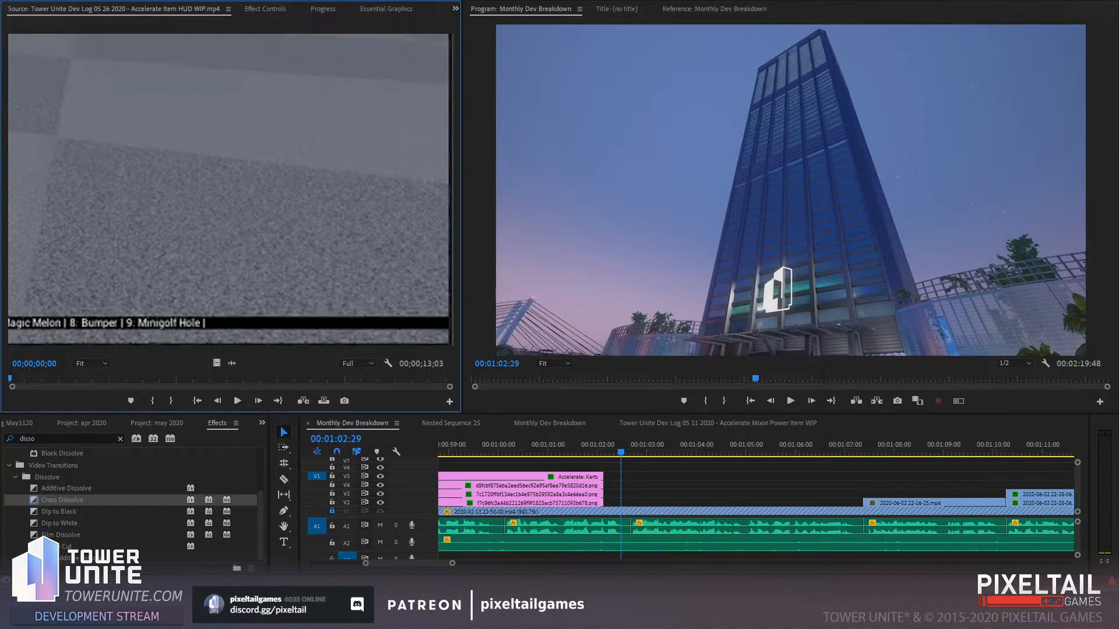
pyautogui.moveTo(452, 563); pyautogui.dragTo(494, 555)
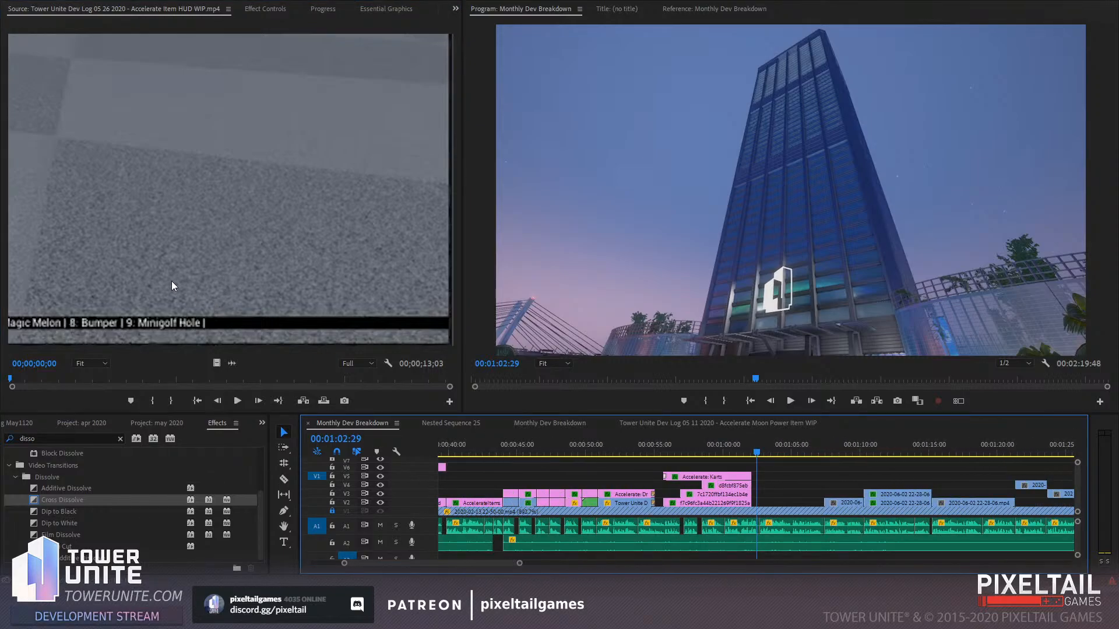
pyautogui.moveTo(47, 380); pyautogui.dragTo(74, 379)
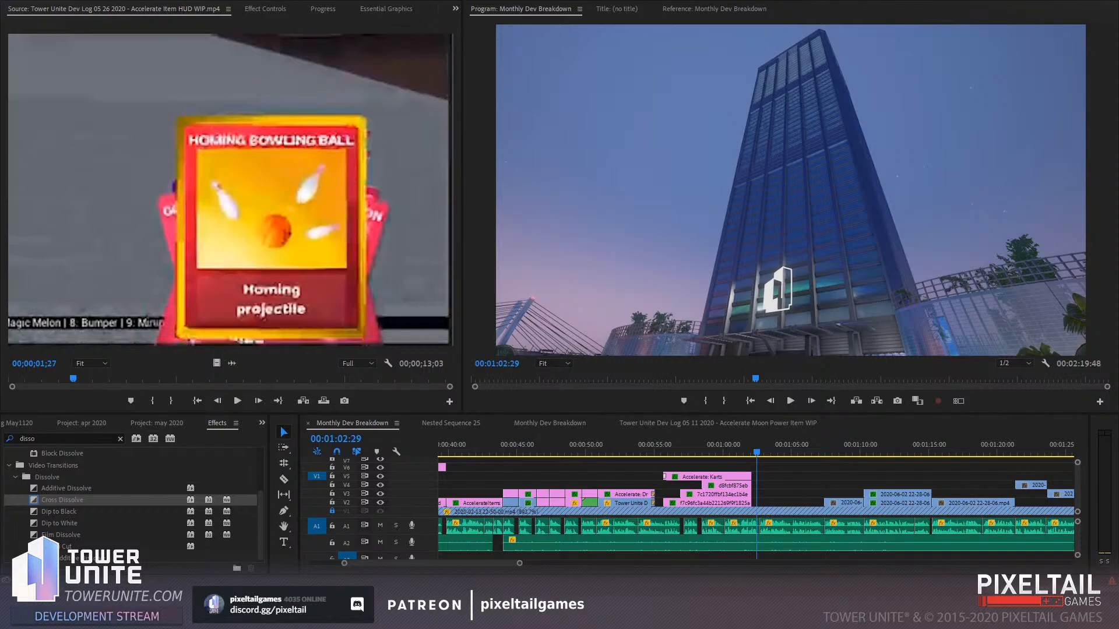
pyautogui.moveTo(251, 233); pyautogui.dragTo(768, 449)
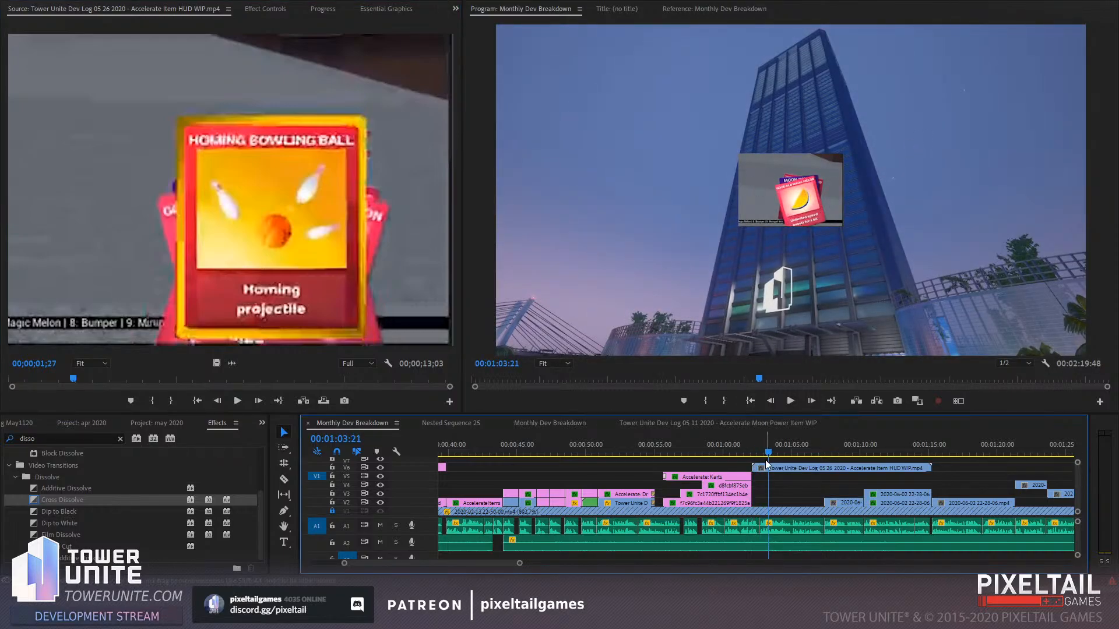
# Scale the Accelerate Item HUD WIP clip to 249
pyautogui.click(790, 472)
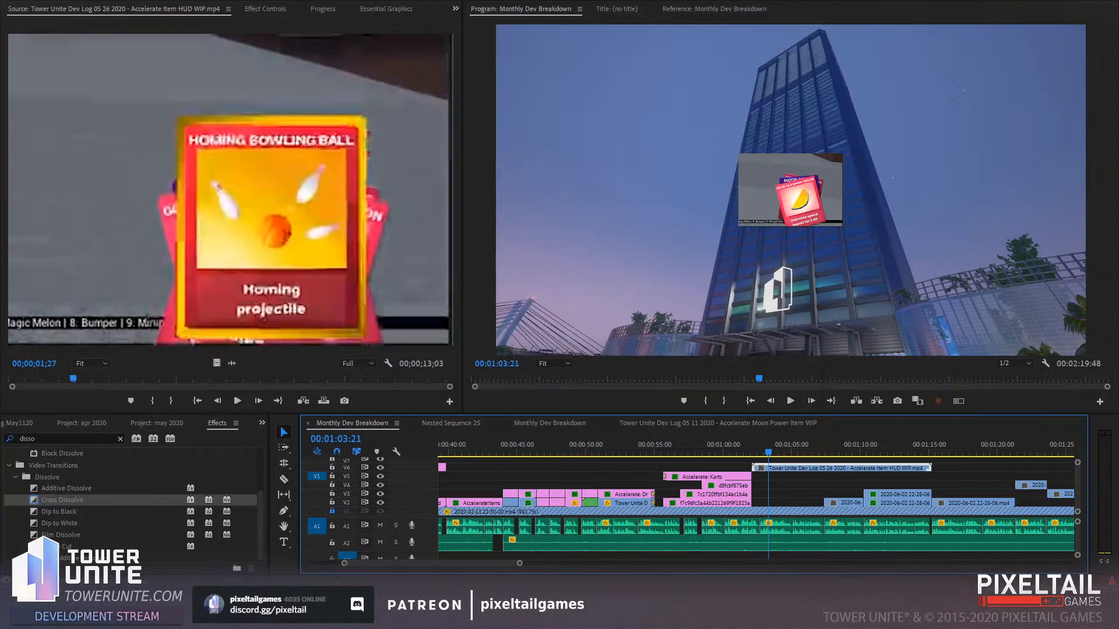
pyautogui.click(271, 10)
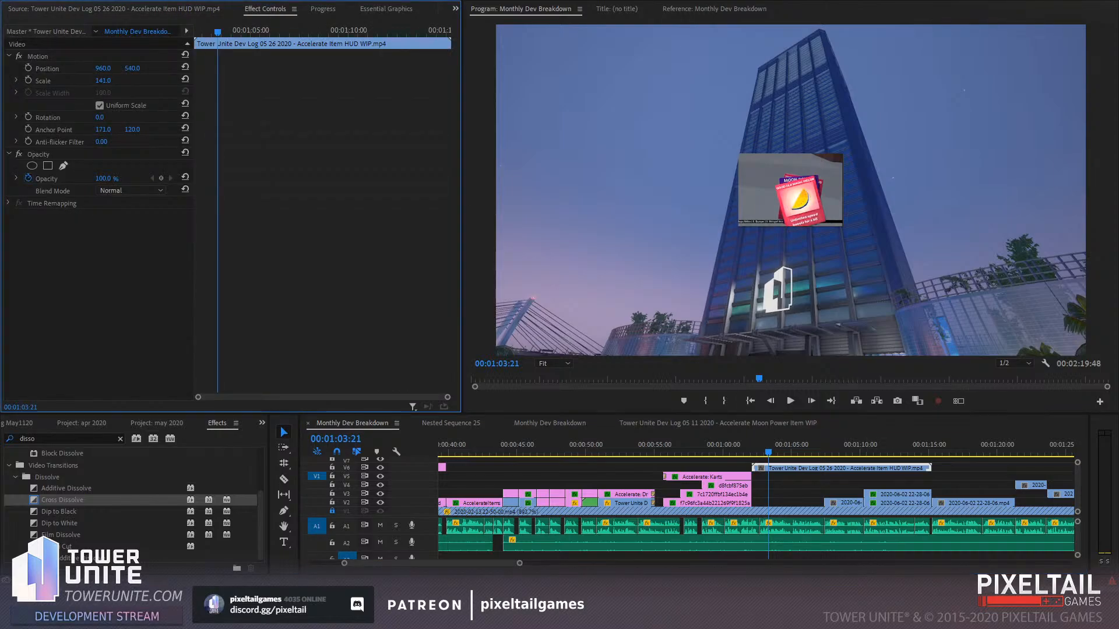
pyautogui.moveTo(104, 81); pyautogui.dragTo(299, 81)
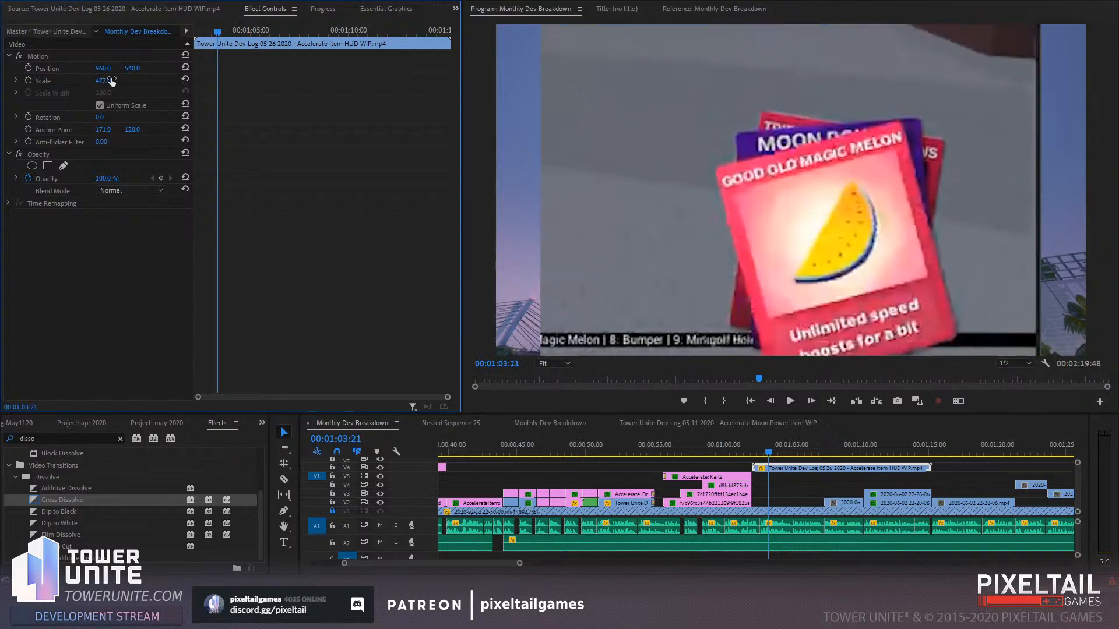
pyautogui.moveTo(106, 82)
pyautogui.mouseDown()
pyautogui.moveTo(12, 82)
pyautogui.moveTo(112, 82)
pyautogui.mouseUp()
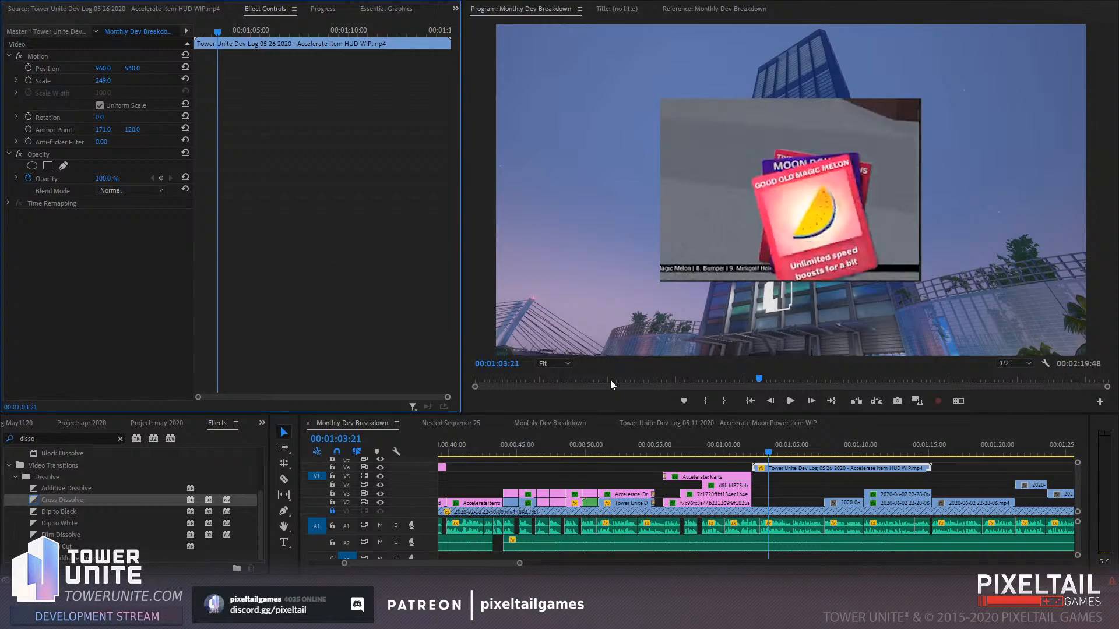
# Find the Crop effect and apply it to the Accelerate Item HUD WIP clip
pyautogui.doubleClick(76, 438)
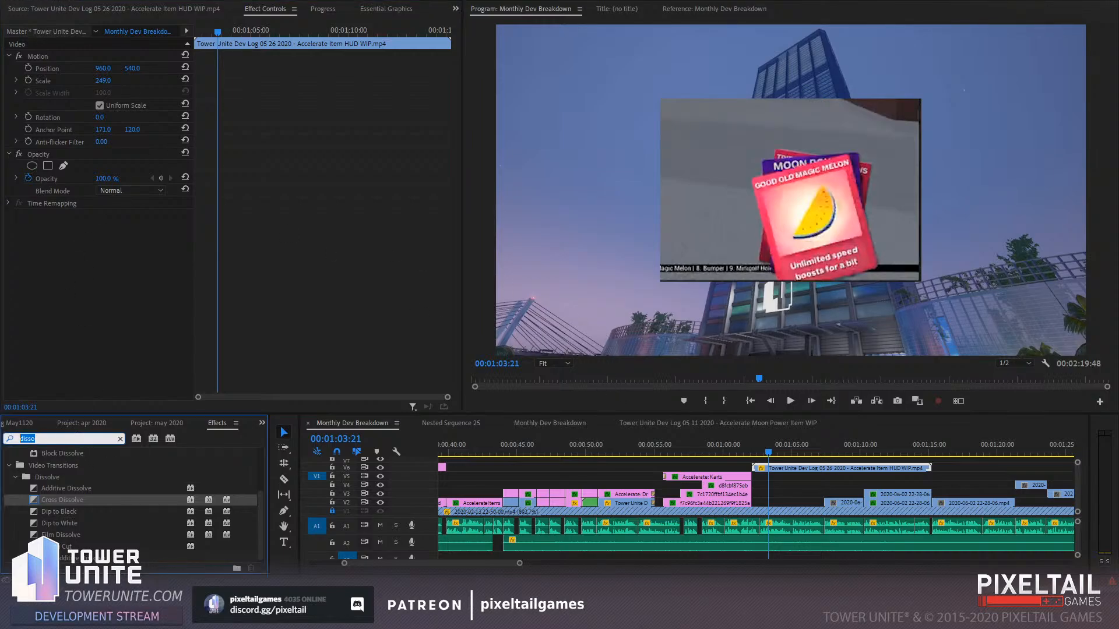
pyautogui.write('crop')
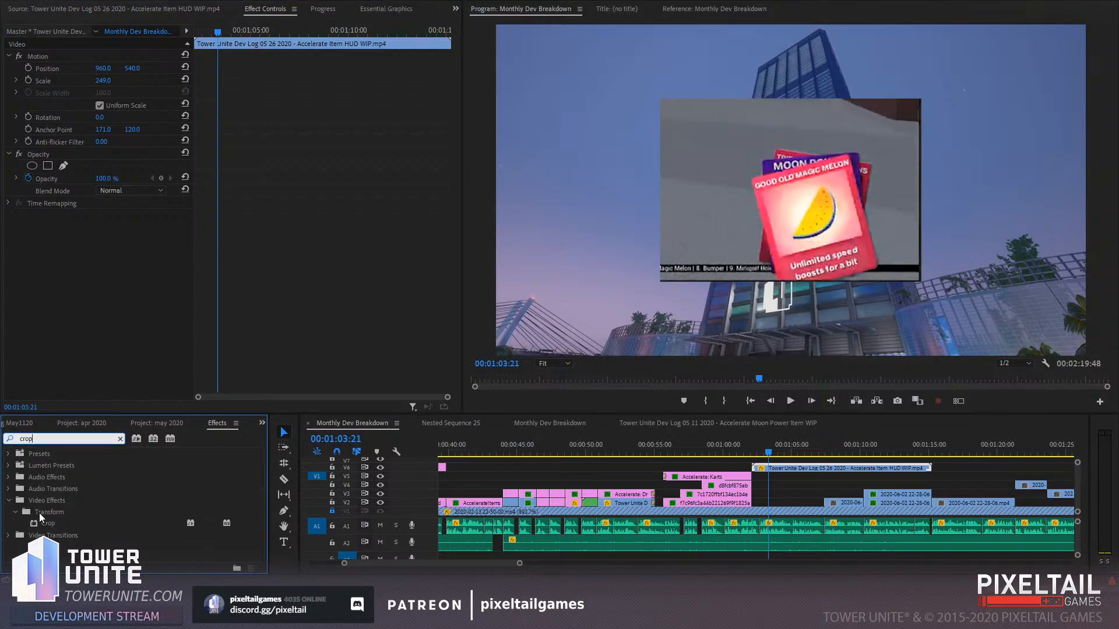
pyautogui.moveTo(46, 523); pyautogui.dragTo(834, 470)
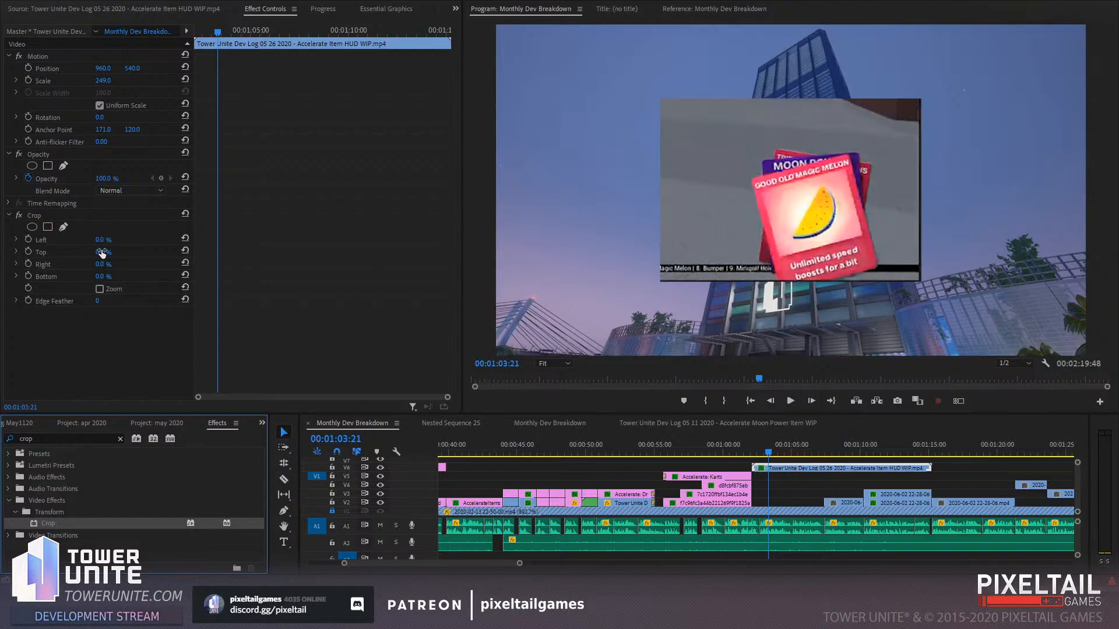
# Try right crop values of 0.5%, 2% and 1% on the Accelerate Item HUD WIP clip
pyautogui.click(111, 265)
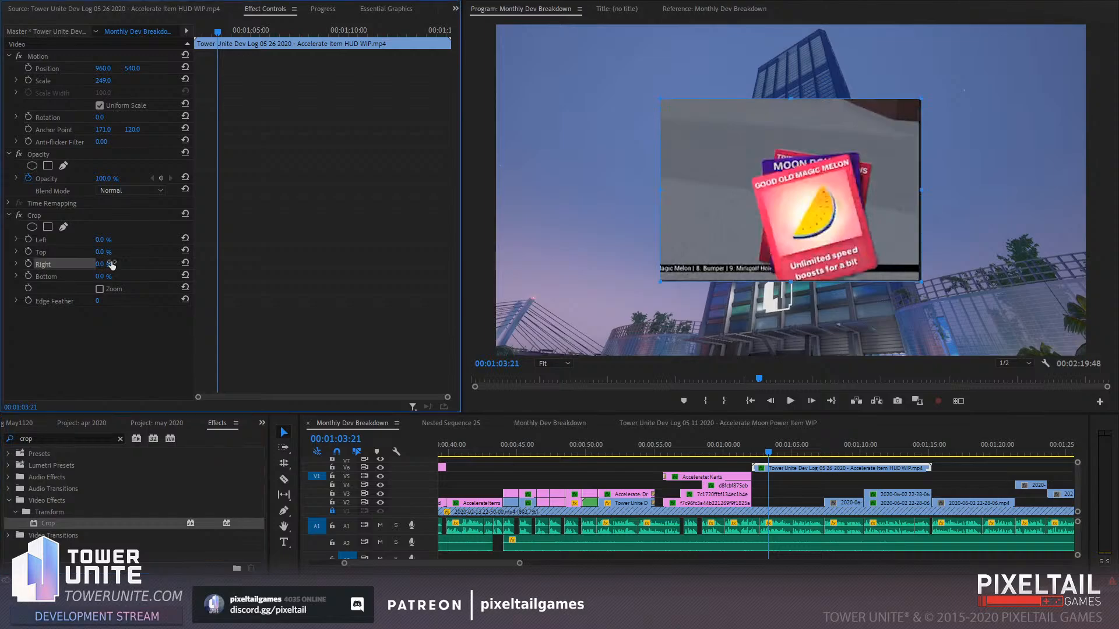
pyautogui.click(111, 265)
pyautogui.write('0.5')
pyautogui.press('Return')
pyautogui.click(105, 265)
pyautogui.write('2')
pyautogui.press('Return')
pyautogui.click(104, 263)
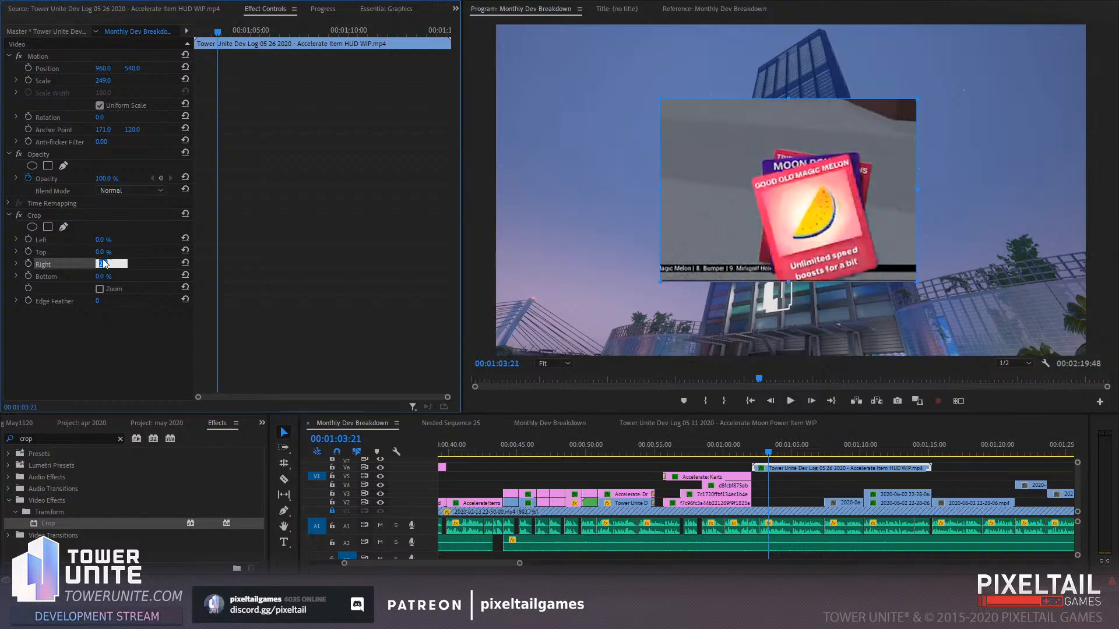
pyautogui.write('1')
pyautogui.press('Return')
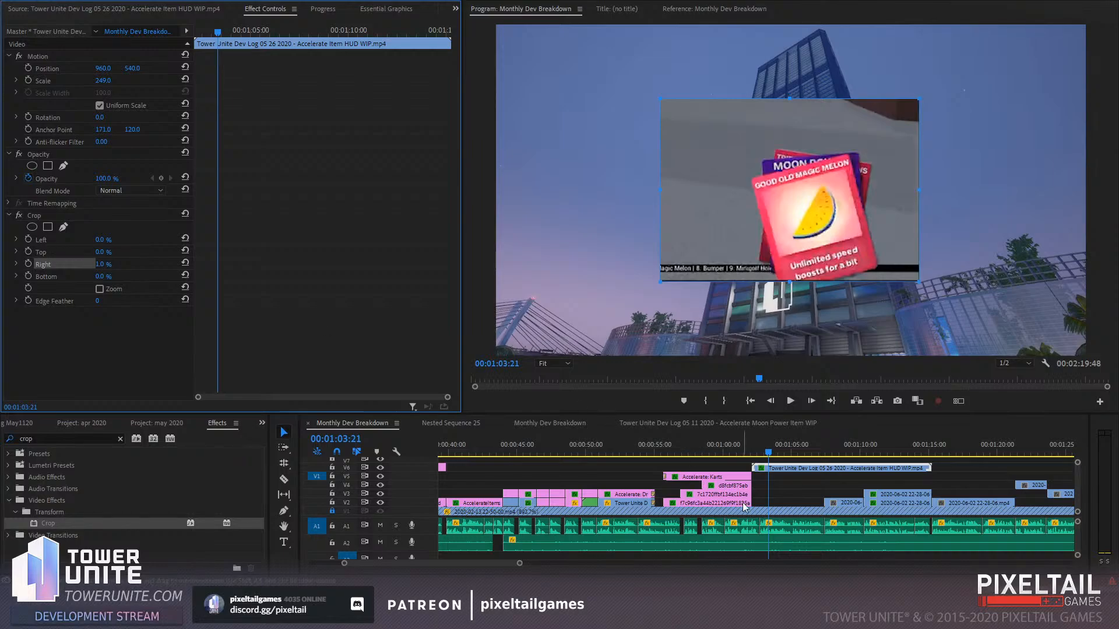
# Set the right crop of the Accelerate Item HUD WIP clip to 1.21%
pyautogui.click(820, 479)
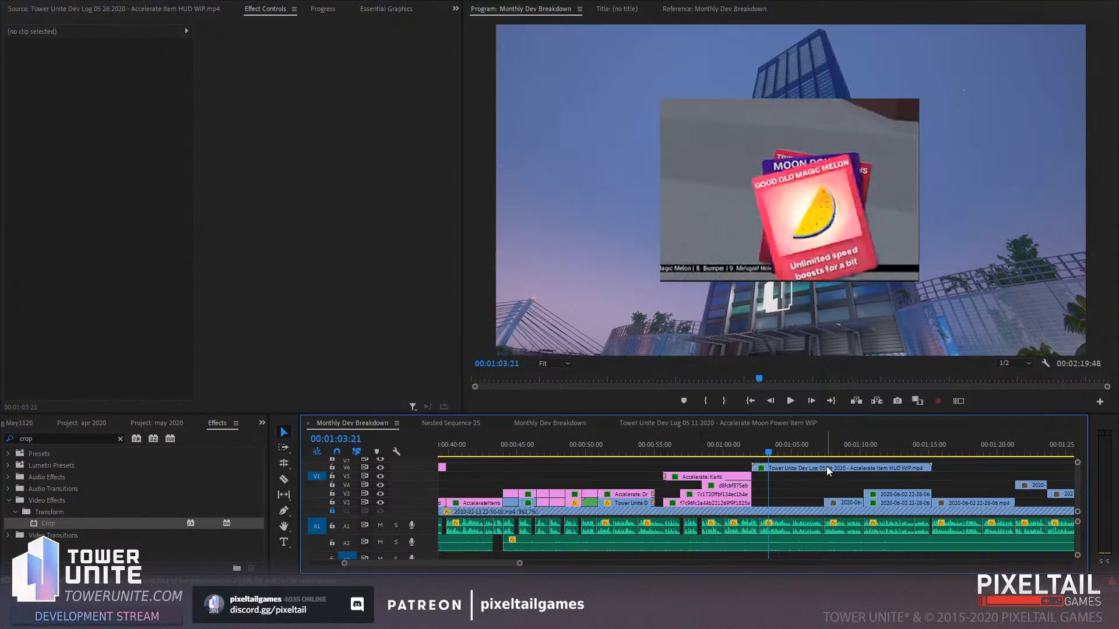
pyautogui.click(826, 468)
pyautogui.click(104, 264)
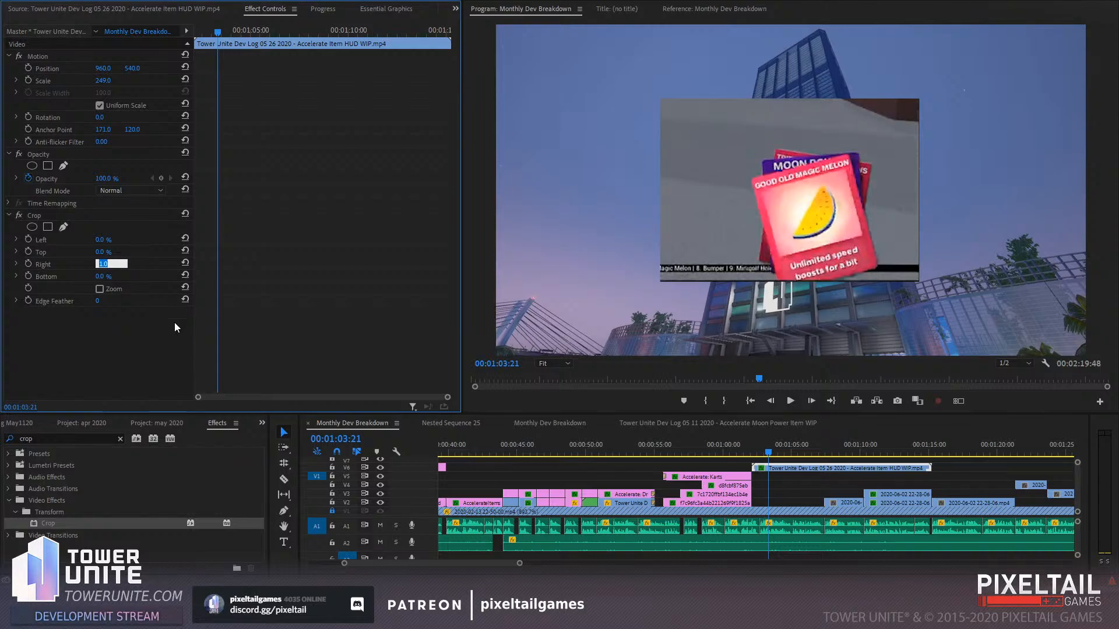
pyautogui.write('1.21')
pyautogui.press('Return')
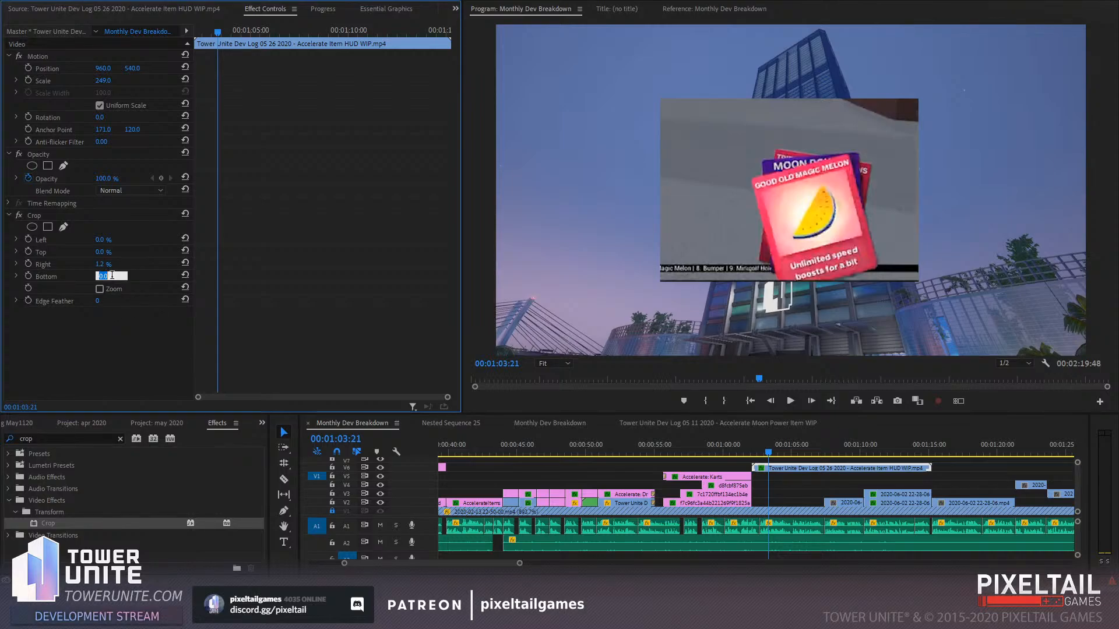
# Crop the item HUD clip's bottom edge by 1% and set its vertical position to 475
pyautogui.click(111, 279)
pyautogui.write('1')
pyautogui.press('Return')
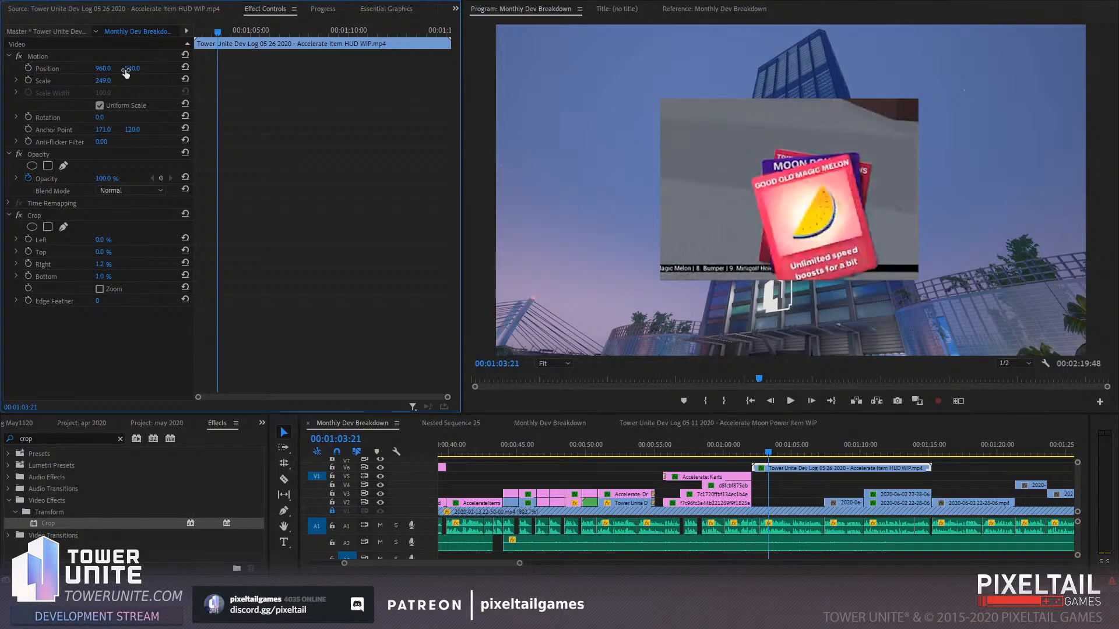
pyautogui.moveTo(132, 69); pyautogui.dragTo(94, 69)
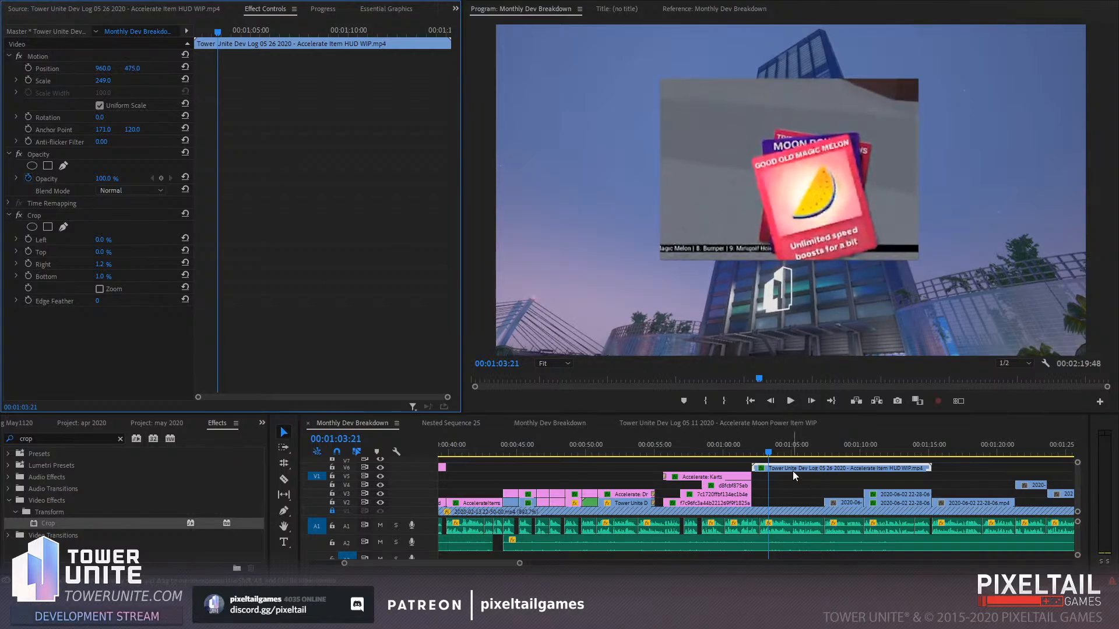
# Paste a copy of the "Accelerate: Karts" title at an empty spot further along track V5
pyautogui.click(719, 476)
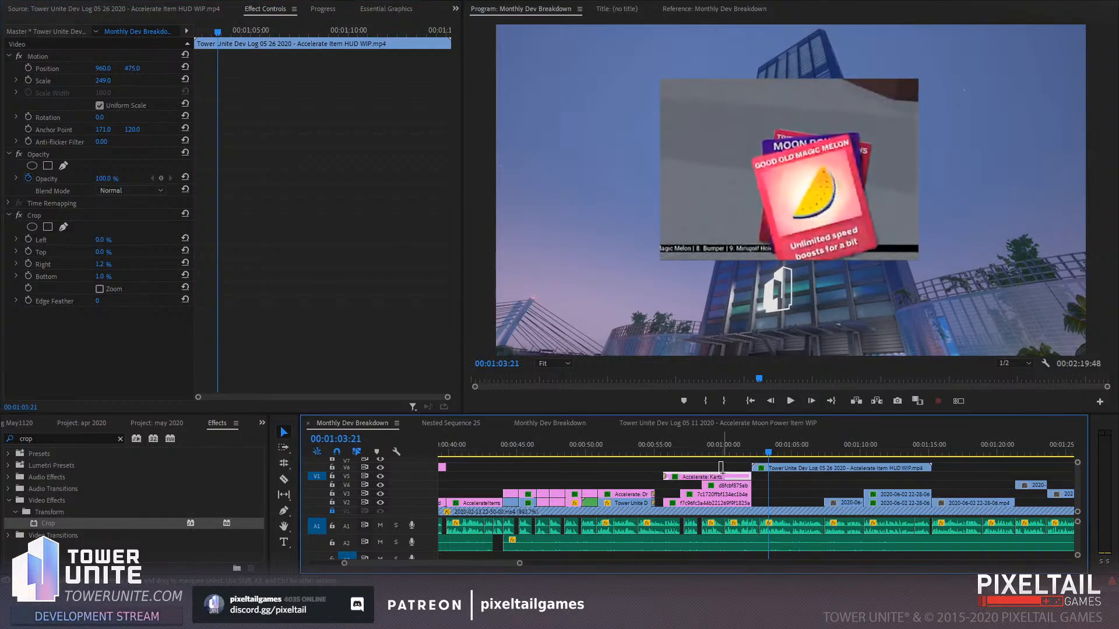
pyautogui.click(948, 447)
pyautogui.hotkey('ctrl', 'v')
pyautogui.click(765, 445)
pyautogui.press('space')
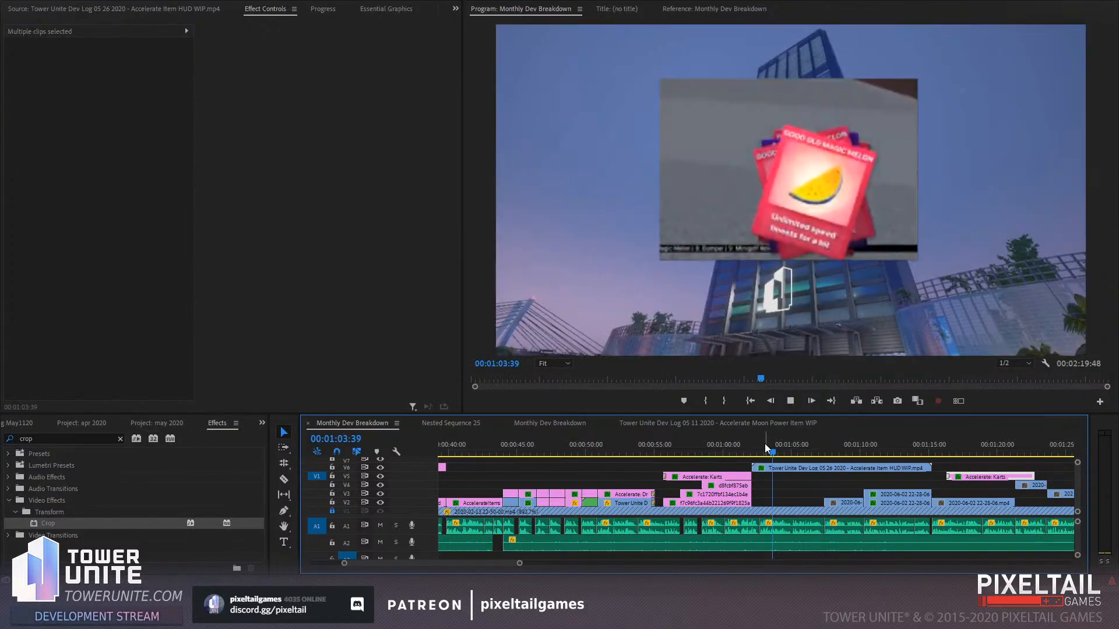
# Trim the item HUD clip to the next clip's start, lower it to V3, and place the copied title above it
pyautogui.moveTo(930, 468); pyautogui.dragTo(785, 495)
pyautogui.click(784, 469)
pyautogui.moveTo(987, 476); pyautogui.dragTo(800, 476)
pyautogui.click(777, 448)
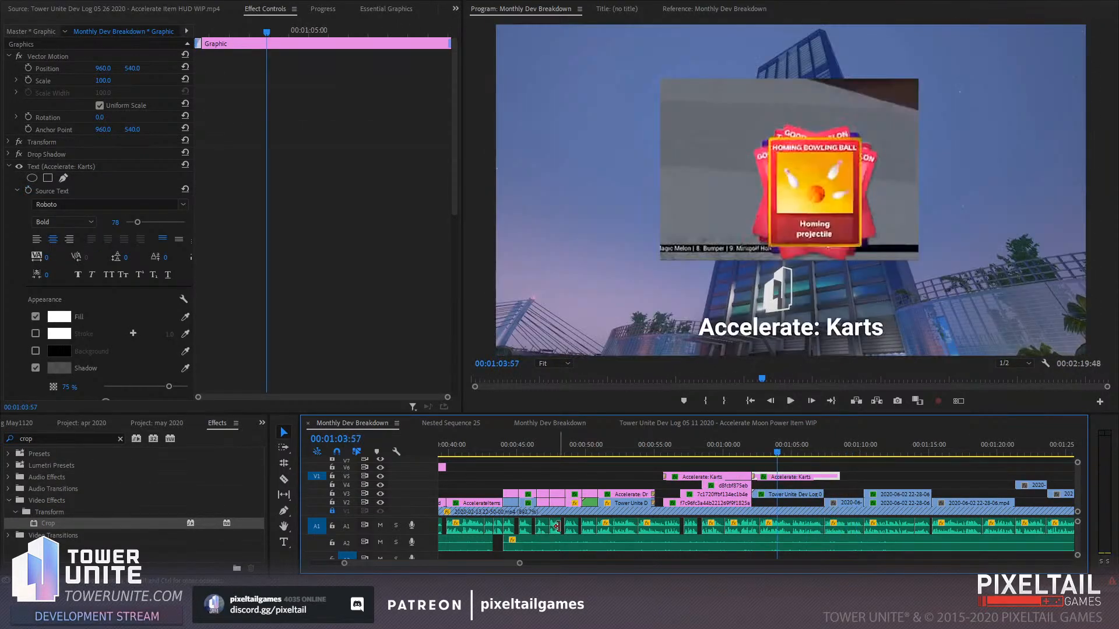
# Look over the rest of the sequence and play back the transition from the karts images to the item HUD clip
pyautogui.hscroll(10, 557, 526)
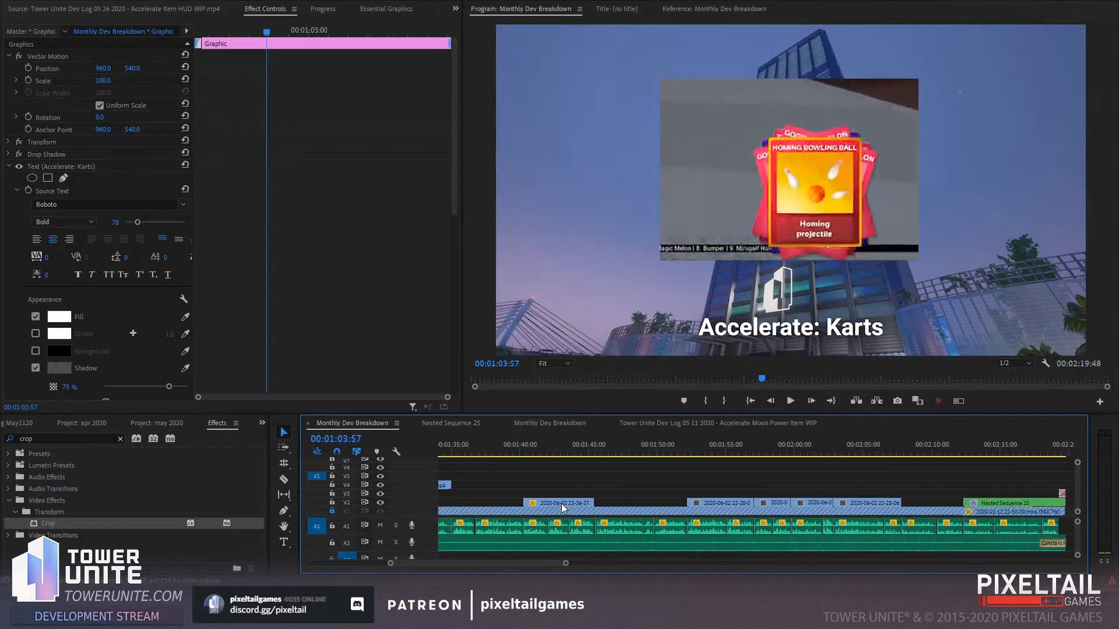
pyautogui.hscroll(1, 562, 507)
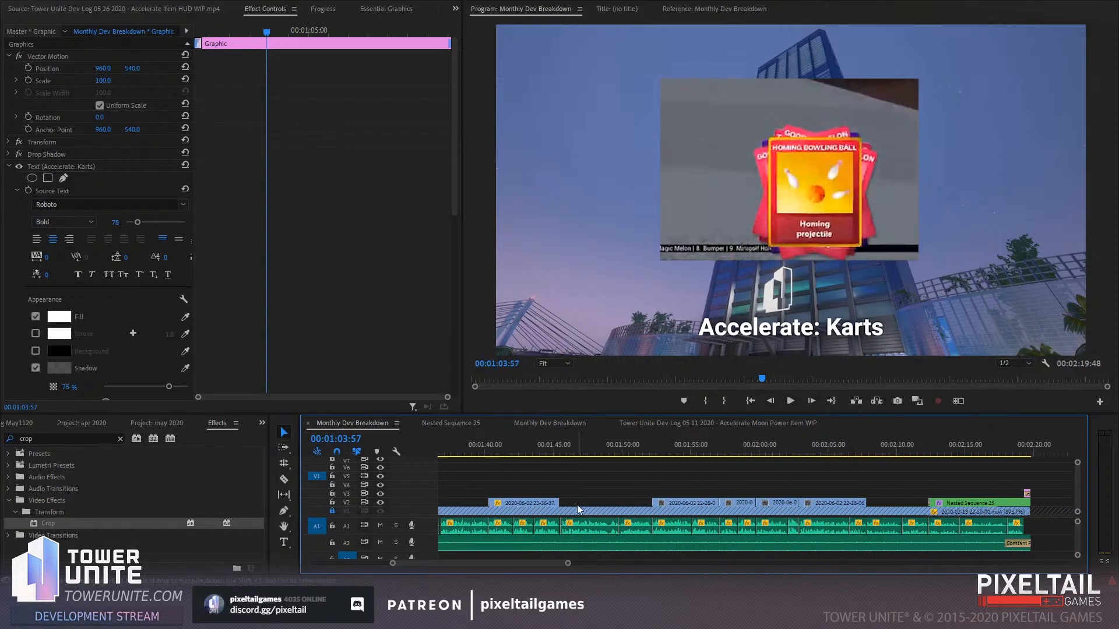
pyautogui.hscroll(-10, 576, 505)
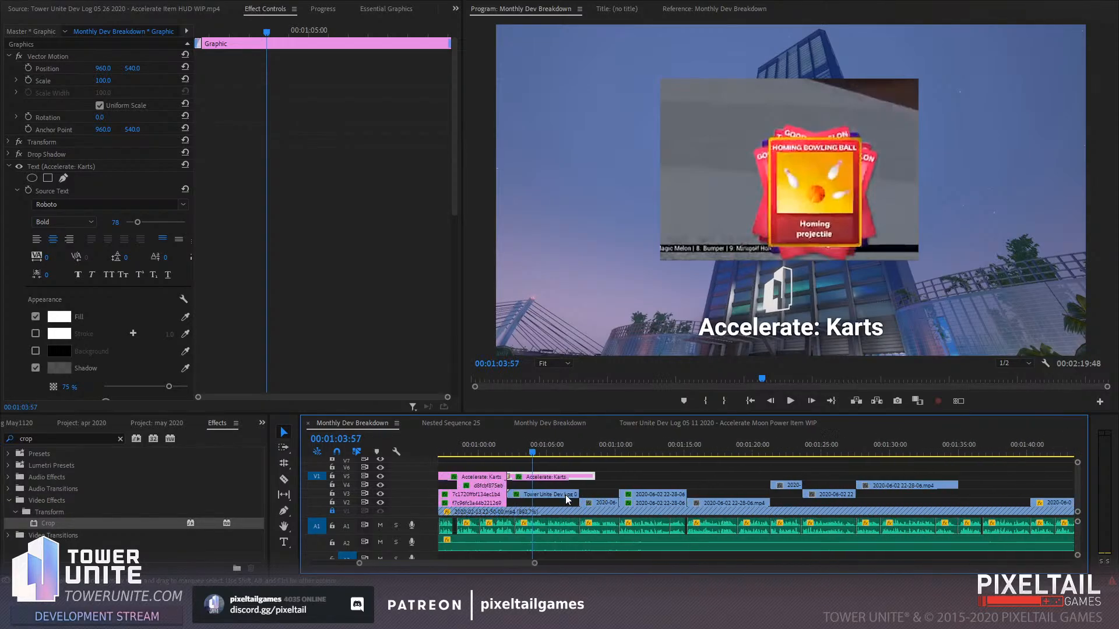
pyautogui.hscroll(-1, 669, 491)
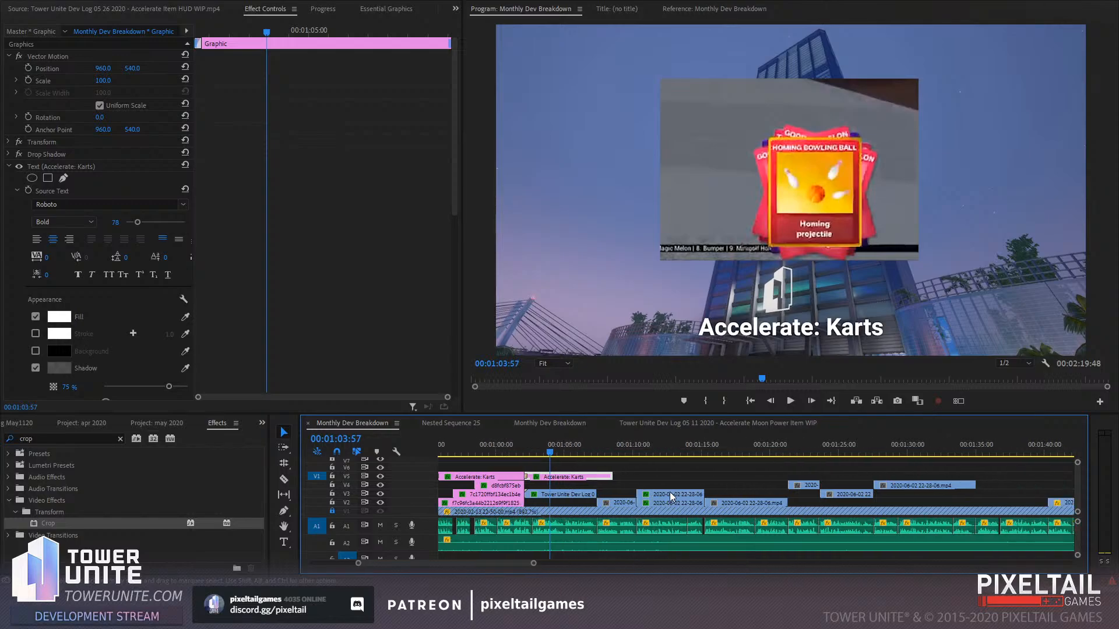
pyautogui.hscroll(-3, 669, 492)
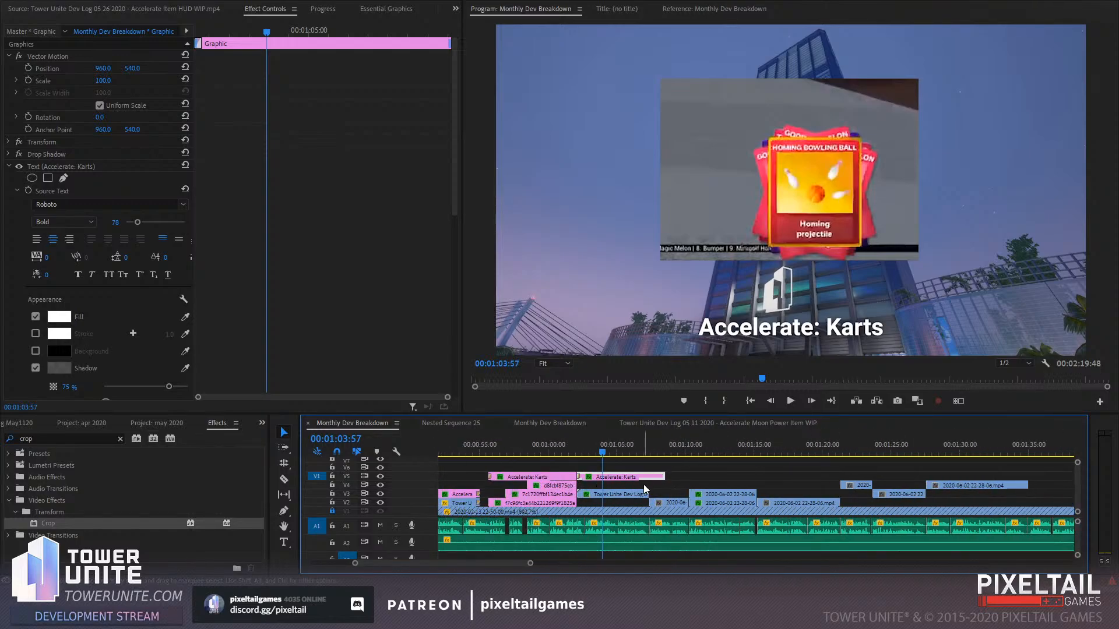
pyautogui.click(556, 447)
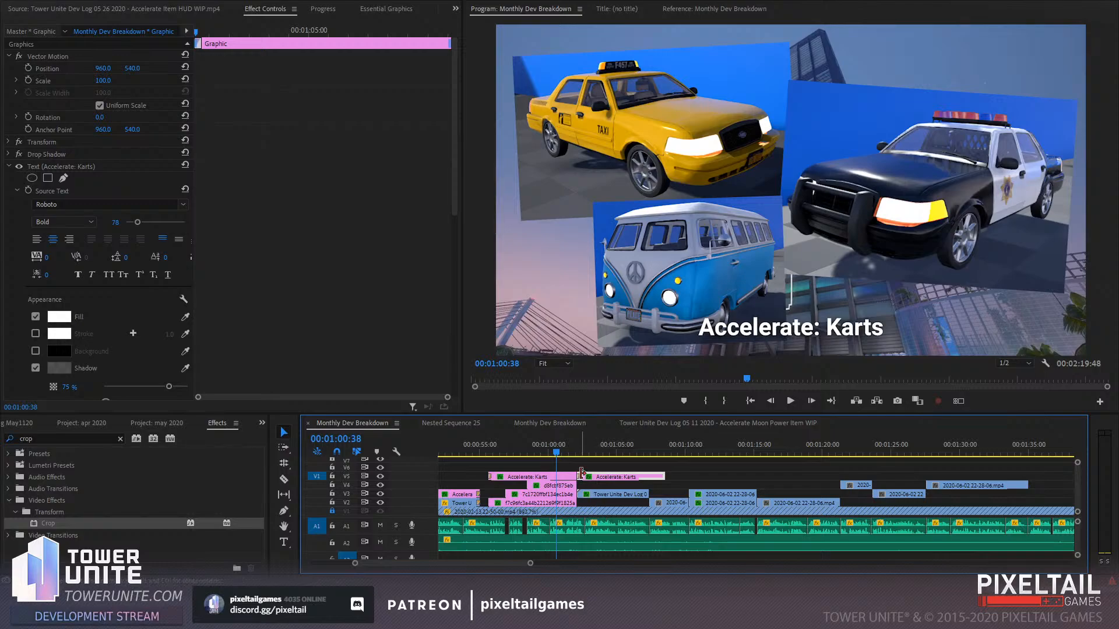
pyautogui.click(579, 468)
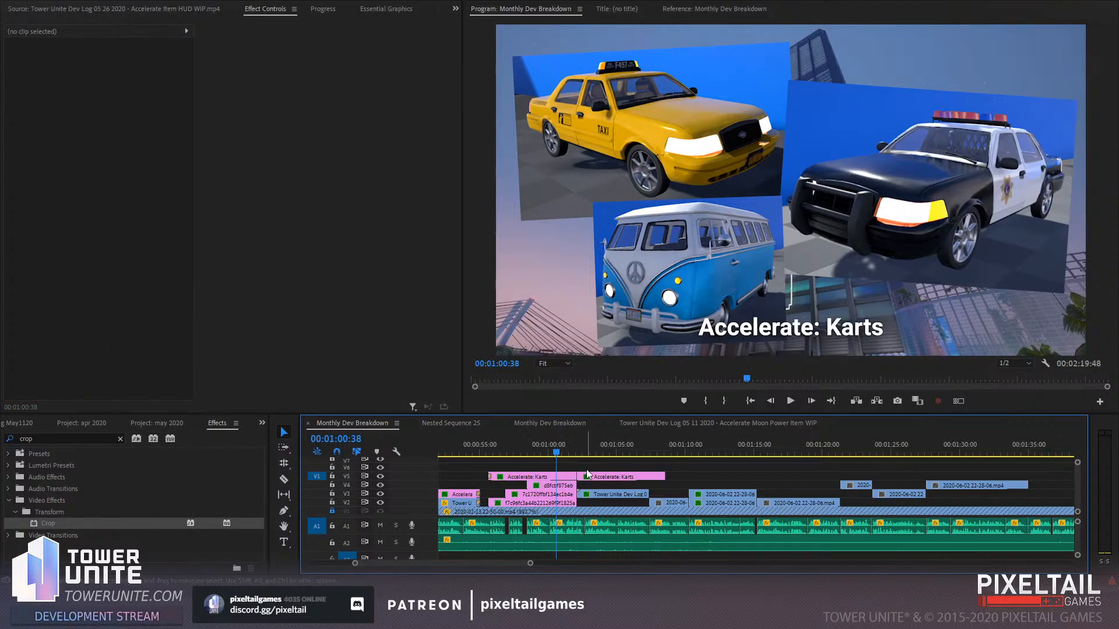
pyautogui.press('space')
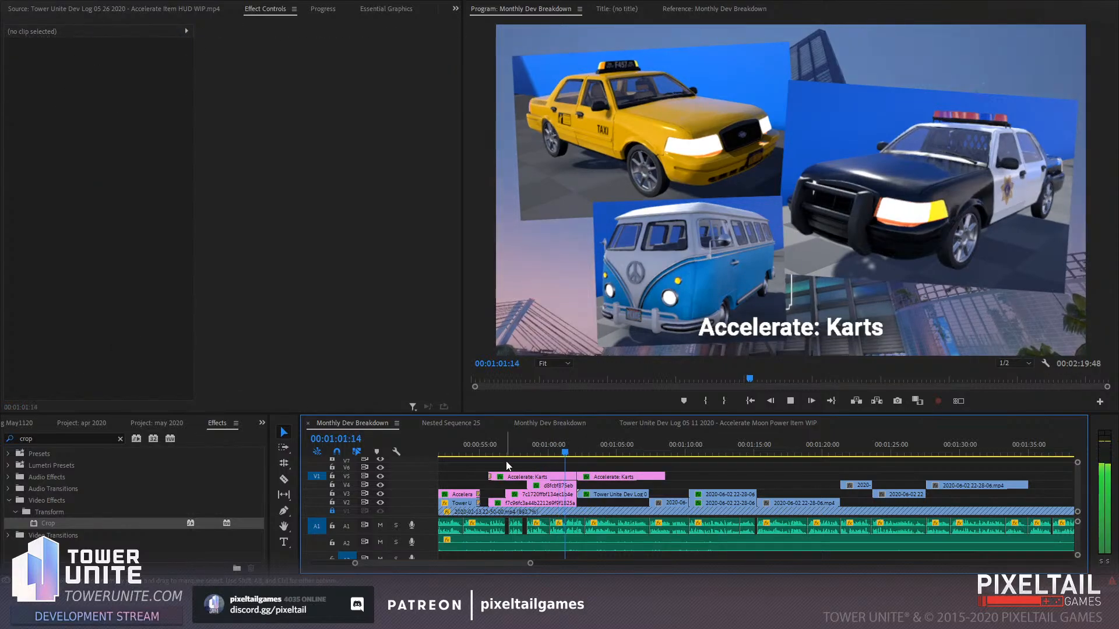
pyautogui.press('space')
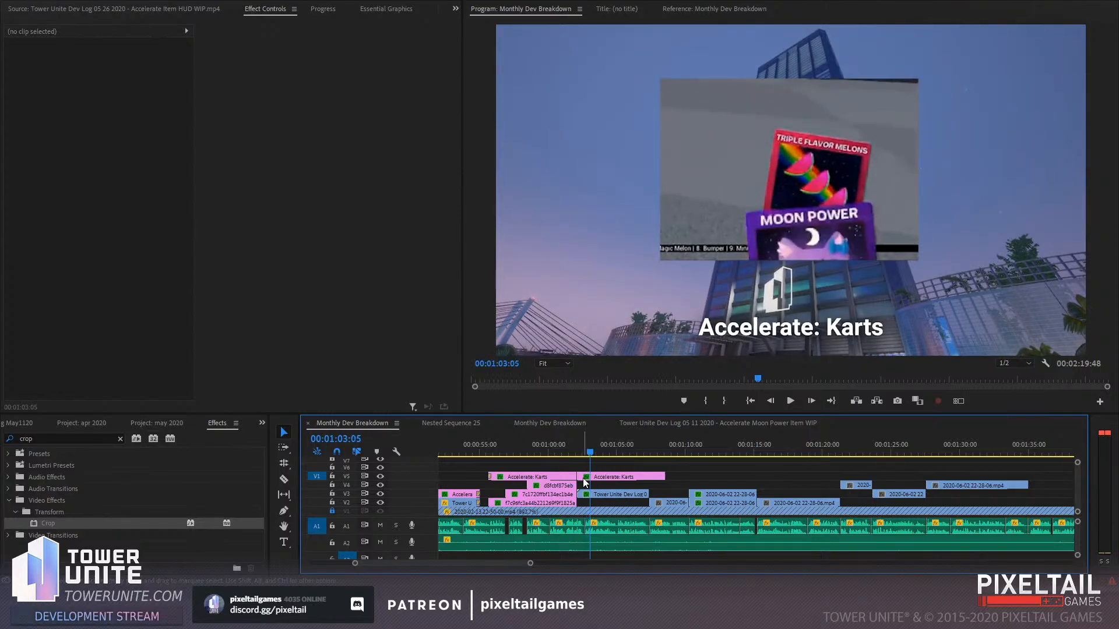
# Change the copied title's text to "Accelerate: Items HUD" and trim it to end with the item HUD clip
pyautogui.click(626, 477)
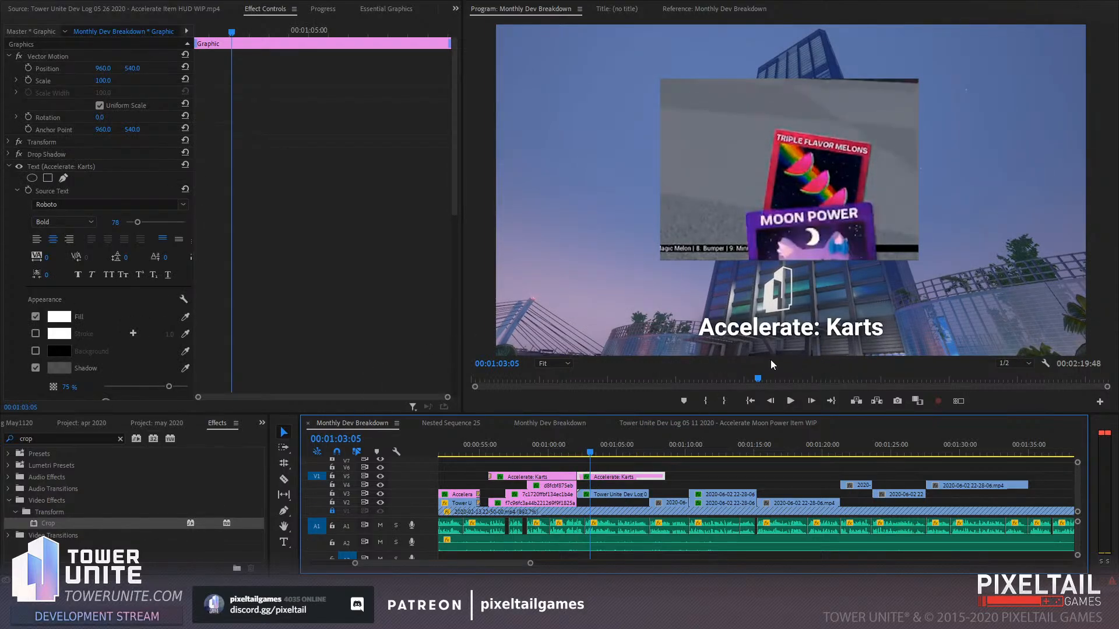
pyautogui.press('t')
pyautogui.moveTo(828, 326); pyautogui.dragTo(883, 326)
pyautogui.write('Items')
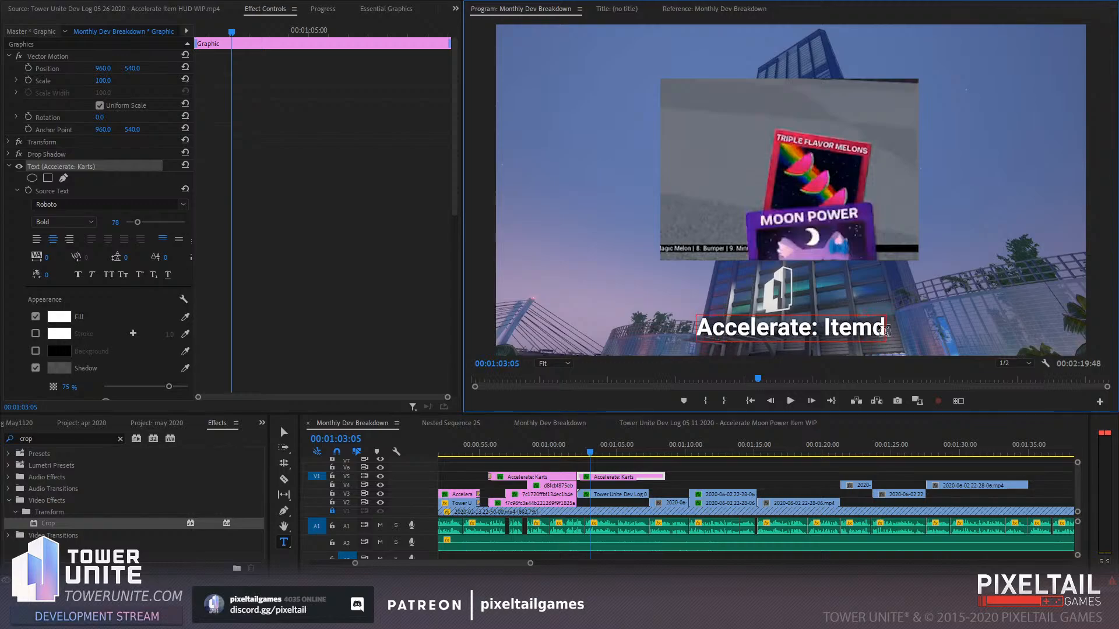
pyautogui.write(' HUD')
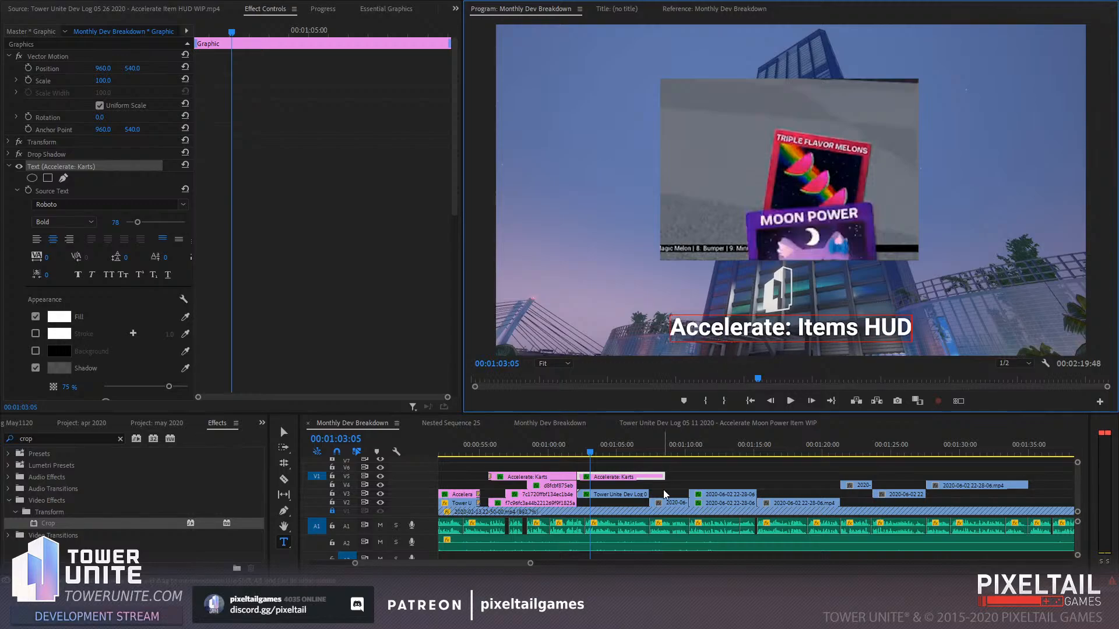
pyautogui.moveTo(662, 477); pyautogui.dragTo(647, 477)
# Play back the item HUD section, then review it again through the minigolf clip at Full playback resolution
pyautogui.click(564, 451)
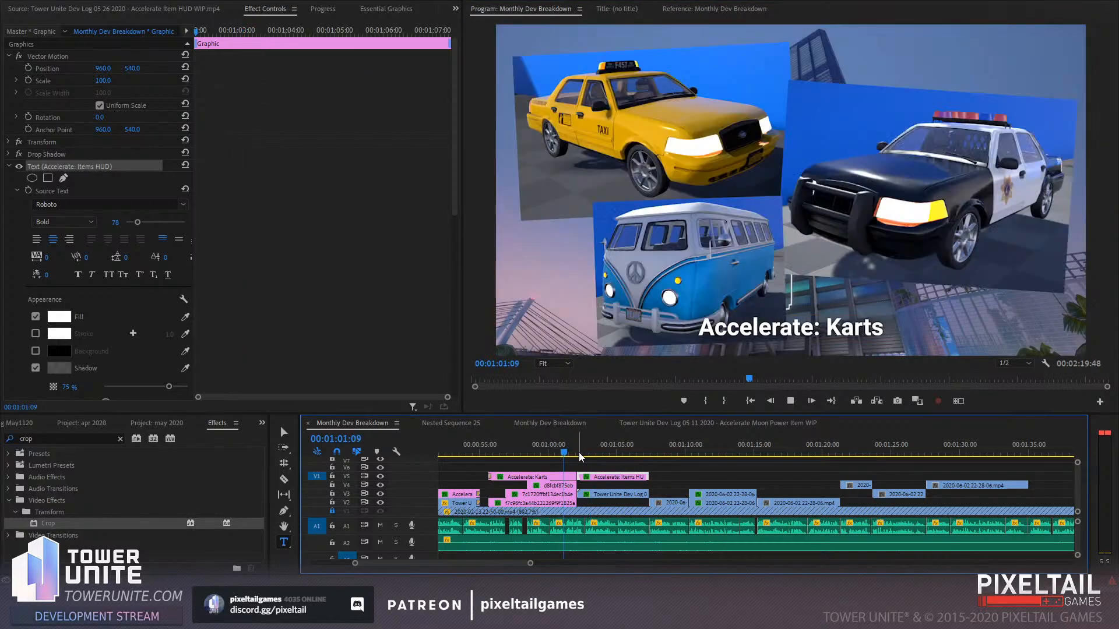
pyautogui.press('space')
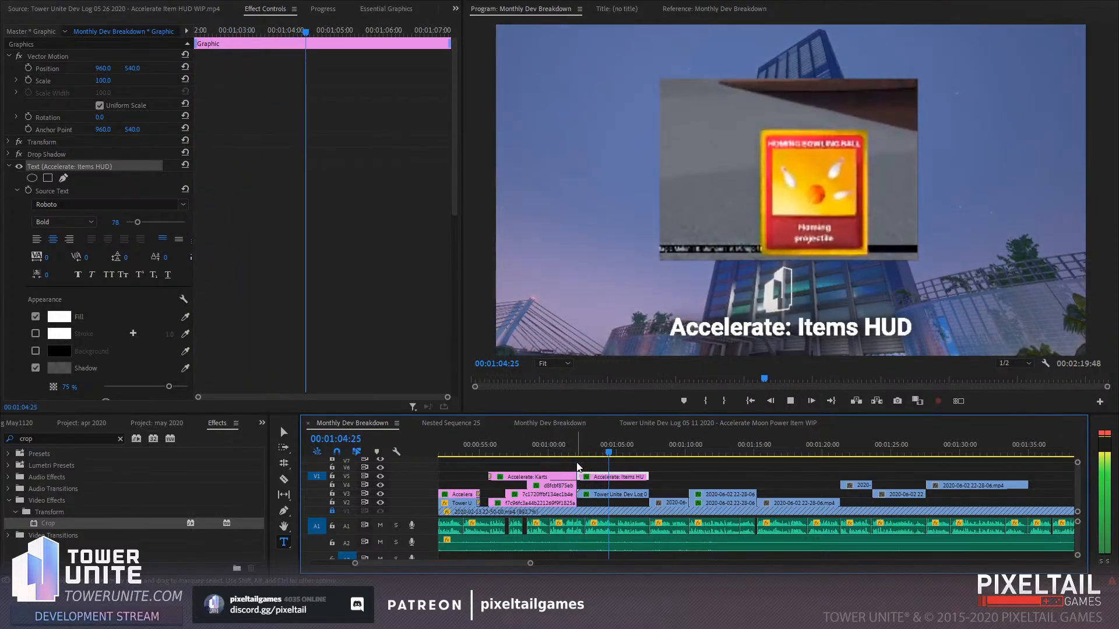
pyautogui.press('space')
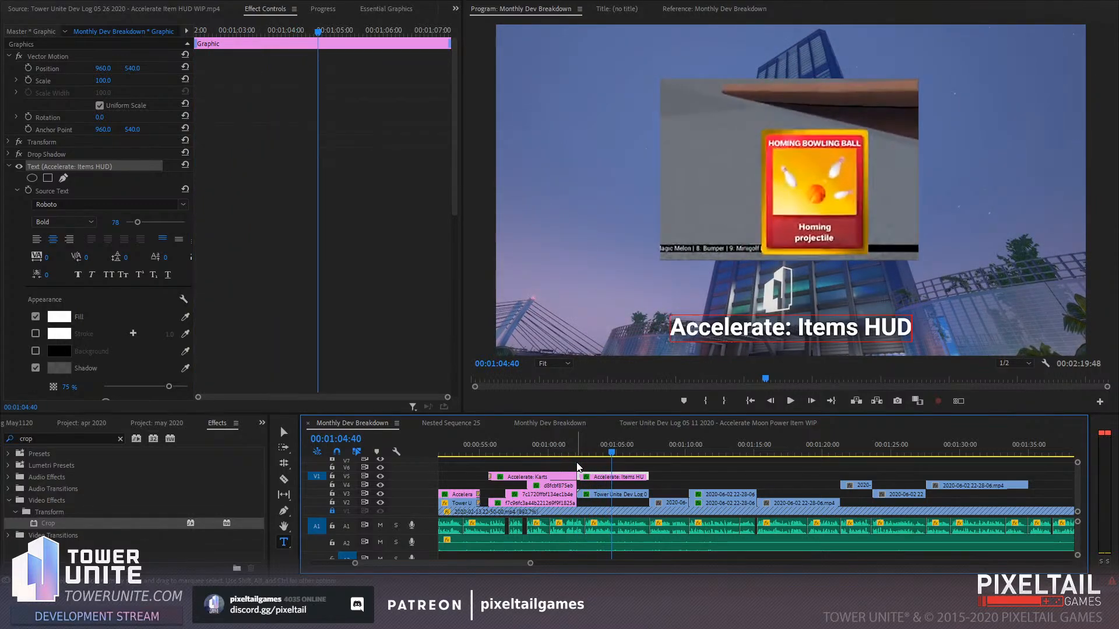
pyautogui.click(1013, 363)
pyautogui.click(1017, 380)
pyautogui.click(571, 450)
pyautogui.press('space')
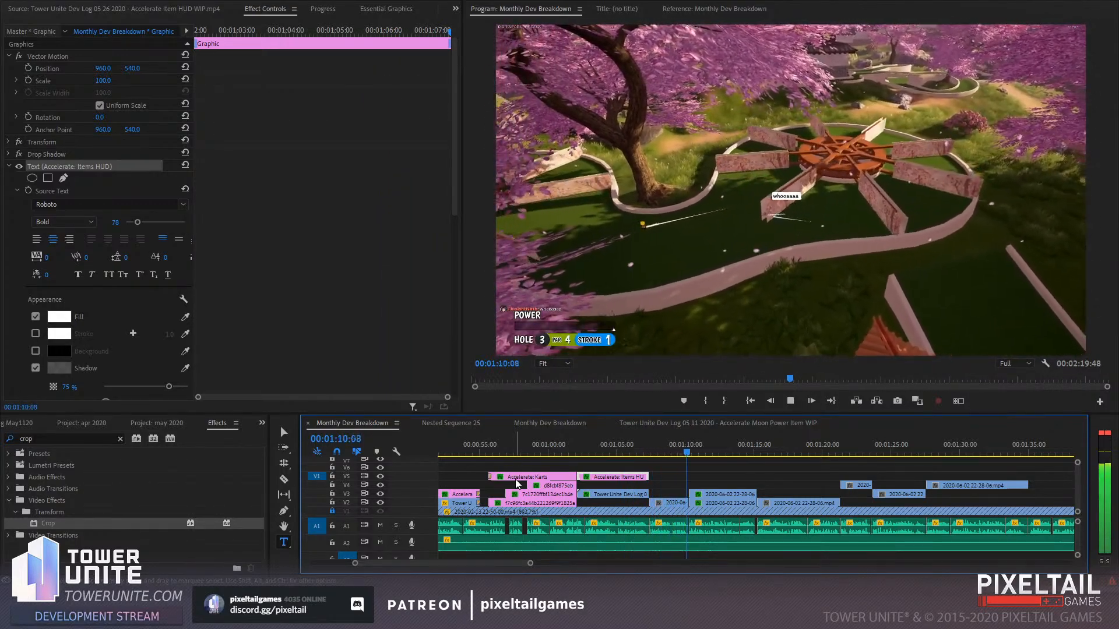
pyautogui.press('space')
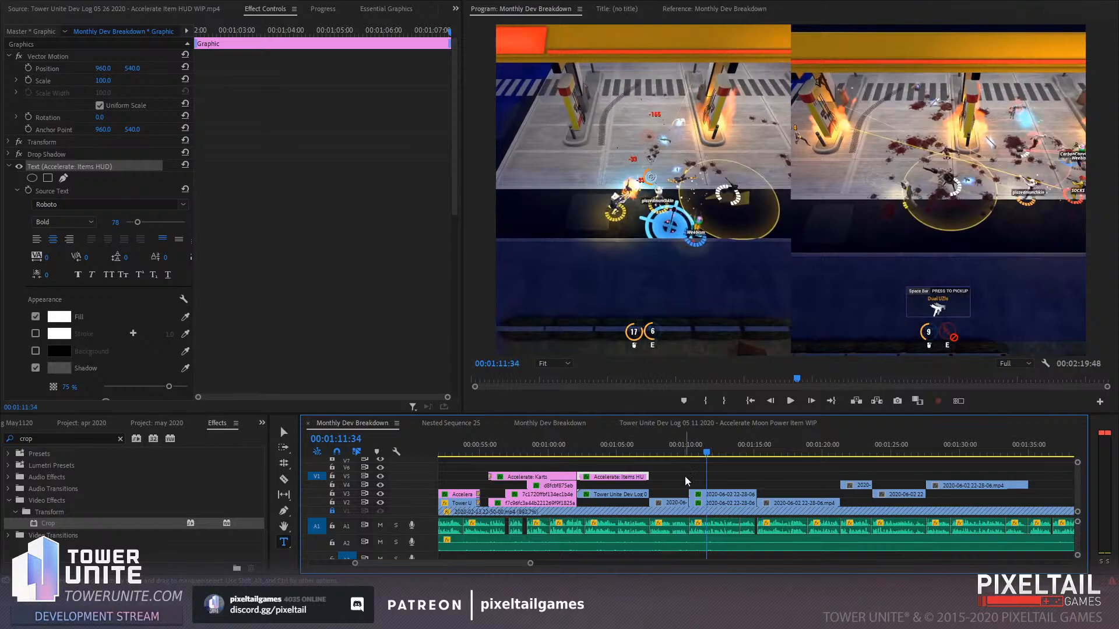
# Paste a copy of the "Accelerate: Items HUD" title on V5 and fit it over the minigolf clip
pyautogui.click(664, 453)
pyautogui.hotkey('ctrl', 'v')
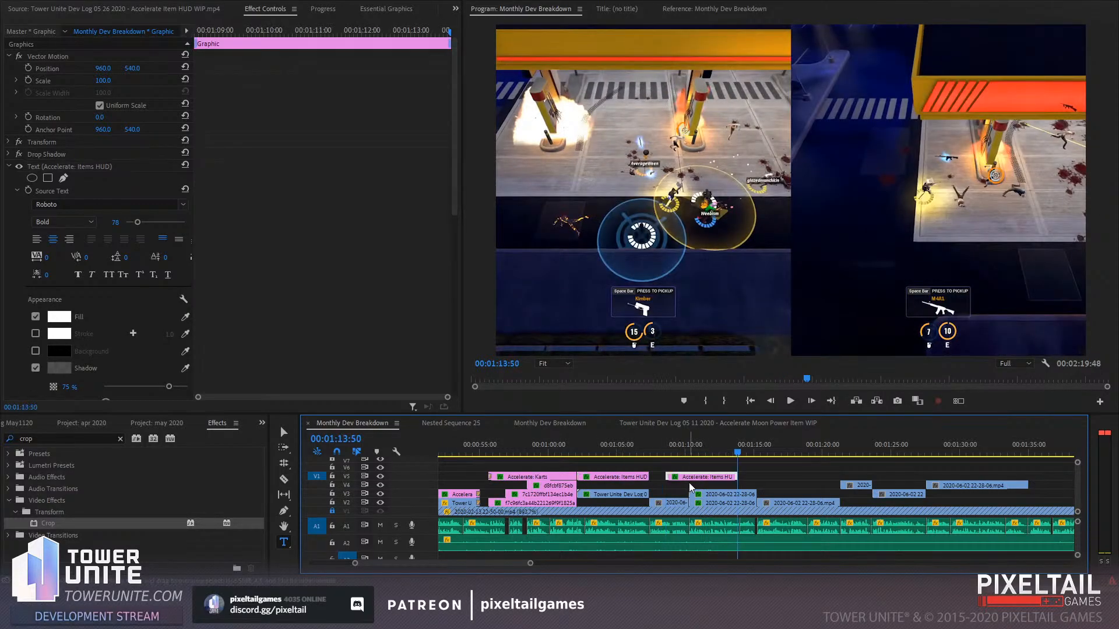
pyautogui.moveTo(687, 477)
pyautogui.mouseDown()
pyautogui.moveTo(672, 475)
pyautogui.moveTo(688, 477)
pyautogui.mouseUp()
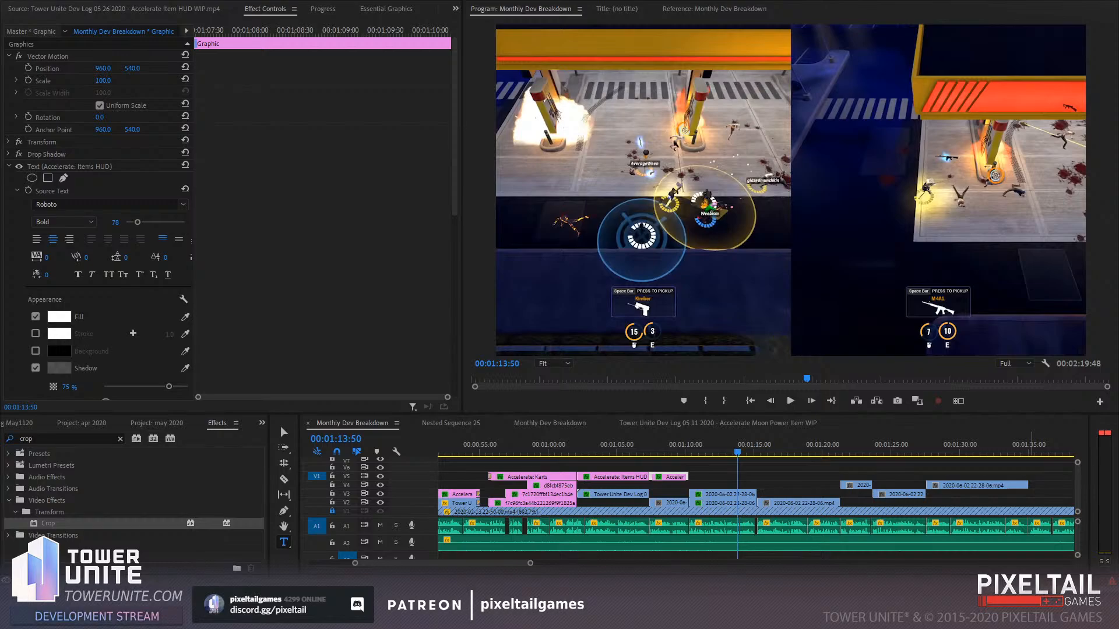
# Set the playback resolution to 1/2 and play back the copied title over the minigolf clip
pyautogui.click(681, 453)
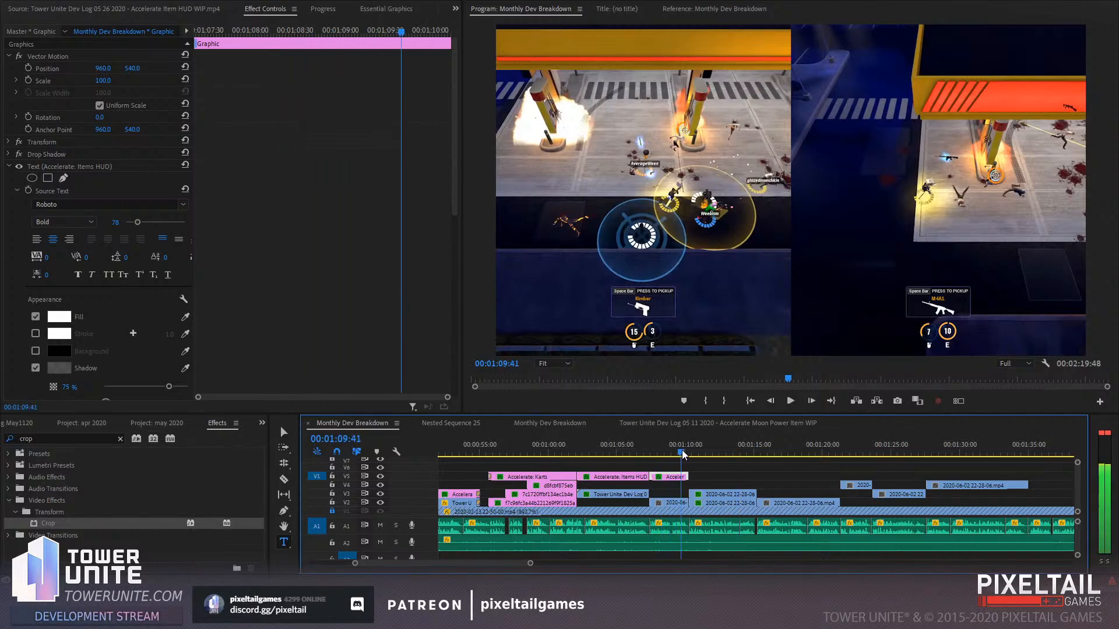
pyautogui.click(1002, 387)
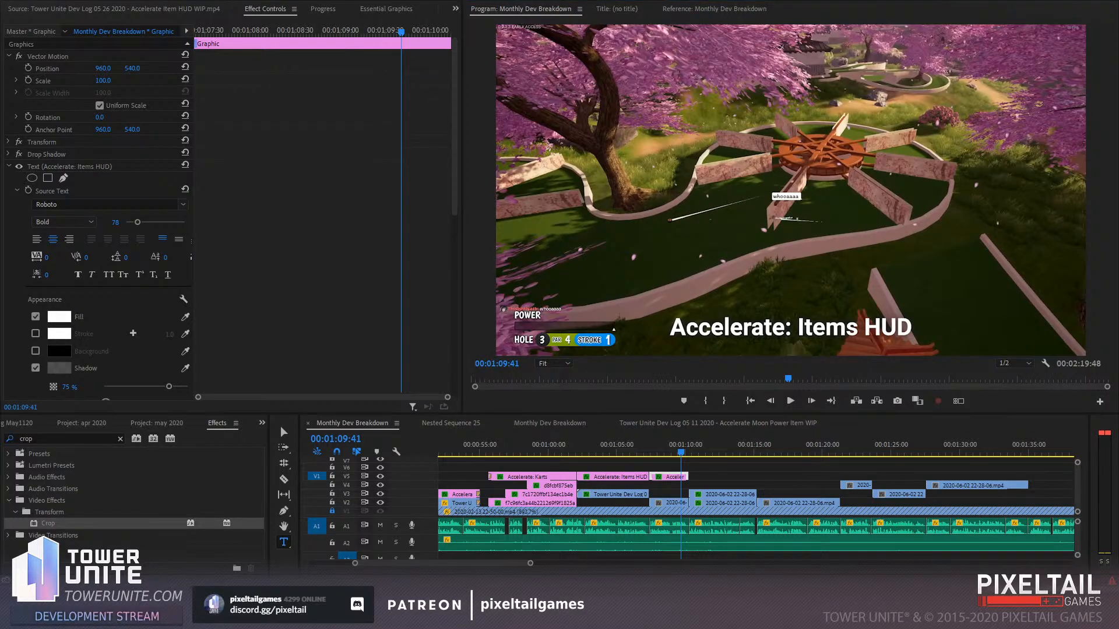
pyautogui.click(653, 446)
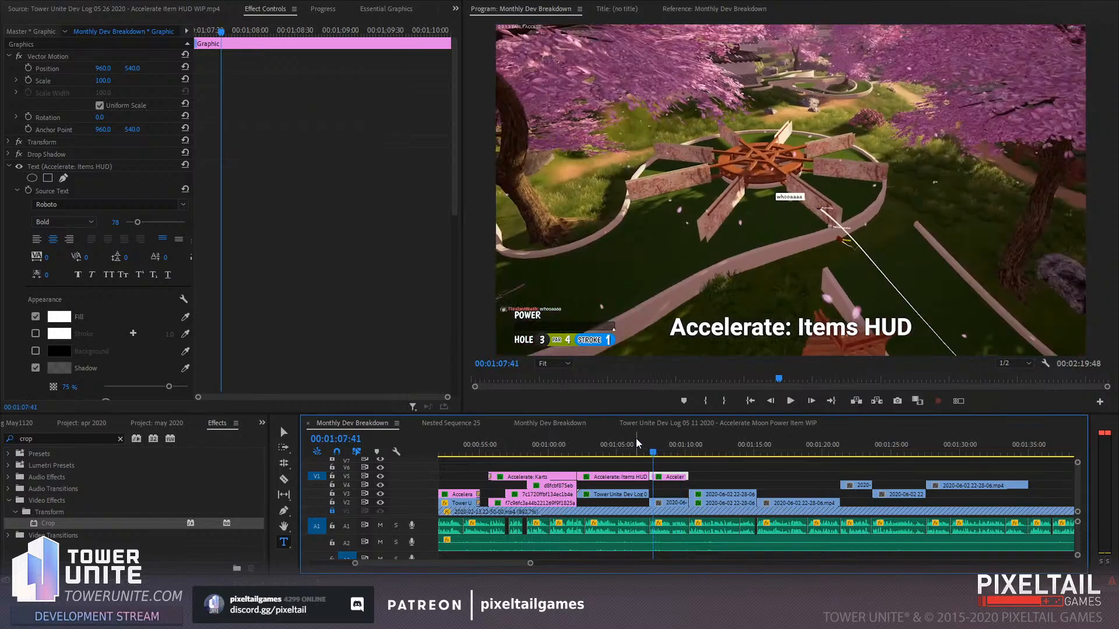
pyautogui.press('space')
pyautogui.click(636, 447)
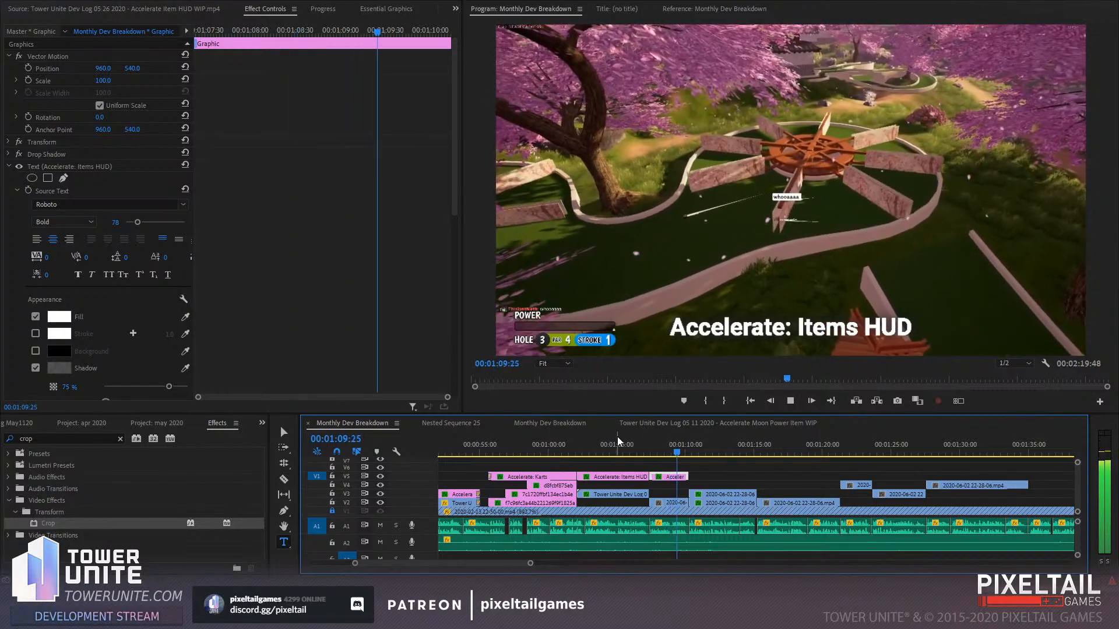
# Change the title over the minigolf clip to "Minigolf: Chat Bubbles"
pyautogui.click(801, 328)
pyautogui.hotkey('ctrl', 'a')
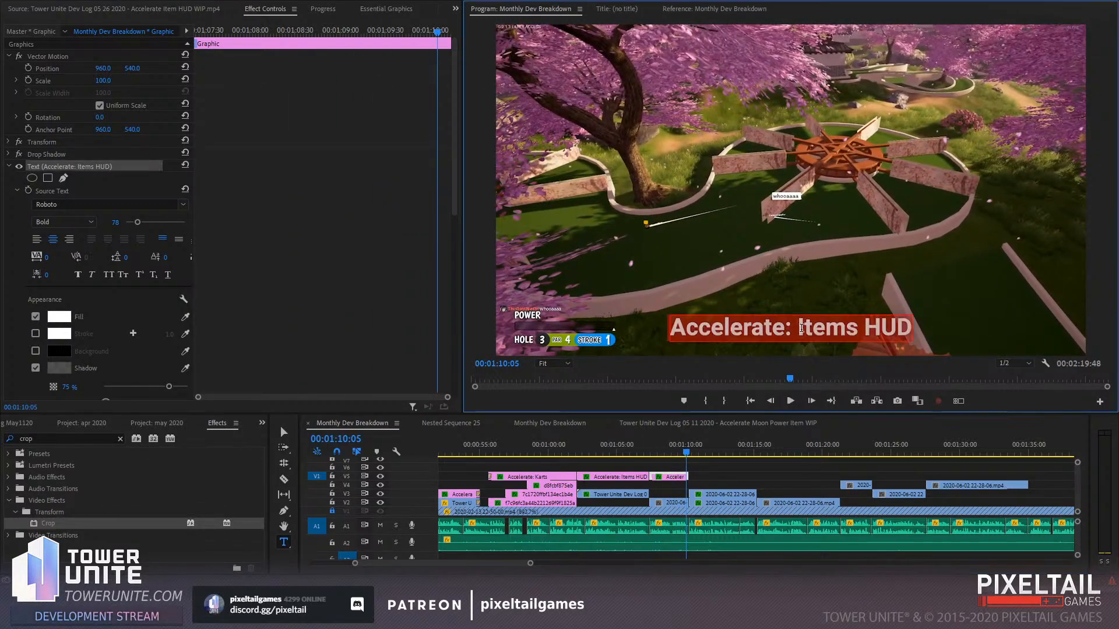
pyautogui.write('Minigolf: Chat')
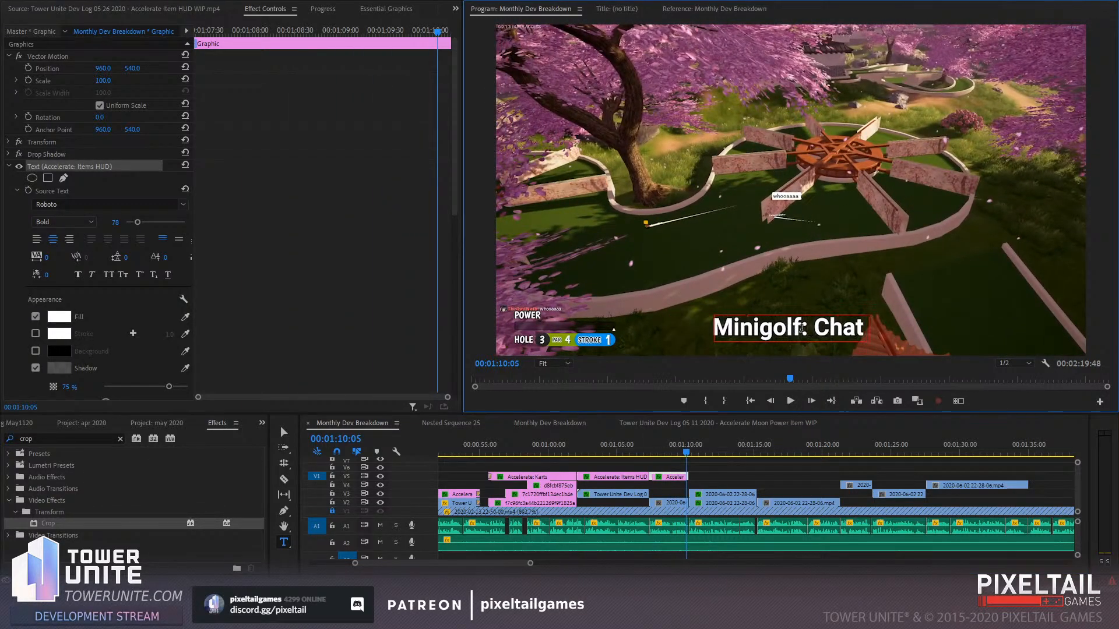
pyautogui.write(' Bubbles')
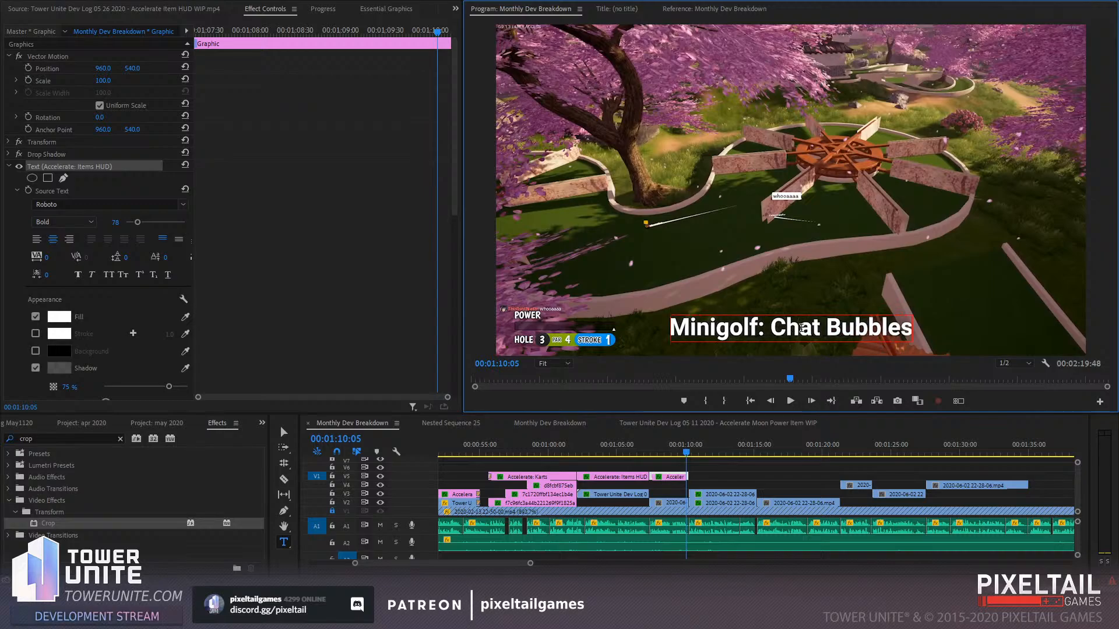
pyautogui.click(280, 425)
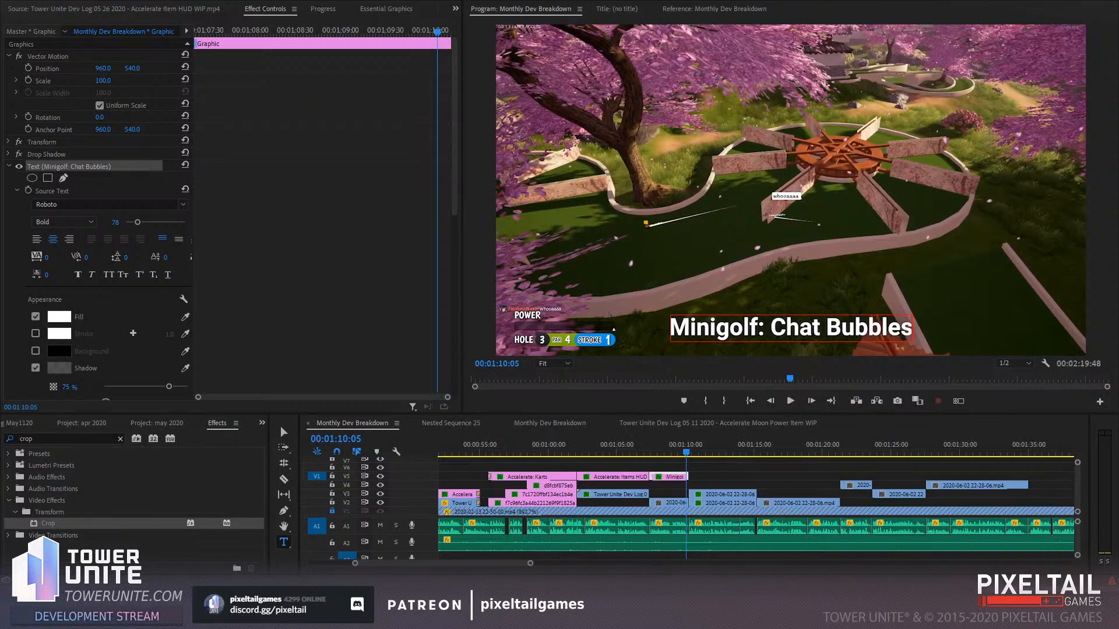
# Replace the text of the title over the minigolf clip with "Game Worlds: Floating Text Chat"
pyautogui.moveTo(770, 328); pyautogui.dragTo(919, 337)
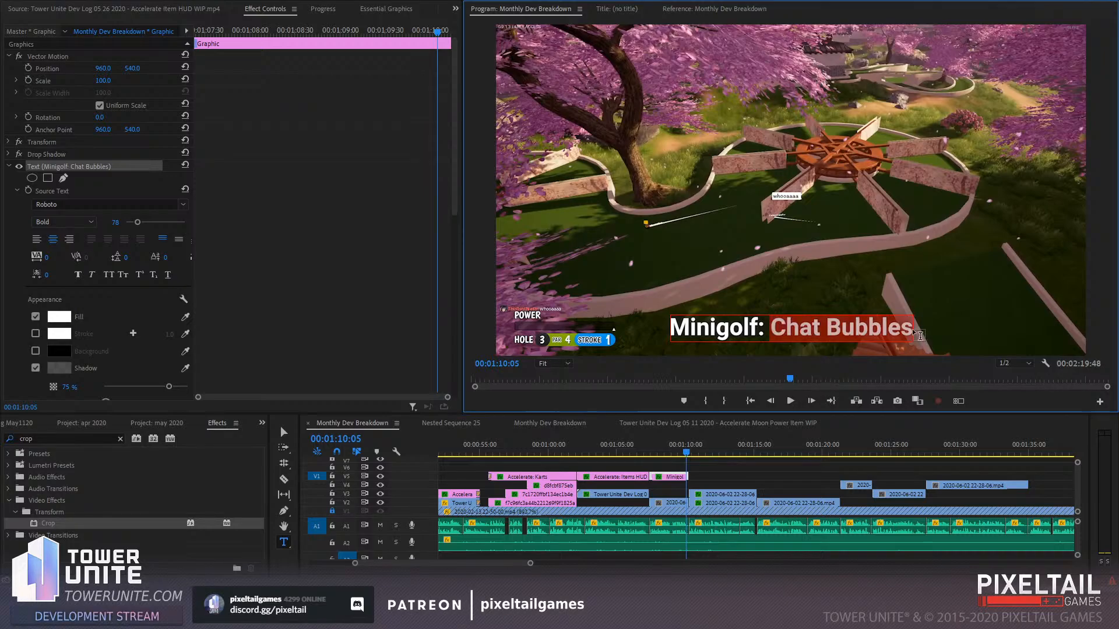
pyautogui.write('G')
pyautogui.hotkey('ctrl', 'a')
pyautogui.write('Gam')
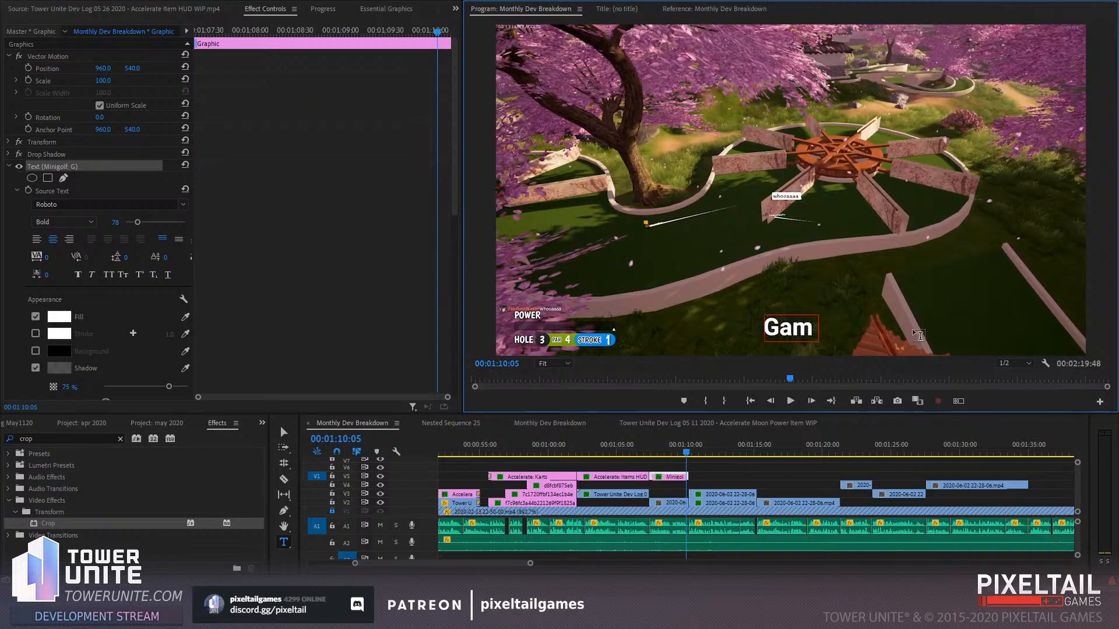
pyautogui.write('e Worlds')
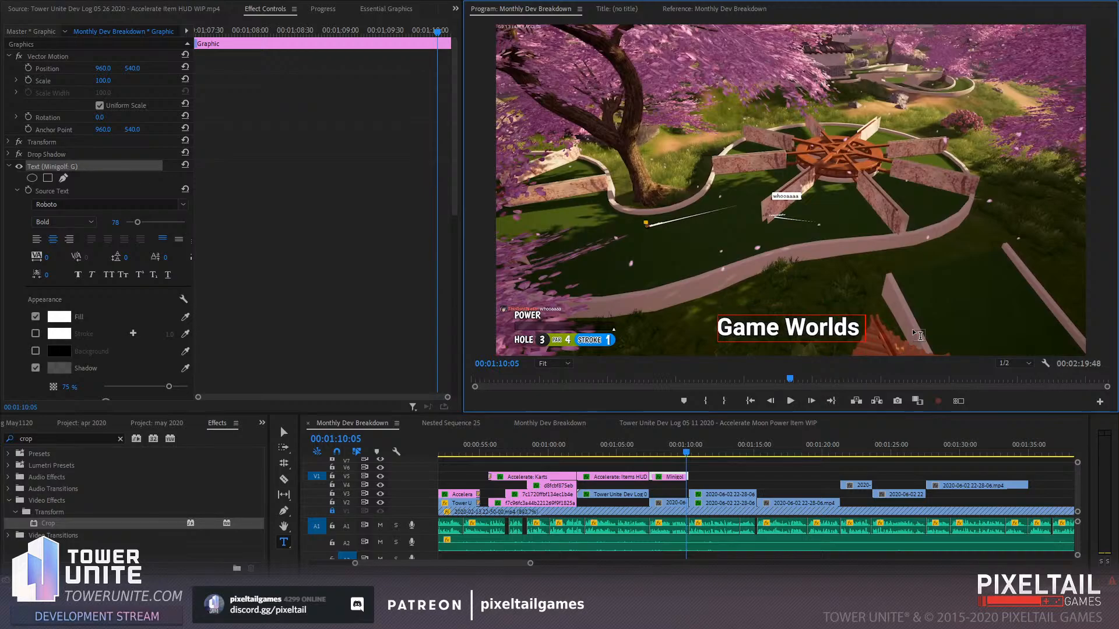
pyautogui.write(' FLoating')
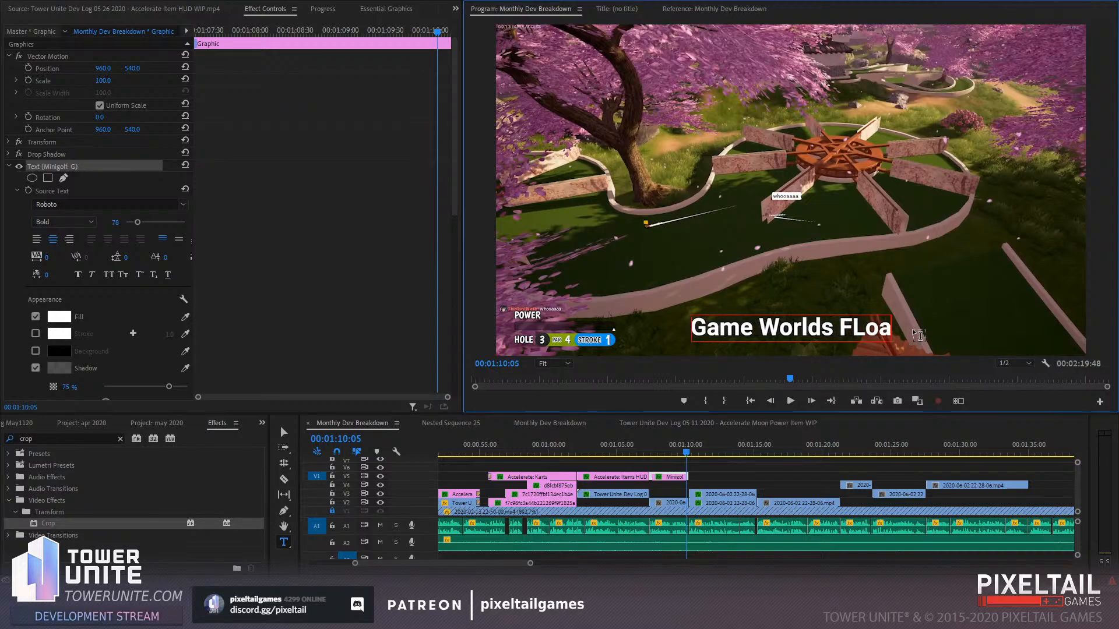
pyautogui.press('BackSpace')
pyautogui.press('BackSpace')
pyautogui.press('BackSpace')
pyautogui.press('BackSpace')
pyautogui.press('BackSpace')
pyautogui.press('BackSpace')
pyautogui.press('BackSpace')
pyautogui.write('l')
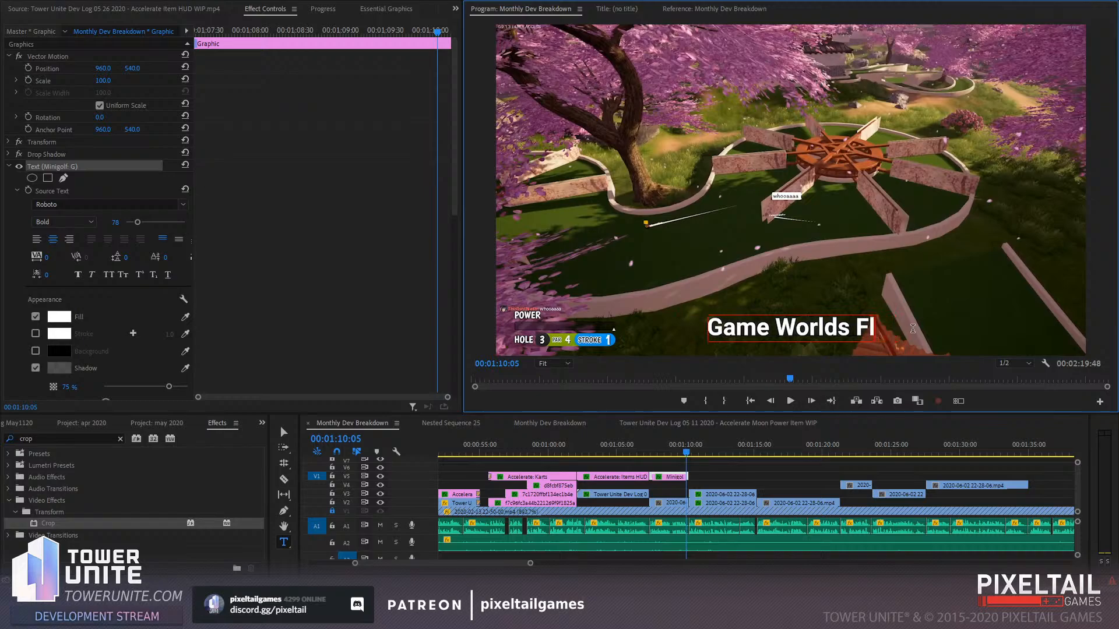
pyautogui.write('oating Che')
pyautogui.press('BackSpace')
pyautogui.press('BackSpace')
pyautogui.press('BackSpace')
pyautogui.press('BackSpace')
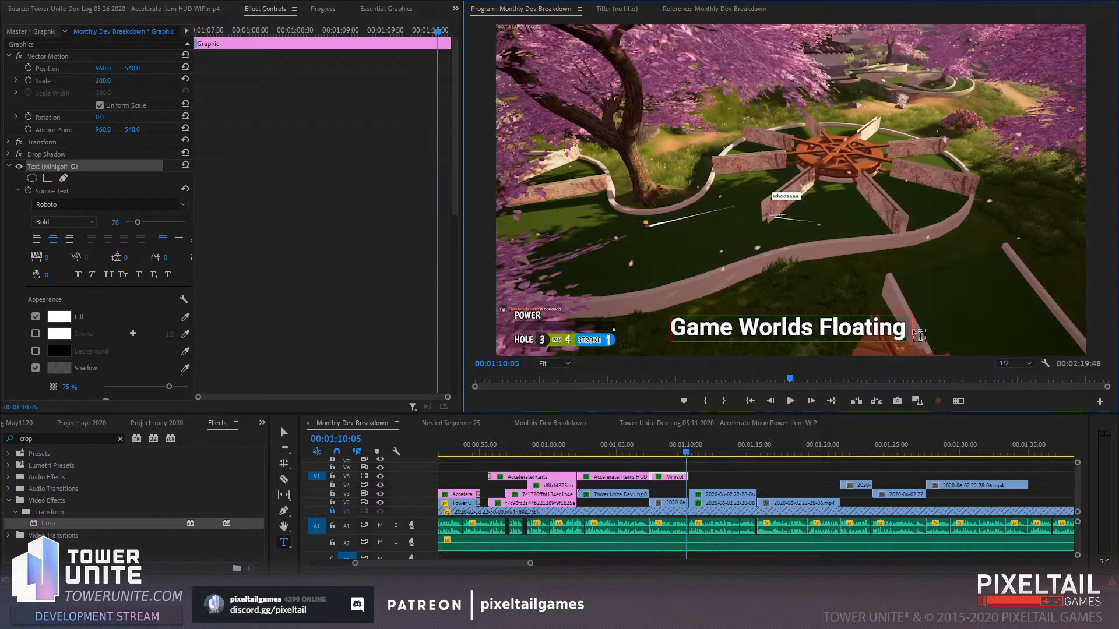
pyautogui.write('Text Chat')
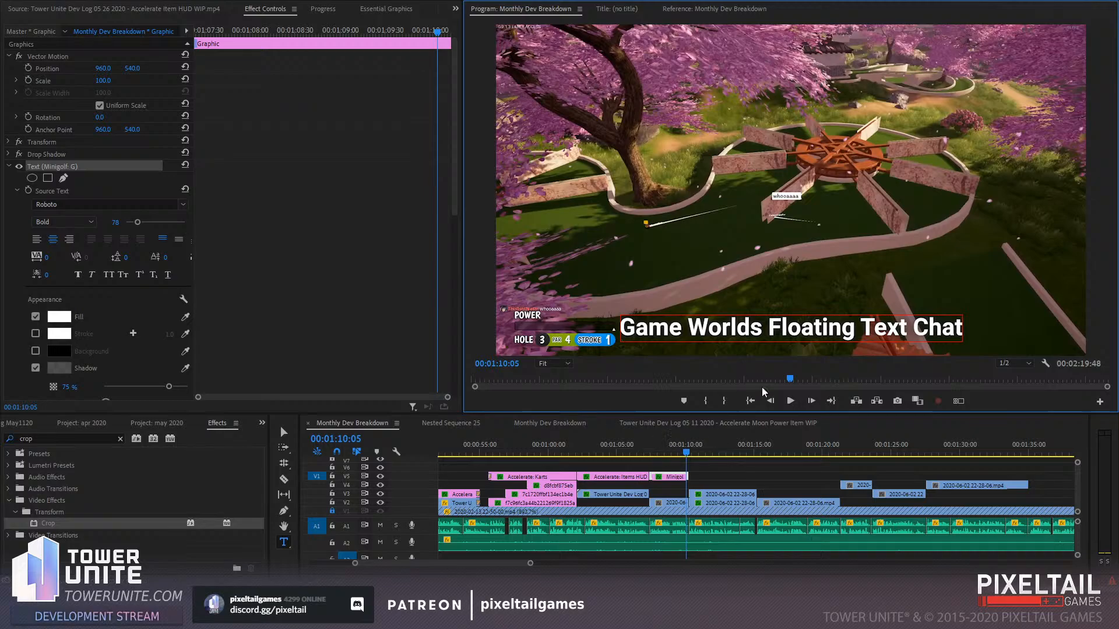
pyautogui.click(760, 327)
pyautogui.write(':')
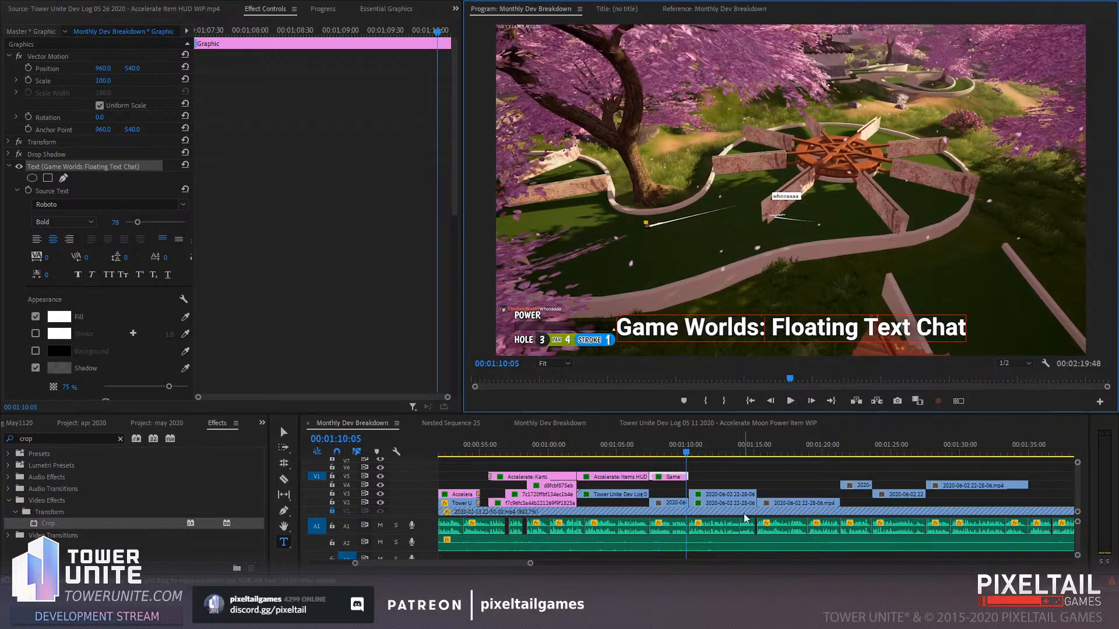
# Paste a copy of the "Game Worlds: Floating Text Chat" title on V5 and trim it to the split-screen zombie clips
pyautogui.click(708, 480)
pyautogui.press('space')
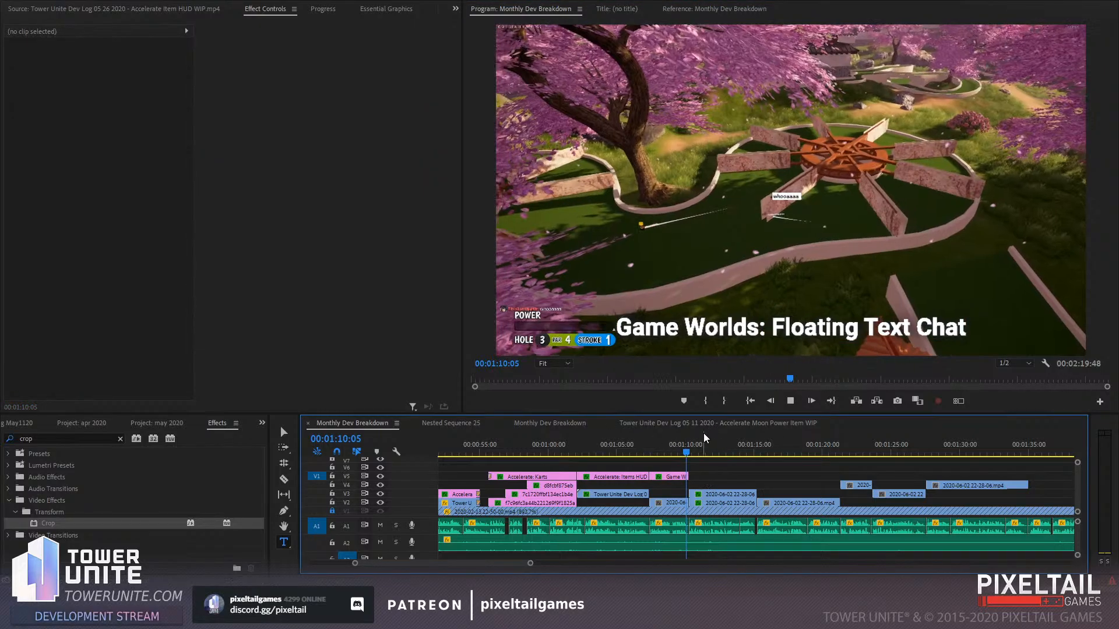
pyautogui.click(672, 475)
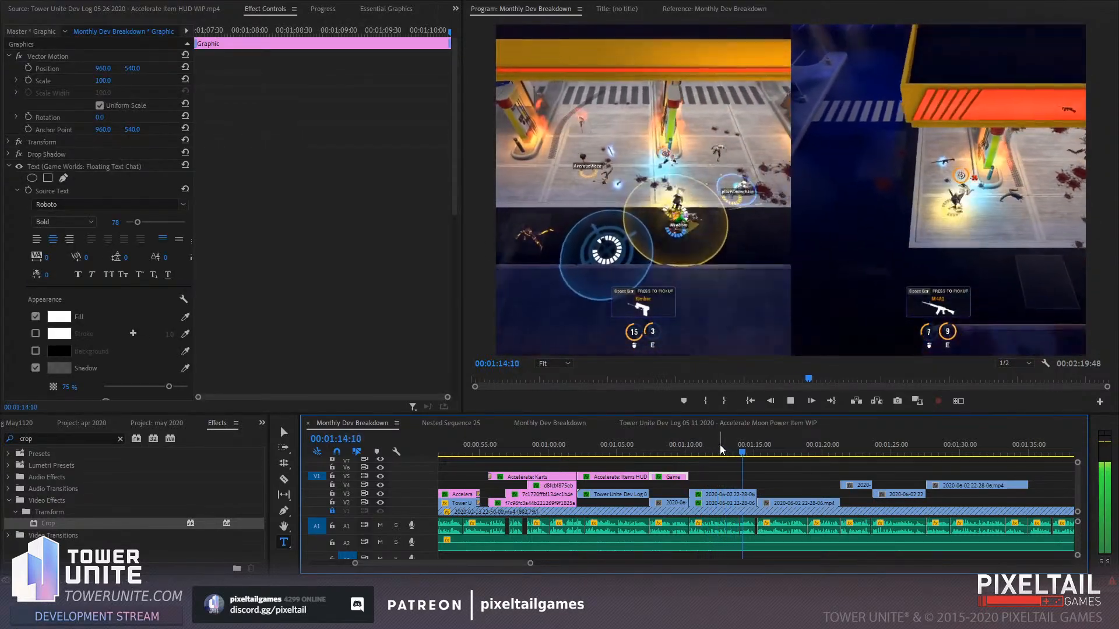
pyautogui.hotkey('ctrl', 'v')
pyautogui.moveTo(785, 479); pyautogui.dragTo(757, 477)
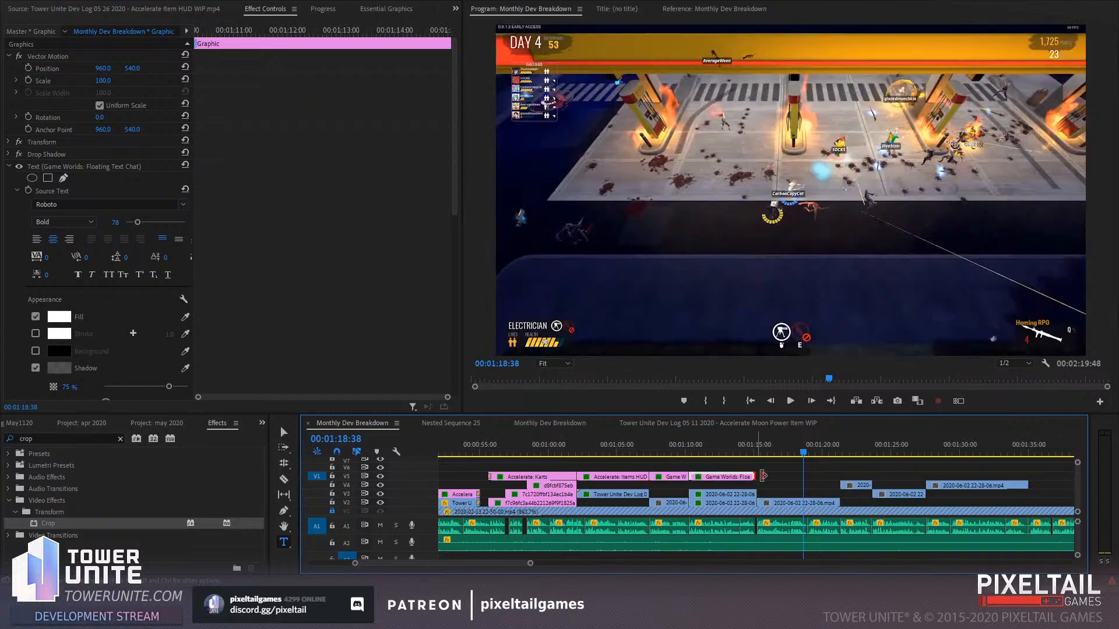
# Play back the split-screen section and change the copied title to "Zombie Massacre: Weapon Improvements"
pyautogui.click(738, 450)
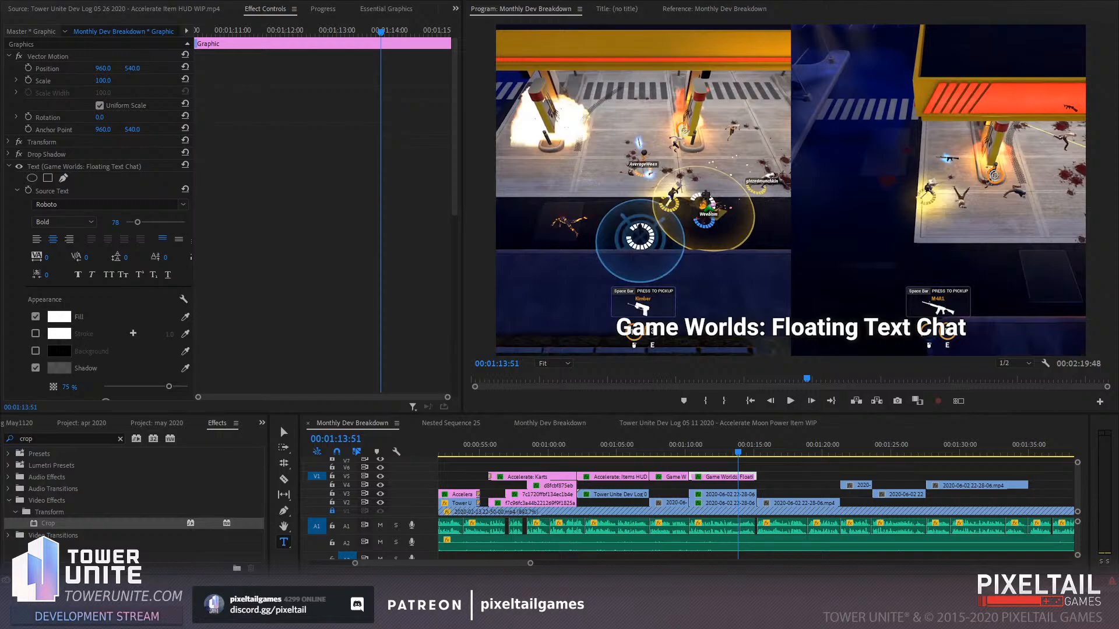
pyautogui.click(668, 447)
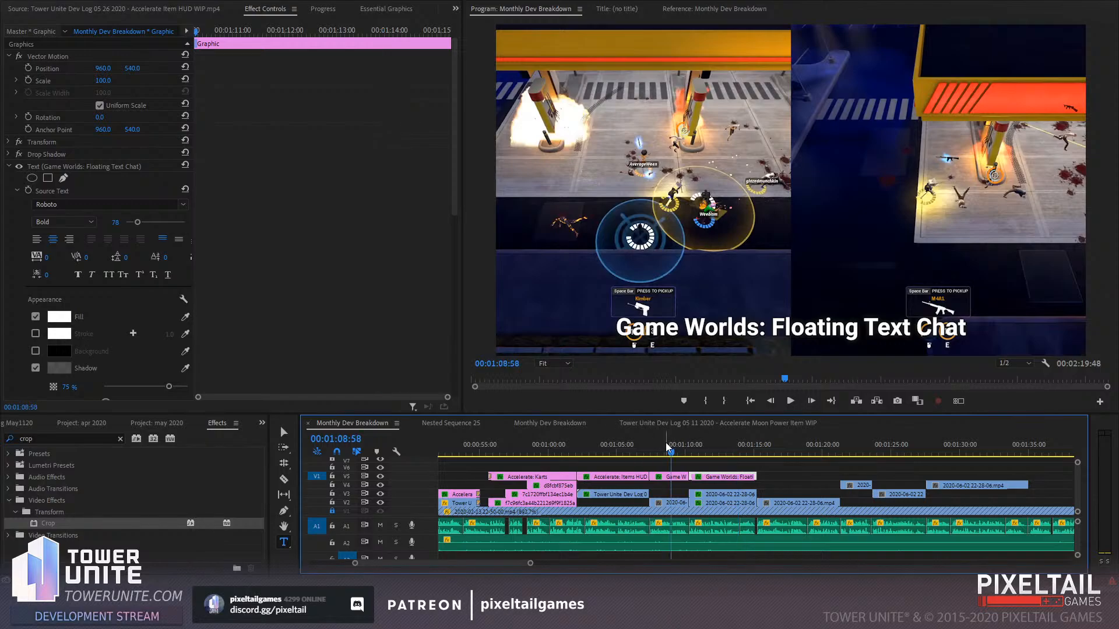
pyautogui.press('space')
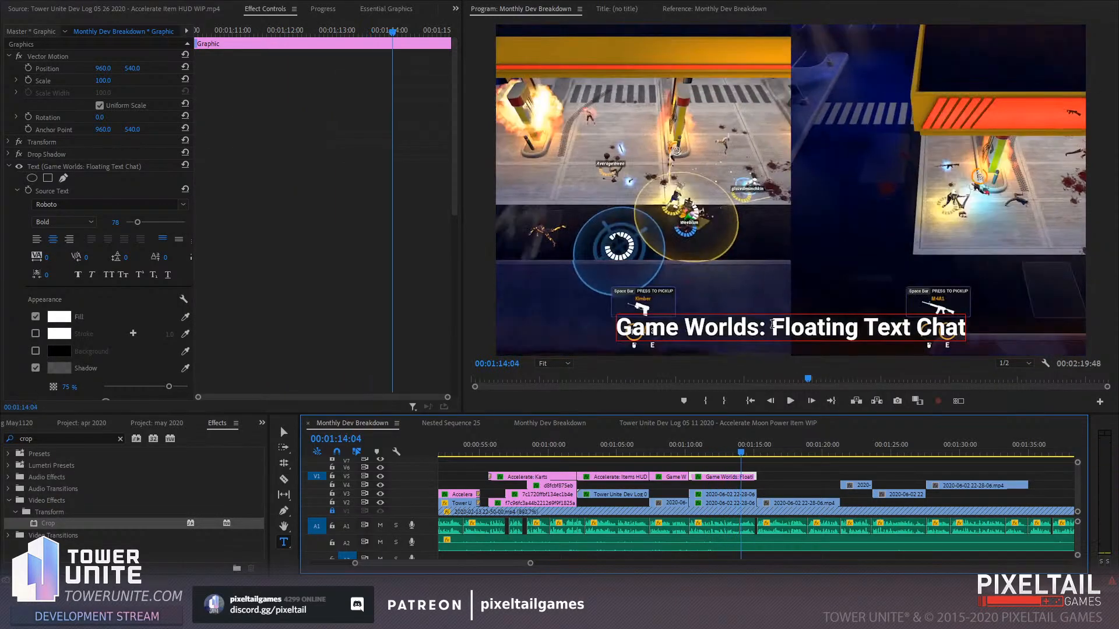
pyautogui.click(772, 324)
pyautogui.hotkey('ctrl', 'a')
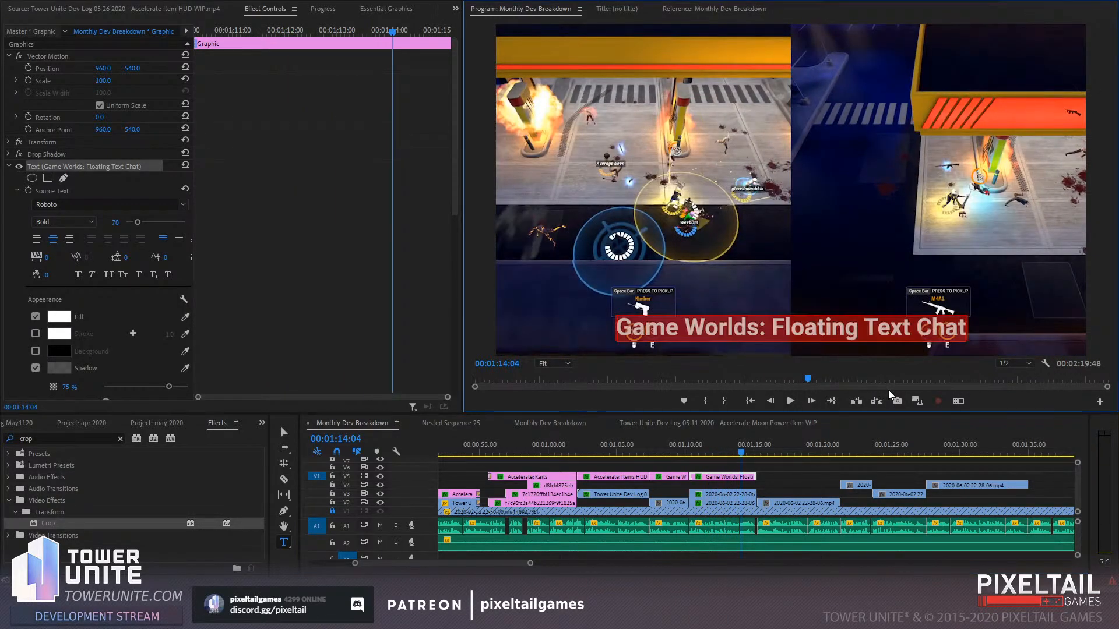
pyautogui.write('Zombie Massa')
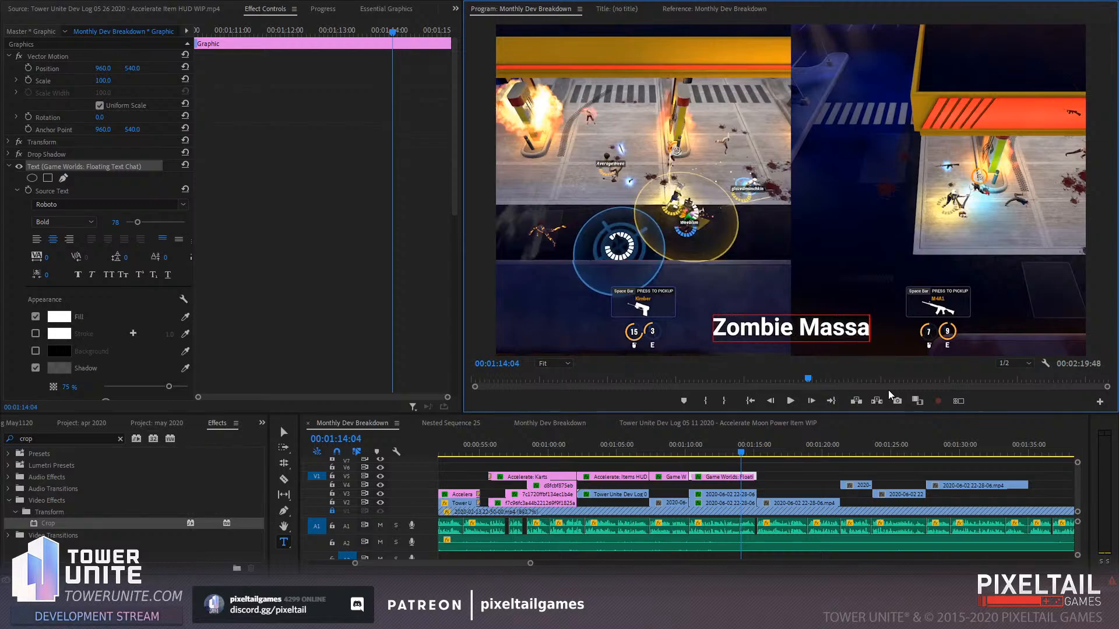
pyautogui.write('cre: Im')
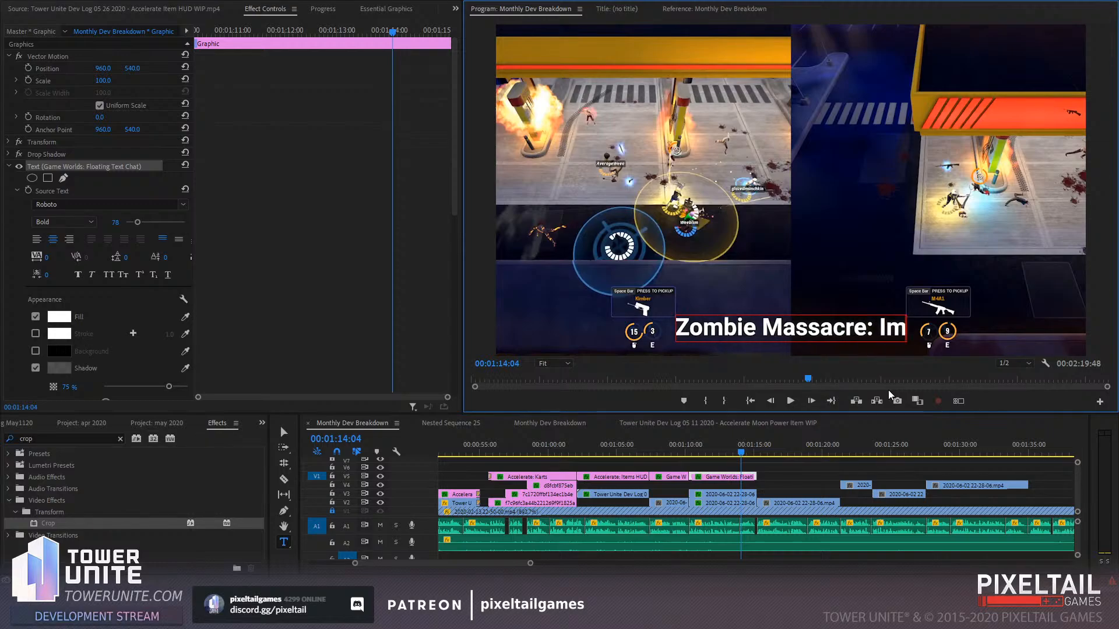
pyautogui.press('BackSpace')
pyautogui.press('BackSpace')
pyautogui.write('Weapon')
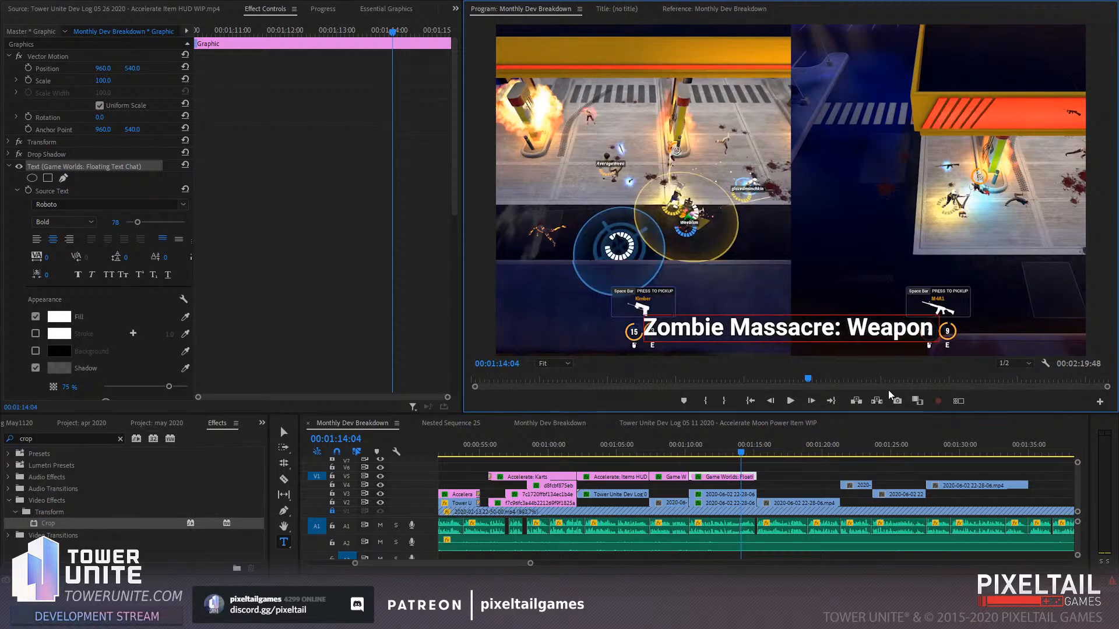
pyautogui.write(' Improvements')
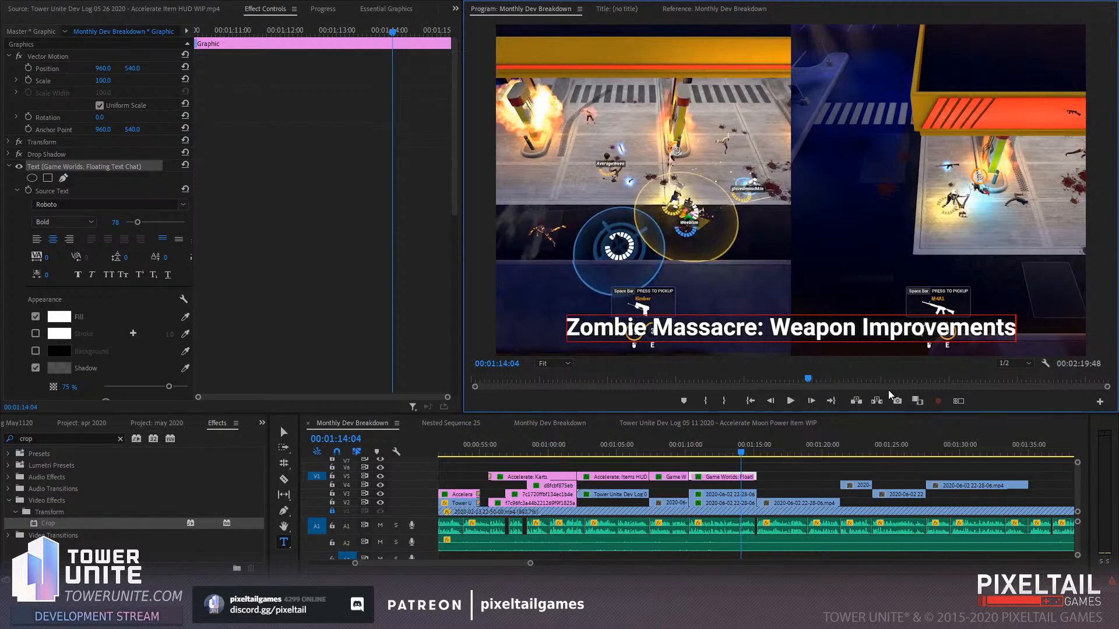
# Review the zombie section and extend the "Zombie Massacre: Weapon Improvements" title to the end of the gas station clip
pyautogui.click(684, 452)
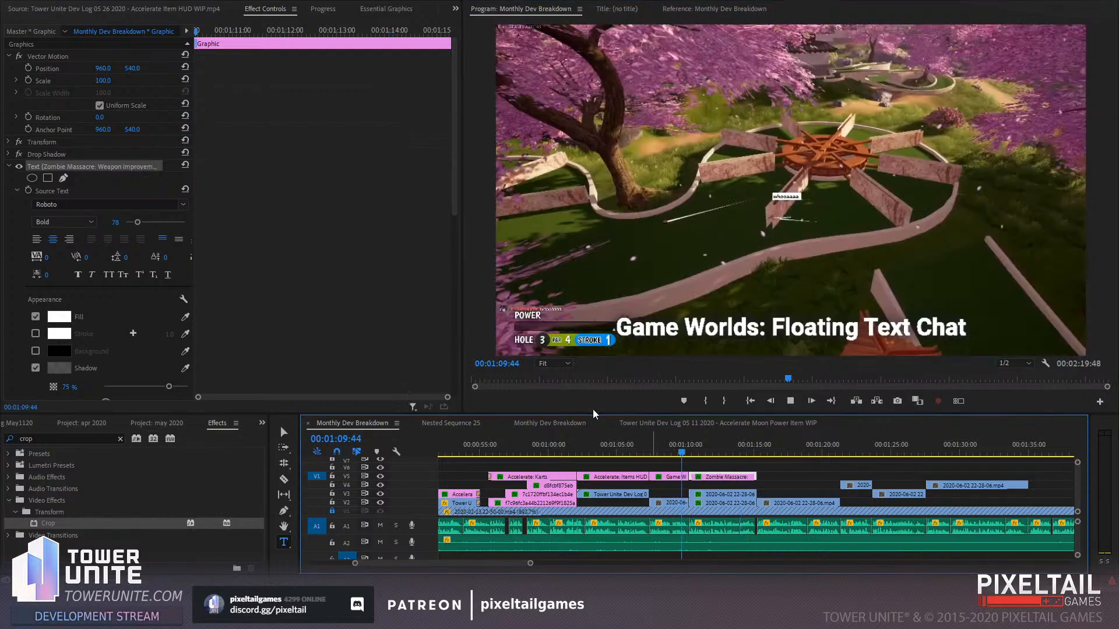
pyautogui.press('space')
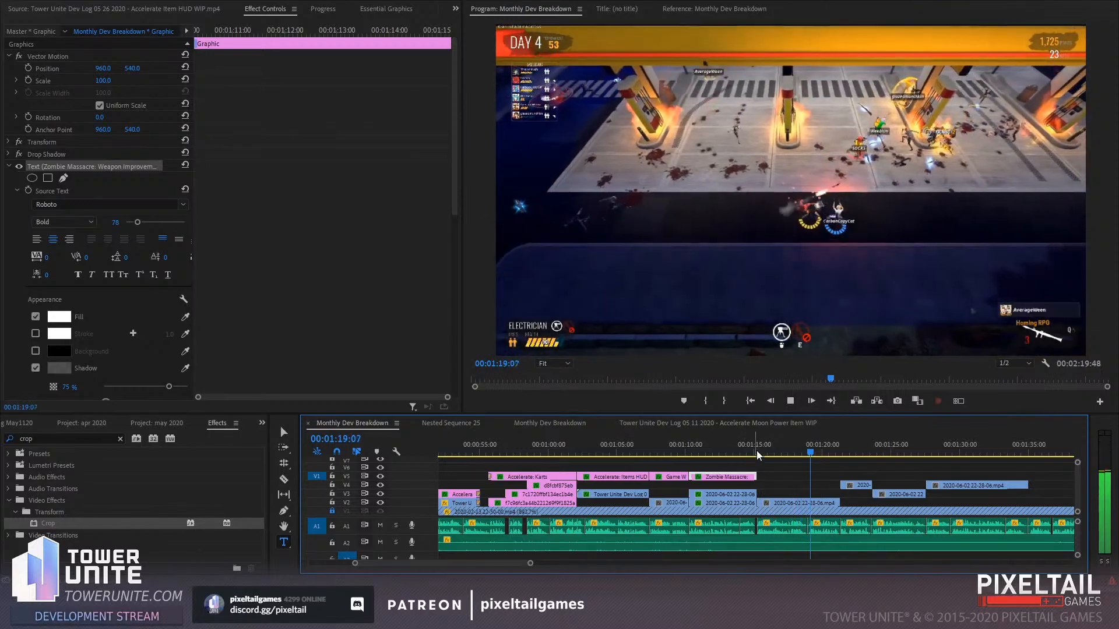
pyautogui.click(768, 451)
pyautogui.press('space')
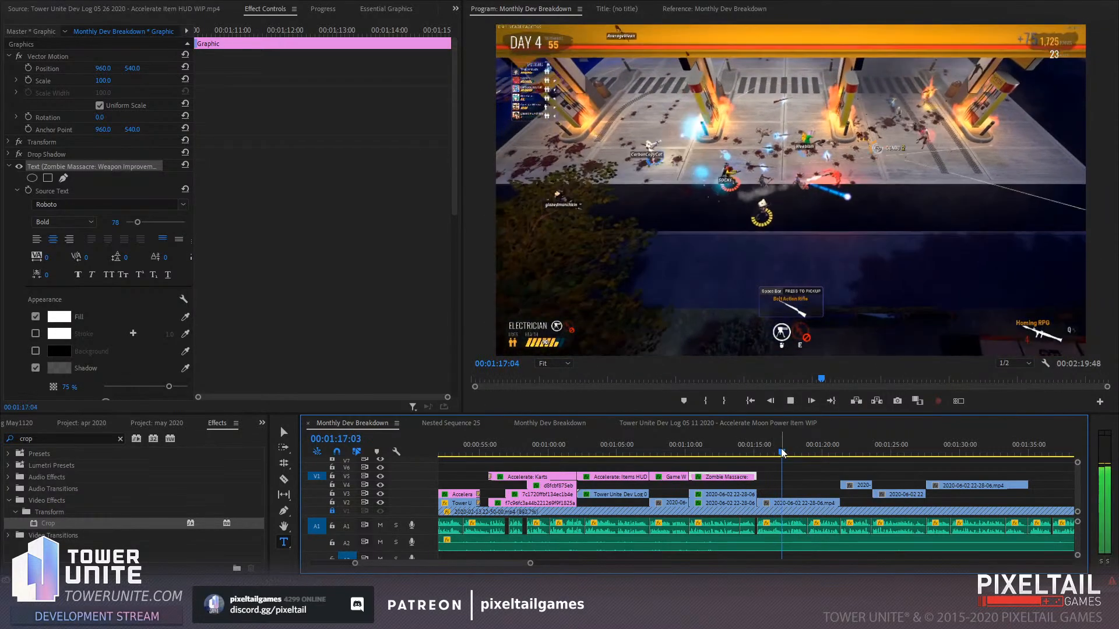
pyautogui.moveTo(756, 476); pyautogui.dragTo(839, 473)
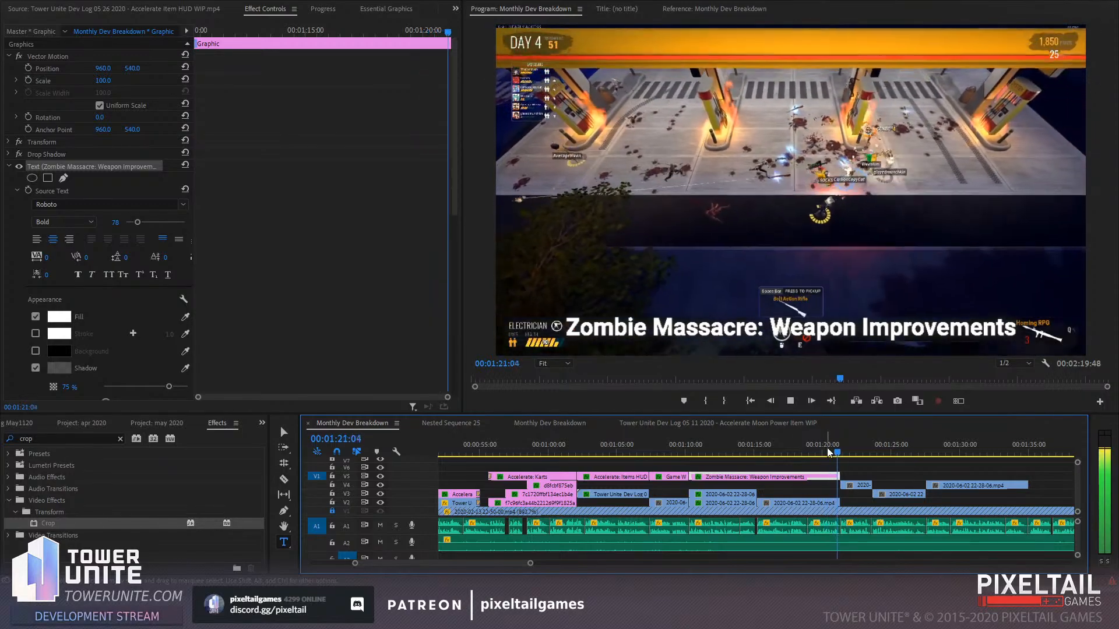
# Play through to the dark trainyard clips and paste a copy of the Weapon Improvements title on V5 over them
pyautogui.click(782, 450)
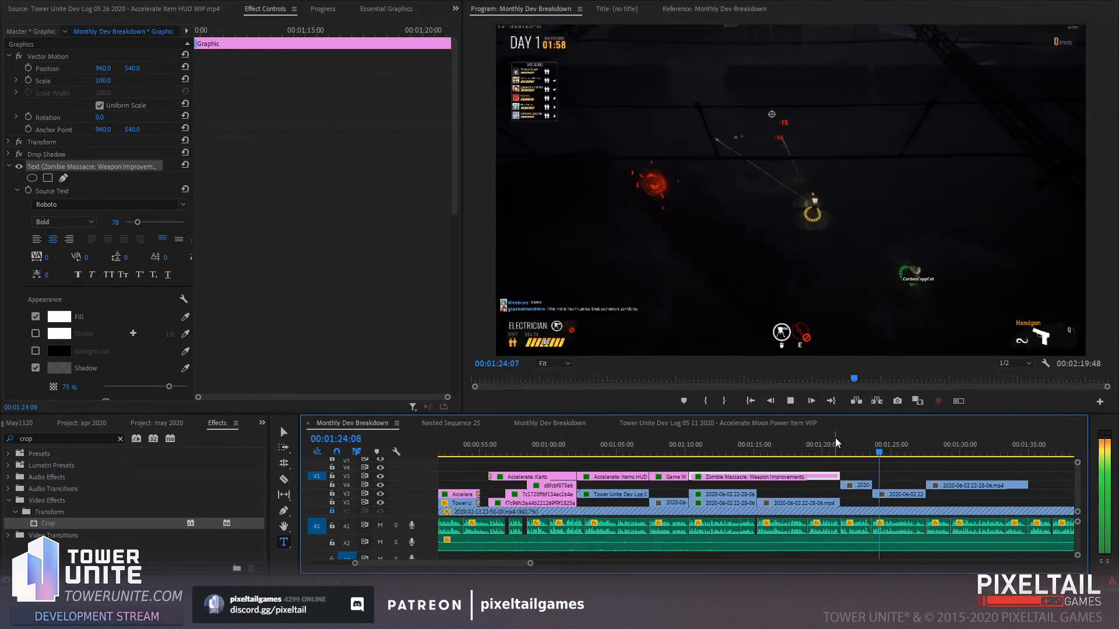
pyautogui.click(834, 444)
pyautogui.moveTo(841, 447); pyautogui.dragTo(867, 476)
pyautogui.hotkey('ctrl', 'v')
pyautogui.click(862, 445)
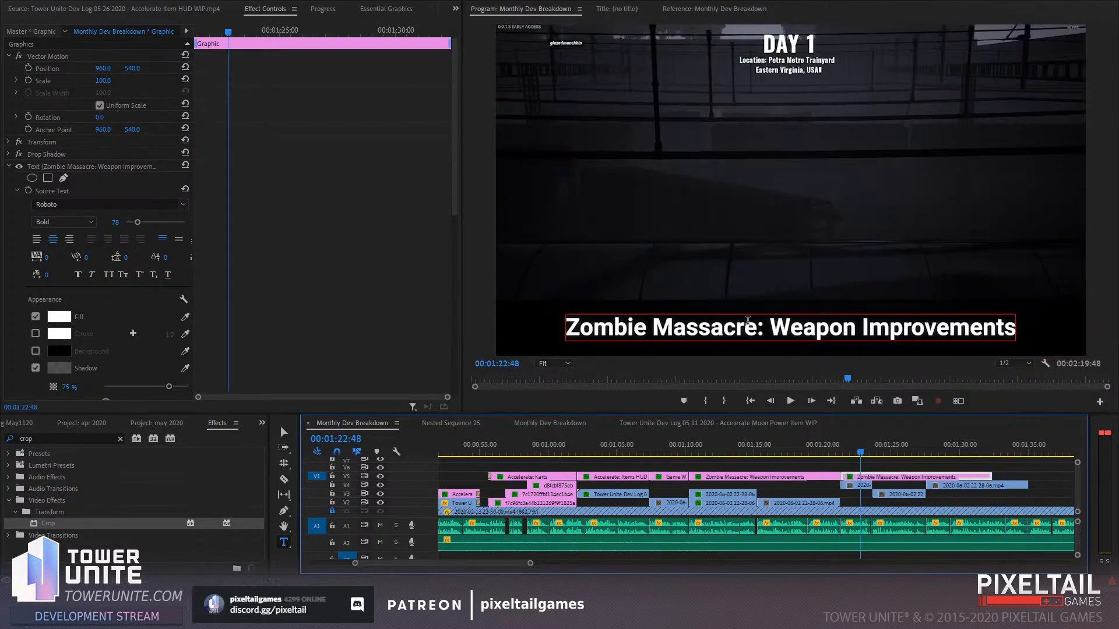
# Change the title over the trainyard clips to "Zombie Massacre: Nightyard" and play it back
pyautogui.moveTo(771, 328); pyautogui.dragTo(1065, 305)
pyautogui.write('Nightyard')
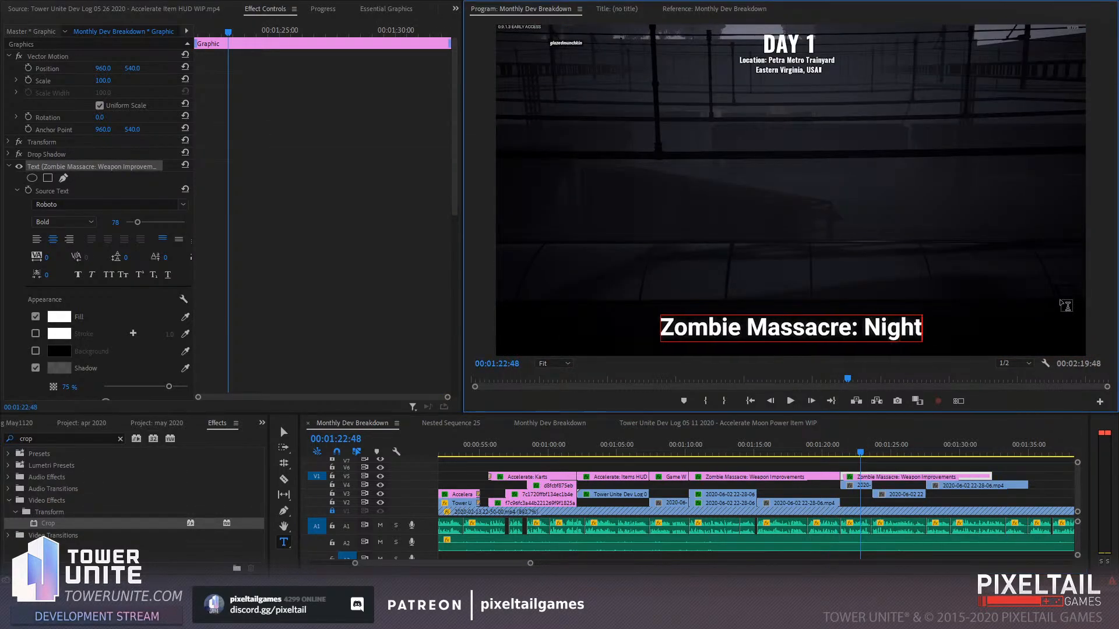
pyautogui.click(827, 486)
pyautogui.press('space')
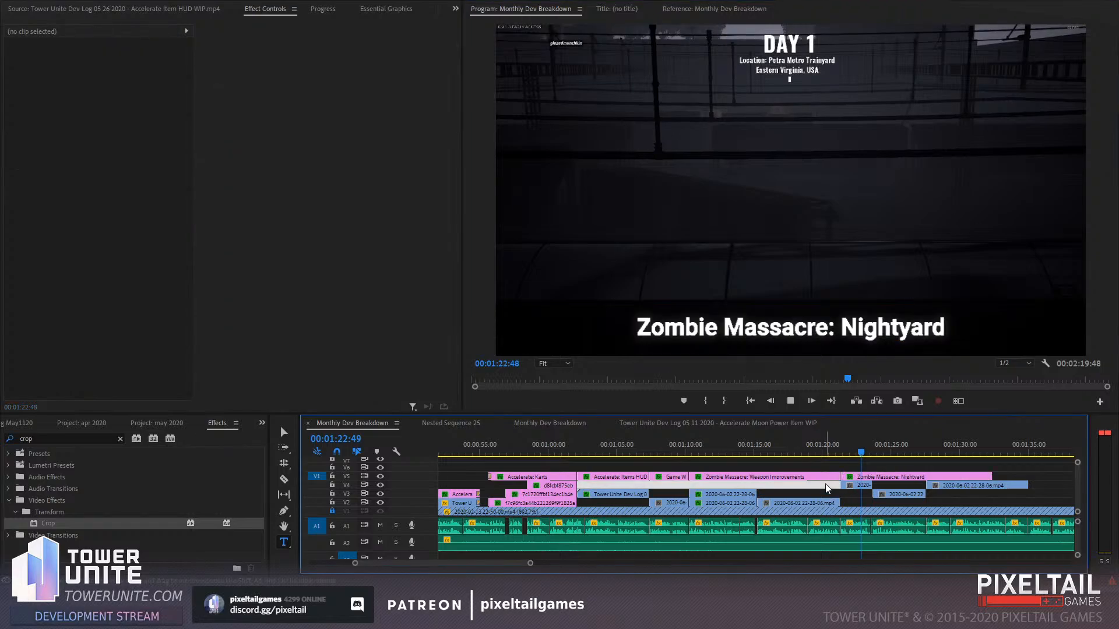
# Move the three video clips beneath the "Zombie Massacre: Nightyard" title down one track
pyautogui.scroll(-3, 784, 477)
pyautogui.scroll(-3, 785, 476)
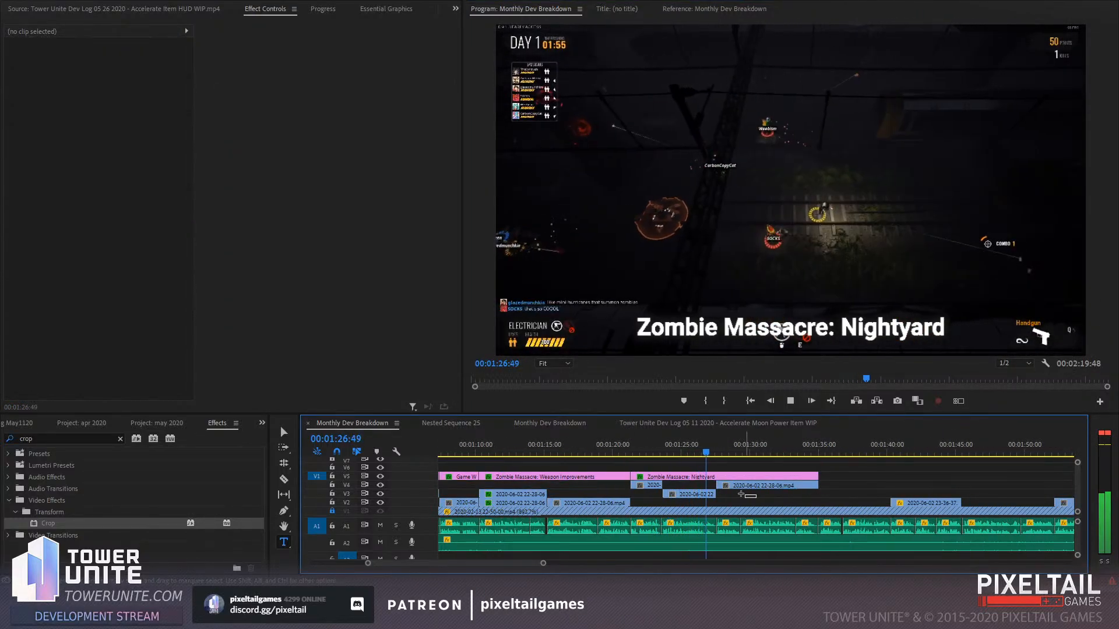
pyautogui.moveTo(736, 500); pyautogui.dragTo(653, 494)
pyautogui.click(871, 488)
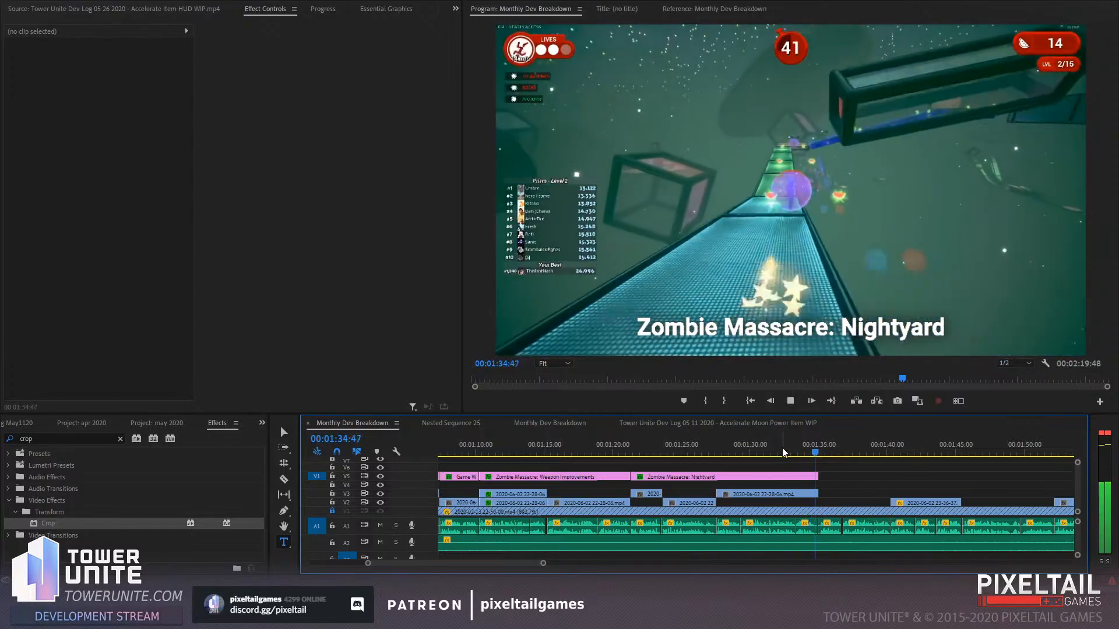
# Apply the Transform video effect to the ball-rolling clip on V3 and return the playhead to near the clip's start
pyautogui.click(767, 446)
pyautogui.click(767, 494)
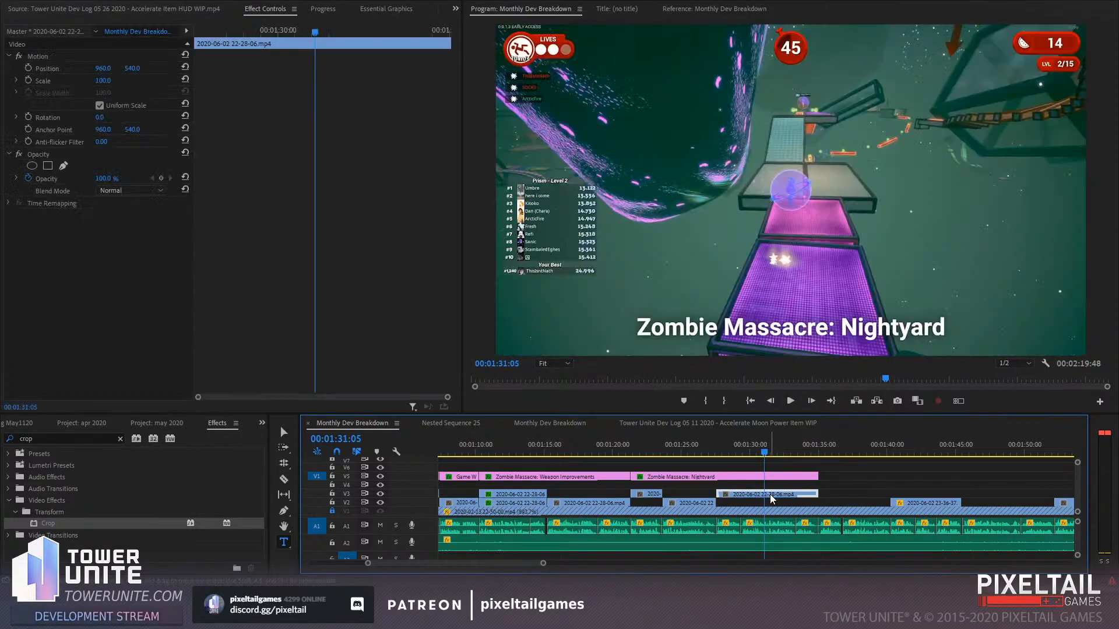
pyautogui.click(21, 438)
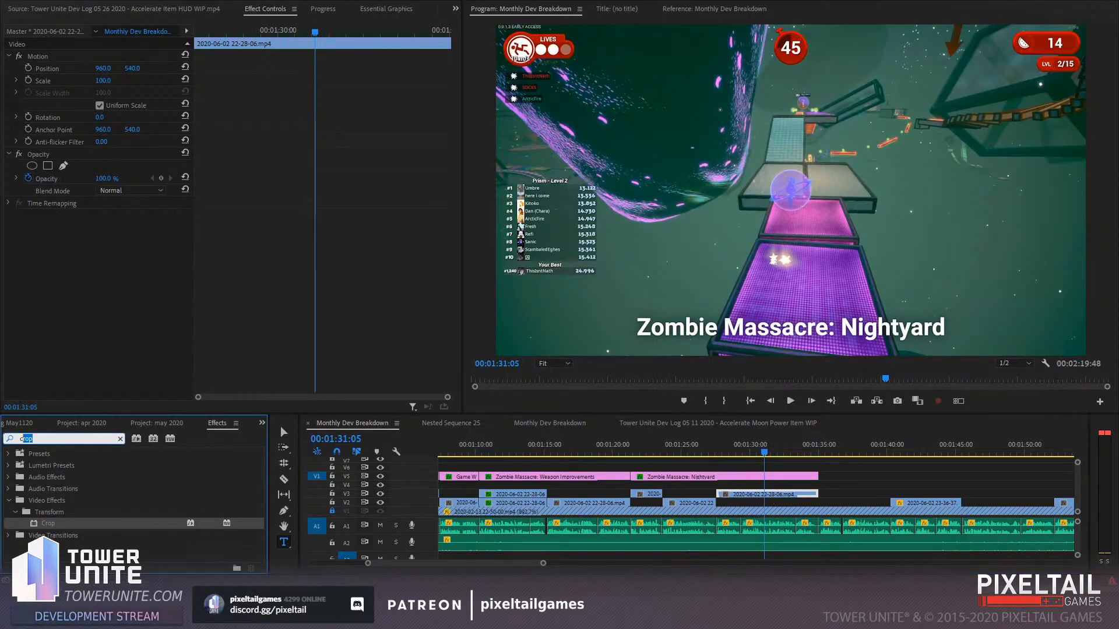
pyautogui.write('transfo')
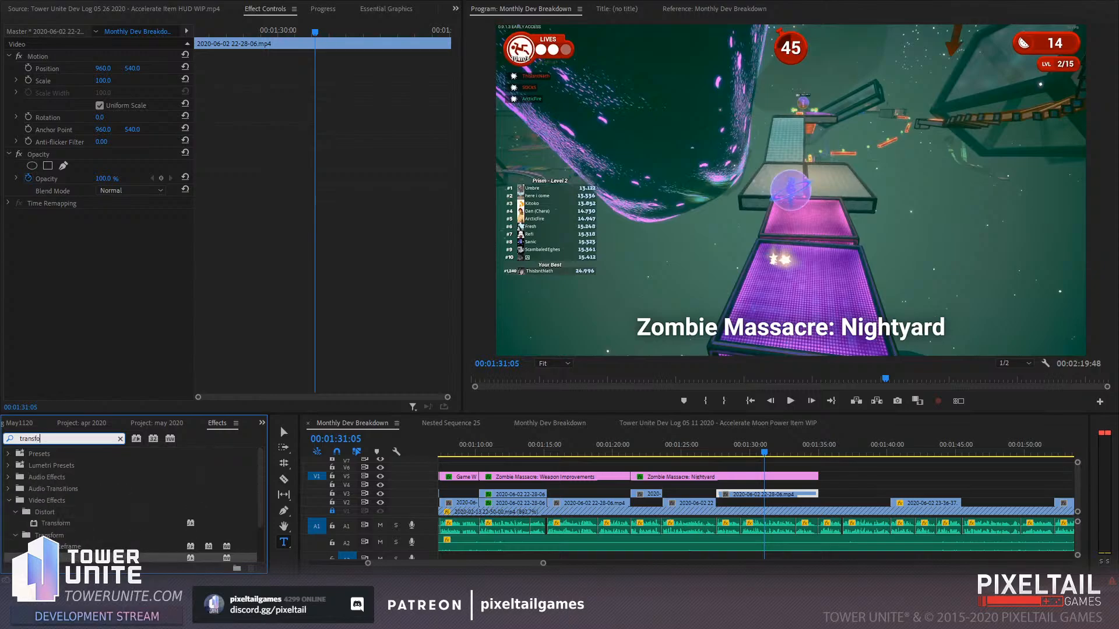
pyautogui.moveTo(51, 529); pyautogui.dragTo(48, 373)
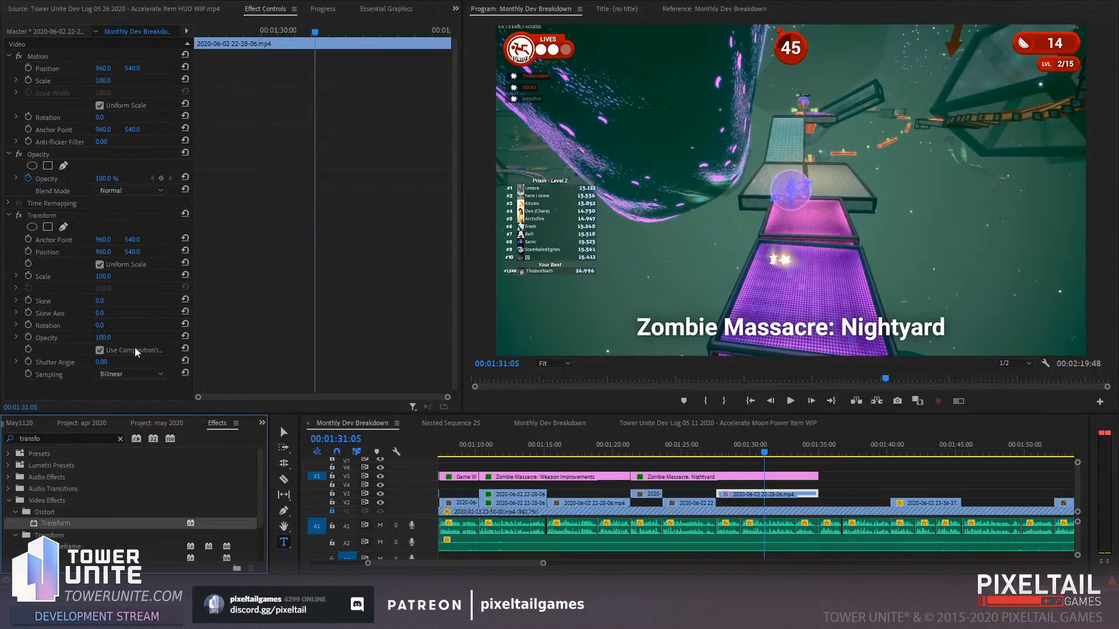
pyautogui.click(712, 470)
pyautogui.press('space')
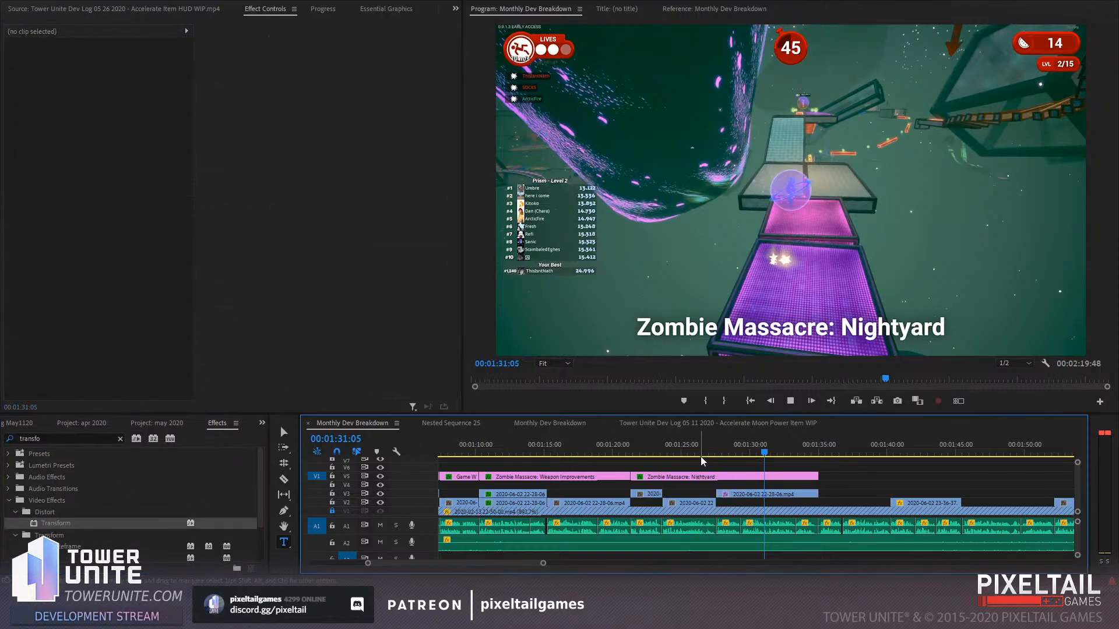
pyautogui.click(731, 452)
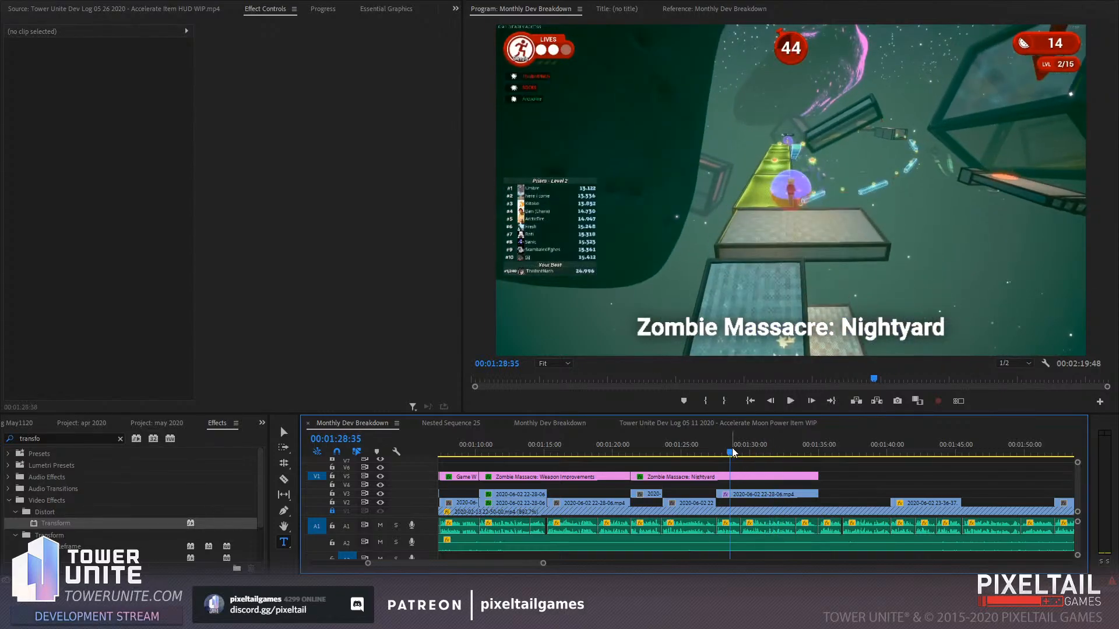
# Start Position and Scale keyframes in the ball-rolling clip's Transform effect at 00:01:31:14
pyautogui.click(753, 495)
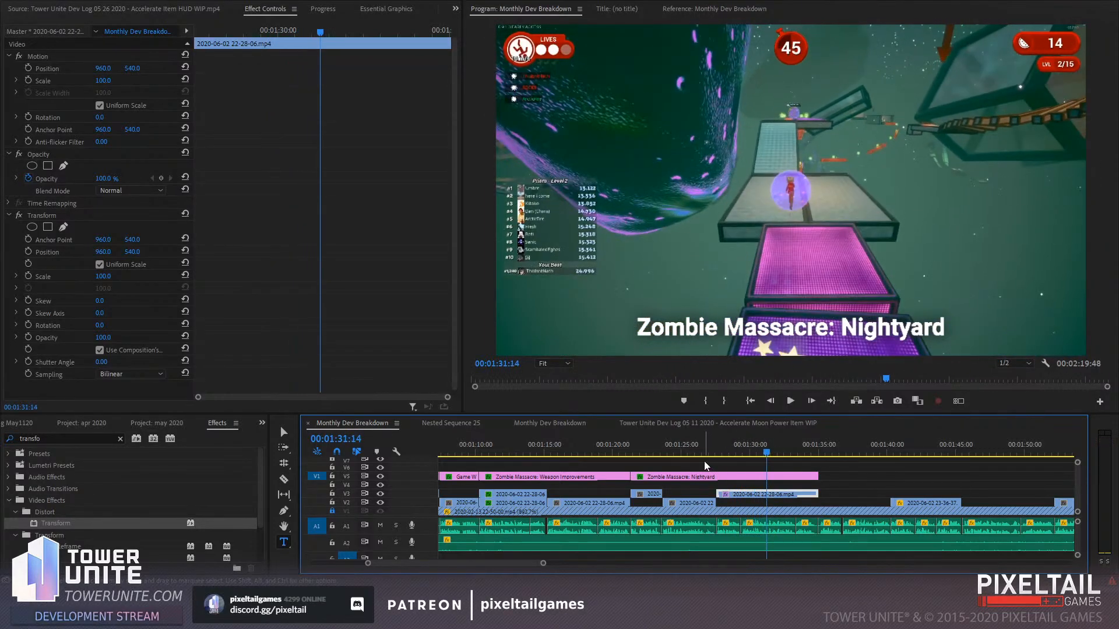
pyautogui.press('space')
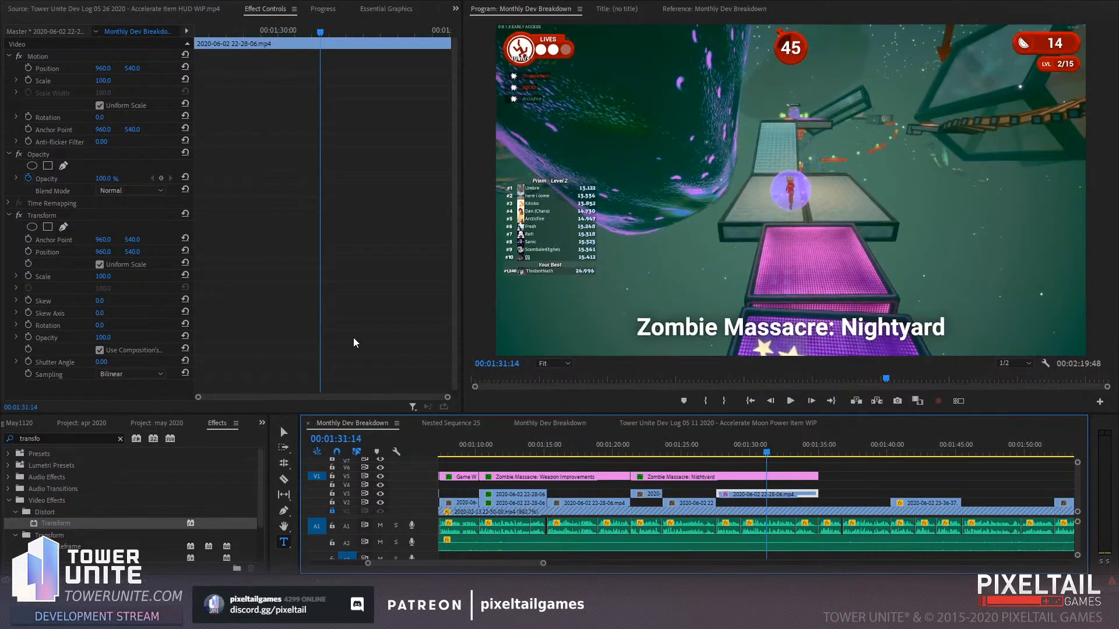
pyautogui.click(28, 251)
pyautogui.click(28, 276)
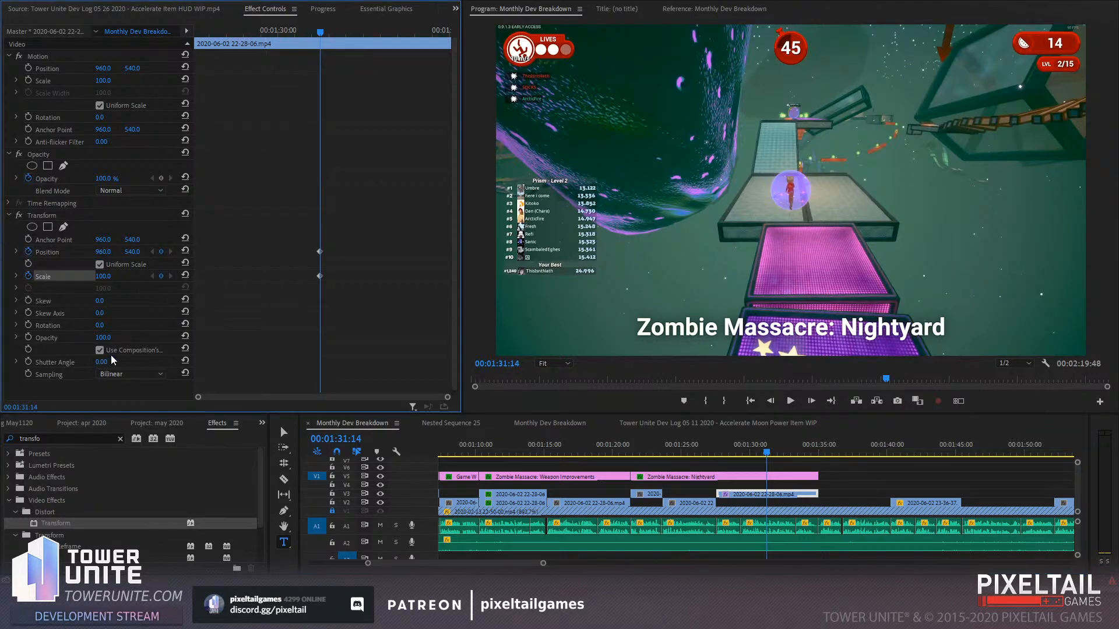
# Add Transform Position and Scale keyframes at 00:01:32:19 and set the Scale there to 249
pyautogui.press('space')
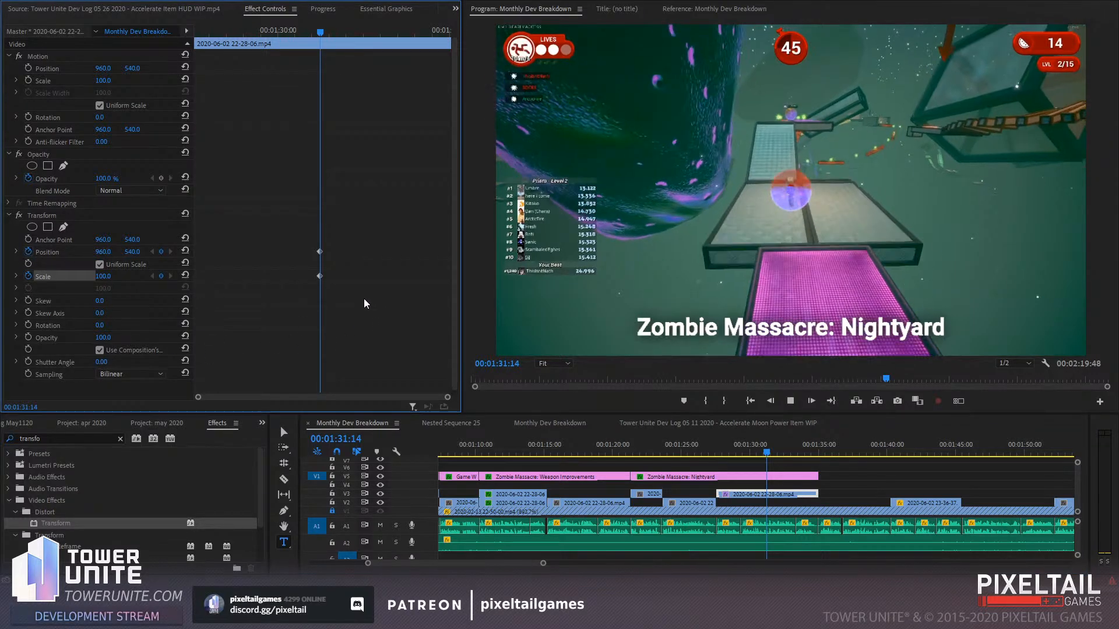
pyautogui.press('space')
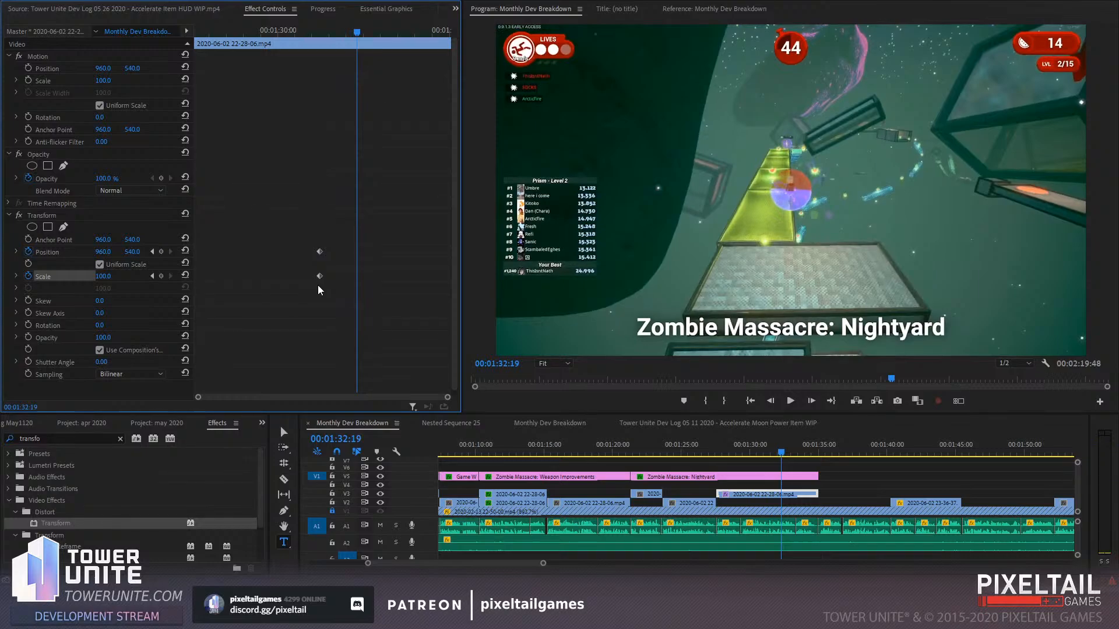
pyautogui.click(160, 253)
pyautogui.click(158, 277)
pyautogui.moveTo(102, 278); pyautogui.dragTo(189, 278)
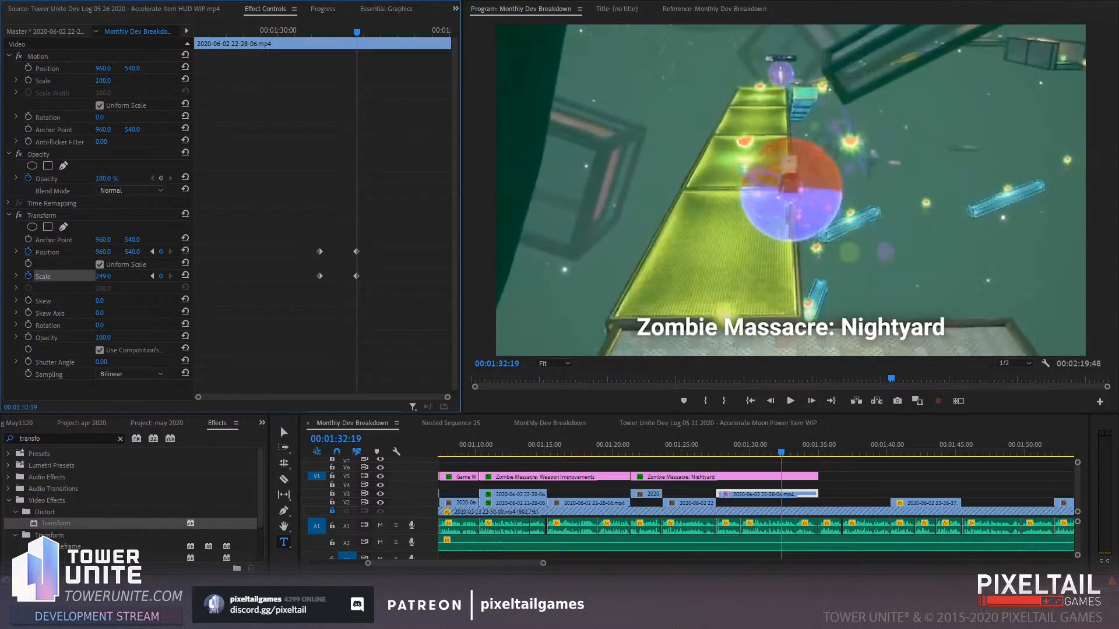
# Set the end keyframe's Transform Position to 2378, 183 to frame the Prism - Level 2 leaderboard
pyautogui.moveTo(103, 252); pyautogui.dragTo(12, 252)
pyautogui.moveTo(103, 252); pyautogui.dragTo(244, 252)
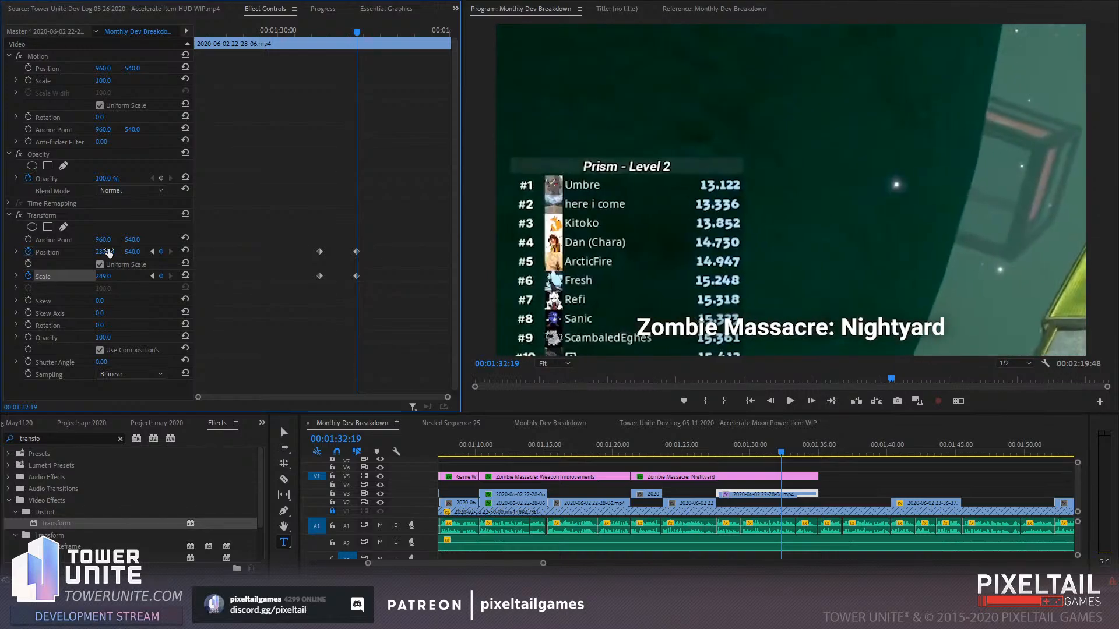
pyautogui.moveTo(134, 252); pyautogui.dragTo(15, 252)
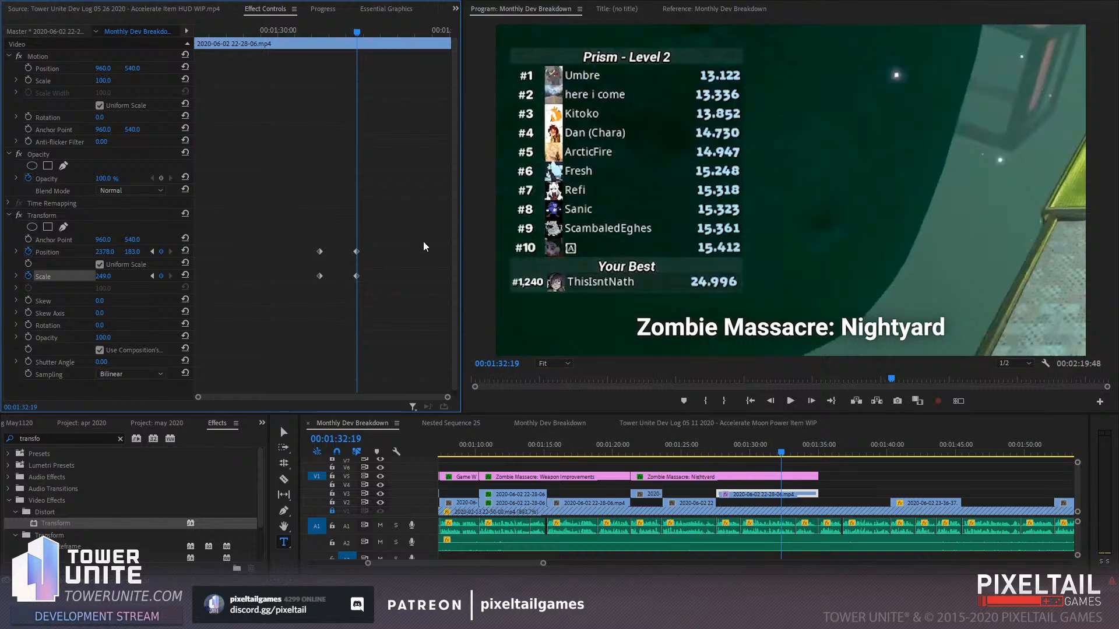
# Ease the four Transform keyframes in and out and expand the Position and Scale velocity graphs
pyautogui.moveTo(419, 226); pyautogui.dragTo(300, 312)
pyautogui.click(16, 276)
pyautogui.click(15, 252)
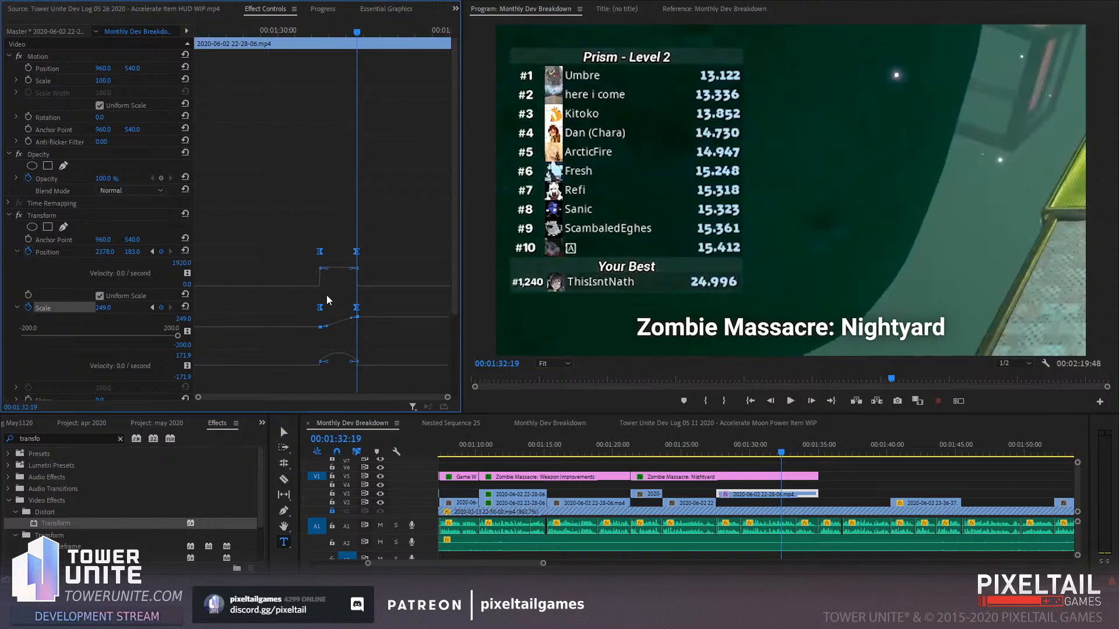
# Reshape the Position and Scale velocity curves to peak just after the start keyframes and play back the zoom
pyautogui.moveTo(351, 269); pyautogui.dragTo(325, 288)
pyautogui.moveTo(310, 301); pyautogui.dragTo(405, 318)
pyautogui.moveTo(351, 360); pyautogui.dragTo(328, 366)
pyautogui.click(302, 32)
pyautogui.press('space')
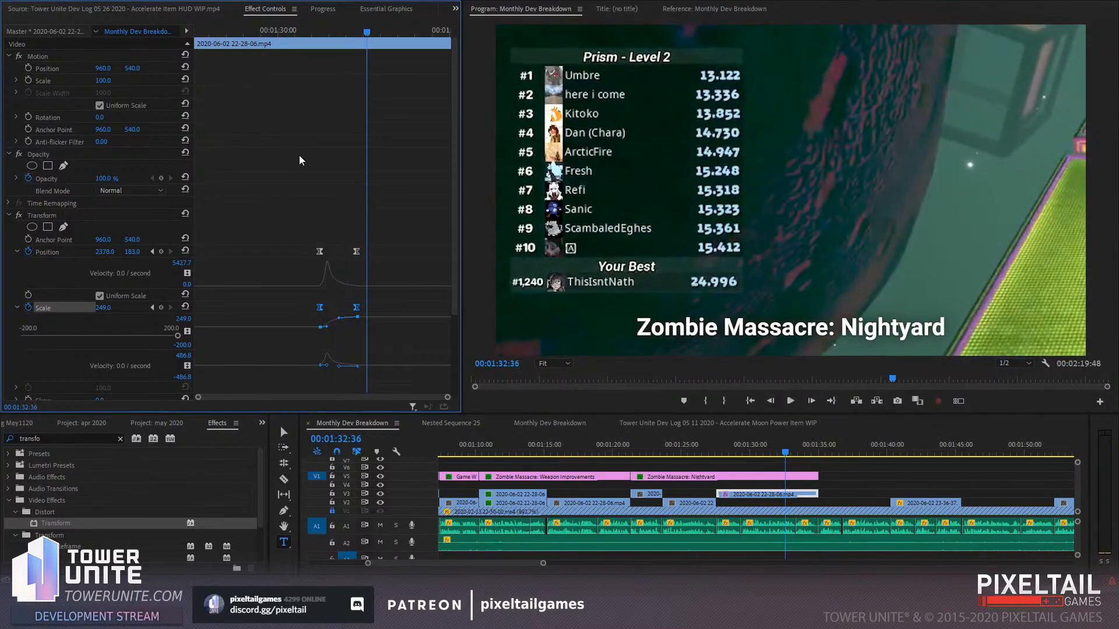
# Move the end Position and Scale keyframes earlier to shorten the zoom and play it back
pyautogui.click(335, 35)
pyautogui.moveTo(331, 37); pyautogui.dragTo(332, 45)
pyautogui.moveTo(398, 202); pyautogui.dragTo(343, 308)
pyautogui.moveTo(329, 31); pyautogui.dragTo(314, 28)
pyautogui.press('space')
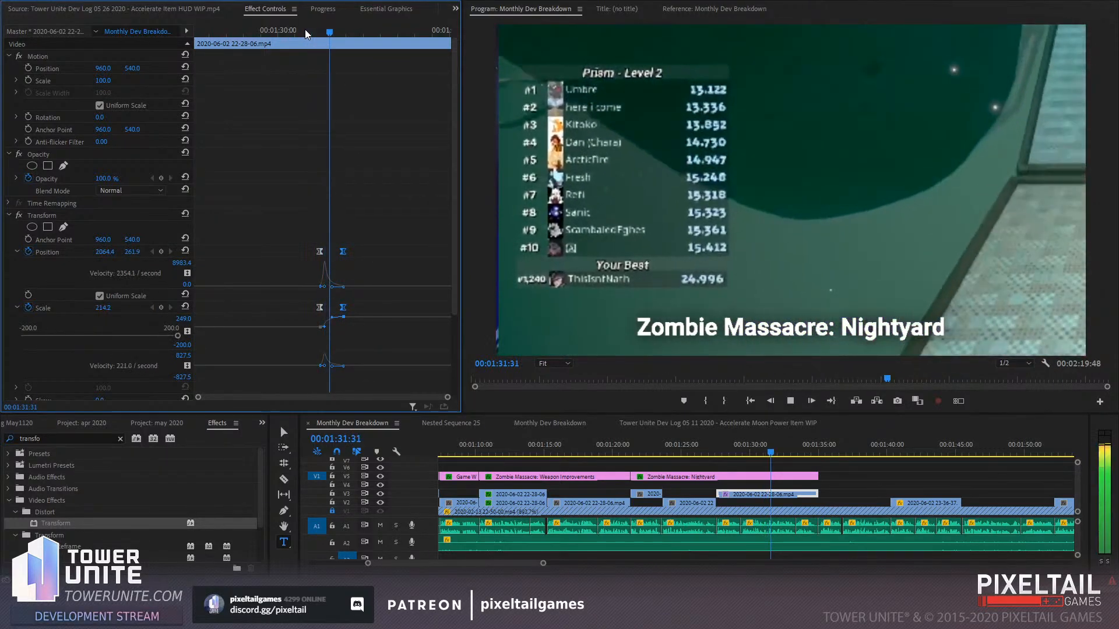
pyautogui.press('space')
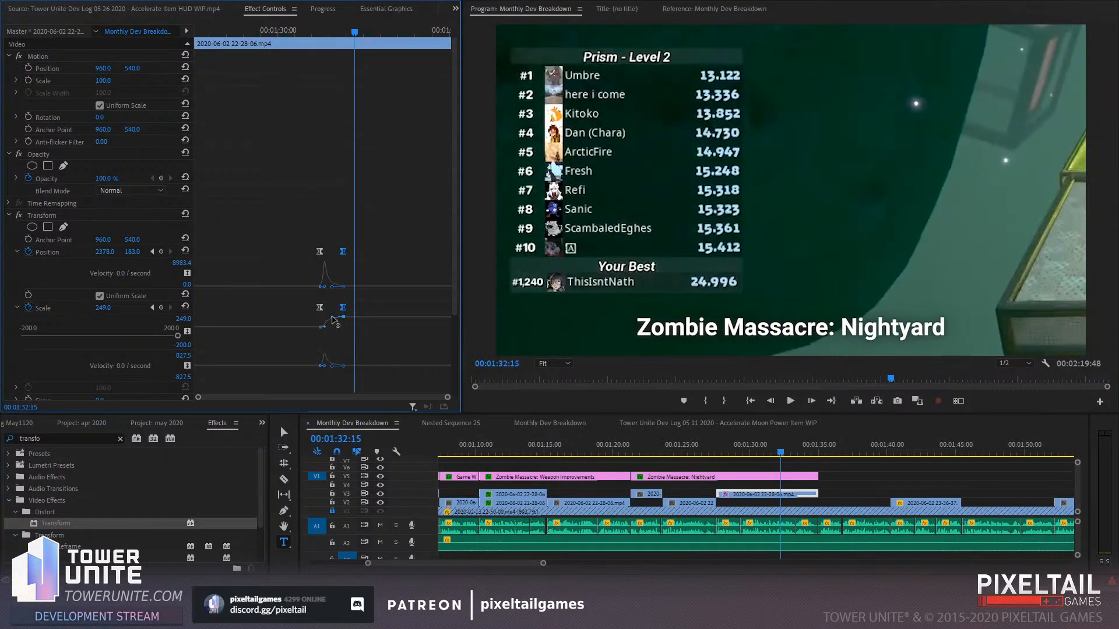
# Fine-tune the Position velocity curve at the end keyframe, play back the zoom and park the playhead at 00:01:31:24
pyautogui.moveTo(327, 145); pyautogui.dragTo(373, 231)
pyautogui.moveTo(408, 176); pyautogui.dragTo(255, 361)
pyautogui.click(332, 287)
pyautogui.moveTo(333, 288); pyautogui.dragTo(331, 288)
pyautogui.click(298, 33)
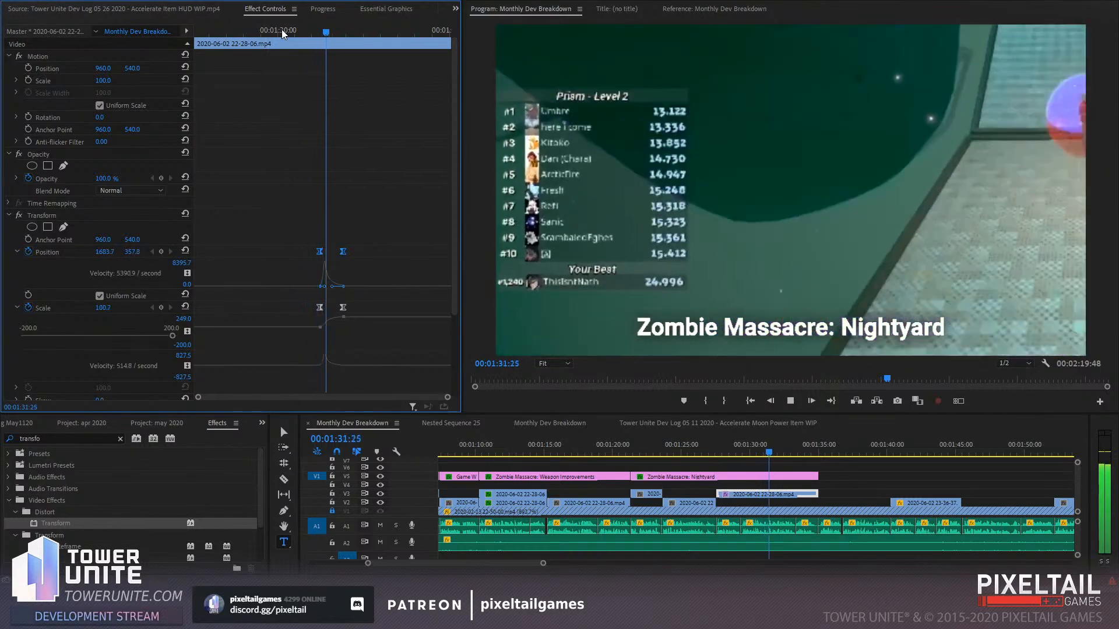
pyautogui.press('space')
pyautogui.moveTo(320, 32); pyautogui.dragTo(327, 34)
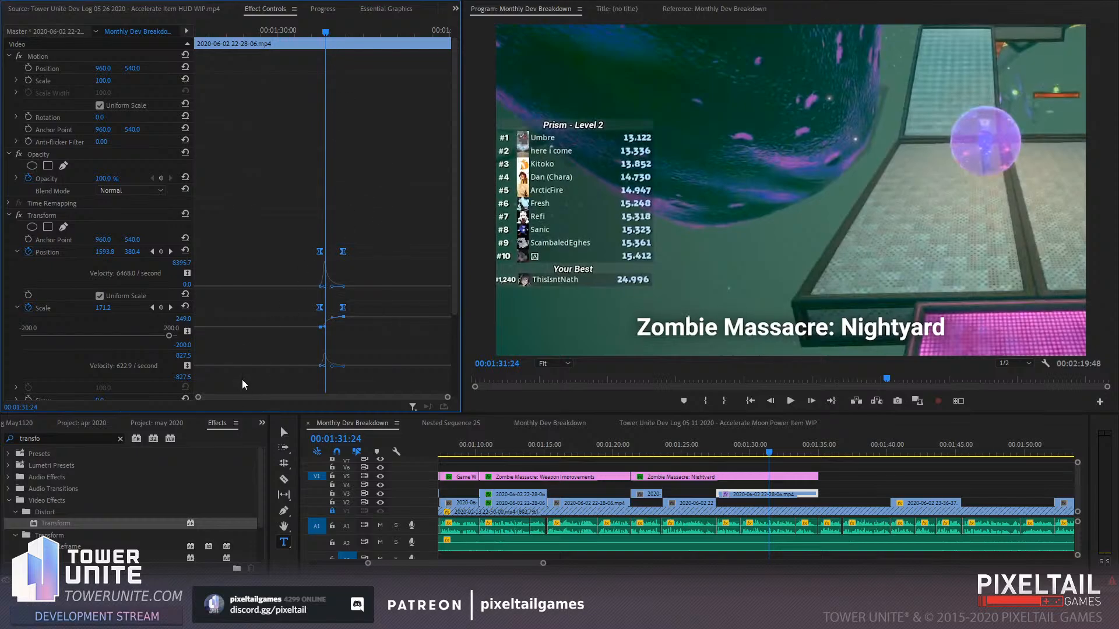
pyautogui.moveTo(446, 398); pyautogui.dragTo(442, 397)
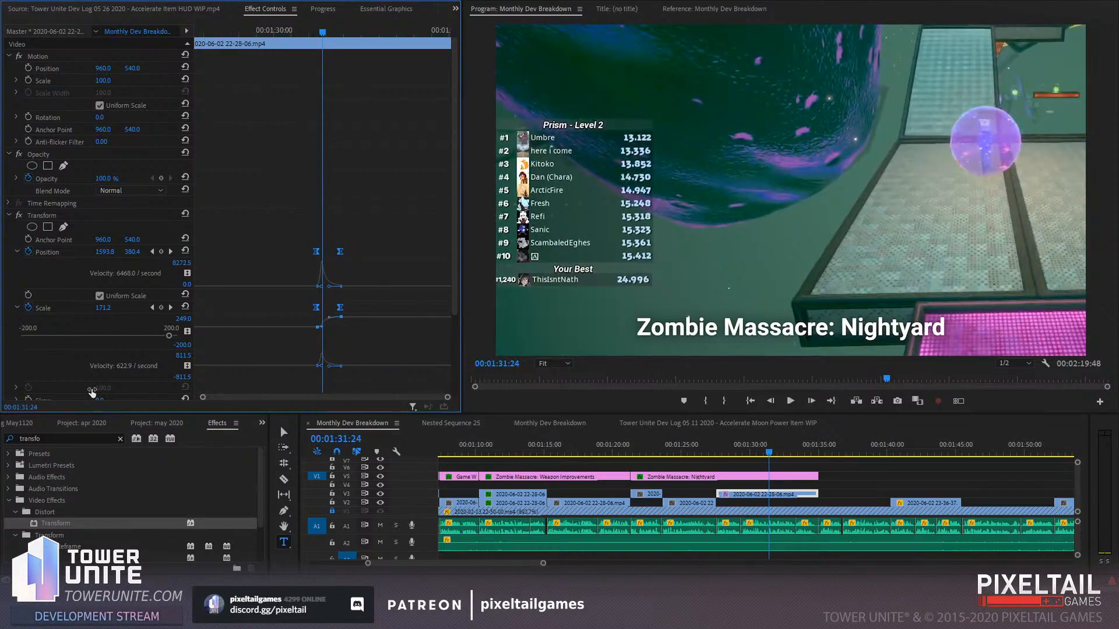
pyautogui.click(101, 9)
pyautogui.click(385, 9)
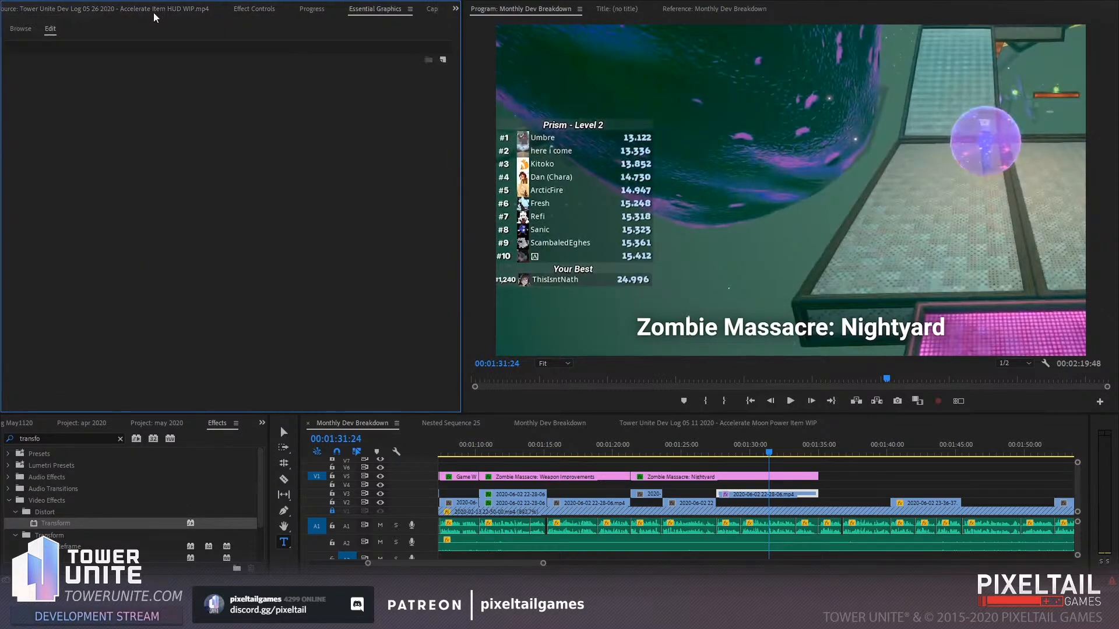
pyautogui.click(252, 10)
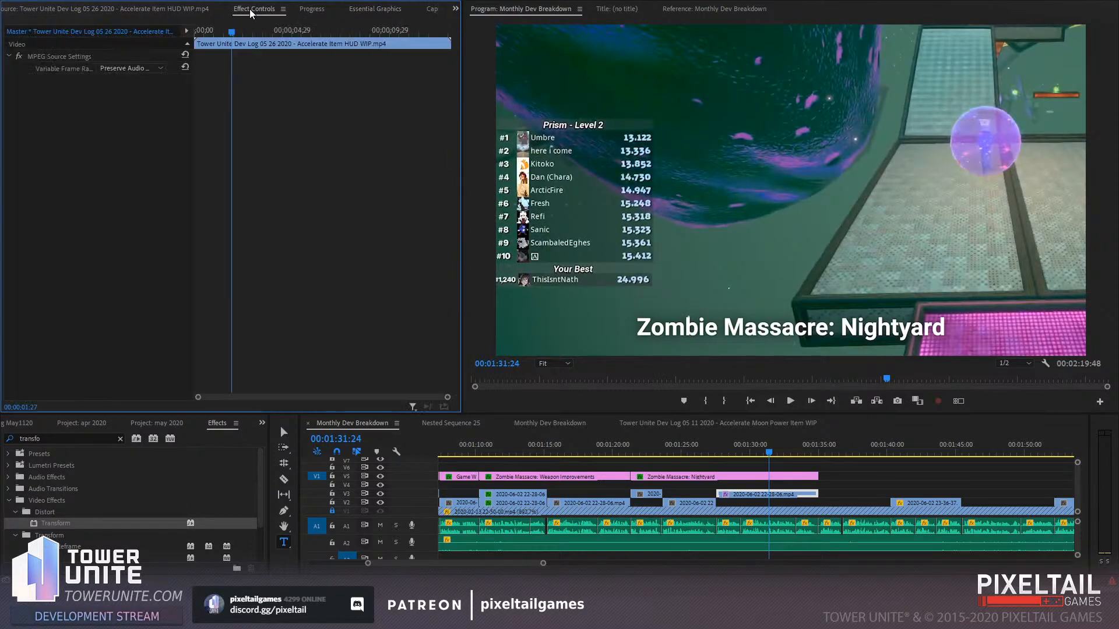
pyautogui.click(167, 12)
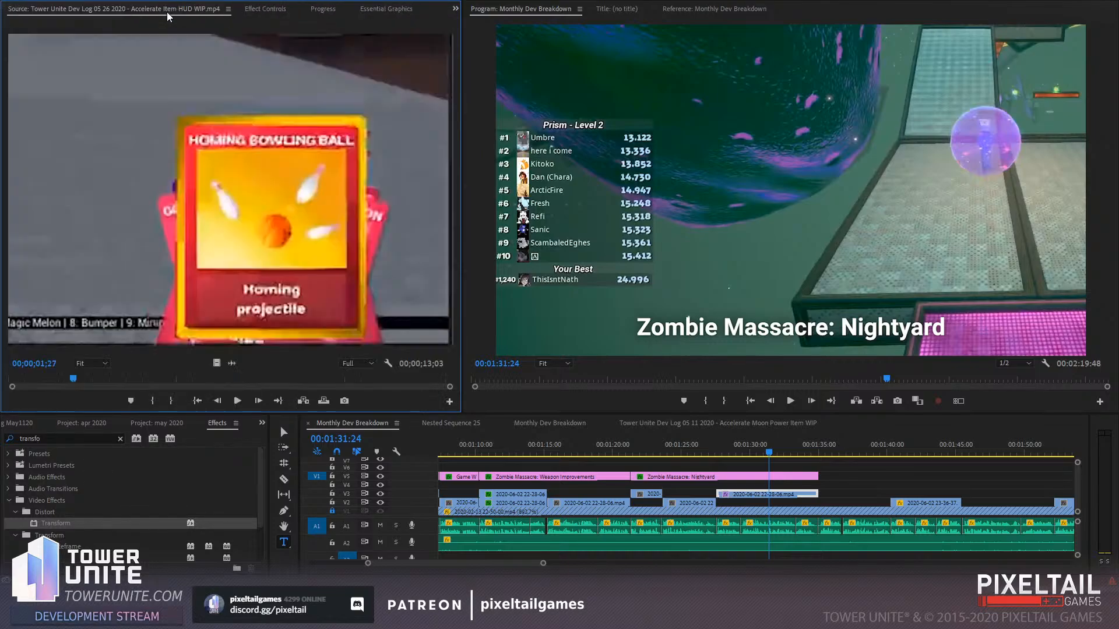
pyautogui.scroll(-3, 167, 12)
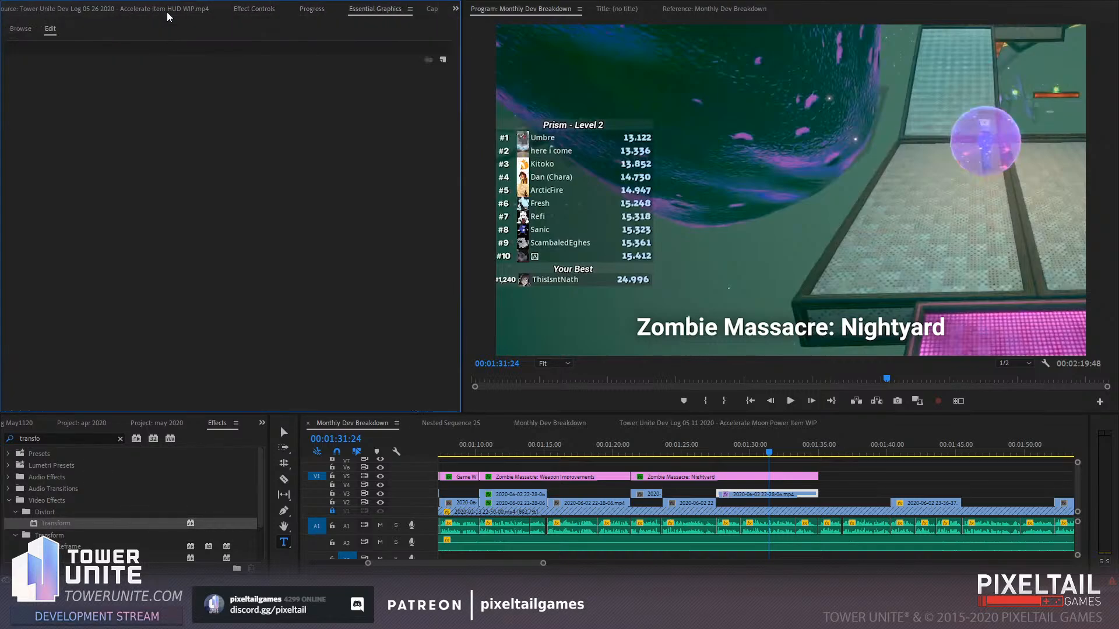
pyautogui.click(167, 13)
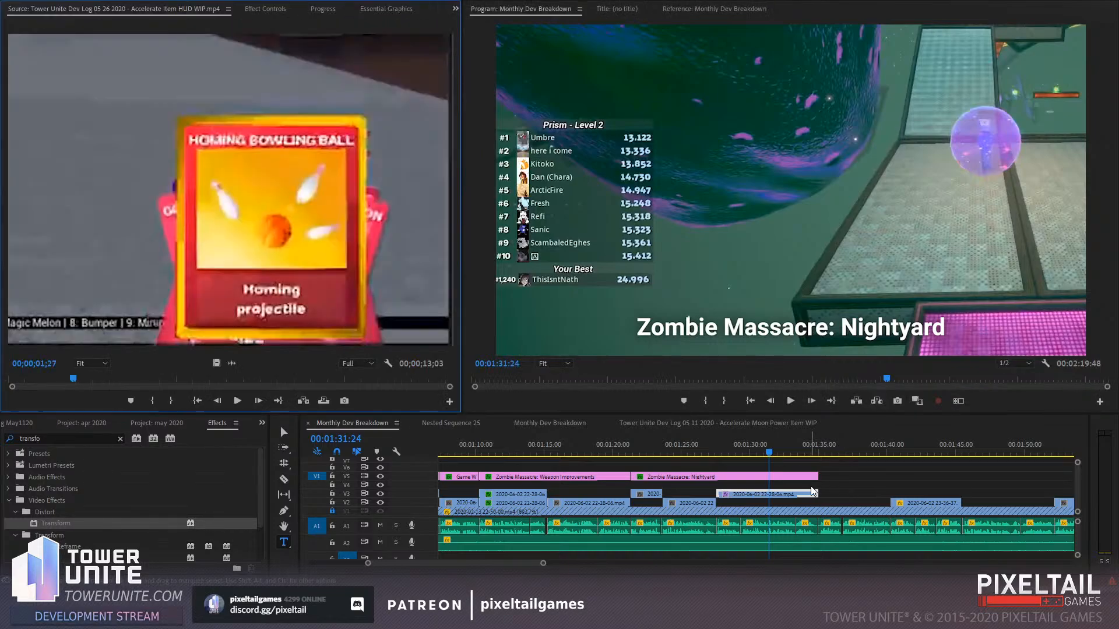
pyautogui.click(264, 8)
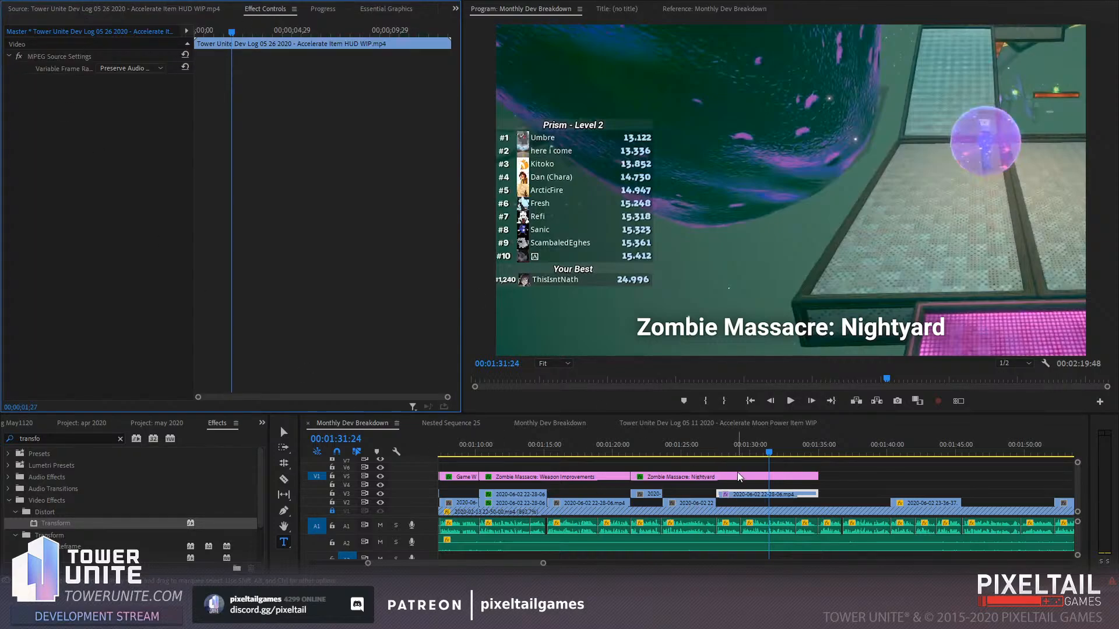
# Reshape the ball-rolling clip's Scale velocity curve at the end keyframe in an enlarged Effect Controls view and play it back
pyautogui.click(740, 494)
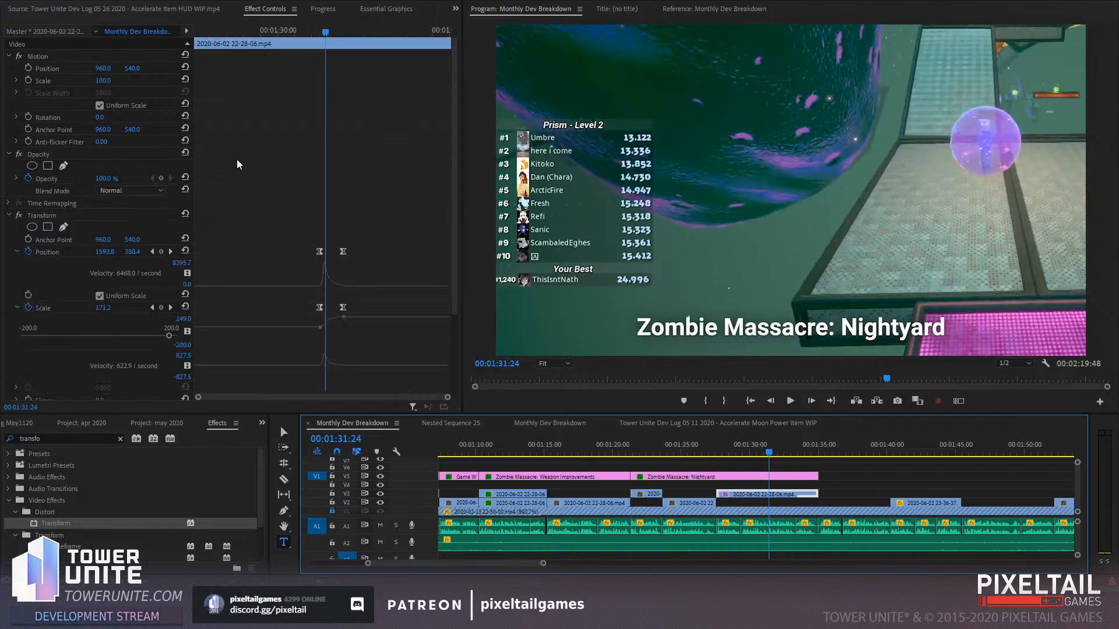
pyautogui.click(271, 9)
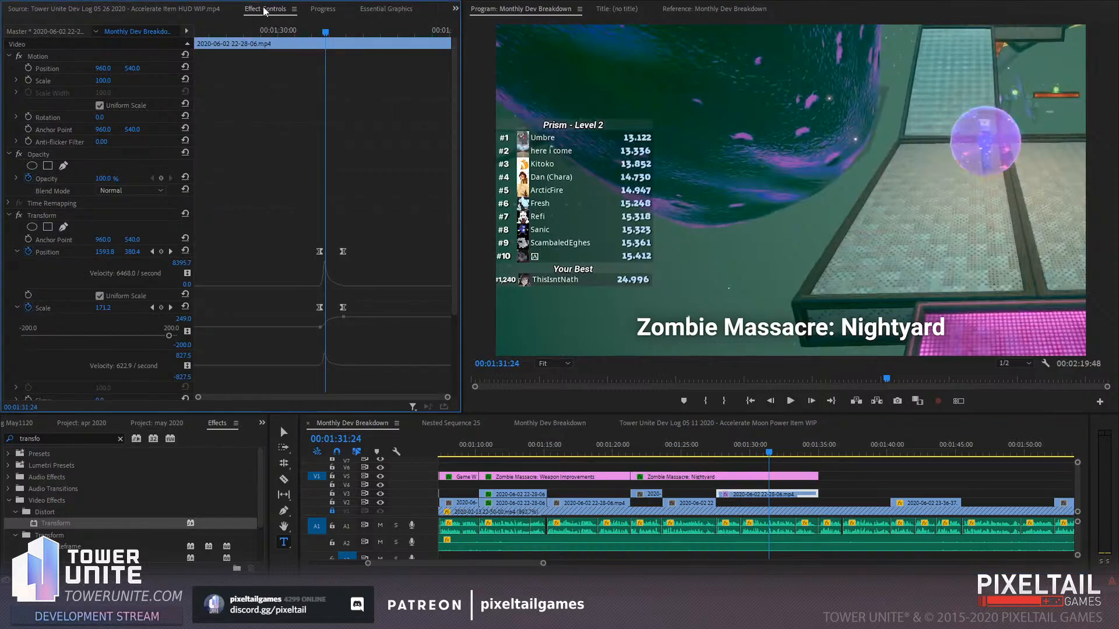
pyautogui.doubleClick(265, 11)
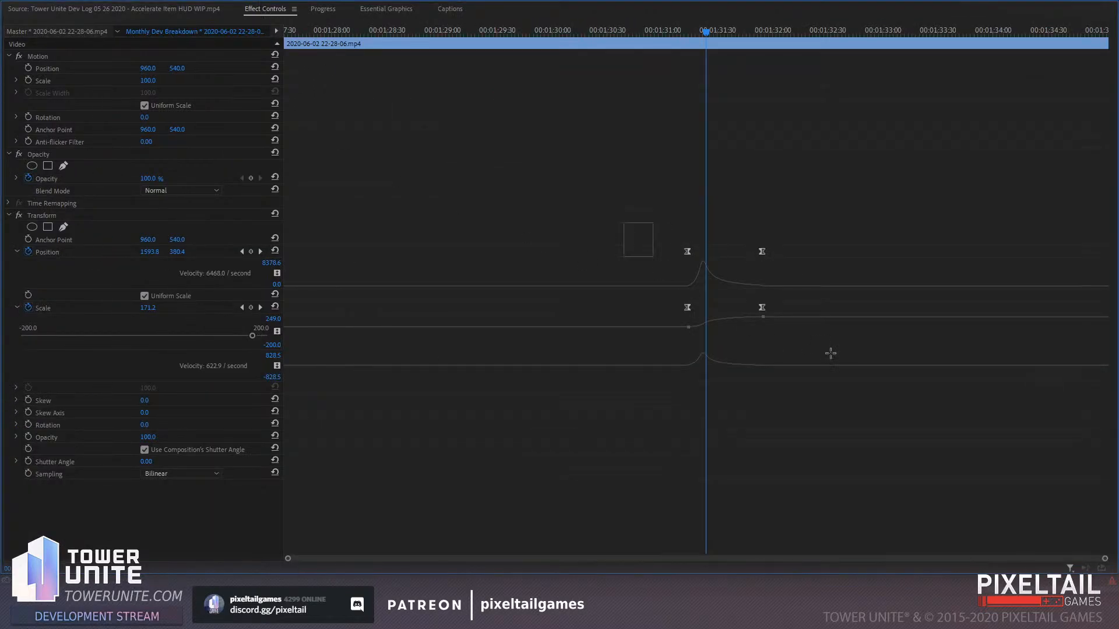
pyautogui.moveTo(830, 353); pyautogui.dragTo(848, 363)
pyautogui.click(703, 31)
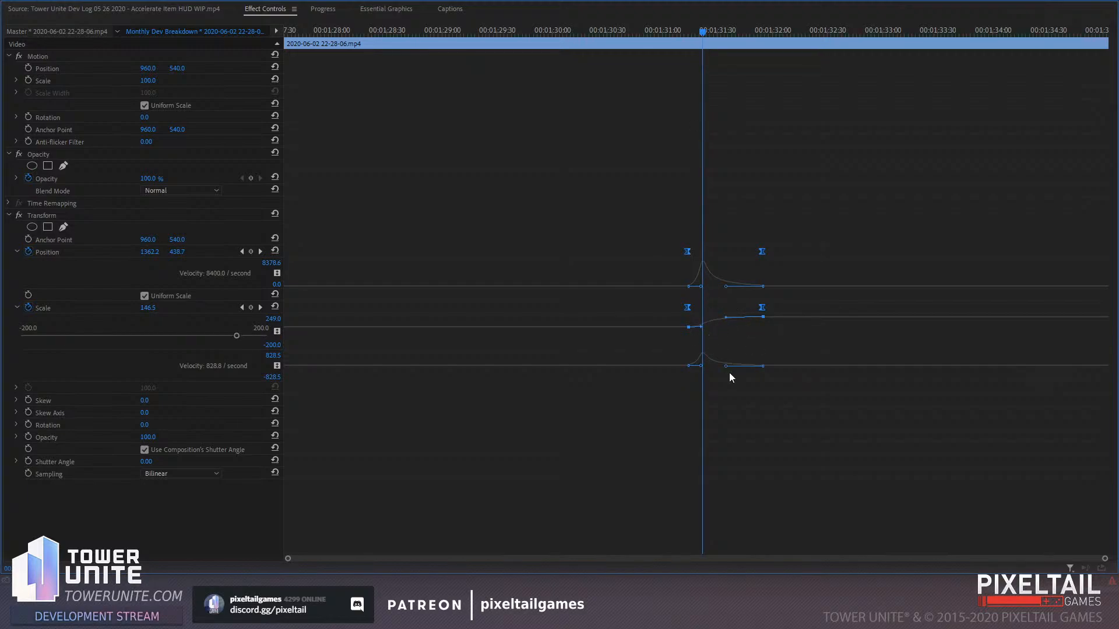
pyautogui.moveTo(726, 366)
pyautogui.mouseDown()
pyautogui.moveTo(744, 370)
pyautogui.moveTo(715, 369)
pyautogui.mouseUp()
pyautogui.press('`')
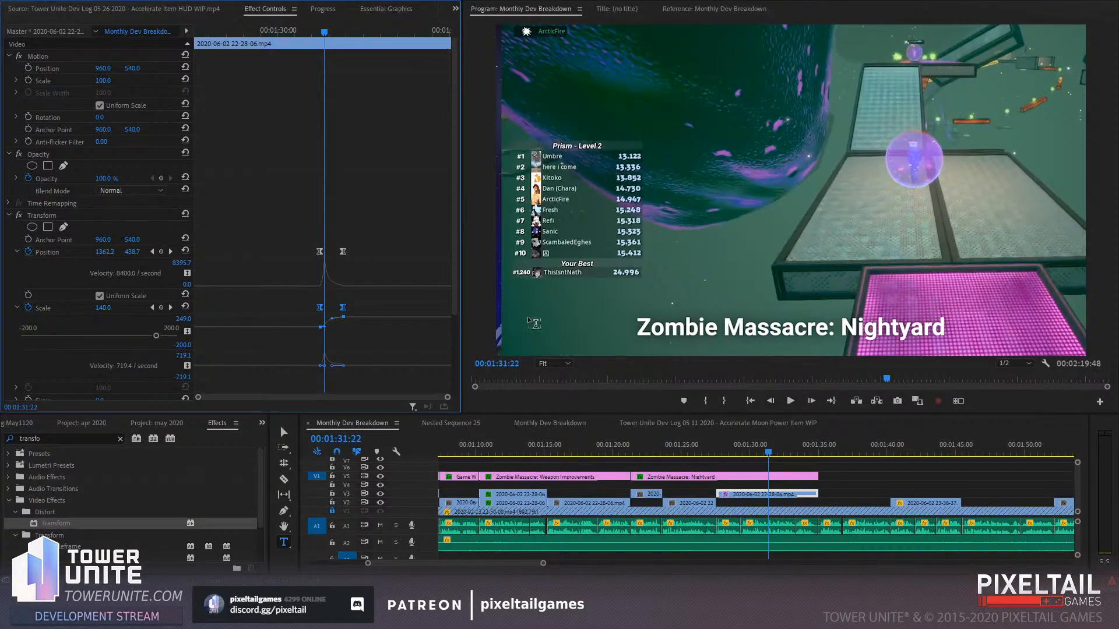
pyautogui.click(271, 34)
pyautogui.press('space')
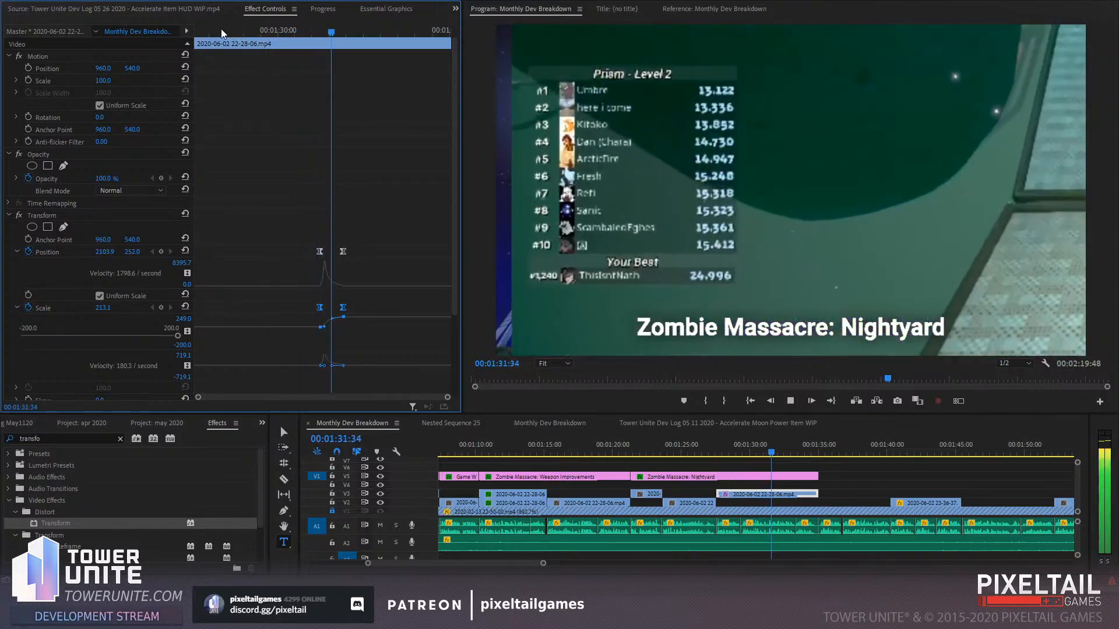
pyautogui.press('space')
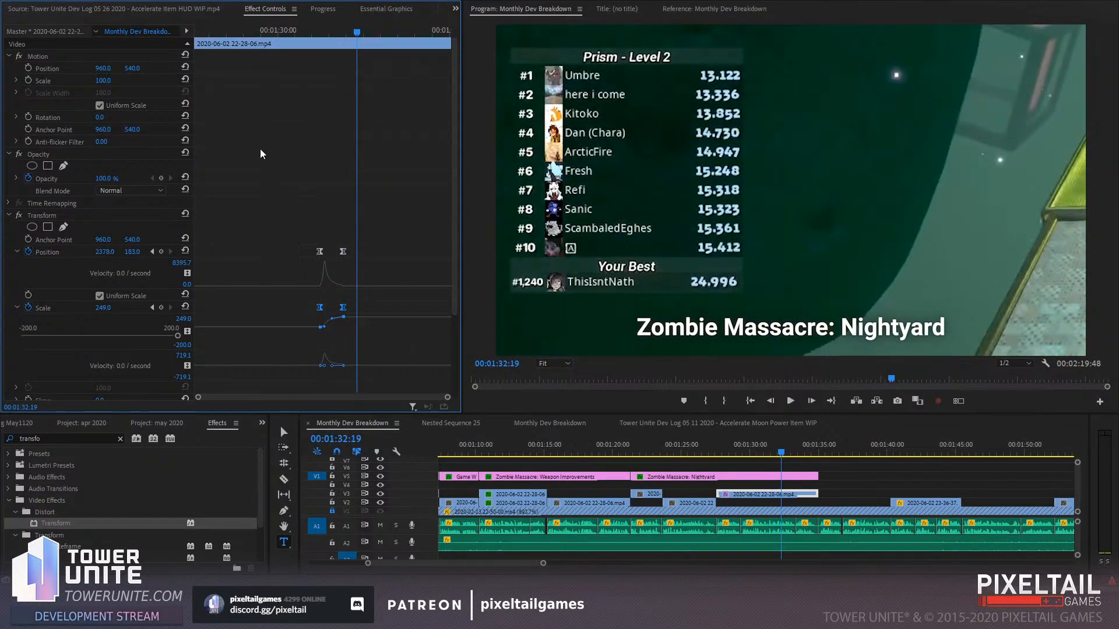
# Lower the peak of the Transform Scale velocity curve and play back the zoom
pyautogui.moveTo(324, 327)
pyautogui.mouseDown()
pyautogui.moveTo(338, 328)
pyautogui.moveTo(321, 327)
pyautogui.moveTo(333, 310)
pyautogui.moveTo(331, 322)
pyautogui.mouseUp()
pyautogui.click(301, 30)
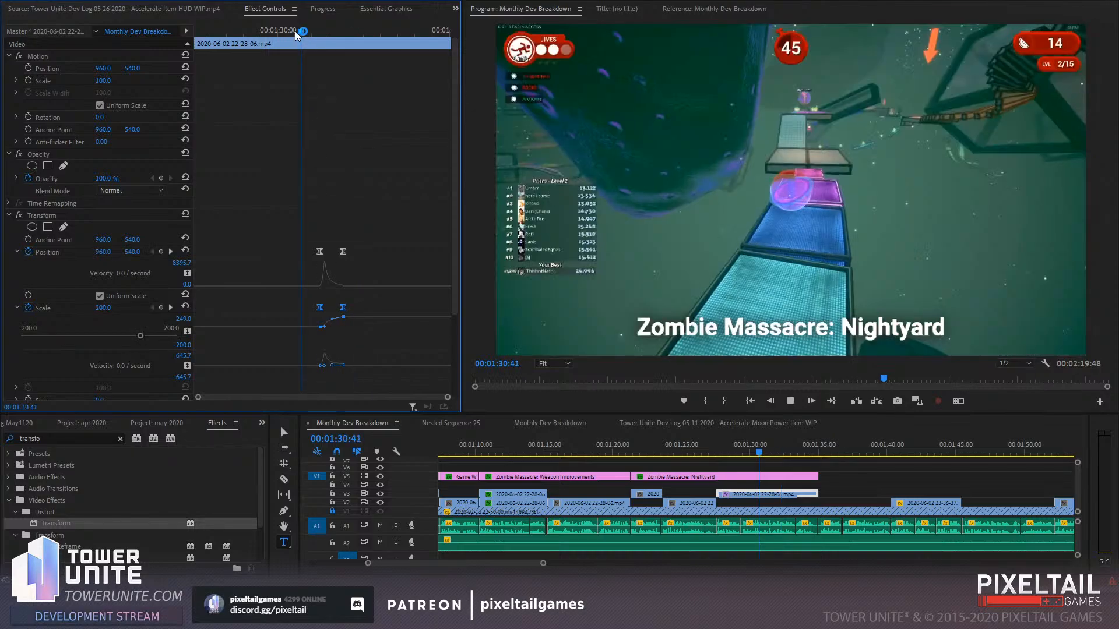
pyautogui.press('space')
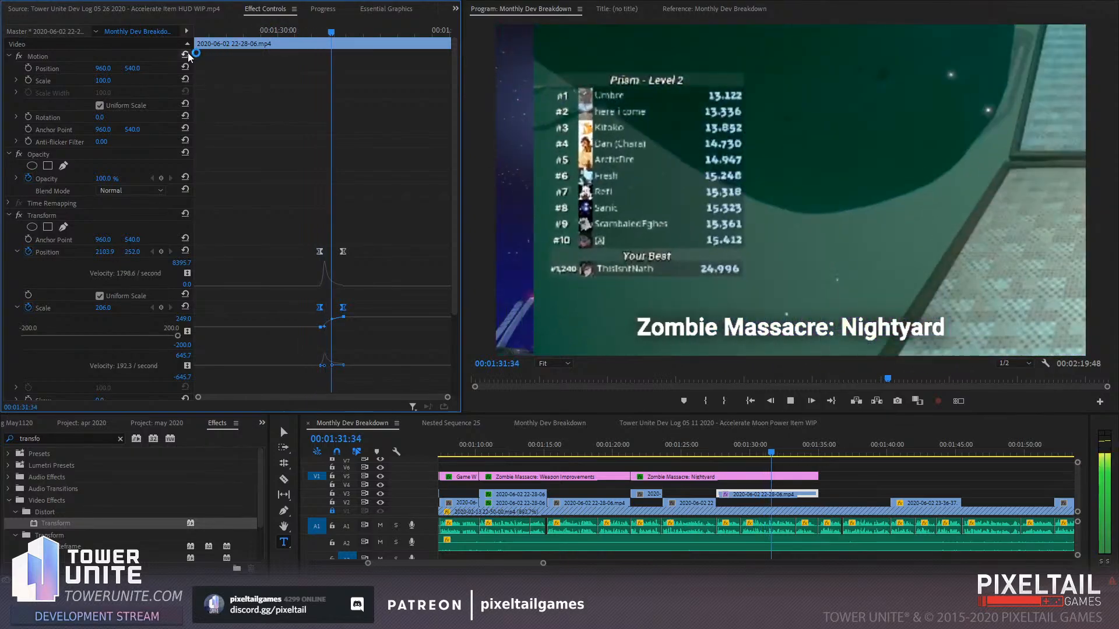
pyautogui.press('space')
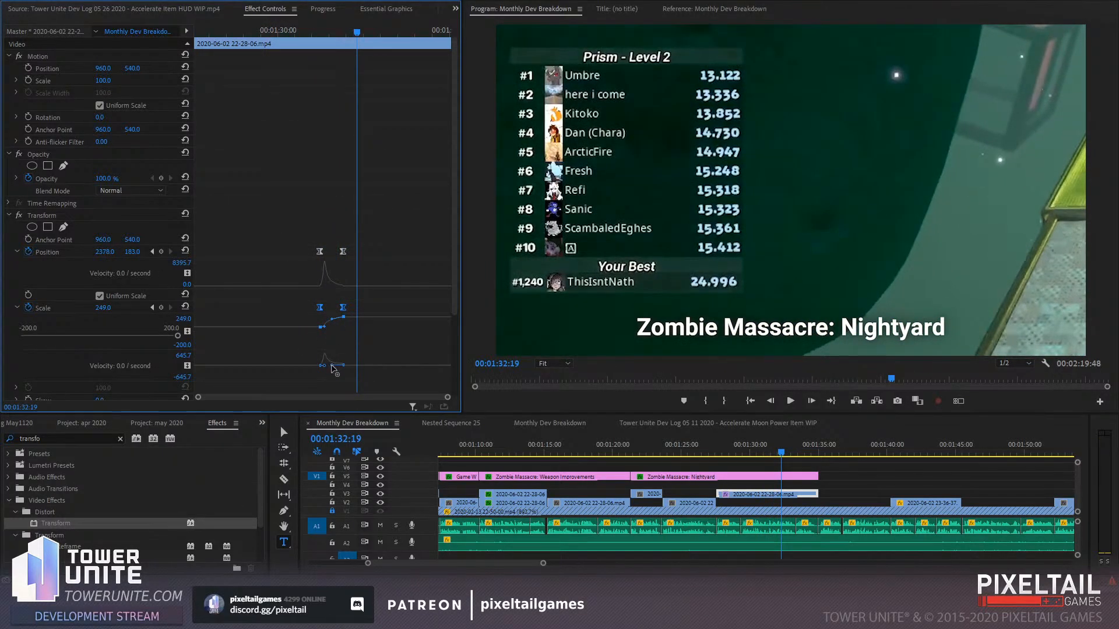
# Try pulling the Scale velocity handle at the end keyframe below zero and play back the zoom
pyautogui.moveTo(332, 365); pyautogui.dragTo(332, 370)
pyautogui.click(304, 33)
pyautogui.press('space')
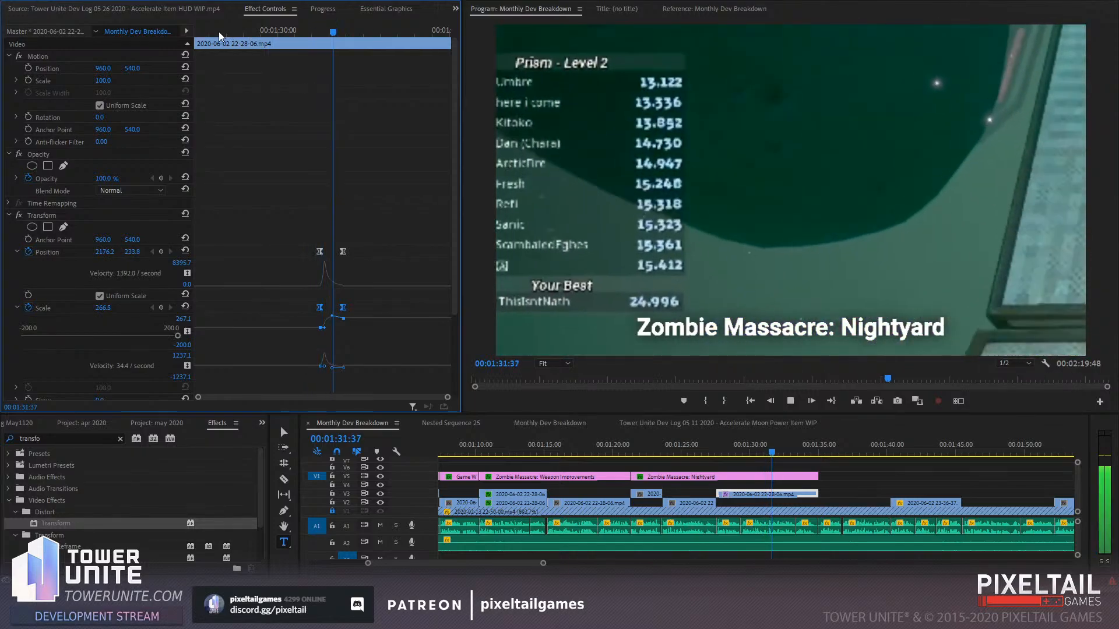
pyautogui.press('space')
# Raise the end keyframe's Scale velocity handle slightly above zero and play back the zoom
pyautogui.moveTo(332, 369); pyautogui.dragTo(331, 367)
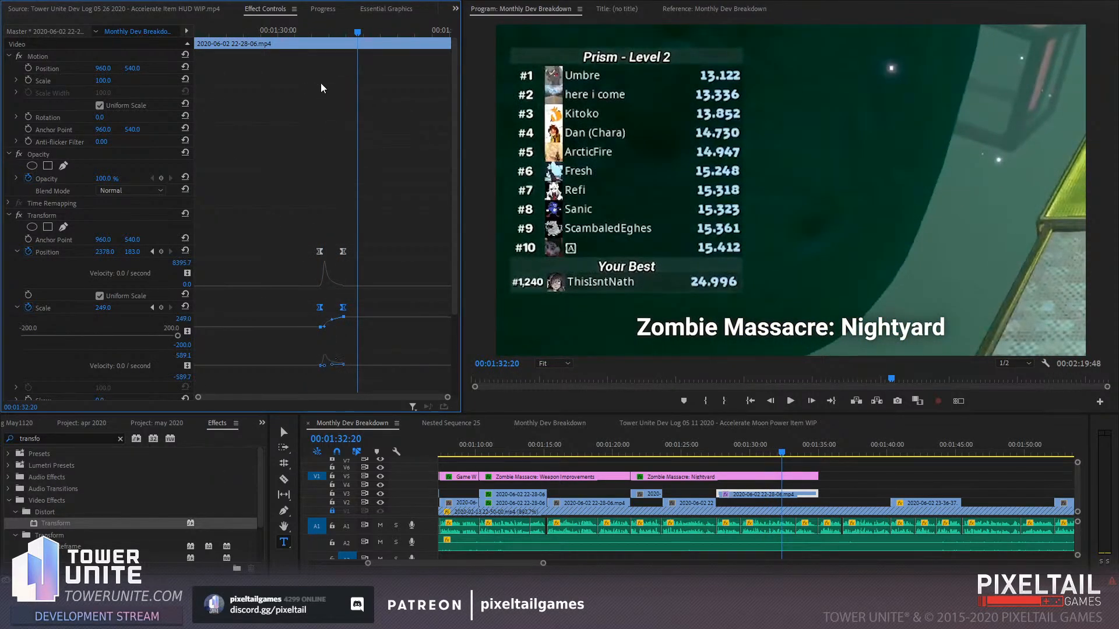
pyautogui.click(303, 30)
pyautogui.press('space')
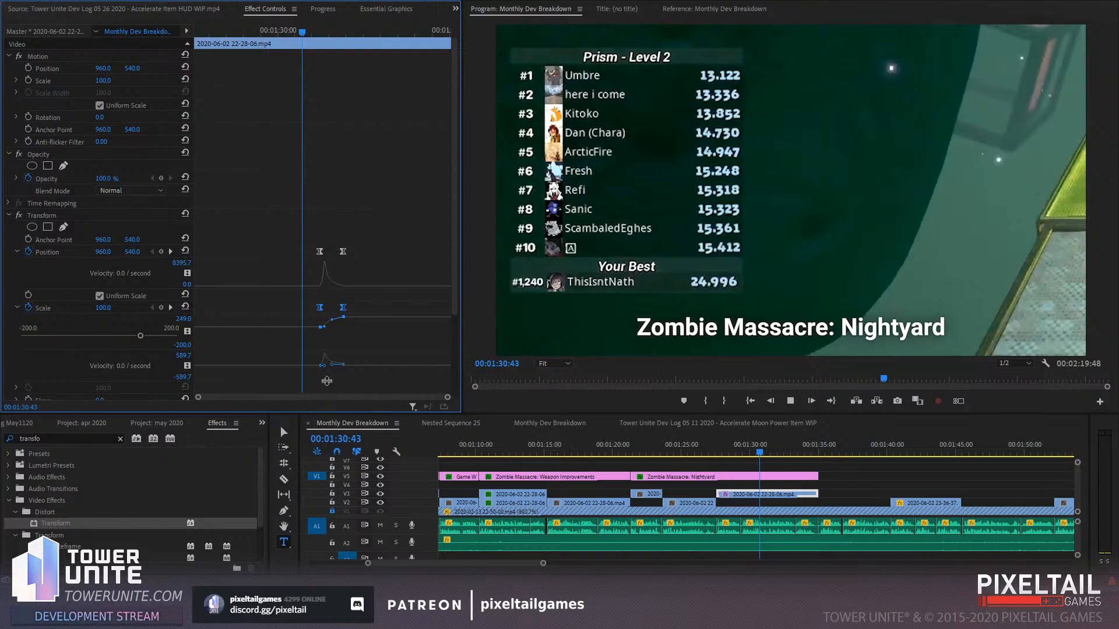
pyautogui.press('space')
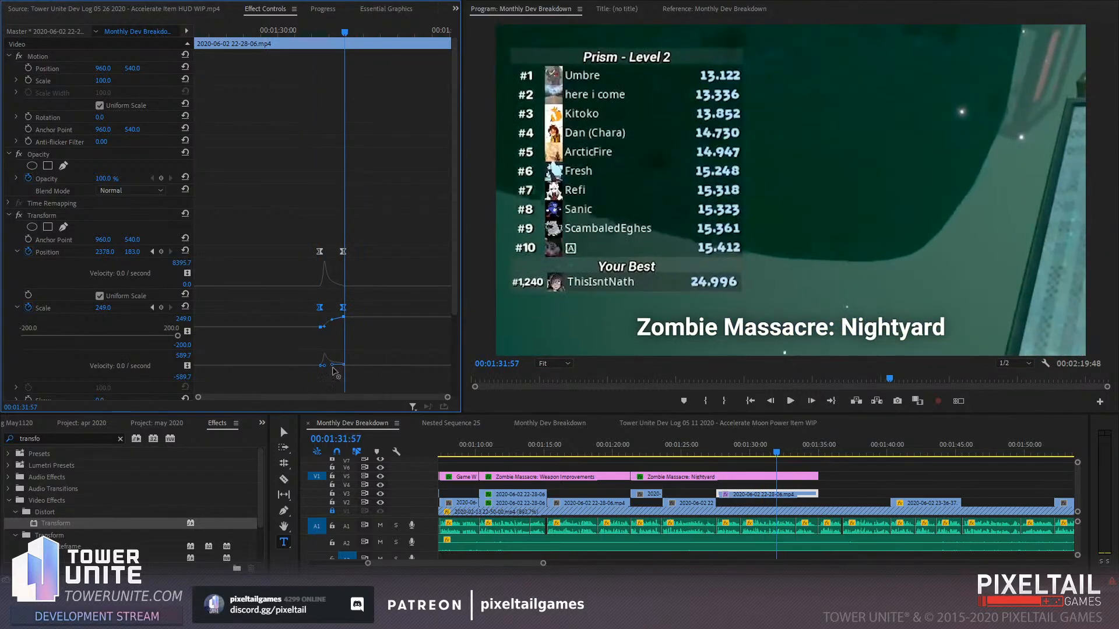
# Pull the end keyframe's Scale velocity handle further toward the start keyframe and play back the zoom
pyautogui.moveTo(333, 368); pyautogui.dragTo(330, 366)
pyautogui.click(322, 31)
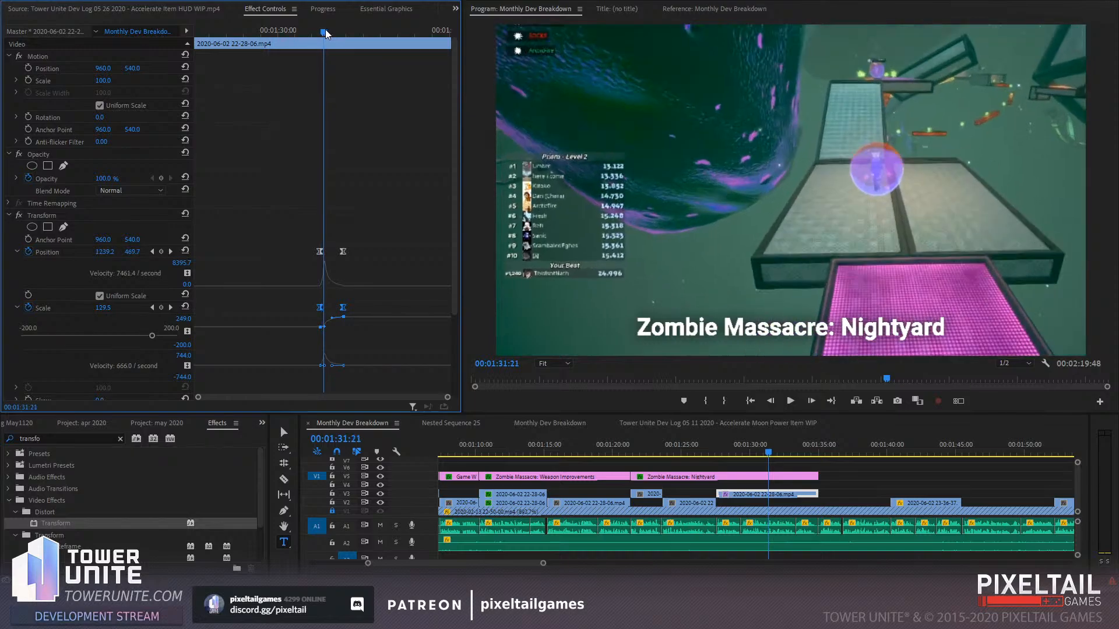
pyautogui.click(320, 32)
pyautogui.press('space')
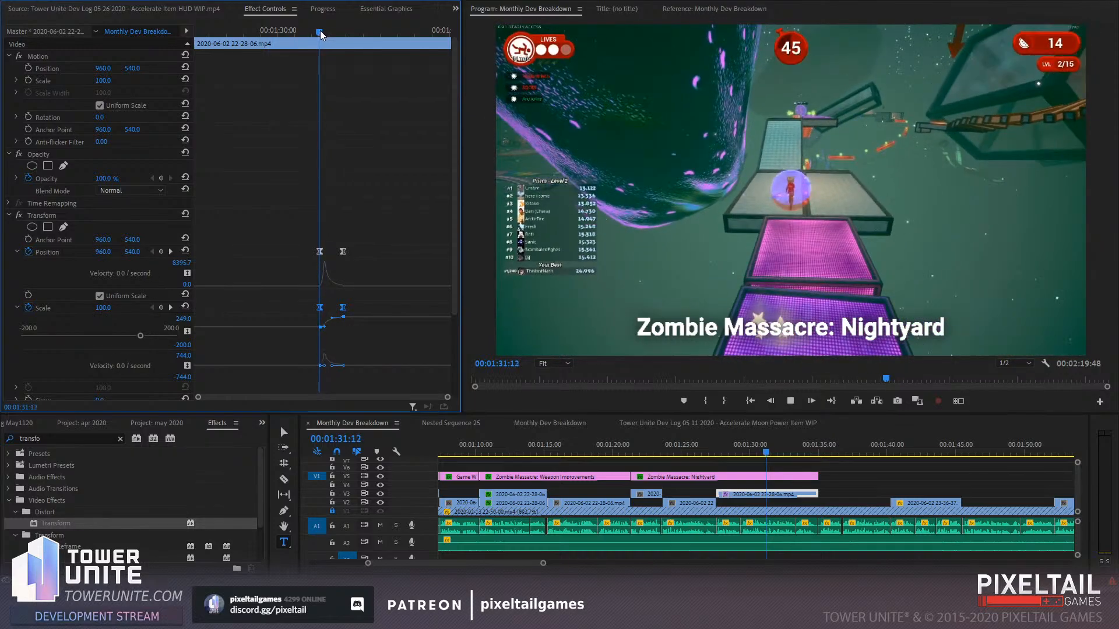
pyautogui.press('space')
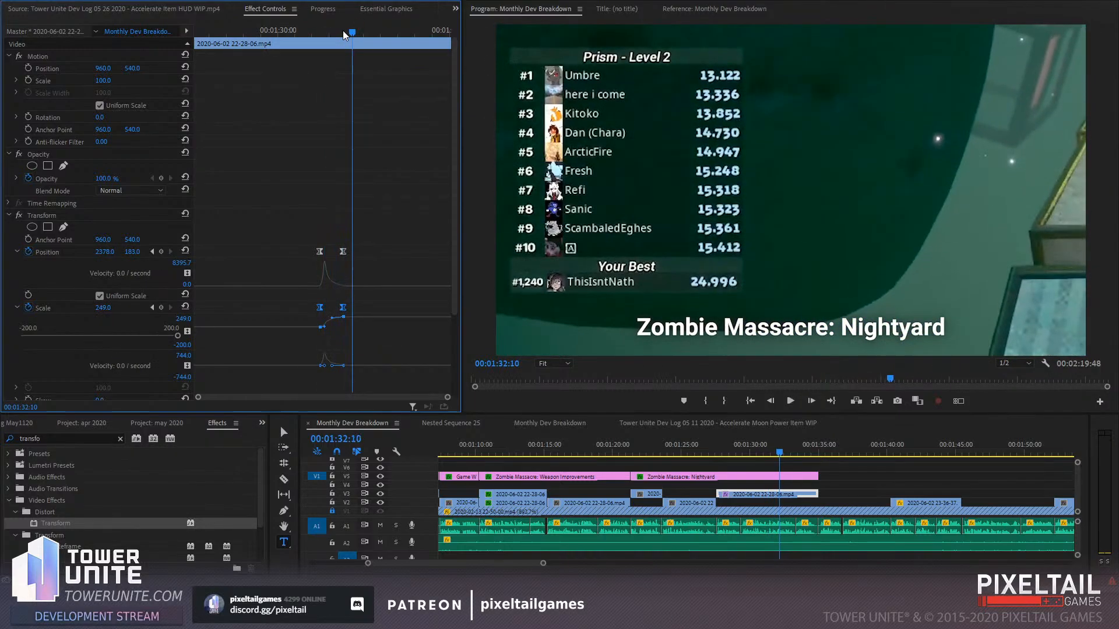
# Try adjusting the end keyframe's handle on the Transform Scale value curve while previewing frame 00:01:31:29, and undo the attempts
pyautogui.moveTo(344, 31)
pyautogui.mouseDown()
pyautogui.moveTo(320, 32)
pyautogui.moveTo(330, 33)
pyautogui.mouseUp()
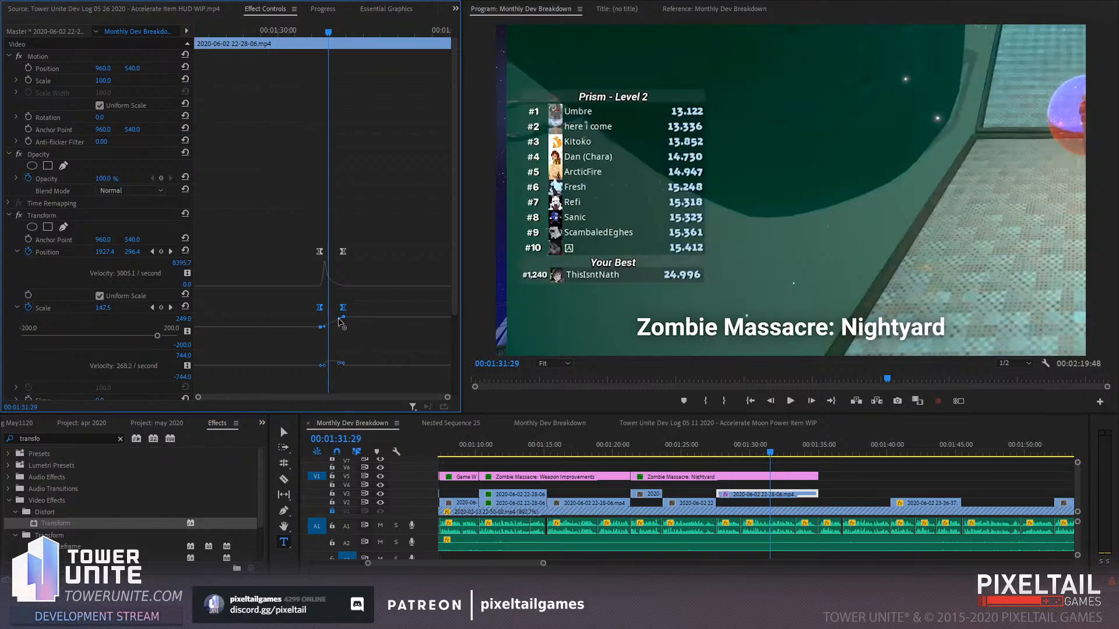
pyautogui.moveTo(321, 318); pyautogui.dragTo(321, 321)
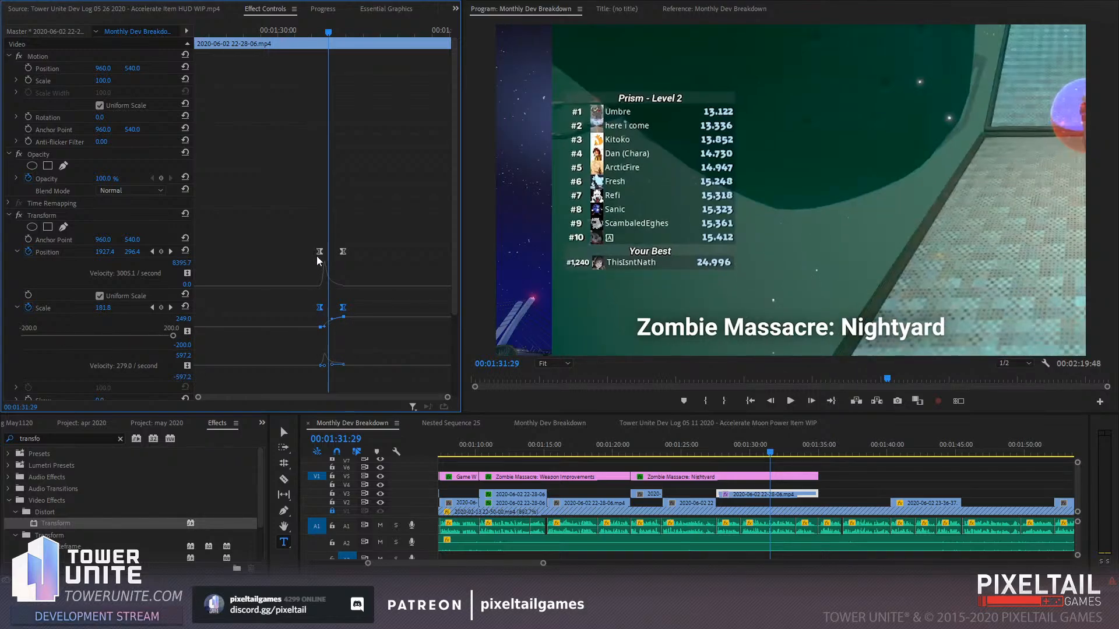
pyautogui.hotkey('ctrl', 'z')
pyautogui.moveTo(333, 319); pyautogui.dragTo(329, 320)
pyautogui.hotkey('ctrl', 'z')
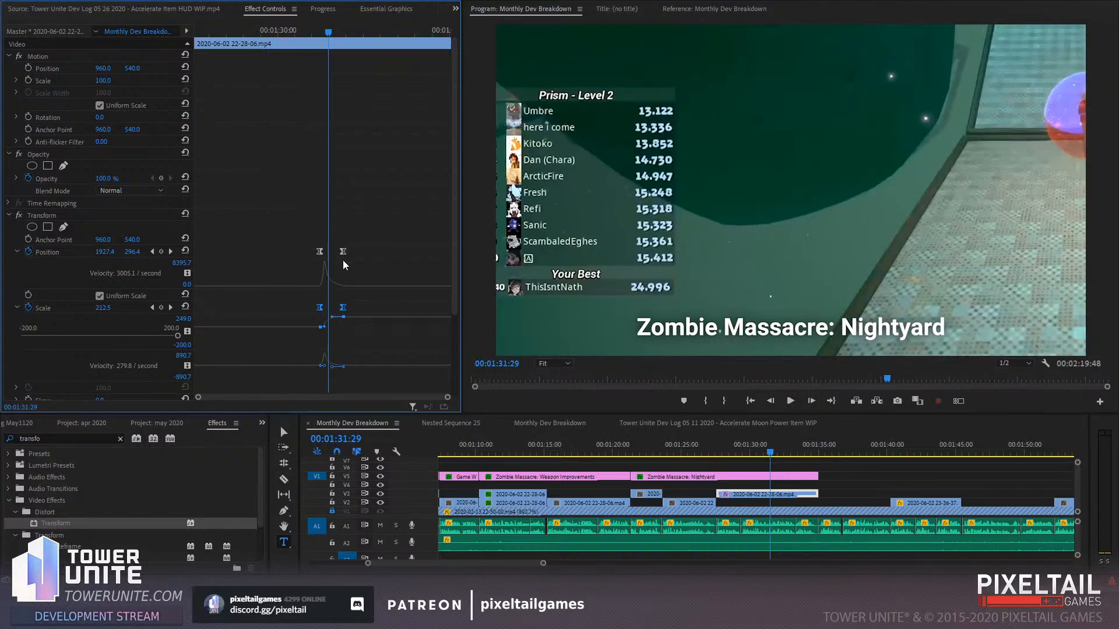
pyautogui.hotkey('ctrl', 'z')
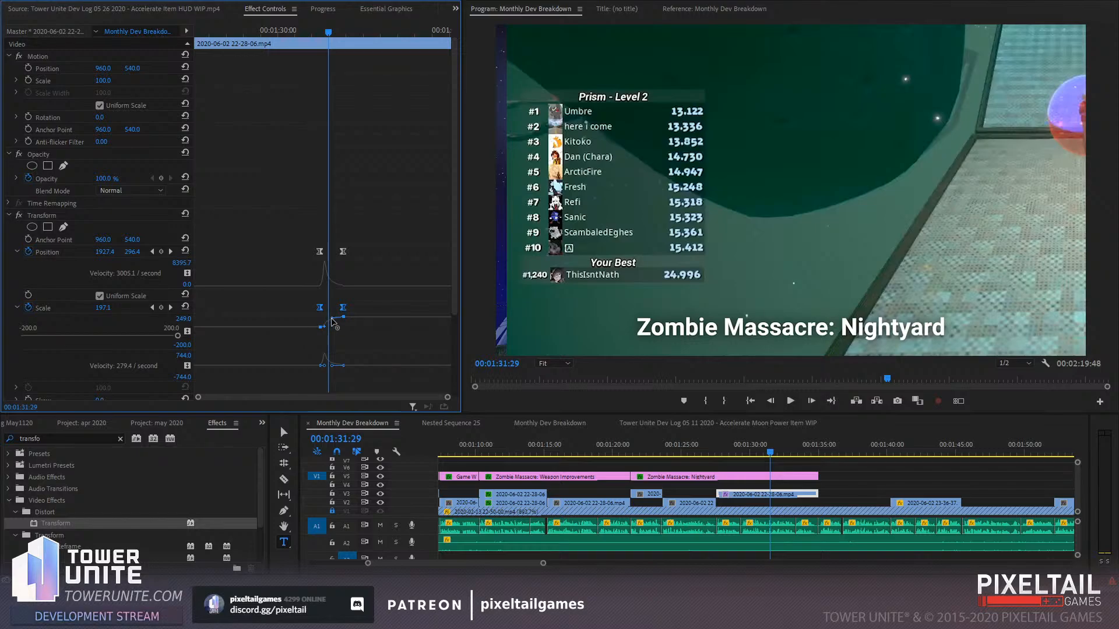
# Shorten the start keyframe's handle on the Transform Scale value curve and play back the zoom
pyautogui.moveTo(326, 329); pyautogui.dragTo(321, 329)
pyautogui.click(327, 30)
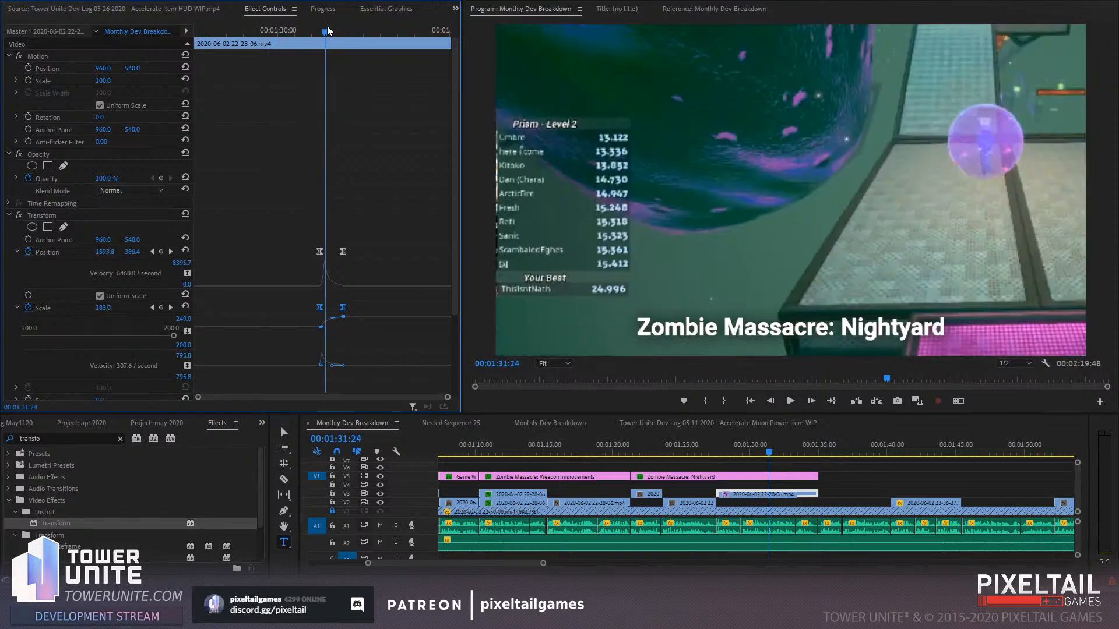
pyautogui.moveTo(327, 28); pyautogui.dragTo(310, 43)
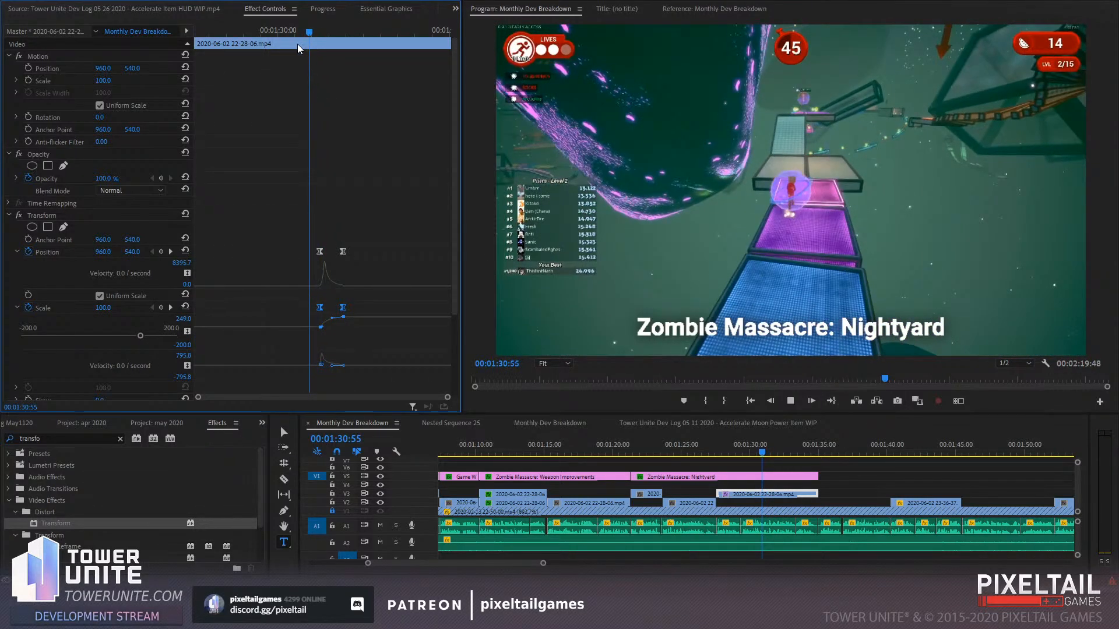
pyautogui.press('space')
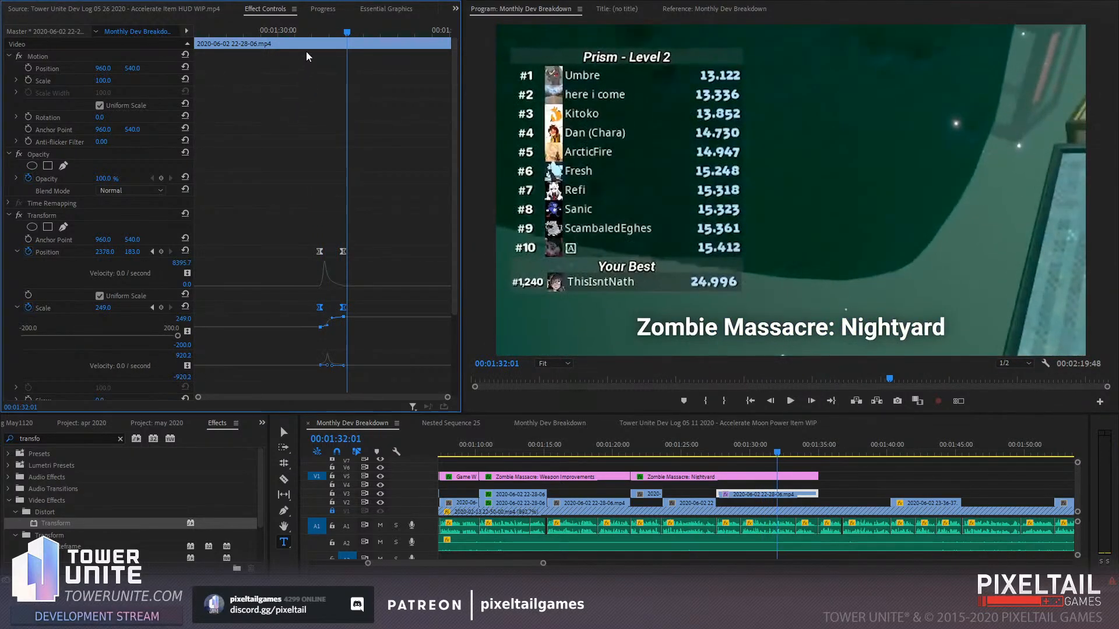
# Delete all Transform Position and Scale keyframes and add new start keyframes for both at 00:01:30:49
pyautogui.moveTo(373, 151); pyautogui.dragTo(246, 360)
pyautogui.press('Delete')
pyautogui.click(306, 30)
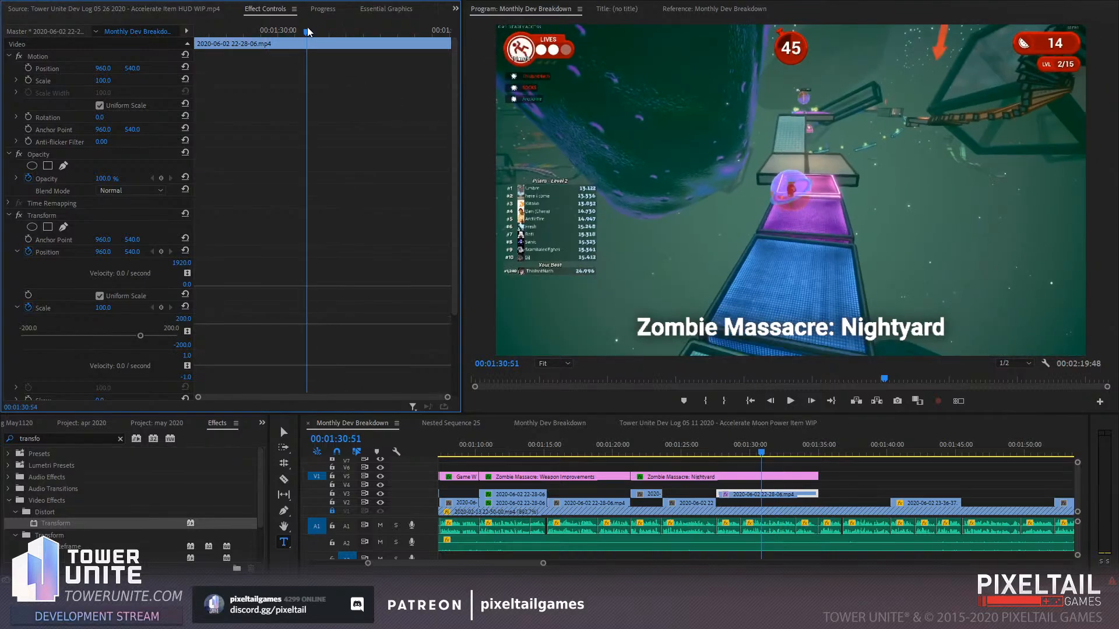
pyautogui.click(161, 251)
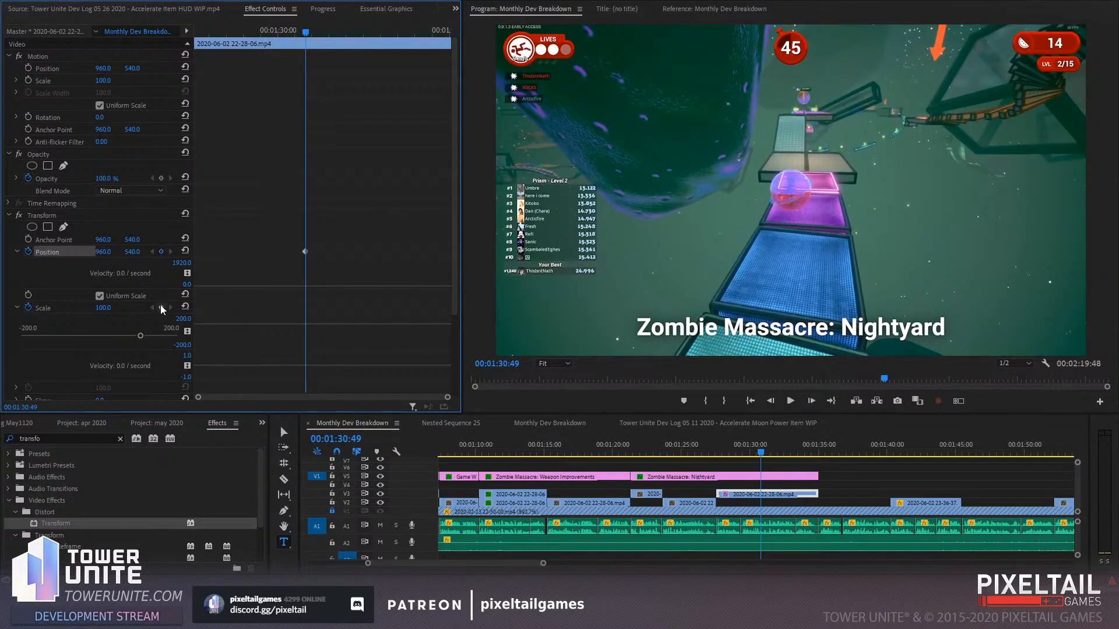
pyautogui.click(161, 307)
# Add end keyframes for Transform Position and Scale at 00:01:31:35 and apply easing to all four keyframes
pyautogui.press('space')
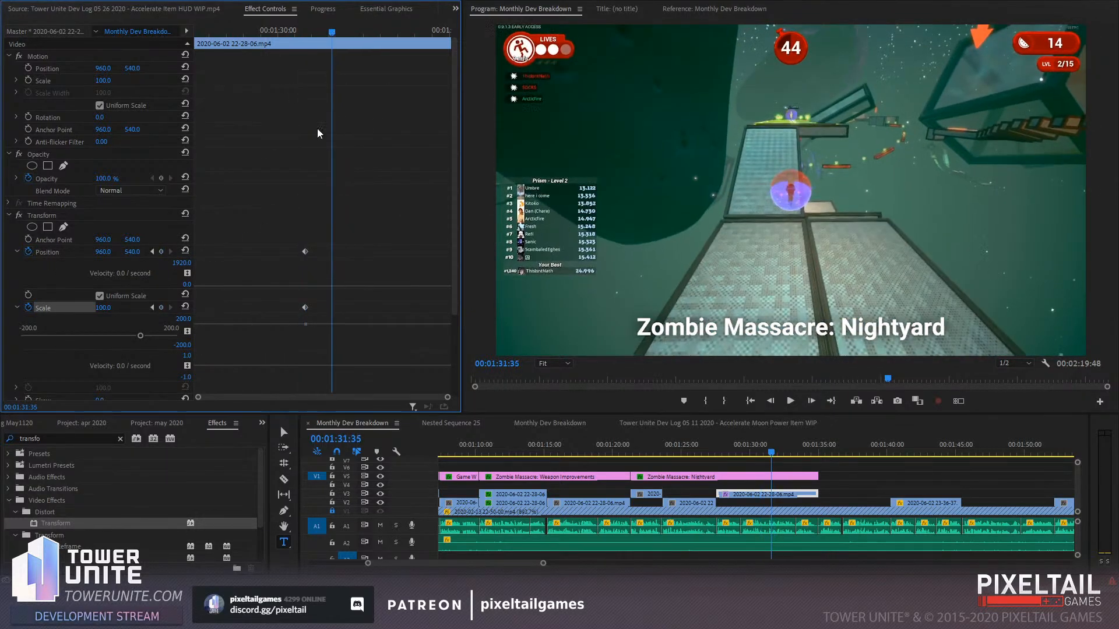
pyautogui.click(161, 252)
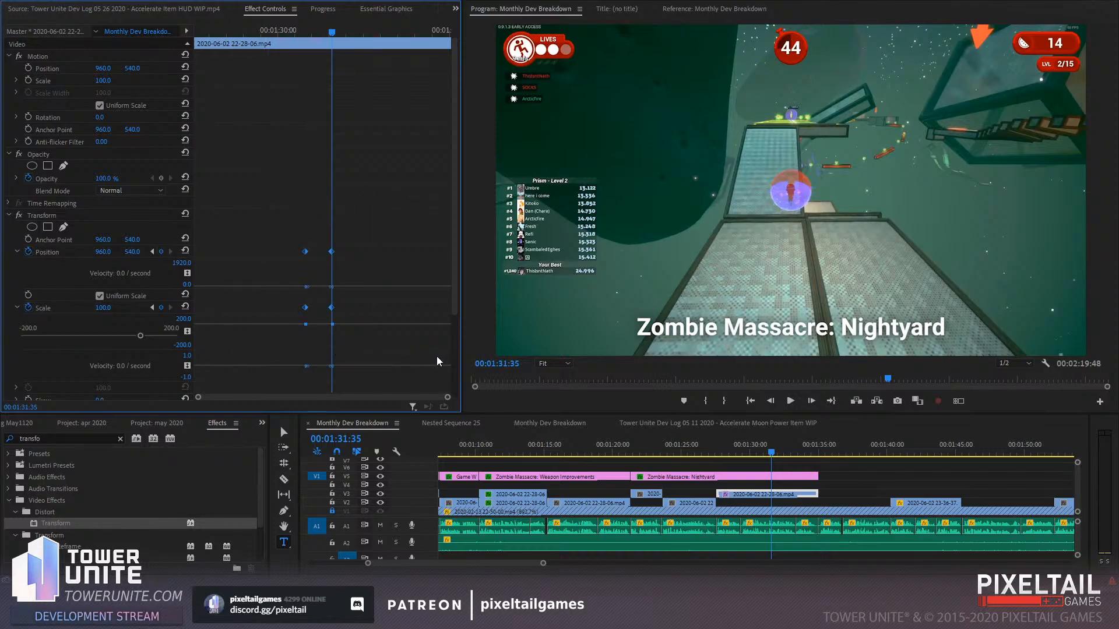
pyautogui.press('F9')
# Set the end keyframes to Scale 231 and Position 2198, 187 to frame the leaderboard, and play back the zoom
pyautogui.moveTo(103, 308); pyautogui.dragTo(180, 310)
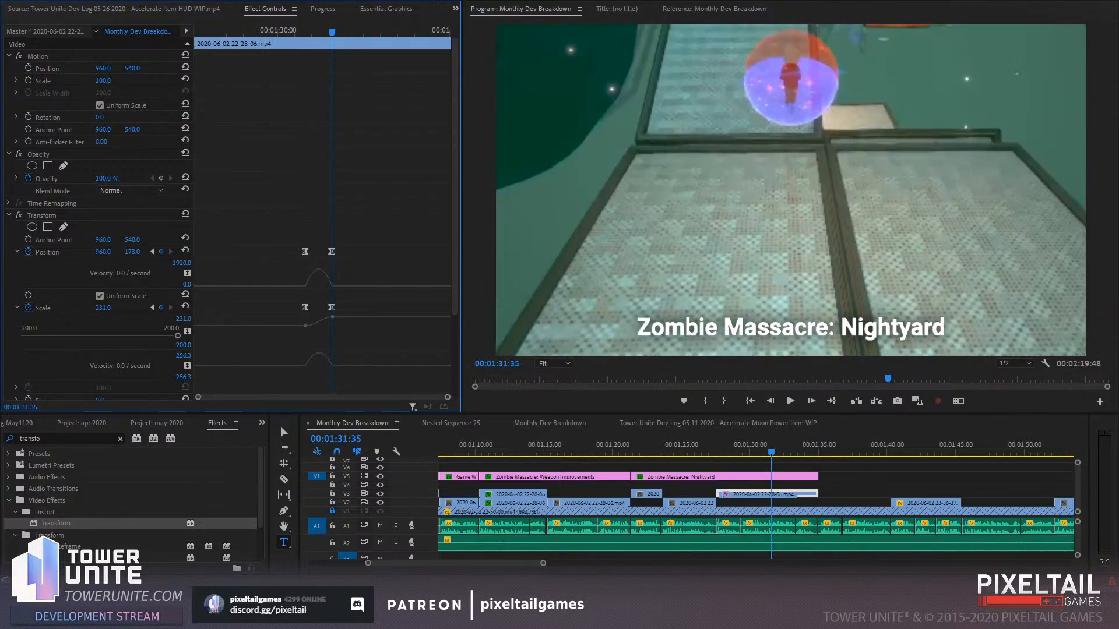
pyautogui.moveTo(105, 252); pyautogui.dragTo(826, 252)
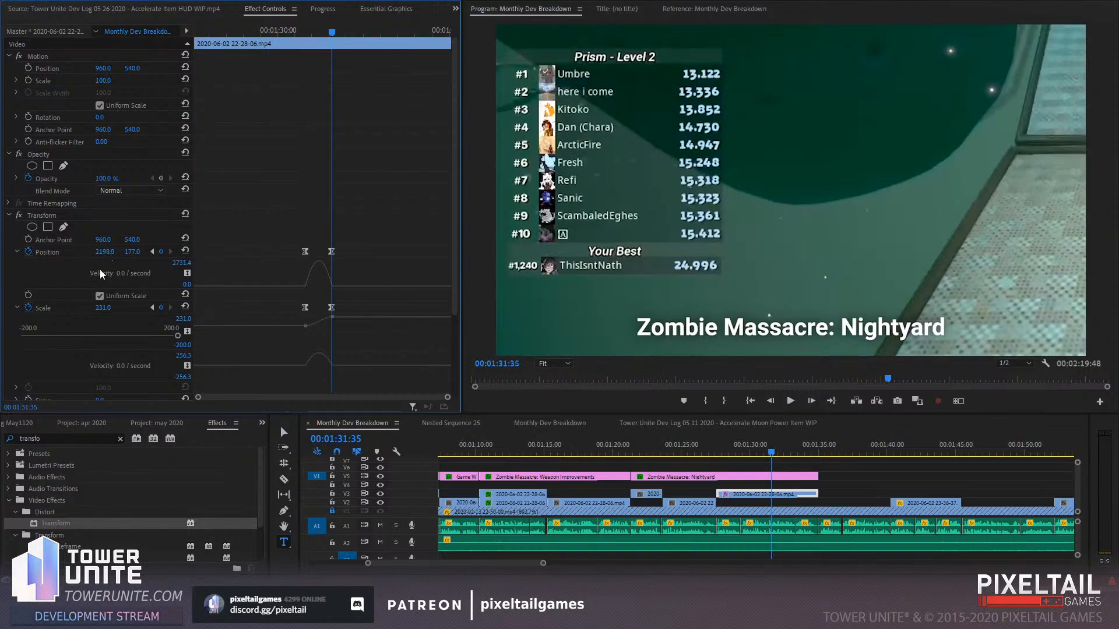
pyautogui.moveTo(132, 252); pyautogui.dragTo(138, 253)
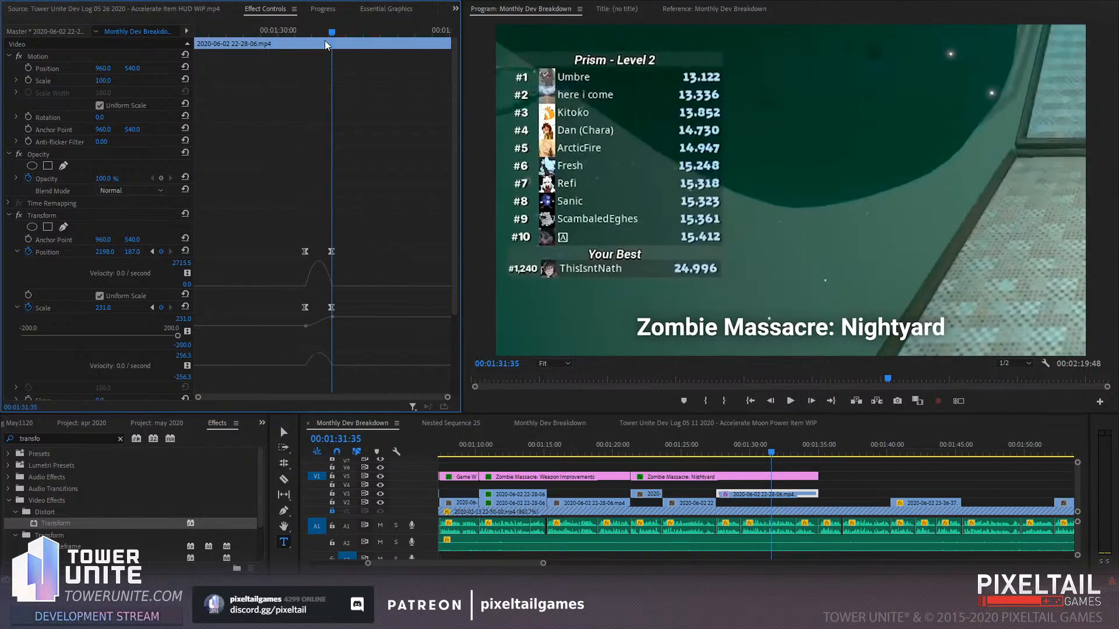
pyautogui.moveTo(328, 33); pyautogui.dragTo(286, 34)
pyautogui.press('space')
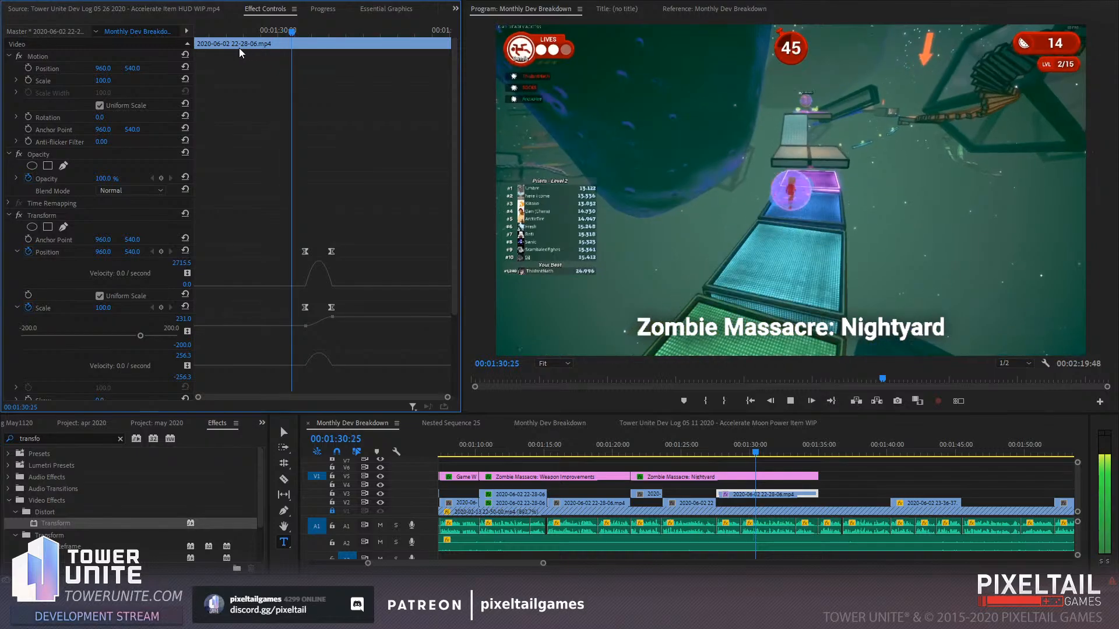
pyautogui.press('space')
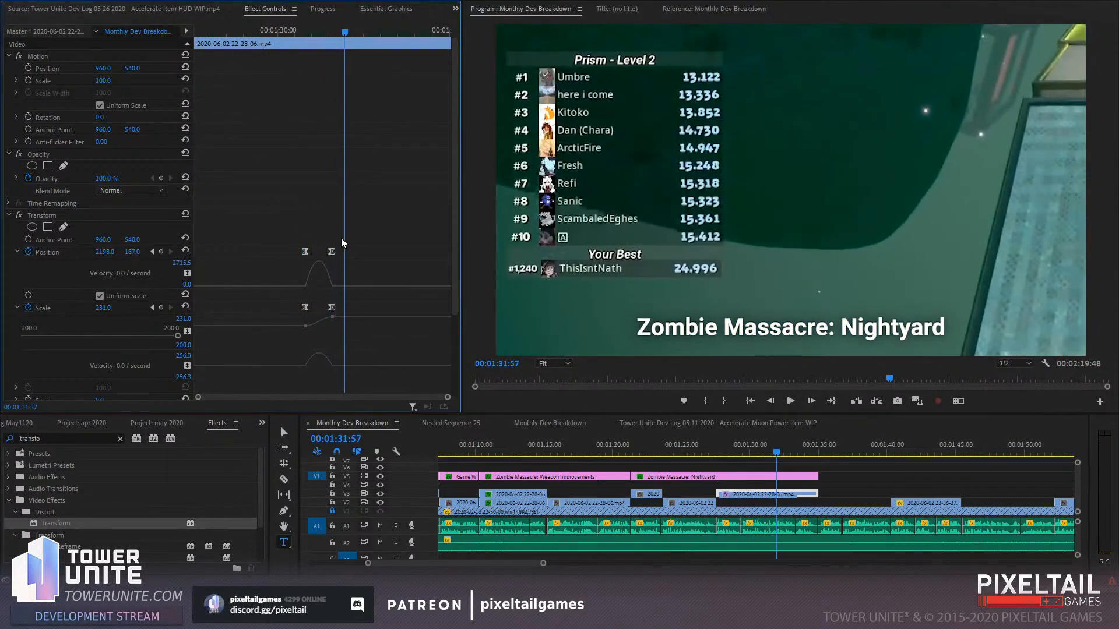
# Move the end keyframes slightly earlier, shift the Position and Scale velocity peaks toward the start, and play back the zoom
pyautogui.moveTo(341, 239); pyautogui.dragTo(325, 308)
pyautogui.moveTo(322, 369); pyautogui.dragTo(317, 360)
pyautogui.moveTo(325, 162); pyautogui.dragTo(277, 307)
pyautogui.moveTo(292, 285); pyautogui.dragTo(311, 289)
pyautogui.moveTo(318, 32); pyautogui.dragTo(296, 34)
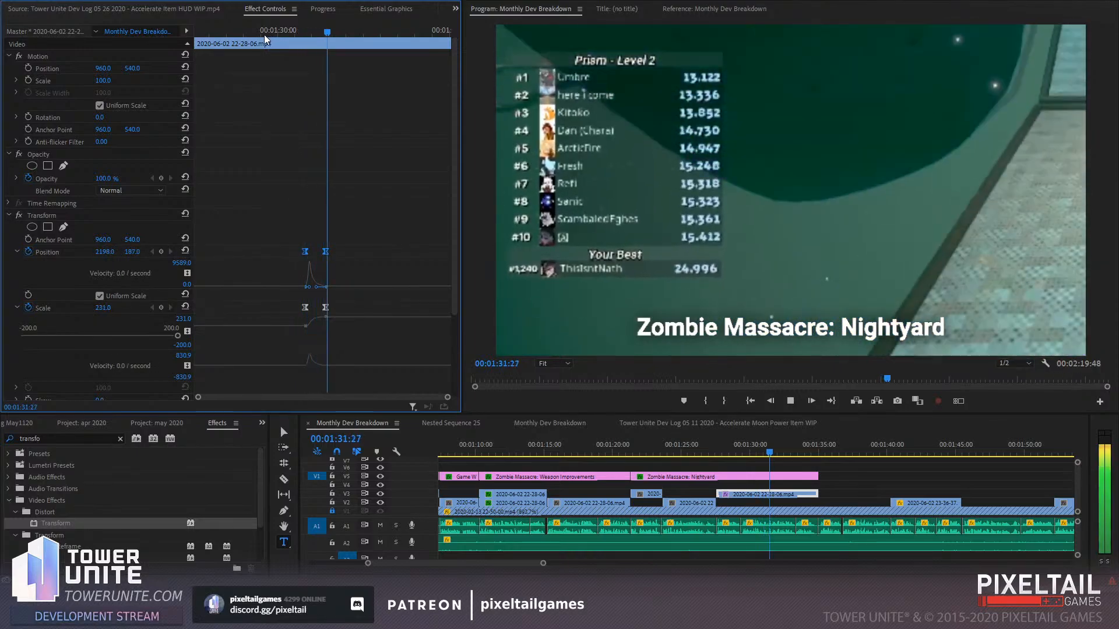
pyautogui.press('space')
# Undo the Position and Scale velocity curve changes and play back the zoom
pyautogui.hotkey('ctrl', 'z')
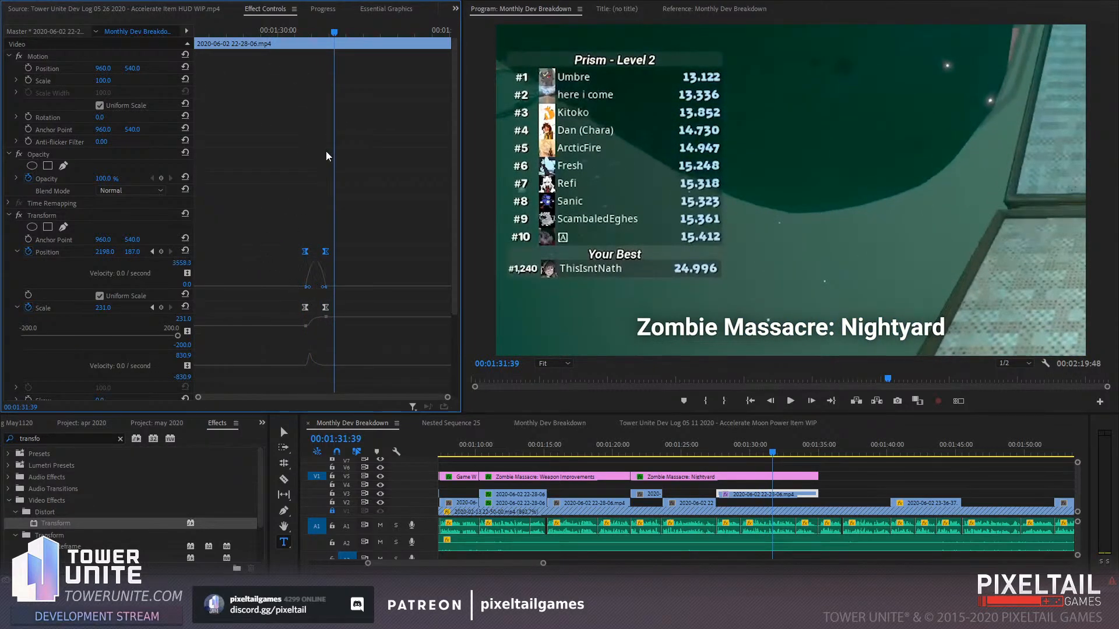
pyautogui.click(287, 32)
pyautogui.press('space')
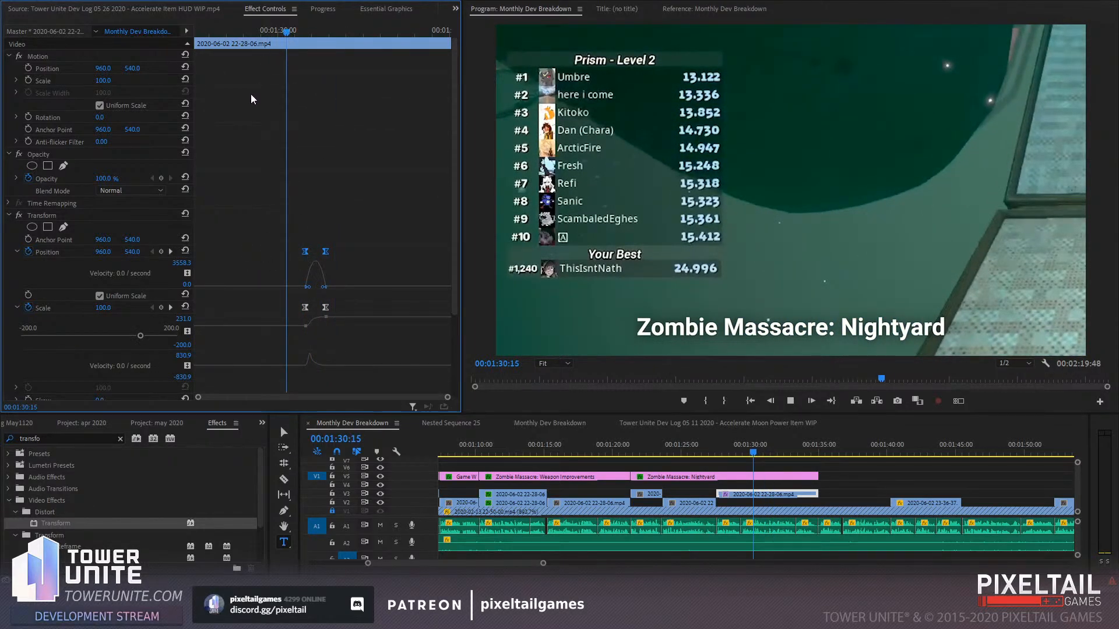
pyautogui.press('space')
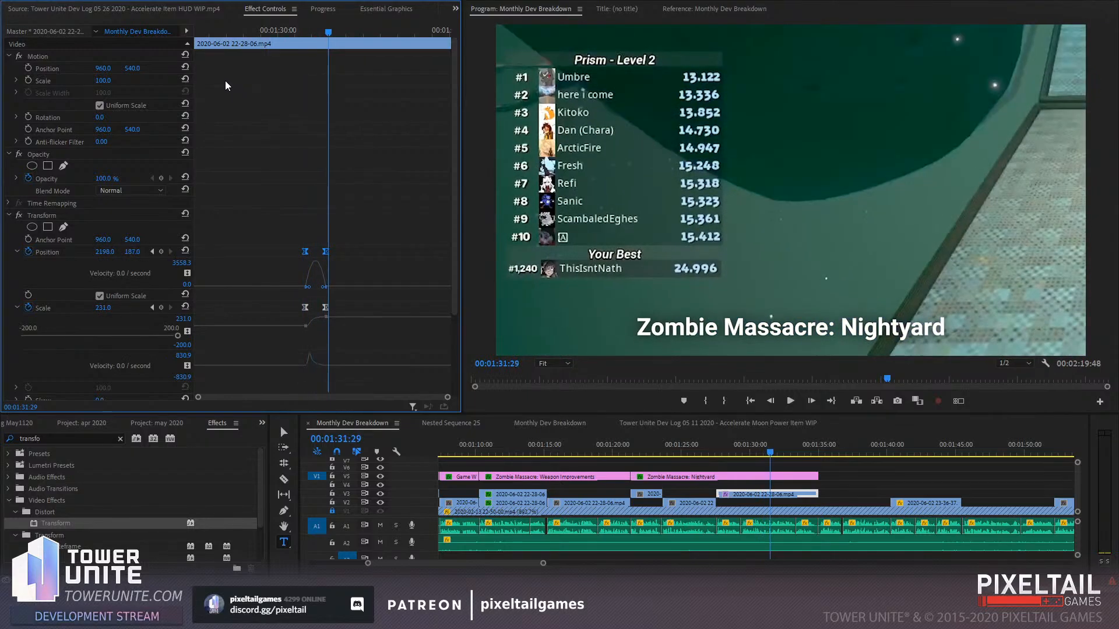
pyautogui.click(290, 29)
pyautogui.press('space')
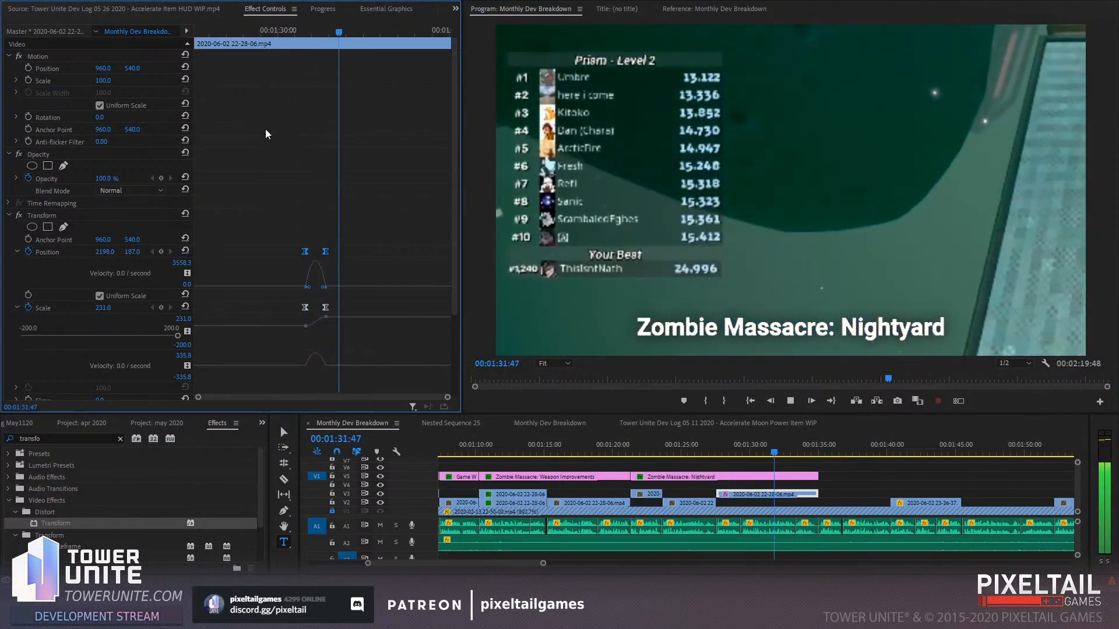
# Move the end Position and Scale keyframes to about 00:01:31:06 to speed up the zoom, and play it back
pyautogui.click(313, 30)
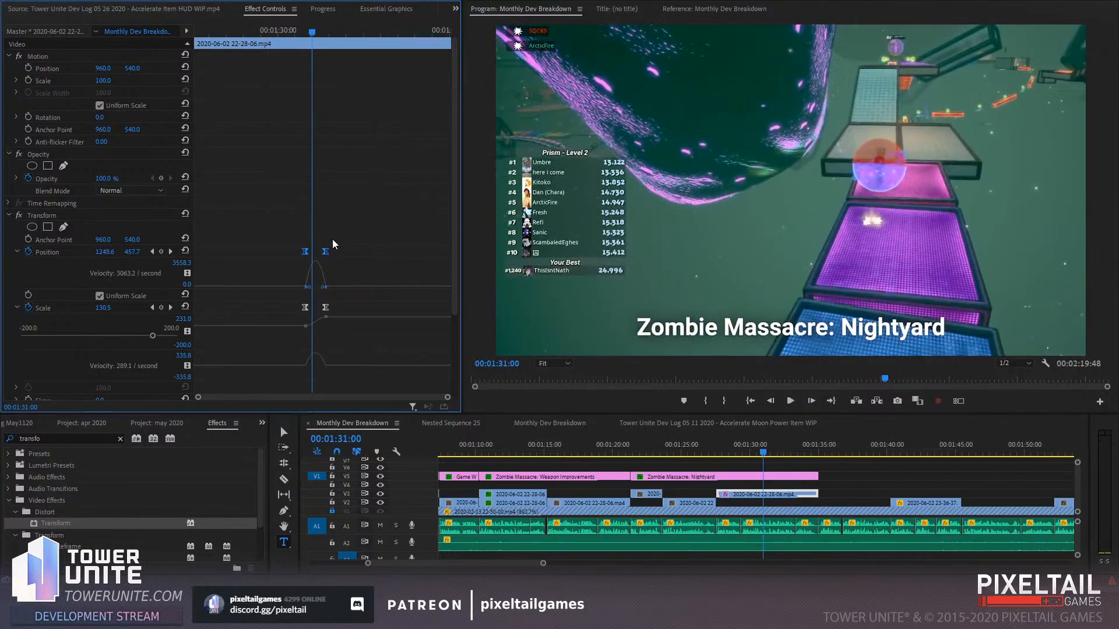
pyautogui.click(326, 307)
pyautogui.moveTo(326, 310)
pyautogui.mouseDown()
pyautogui.moveTo(345, 309)
pyautogui.moveTo(316, 310)
pyautogui.mouseUp()
pyautogui.click(301, 32)
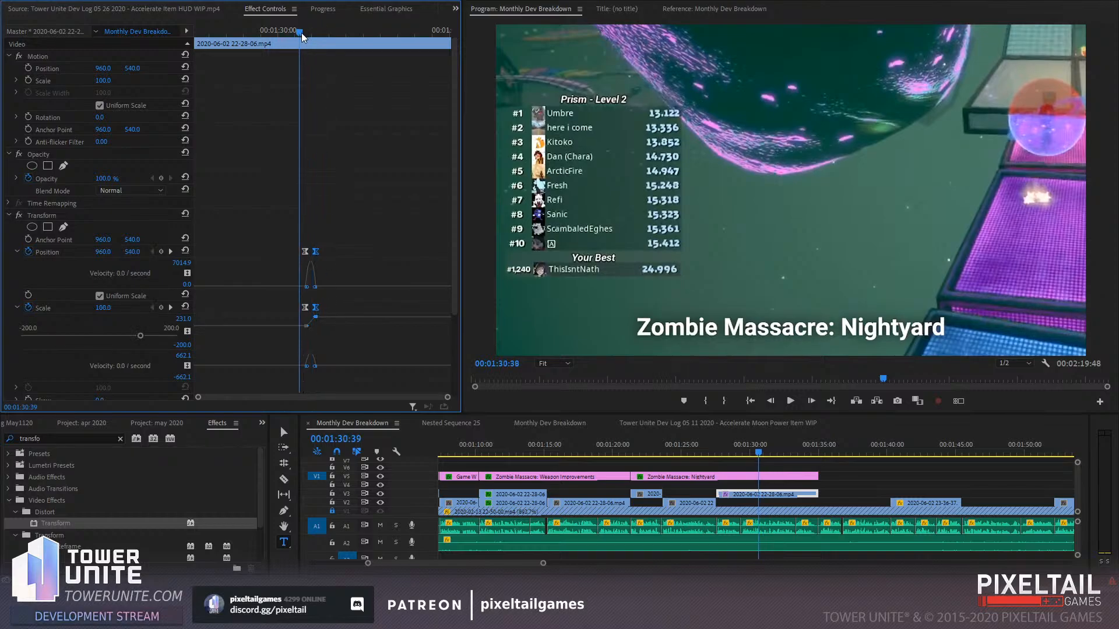
pyautogui.moveTo(301, 33); pyautogui.dragTo(299, 35)
pyautogui.press('space')
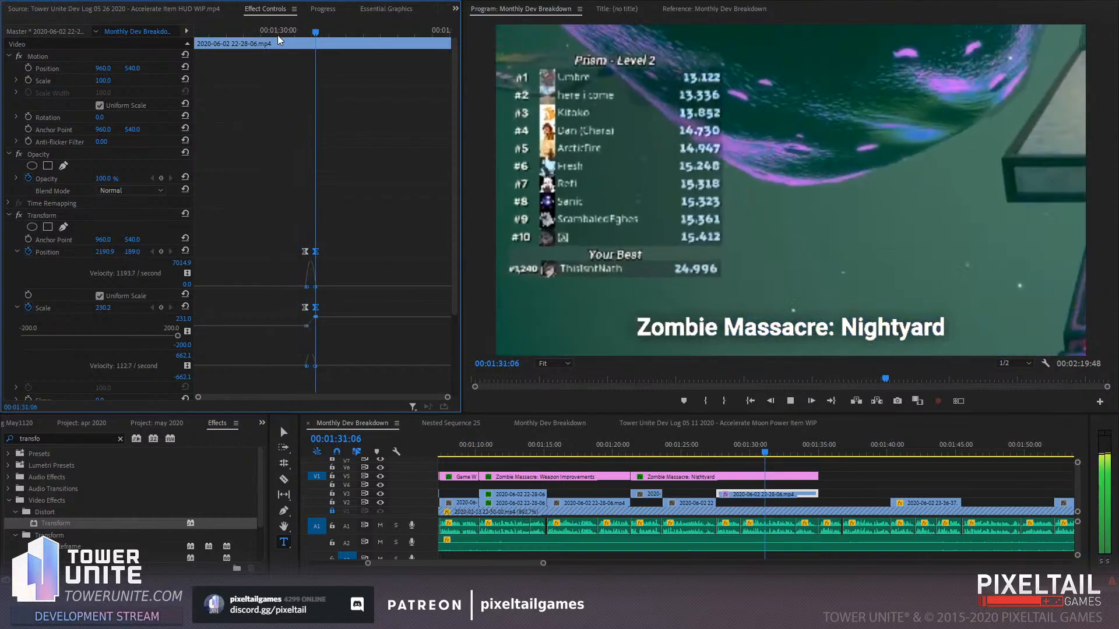
pyautogui.press('space')
# Turn off the composition's shutter angle in the Transform effect, set Shutter Angle to 177, and play back the motion blur
pyautogui.click(310, 33)
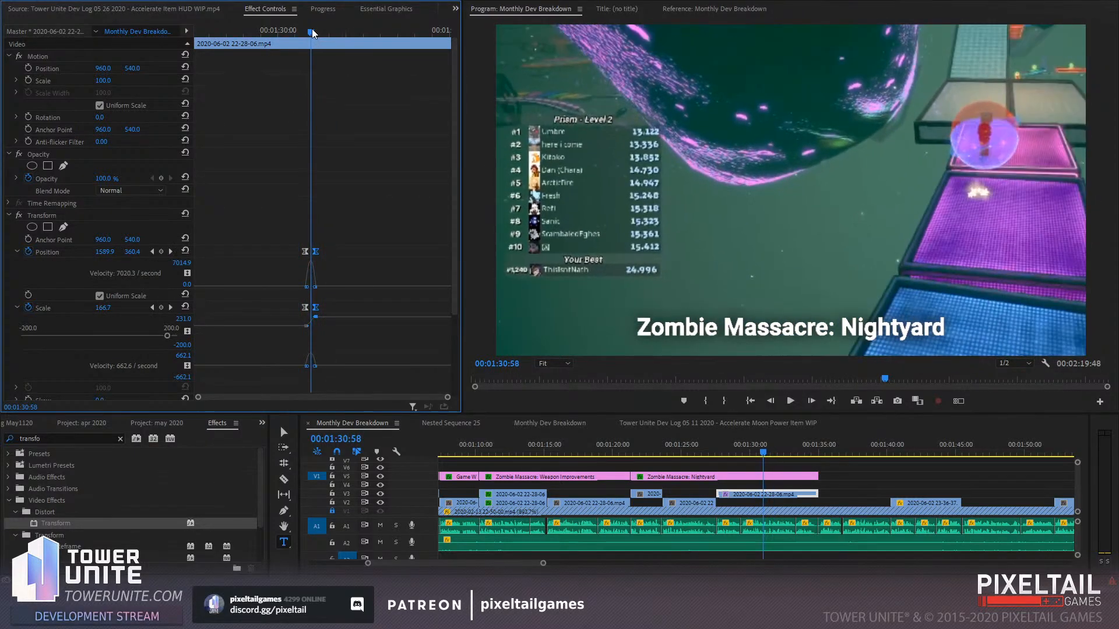
pyautogui.scroll(-4, 296, 220)
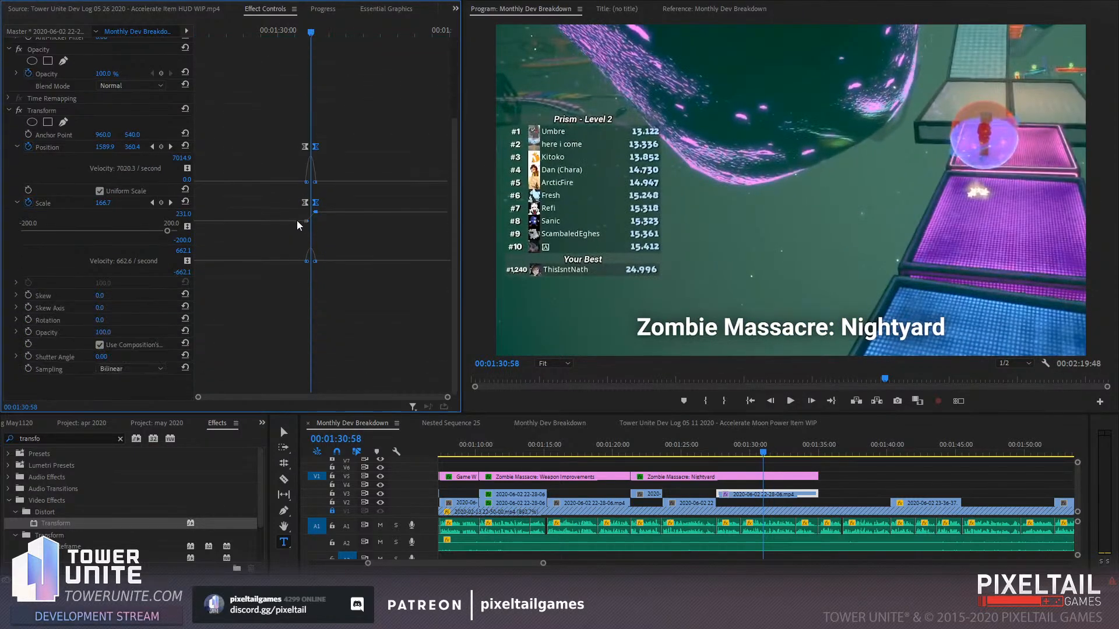
pyautogui.click(99, 345)
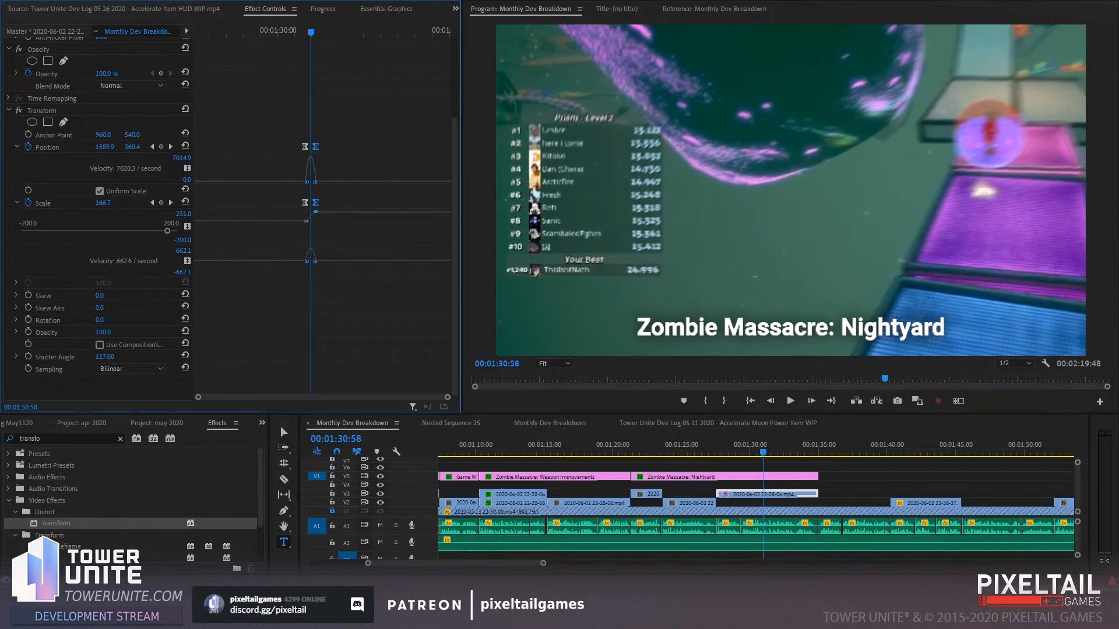
pyautogui.moveTo(105, 357); pyautogui.dragTo(140, 356)
pyautogui.moveTo(312, 34); pyautogui.dragTo(303, 39)
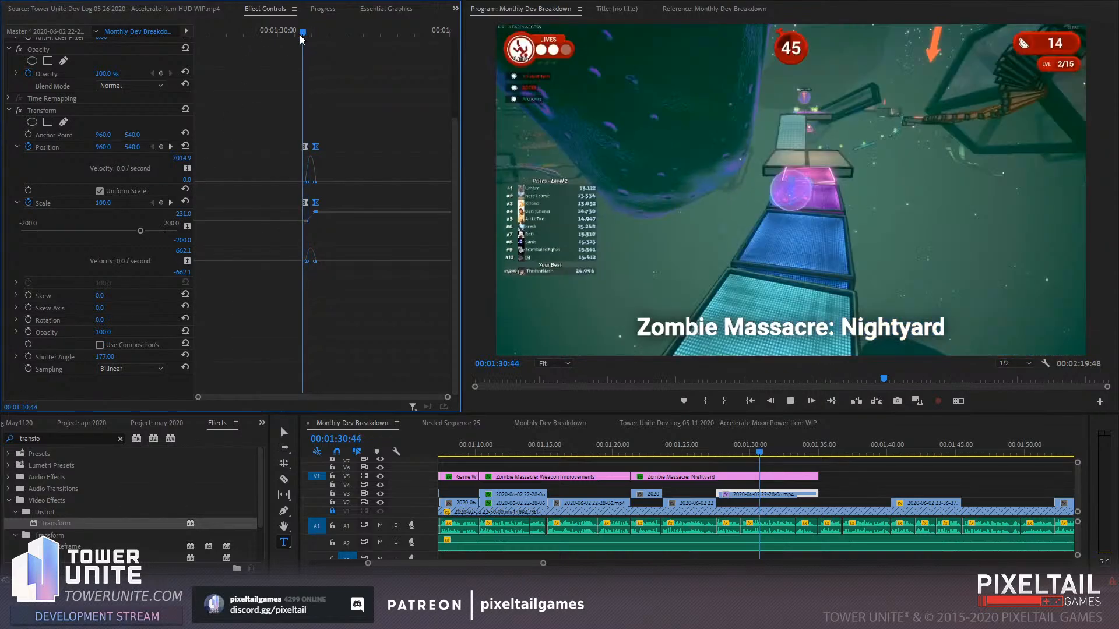
pyautogui.press('space')
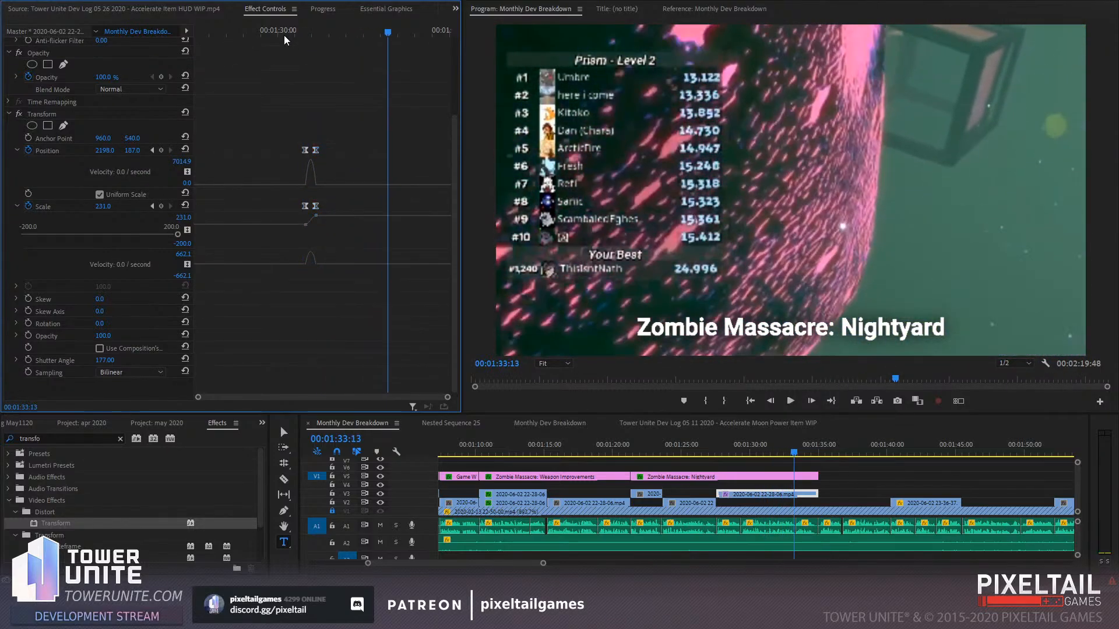
# Replay the zoom from about 00:01:30:03 and review the end of the ball-rolling clip around 00:01:35
pyautogui.click(280, 33)
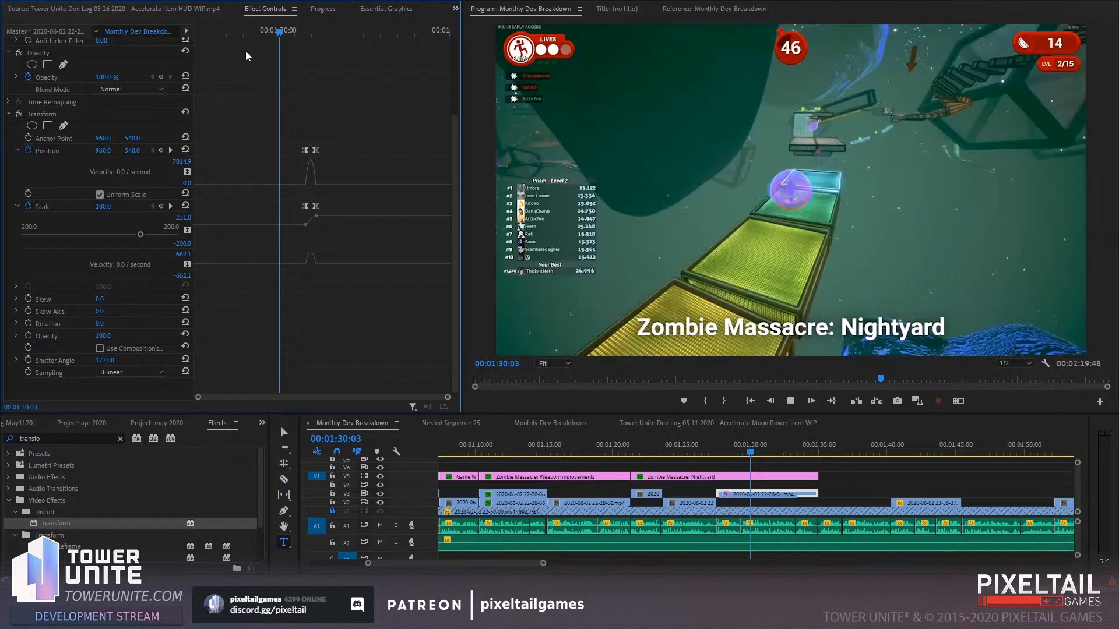
pyautogui.press('space')
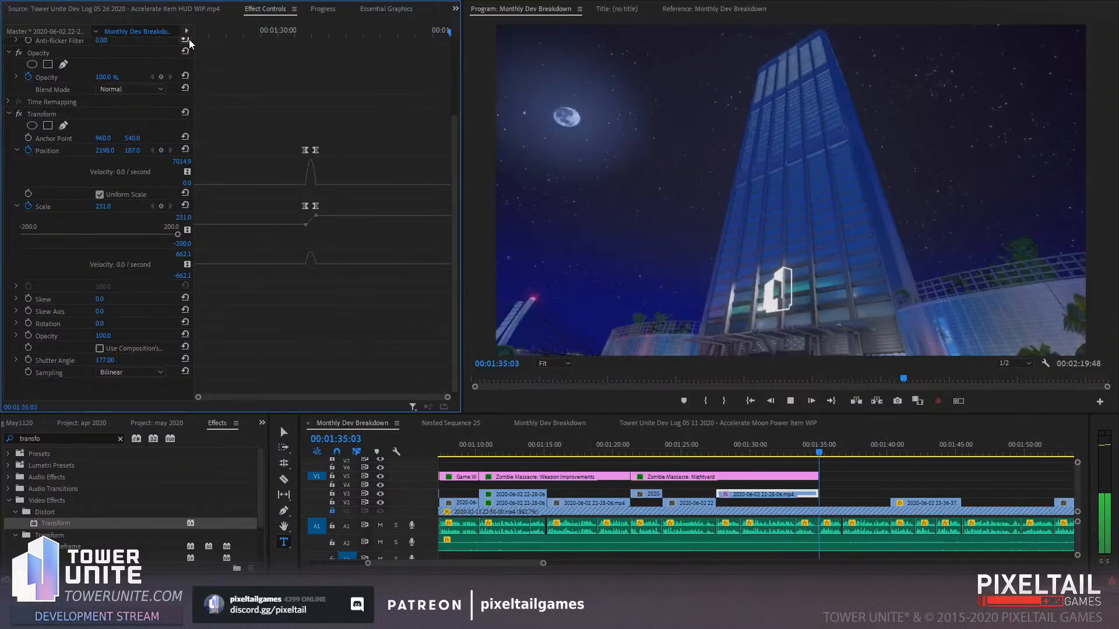
pyautogui.moveTo(819, 442); pyautogui.dragTo(810, 442)
pyautogui.press('space')
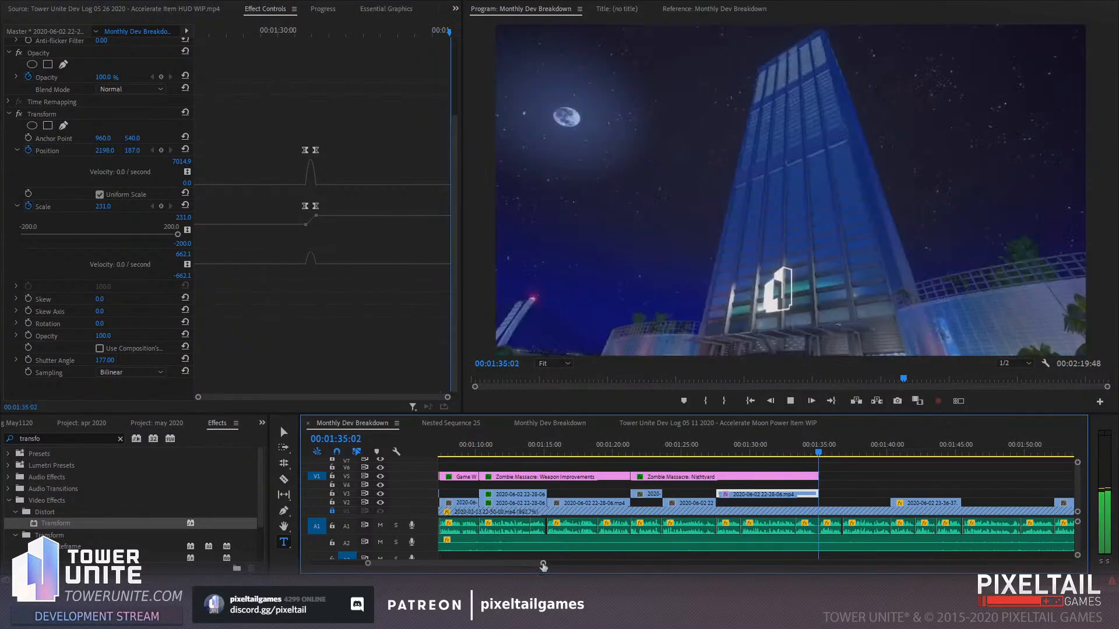
# Trim the start of the narration clip at about 00:01:35:02 and delete the short piece of audio just before it
pyautogui.moveTo(543, 566); pyautogui.dragTo(473, 566)
pyautogui.press('space')
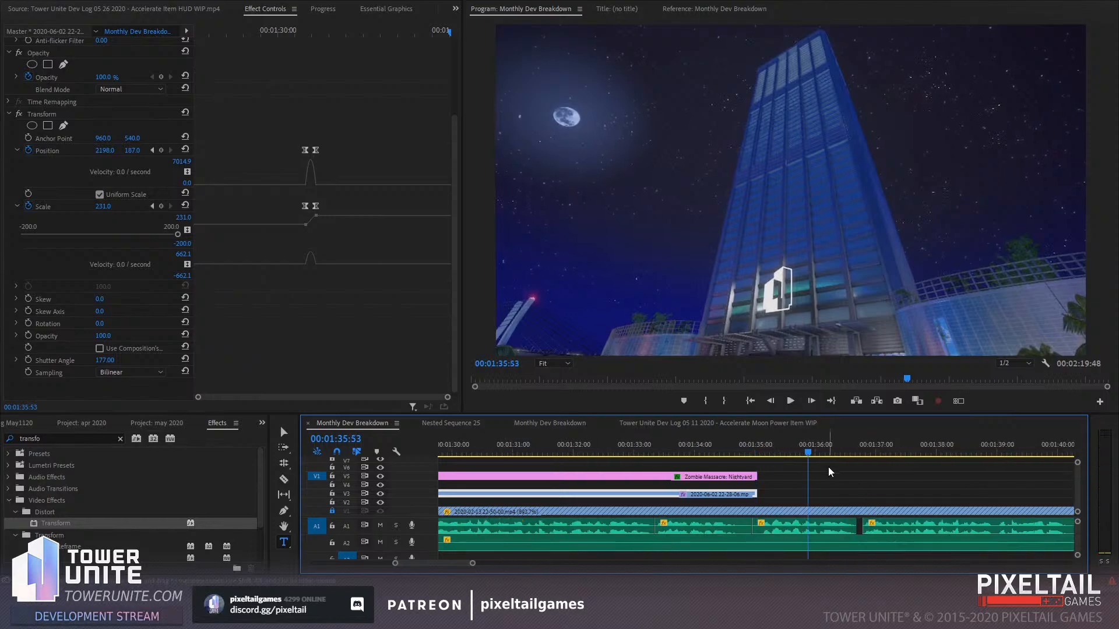
pyautogui.click(739, 445)
pyautogui.click(743, 527)
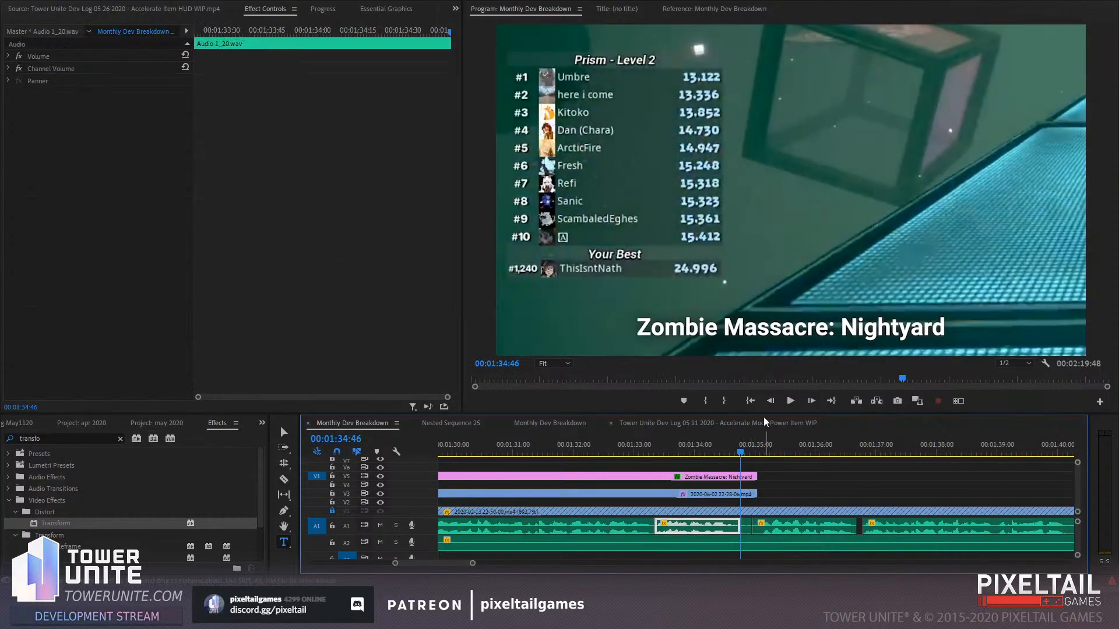
pyautogui.click(757, 447)
pyautogui.click(759, 528)
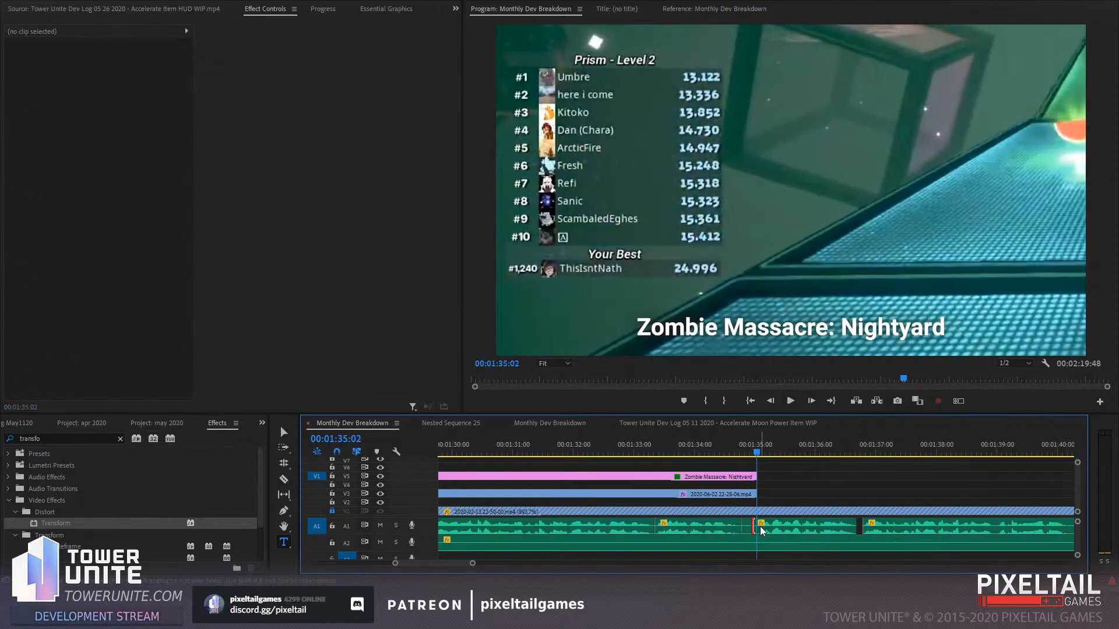
pyautogui.moveTo(759, 526); pyautogui.dragTo(765, 526)
pyautogui.click(746, 526)
pyautogui.press('Delete')
# Shorten the Nightyard title and ball-rolling clip to the preceding narration's end, then shift all following unlocked clips earlier to close the gap
pyautogui.moveTo(755, 476); pyautogui.dragTo(740, 501)
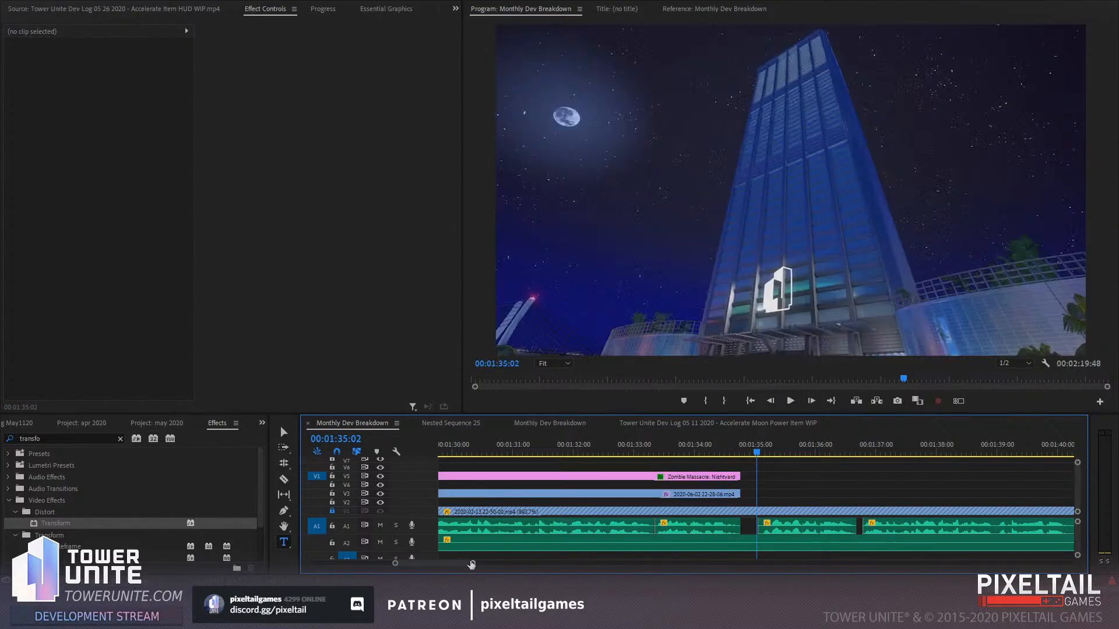
pyautogui.moveTo(472, 565); pyautogui.dragTo(676, 563)
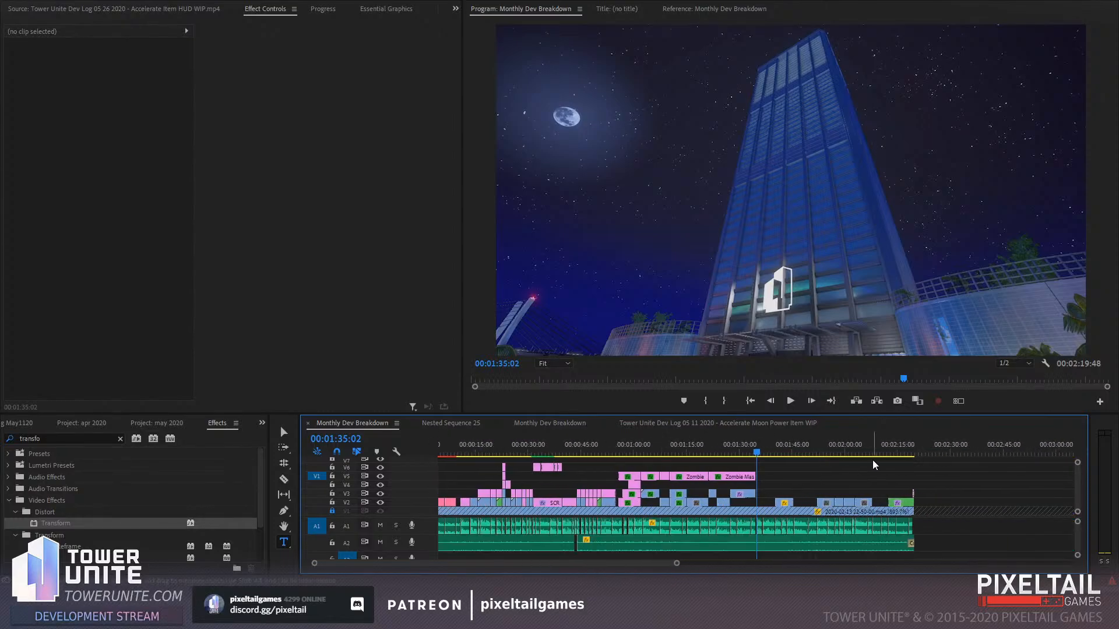
pyautogui.moveTo(958, 471); pyautogui.dragTo(758, 534)
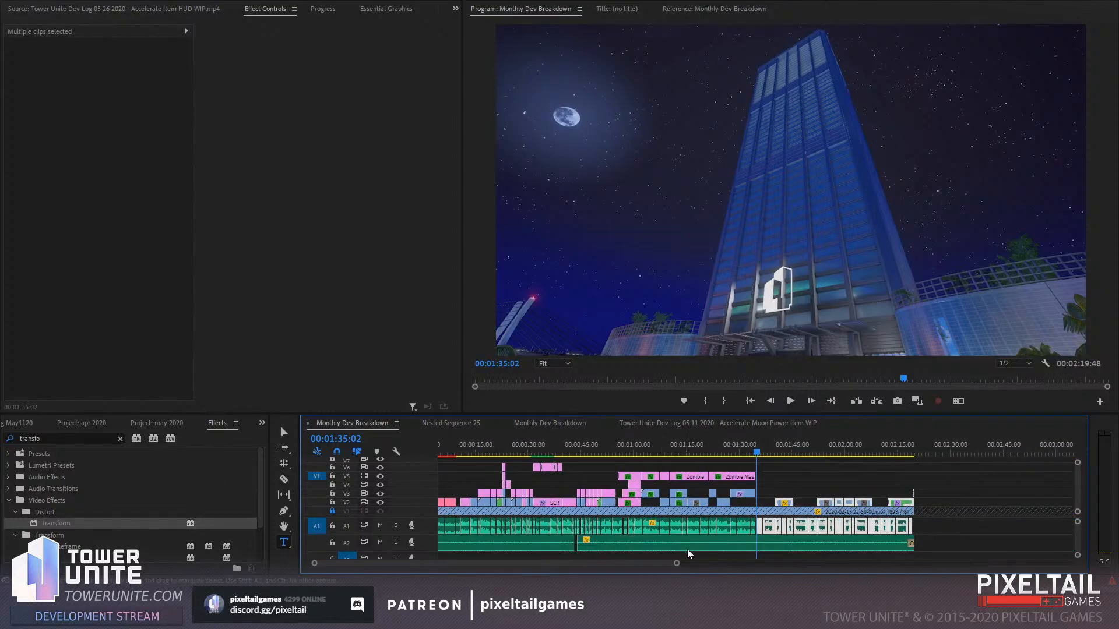
pyautogui.moveTo(677, 564); pyautogui.dragTo(522, 578)
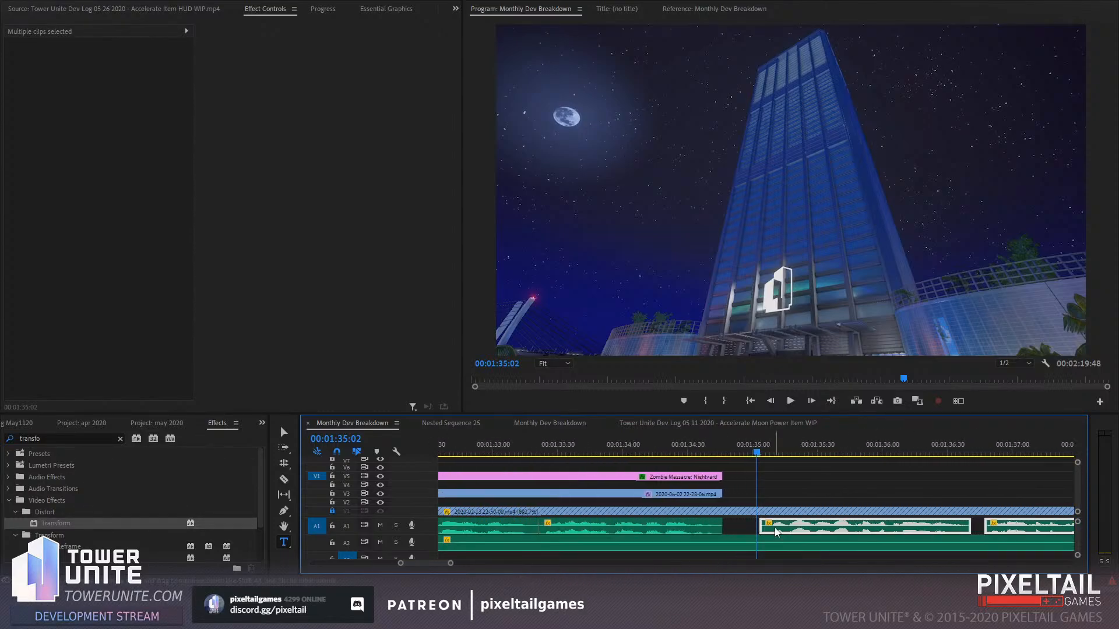
pyautogui.moveTo(780, 527); pyautogui.dragTo(744, 530)
pyautogui.click(578, 447)
pyautogui.press('space')
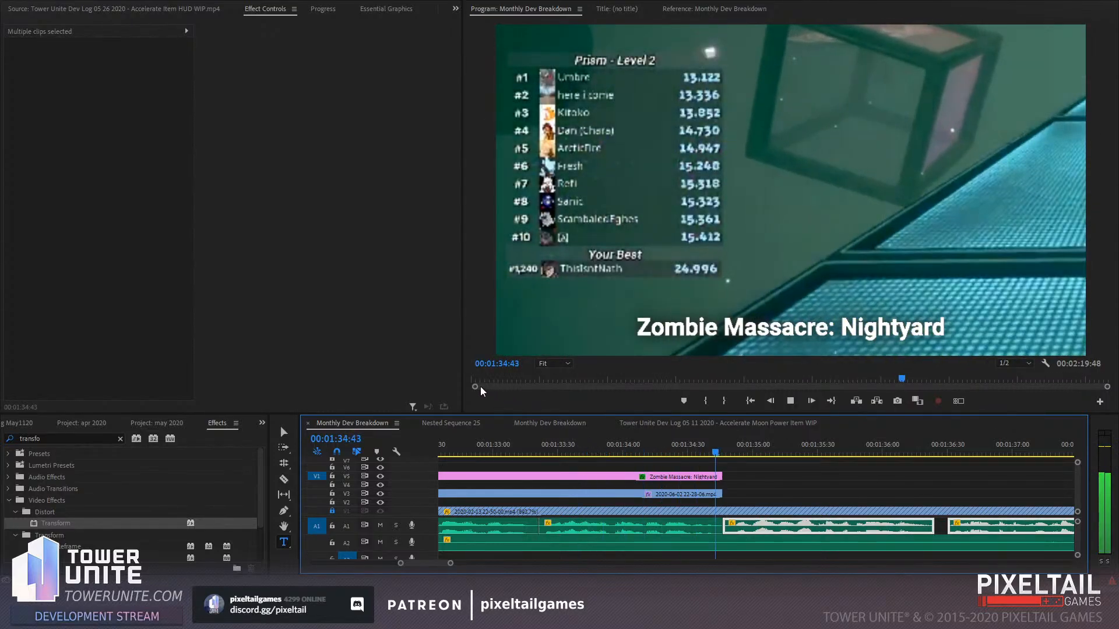
# Nudge the selected following clips slightly later to leave a small pause in the narration, and play back the transition
pyautogui.click(729, 453)
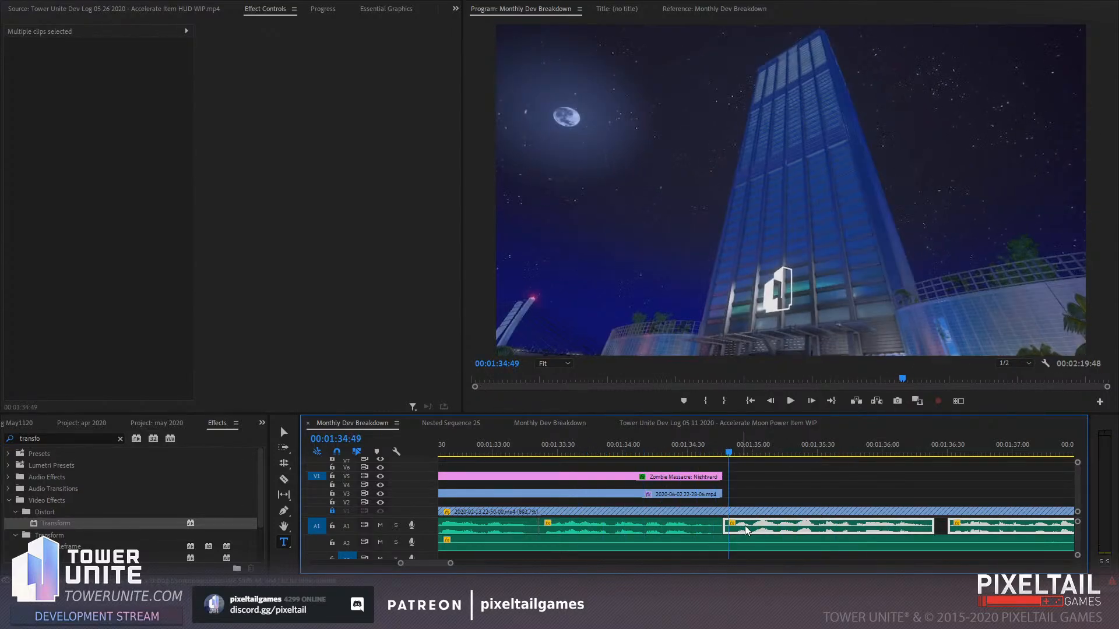
pyautogui.moveTo(747, 529); pyautogui.dragTo(752, 529)
pyautogui.click(660, 449)
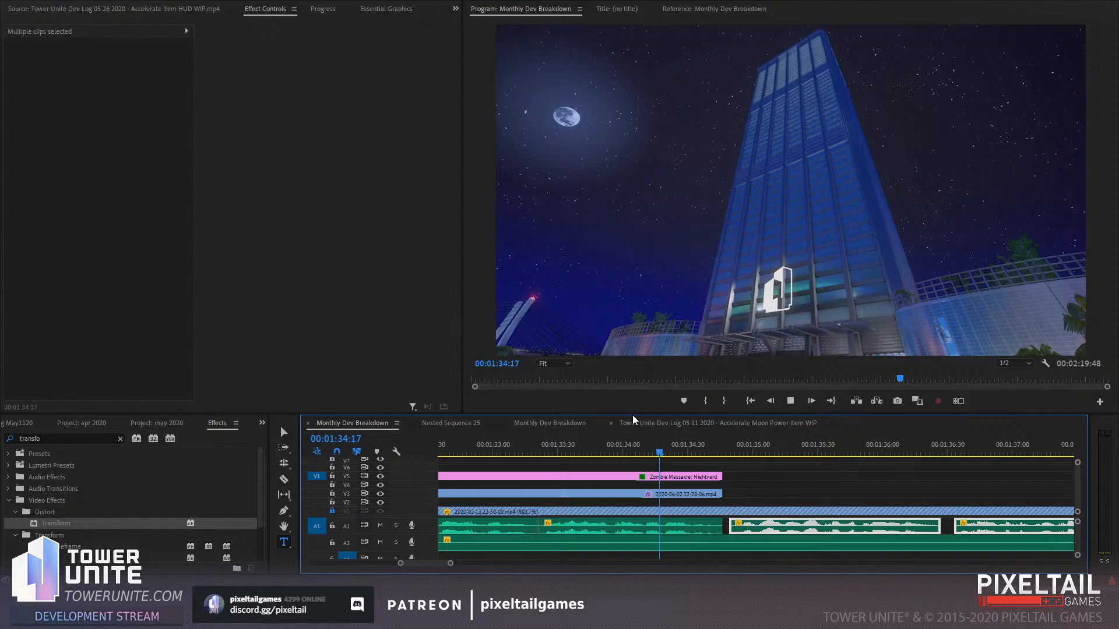
pyautogui.press('space')
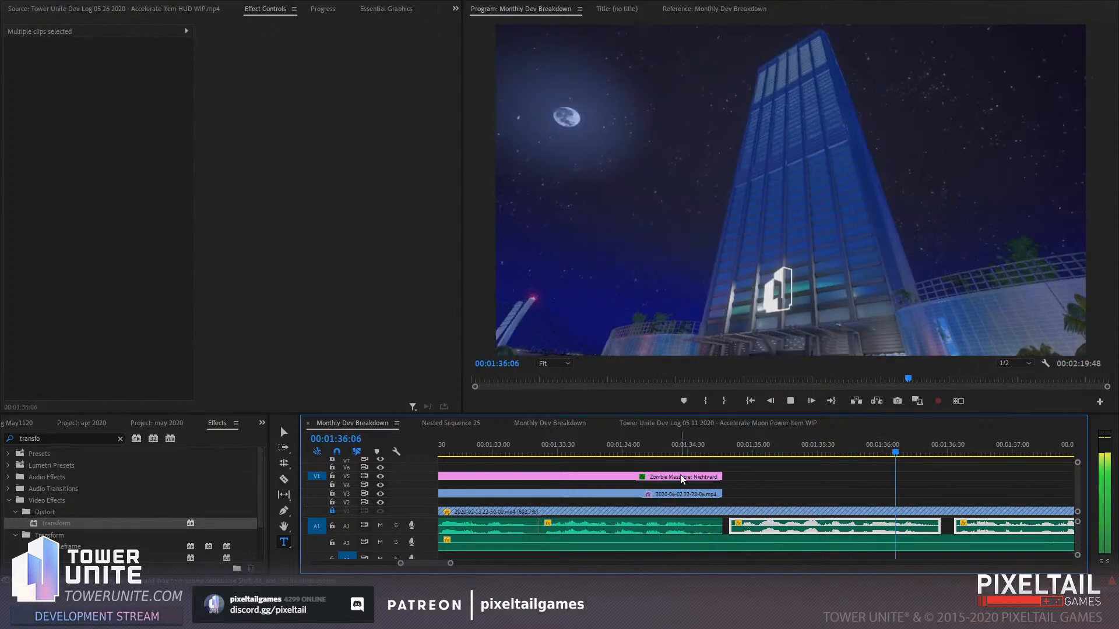
pyautogui.moveTo(450, 563); pyautogui.dragTo(484, 563)
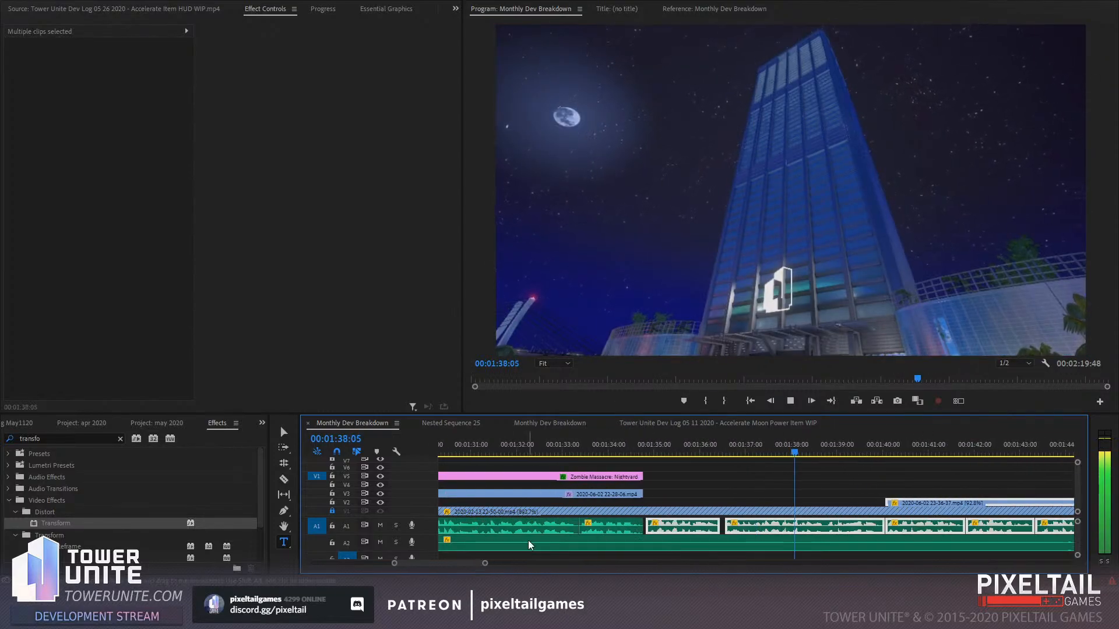
# Place the white-and-orange gun image on V2 directly after the ball-rolling clip and set its Scale to 50
pyautogui.click(673, 448)
pyautogui.click(728, 473)
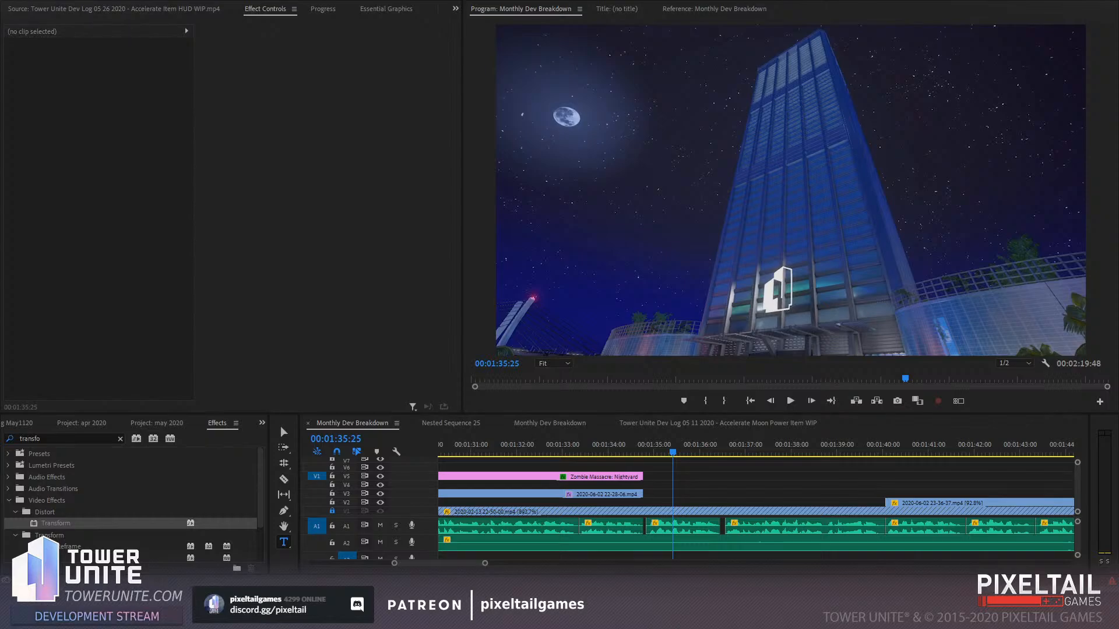
pyautogui.moveTo(645, 494)
pyautogui.mouseDown()
pyautogui.moveTo(659, 494)
pyautogui.moveTo(648, 503)
pyautogui.mouseUp()
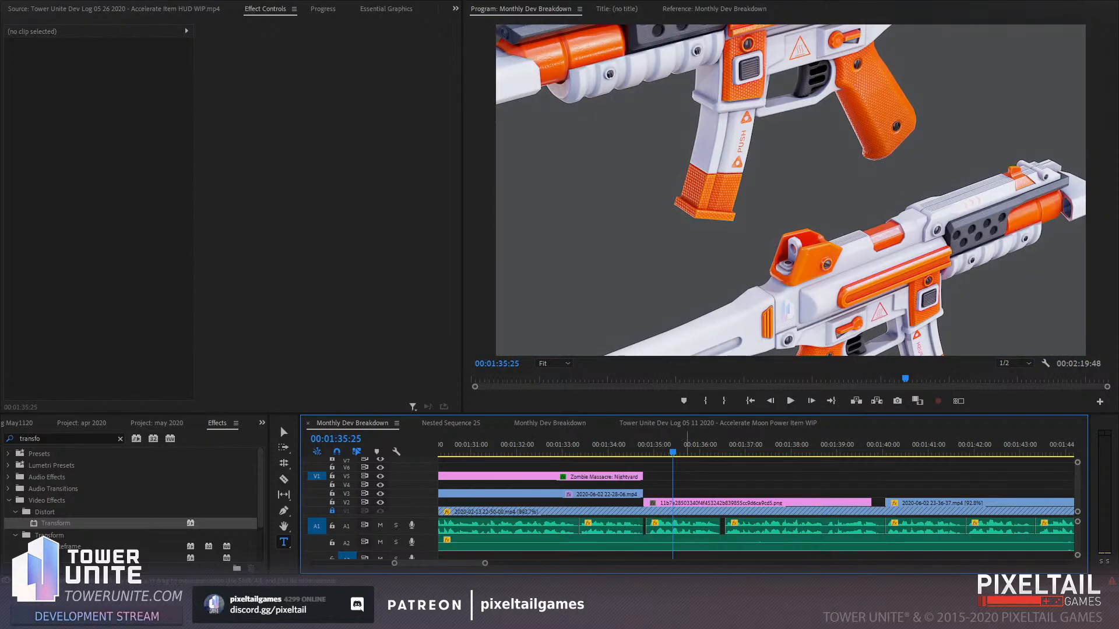
pyautogui.click(697, 503)
pyautogui.moveTo(104, 81); pyautogui.dragTo(74, 81)
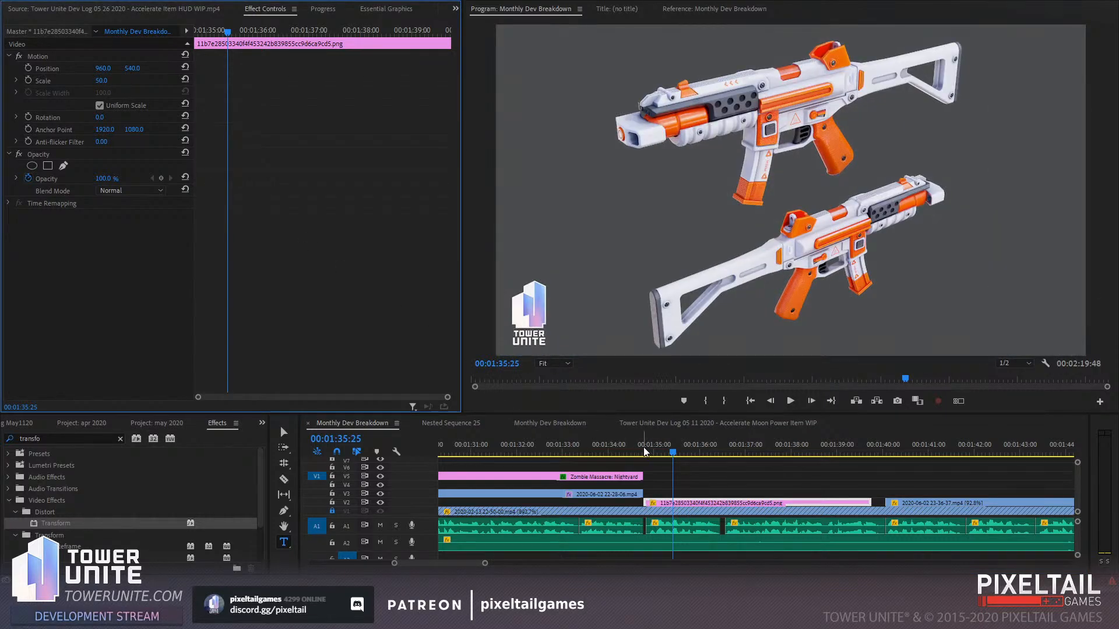
# Split the Zombie Massacre: Nightyard title at about 00:01:24 and trim both parts to meet at the ball-rolling clip's start
pyautogui.click(599, 454)
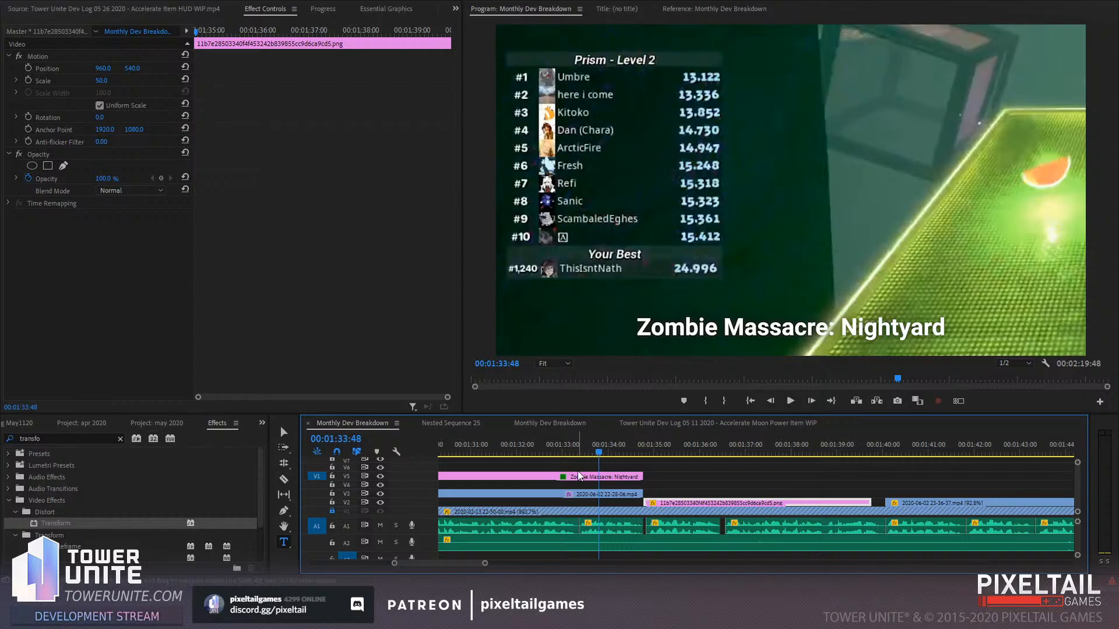
pyautogui.scroll(6, 471, 501)
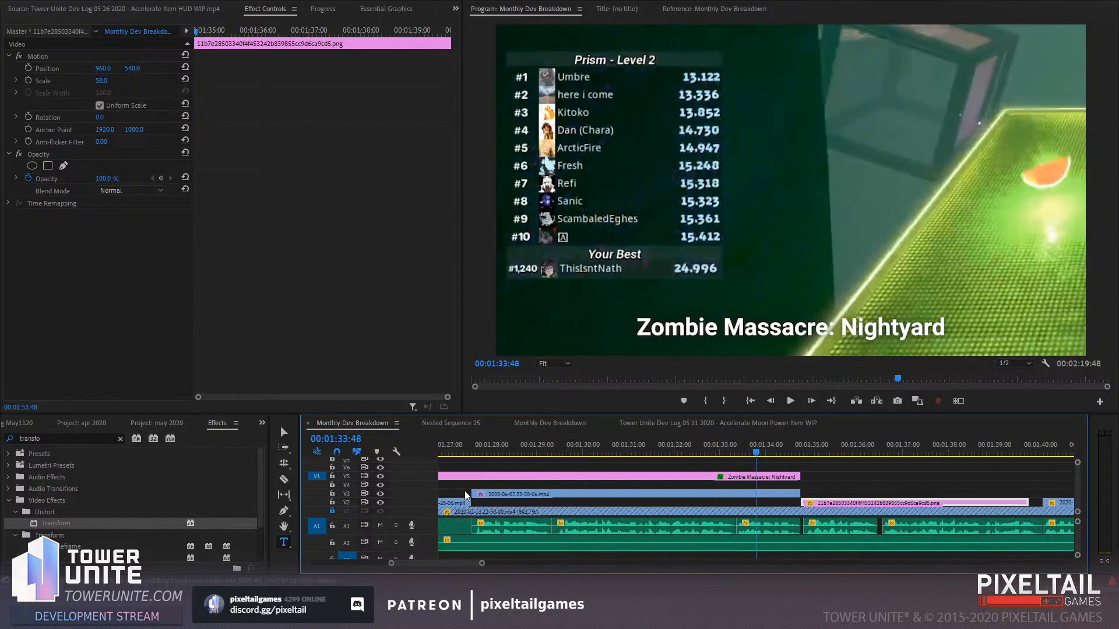
pyautogui.scroll(3, 464, 491)
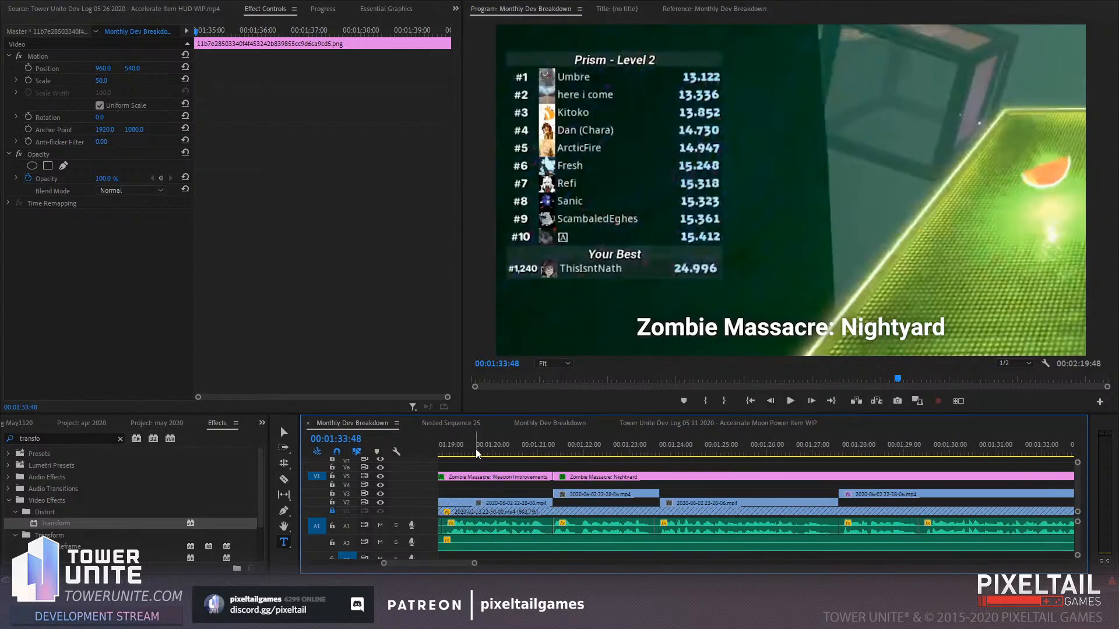
pyautogui.click(471, 449)
pyautogui.moveTo(475, 564); pyautogui.dragTo(509, 563)
pyautogui.click(831, 474)
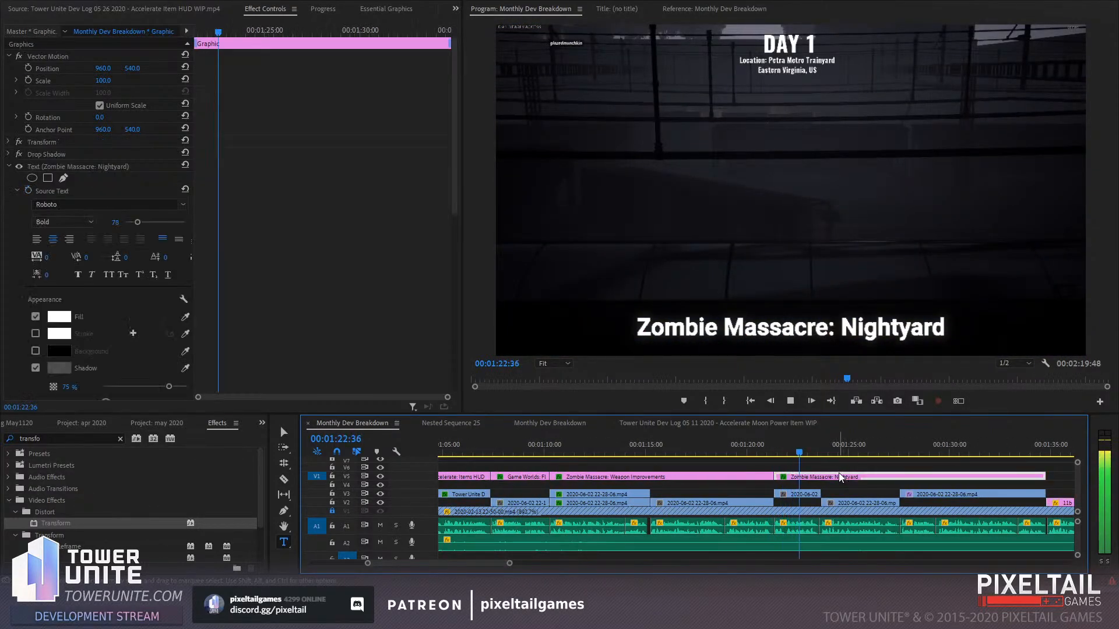
pyautogui.hotkey('ctrl', 'k')
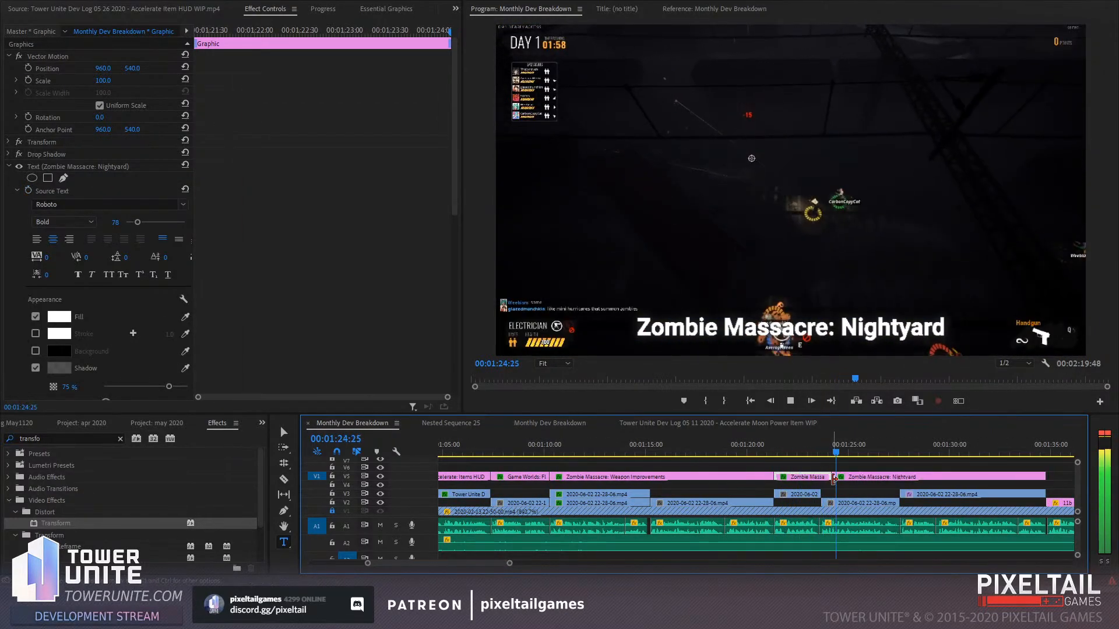
pyautogui.moveTo(837, 480); pyautogui.dragTo(901, 477)
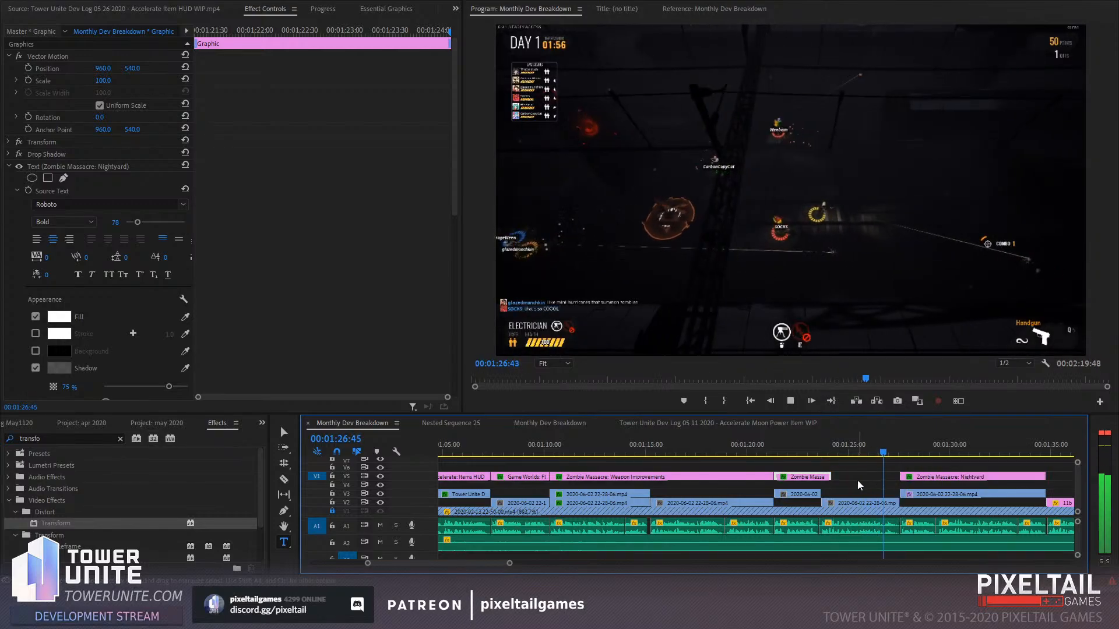
pyautogui.moveTo(828, 477); pyautogui.dragTo(899, 477)
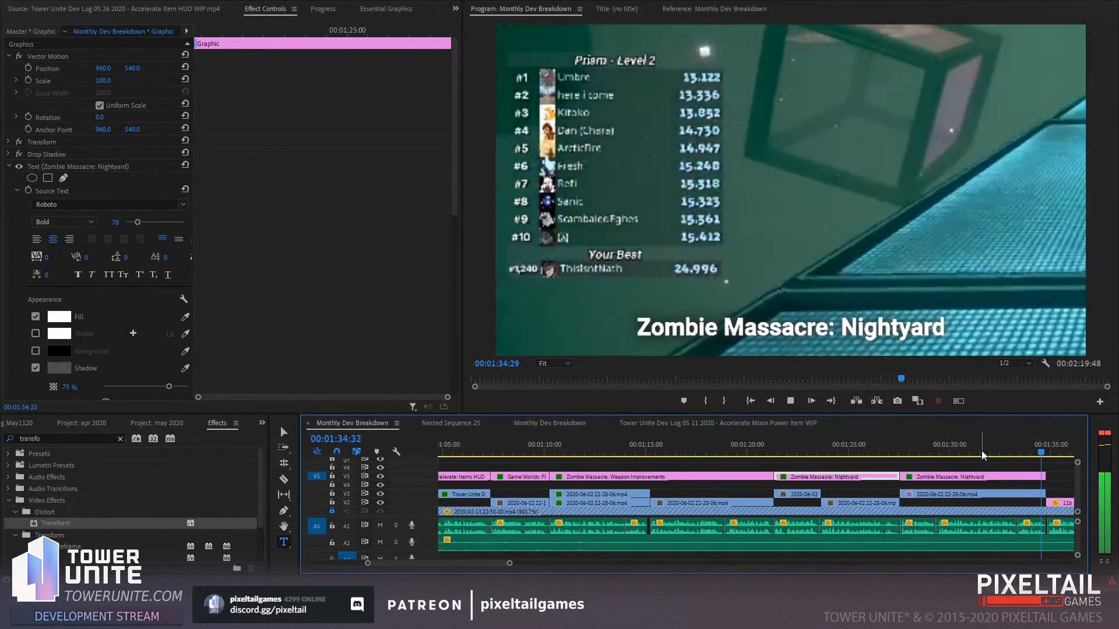
# Change the title over the ball-rolling clip to "Ball Race: Leaderboard HUD"
pyautogui.click(784, 397)
pyautogui.press('space')
pyautogui.scroll(5, 563, 481)
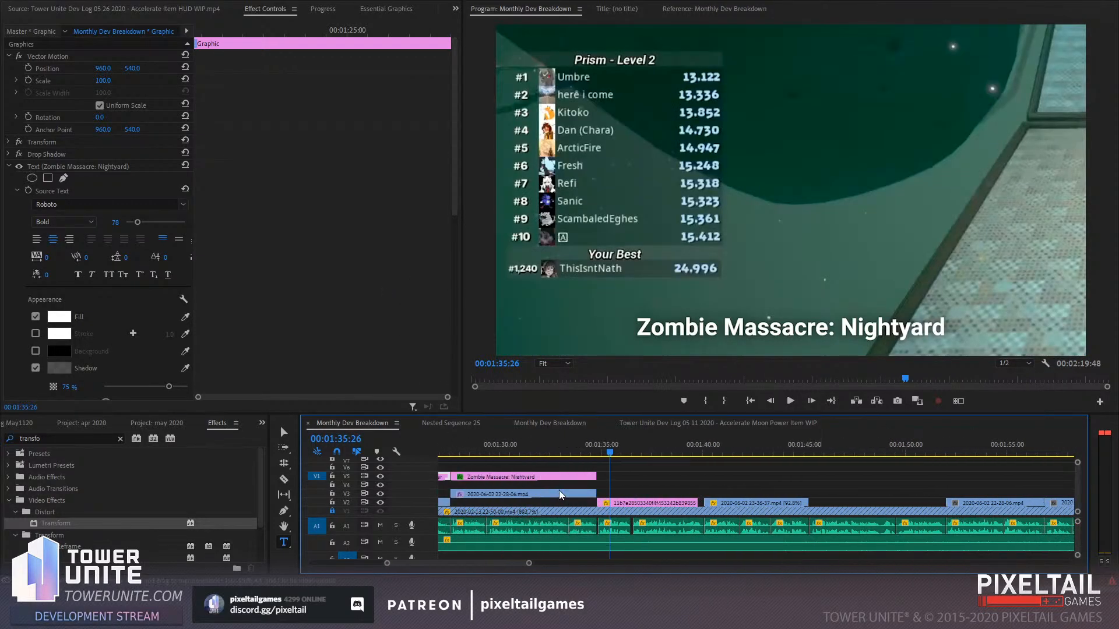
pyautogui.click(543, 452)
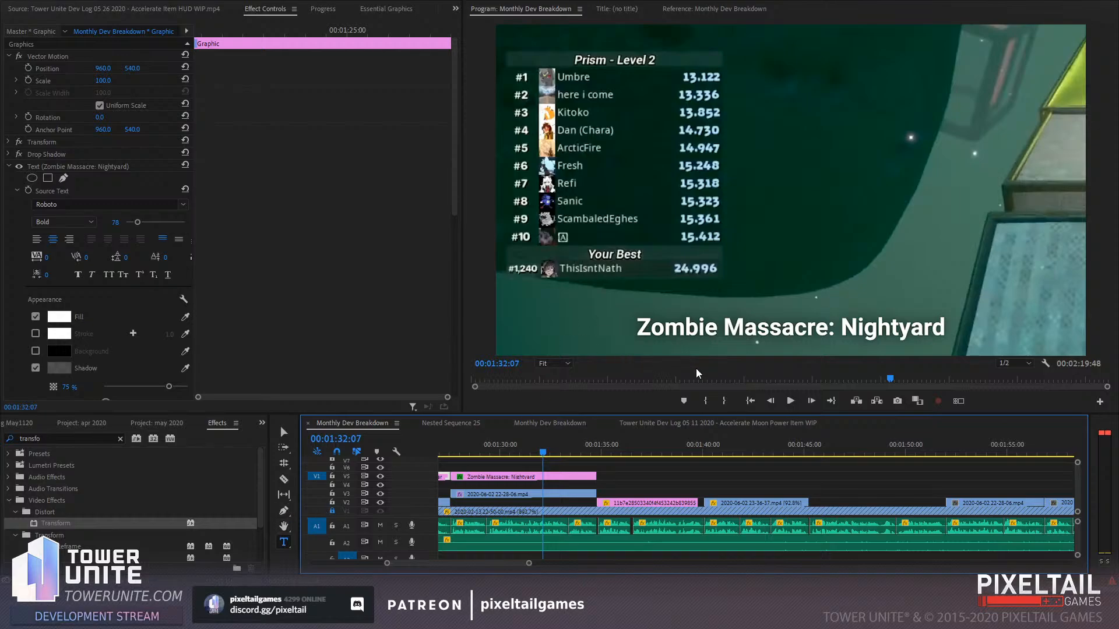
pyautogui.moveTo(640, 327); pyautogui.dragTo(959, 319)
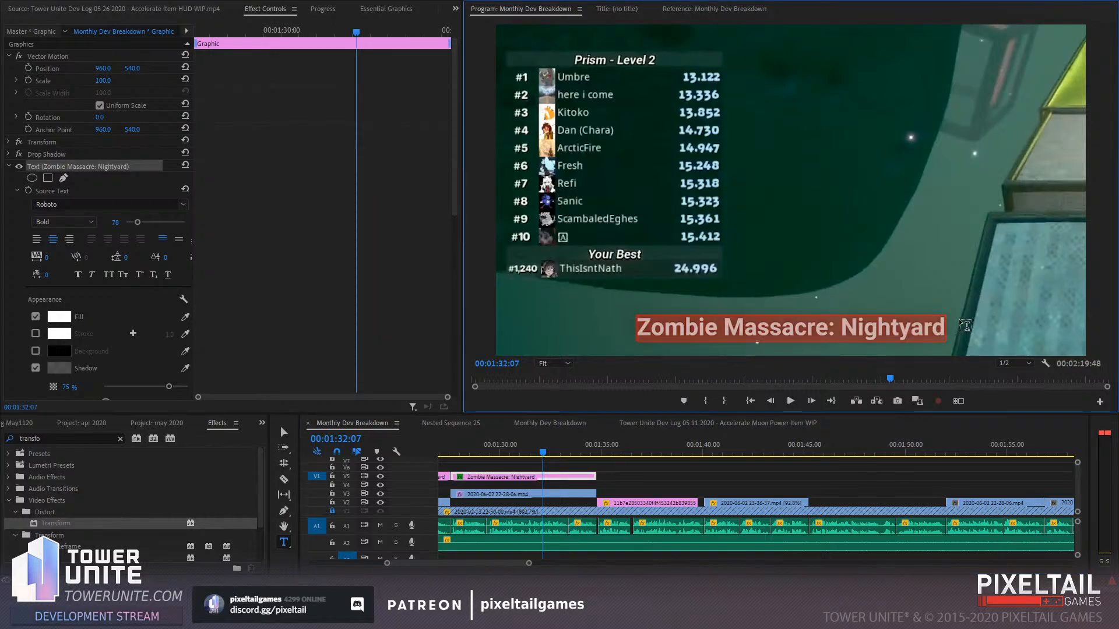
pyautogui.write('Ball Race:')
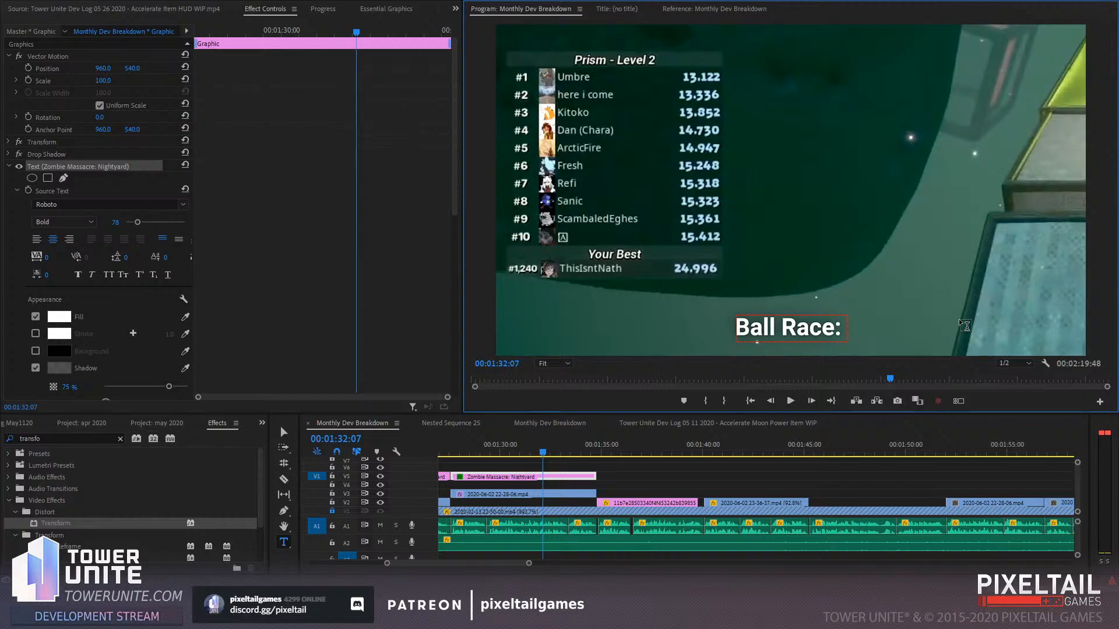
pyautogui.write(' Leaderboa')
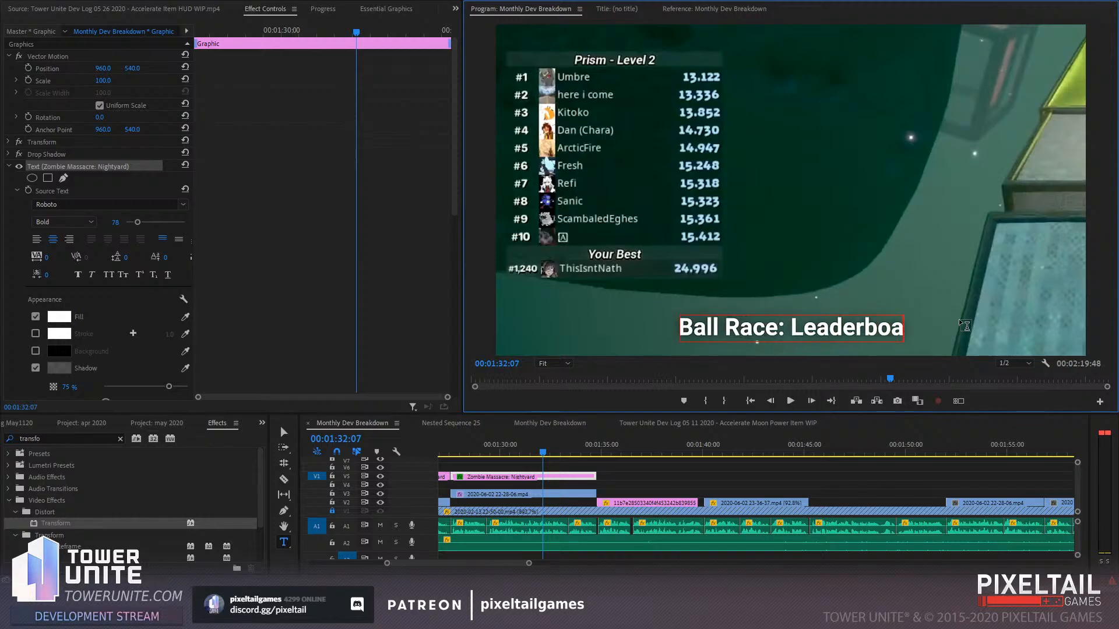
pyautogui.write('rd HUD')
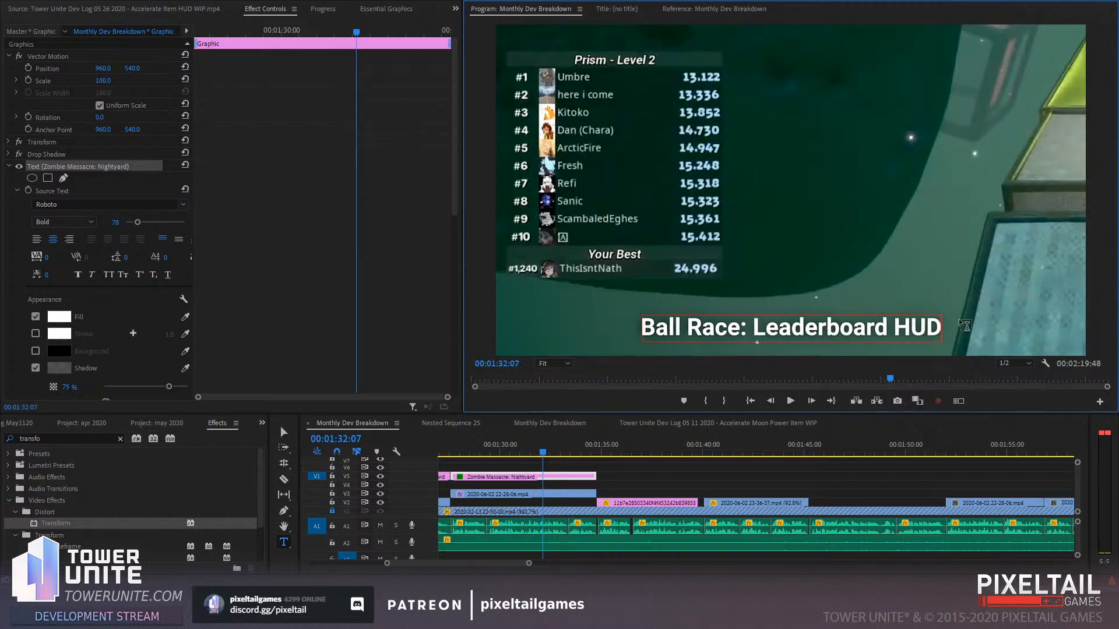
# Play back the gun image section and extend the image to the start of the next gameplay clip
pyautogui.click(611, 447)
pyautogui.press('space')
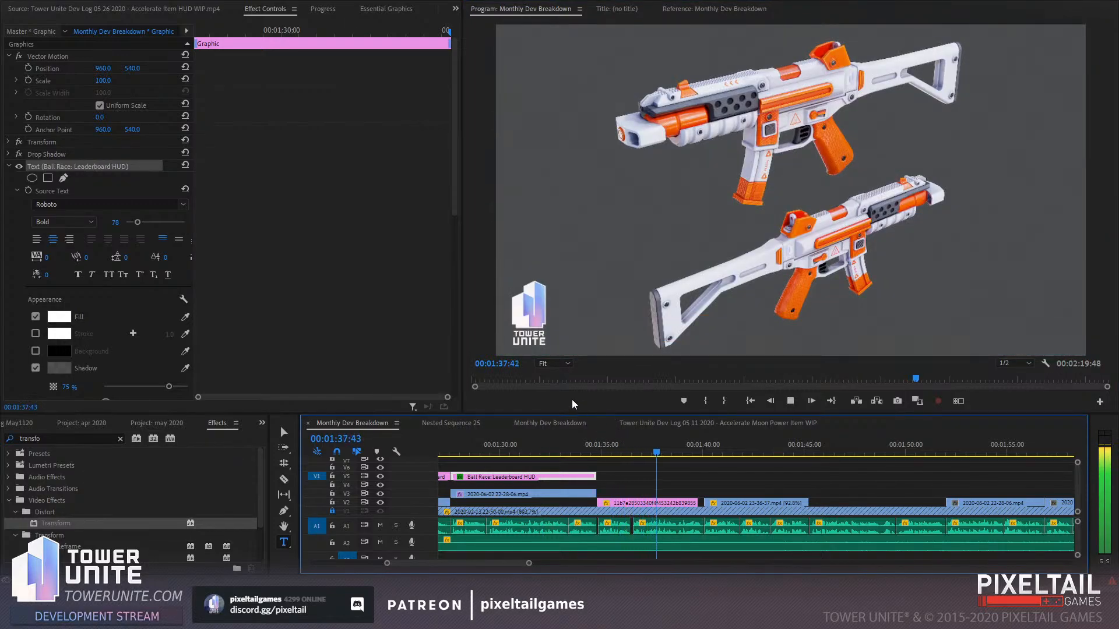
pyautogui.click(610, 447)
pyautogui.moveTo(690, 505); pyautogui.dragTo(703, 504)
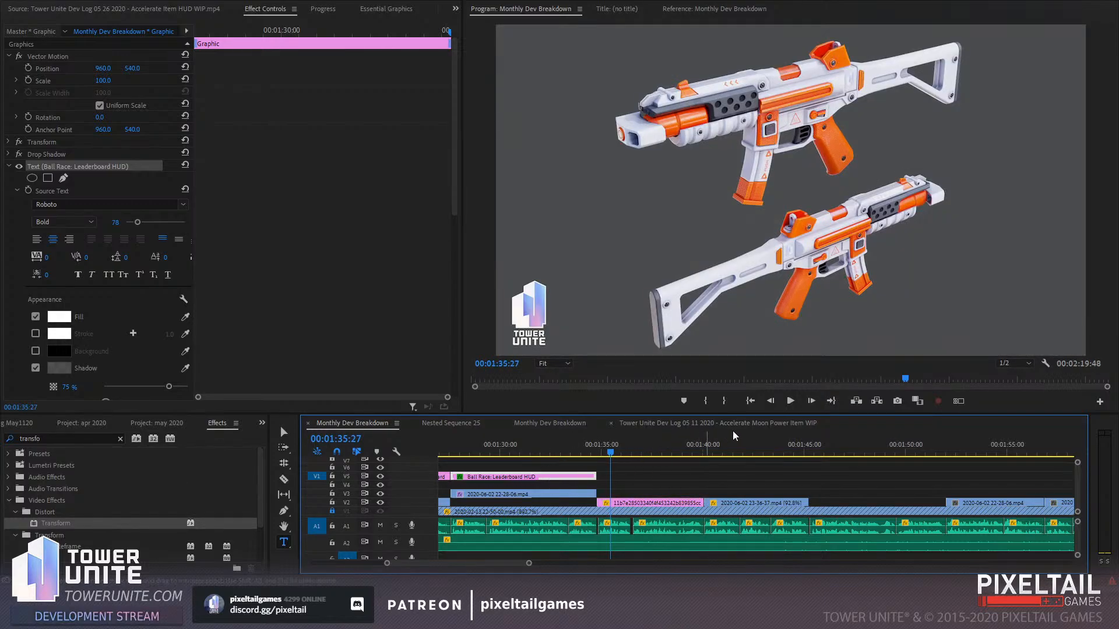
# Paste a copy of the Ball Race title and place it on V3 above the gun image, aligned with its start
pyautogui.click(786, 448)
pyautogui.hotkey('ctrl', 'v')
pyautogui.moveTo(790, 477); pyautogui.dragTo(634, 498)
pyautogui.click(615, 445)
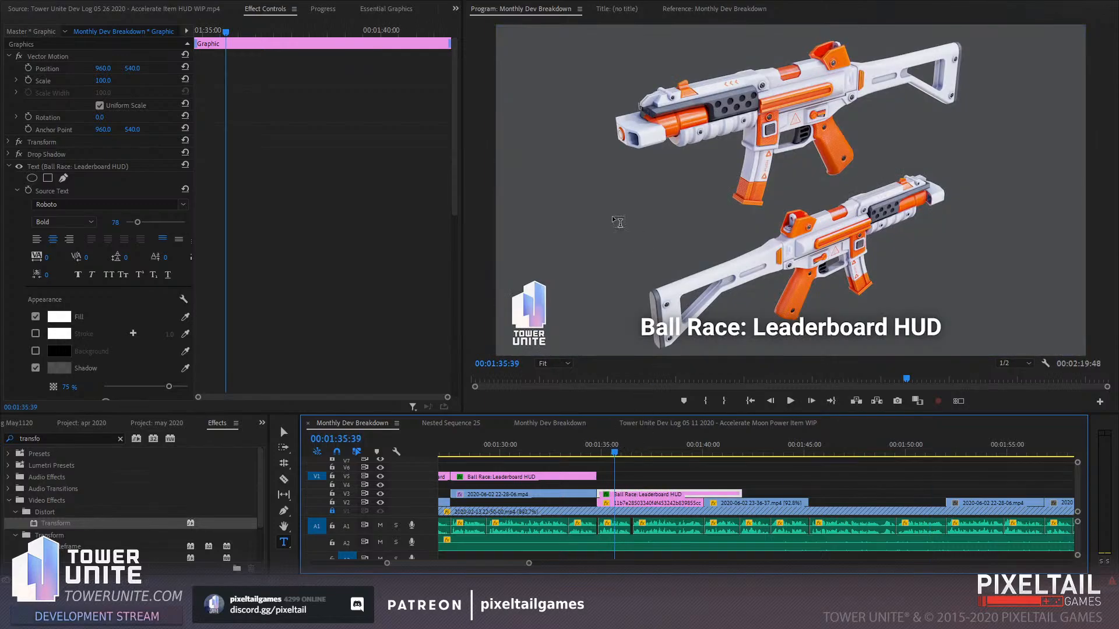
# Change the title over the gun image to "Shooting Gallery: Time Gun" and play the section from about 00:01:33
pyautogui.click(719, 317)
pyautogui.hotkey('ctrl', 'a')
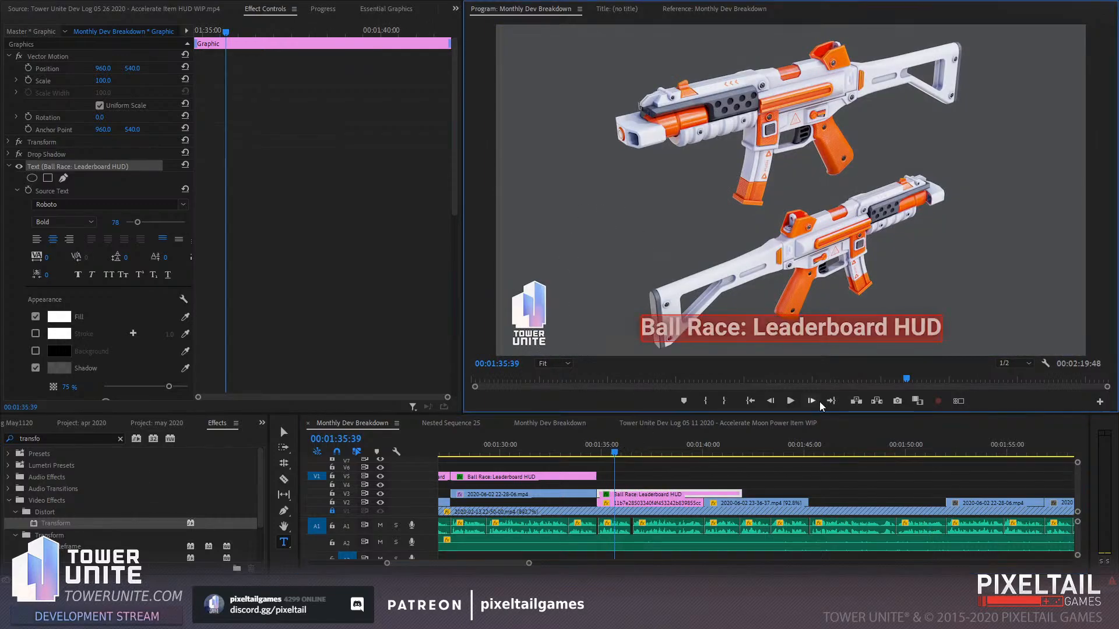
pyautogui.write('Shi')
pyautogui.press('BackSpace')
pyautogui.write('ooting G')
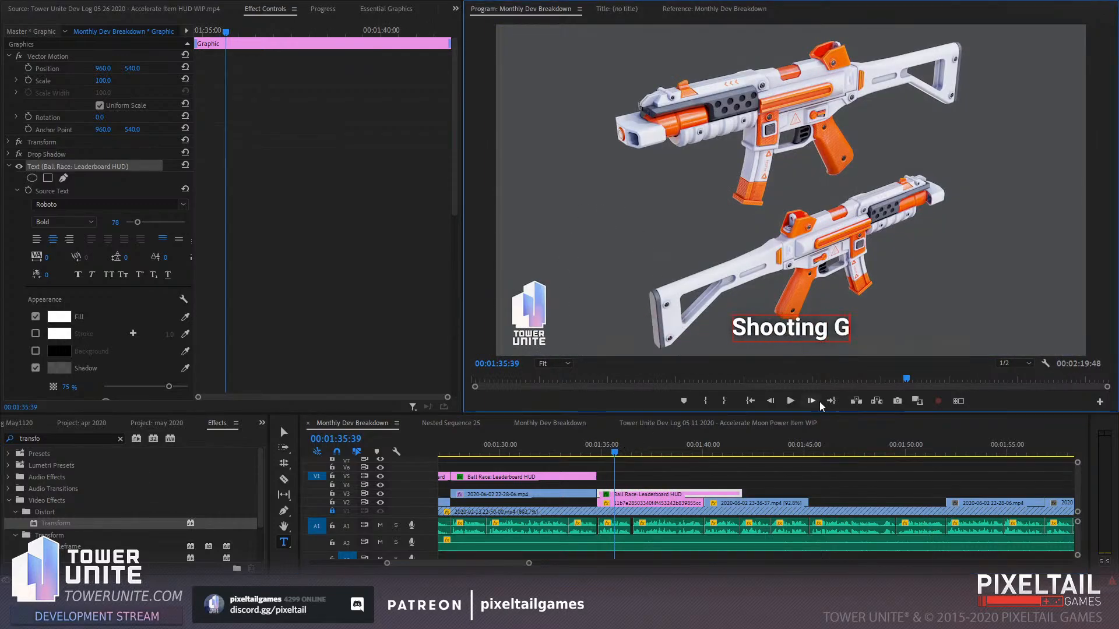
pyautogui.write('allery: Time Gun')
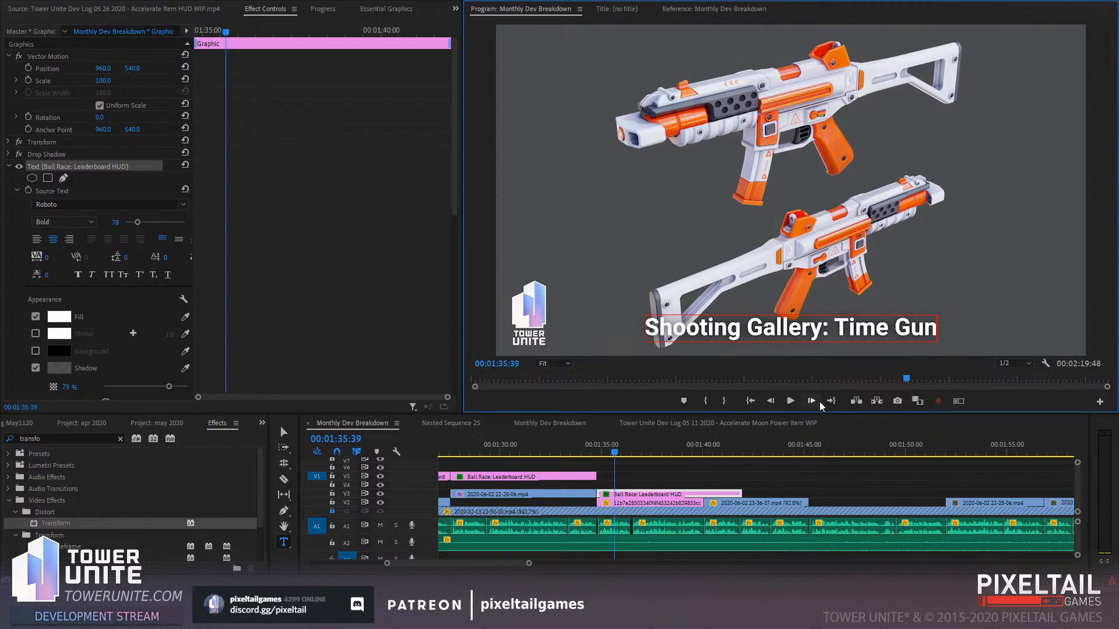
pyautogui.click(559, 449)
pyautogui.press('space')
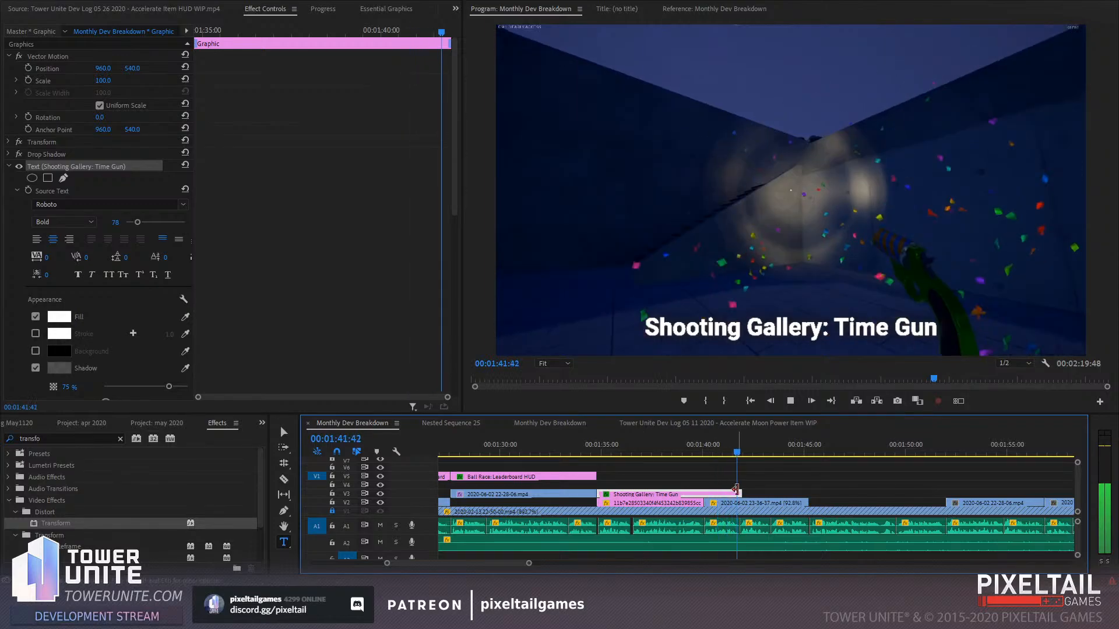
# Trim the Time Gun title to the gun image's end and place a copy above the following gameplay clip, aligned with its start
pyautogui.moveTo(740, 494); pyautogui.dragTo(698, 494)
pyautogui.click(713, 449)
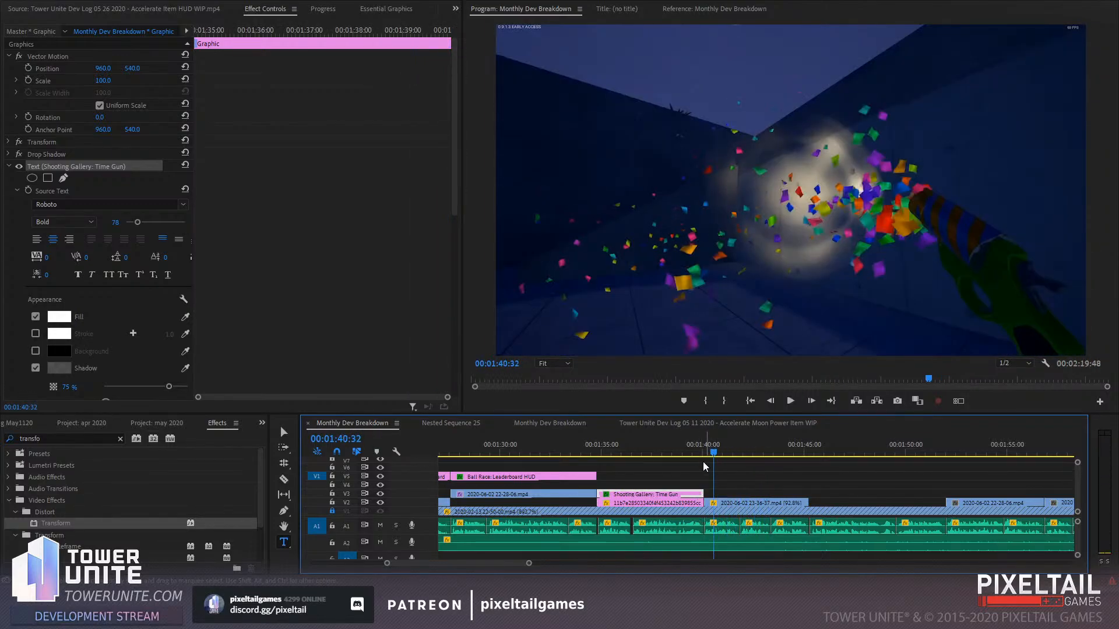
pyautogui.click(738, 441)
pyautogui.hotkey('ctrl', 'v')
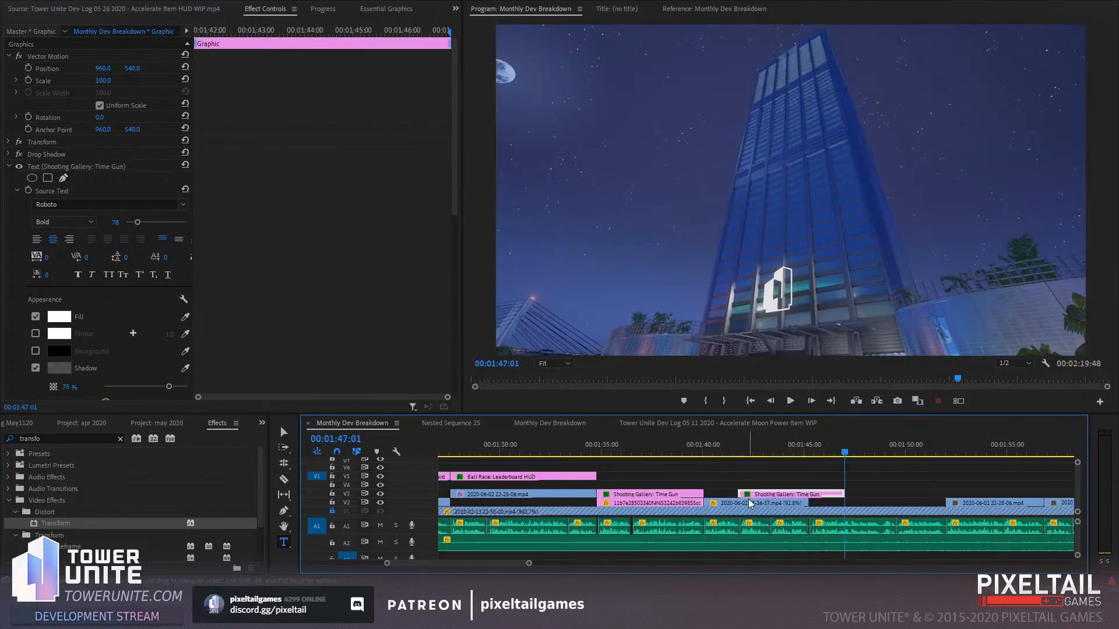
pyautogui.moveTo(759, 494); pyautogui.dragTo(726, 494)
# Change the title over the flashlight gameplay clip to "Improved Flashlight"
pyautogui.click(746, 441)
pyautogui.click(786, 317)
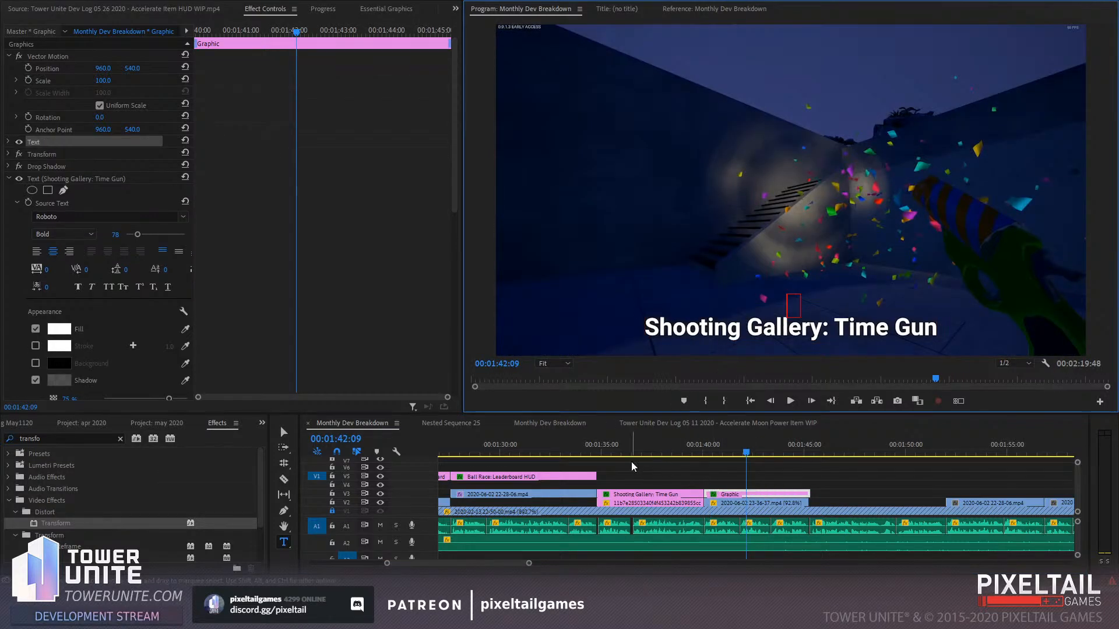
pyautogui.hotkey('ctrl', 'z')
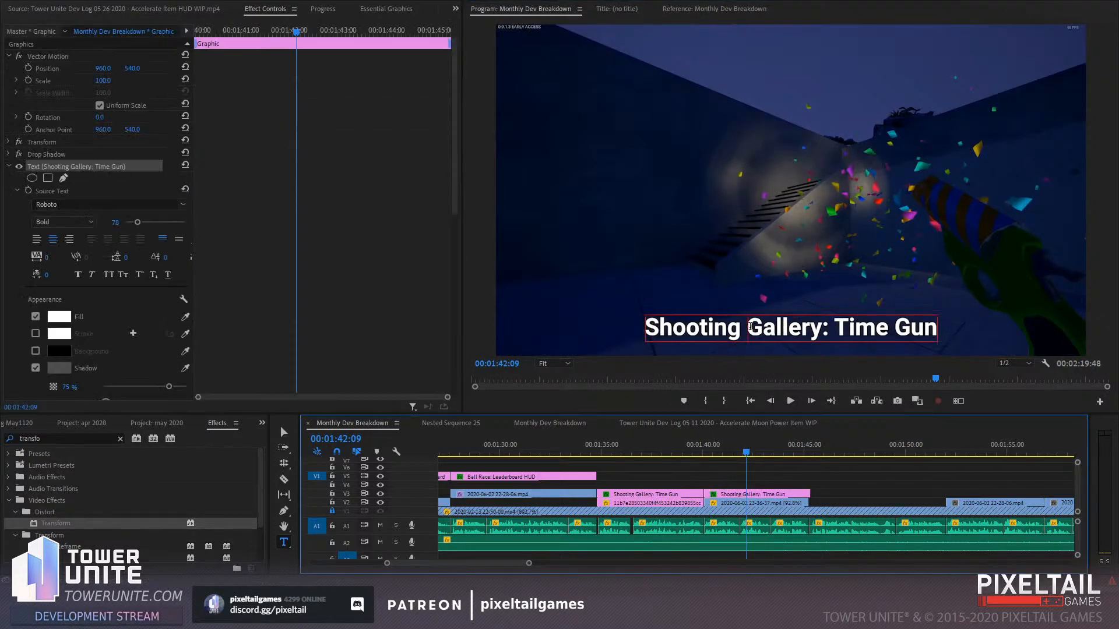
pyautogui.write('Improveme')
pyautogui.press('BackSpace')
pyautogui.press('BackSpace')
pyautogui.write('d')
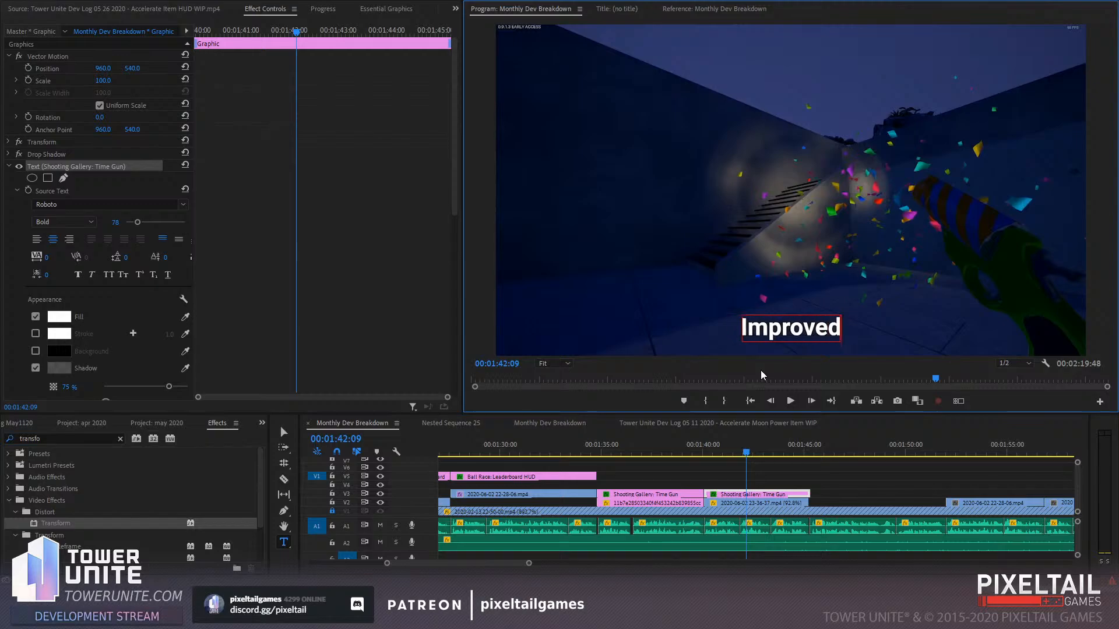
pyautogui.write(' Flashlight')
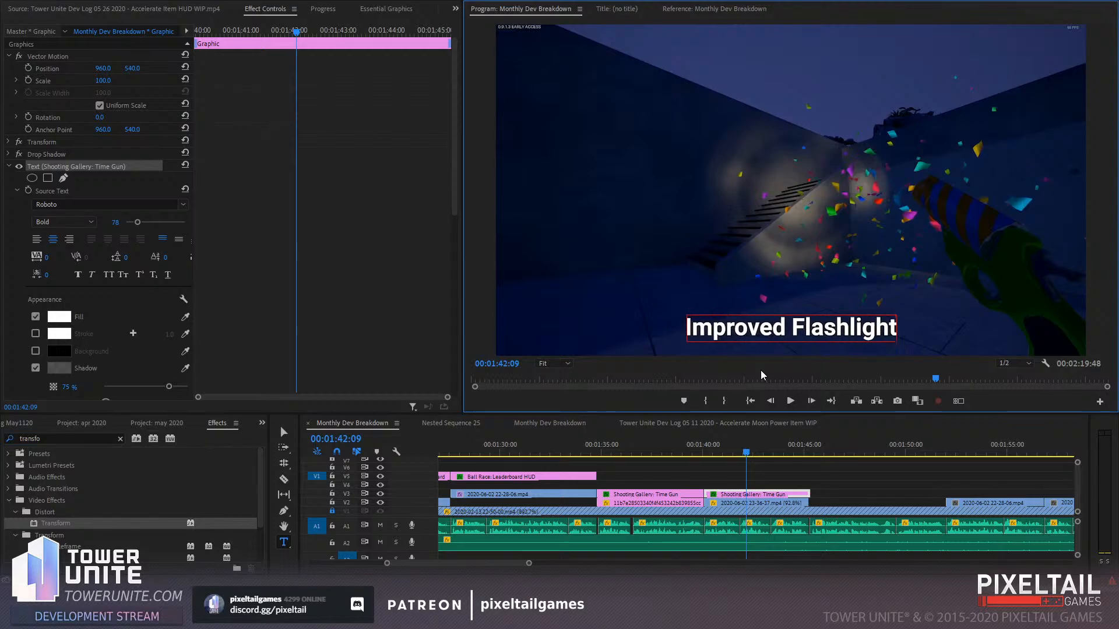
pyautogui.moveTo(792, 327); pyautogui.dragTo(909, 334)
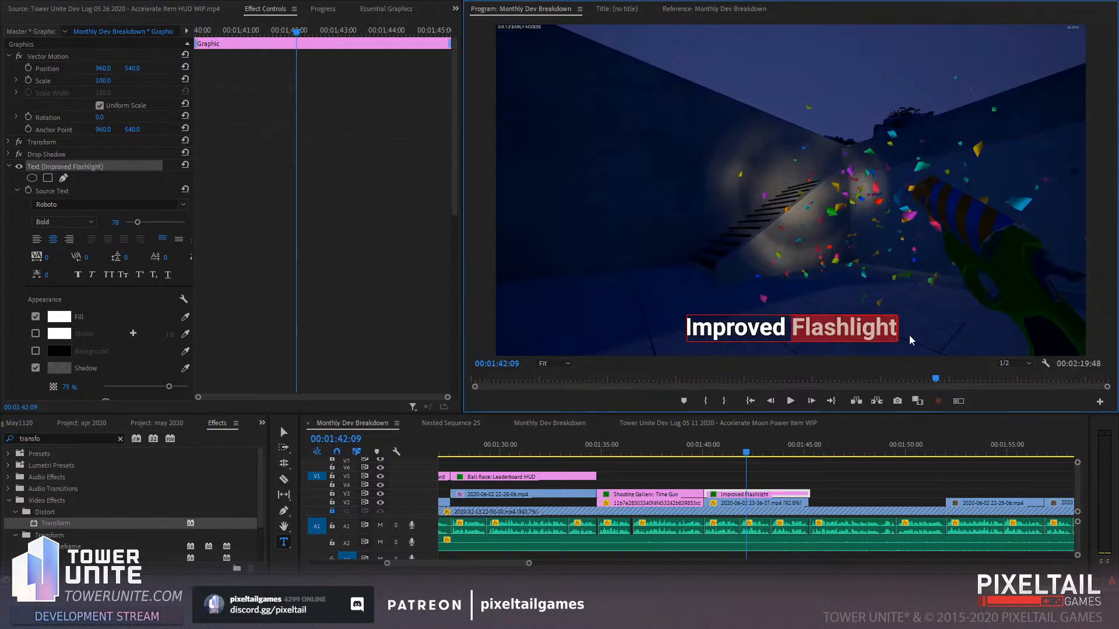
pyautogui.click(816, 462)
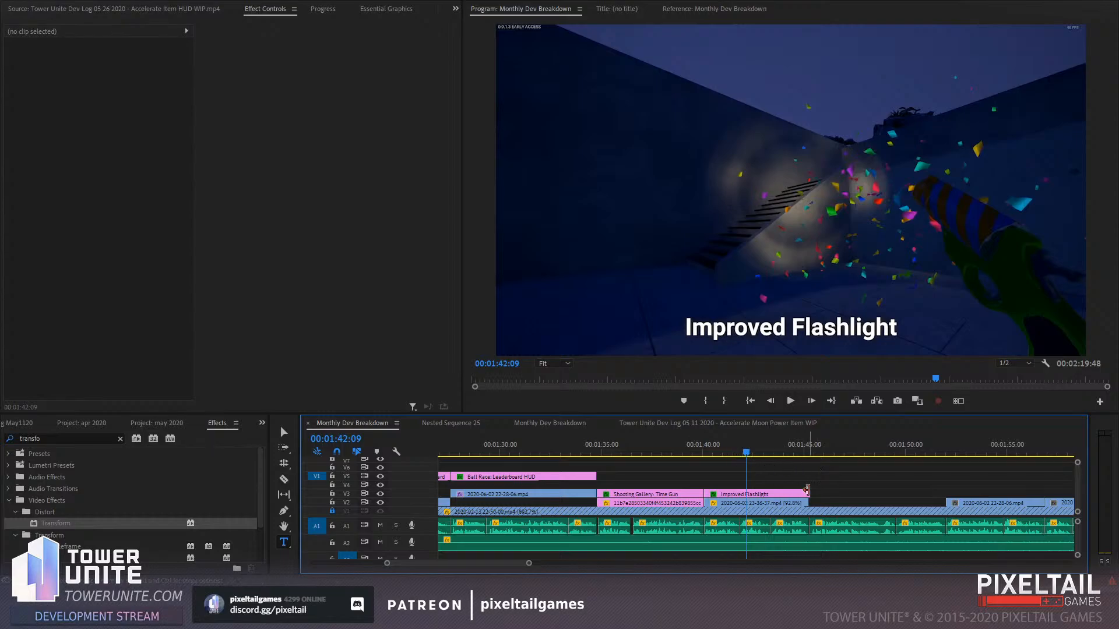
# Play back the flashlight section and the narration that follows from about 00:01:39
pyautogui.click(693, 447)
pyautogui.press('space')
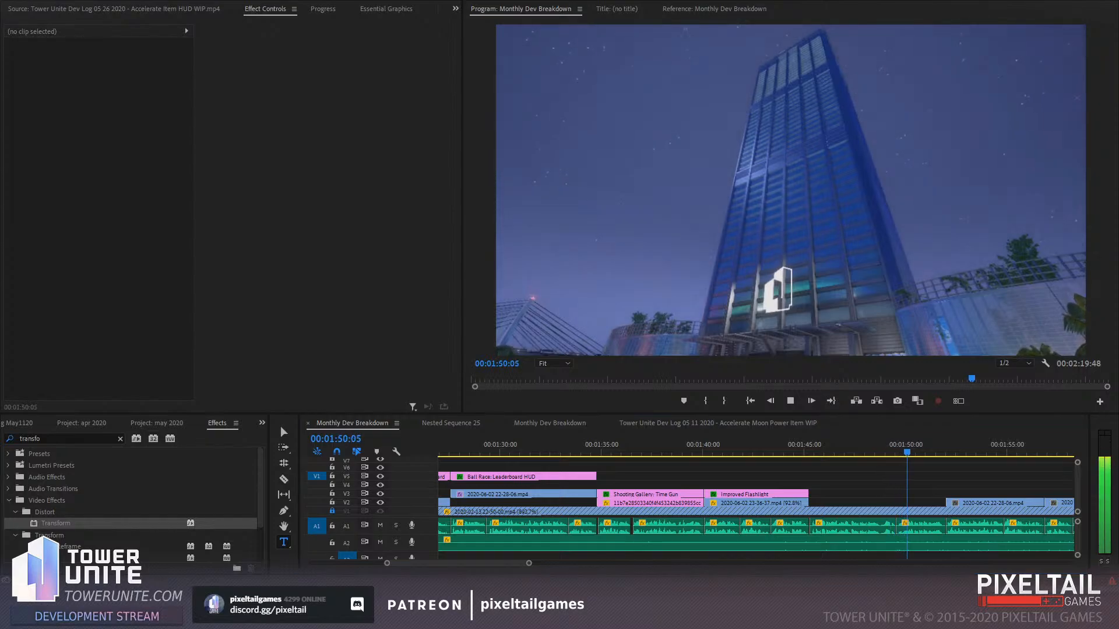
pyautogui.click(880, 445)
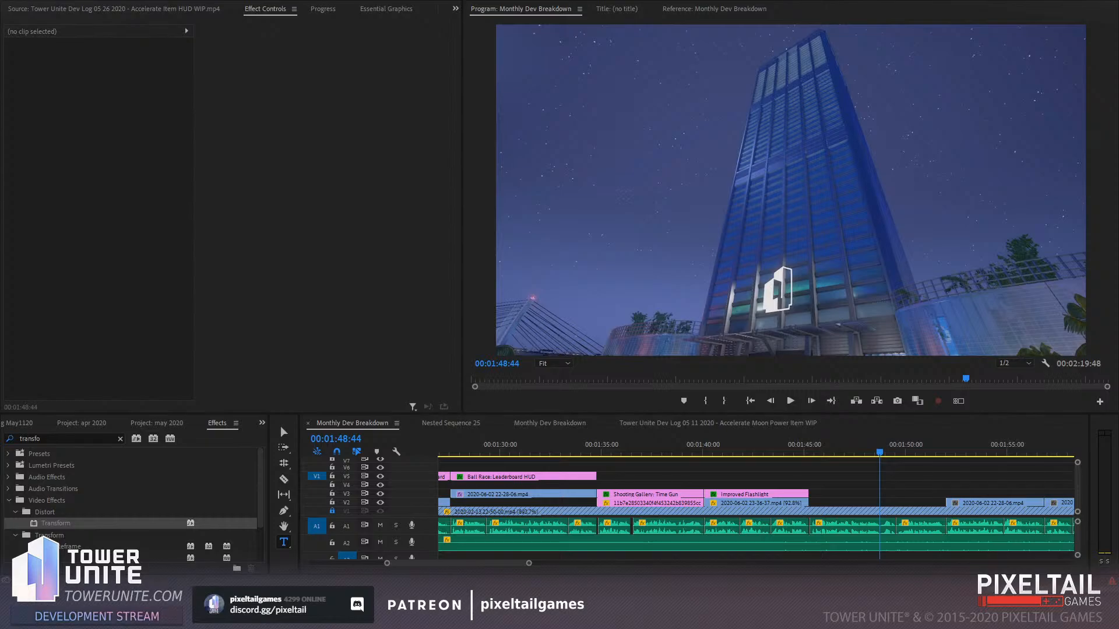
# Add the old/new moon comparison image after the flashlight clip and align the cut between them at 00:01:45:24
pyautogui.moveTo(762, 466); pyautogui.dragTo(812, 476)
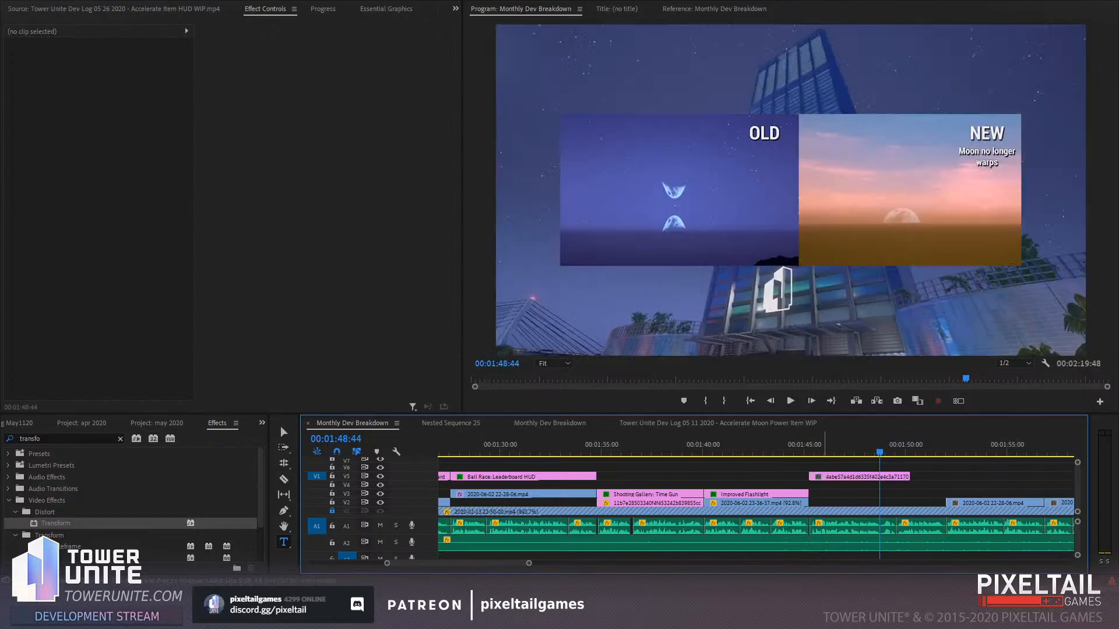
pyautogui.moveTo(809, 438); pyautogui.dragTo(813, 438)
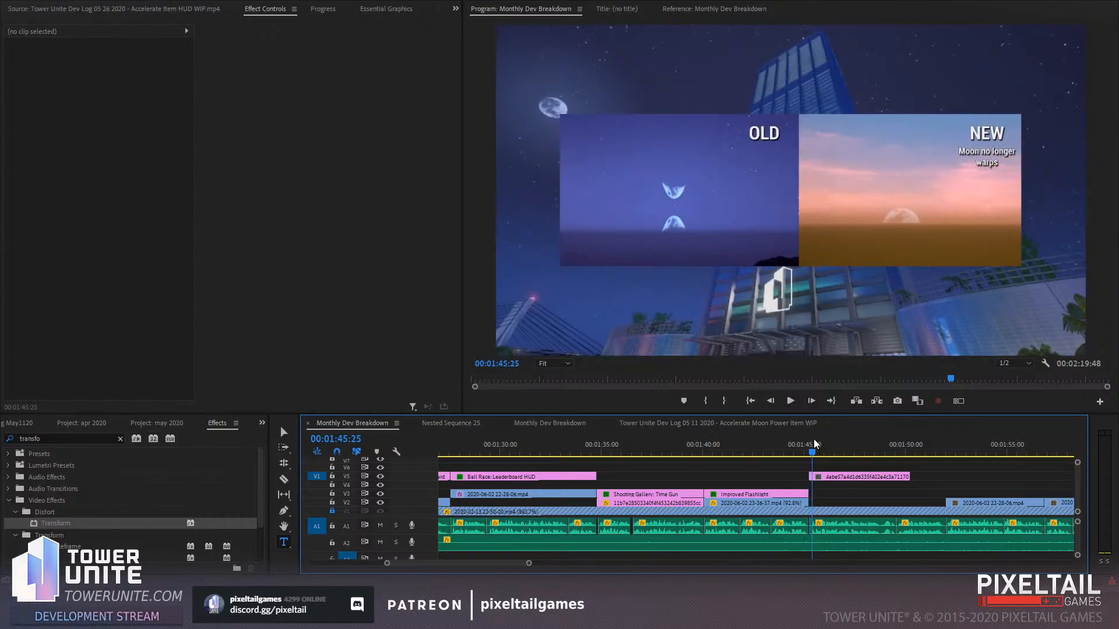
pyautogui.moveTo(530, 566); pyautogui.dragTo(483, 570)
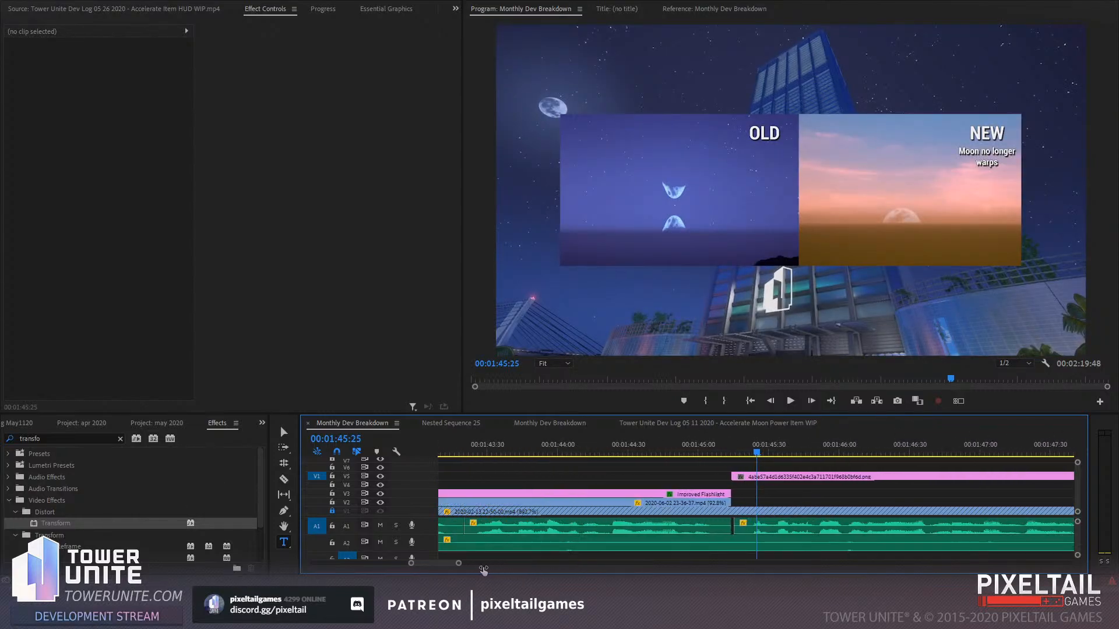
pyautogui.moveTo(742, 494)
pyautogui.mouseDown()
pyautogui.moveTo(755, 498)
pyautogui.moveTo(732, 495)
pyautogui.moveTo(751, 496)
pyautogui.moveTo(755, 478)
pyautogui.mouseUp()
pyautogui.moveTo(460, 565); pyautogui.dragTo(503, 564)
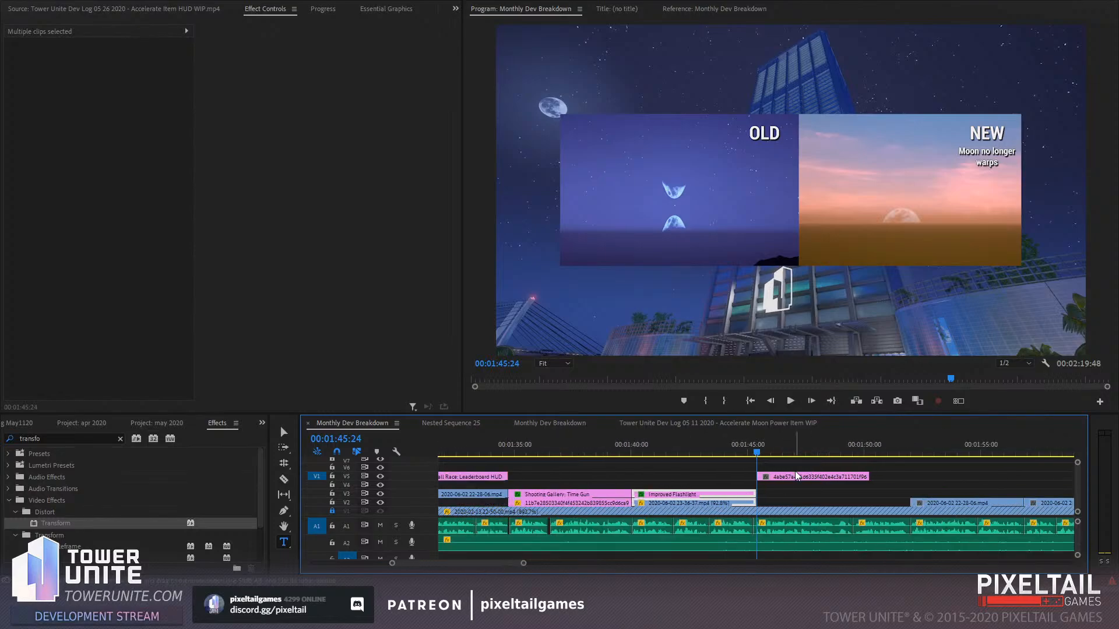
# Extend the moon comparison image on V2 to the start of the next gameplay clip and set its scale to 123
pyautogui.moveTo(797, 476); pyautogui.dragTo(796, 494)
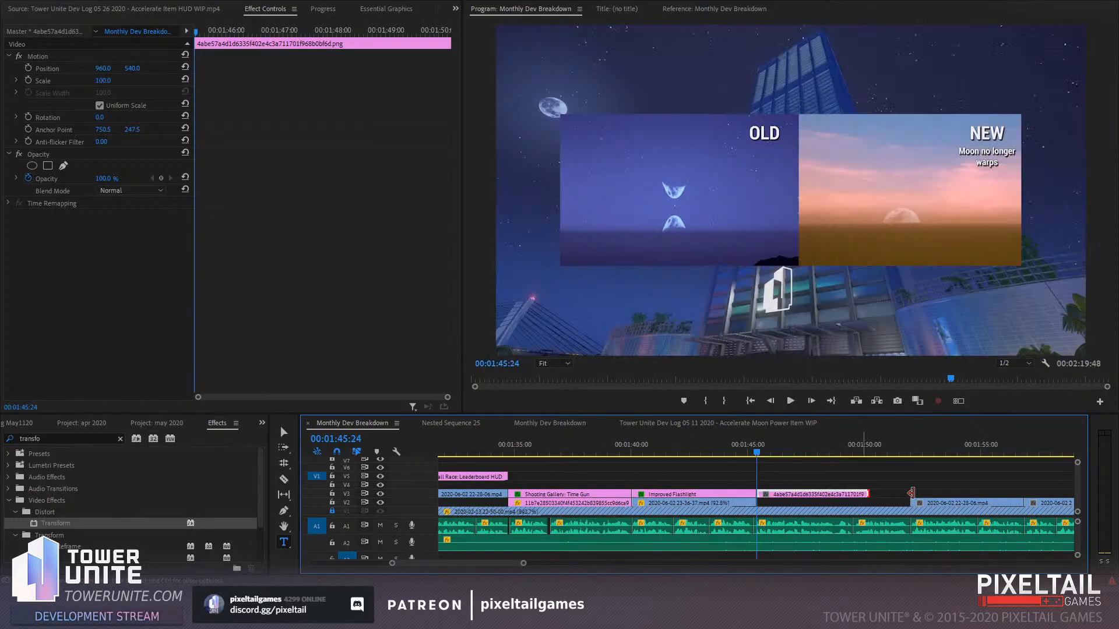
pyautogui.moveTo(911, 493); pyautogui.dragTo(909, 493)
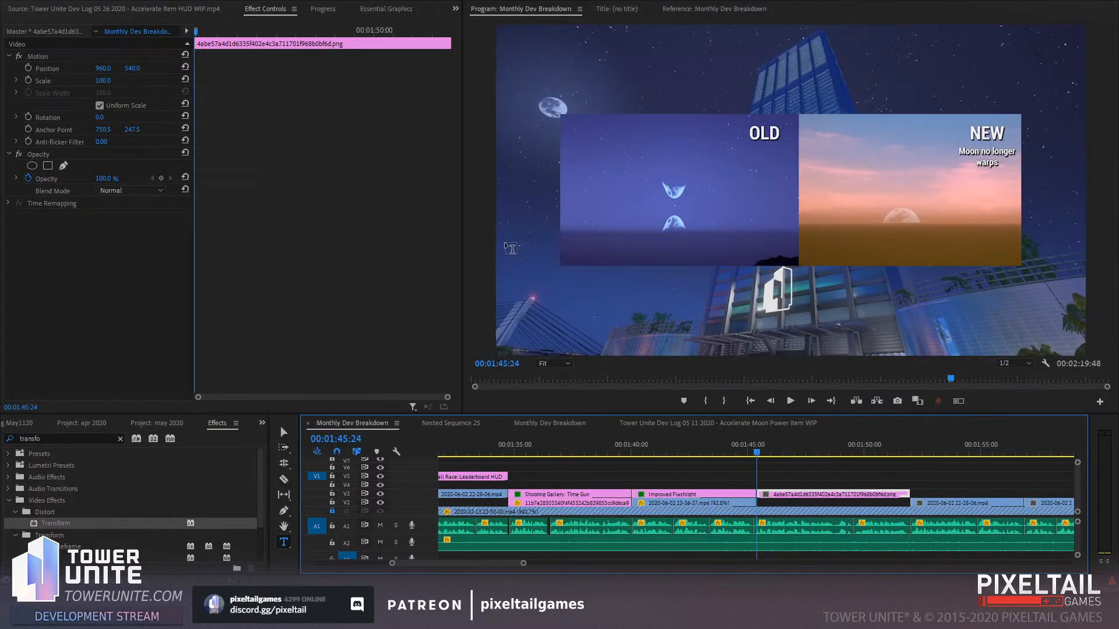
pyautogui.moveTo(108, 86); pyautogui.dragTo(112, 82)
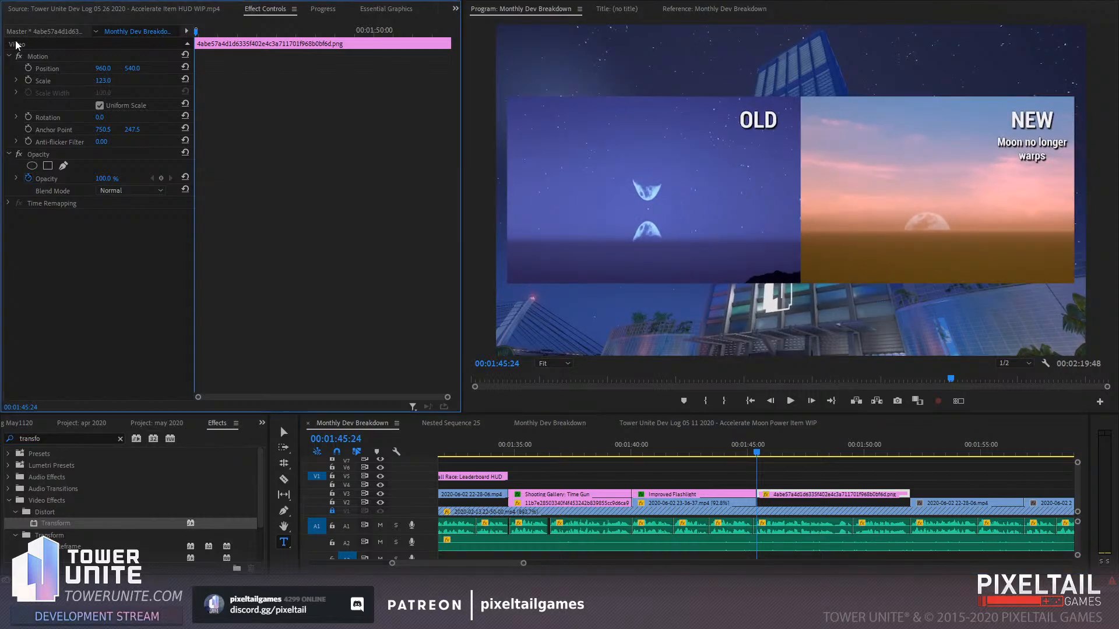
pyautogui.click(722, 494)
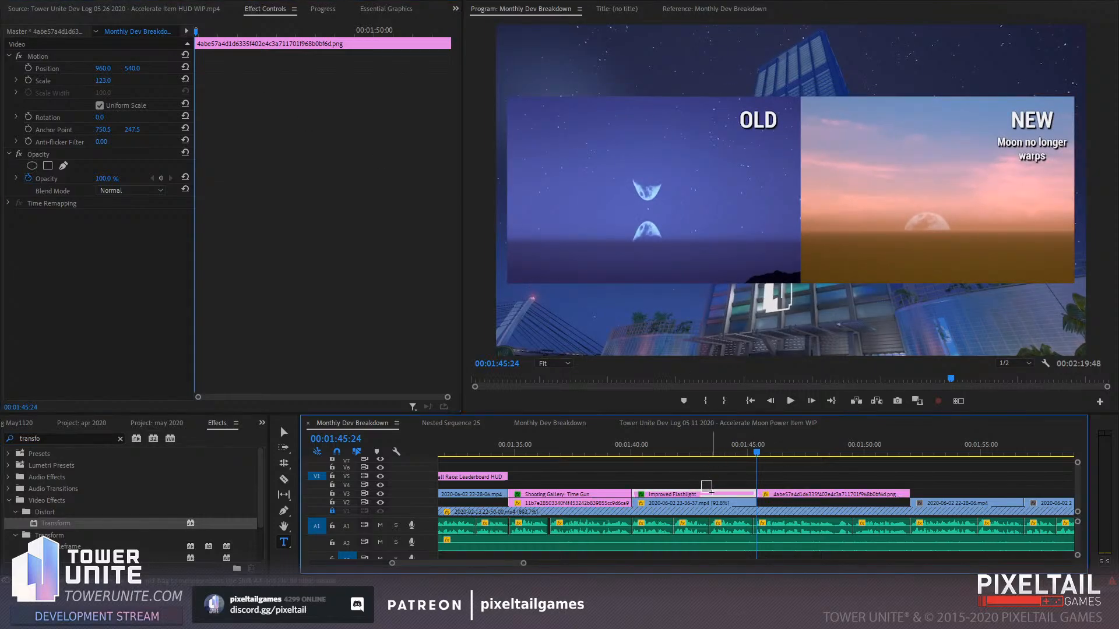
pyautogui.moveTo(781, 493); pyautogui.dragTo(782, 501)
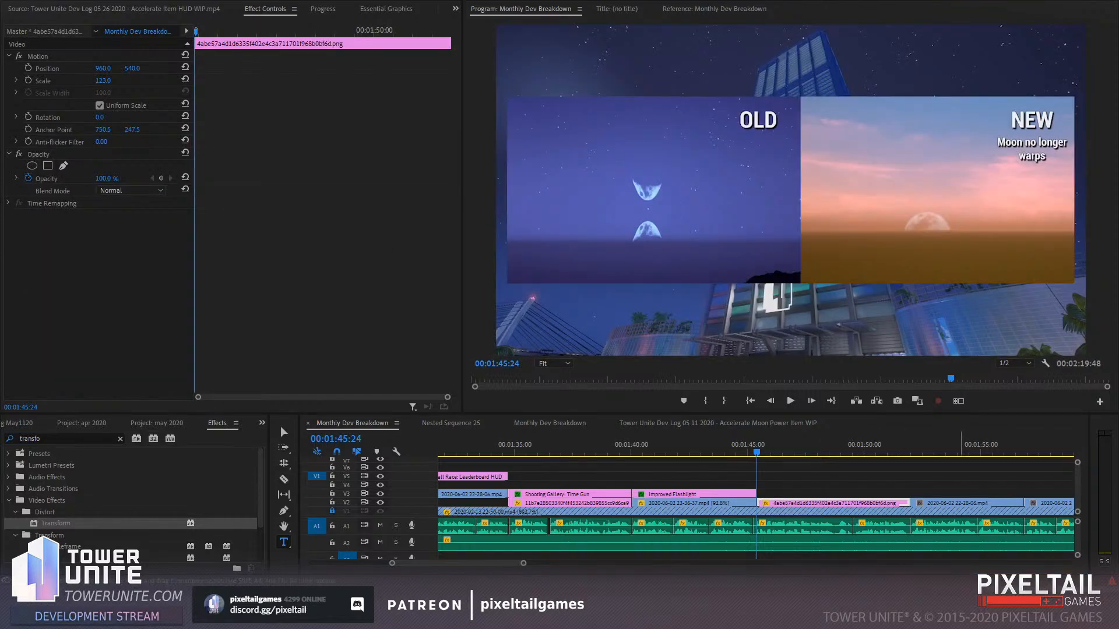
# Paste a copy of the Improved Flashlight title on V3 above the moon comparison image and match it to the image's length
pyautogui.click(817, 449)
pyautogui.hotkey('ctrl', 'v')
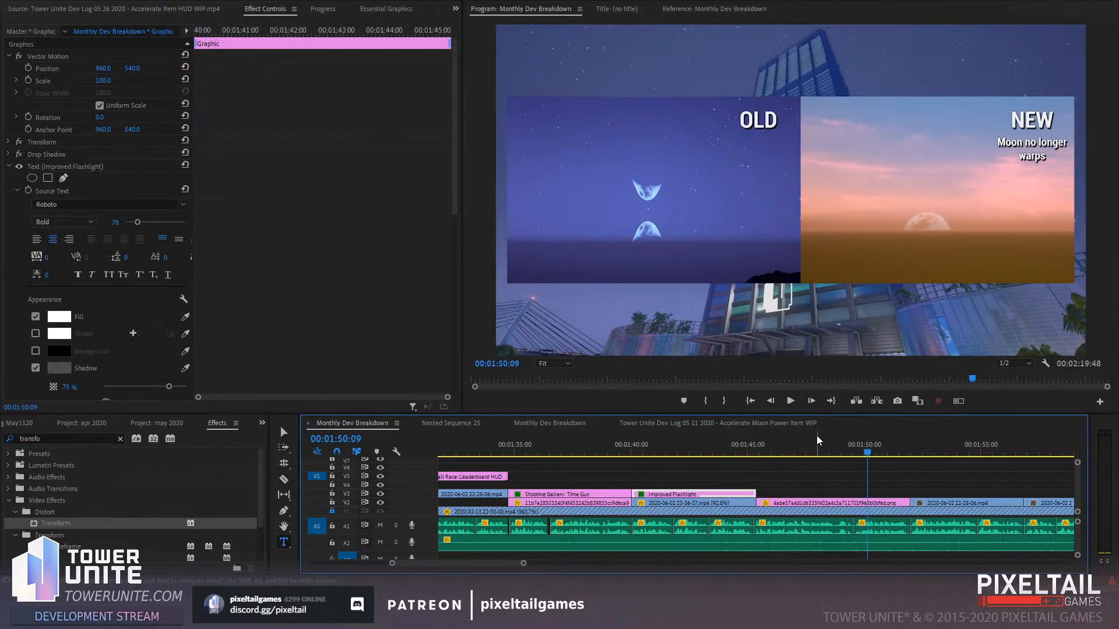
pyautogui.moveTo(844, 491); pyautogui.dragTo(785, 494)
pyautogui.moveTo(878, 491); pyautogui.dragTo(909, 493)
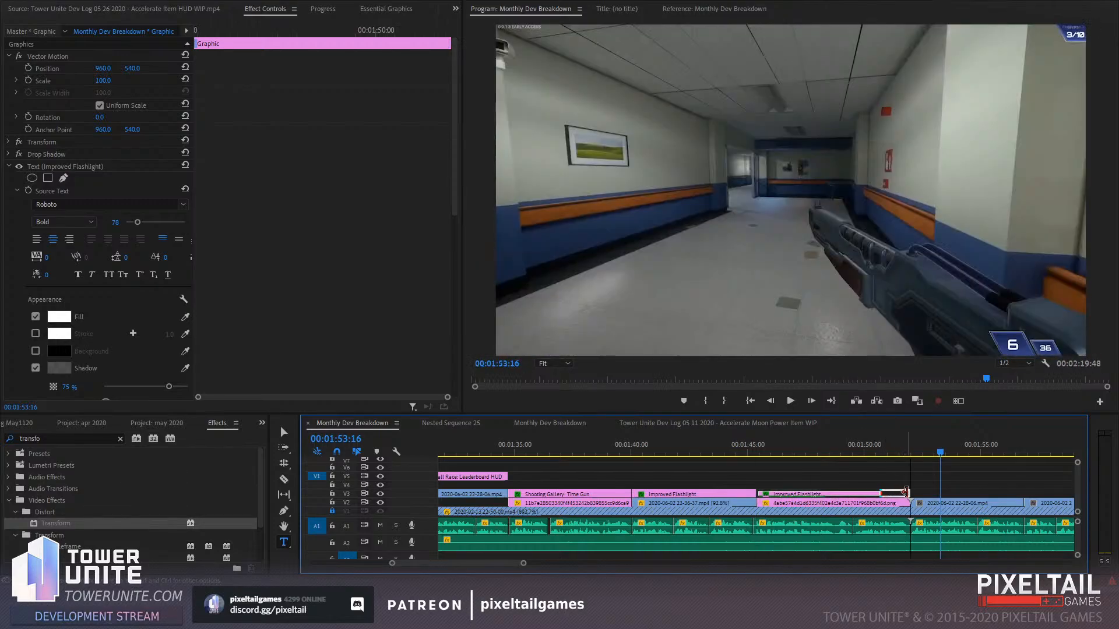
# Change the title over the moon comparison image to "Fixed Moon"
pyautogui.click(876, 448)
pyautogui.click(739, 326)
pyautogui.hotkey('ctrl', 'a')
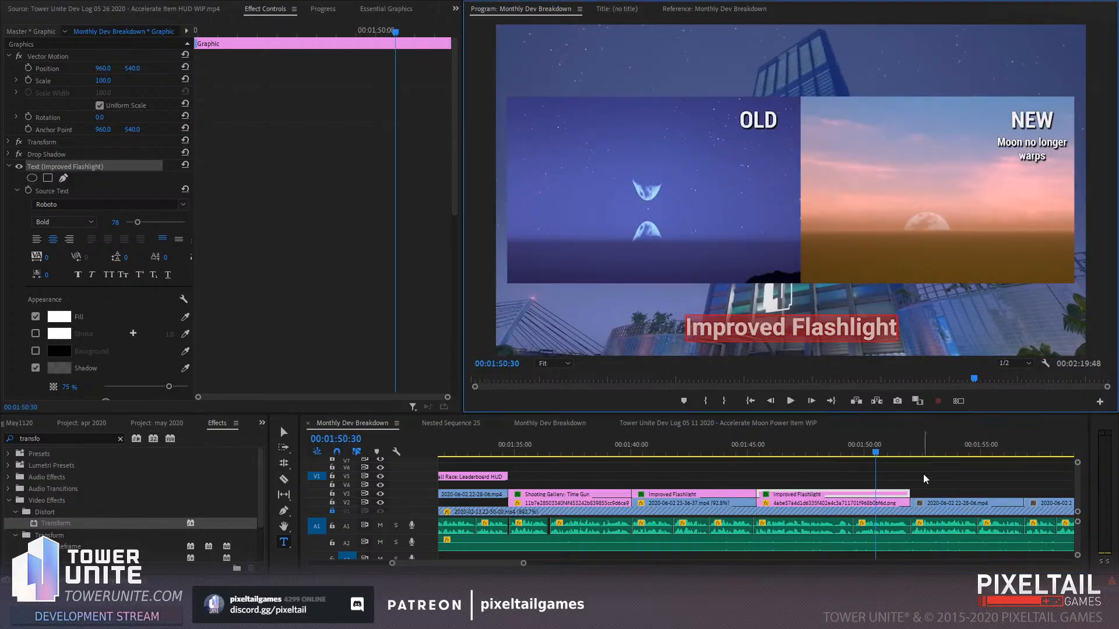
pyautogui.write('Fixed Moon')
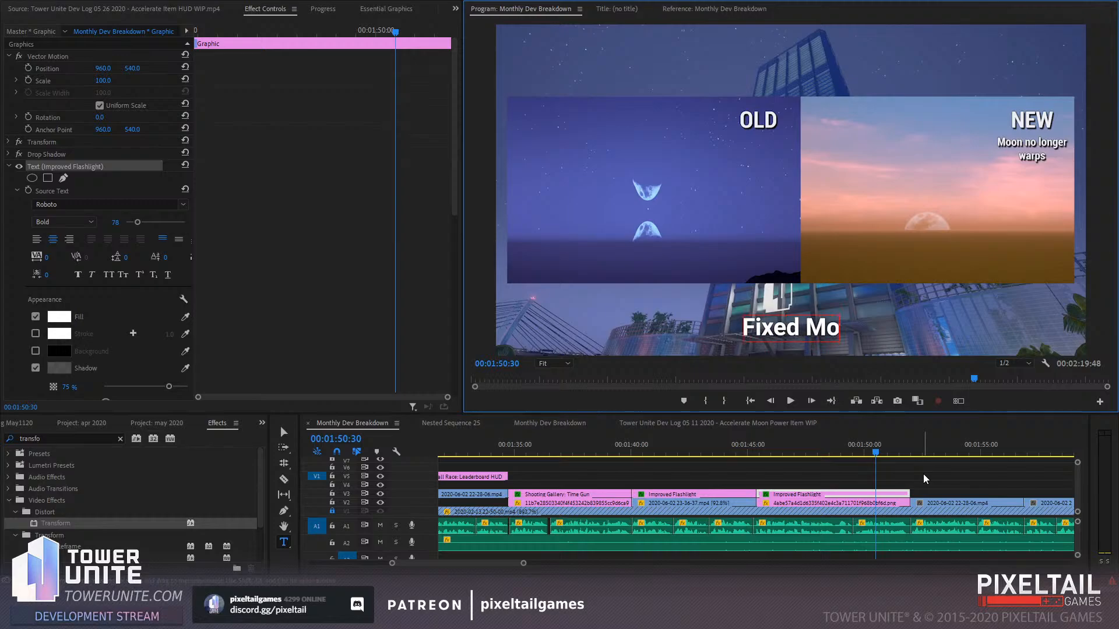
# Play back the transition from the flashlight clip to the moon image and check the frames just before the cut
pyautogui.click(725, 445)
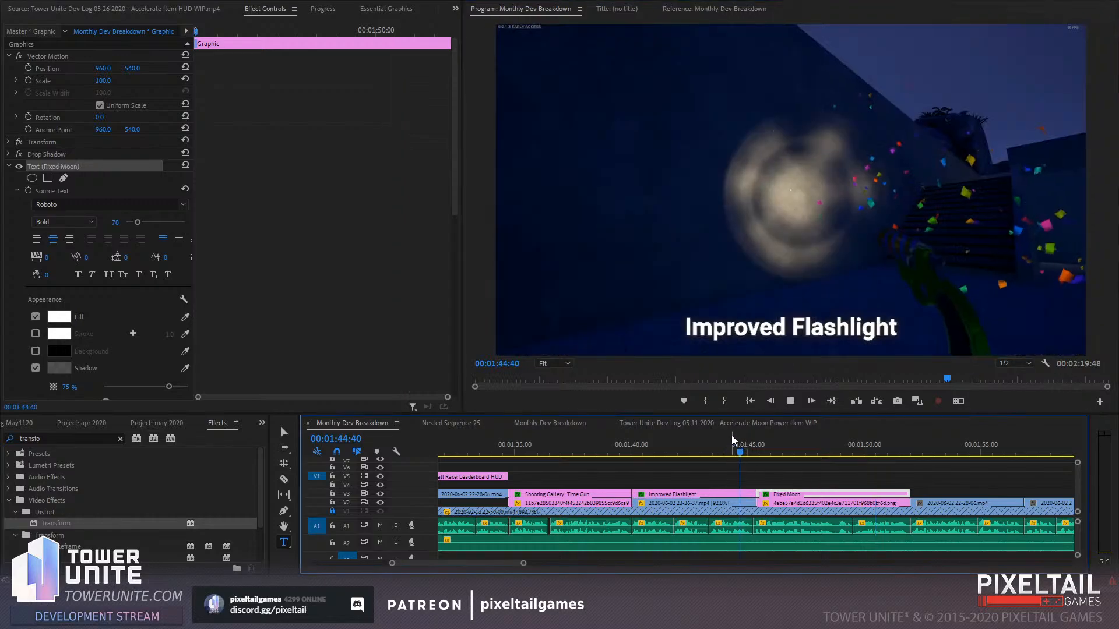
pyautogui.press('space')
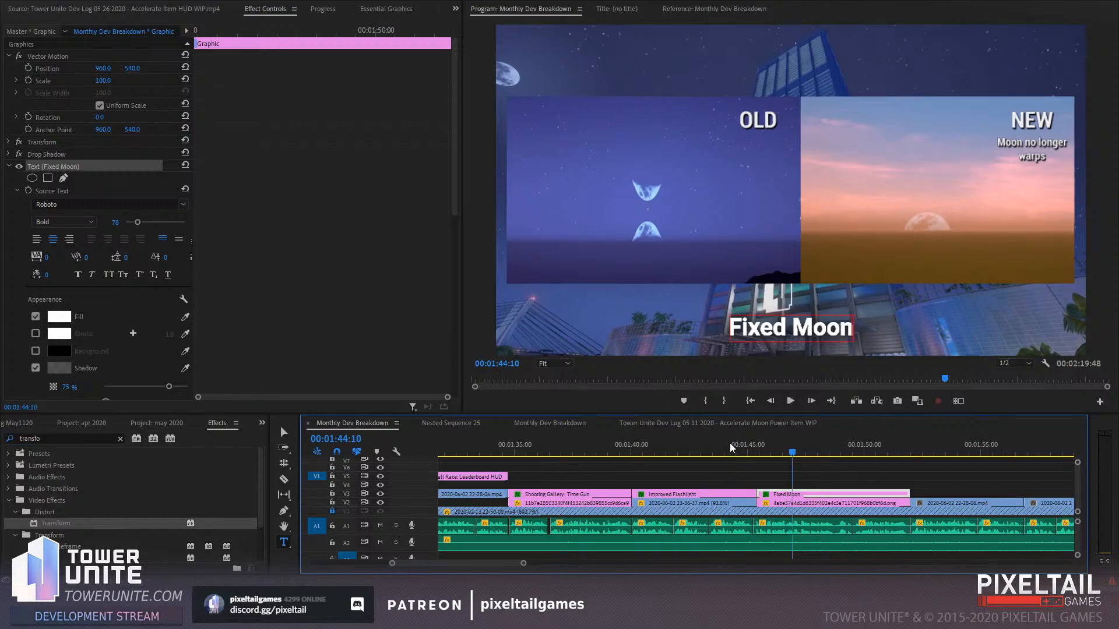
pyautogui.click(737, 447)
pyautogui.press('space')
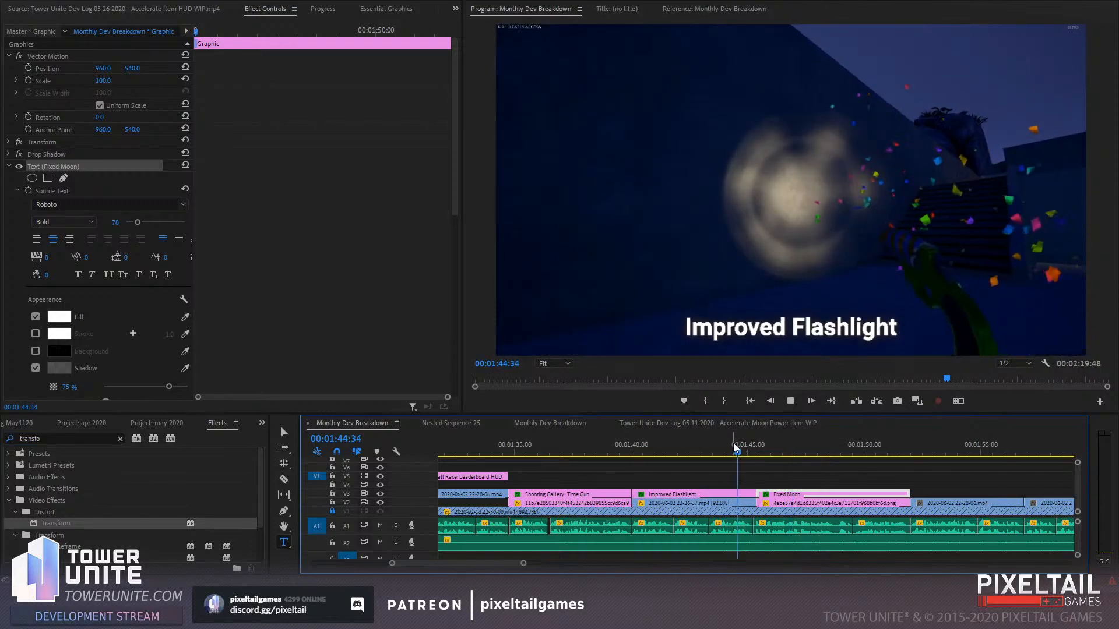
pyautogui.click(753, 447)
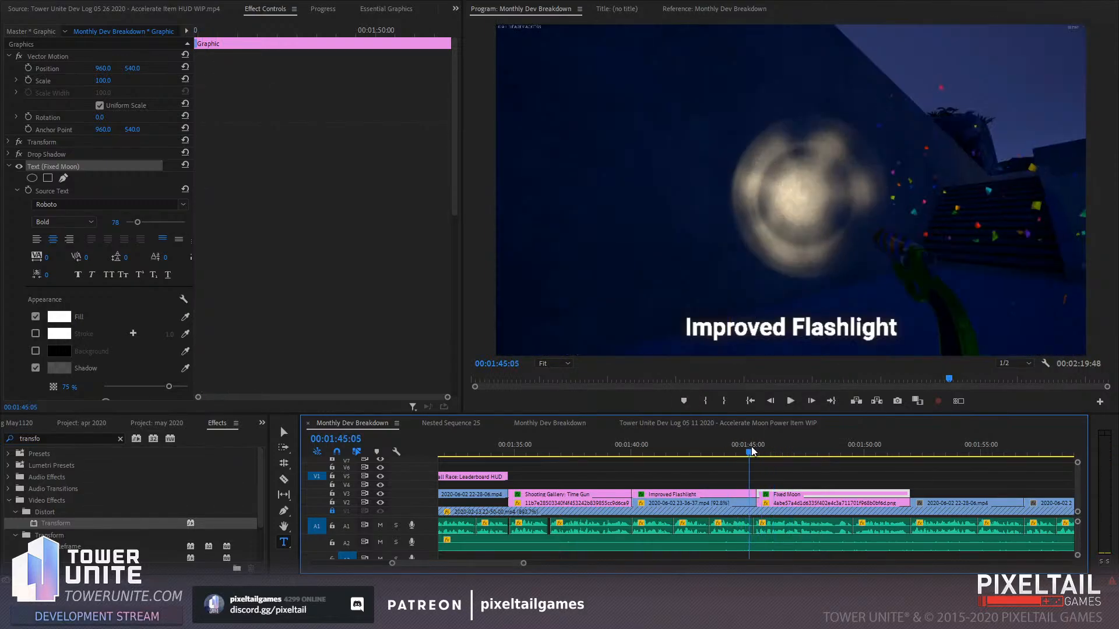
pyautogui.moveTo(754, 446); pyautogui.dragTo(754, 448)
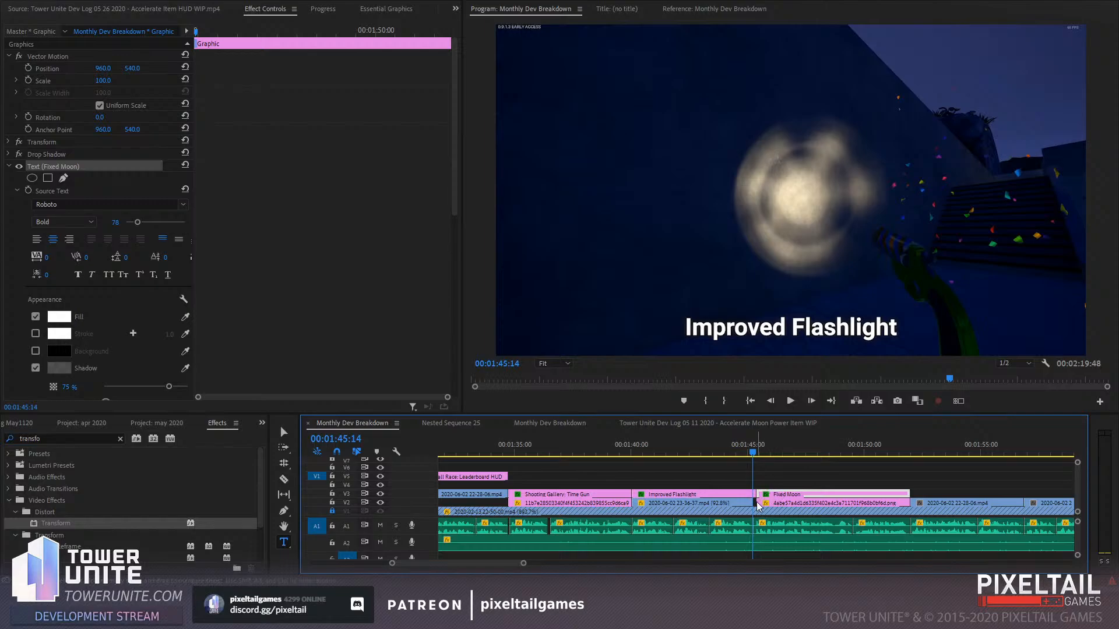
# Slow down the flashlight gameplay clip and fit its end to the moon image's start, keeping the moon image on V2 and its title on V3
pyautogui.moveTo(780, 501); pyautogui.dragTo(780, 492)
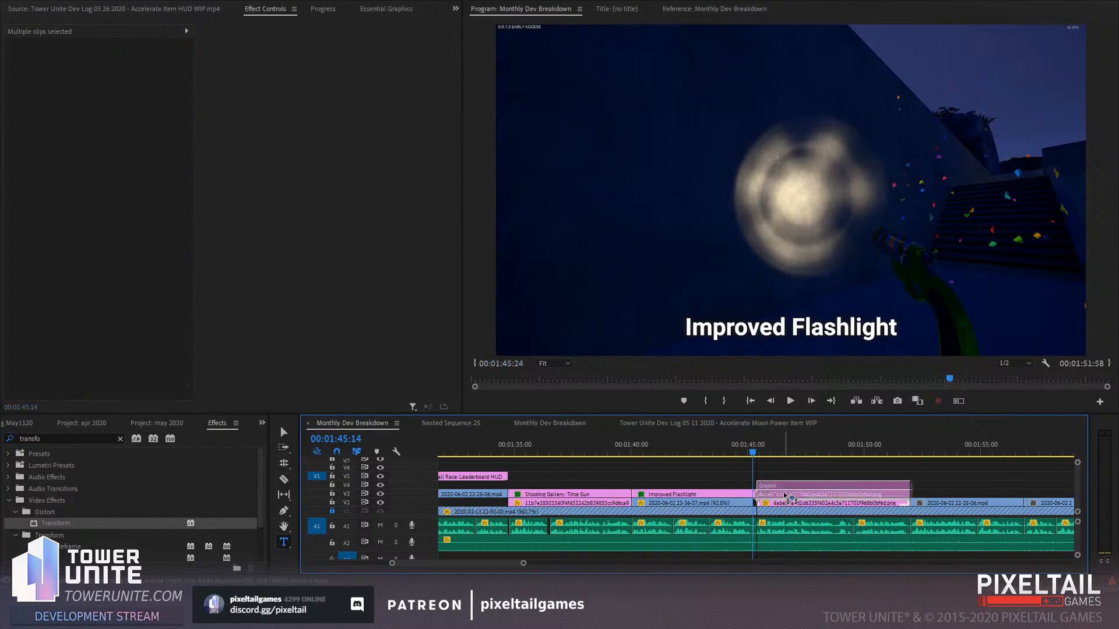
pyautogui.click(743, 505)
pyautogui.click(744, 505)
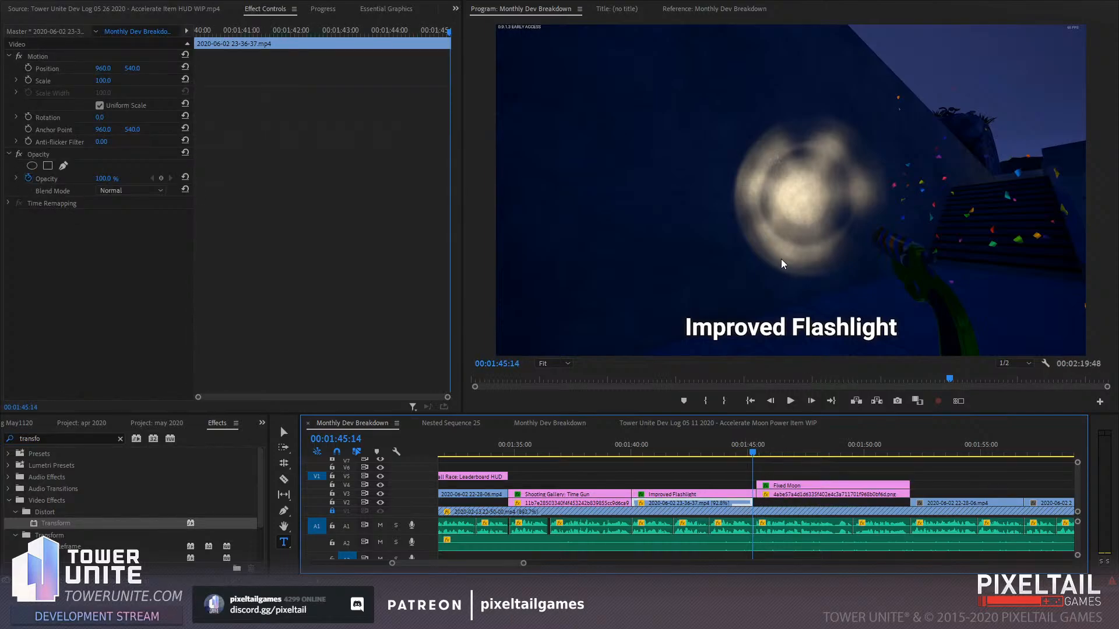
pyautogui.hotkey('ctrl', 'r')
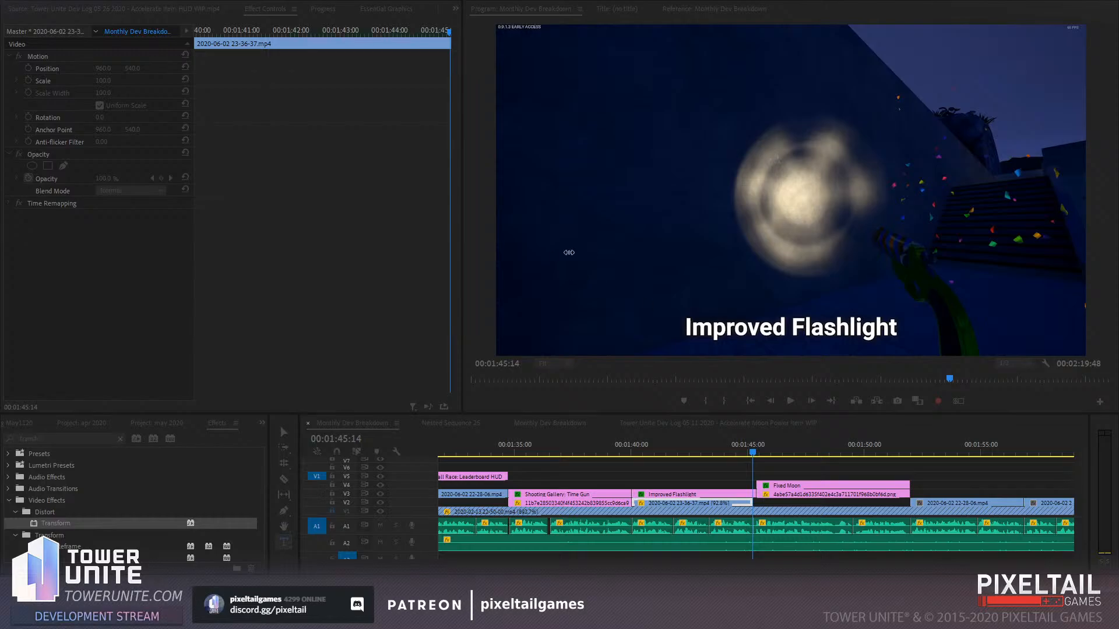
pyautogui.click(546, 346)
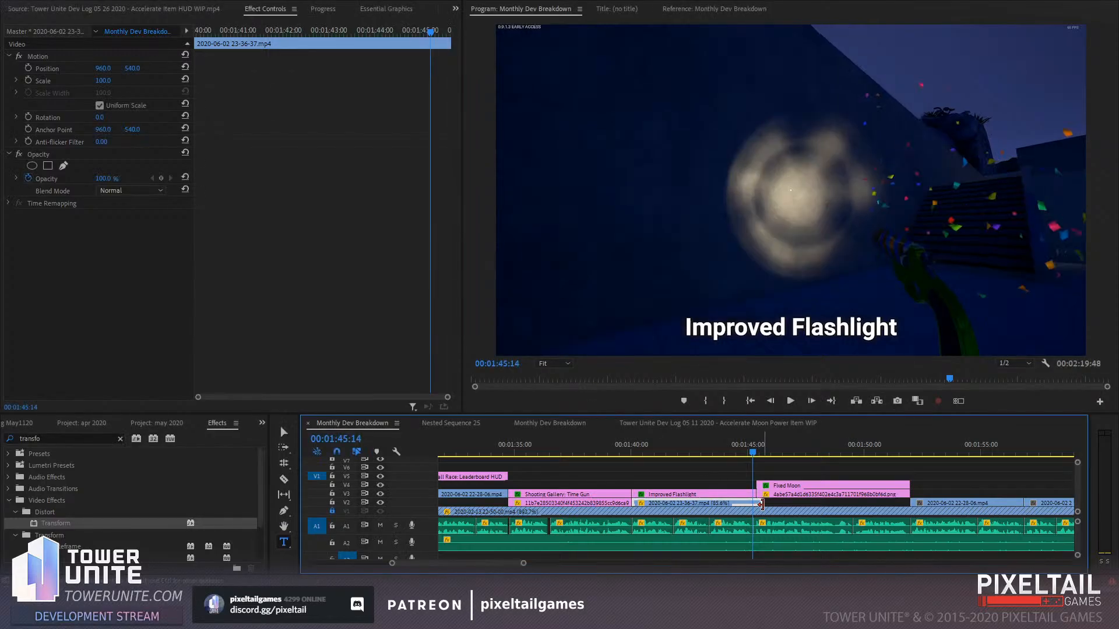
pyautogui.moveTo(761, 504); pyautogui.dragTo(757, 504)
pyautogui.moveTo(785, 474); pyautogui.dragTo(782, 500)
# Play back the flashlight and moon sections from about 00:01:39 into the hospital corridor gameplay
pyautogui.click(721, 443)
pyautogui.moveTo(638, 450); pyautogui.dragTo(613, 448)
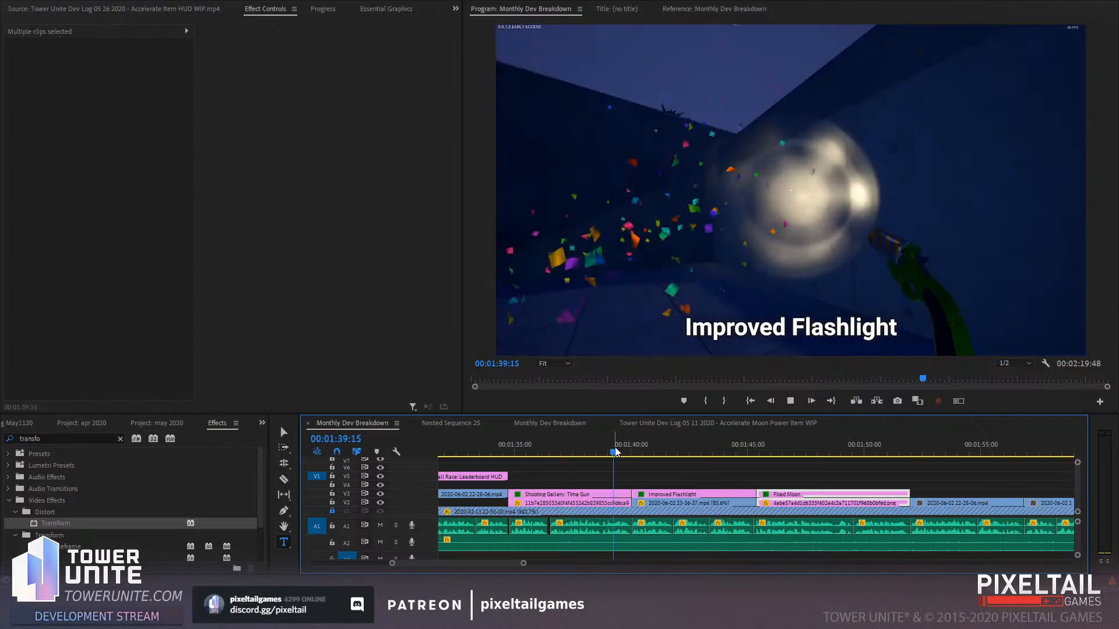
pyautogui.press('space')
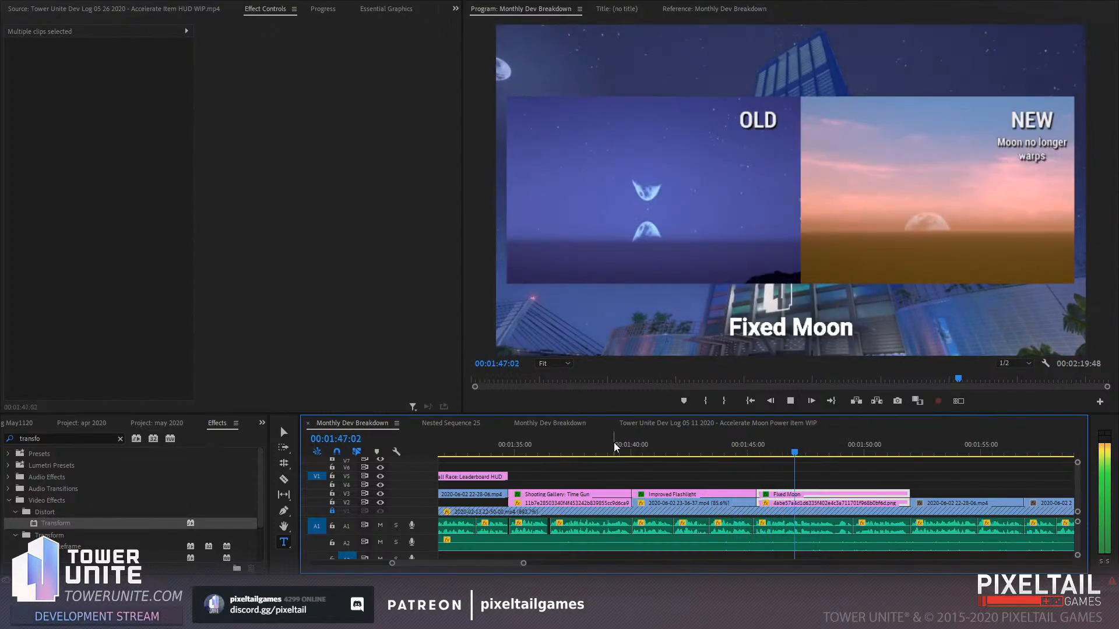
pyautogui.scroll(-3, 628, 473)
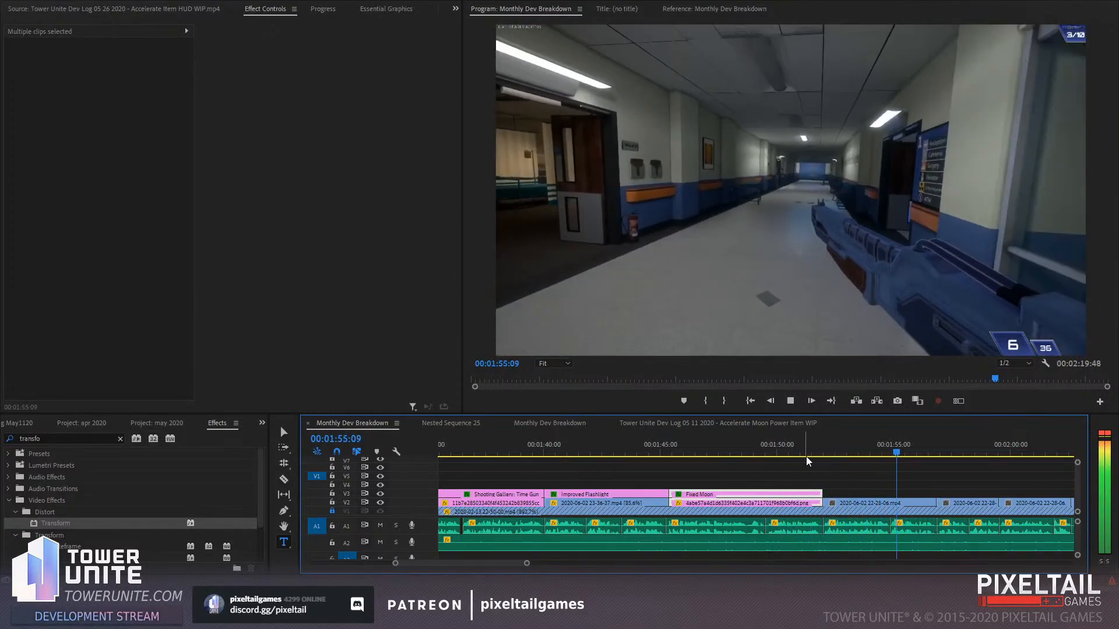
# Paste a copy of the "Fixed Moon" title on V3 at the start of the hospital corridor gameplay clip
pyautogui.click(801, 446)
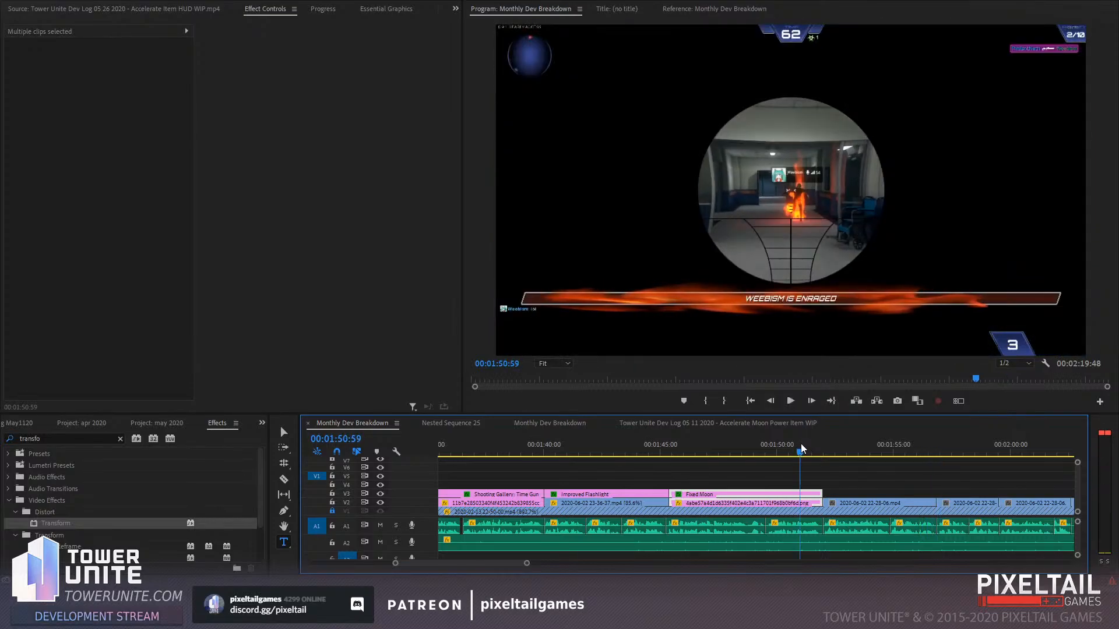
pyautogui.moveTo(740, 483); pyautogui.dragTo(754, 491)
pyautogui.click(828, 446)
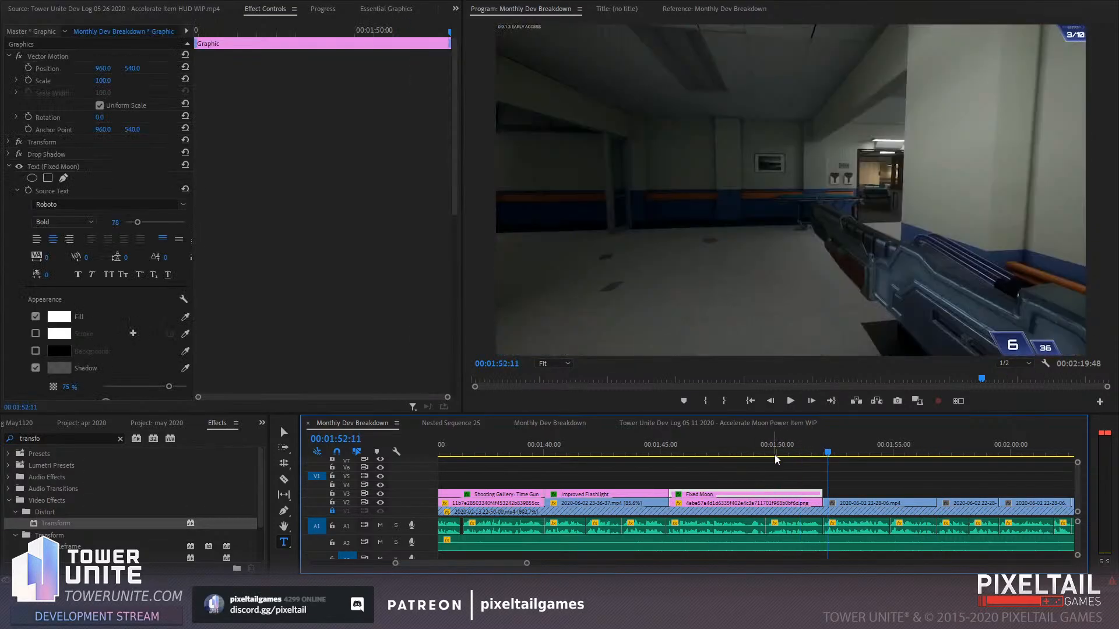
pyautogui.scroll(-4, 716, 484)
pyautogui.hotkey('ctrl', 'v')
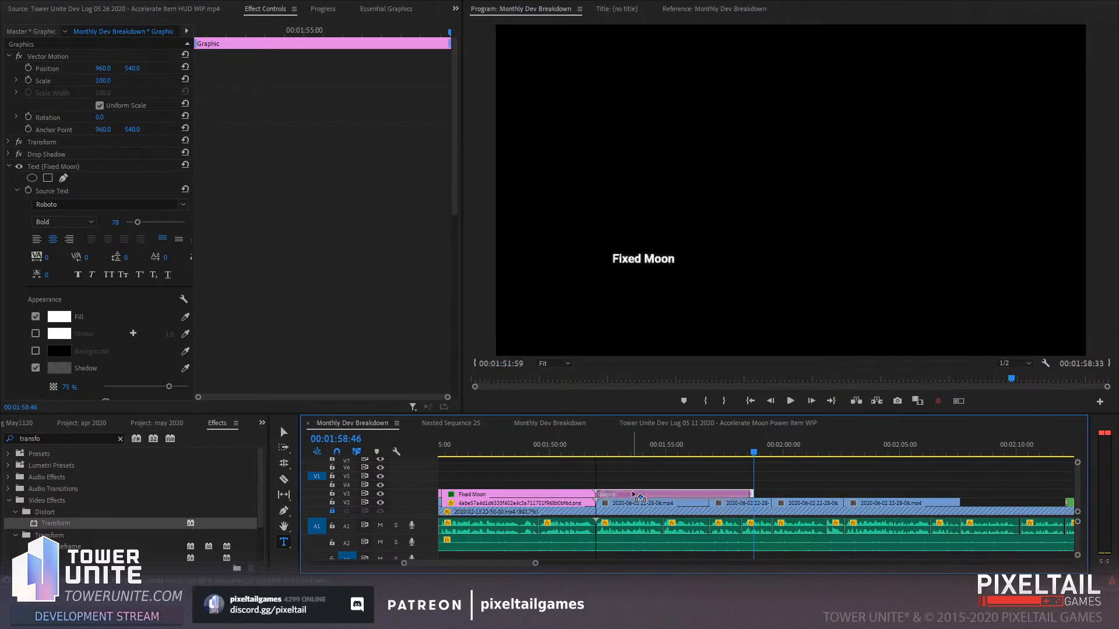
# Check the Accelerate maps section near 00:00:50 in the other Monthly Dev Breakdown sequence and return to the current edit
pyautogui.click(555, 428)
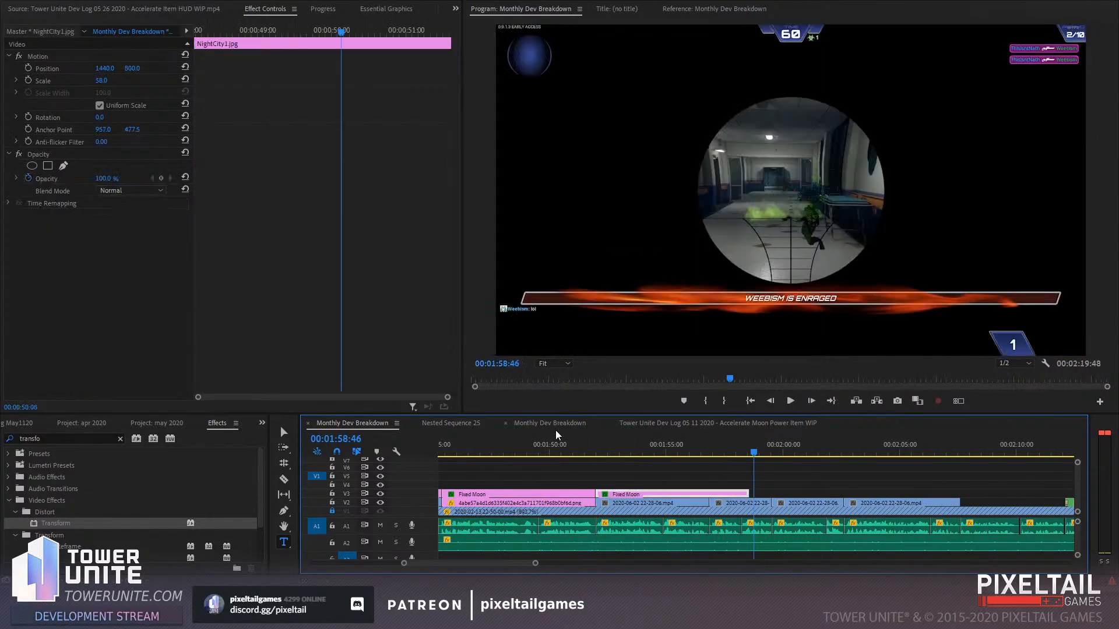
pyautogui.click(820, 450)
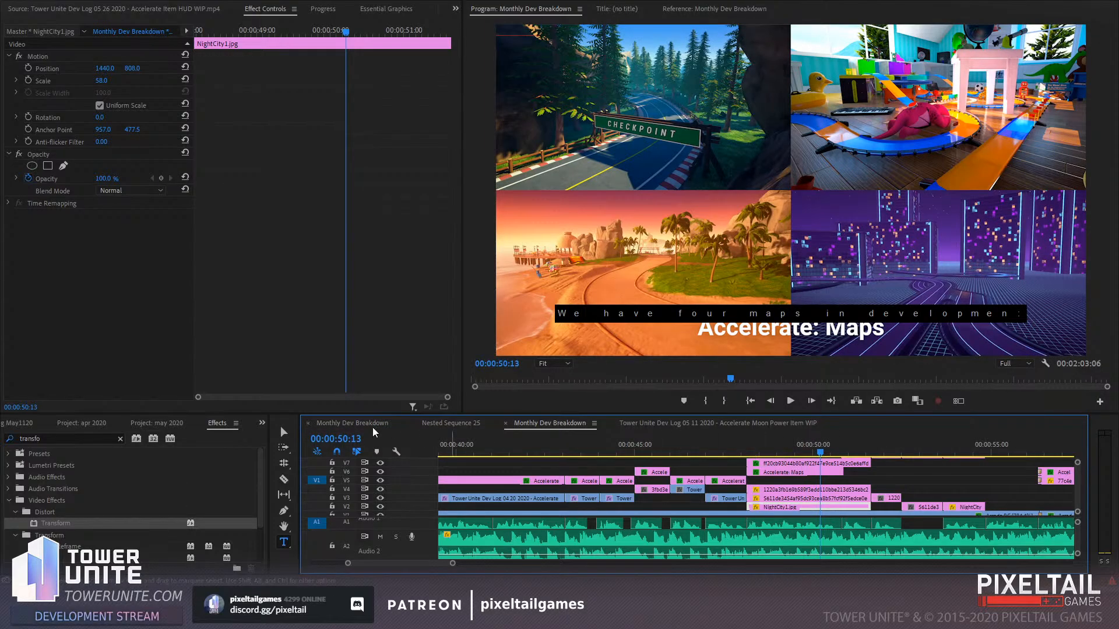
pyautogui.click(373, 429)
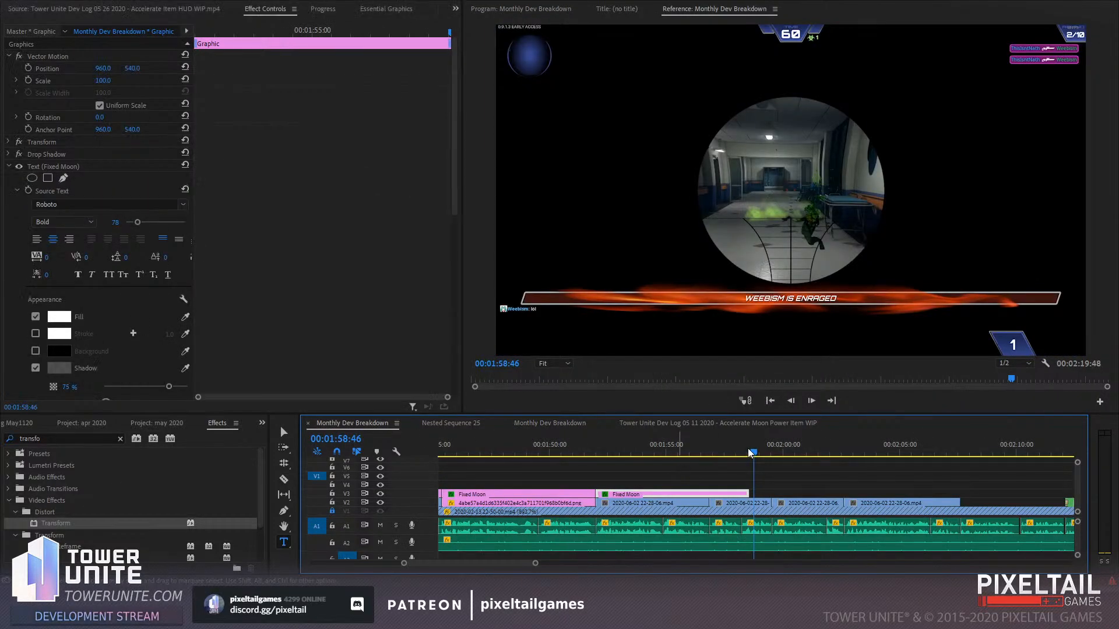
# Trim the copied title to the end of the hospital corridor clip and change its text to "Virus Improvements"
pyautogui.moveTo(750, 452); pyautogui.dragTo(648, 453)
pyautogui.moveTo(745, 494); pyautogui.dragTo(709, 494)
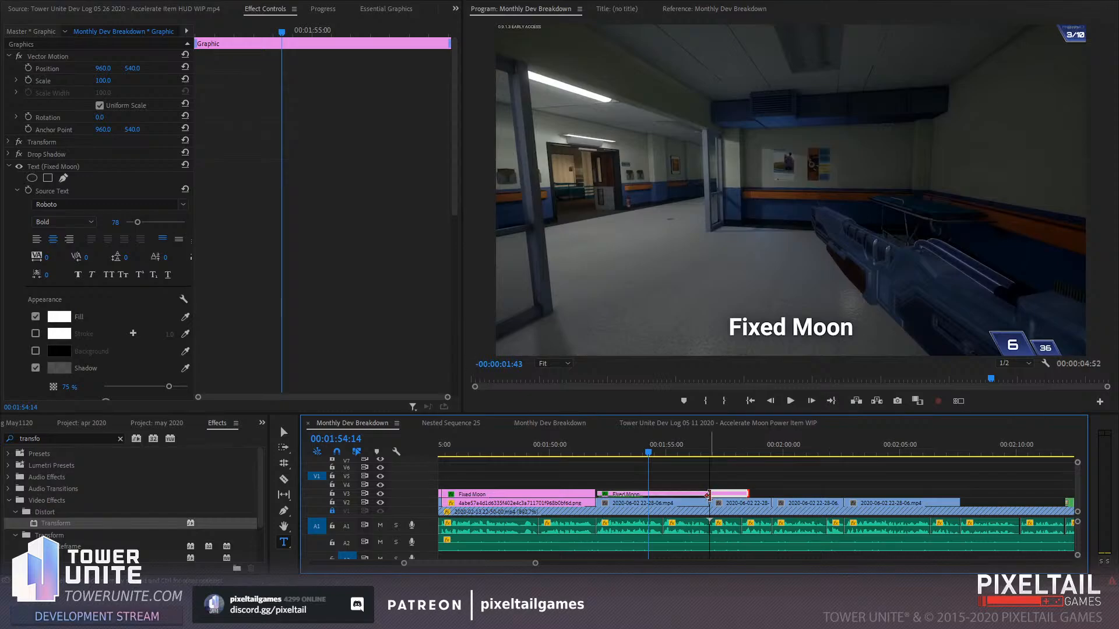
pyautogui.click(644, 446)
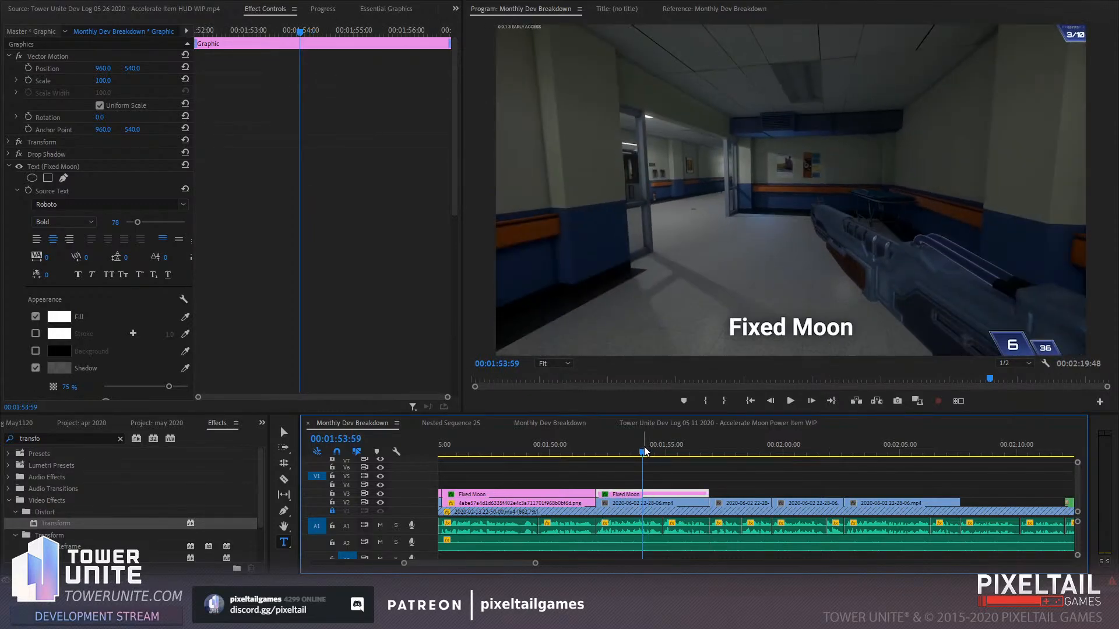
pyautogui.click(781, 328)
pyautogui.hotkey('ctrl', 'a')
pyautogui.write('Virus Imp')
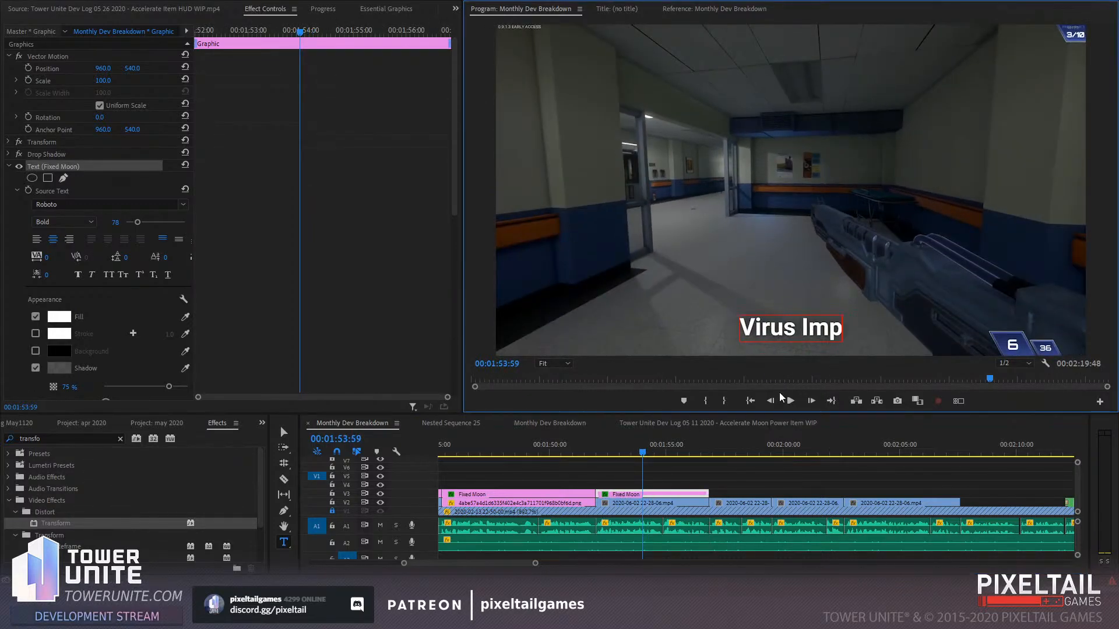
pyautogui.write('rovements')
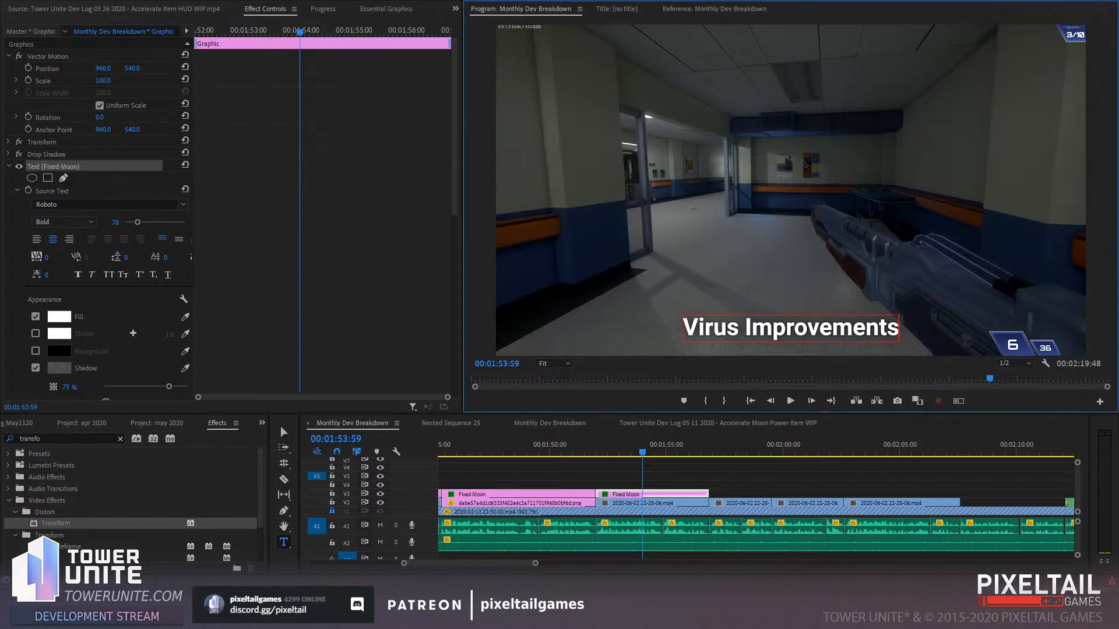
# Play back the edit from the moon image through the hospital and scope gameplay to check the title timing
pyautogui.click(574, 446)
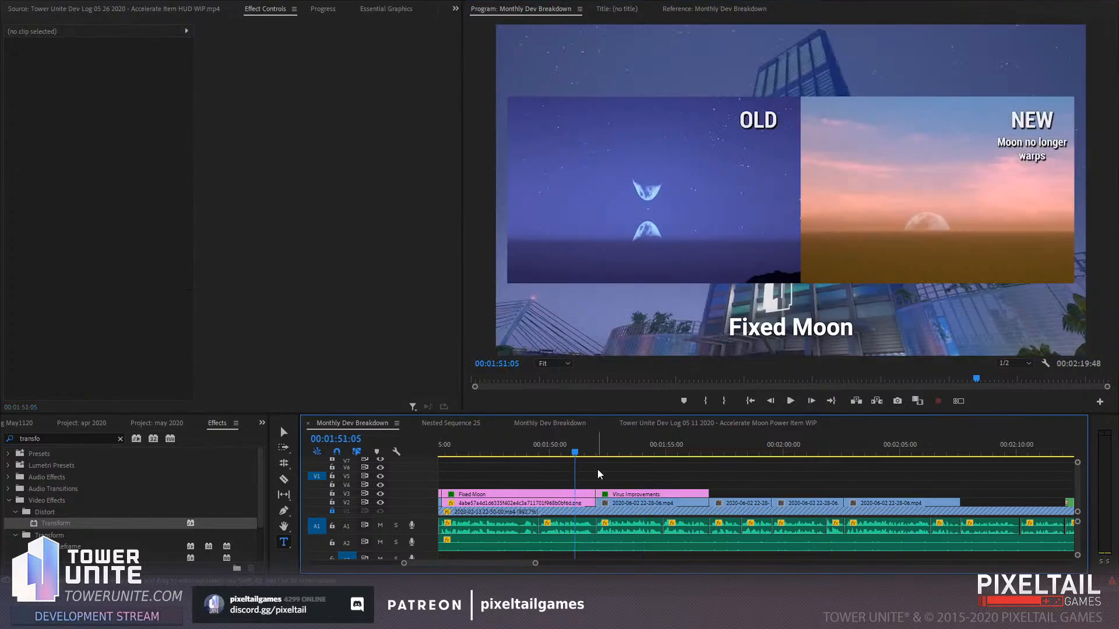
pyautogui.press('space')
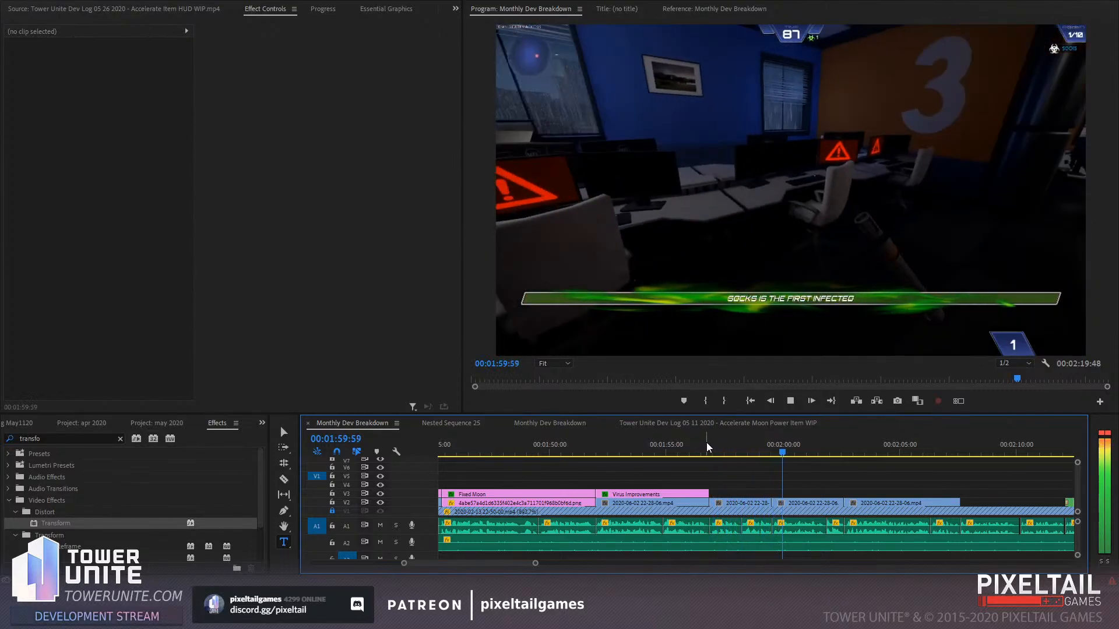
pyautogui.click(743, 442)
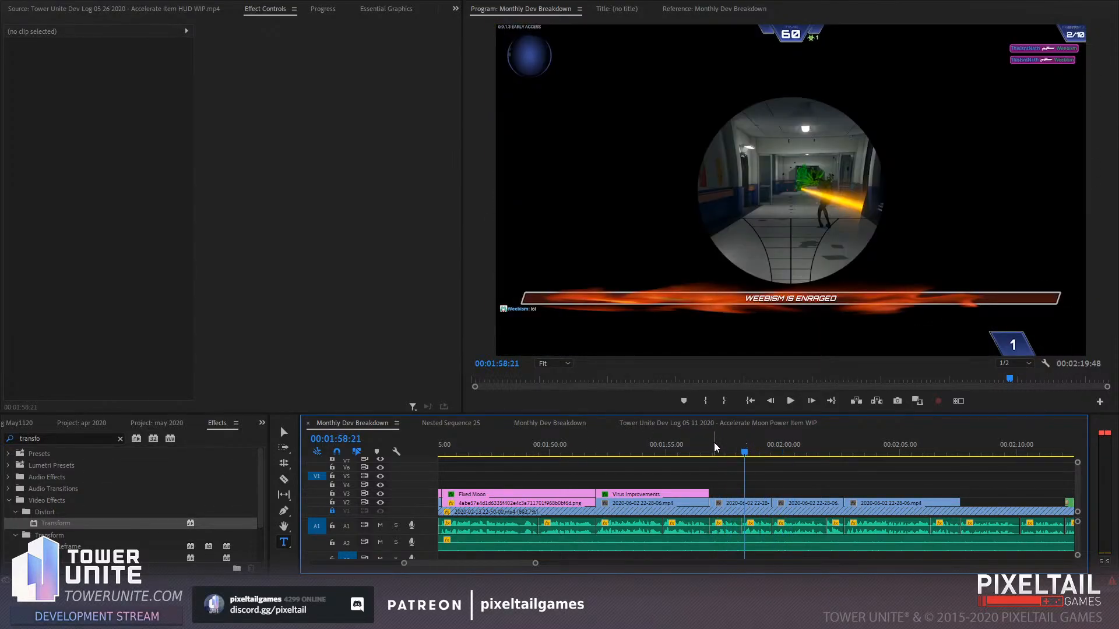
pyautogui.click(689, 452)
pyautogui.press('space')
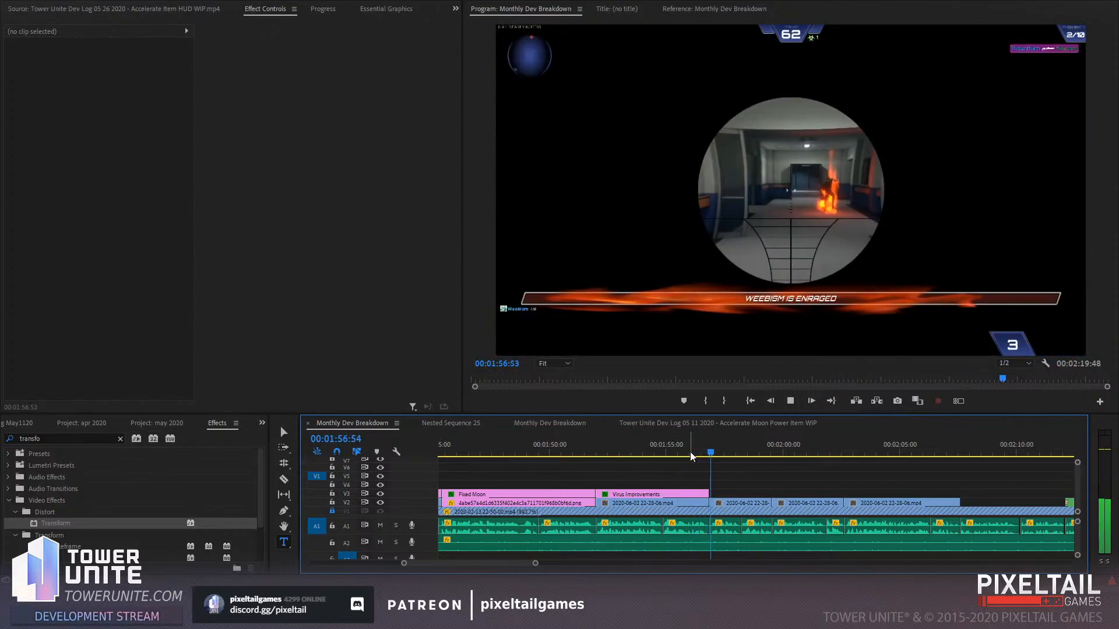
pyautogui.moveTo(680, 452); pyautogui.dragTo(609, 453)
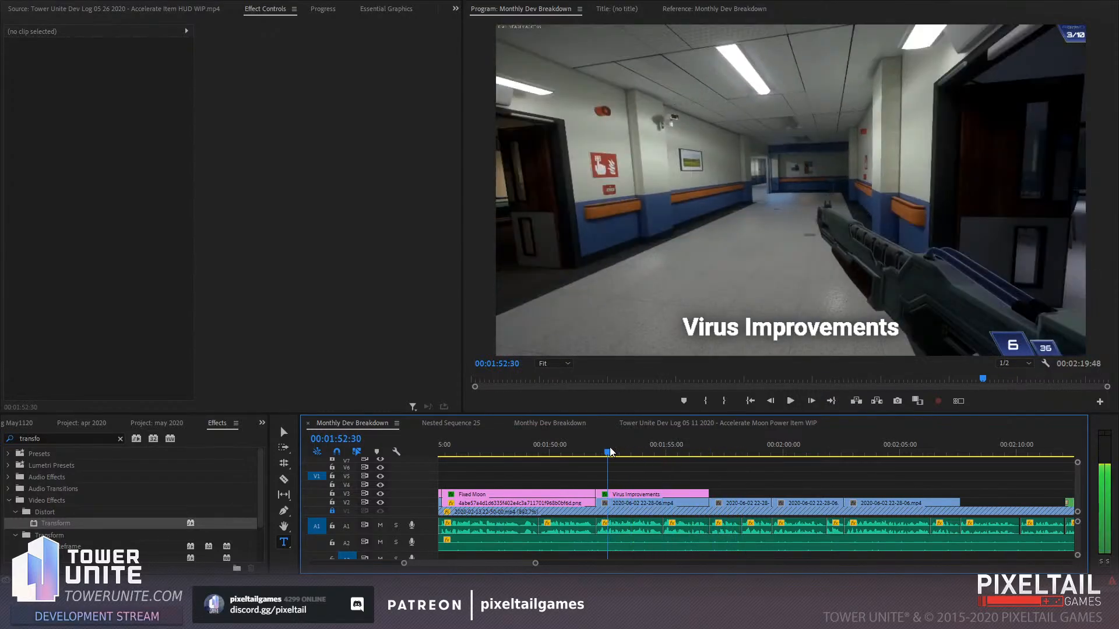
pyautogui.press('space')
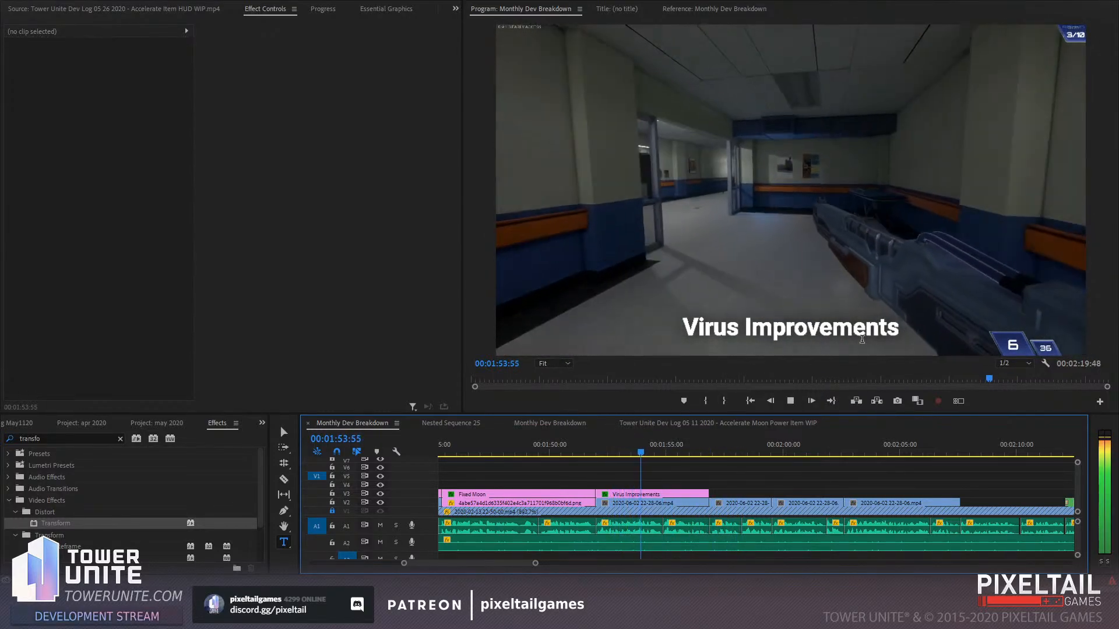
# Paste a copy of the "Virus Improvements" title on V3 and align its start with the scope gameplay clip
pyautogui.click(755, 328)
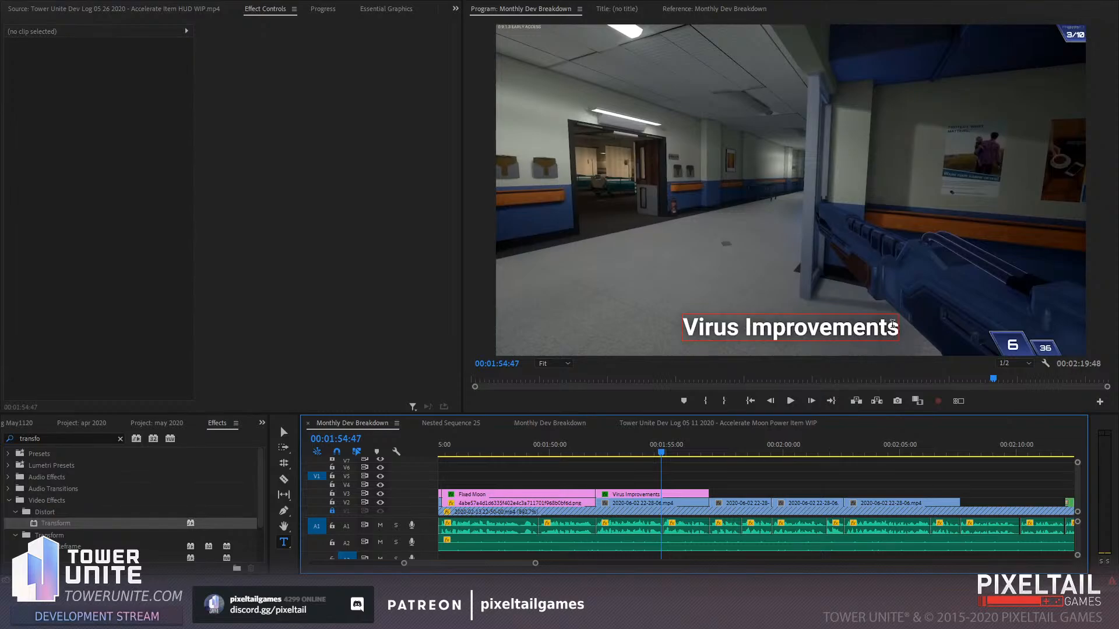
pyautogui.click(891, 331)
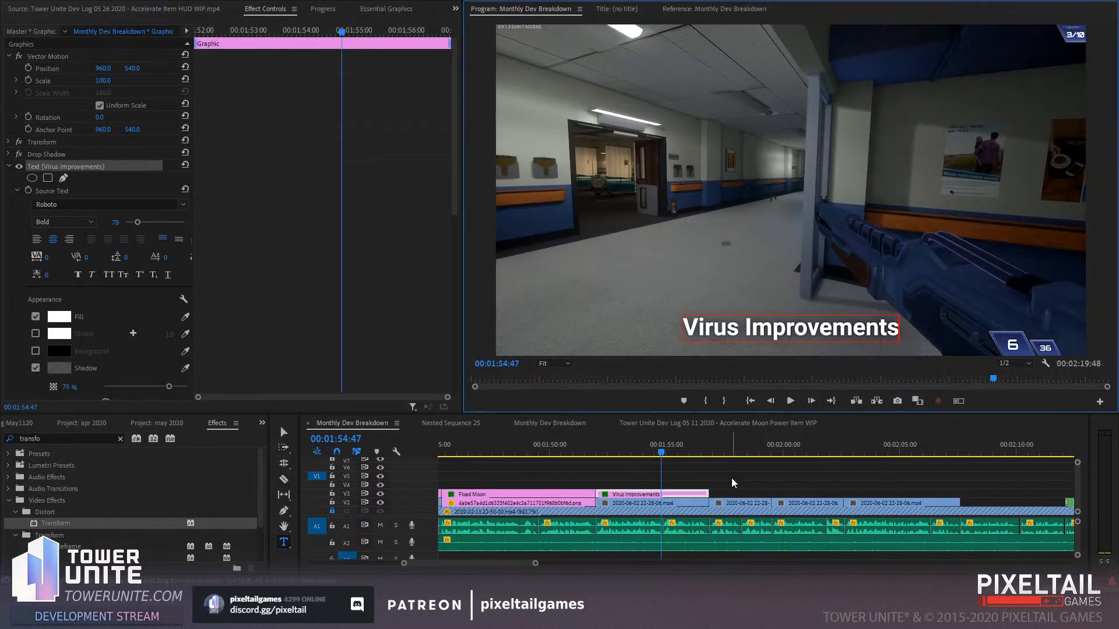
pyautogui.moveTo(709, 477); pyautogui.dragTo(682, 489)
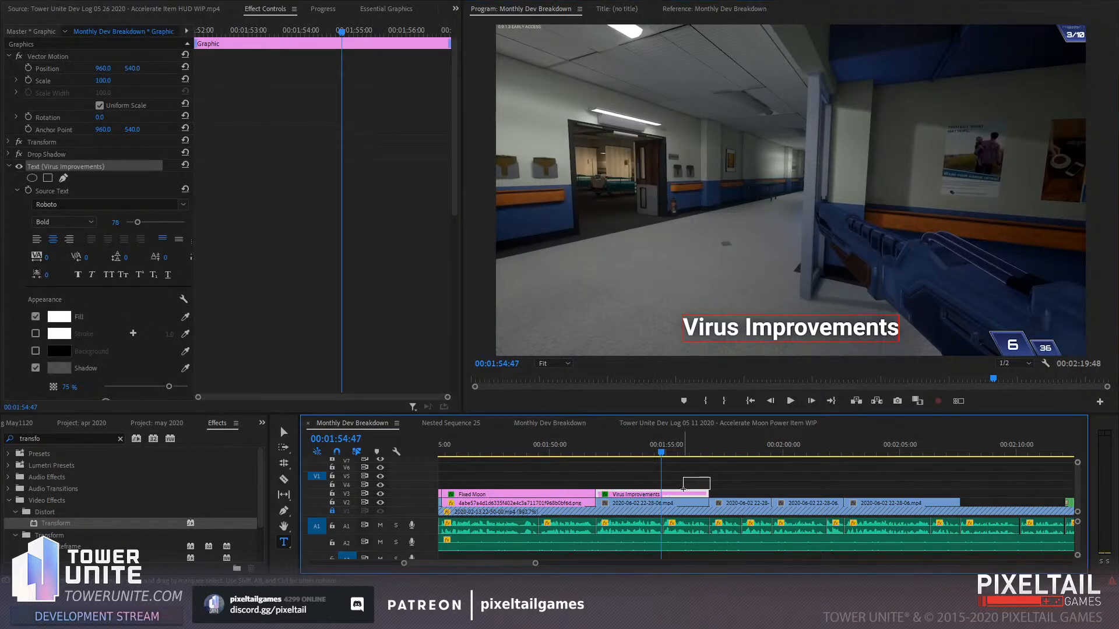
pyautogui.click(734, 456)
pyautogui.hotkey('ctrl', 'v')
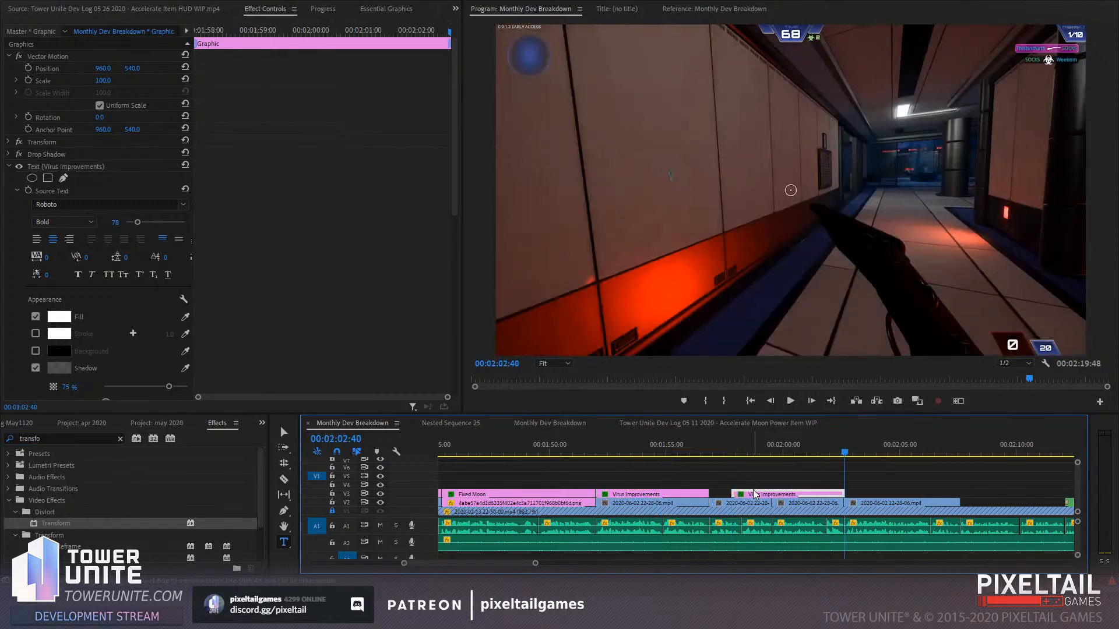
pyautogui.moveTo(753, 491); pyautogui.dragTo(731, 491)
# Change the title over the scope gameplay clip to "Virus: Crossbow Weapon"
pyautogui.click(689, 448)
pyautogui.press('space')
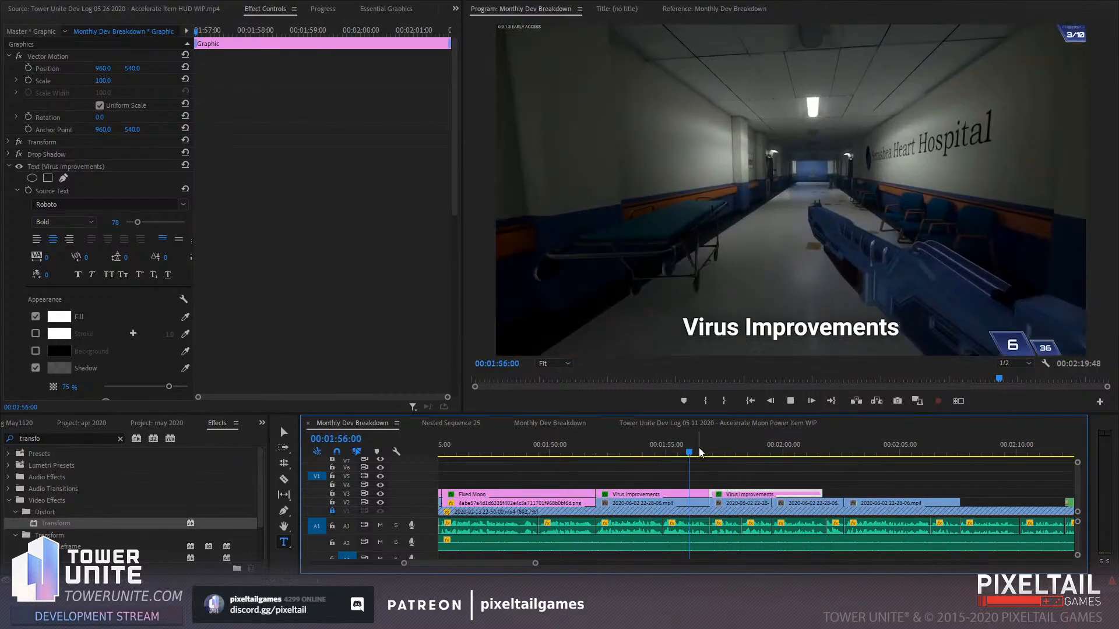
pyautogui.click(752, 335)
pyautogui.moveTo(740, 325); pyautogui.dragTo(912, 333)
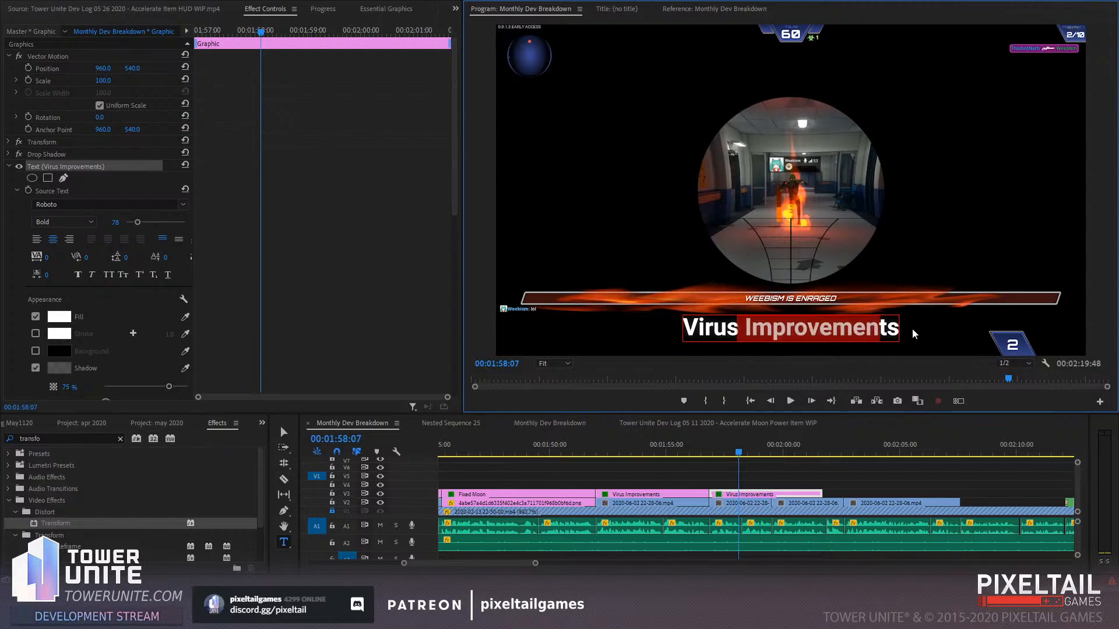
pyautogui.write(':')
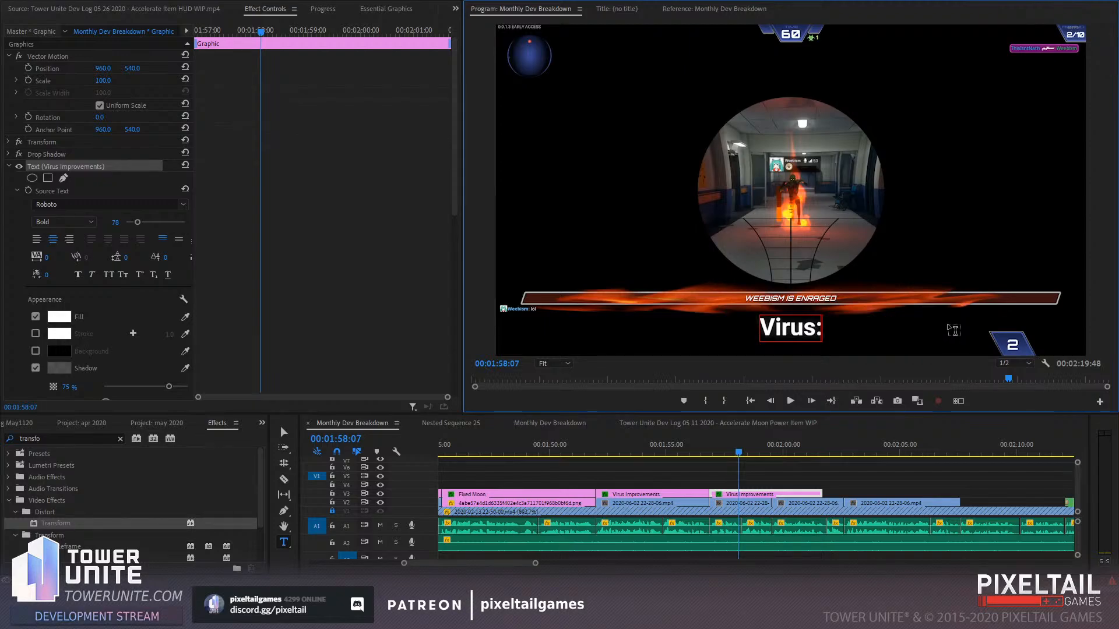
pyautogui.write(' Crossbola')
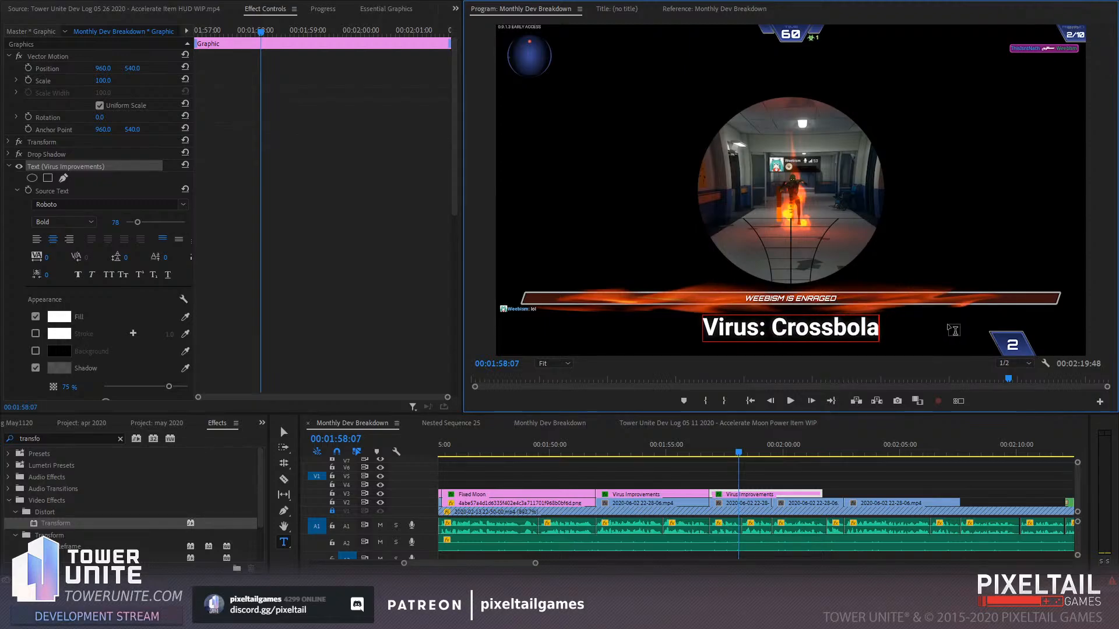
pyautogui.press('BackSpace')
pyautogui.press('BackSpace')
pyautogui.write('o')
pyautogui.press('BackSpace')
pyautogui.press('BackSpace')
pyautogui.write('loa')
pyautogui.press('BackSpace')
pyautogui.press('BackSpace')
pyautogui.press('BackSpace')
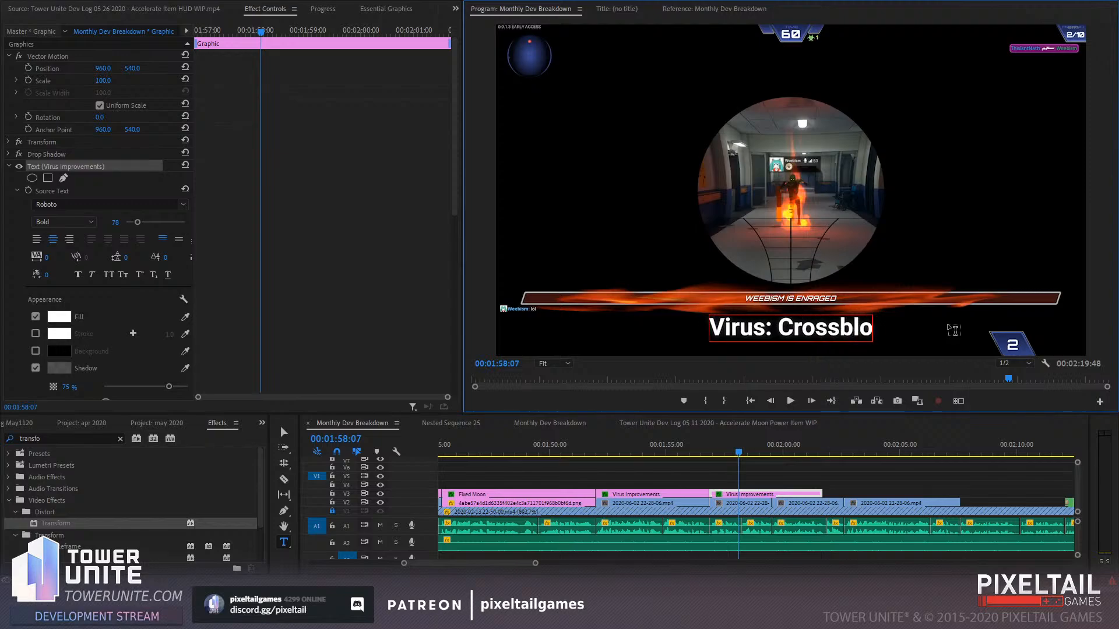
pyautogui.write('ola')
pyautogui.press('BackSpace')
pyautogui.press('BackSpace')
pyautogui.press('BackSpace')
pyautogui.press('BackSpace')
pyautogui.write('b')
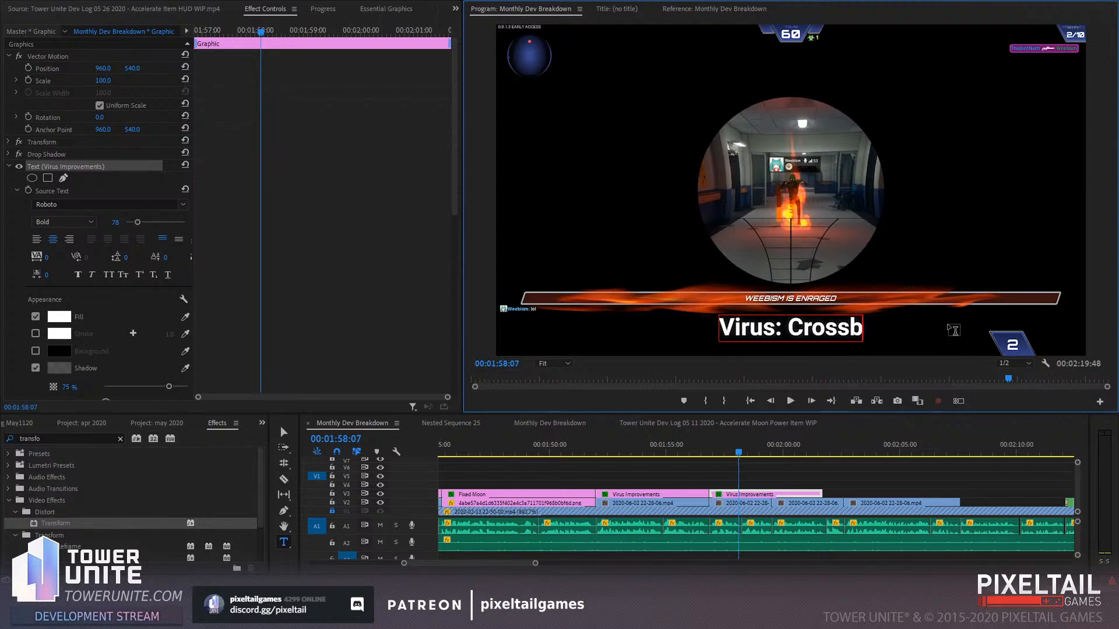
pyautogui.write('ow Weapon')
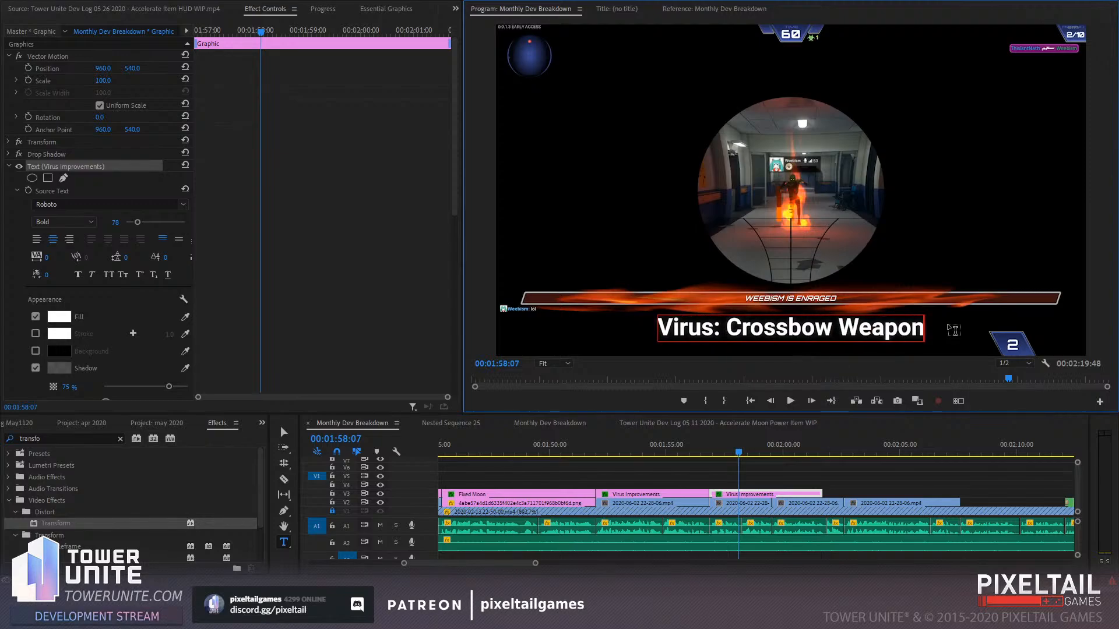
# Trim the crossbow title to the end of the scope gameplay clip and play back the section
pyautogui.click(770, 487)
pyautogui.press('space')
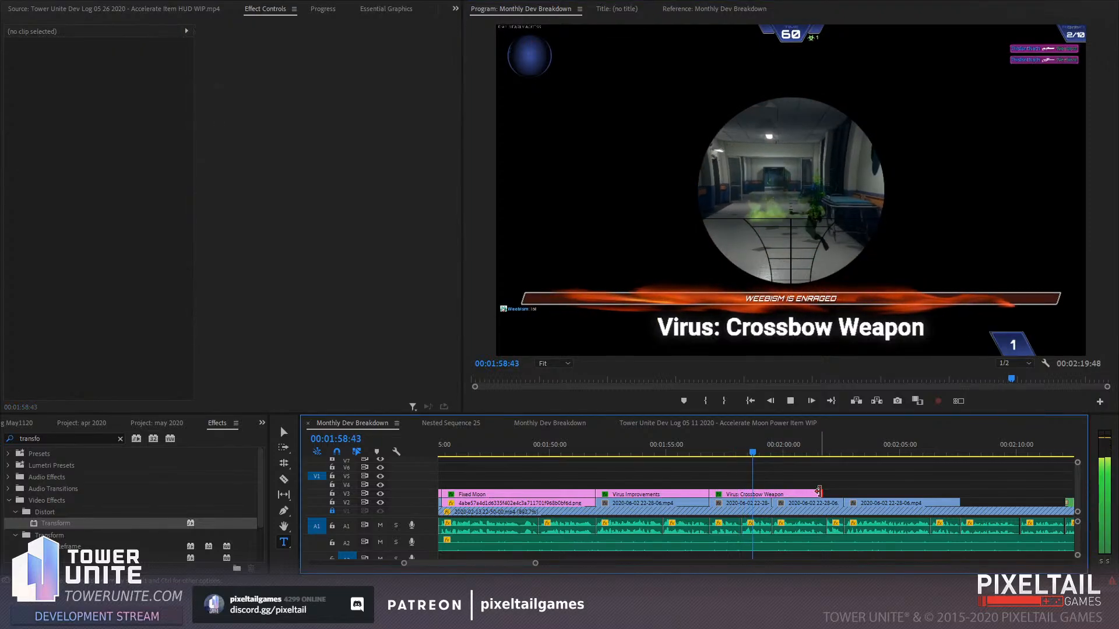
pyautogui.moveTo(820, 494); pyautogui.dragTo(770, 492)
pyautogui.moveTo(709, 444); pyautogui.dragTo(699, 442)
pyautogui.press('space')
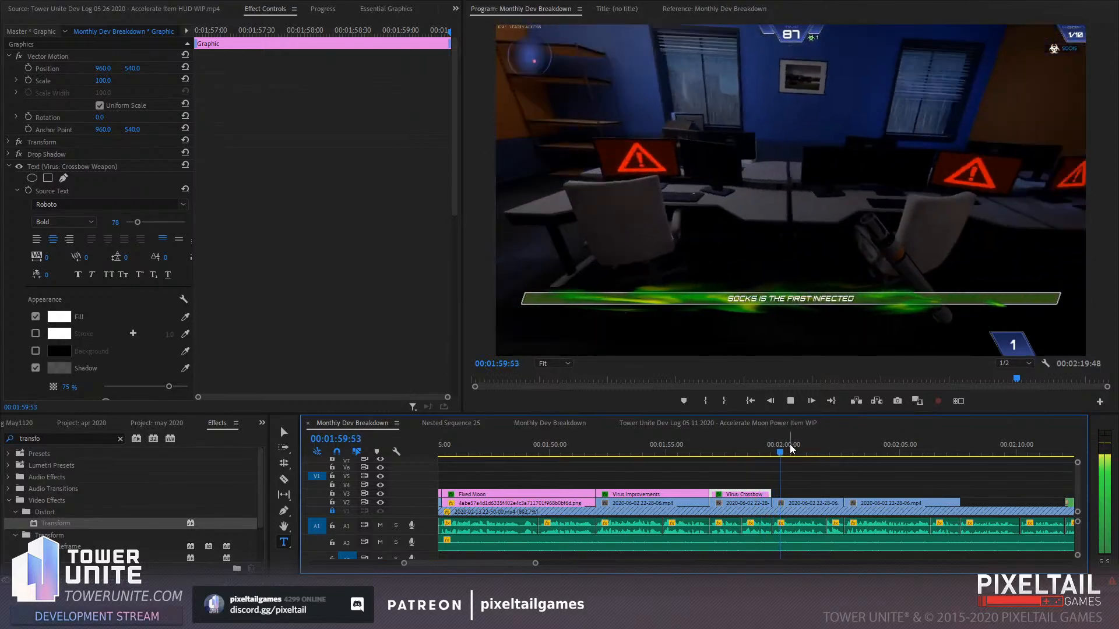
# Paste a copy of the crossbow title on V3, starting right after the first one over the office gameplay clip
pyautogui.moveTo(794, 446); pyautogui.dragTo(803, 449)
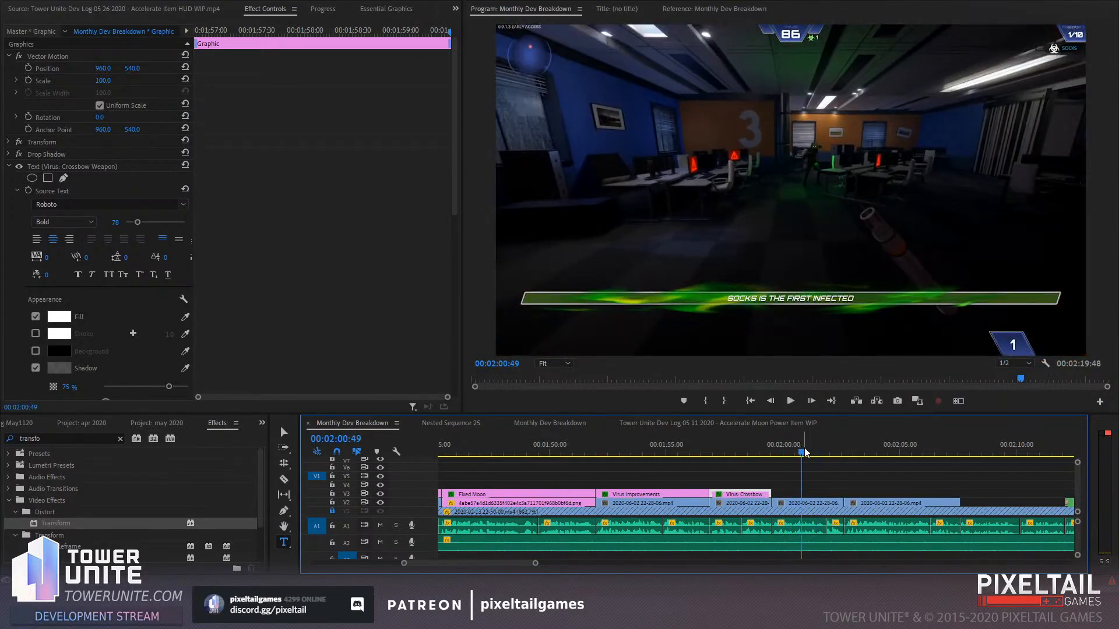
pyautogui.hotkey('ctrl', 'v')
pyautogui.moveTo(824, 495); pyautogui.dragTo(797, 495)
# Change the title over the office gameplay clip to "Virus: Art Reworks"
pyautogui.click(791, 452)
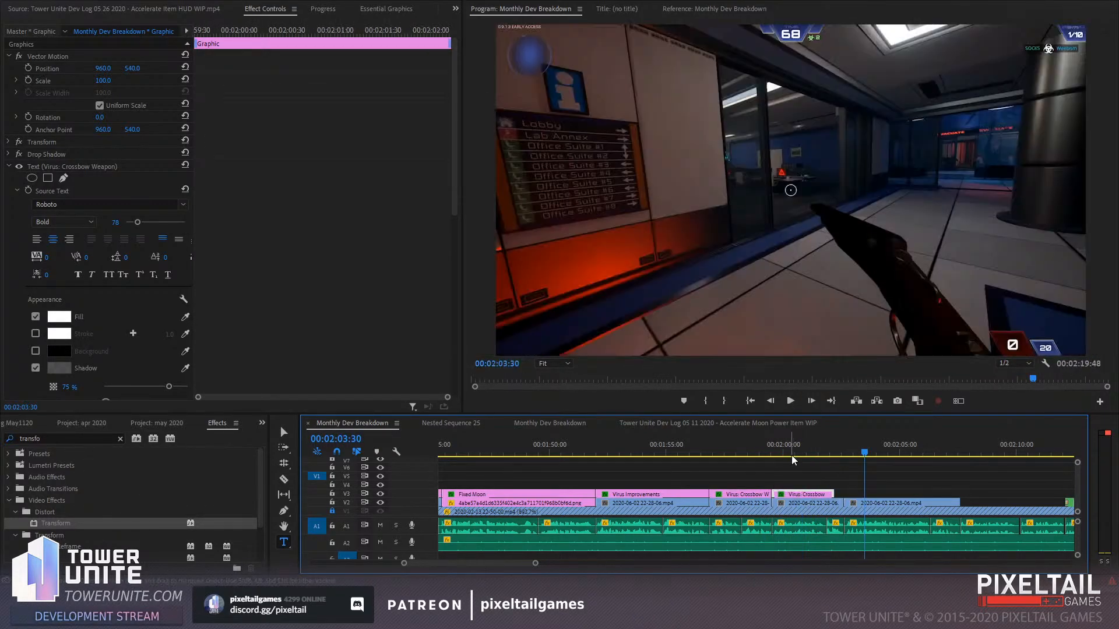
pyautogui.moveTo(728, 333); pyautogui.dragTo(978, 356)
pyautogui.write('A')
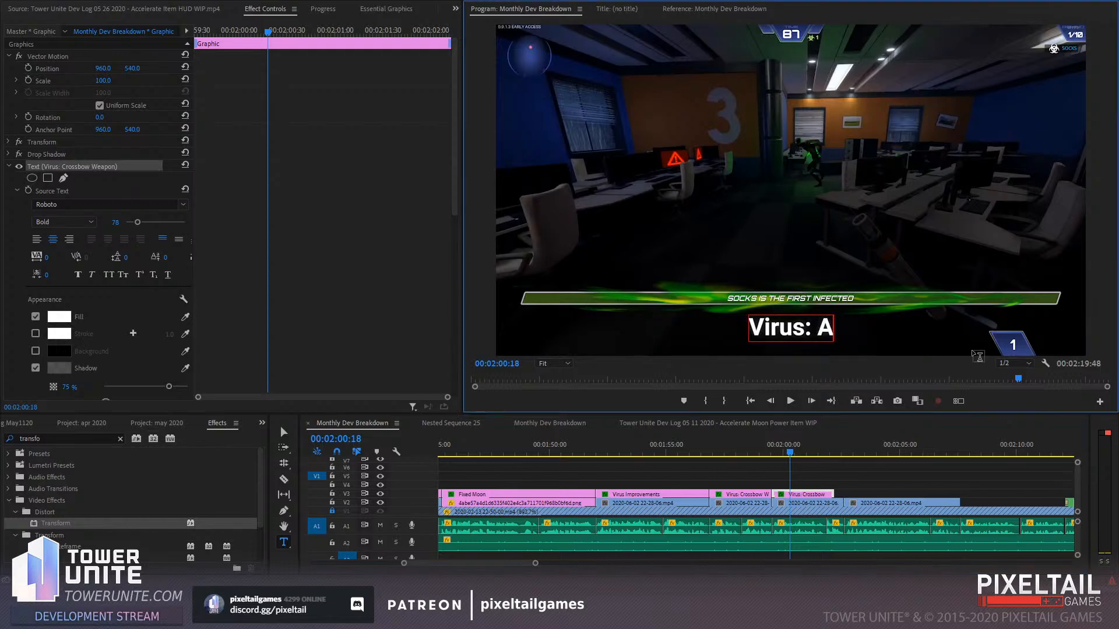
pyautogui.write('rt Reworks')
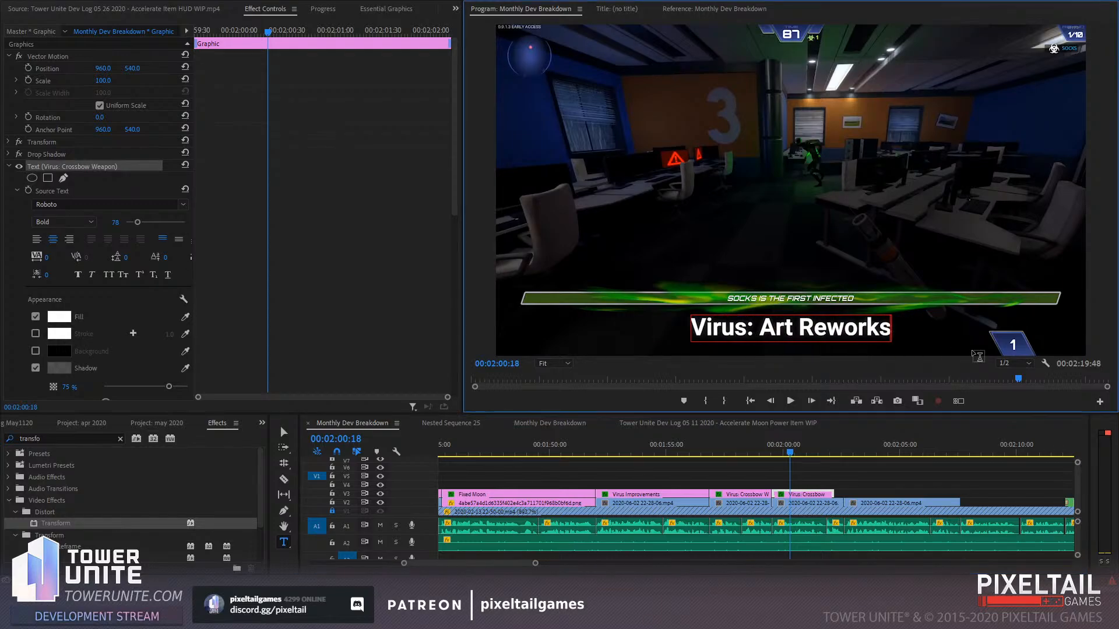
# Extend the art reworks title to the end of the office gameplay clip and play back the section
pyautogui.moveTo(837, 494); pyautogui.dragTo(843, 494)
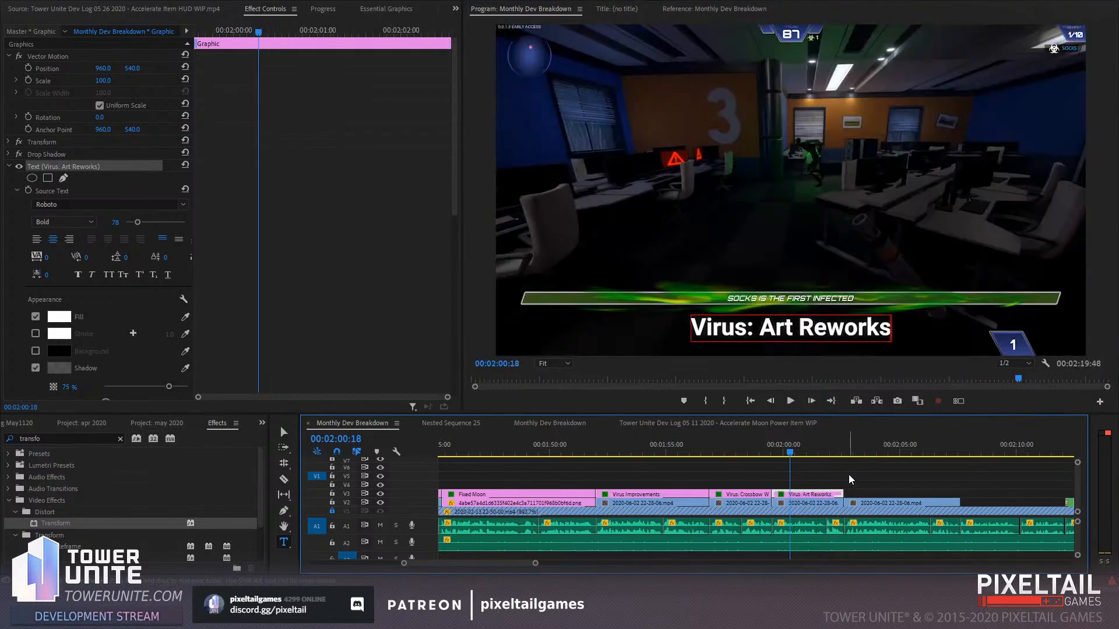
pyautogui.click(848, 475)
pyautogui.press('space')
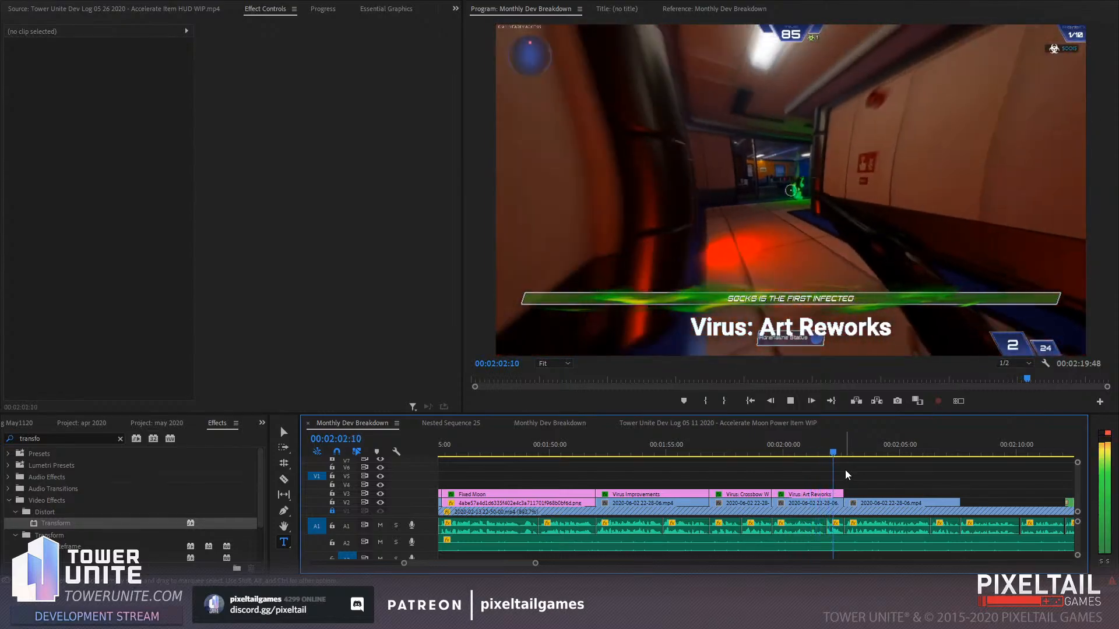
# Paste a copy of the art reworks title on V3 right after the original and extend it to the end of the following gameplay clip
pyautogui.moveTo(843, 473); pyautogui.dragTo(809, 492)
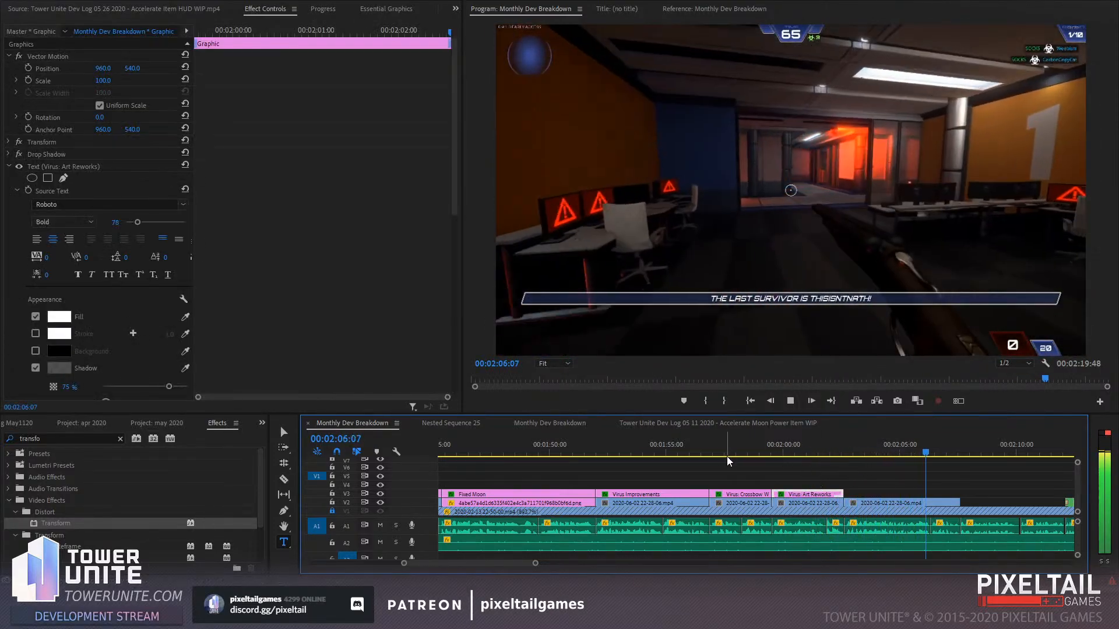
pyautogui.click(858, 444)
pyautogui.hotkey('ctrl', 'v')
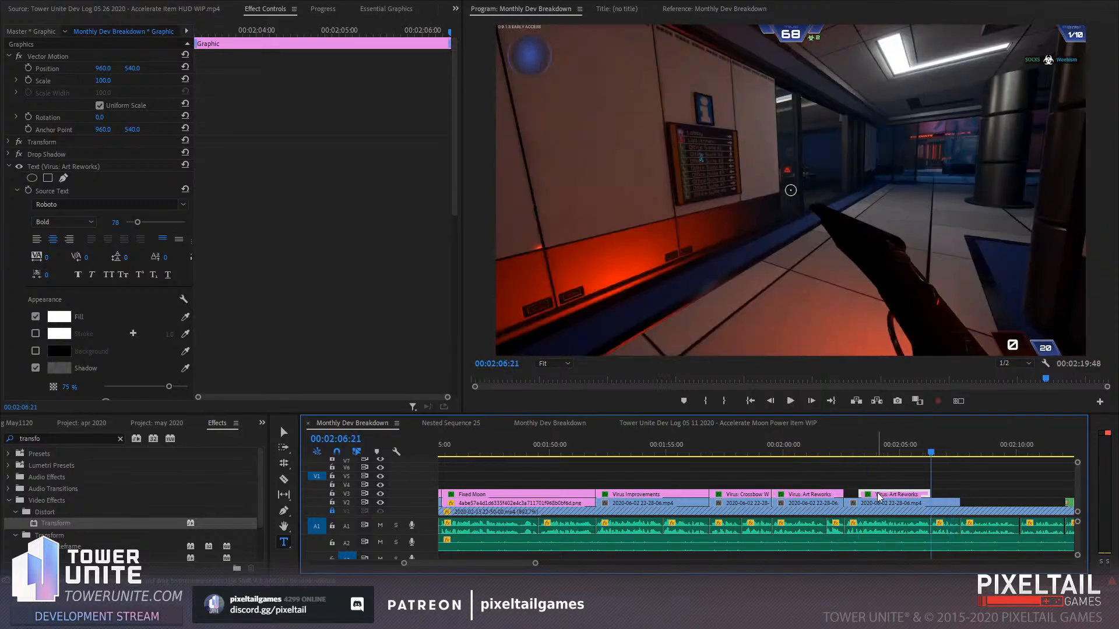
pyautogui.moveTo(878, 494); pyautogui.dragTo(863, 494)
pyautogui.moveTo(957, 494); pyautogui.dragTo(960, 494)
# Change the pasted title over the last gameplay clip to "Game World Improvements" and play back the section
pyautogui.click(887, 444)
pyautogui.press('space')
pyautogui.click(822, 445)
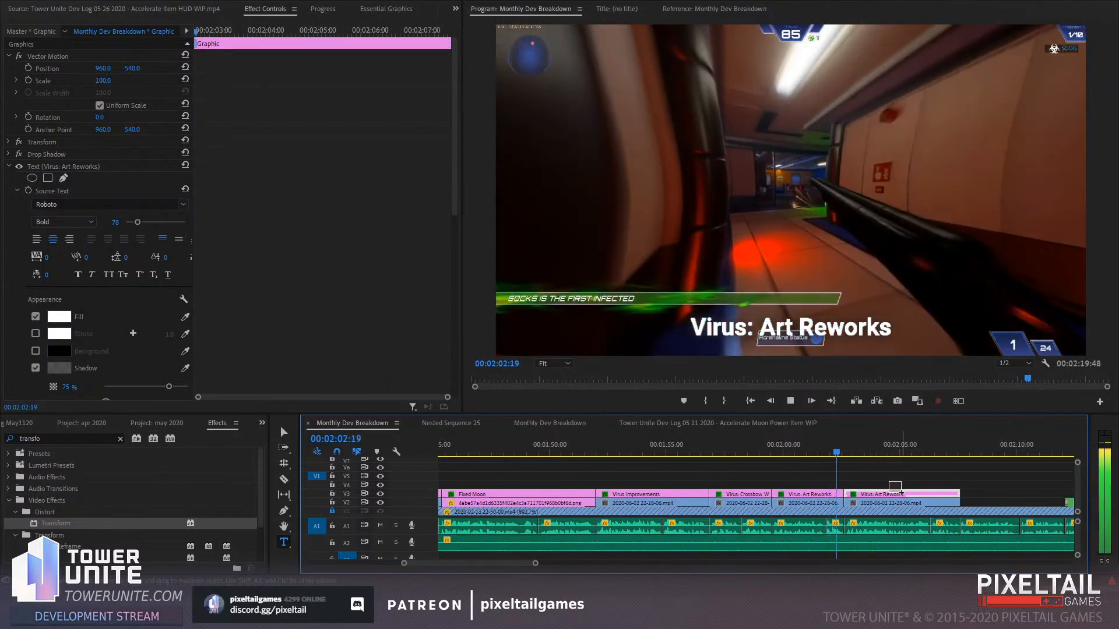
pyautogui.click(766, 329)
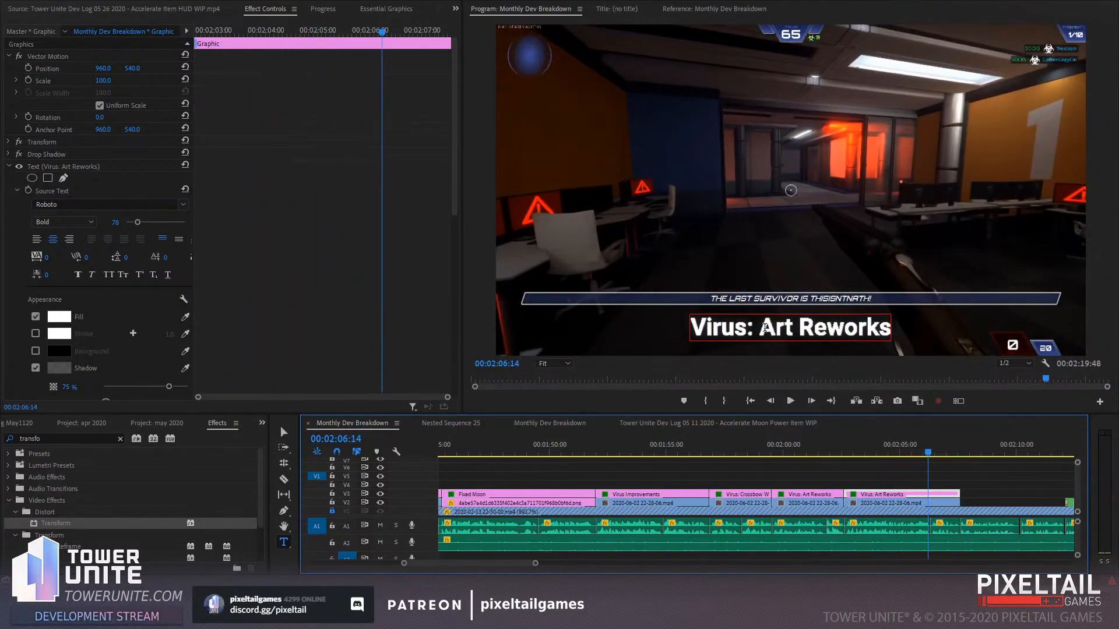
pyautogui.hotkey('ctrl', 'a')
pyautogui.write('Game W')
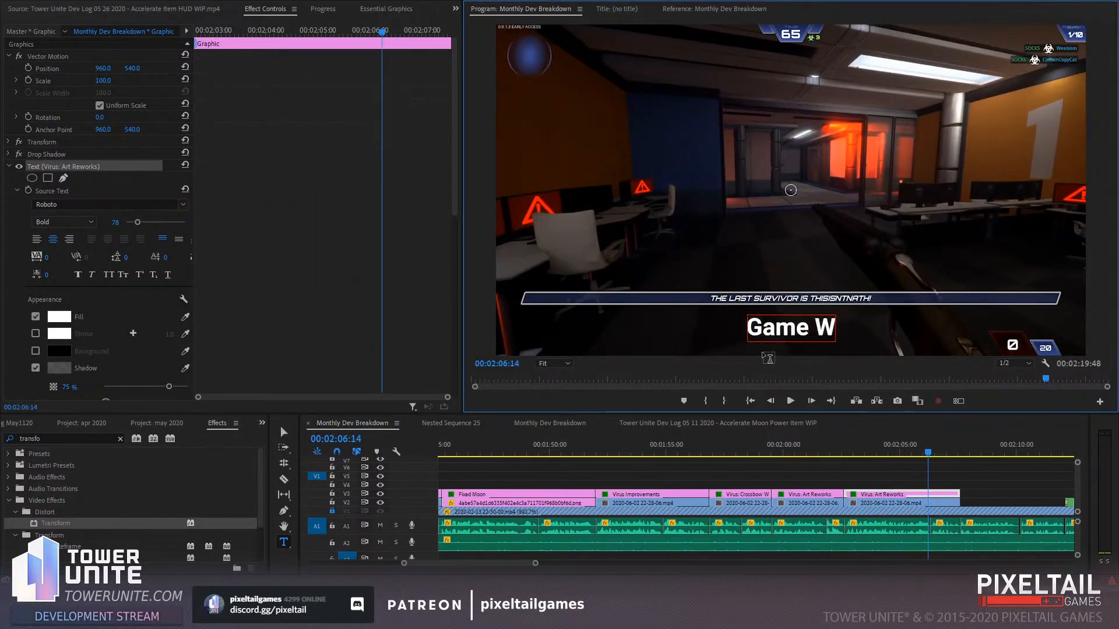
pyautogui.write('orld Impro')
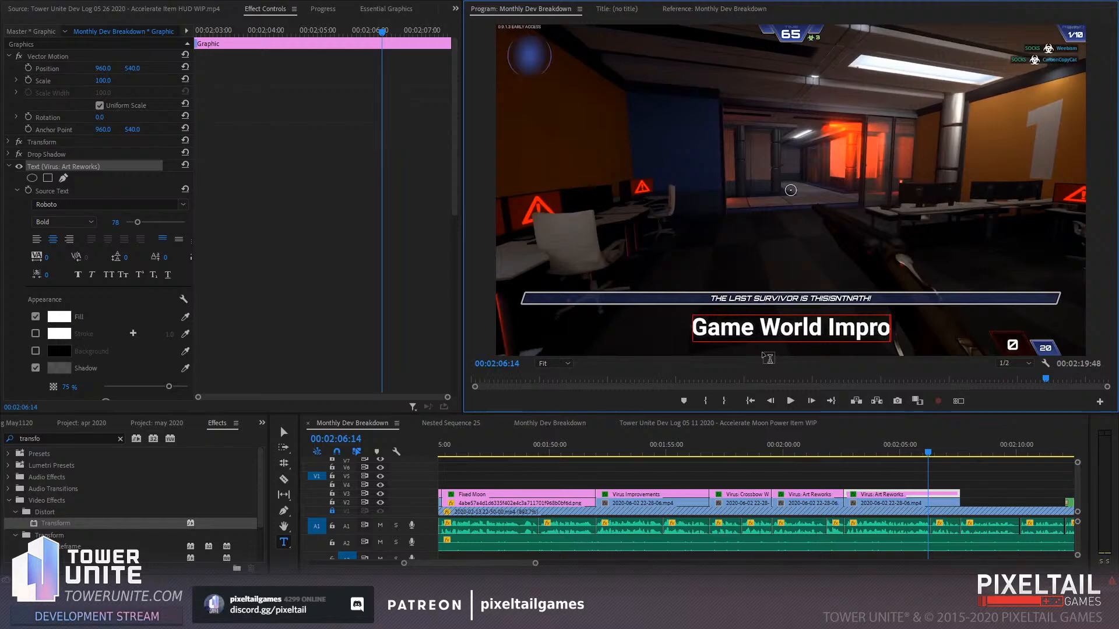
pyautogui.write('vements')
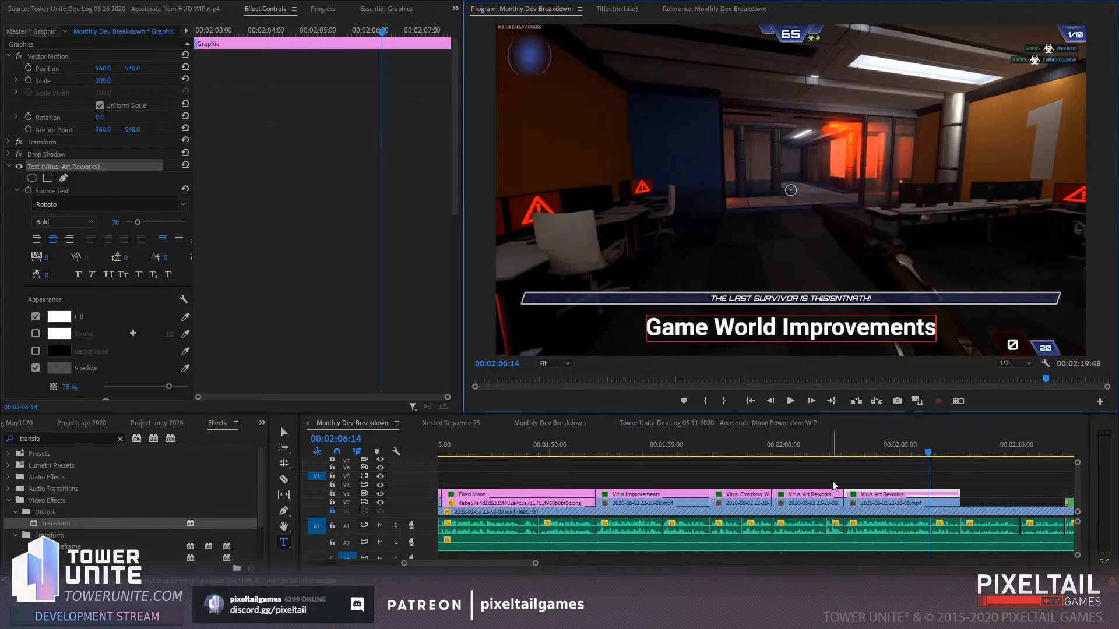
pyautogui.click(833, 485)
pyautogui.press('space')
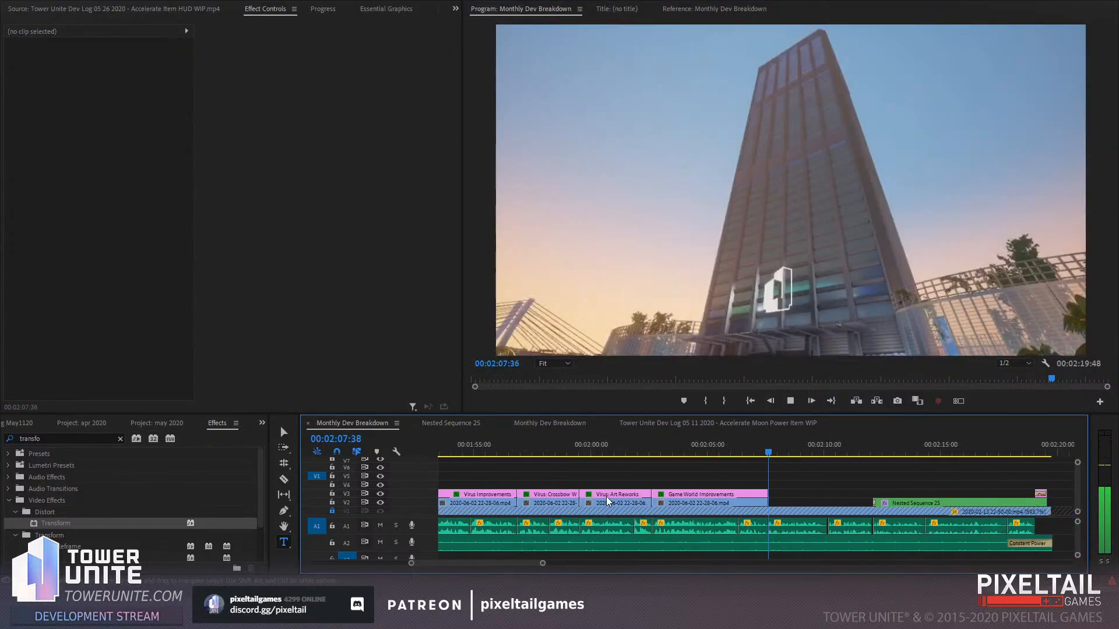
# Play back the end of the game world section, and extend its title and gameplay clip together to 00:02:08:05
pyautogui.scroll(-2, 606, 501)
pyautogui.click(636, 452)
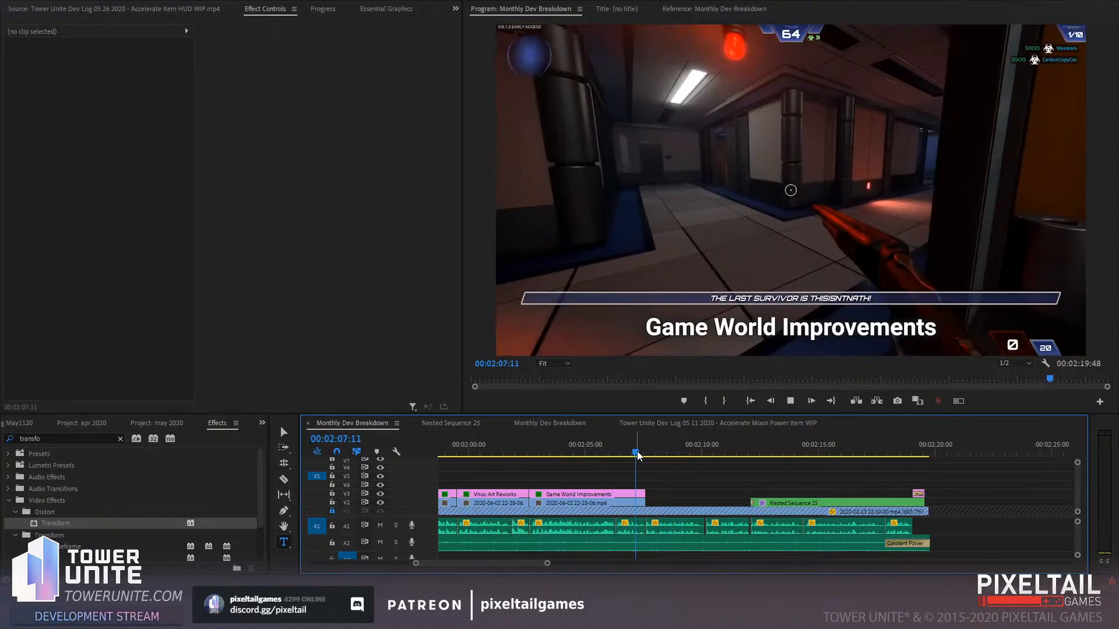
pyautogui.press('space')
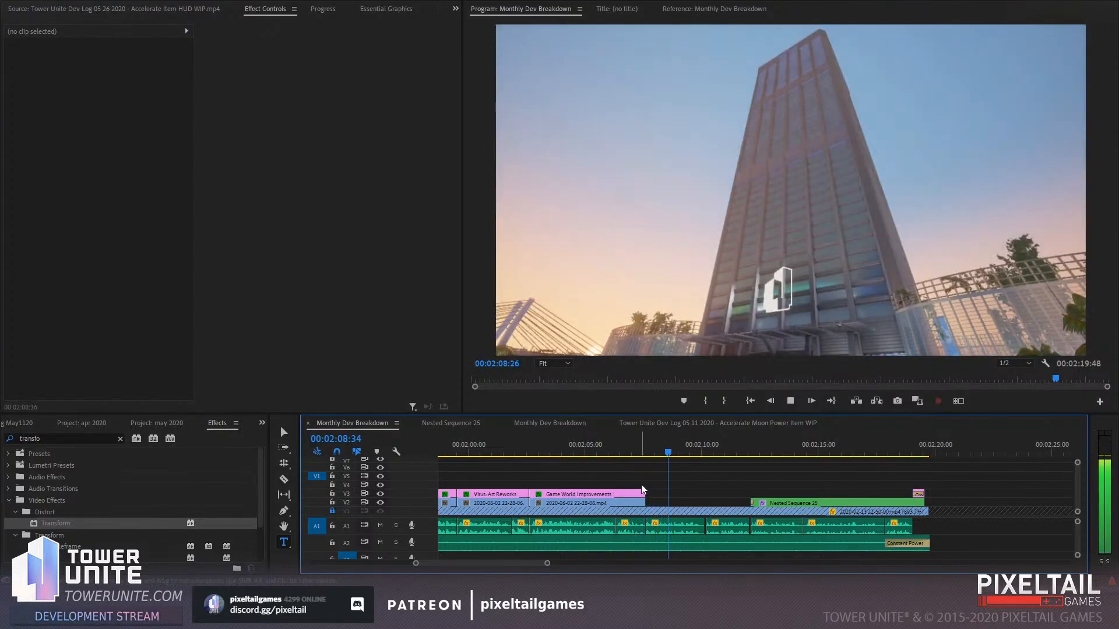
pyautogui.click(640, 494)
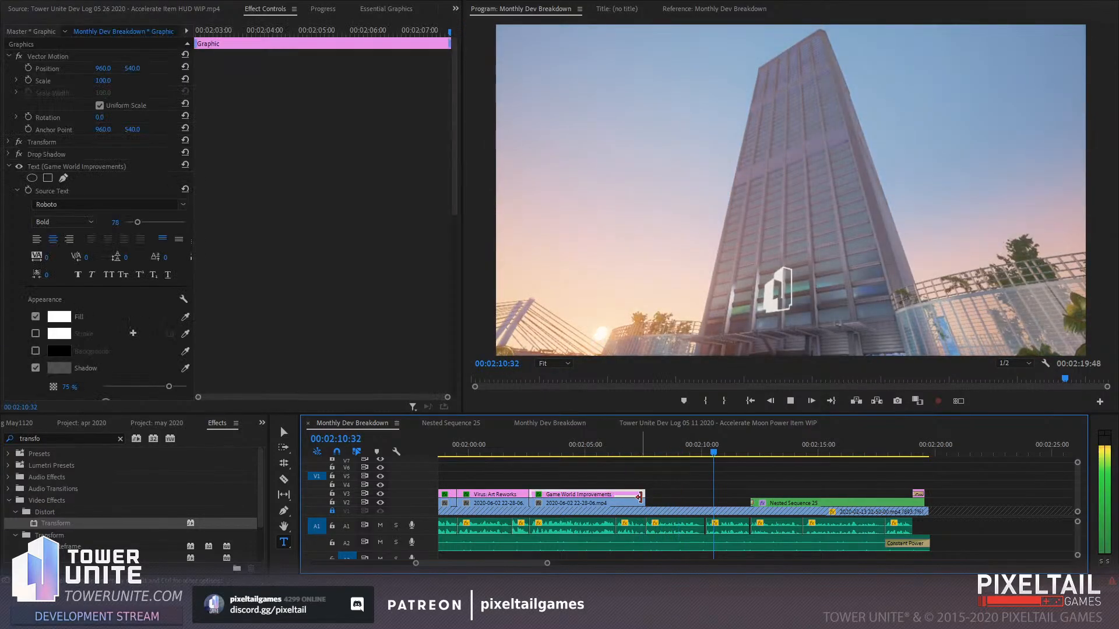
pyautogui.click(651, 453)
pyautogui.moveTo(650, 453); pyautogui.dragTo(657, 499)
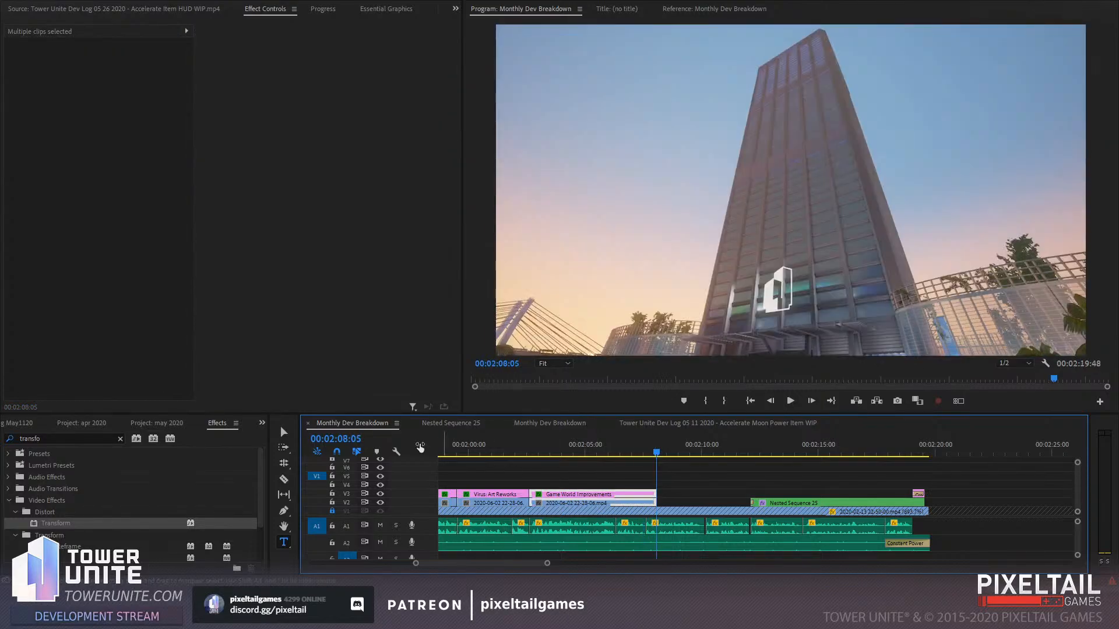
# Apply a Cross Dissolve to the ends of the game world title and its gameplay clip, and play back the transition
pyautogui.click(120, 439)
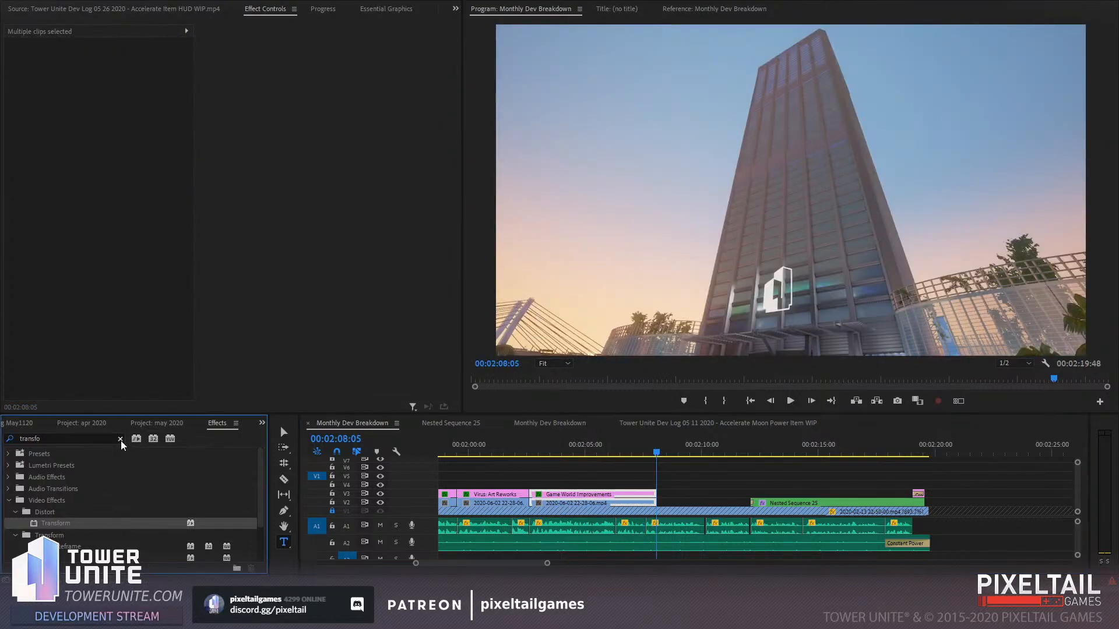
pyautogui.click(7, 512)
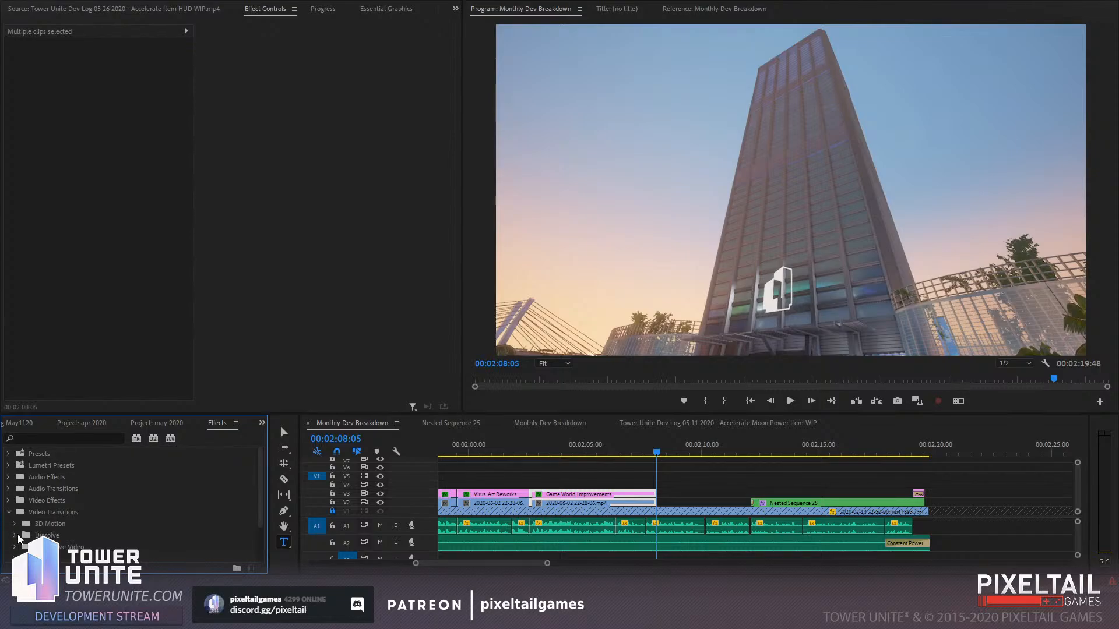
pyautogui.click(14, 535)
pyautogui.moveTo(59, 511); pyautogui.dragTo(657, 500)
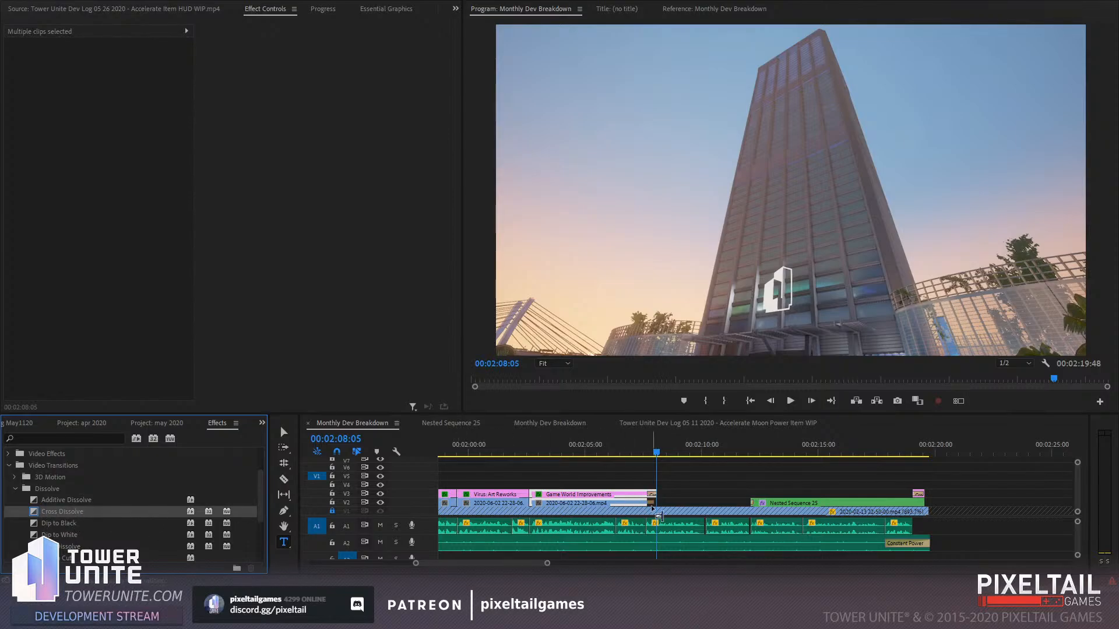
pyautogui.click(637, 453)
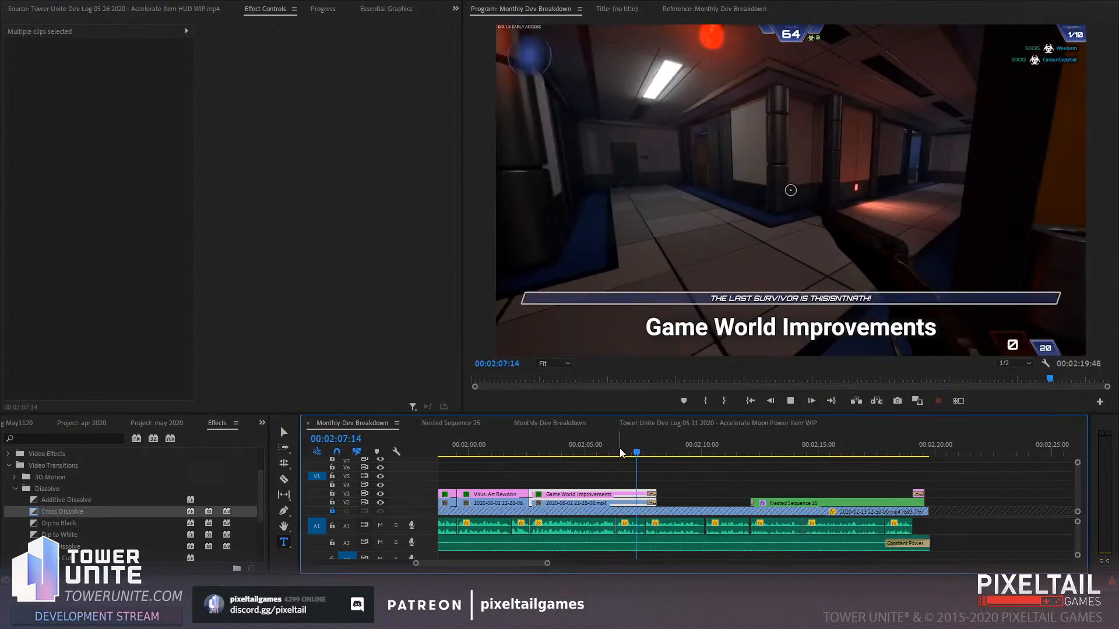
pyautogui.click(618, 452)
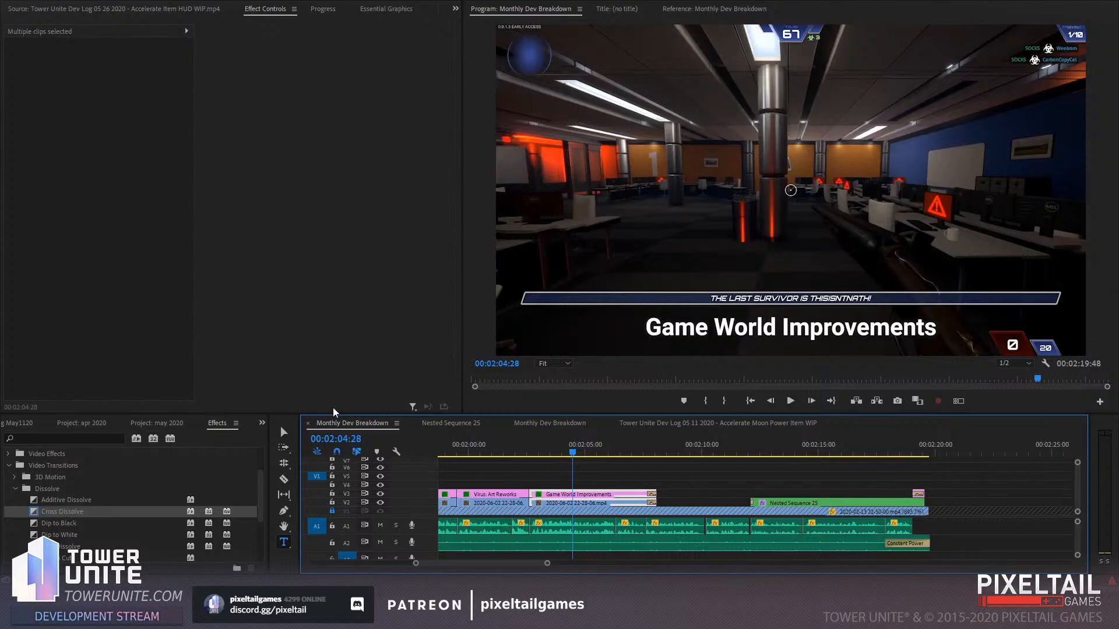
pyautogui.press('space')
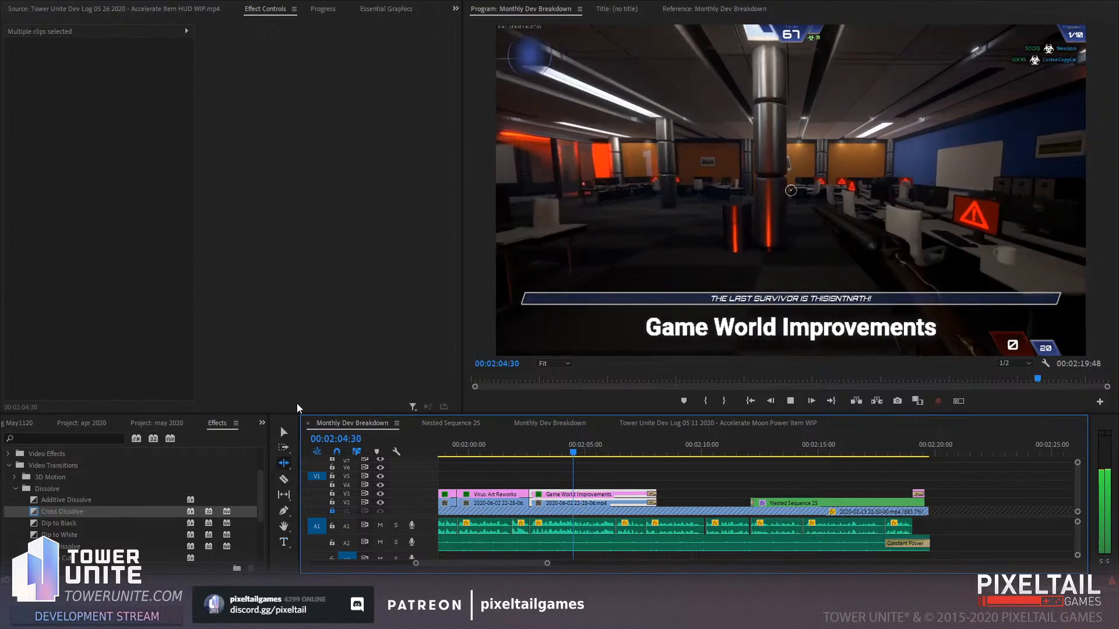
pyautogui.press('b')
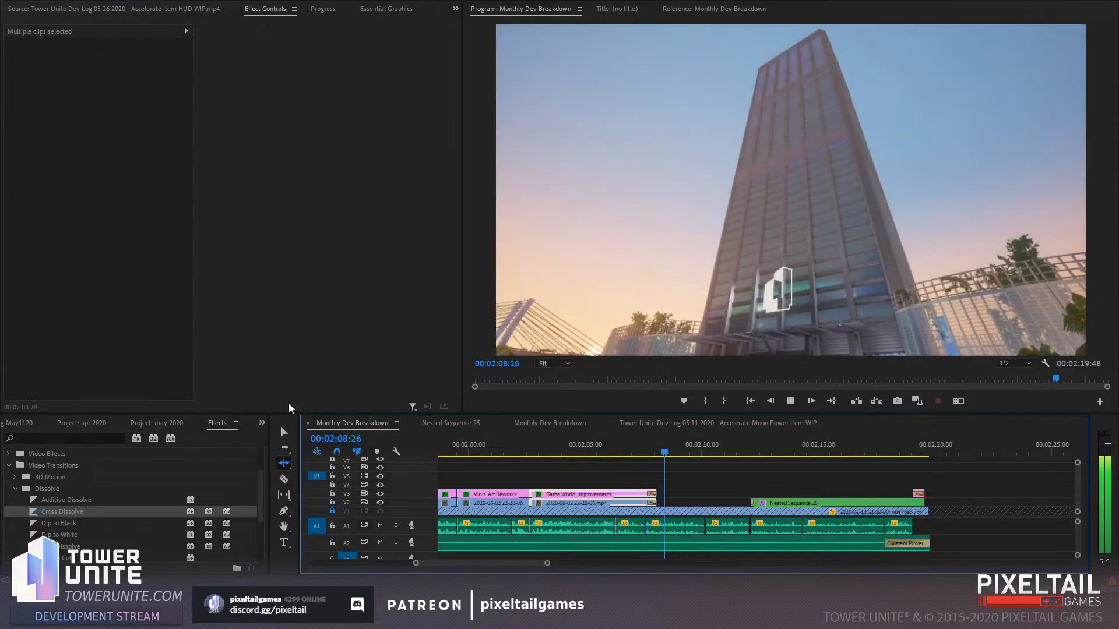
# Shorten both cross dissolves to about 11 frames, trim the game world title and clip to end near 00:02:07:50, and play the ending
pyautogui.click(640, 447)
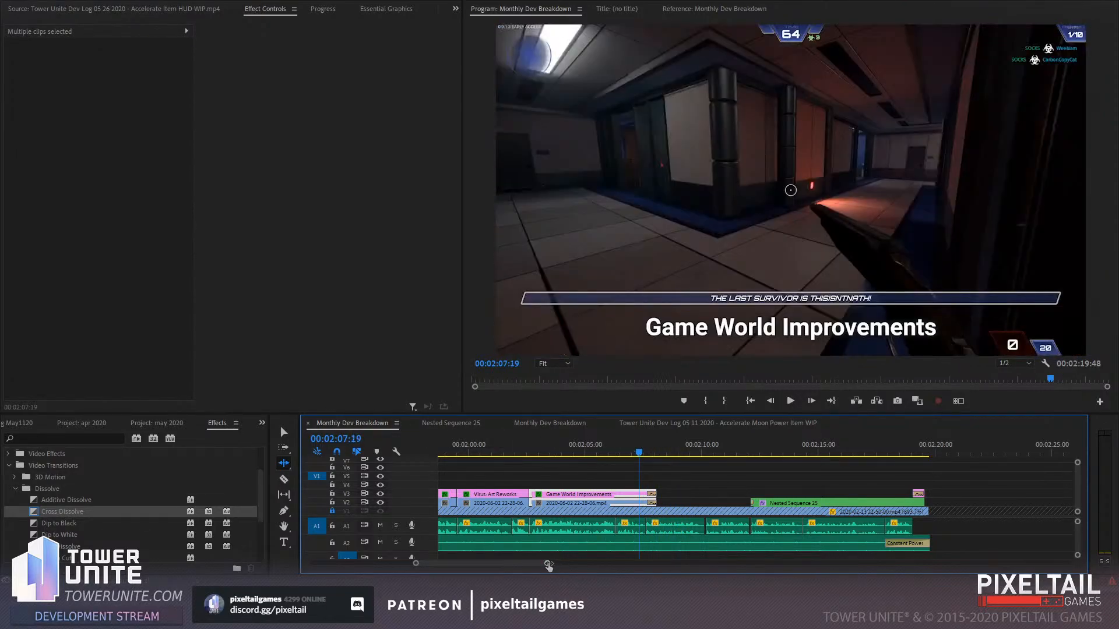
pyautogui.moveTo(548, 564); pyautogui.dragTo(494, 568)
pyautogui.click(280, 434)
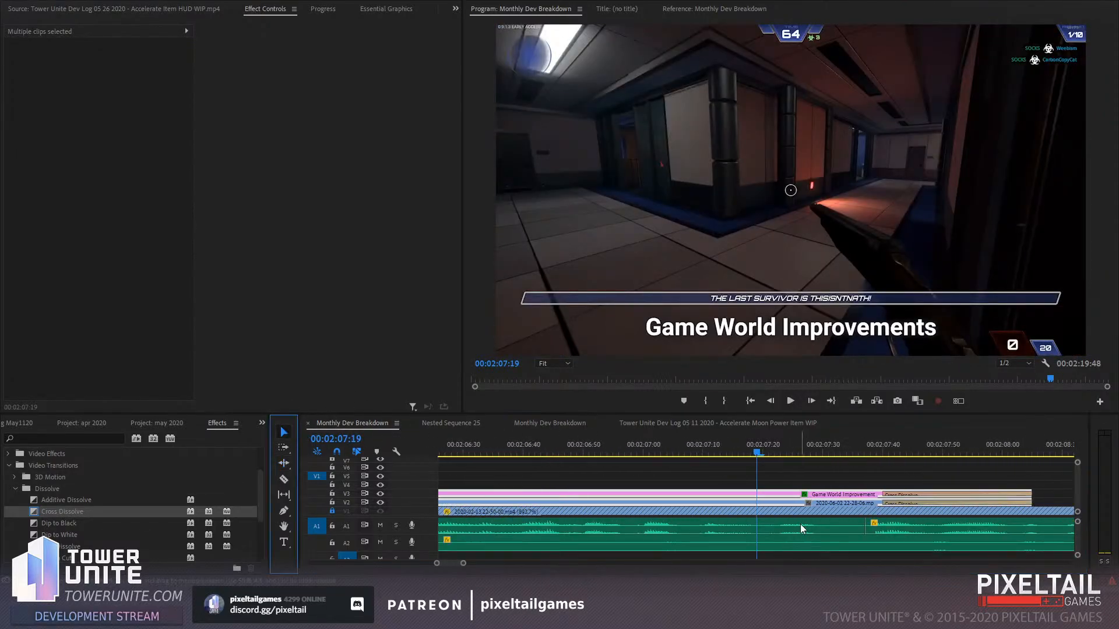
pyautogui.moveTo(884, 495); pyautogui.dragTo(961, 496)
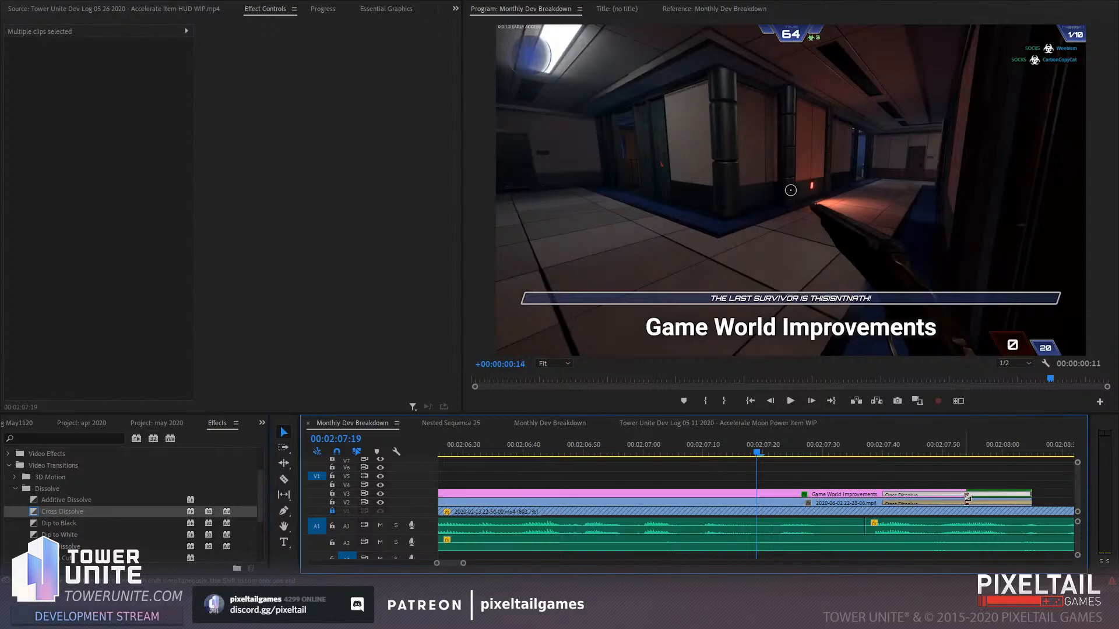
pyautogui.moveTo(886, 502); pyautogui.dragTo(945, 504)
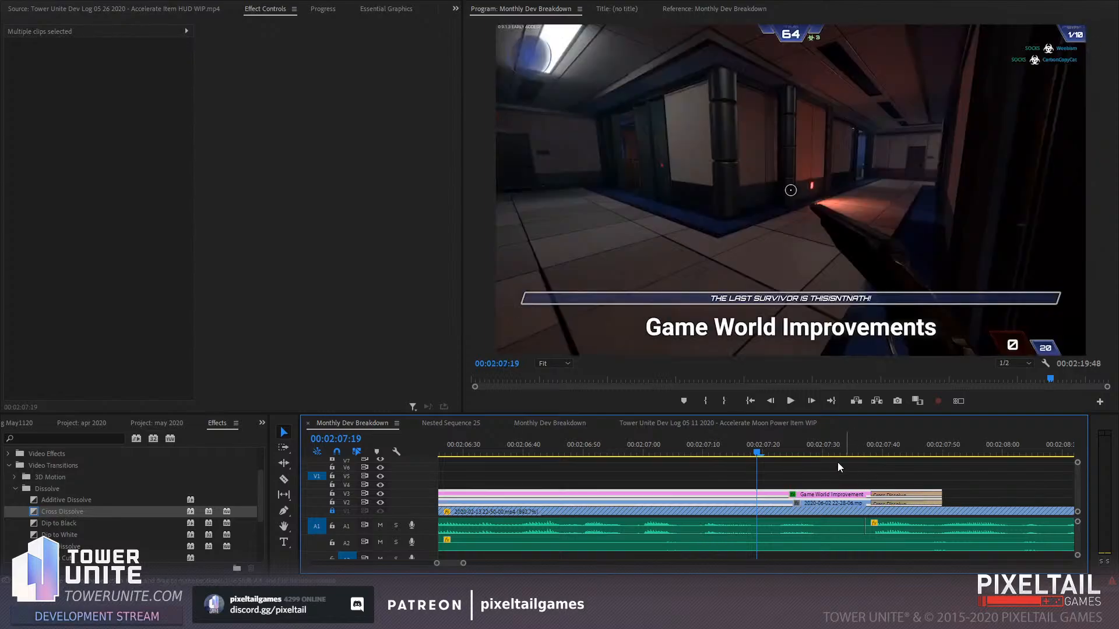
pyautogui.click(796, 450)
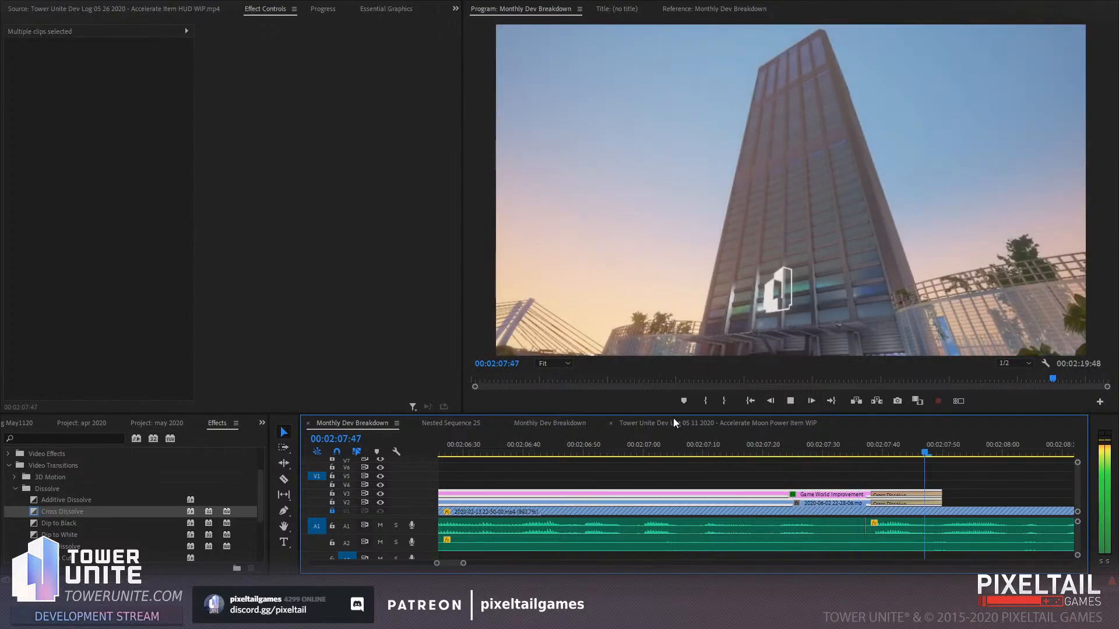
pyautogui.moveTo(464, 563); pyautogui.dragTo(586, 564)
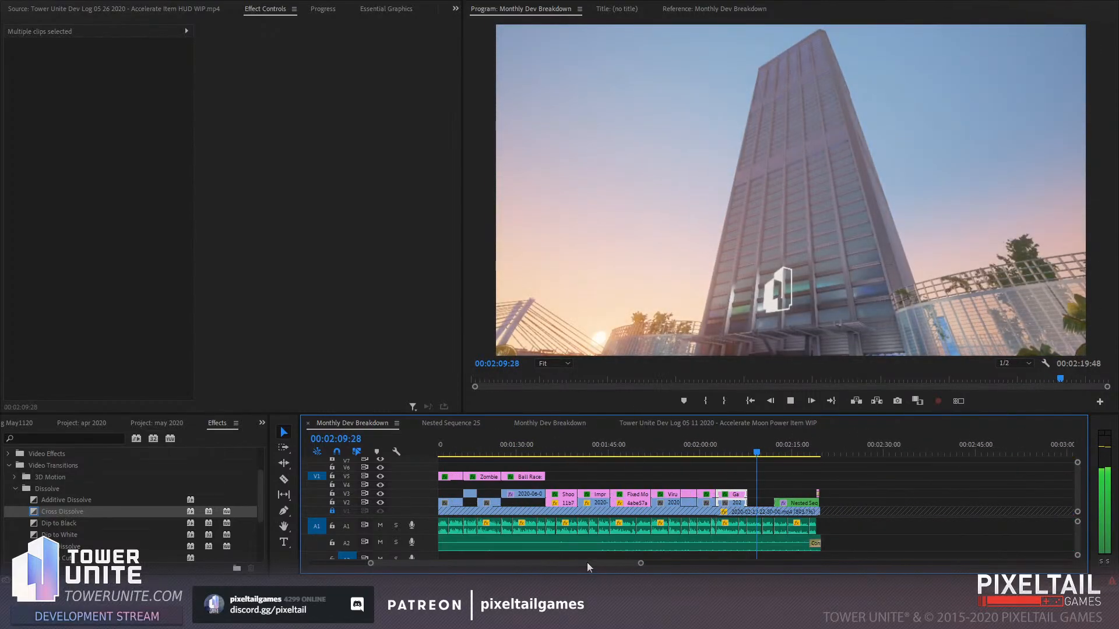
pyautogui.click(903, 494)
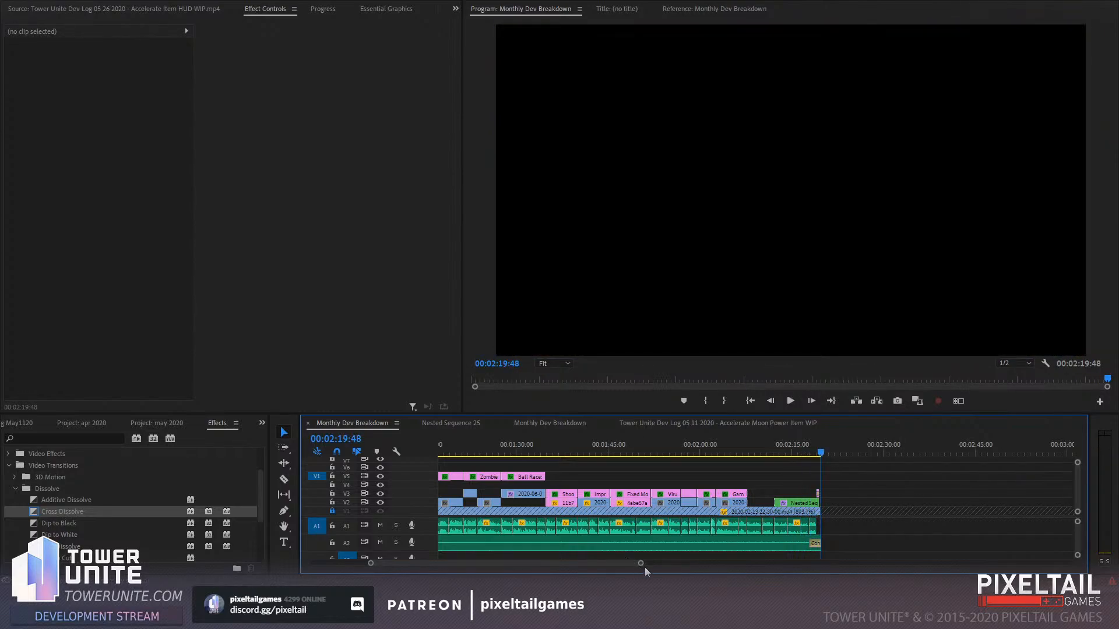
# Unlock V1 and trim the end of the background tower clip to the end of the nested sequence
pyautogui.moveTo(642, 564); pyautogui.dragTo(577, 564)
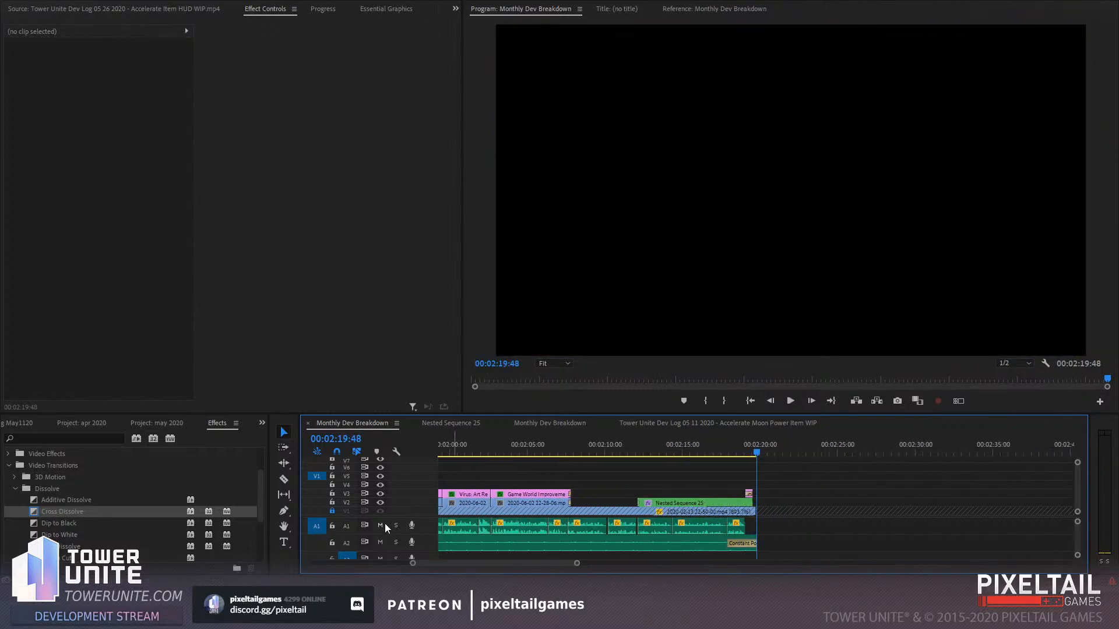
pyautogui.click(332, 512)
pyautogui.moveTo(751, 511); pyautogui.dragTo(745, 511)
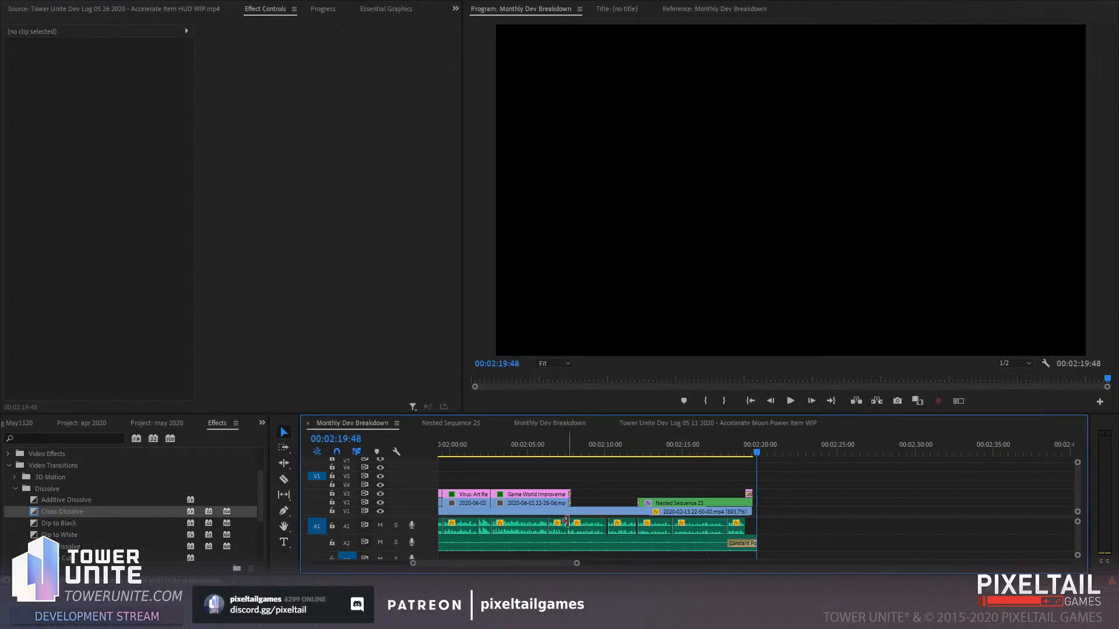
# Play back the entire Monthly Dev Breakdown sequence from the start, replaying the Zombie Massacre weapon section, and return to the beginning with a taller timeline
pyautogui.click(576, 369)
pyautogui.press('Home')
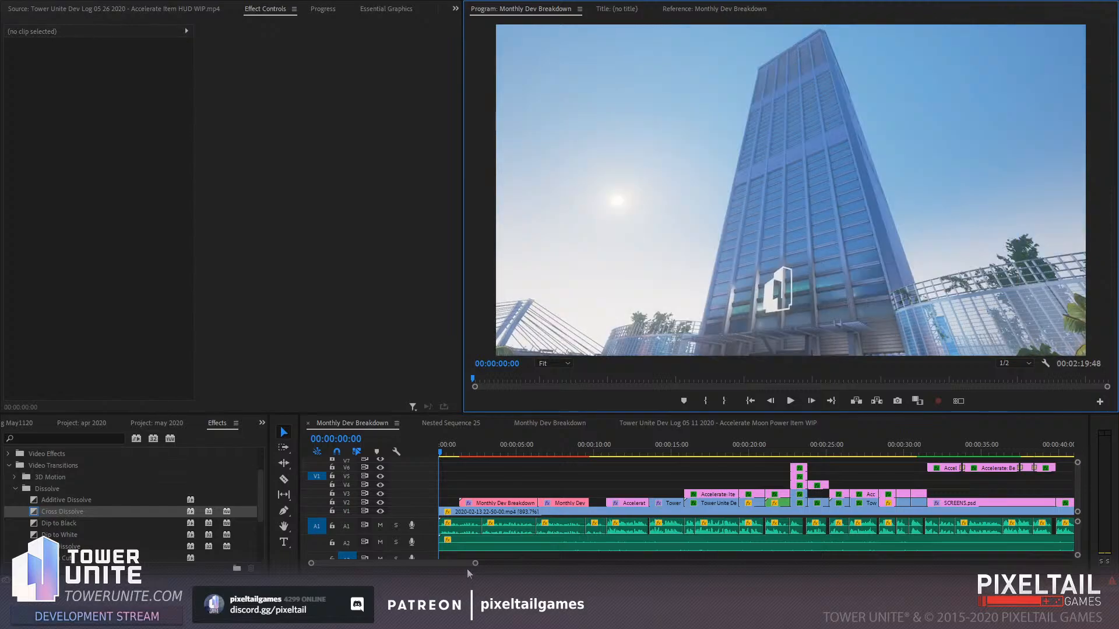
pyautogui.moveTo(475, 564); pyautogui.dragTo(634, 568)
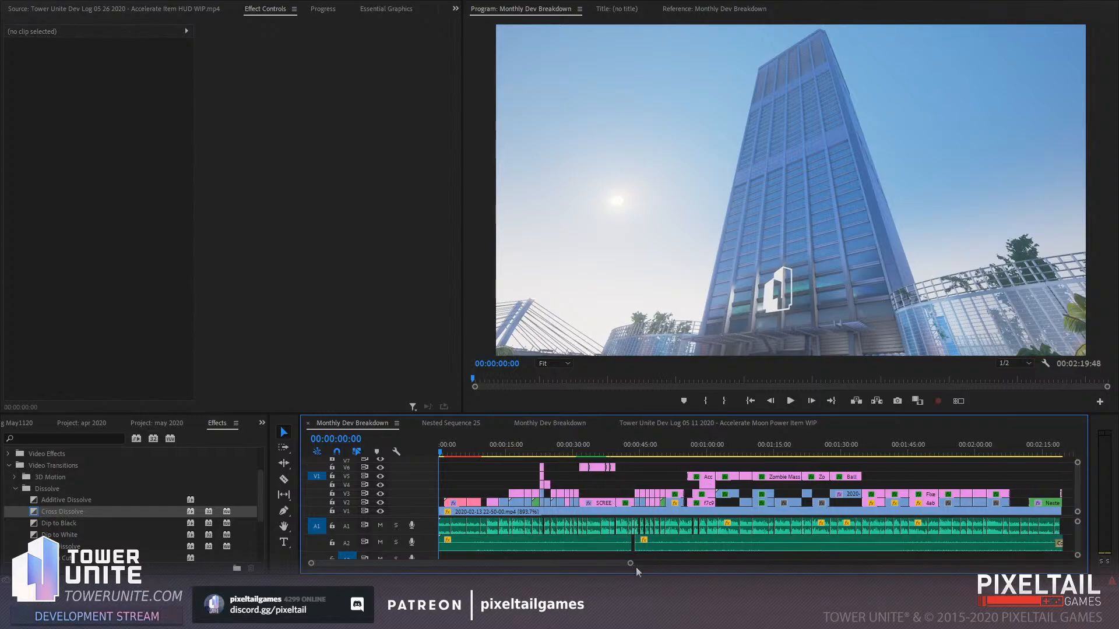
pyautogui.press('space')
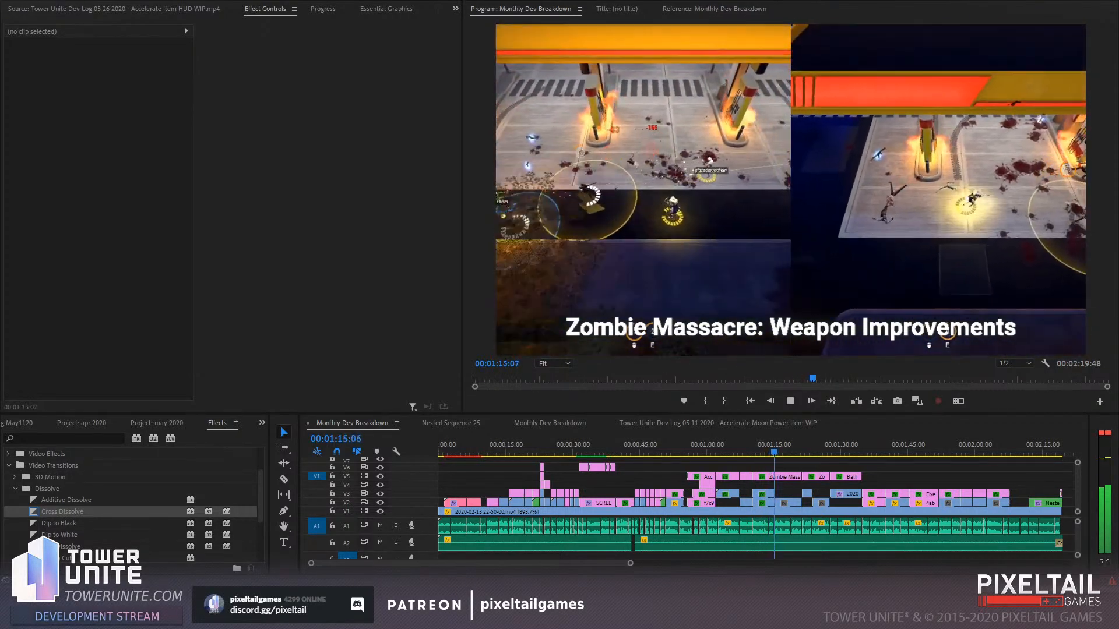
pyautogui.click(766, 448)
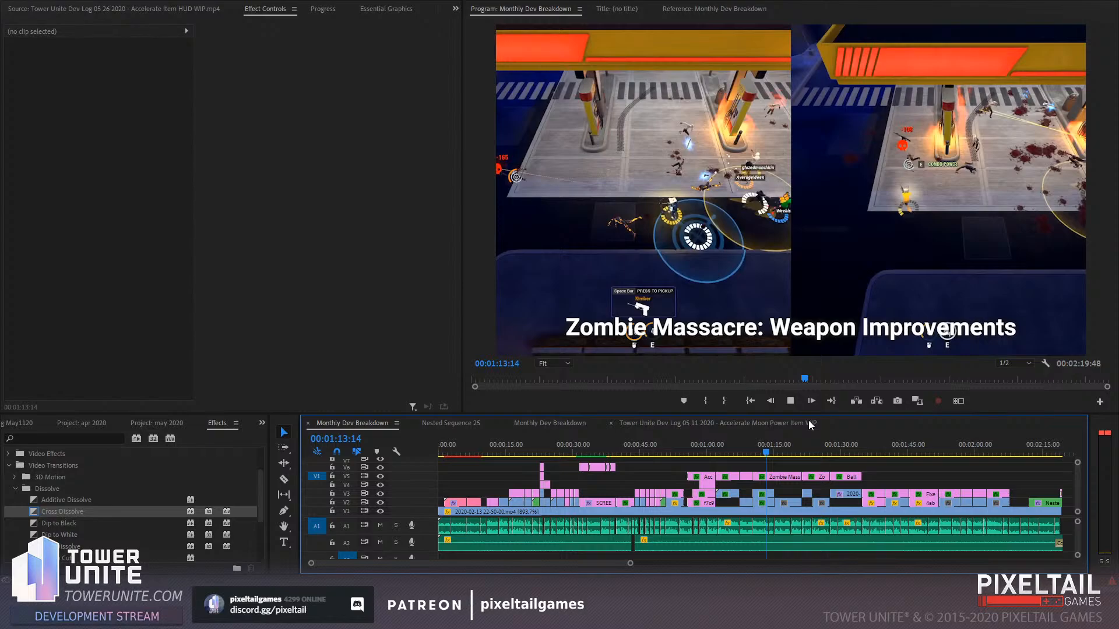
pyautogui.press('space')
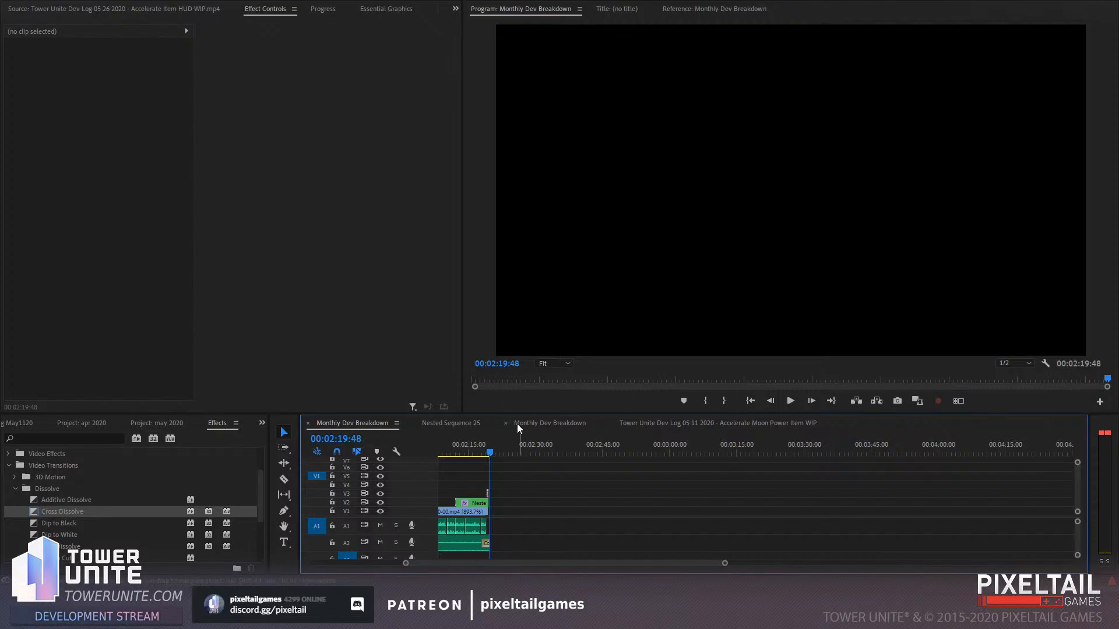
pyautogui.press('Home')
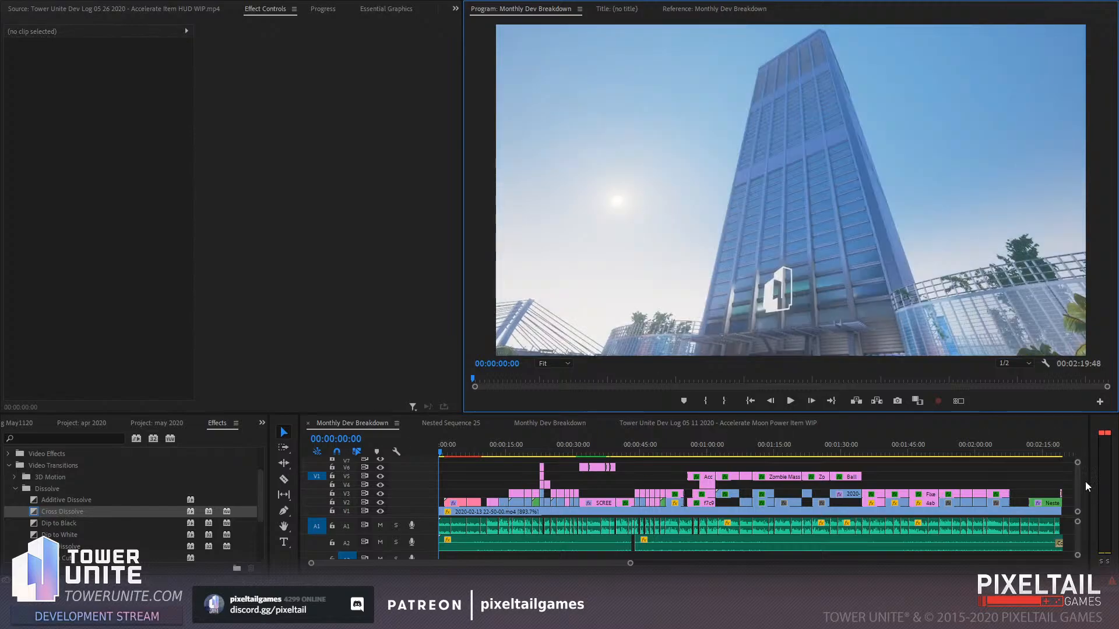
pyautogui.moveTo(1007, 413); pyautogui.dragTo(1007, 370)
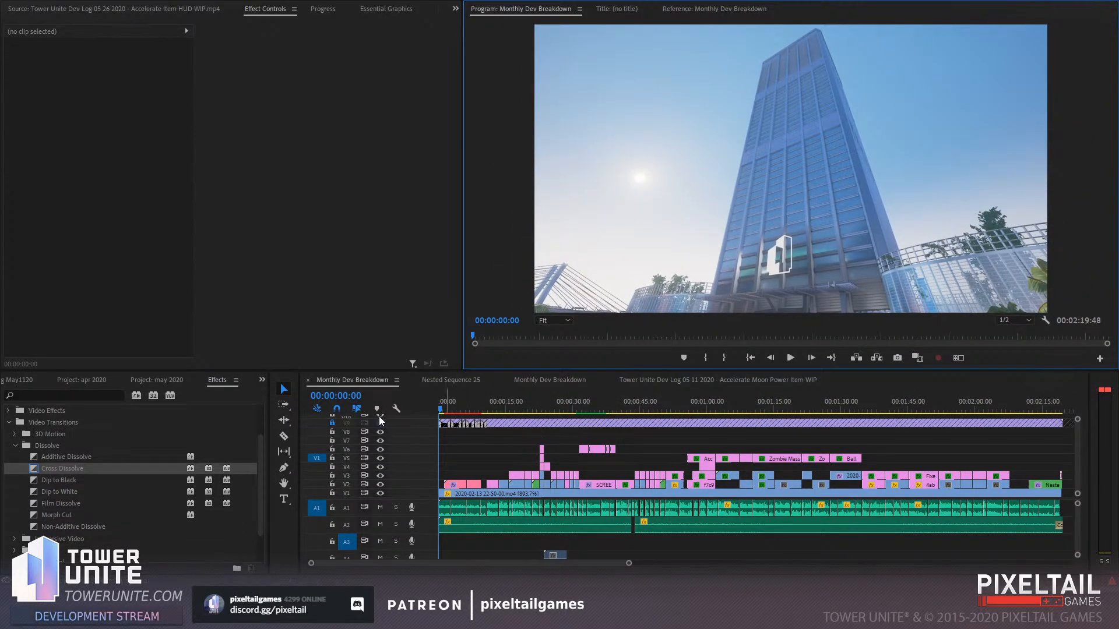
# Unlock the captions track V9, select the captions clip, and play the sequence from 00:00:08:28 into the Accelerate title
pyautogui.click(333, 420)
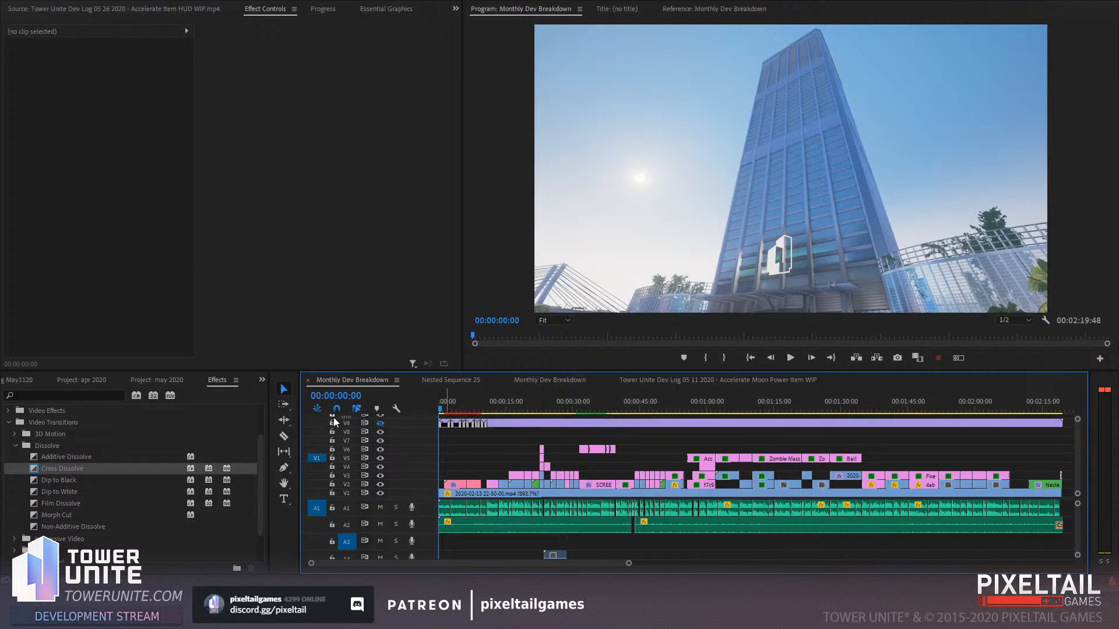
pyautogui.moveTo(510, 439); pyautogui.dragTo(489, 422)
pyautogui.moveTo(469, 408); pyautogui.dragTo(475, 410)
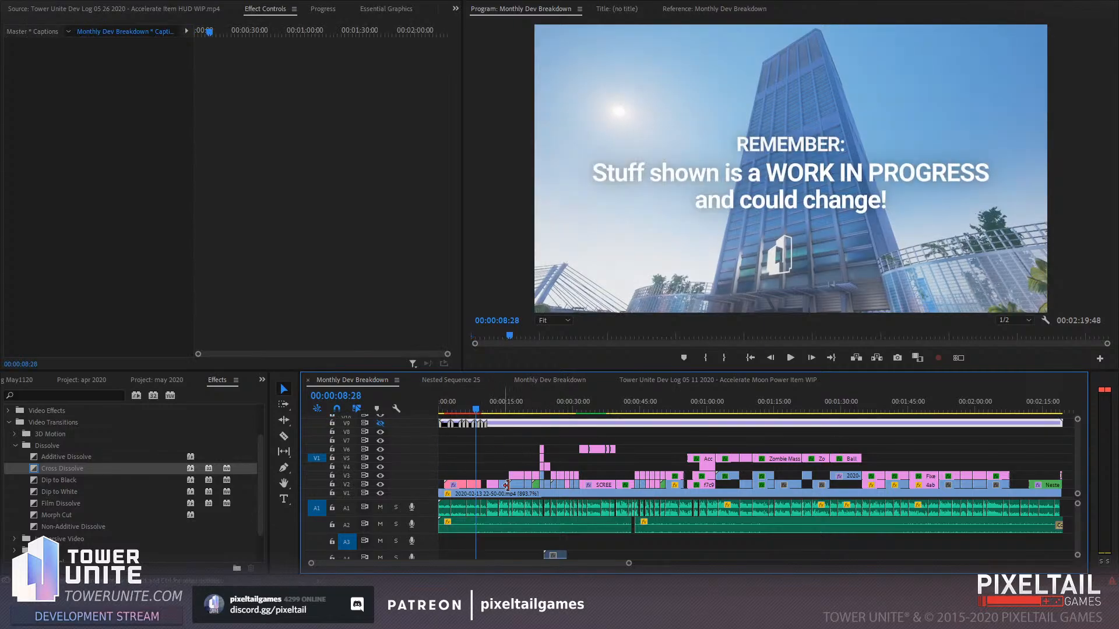
pyautogui.press('space')
pyautogui.press('=')
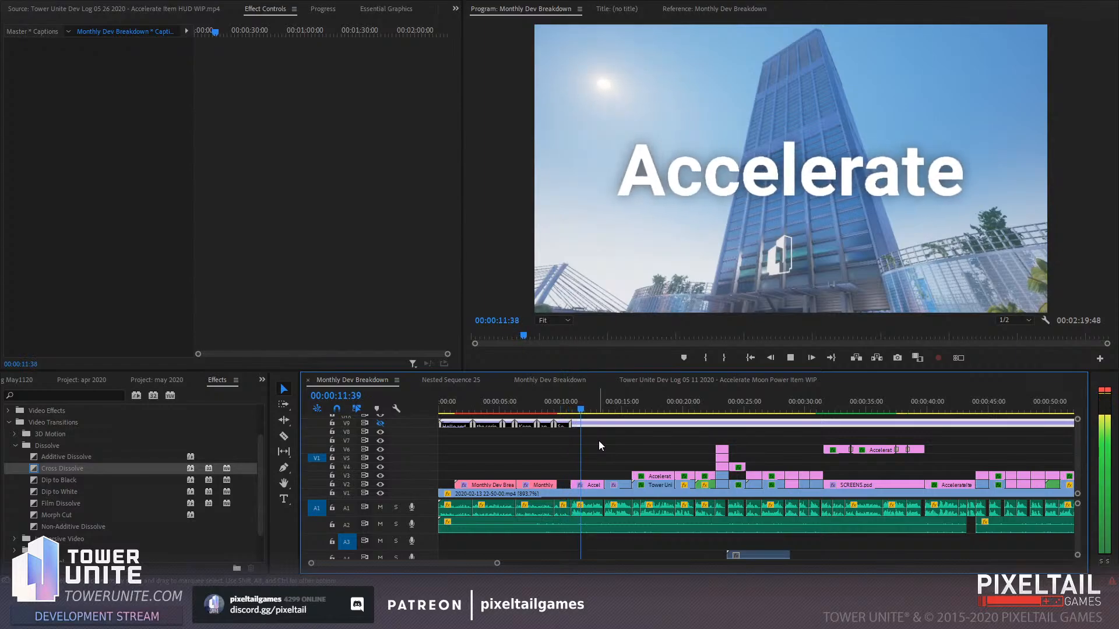
pyautogui.click(578, 411)
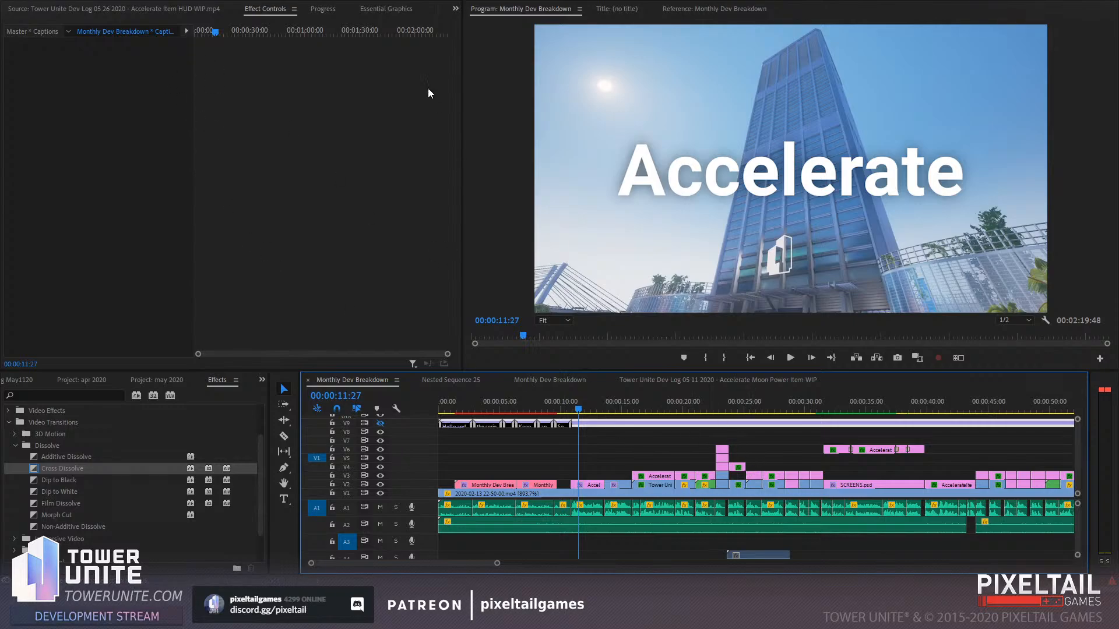
# Replay the narration from about 00:00:09:55 and add a caption at 00:00:10:57 reading "We're hard at work on Accelerate,"
pyautogui.click(454, 12)
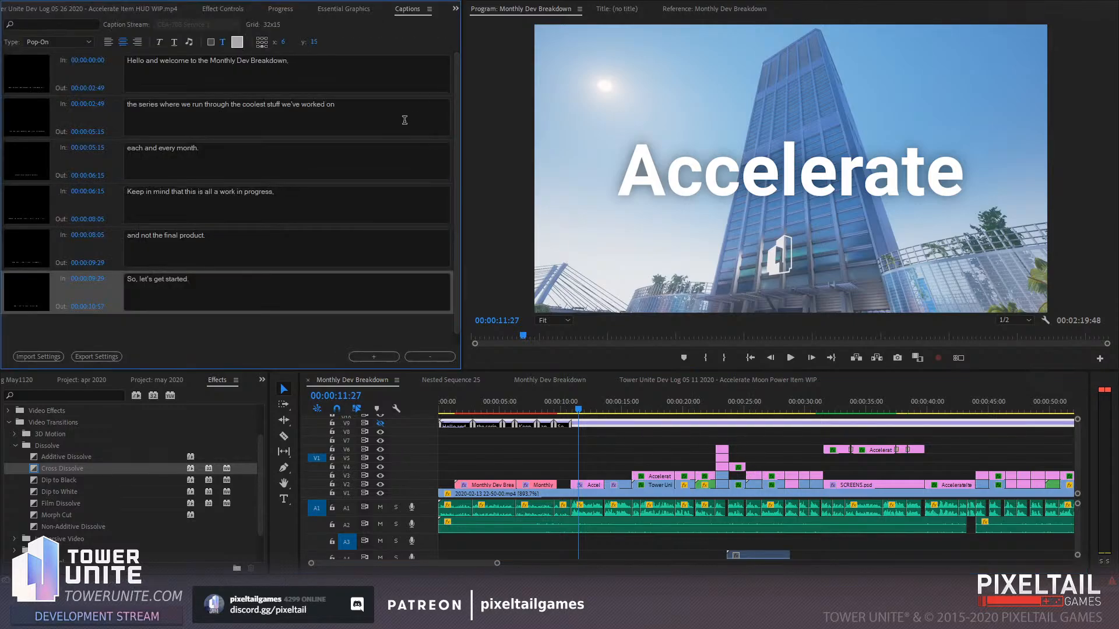
pyautogui.click(220, 294)
pyautogui.click(561, 411)
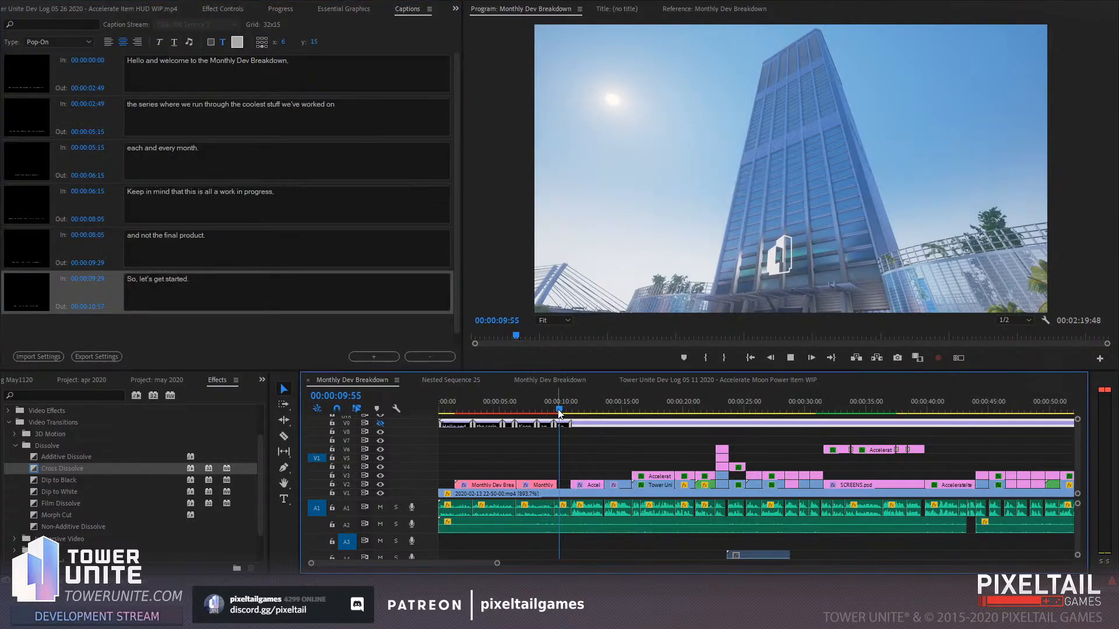
pyautogui.press('space')
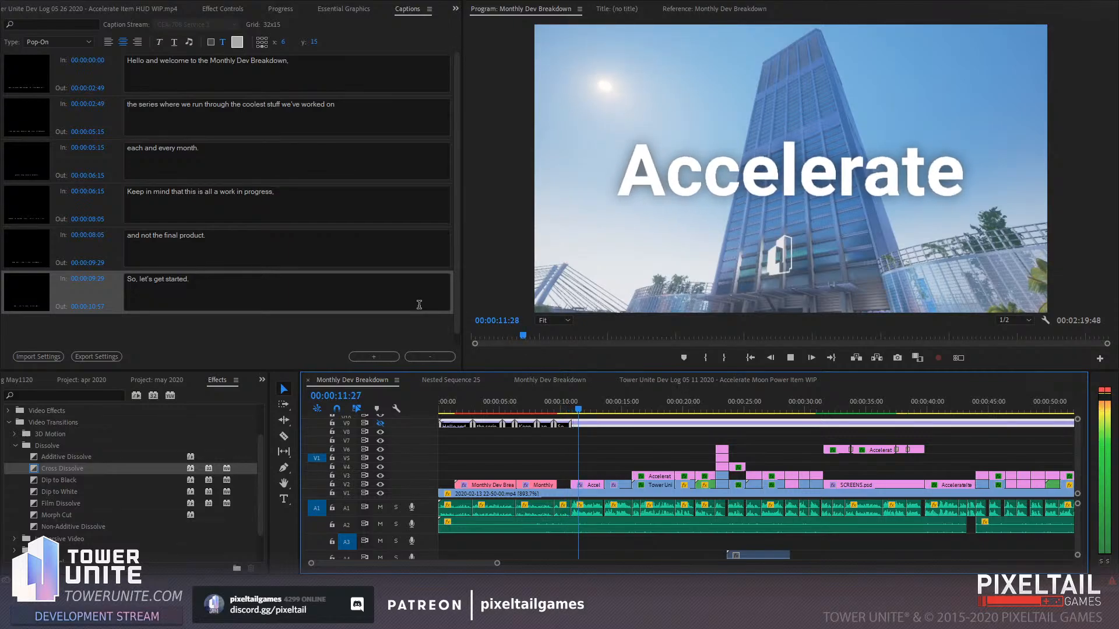
pyautogui.click(412, 304)
pyautogui.click(378, 358)
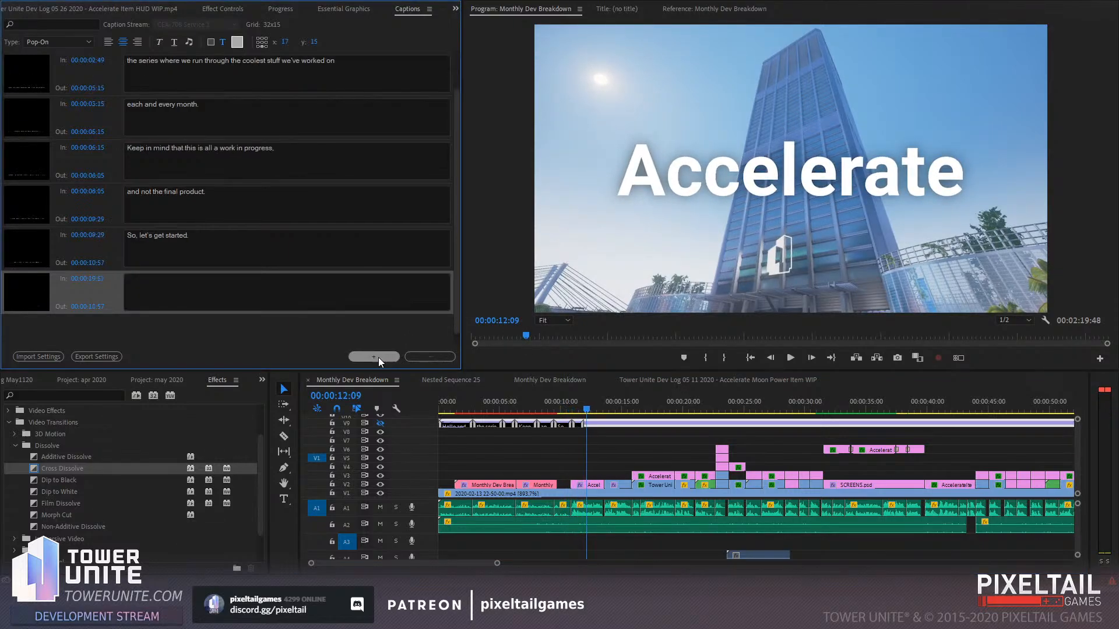
pyautogui.click(89, 240)
pyautogui.click(90, 236)
pyautogui.click(201, 290)
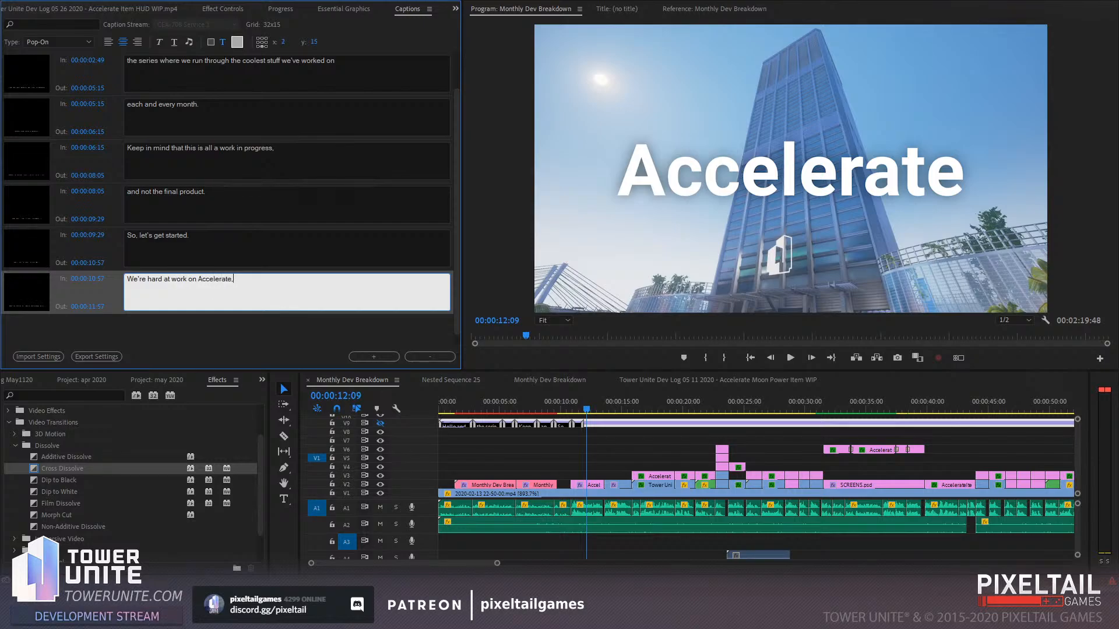
pyautogui.click(571, 437)
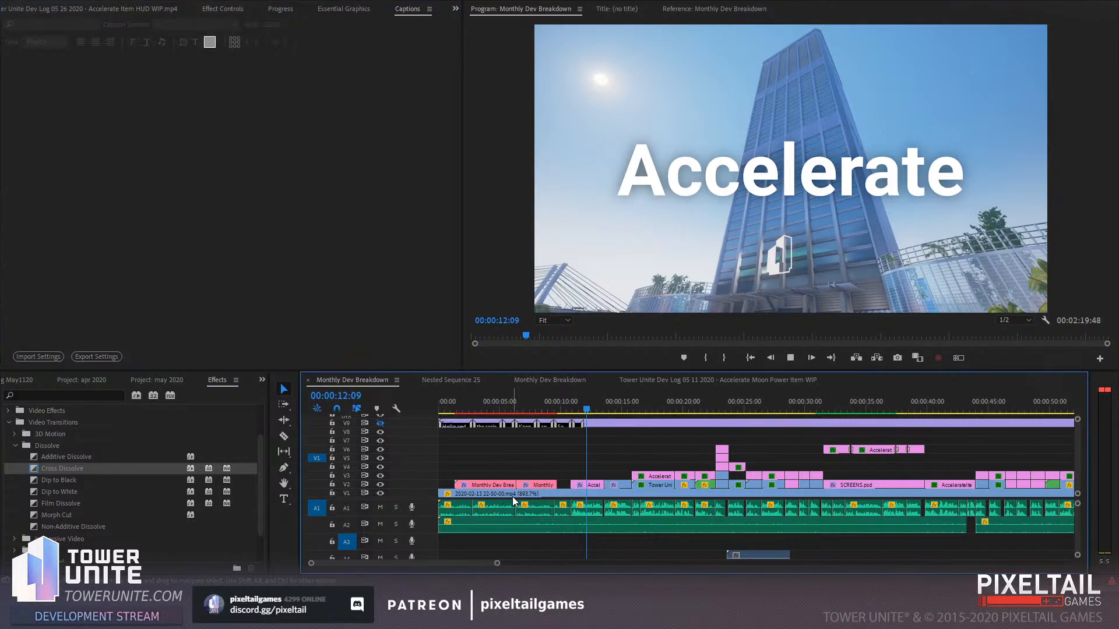
# Play to the end of the Accelerate line, enlarge the timeline and its video tracks, and extend the new caption to about 00:00:13:33
pyautogui.press('space')
pyautogui.press('space')
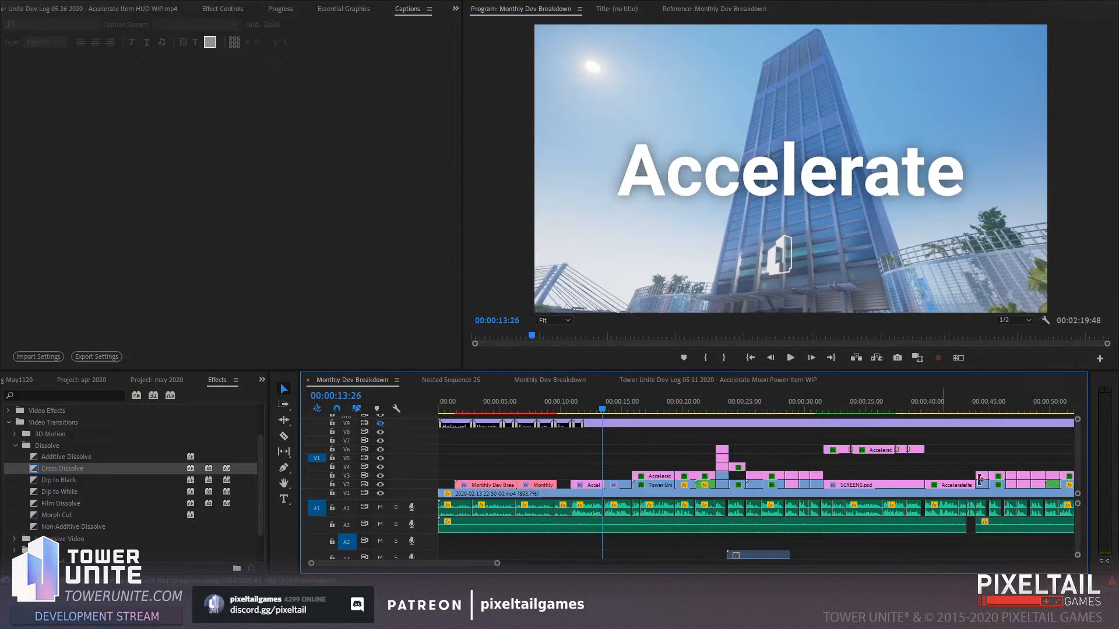
pyautogui.moveTo(993, 371); pyautogui.dragTo(993, 293)
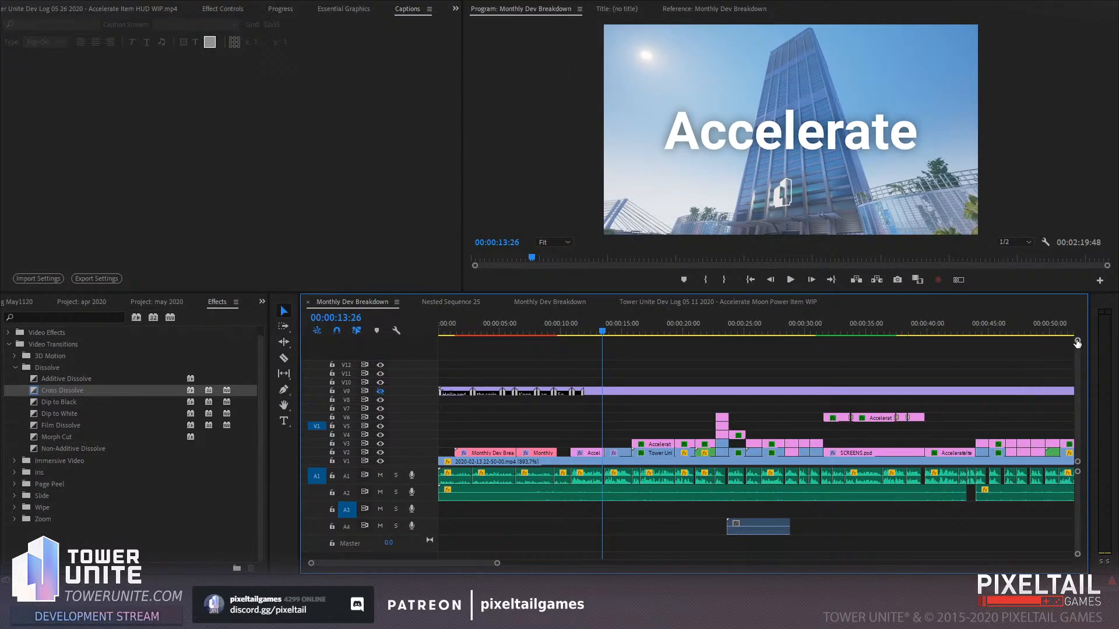
pyautogui.moveTo(1076, 341); pyautogui.dragTo(1075, 341)
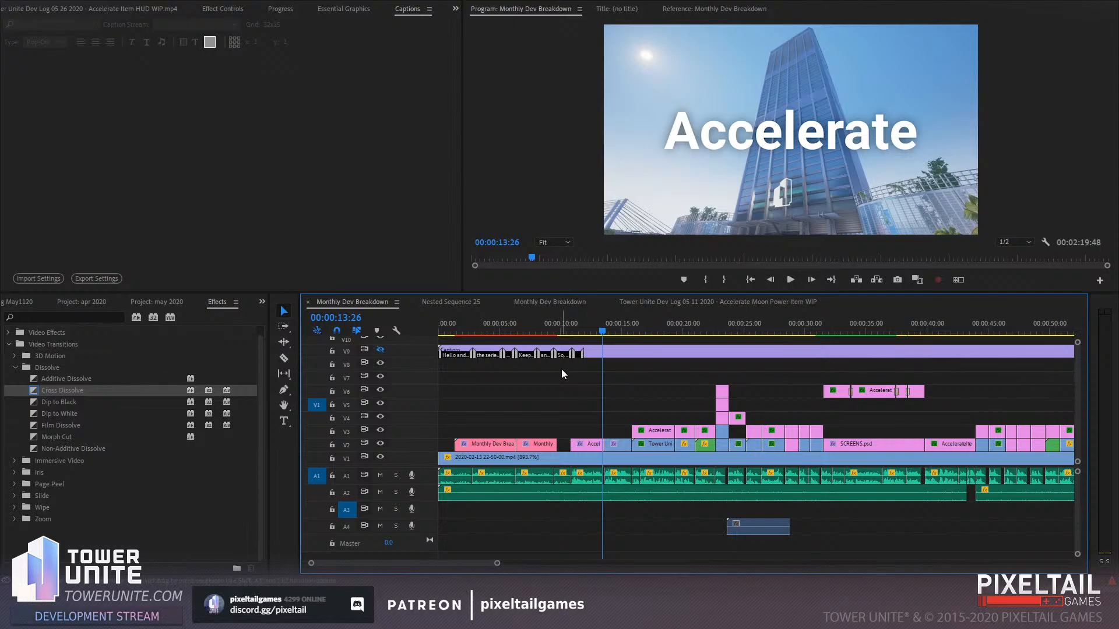
pyautogui.moveTo(601, 334)
pyautogui.mouseDown()
pyautogui.moveTo(587, 349)
pyautogui.moveTo(601, 350)
pyautogui.mouseUp()
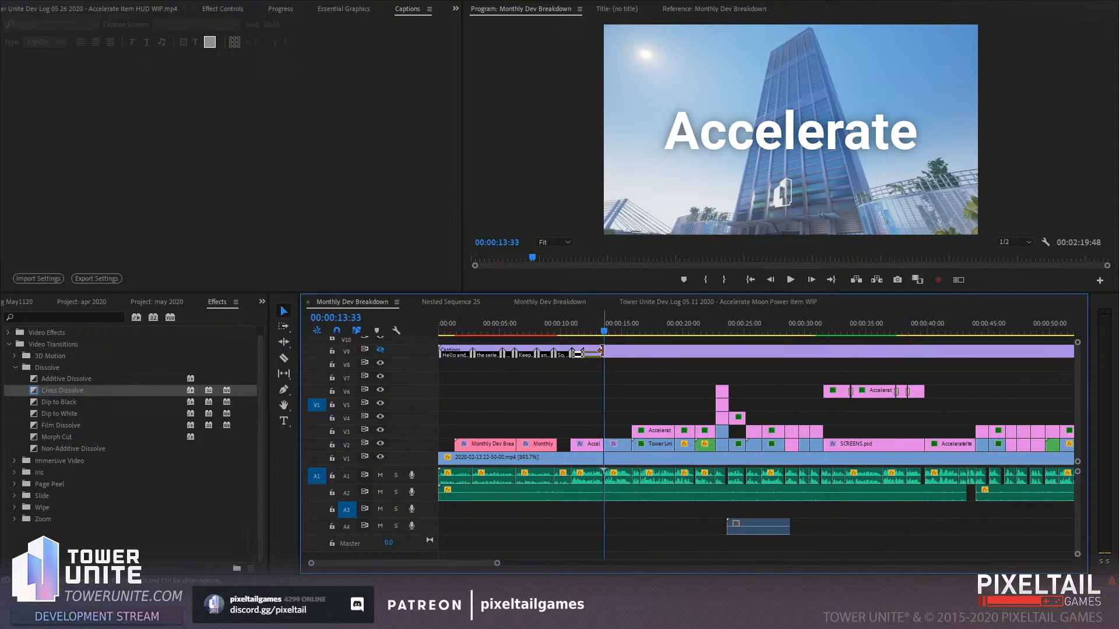
# Replay the start of the Accelerate section and turn on visibility of the captions track V9 at 00:00:11:47
pyautogui.click(563, 334)
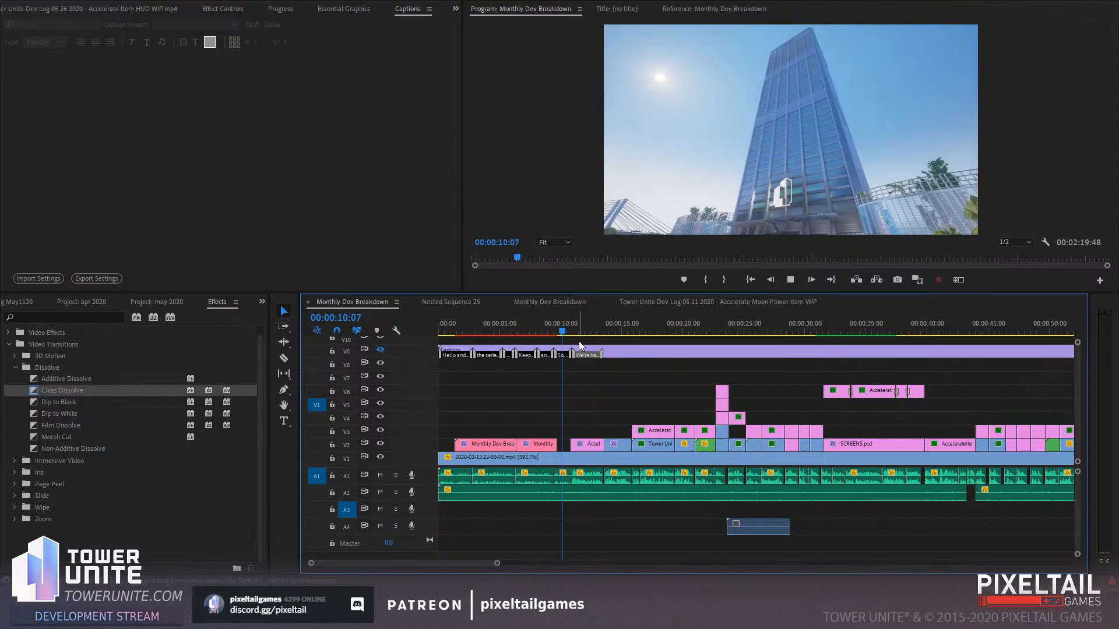
pyautogui.click(1044, 244)
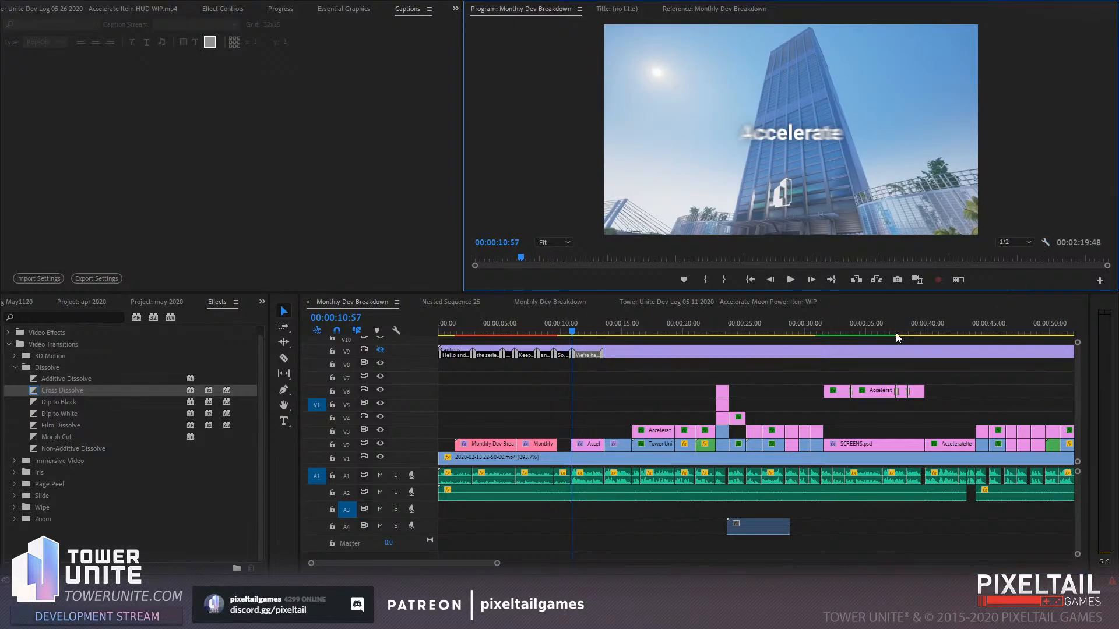
pyautogui.moveTo(573, 332); pyautogui.dragTo(582, 332)
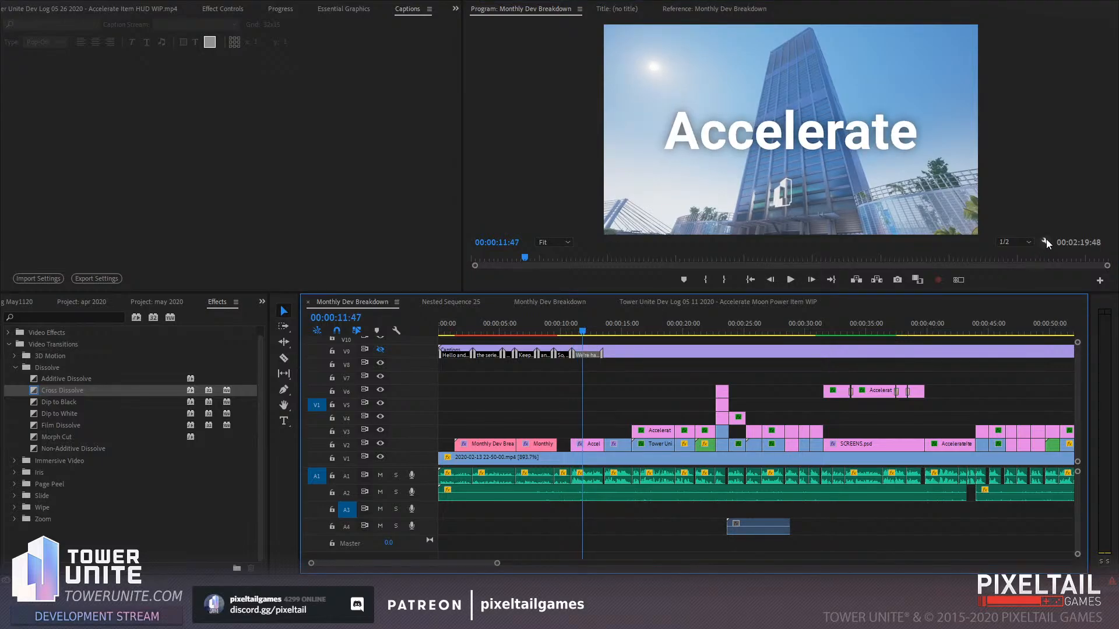
pyautogui.click(380, 349)
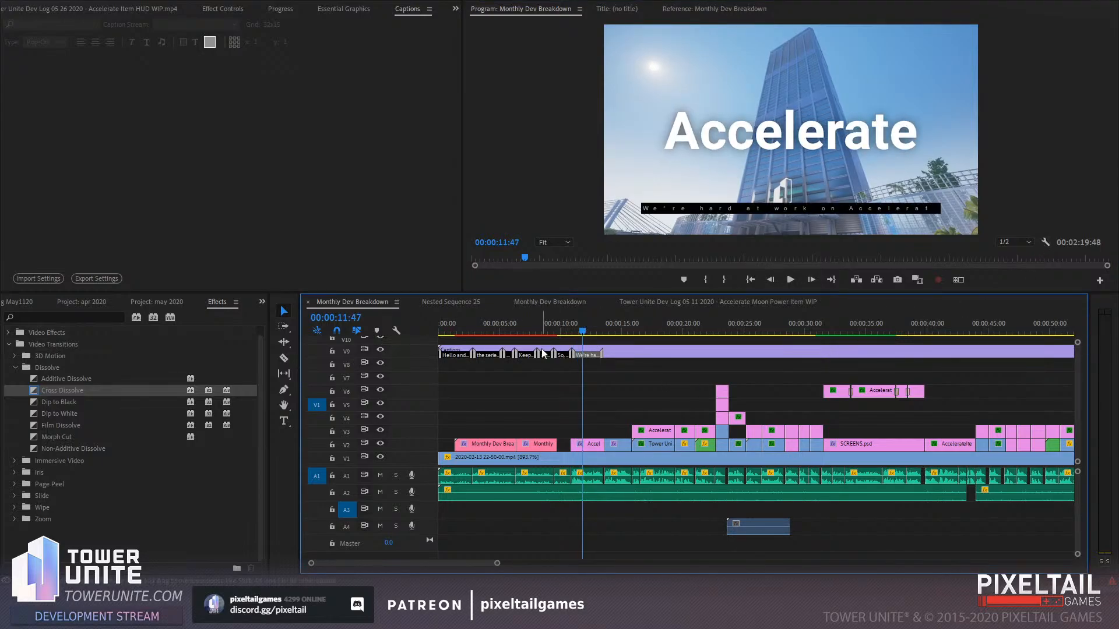
# Play back the Accelerate caption with the narration, replaying from 00:00:10:58 with the timeline zoomed in
pyautogui.click(565, 332)
pyautogui.press('space')
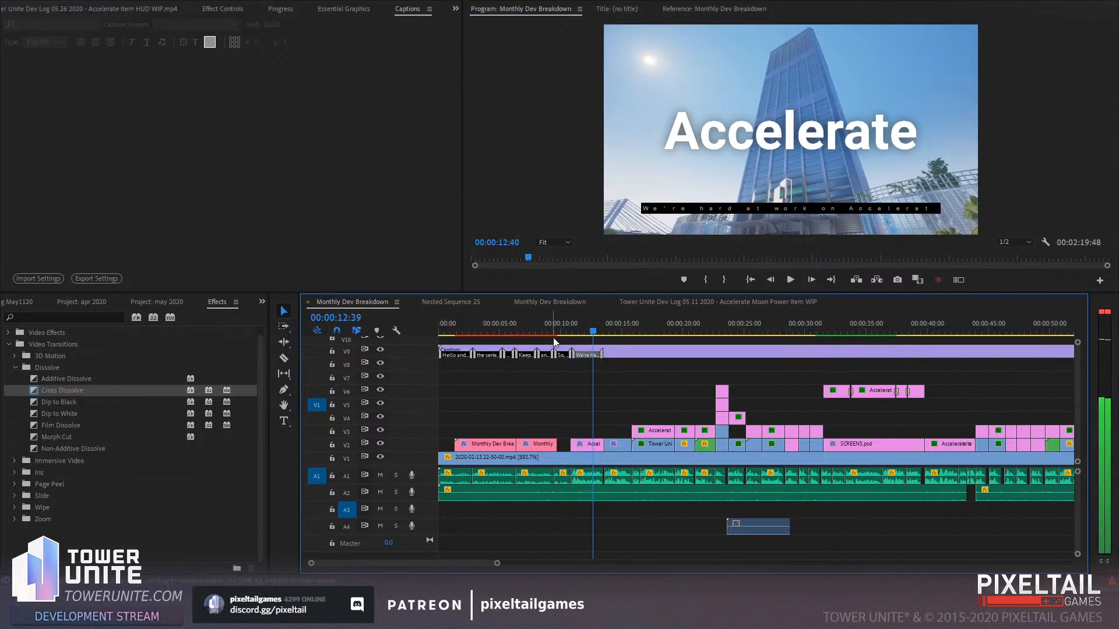
pyautogui.moveTo(564, 333); pyautogui.dragTo(573, 335)
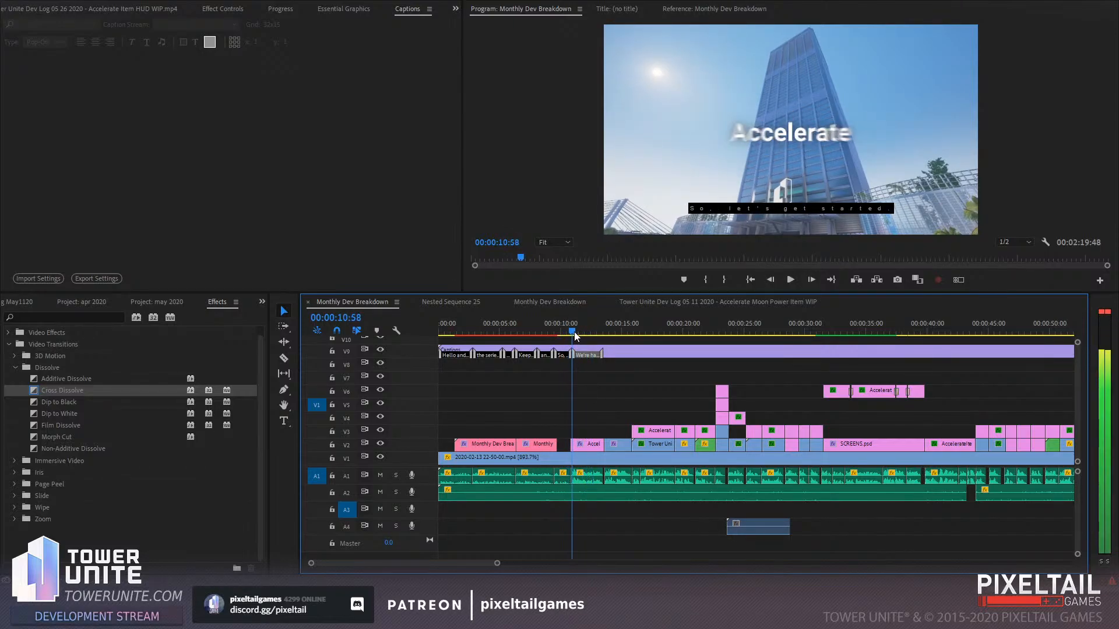
pyautogui.moveTo(497, 564); pyautogui.dragTo(438, 567)
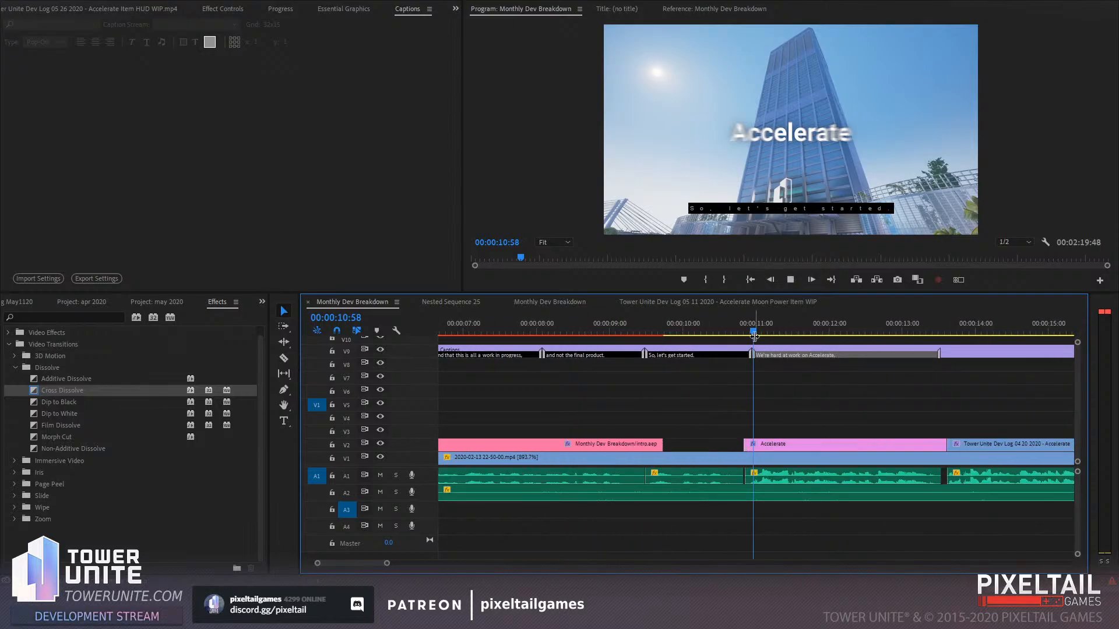
pyautogui.press('space')
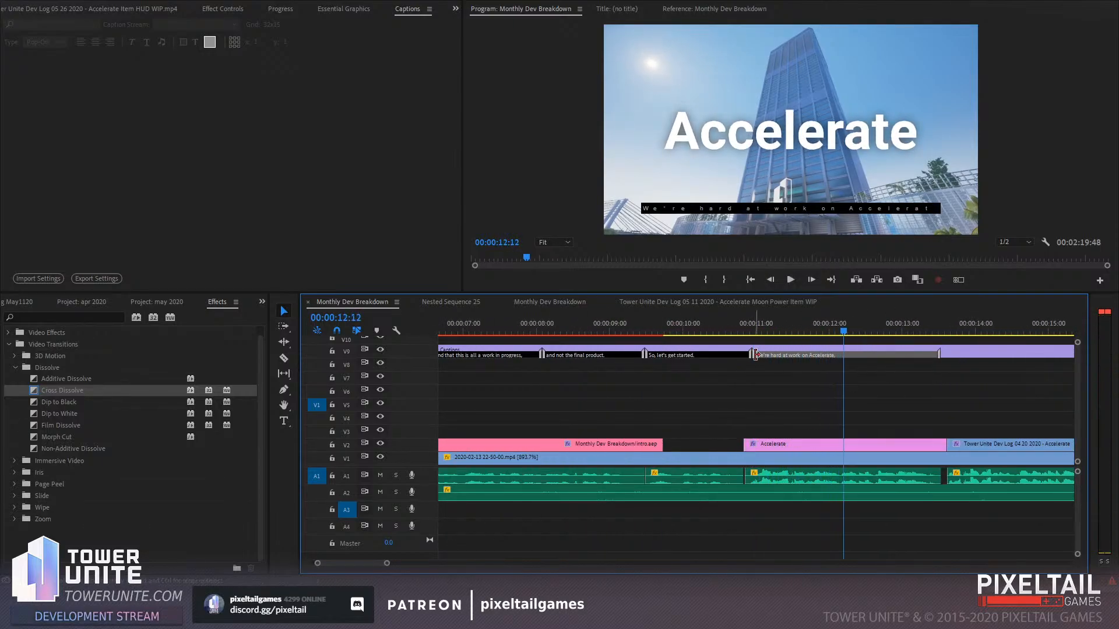
# Complete the Accelerate caption as "We're hard at work on Accelerate, the next upcoming Game World." and extend its end to 00:00:13:39
pyautogui.doubleClick(831, 350)
pyautogui.click(295, 189)
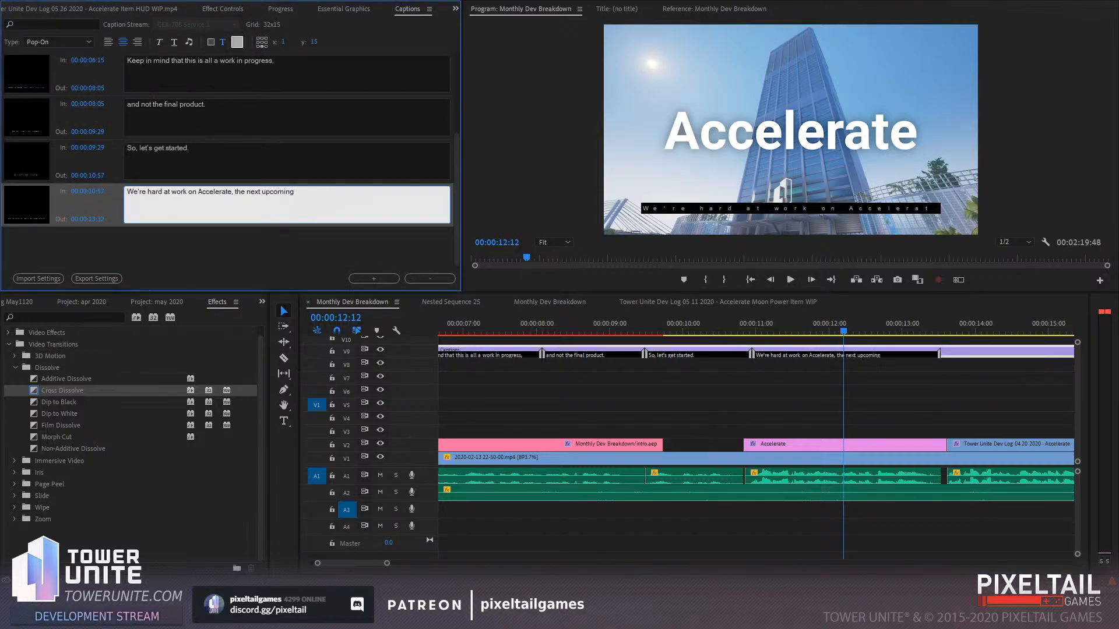
pyautogui.write('Game World.')
pyautogui.click(906, 413)
pyautogui.press('space')
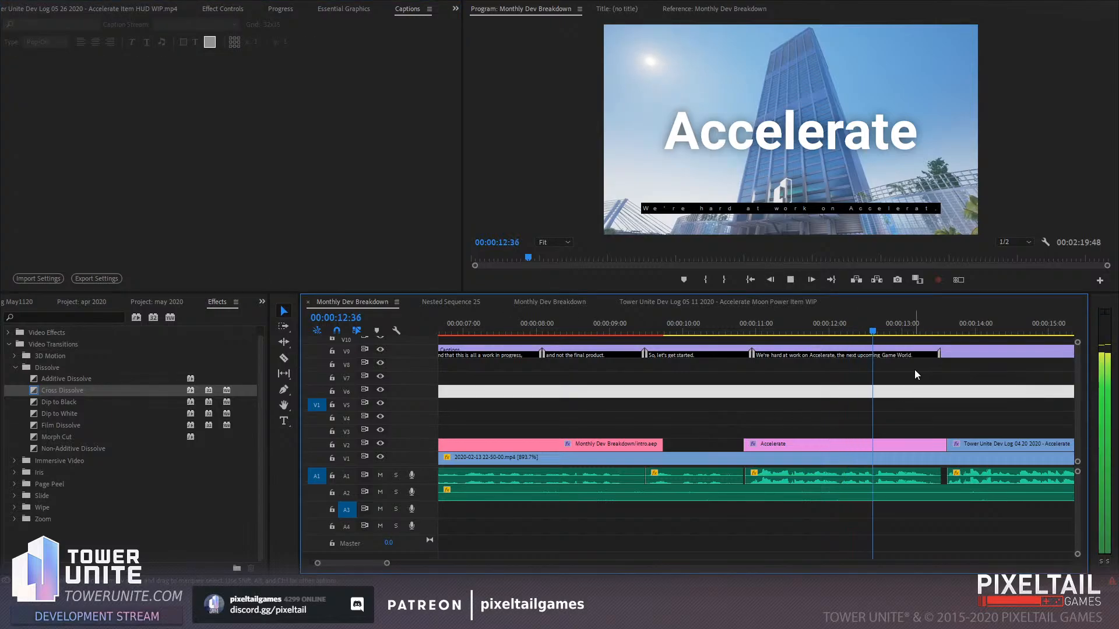
pyautogui.press('space')
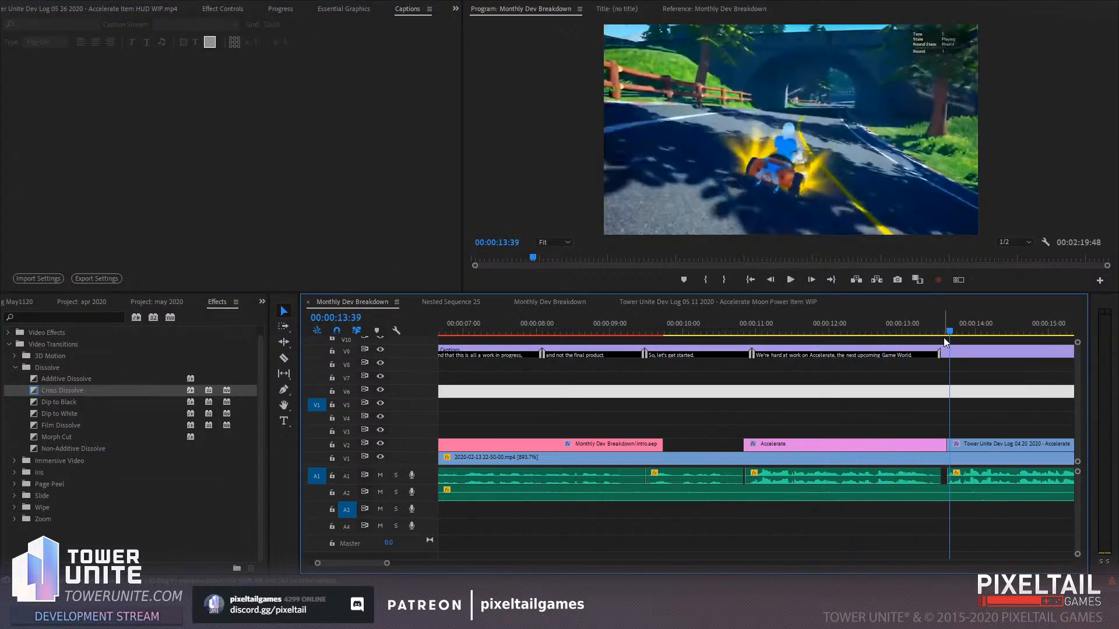
pyautogui.moveTo(938, 352); pyautogui.dragTo(949, 353)
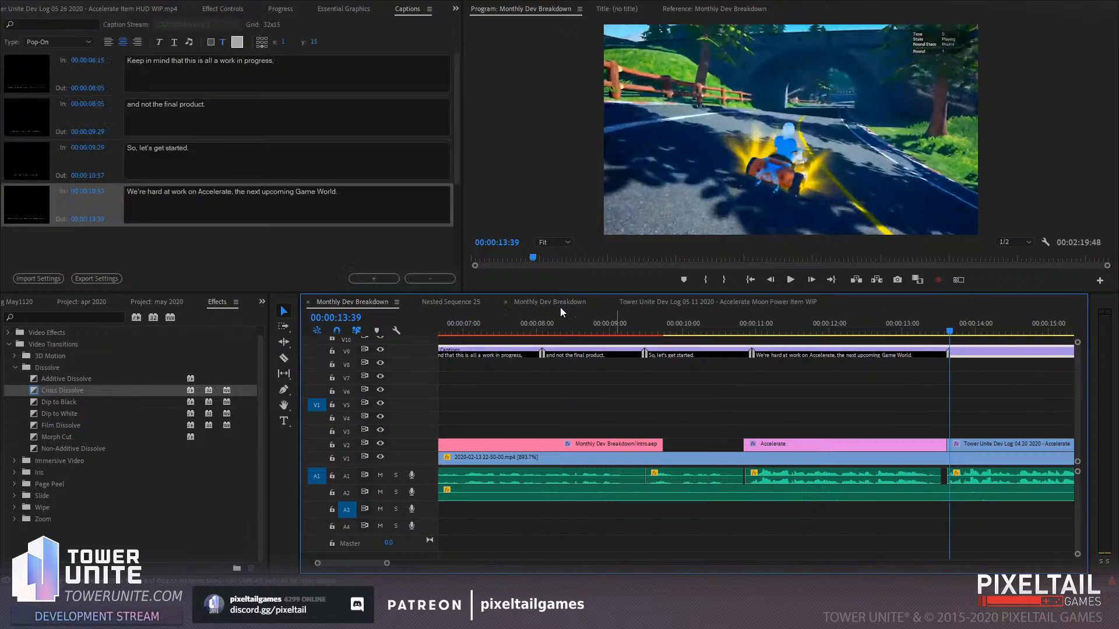
# Add a caption from 00:00:13:39 to 00:00:16:00 reading "It's a Kart racer with four maps in development."
pyautogui.click(395, 279)
pyautogui.click(790, 281)
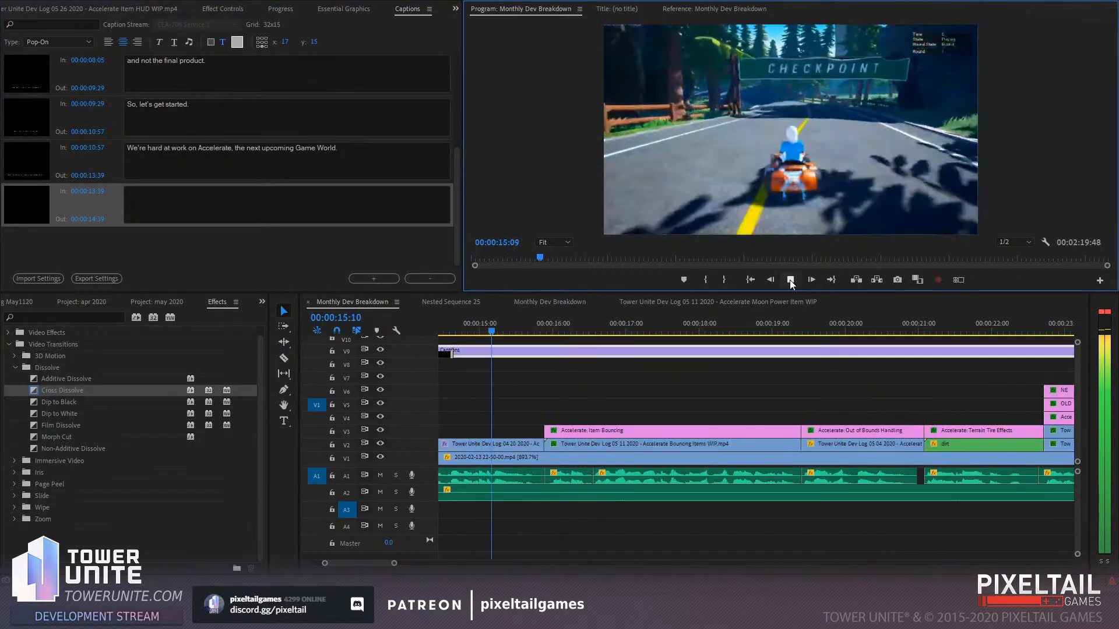
pyautogui.click(790, 281)
pyautogui.click(278, 220)
pyautogui.write("It's a Kart racer with four maps in development.")
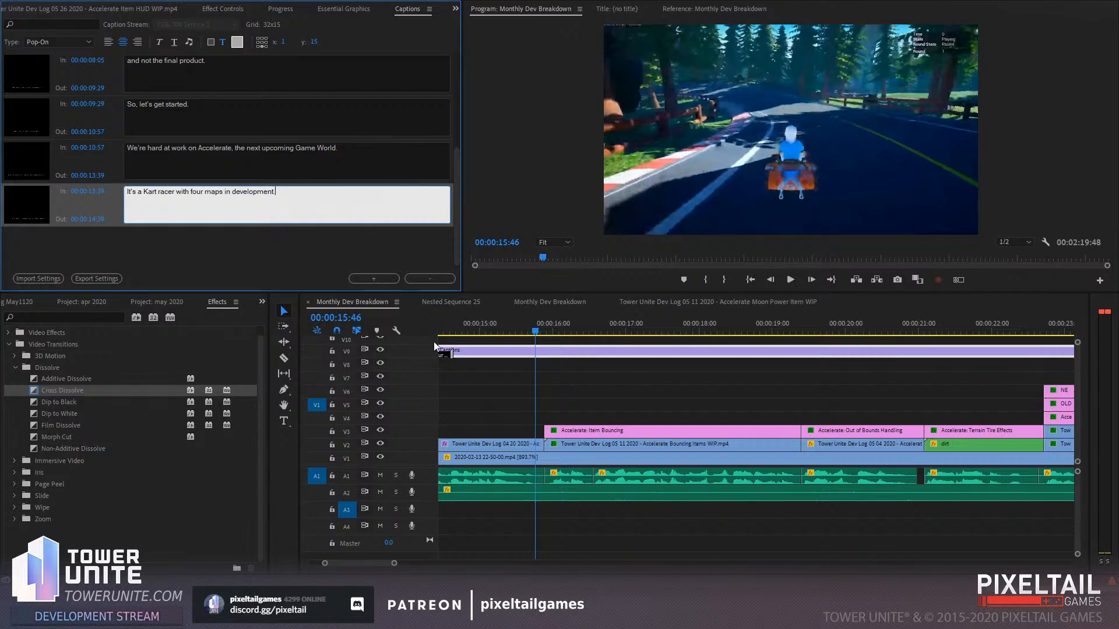
pyautogui.moveTo(453, 354); pyautogui.dragTo(550, 353)
# Play into the Item Bouncing section up to 00:00:16:42 and add a caption at 00:00:16:00 reading "First up, we've been"
pyautogui.click(554, 331)
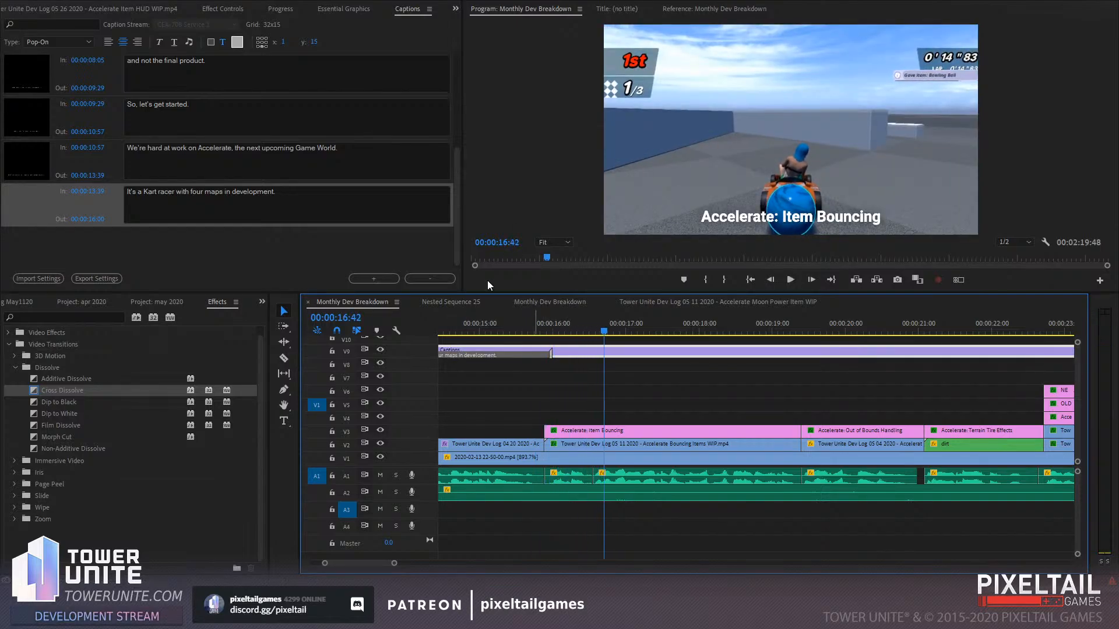
pyautogui.click(373, 279)
pyautogui.click(312, 211)
pyautogui.write('Firsr')
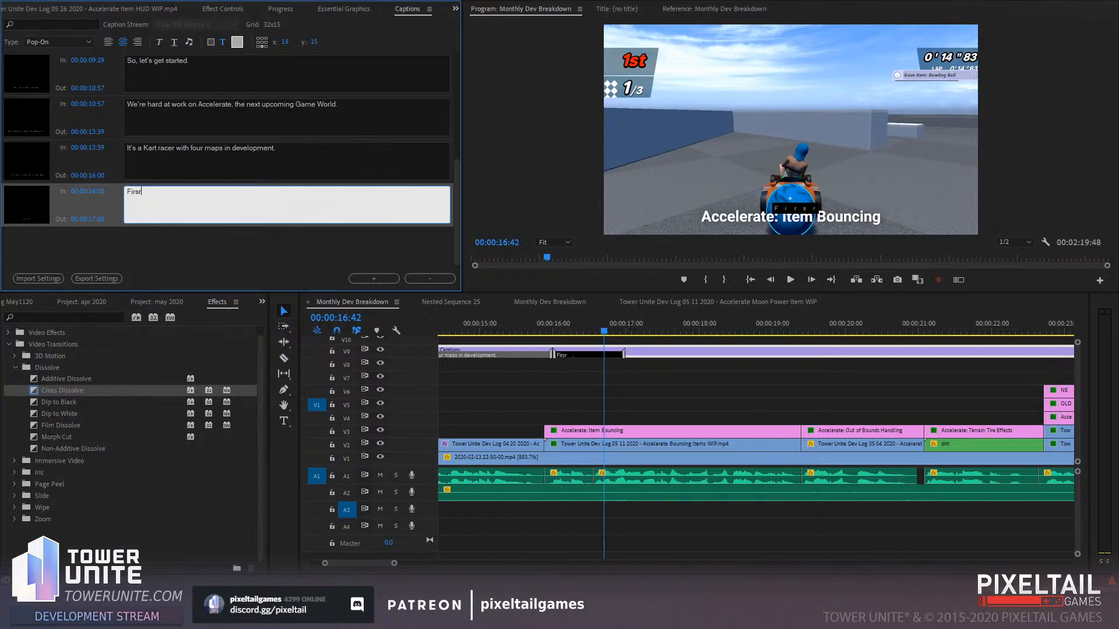
pyautogui.press('BackSpace')
pyautogui.write("t up, we've been")
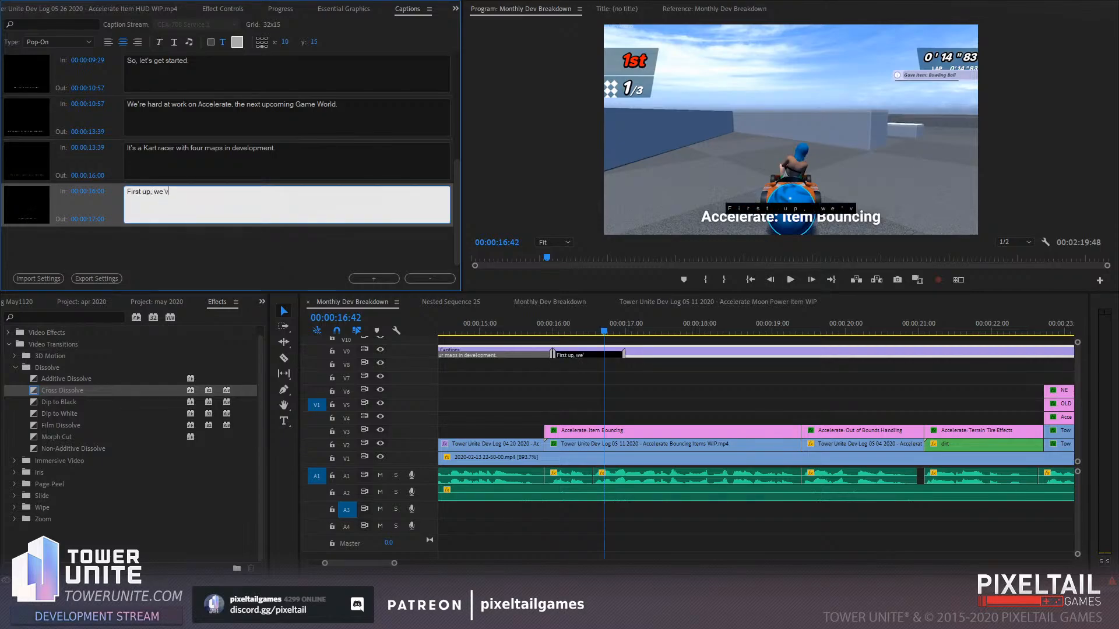
# Replay the item bouncing narration, complete the caption as "First up, we've been working on item bouncing", and extend its end to 00:00:18:00
pyautogui.click(727, 417)
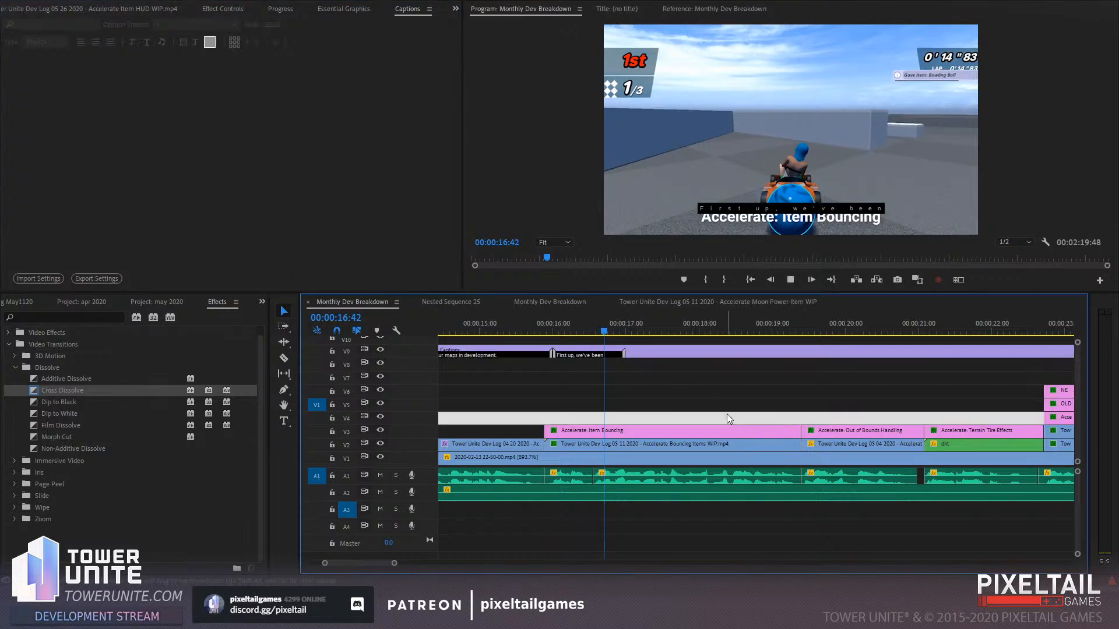
pyautogui.press('space')
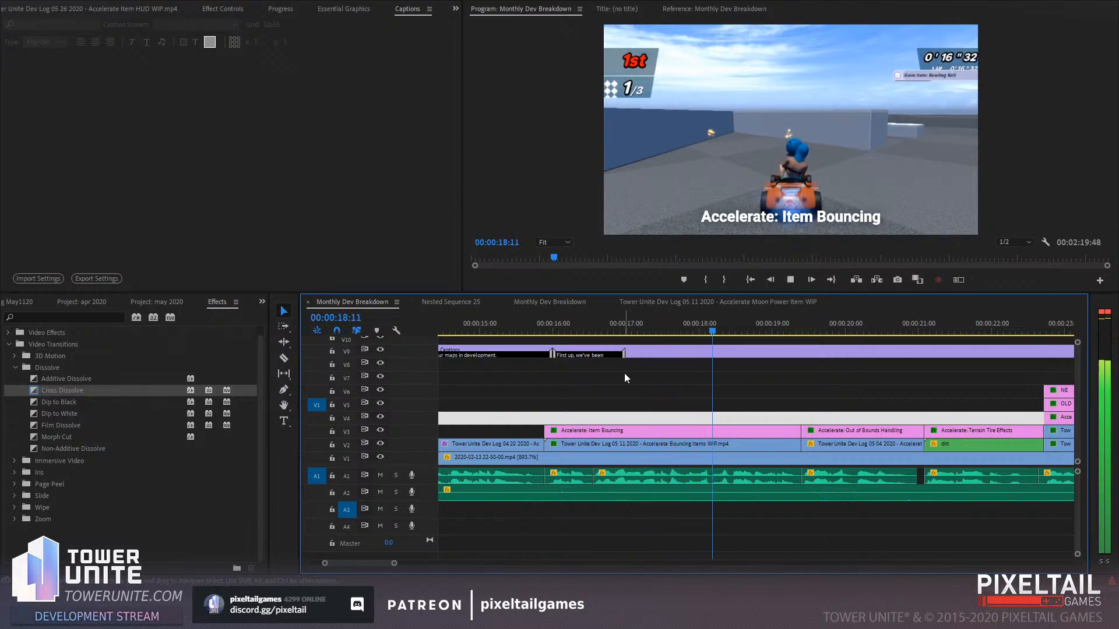
pyautogui.click(654, 331)
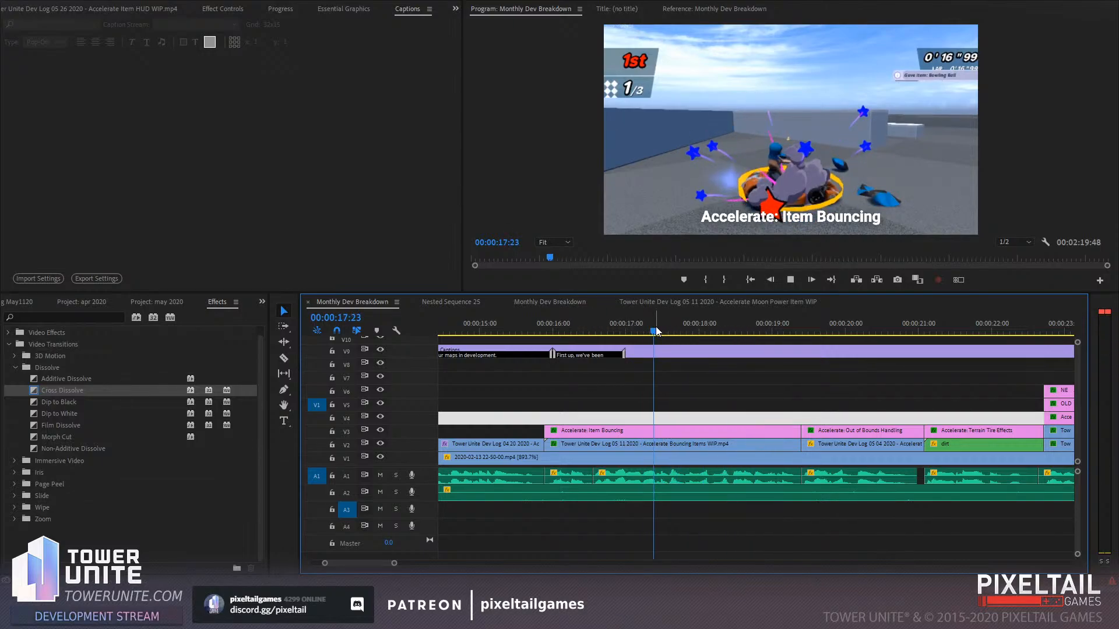
pyautogui.press('space')
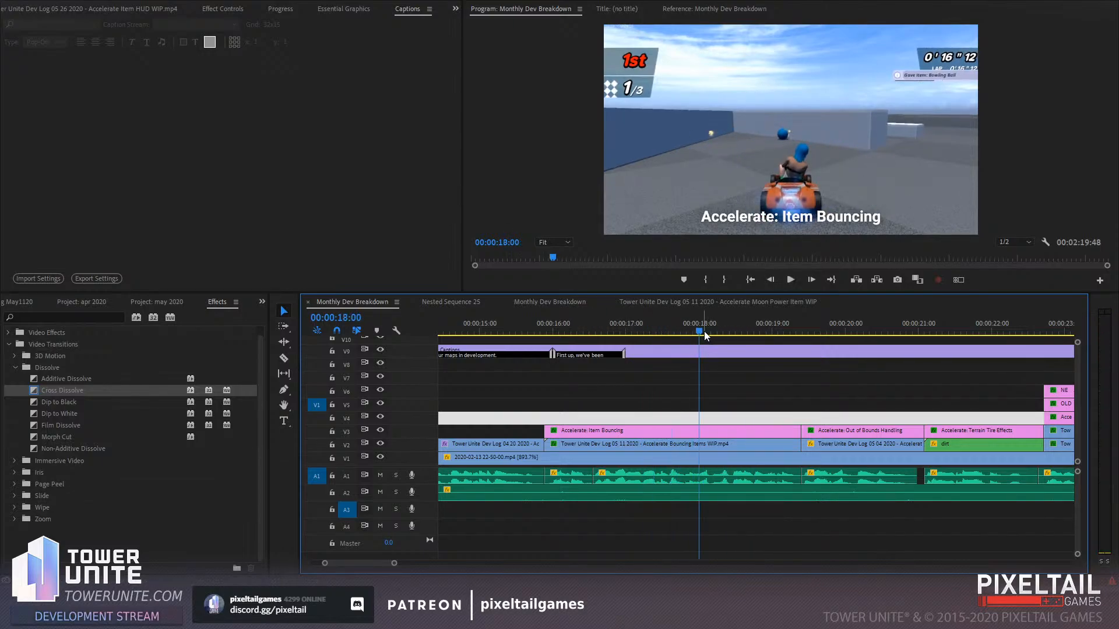
pyautogui.click(645, 352)
pyautogui.click(246, 194)
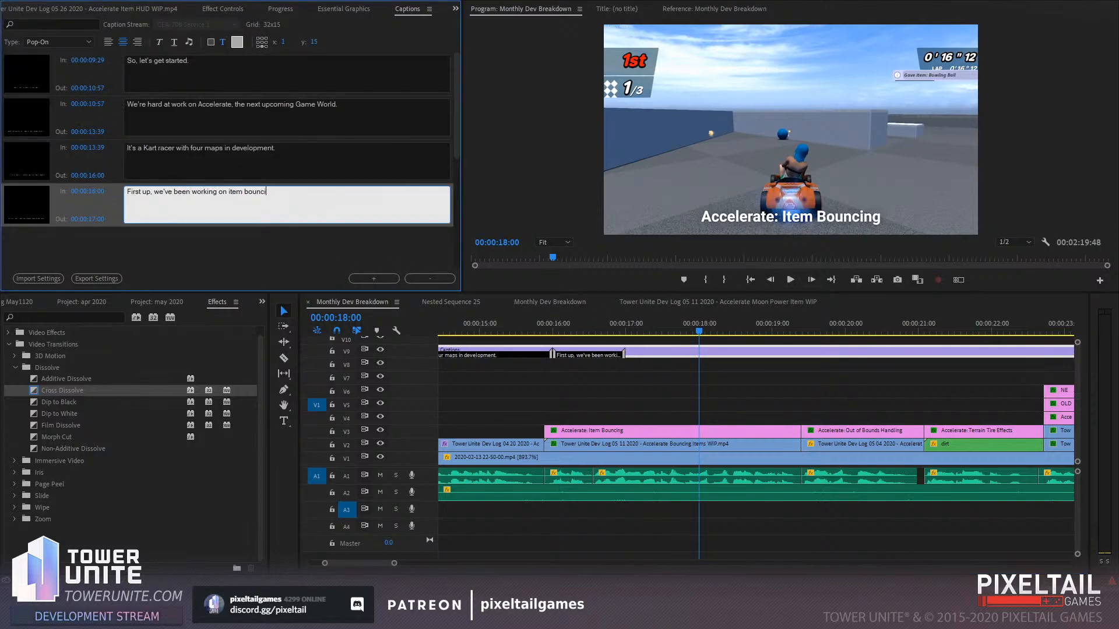
pyautogui.click(638, 391)
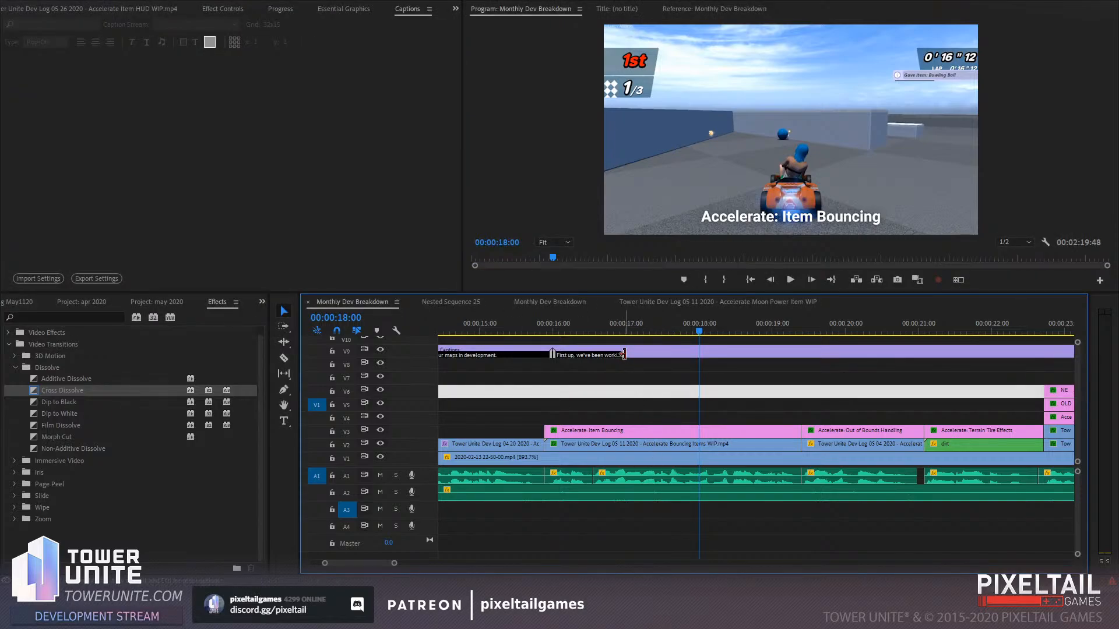
pyautogui.moveTo(624, 353); pyautogui.dragTo(699, 352)
# Play on to 00:00:19:26 and add a caption at 00:00:18:00 reading "like with the Bowling Ball item,"
pyautogui.press('space')
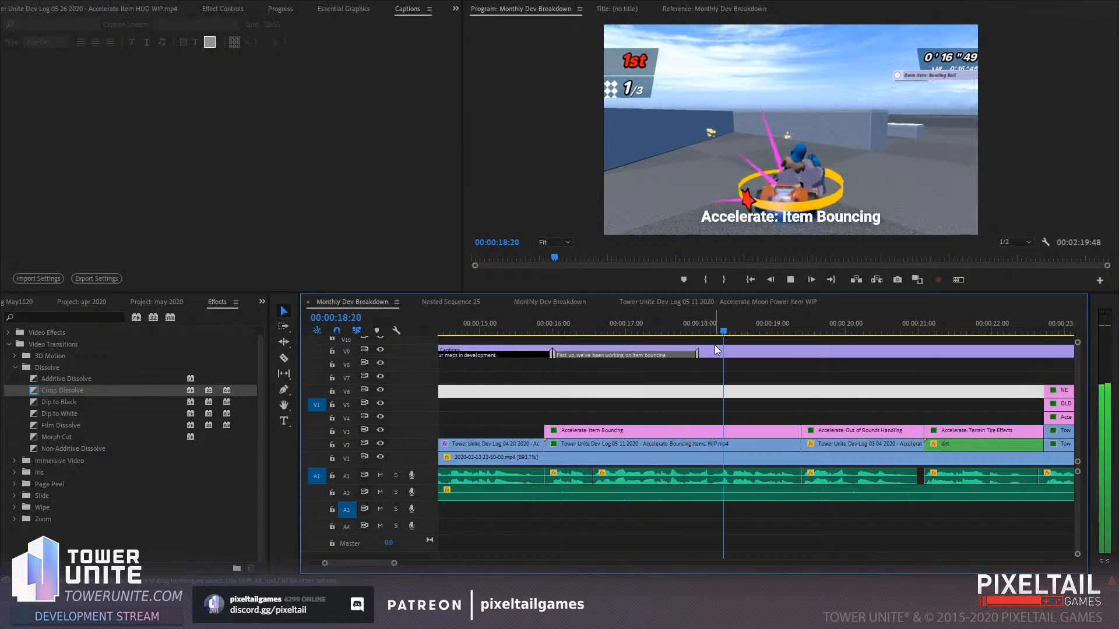
pyautogui.click(714, 347)
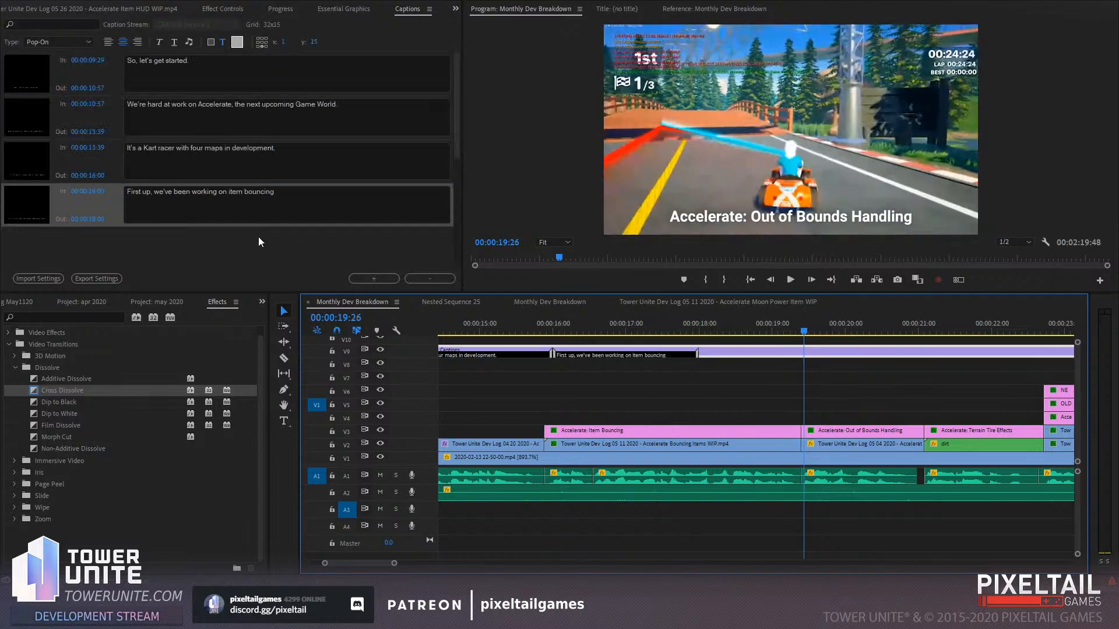
pyautogui.click(373, 279)
pyautogui.click(310, 211)
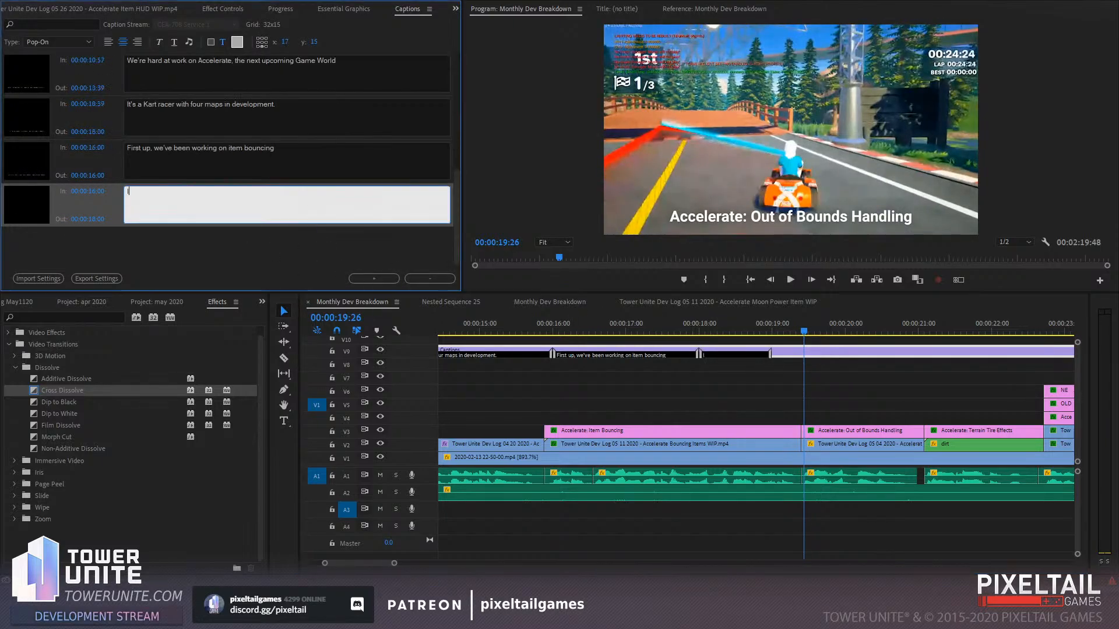
pyautogui.write('like with the Bowling Ball item,')
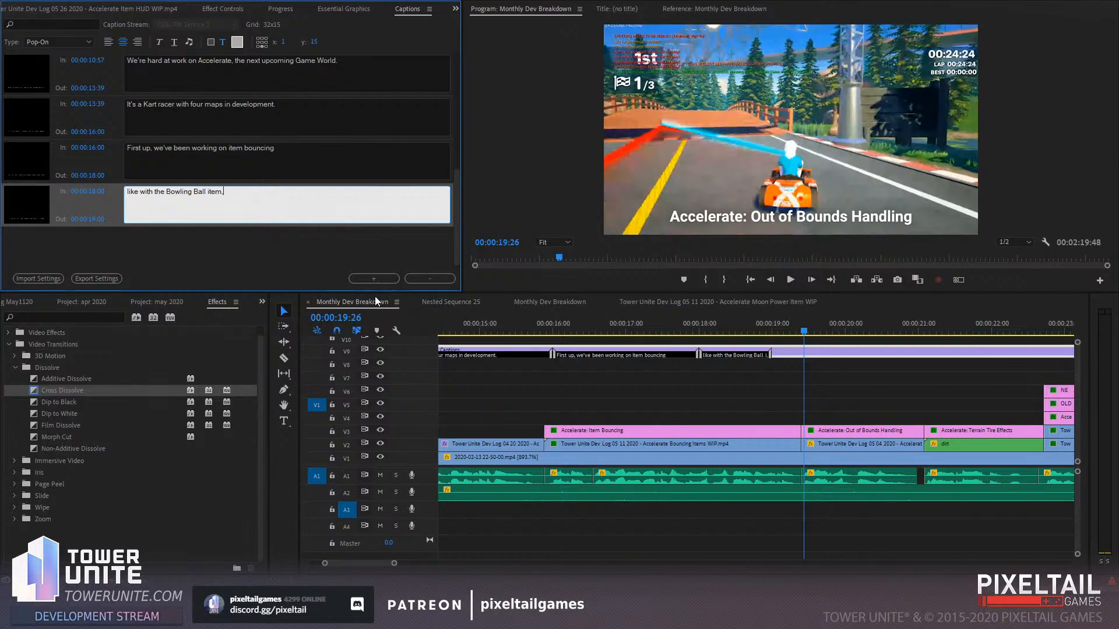
# Add a blank caption running from 00:00:19:24 to 00:00:20:45 and extend the Bowling Ball caption's end to 00:00:19:24
pyautogui.click(372, 278)
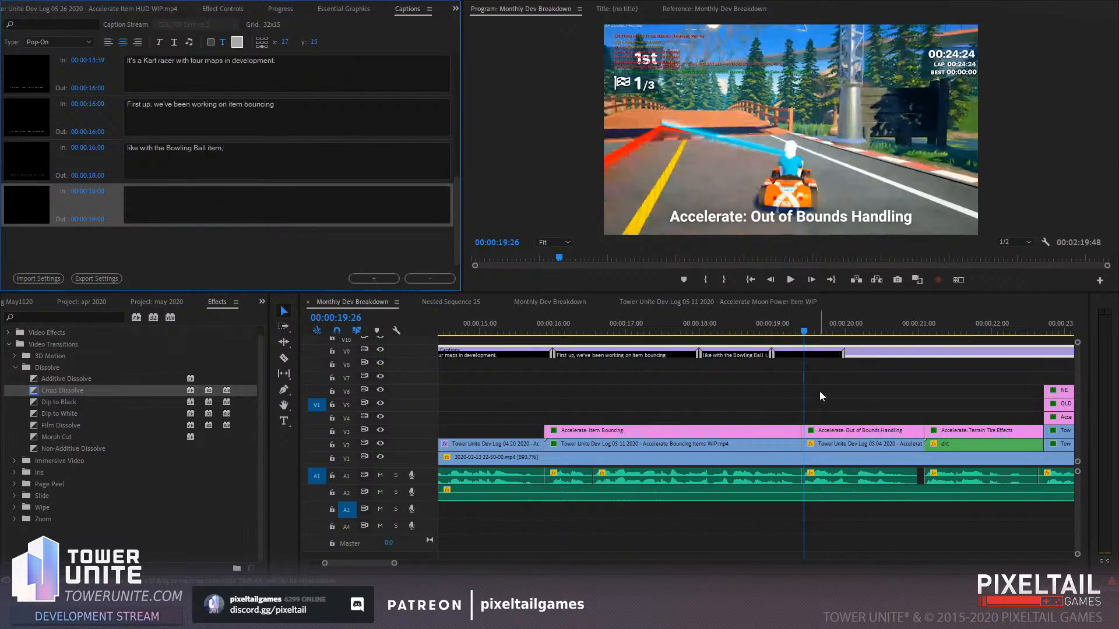
pyautogui.moveTo(762, 330); pyautogui.dragTo(748, 328)
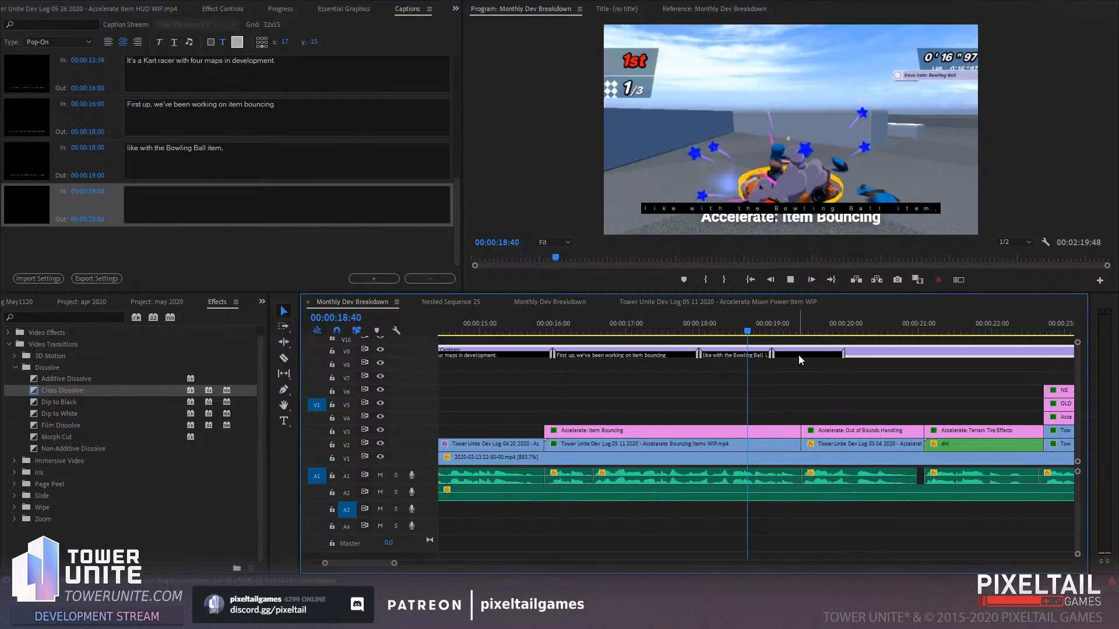
pyautogui.press('space')
pyautogui.moveTo(800, 355); pyautogui.dragTo(859, 358)
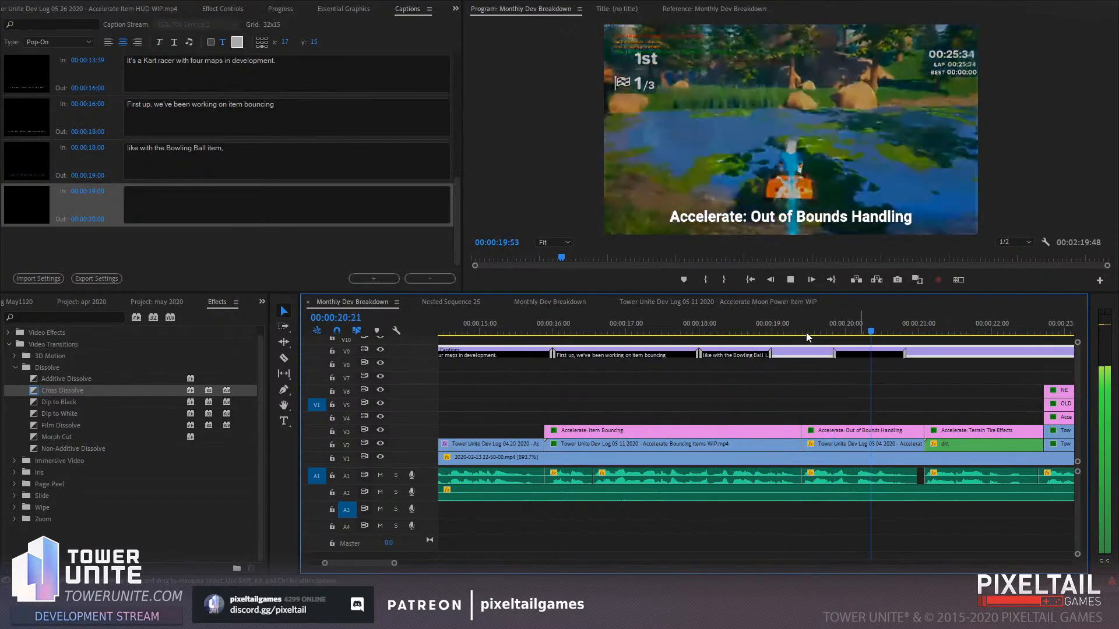
pyautogui.click(817, 331)
pyautogui.moveTo(770, 355); pyautogui.dragTo(800, 357)
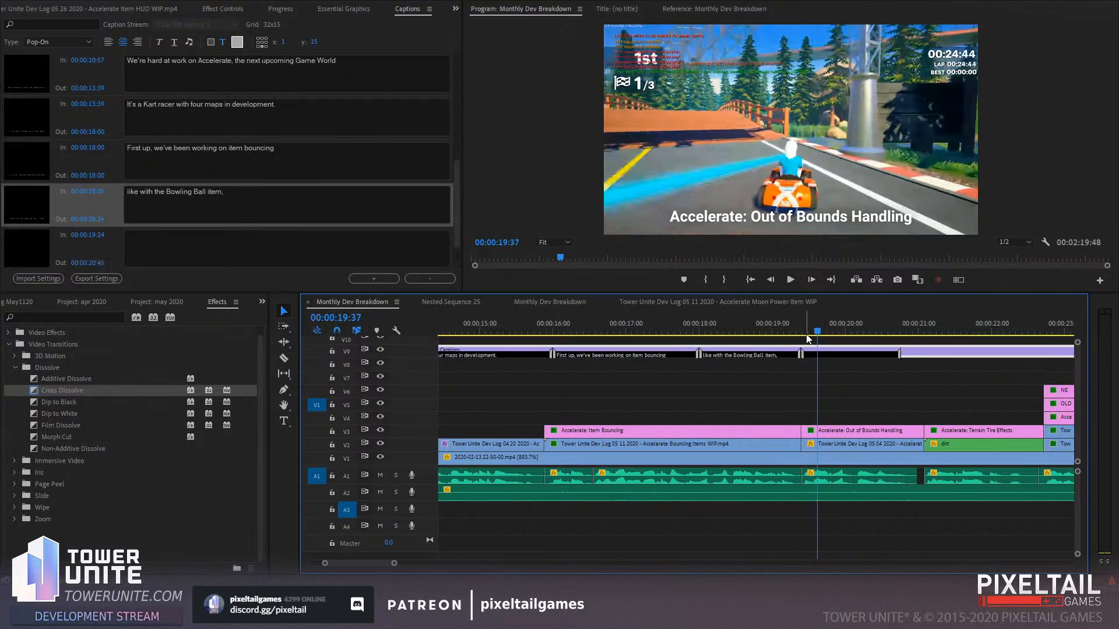
pyautogui.click(812, 327)
pyautogui.click(849, 352)
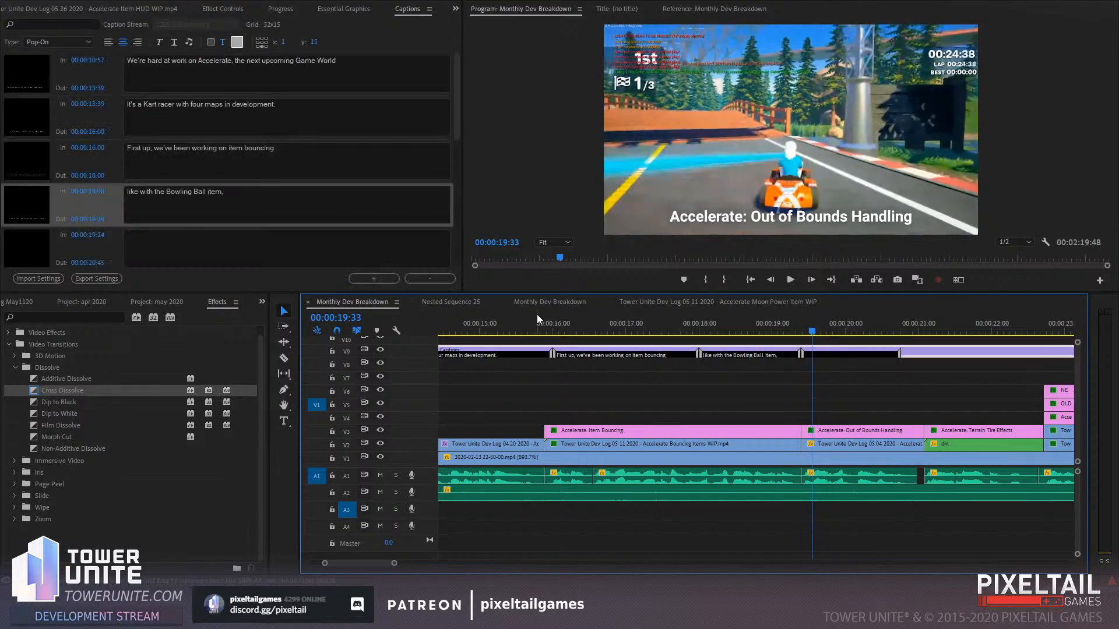
# Fill the blank caption at 00:00:19:24 with "as well as Out of Bounds handling."
pyautogui.click(197, 239)
pyautogui.write('as w')
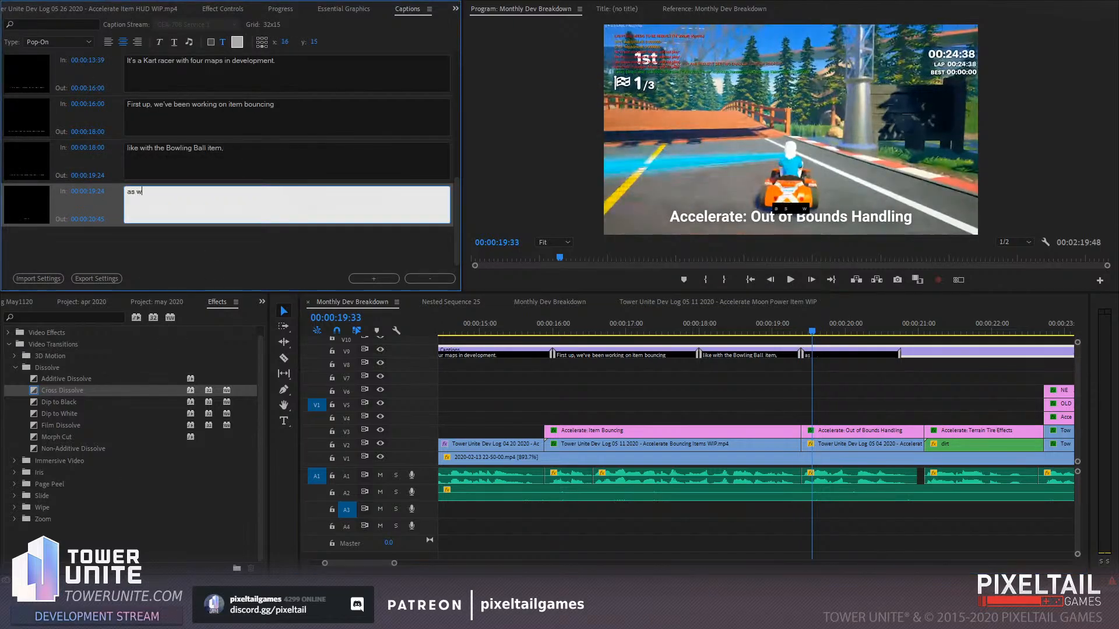
pyautogui.write('ell as Out of Bounds ')
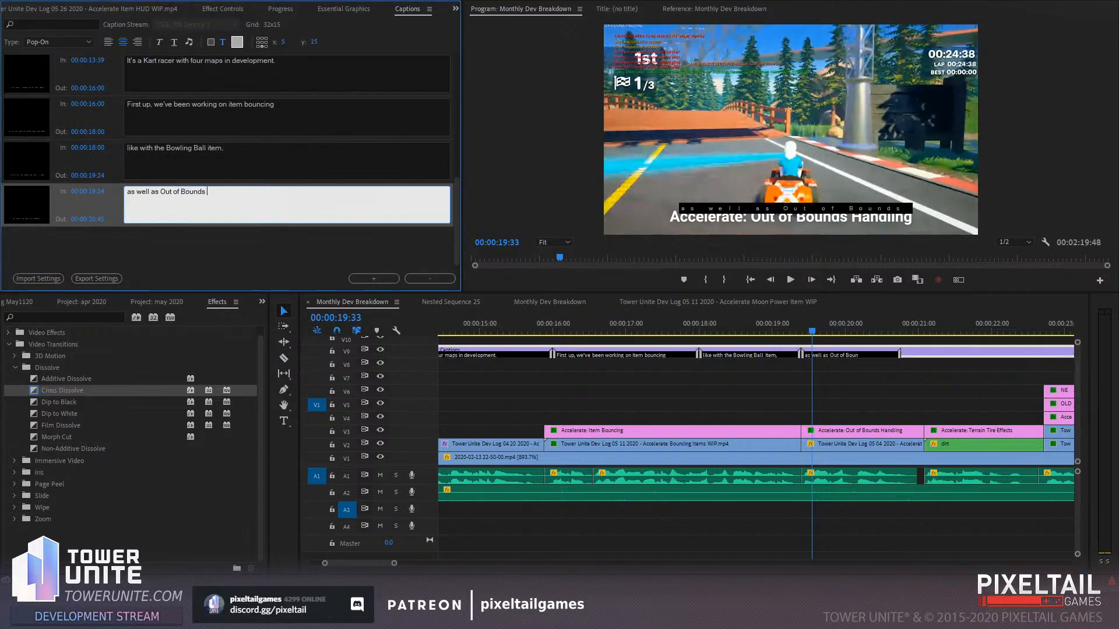
pyautogui.write('handling.')
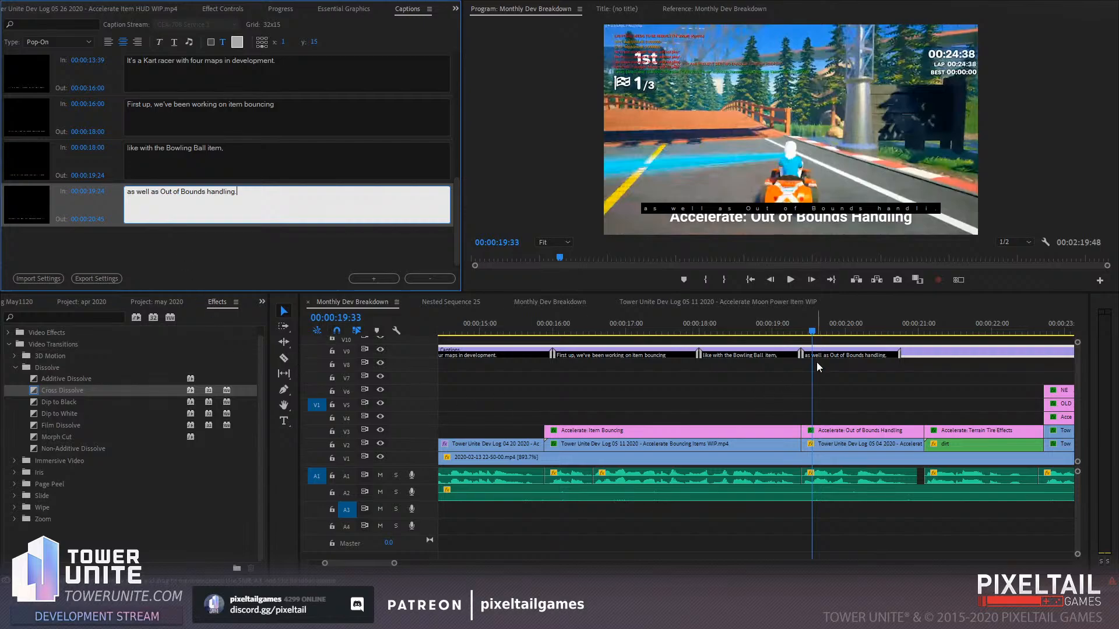
# Replay the Out of Bounds narration, end that caption's text with a comma, and extend its end to 00:00:21:06
pyautogui.click(786, 331)
pyautogui.press('space')
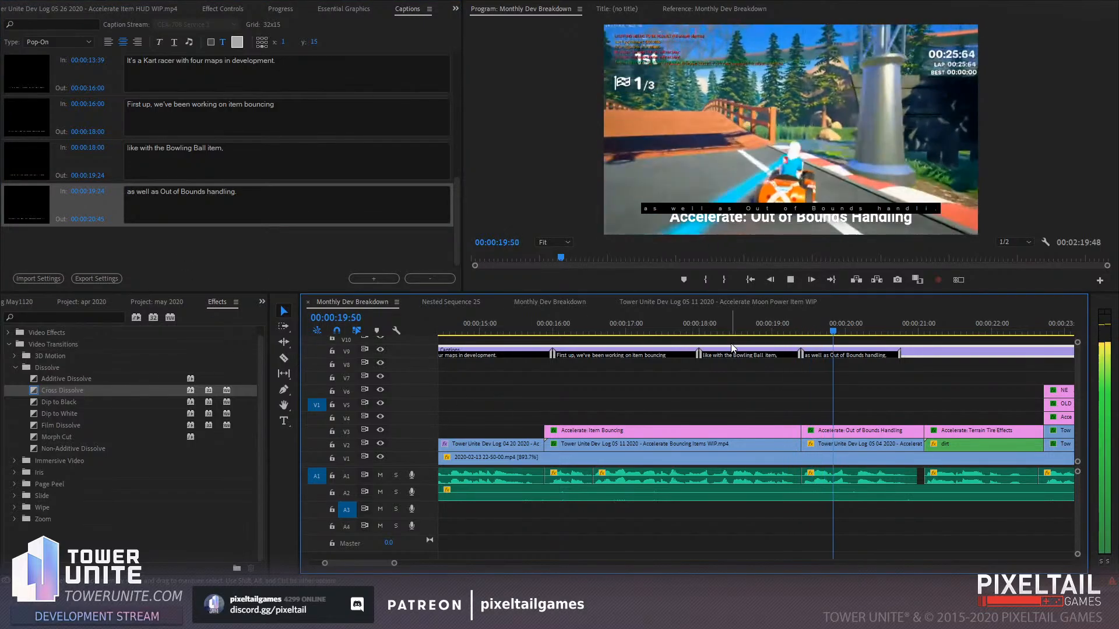
pyautogui.press('space')
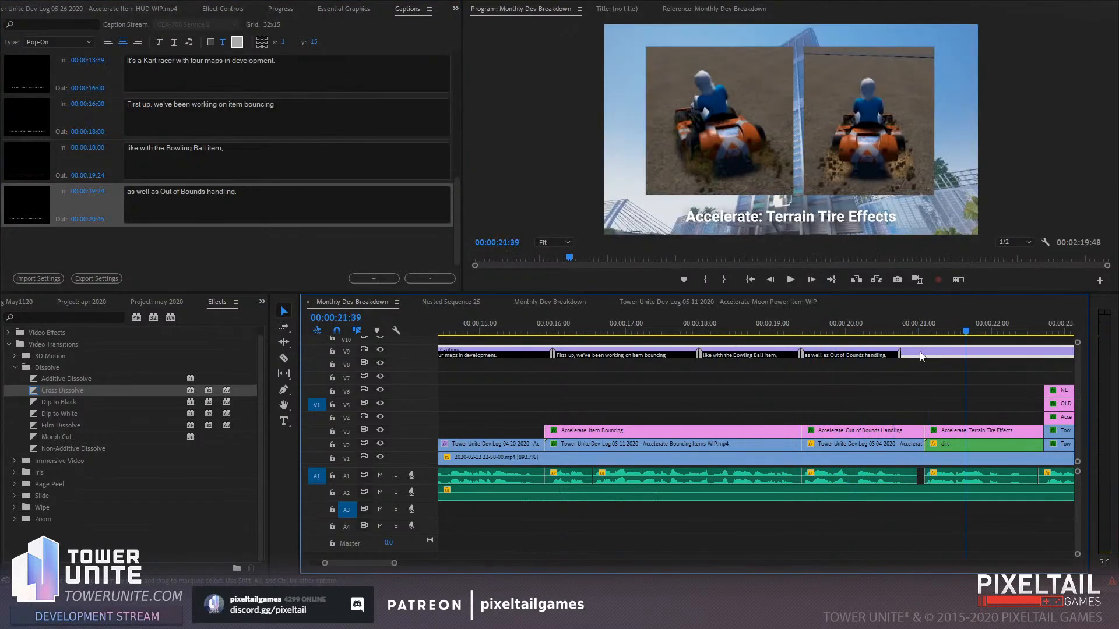
pyautogui.click(919, 333)
pyautogui.click(247, 213)
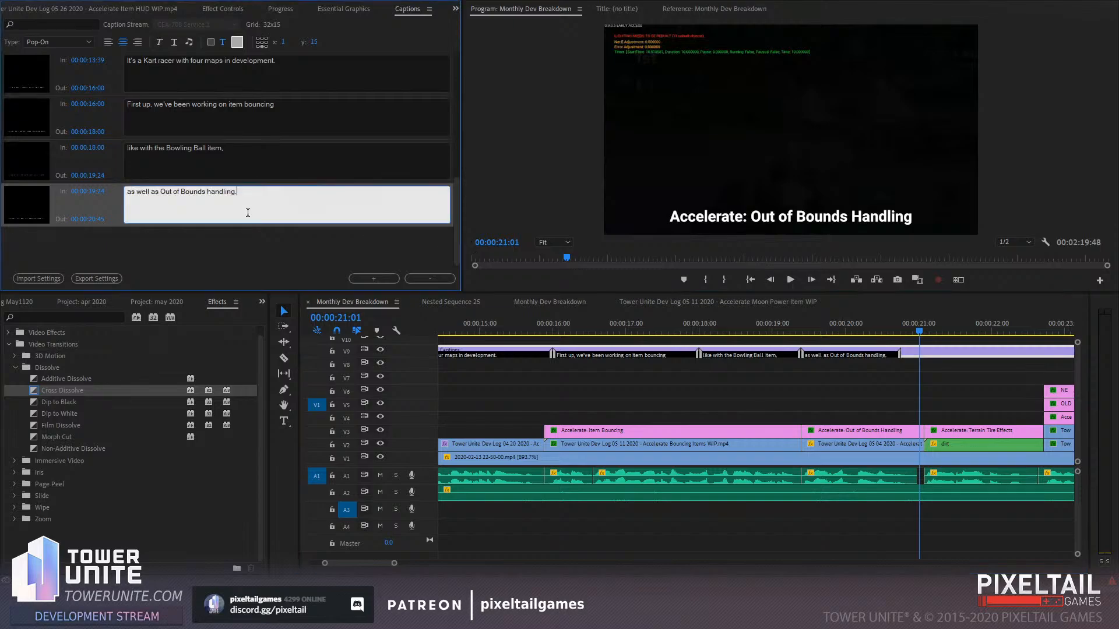
pyautogui.click(925, 324)
pyautogui.moveTo(900, 355); pyautogui.dragTo(924, 355)
pyautogui.click(348, 203)
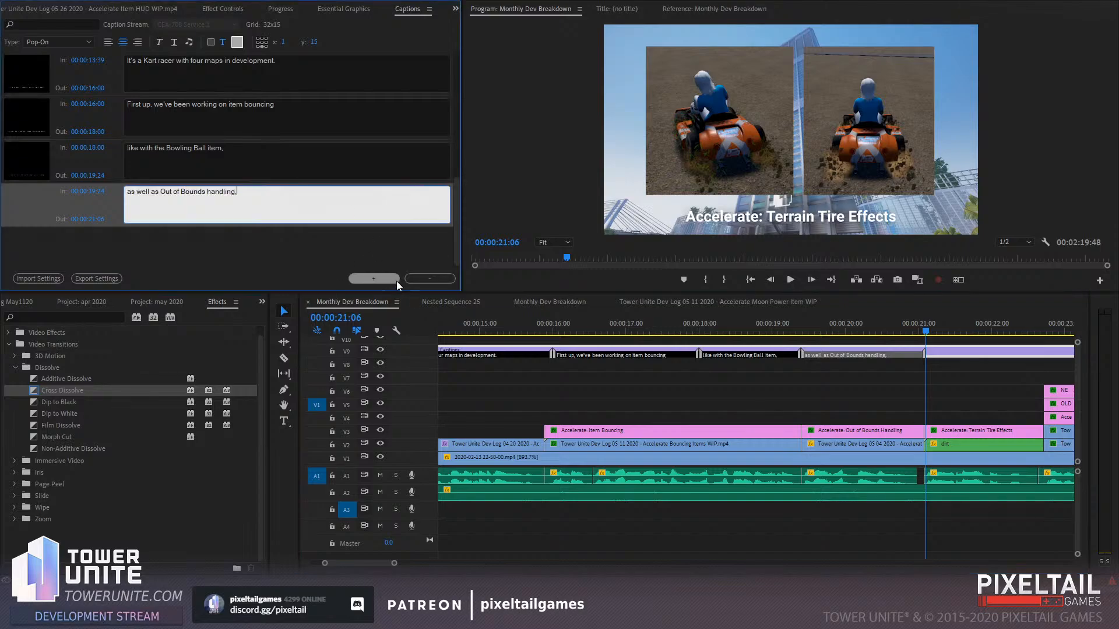
# Add a caption from 00:00:21:06 to 00:00:22:43 reading "terrain tire effects,"
pyautogui.click(396, 279)
pyautogui.write('terrain tire effects,')
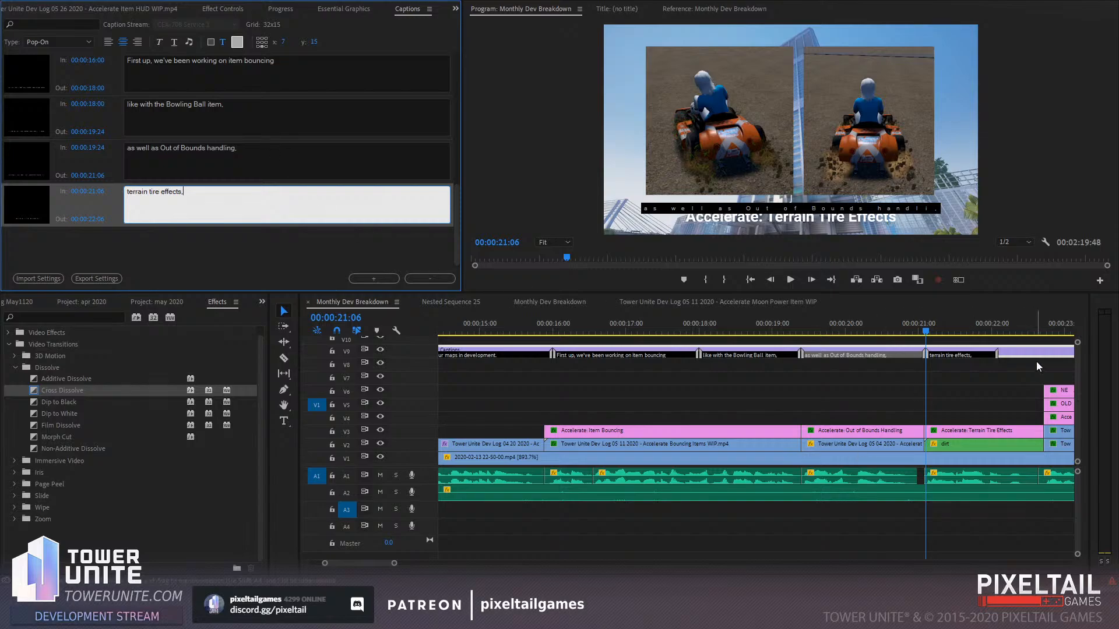
pyautogui.moveTo(996, 355); pyautogui.dragTo(1041, 356)
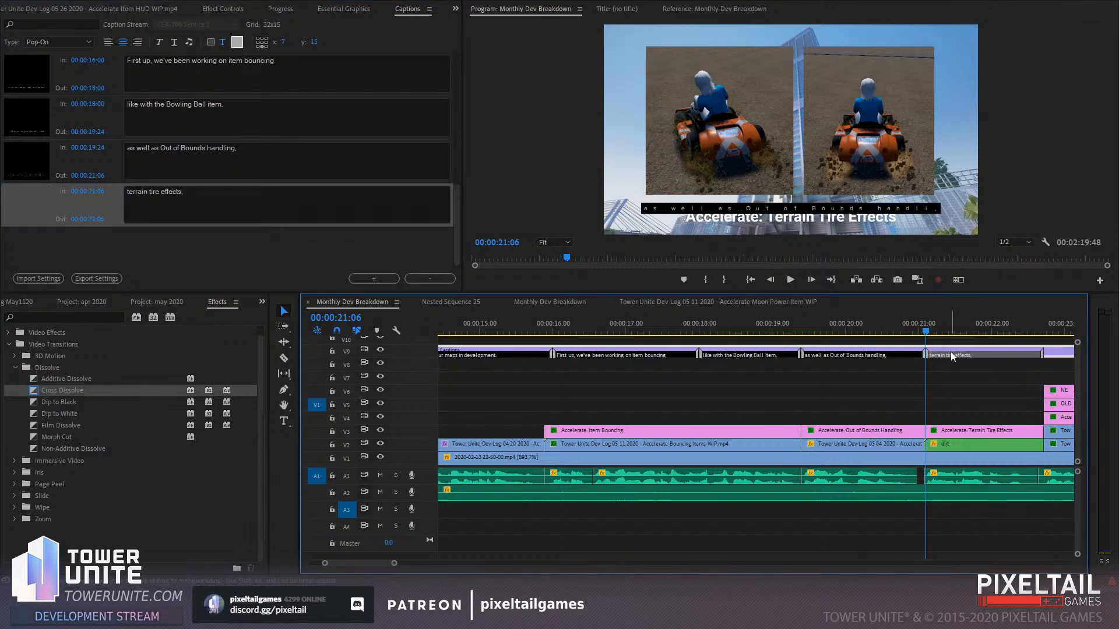
# Add a caption at 00:00:22:43 reading "jumping," and shift the captions clip about six frames later to meet the end of the Jumping section
pyautogui.scroll(-8, 990, 424)
pyautogui.click(773, 331)
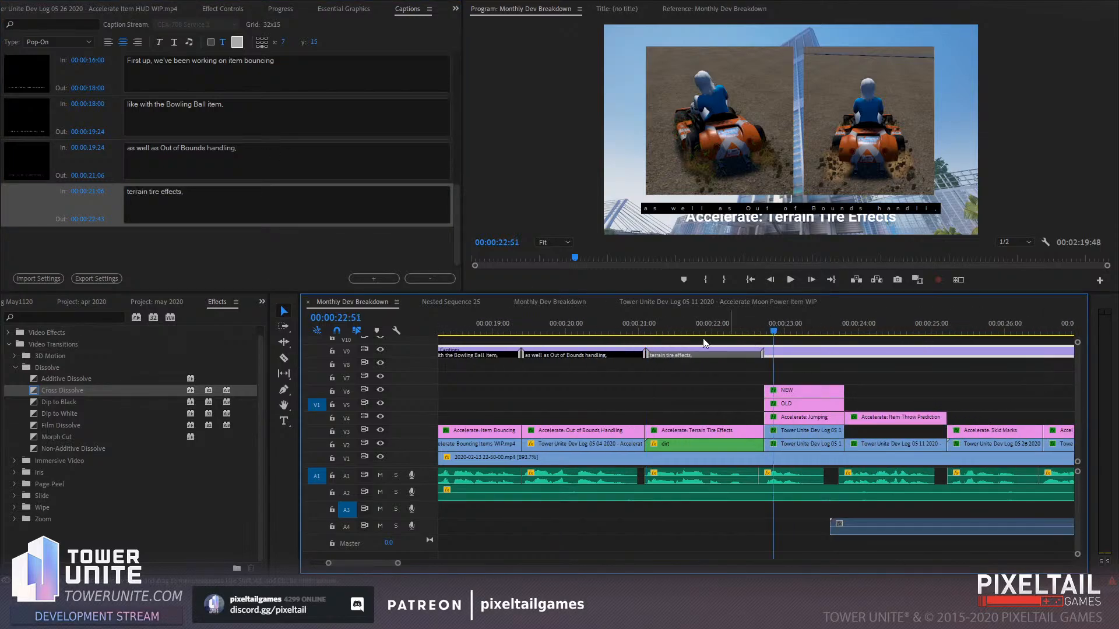
pyautogui.click(373, 278)
pyautogui.click(712, 328)
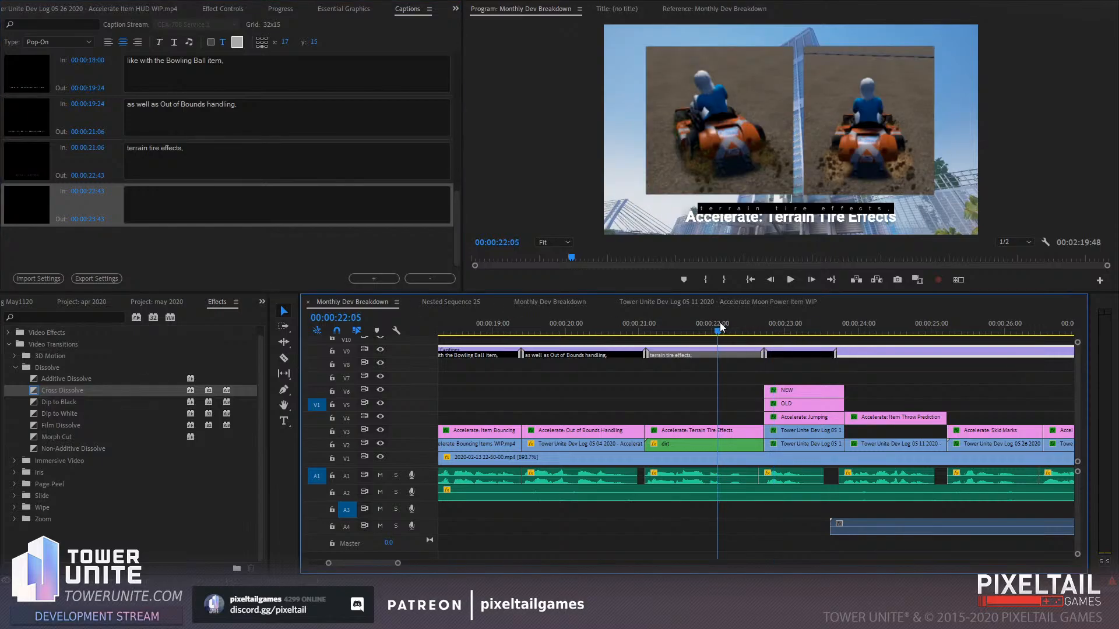
pyautogui.press('space')
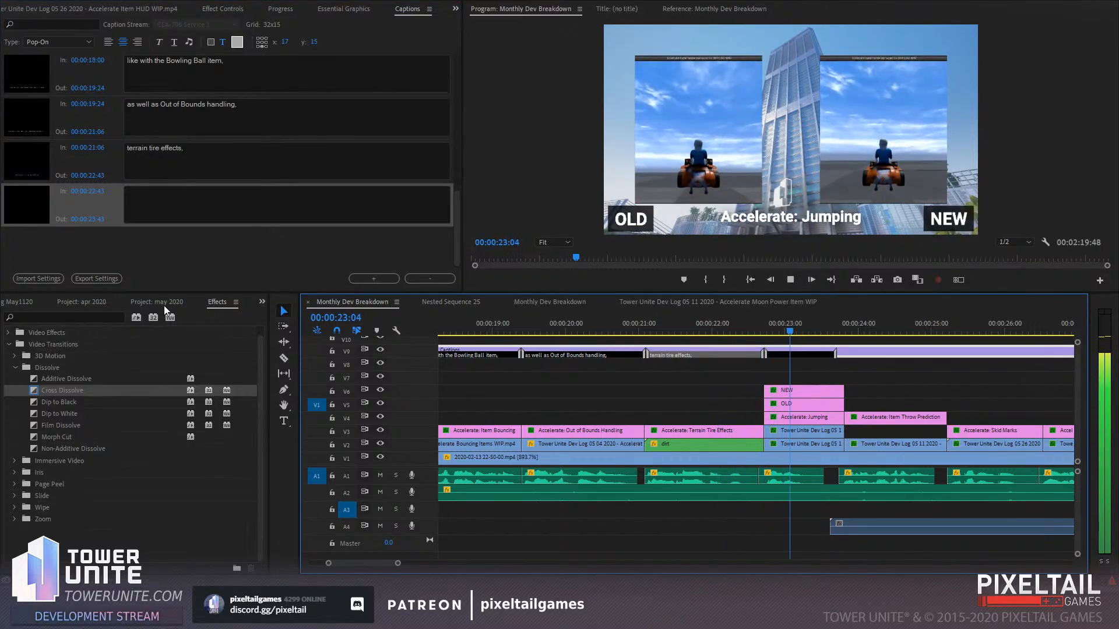
pyautogui.press('space')
pyautogui.click(286, 204)
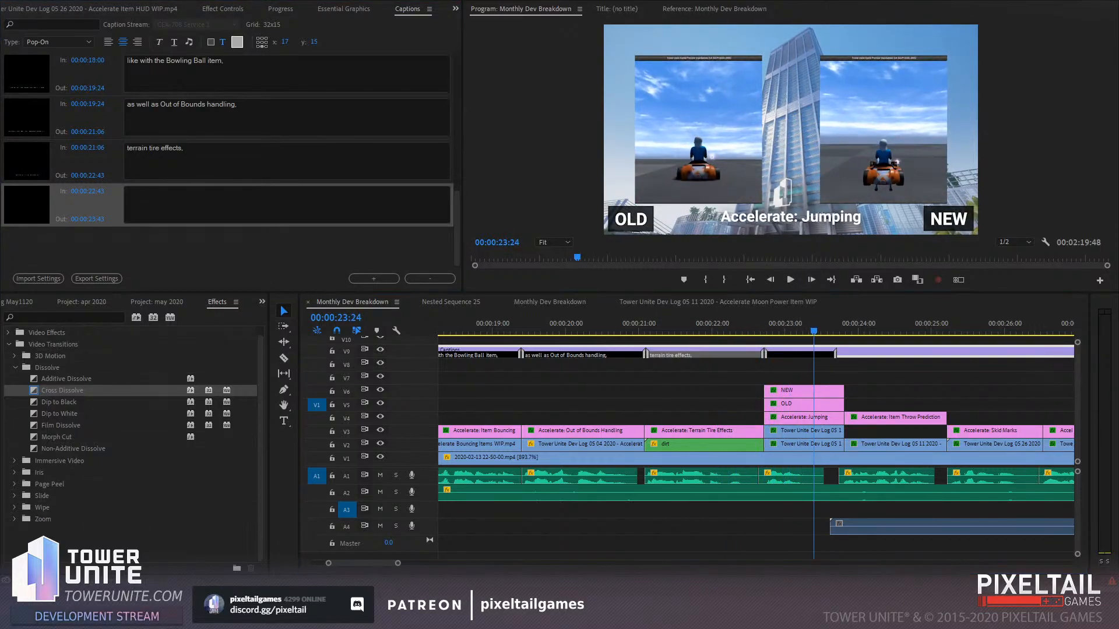
pyautogui.click(749, 330)
pyautogui.press('space')
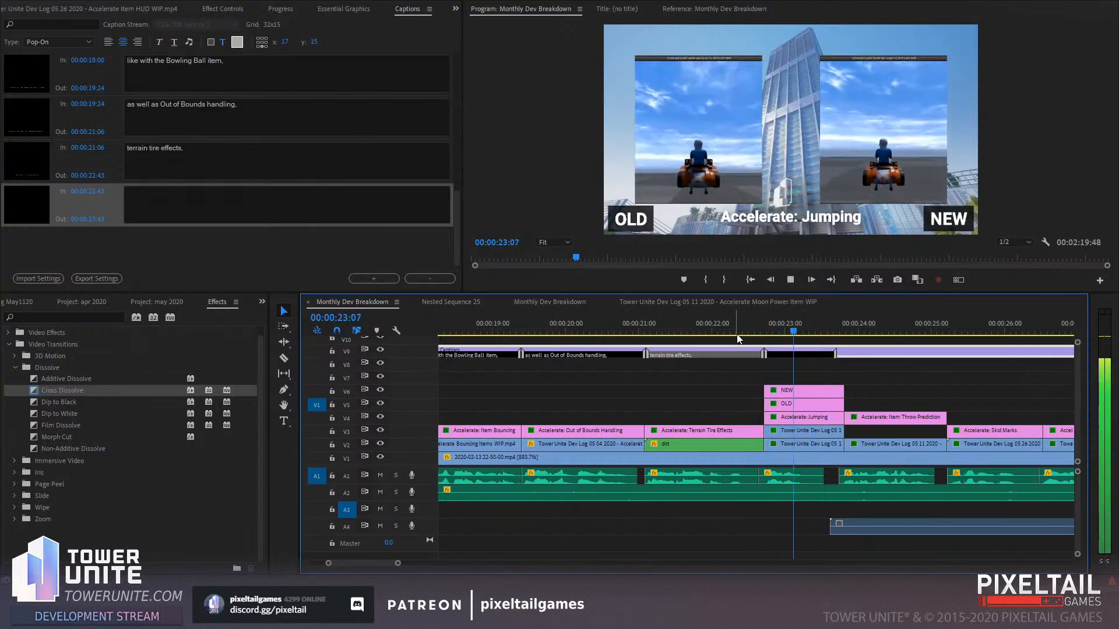
pyautogui.press('space')
pyautogui.click(183, 224)
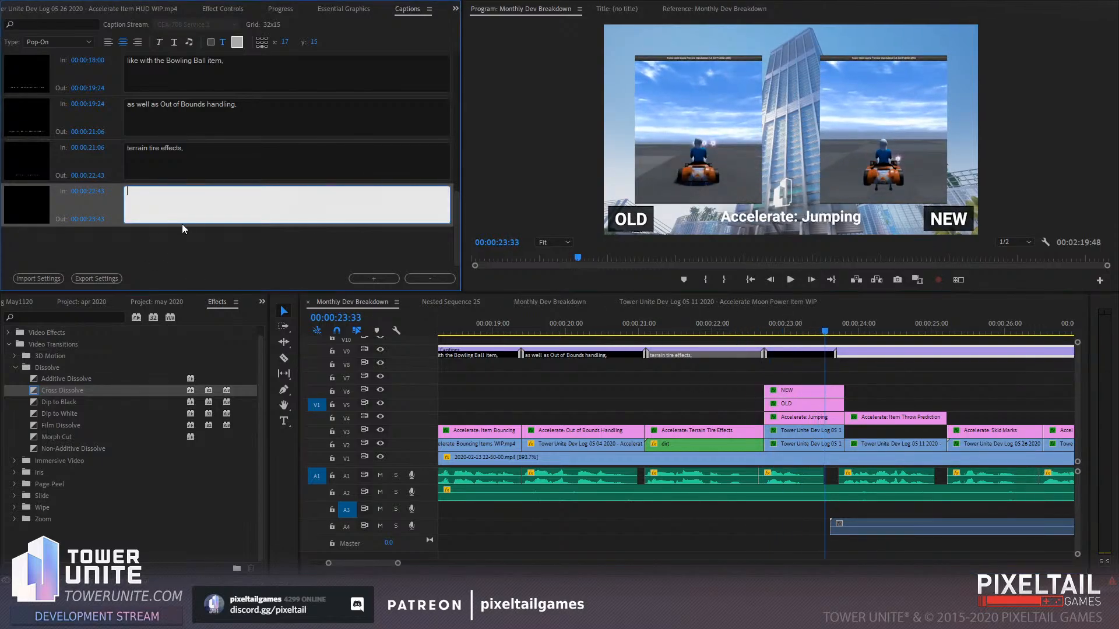
pyautogui.write('jumping,')
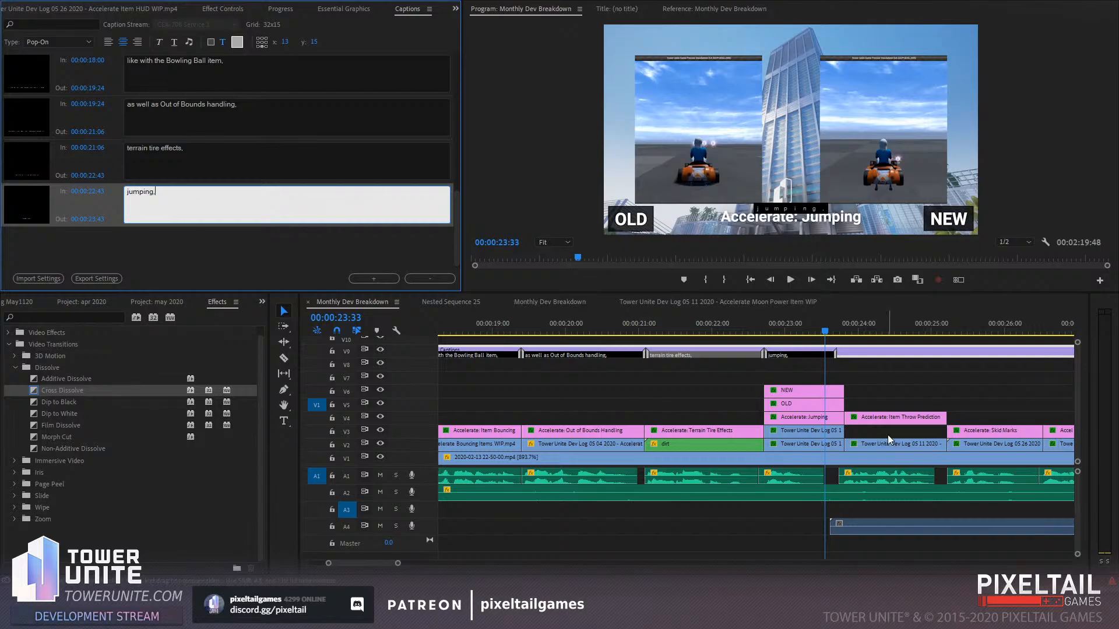
pyautogui.moveTo(835, 348); pyautogui.dragTo(844, 356)
# Play into the Item Throw Prediction section and add a caption at 00:00:23:43 reading "item throw prediction,"
pyautogui.press('space')
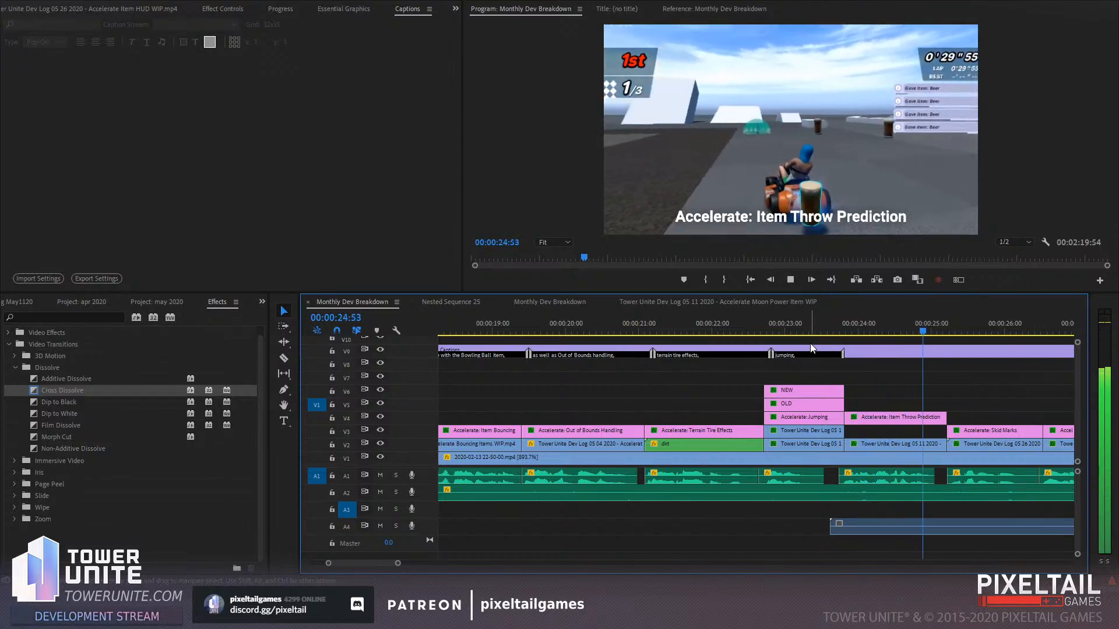
pyautogui.click(865, 352)
pyautogui.click(373, 279)
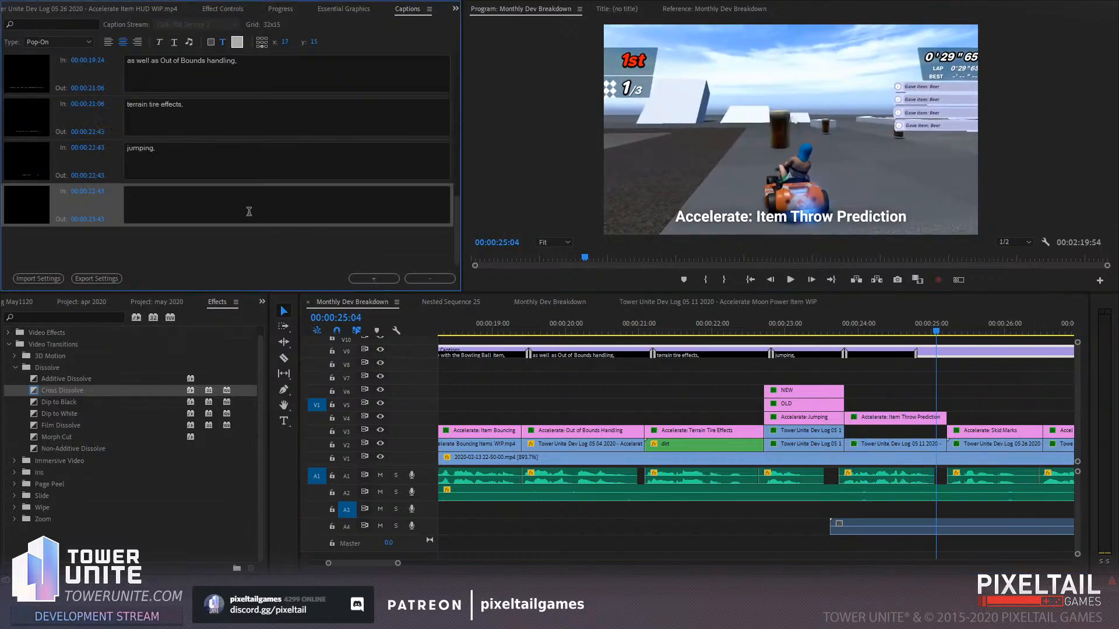
pyautogui.click(224, 211)
pyautogui.write('item throw ')
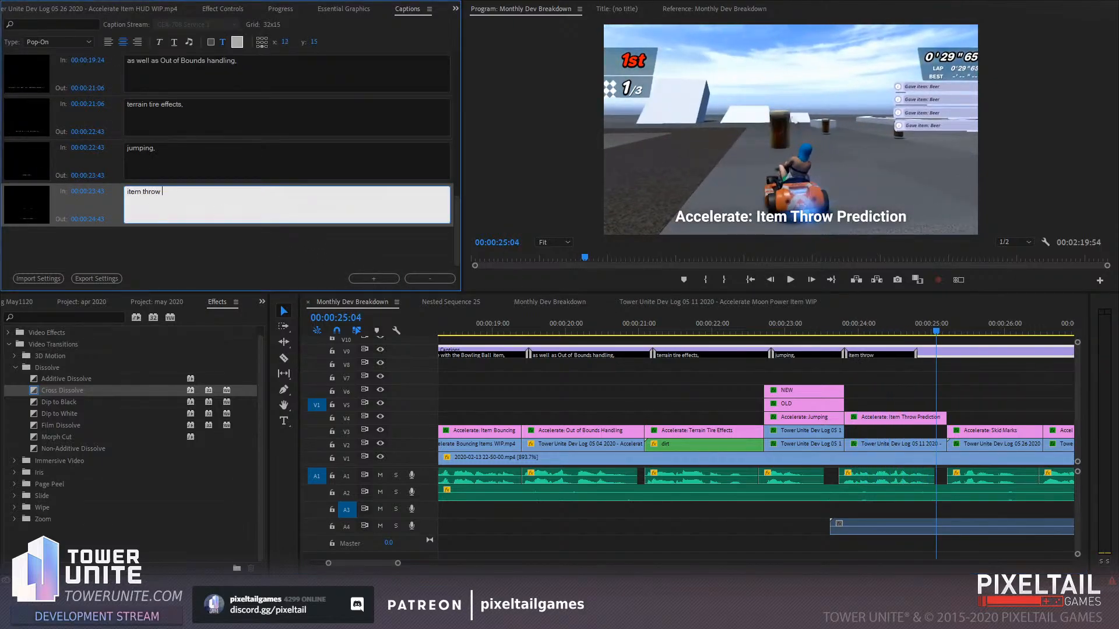
pyautogui.write('prediction,')
# Add a blank caption after the item throw prediction one and move their shared boundary to 00:00:25:07, after replaying the narration
pyautogui.click(380, 280)
pyautogui.click(854, 330)
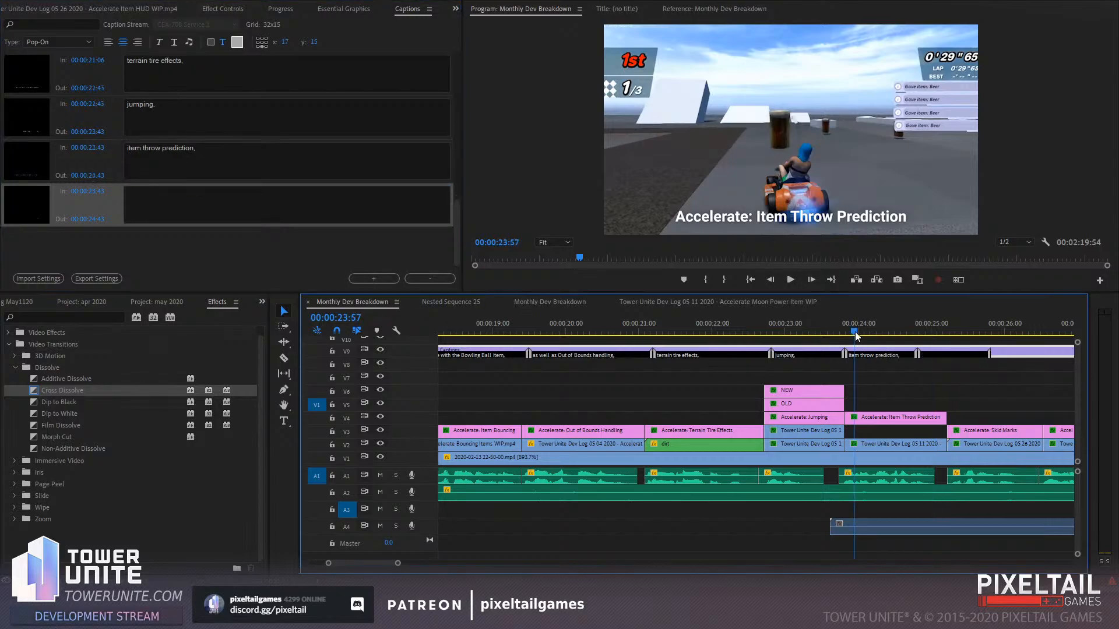
pyautogui.press('space')
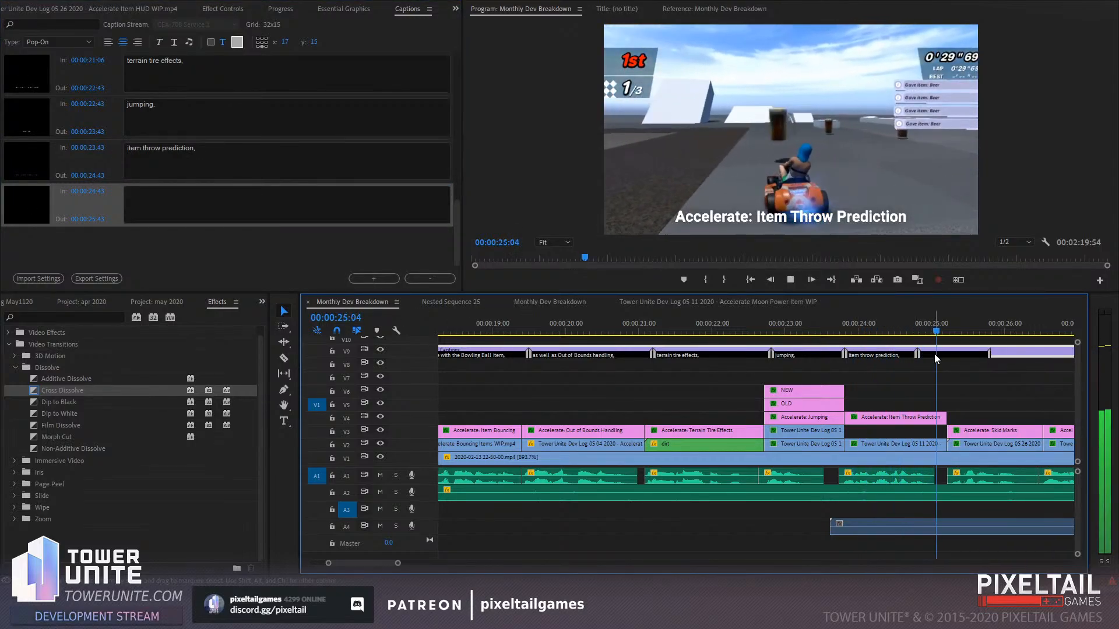
pyautogui.press('space')
pyautogui.moveTo(932, 354)
pyautogui.mouseDown()
pyautogui.moveTo(973, 355)
pyautogui.moveTo(947, 352)
pyautogui.mouseUp()
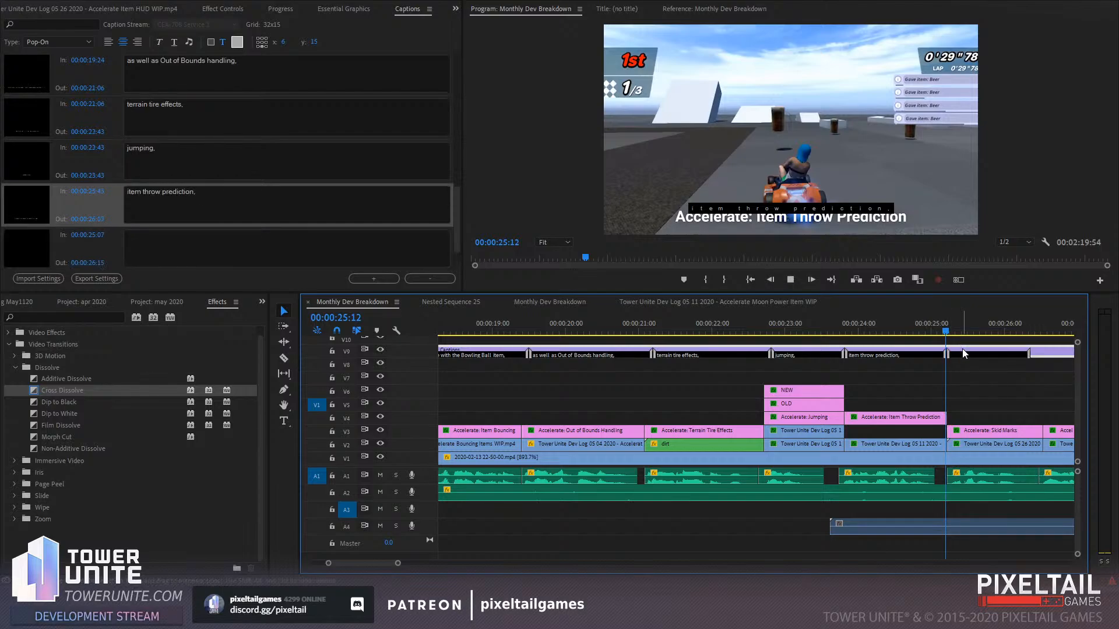
# Play through the Skid Marks section and extend the blank caption's end to 00:00:26:31, near the start of Wheel Suspension Simulation
pyautogui.press('space')
pyautogui.scroll(-4, 920, 368)
pyautogui.press('space')
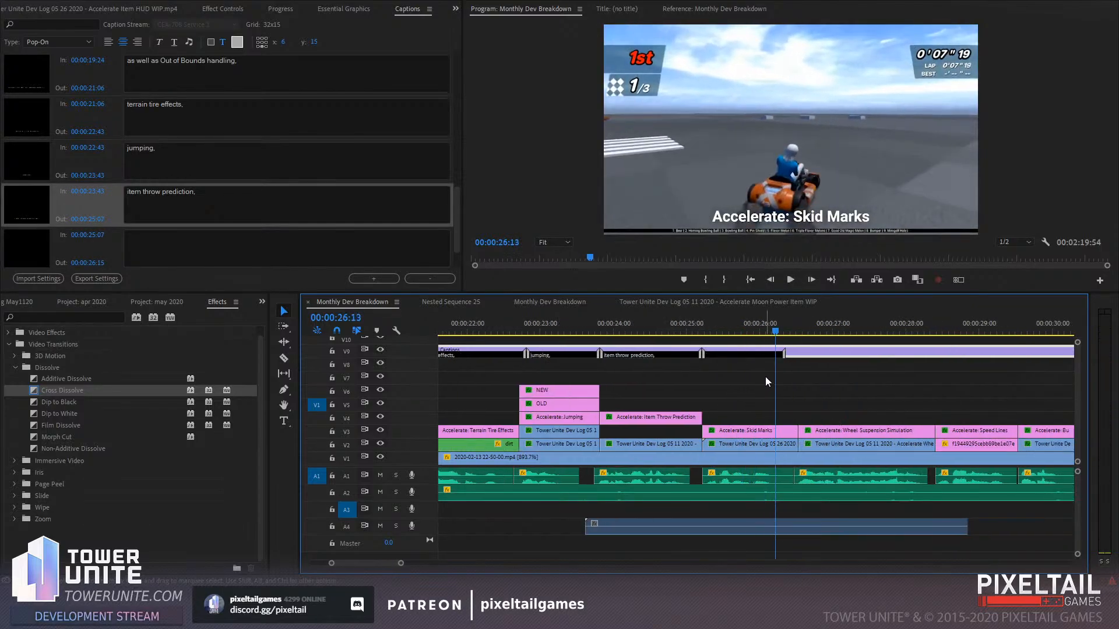
pyautogui.moveTo(781, 356)
pyautogui.mouseDown()
pyautogui.moveTo(811, 352)
pyautogui.moveTo(802, 353)
pyautogui.mouseUp()
pyautogui.click(801, 329)
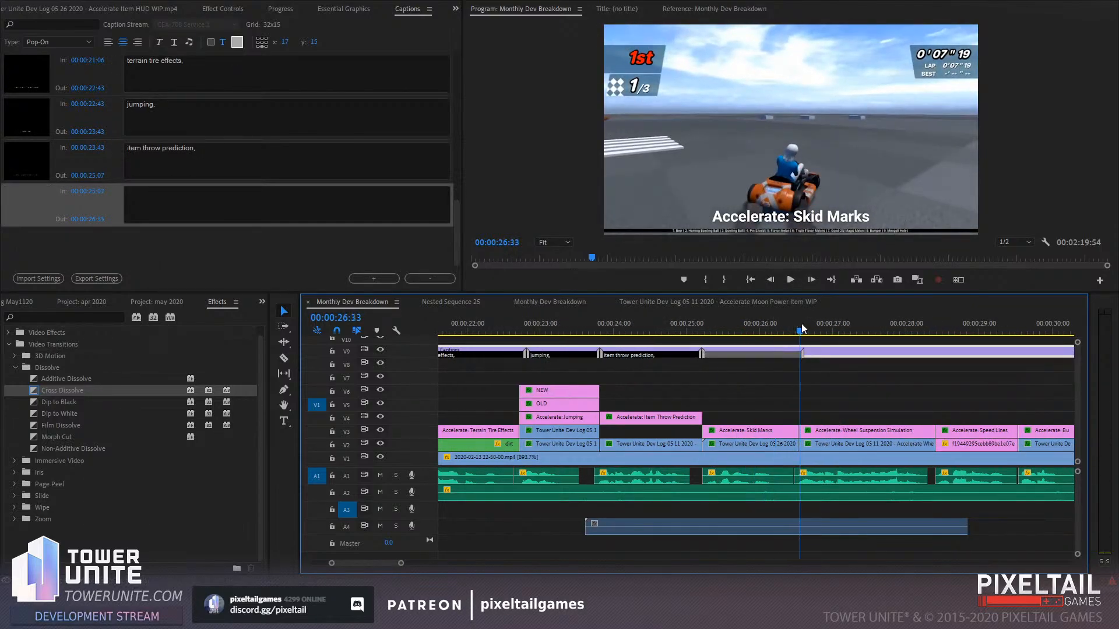
pyautogui.press('Left')
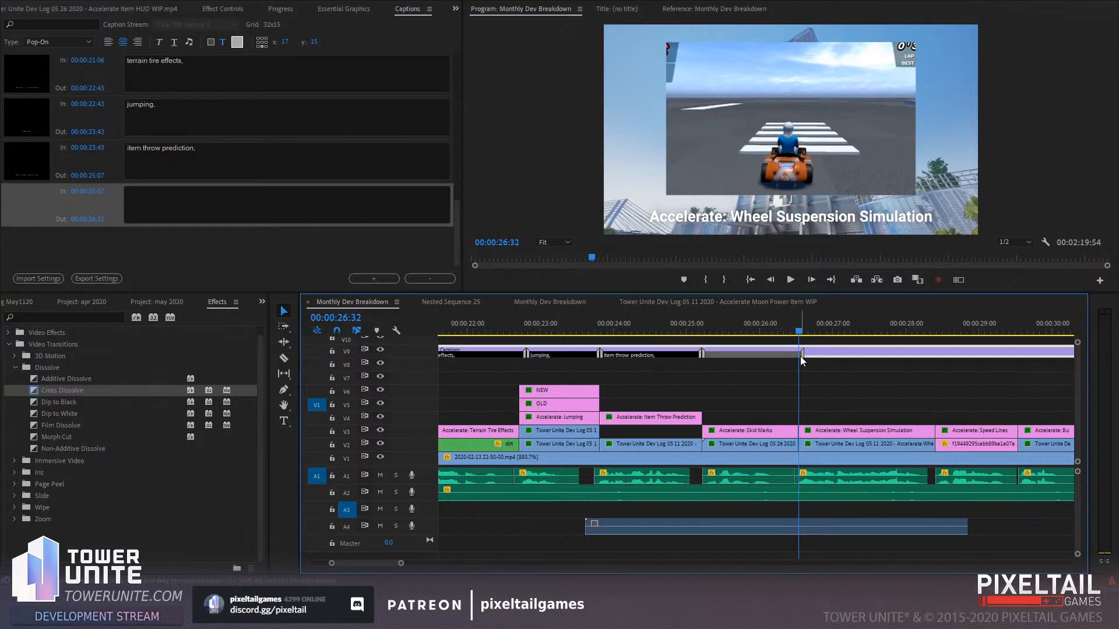
# Trim the empty caption to end with the Skid Marks clip and enter "skidmarks," as its text
pyautogui.moveTo(801, 356); pyautogui.dragTo(796, 351)
pyautogui.click(787, 330)
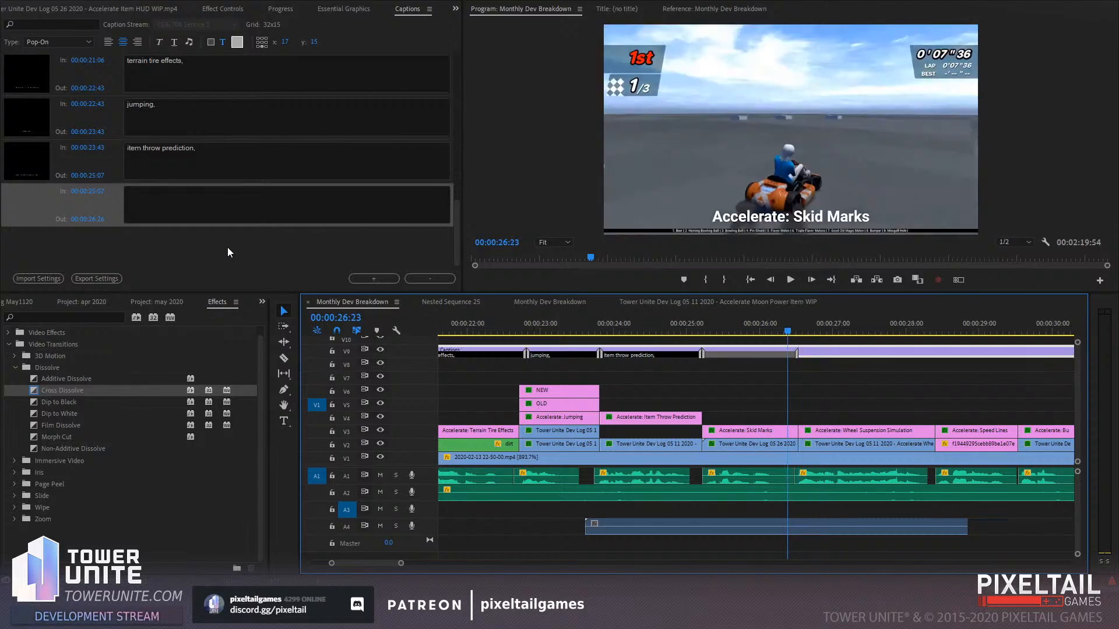
pyautogui.click(156, 193)
pyautogui.write('skidmarks,')
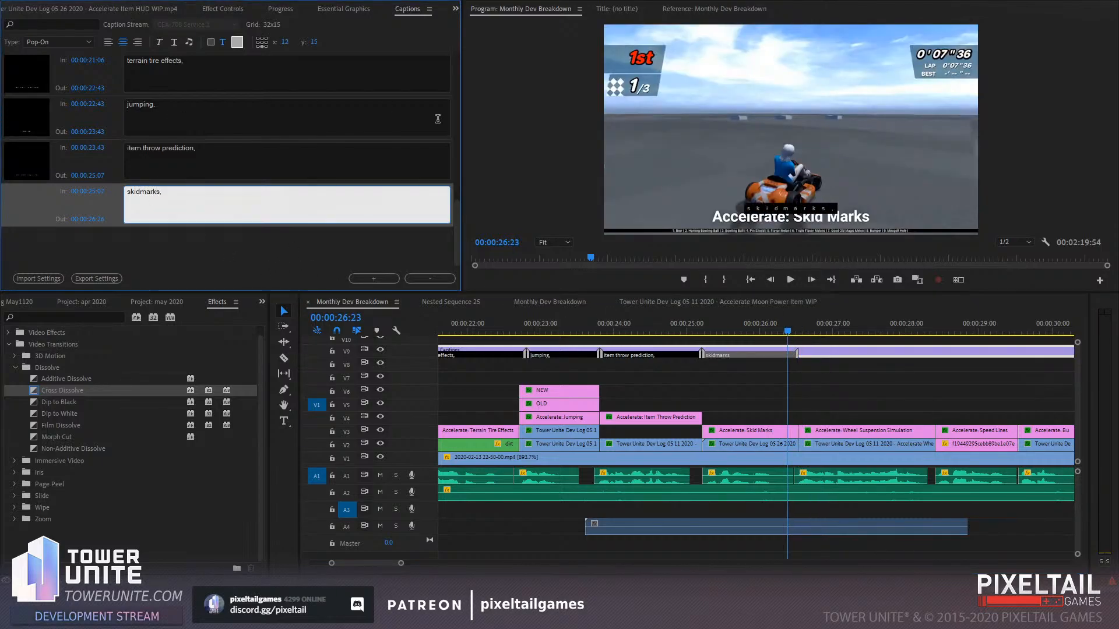
# Add a caption reading "wheel suspension simulation," and extend it to the end of the Wheel Suspension Simulation clip
pyautogui.click(805, 386)
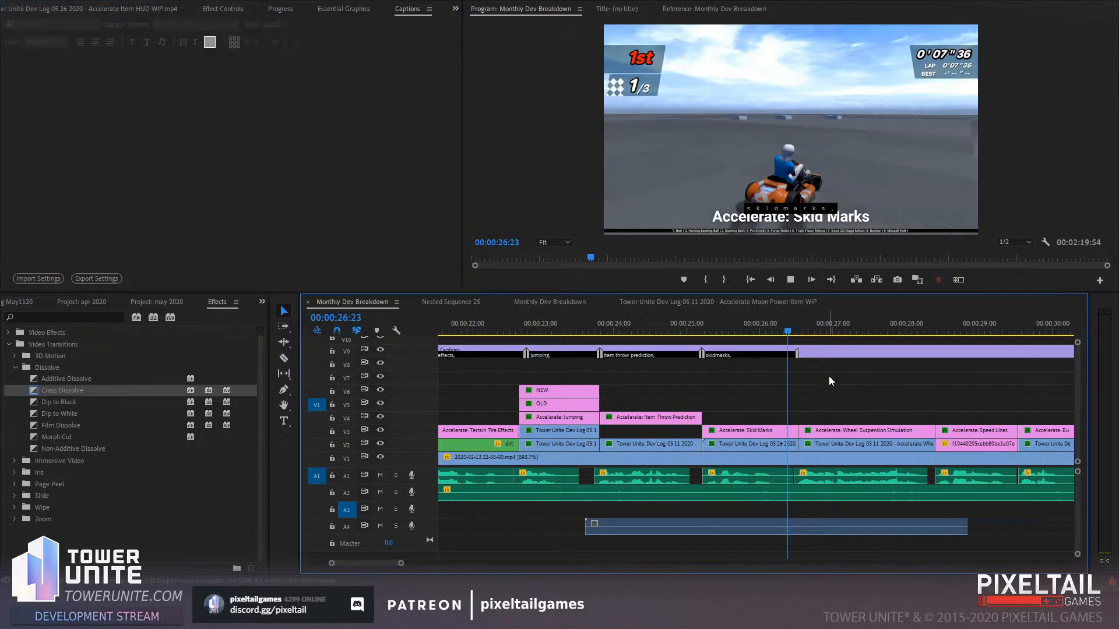
pyautogui.press('space')
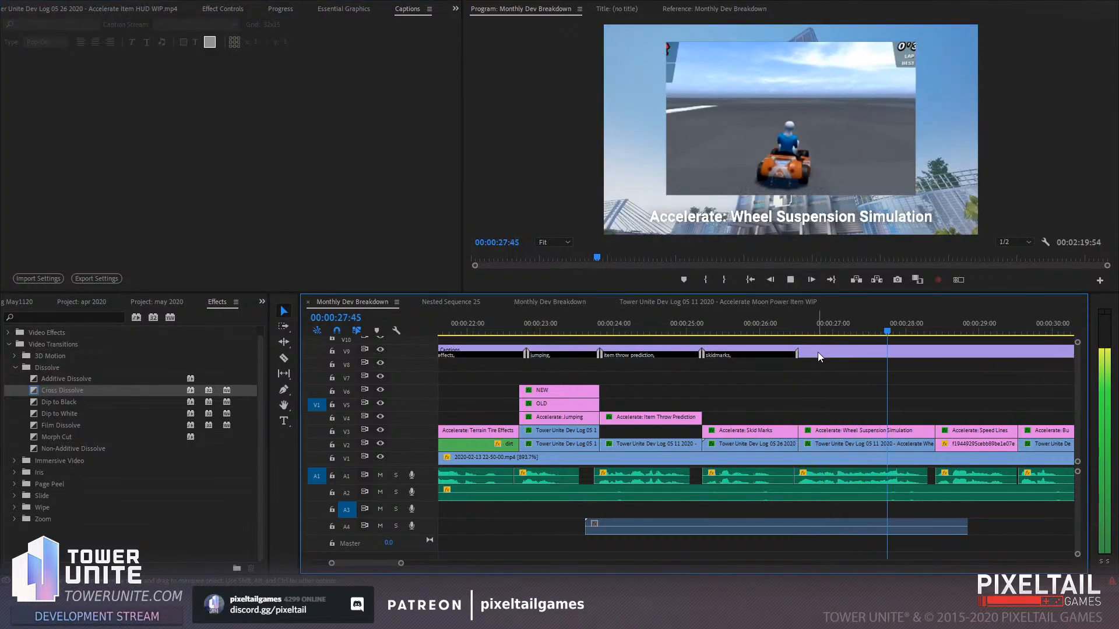
pyautogui.click(817, 352)
pyautogui.click(374, 279)
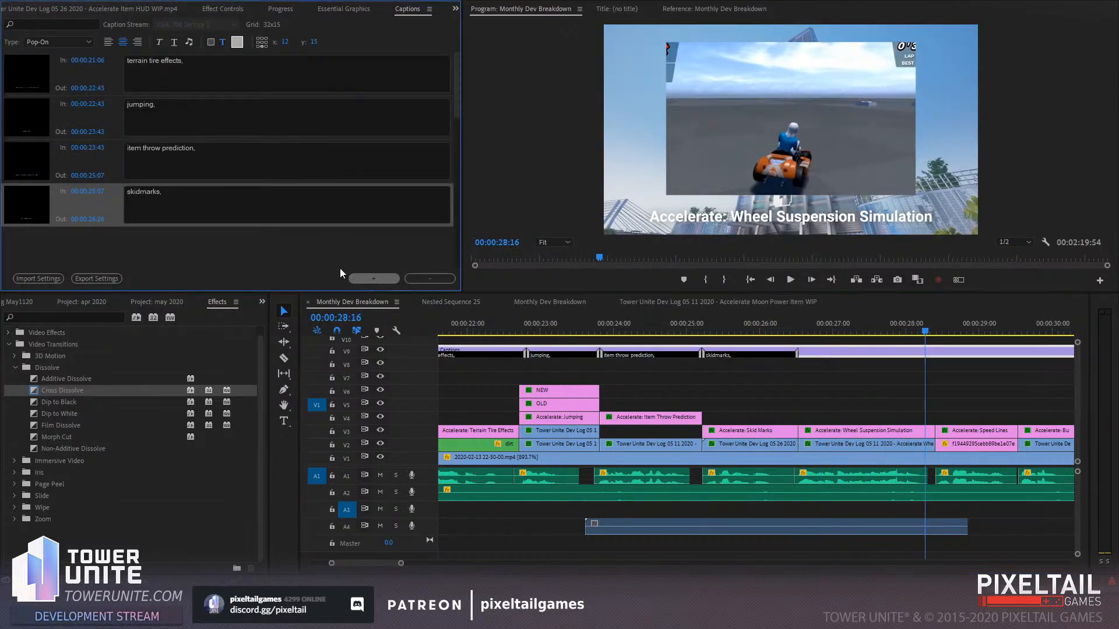
pyautogui.click(150, 209)
pyautogui.write('wheel suspen')
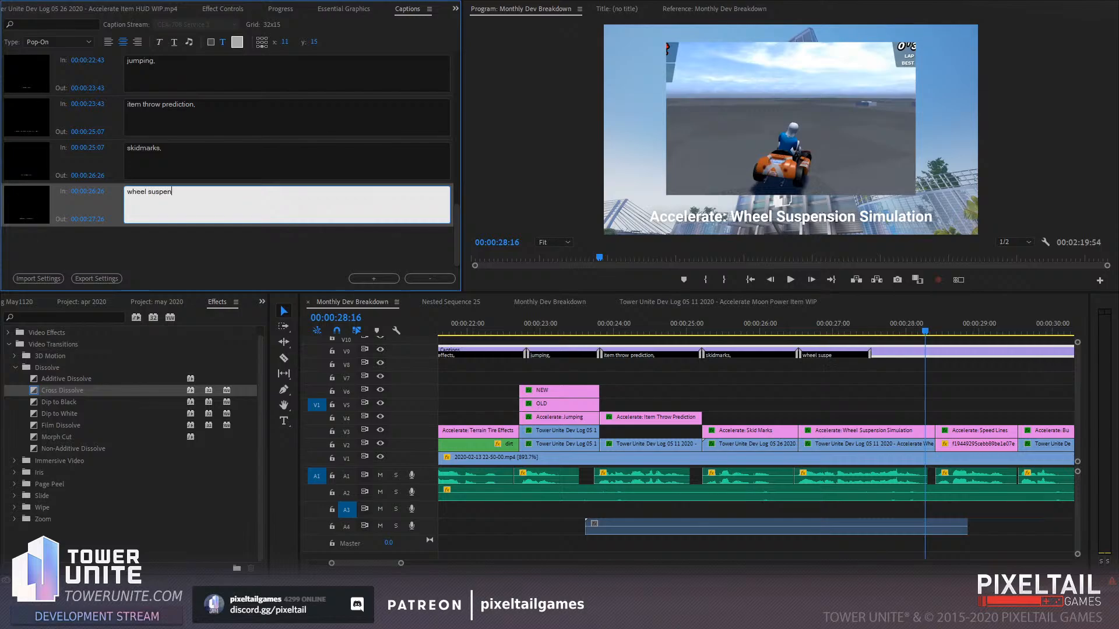
pyautogui.write('sion simulation,')
pyautogui.moveTo(870, 354); pyautogui.dragTo(933, 368)
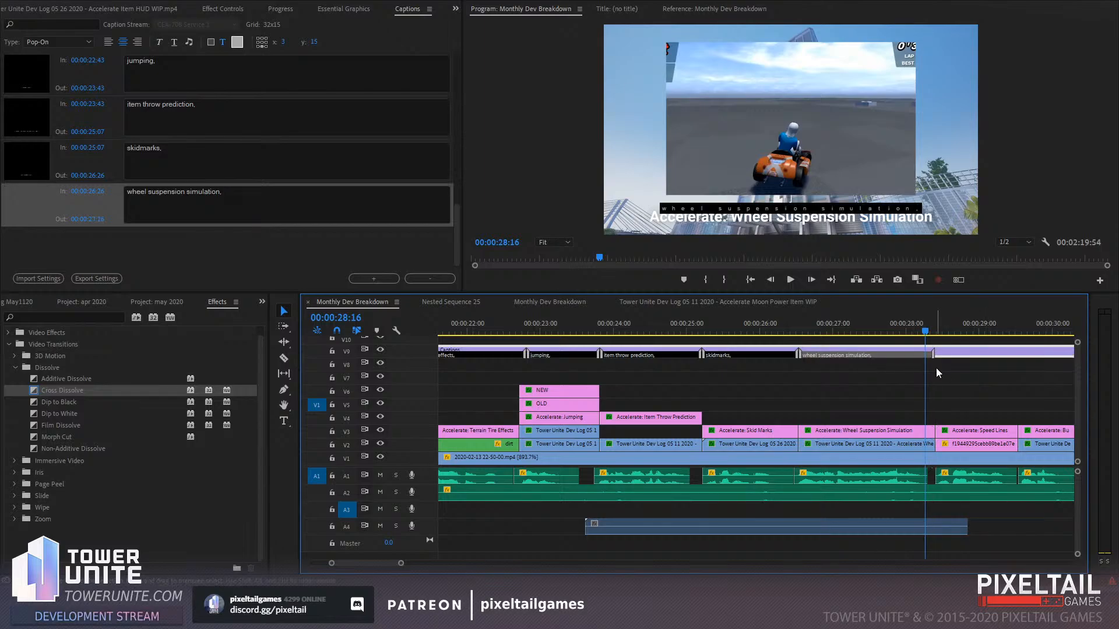
# Add a caption reading "speed lines," and extend it to end at 00:00:29:29, where the Bumping clip begins
pyautogui.click(378, 276)
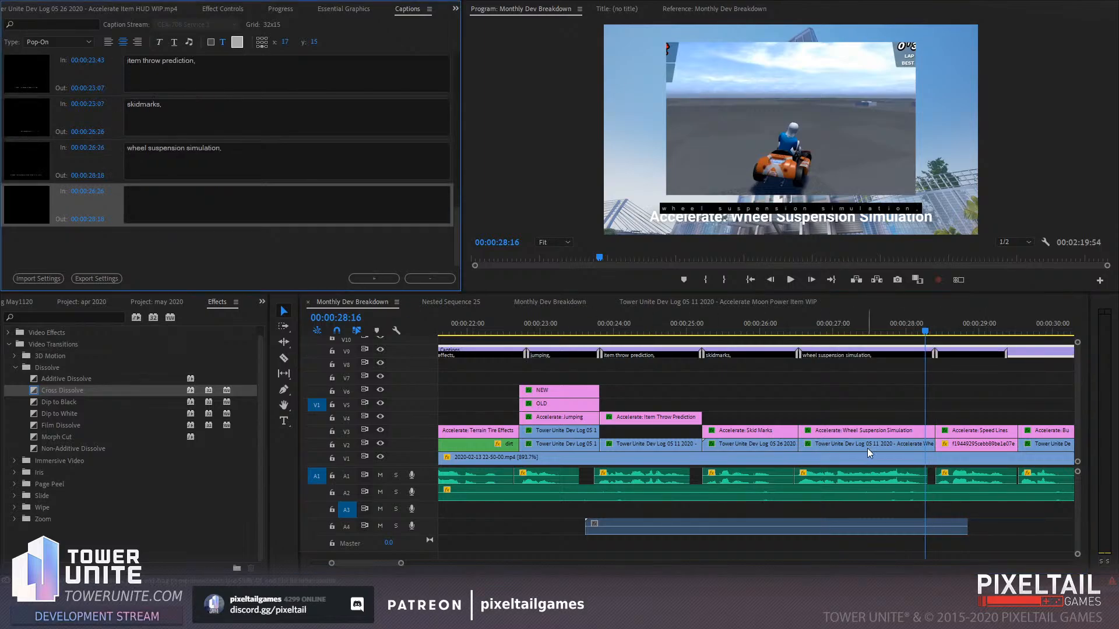
pyautogui.press('space')
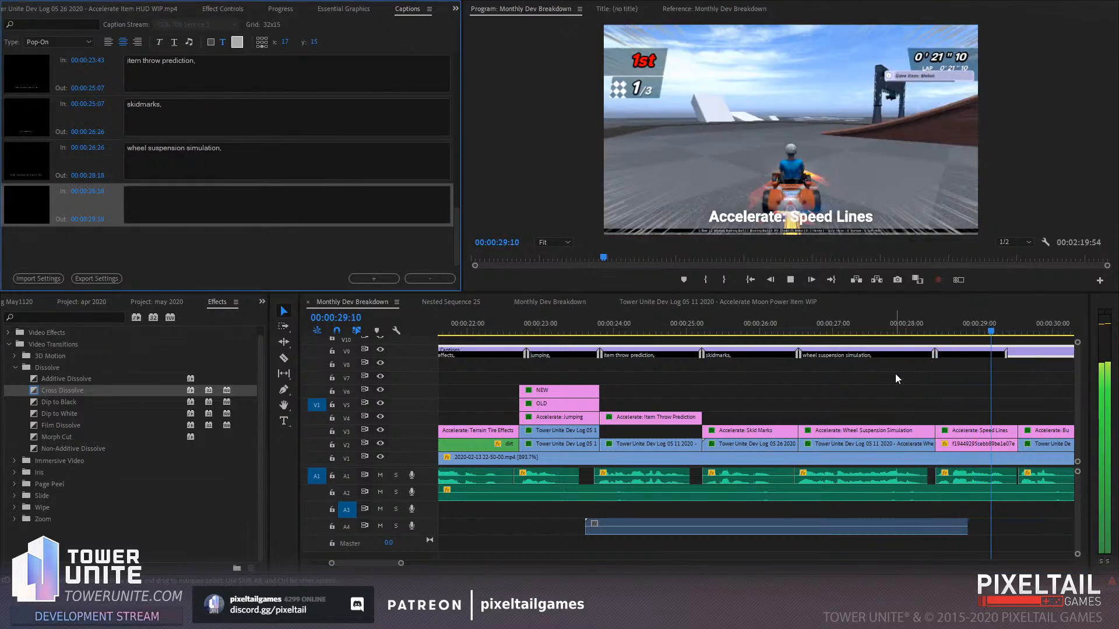
pyautogui.press('space')
pyautogui.click(228, 208)
pyautogui.write('speed lines,')
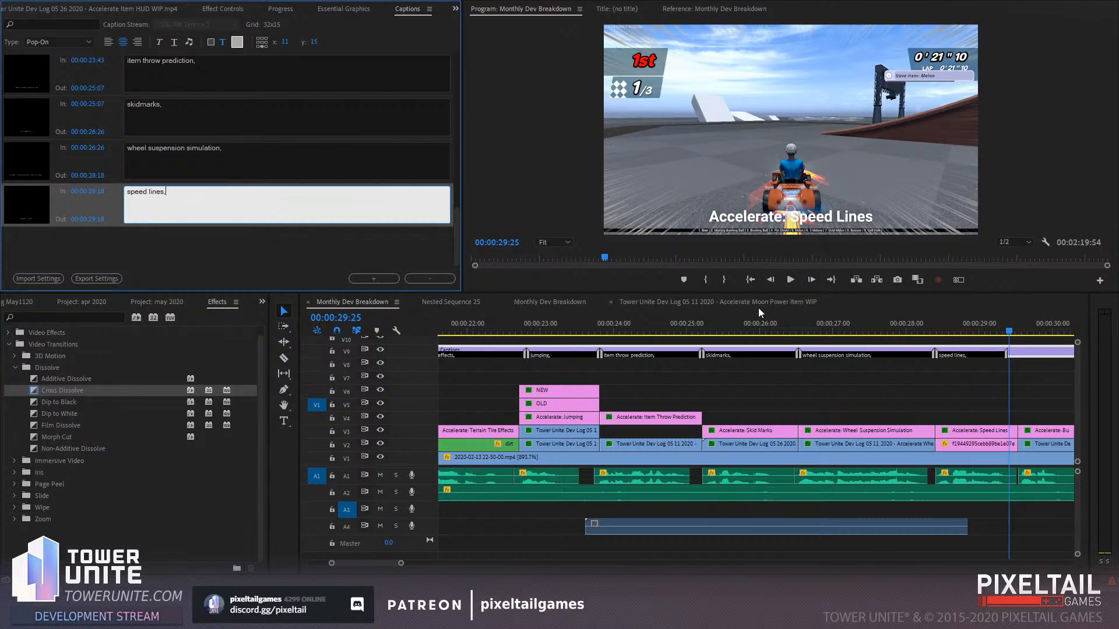
pyautogui.scroll(-5, 742, 400)
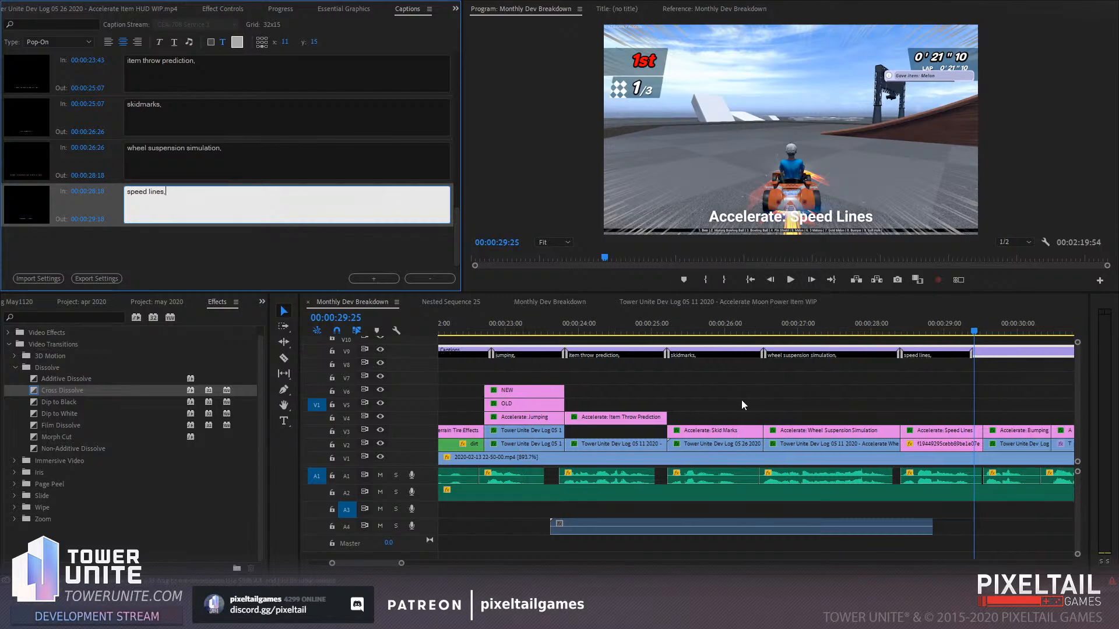
pyautogui.click(807, 332)
pyautogui.moveTo(809, 328); pyautogui.dragTo(810, 353)
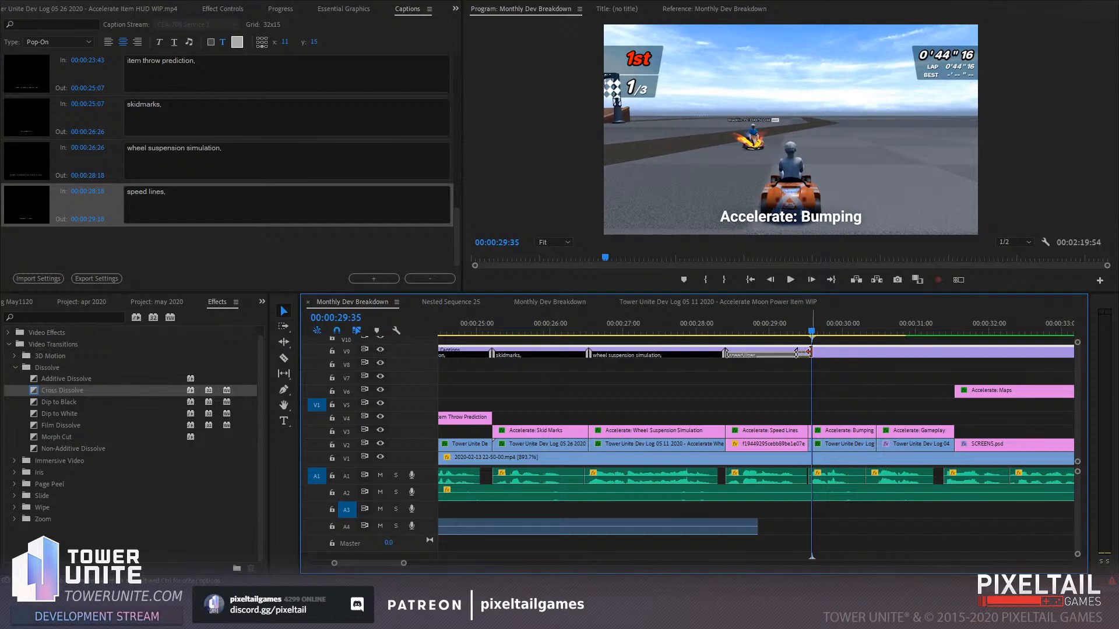
# Add a caption reading "bumping," and shorten it to end where the Gameplay clip begins
pyautogui.click(376, 279)
pyautogui.click(842, 398)
pyautogui.press('space')
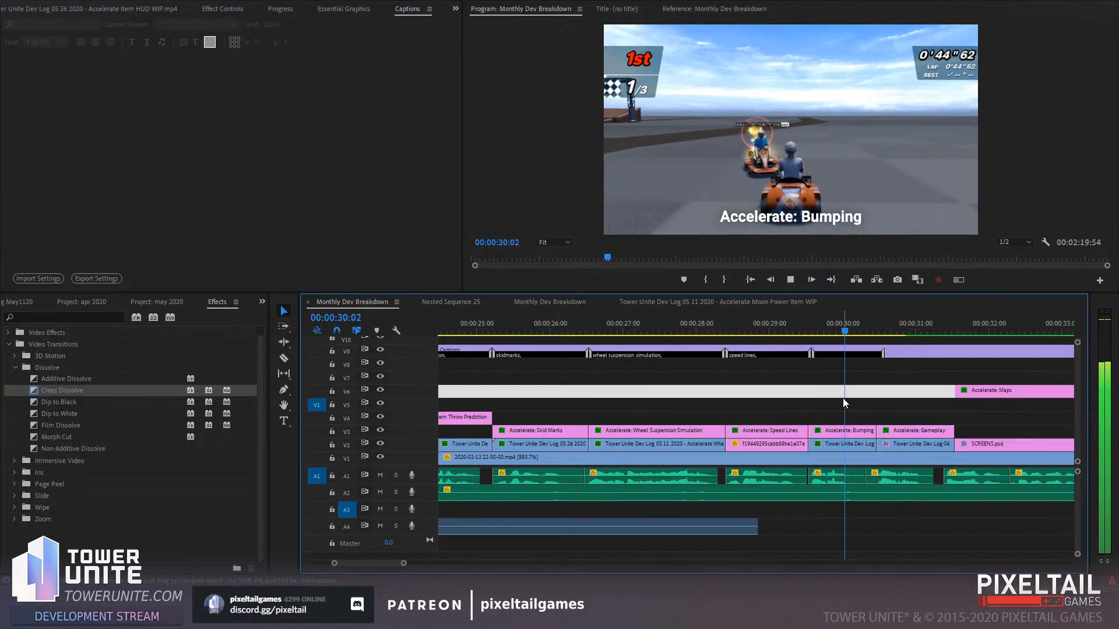
pyautogui.click(878, 330)
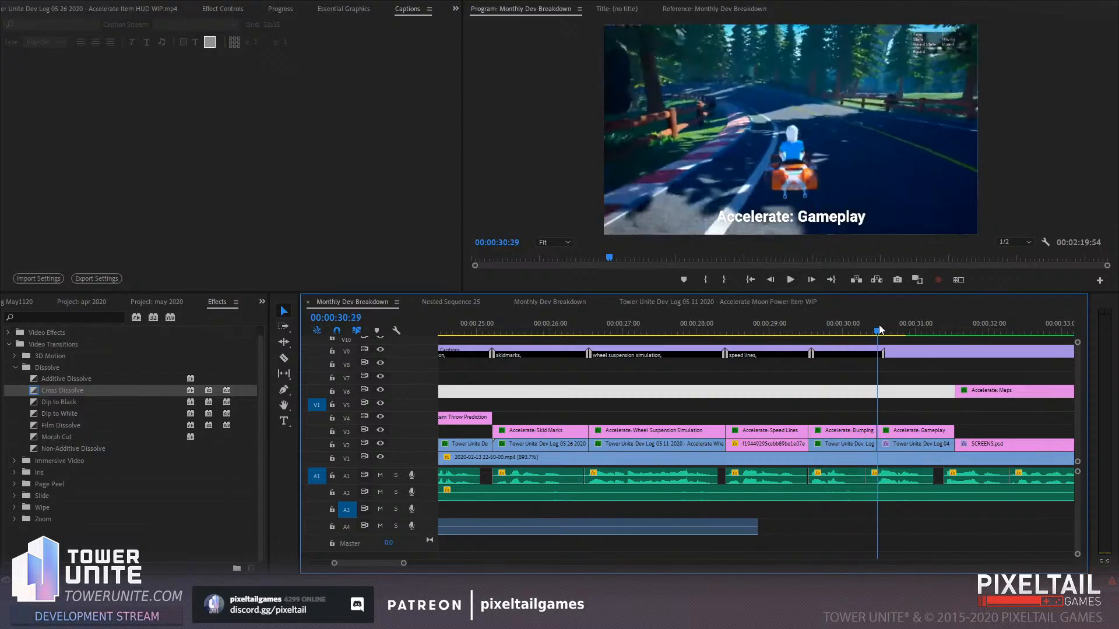
pyautogui.moveTo(883, 354); pyautogui.dragTo(876, 353)
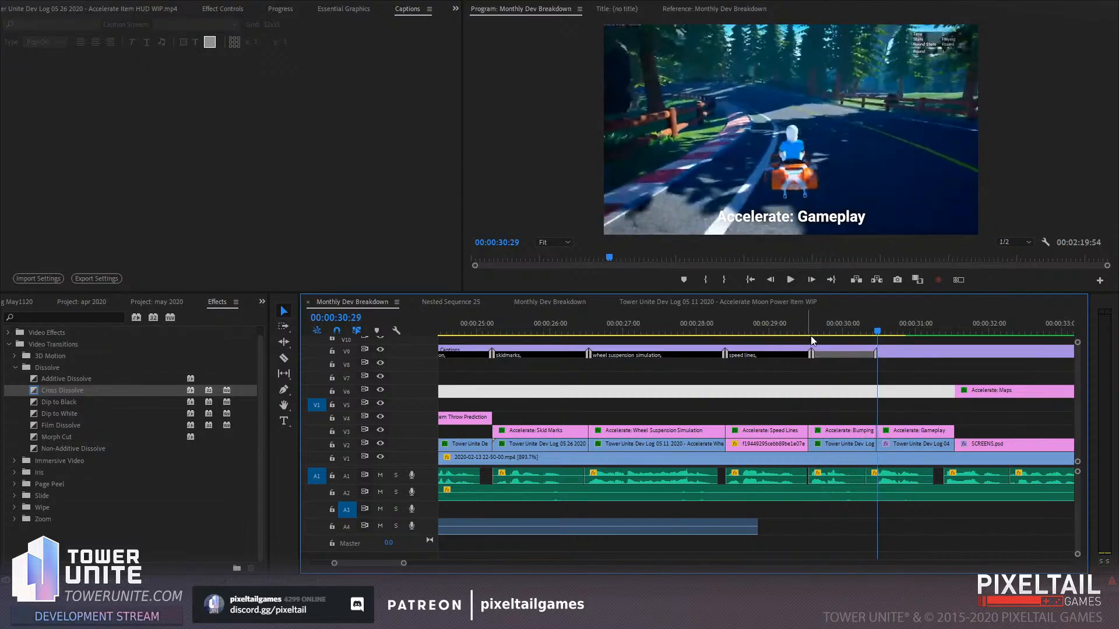
pyautogui.doubleClick(837, 350)
pyautogui.click(303, 197)
pyautogui.write('bumping,')
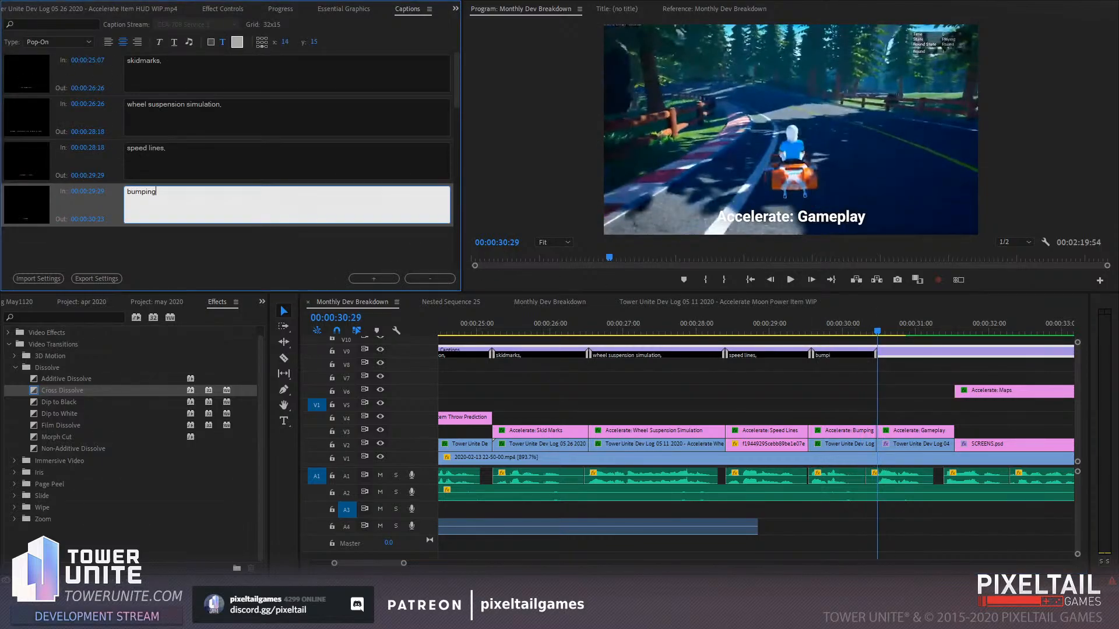
# Add a caption reading "gameplay" without a comma and shorten it to end at 00:00:31:20, just before the Maps title
pyautogui.click(854, 331)
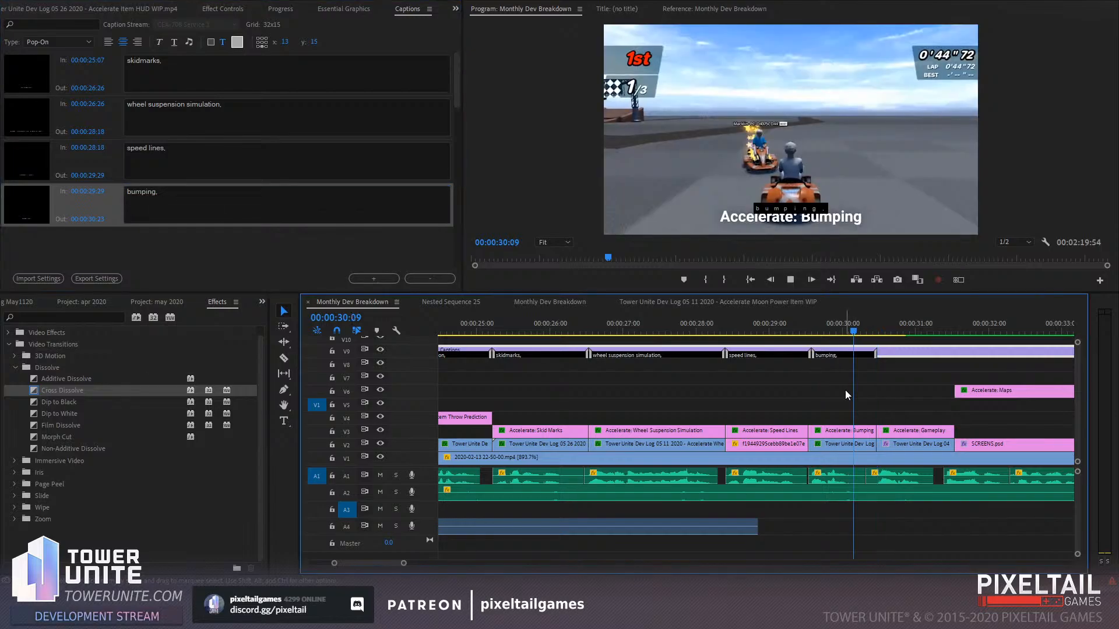
pyautogui.press('space')
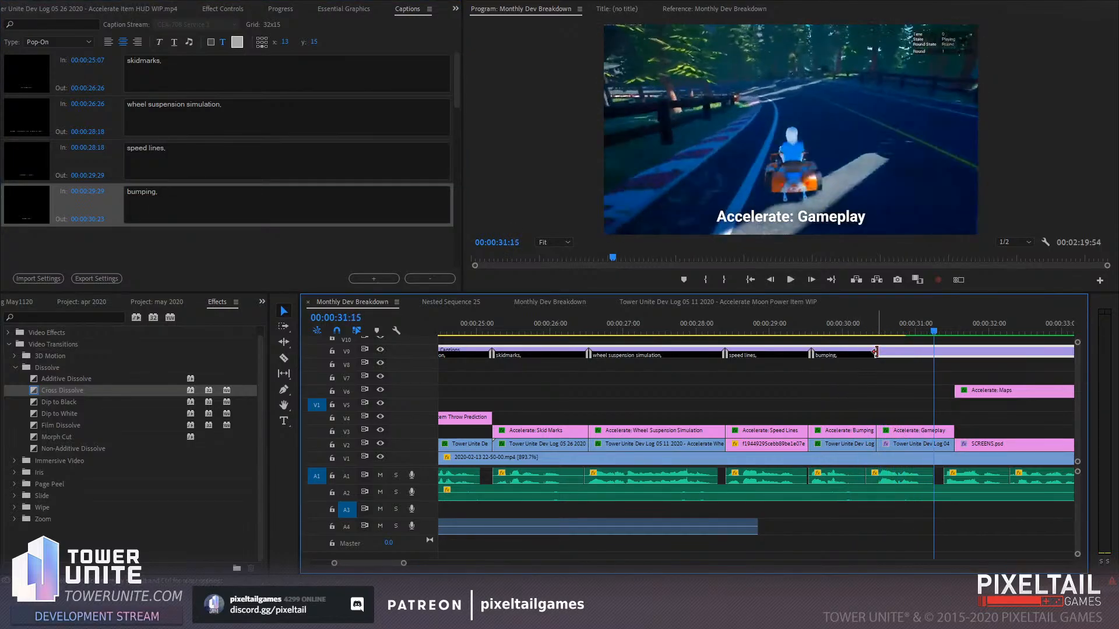
pyautogui.click(373, 278)
pyautogui.click(225, 208)
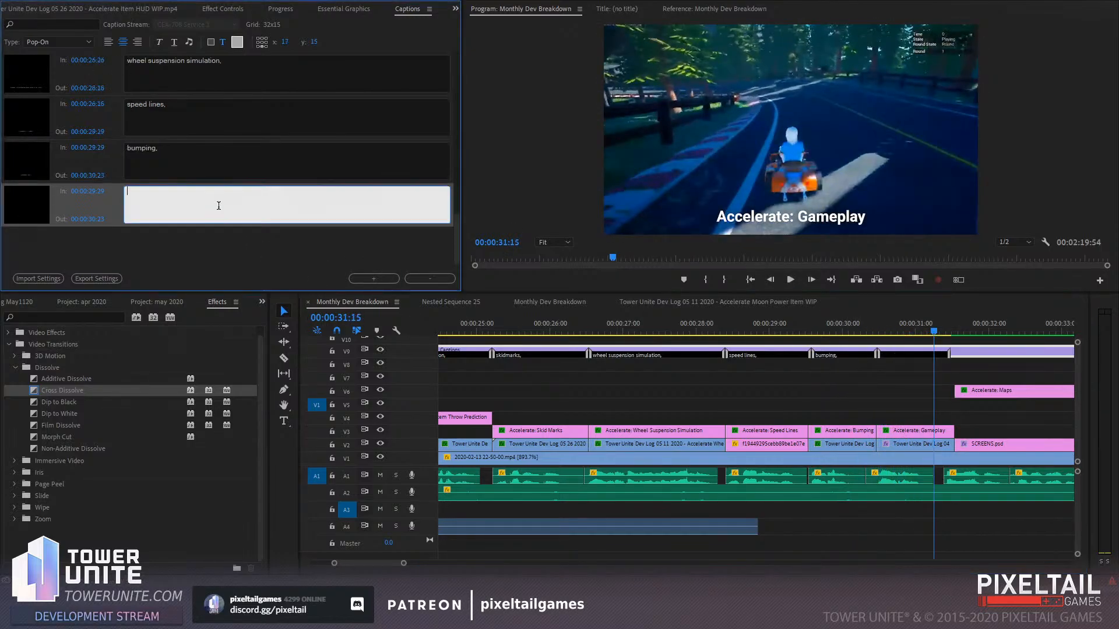
pyautogui.write('gameplay,')
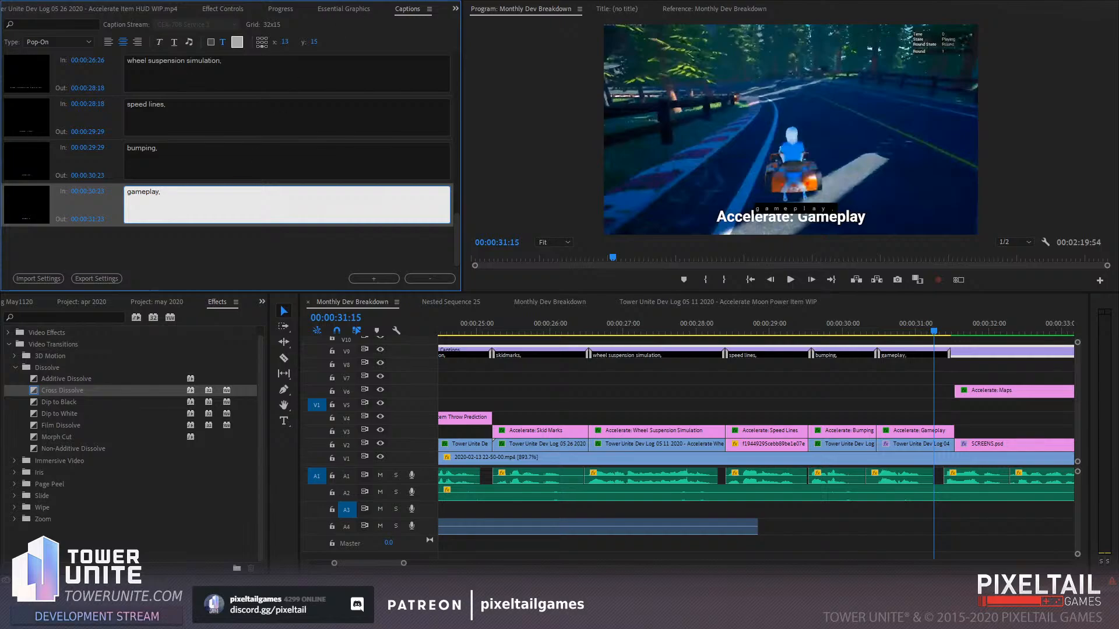
pyautogui.press('BackSpace')
pyautogui.click(928, 325)
pyautogui.press('space')
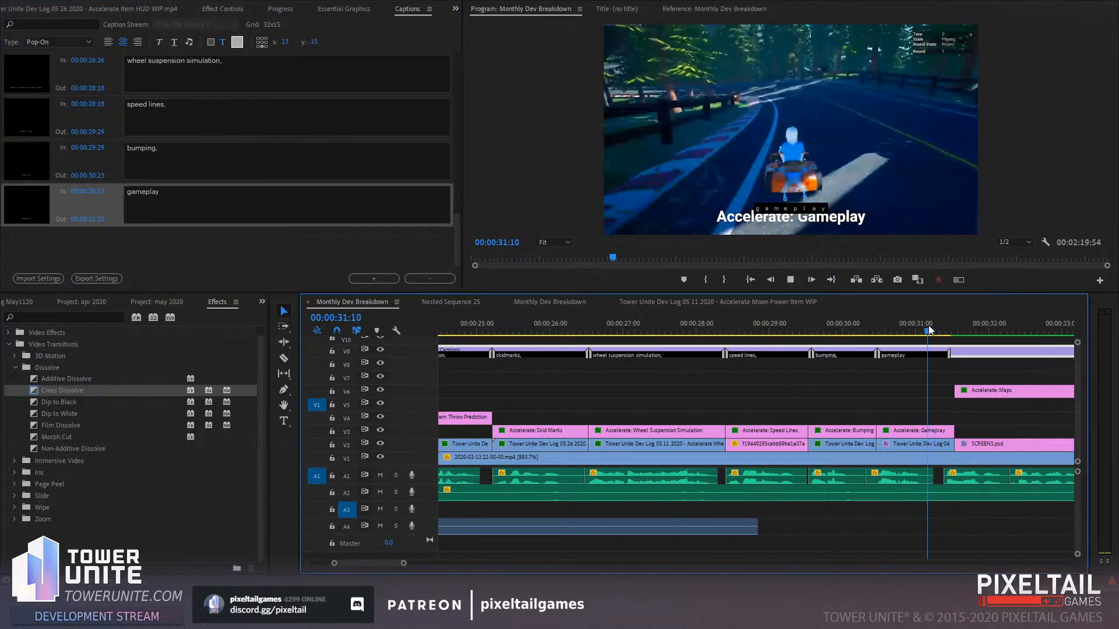
pyautogui.press('space')
pyautogui.click(948, 330)
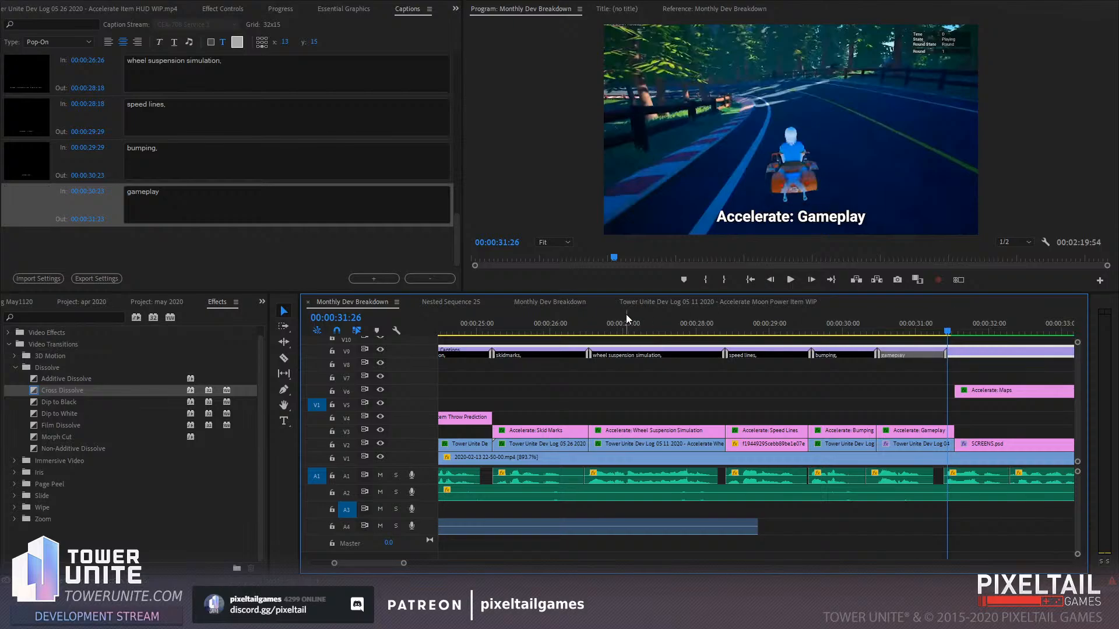
# Add a caption reading "and maps." and shorten it to end at 00:00:32:12
pyautogui.click(381, 278)
pyautogui.click(175, 201)
pyautogui.write('and maps.')
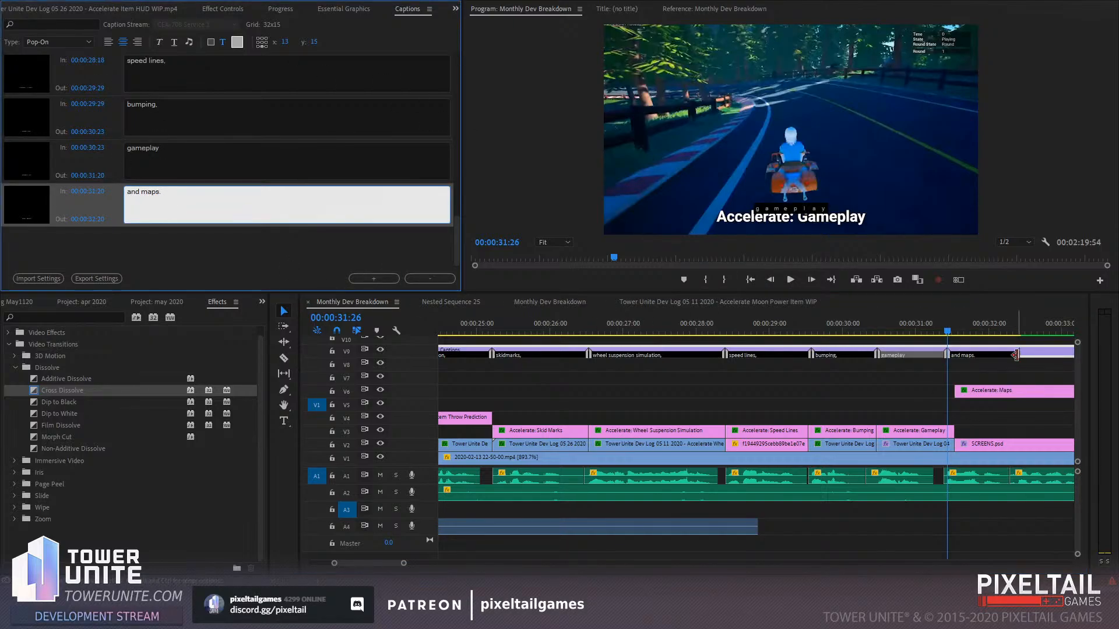
pyautogui.click(1012, 330)
pyautogui.moveTo(1012, 329); pyautogui.dragTo(1009, 353)
# Add a caption reading "Speaking of maps," after listening to the narration, and extend it to where the next narration clip starts
pyautogui.scroll(-6, 875, 402)
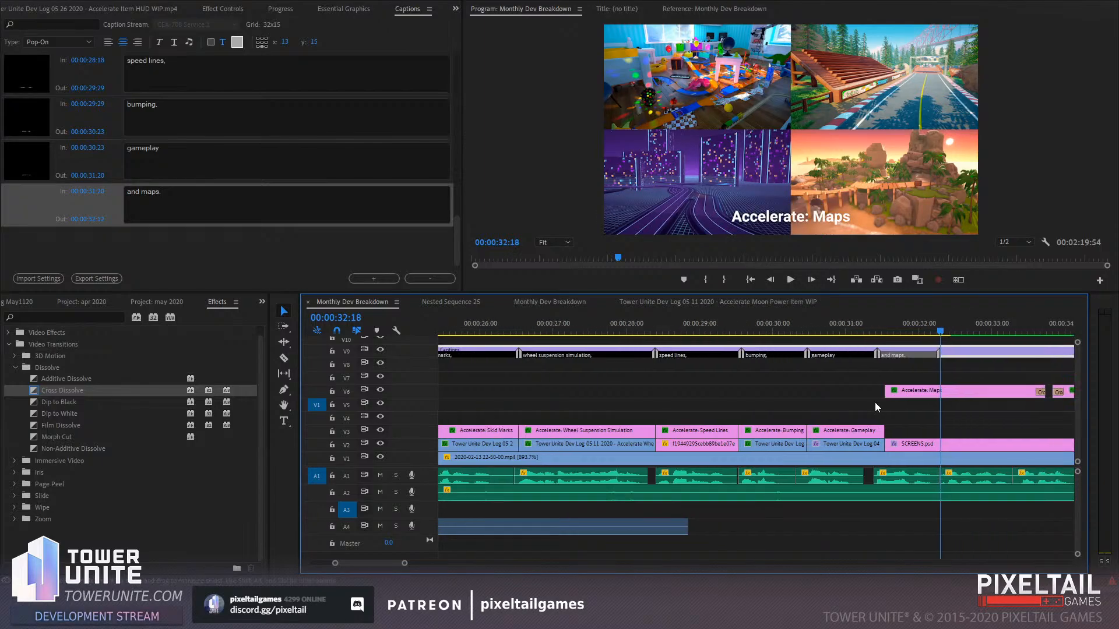
pyautogui.scroll(-1, 869, 401)
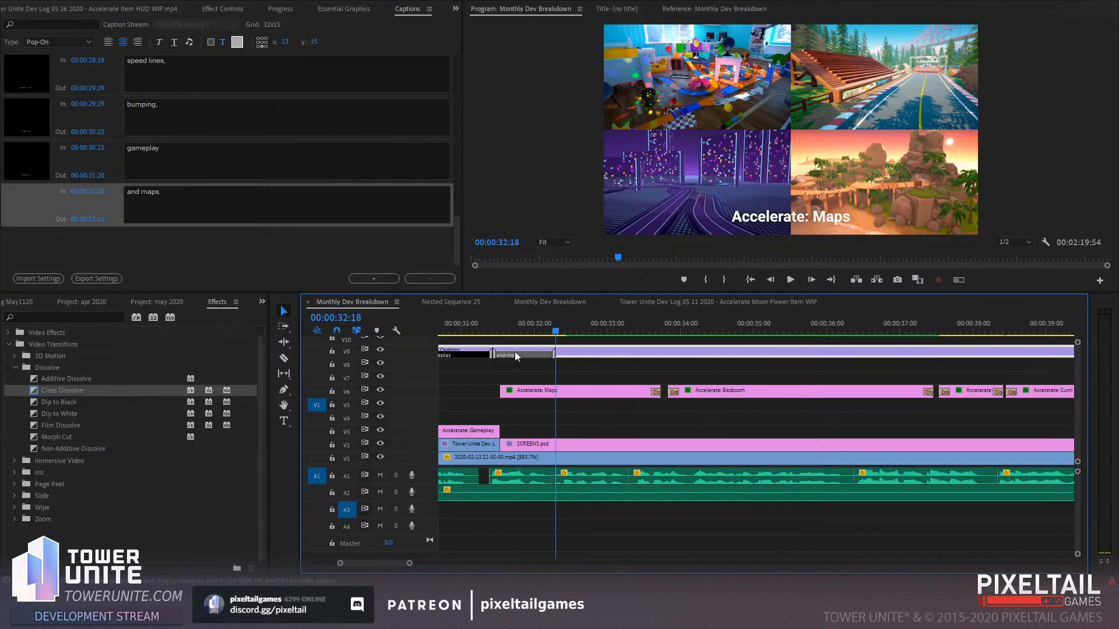
pyautogui.click(395, 277)
pyautogui.click(228, 215)
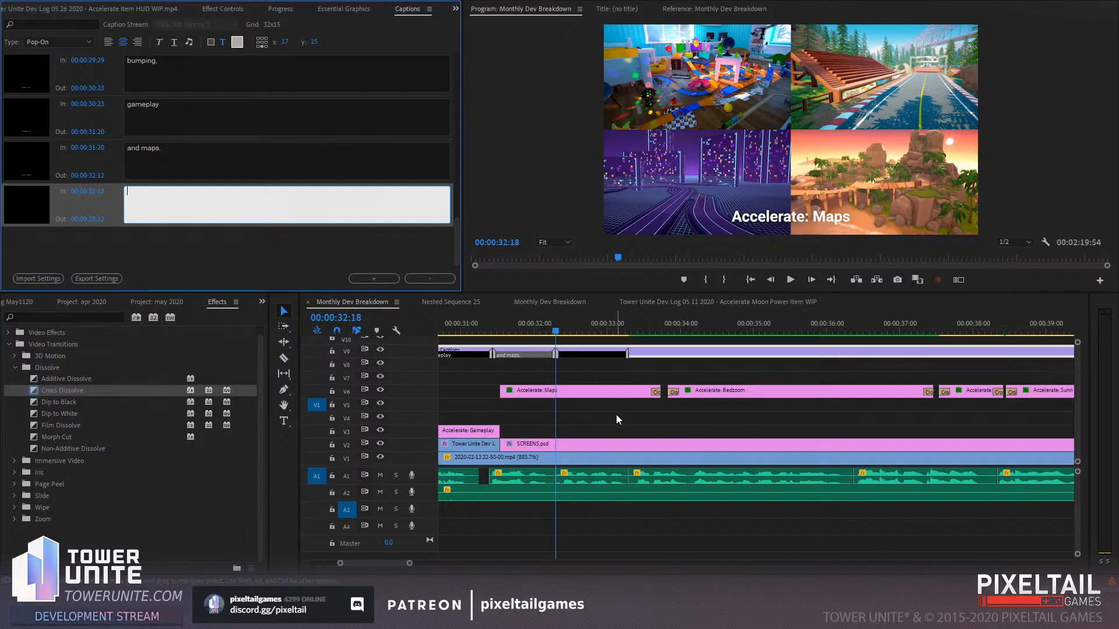
pyautogui.click(463, 327)
pyautogui.press('space')
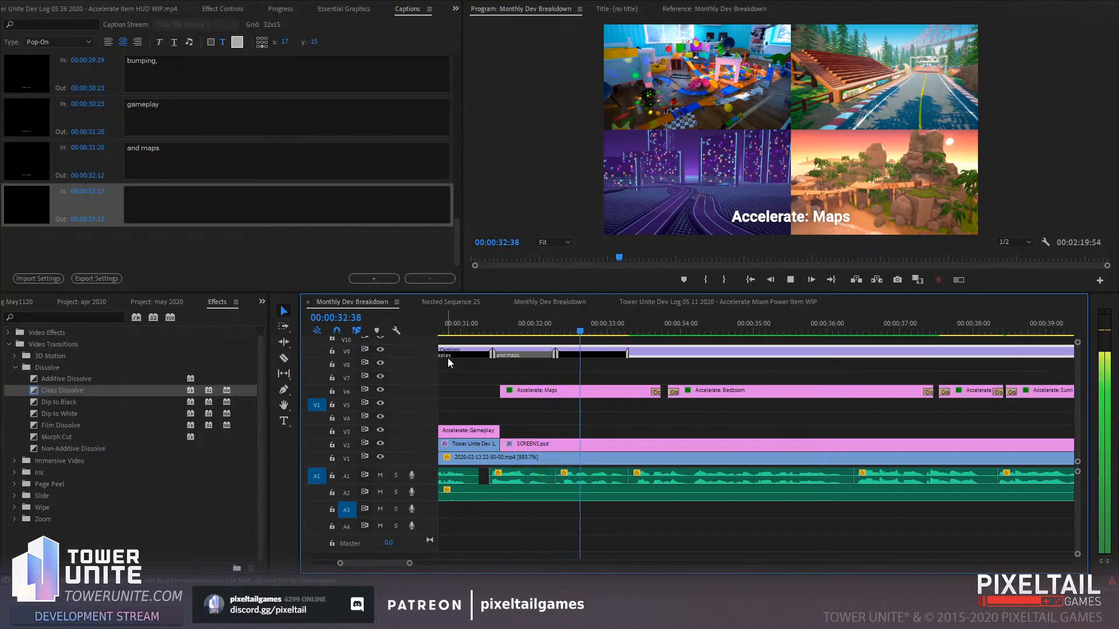
pyautogui.click(192, 200)
pyautogui.write('Speaki')
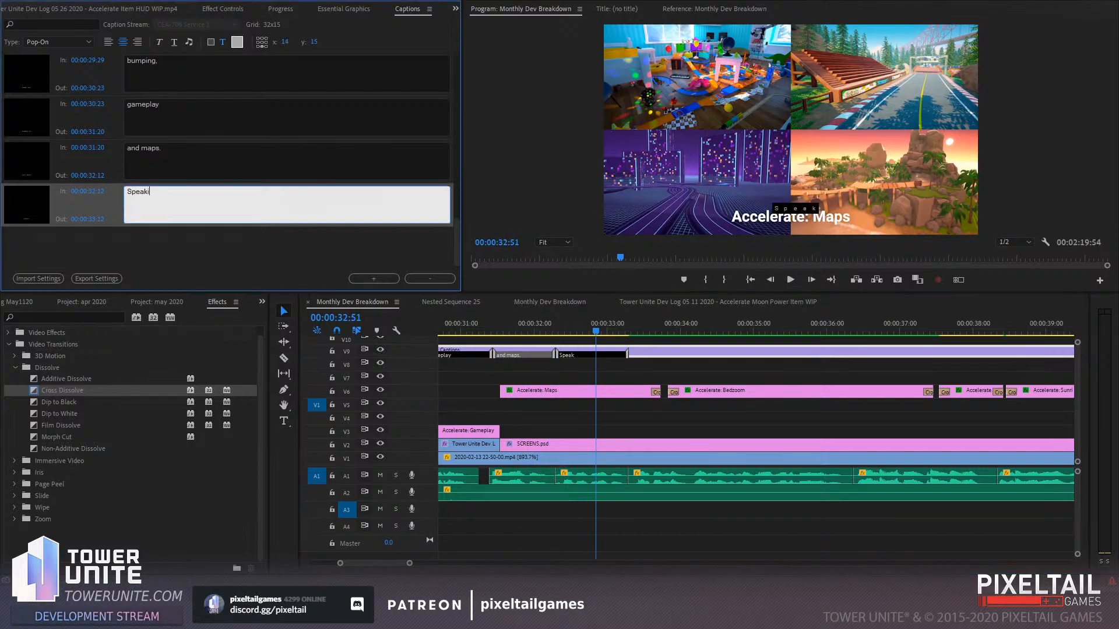
pyautogui.write('ng of maps,')
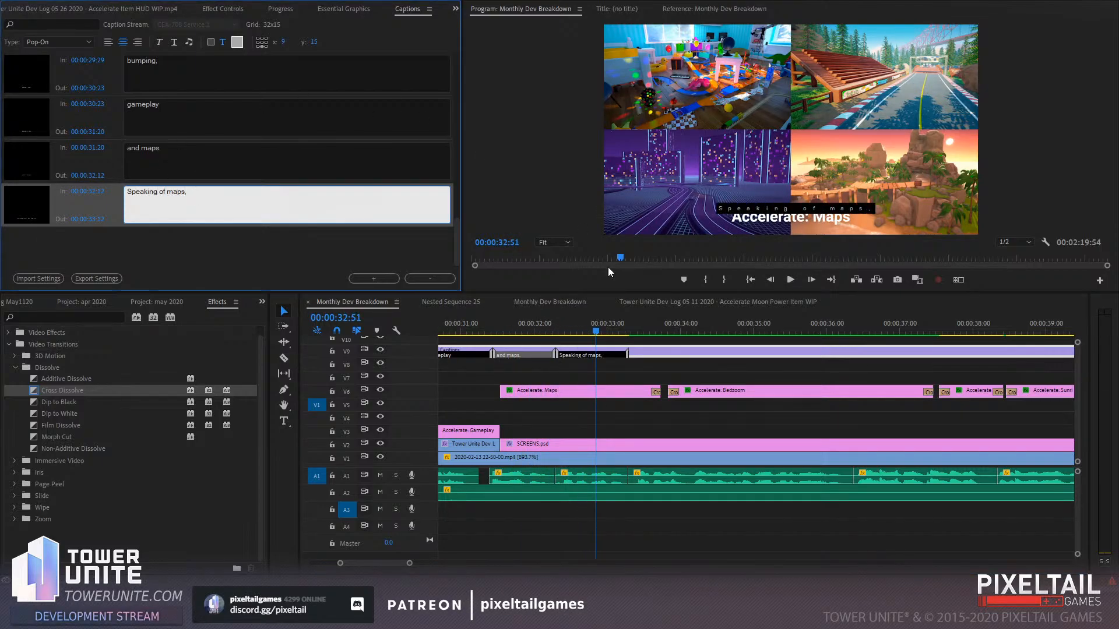
pyautogui.click(635, 321)
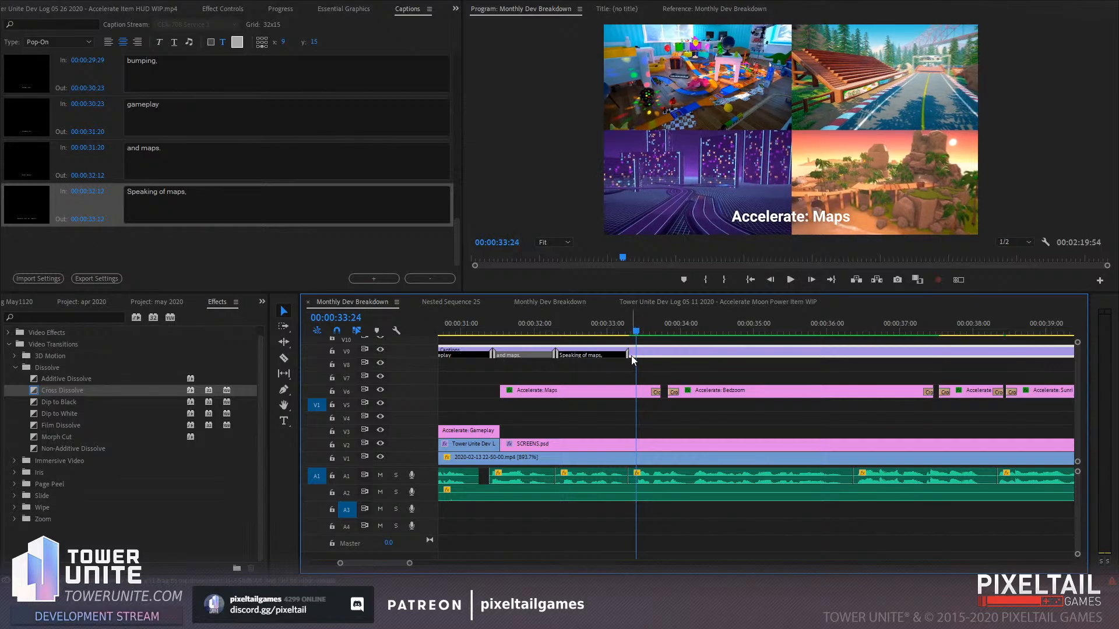
pyautogui.moveTo(631, 356); pyautogui.dragTo(635, 355)
# Append "here's Bedzoom," to the "Speaking of maps," caption and play the narration to check its timing
pyautogui.press('space')
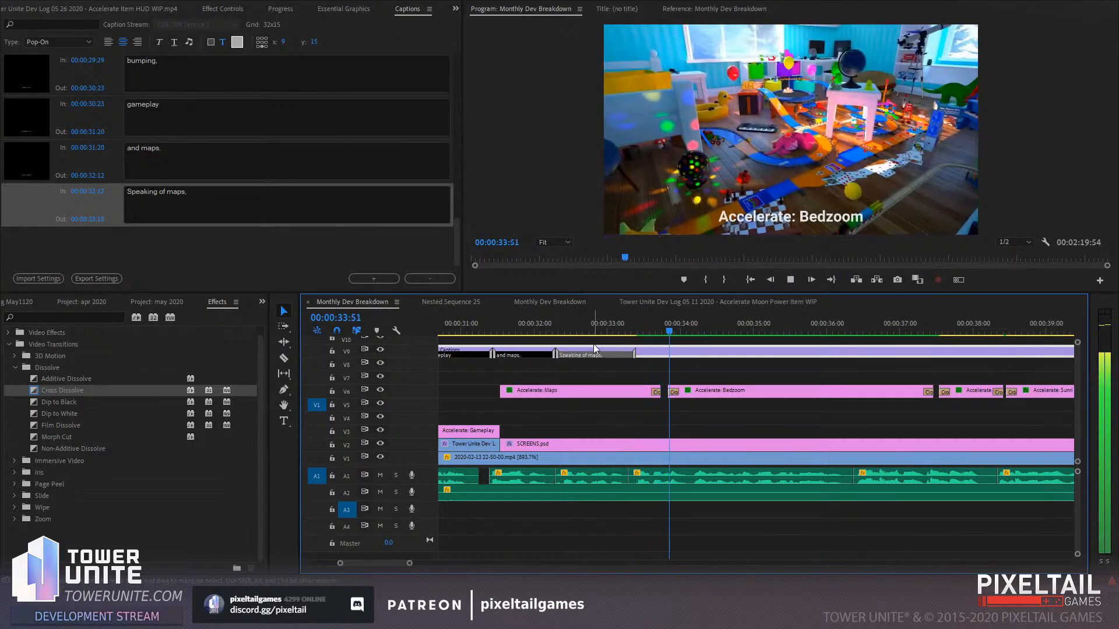
pyautogui.click(640, 323)
pyautogui.click(254, 201)
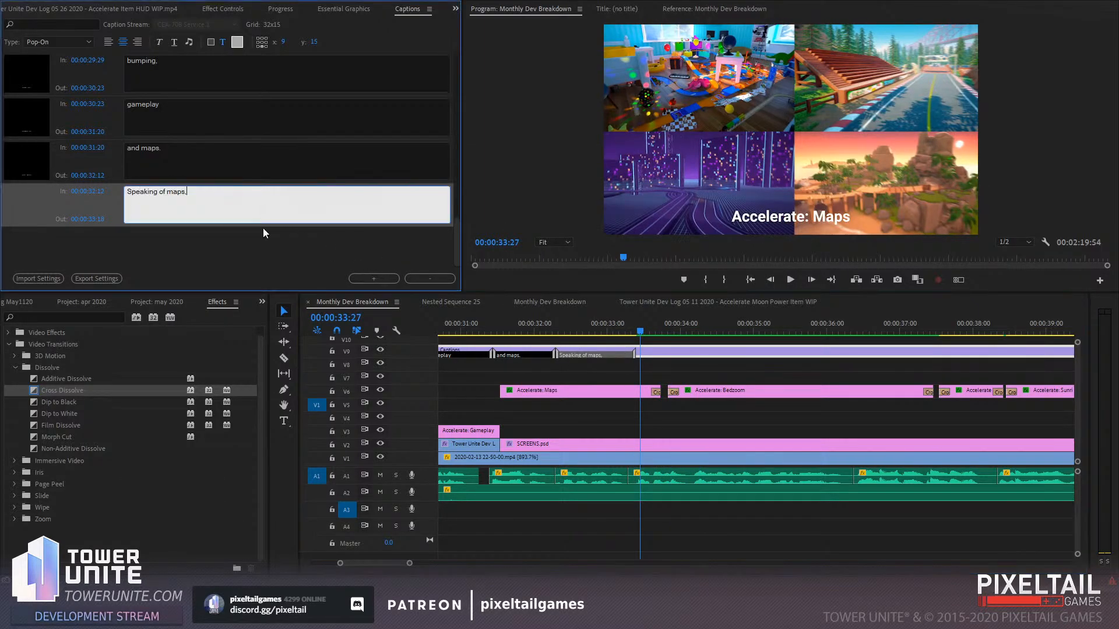
pyautogui.write("here's Bedzoom.")
pyautogui.click(685, 421)
pyautogui.press('space')
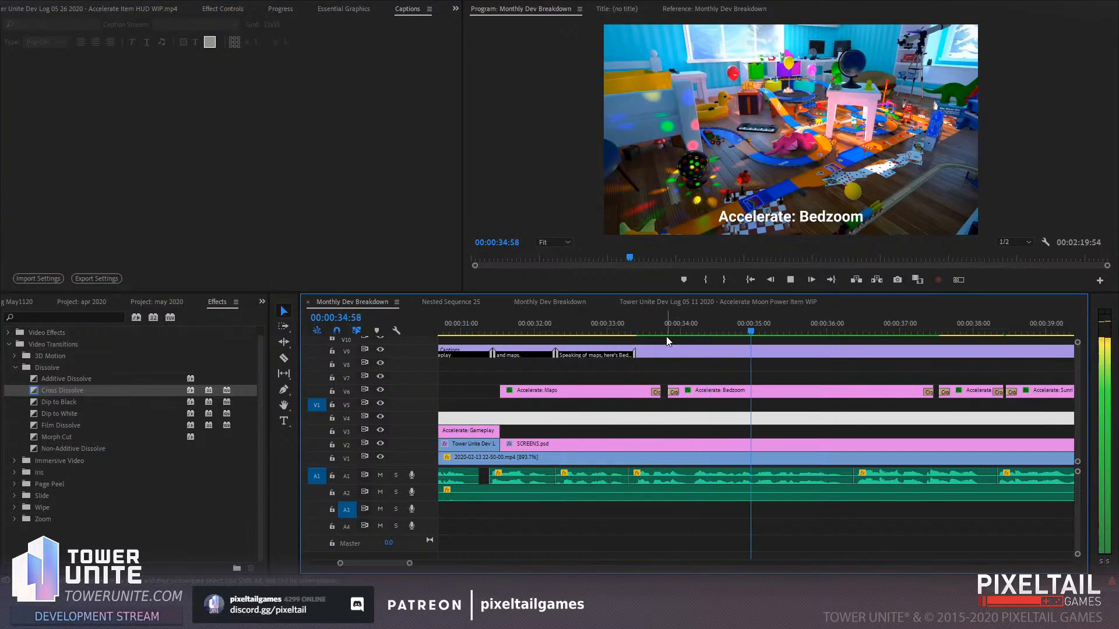
# Remove "here's Bedzoom," from the end of the "Speaking of maps," caption
pyautogui.click(673, 328)
pyautogui.click(654, 353)
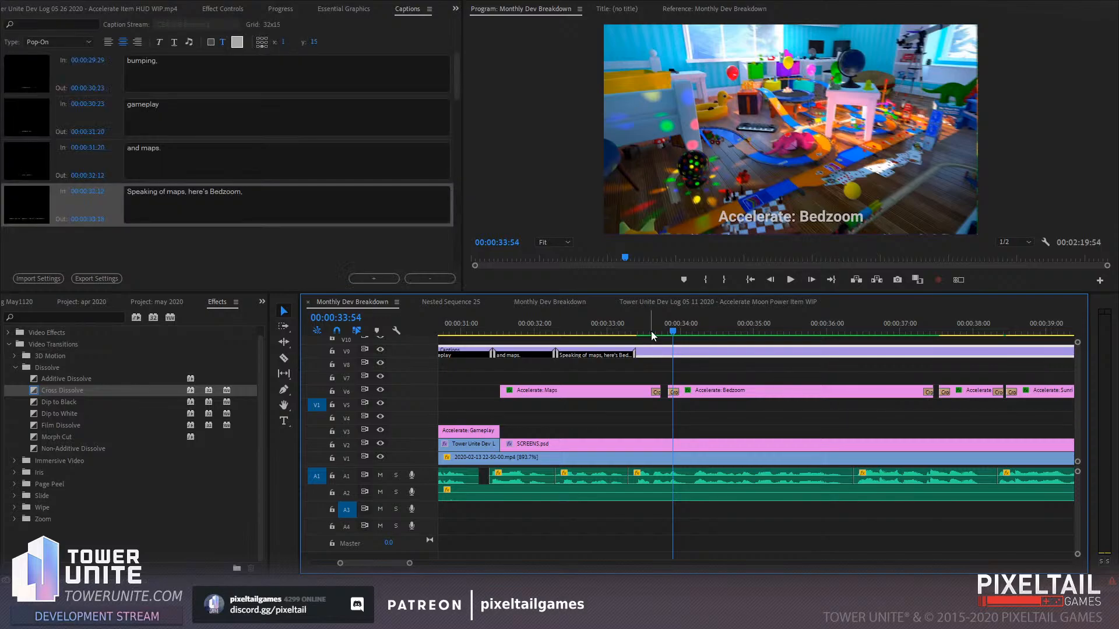
pyautogui.moveTo(292, 194); pyautogui.dragTo(186, 194)
pyautogui.press('BackSpace')
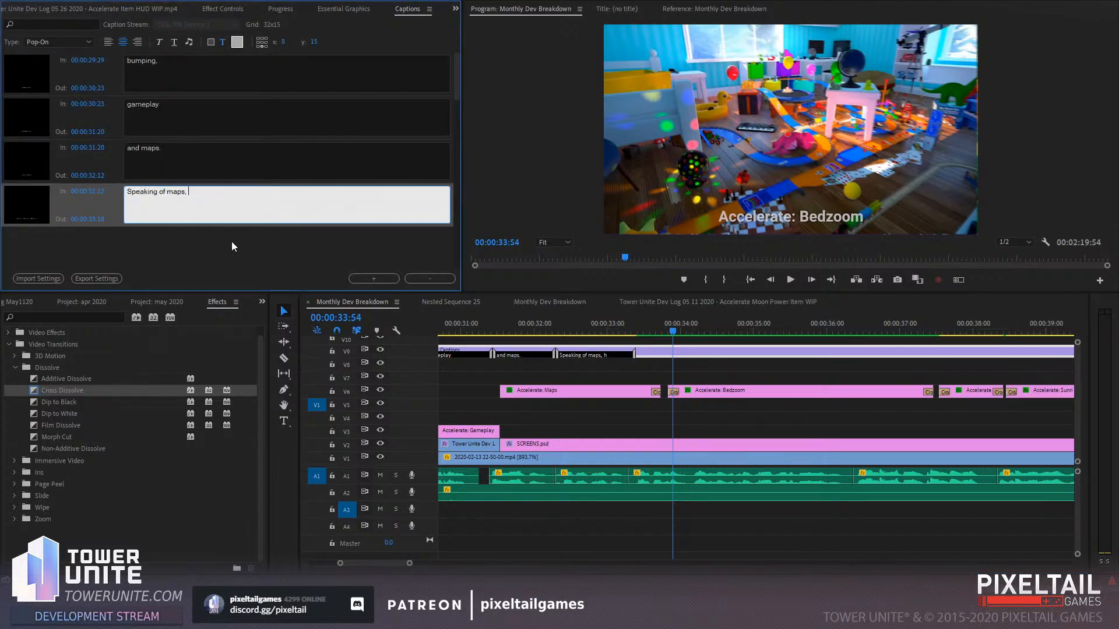
# Play the "Speaking of maps," caption against the narration and add a following caption reading "here's Bedzoom - one of the maps we hope to have"
pyautogui.click(567, 329)
pyautogui.press('space')
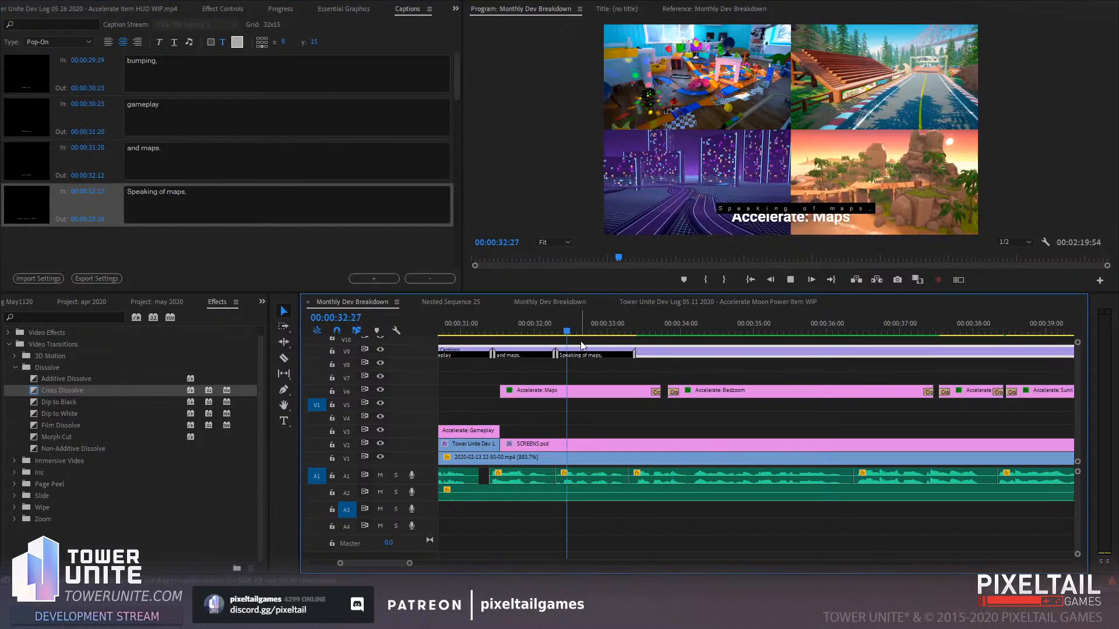
pyautogui.press('space')
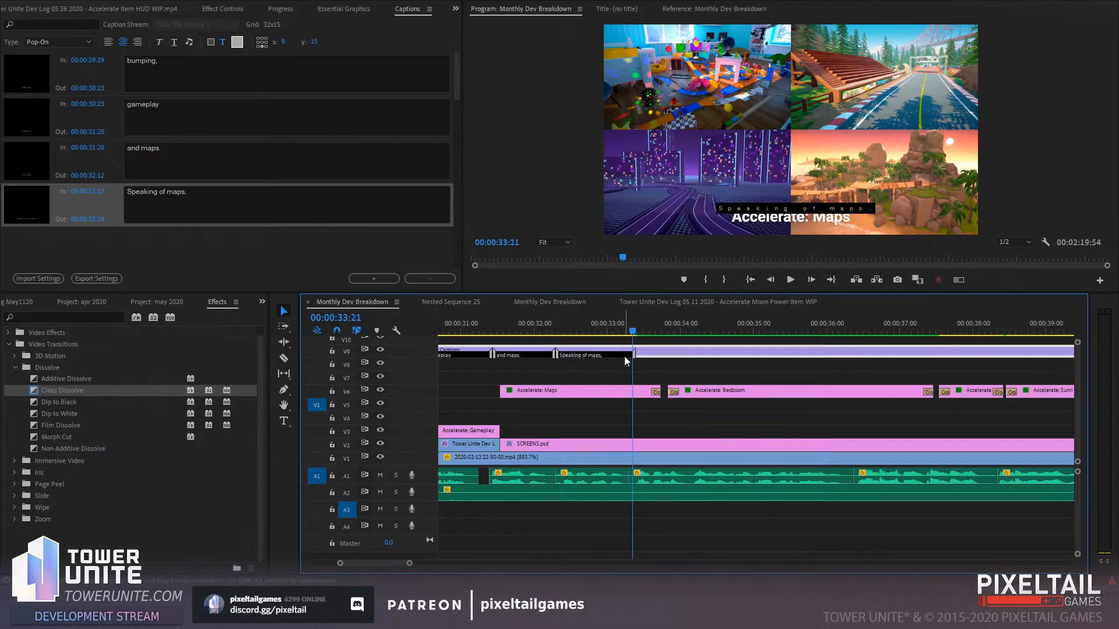
pyautogui.click(639, 328)
pyautogui.click(353, 276)
pyautogui.write('h')
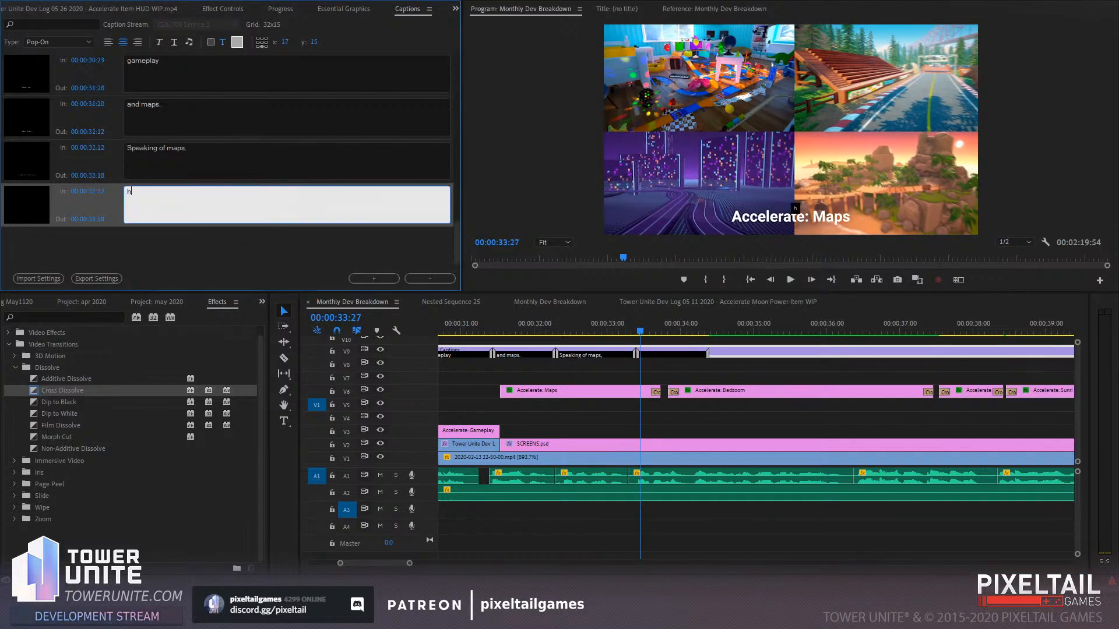
pyautogui.write("ere's Bedzoom - on")
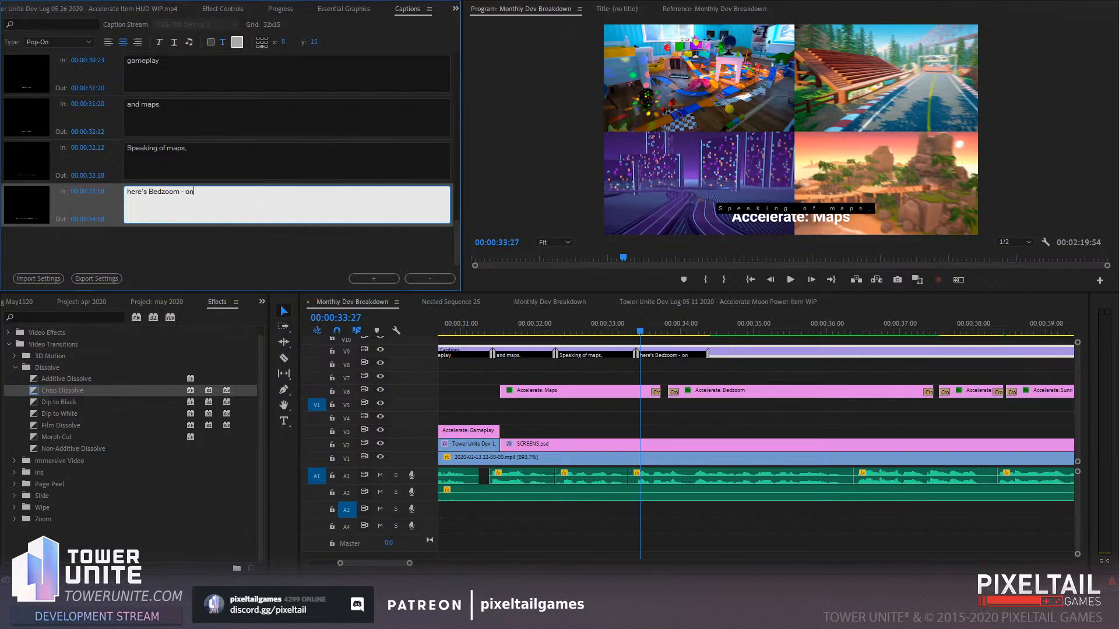
pyautogui.write('e of the maps we hope to have')
# Play the Bedzoom narration and extend its caption to end at 00:00:35:12, where the phrase "we hope to have" finishes
pyautogui.click(754, 352)
pyautogui.press('space')
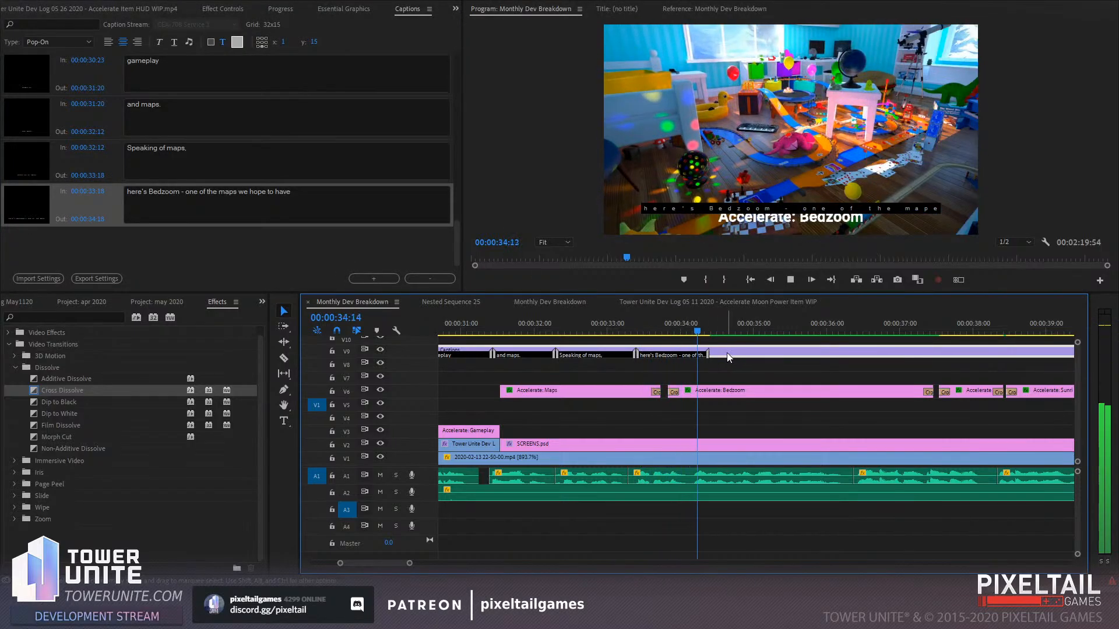
pyautogui.press('space')
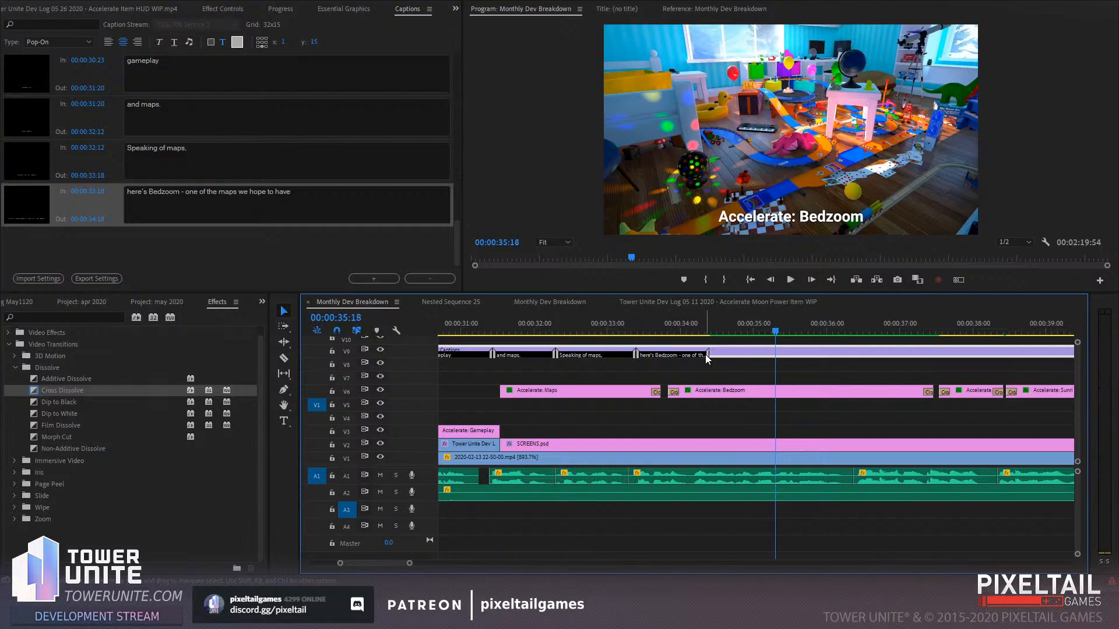
pyautogui.moveTo(707, 357); pyautogui.dragTo(774, 357)
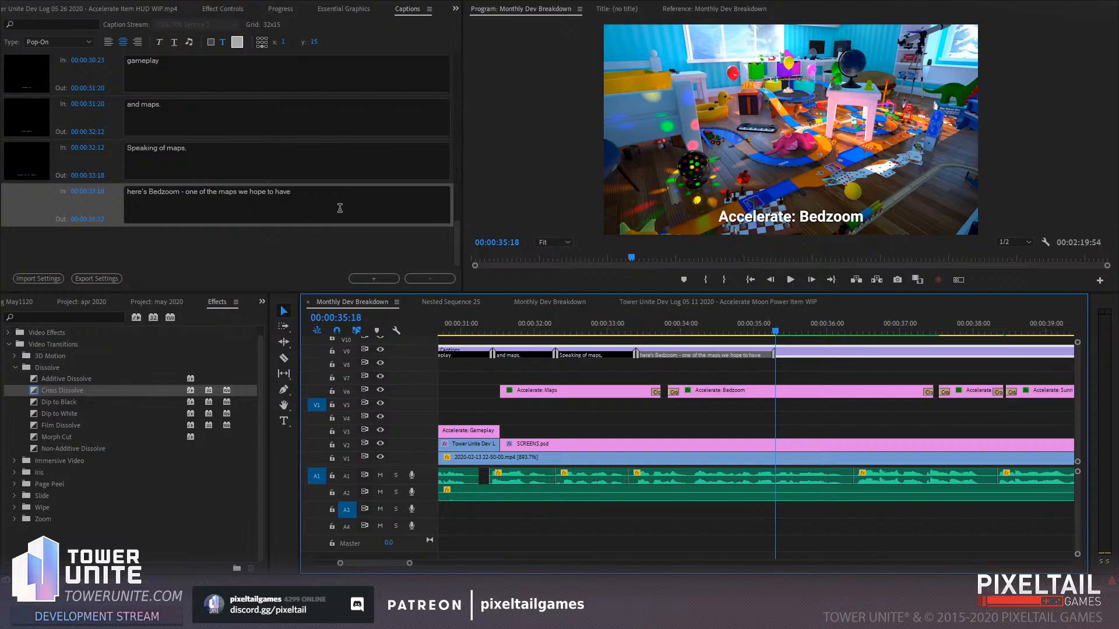
# Add a caption reading "ready for release." and extend it to the start of the next narration clip, at 00:00:36:19
pyautogui.click(372, 278)
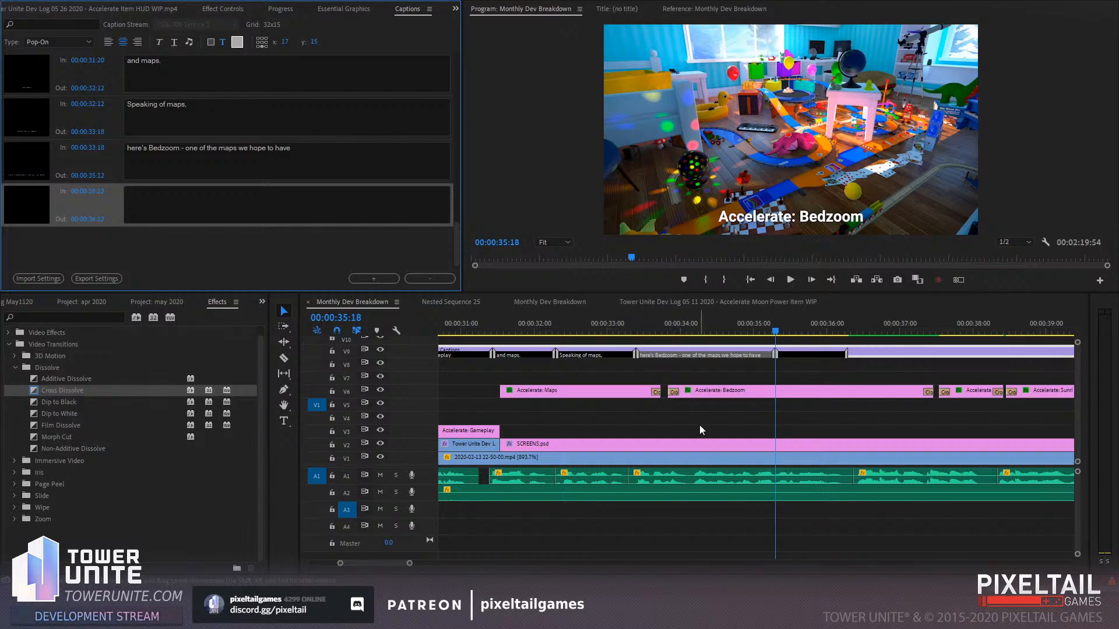
pyautogui.click(692, 326)
pyautogui.press('space')
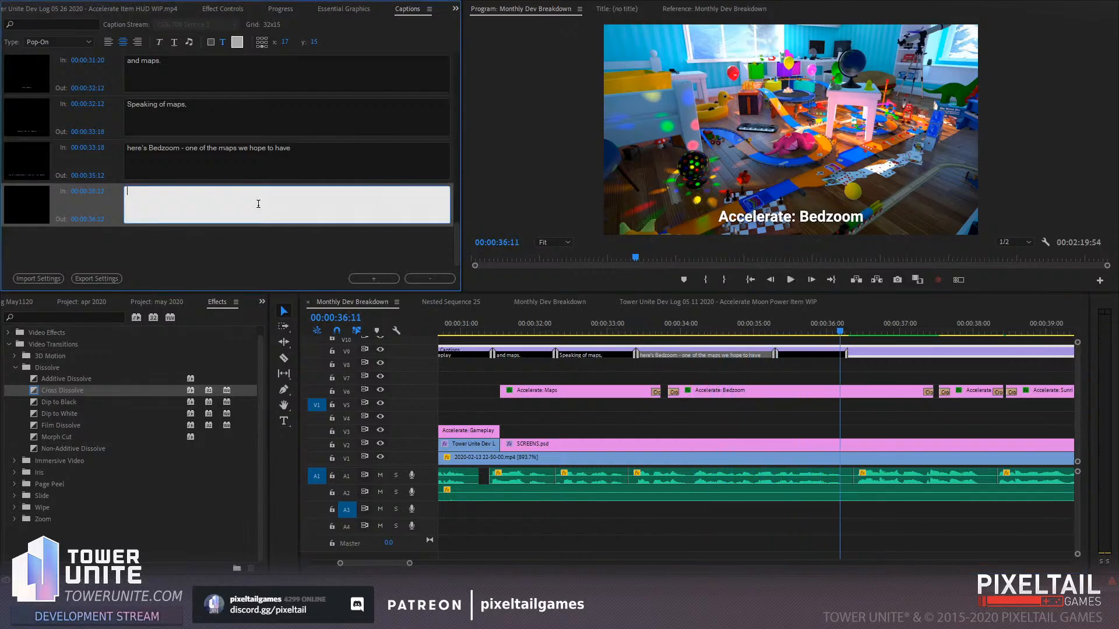
pyautogui.click(443, 215)
pyautogui.write('ready for release.')
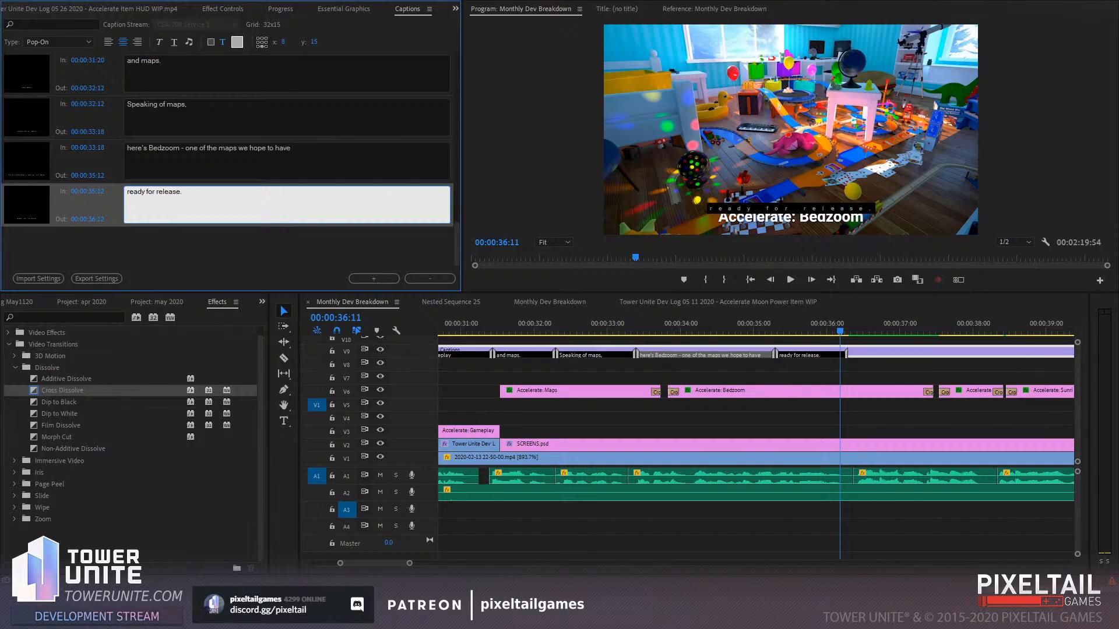
pyautogui.click(857, 330)
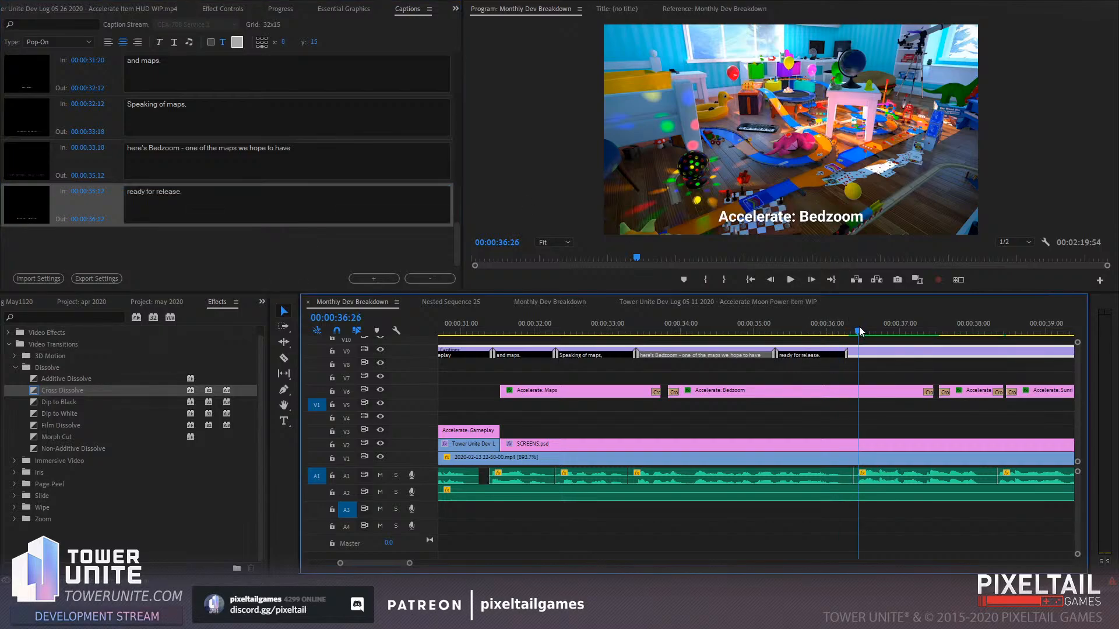
pyautogui.moveTo(859, 328); pyautogui.dragTo(857, 354)
# Listen to the next narration clip and add a caption reading "We're also working on Pine Valley,"
pyautogui.press('space')
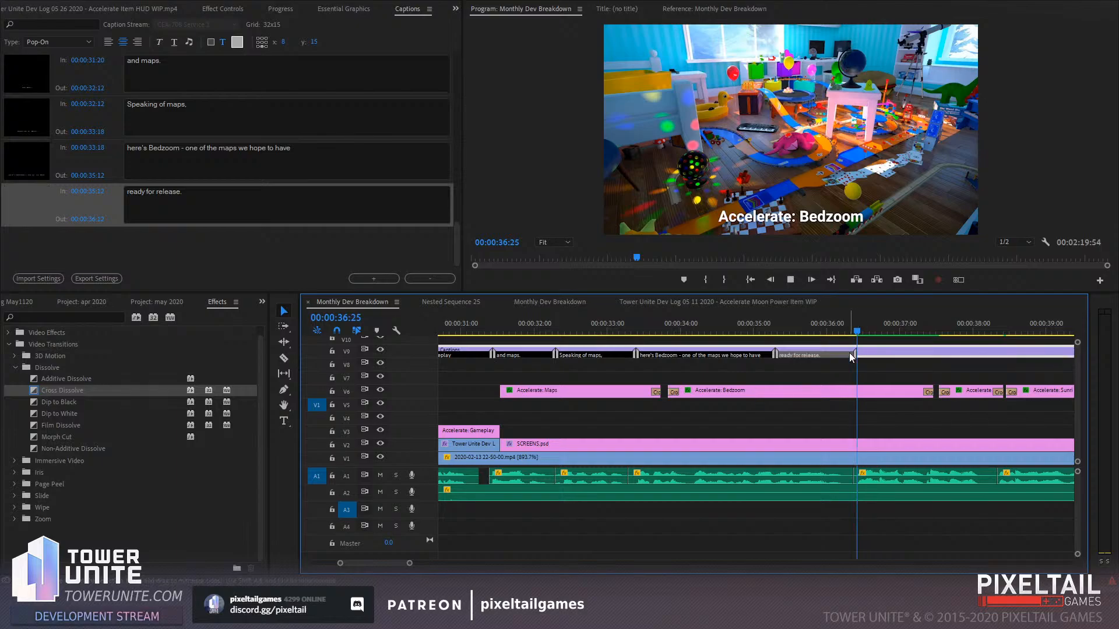
pyautogui.press('space')
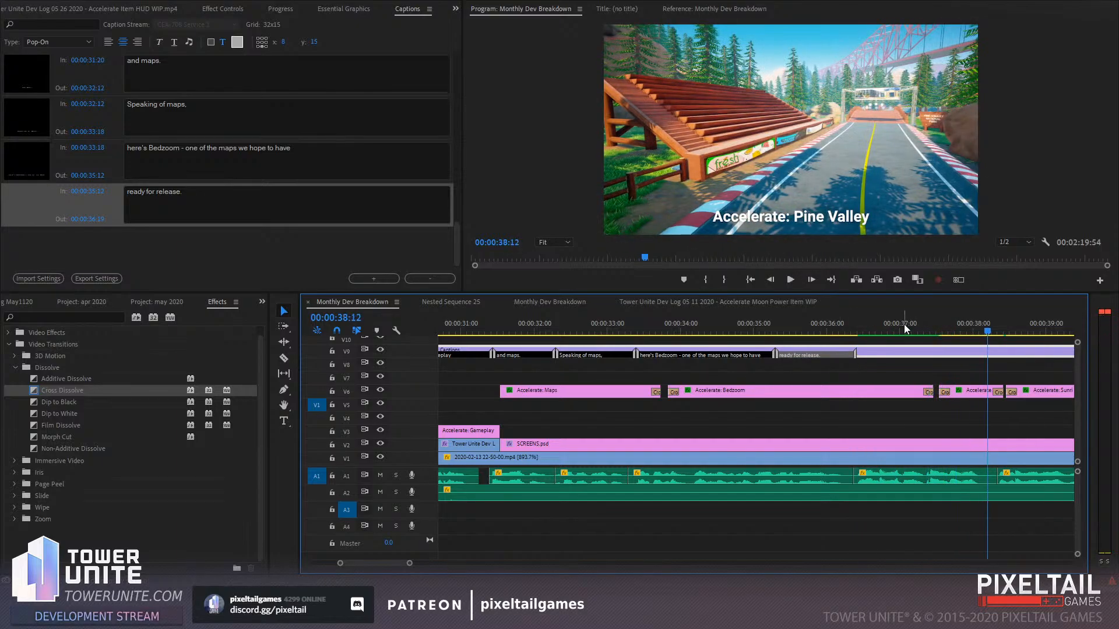
pyautogui.click(899, 329)
pyautogui.click(375, 279)
pyautogui.click(176, 205)
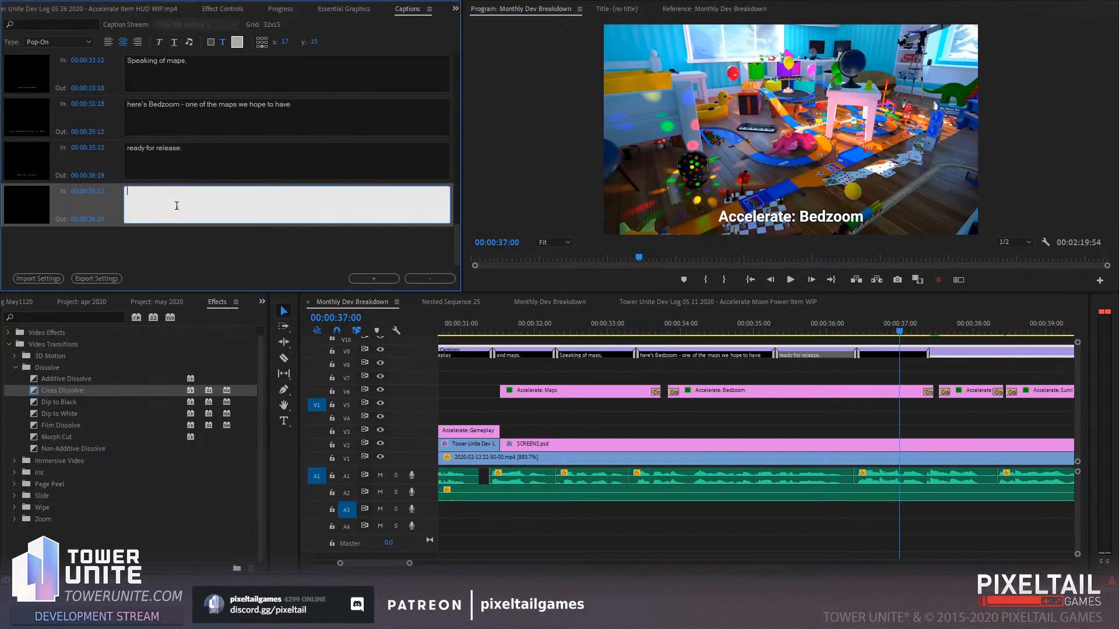
pyautogui.write("We're also workin")
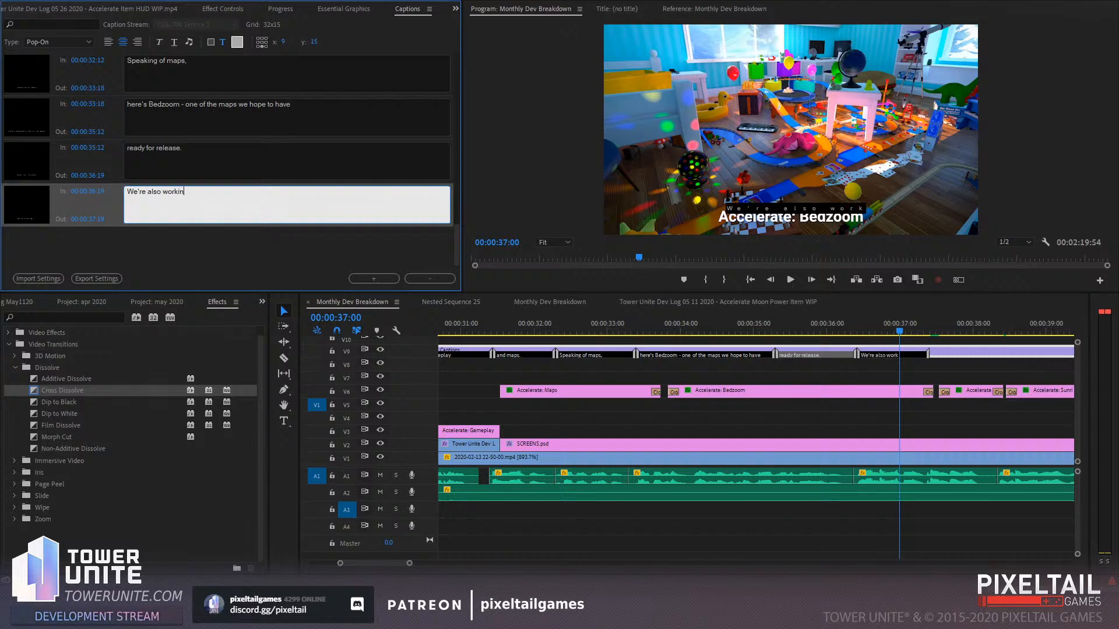
pyautogui.write('g on Pine Valley,')
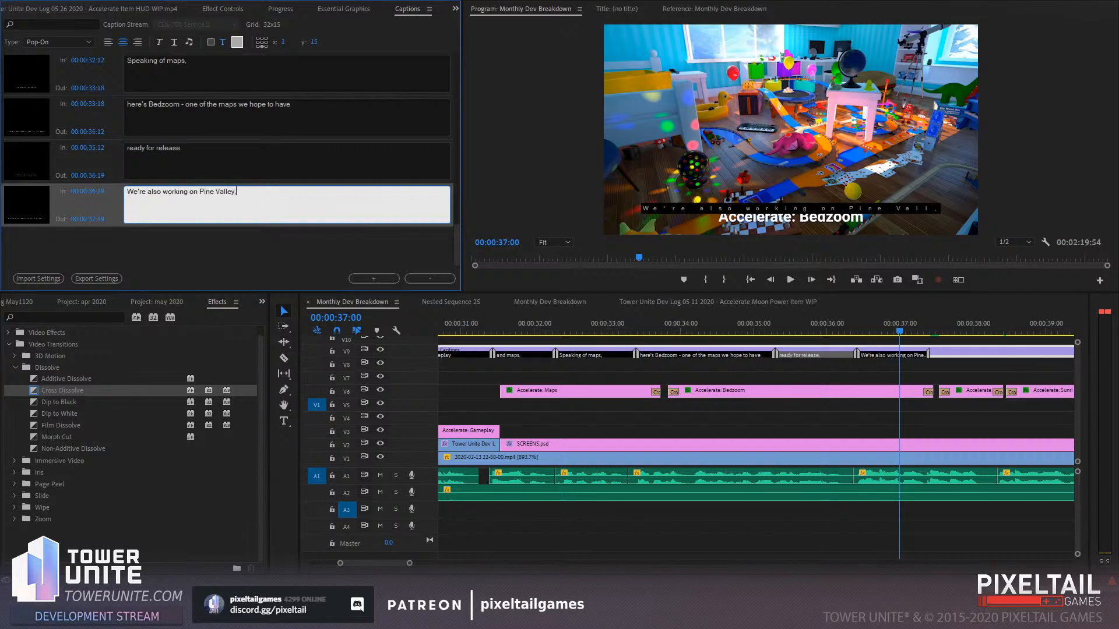
# Play the Pine Valley narration and extend its caption to end at 00:00:38:17, where the next narration clip starts
pyautogui.click(926, 369)
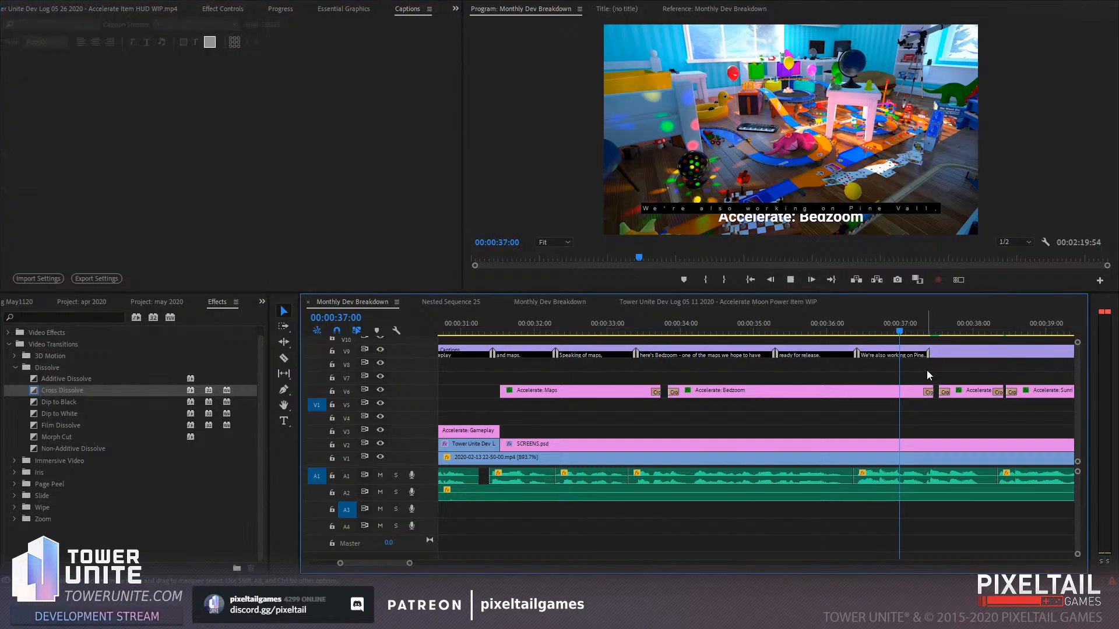
pyautogui.press('space')
pyautogui.press('space')
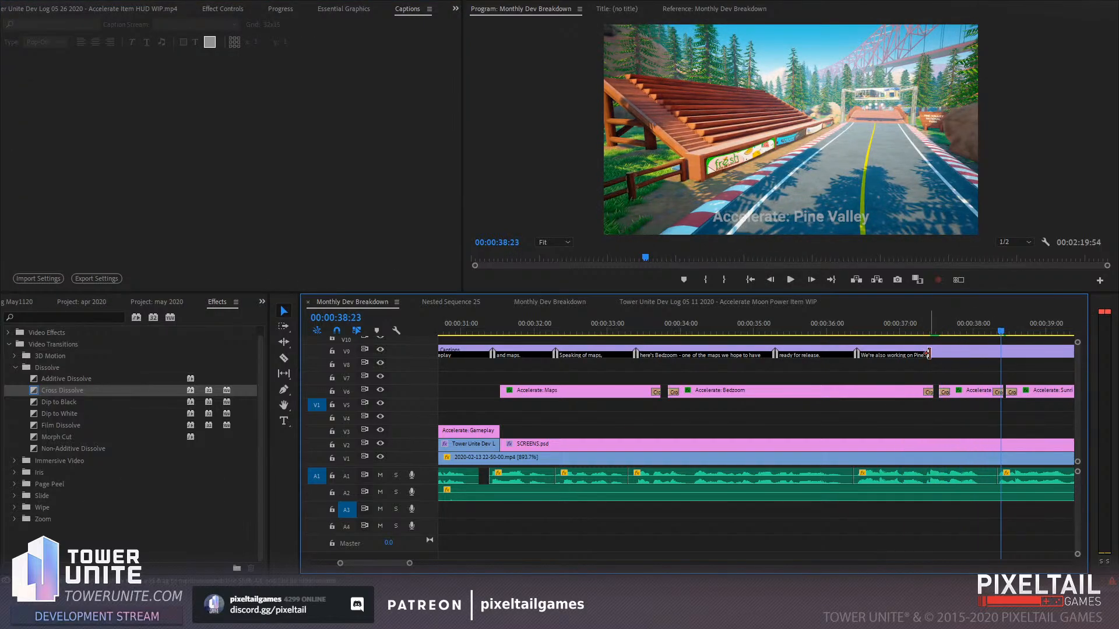
pyautogui.moveTo(928, 354); pyautogui.dragTo(1000, 354)
# Play the next narration clip and add a caption reading "and Sunrise Isles." after the Pine Valley caption
pyautogui.scroll(-3, 985, 358)
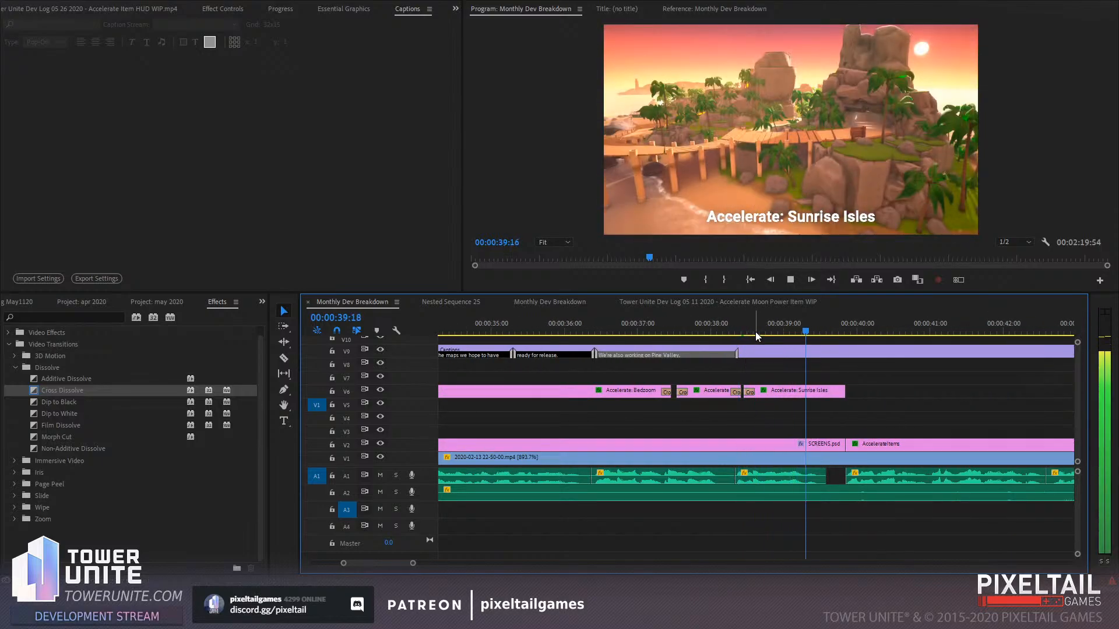
pyautogui.click(755, 331)
pyautogui.click(760, 349)
pyautogui.click(292, 214)
pyautogui.click(387, 277)
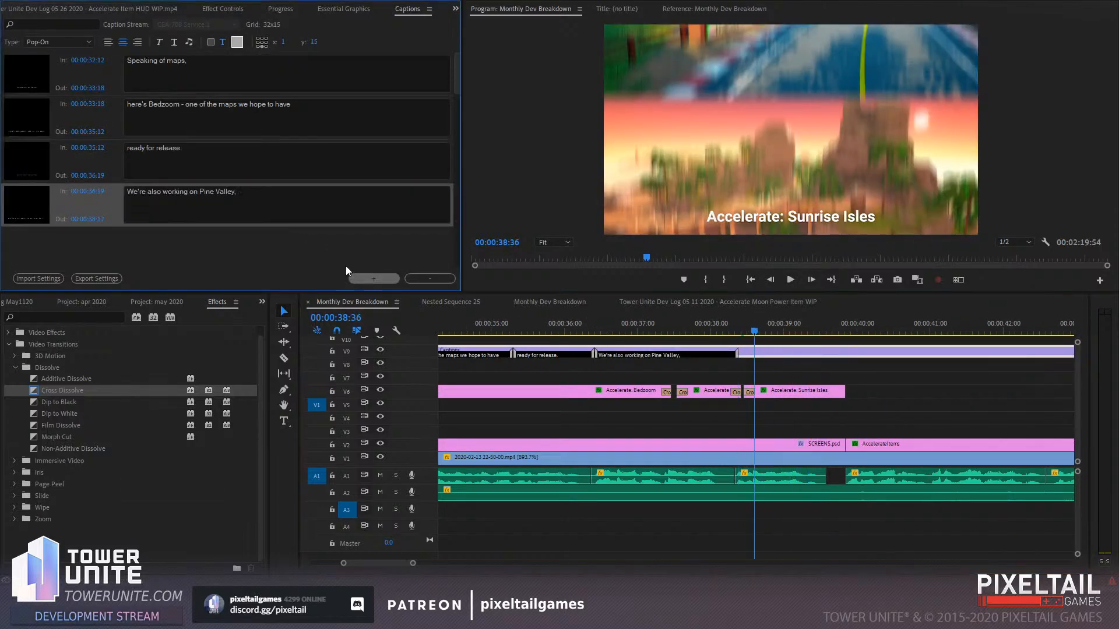
pyautogui.click(250, 213)
pyautogui.write('and Sunr')
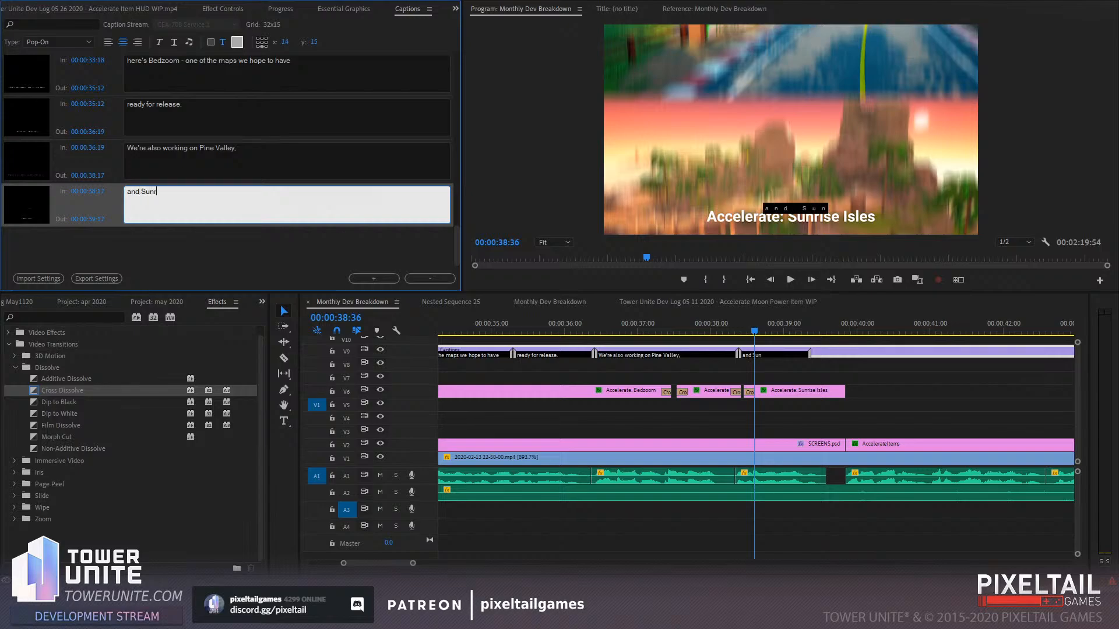
pyautogui.write('ise Isles.')
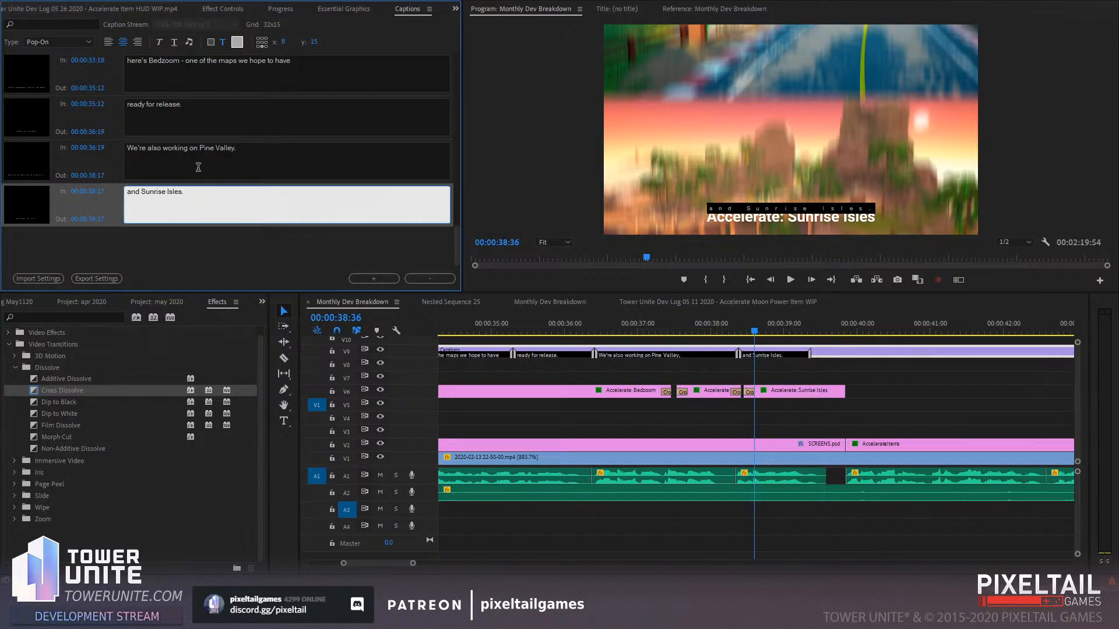
# Remove the comma after "Pine Valley" and extend the "and Sunrise Isles." caption to end at 00:00:39:45
pyautogui.click(198, 167)
pyautogui.click(882, 401)
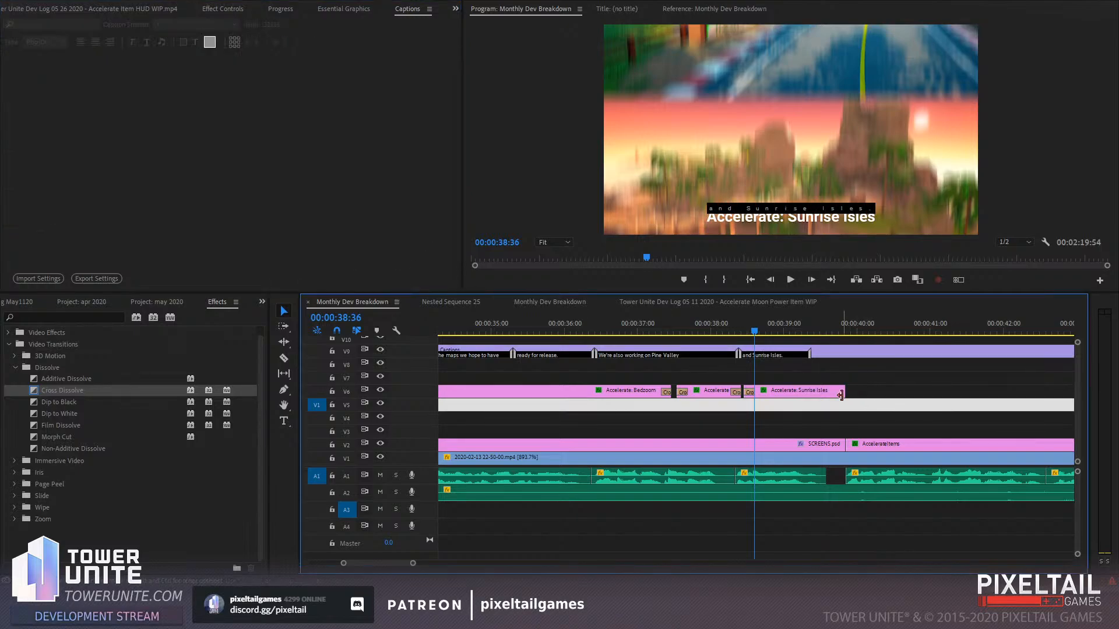
pyautogui.click(838, 350)
pyautogui.moveTo(808, 353); pyautogui.dragTo(841, 351)
# Replay the map captions through the next narration, add a caption reading "Moving on to Items," and extend it to end at 00:00:40:56
pyautogui.press('space')
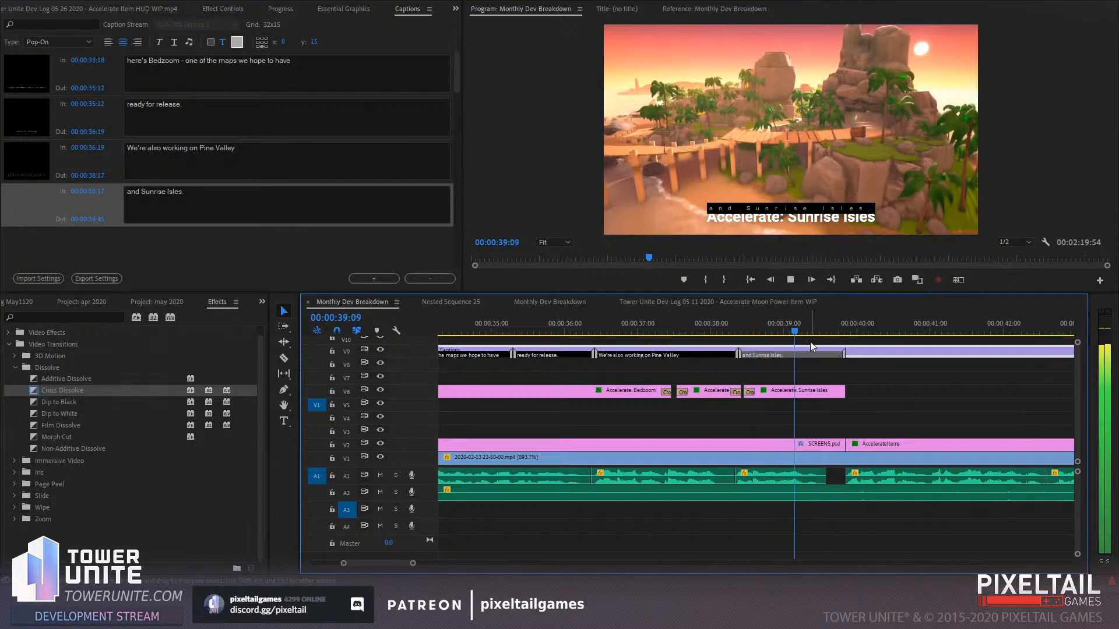
pyautogui.press('space')
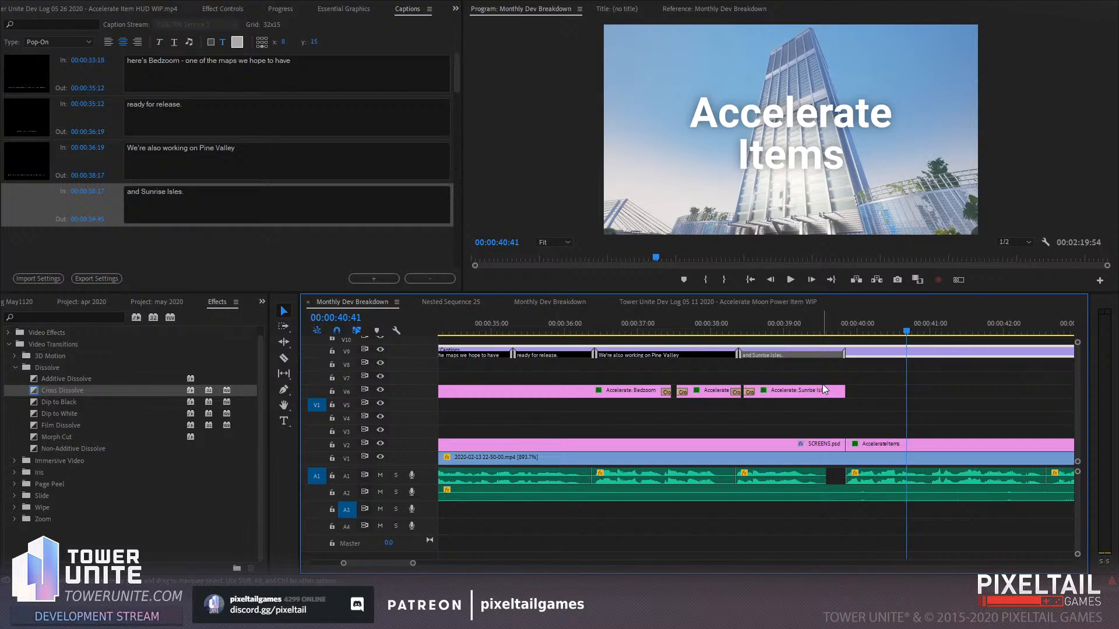
pyautogui.click(710, 320)
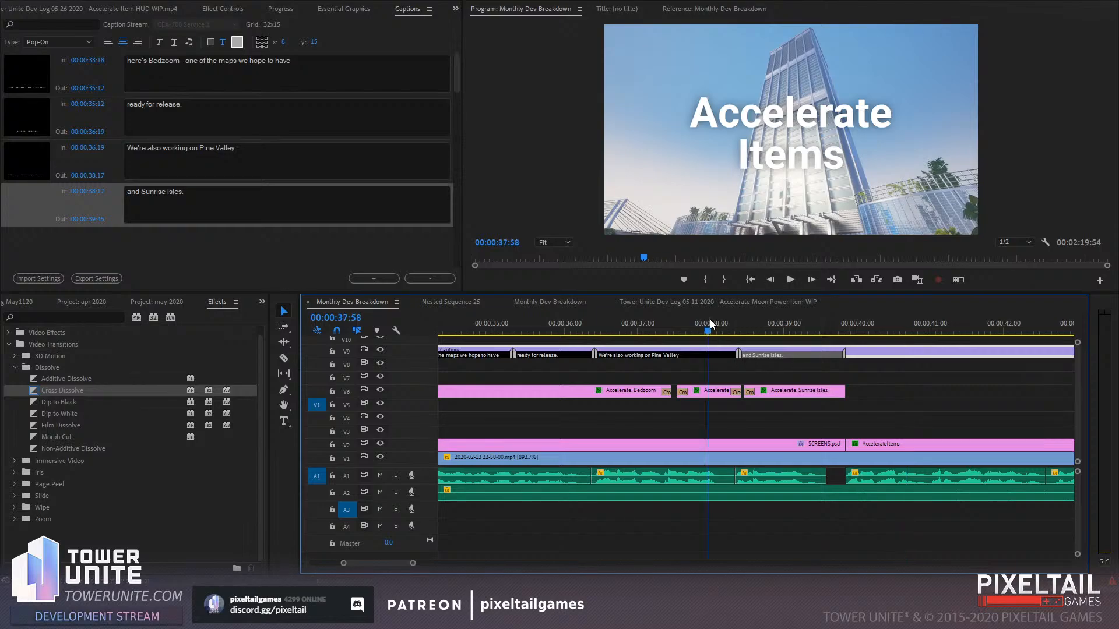
pyautogui.press('space')
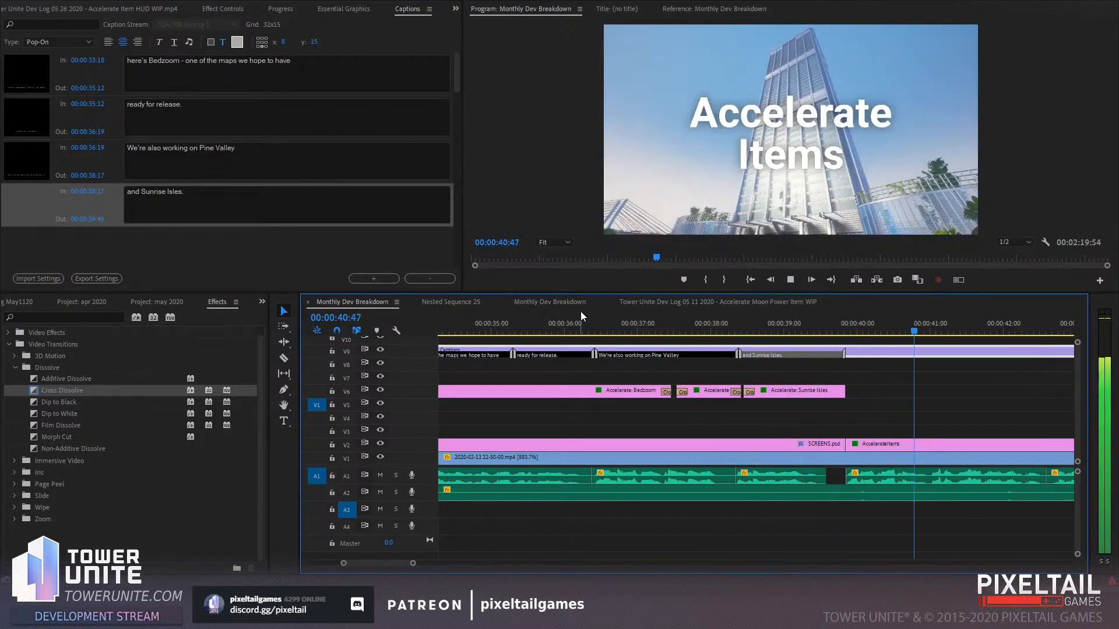
pyautogui.press('space')
pyautogui.click(373, 279)
pyautogui.click(255, 208)
pyautogui.write('M')
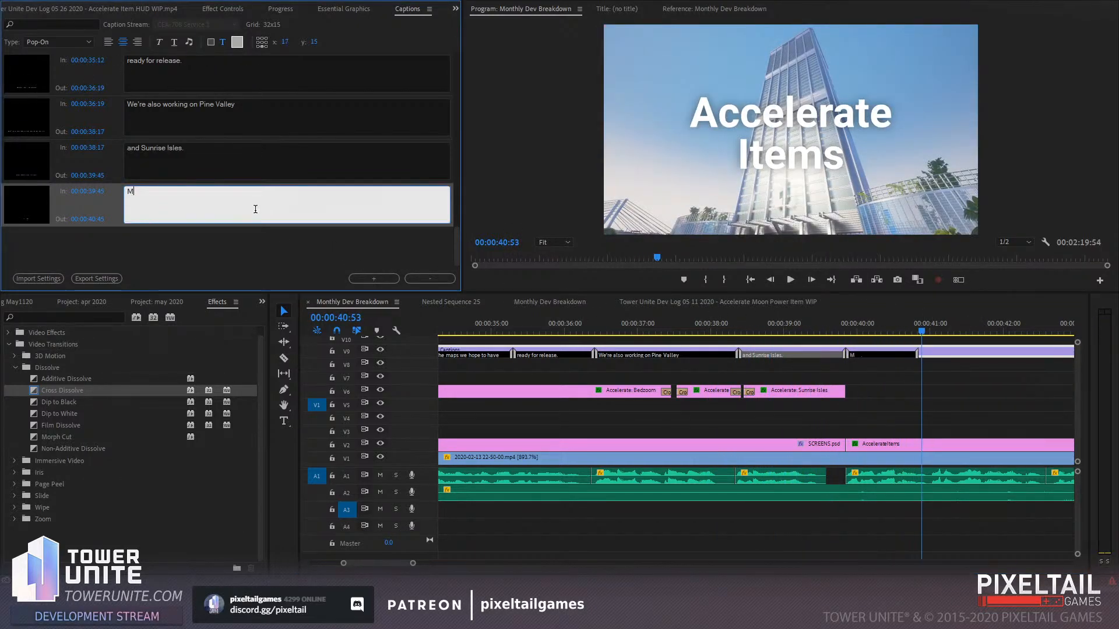
pyautogui.write('iov')
pyautogui.write('ng on to Items')
pyautogui.write(',')
pyautogui.moveTo(917, 353); pyautogui.dragTo(927, 348)
# Append "we have loads in the works!" to the "Moving on to Items," caption and extend it to end at 00:00:42:36
pyautogui.click(932, 331)
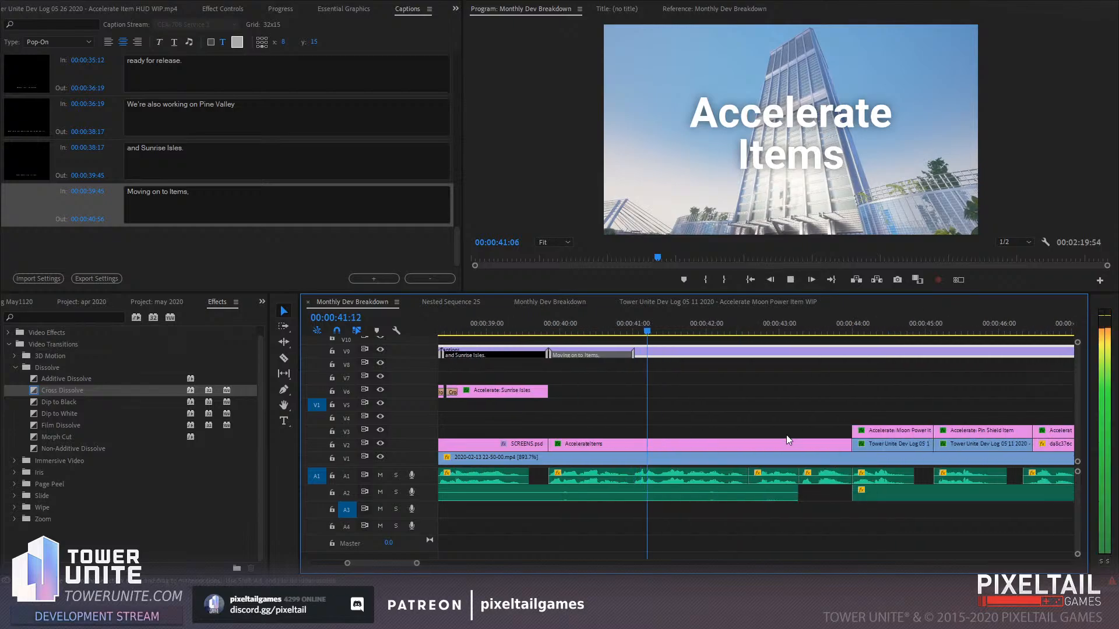
pyautogui.press('space')
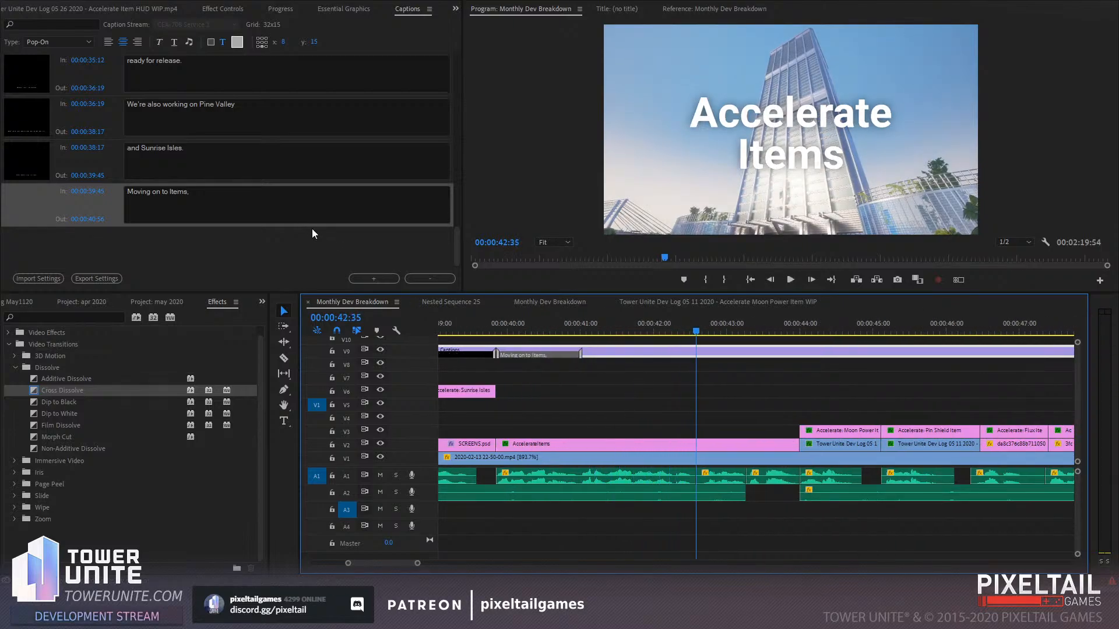
pyautogui.click(278, 212)
pyautogui.write('we have laod')
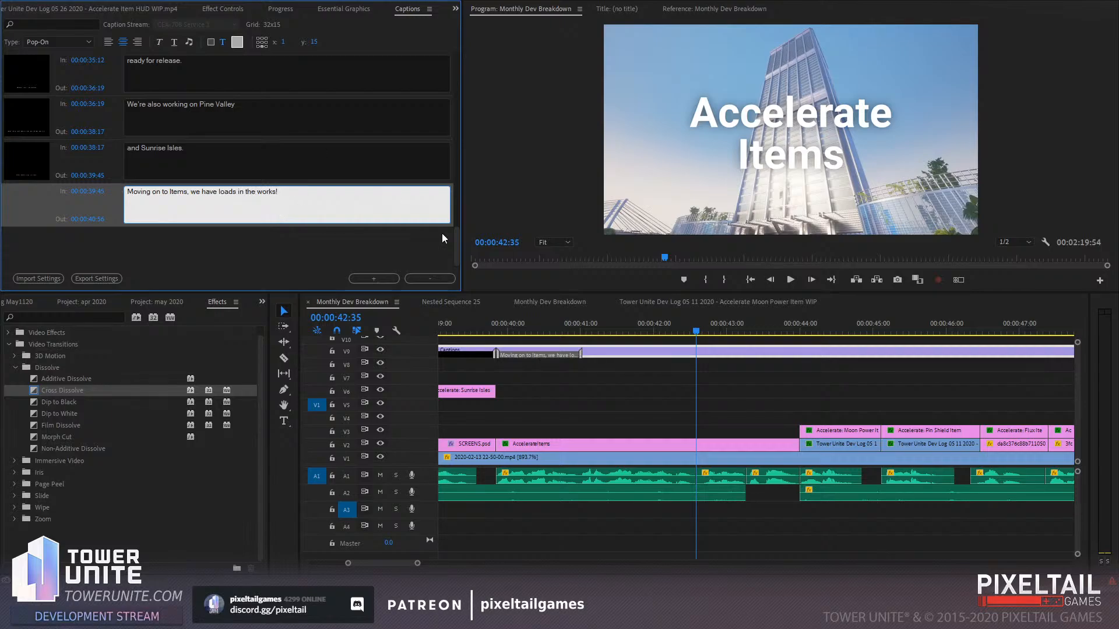
pyautogui.moveTo(581, 355); pyautogui.dragTo(701, 356)
# Listen to the narration following the Items caption and add a caption reading "Such as..."
pyautogui.click(704, 333)
pyautogui.press('space')
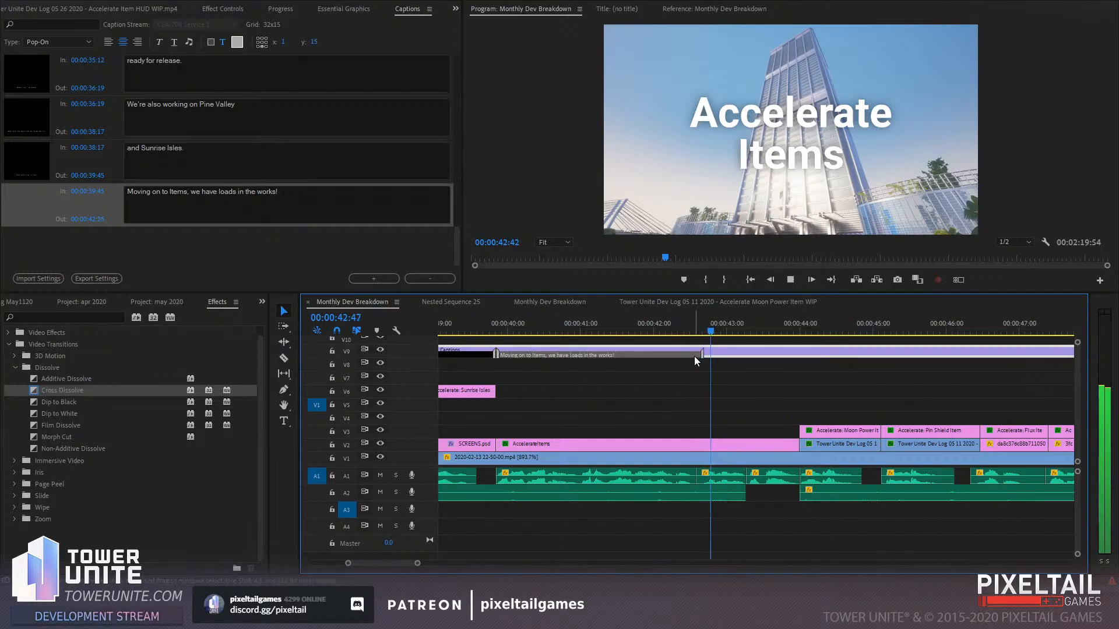
pyautogui.press('space')
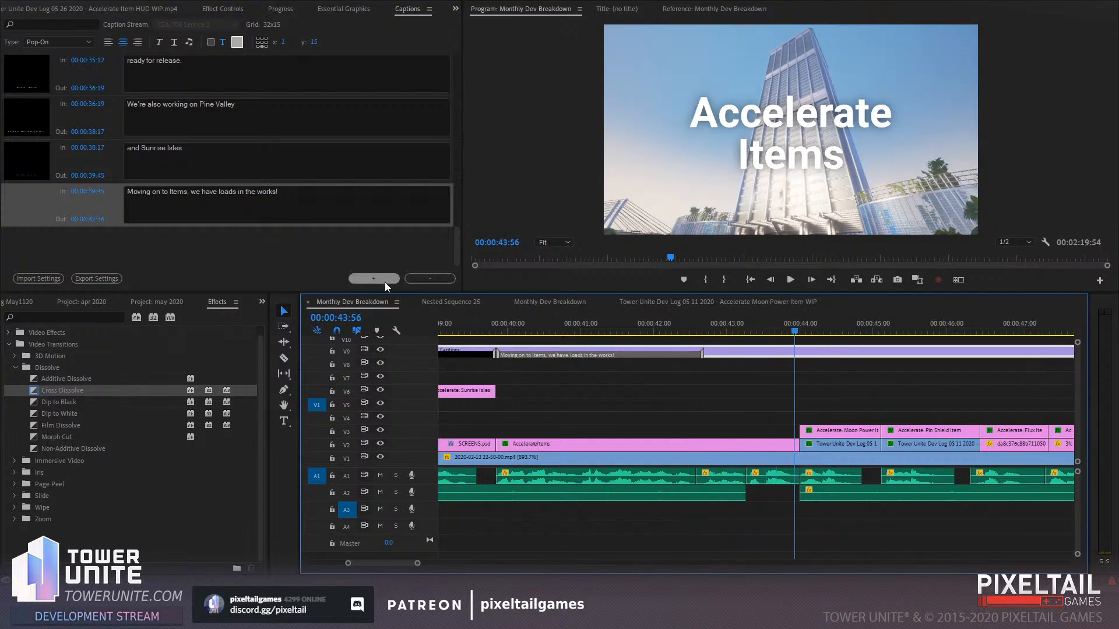
pyautogui.click(385, 282)
pyautogui.click(166, 213)
pyautogui.write('Such ass')
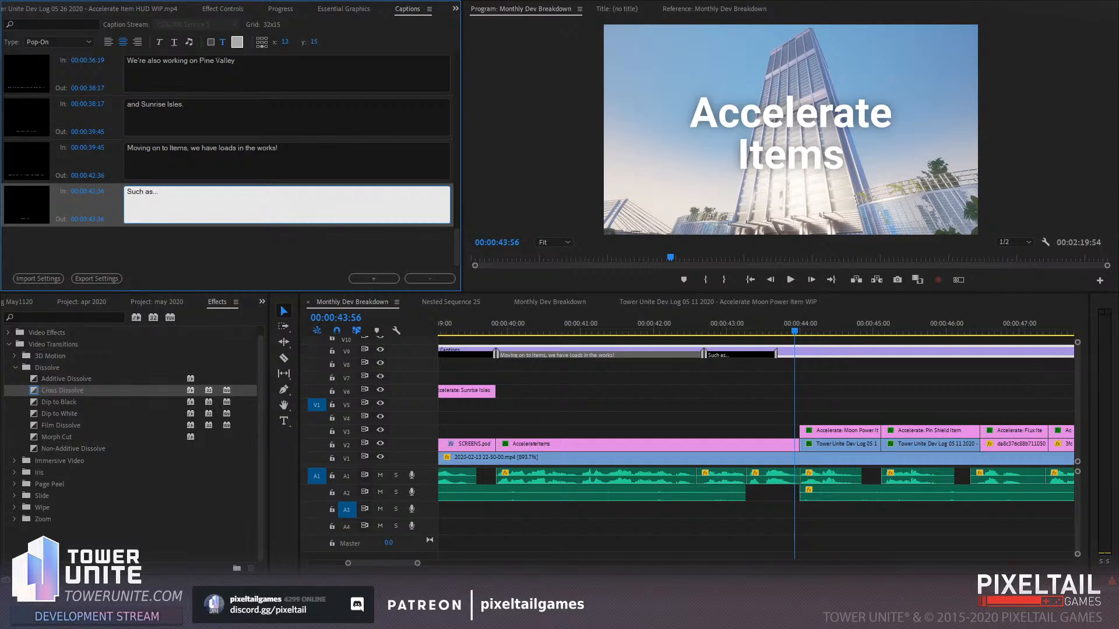
pyautogui.click(751, 356)
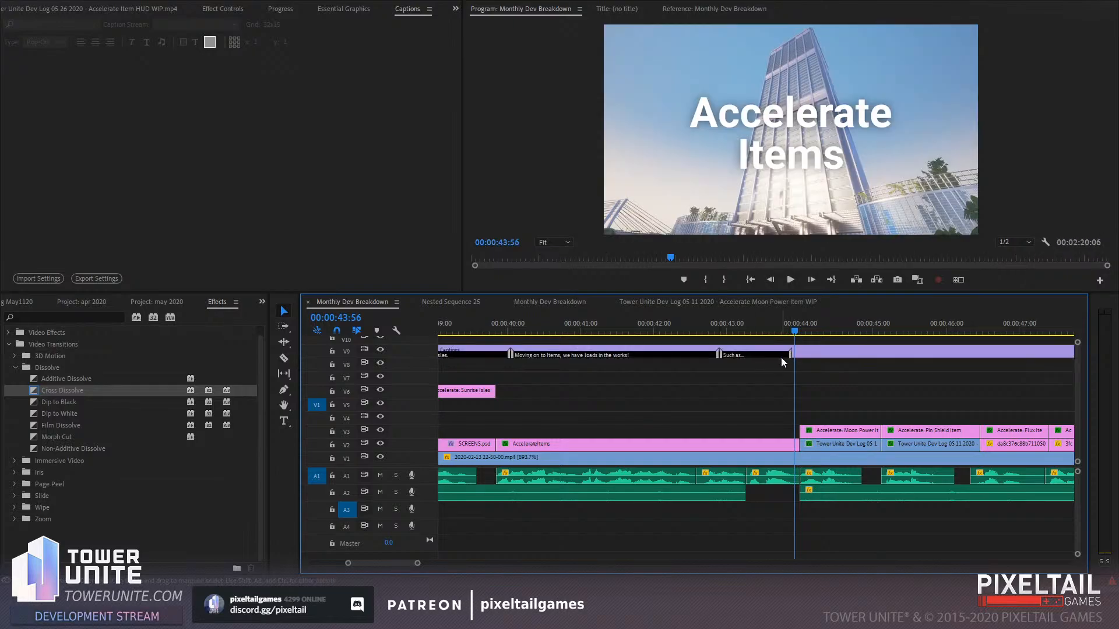
# Shorten the "Such as..." caption to end at 00:00:43:10 and add an italic caption reading "*ahem...*" directly after it
pyautogui.moveTo(773, 352); pyautogui.dragTo(745, 356)
pyautogui.click(754, 332)
pyautogui.click(774, 351)
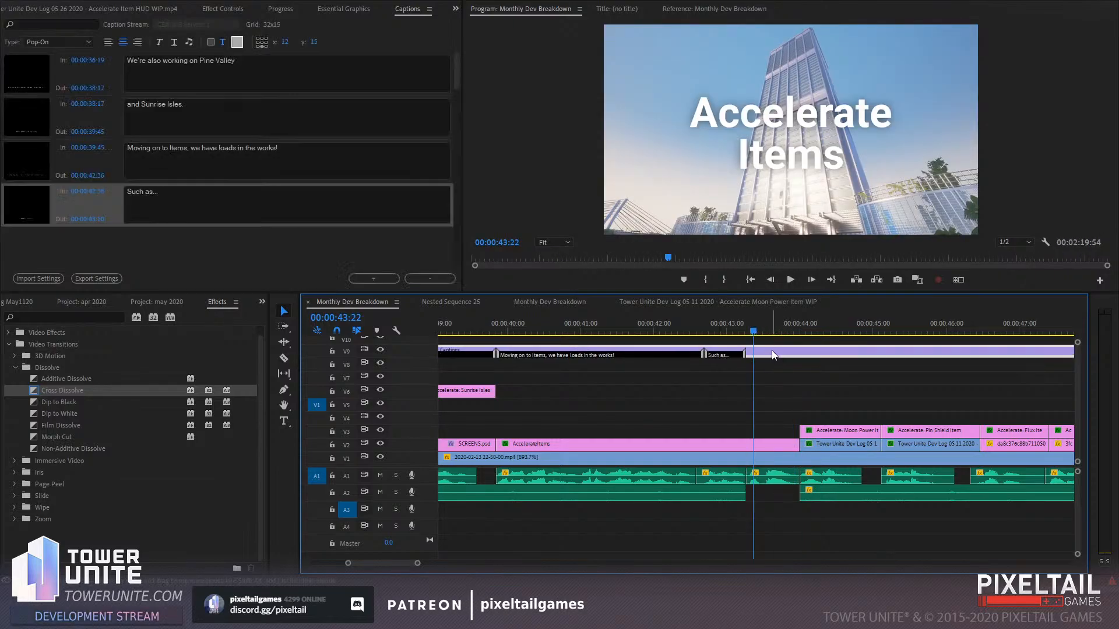
pyautogui.click(372, 279)
pyautogui.click(175, 210)
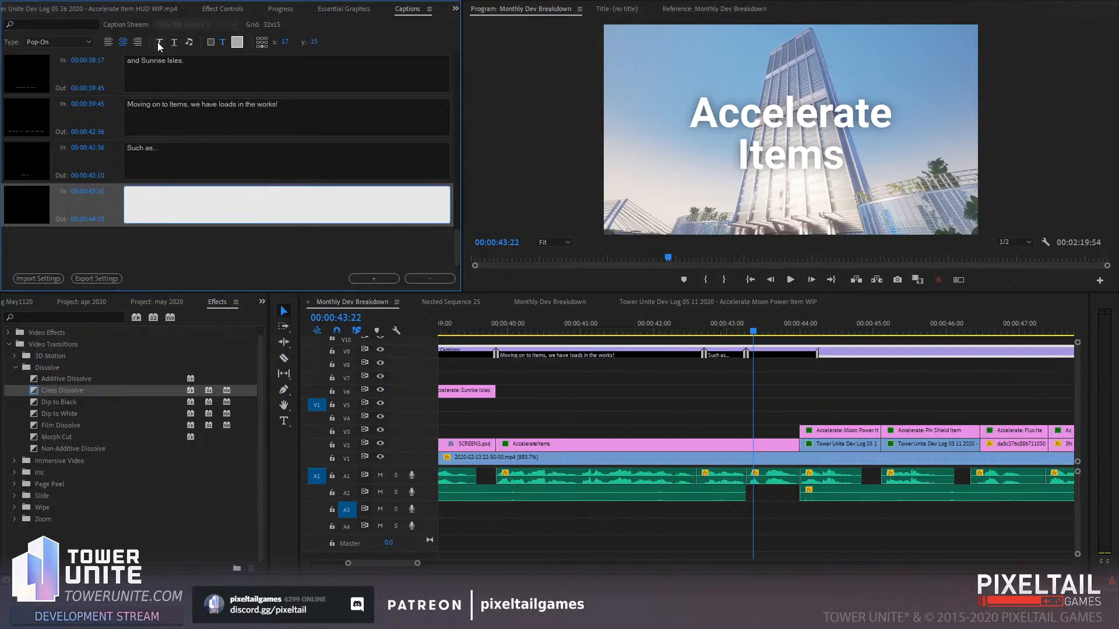
pyautogui.write('*ahem...*')
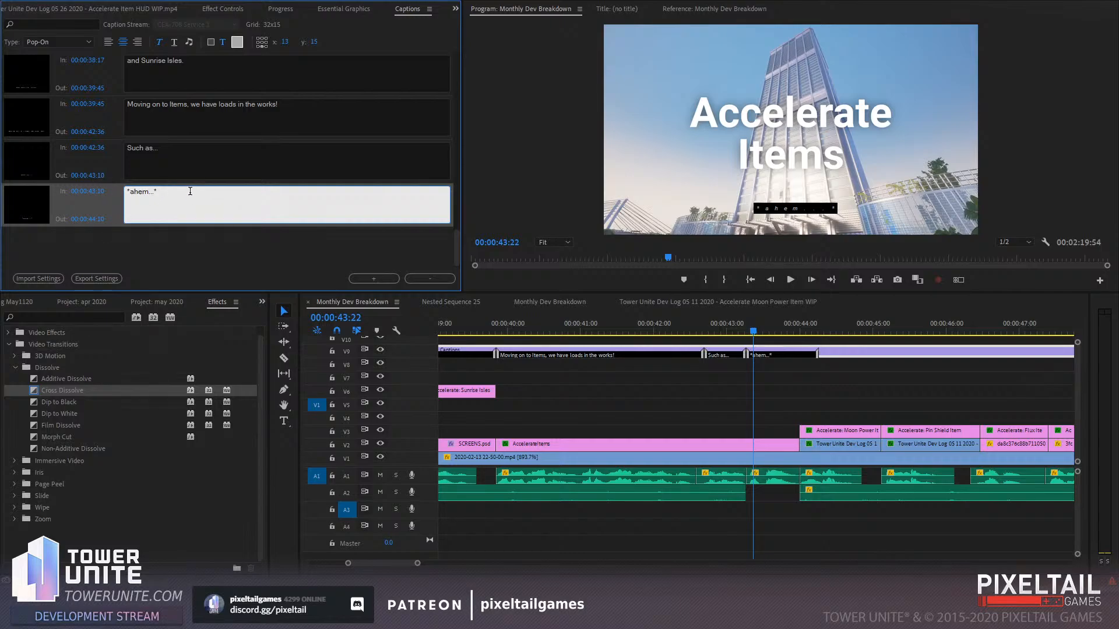
# Shorten the "*ahem...*" caption so it ends just before the Moon Power clip, at 00:00:43:54
pyautogui.moveTo(817, 353)
pyautogui.mouseDown()
pyautogui.moveTo(793, 351)
pyautogui.moveTo(809, 353)
pyautogui.mouseUp()
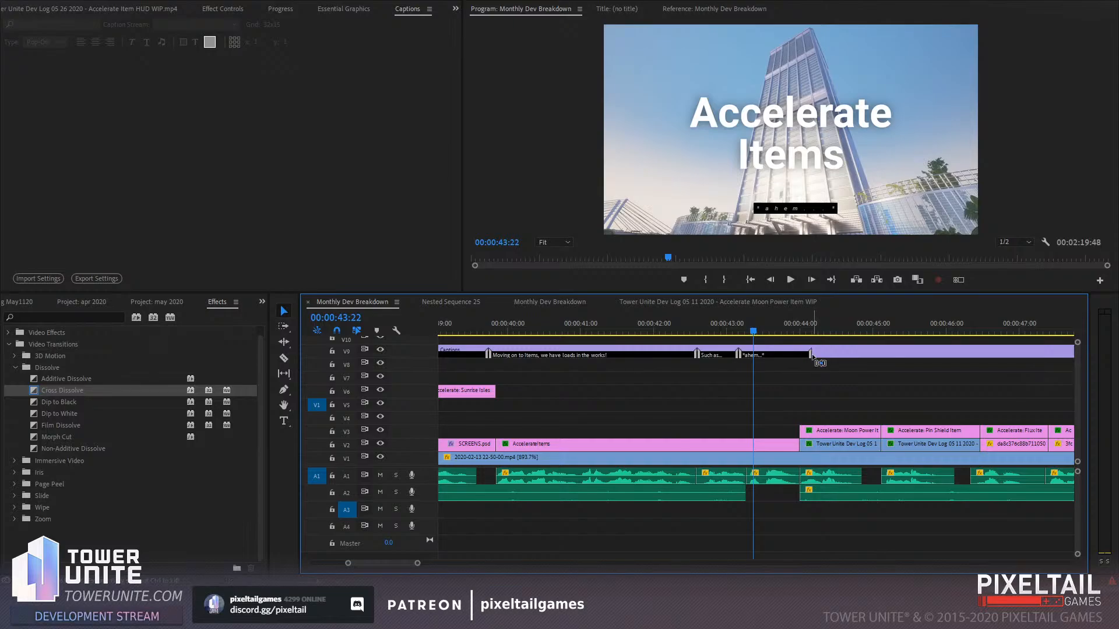
pyautogui.moveTo(752, 332); pyautogui.dragTo(747, 333)
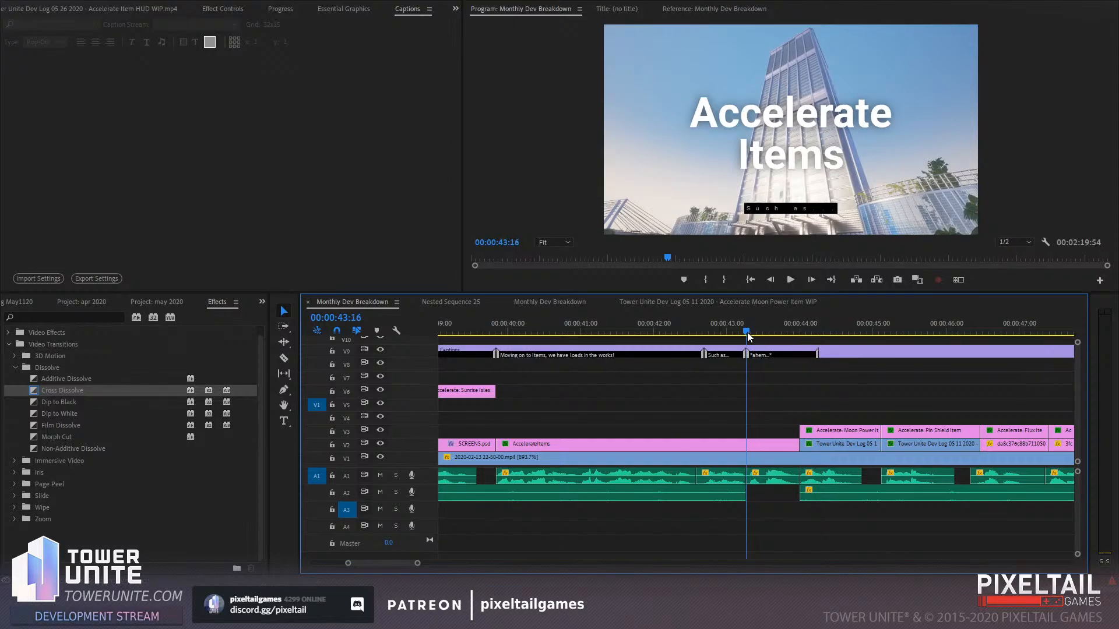
pyautogui.moveTo(817, 353); pyautogui.dragTo(799, 354)
# Return to the beginning of the sequence and shift the captions back to start at 00:00:00:00
pyautogui.moveTo(628, 257); pyautogui.dragTo(369, 269)
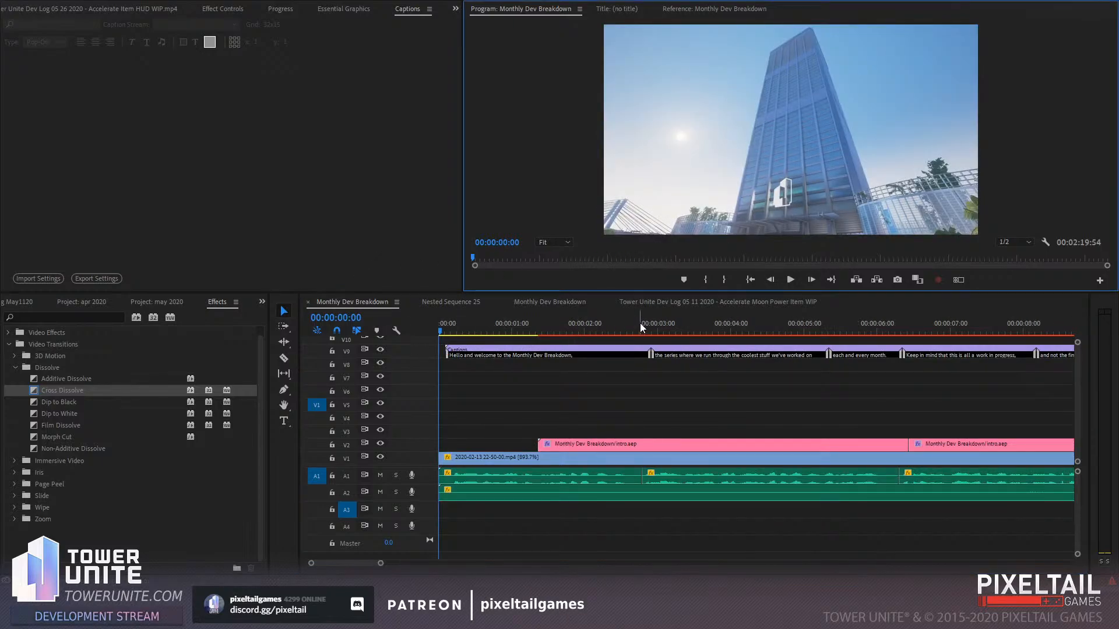
pyautogui.click(656, 327)
pyautogui.moveTo(651, 351); pyautogui.dragTo(622, 348)
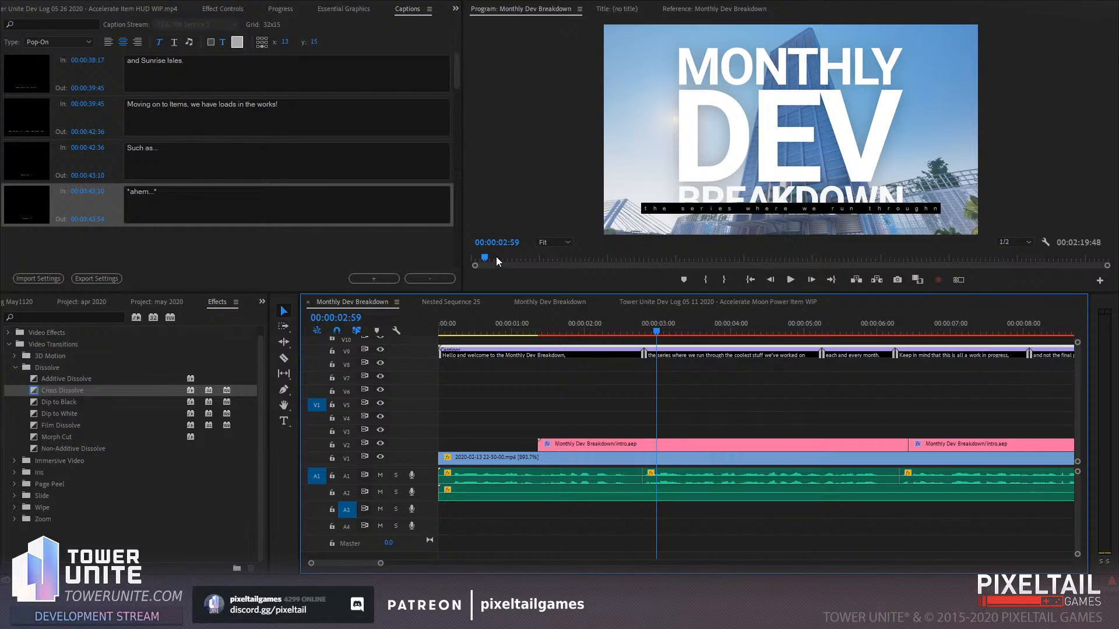
# Check the early captions against their clips and move the boundary between "jumping," and "item throw prediction," to 00:00:23:48
pyautogui.moveTo(496, 257); pyautogui.dragTo(568, 257)
pyautogui.click(809, 328)
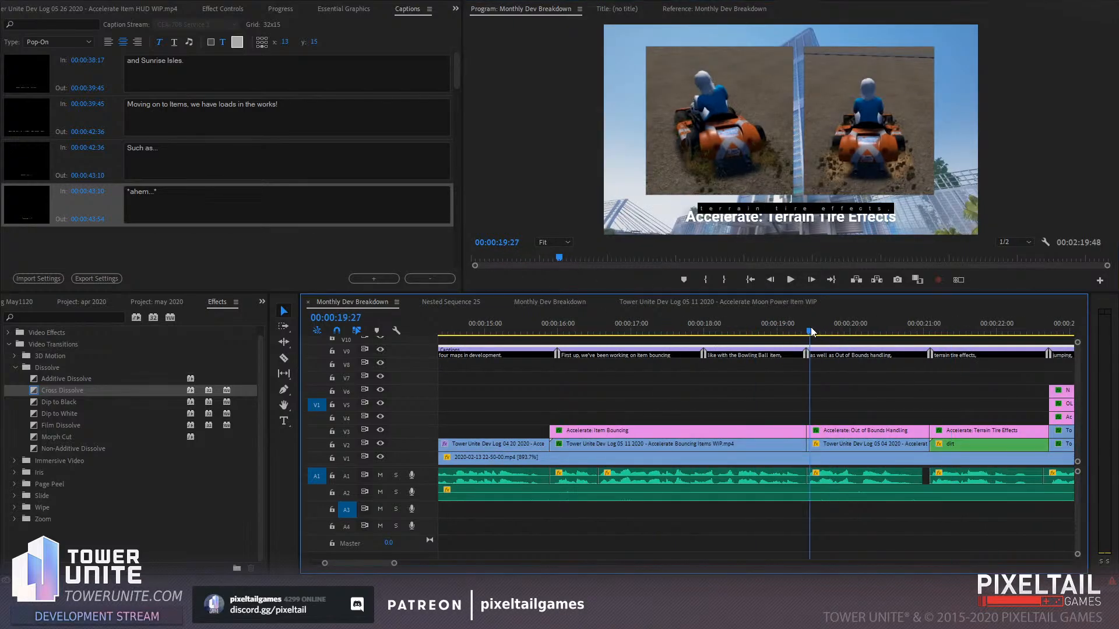
pyautogui.click(924, 329)
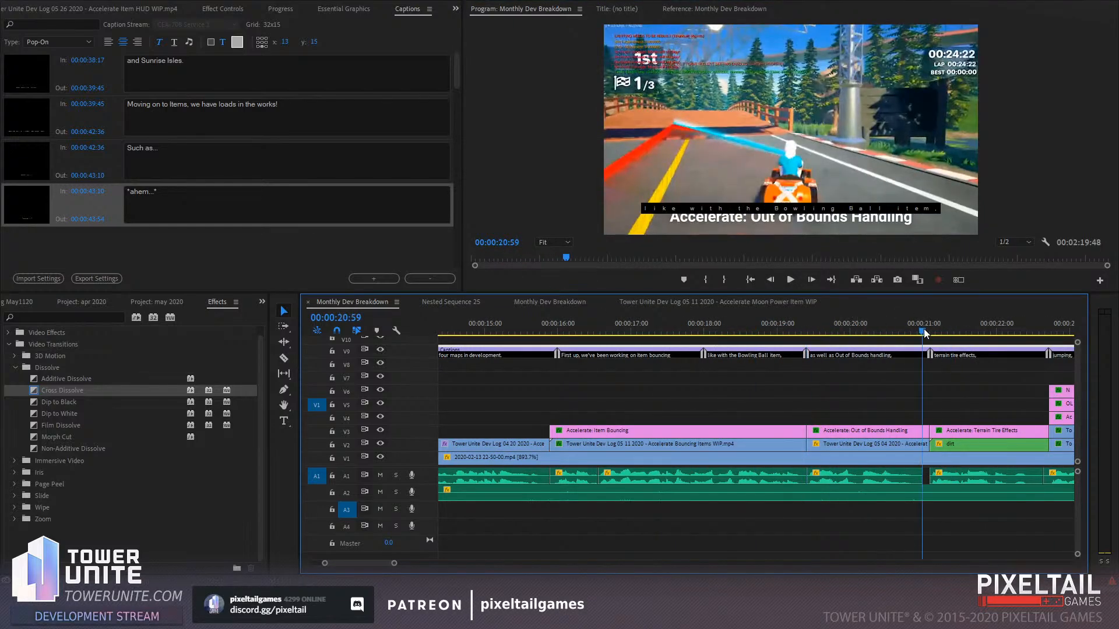
pyautogui.scroll(-8, 908, 397)
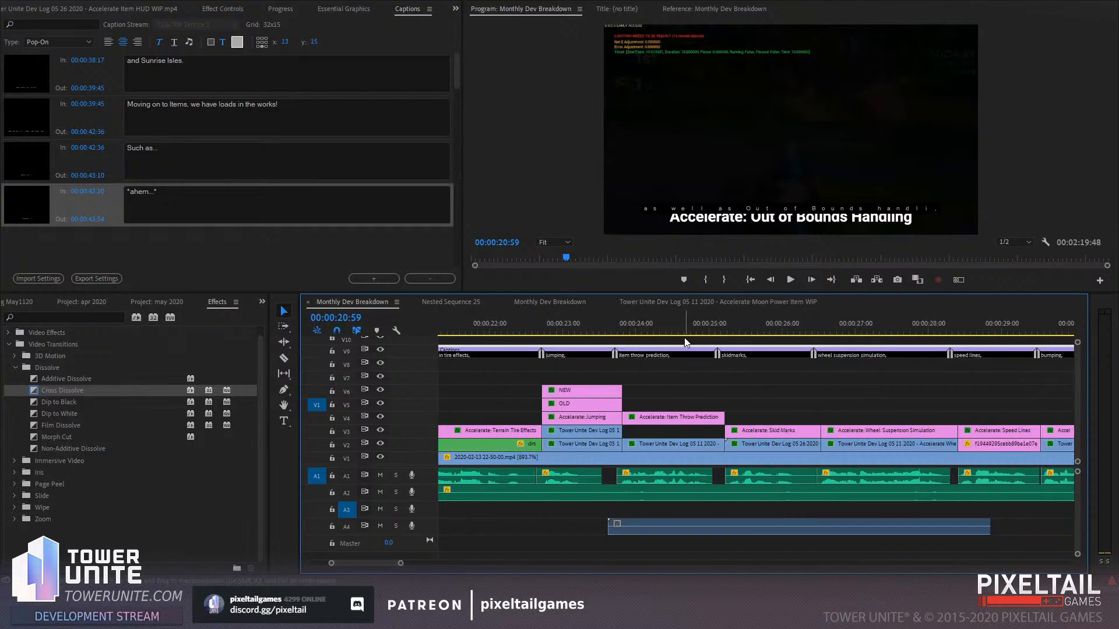
pyautogui.moveTo(685, 341); pyautogui.dragTo(620, 341)
pyautogui.press('Left')
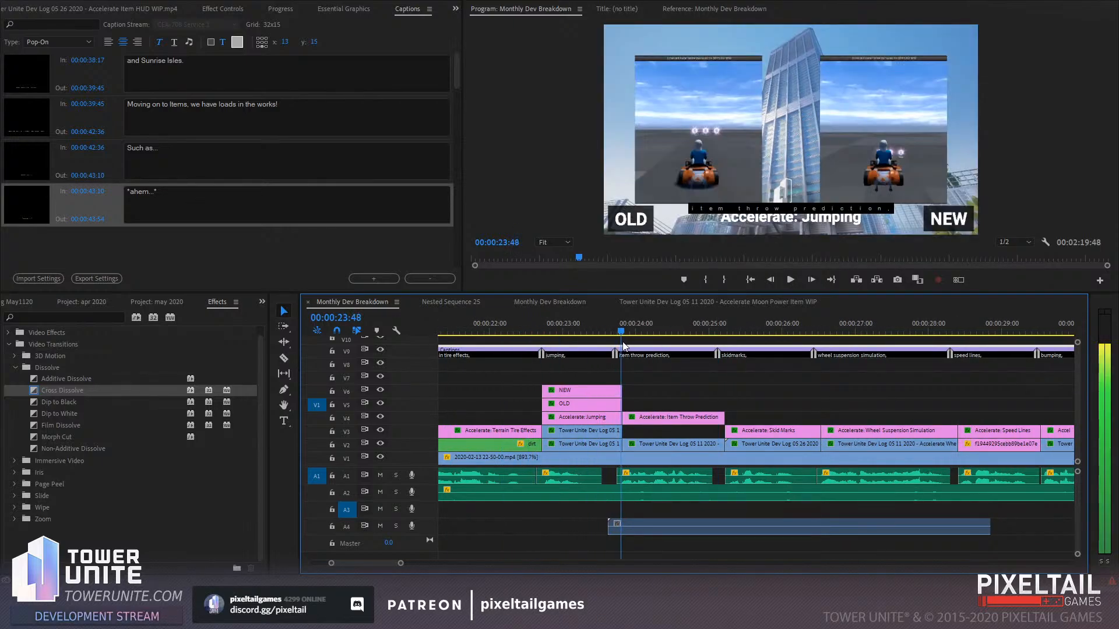
pyautogui.moveTo(618, 354); pyautogui.dragTo(621, 355)
pyautogui.click(618, 355)
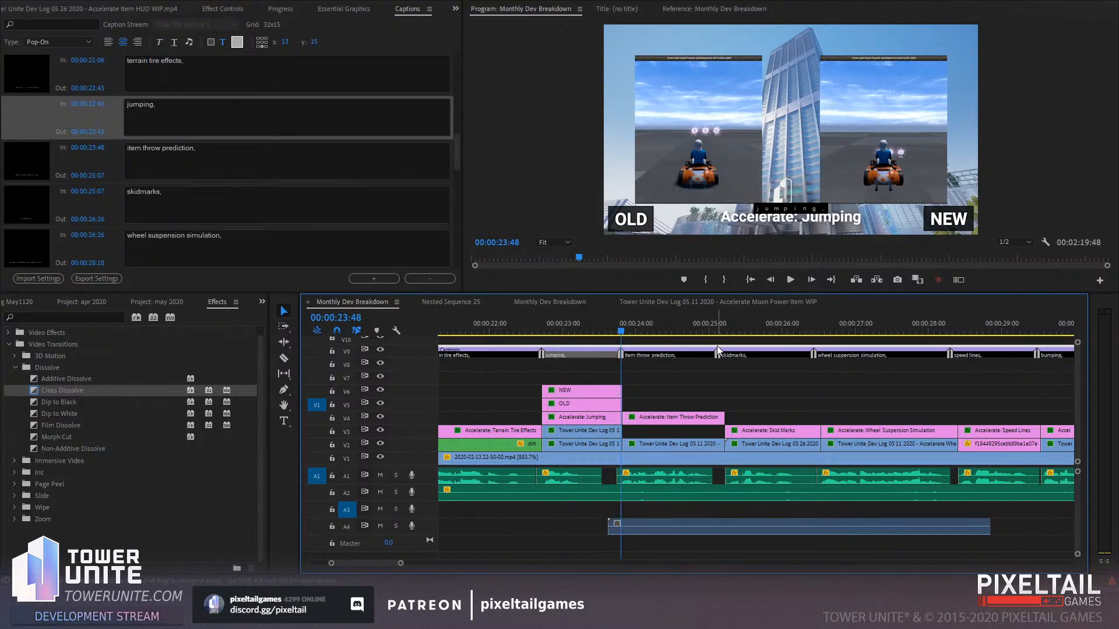
# Retime the "skidmarks," caption to start at 00:00:25:16 and end at 00:00:26:31, closing the gaps with its neighbouring captions
pyautogui.moveTo(714, 331); pyautogui.dragTo(729, 355)
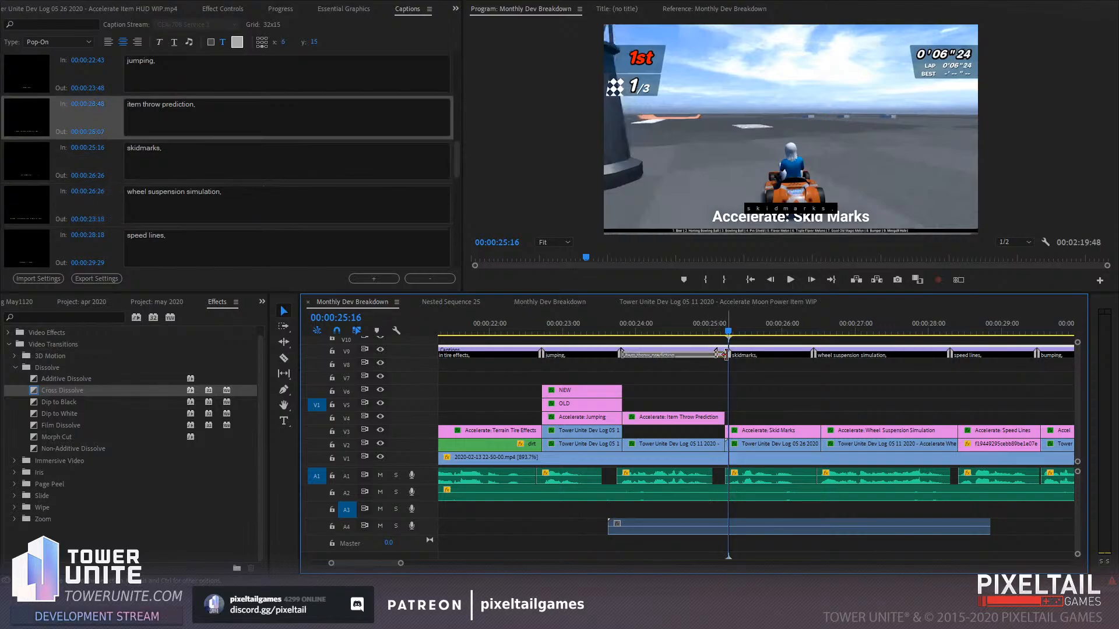
pyautogui.scroll(-3, 761, 351)
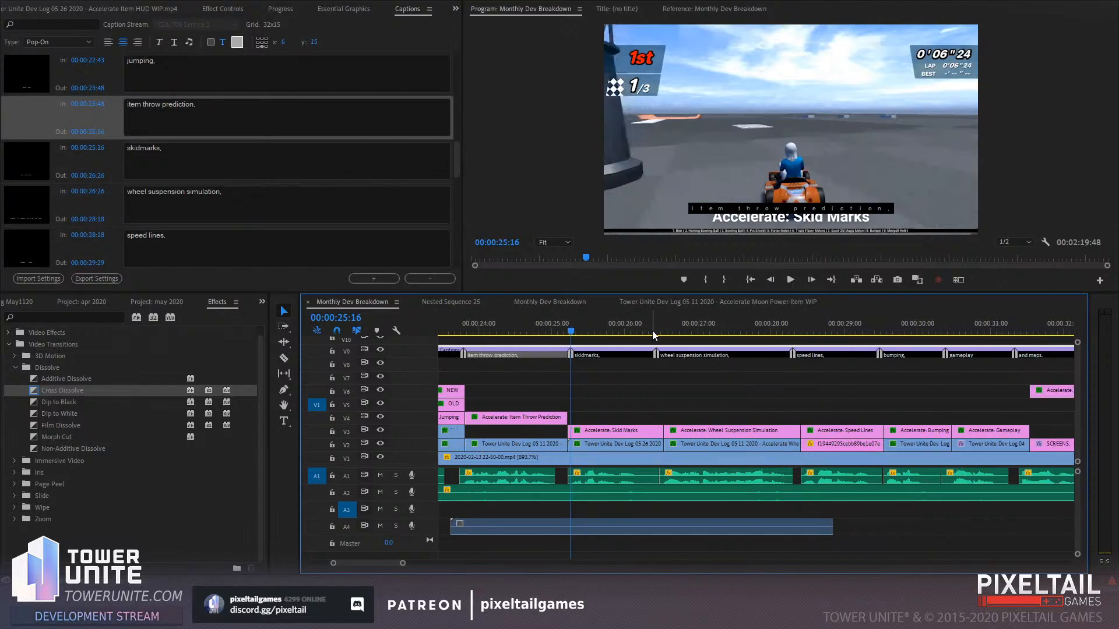
pyautogui.moveTo(653, 331); pyautogui.dragTo(763, 352)
pyautogui.scroll(-3, 675, 347)
pyautogui.hotkey('shift', 'Right')
pyautogui.click(670, 353)
# Retime the "speed lines," caption to start at 00:00:28:25 and the "bumping," caption to start at 00:00:29:35
pyautogui.click(730, 333)
pyautogui.click(768, 351)
pyautogui.scroll(-3, 780, 367)
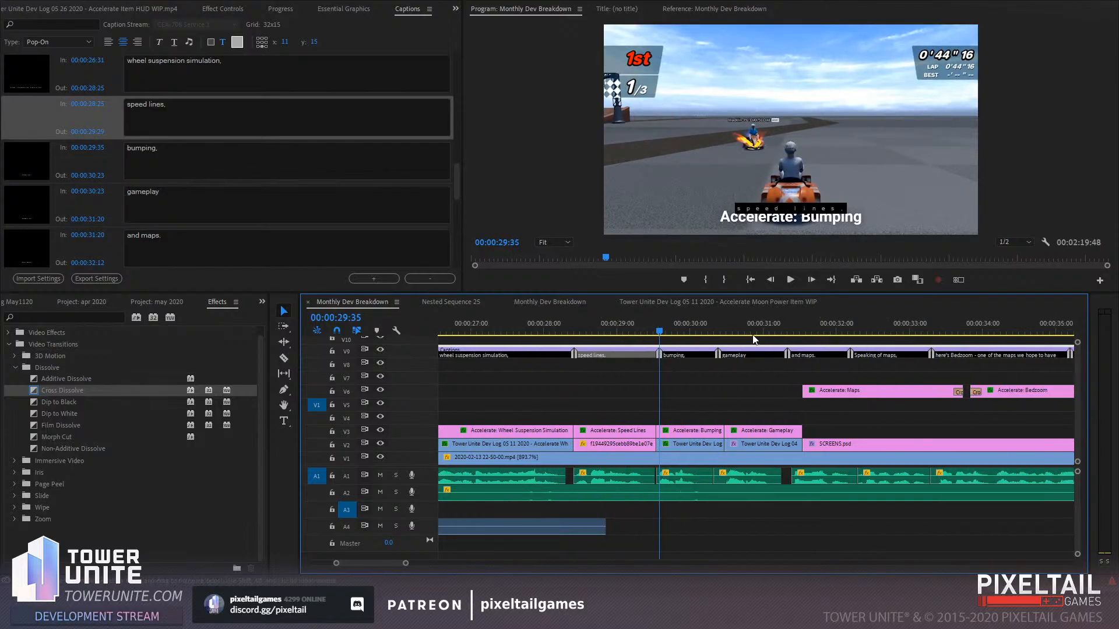
# Move the starts of the "gameplay", "and maps." and "Speaking of maps," captions to 00:00:30:28, 00:00:31:25 and 00:00:32:17
pyautogui.click(725, 332)
pyautogui.moveTo(721, 352); pyautogui.dragTo(727, 353)
pyautogui.moveTo(716, 352); pyautogui.dragTo(752, 353)
pyautogui.scroll(-3, 725, 353)
pyautogui.click(690, 329)
pyautogui.click(750, 354)
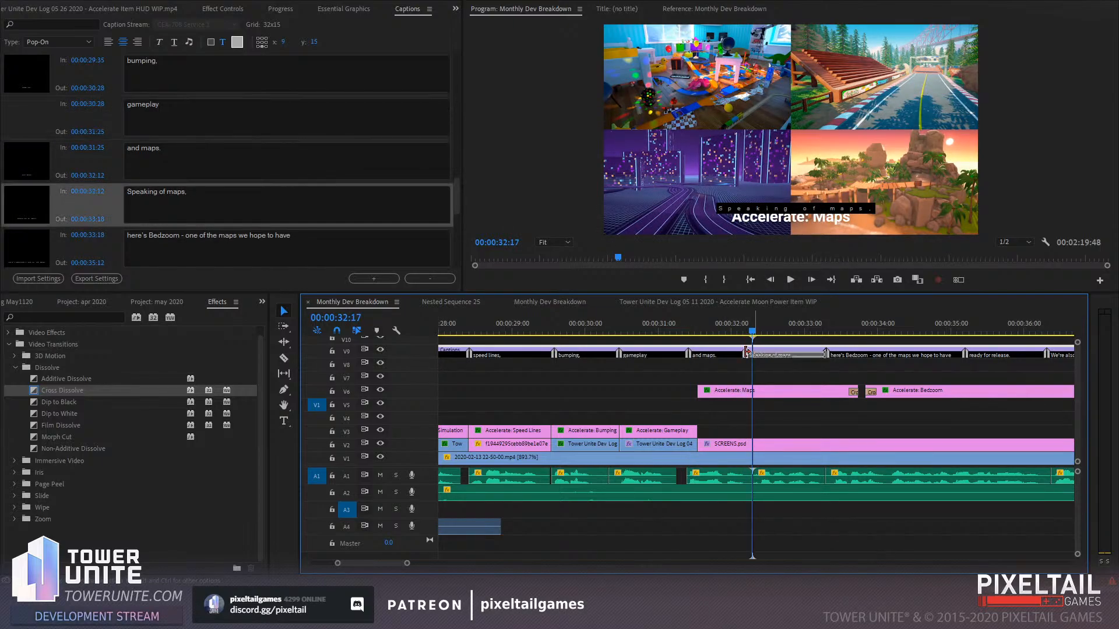
# Retime the "here's Bedzoom" caption to start at 00:00:33:25 and the "ready for release." caption to start at 00:00:35:18
pyautogui.scroll(-3, 746, 350)
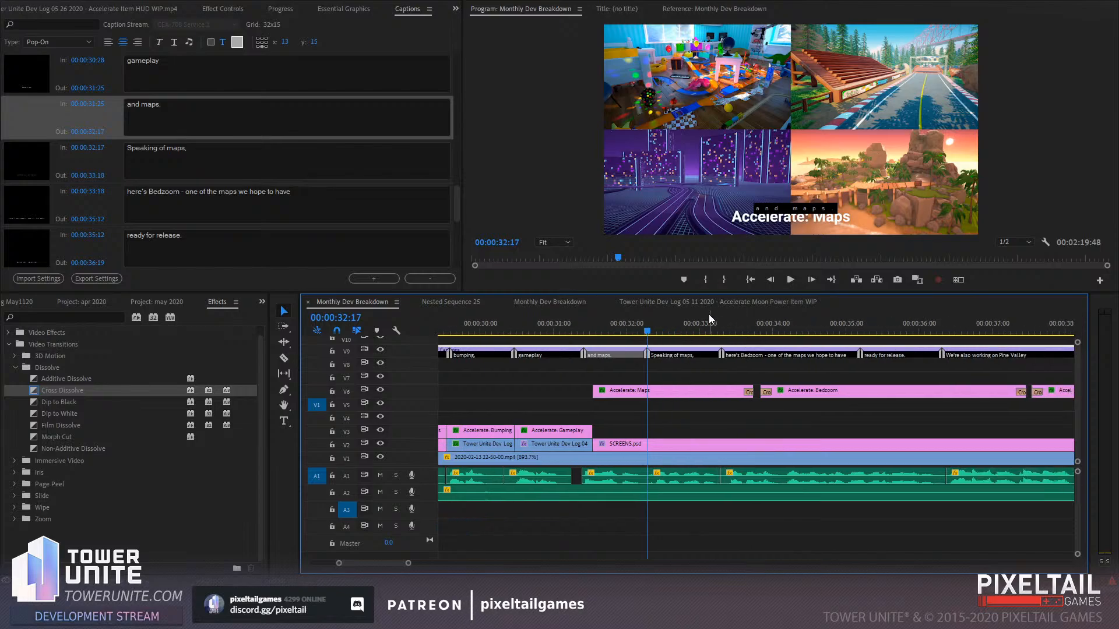
pyautogui.click(729, 331)
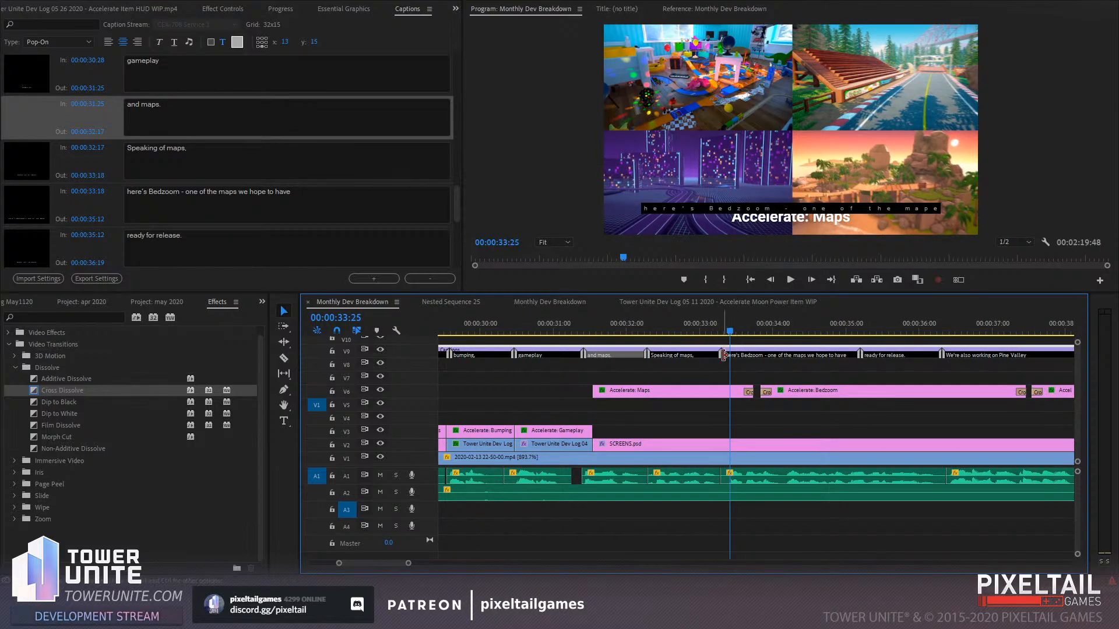
pyautogui.moveTo(724, 355); pyautogui.dragTo(763, 353)
pyautogui.scroll(-2, 722, 354)
pyautogui.click(714, 331)
pyautogui.click(764, 353)
# Retime the "We're also working on Pine Valley" caption to start at 00:00:36:26 and end at 00:00:38:20
pyautogui.click(818, 330)
pyautogui.moveTo(820, 326); pyautogui.dragTo(845, 354)
pyautogui.scroll(-4, 832, 351)
pyautogui.click(807, 331)
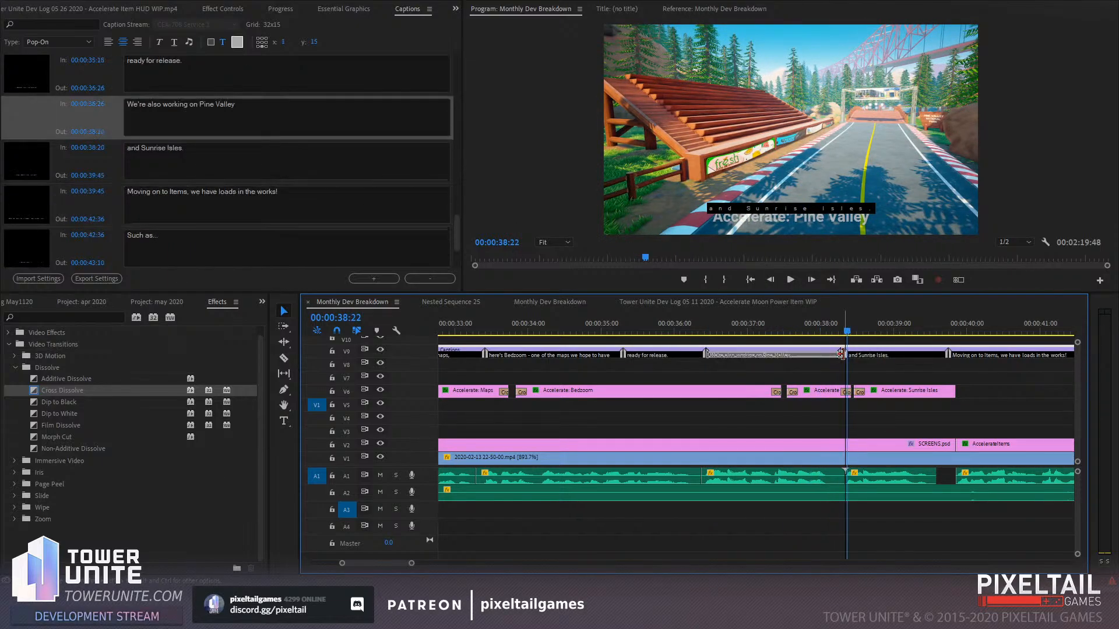
# Move the boundary between the "and Sunrise Isles." and "Moving on to Items," captions to 00:00:39:51
pyautogui.scroll(-4, 859, 352)
pyautogui.click(827, 330)
pyautogui.click(834, 331)
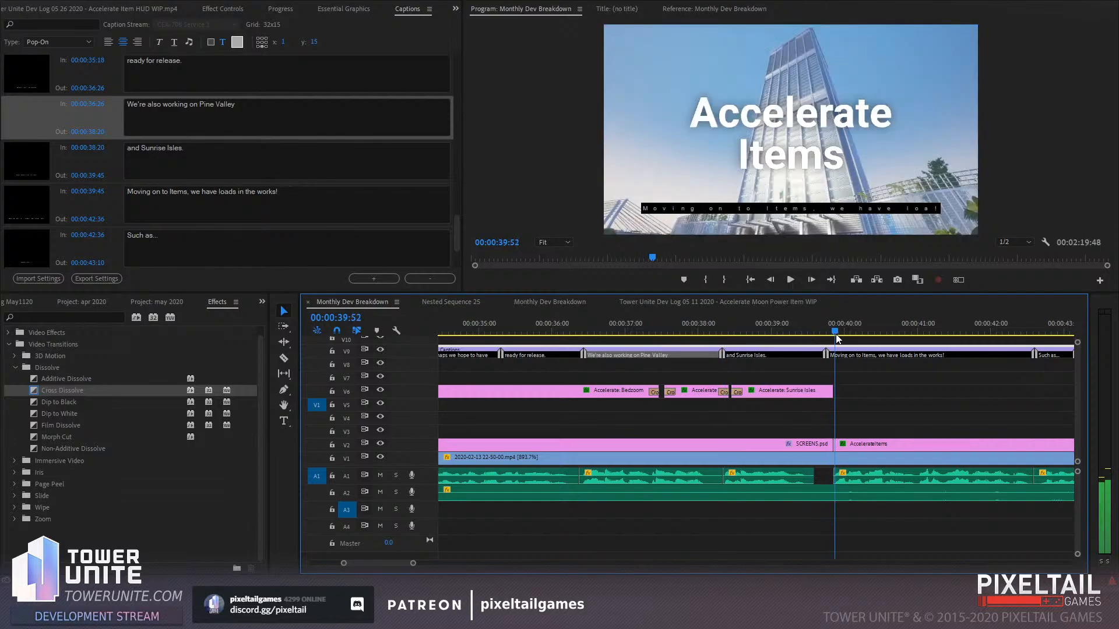
pyautogui.click(835, 353)
pyautogui.moveTo(836, 352); pyautogui.dragTo(832, 353)
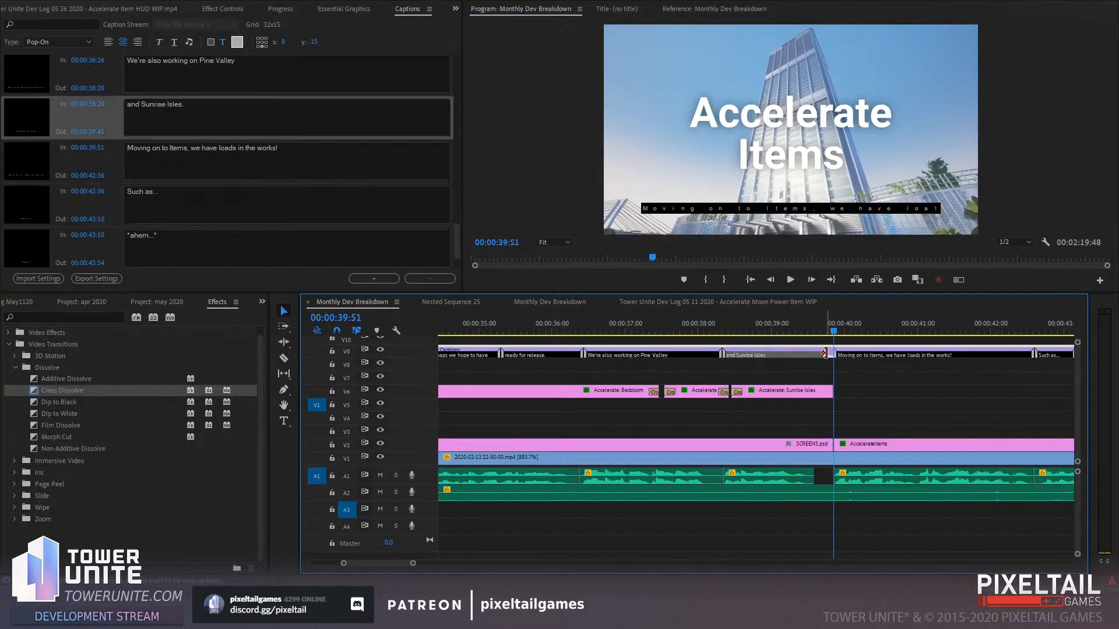
# Play the Items narration into the Moon Power clip and add a caption reading "Moon Power," after "*ahem...*"
pyautogui.click(813, 332)
pyautogui.press('space')
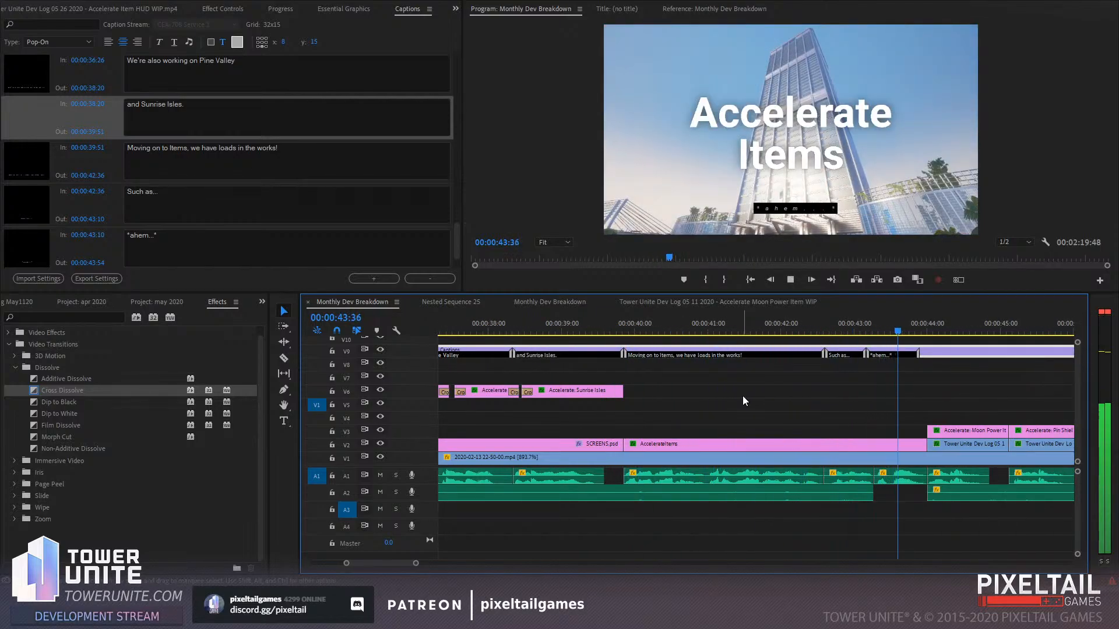
pyautogui.click(943, 327)
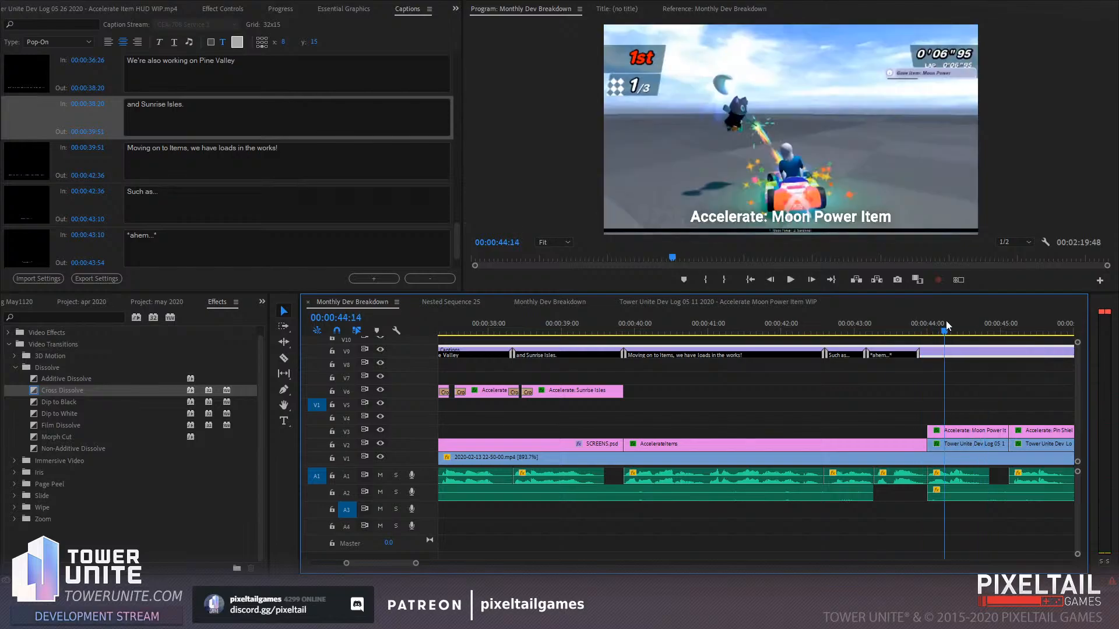
pyautogui.click(267, 242)
pyautogui.click(381, 283)
pyautogui.click(218, 207)
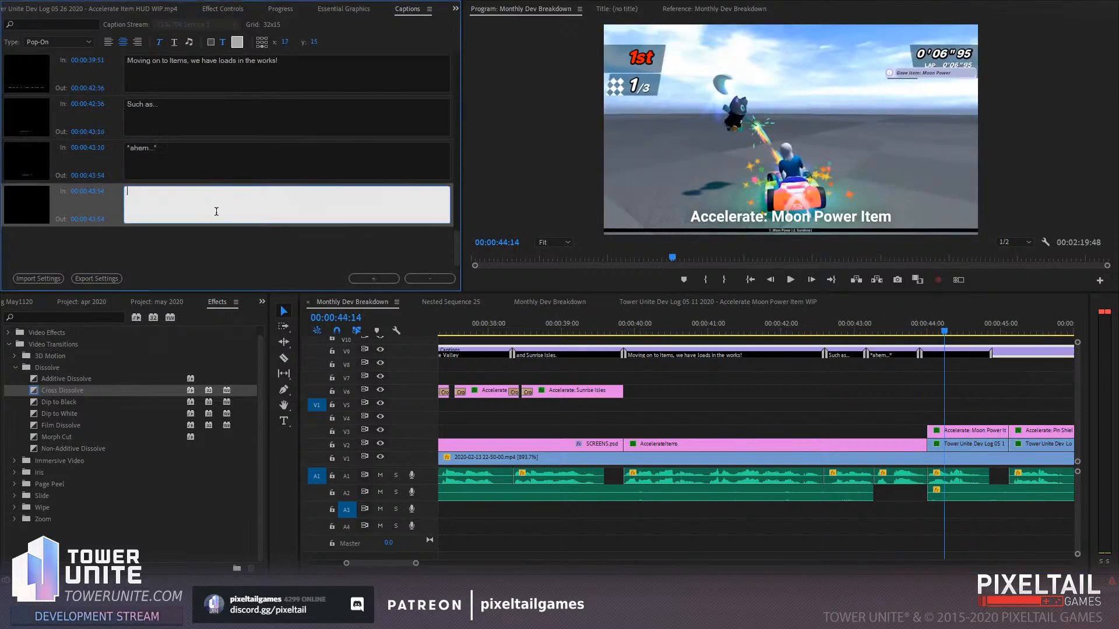
pyautogui.write('Moon Power')
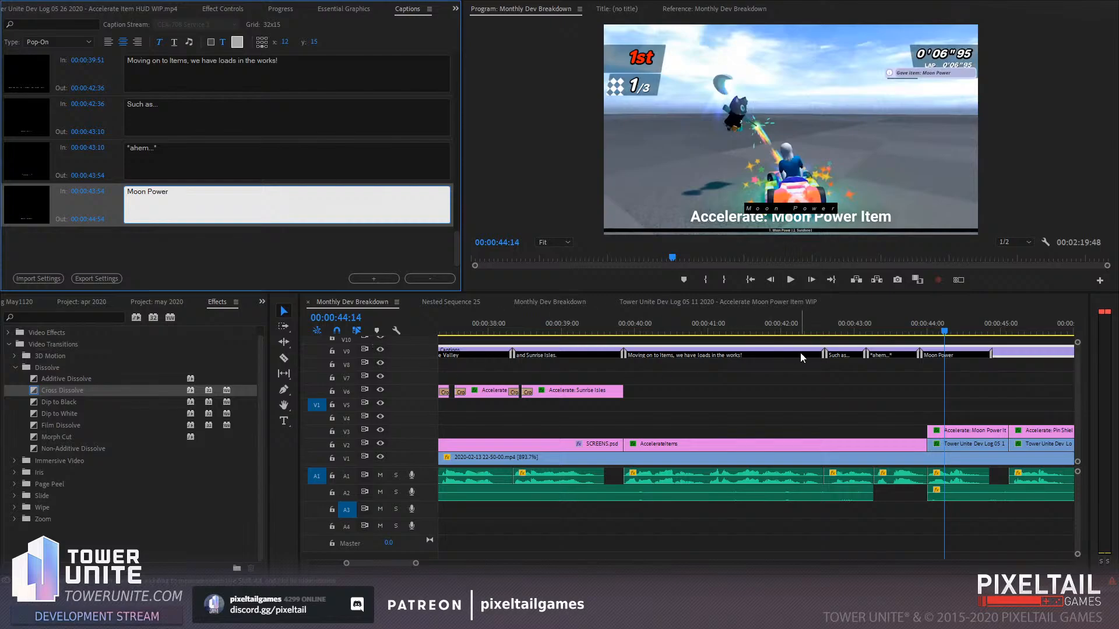
pyautogui.write(',')
# Replay the Moon Power narration and extend the "Moon Power," caption to end at 00:00:45:11
pyautogui.click(913, 331)
pyautogui.press('space')
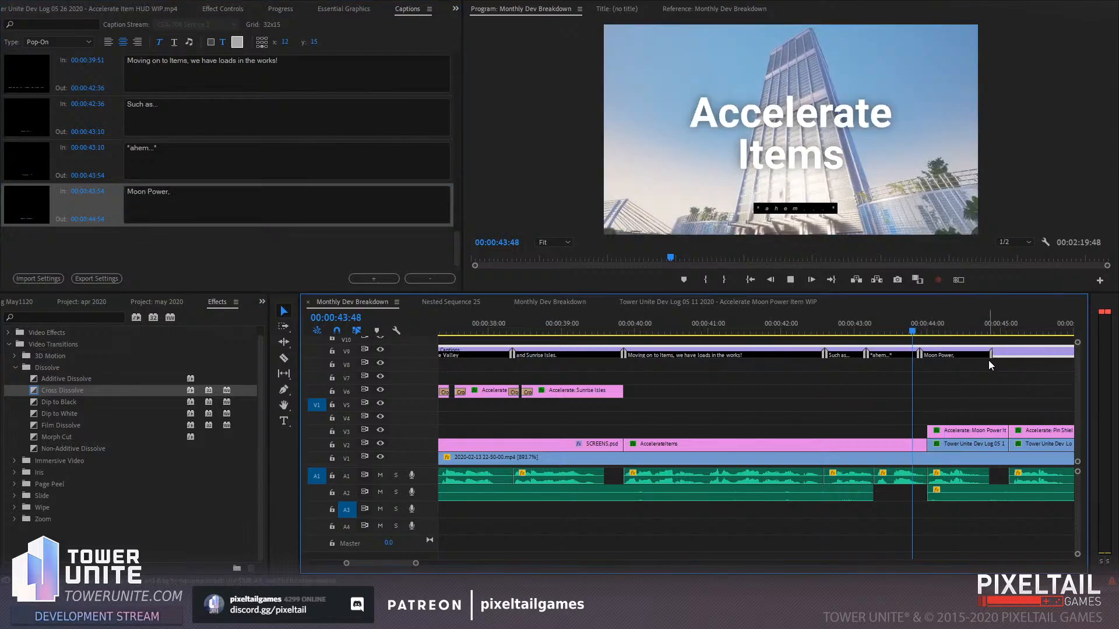
pyautogui.moveTo(990, 354); pyautogui.dragTo(1008, 354)
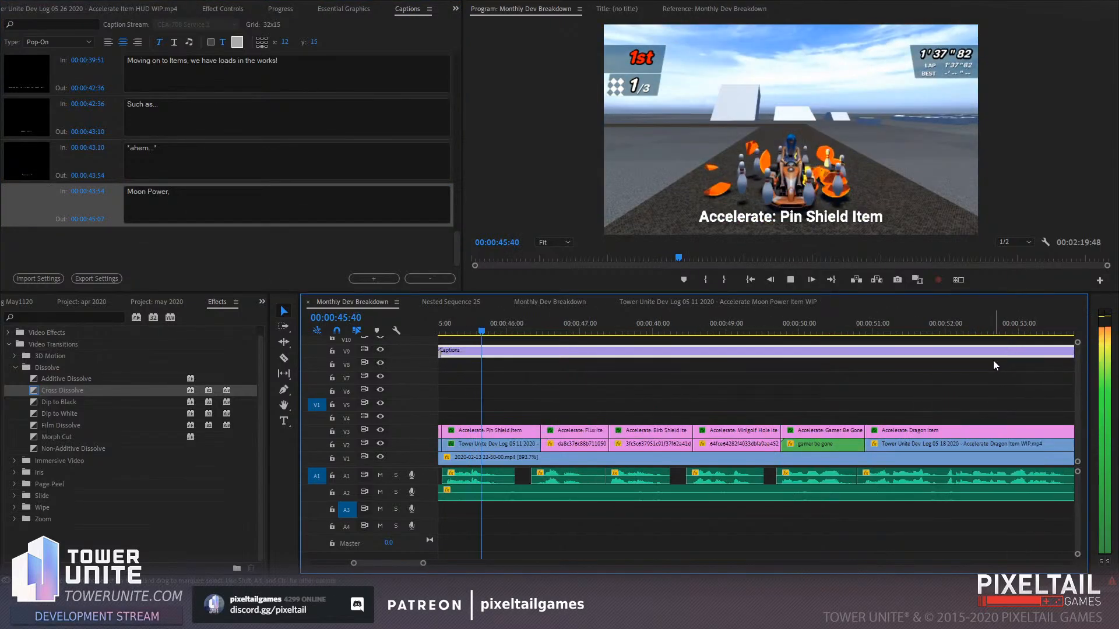
pyautogui.press('space')
pyautogui.scroll(4, 558, 452)
pyautogui.click(587, 325)
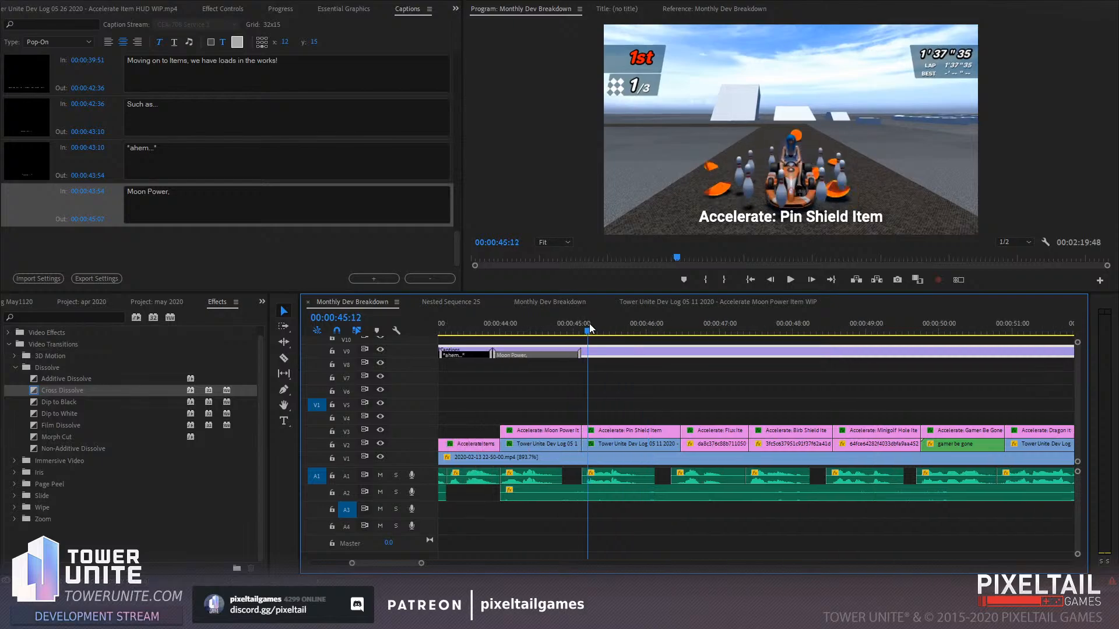
pyautogui.click(588, 325)
pyautogui.moveTo(579, 352); pyautogui.dragTo(586, 351)
# Add a caption reading "Pin Shield" directly after the "Moon Power," caption
pyautogui.click(289, 210)
pyautogui.click(365, 278)
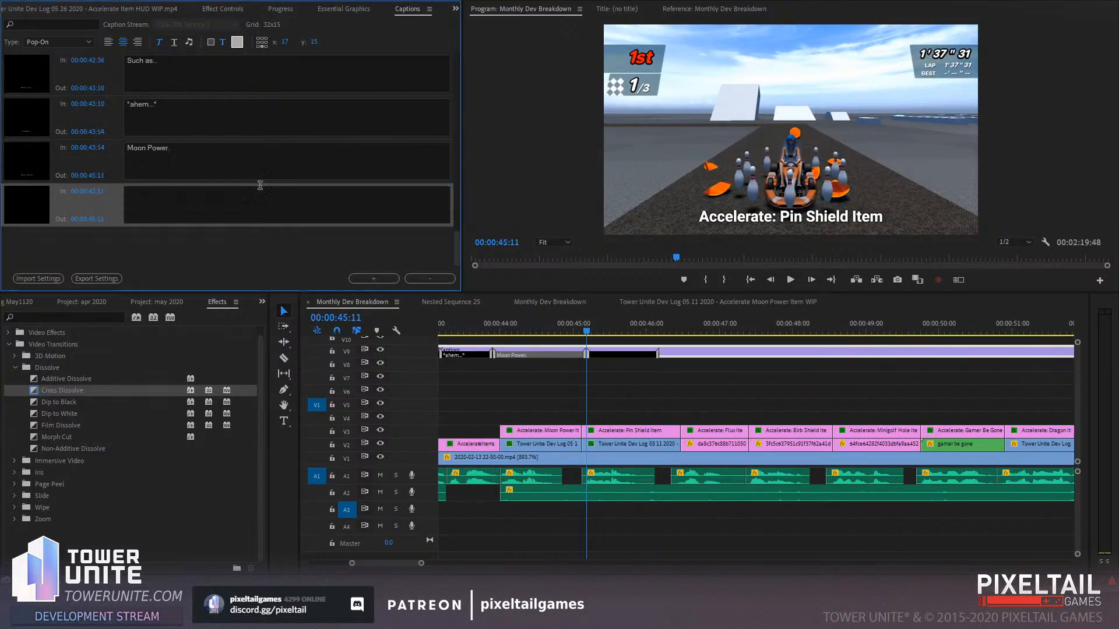
pyautogui.press('n')
pyautogui.click(255, 202)
pyautogui.write('Pin Sh')
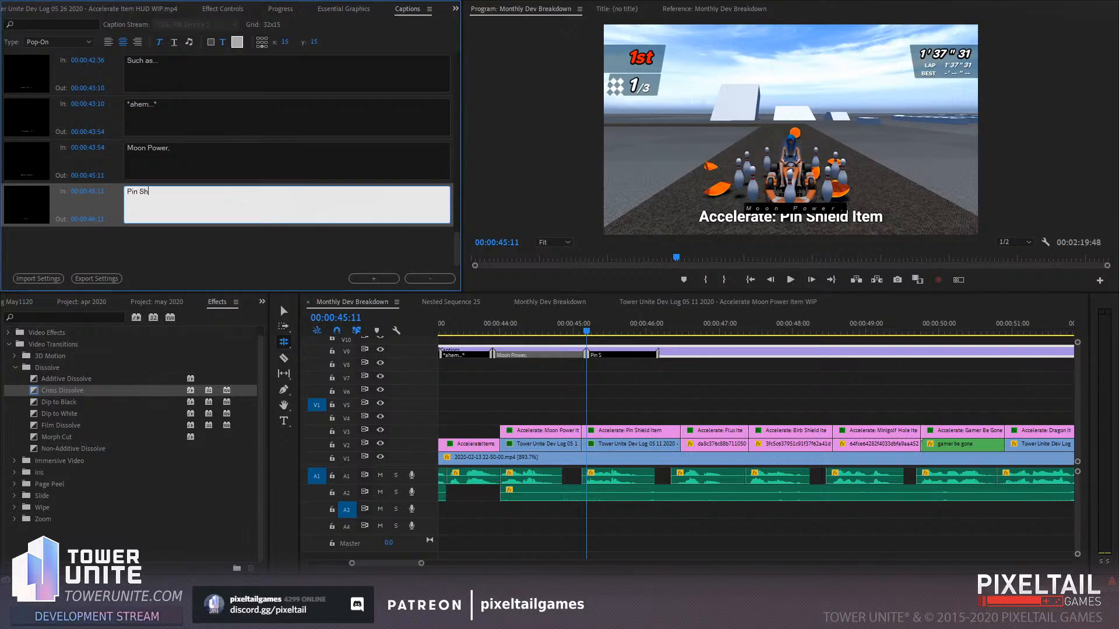
pyautogui.write('ield')
# Replay the Pin Shield narration and extend the "Pin Shield" caption to end at 00:00:46:27
pyautogui.click(512, 330)
pyautogui.press('space')
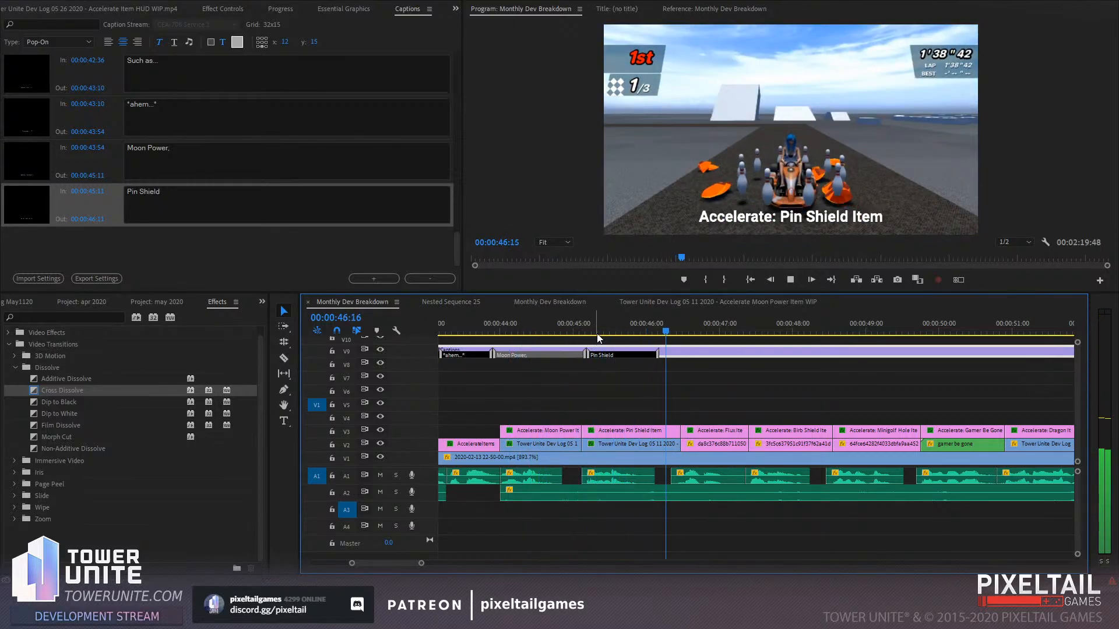
pyautogui.press('space')
pyautogui.moveTo(657, 354); pyautogui.dragTo(679, 354)
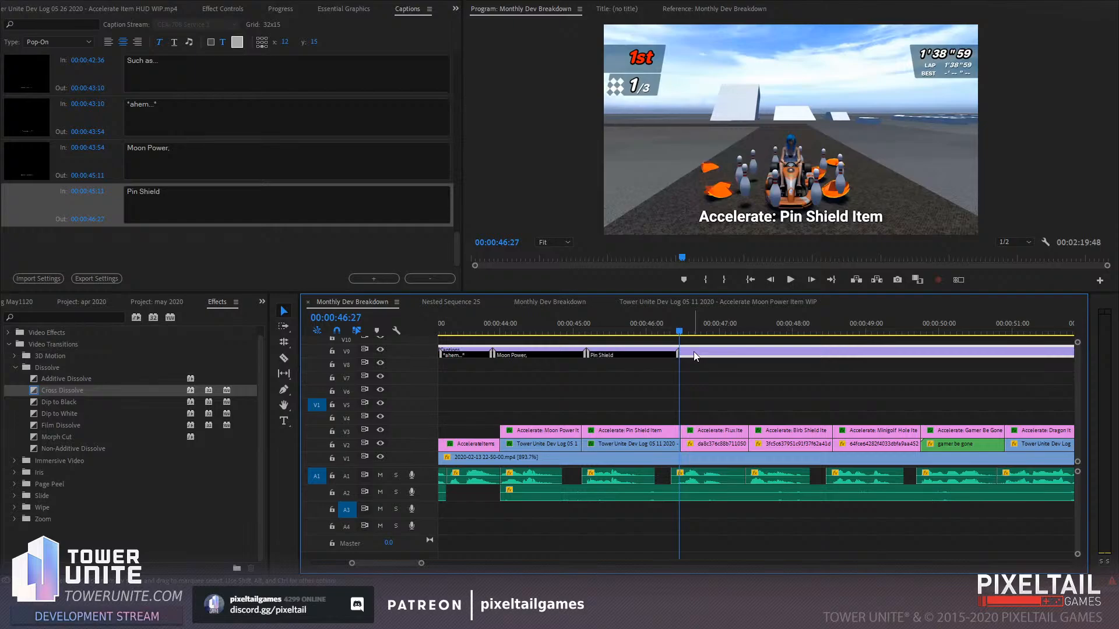
# Play the narration into the Flux clip, add a blank caption after "Pin Shield", and replay that transition
pyautogui.press('space')
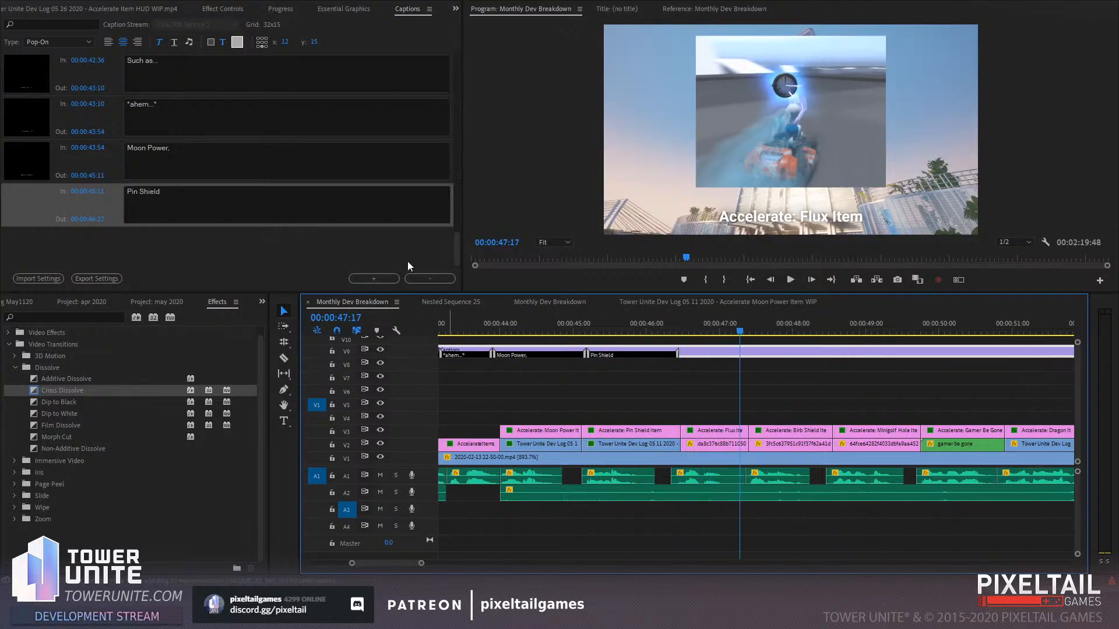
pyautogui.click(384, 280)
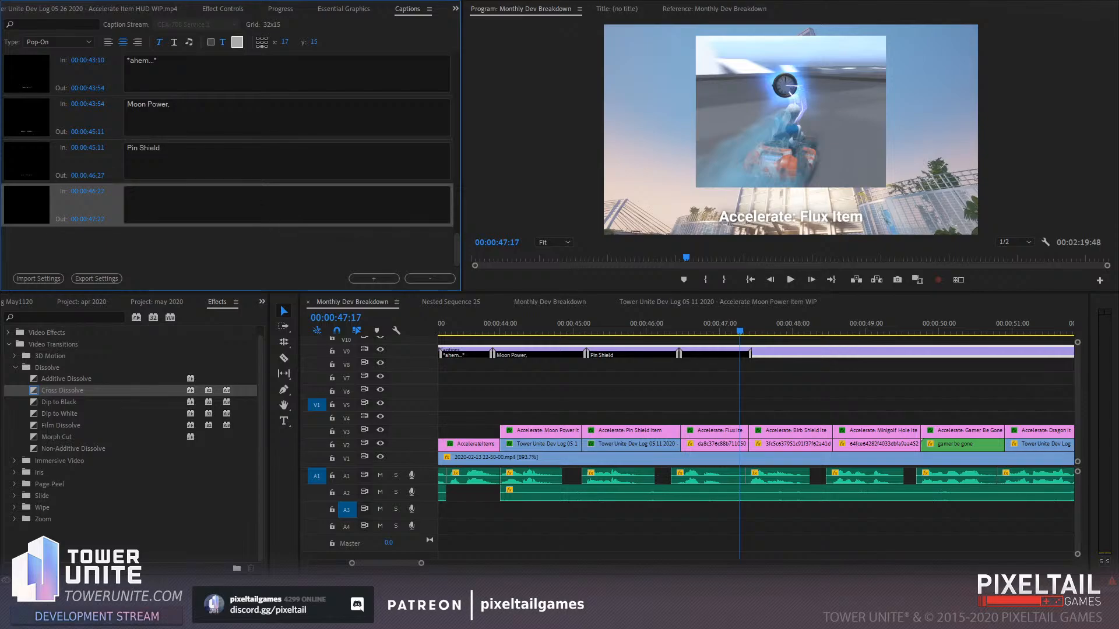
pyautogui.click(285, 204)
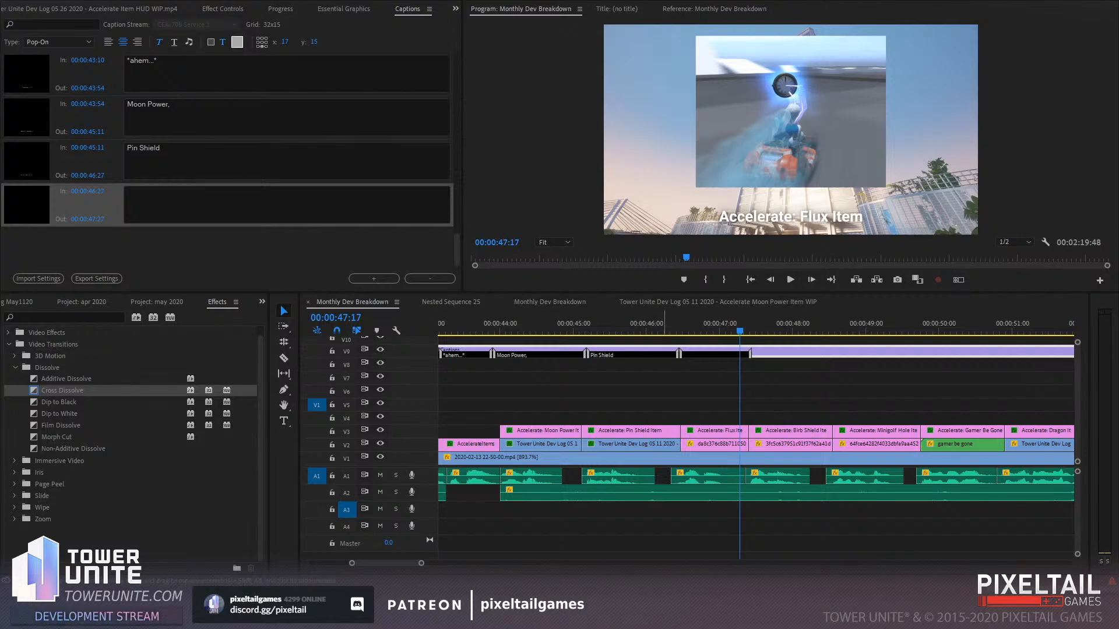
pyautogui.click(662, 339)
pyautogui.click(653, 331)
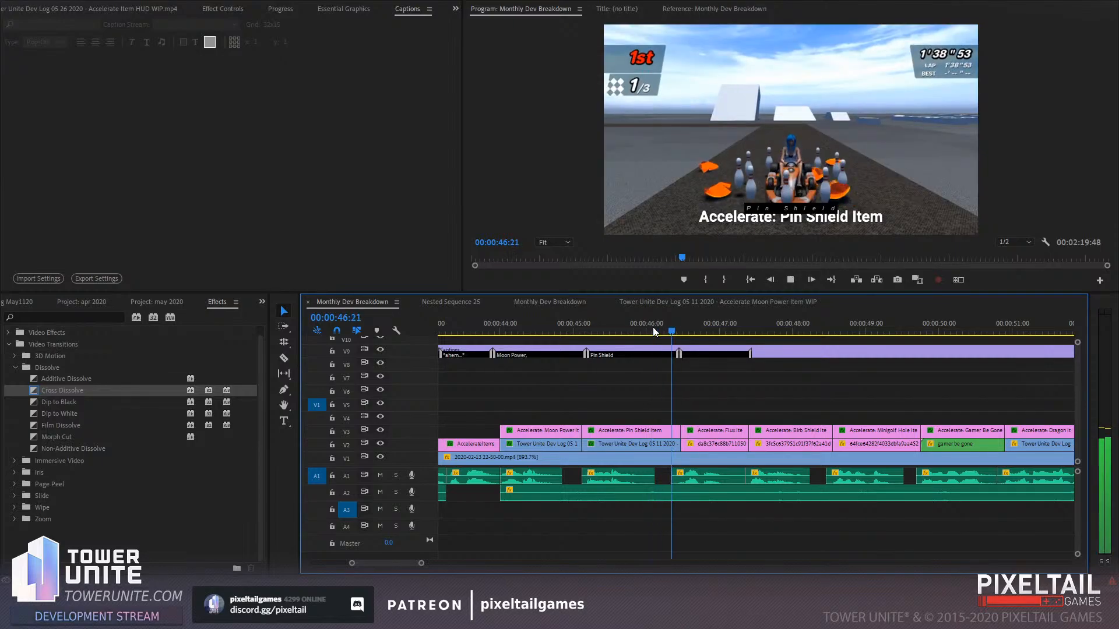
pyautogui.moveTo(653, 327); pyautogui.dragTo(721, 342)
pyautogui.doubleClick(722, 349)
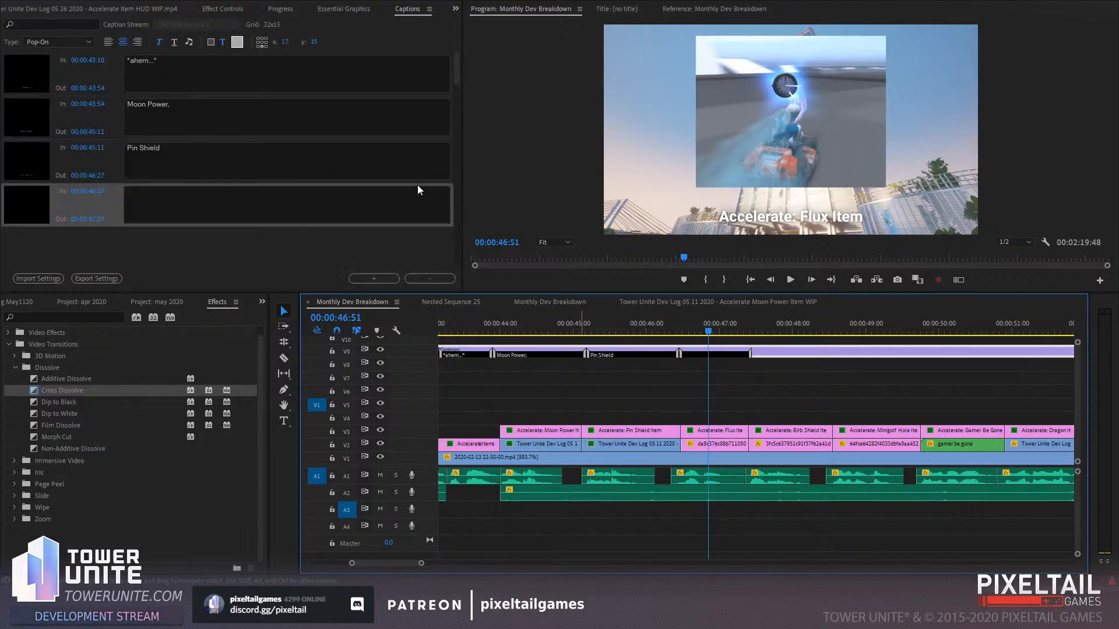
# Append a comma to the "Pin Shield" caption and enter "Flux," in the blank caption after it
pyautogui.click(308, 154)
pyautogui.write(',')
pyautogui.click(265, 190)
pyautogui.write('Flux,')
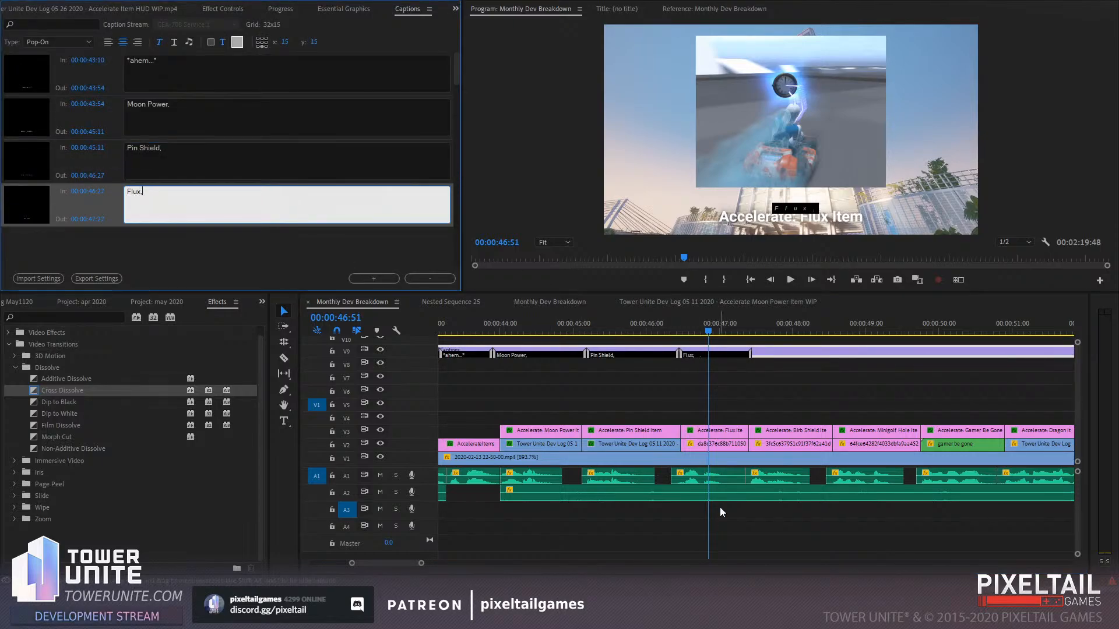
# Replay the Flux narration and turn off italics for the "Flux,", "Pin Shield," and "Moon Power," captions
pyautogui.click(793, 403)
pyautogui.press('space')
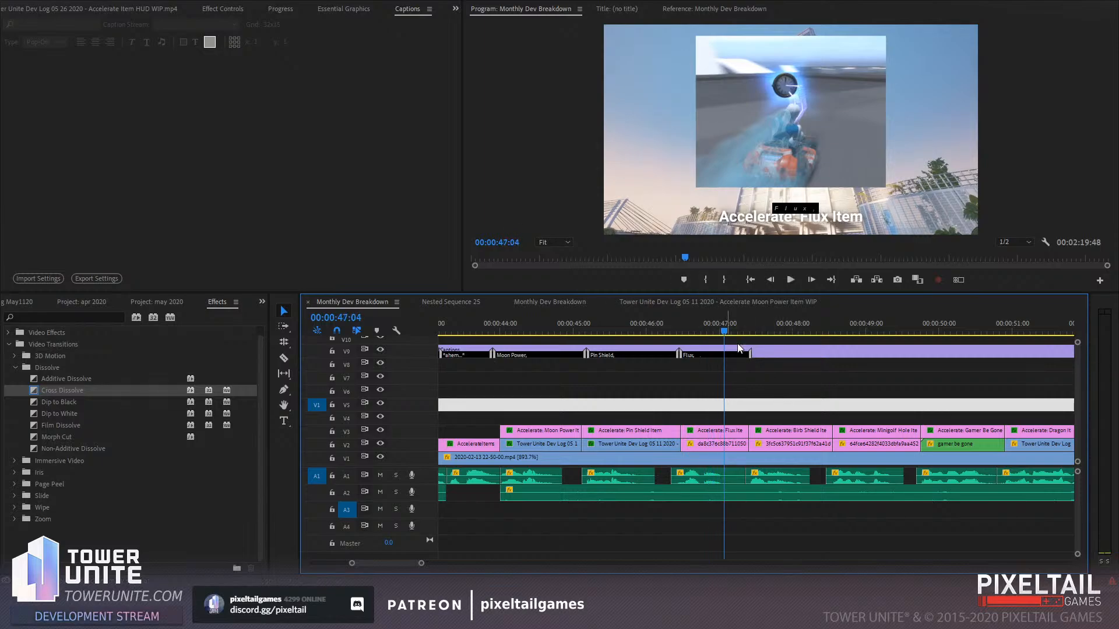
pyautogui.doubleClick(761, 352)
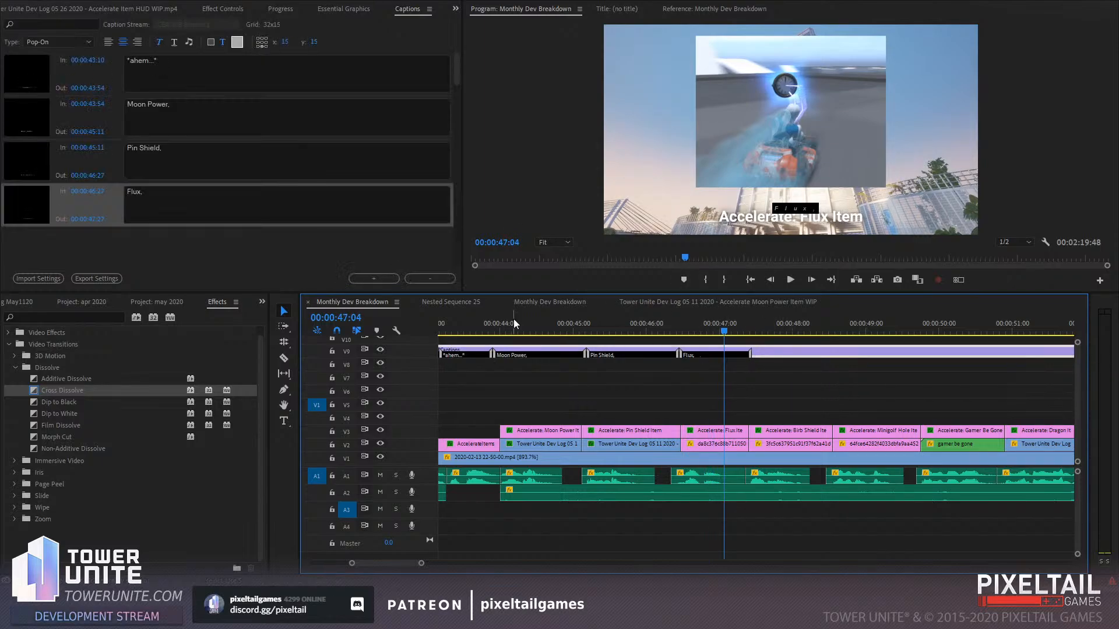
pyautogui.click(201, 194)
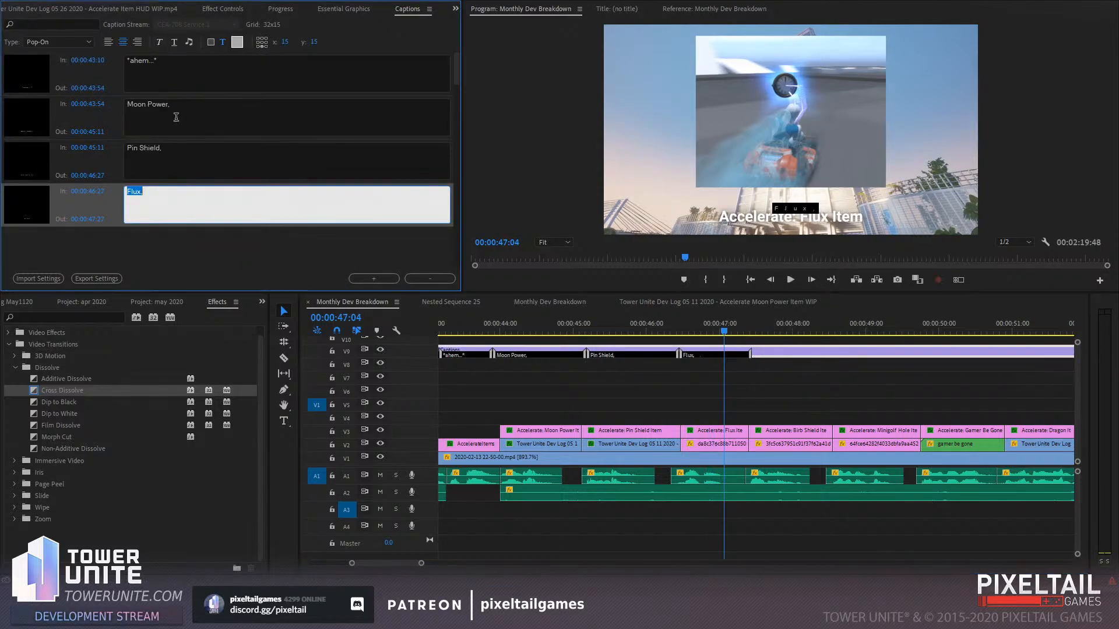
pyautogui.click(185, 153)
pyautogui.click(179, 104)
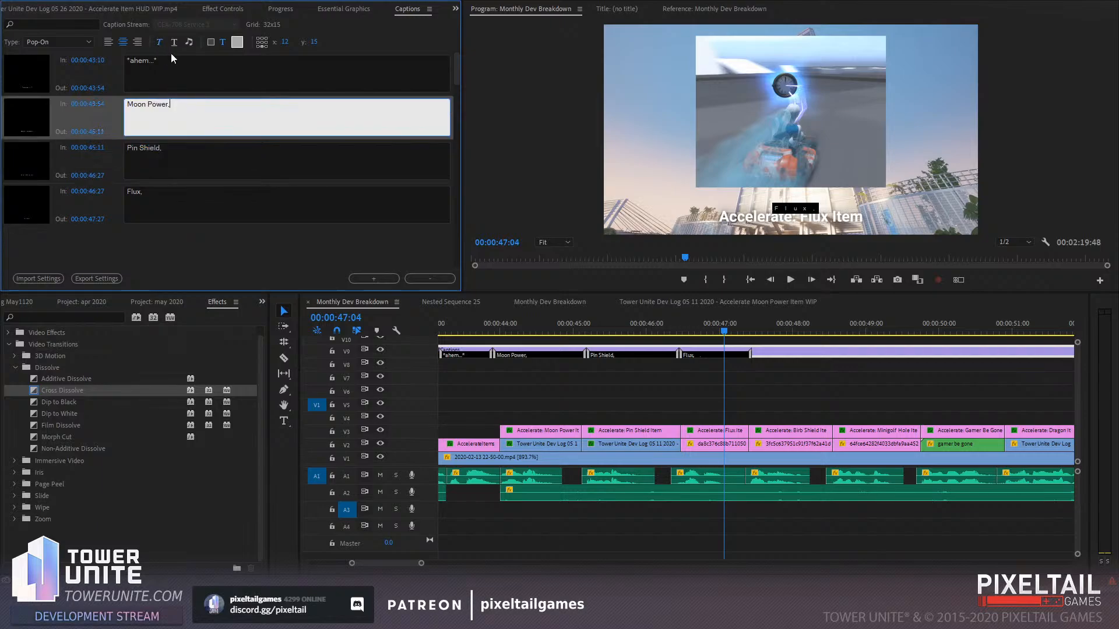
pyautogui.click(158, 43)
# Check the italic formatting of the captions from "Such as..." through "Flux,"
pyautogui.click(185, 76)
pyautogui.click(186, 117)
pyautogui.scroll(5, 201, 175)
pyautogui.scroll(-3, 201, 175)
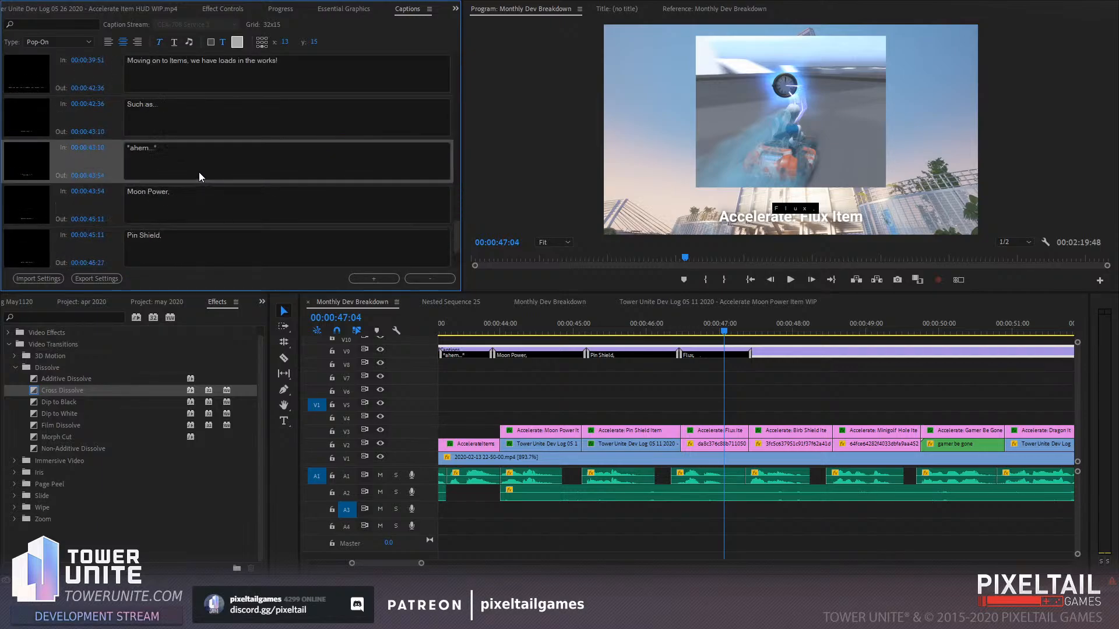
pyautogui.doubleClick(152, 118)
pyautogui.click(234, 166)
pyautogui.click(227, 205)
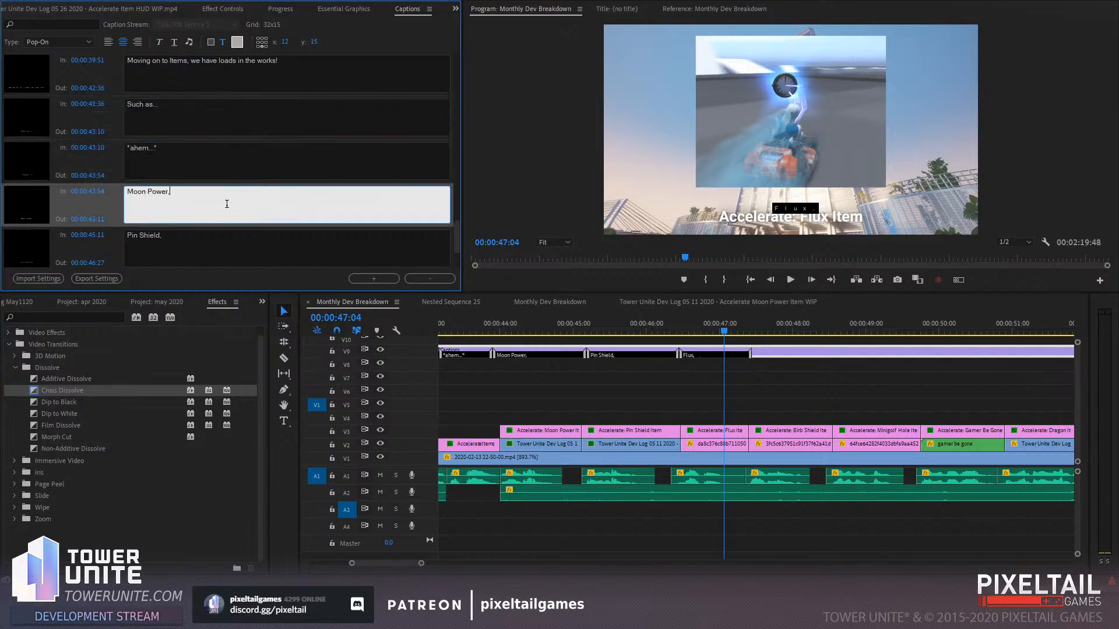
pyautogui.scroll(-3, 226, 207)
pyautogui.click(210, 167)
pyautogui.click(215, 204)
# Add a caption reading "Birb Shield," after "Flux," and extend it to end at 00:00:48:33
pyautogui.click(392, 280)
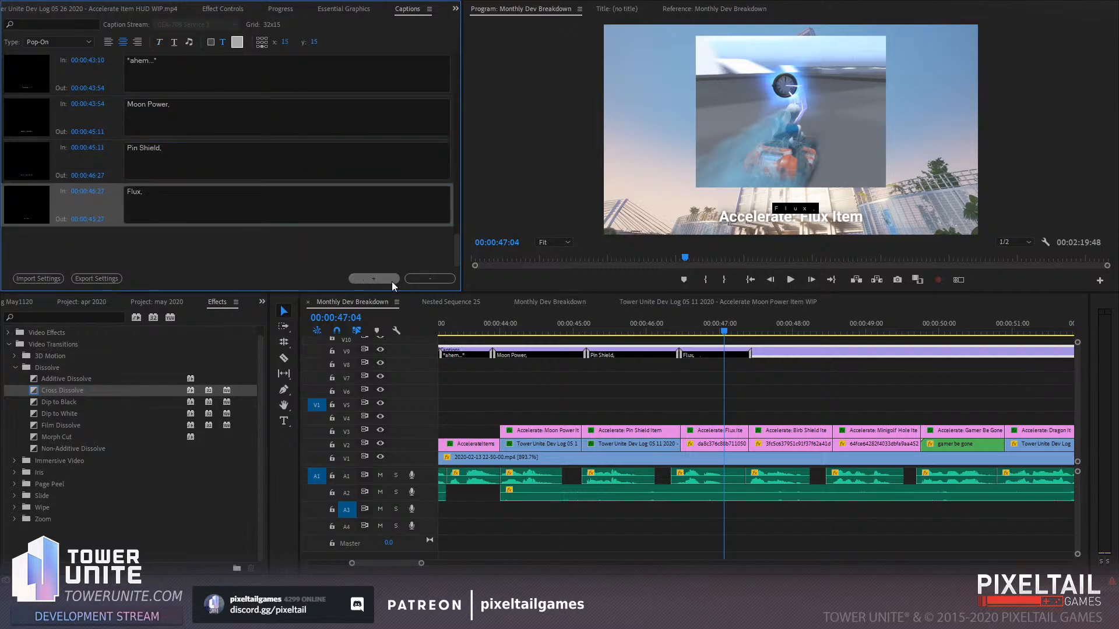
pyautogui.click(696, 331)
pyautogui.press('space')
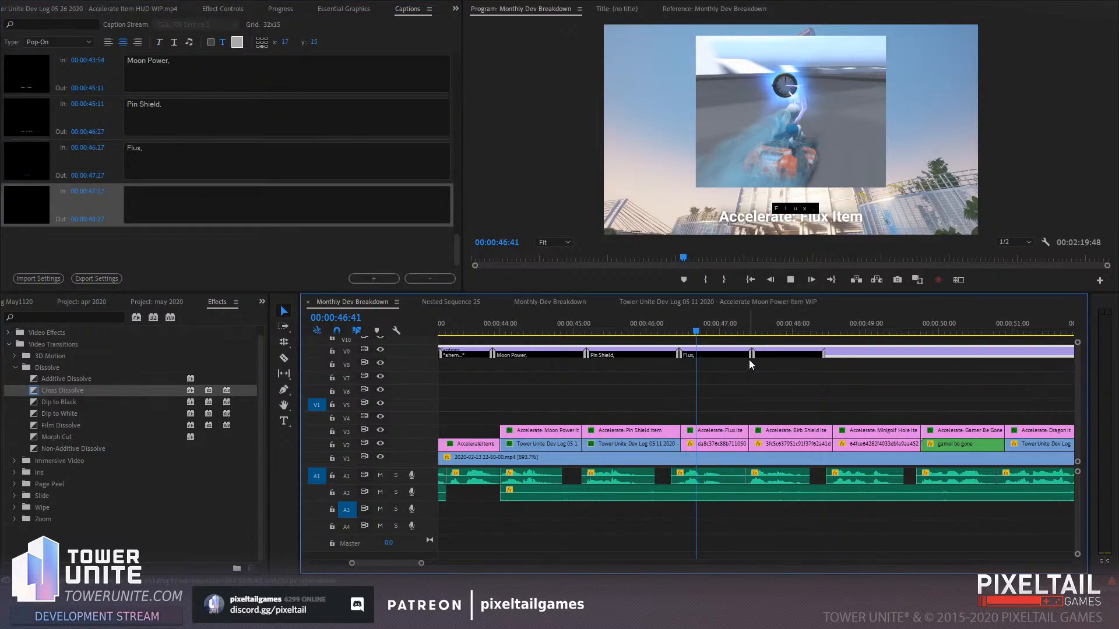
pyautogui.click(752, 333)
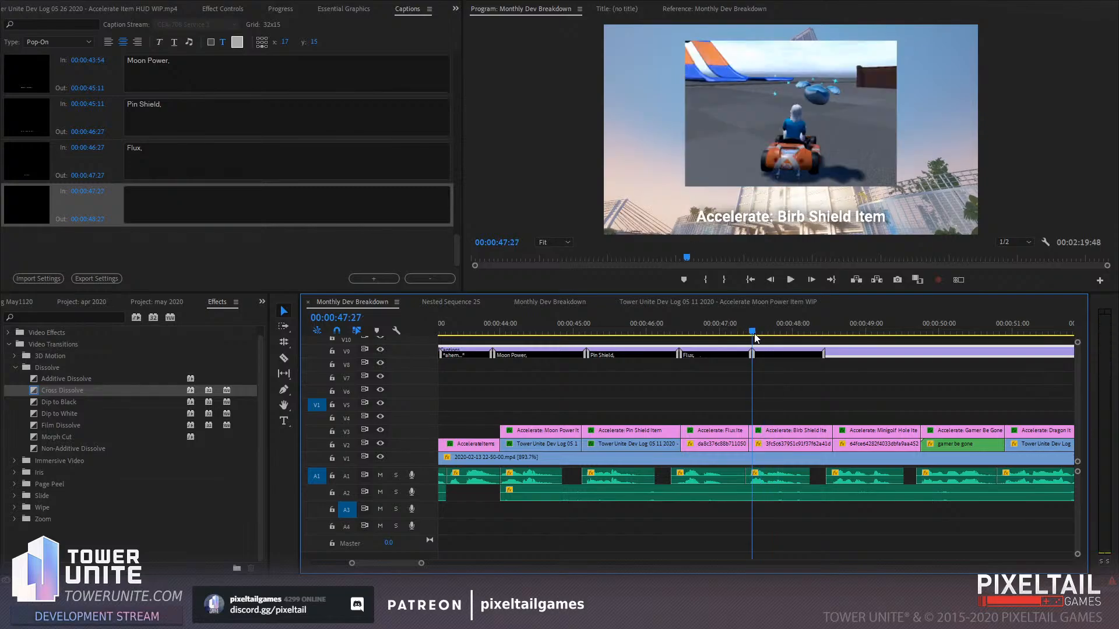
pyautogui.click(225, 203)
pyautogui.write('Bir')
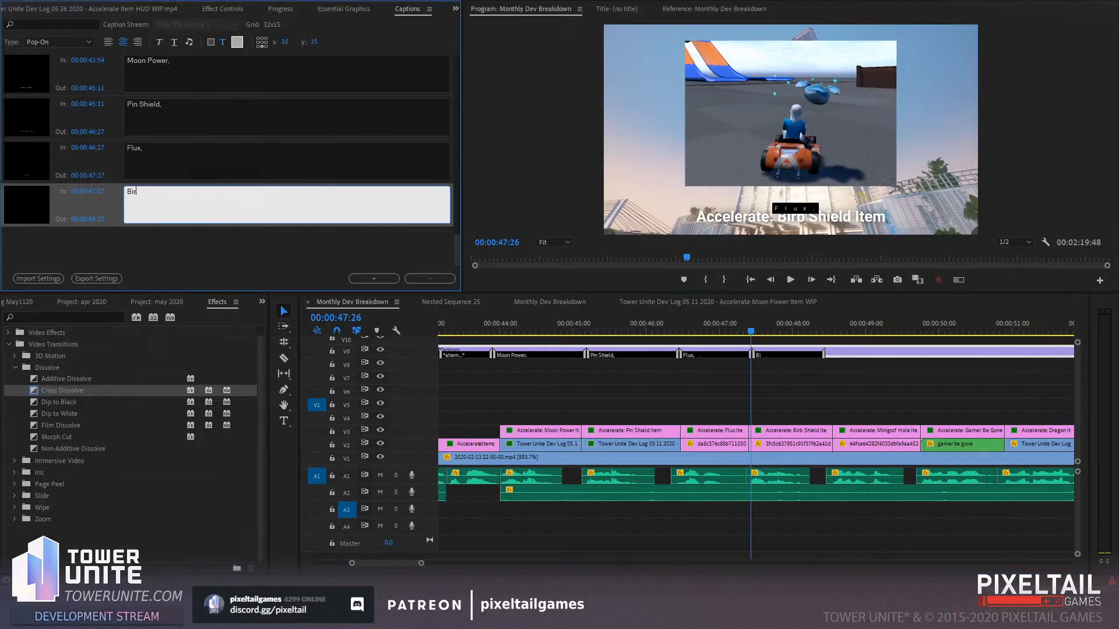
pyautogui.write('b Shield,')
pyautogui.moveTo(817, 330); pyautogui.dragTo(829, 354)
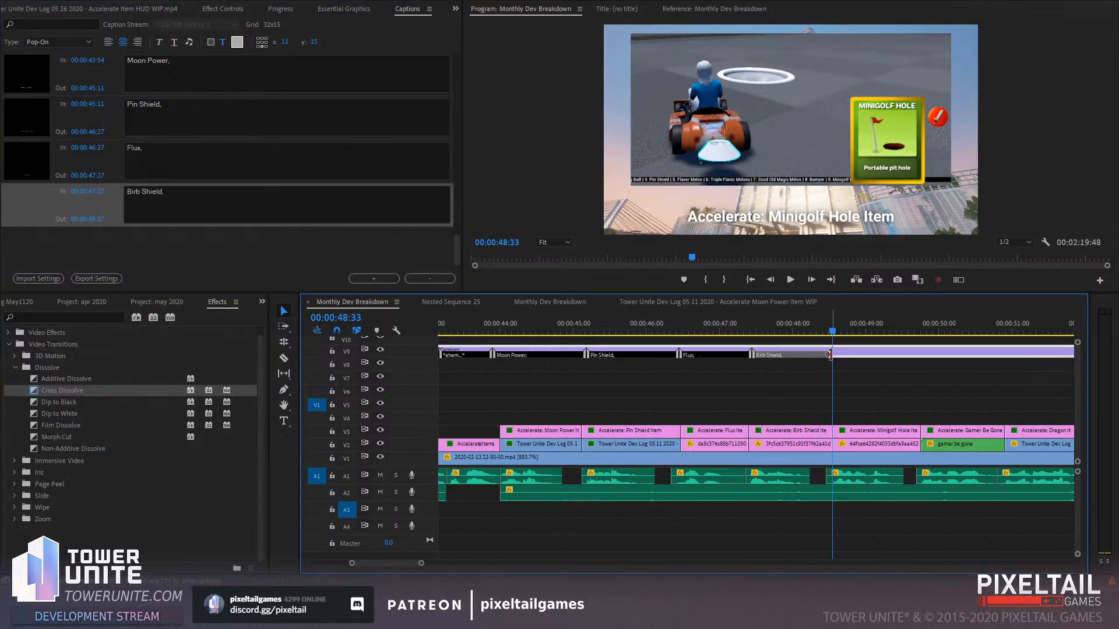
# Add a blank caption after "Birb Shield,", play the Minigolf Hole narration, and extend the caption to end at 00:00:49:46
pyautogui.click(361, 277)
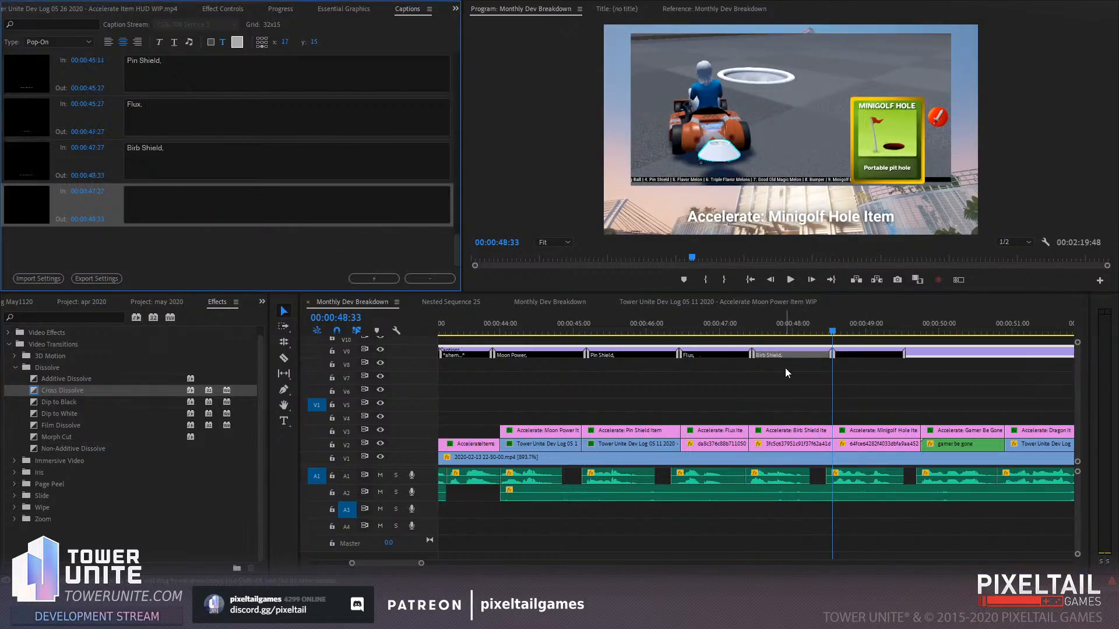
pyautogui.click(862, 392)
pyautogui.press('space')
pyautogui.scroll(-4, 832, 386)
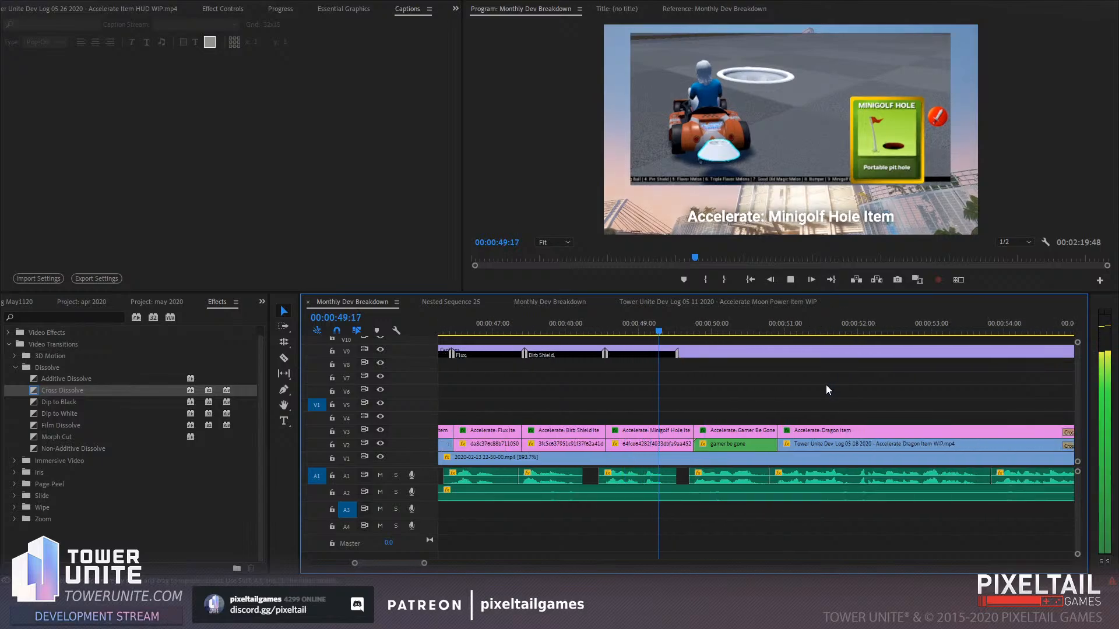
pyautogui.press('space')
pyautogui.click(694, 331)
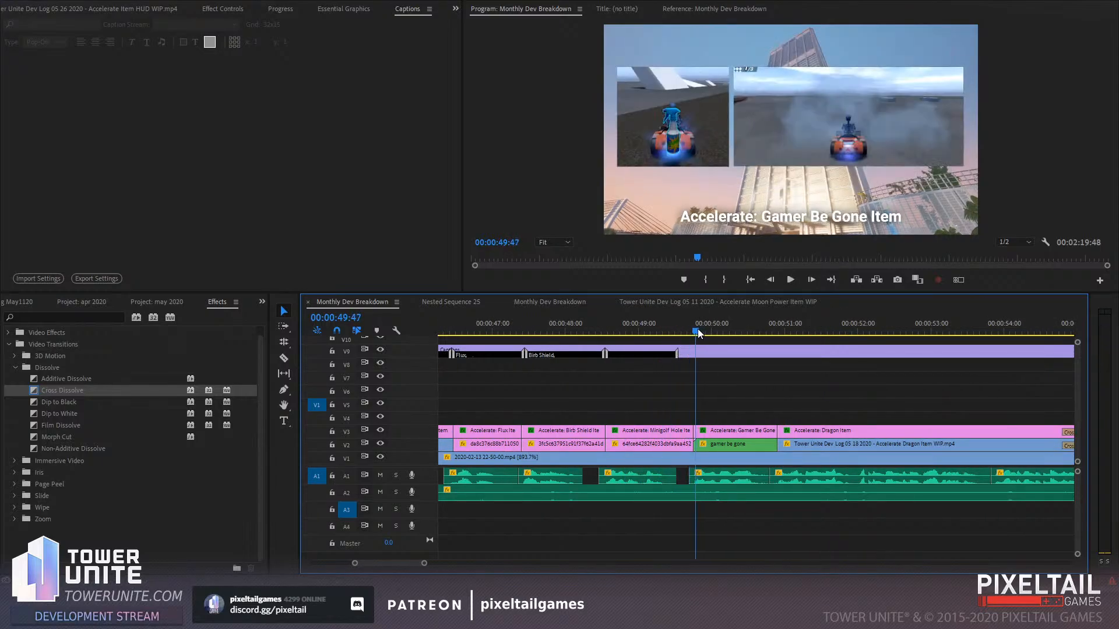
pyautogui.click(679, 354)
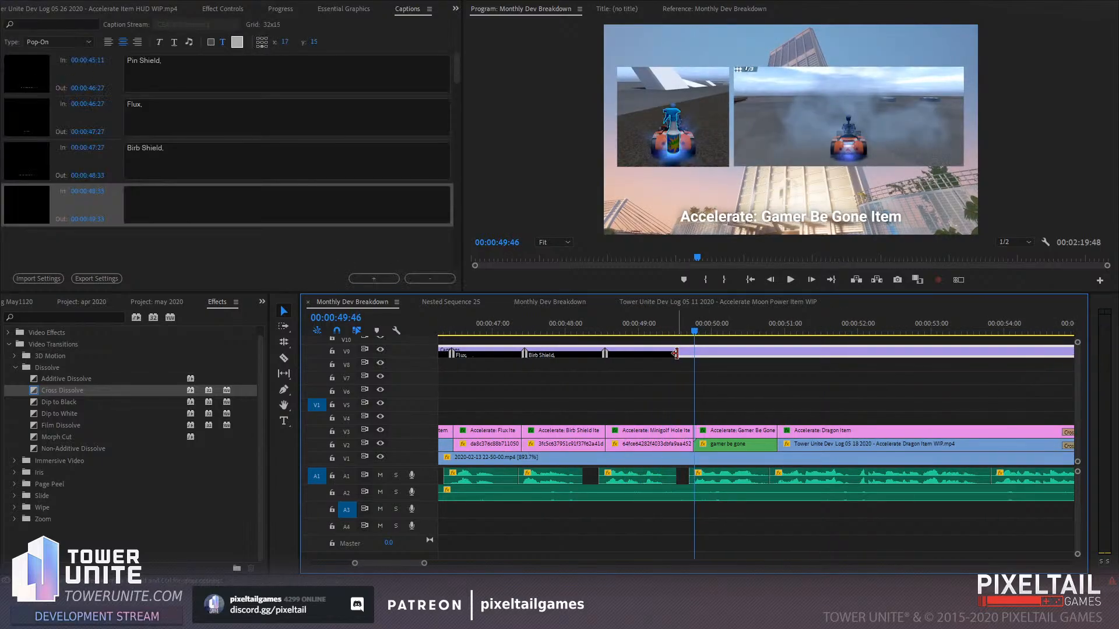
pyautogui.moveTo(678, 354); pyautogui.dragTo(693, 355)
pyautogui.click(231, 202)
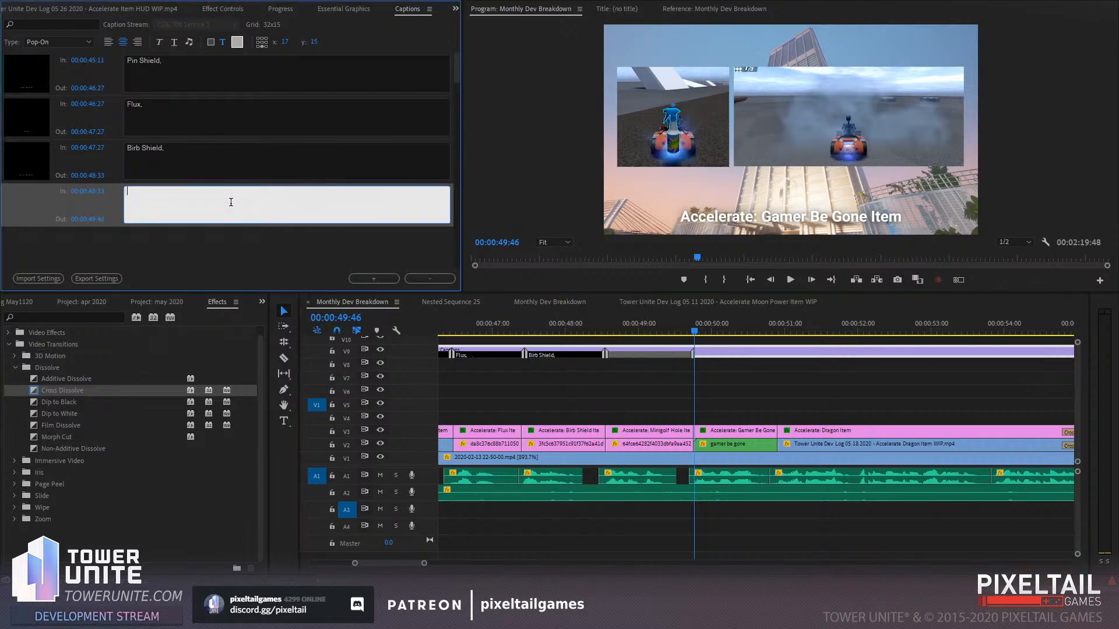
pyautogui.write('Minigolf G')
pyautogui.hotkey('ctrl', 'z')
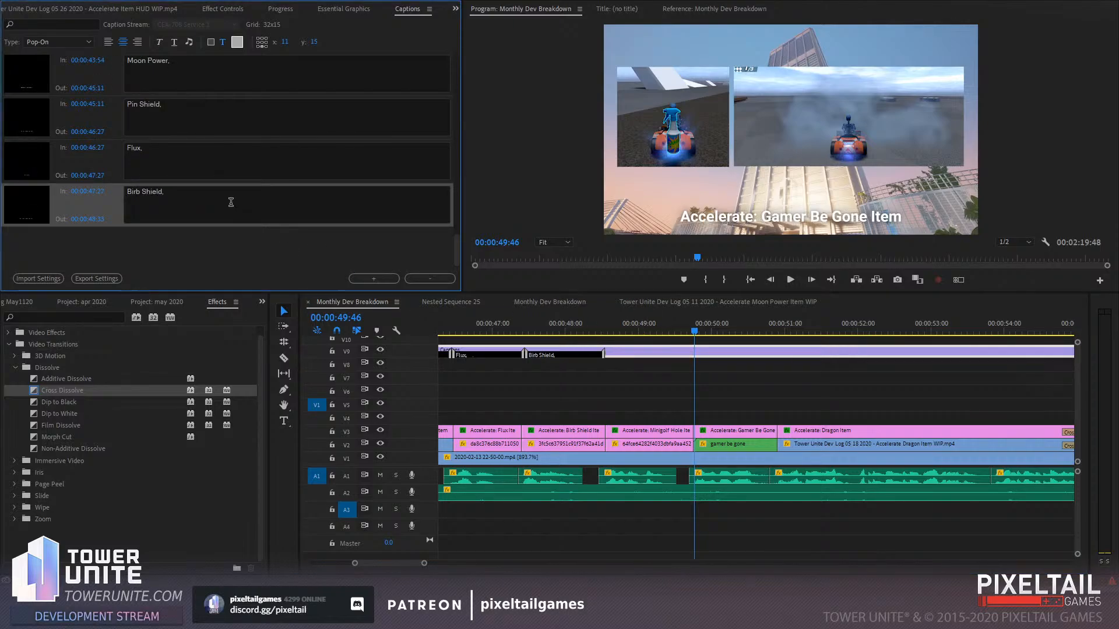
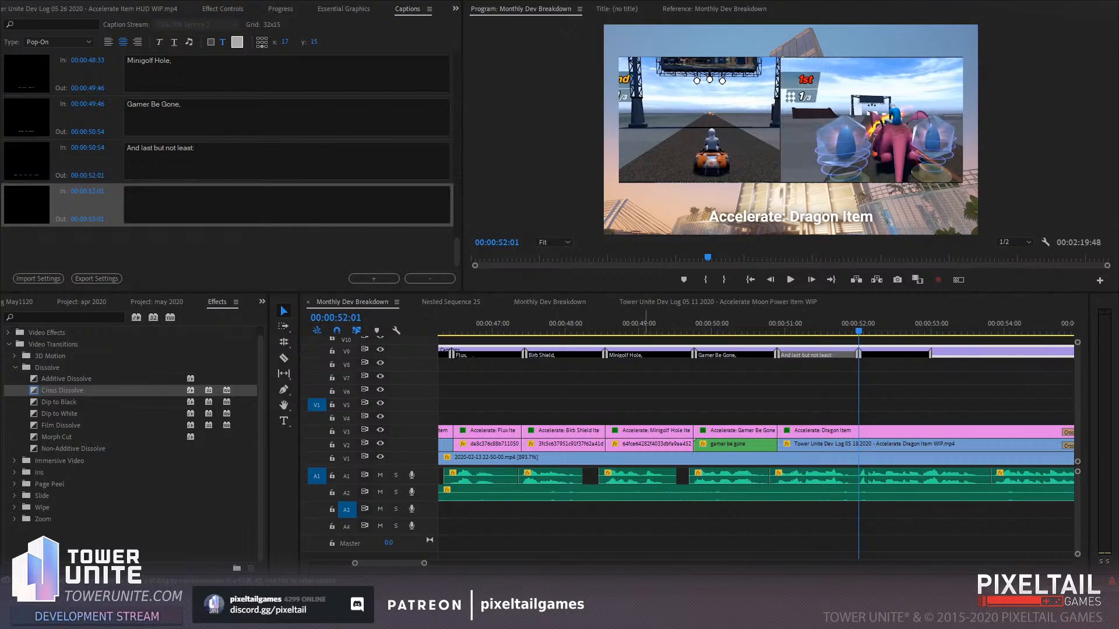
# Enter "The Combustible Dragon Item!" in the blank caption after "And last but not least:"
pyautogui.click(862, 387)
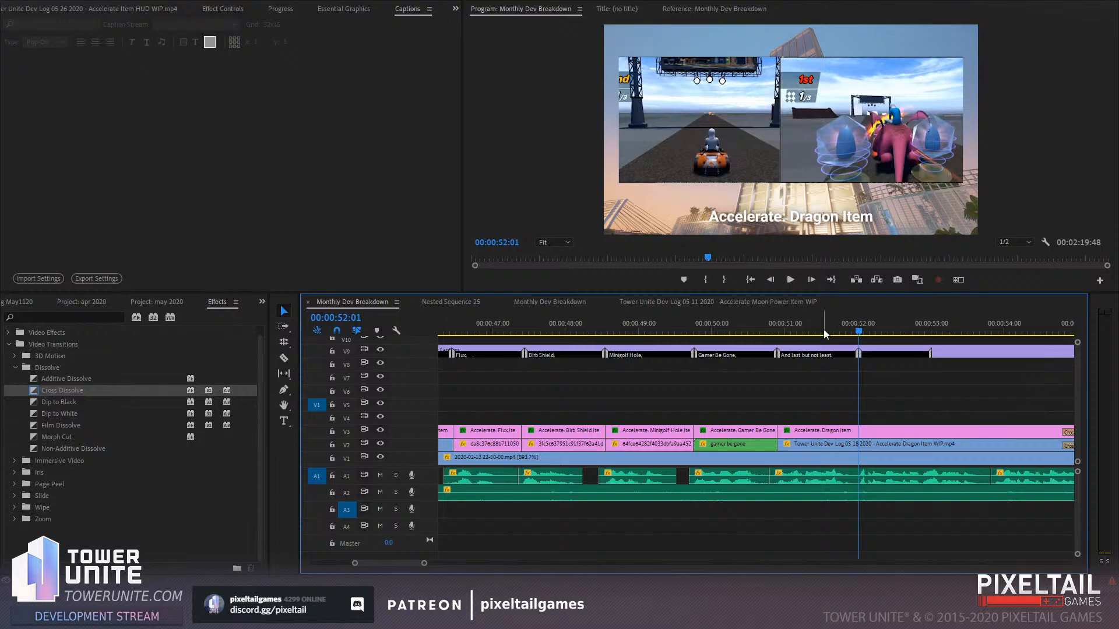
pyautogui.click(976, 353)
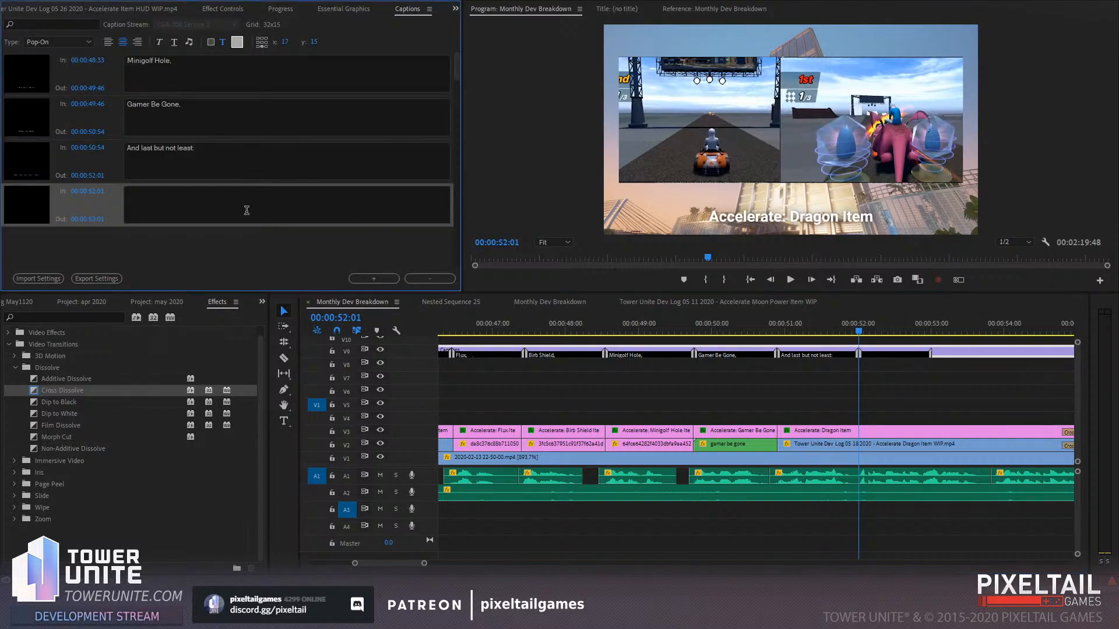
pyautogui.click(242, 210)
pyautogui.write('the')
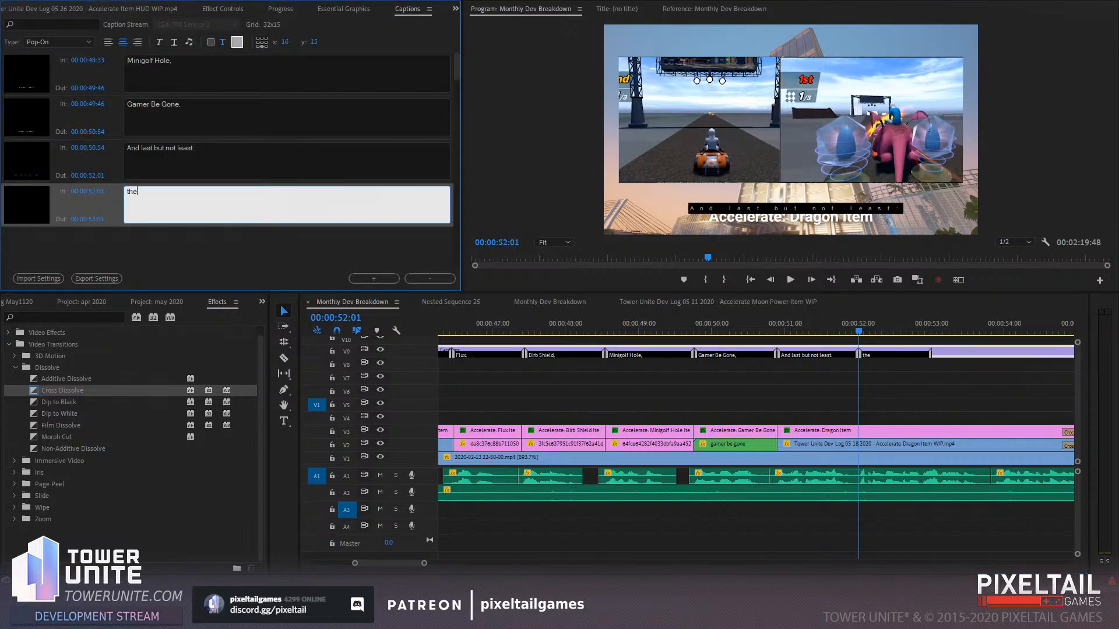
pyautogui.write('The Combustible Dragon Item!')
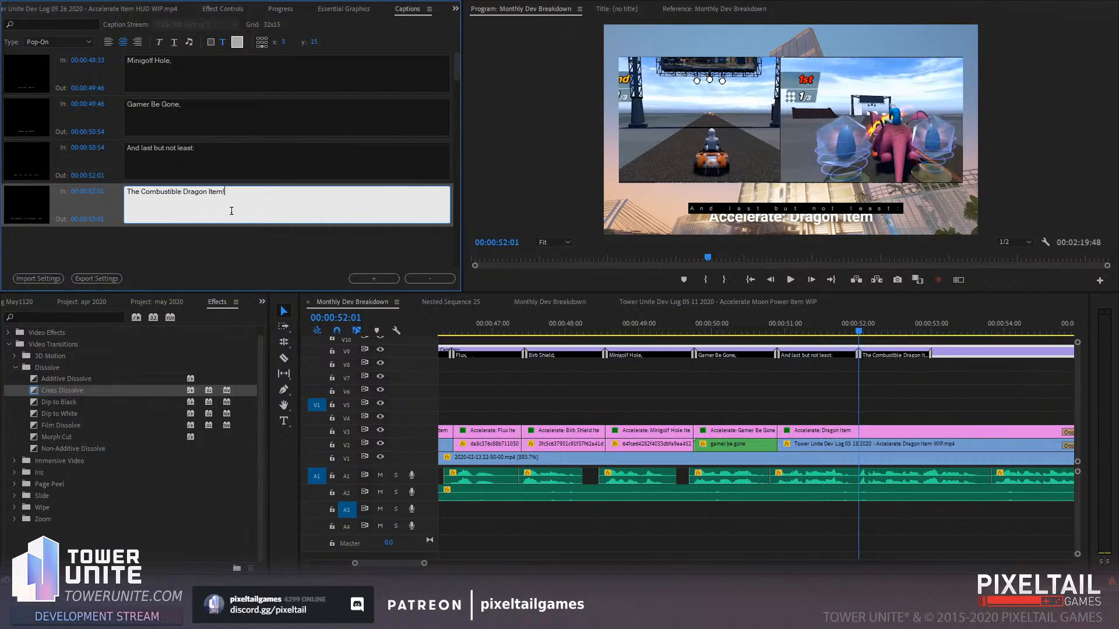
# Replay the Dragon Item narration and extend "The Combustible Dragon Item!" caption to end at 00:00:53:52
pyautogui.click(857, 335)
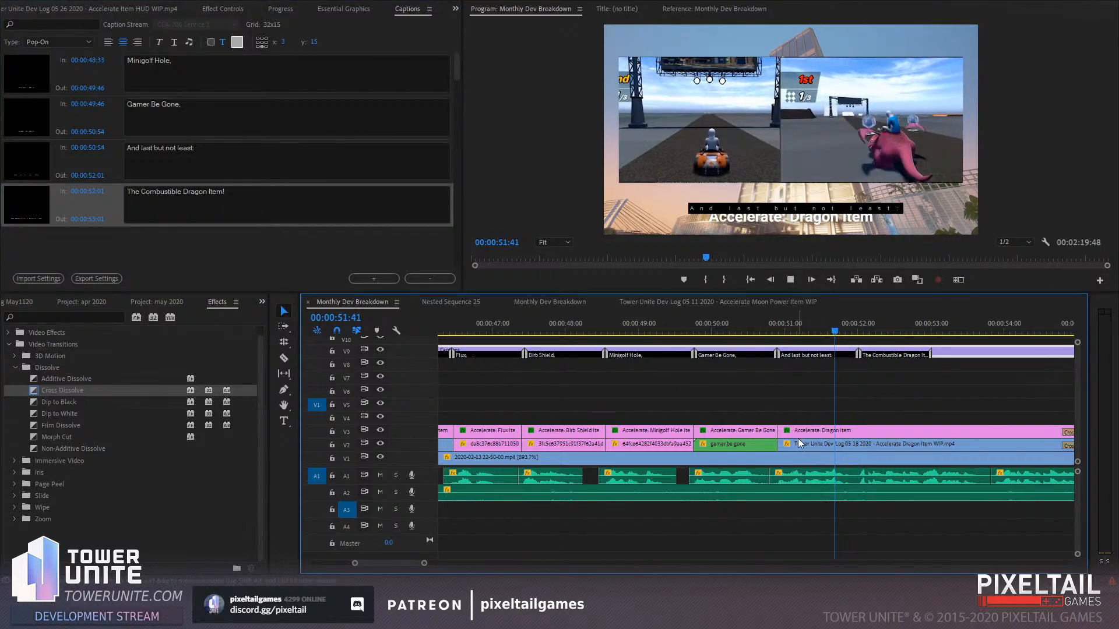
pyautogui.scroll(-2, 774, 417)
pyautogui.press('space')
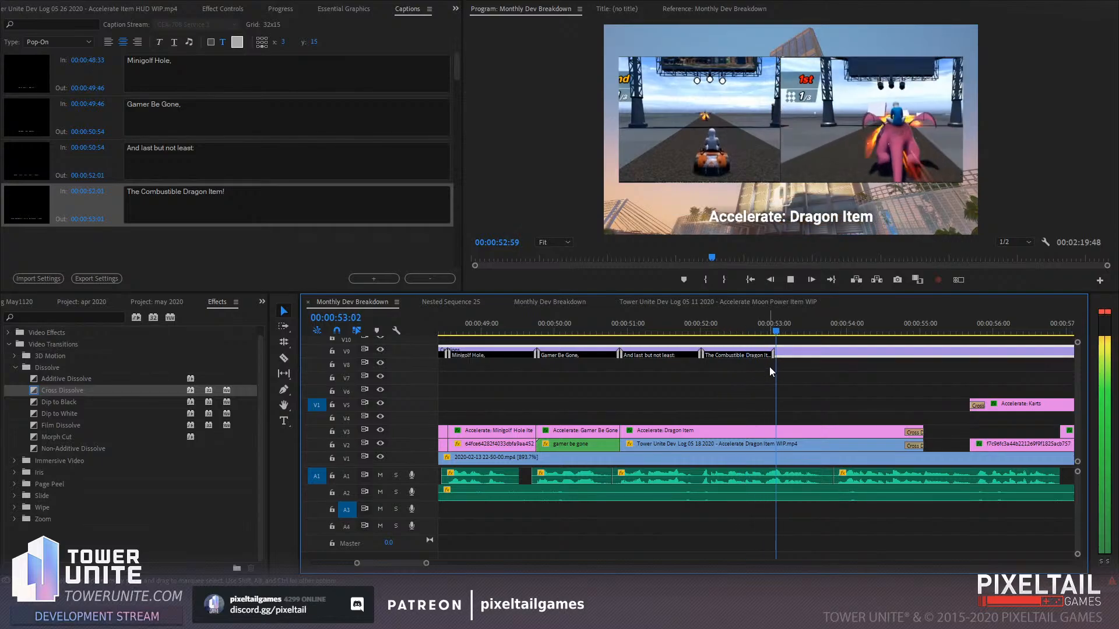
pyautogui.moveTo(772, 355); pyautogui.dragTo(833, 353)
pyautogui.hotkey('ctrl', 'z')
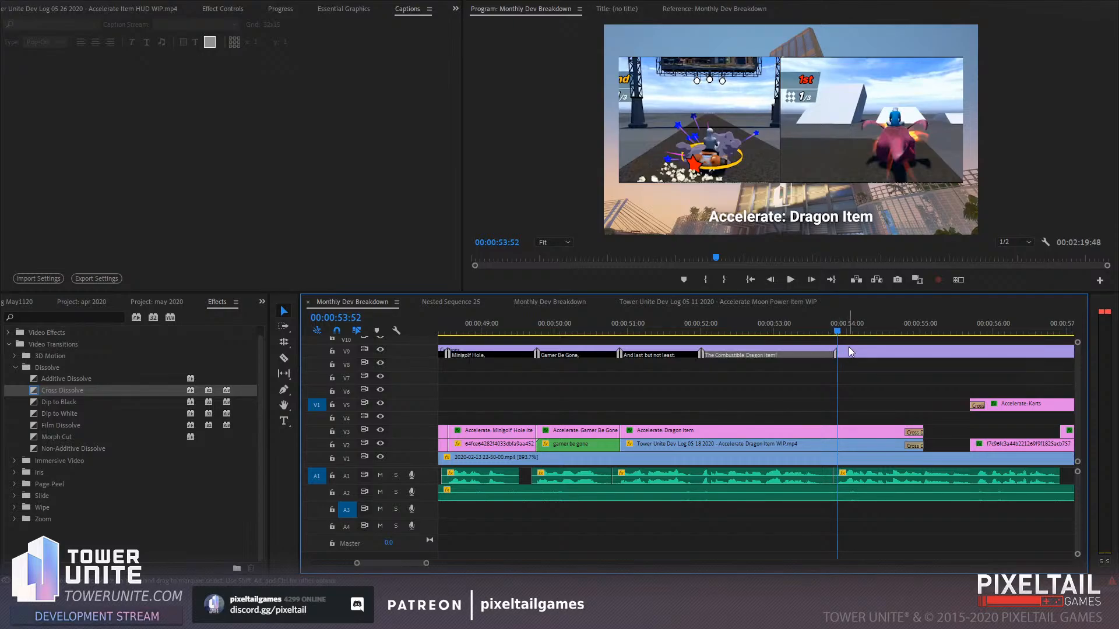
pyautogui.click(854, 350)
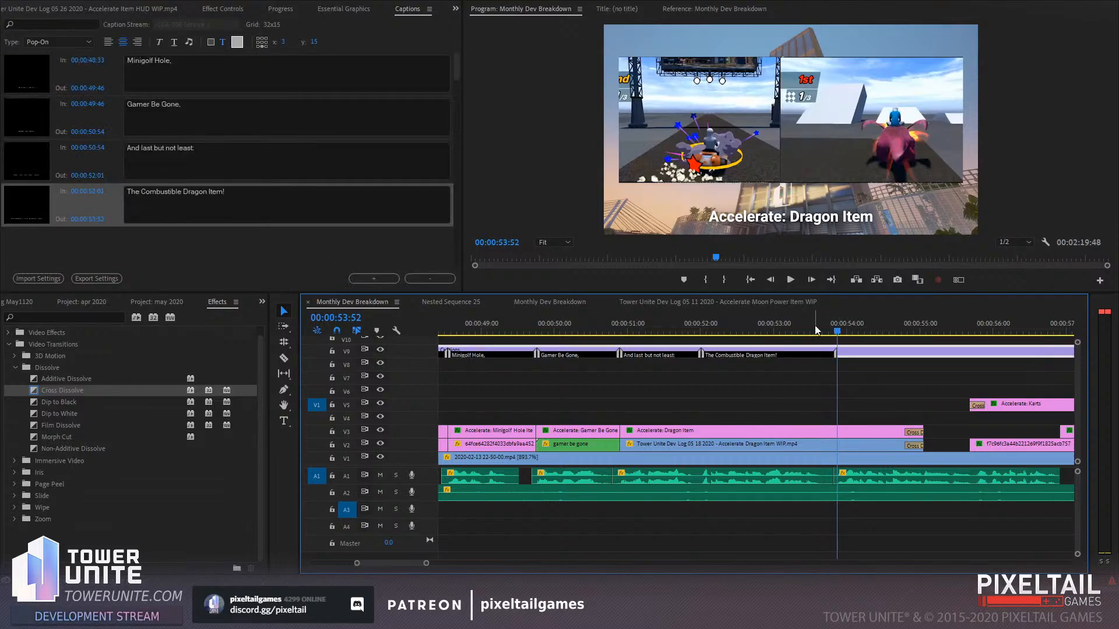
# Add a blank caption after "The Combustible Dragon Item!", play the following narration, and extend the caption to end at 00:00:55:41
pyautogui.click(390, 277)
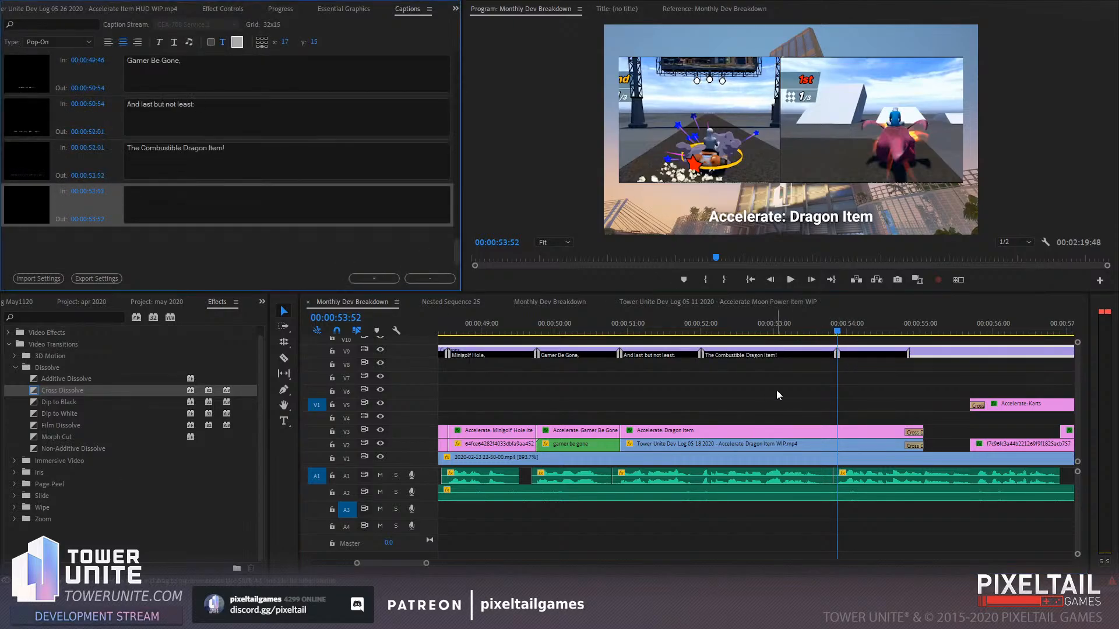
pyautogui.click(768, 331)
pyautogui.press('Left')
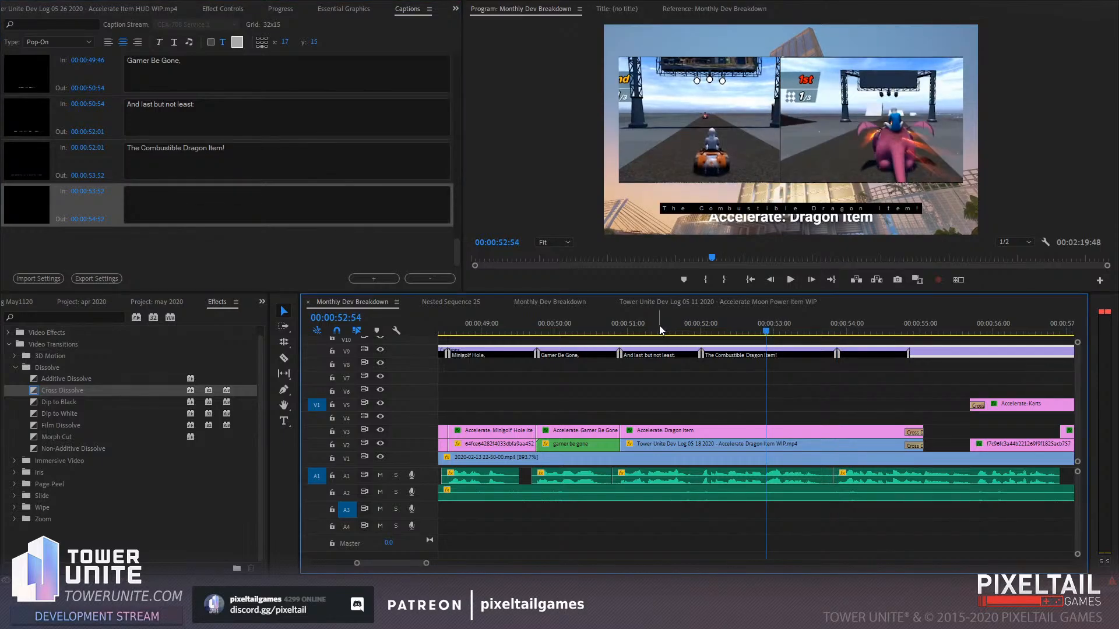
pyautogui.click(575, 331)
pyautogui.press('space')
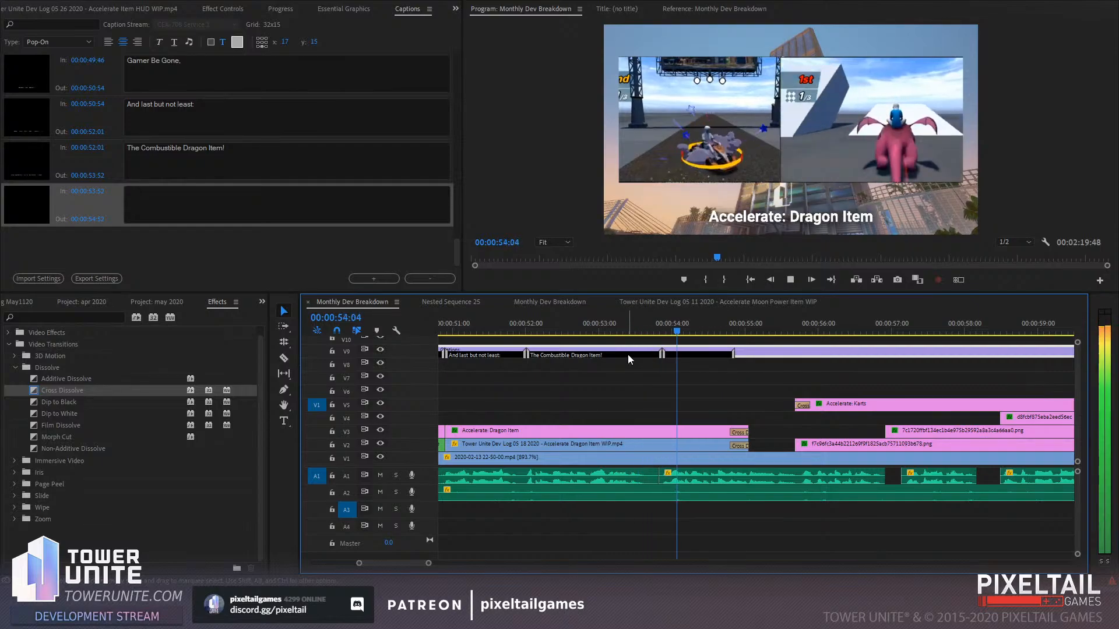
pyautogui.press('space')
pyautogui.moveTo(733, 354); pyautogui.dragTo(793, 354)
pyautogui.press('space')
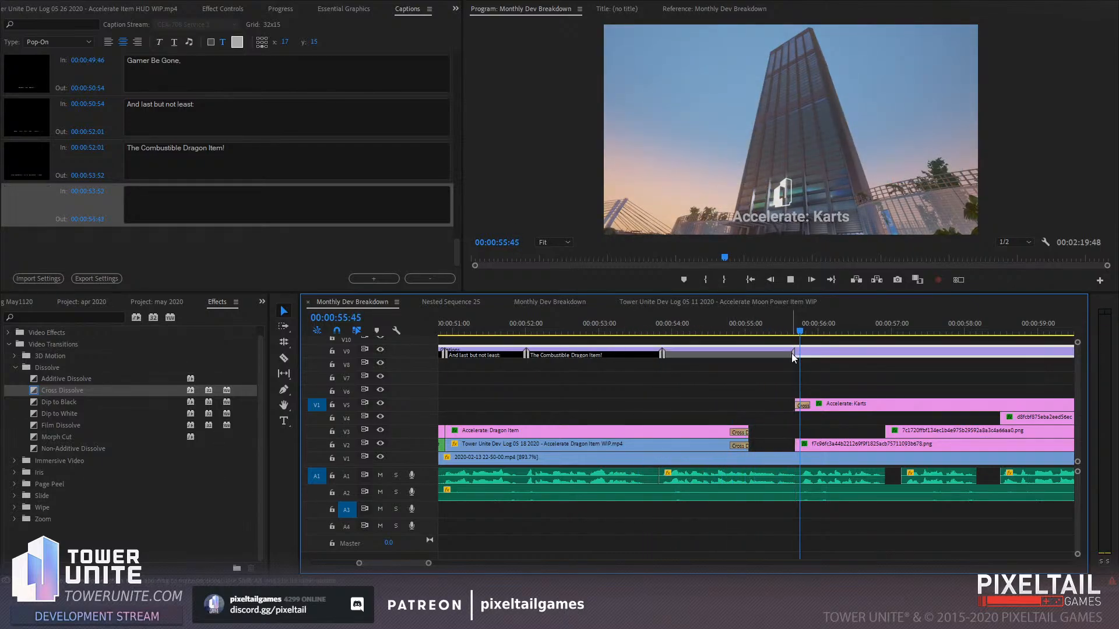
# Enter "We've also got some kart models being worked on," in the blank caption after "The Combustible Dragon Item!"
pyautogui.click(737, 330)
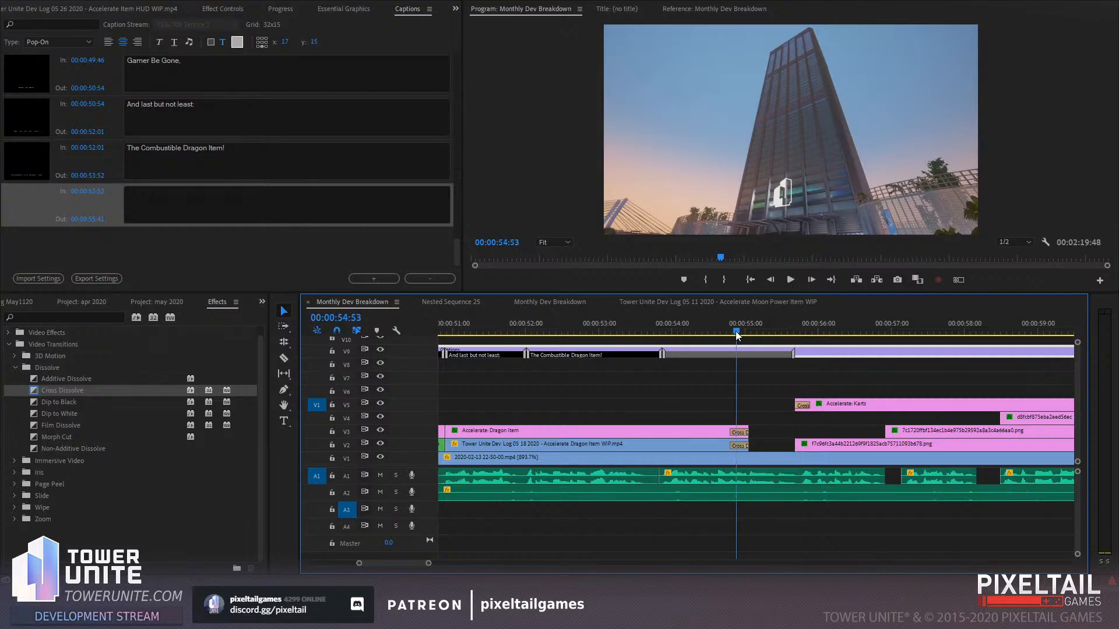
pyautogui.click(205, 212)
pyautogui.write("We've also ")
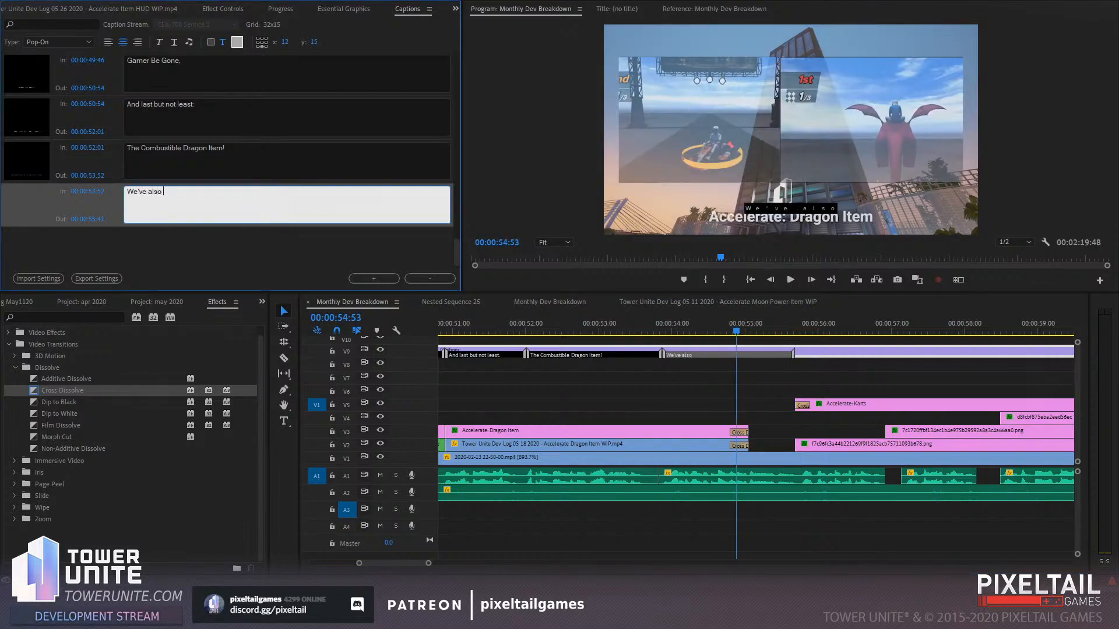
pyautogui.write('got some kart mode')
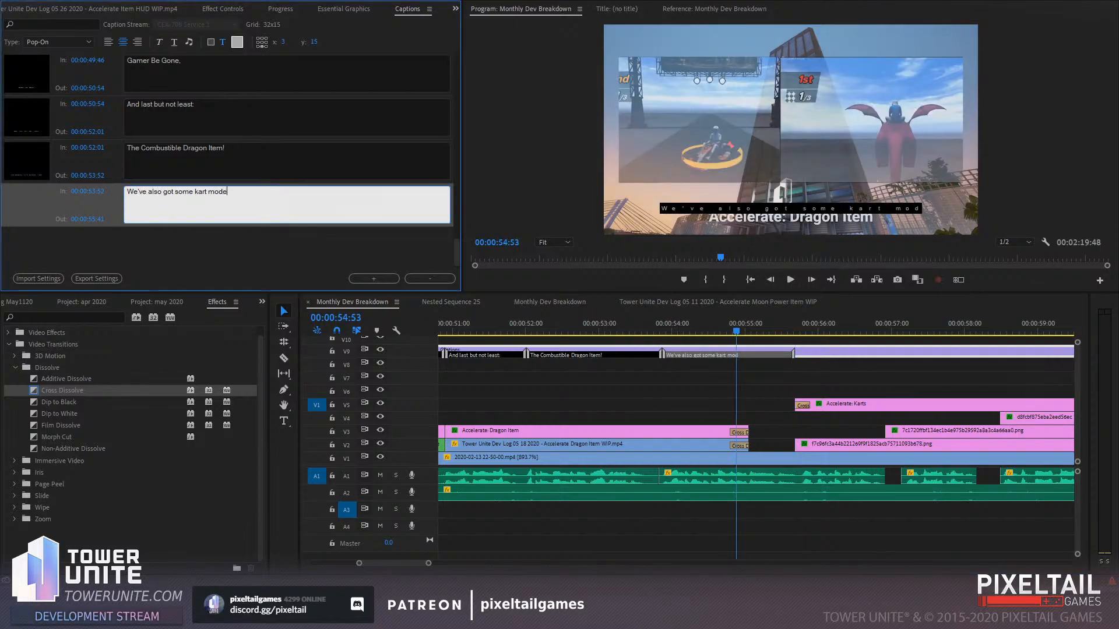
pyautogui.write('ls being worked on,')
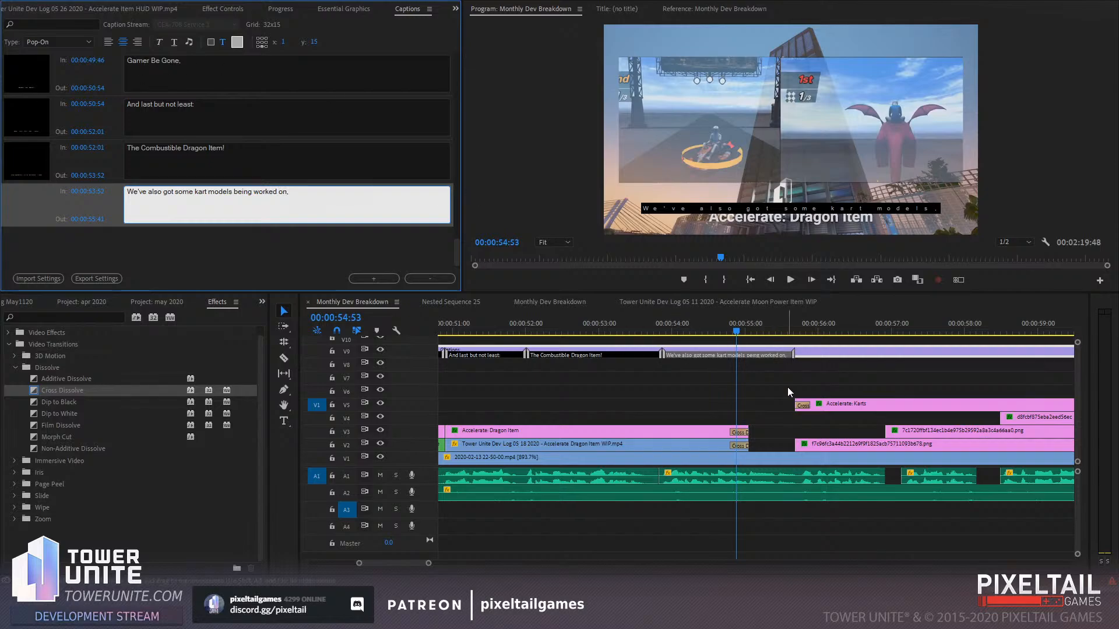
pyautogui.click(788, 388)
# Add a caption reading "like this Taxi kart," after the kart models caption
pyautogui.click(803, 326)
pyautogui.click(809, 352)
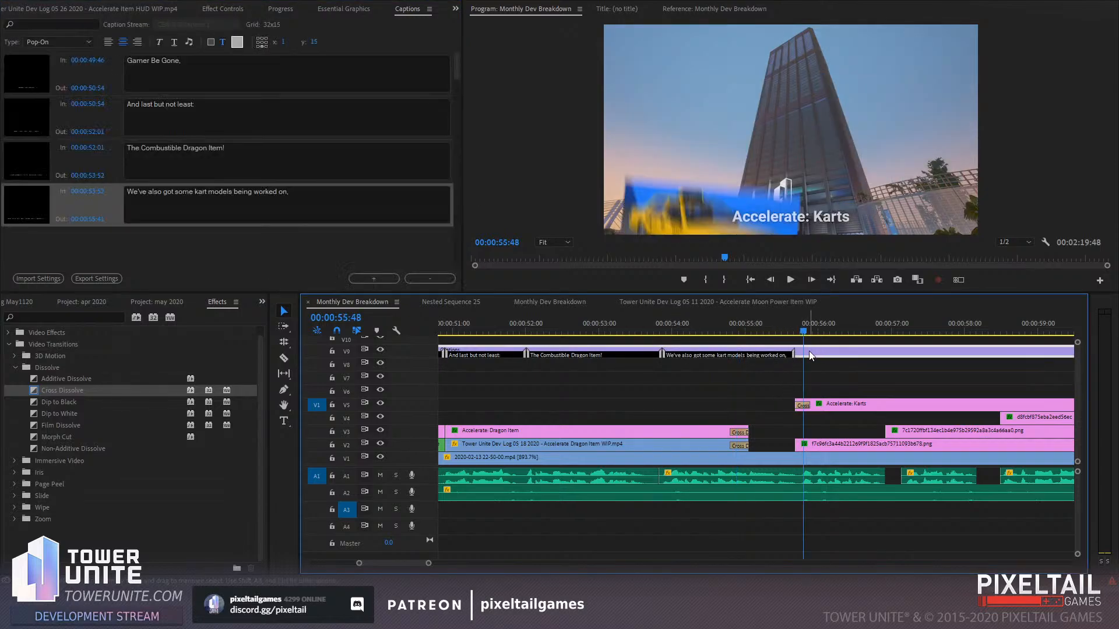
pyautogui.click(389, 279)
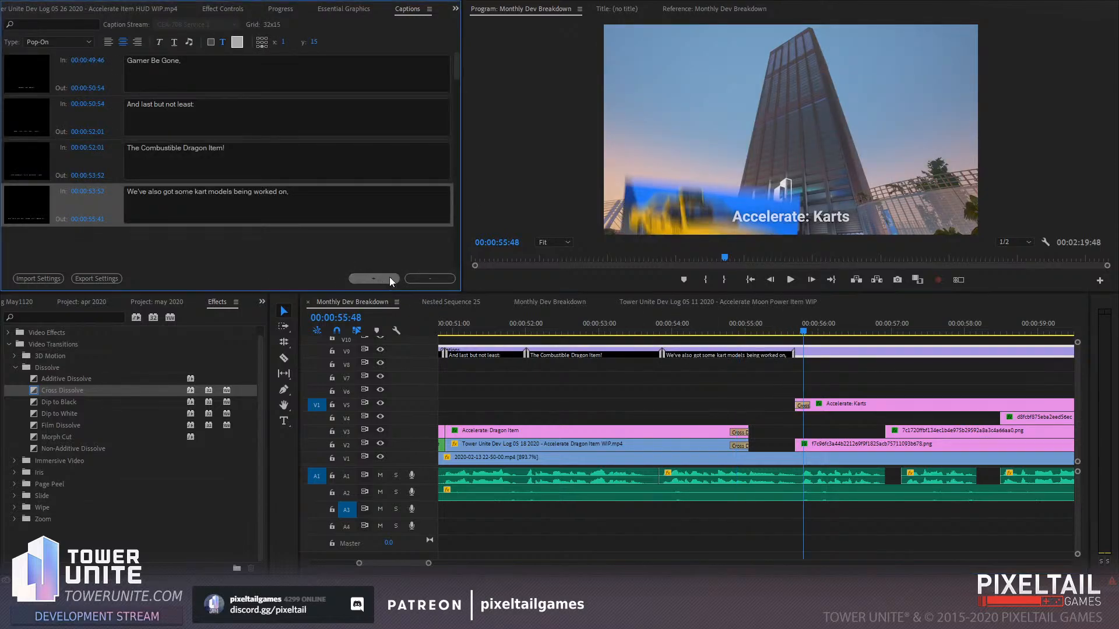
pyautogui.click(272, 220)
pyautogui.write('like this Taxi kart,')
# Play the Taxi kart narration and extend the "like this Taxi kart," caption to end at 00:00:57:13
pyautogui.click(872, 395)
pyautogui.press('space')
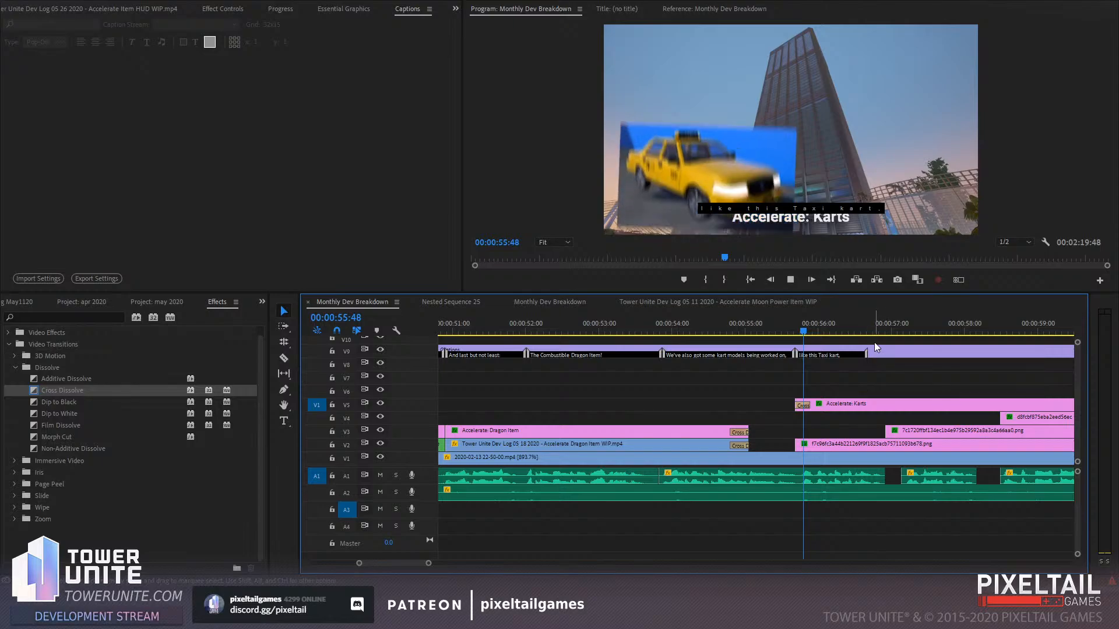
pyautogui.press('space')
pyautogui.moveTo(866, 354); pyautogui.dragTo(899, 353)
pyautogui.press('space')
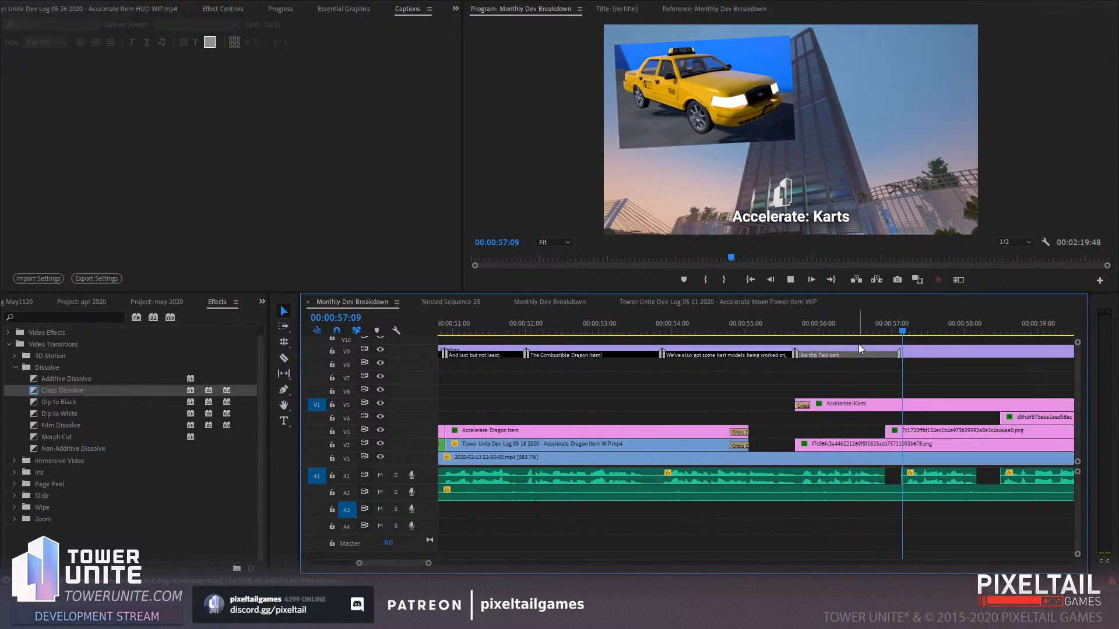
pyautogui.click(906, 319)
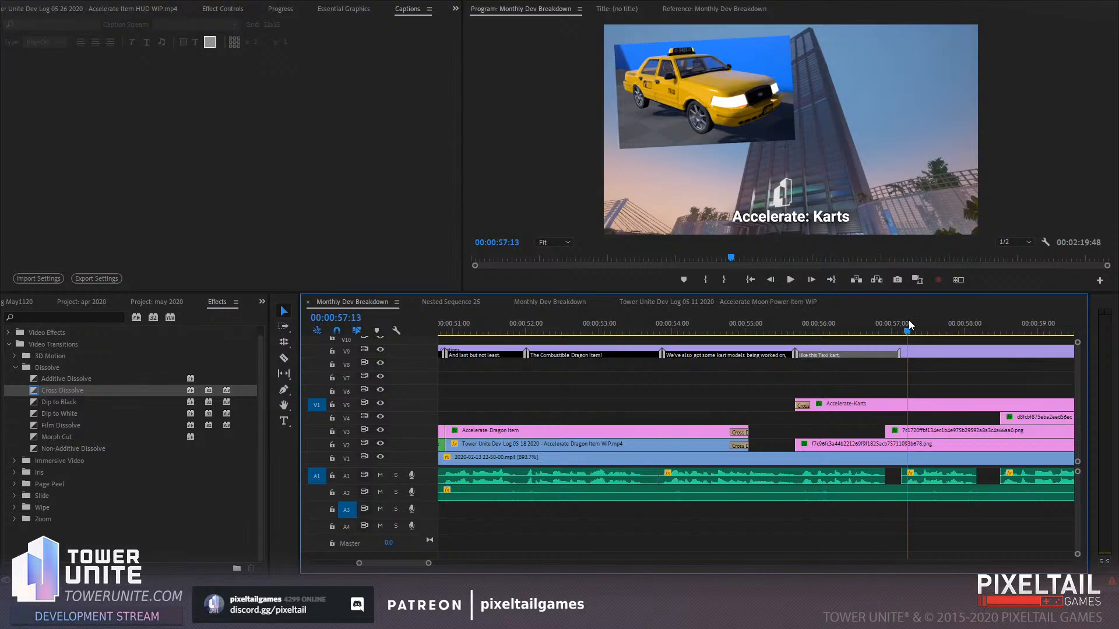
pyautogui.moveTo(899, 354); pyautogui.dragTo(907, 354)
pyautogui.doubleClick(868, 354)
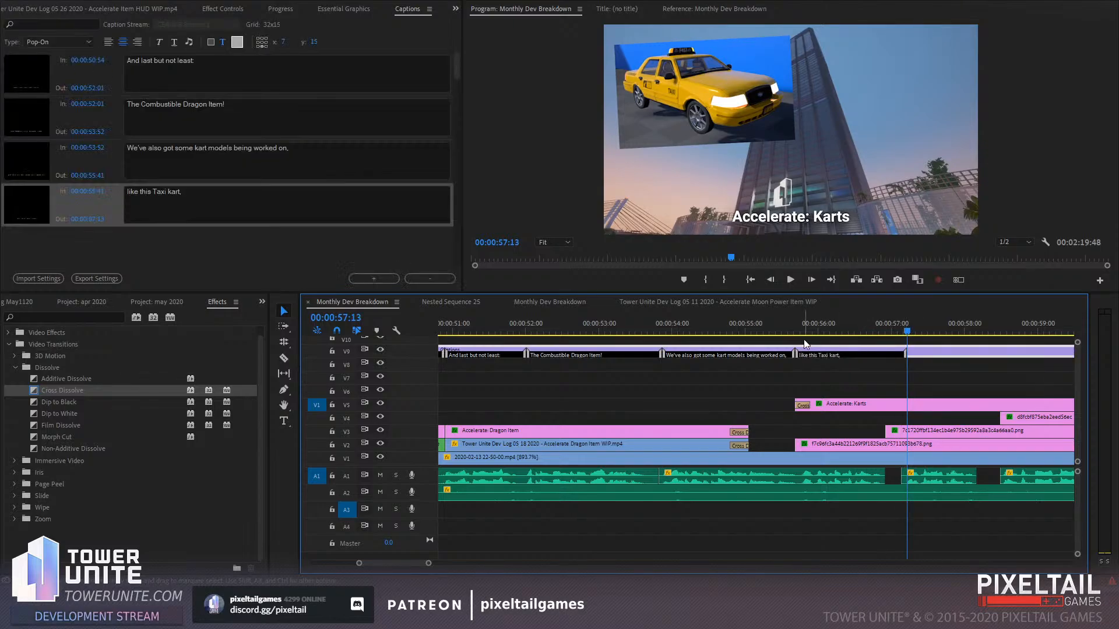
# Add a caption reading "this Police kart," after the Taxi caption and extend it to end at 00:00:58:31
pyautogui.click(374, 279)
pyautogui.click(207, 207)
pyautogui.write('this Police kart,')
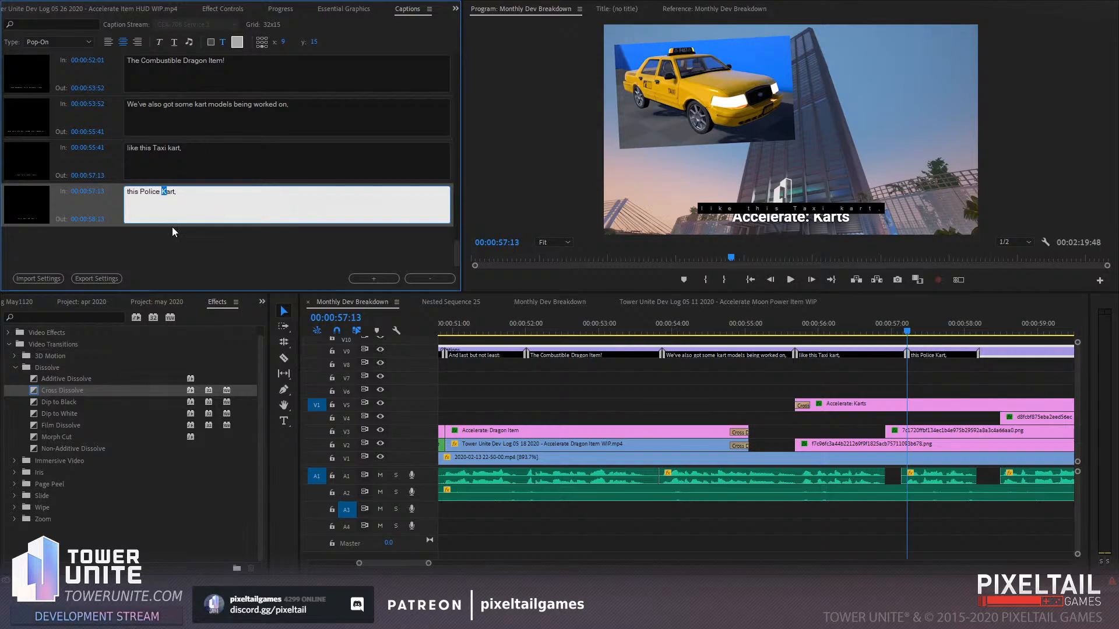
pyautogui.click(807, 392)
pyautogui.scroll(-2, 813, 387)
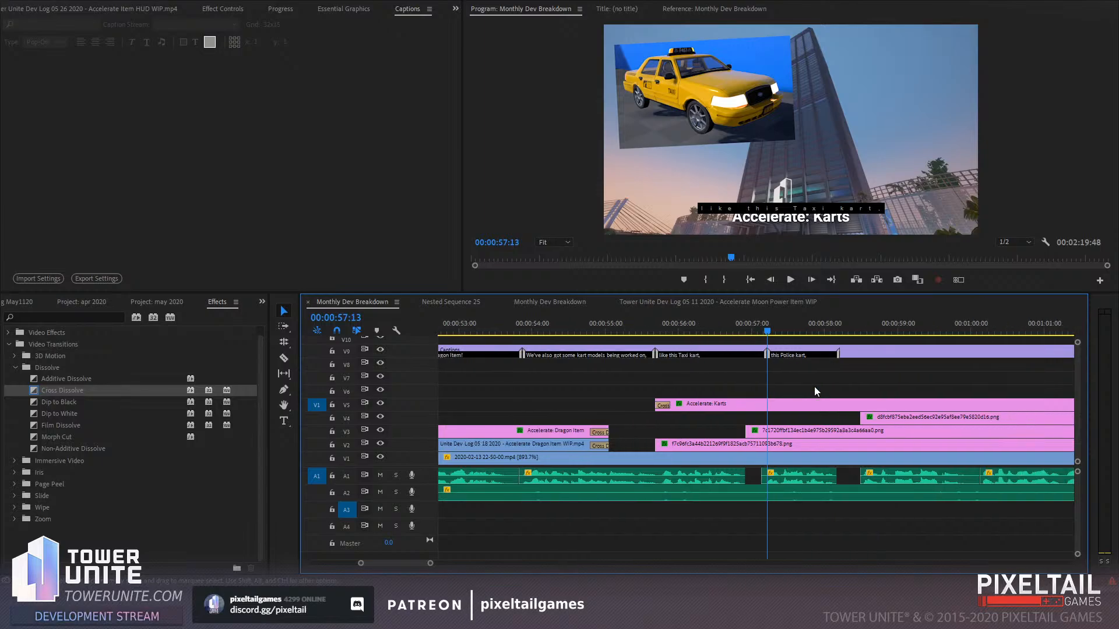
pyautogui.moveTo(840, 354)
pyautogui.mouseDown()
pyautogui.moveTo(855, 352)
pyautogui.moveTo(865, 319)
pyautogui.moveTo(861, 353)
pyautogui.mouseUp()
pyautogui.press('space')
pyautogui.scroll(-2, 841, 359)
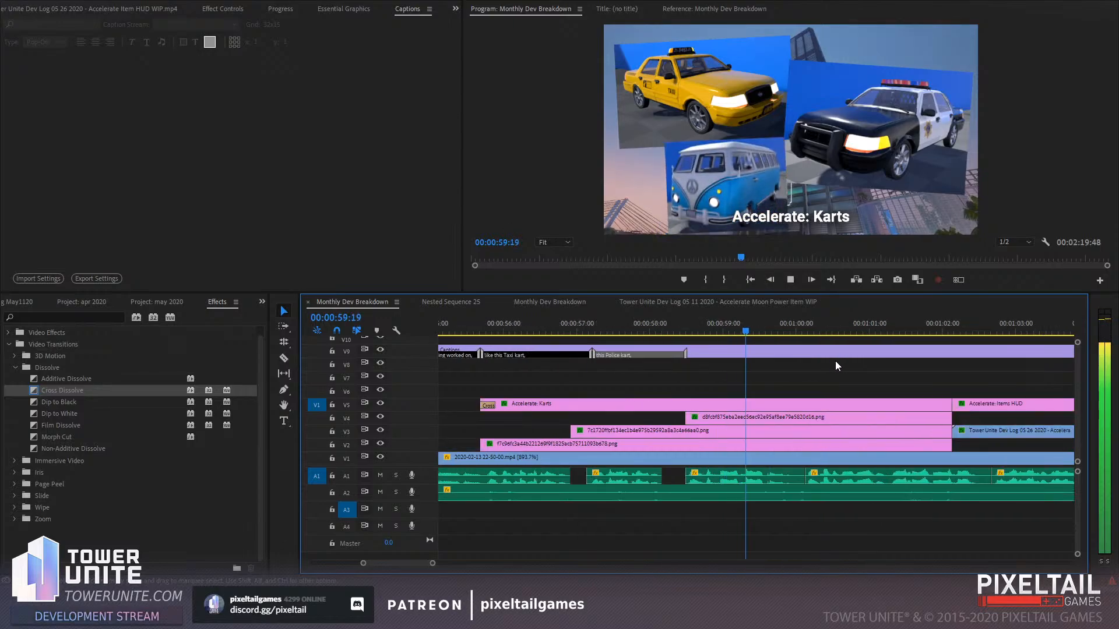
# Add a caption reading "and the Flower Power kart." after the Police kart caption
pyautogui.click(704, 338)
pyautogui.doubleClick(705, 351)
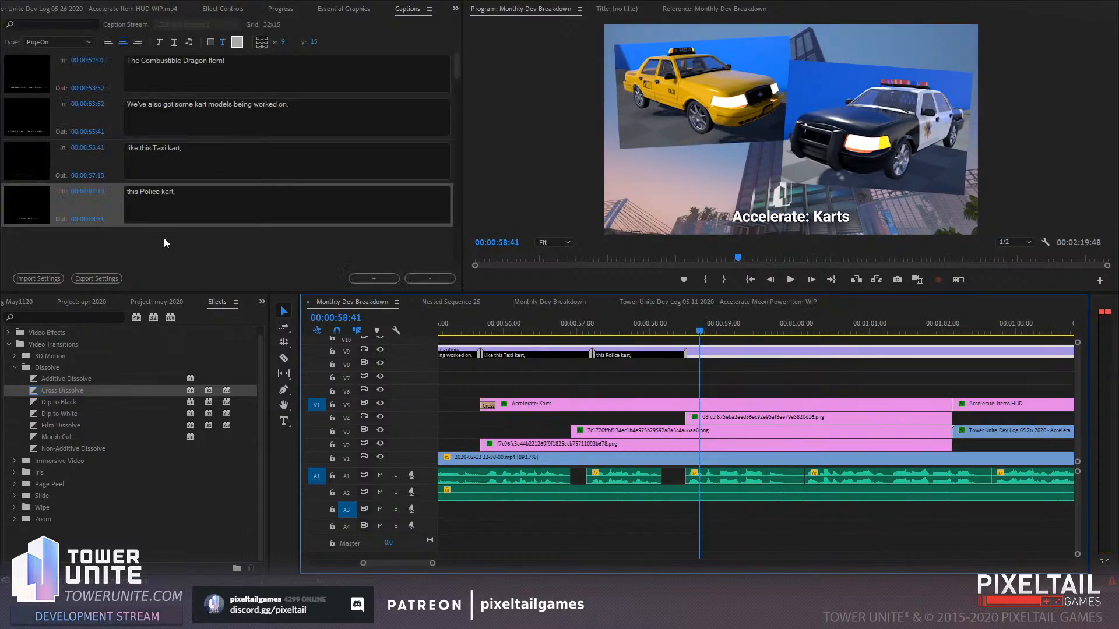
pyautogui.click(379, 283)
pyautogui.click(155, 216)
pyautogui.write('and t')
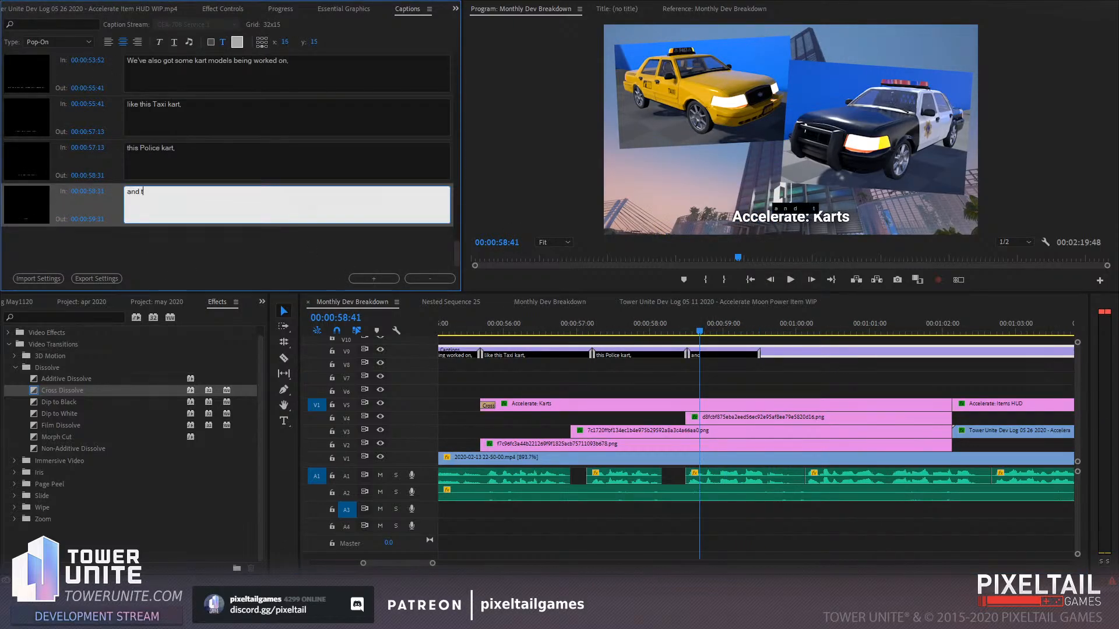
pyautogui.write('he Flower Power kart.')
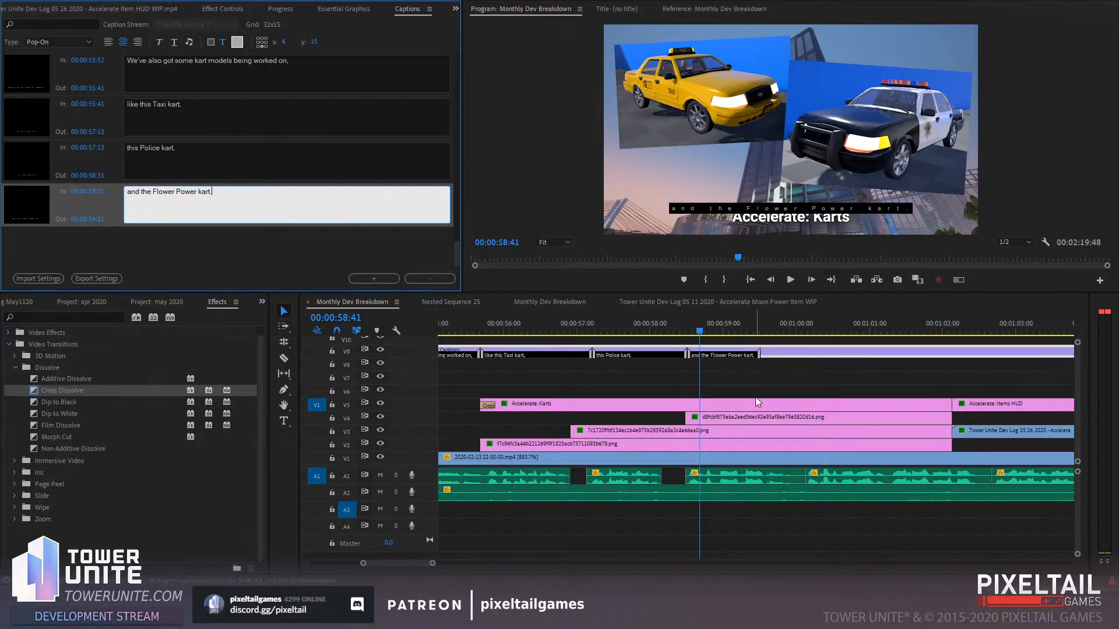
# Play the Flower Power kart narration and extend its caption to end at 00:01:00:10
pyautogui.click(755, 365)
pyautogui.press('space')
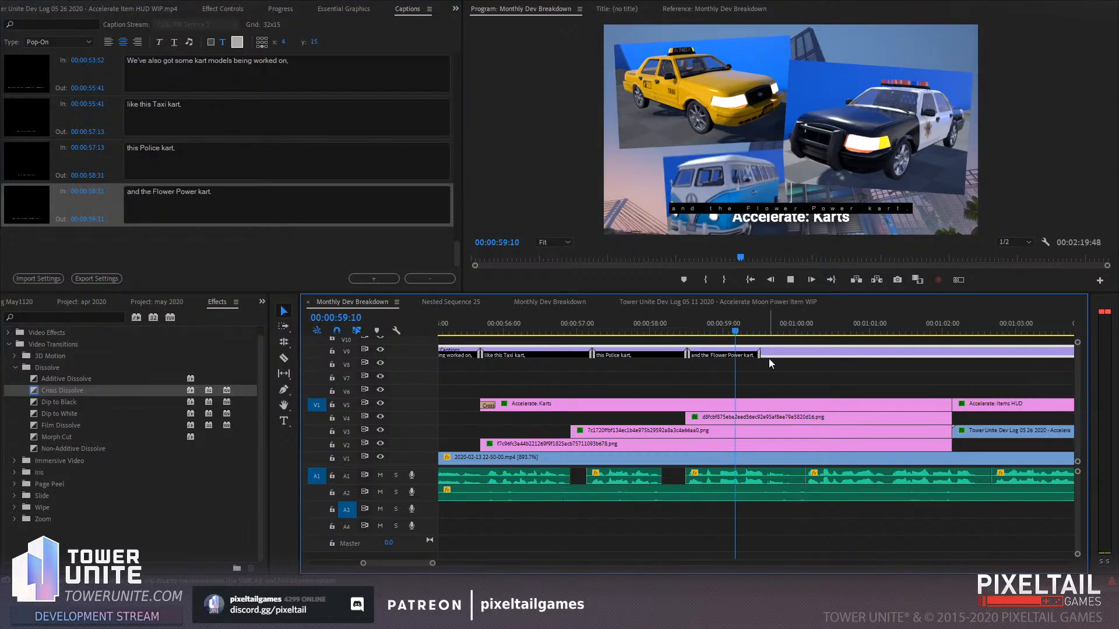
pyautogui.moveTo(759, 354); pyautogui.dragTo(809, 354)
pyautogui.press('space')
pyautogui.press('space')
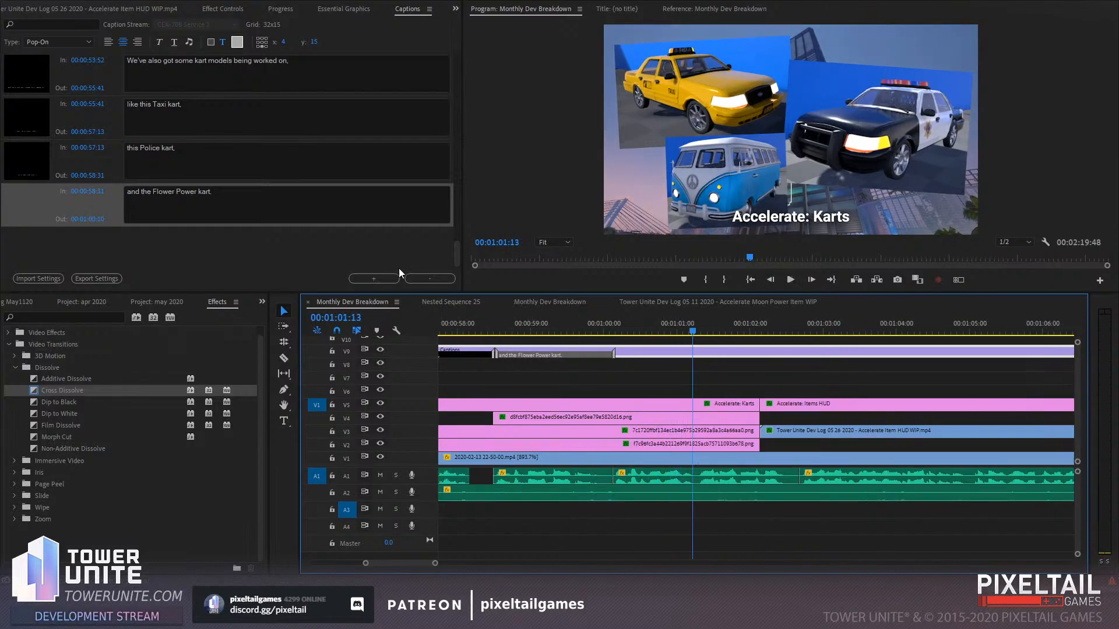
# Add a caption reading "On top of all that," after the Flower Power caption and extend it to end at 00:01:01:19
pyautogui.click(383, 275)
pyautogui.click(244, 210)
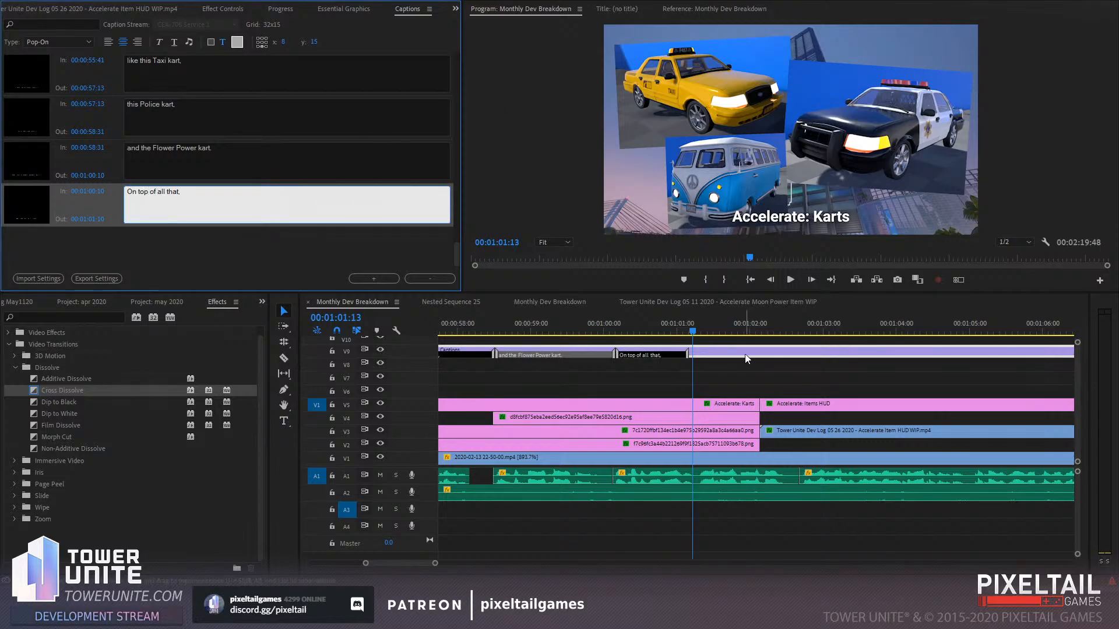
pyautogui.click(701, 331)
pyautogui.moveTo(702, 332); pyautogui.dragTo(697, 354)
pyautogui.press('space')
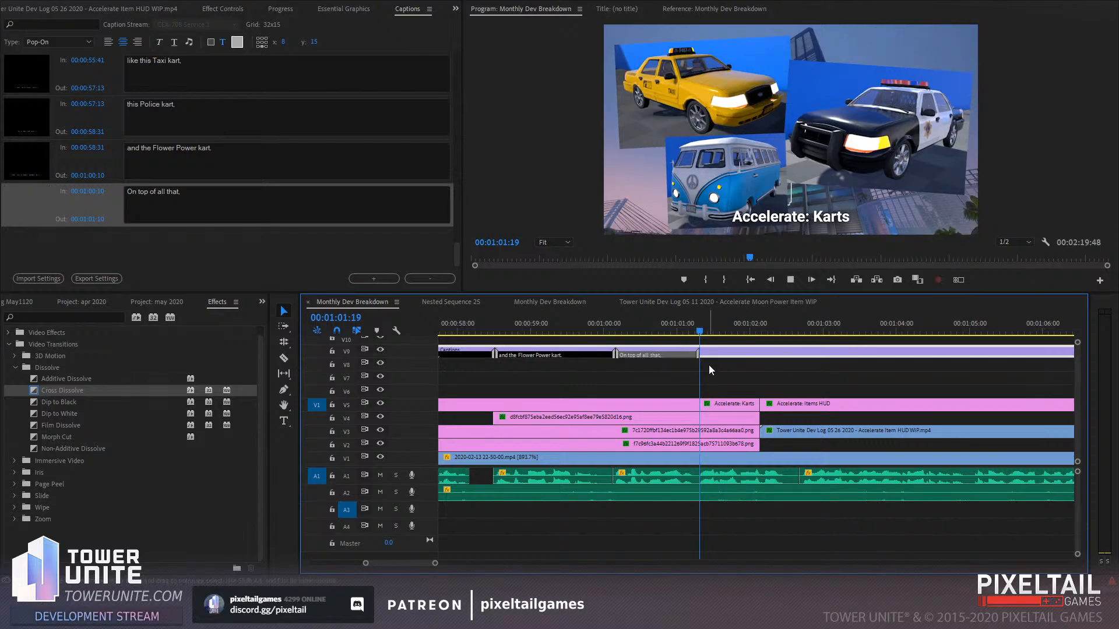
# Add a caption reading "we're also working on the HUD," after "On top of all that,"
pyautogui.click(712, 326)
pyautogui.click(373, 278)
pyautogui.click(217, 213)
pyautogui.write("we're also working on the HUD,")
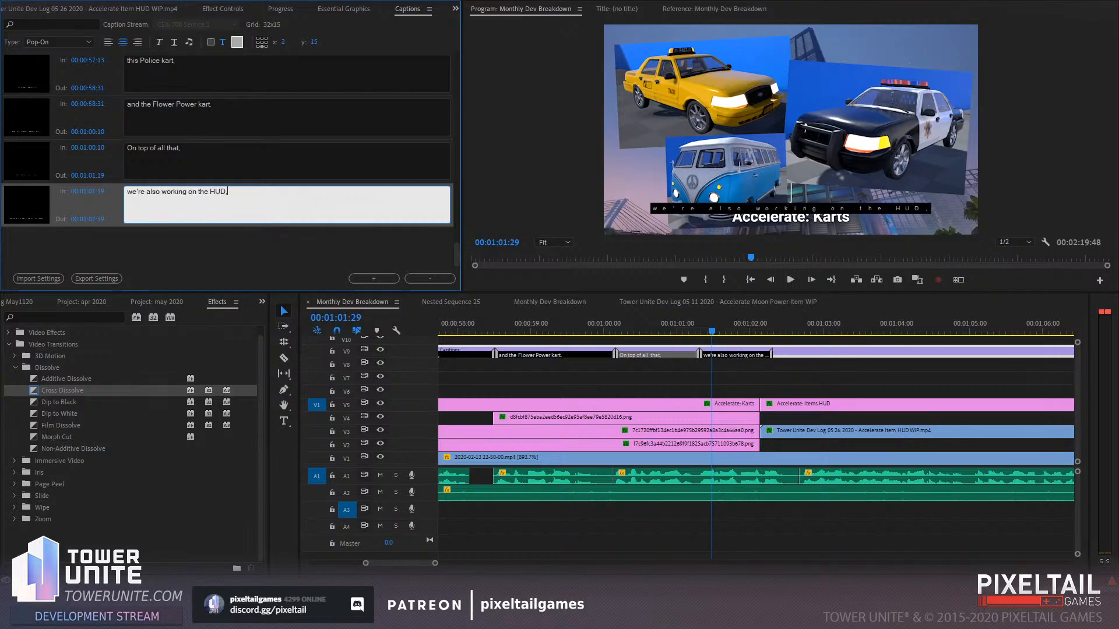
# Play the HUD narration and extend the "we're also working on the HUD," caption to end at 00:01:02:43
pyautogui.click(779, 374)
pyautogui.press('space')
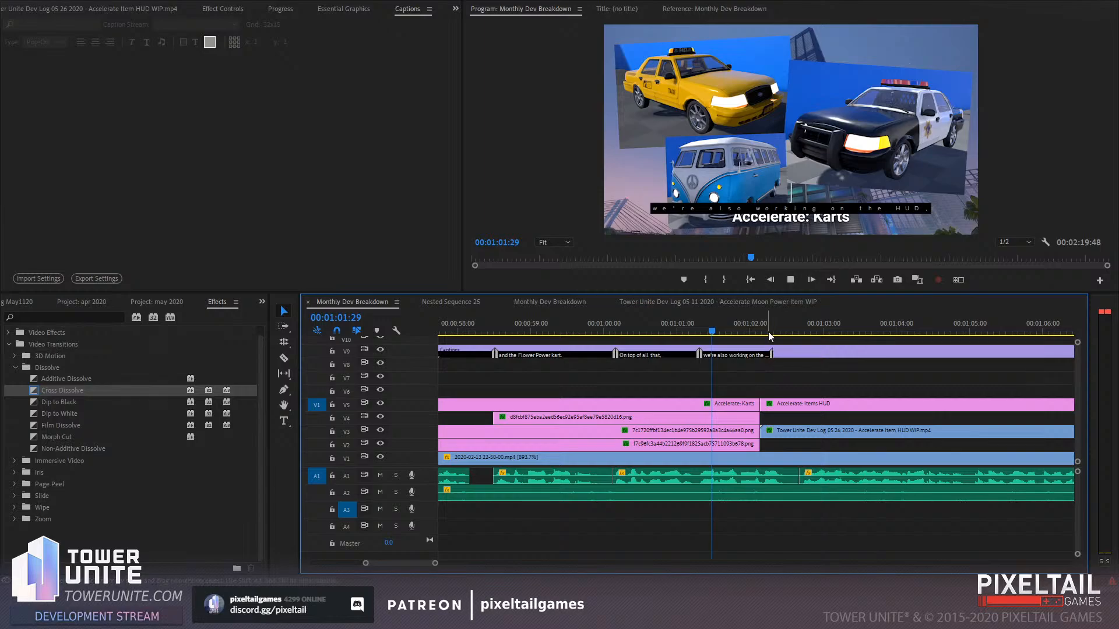
pyautogui.moveTo(782, 326); pyautogui.dragTo(801, 354)
pyautogui.click(799, 355)
pyautogui.click(289, 208)
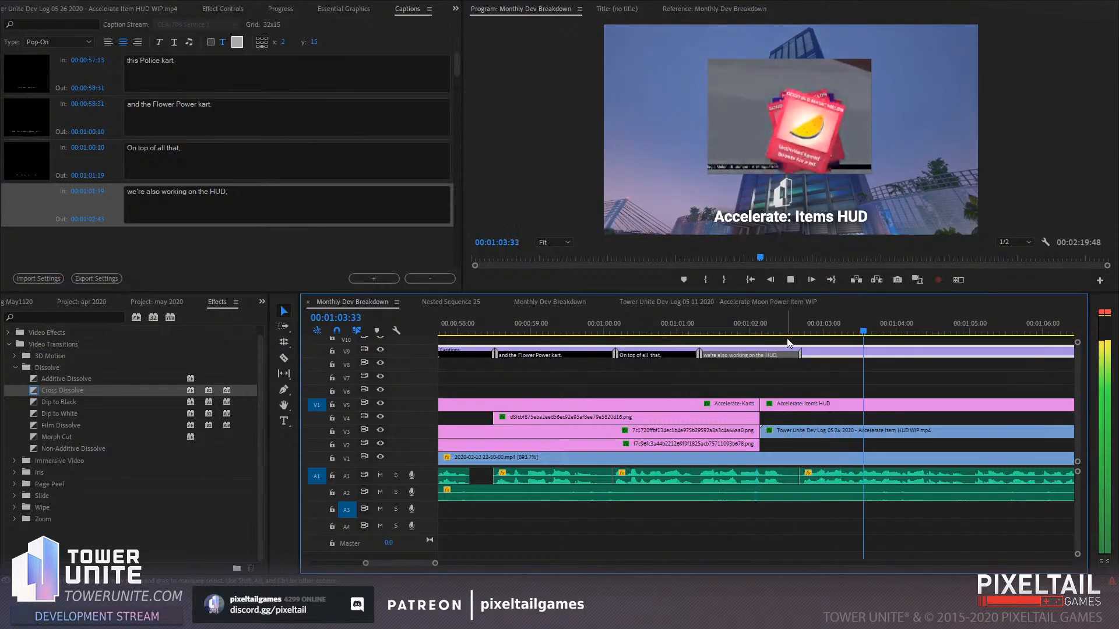
pyautogui.press('space')
# Add a caption reading "Here's the animation for when you run into an item box,", extend it to end at 00:01:05:01, and replay its narration
pyautogui.click(374, 278)
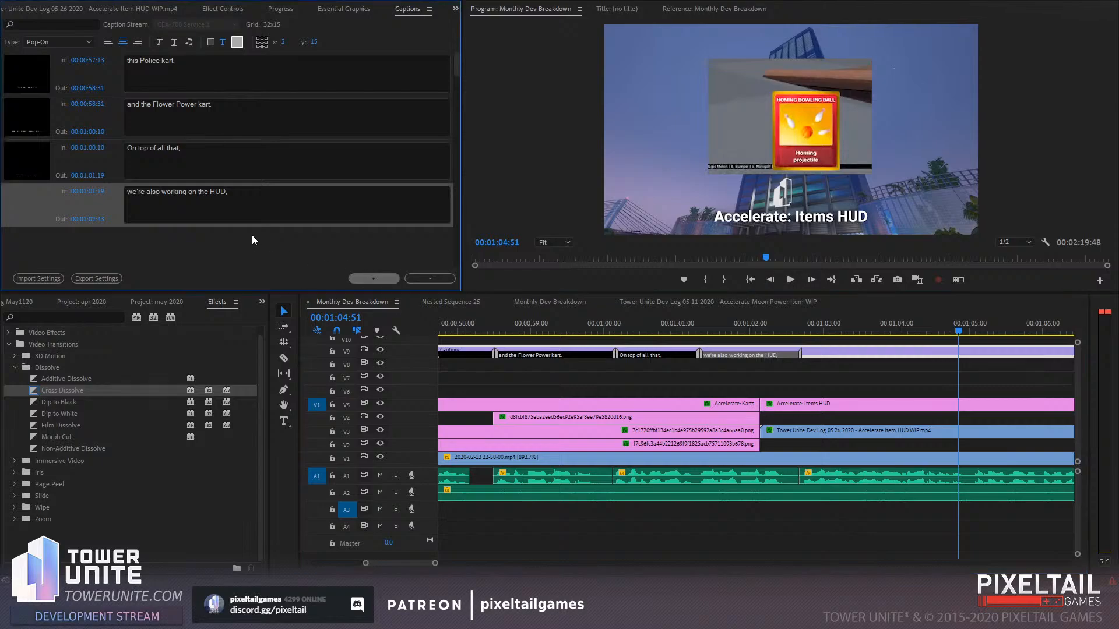
pyautogui.click(214, 216)
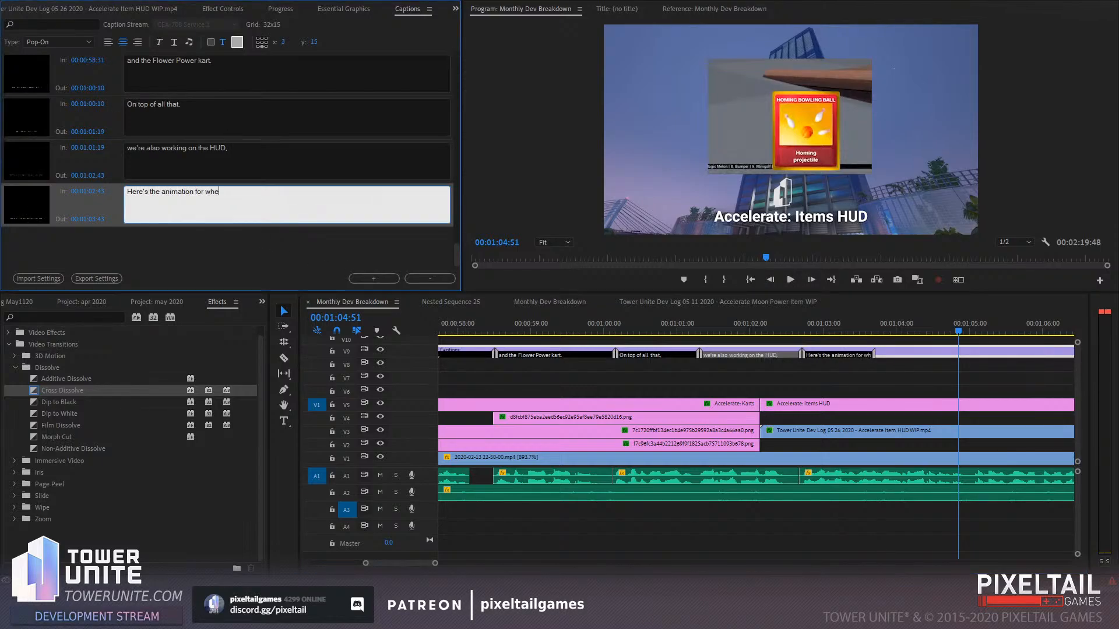
pyautogui.write("Here's the animation for when you run into an item box,")
pyautogui.moveTo(870, 352); pyautogui.dragTo(968, 354)
pyautogui.click(781, 327)
pyautogui.press('space')
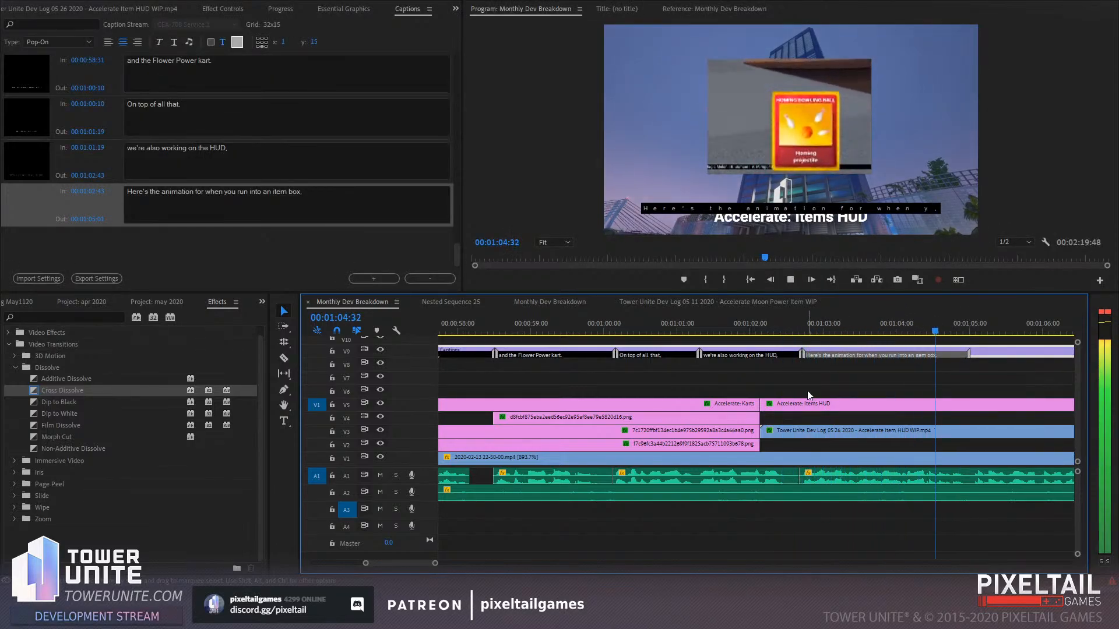
pyautogui.press('space')
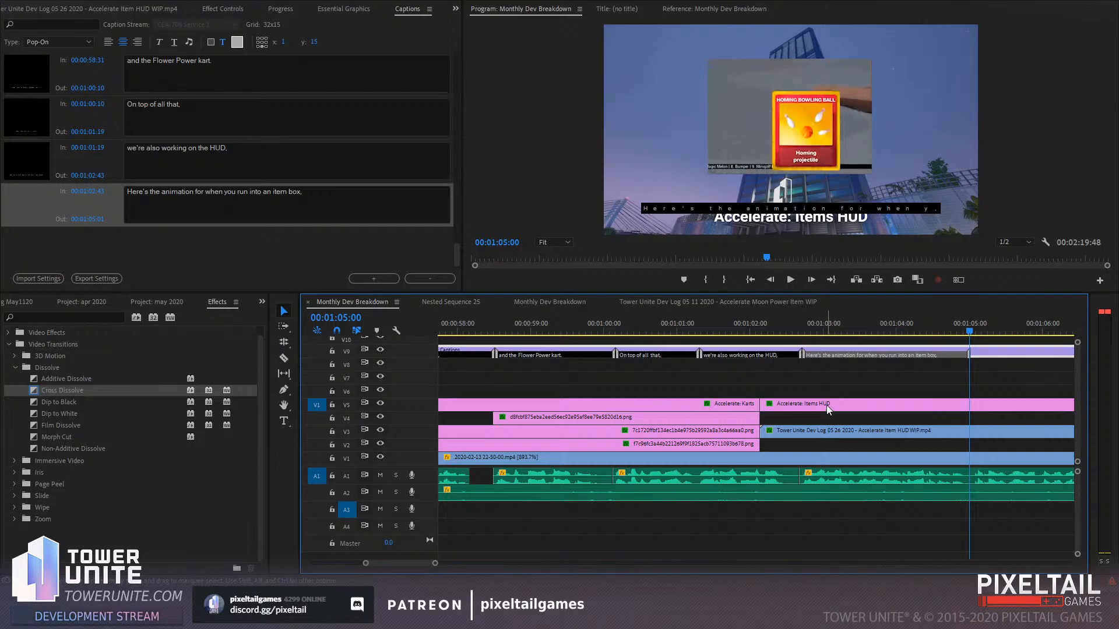
# Set the scale of the Accelerate Item HUD WIP video clip to 301
pyautogui.click(827, 429)
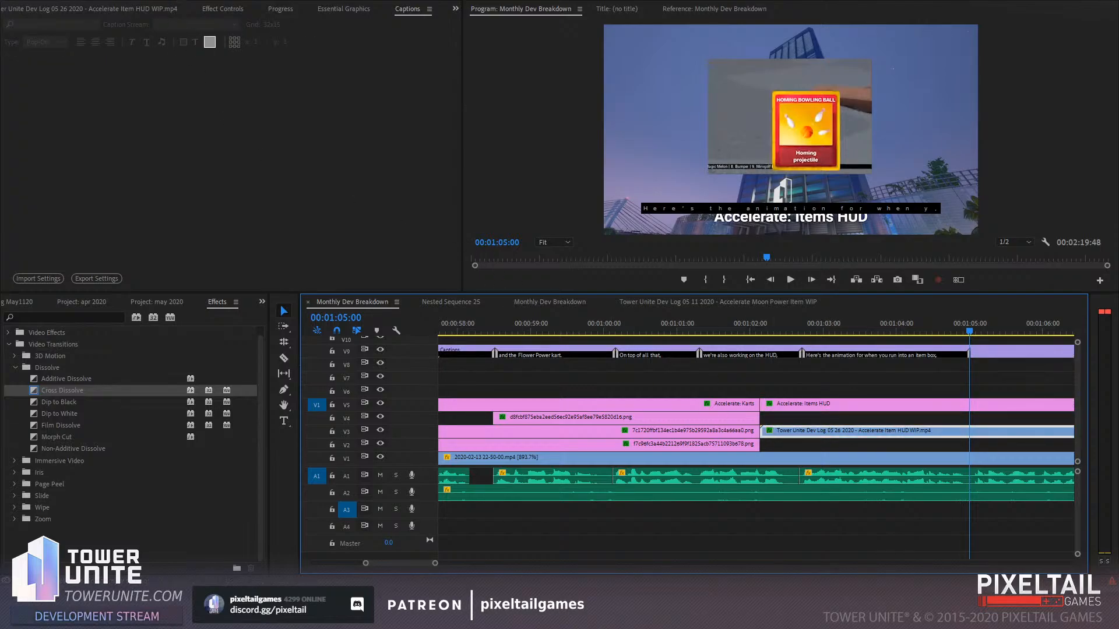
pyautogui.click(221, 8)
pyautogui.moveTo(98, 83); pyautogui.dragTo(112, 81)
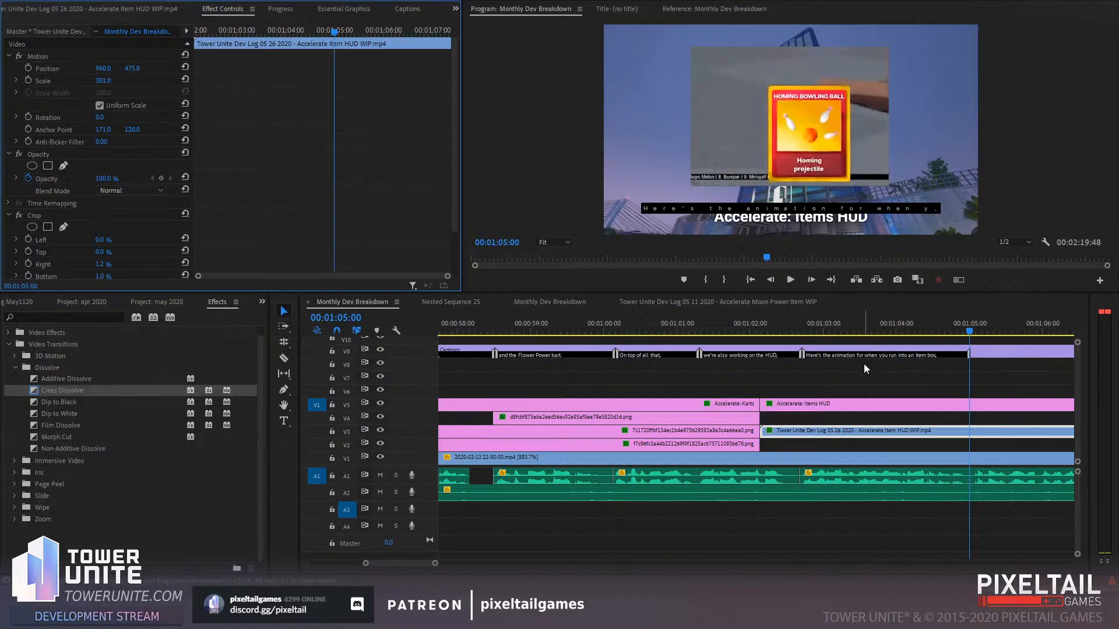
pyautogui.click(899, 385)
# Add a caption reading "complete with custom artwork" after "Here's the animation for when you run into an item box,"
pyautogui.click(958, 327)
pyautogui.scroll(-5, 843, 436)
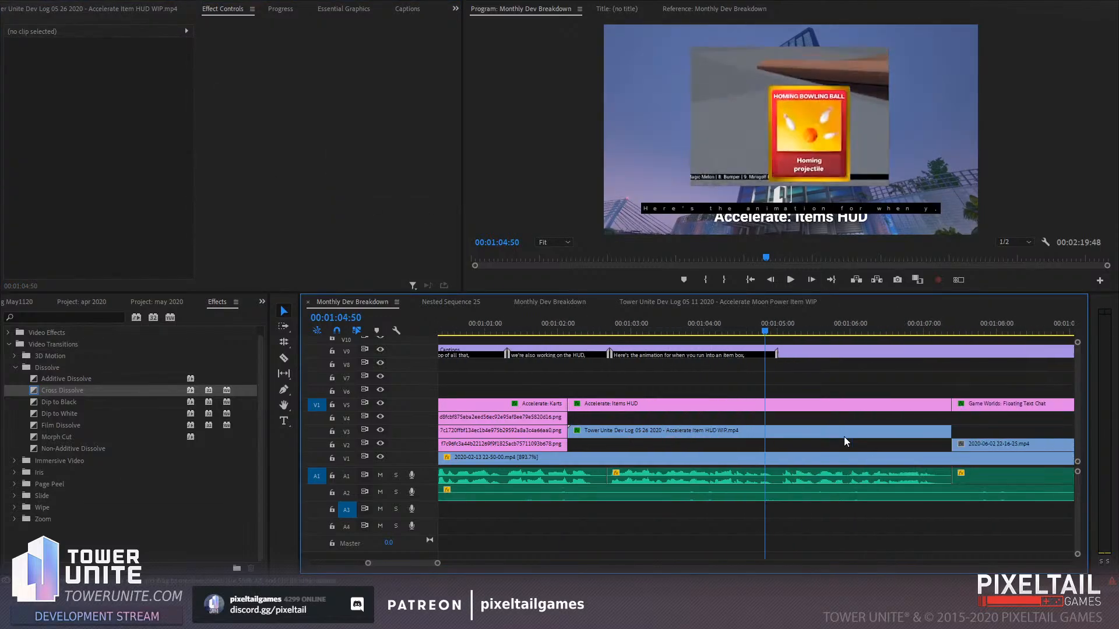
pyautogui.click(677, 335)
pyautogui.click(690, 354)
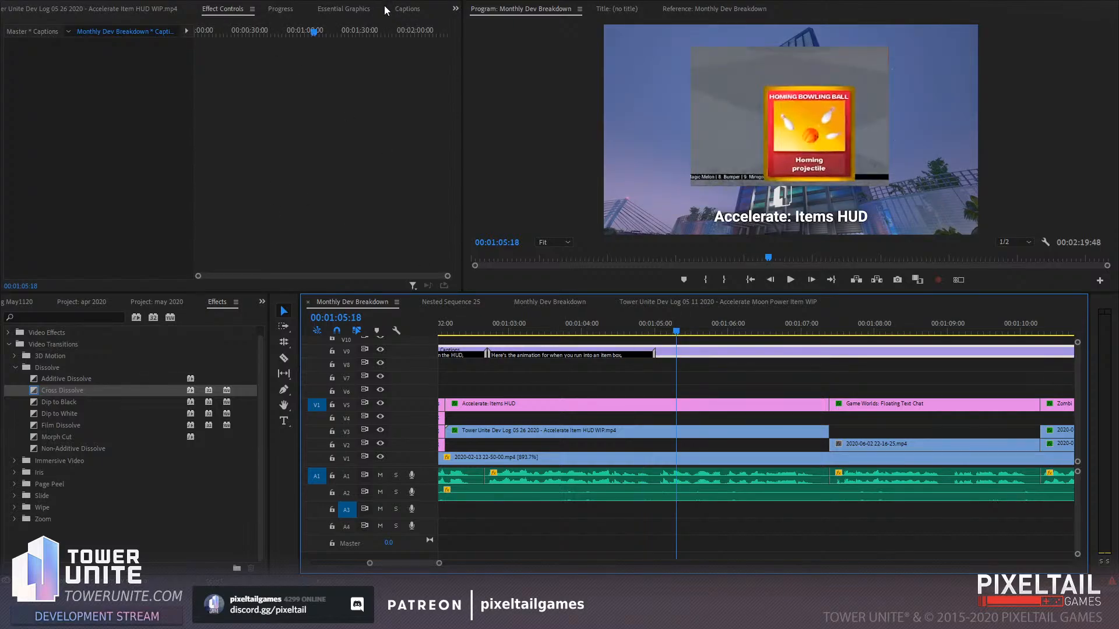
pyautogui.click(407, 9)
pyautogui.click(346, 206)
pyautogui.click(375, 280)
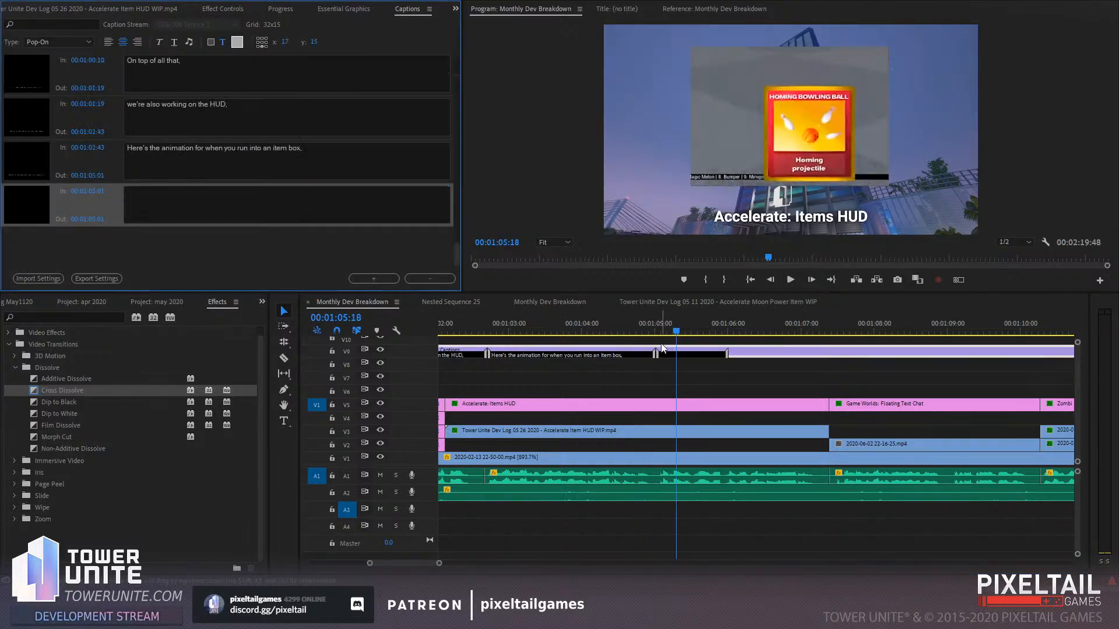
pyautogui.click(222, 214)
pyautogui.write('comple')
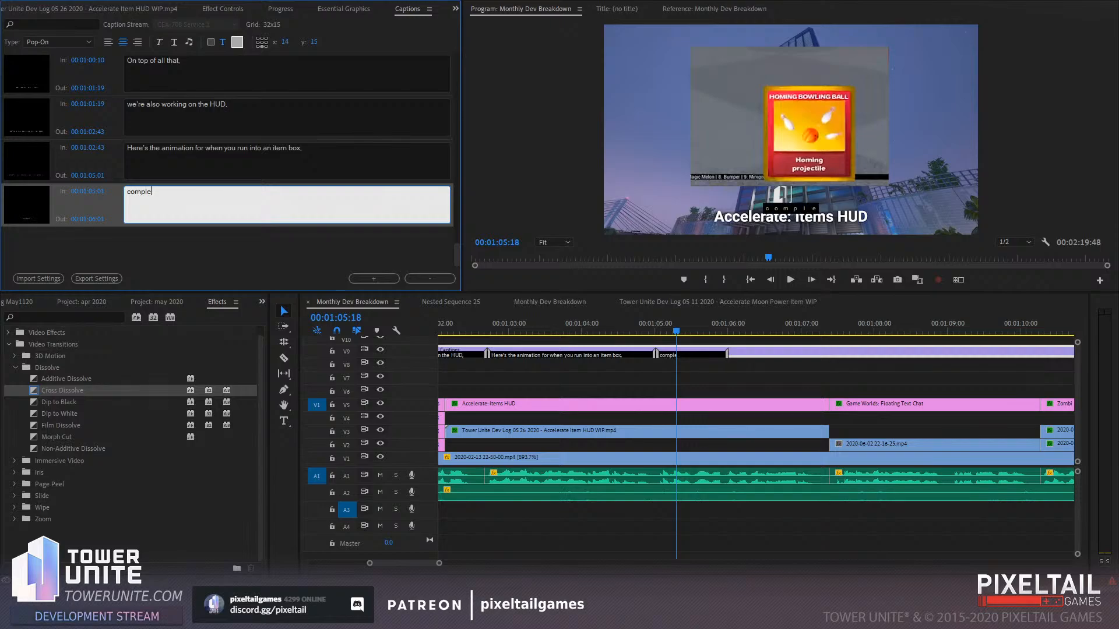
pyautogui.write('te with custom artwork')
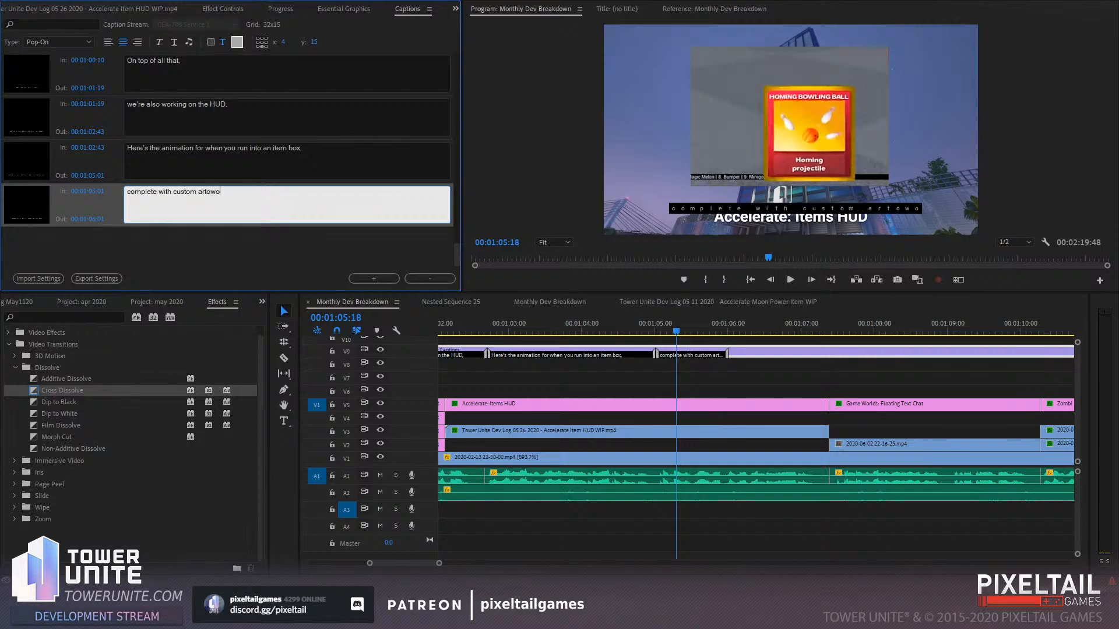
pyautogui.click(736, 386)
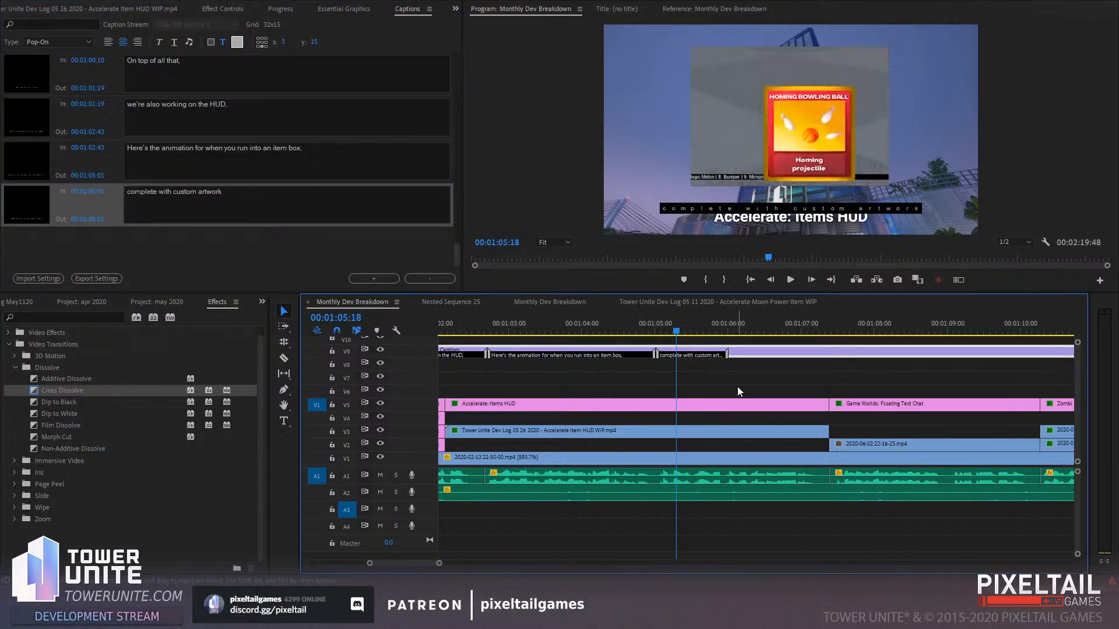
# Replay the item artwork narration and reword the caption as "complete with artwork for every single item."
pyautogui.press('space')
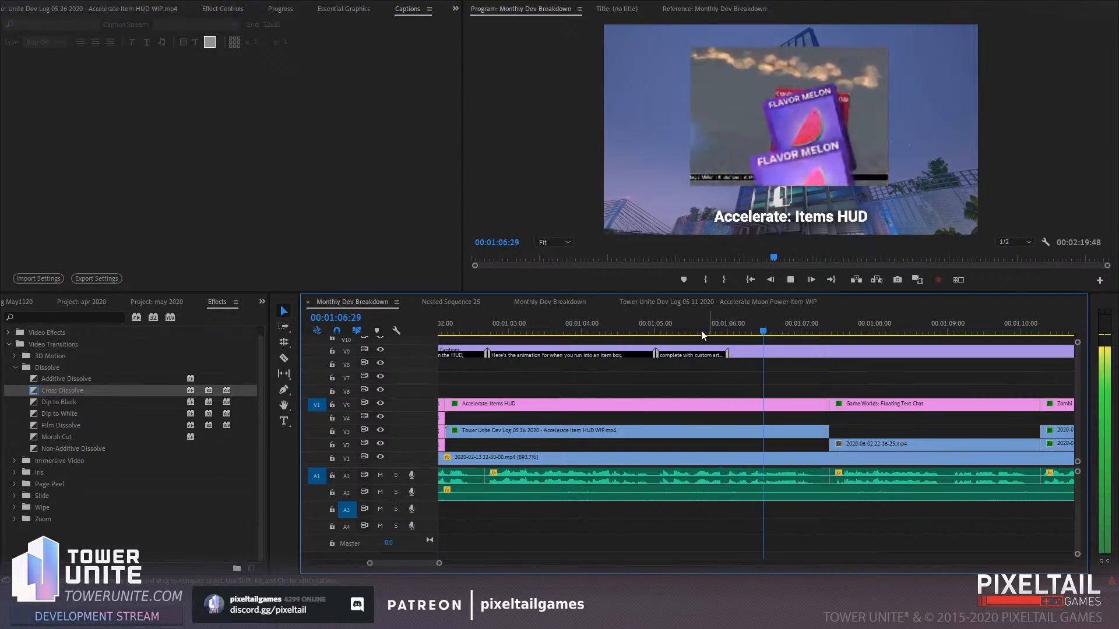
pyautogui.click(674, 331)
pyautogui.click(743, 354)
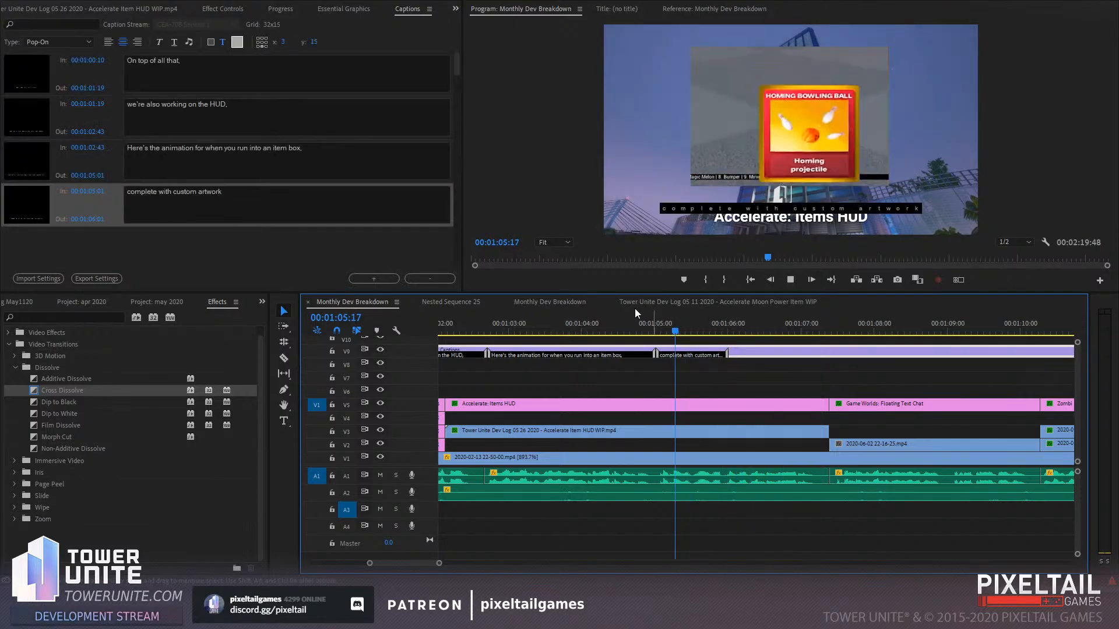
pyautogui.doubleClick(190, 193)
pyautogui.press('BackSpace')
pyautogui.click(240, 207)
pyautogui.write('for every singl')
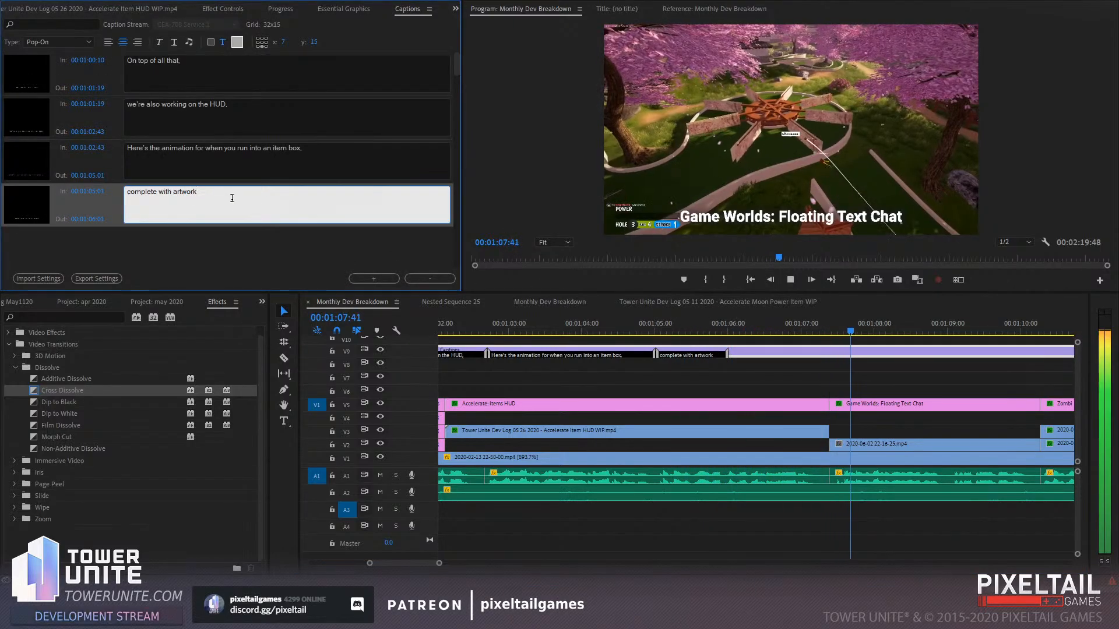
pyautogui.write('e item.')
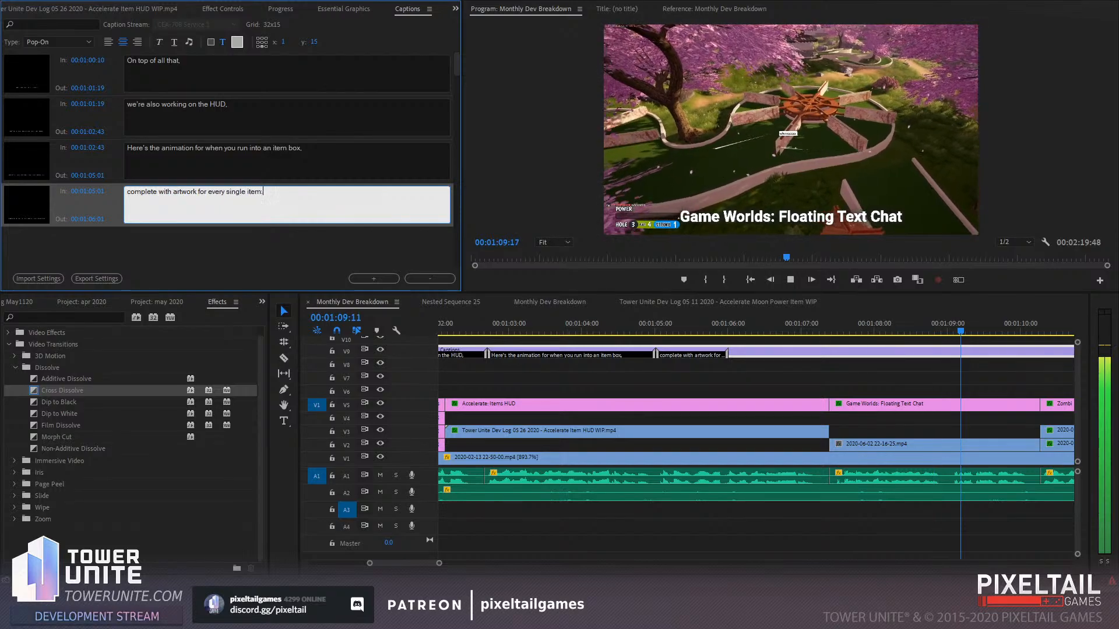
pyautogui.press('BackSpace')
# Play the narration and extend the "complete with artwork for every single item." caption to end at 00:01:07:23
pyautogui.click(497, 332)
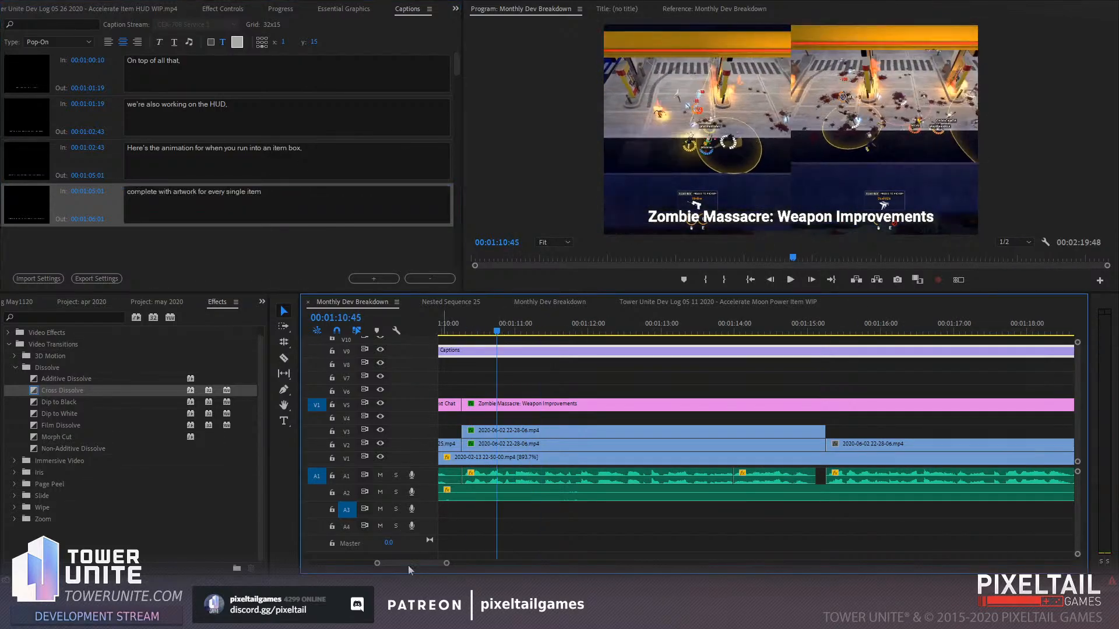
pyautogui.scroll(8, 470, 460)
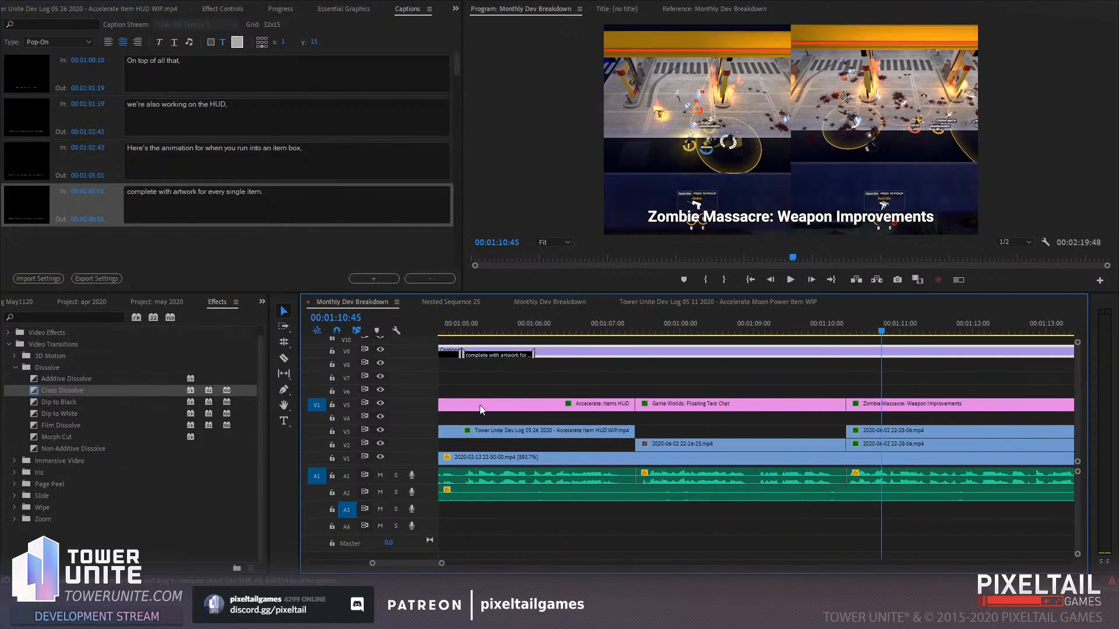
pyautogui.click(574, 324)
pyautogui.press('space')
pyautogui.moveTo(604, 353); pyautogui.dragTo(710, 351)
pyautogui.press('space')
pyautogui.press('space')
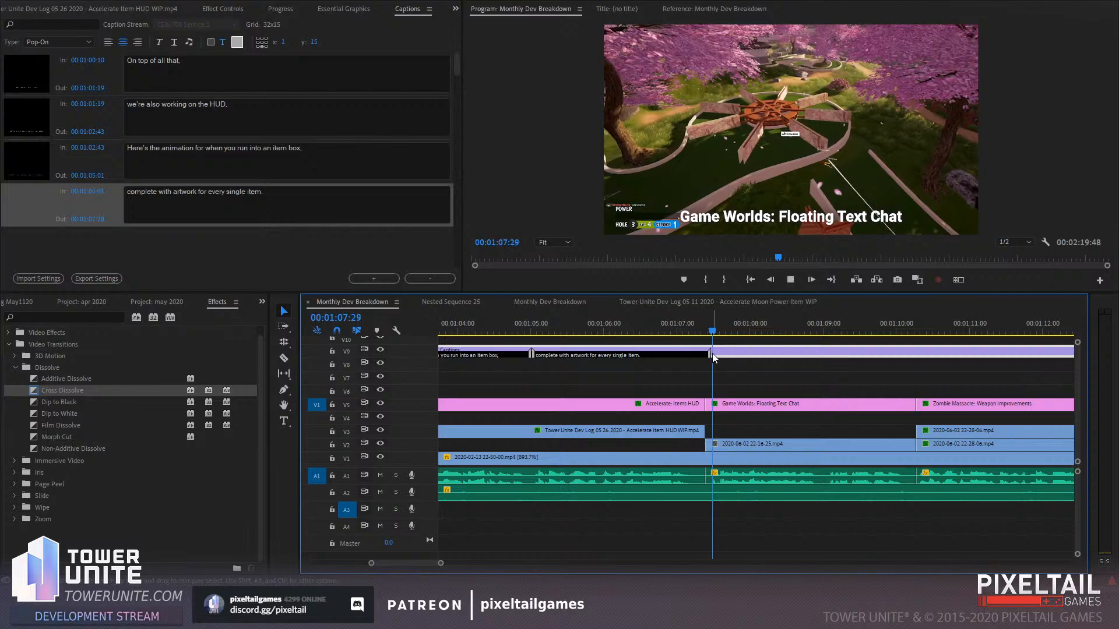
pyautogui.moveTo(708, 353); pyautogui.dragTo(714, 331)
pyautogui.click(711, 332)
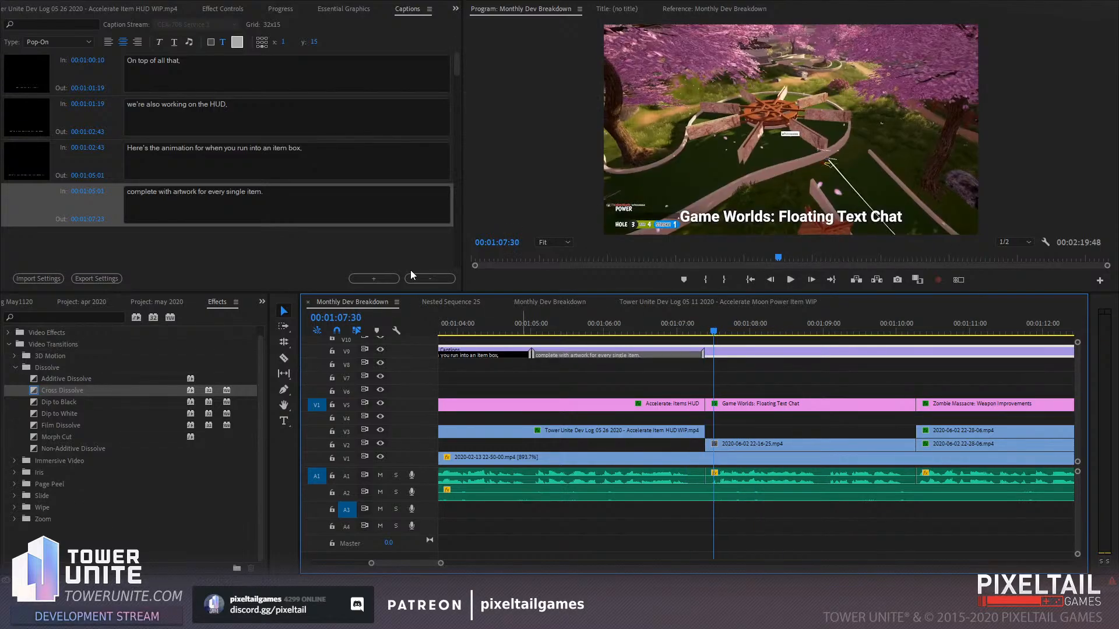
# Add a caption reading "If you send a message in Minigolf," after the item artwork caption
pyautogui.click(369, 283)
pyautogui.write('If')
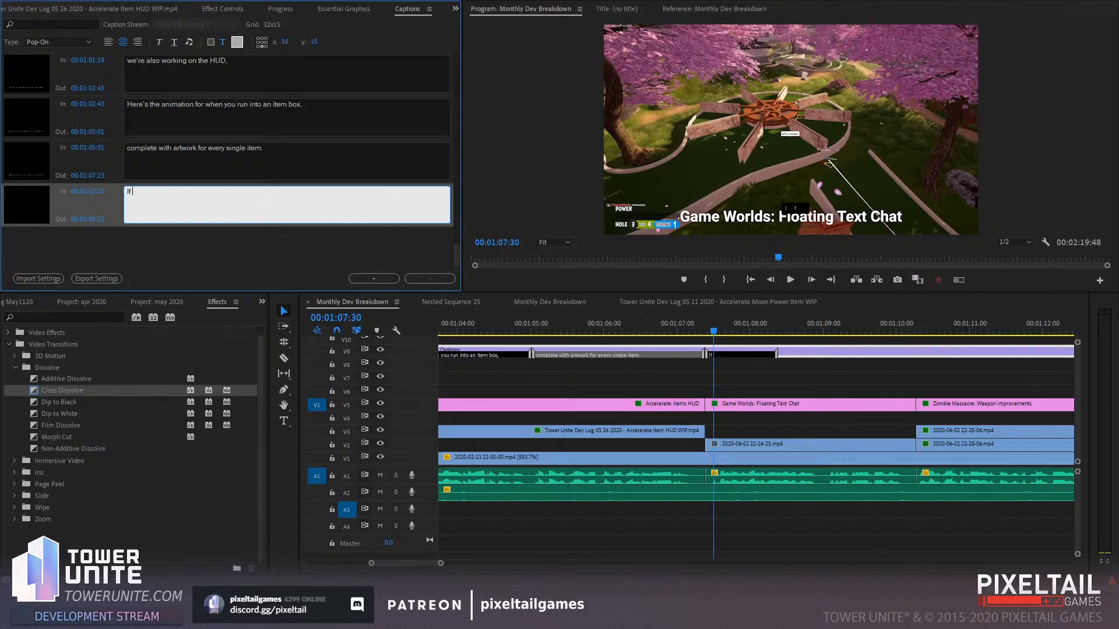
pyautogui.write(' you send a message in')
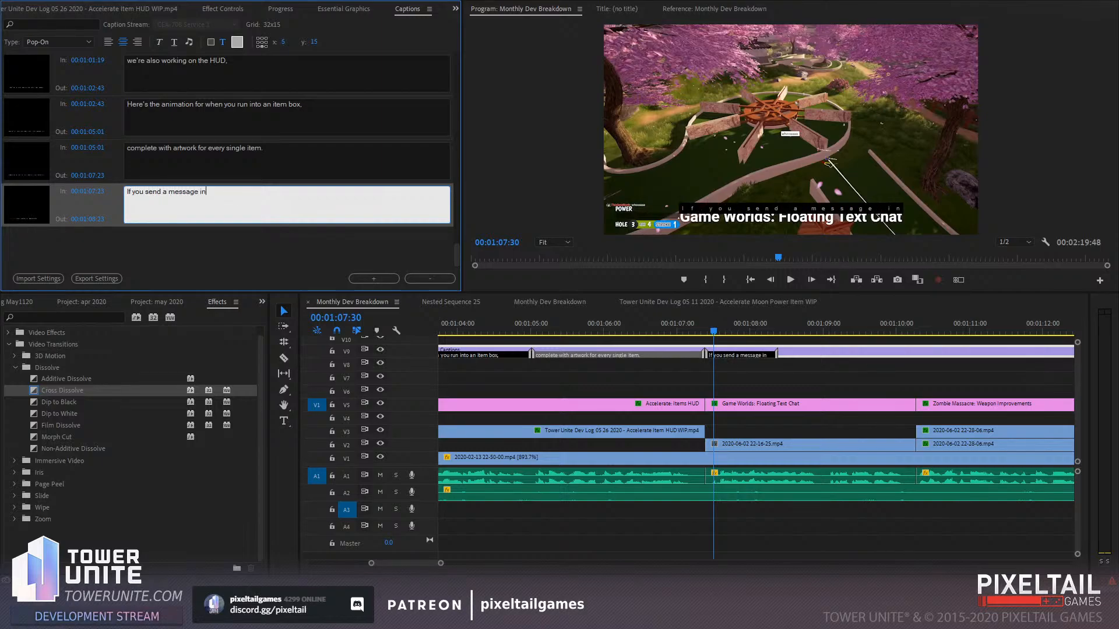
pyautogui.write(' Minigolf,')
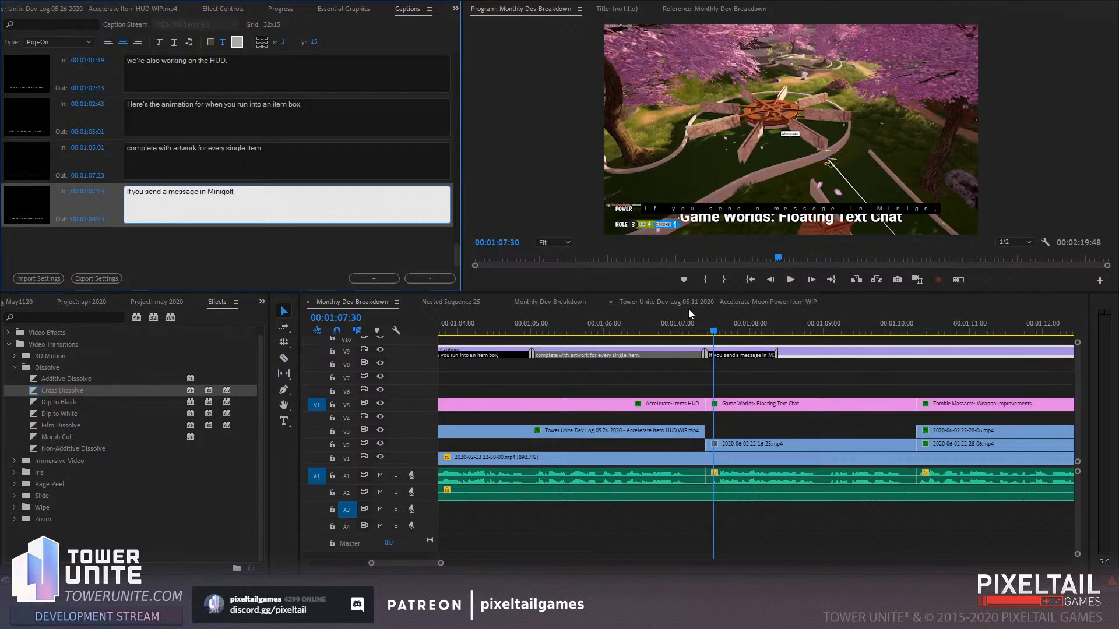
# Extend the "If you send a message in Minigolf," caption to end at 00:01:09:05
pyautogui.click(786, 343)
pyautogui.press('space')
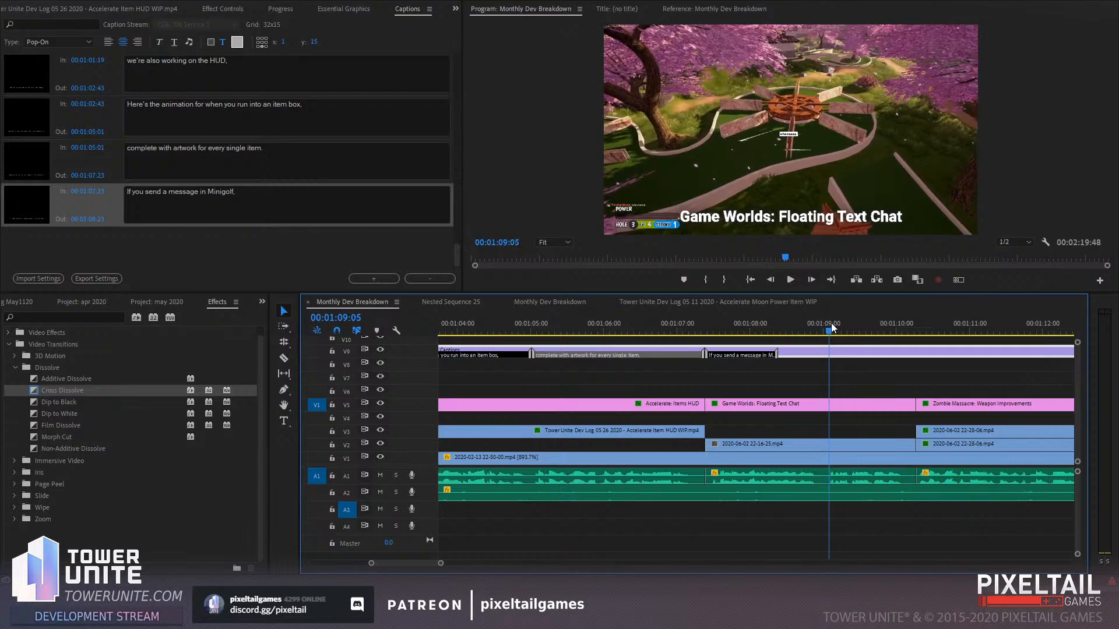
pyautogui.moveTo(777, 354); pyautogui.dragTo(828, 353)
# Add a caption after the Minigolf one, play its narration, extend it to 00:01:10:18, and enter "it'll appear above you."
pyautogui.click(374, 279)
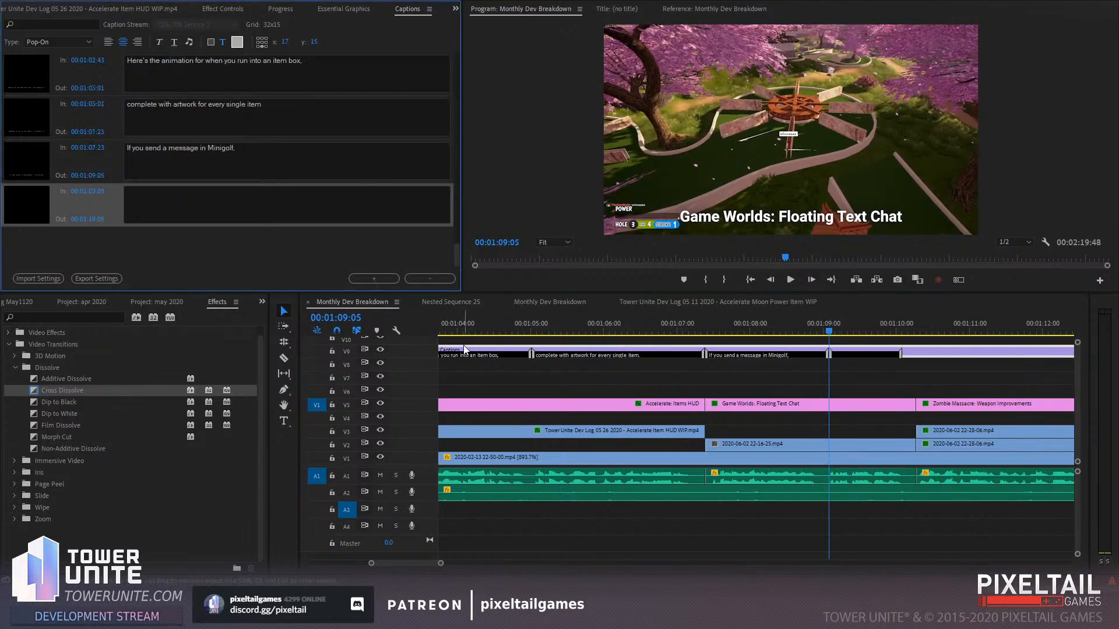
pyautogui.click(682, 377)
pyautogui.press('space')
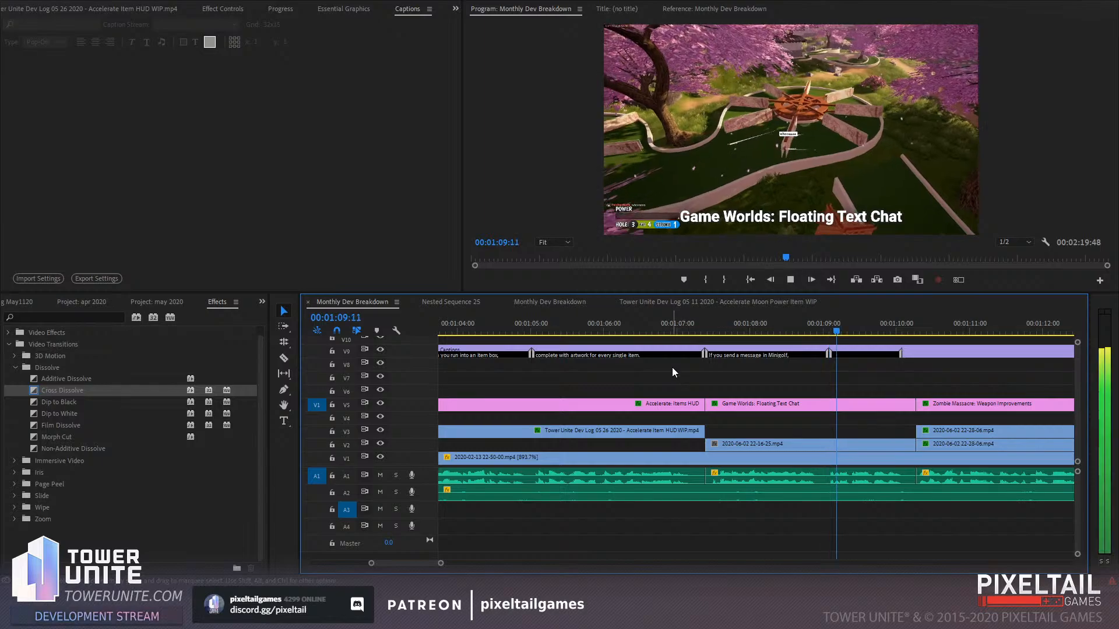
pyautogui.press('space')
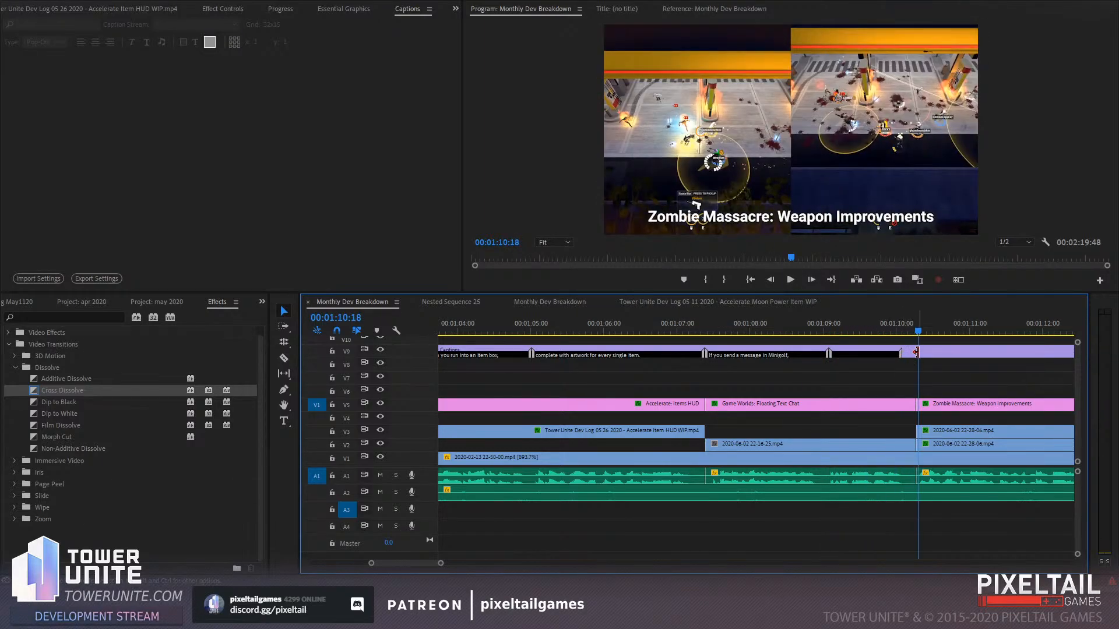
pyautogui.moveTo(917, 352); pyautogui.dragTo(917, 352)
pyautogui.doubleClick(898, 347)
pyautogui.click(218, 209)
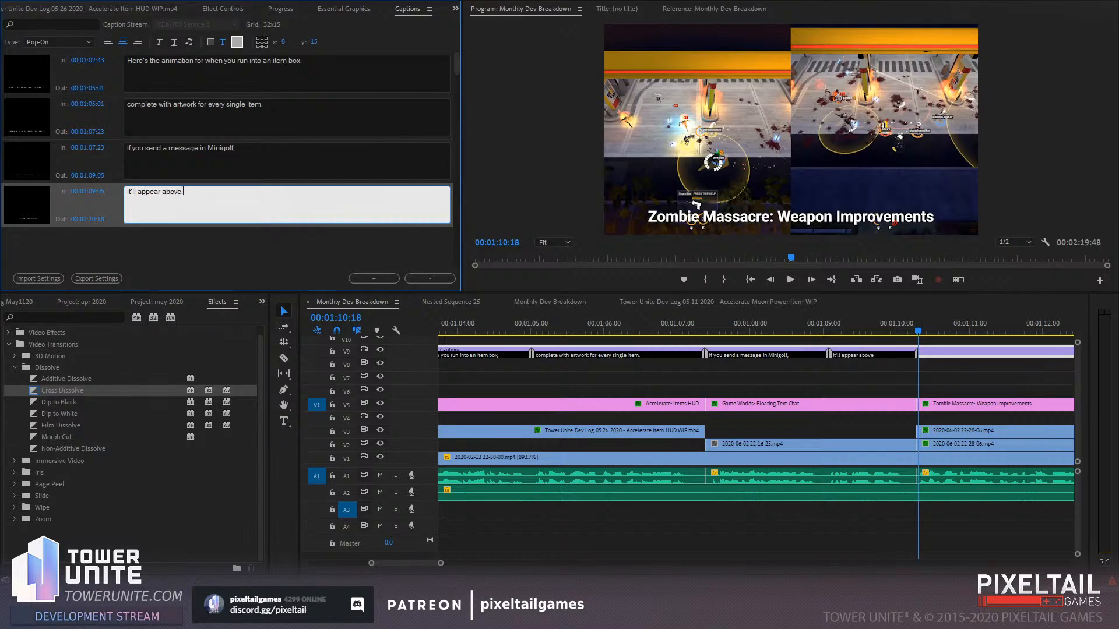
pyautogui.click(878, 377)
# Play the Zombie Massacre narration and add a caption beginning "We've increased the firing speeds of"
pyautogui.scroll(-5, 830, 418)
pyautogui.press('space')
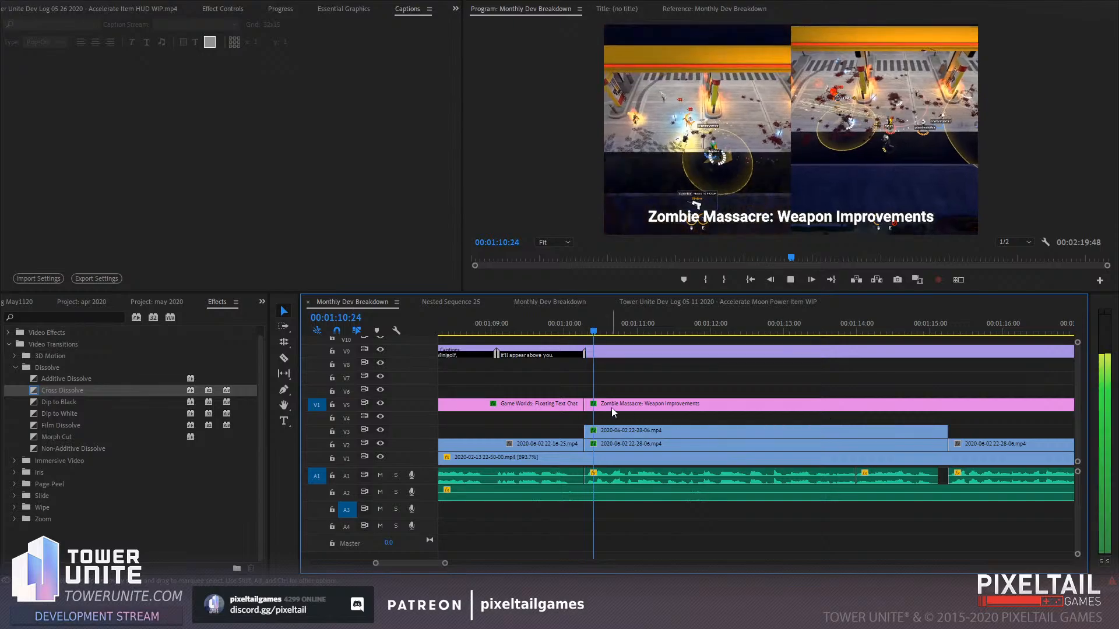
pyautogui.press('space')
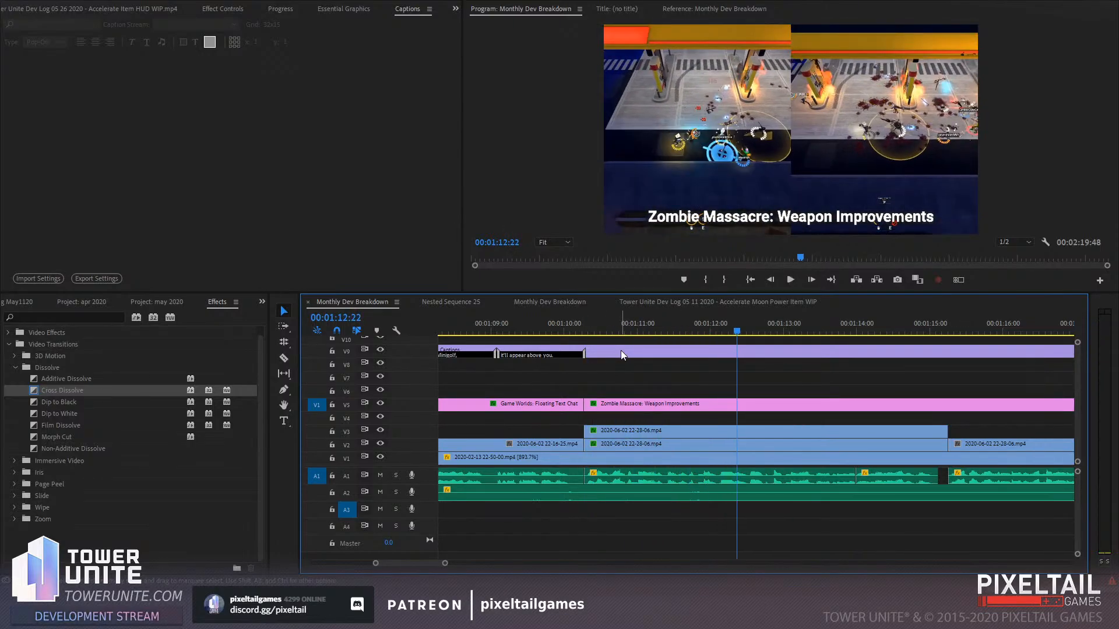
pyautogui.doubleClick(621, 351)
pyautogui.click(369, 278)
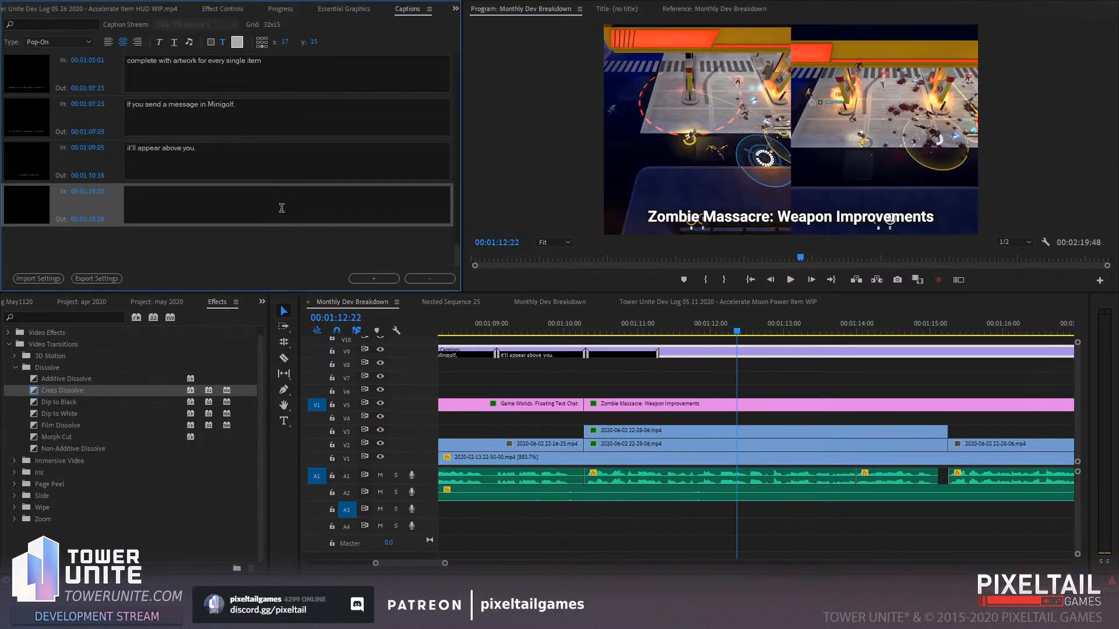
pyautogui.click(281, 208)
pyautogui.write("We've increased")
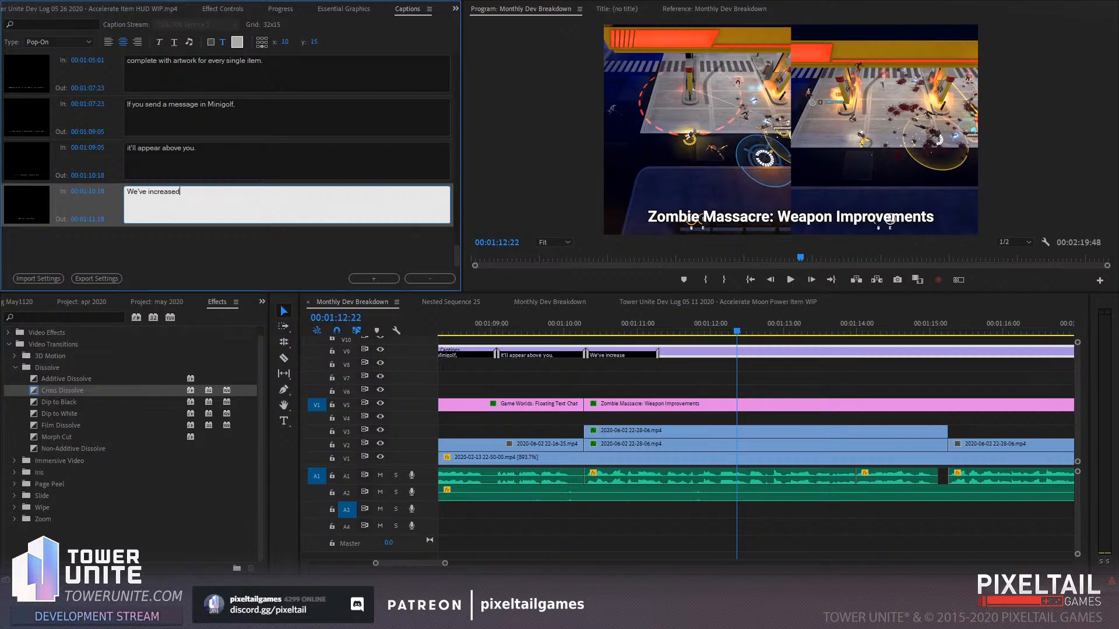
pyautogui.write(' the fit')
pyautogui.press('BackSpace')
pyautogui.write('ring speeds of ther')
# Undo and redo the recent caption edits, and complete the last caption as "We've increased the firing speeds of the Crossbow"
pyautogui.hotkey('ctrl', 'z')
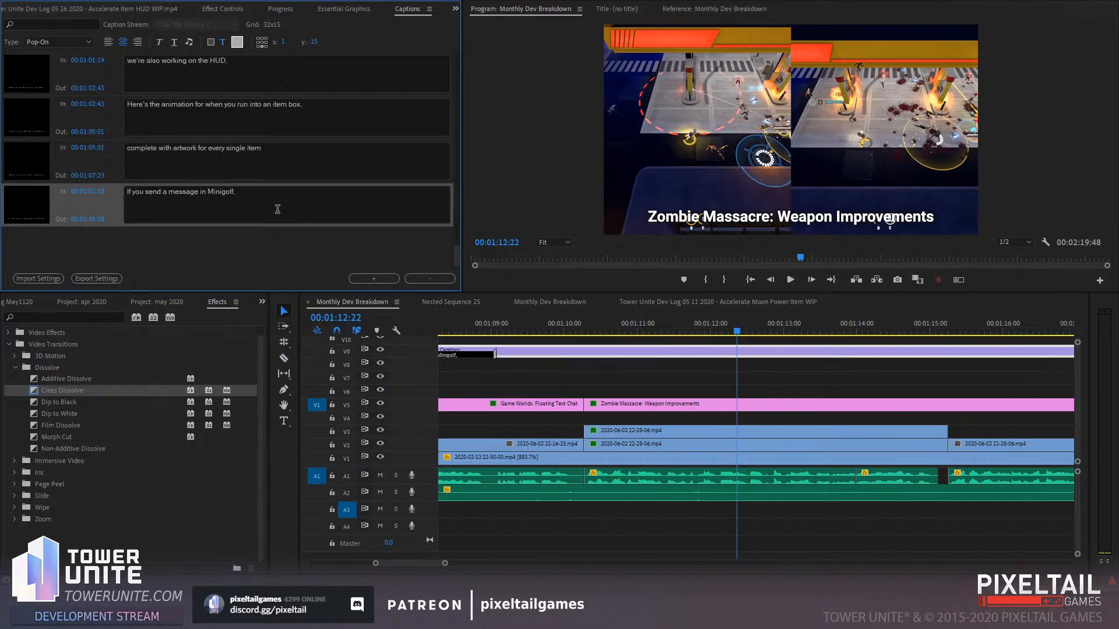
pyautogui.hotkey('ctrl', 'shift', 'z')
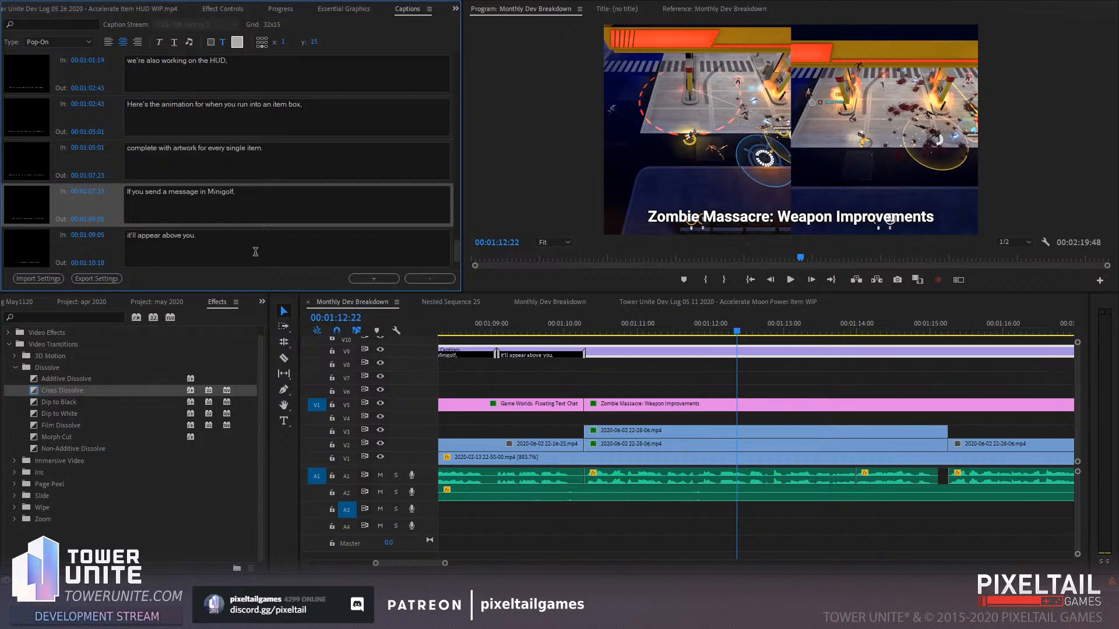
pyautogui.scroll(-1, 252, 249)
pyautogui.hotkey('ctrl', 'shift', 'z')
pyautogui.scroll(-2, 244, 232)
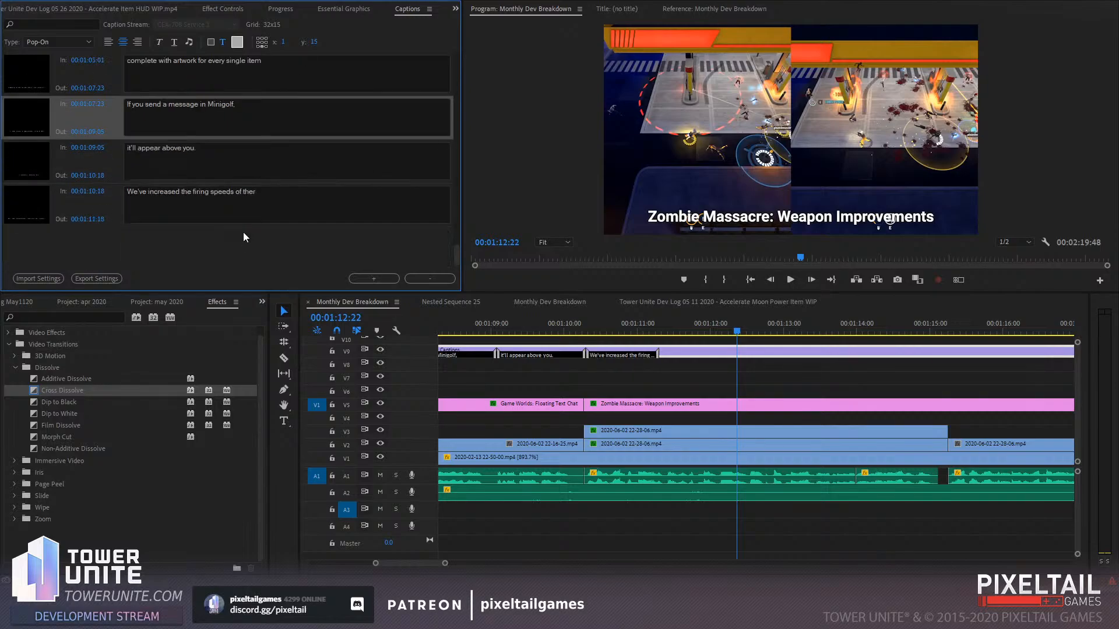
pyautogui.click(303, 196)
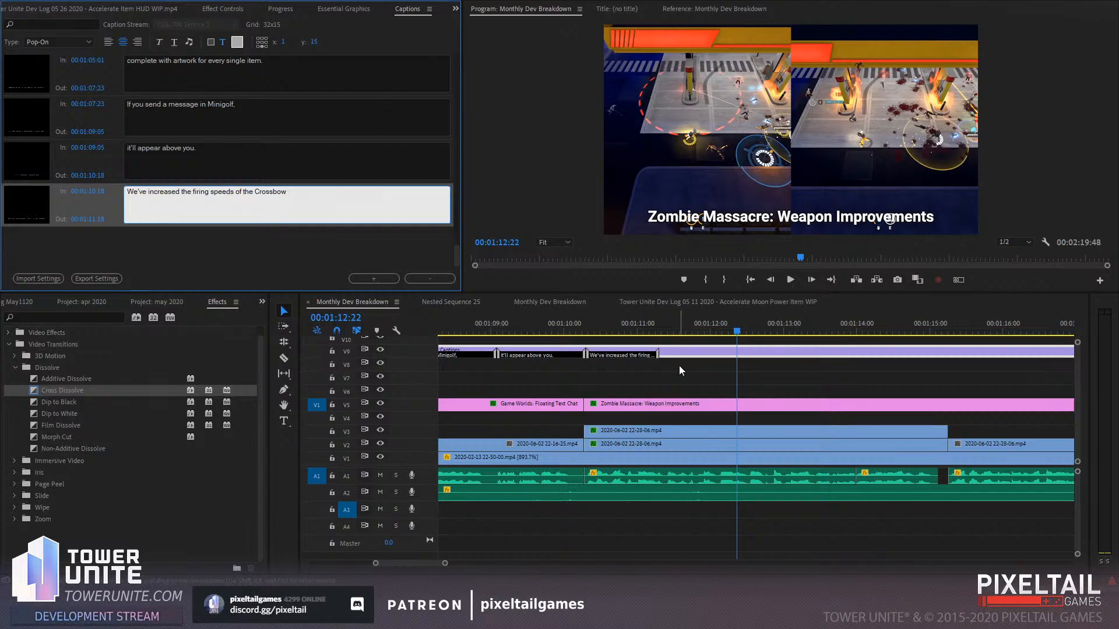
# Replay the Crossbow narration and extend the "We've increased the firing speeds of the Crossbow" caption to end at 00:01:12:20
pyautogui.click(635, 323)
pyautogui.press('space')
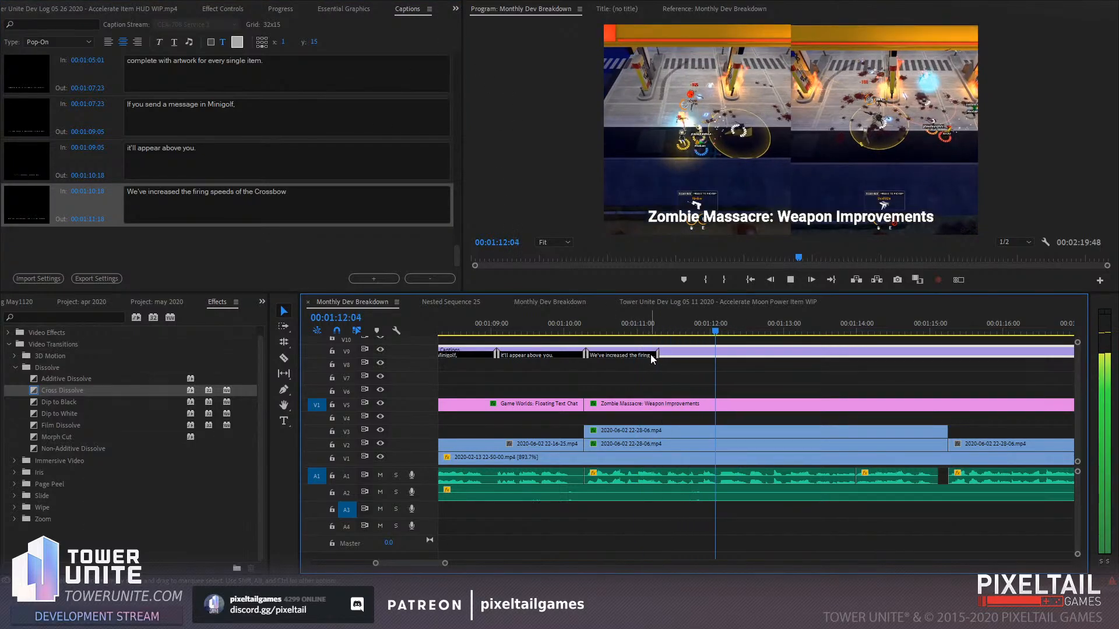
pyautogui.press('space')
pyautogui.click(734, 331)
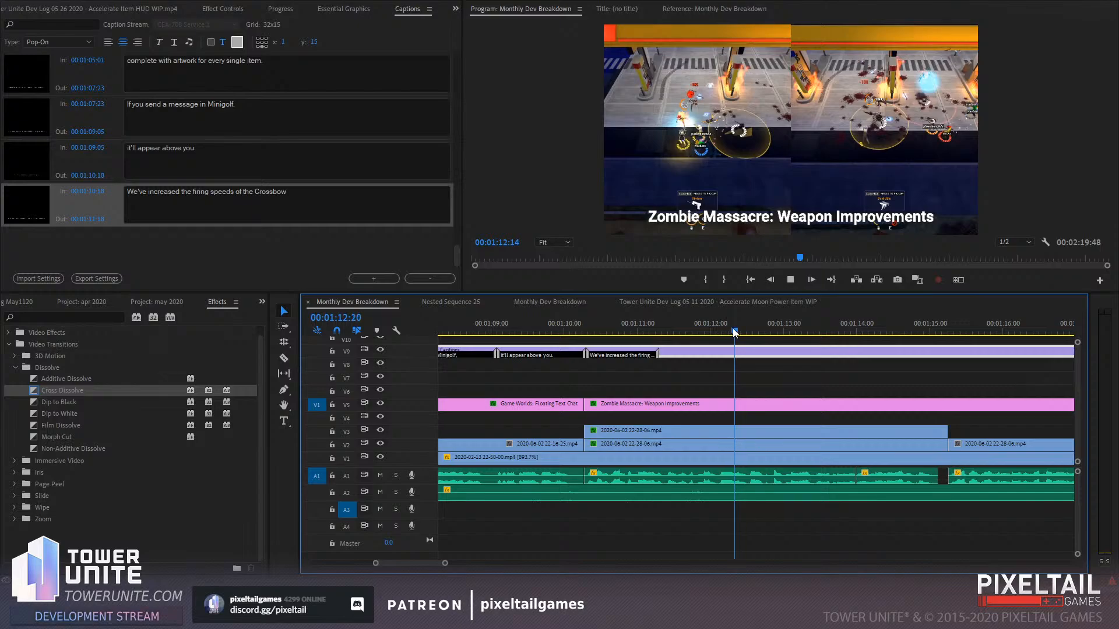
pyautogui.moveTo(659, 355); pyautogui.dragTo(733, 356)
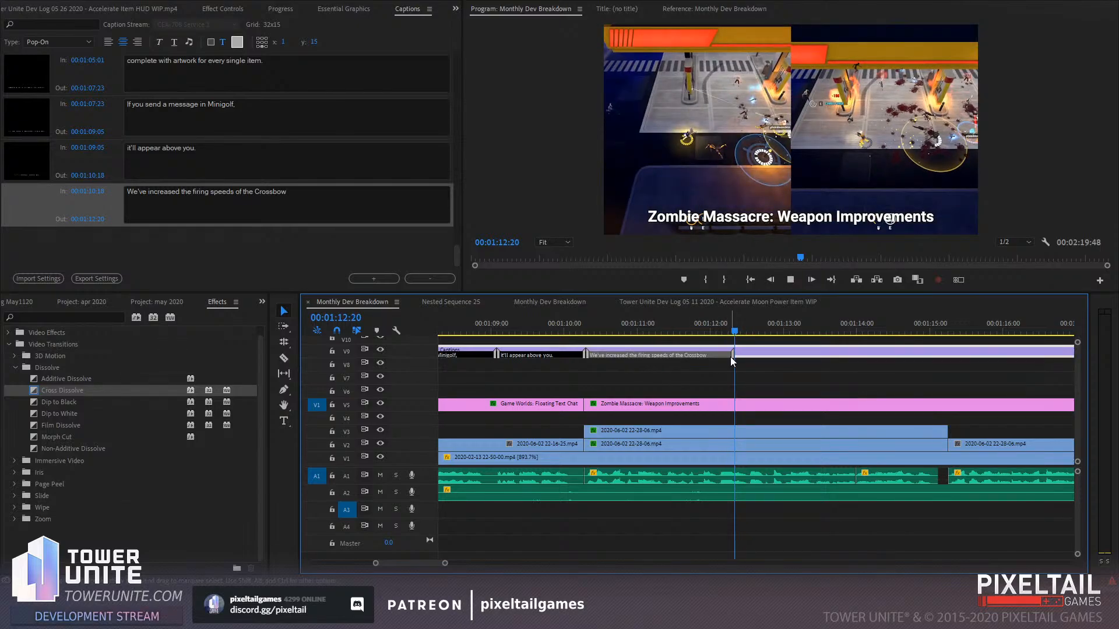
# Add a caption after the Crossbow one reading "and Bolt Action Rifle items."
pyautogui.press('space')
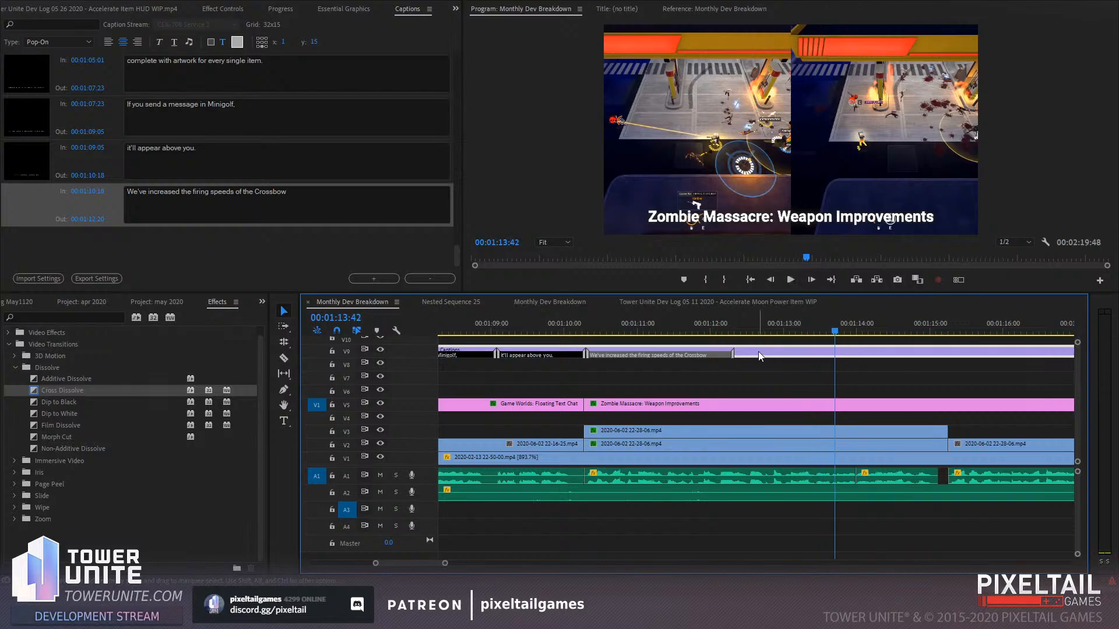
pyautogui.click(355, 278)
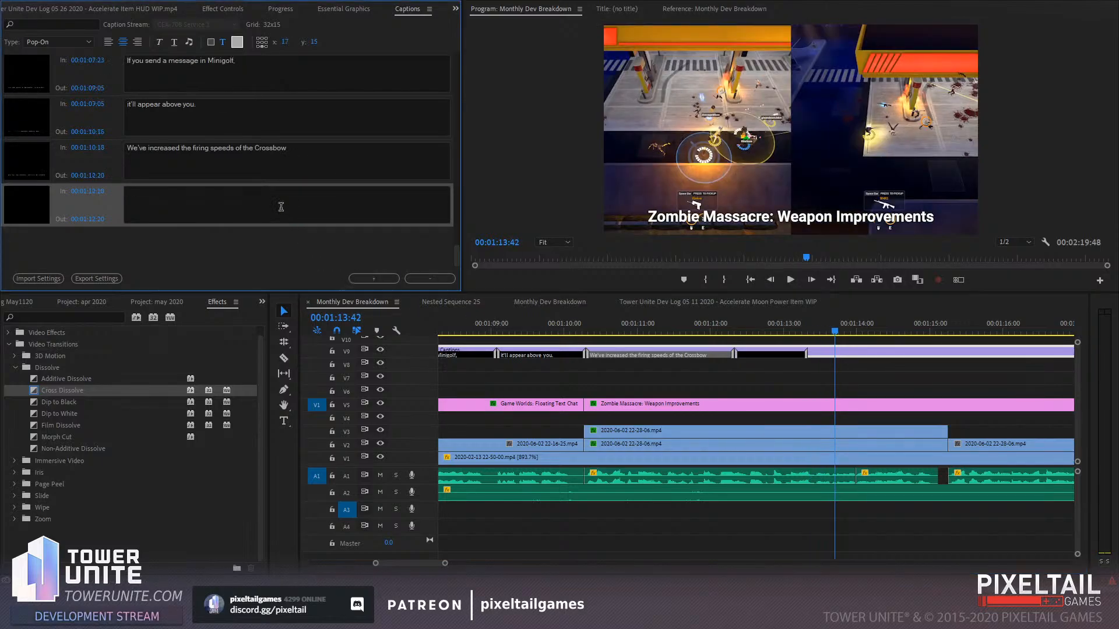
pyautogui.click(280, 206)
pyautogui.write('and ')
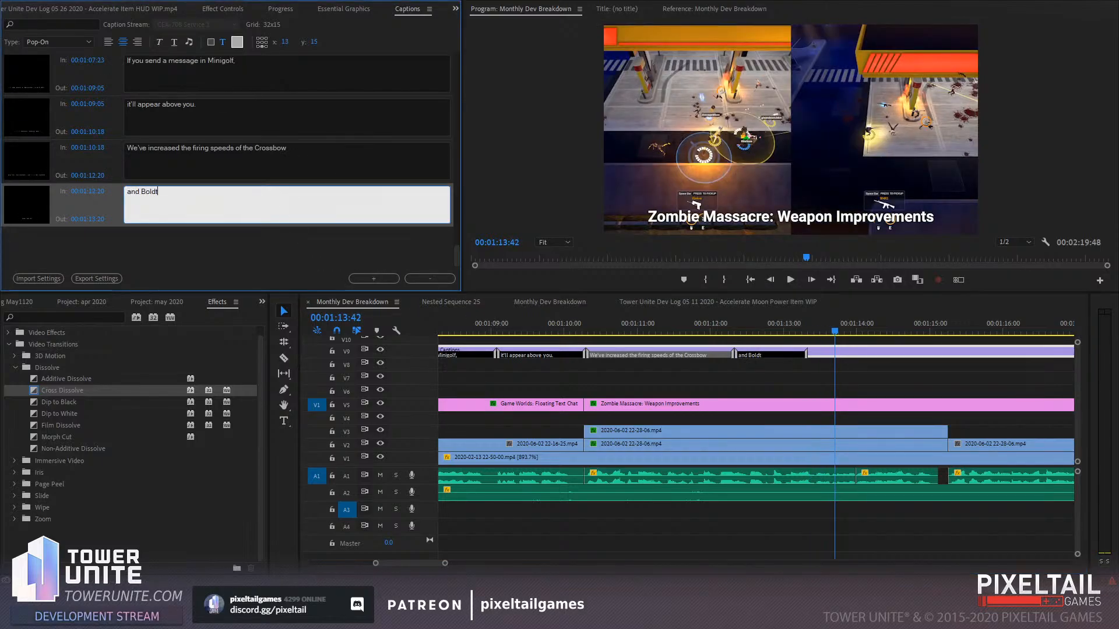
pyautogui.write('Bolt Action R')
pyautogui.hotkey('ctrl', 'z')
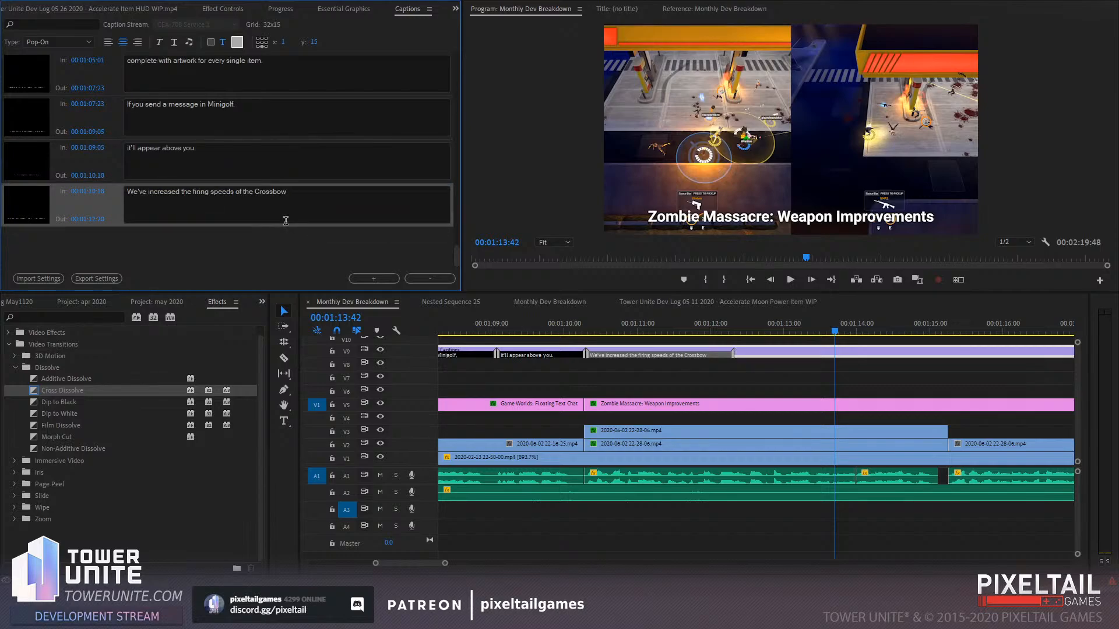
pyautogui.hotkey('ctrl', 'shift', 'z')
pyautogui.click(226, 267)
pyautogui.press('BackSpace')
pyautogui.write('Rifle items.')
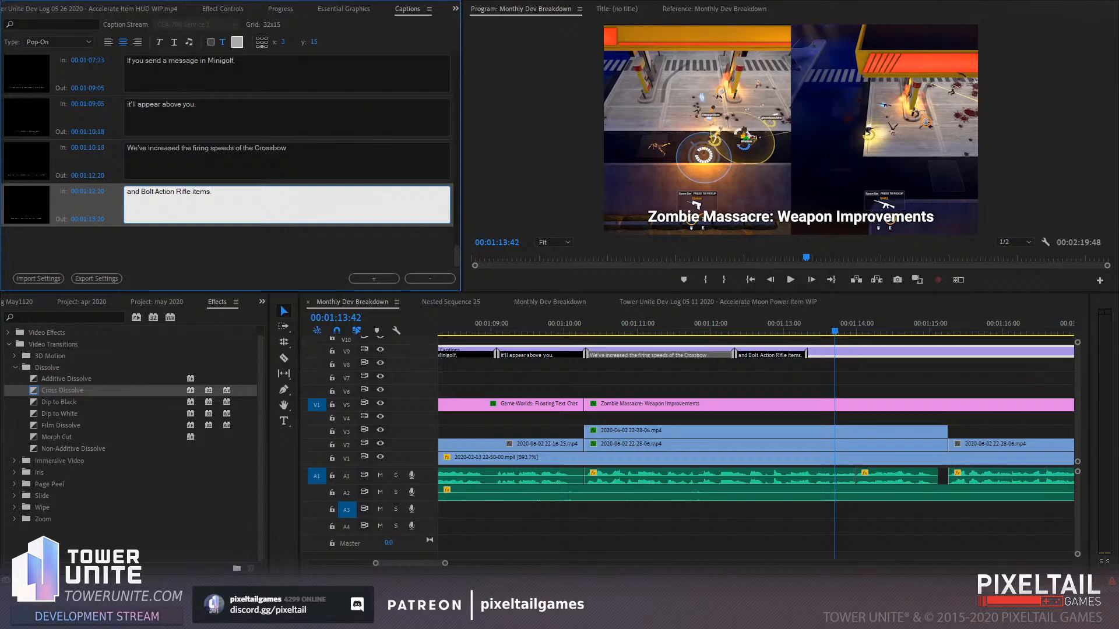
# Replay the narration, extend the Bolt Action Rifle caption to end at 00:01:13:59, and remove its closing period
pyautogui.click(803, 328)
pyautogui.press('space')
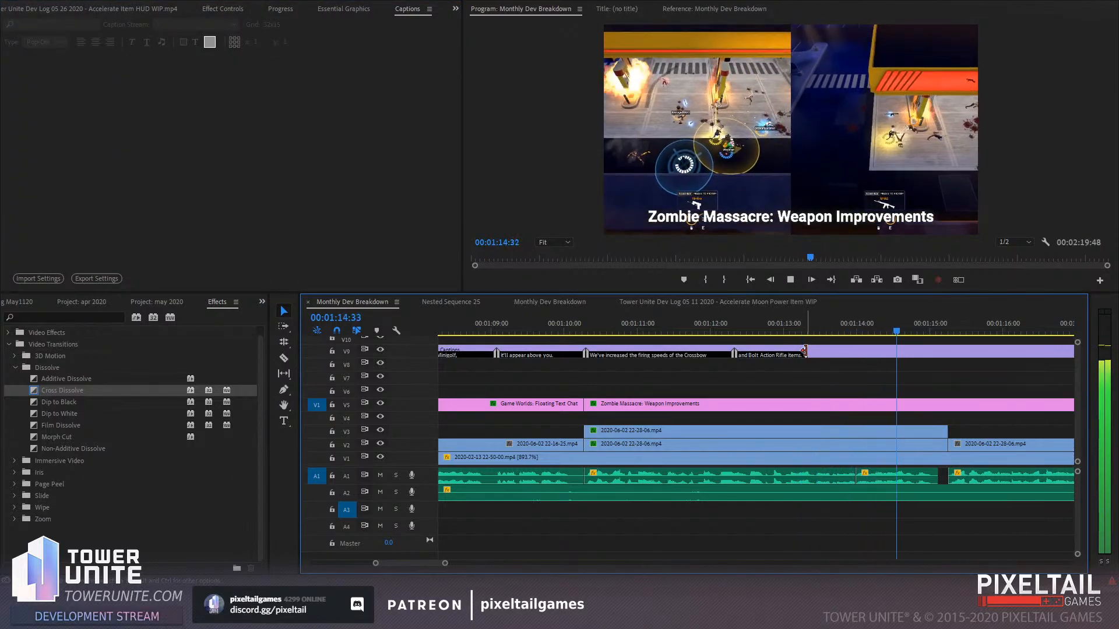
pyautogui.click(827, 330)
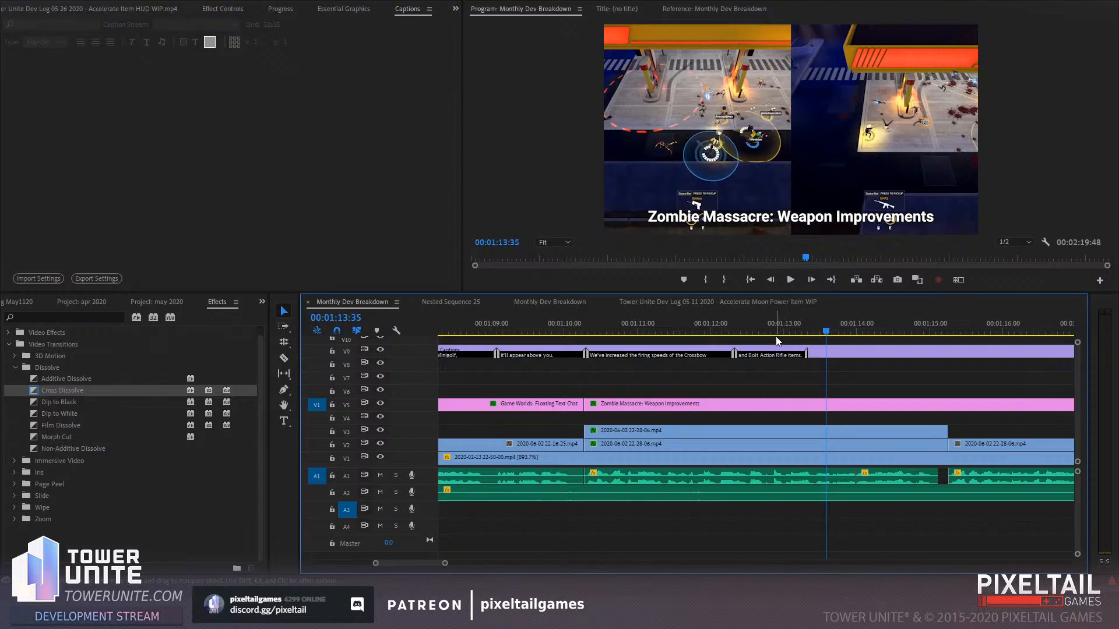
pyautogui.click(816, 352)
pyautogui.moveTo(806, 354); pyautogui.dragTo(851, 352)
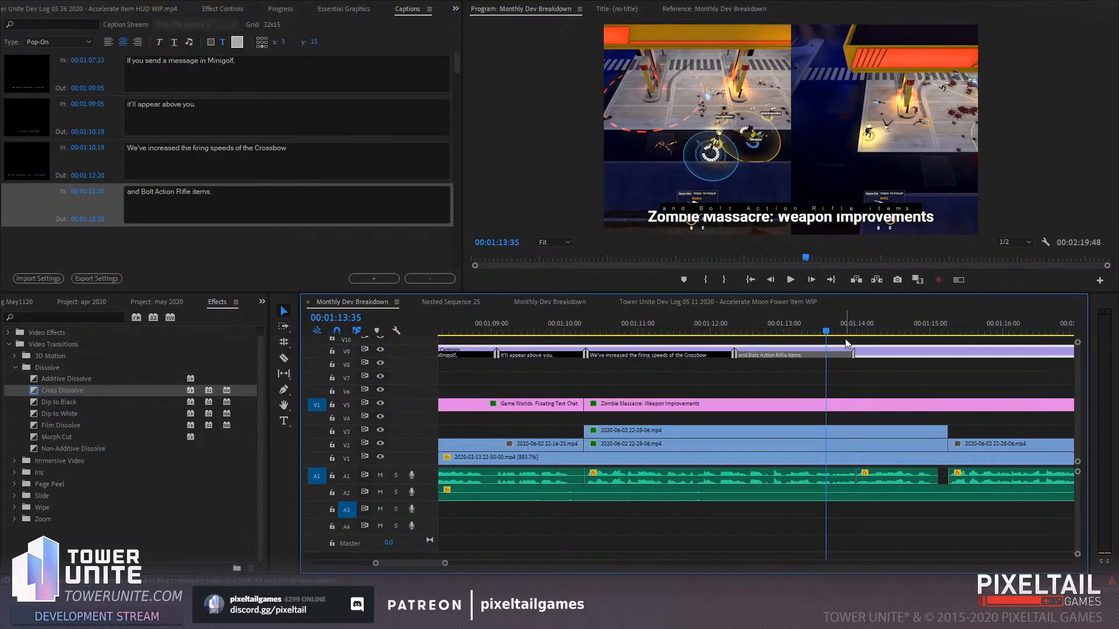
pyautogui.click(250, 210)
pyautogui.press('BackSpace')
# Add the caption "in Zombie Massacre." and extend it to end at 00:01:15:15 to match the narration
pyautogui.click(357, 278)
pyautogui.click(165, 210)
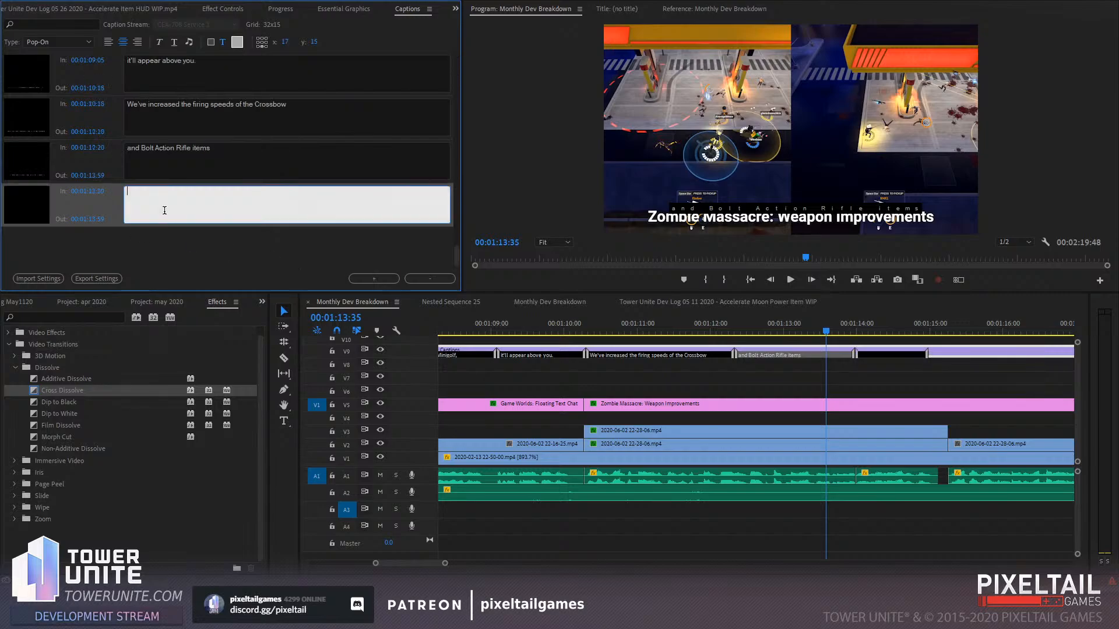
pyautogui.write('in Zombie Massacre.')
pyautogui.click(784, 324)
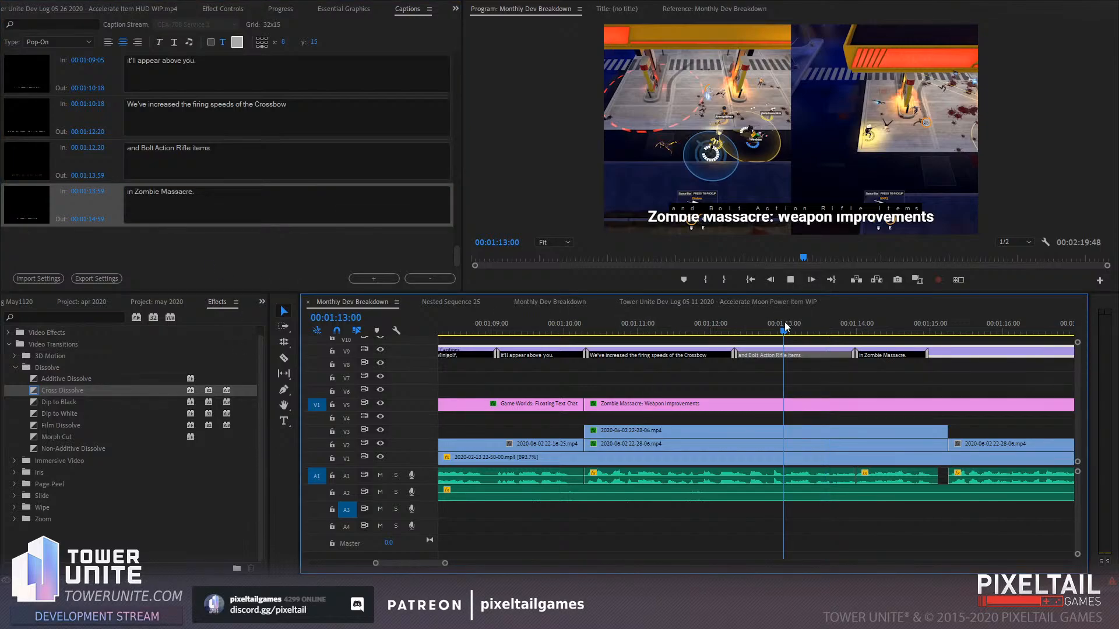
pyautogui.press('space')
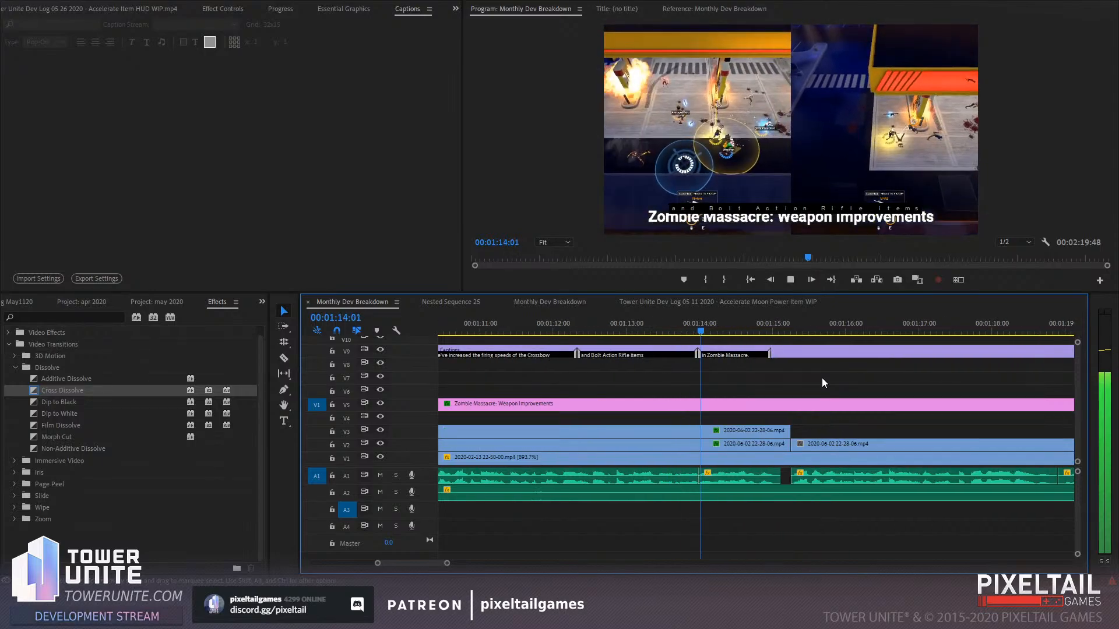
pyautogui.press('space')
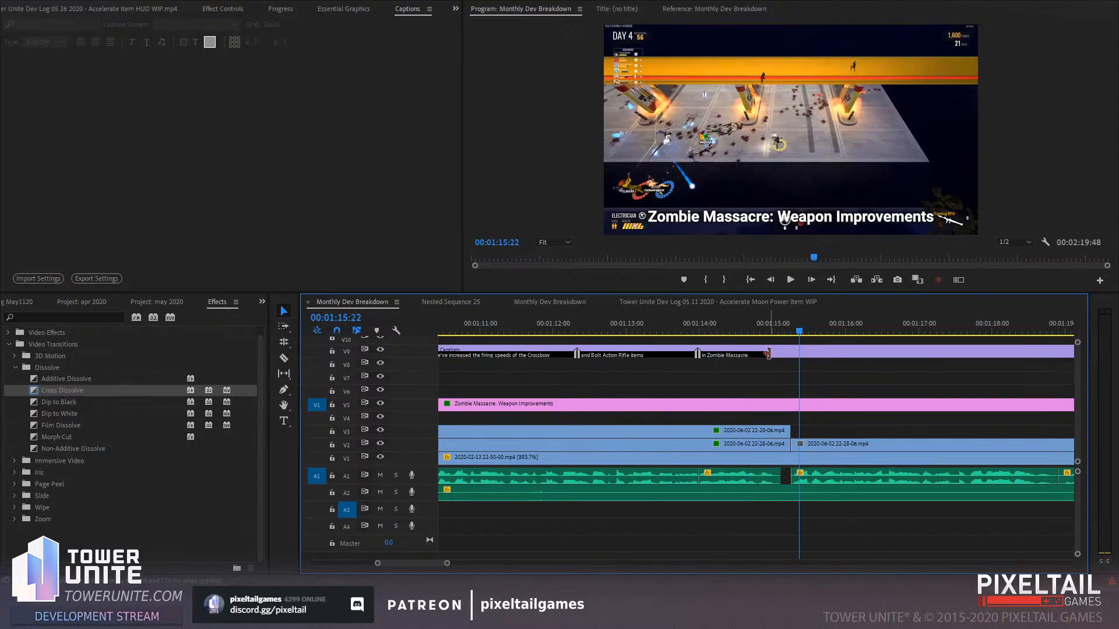
pyautogui.click(792, 326)
pyautogui.moveTo(770, 353); pyautogui.dragTo(779, 352)
# Play the RPG narration and add a caption reading "The RPG was changed to a Homing RPG"
pyautogui.press('space')
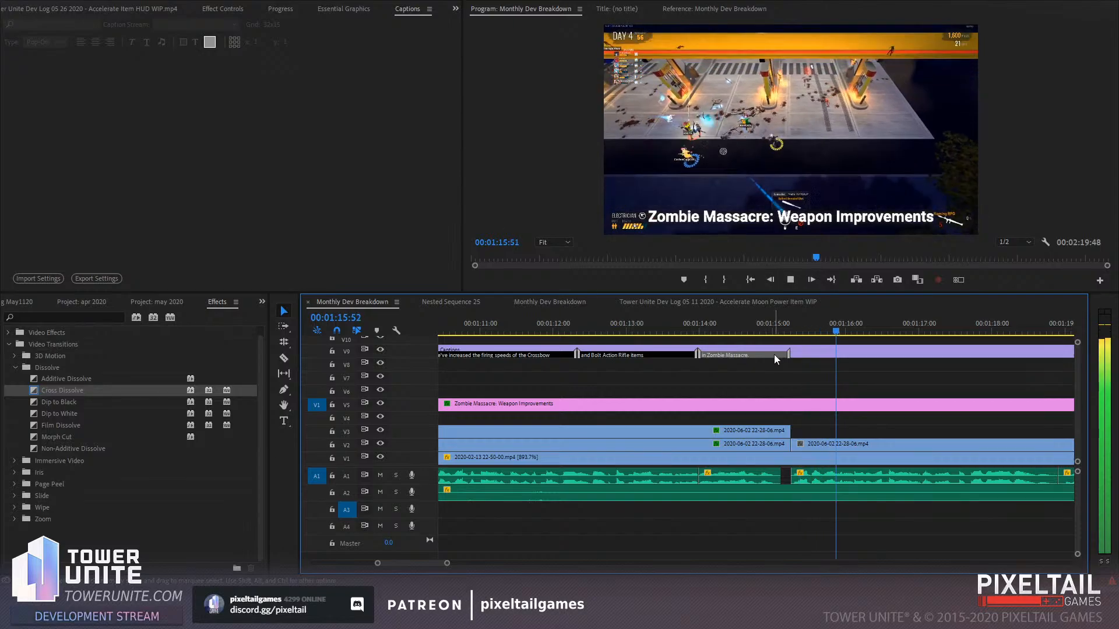
pyautogui.click(806, 327)
pyautogui.moveTo(839, 375); pyautogui.dragTo(862, 355)
pyautogui.click(367, 279)
pyautogui.click(230, 205)
pyautogui.write('The RPG wa')
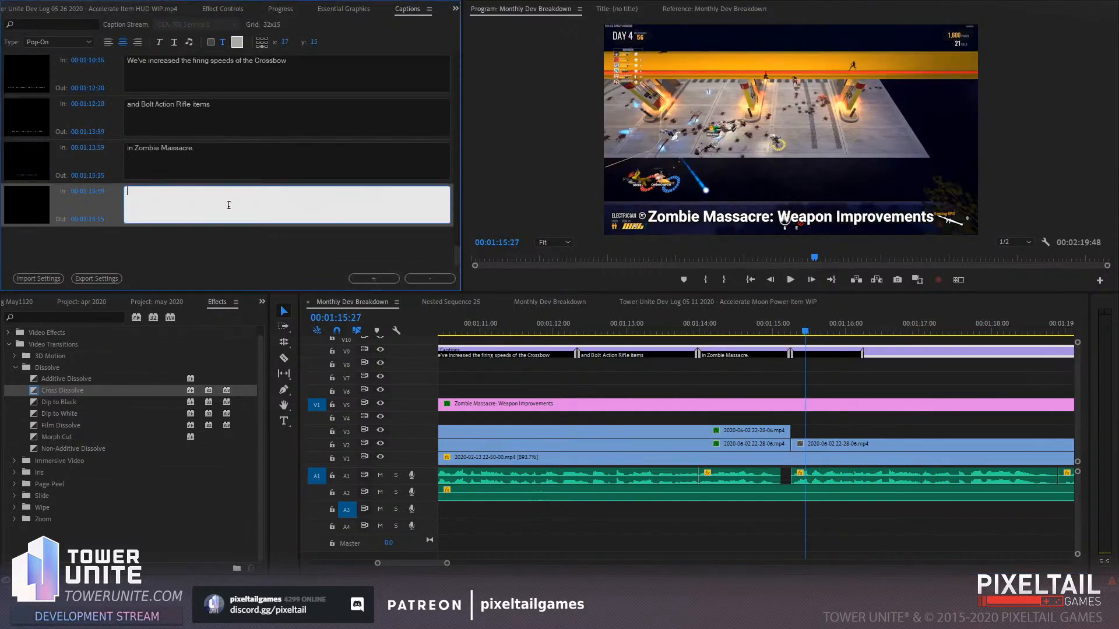
pyautogui.write('s changed to a')
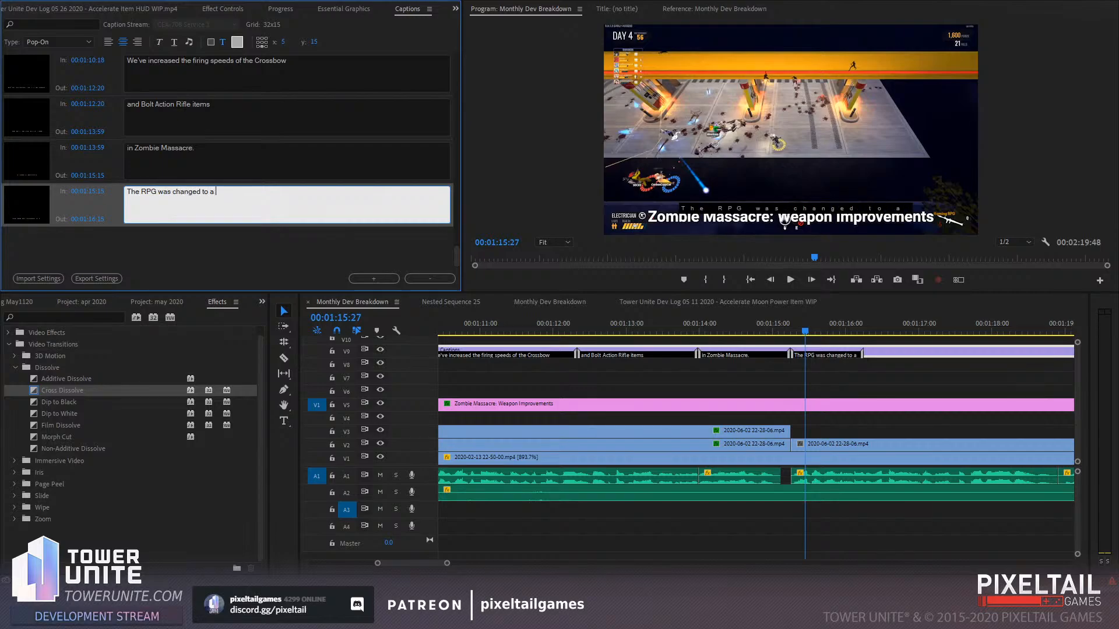
pyautogui.write(' Homing RPG')
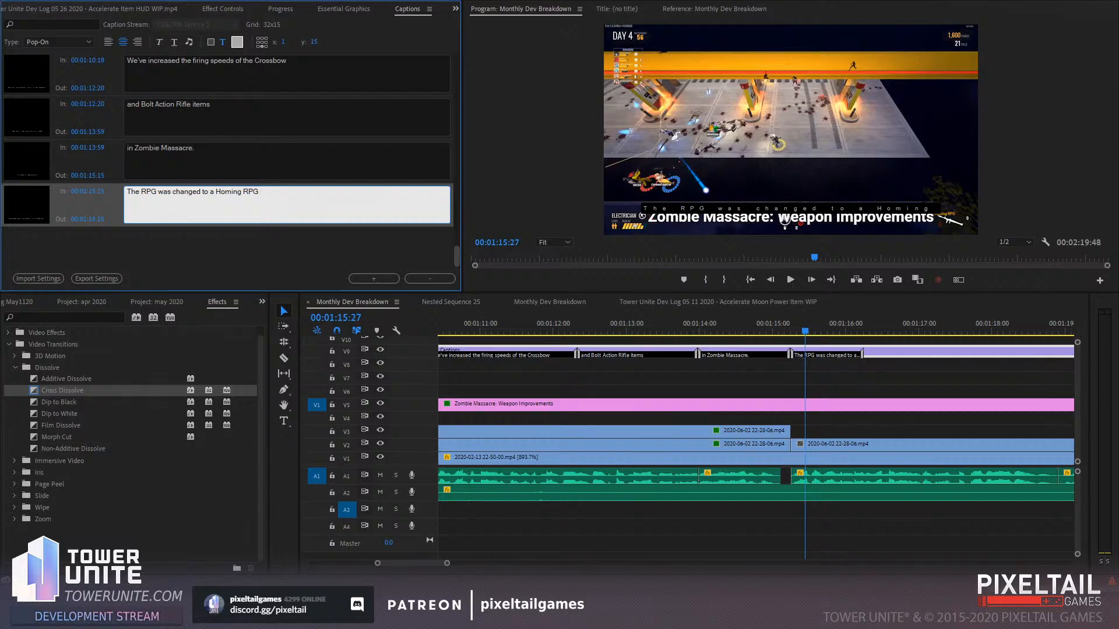
# Play on through the Homing RPG narration and extend its caption to end at 00:01:17:29
pyautogui.click(859, 372)
pyautogui.press('space')
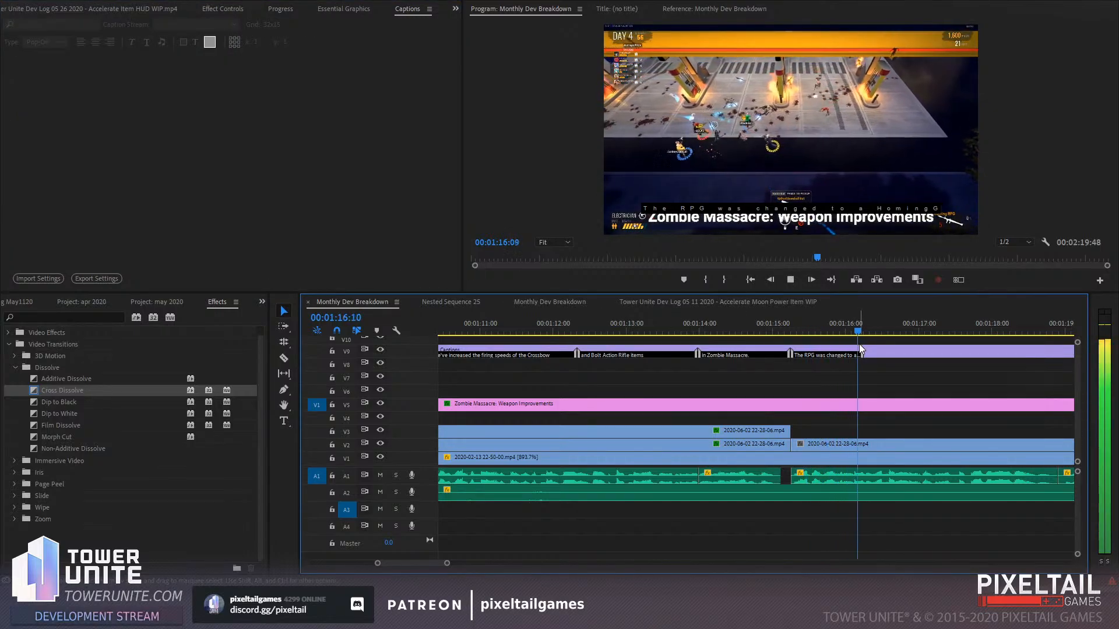
pyautogui.moveTo(861, 355); pyautogui.dragTo(954, 356)
pyautogui.click(966, 353)
# Add a caption after the Homing RPG one reading "for even more damage!"
pyautogui.click(362, 278)
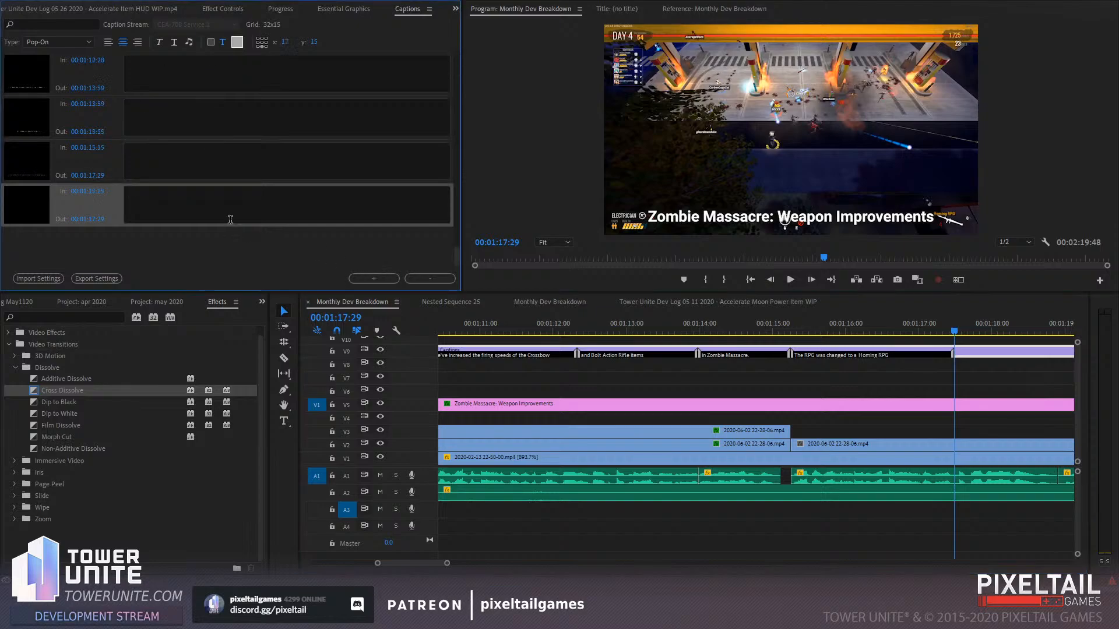
pyautogui.click(196, 203)
pyautogui.write('for even more dam')
# Play the narration and extend the "for even more damage!" caption to end at 00:01:18:59
pyautogui.click(880, 372)
pyautogui.press('space')
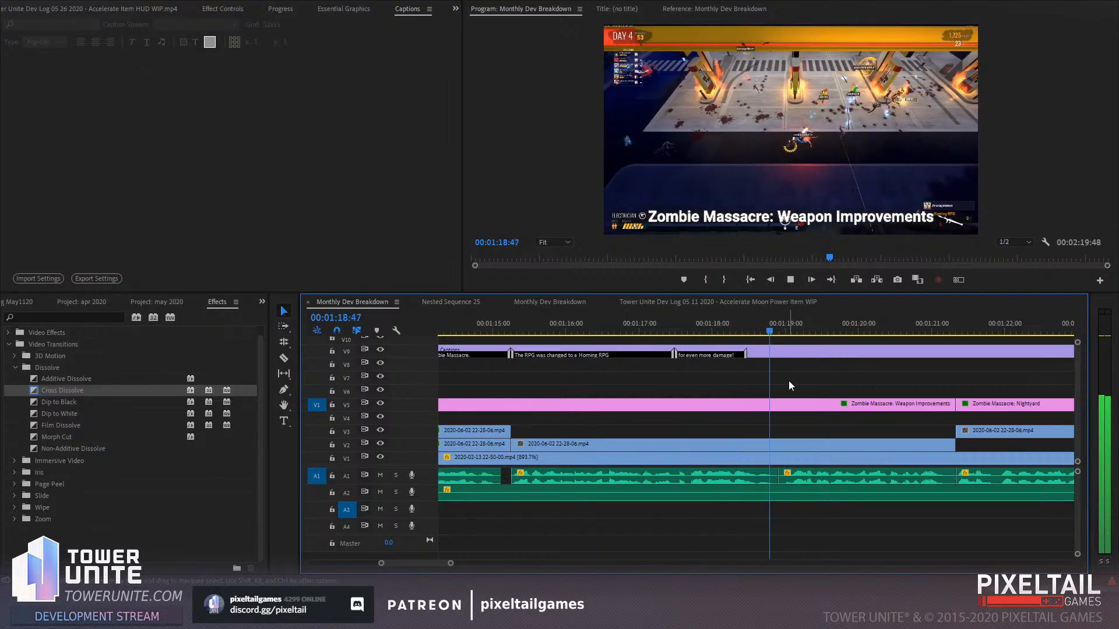
pyautogui.press('space')
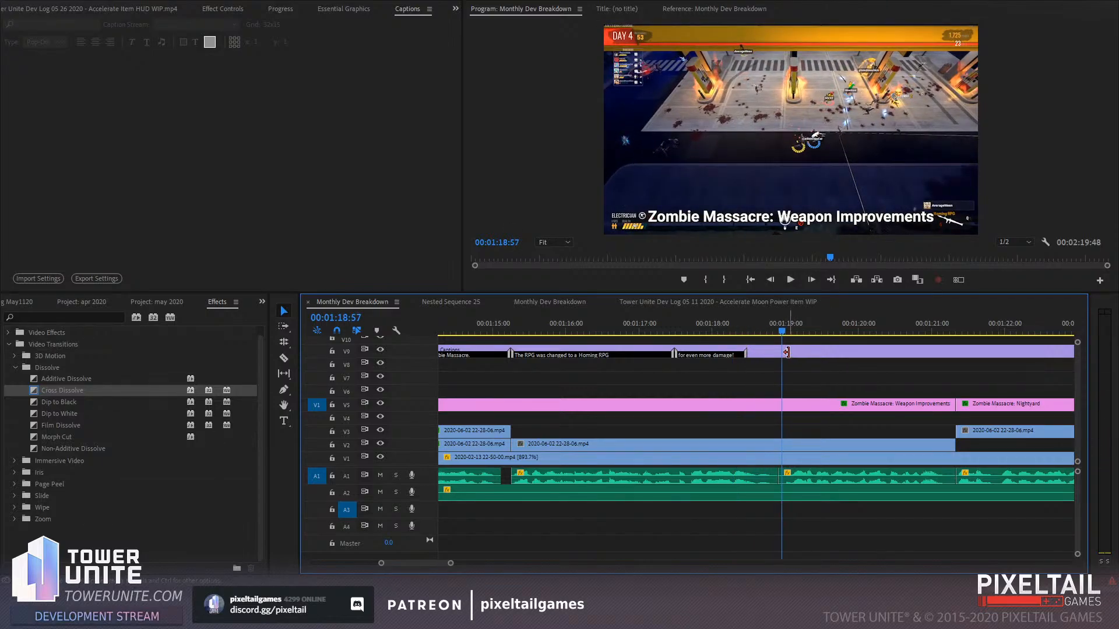
pyautogui.click(784, 333)
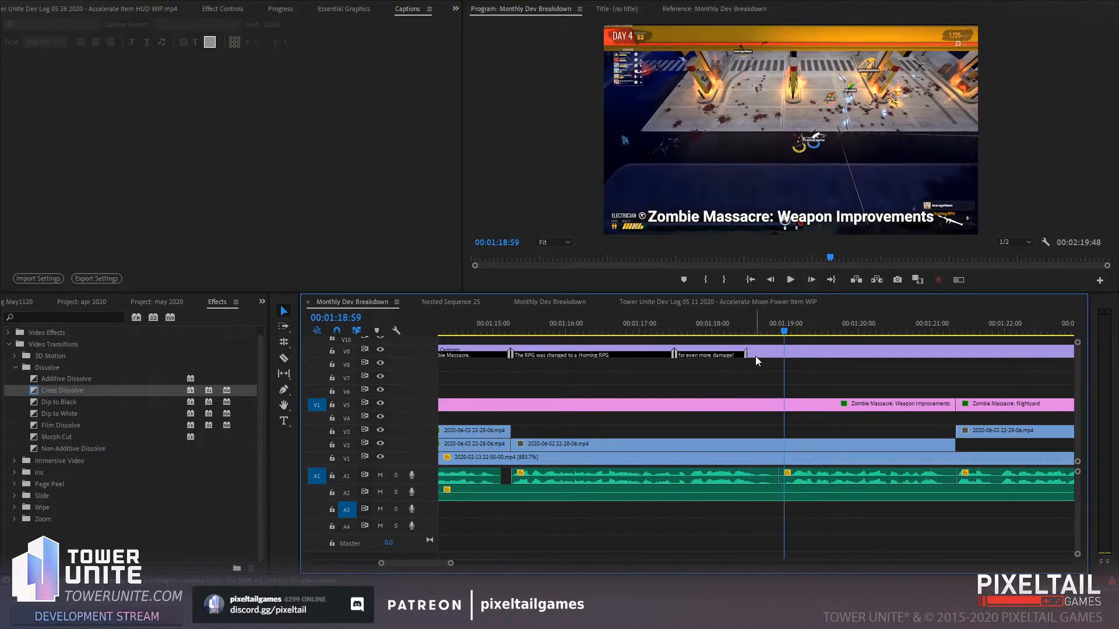
pyautogui.moveTo(745, 352); pyautogui.dragTo(781, 355)
# Play the next narration, add the caption "We've also been improving other aspects of the game.", and extend it to 00:01:21:20
pyautogui.click(817, 350)
pyautogui.press('space')
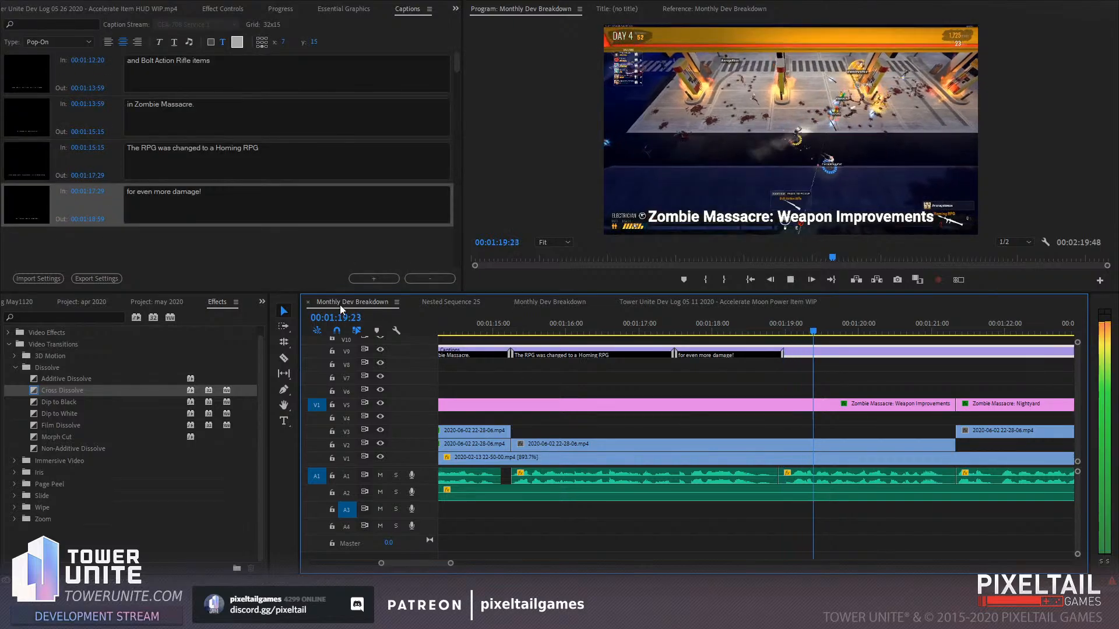
pyautogui.click(367, 279)
pyautogui.click(219, 207)
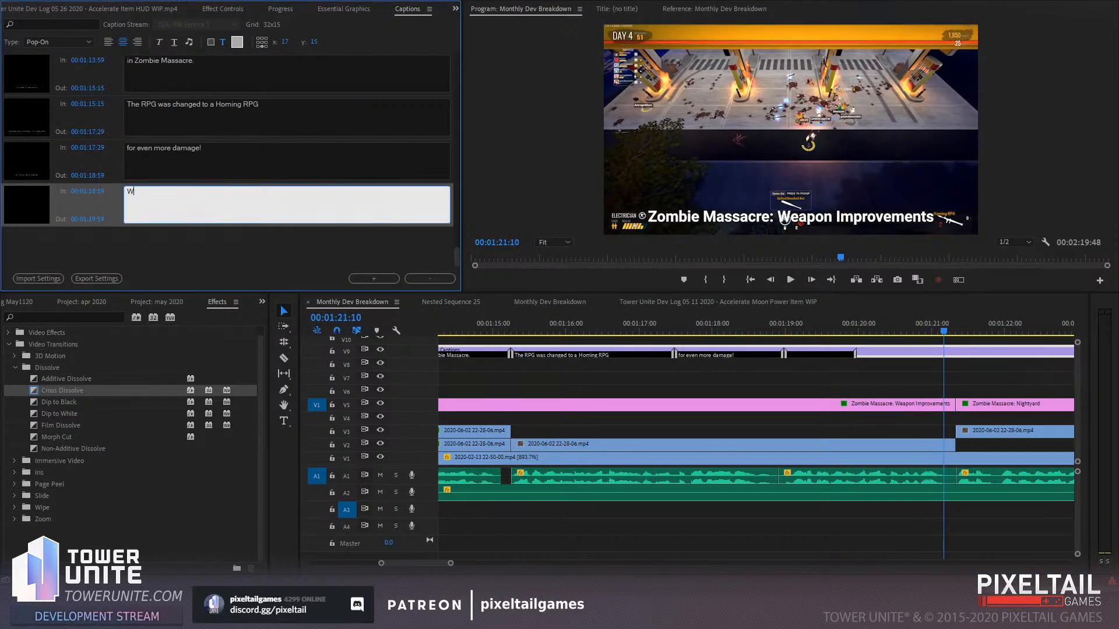
pyautogui.write("We've also been improving other aspects of the game.")
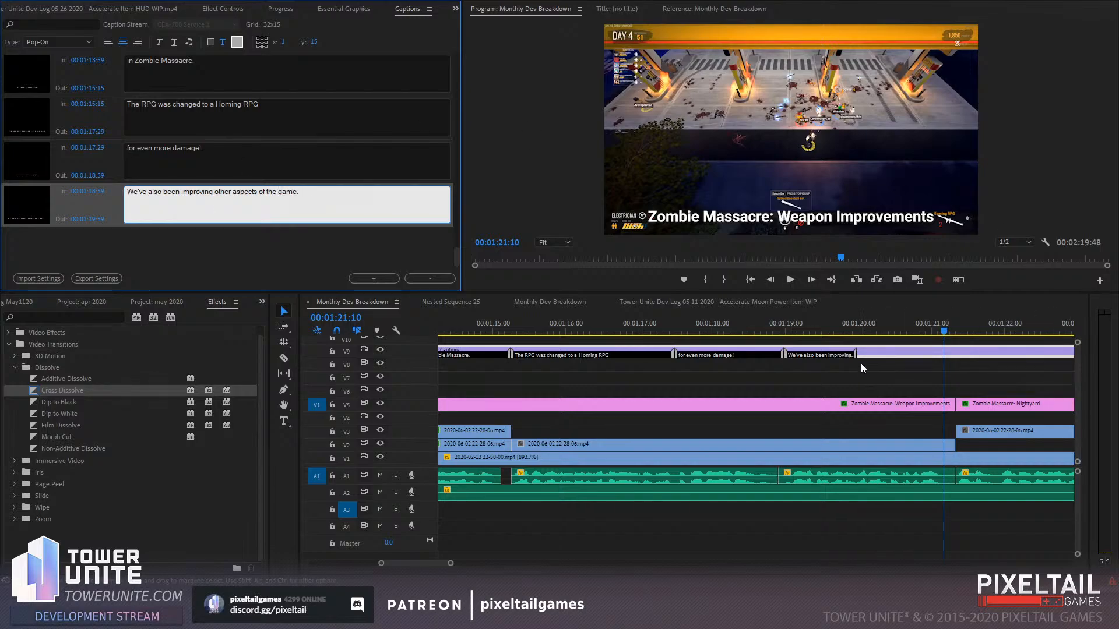
pyautogui.moveTo(853, 352); pyautogui.dragTo(954, 352)
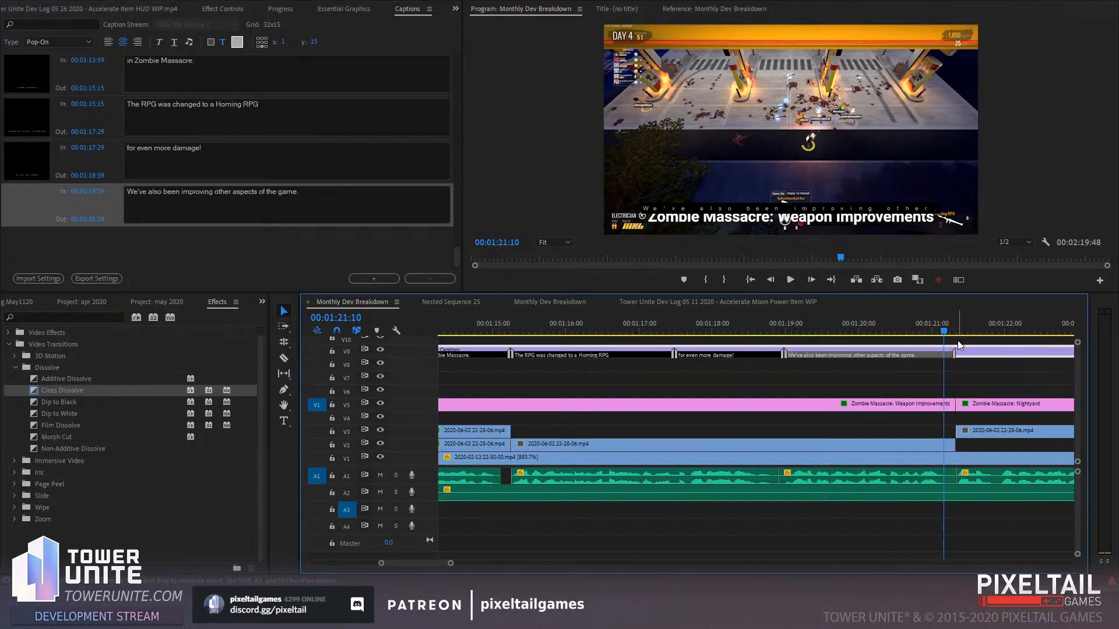
# Add the caption "Also, last month we released Nightyard," for the Nightyard clip and extend it to end at 00:01:23:40
pyautogui.click(391, 278)
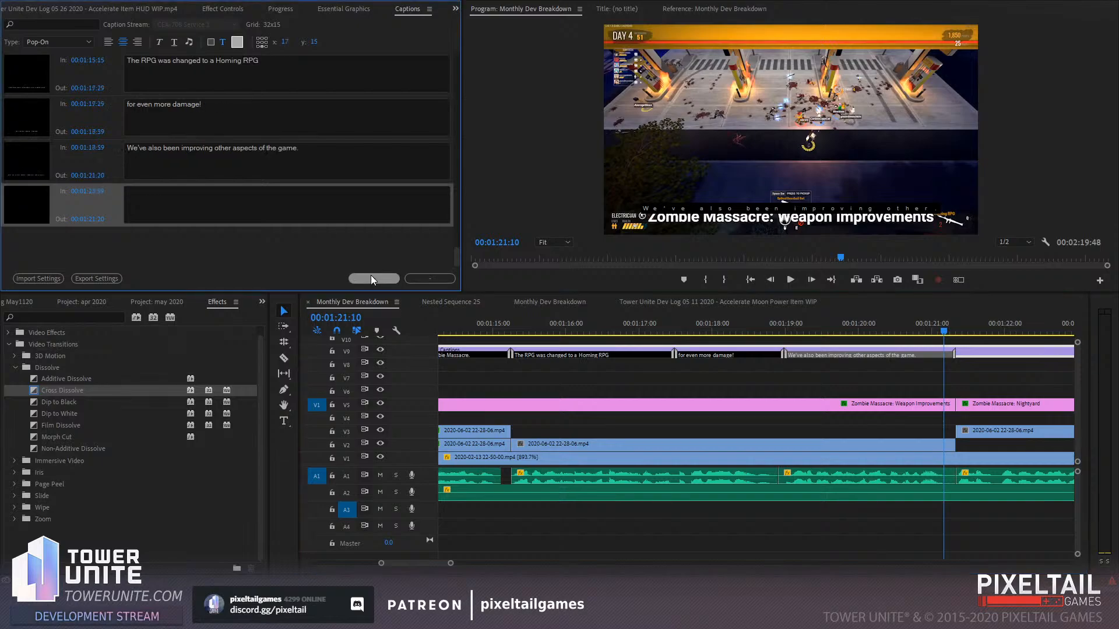
pyautogui.press('space')
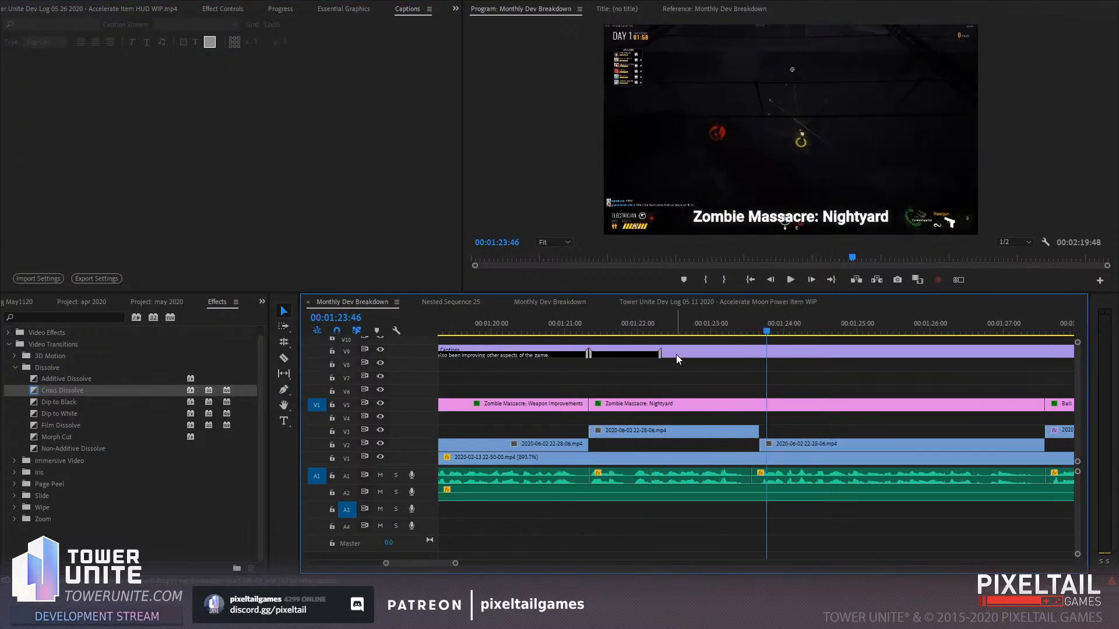
pyautogui.click(670, 353)
pyautogui.click(209, 216)
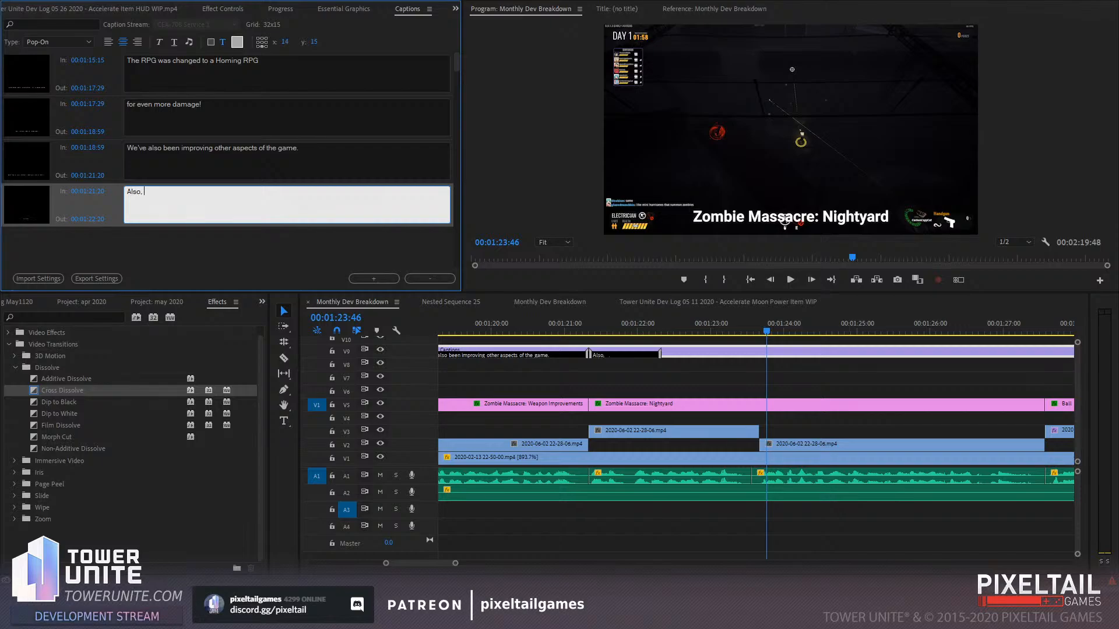
pyautogui.write('Also, last month we released Nightyard,')
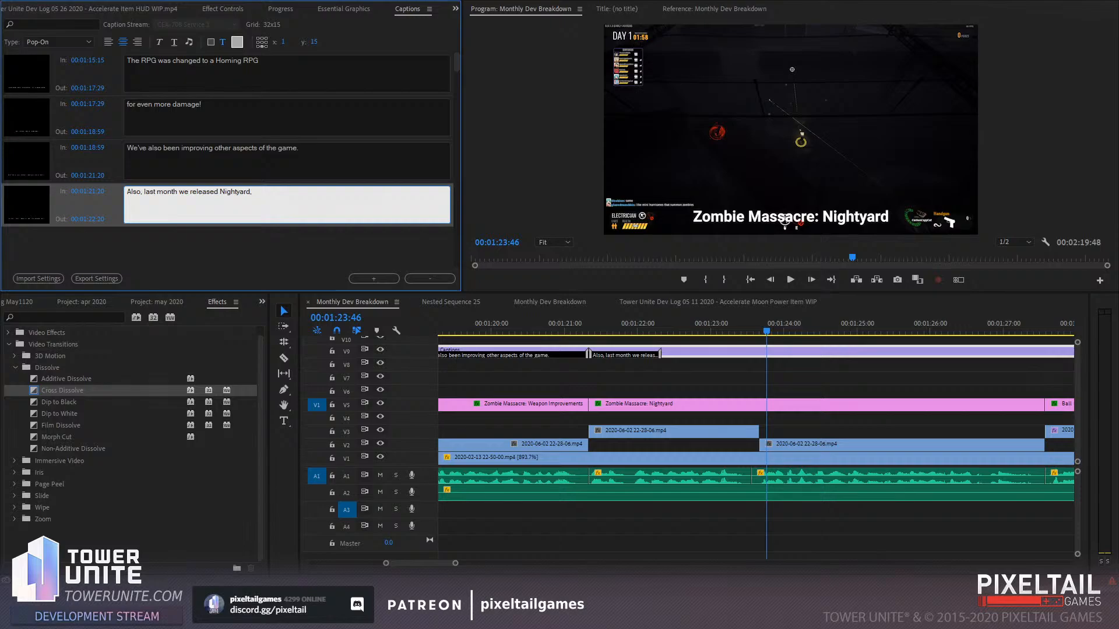
pyautogui.moveTo(660, 352); pyautogui.dragTo(759, 354)
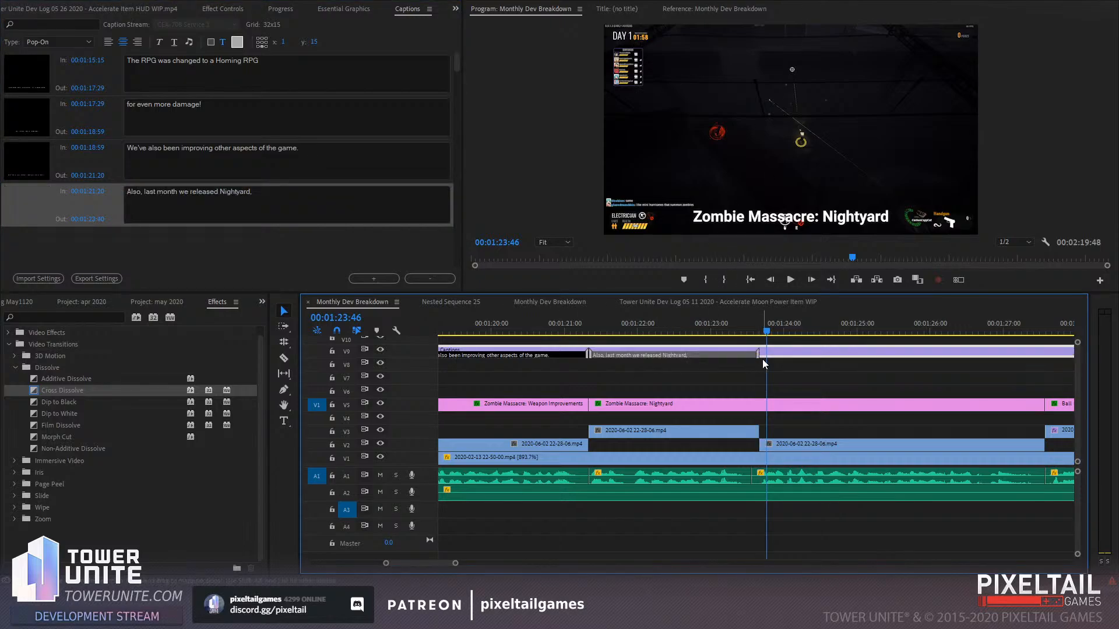
# Add a caption after the Nightyard one reading "a super difficult night-time version of the Zombie Massacre map, Trainyard."
pyautogui.click(374, 279)
pyautogui.click(648, 327)
pyautogui.press('space')
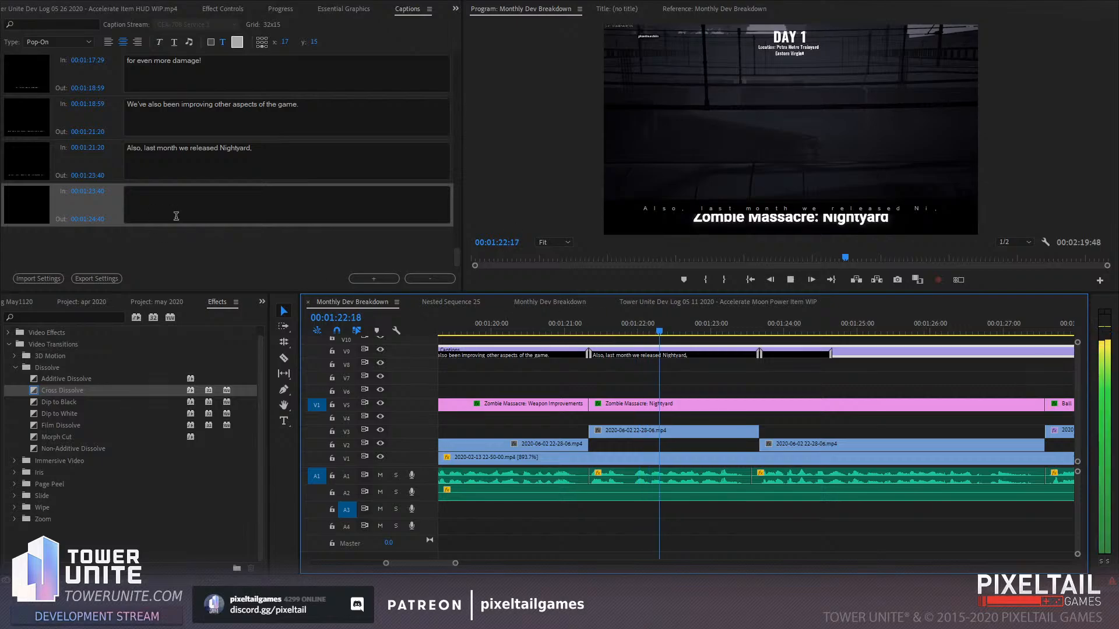
pyautogui.click(214, 205)
pyautogui.write('a super diffic')
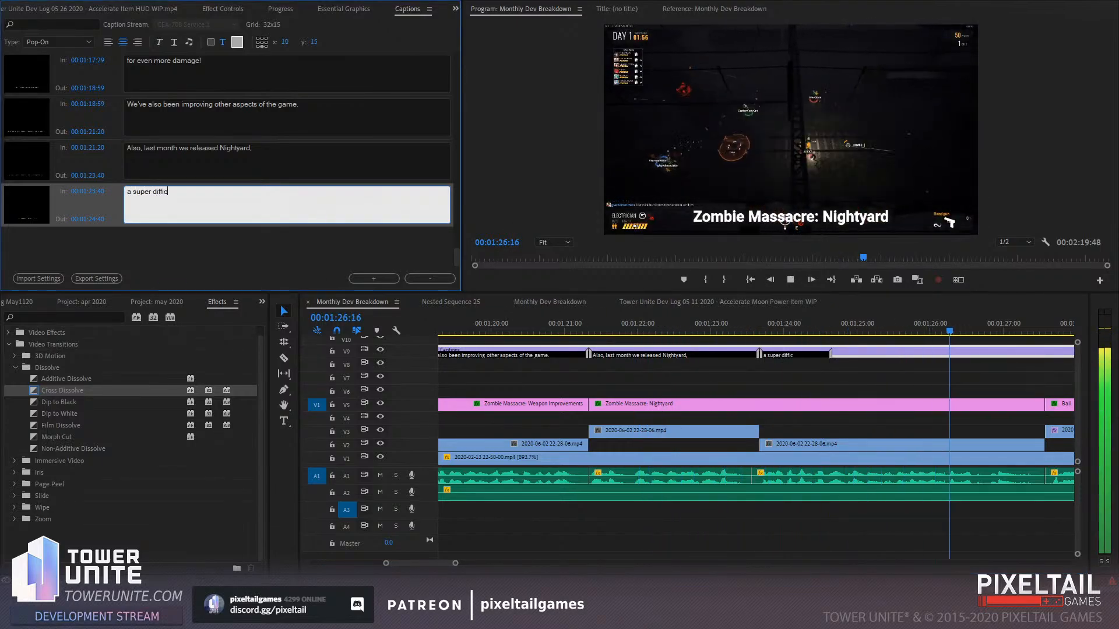
pyautogui.write('ult night-time version fo t')
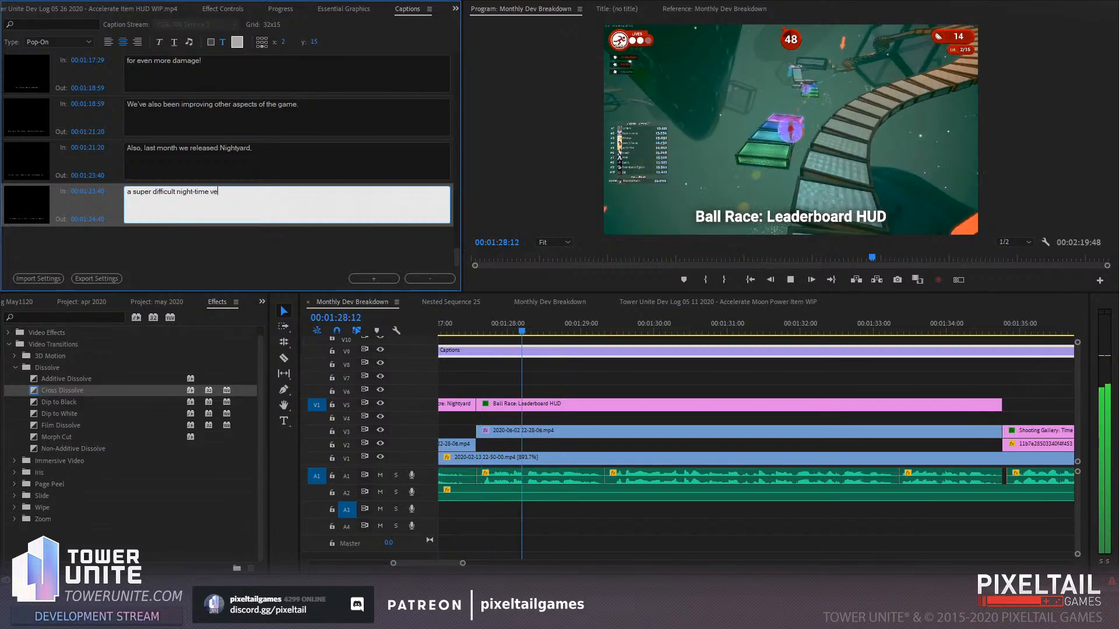
pyautogui.press('BackSpace')
pyautogui.press('BackSpace')
pyautogui.press('BackSpace')
pyautogui.press('BackSpace')
pyautogui.write('of the Zo')
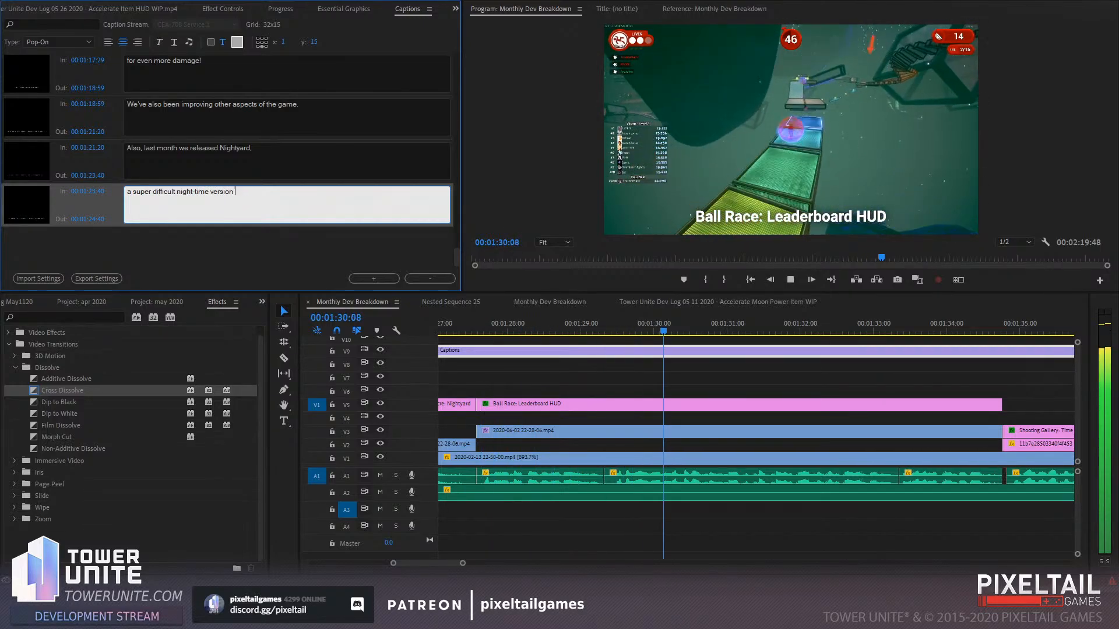
pyautogui.write('mbie M')
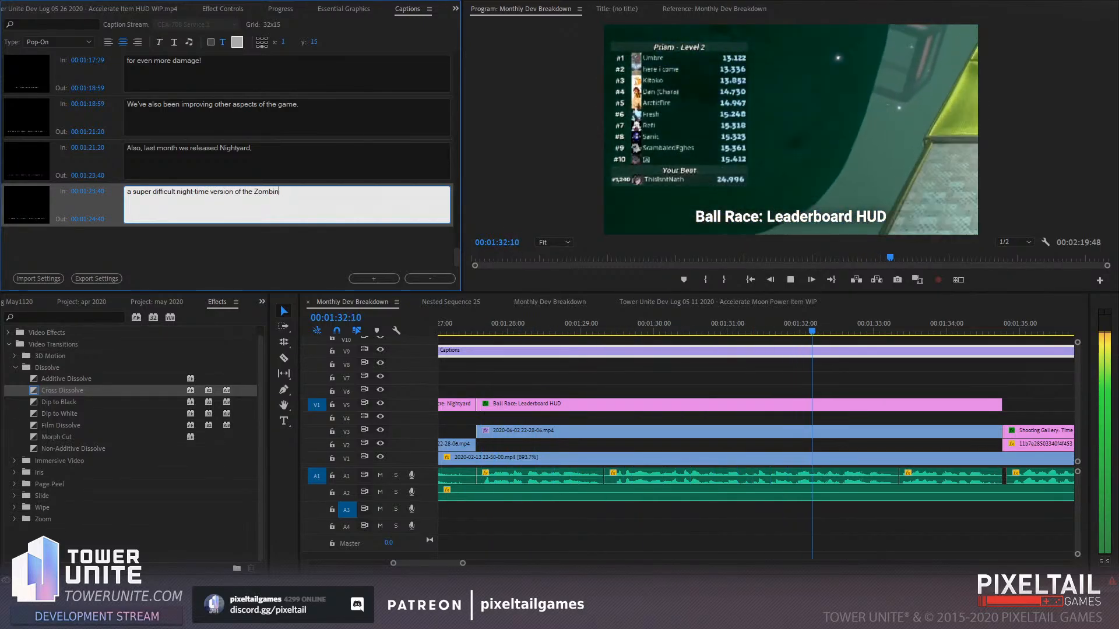
pyautogui.write('ass')
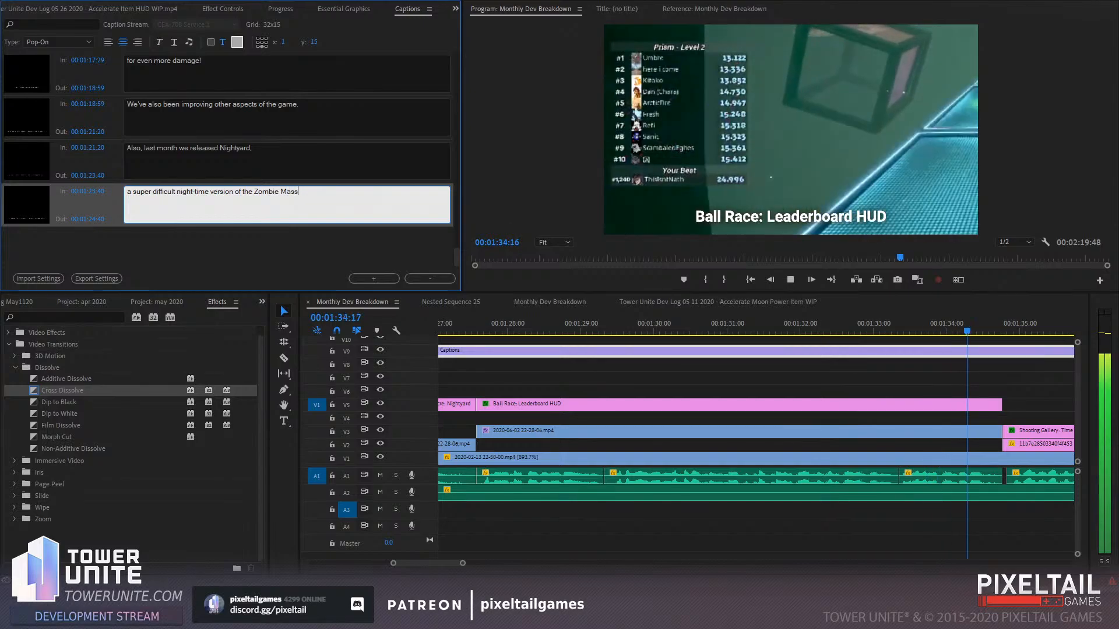
pyautogui.write('acre map,')
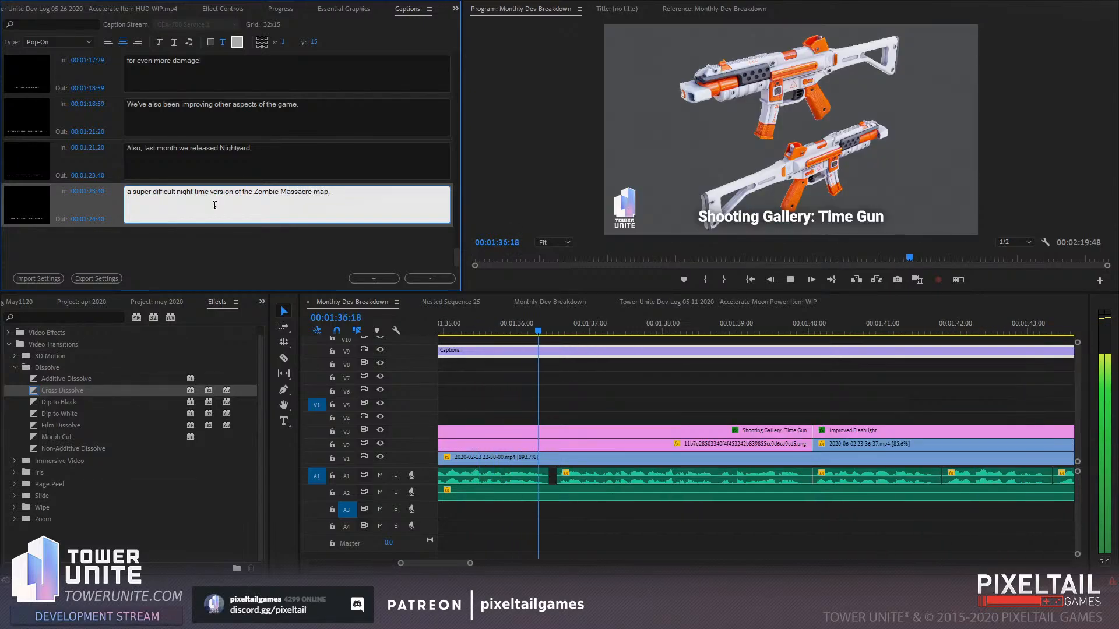
pyautogui.write(' Trainyard.')
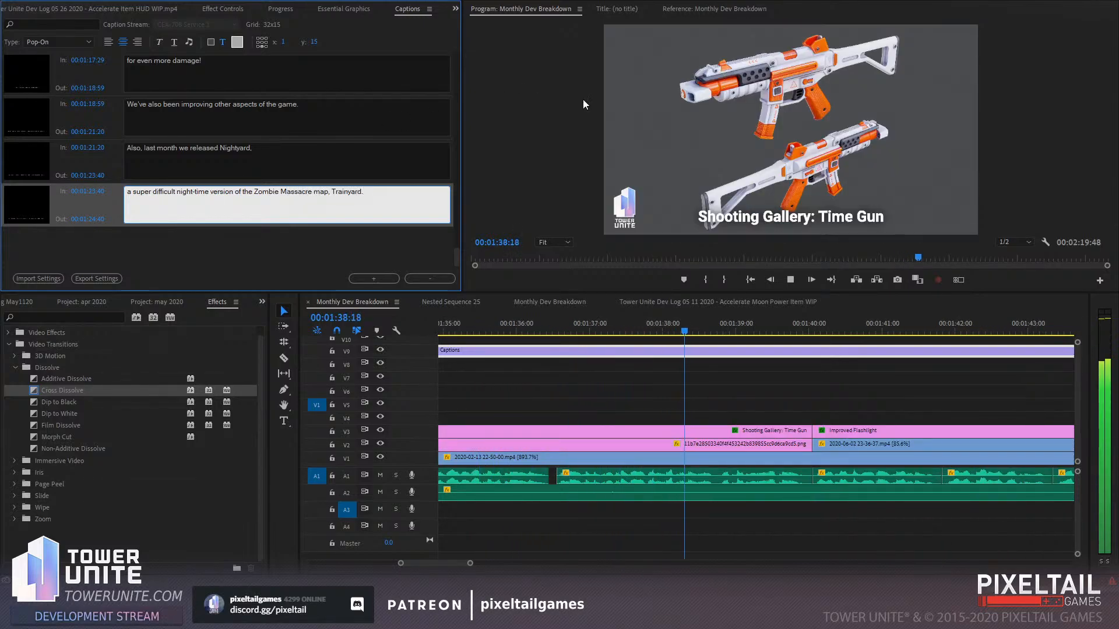
# Split the night-time version caption by moving "Zombie Massacre map, Trainyard." into a new caption after it
pyautogui.click(558, 326)
pyautogui.scroll(10, 584, 450)
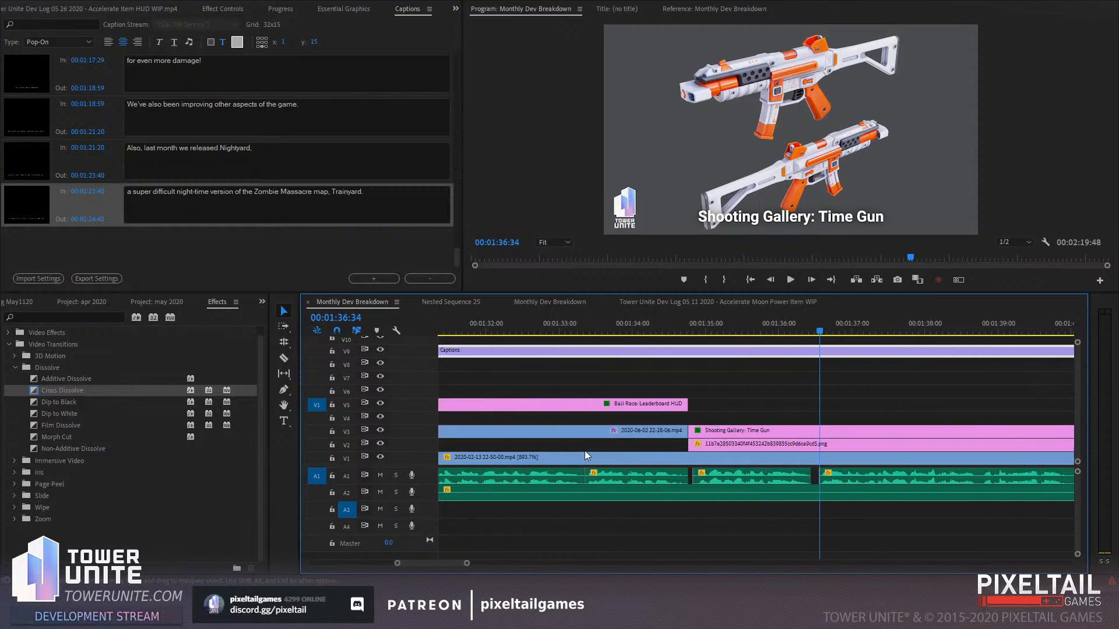
pyautogui.scroll(5, 525, 448)
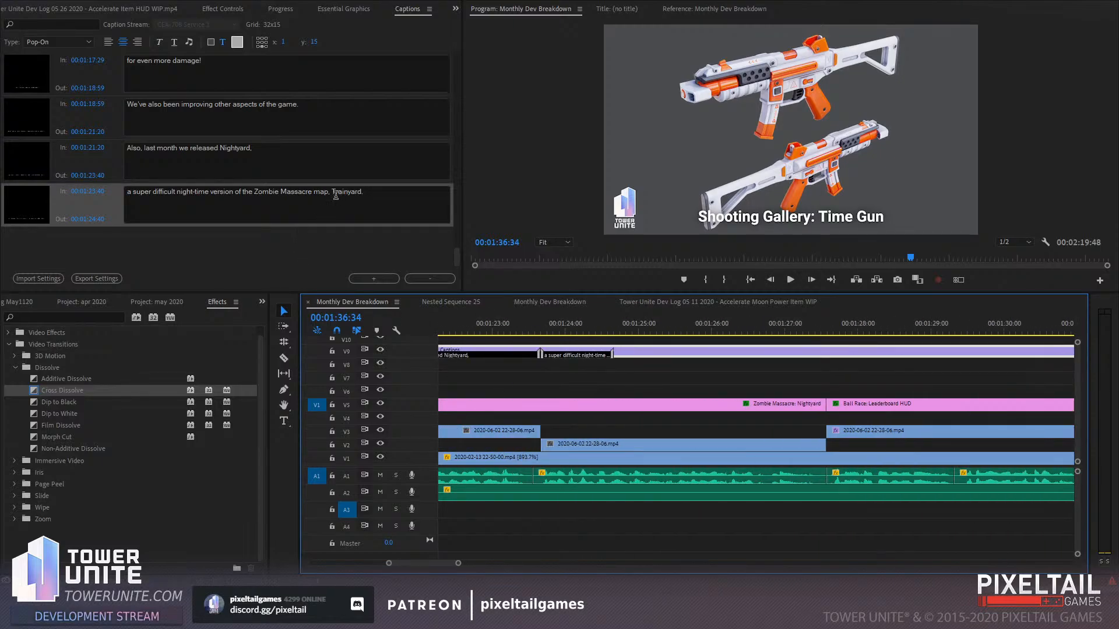
pyautogui.moveTo(250, 196); pyautogui.dragTo(381, 192)
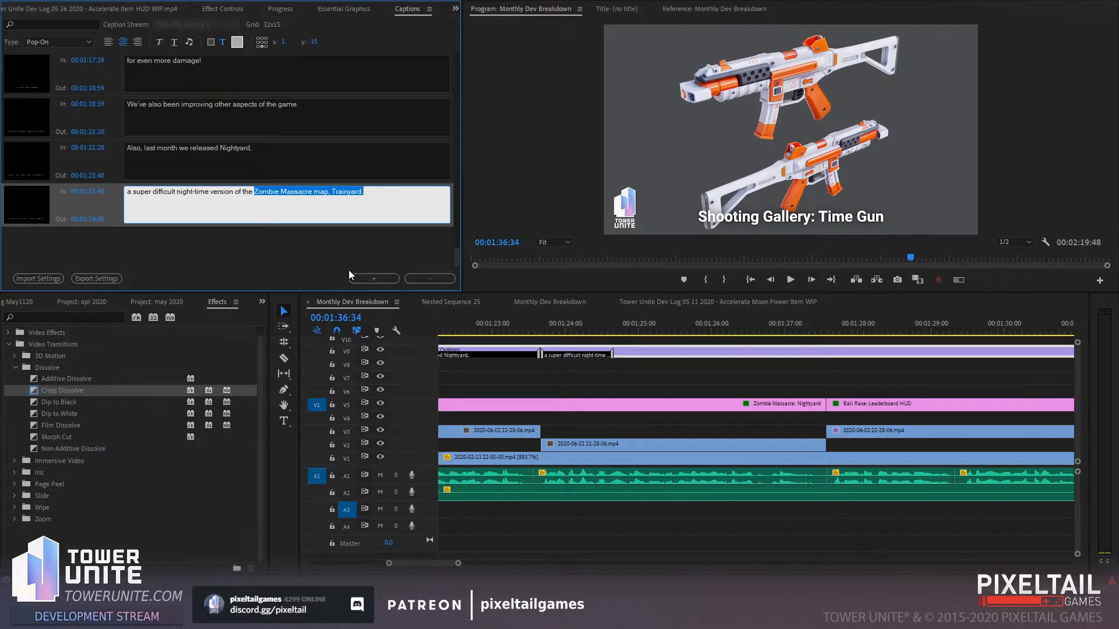
pyautogui.hotkey('ctrl', 'x')
pyautogui.click(361, 279)
pyautogui.hotkey('ctrl', 'v')
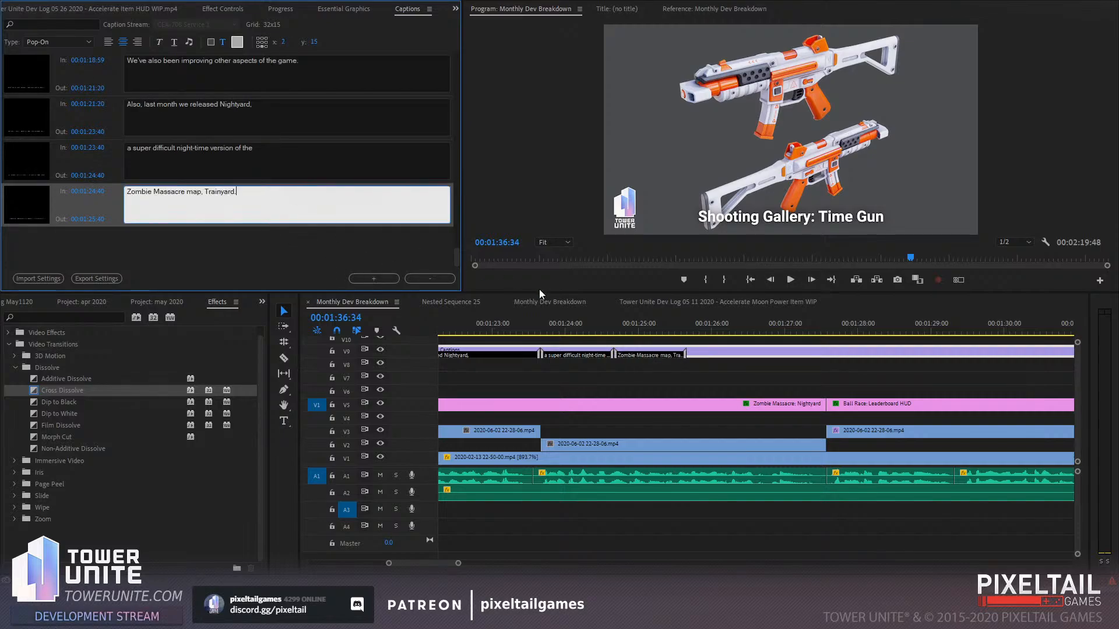
# Play the narration and retime the two Trainyard captions to meet at 00:01:25:39, with the second ending at 00:01:27:34
pyautogui.click(558, 321)
pyautogui.press('space')
pyautogui.moveTo(684, 356); pyautogui.dragTo(823, 355)
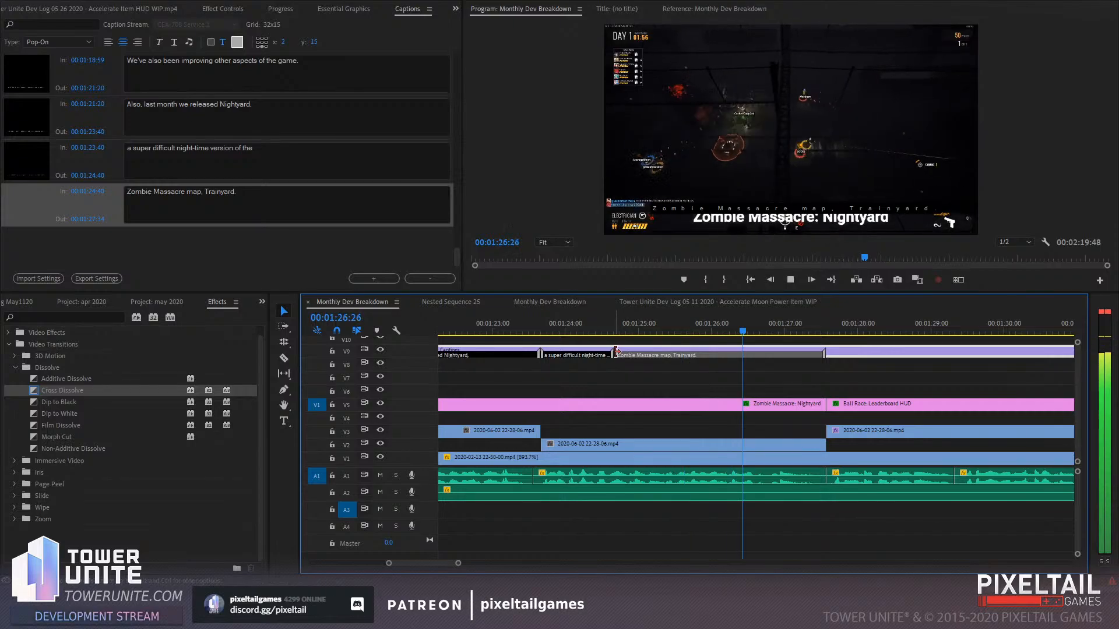
pyautogui.moveTo(663, 356); pyautogui.dragTo(689, 356)
pyautogui.click(646, 327)
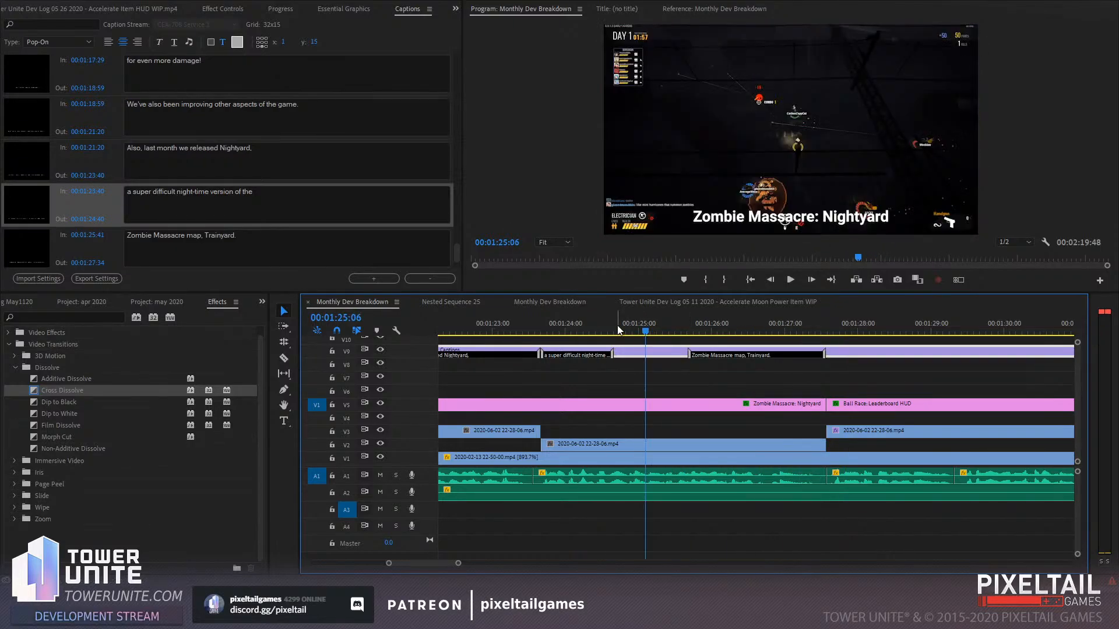
pyautogui.press('space')
pyautogui.press('space')
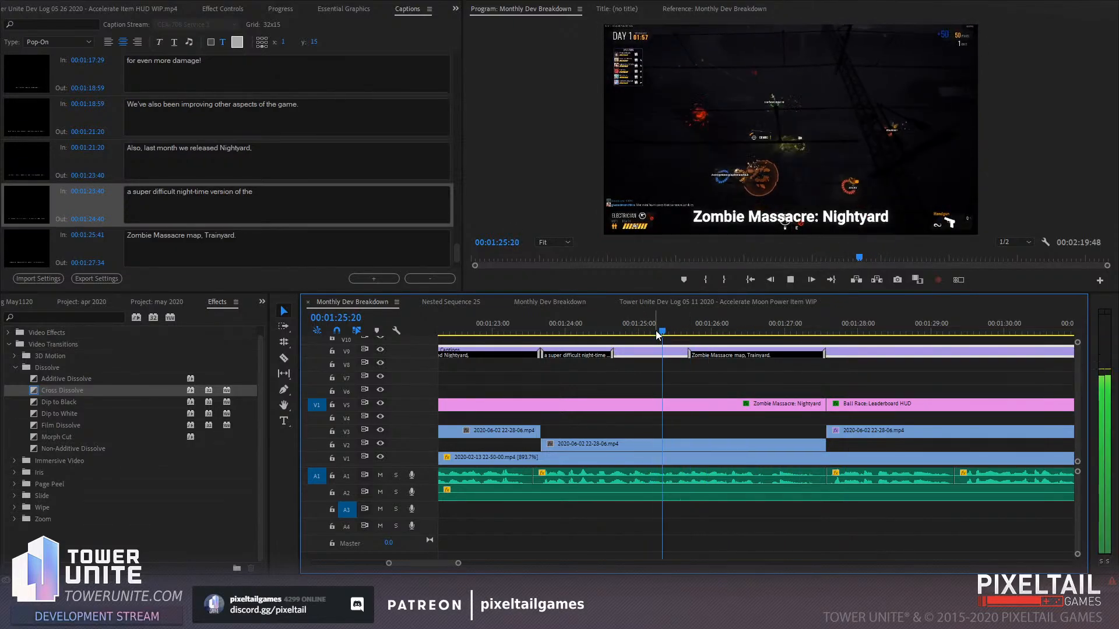
pyautogui.moveTo(655, 330); pyautogui.dragTo(687, 353)
pyautogui.click(615, 354)
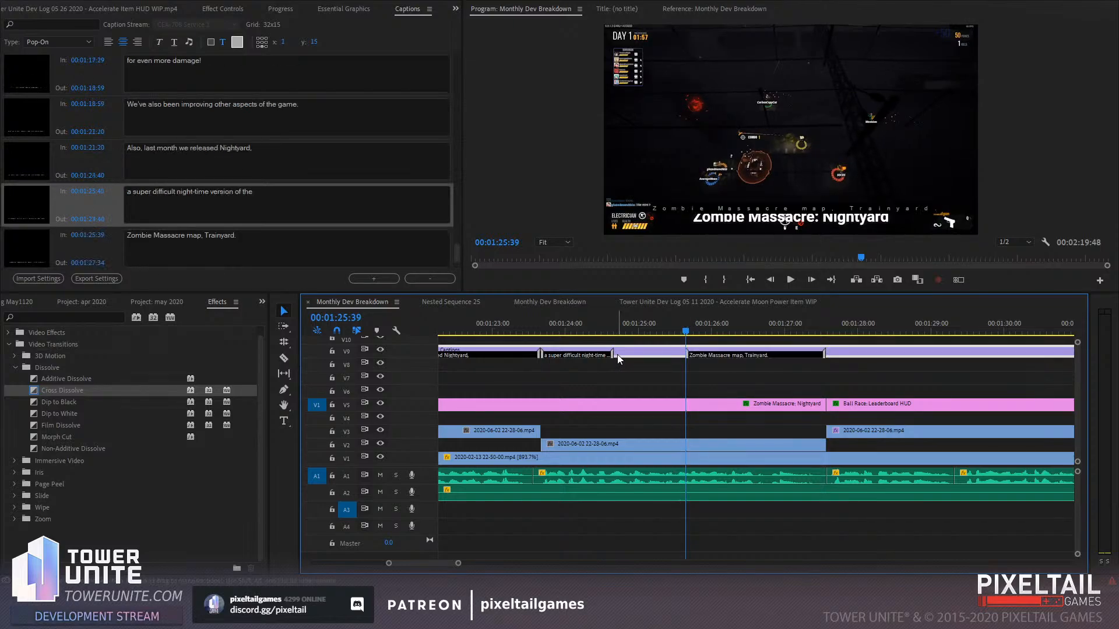
pyautogui.moveTo(610, 354); pyautogui.dragTo(837, 341)
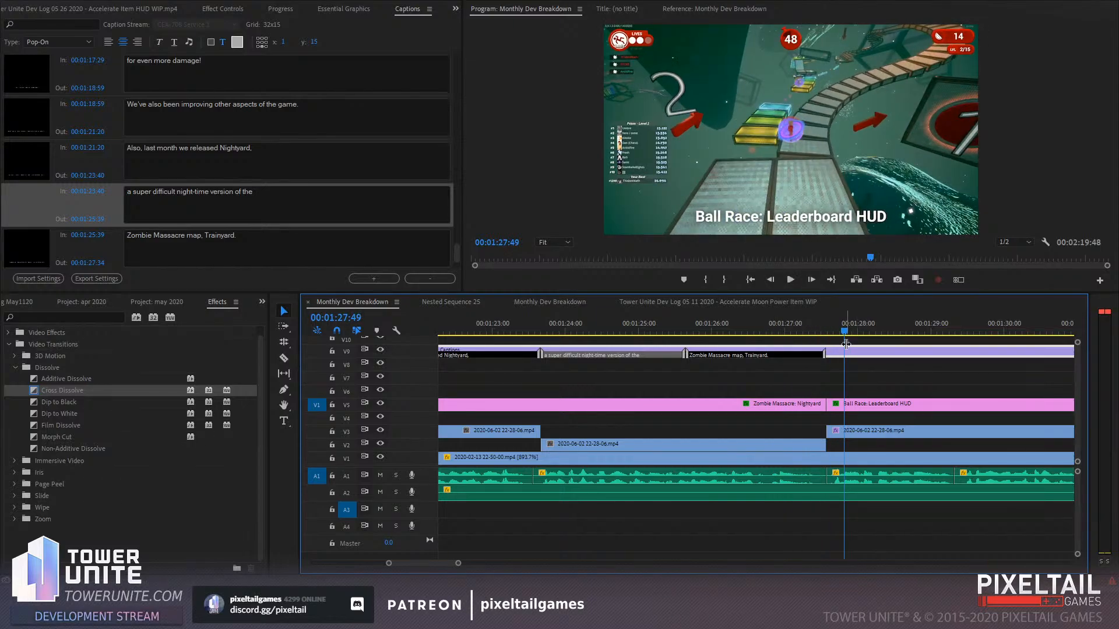
# Play back the "Zombie Massacre map, Trainyard." caption into the Ball Race clip to check its timing
pyautogui.click(848, 351)
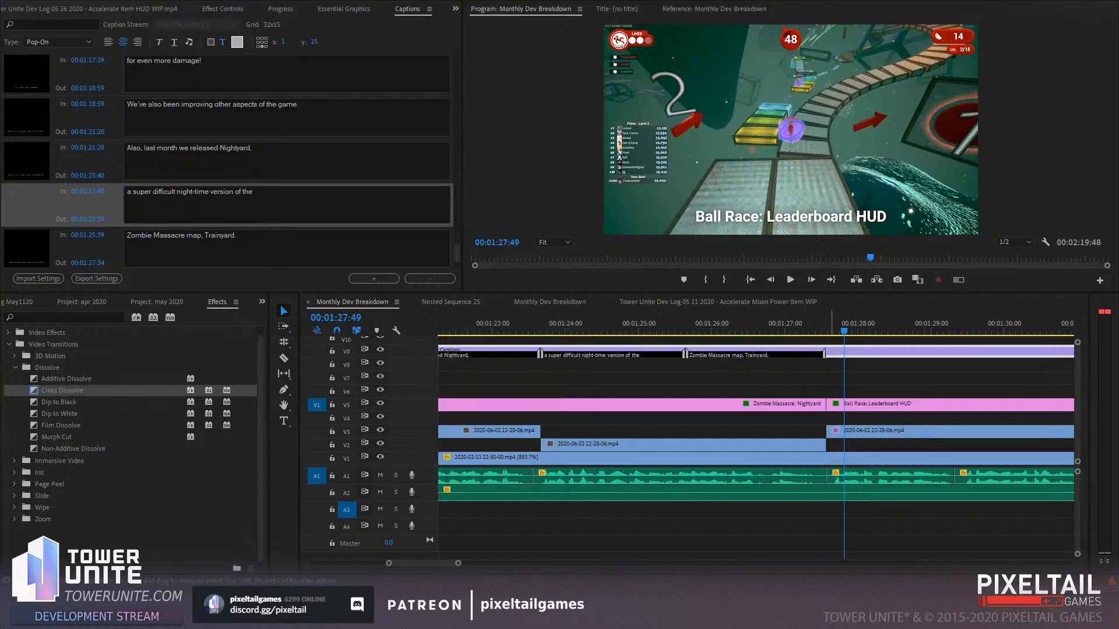
pyautogui.moveTo(679, 329); pyautogui.dragTo(671, 329)
pyautogui.press('space')
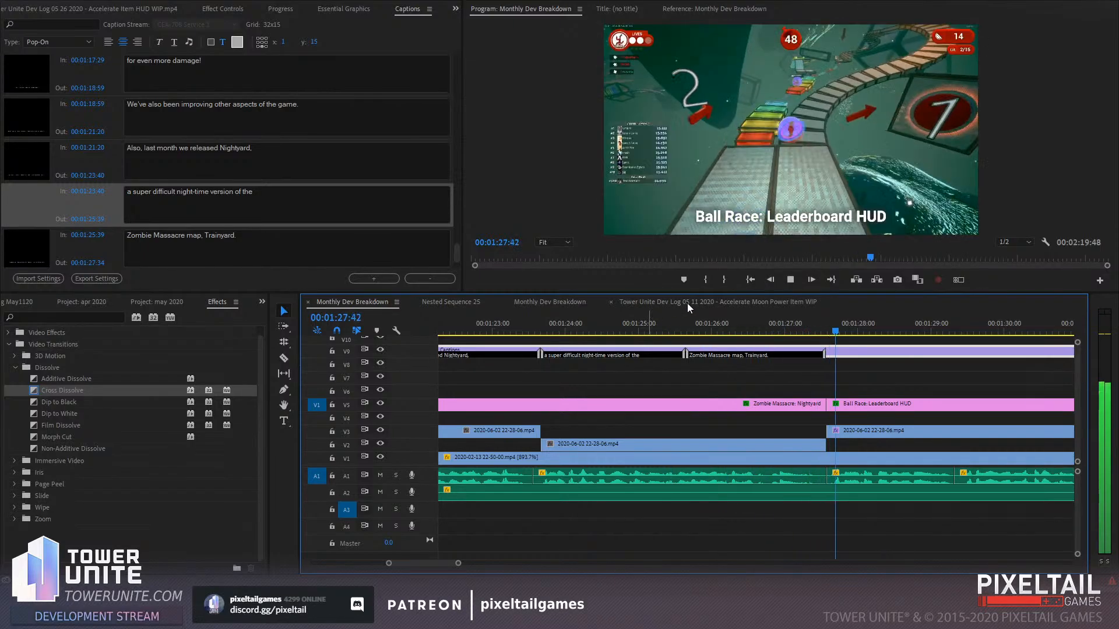
pyautogui.press('space')
pyautogui.click(840, 330)
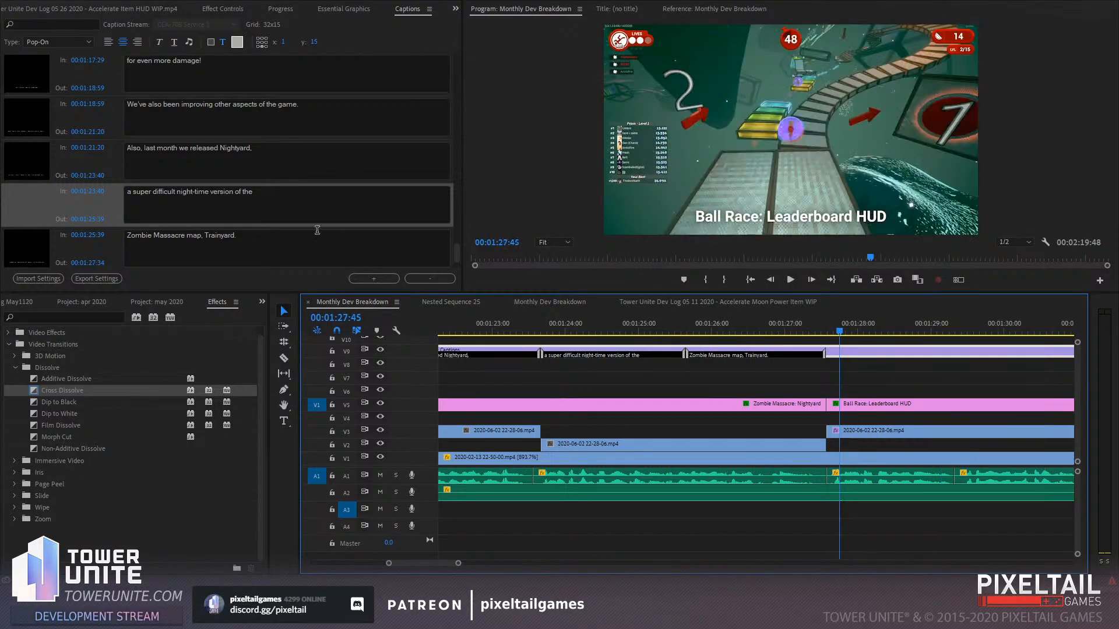
# Listen to the next narration and add the caption "If you're into speedrunning Ball Race," starting at 00:01:27:34
pyautogui.click(317, 236)
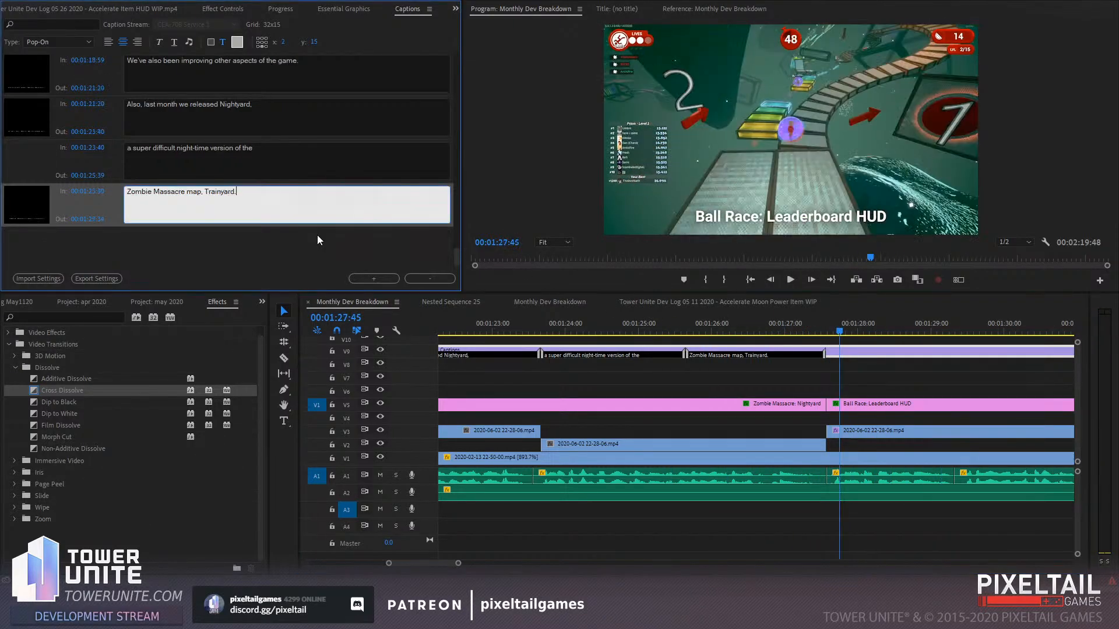
pyautogui.click(386, 276)
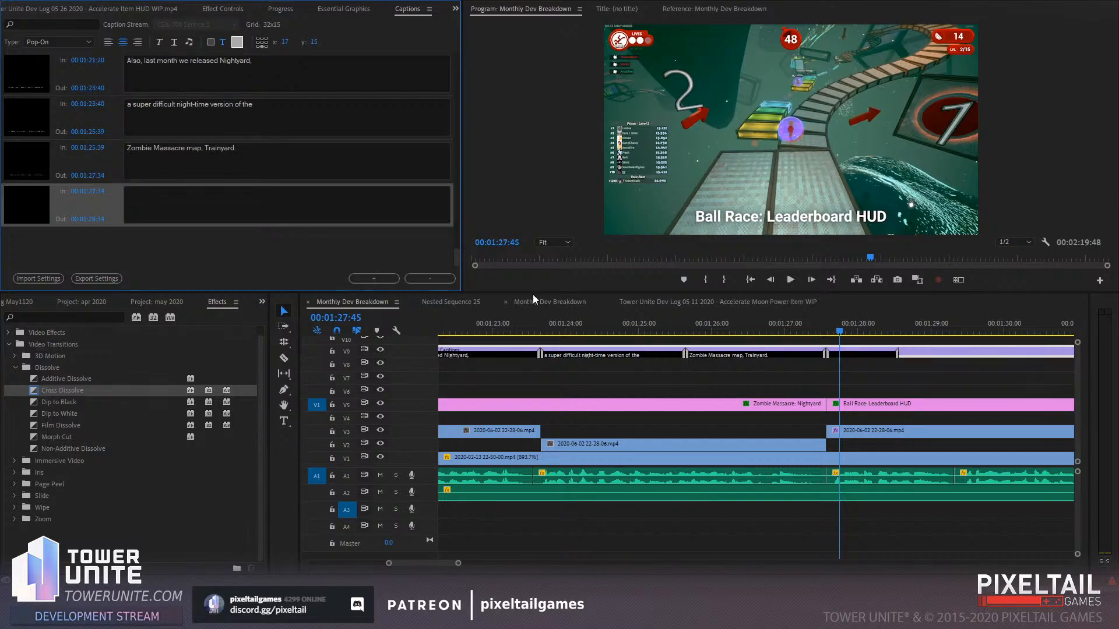
pyautogui.click(819, 331)
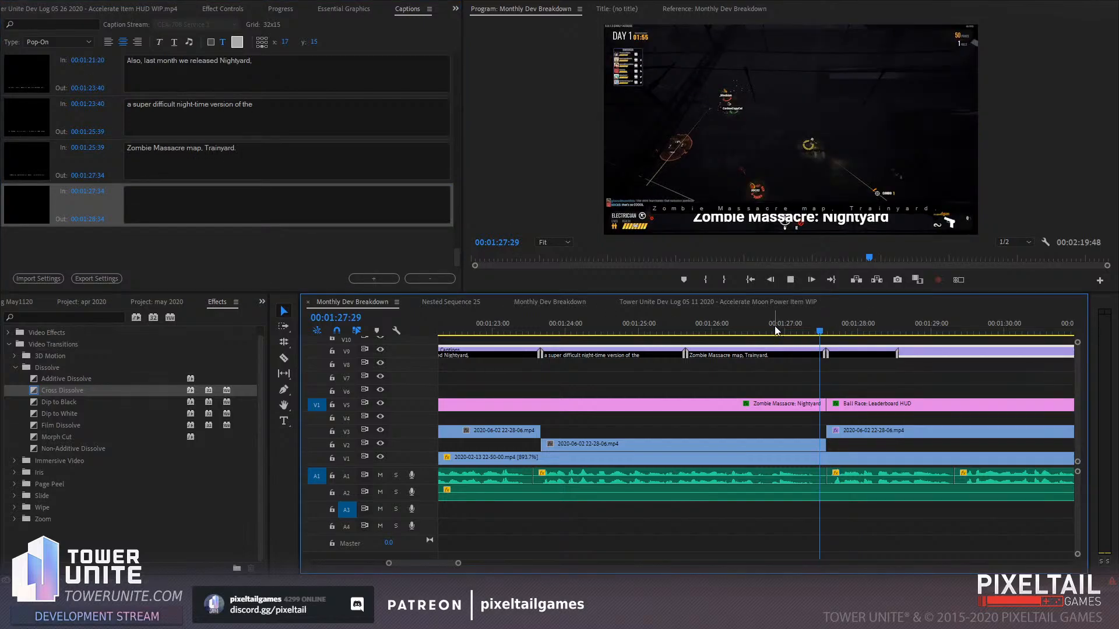
pyautogui.press('space')
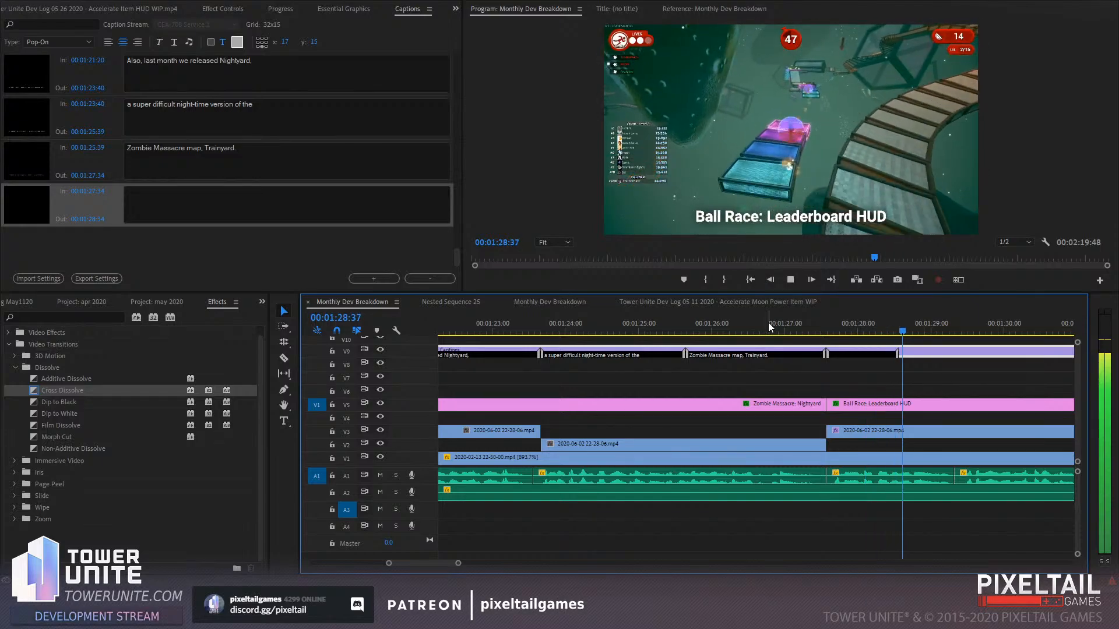
pyautogui.click(872, 331)
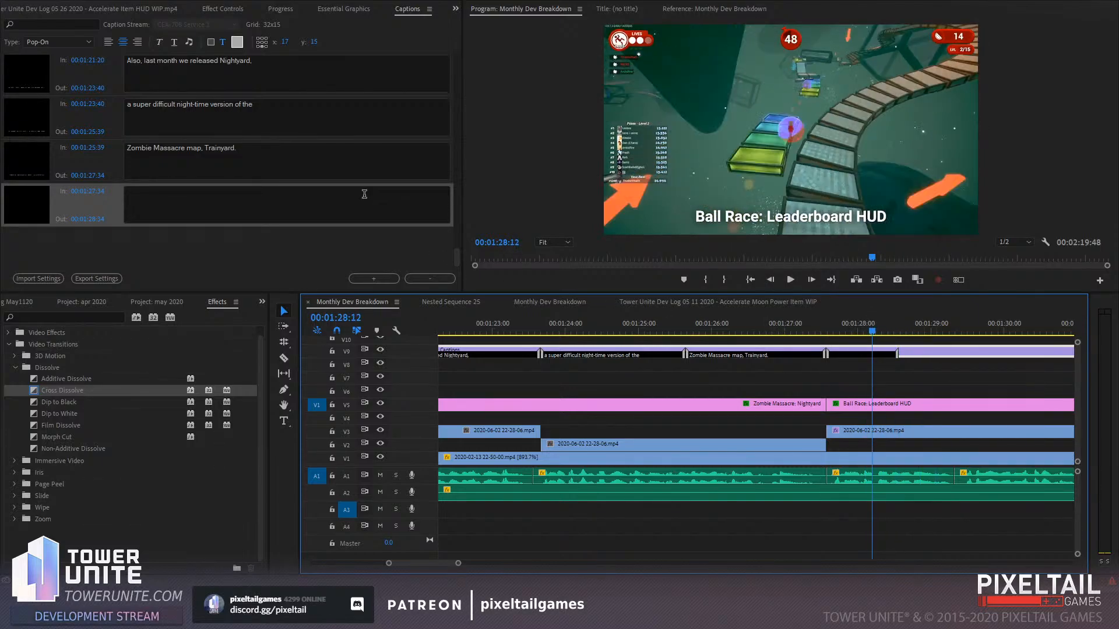
pyautogui.click(348, 210)
pyautogui.write('If yp')
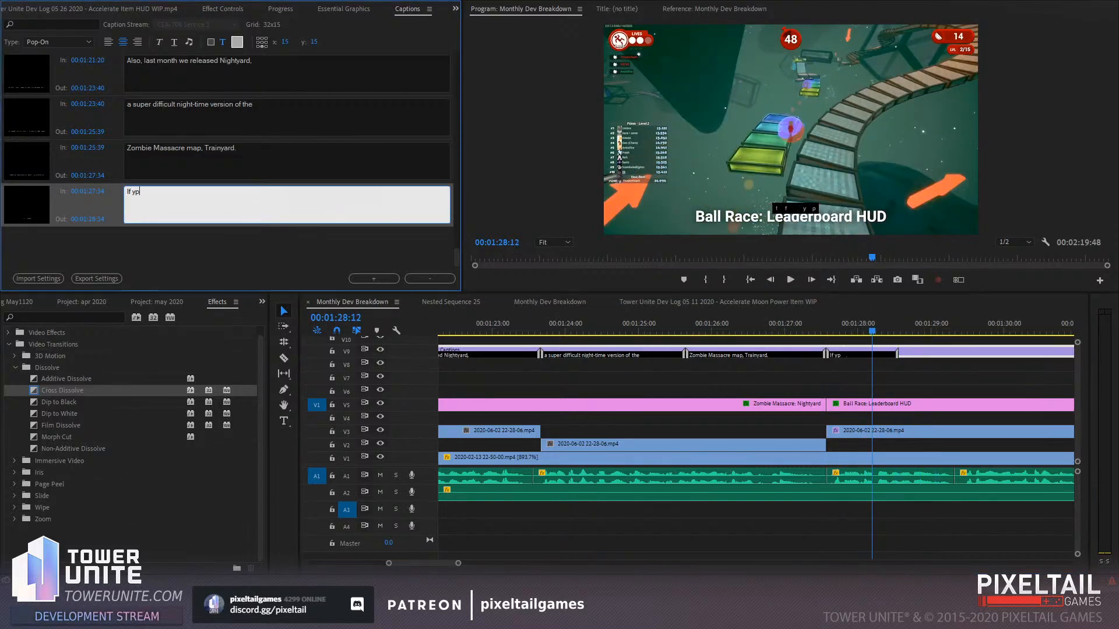
pyautogui.press('BackSpace')
pyautogui.write("ou're into ")
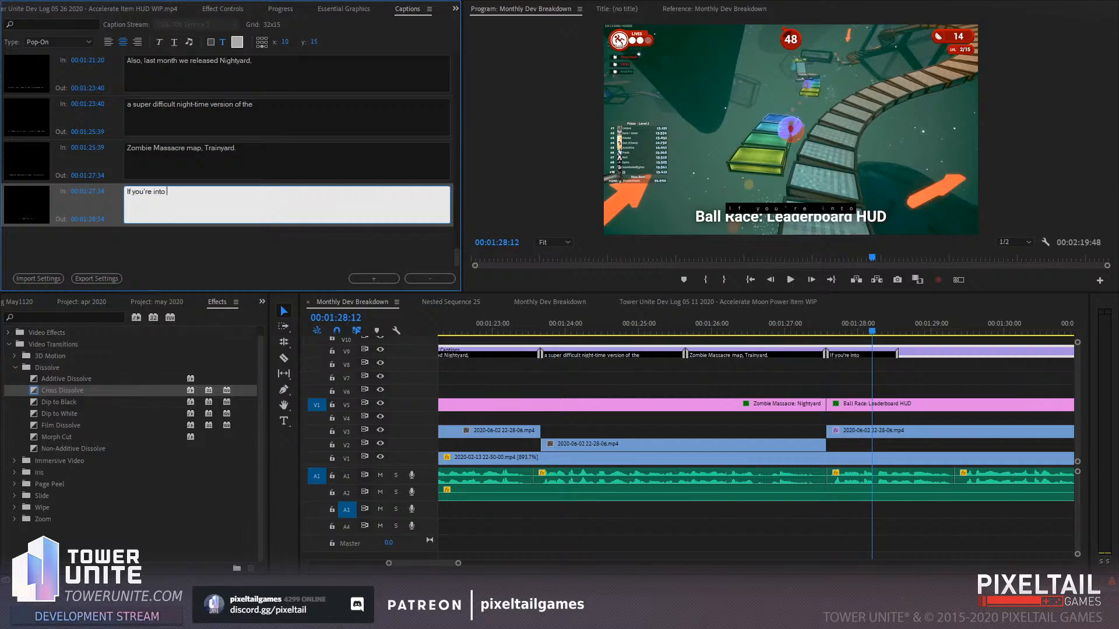
pyautogui.write('speedrunning Ball Race,')
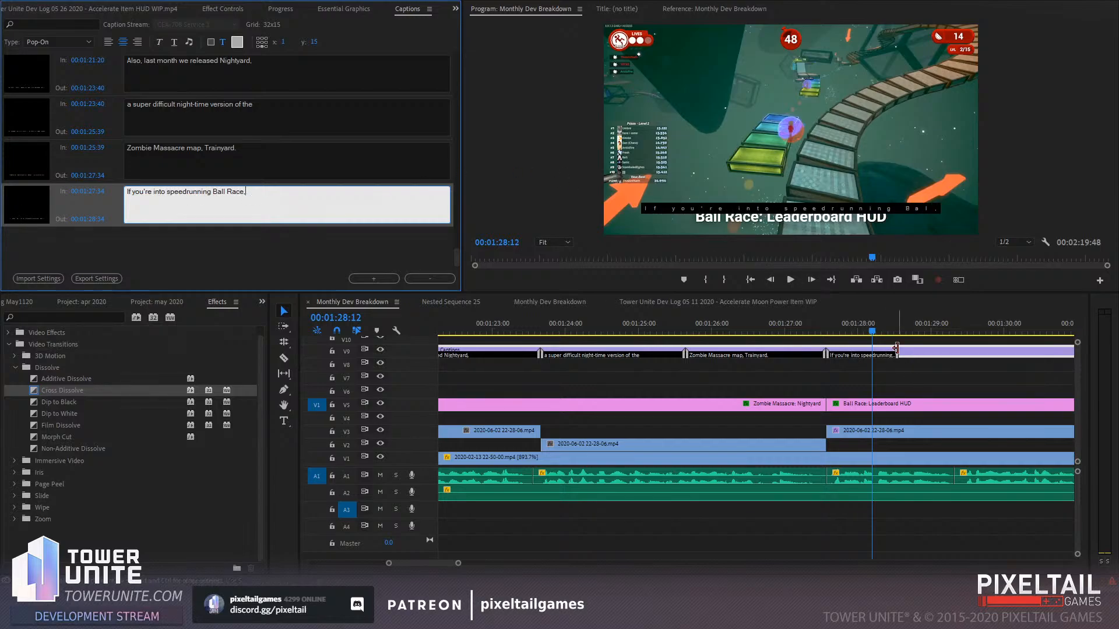
# Extend the "If you're into speedrunning Ball Race," caption to end at 00:01:29:29
pyautogui.moveTo(899, 350); pyautogui.dragTo(970, 355)
pyautogui.click(964, 330)
pyautogui.scroll(-4, 943, 361)
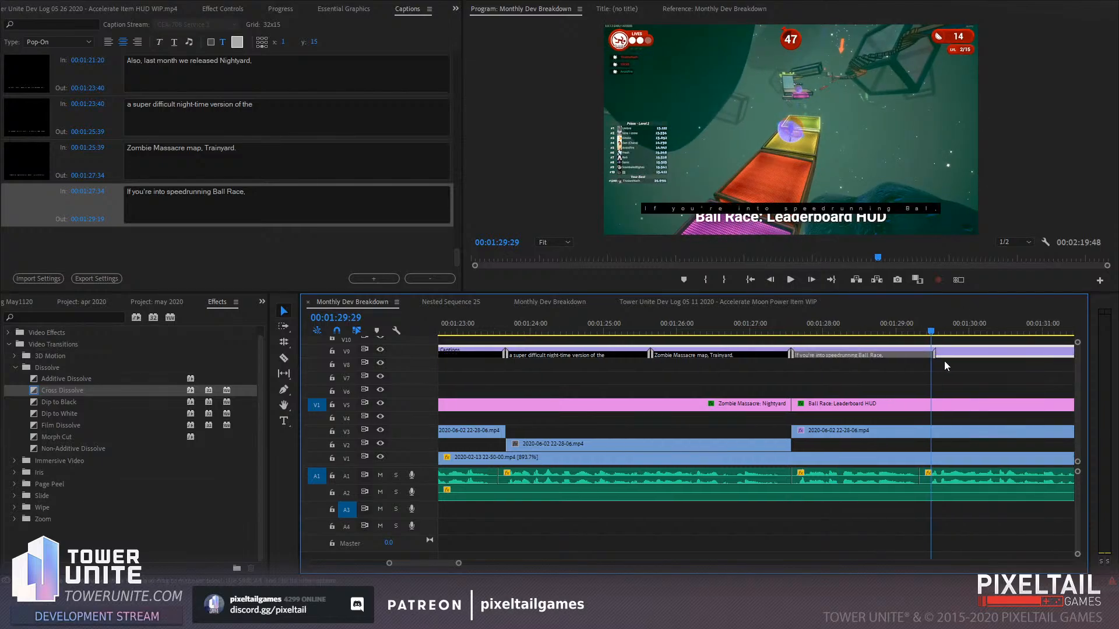
pyautogui.moveTo(810, 353); pyautogui.dragTo(807, 353)
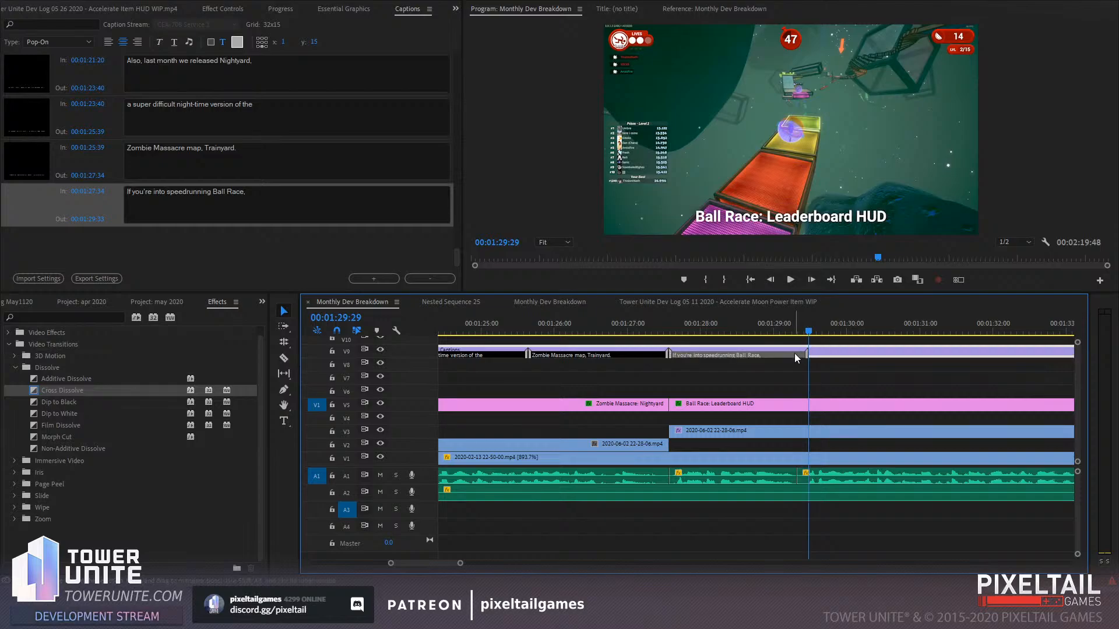
pyautogui.click(716, 397)
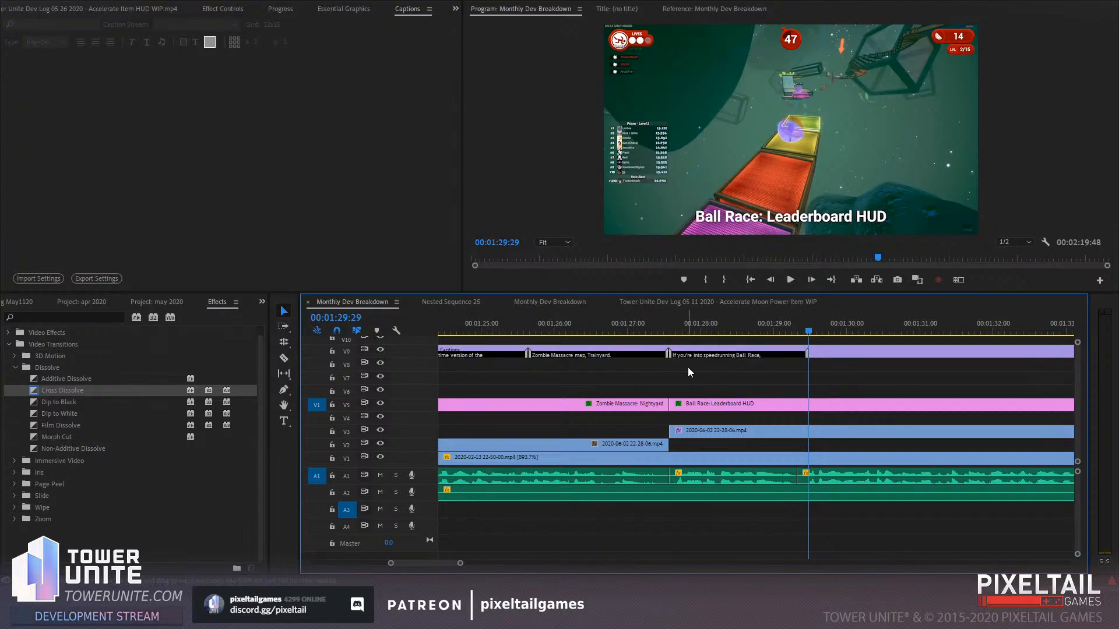
# Listen to the next narration and add the caption "you can now enable a HUD option that" starting at 00:01:29:29
pyautogui.scroll(-3, 687, 372)
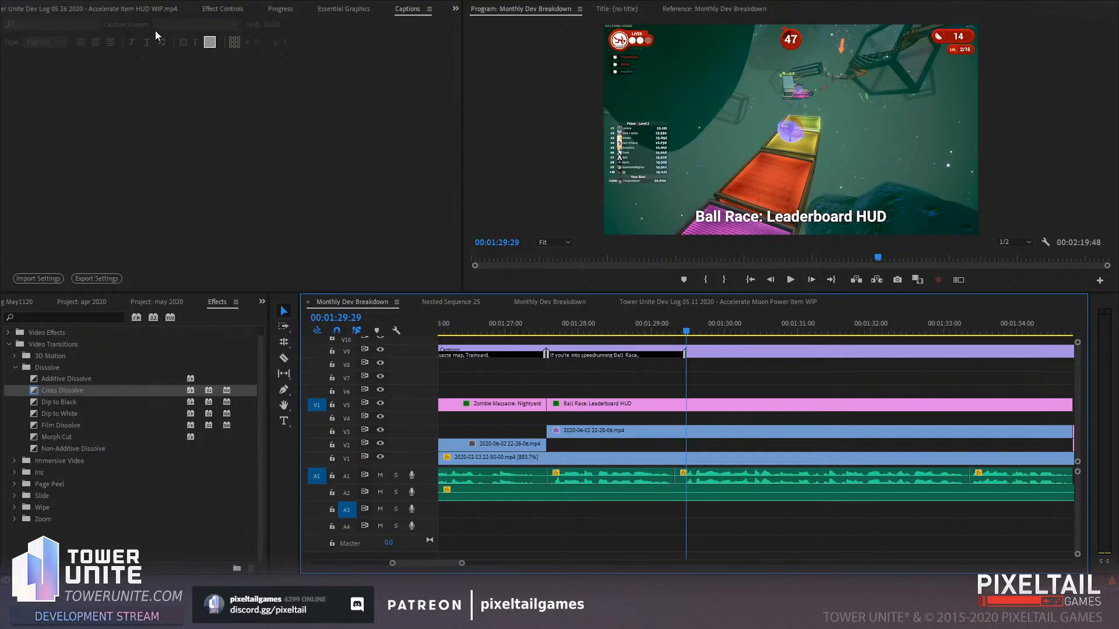
pyautogui.click(638, 326)
pyautogui.press('space')
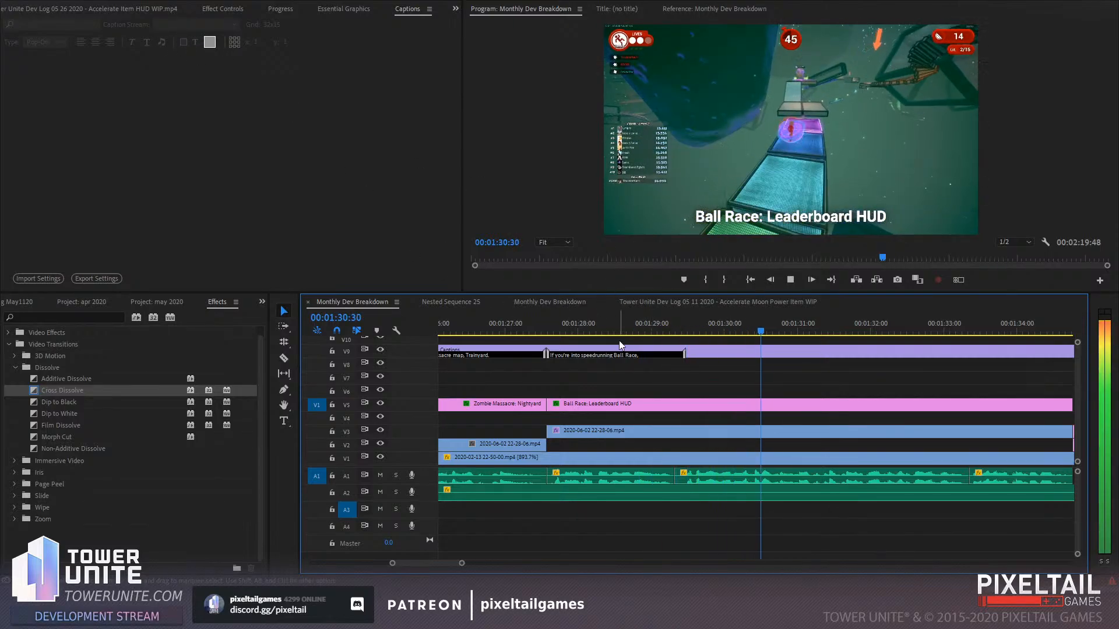
pyautogui.click(697, 325)
pyautogui.click(727, 353)
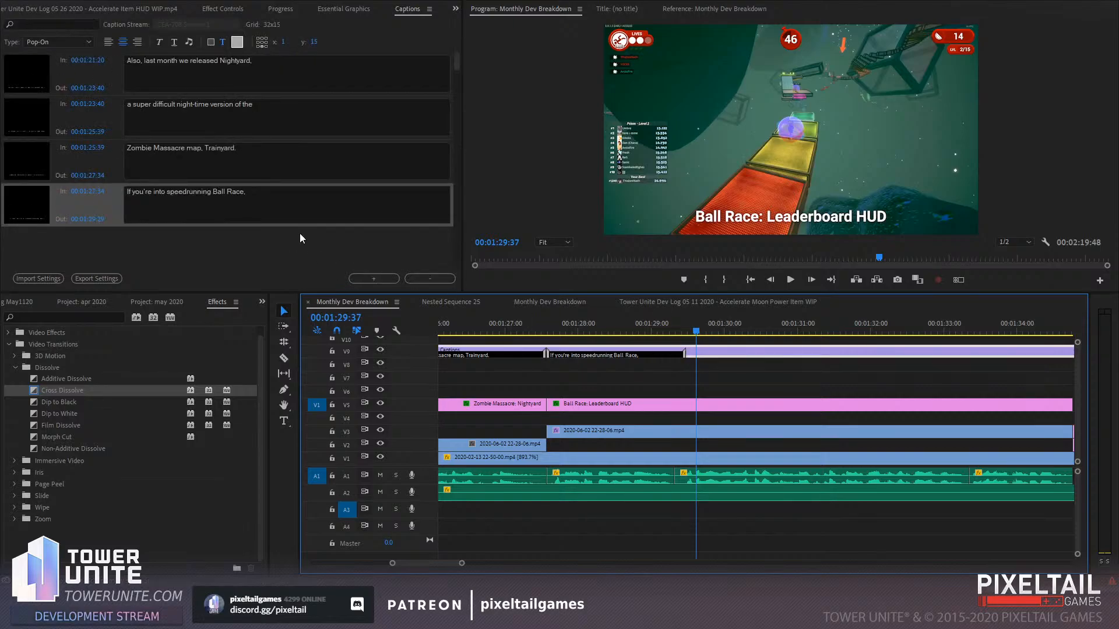
pyautogui.click(378, 278)
pyautogui.click(212, 208)
pyautogui.write('y')
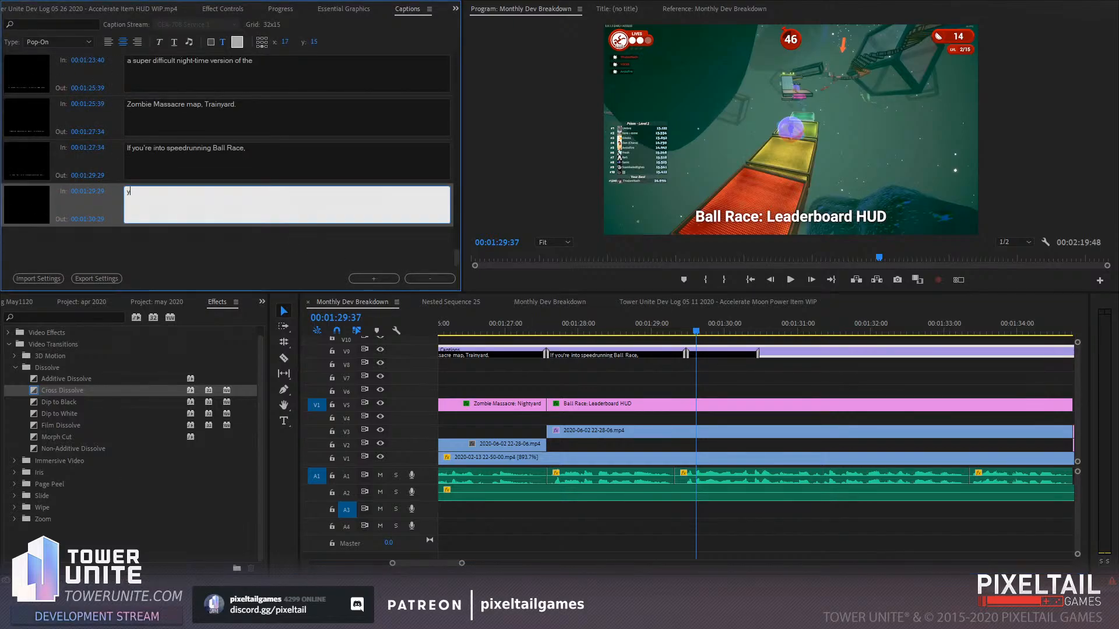
pyautogui.write('ou can now enable a HUD ')
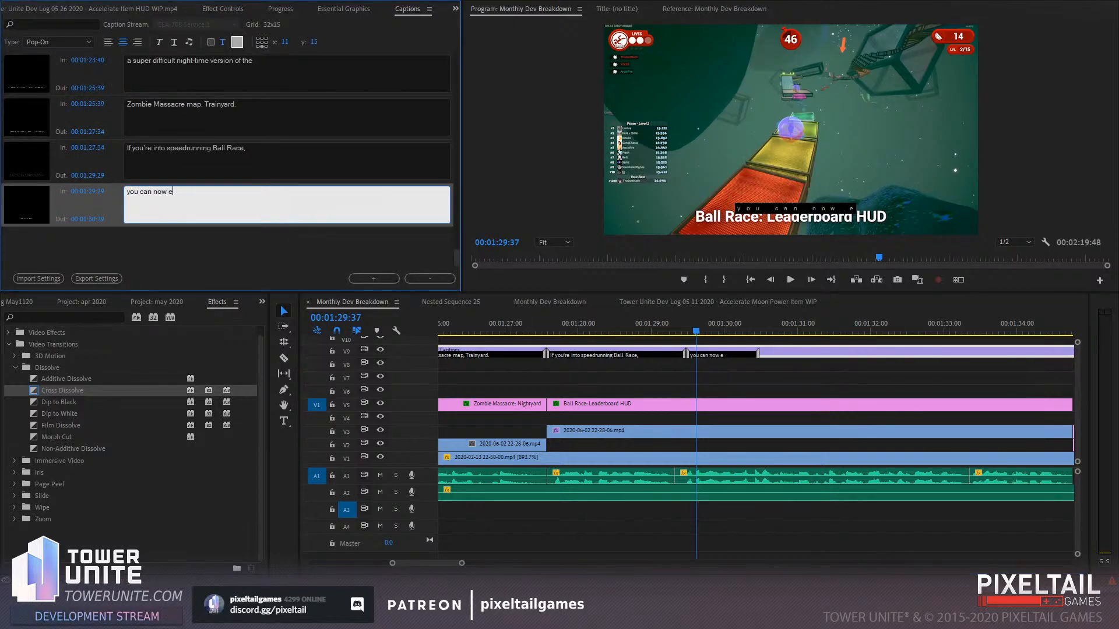
pyautogui.write('option that')
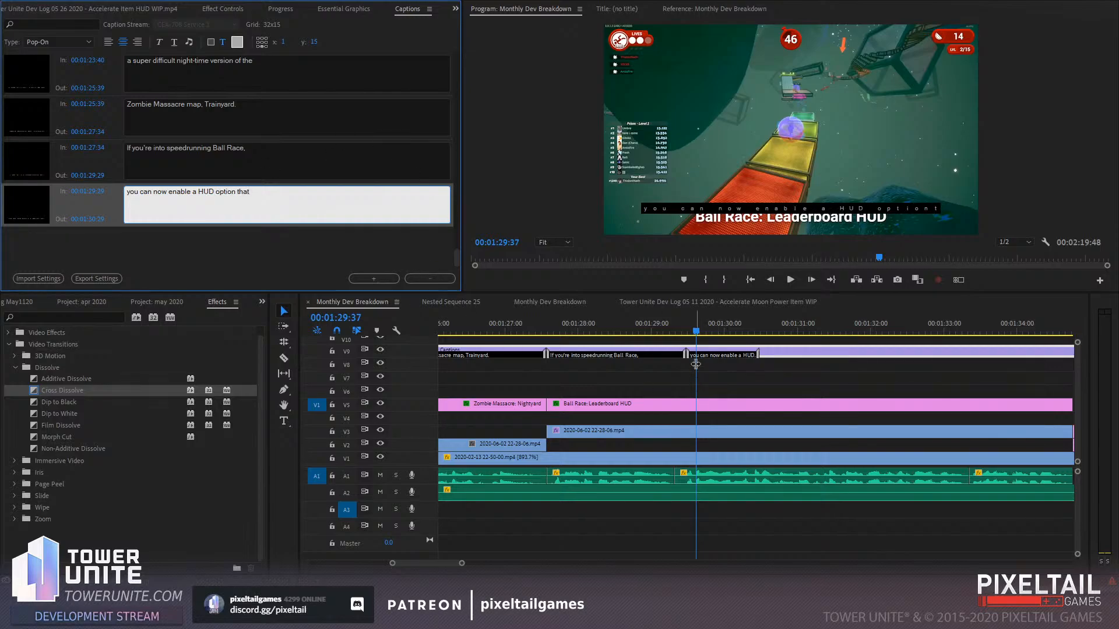
# Play the narration and extend the "you can now enable a HUD option that" caption to end at 00:01:31:00
pyautogui.click(667, 326)
pyautogui.press('space')
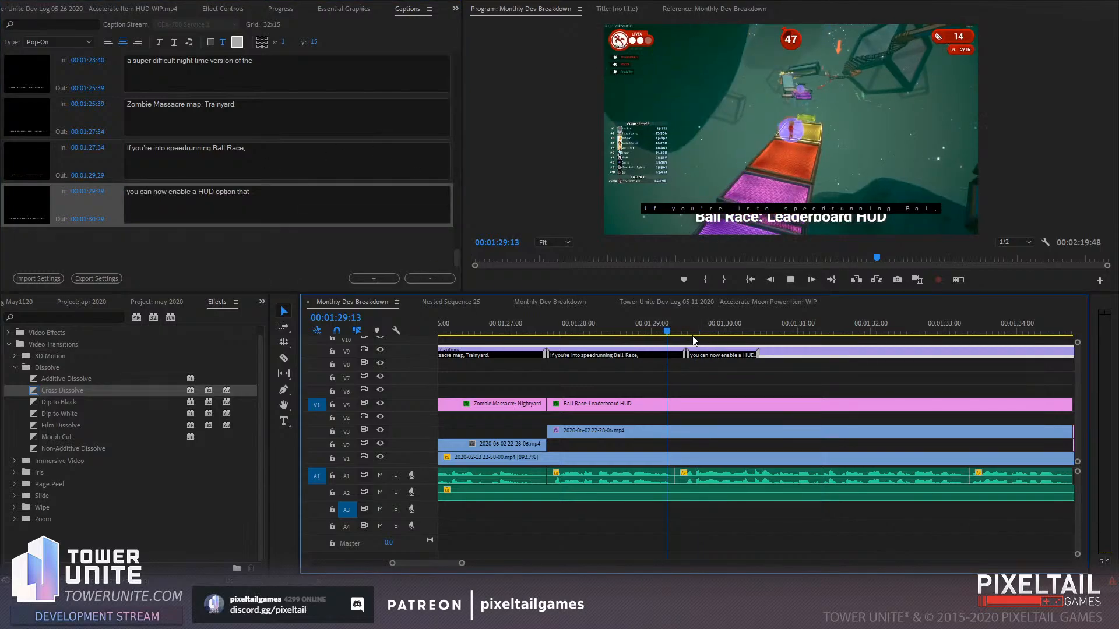
pyautogui.press('space')
pyautogui.moveTo(777, 330); pyautogui.dragTo(797, 352)
# Add the caption "shows the top ten scores for each Ball Race level" from 00:01:31:00 to 00:01:33:21, matching the narration
pyautogui.click(304, 208)
pyautogui.click(379, 278)
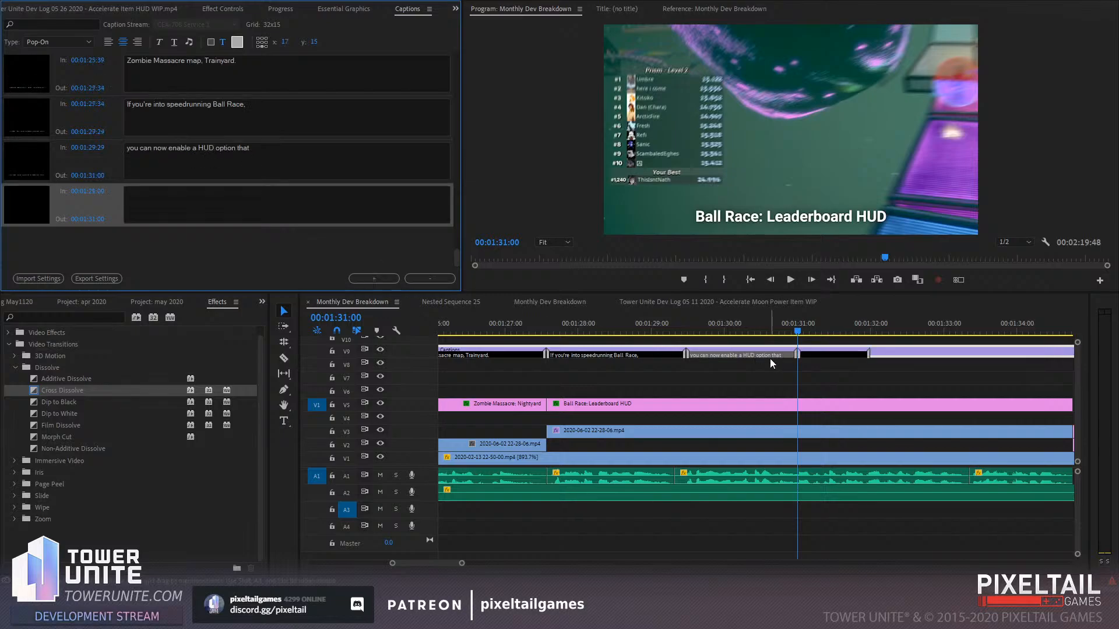
pyautogui.click(822, 384)
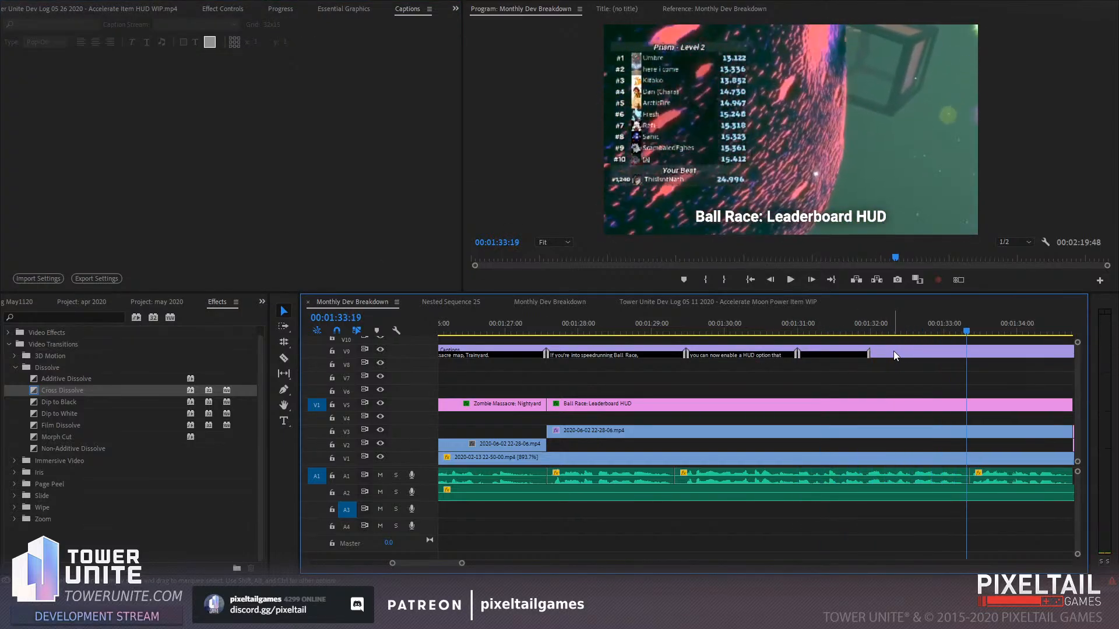
pyautogui.click(893, 351)
pyautogui.click(237, 208)
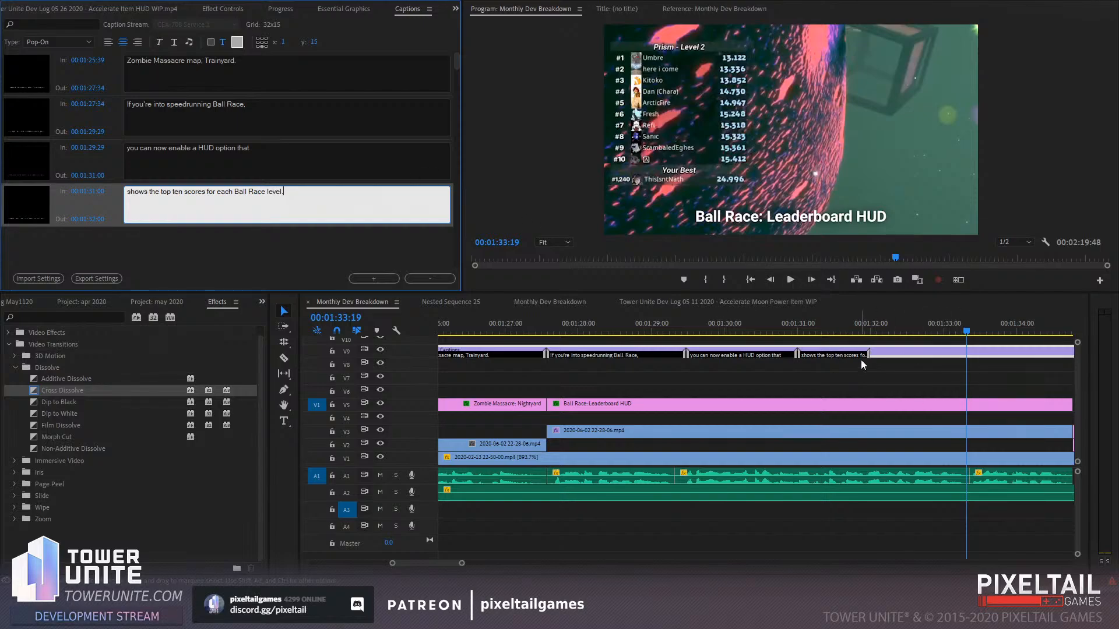
pyautogui.moveTo(867, 354); pyautogui.dragTo(969, 359)
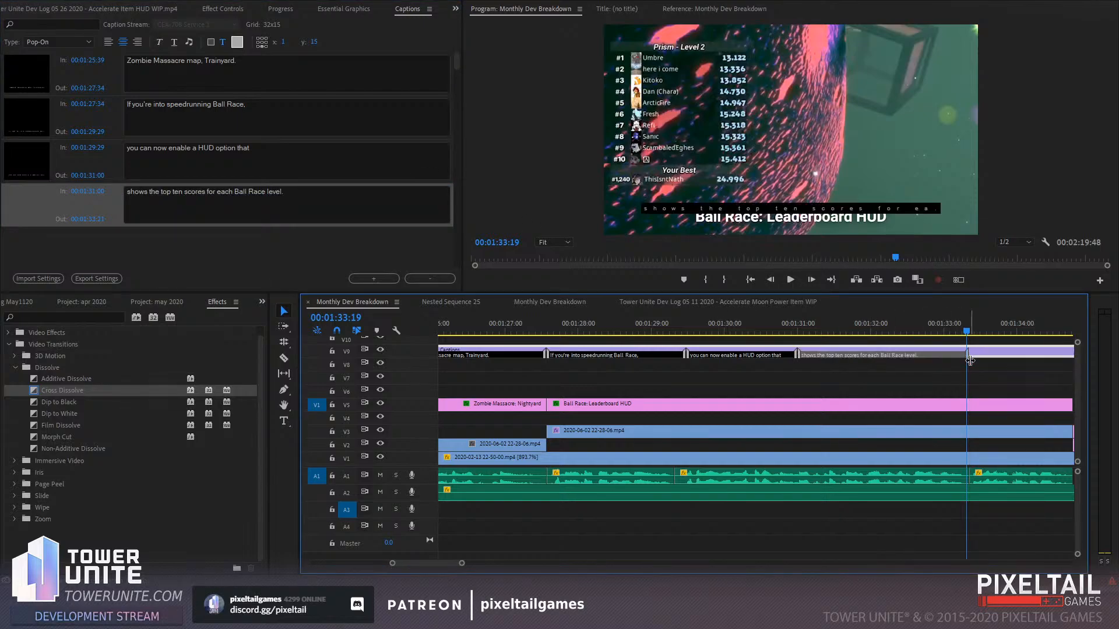
# Listen to the next phrase and add the caption "as well as your personal best." from 00:01:33:21 to 00:01:34:53
pyautogui.click(761, 328)
pyautogui.scroll(-3, 698, 440)
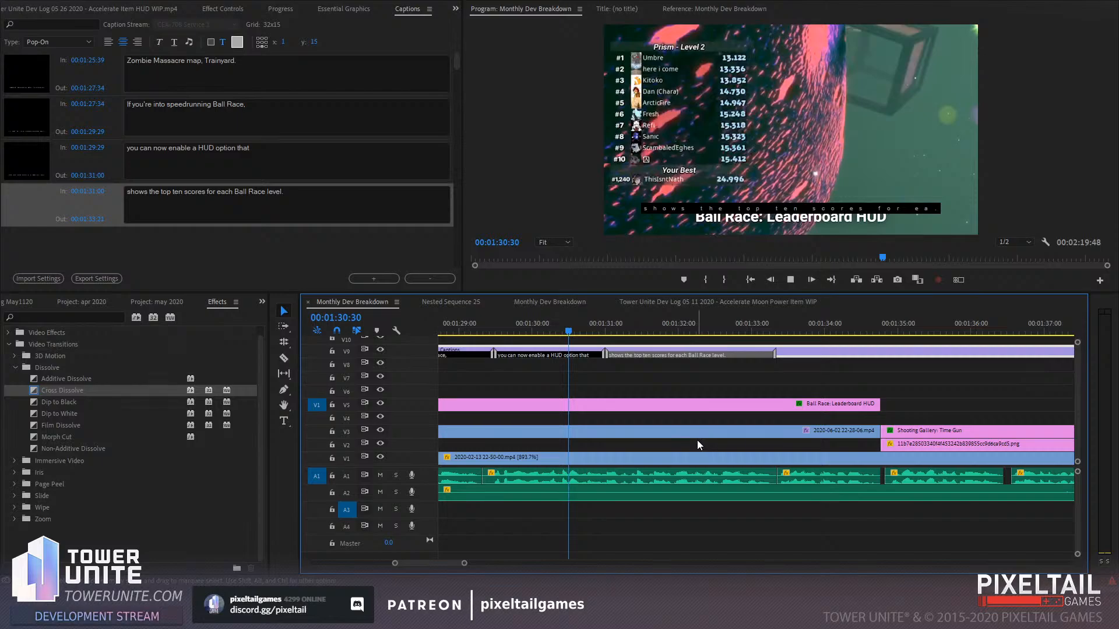
pyautogui.press('space')
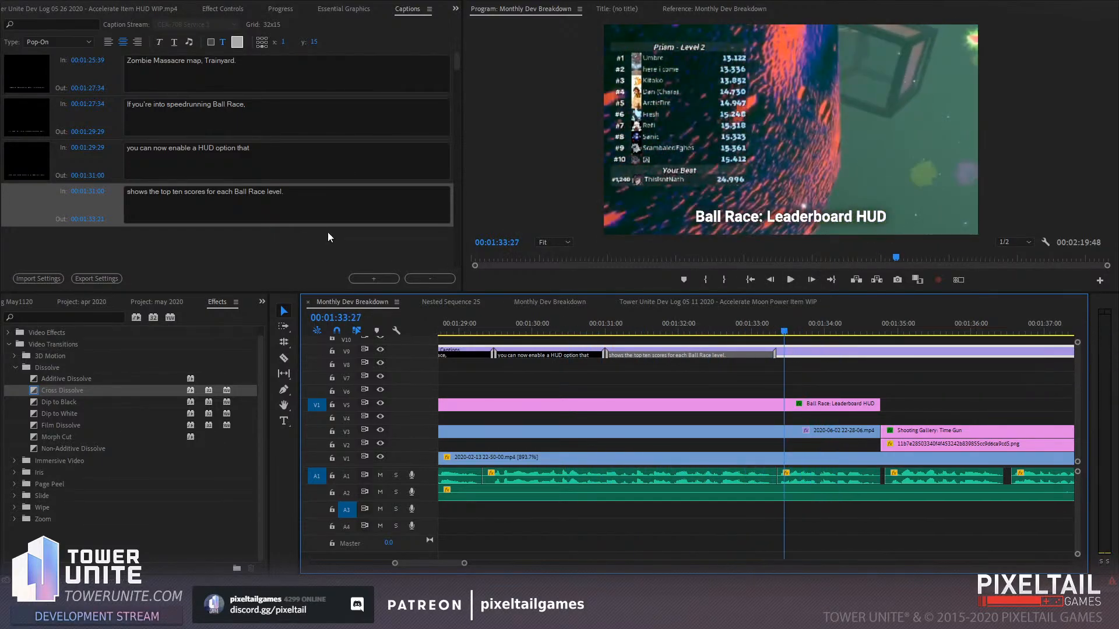
pyautogui.click(354, 210)
pyautogui.click(376, 277)
pyautogui.write('as well as your personal best.')
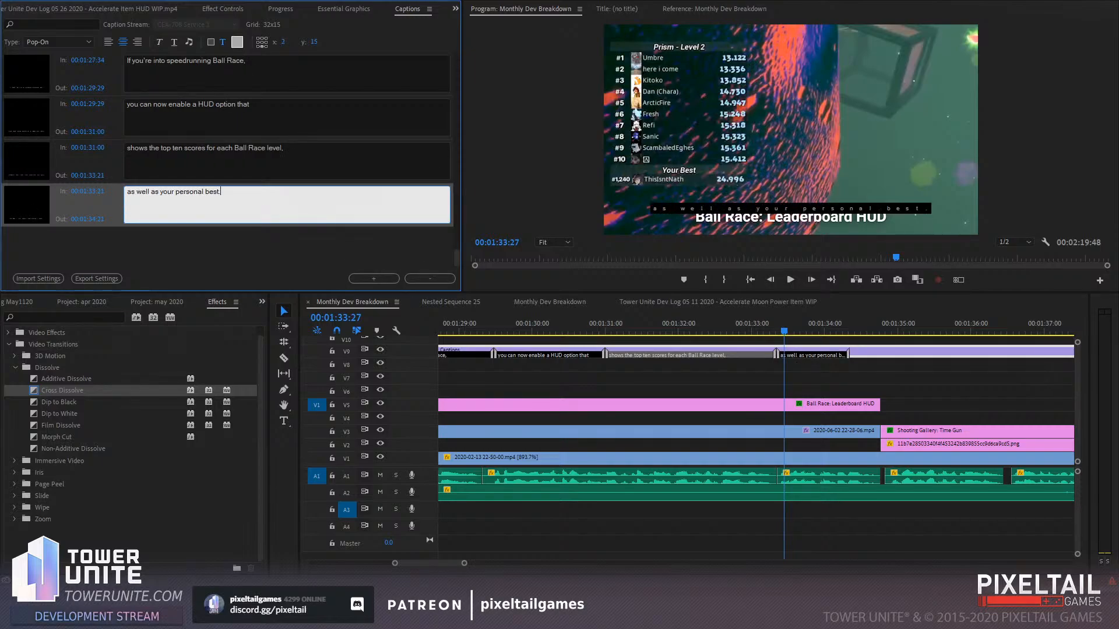
pyautogui.moveTo(847, 354); pyautogui.dragTo(891, 355)
# Listen to the Shooting Gallery narration, add the caption "We've made what we call the Time Gun," starting at 00:01:34:53, and save the project
pyautogui.click(721, 330)
pyautogui.press('space')
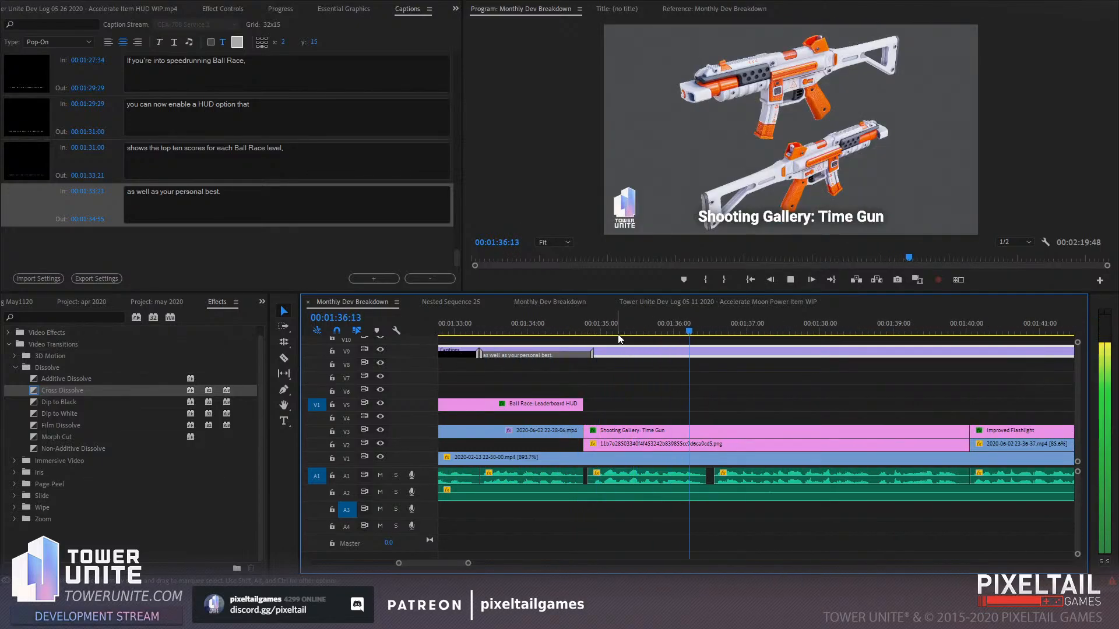
pyautogui.click(616, 335)
pyautogui.click(373, 279)
pyautogui.click(245, 215)
pyautogui.write('W')
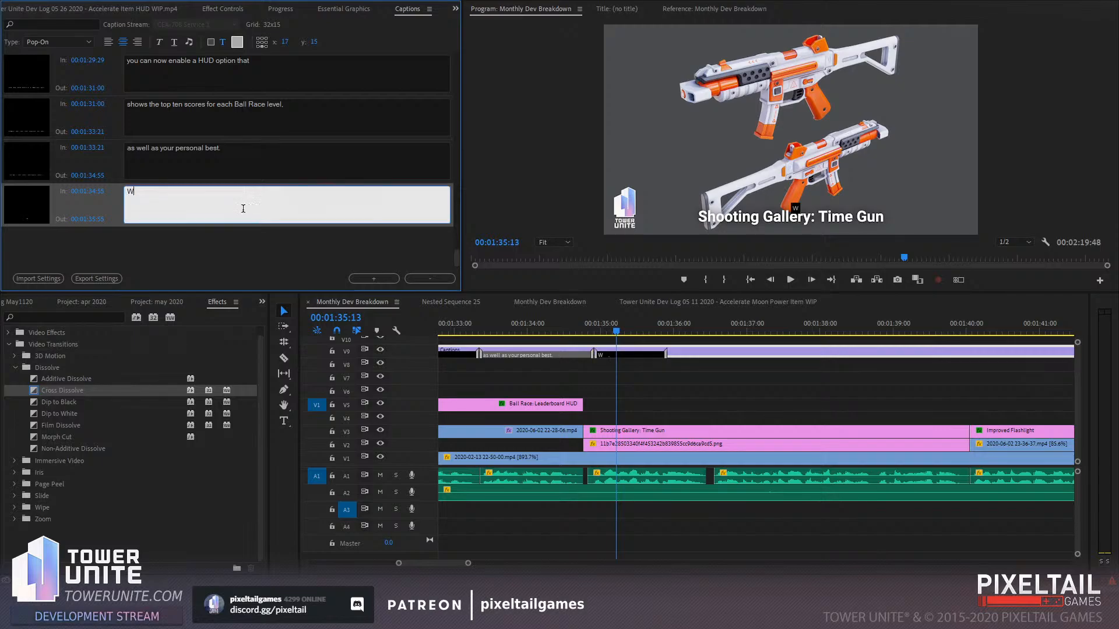
pyautogui.write("e've made what we call the Time Ghun.")
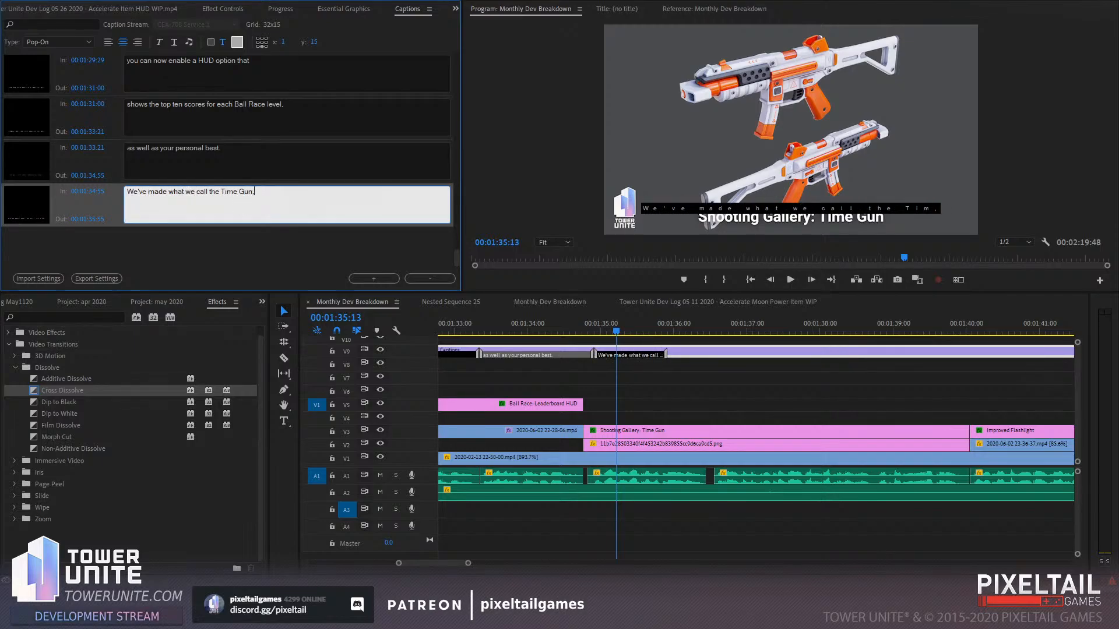
pyautogui.click(653, 395)
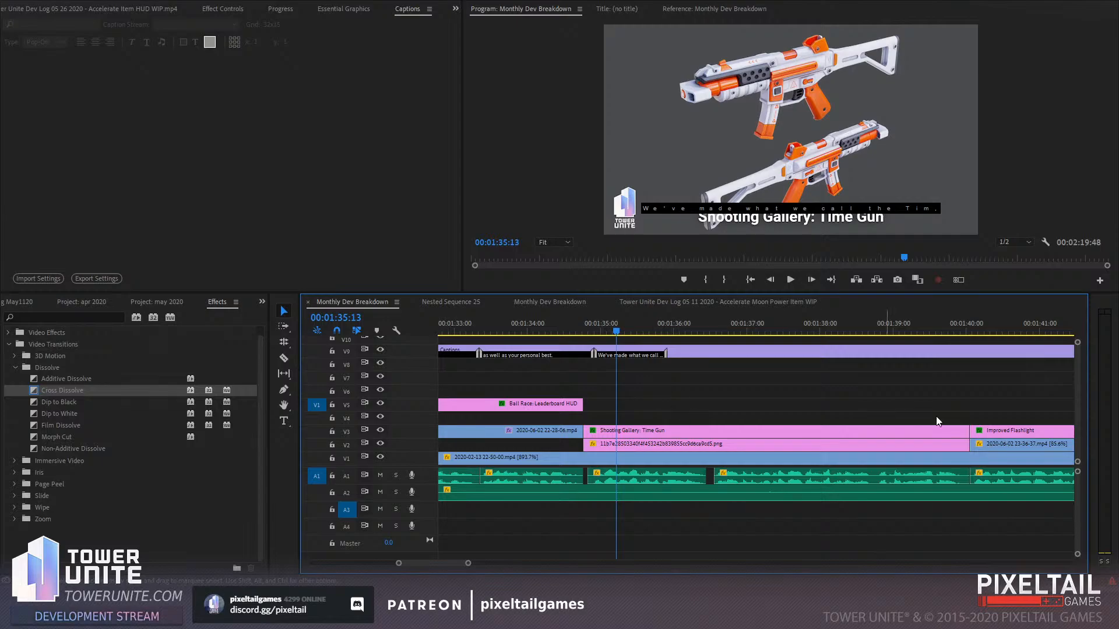
pyautogui.hotkey('ctrl', 's')
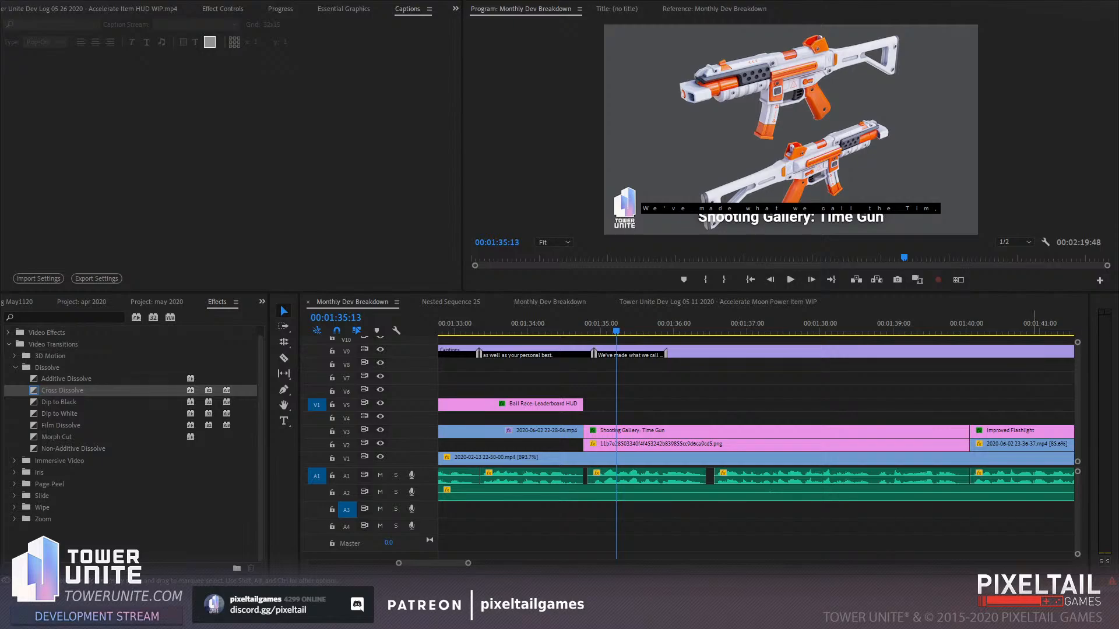
# Retime the "as well as your personal best." and Time Gun captions to meet at 00:01:34:46, and play back the transition
pyautogui.click(578, 322)
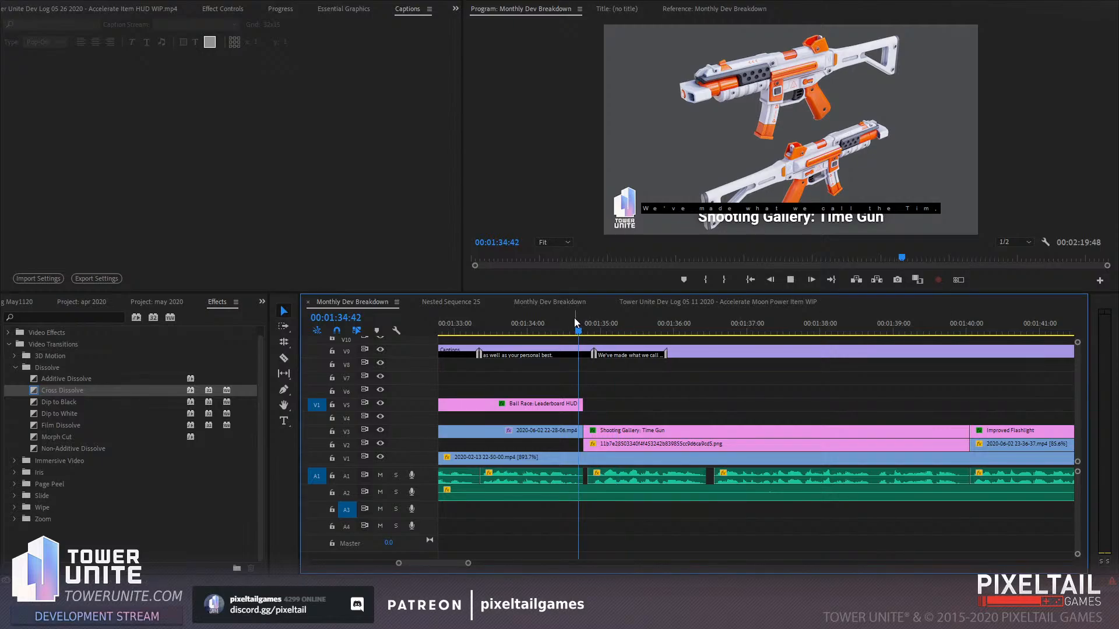
pyautogui.click(580, 329)
pyautogui.moveTo(592, 349); pyautogui.dragTo(583, 353)
pyautogui.click(535, 328)
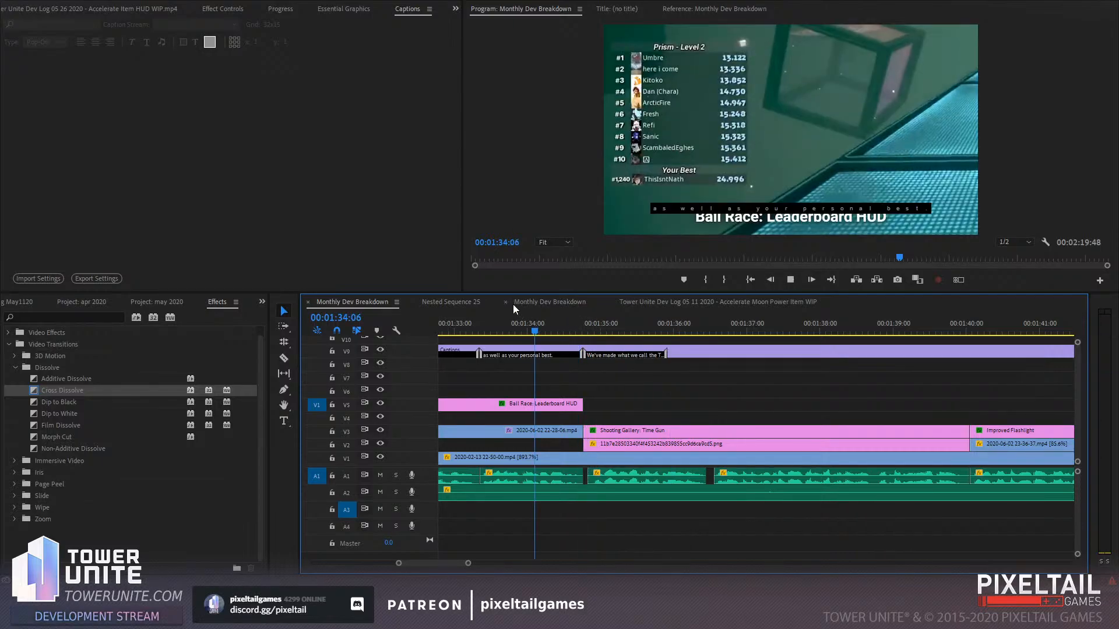
pyautogui.press('space')
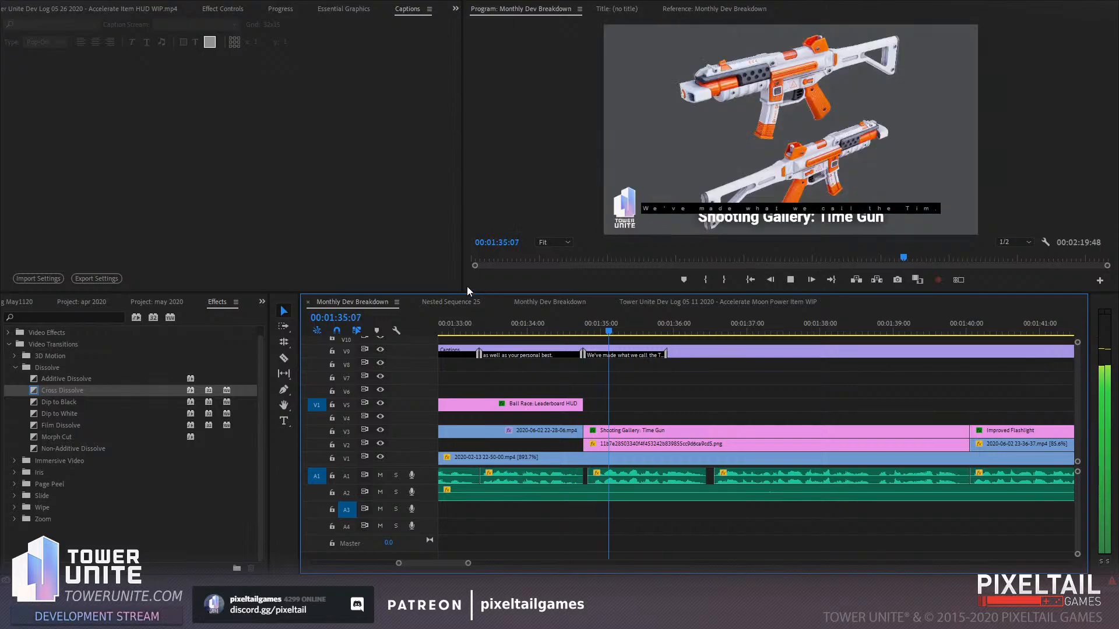
# Play the narration and extend the "We've made what we call the Time Gun," caption to end at 00:01:36:33
pyautogui.moveTo(583, 325)
pyautogui.mouseDown()
pyautogui.moveTo(593, 332)
pyautogui.moveTo(581, 330)
pyautogui.mouseUp()
pyautogui.press('space')
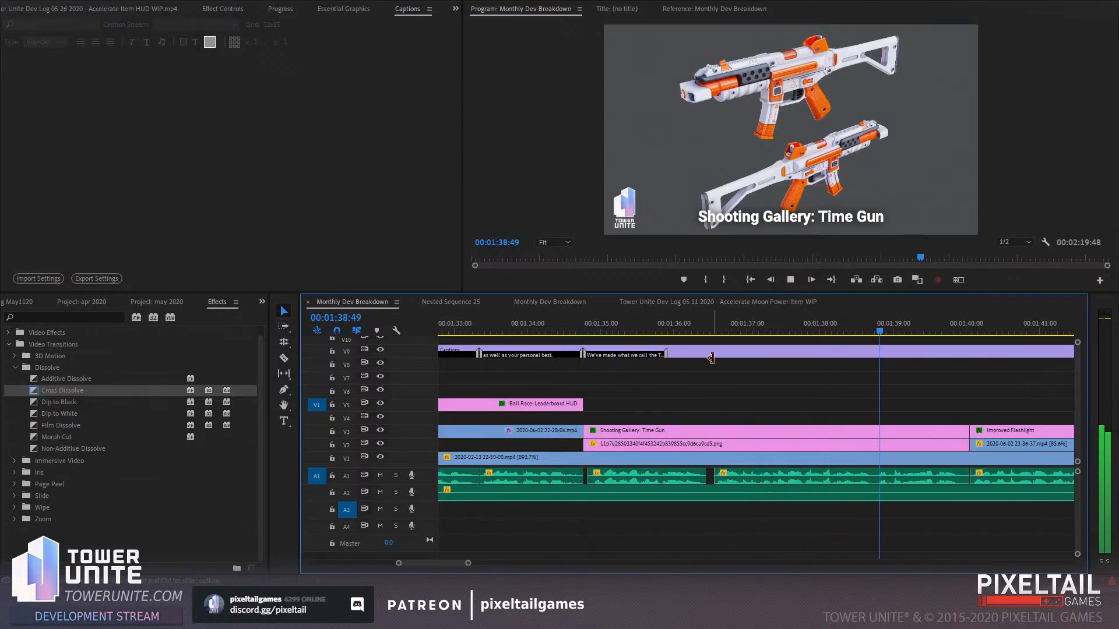
pyautogui.click(710, 331)
pyautogui.press('space')
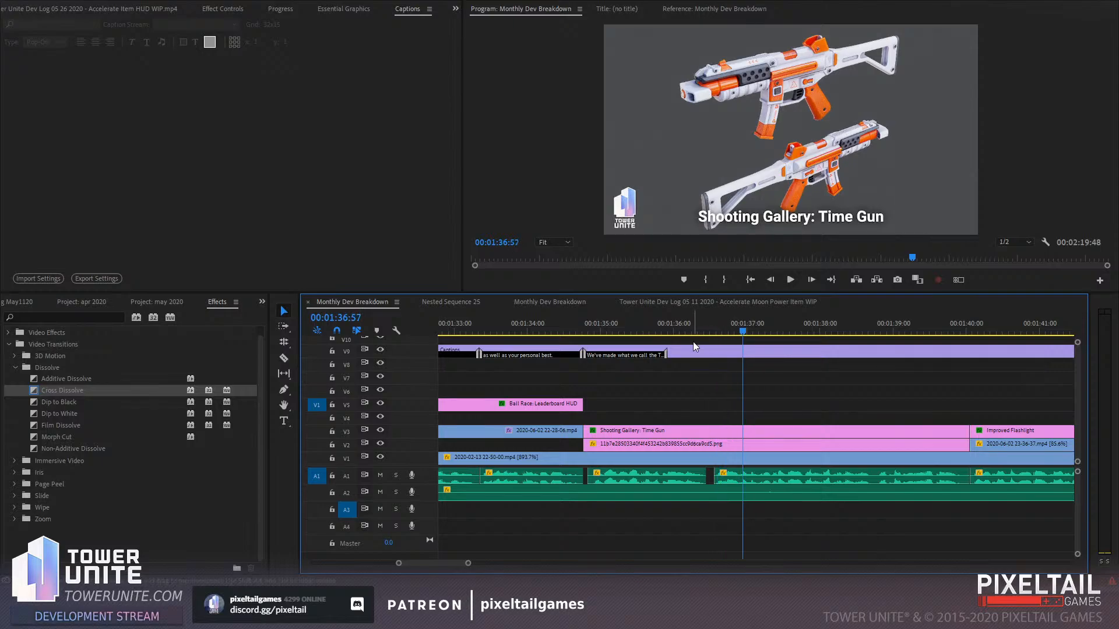
pyautogui.moveTo(664, 354); pyautogui.dragTo(712, 354)
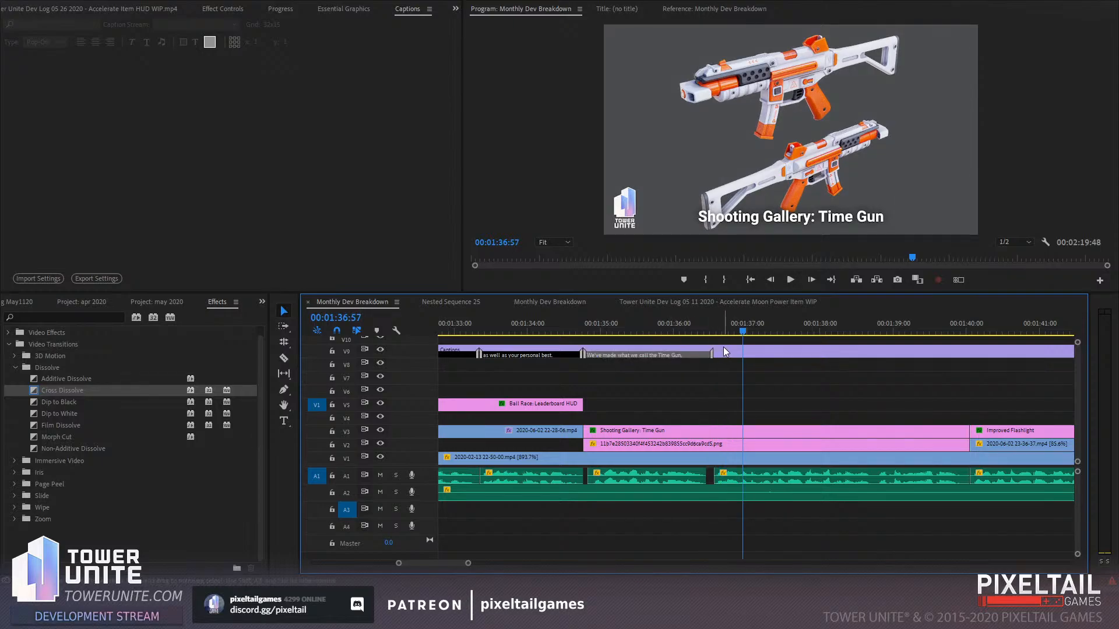
# Add the caption "designed for the future rail-based Shooting Gallery" starting at 00:01:36:33
pyautogui.click(385, 278)
pyautogui.write('s')
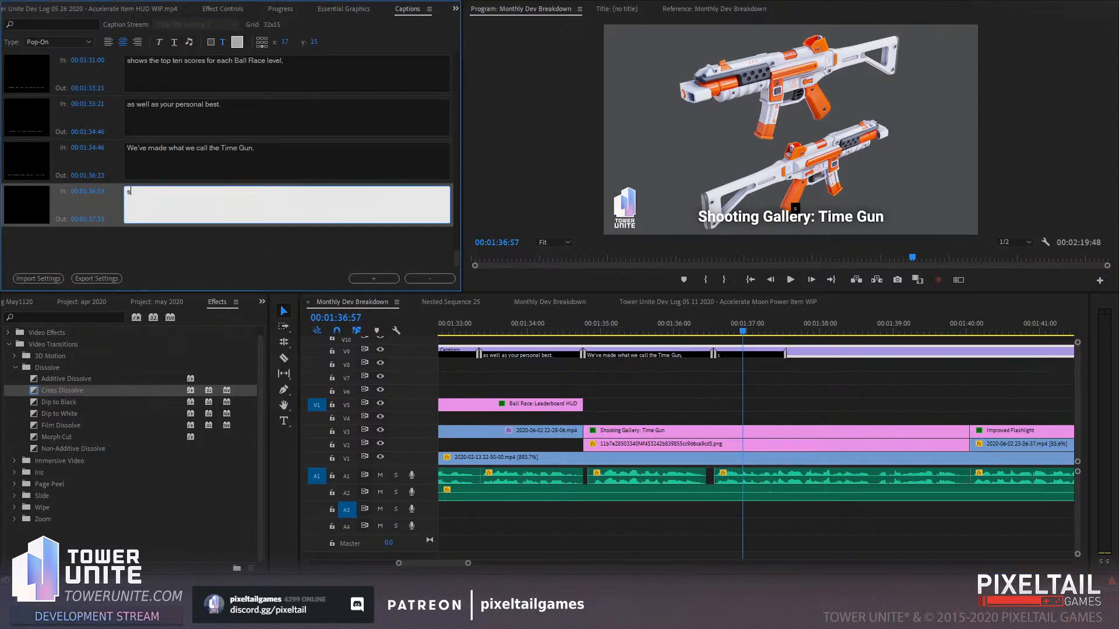
pyautogui.write('esigned fore')
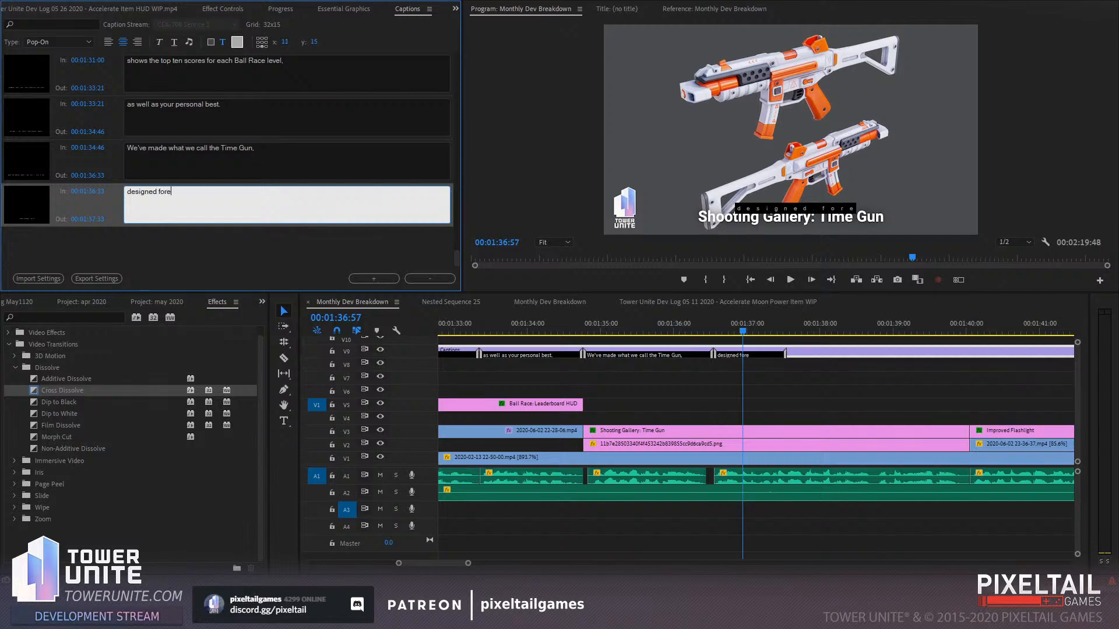
pyautogui.press('BackSpace')
pyautogui.write('the future rain')
pyautogui.write('-based Shooting Gallery')
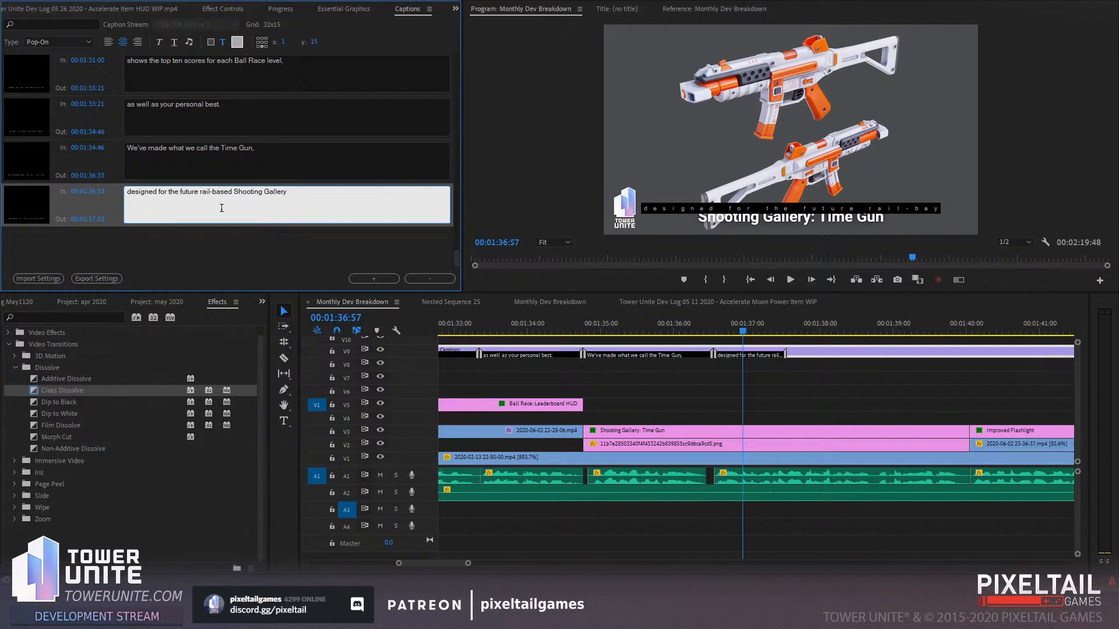
# Play the narration and extend the "designed for the future rail-based Shooting Gallery" caption to end at 00:01:38:48
pyautogui.click(690, 329)
pyautogui.press('space')
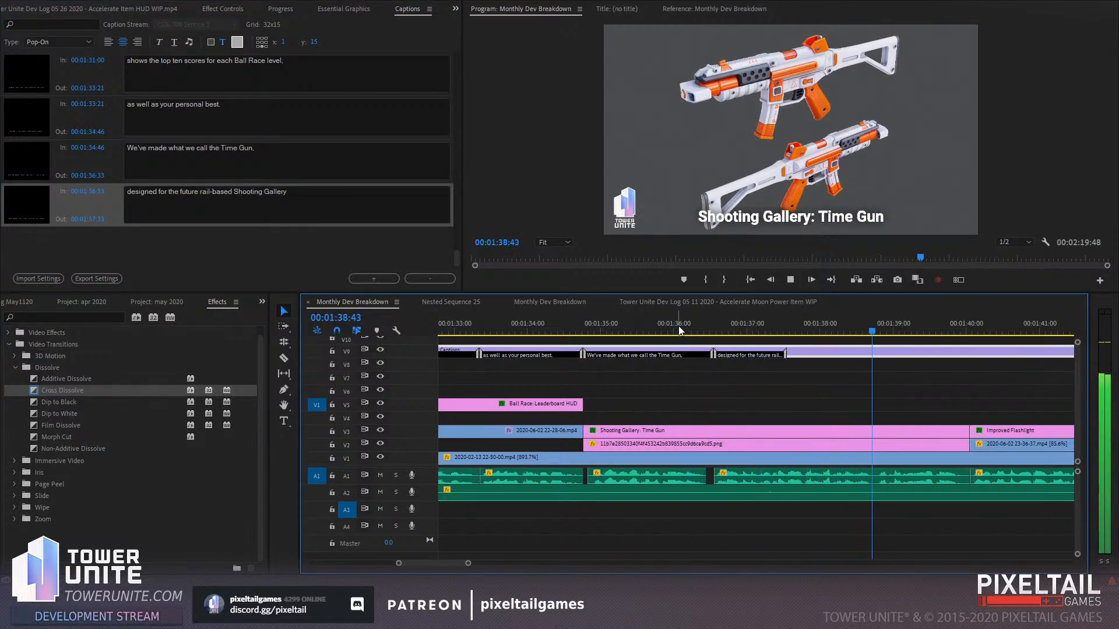
pyautogui.press('space')
pyautogui.click(725, 328)
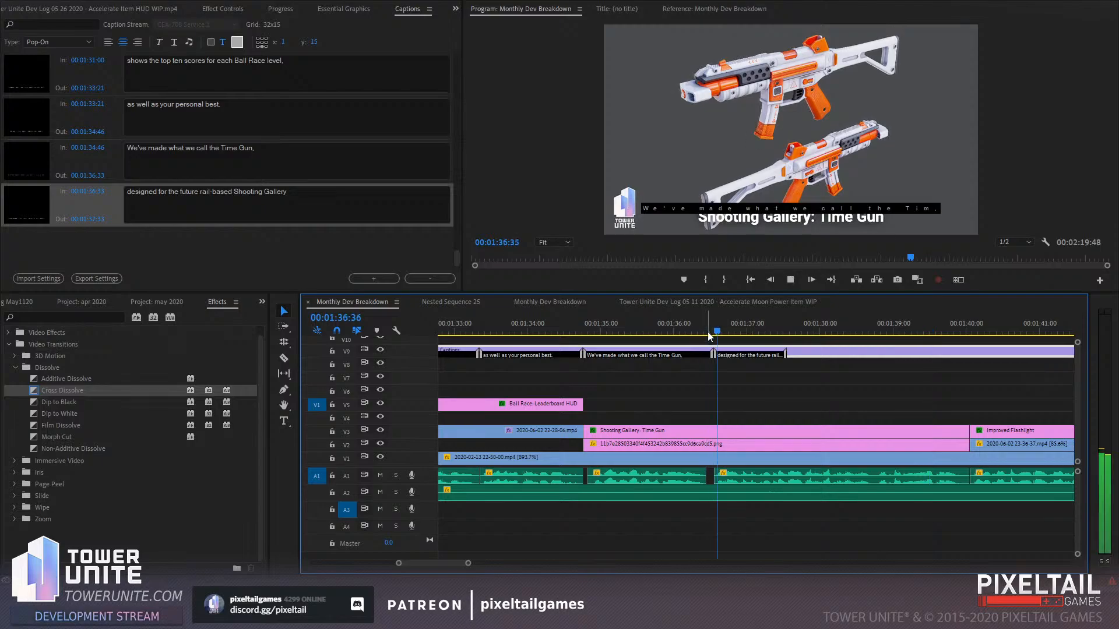
pyautogui.press('space')
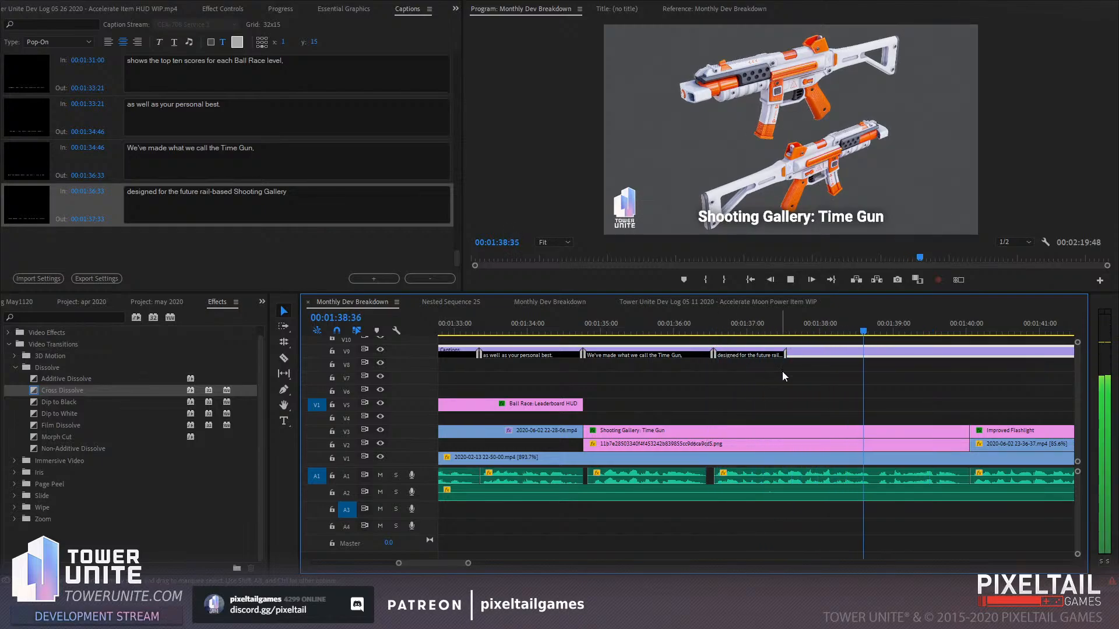
pyautogui.press('space')
pyautogui.moveTo(786, 355); pyautogui.dragTo(878, 355)
pyautogui.click(877, 330)
# Add the caption "located in the Arcade." from 00:01:38:48 to 00:01:40:06, where the Improved Flashlight clip begins
pyautogui.click(393, 278)
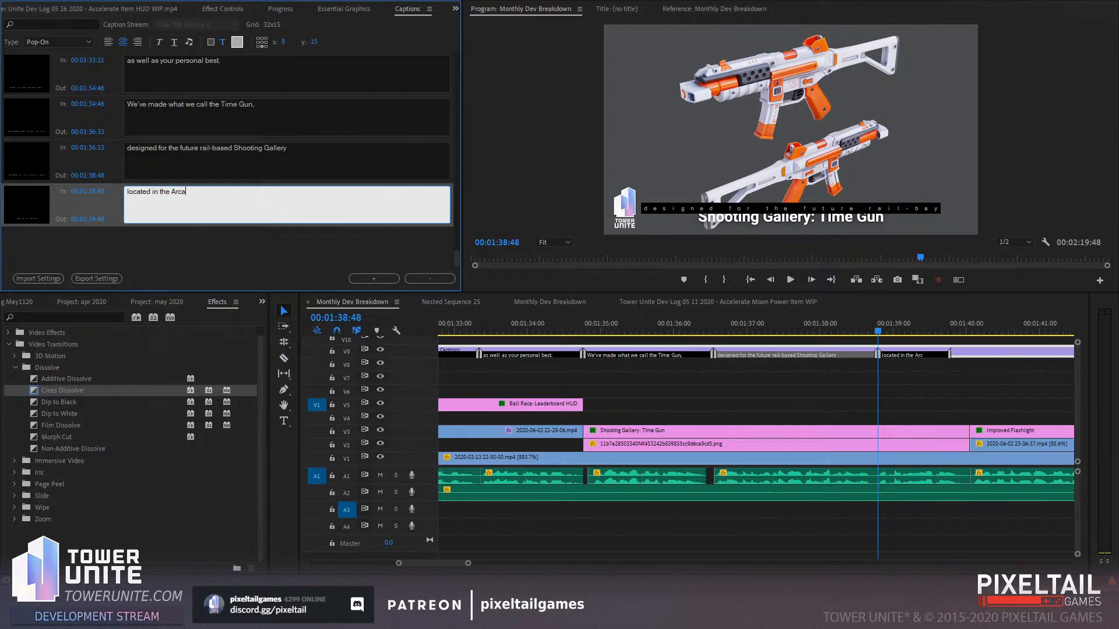
pyautogui.moveTo(950, 353)
pyautogui.mouseDown()
pyautogui.moveTo(975, 340)
pyautogui.moveTo(973, 354)
pyautogui.mouseUp()
pyautogui.click(974, 326)
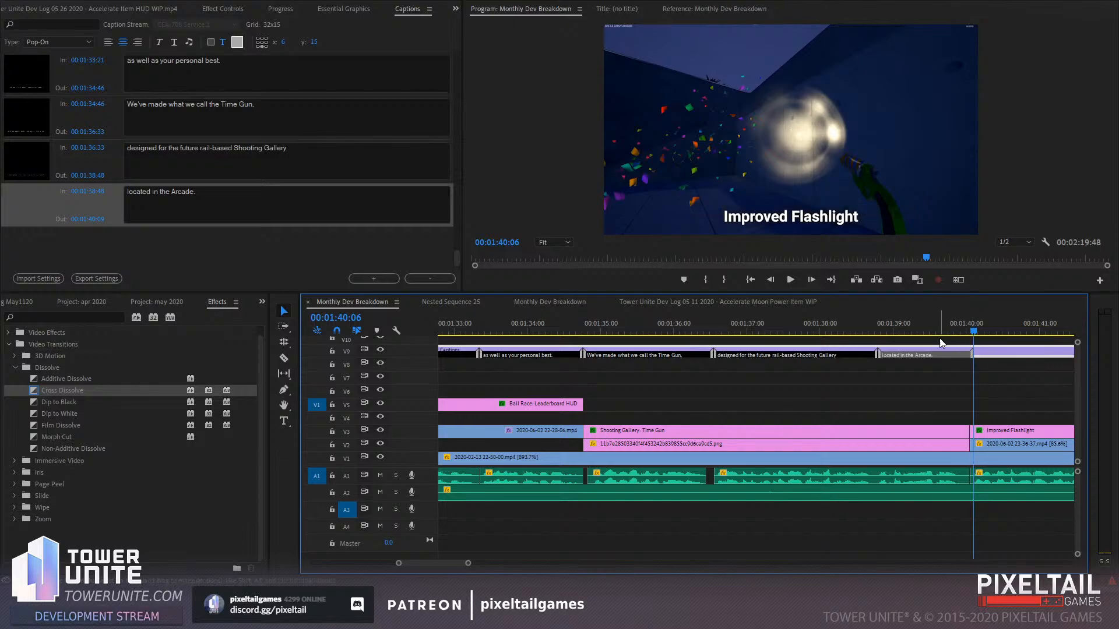
# Play the narration and add the caption "We've improved the in-game flashlight." from 00:01:40:06 to 00:01:41:53
pyautogui.press('space')
pyautogui.press('space')
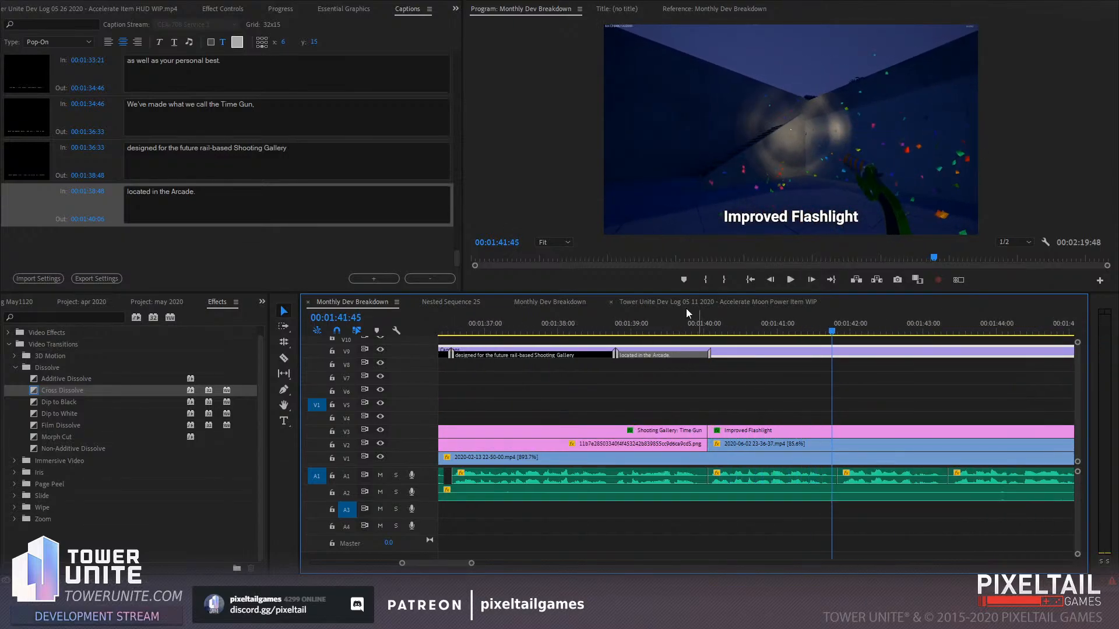
pyautogui.click(366, 278)
pyautogui.write('We')
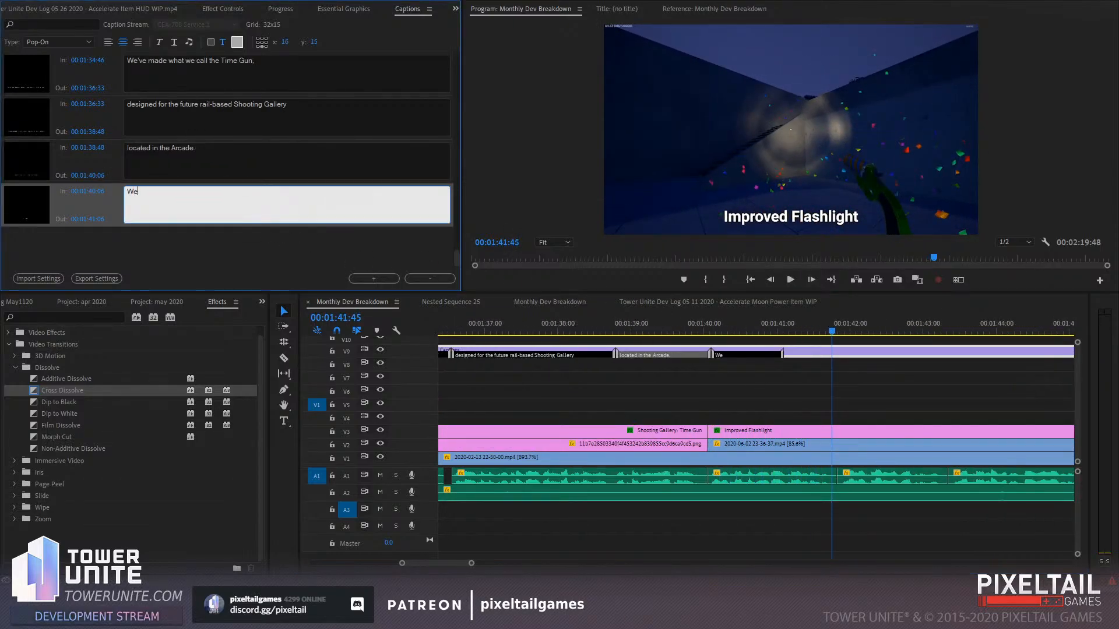
pyautogui.write("'ve improved the in-game flashlight.")
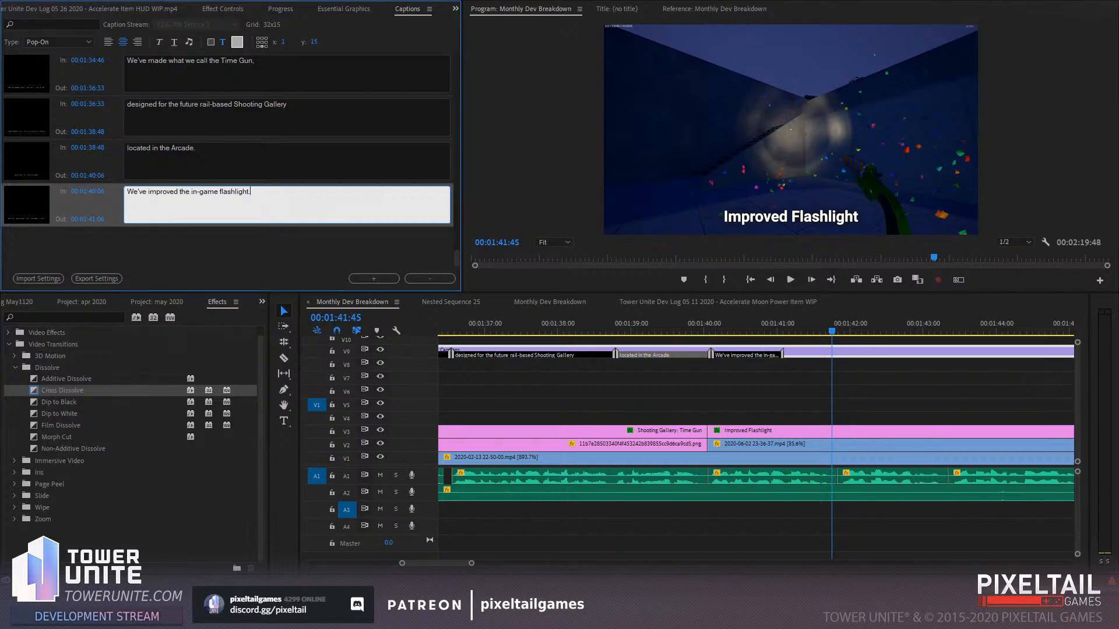
pyautogui.moveTo(783, 355); pyautogui.dragTo(839, 351)
# Play the narration and add the caption "No more colliding with weapons." starting at 00:01:41:53
pyautogui.press('space')
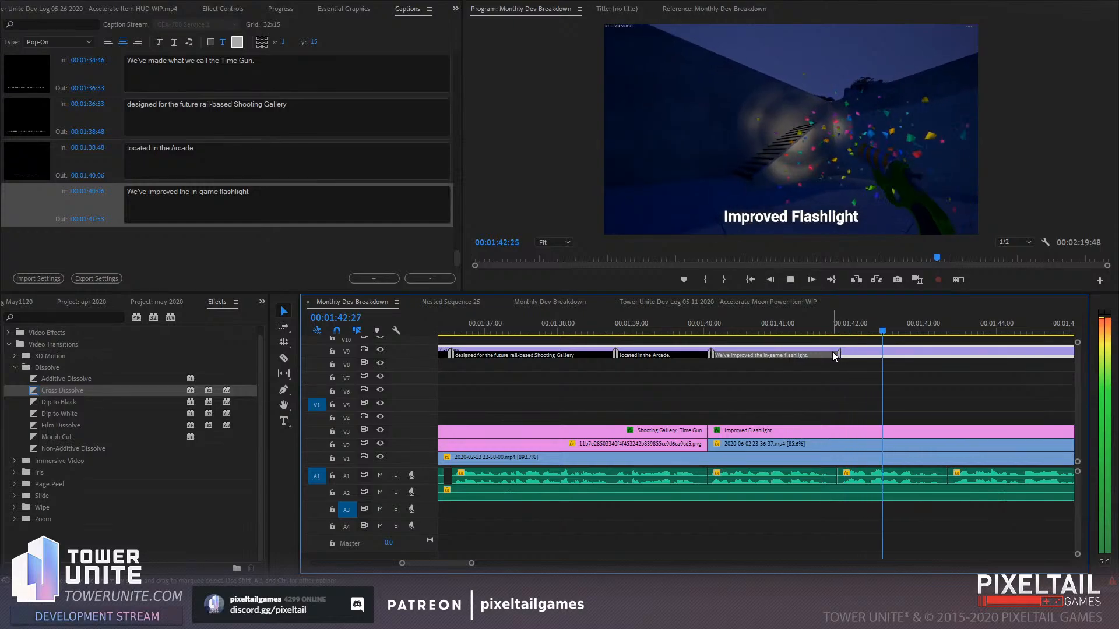
pyautogui.click(373, 278)
pyautogui.click(222, 188)
pyautogui.write('No more colliding with weapons.')
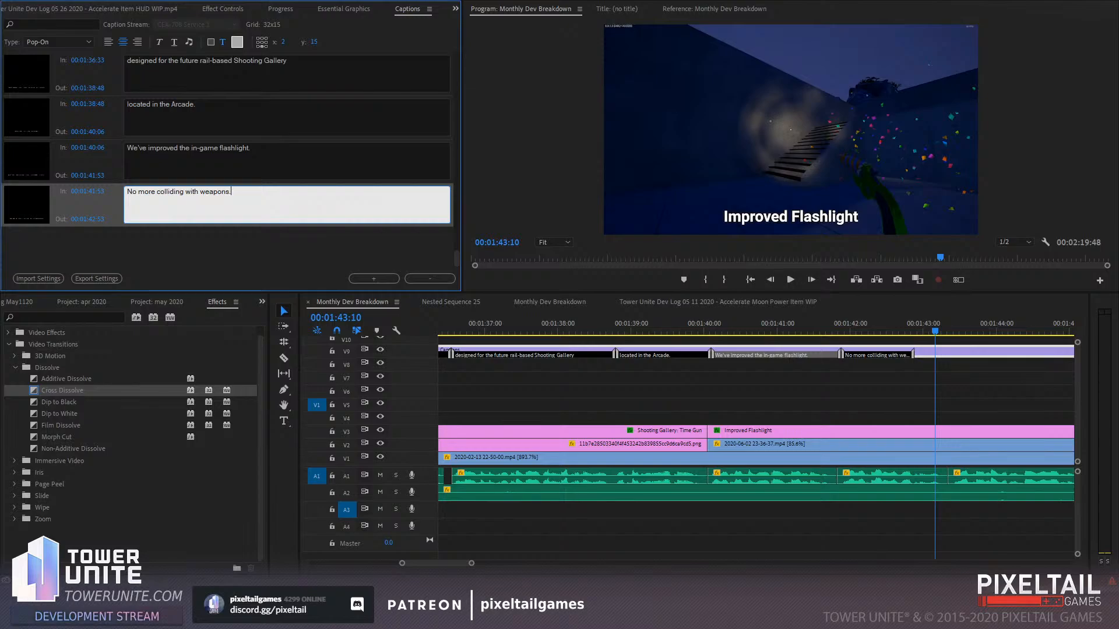
pyautogui.click(956, 323)
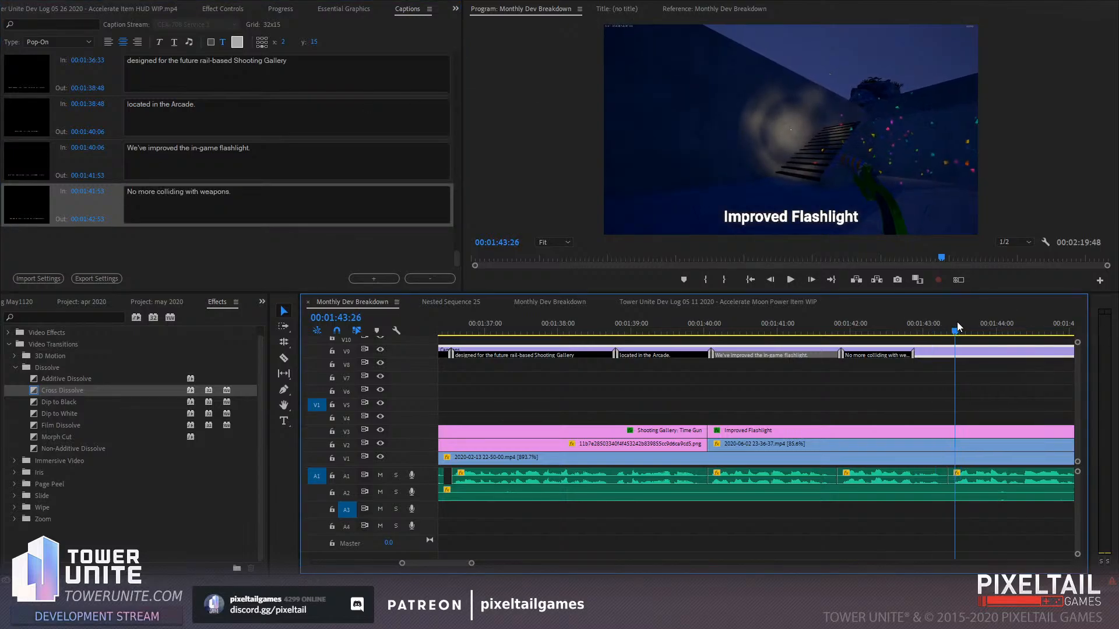
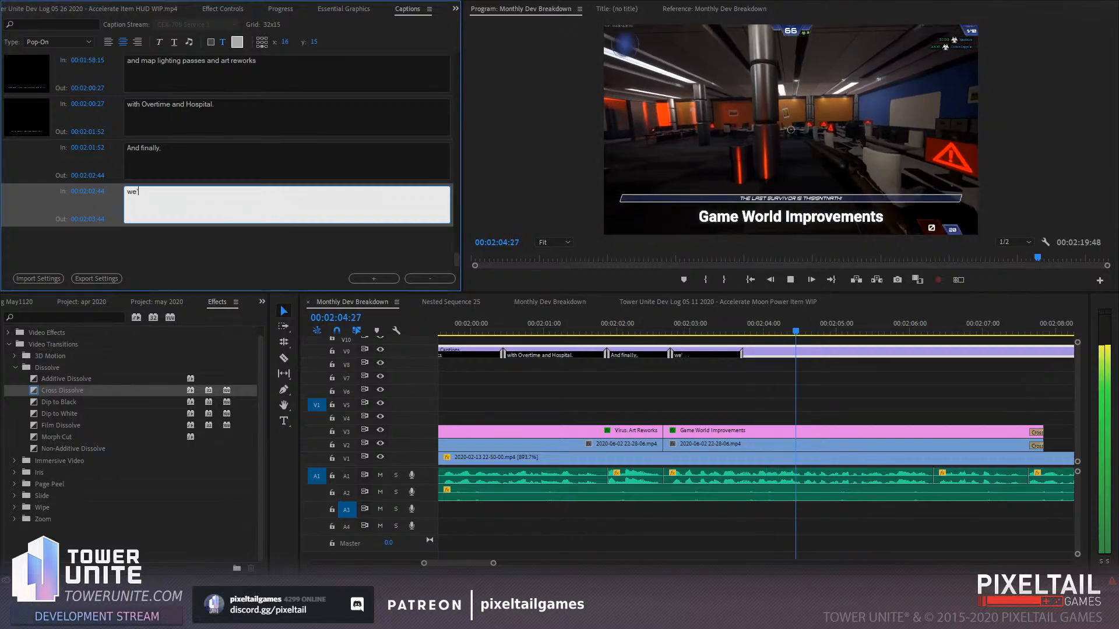
# Replay the narration and complete the caption starting at 00:02:02:44 as "we've been fixing bugs and improving"
pyautogui.write('bugs')
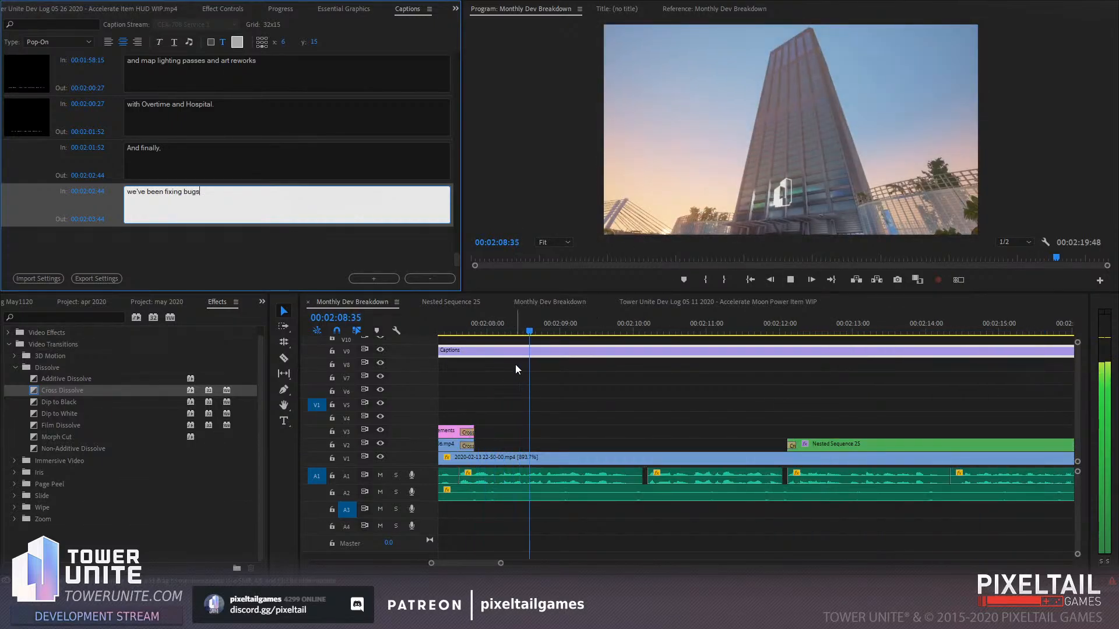
pyautogui.click(506, 320)
pyautogui.hscroll(-5, 530, 396)
pyautogui.hscroll(-2, 523, 397)
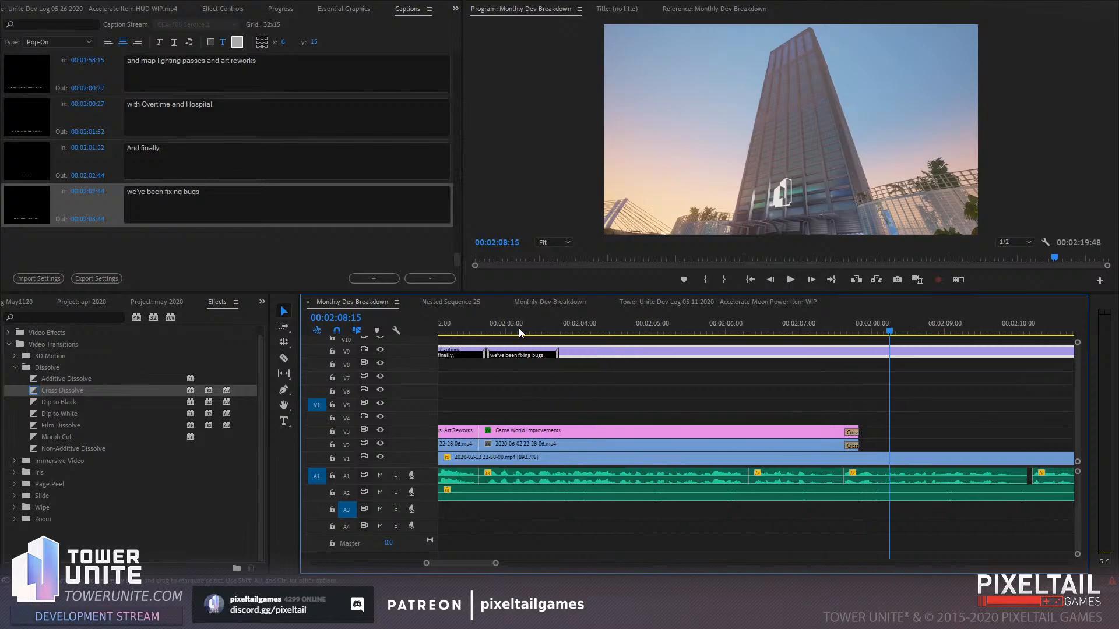
pyautogui.click(532, 321)
pyautogui.press('space')
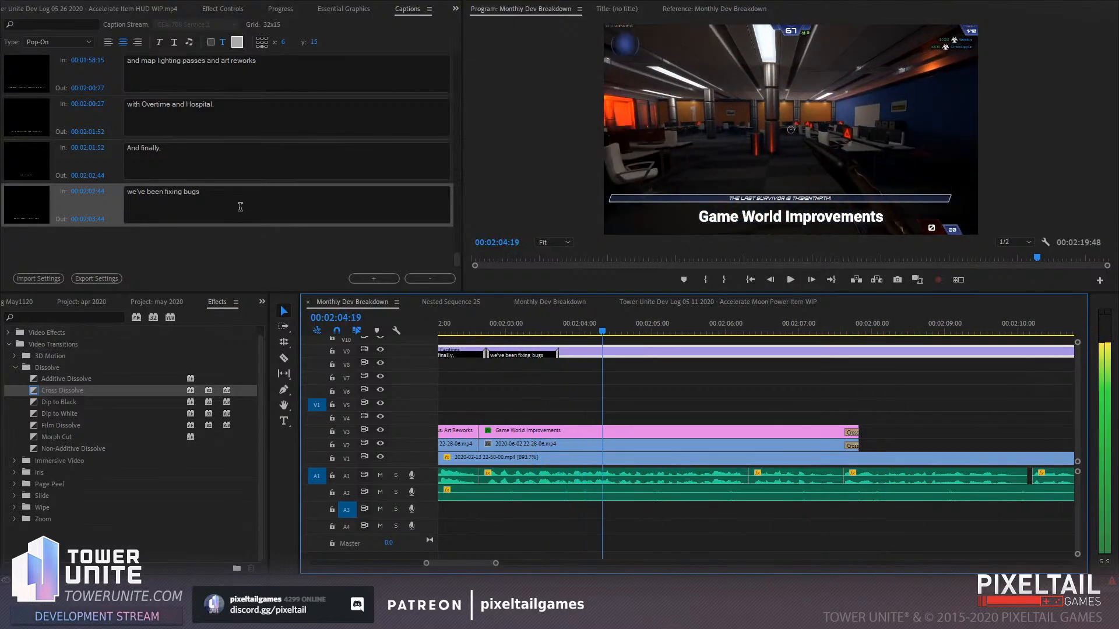
pyautogui.click(242, 207)
pyautogui.write('and improving')
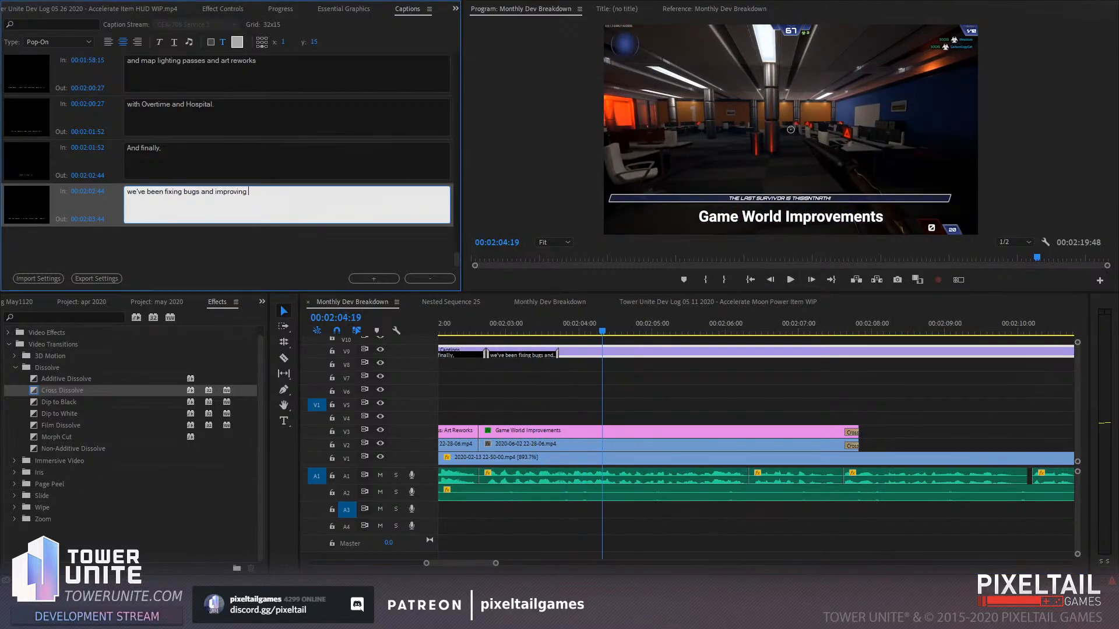
# Play on and append "various aspects" to the "we've been fixing bugs and improving" caption
pyautogui.click(671, 396)
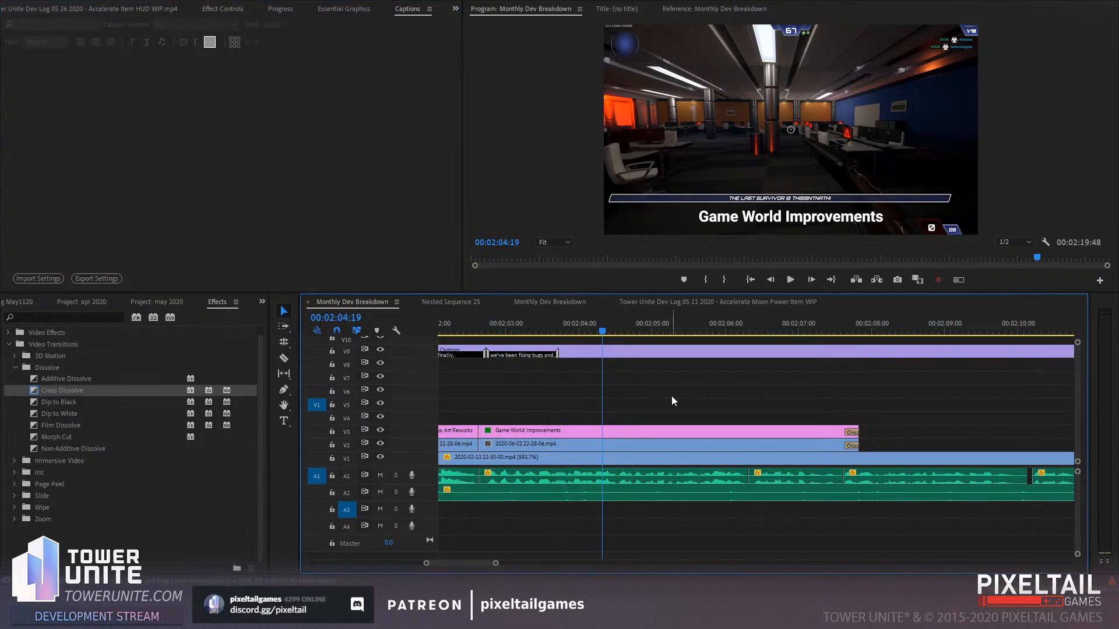
pyautogui.press('space')
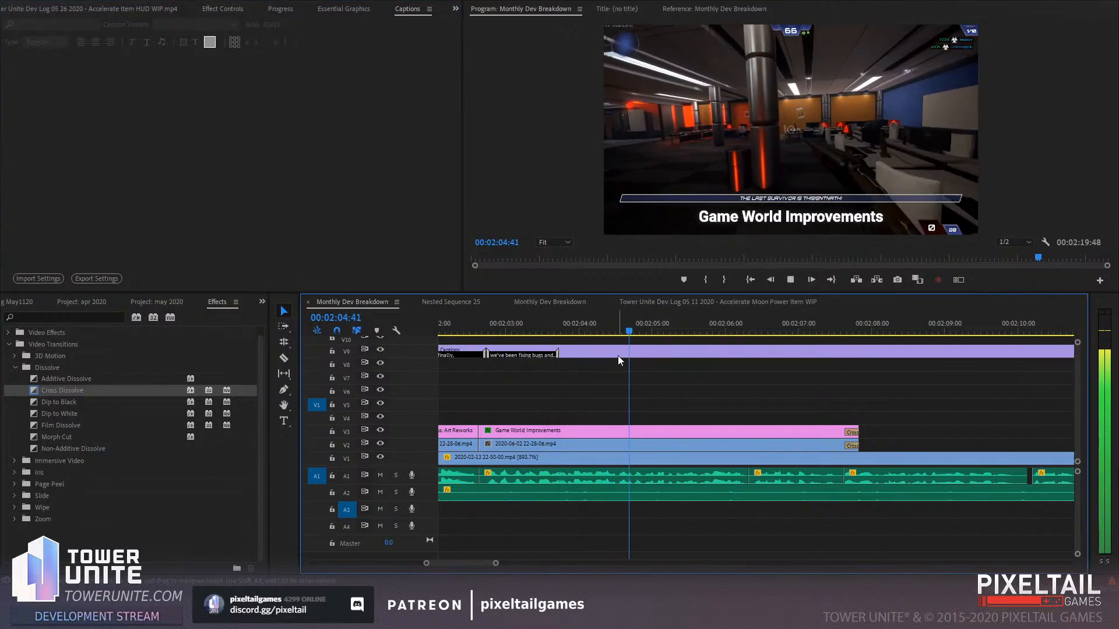
pyautogui.click(618, 326)
pyautogui.click(279, 213)
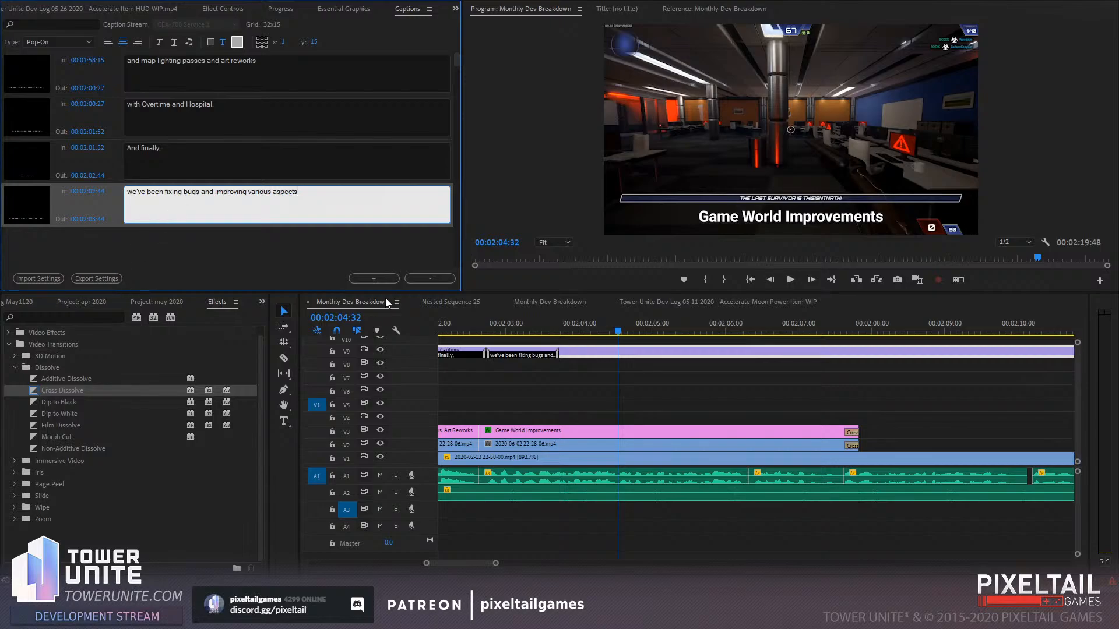
# Replay the narration and extend the "we've been fixing bugs and improving various aspects" caption to end at 00:02:04:58
pyautogui.click(517, 326)
pyautogui.press('space')
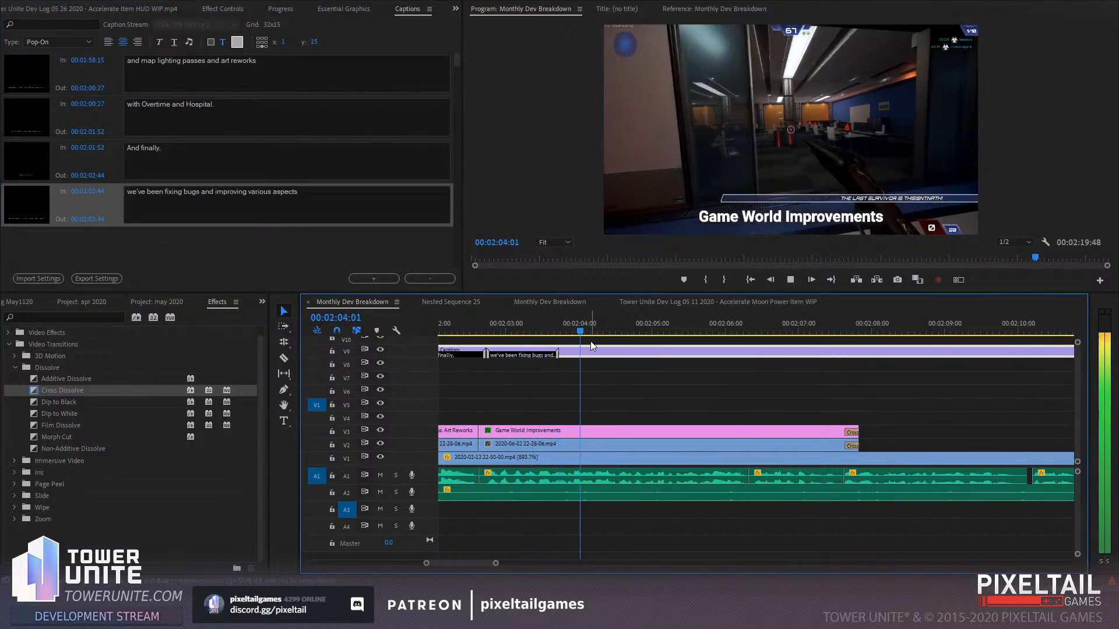
pyautogui.press('space')
pyautogui.moveTo(656, 329); pyautogui.dragTo(650, 327)
pyautogui.moveTo(558, 355); pyautogui.dragTo(649, 355)
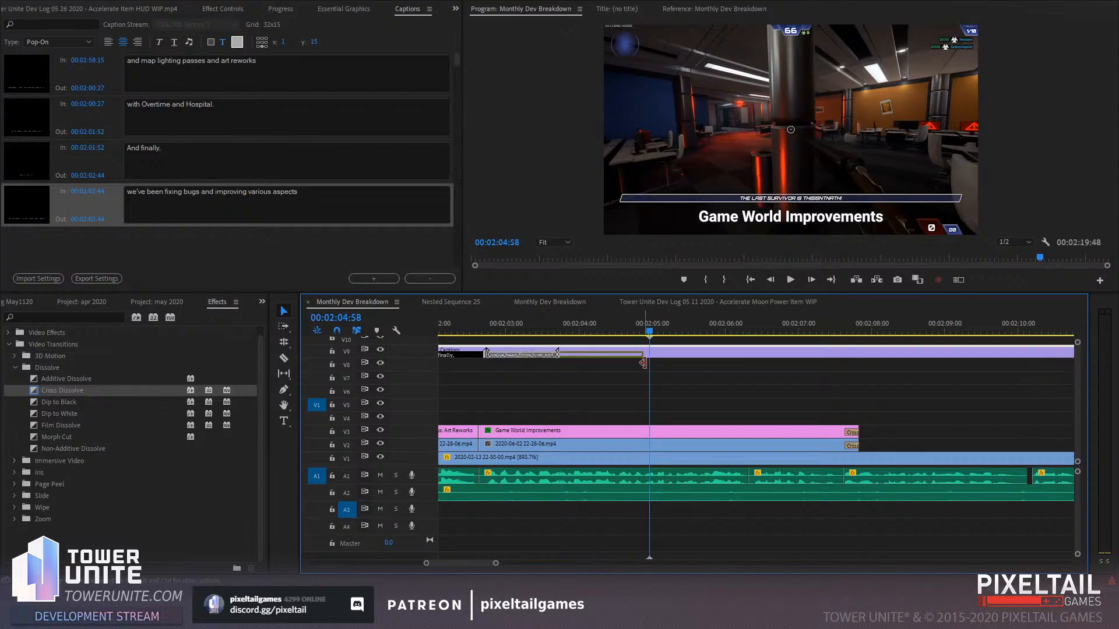
# Check the narration around the caption's end and add the caption "of each existing Game World" starting at 00:02:04:58
pyautogui.click(628, 327)
pyautogui.press('space')
pyautogui.press('space')
pyautogui.click(651, 328)
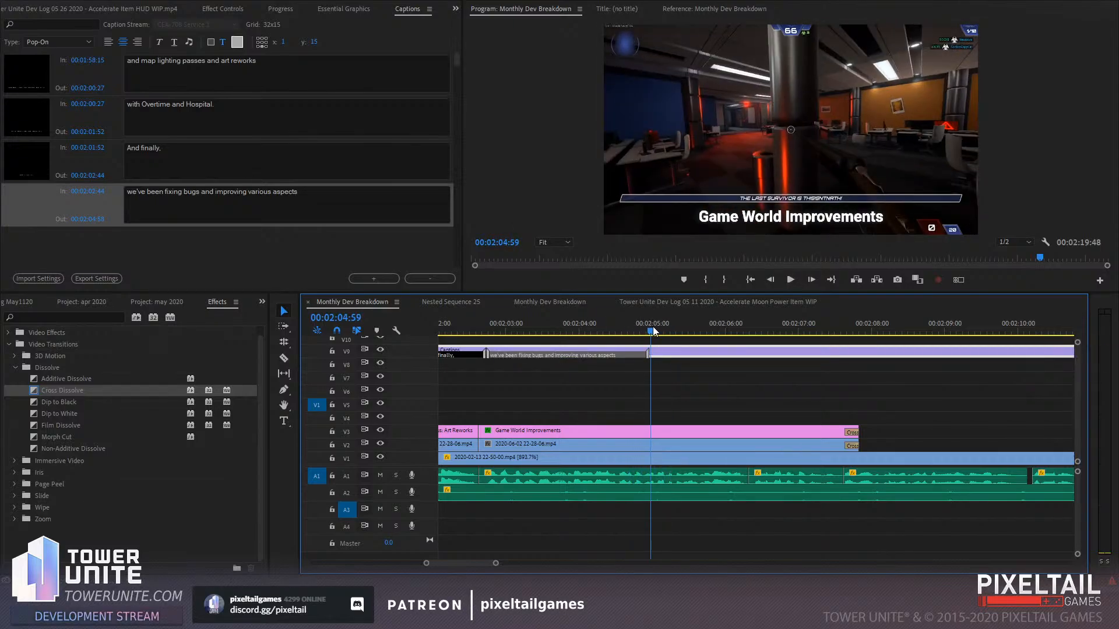
pyautogui.click(372, 280)
pyautogui.click(210, 201)
pyautogui.write('of ea')
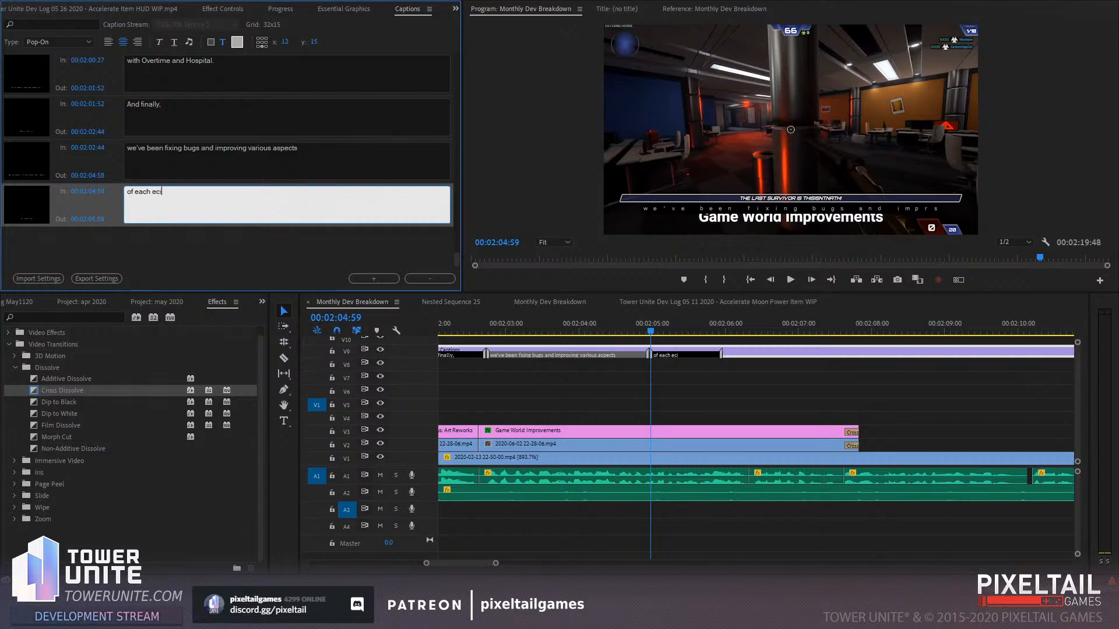
pyautogui.write('ch existing Game World')
# Play the narration and extend the "of each existing Game World" caption to end at 00:02:06:22
pyautogui.click(760, 401)
pyautogui.press('space')
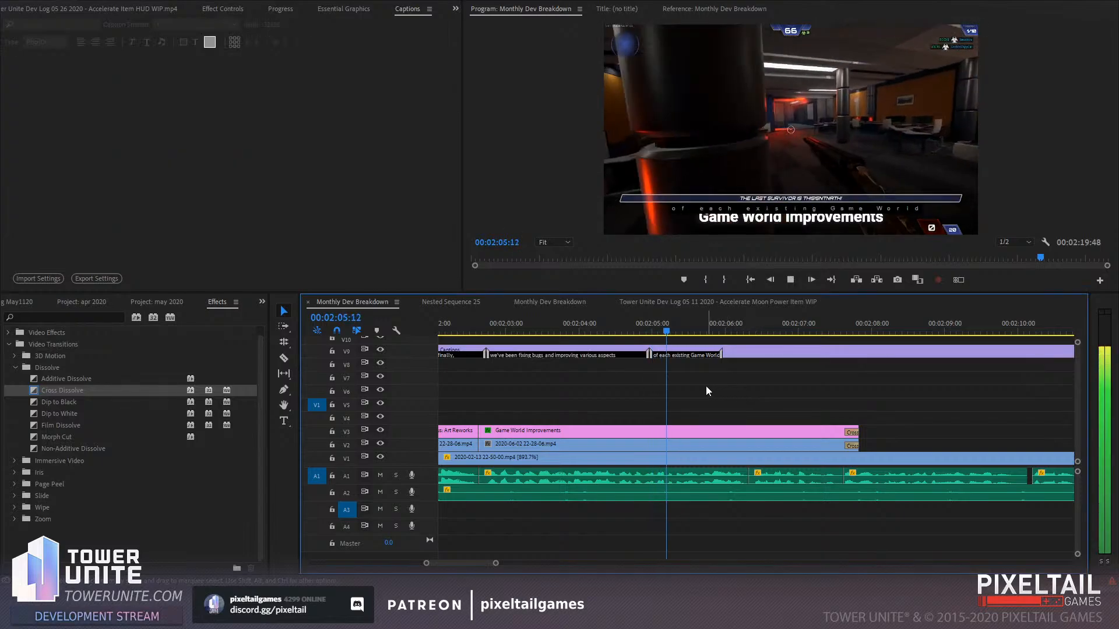
pyautogui.press('space')
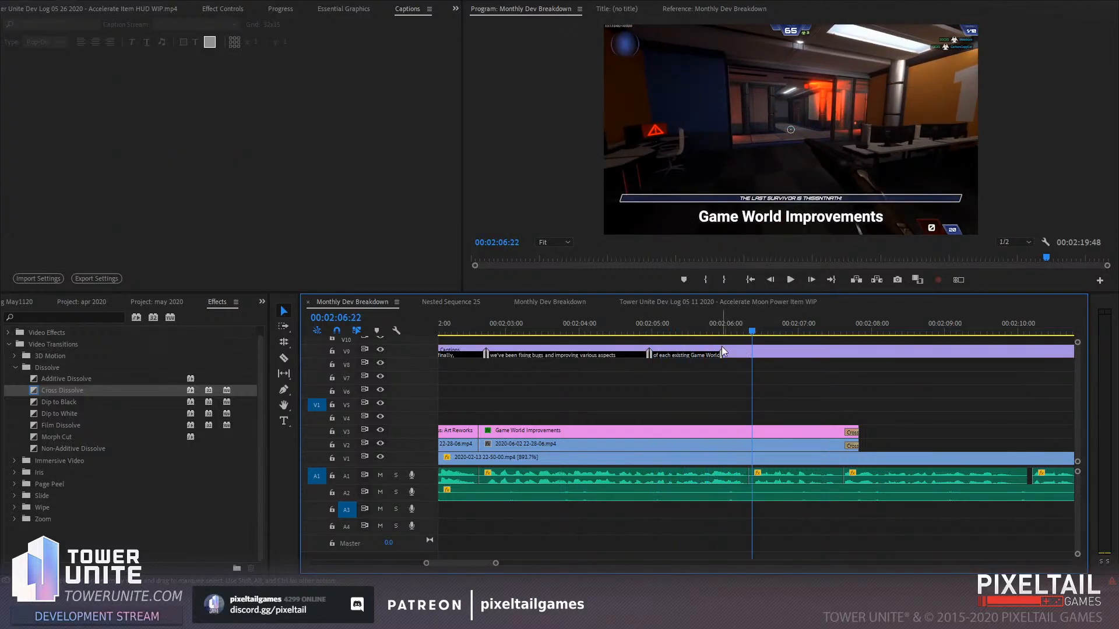
pyautogui.moveTo(720, 353); pyautogui.dragTo(753, 358)
# Play the narration and add the caption "in the latest updates." from 00:02:06:22 to 00:02:07:37
pyautogui.press('space')
pyautogui.press('space')
pyautogui.click(760, 351)
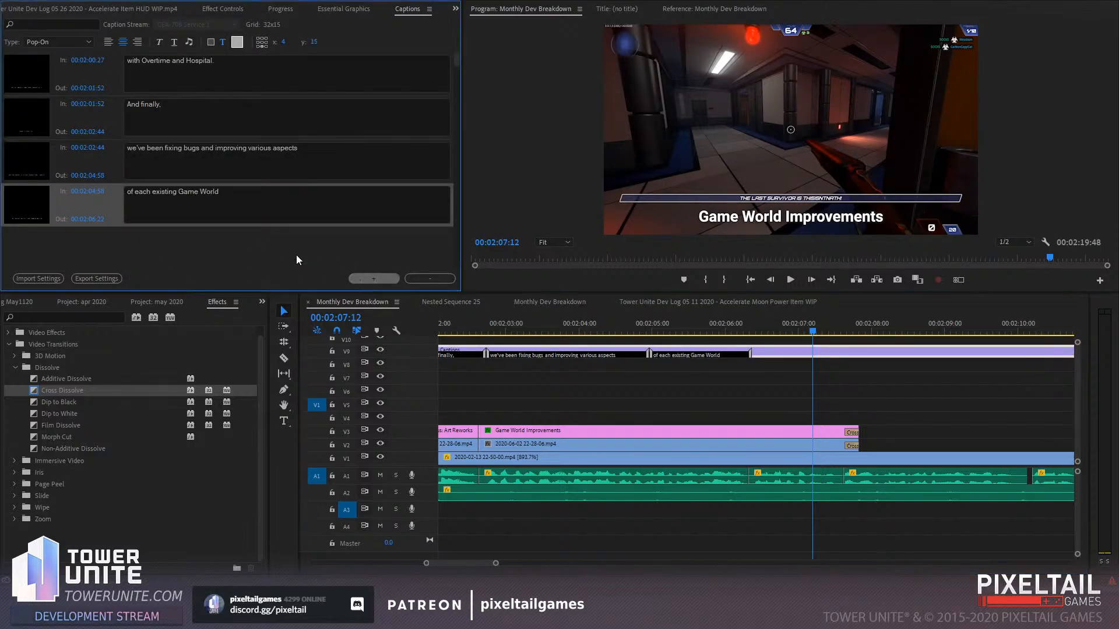
pyautogui.click(374, 278)
pyautogui.click(167, 210)
pyautogui.write('in the lates')
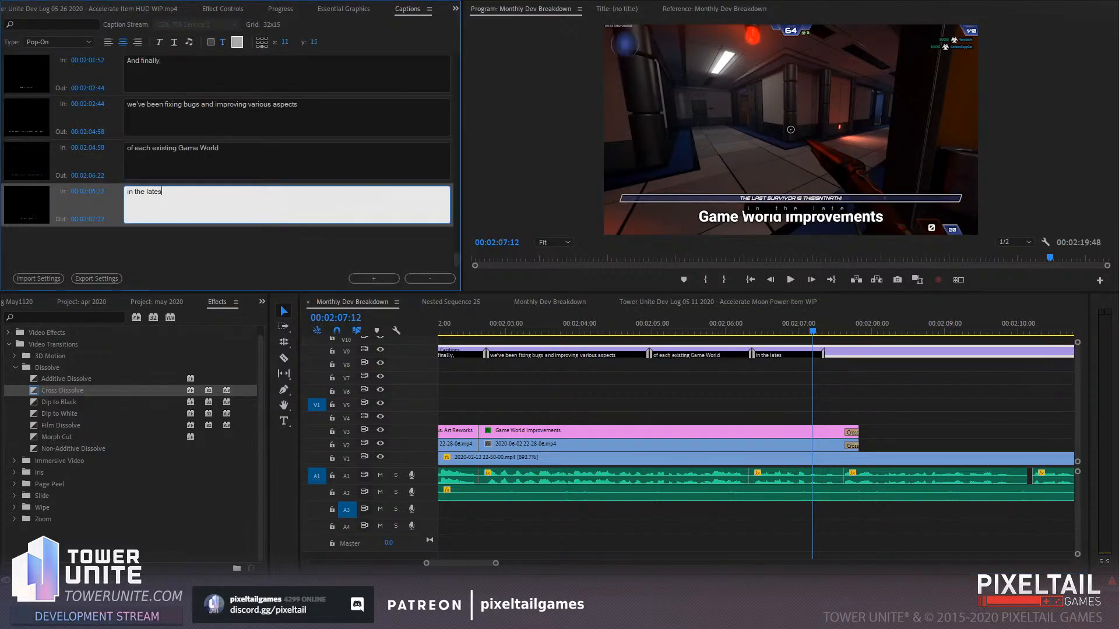
pyautogui.write('t updates.')
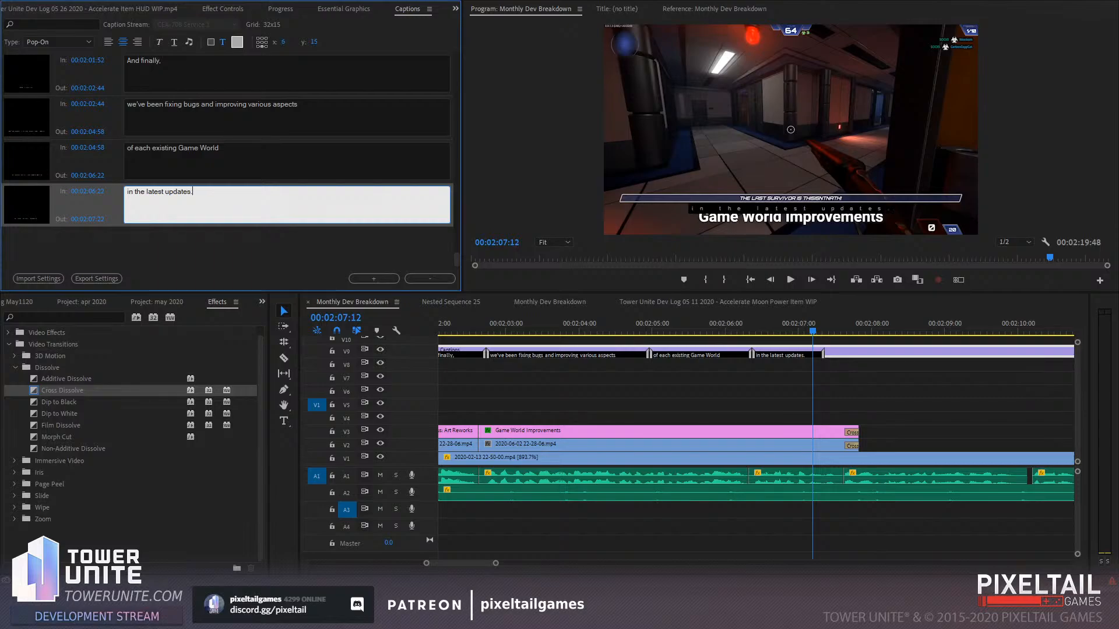
pyautogui.click(821, 354)
pyautogui.moveTo(822, 355)
pyautogui.mouseDown()
pyautogui.moveTo(861, 354)
pyautogui.moveTo(841, 354)
pyautogui.mouseUp()
# Play the next phrase and add the caption "And that's pretty much everything" starting at 00:02:07:37
pyautogui.press('space')
pyautogui.press('space')
pyautogui.click(372, 276)
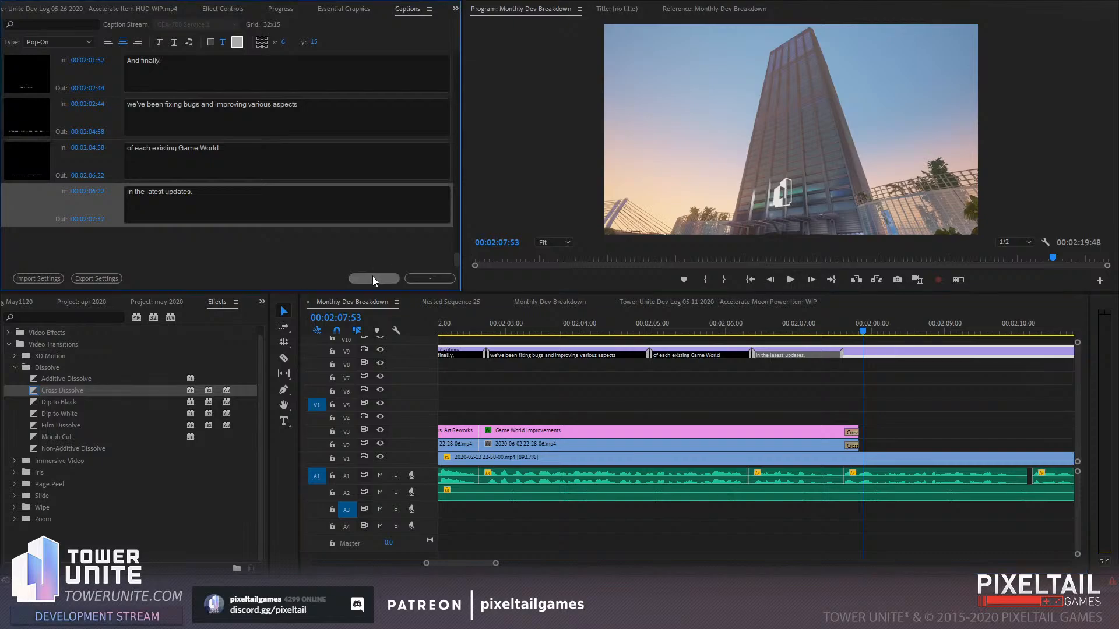
pyautogui.click(285, 204)
pyautogui.write("And that's pr")
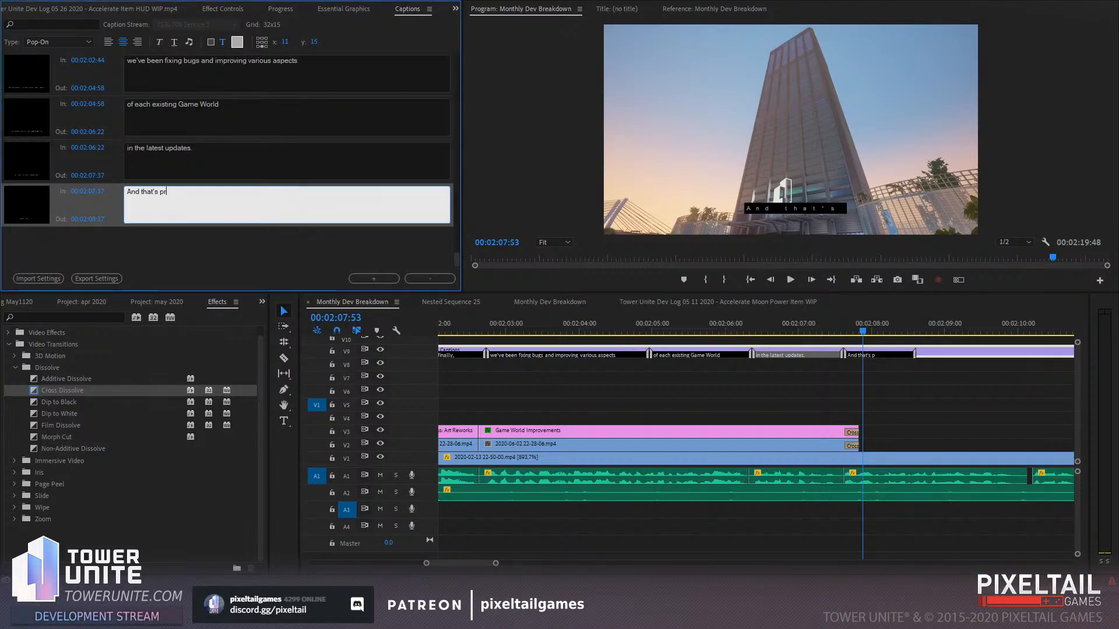
pyautogui.write('etty much everything')
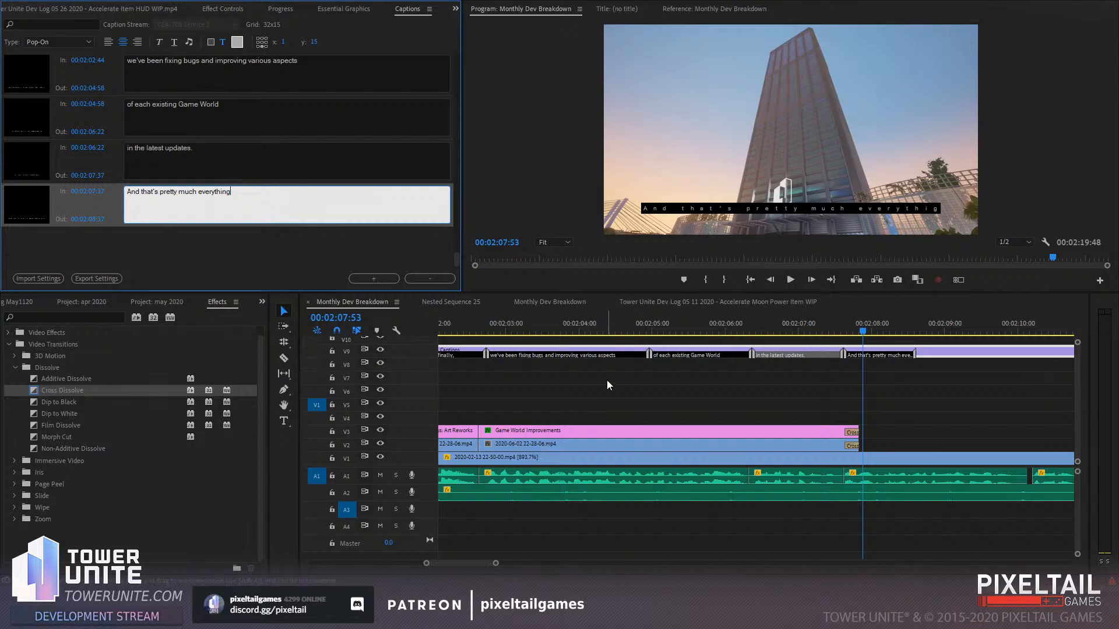
# Replay the narration and extend the "And that's pretty much everything" caption to end at 00:02:09:00
pyautogui.click(813, 320)
pyautogui.press('space')
pyautogui.scroll(-3, 781, 367)
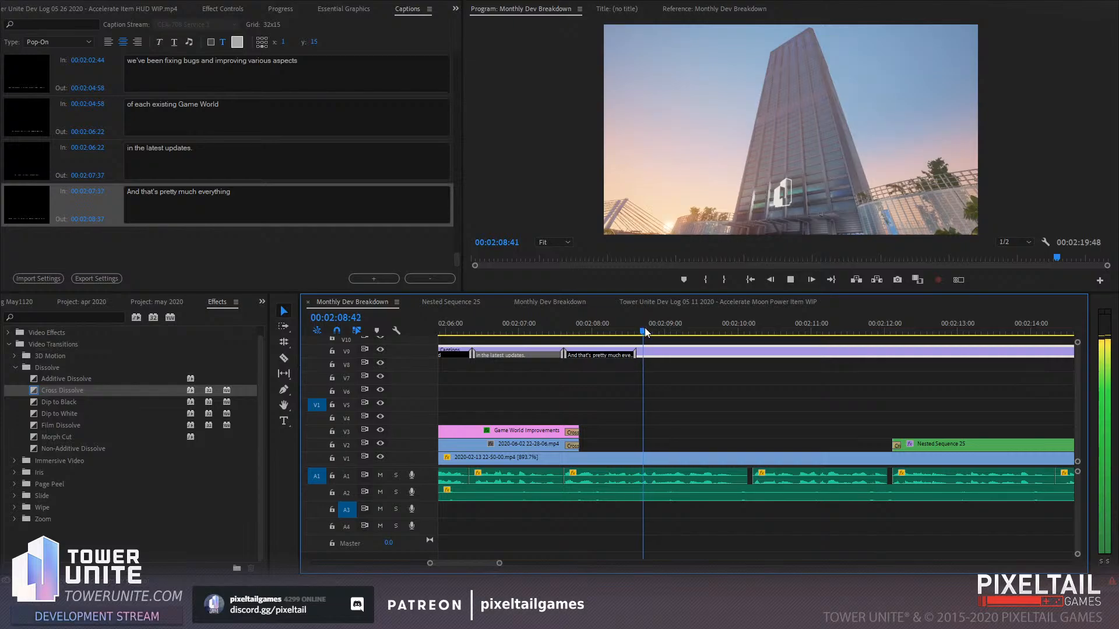
pyautogui.click(596, 326)
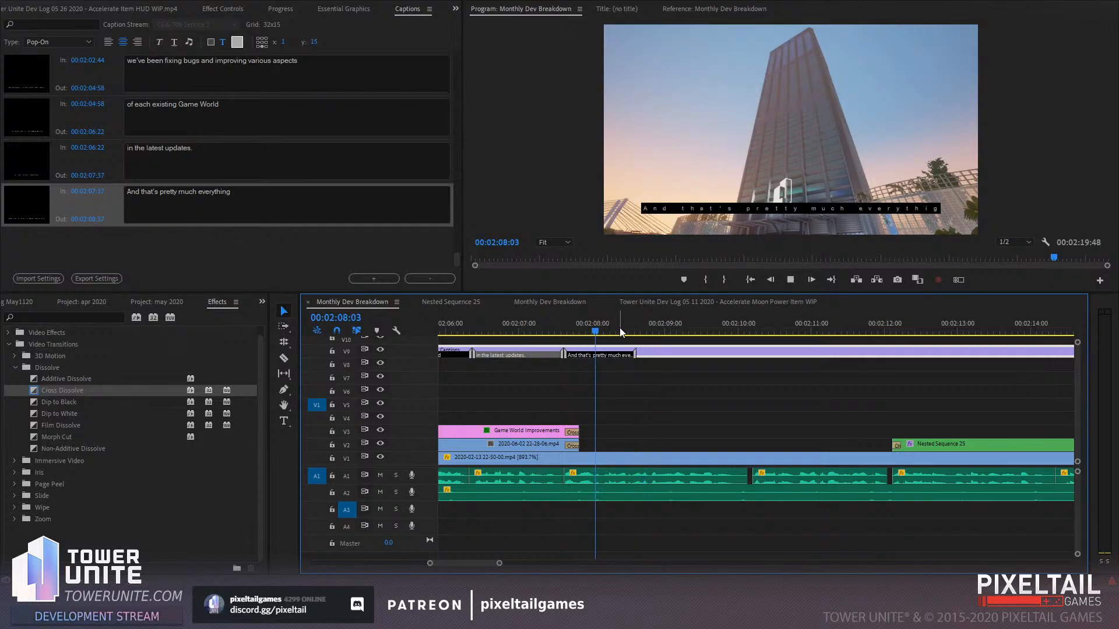
pyautogui.press('space')
pyautogui.moveTo(652, 336)
pyautogui.mouseDown()
pyautogui.moveTo(664, 332)
pyautogui.moveTo(663, 354)
pyautogui.mouseUp()
# Add the caption "we worked on last month." from 00:02:09:00 to 00:02:10:12, playing the narration to time its end
pyautogui.click(373, 278)
pyautogui.click(285, 204)
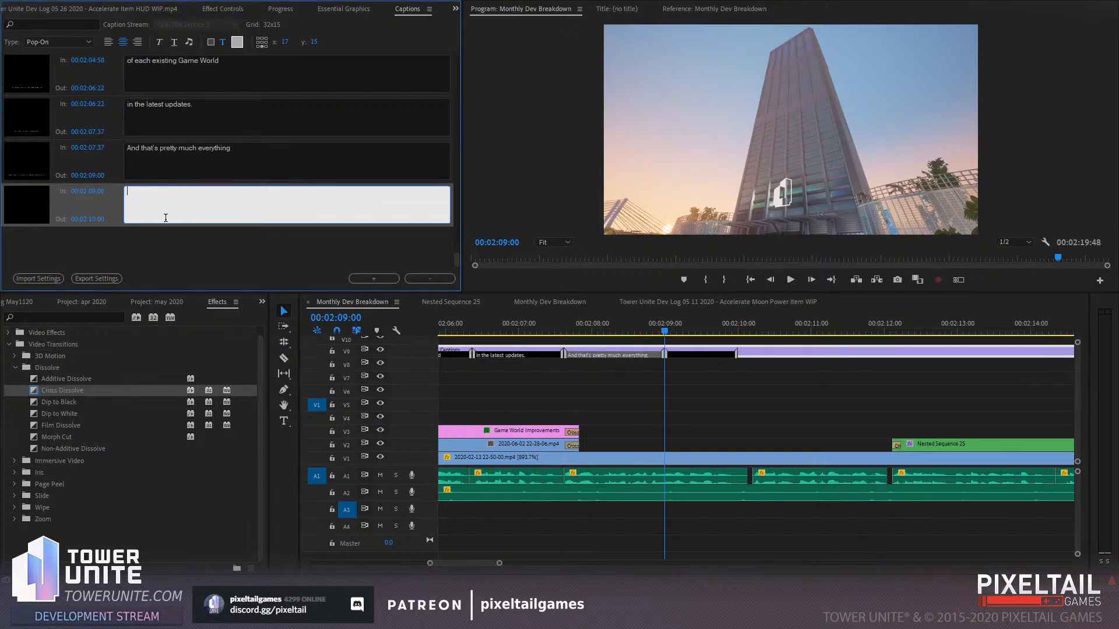
pyautogui.write('we worked on last mont')
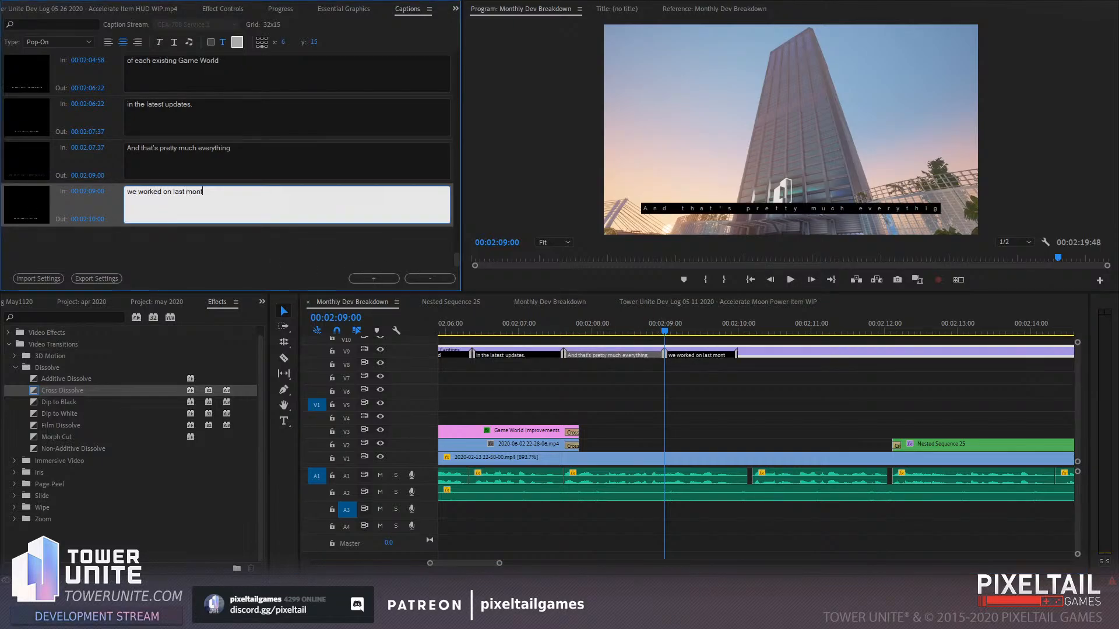
pyautogui.click(734, 356)
pyautogui.press('space')
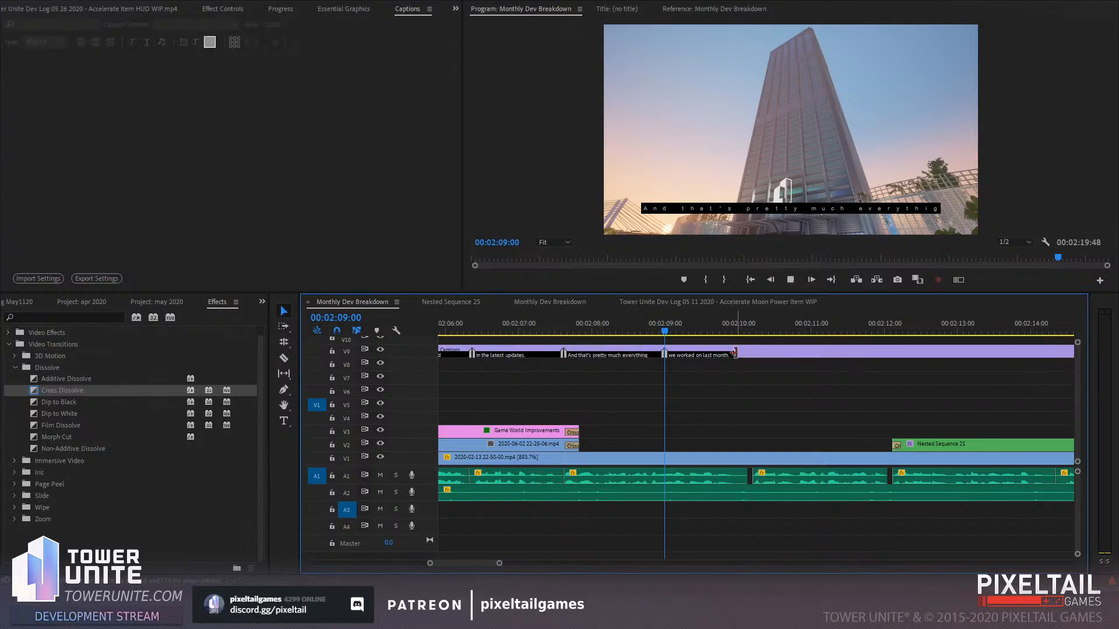
pyautogui.moveTo(733, 355); pyautogui.dragTo(748, 357)
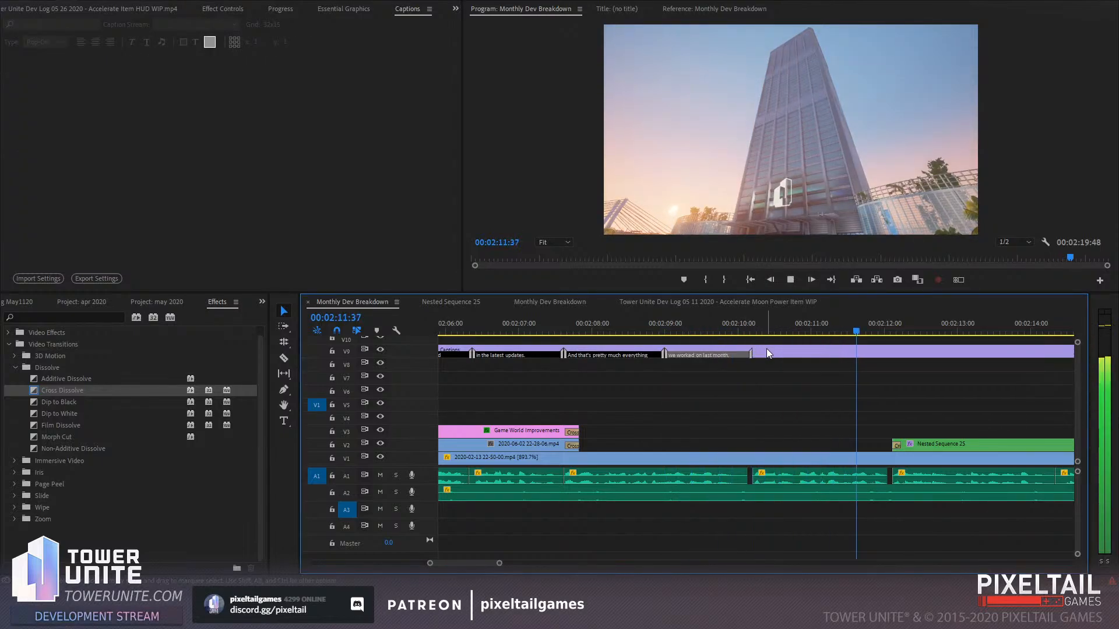
# Add the caption "If you want to support our development directly," from 00:02:10:12 until the Nested Sequence 25 clip begins
pyautogui.doubleClick(767, 351)
pyautogui.click(373, 278)
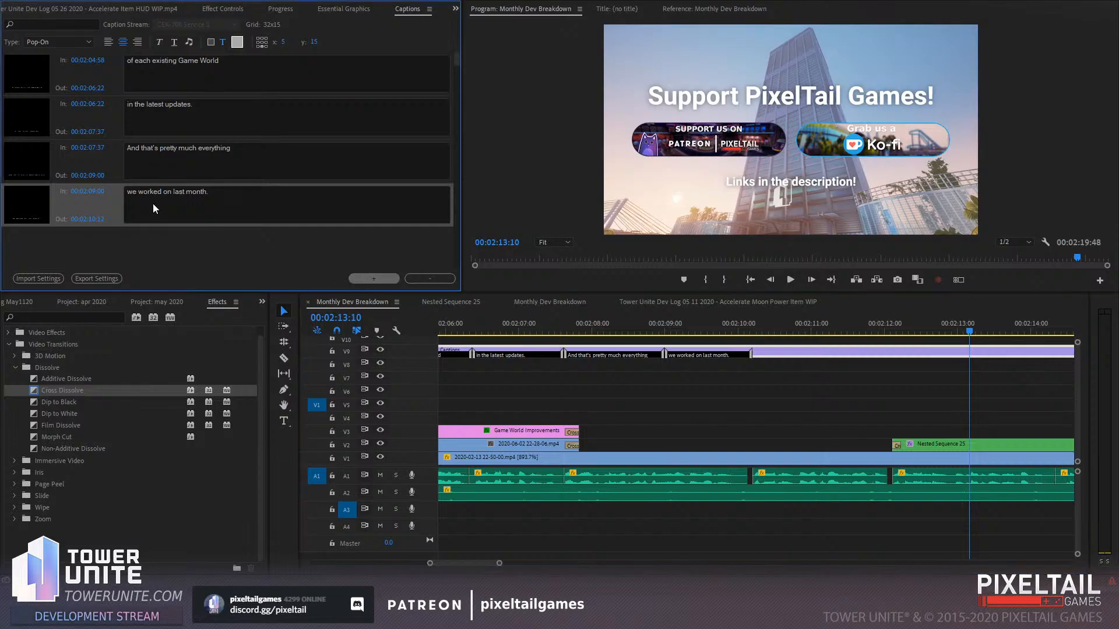
pyautogui.write('If you want to support our development directly,')
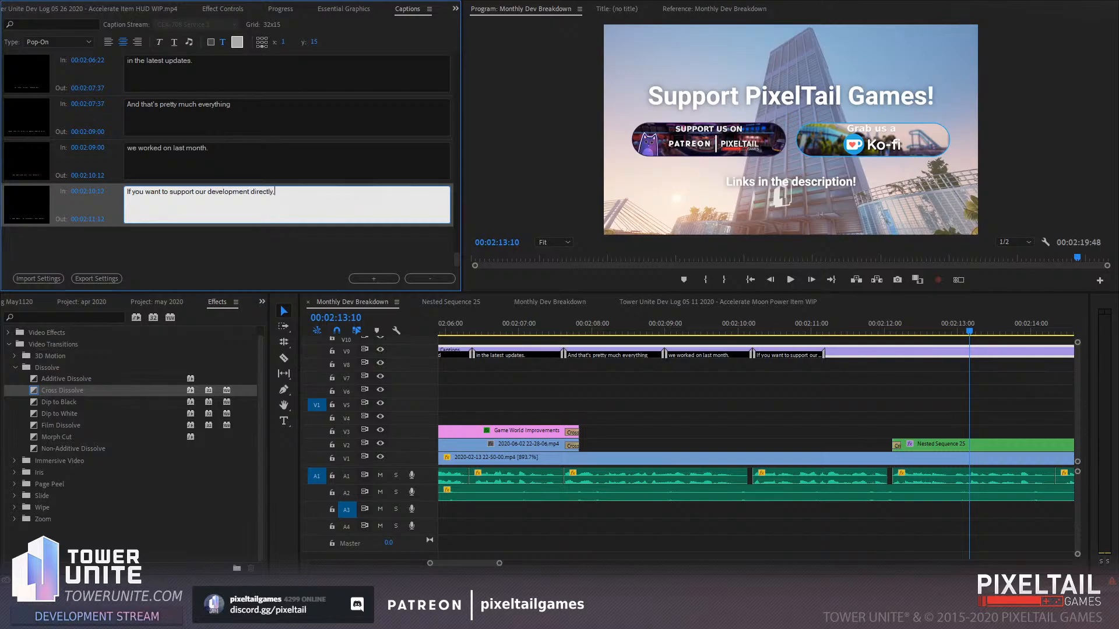
pyautogui.moveTo(821, 355); pyautogui.dragTo(890, 359)
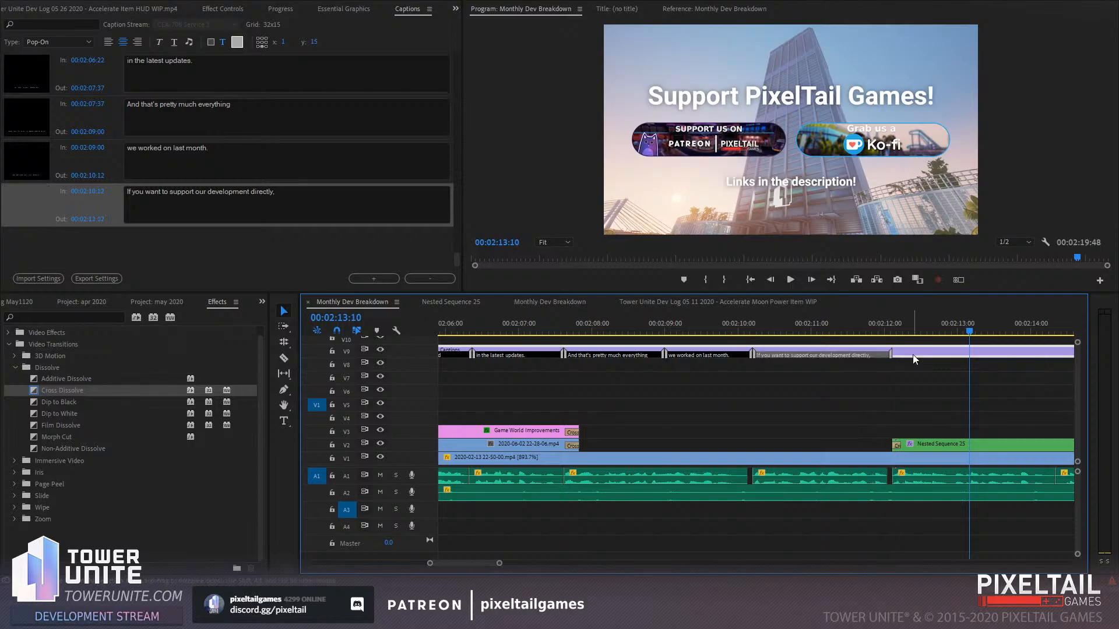
# Add the caption "you can do so on Patreon and Ko-fi." from 00:02:12:07 to 00:02:14:29, playing the narration to time its end
pyautogui.click(362, 275)
pyautogui.click(224, 209)
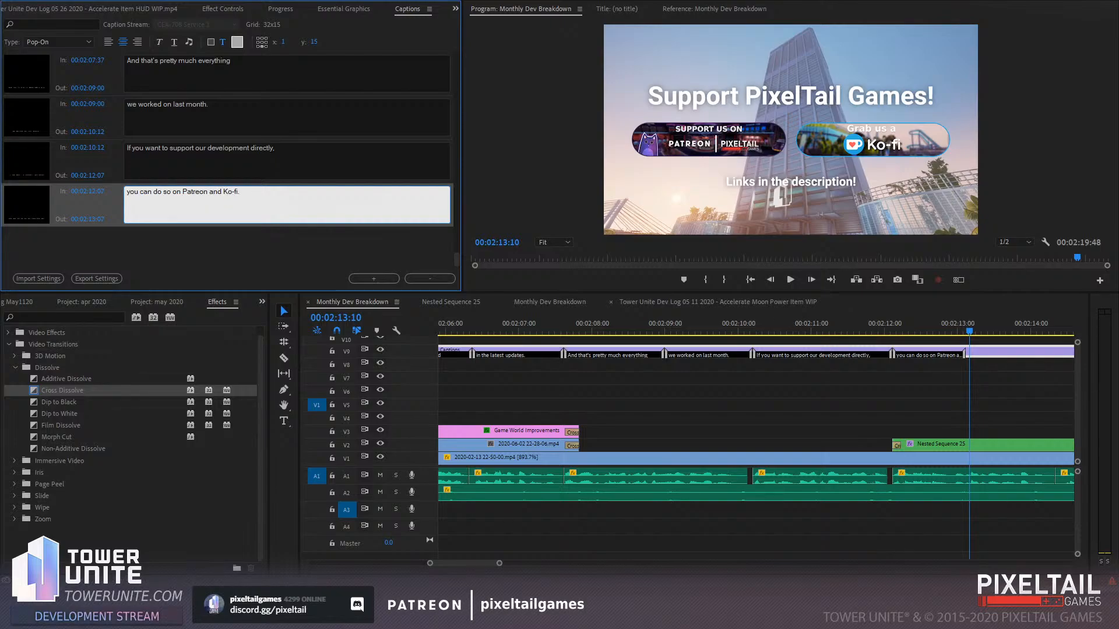
pyautogui.click(860, 334)
pyautogui.scroll(-10, 830, 458)
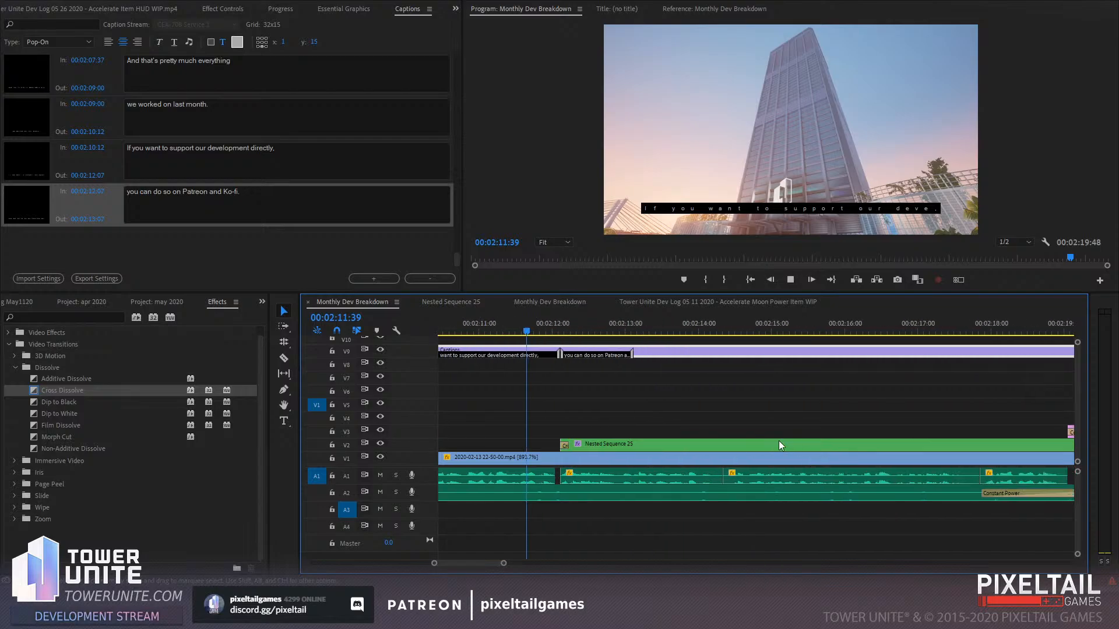
pyautogui.press('space')
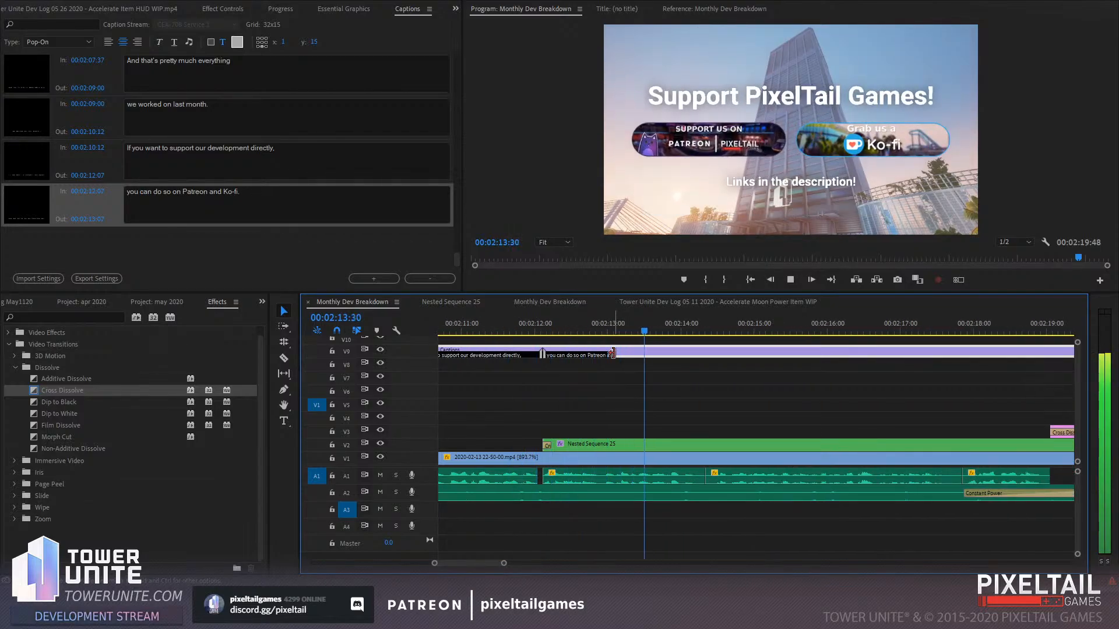
pyautogui.moveTo(679, 325); pyautogui.dragTo(718, 333)
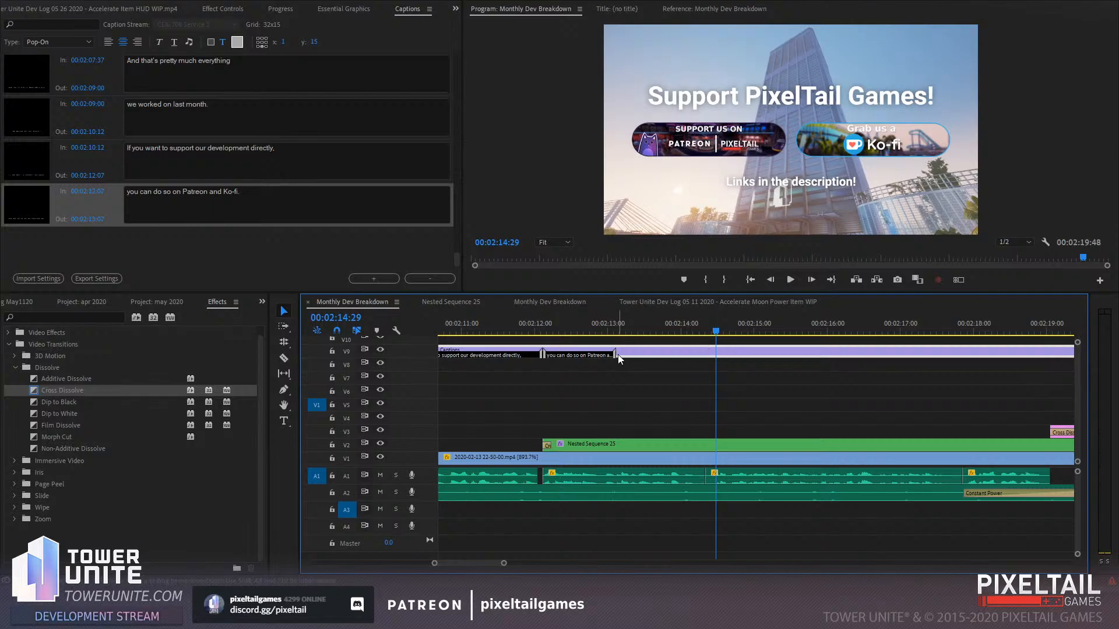
pyautogui.moveTo(616, 352); pyautogui.dragTo(716, 351)
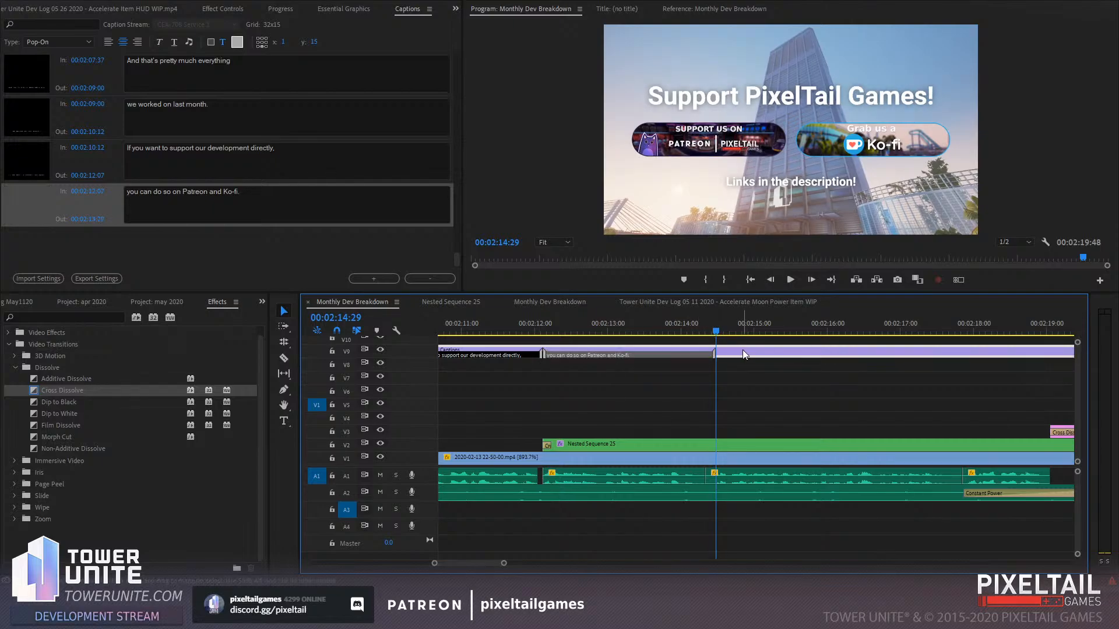
# Add the caption "Check the links in the description and get some cool perks" from 00:02:14:29 to 00:02:16:16, playing the narration for its wording
pyautogui.click(373, 279)
pyautogui.click(150, 221)
pyautogui.write('C')
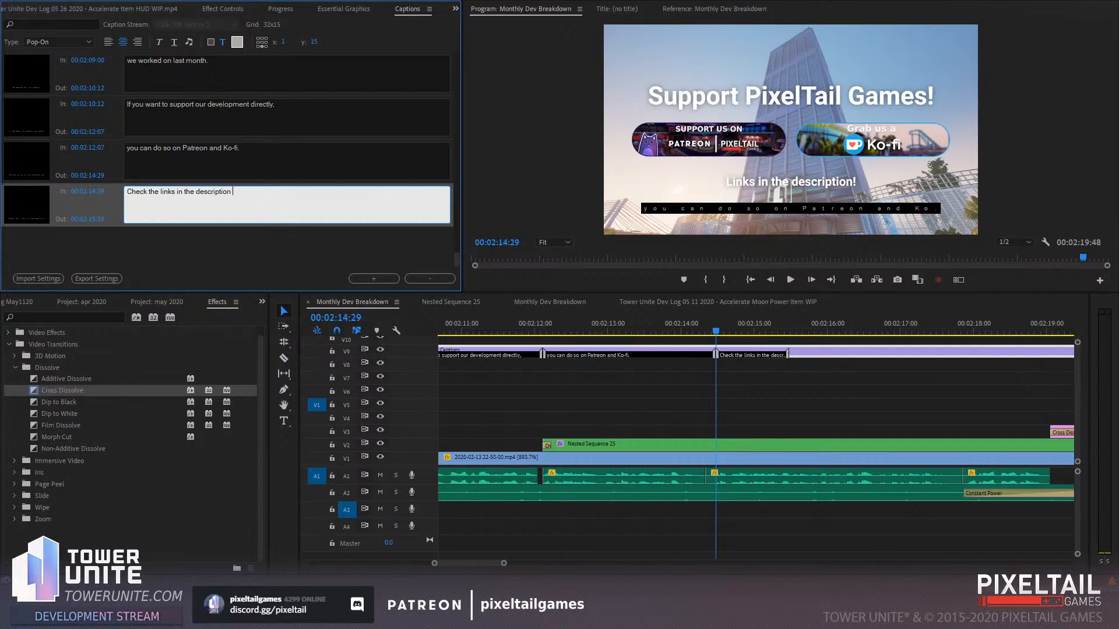
pyautogui.click(811, 401)
pyautogui.press('space')
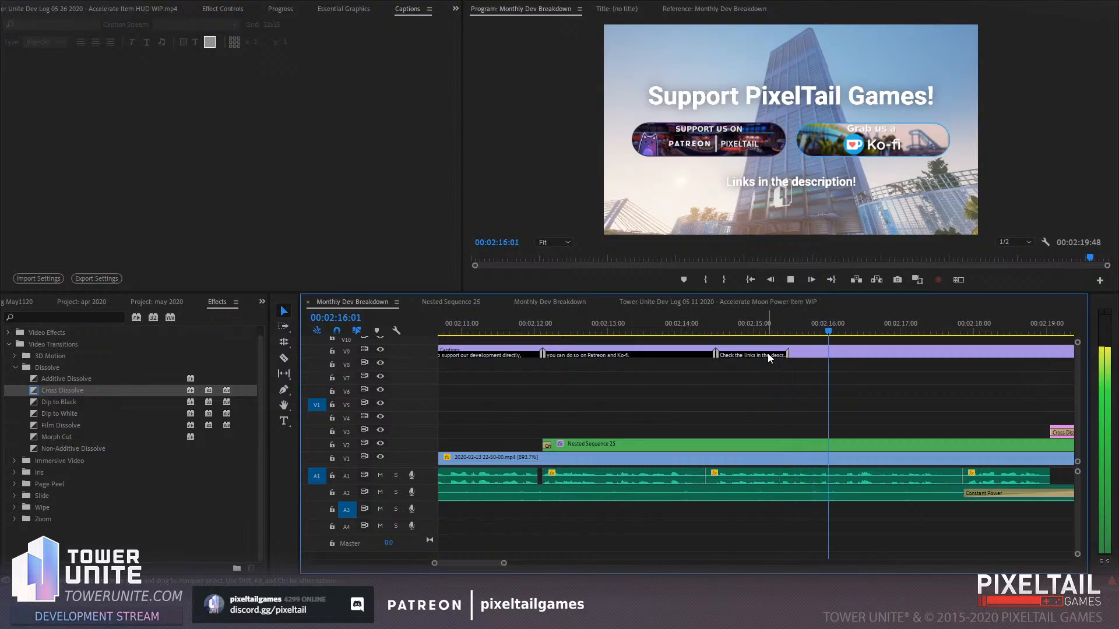
pyautogui.click(846, 326)
pyautogui.click(277, 209)
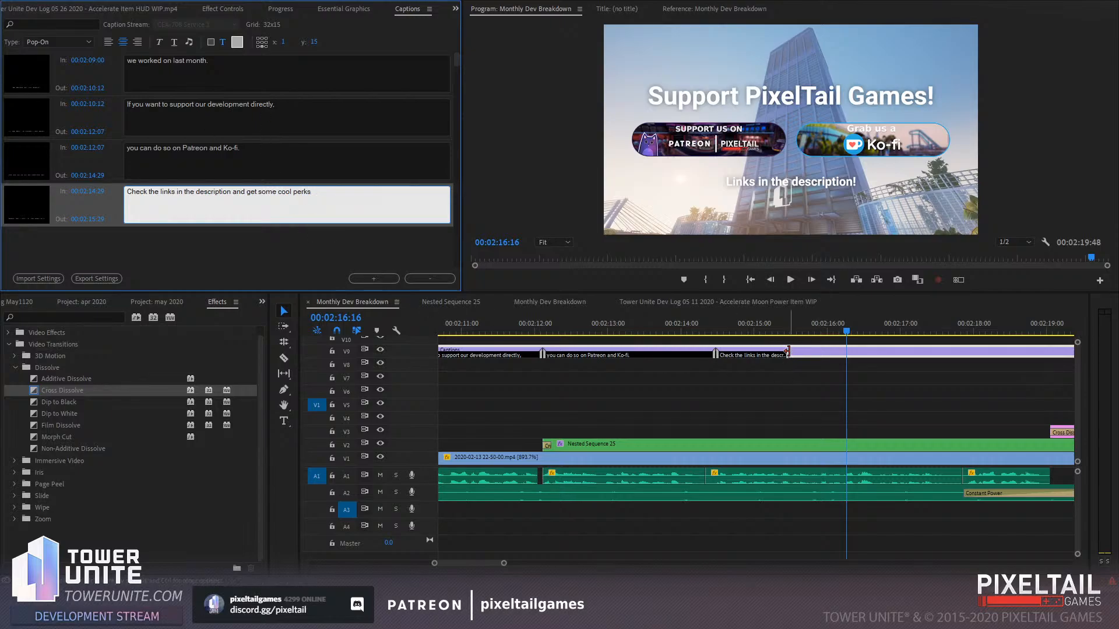
pyautogui.moveTo(787, 352); pyautogui.dragTo(845, 353)
# Replay the narration and extend the "Check the links in the description and get some cool perks" caption to end at 00:02:16:44
pyautogui.click(791, 329)
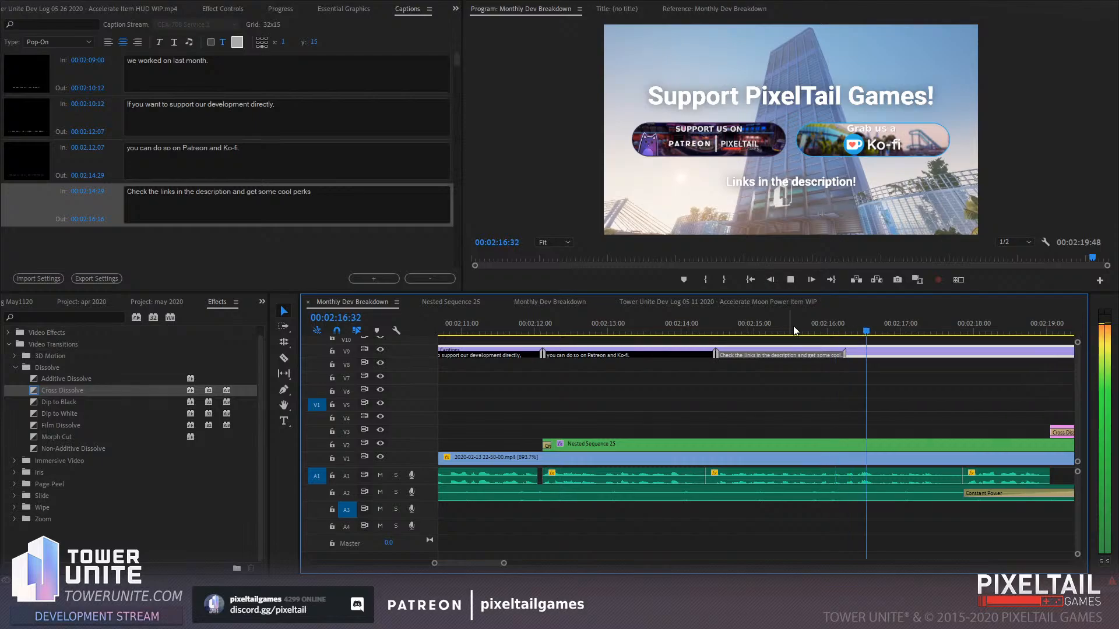
pyautogui.press('space')
pyautogui.moveTo(844, 352); pyautogui.dragTo(877, 355)
pyautogui.hotkey('ctrl', 'z')
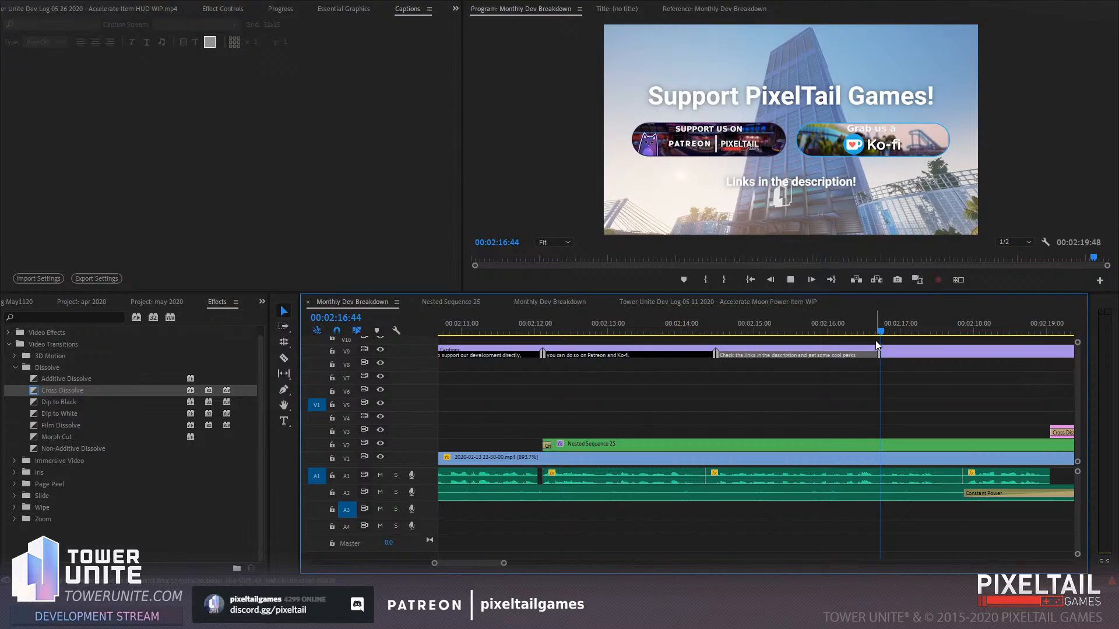
# Play the next phrase and add the caption "if you become a Patron." starting at 00:02:16:44
pyautogui.click(891, 331)
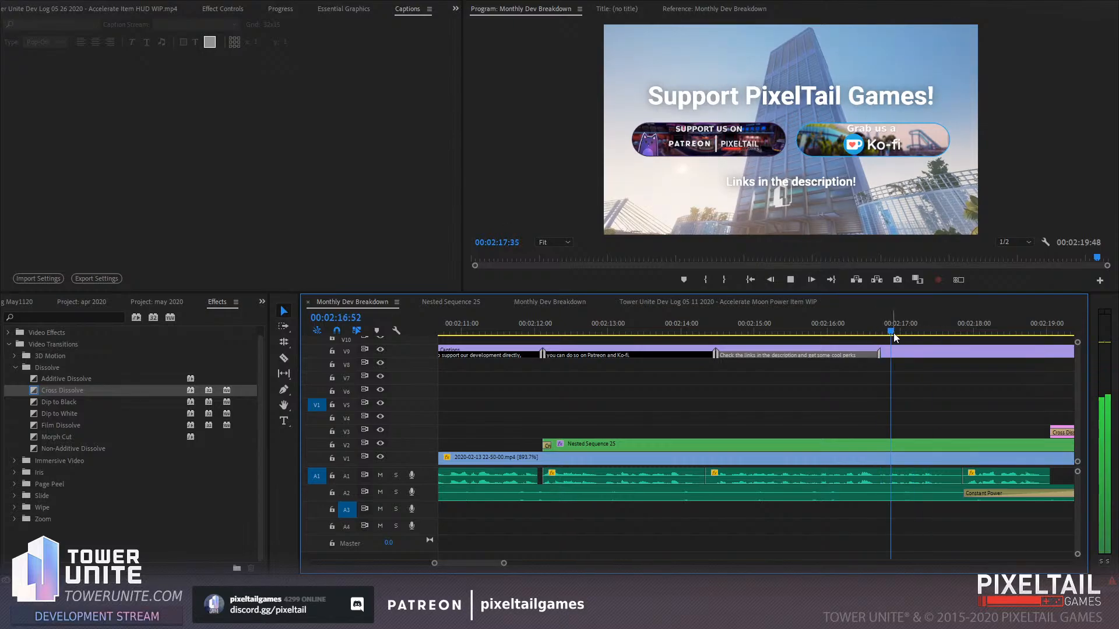
pyautogui.click(900, 351)
pyautogui.click(367, 278)
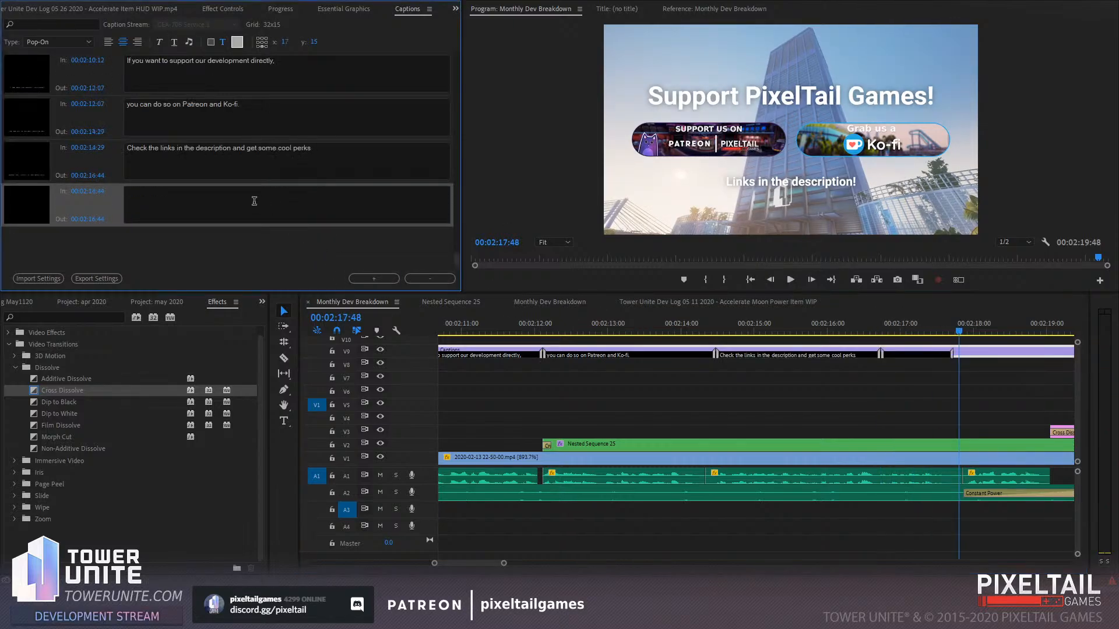
pyautogui.write('if you become a')
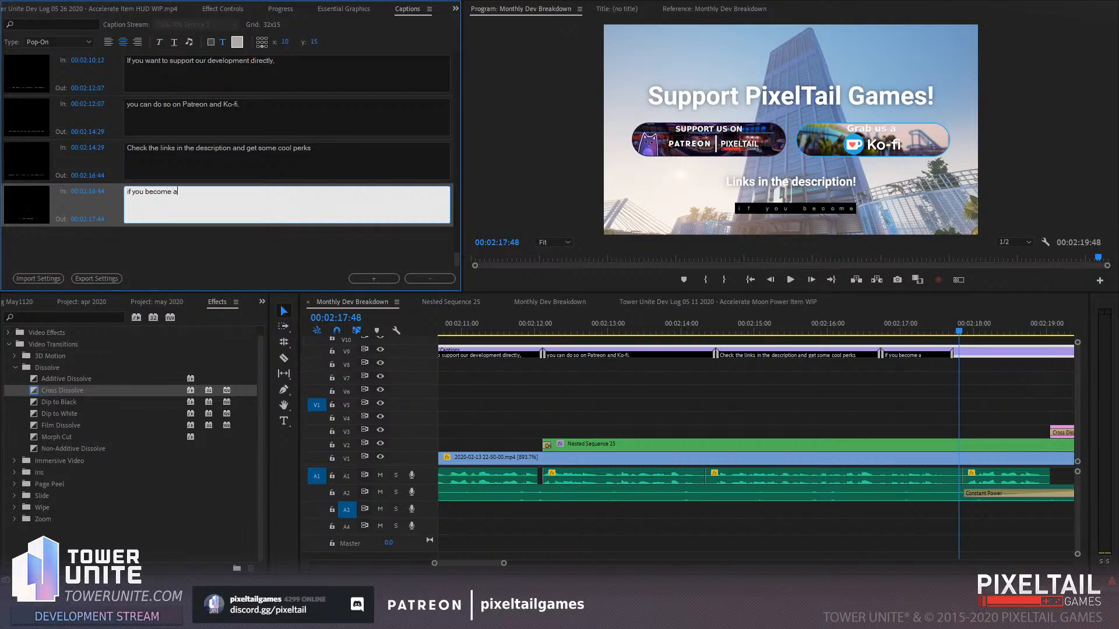
pyautogui.write(' Pttron.')
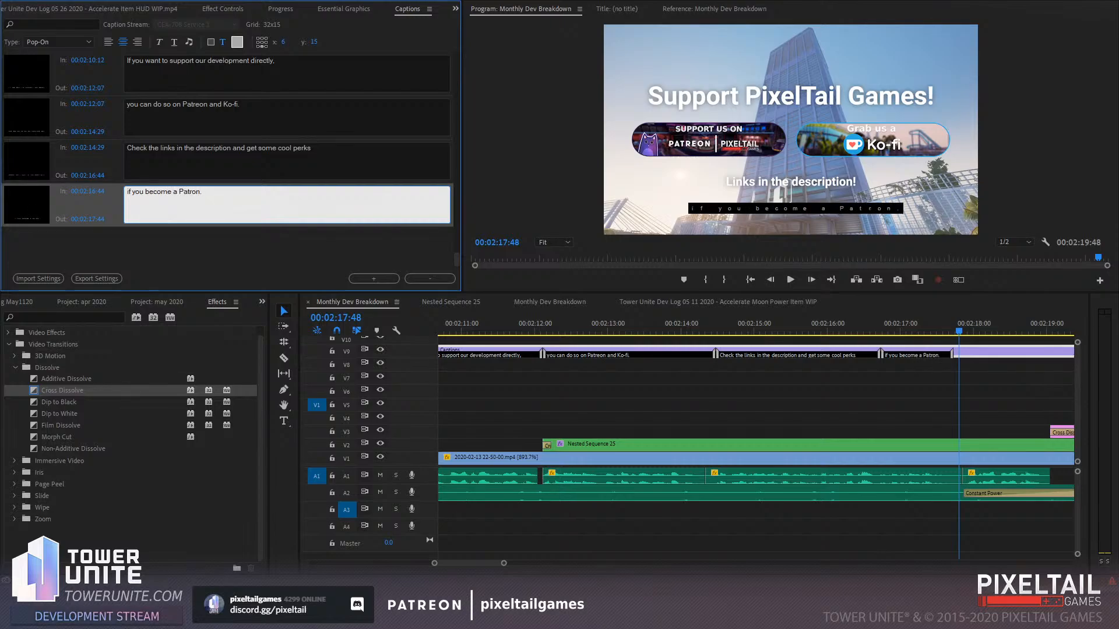
# Replay the narration and extend the "if you become a Patron." caption to end at 00:02:17:54
pyautogui.hscroll(7, 800, 447)
pyautogui.click(628, 333)
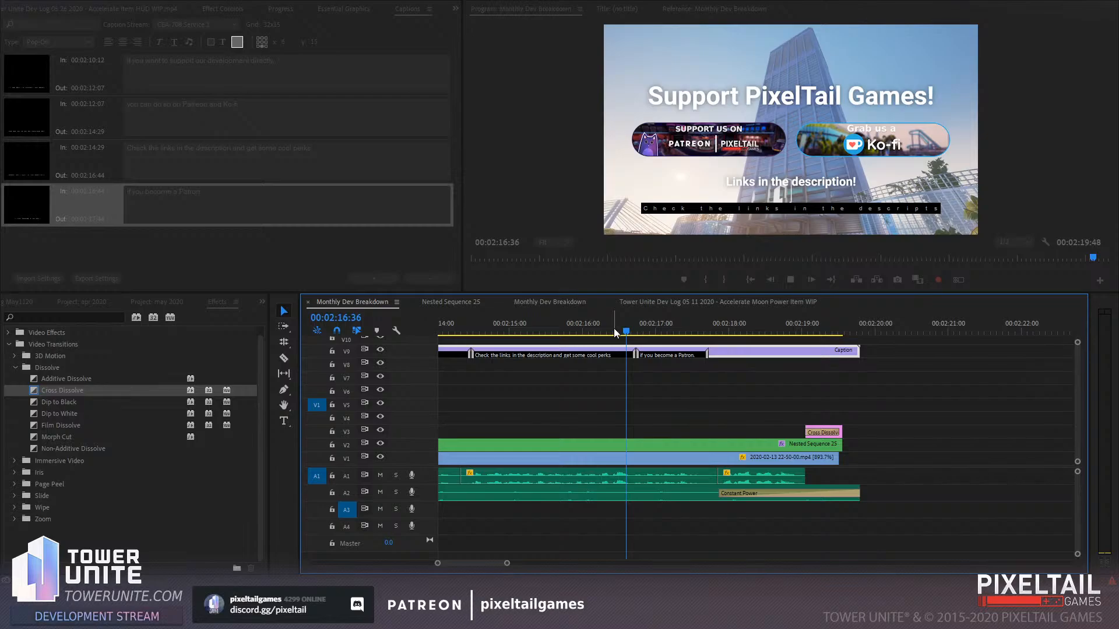
pyautogui.press('space')
pyautogui.click(722, 323)
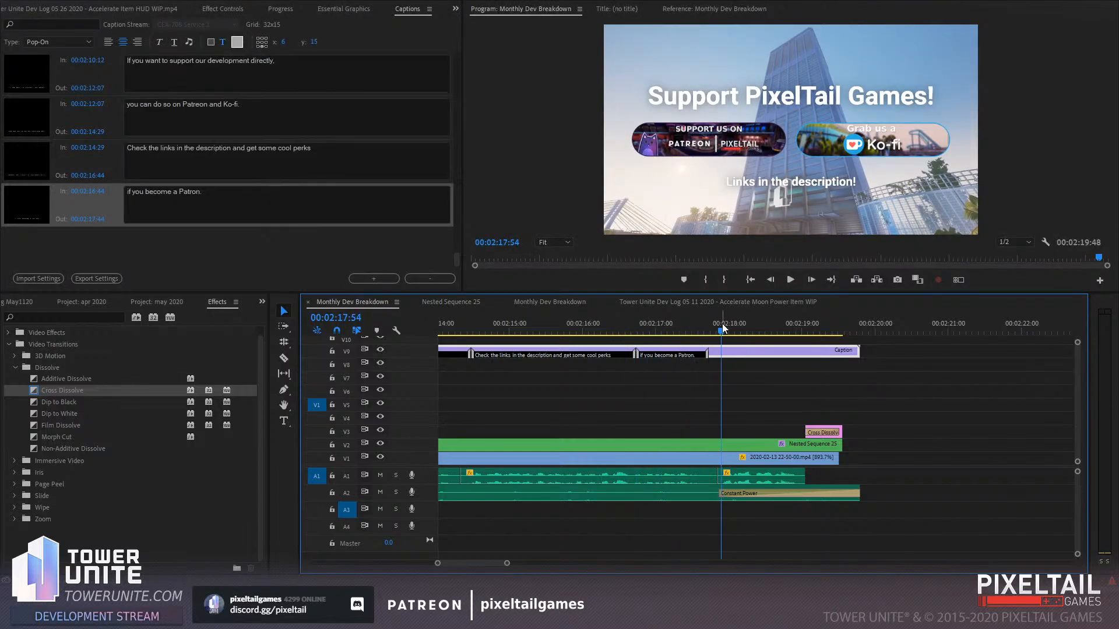
pyautogui.moveTo(707, 354); pyautogui.dragTo(718, 355)
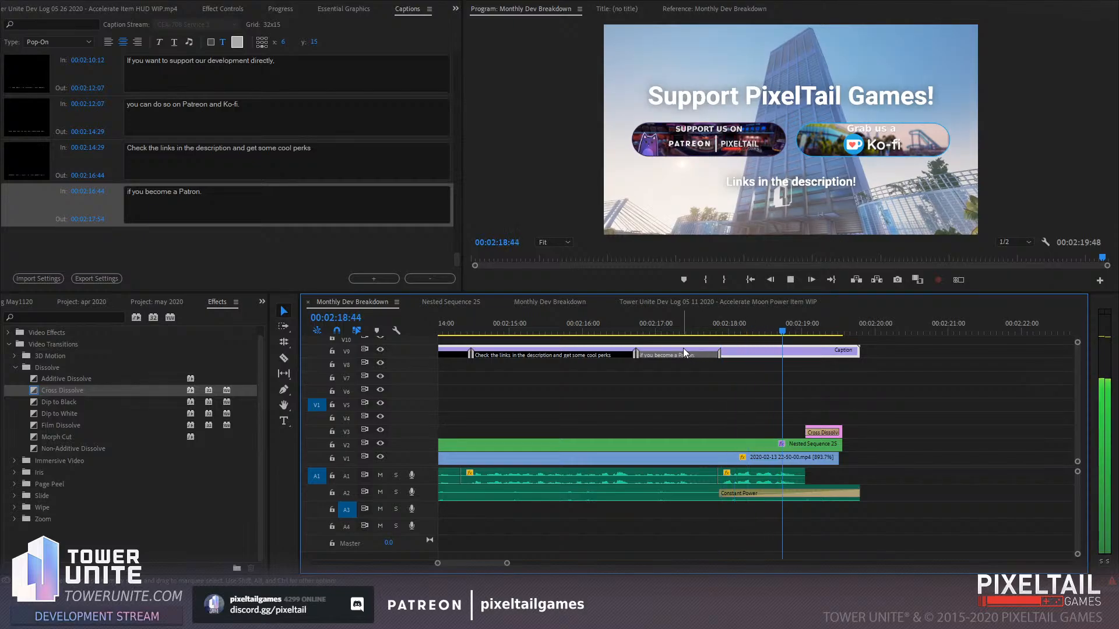
# Add the closing caption "Thanks a lot for watching!" from 00:02:17:54 until the Nested Sequence 25 clip ends
pyautogui.press('space')
pyautogui.click(363, 278)
pyautogui.click(167, 195)
pyautogui.write('Thanks a lot for watching!')
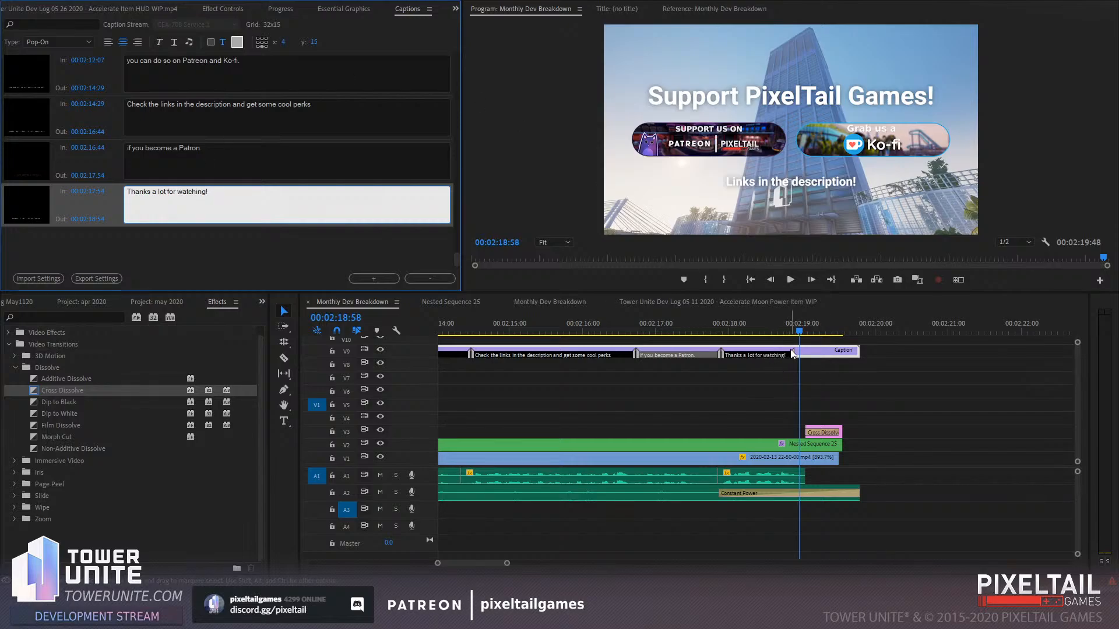
pyautogui.moveTo(793, 353); pyautogui.dragTo(747, 330)
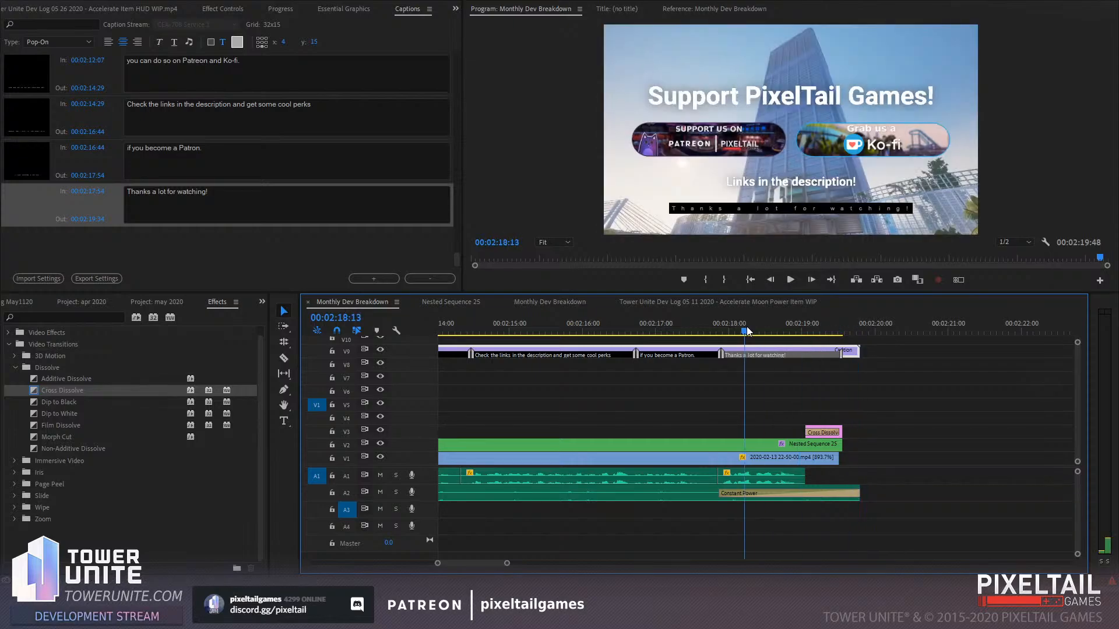
pyautogui.click(970, 426)
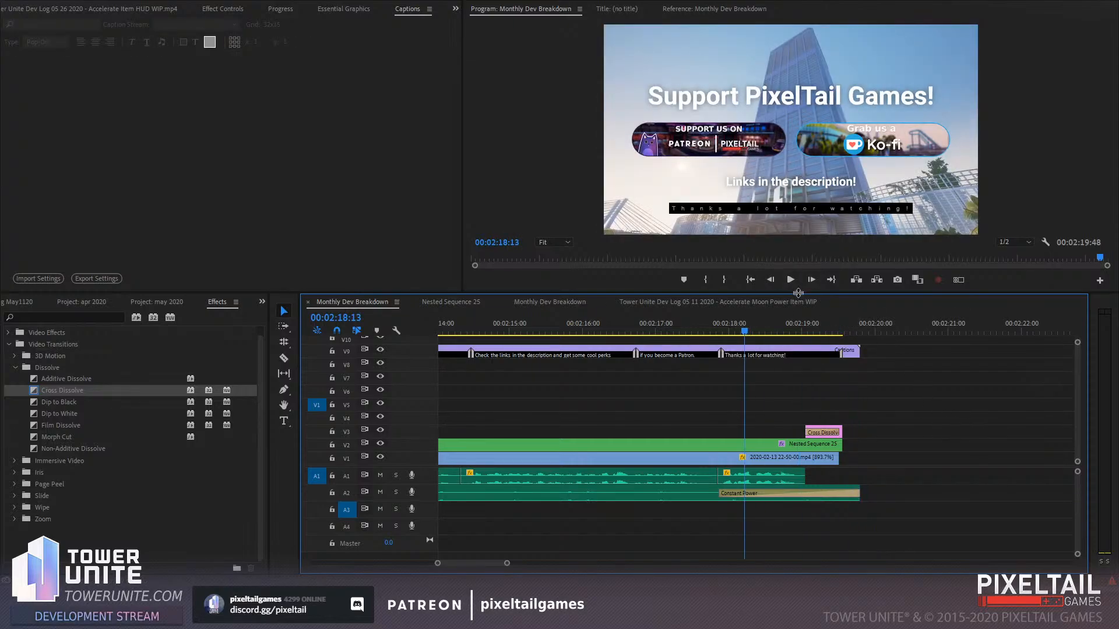